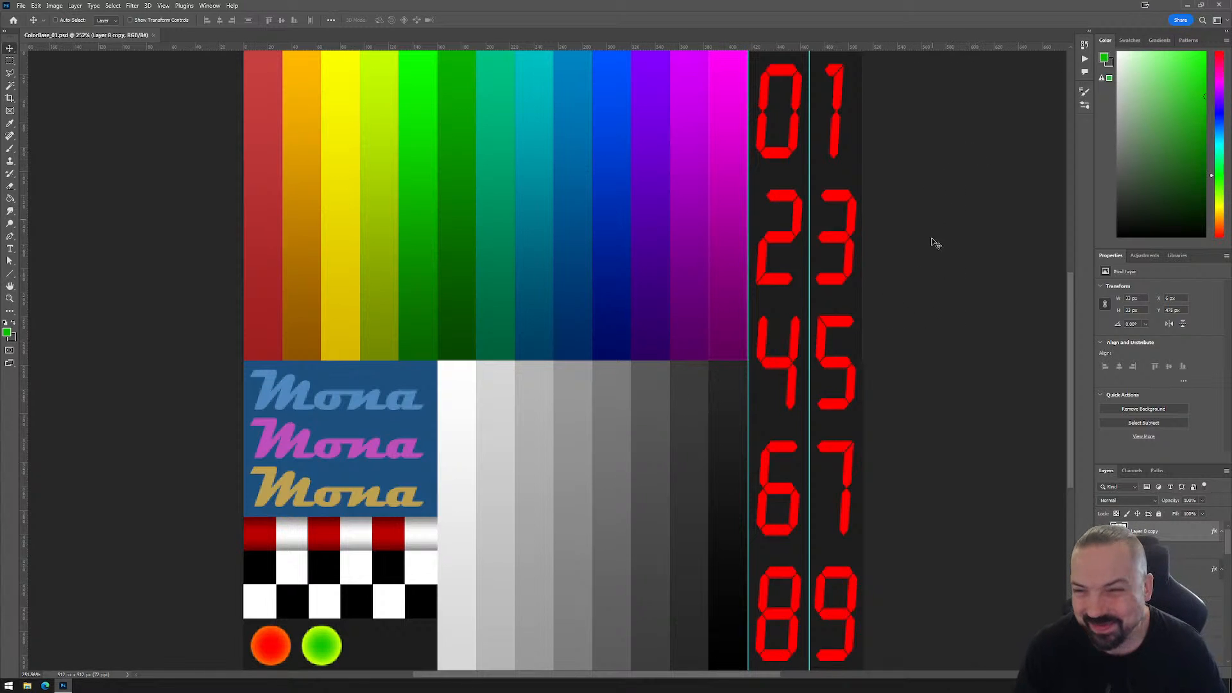
Switch from Photoshop to Blender, open the recent file RaceCourse_01.blend and go to the Layout workspace.
click(1187, 5)
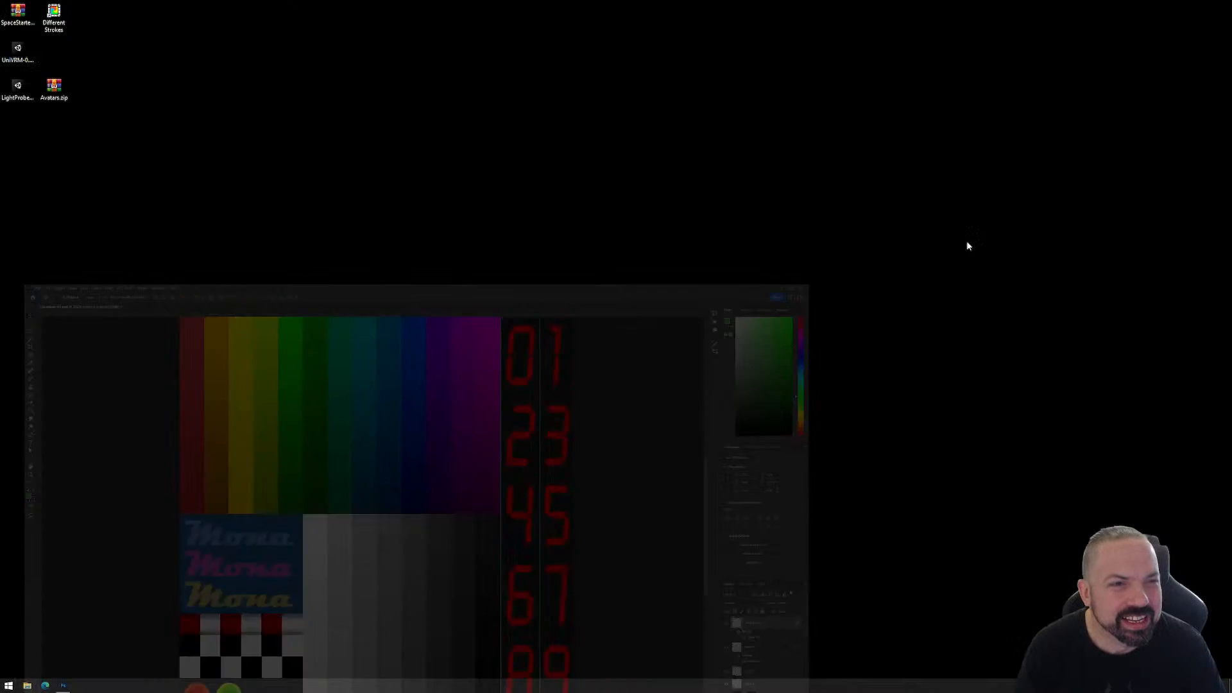
click(9, 686)
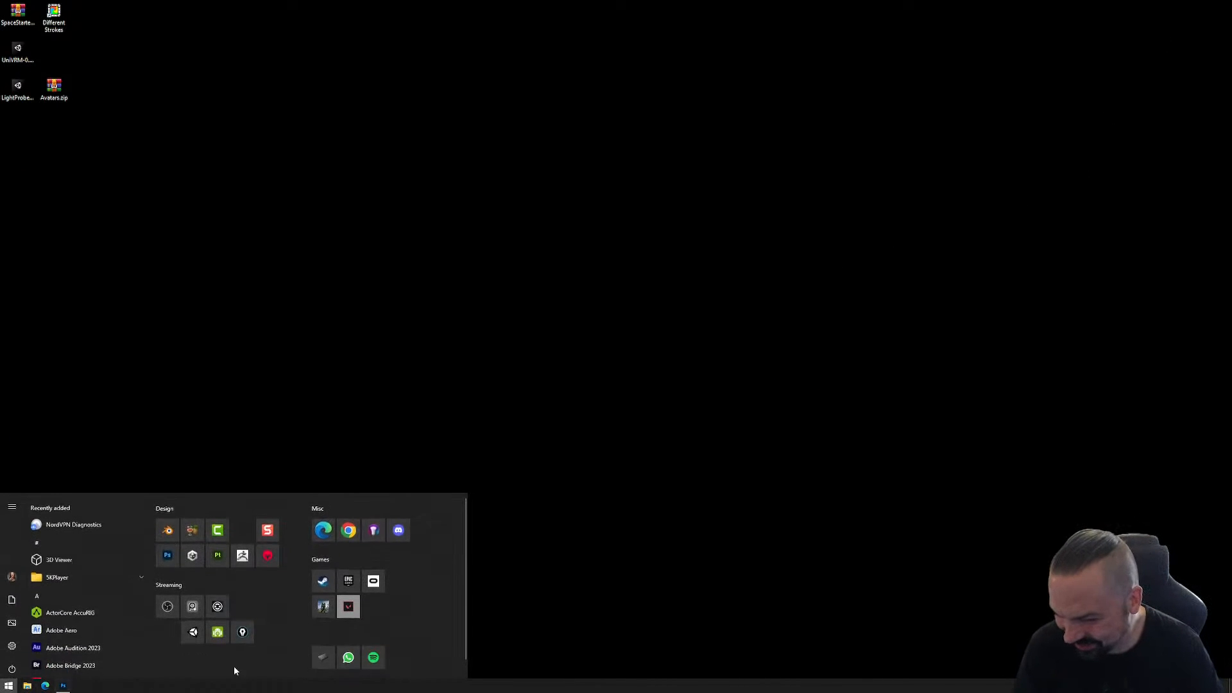
click(167, 529)
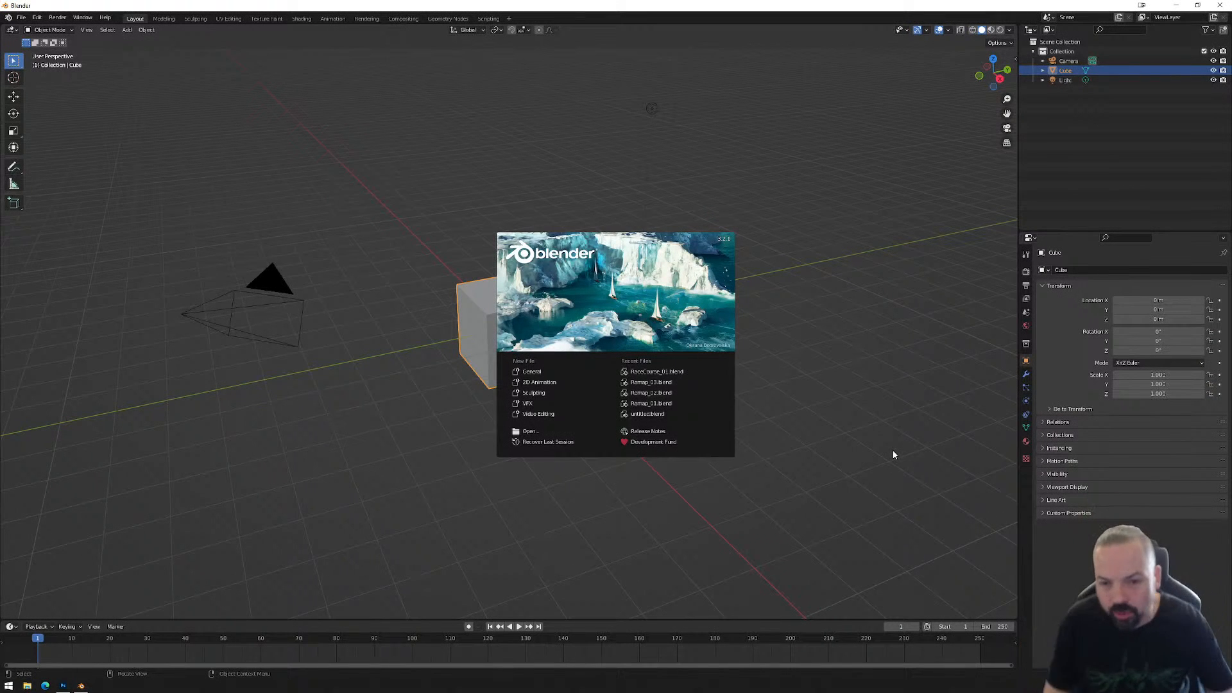
click(658, 371)
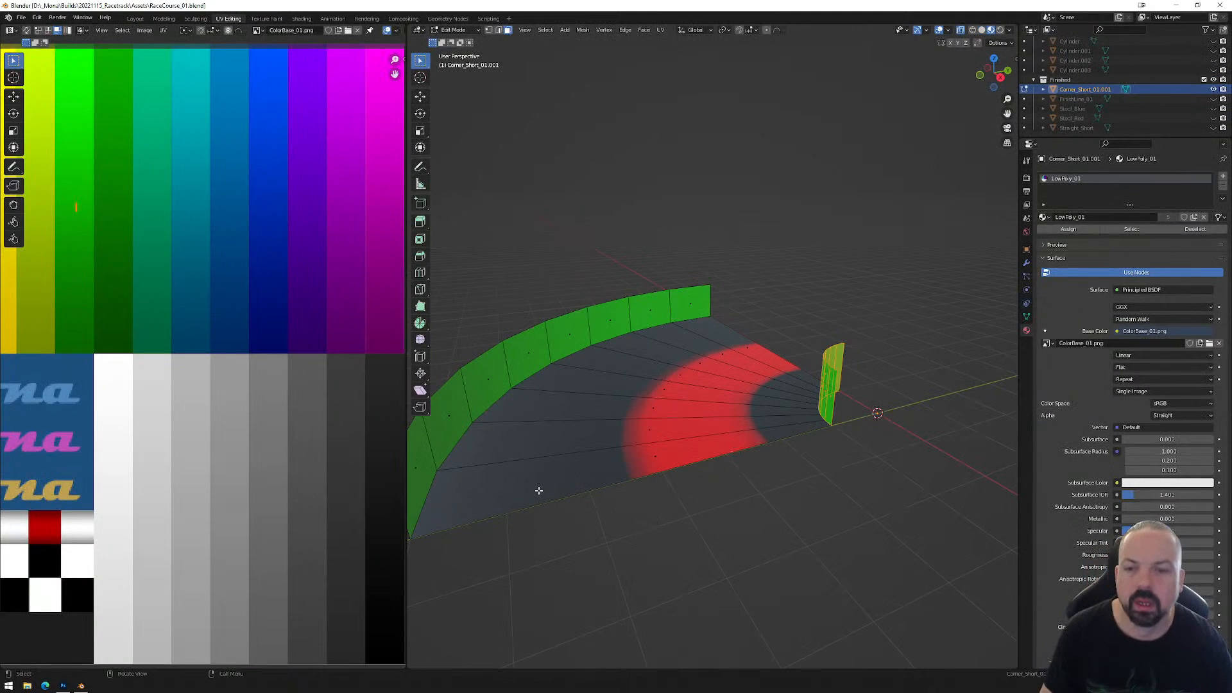
middle_drag(539, 492, 767, 378)
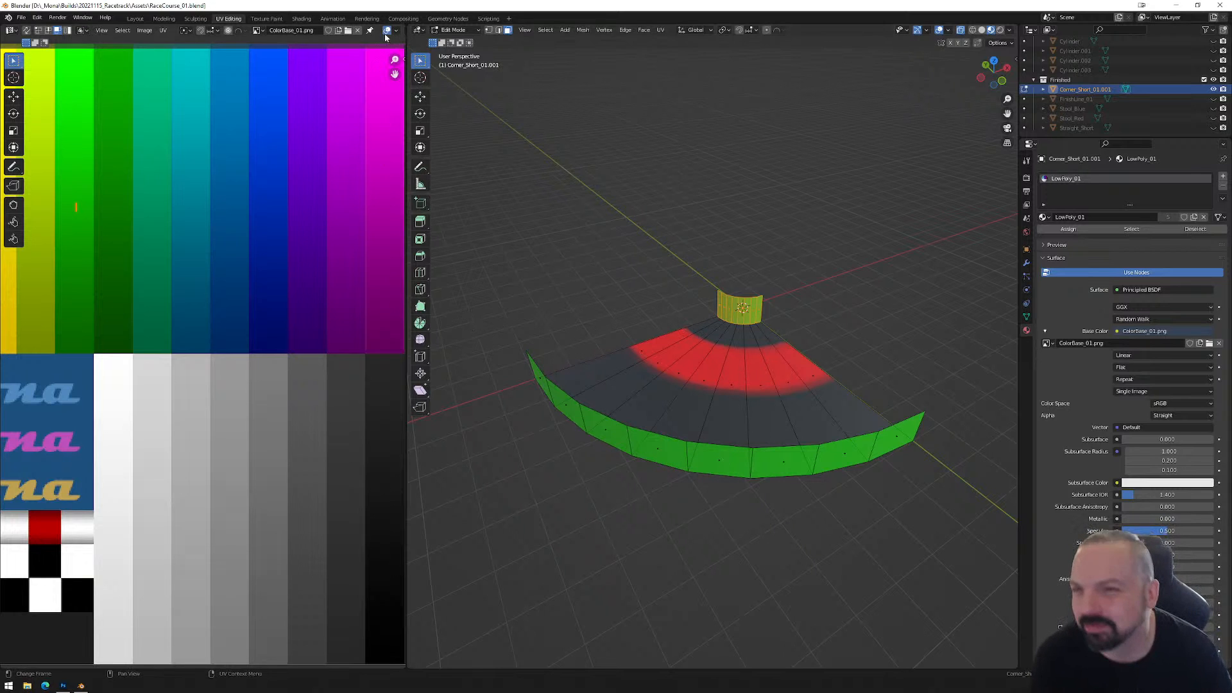
click(134, 18)
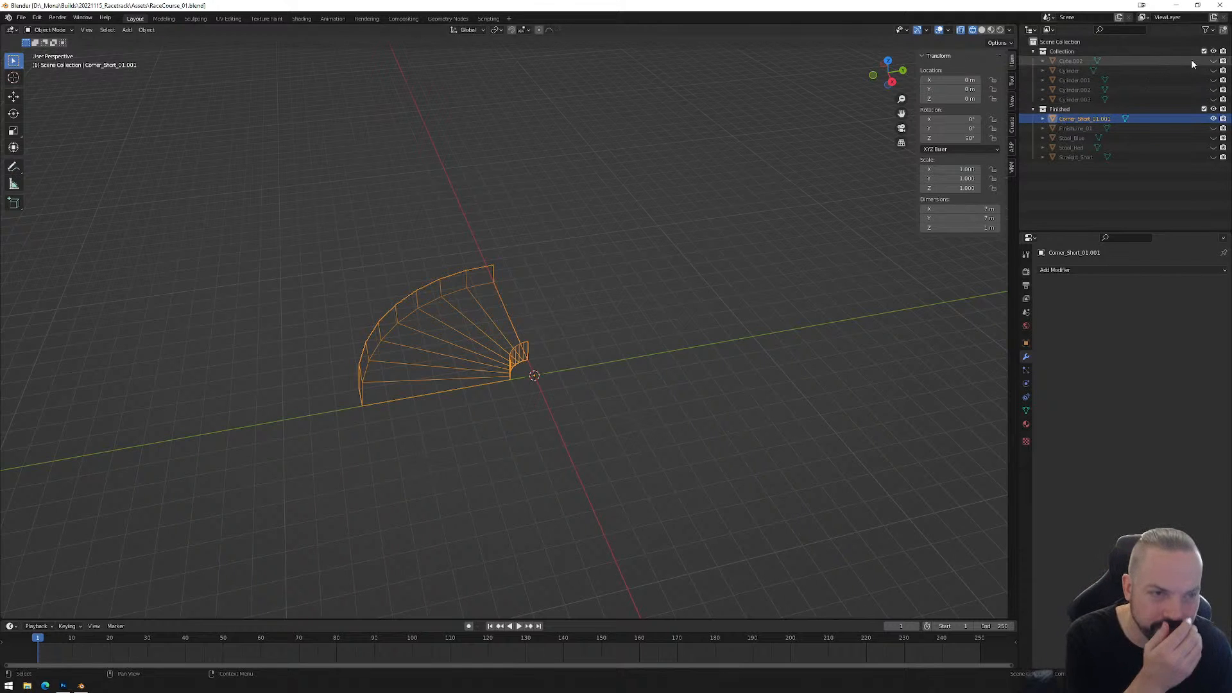
Show the car body and its four wheel cylinders beside the corner piece to compare sizes, and hide them again.
drag(1213, 62, 1213, 100)
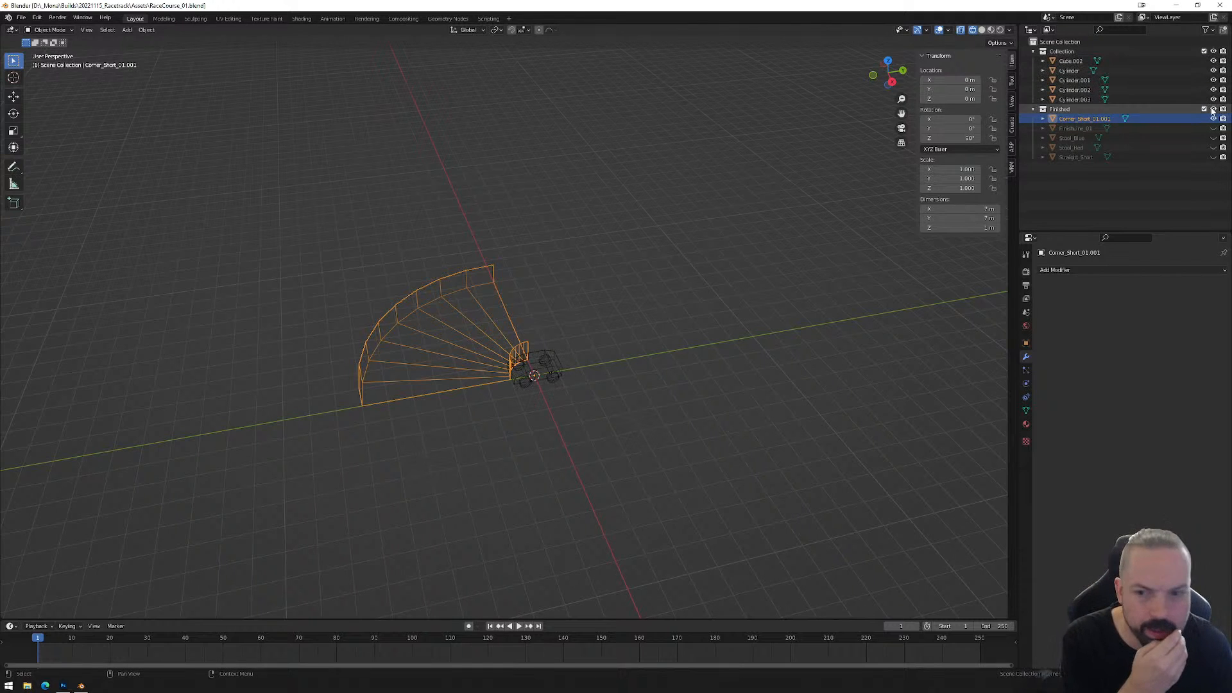
scroll(571, 439, up, 6)
middle_drag(634, 457, 636, 441)
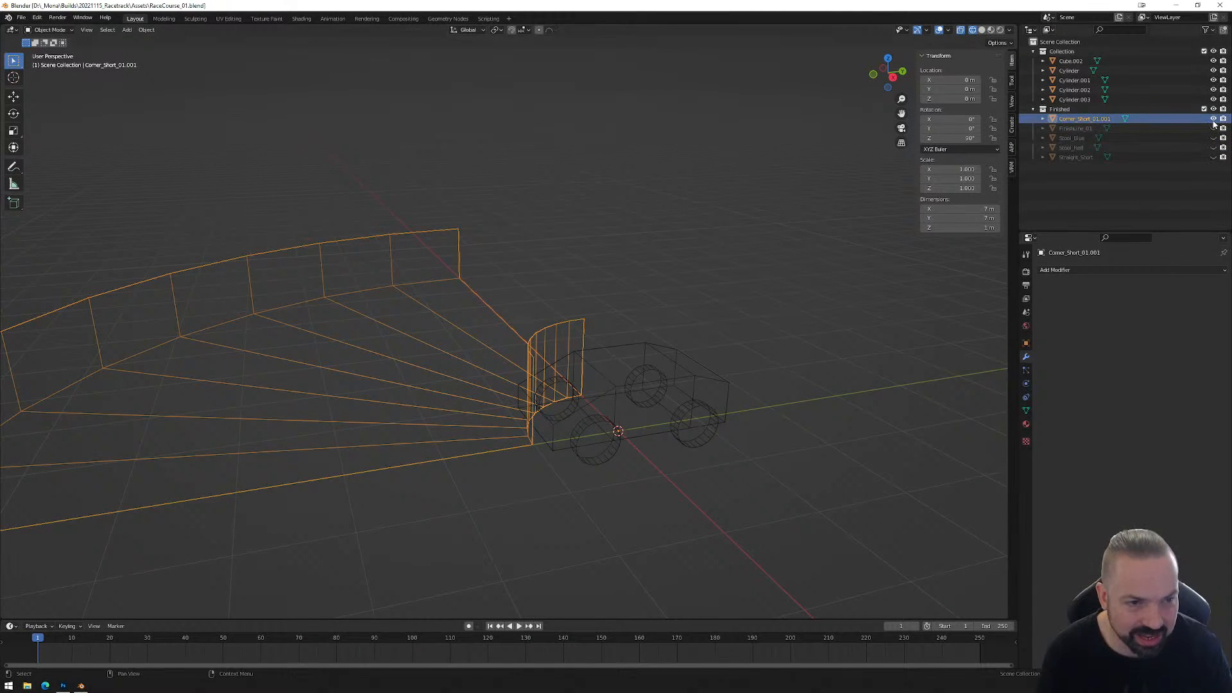
drag(1213, 100, 1212, 66)
middle_drag(811, 305, 656, 412)
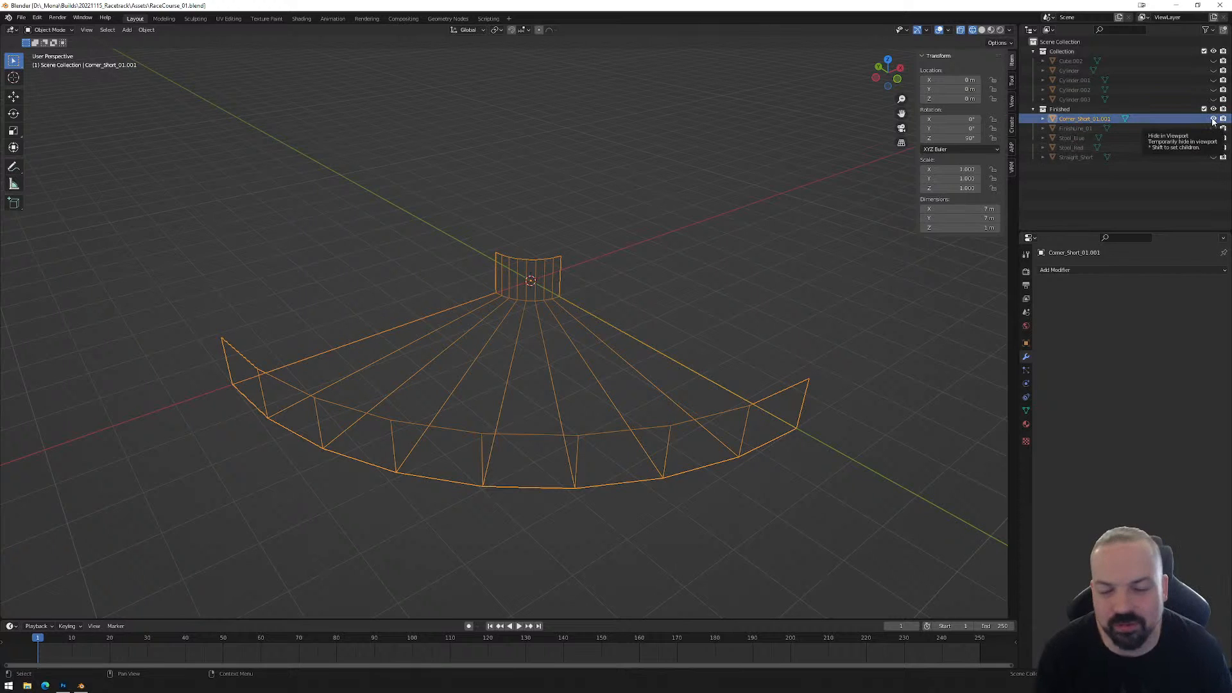
Toggle the visibility of Corner_Short_01.001 off and on, and examine its fan-shaped mesh from the top view.
scroll(738, 327, down, 2)
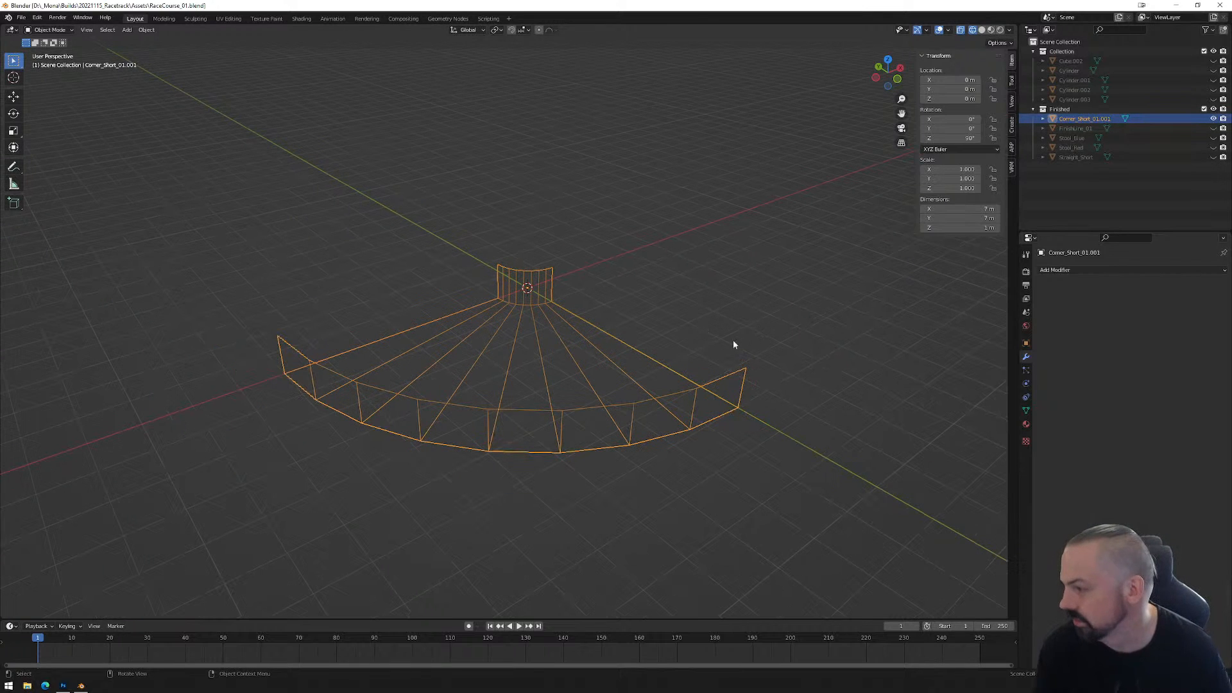
click(1213, 118)
click(1212, 119)
middle_drag(735, 329, 753, 247)
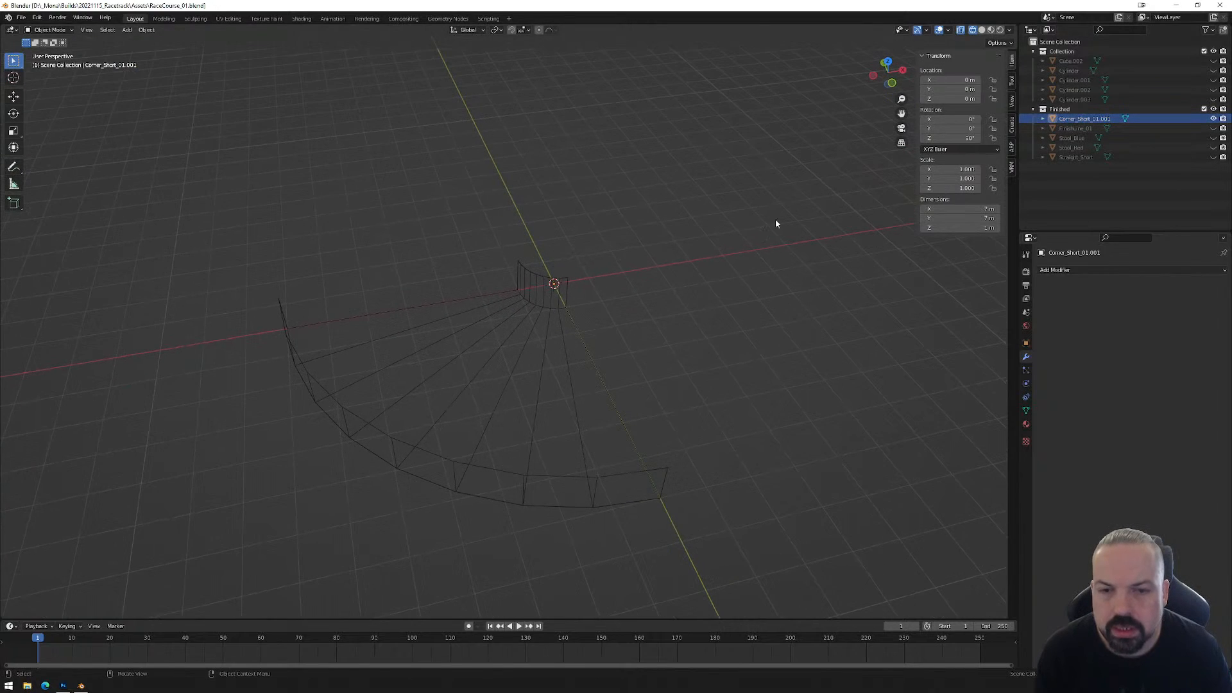
click(888, 64)
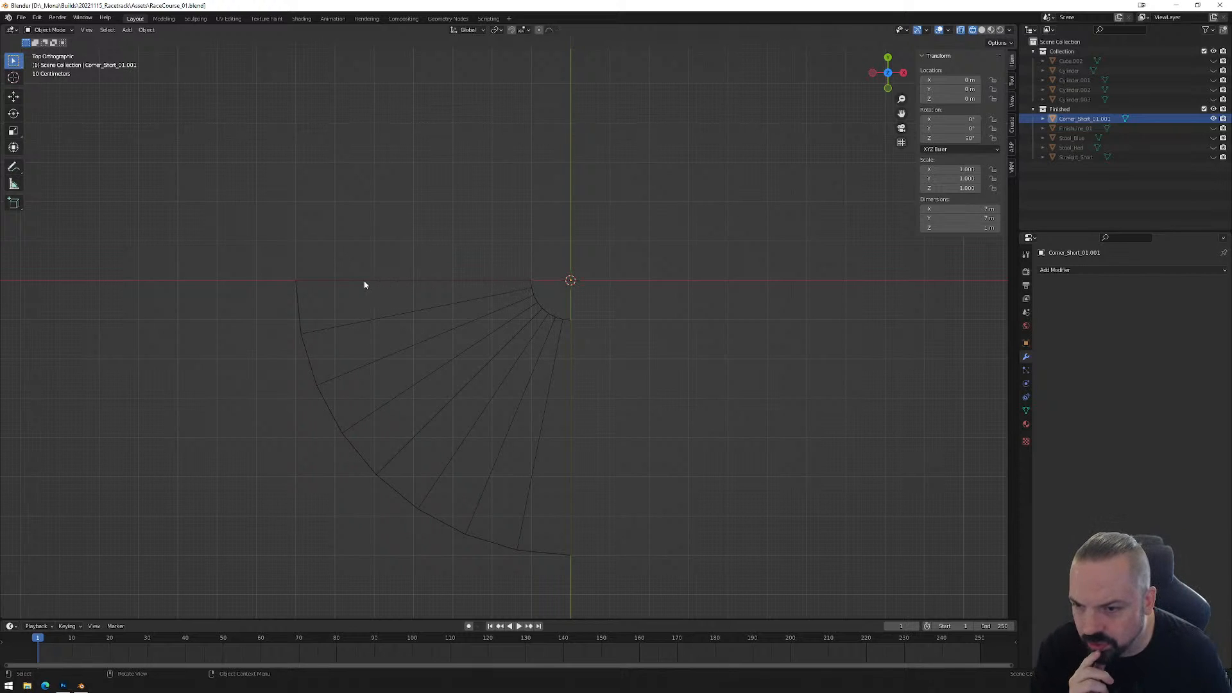
Hide the corner piece, show FinishLine_01 and display its textures with Material Preview shading.
click(1213, 119)
click(1213, 129)
scroll(734, 308, down, 4)
middle_drag(587, 414, 879, 141)
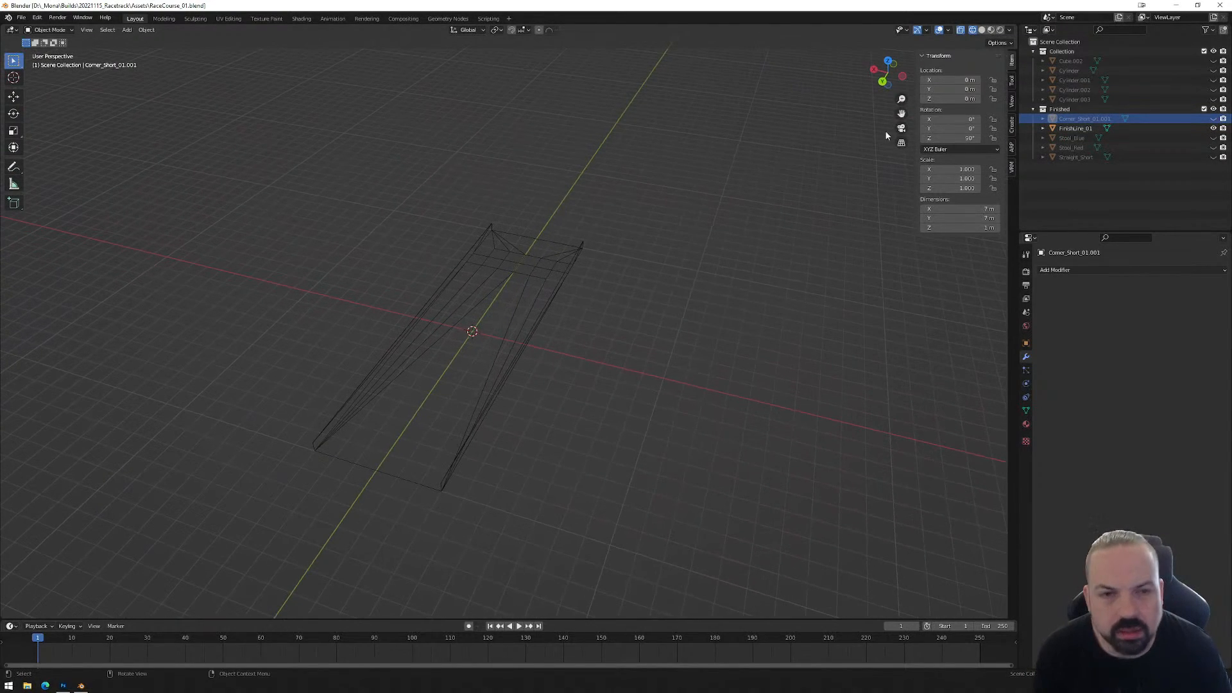
click(991, 30)
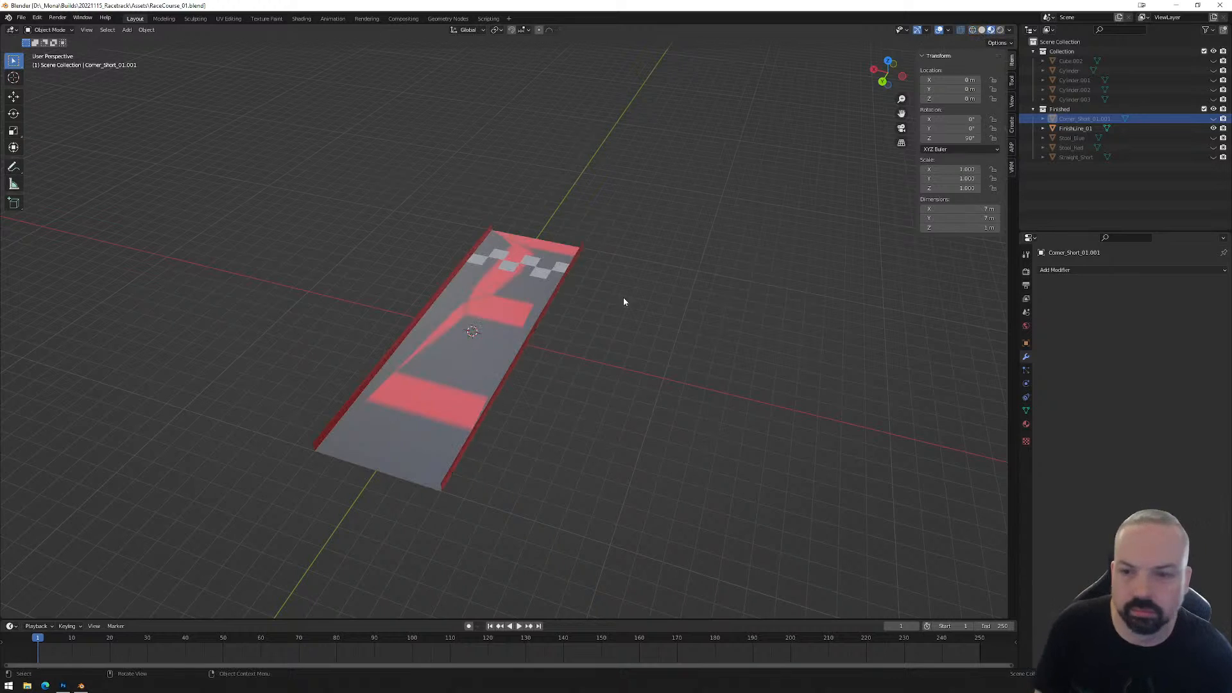
middle_drag(550, 349, 556, 303)
middle_drag(461, 318, 733, 325)
middle_drag(673, 352, 606, 383)
scroll(633, 383, up, 2)
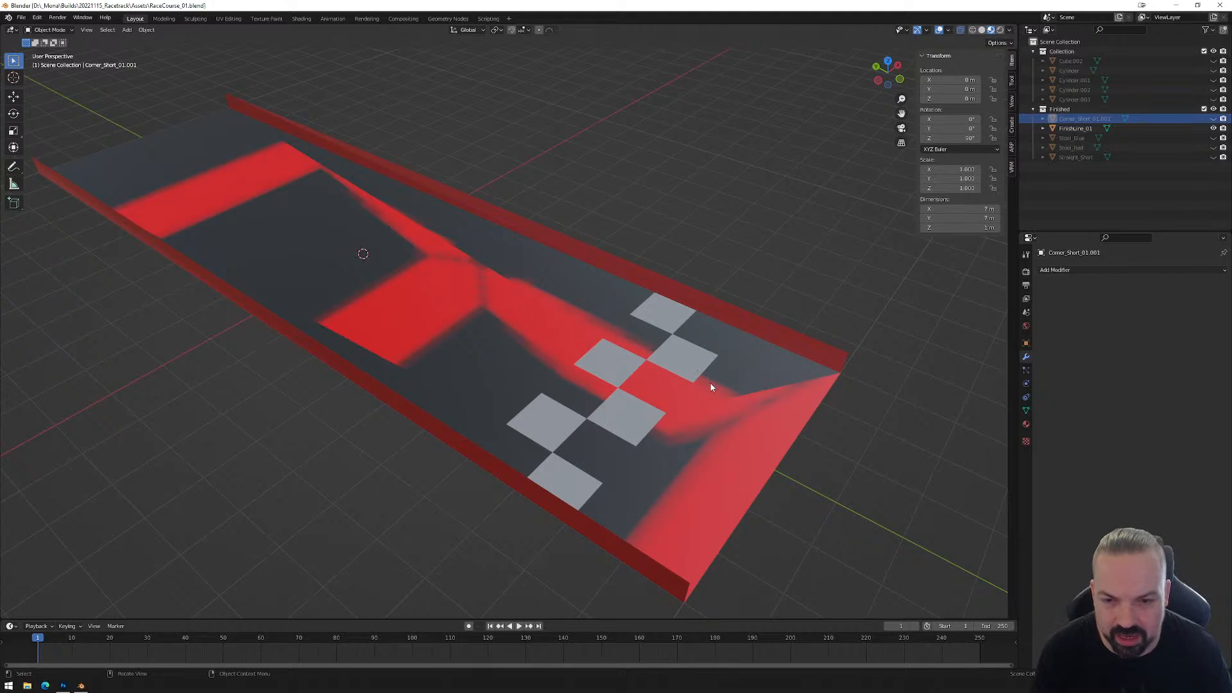
Open the FinishLine_01 mesh in Edit Mode at the checkered end of the track.
click(720, 417)
key(Tab)
middle_drag(839, 372, 791, 269)
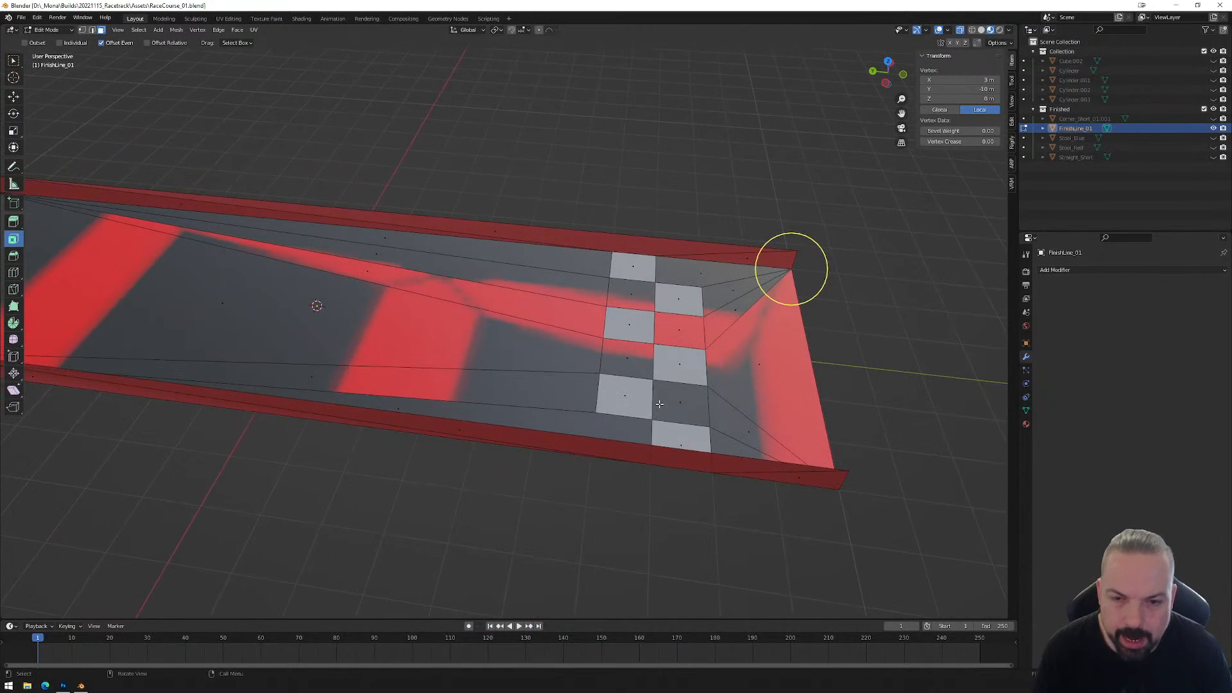
Try to dissolve the edge loop between the two checker rows, and undo it.
alt+click(651, 372)
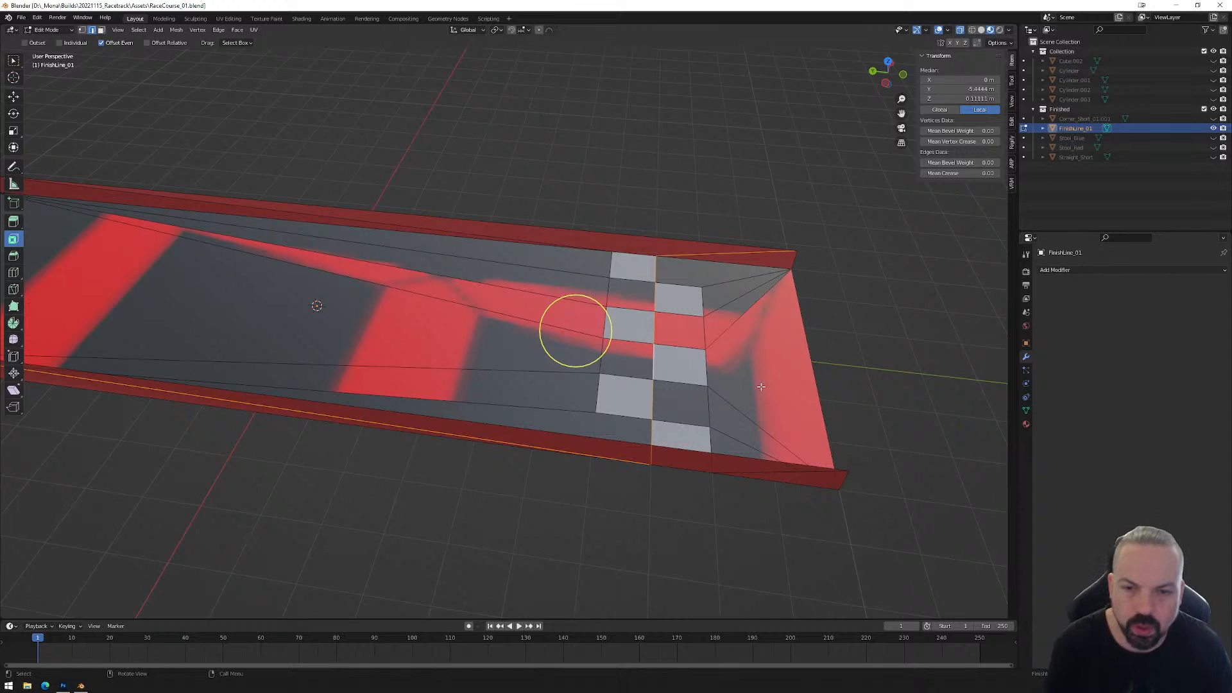
key(x)
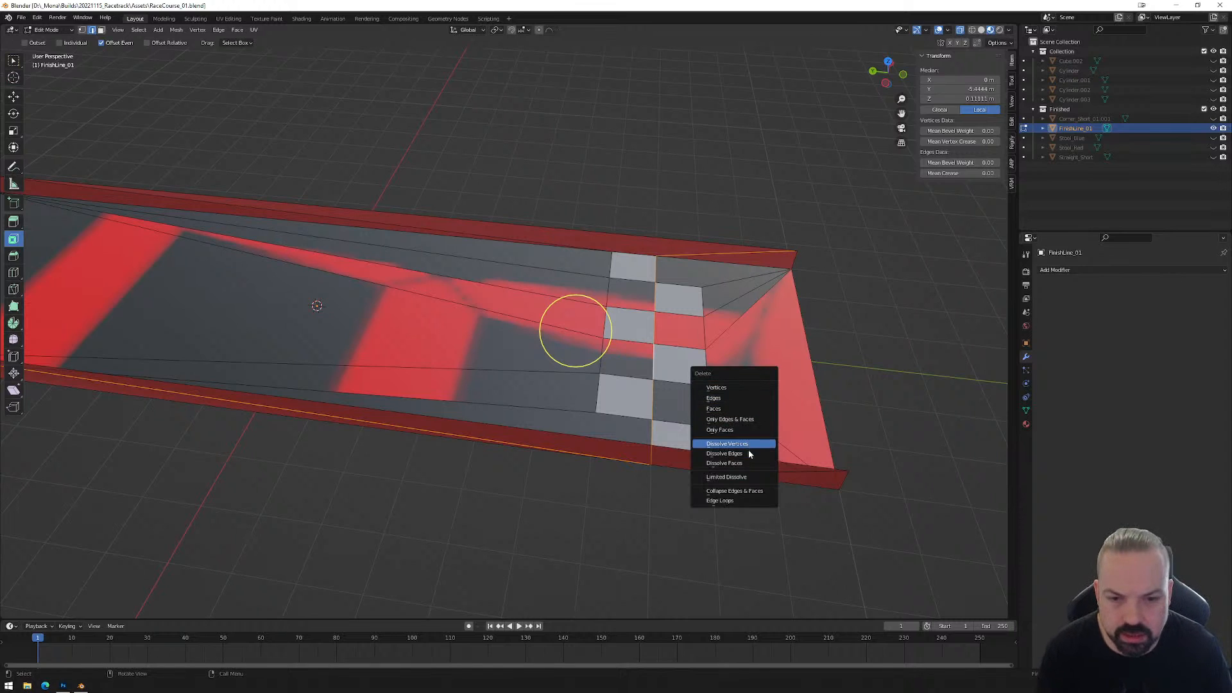
click(748, 450)
mouse_move(763, 378)
middle_down()
mouse_move(741, 336)
mouse_move(747, 352)
mouse_move(769, 350)
mouse_move(739, 379)
middle_up()
key(ctrl+z)
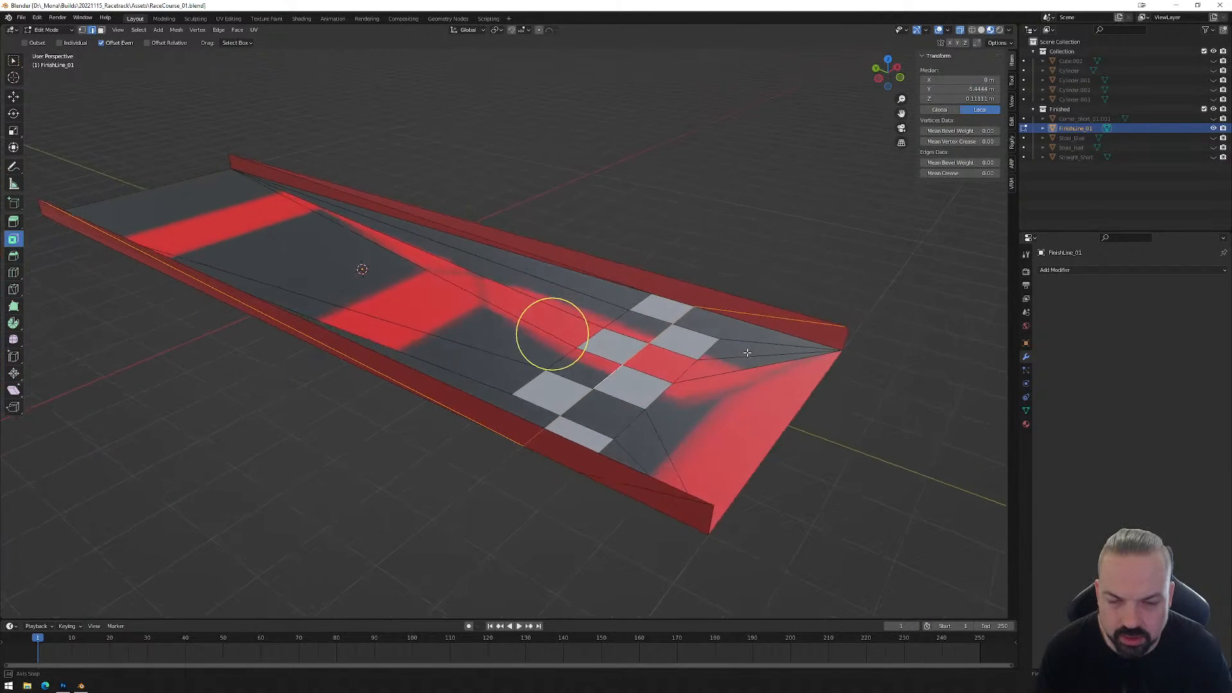
Try to merge the middle checker vertex beside the wall into the track's corner vertex with Merge At Last.
key(1)
click(682, 277)
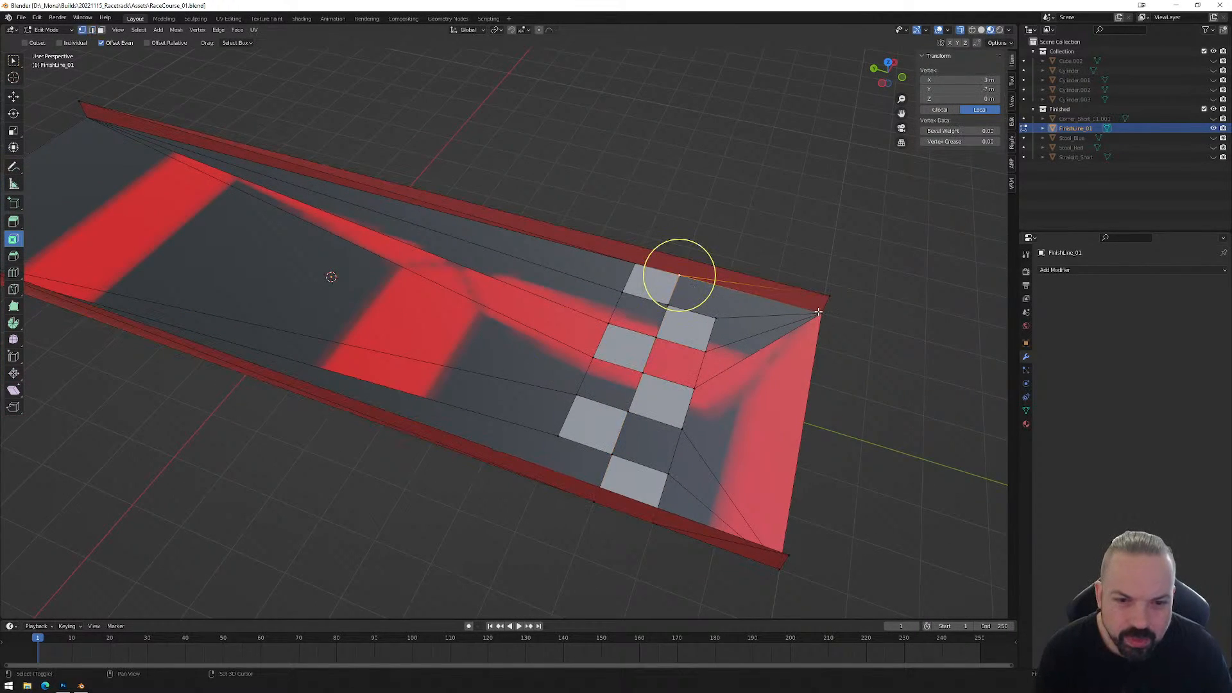
shift+click(748, 292)
right_click(861, 360)
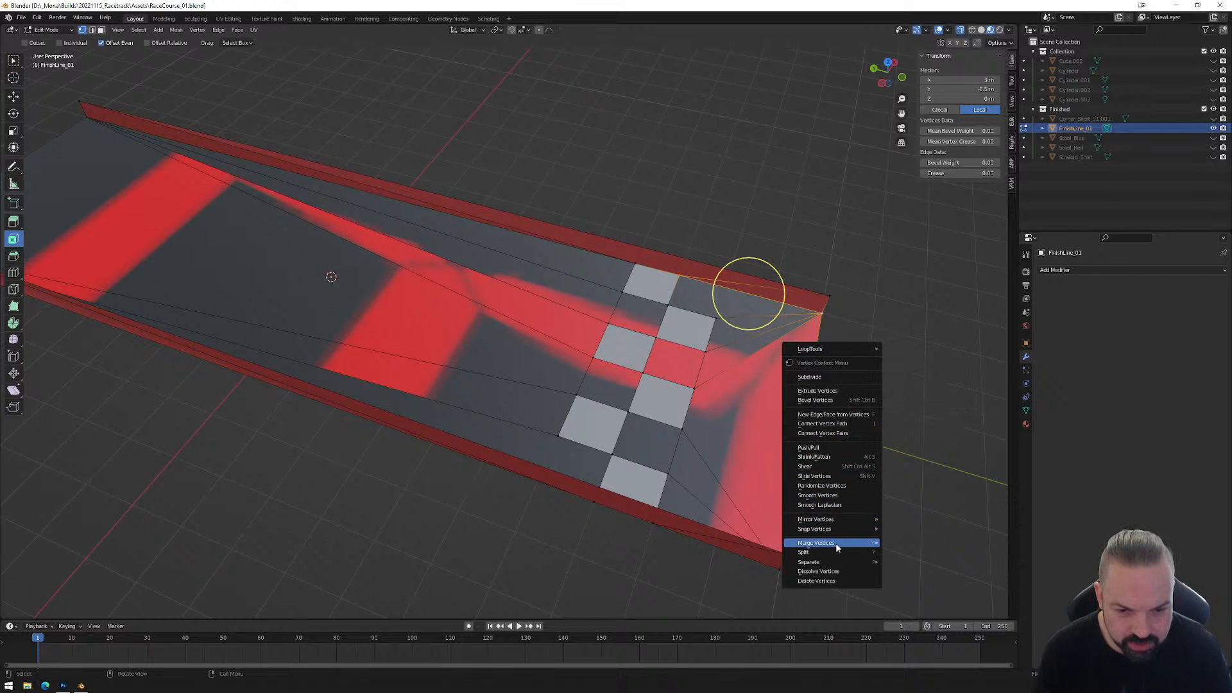
mouse_move(841, 544)
click(905, 584)
middle_drag(778, 452, 337, 319)
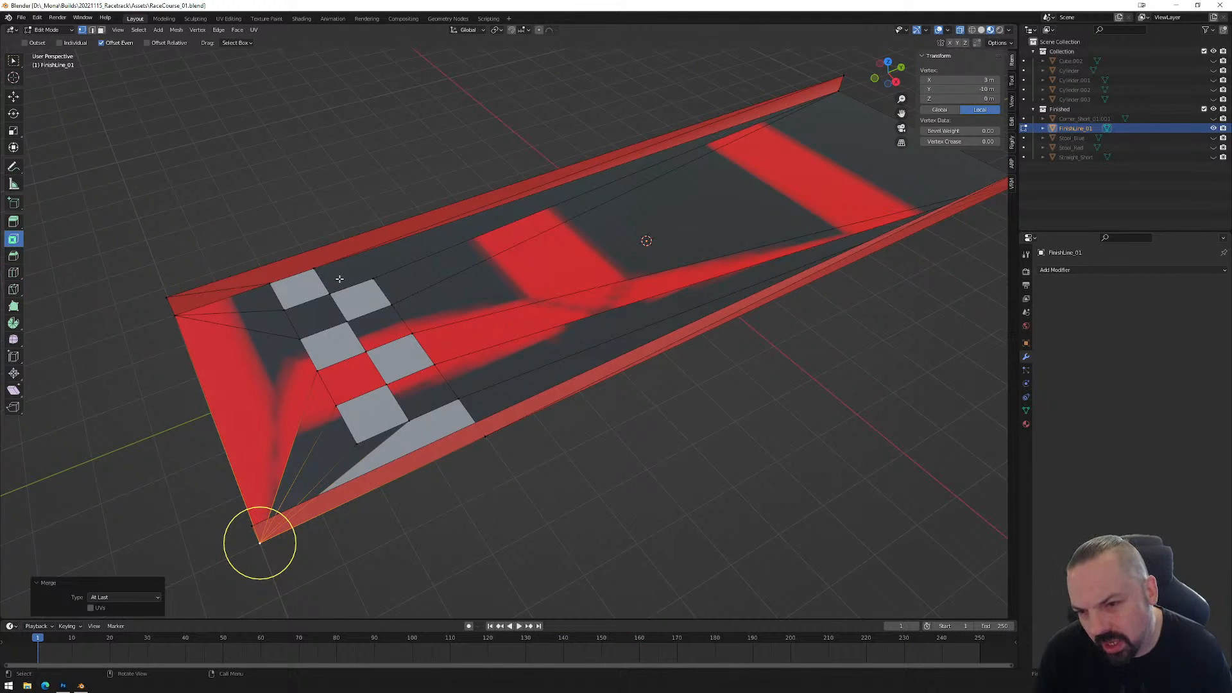
middle_drag(373, 285, 581, 360)
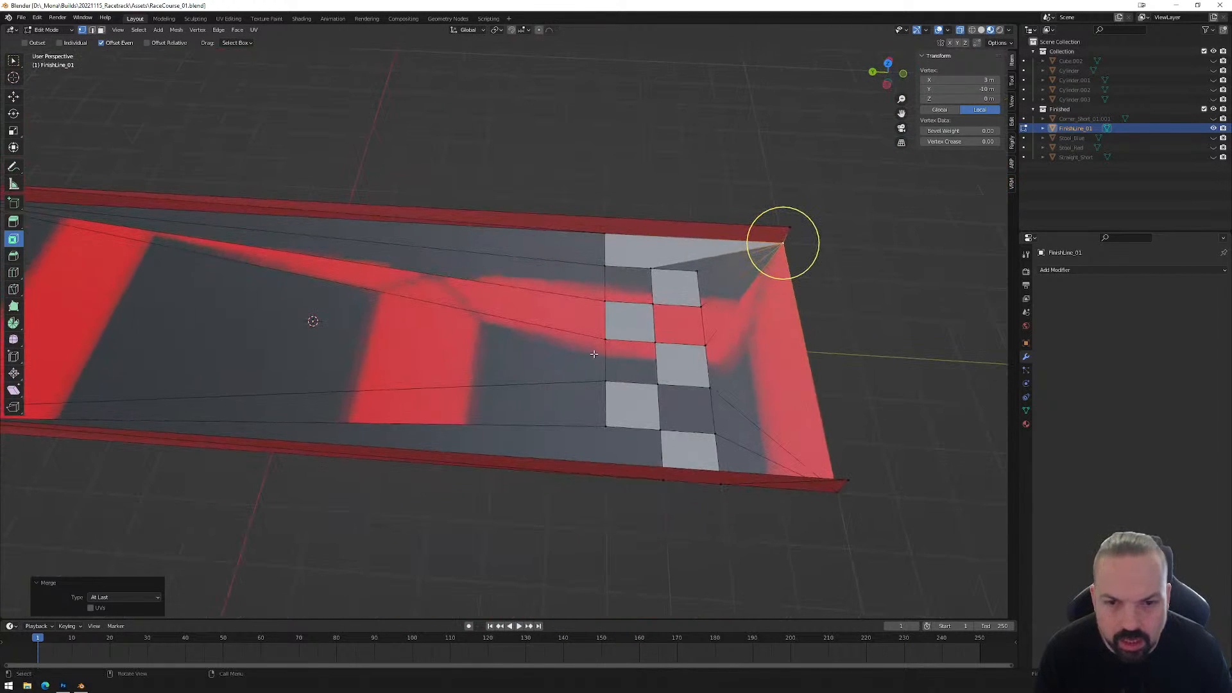
shift+click(712, 283)
middle_drag(715, 277, 698, 323)
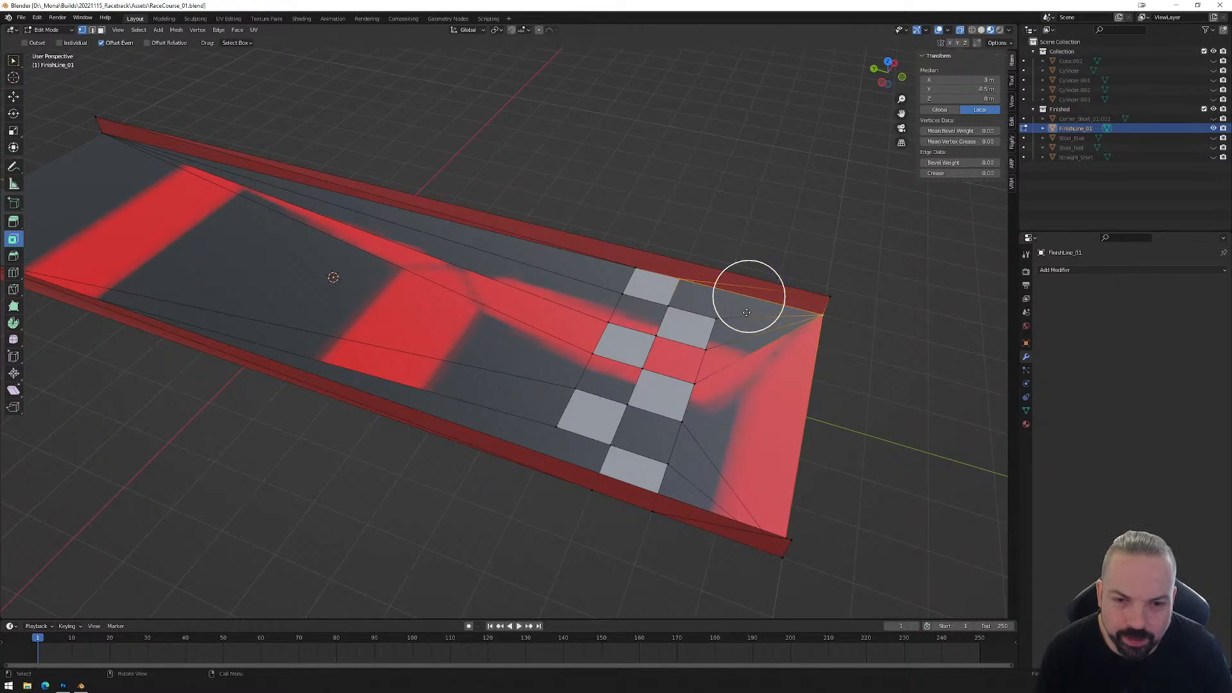
middle_drag(683, 308, 699, 341)
Merge the middle-row checker vertex next to the wall into its end-row neighbour using Merge At Last.
click(657, 284)
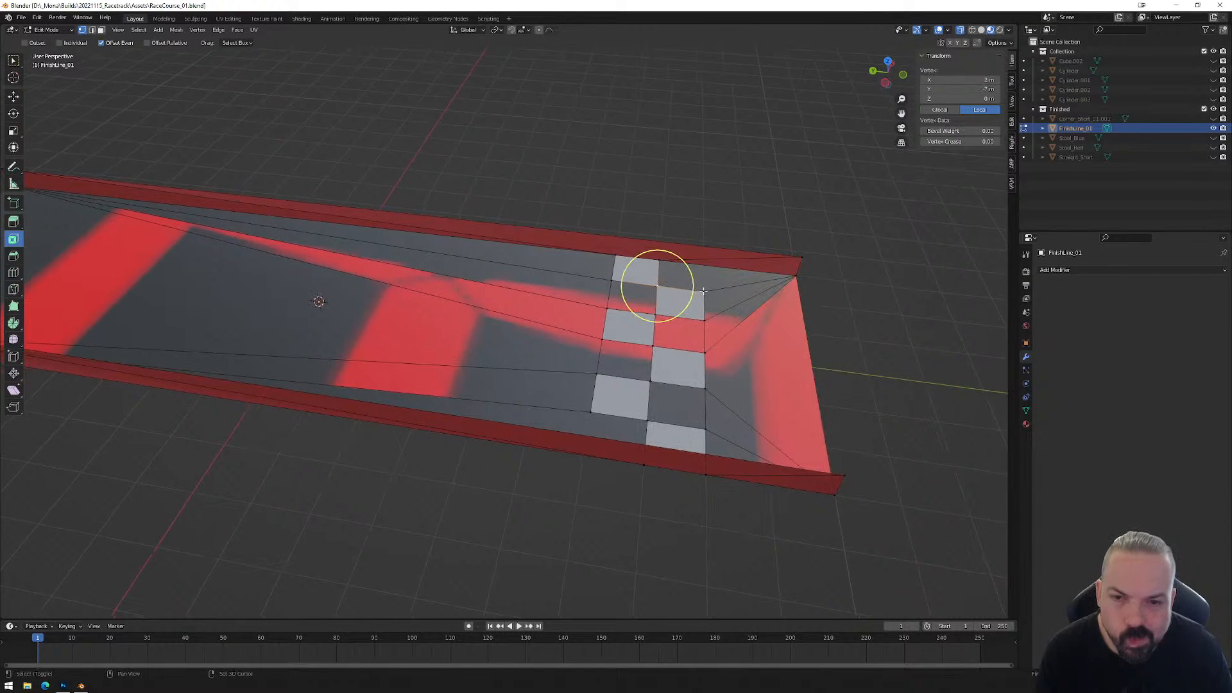
shift+click(704, 292)
right_click(717, 333)
mouse_move(717, 332)
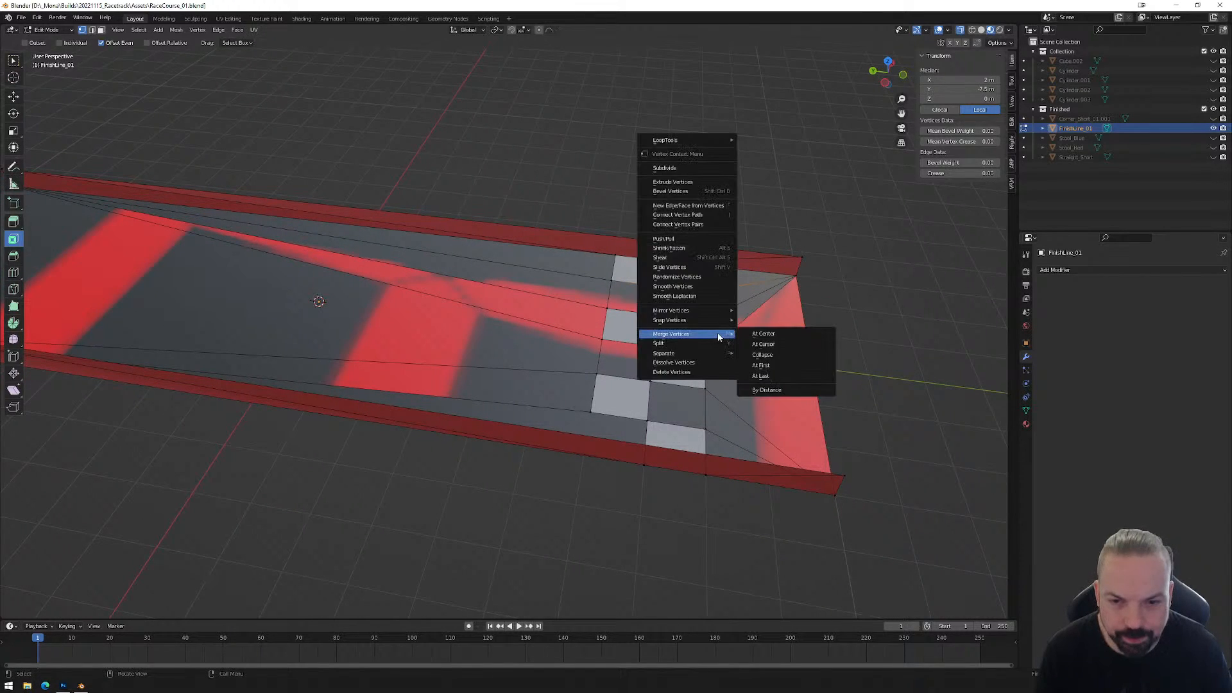
click(761, 375)
Merge the following middle-row checker vertices across the track into their matching end-row vertices.
click(659, 316)
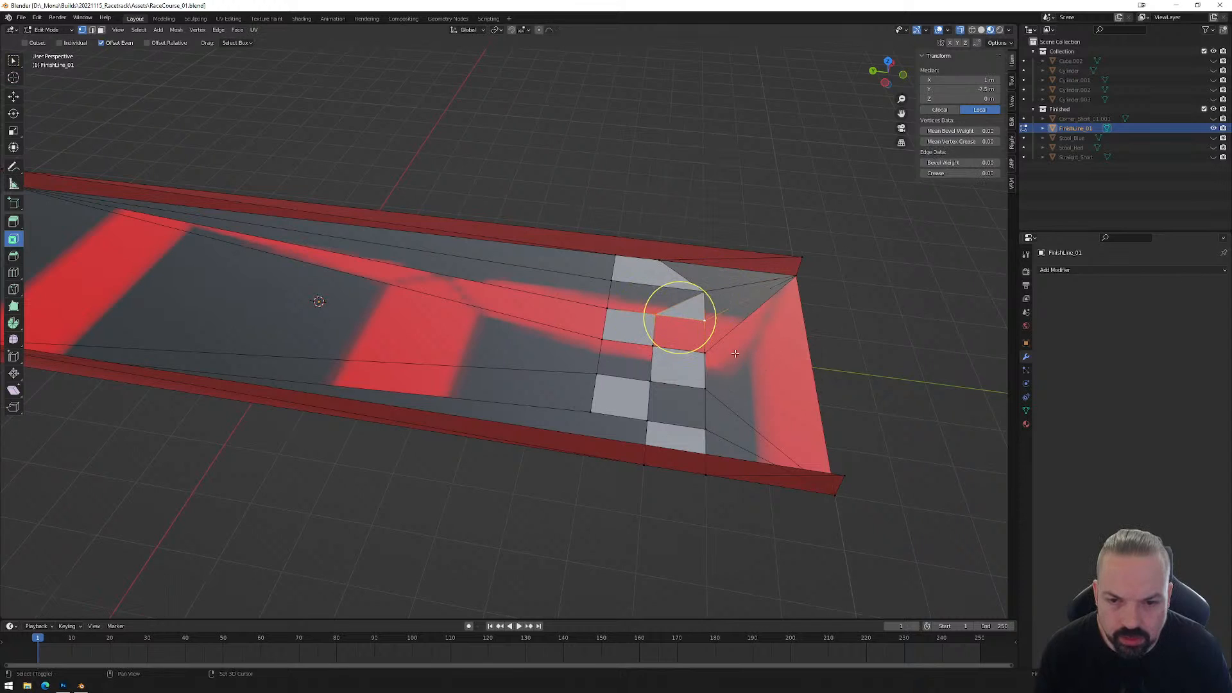
shift+click(679, 317)
click(705, 316)
click(654, 349)
shift+click(678, 350)
click(705, 350)
click(654, 385)
shift+click(682, 385)
click(705, 390)
click(643, 419)
shift+click(674, 426)
click(707, 432)
Merge the middle-row checker vertex at the negative X wall into the adjacent end-row vertex.
middle_drag(707, 432, 825, 401)
click(399, 207)
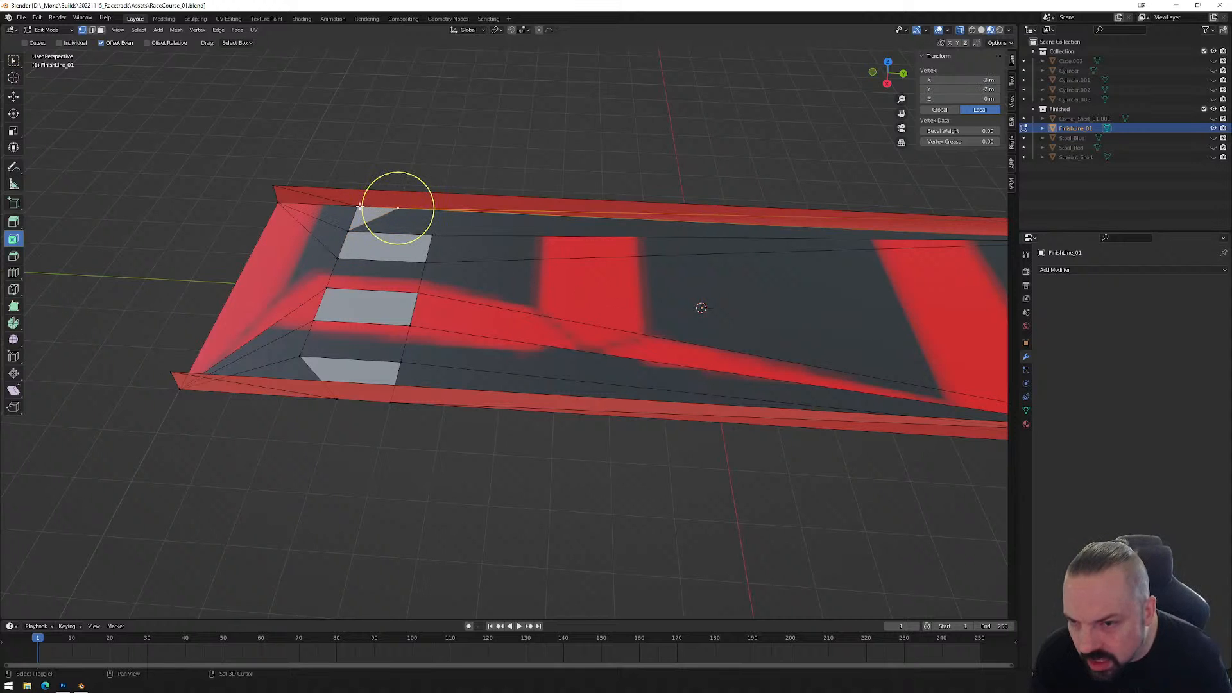
shift+click(378, 207)
middle_drag(473, 279, 462, 204)
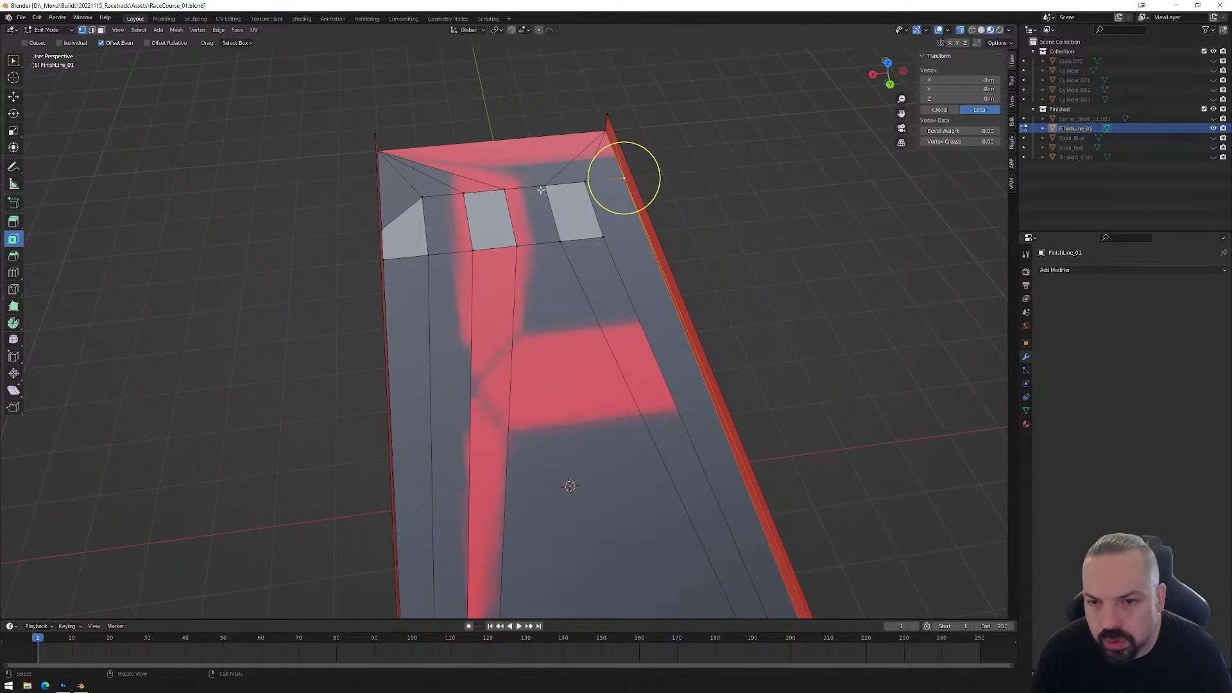
Merge the two central vertices of each remaining checker row into that row's neighbouring vertex towards the positive X wall.
click(504, 190)
drag(460, 195, 474, 250)
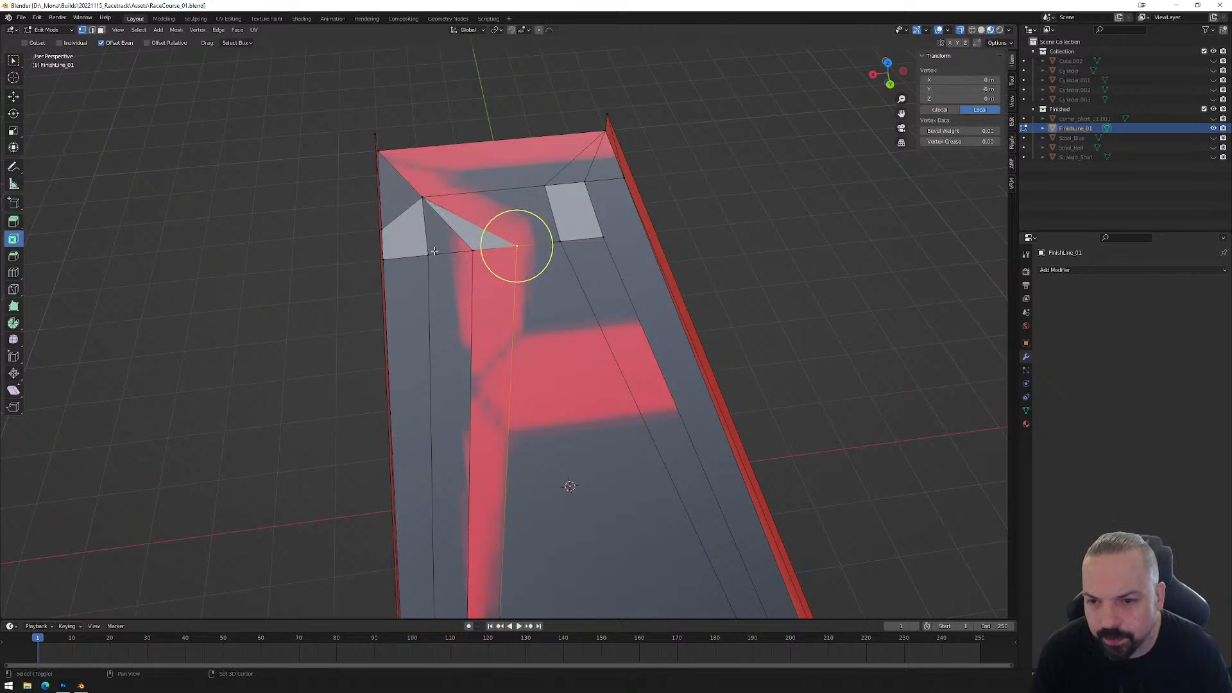
shift+click(475, 251)
shift+click(438, 258)
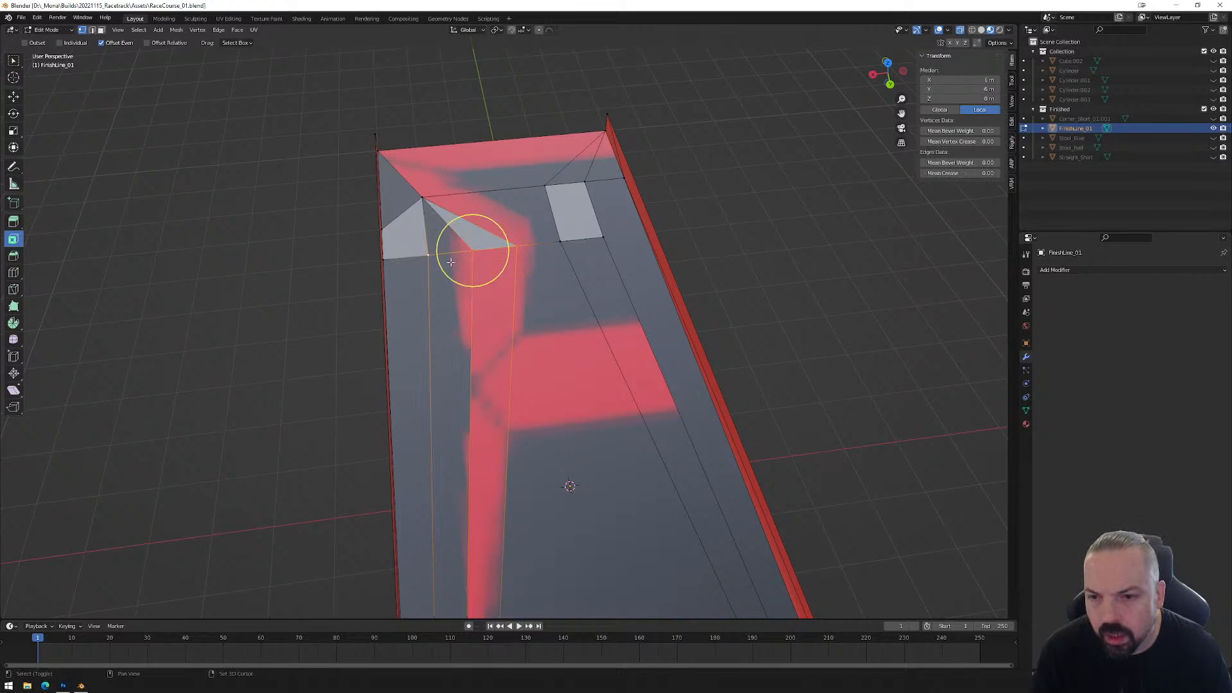
key(m)
click(430, 256)
Merge the inner checker vertices on the negative X side outward, taking the end row to the wall vertex.
click(559, 241)
drag(560, 240, 591, 253)
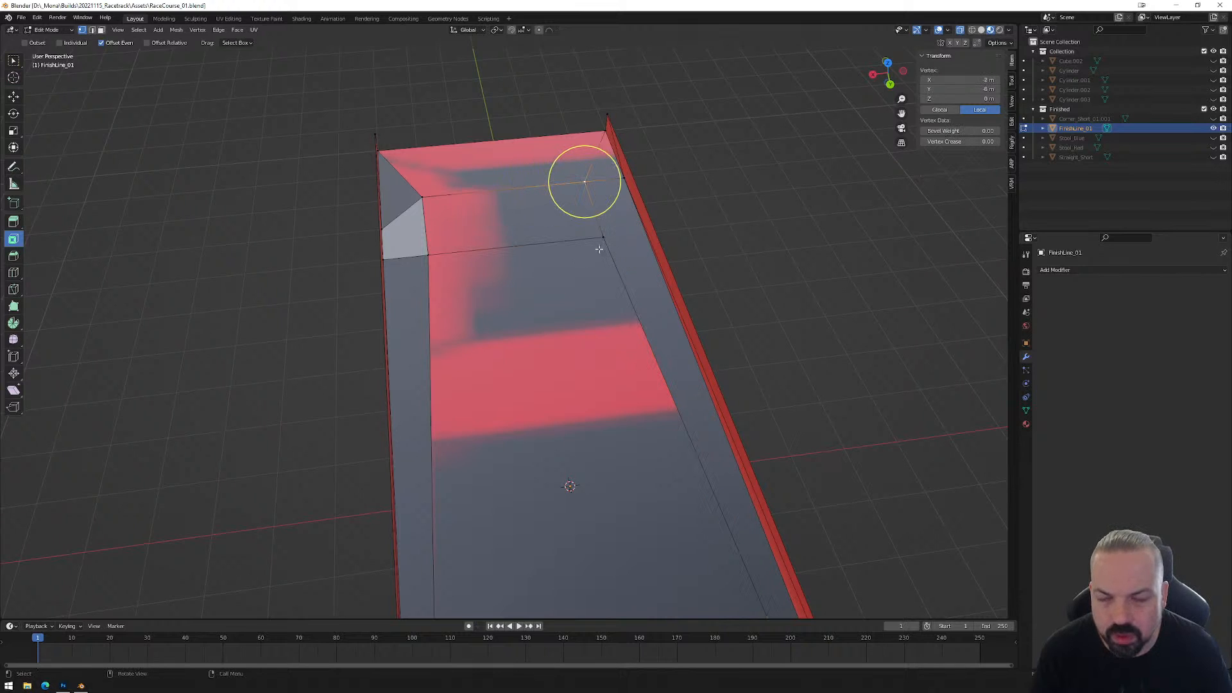
drag(590, 183, 624, 177)
Merge the last inner vertices of both checker rows on the positive X side into the wall's vertices.
click(428, 255)
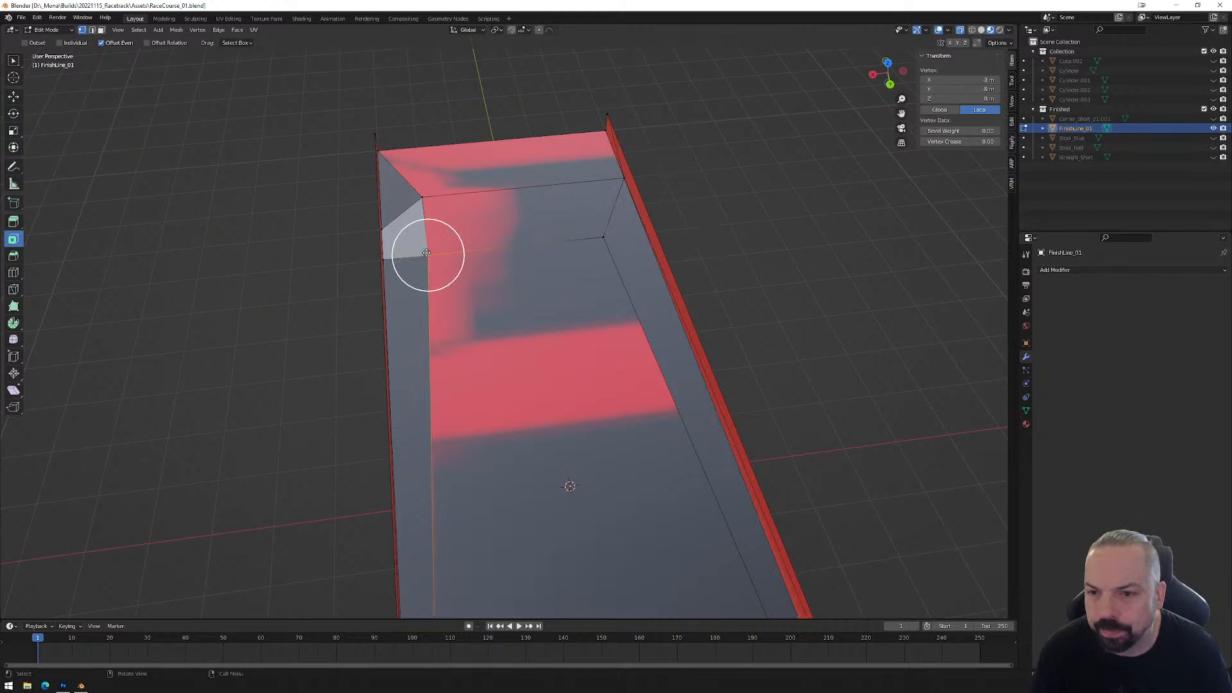
middle_drag(551, 321, 527, 316)
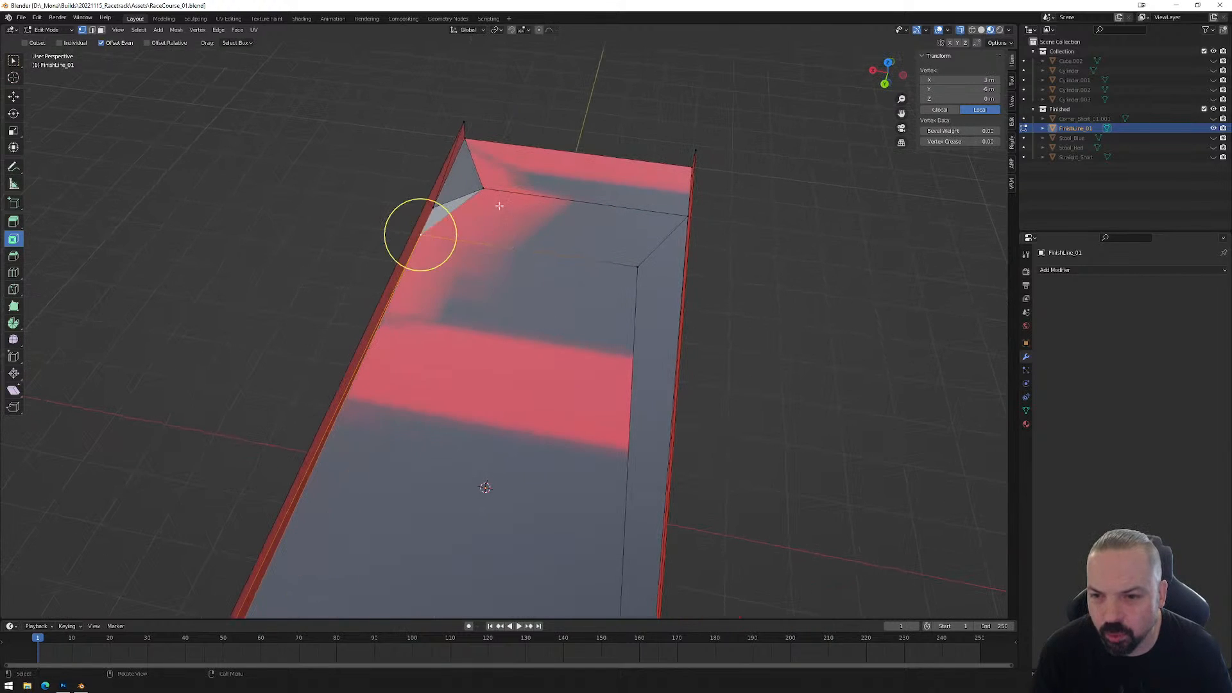
shift+click(483, 189)
key(shift+r)
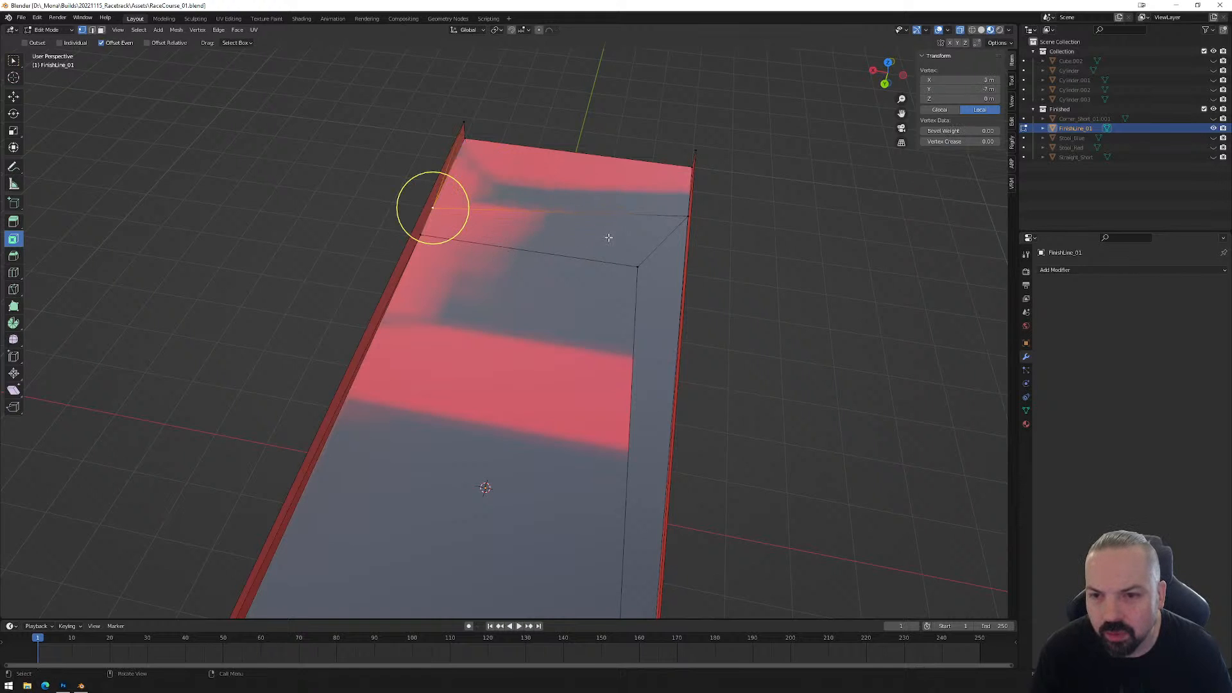
Knife-cut a short edge from the remaining inner checker vertex across the strip to the base of the negative X wall.
middle_drag(644, 262, 759, 250)
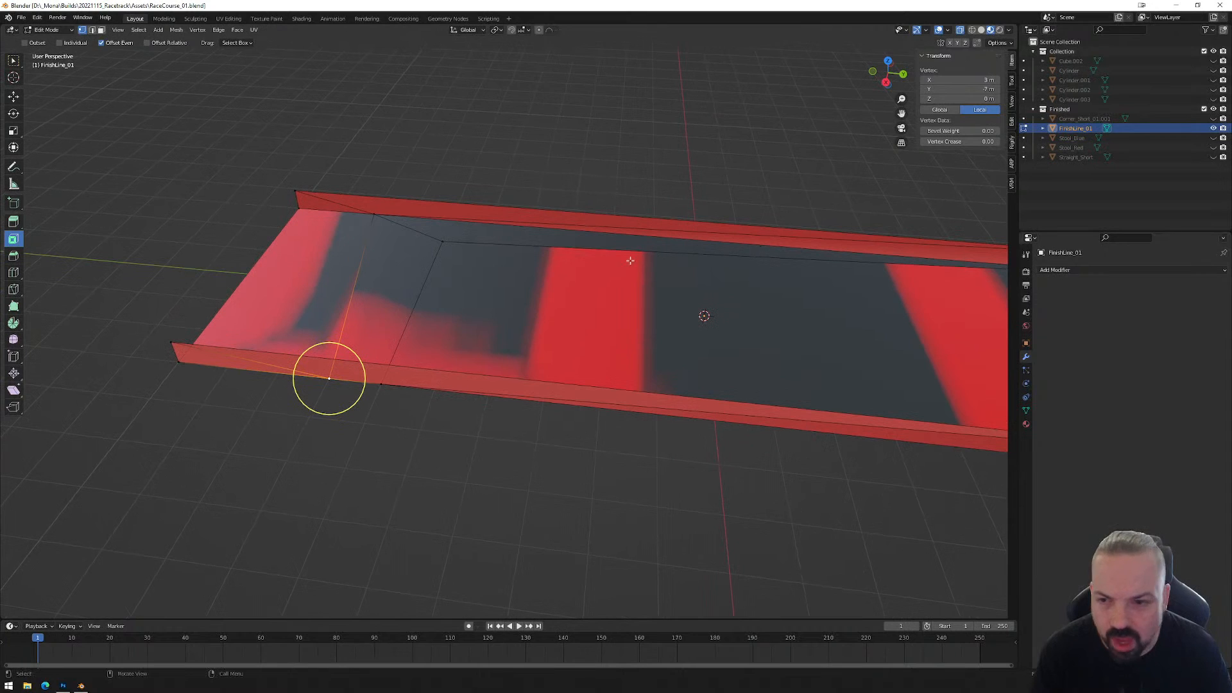
key(k)
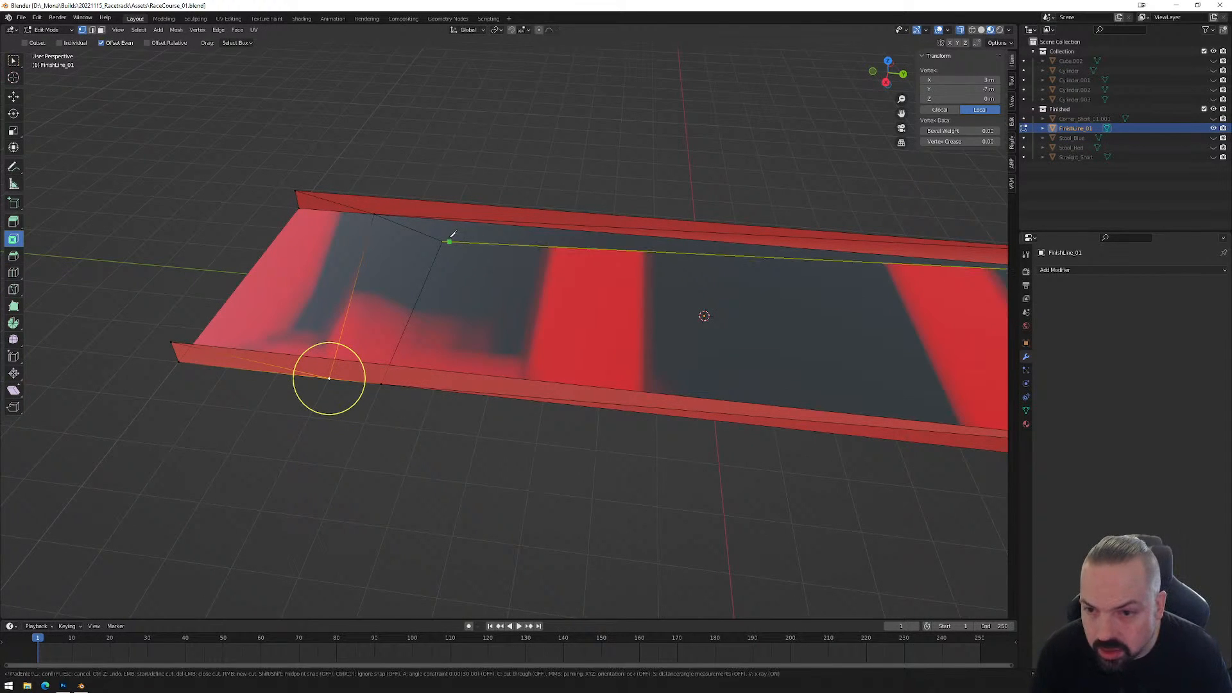
click(447, 236)
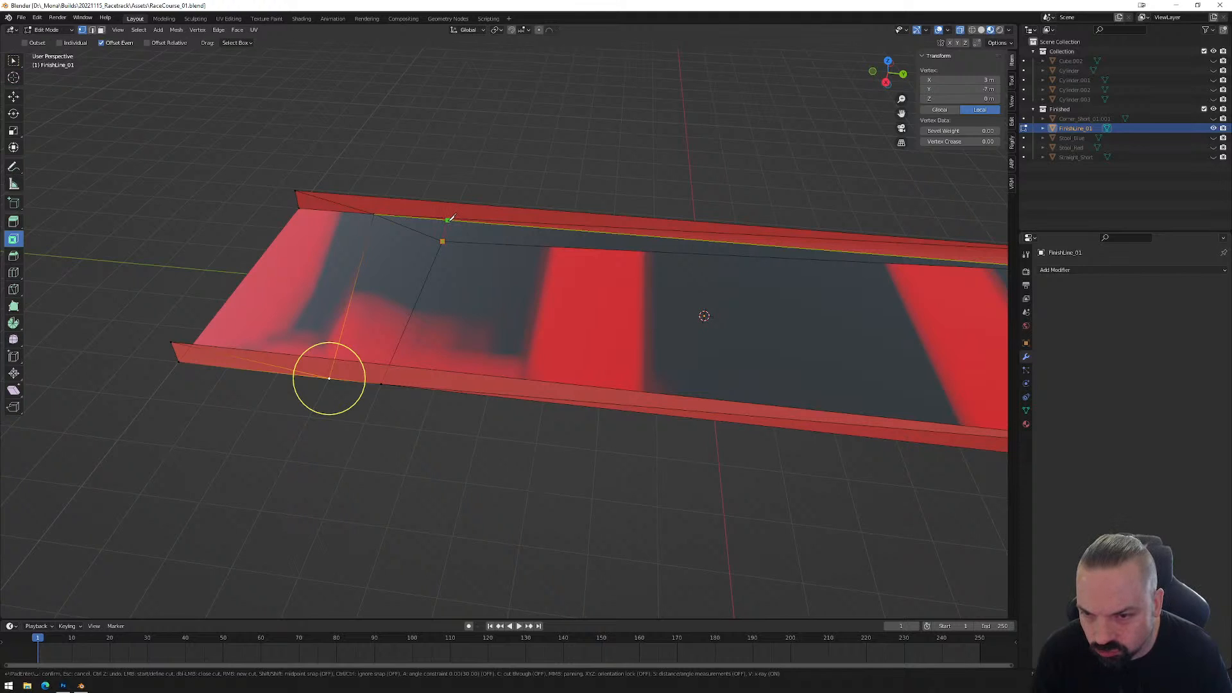
click(452, 220)
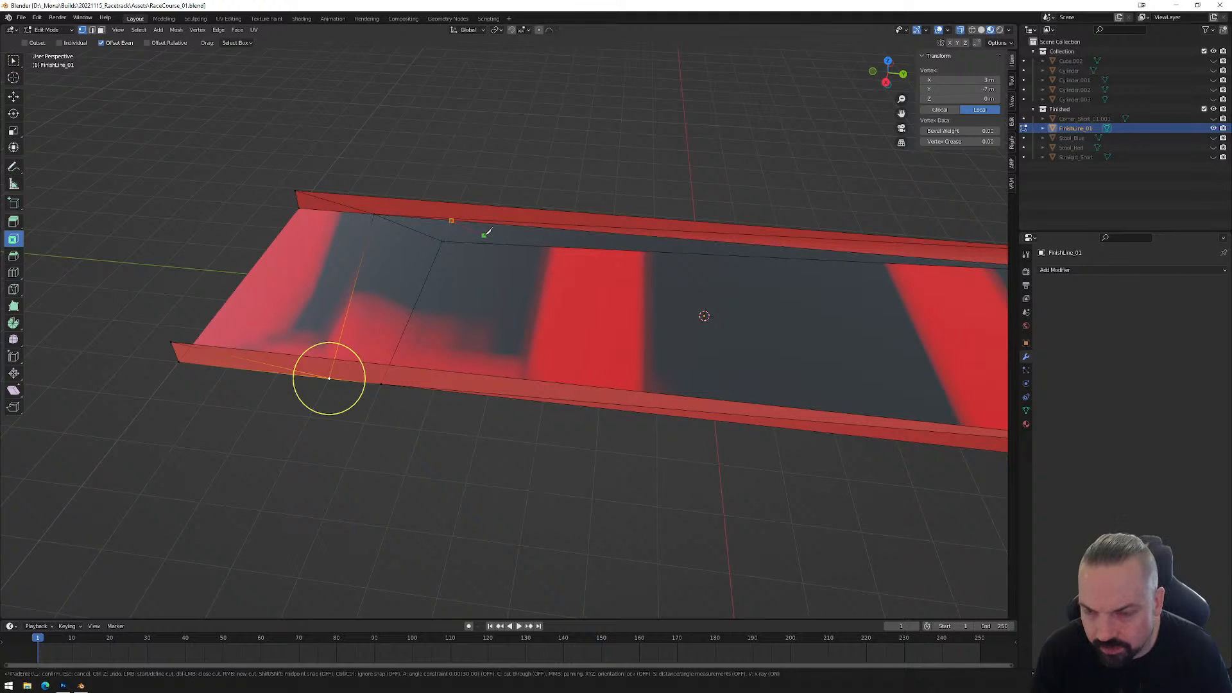
key(Return)
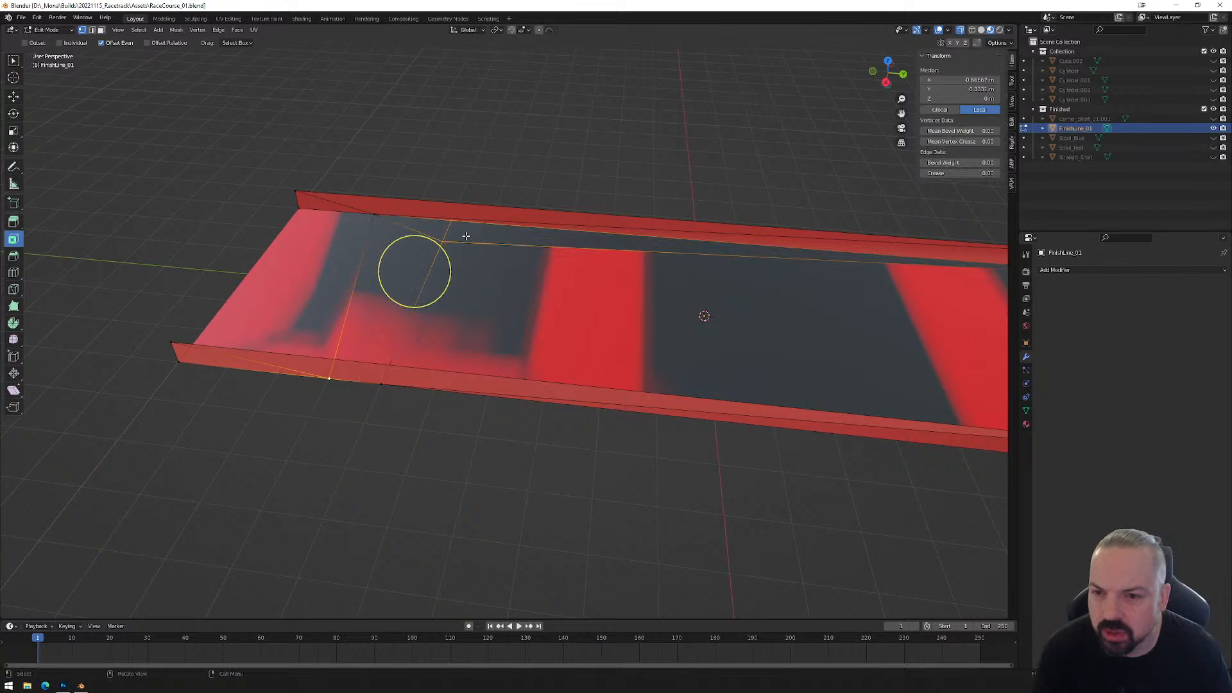
Merge the inner checker vertex into the newly cut vertex at the negative X wall, using At Last.
click(444, 243)
shift+click(453, 222)
right_click(512, 262)
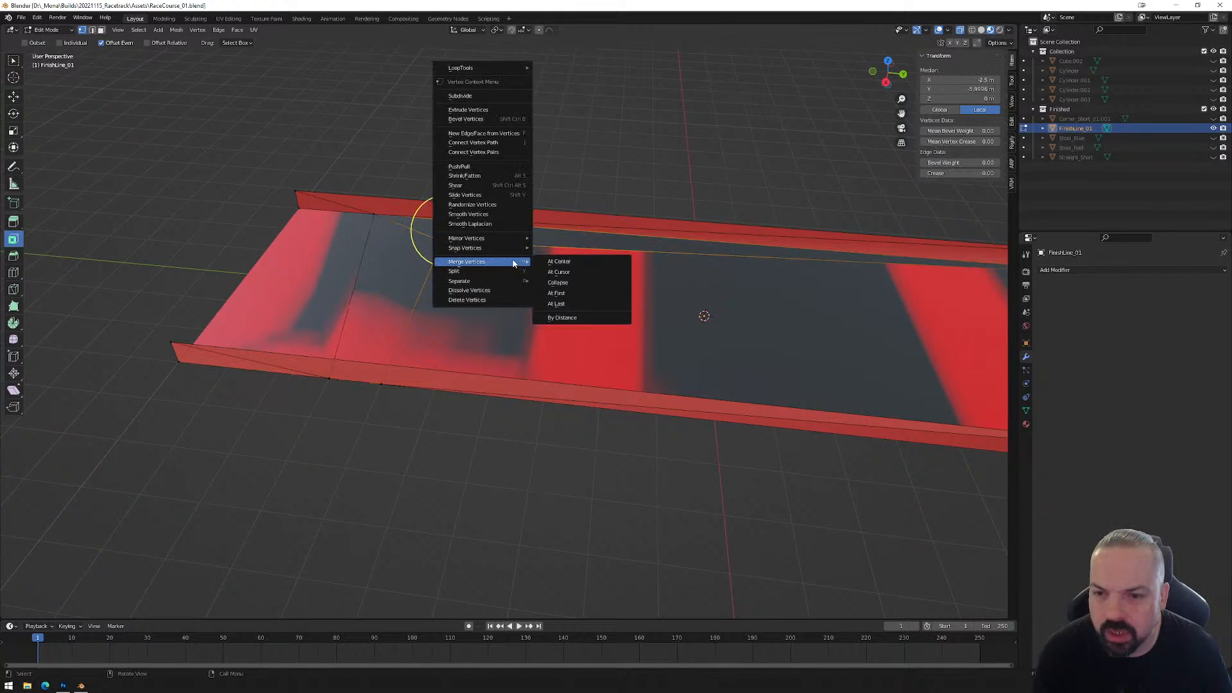
click(556, 304)
Try to remove the long diagonal edge along the negative X wall, and undo the removal.
middle_drag(517, 293, 528, 255)
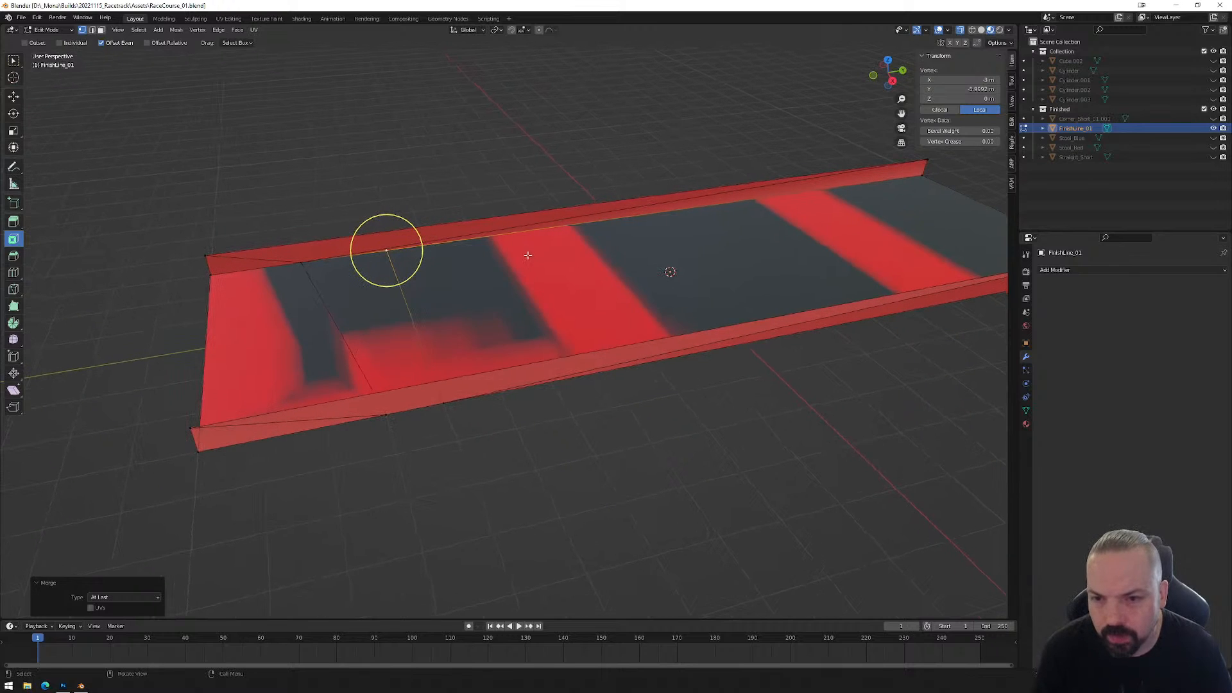
key(2)
click(650, 206)
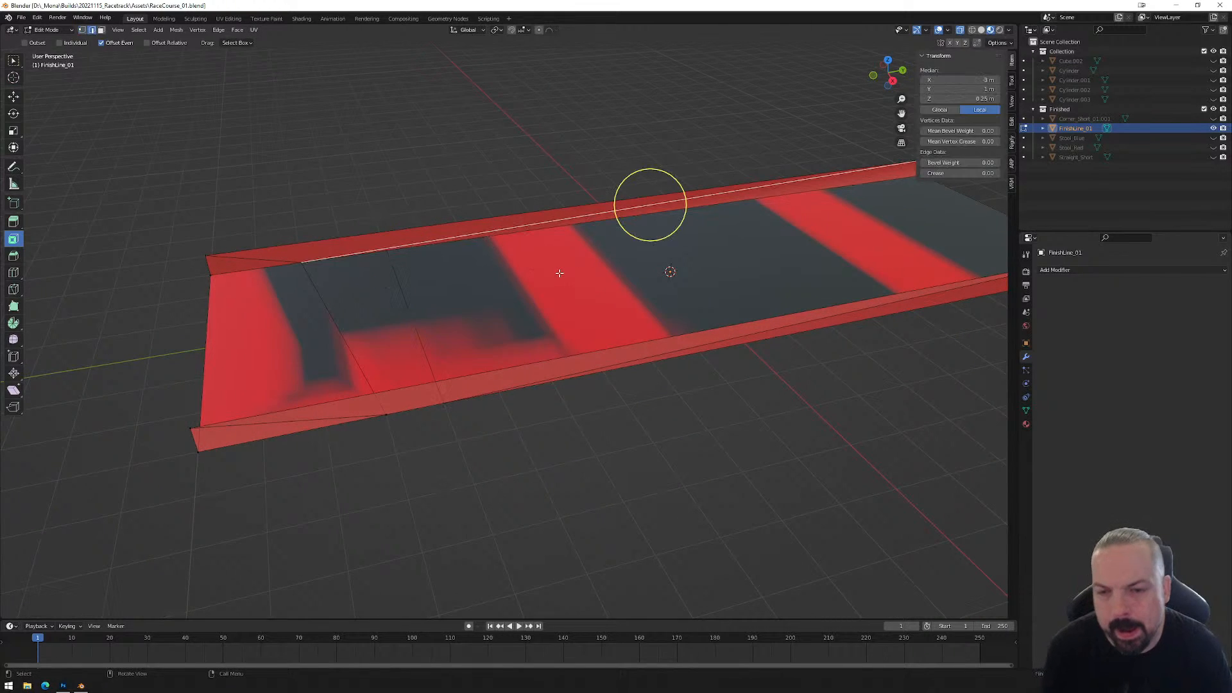
key(x)
click(559, 272)
key(ctrl+z)
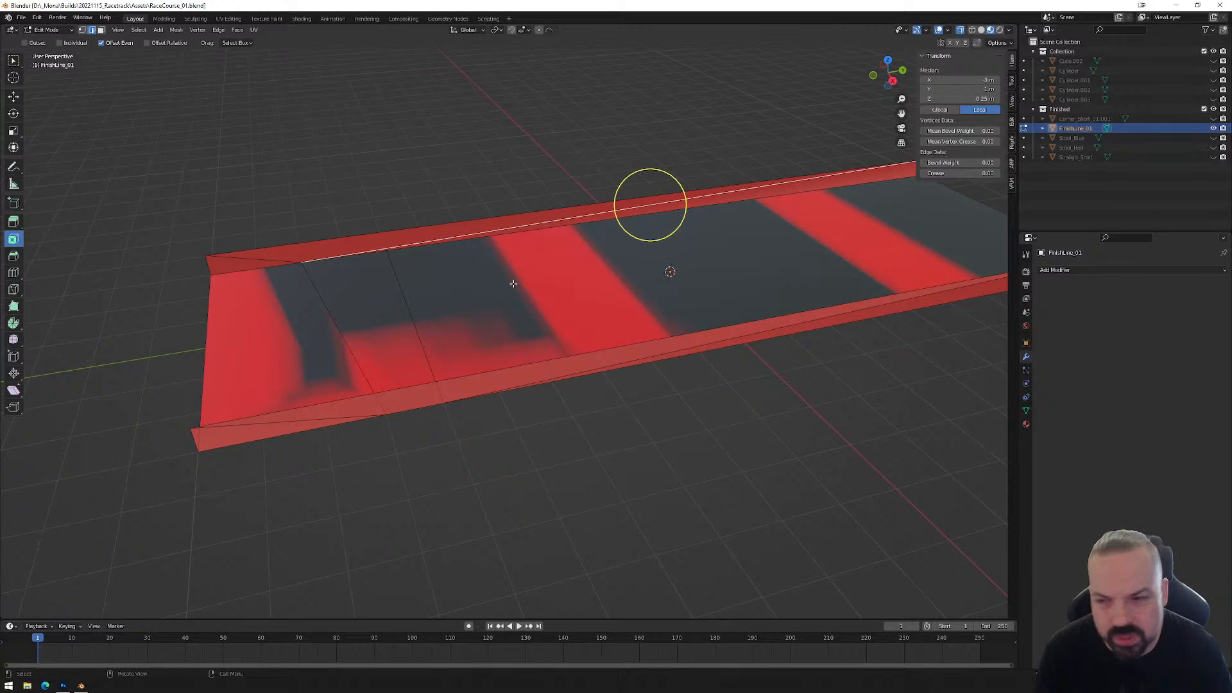
Straighten the cross-track edge farther from the track's end by scaling its vertices to 0 along Y.
middle_drag(451, 282, 480, 302)
drag(425, 194, 494, 436)
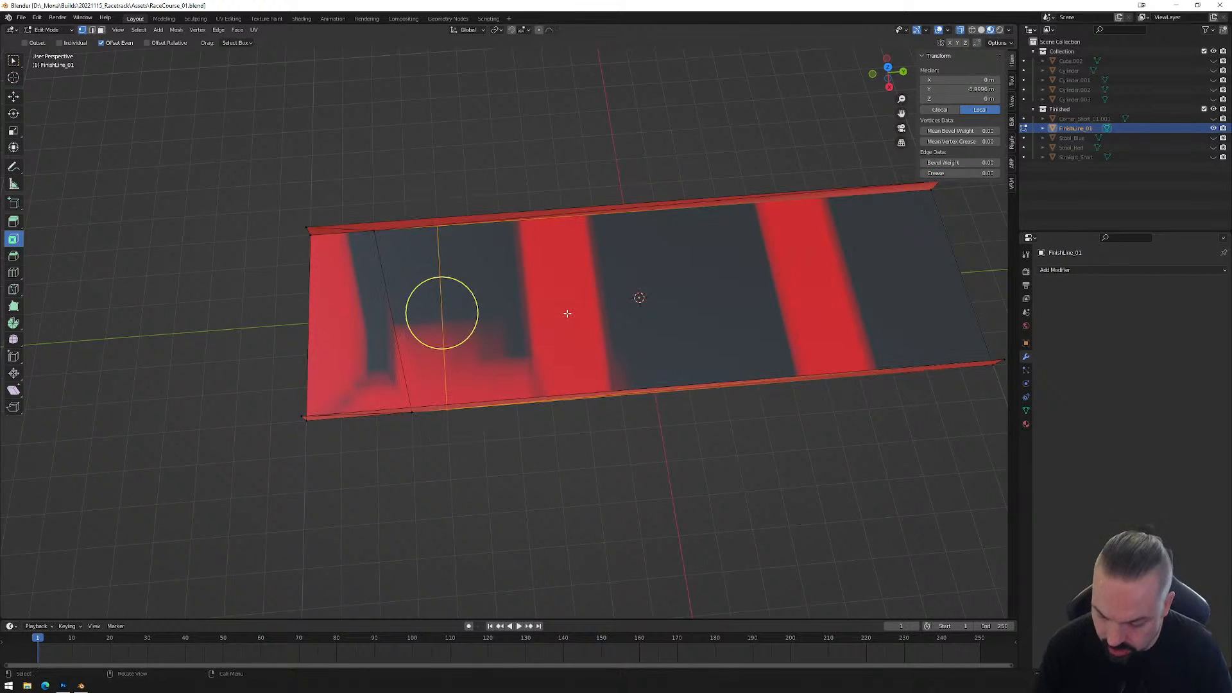
key(s)
key(x)
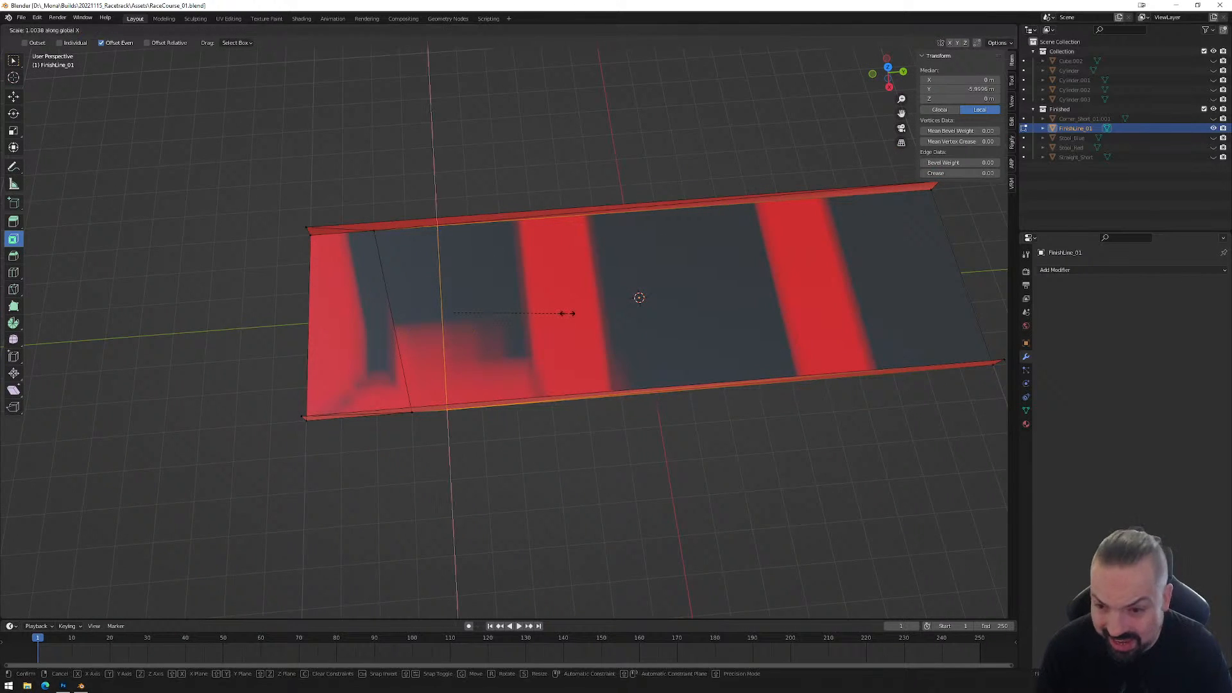
key(y)
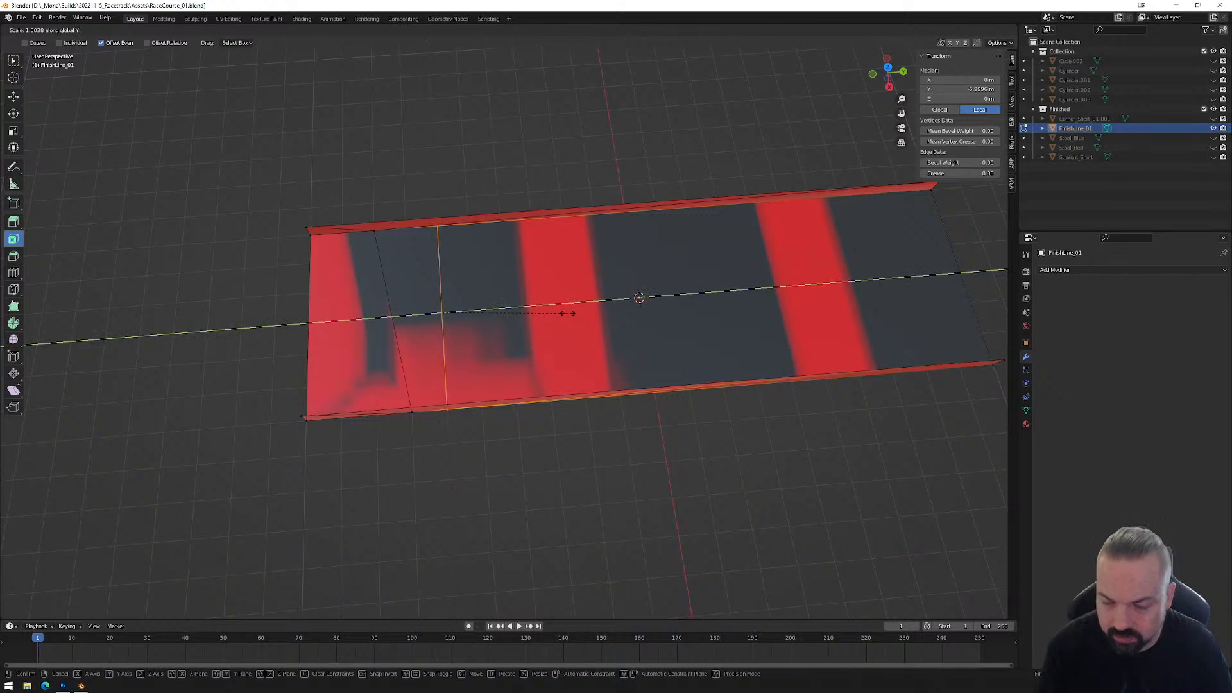
key(x)
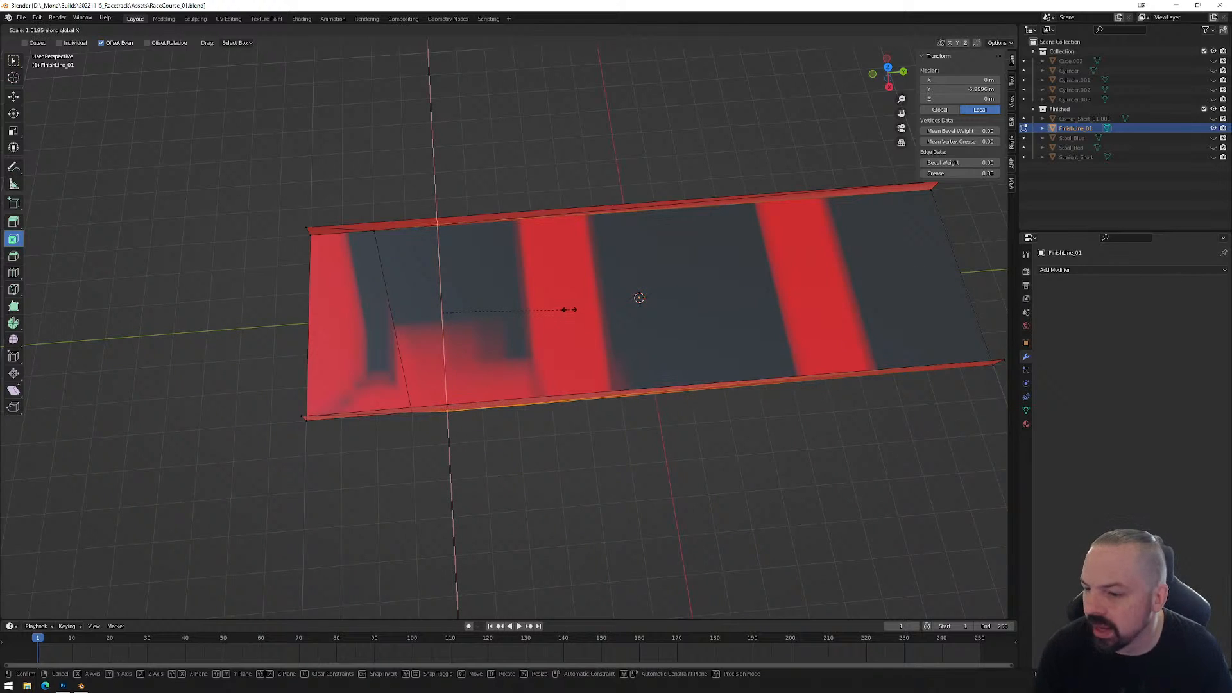
key(y)
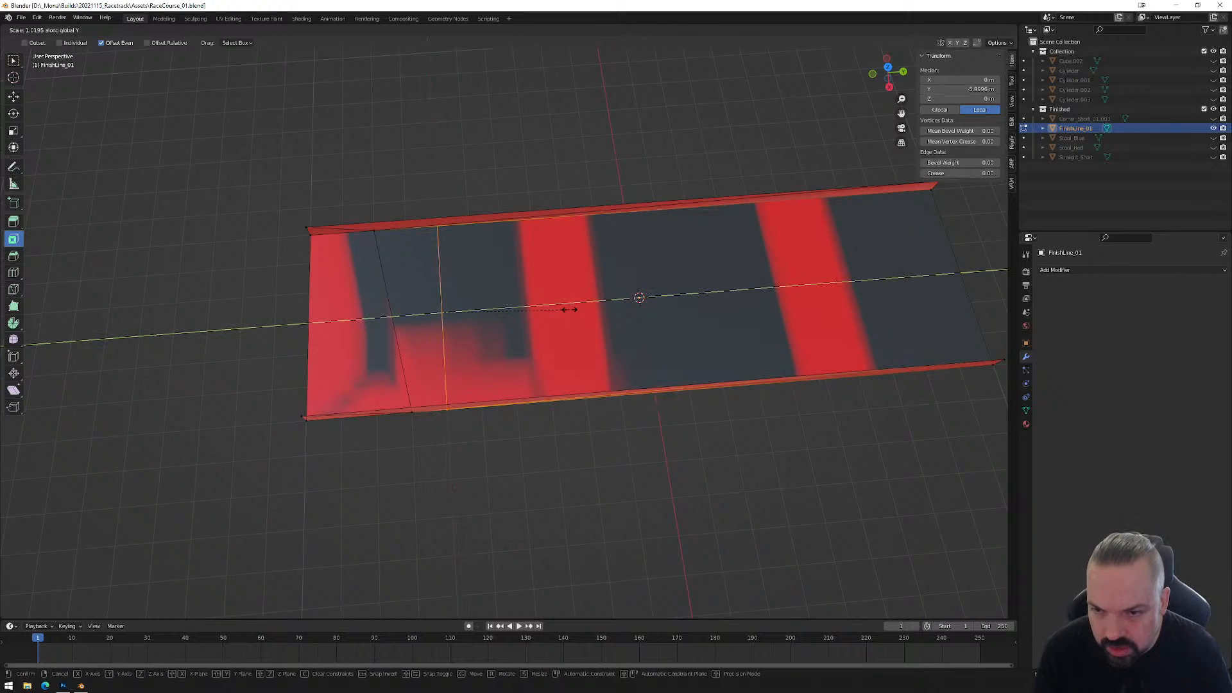
text(0)
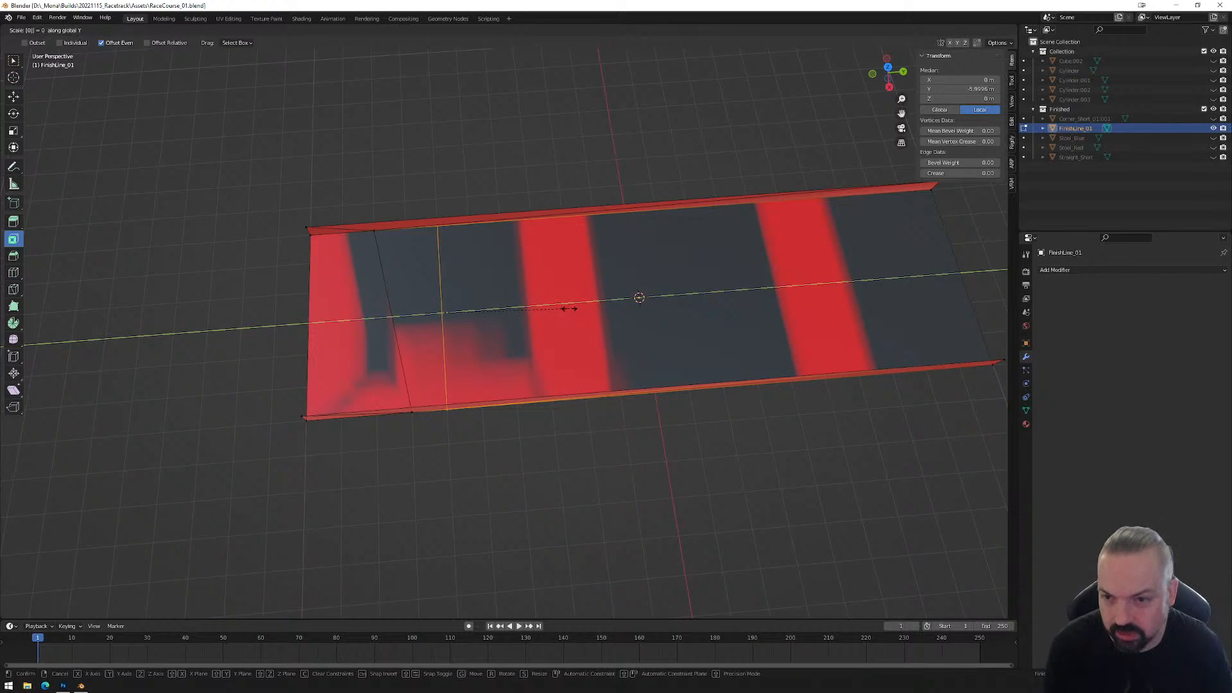
click(570, 309)
Straighten the cross-track edge nearer the track's end by scaling its vertices to 0 along Y.
drag(358, 206, 433, 434)
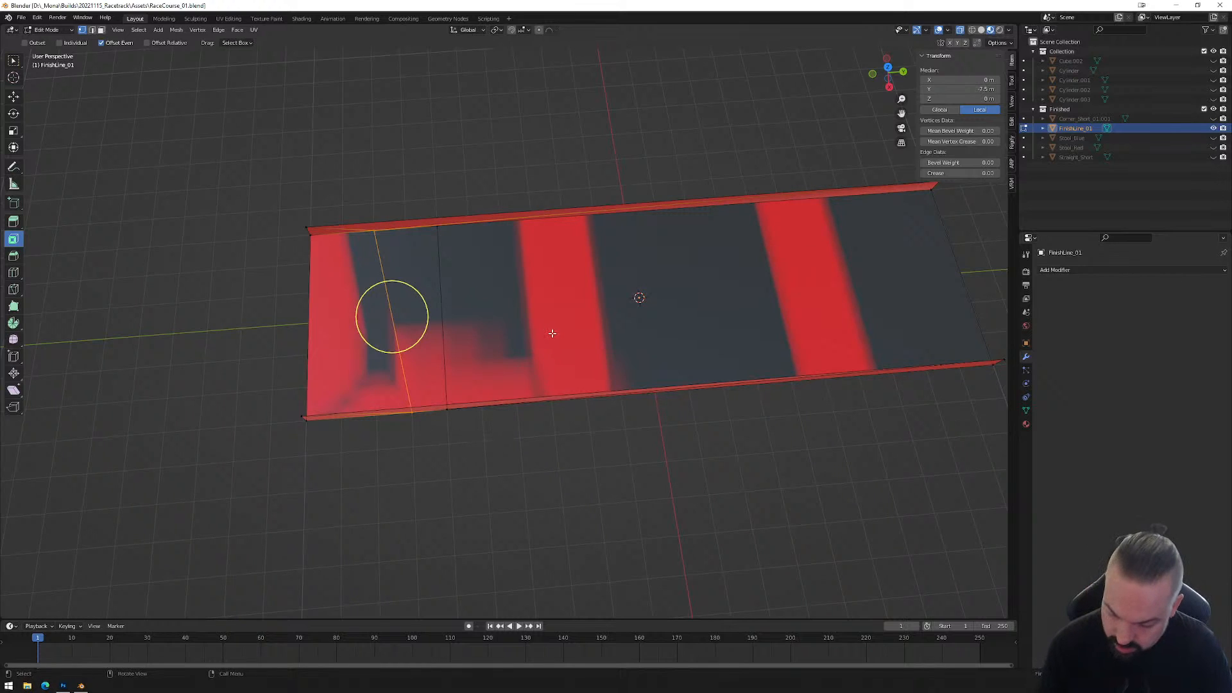
key(s)
key(x)
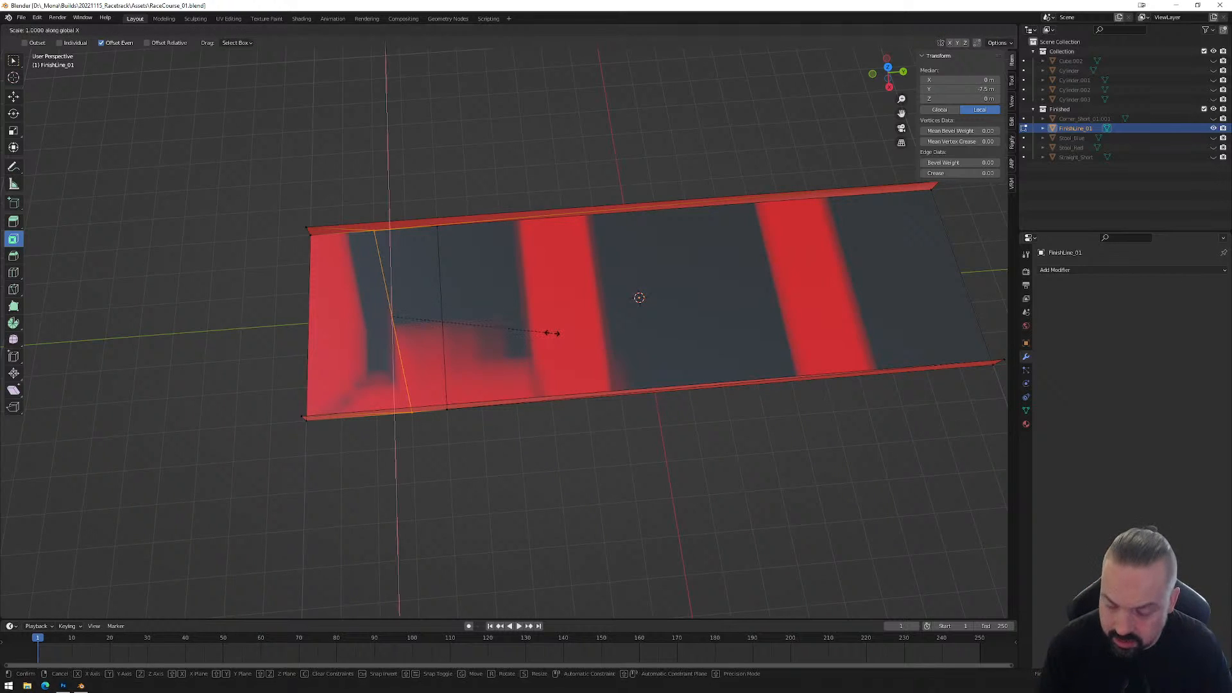
key(y)
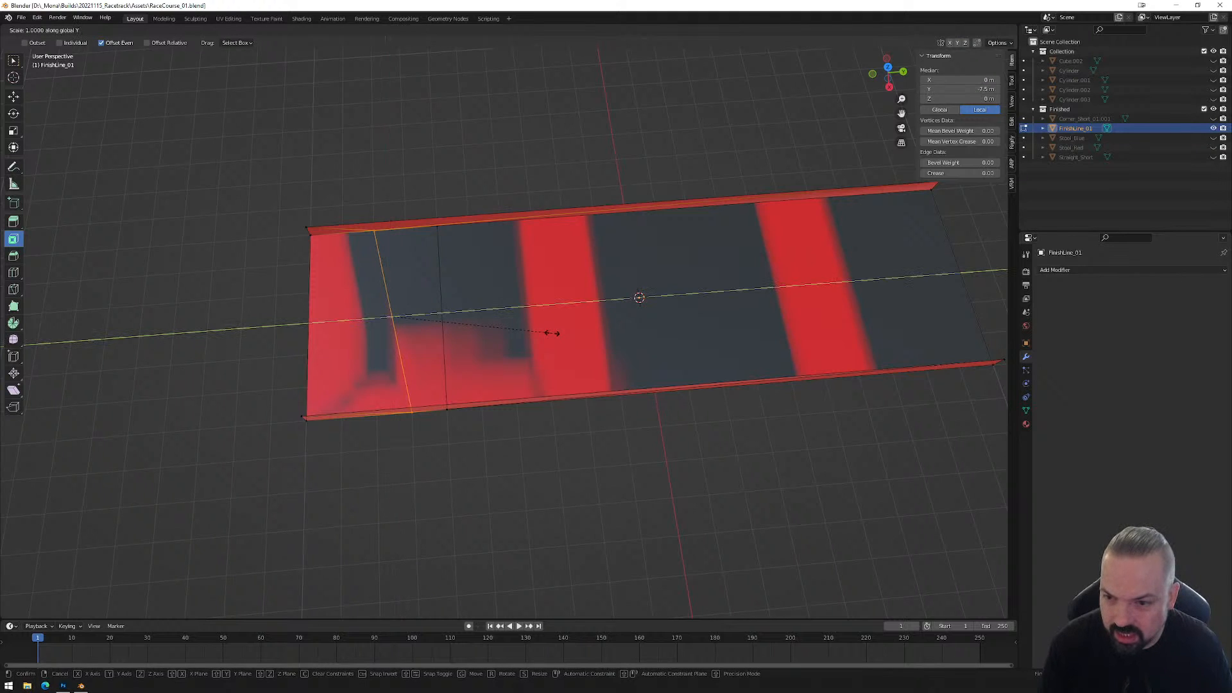
key(0)
key(Return)
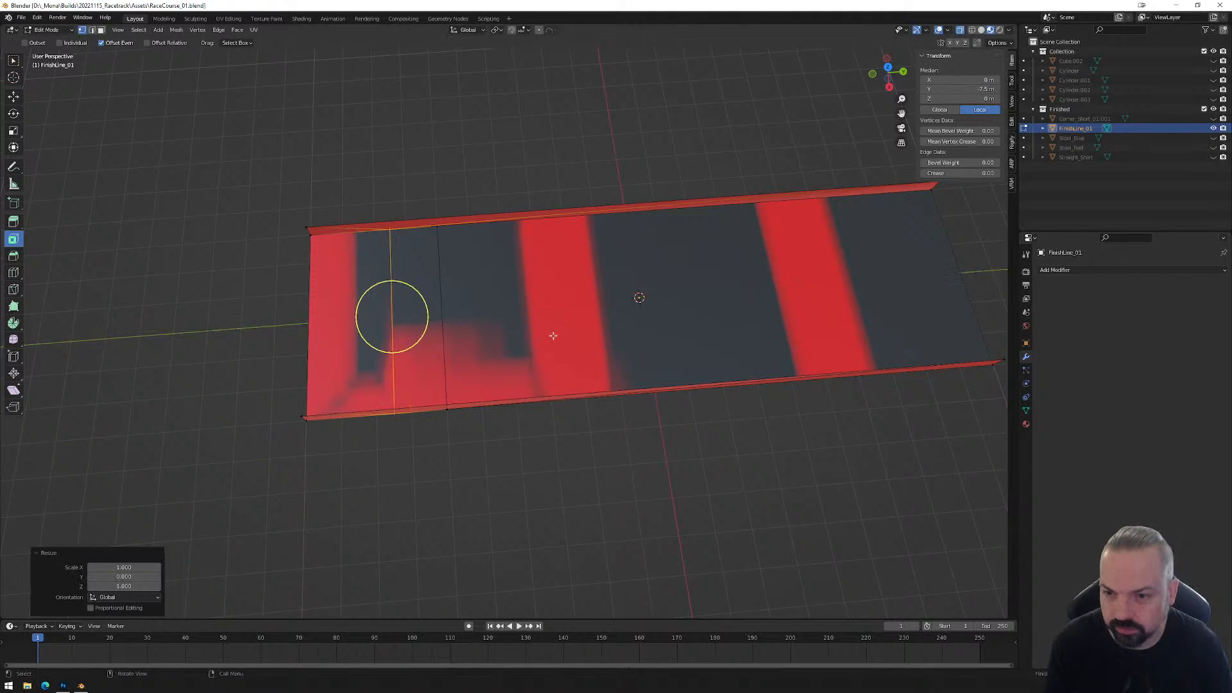
Knife-cut the negative X wall from the inner cross edge's base vertex to the wall's top corner at the far end.
middle_drag(424, 306, 462, 365)
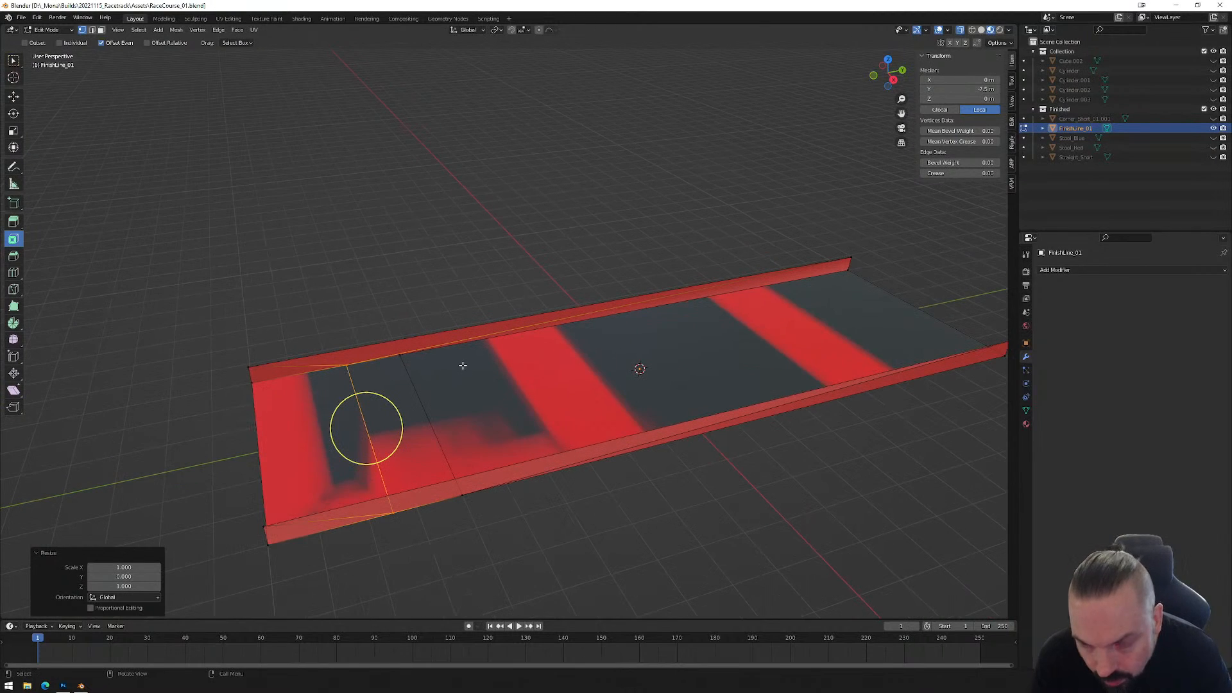
key(k)
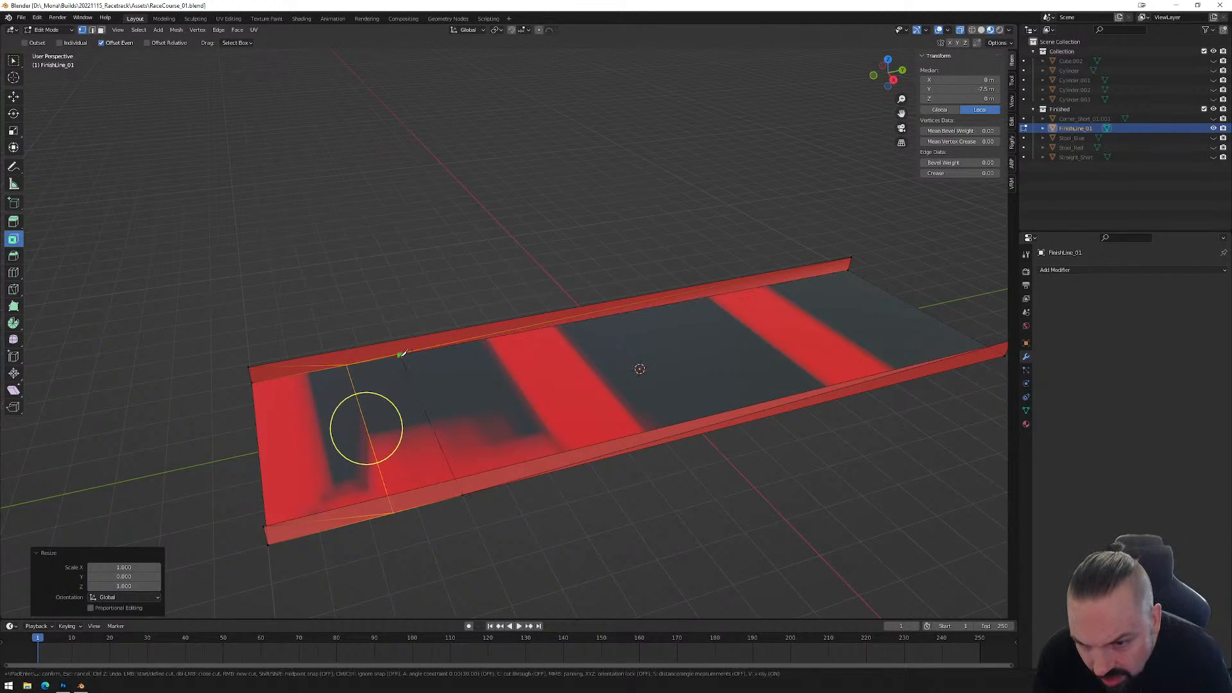
click(852, 256)
key(Return)
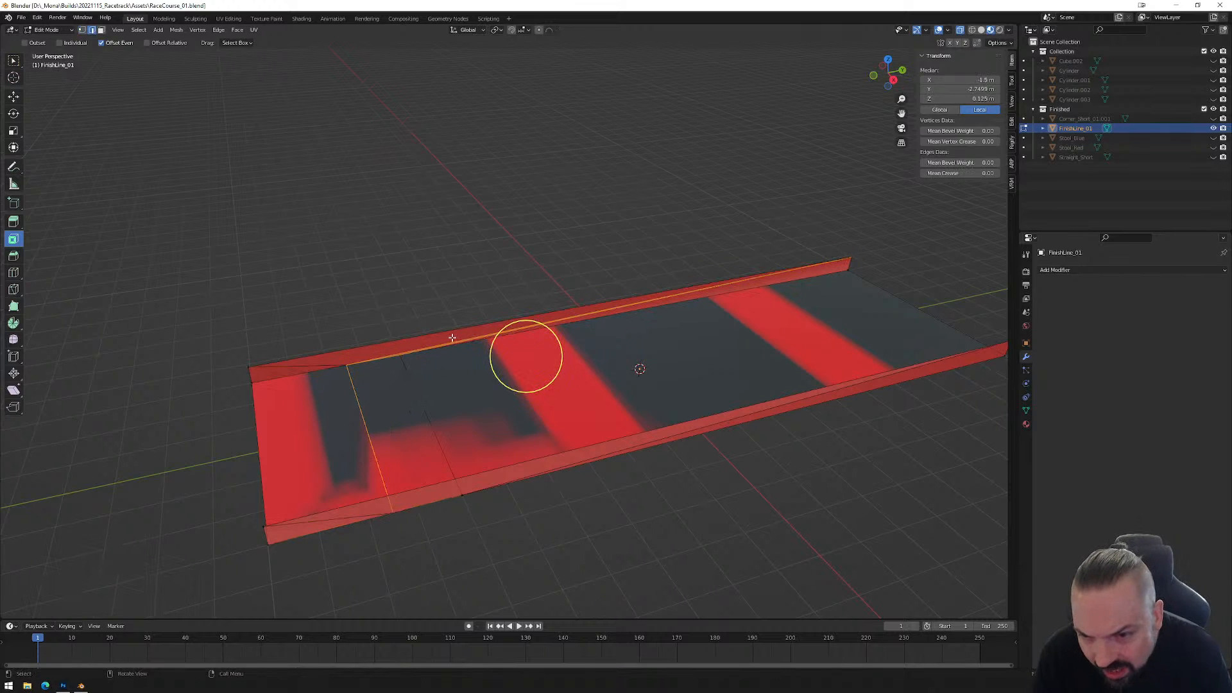
Dissolve the old long diagonal edge on the negative X wall that starts at the outer cross edge.
click(453, 340)
key(x)
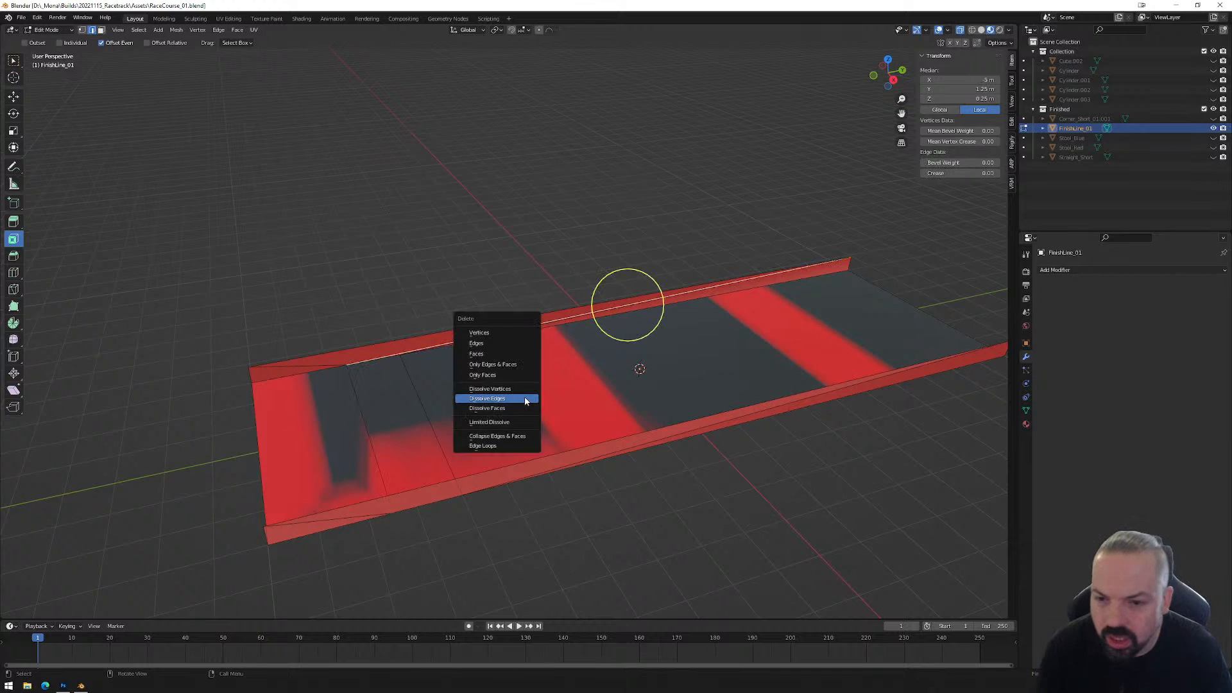
click(525, 400)
Switch to the UV Editing workspace and unwrap all faces of FinishLine_01 with Smart UV Project.
middle_drag(510, 393, 661, 420)
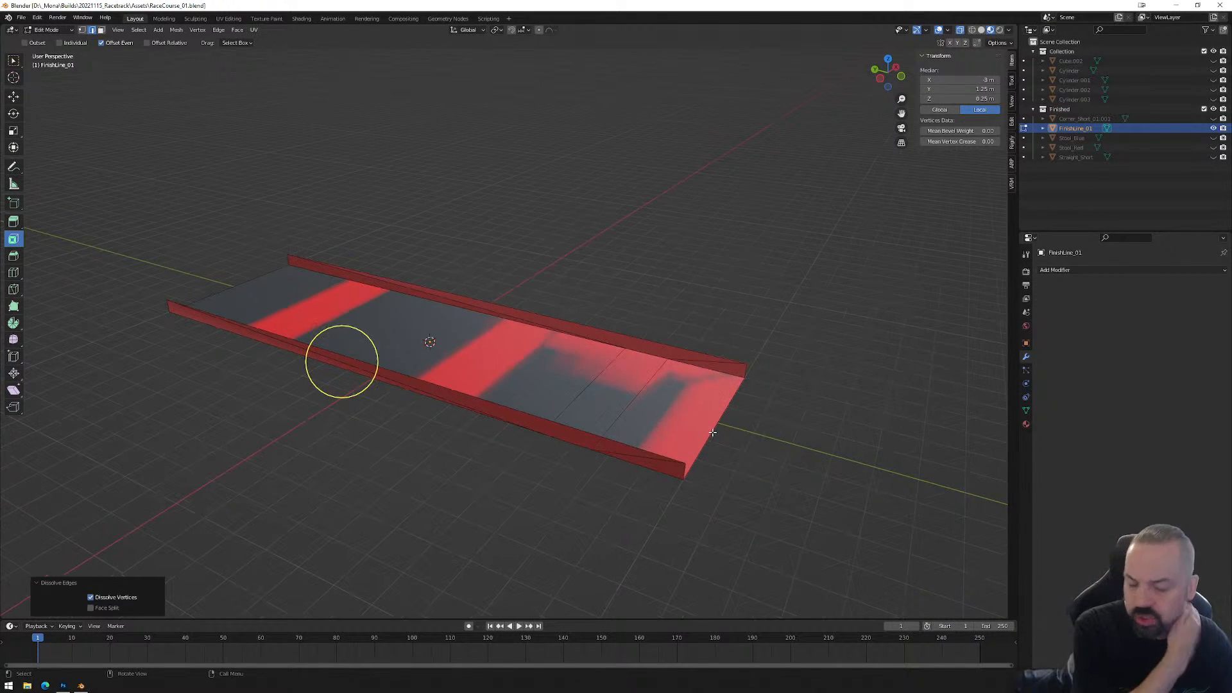
middle_drag(491, 374, 526, 399)
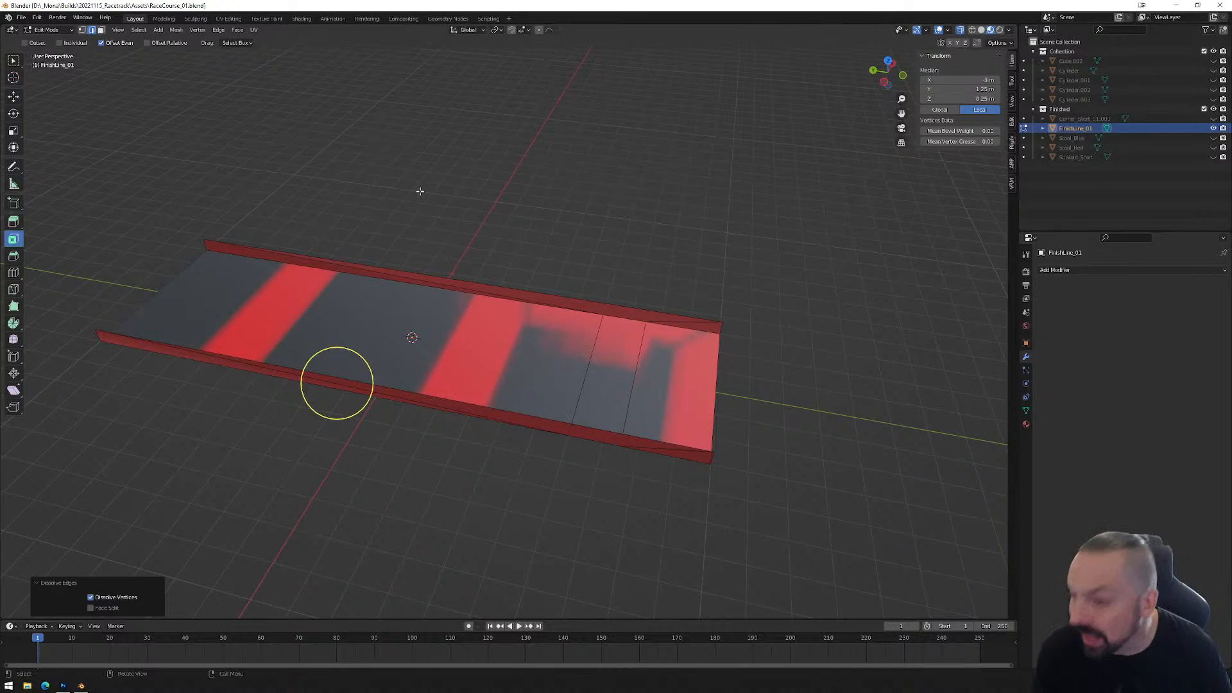
click(227, 19)
scroll(136, 423, down, 1)
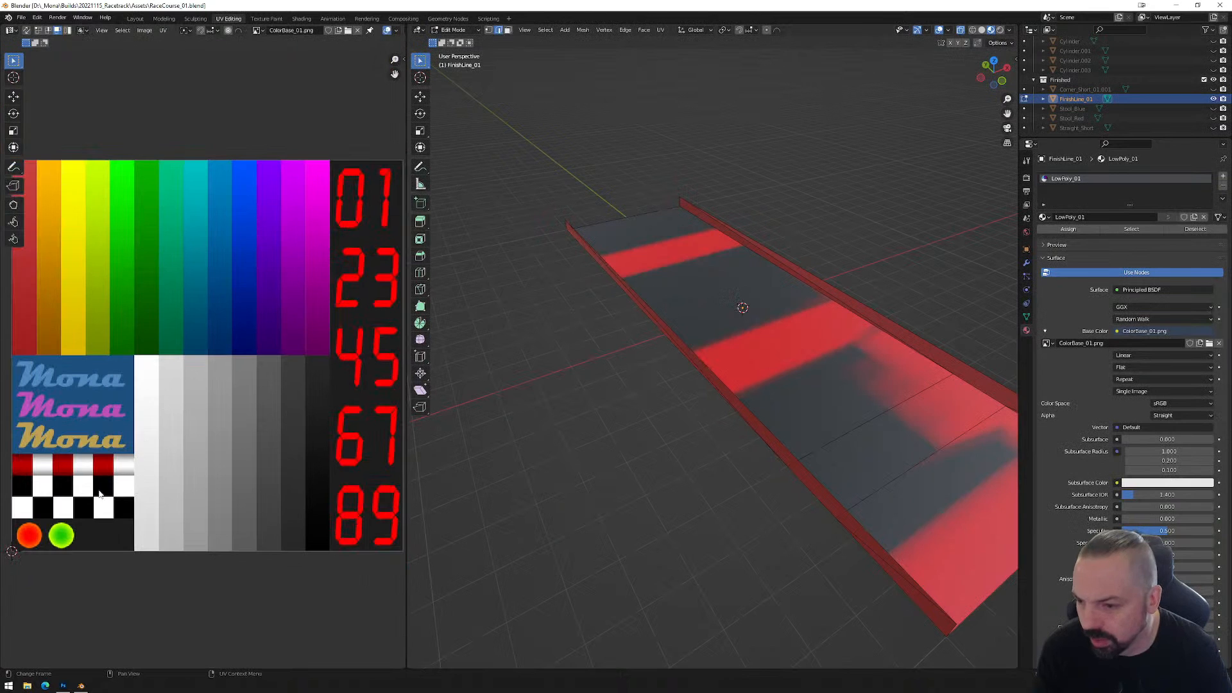
middle_drag(737, 405, 880, 357)
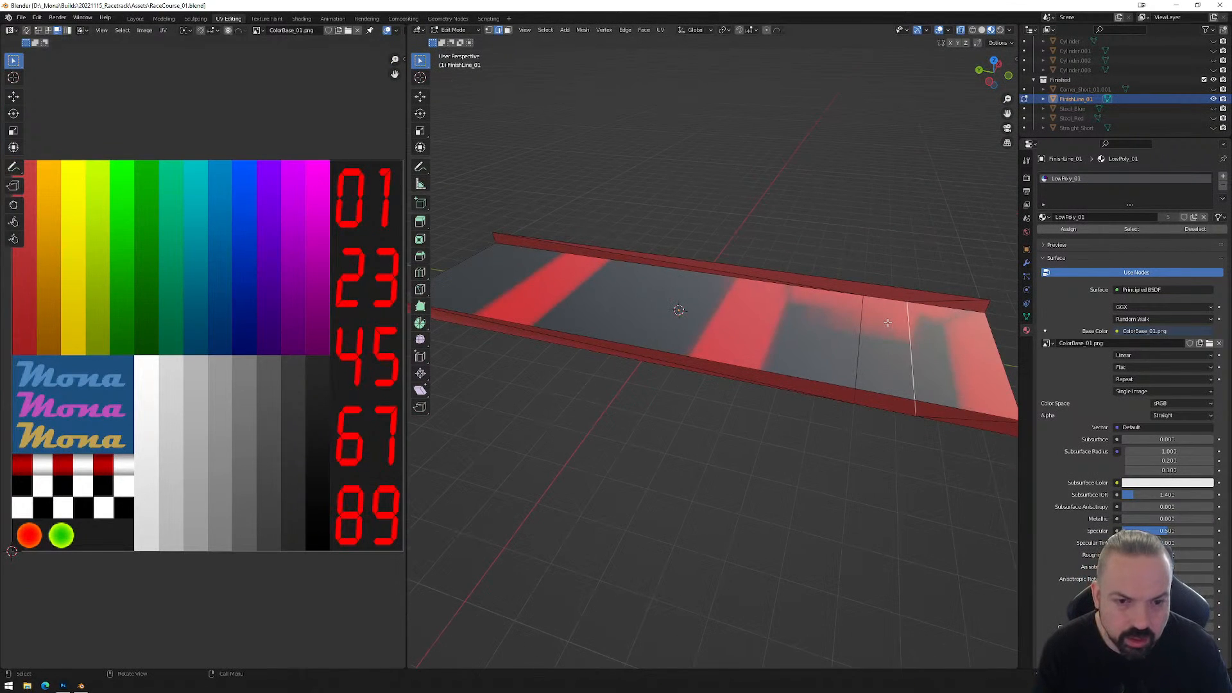
click(886, 329)
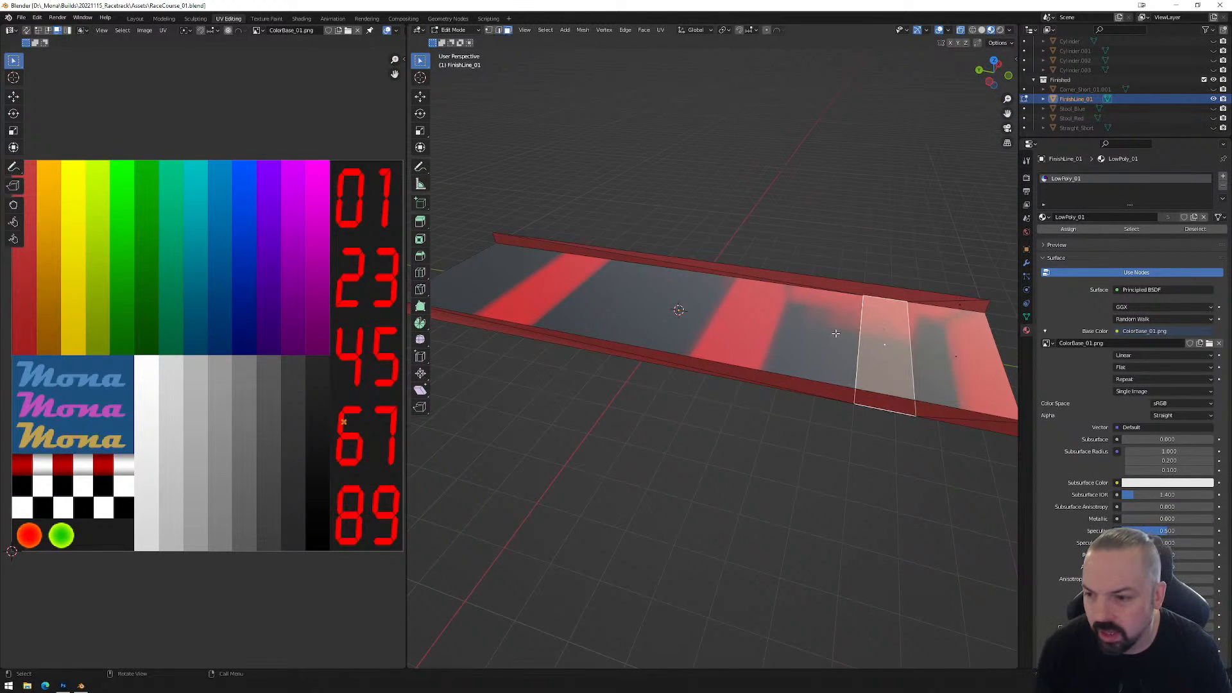
scroll(667, 263, down, 2)
drag(445, 192, 958, 462)
click(662, 32)
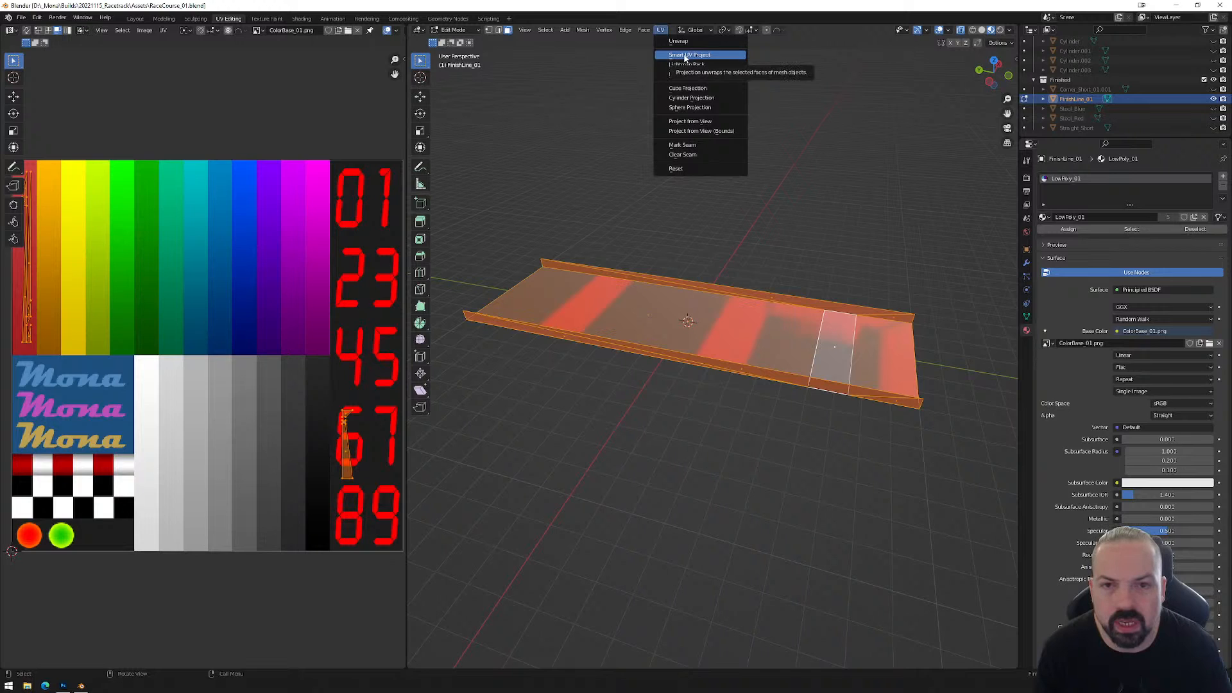
click(686, 56)
click(689, 136)
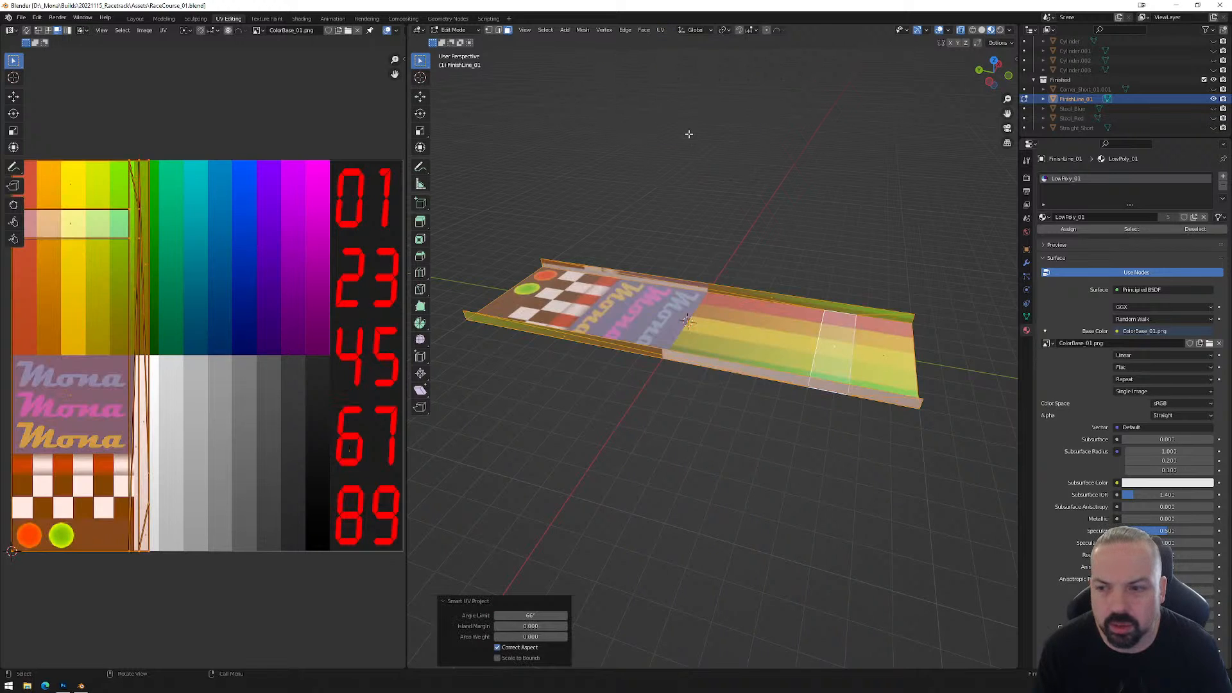
Move all of the mesh's UV islands off their unwrapped position on the ColorBase_01 texture.
scroll(241, 358, down, 3)
drag(63, 216, 221, 482)
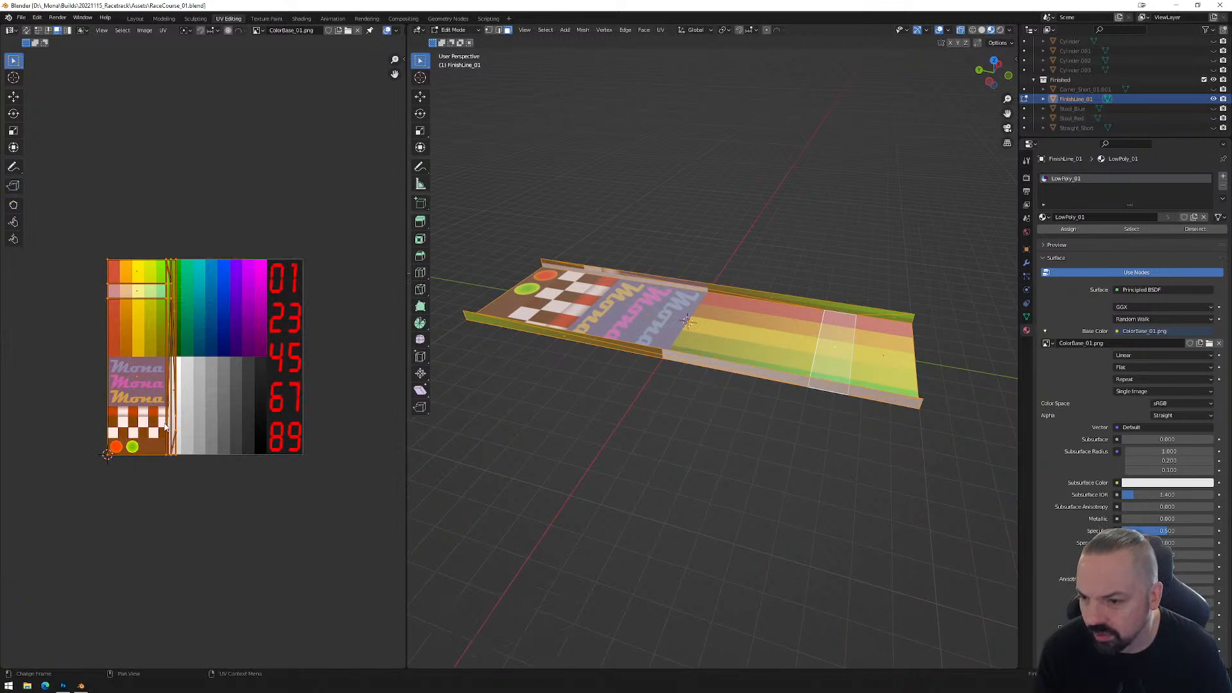
key(g)
click(168, 420)
middle_drag(136, 404, 225, 406)
Move the UV island of the narrow face between the two cross edges onto the texture's black-and-white checker pattern.
click(834, 334)
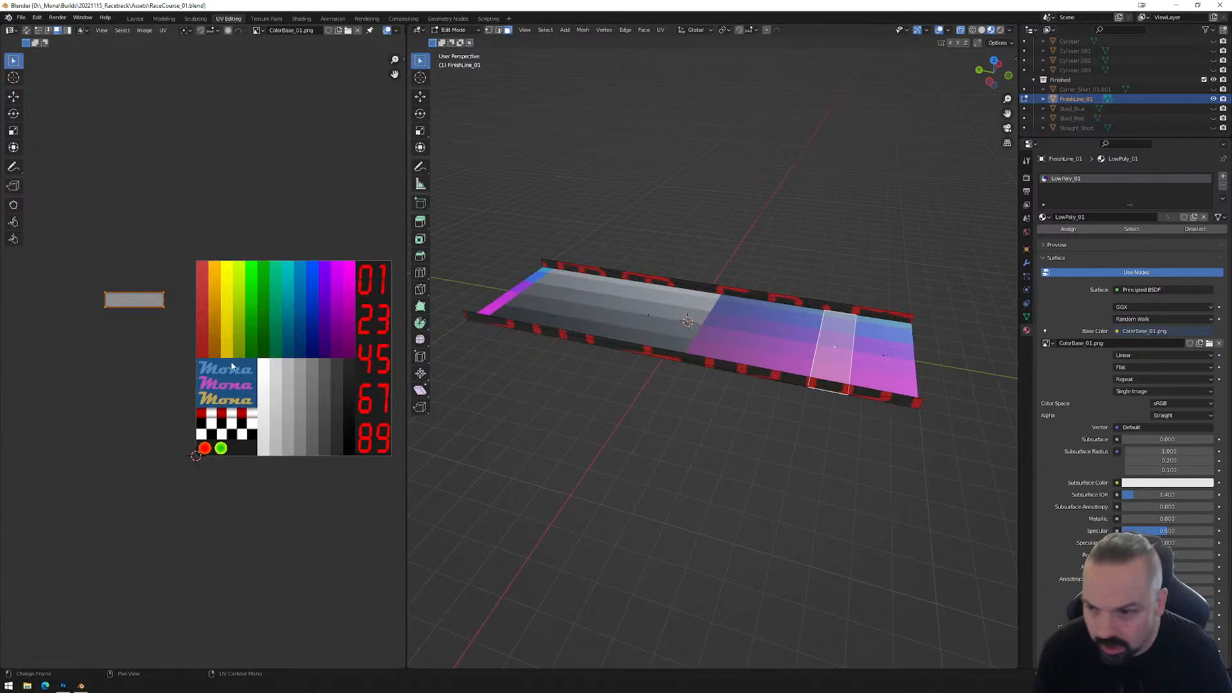
click(128, 301)
click(140, 302)
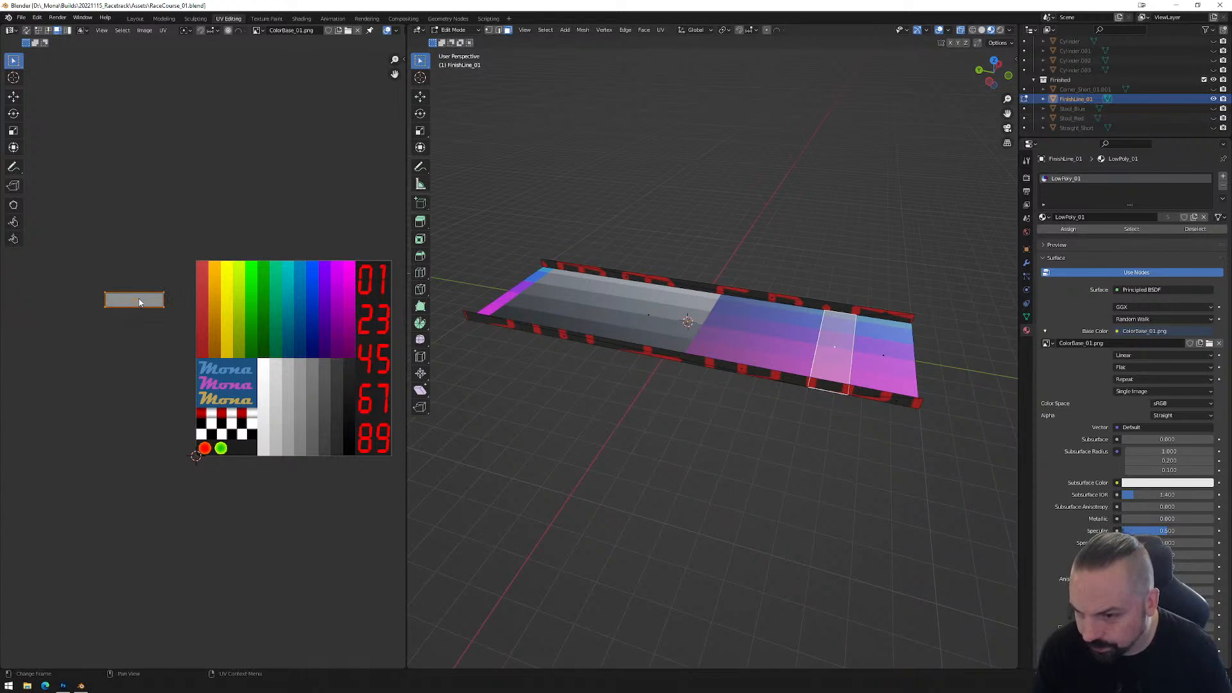
key(g)
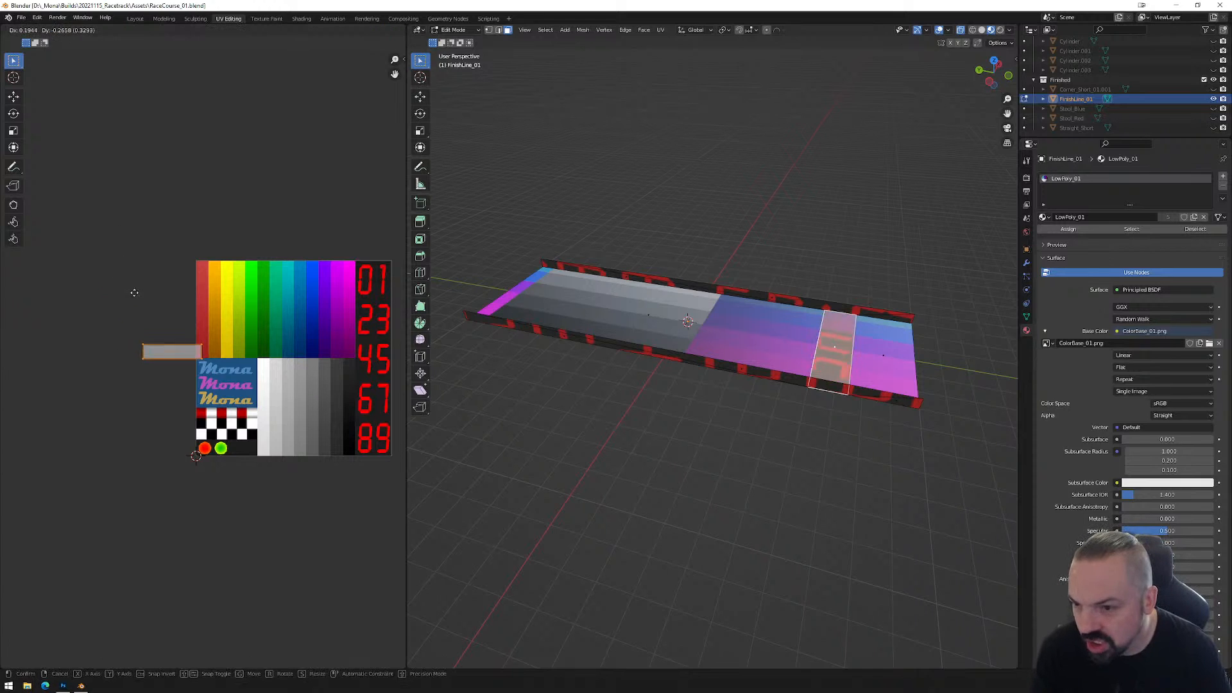
click(187, 367)
scroll(187, 371, up, 5)
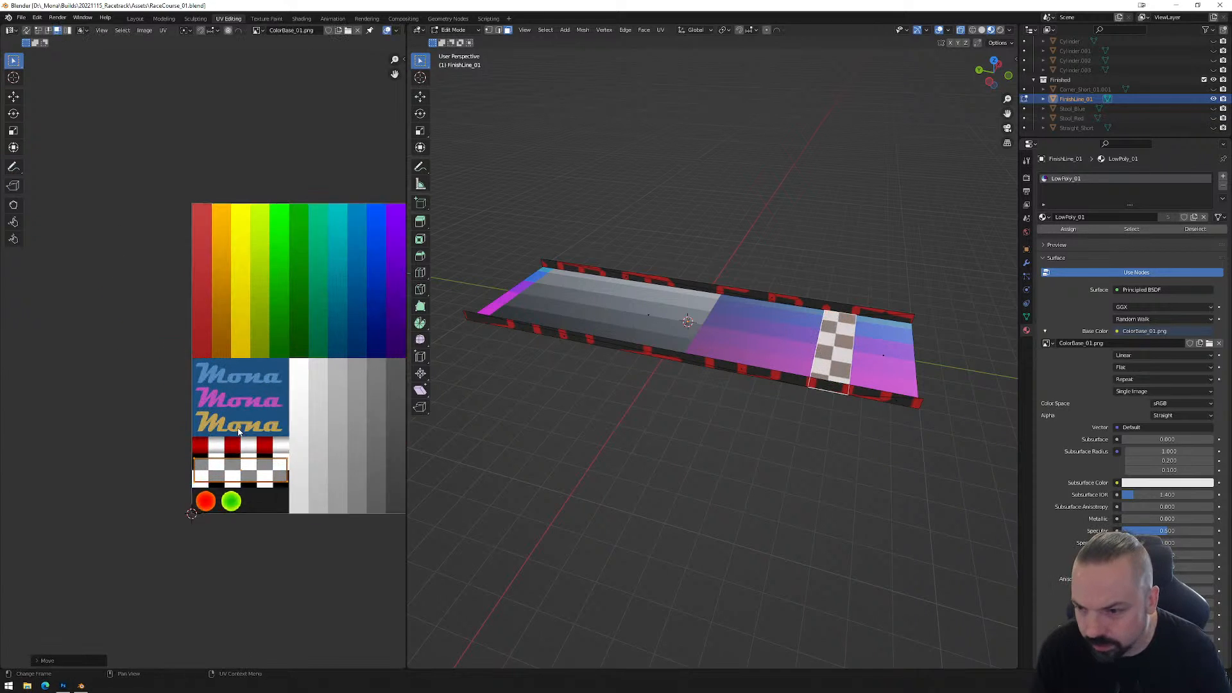
Move the finish-line strip's UV island so its upper-left corner meets the upper-left corner of the checker pattern.
scroll(273, 383, up, 3)
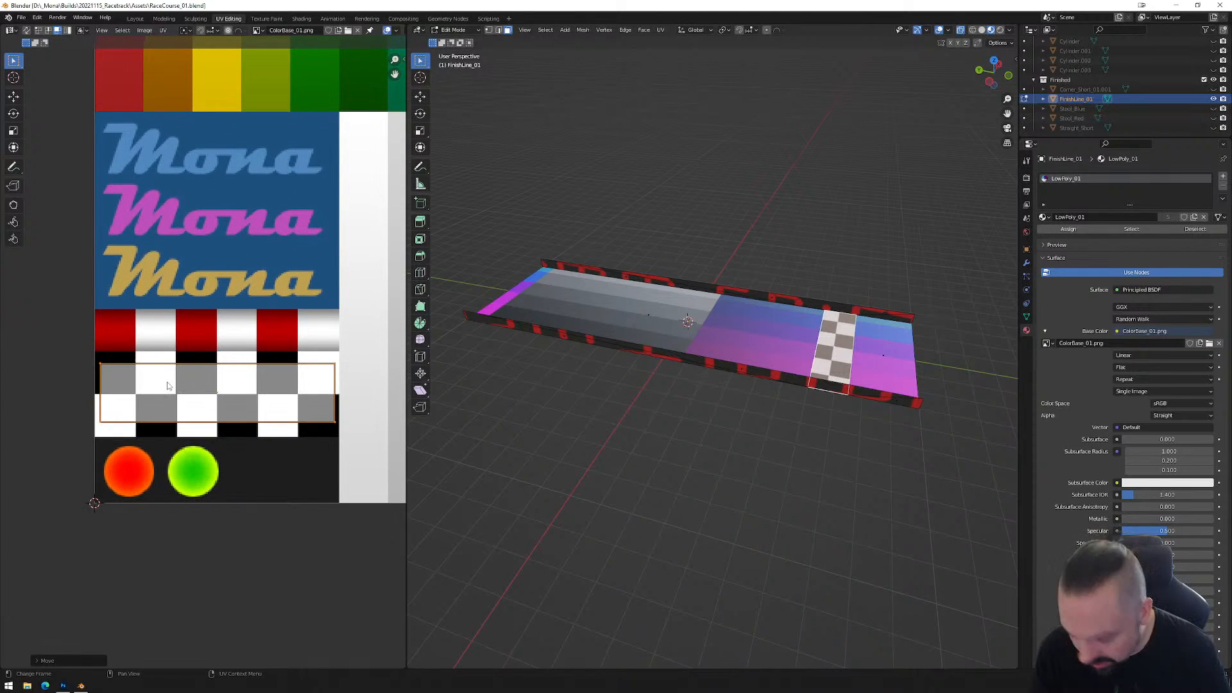
key(g)
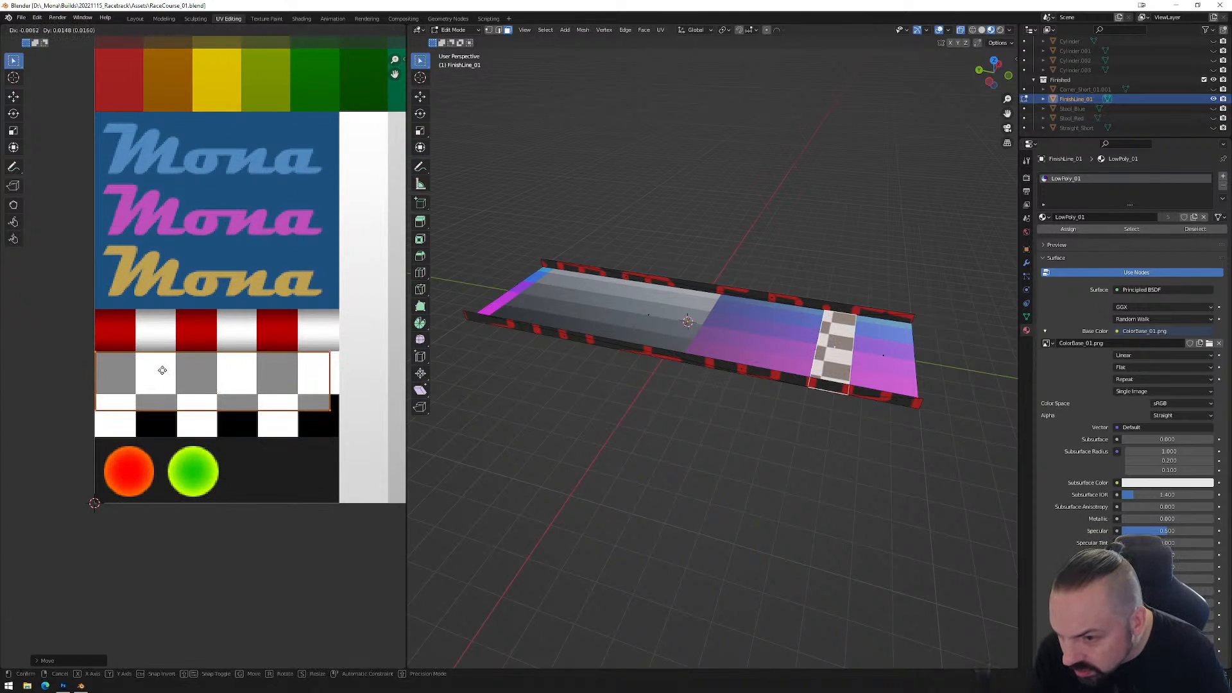
click(161, 368)
Extend the strip's UV island to the checker pattern's borders, moving its right edge along X and its lower edge along Y.
drag(314, 326, 358, 422)
click(45, 30)
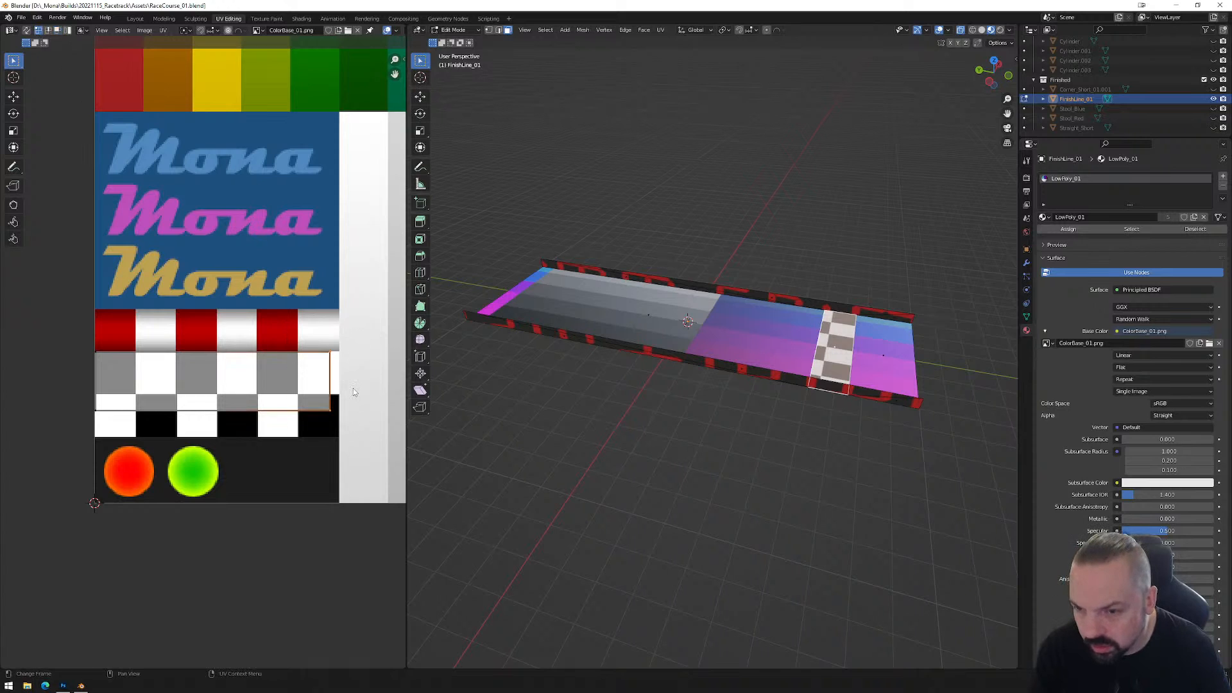
key(g)
key(y)
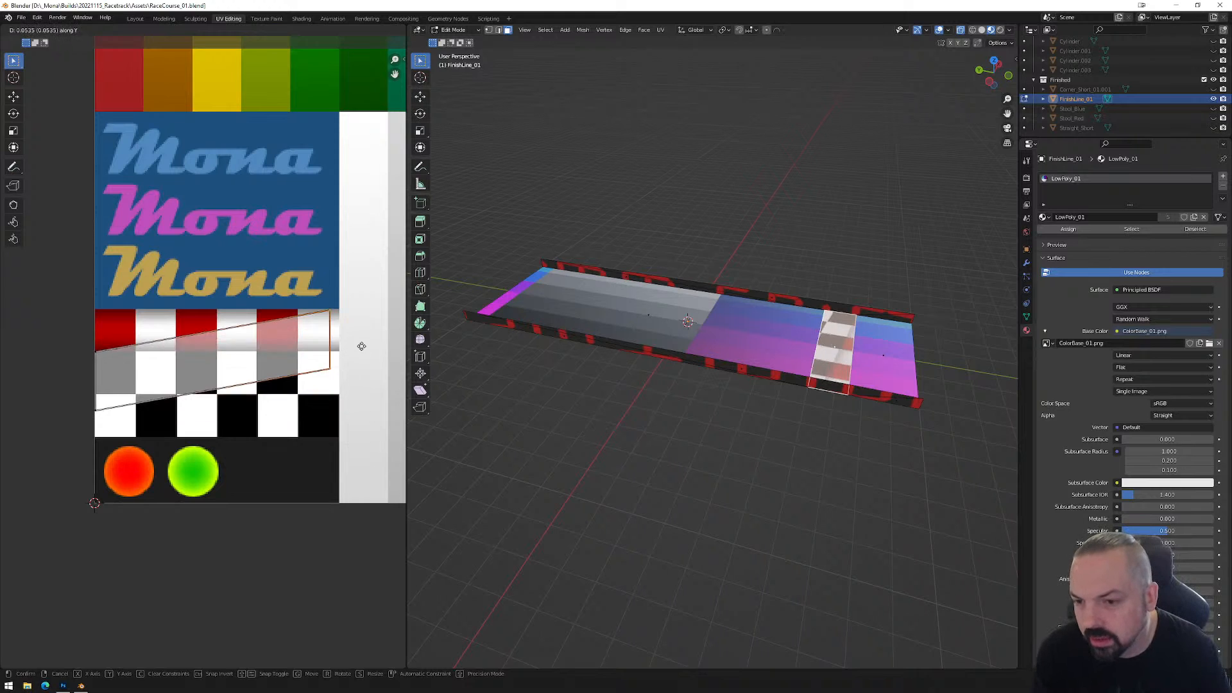
key(x)
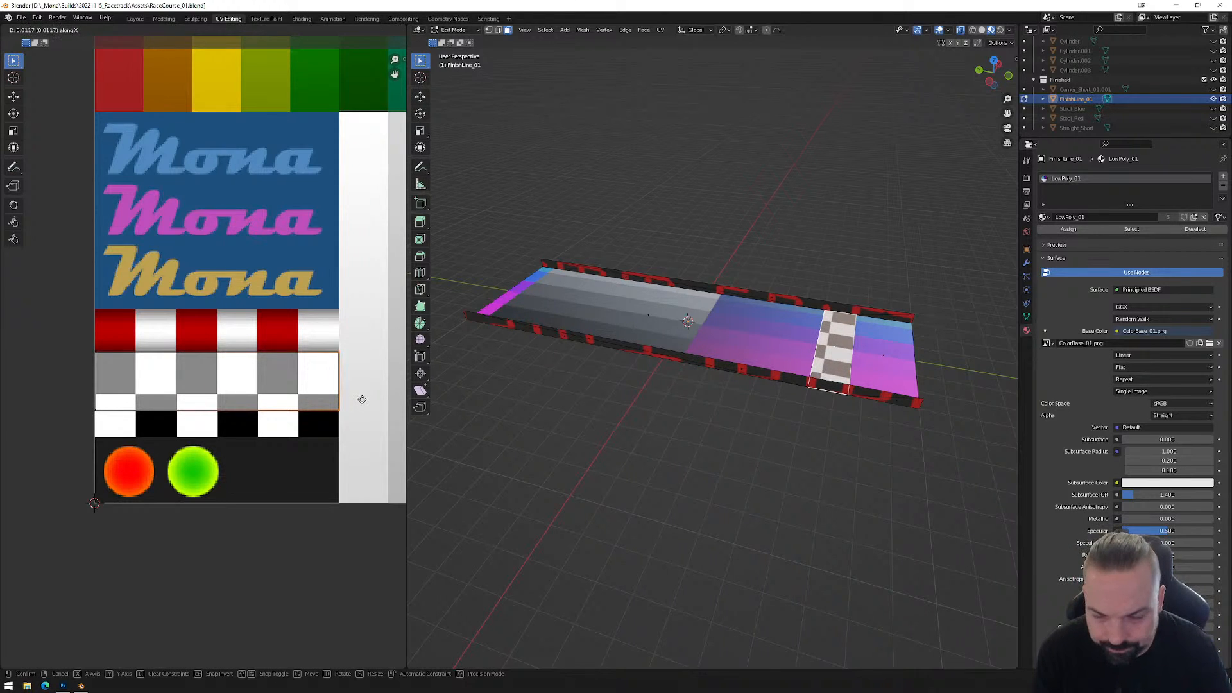
click(362, 399)
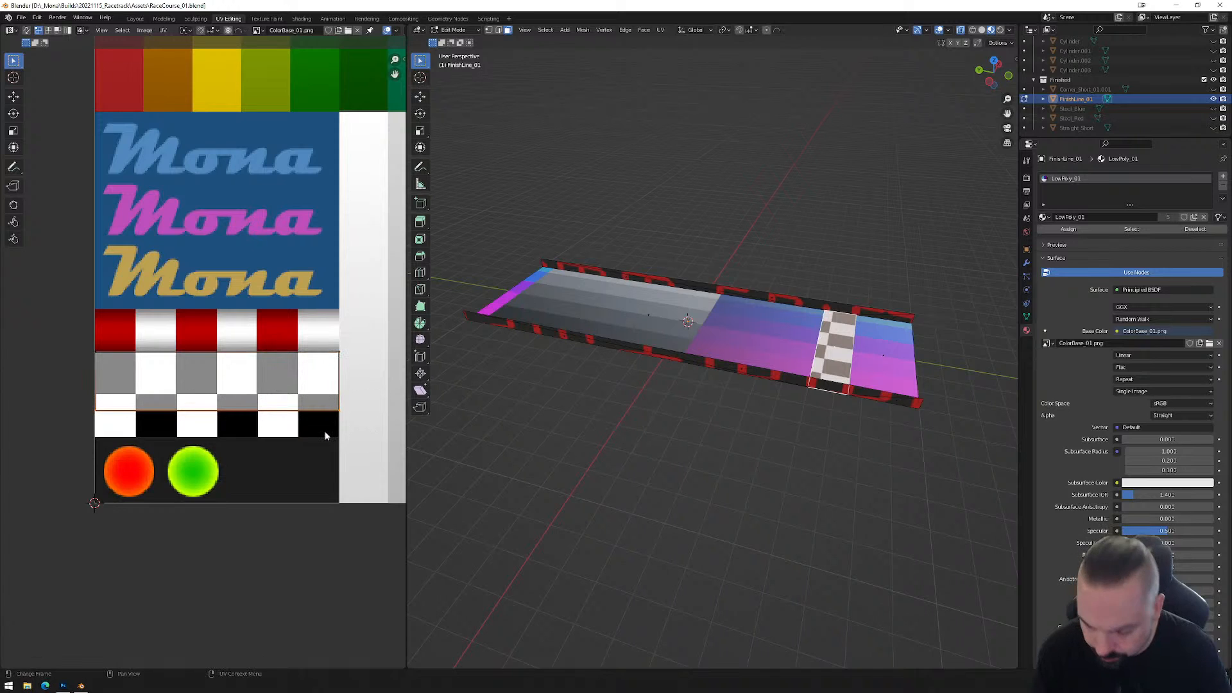
key(g)
key(y)
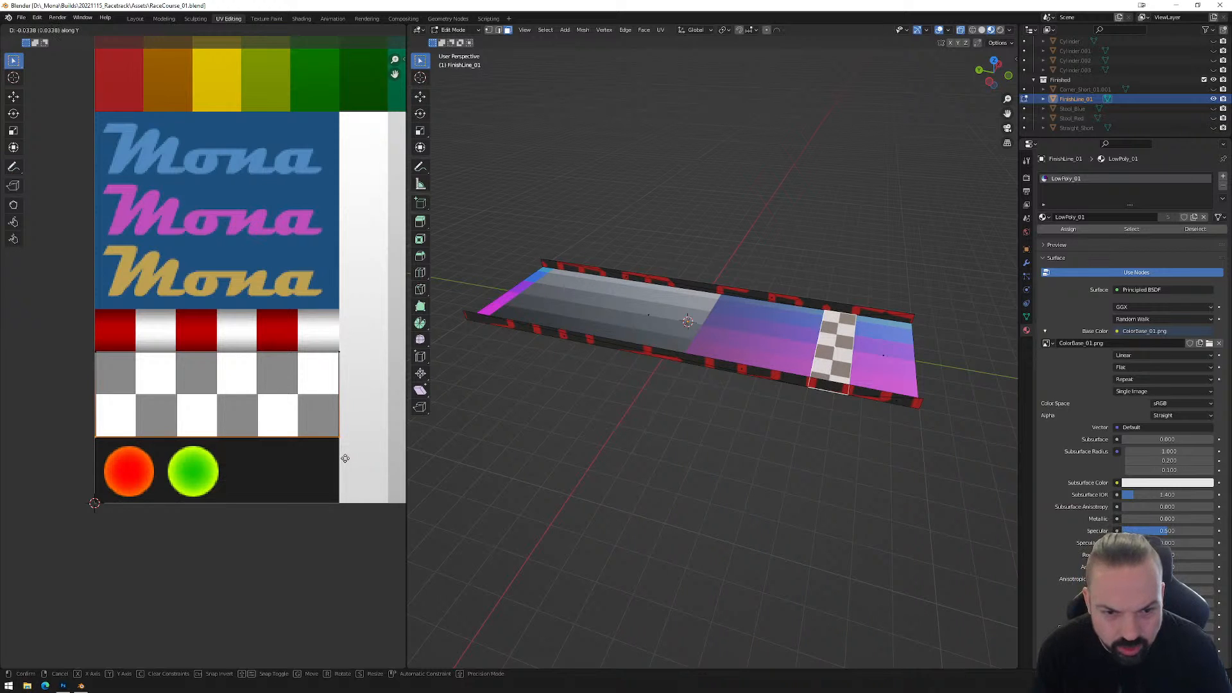
click(345, 458)
middle_drag(750, 441, 832, 320)
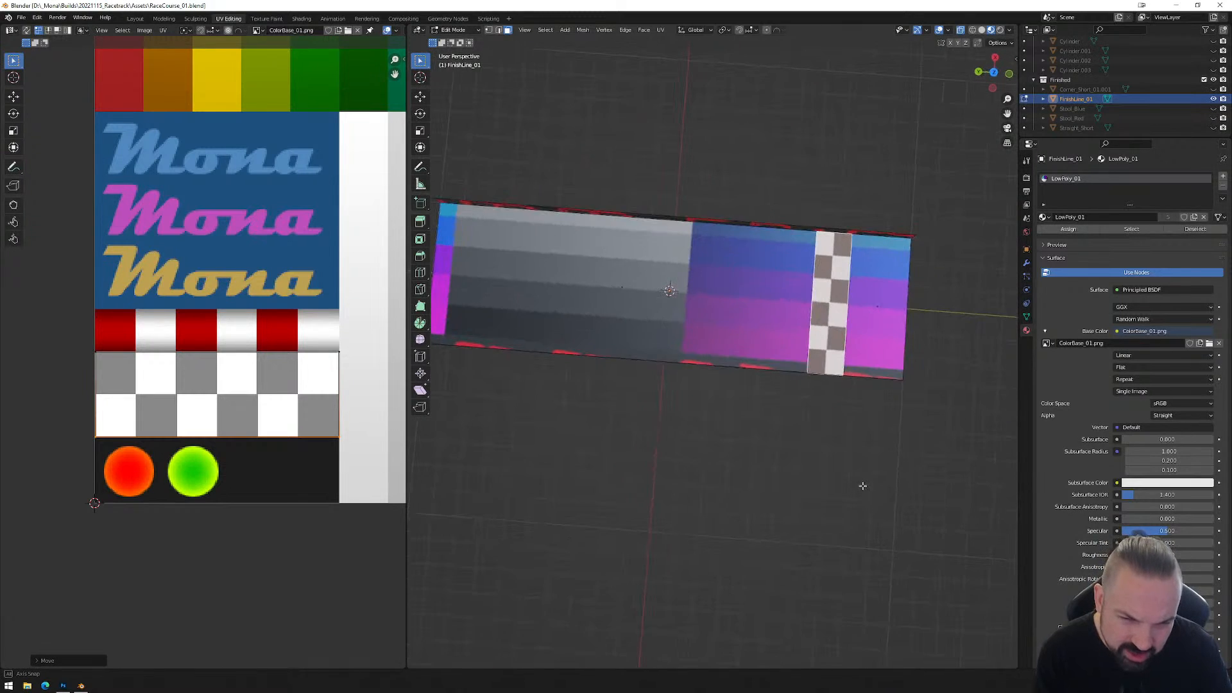
scroll(833, 318, up, 2)
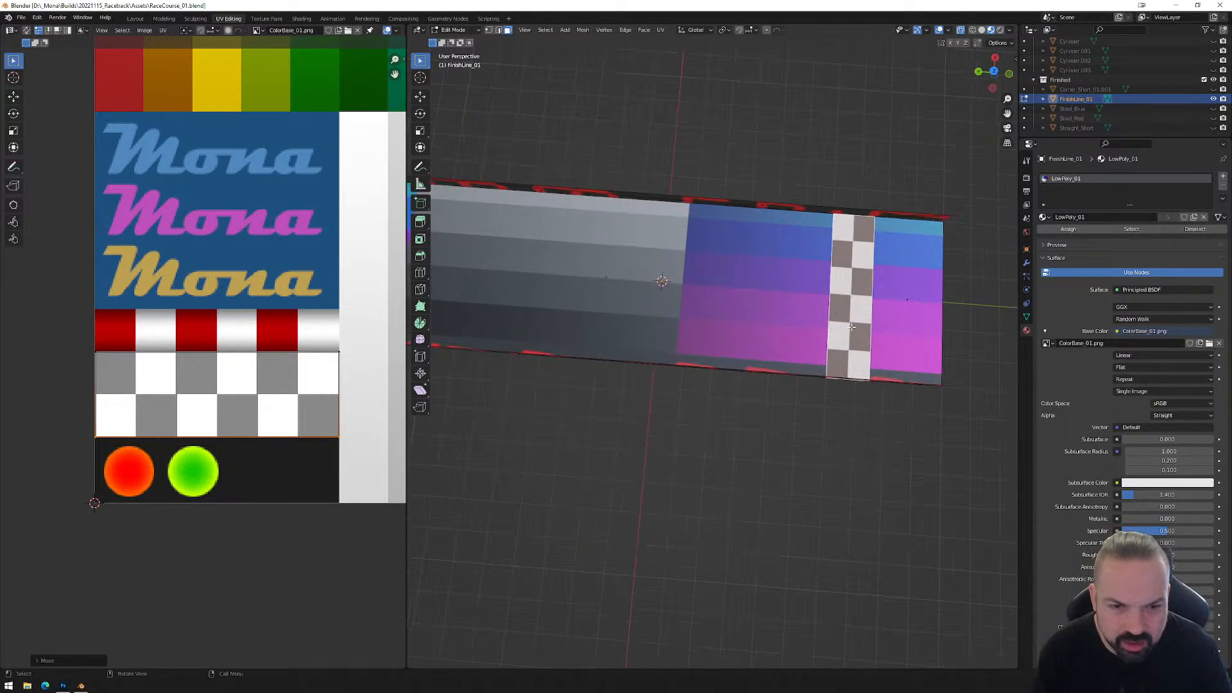
scroll(854, 324, up, 2)
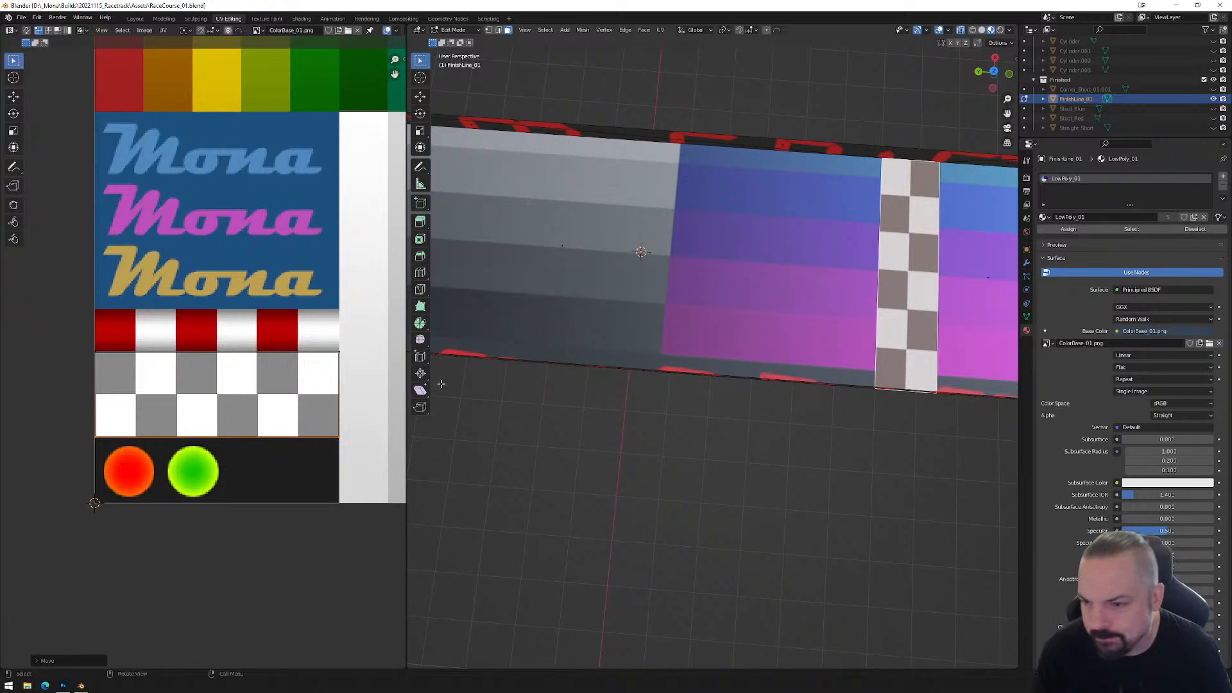
drag(66, 341, 364, 373)
key(g)
key(y)
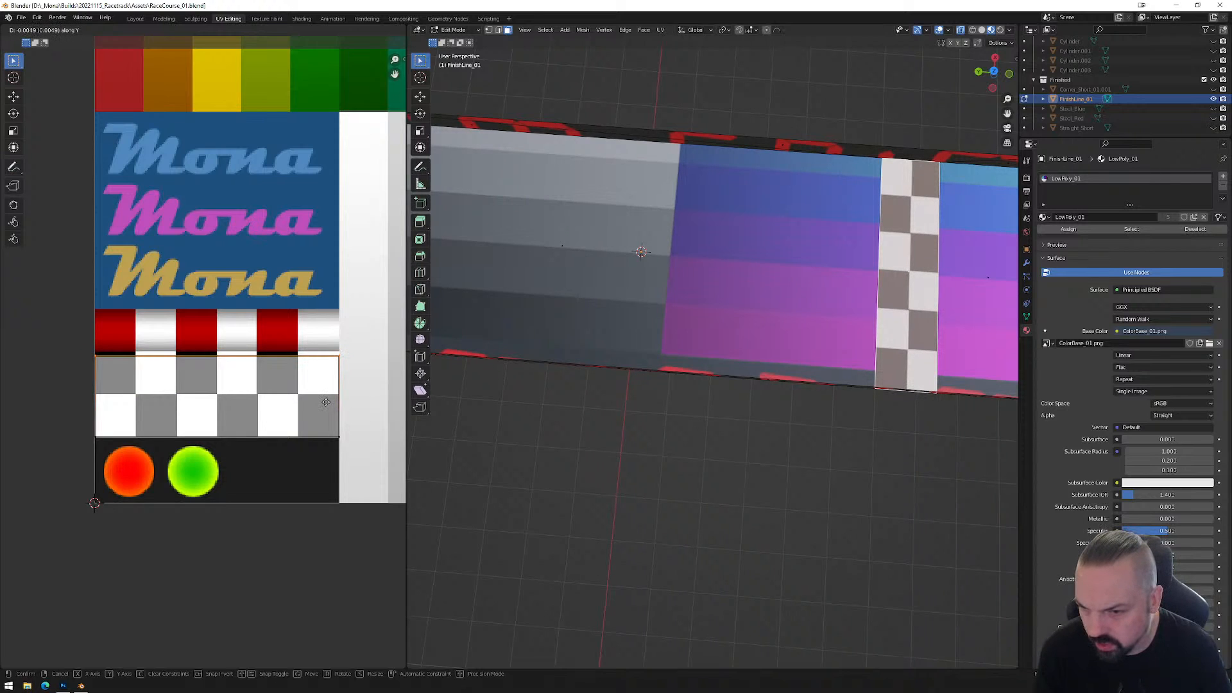
key(Escape)
Adjust the right edge of the strip's UV island along X to line up with the checker pattern's right border.
click(328, 461)
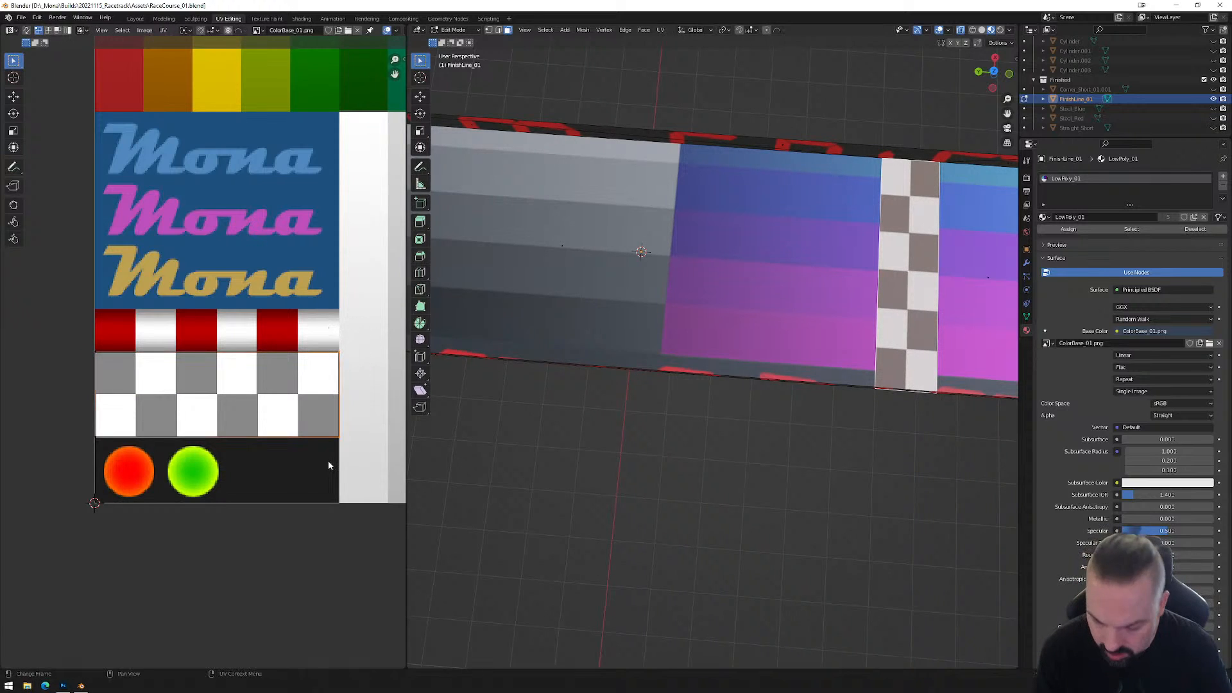
key(g)
key(x)
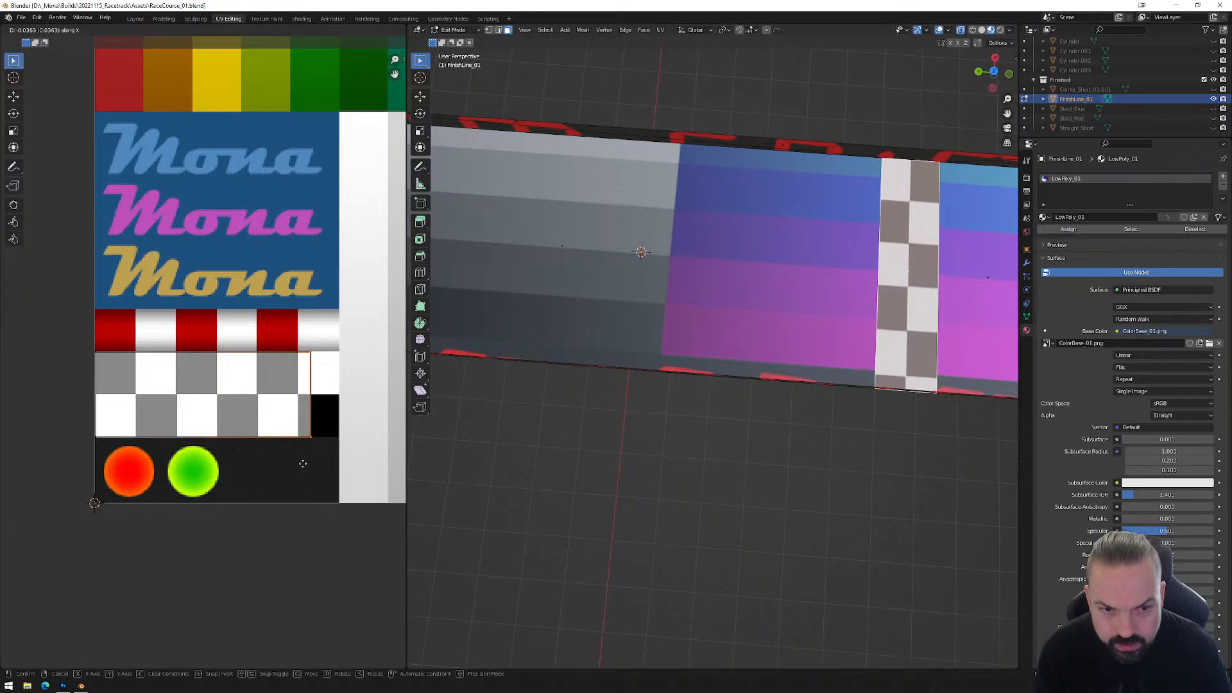
click(337, 473)
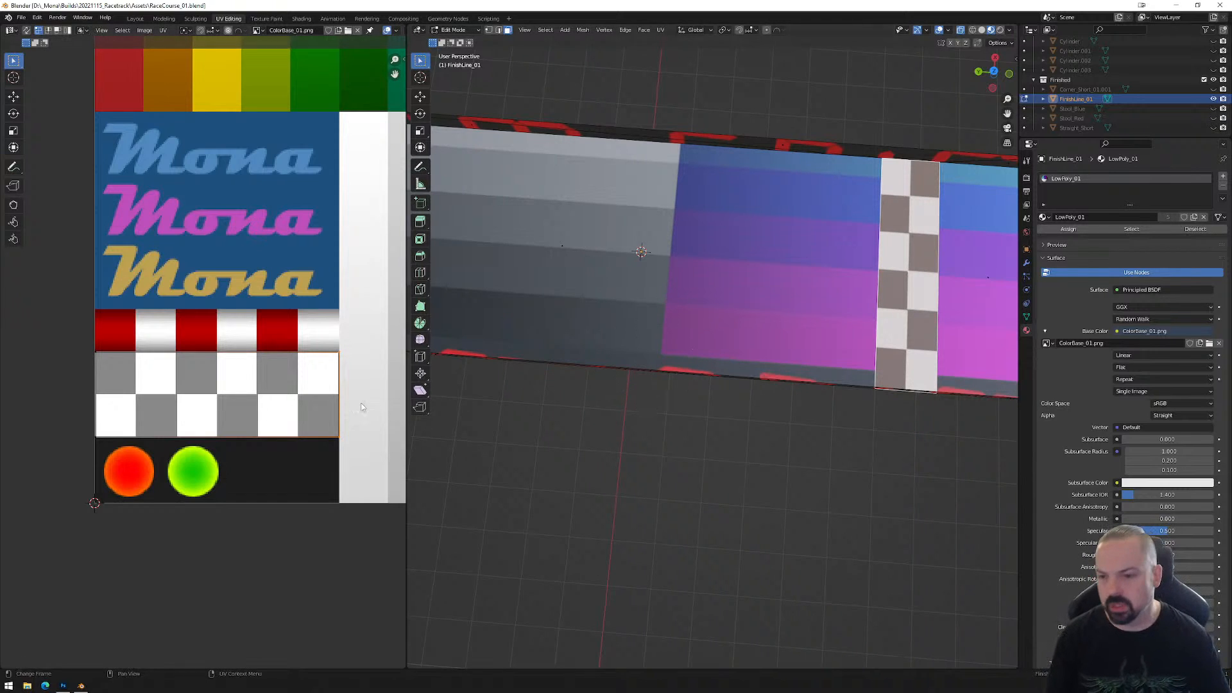
Scale the large road face's UV island to 0 and move it onto the dark area beside the green circle.
scroll(668, 318, down, 4)
key(ctrl+z)
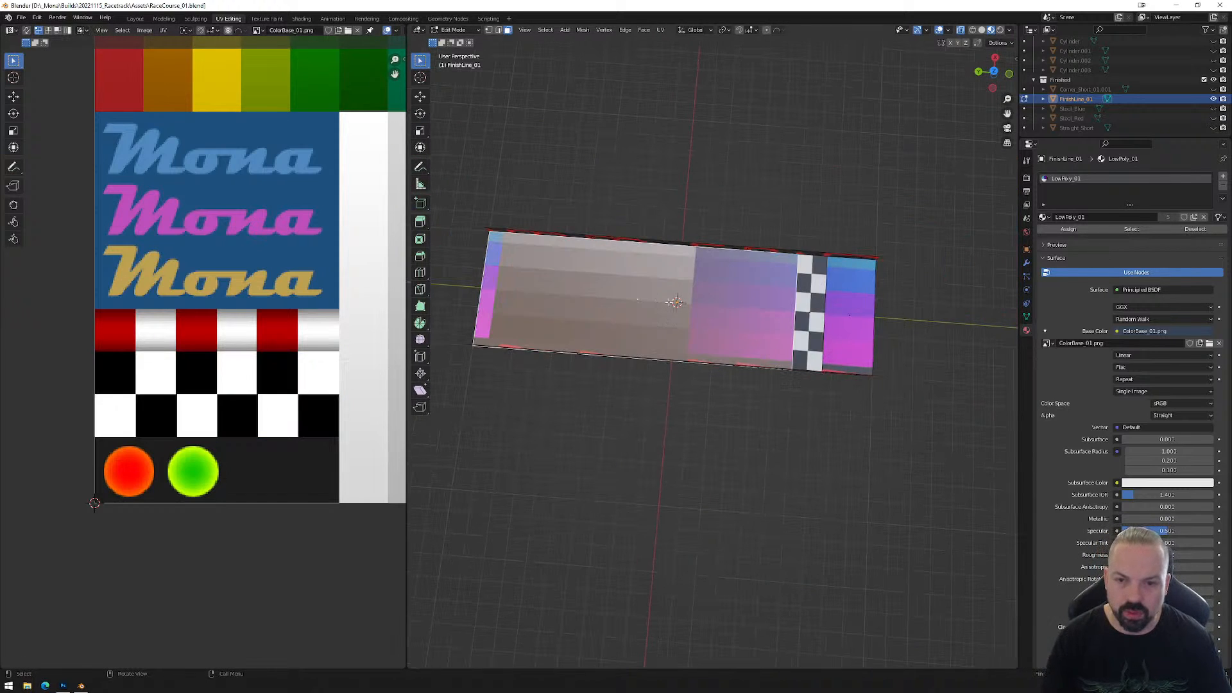
scroll(268, 342, down, 6)
click(117, 315)
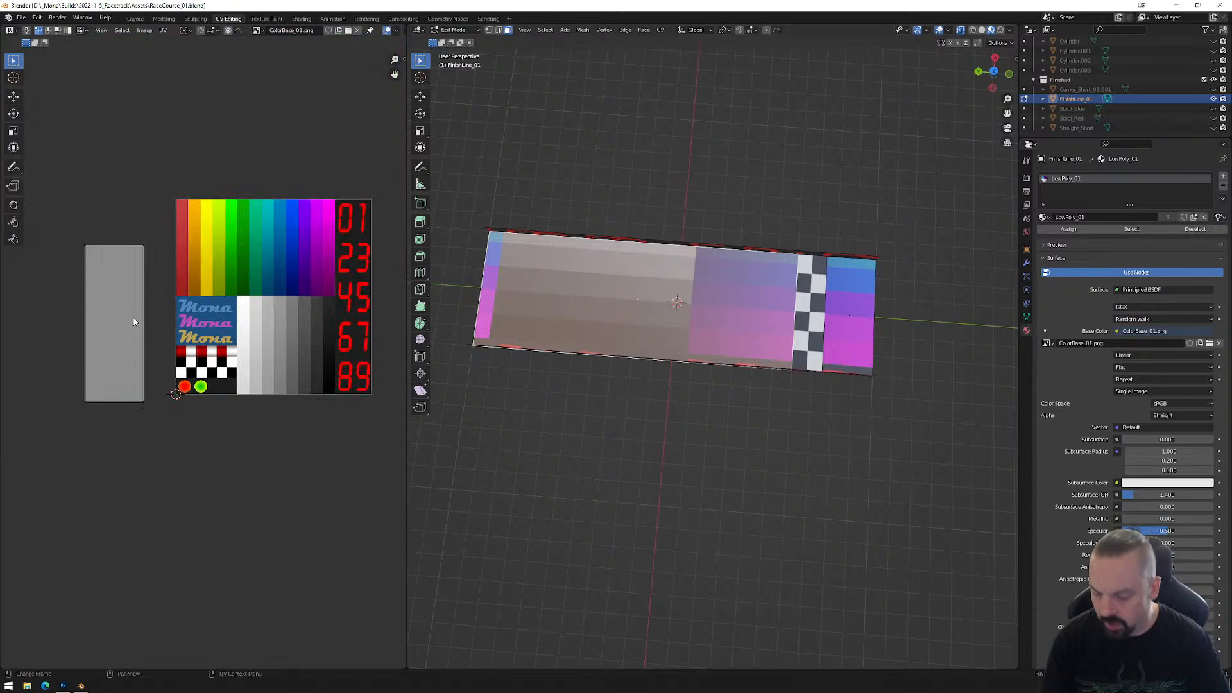
drag(90, 268, 150, 431)
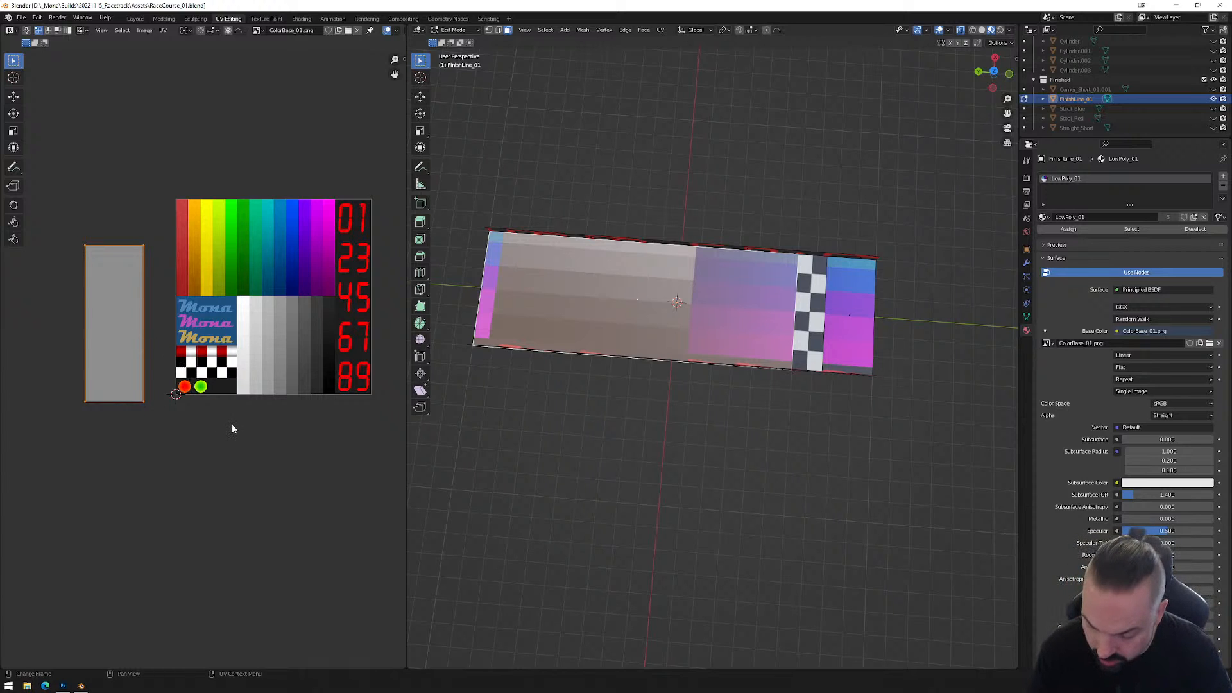
key(s)
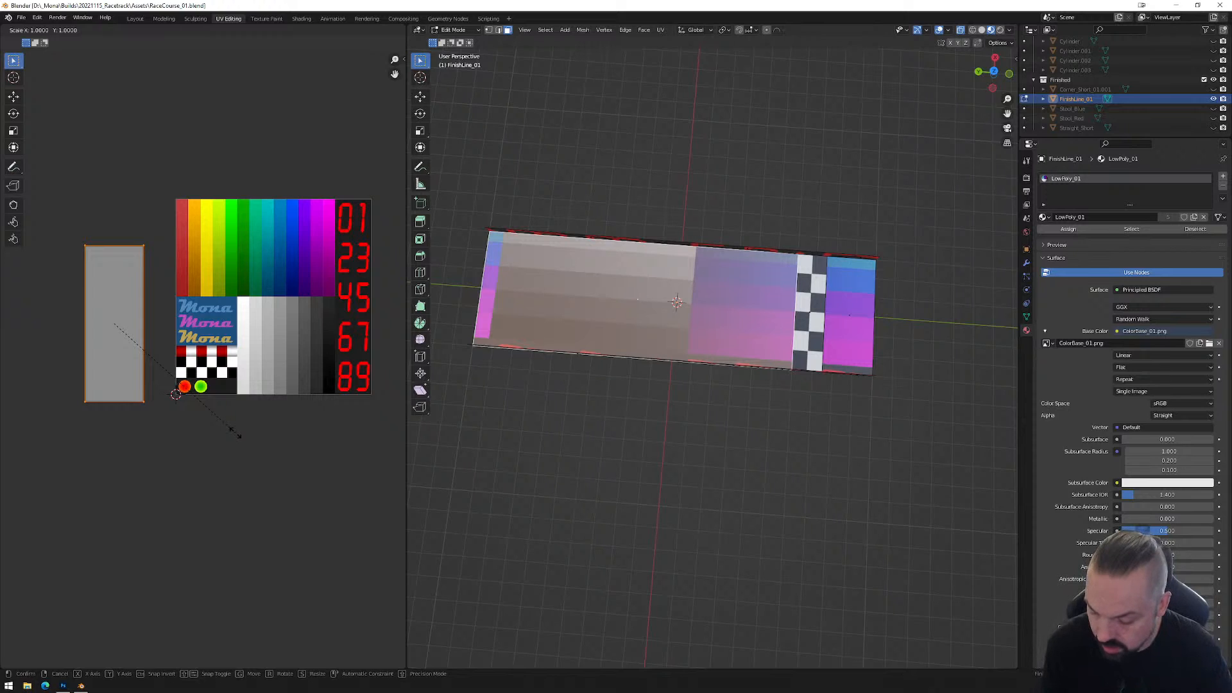
key(0)
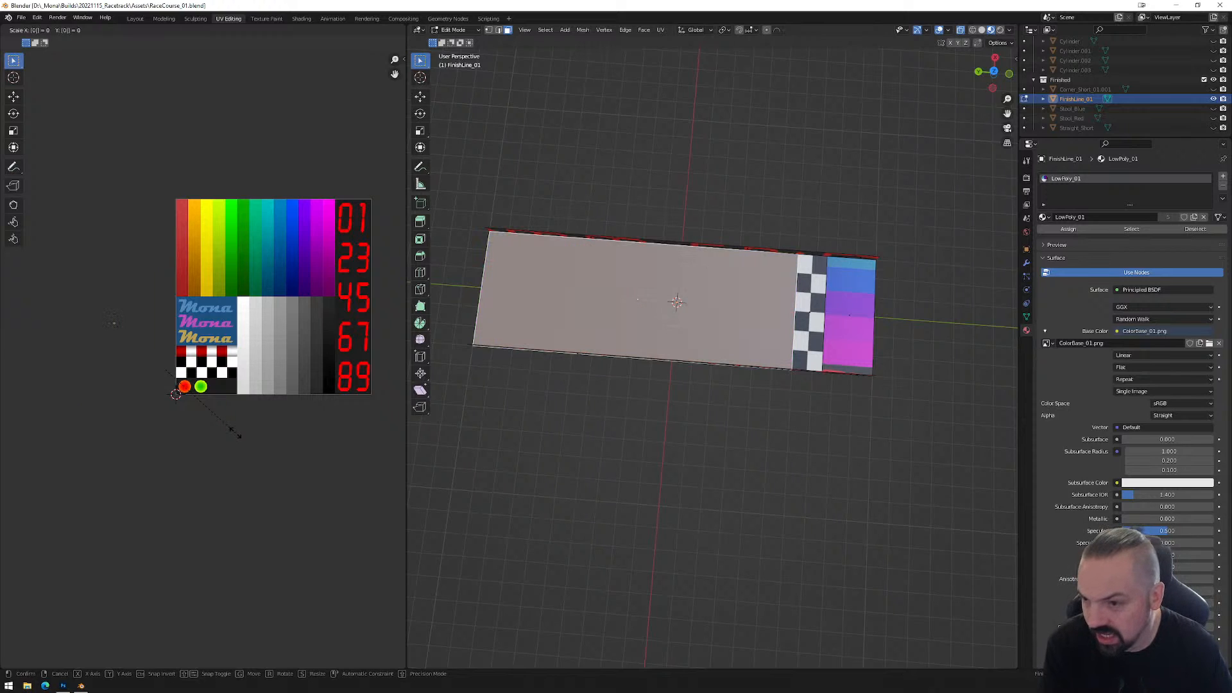
key(Return)
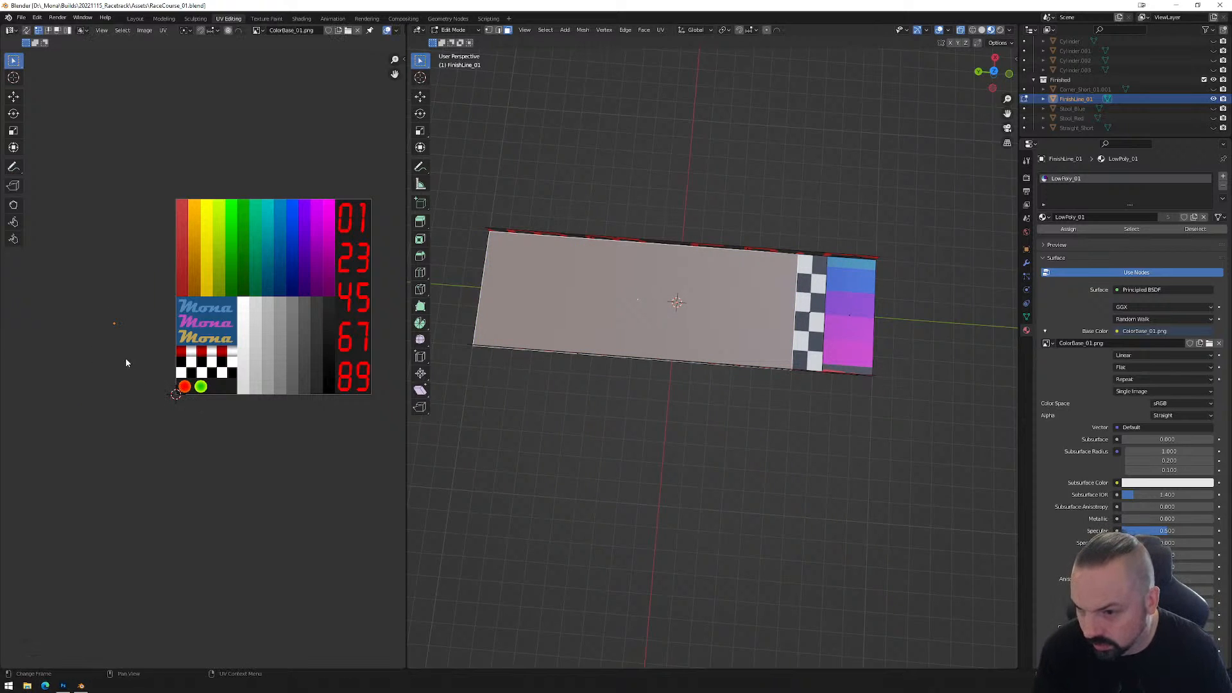
key(g)
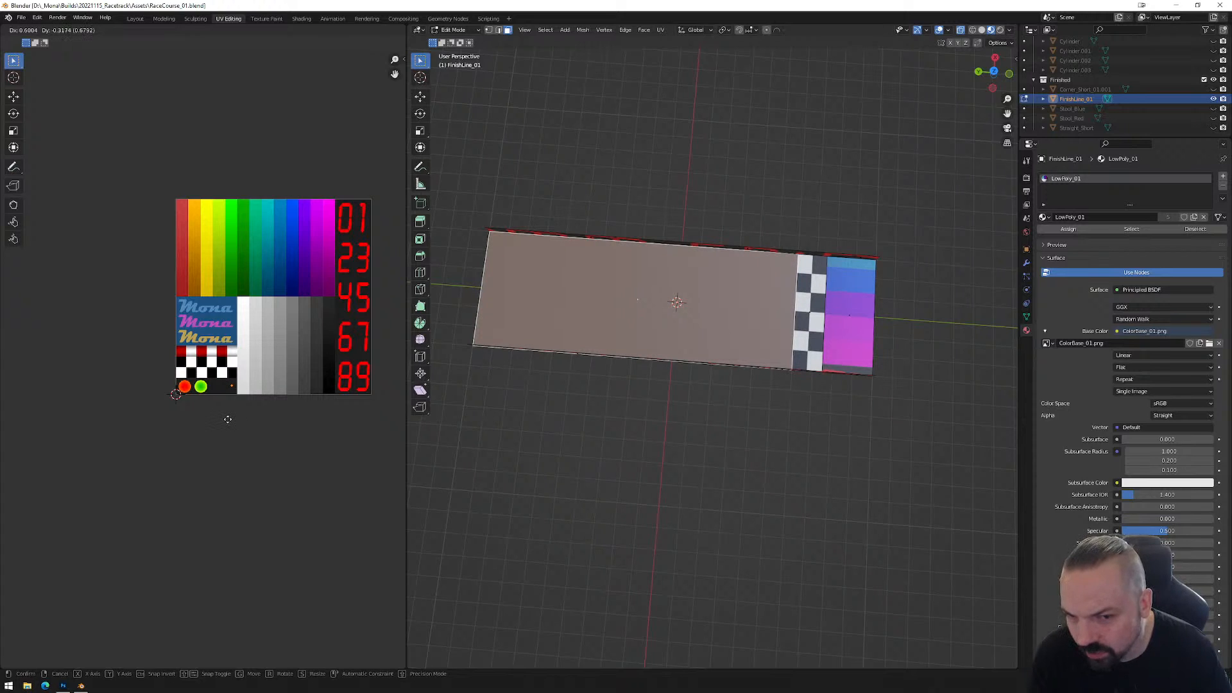
click(228, 419)
Scale the UV island of the short road face beyond the checker strip to 0 and place it on the dark area beside the green circle.
click(850, 313)
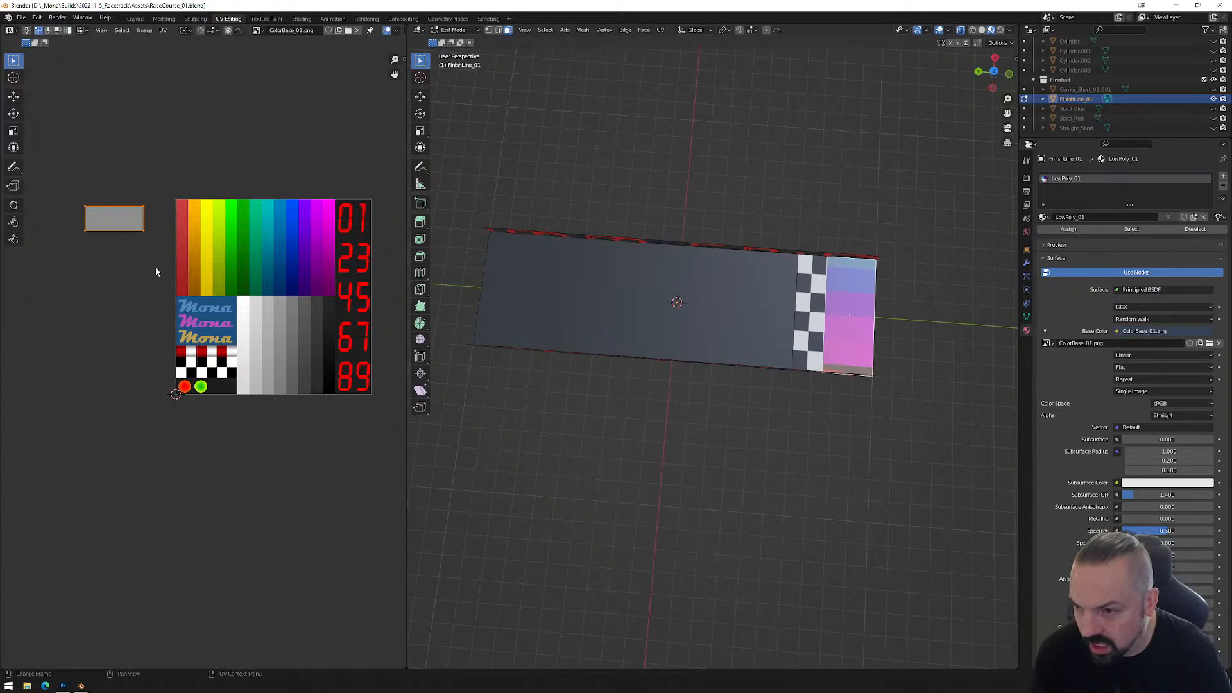
key(s)
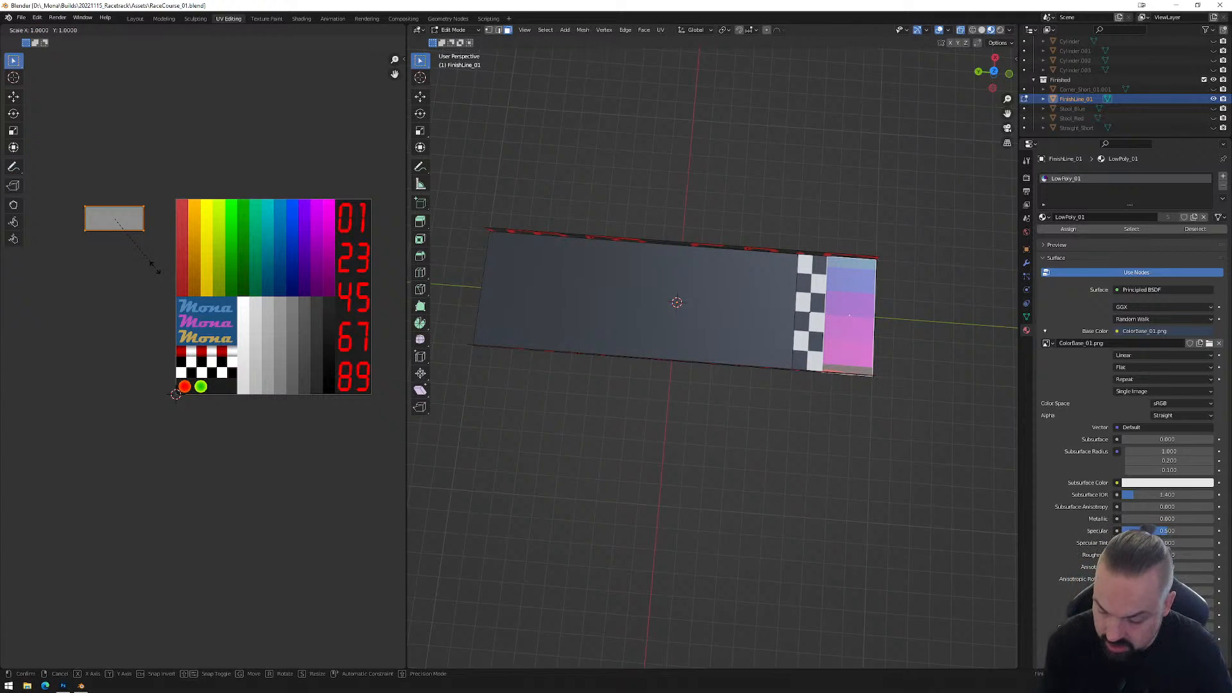
key(0)
key(Return)
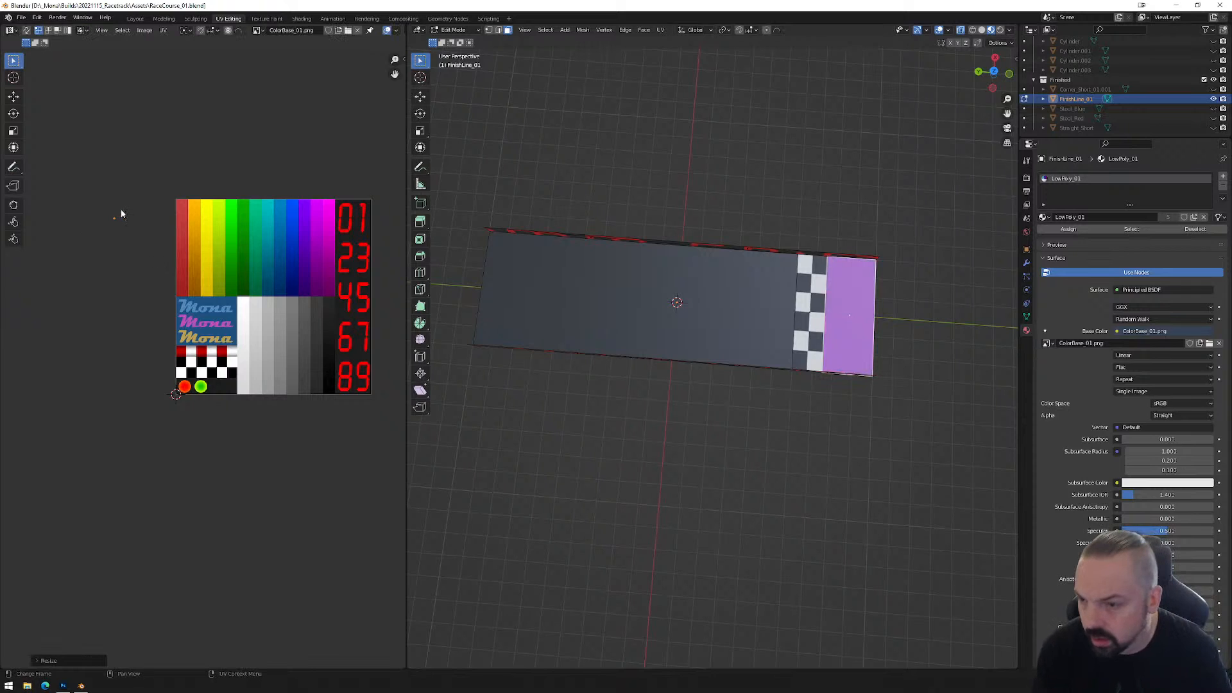
key(g)
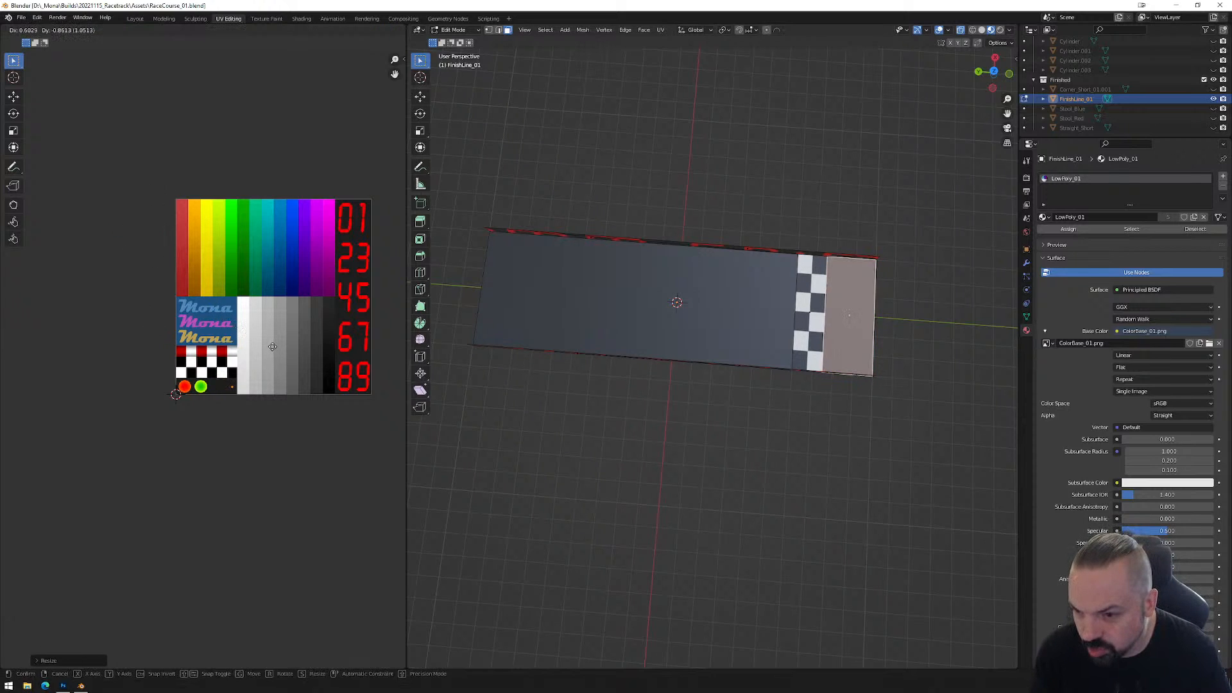
click(272, 347)
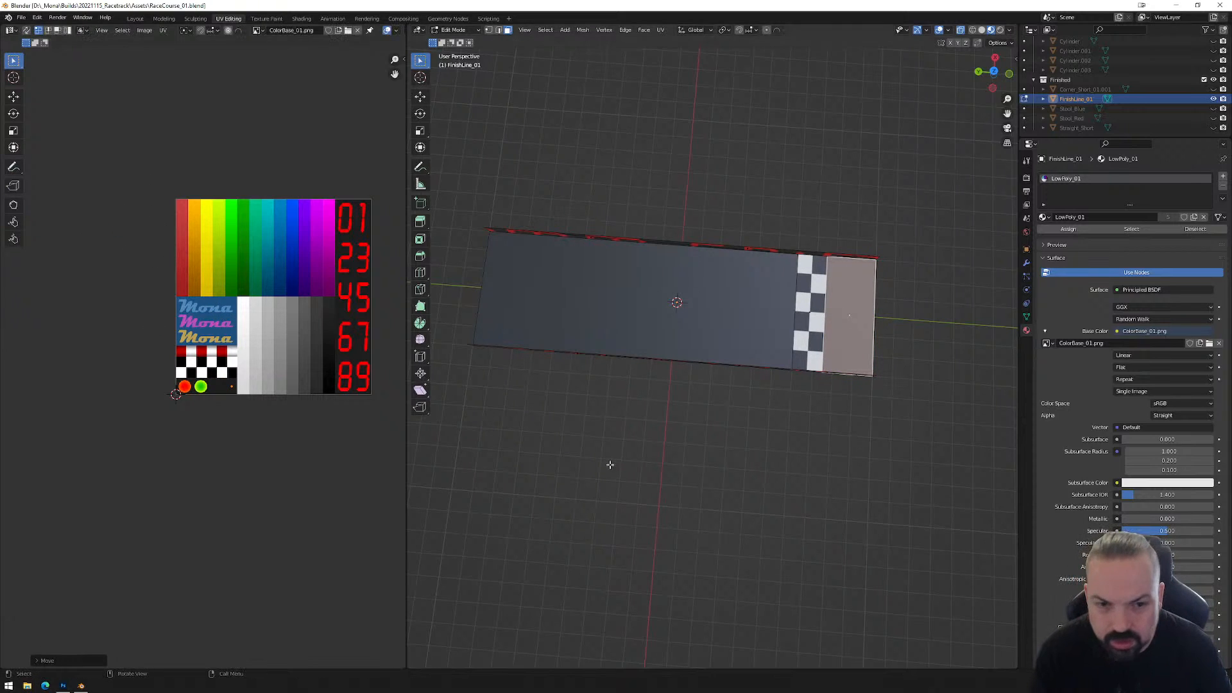
Select the faces of the far side wall, rotate their UV islands by -90 degrees and move them onto the texture's colour stripes.
middle_drag(756, 320, 887, 367)
click(755, 292)
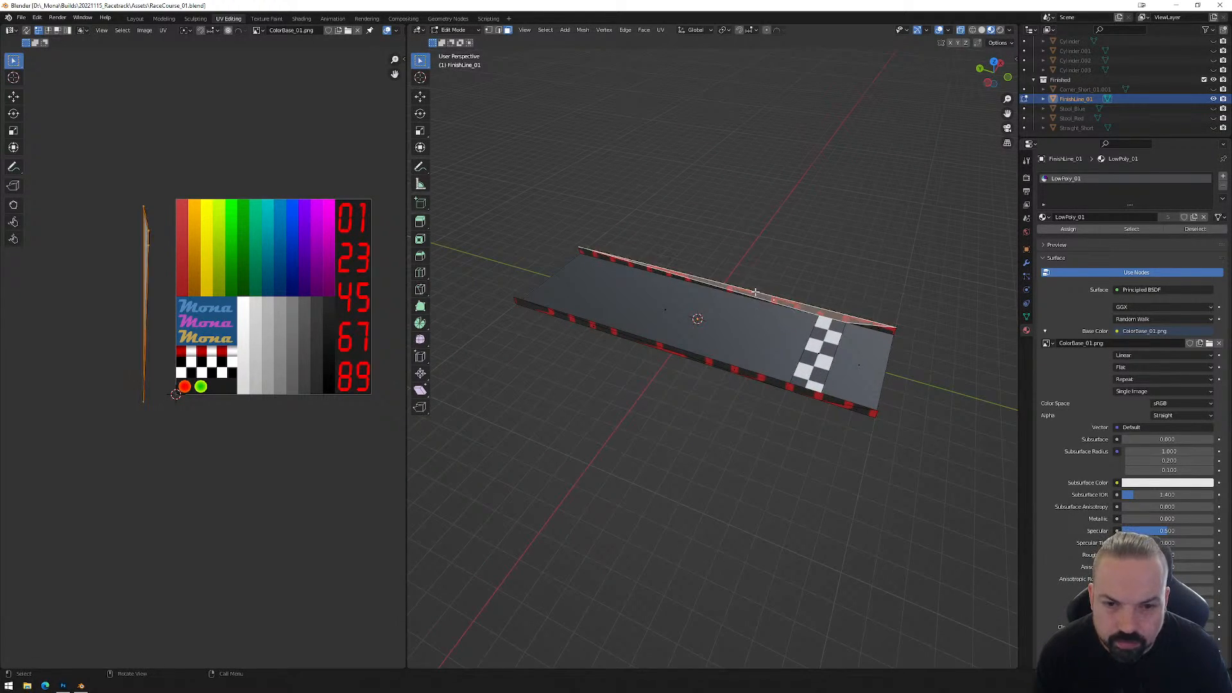
shift+click(881, 331)
shift+click(646, 270)
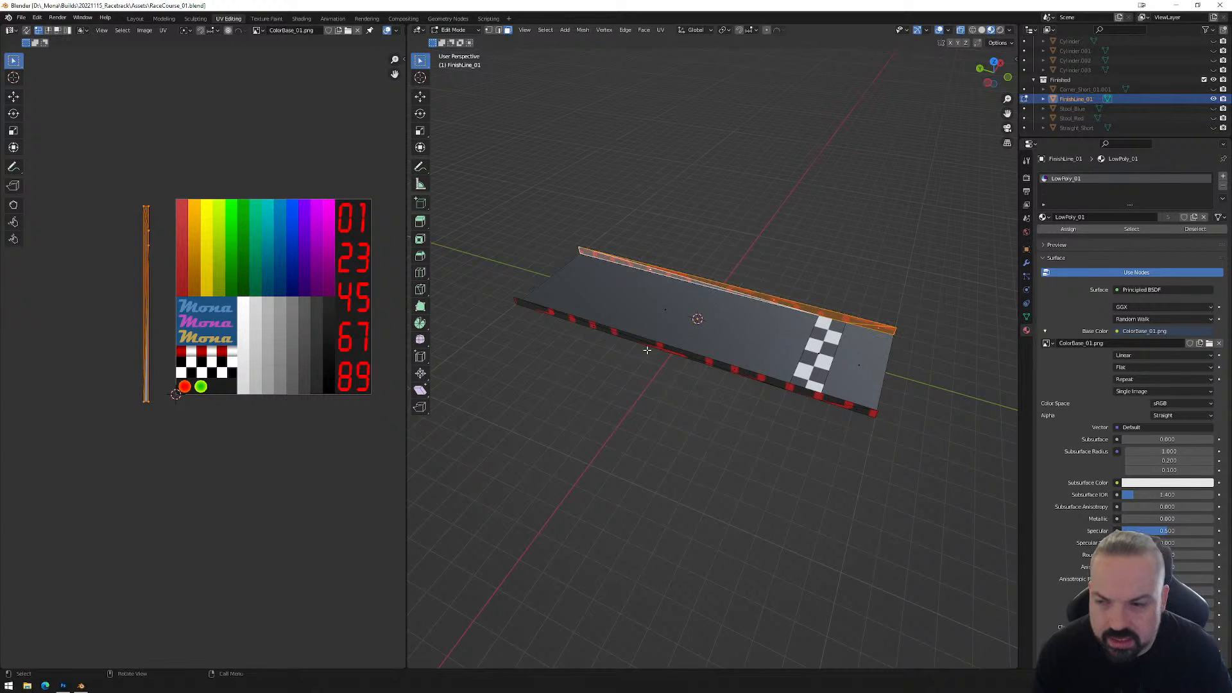
drag(107, 173, 164, 442)
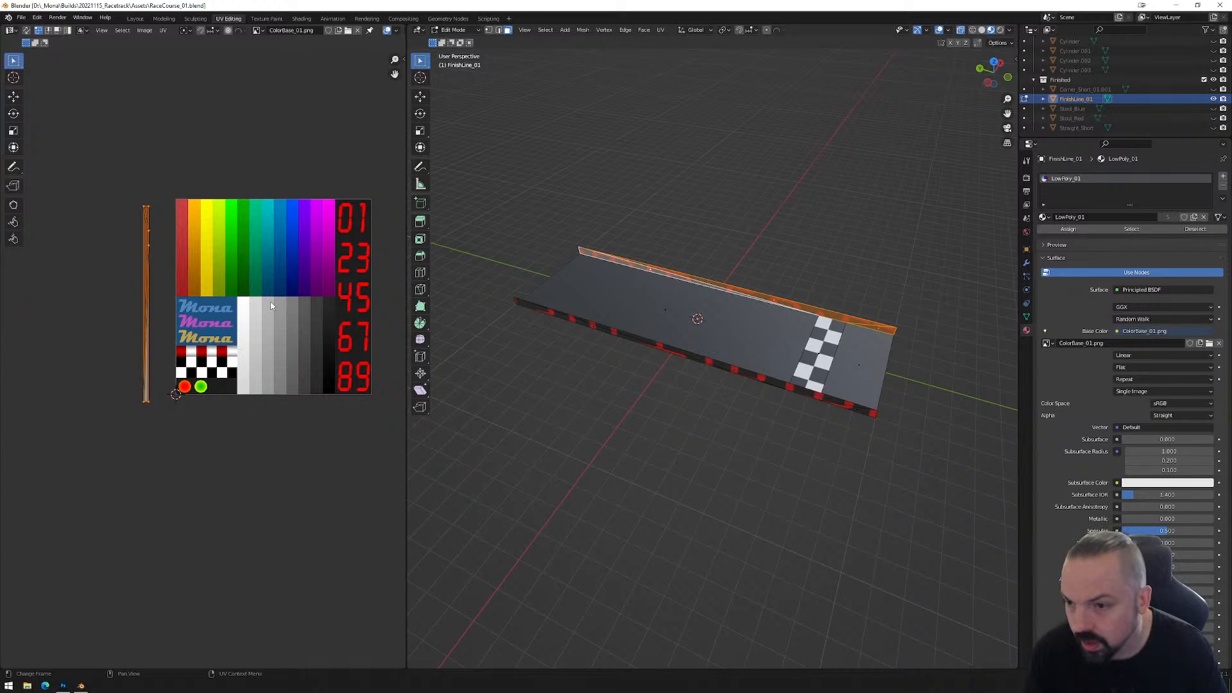
key(r)
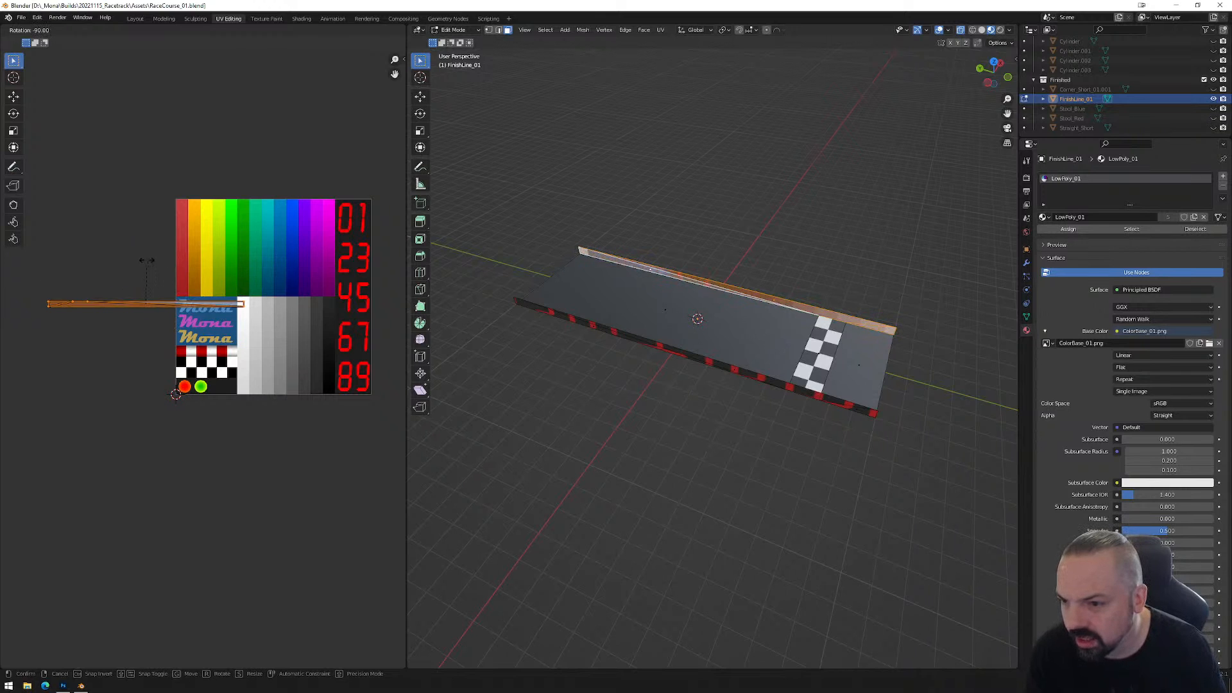
key(Return)
key(g)
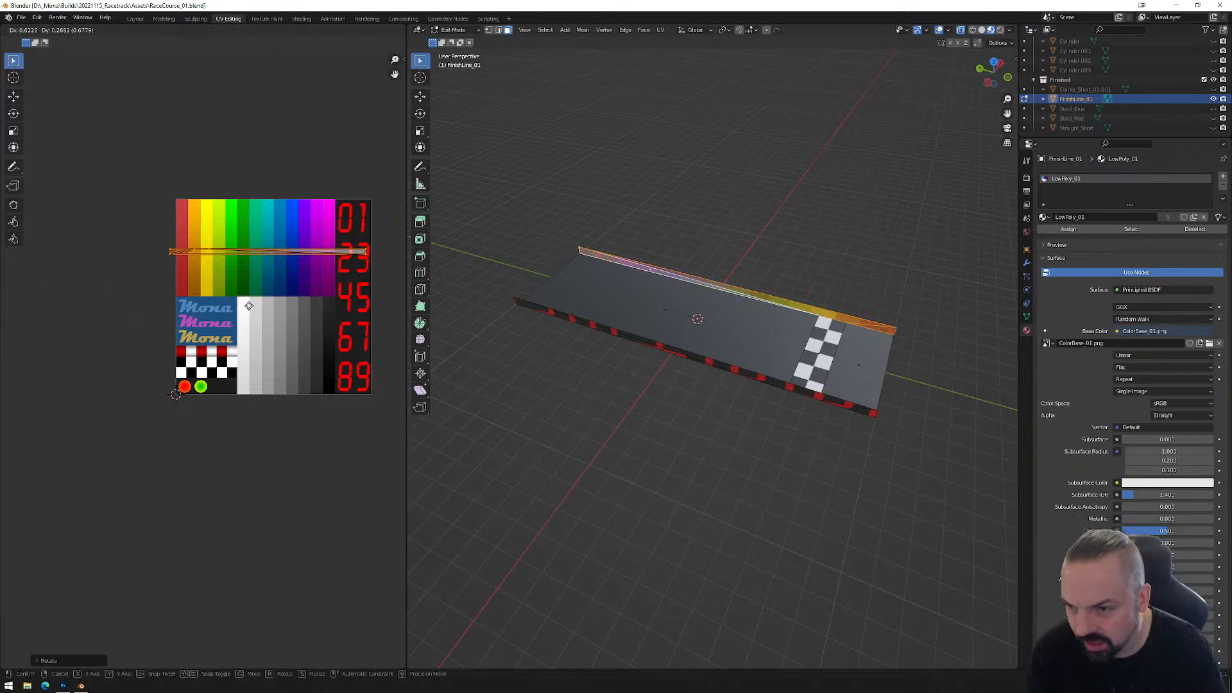
click(267, 308)
Scale the far side wall's UV islands along X until they fit within the width of a single colour stripe.
scroll(268, 307, up, 2)
middle_drag(319, 272, 226, 364)
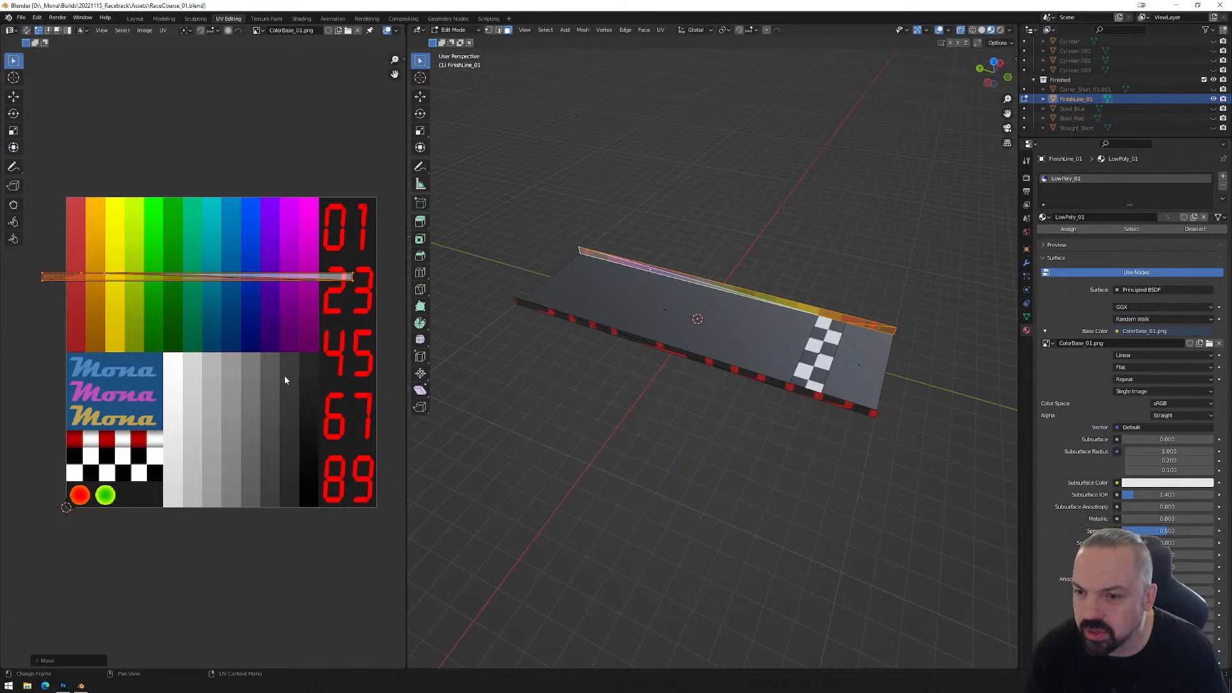
key(s)
key(x)
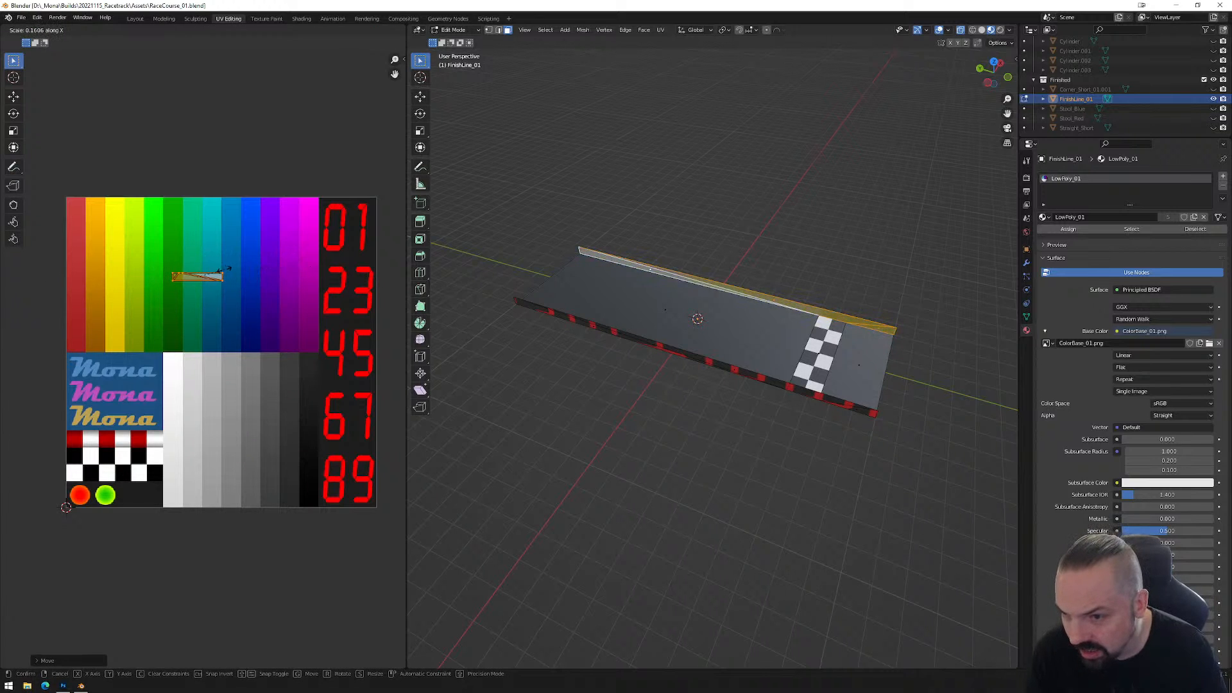
click(199, 274)
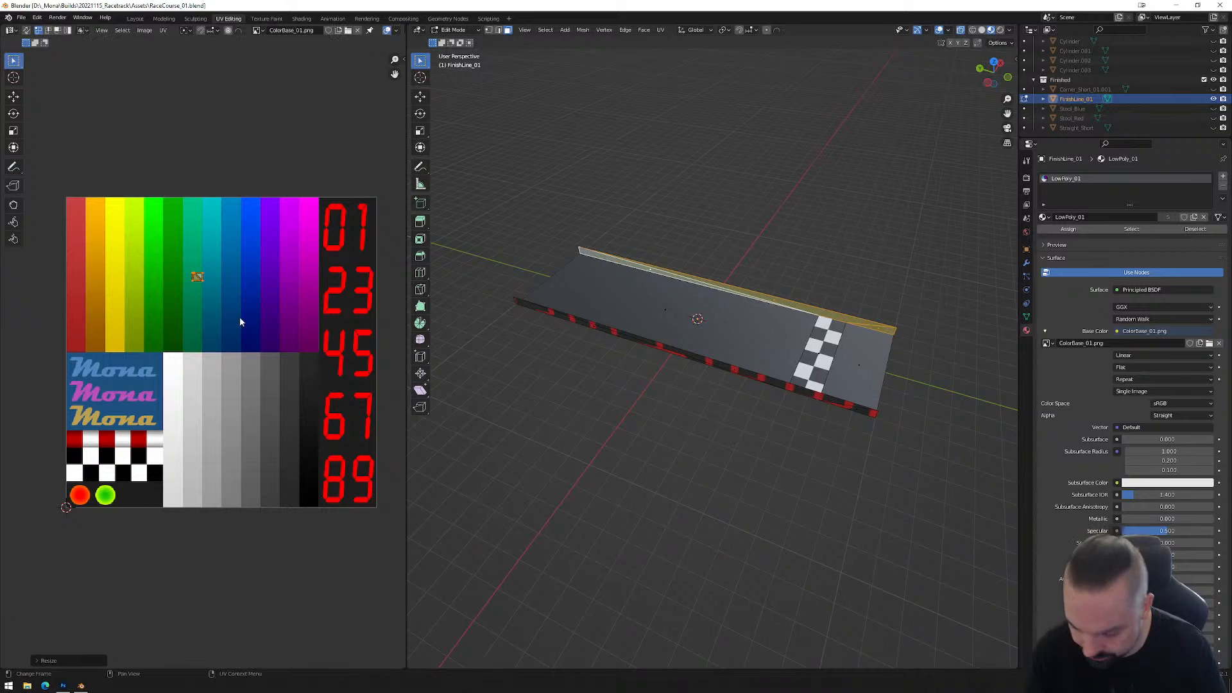
Stretch the wall's UV islands along Y to nearly the full stripe height and move them onto the red stripe.
key(s)
key(y)
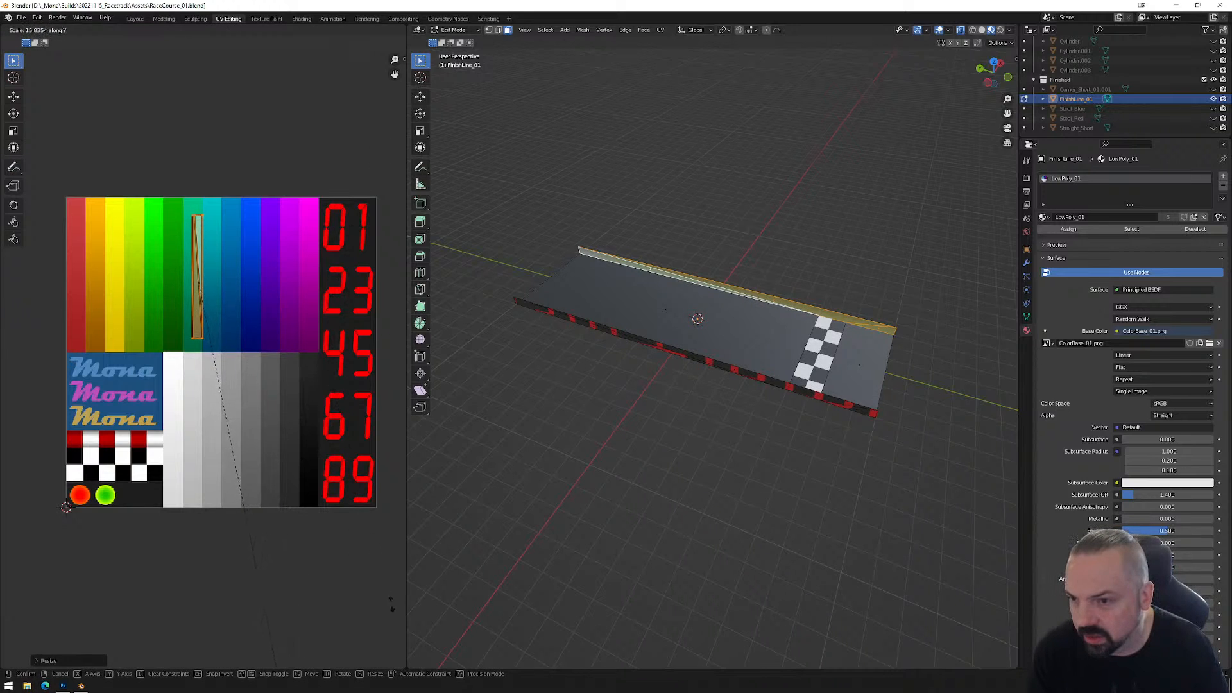
click(375, 147)
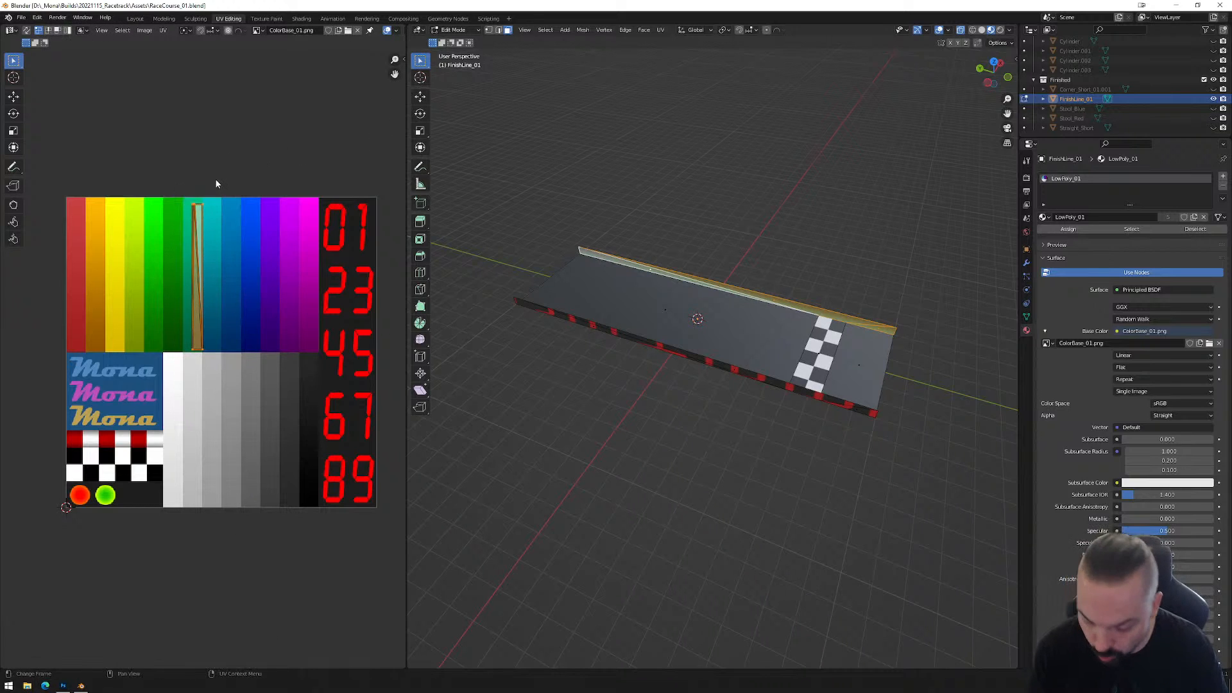
key(g)
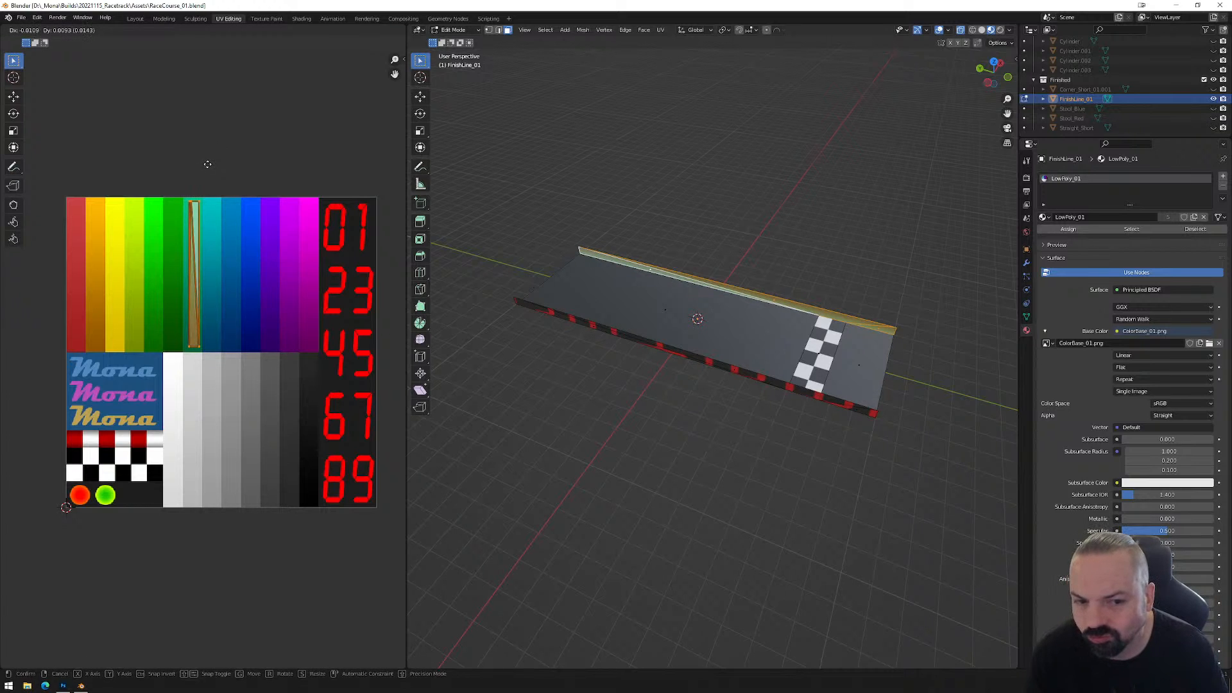
click(90, 168)
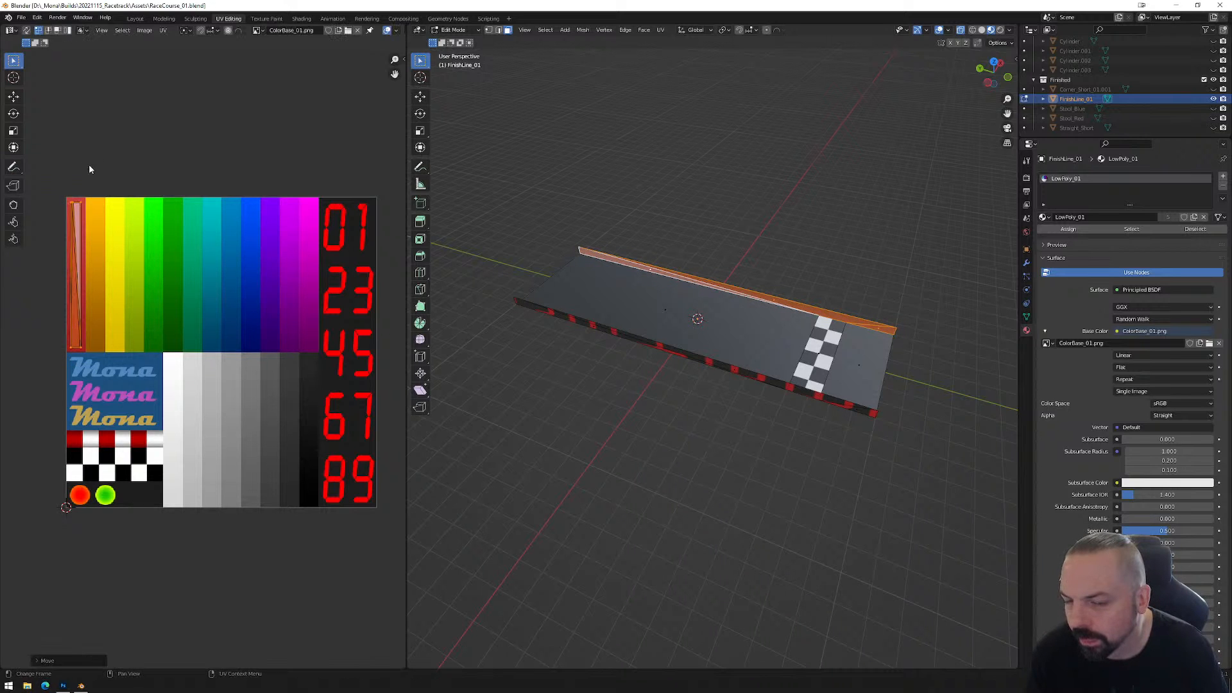
Reselect the red side wall's faces, including the small end face and inner face, and rotate their UV islands by about 180 degrees.
alt+click(783, 419)
middle_drag(751, 330, 811, 311)
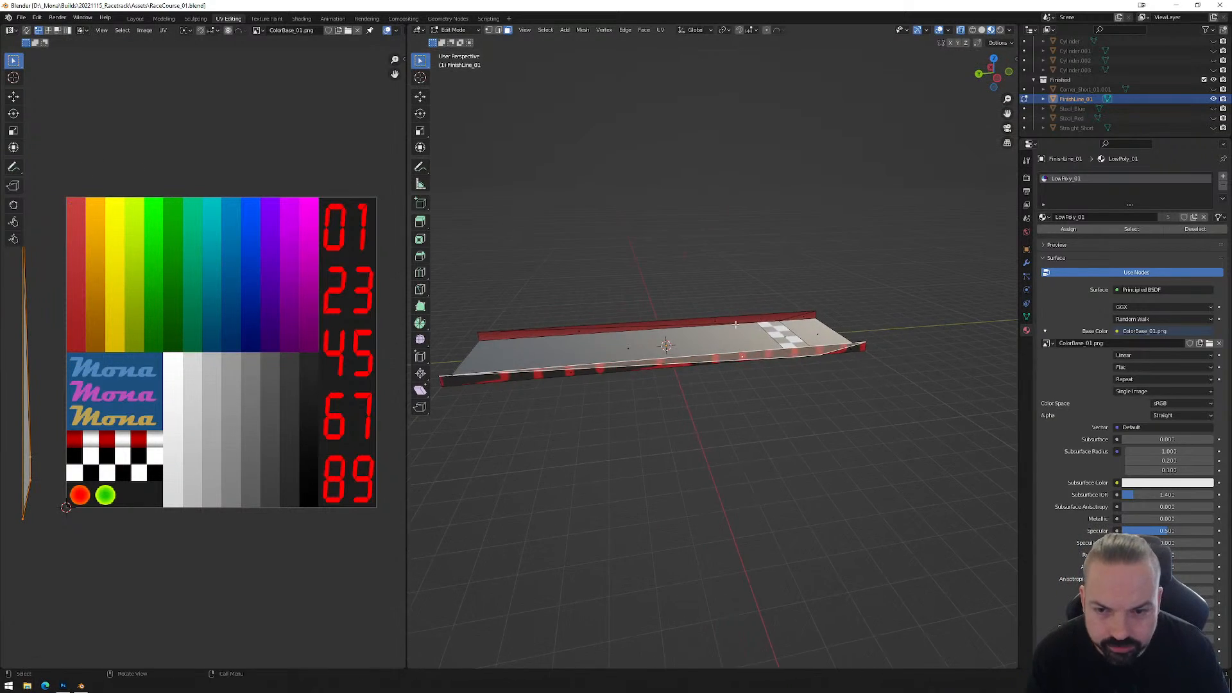
scroll(704, 316, up, 7)
middle_drag(705, 315, 749, 328)
scroll(666, 285, down, 3)
alt+click(616, 274)
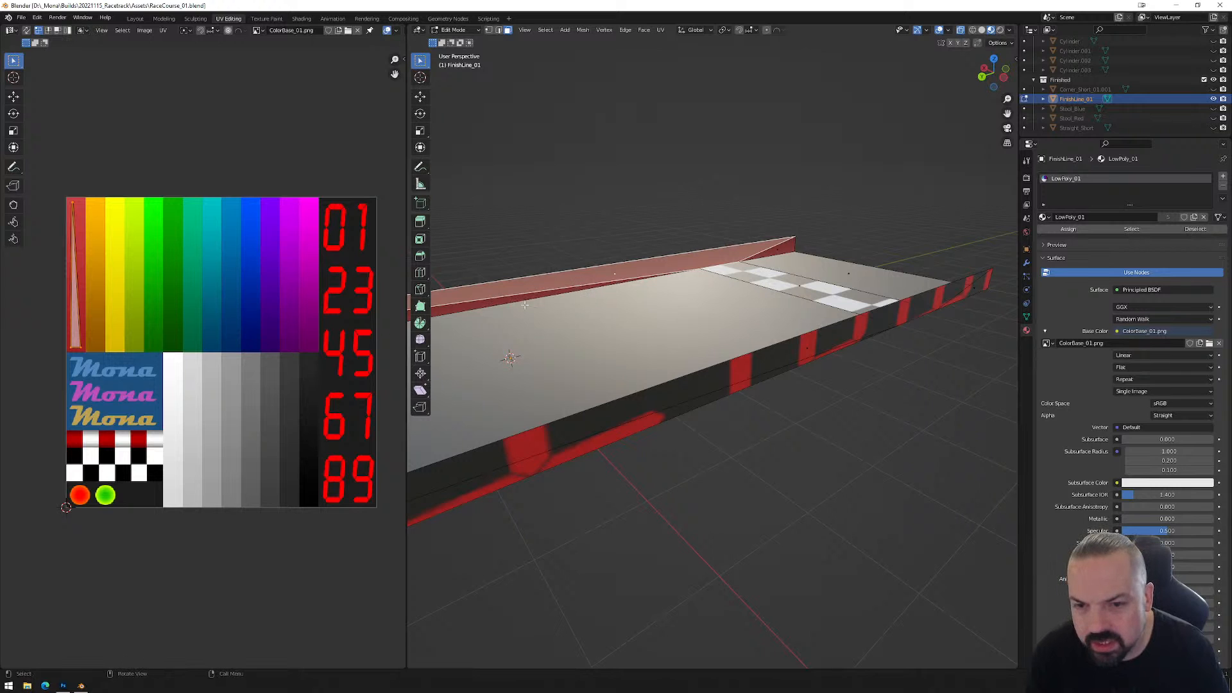
scroll(722, 278, down, 2)
shift+click(767, 270)
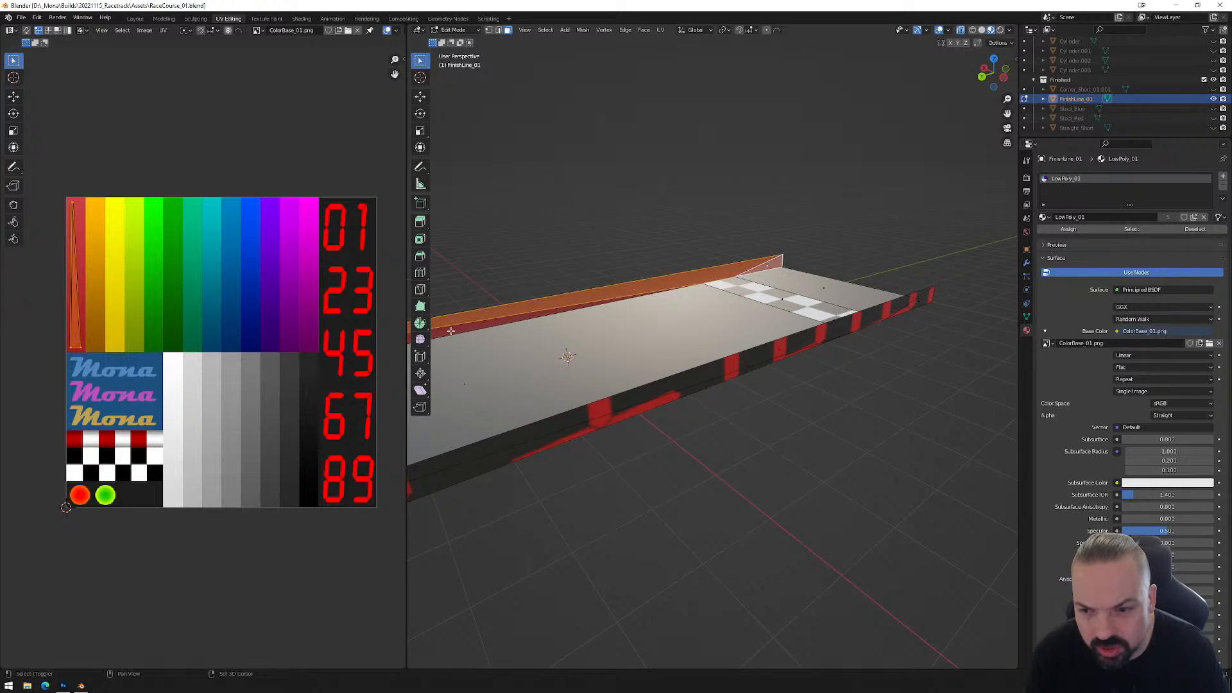
scroll(507, 338, up, 5)
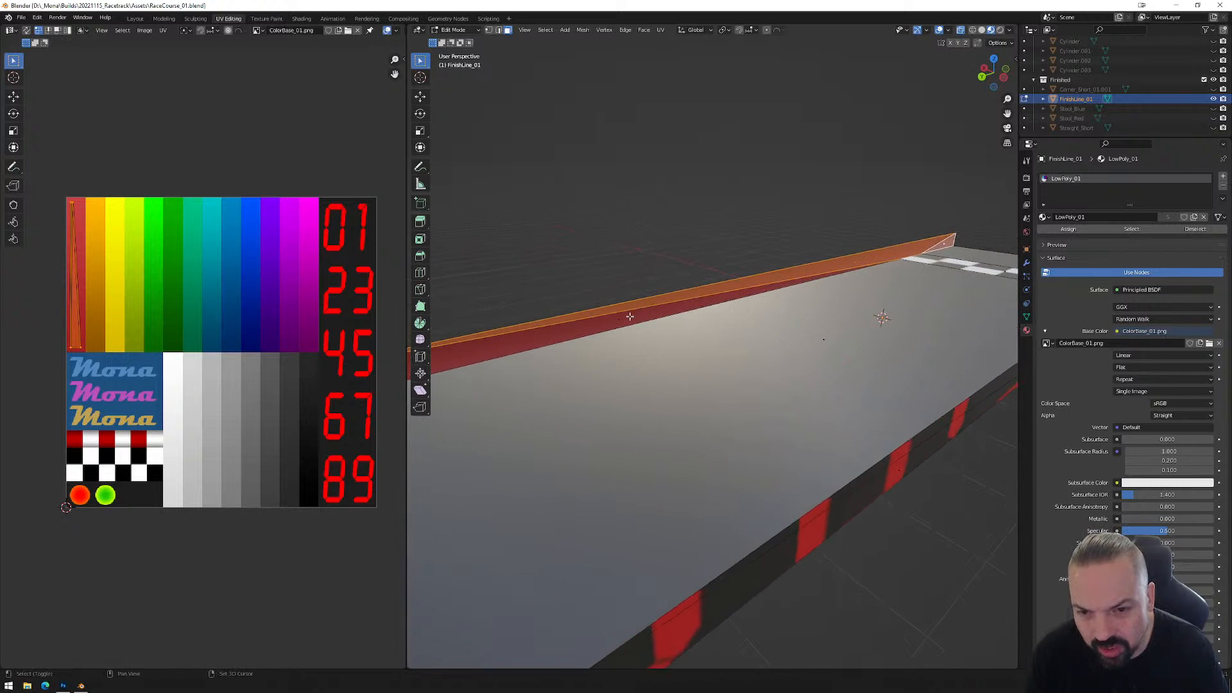
shift+click(630, 317)
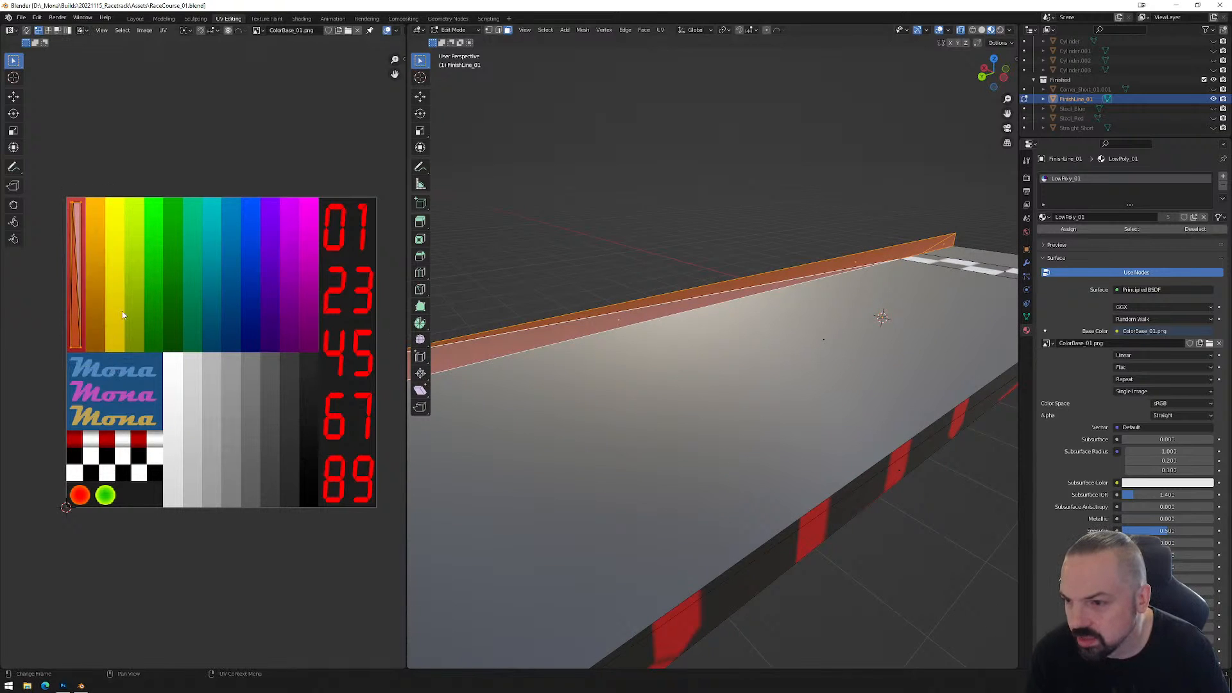
key(r)
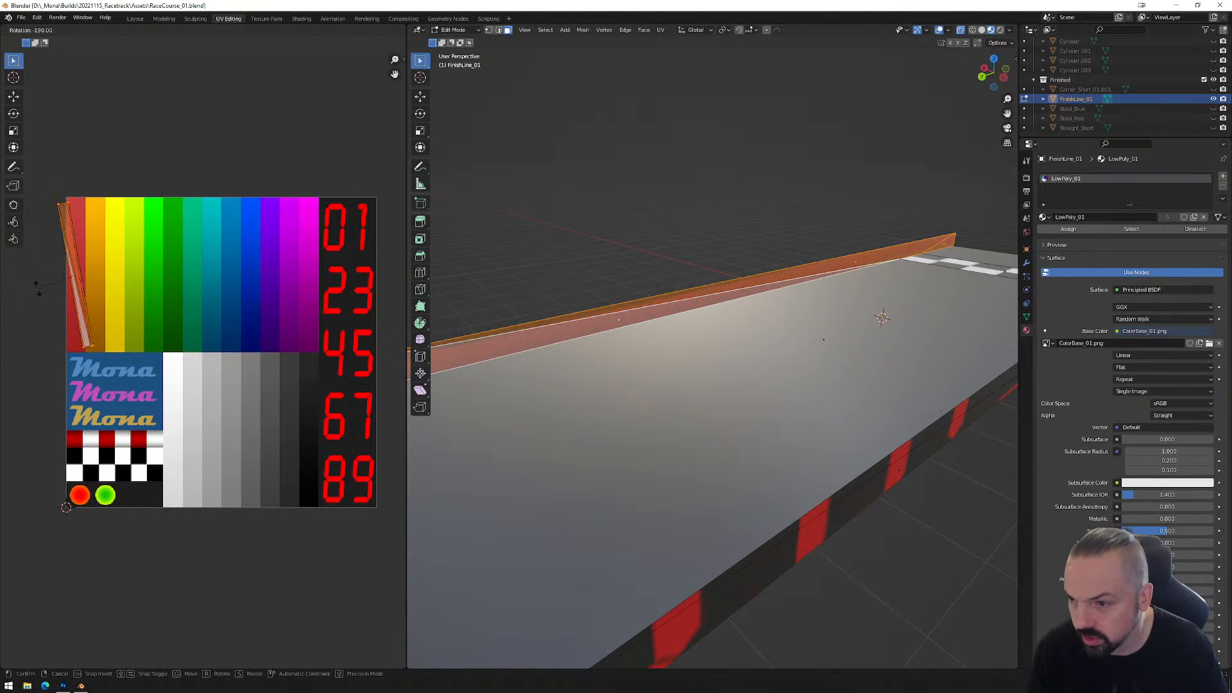
click(40, 283)
Select the opposite side wall's faces, rotate their UV islands by 90 degrees and move them onto the texture's colour stripes.
click(753, 336)
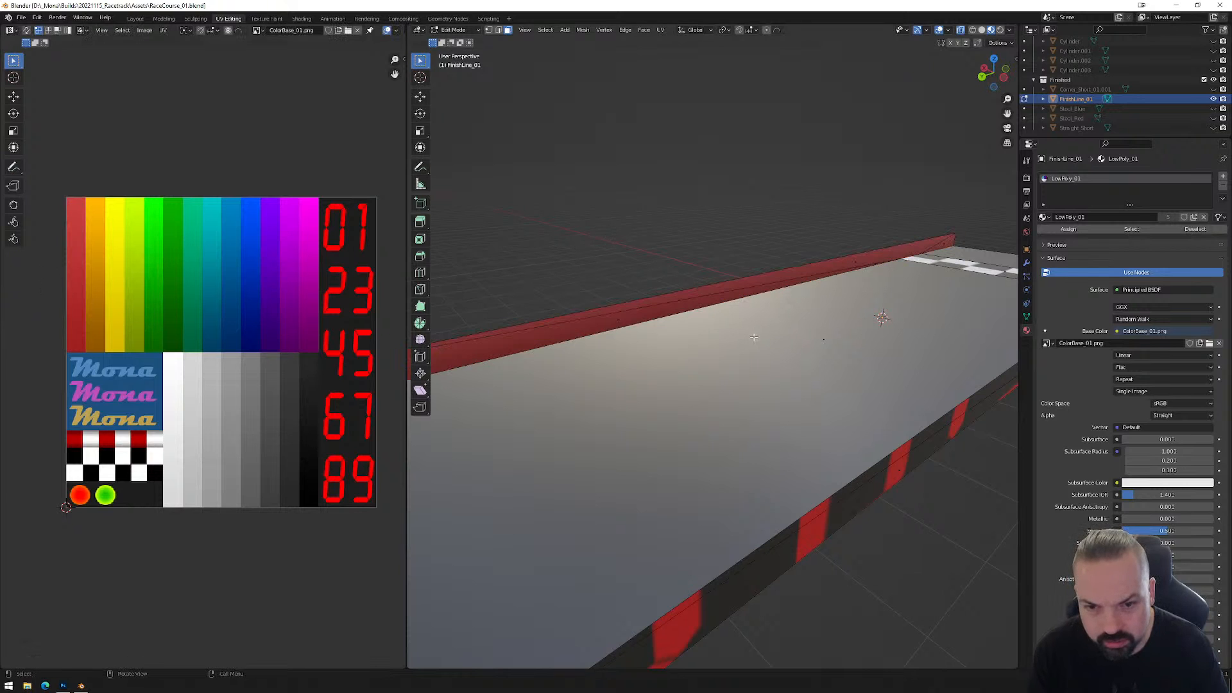
middle_drag(722, 415, 838, 423)
scroll(844, 385, down, 2)
click(822, 311)
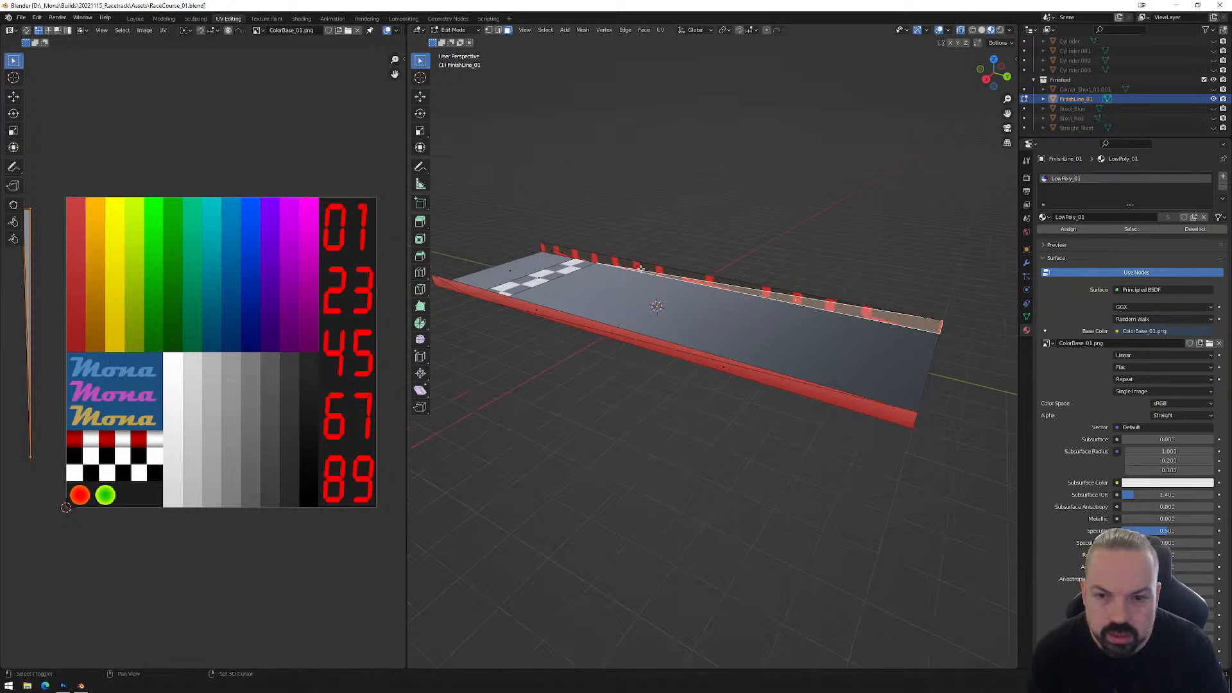
shift+click(587, 266)
scroll(182, 310, down, 2)
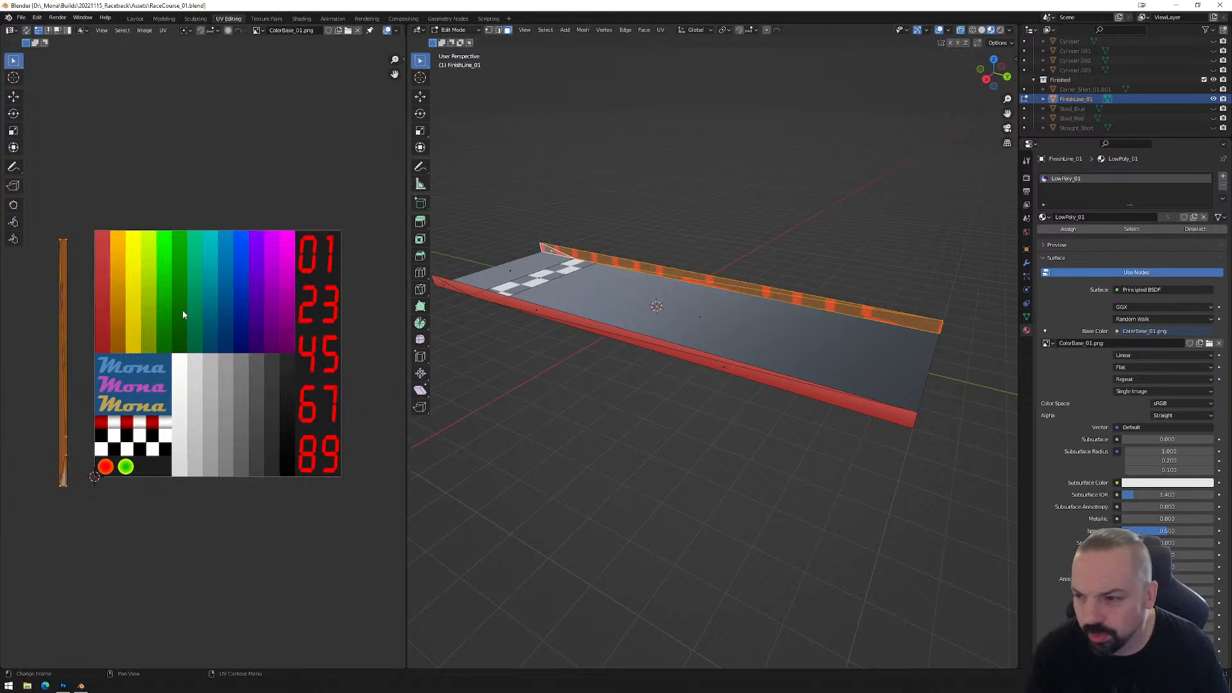
drag(72, 243, 104, 485)
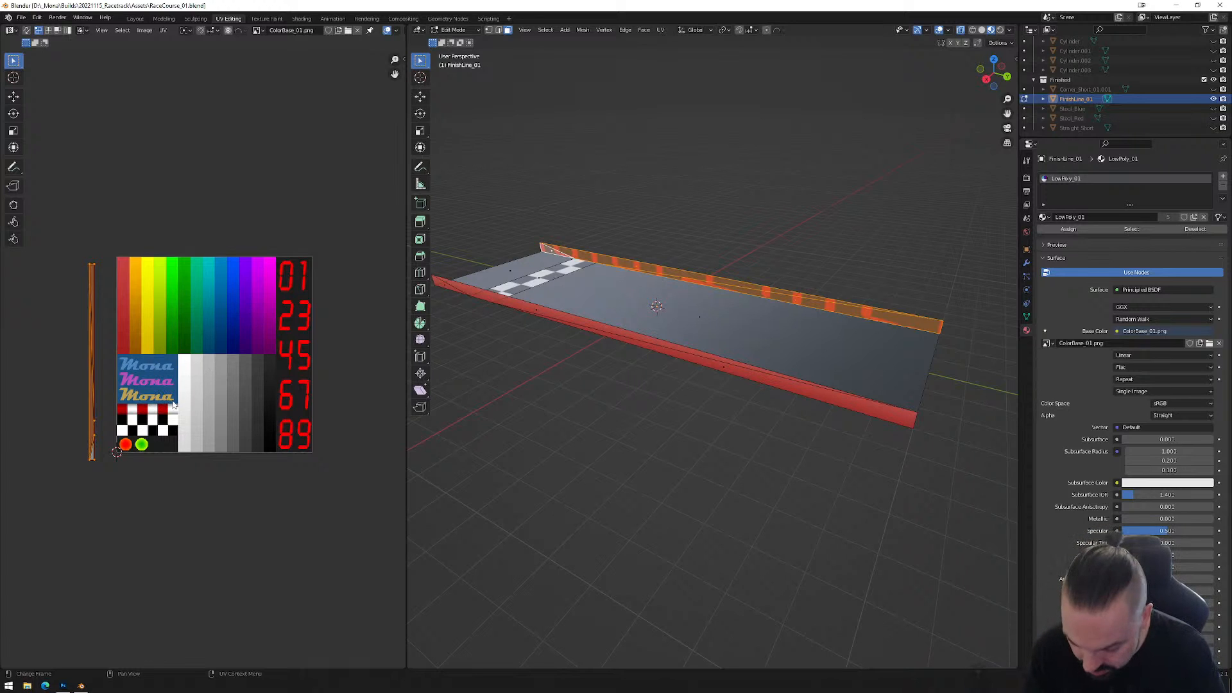
key(r)
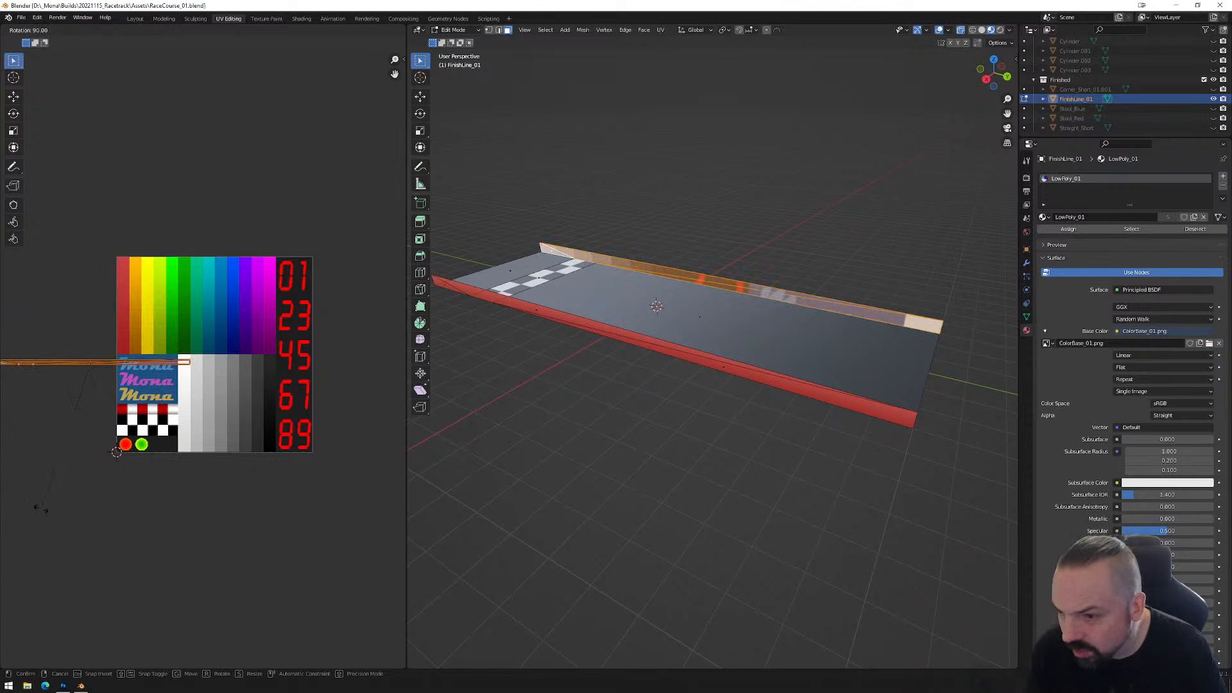
click(40, 508)
key(g)
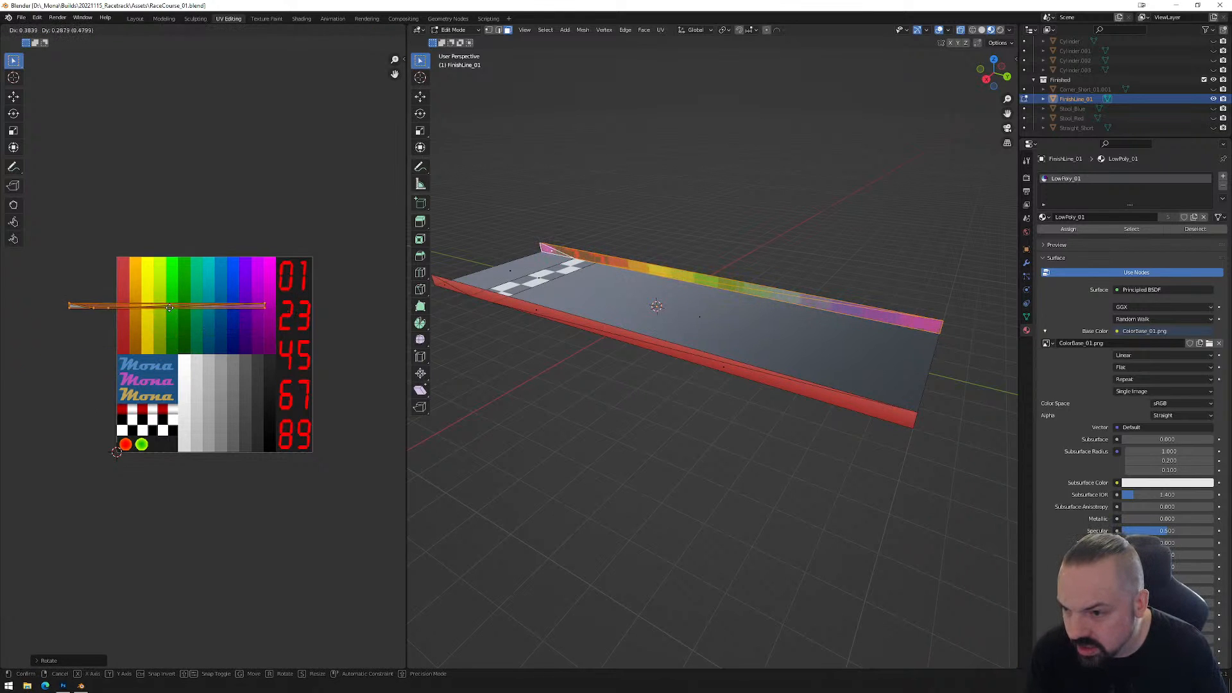
click(170, 309)
Scale this wall's UV islands along X to less than one stripe's width and along Y to about the full stripe height.
scroll(202, 358, up, 3)
key(s)
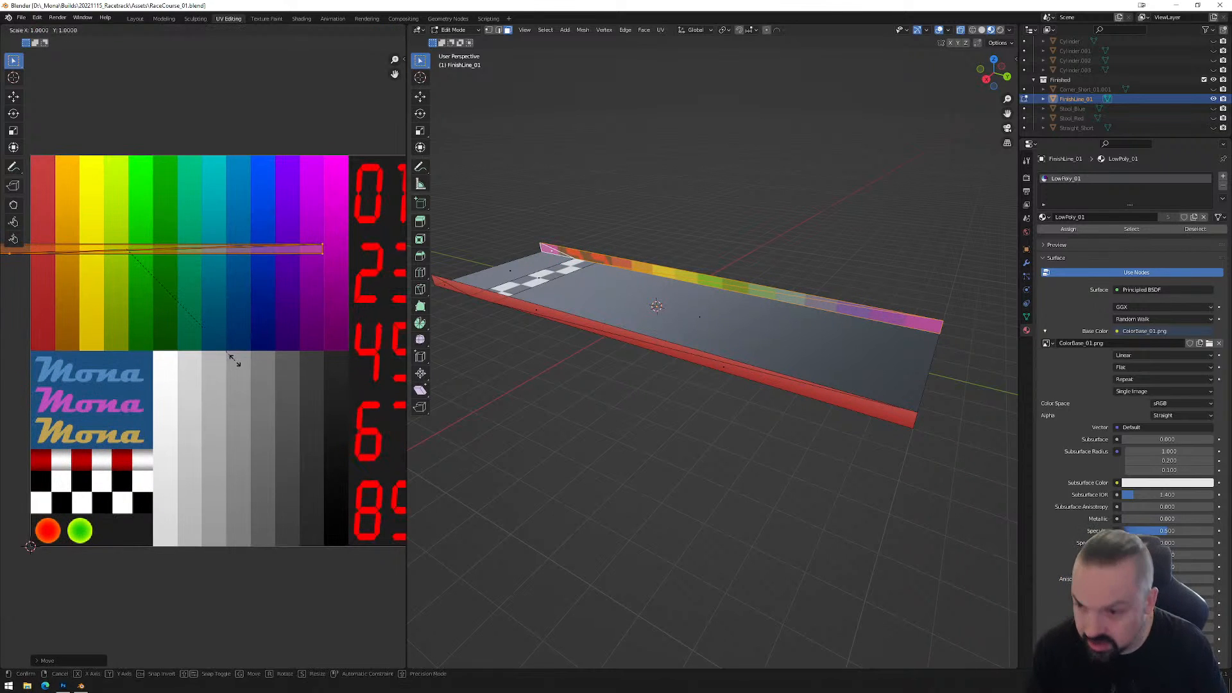
key(x)
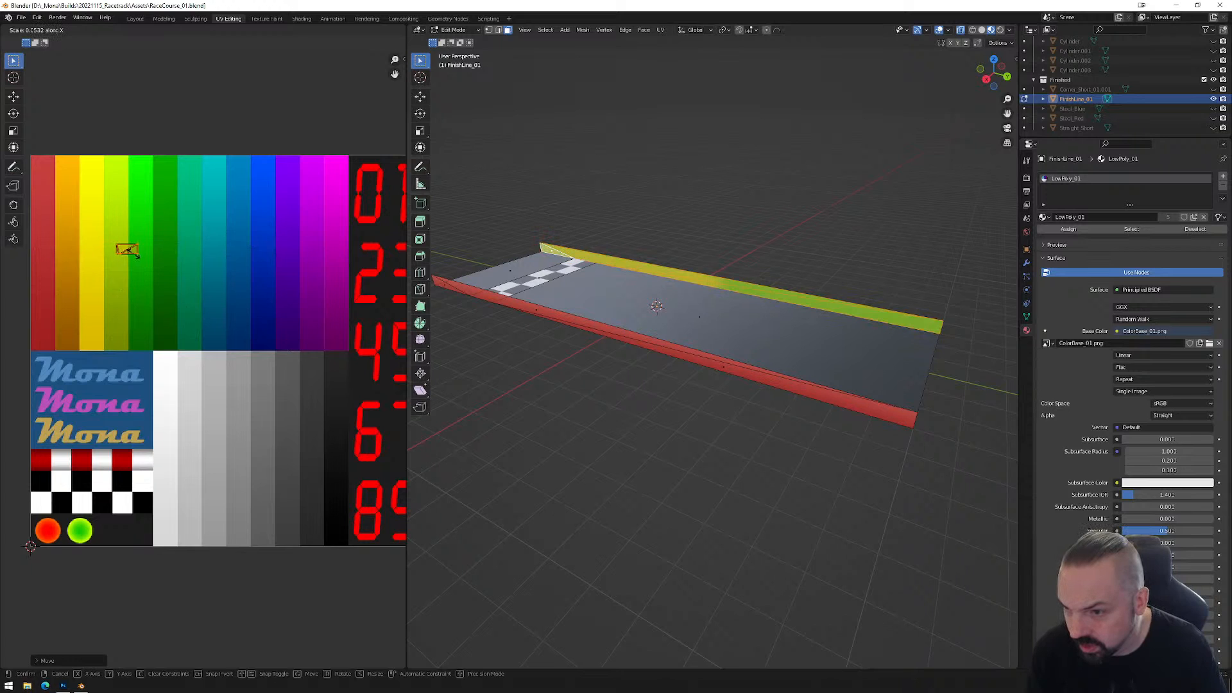
click(134, 256)
key(s)
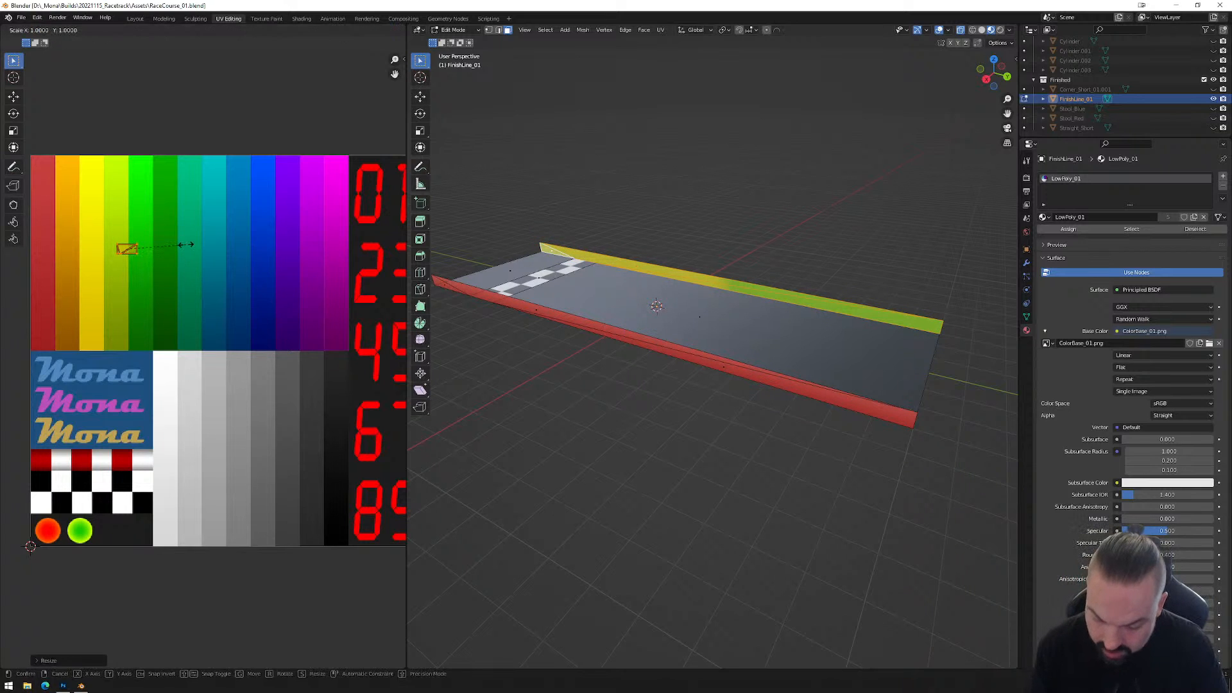
key(y)
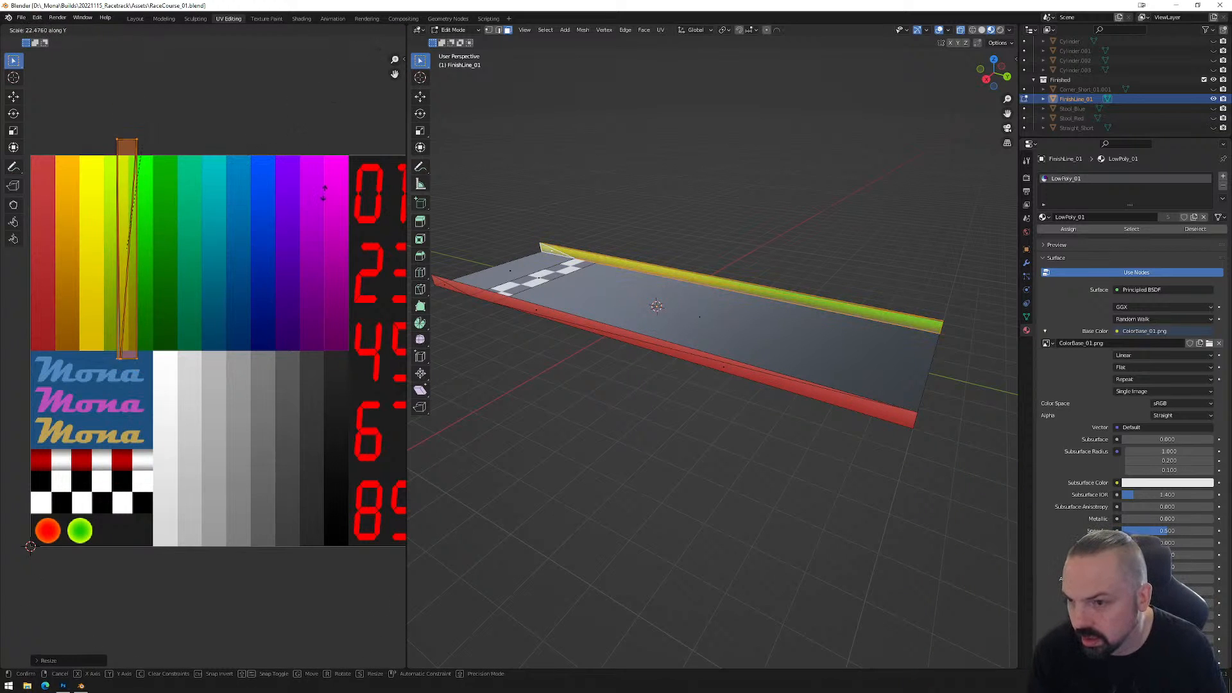
click(170, 292)
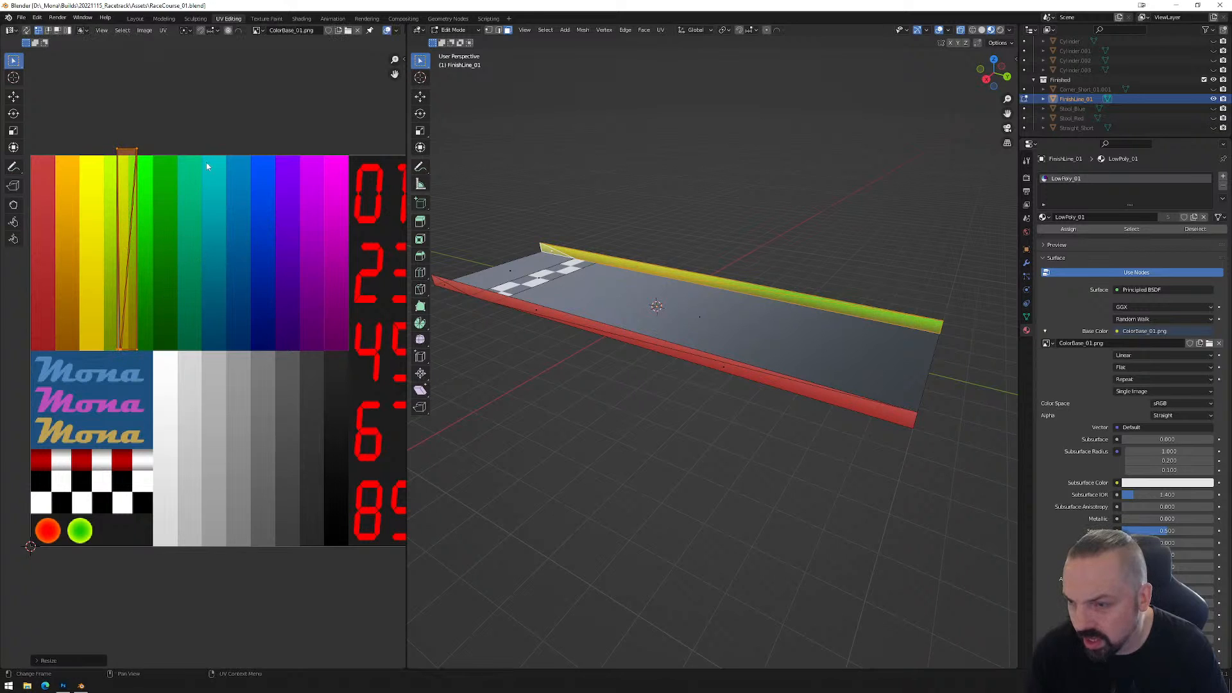
Move the wall's UV islands onto the red stripe and scale them down to about 0.93 to fit inside it.
key(g)
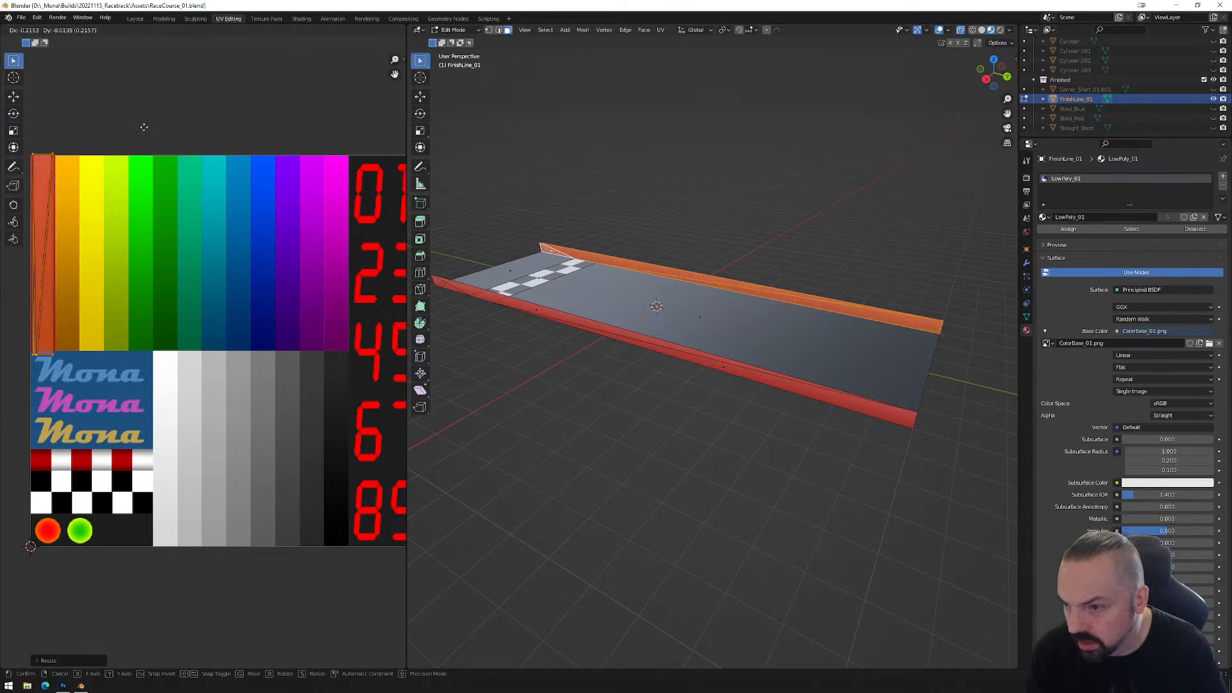
click(143, 131)
key(s)
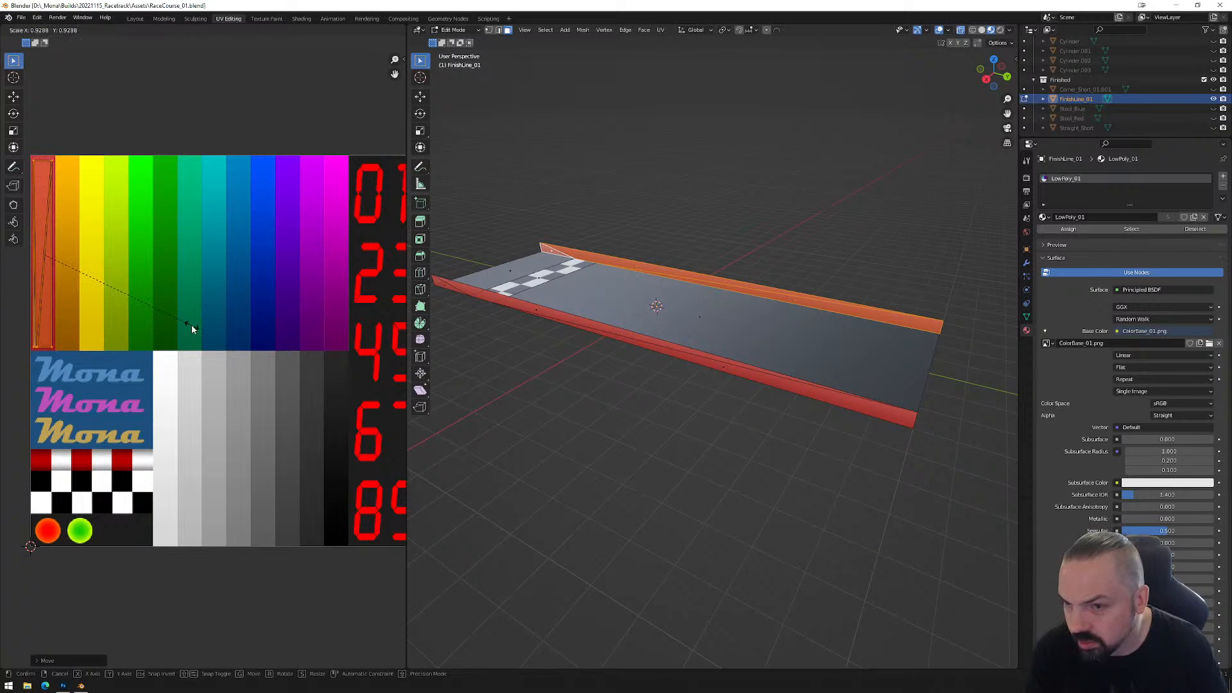
click(191, 324)
Clear the selection and turn on the Face Orientation overlay to examine the normals of the road and side walls.
click(646, 393)
middle_drag(646, 393, 763, 455)
mouse_move(785, 389)
middle_down()
mouse_move(767, 383)
mouse_move(774, 394)
middle_up()
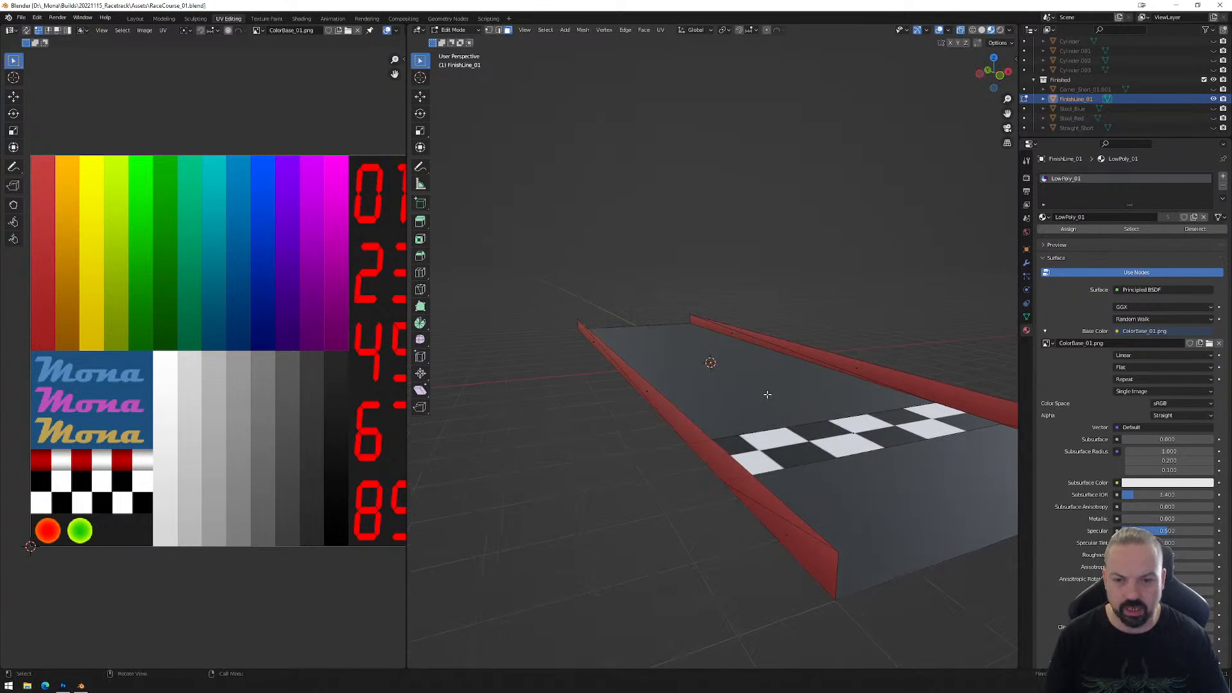
middle_drag(695, 412, 580, 358)
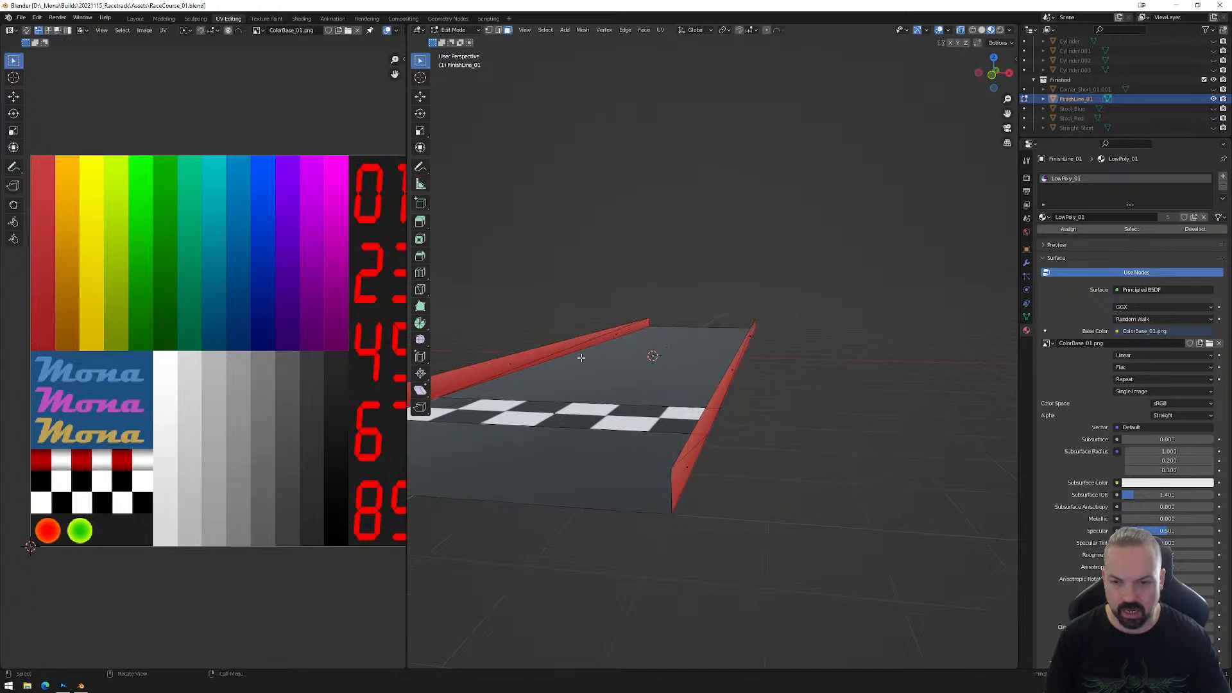
click(949, 30)
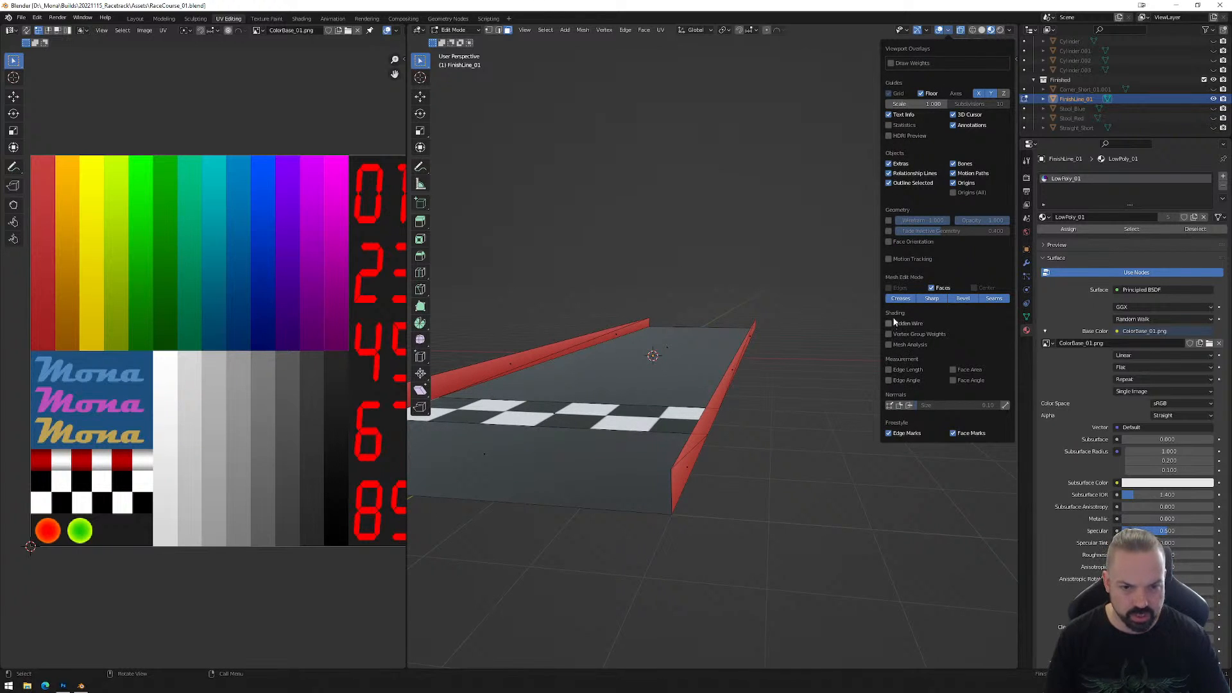
click(895, 241)
middle_drag(677, 291, 765, 320)
middle_drag(797, 383, 721, 384)
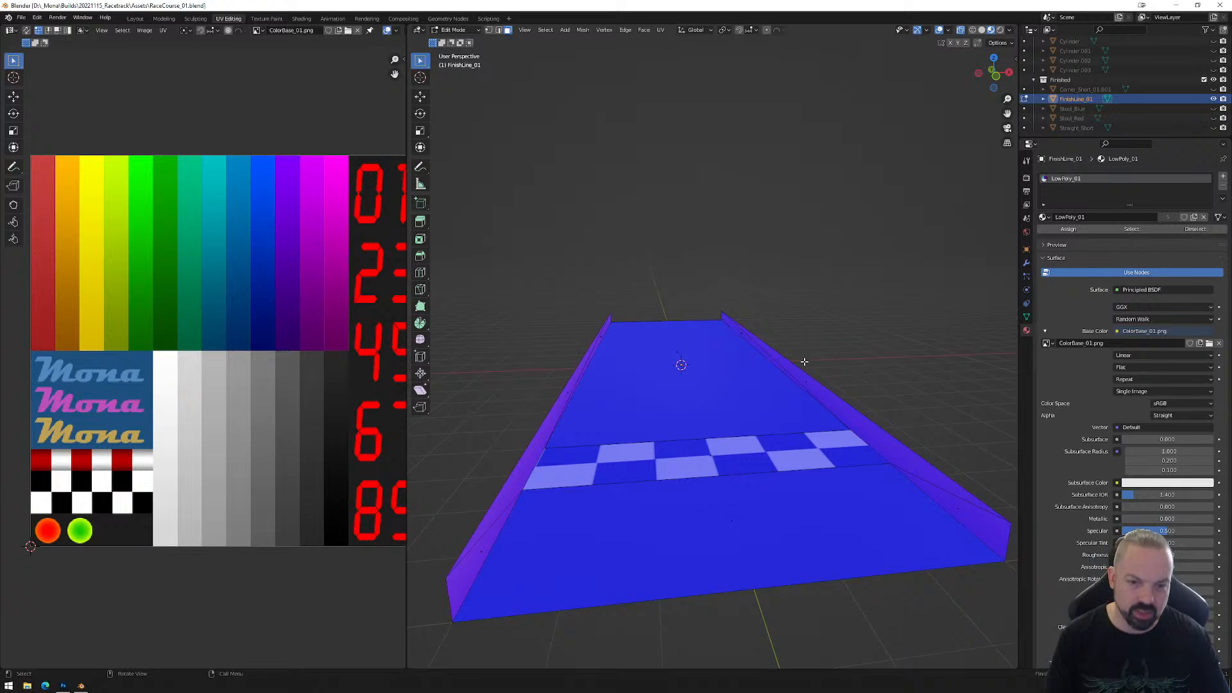
middle_drag(635, 383, 696, 324)
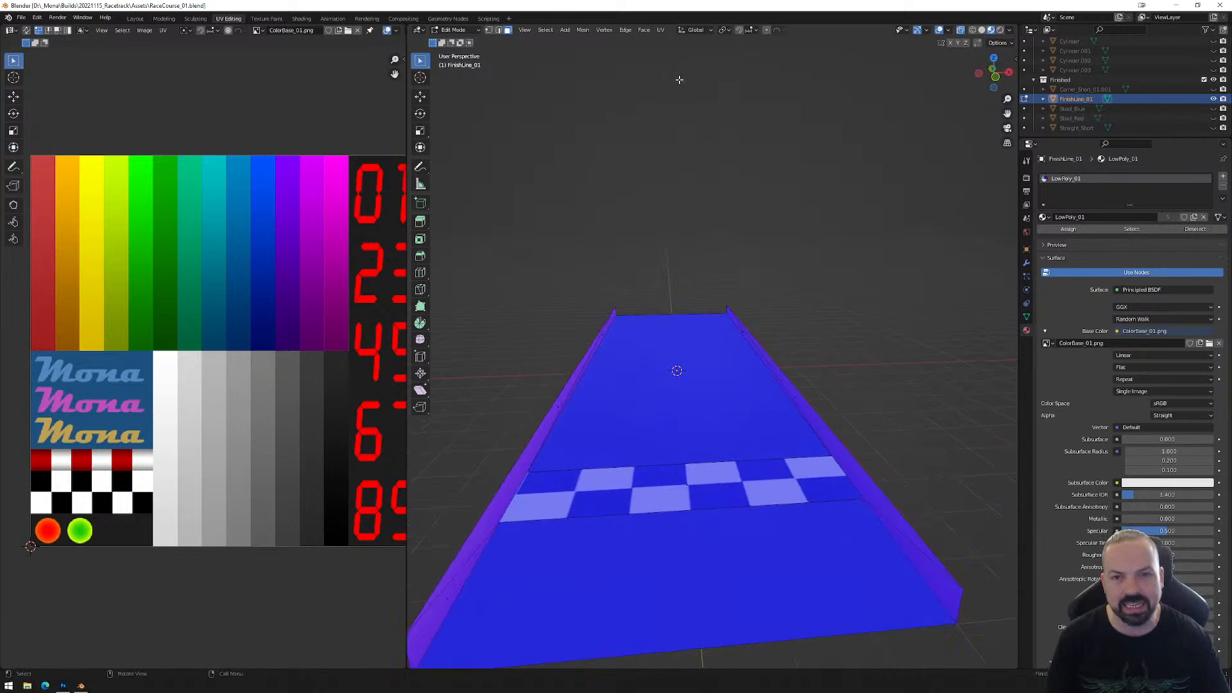
Turn off the Face Orientation overlay.
click(949, 31)
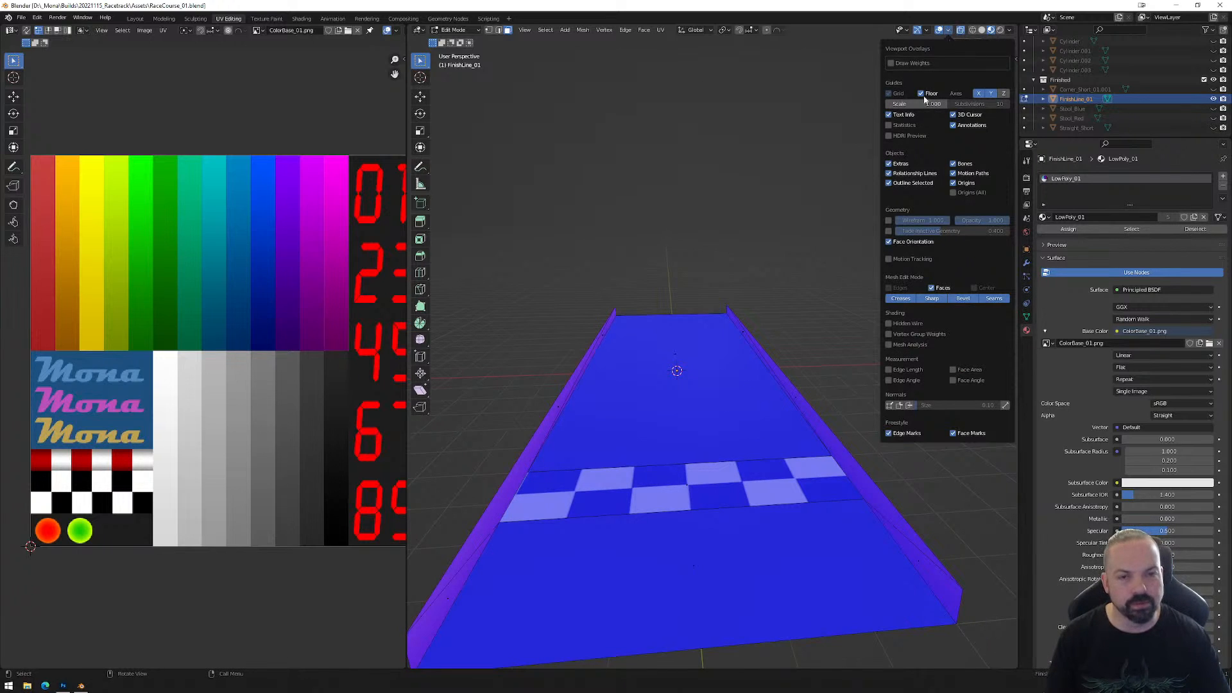
click(948, 30)
click(888, 242)
Extrude the left side wall's top edge about 0.05 m outward along X, then about 0.5 m down along Z.
middle_drag(737, 385, 675, 384)
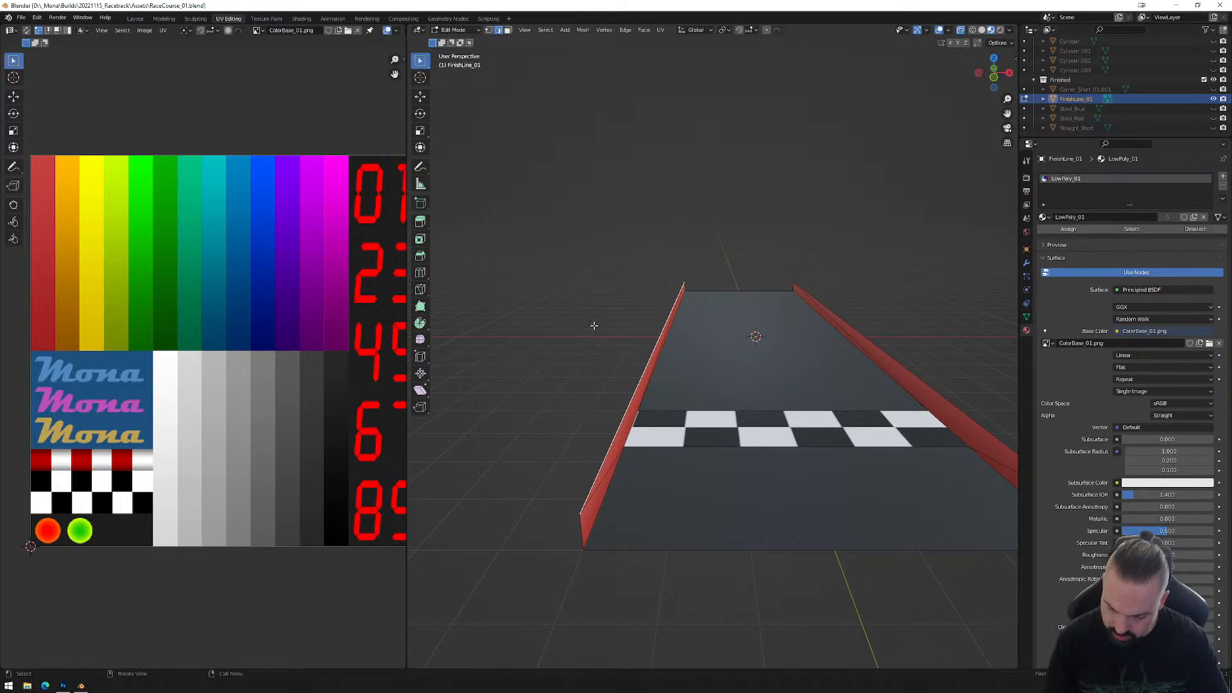
key(g)
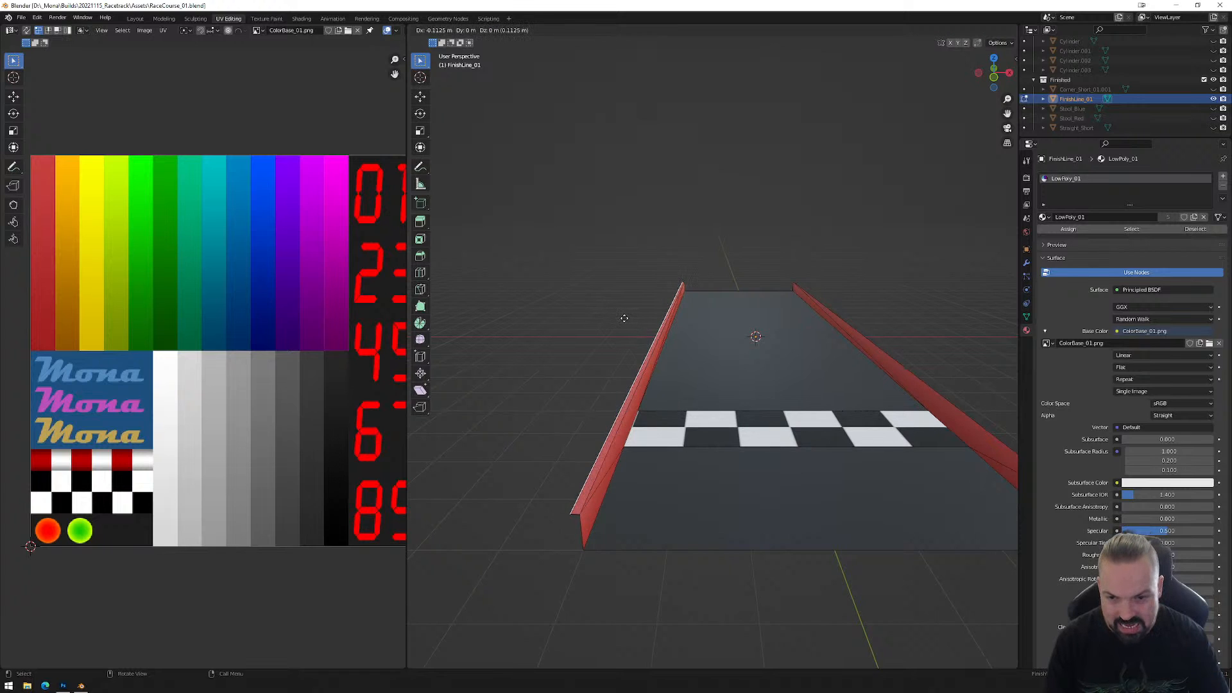
key(x)
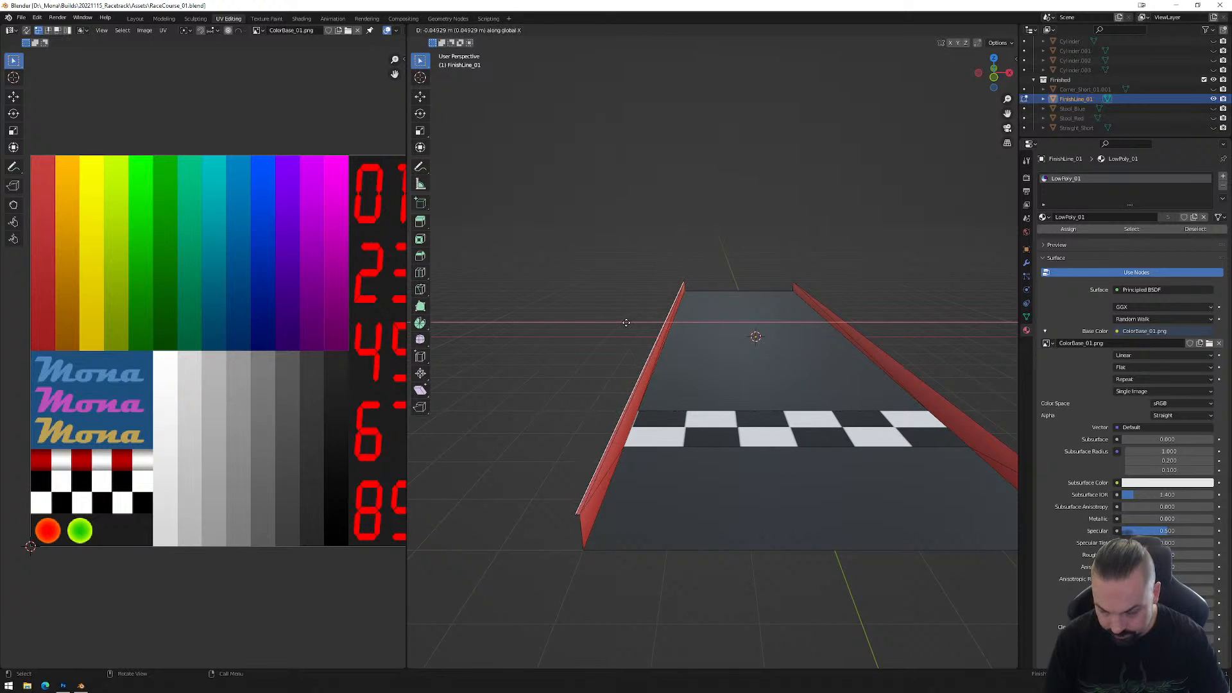
click(627, 322)
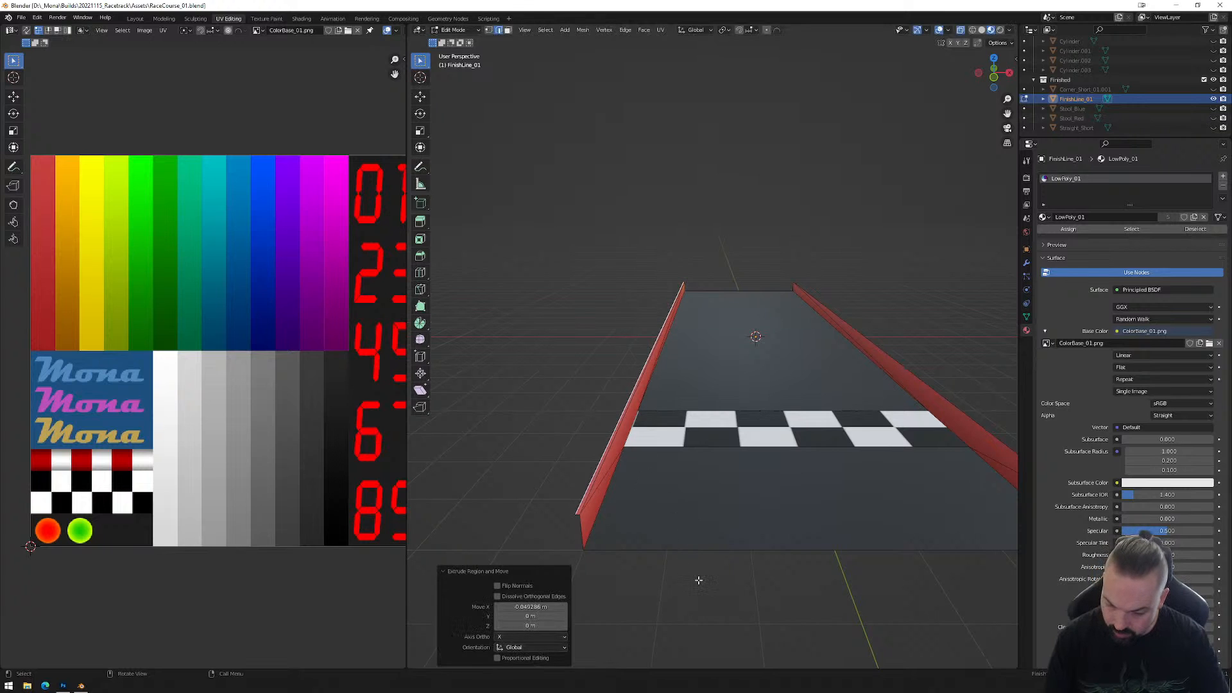
key(g)
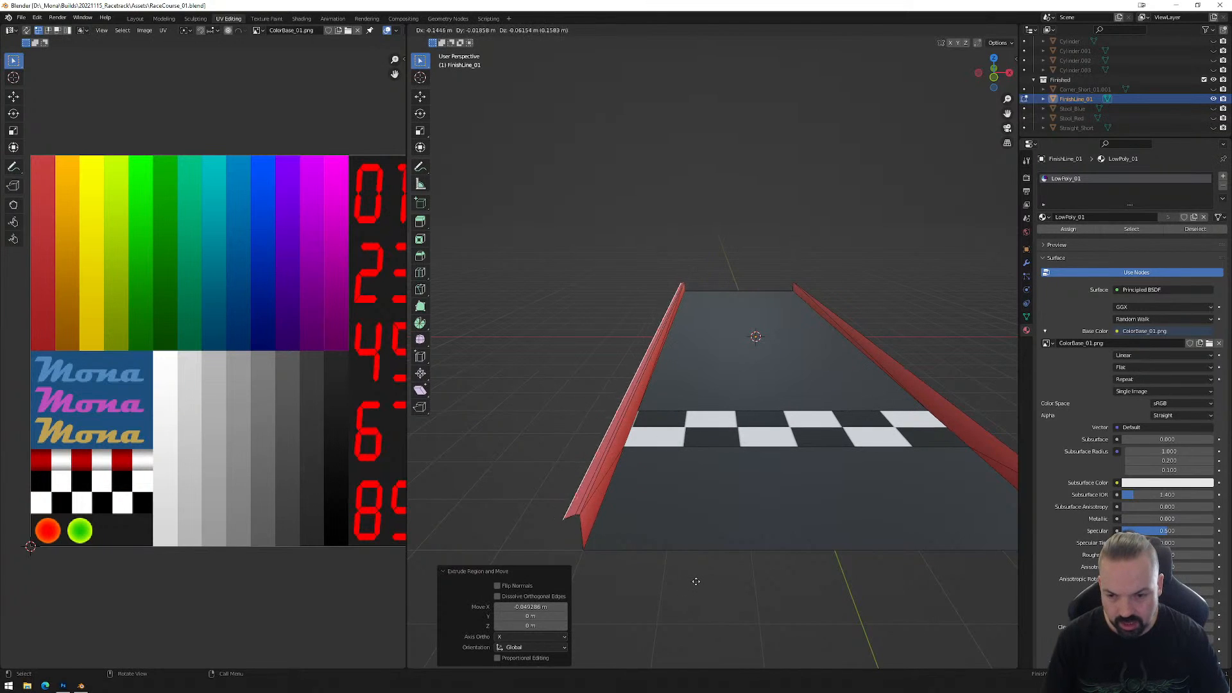
key(z)
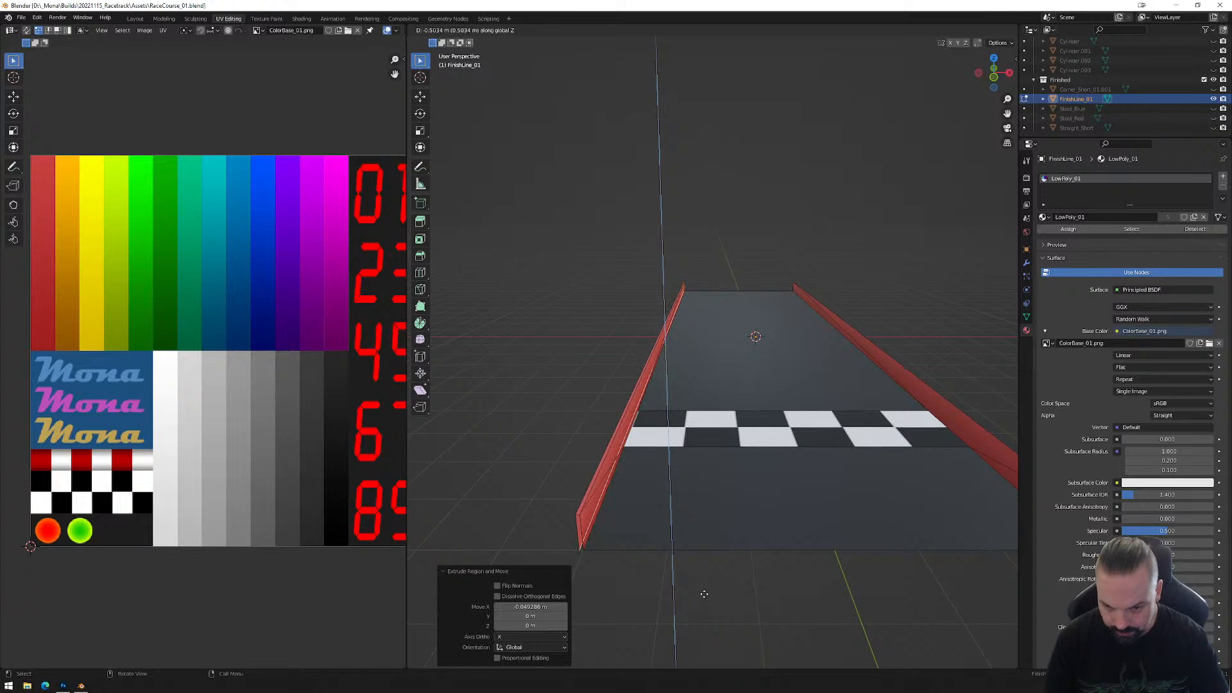
click(703, 594)
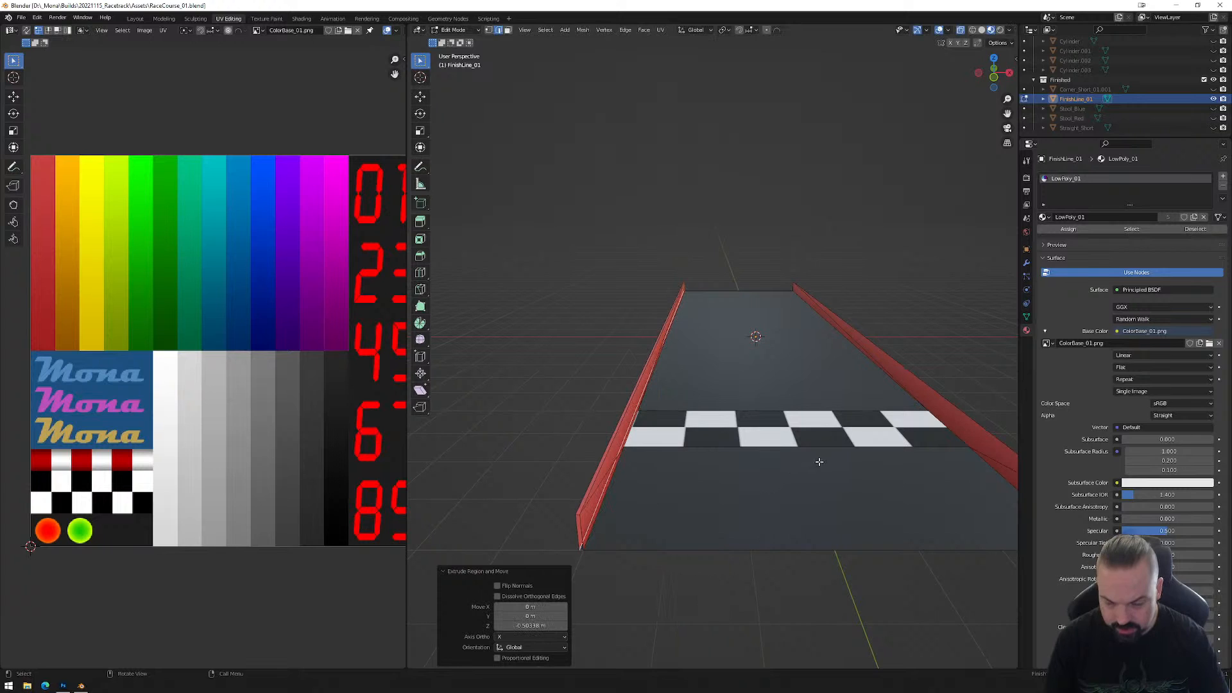
Extrude the right side wall's top edge slightly outward along X, then about 0.5 m down along Z.
middle_drag(834, 450, 793, 407)
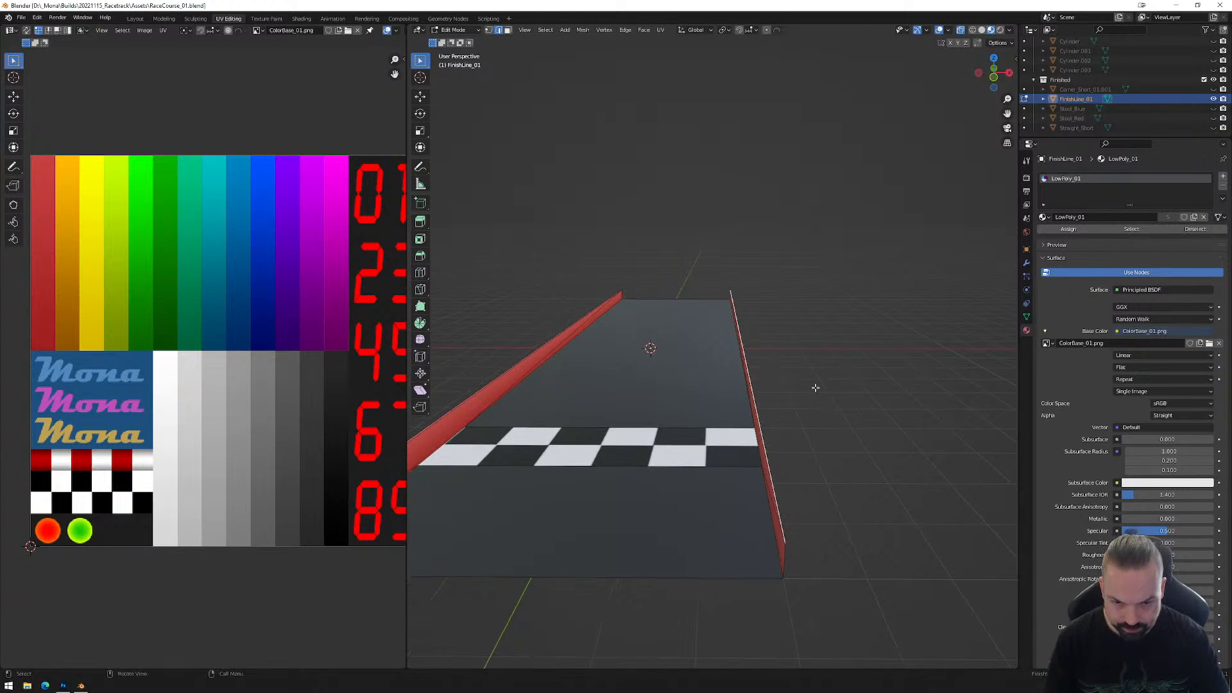
key(g)
key(x)
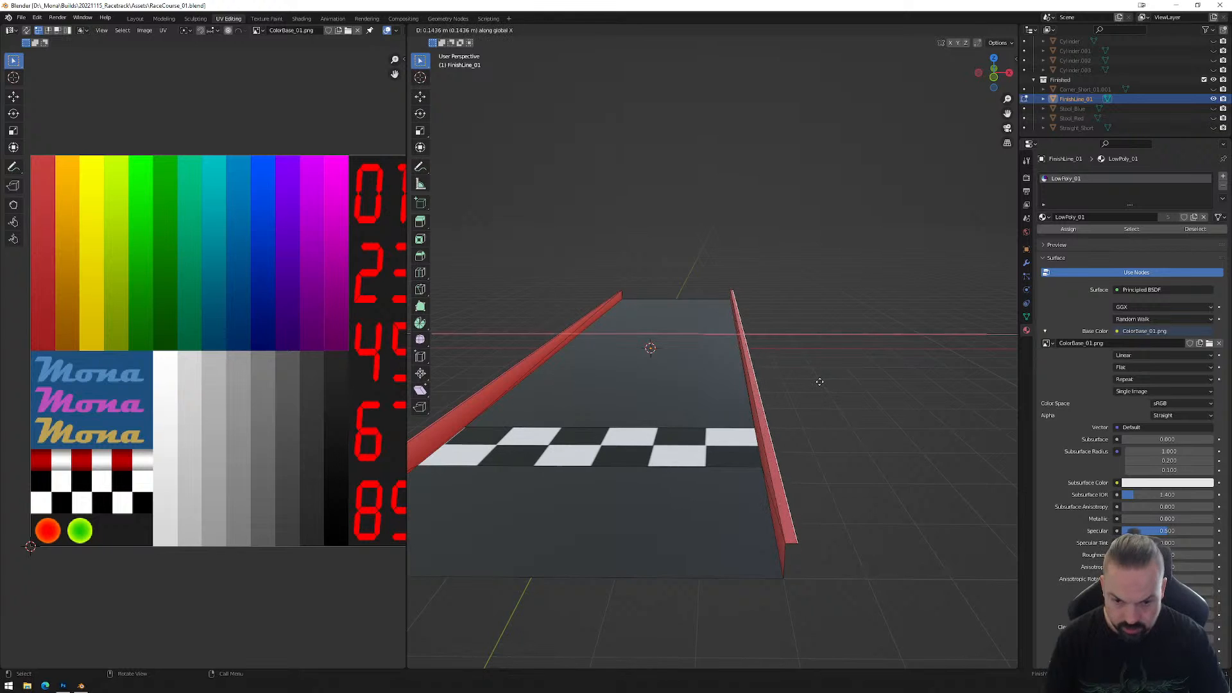
click(817, 385)
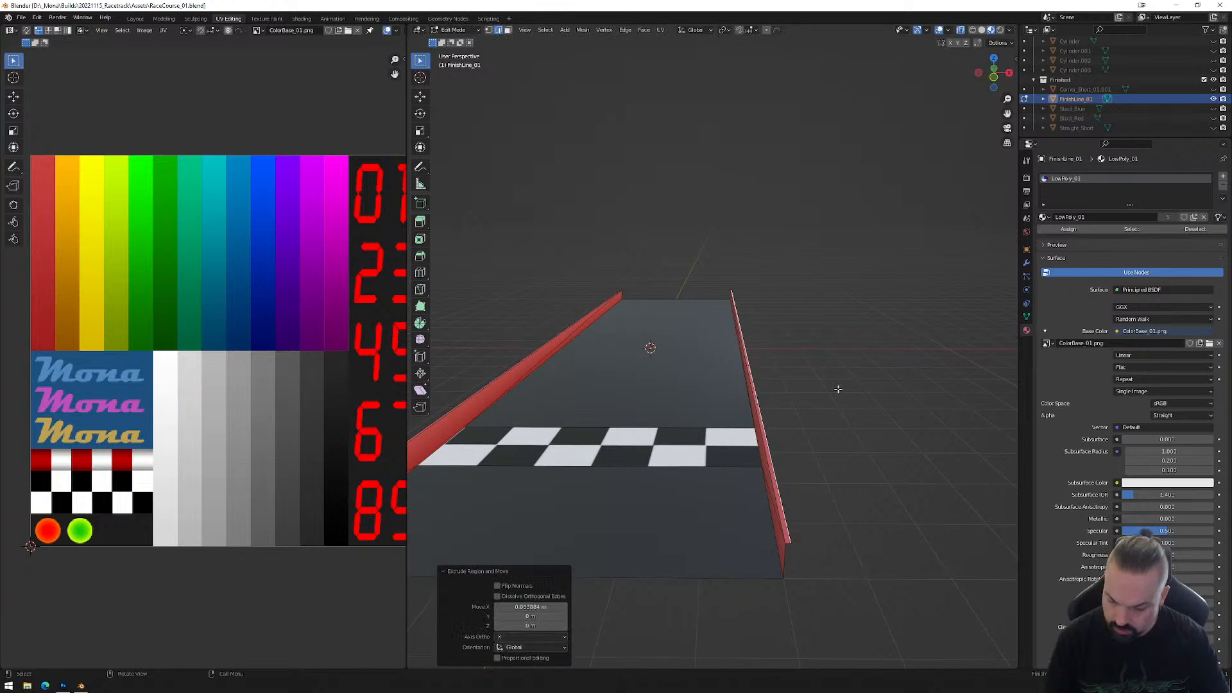
key(g)
key(z)
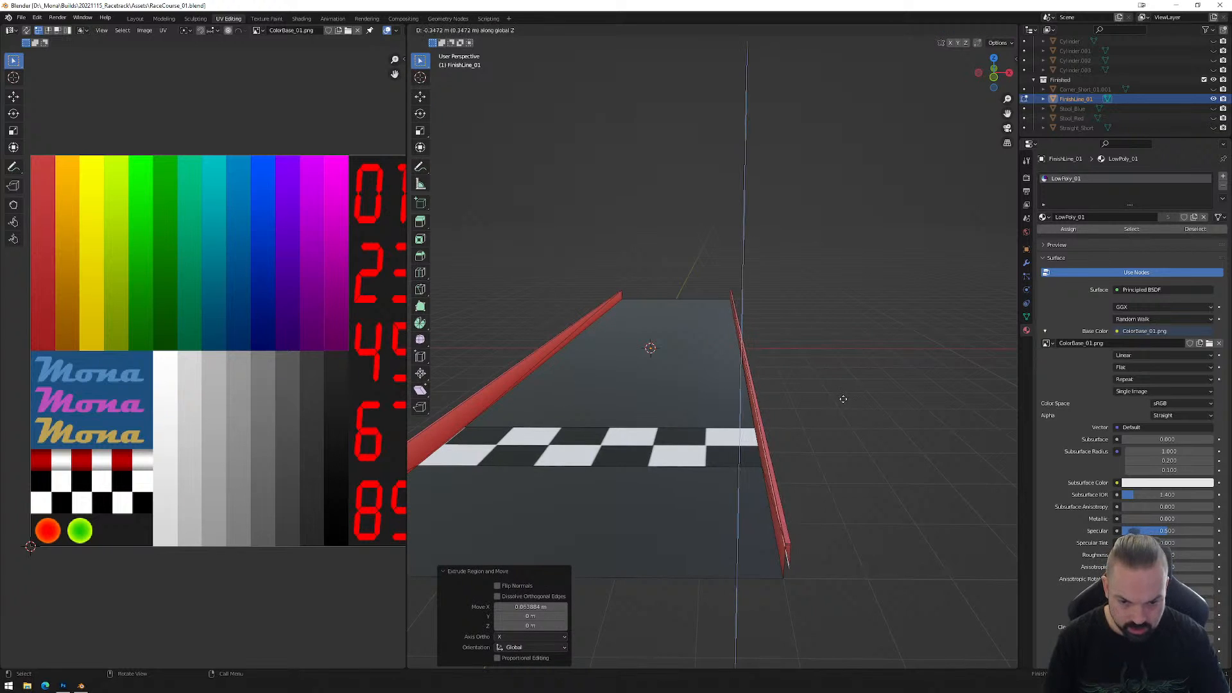
click(845, 404)
From the top view, knife-cut a wide bracket outline with short end bars into the road face just before the checkered line.
middle_drag(844, 404, 738, 470)
scroll(751, 452, up, 4)
scroll(744, 449, down, 3)
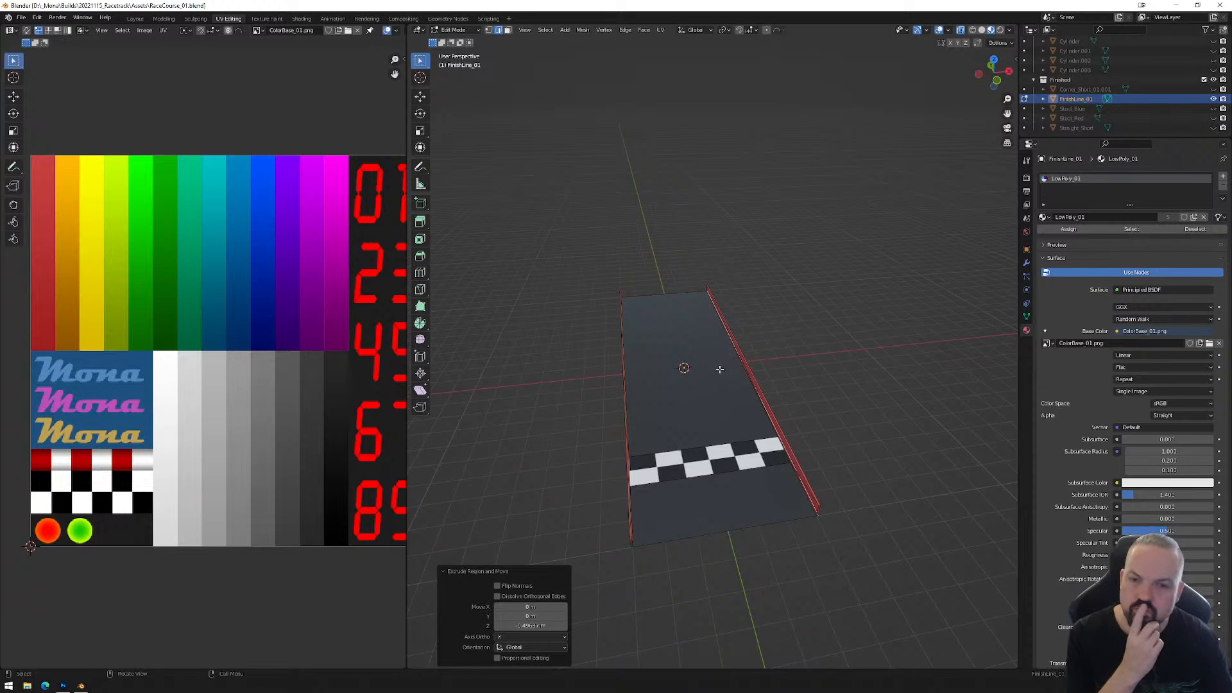
click(994, 62)
scroll(726, 503, up, 3)
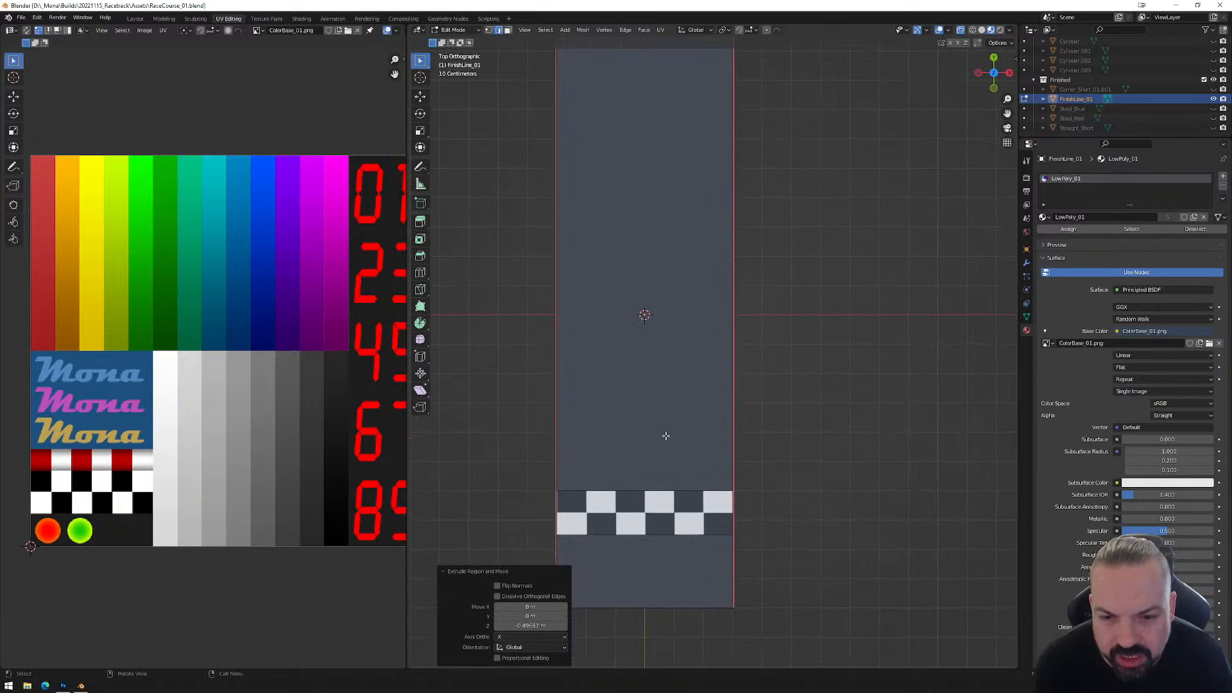
scroll(663, 418, up, 4)
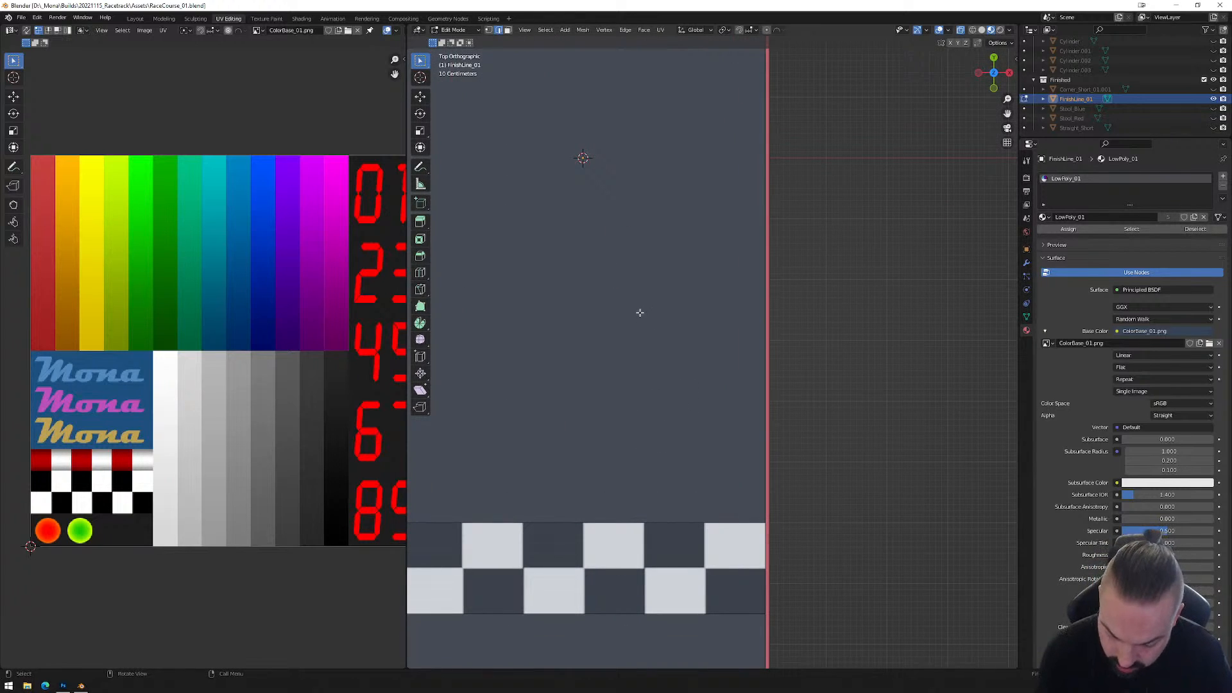
key(k)
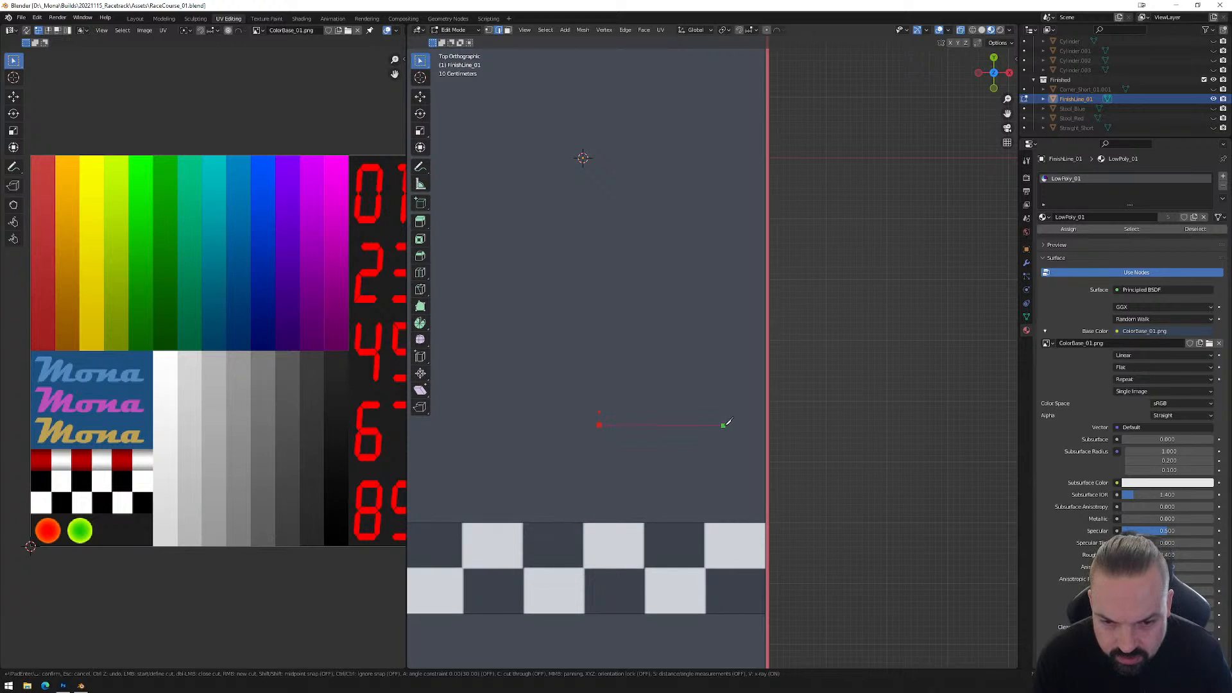
key(ctrl)
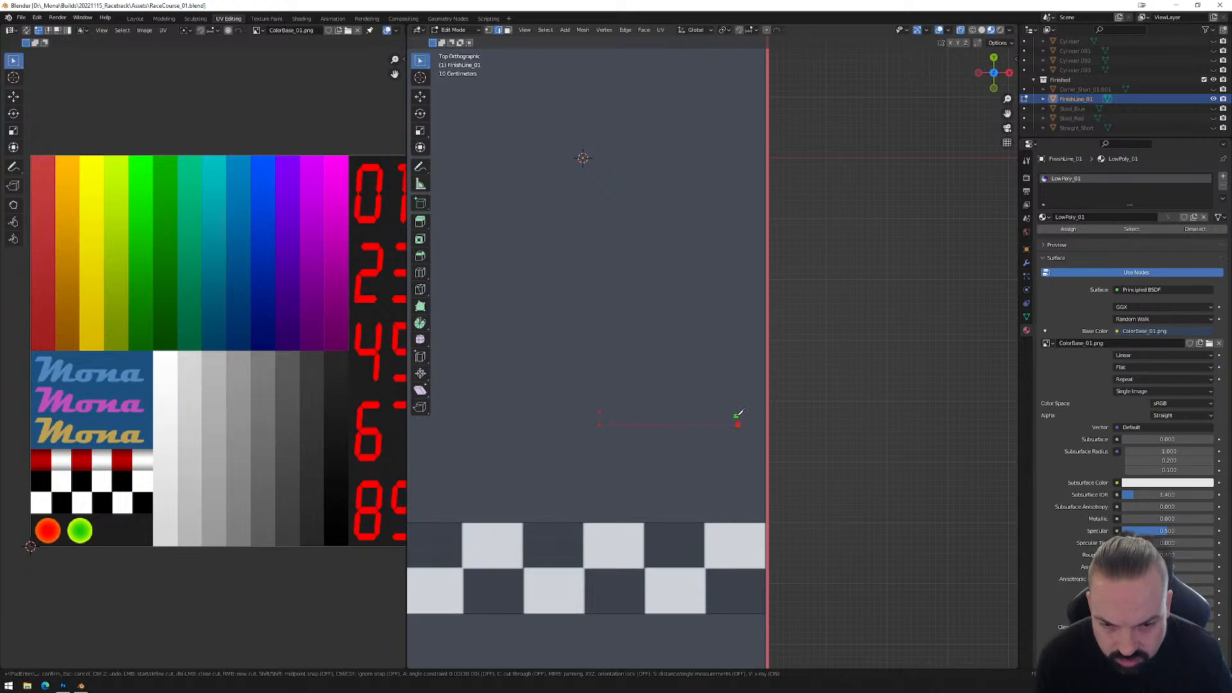
click(730, 411)
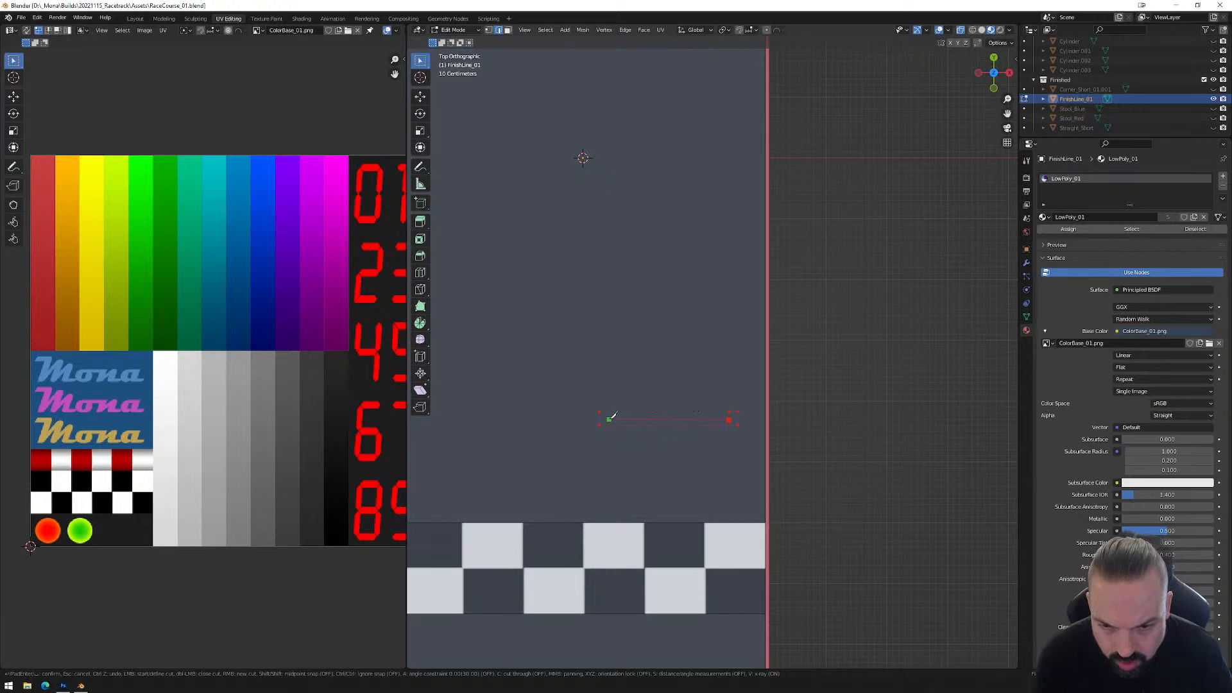
click(609, 410)
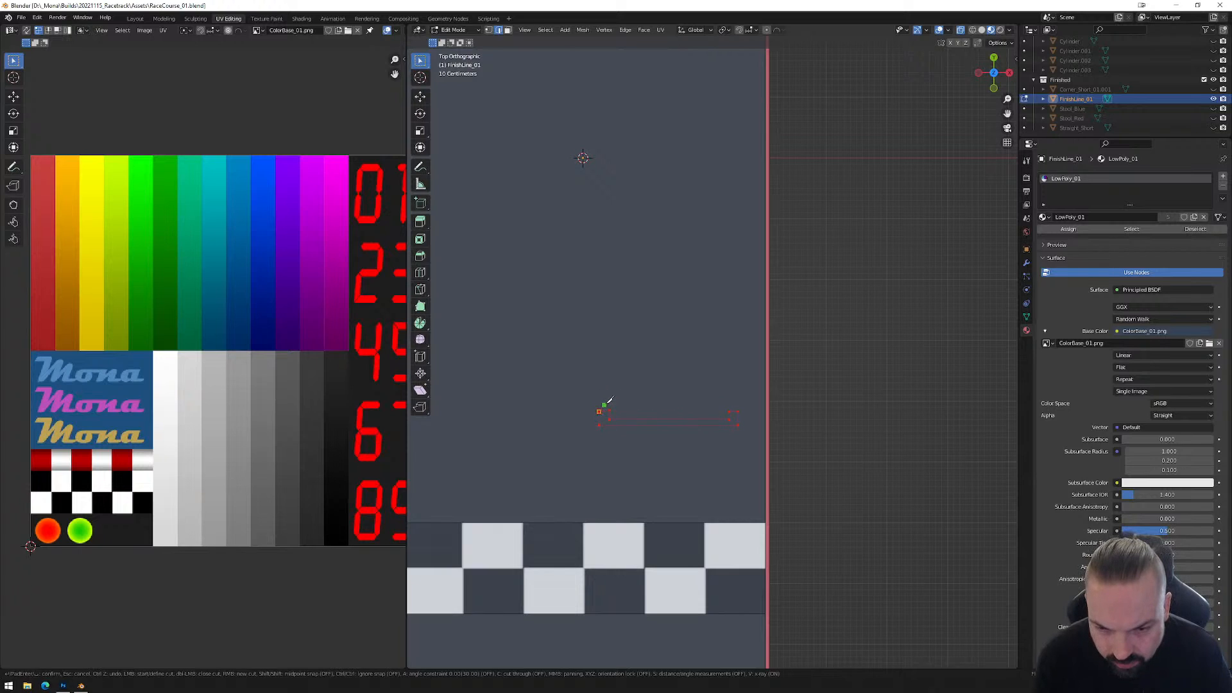
key(Return)
Flatten the bracket outline's long outer edge nearest the checkered line by scaling its vertices to 0 along Y.
key(1)
drag(571, 441, 743, 420)
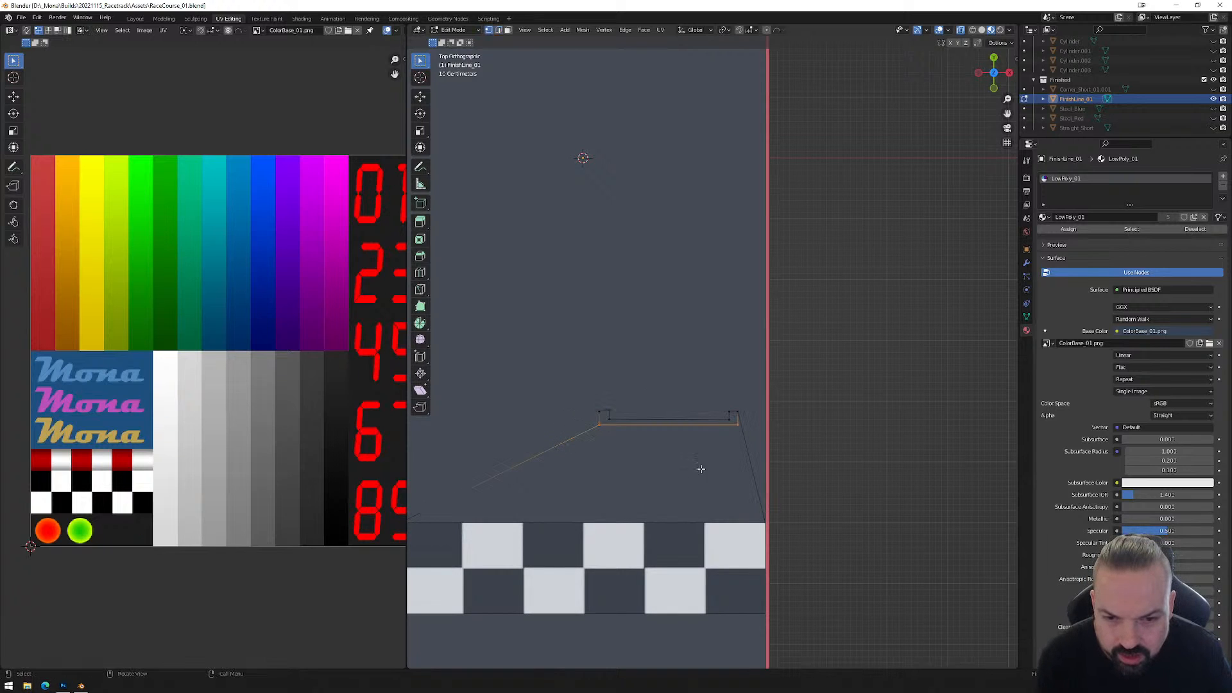
key(s)
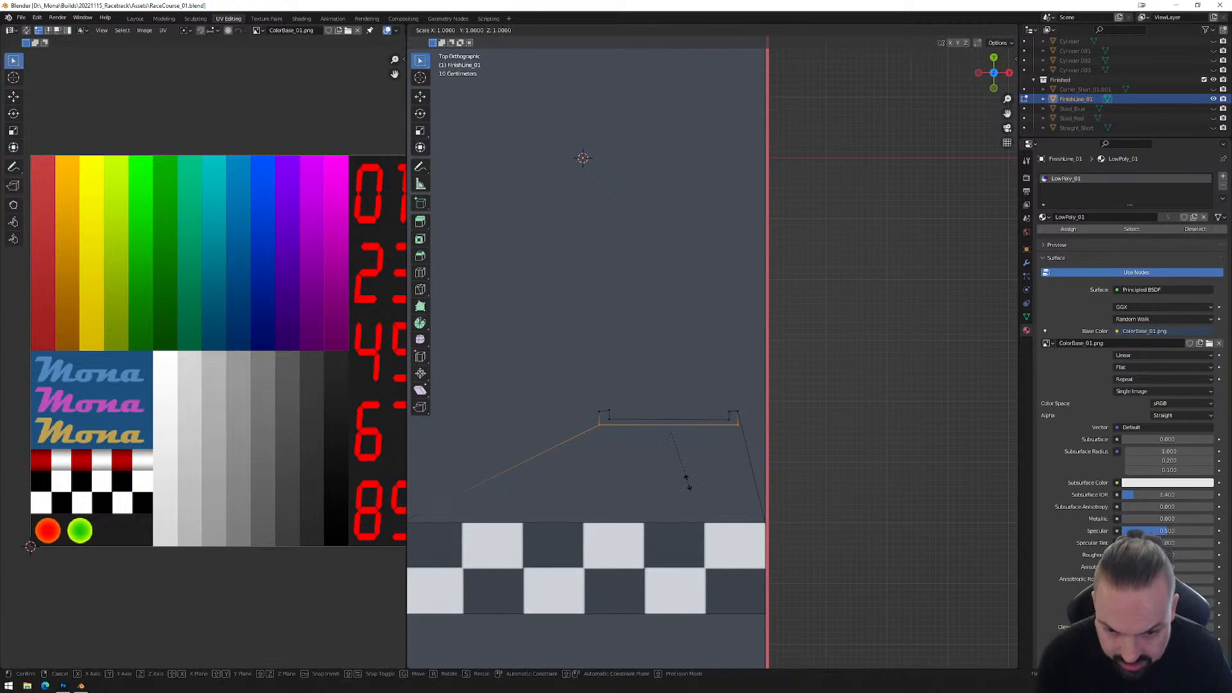
key(x)
text(y)
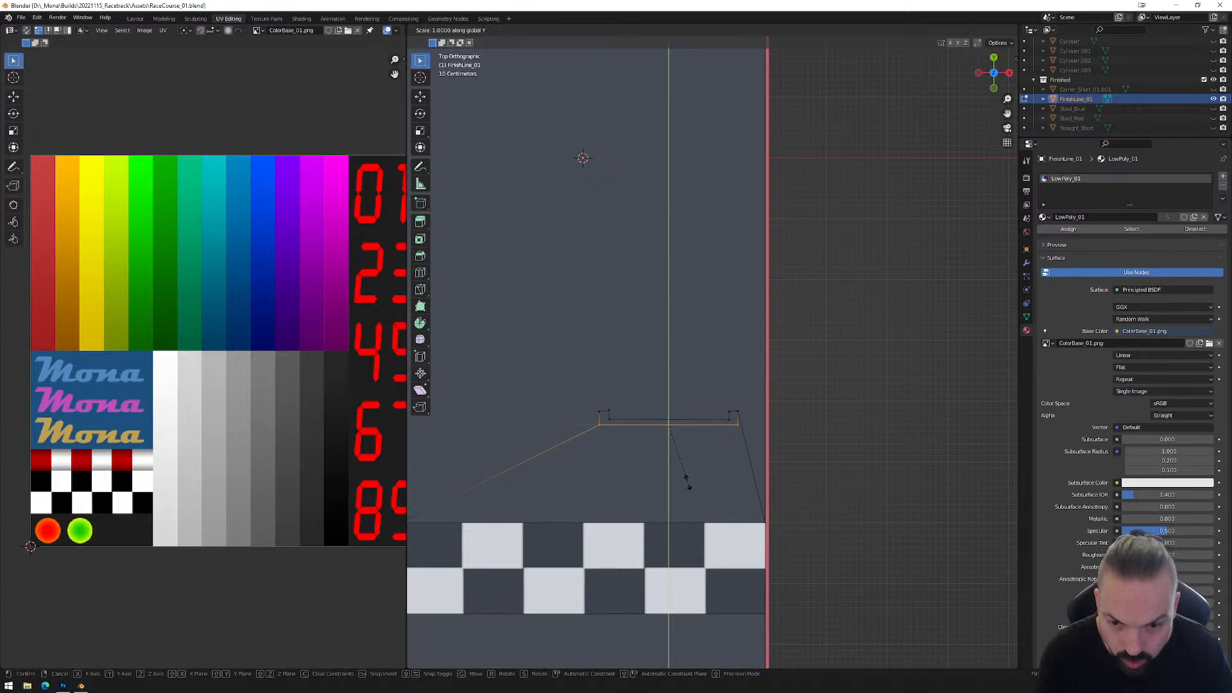
text(0)
key(Return)
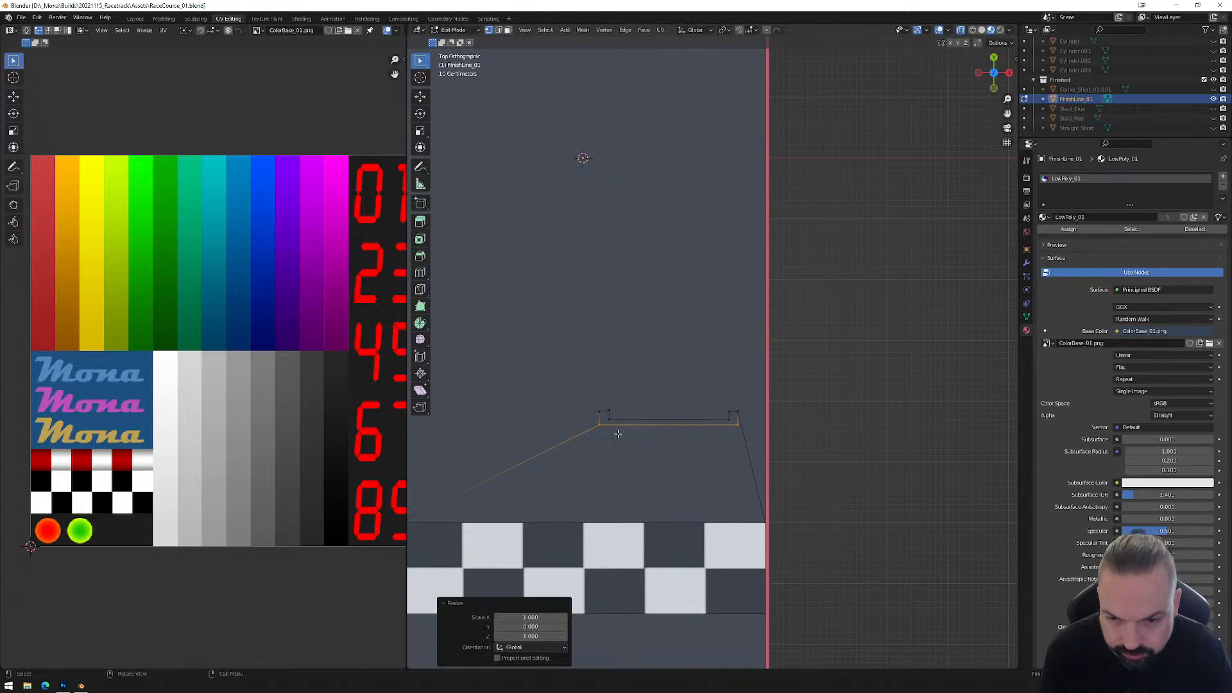
Flatten the bracket's end-bar tips and its long inner edge, scaling each vertex row to 0 along Y.
drag(585, 394, 754, 415)
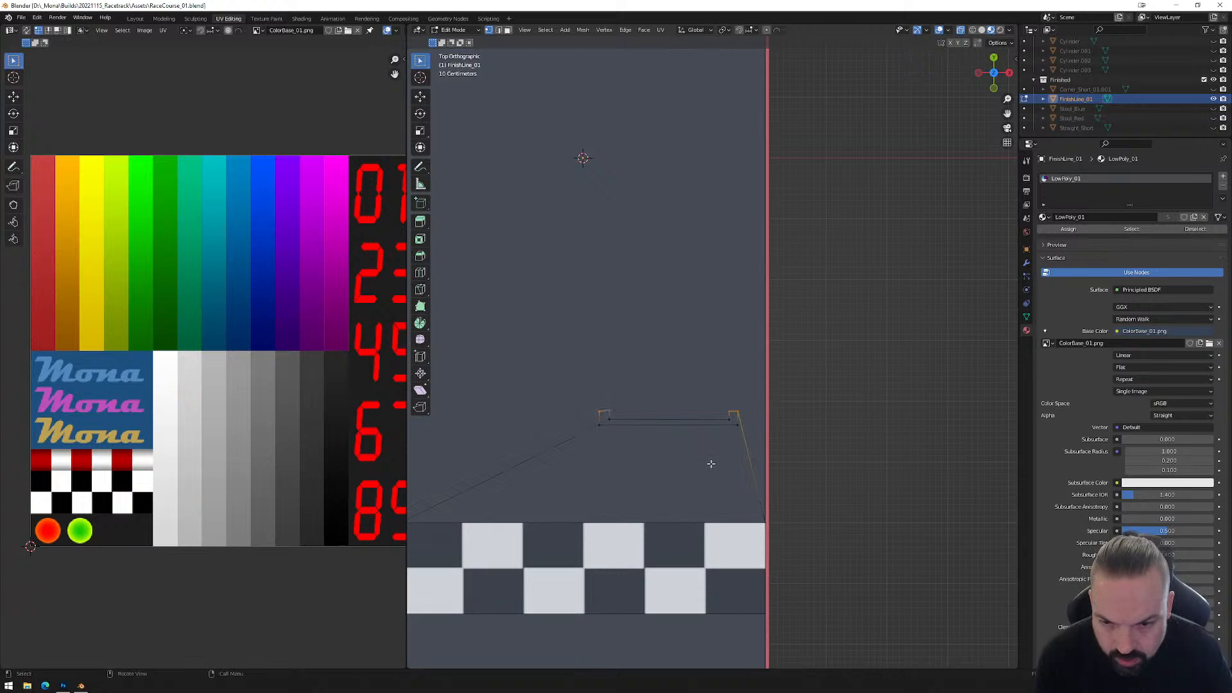
text(sy0)
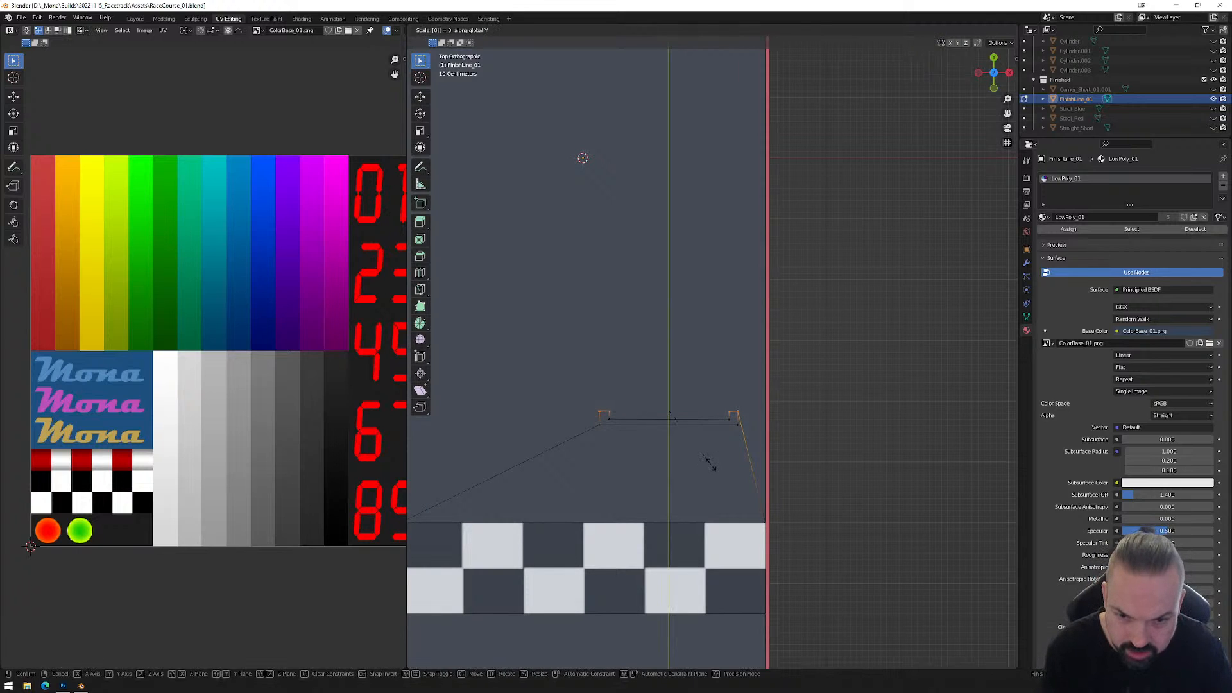
key(Return)
drag(596, 415, 745, 428)
text(sy0)
key(Return)
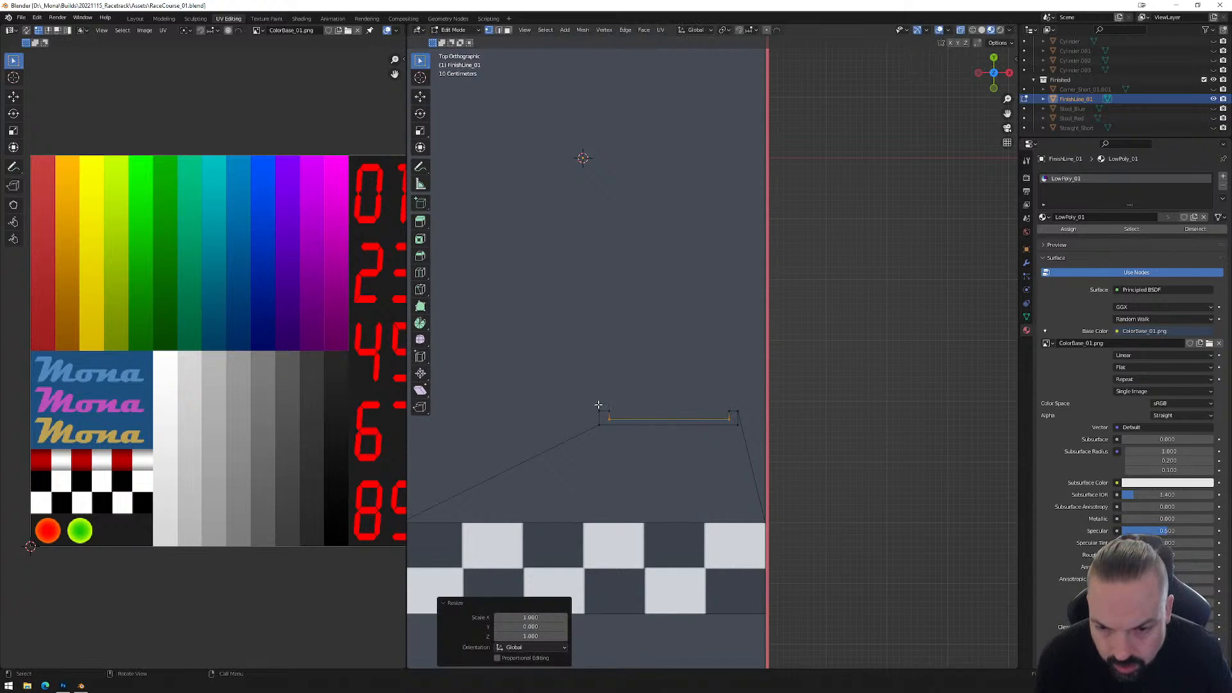
Straighten the outer and inner edges of the bracket's left end bar by scaling each vertex pair to 0 along X.
click(599, 424)
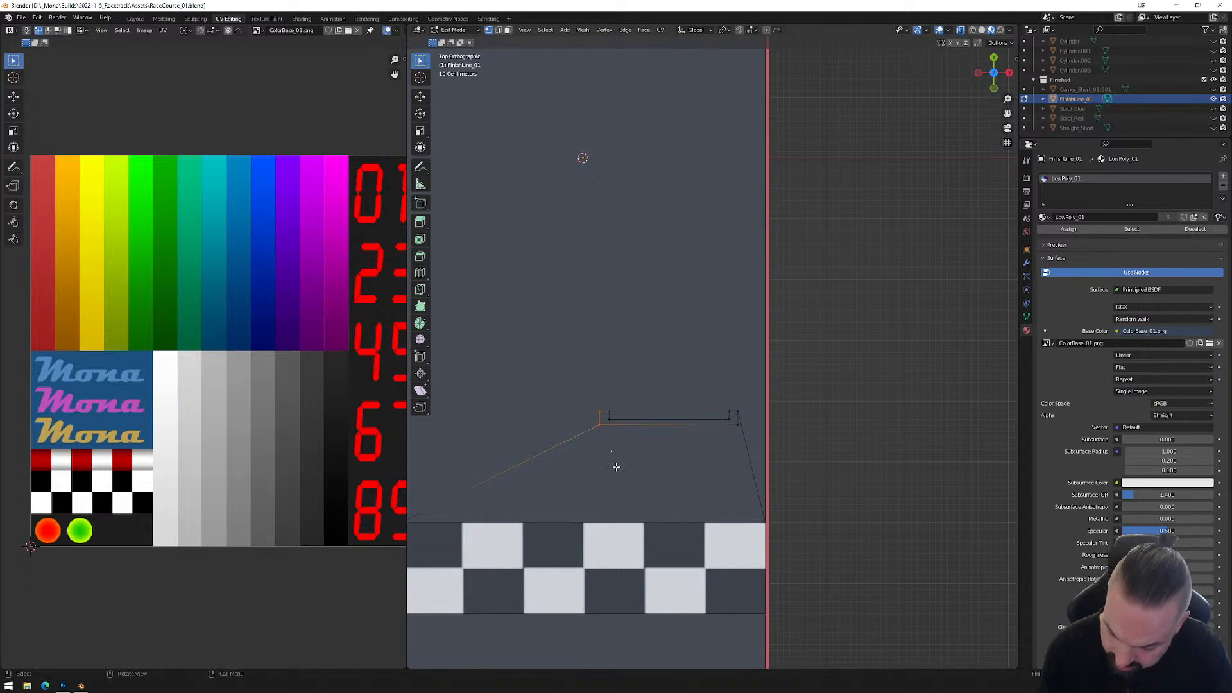
key(s)
key(x)
key(0)
click(616, 467)
drag(619, 406, 608, 424)
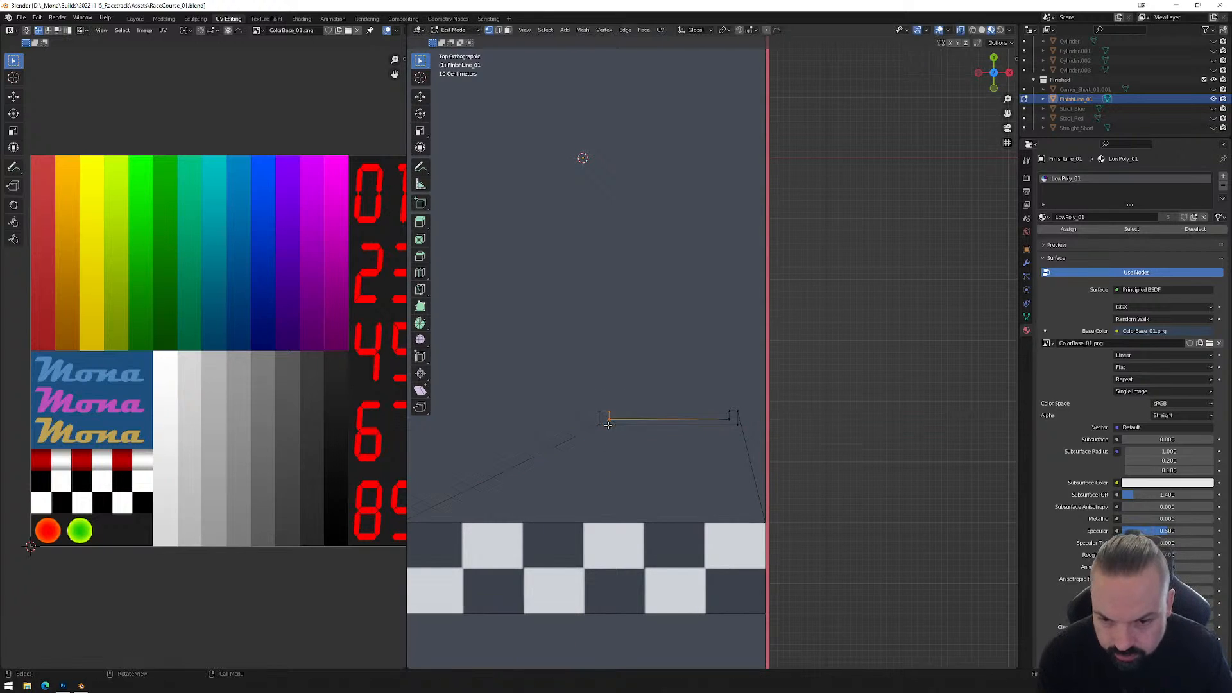
key(s)
key(x)
key(0)
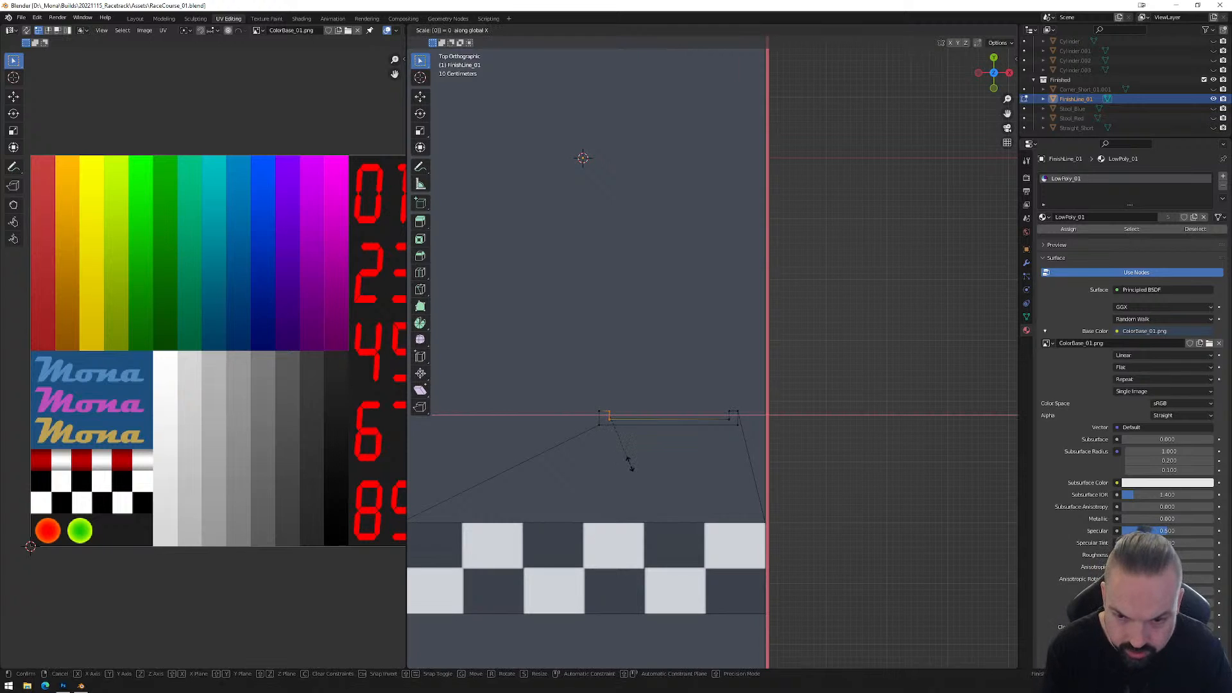
click(634, 467)
Straighten the inner and outer edges of the bracket's right end bar by scaling each vertex pair to 0 along X.
drag(708, 390, 733, 428)
key(s)
key(x)
key(0)
click(714, 468)
drag(733, 403, 741, 433)
key(s)
key(x)
key(0)
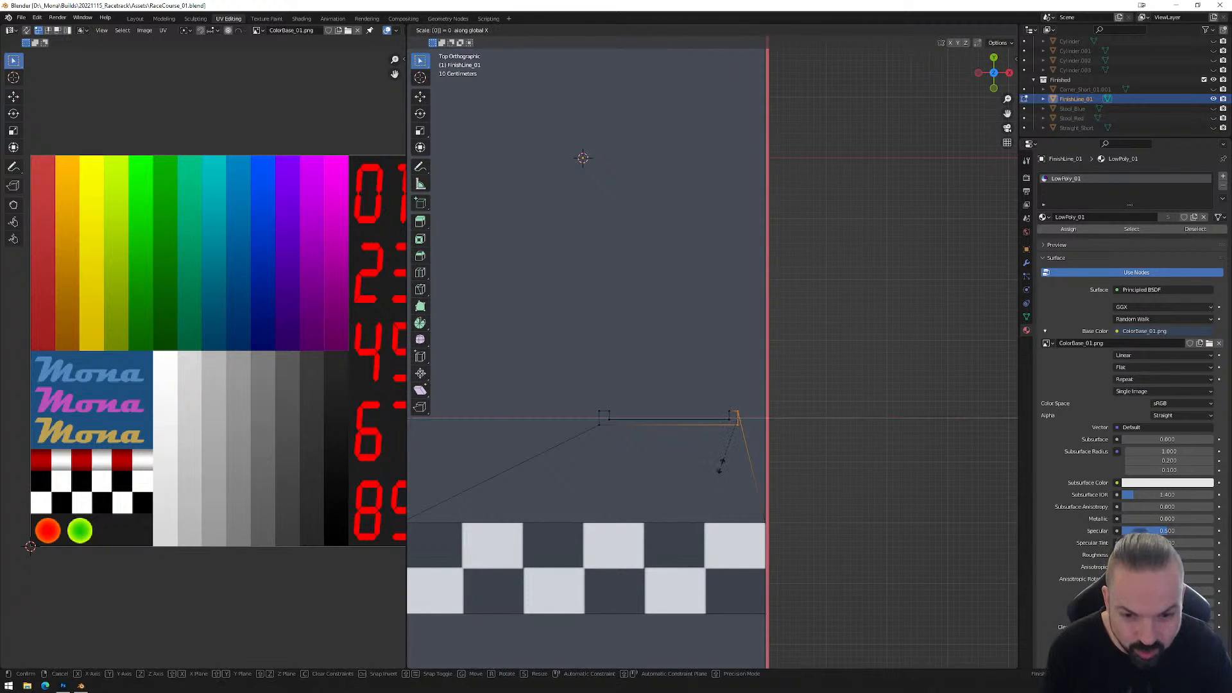
click(721, 464)
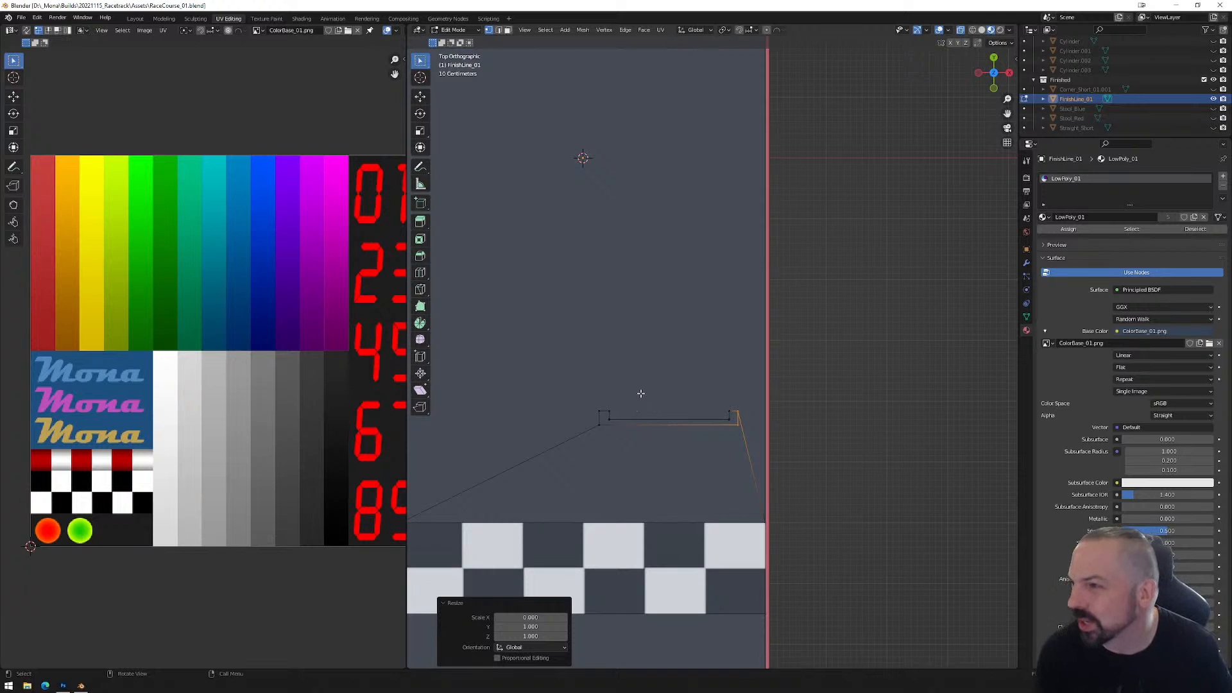
Narrow the bracket's end bars by moving their inner edges outward along X, about 0.07 m left and 0.04 m right.
drag(601, 395, 625, 439)
scroll(638, 452, up, 3)
key(g)
key(x)
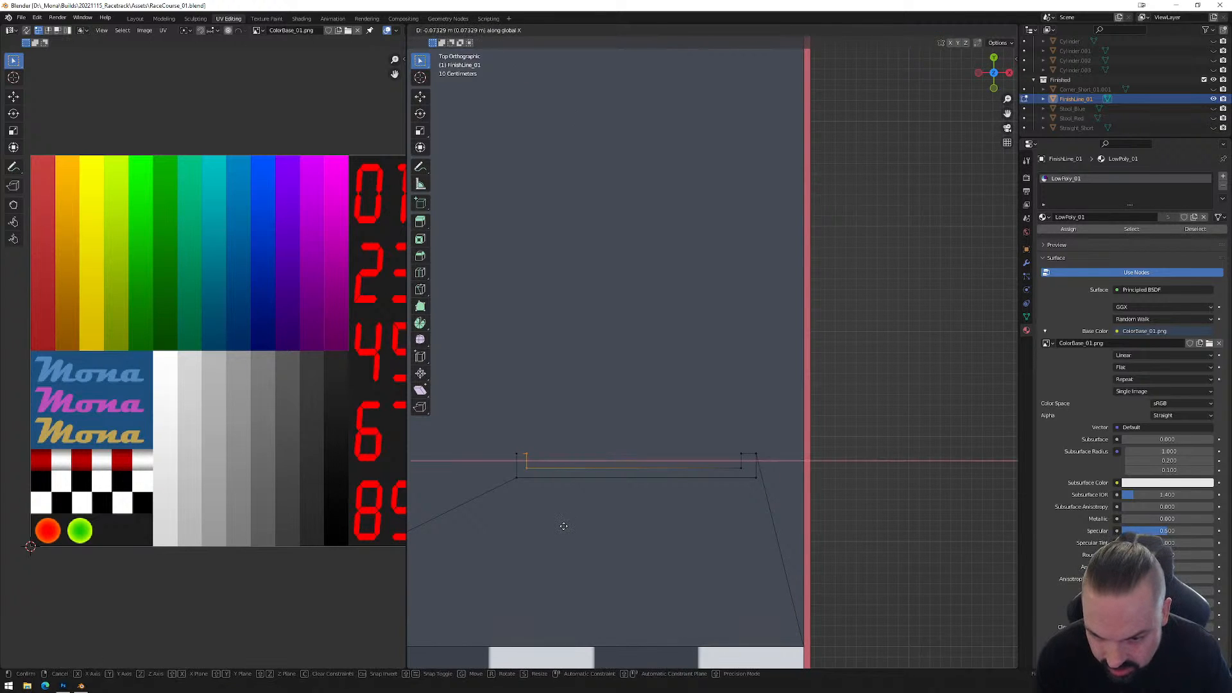
click(564, 526)
drag(727, 426, 749, 478)
key(g)
key(x)
click(738, 511)
Map the bracket face to the white swatch of the texture by moving its UVs there.
middle_drag(738, 510, 695, 349)
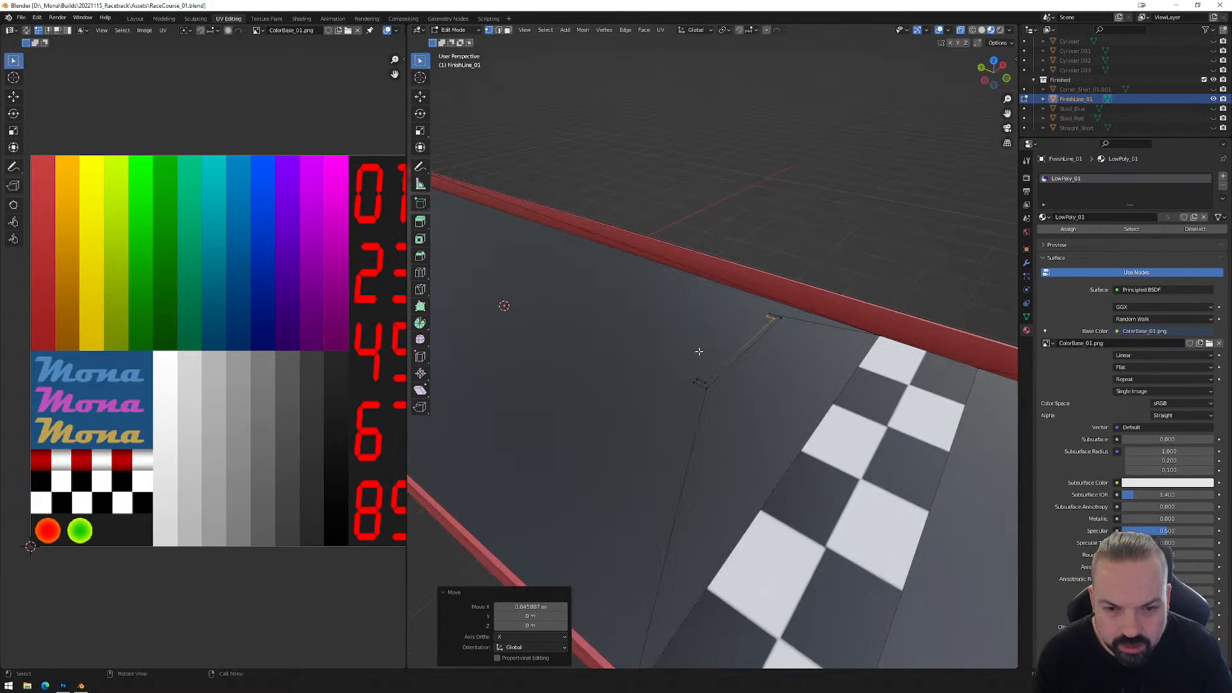
click(748, 344)
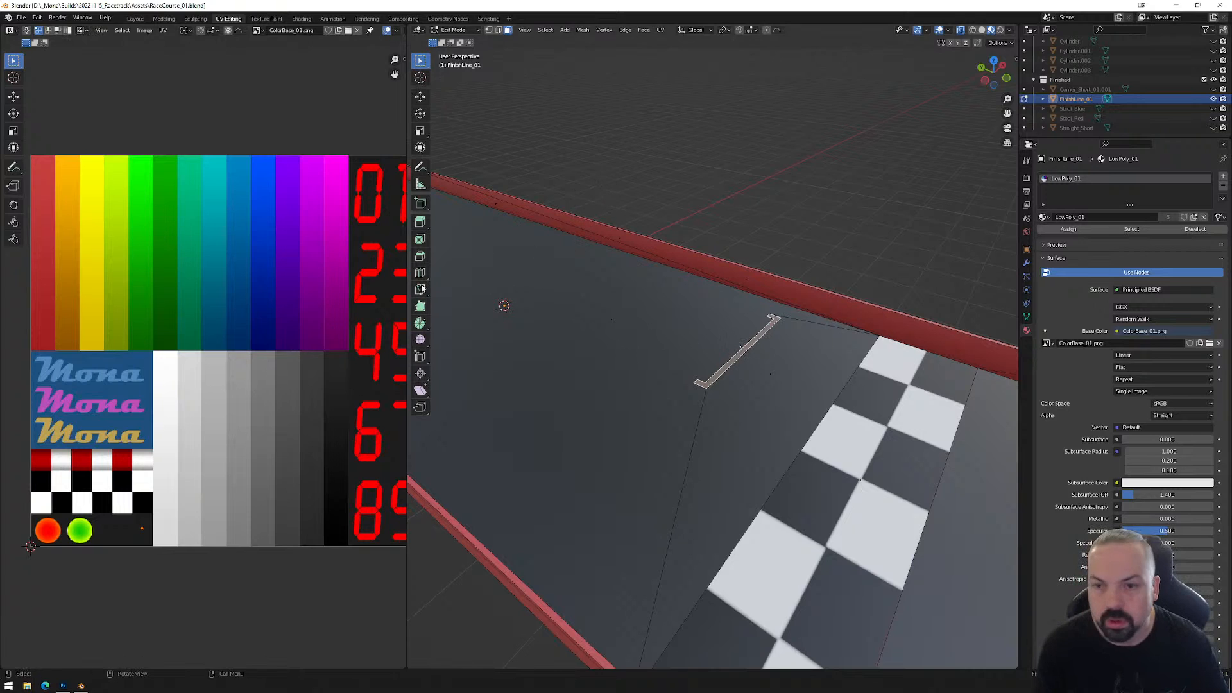
scroll(294, 321, down, 2)
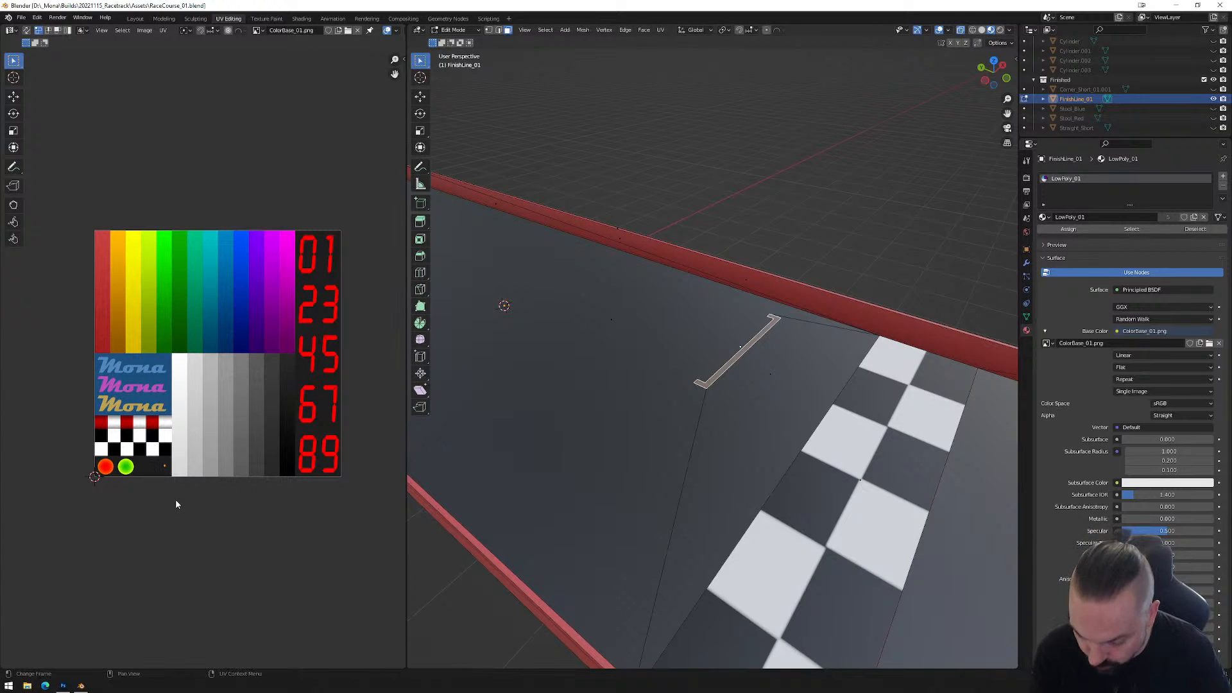
key(g)
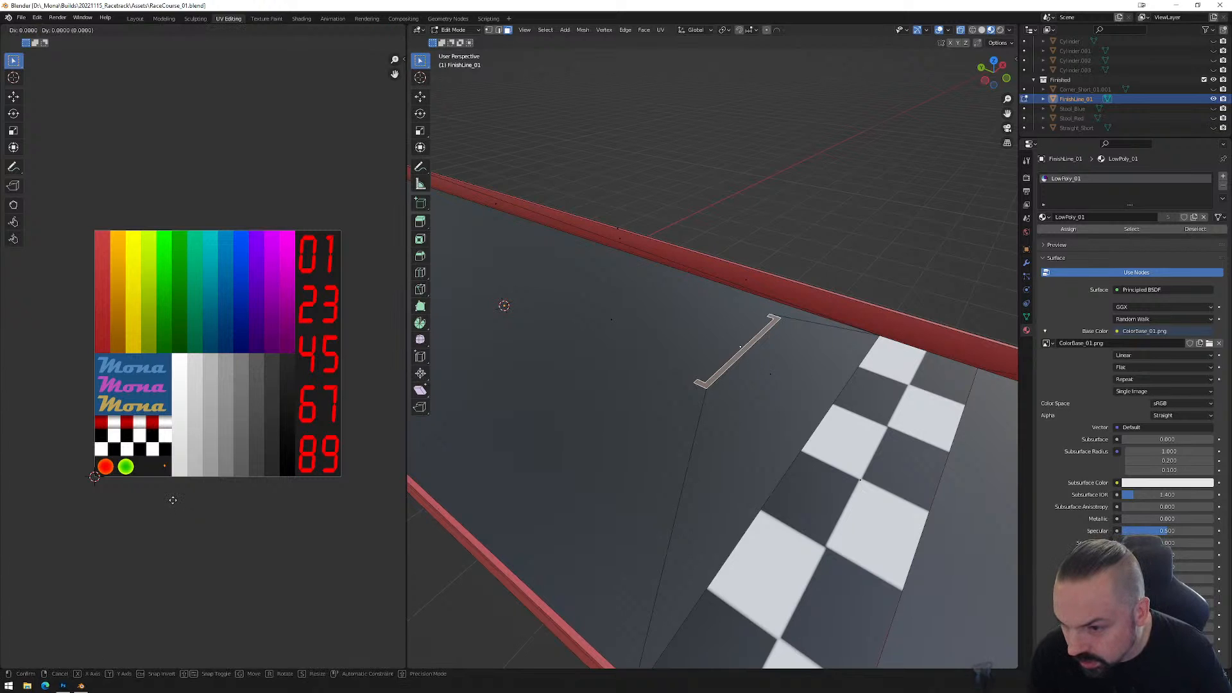
click(189, 392)
middle_drag(827, 390, 745, 482)
middle_drag(718, 372, 713, 387)
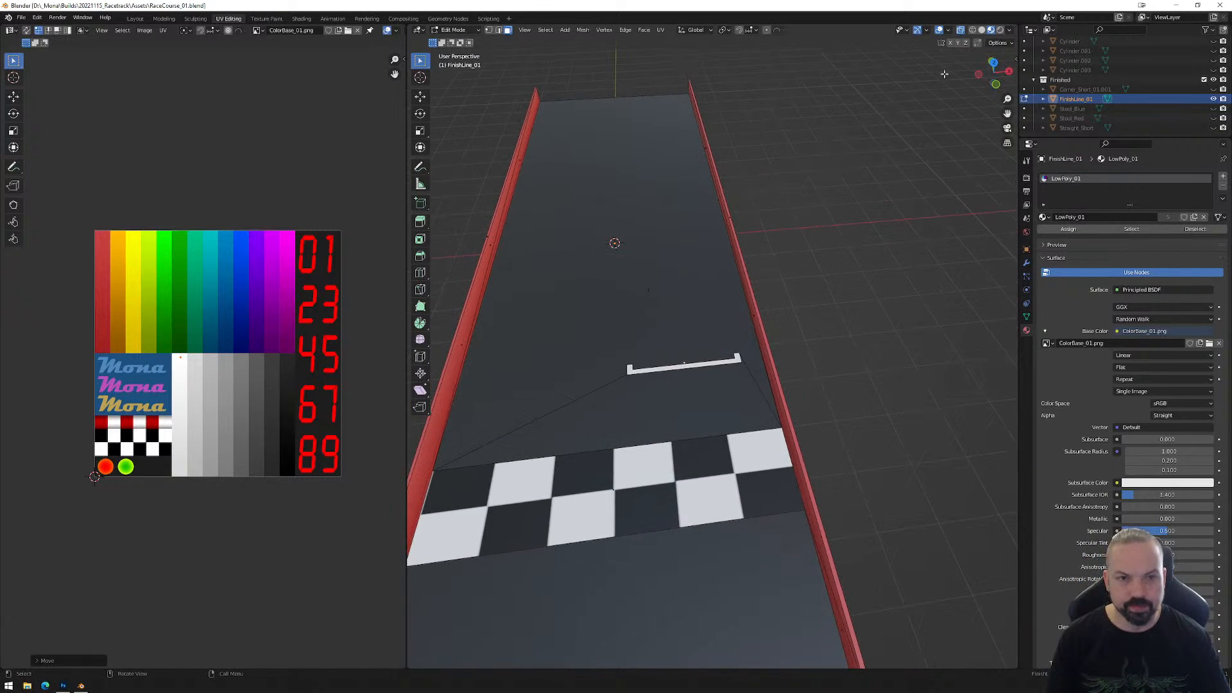
Duplicate the white bracket face in top view and place the copy 3.4 m farther along Y.
click(995, 66)
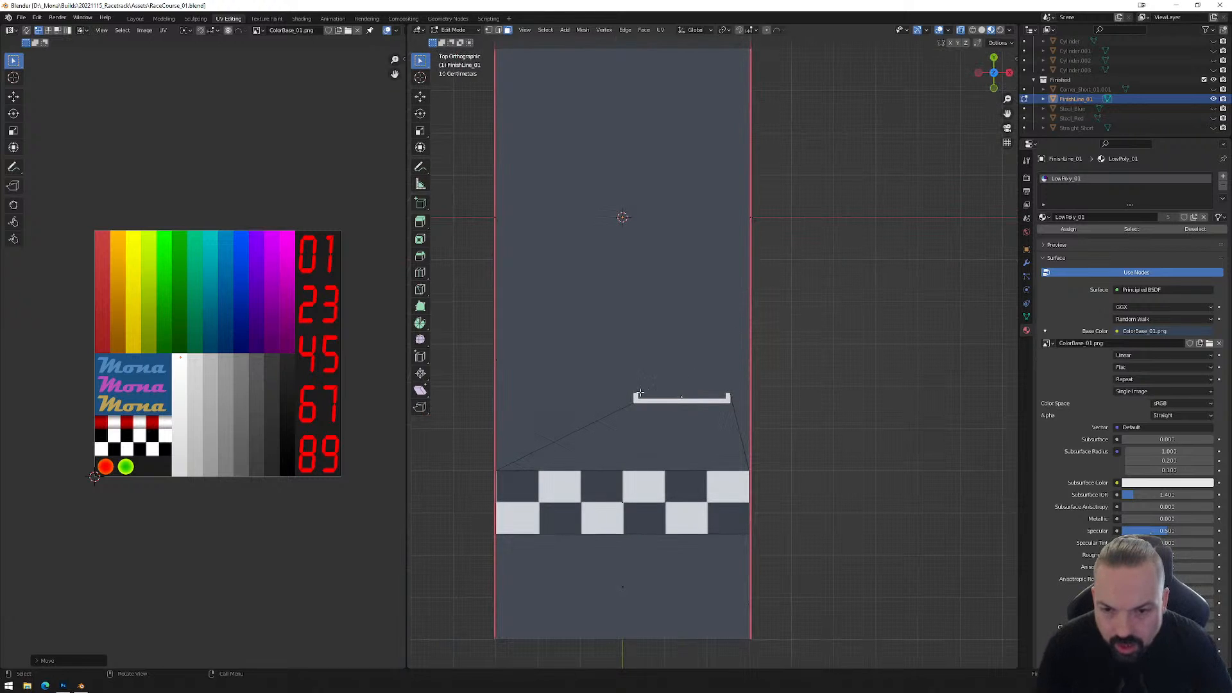
click(671, 410)
click(666, 428)
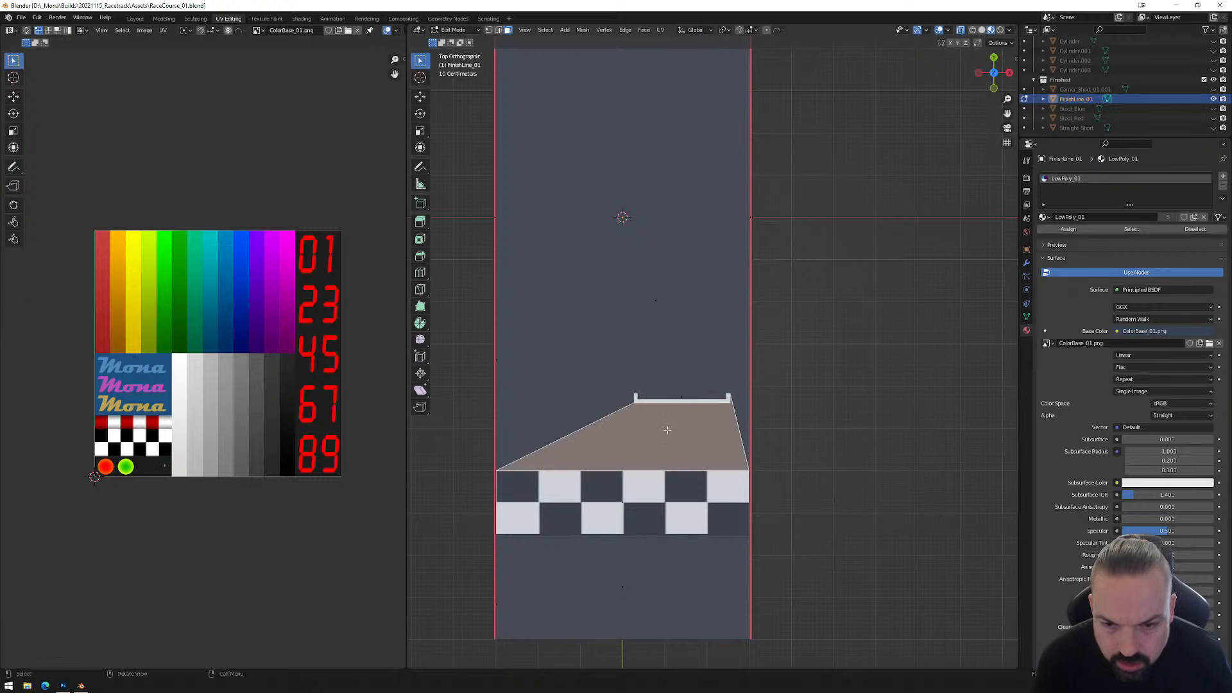
click(684, 401)
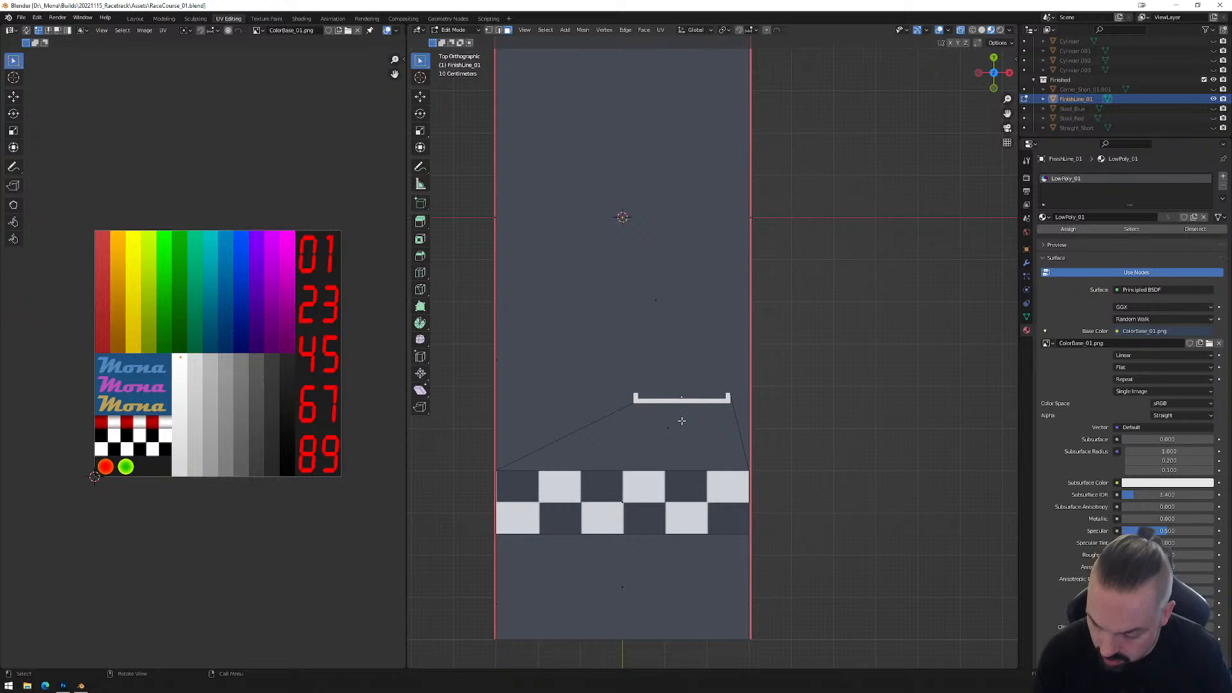
key(shift+d)
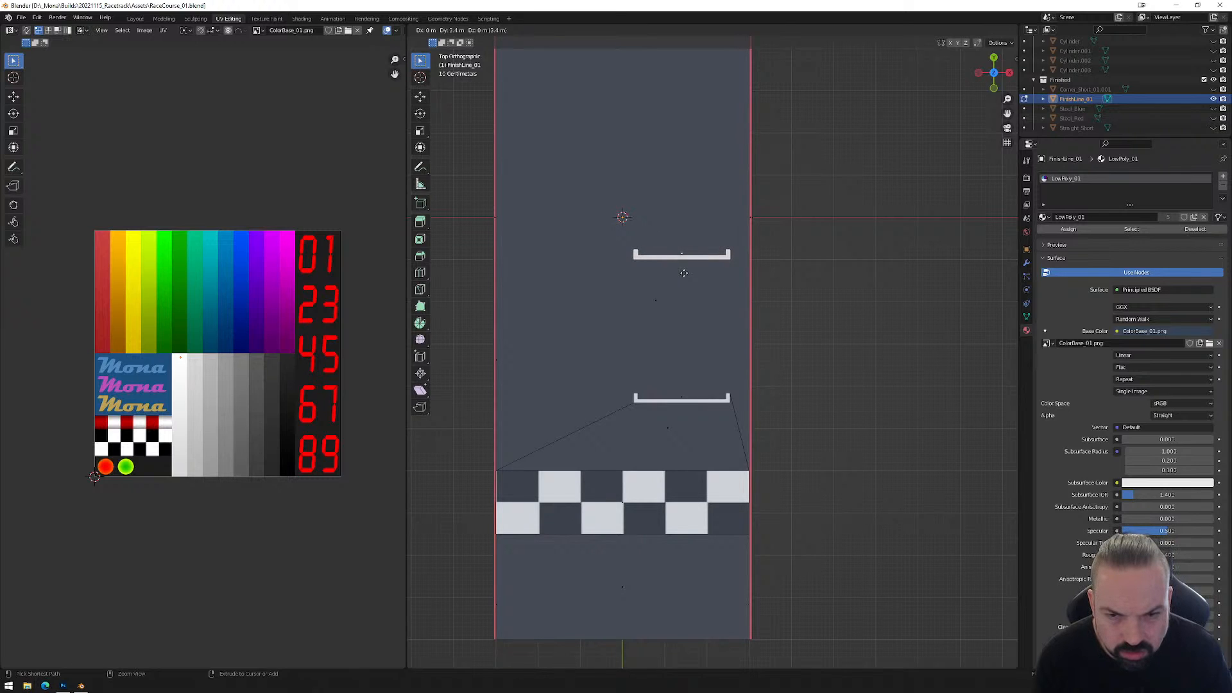
click(683, 272)
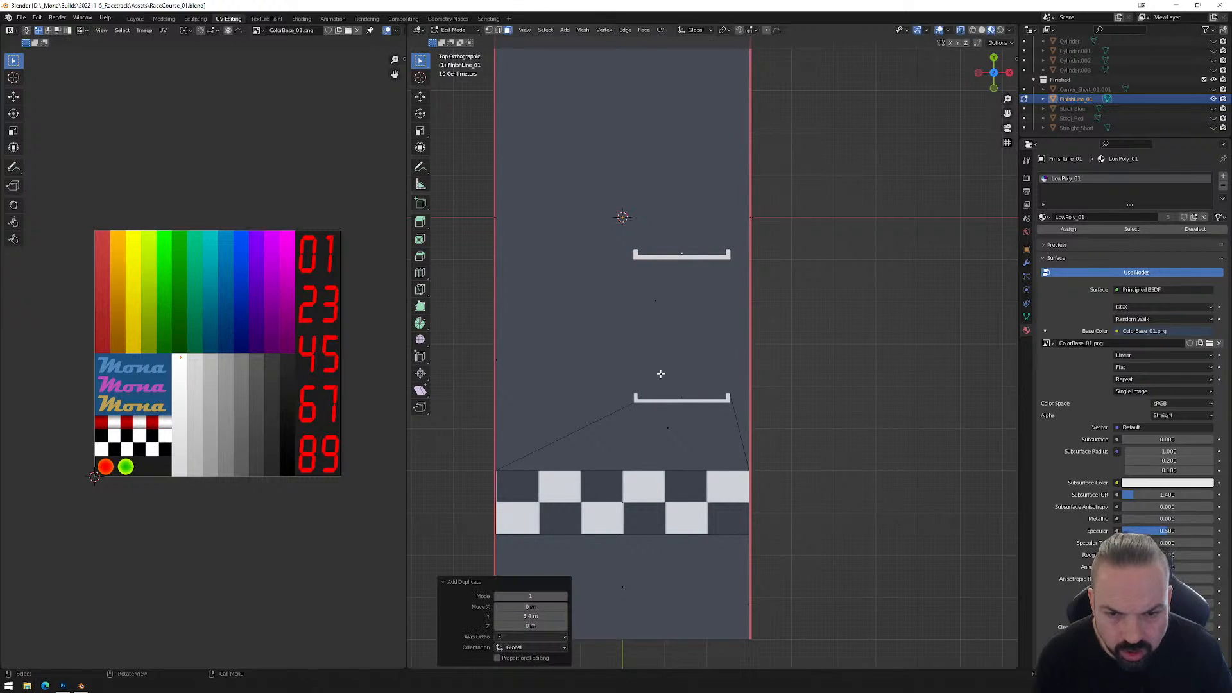
Move the original bracket along Y closer to the checkered line and its copy -1 m along Y.
click(680, 399)
key(g)
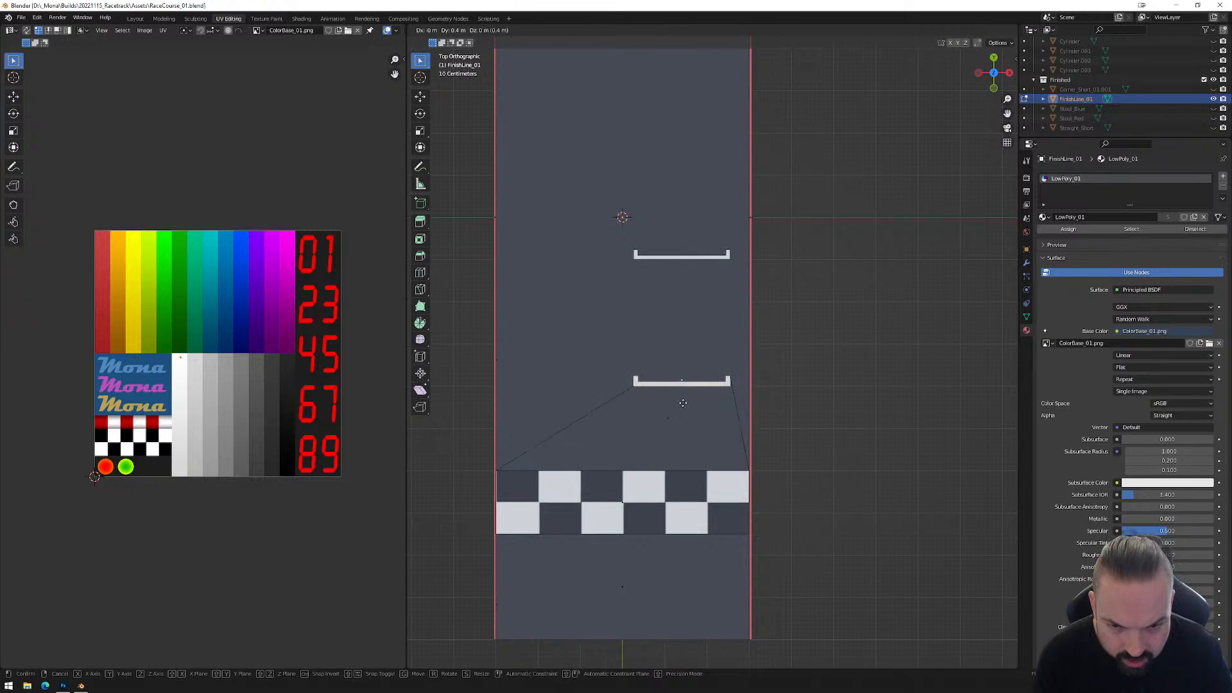
click(685, 446)
click(685, 256)
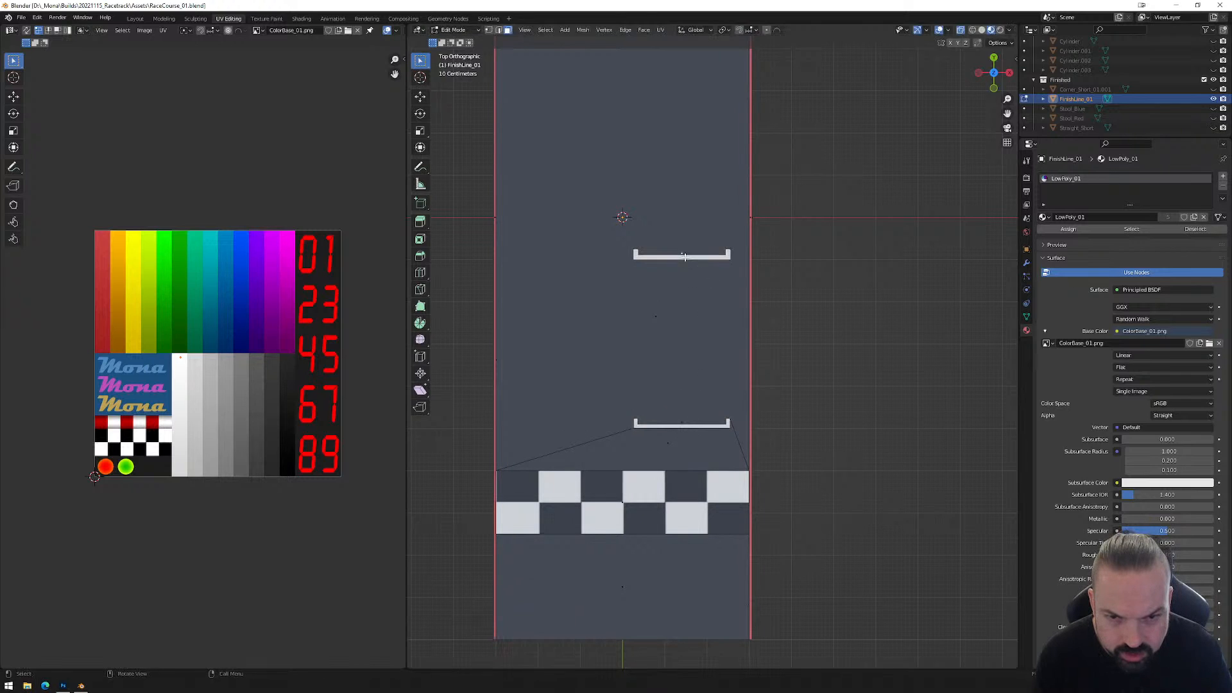
key(g)
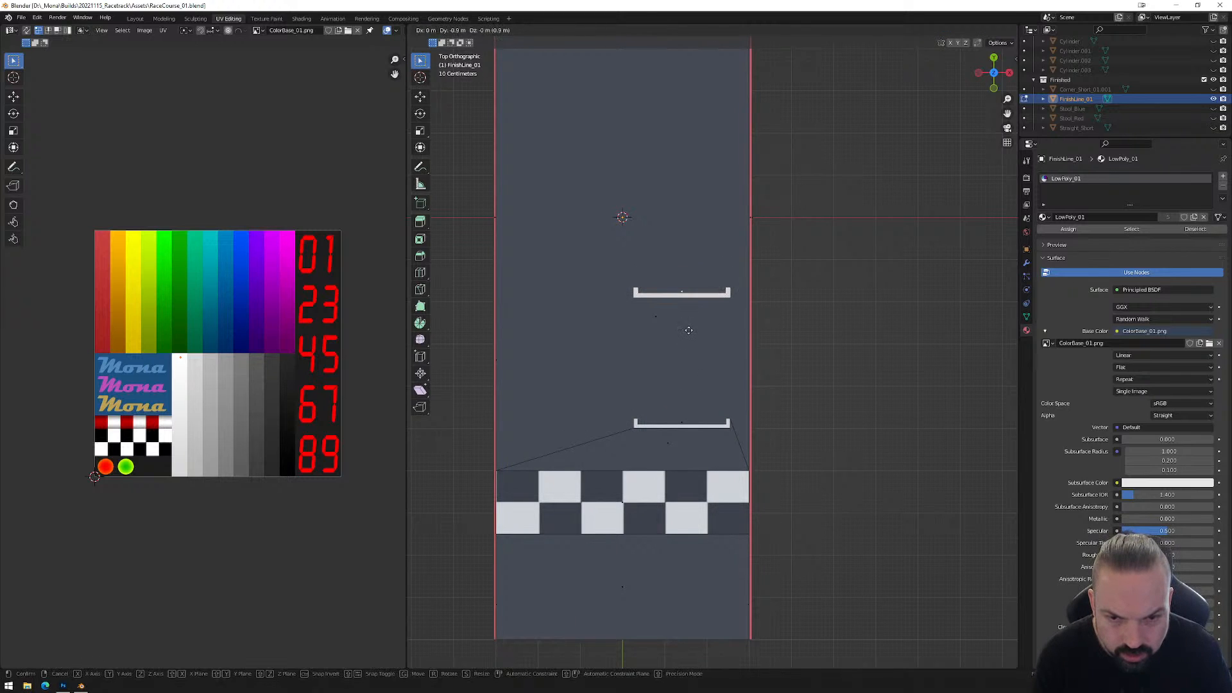
click(689, 334)
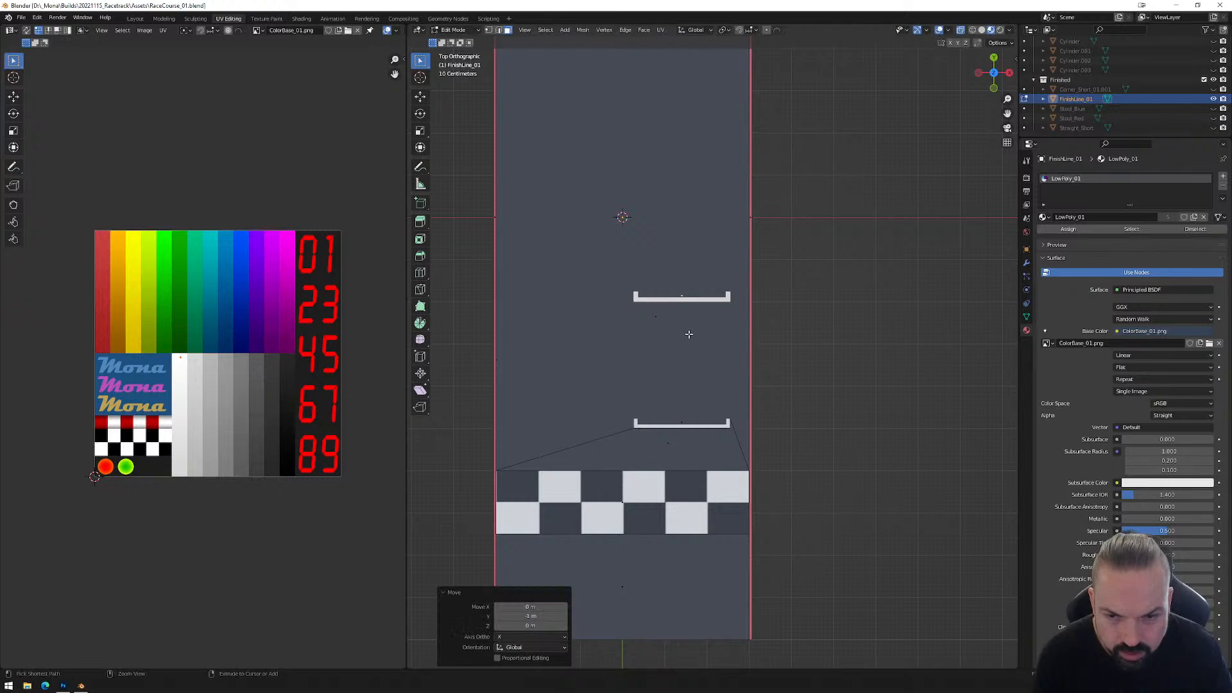
Duplicate both brackets together and place the copies -2.8 m along X in the other lane.
click(678, 428)
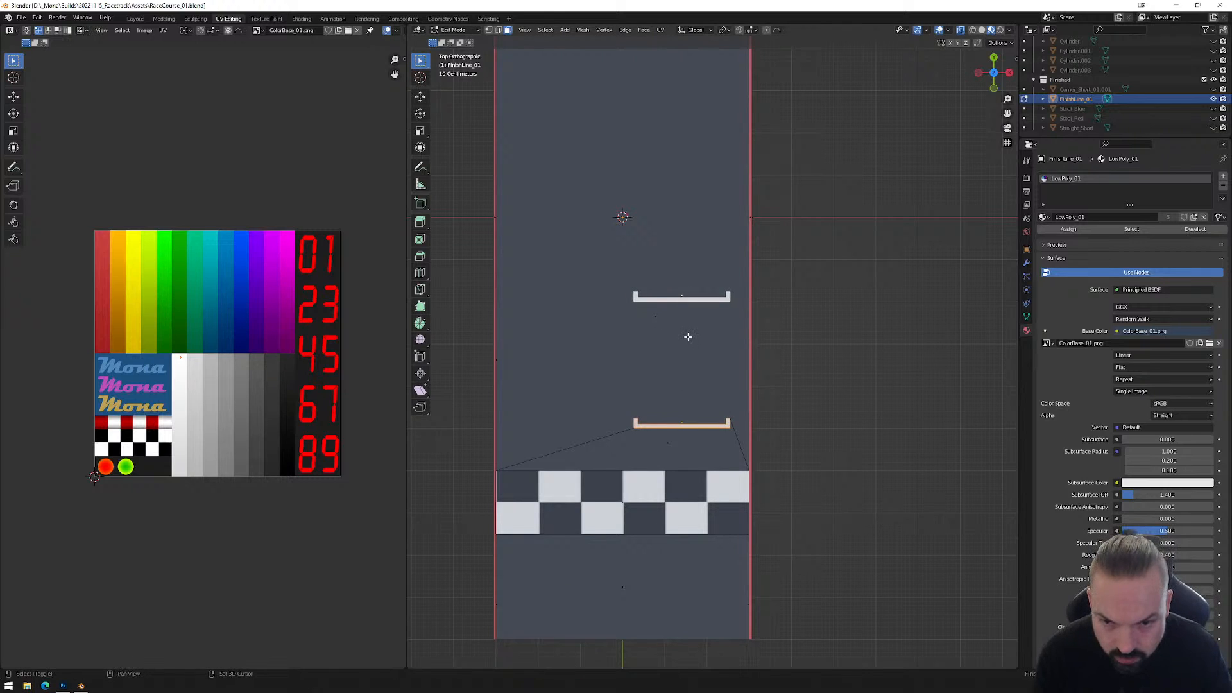
key(shift+d)
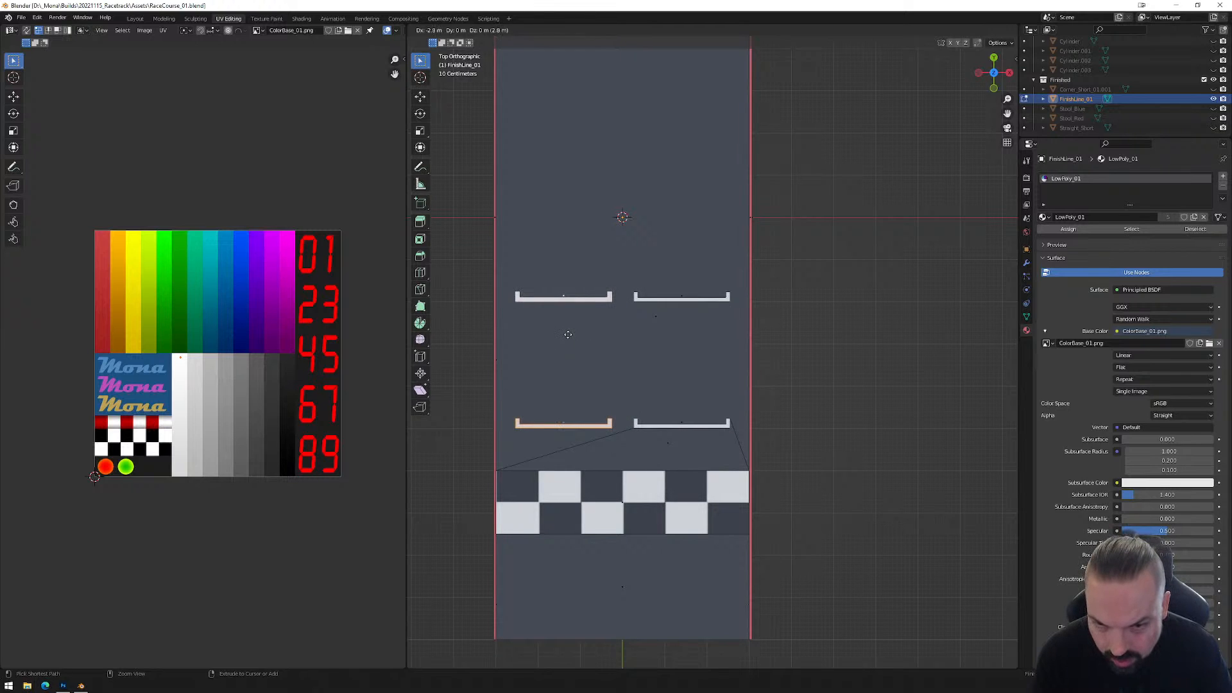
click(568, 335)
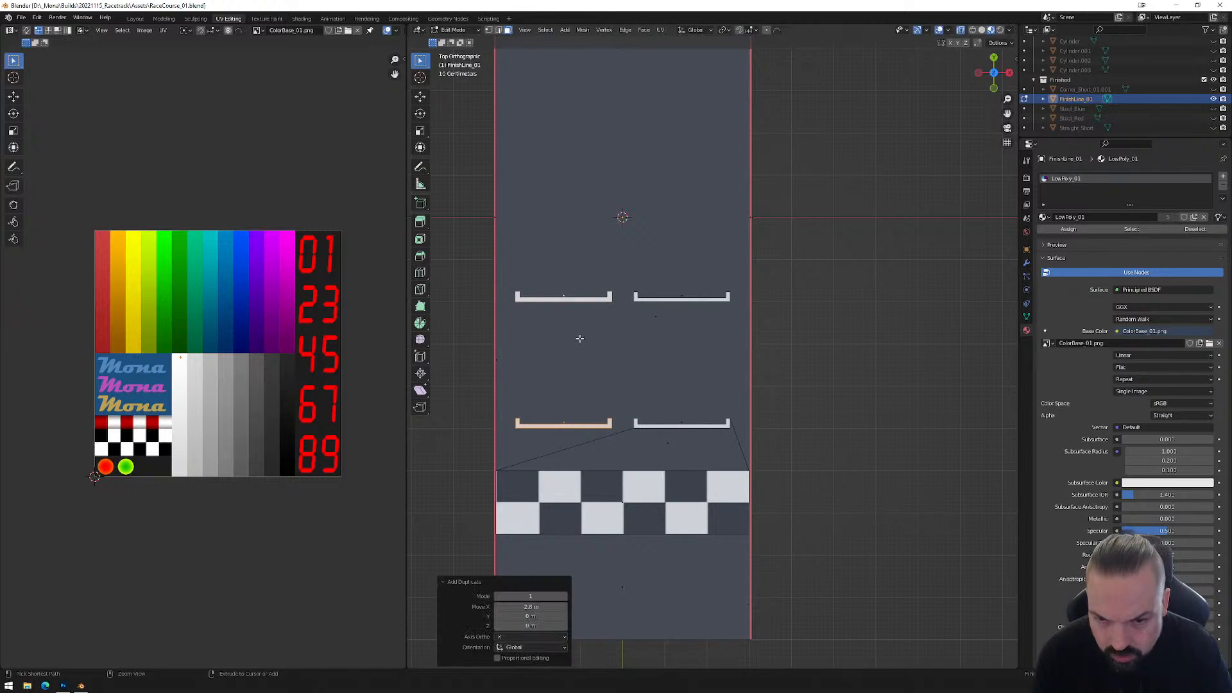
Duplicate all four brackets and place the copies 6 m farther along Y.
shift+click(685, 299)
shift+click(683, 425)
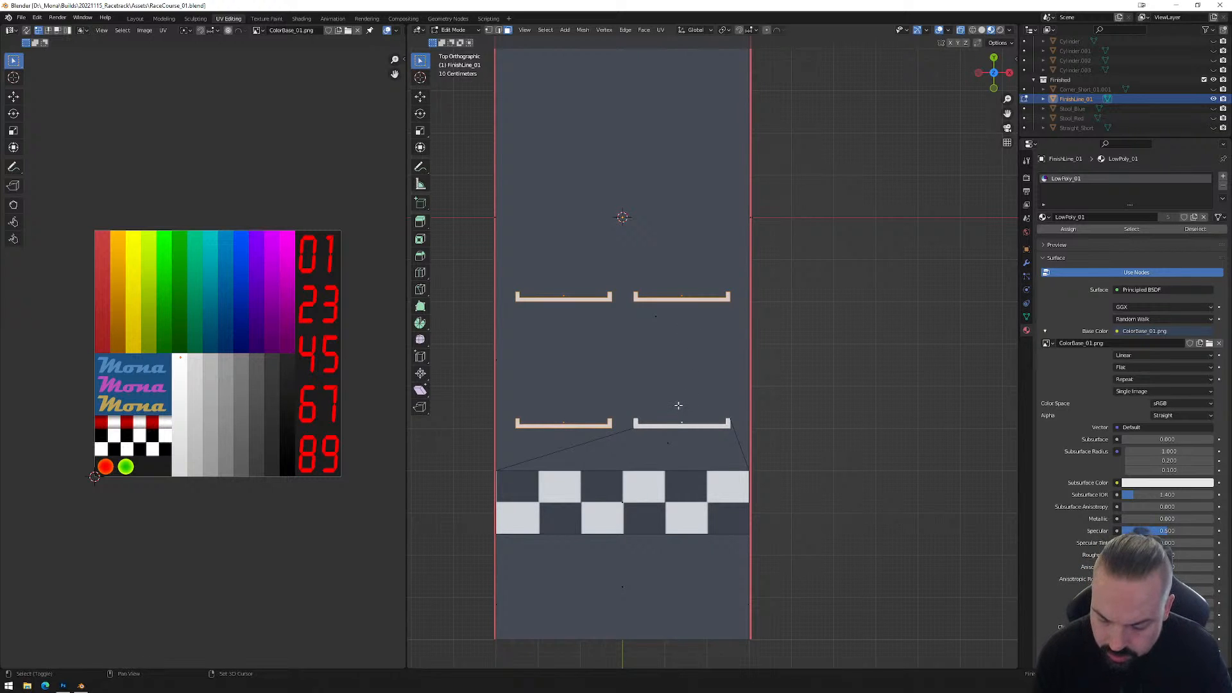
key(shift+d)
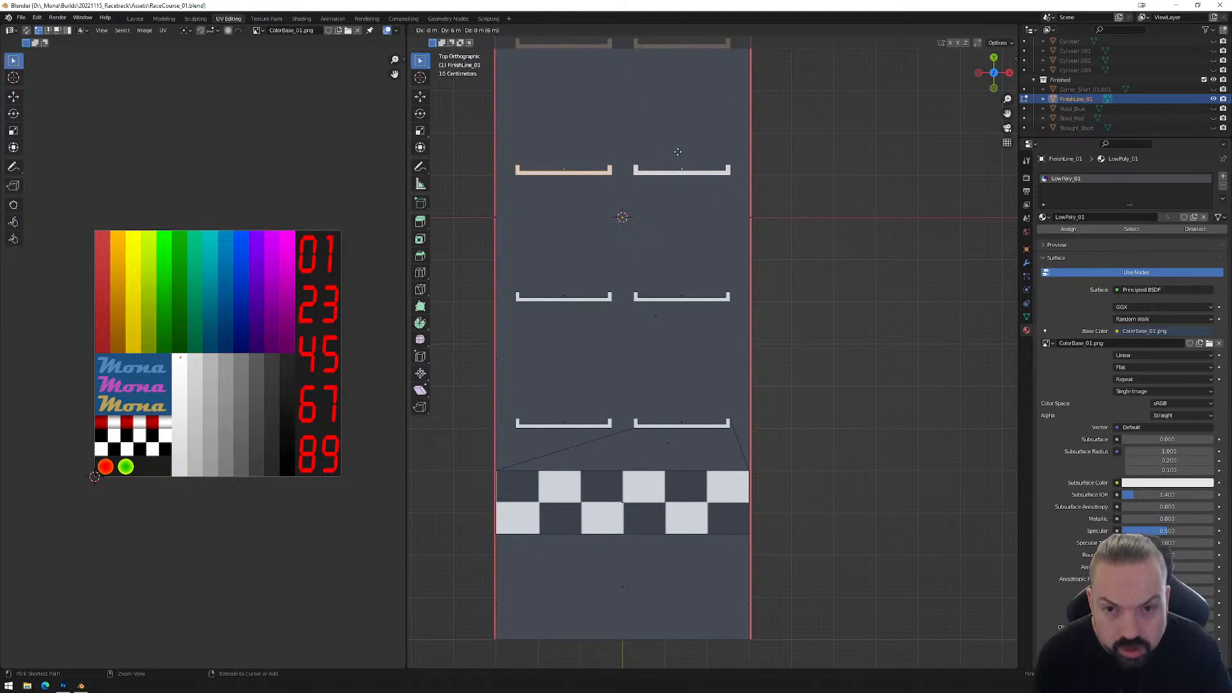
click(677, 151)
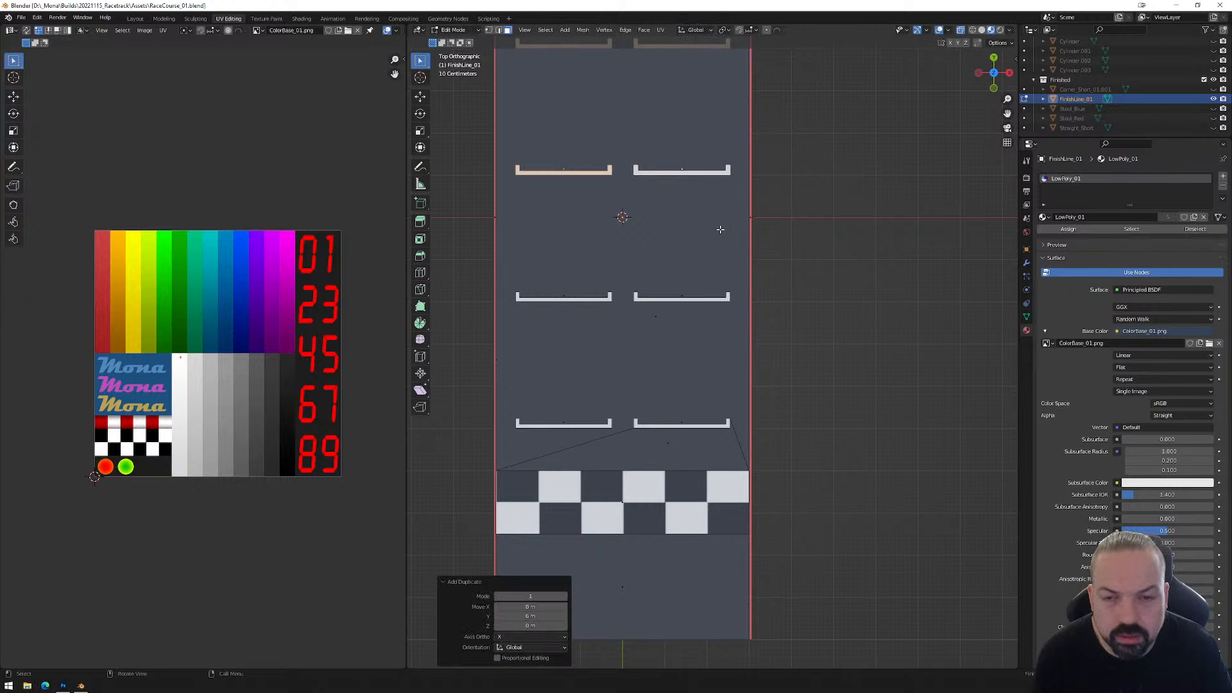
Duplicate the farthest pair of brackets and place the copies 3 m farther along Y as a fifth row.
shift+middle_drag(720, 228, 773, 347)
scroll(773, 348, down, 2)
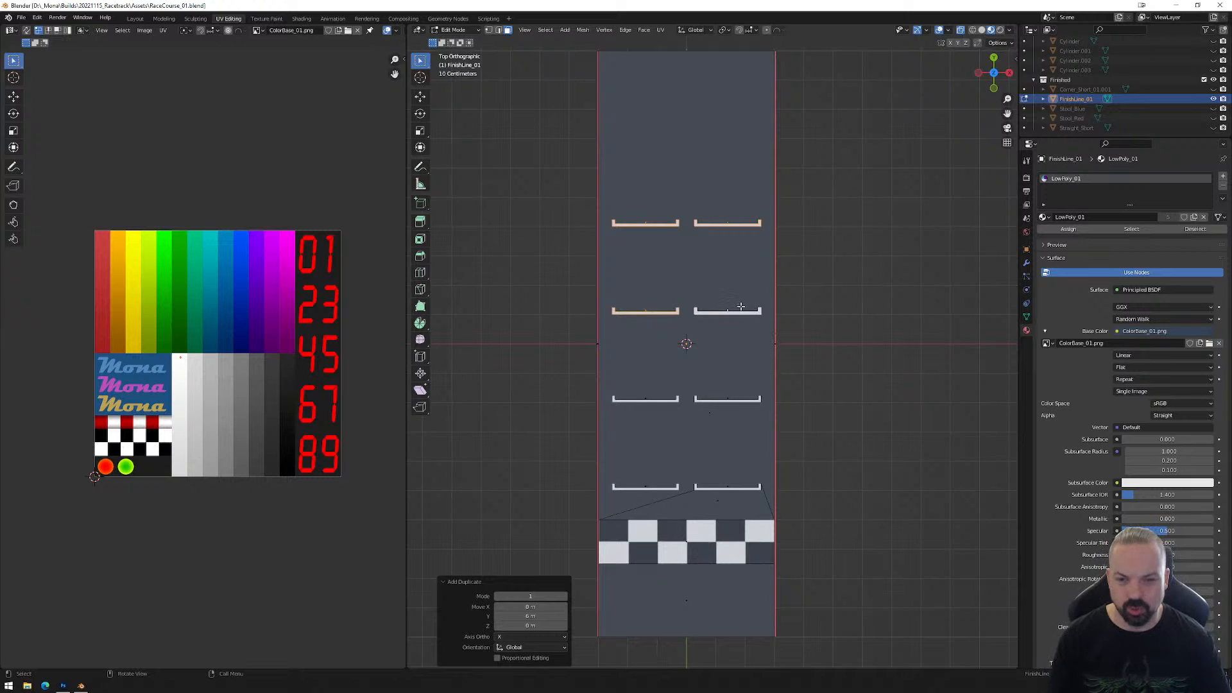
click(664, 224)
shift+click(720, 225)
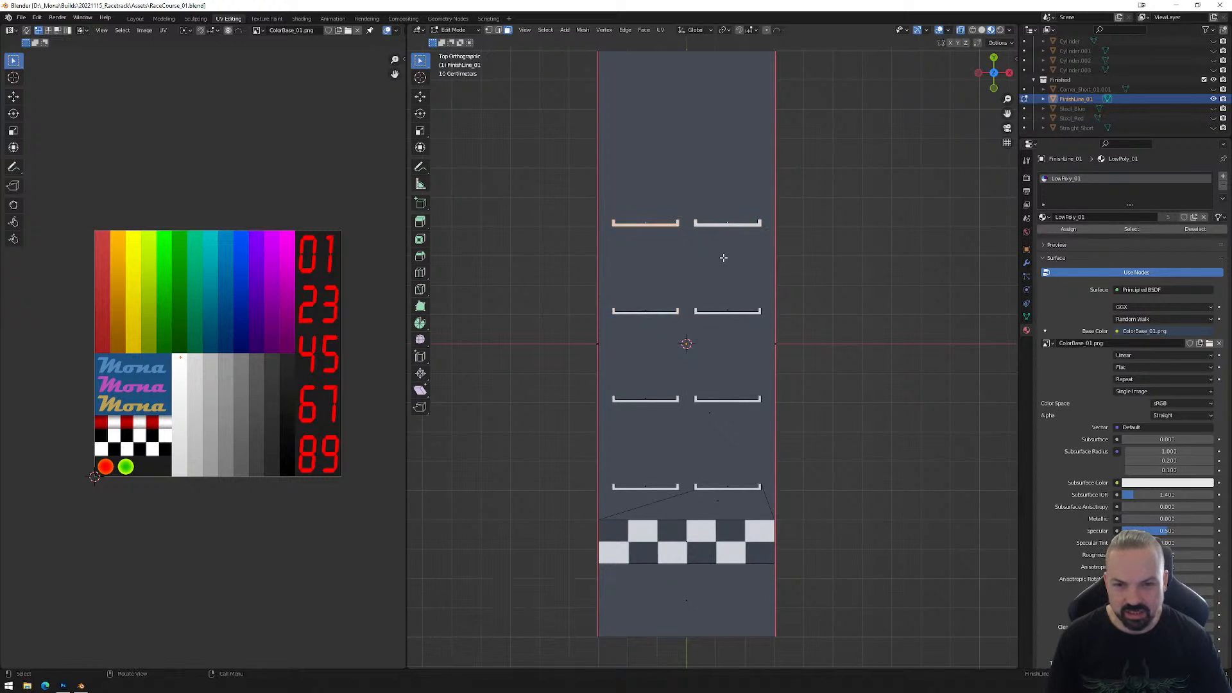
key(shift+d)
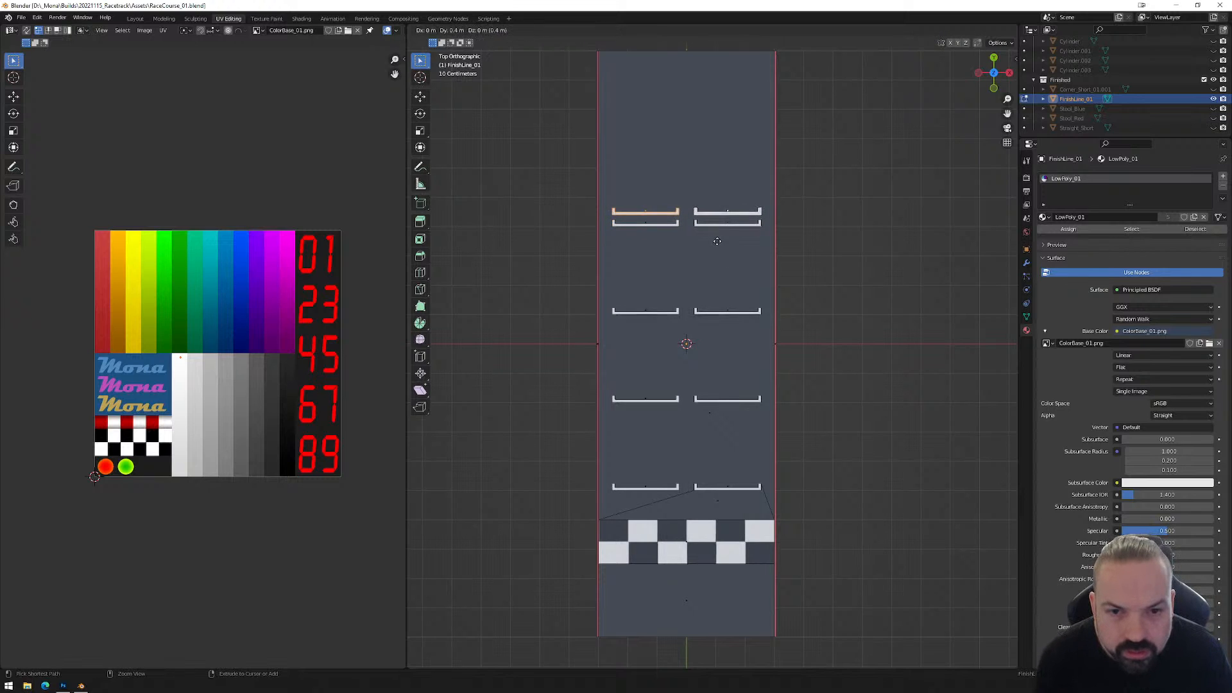
click(717, 166)
Examine in perspective how the bracket faces sit against the track surface, checking for overlapping-face flicker.
middle_drag(660, 462, 713, 418)
scroll(712, 418, up, 4)
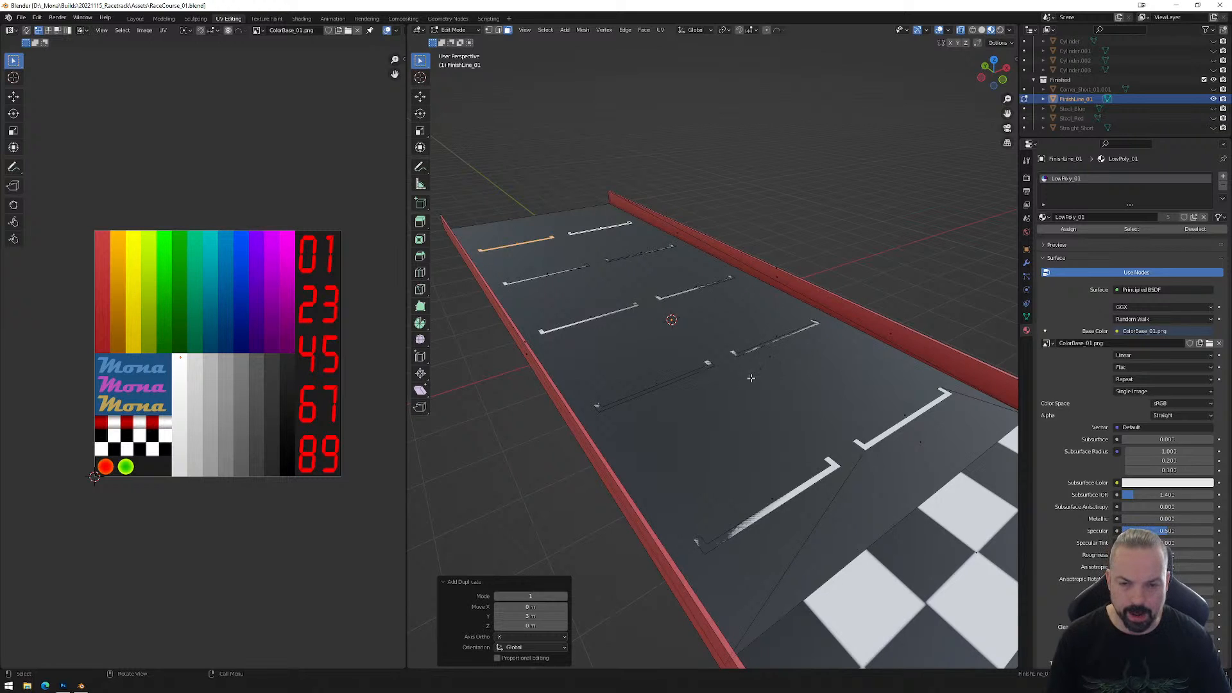
scroll(725, 383, up, 3)
scroll(724, 384, down, 2)
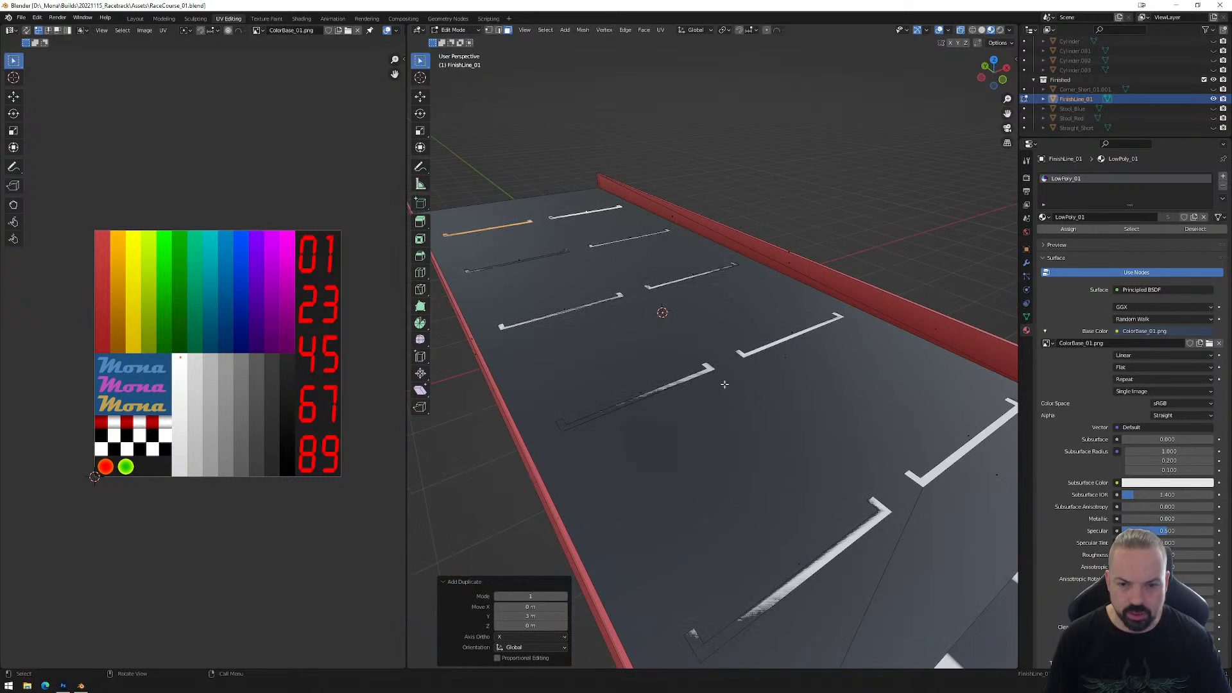
scroll(724, 384, down, 1)
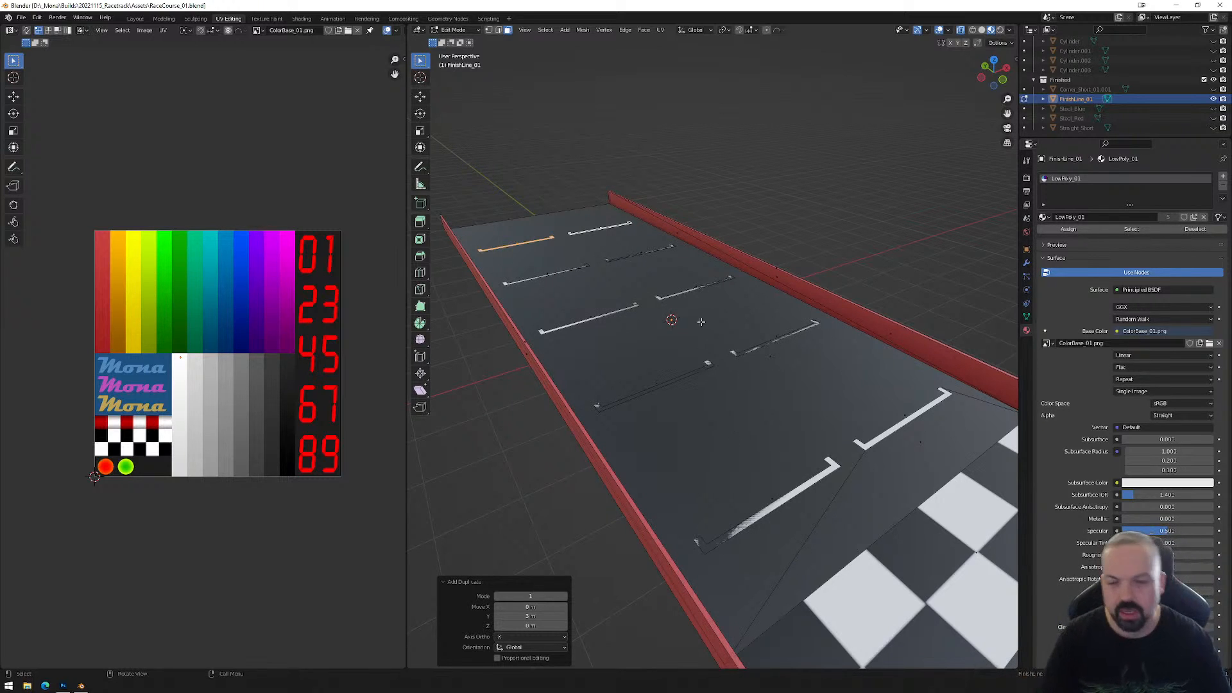
mouse_move(761, 378)
middle_down()
mouse_move(734, 379)
mouse_move(745, 385)
mouse_move(742, 371)
mouse_move(750, 385)
middle_up()
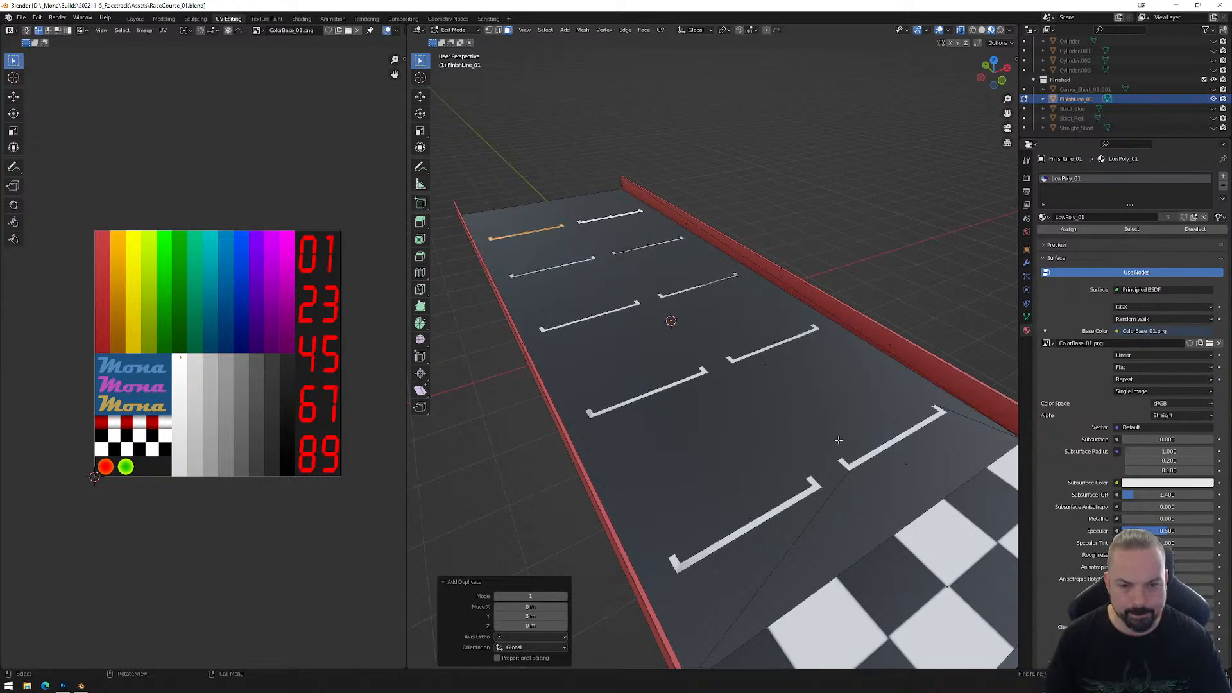
middle_drag(861, 475, 812, 471)
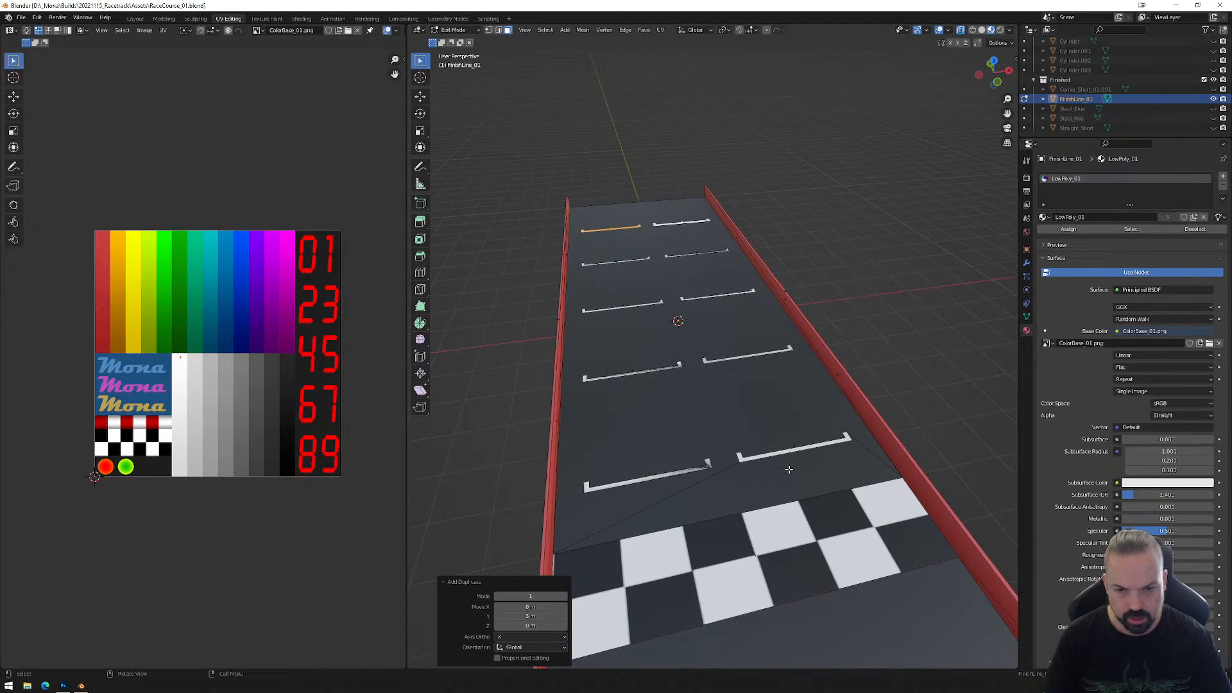
Delete the face of the original bracket cut into the track surface beside the checkered line.
click(788, 469)
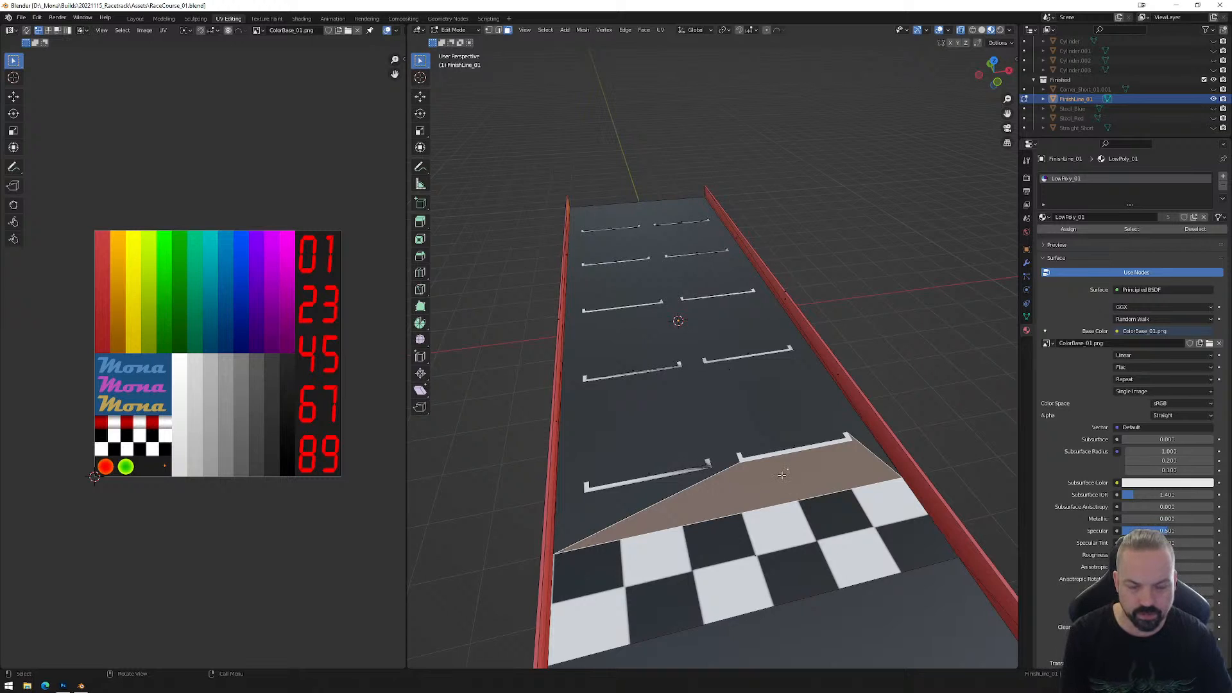
click(789, 450)
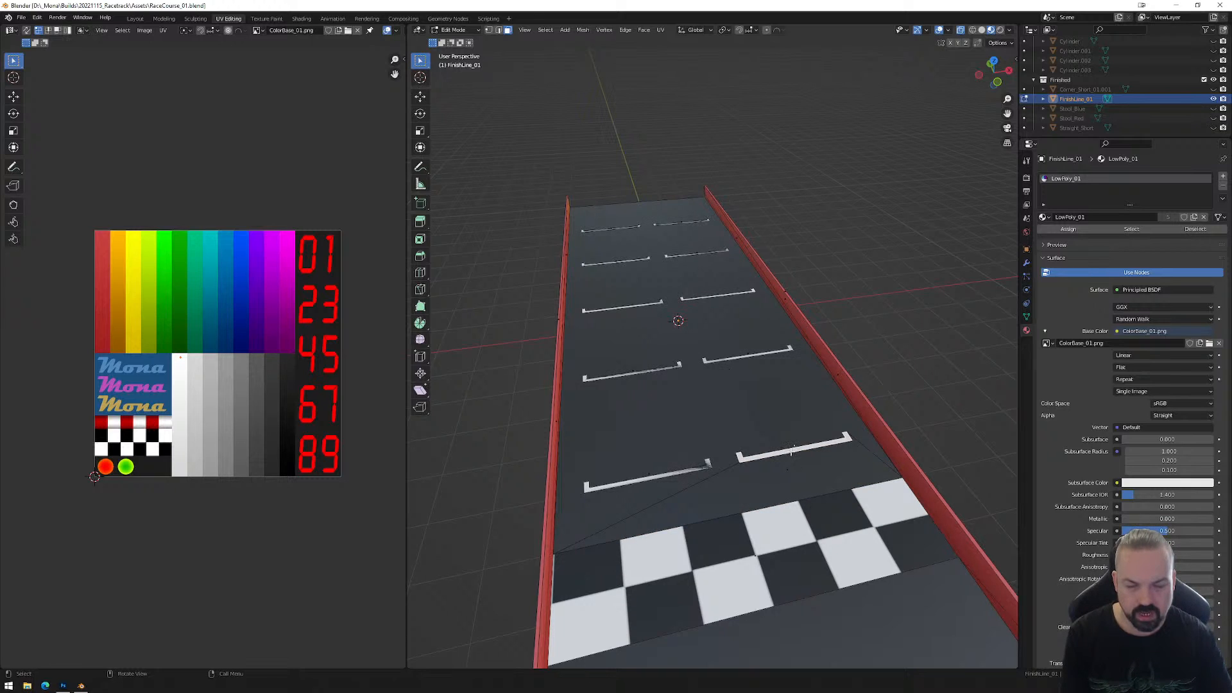
key(x)
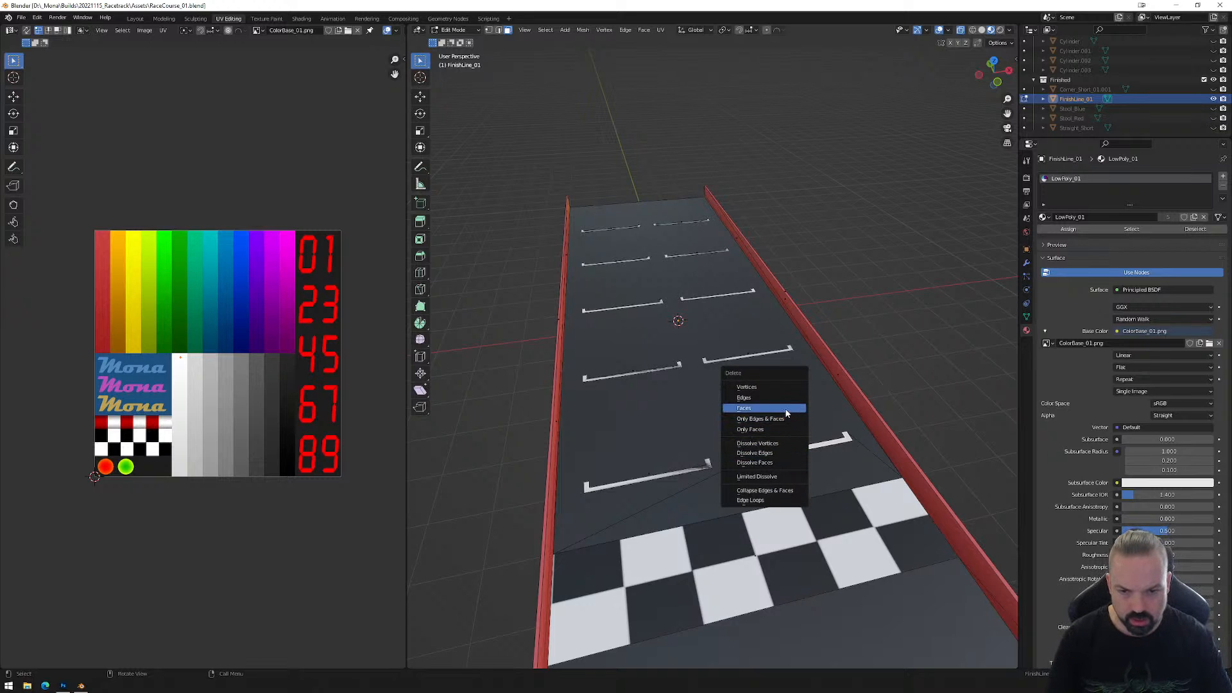
click(787, 411)
Merge all vertices around the opening left by the deleted bracket into a single vertex using At Last.
click(800, 467)
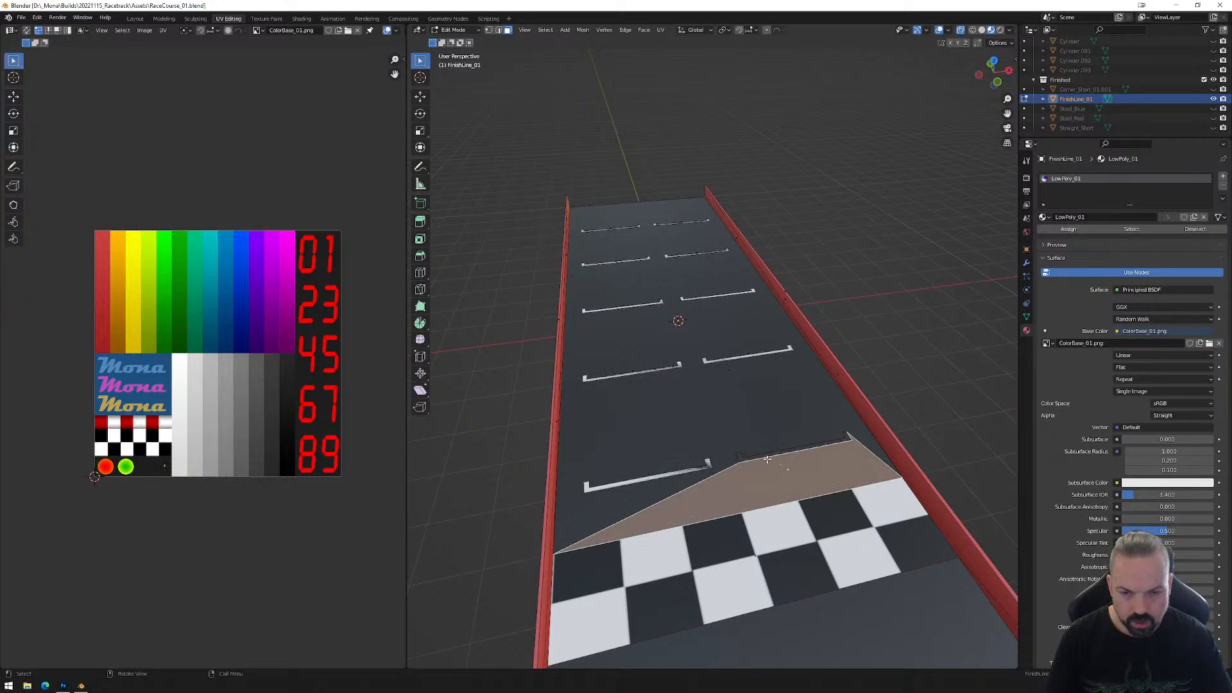
key(1)
click(733, 444)
shift+click(837, 439)
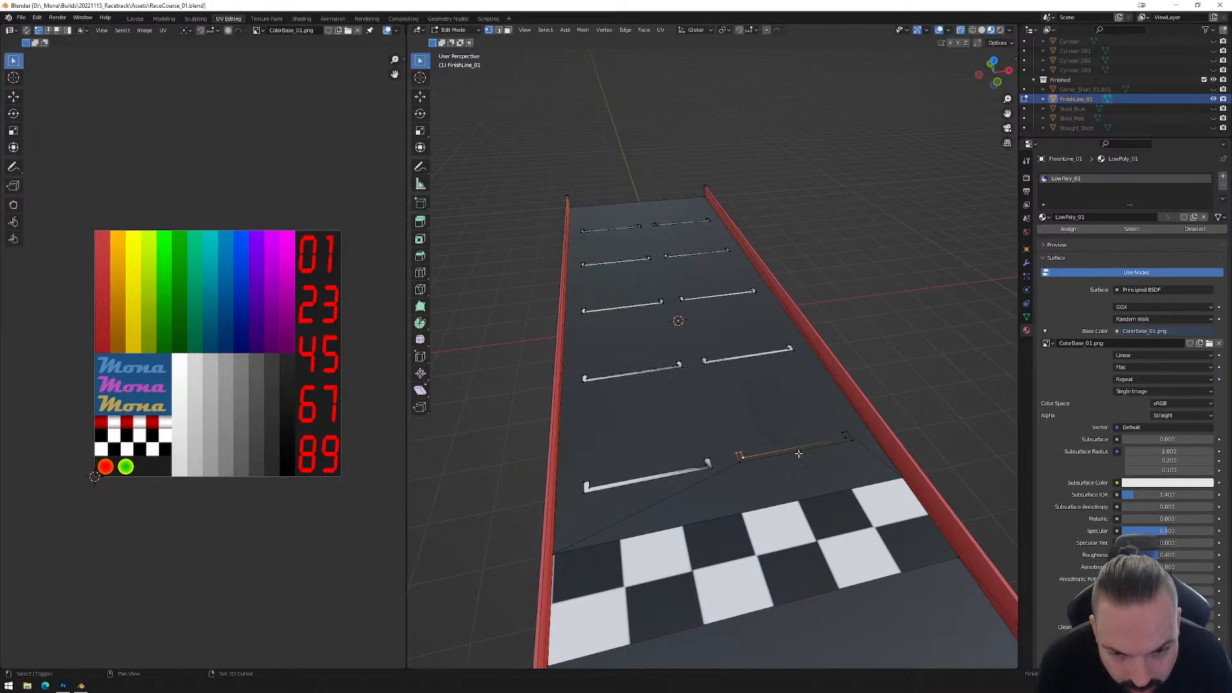
shift+click(851, 439)
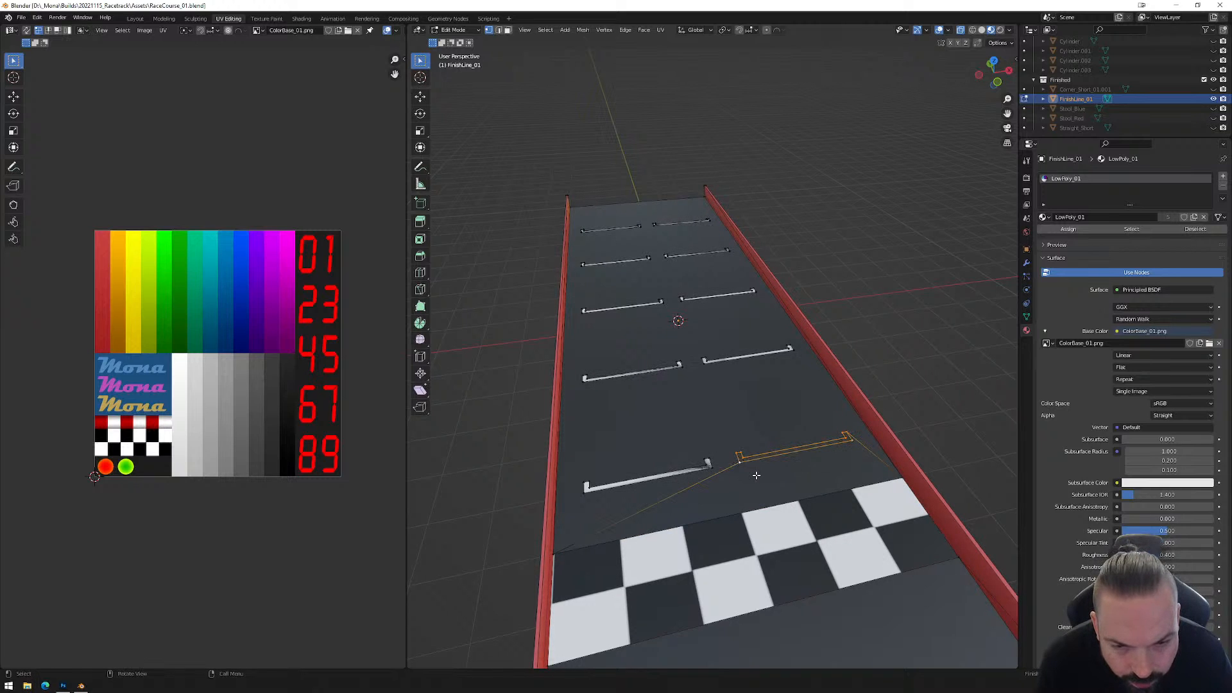
right_click(738, 475)
mouse_move(744, 475)
click(823, 517)
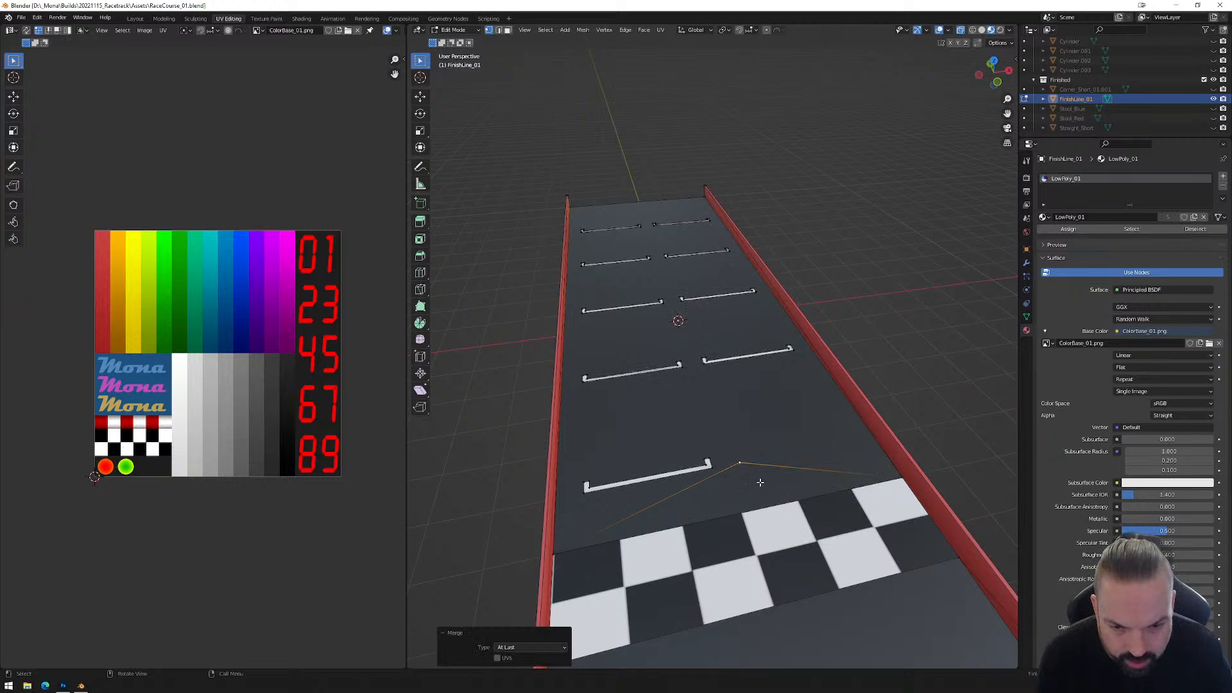
Merge the leftover vertex from the deleted bracket into the track-edge corner beside the checkered line using At Last.
shift+click(895, 476)
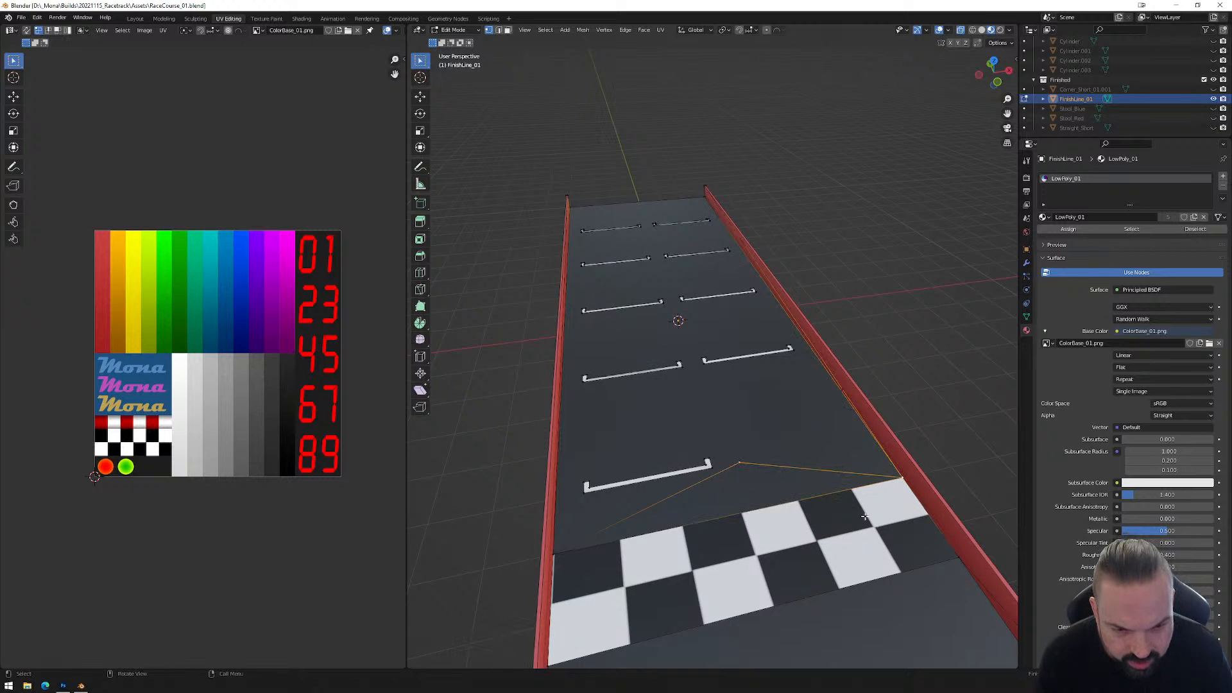
right_click(834, 517)
mouse_move(834, 517)
click(922, 560)
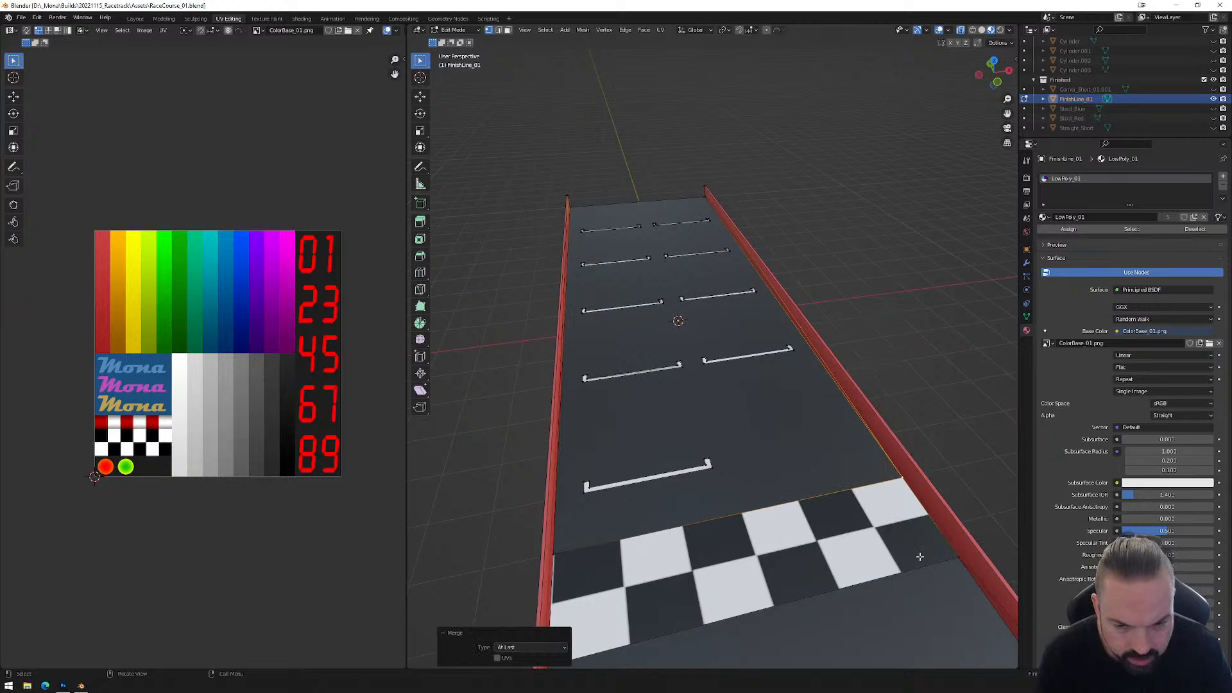
Duplicate the remaining bracket nearest the checkered line and place the copy 2.8 m along X, completing the first row.
key(alt+a)
key(3)
click(657, 474)
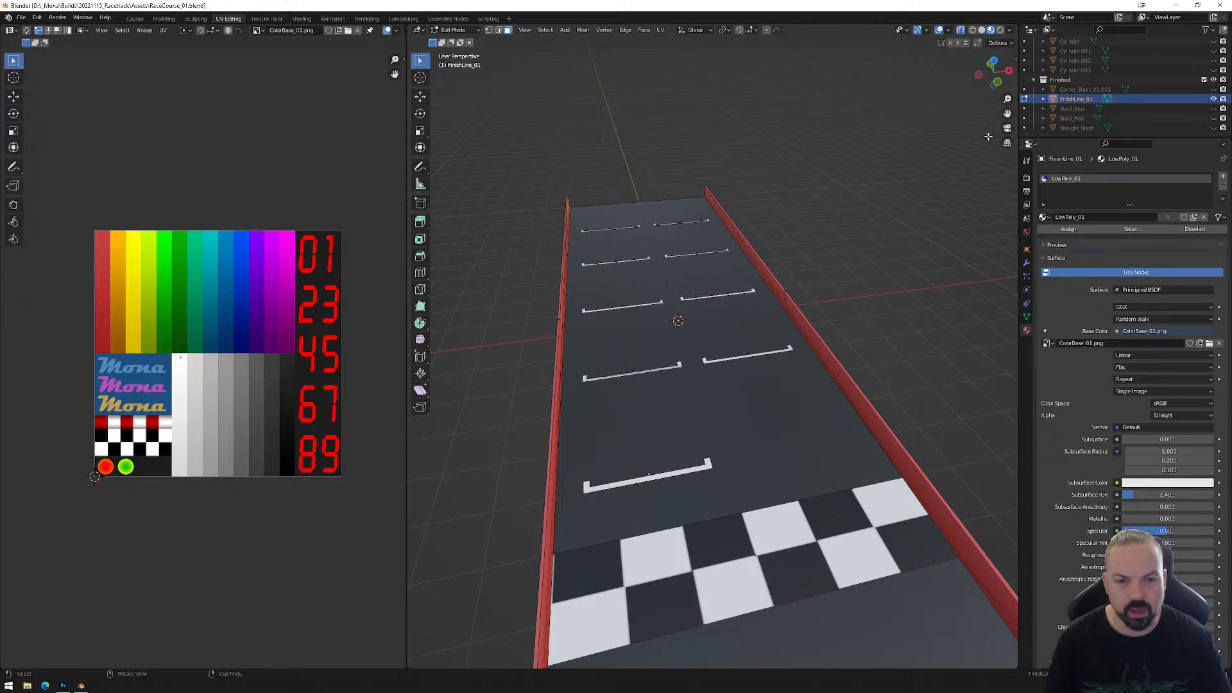
click(993, 62)
key(shift+d)
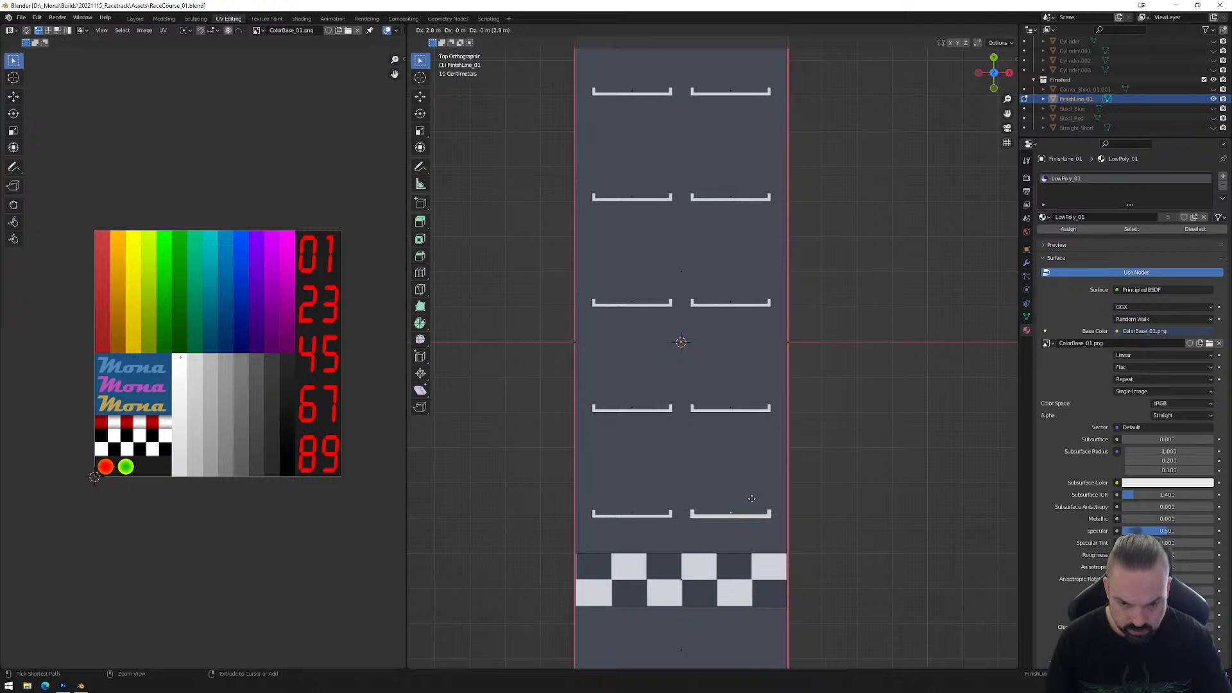
click(751, 498)
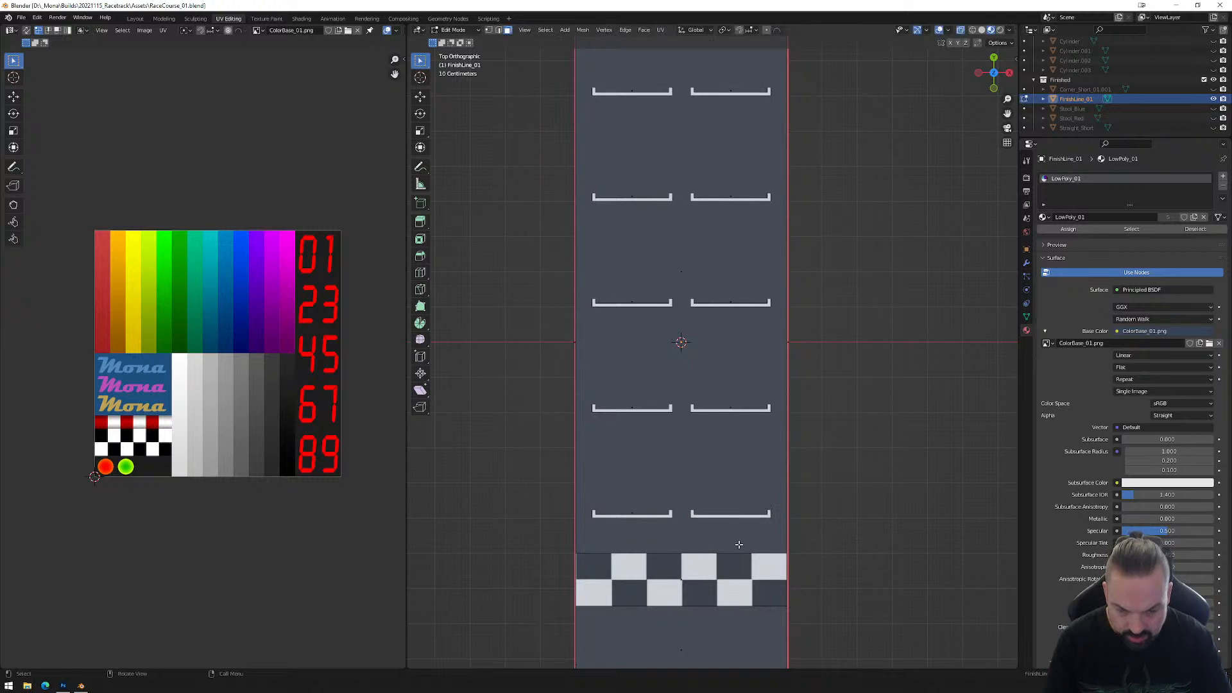
Select the faces of all ten start brackets and raise them about 0.002 m along Z.
click(640, 515)
shift+click(730, 517)
shift+click(733, 411)
shift+click(631, 408)
shift+click(641, 304)
shift+click(732, 304)
shift+click(730, 200)
shift+click(648, 198)
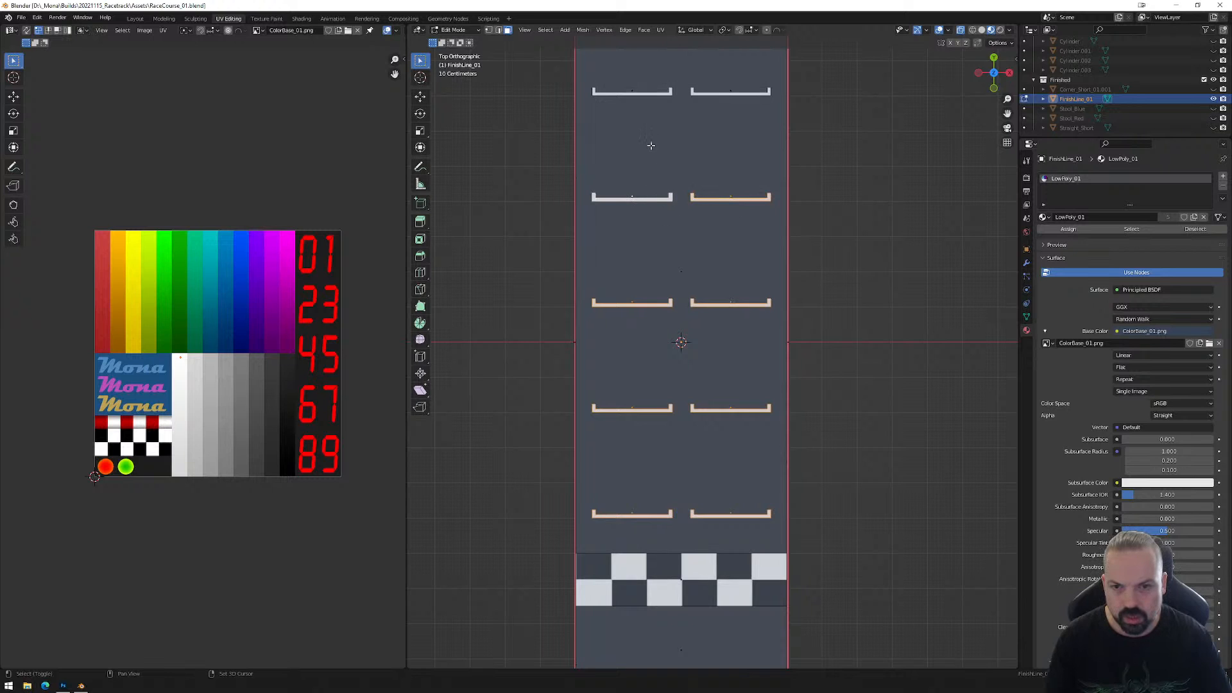
shift+click(643, 93)
shift+click(719, 92)
mouse_move(726, 178)
shift+middle_down()
mouse_move(710, 352)
mouse_move(716, 189)
shift+middle_up()
middle_drag(710, 458, 799, 407)
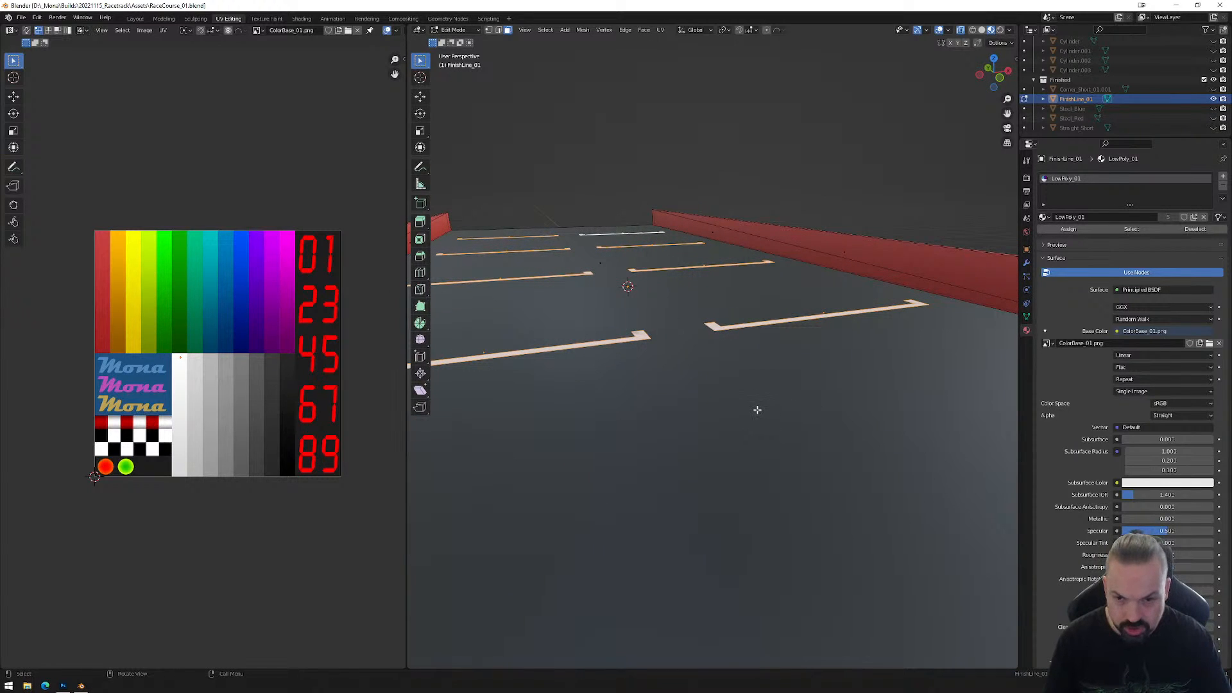
key(g)
key(z)
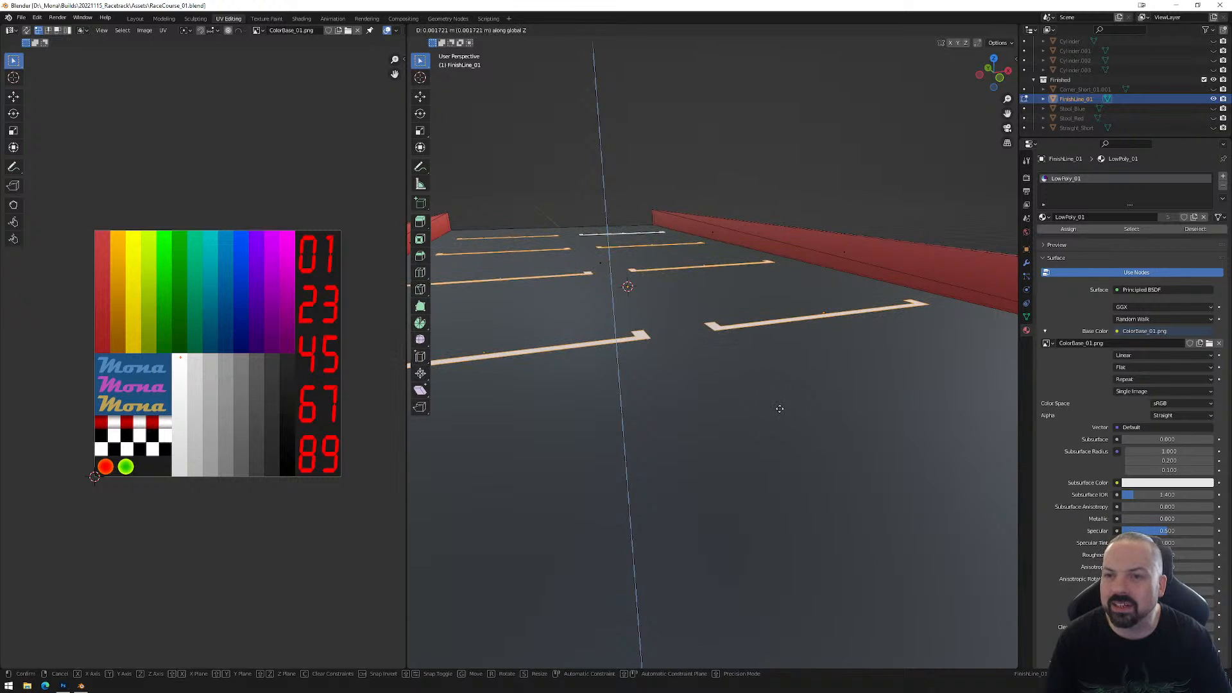
click(779, 408)
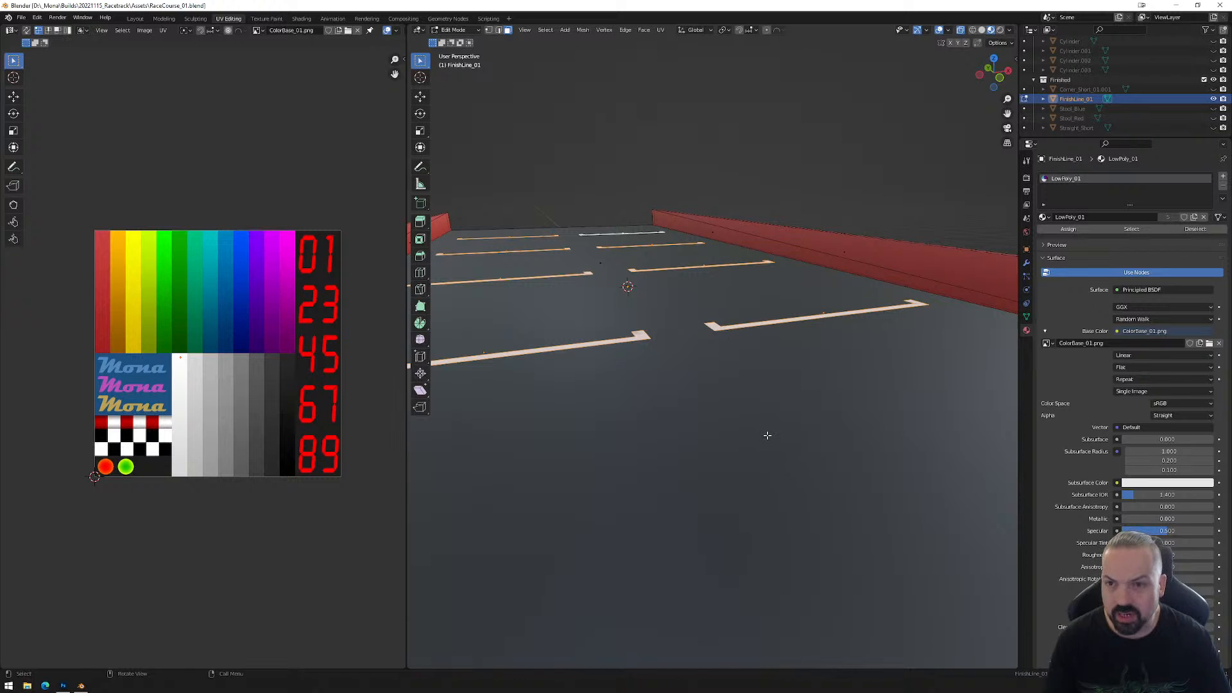
Nudge the selected brackets freely by about 0.03 m in X, 0.008 m in Y and 0.04 m in Z.
key(g)
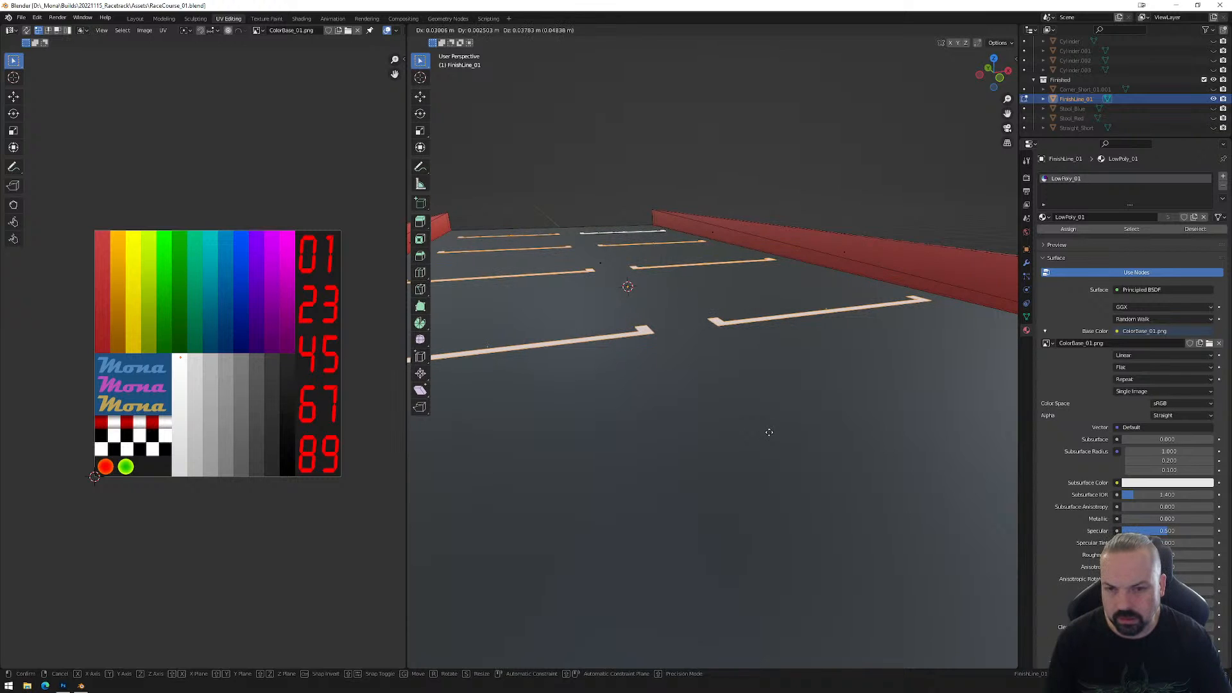
click(769, 433)
middle_drag(737, 431, 742, 495)
scroll(711, 487, up, 2)
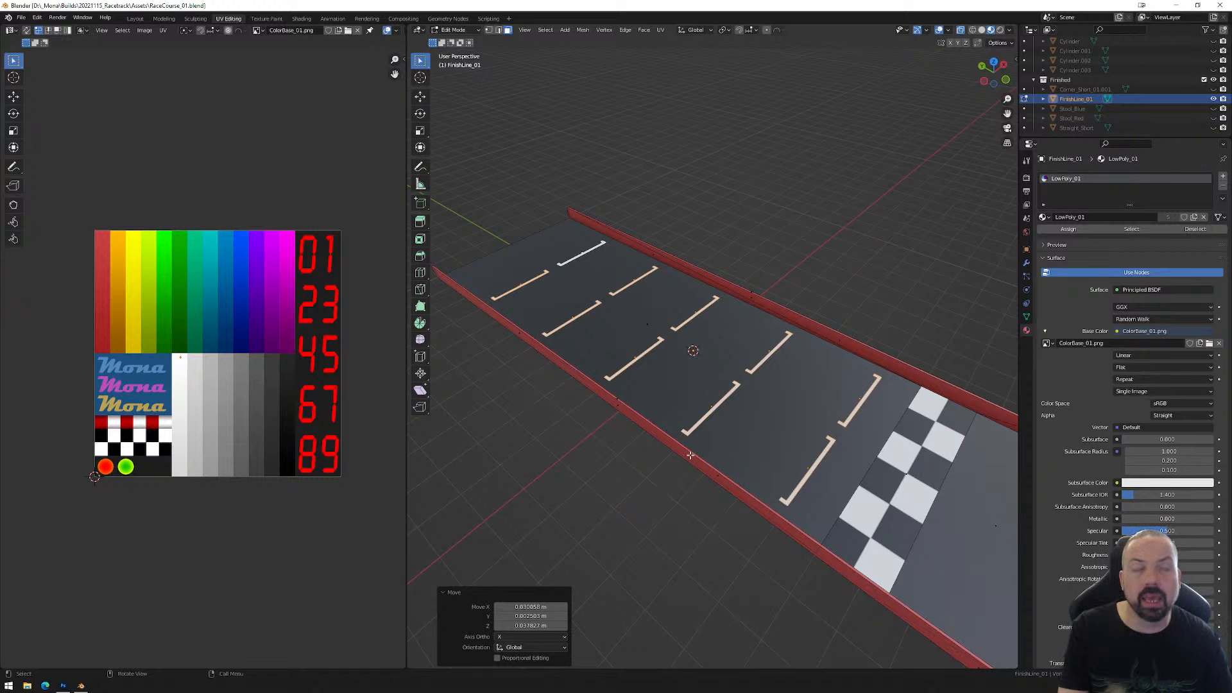
Examine the raised brackets against the track surface from far away, close up and at a low angle, then deselect them.
scroll(706, 411, down, 8)
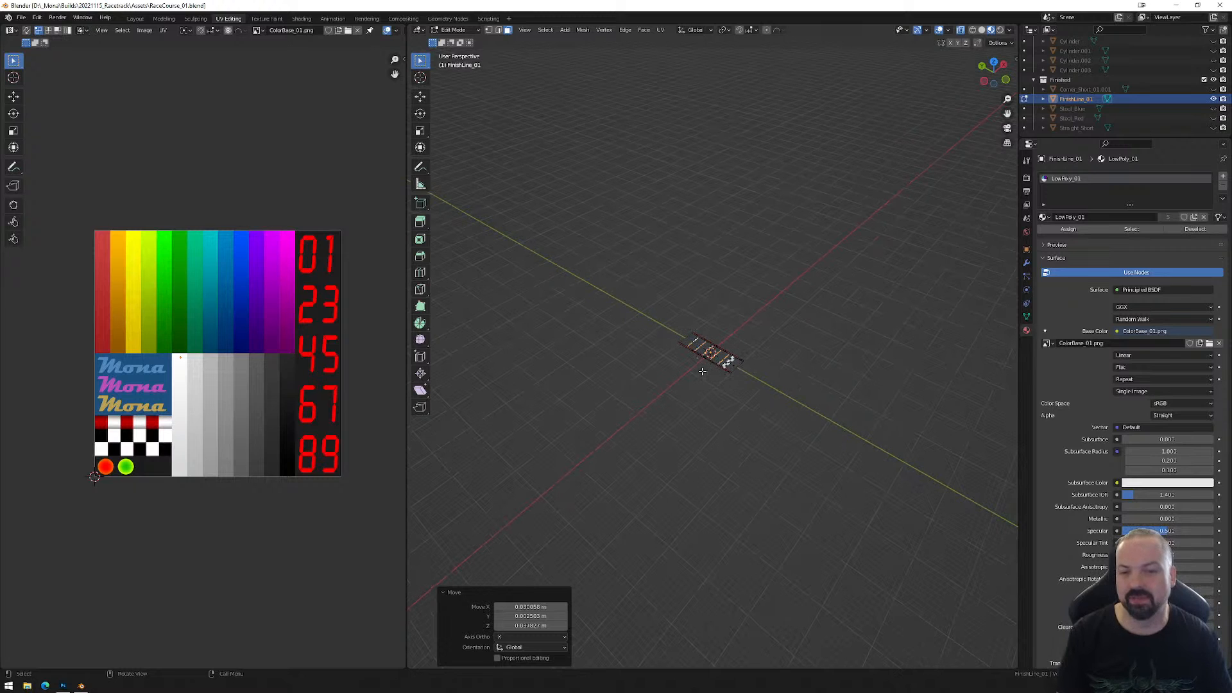
scroll(691, 371, up, 8)
scroll(689, 416, up, 3)
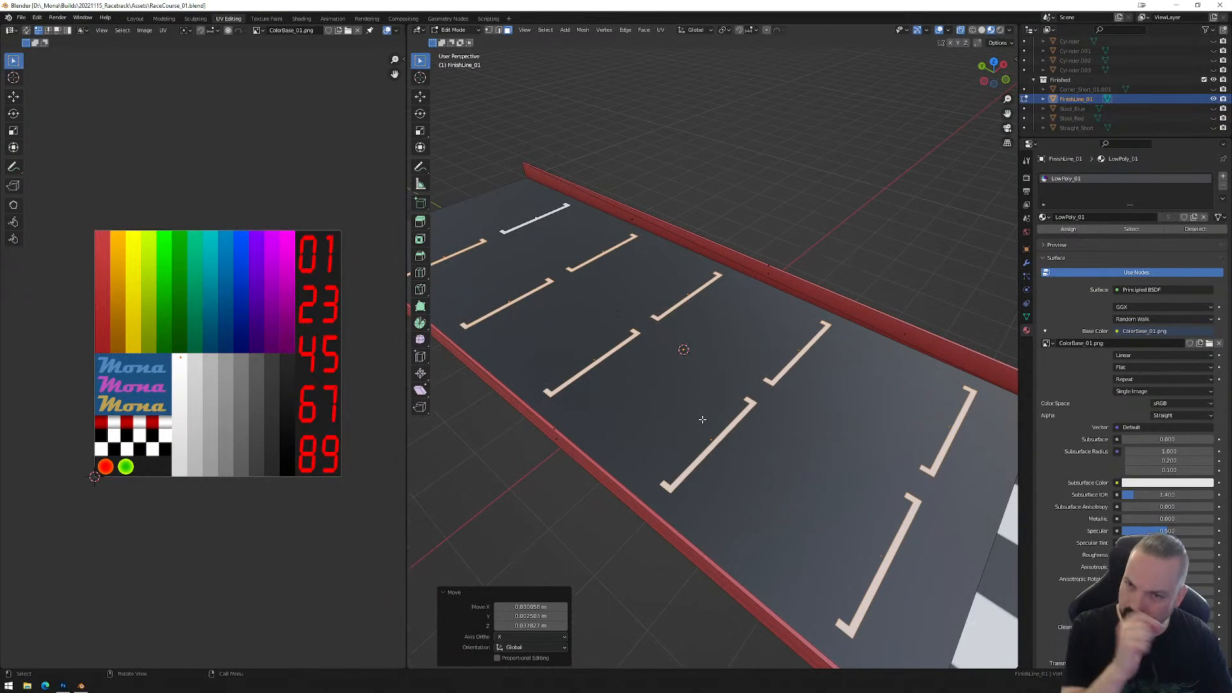
scroll(663, 409, up, 6)
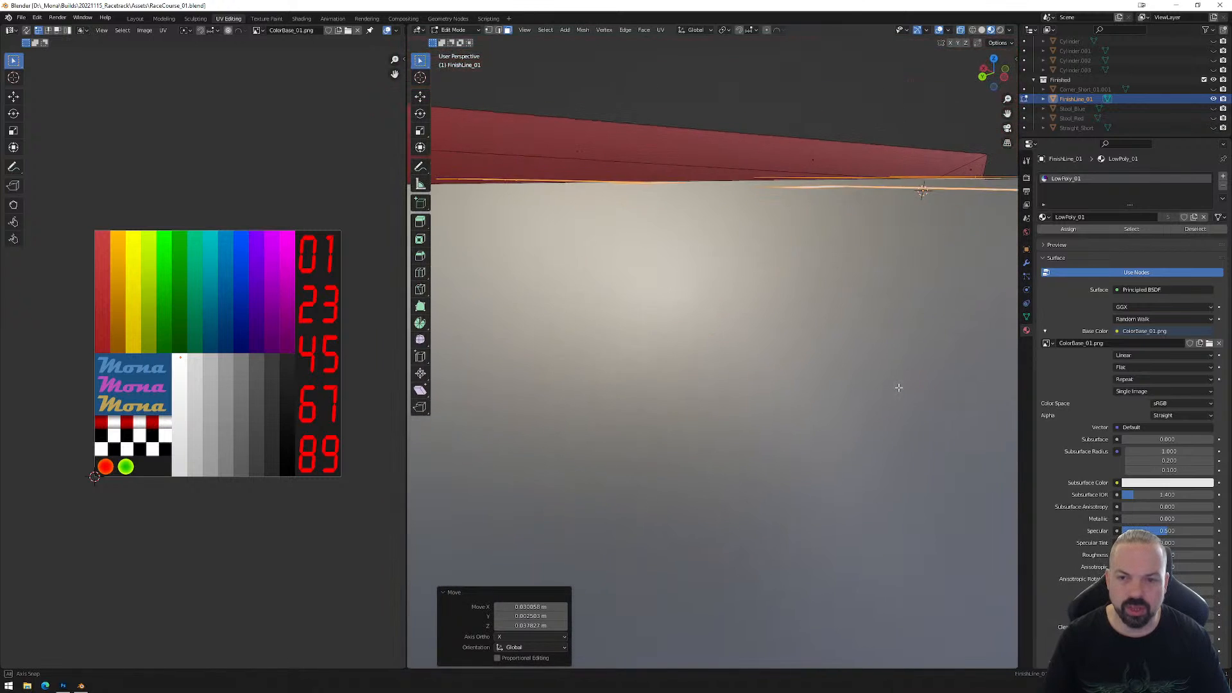
scroll(899, 388, up, 3)
scroll(897, 387, down, 2)
middle_drag(896, 385, 798, 466)
scroll(802, 401, down, 6)
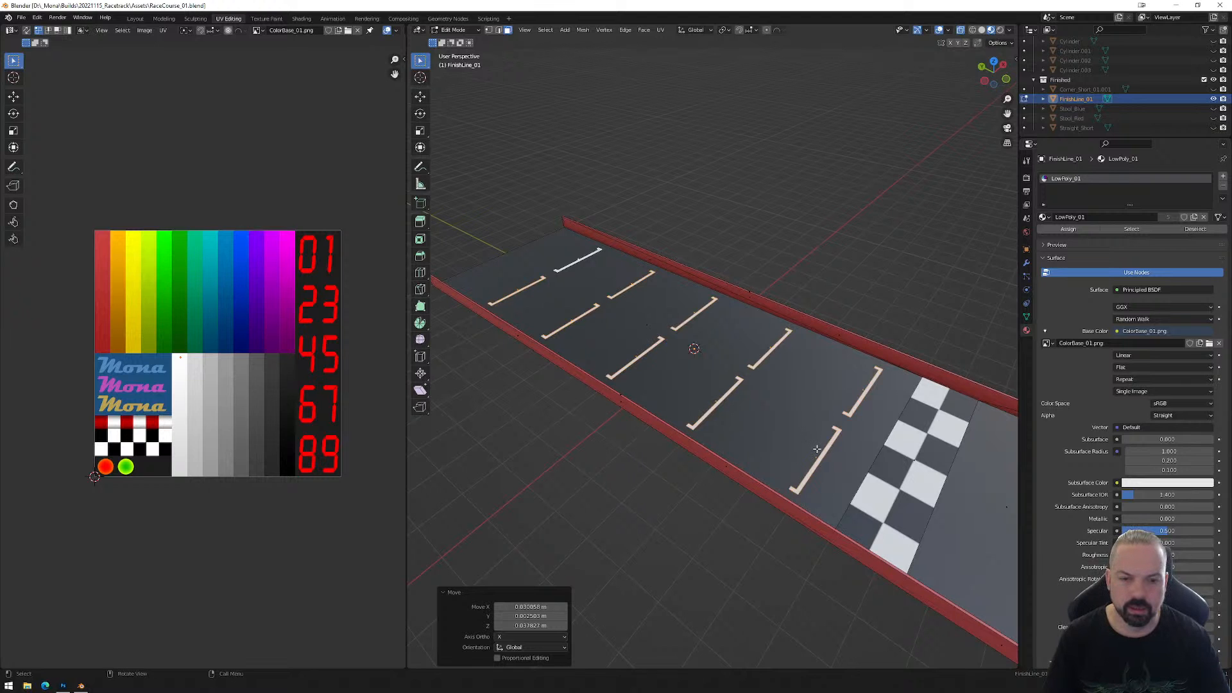
middle_drag(845, 447, 850, 350)
click(852, 348)
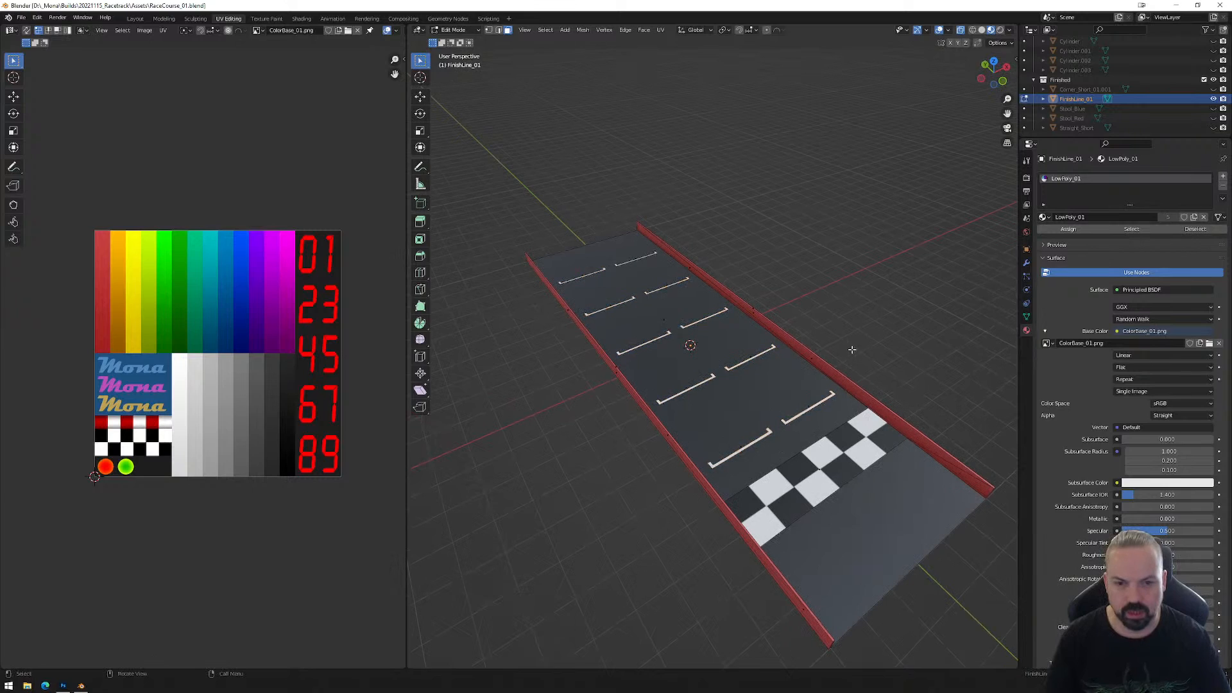
Select all vertices of the checkered strip, including the track edges beside it, and move them -1 m along Y.
key(Tab)
middle_drag(831, 390, 798, 414)
key(Tab)
key(1)
drag(748, 265, 828, 507)
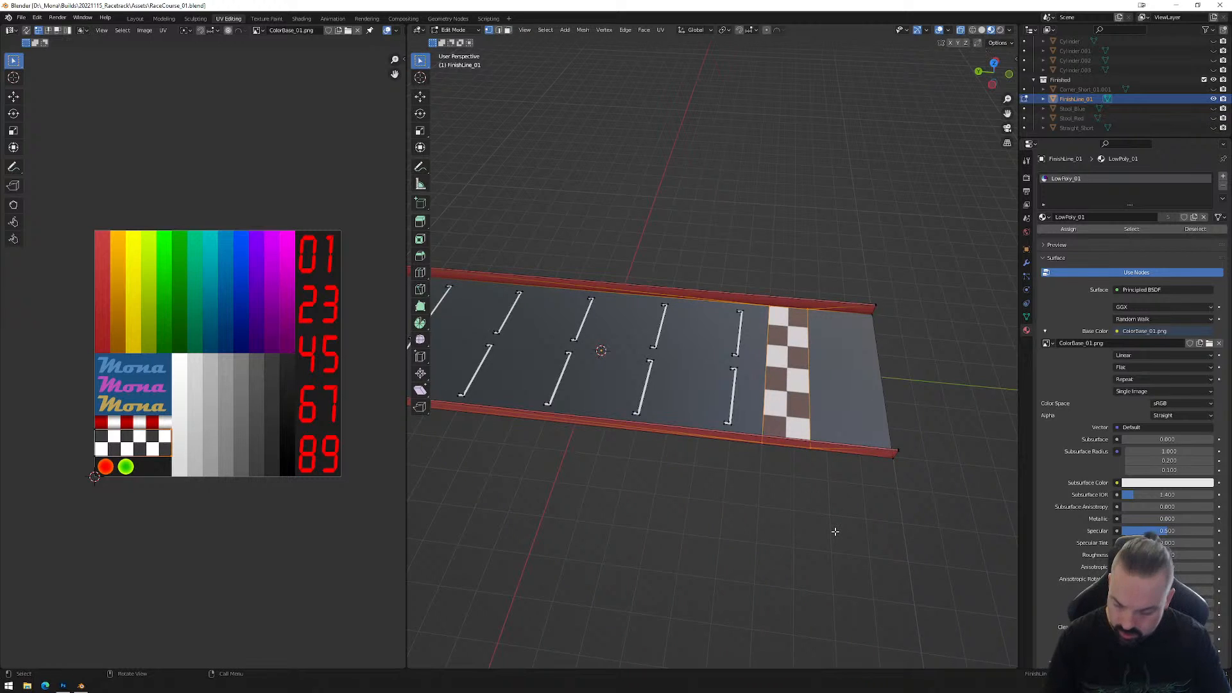
key(g)
key(x)
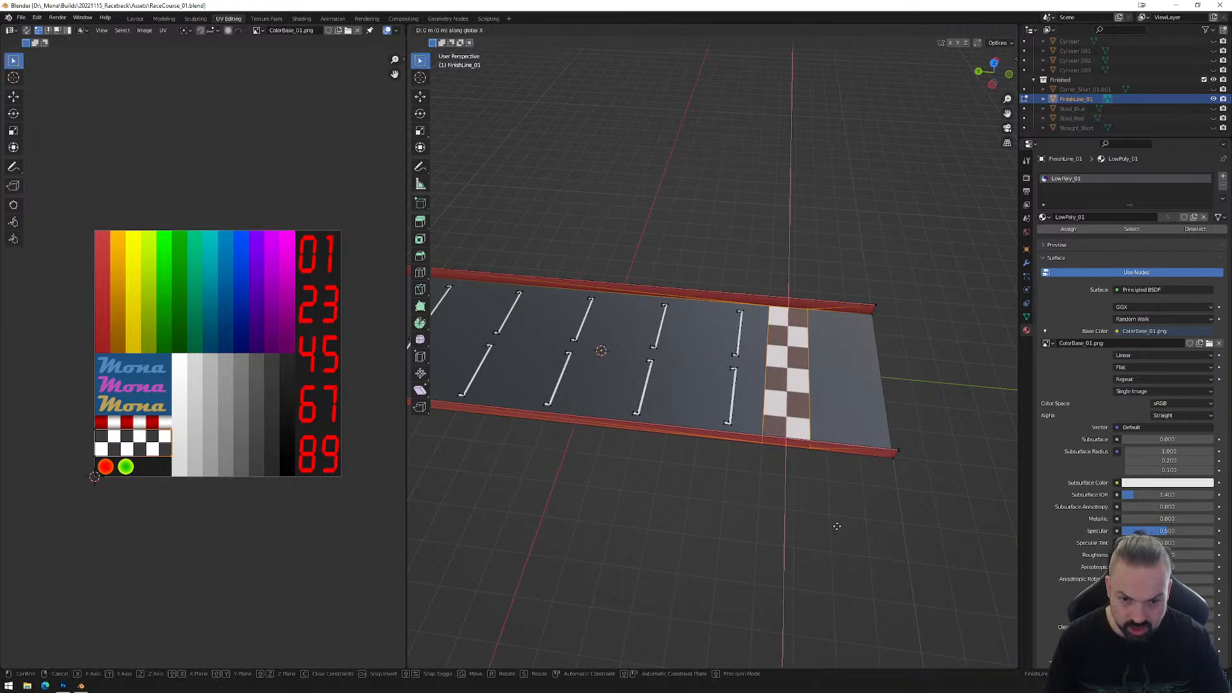
key(y)
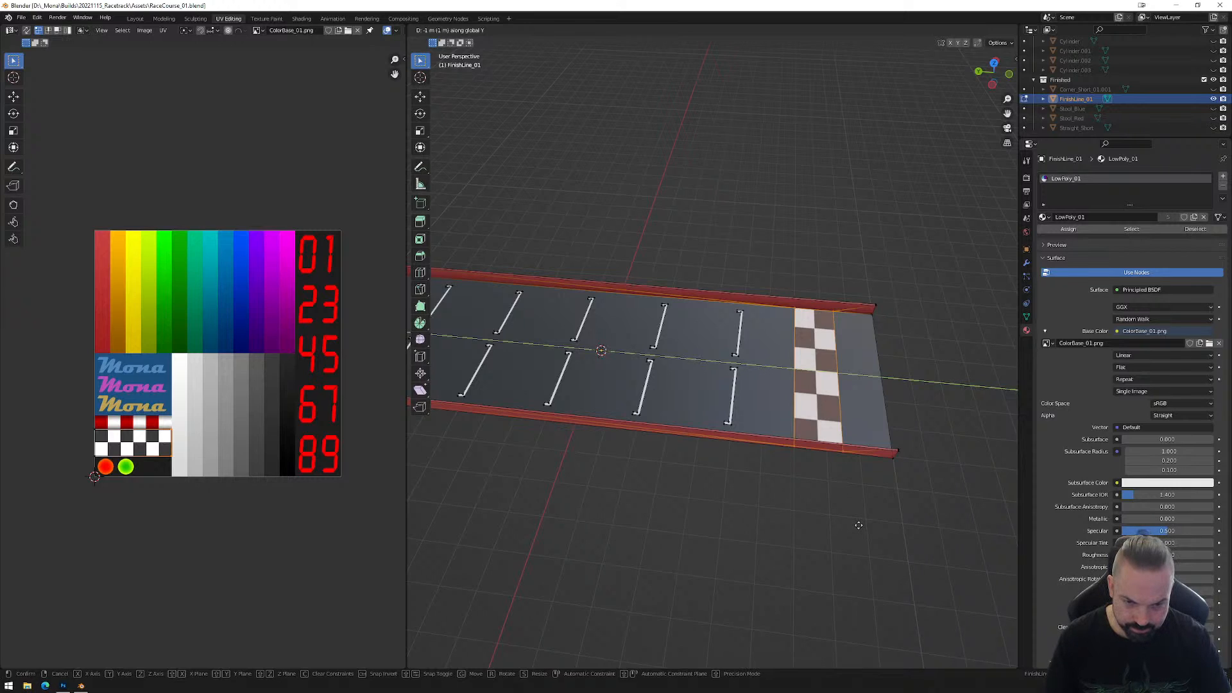
key(Return)
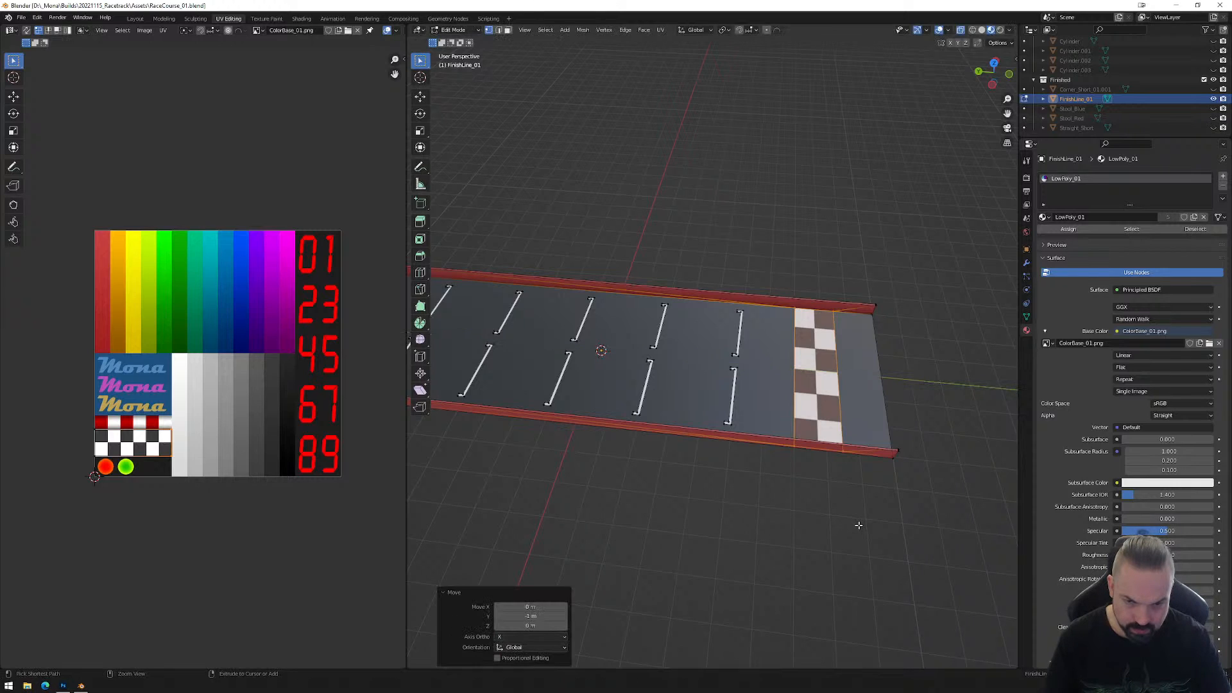
Move the checkered strip's outer edge vertices about -0.6 m along Y to deepen the strip.
drag(813, 268, 854, 492)
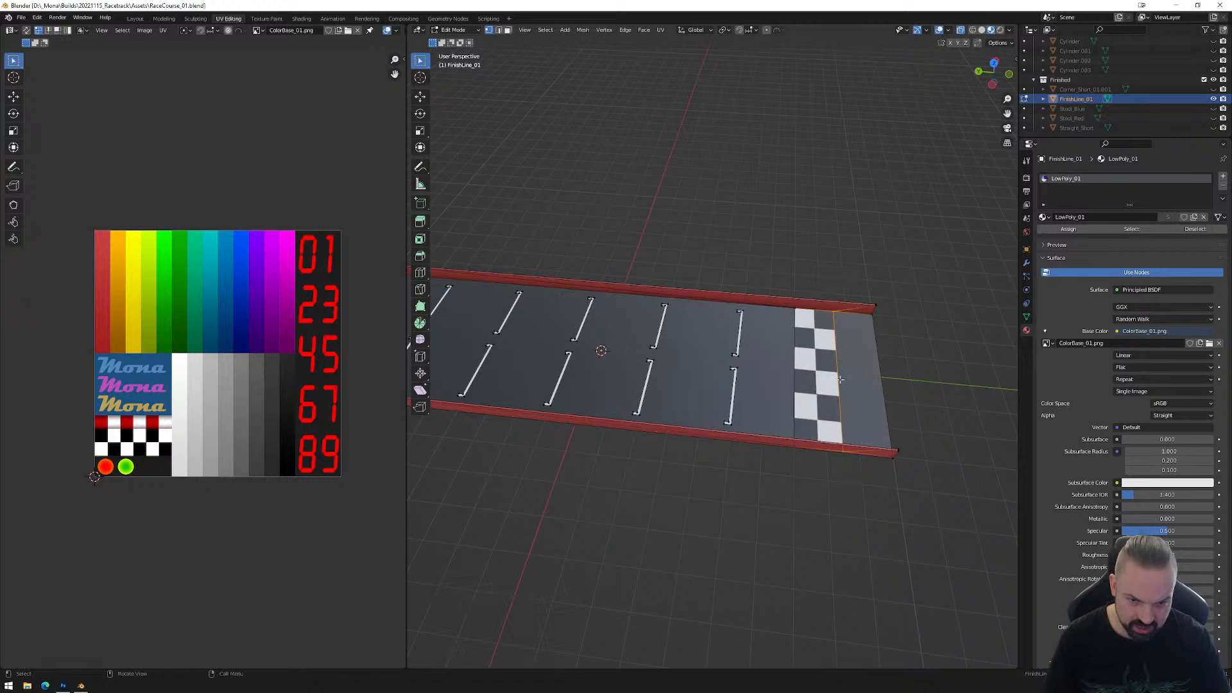
key(g)
key(x)
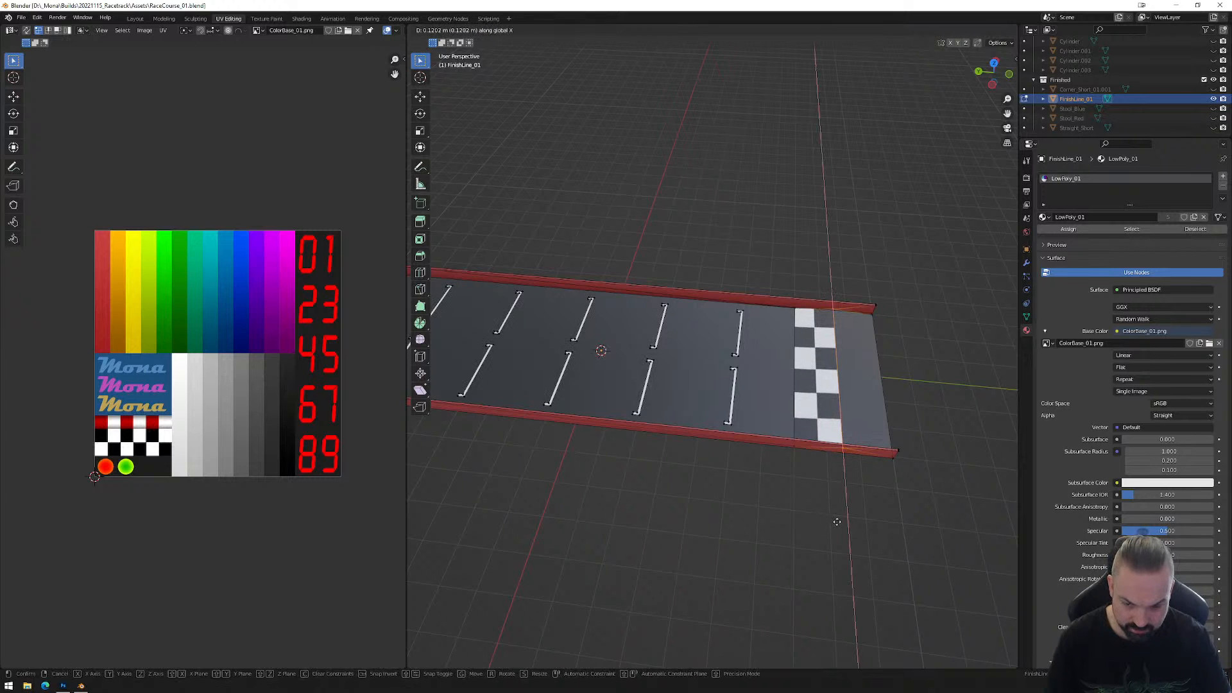
key(y)
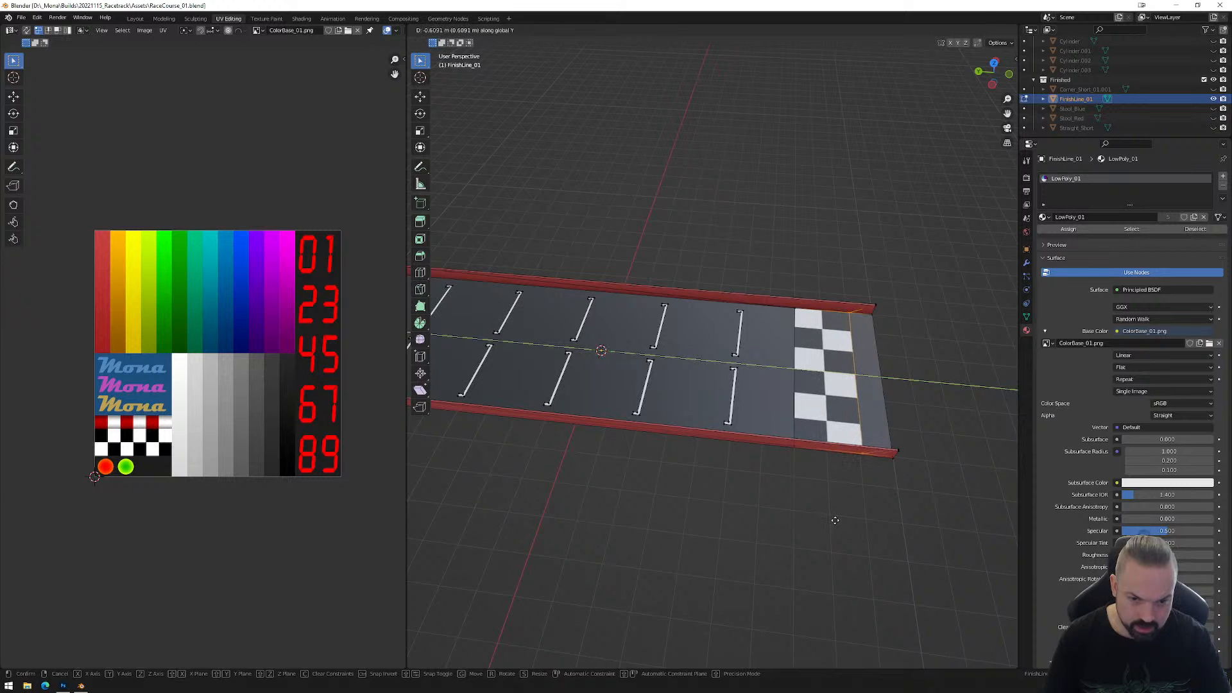
click(834, 520)
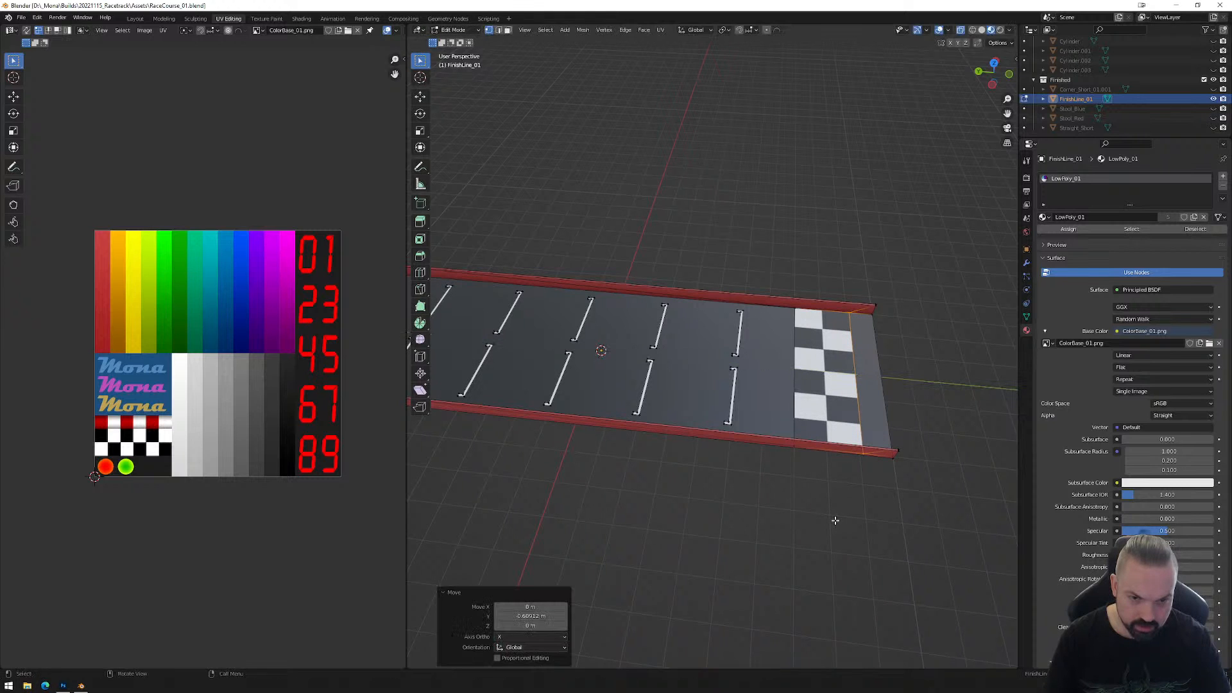
In top view, move the checkered strip's outer edge back about 0.1 m along Y to make the checks square.
click(994, 63)
scroll(689, 457, up, 4)
middle_drag(691, 459, 743, 422)
click(994, 62)
shift+middle_drag(668, 464, 726, 290)
scroll(600, 485, up, 1)
key(g)
key(y)
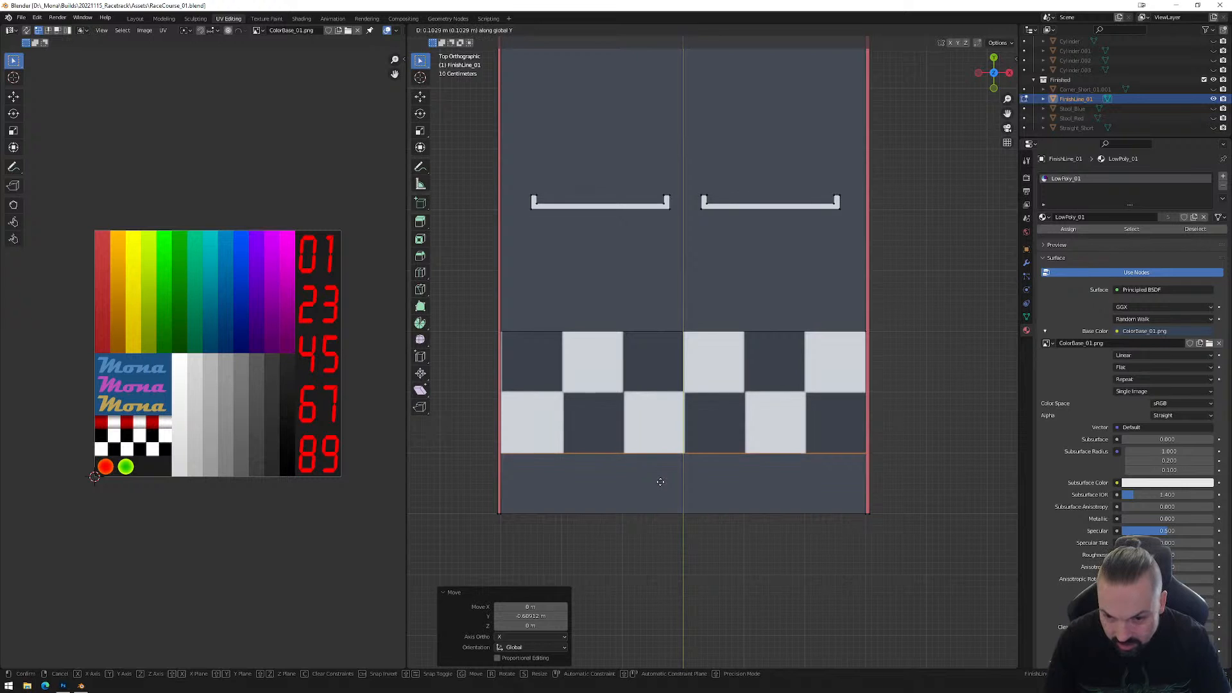
click(661, 482)
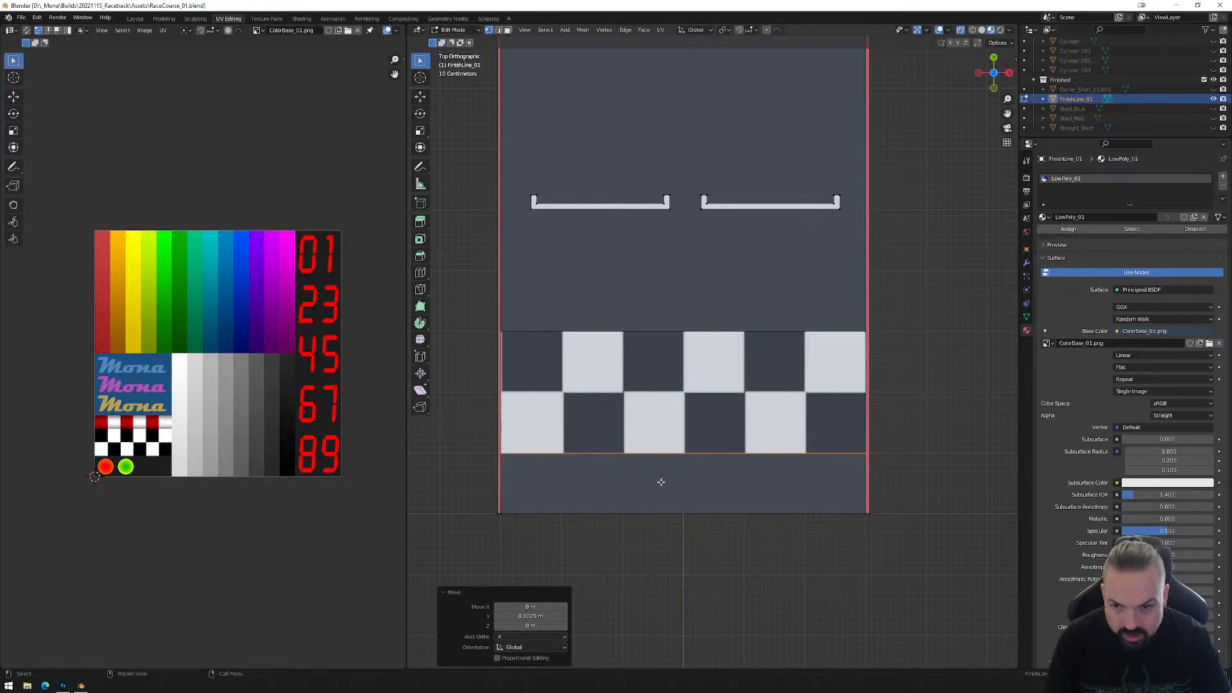
Return to Object Mode and examine the whole finish-line track piece from several angles.
scroll(654, 478, down, 3)
middle_drag(654, 481, 778, 416)
key(Tab)
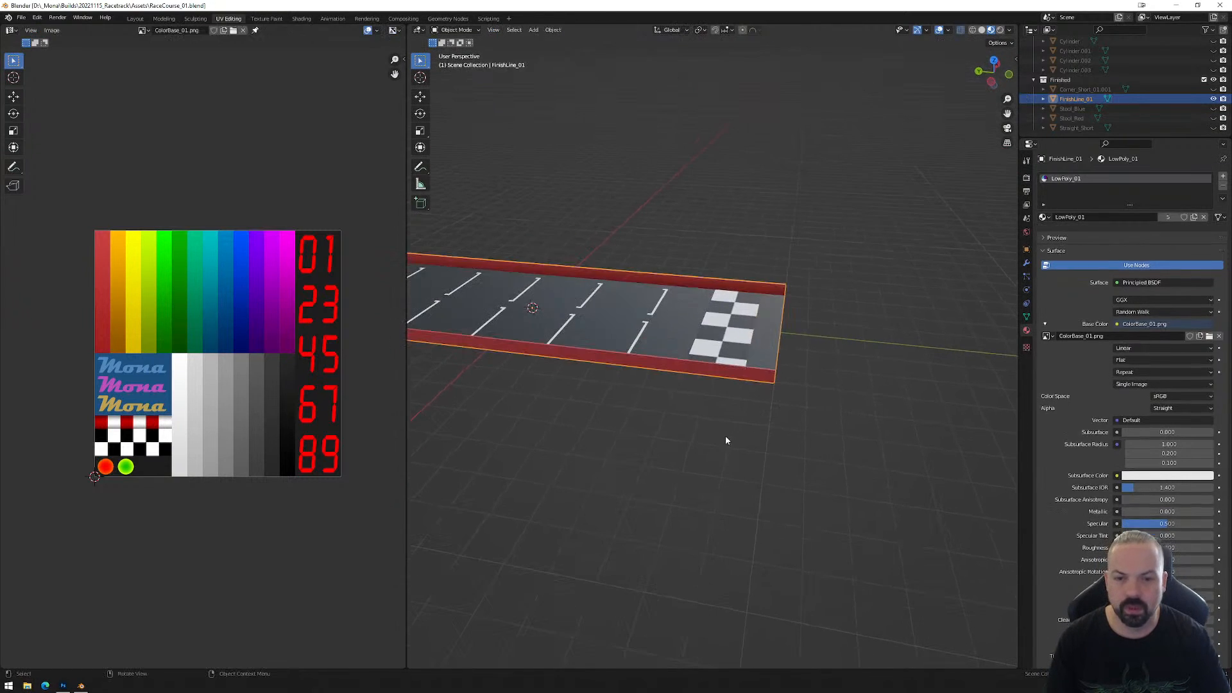
scroll(729, 436, down, 2)
middle_drag(682, 431, 838, 407)
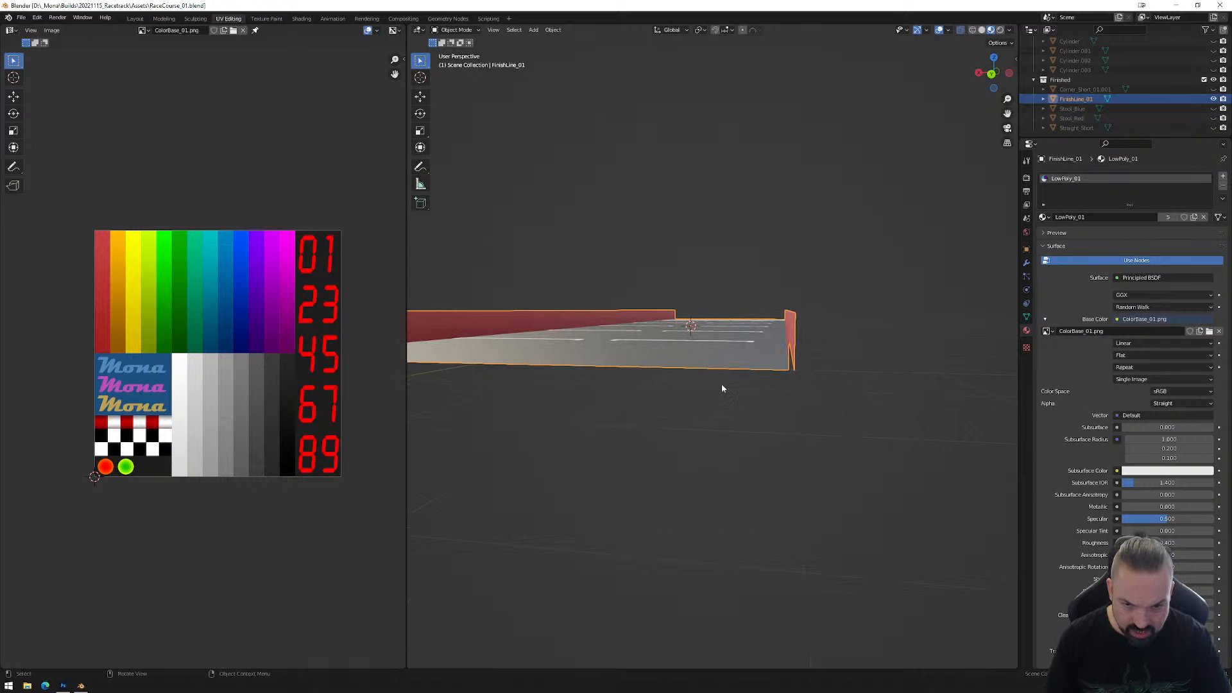
mouse_move(781, 377)
middle_down()
mouse_move(789, 366)
mouse_move(782, 393)
mouse_move(838, 387)
mouse_move(795, 380)
middle_up()
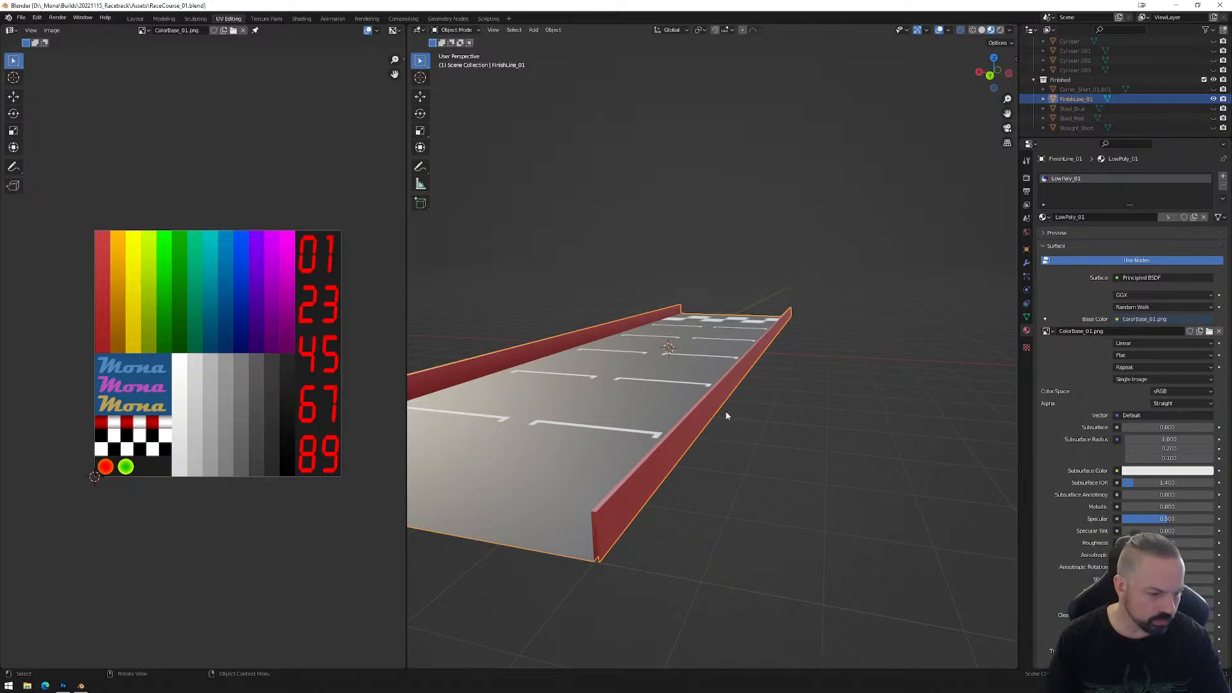
scroll(730, 414, down, 3)
middle_drag(730, 414, 582, 448)
scroll(714, 402, down, 2)
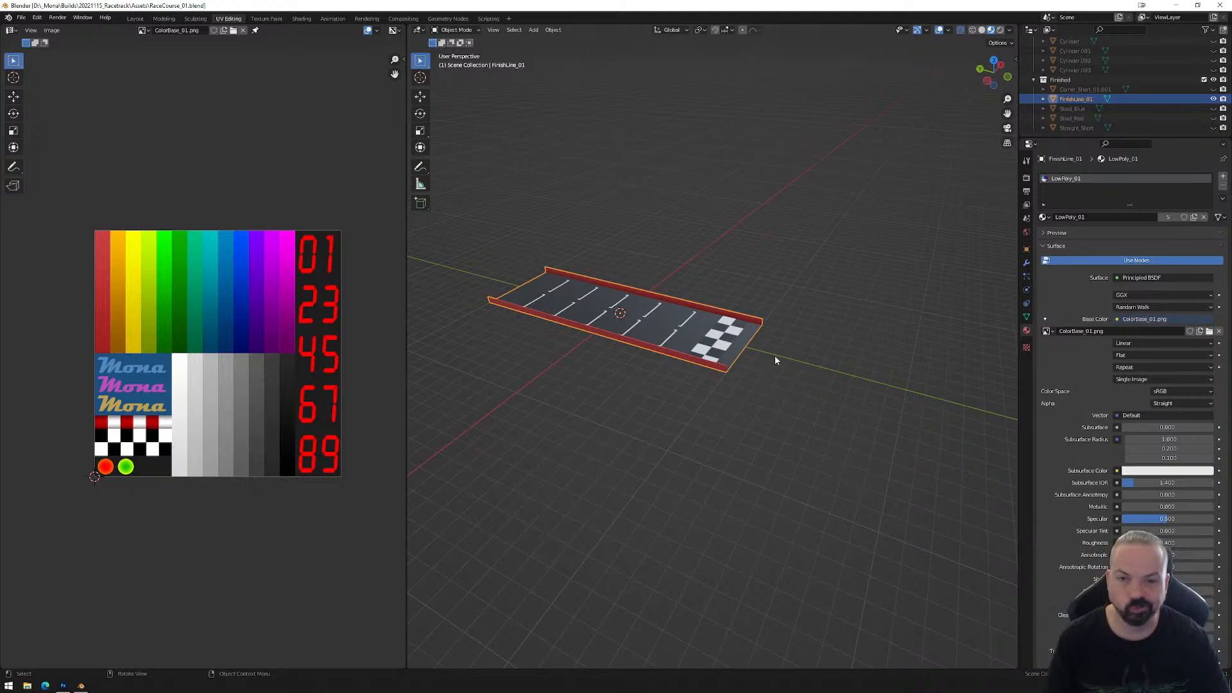
Switch to the Layout workspace, hide FinishLine_01 and show Stool_Blue.
click(135, 17)
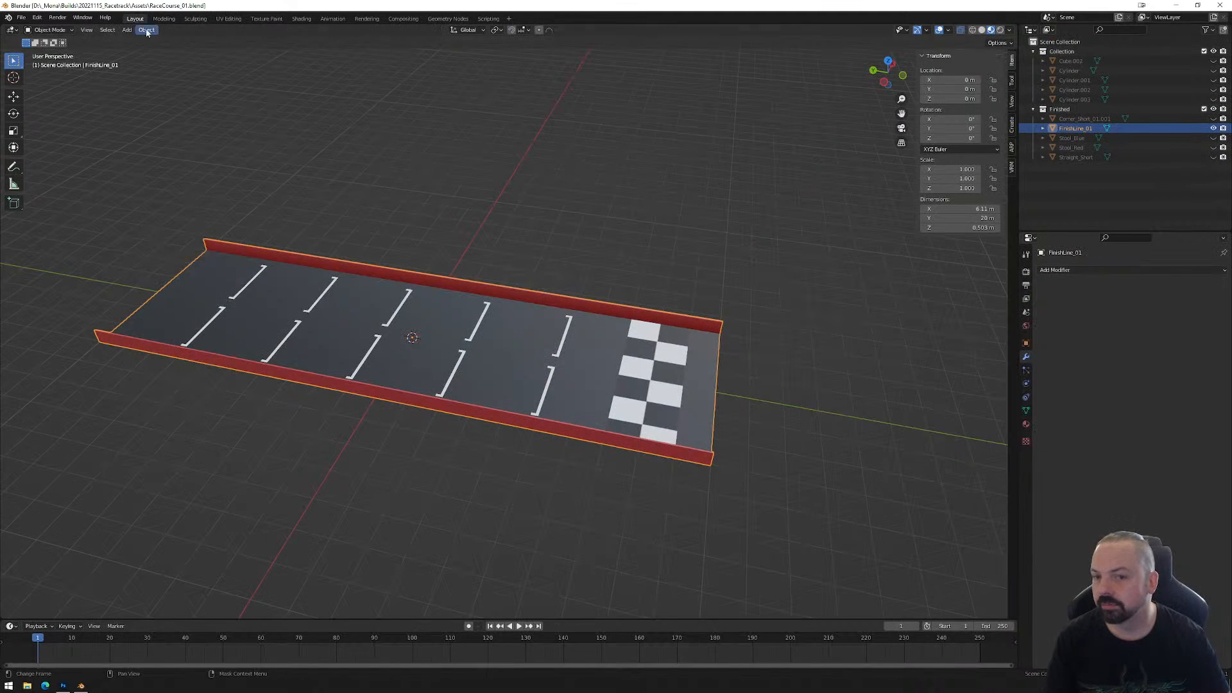
click(1212, 129)
click(1213, 138)
In top view, move Stool_Blue about -4.8 m in X and 0.08 m in Y to centre it on the origin, and apply all transforms.
middle_drag(617, 280, 444, 204)
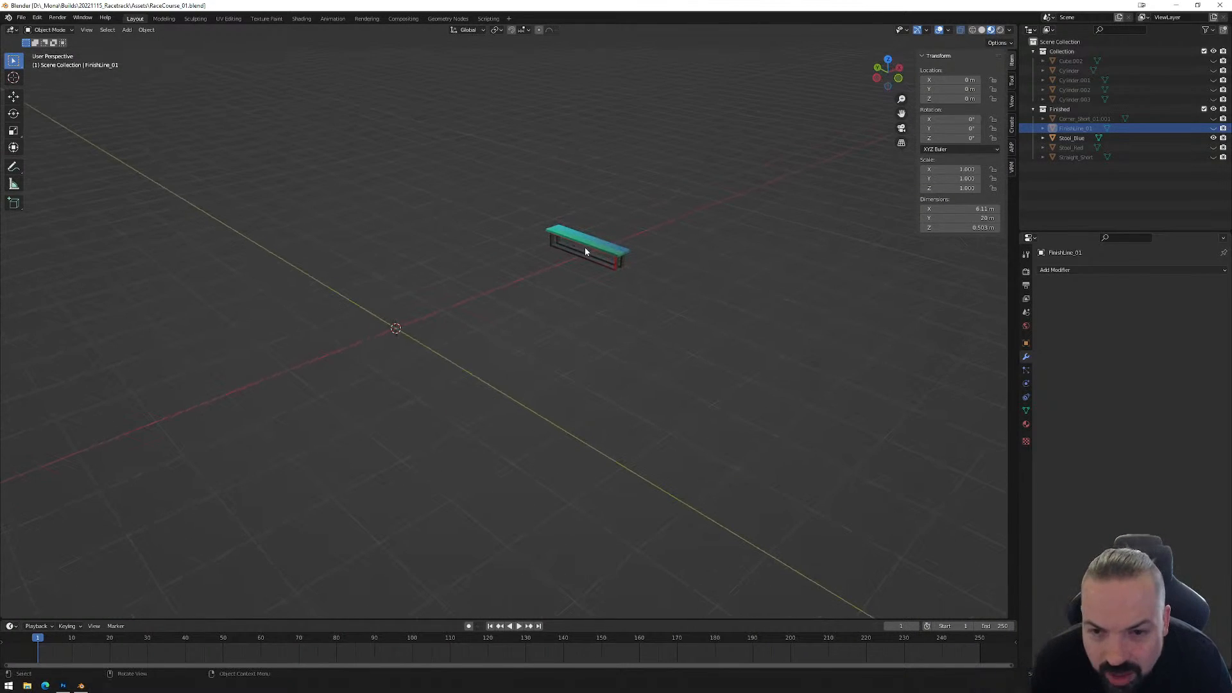
click(615, 252)
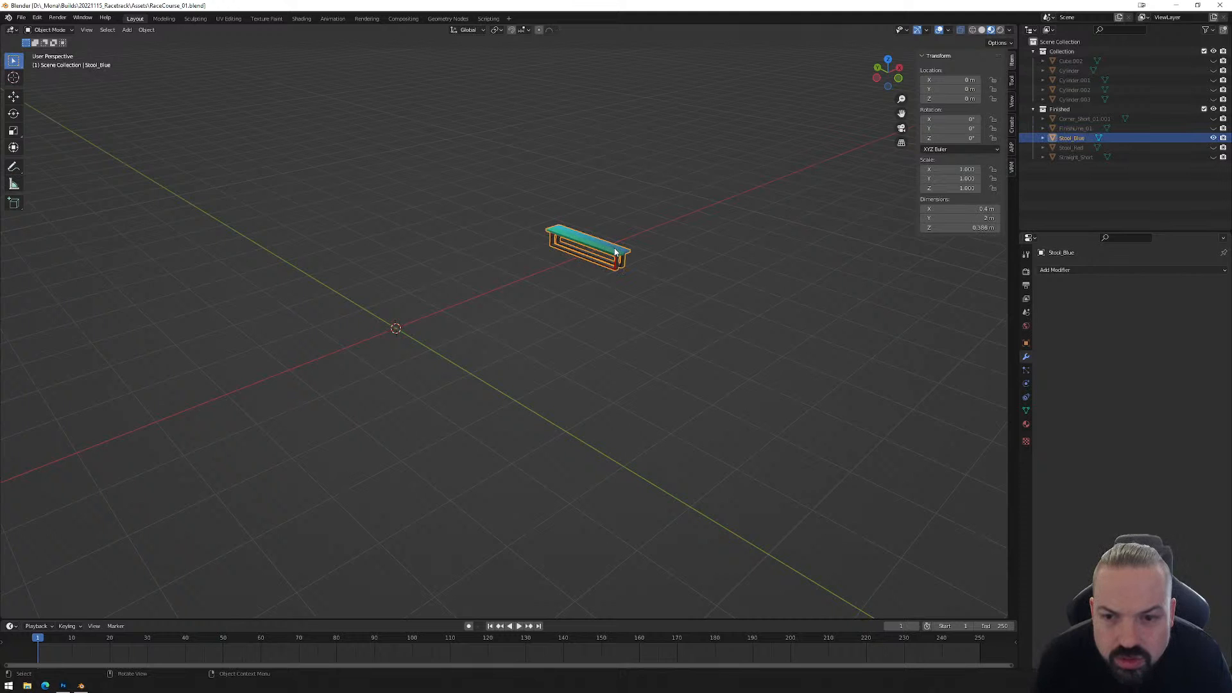
click(887, 59)
shift+middle_drag(767, 225, 621, 446)
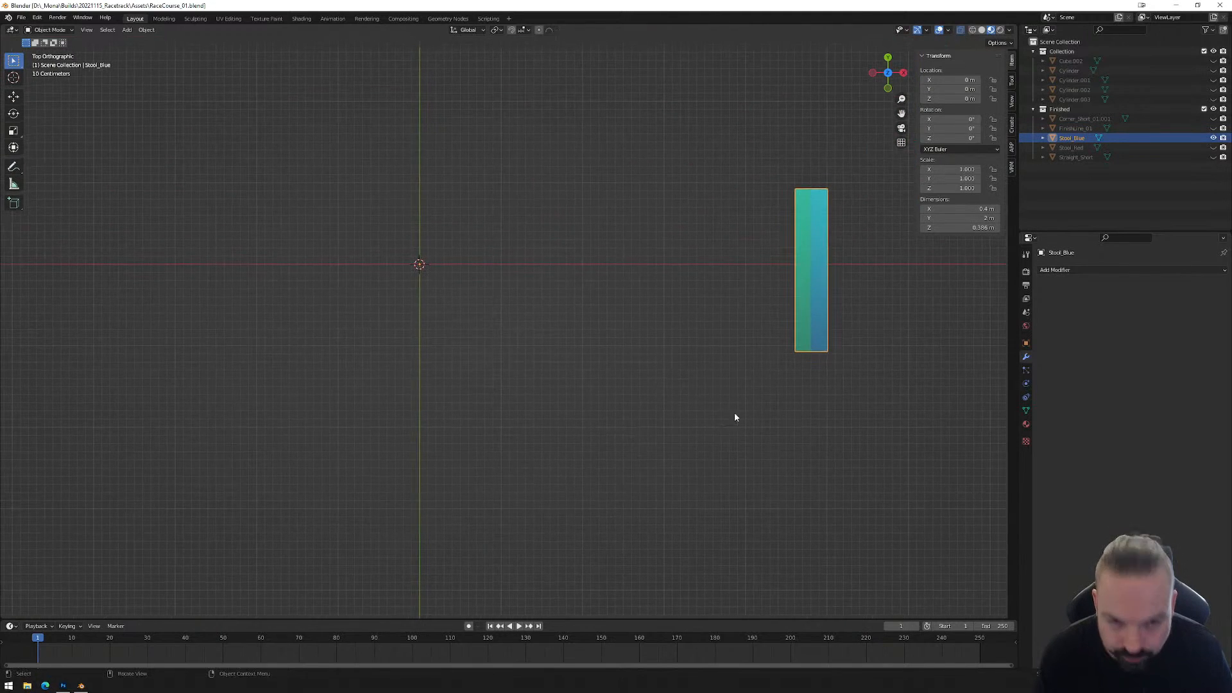
key(g)
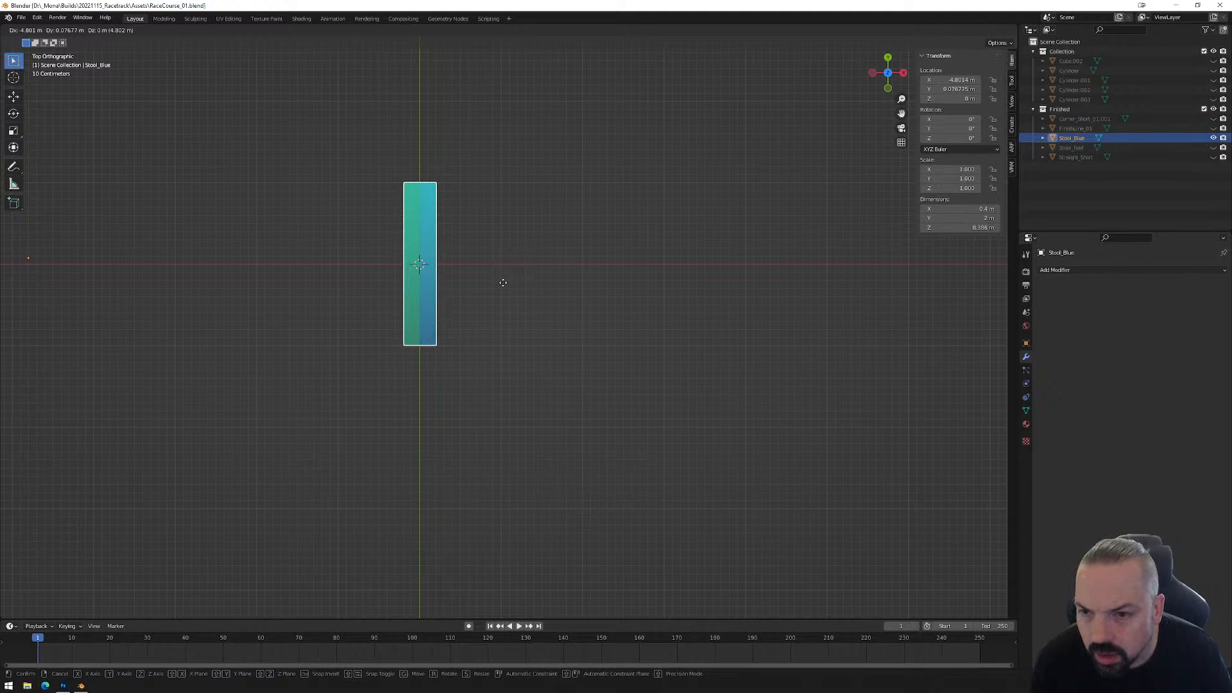
click(503, 282)
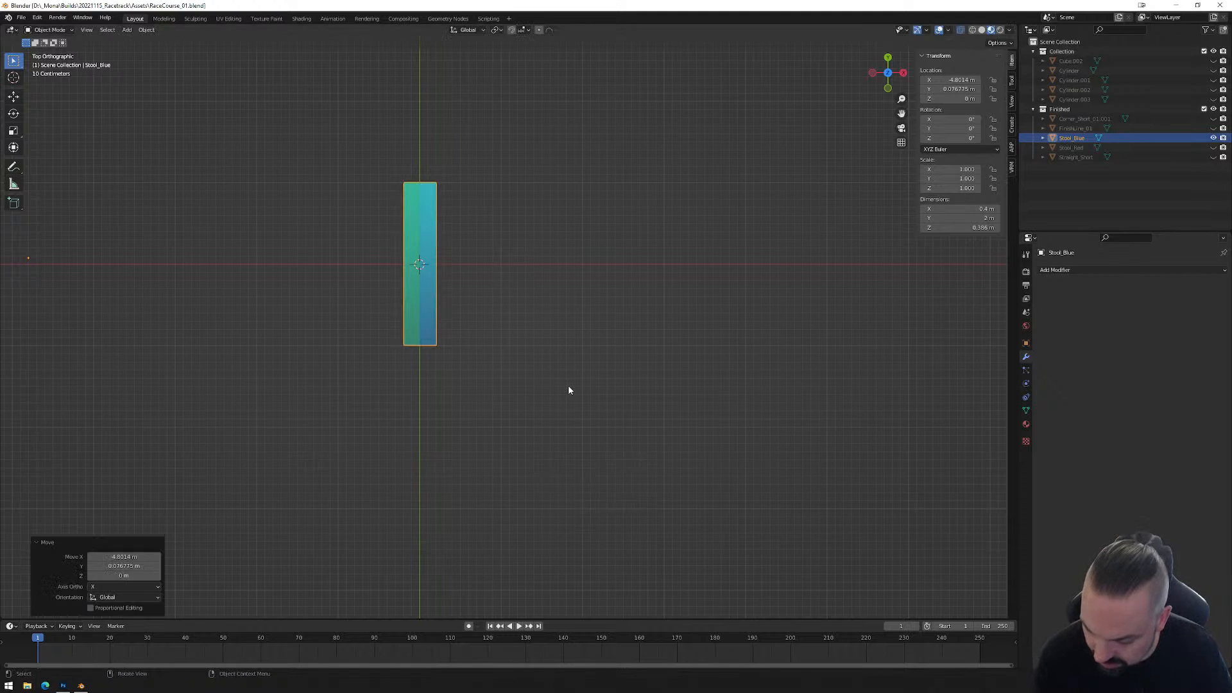
key(ctrl+a)
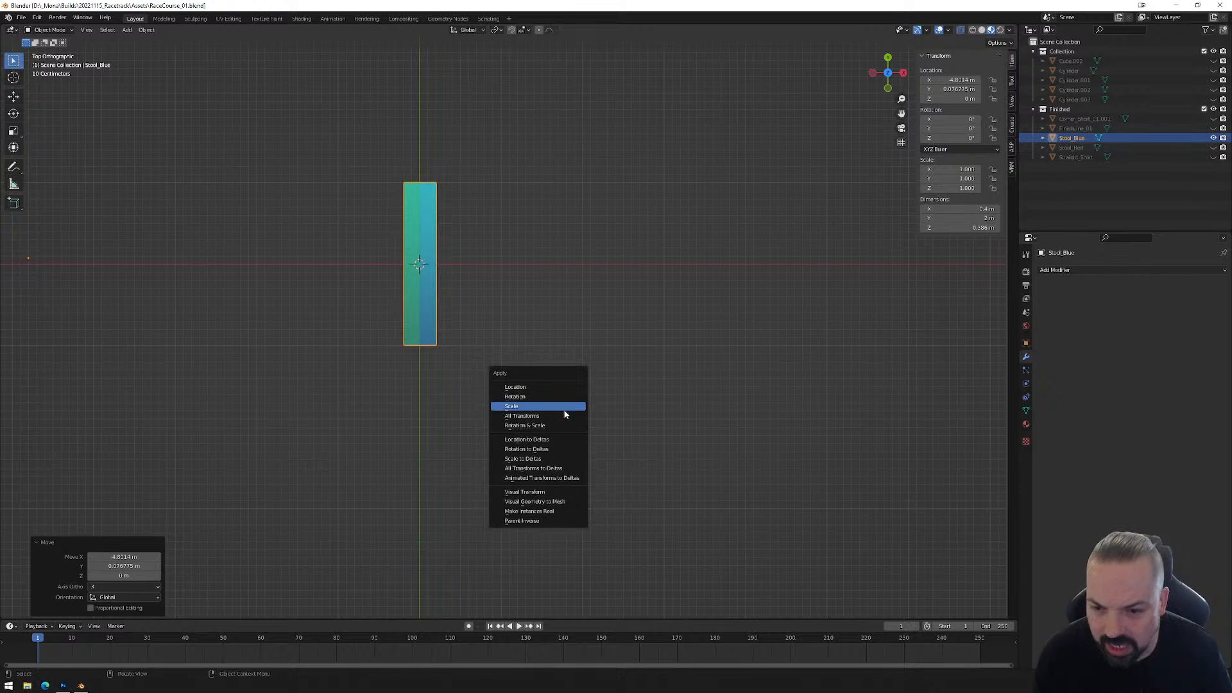
click(563, 416)
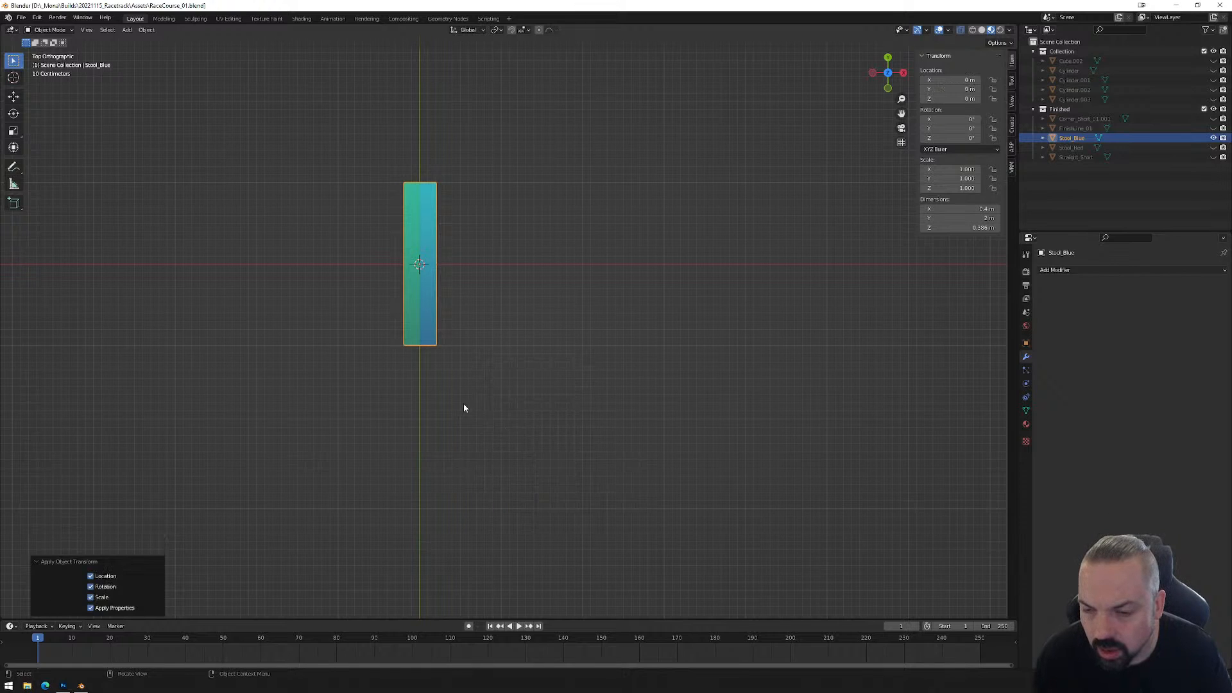
In front view, lower Stool_Blue about 0.004 m so its legs rest on the ground line, and apply all transforms.
click(887, 88)
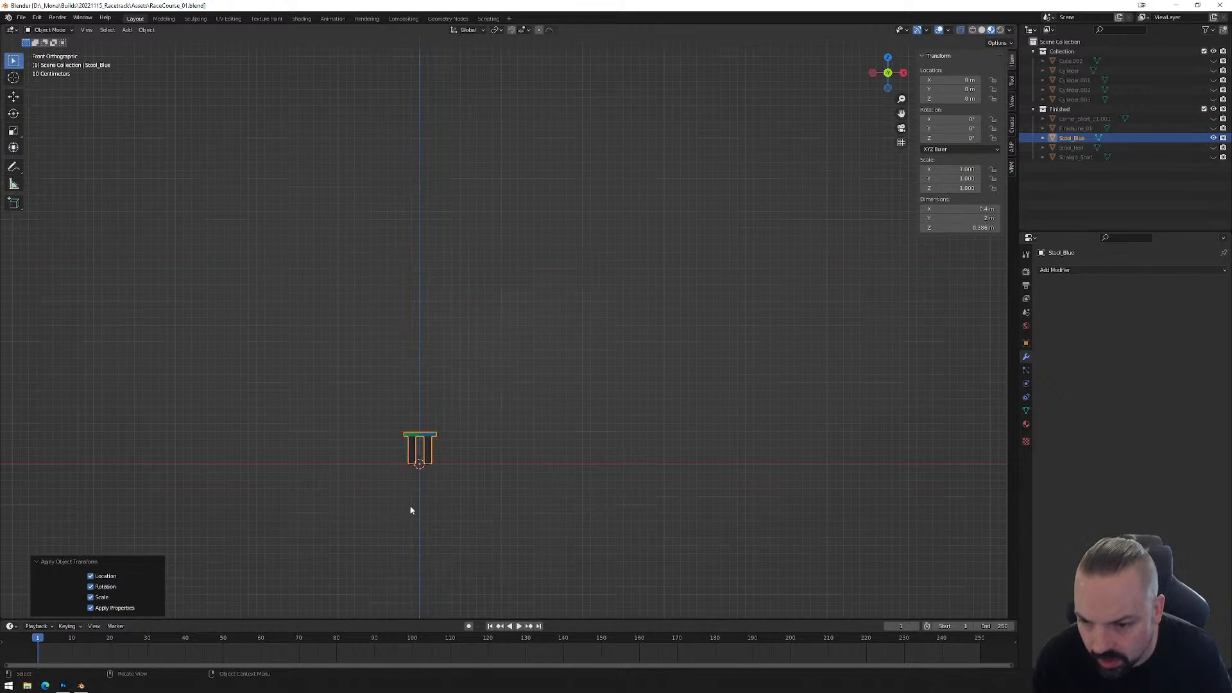
scroll(435, 506, up, 10)
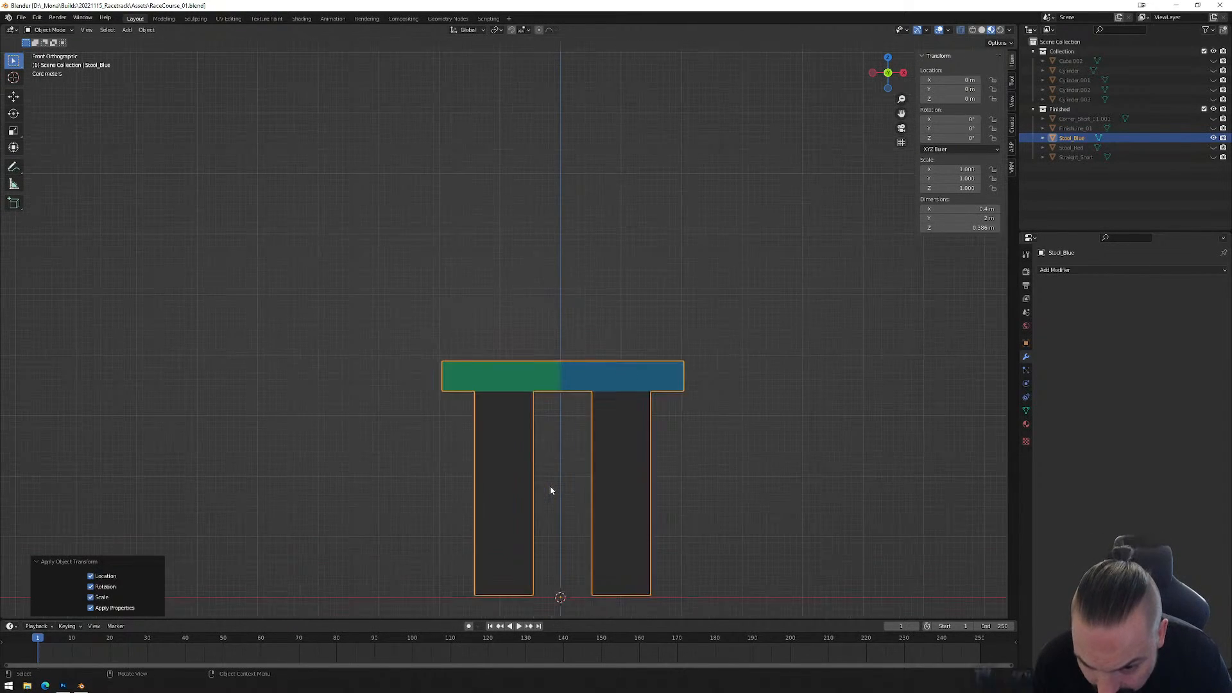
scroll(551, 491, up, 3)
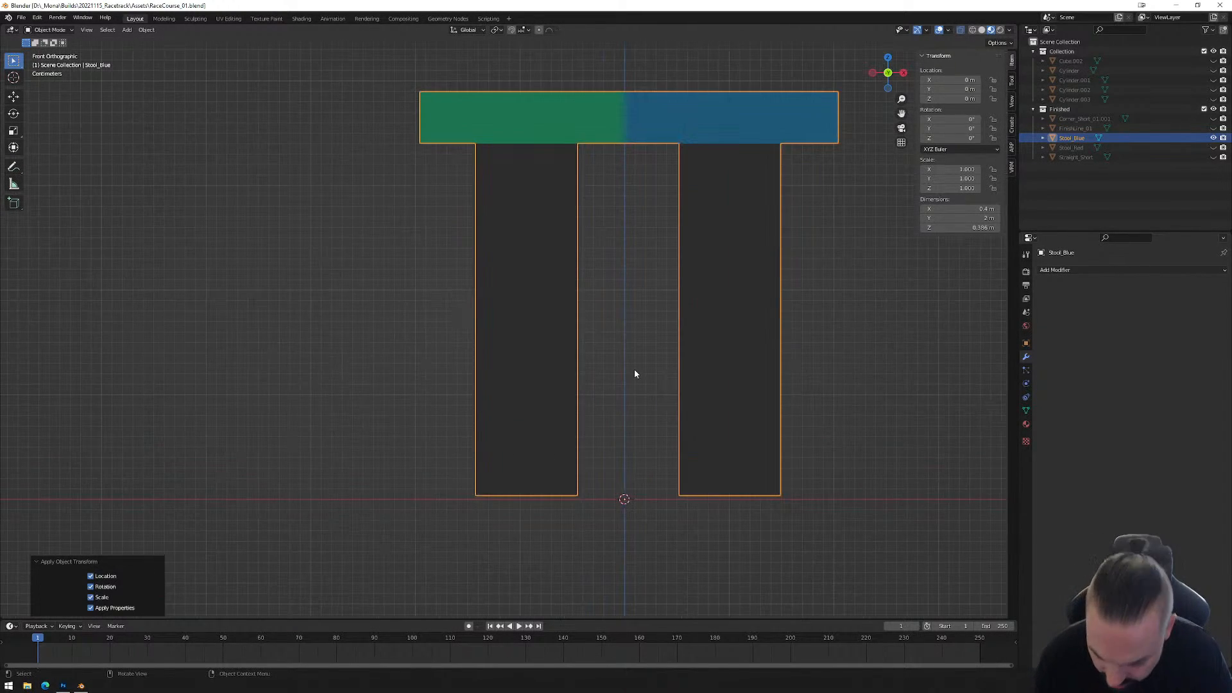
key(g)
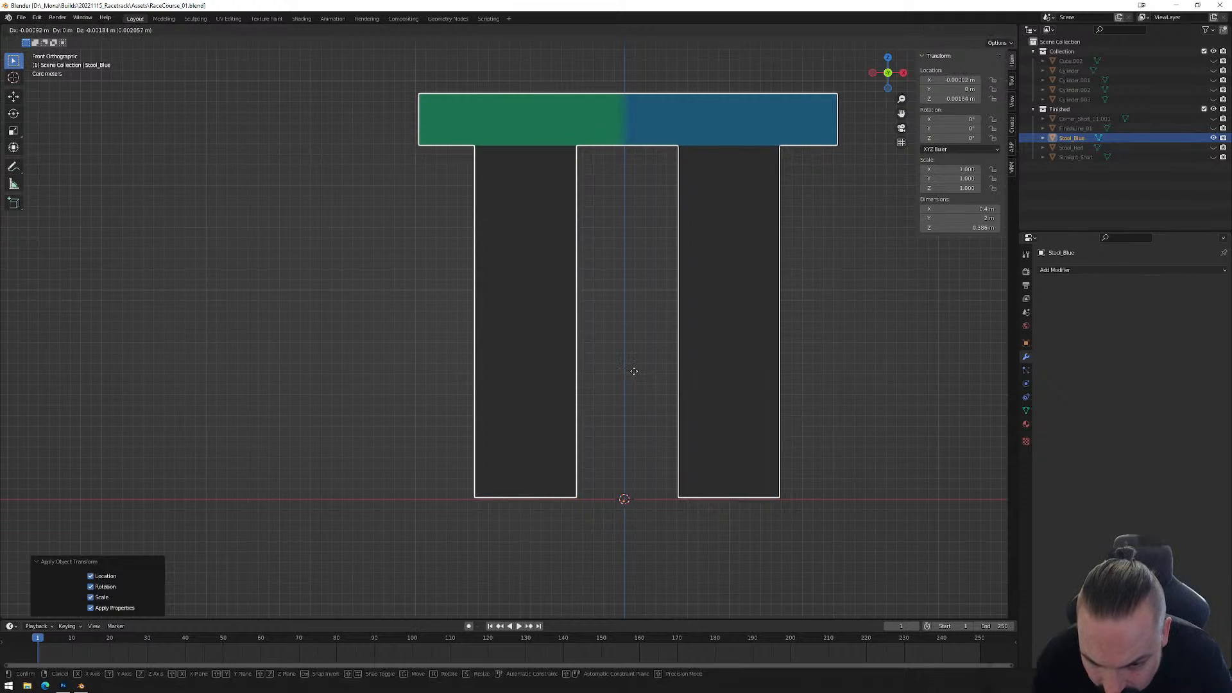
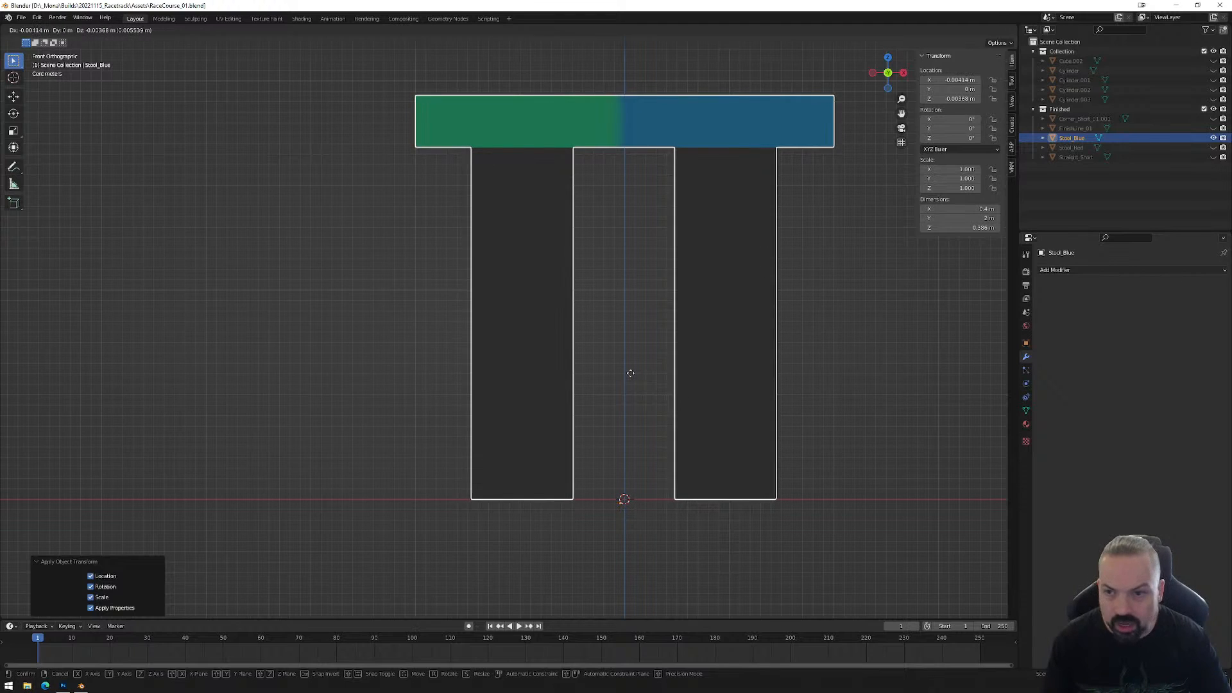
click(630, 373)
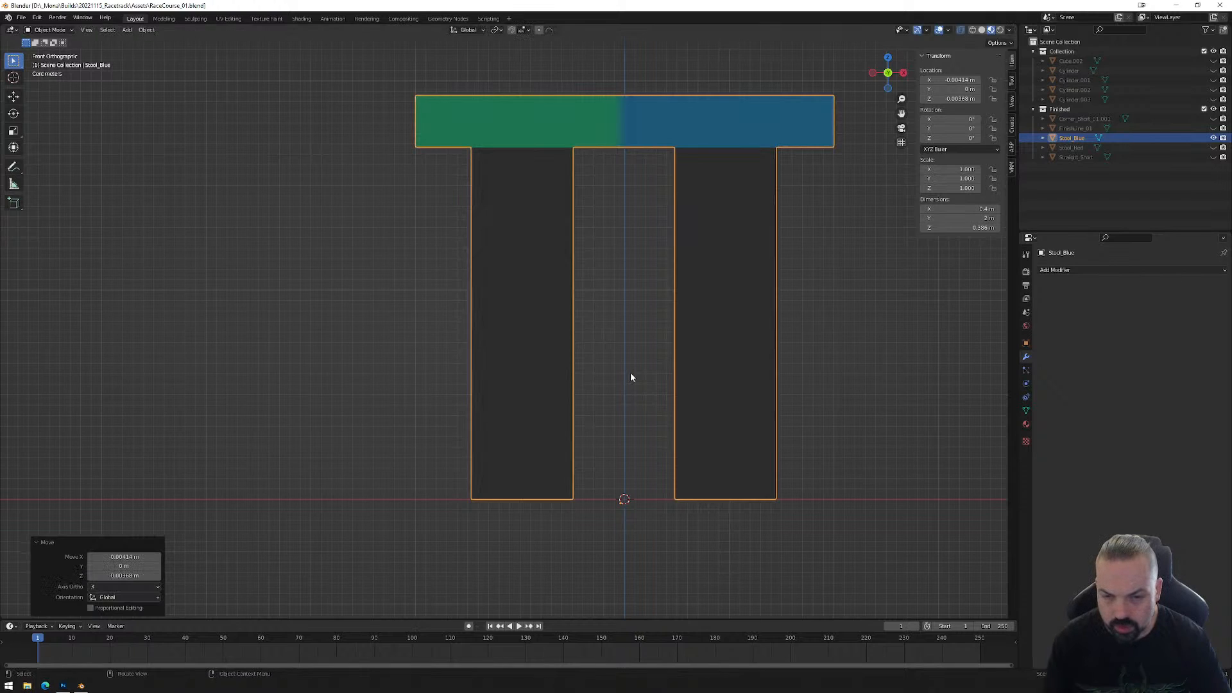
key(ctrl+a)
click(695, 562)
Switch to the UV Editing workspace and select all faces of Stool_Blue's leg frames in face select mode.
middle_drag(649, 481, 620, 401)
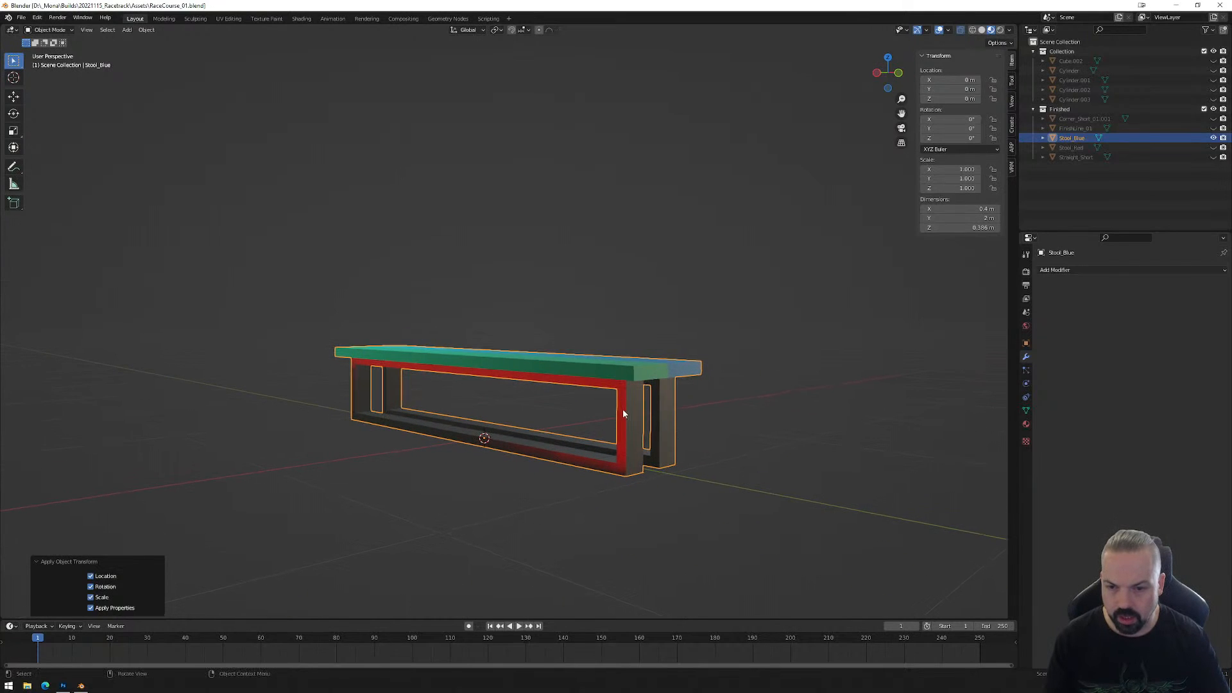
mouse_move(603, 449)
middle_down()
mouse_move(584, 446)
mouse_move(596, 464)
mouse_move(588, 441)
middle_up()
click(231, 20)
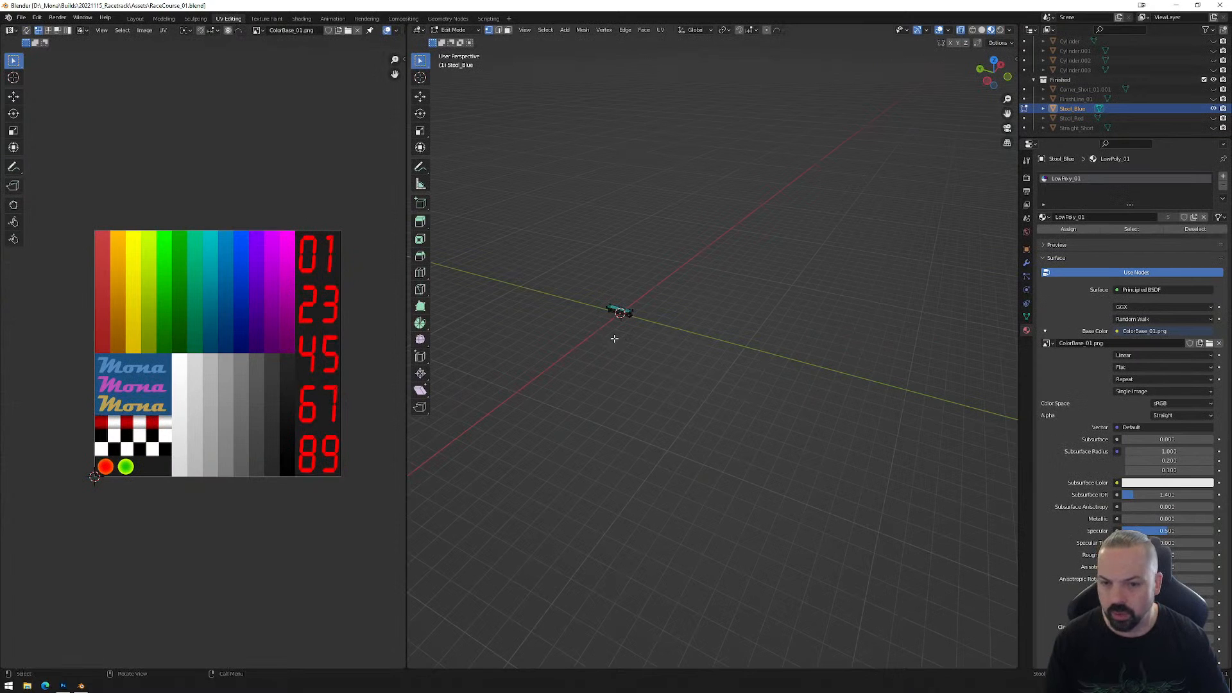
scroll(658, 463, up, 6)
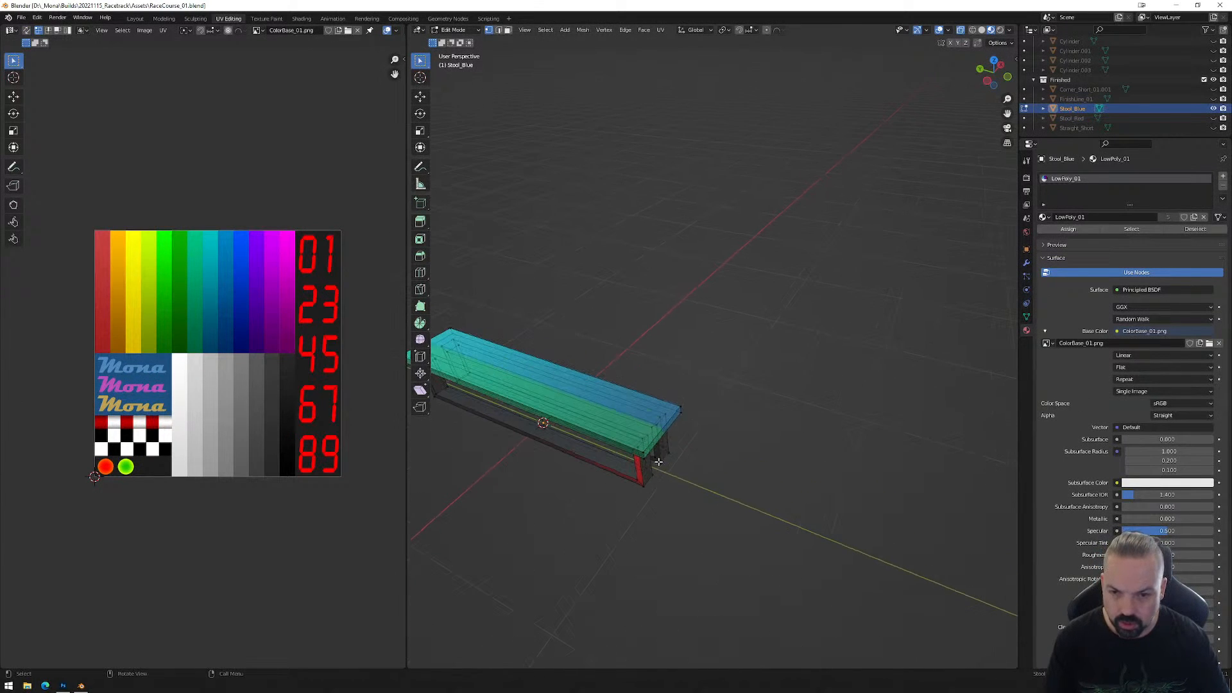
middle_drag(612, 357, 789, 497)
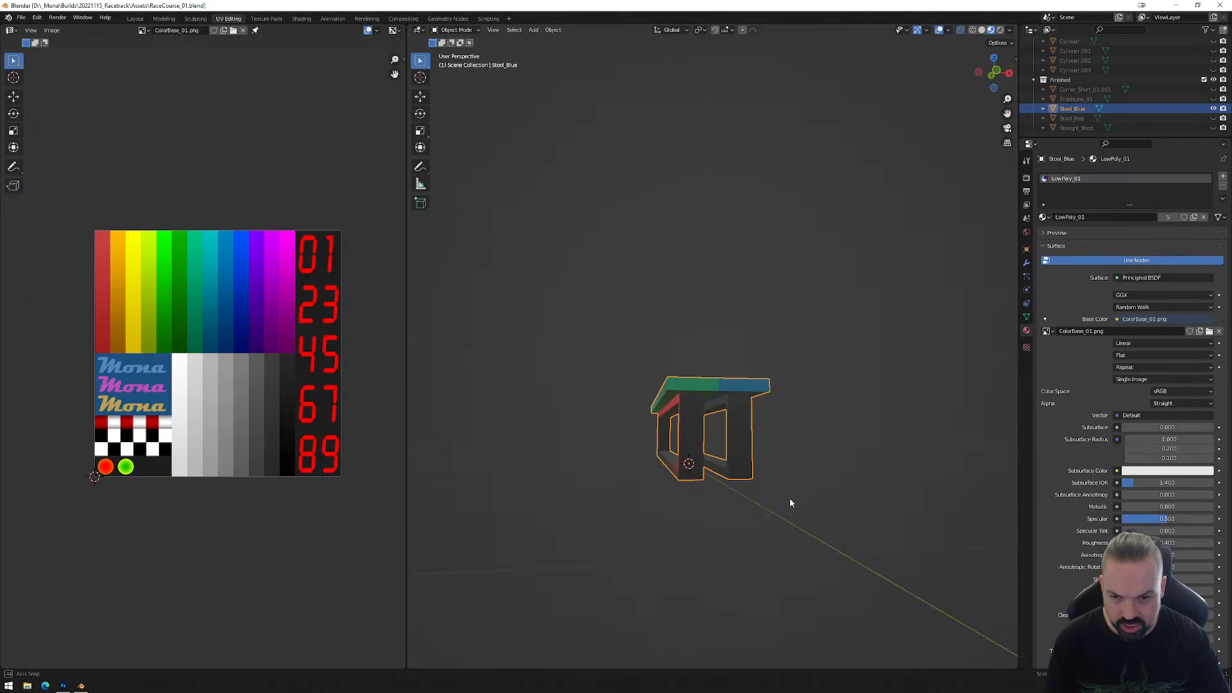
key(3)
drag(807, 516, 620, 427)
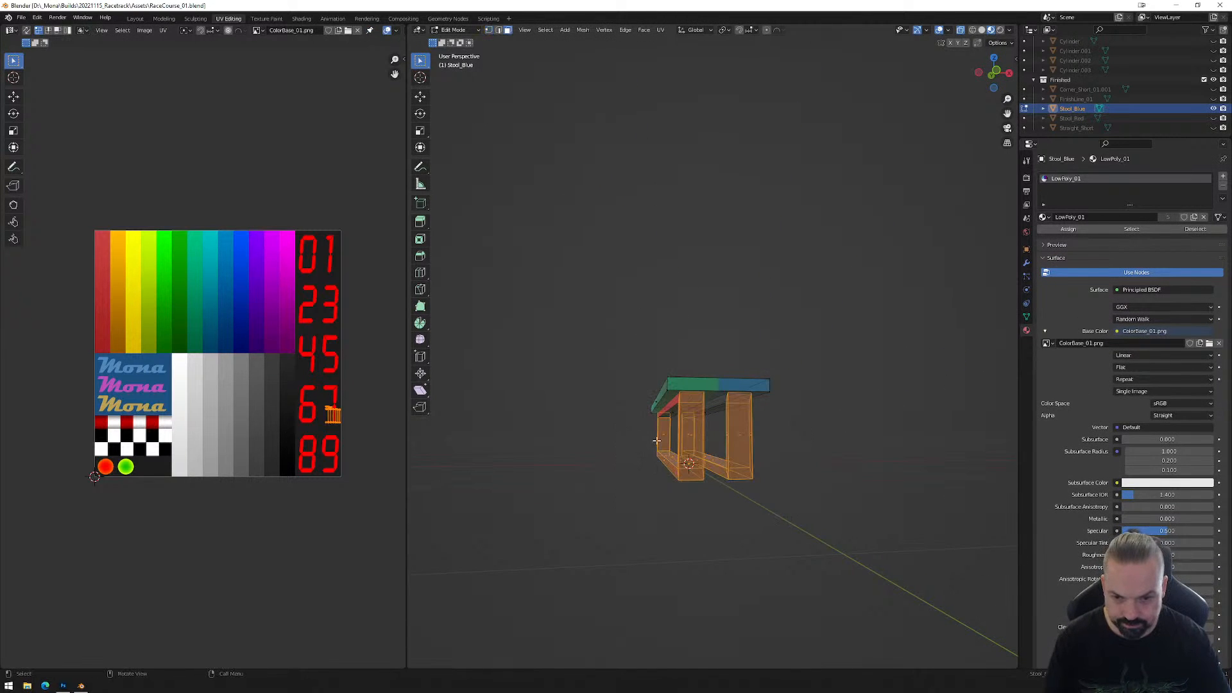
key(g)
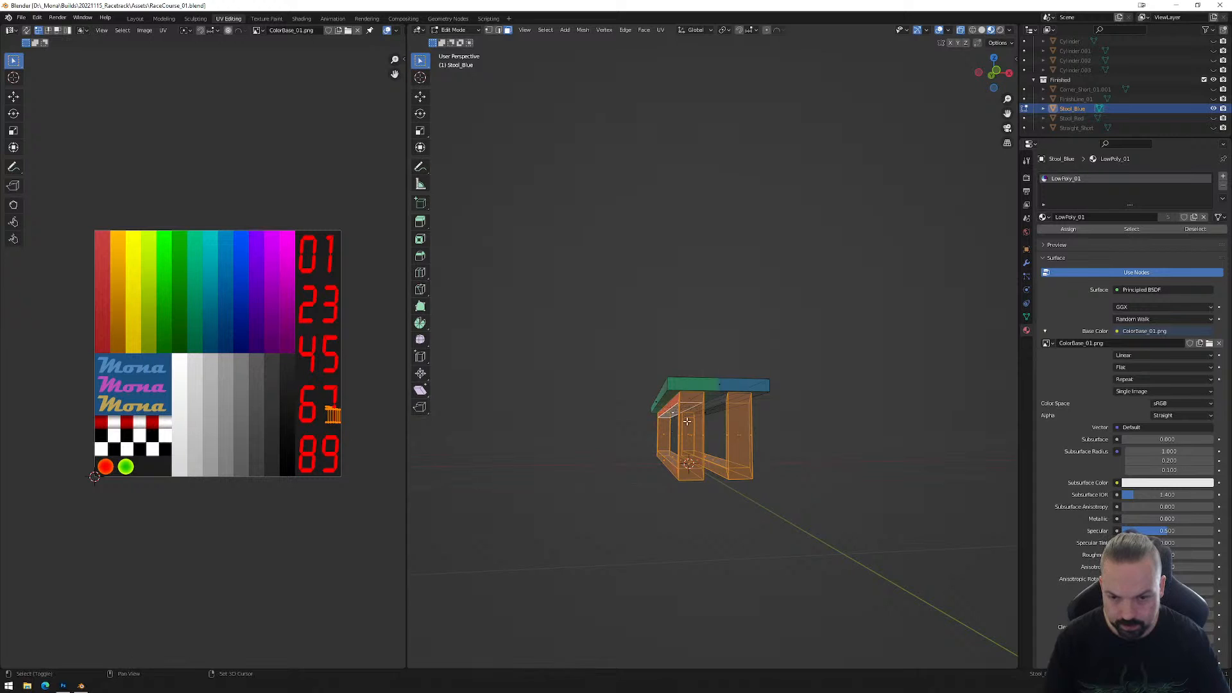
middle_drag(771, 433, 603, 504)
scroll(359, 436, up, 5)
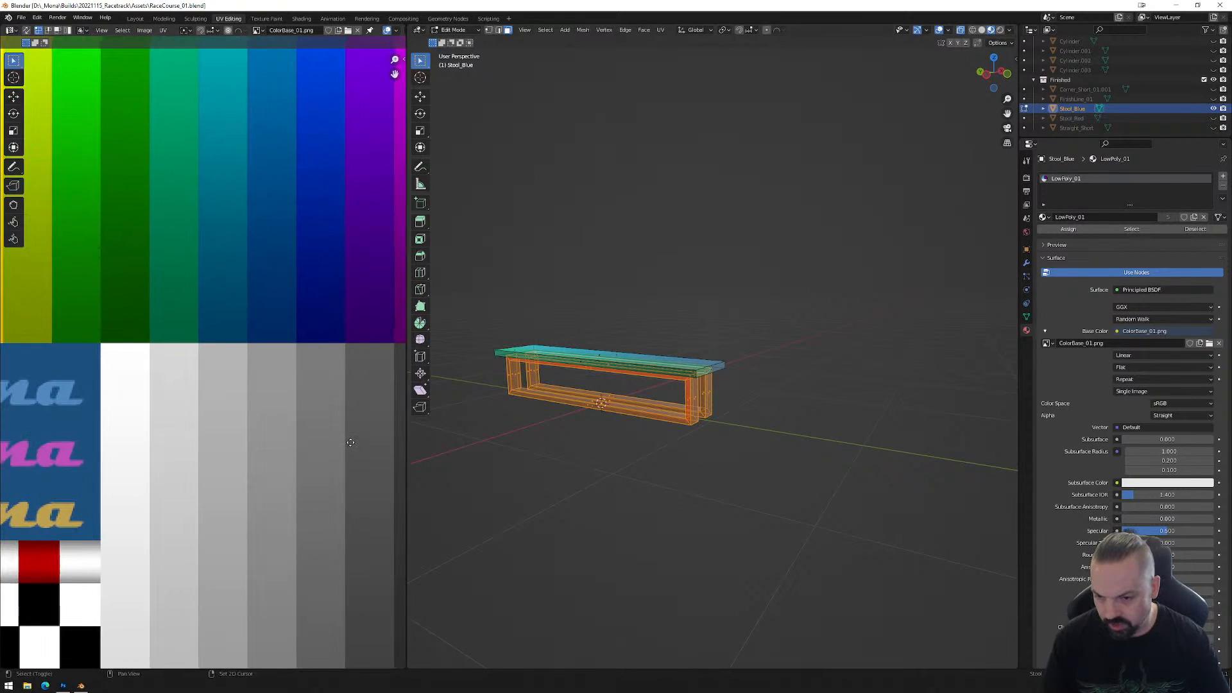
scroll(351, 442, down, 3)
drag(277, 398, 362, 467)
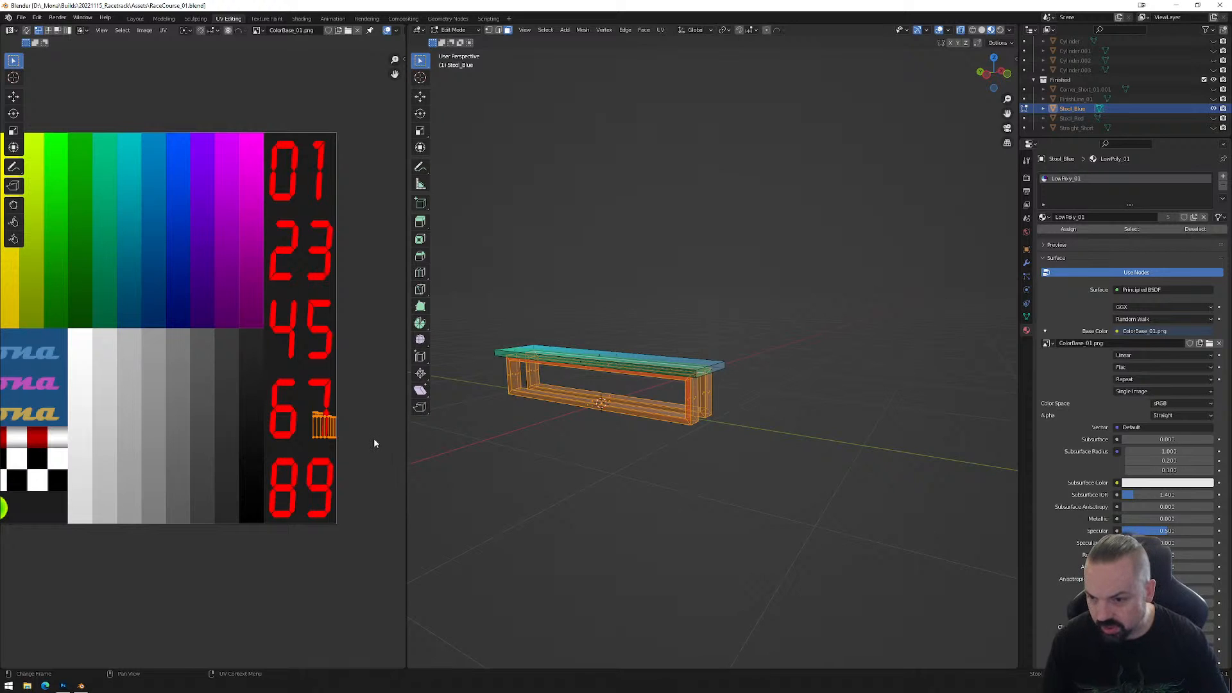
key(g)
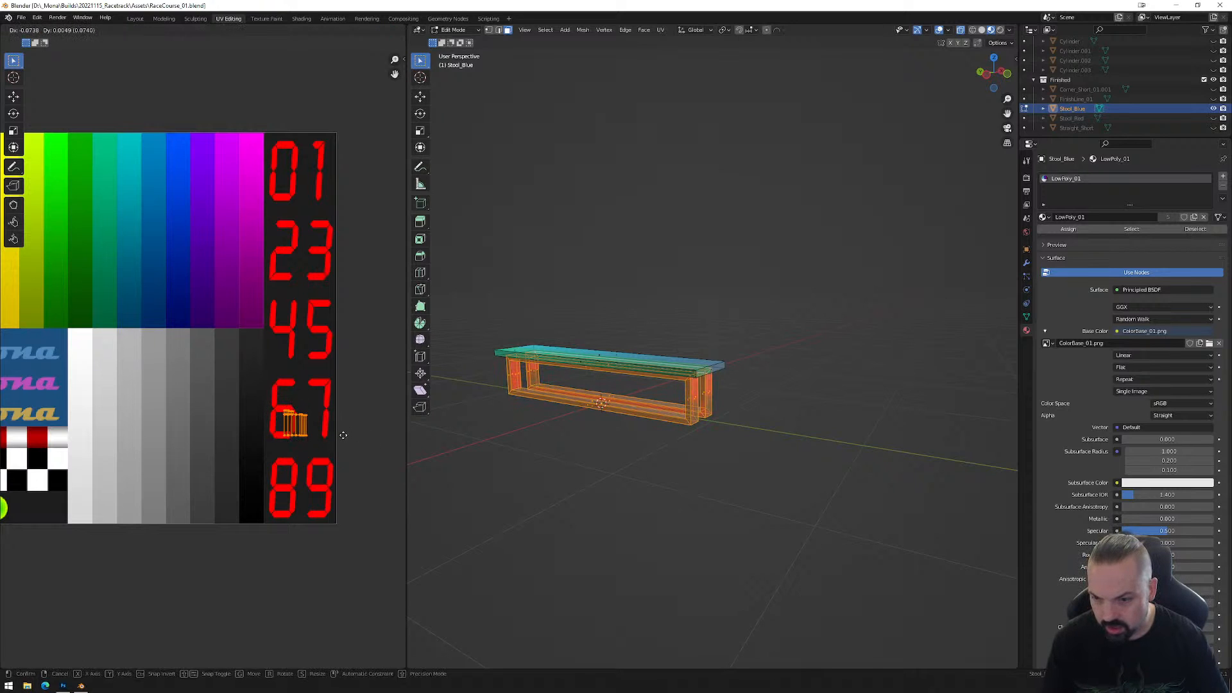
click(373, 434)
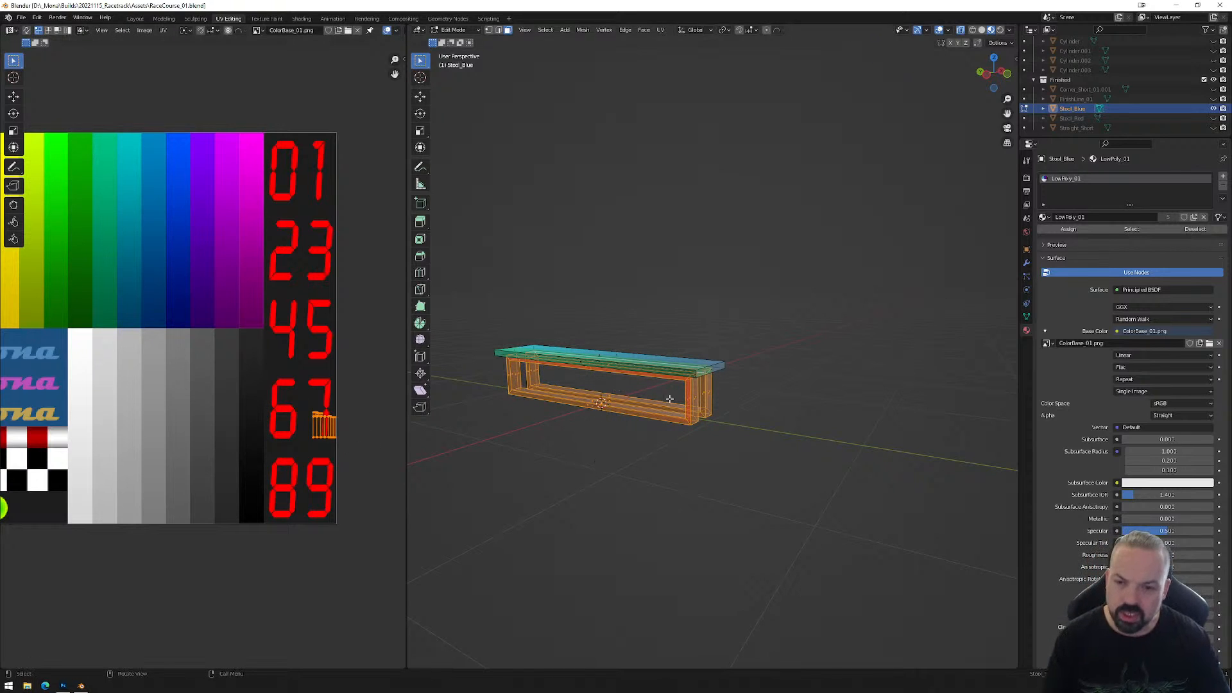
Project the selected leg frame faces' UVs from the left orthographic view with Project from View.
click(991, 82)
shift+middle_drag(584, 391, 727, 387)
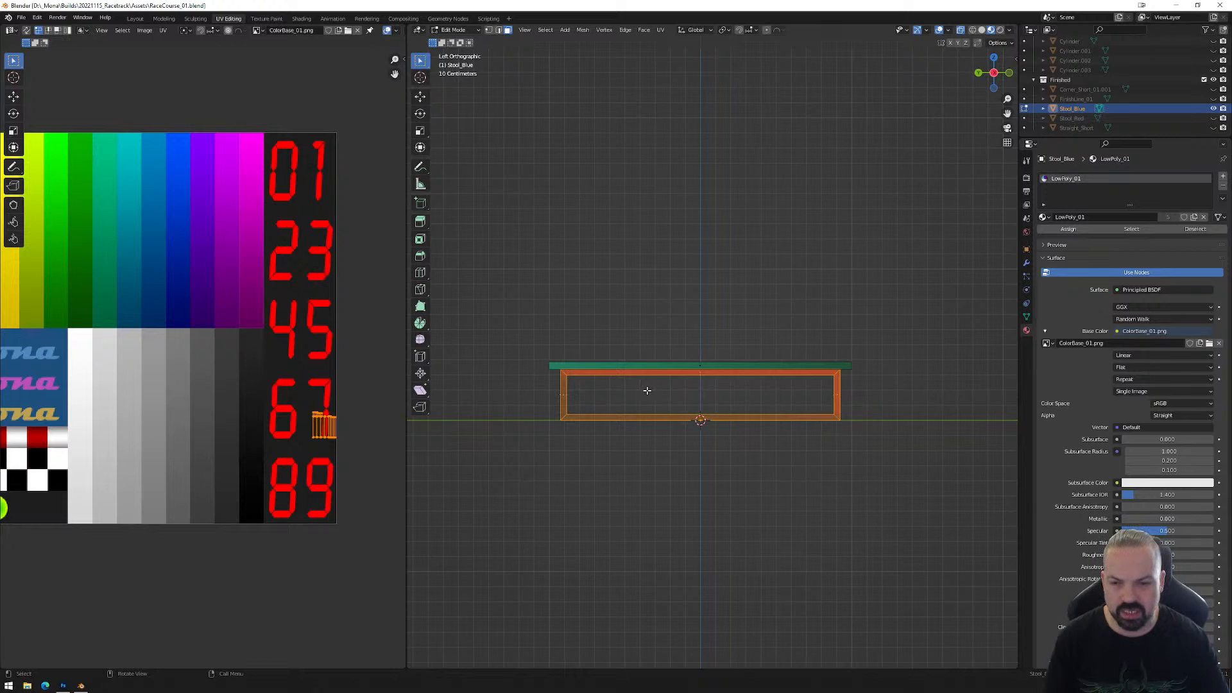
click(660, 30)
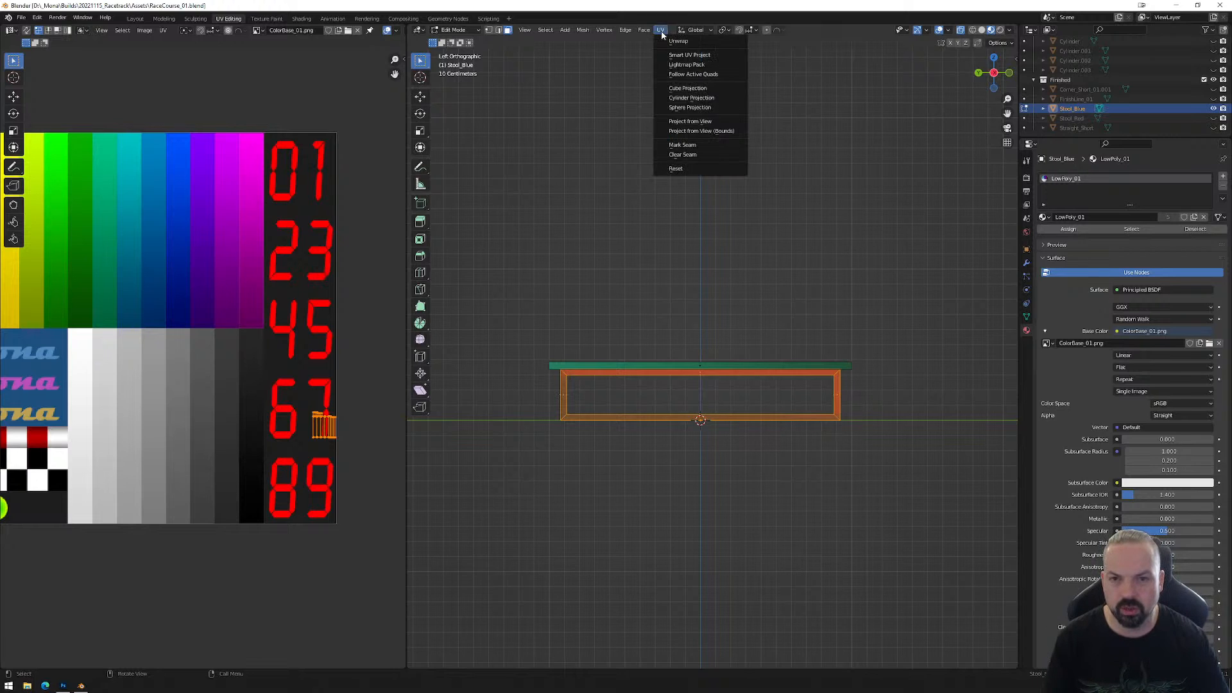
click(708, 122)
Shrink the leg frame UVs along X to less than one palette column wide and move them onto the darkest grey column.
drag(20, 321, 254, 398)
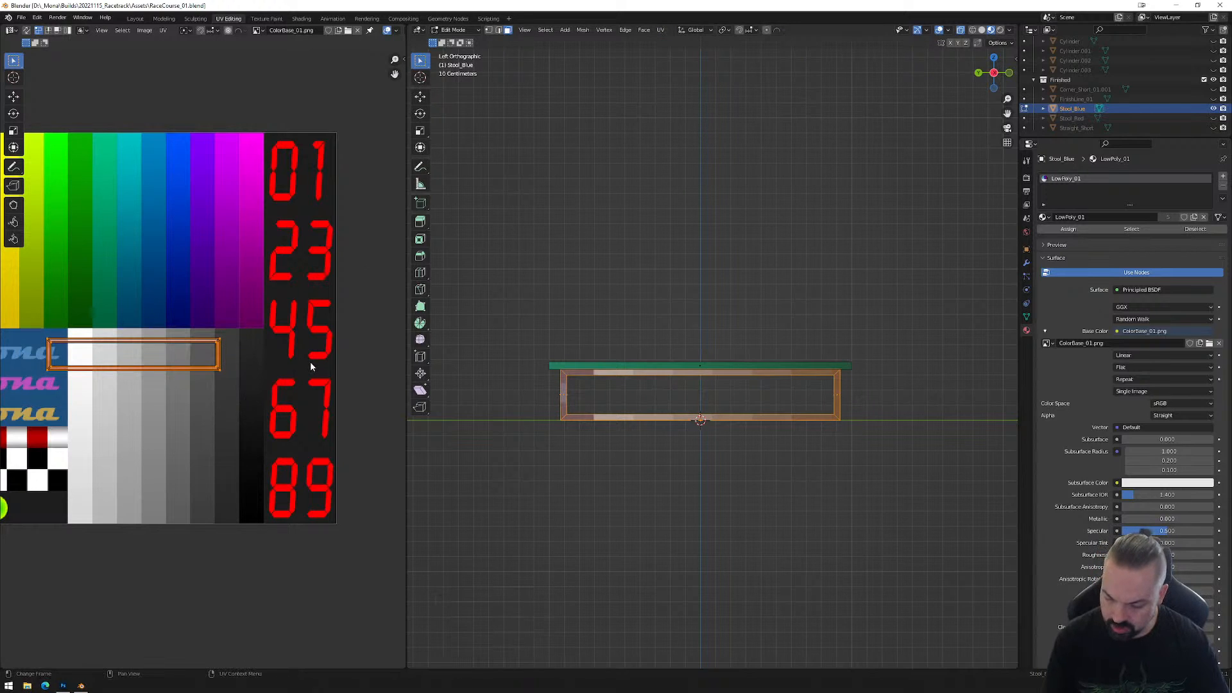
key(s)
key(x)
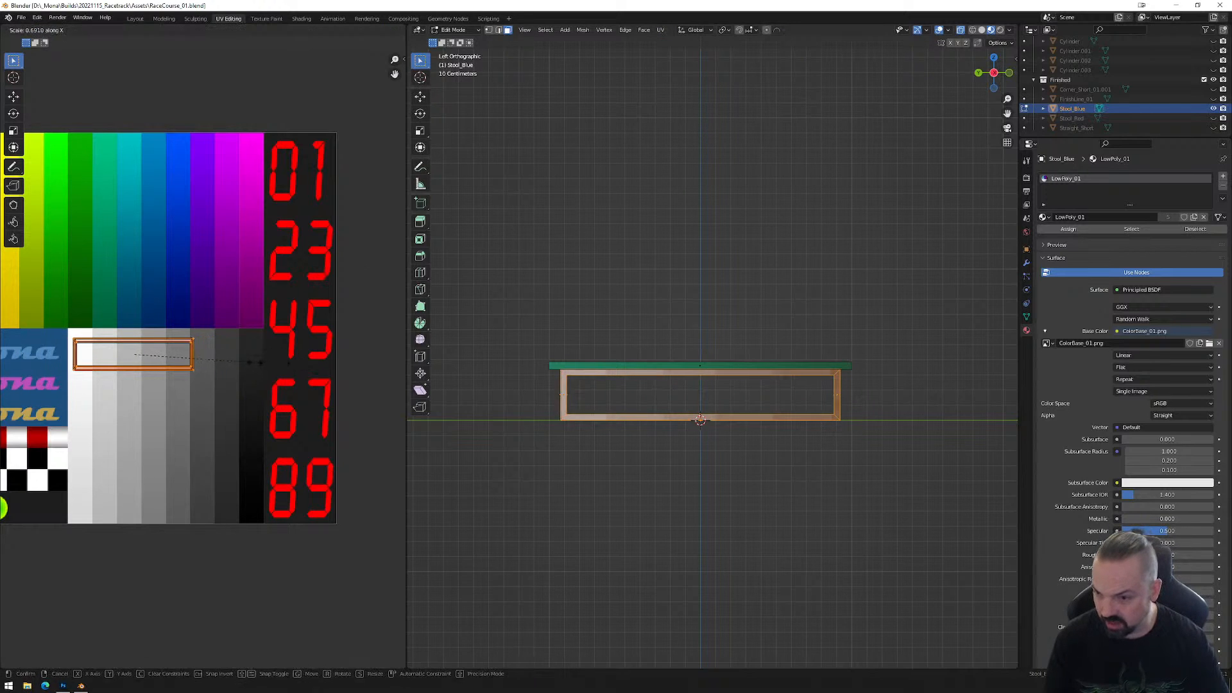
click(138, 357)
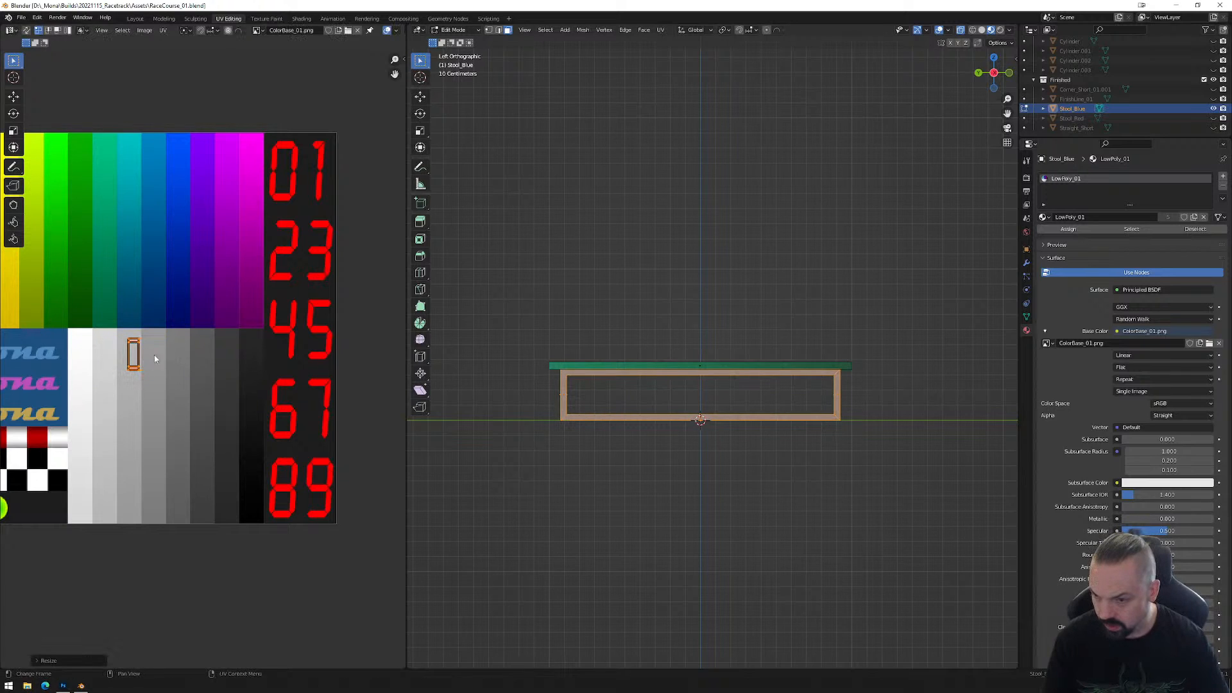
key(g)
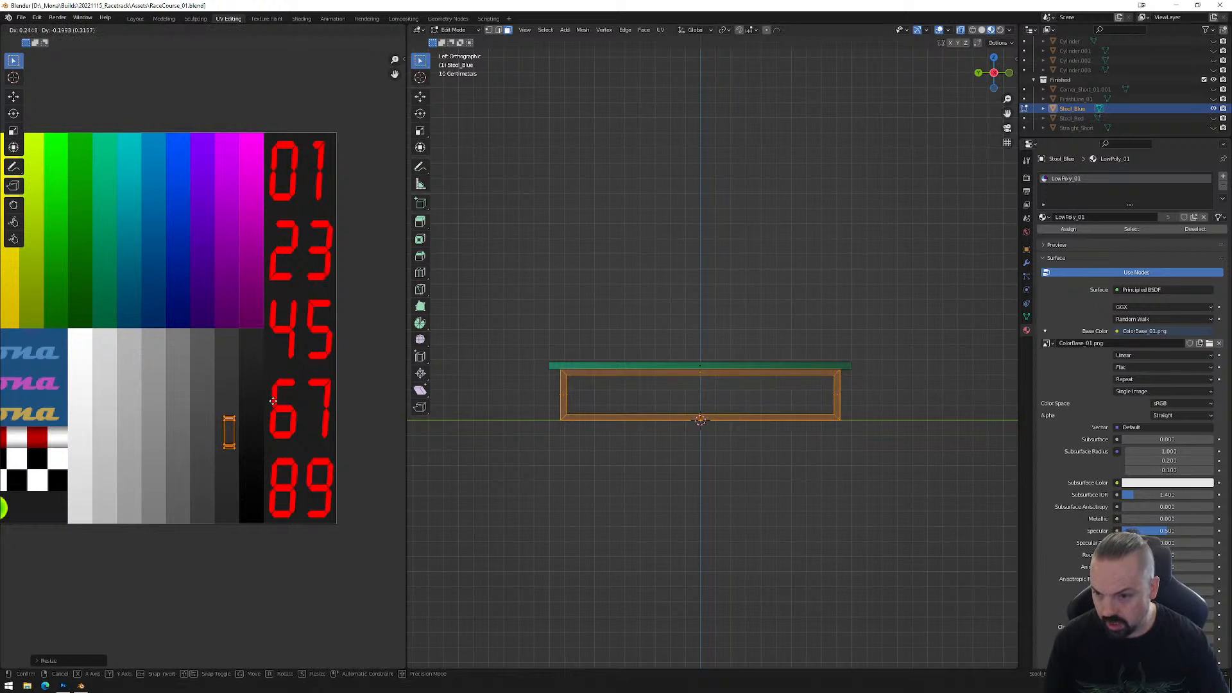
click(294, 393)
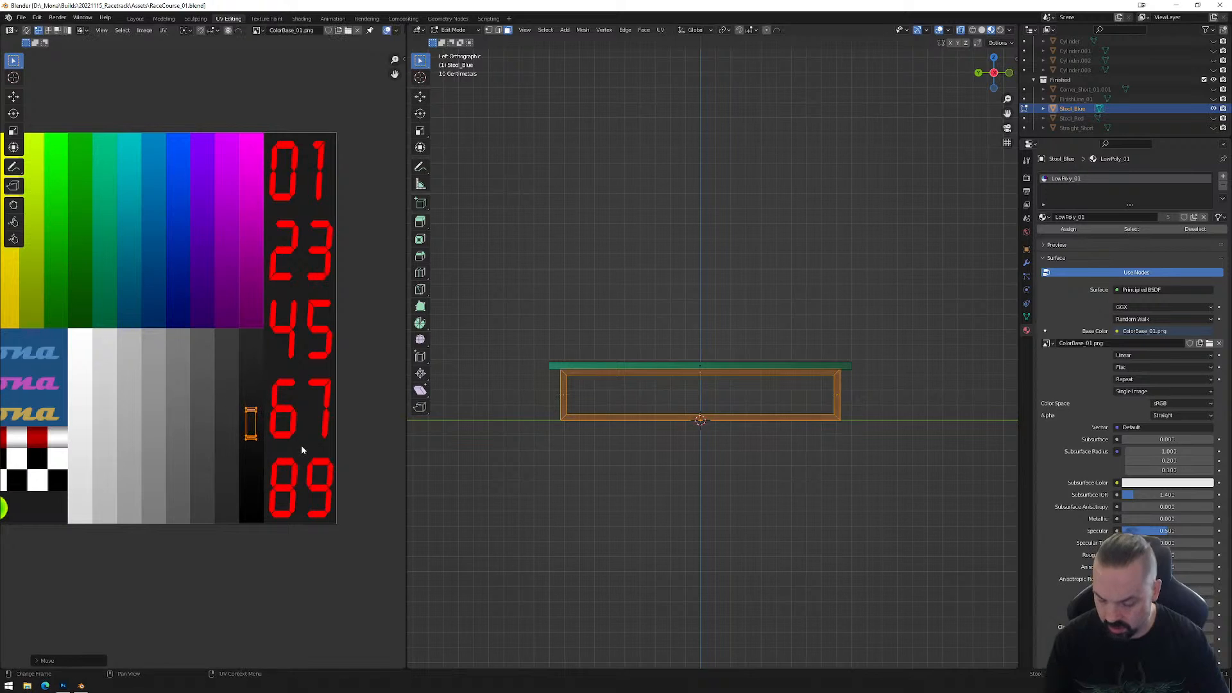
Enlarge the leg frame UVs to the dark column's width, stretch them along Y to fill its height, and deselect the bench faces.
key(s)
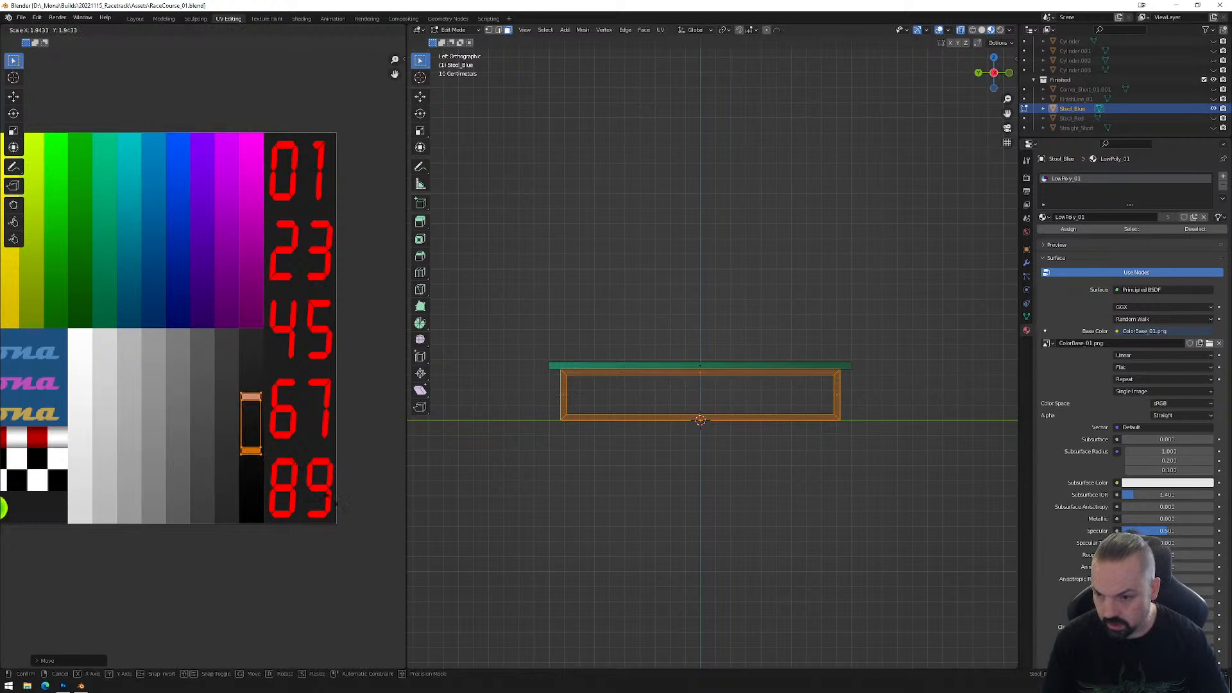
click(296, 440)
key(g)
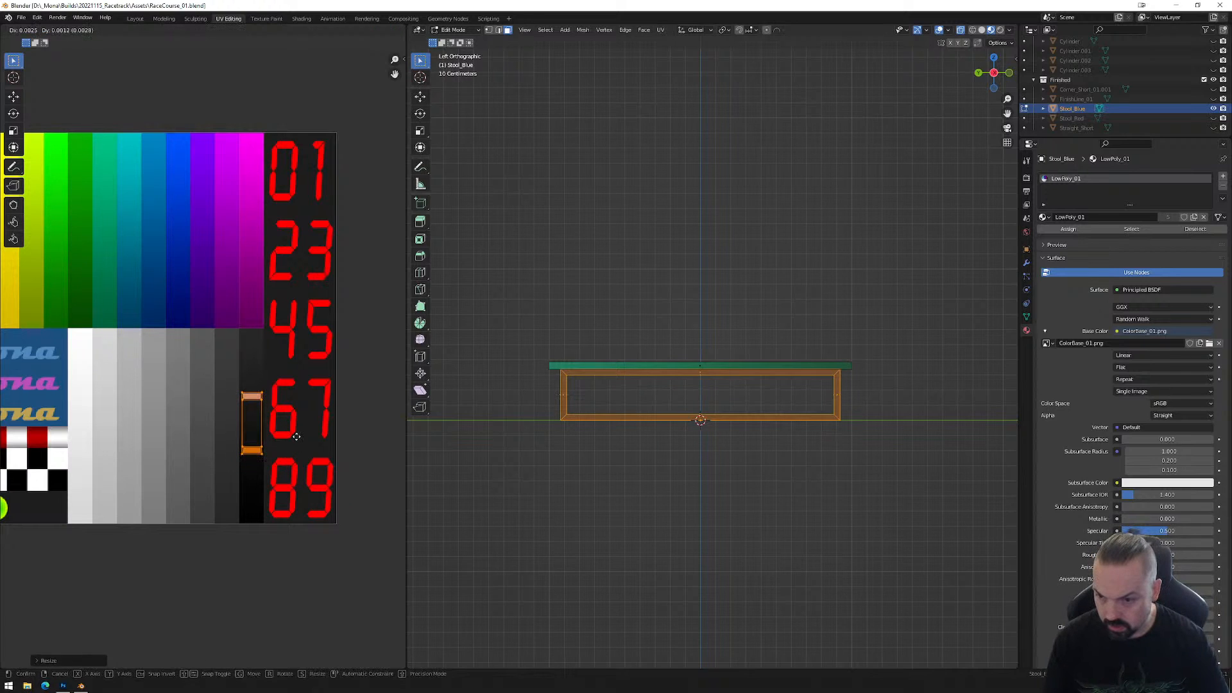
click(297, 441)
key(s)
key(y)
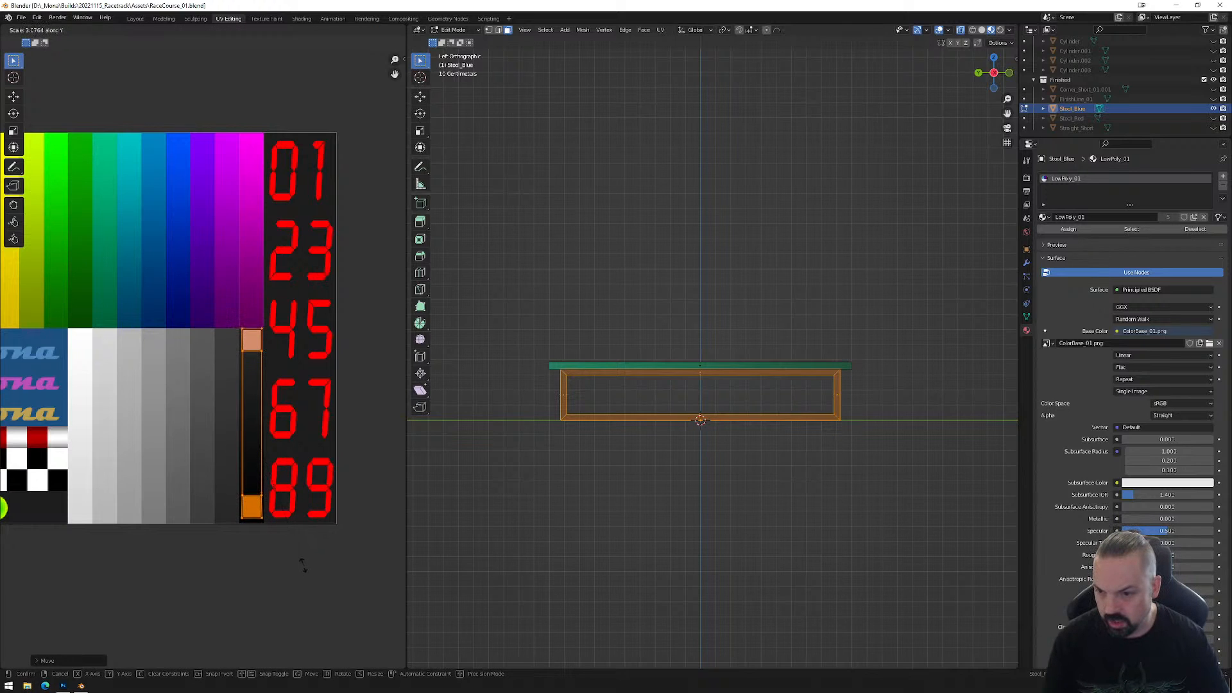
click(302, 524)
key(g)
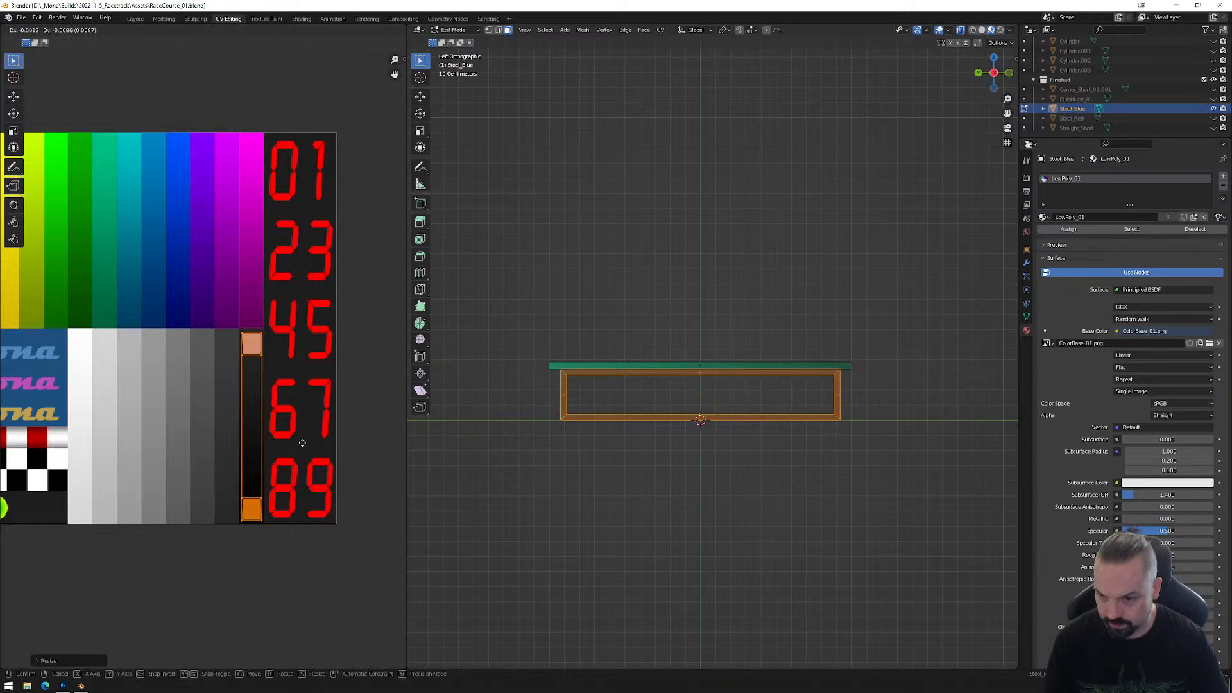
click(303, 446)
click(668, 476)
middle_drag(594, 433, 688, 436)
middle_drag(590, 478, 655, 472)
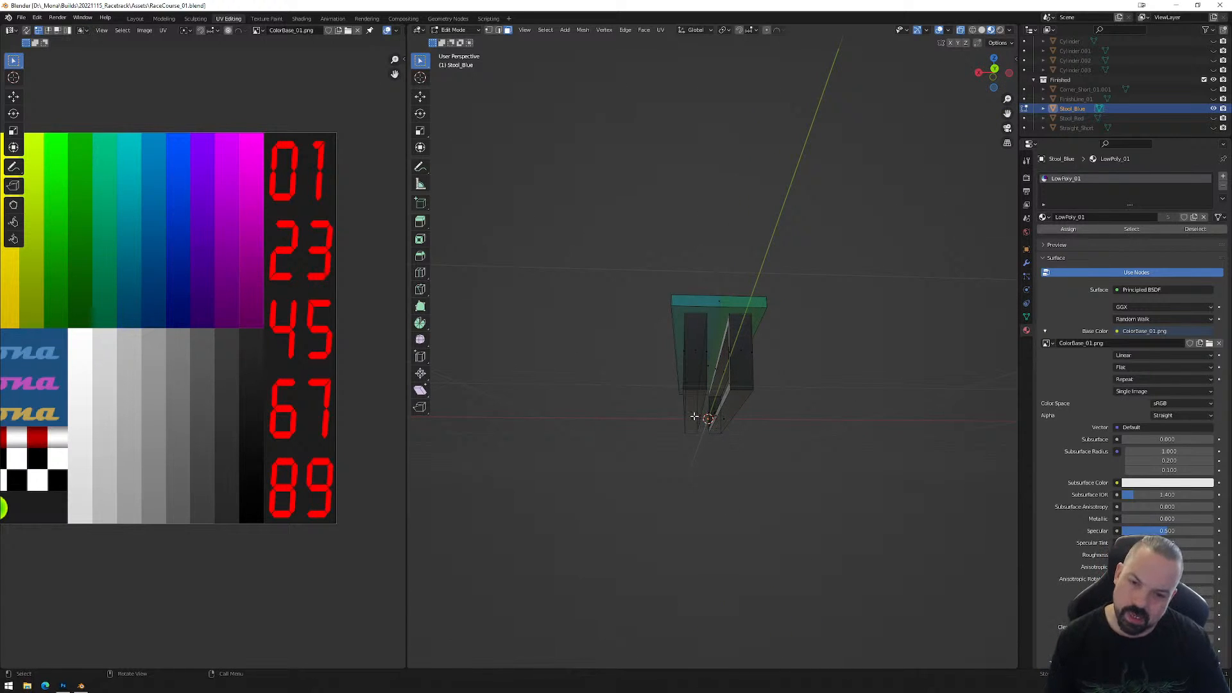
Select individual faces of Stool_Blue's leg frames and seat to examine where their UVs sit on the colour palette.
click(694, 417)
shift+click(724, 421)
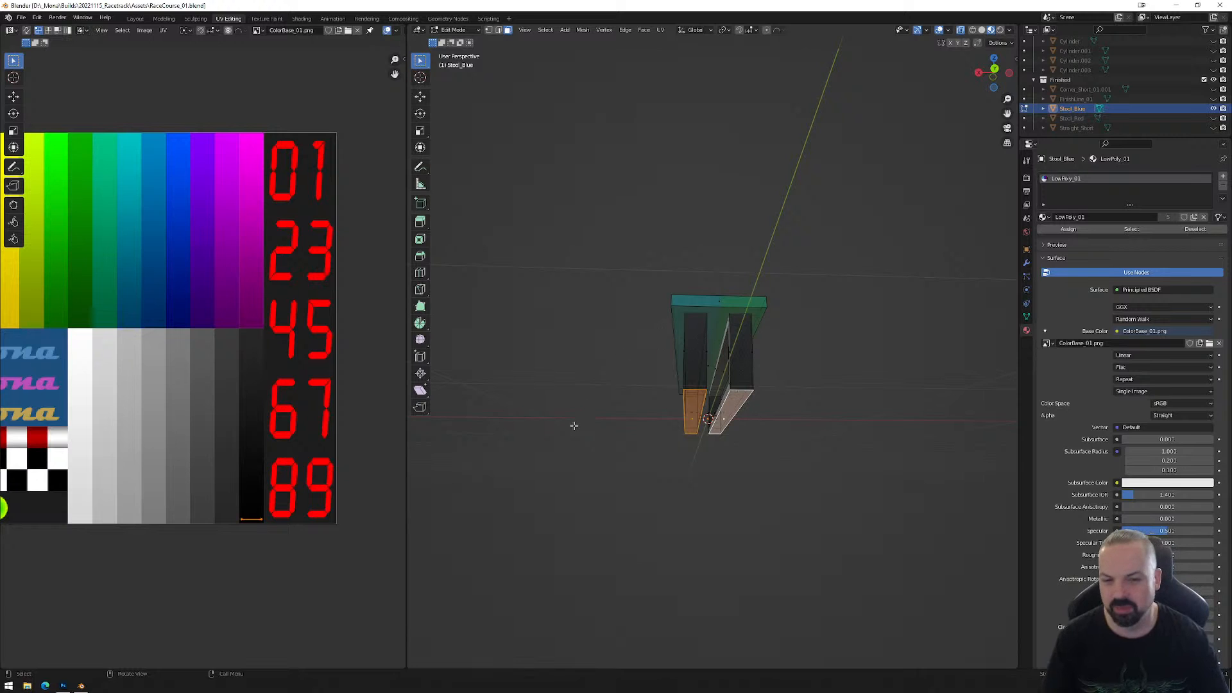
mouse_move(622, 406)
middle_down()
mouse_move(649, 423)
mouse_move(642, 411)
middle_up()
click(757, 317)
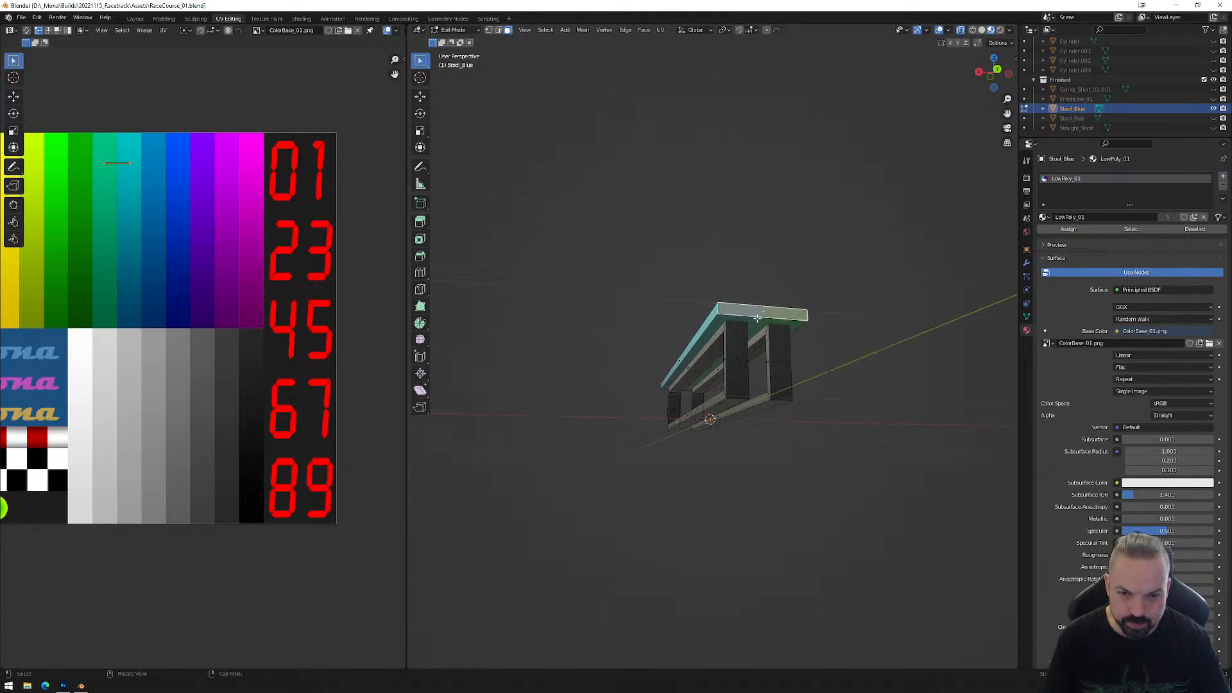
click(746, 345)
mouse_move(742, 356)
middle_down()
mouse_move(726, 341)
mouse_move(712, 360)
mouse_move(719, 351)
middle_up()
click(708, 364)
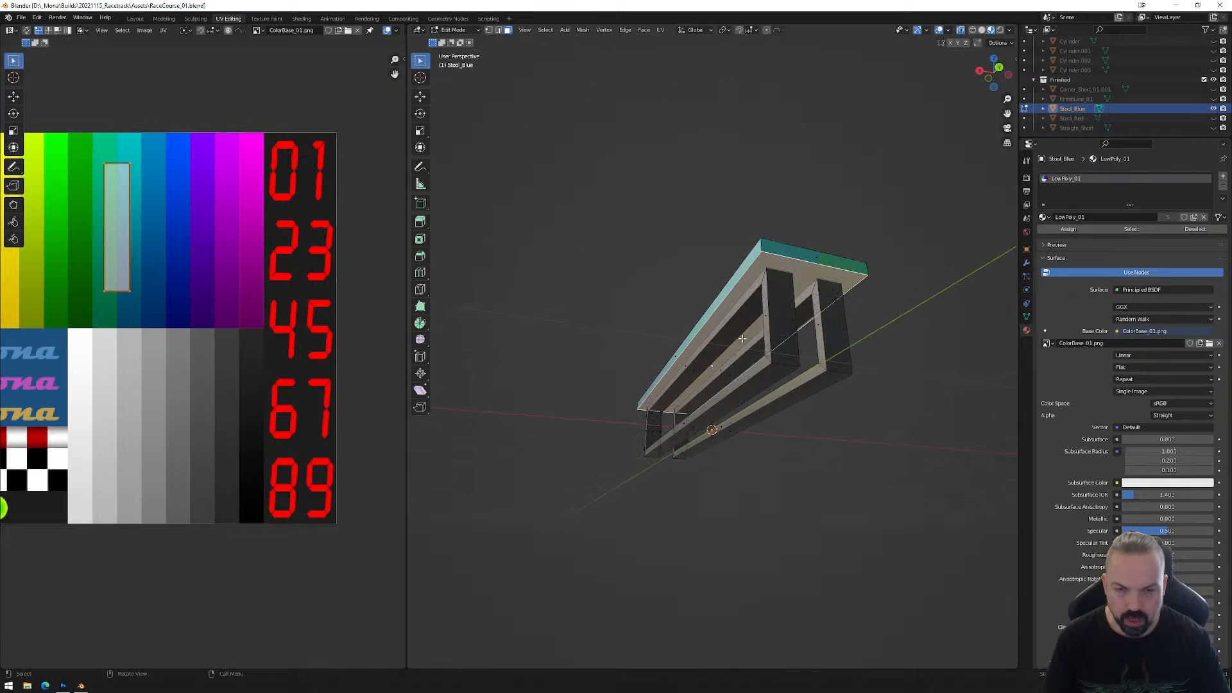
scroll(775, 308, up, 1)
shift+middle_drag(784, 287, 767, 312)
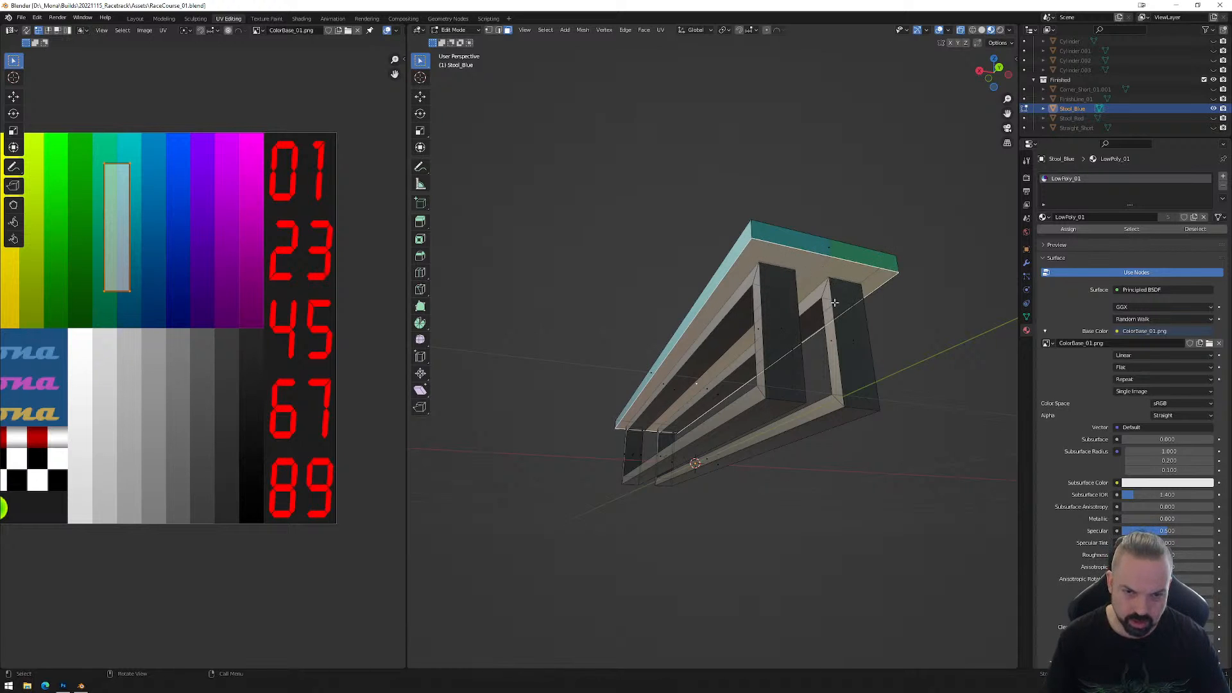
click(748, 284)
click(705, 351)
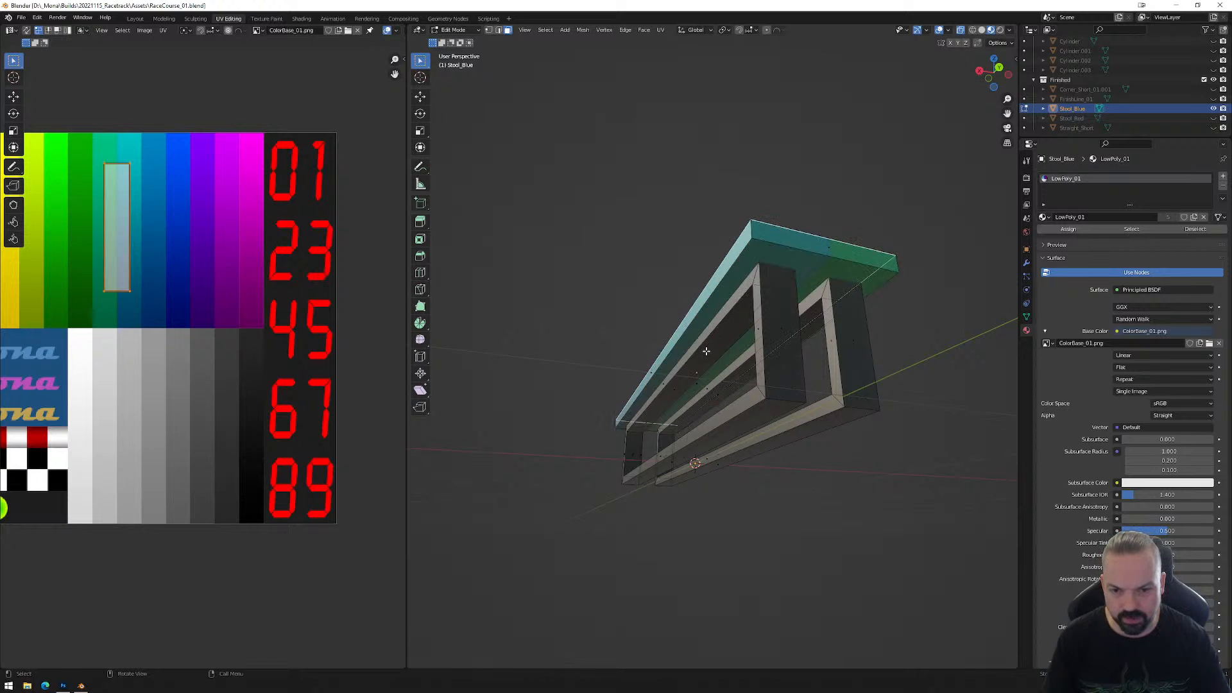
middle_drag(666, 384, 650, 441)
click(702, 369)
Return to Object Mode and inspect Stool_Blue's colouring from above, below and the ends.
key(Tab)
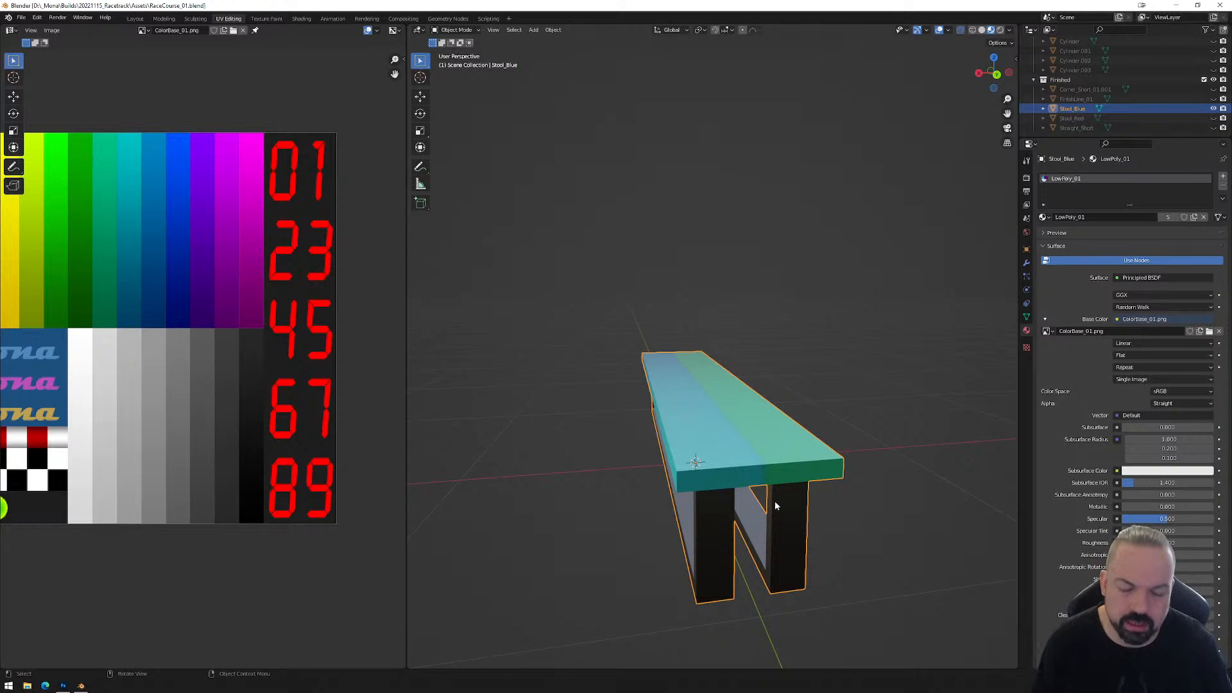
middle_drag(720, 466, 630, 304)
mouse_move(733, 403)
middle_down()
mouse_move(753, 356)
mouse_move(712, 390)
middle_up()
middle_drag(741, 327, 752, 376)
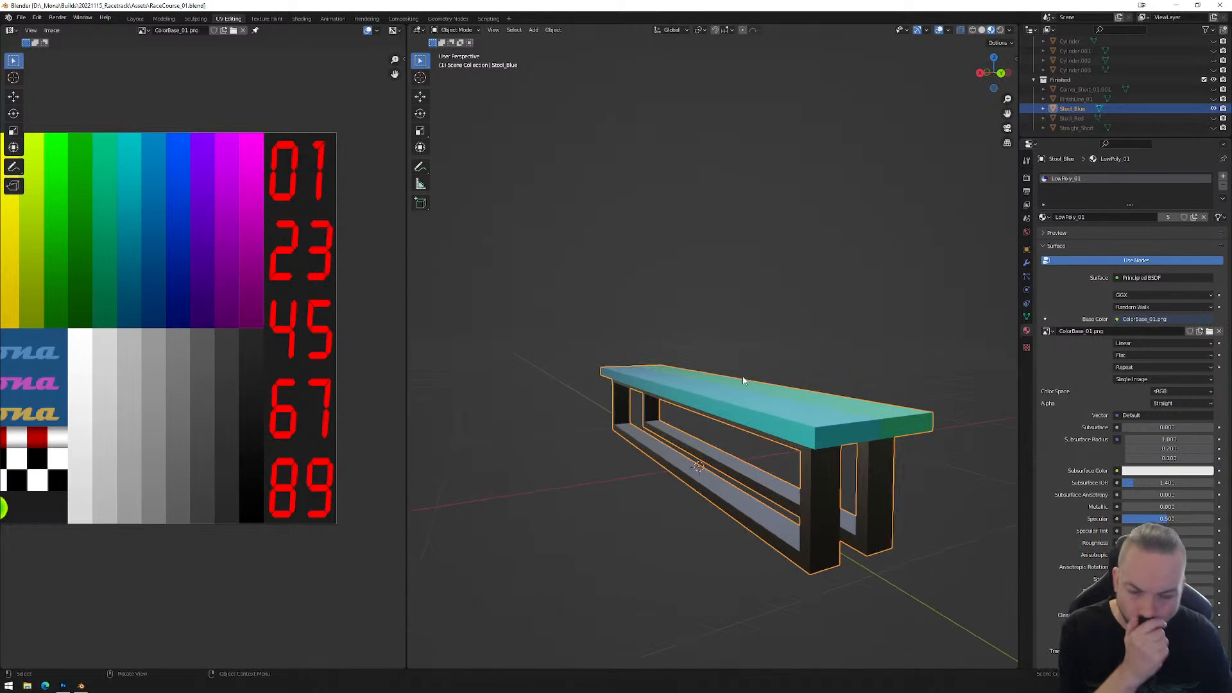
middle_drag(830, 474, 736, 440)
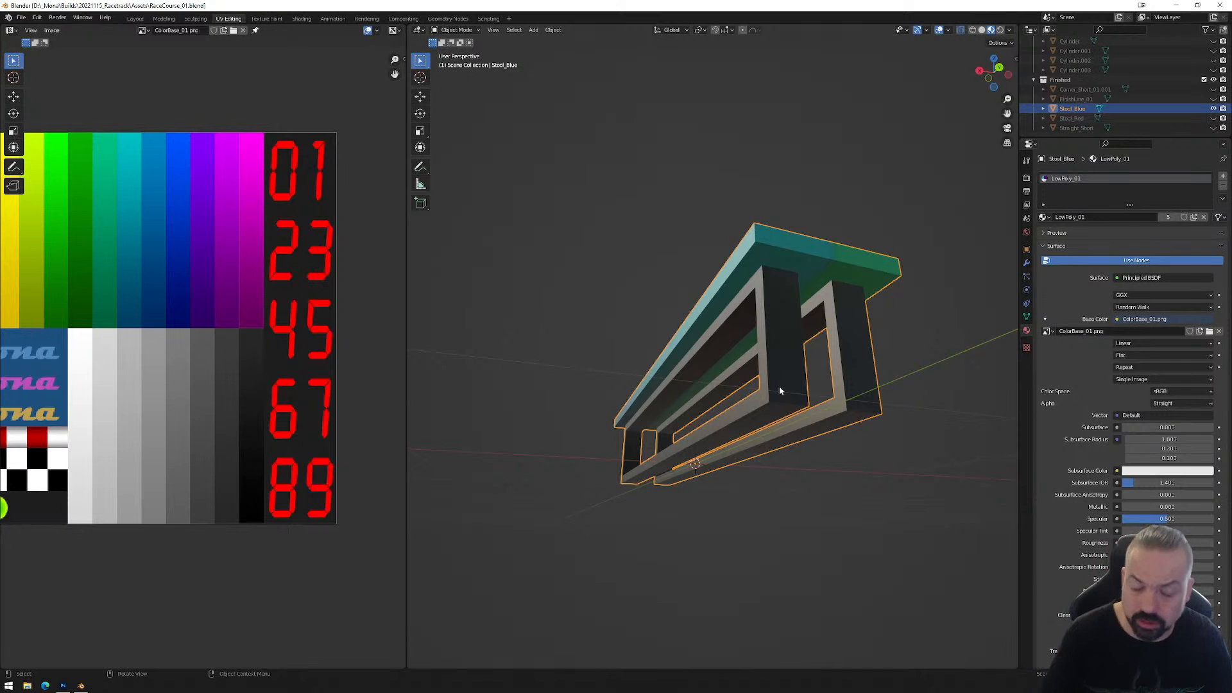
middle_drag(777, 388, 798, 366)
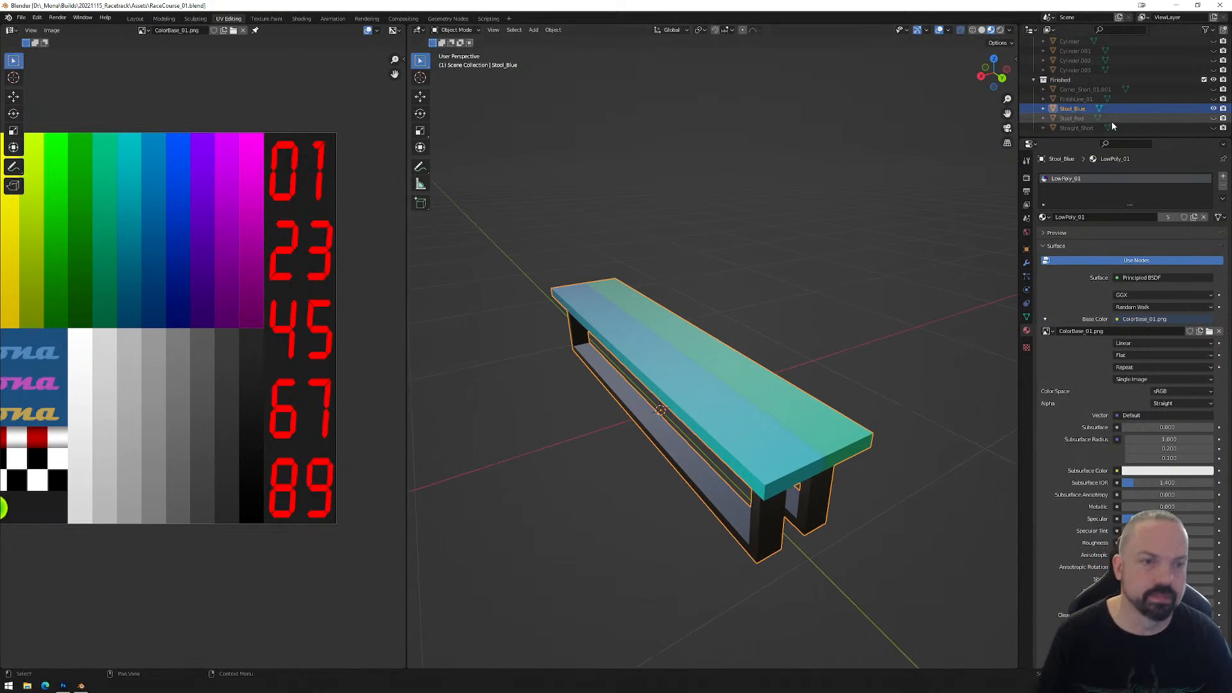
Hide Stool_Blue, reveal the old Stool_Red bench and delete it.
click(1206, 119)
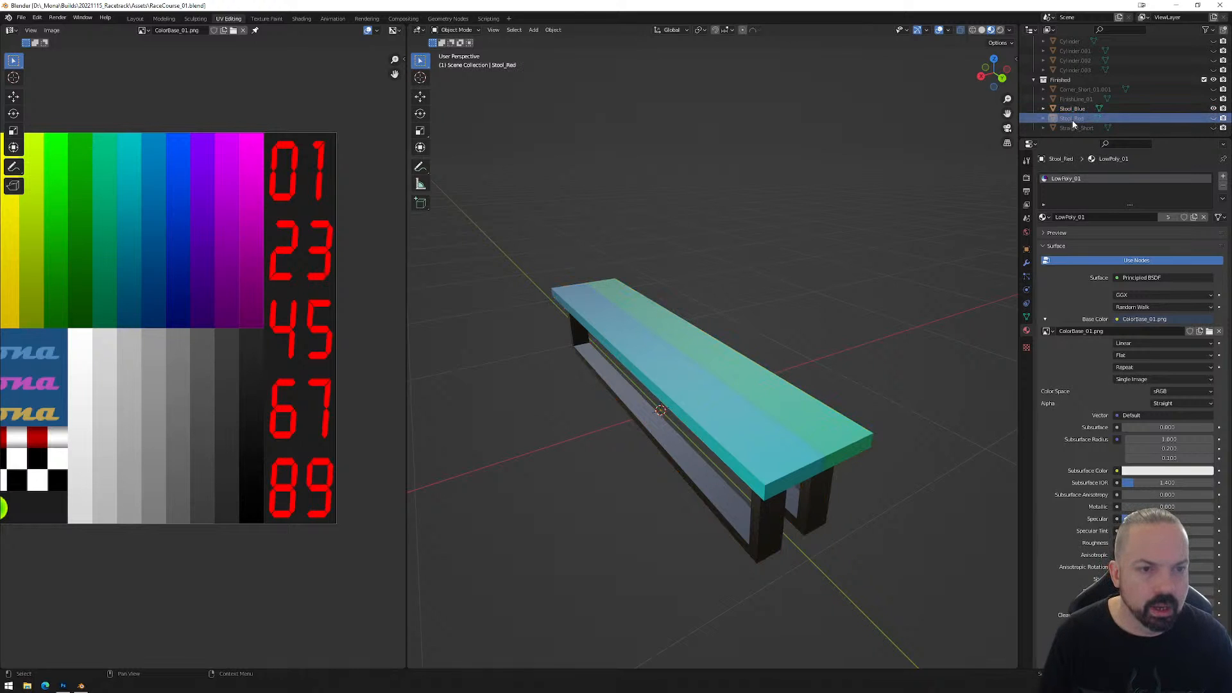
click(1214, 108)
click(1213, 118)
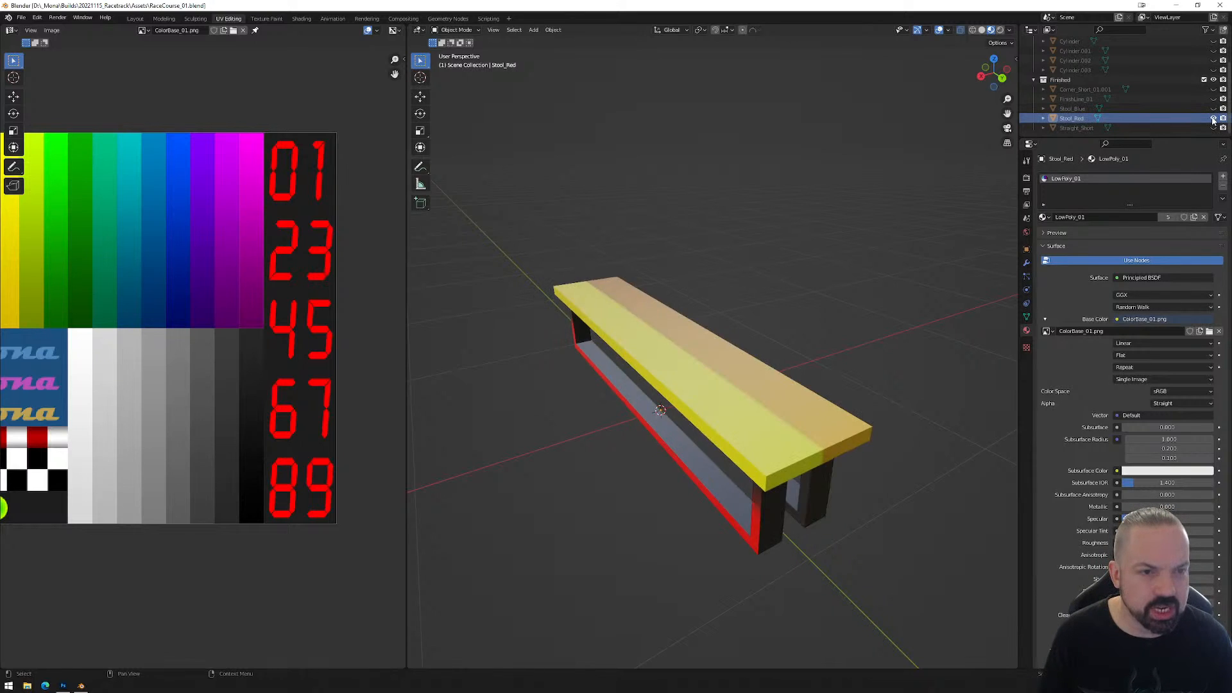
key(Delete)
Unhide Stool_Blue, duplicate it in place and rename the copy Stool_Red.
click(1085, 110)
click(1083, 118)
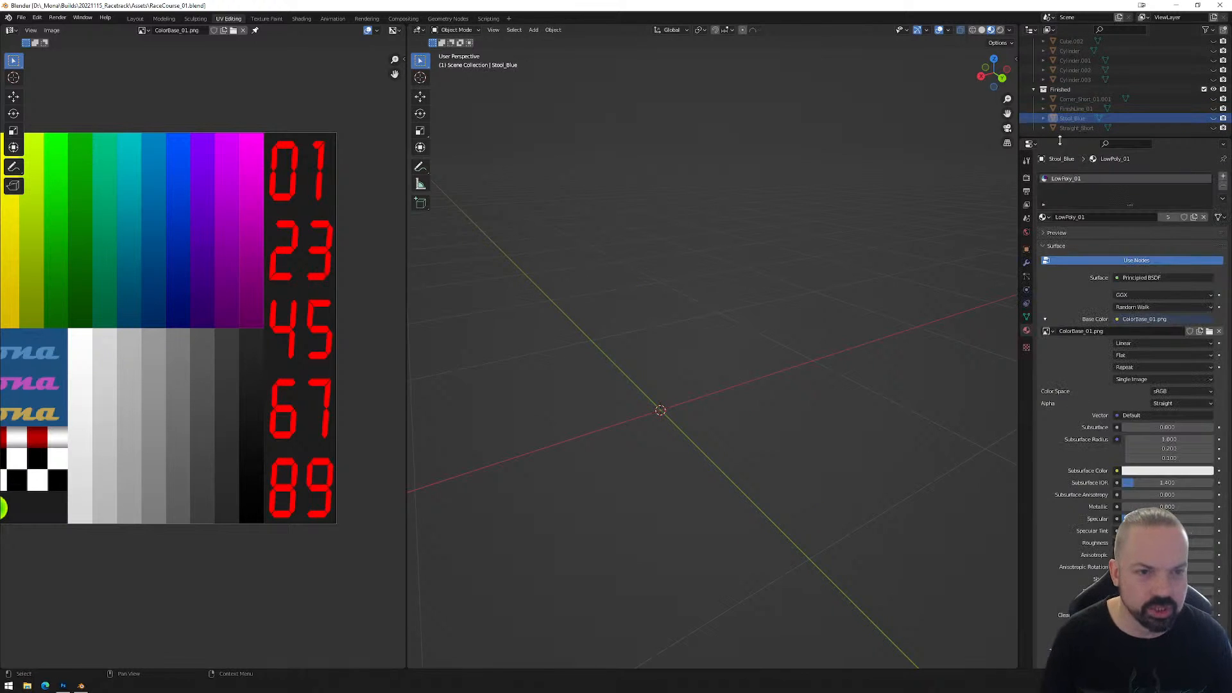
click(1213, 118)
click(690, 349)
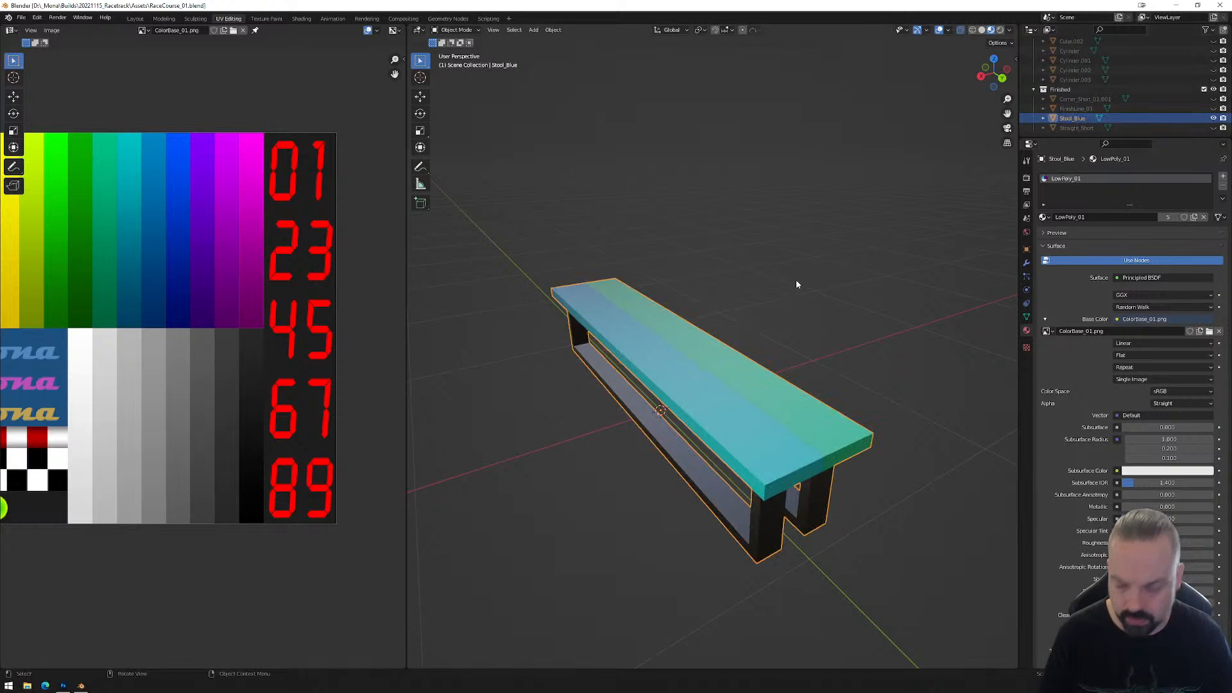
key(shift+d)
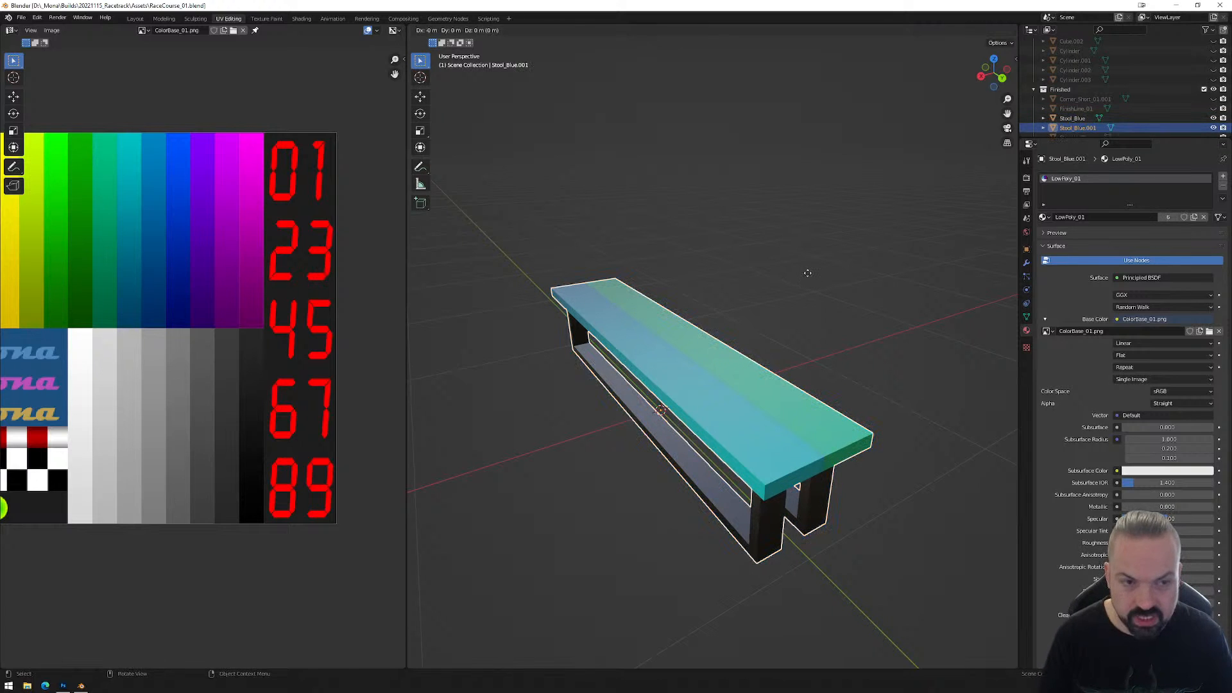
key(Escape)
double_click(1077, 127)
text(Stool_Red)
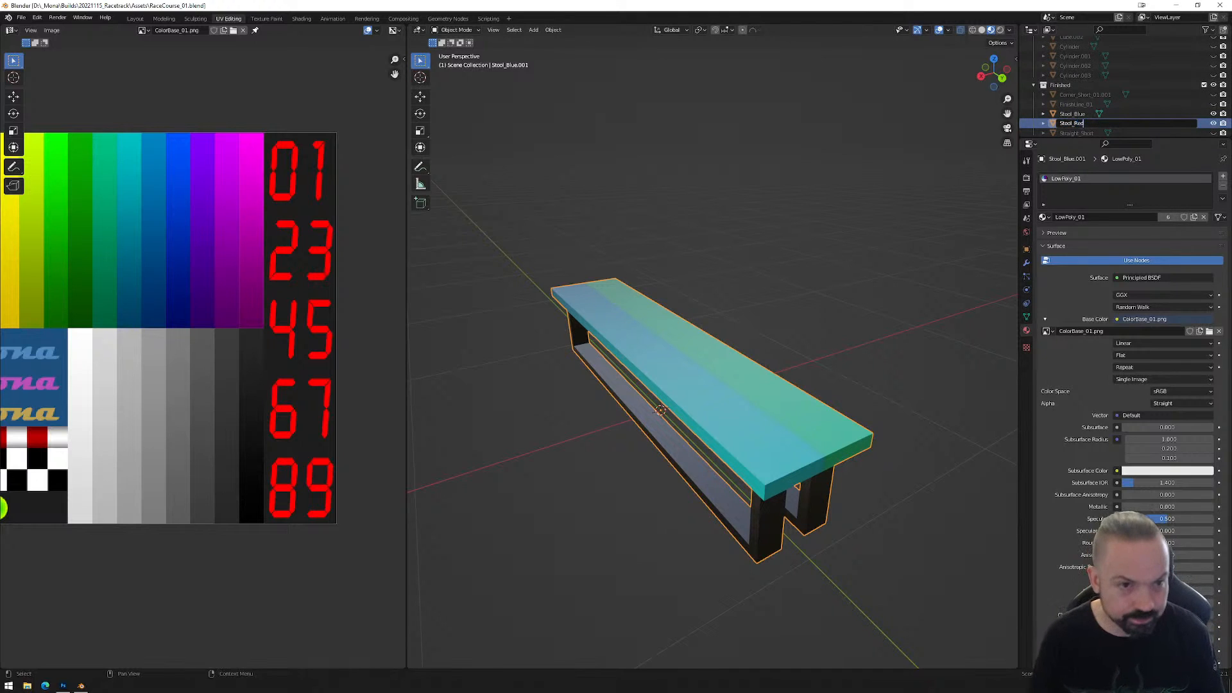
key(Return)
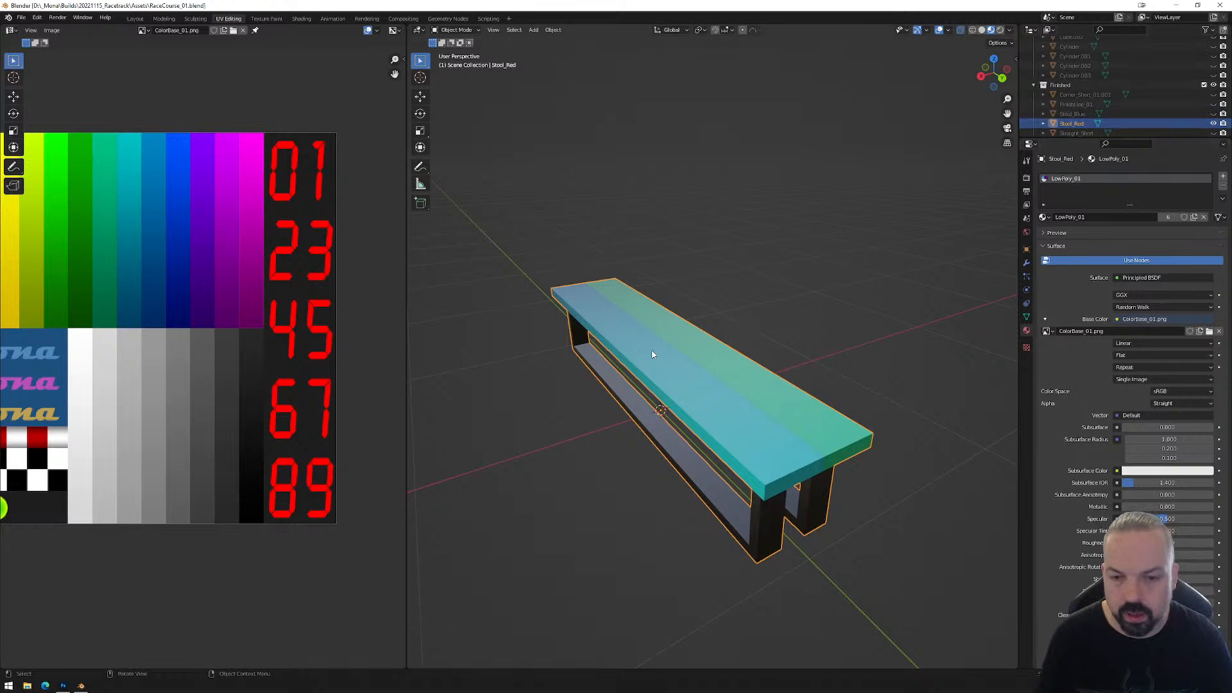
Select all of Stool_Red's seat faces in Edit Mode with Select Linked, delimited by seam.
key(Tab)
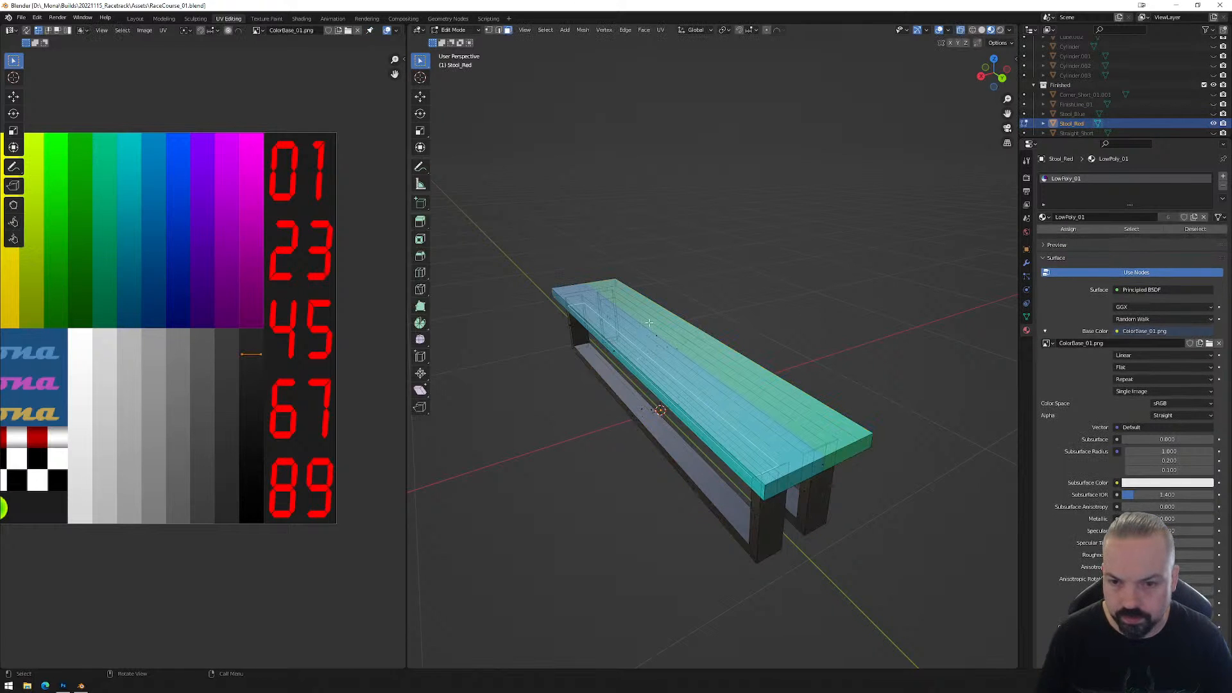
scroll(648, 322, down, 2)
click(674, 342)
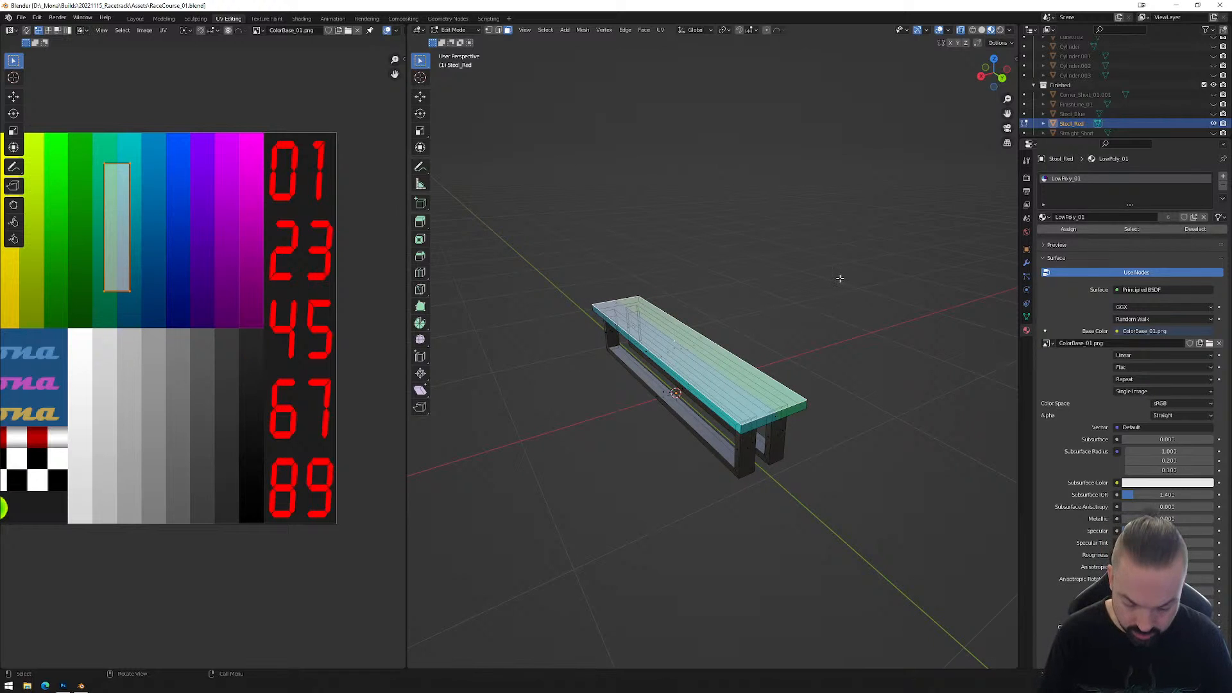
key(ctrl+l)
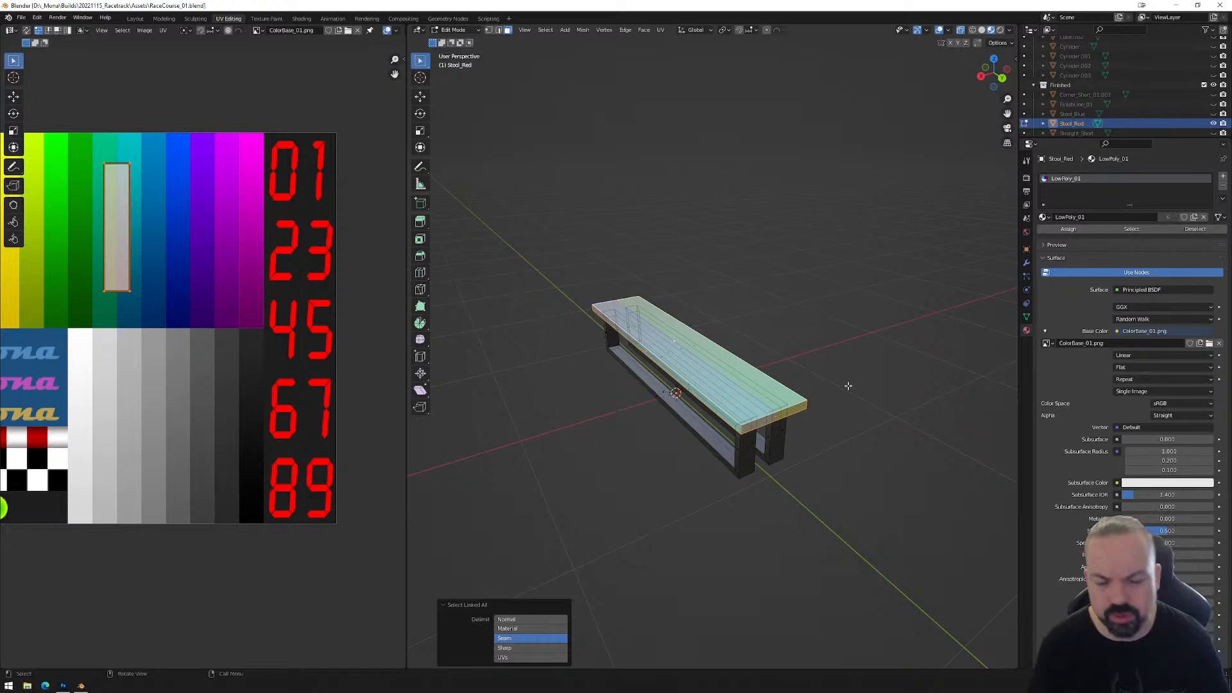
middle_drag(752, 411, 809, 421)
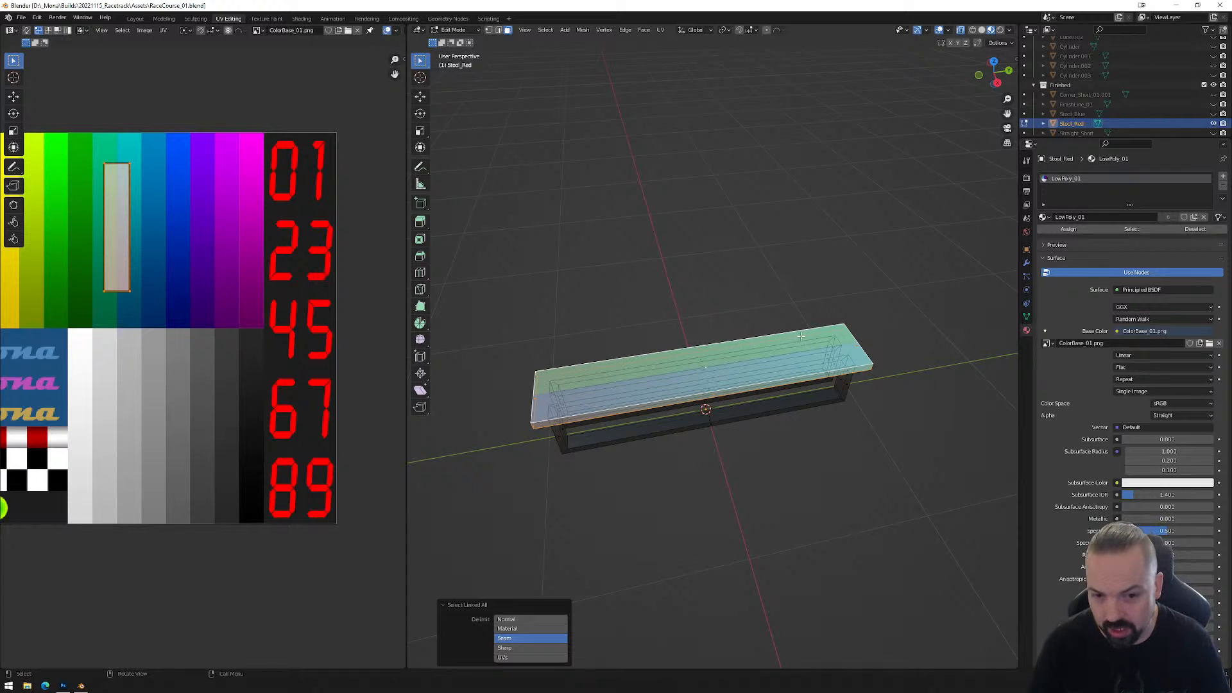
middle_drag(806, 367, 722, 409)
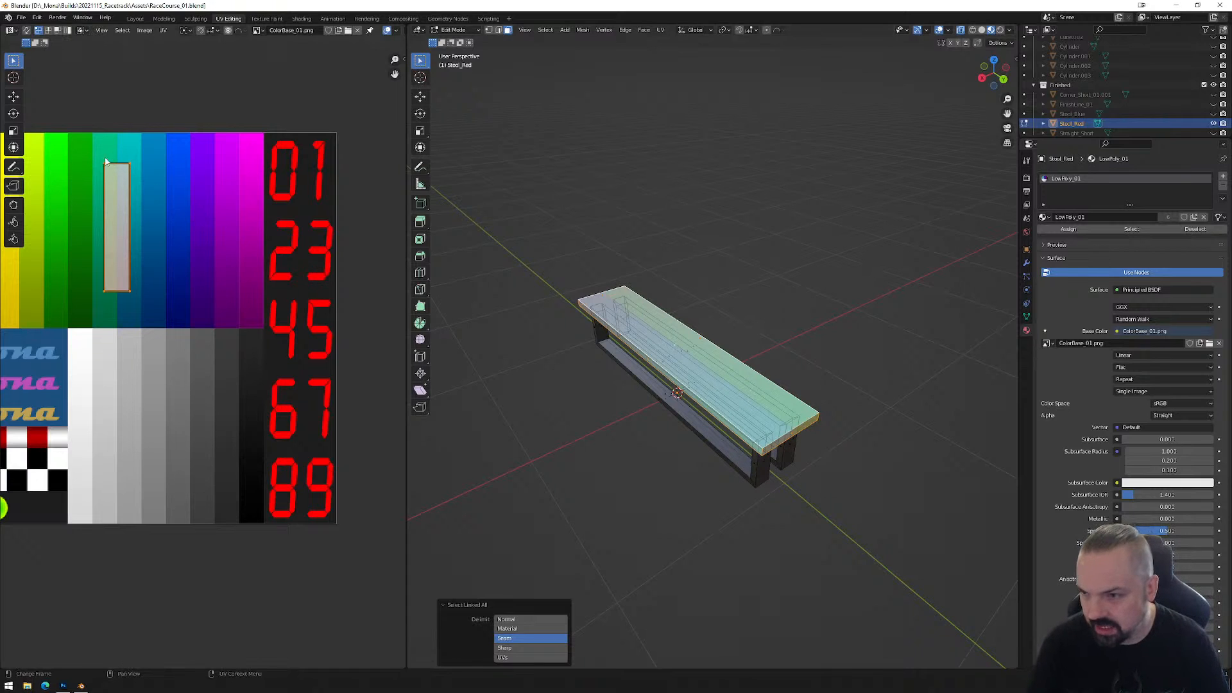
Select the seat's UVs and flatten them into a horizontal line by scaling to 0 along Y.
click(85, 147)
drag(77, 145, 163, 308)
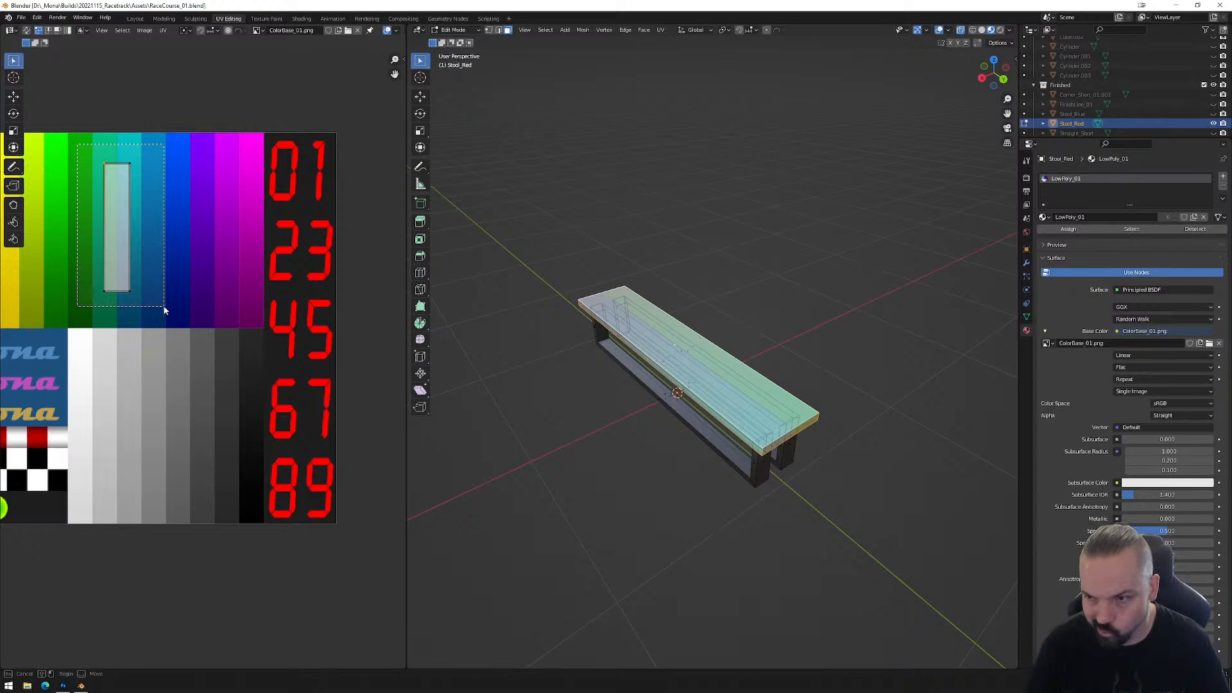
drag(164, 310, 164, 310)
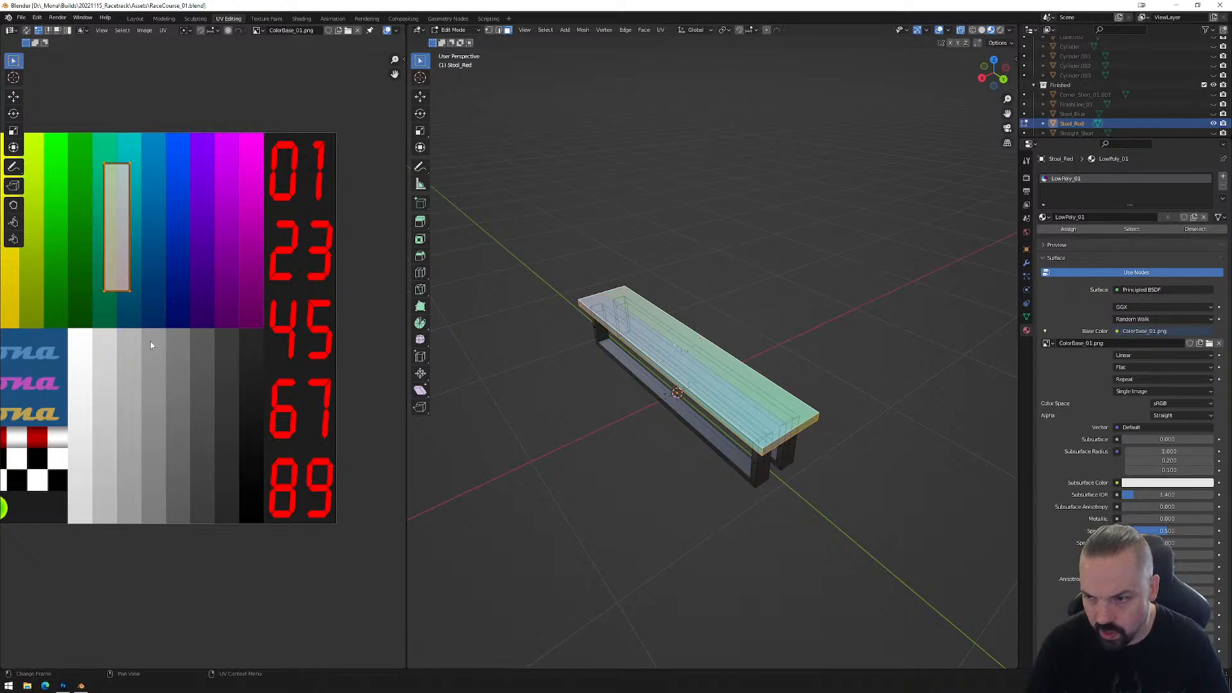
key(s)
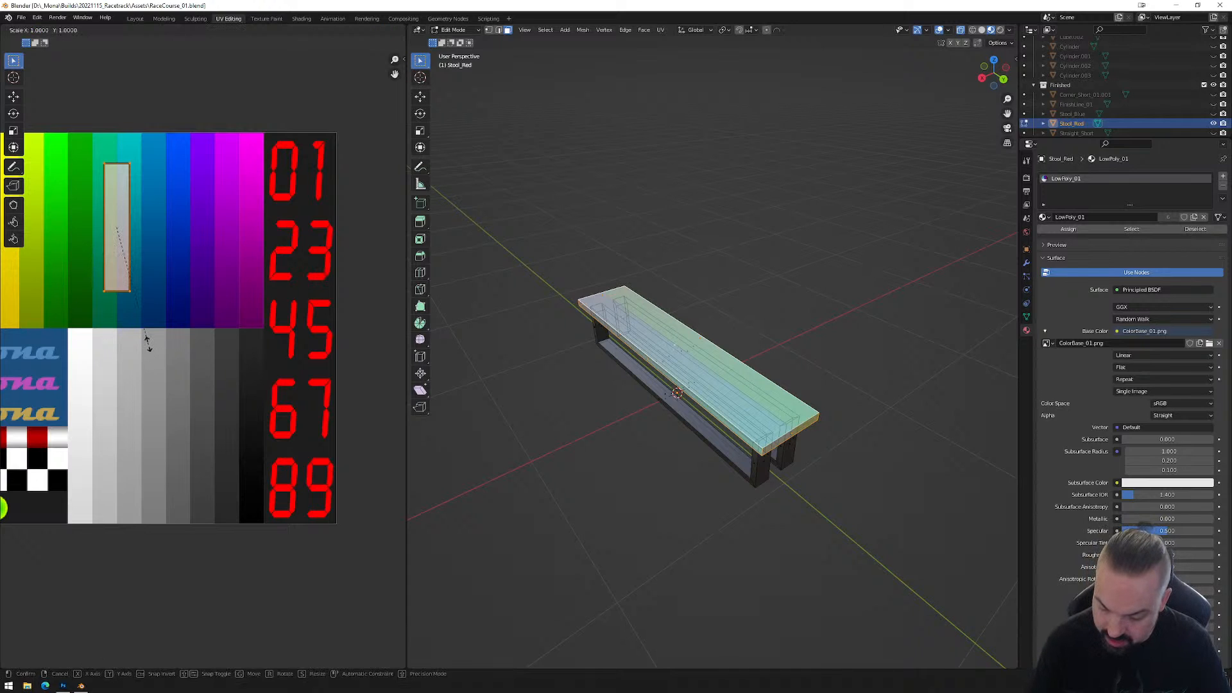
text(y)
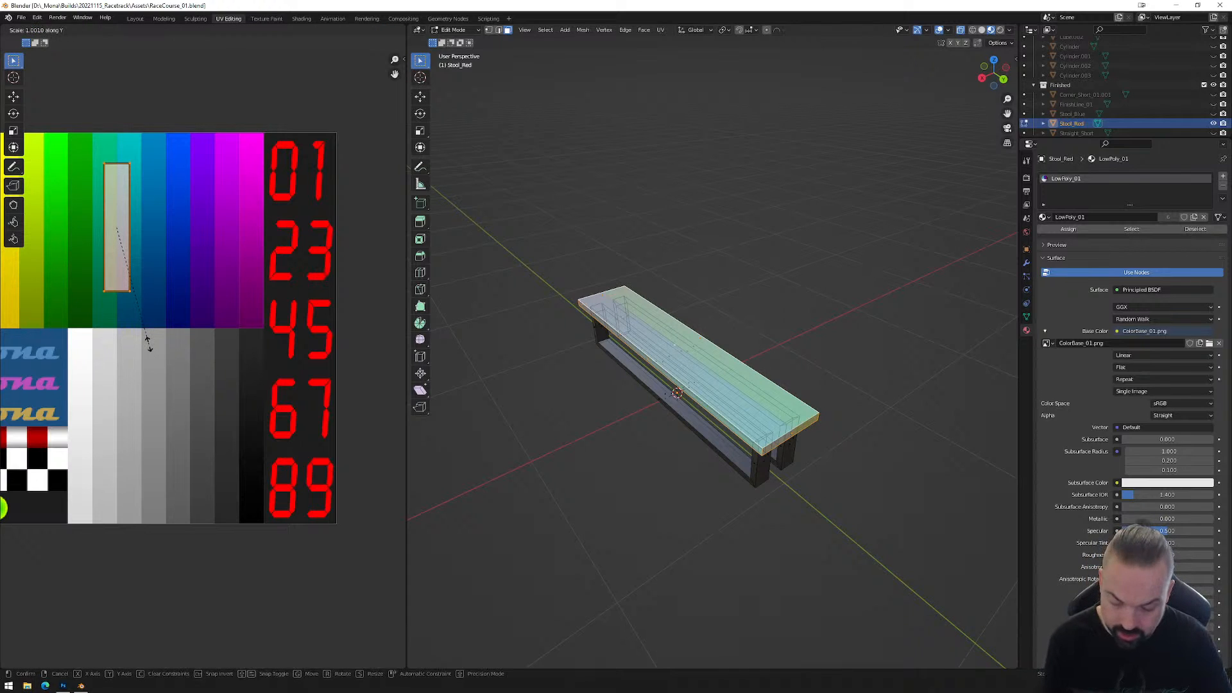
text(0)
key(Return)
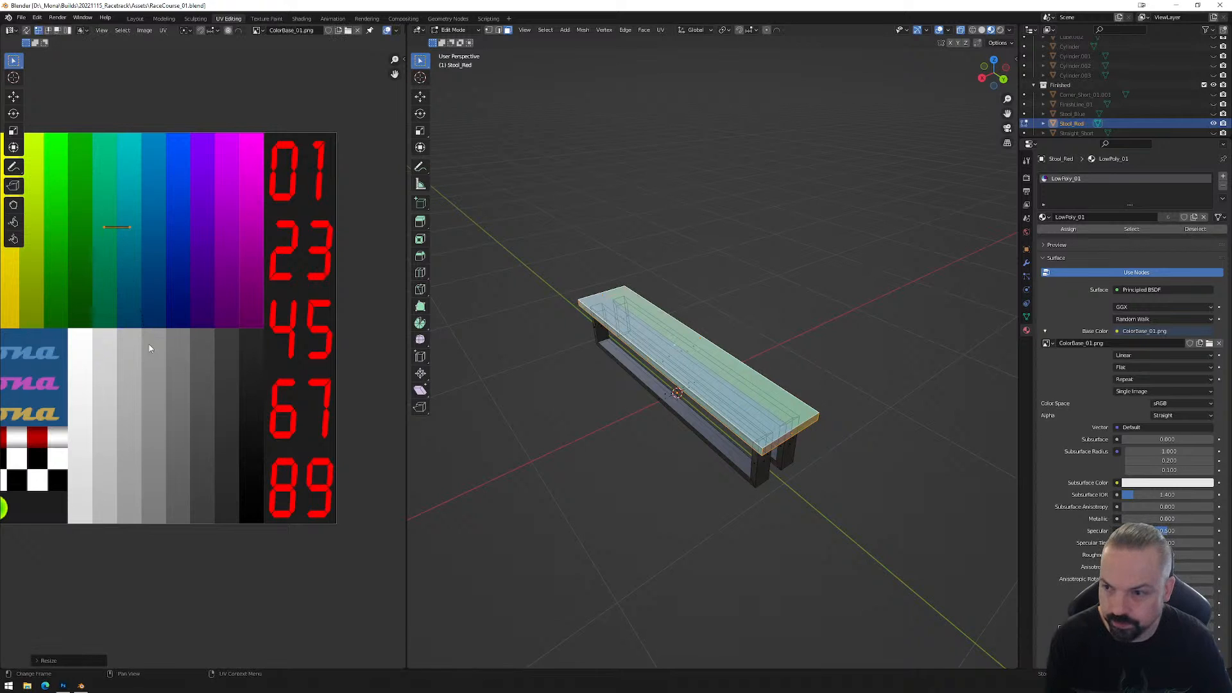
Check the UV placement of Stool_Red's lower leg rail and reselect the whole seat with Select Linked.
middle_drag(641, 401, 661, 410)
click(660, 427)
middle_drag(749, 425, 766, 381)
middle_drag(775, 440, 820, 492)
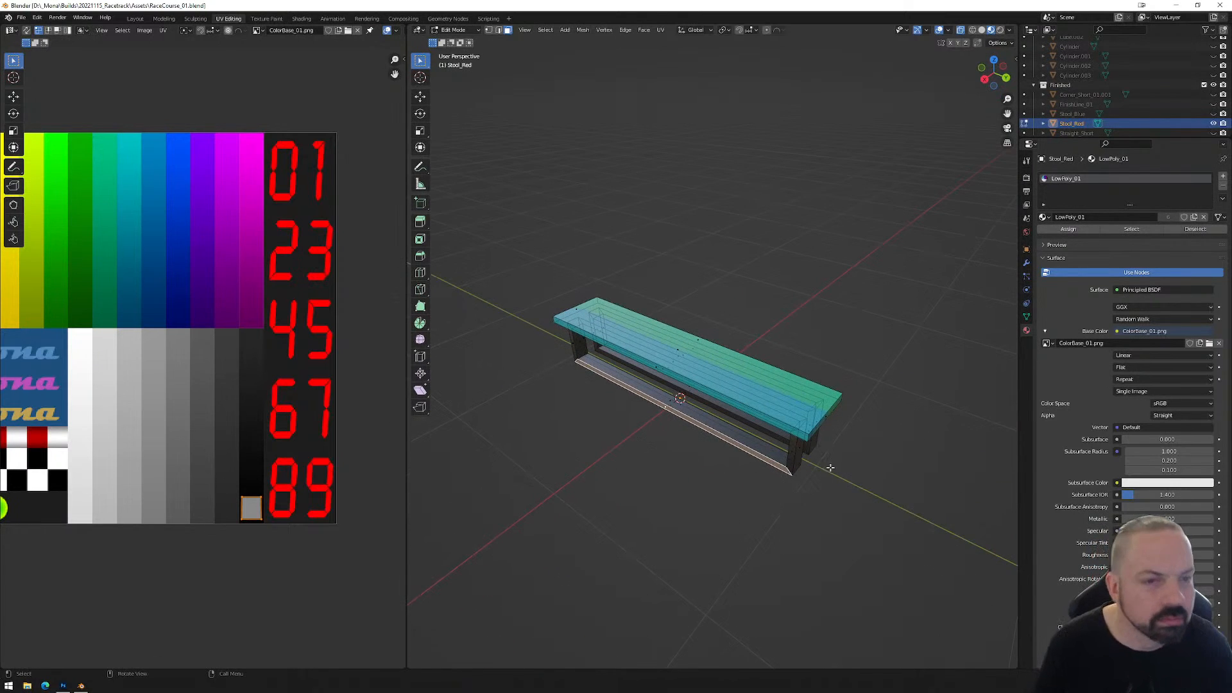
click(680, 343)
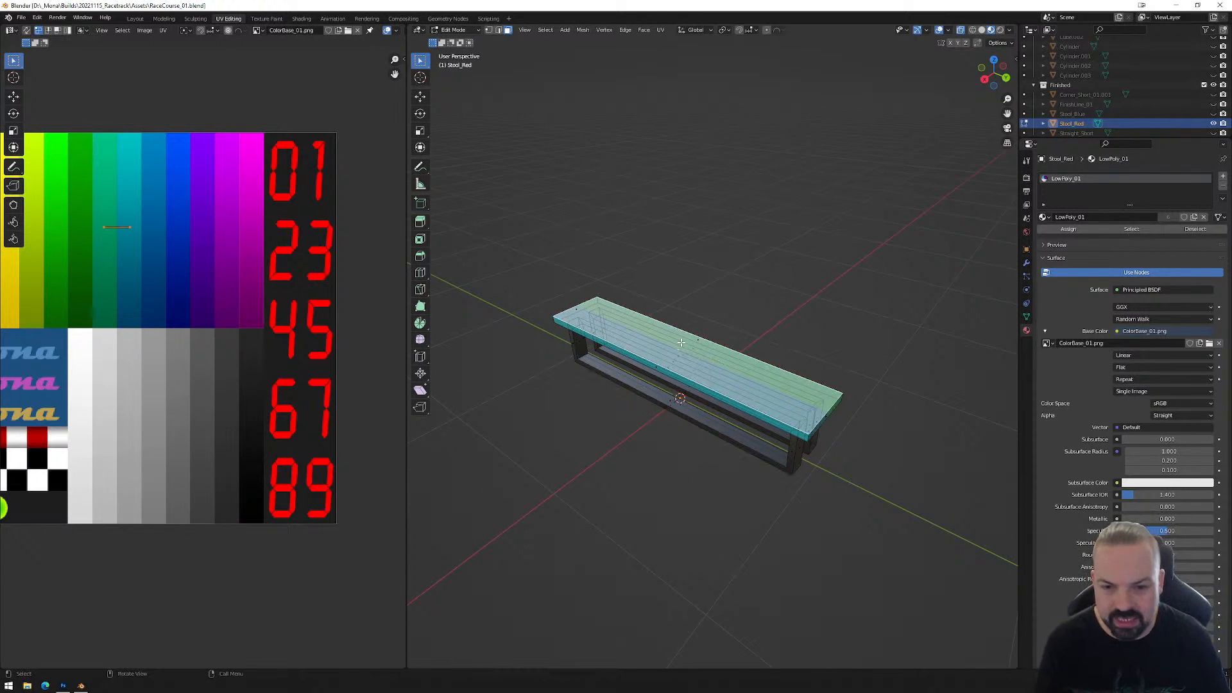
key(ctrl+l)
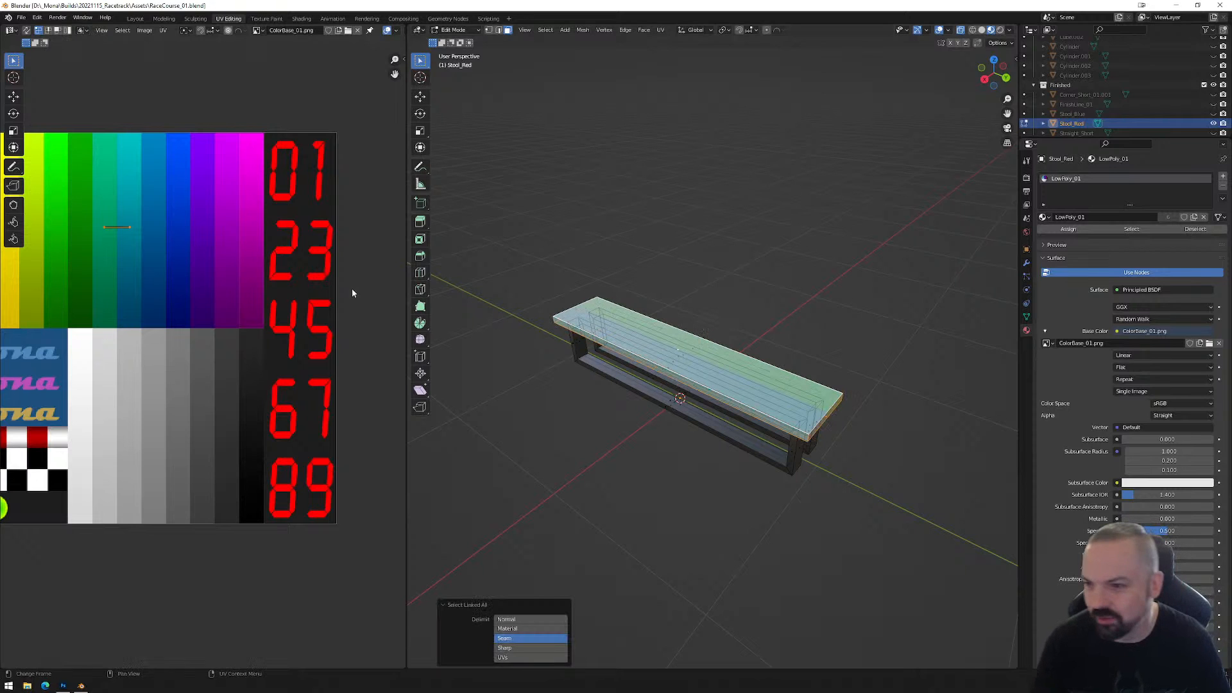
Move the seat's flattened UVs about 0.25 along X onto the purple and magenta columns, then nudge them back about 0.005.
middle_drag(159, 262, 187, 286)
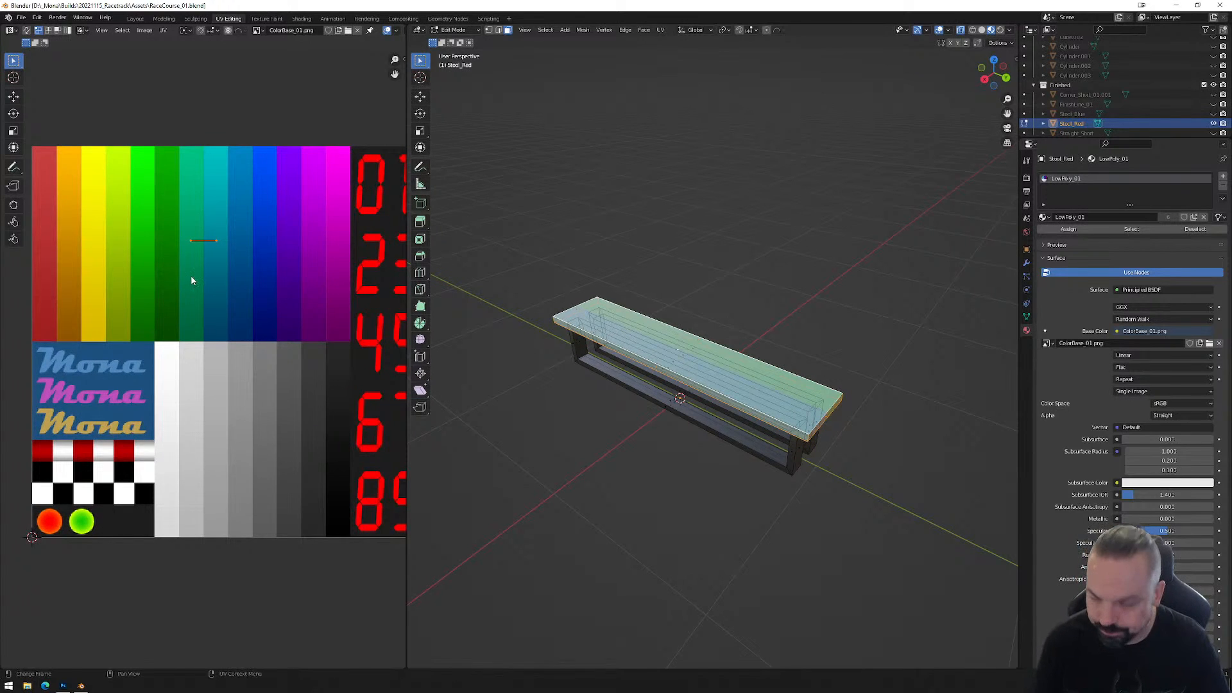
key(g)
key(x)
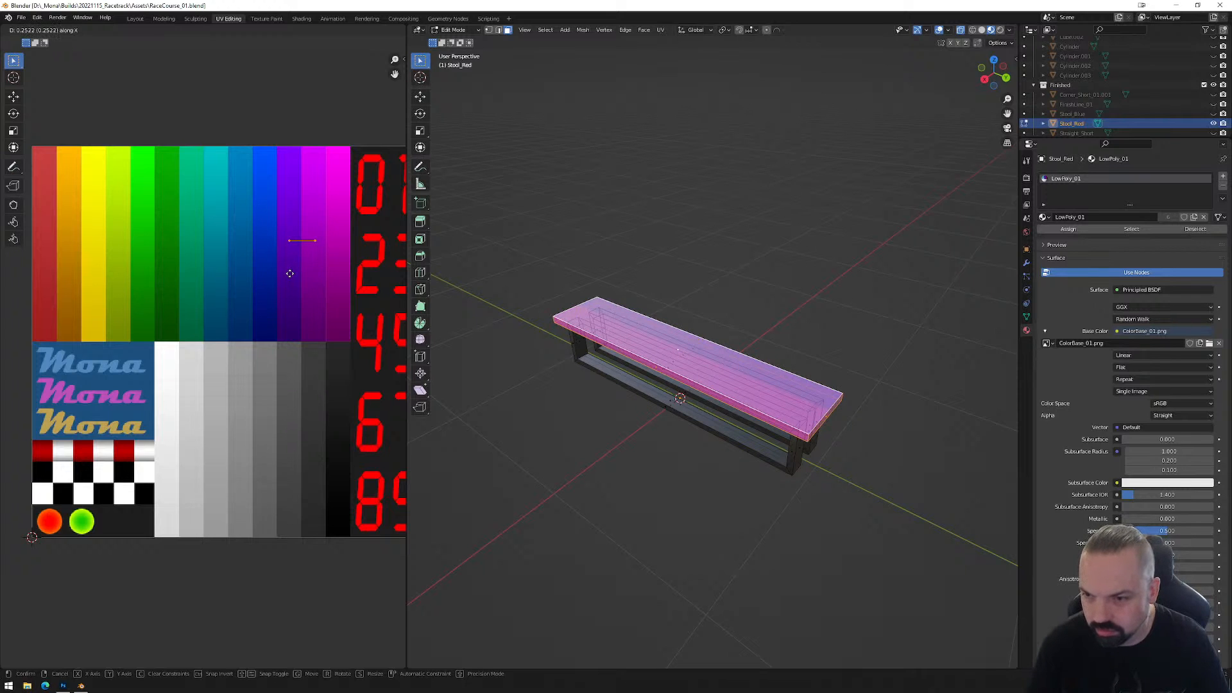
click(290, 273)
middle_drag(641, 379, 694, 386)
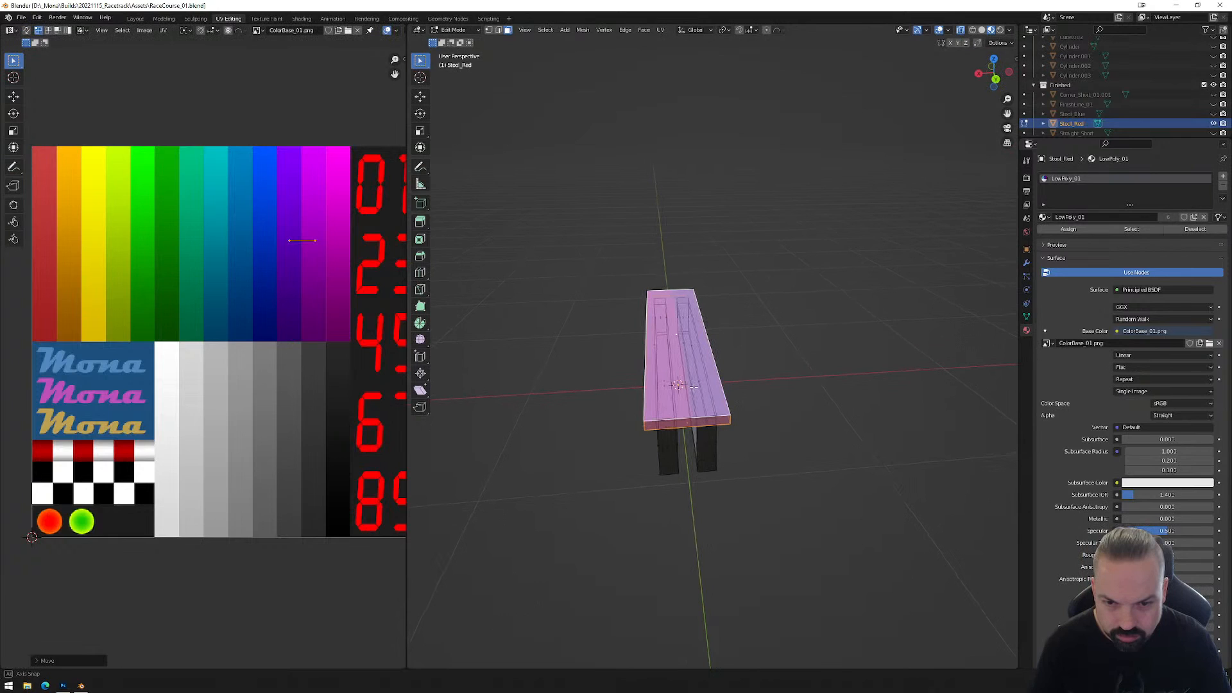
key(g)
key(x)
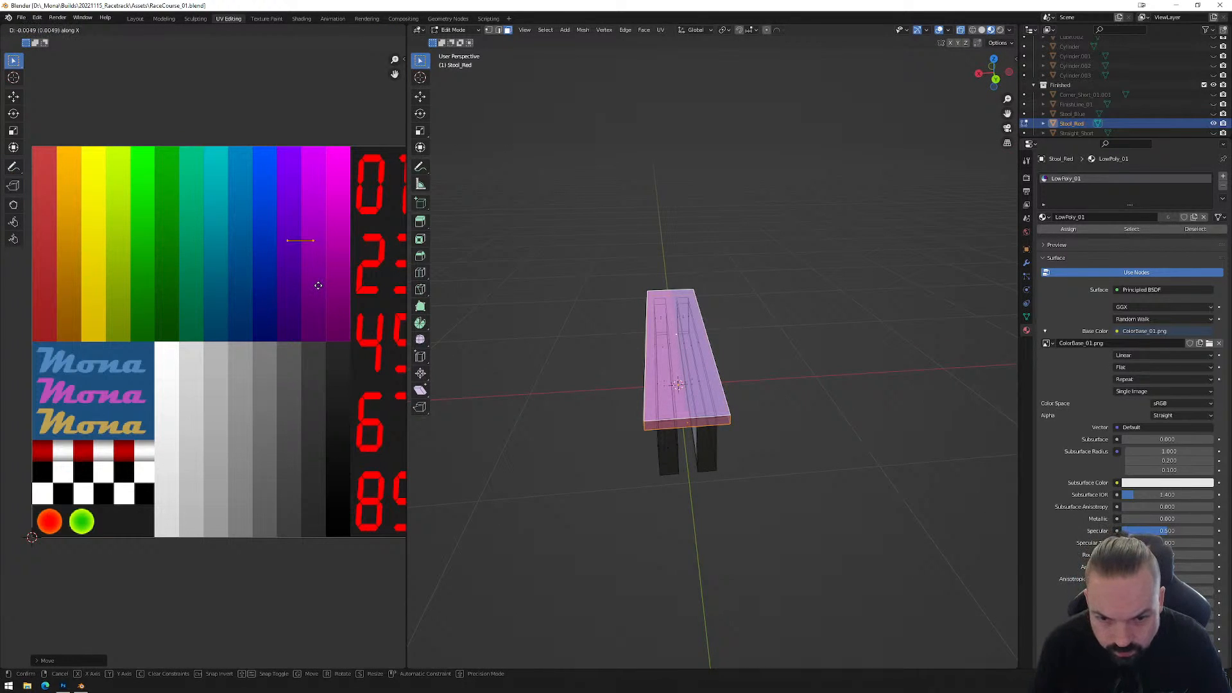
click(318, 285)
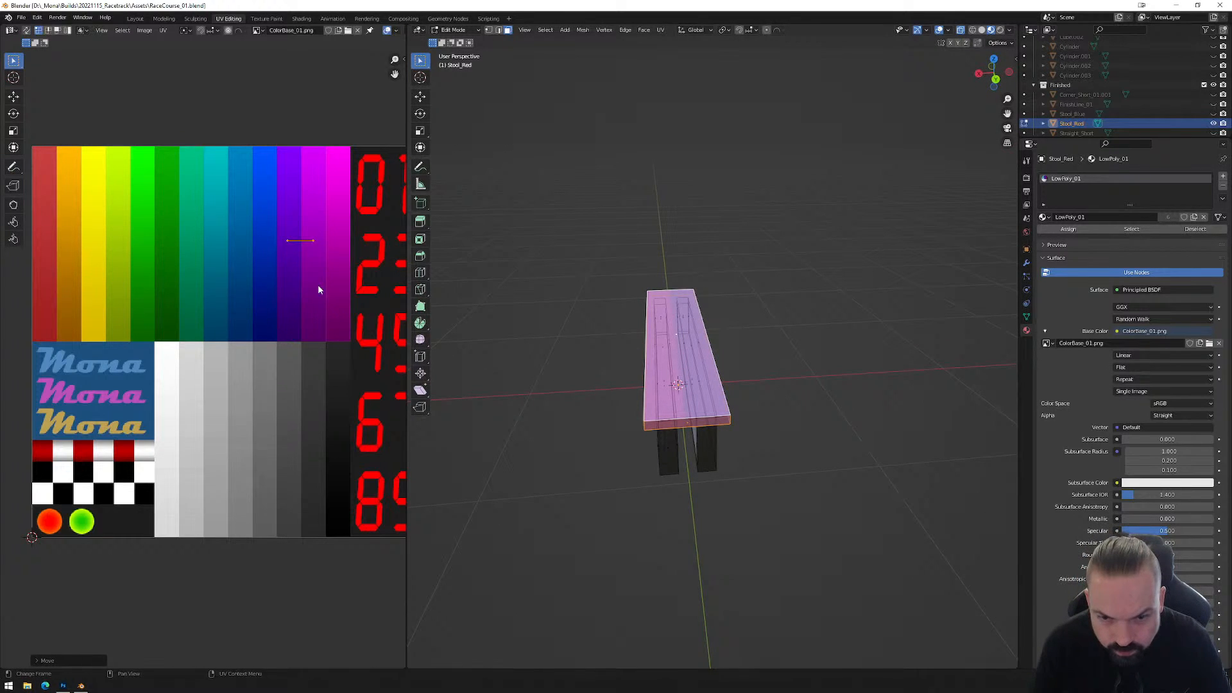
Show Stool_Blue, hide Stool_Red and return to Object Mode.
click(1213, 114)
key(b)
key(Escape)
key(Tab)
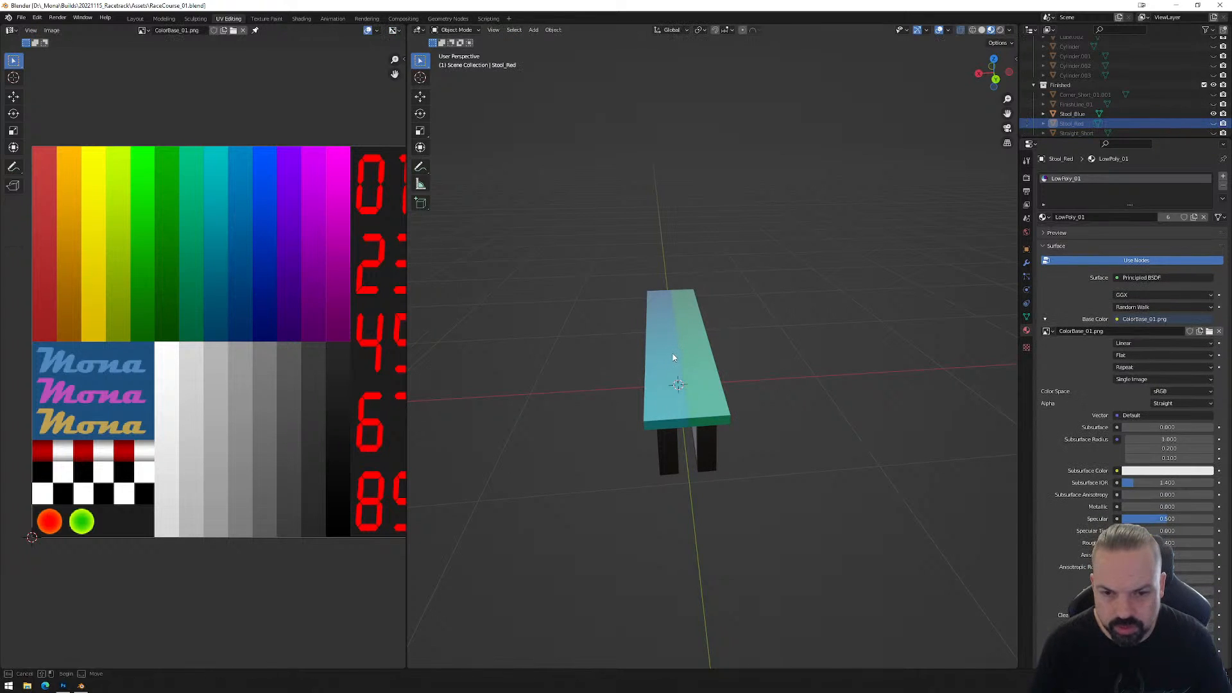
Select Stool_Blue's whole seat, flatten its UVs by scaling to 0 along Y, and return to Object Mode.
click(674, 361)
key(Tab)
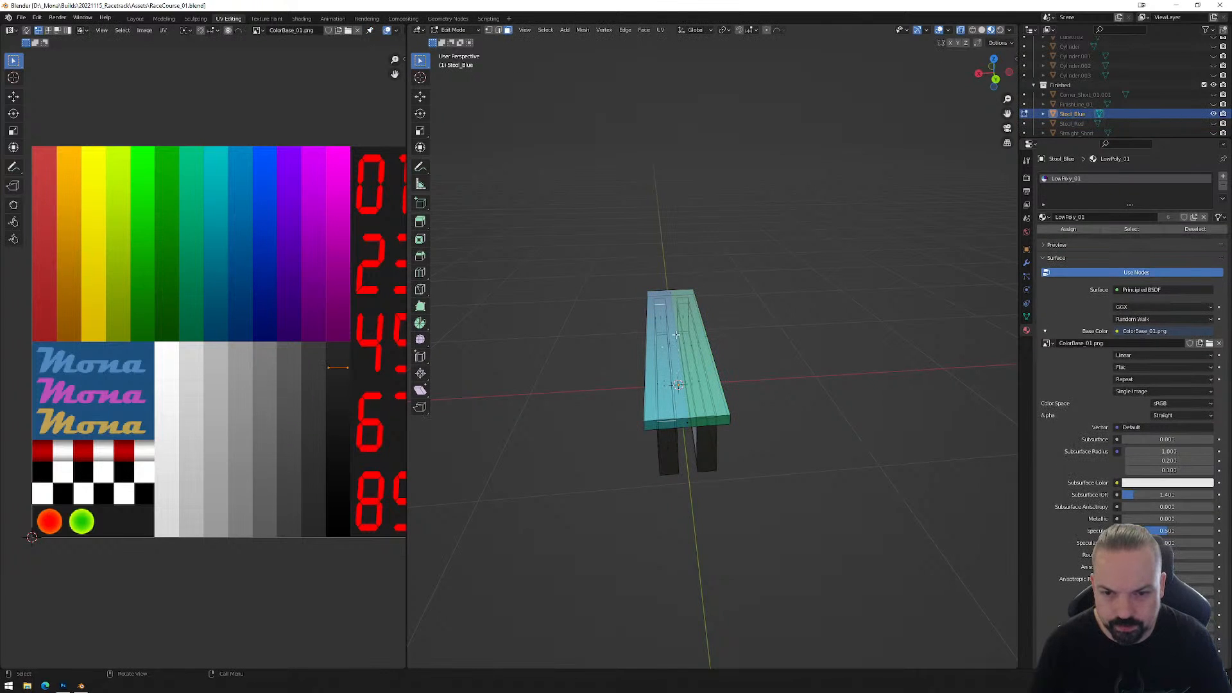
key(l)
key(ctrl+l)
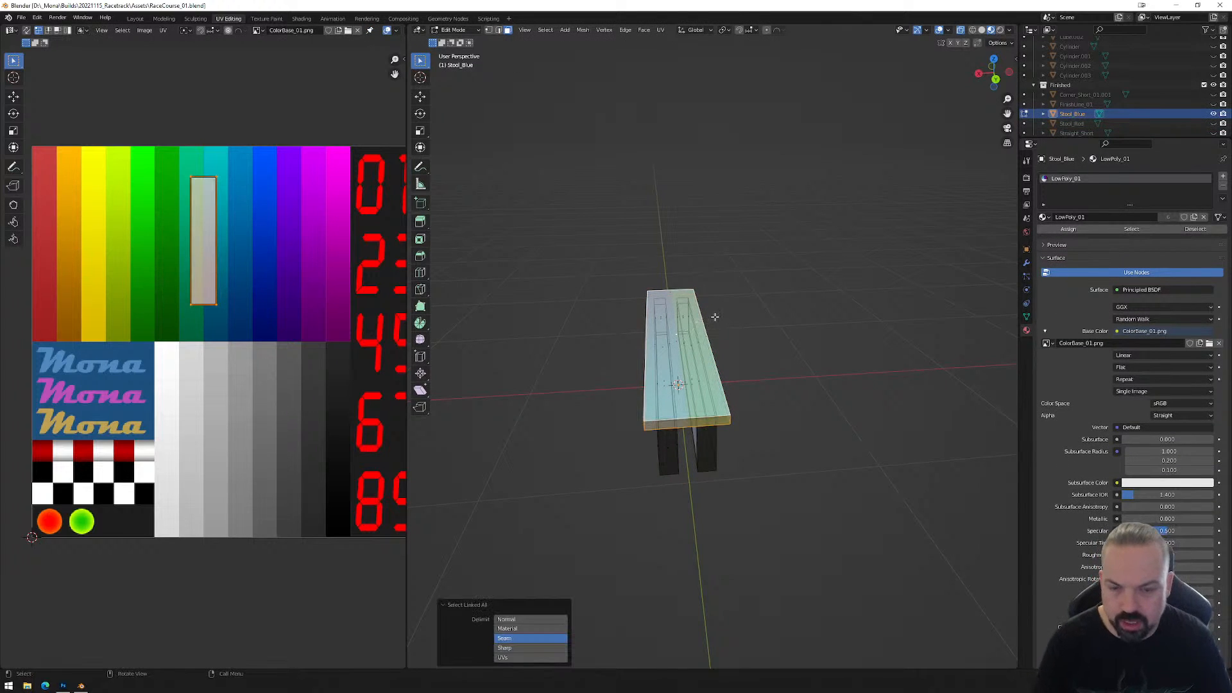
click(267, 321)
key(s)
key(y)
key(0)
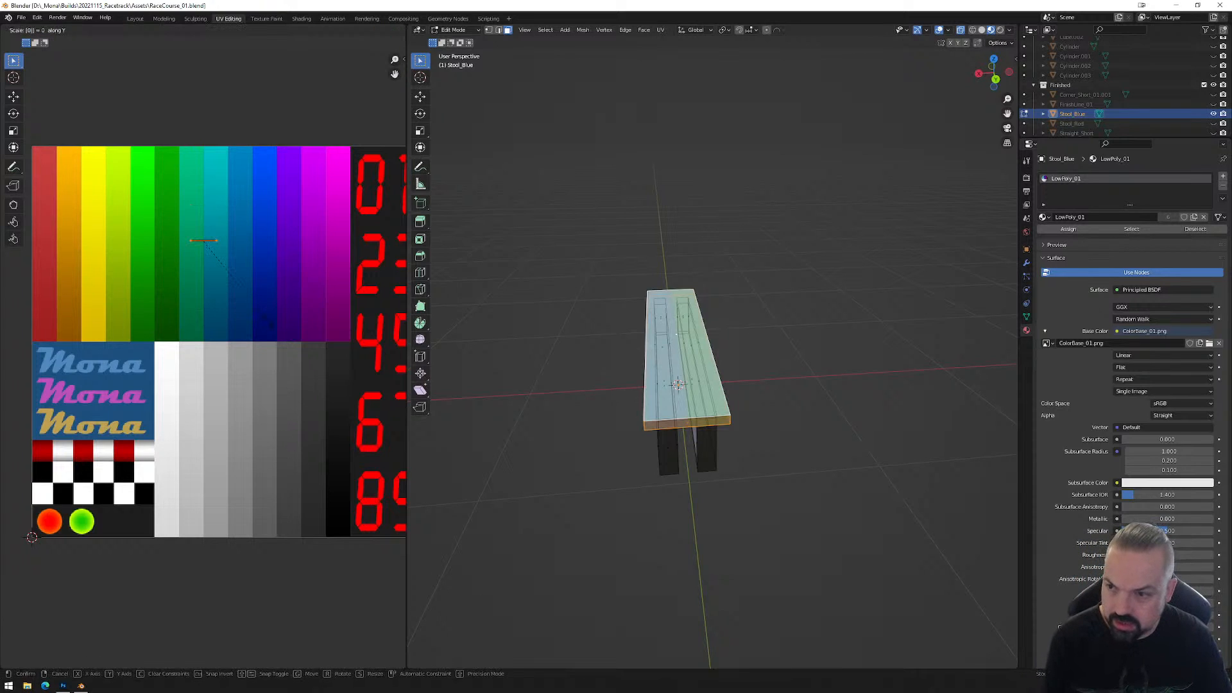
click(214, 316)
middle_drag(738, 449, 863, 443)
key(Tab)
scroll(821, 425, up, 2)
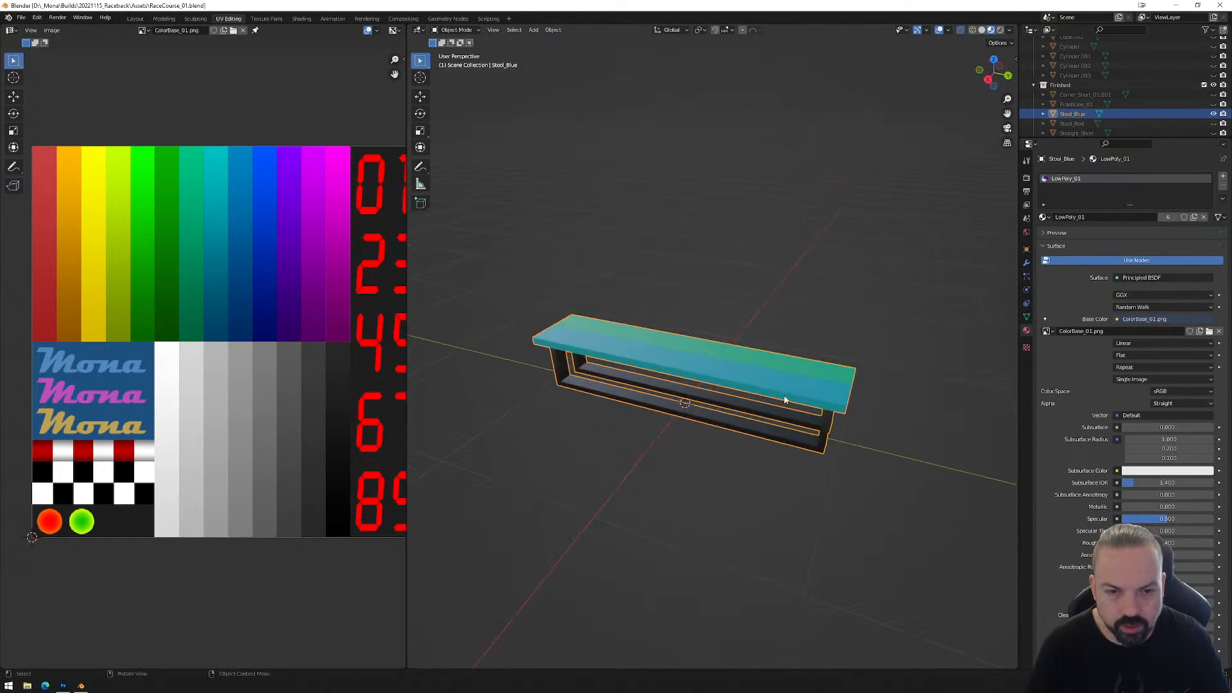
Hide Stool_Blue and show Stool_Red.
click(1085, 124)
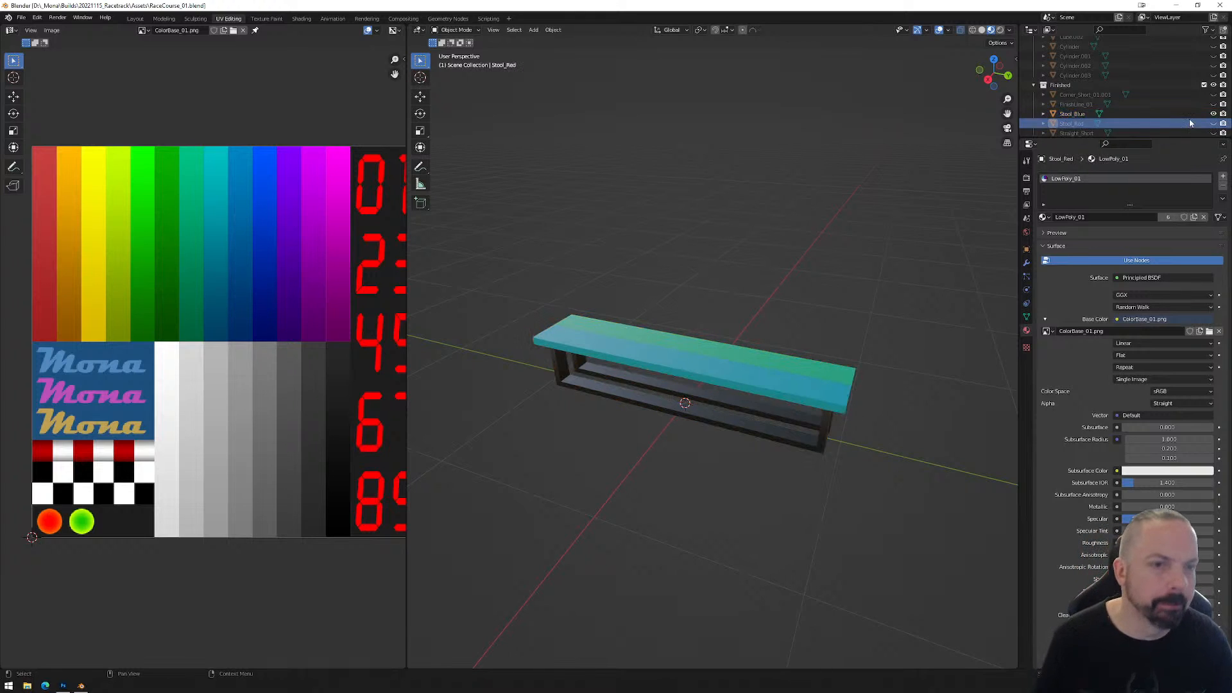
click(1213, 114)
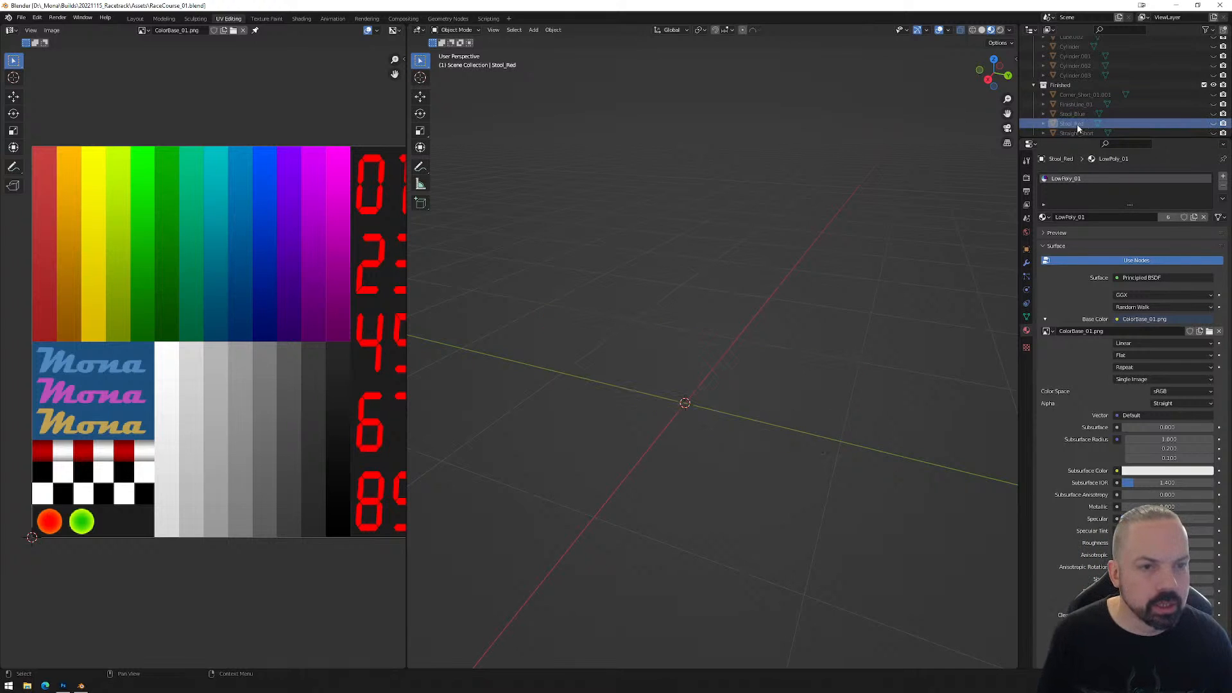
click(1213, 124)
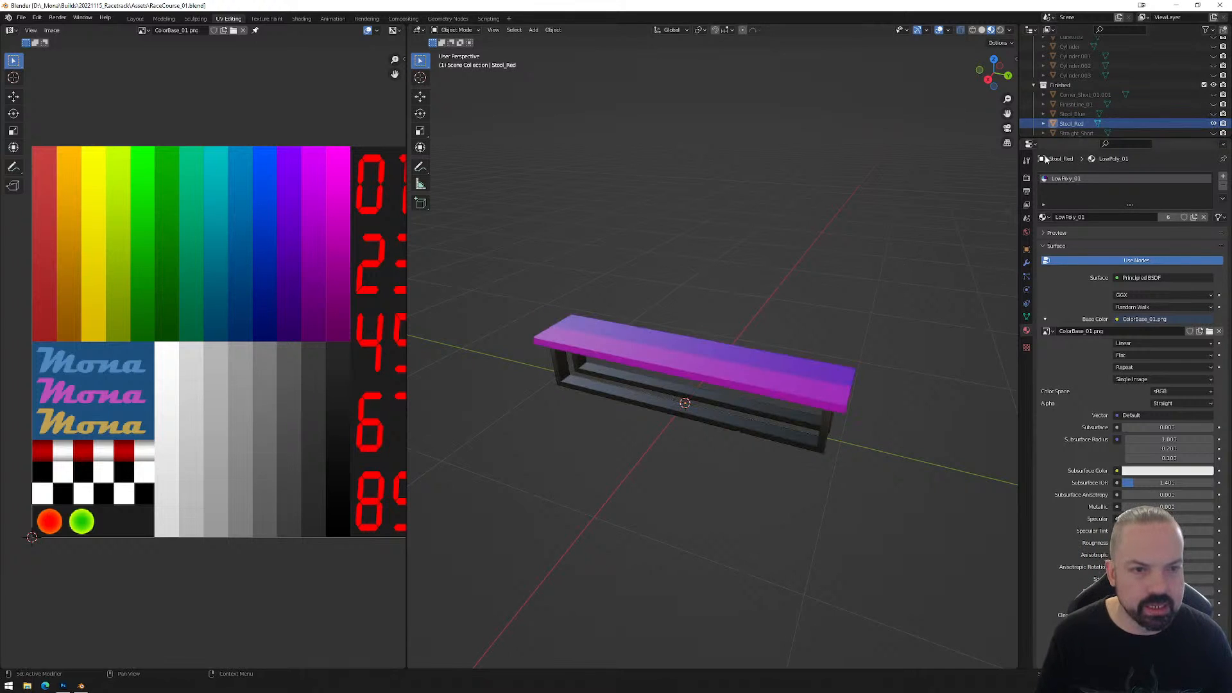
Duplicate Stool_Red in place and rename the copy Stool_Yellow.
click(684, 383)
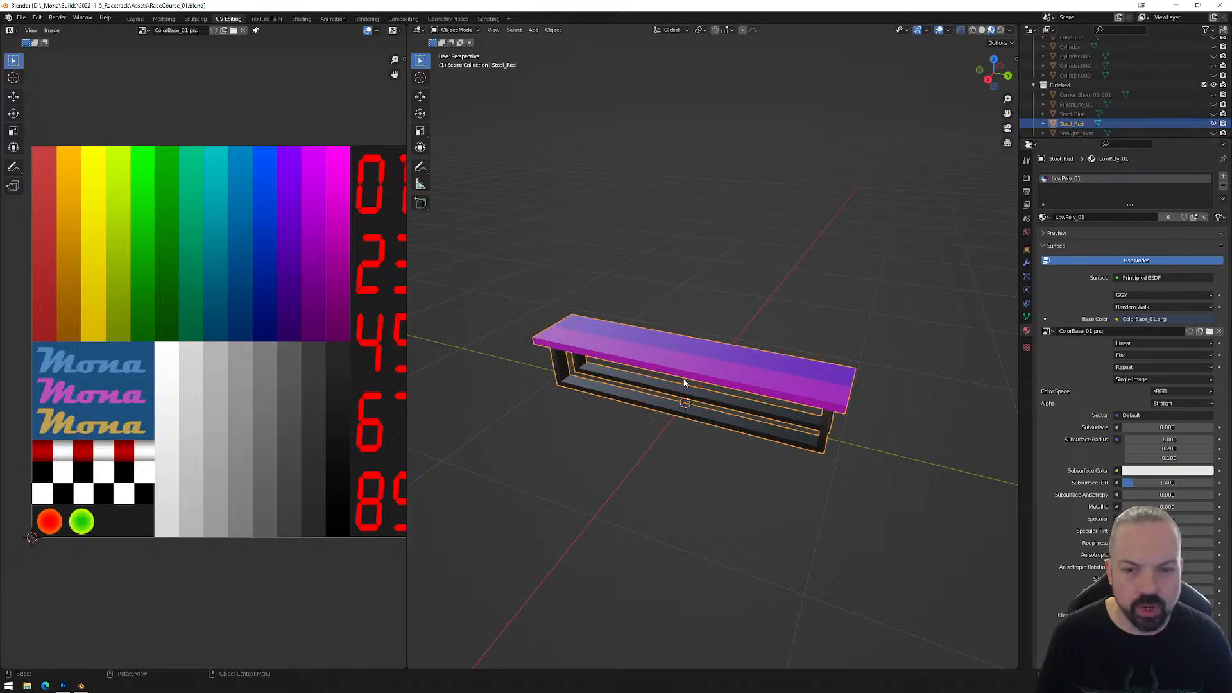
key(shift+d)
right_click(792, 236)
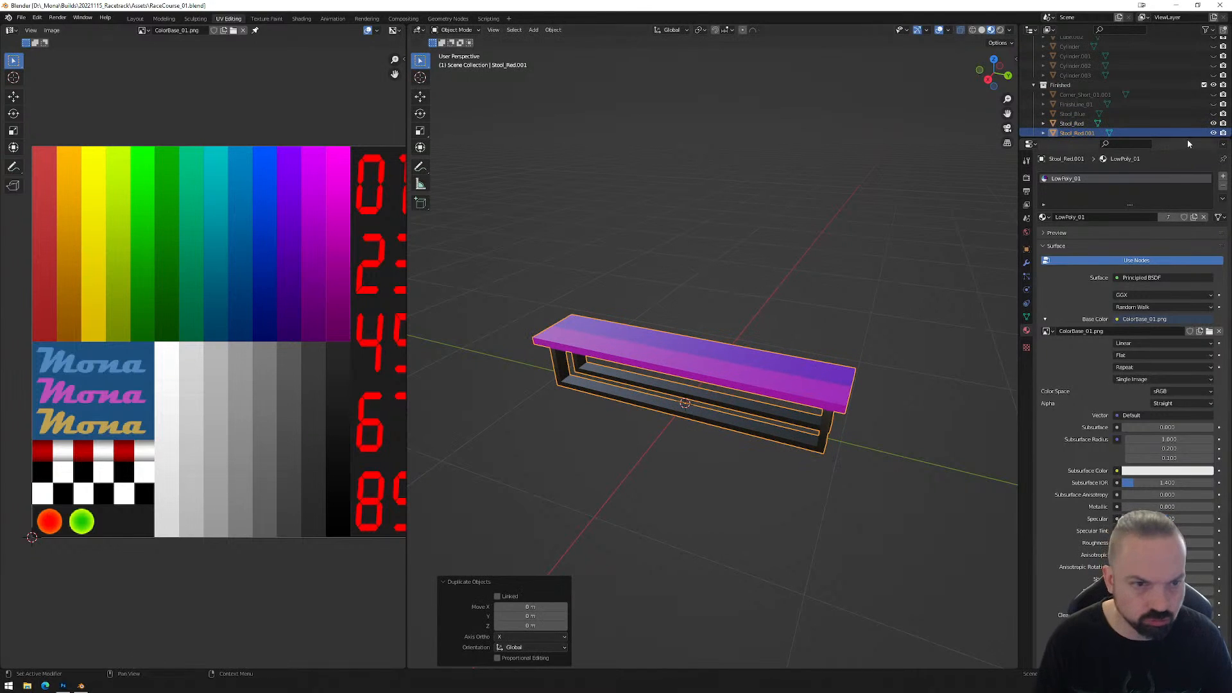
scroll(1129, 103, down, 1)
double_click(1078, 123)
text(Stool_Yellow)
key(Return)
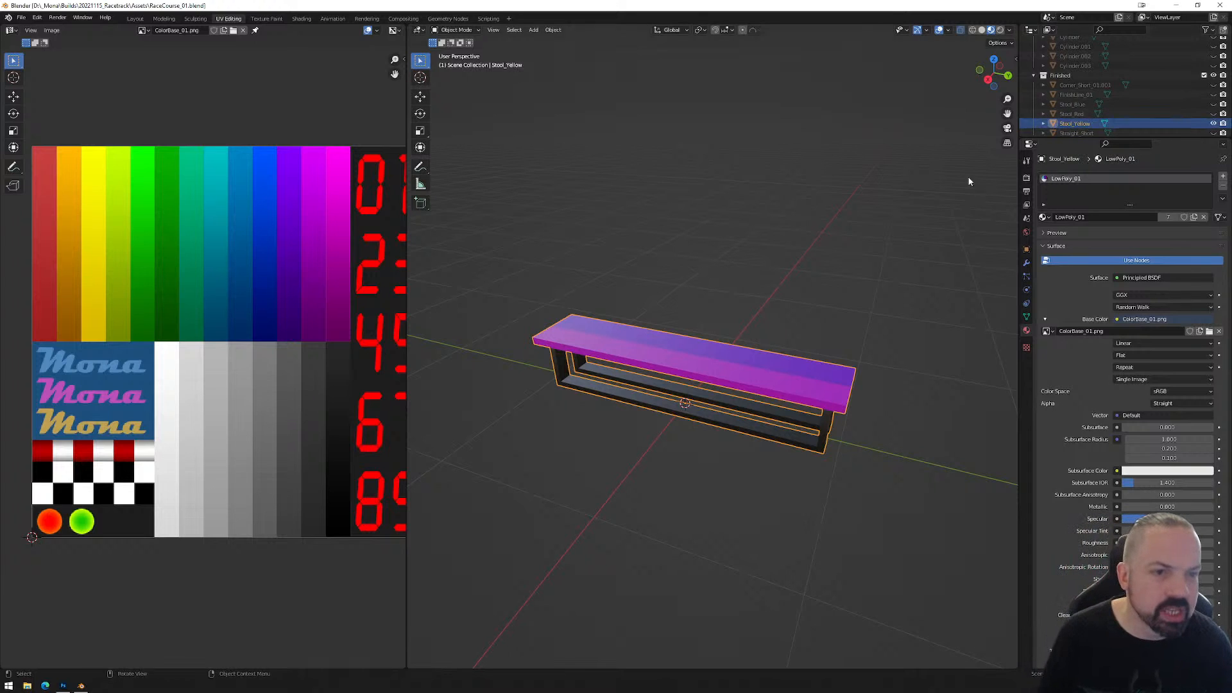
Select Stool_Yellow's whole seat and move its UVs about -0.56 along X onto the orange and yellow columns.
key(Tab)
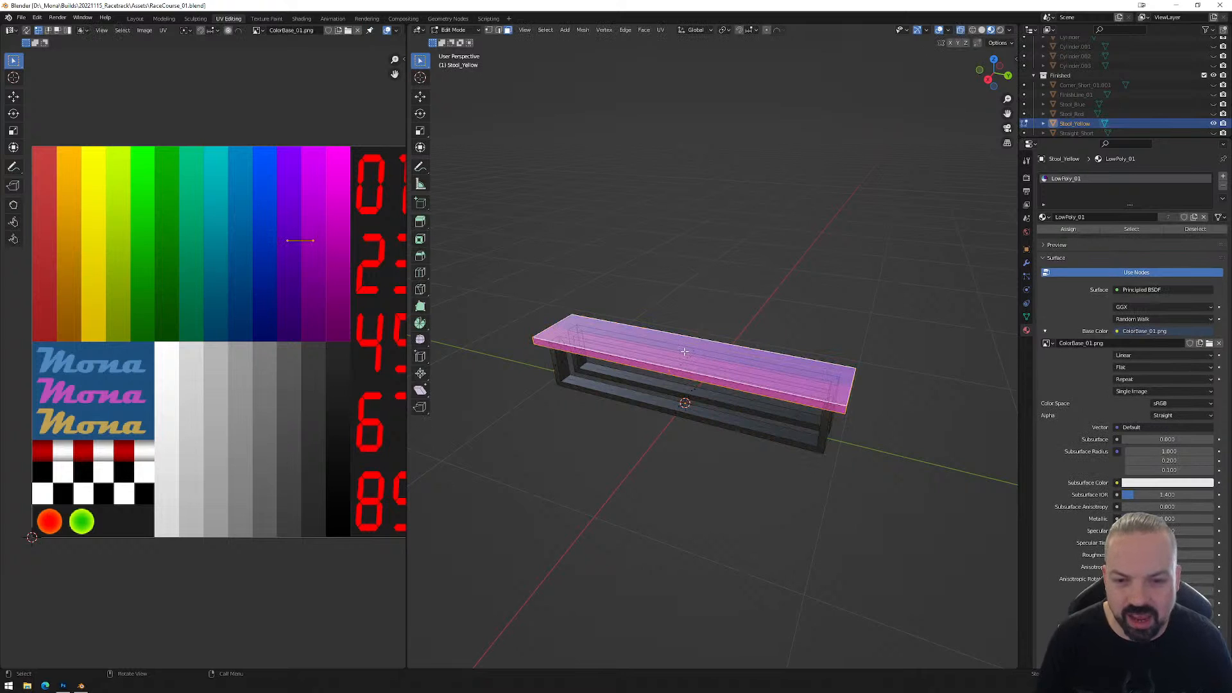
click(685, 351)
key(ctrl+l)
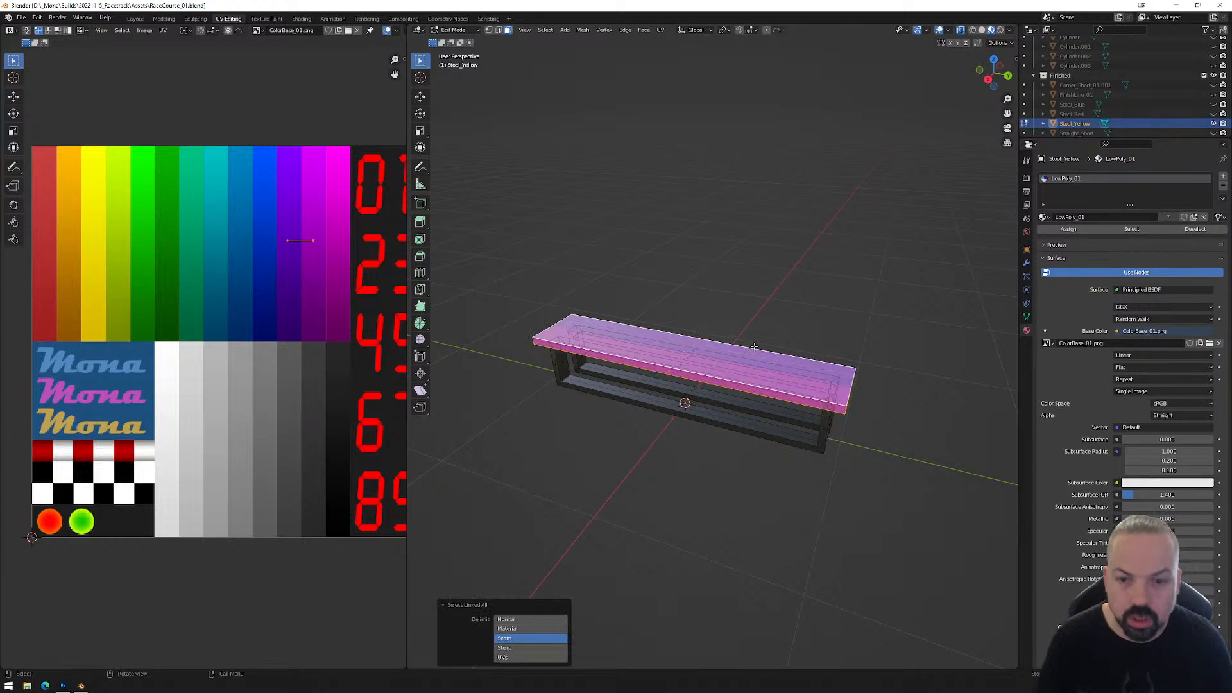
drag(247, 259, 338, 219)
key(g)
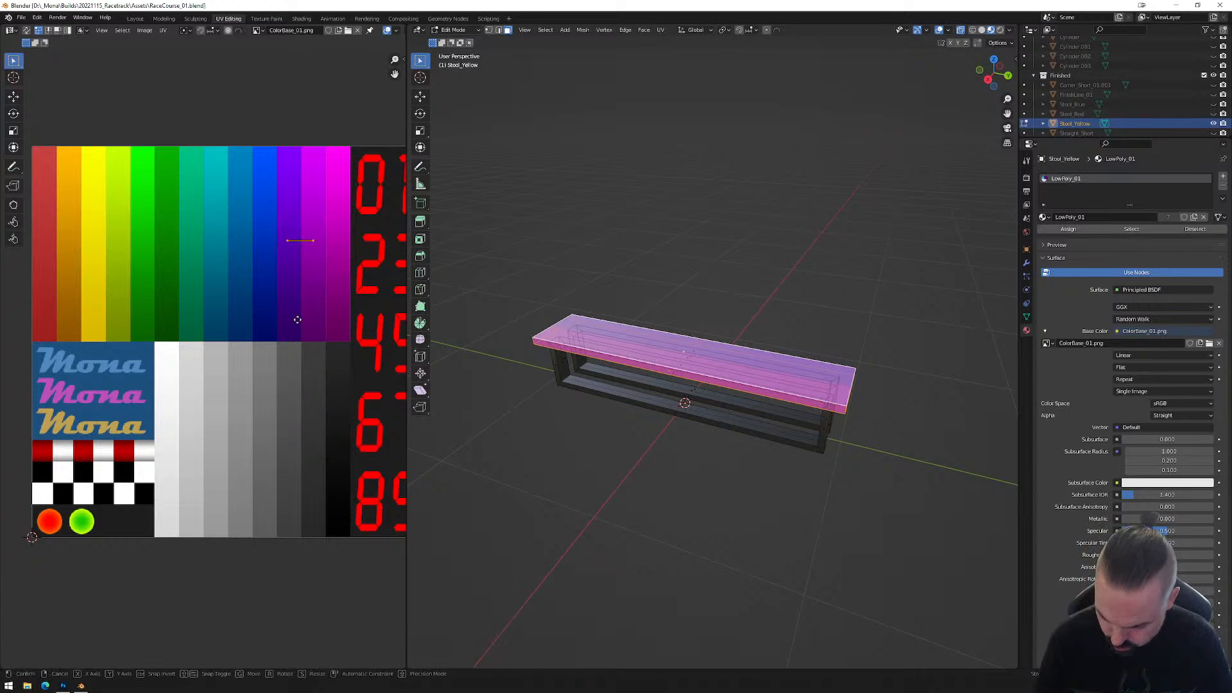
key(x)
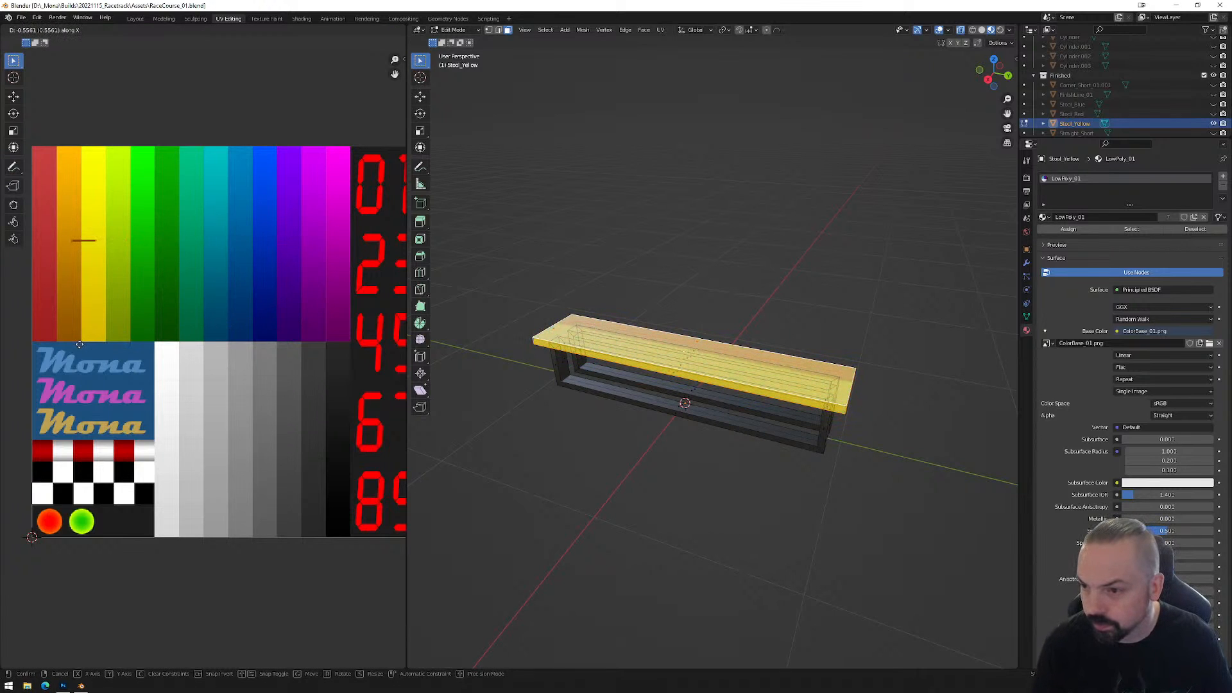
click(89, 343)
Nudge the seat's UVs about -0.0025 along X to centre the colour split, and return to Object Mode.
mouse_move(616, 372)
middle_down()
mouse_move(645, 388)
mouse_move(607, 375)
middle_up()
key(g)
key(x)
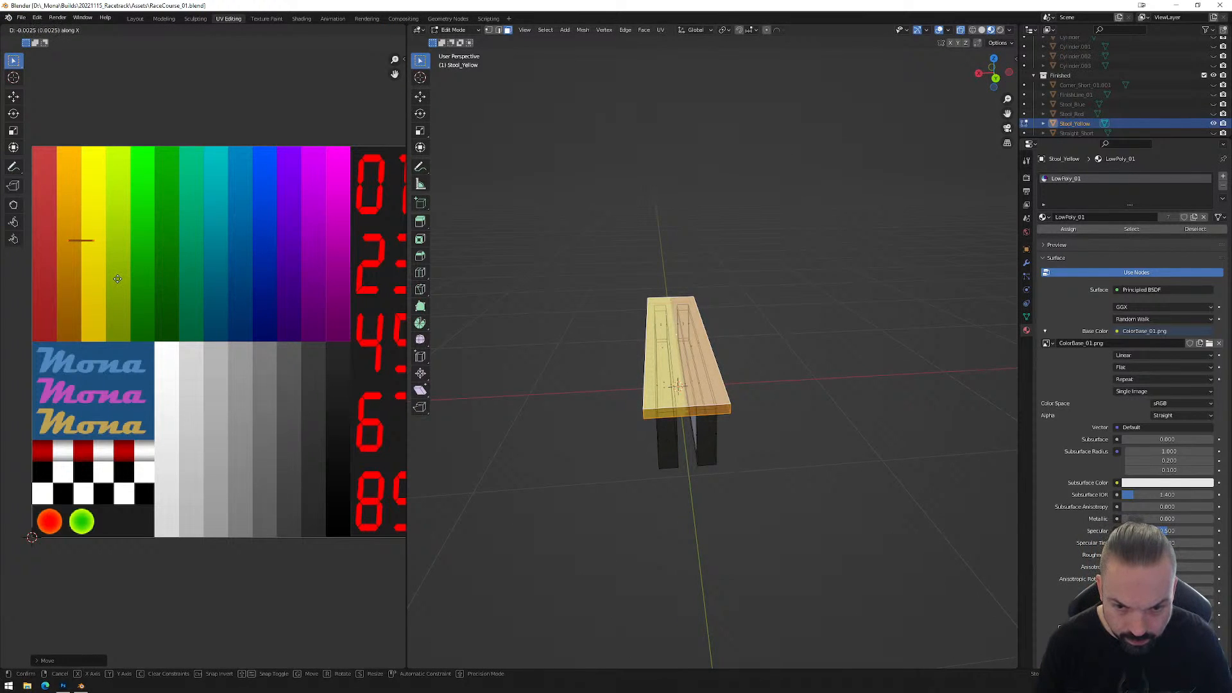
click(118, 279)
middle_drag(393, 363, 398, 363)
middle_drag(654, 385, 695, 377)
key(Tab)
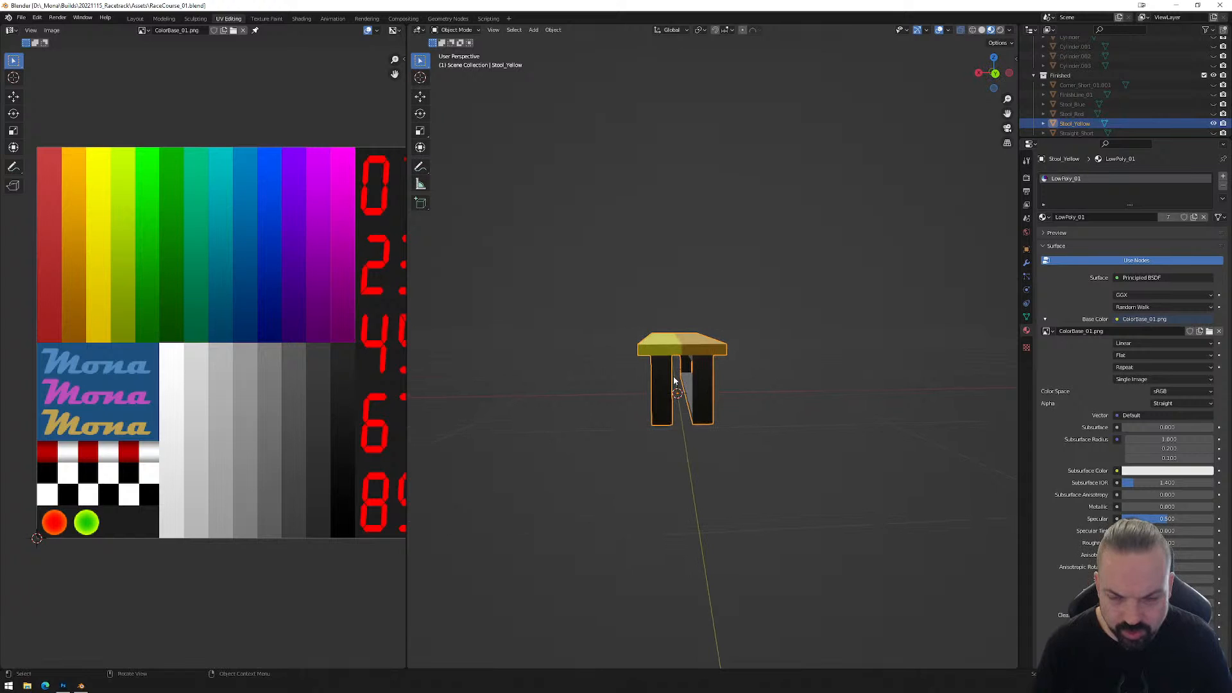
Show the hidden stools and select Stool_Blue, Stool_Red and Stool_Yellow together.
click(1213, 105)
click(1072, 106)
shift+click(1072, 124)
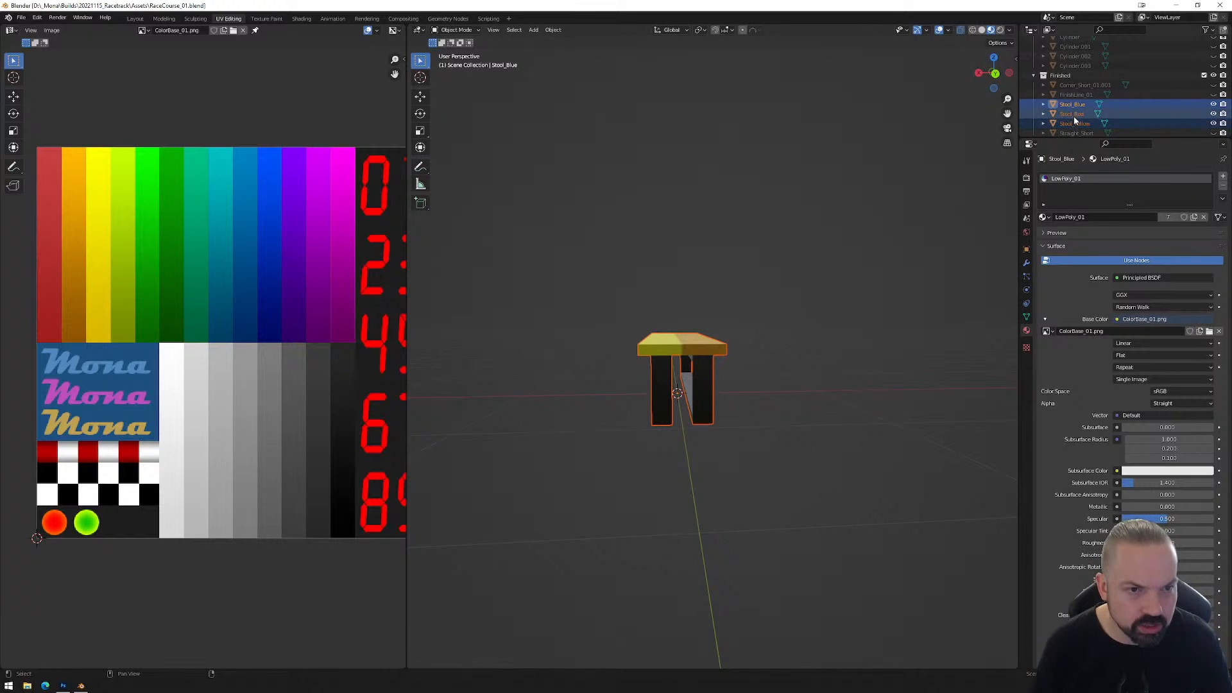
In back view, slim the legs of all three stools by scaling their inner vertices about 1.79 along X.
click(995, 73)
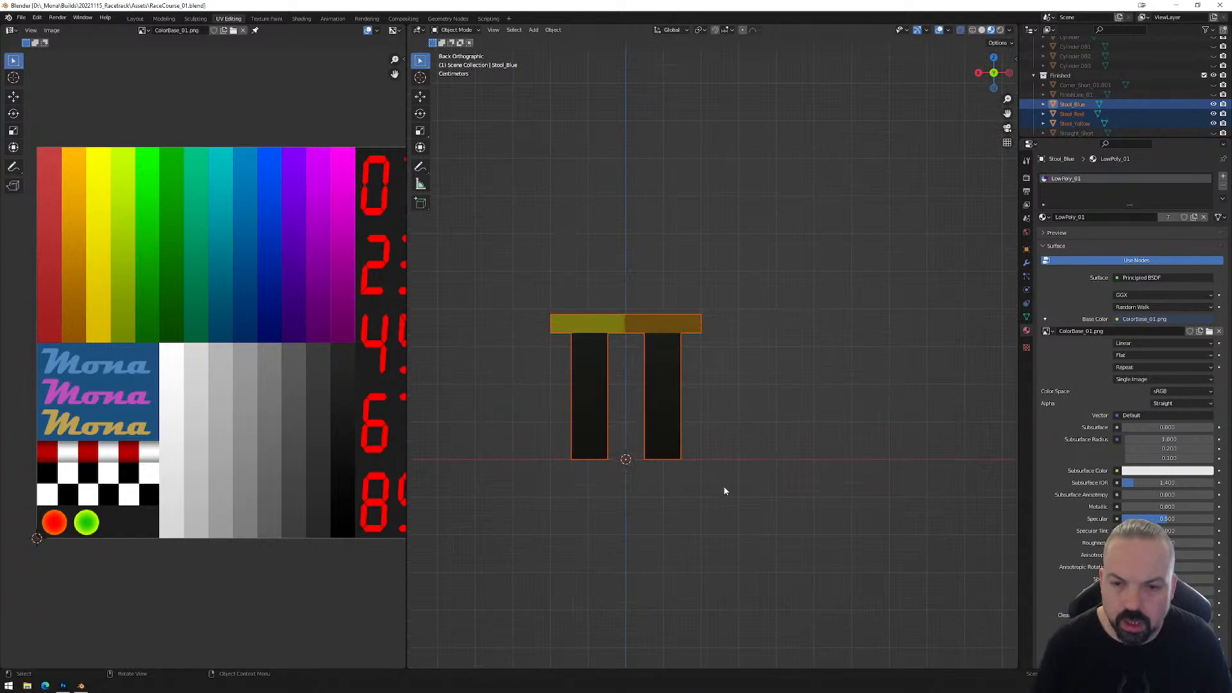
key(Tab)
drag(600, 279, 651, 476)
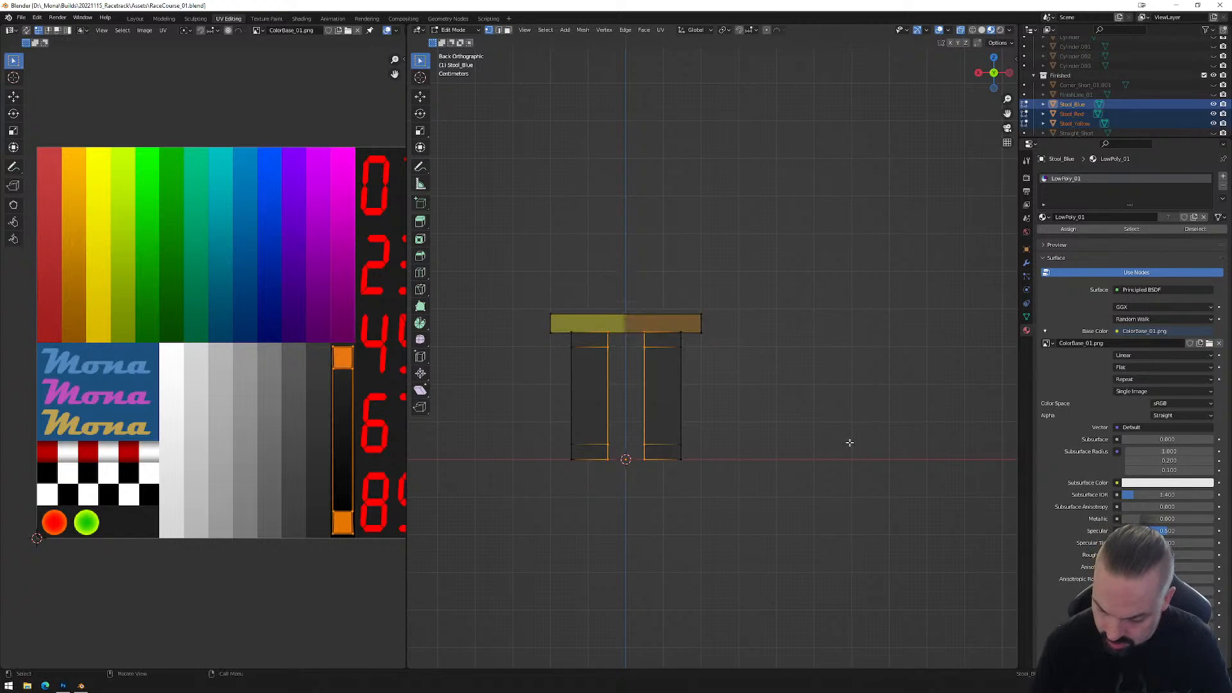
key(s)
key(x)
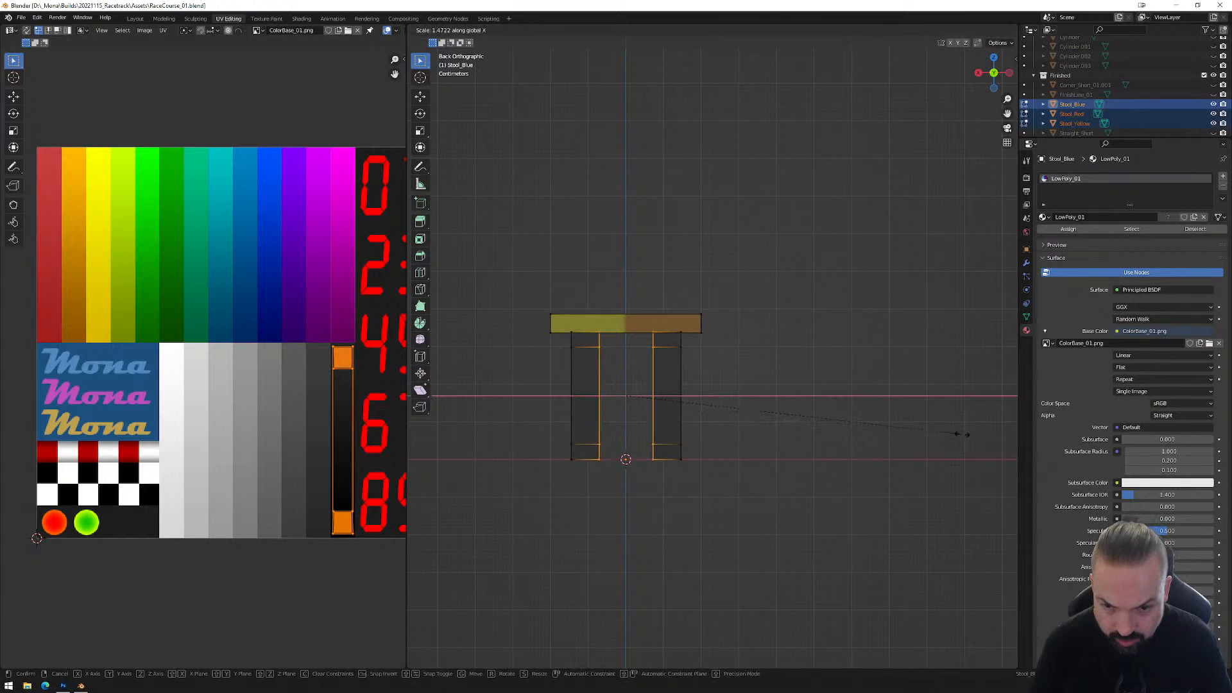
click(428, 423)
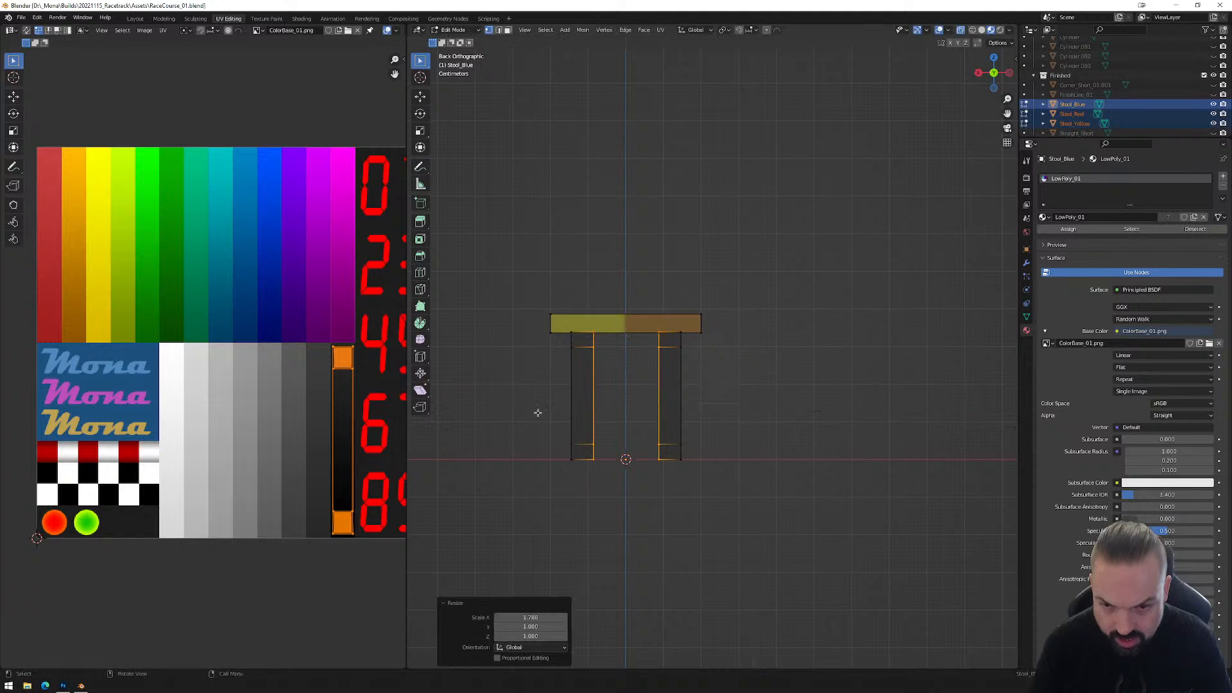
key(Tab)
Check the slimmed legs on the individual stools by toggling their visibility, and leave all three hidden.
middle_drag(790, 420, 787, 480)
click(1213, 104)
click(1213, 114)
click(1213, 124)
click(1213, 114)
click(1213, 104)
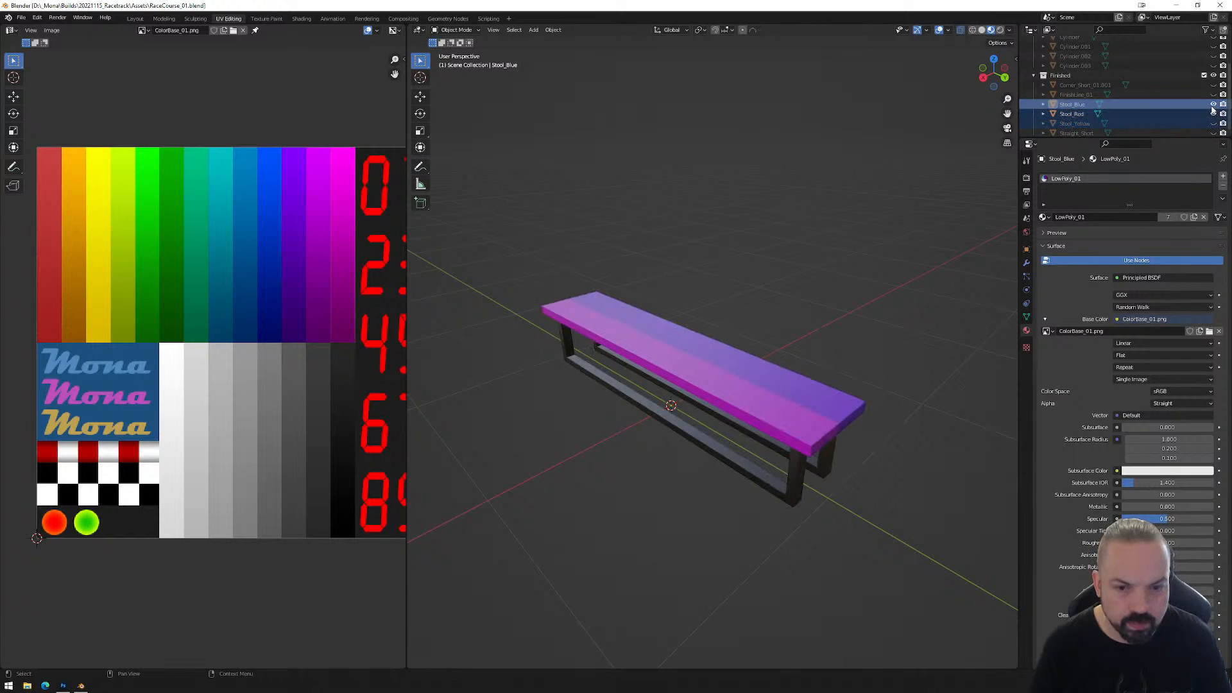
click(1213, 105)
click(1213, 114)
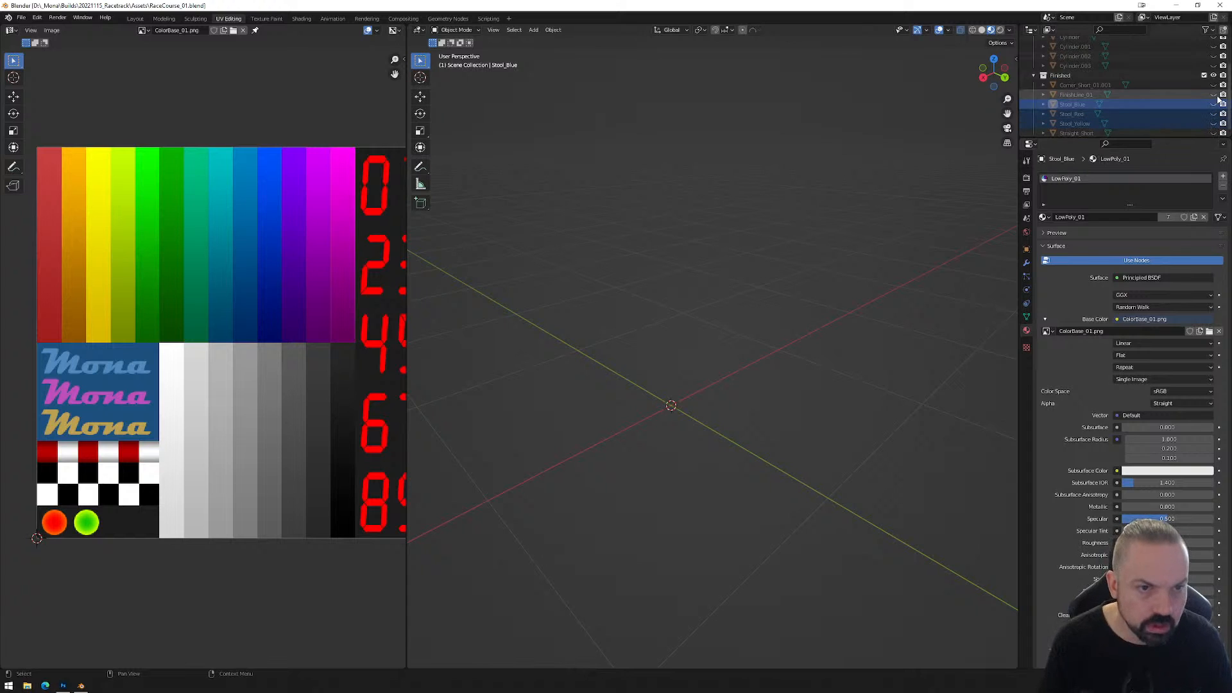
Show FinishLine_01 and Corner_Short_01.001 one at a time to inspect them, and hide both again.
click(1213, 94)
click(1213, 95)
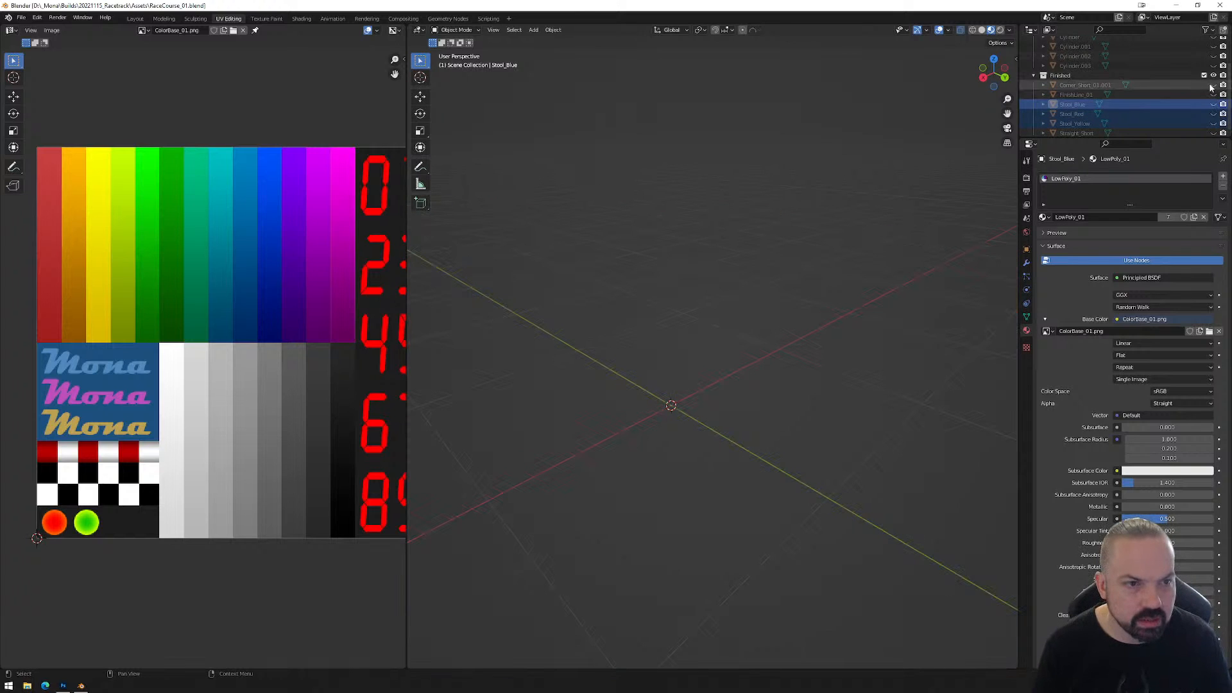
click(1212, 84)
scroll(684, 320, down, 3)
middle_drag(684, 321, 775, 379)
click(639, 280)
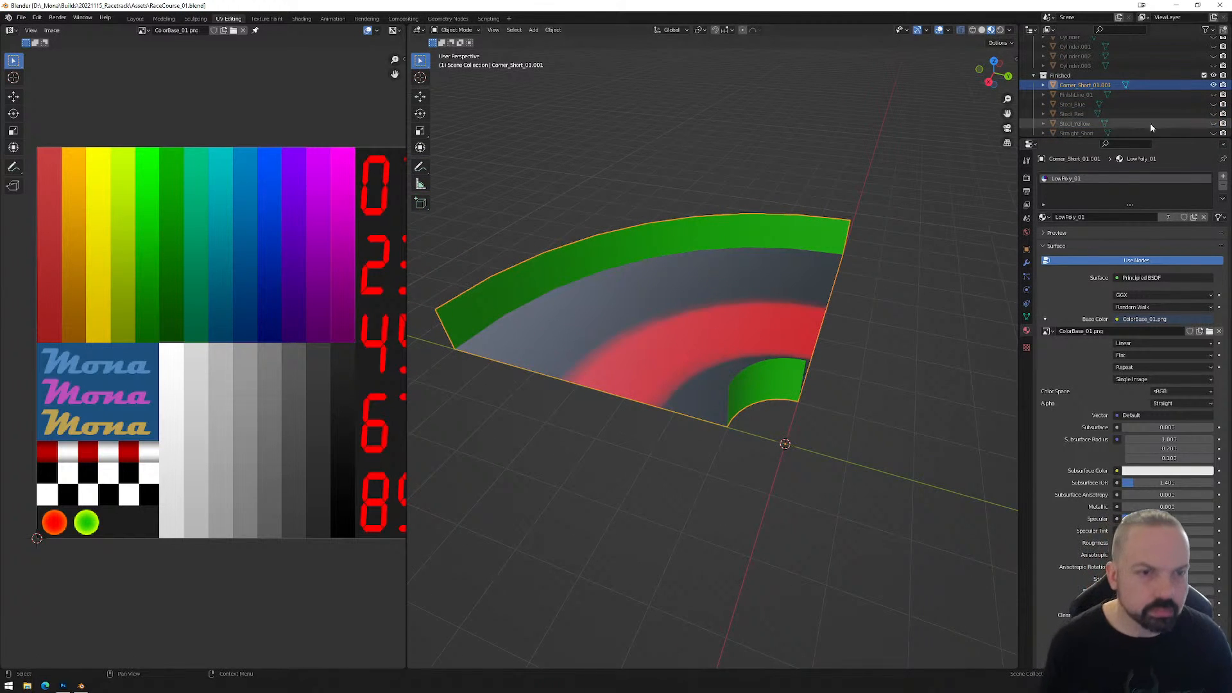
click(1212, 85)
Show Straight_Short, enter Edit Mode and select the faces of both side walls.
click(1212, 133)
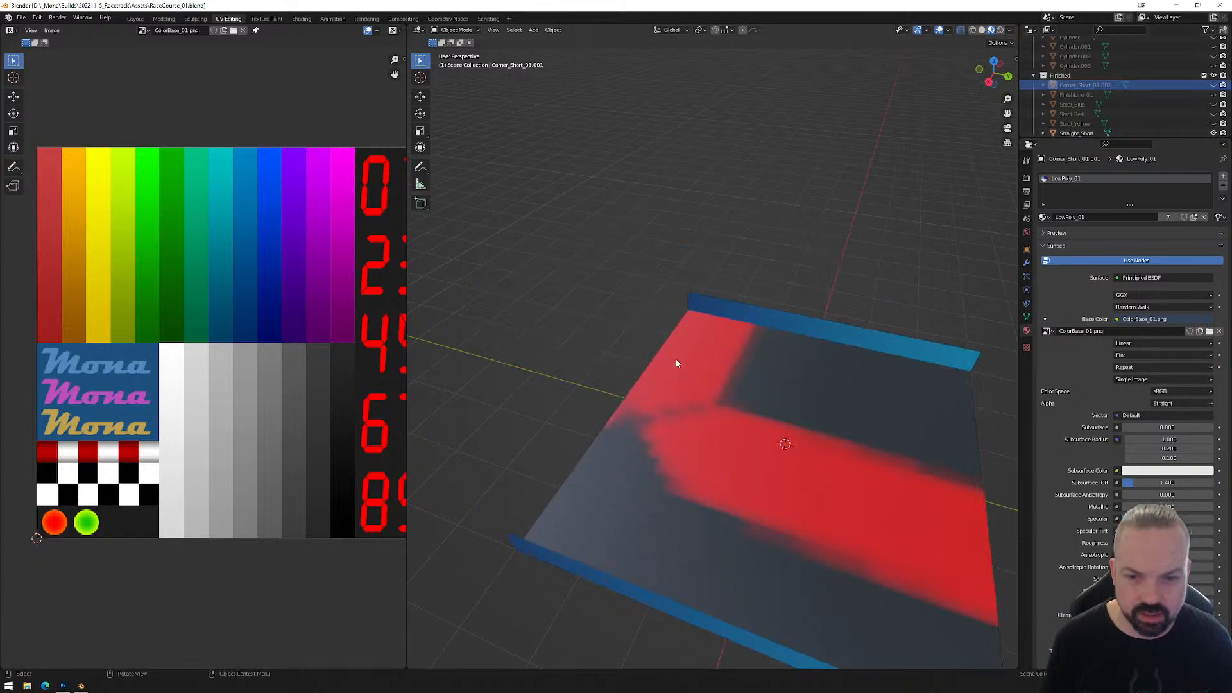
scroll(675, 360, down, 3)
mouse_move(704, 387)
middle_down()
mouse_move(690, 401)
mouse_move(671, 365)
mouse_move(689, 387)
middle_up()
click(689, 401)
key(Tab)
key(Tab)
key(Tab)
click(813, 394)
key(3)
click(813, 387)
shift+click(577, 399)
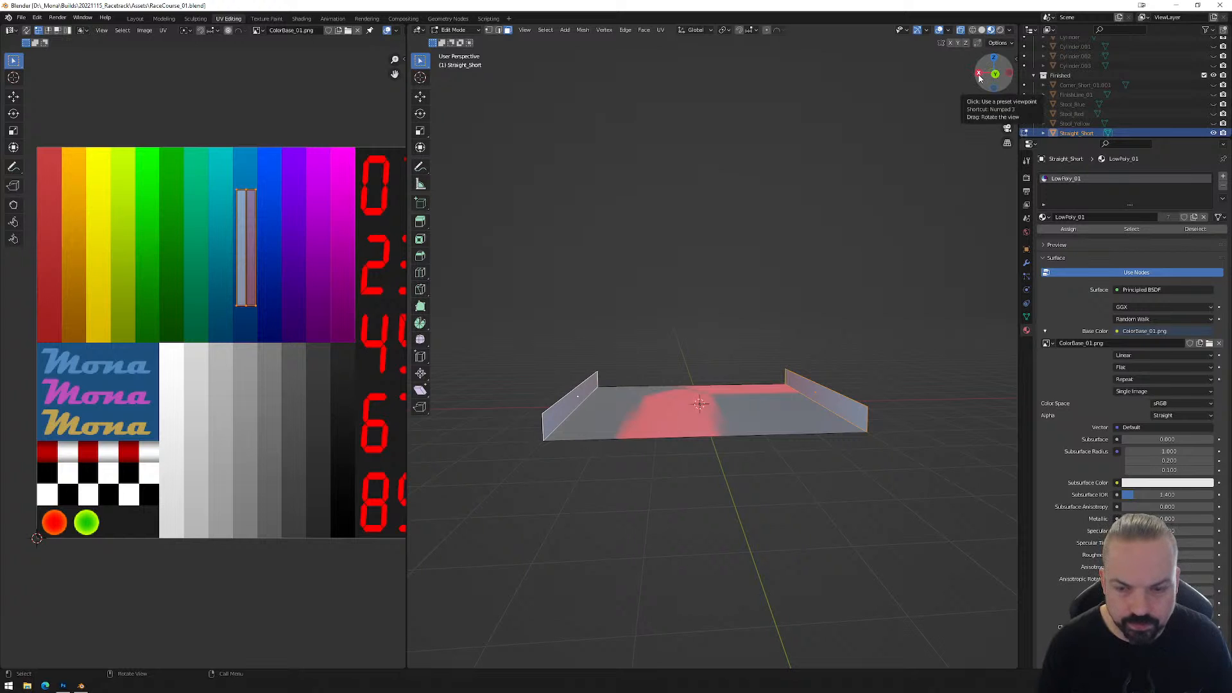
Extrude the top edge of one Straight_Short side wall outward about 0.055 m along X.
click(819, 360)
key(2)
middle_drag(831, 372, 818, 408)
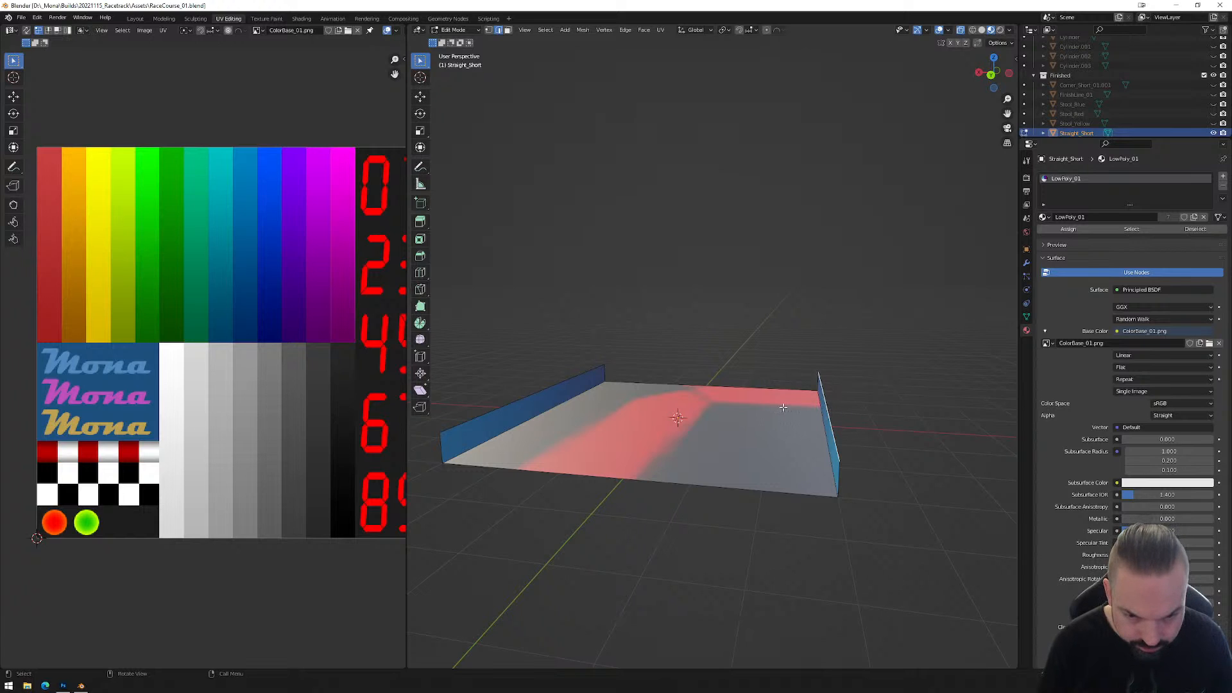
key(g)
key(x)
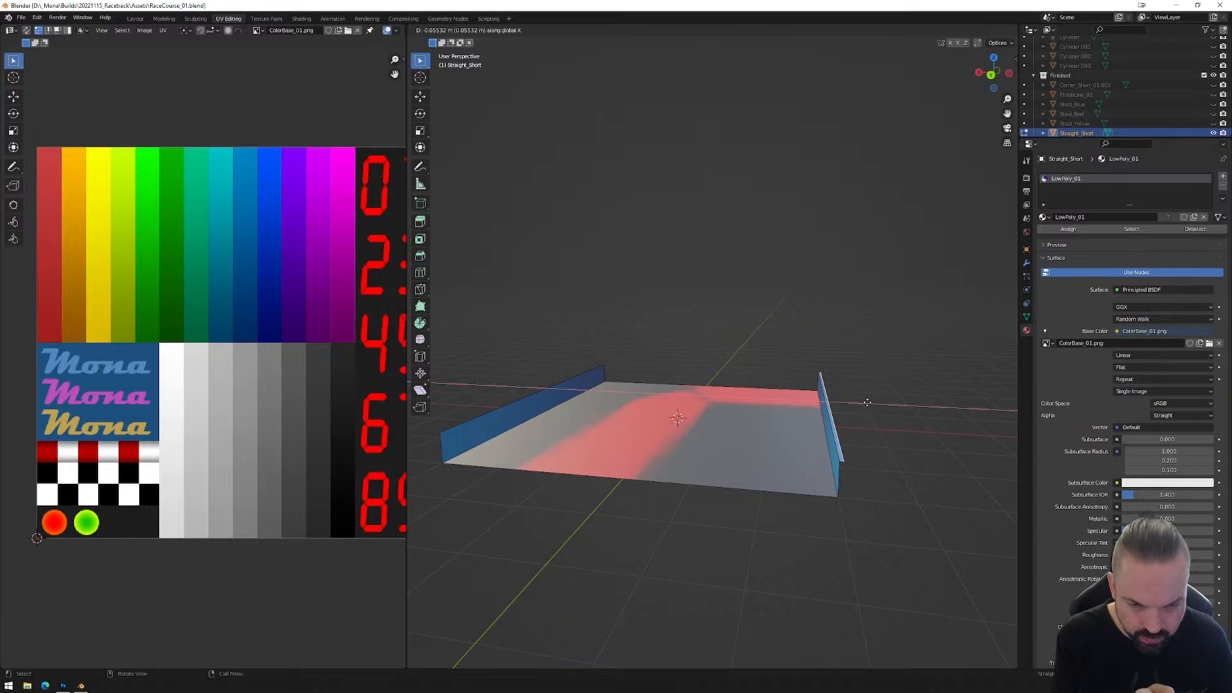
click(867, 402)
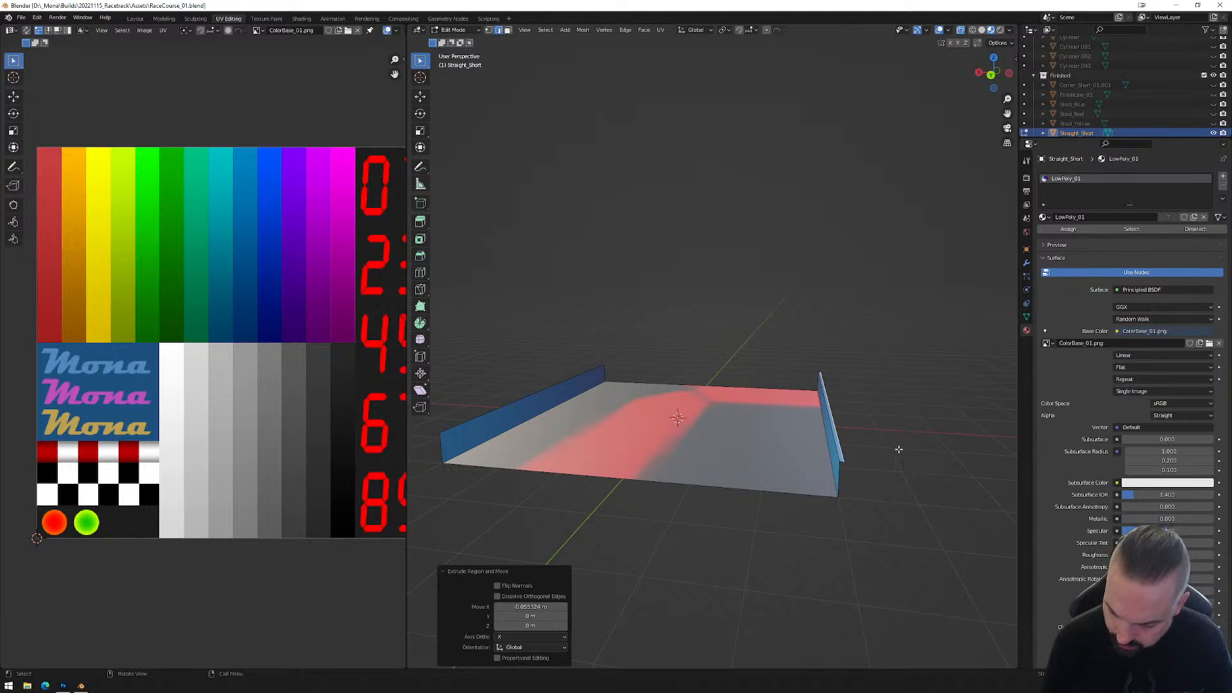
Extrude the new outer edge downward along Z to form the side wall's outer face.
key(g)
key(z)
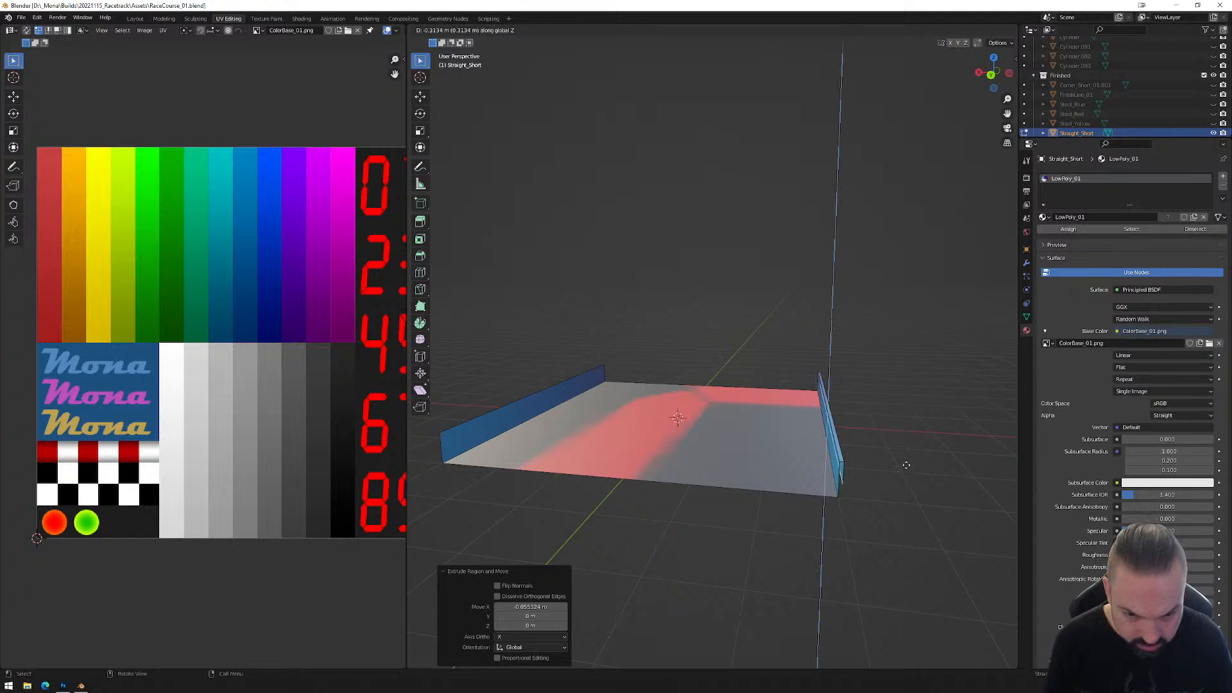
click(911, 472)
Extrude the top edge of the opposite side wall outward about 0.05 m along X.
middle_drag(487, 409, 603, 440)
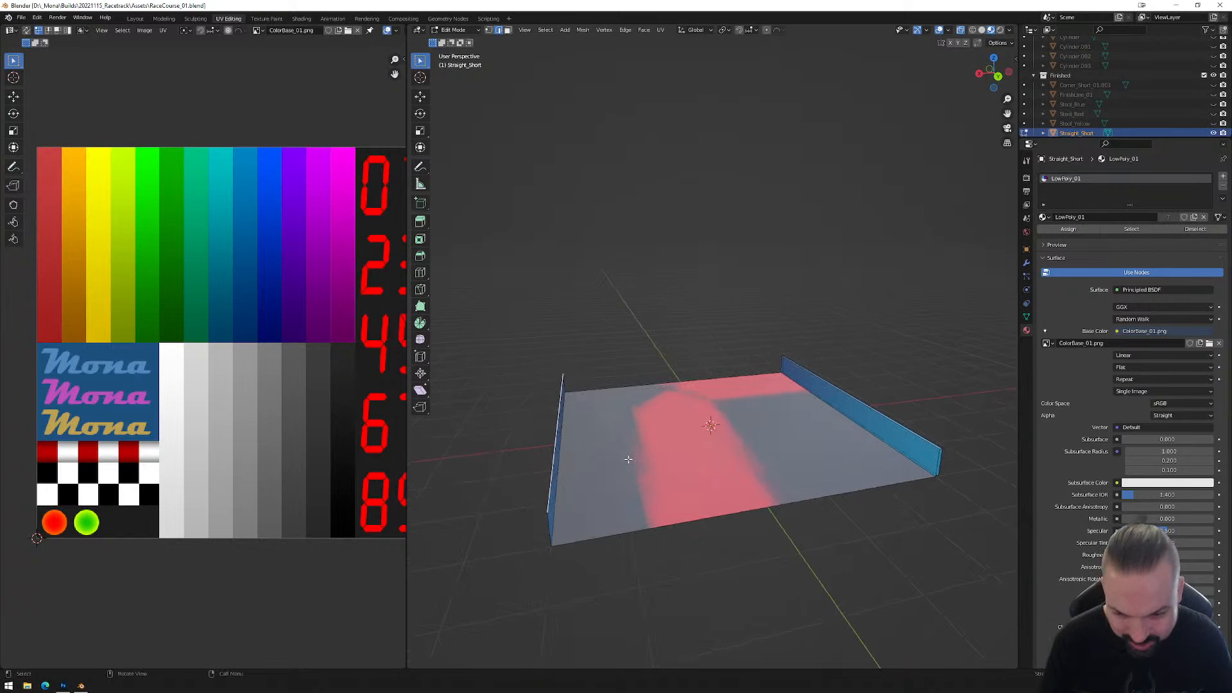
key(g)
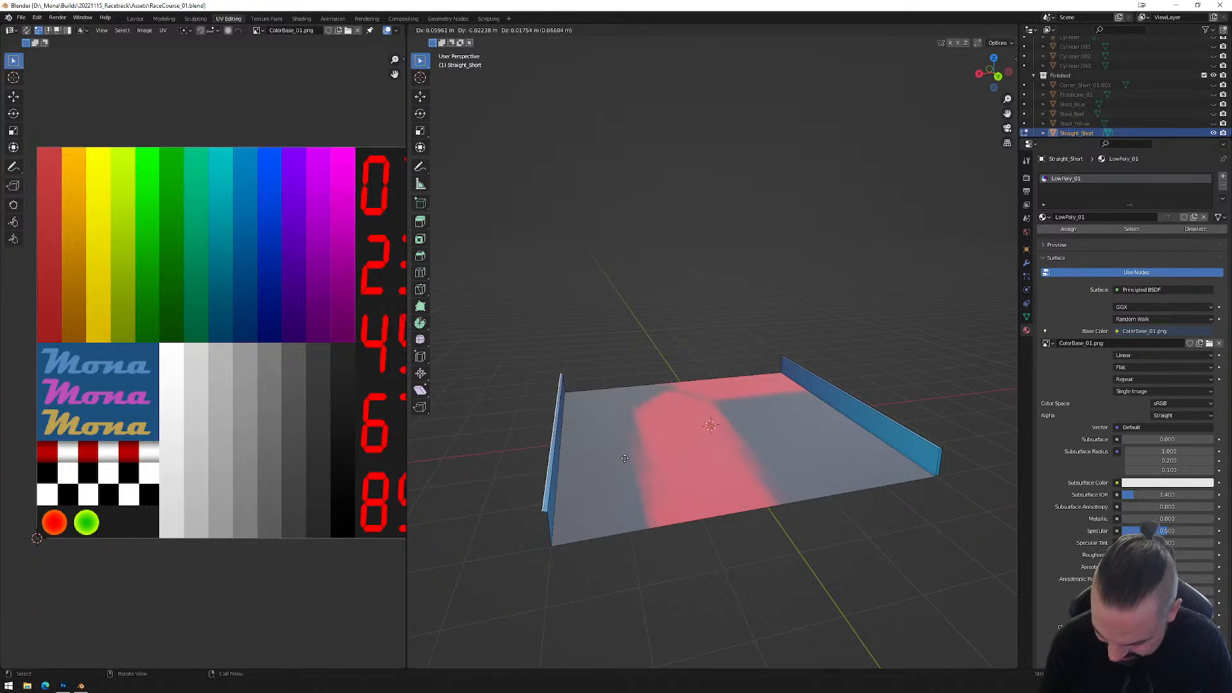
key(x)
click(625, 466)
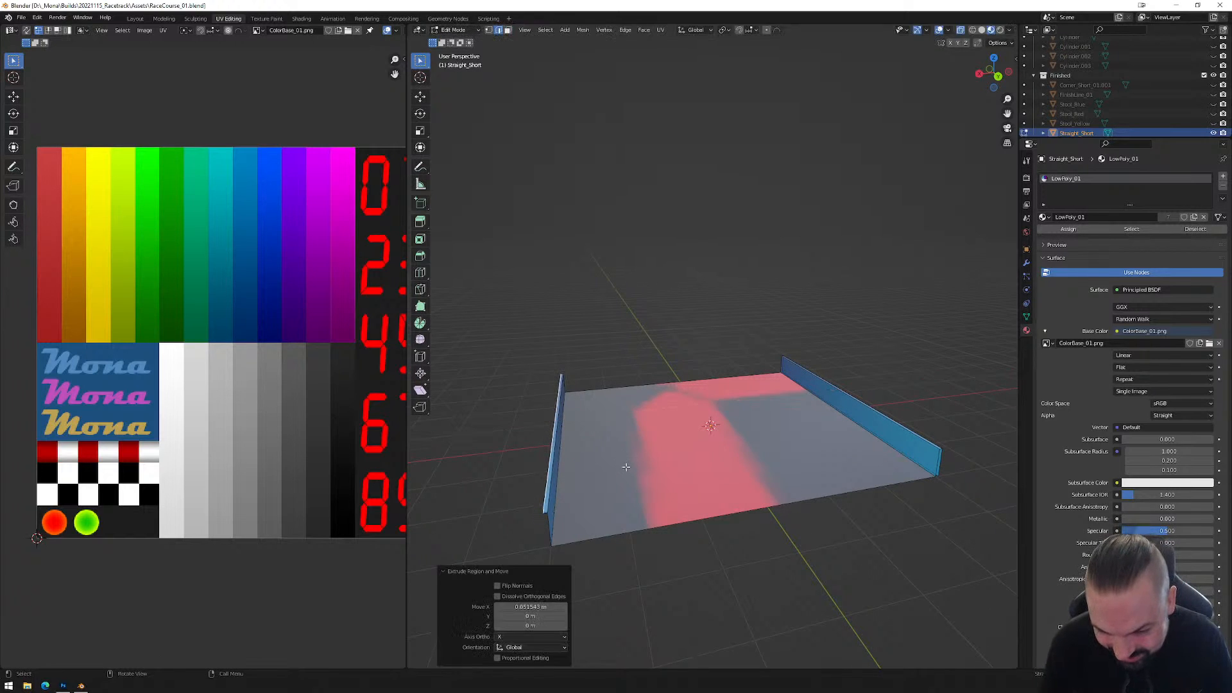
Extrude the opposite side wall's new outer edge about 0.5 m down along Z to form its outer face.
key(g)
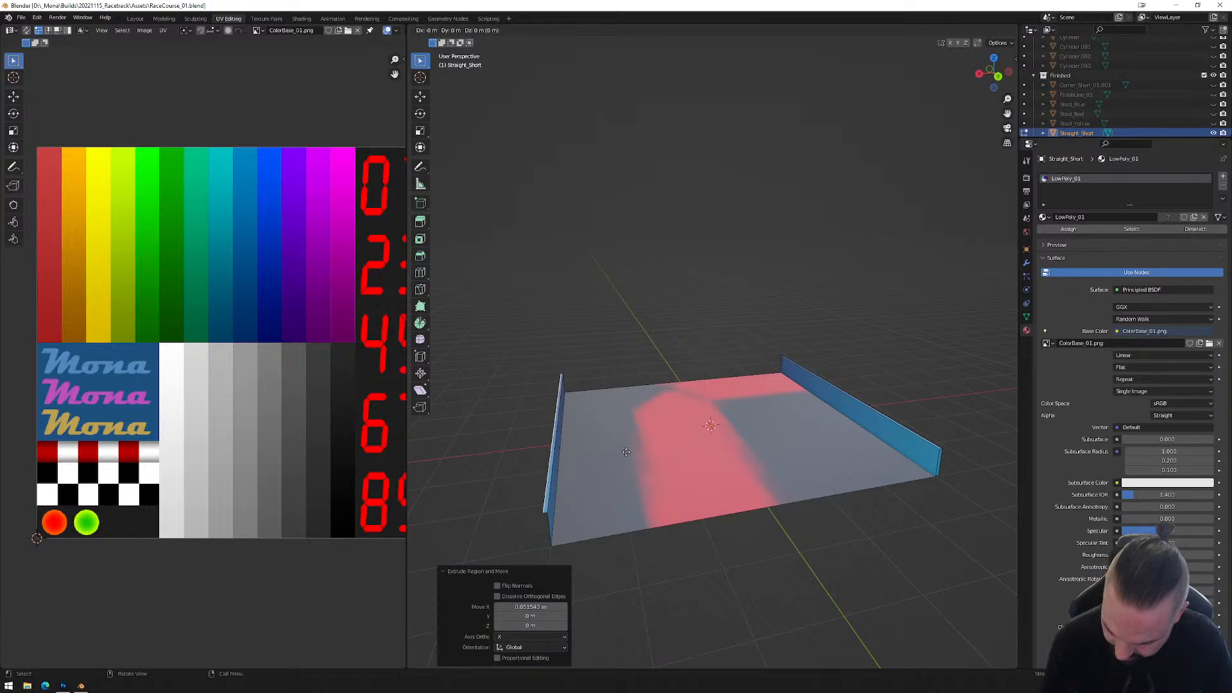
key(z)
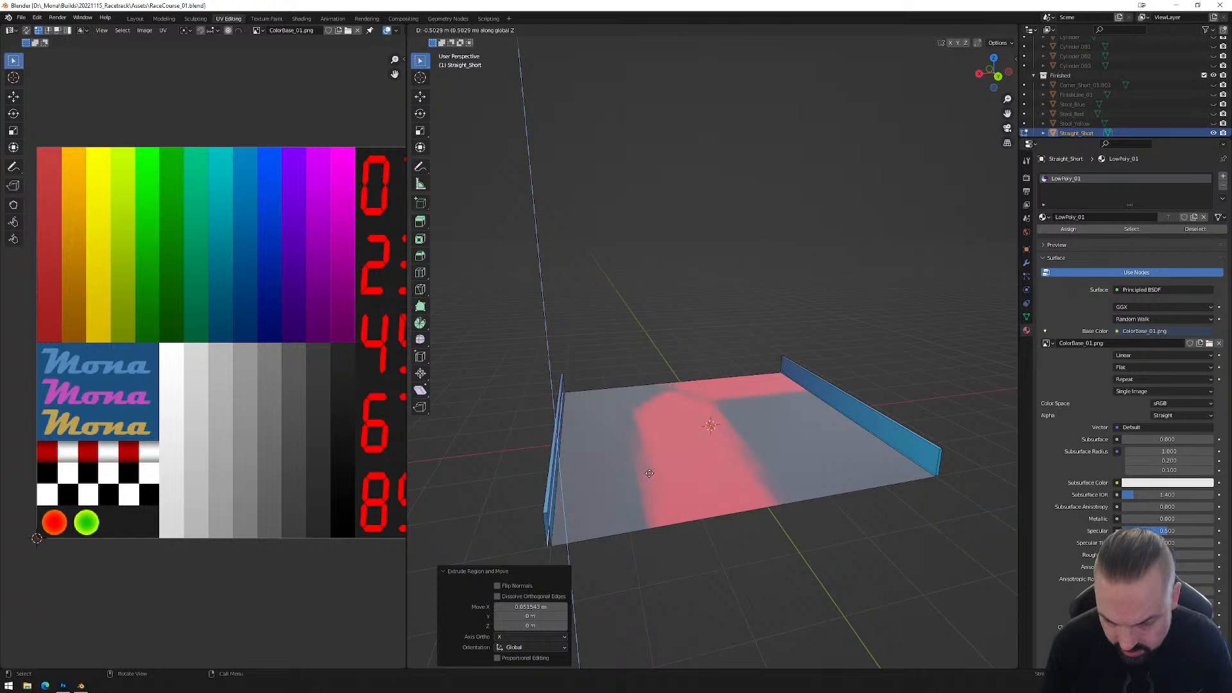
click(649, 473)
middle_drag(610, 457, 763, 440)
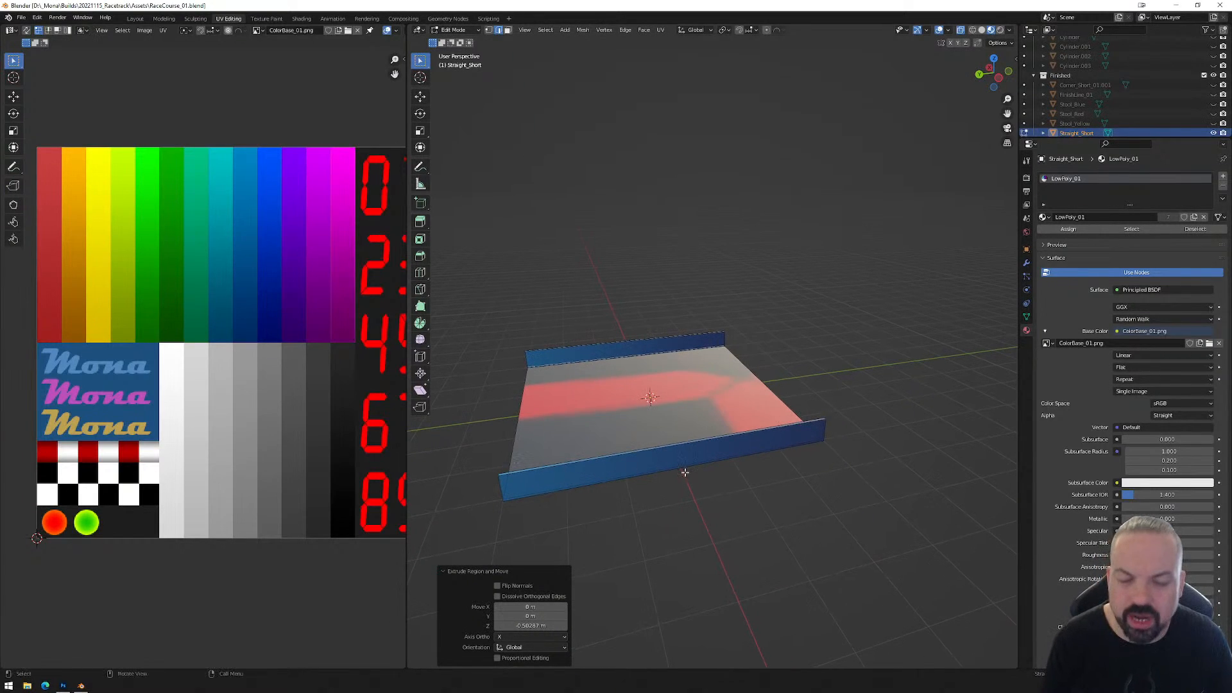
key(Tab)
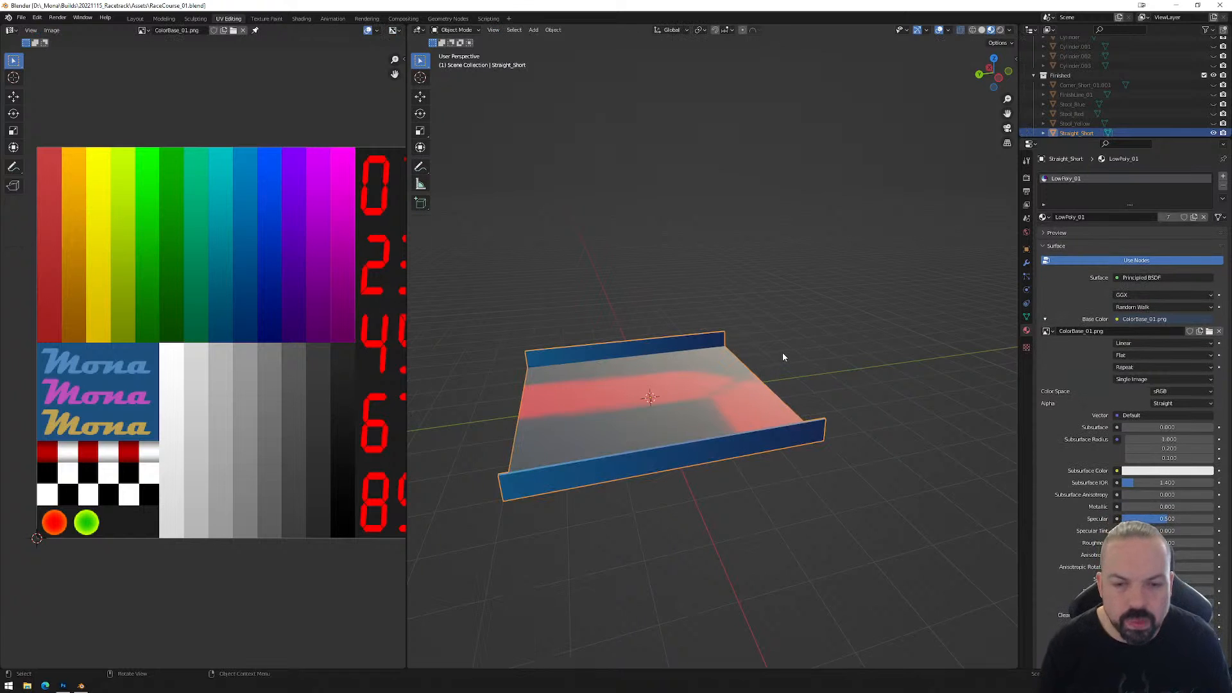
Select all faces of both Straight_Short side walls and project their UVs from the right orthographic view.
key(Tab)
key(3)
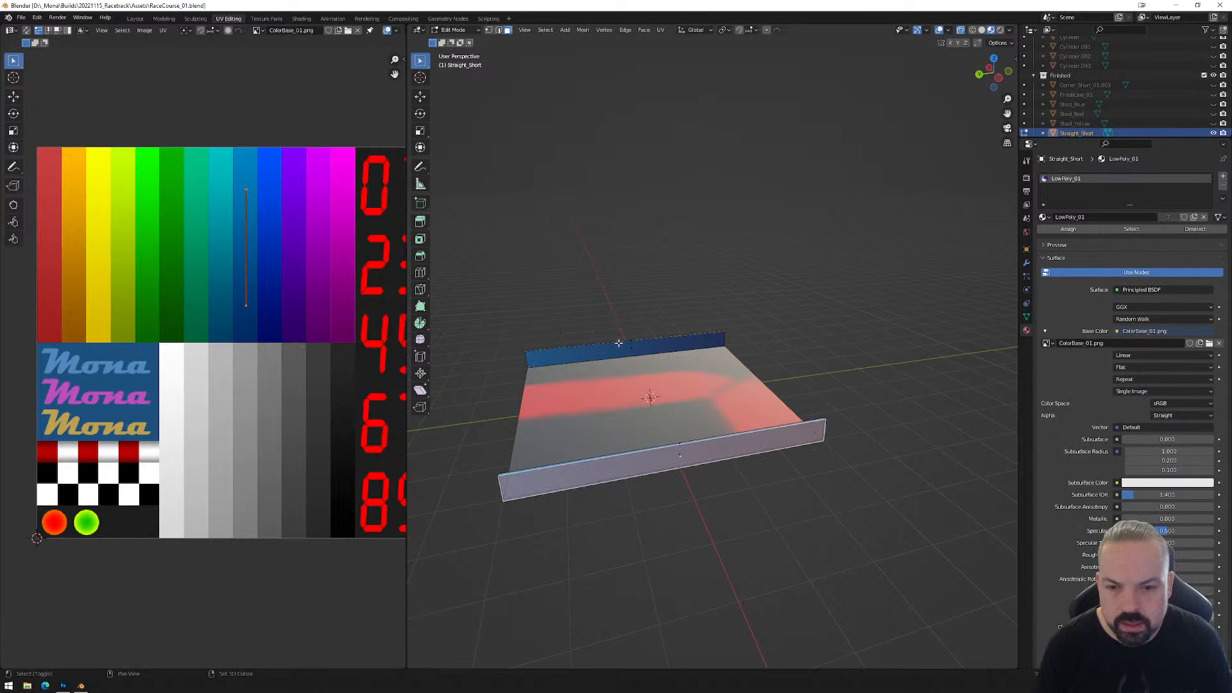
click(630, 341)
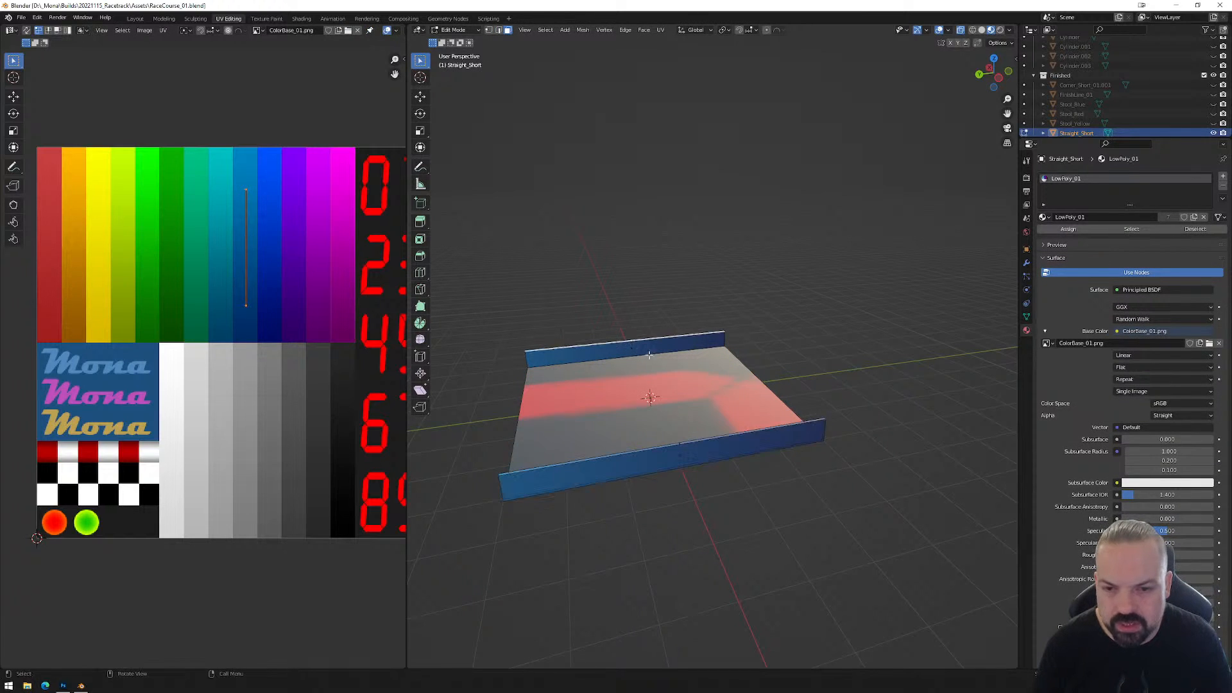
shift+click(679, 444)
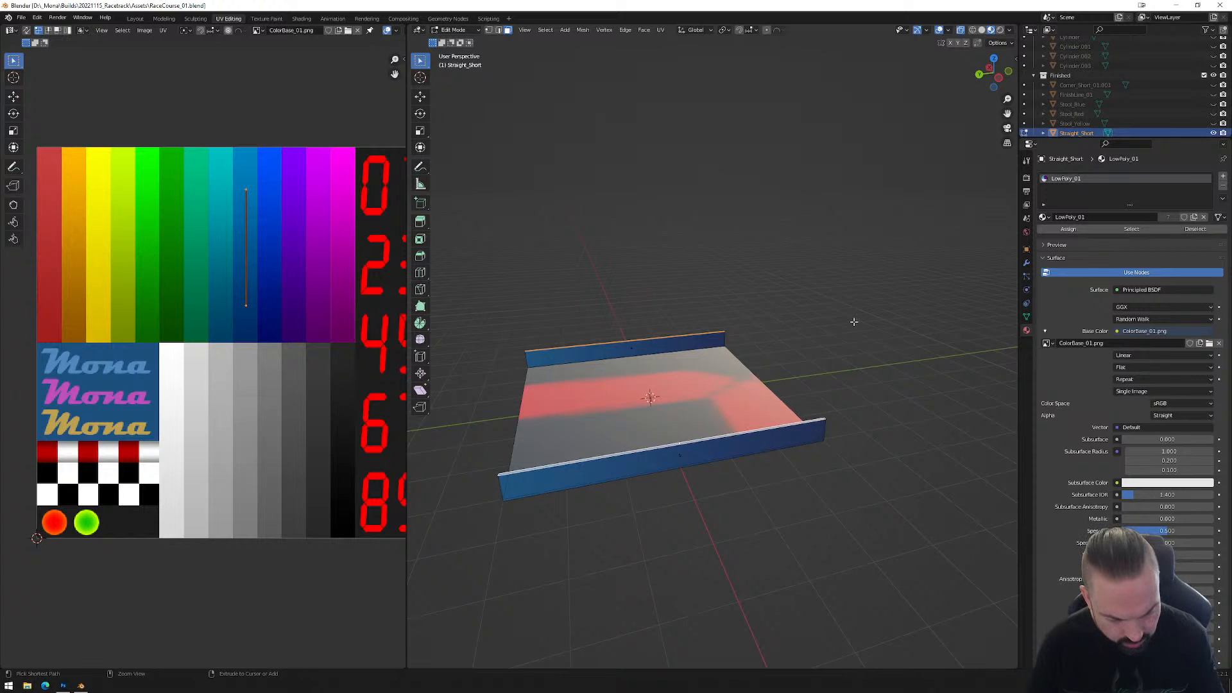
key(ctrl+KP_Add)
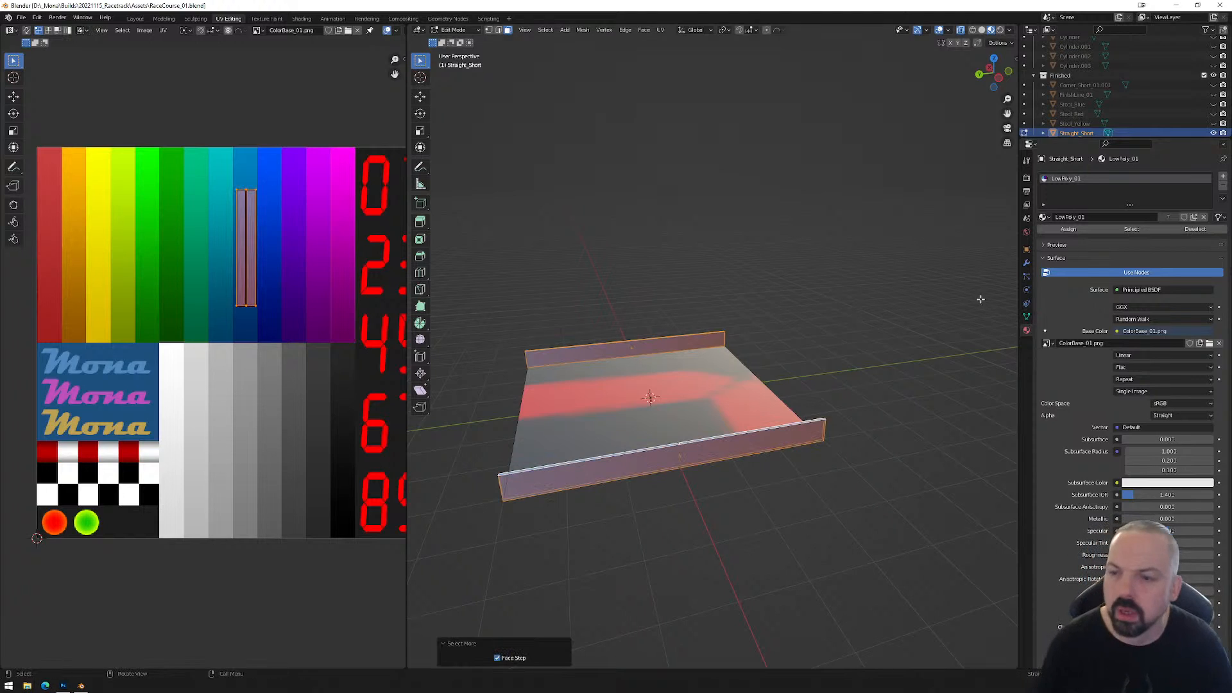
middle_drag(712, 435, 618, 431)
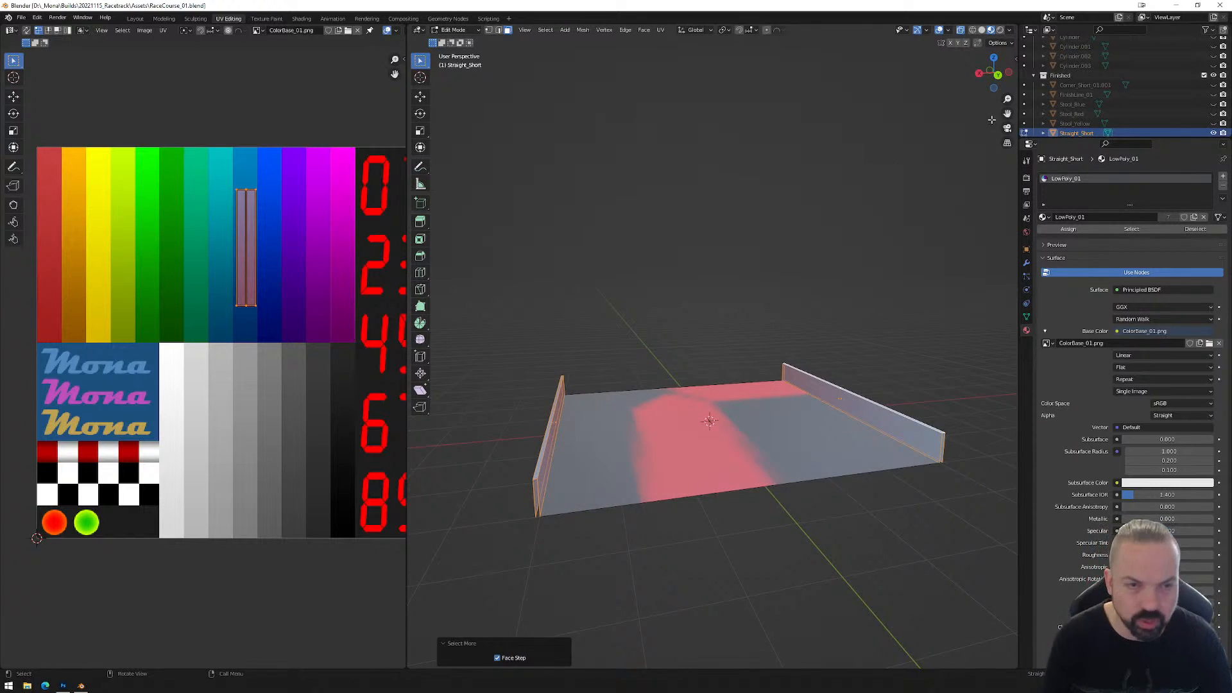
click(980, 75)
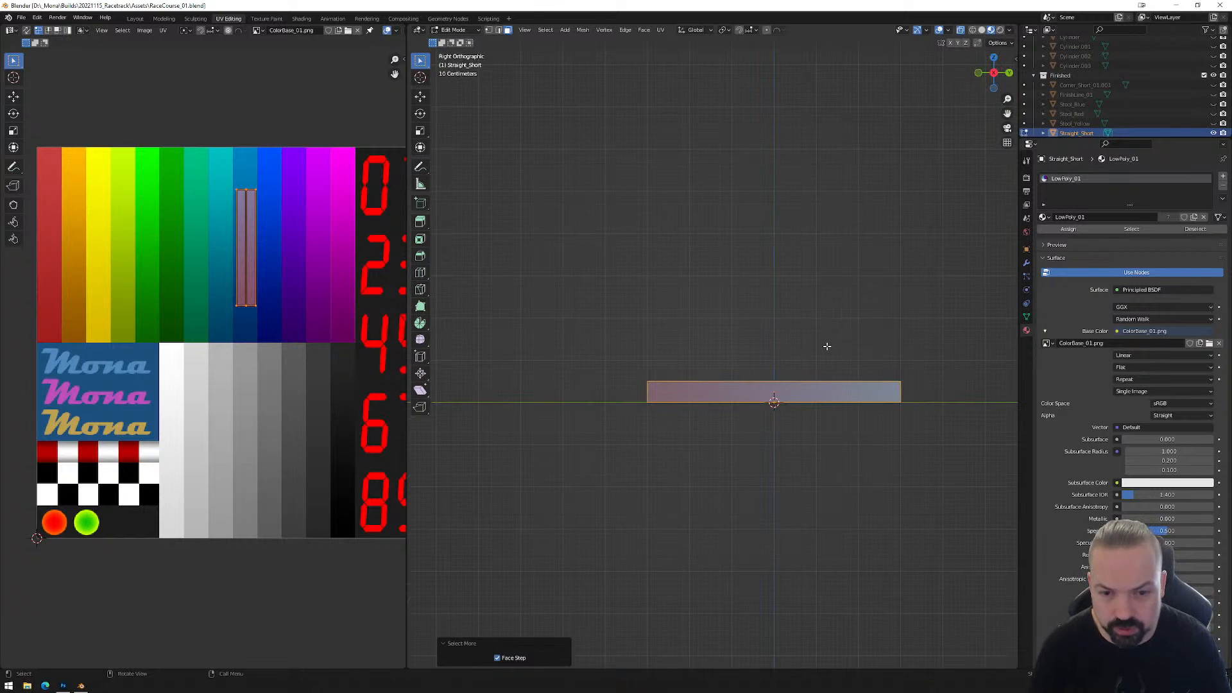
click(661, 30)
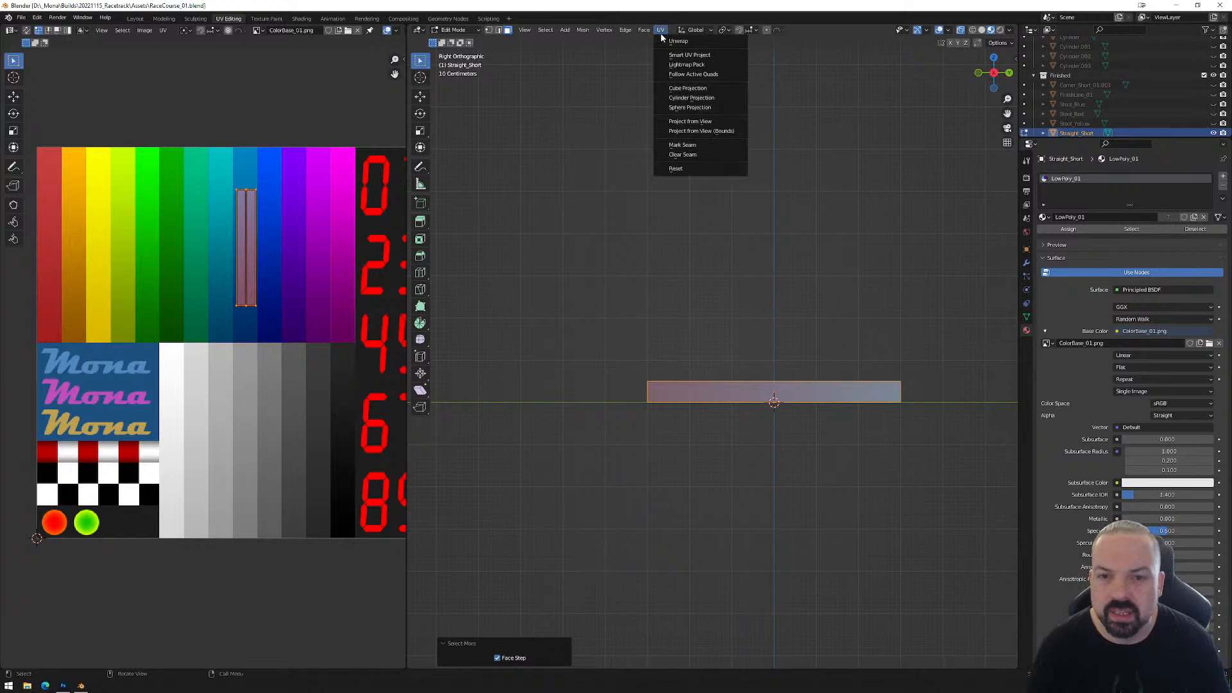
click(691, 122)
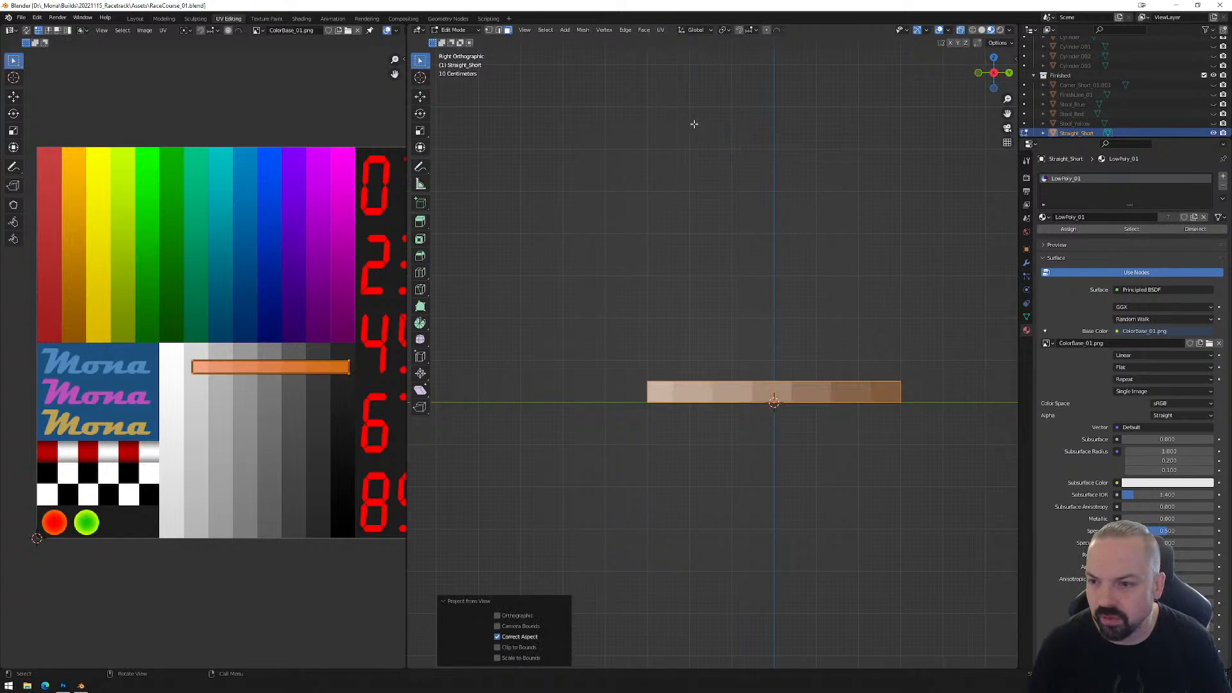
Narrow the walls' UV island horizontally, stretch it to nearly full strip height and place it on the medium-blue gradient strip.
drag(171, 340, 377, 397)
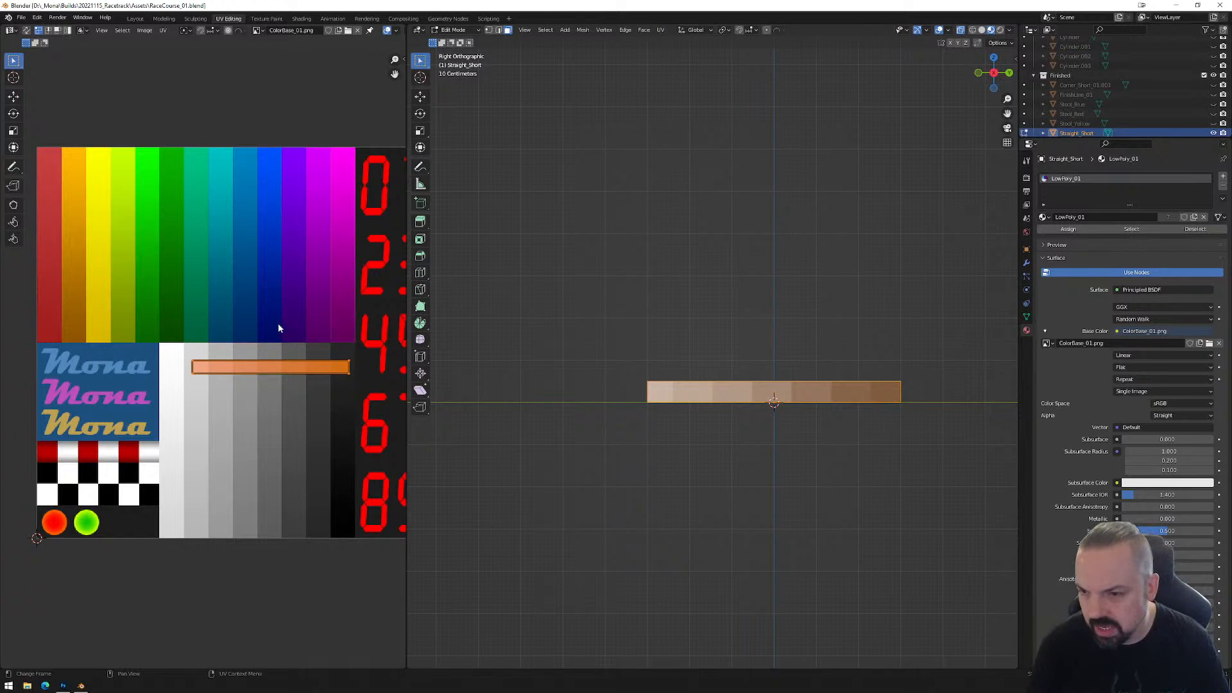
key(g)
click(263, 203)
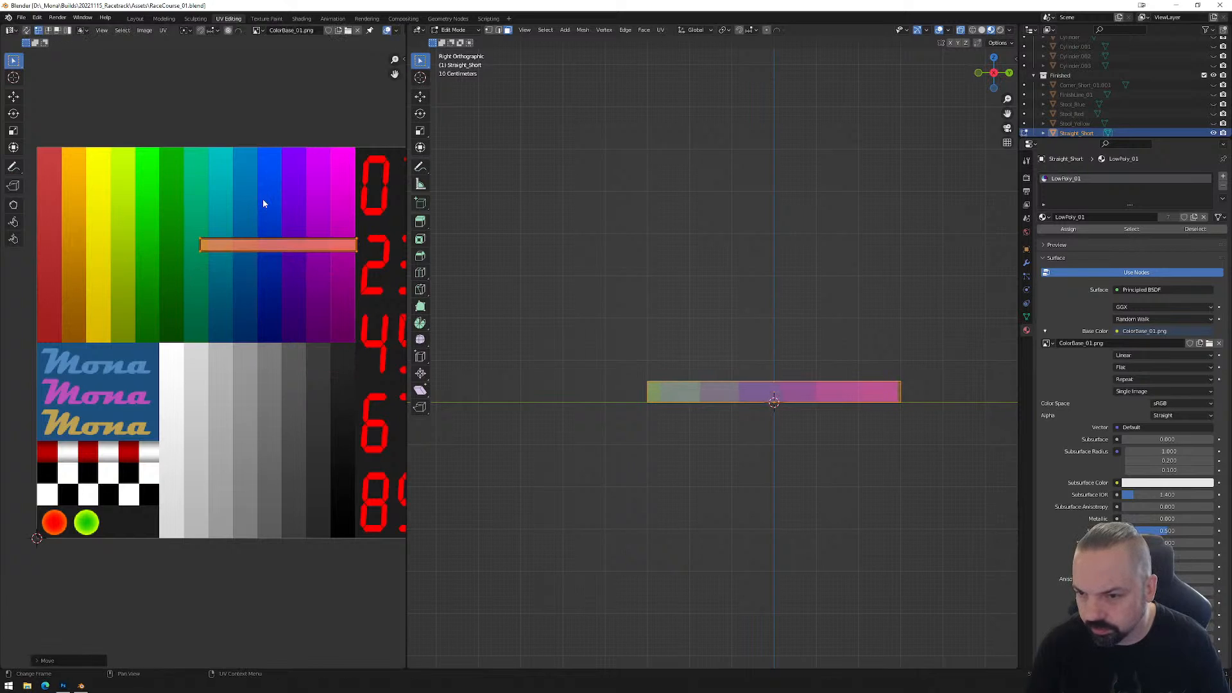
key(s)
key(x)
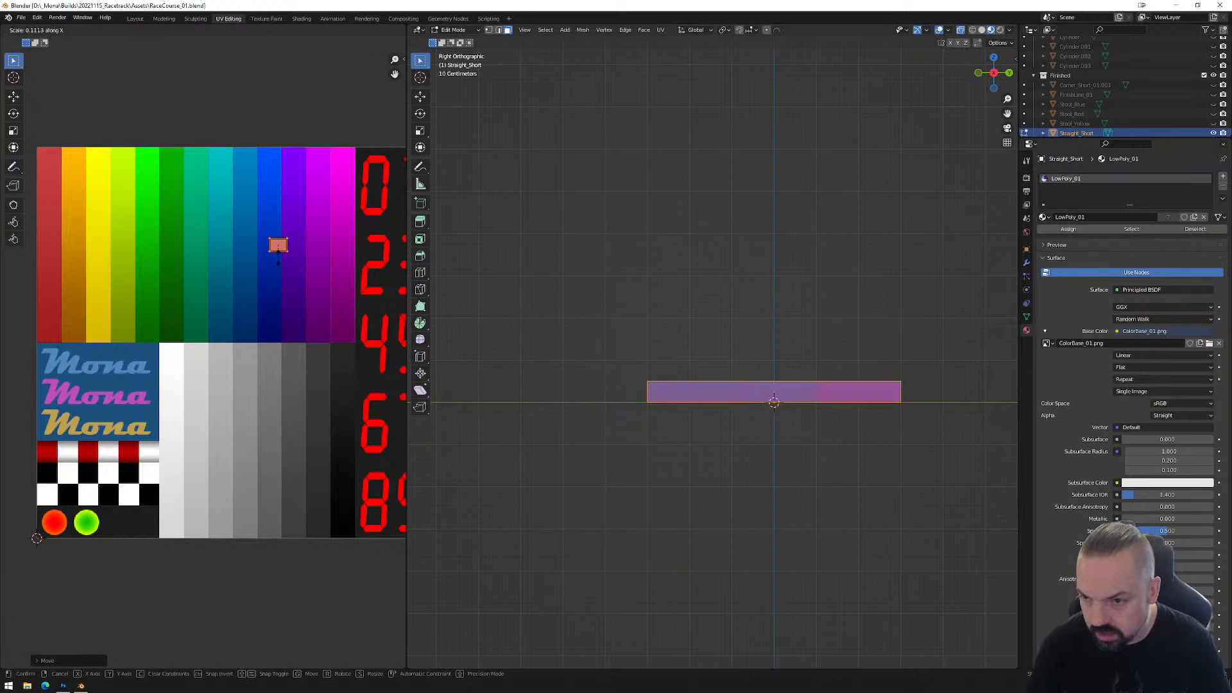
click(278, 252)
key(s)
key(y)
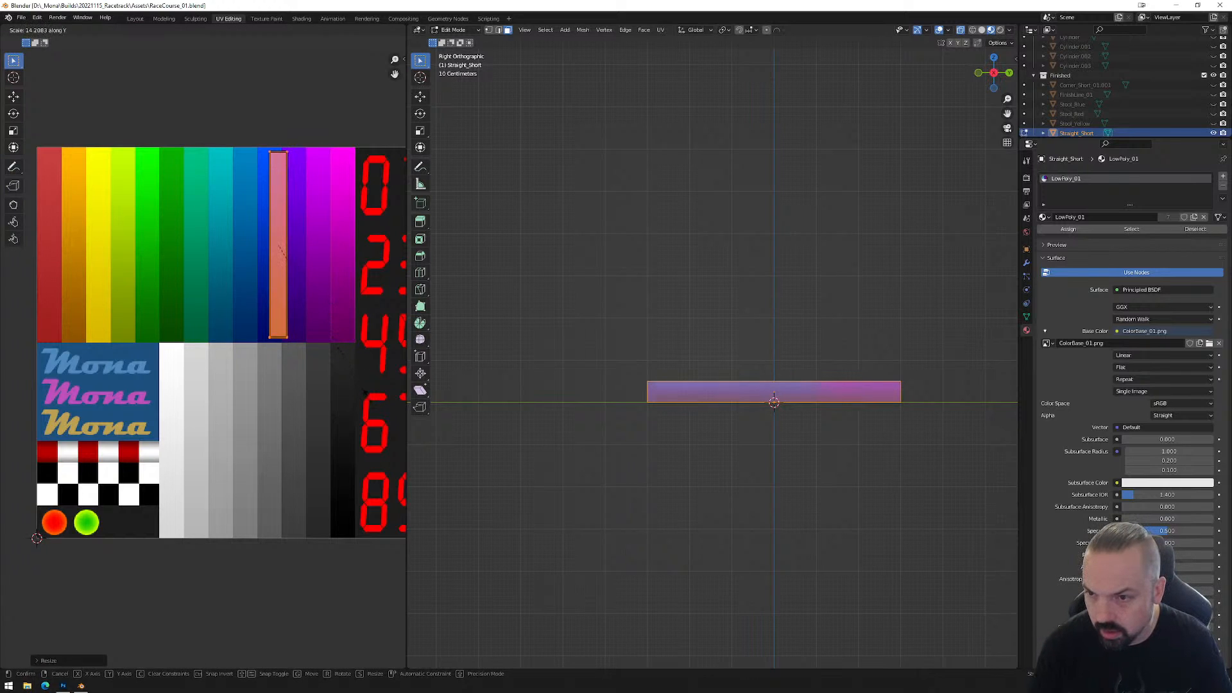
click(283, 257)
key(g)
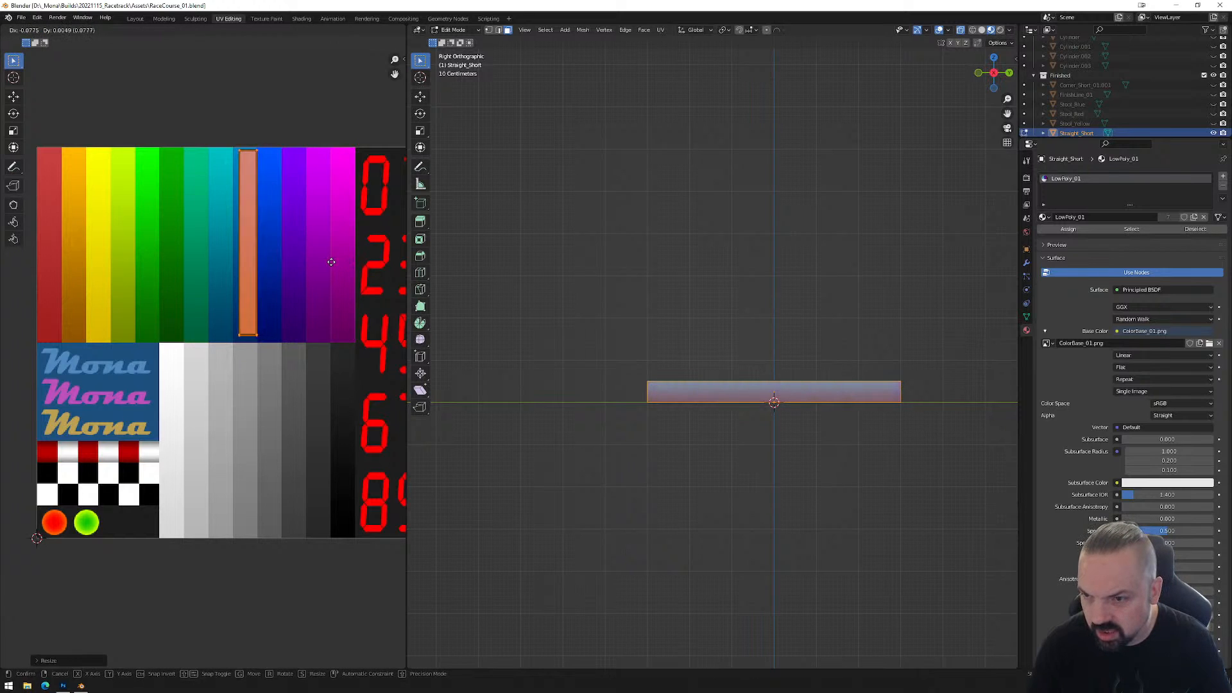
click(327, 263)
Scale the Straight_Short floor face's UVs to 0 and place them on the dark area beside the green circle, then leave Edit Mode.
middle_drag(738, 417, 793, 436)
key(alt+a)
middle_drag(677, 478, 756, 495)
click(725, 374)
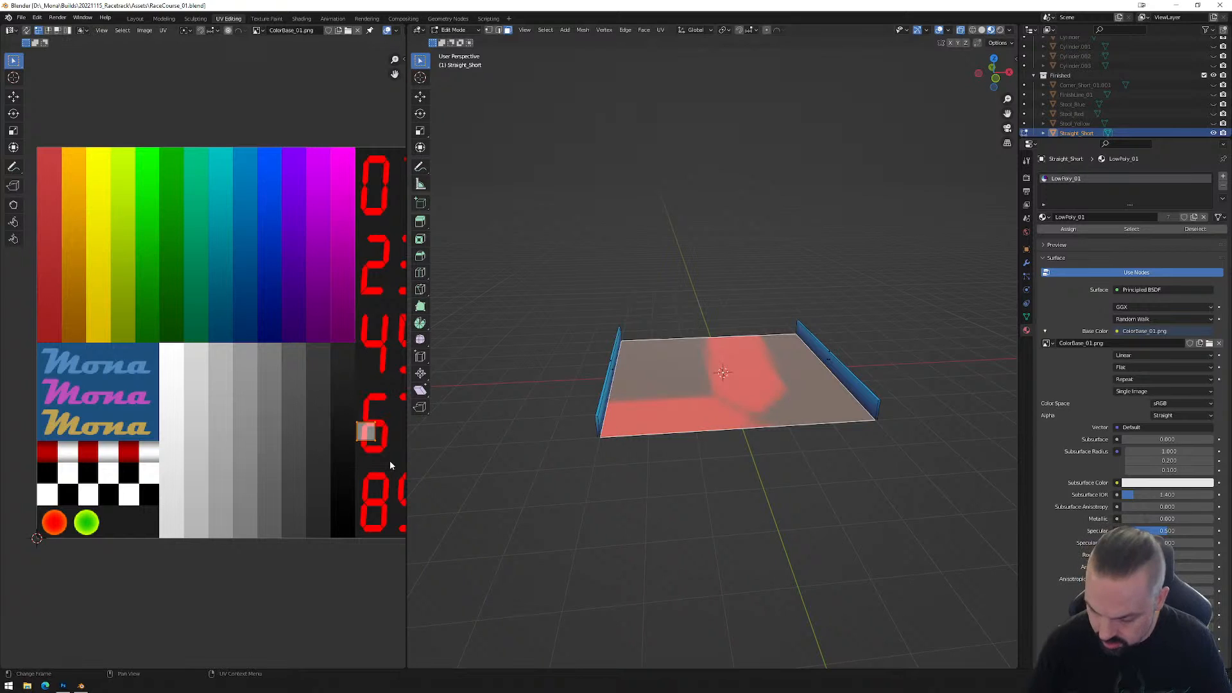
key(s)
key(0)
key(Return)
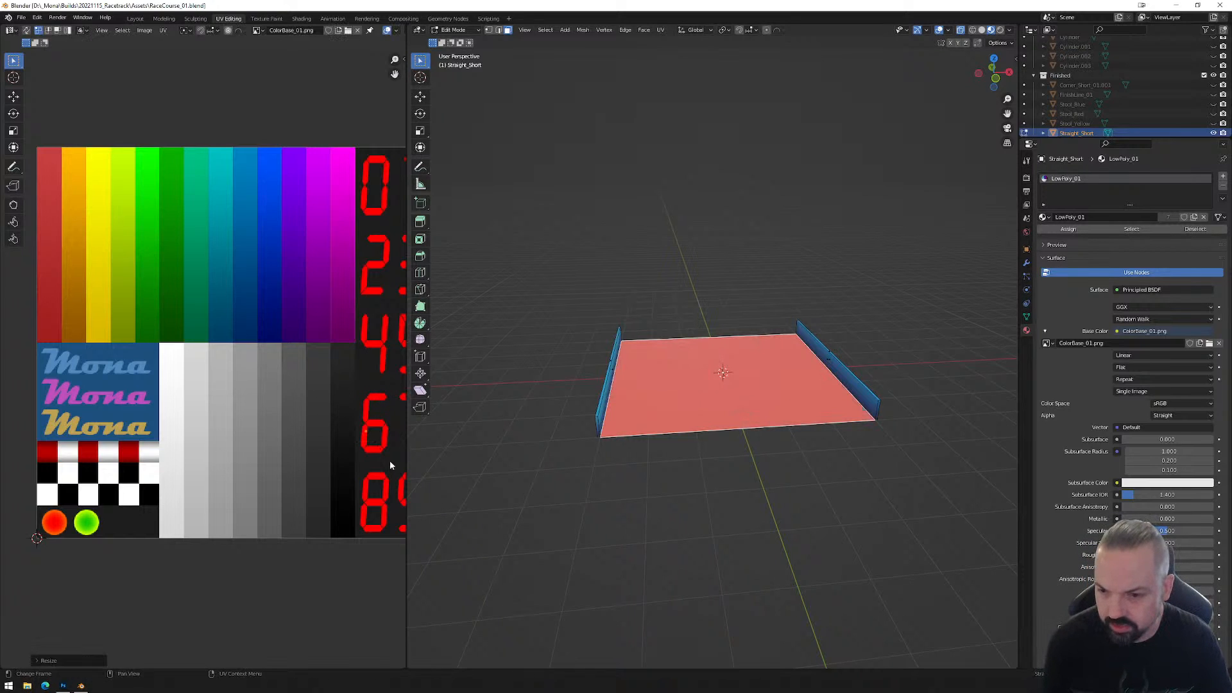
key(g)
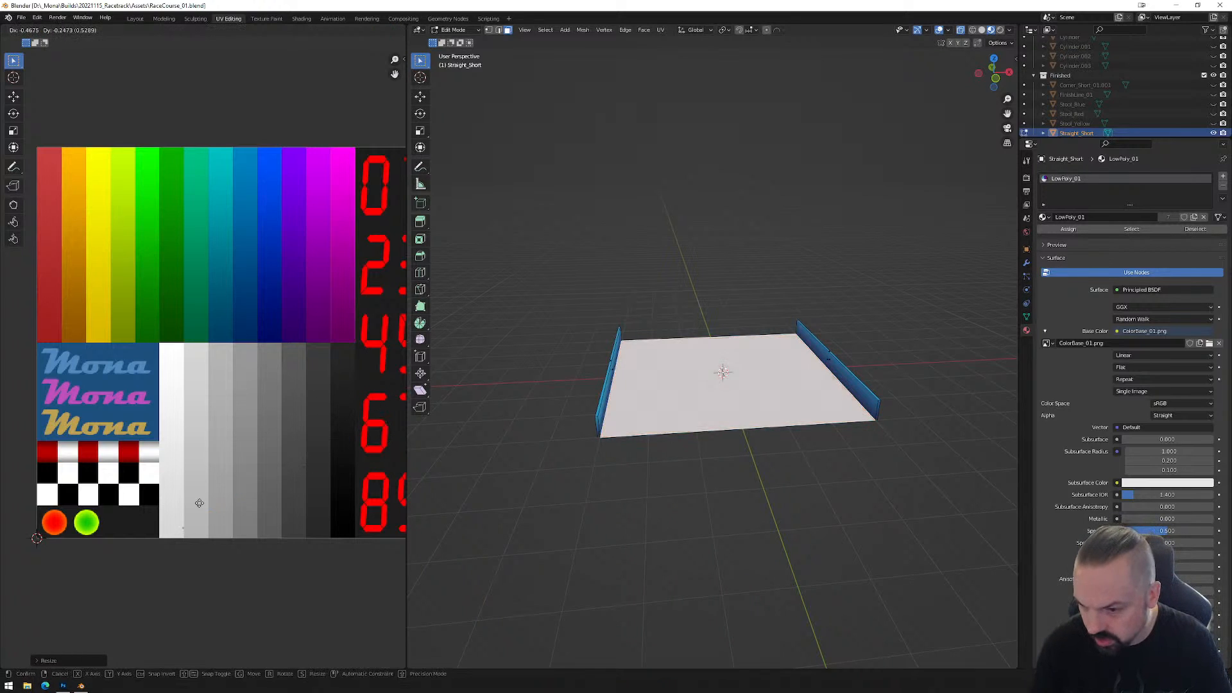
click(166, 497)
middle_drag(663, 495, 734, 482)
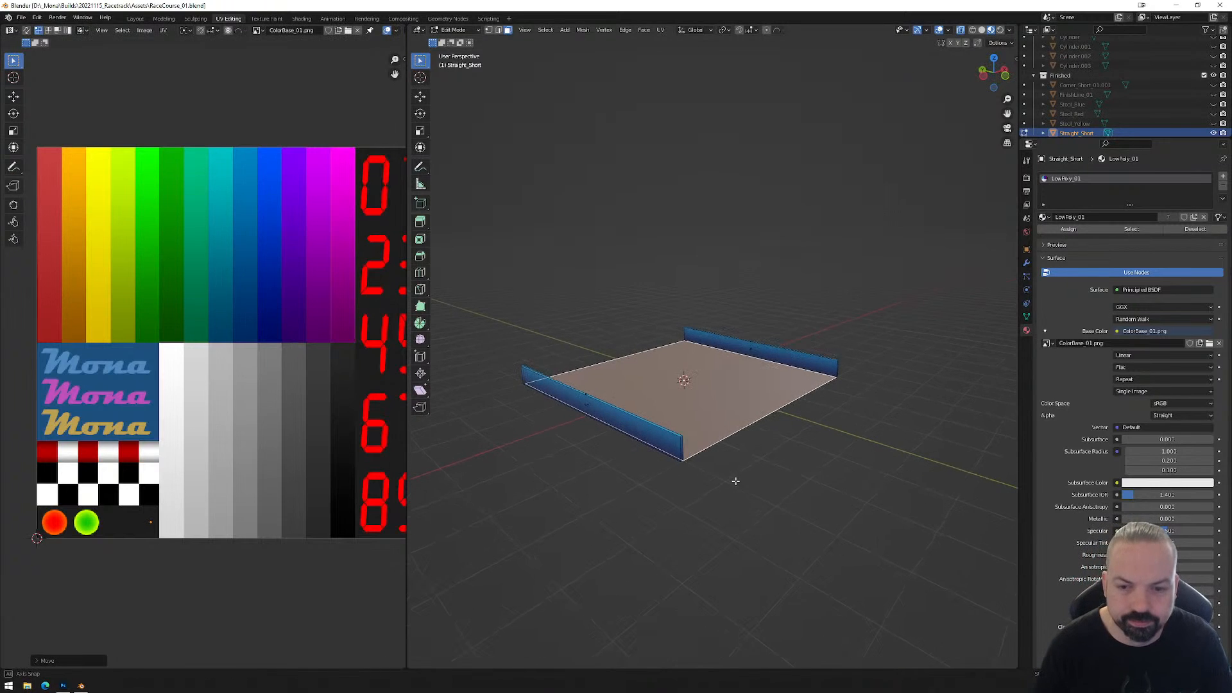
key(Tab)
middle_drag(837, 438, 763, 449)
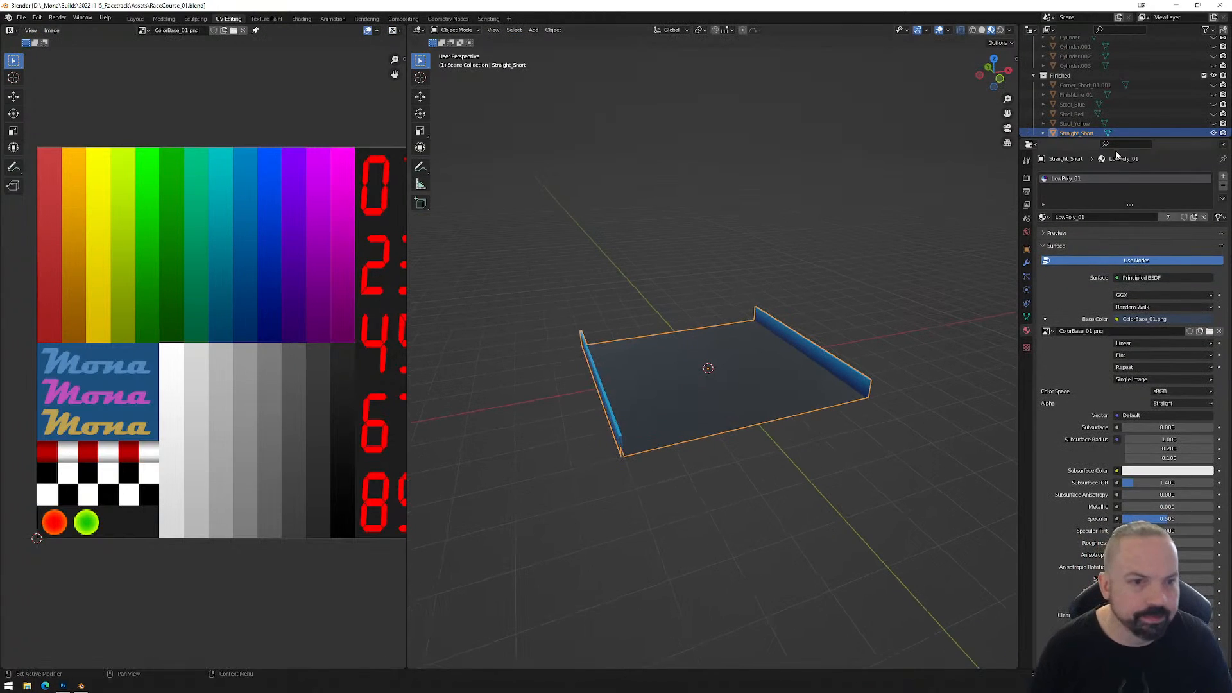
Show Corner_Short_01.001, hide Straight_Short and select the corner piece.
click(1213, 84)
click(1213, 133)
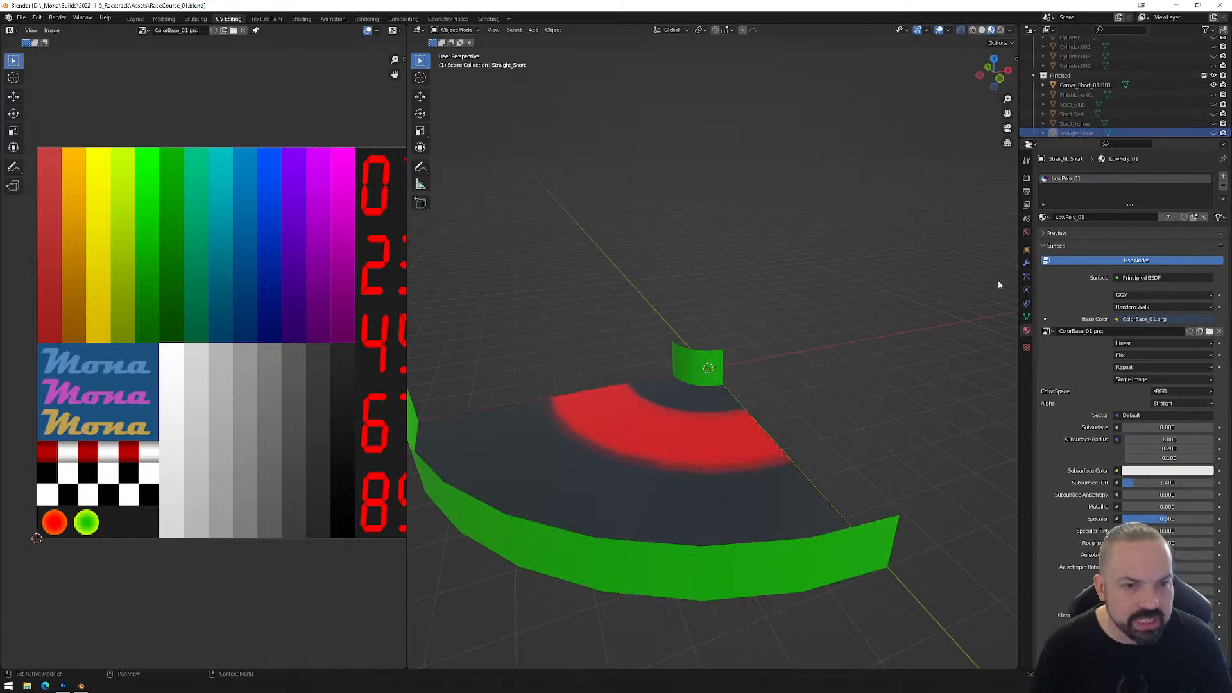
click(690, 423)
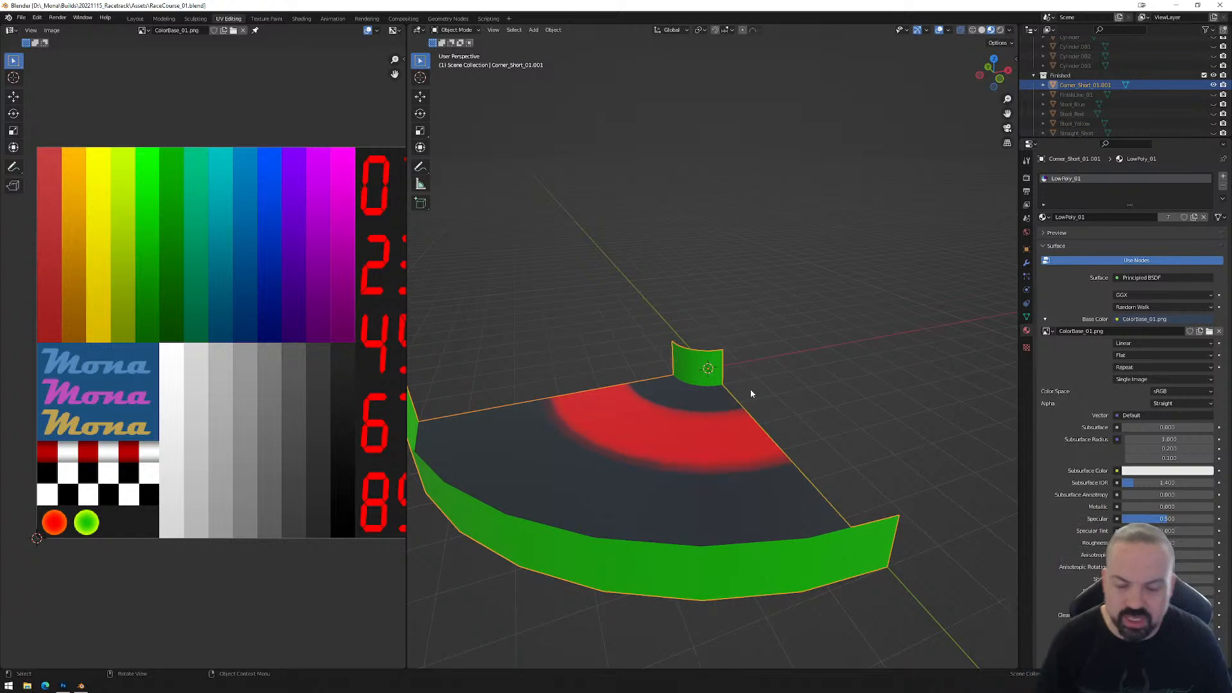
middle_drag(752, 382, 704, 406)
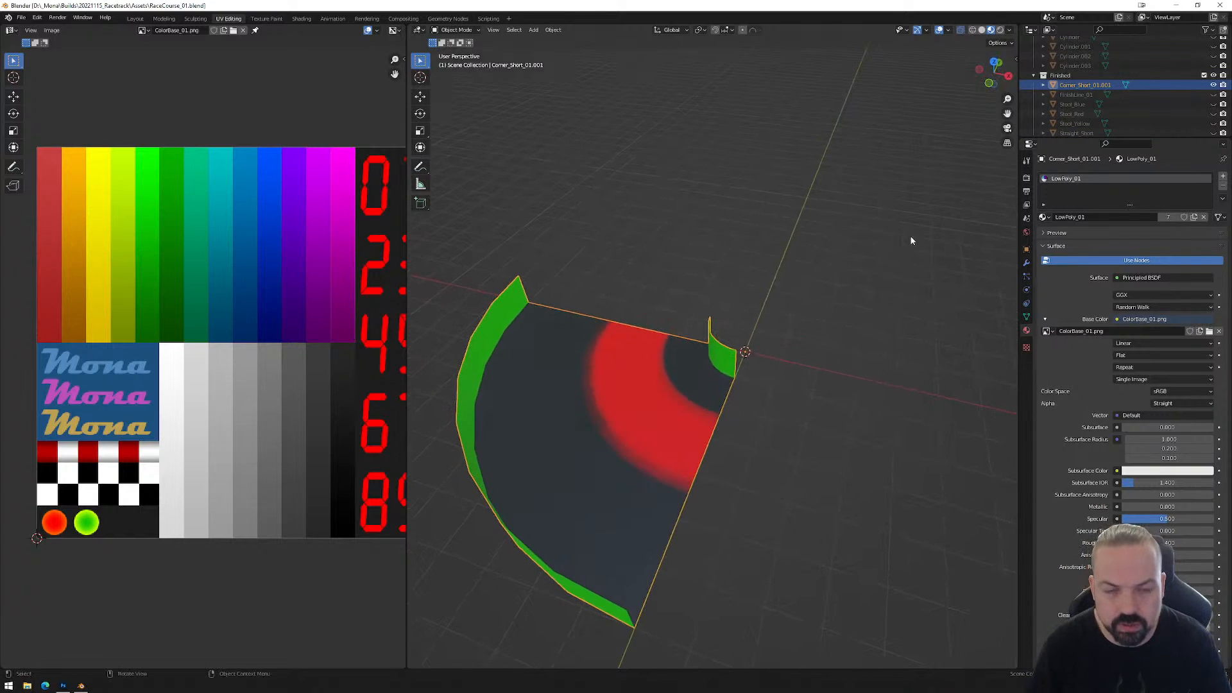
click(994, 64)
middle_drag(764, 344, 798, 287)
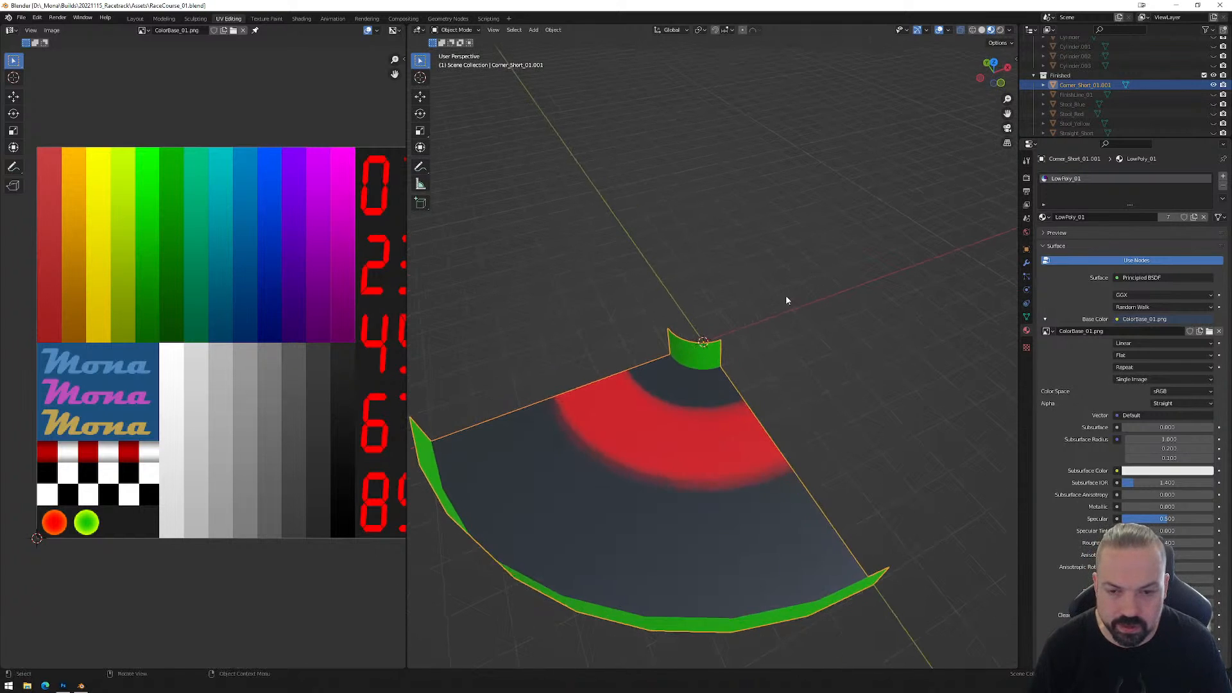
Enter Edit Mode on the corner piece, switch to edge selection and select the path along the short inner wall's upper edge.
scroll(706, 360, up, 3)
key(Tab)
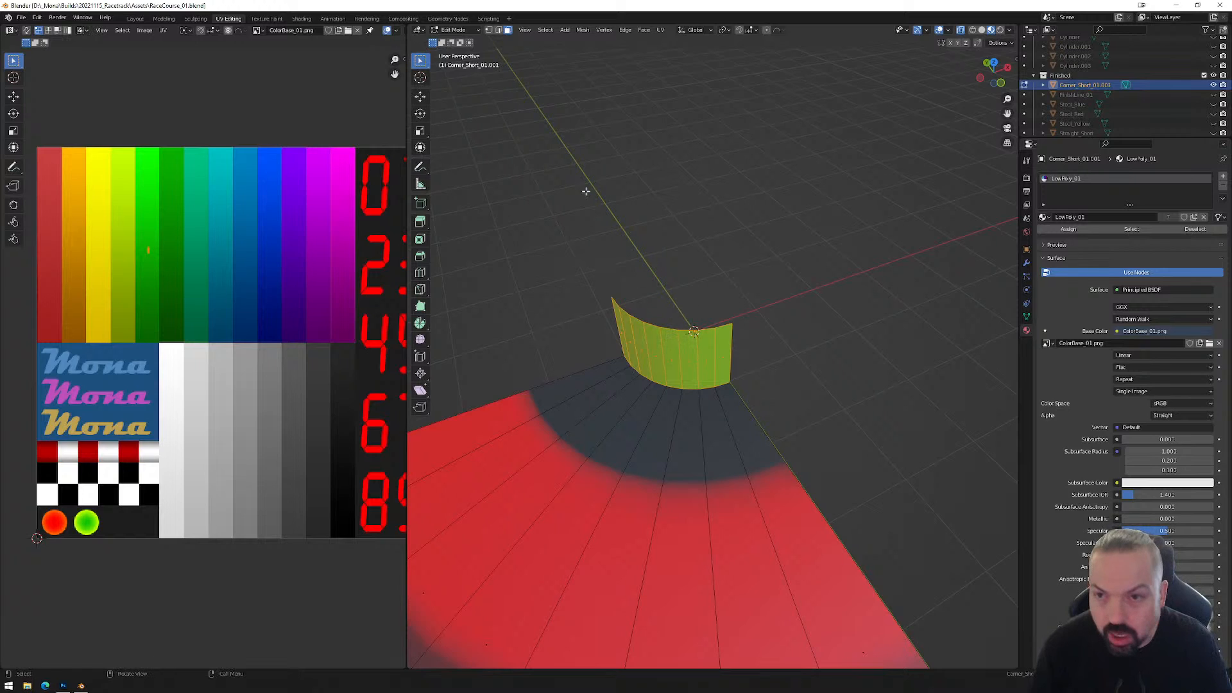
click(498, 30)
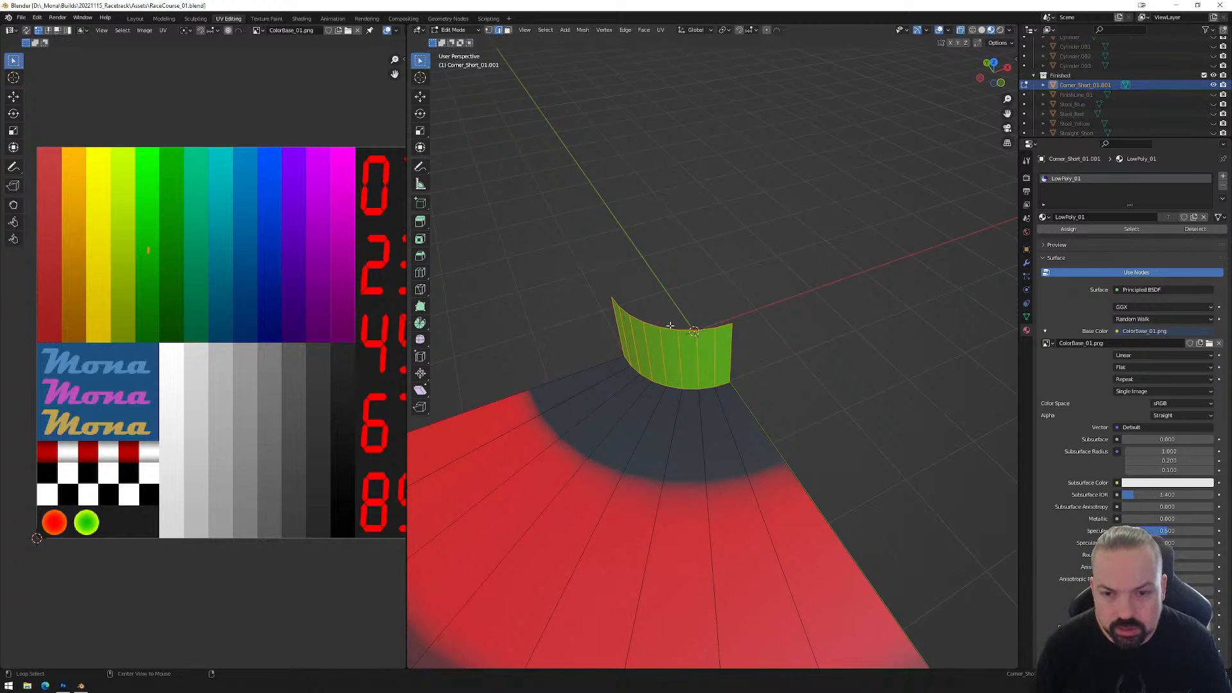
alt+click(668, 327)
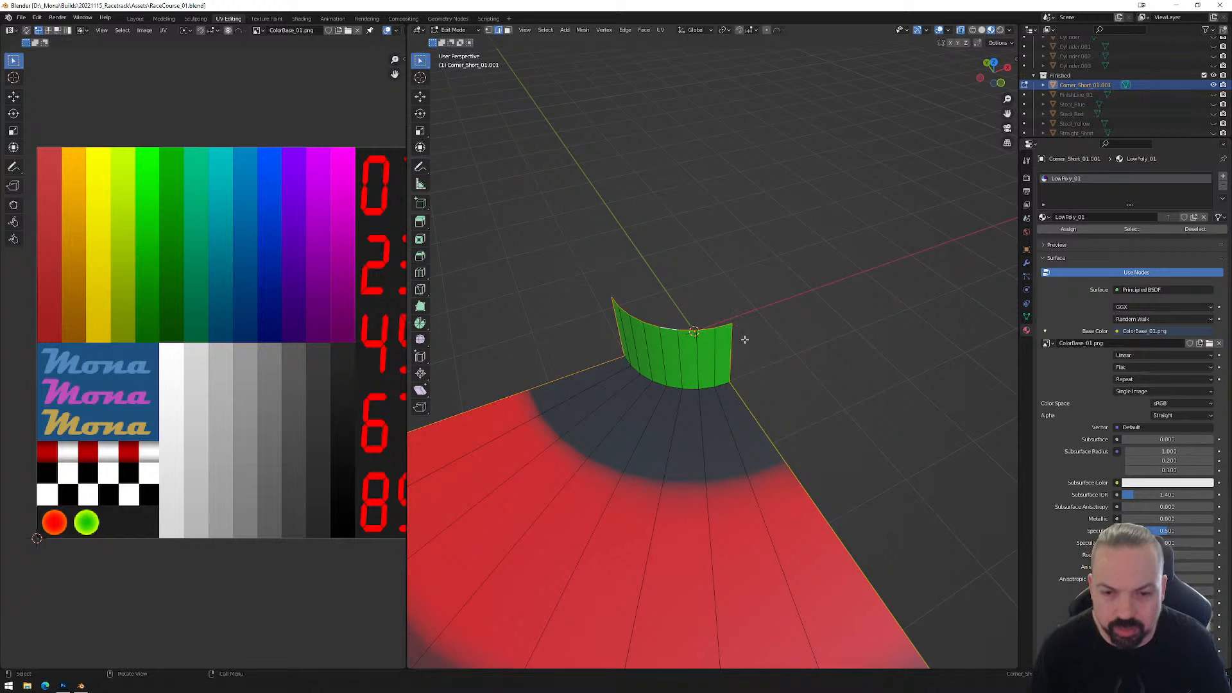
scroll(784, 476, down, 2)
scroll(784, 477, down, 4)
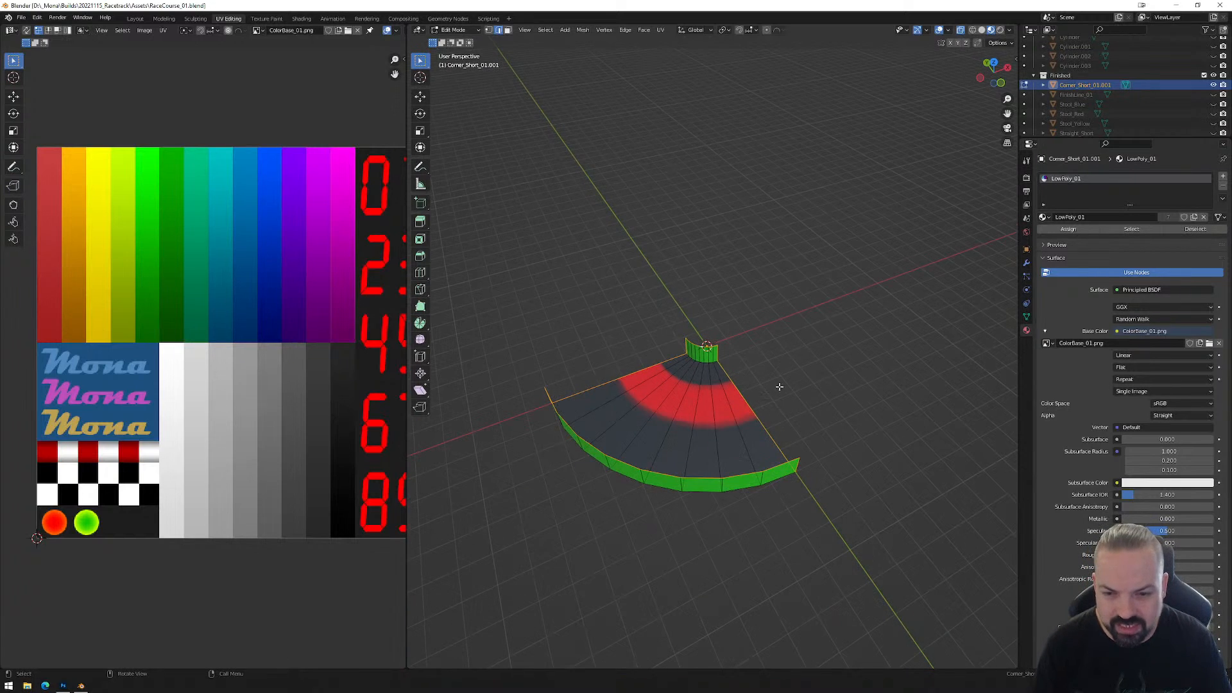
scroll(724, 382, up, 6)
scroll(727, 370, up, 3)
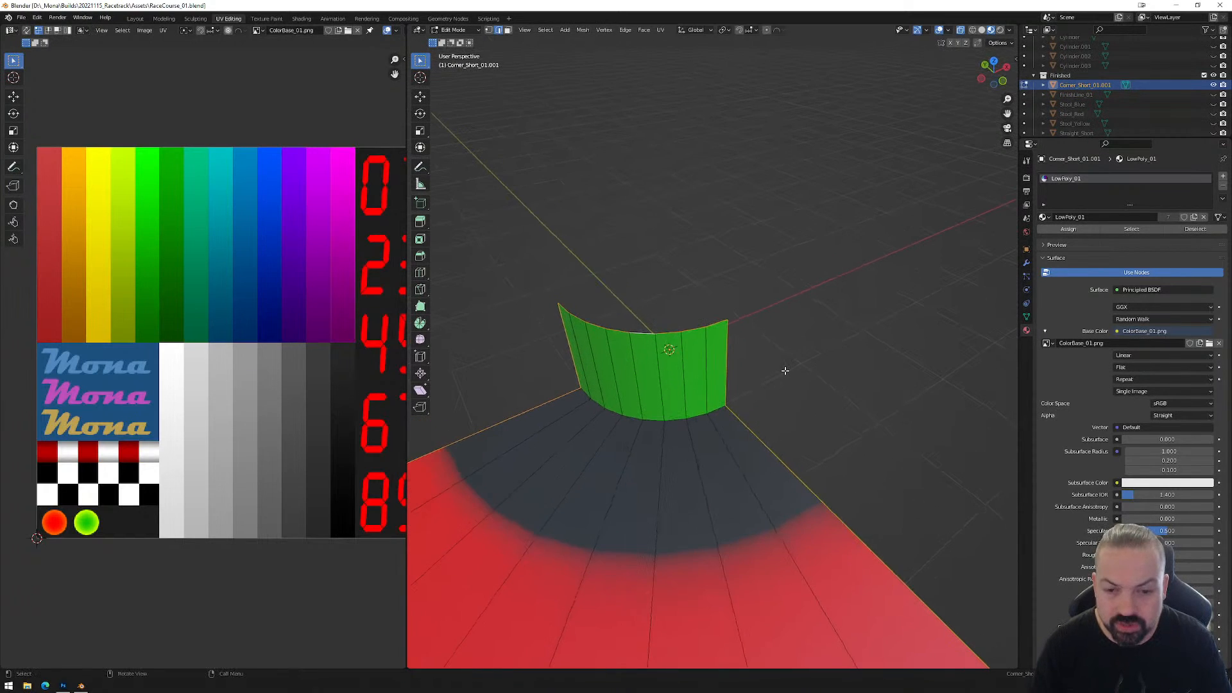
click(721, 322)
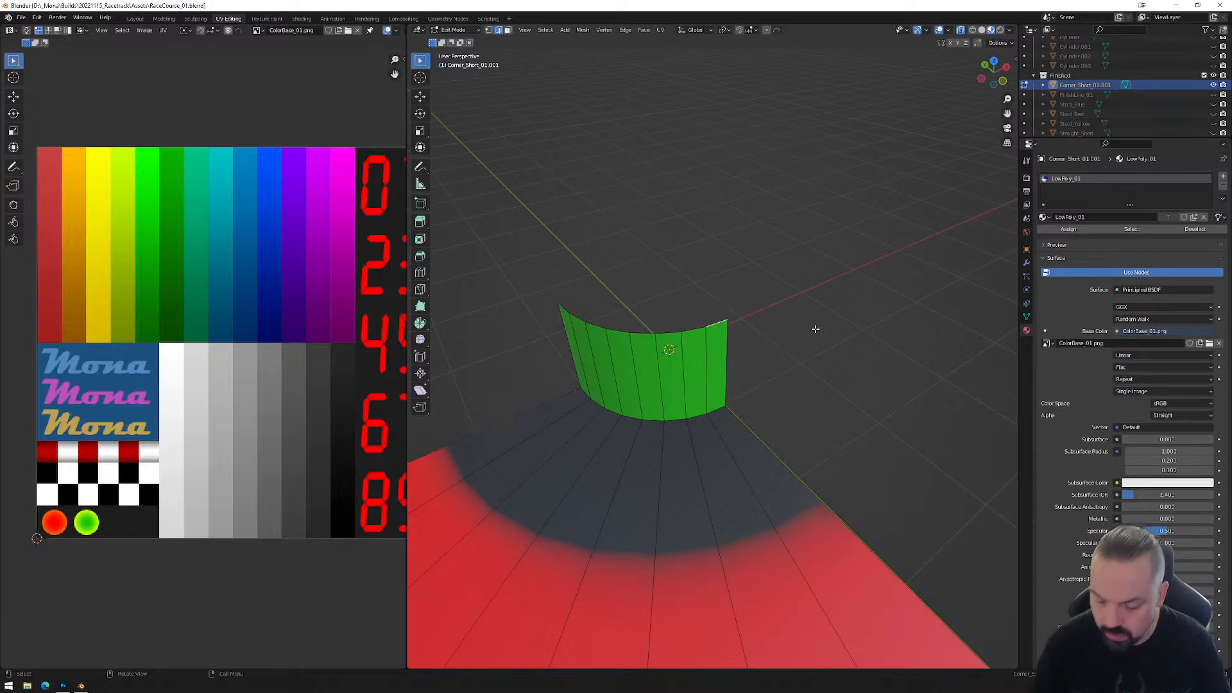
ctrl+click(564, 308)
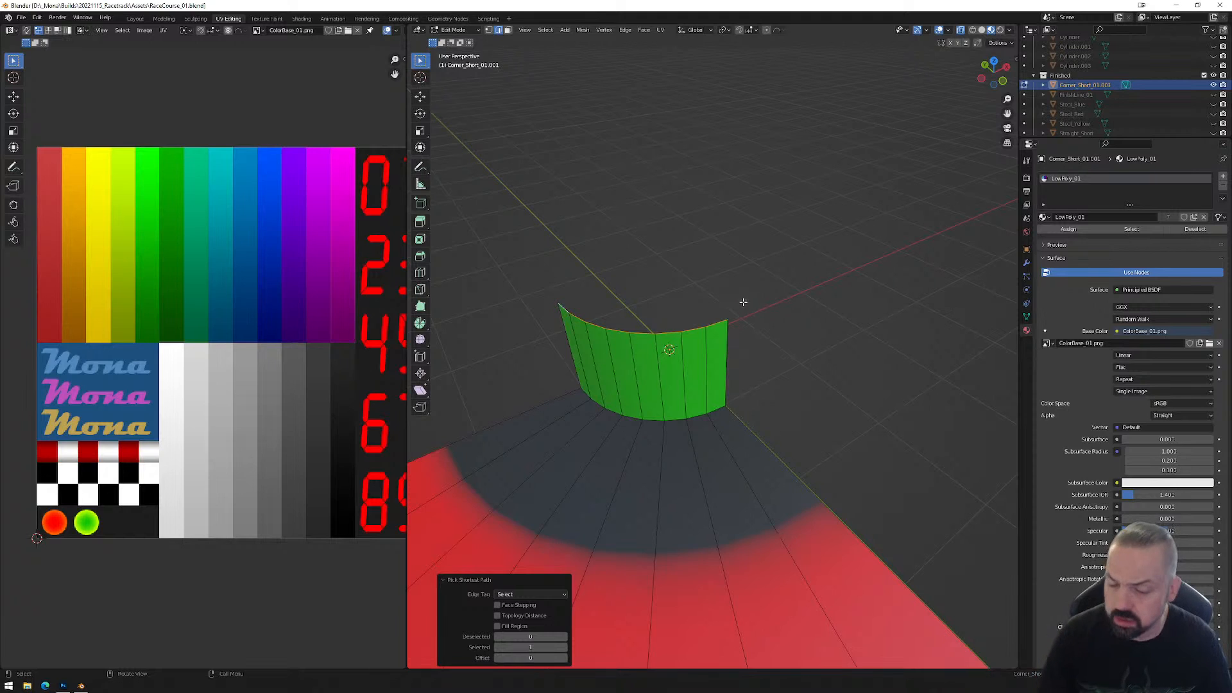
Try a shortest-path selection from the inner wall's upper end edge to the adjoining floor edge, and undo it.
click(707, 364)
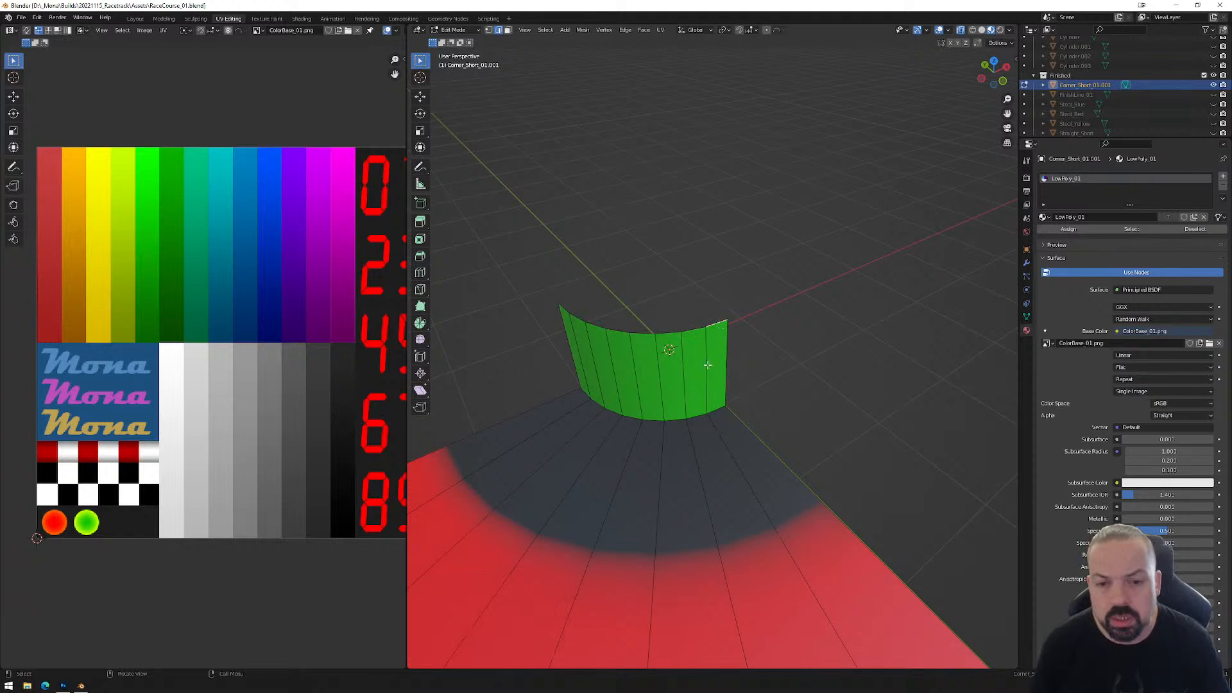
ctrl+click(529, 408)
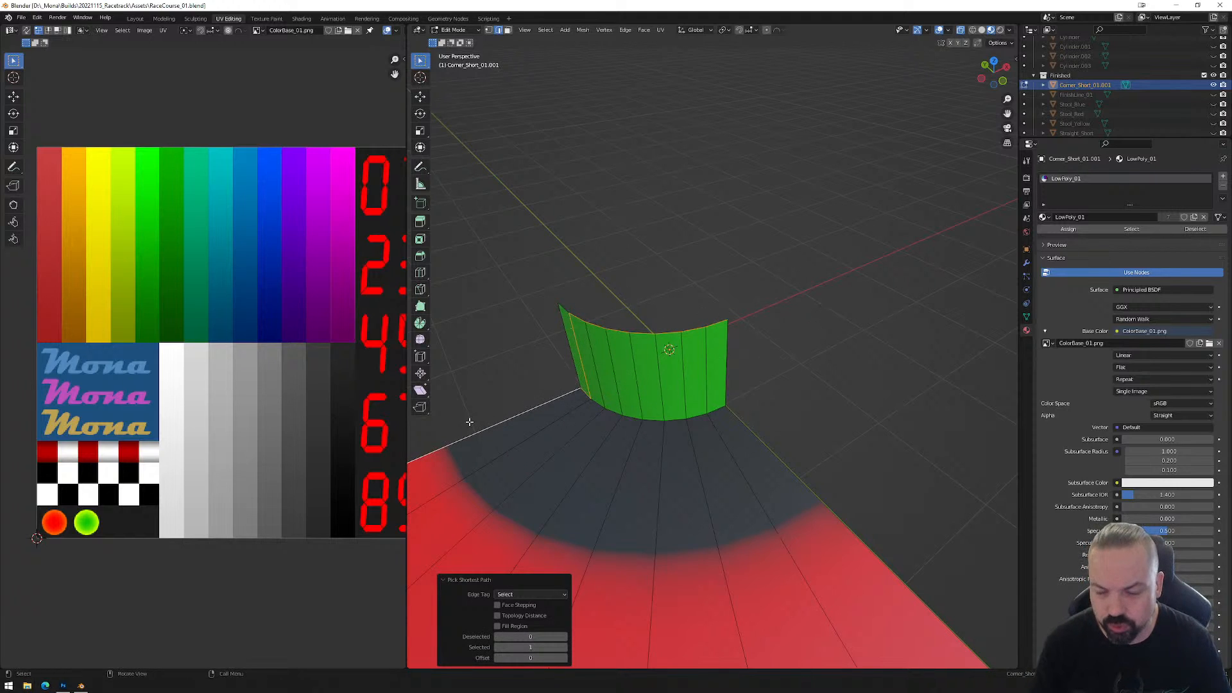
key(ctrl+z)
ctrl+click(566, 311)
Try shortest-path selection across the inner wall with vertices along its upper edge and with its faces.
key(1)
click(559, 299)
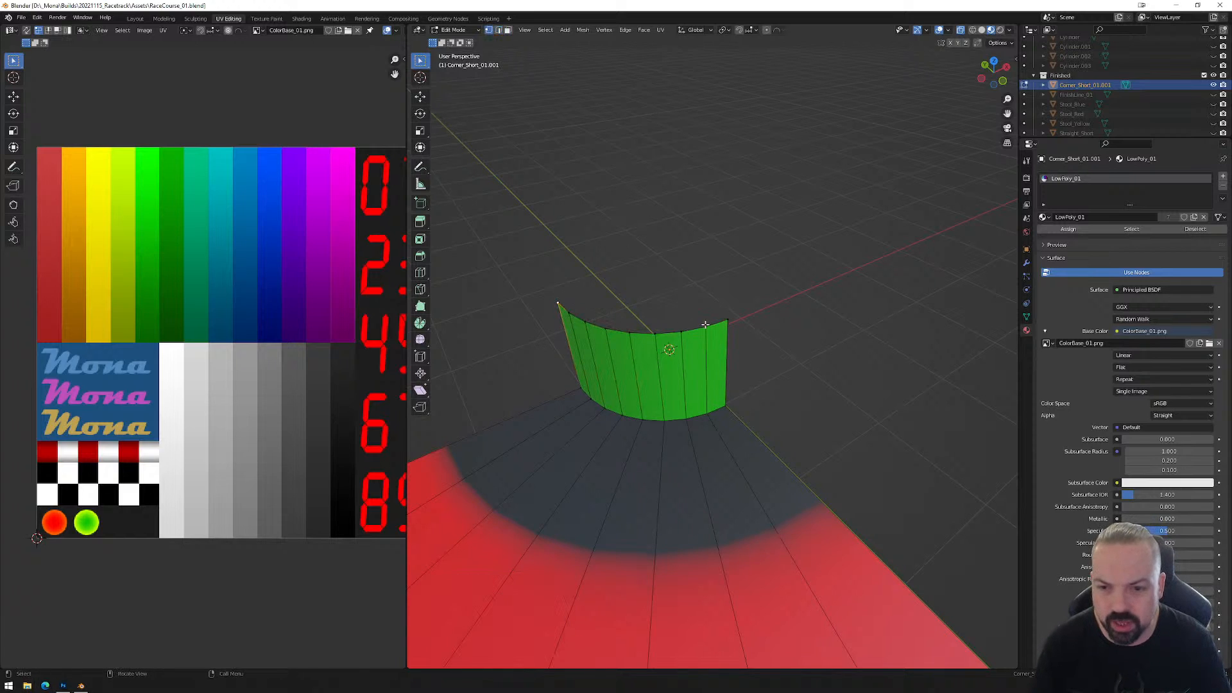
ctrl+click(727, 318)
click(768, 332)
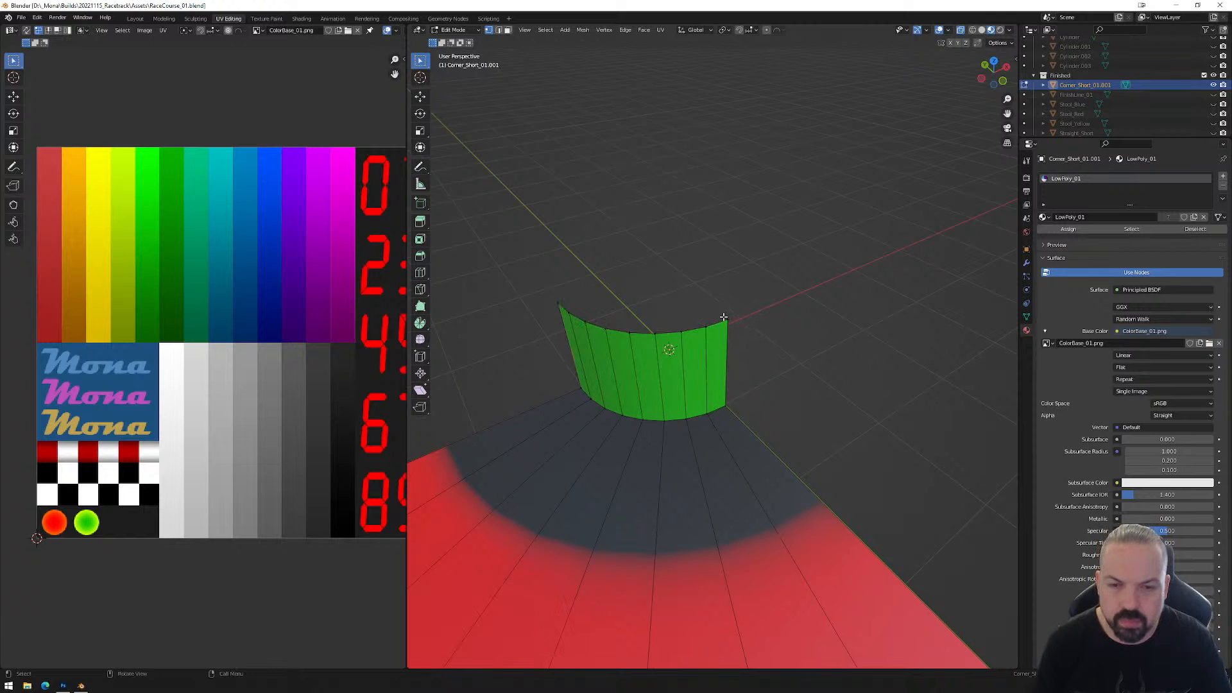
key(3)
shift+click(716, 358)
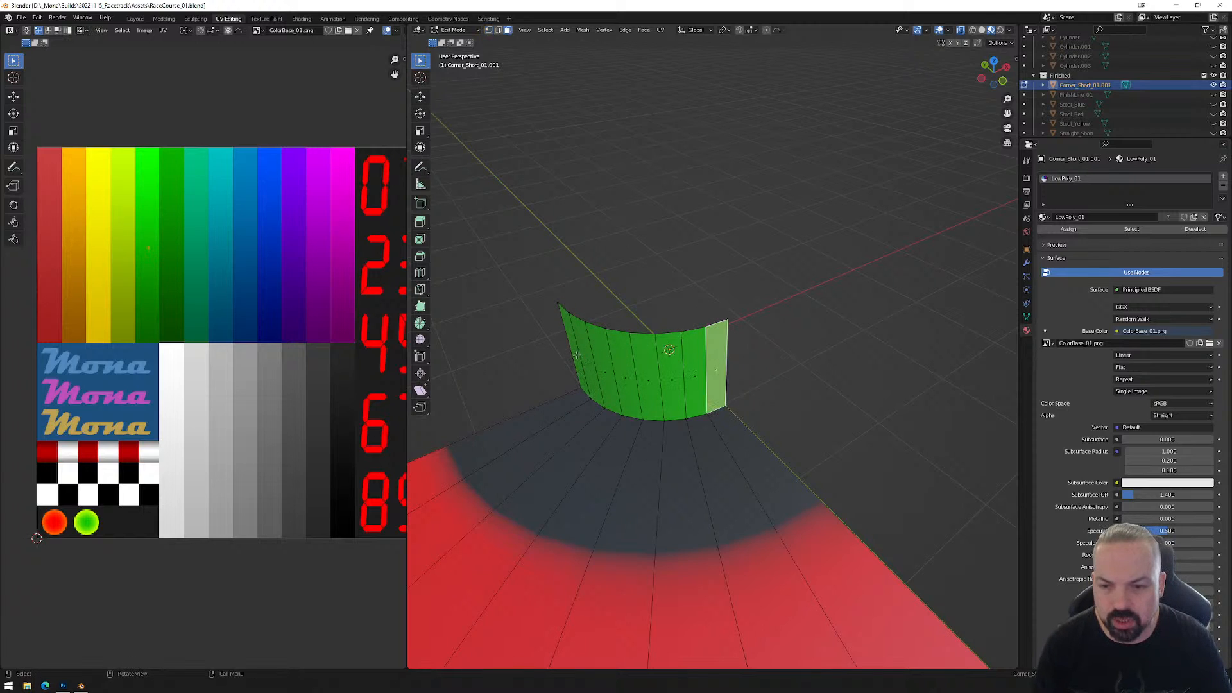
ctrl+click(576, 356)
Return to edge selection and reselect the inner wall's complete upper edge from one end to the other.
key(2)
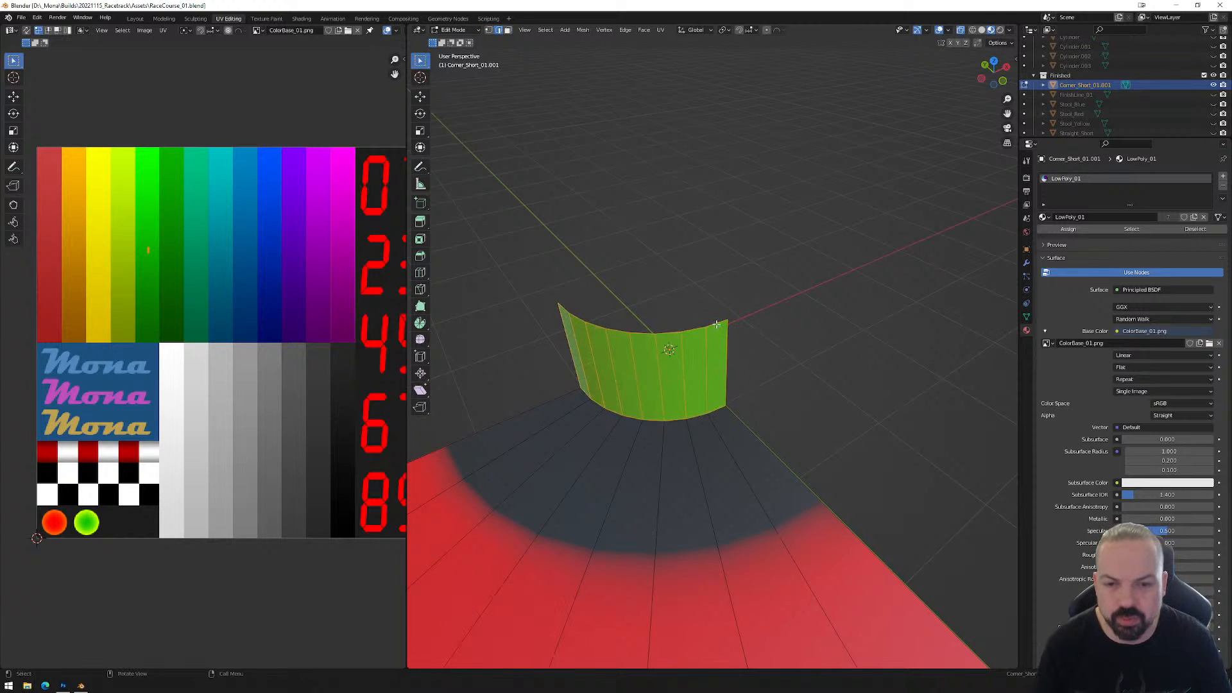
click(716, 324)
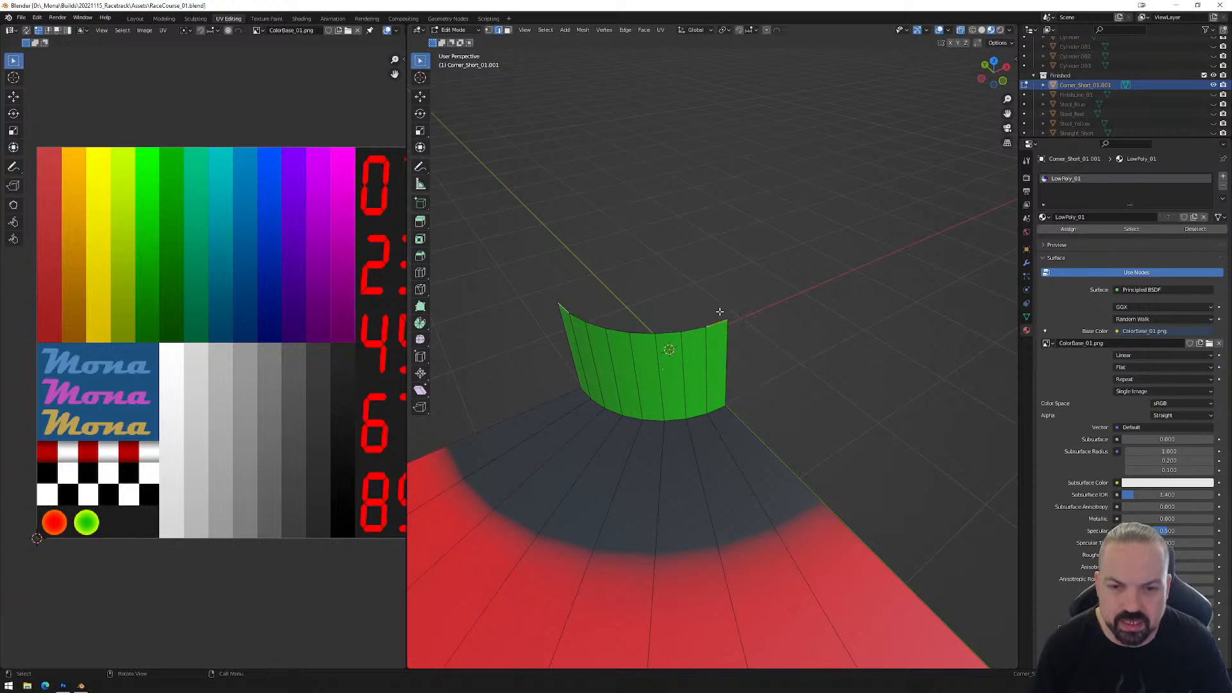
ctrl+click(564, 302)
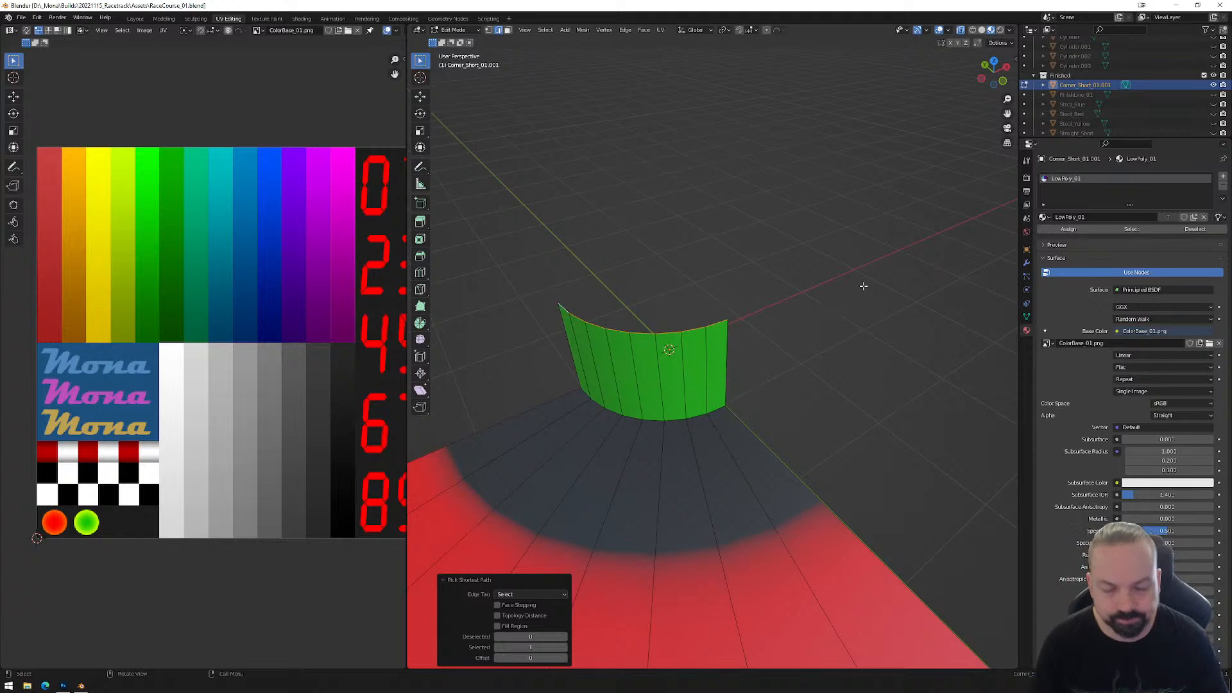
In top view, extrude the inner wall's upper edge into a thin rim, scaled to about 0.96 and moved about 0.025 m in X and Y.
click(995, 63)
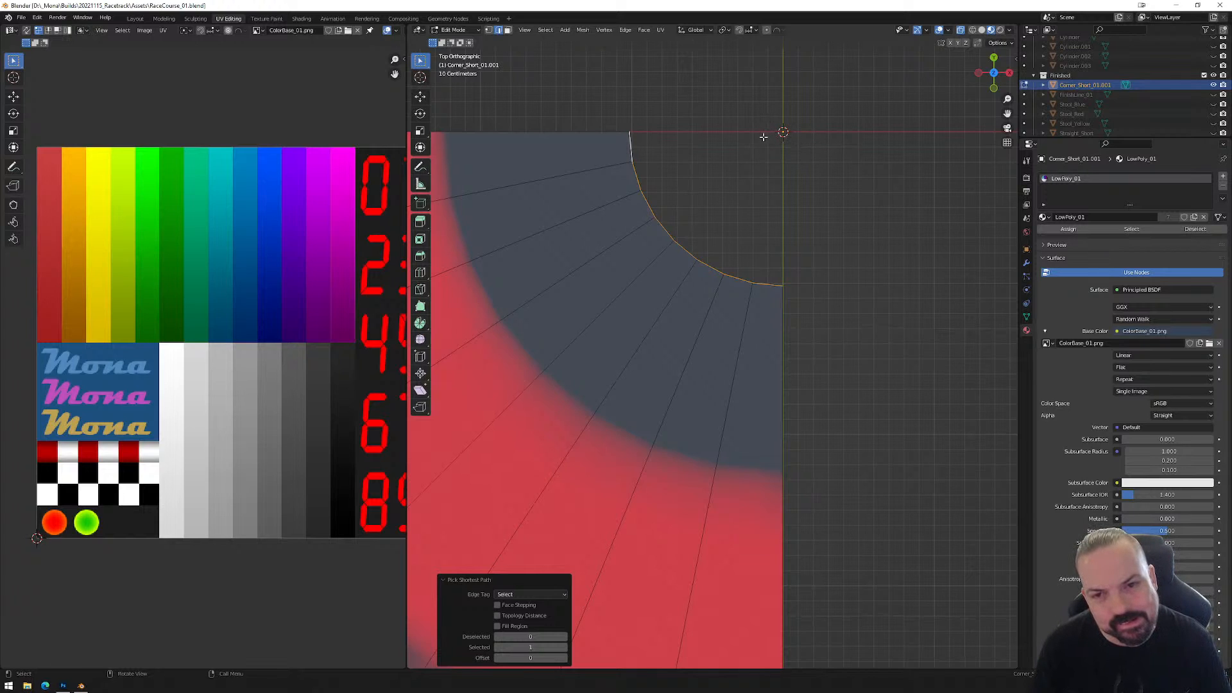
key(e)
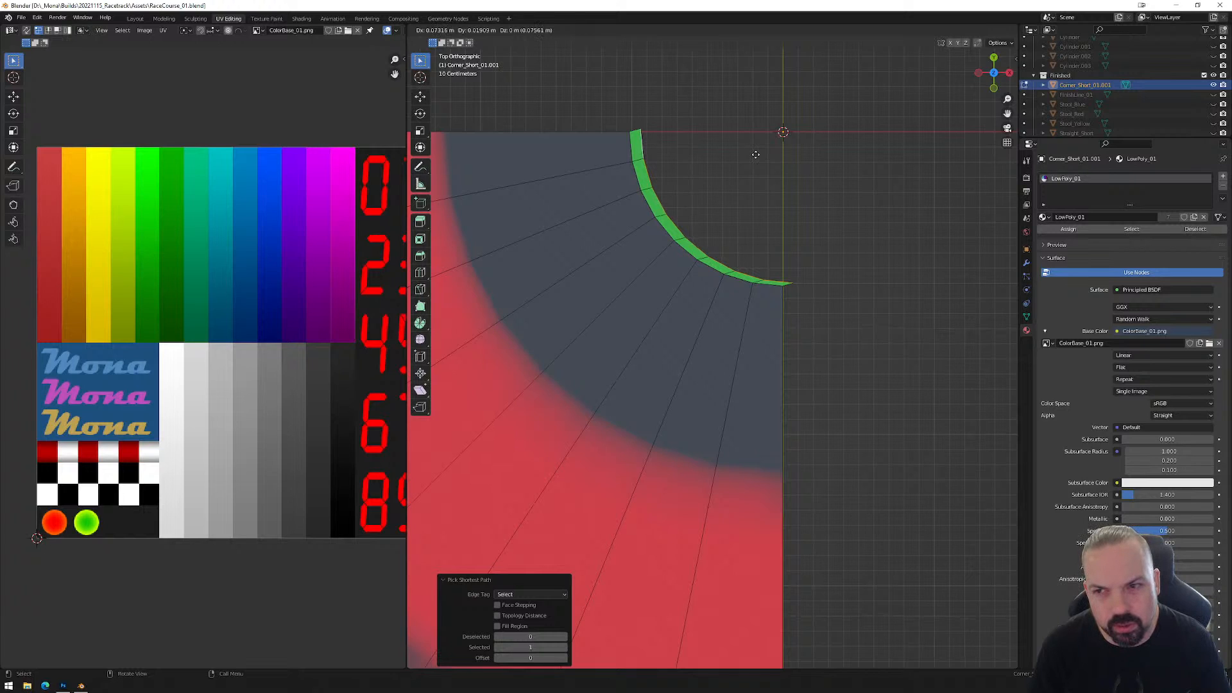
right_click(755, 154)
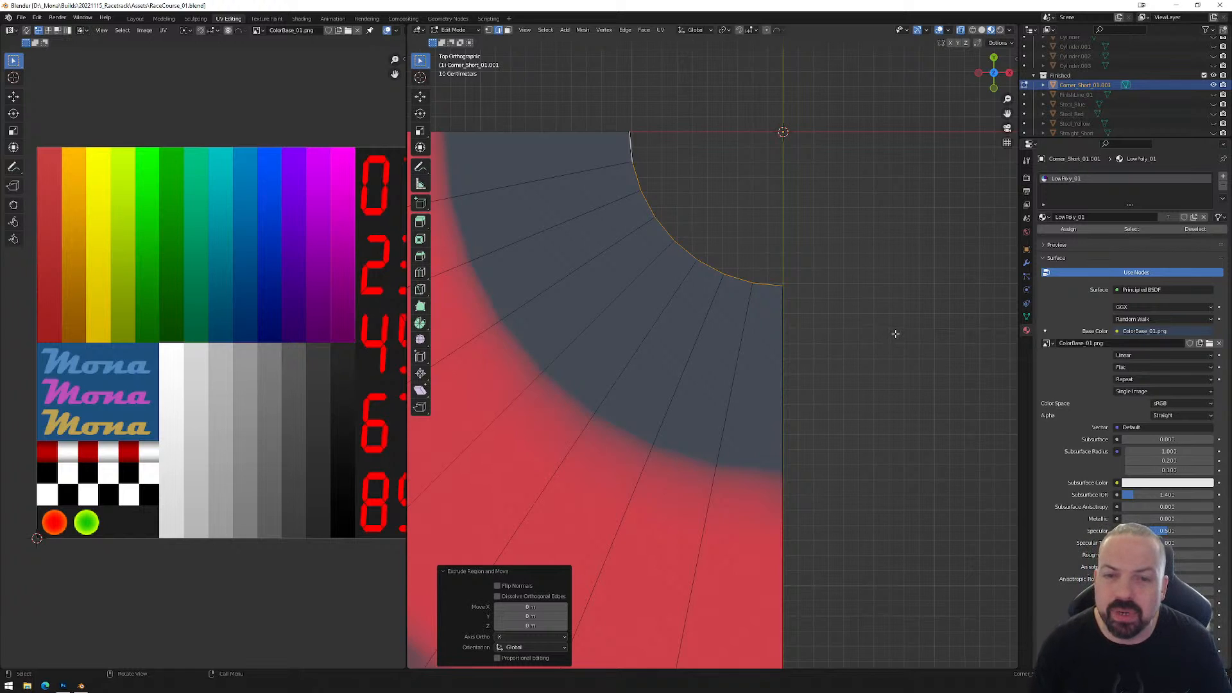
key(s)
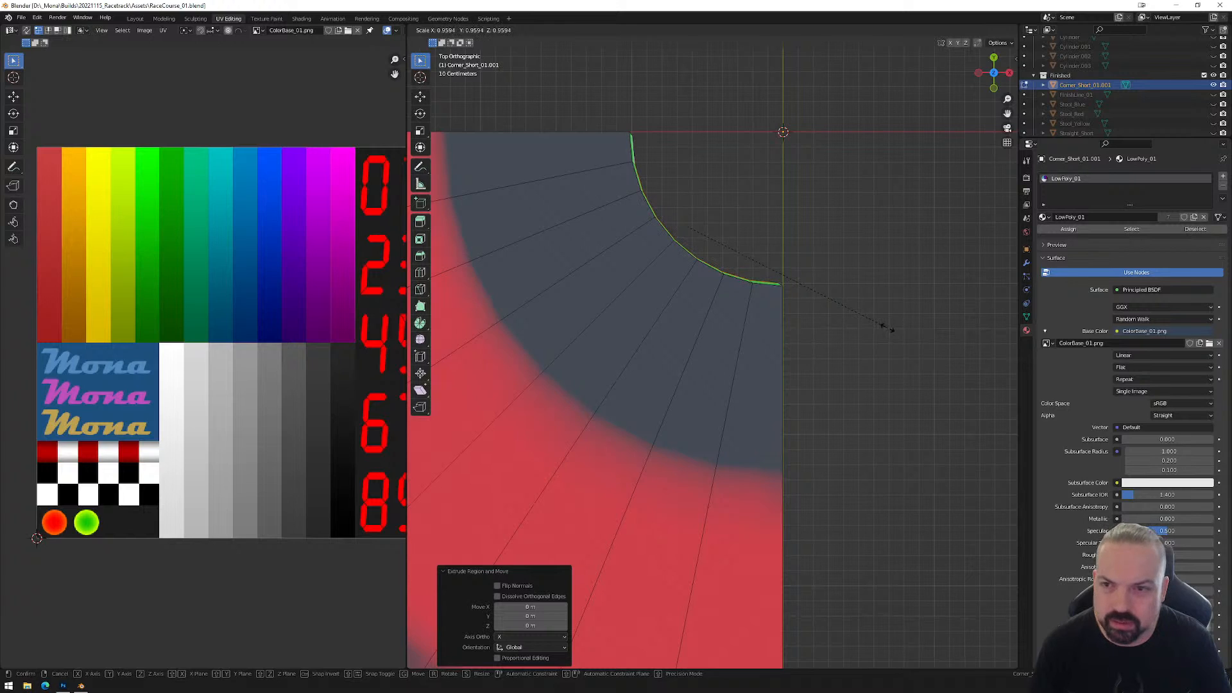
click(888, 328)
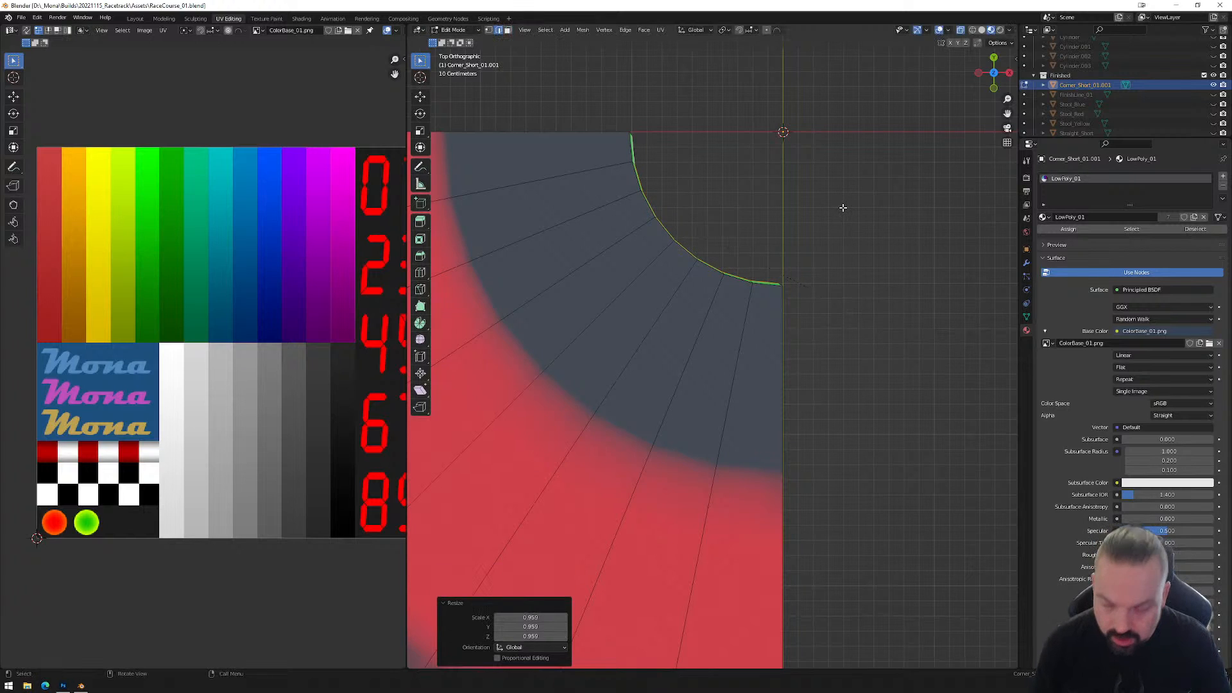
key(g)
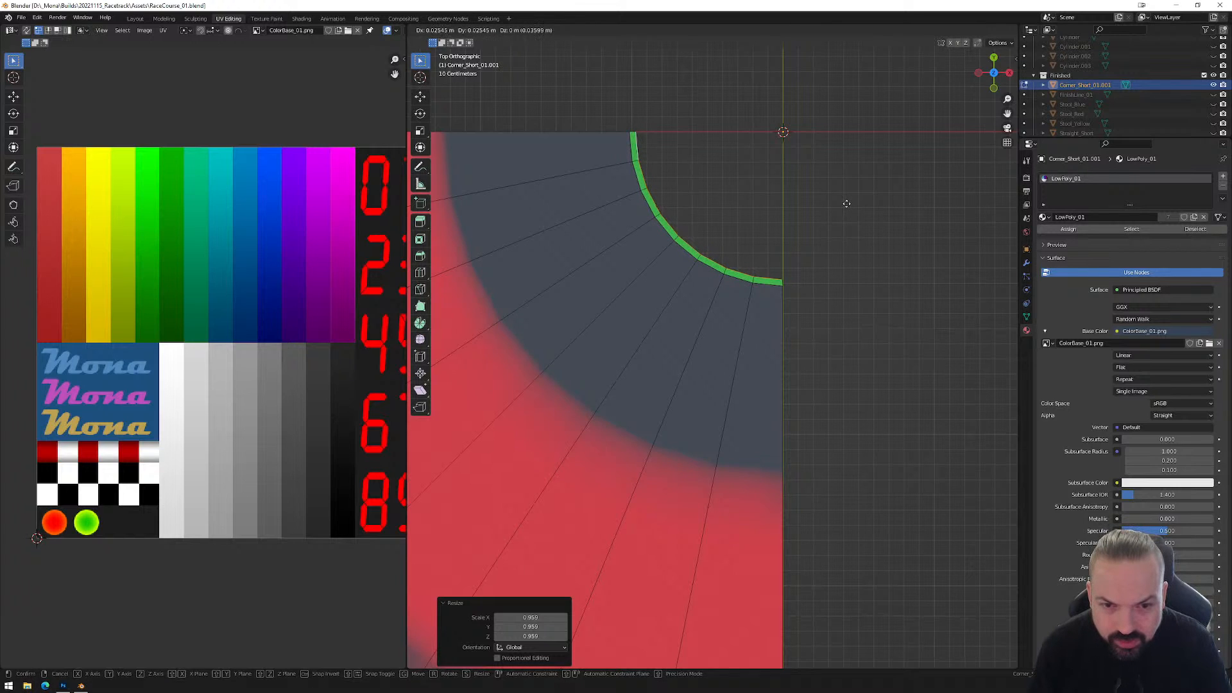
click(847, 204)
Extrude the inner rim's new edge straight down 1 m along Z to form the back face of the wall.
middle_drag(863, 405, 857, 516)
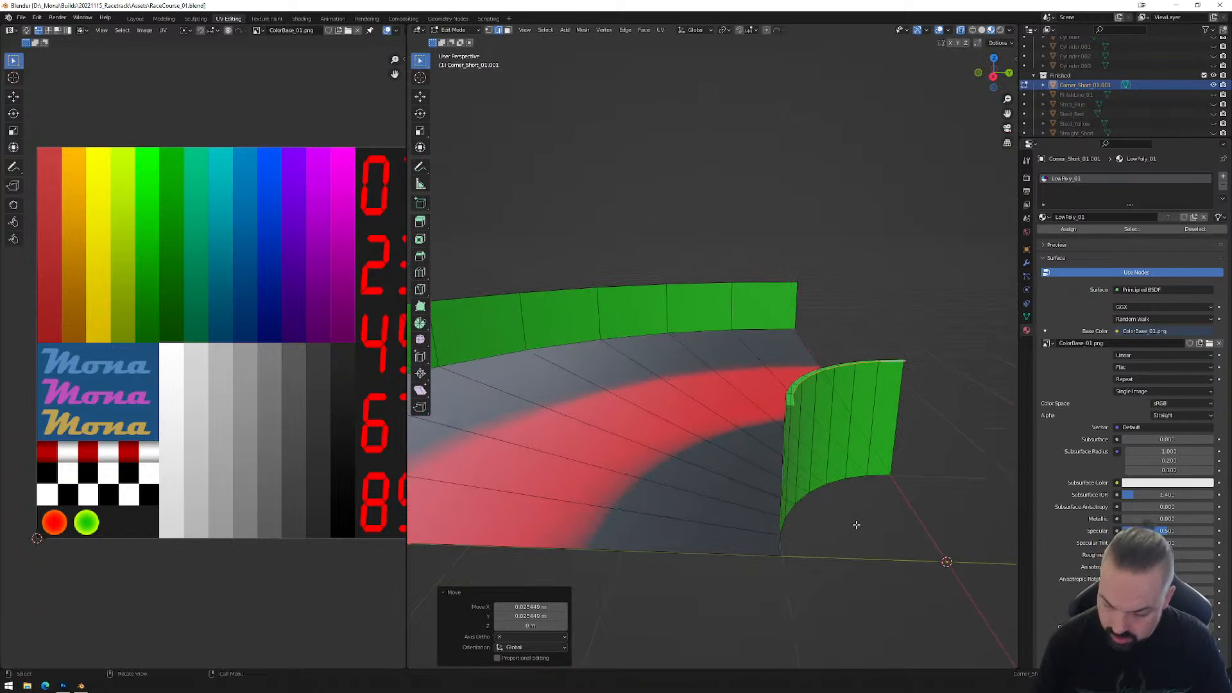
key(g)
key(z)
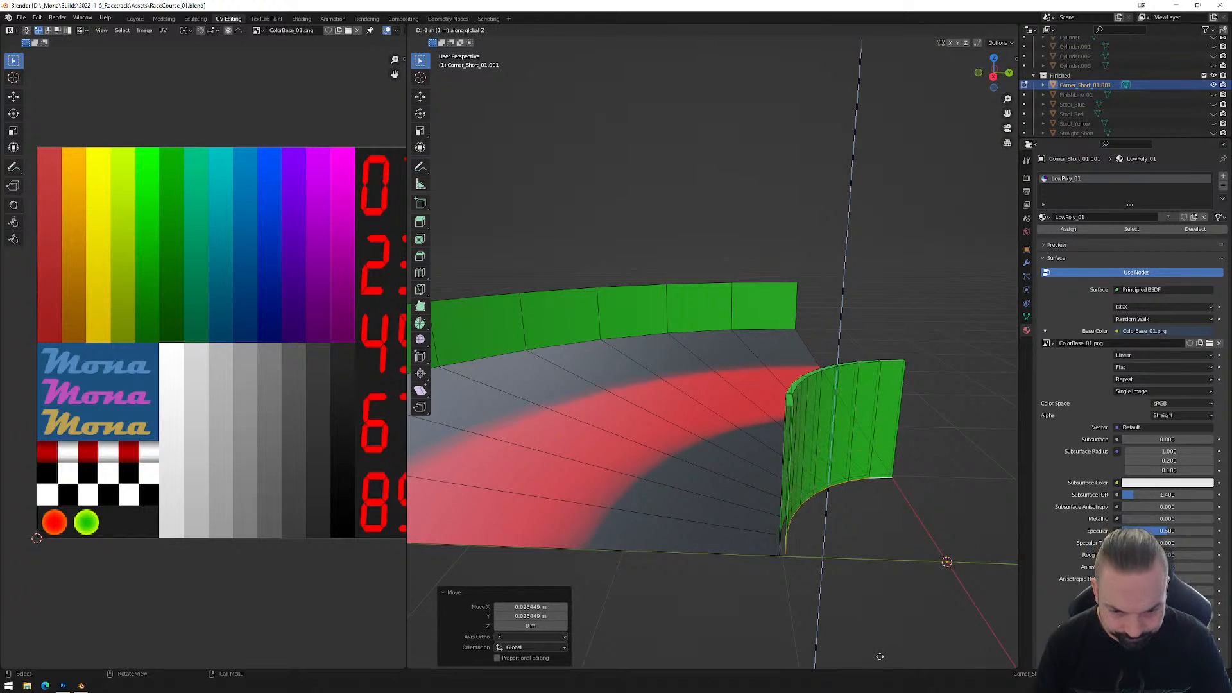
click(880, 657)
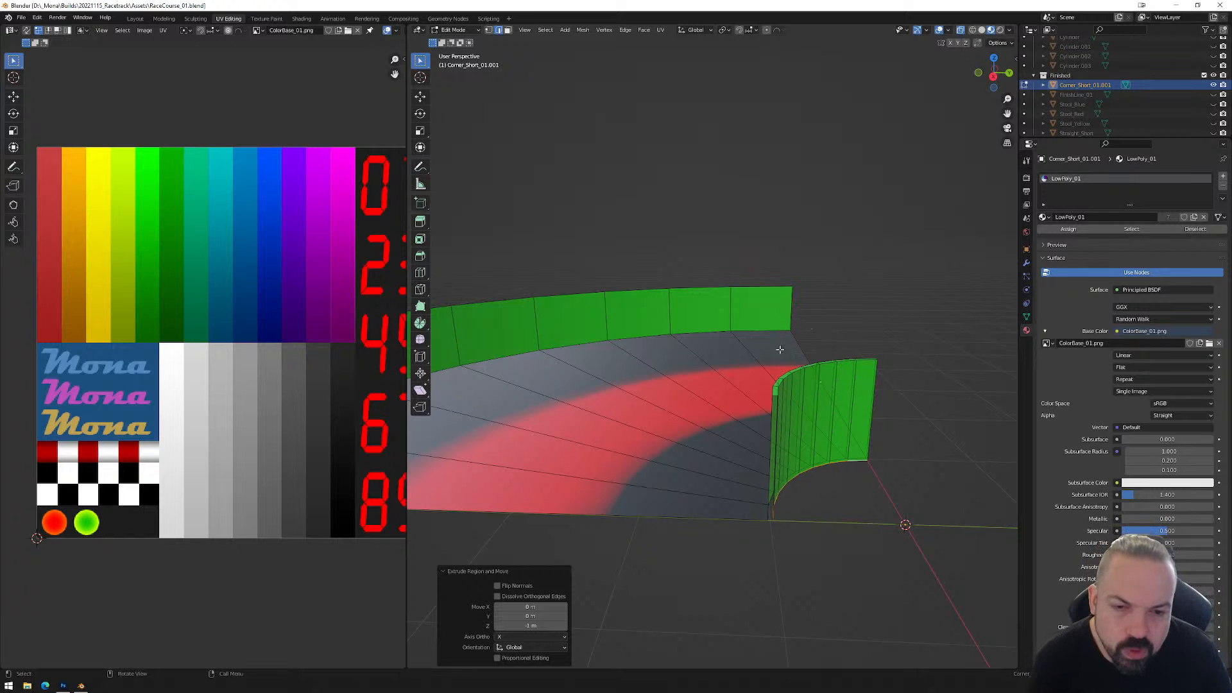
In top view, extrude the outer wall's upper edge loop into a rim, scaled to 1.012 and moved about -0.047 m in X and -0.057 m in Y.
alt+click(754, 288)
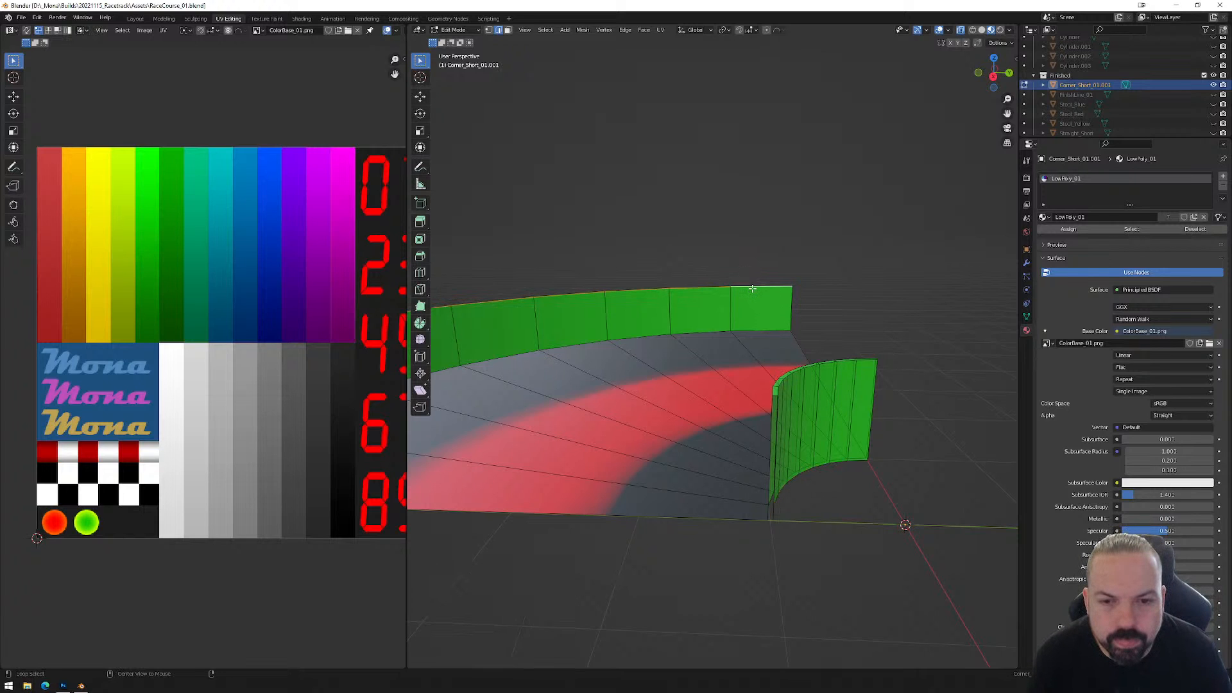
middle_drag(550, 374, 473, 352)
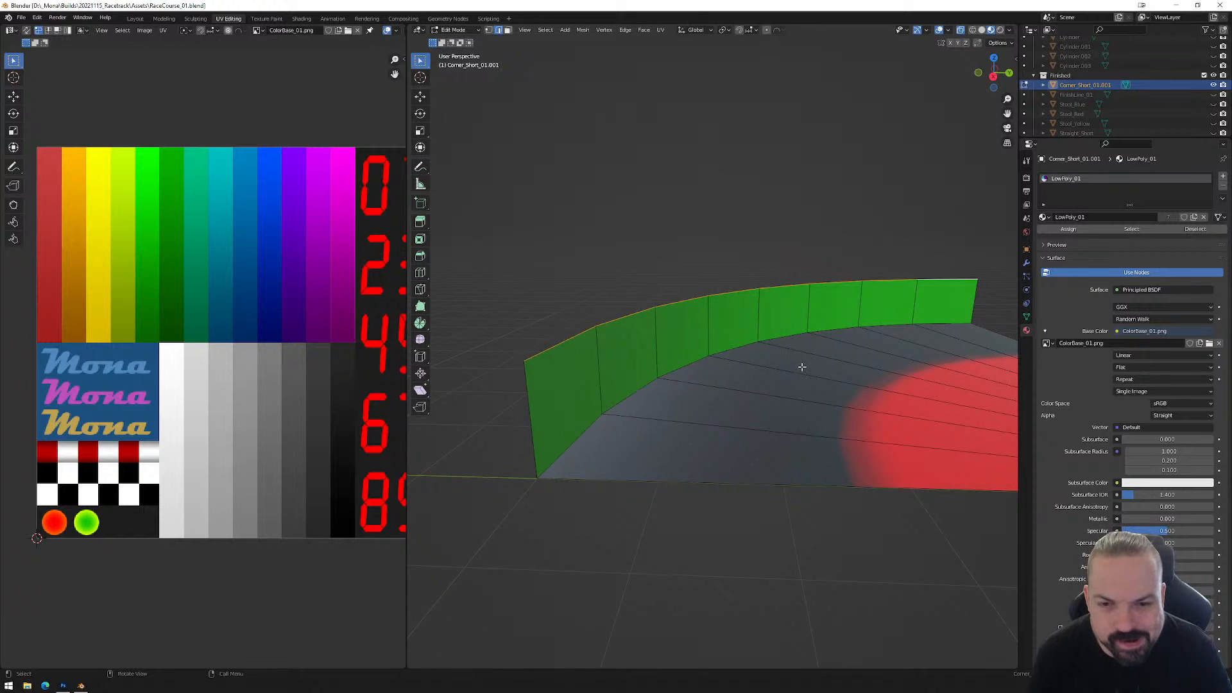
click(996, 59)
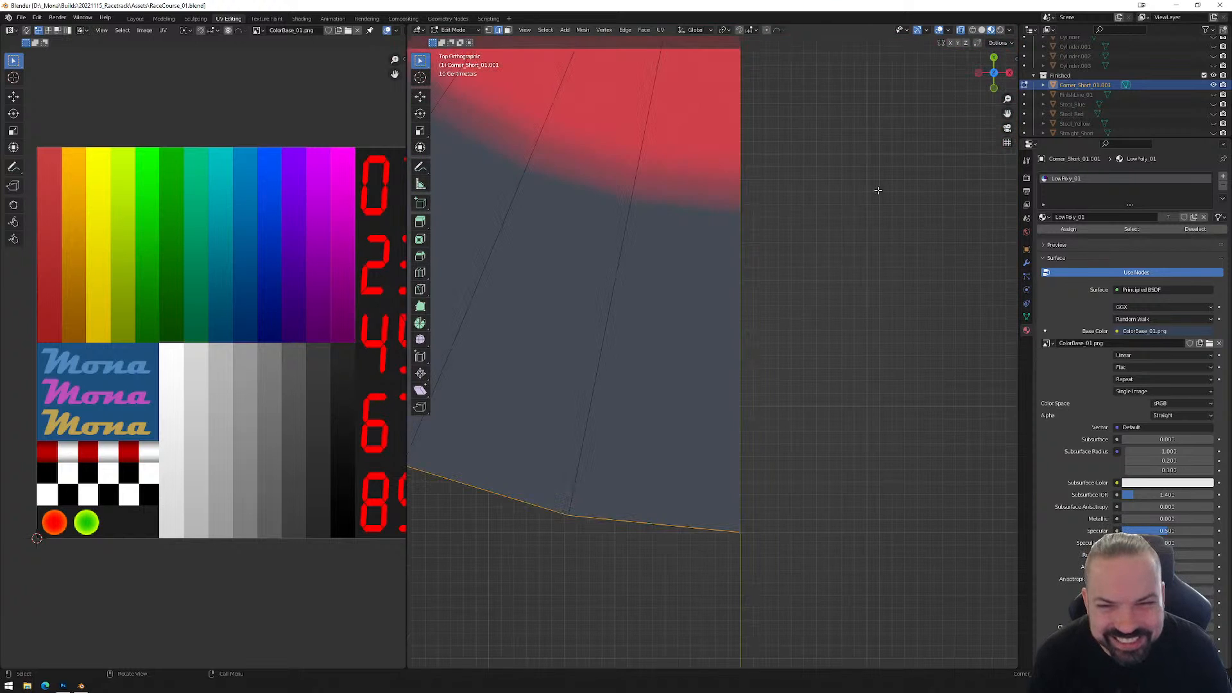
scroll(608, 346, down, 6)
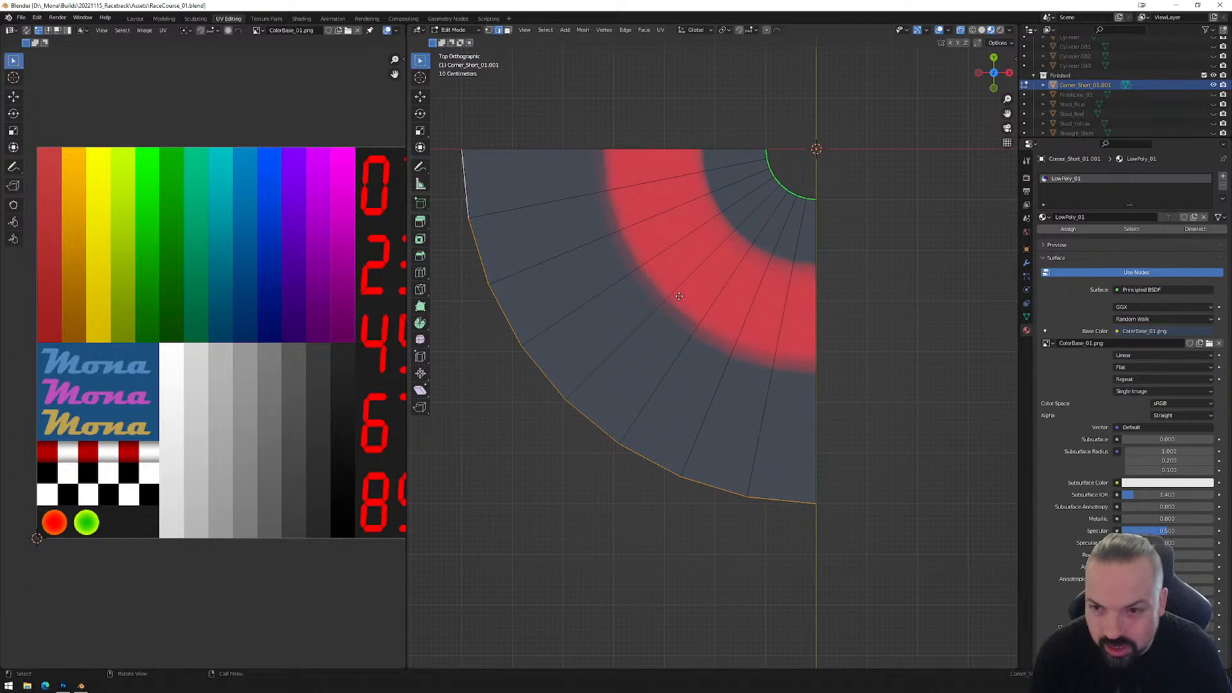
key(e)
right_click(667, 319)
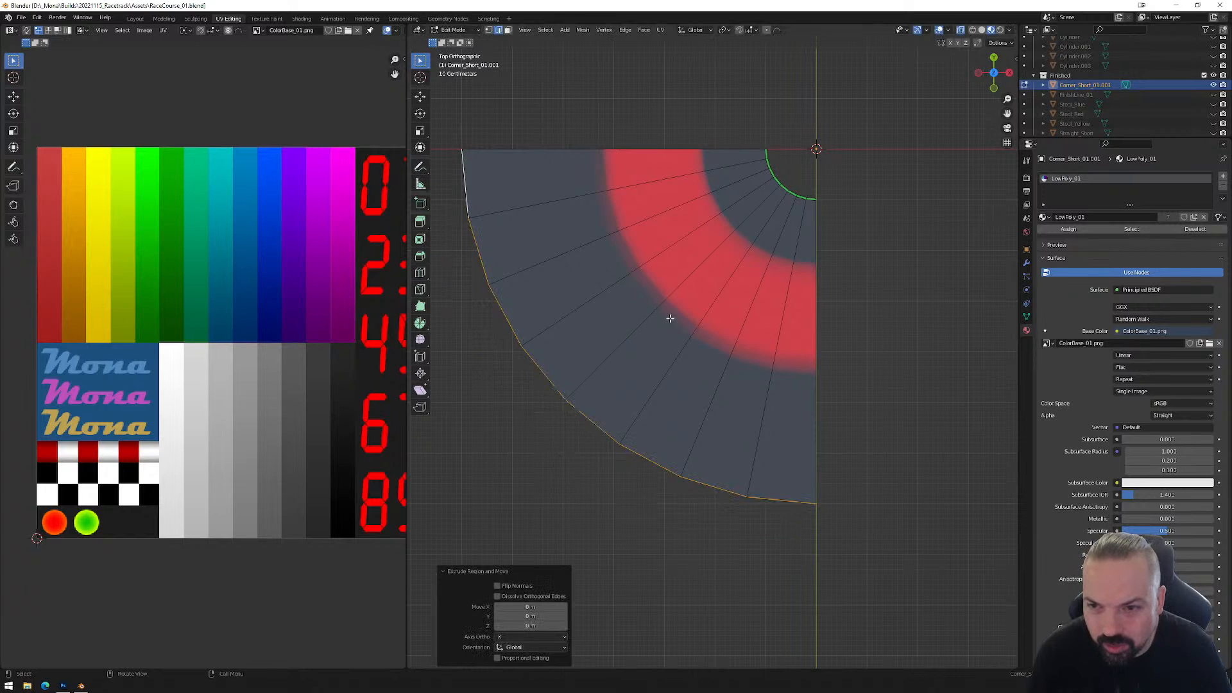
key(s)
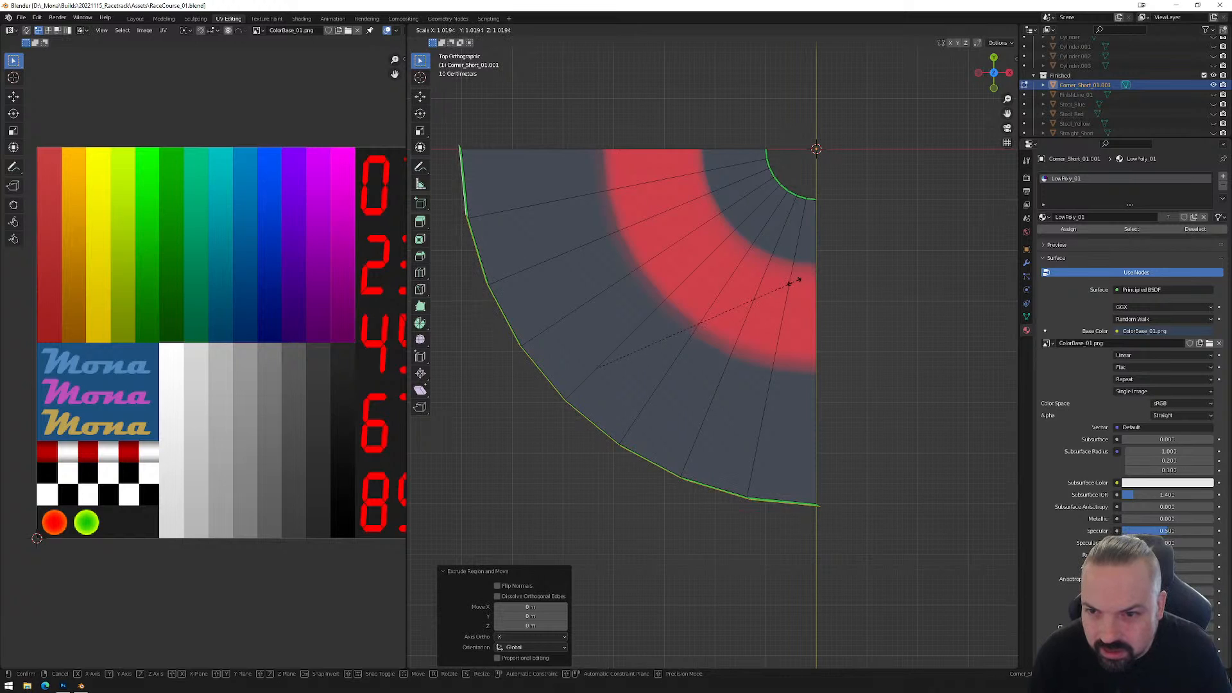
click(792, 282)
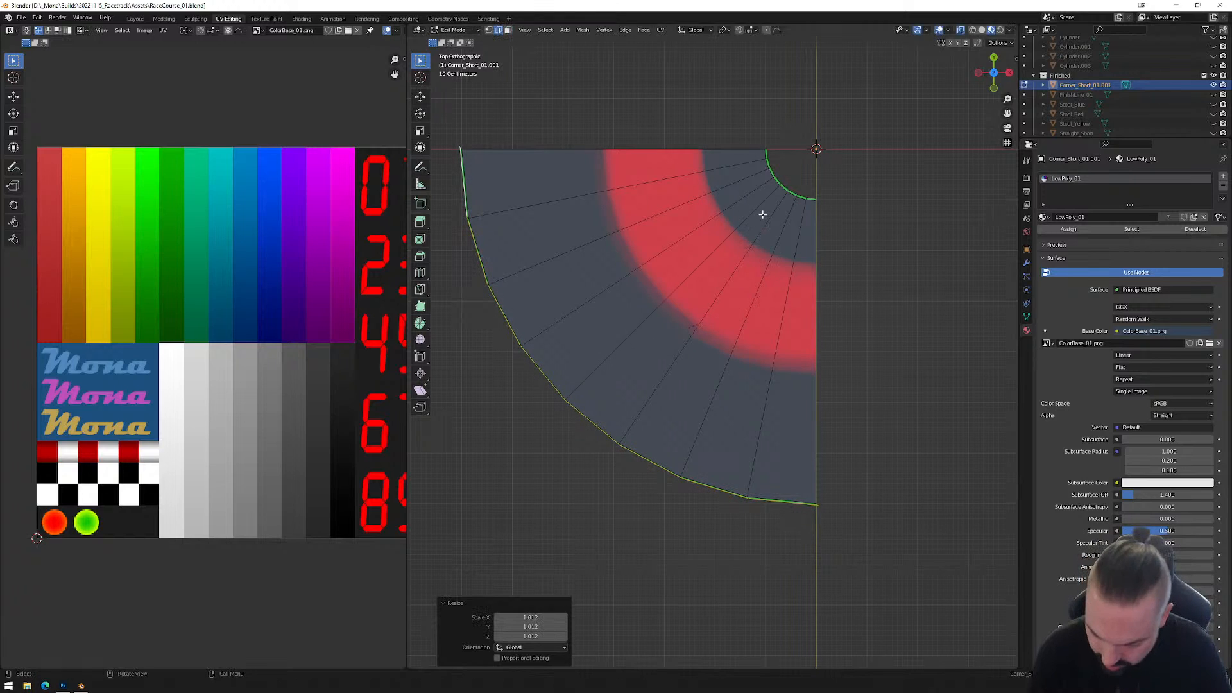
key(g)
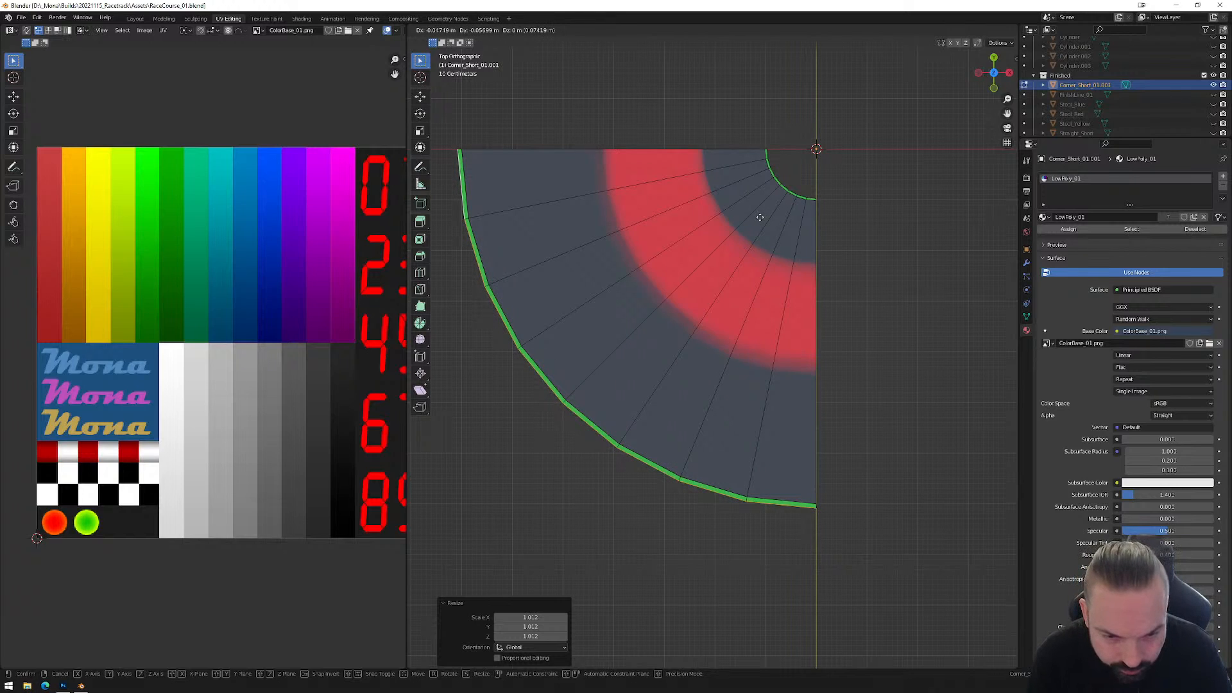
click(759, 217)
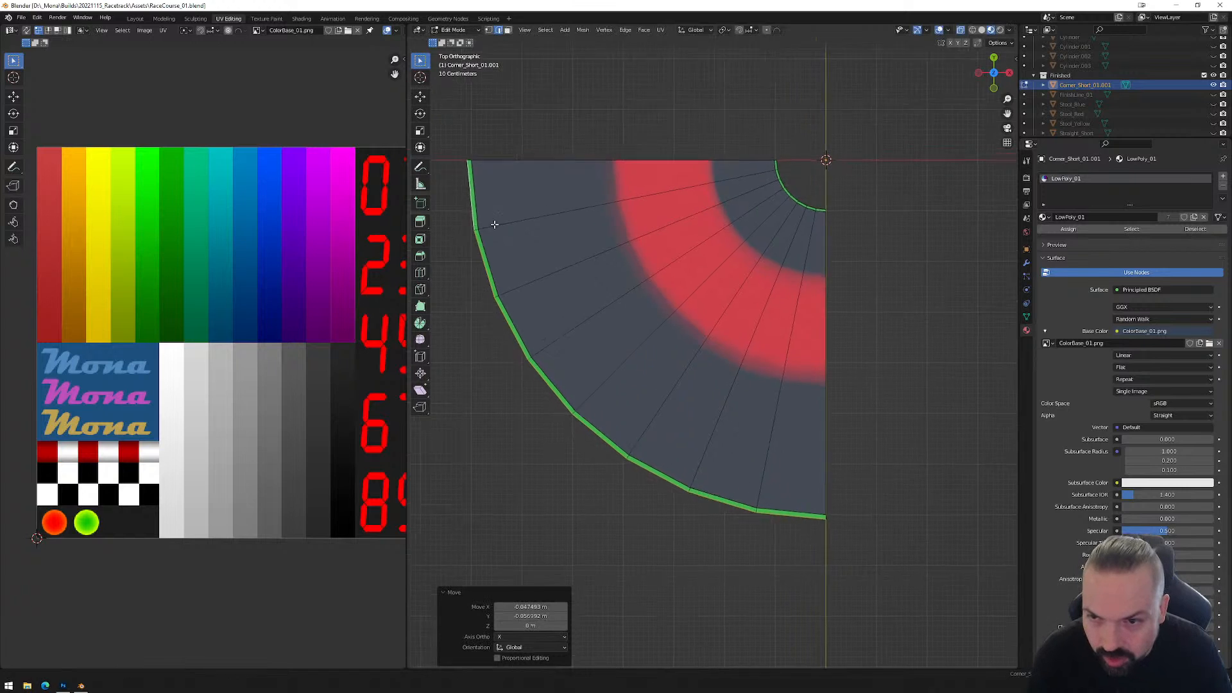
Align the outer rim's new edge with the X axis by moving it about -0.019 m in X and 0.003 m in Y.
shift+middle_drag(489, 206, 611, 353)
scroll(580, 293, up, 5)
scroll(580, 293, down, 5)
scroll(729, 372, up, 3)
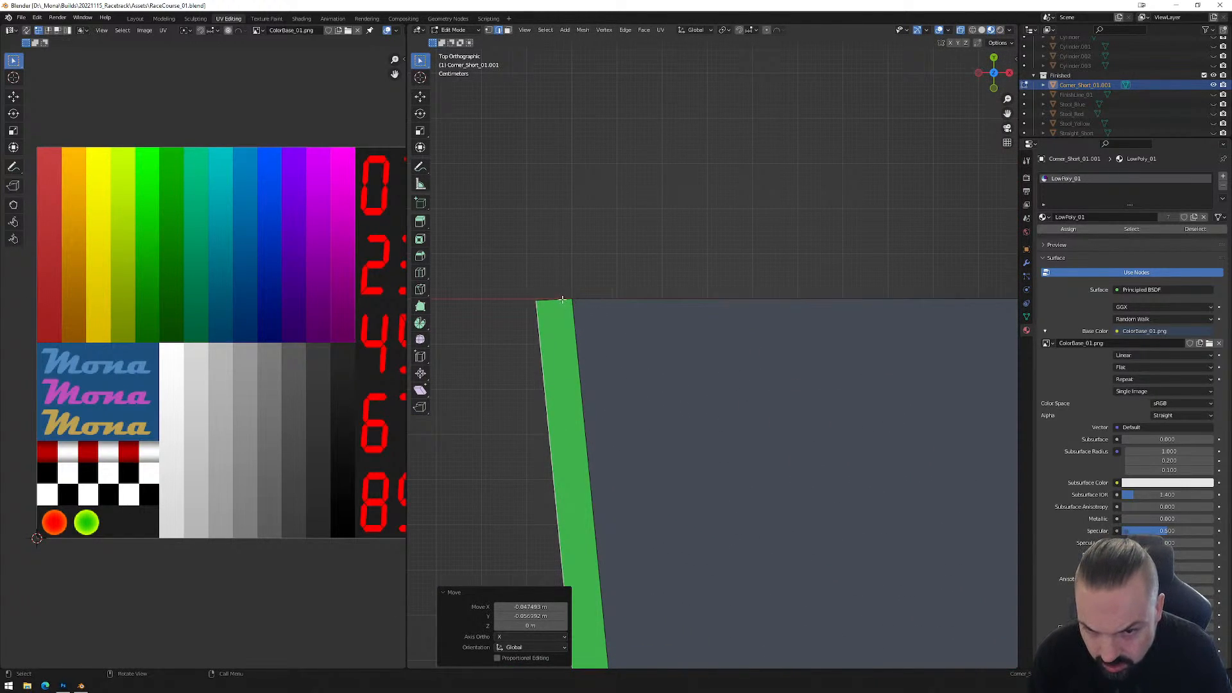
key(g)
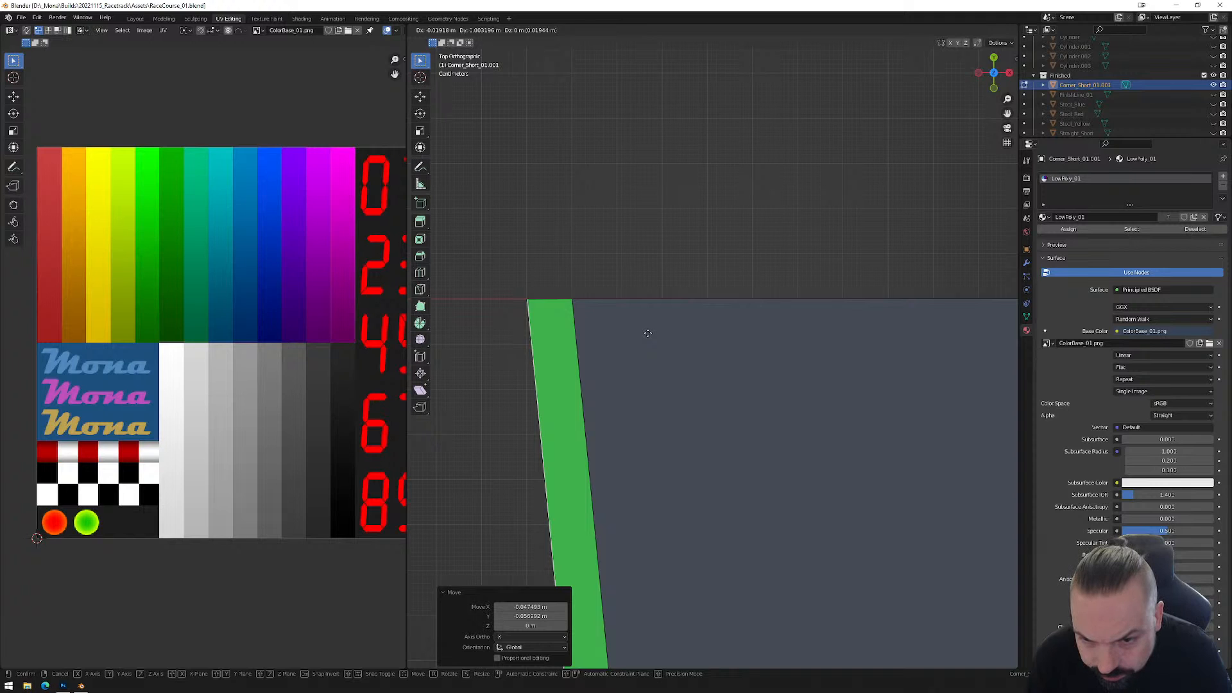
click(648, 333)
scroll(696, 410, down, 5)
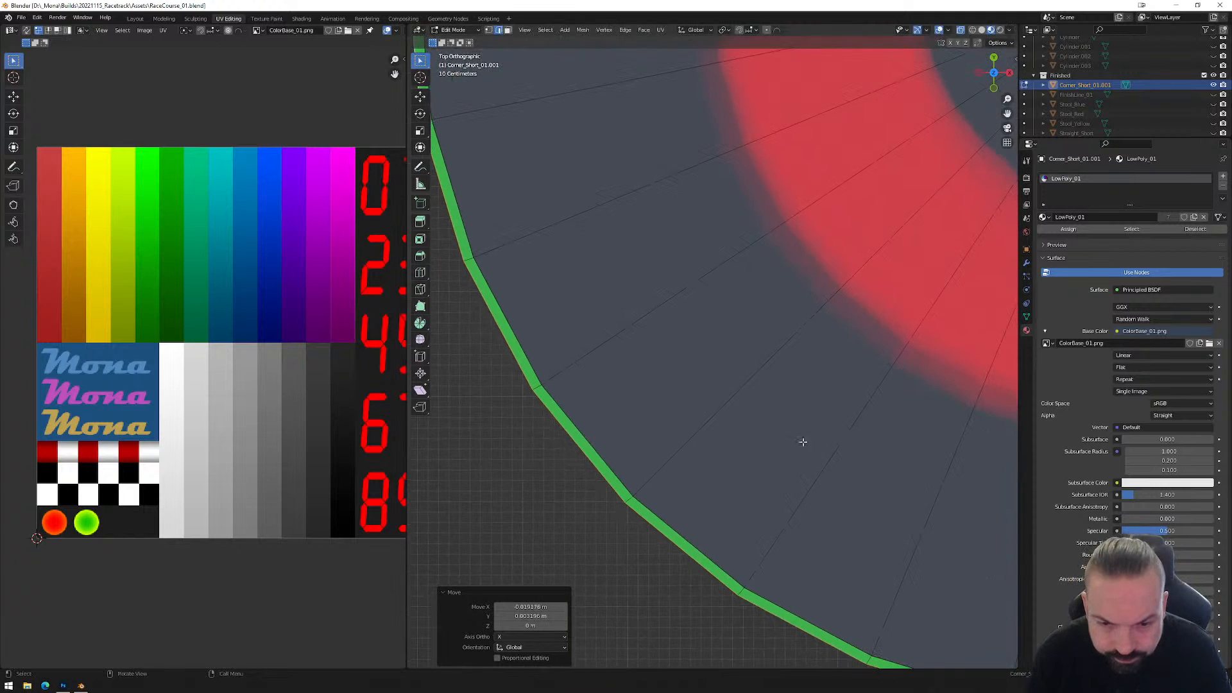
In vertex selection, nudge the outer rim's end vertex at the Y axis so it lines up with the road's straight end.
shift+middle_drag(852, 519, 651, 355)
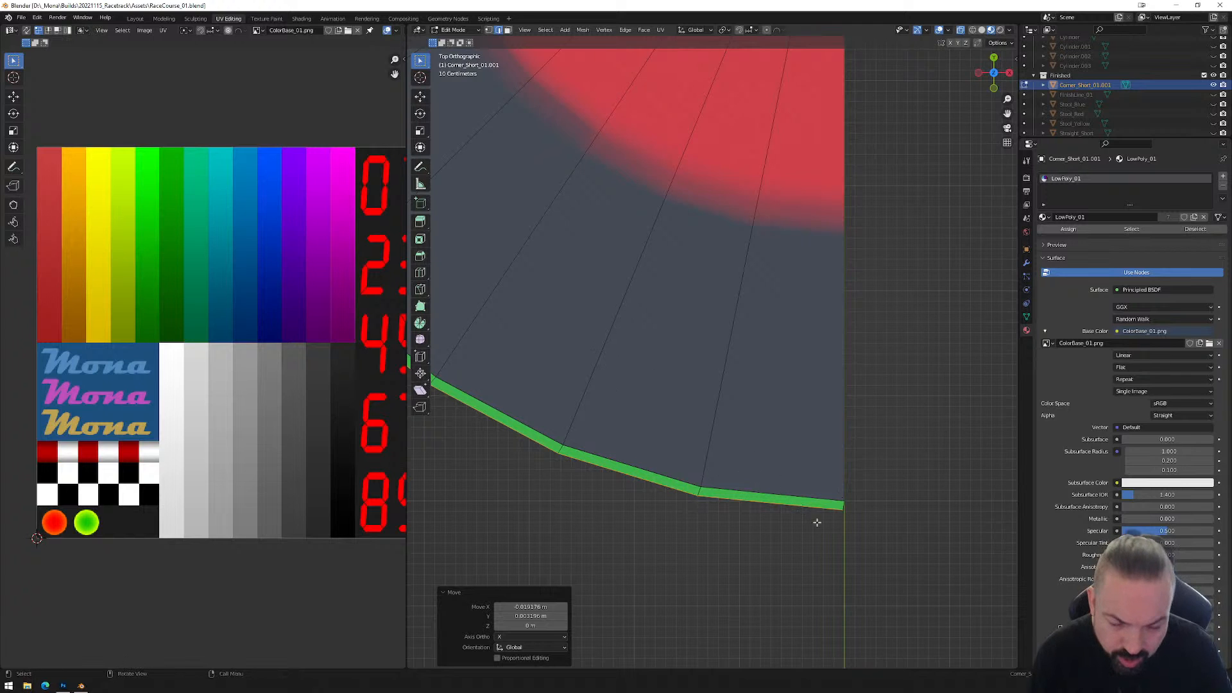
shift+middle_drag(555, 325, 862, 556)
shift+middle_drag(573, 278, 678, 358)
shift+middle_drag(853, 502, 790, 453)
key(1)
drag(779, 503, 712, 460)
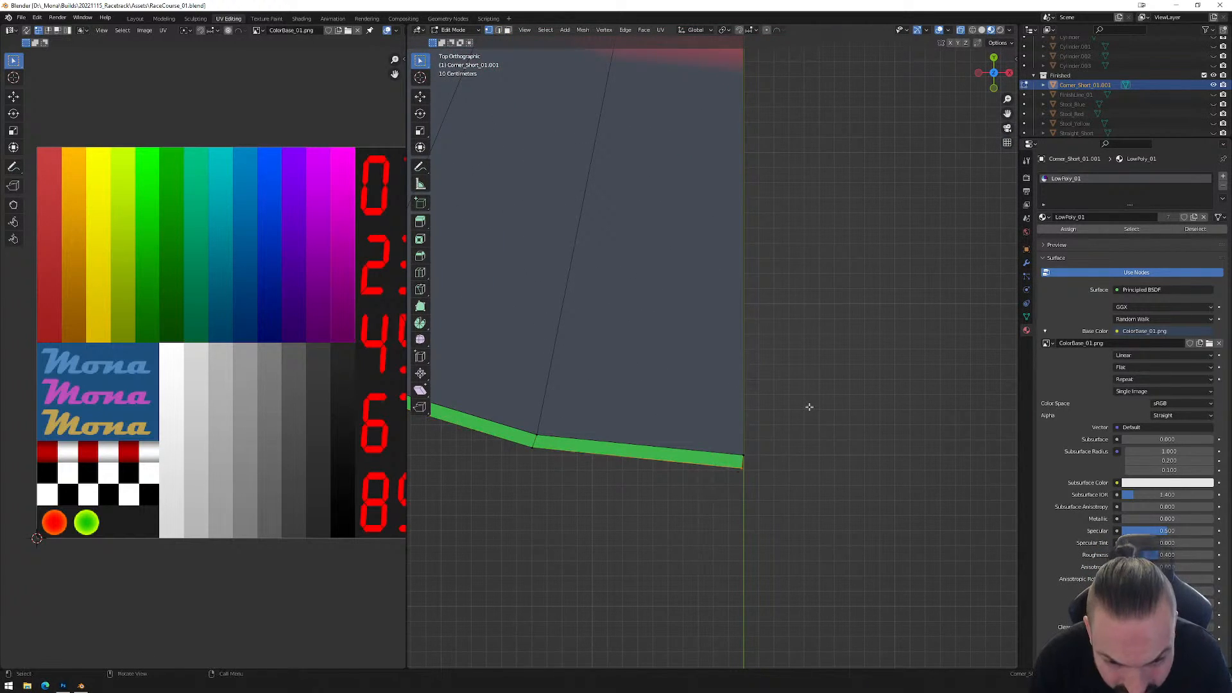
key(g)
click(795, 415)
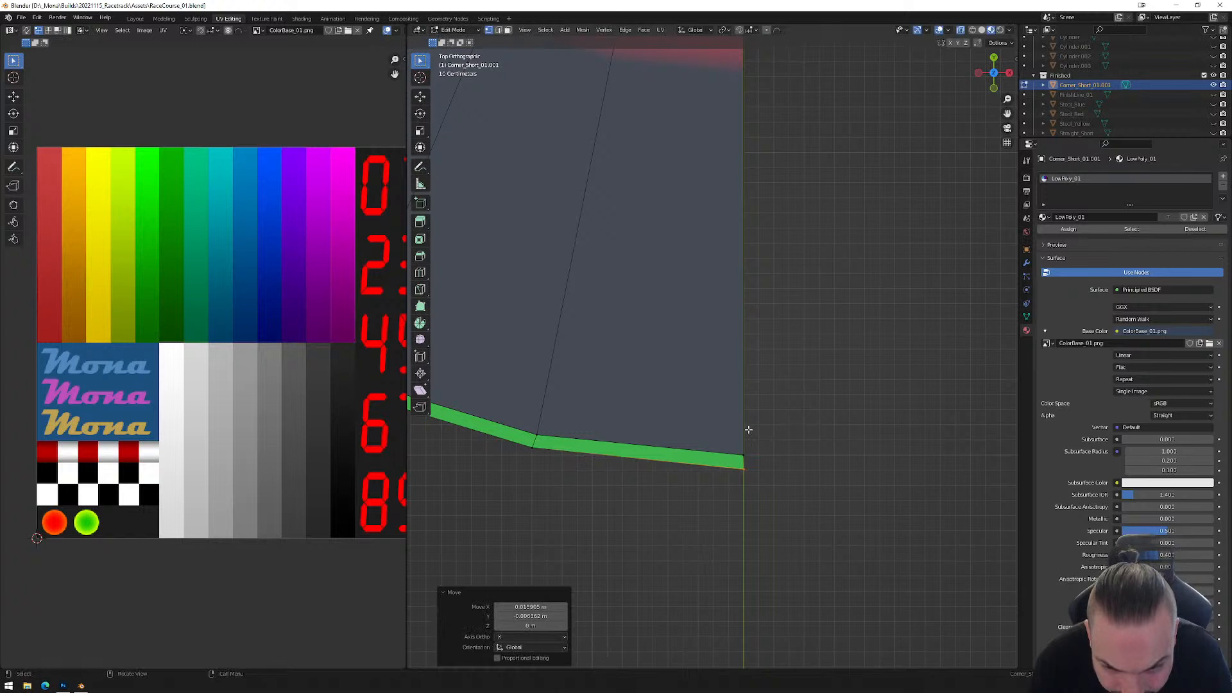
Adjust the next three outer vertices of the outer wall's rim, one by one, by about 0.01 m each to even its width.
click(532, 446)
key(g)
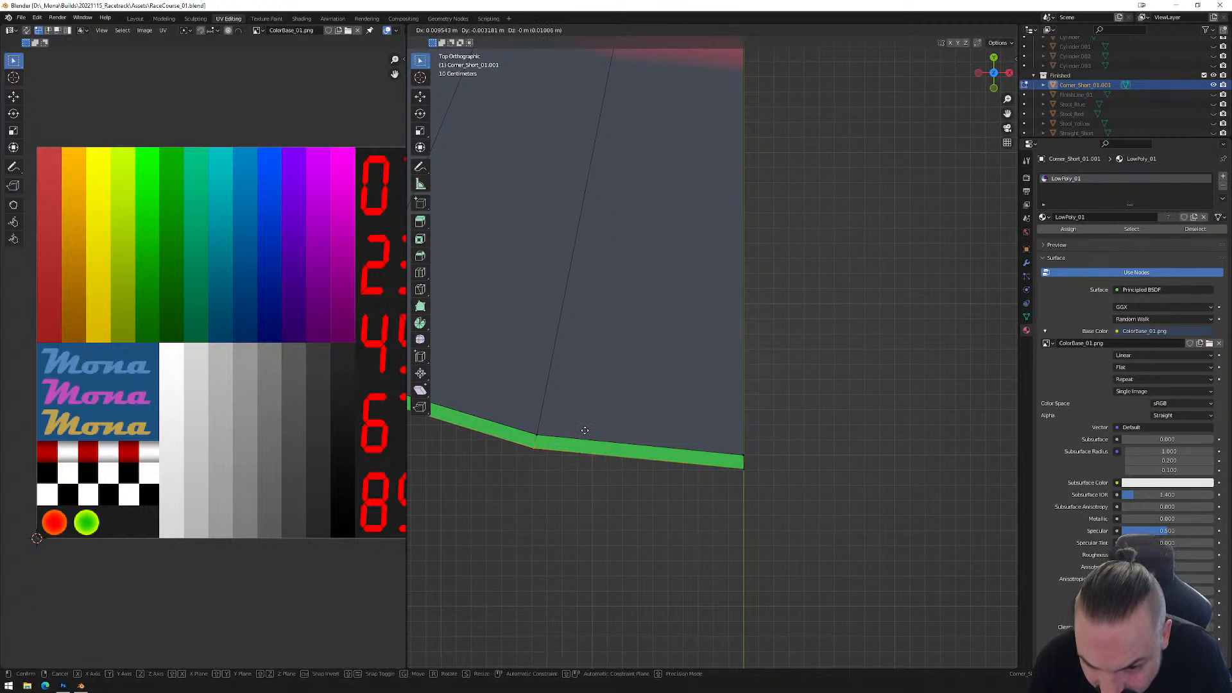
click(585, 430)
scroll(642, 449, up, 4)
drag(687, 487, 714, 460)
key(g)
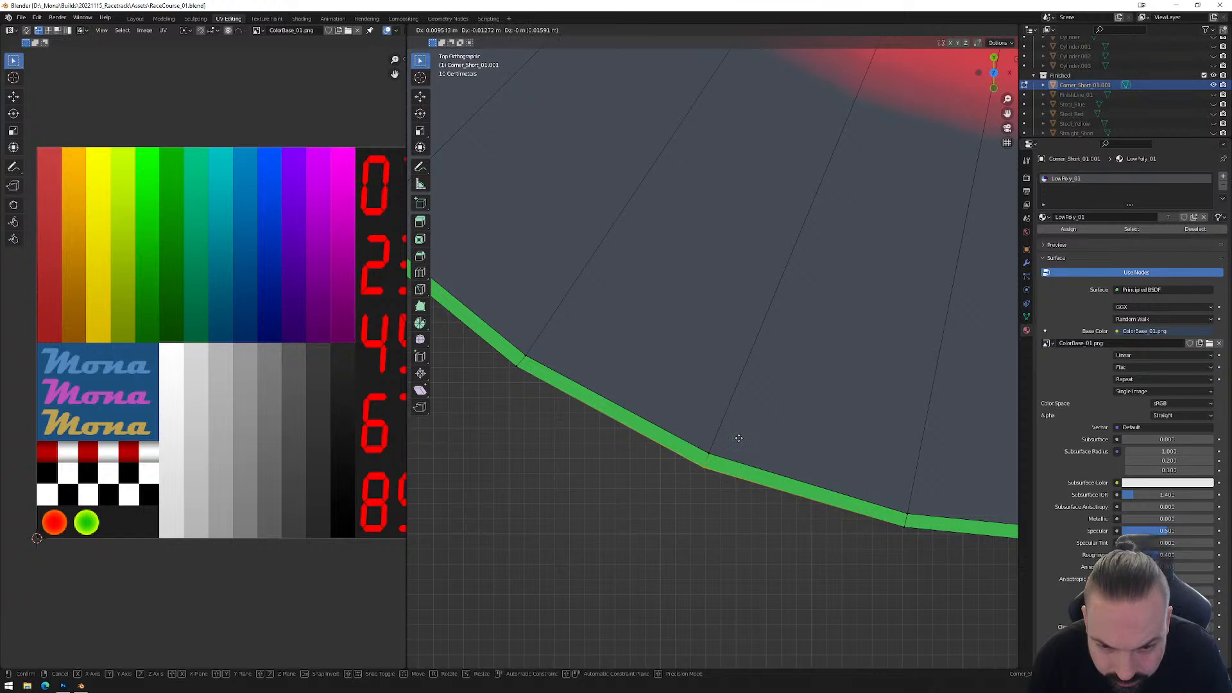
click(738, 438)
click(518, 366)
key(g)
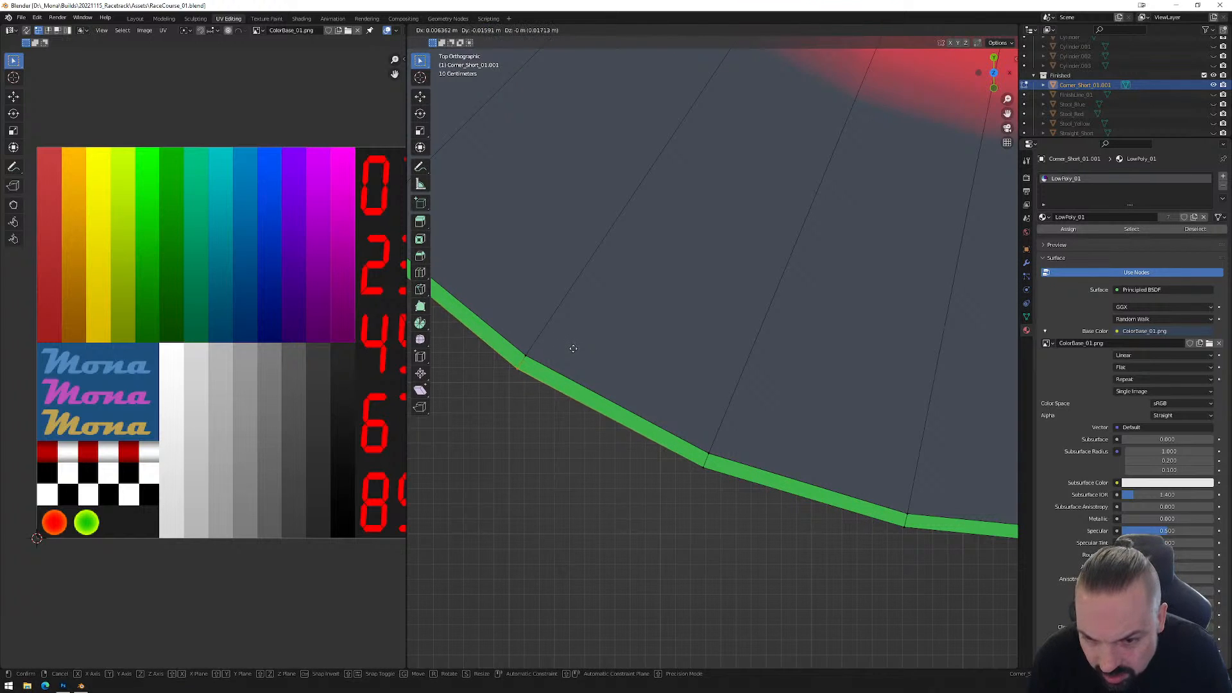
click(572, 347)
Nudge the following two outer rim vertices around the middle of the curve to keep the rim's width uniform.
shift+middle_drag(488, 275, 724, 371)
click(614, 337)
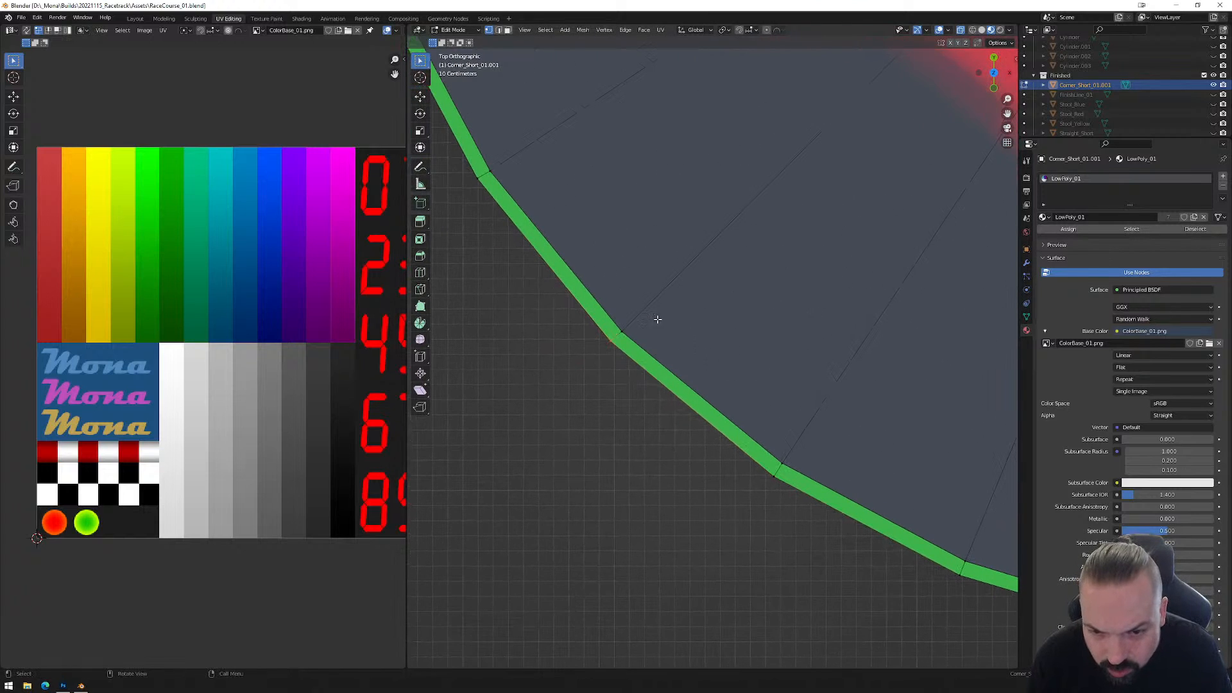
key(g)
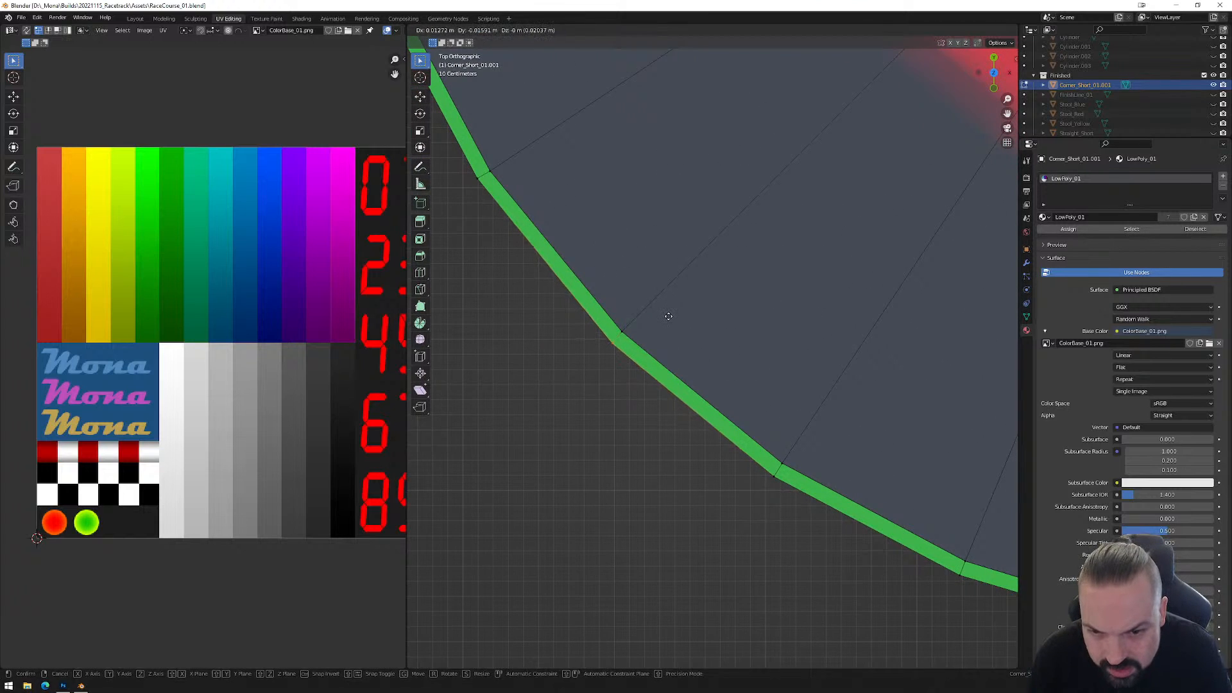
click(608, 271)
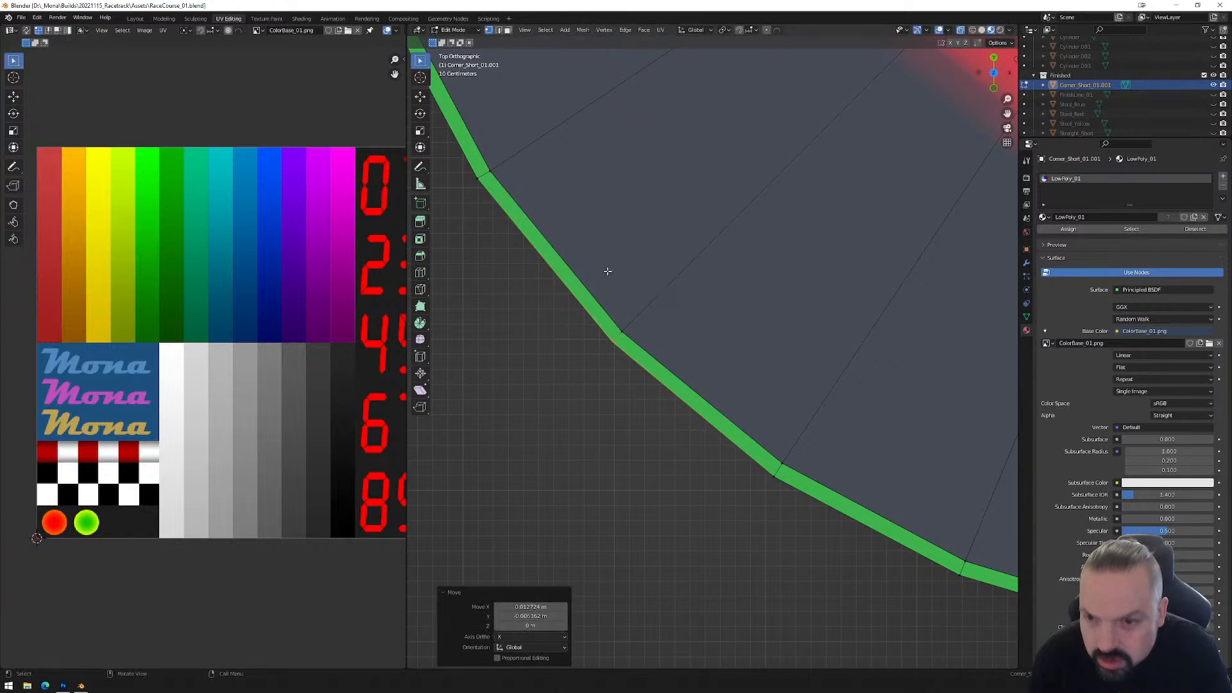
click(480, 176)
key(g)
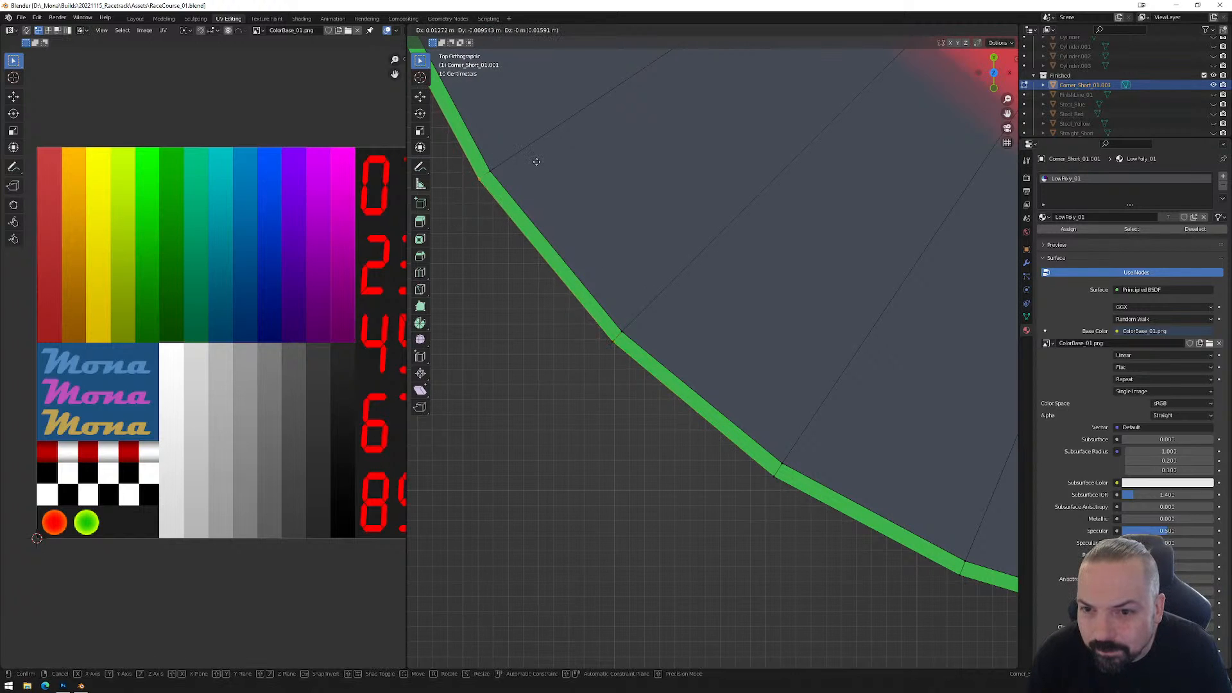
click(537, 162)
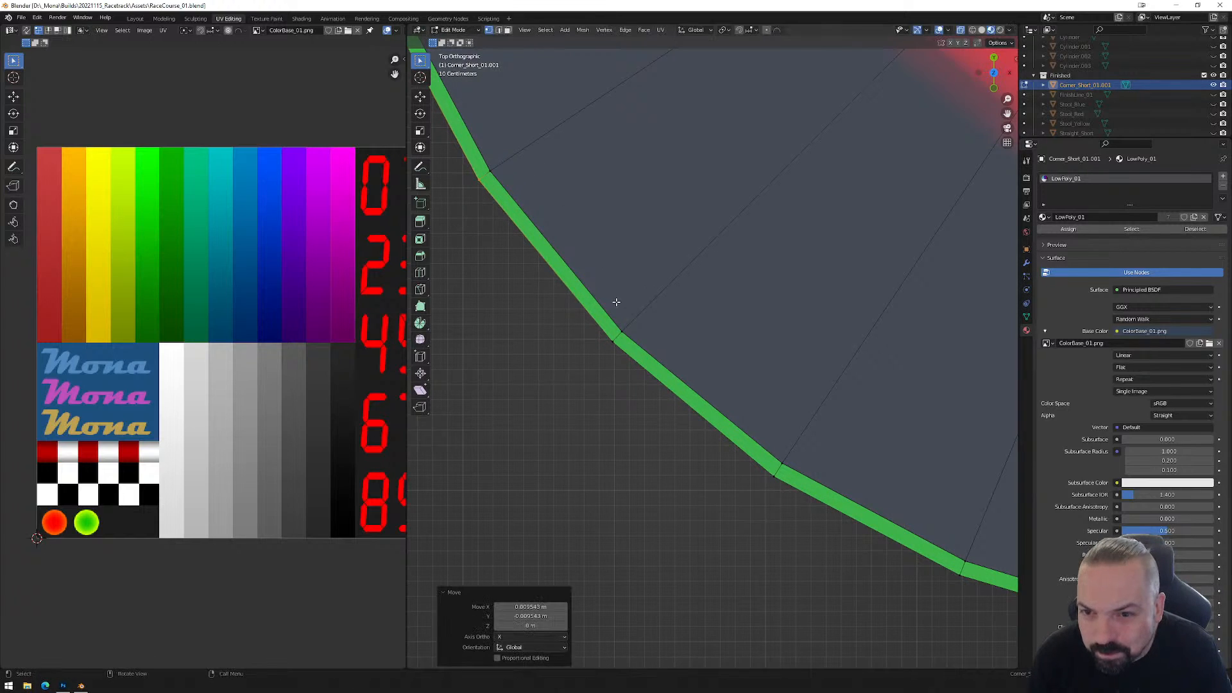
Extrude the outer rim's complete outer edge straight down along Z, setting the distance to -1 m, to form the wall's back face.
scroll(751, 412, down, 4)
scroll(784, 482, down, 3)
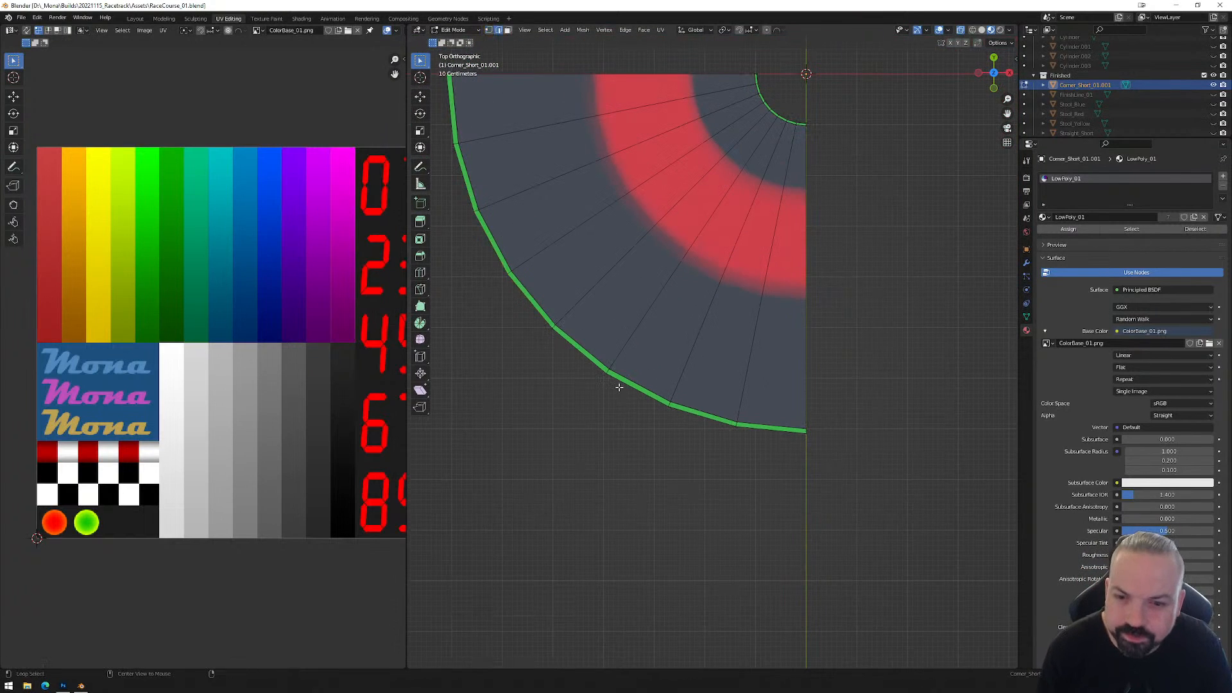
middle_drag(618, 388, 680, 462)
key(g)
key(z)
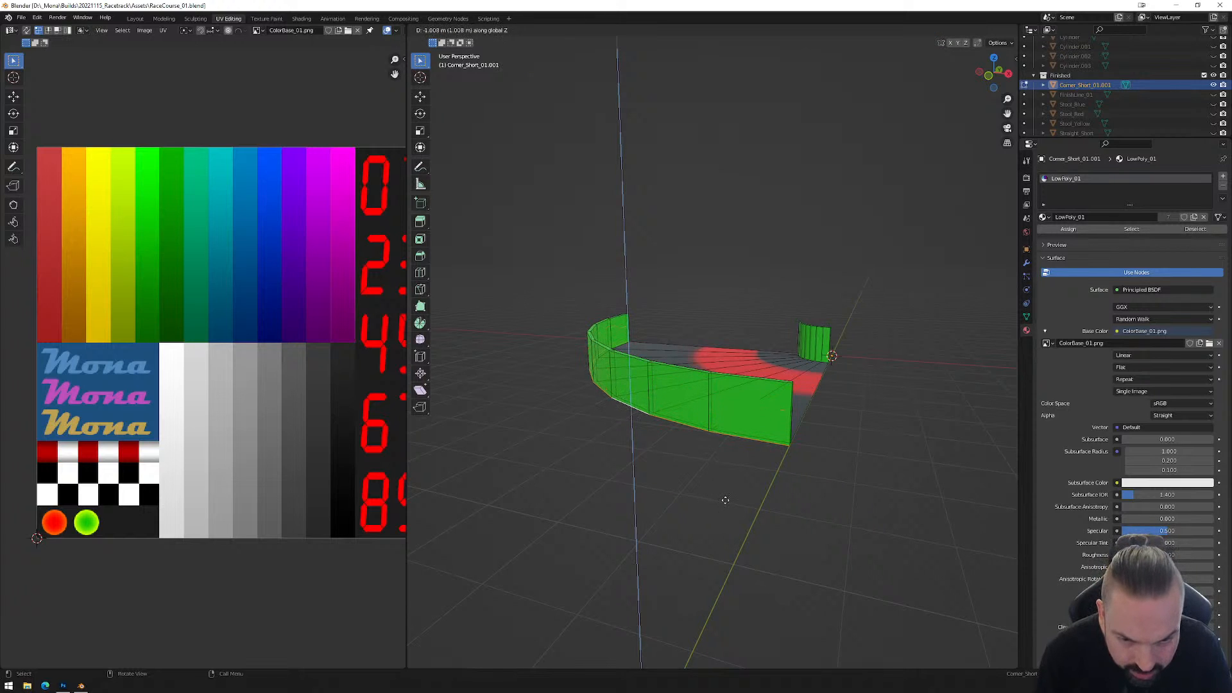
click(726, 500)
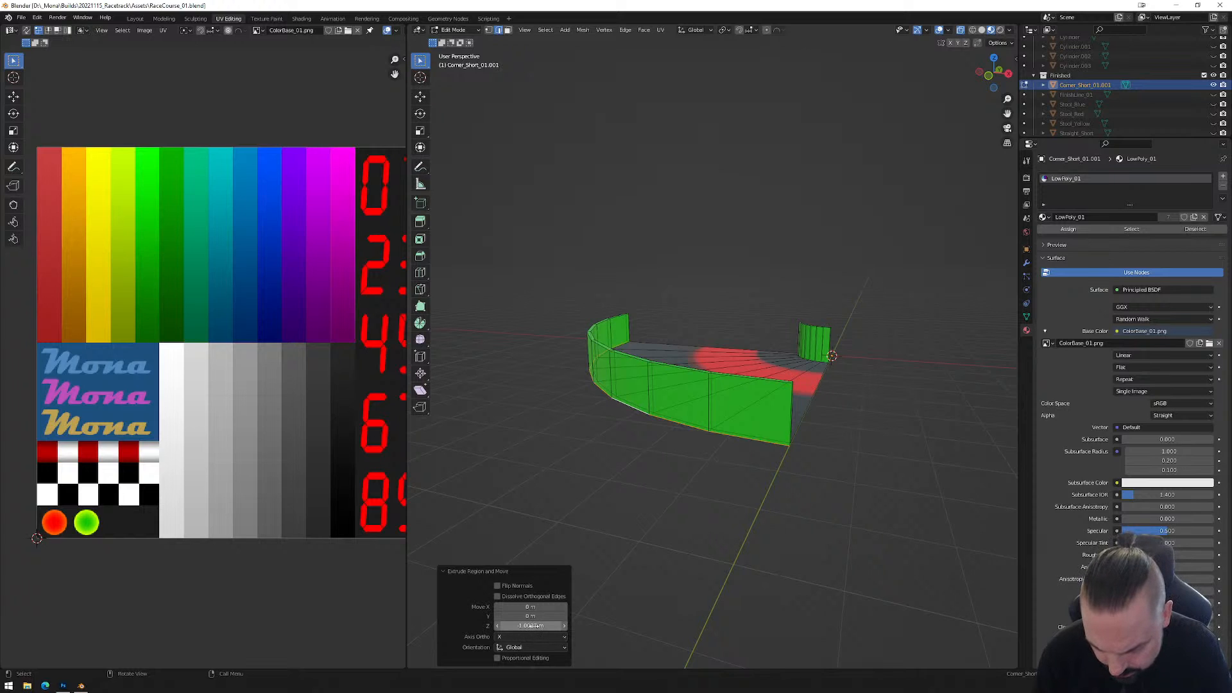
click(537, 626)
key(BackSpace)
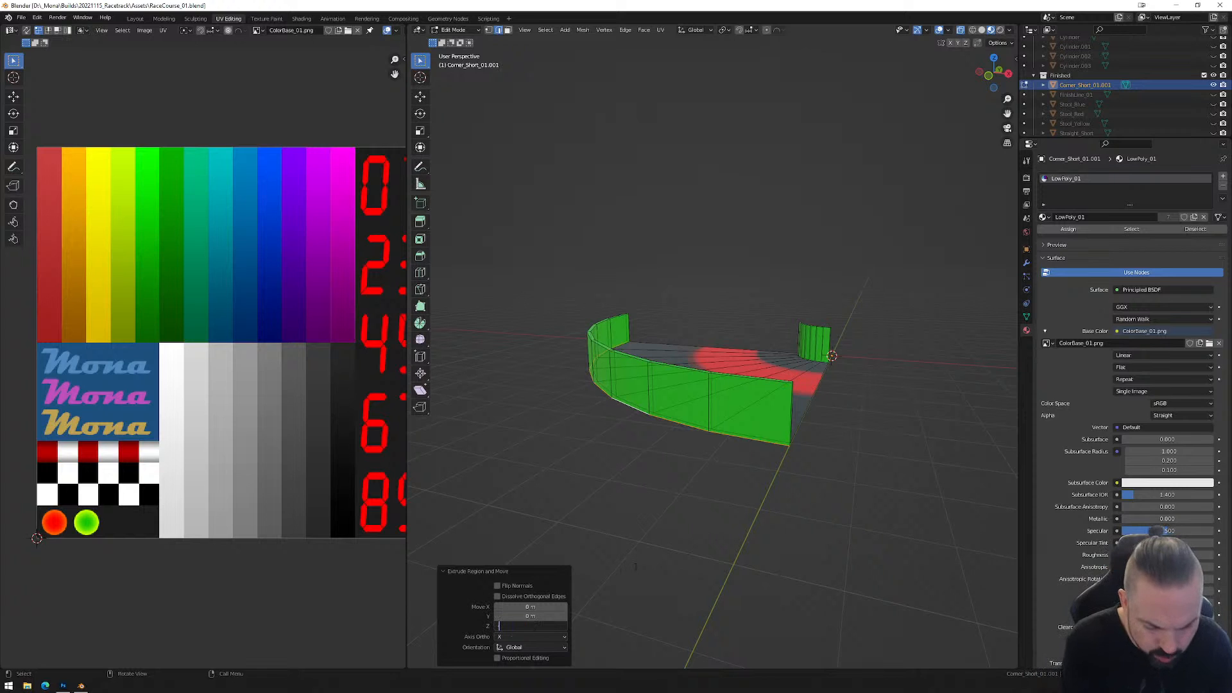
key(Return)
In face selection, select all faces of the inner and outer walls, including rims and back faces.
middle_drag(860, 507, 787, 481)
scroll(653, 424, up, 2)
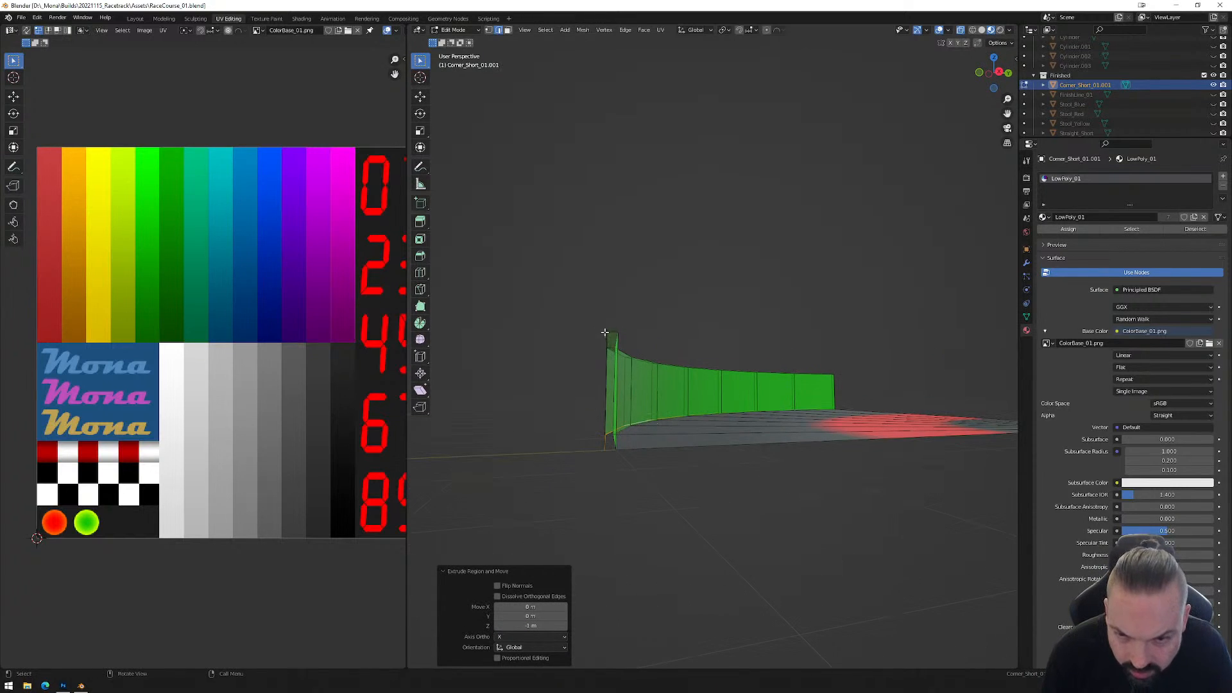
middle_drag(610, 353, 614, 471)
middle_drag(836, 492, 794, 375)
drag(784, 315, 671, 383)
middle_drag(670, 384, 601, 350)
drag(445, 316, 848, 386)
middle_drag(722, 341, 666, 364)
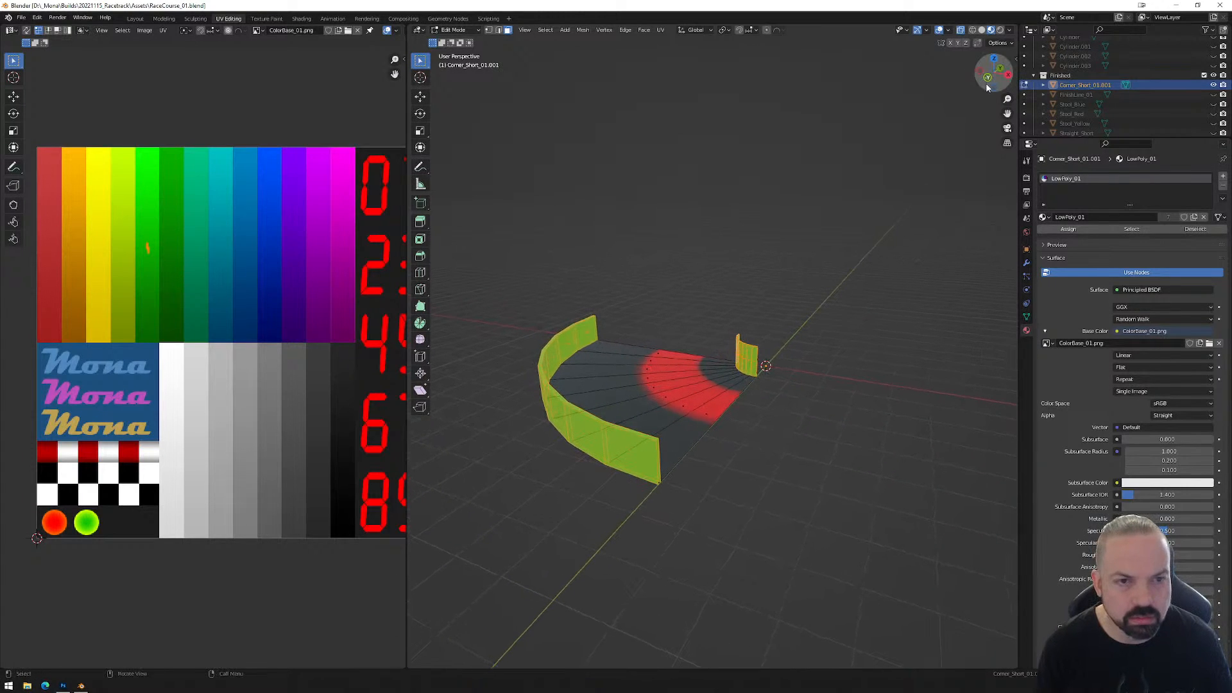
Unwrap the selected wall faces with Project from View in front view and scale their UVs along X to about 0.057.
click(1001, 68)
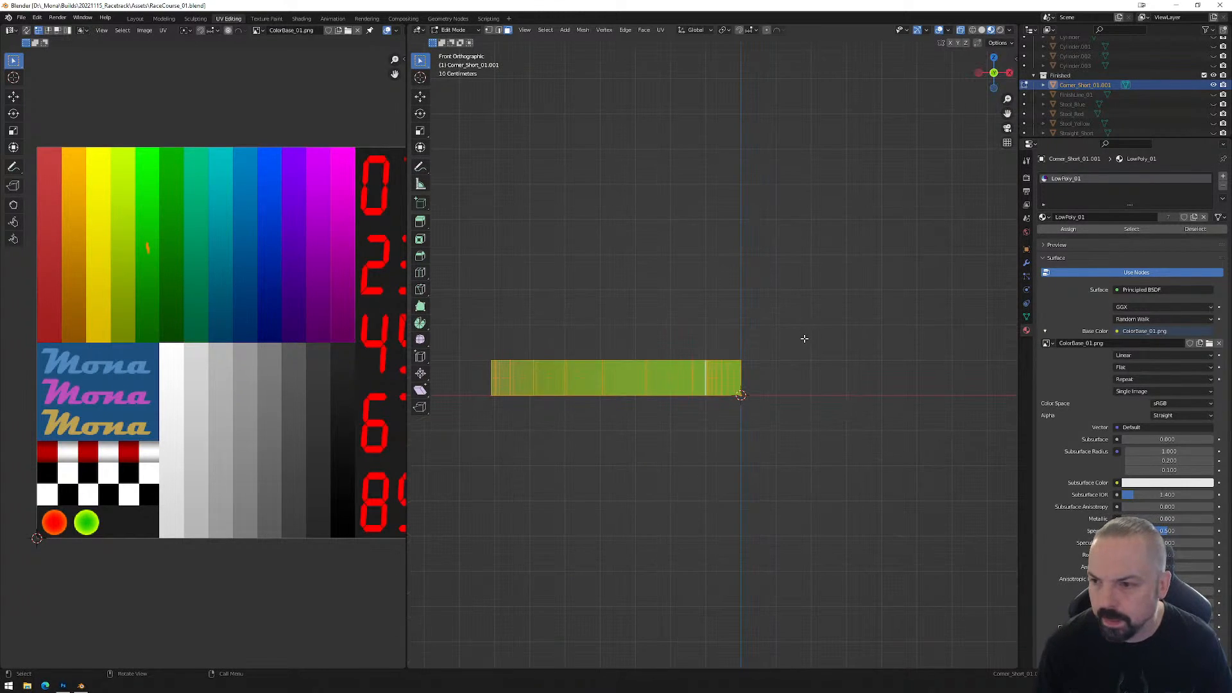
click(660, 30)
click(694, 122)
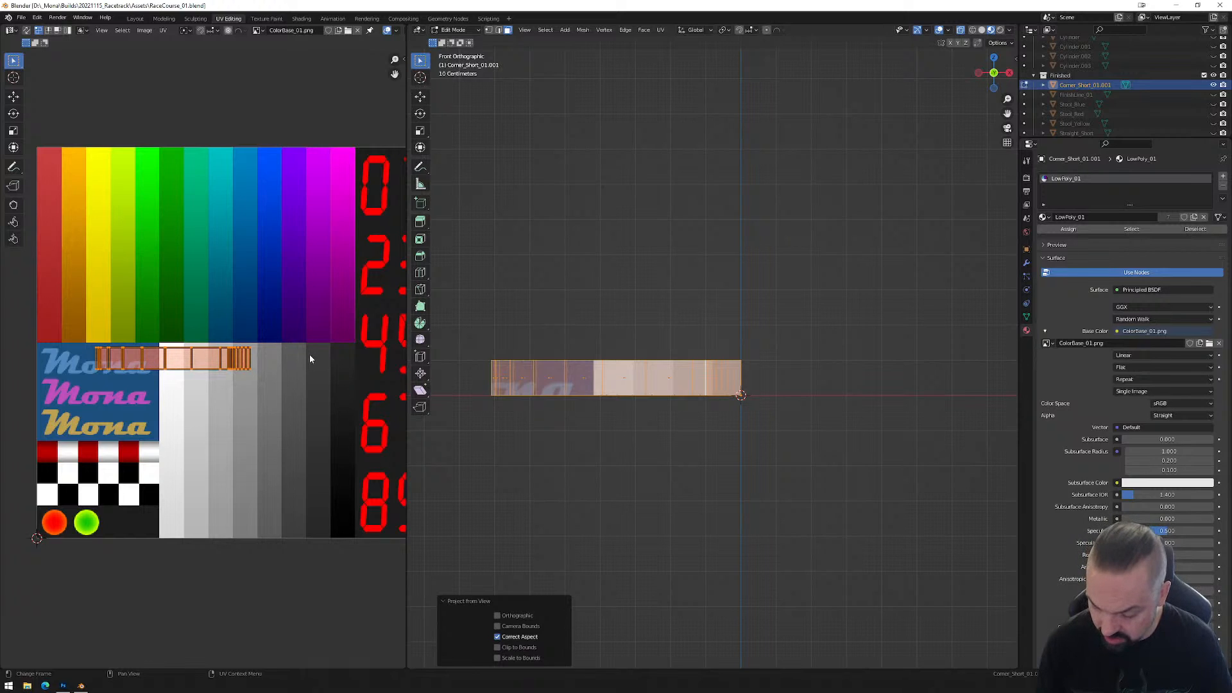
key(s)
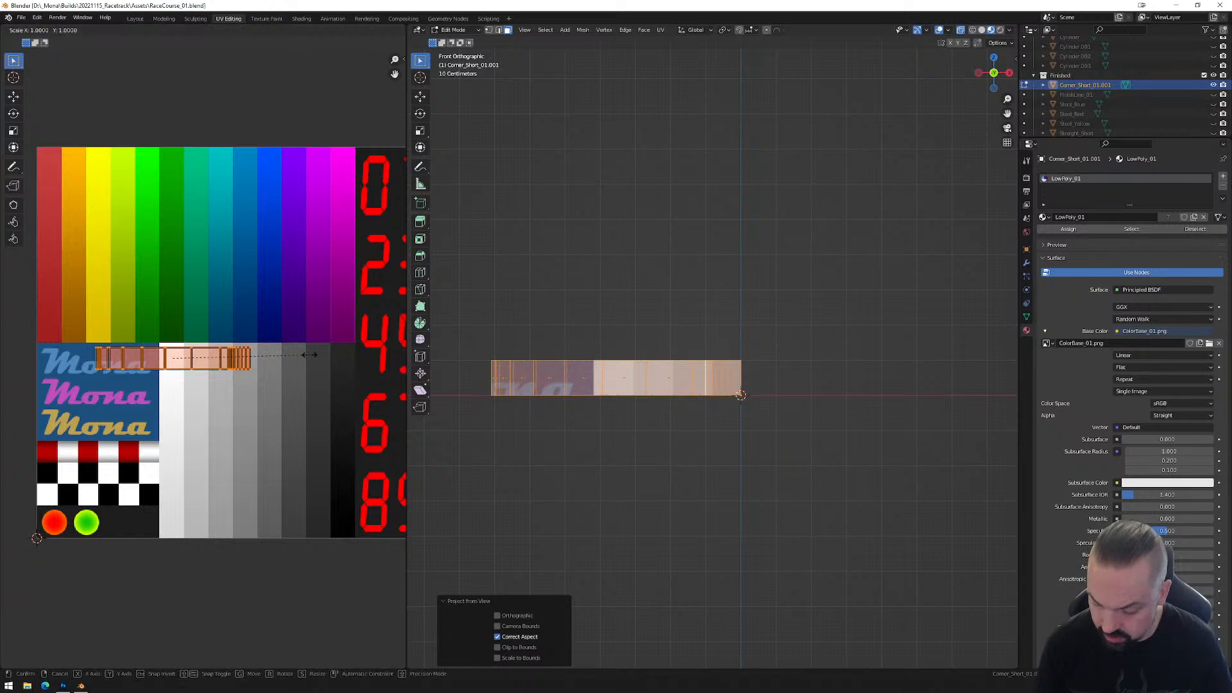
key(x)
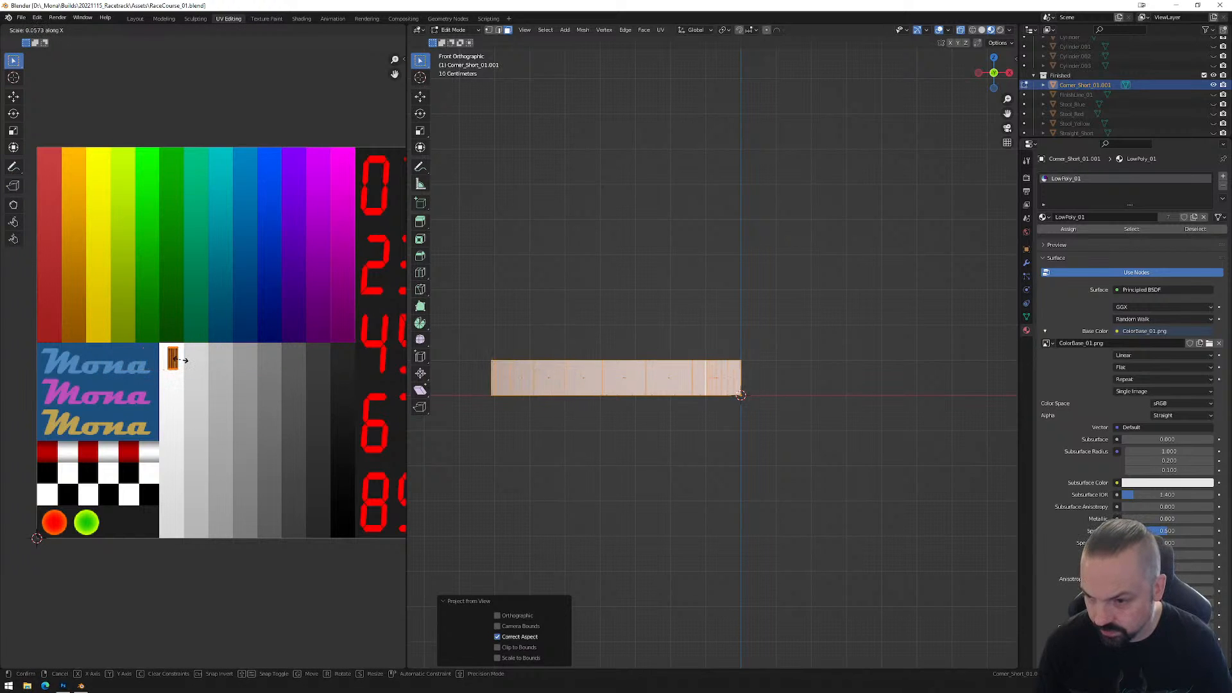
click(174, 360)
Move the wall UVs onto the palette's dark green stripe and stretch them along Y to fill the stripe's height.
key(g)
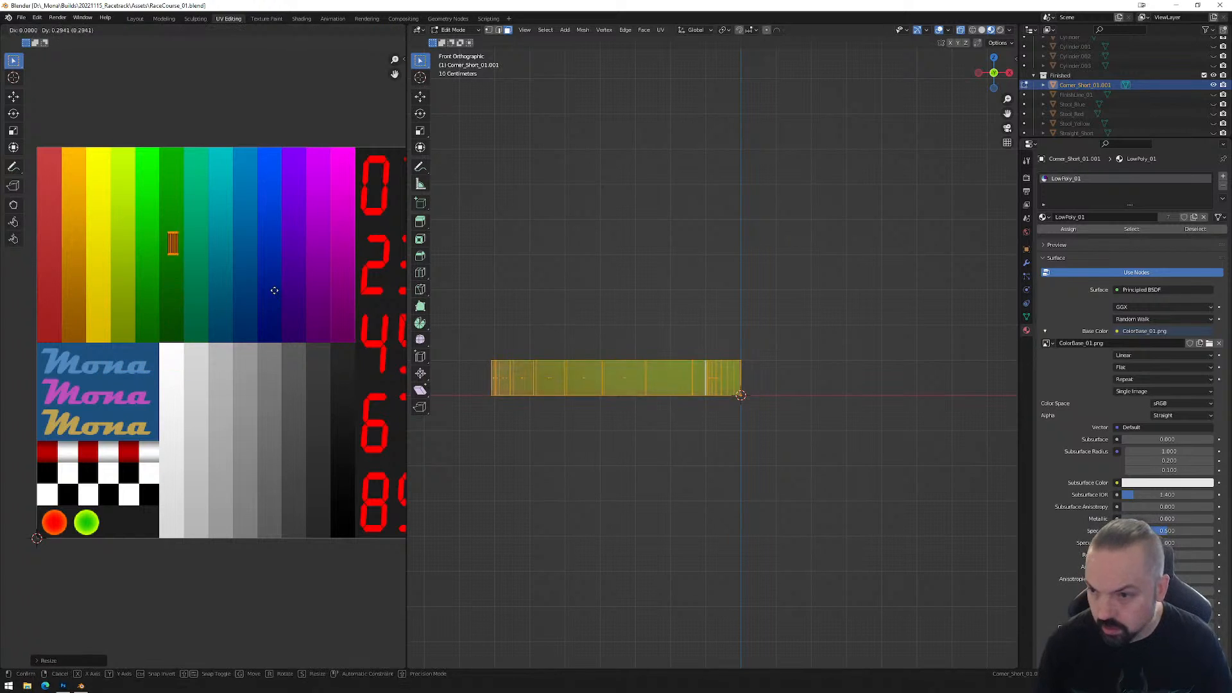
click(264, 306)
key(s)
key(y)
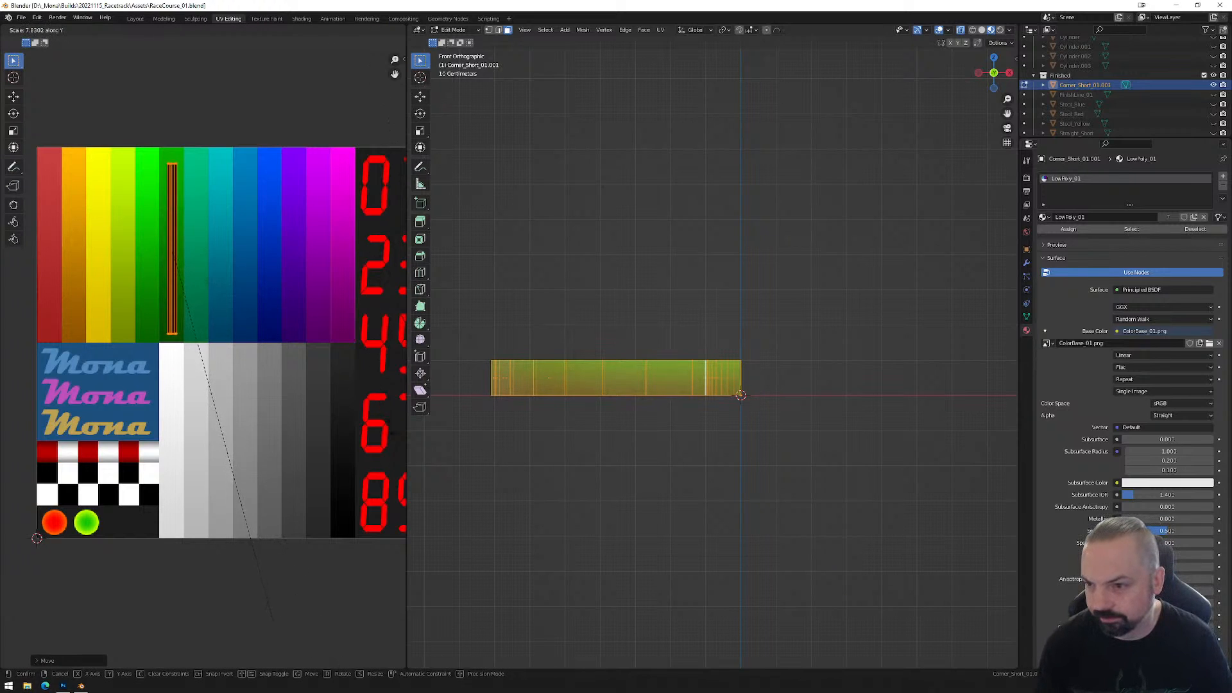
click(24, 497)
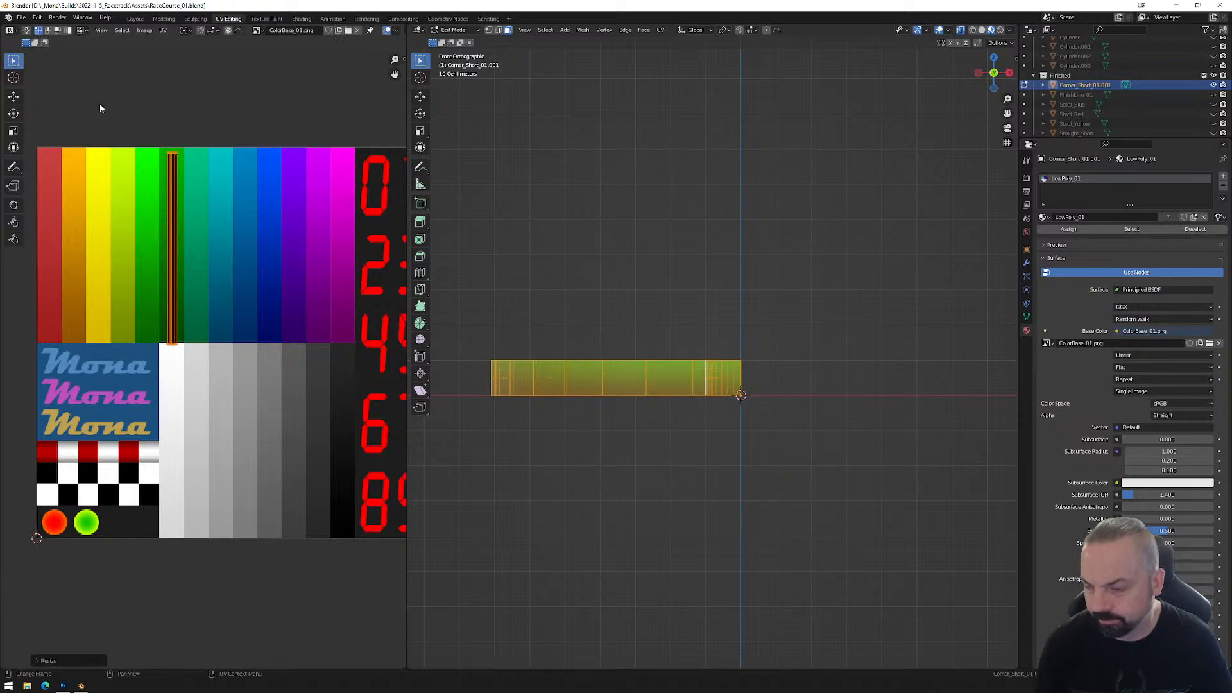
key(g)
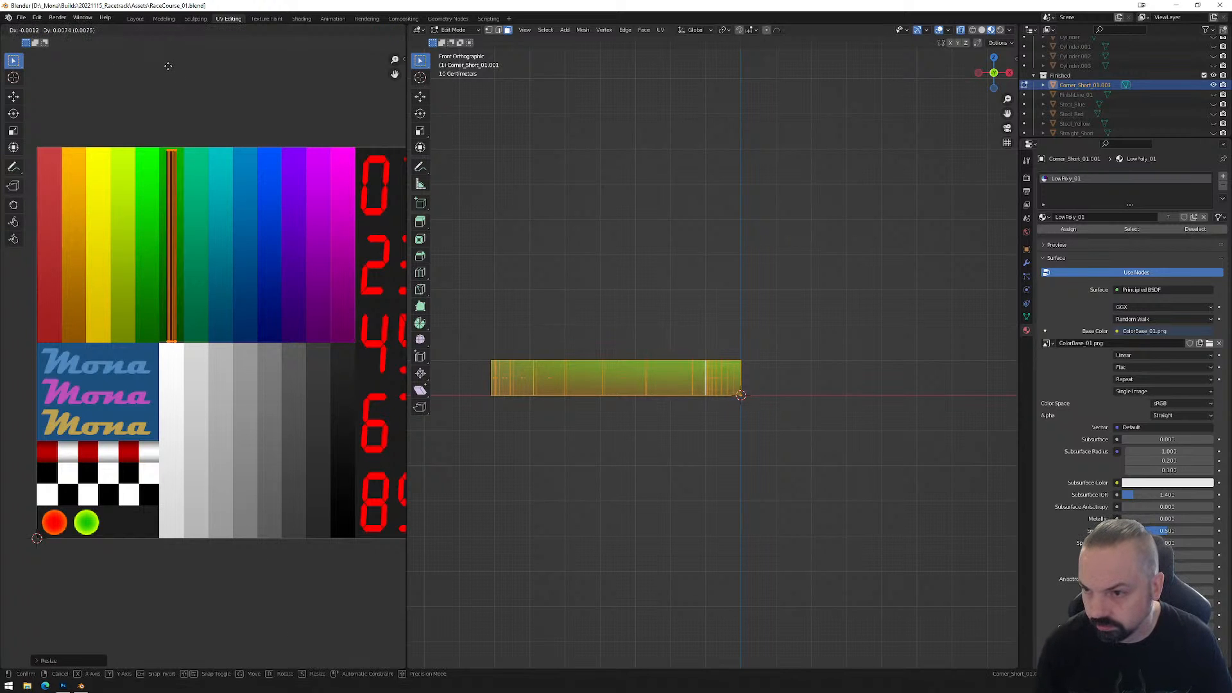
click(168, 65)
Select all the road surface faces between the inner and outer walls.
middle_drag(564, 282, 664, 459)
click(661, 465)
shift+click(677, 456)
shift+click(699, 451)
shift+click(722, 428)
shift+click(746, 405)
shift+click(796, 417)
shift+click(798, 400)
shift+click(795, 384)
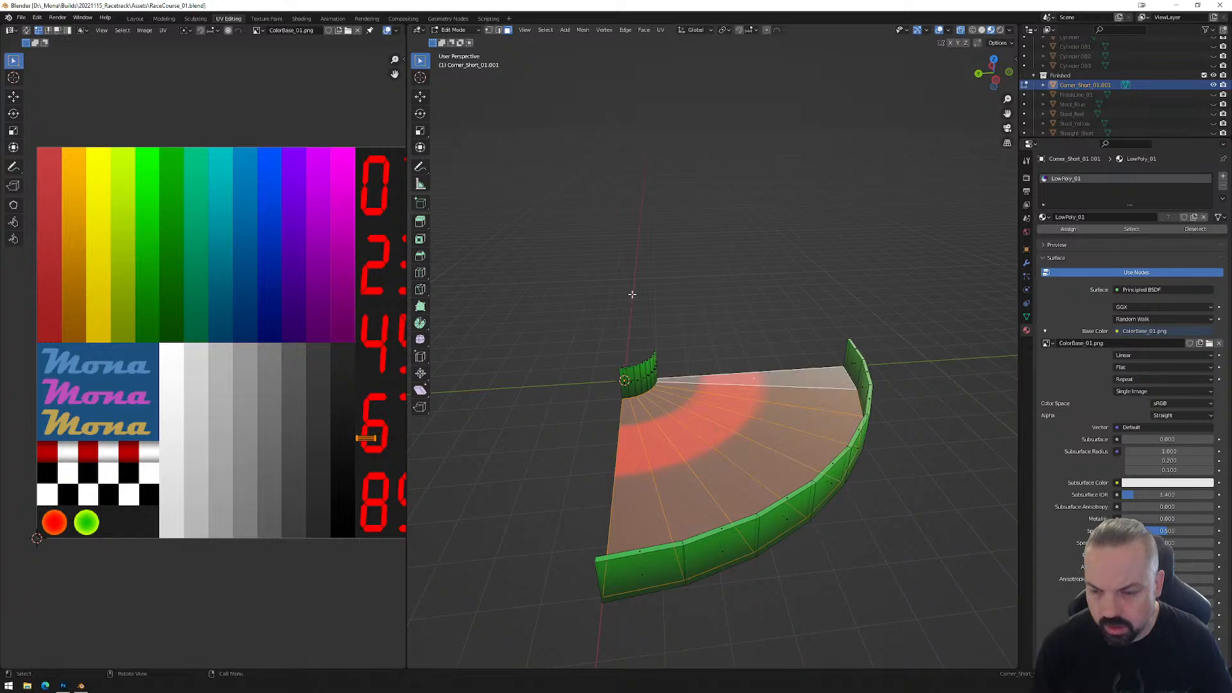
Scale the road faces' UVs to 0 and place them on the plain dark area beside the texture's red and green lights.
click(993, 59)
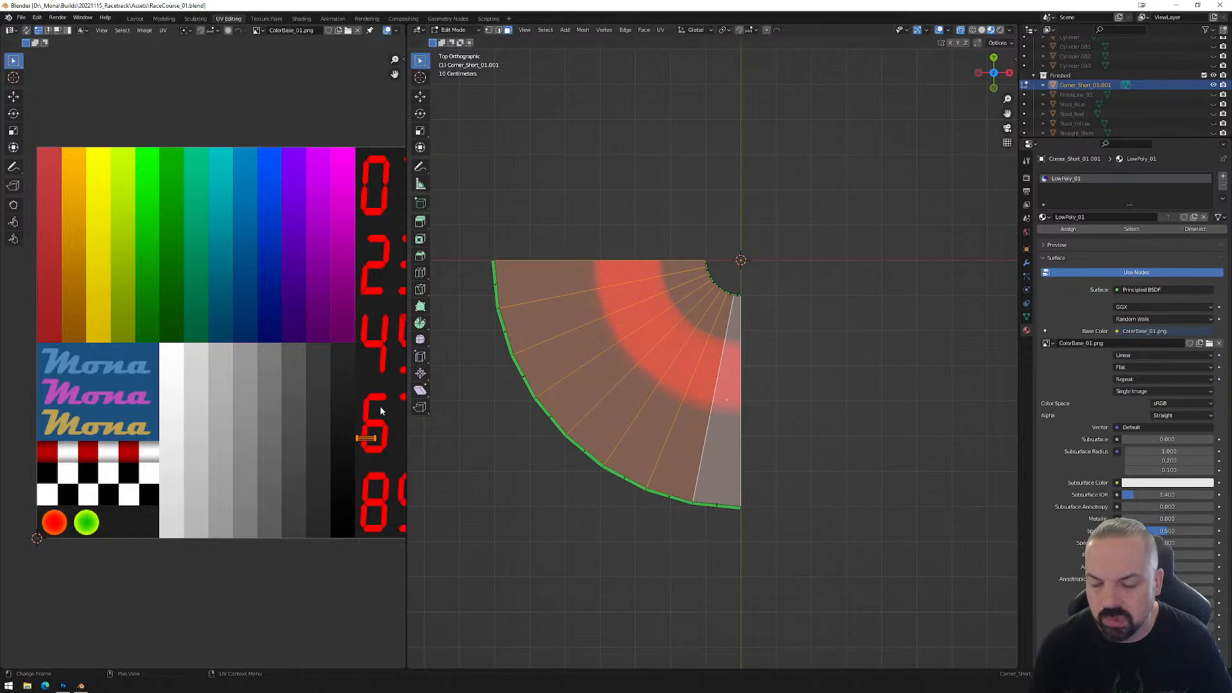
key(s)
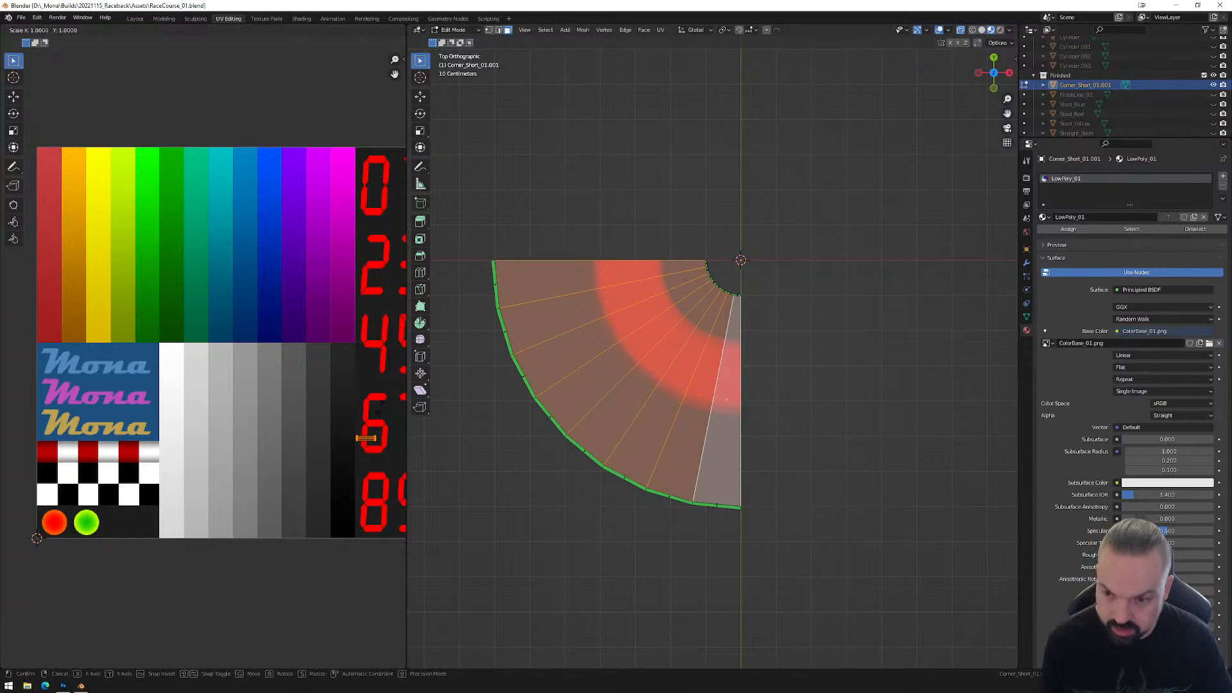
key(0)
key(Return)
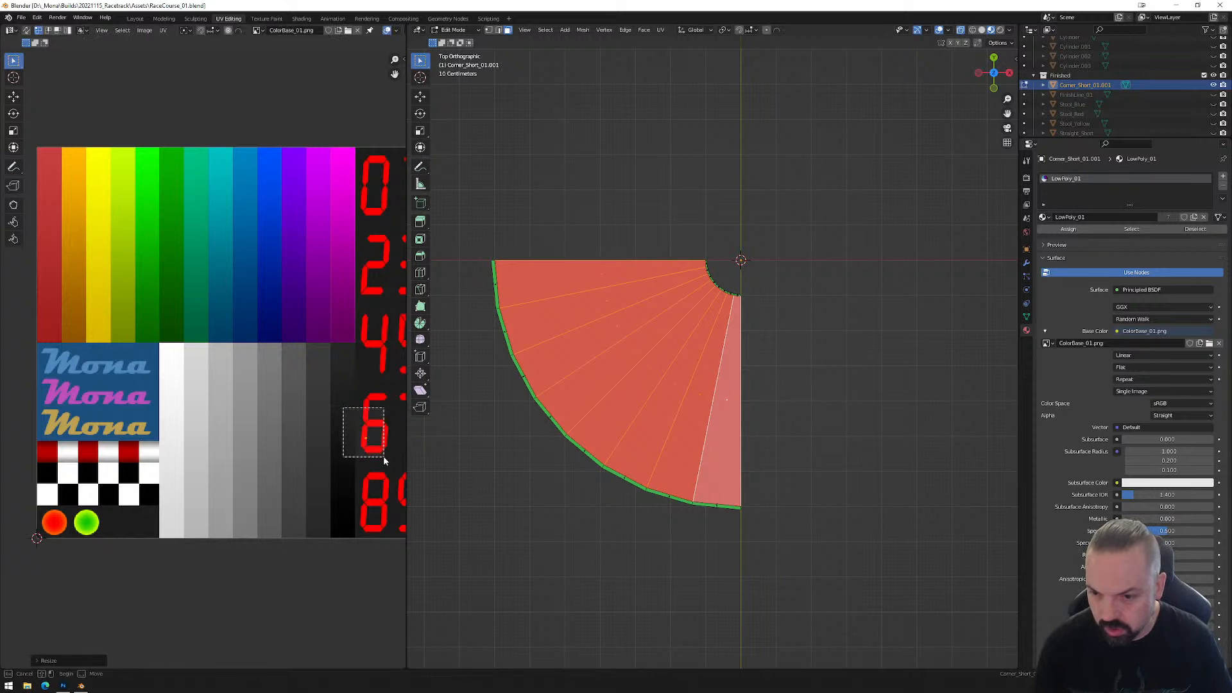
key(g)
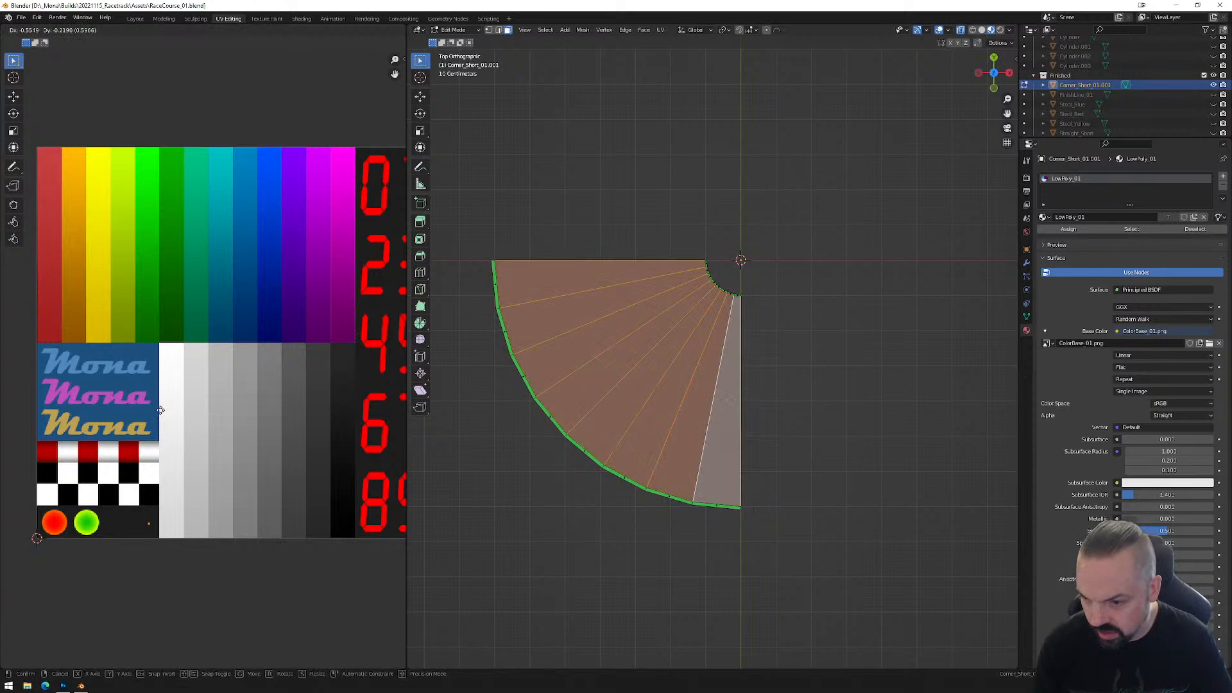
click(154, 414)
Deselect all faces and unhide the FinishLine_01 object to compare it with the corner.
middle_drag(661, 410, 797, 358)
key(alt+a)
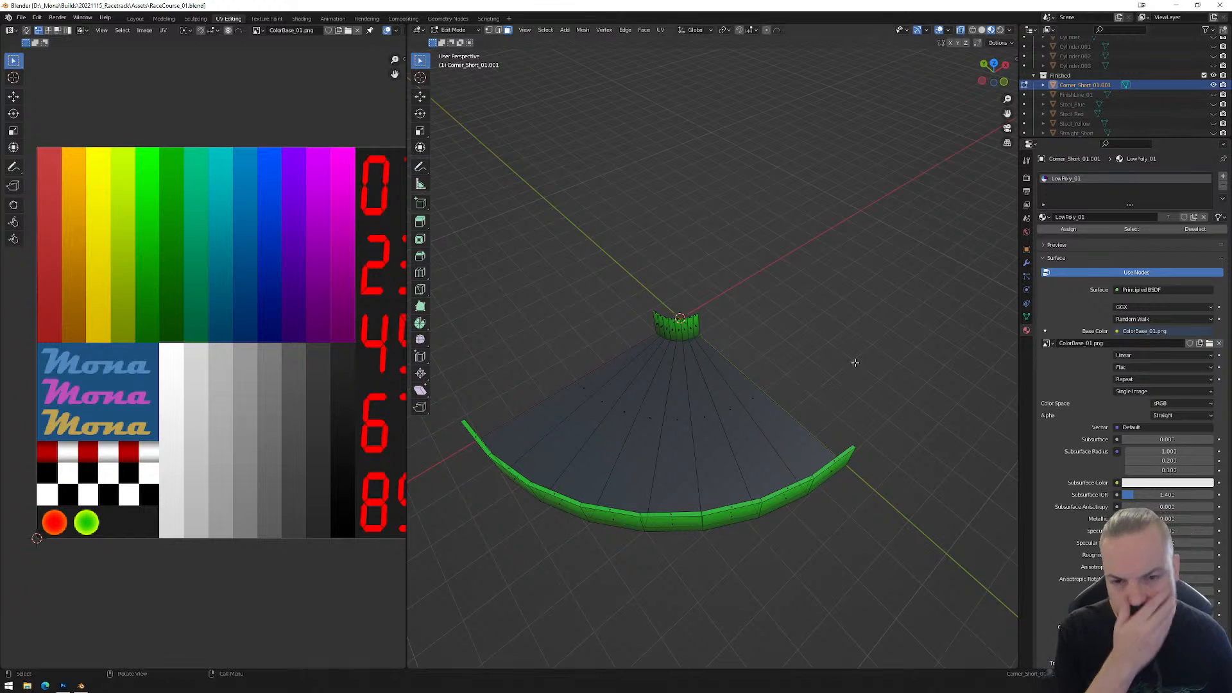
click(1213, 95)
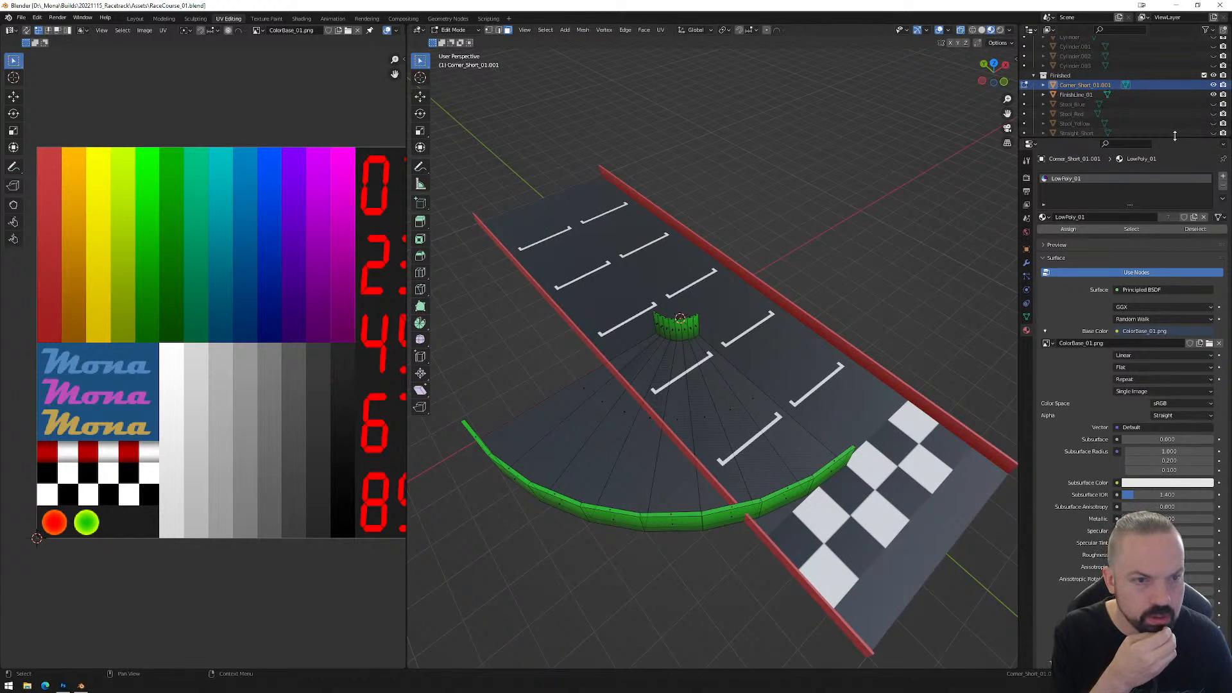
Unhide the Straight_Short object and rename the short corner object as Road_Corner_Short_01.
scroll(1187, 129, down, 1)
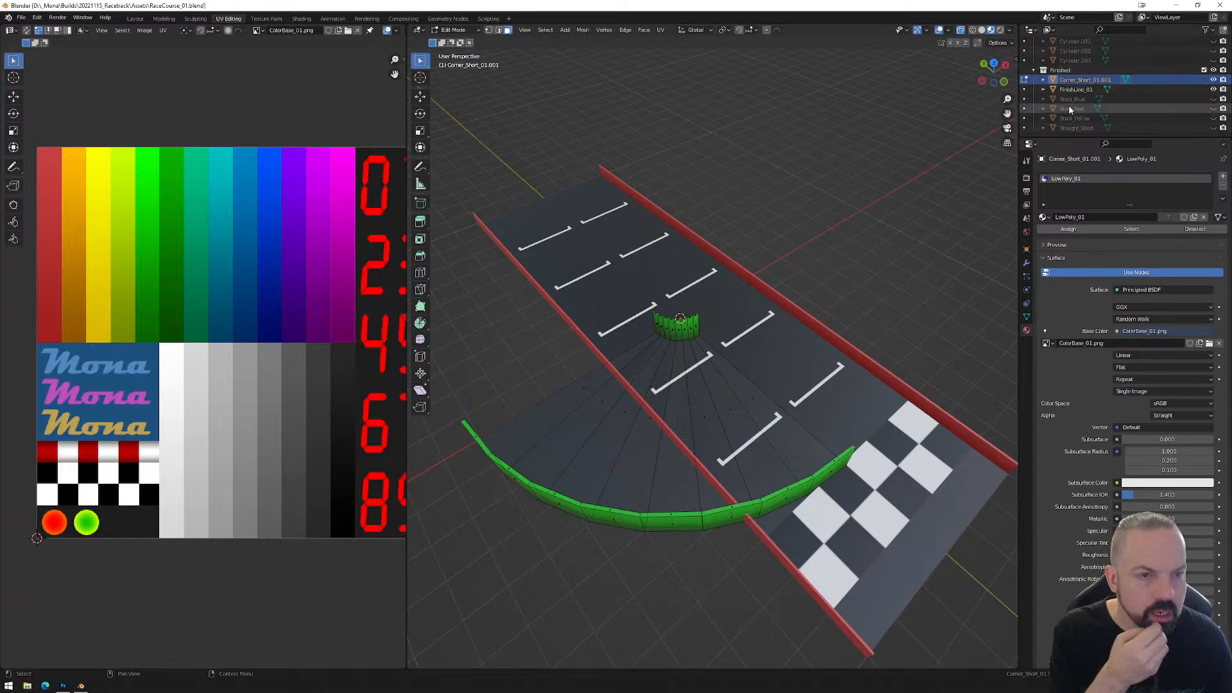
click(1213, 128)
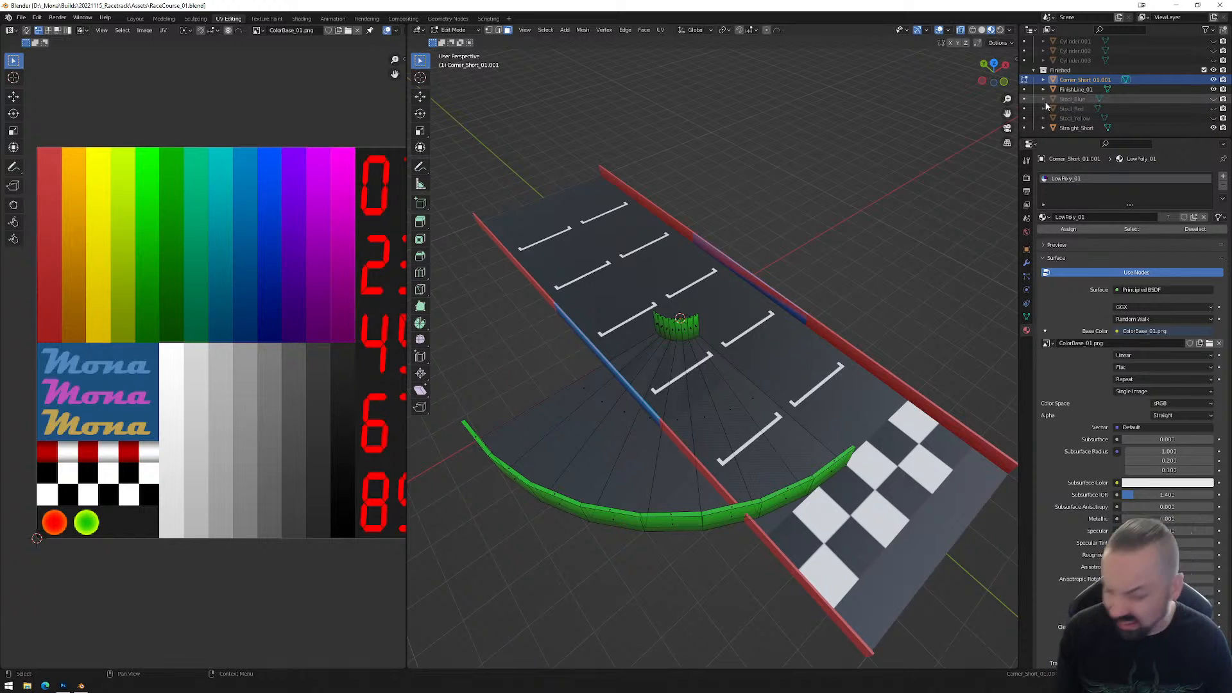
double_click(1085, 80)
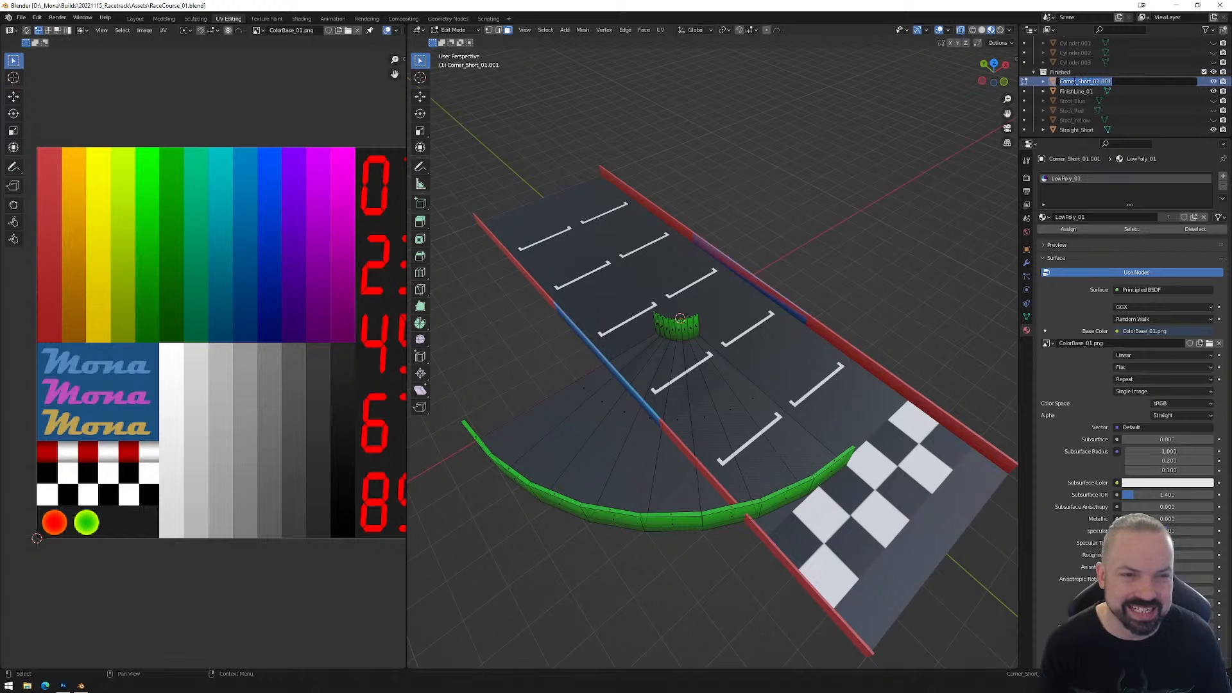
key(Home)
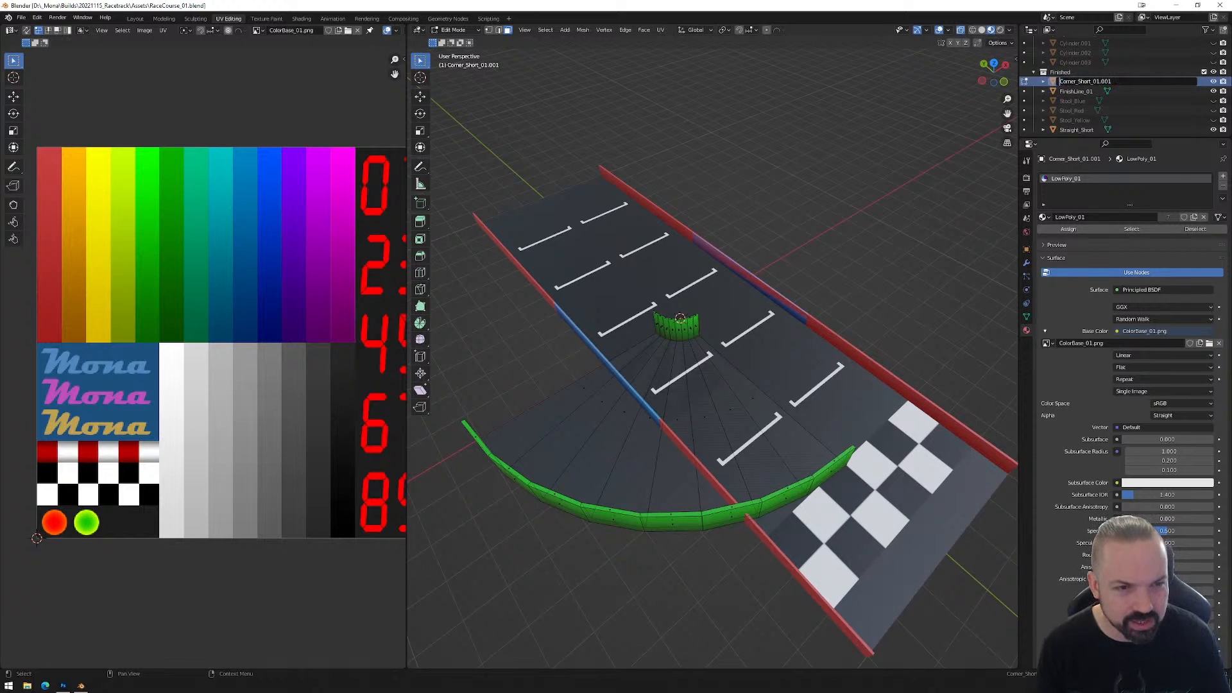
text(ad_)
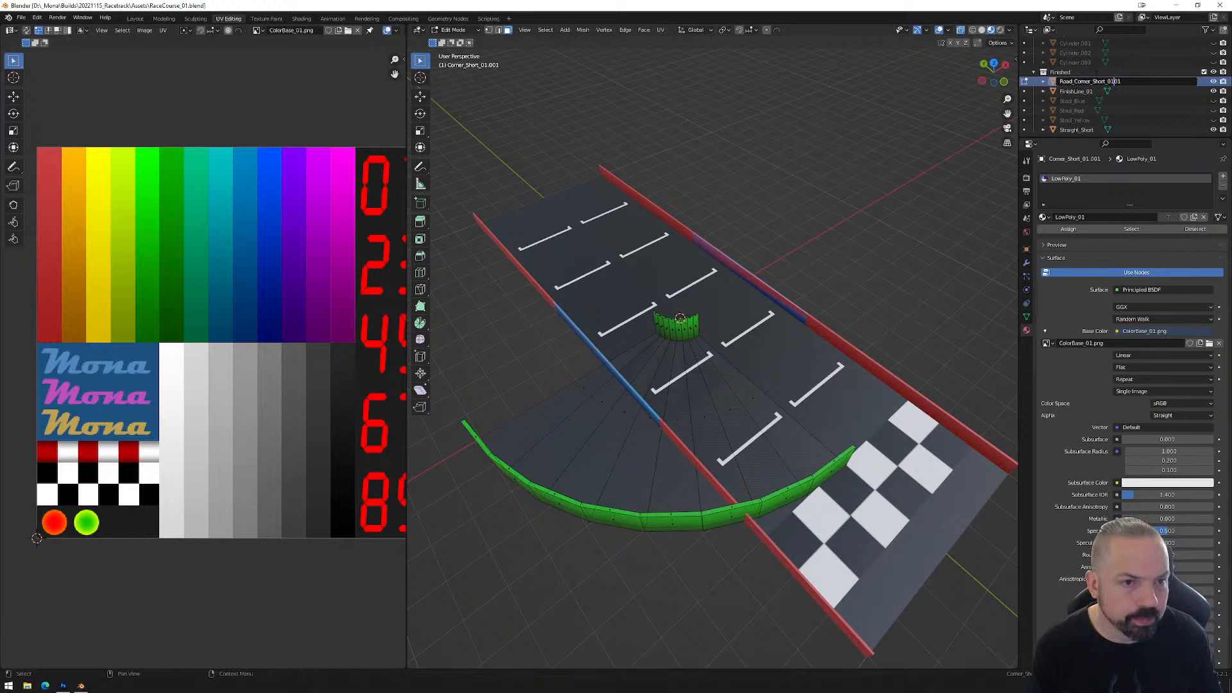
key(Return)
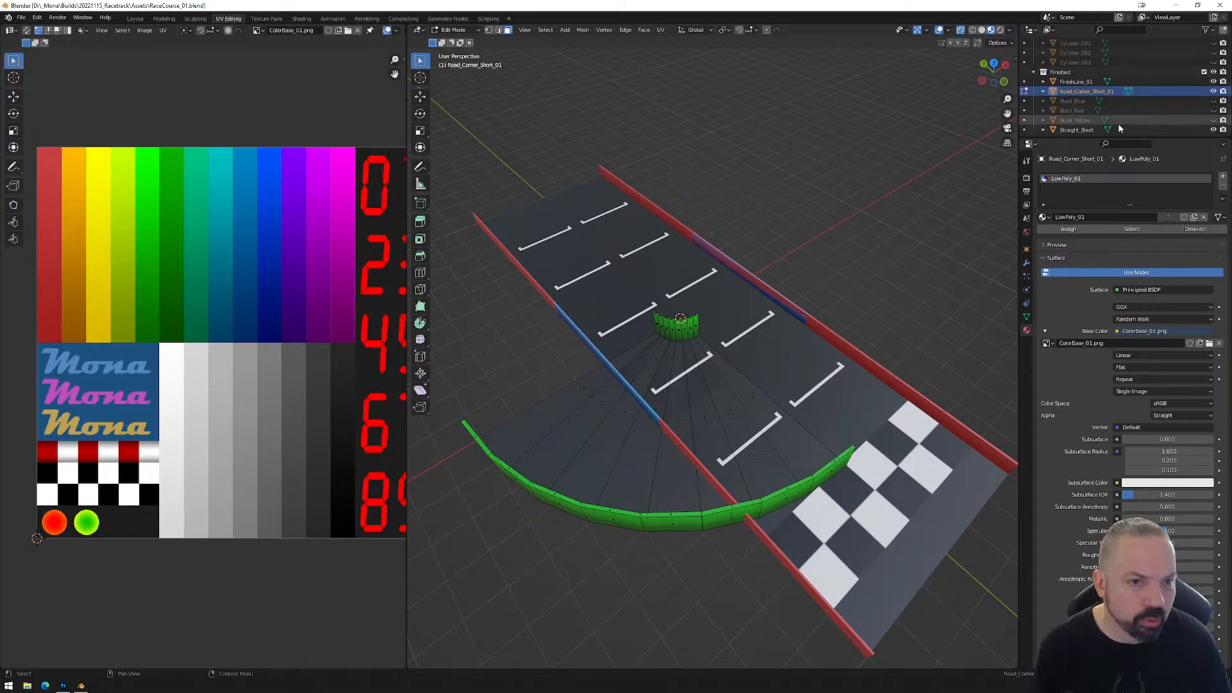
Rename the Straight_Short object as Road_Straight_Short.
click(1077, 131)
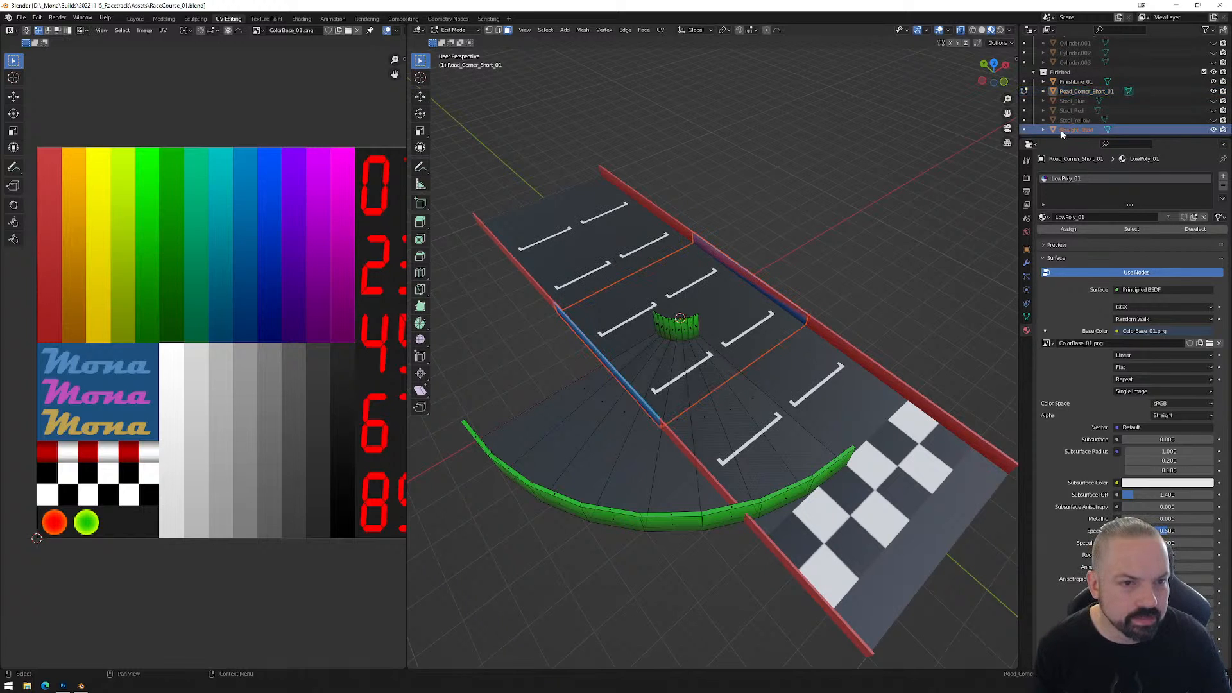
double_click(1060, 130)
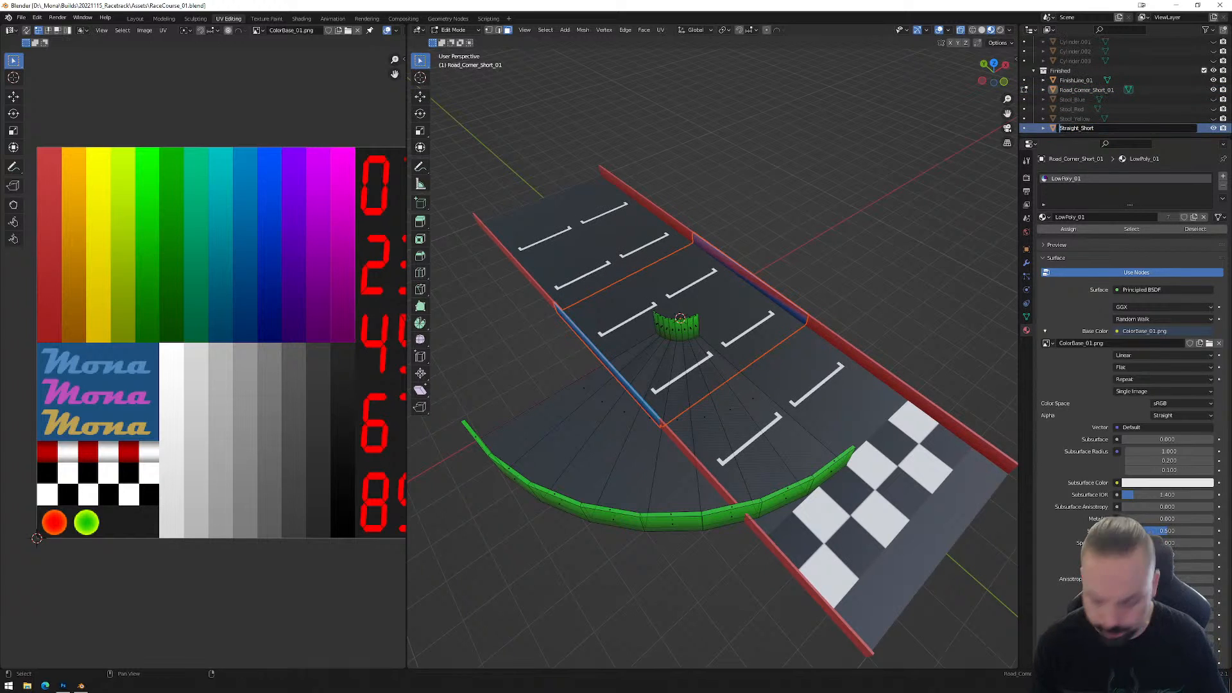
text(Road_)
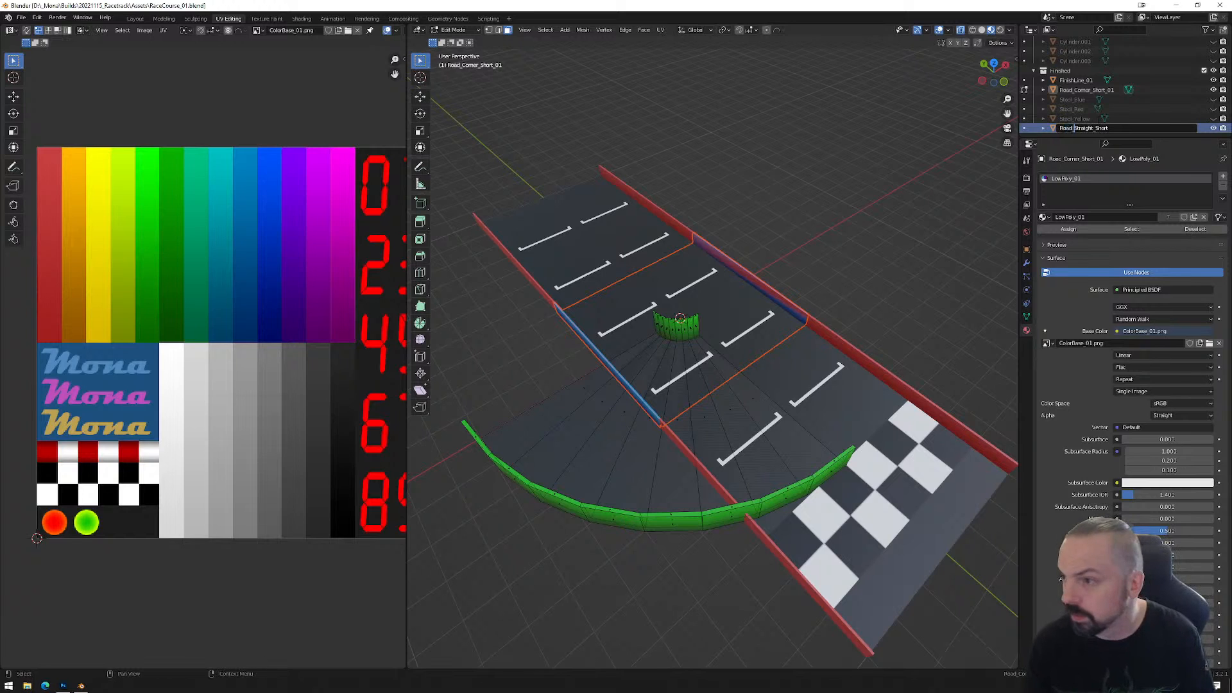
key(Return)
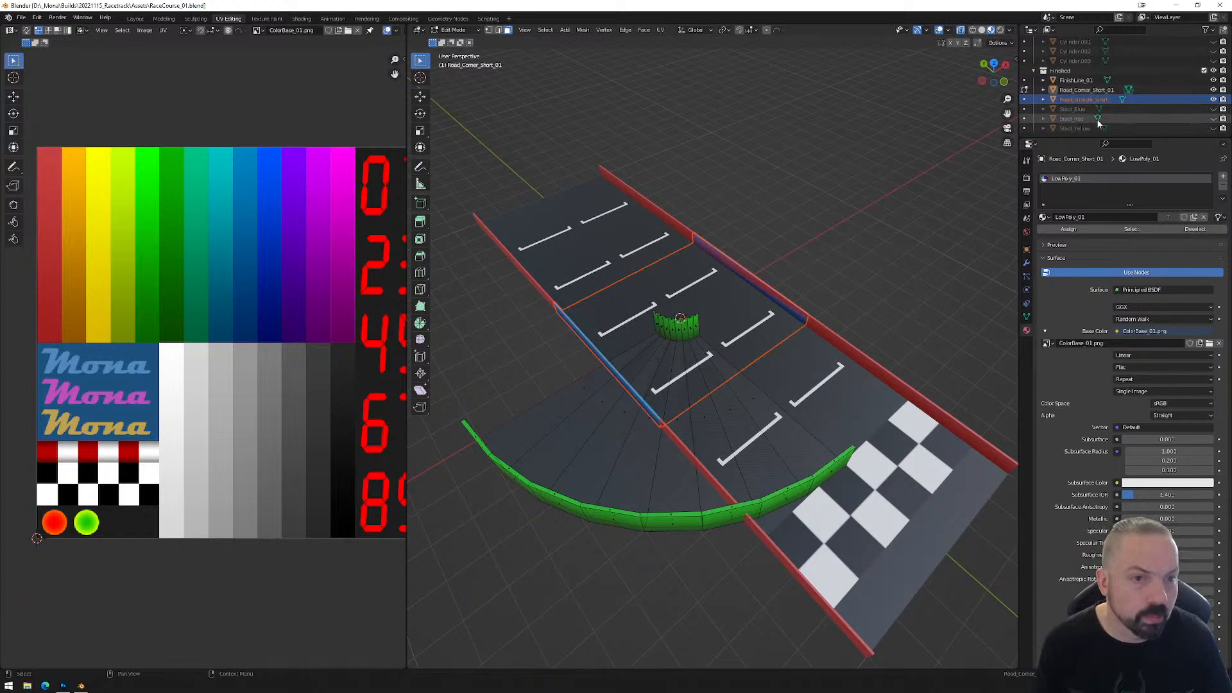
Rename the FinishLine_01 object as Road_FinishLine_01.
click(1075, 80)
double_click(1075, 80)
click(1059, 81)
text(Road_)
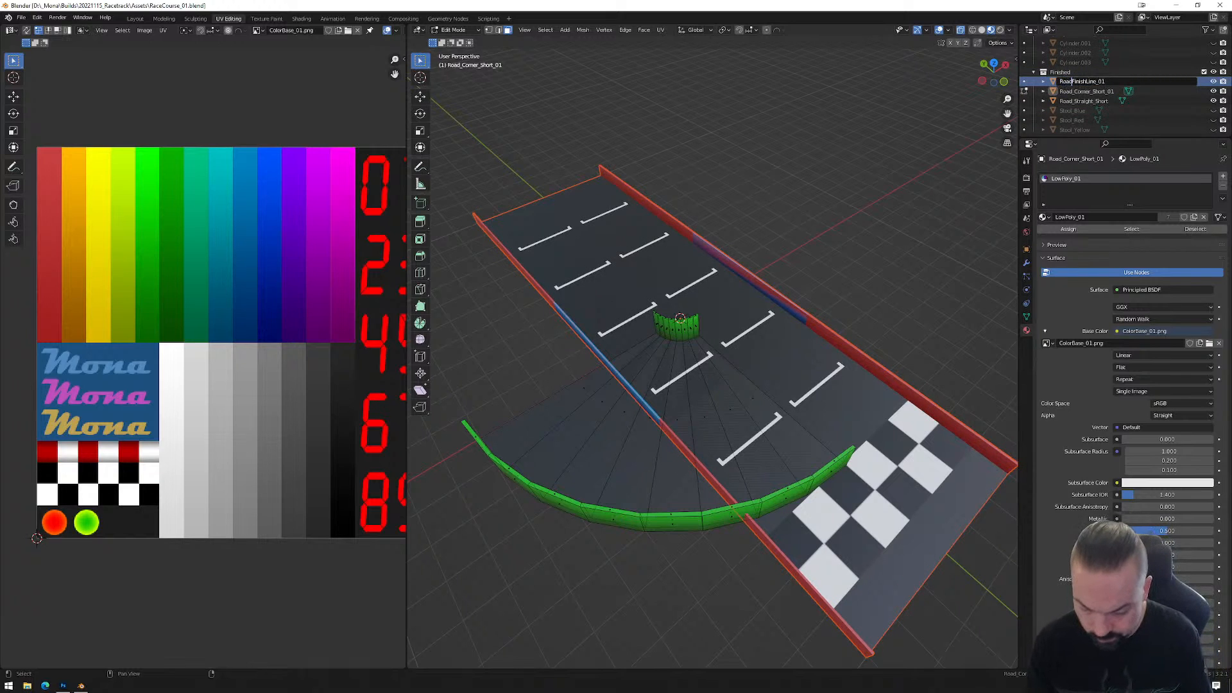
key(Return)
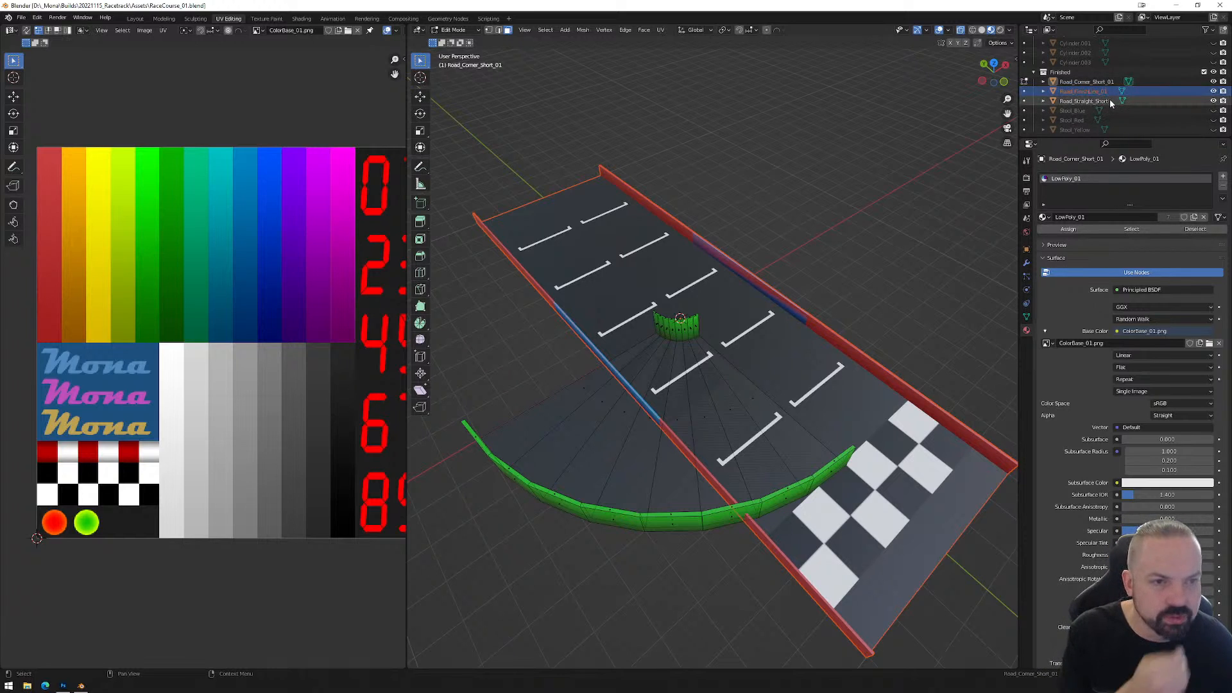
Add the suffix _01 to the short straight's name, making it Road_Straight_Short_01.
click(1091, 101)
double_click(1091, 101)
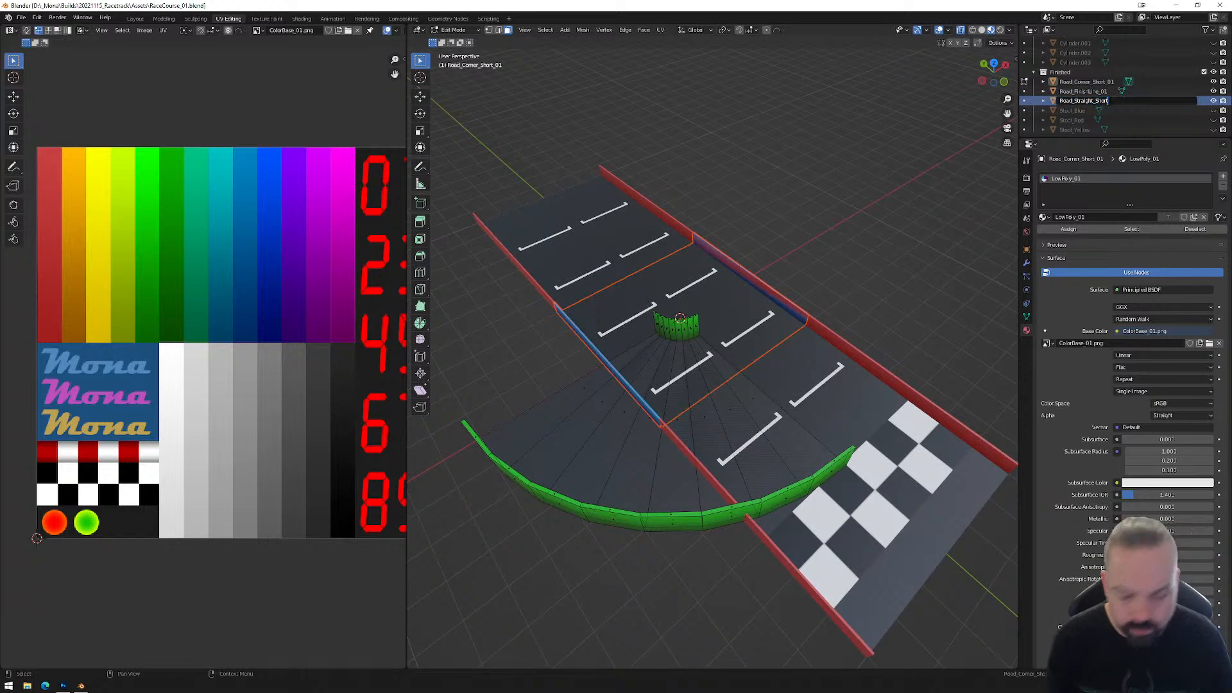
text(_01)
key(Return)
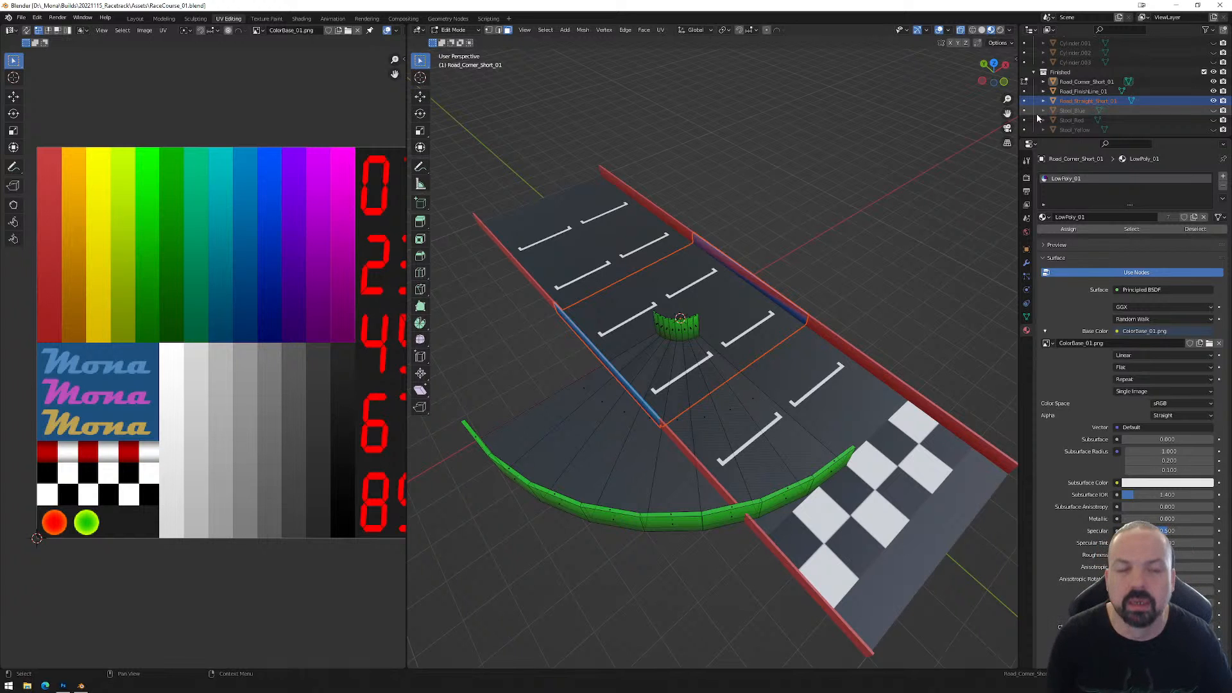
Return to Object Mode and select the finish line and short straight road pieces together.
middle_drag(634, 386, 682, 356)
middle_drag(777, 331, 764, 338)
key(Tab)
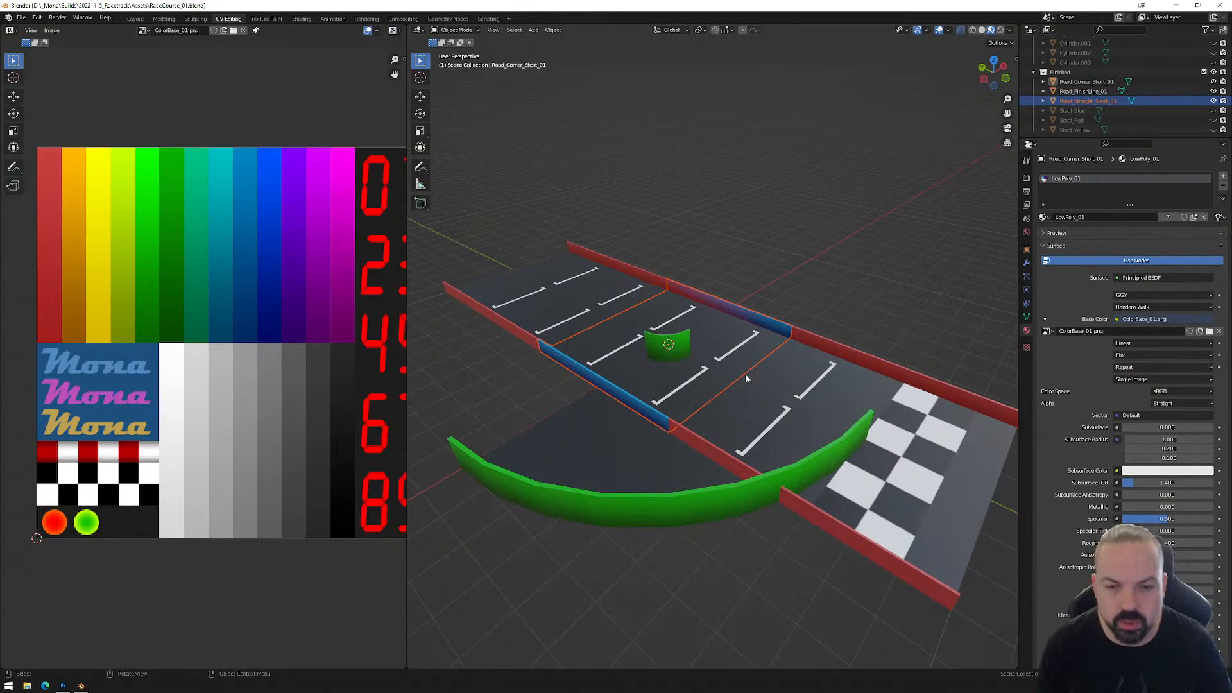
click(775, 265)
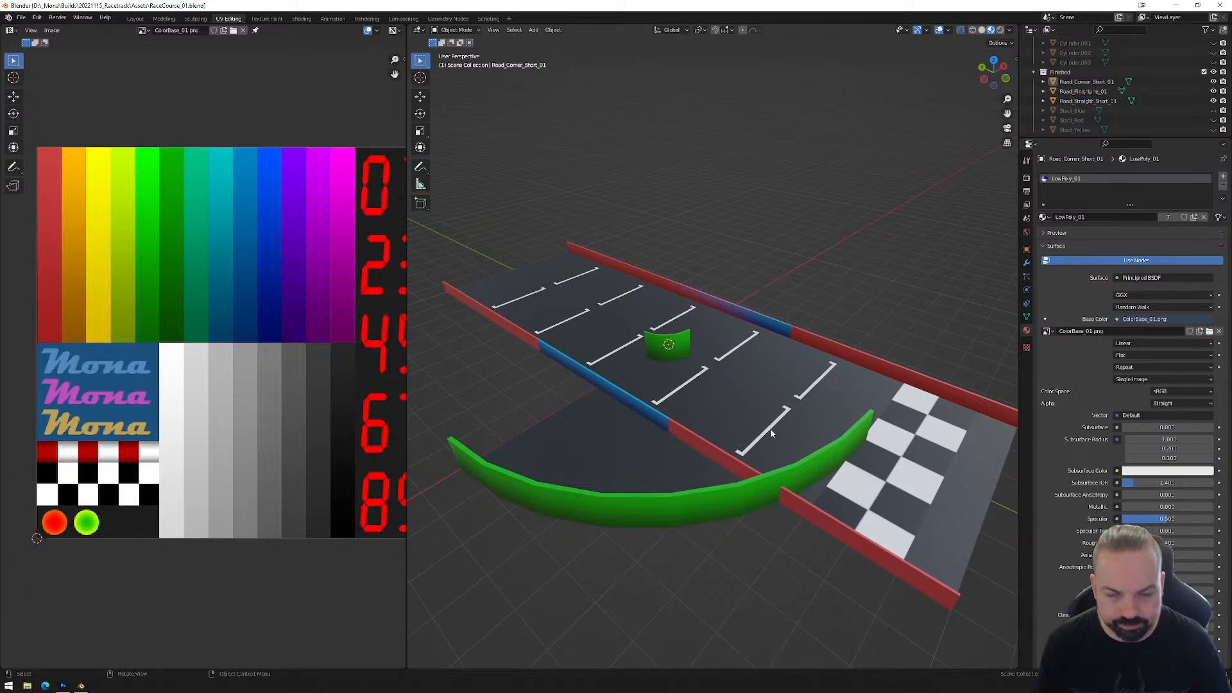
middle_drag(744, 403, 673, 375)
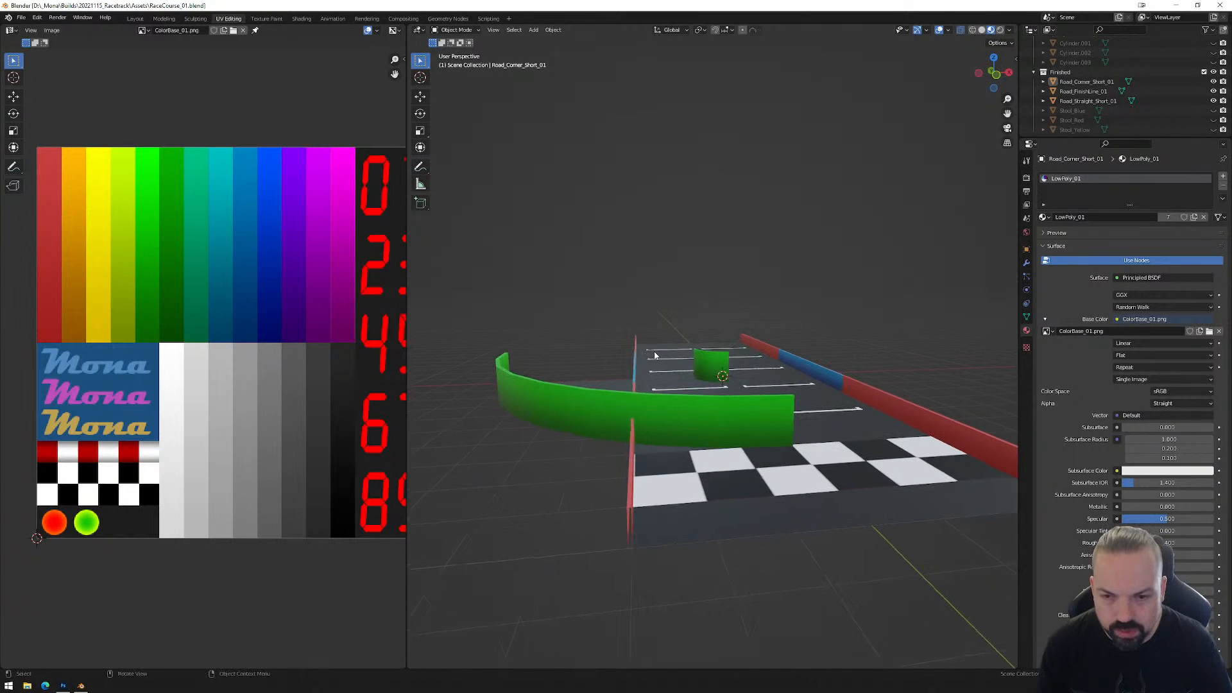
click(640, 352)
shift+click(664, 367)
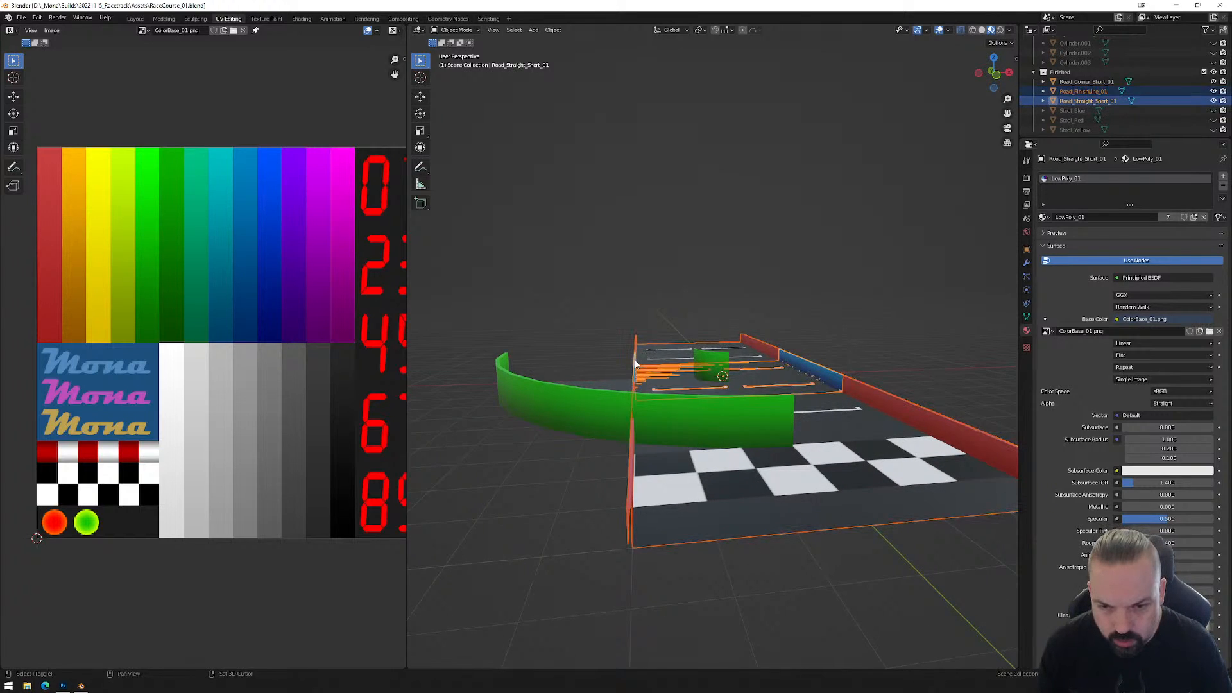
Show the scene as wireframe in the front orthographic view and enter Edit Mode on both selected road pieces.
click(995, 74)
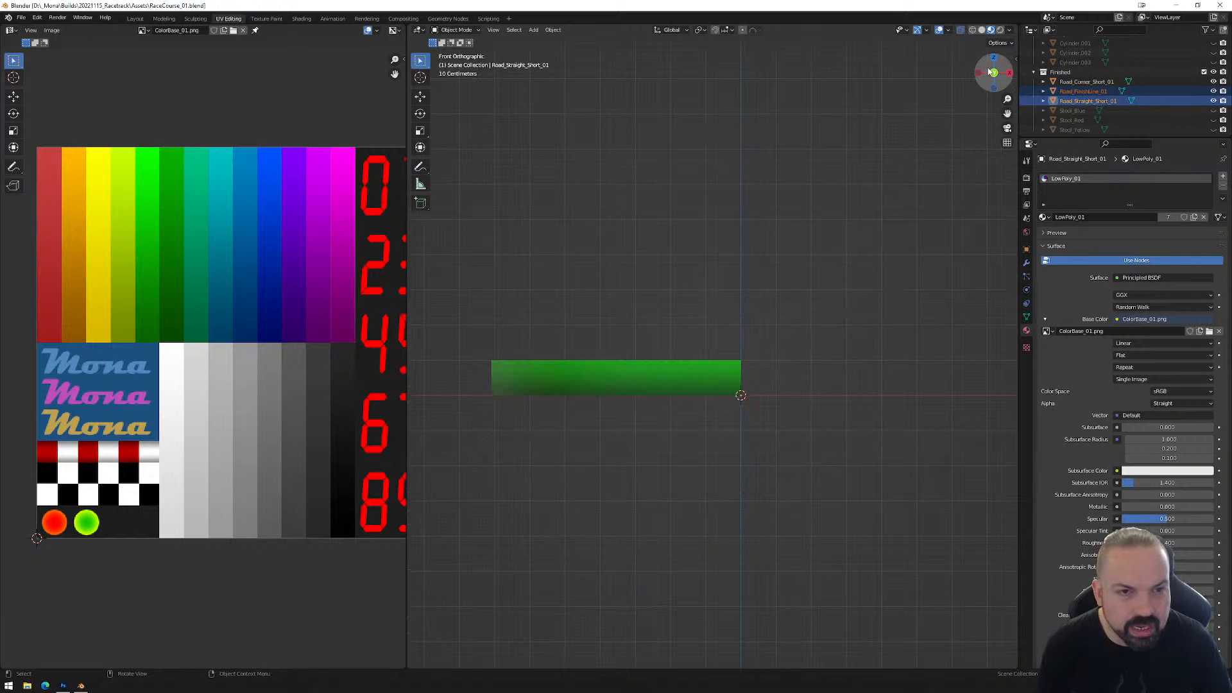
click(972, 30)
scroll(794, 259, up, 3)
shift+middle_drag(654, 390, 834, 346)
mouse_move(745, 390)
middle_down()
mouse_move(768, 413)
mouse_move(727, 402)
mouse_move(737, 398)
middle_up()
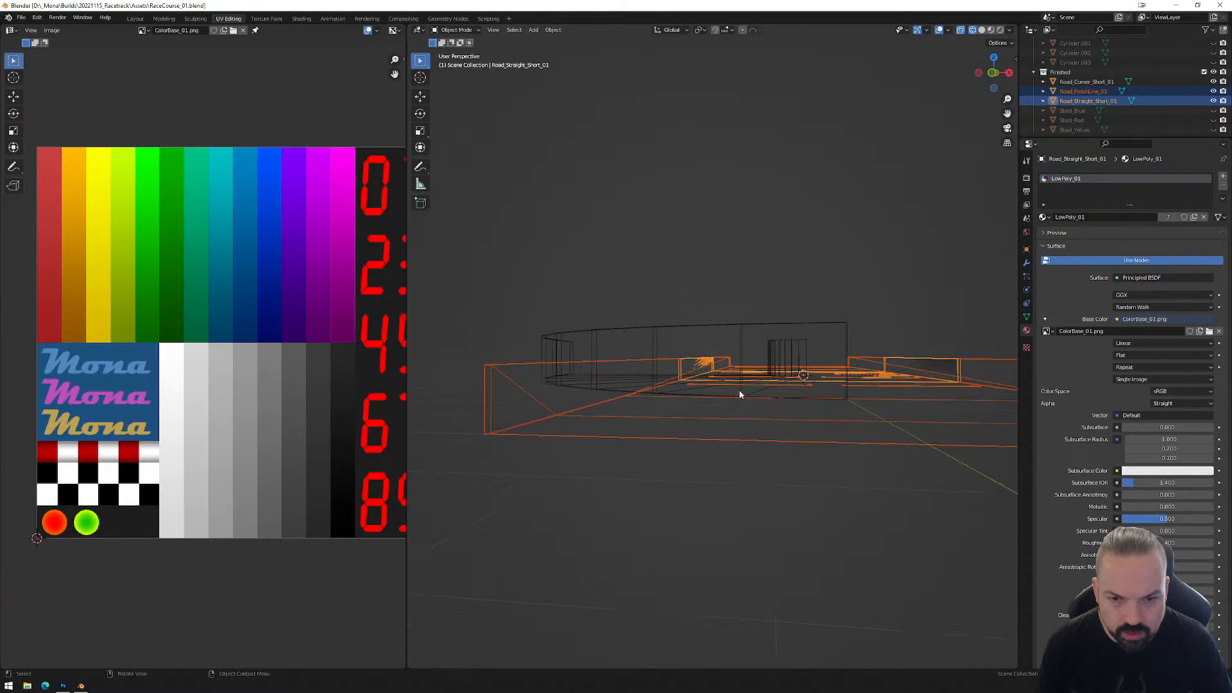
middle_drag(761, 333, 760, 384)
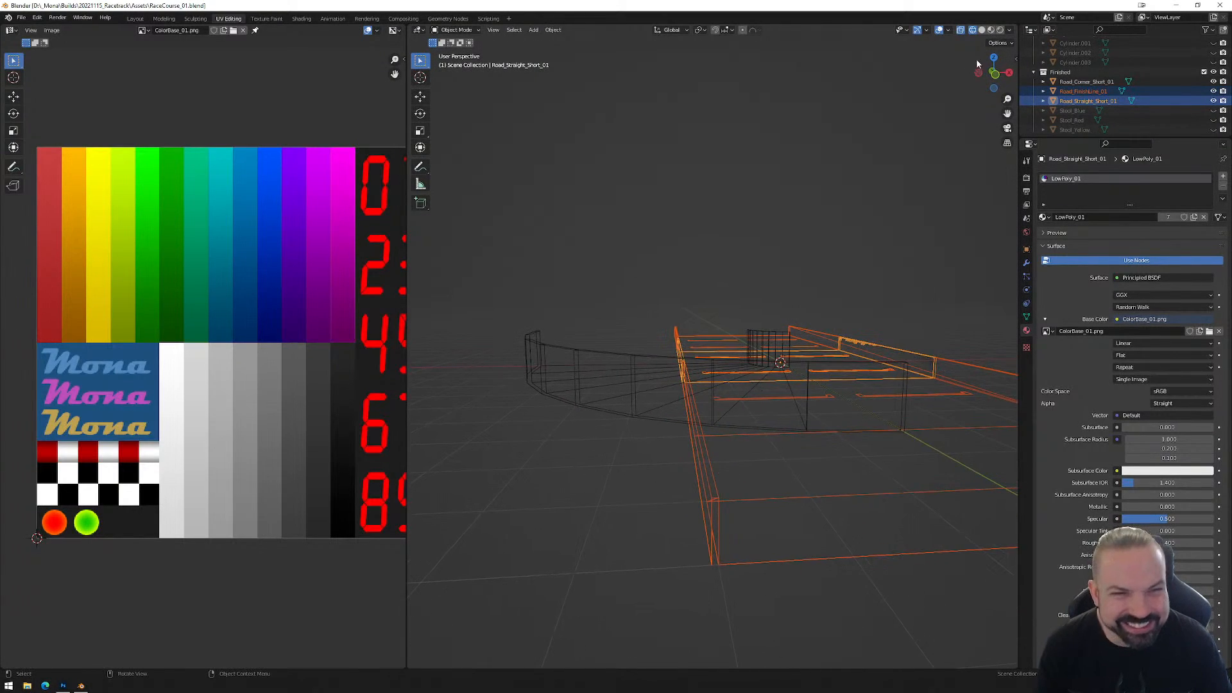
click(995, 75)
scroll(711, 364, up, 6)
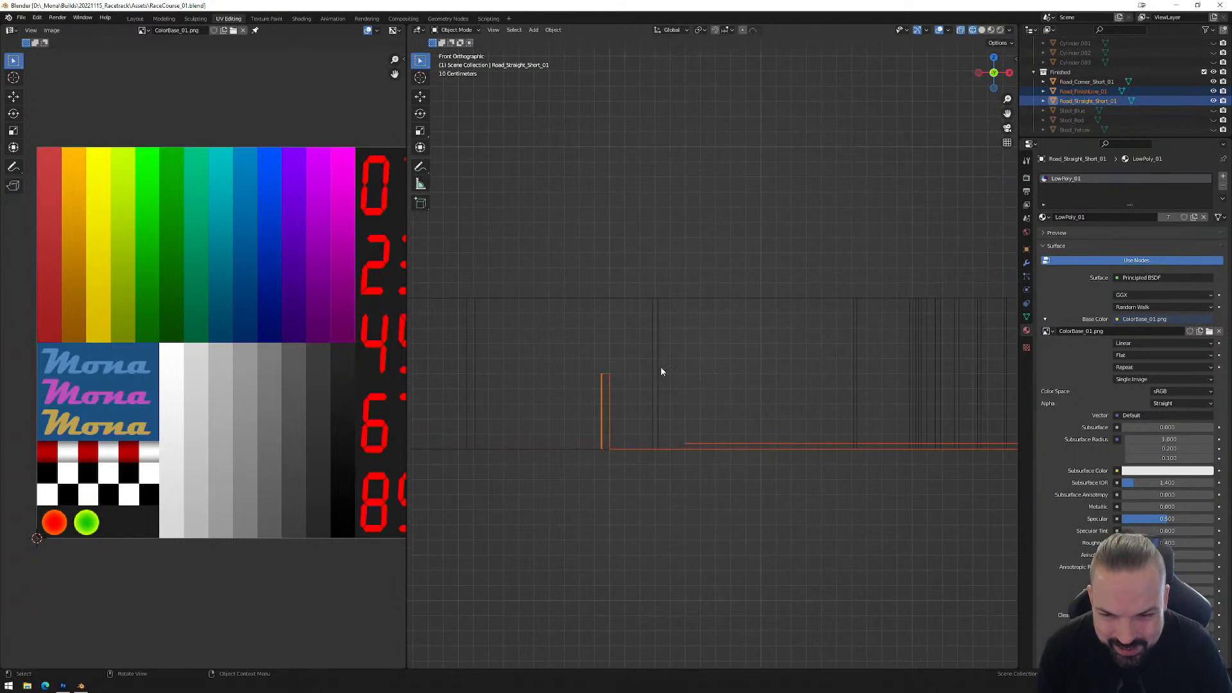
shift+middle_drag(615, 389, 819, 292)
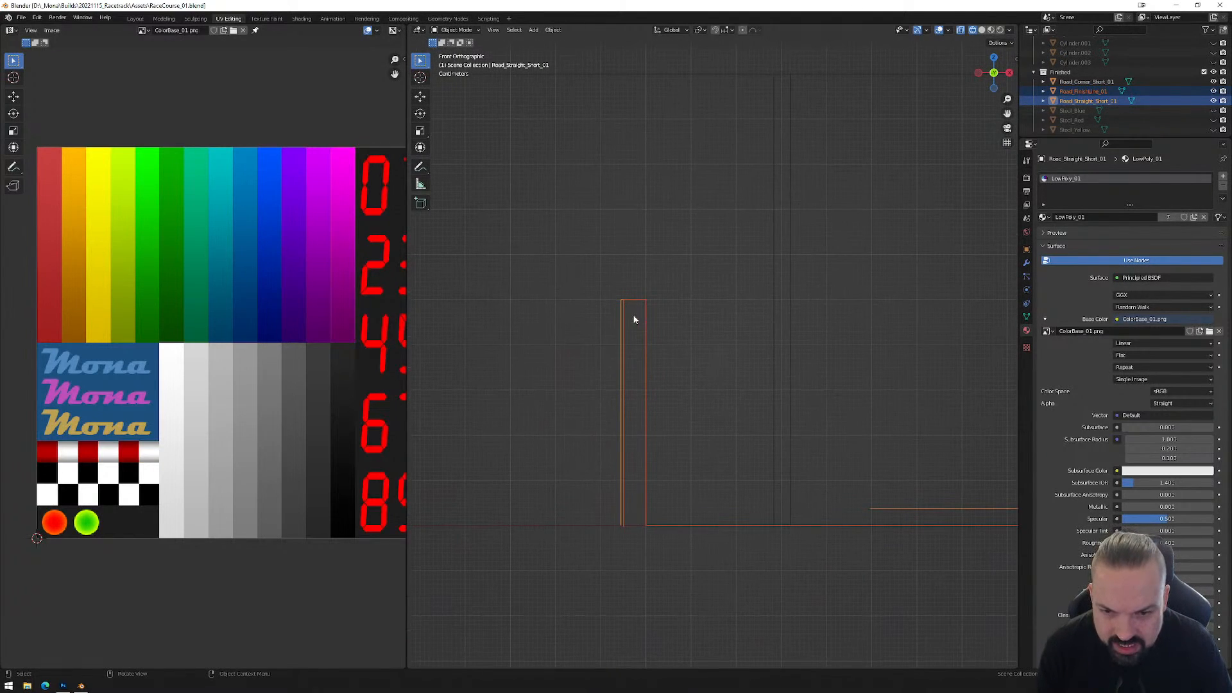
key(Tab)
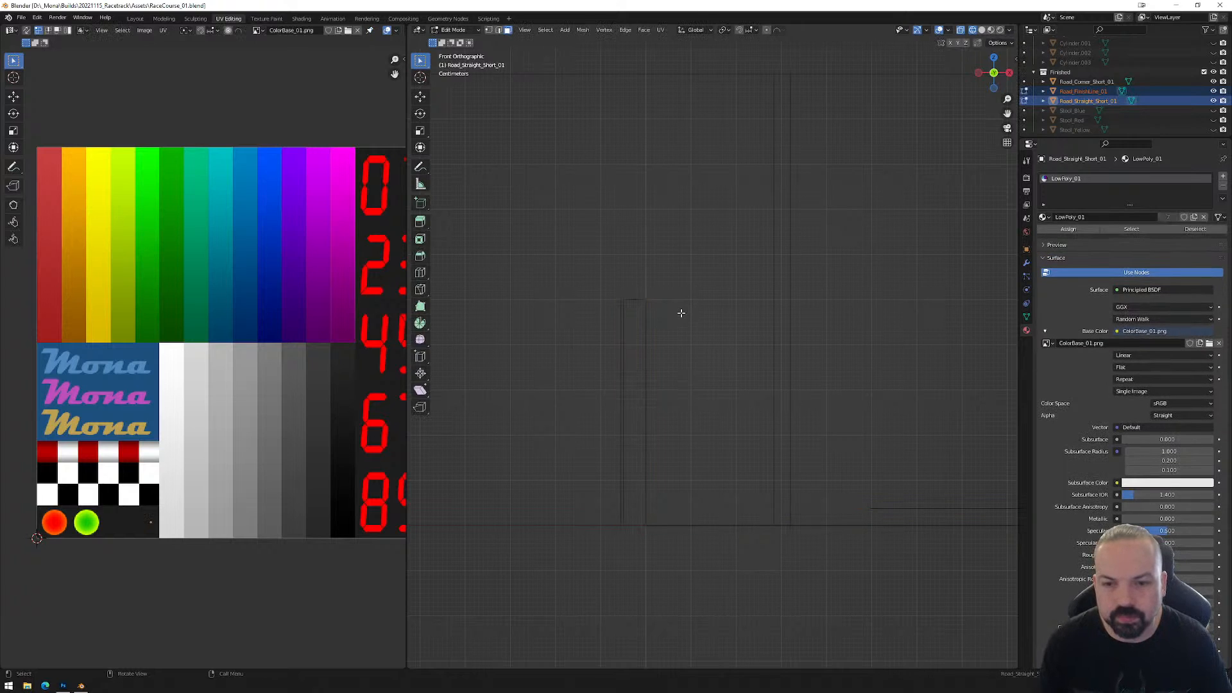
Select the outer vertices of the wall on the negative X side and align them by scaling to 0 along X.
drag(609, 283, 632, 548)
scroll(630, 399, up, 1)
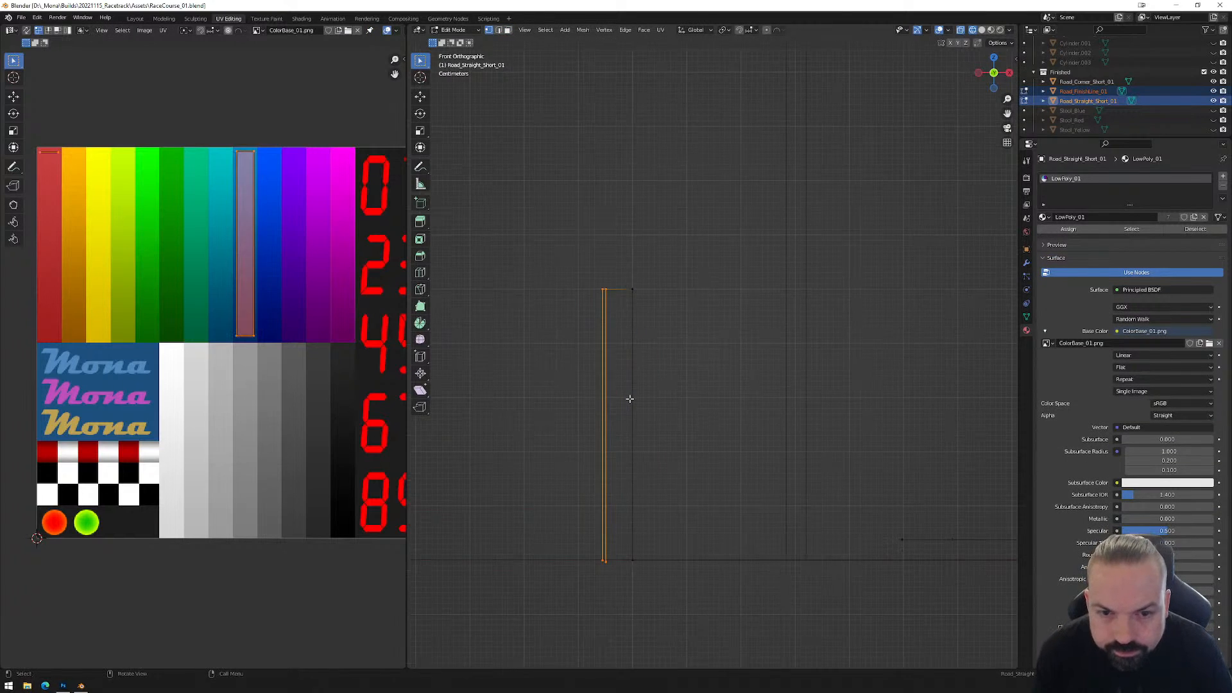
key(s)
key(x)
text(0)
key(Return)
Select the outer vertices of the wall on the positive X side and align them by scaling to 0 along X.
scroll(745, 352, down, 5)
shift+middle_drag(910, 377, 525, 374)
shift+middle_drag(920, 373, 580, 376)
scroll(580, 376, down, 6)
shift+middle_drag(844, 371, 614, 372)
scroll(673, 371, up, 6)
drag(603, 333, 634, 489)
scroll(625, 422, up, 5)
shift+middle_drag(542, 423, 823, 352)
scroll(782, 356, up, 2)
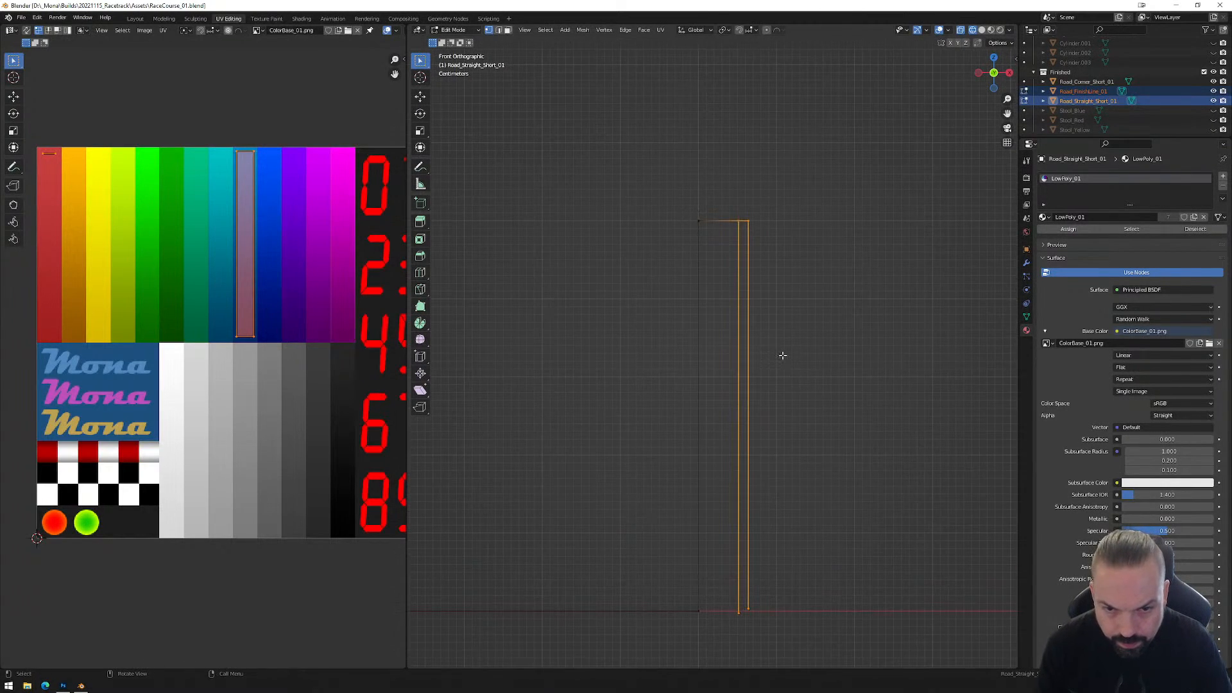
key(s)
key(x)
key(0)
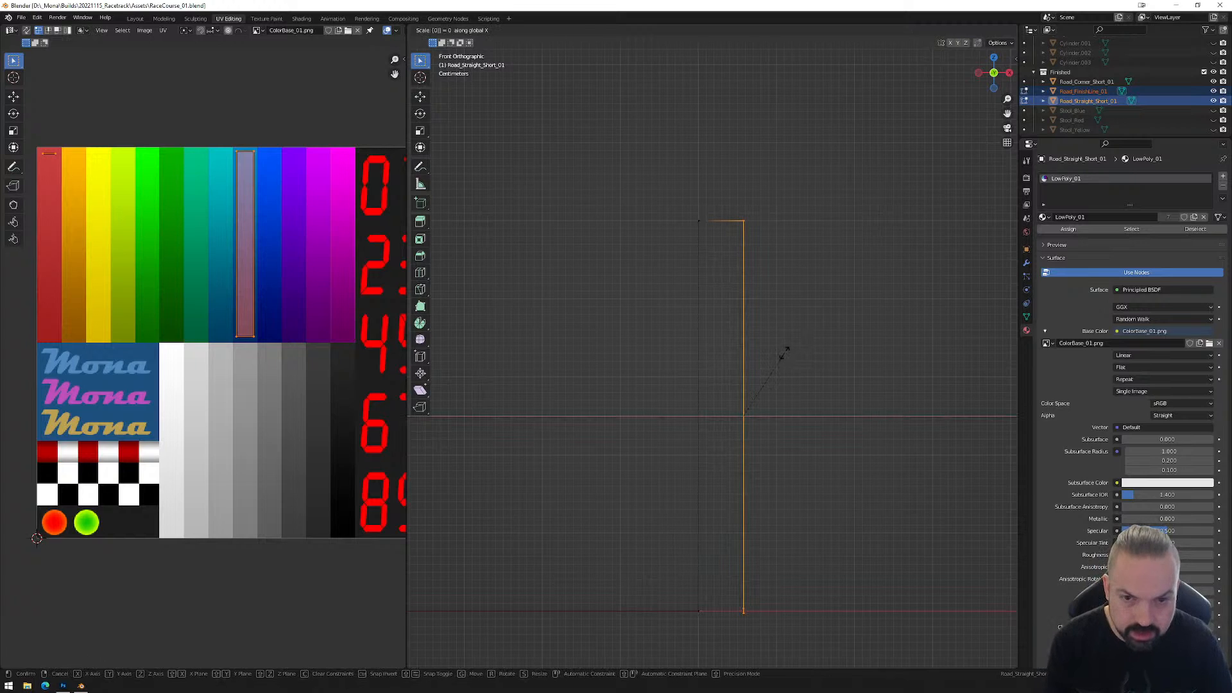
key(Return)
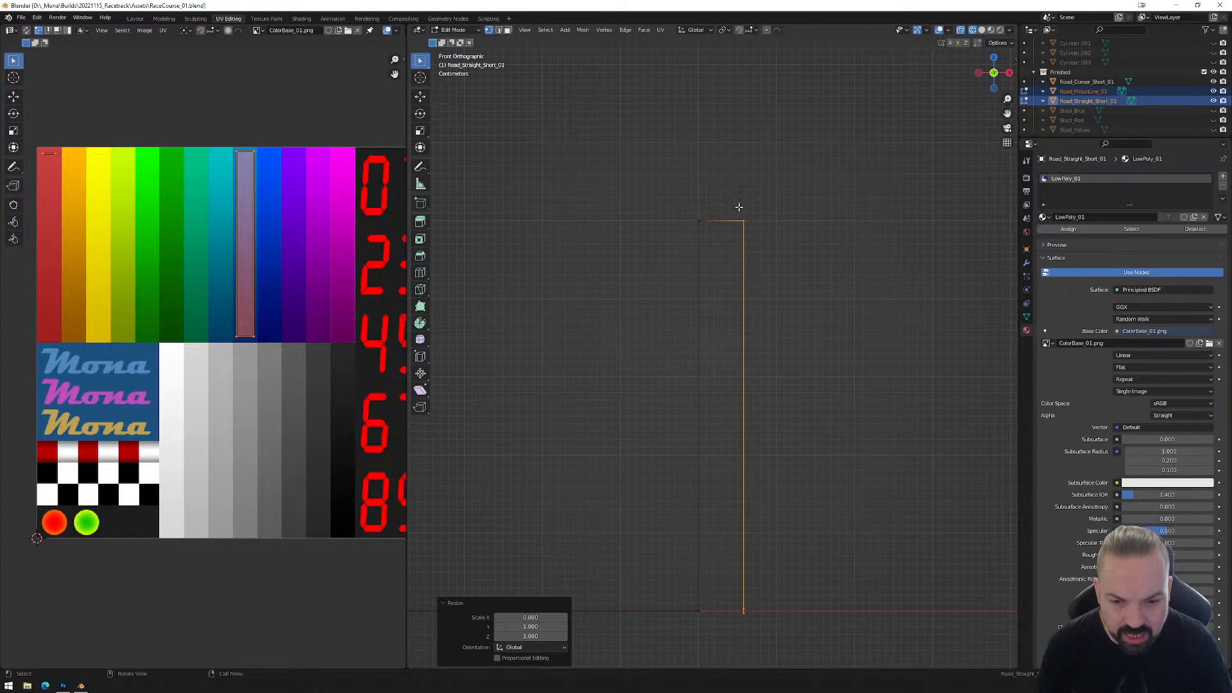
Examine the negative X wall and the road profile of both pieces in the front wireframe view.
scroll(732, 541, down, 8)
shift+middle_drag(550, 456, 864, 455)
scroll(844, 447, down, 3)
scroll(844, 446, down, 2)
scroll(703, 413, down, 3)
scroll(560, 366, up, 5)
shift+middle_drag(574, 405, 713, 390)
scroll(645, 434, down, 5)
shift+middle_drag(591, 439, 717, 463)
scroll(708, 406, up, 6)
scroll(692, 478, up, 2)
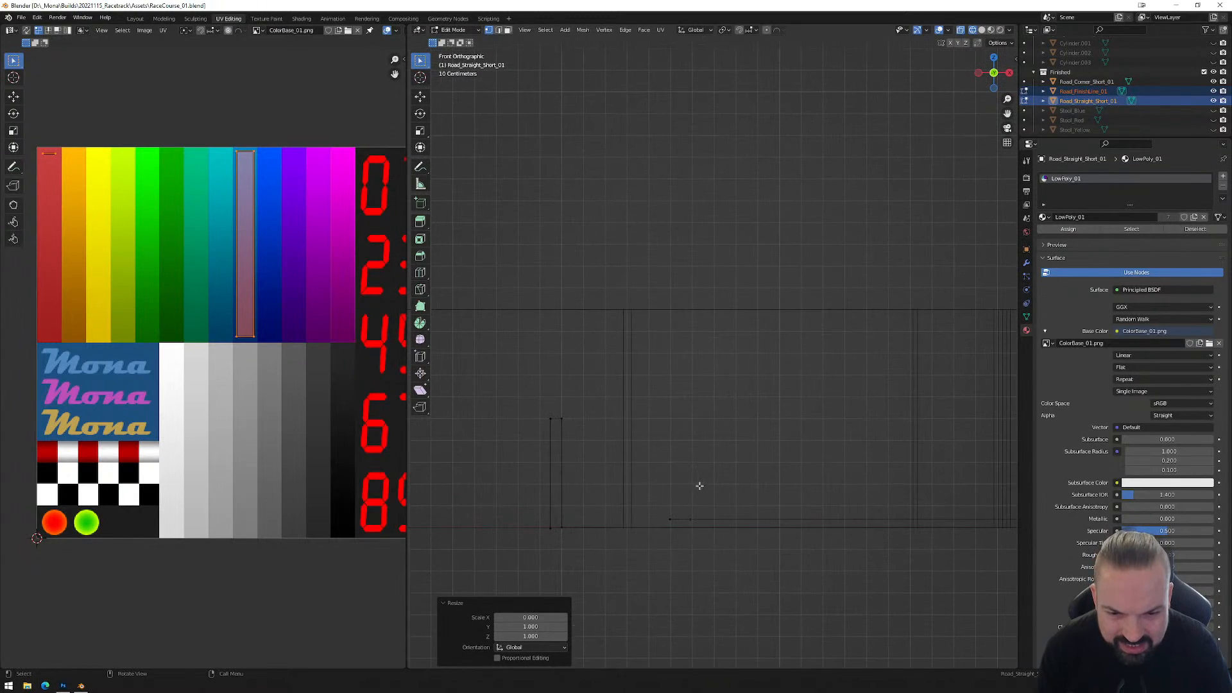
scroll(694, 514, down, 4)
scroll(682, 490, down, 3)
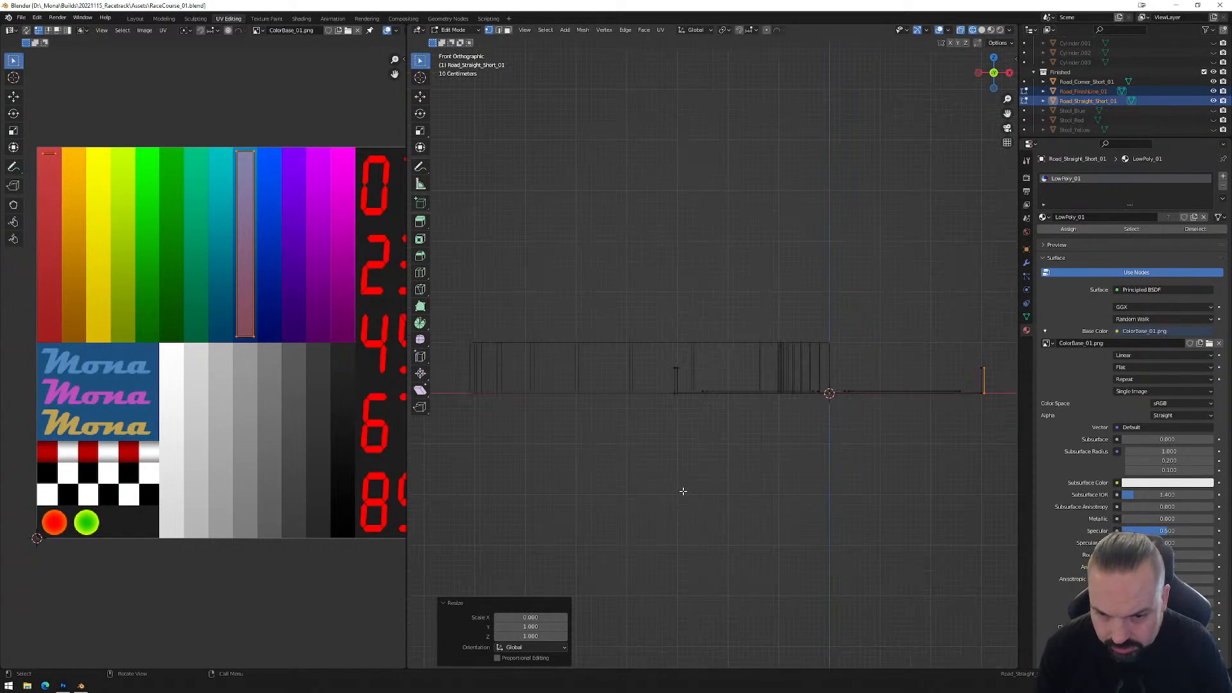
Select the base vertices of both road pieces, including those under both walls, and flatten them by scaling to 0 along Z.
drag(999, 409, 456, 393)
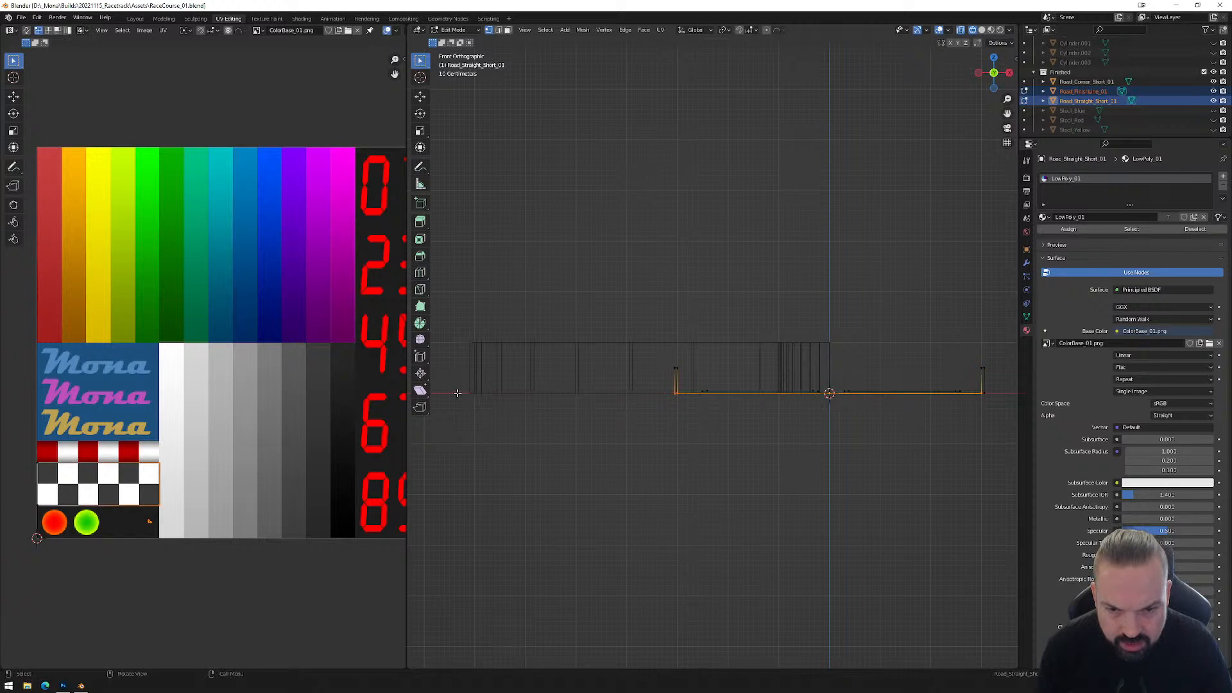
drag(972, 408, 1002, 382)
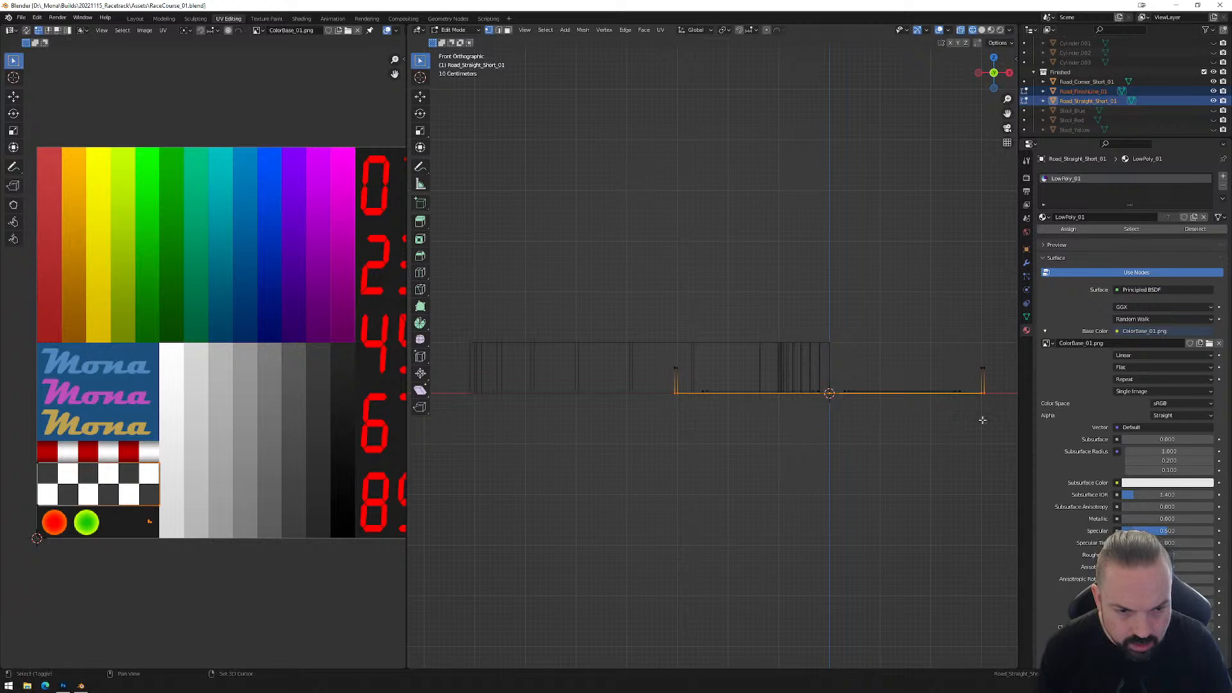
shift+middle_drag(867, 427, 712, 419)
scroll(696, 449, up, 7)
shift+middle_drag(683, 467, 937, 379)
shift+middle_drag(627, 426, 834, 424)
scroll(641, 413, up, 2)
scroll(639, 413, up, 1)
shift+middle_drag(610, 444, 811, 441)
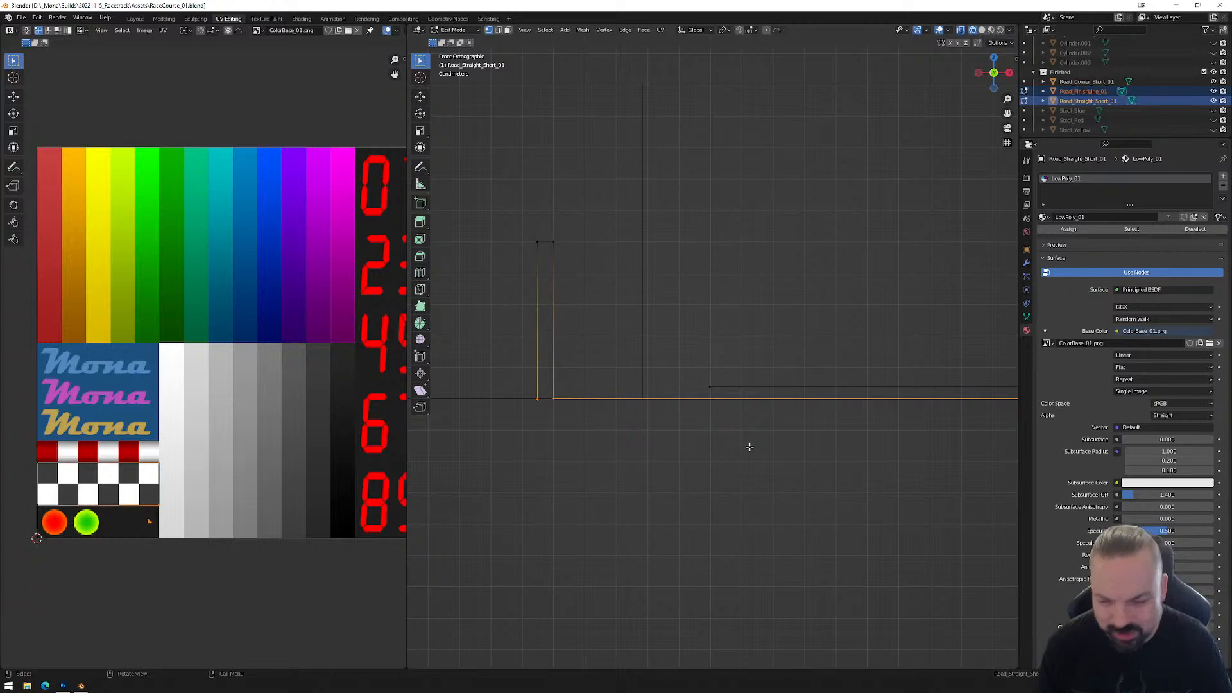
key(s)
key(z)
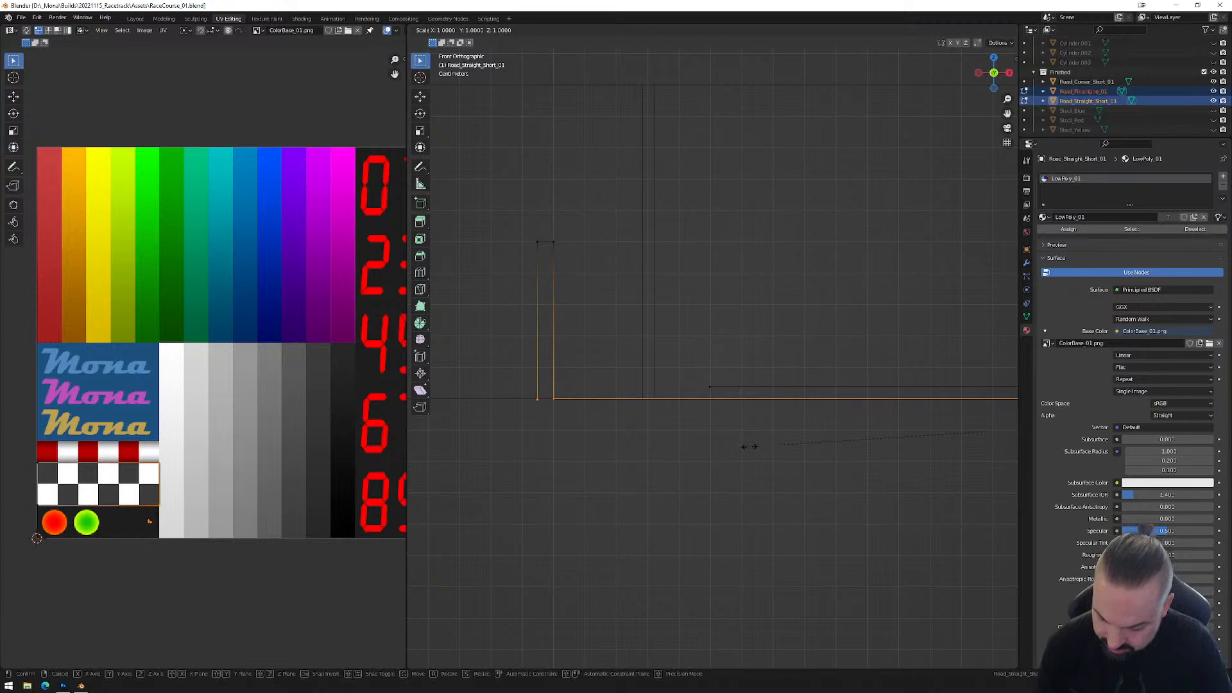
key(0)
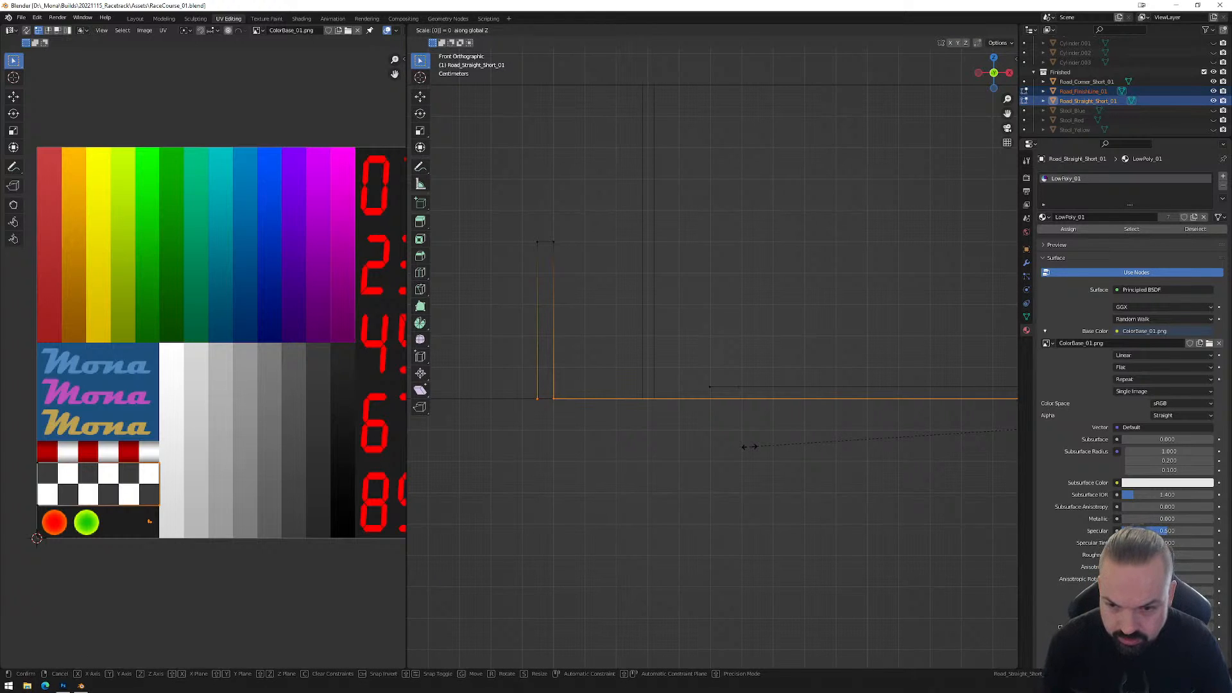
key(Return)
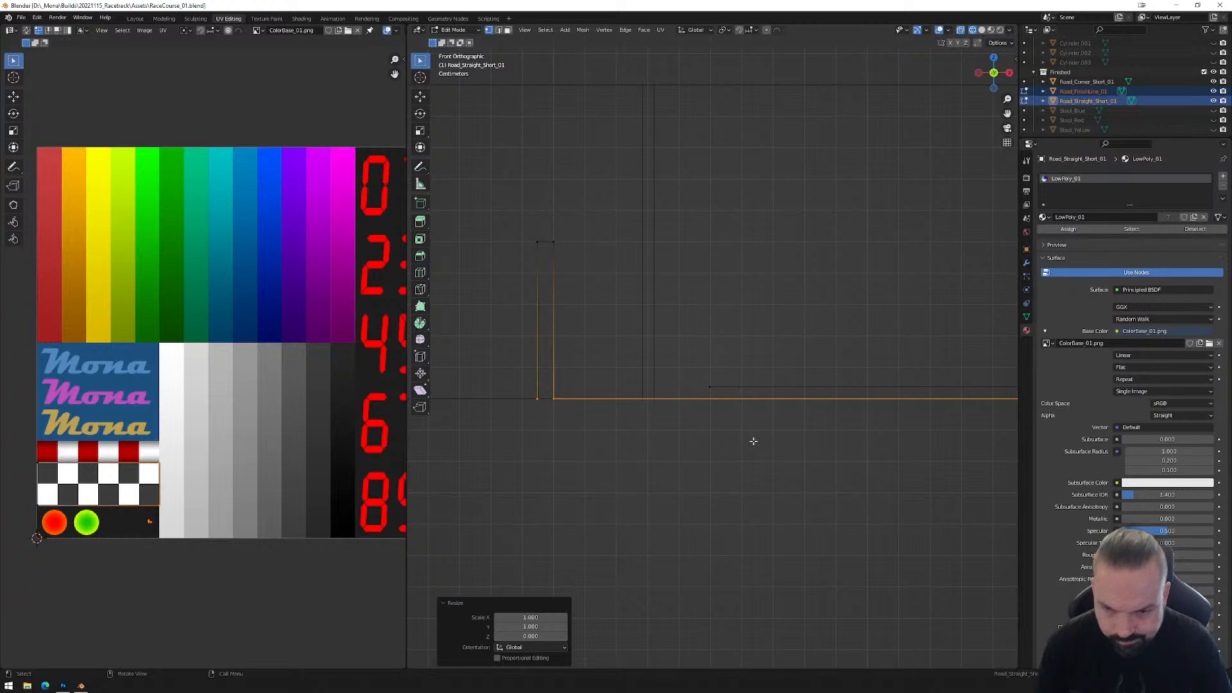
Select the raised grid marking vertices on both sides of the road and lower them about 0.036 m along Z onto the road surface.
scroll(886, 399, down, 4)
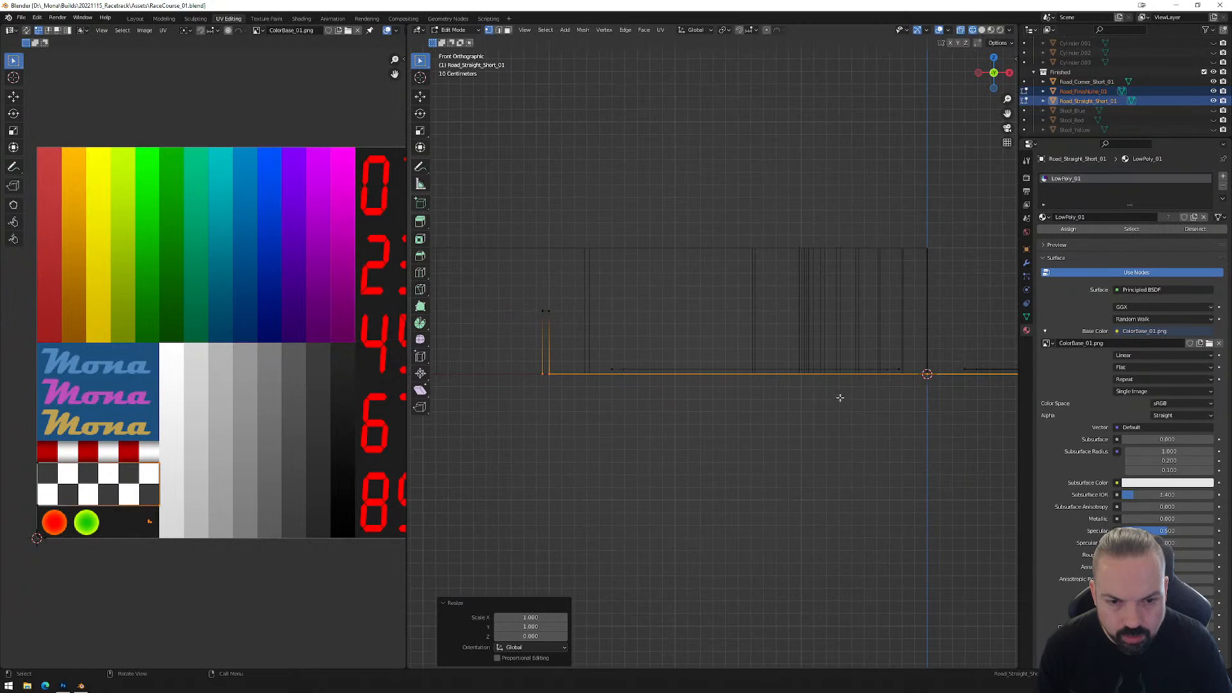
shift+middle_drag(734, 360, 587, 366)
drag(461, 364, 1010, 379)
shift+middle_drag(941, 402, 696, 411)
shift+drag(793, 363, 899, 384)
scroll(541, 441, up, 4)
shift+middle_drag(541, 441, 751, 393)
scroll(756, 396, up, 8)
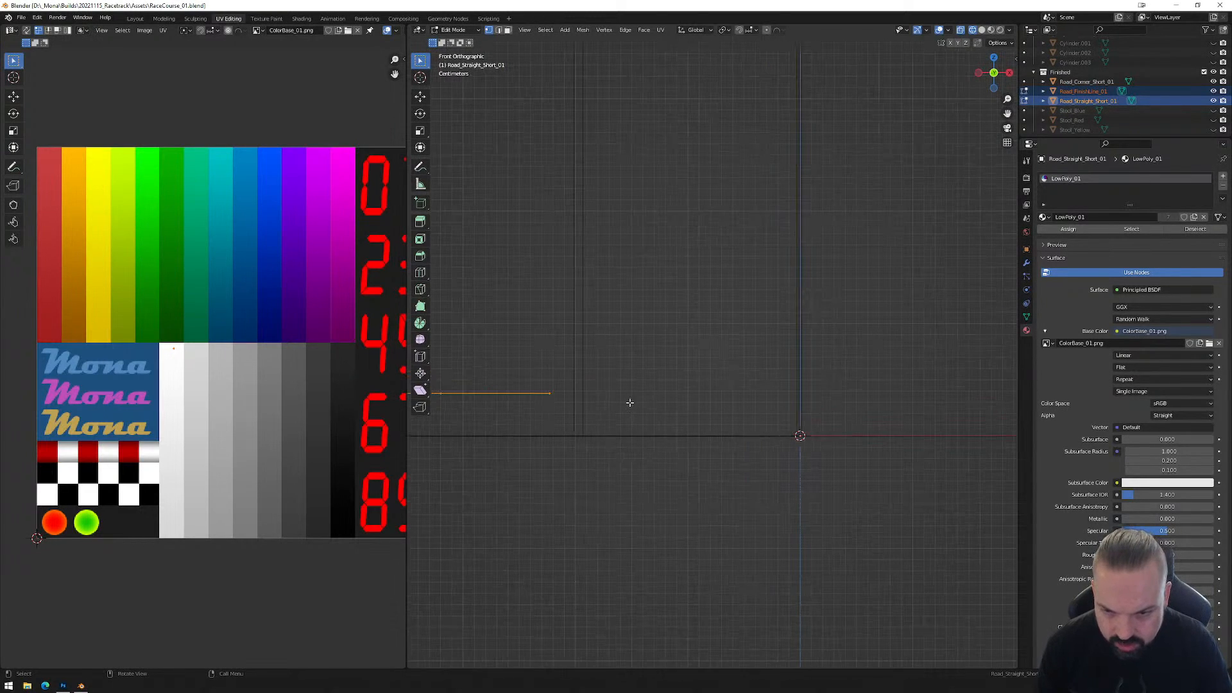
key(g)
key(z)
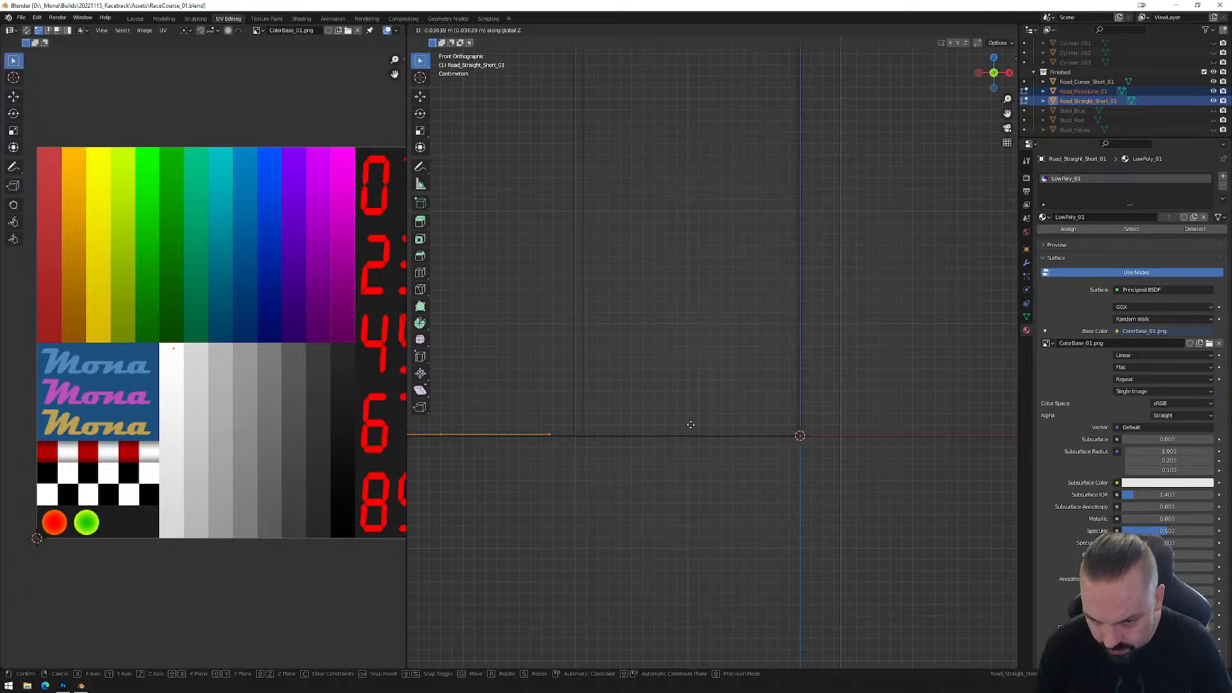
click(691, 425)
scroll(660, 426, down, 3)
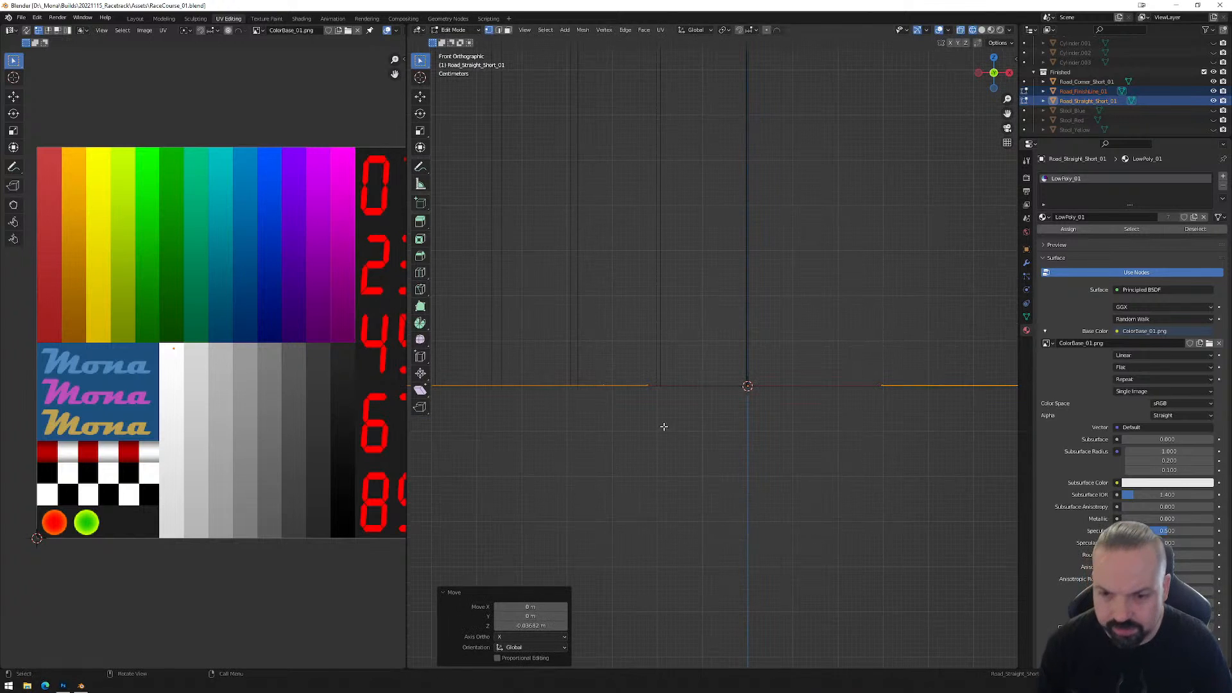
Leave Edit Mode on the straight pieces and enter it for Road_Corner_Short_01 in the front orthographic view.
middle_drag(603, 378, 741, 408)
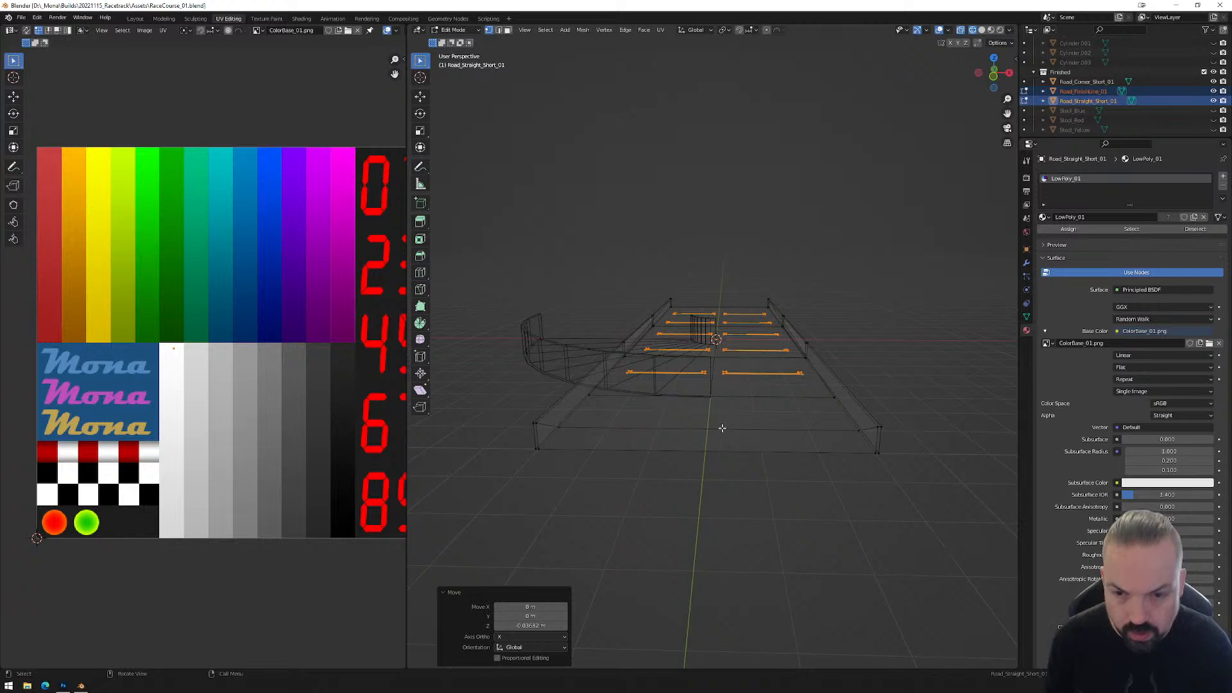
key(Tab)
middle_drag(721, 421, 741, 405)
click(740, 471)
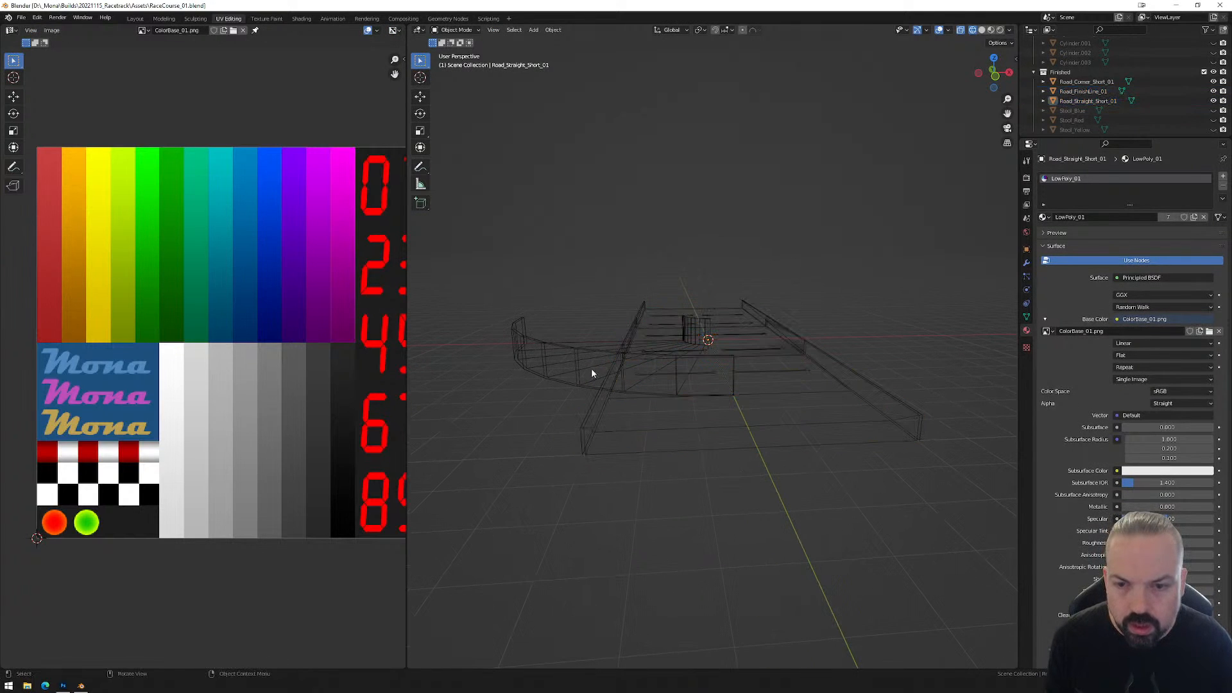
click(592, 368)
click(994, 75)
scroll(688, 352, up, 5)
scroll(736, 339, down, 3)
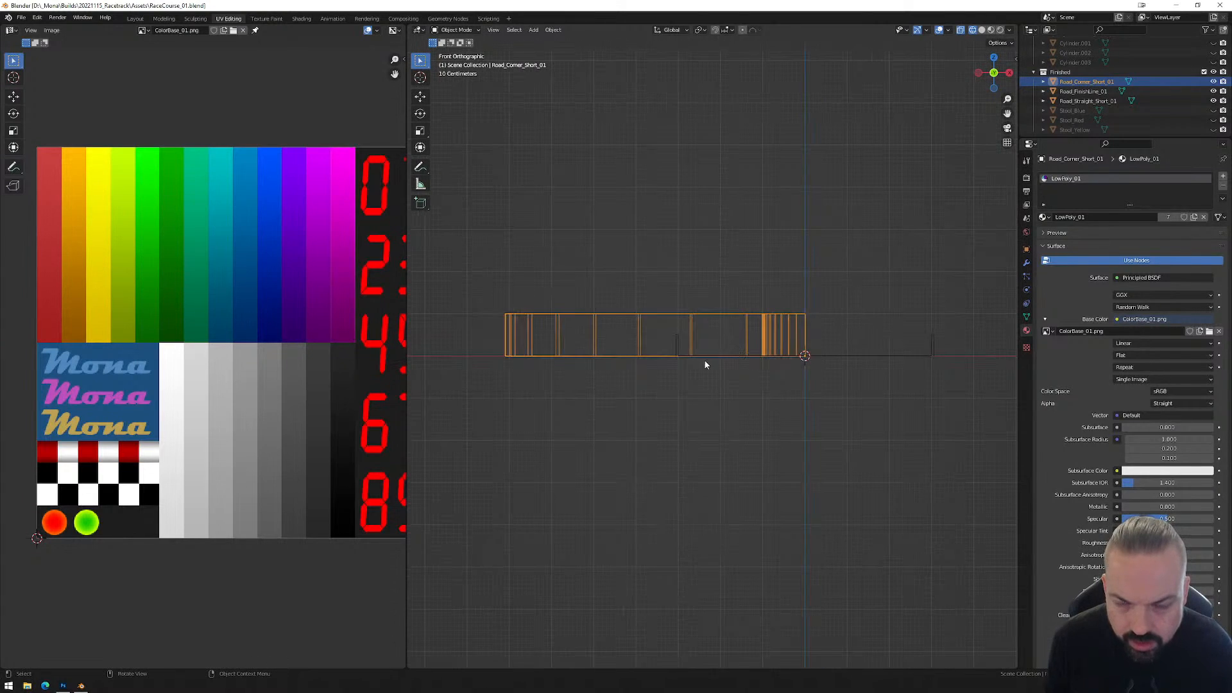
key(Tab)
Select the corner walls' top vertices and lower them about 0.5 m along Z to match the straight piece's wall height.
drag(480, 286, 865, 327)
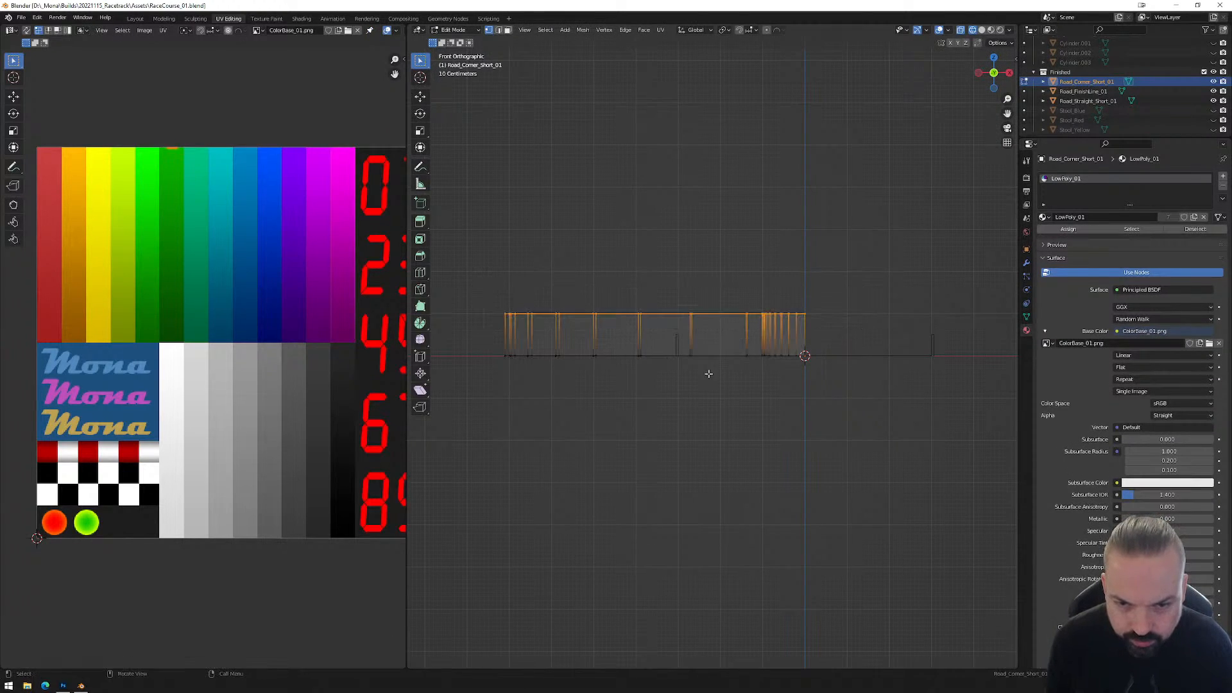
scroll(737, 305, up, 3)
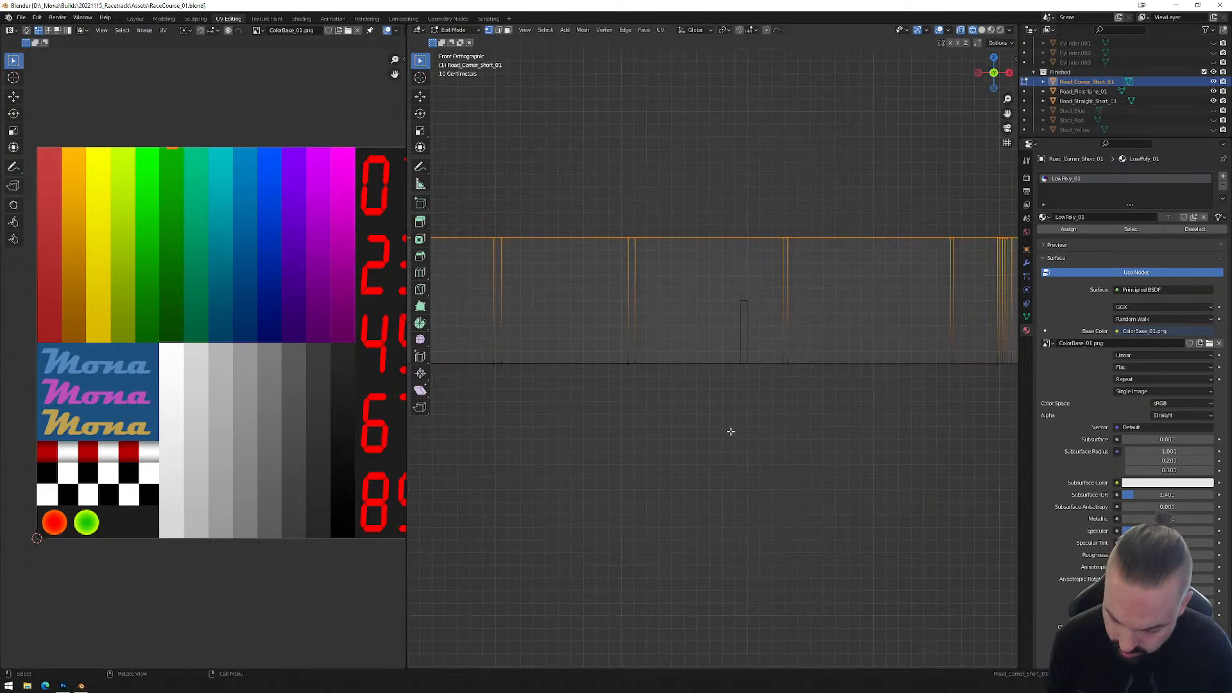
key(g)
key(z)
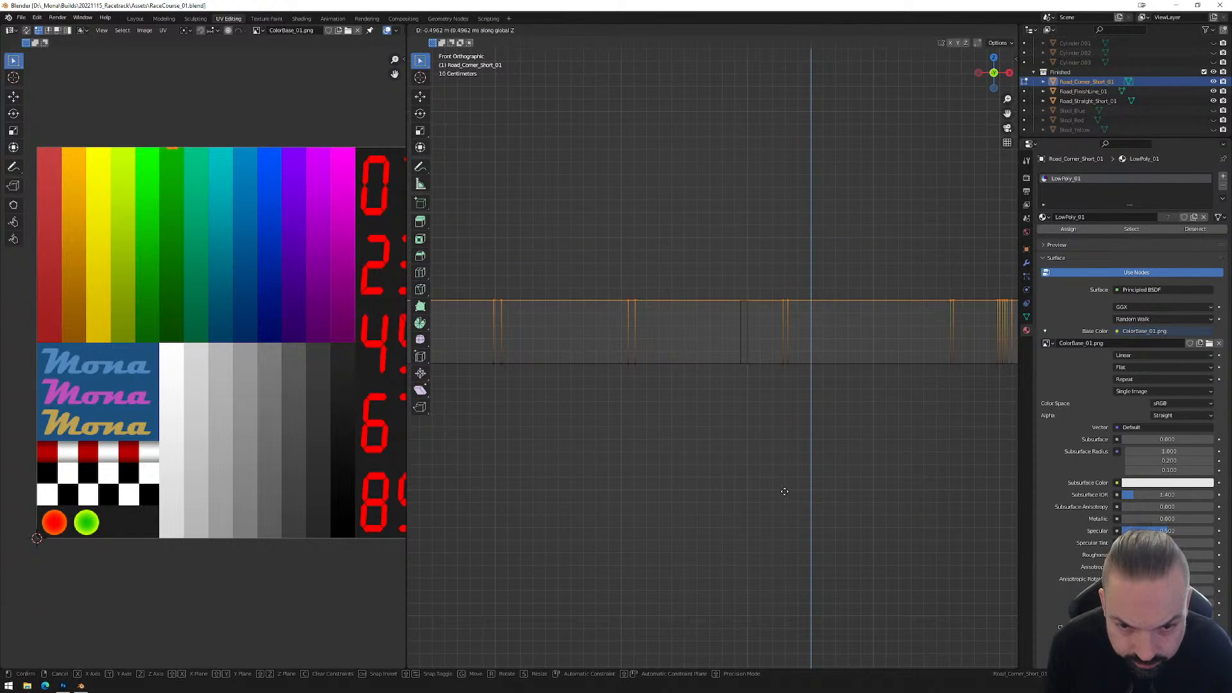
click(784, 493)
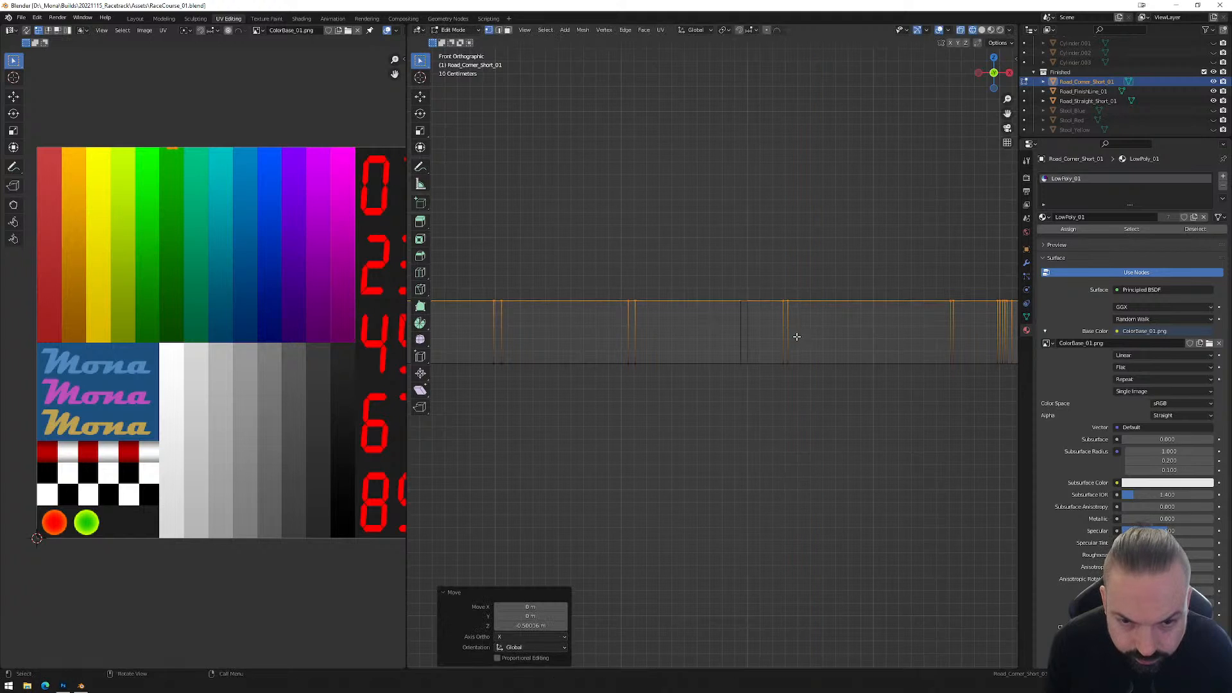
scroll(795, 334, up, 3)
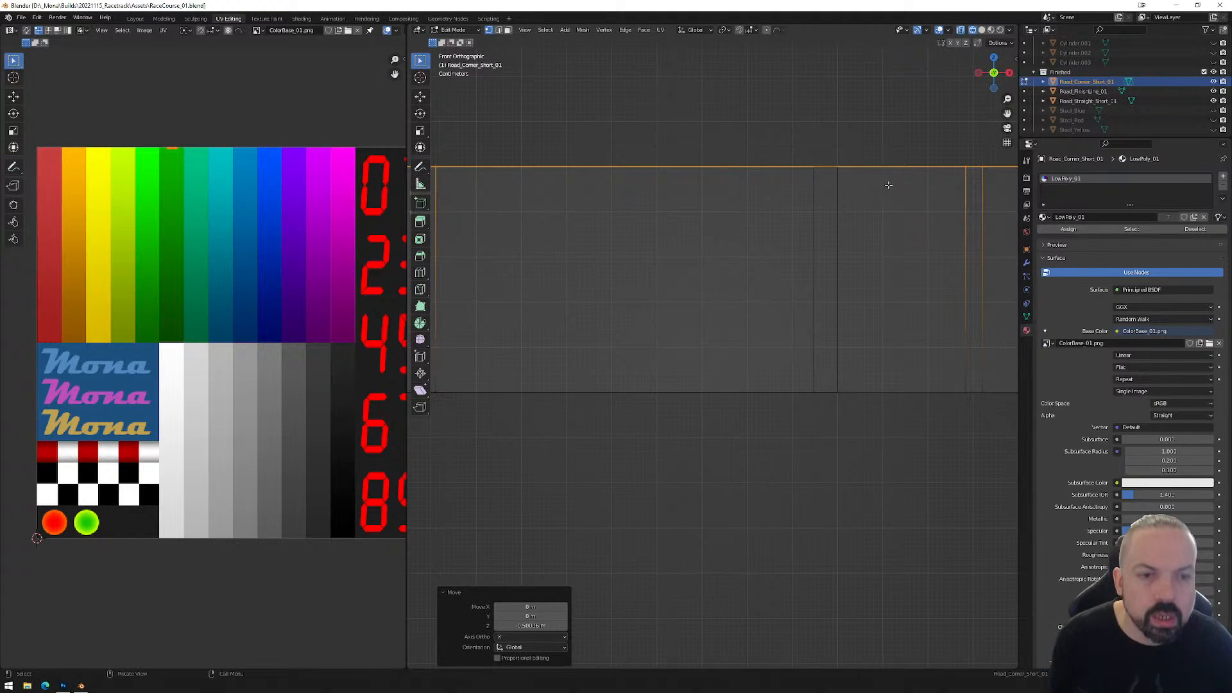
scroll(729, 316, down, 4)
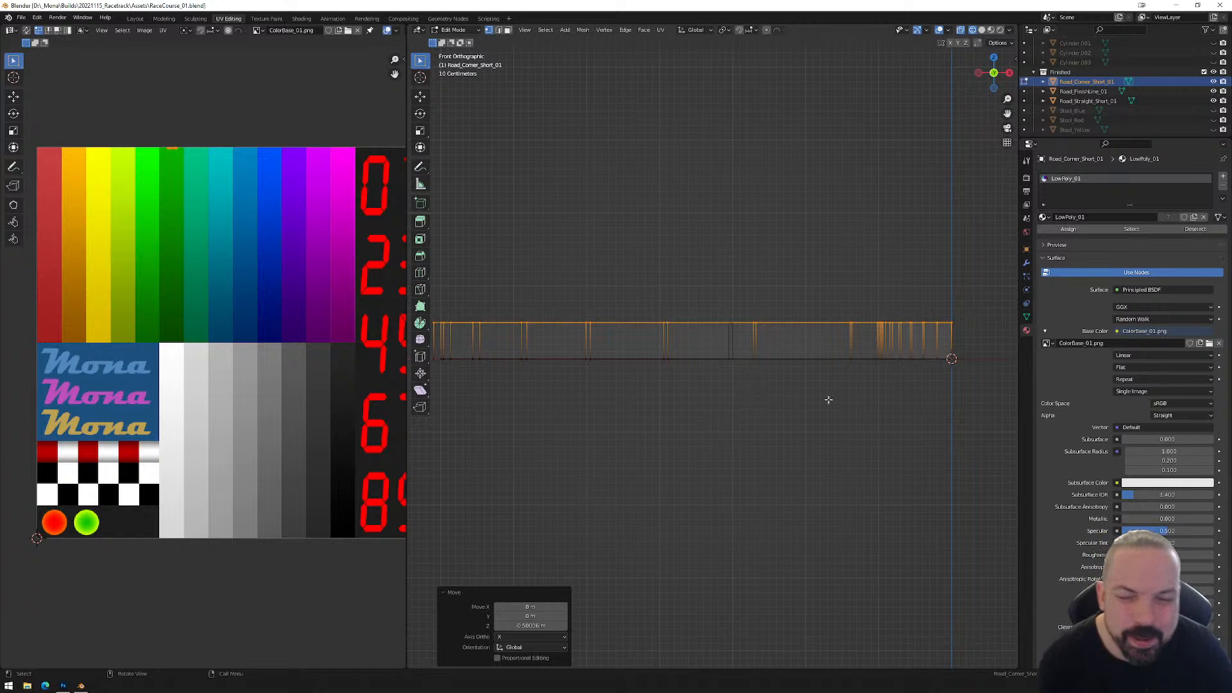
Return to Object Mode and, in top view, move the corner piece about 4 m in X and -10 m in Y to the straight's end.
middle_drag(691, 389, 692, 409)
scroll(824, 384, down, 4)
mouse_move(825, 383)
middle_down()
mouse_move(825, 412)
mouse_move(833, 393)
middle_up()
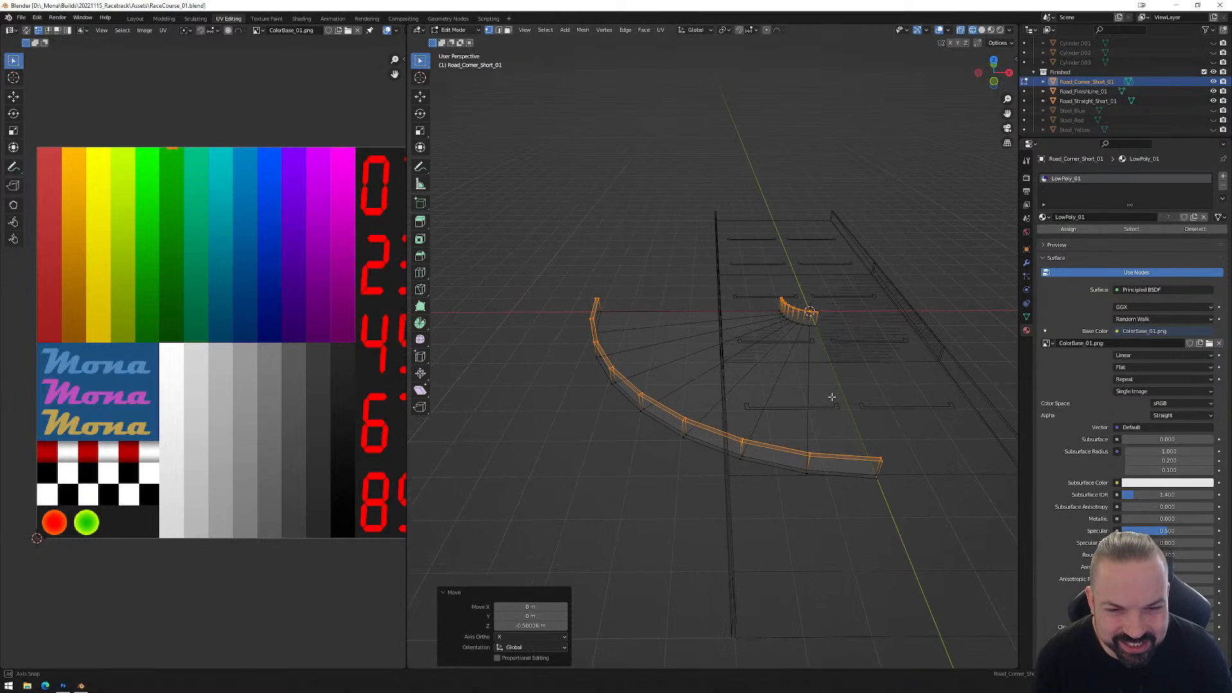
click(995, 61)
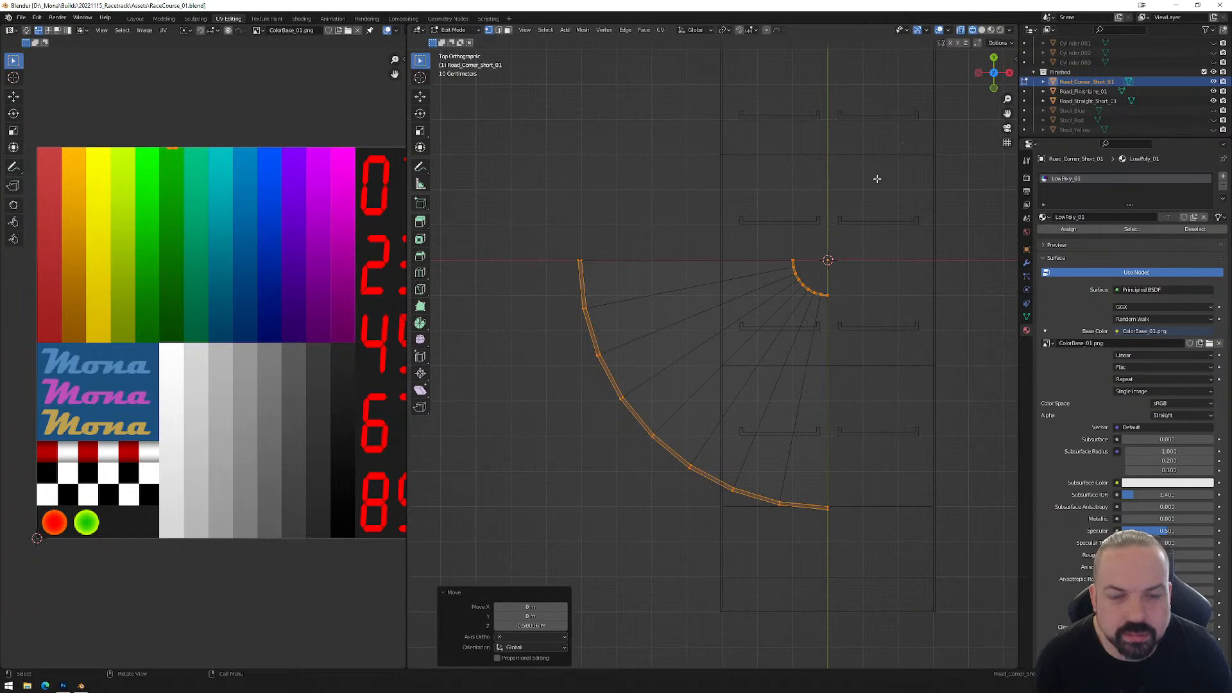
key(Tab)
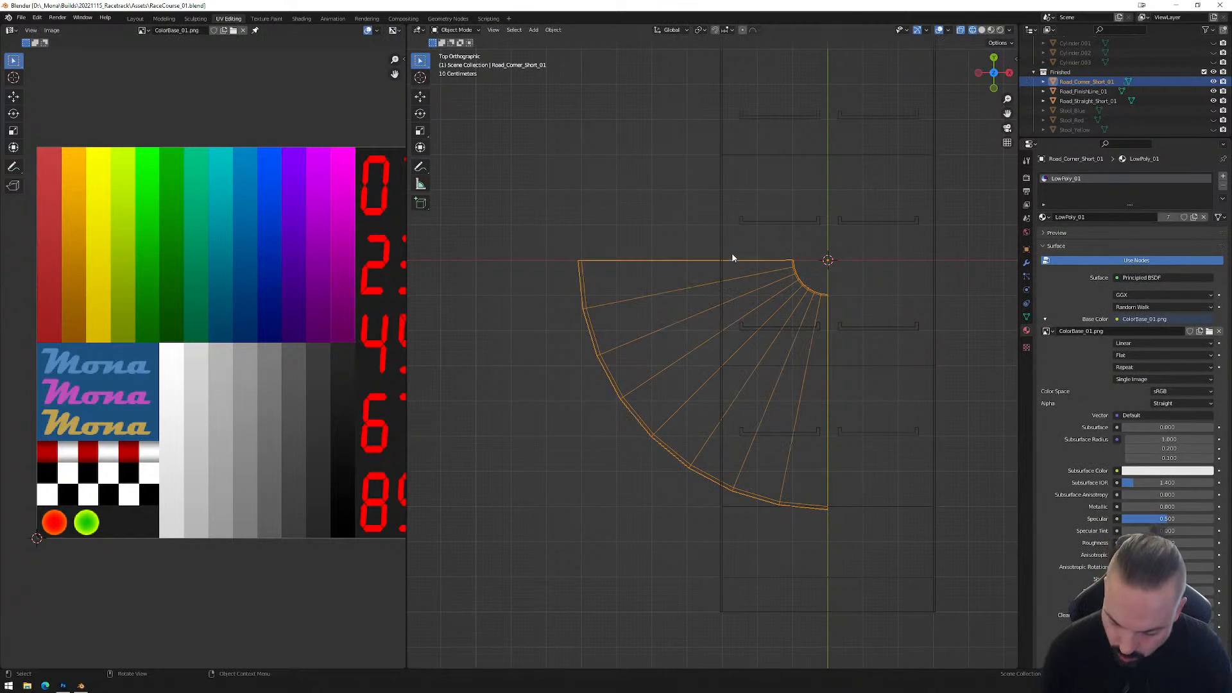
key(g)
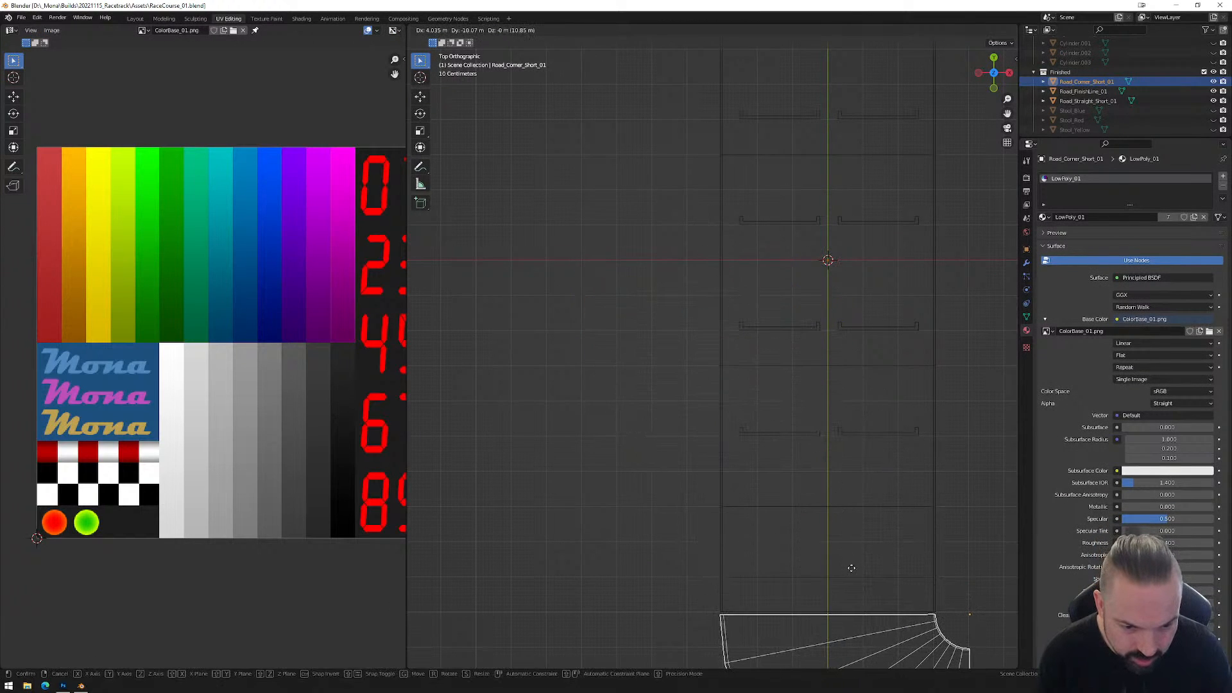
click(852, 567)
Inspect the joint between the corner and straight walls, and enable snapping with Vertex as the snap target.
middle_drag(861, 587, 817, 338)
click(771, 225)
middle_drag(721, 337, 784, 303)
shift+click(684, 243)
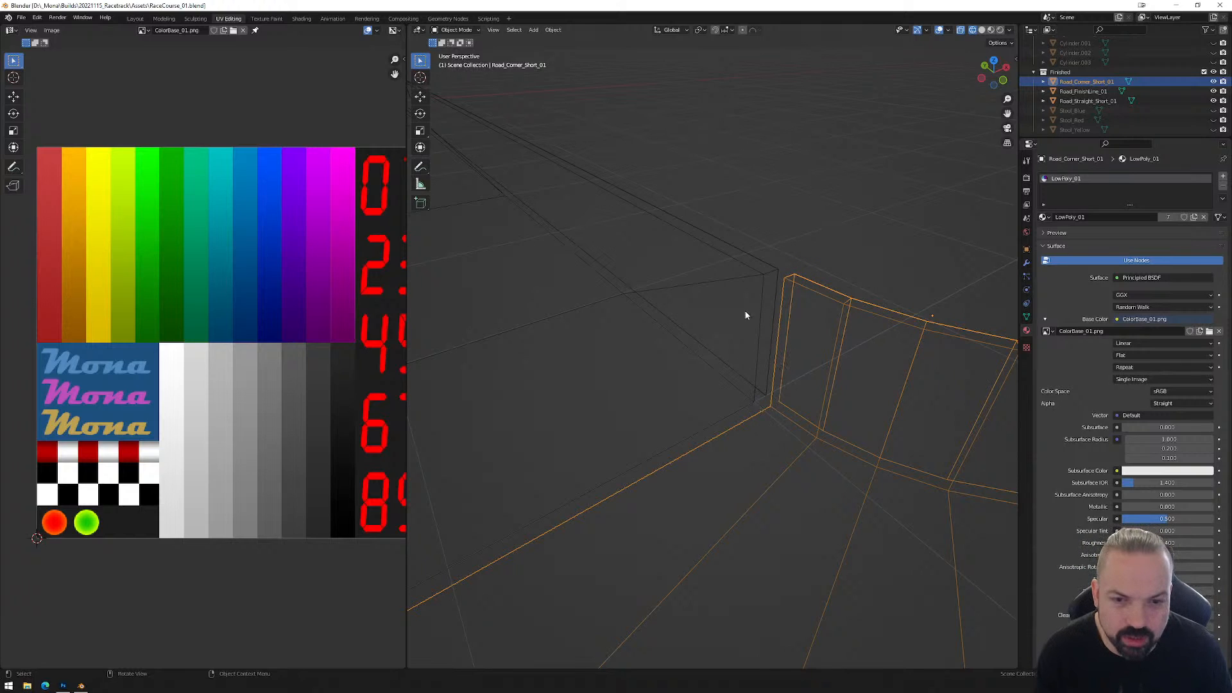
click(733, 30)
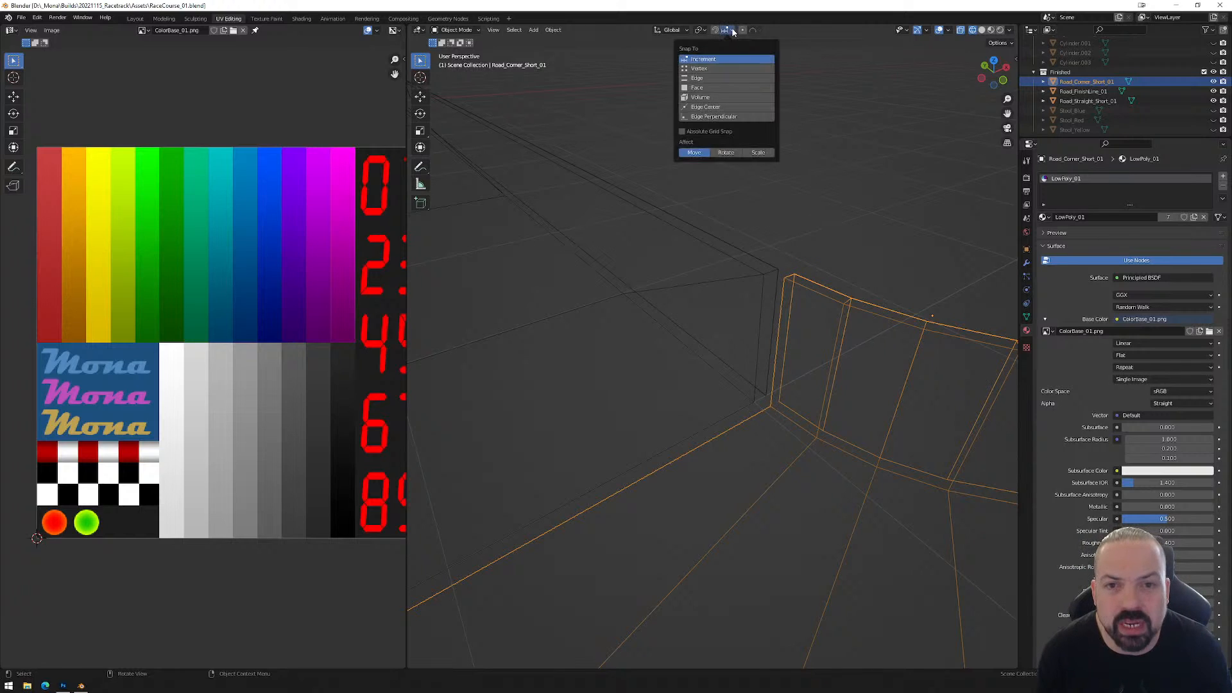
click(699, 69)
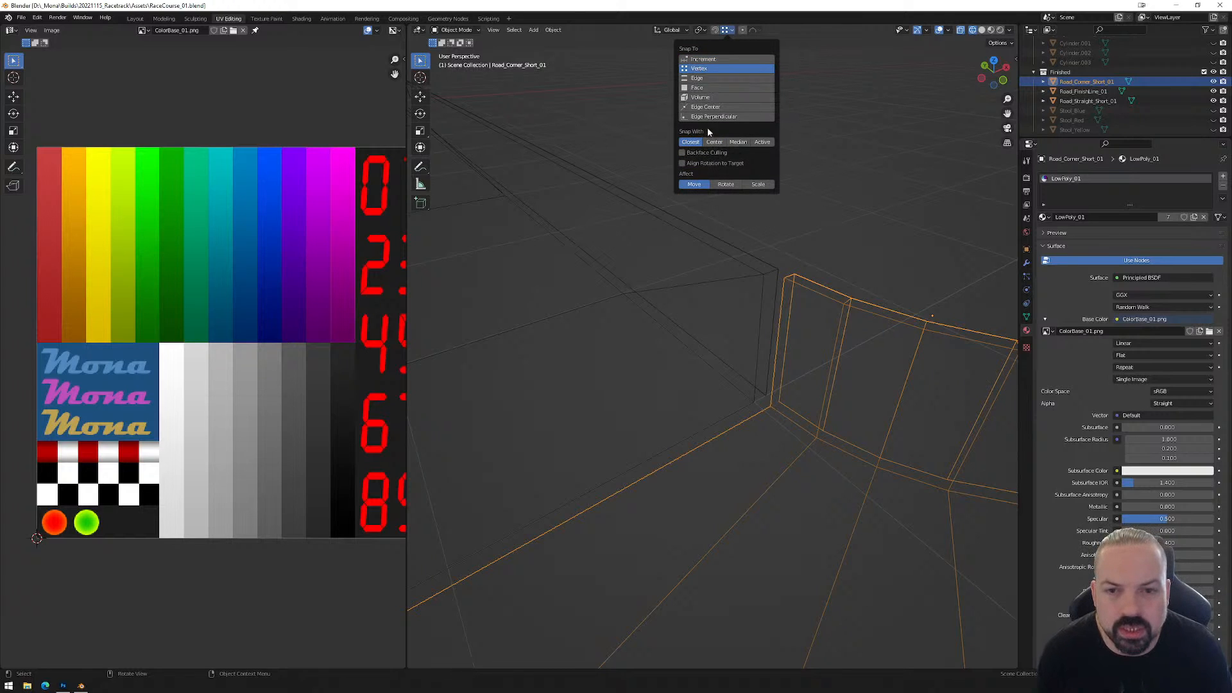
click(714, 30)
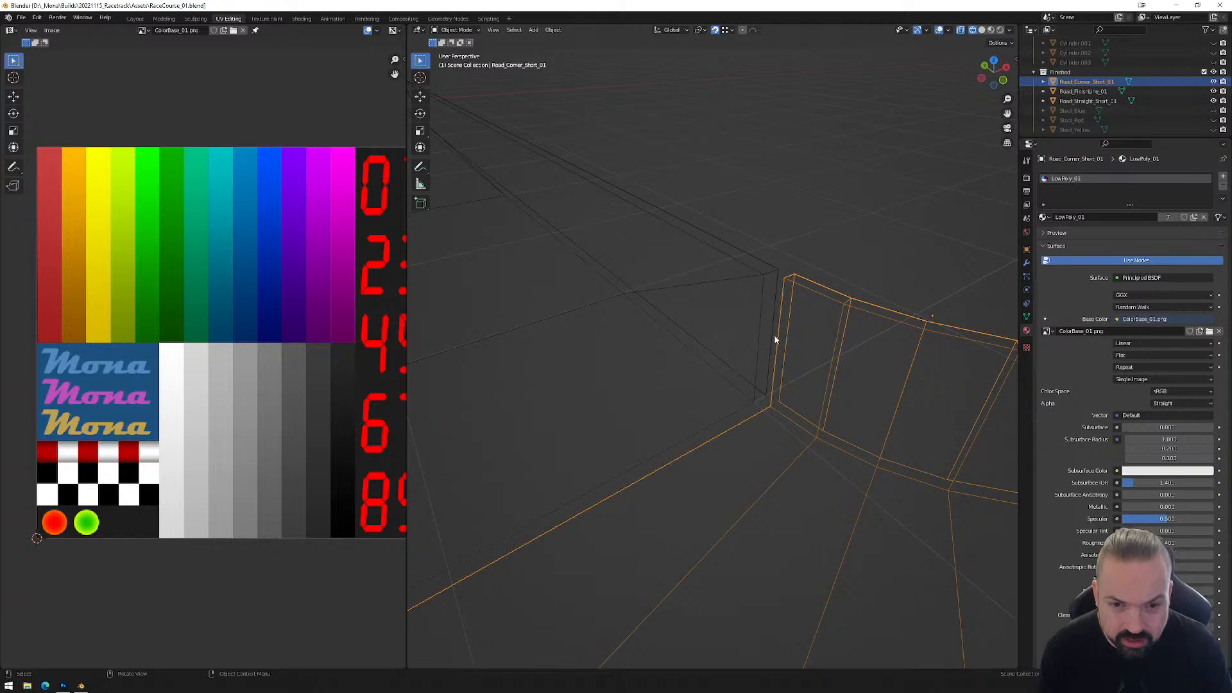
Set the transform pivot point to Individual Origins and try to snap the corner piece to the straight wall's base vertex.
key(g)
click(768, 398)
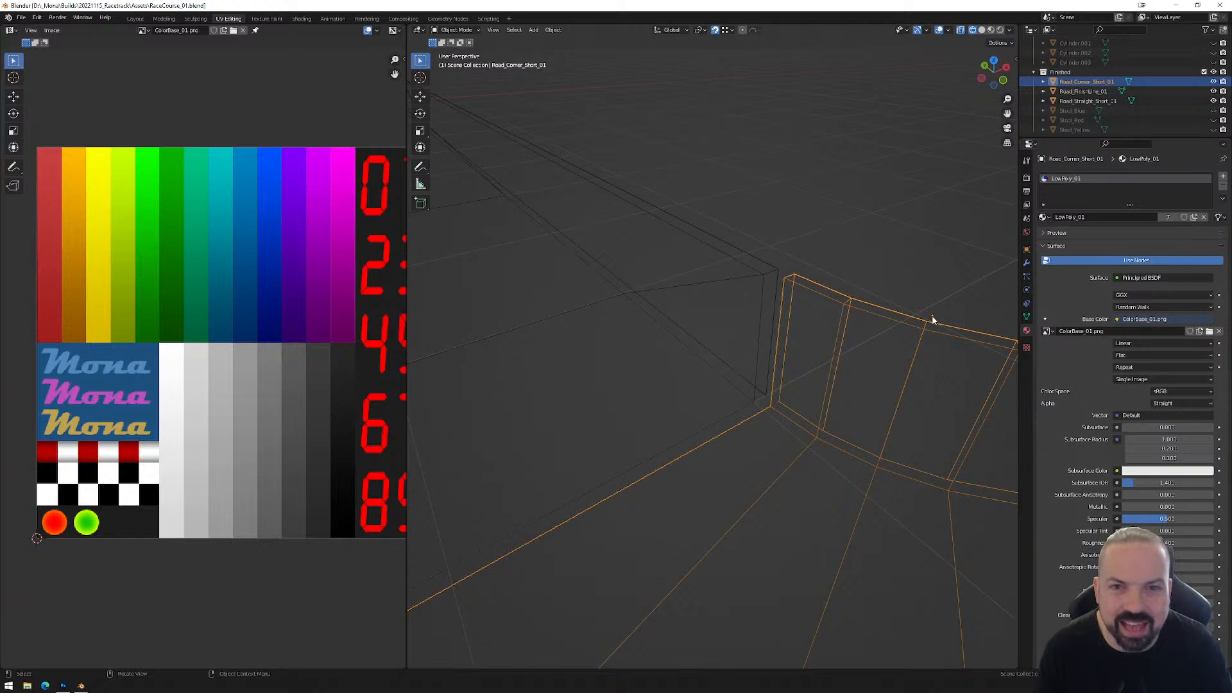
click(700, 30)
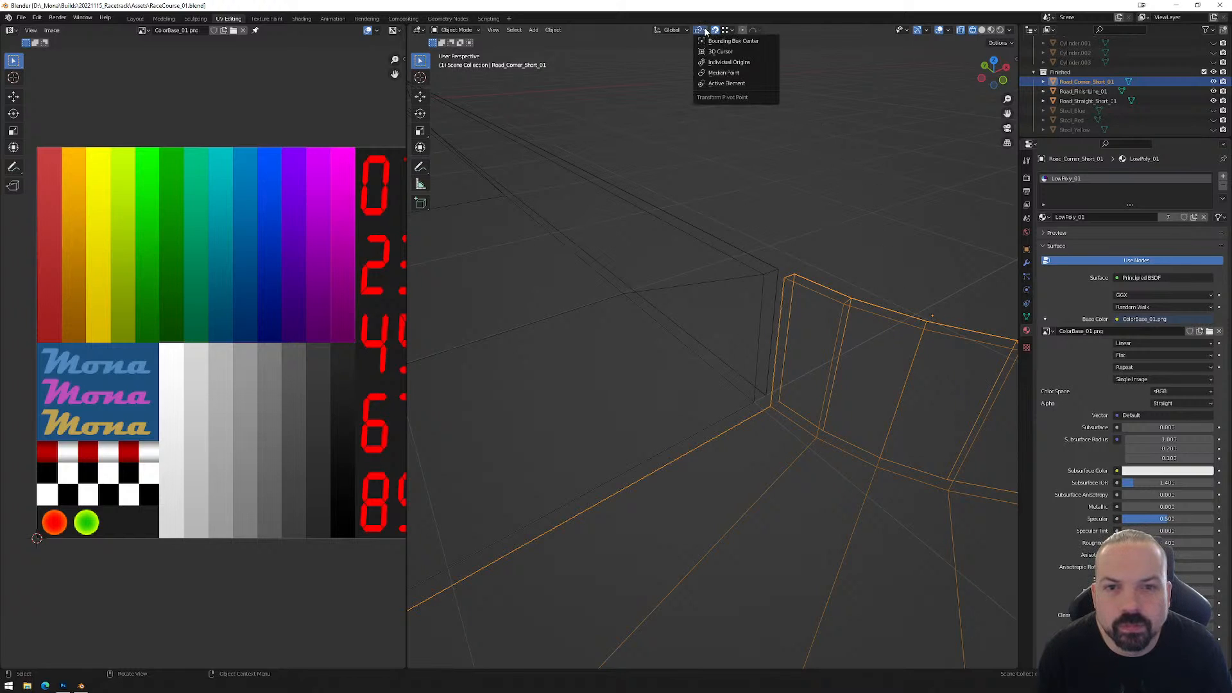
click(710, 62)
key(g)
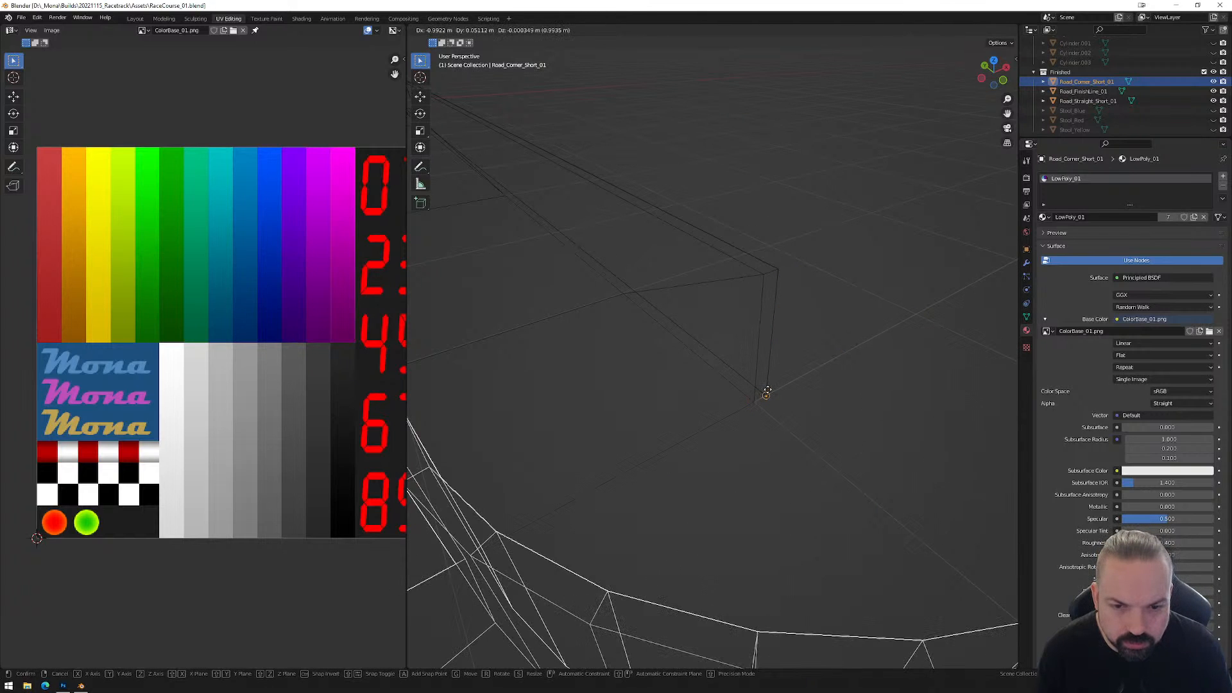
click(766, 393)
Move the corner piece so its wall's base vertex snaps onto the matching base vertex of the straight wall.
middle_drag(773, 310, 789, 350)
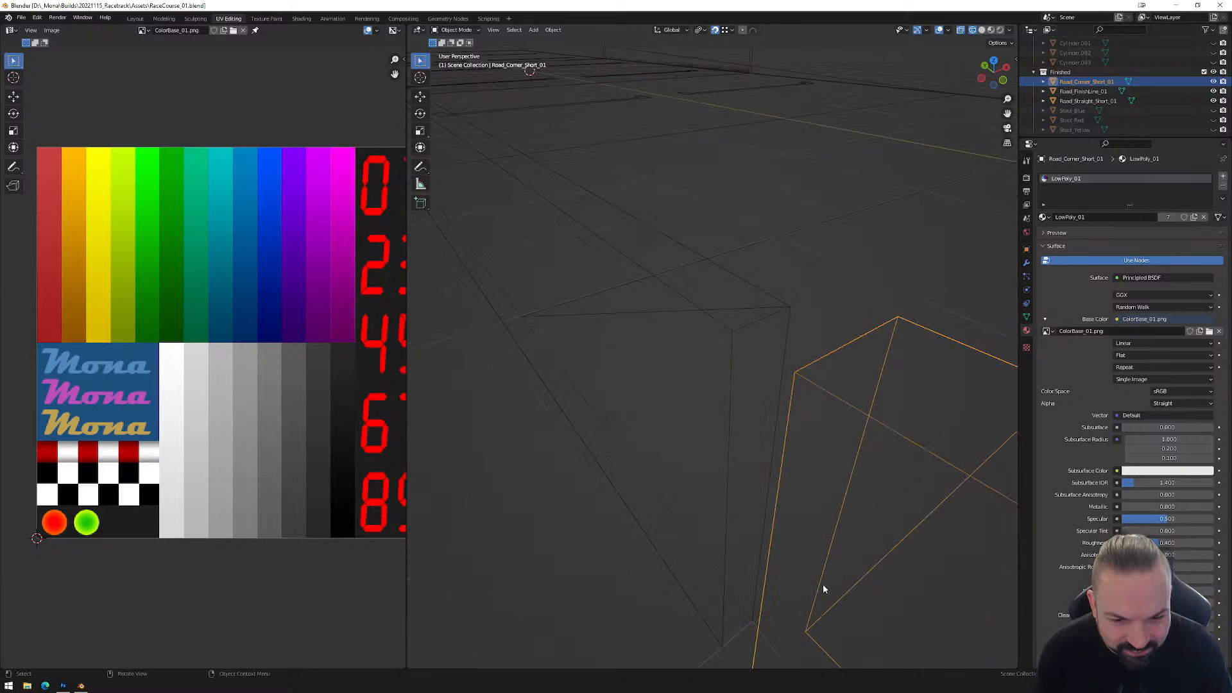
key(g)
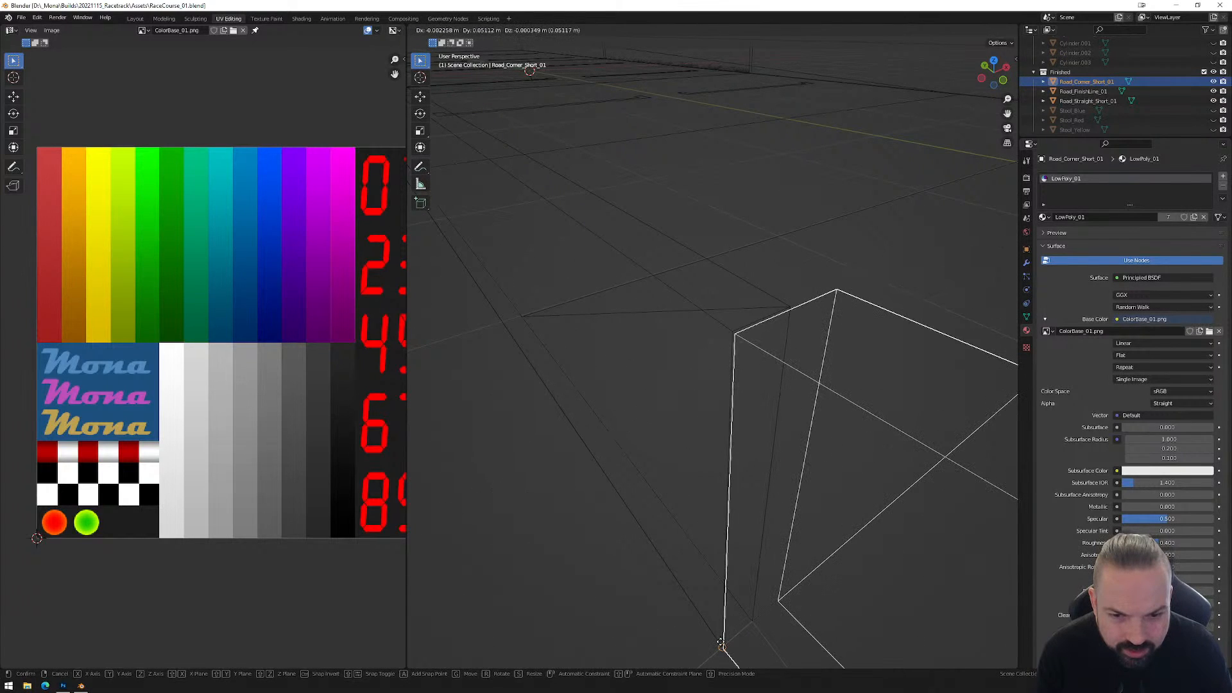
click(721, 644)
key(g)
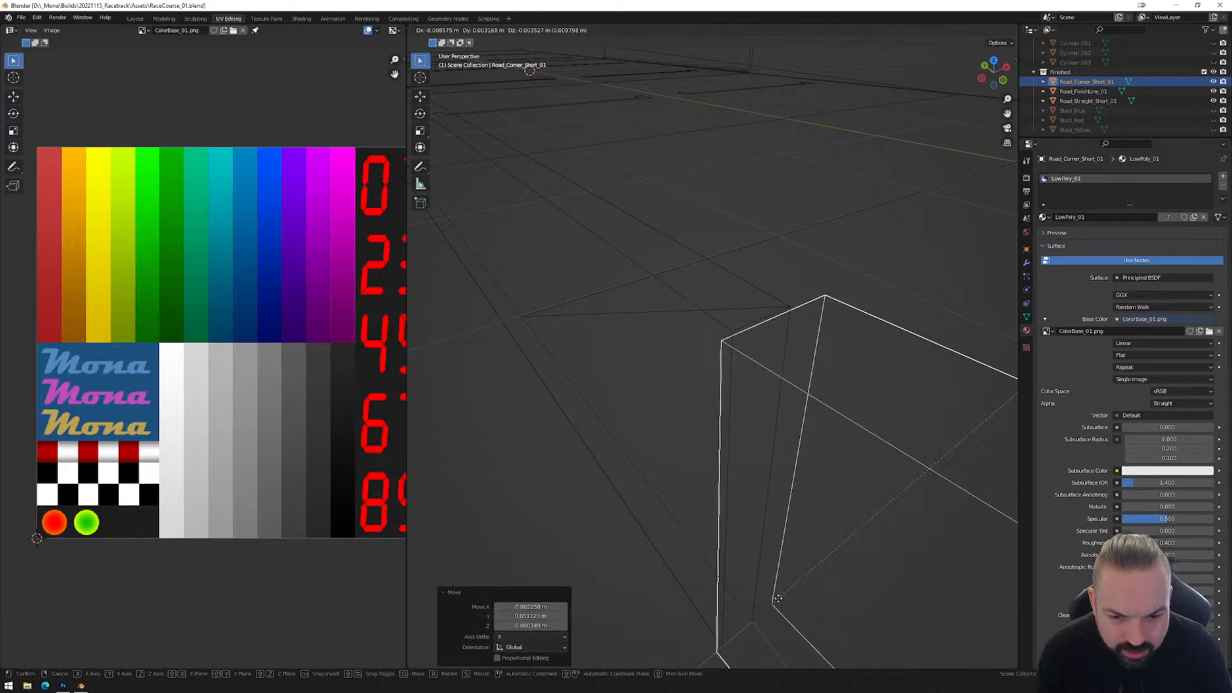
right_click(750, 617)
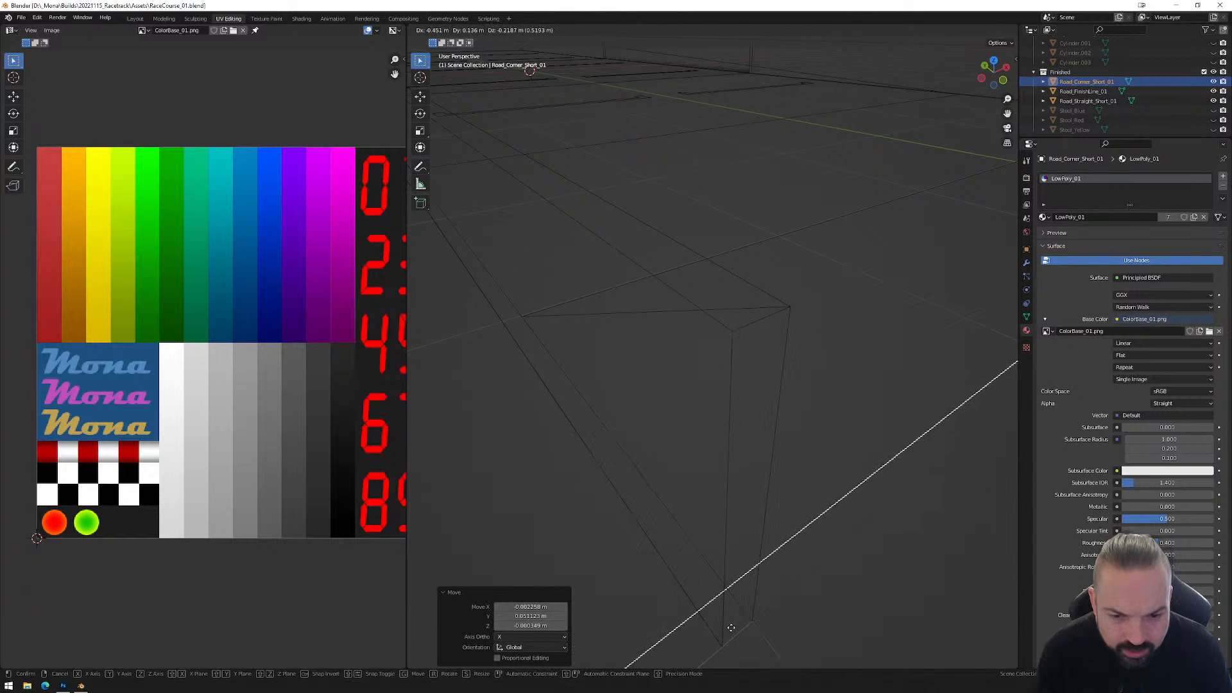
middle_drag(826, 591, 672, 413)
right_click(699, 441)
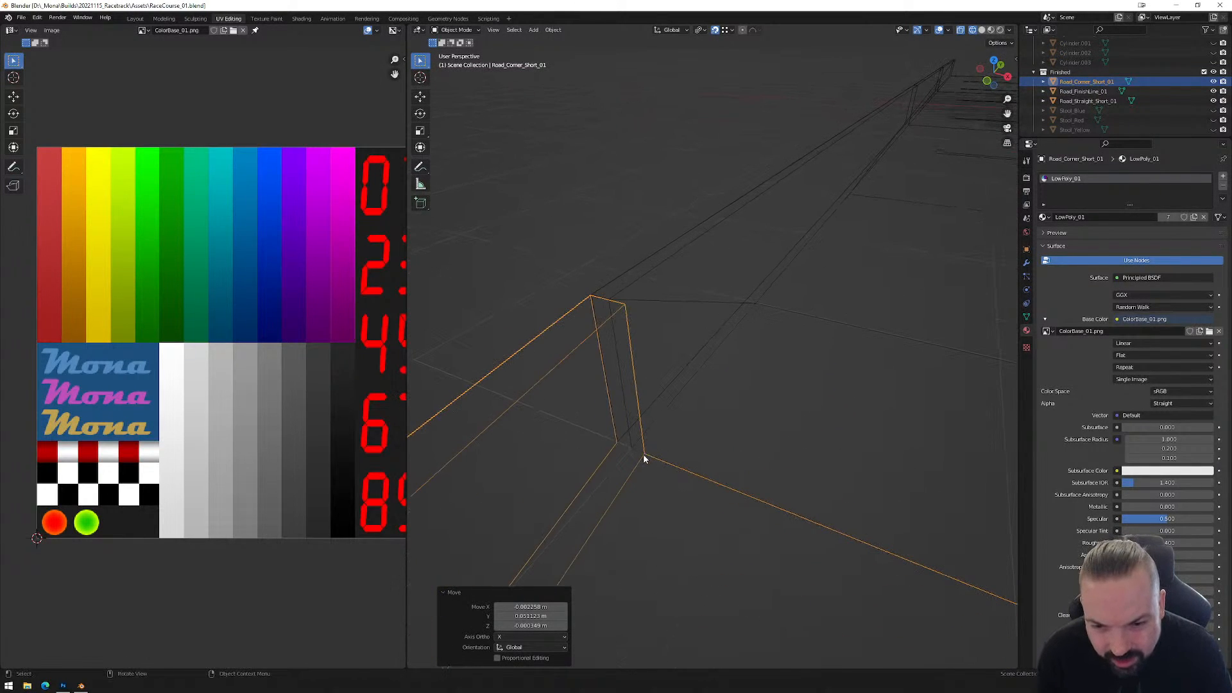
key(g)
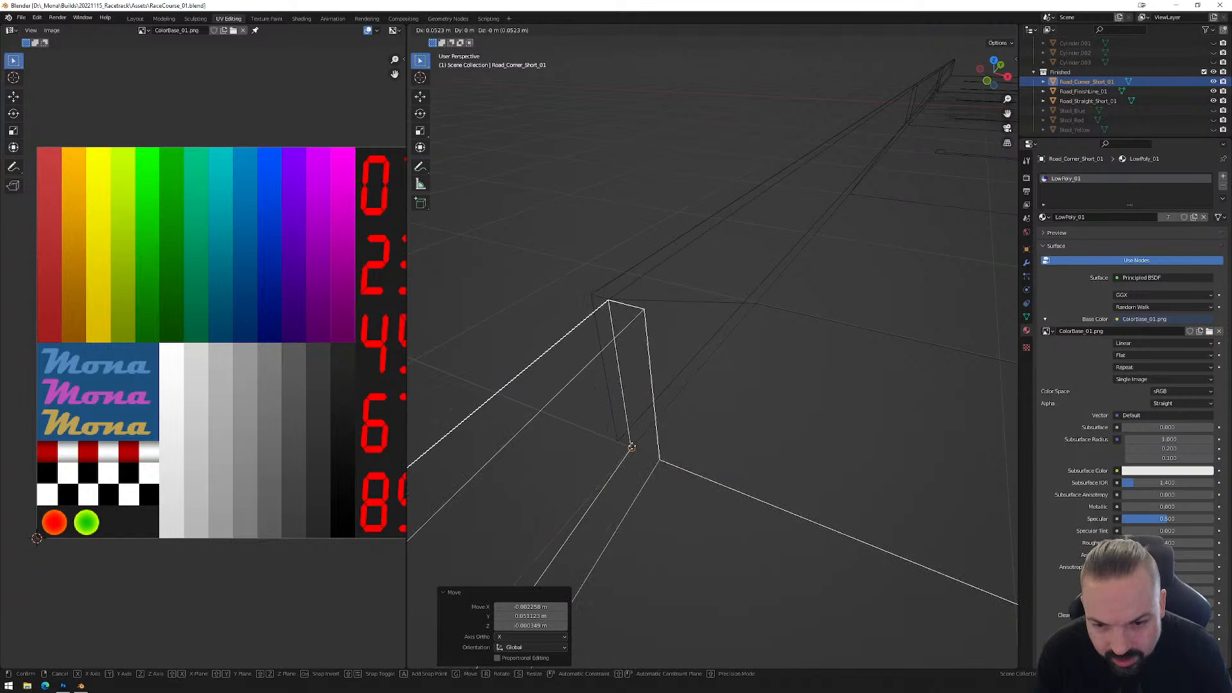
key(Escape)
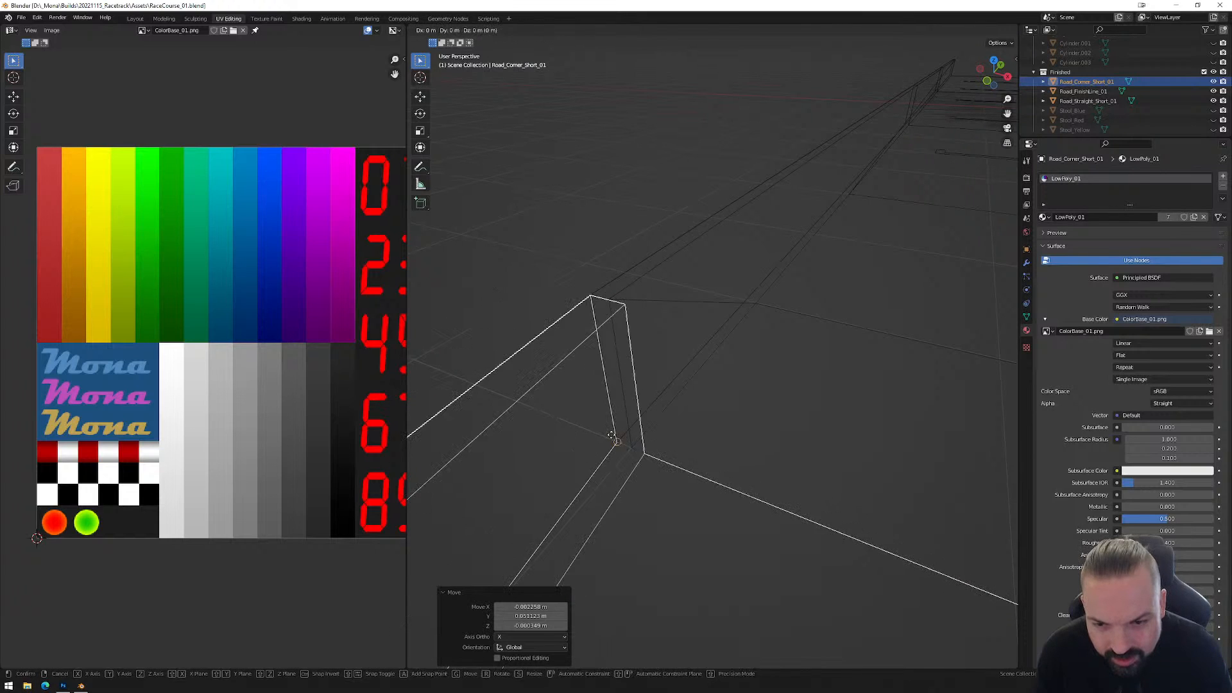
key(g)
right_click(613, 299)
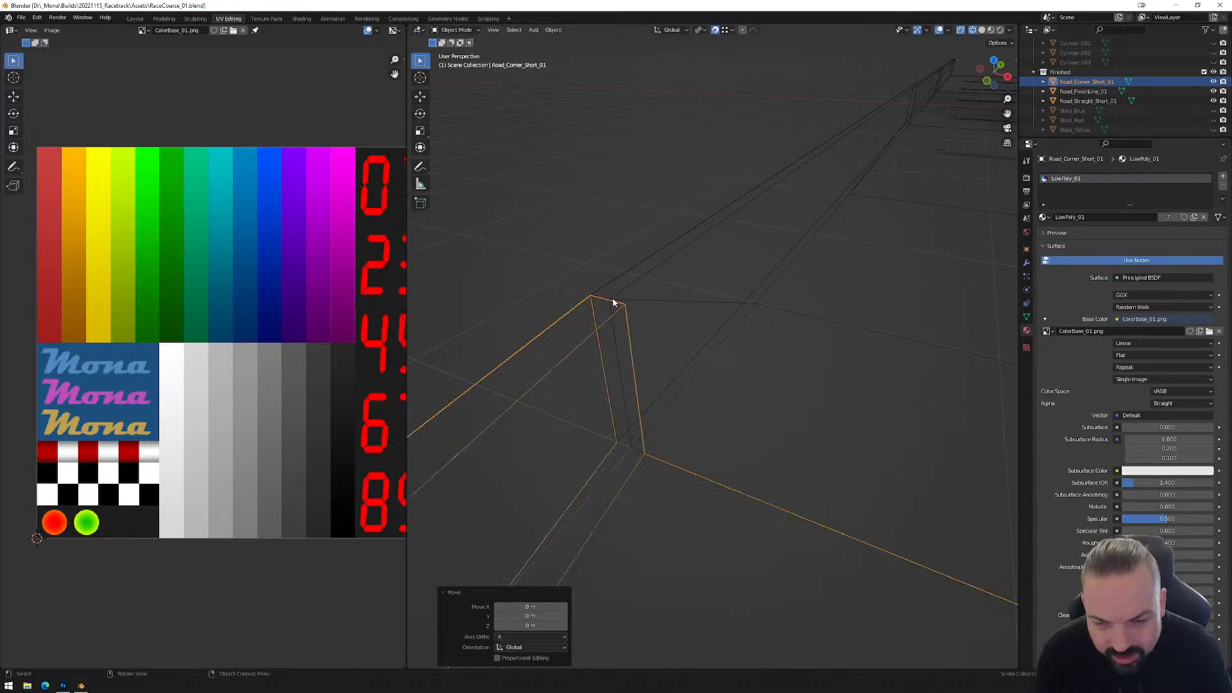
Try snapping the corner piece onto the straight wall with the Local transform orientation, and set the orientation back to Global.
click(684, 31)
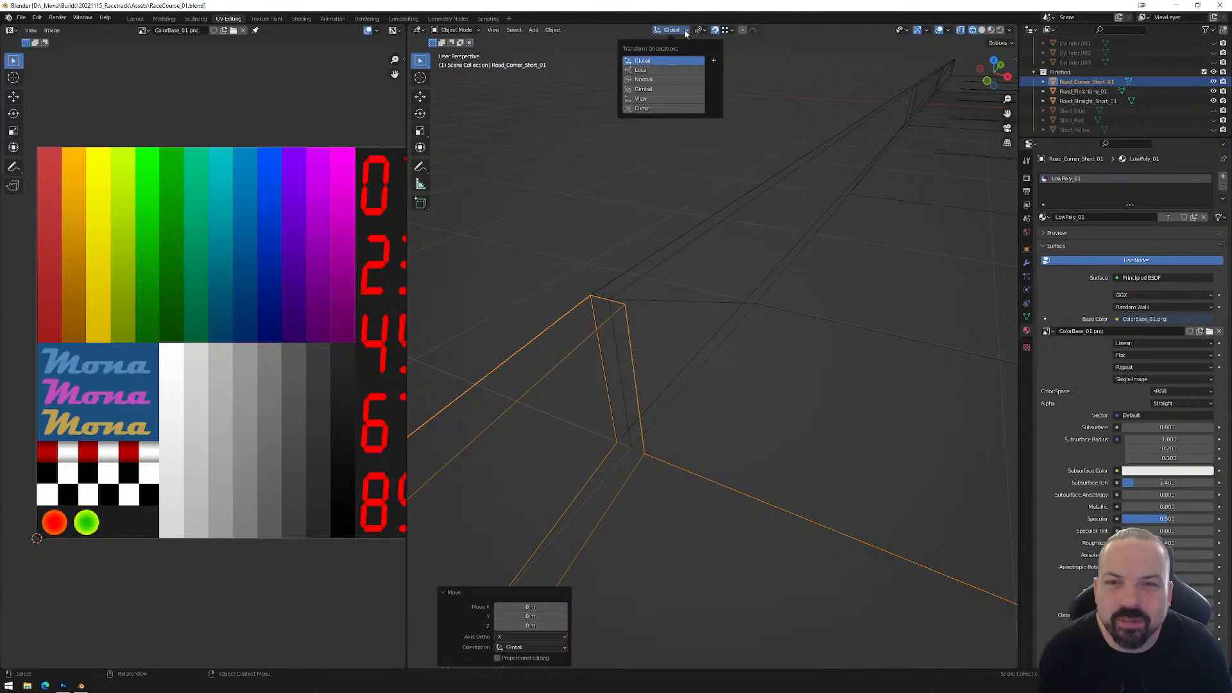
click(646, 71)
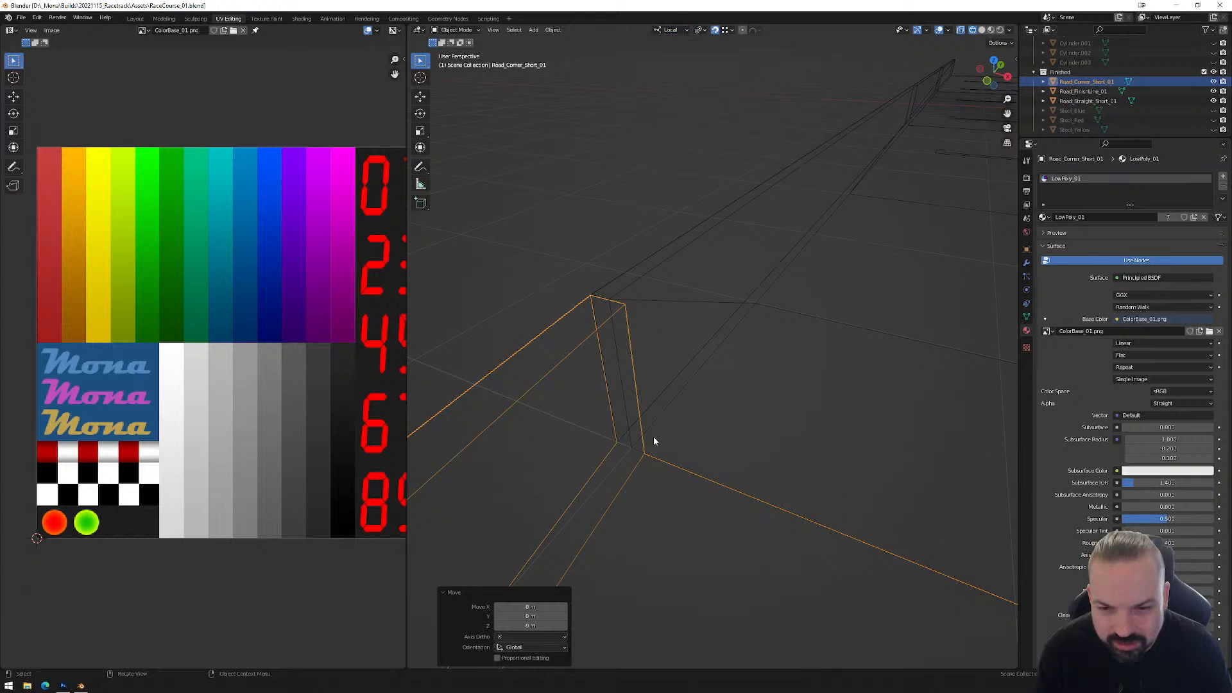
key(g)
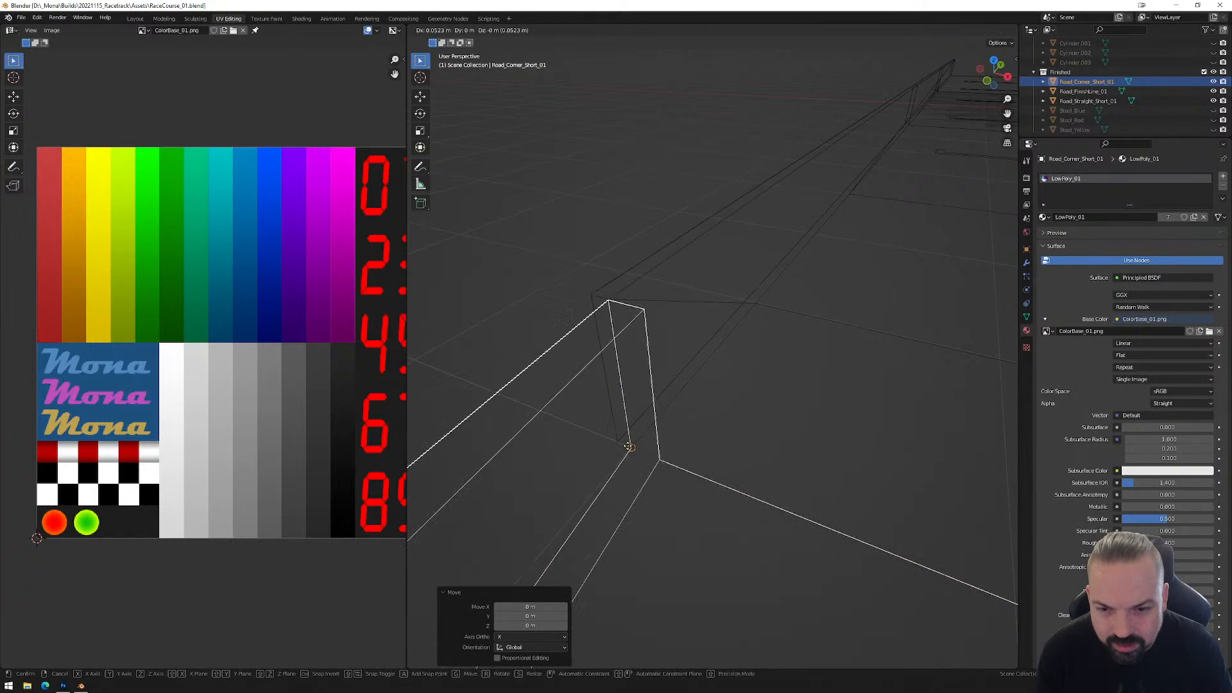
right_click(630, 447)
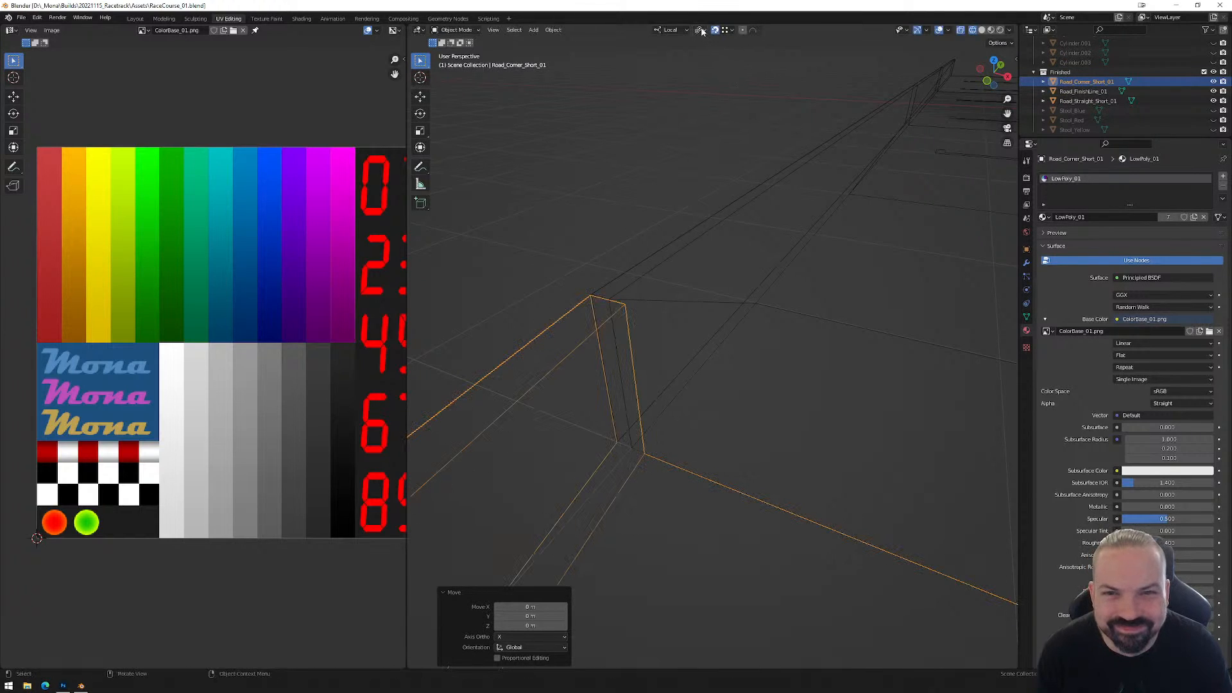
click(674, 29)
click(646, 59)
Try snapping the corner piece with Snap With set to Active, and return Snap With to Closest.
click(702, 31)
click(730, 31)
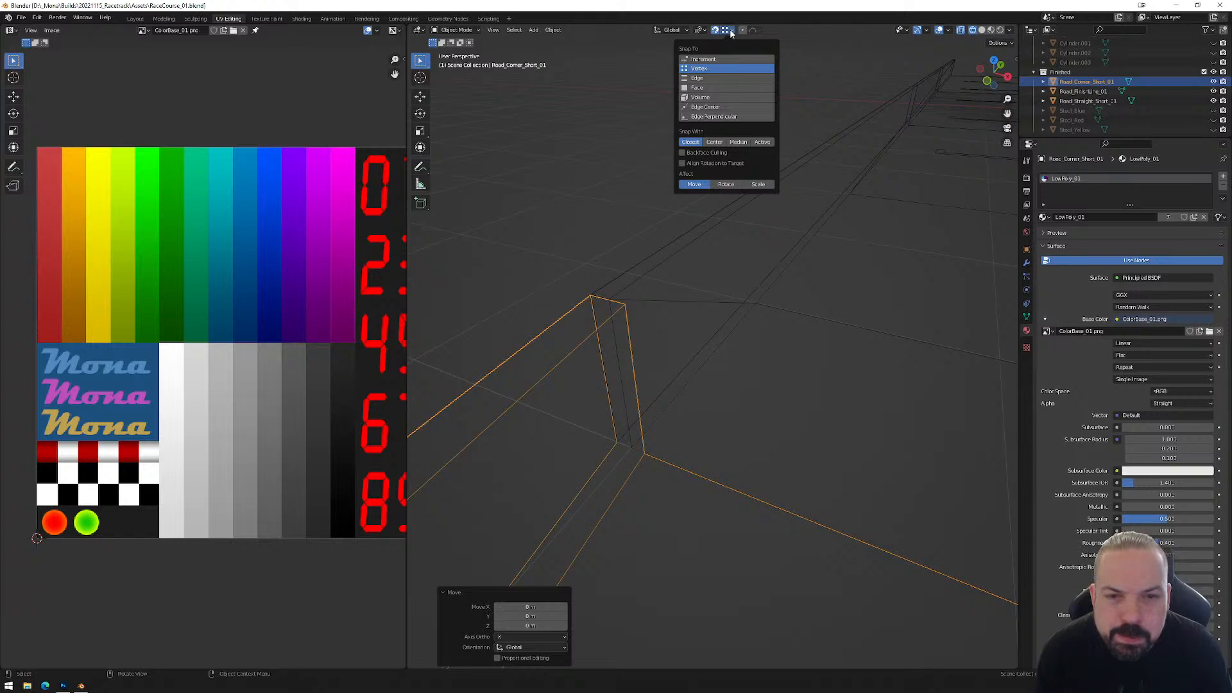
click(763, 143)
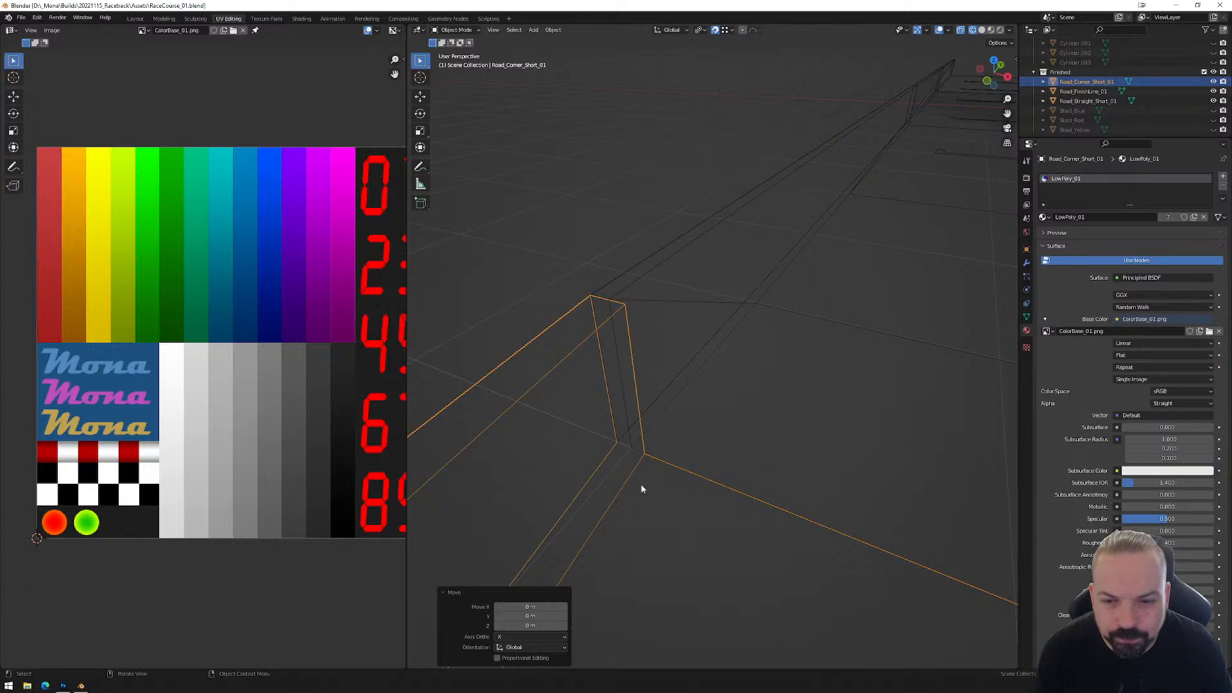
key(g)
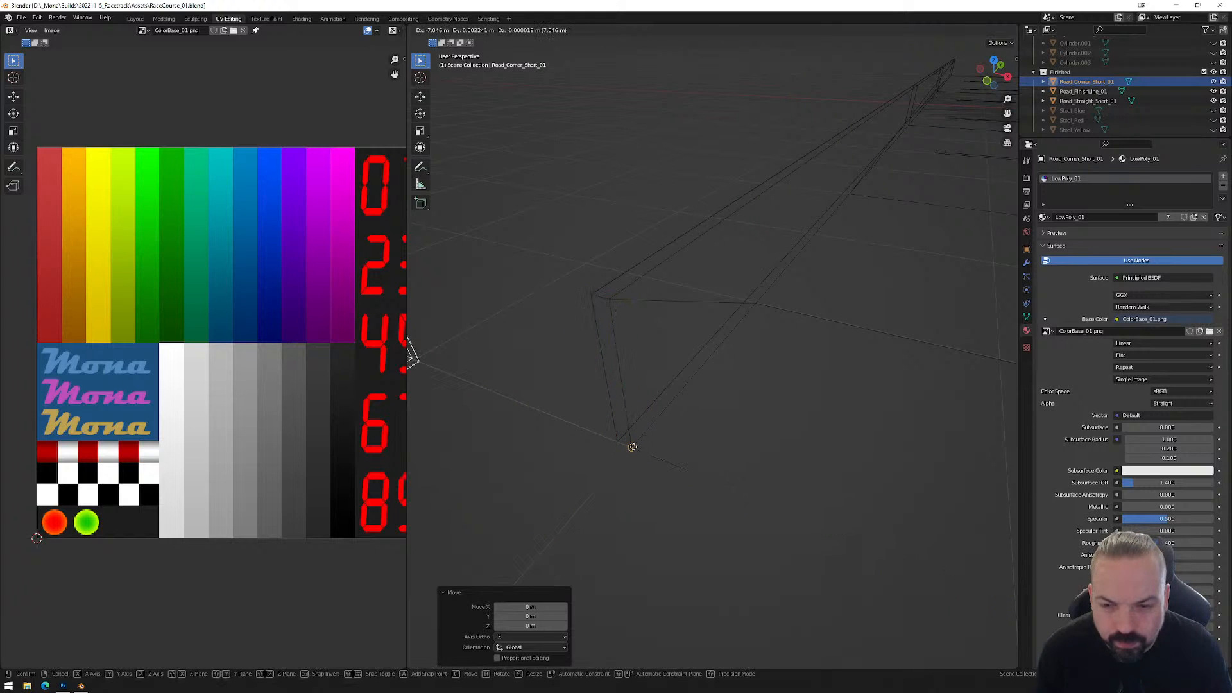
right_click(633, 447)
click(731, 30)
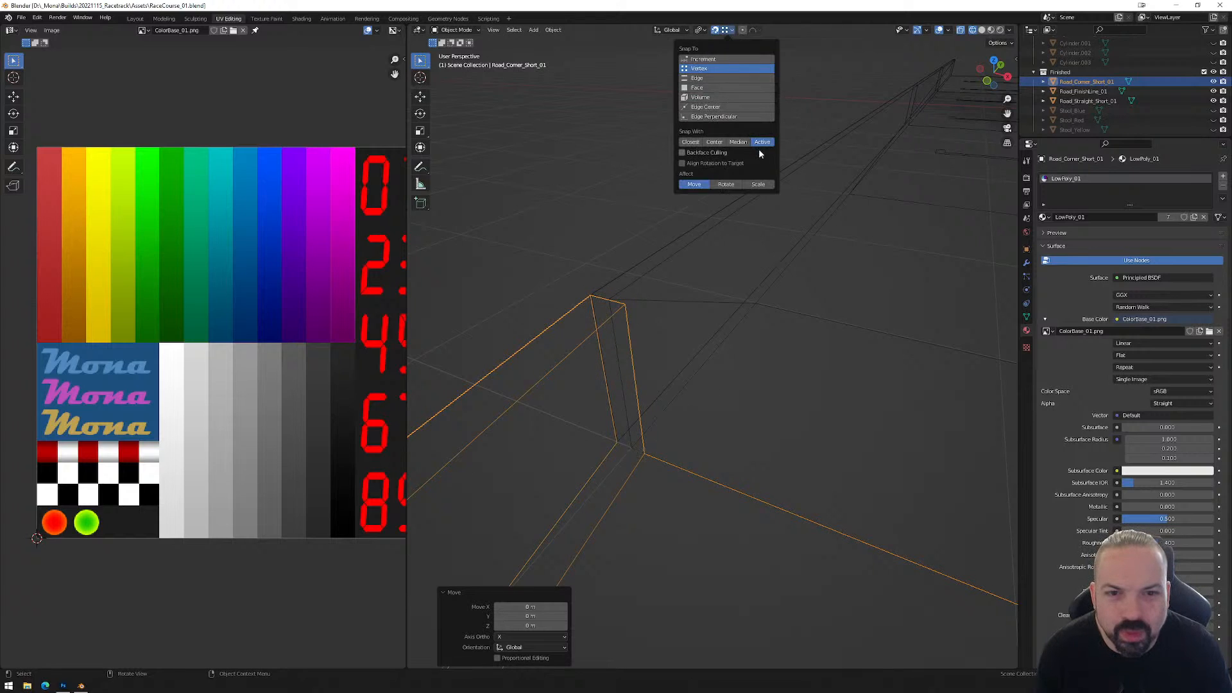
click(690, 142)
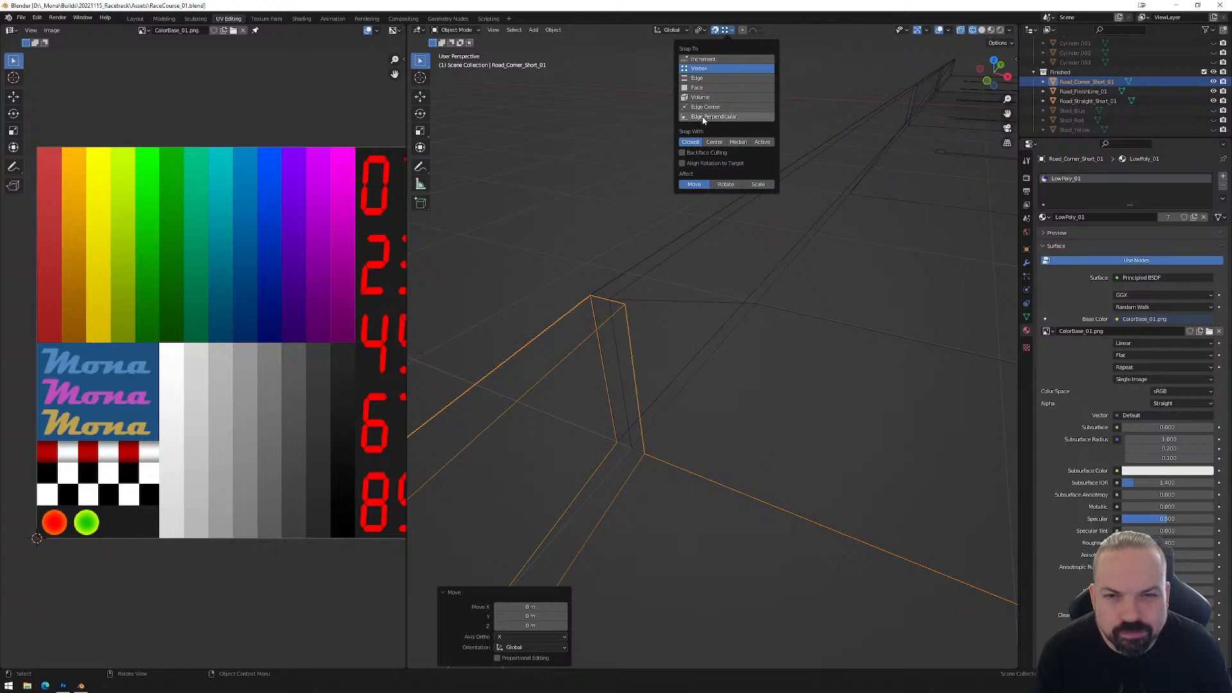
Set the snap target to Edge and try to move the corner piece's wall onto the straight wall's end.
click(699, 77)
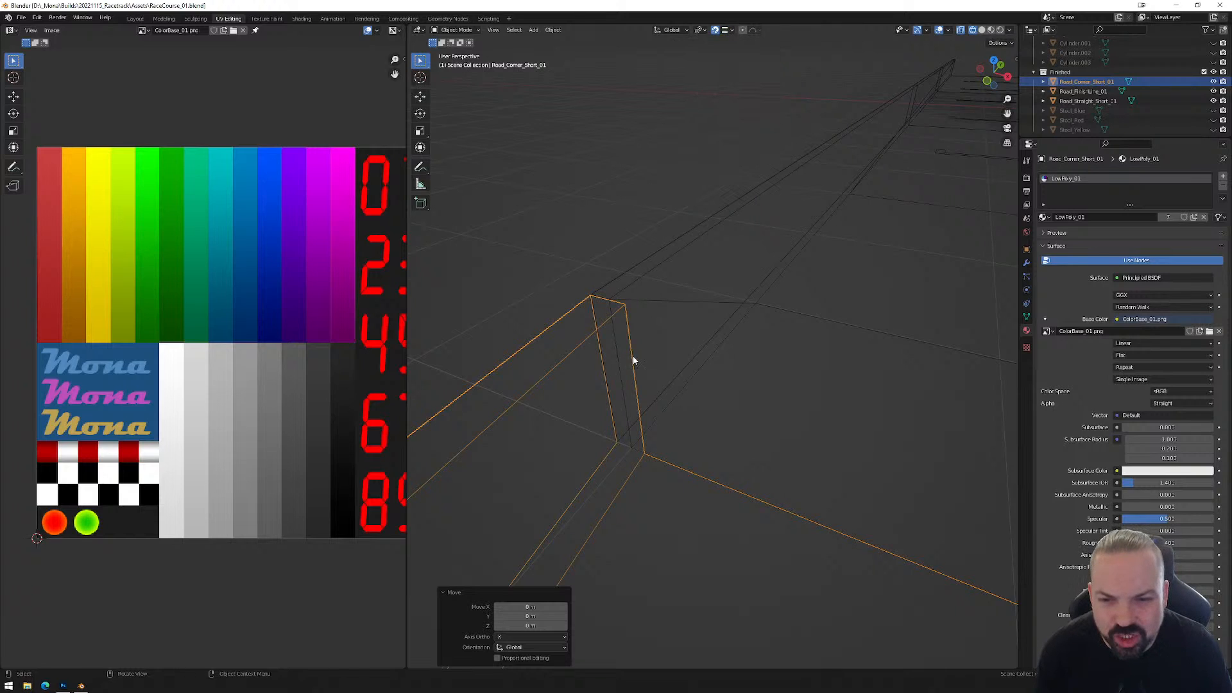
key(g)
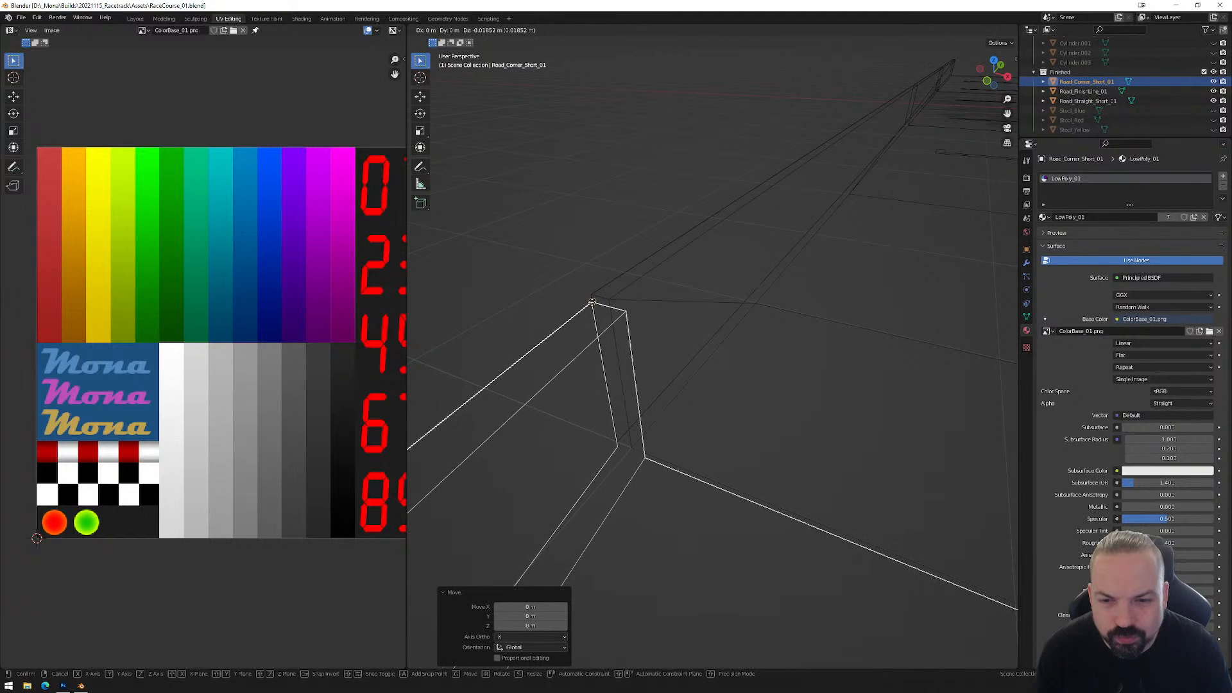
click(587, 296)
middle_drag(718, 348, 740, 325)
scroll(734, 301, up, 6)
key(g)
right_click(758, 241)
Set the snap target to Edge Center and try to snap the corner piece onto the straight wall's end.
scroll(749, 250, down, 5)
scroll(786, 317, down, 3)
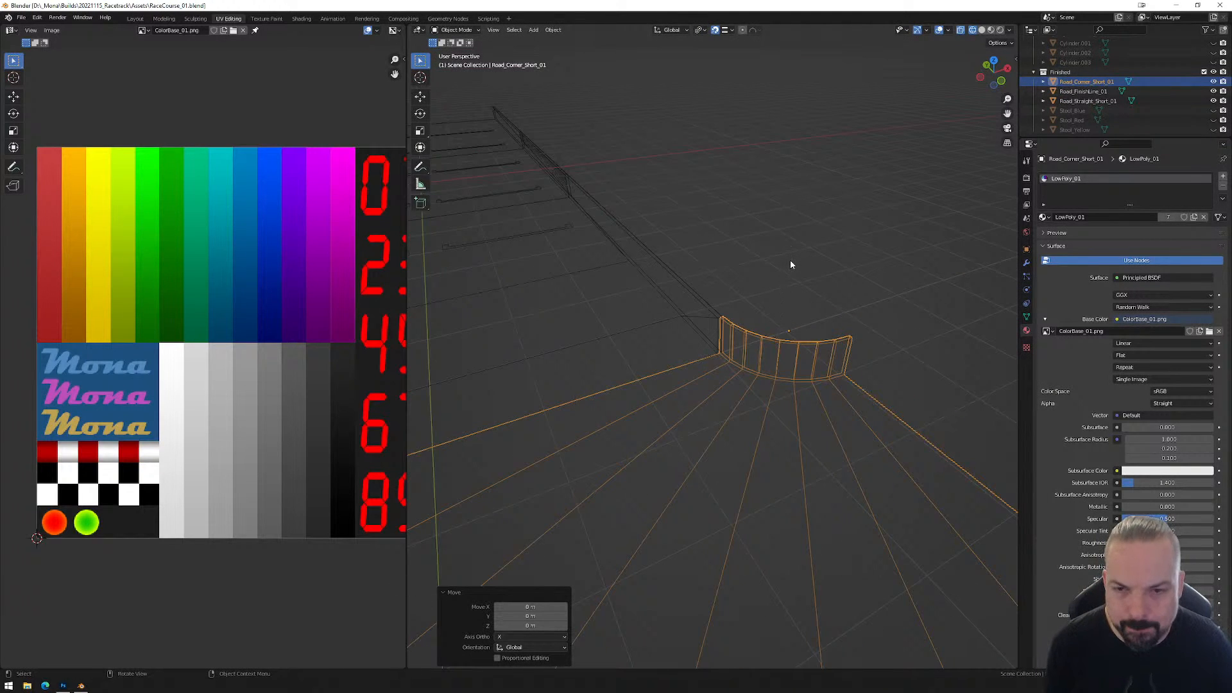
scroll(718, 308, up, 6)
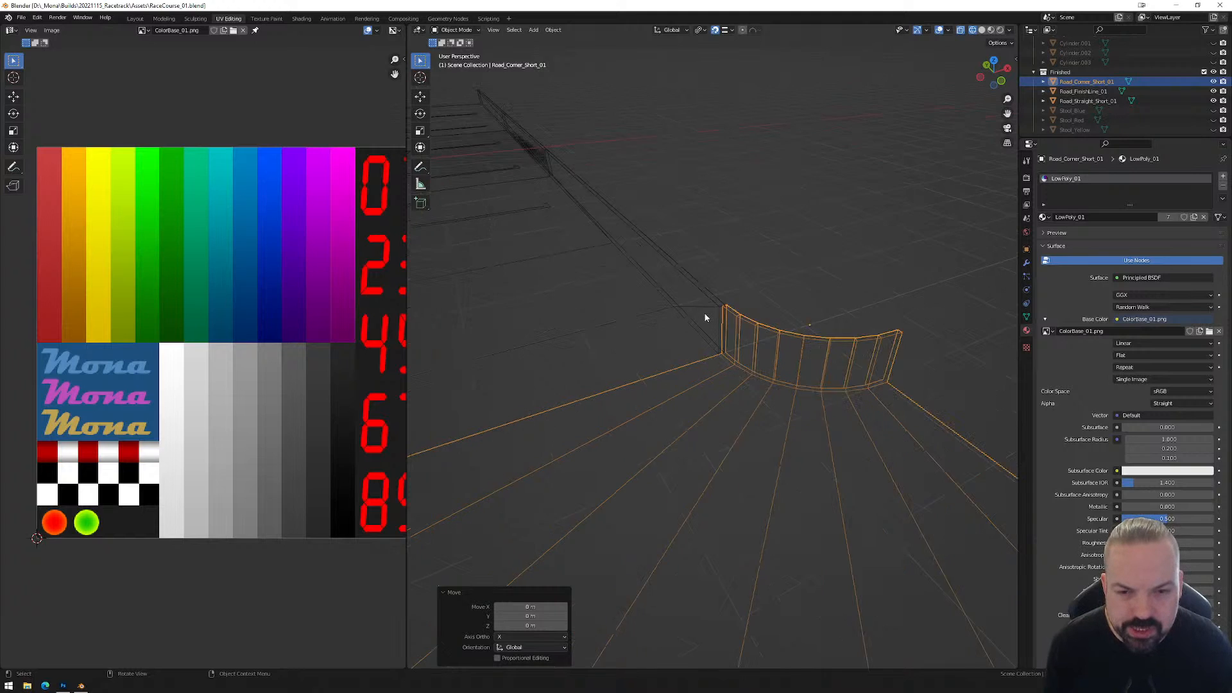
click(724, 31)
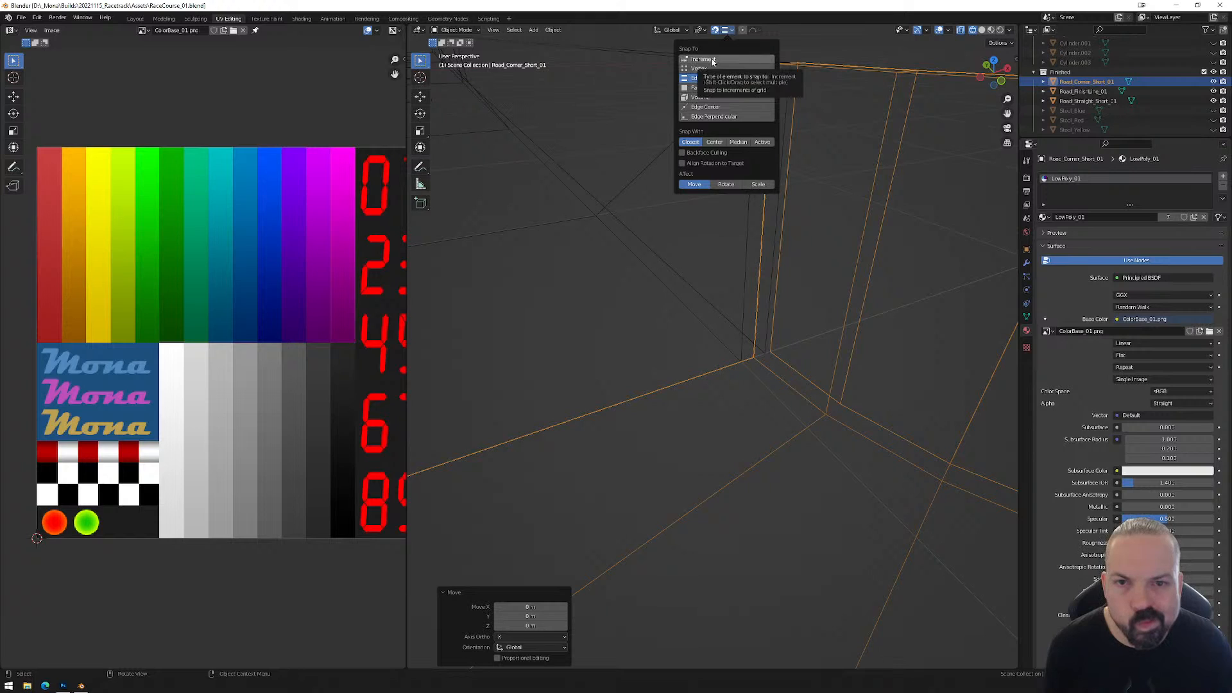
click(710, 107)
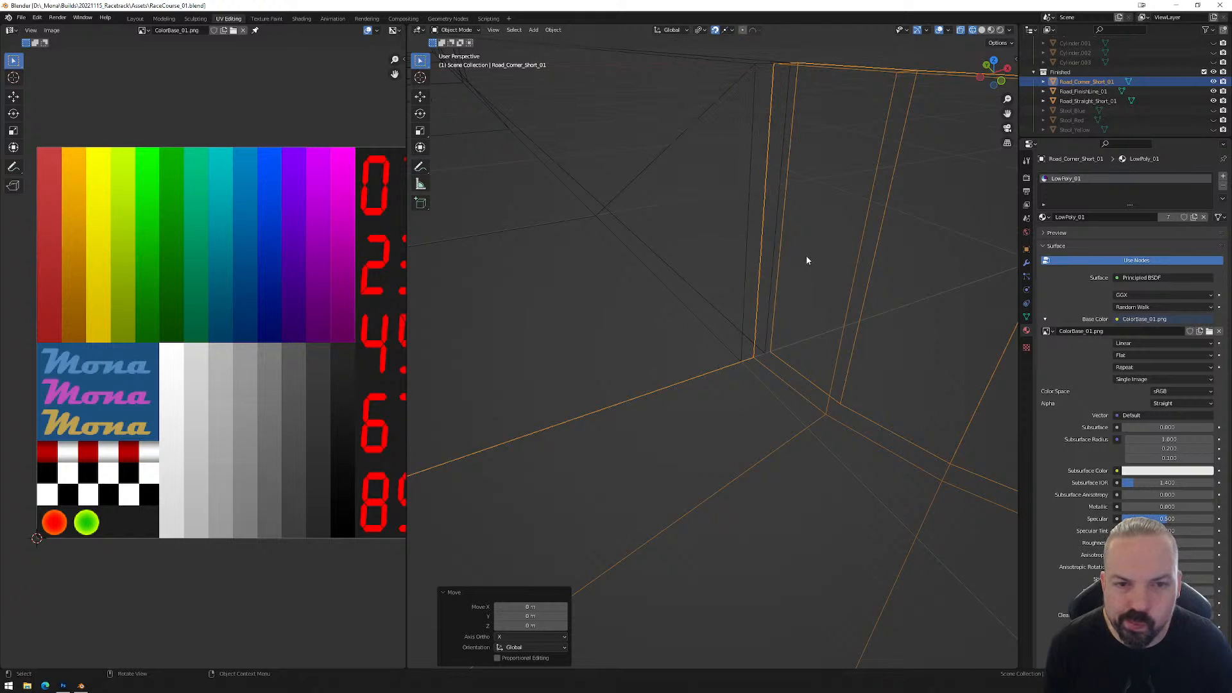
key(g)
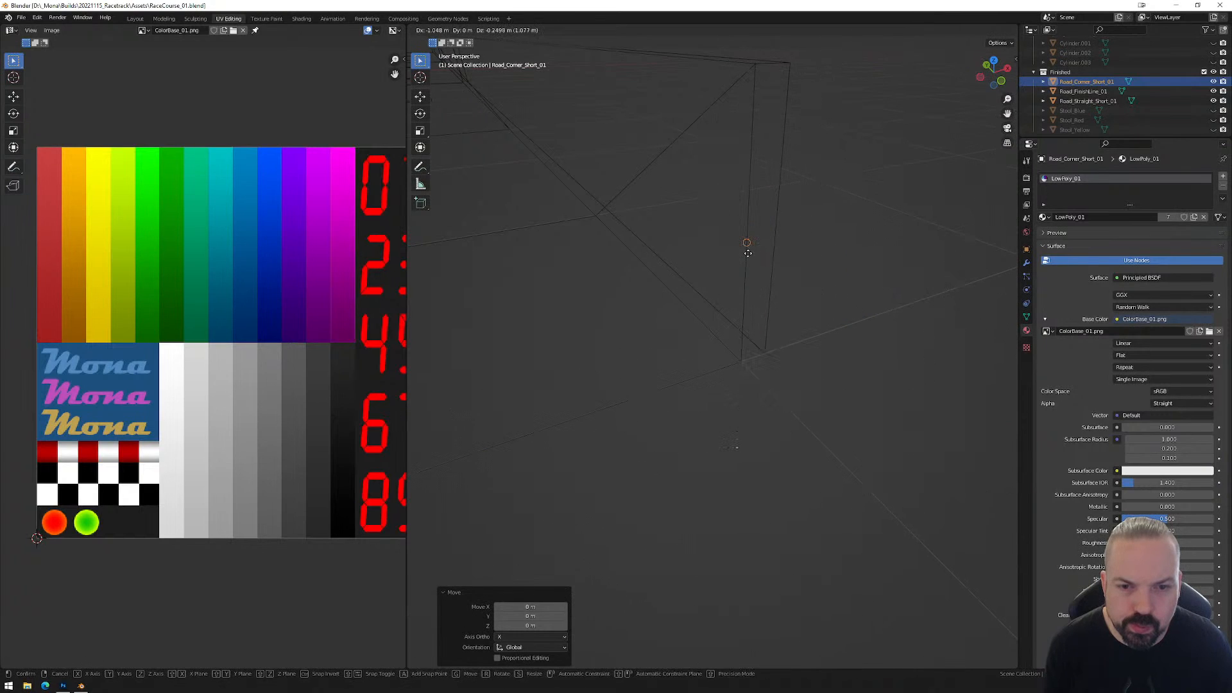
click(747, 254)
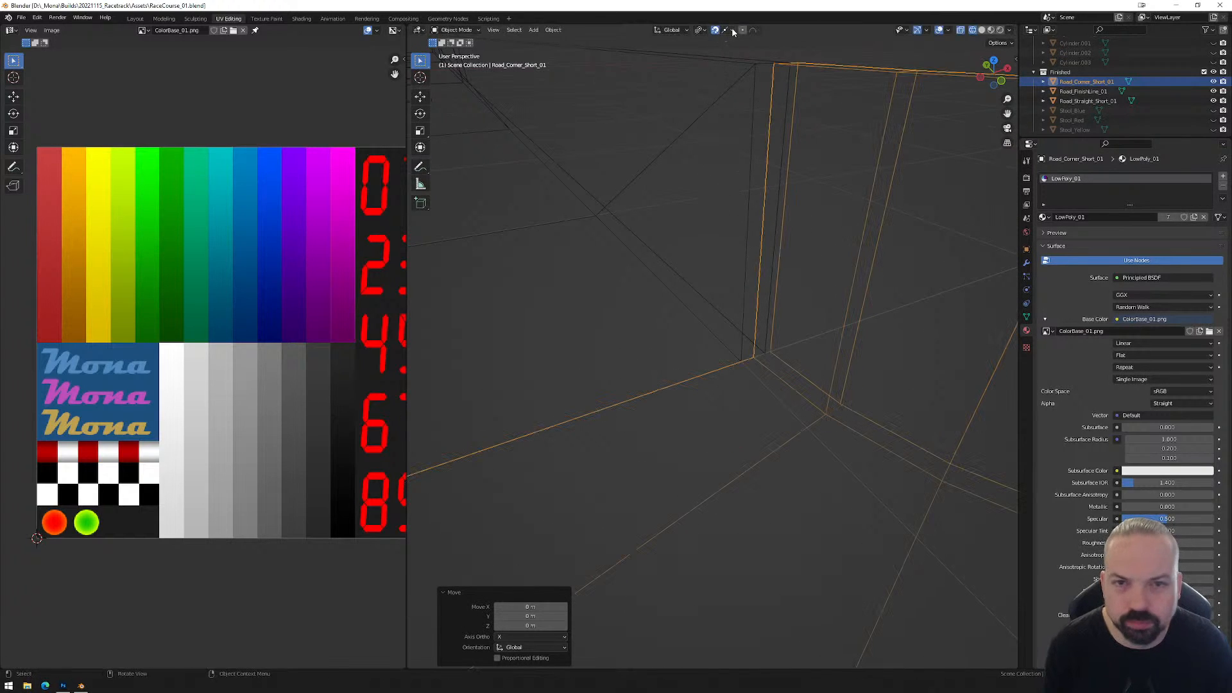
Set the snap target back to Vertex and try to move the corner piece onto the straight wall's end.
click(732, 30)
click(704, 68)
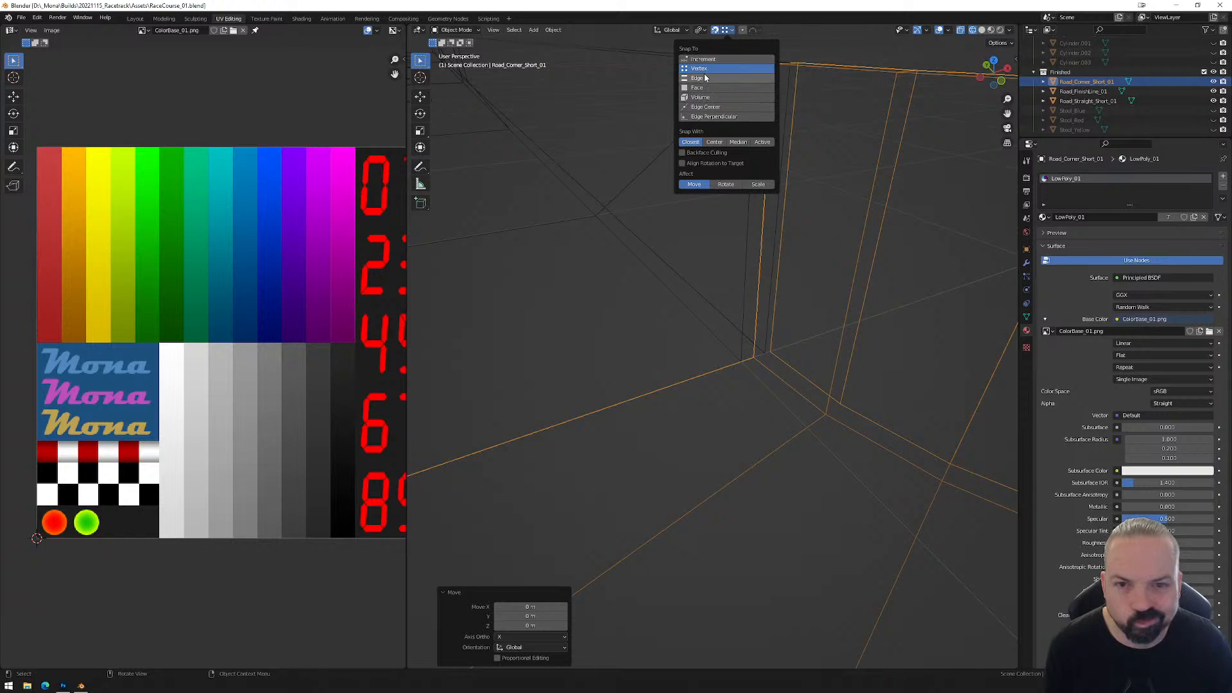
click(730, 30)
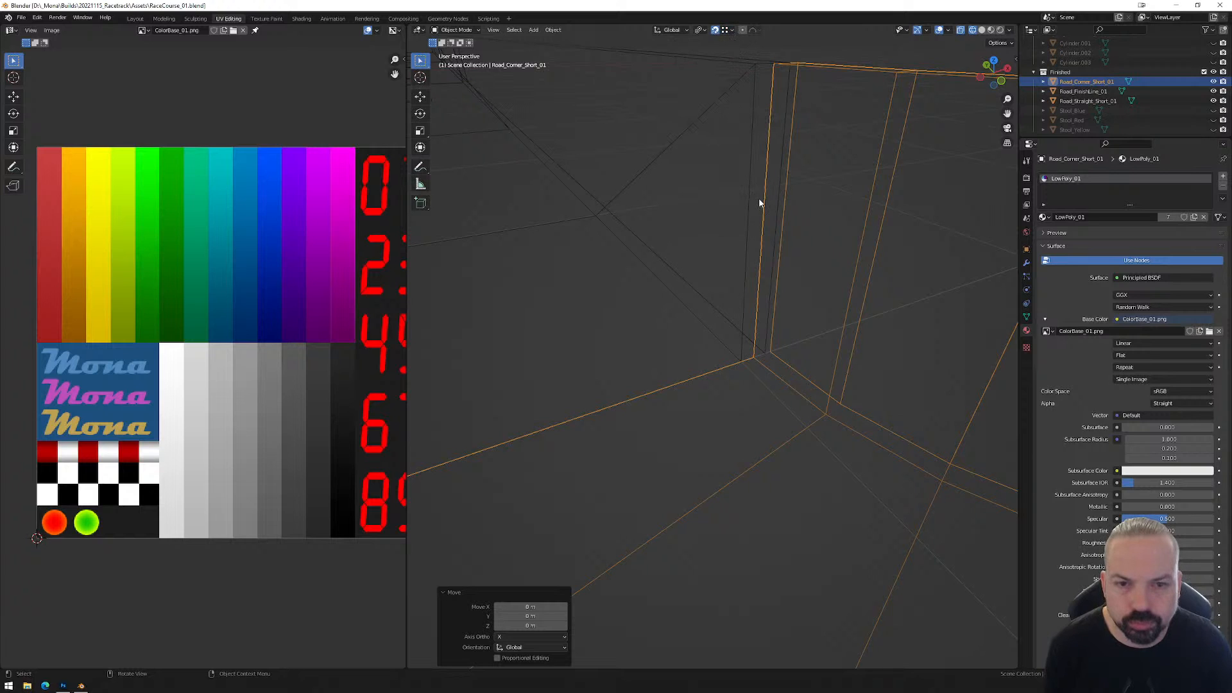
key(g)
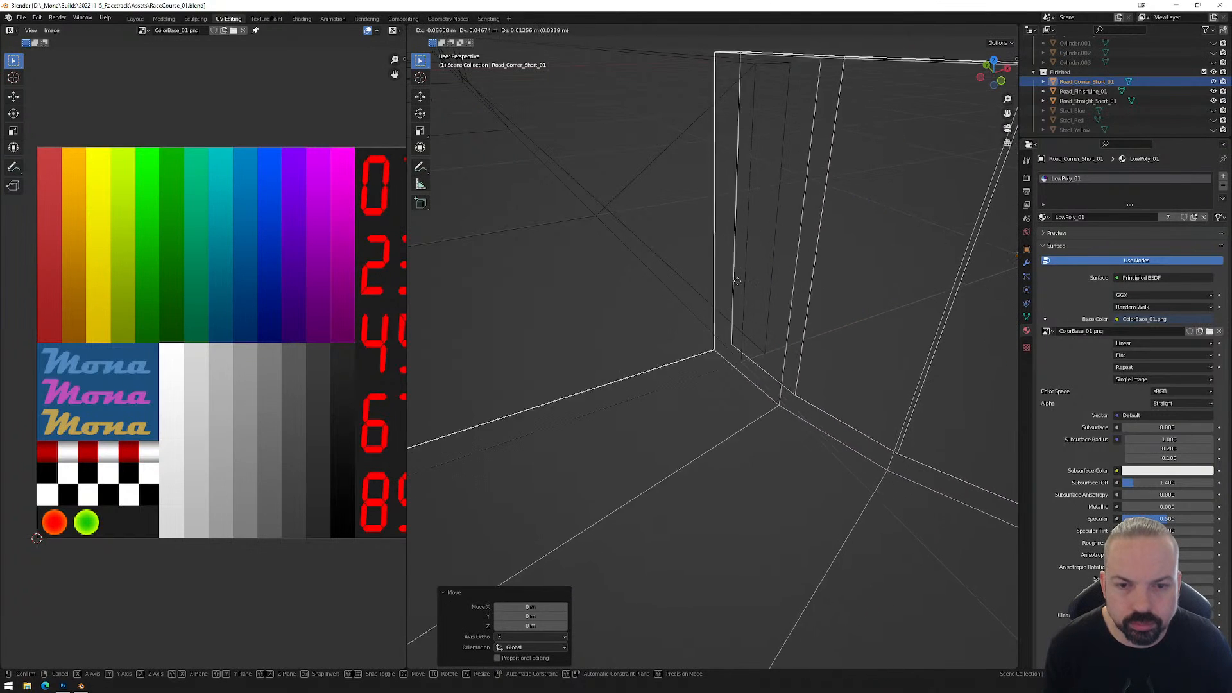
click(735, 266)
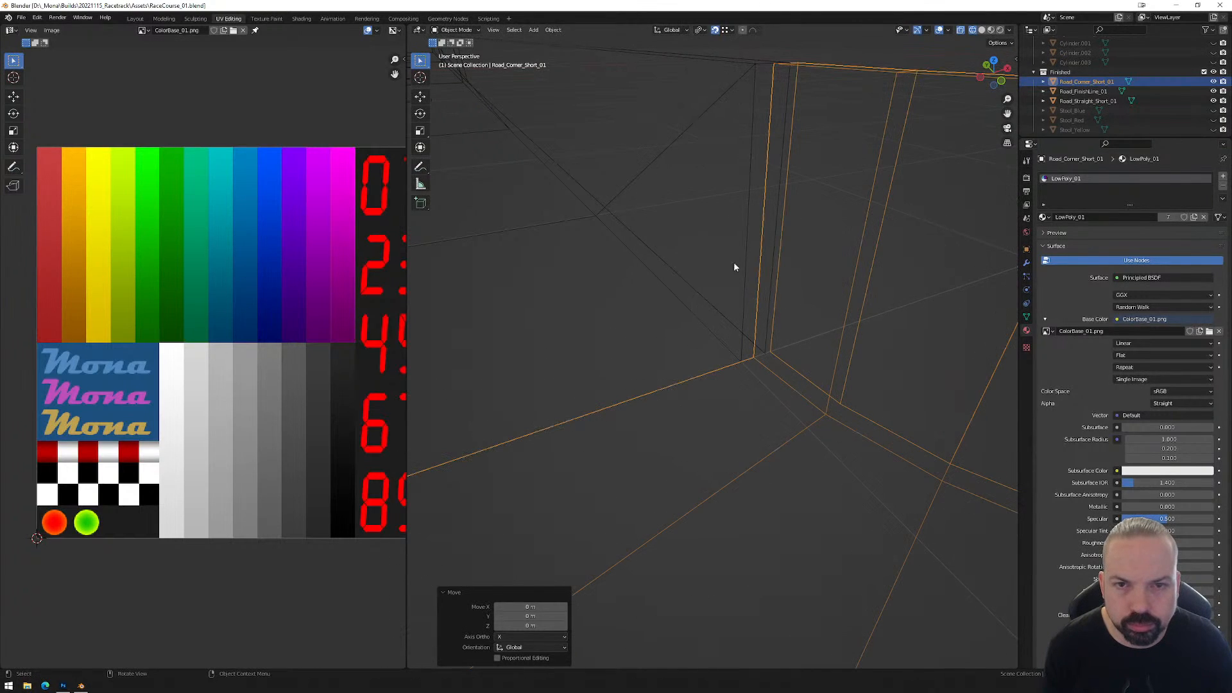
Set the transform pivot point to Active Element and try to snap the corner piece to the straight wall's base vertex.
click(720, 31)
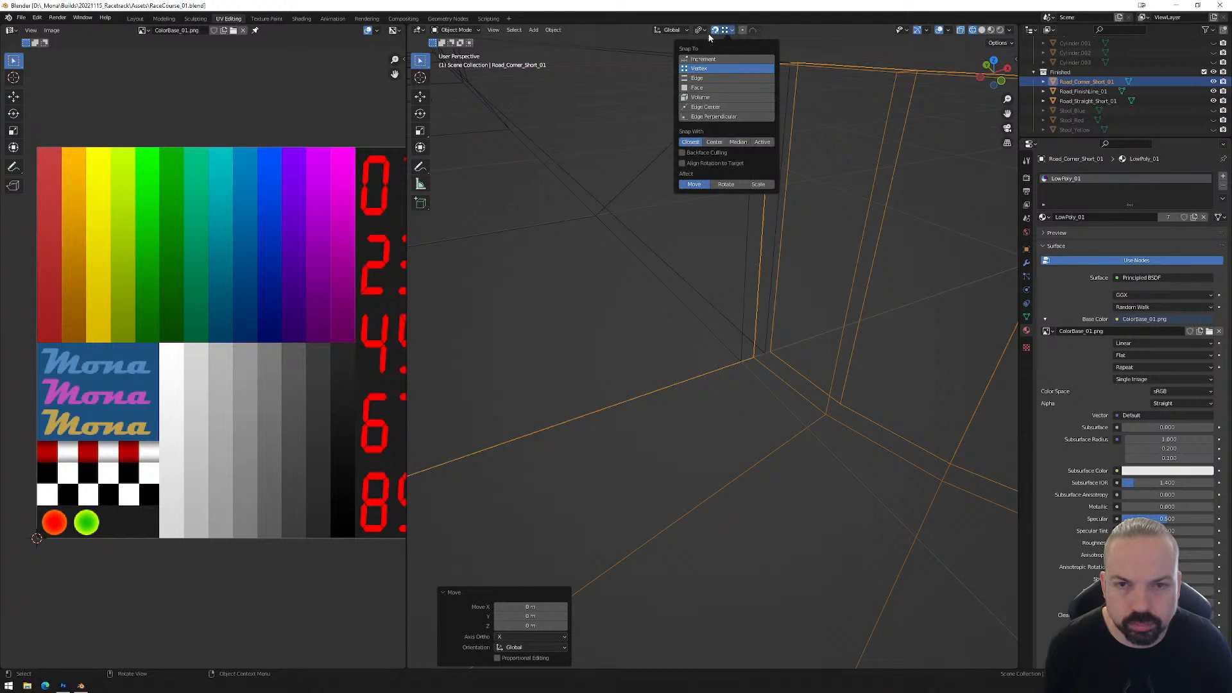
click(703, 31)
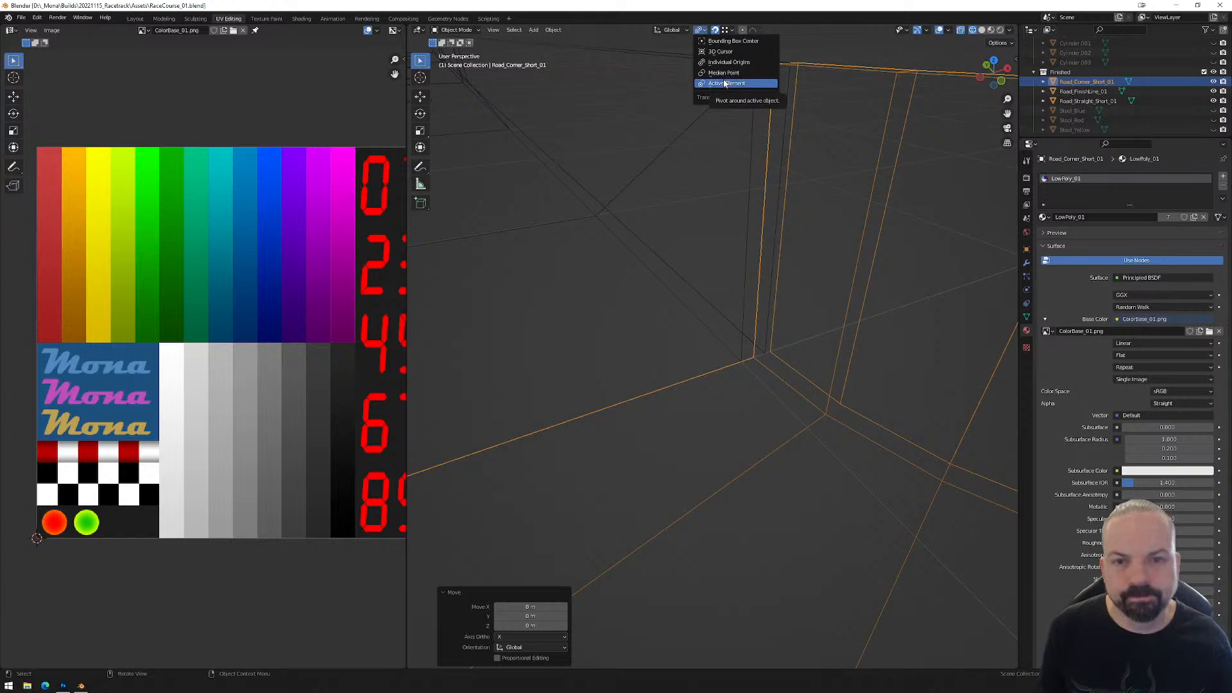
click(725, 84)
click(757, 357)
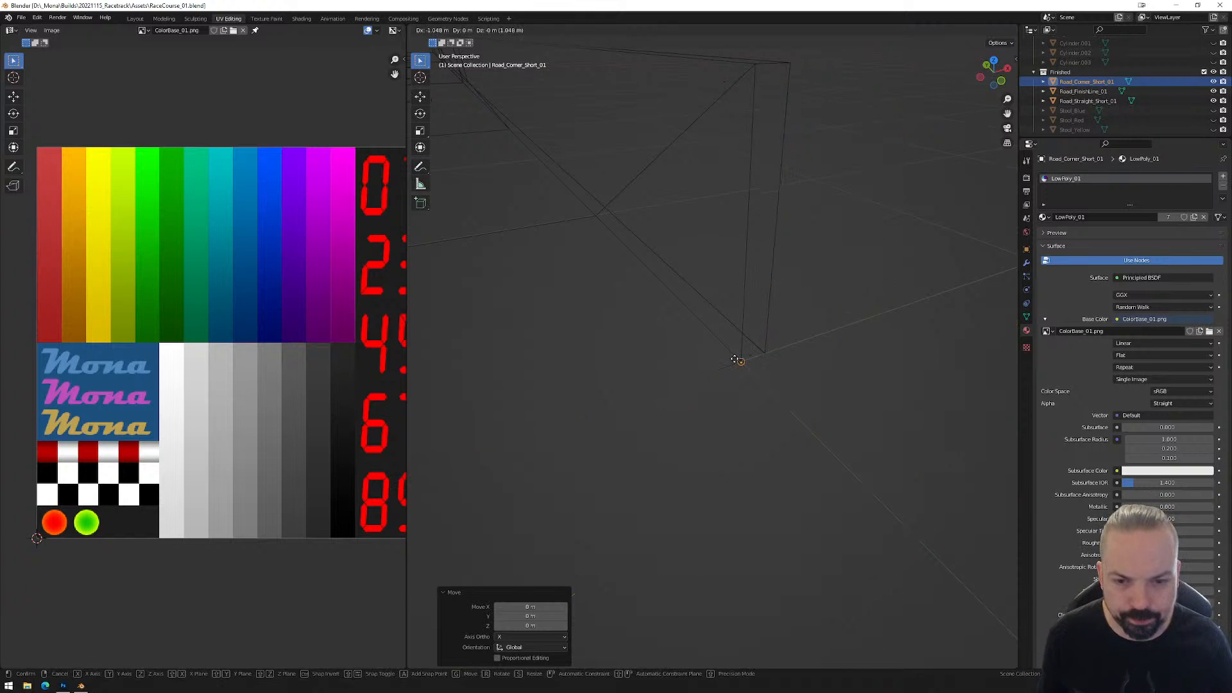
click(739, 357)
Set the transform pivot point to Median Point and try to snap the corner piece onto the straight wall at the joint.
click(727, 30)
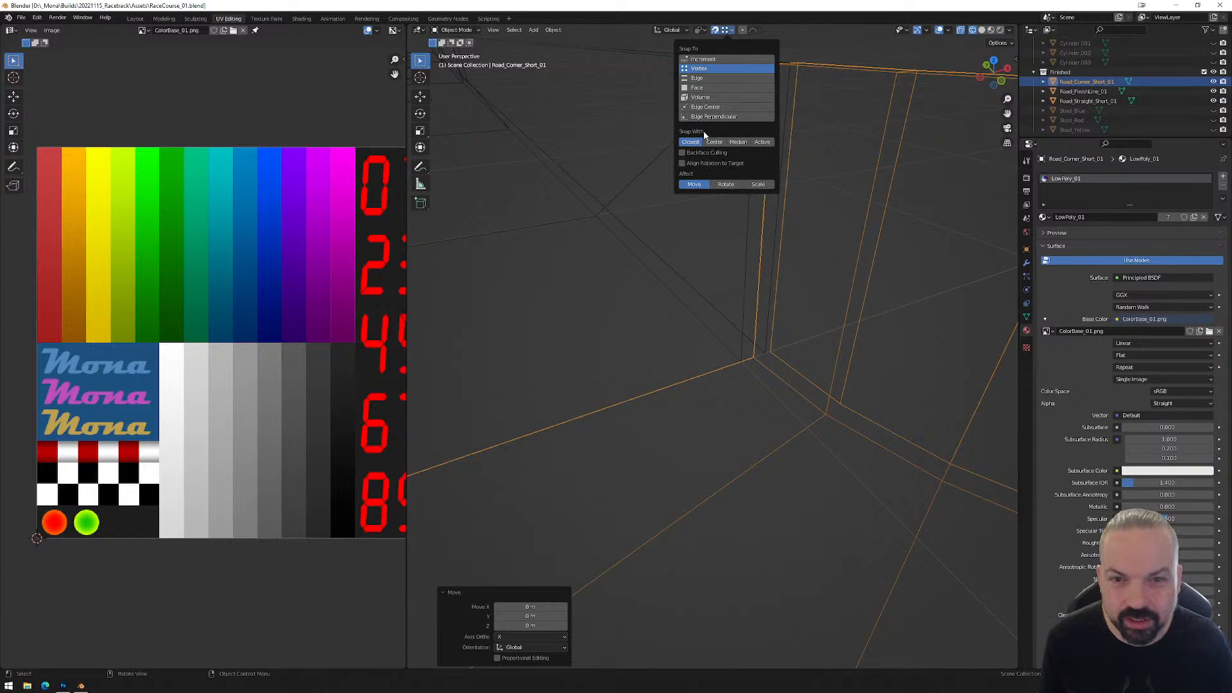
click(699, 30)
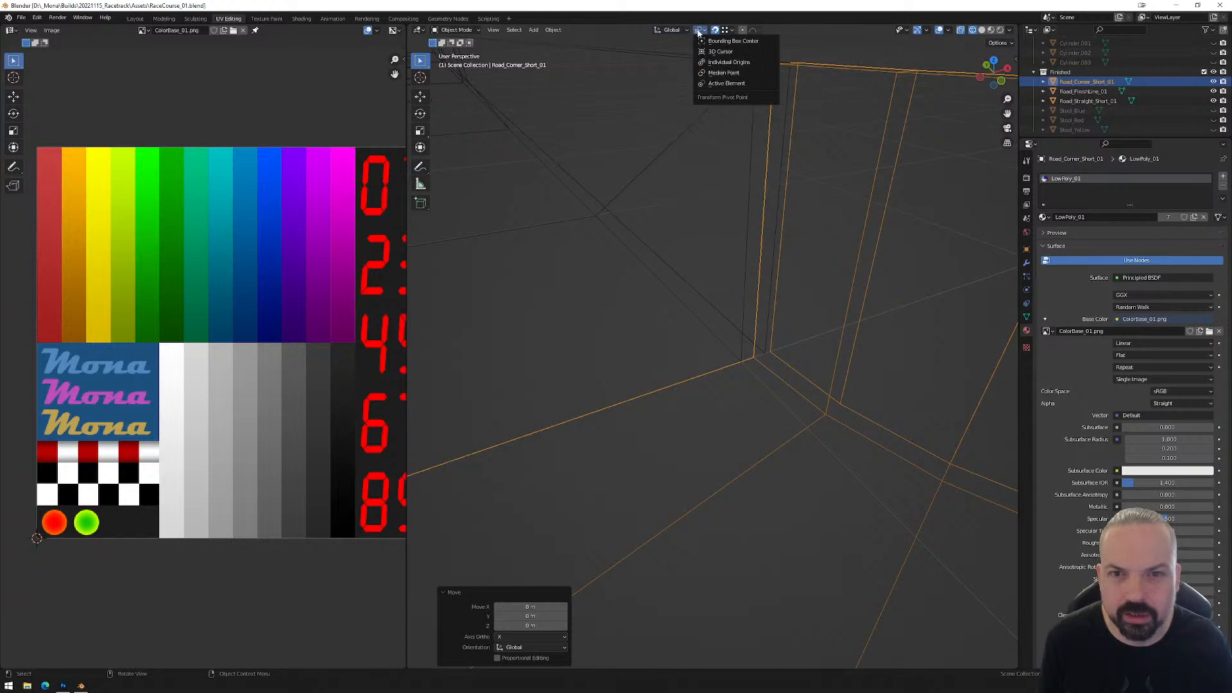
click(724, 74)
scroll(748, 357, down, 6)
shift+middle_drag(577, 416, 830, 331)
scroll(665, 364, up, 7)
scroll(612, 340, down, 3)
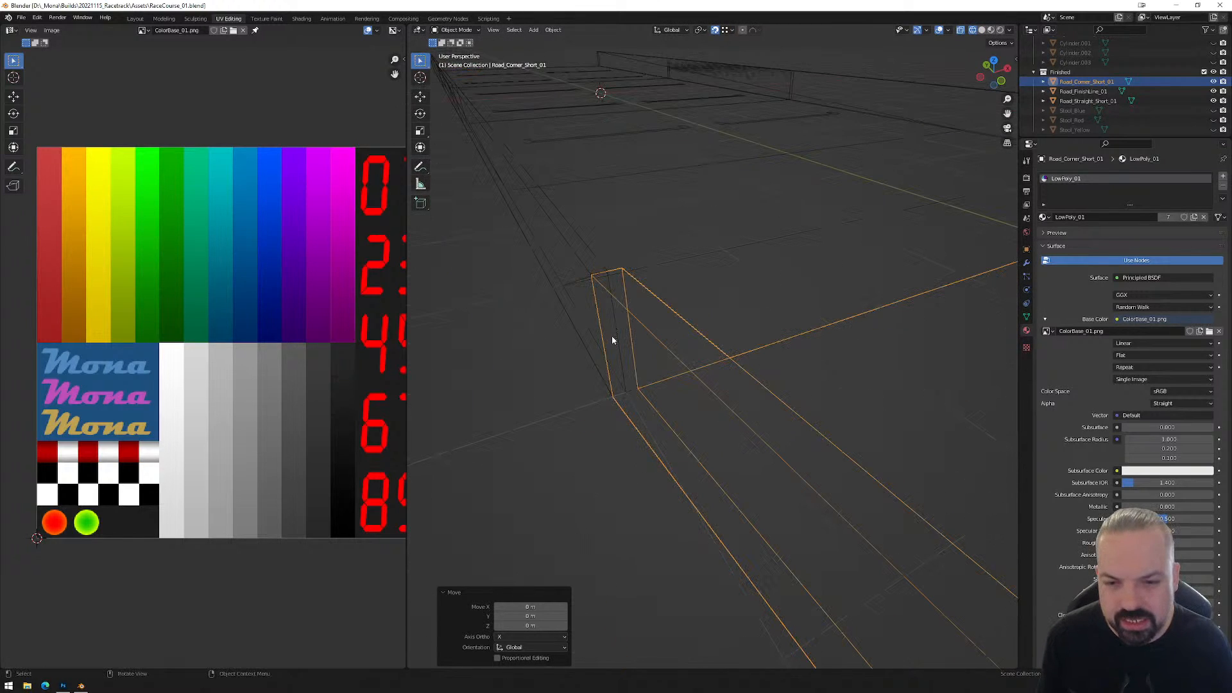
key(g)
key(ctrl)
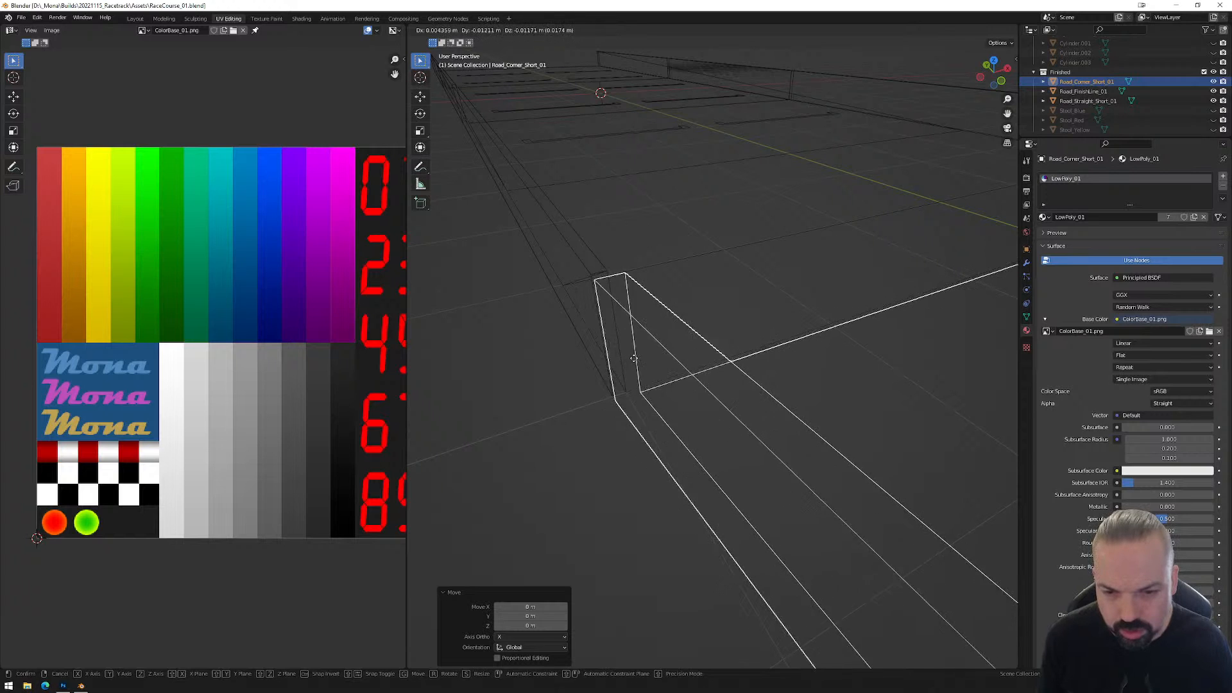
right_click(645, 358)
Try once more to snap the corner wall's base onto the straight wall from another angle, and turn snapping off.
scroll(780, 334, down, 2)
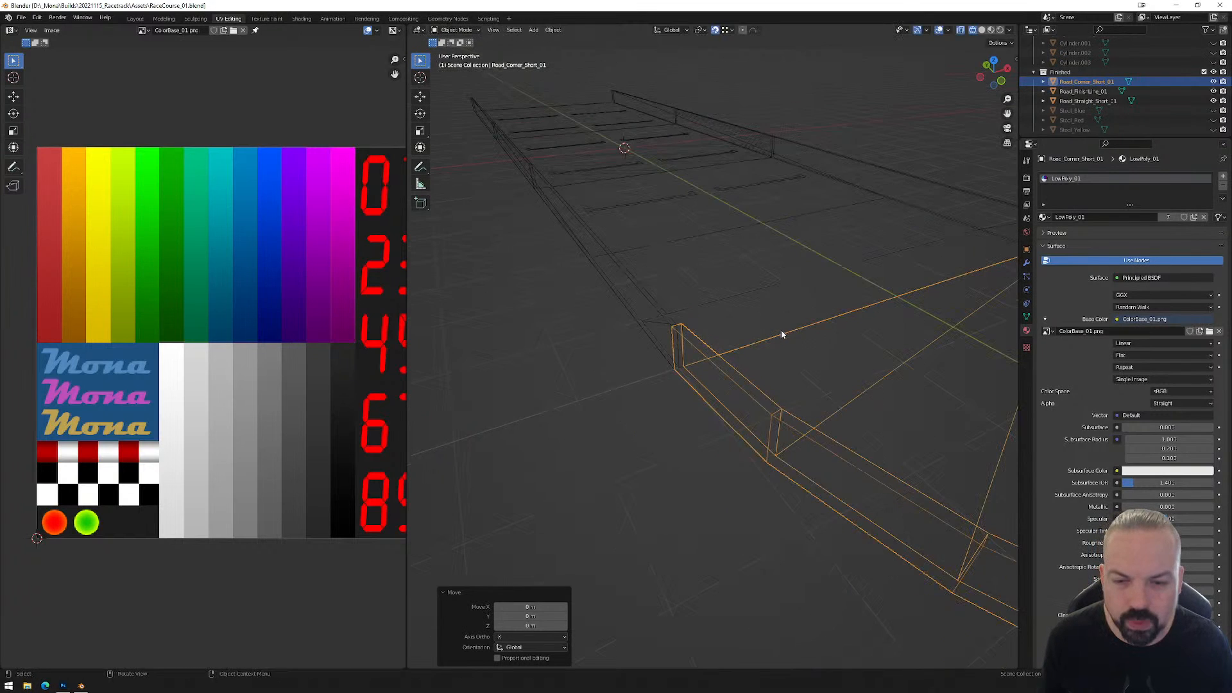
middle_drag(831, 340, 721, 356)
scroll(722, 353, up, 3)
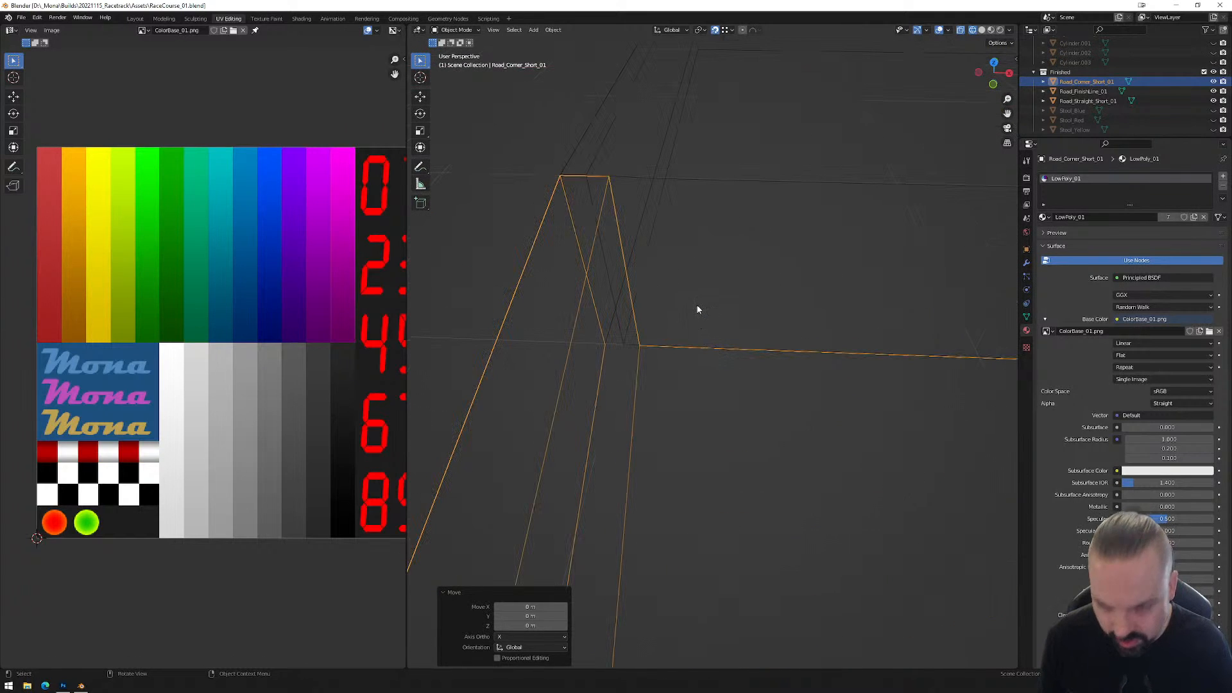
key(g)
click(603, 345)
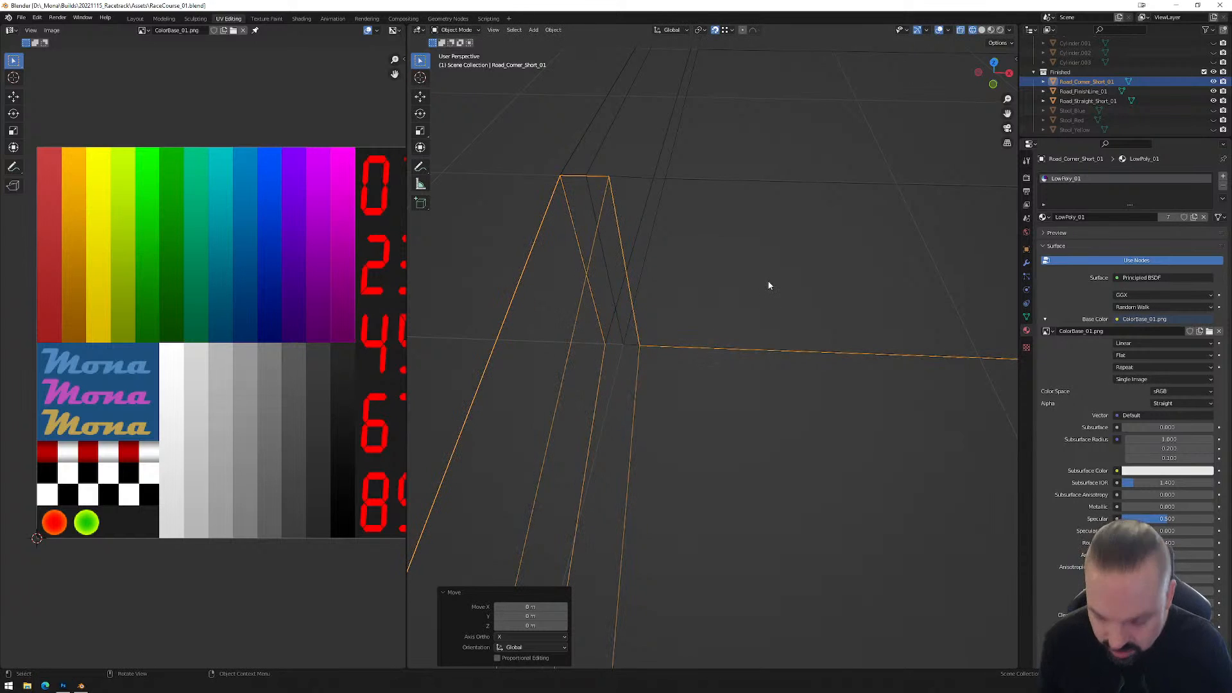
key(shift+Tab)
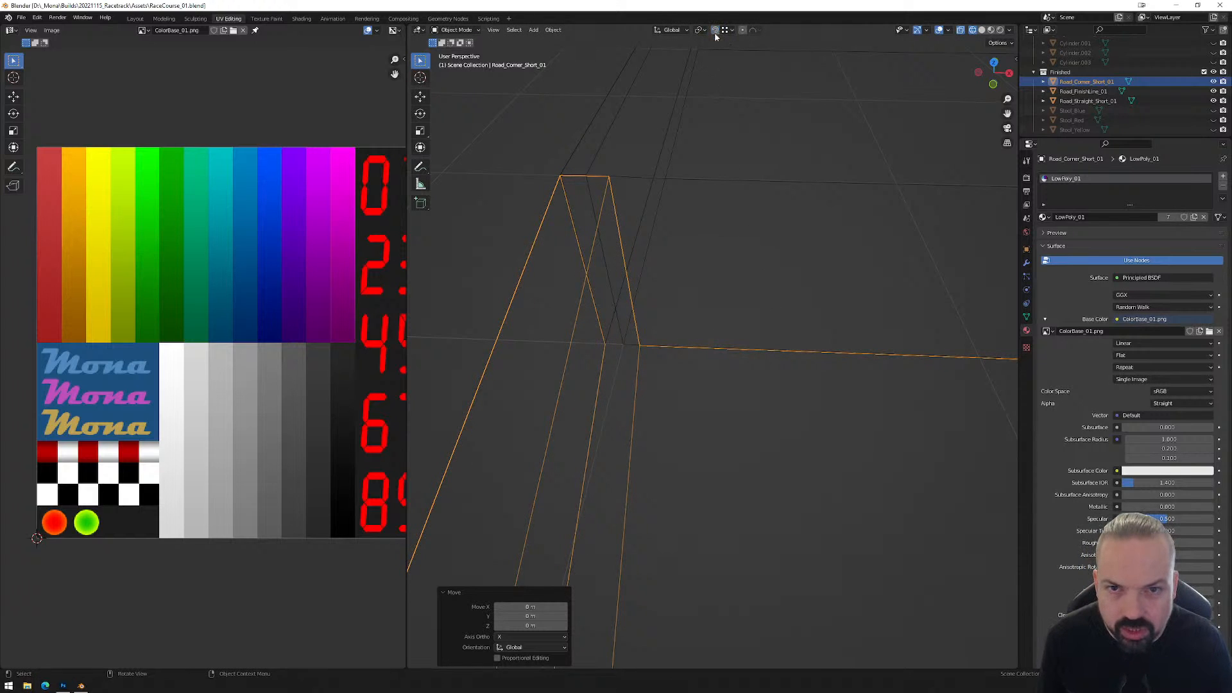
Move the corner piece about 0.045 m along the global X axis in the negative direction at the joint with the straight wall.
key(g)
key(x)
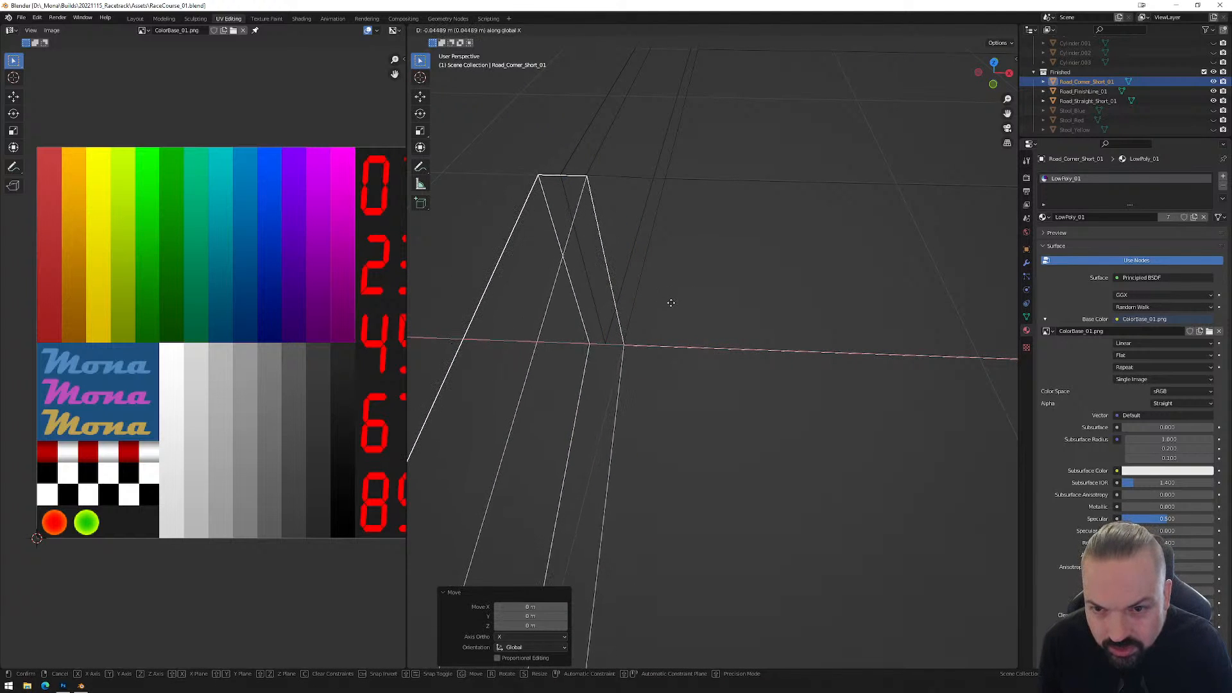
click(670, 302)
scroll(704, 266, down, 5)
middle_drag(811, 363, 764, 405)
scroll(763, 405, up, 4)
scroll(800, 425, down, 3)
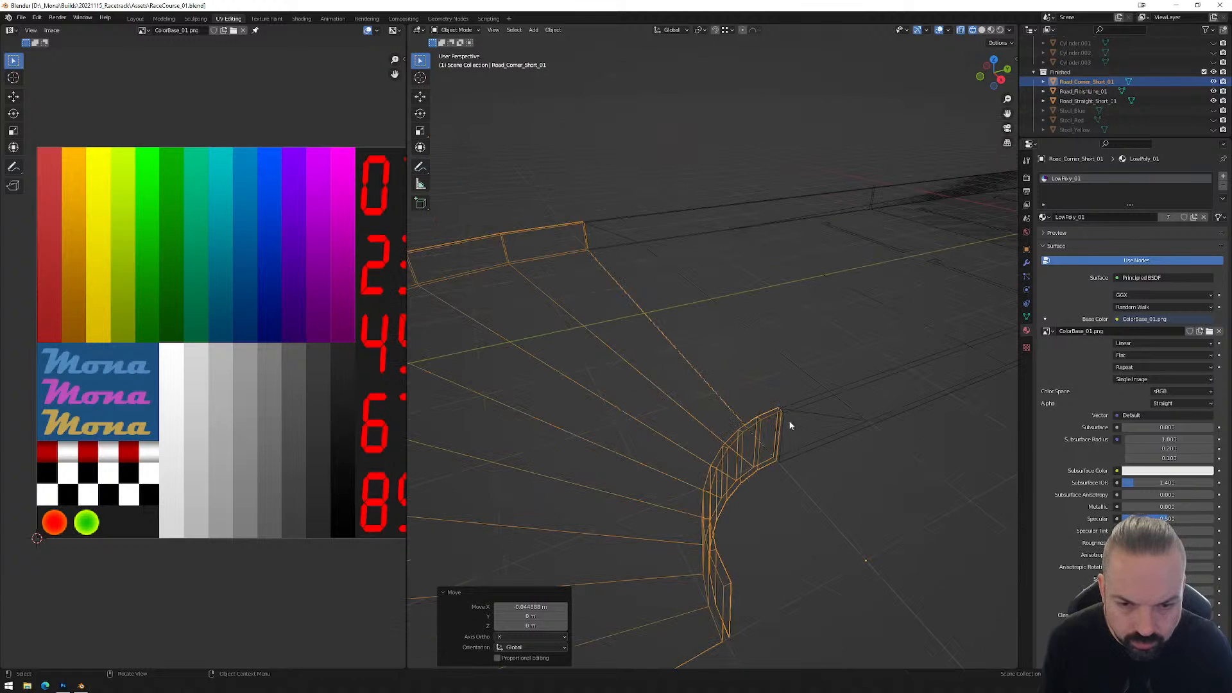
middle_drag(778, 421, 673, 315)
scroll(674, 319, up, 3)
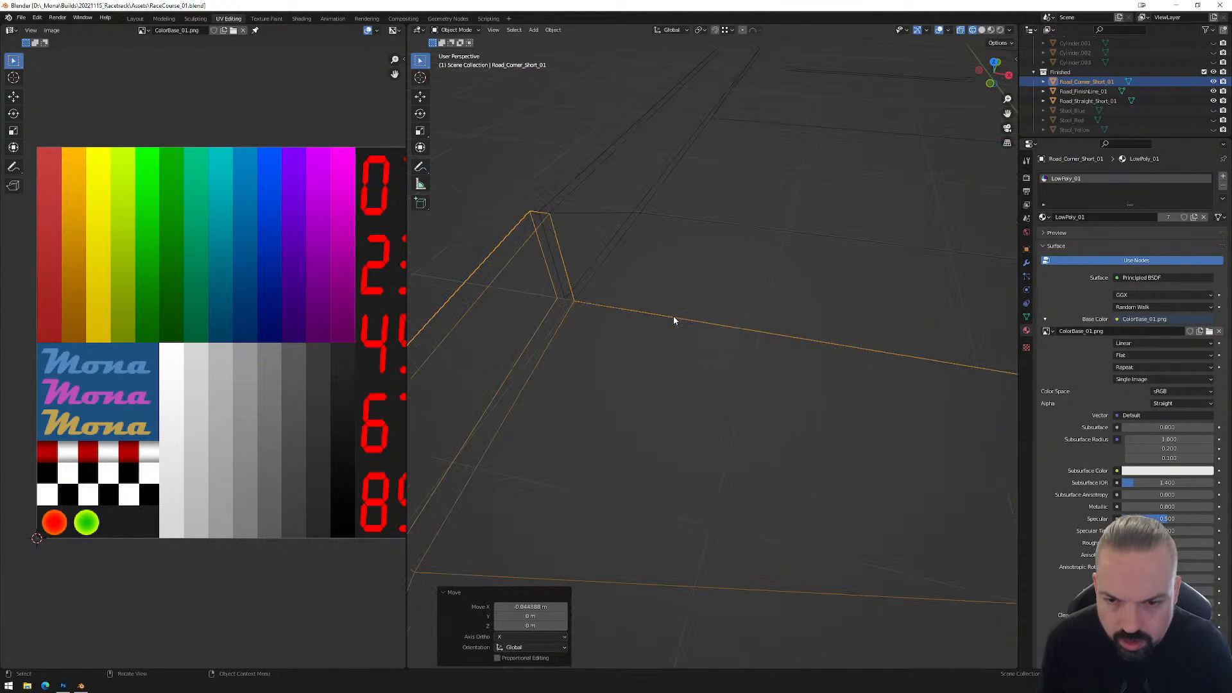
Select the finish-line piece and examine how its wall end lines up with the corner wall, in front view and in perspective.
click(591, 288)
middle_drag(600, 263, 613, 263)
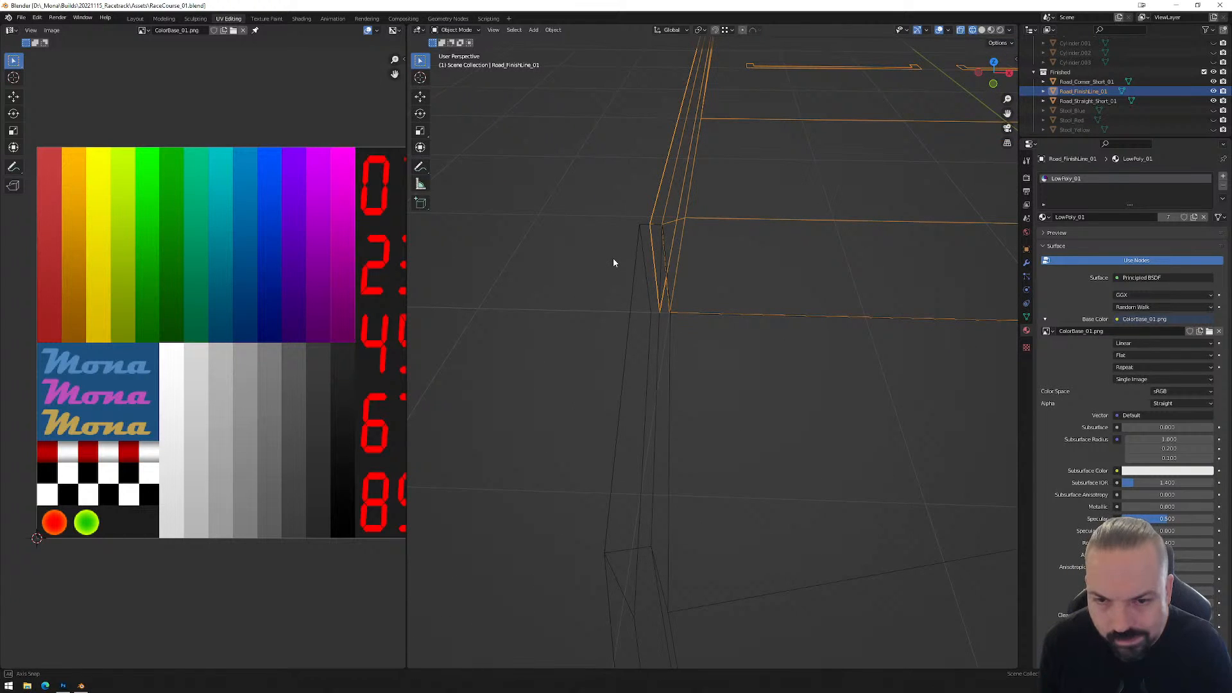
click(994, 81)
shift+middle_drag(730, 129, 737, 294)
scroll(707, 268, up, 10)
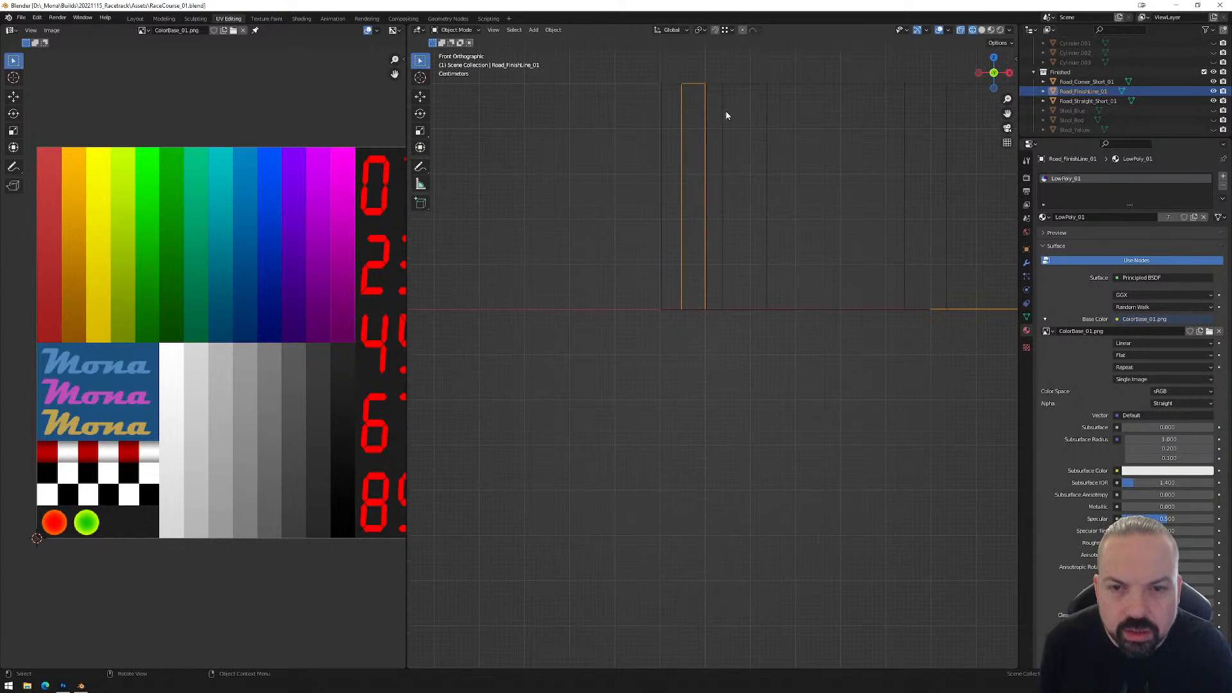
shift+middle_drag(716, 127, 716, 194)
scroll(705, 244, up, 3)
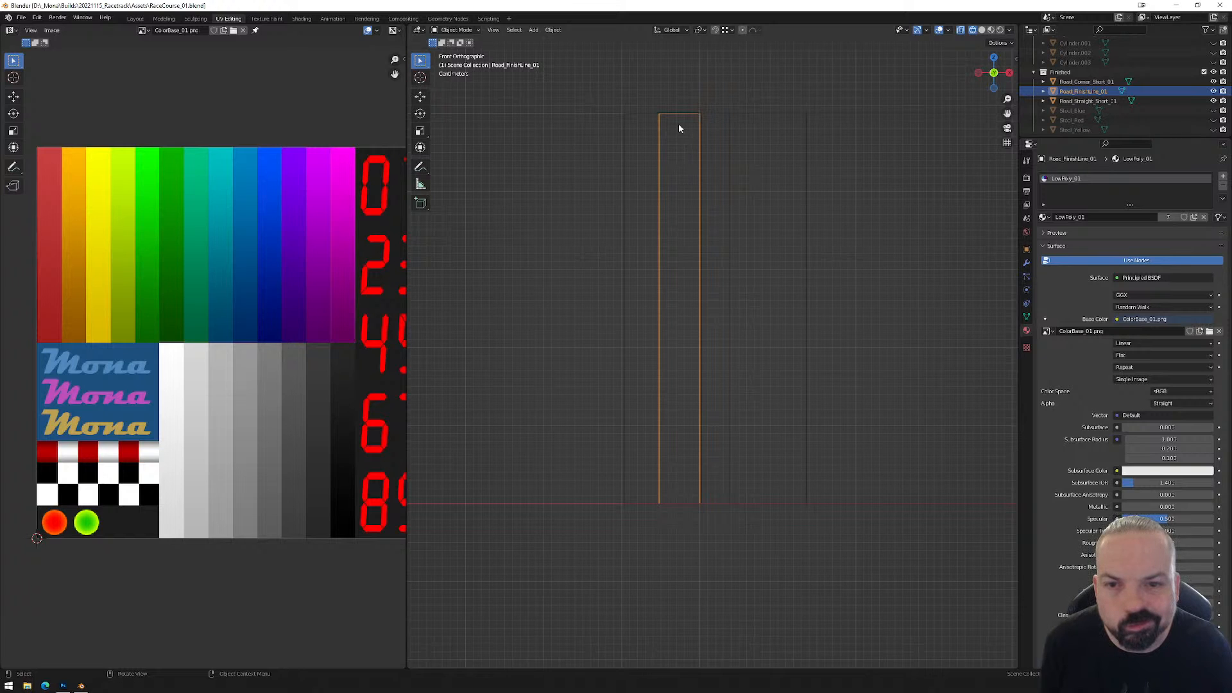
middle_drag(677, 123, 738, 457)
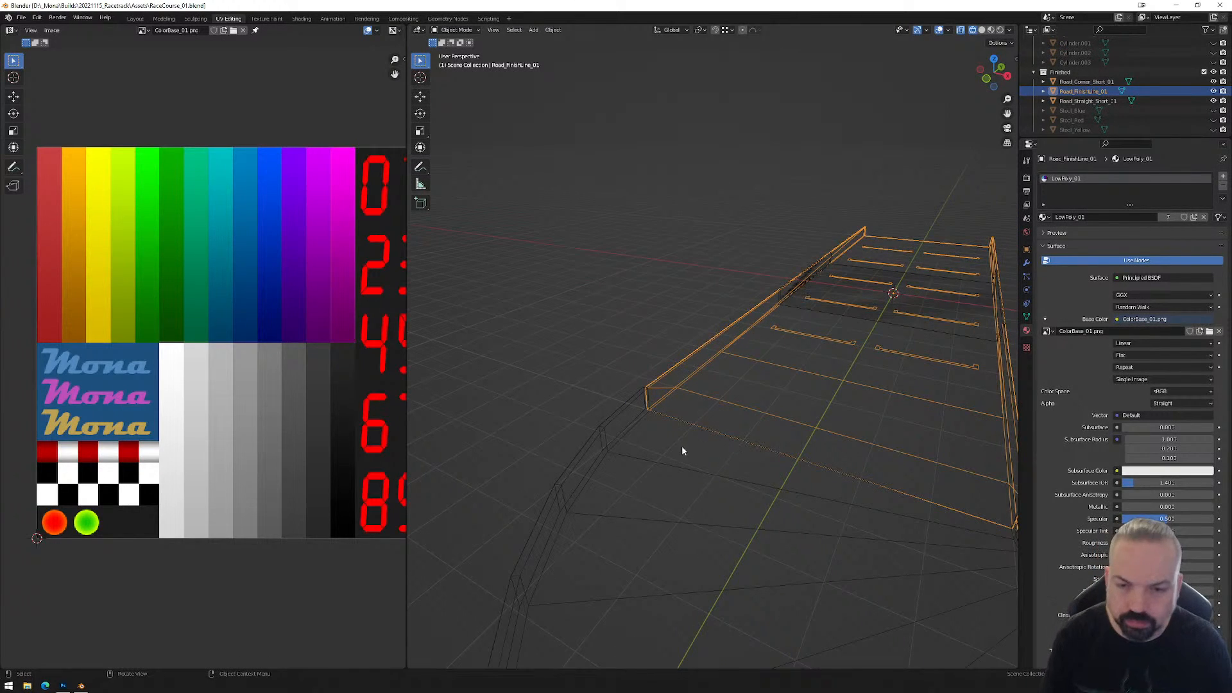
scroll(652, 400, up, 1)
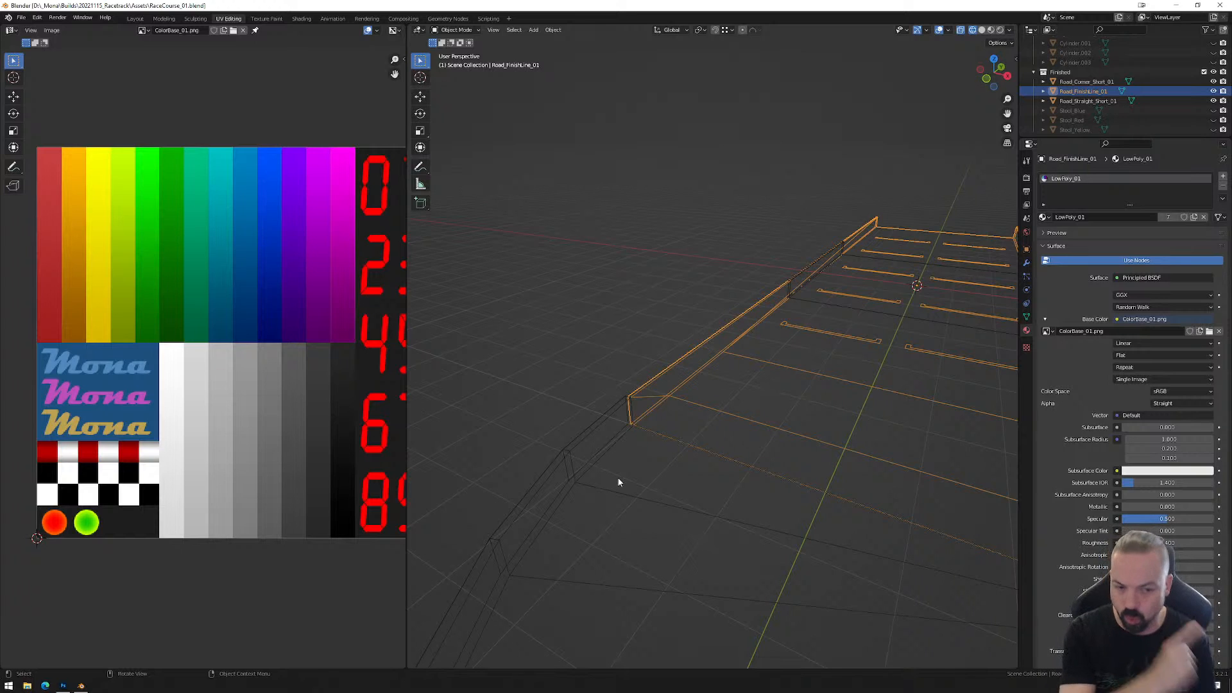
middle_drag(618, 480, 699, 409)
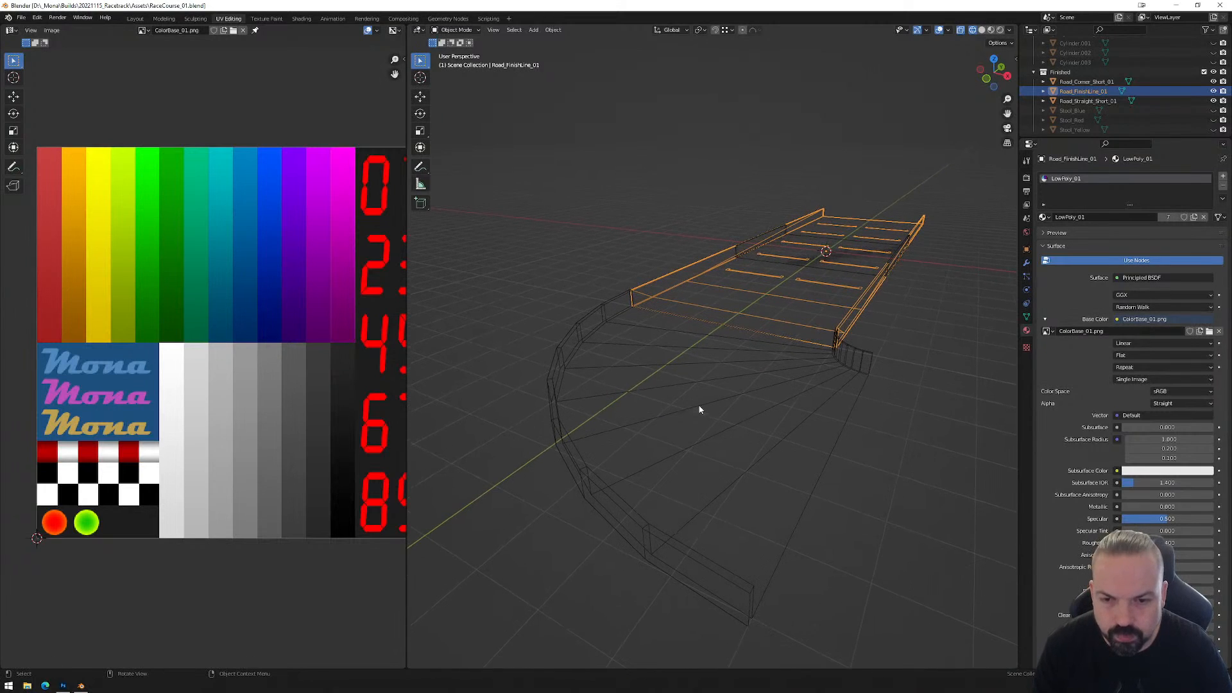
Separate the fan-shaped road surface faces of the corner piece from its walls into their own object.
click(652, 389)
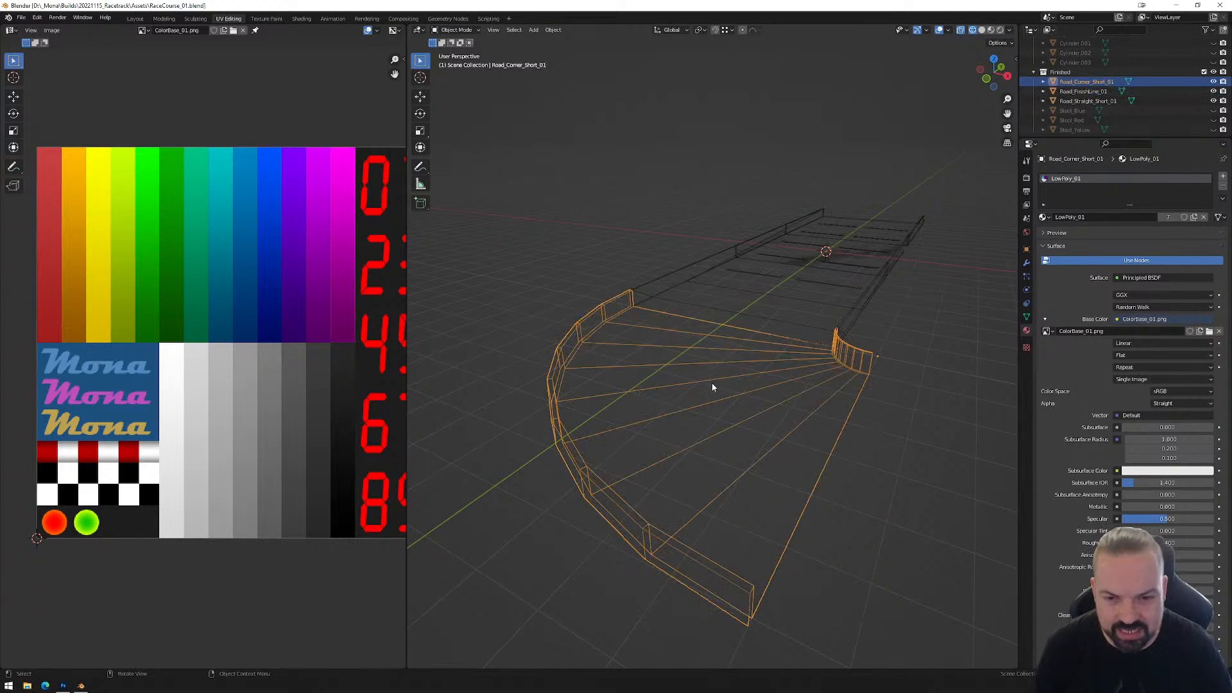
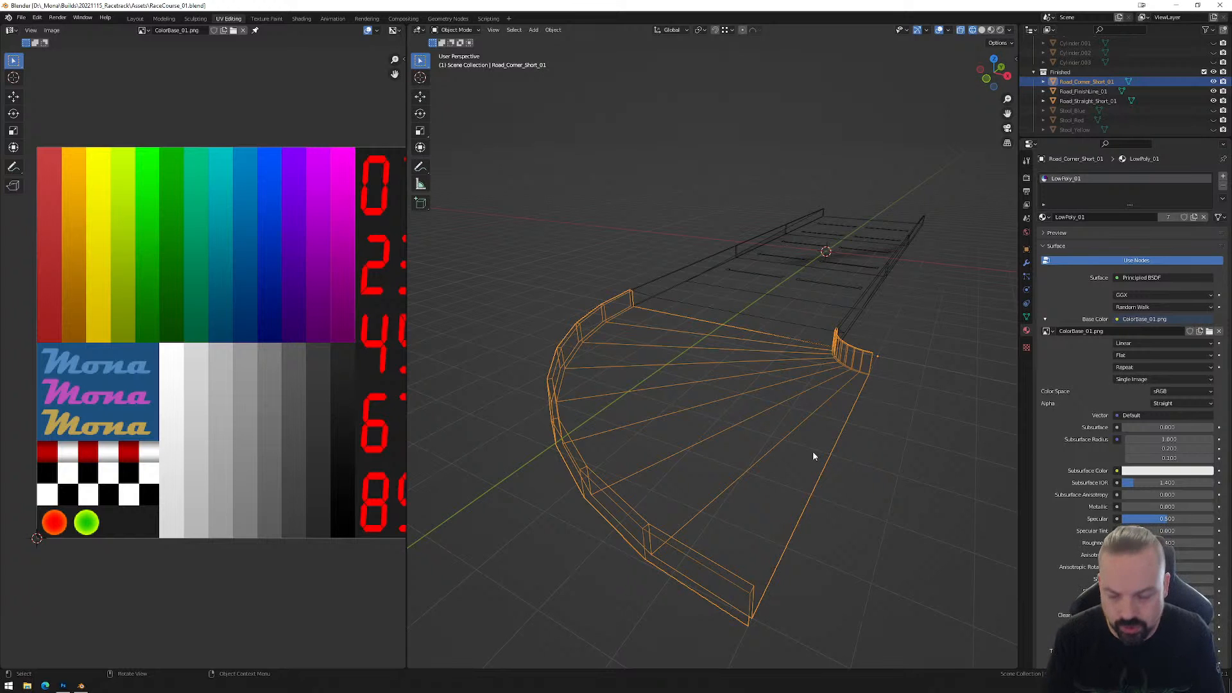
middle_drag(714, 416, 686, 423)
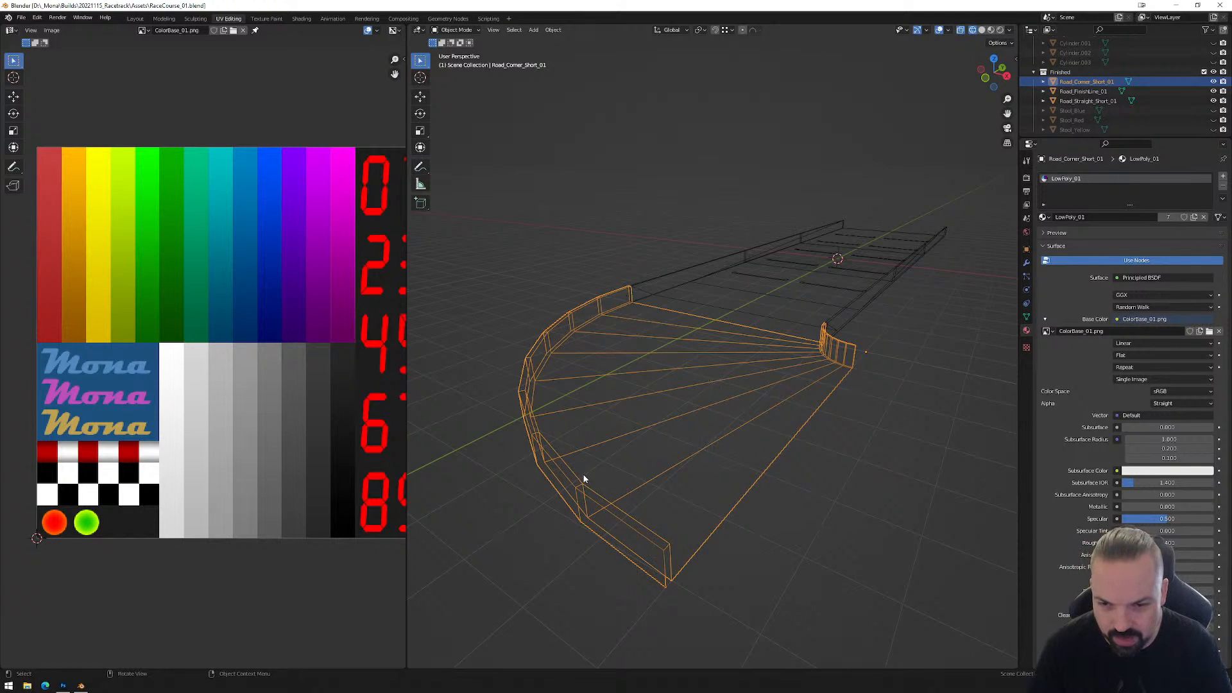
middle_drag(646, 457, 667, 444)
key(Tab)
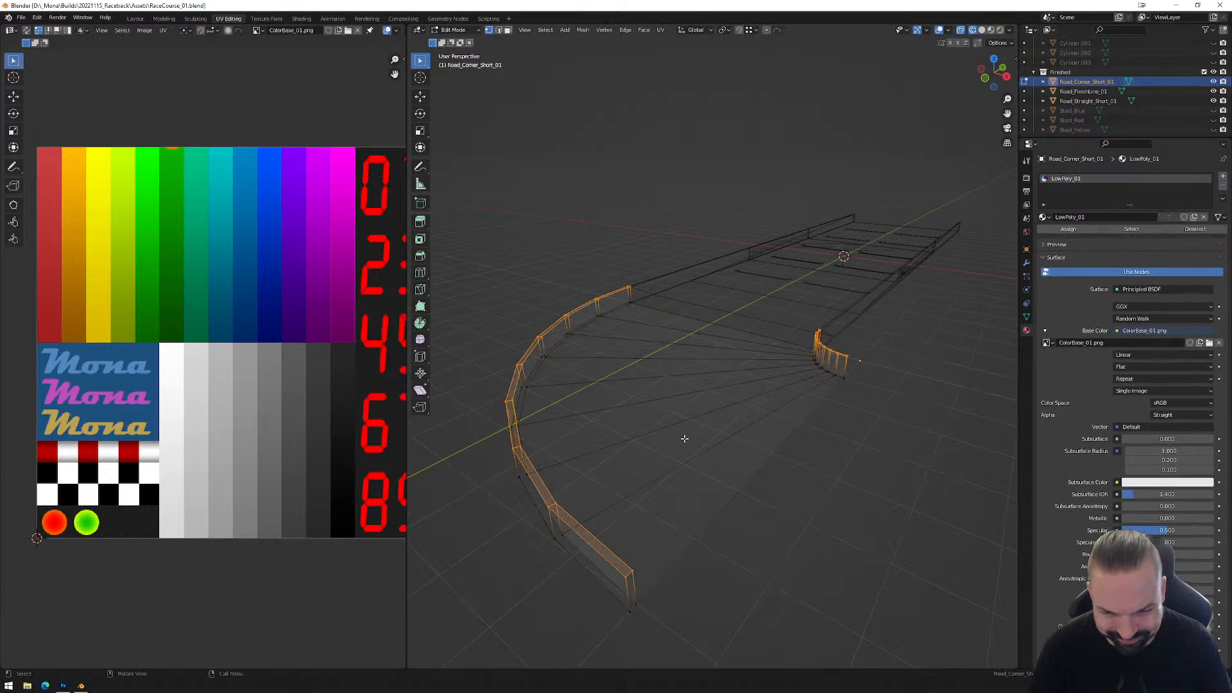
key(3)
click(691, 332)
click(695, 327)
shift+click(695, 338)
shift+click(684, 351)
shift+click(681, 367)
shift+click(684, 383)
shift+click(696, 404)
shift+click(750, 433)
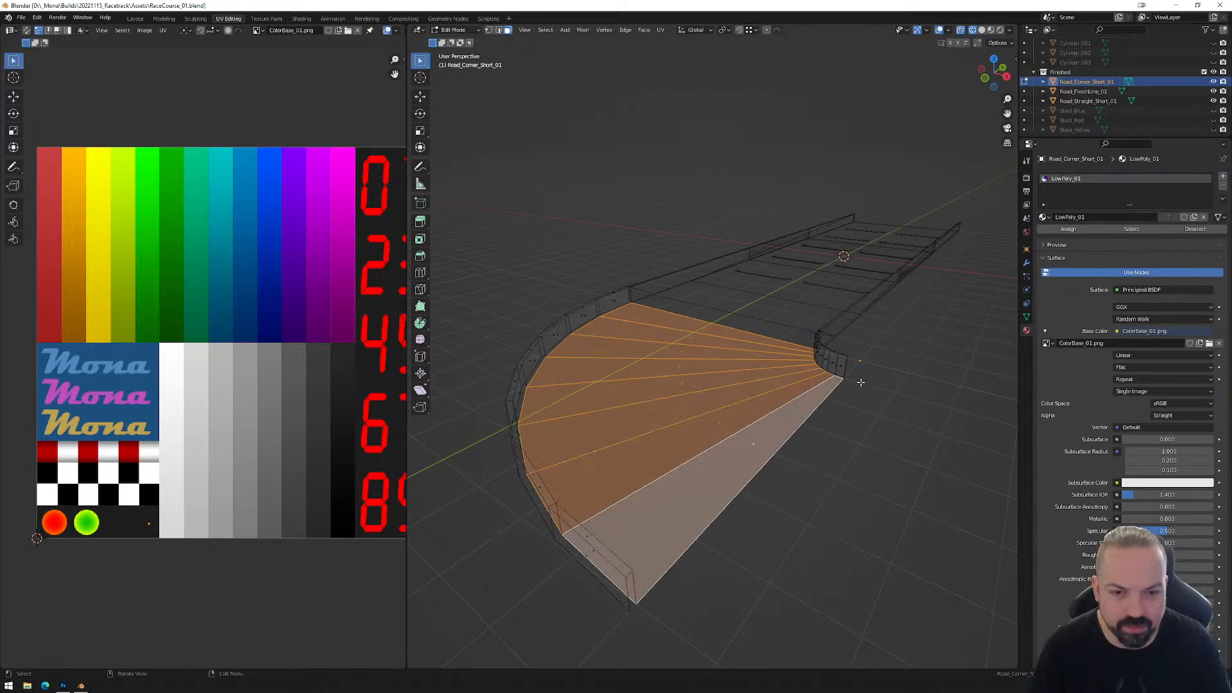
right_click(808, 514)
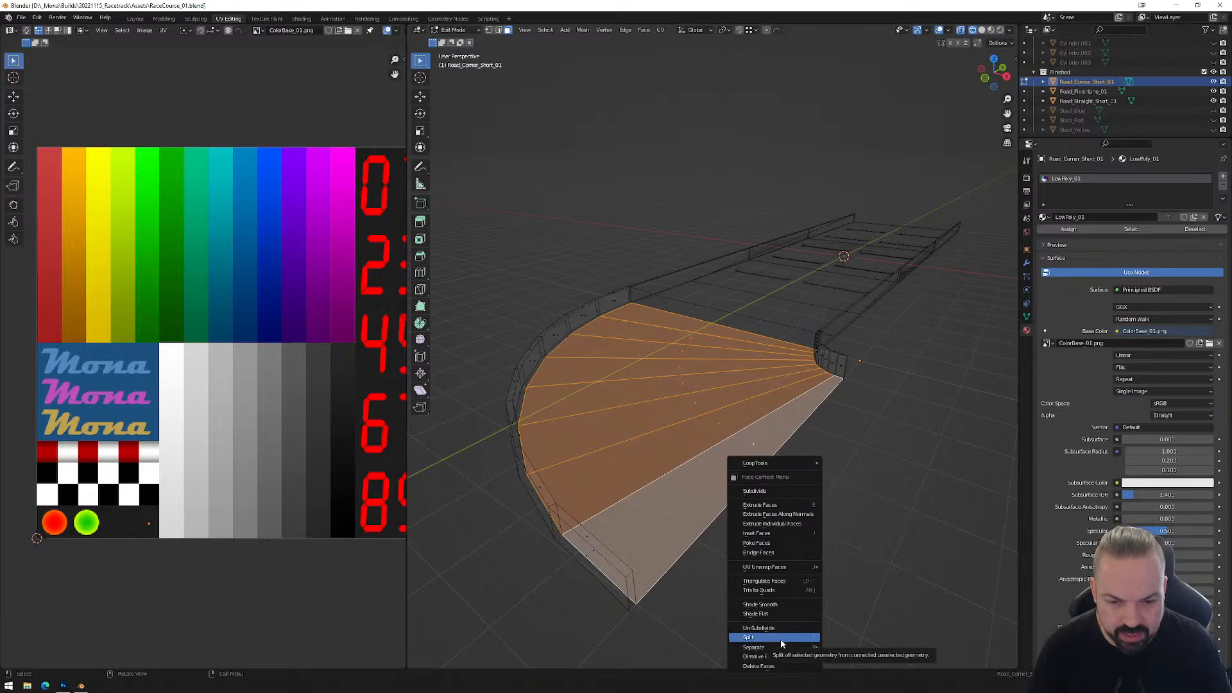
mouse_move(782, 648)
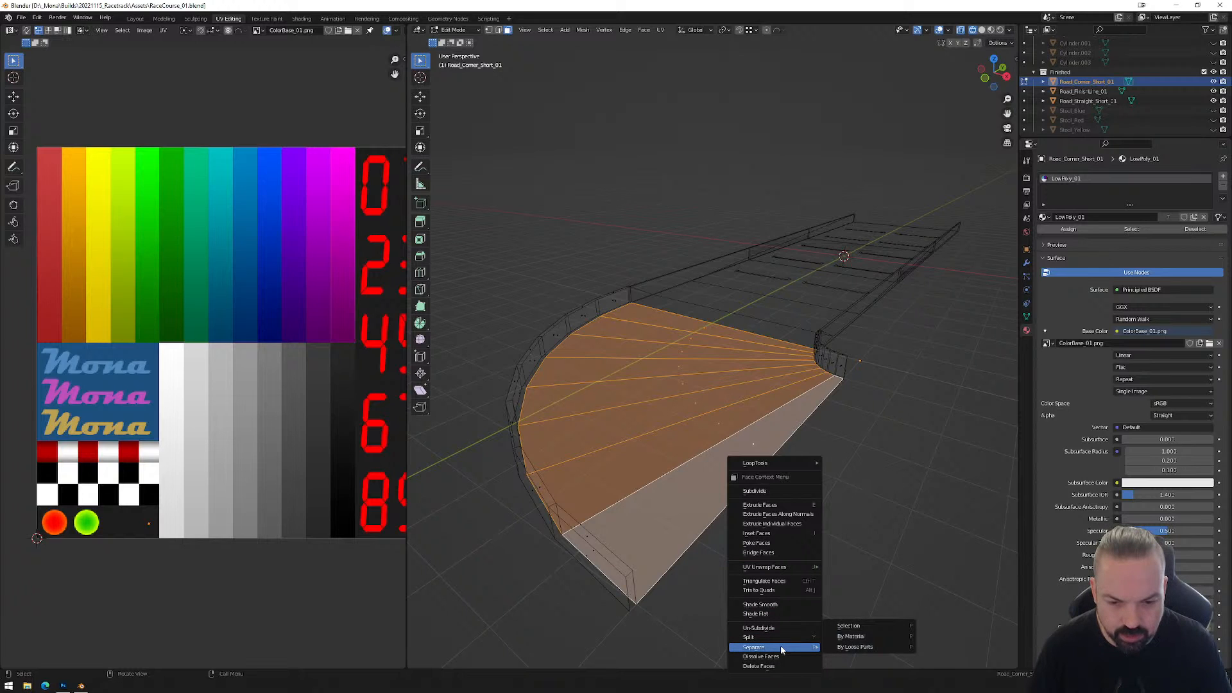
click(861, 626)
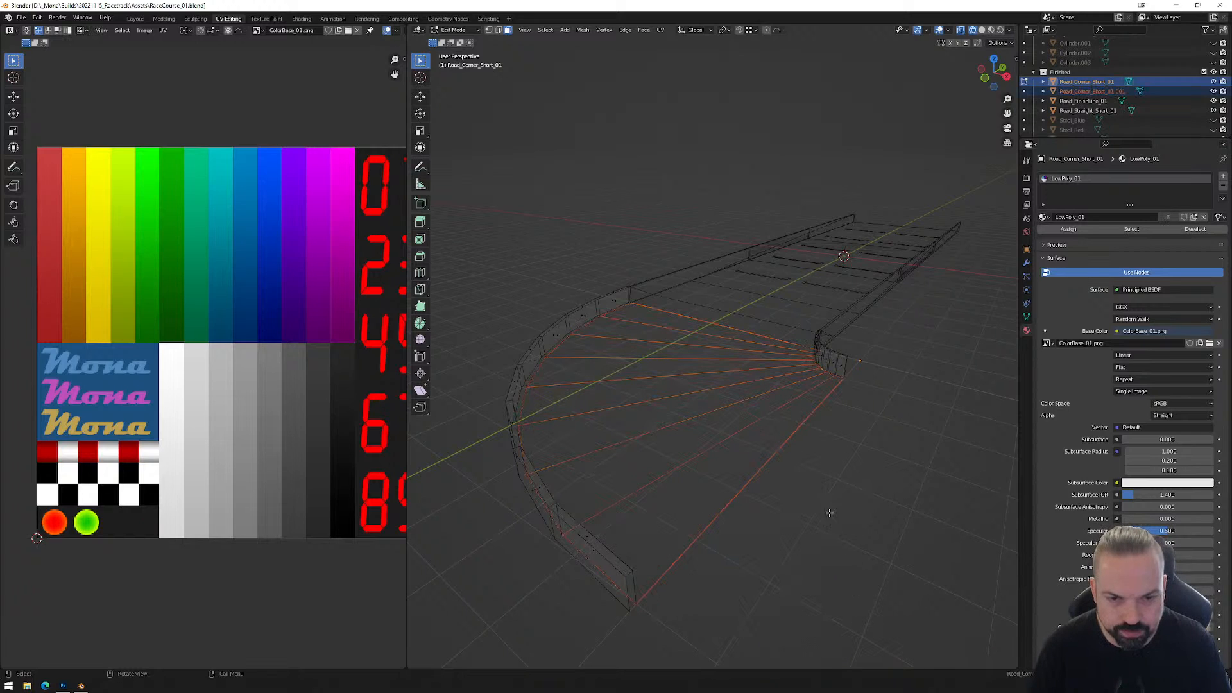
key(Tab)
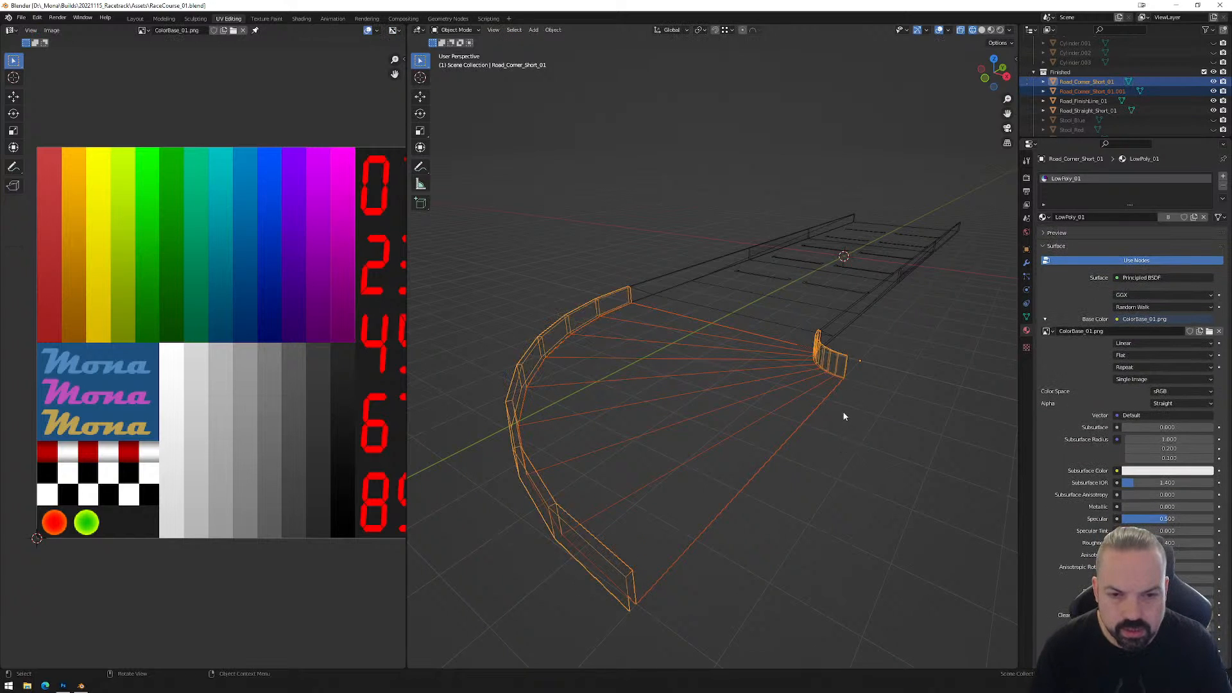
Separate the small inner curved wall of the corner piece into its own object.
click(835, 358)
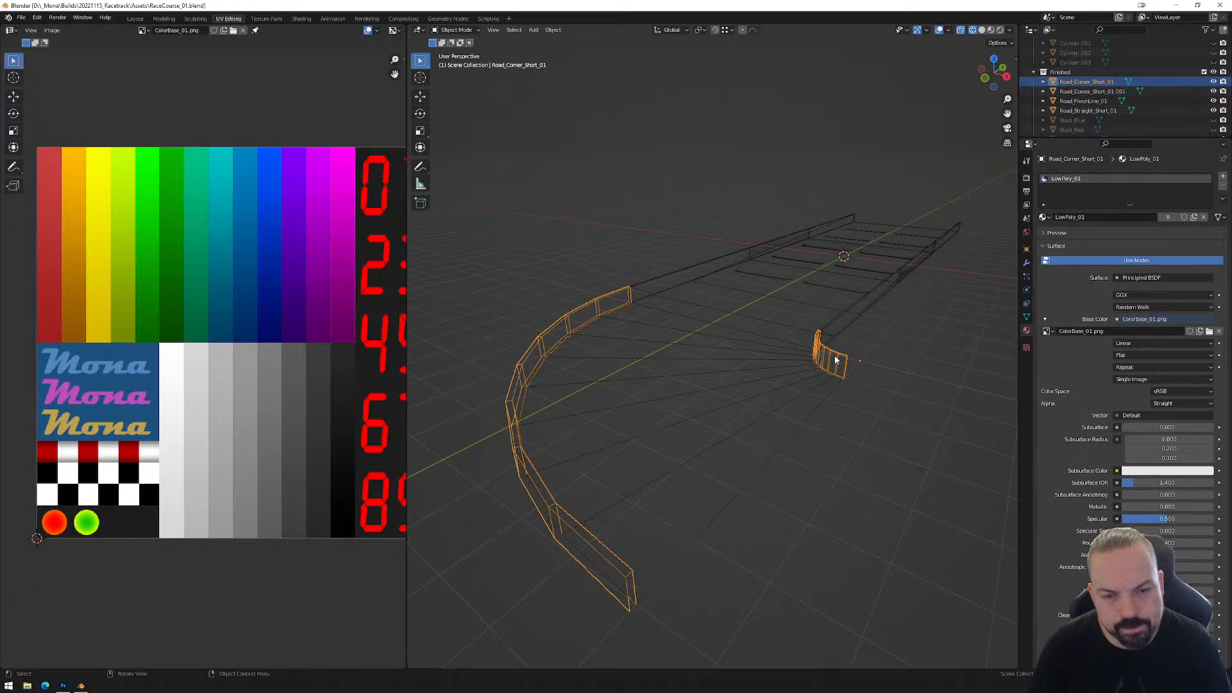
key(Tab)
key(a)
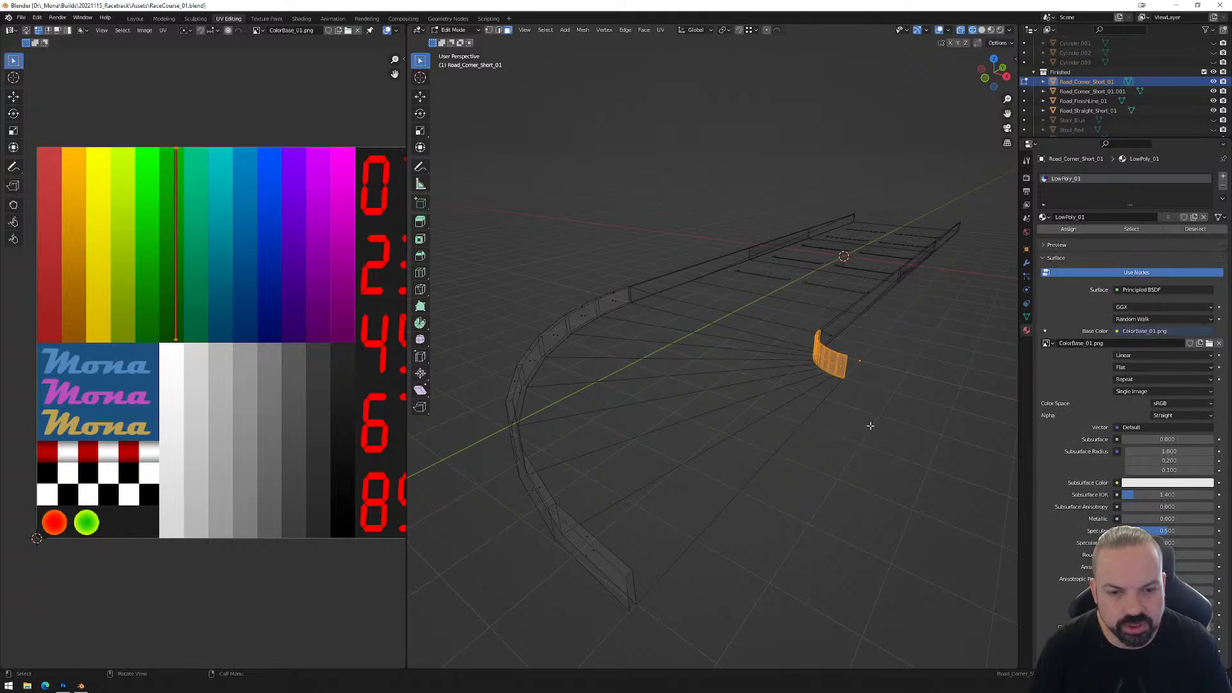
right_click(871, 425)
mouse_move(871, 425)
click(911, 428)
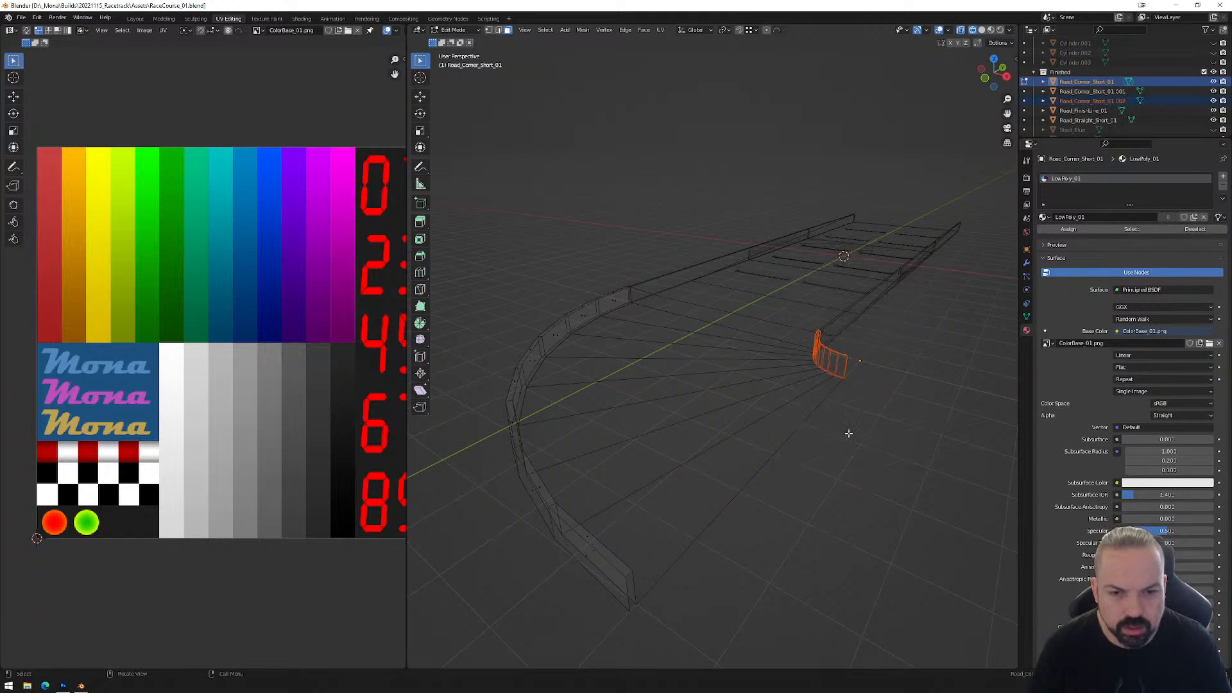
key(Tab)
Set the outer curved wall's origin to its geometry.
click(645, 302)
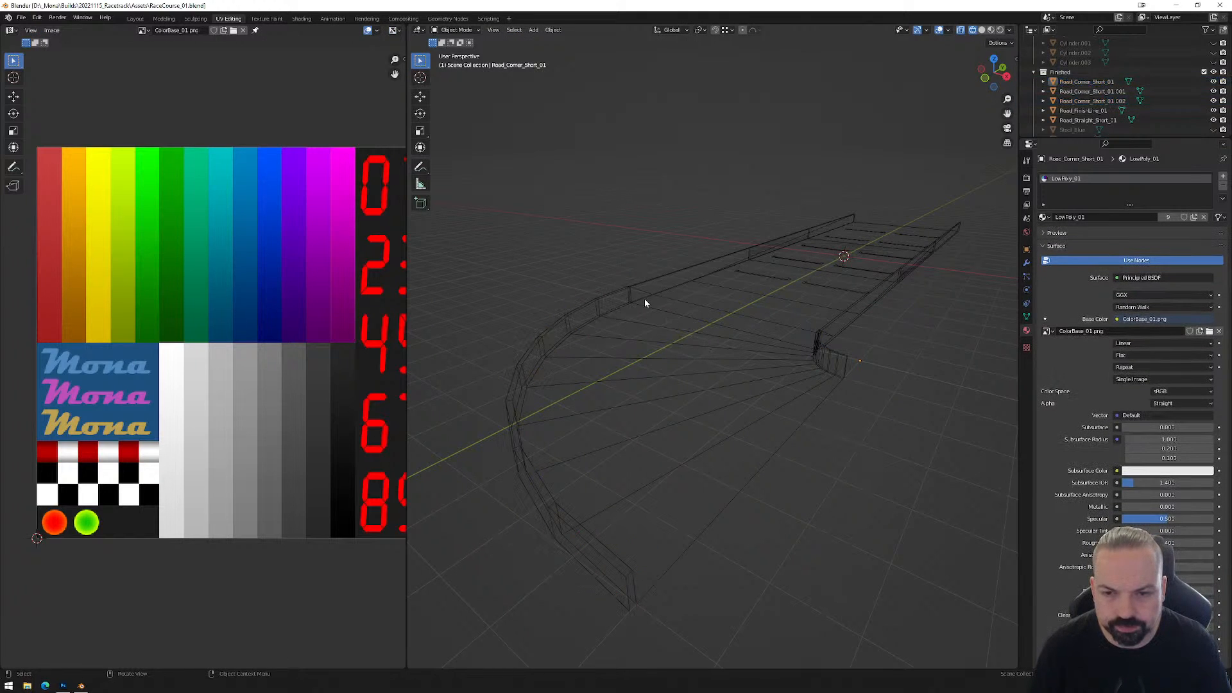
click(613, 296)
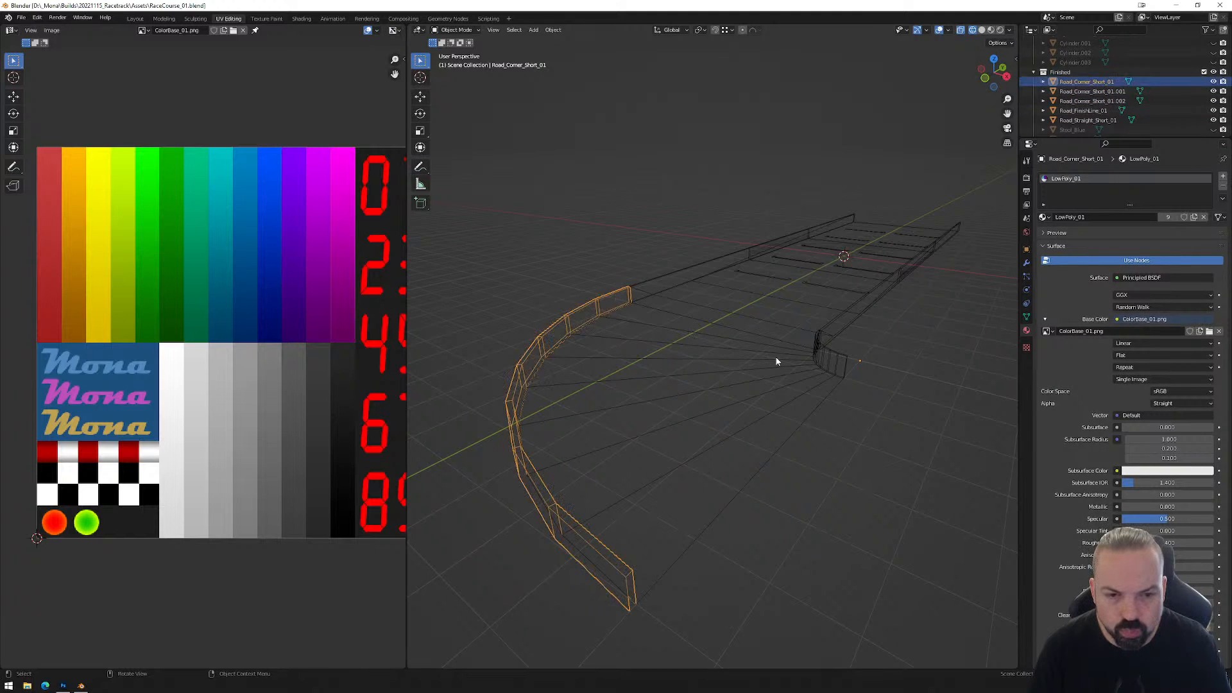
right_click(836, 448)
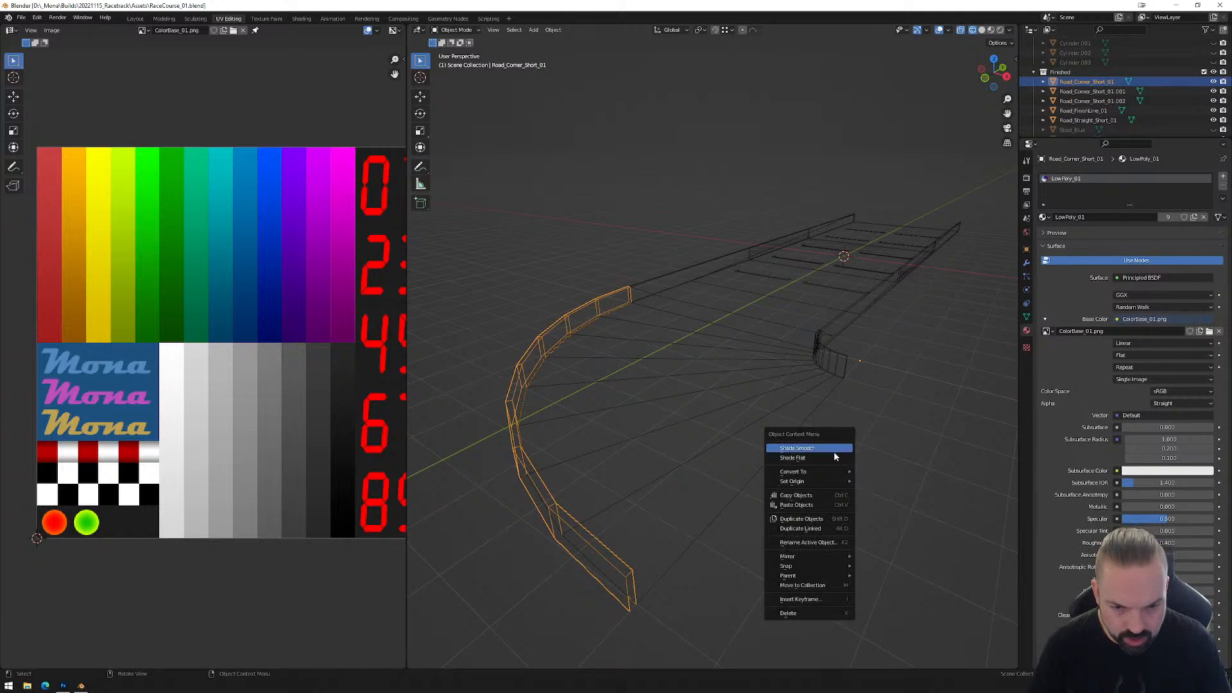
mouse_move(831, 481)
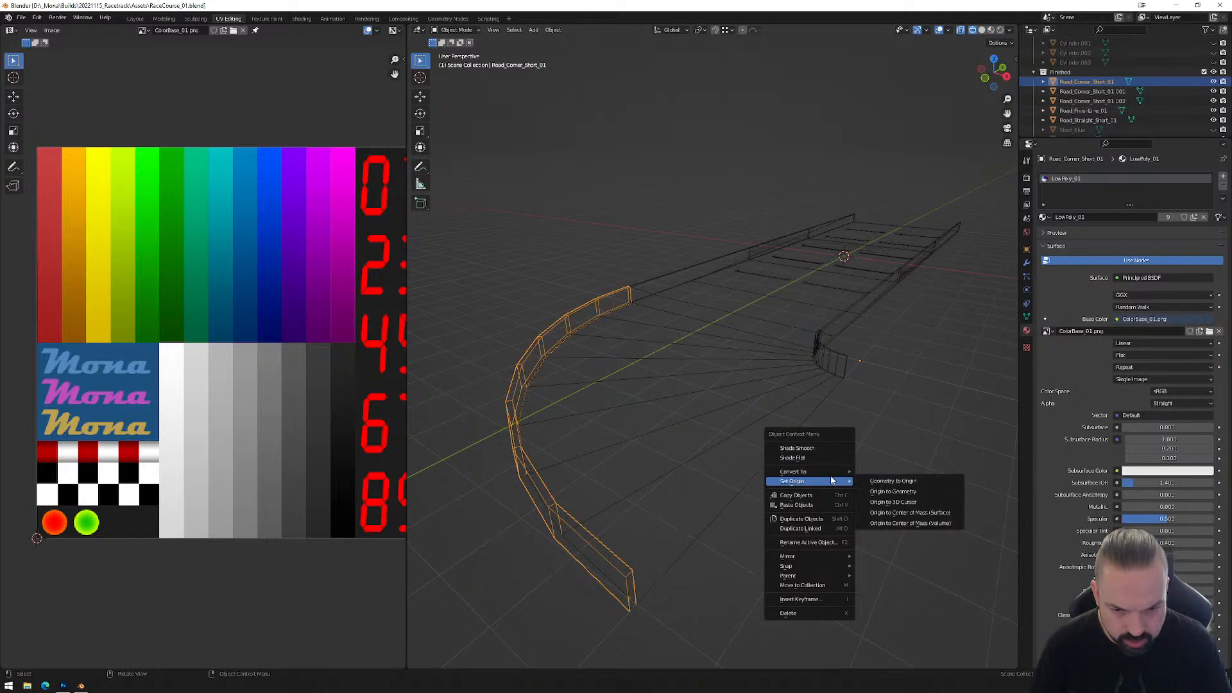
click(916, 492)
Turn snapping on and try to snap the outer curved wall's end vertices onto the straight wall at the joint.
middle_drag(661, 328, 674, 369)
scroll(644, 348, up, 7)
shift+middle_drag(545, 321, 718, 378)
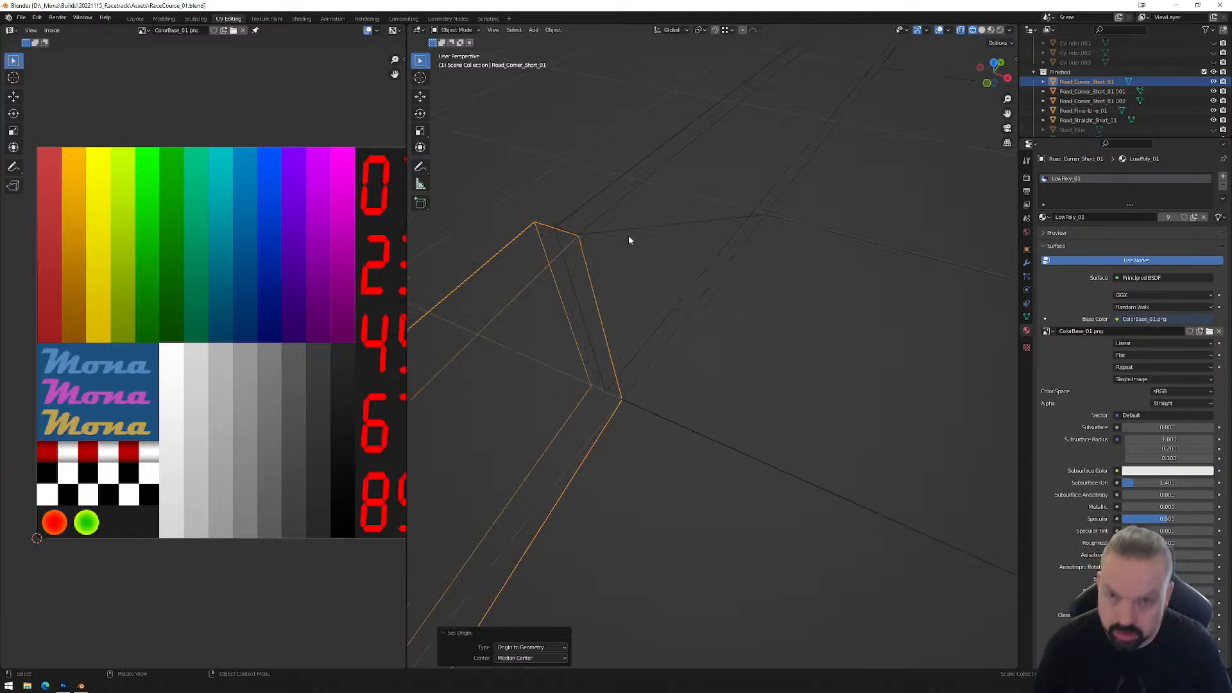
click(729, 30)
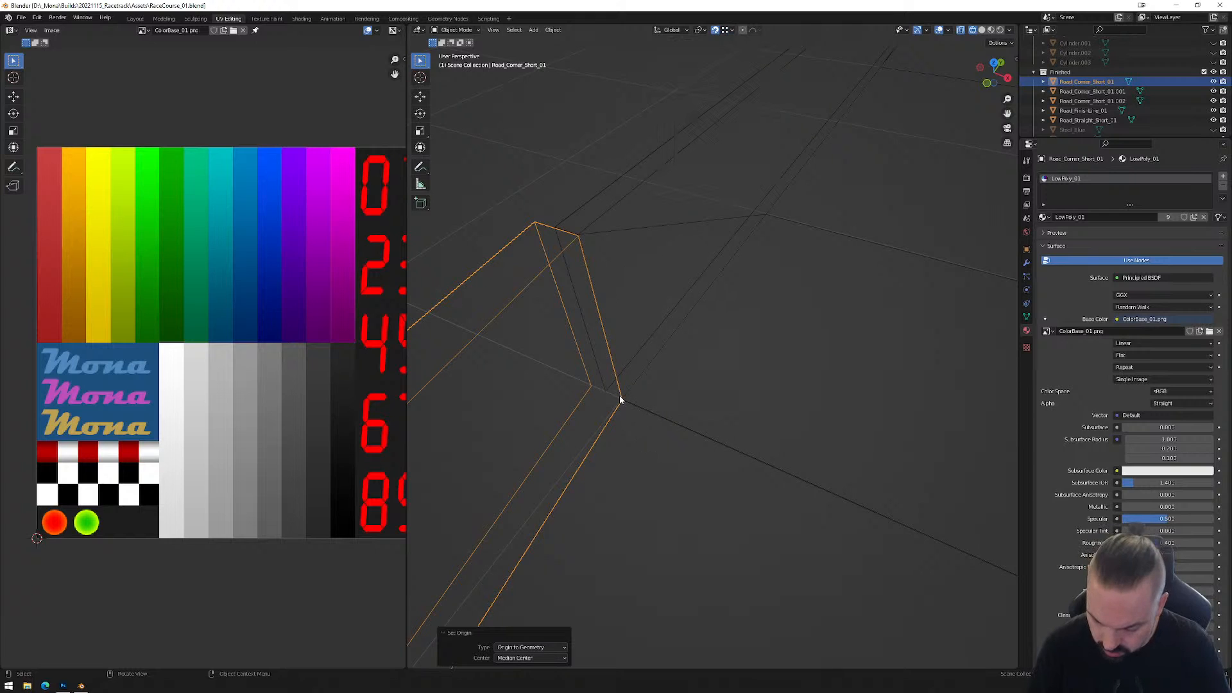
key(g)
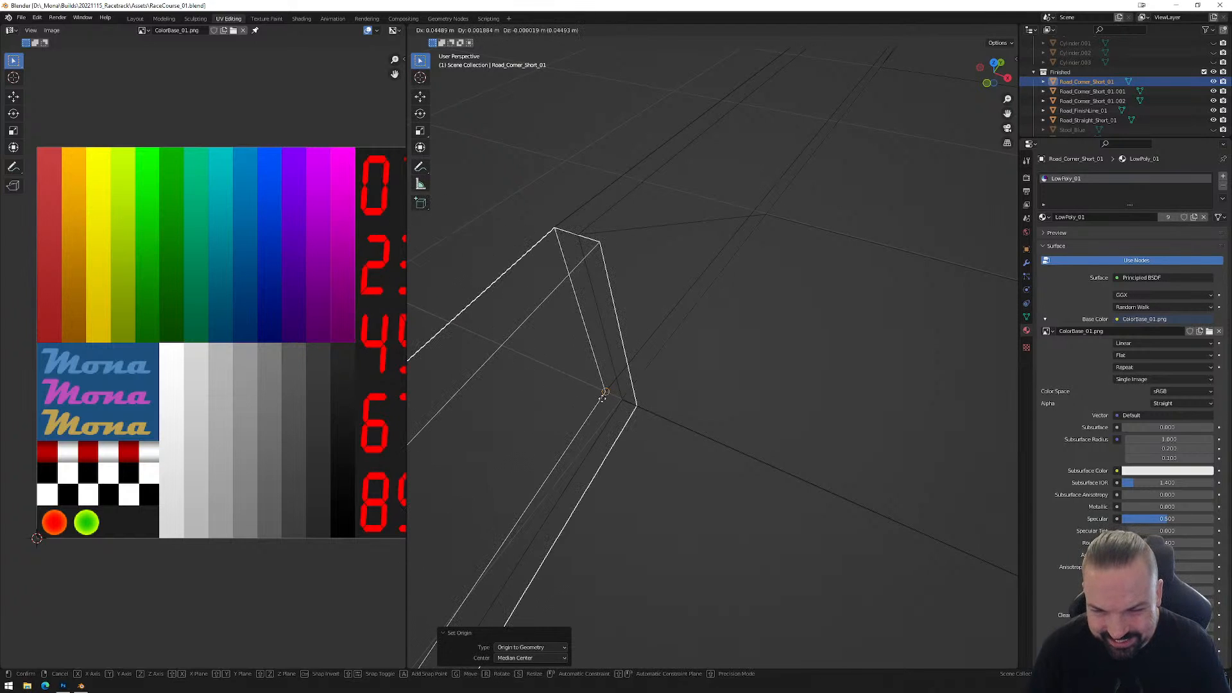
click(602, 399)
key(g)
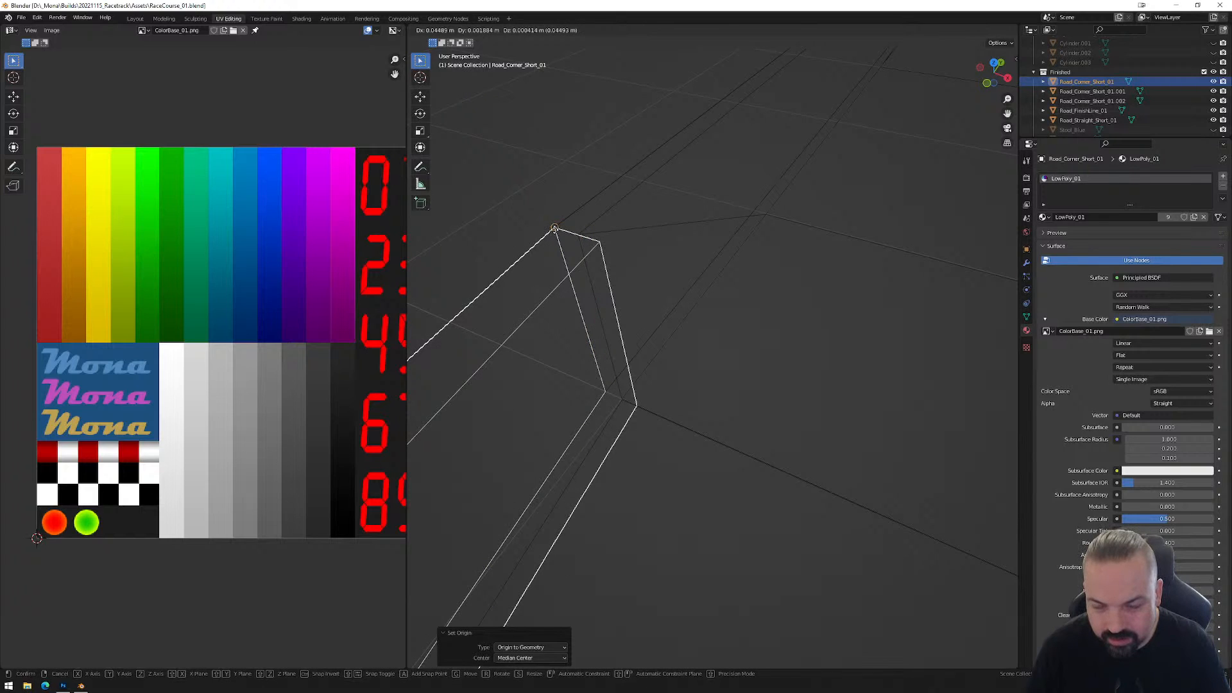
click(540, 227)
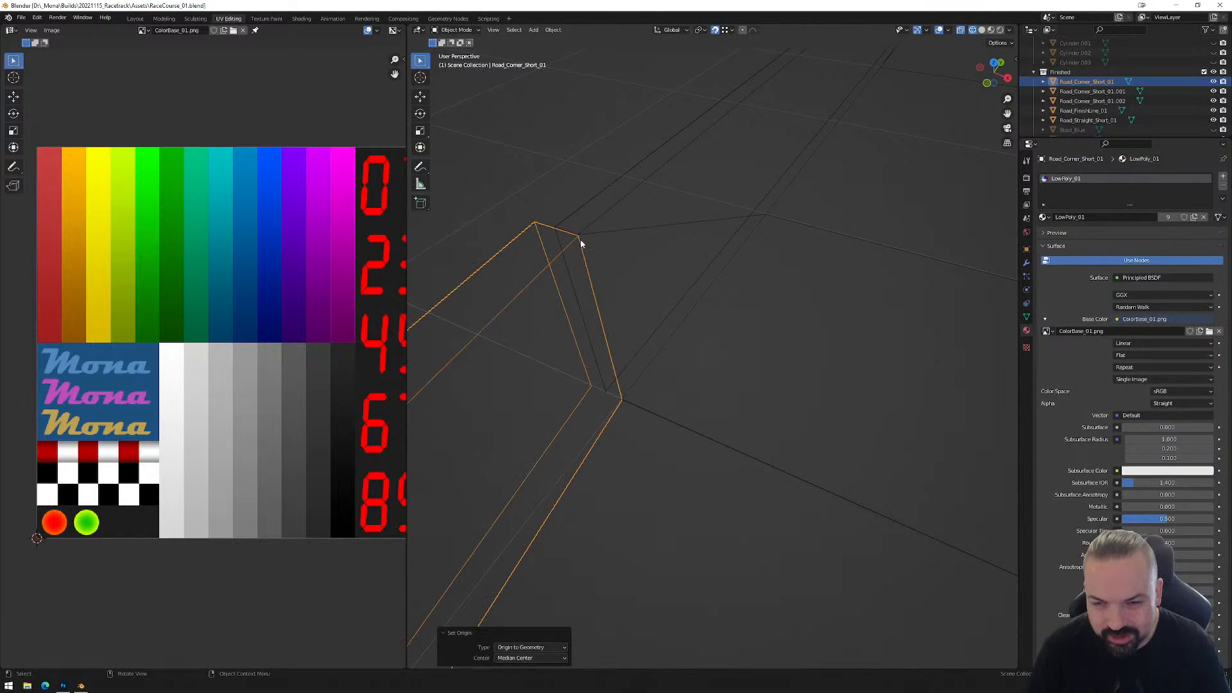
Examine the joint between the outer curved wall and the straight wall in top view.
scroll(598, 287, down, 9)
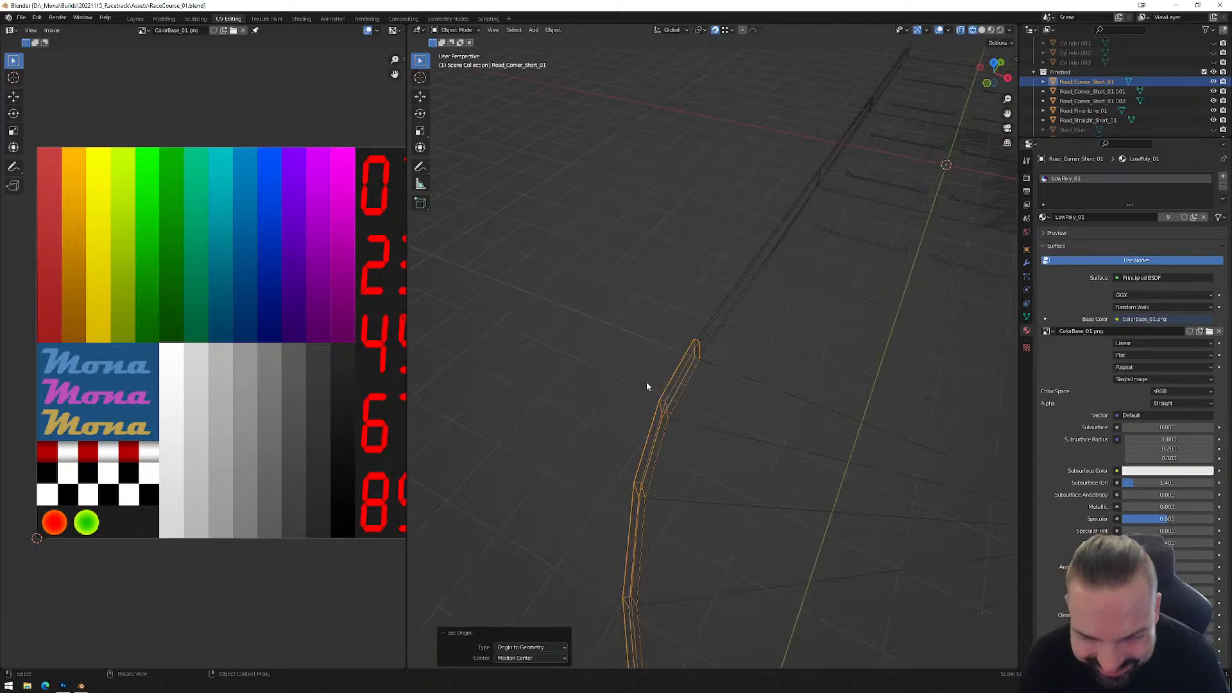
shift+middle_drag(786, 572, 718, 368)
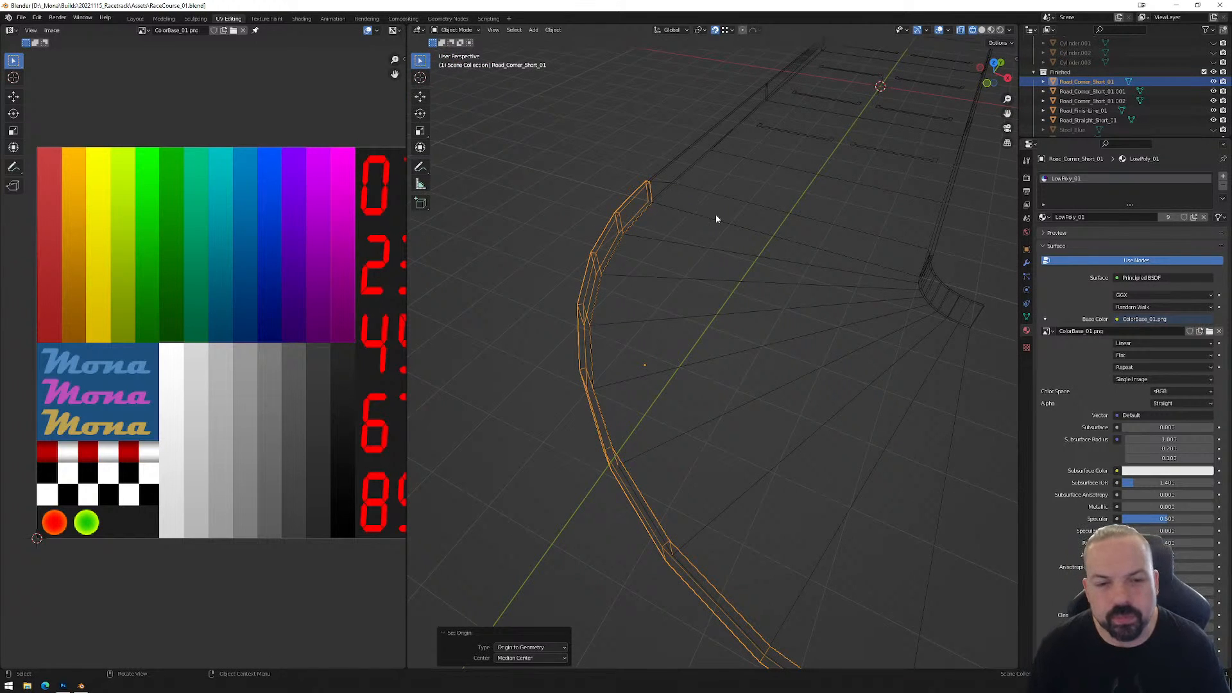
middle_drag(715, 220, 715, 236)
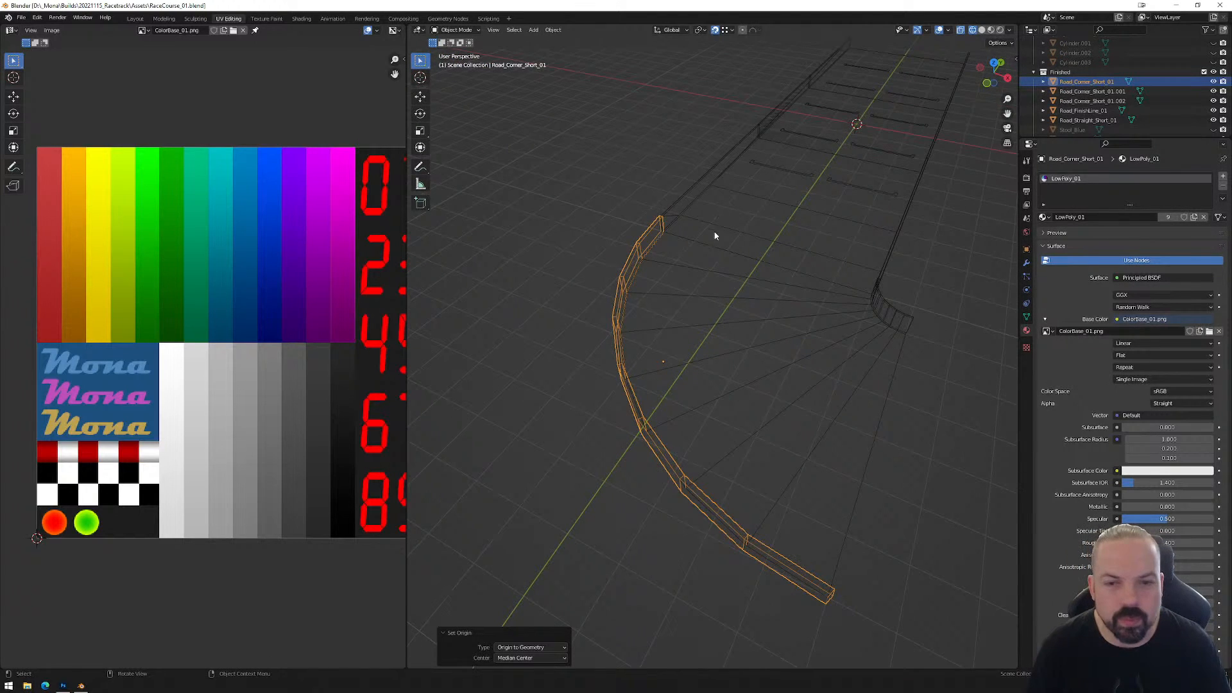
click(993, 65)
scroll(603, 328, up, 5)
shift+middle_drag(516, 324, 738, 297)
scroll(651, 293, down, 1)
scroll(646, 293, up, 4)
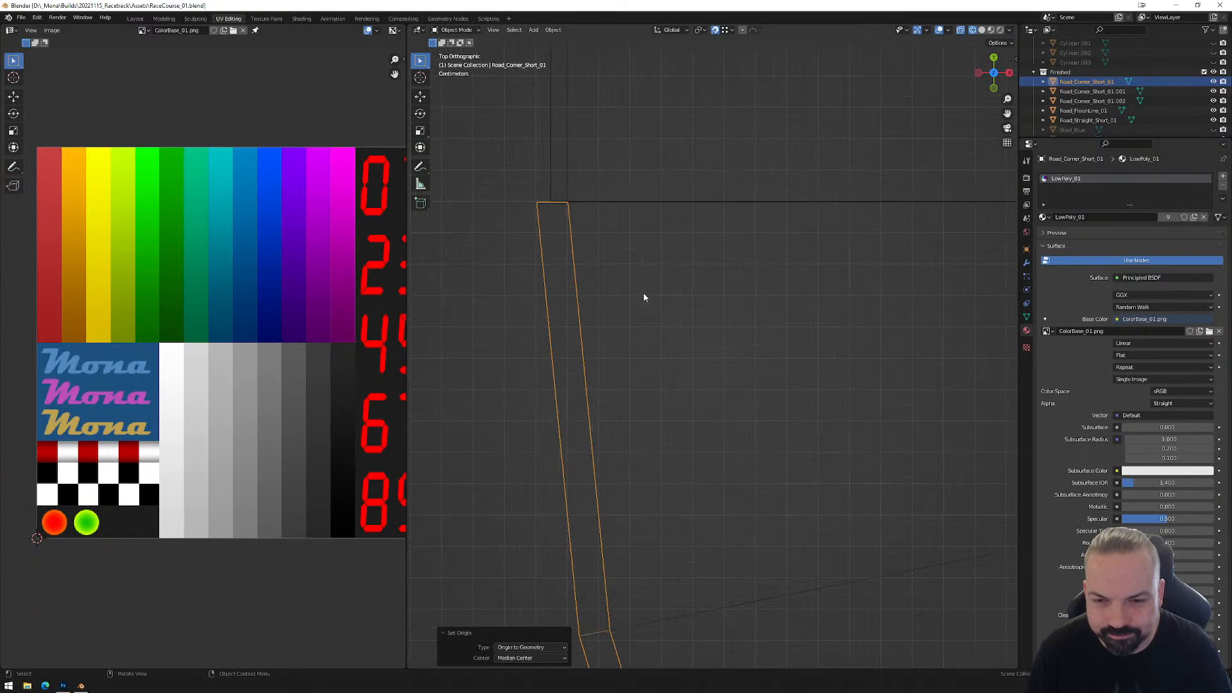
key(1)
key(ctrl+z)
scroll(624, 226, down, 3)
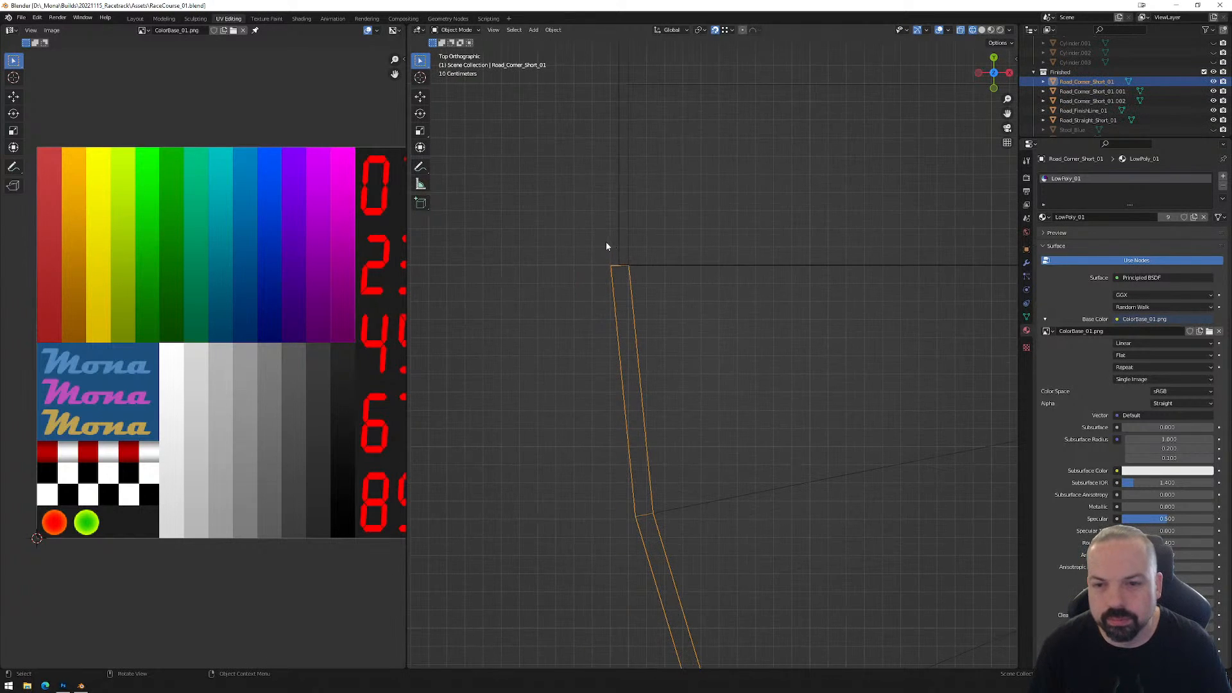
Move the outer curved wall's outward end vertices about 0.045 m along X to the straight wall's outer corner at the joint.
click(630, 295)
click(613, 286)
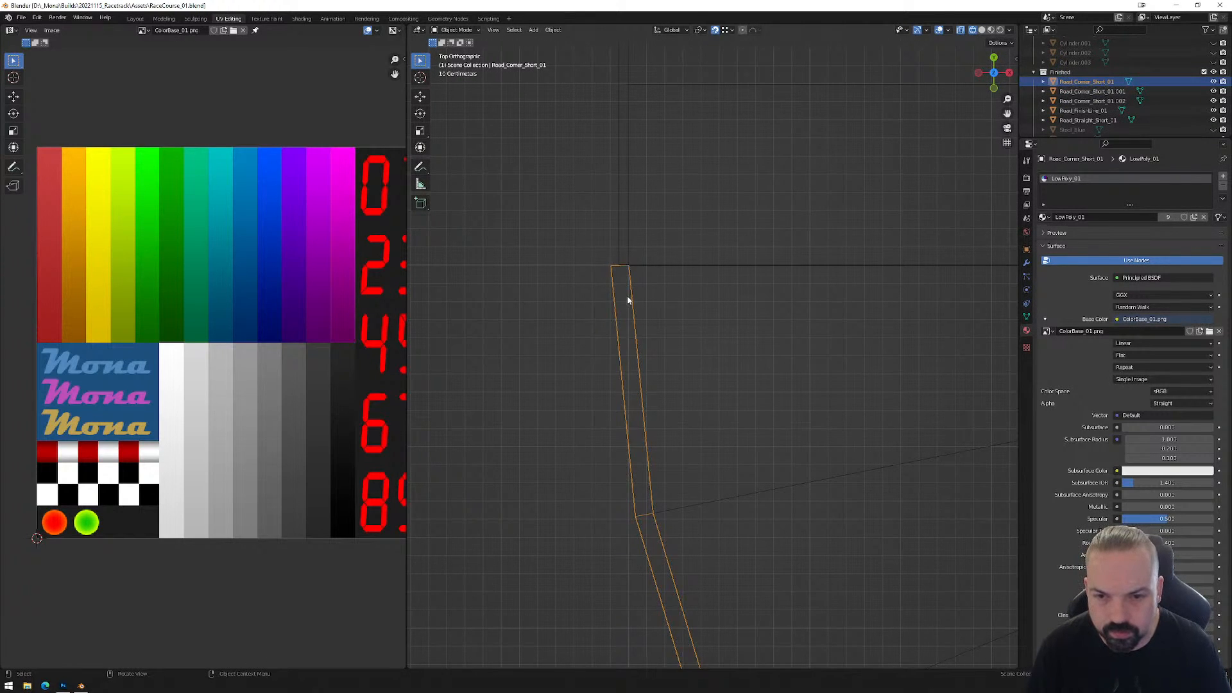
key(Tab)
scroll(616, 274, up, 4)
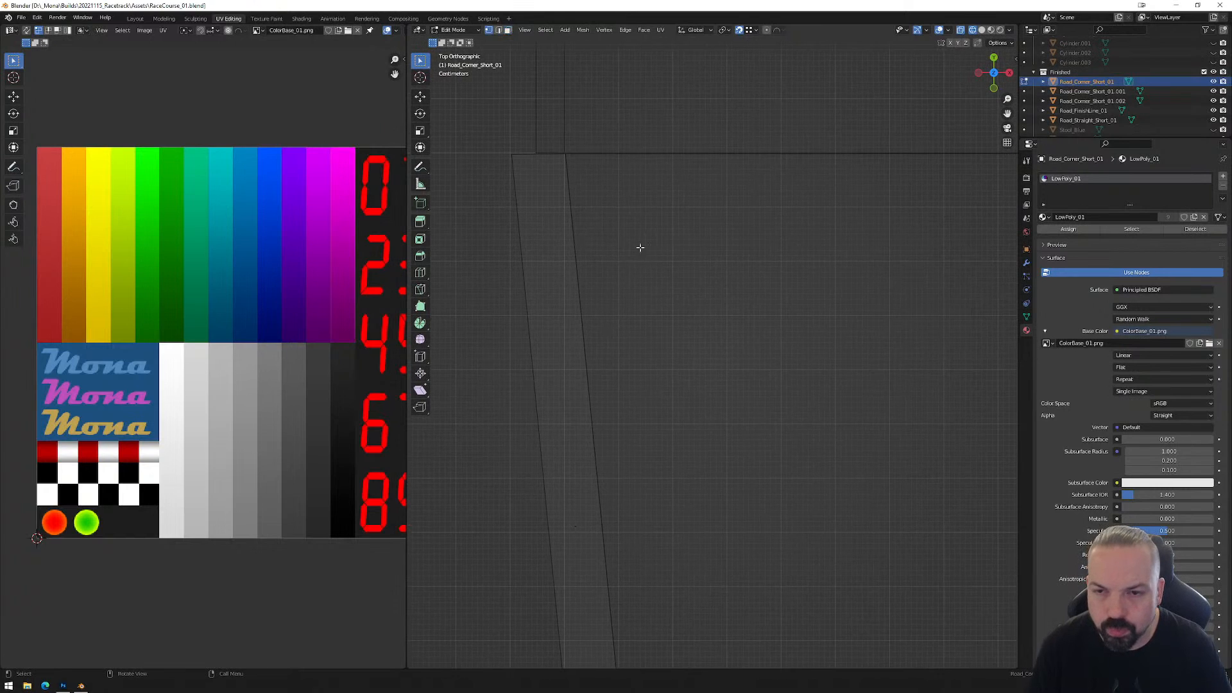
drag(499, 136, 530, 178)
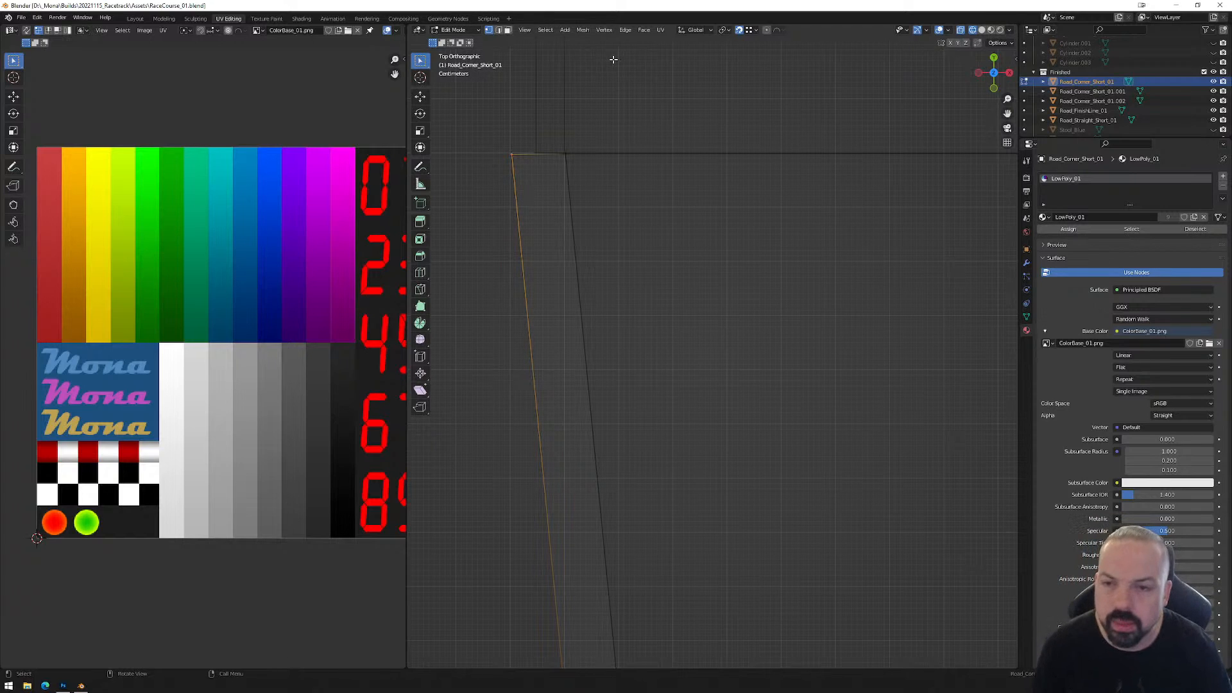
key(g)
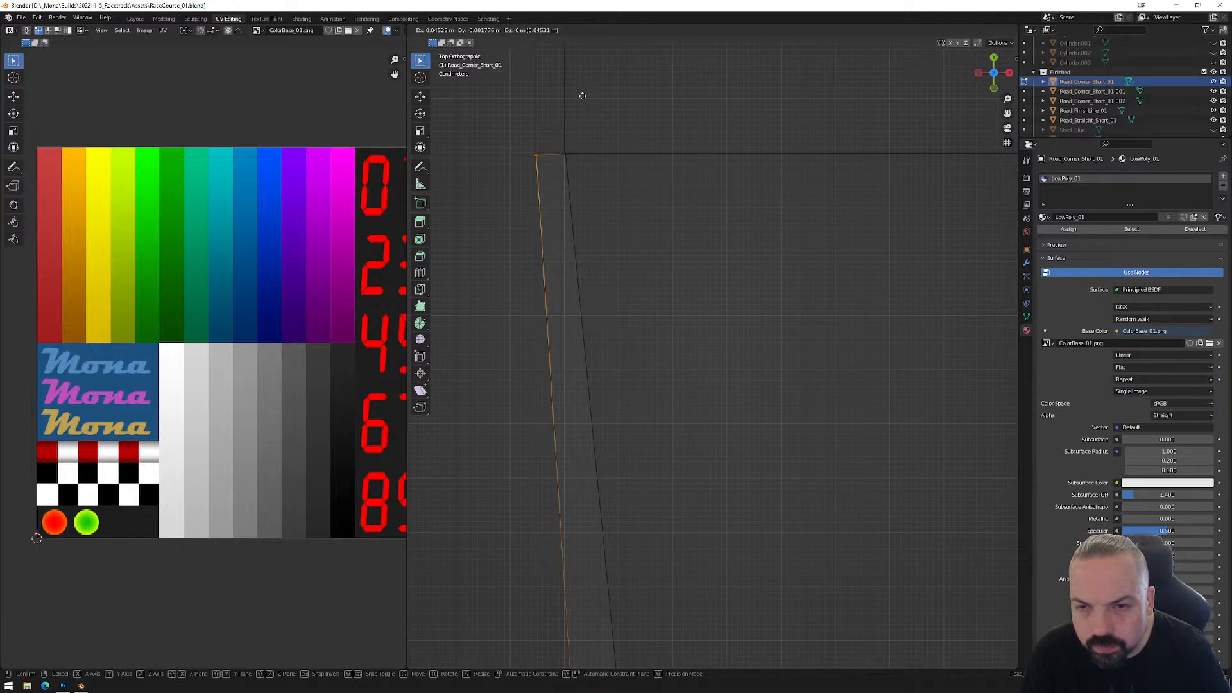
click(583, 97)
Snap the two upper end vertices of the outer curved wall onto the matching upper corners of the straight wall.
middle_drag(561, 193, 599, 165)
scroll(648, 272, down, 8)
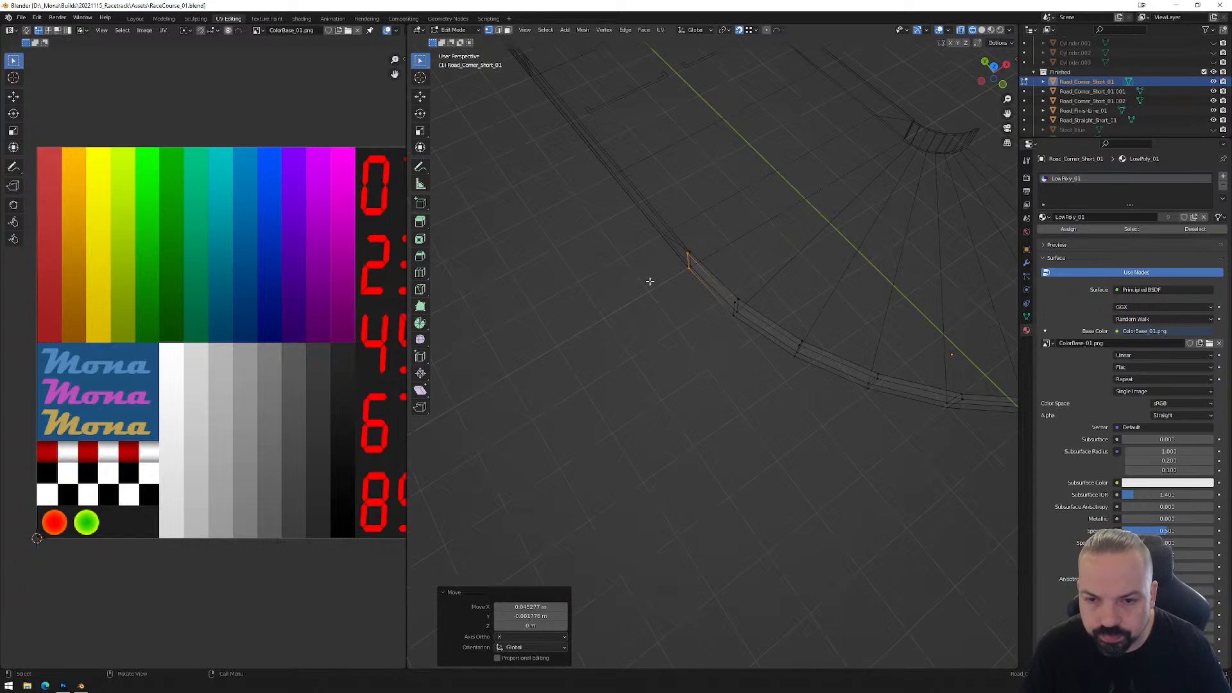
scroll(651, 296, up, 8)
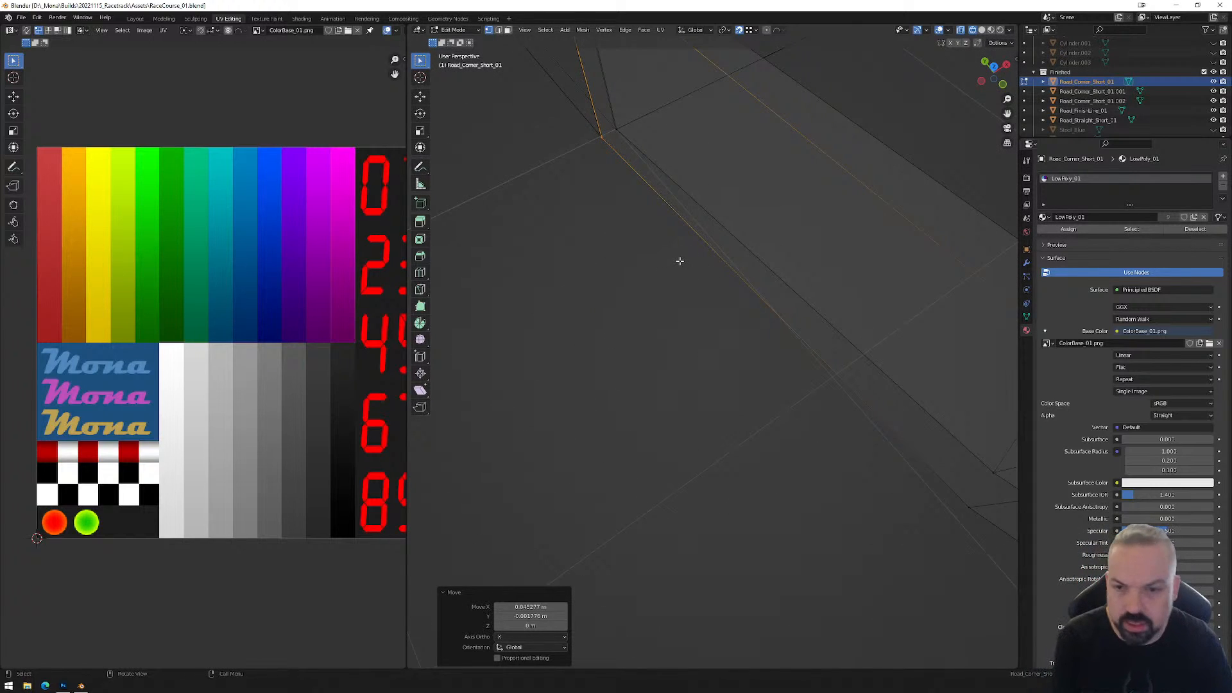
scroll(672, 256, down, 3)
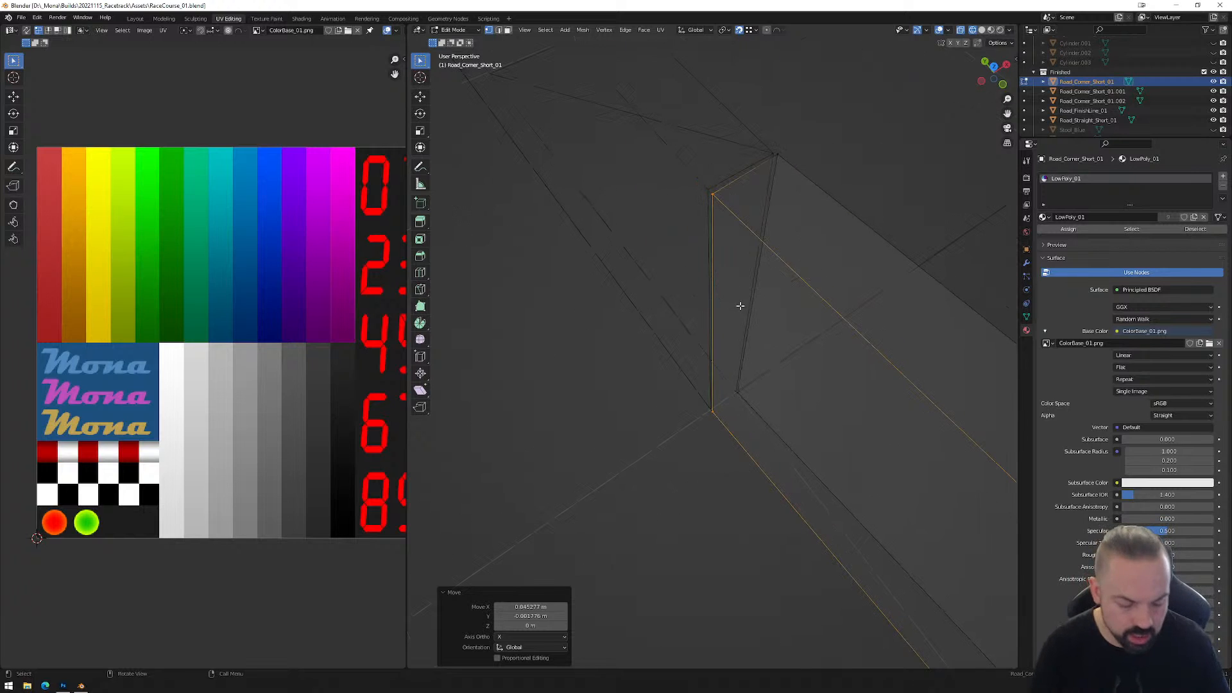
click(713, 195)
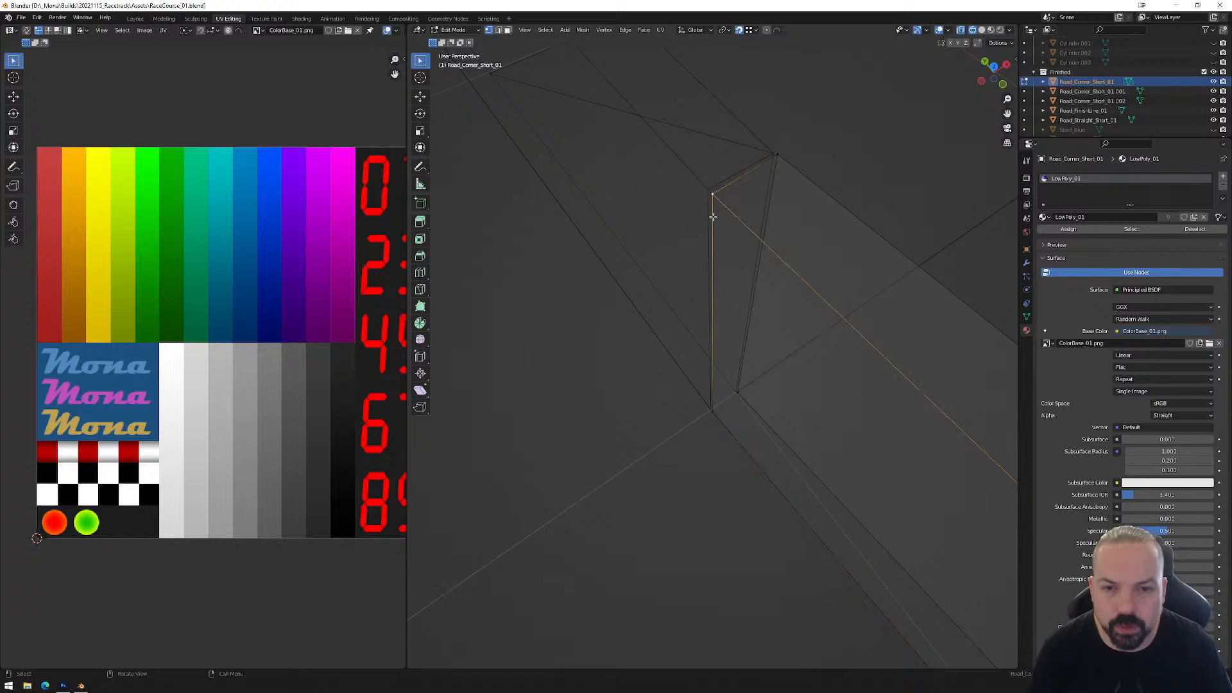
key(g)
click(714, 200)
click(775, 155)
key(g)
click(714, 353)
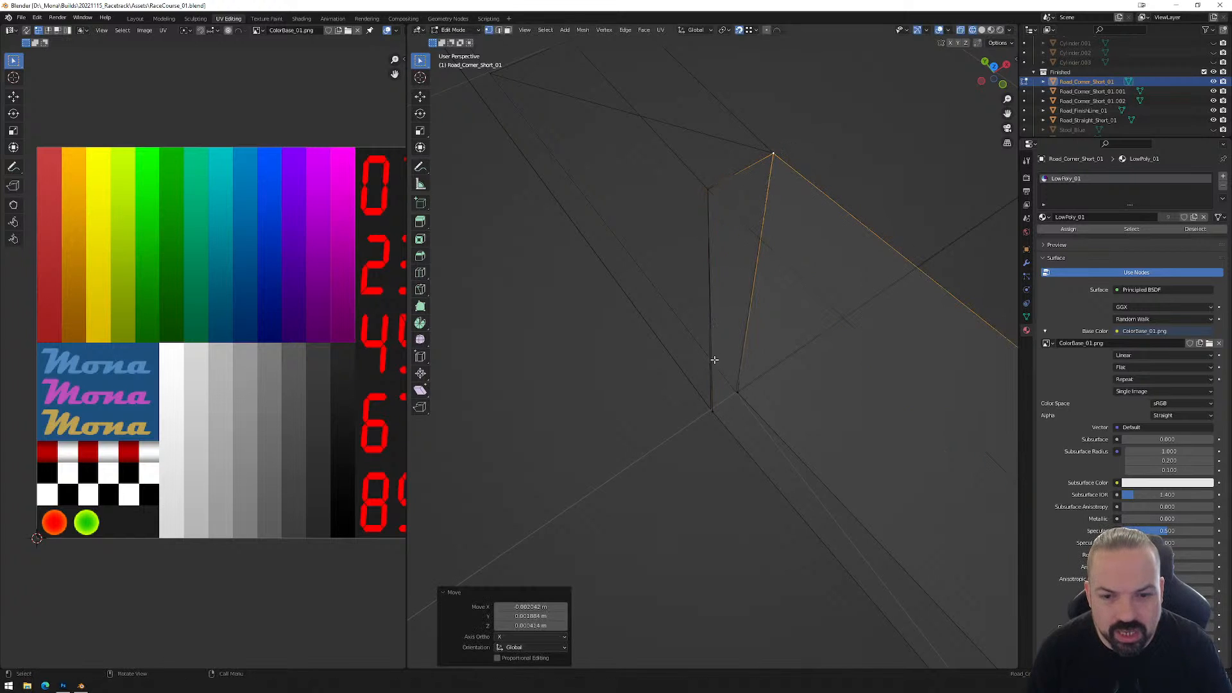
Snap the two lower end vertices of the outer curved wall onto the straight wall's lower corners.
click(714, 416)
key(g)
click(741, 430)
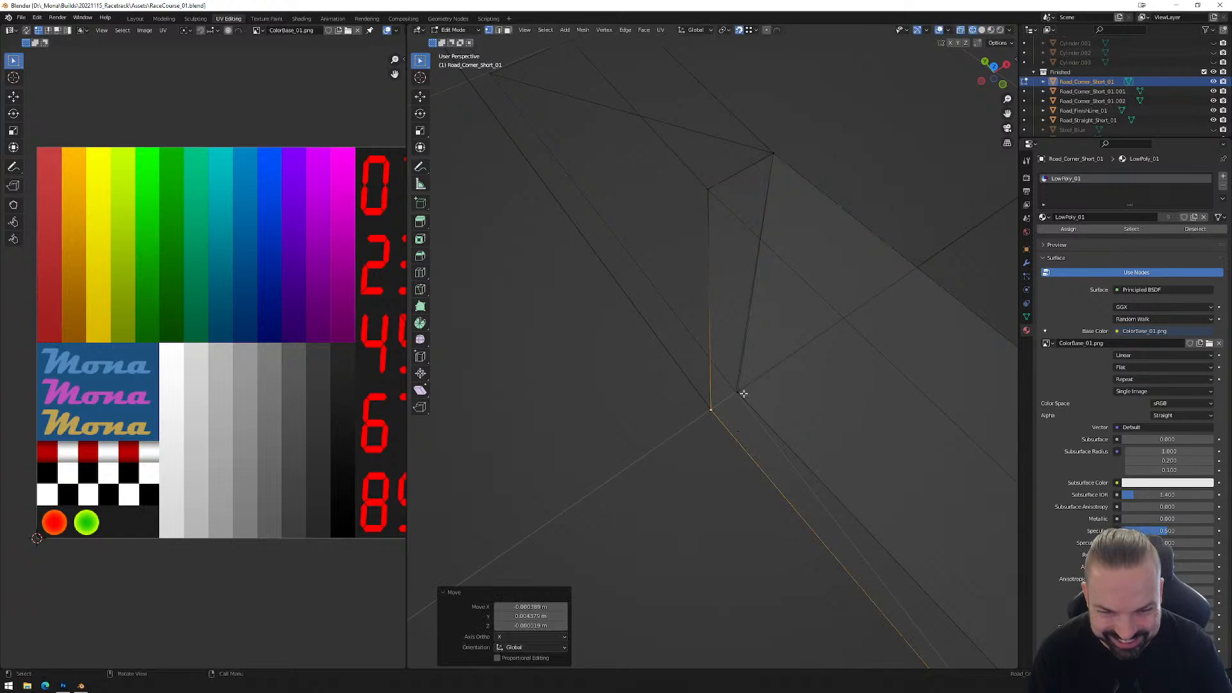
click(743, 393)
key(g)
click(741, 400)
middle_drag(860, 370, 737, 367)
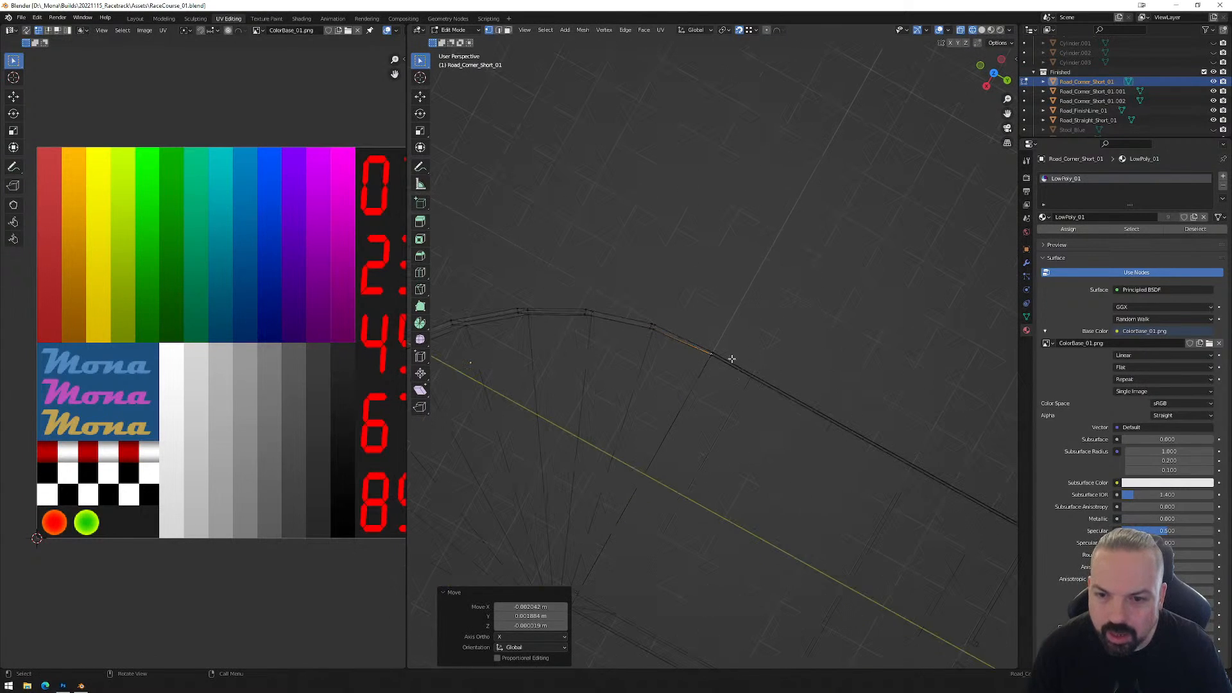
Finish editing the outer curved wall and start mesh editing on the small inner curved wall, selecting an upper vertex at its joint end.
shift+middle_drag(551, 437, 834, 217)
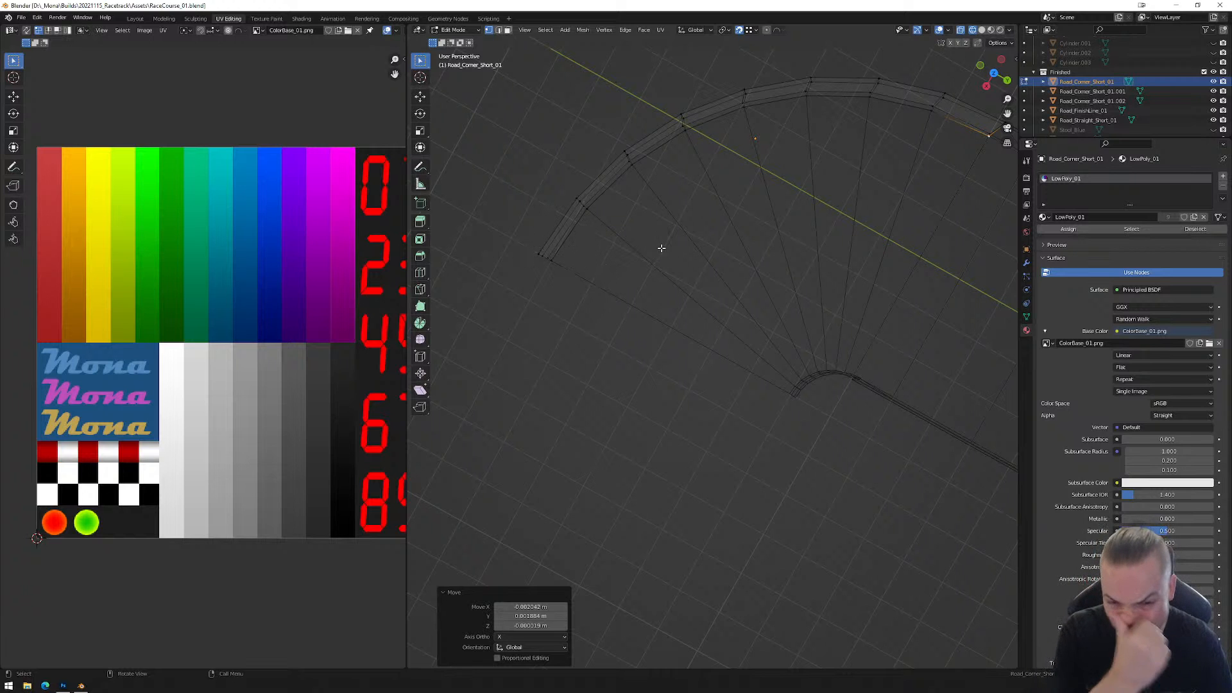
shift+middle_drag(853, 200, 653, 241)
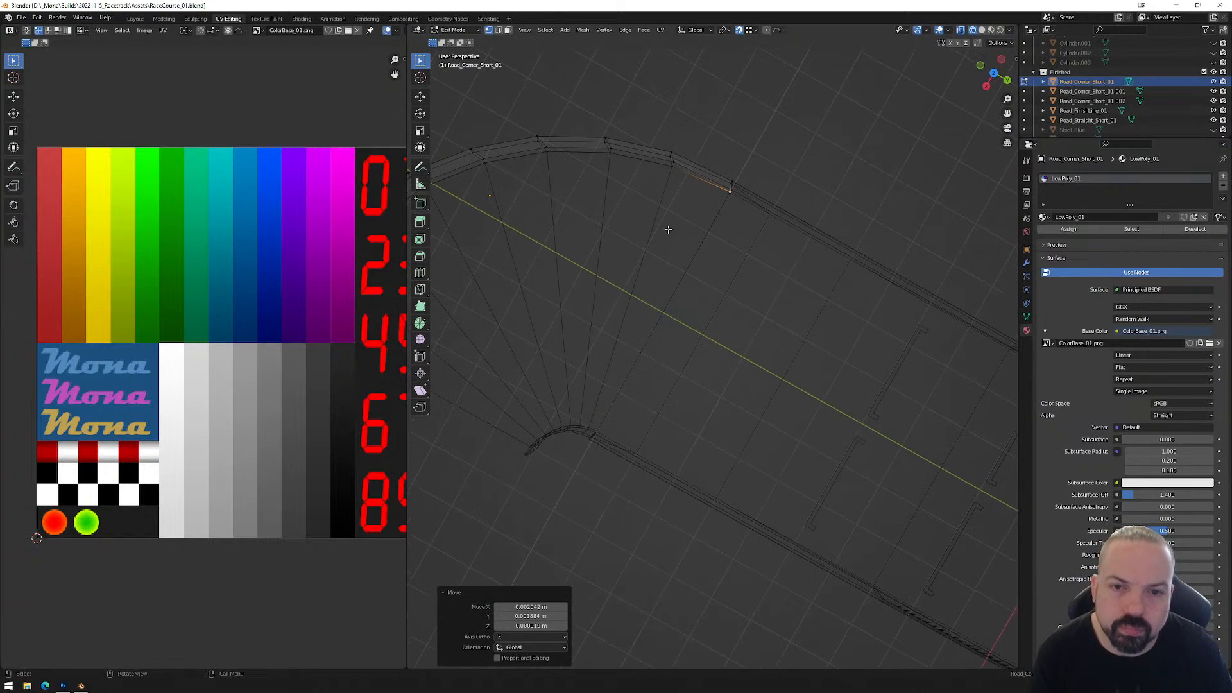
middle_drag(603, 443, 783, 322)
key(Tab)
click(712, 365)
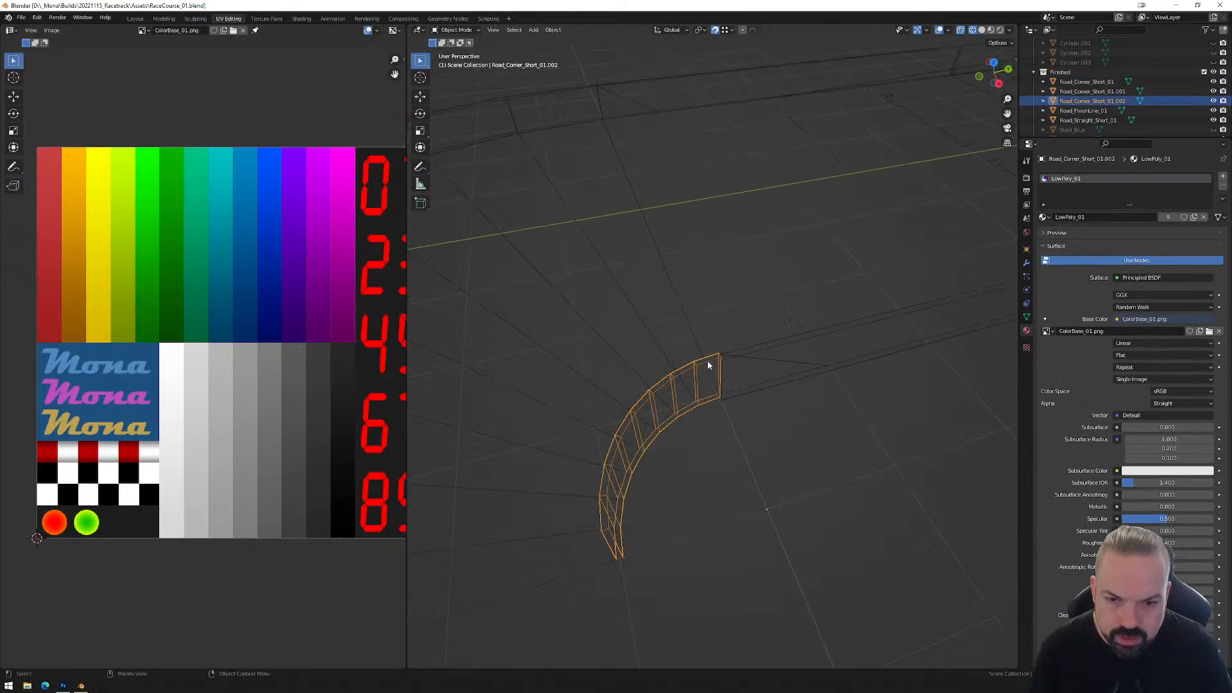
key(Tab)
scroll(731, 378, up, 5)
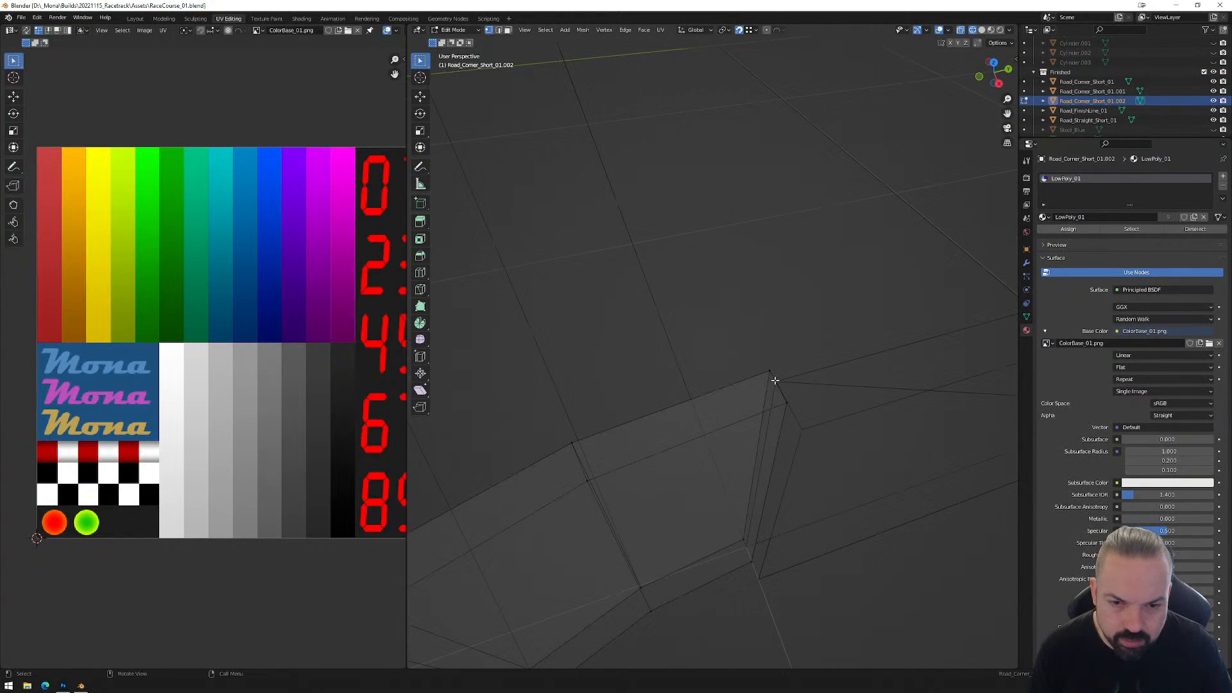
click(769, 372)
scroll(780, 395, down, 3)
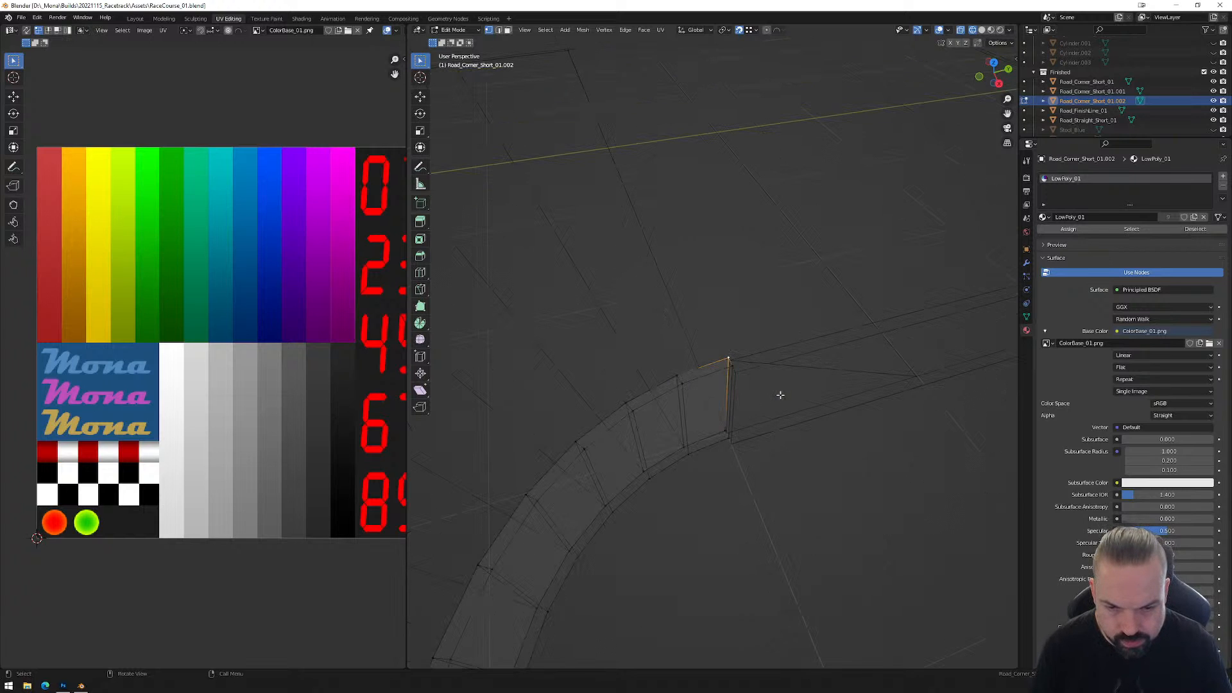
Select the whole inner curved wall mesh in top view and shift it about 0.03 m along X toward the straight wall's end.
click(994, 63)
scroll(698, 339, up, 4)
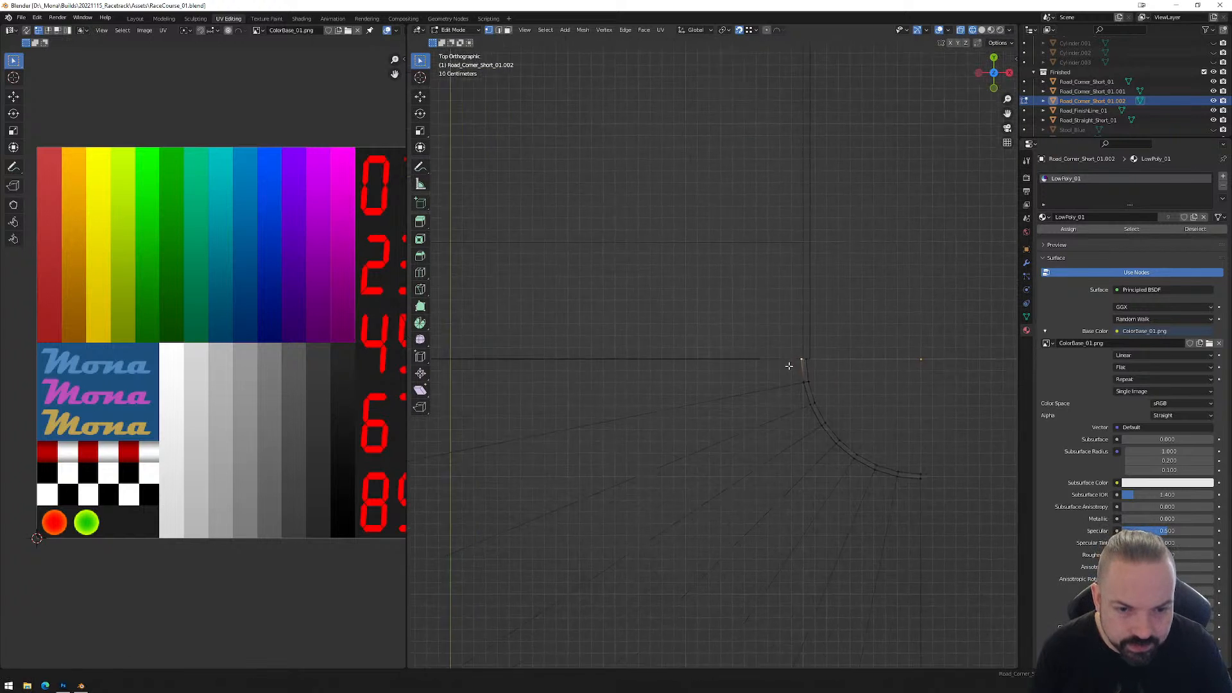
scroll(699, 340, up, 4)
drag(637, 278, 926, 584)
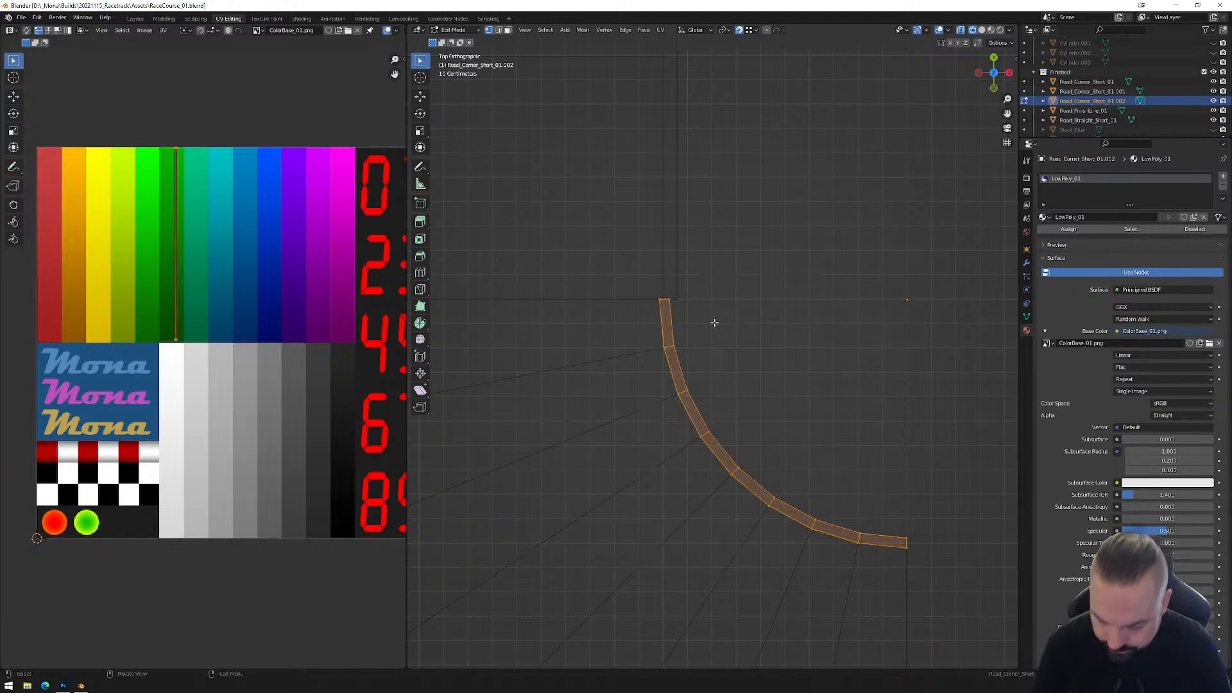
key(g)
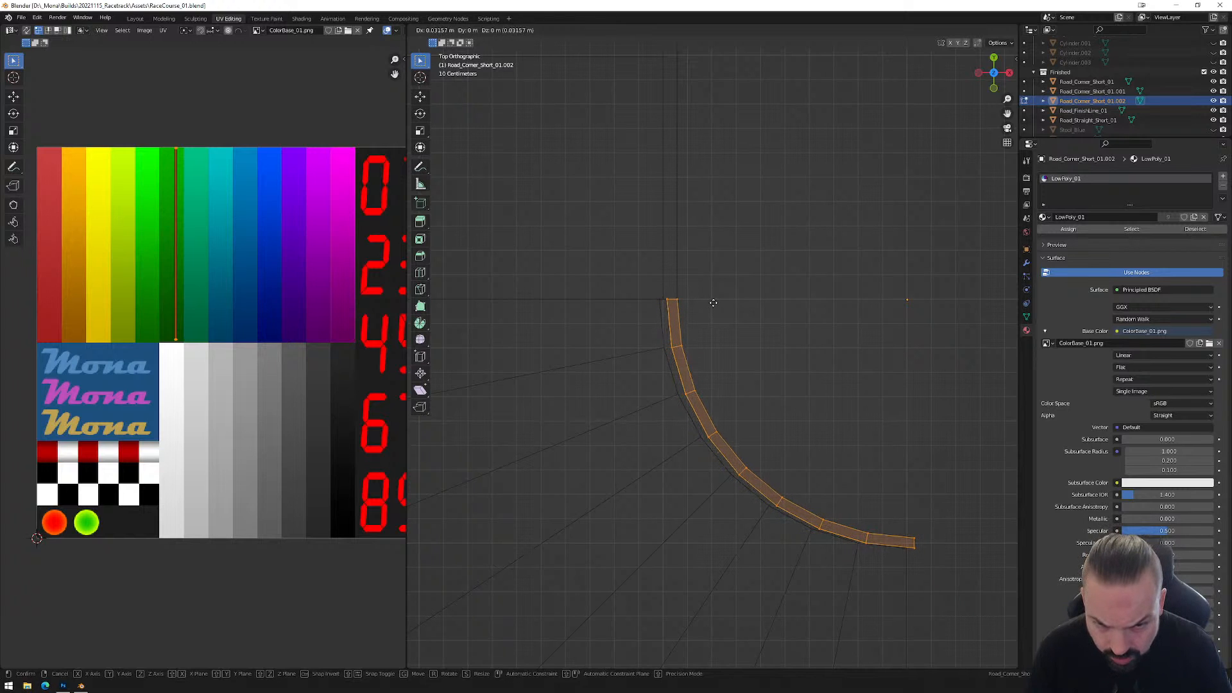
click(713, 303)
Snap the road-side upper and lower end vertices of the inner curved wall onto the straight wall's corners.
scroll(712, 338, up, 5)
middle_drag(712, 338, 833, 343)
click(740, 221)
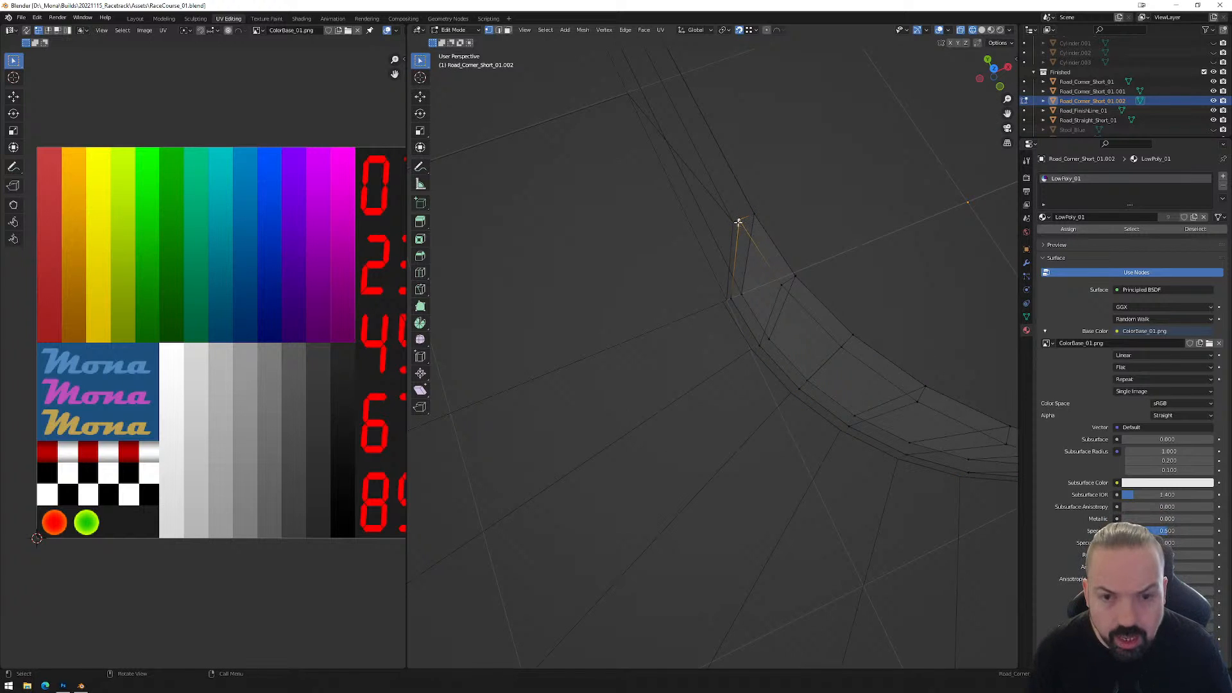
drag(738, 221, 734, 223)
key(g)
click(731, 297)
key(g)
click(742, 294)
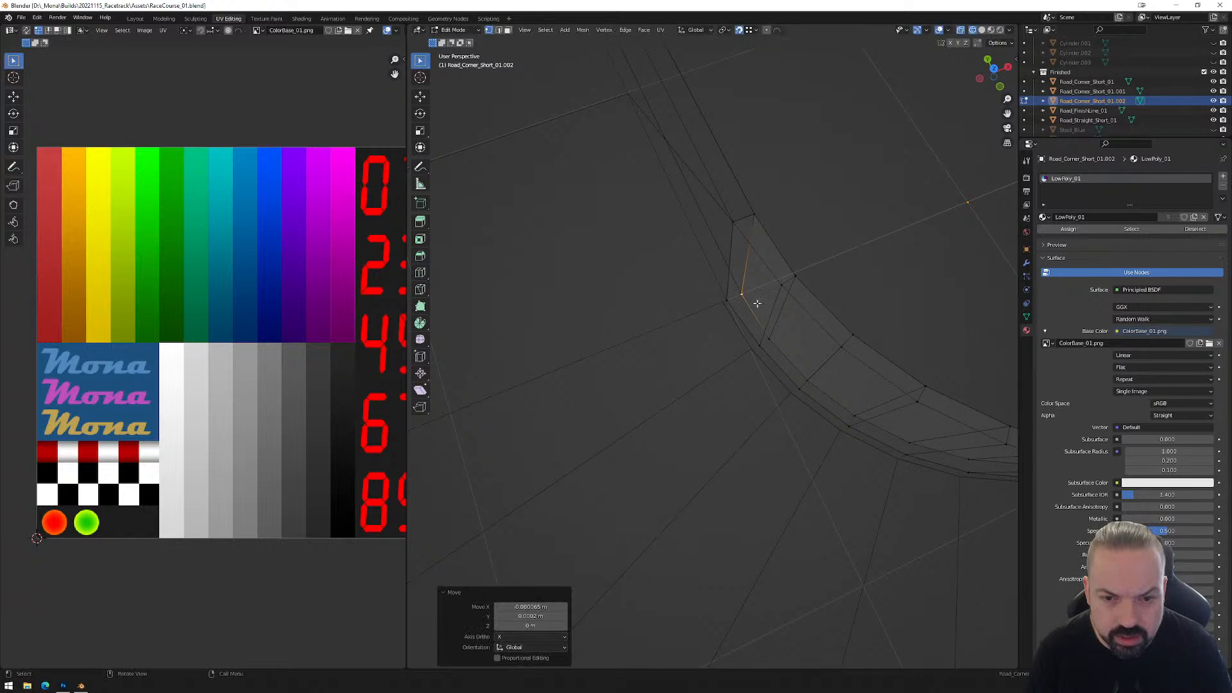
Snap the inner curved wall's remaining upper and lower end vertices onto the straight wall's far-side corners and finish editing its mesh.
click(766, 218)
key(g)
click(850, 214)
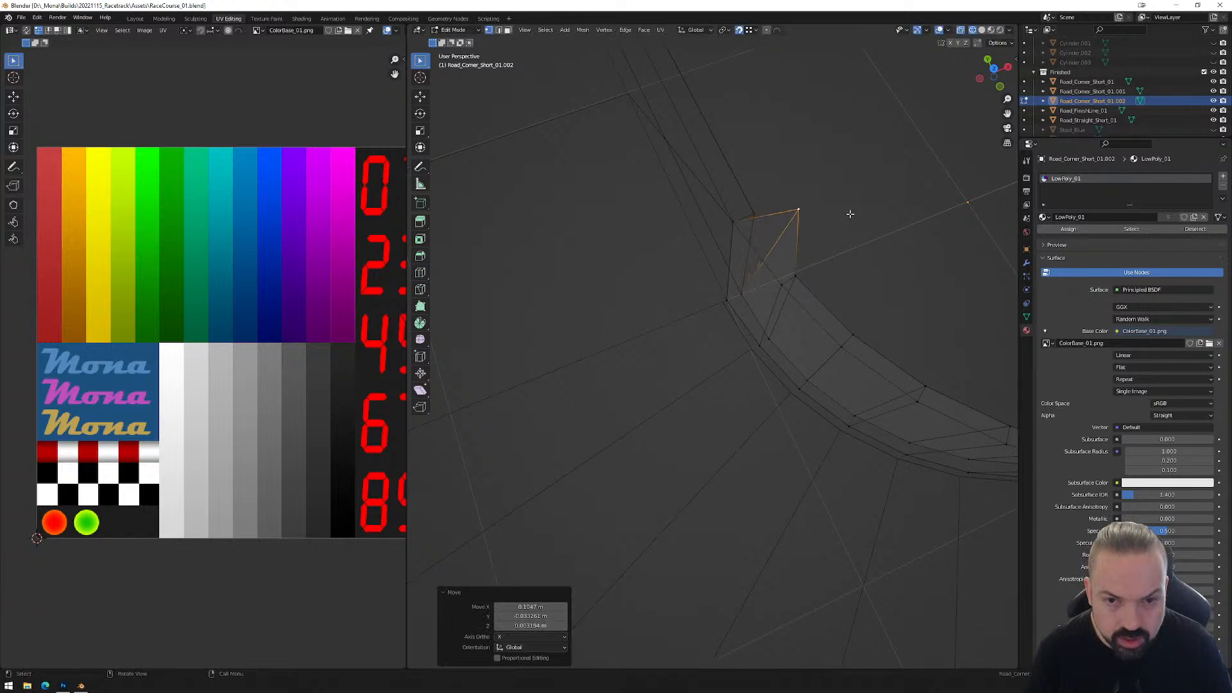
key(g)
click(757, 220)
click(749, 289)
key(g)
click(813, 236)
key(g)
click(786, 256)
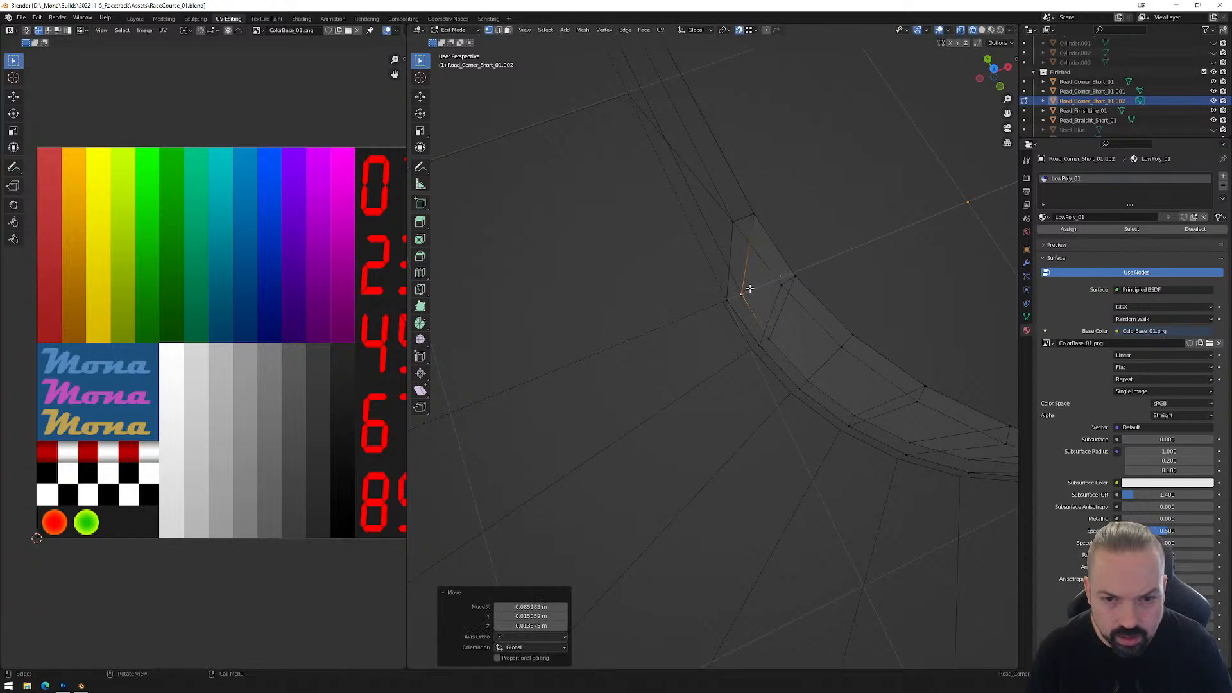
middle_drag(786, 256, 702, 211)
scroll(708, 205, down, 5)
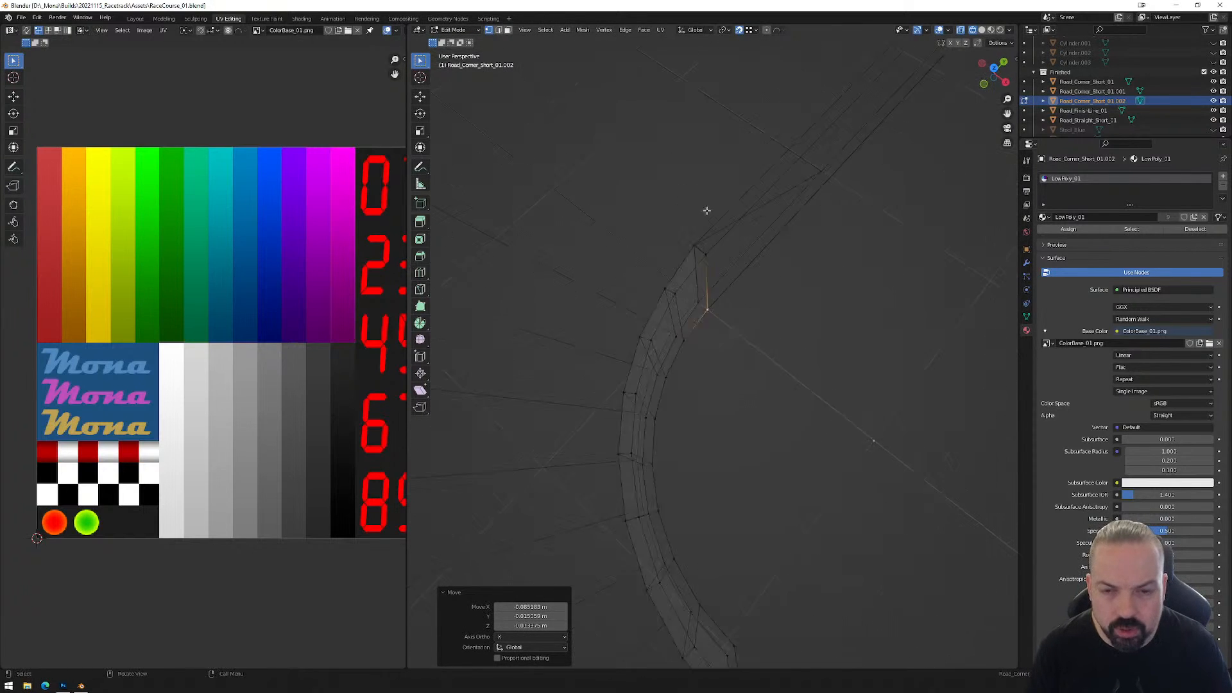
middle_drag(766, 347, 684, 315)
key(Tab)
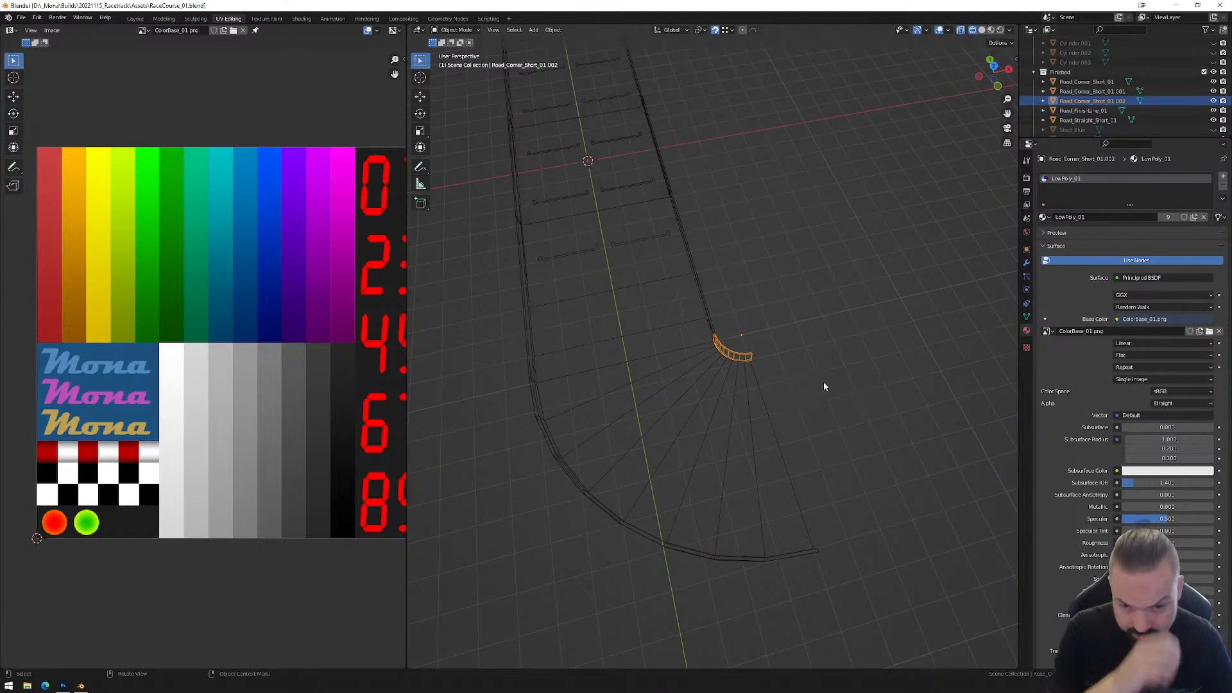
Move the corner road surface's inner vertex at the joint about 0.043 m along X, beneath the middle of the inner wall.
middle_drag(744, 396, 662, 398)
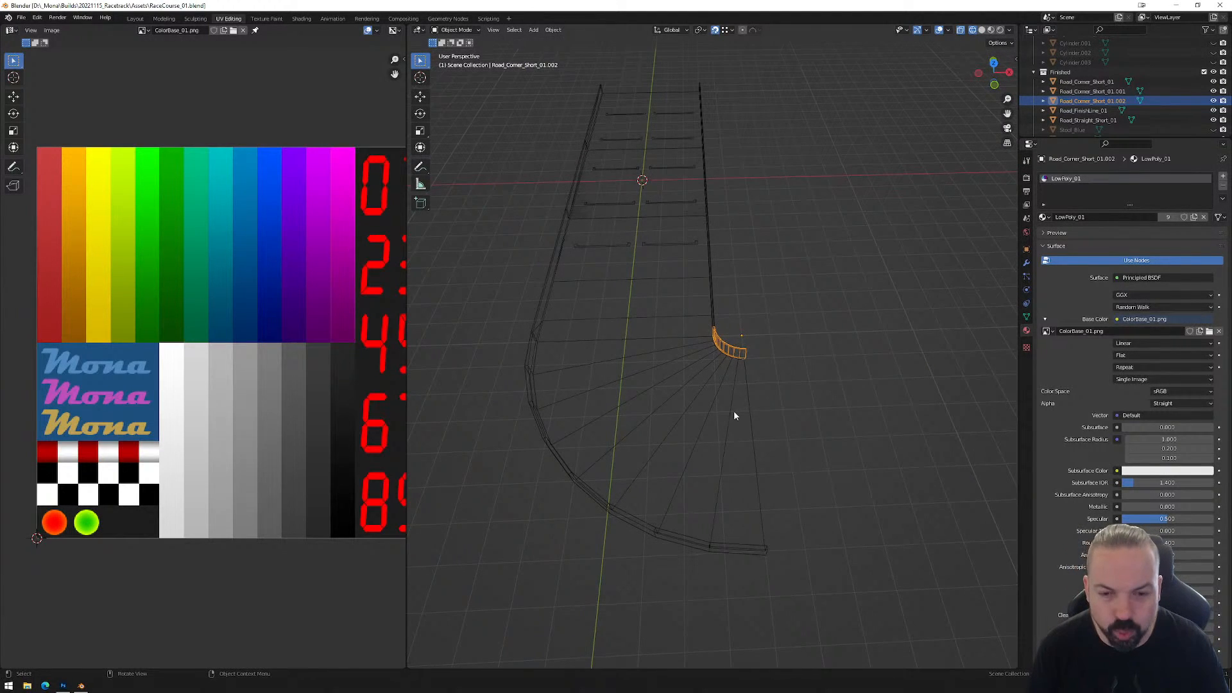
click(994, 63)
scroll(729, 363, up, 9)
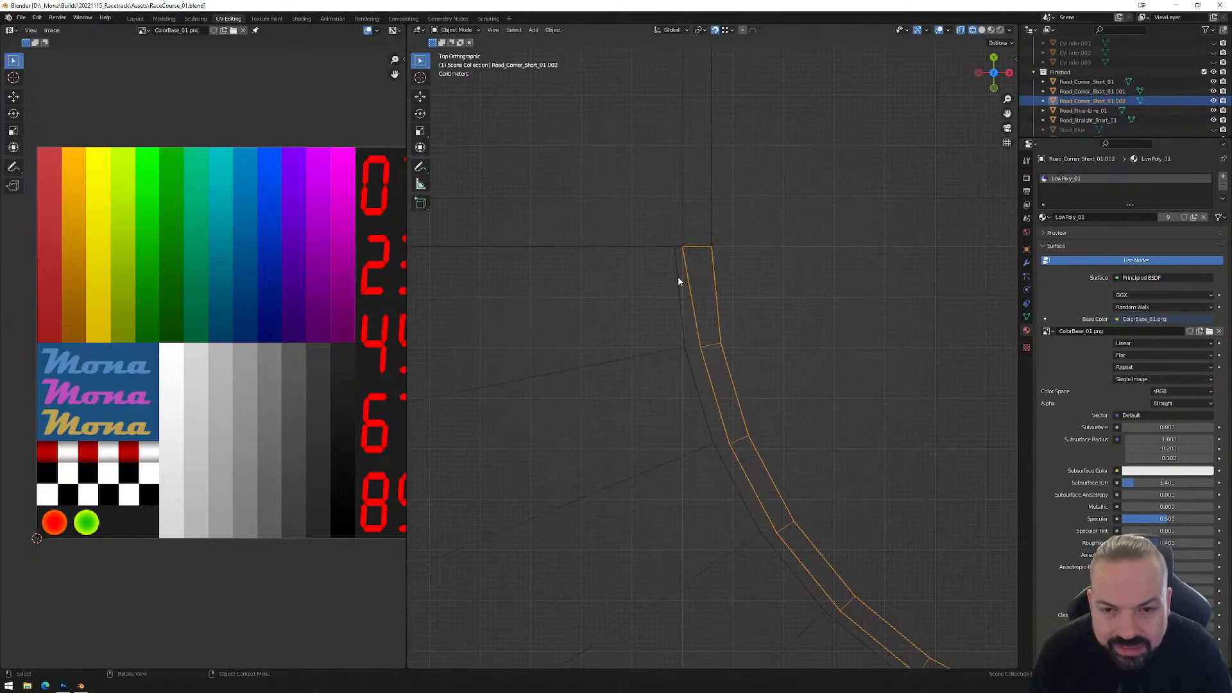
click(671, 283)
click(674, 288)
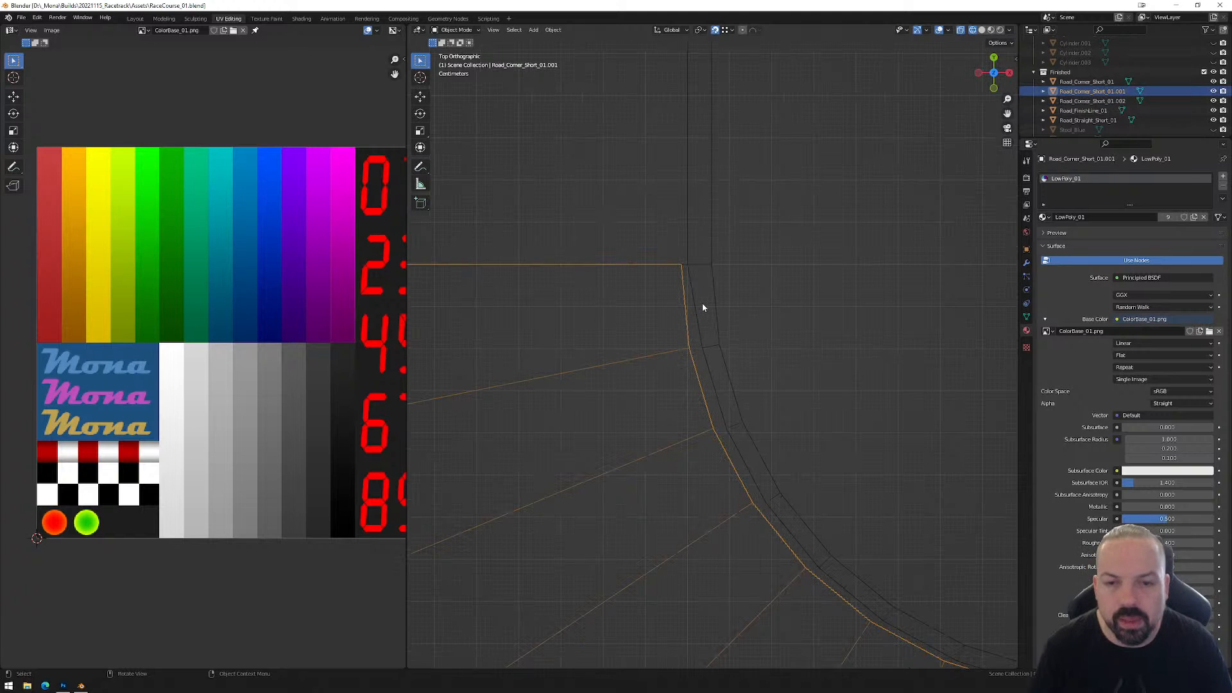
key(Tab)
drag(666, 253, 689, 280)
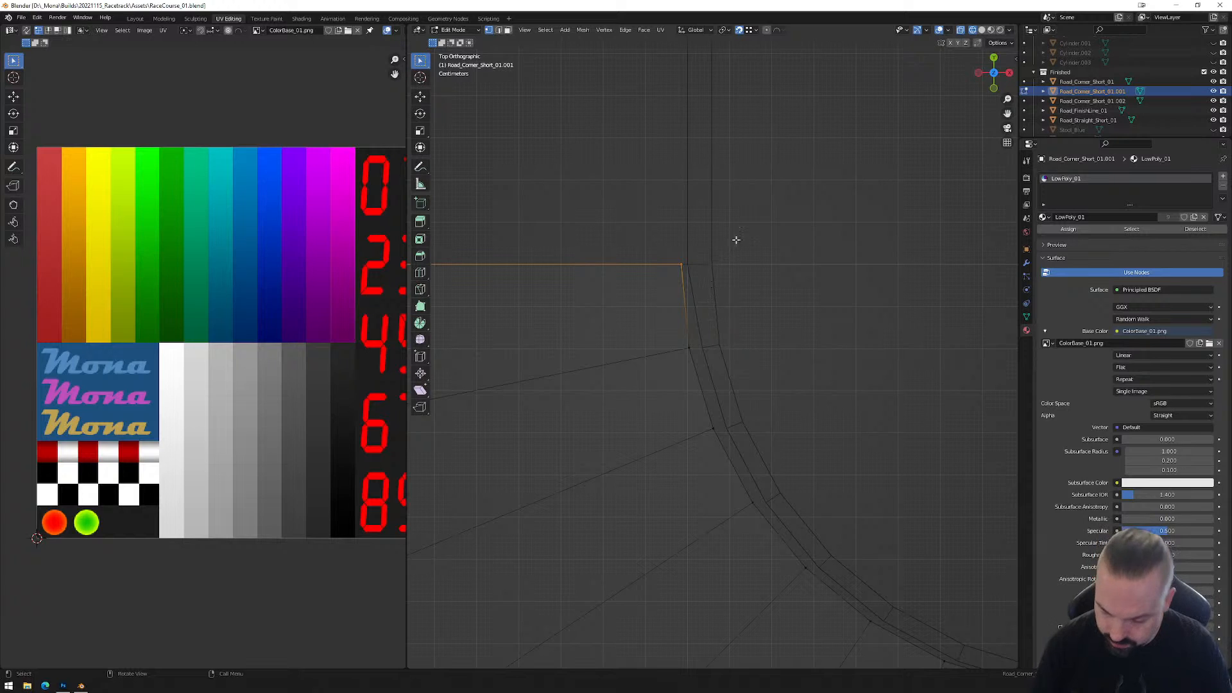
key(g)
key(x)
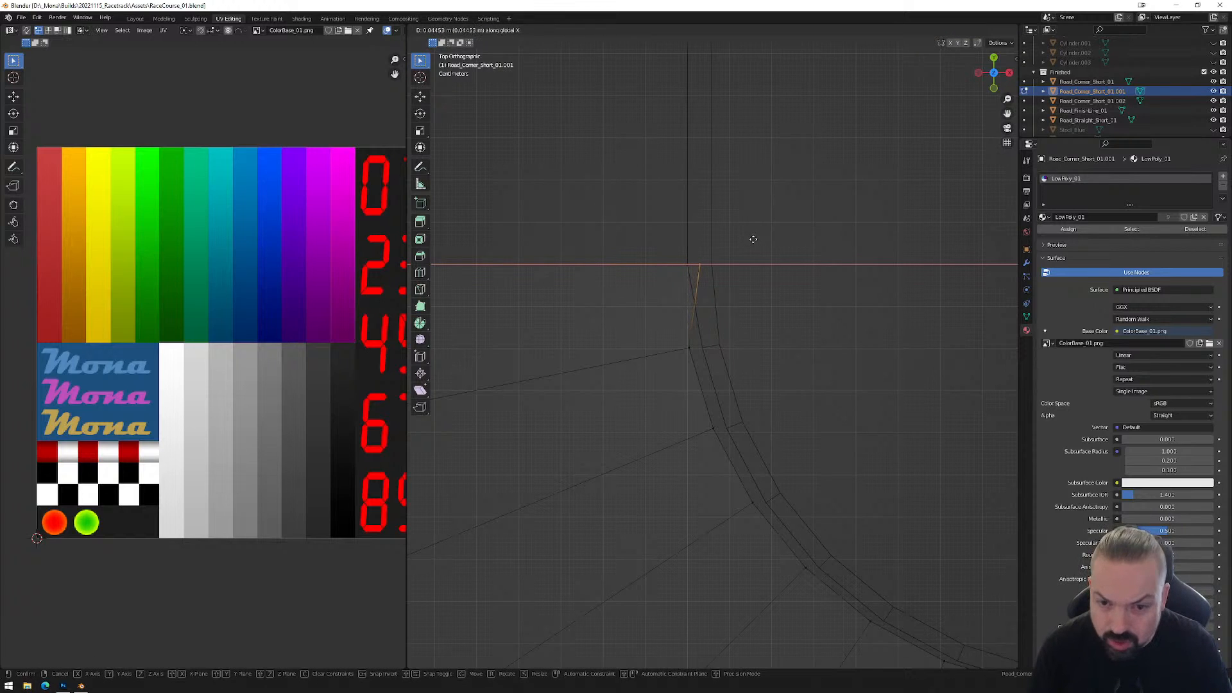
click(752, 241)
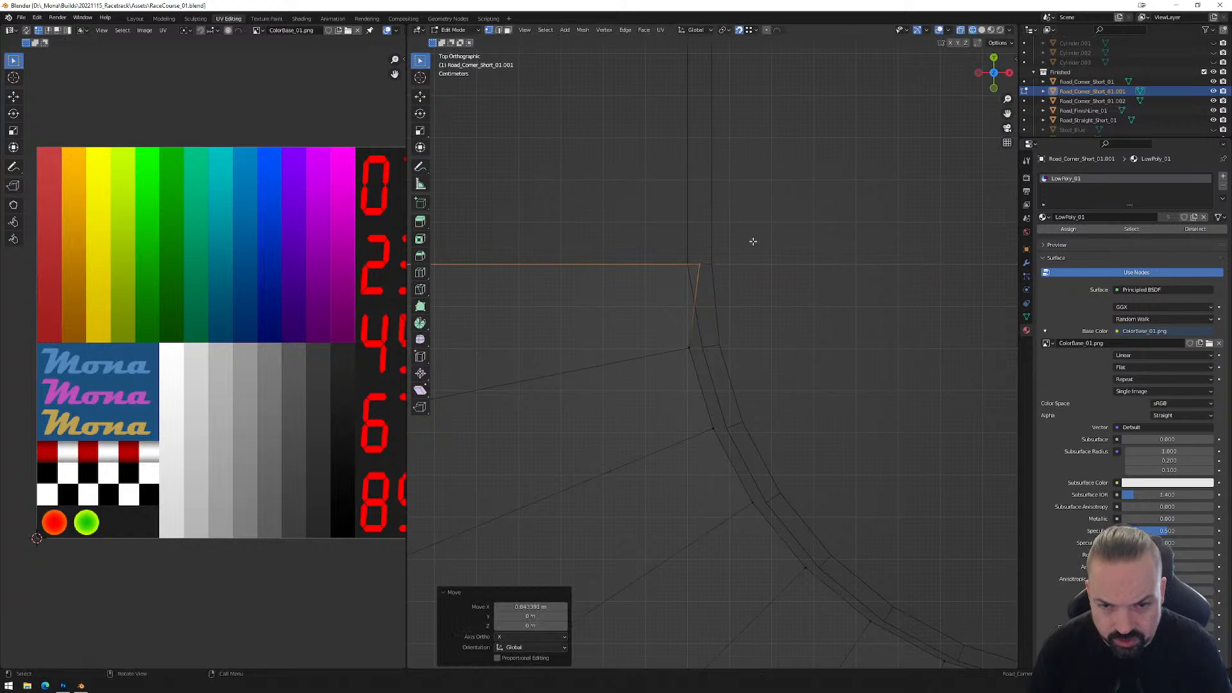
Move the first three inner-curve vertices of the road surface past the joint about 0.05 m each, beneath the middle of the inner wall.
click(688, 351)
key(g)
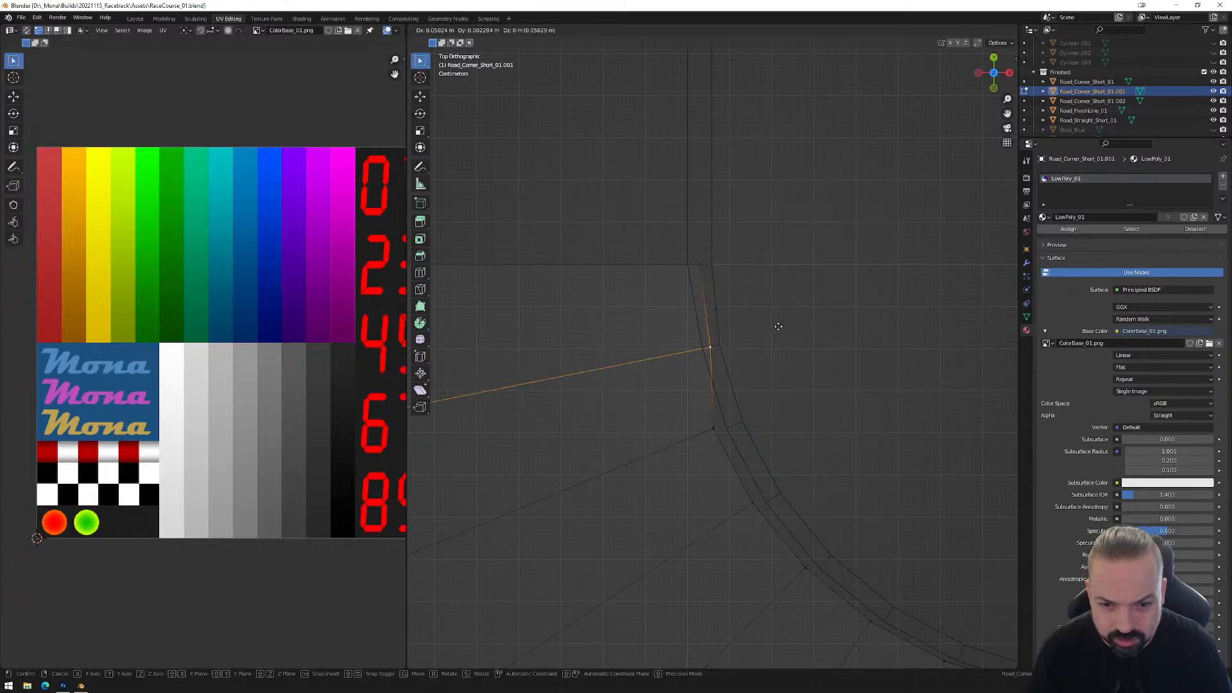
click(777, 326)
click(761, 414)
key(g)
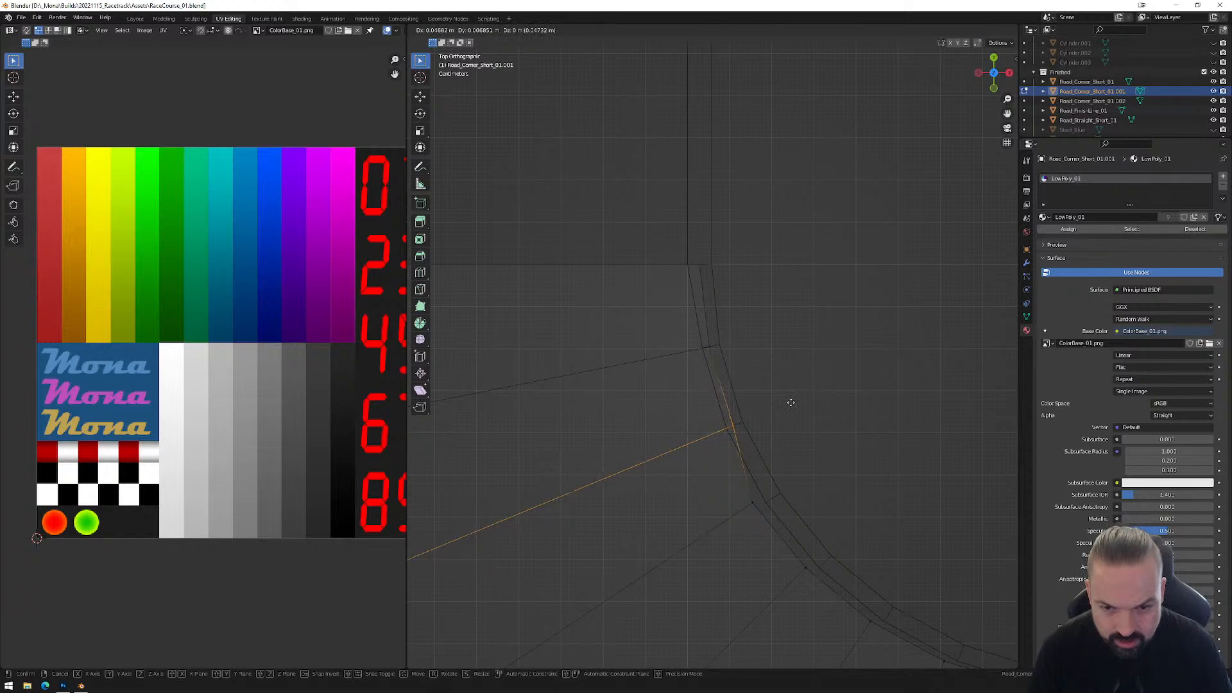
click(791, 402)
click(764, 523)
key(g)
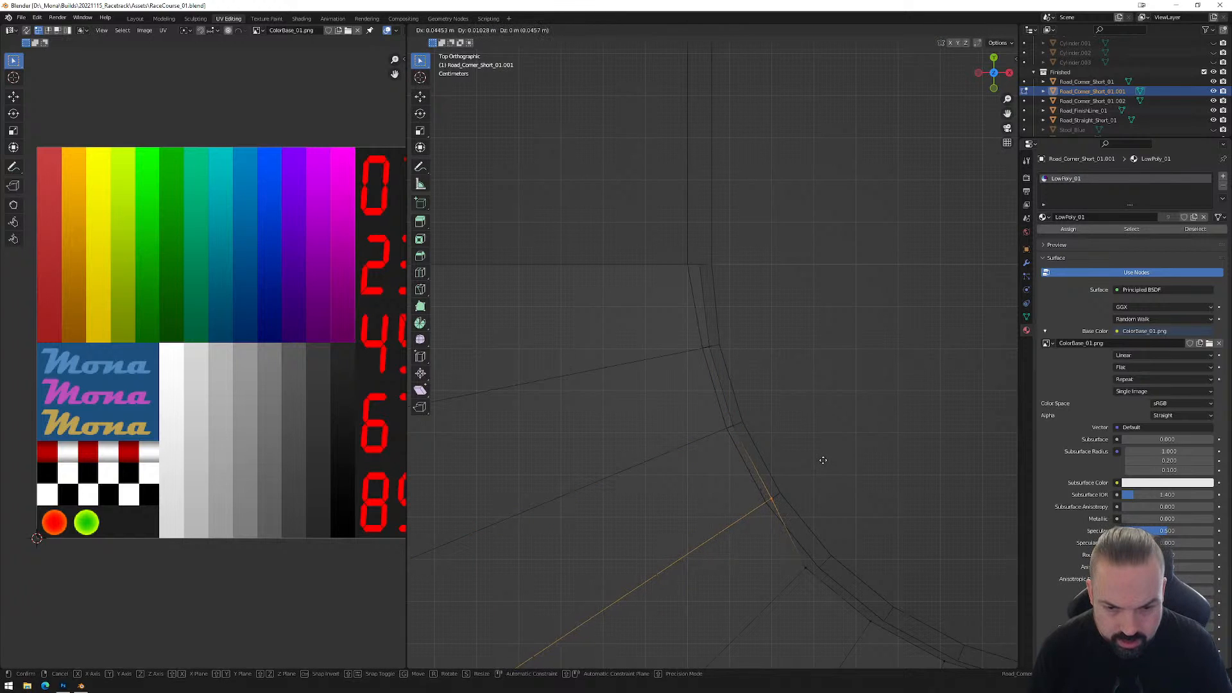
click(823, 461)
Move the next three inner-curve vertices of the road surface about 0.04 to 0.05 m each, centring them beneath the inner wall.
shift+middle_drag(827, 551, 690, 394)
click(667, 413)
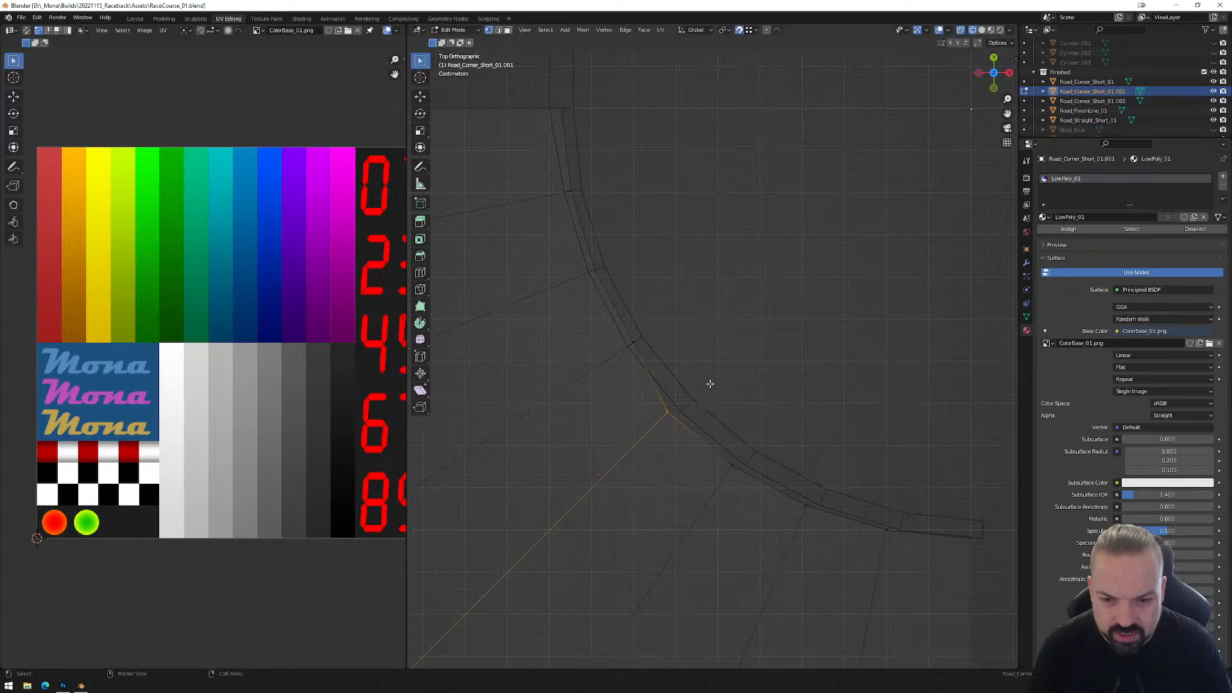
key(g)
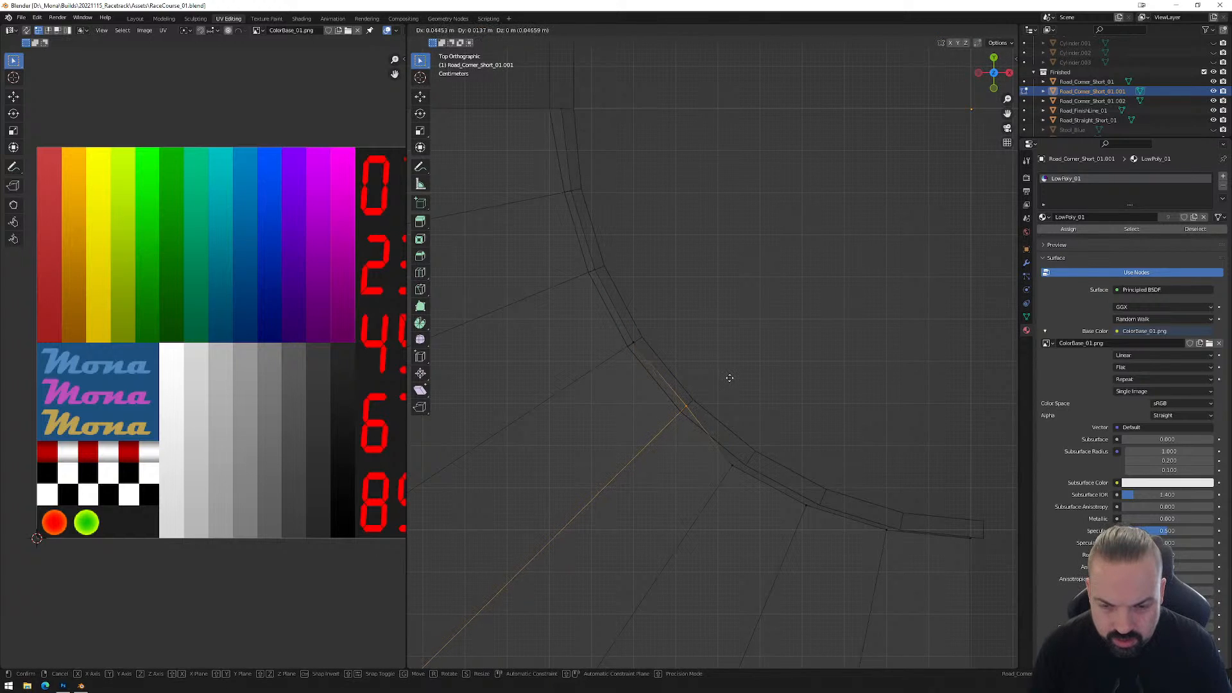
click(730, 378)
click(731, 465)
key(g)
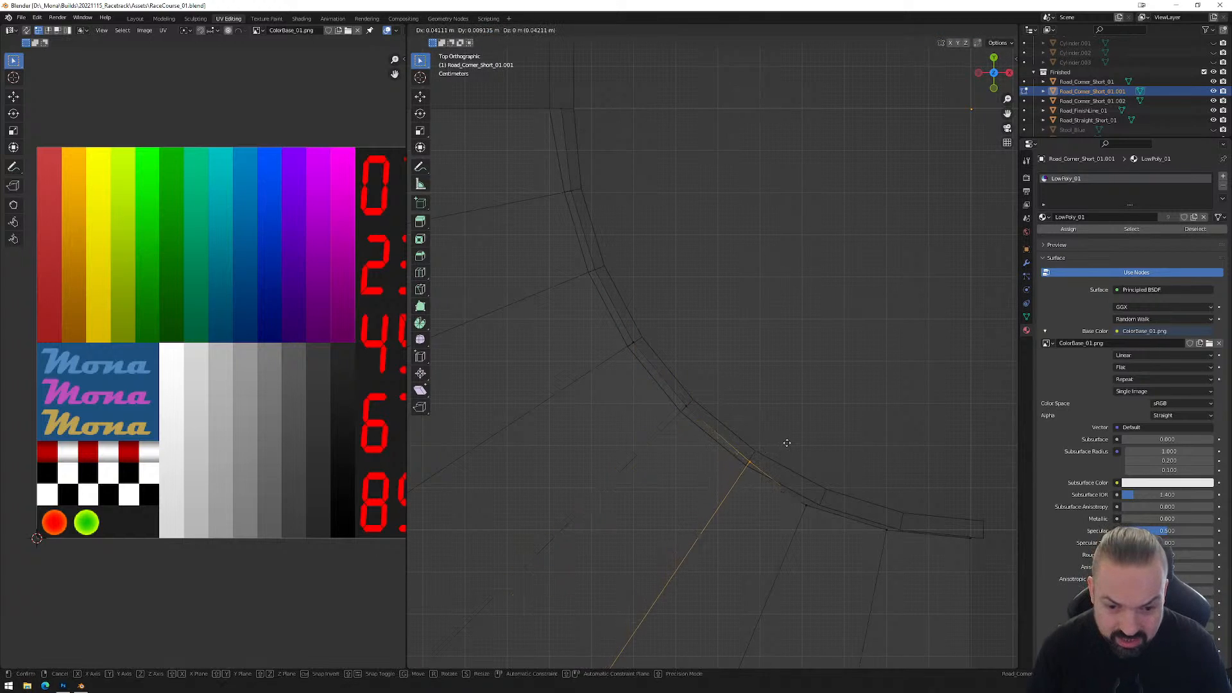
click(788, 441)
click(825, 491)
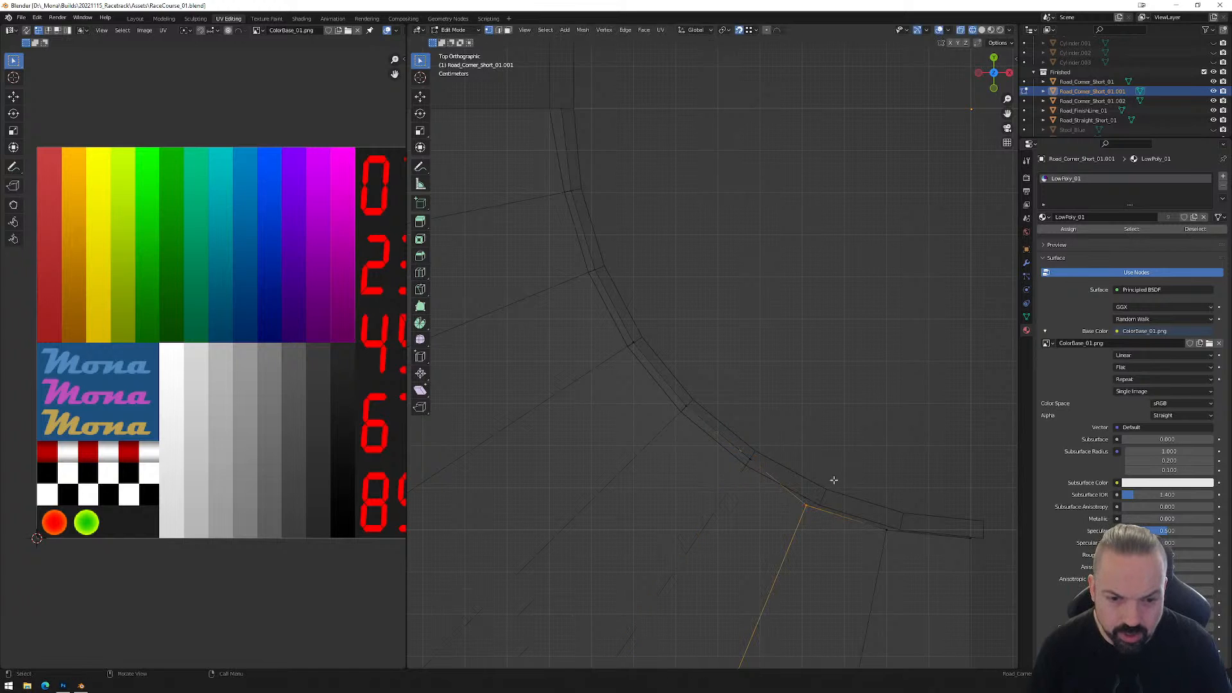
key(g)
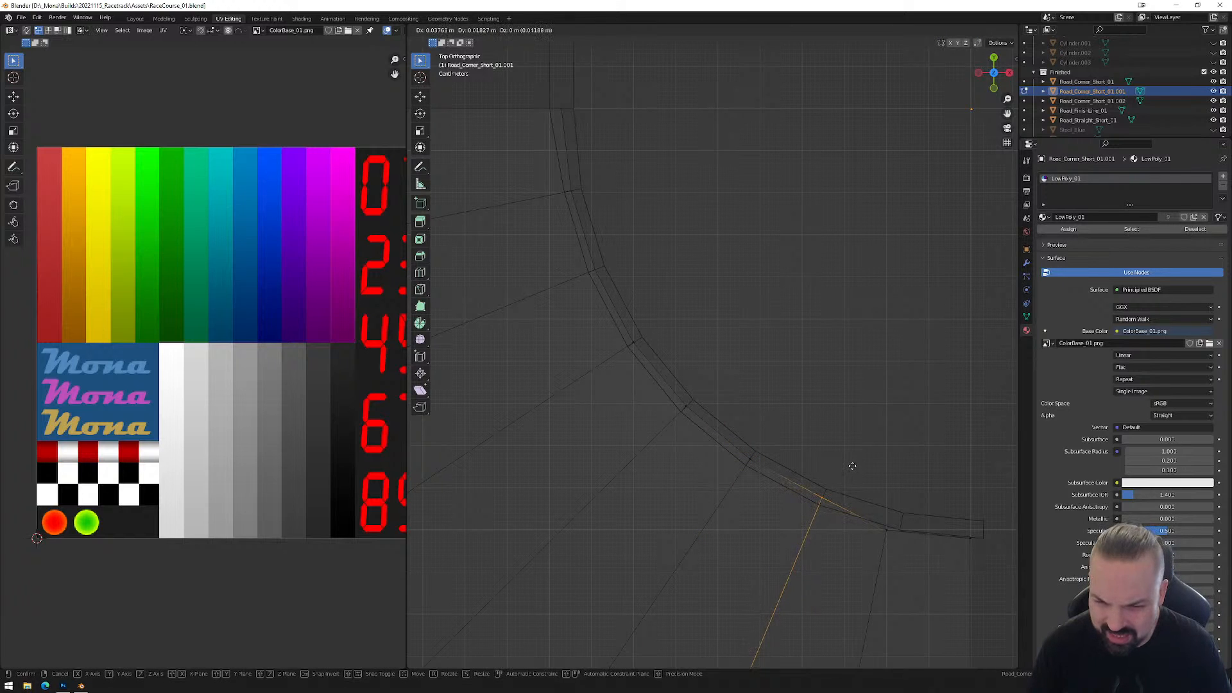
click(852, 467)
Centre the road surface's last two inner-curve vertices beneath the wall, moving them about 0.04 m and, at the open end, about 0.02 m.
shift+middle_drag(847, 506, 743, 412)
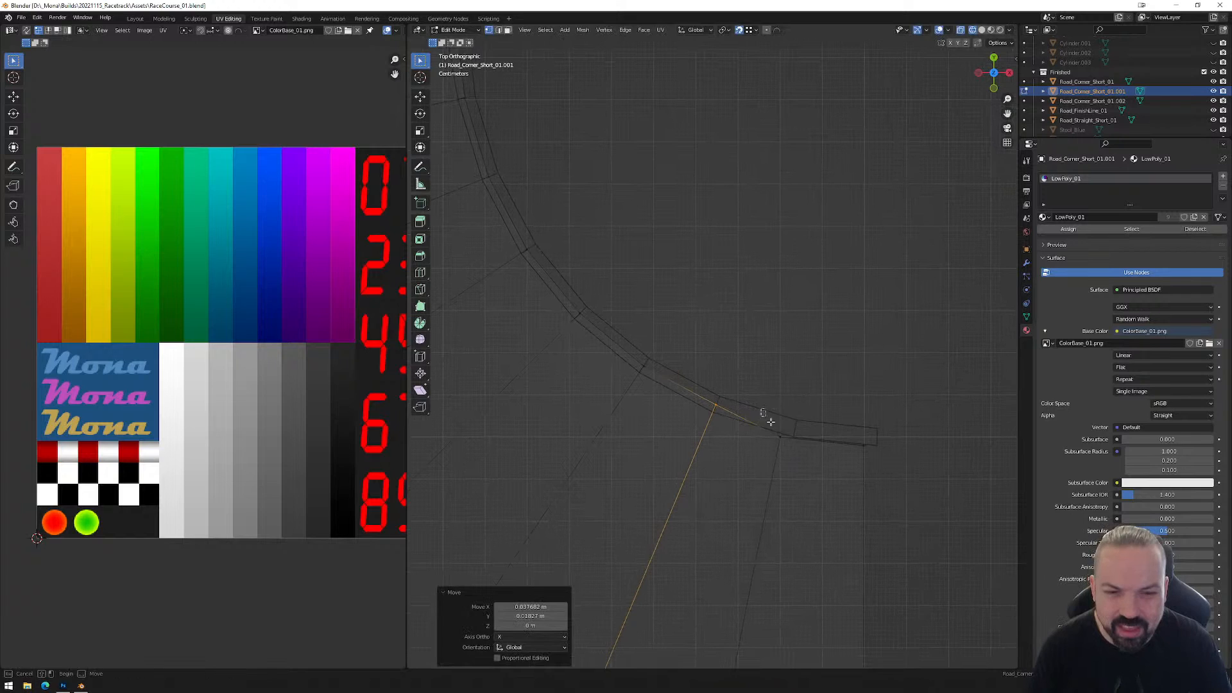
click(793, 426)
key(g)
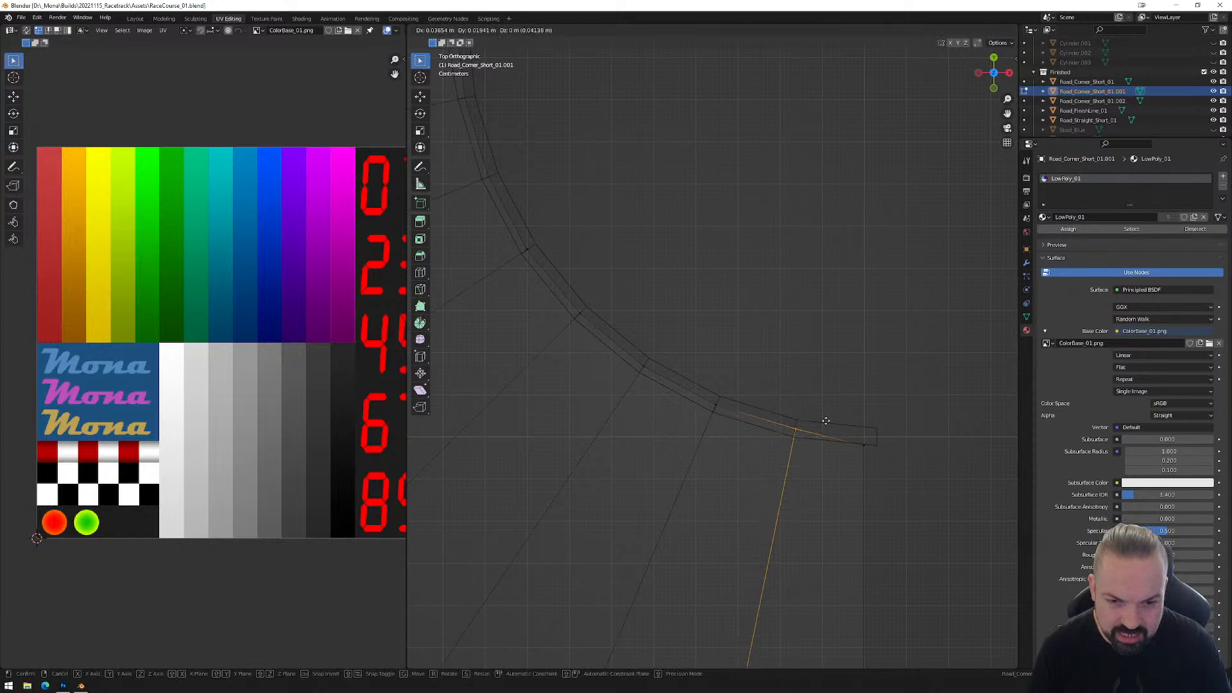
click(827, 424)
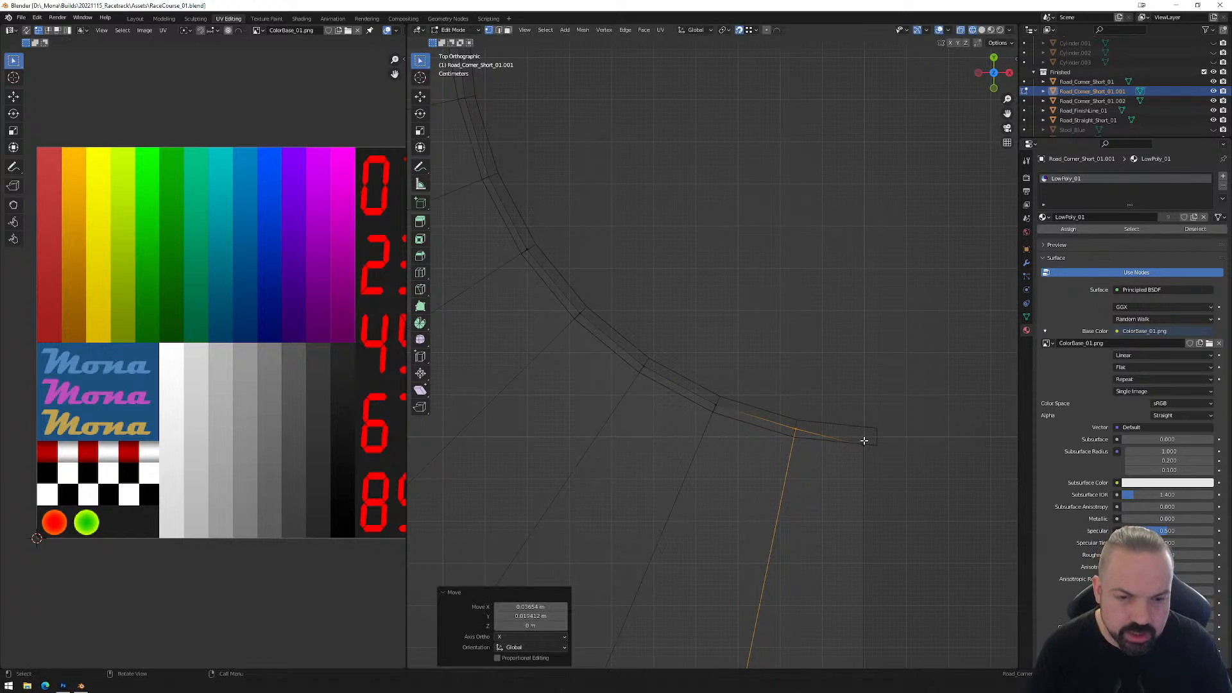
drag(850, 429, 878, 460)
key(g)
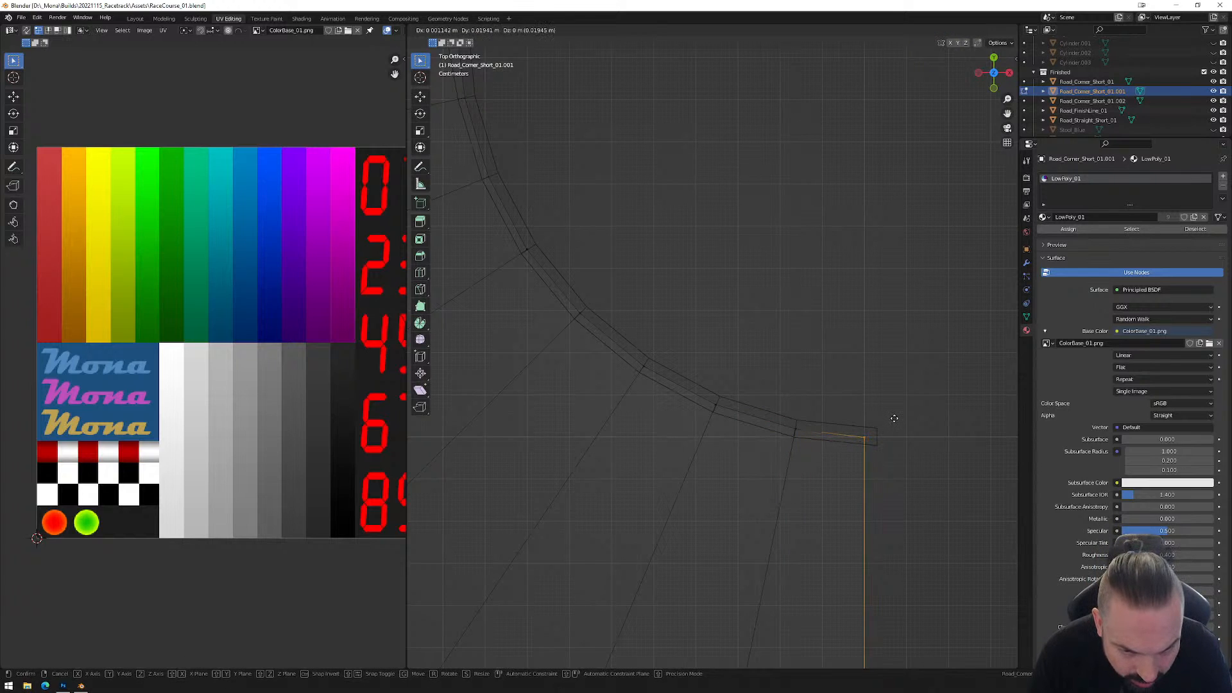
click(893, 418)
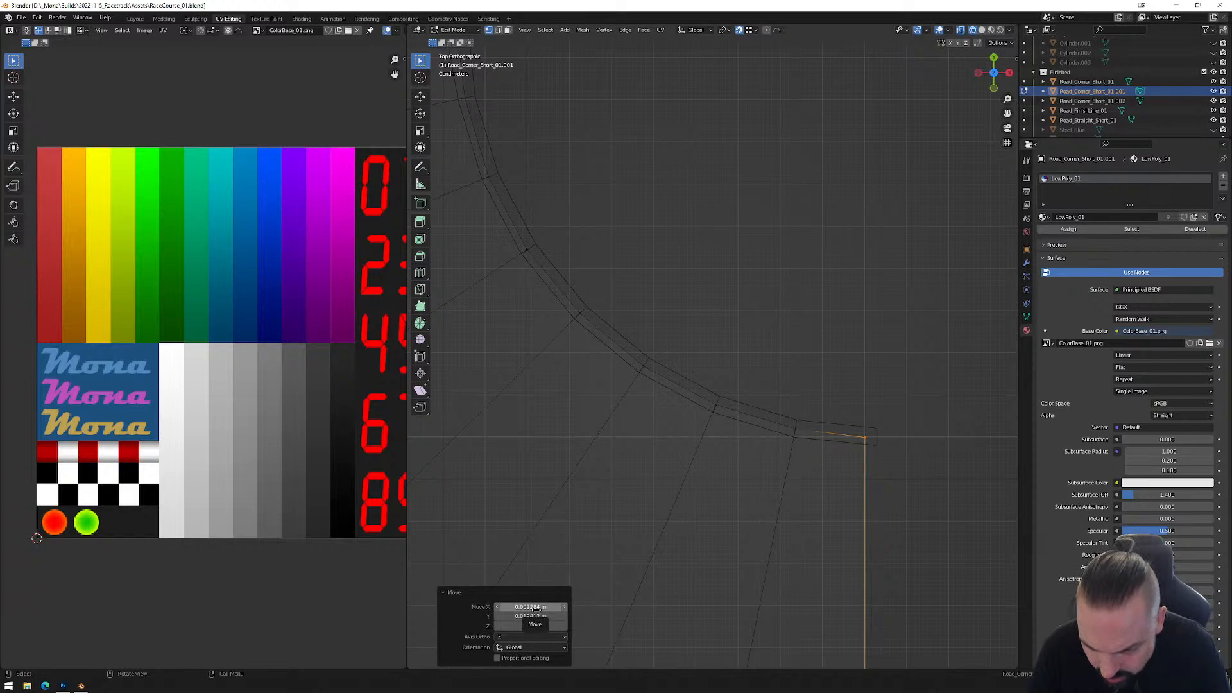
click(523, 647)
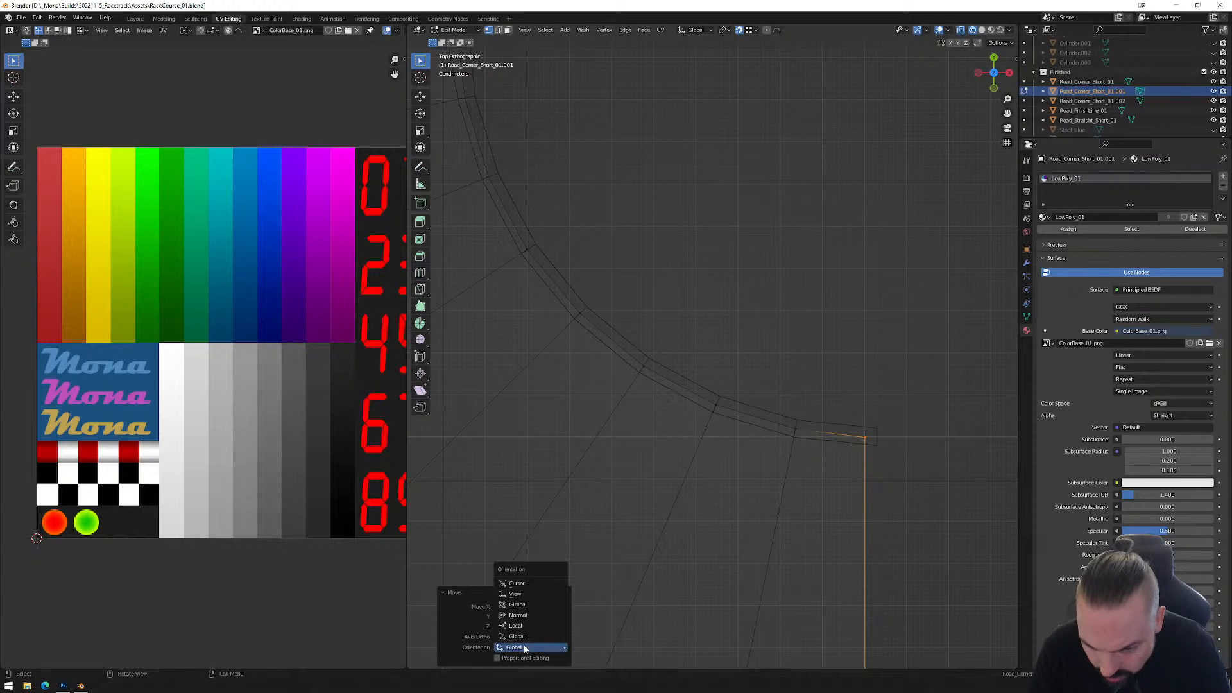
click(524, 647)
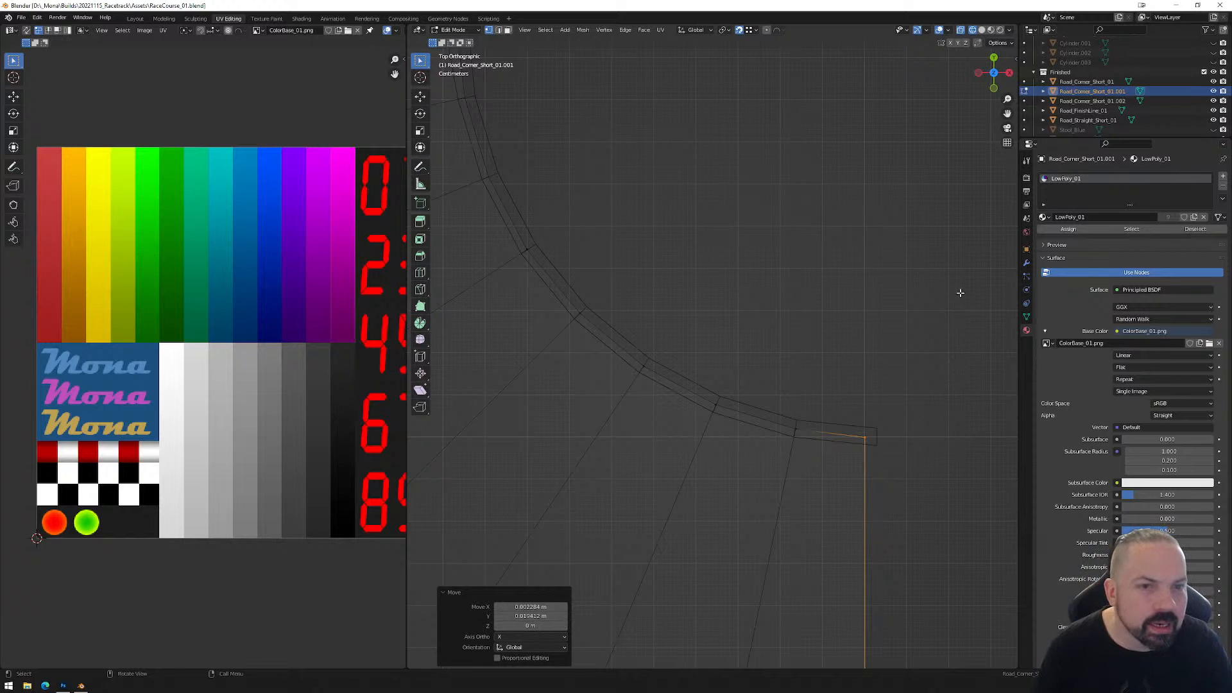
Show the selected inner end vertex's coordinates and set its local position to X -1 m and Y 0 m.
click(1012, 58)
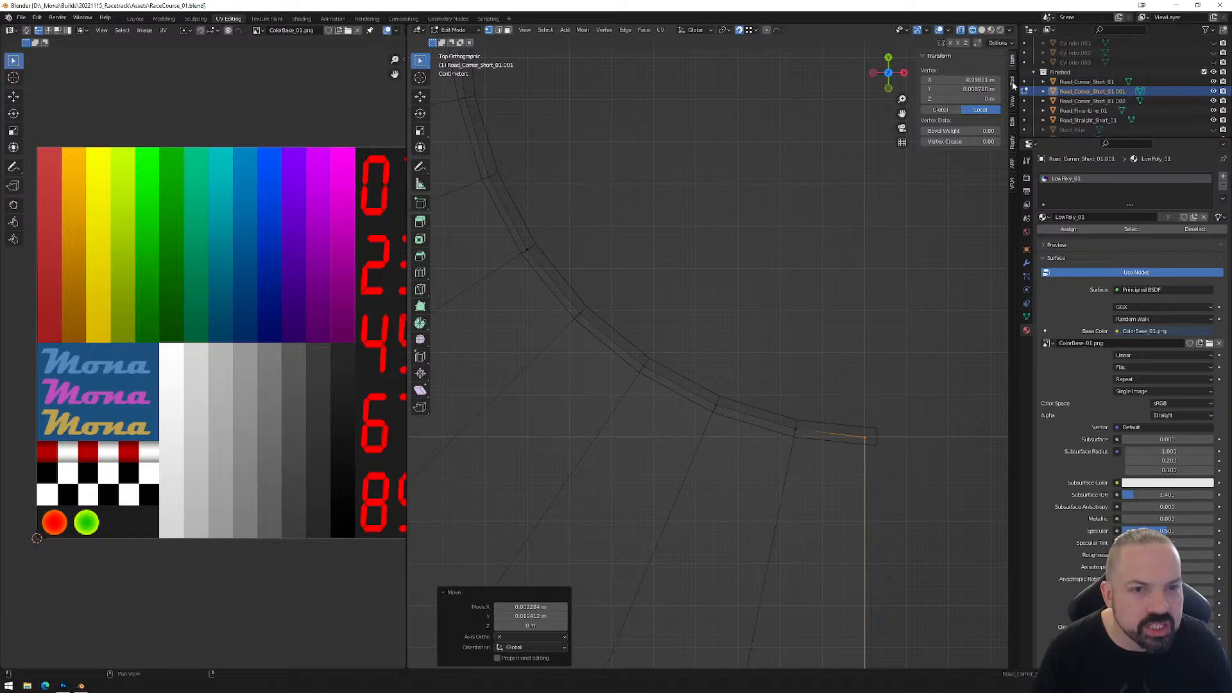
click(975, 80)
key(BackSpace)
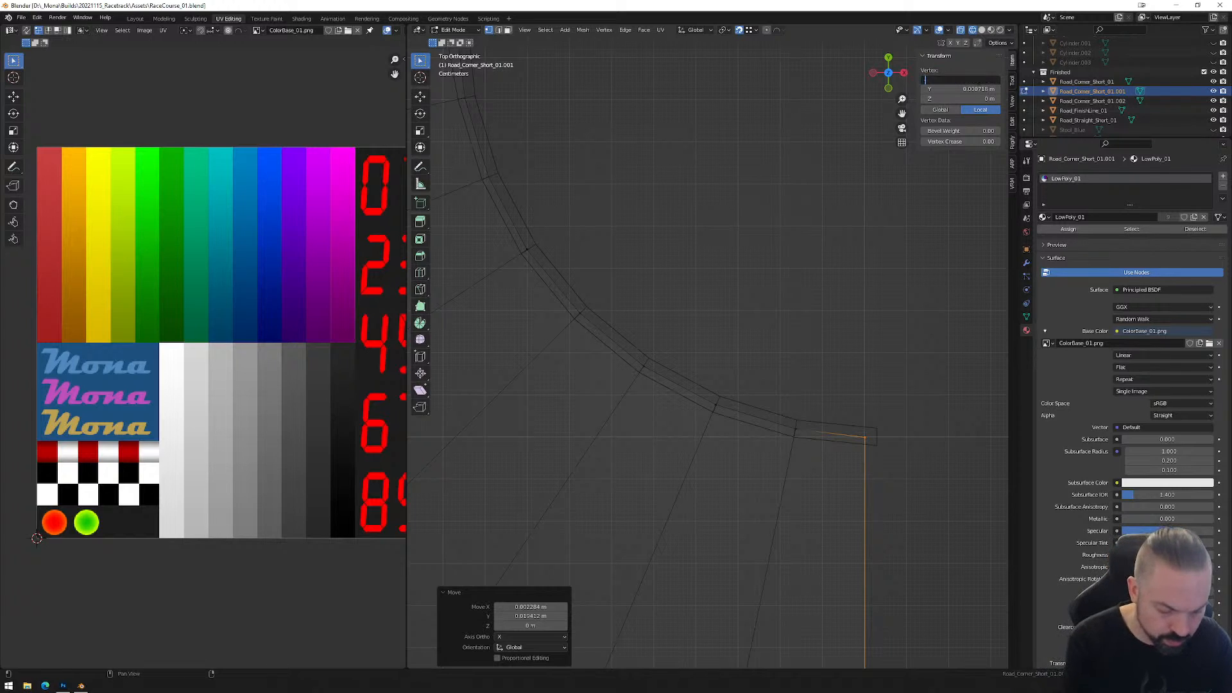
text(-1)
key(Tab)
key(BackSpace)
text(0)
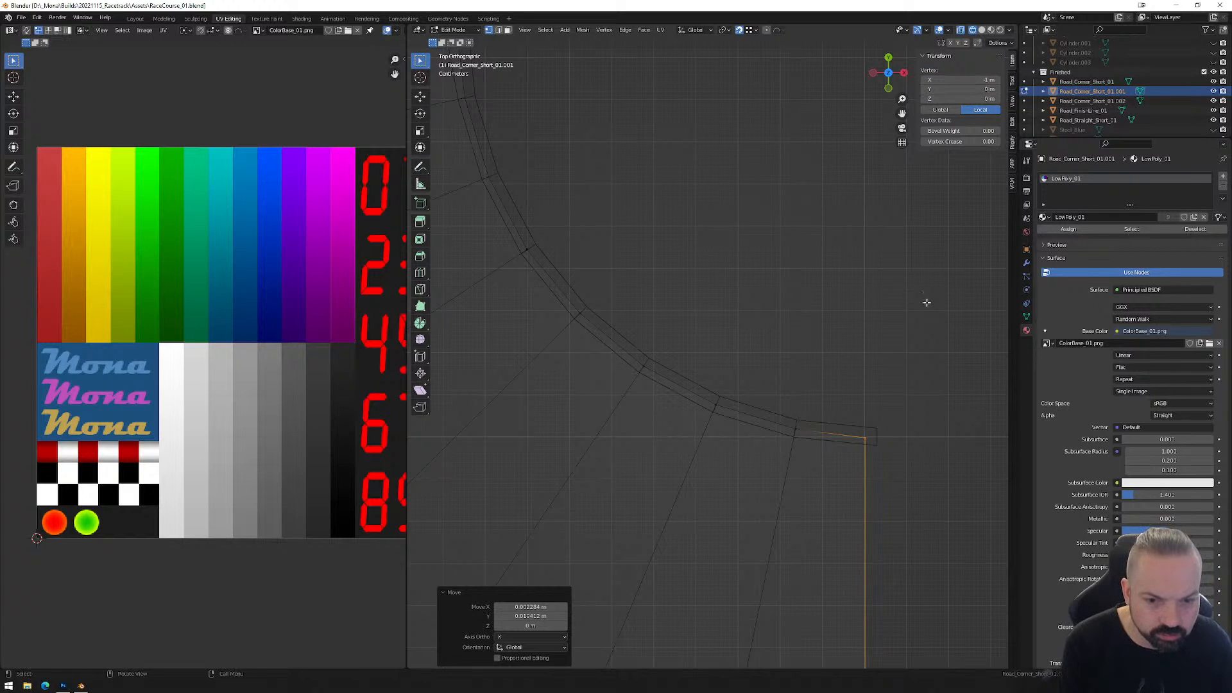
middle_drag(963, 251, 828, 359)
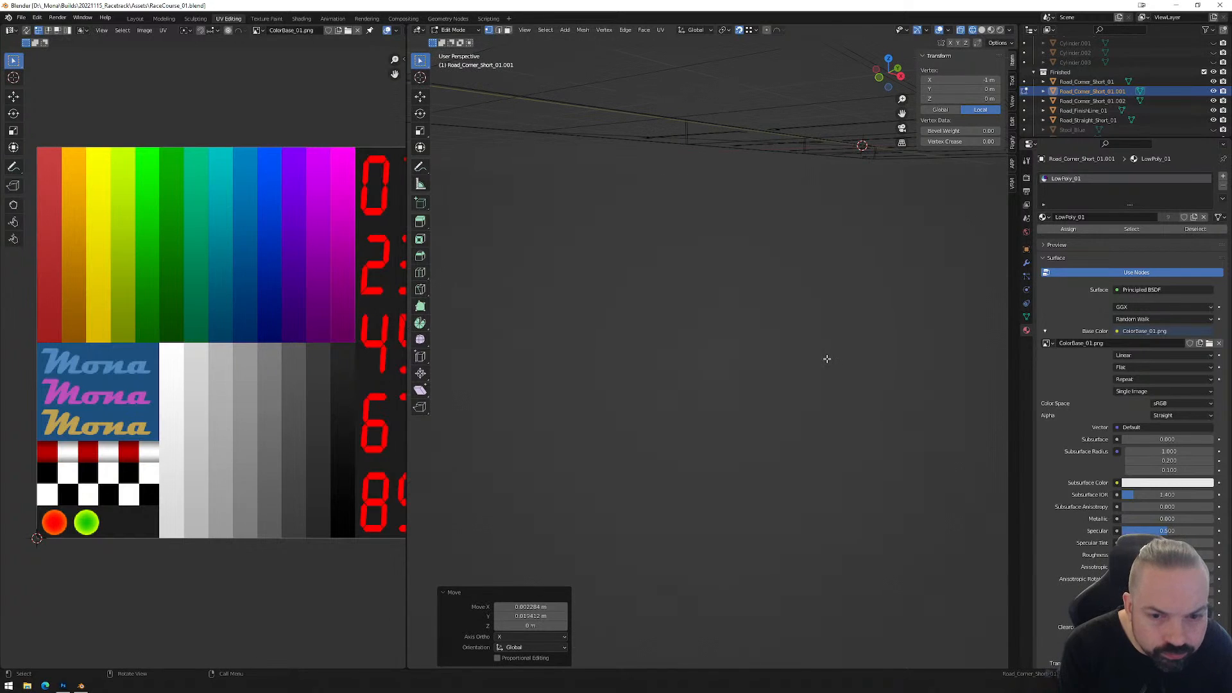
click(889, 59)
middle_drag(881, 504, 846, 413)
click(890, 61)
scroll(789, 295, up, 5)
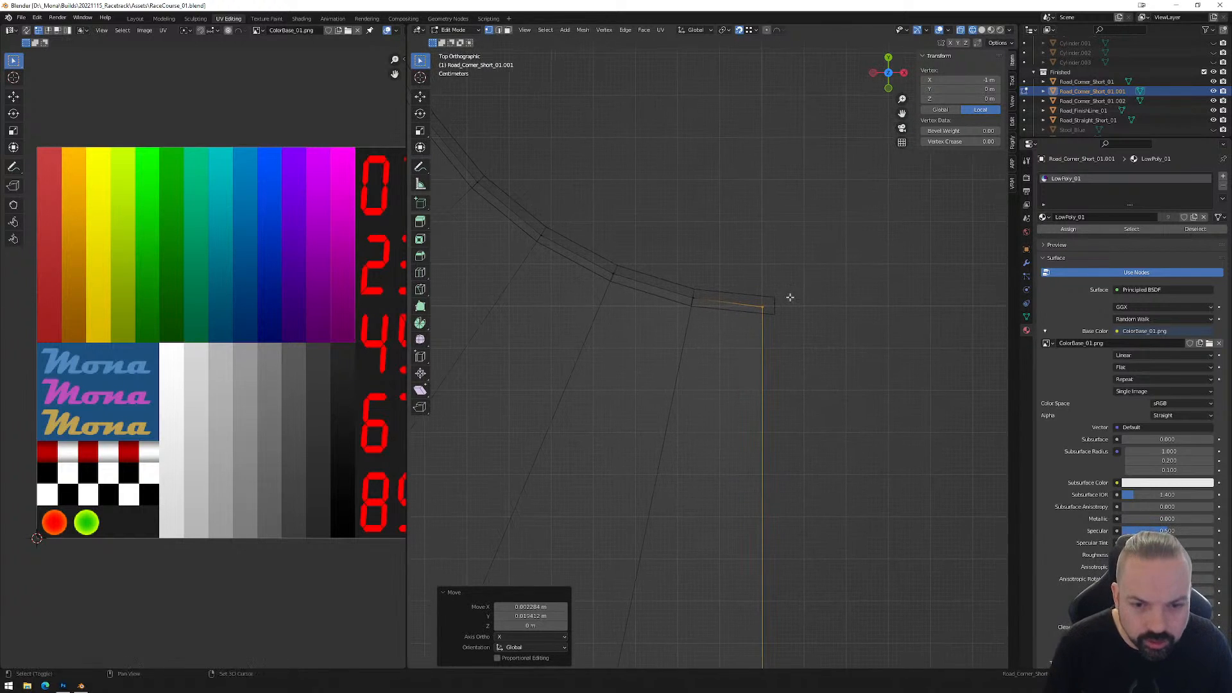
shift+middle_drag(866, 214, 832, 257)
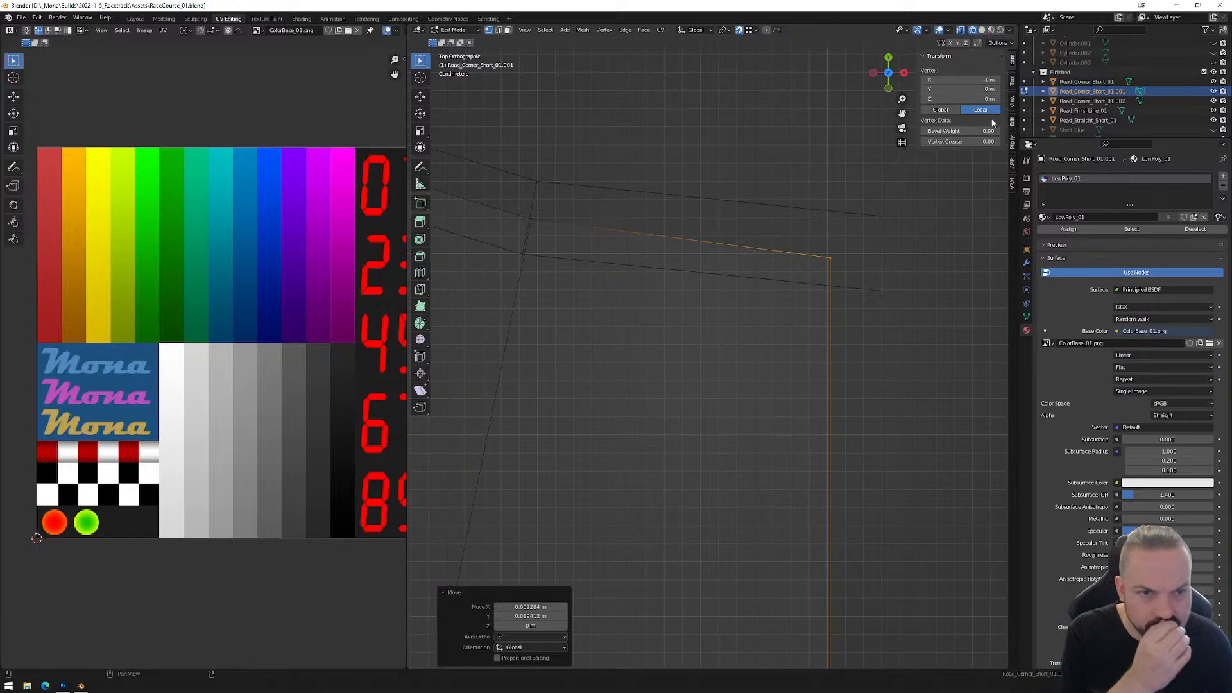
click(1011, 80)
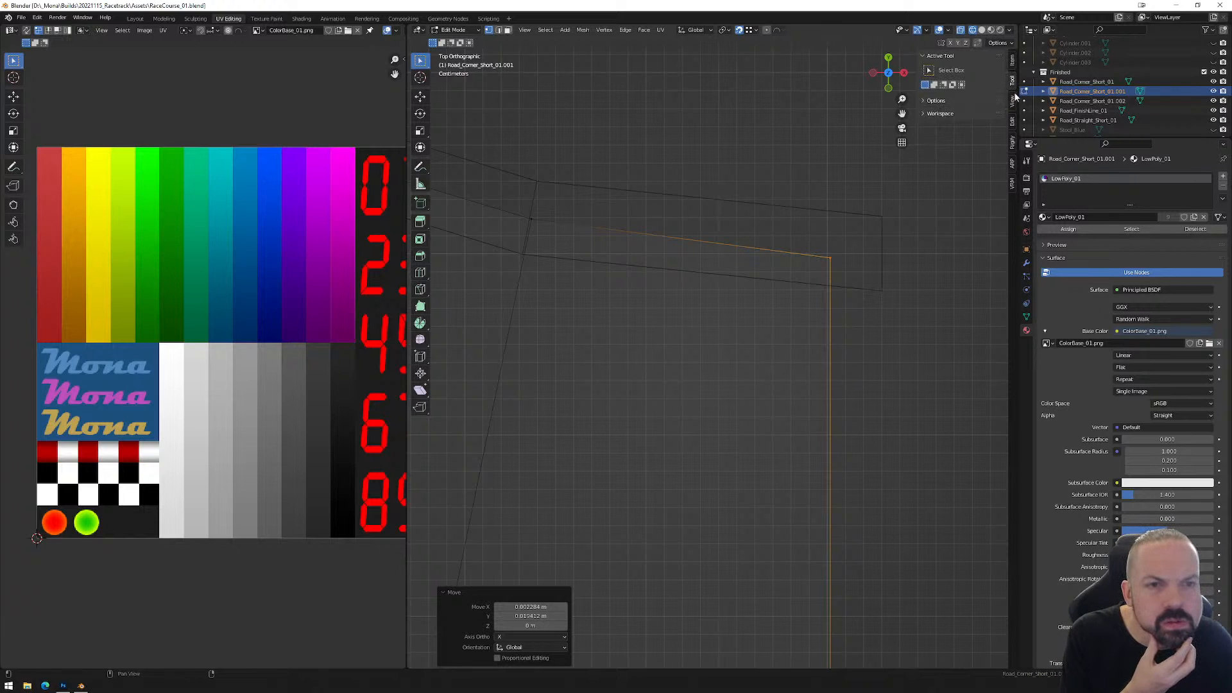
click(937, 101)
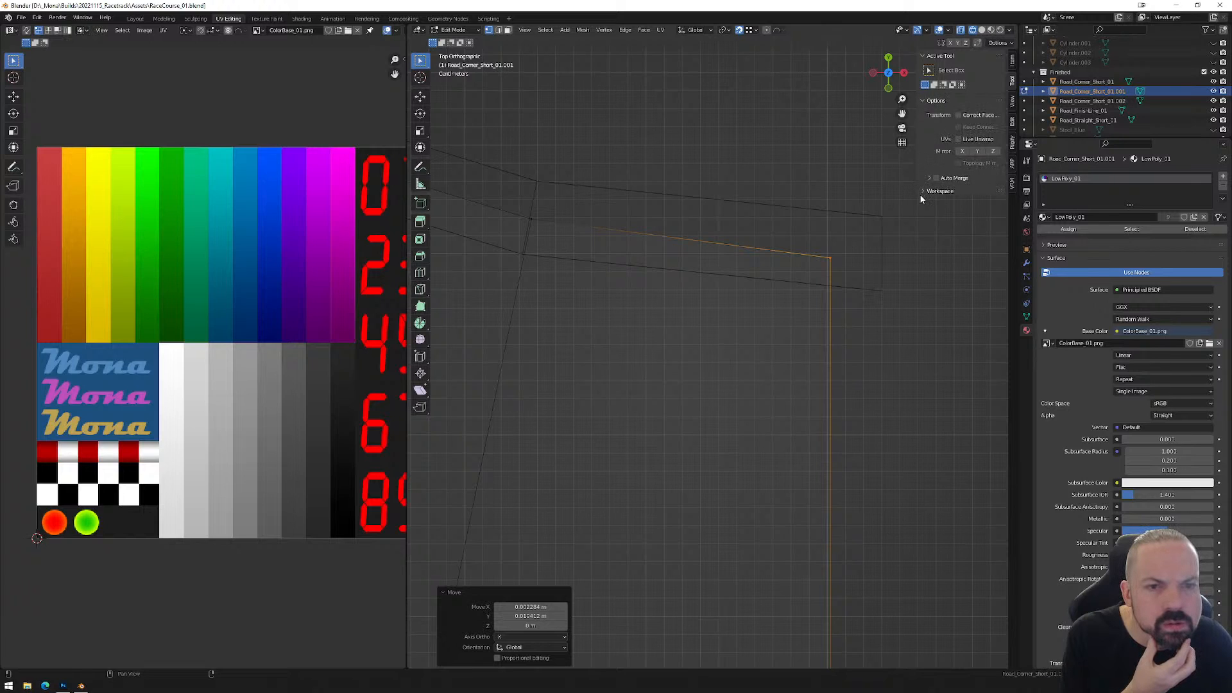
click(1012, 103)
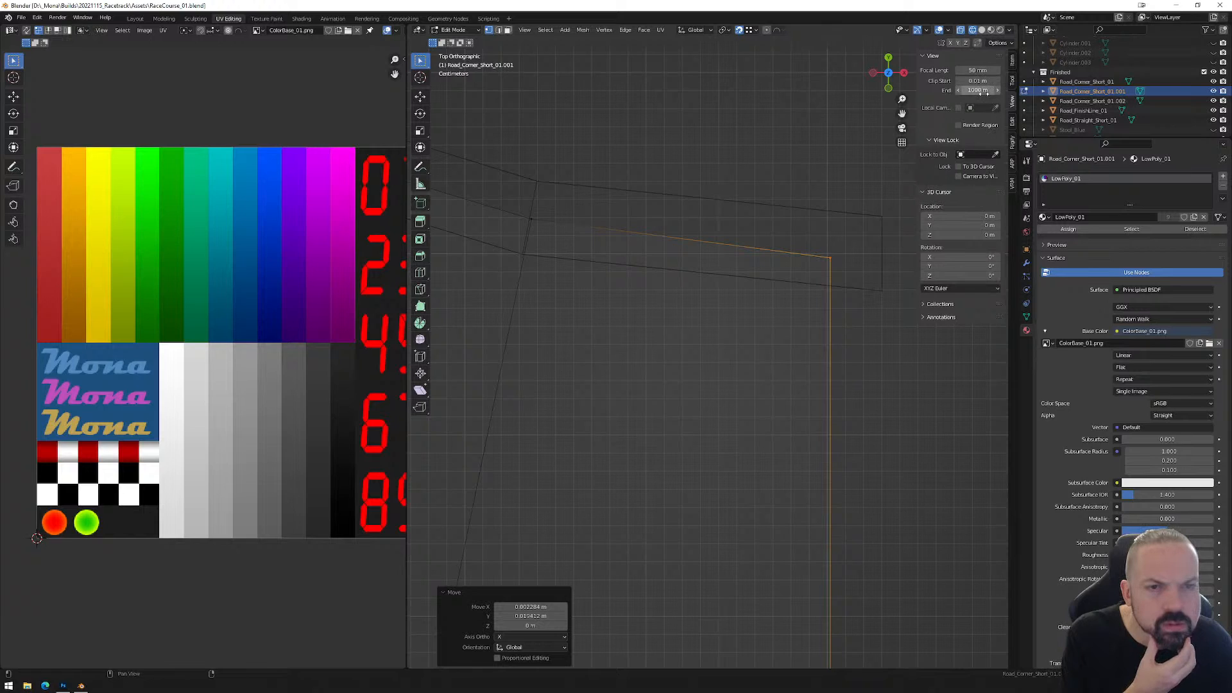
click(1013, 123)
click(1013, 140)
click(1012, 163)
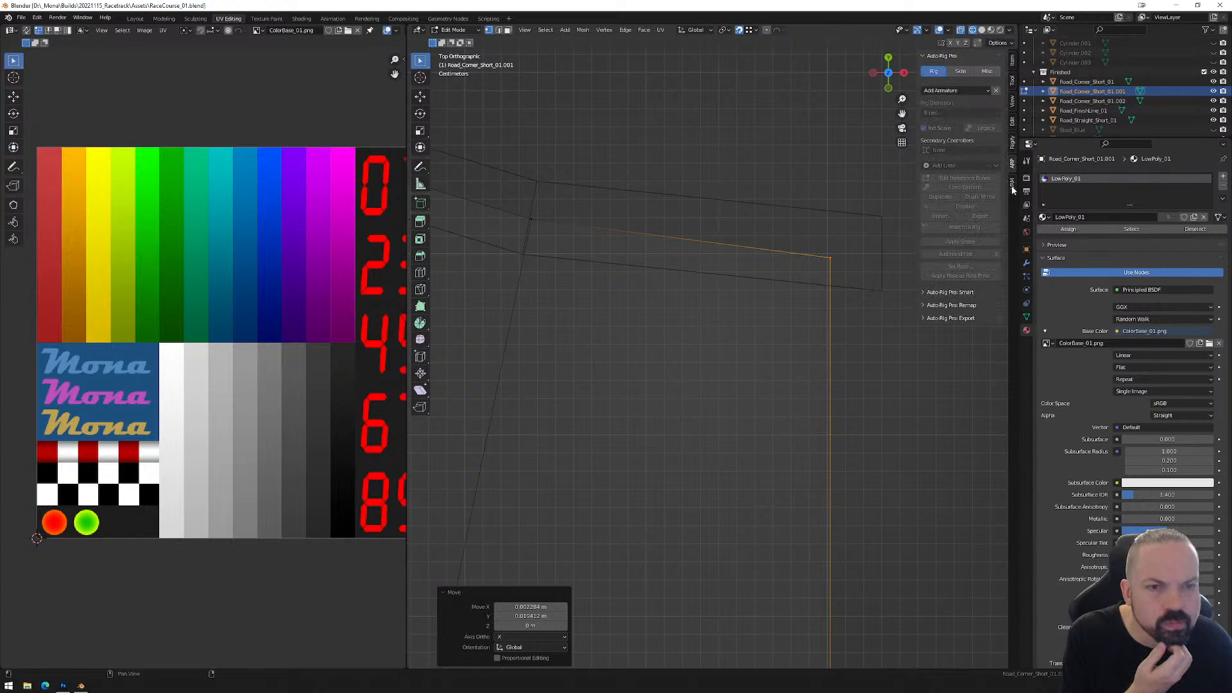
click(1013, 186)
click(1013, 62)
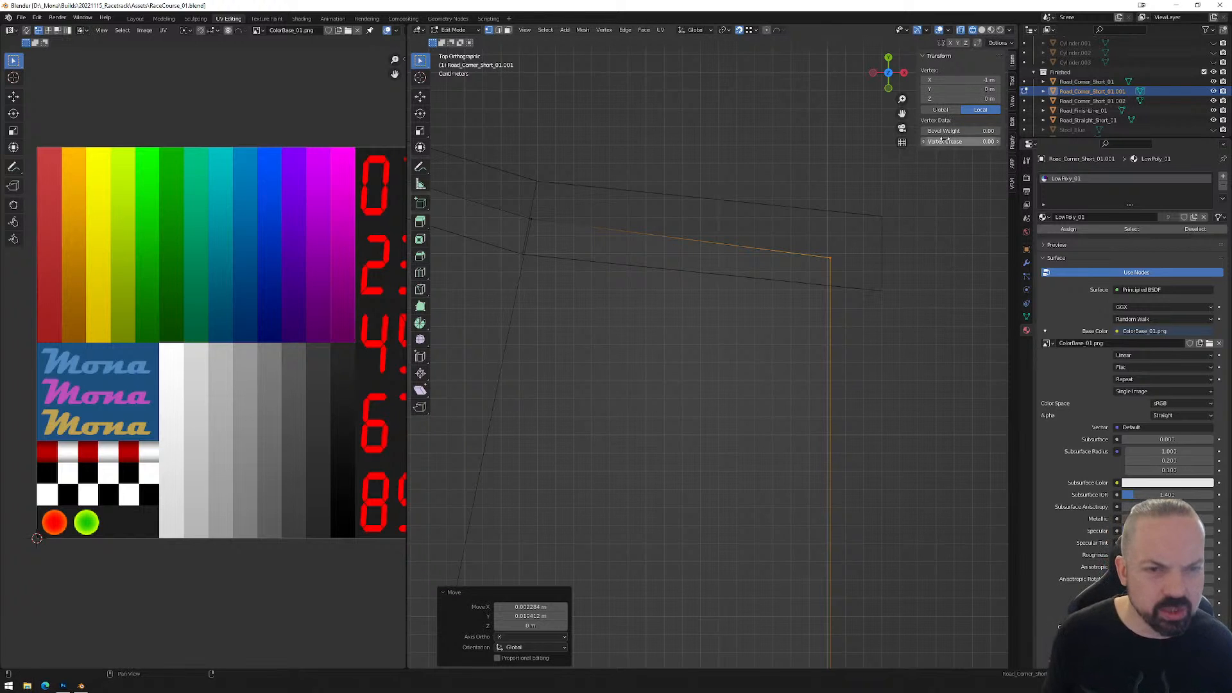
Set the road surface's inner end vertex to global coordinates X 4 m, Y -11 m and Z 0 m.
click(948, 110)
click(980, 80)
text(4)
key(Tab)
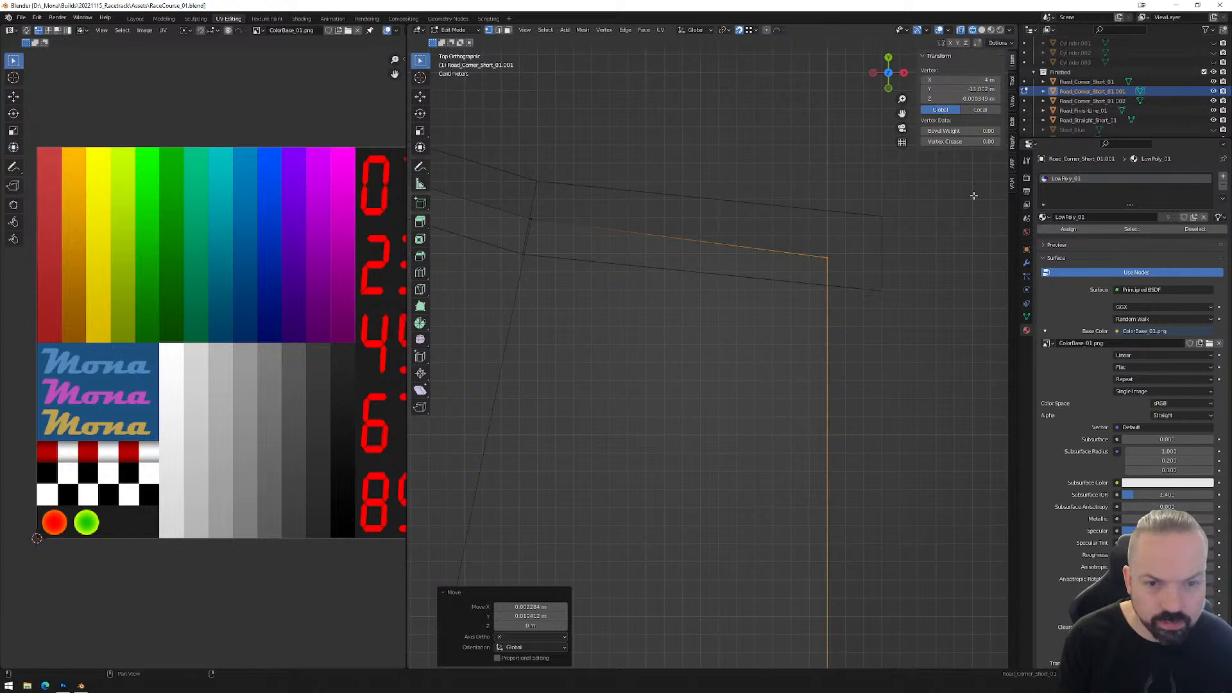
key(BackSpace)
text(-11)
key(Return)
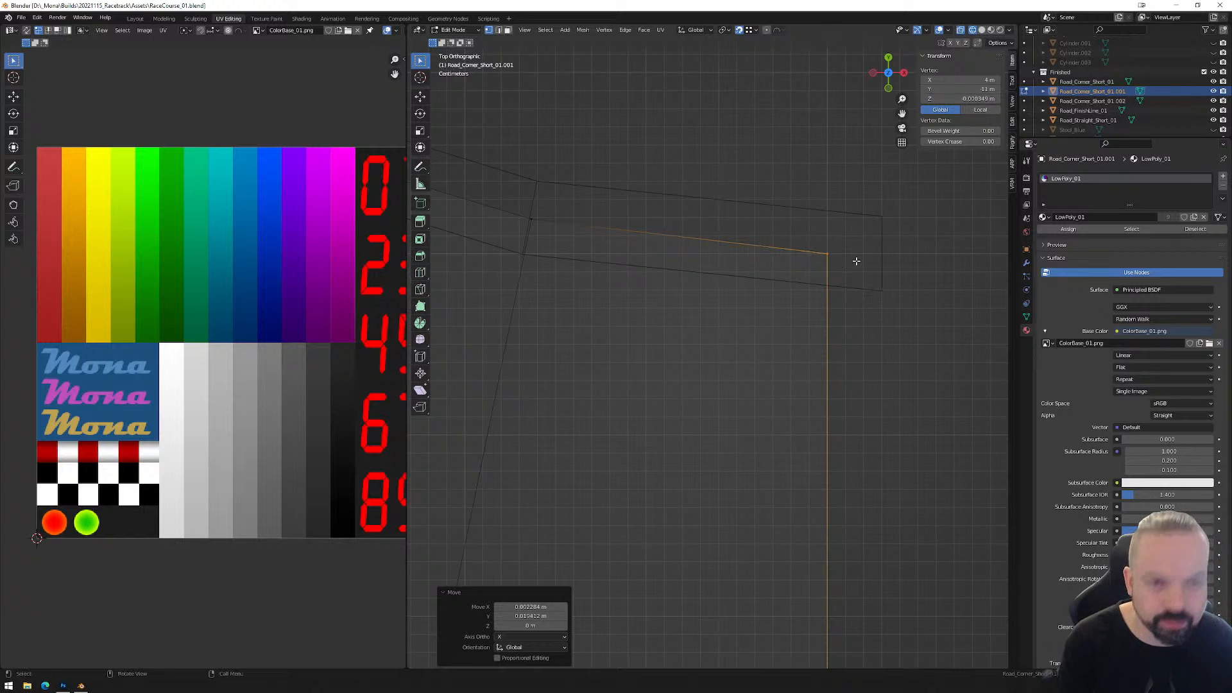
click(961, 99)
text(0)
key(Return)
Follow the road surface's open end edge from the inner to the outer wall and examine how the corner lines up.
scroll(892, 215, down, 4)
scroll(802, 436, up, 5)
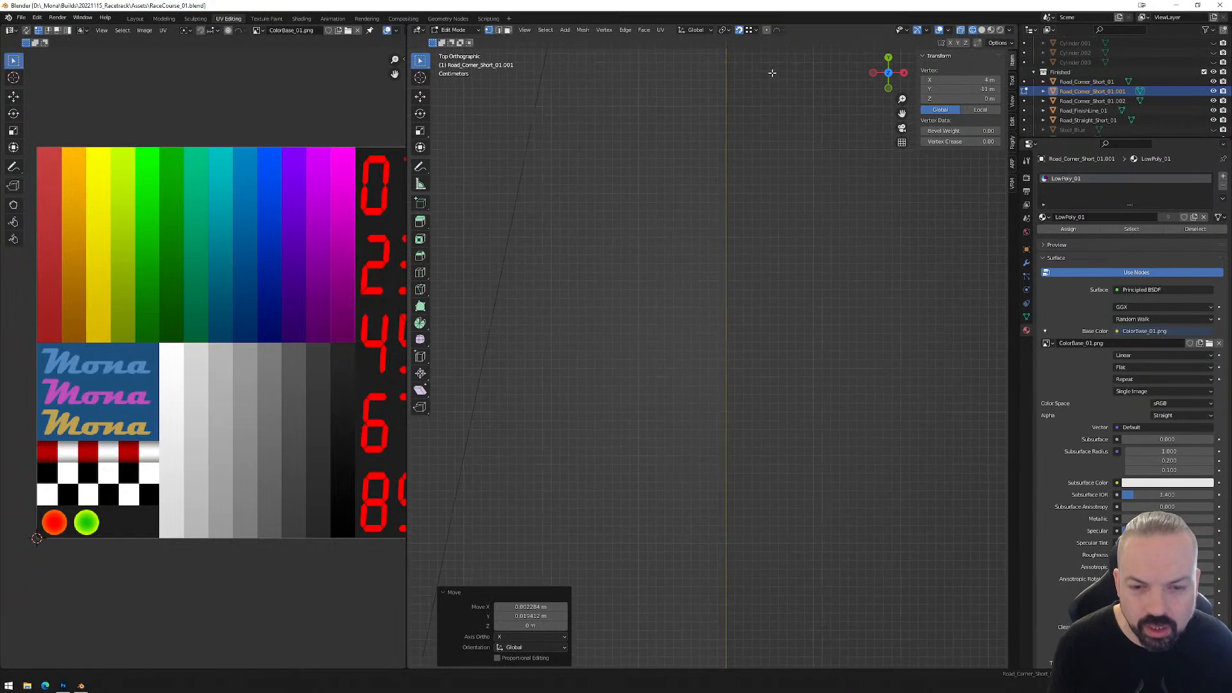
shift+middle_drag(786, 561, 759, 272)
mouse_move(751, 609)
shift+middle_down()
mouse_move(767, 509)
mouse_move(772, 257)
shift+middle_up()
shift+middle_drag(811, 638, 790, 465)
mouse_move(776, 591)
shift+middle_down()
mouse_move(768, 286)
mouse_move(767, 300)
shift+middle_up()
shift+middle_drag(738, 596, 748, 273)
shift+middle_drag(731, 576, 735, 308)
shift+middle_drag(729, 533, 725, 295)
shift+middle_drag(741, 578, 735, 295)
mouse_move(742, 564)
shift+middle_down()
mouse_move(740, 340)
mouse_move(747, 423)
mouse_move(706, 376)
shift+middle_up()
shift+middle_drag(725, 421, 776, 311)
click(888, 62)
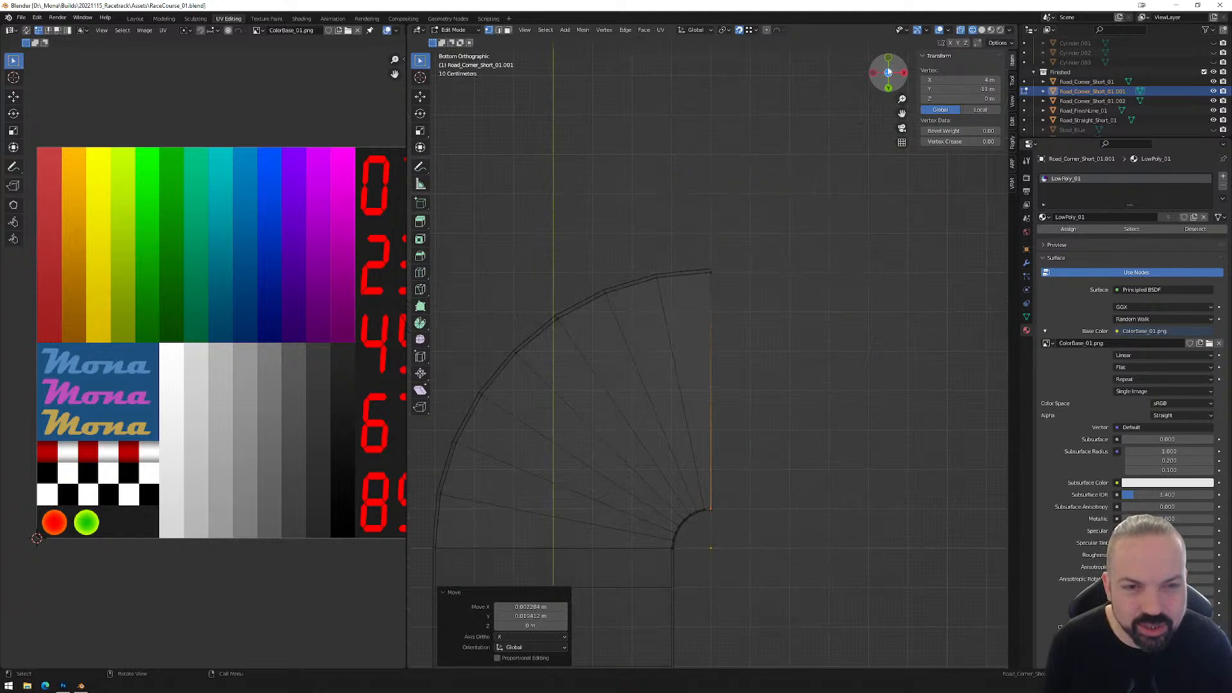
click(890, 58)
Select only the road surface's outer end vertex in top view and set its global position to X 4 m, Y -17 m, Z 0 m.
key(alt+a)
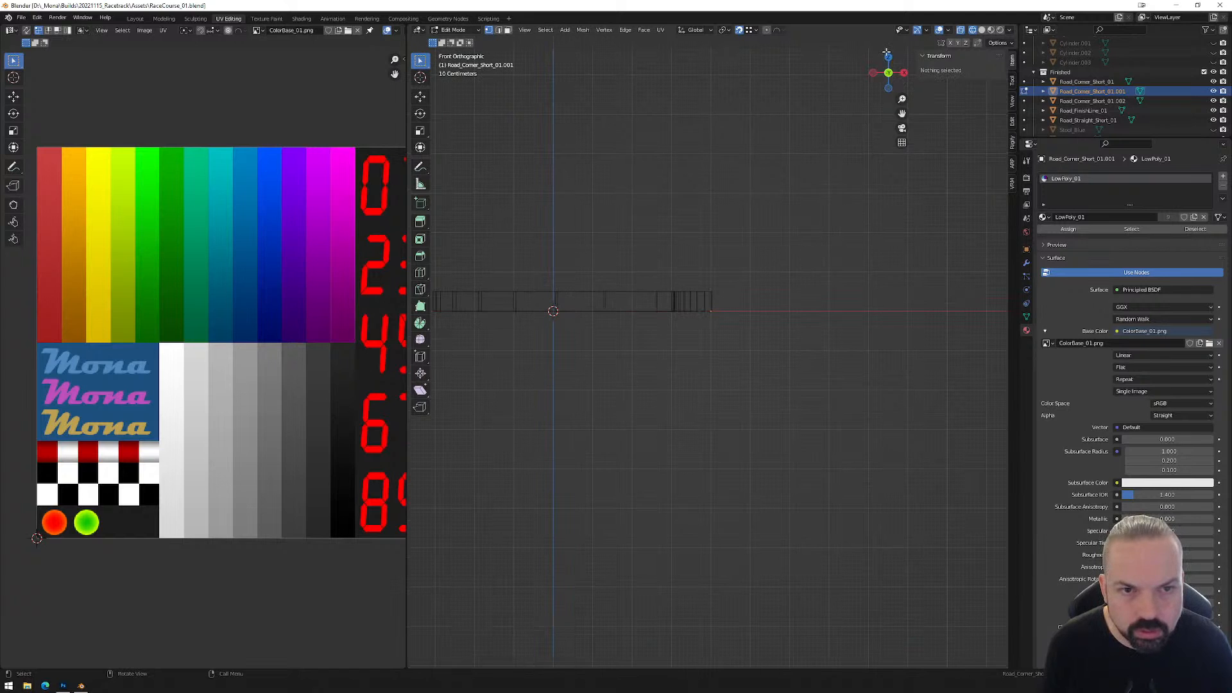
click(889, 58)
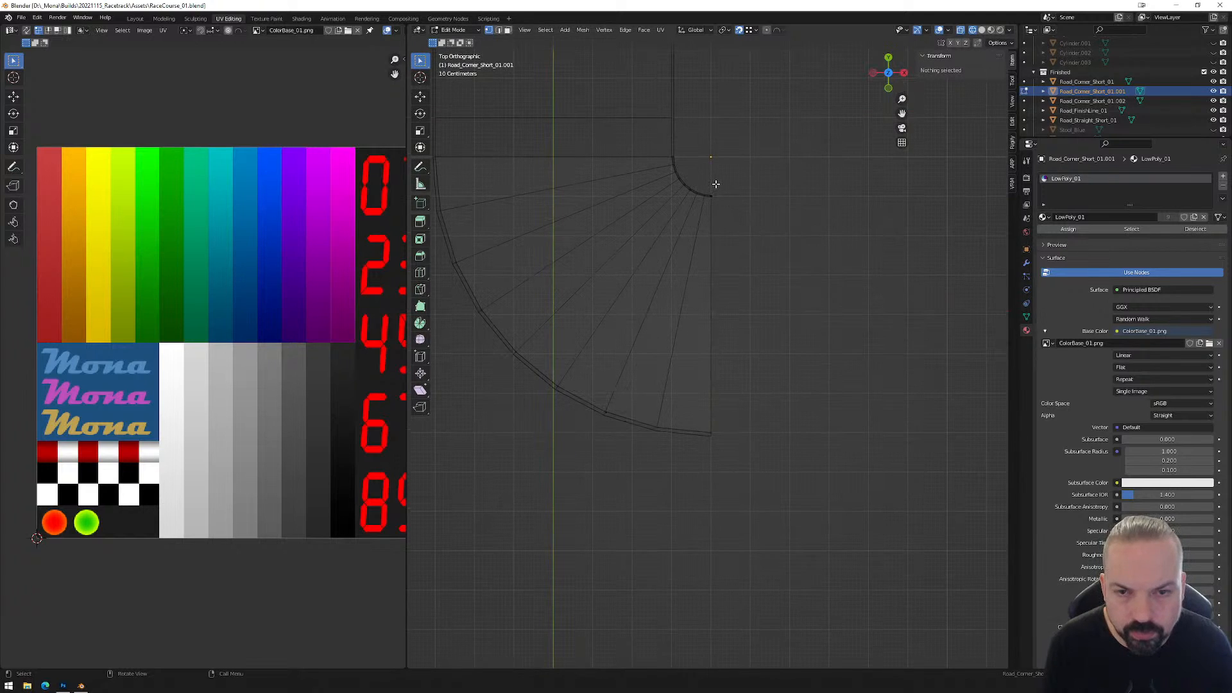
drag(720, 405, 703, 467)
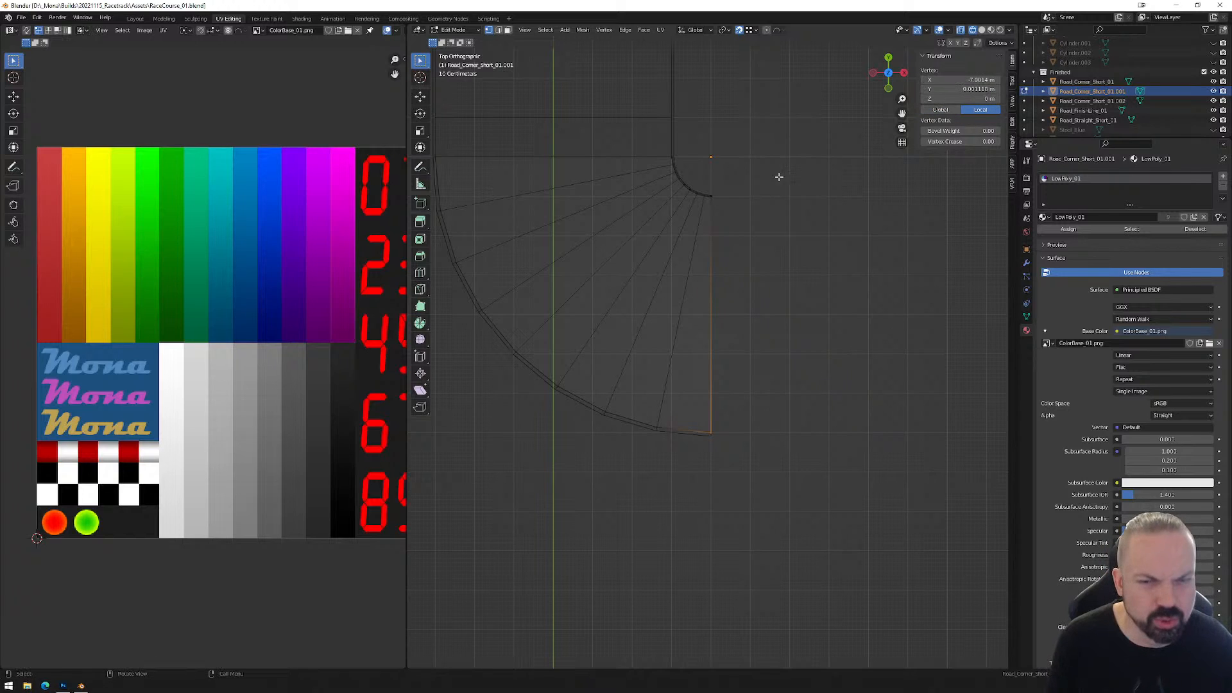
click(943, 109)
click(959, 98)
text(0)
key(shift+Tab)
key(BackSpace)
text(-17)
key(shift+Tab)
text(4)
key(Return)
Set the road surface's inner vertex at the joint with the straight piece to global X 3 m, Y -10 m and Z 0 m.
click(659, 159)
click(963, 98)
text(0)
key(Return)
click(976, 79)
text(3)
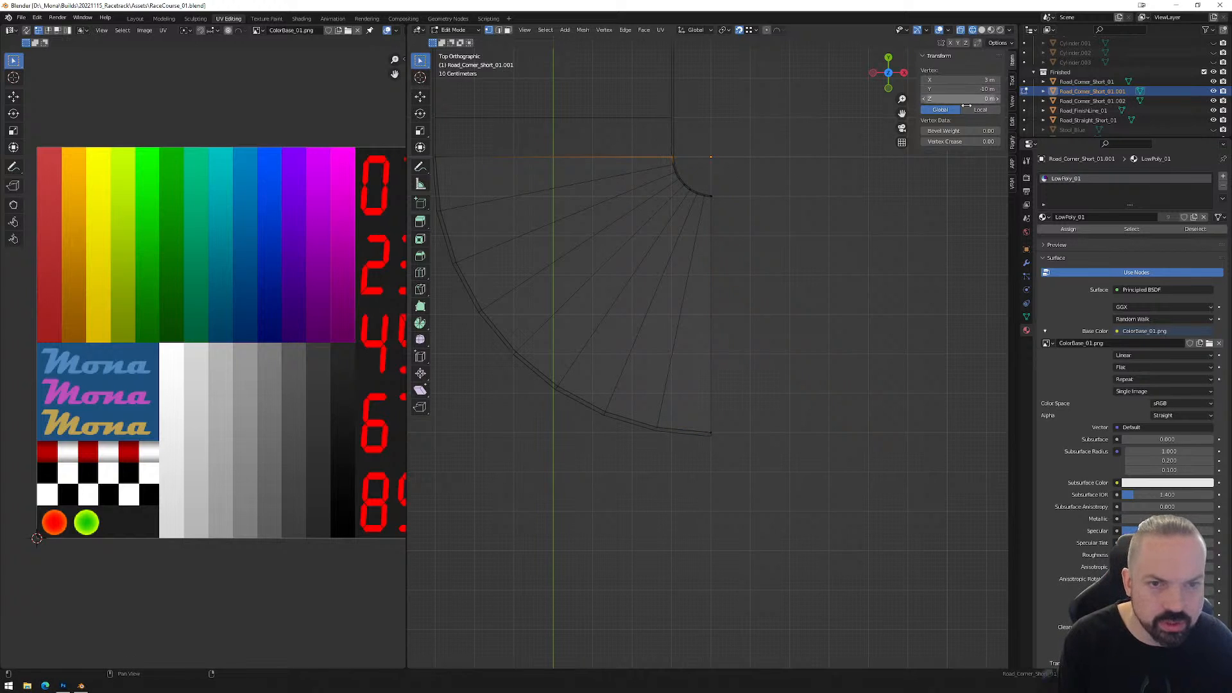
key(Return)
Set the road surface's outer vertex at the joint with the straight piece to global X -3 m, Y -10 m, Z 0 m.
click(438, 157)
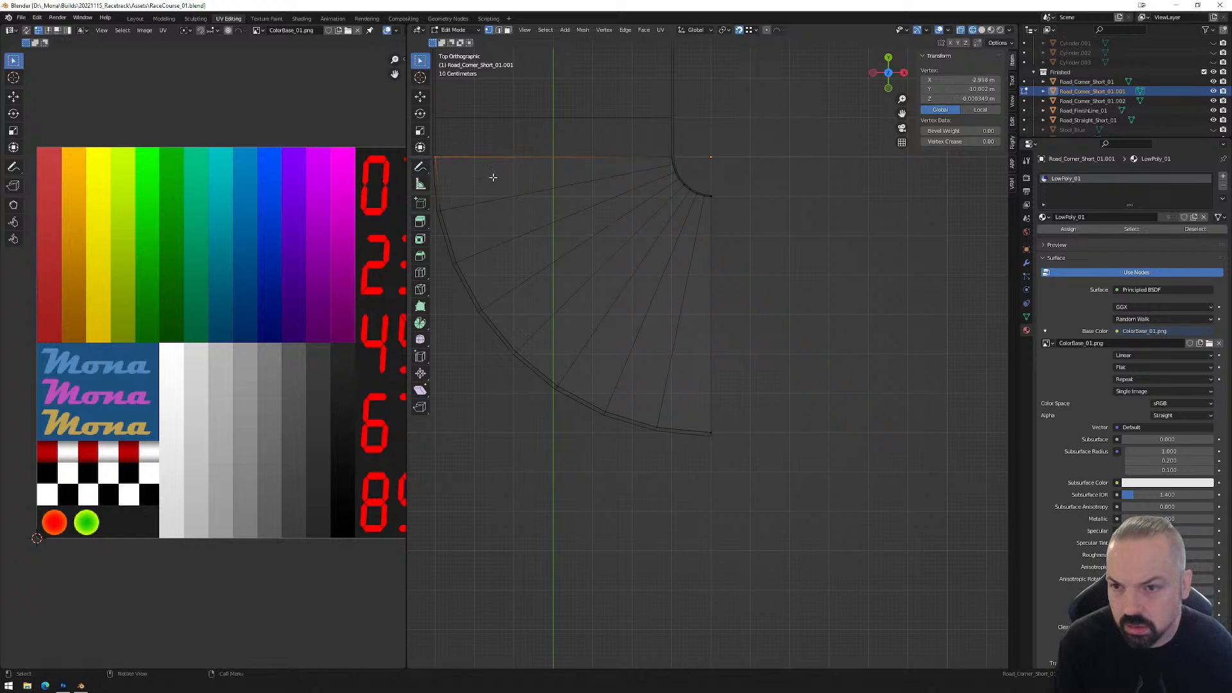
click(963, 79)
text(-3)
key(Return)
click(963, 89)
key(BackSpace)
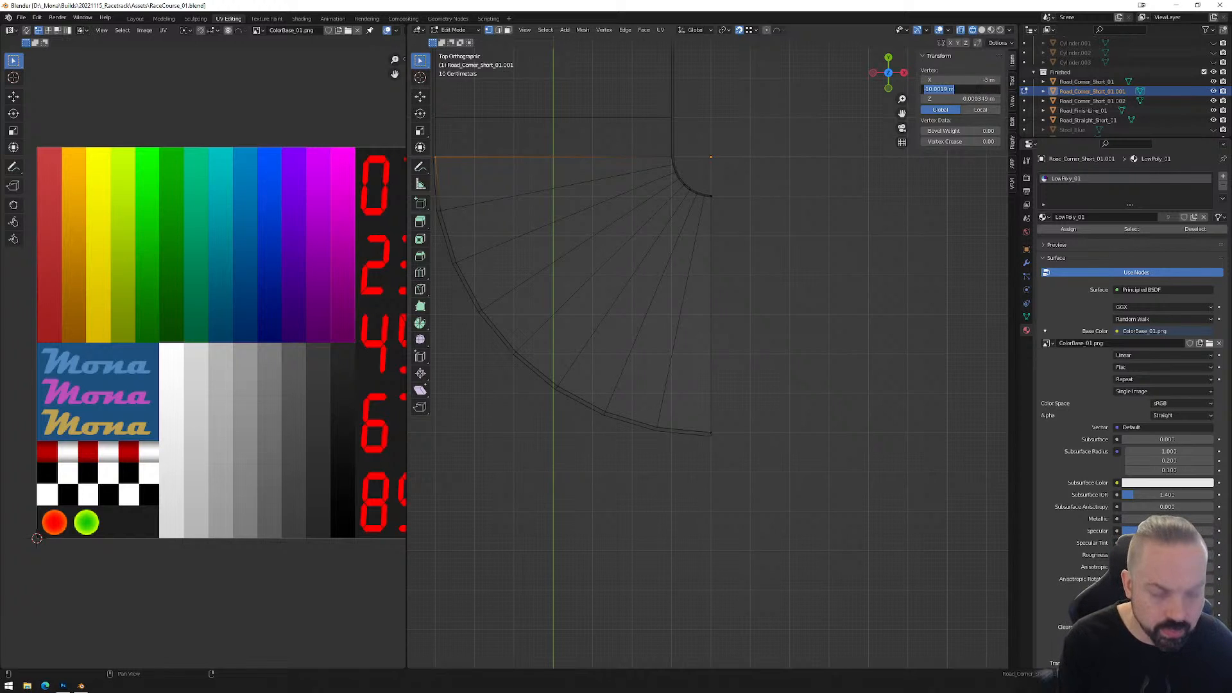
text(-10)
key(Tab)
text(0)
key(Return)
Select the road surface's intermediate vertices along the outer curve and set their global Z to 0 m.
shift+middle_drag(410, 187, 511, 189)
drag(512, 189, 775, 478)
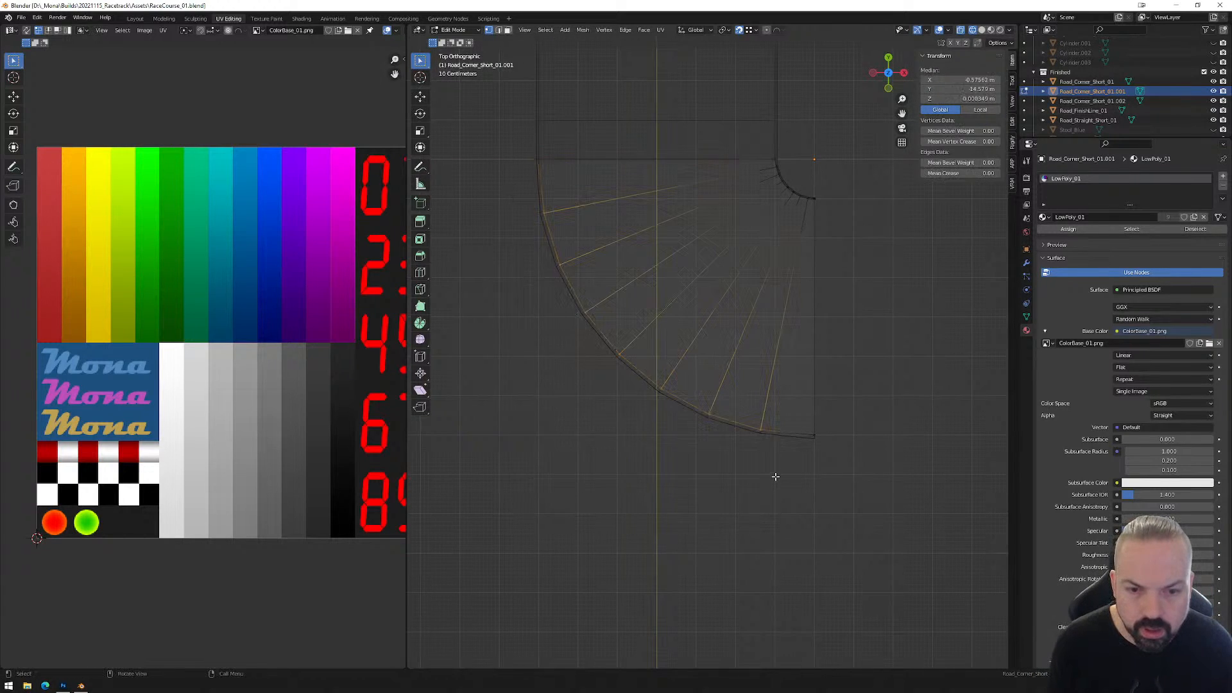
double_click(963, 98)
text(0)
key(Return)
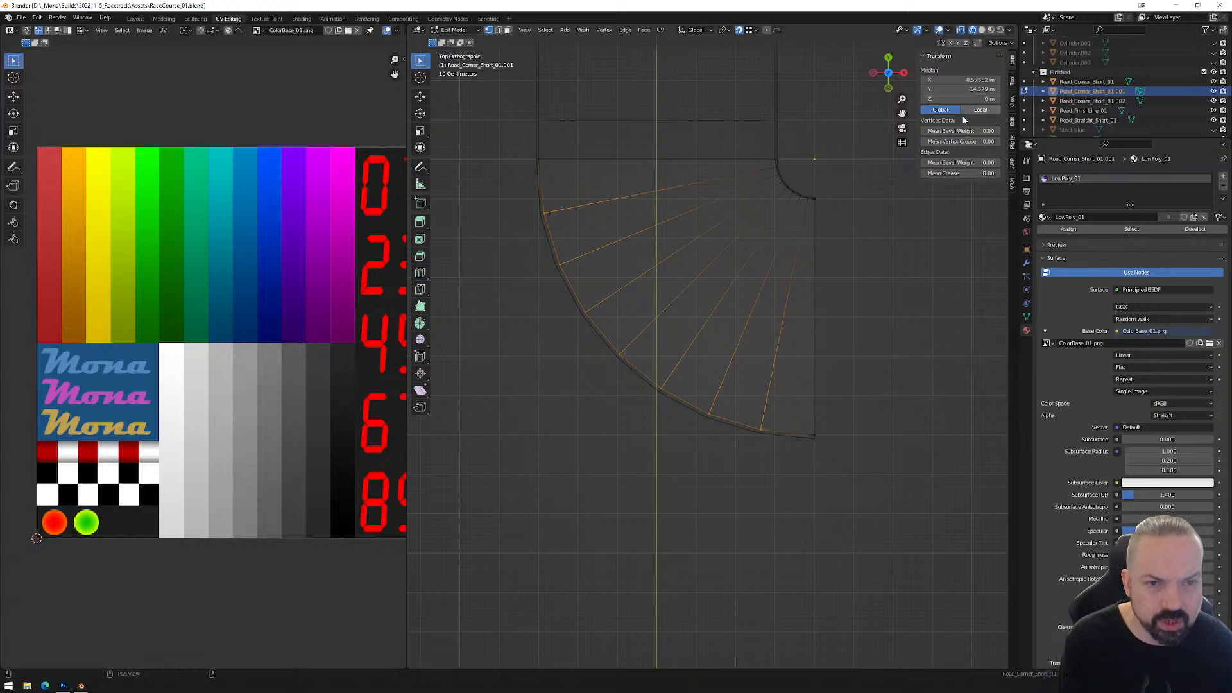
Select the road surface's vertices along the inner curve and set their global Z to 0 m.
drag(766, 165, 814, 213)
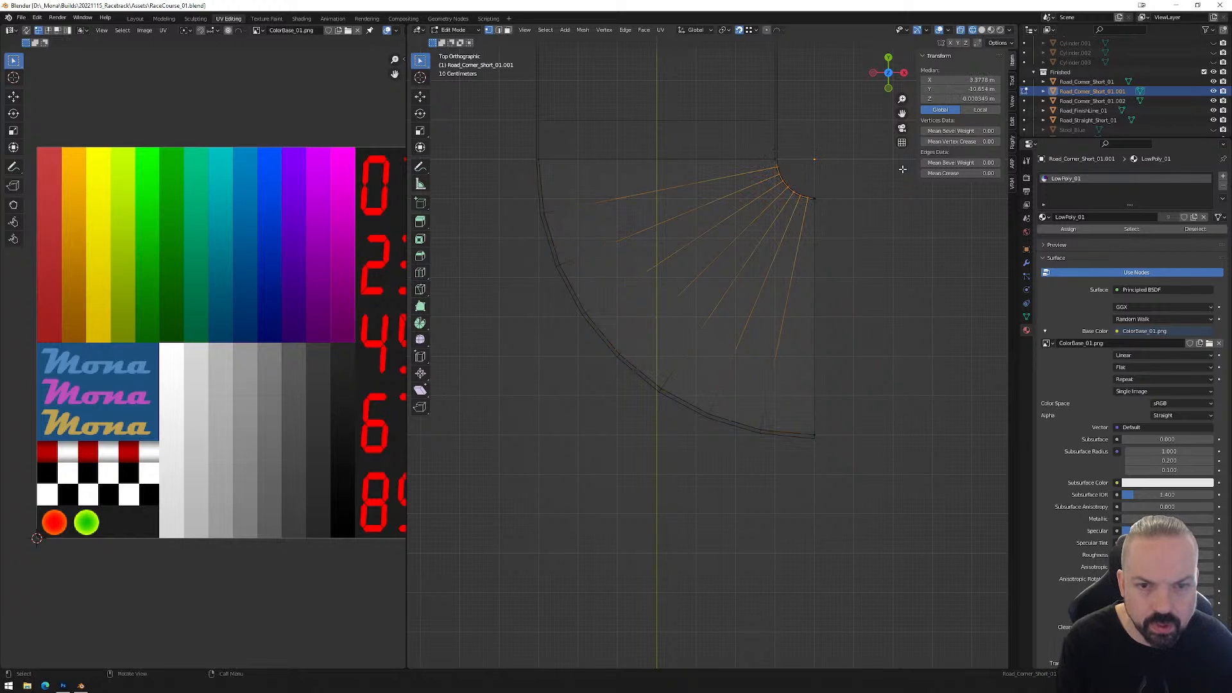
double_click(962, 98)
text(0)
key(Return)
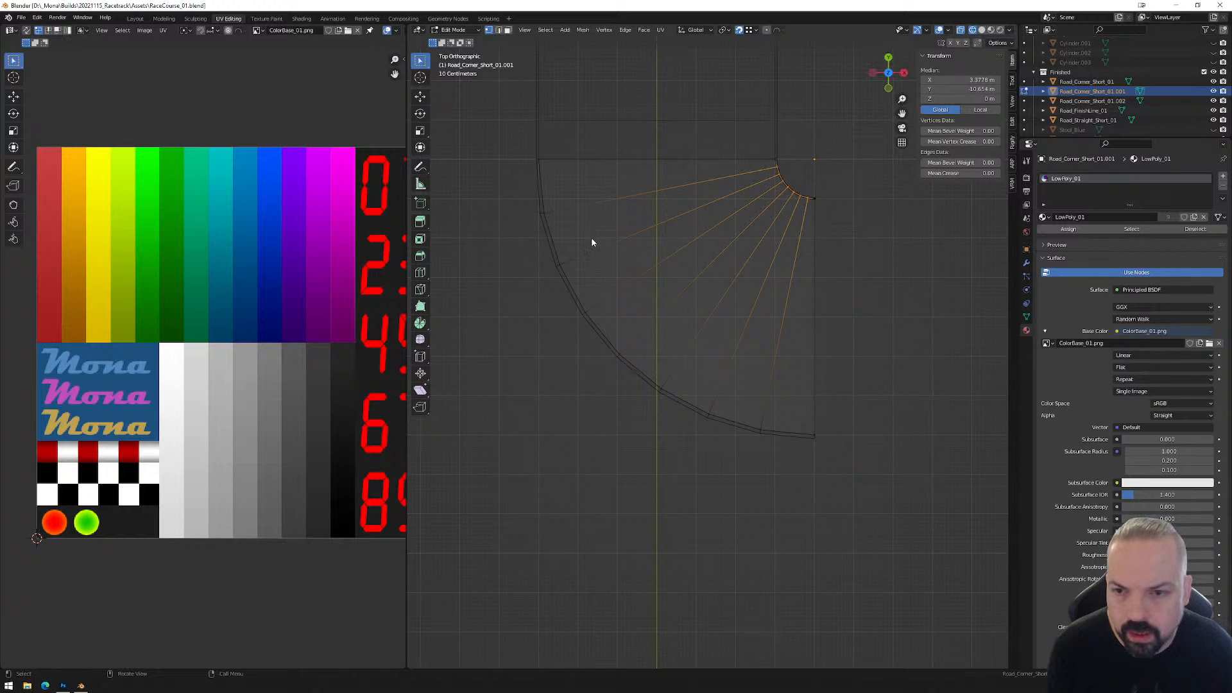
Examine the road surface's outer end vertex against the outer wall and the corner's inner wall end in top view.
scroll(503, 192, up, 5)
shift+middle_drag(827, 397, 575, 168)
shift+middle_drag(892, 448, 709, 304)
scroll(793, 370, up, 4)
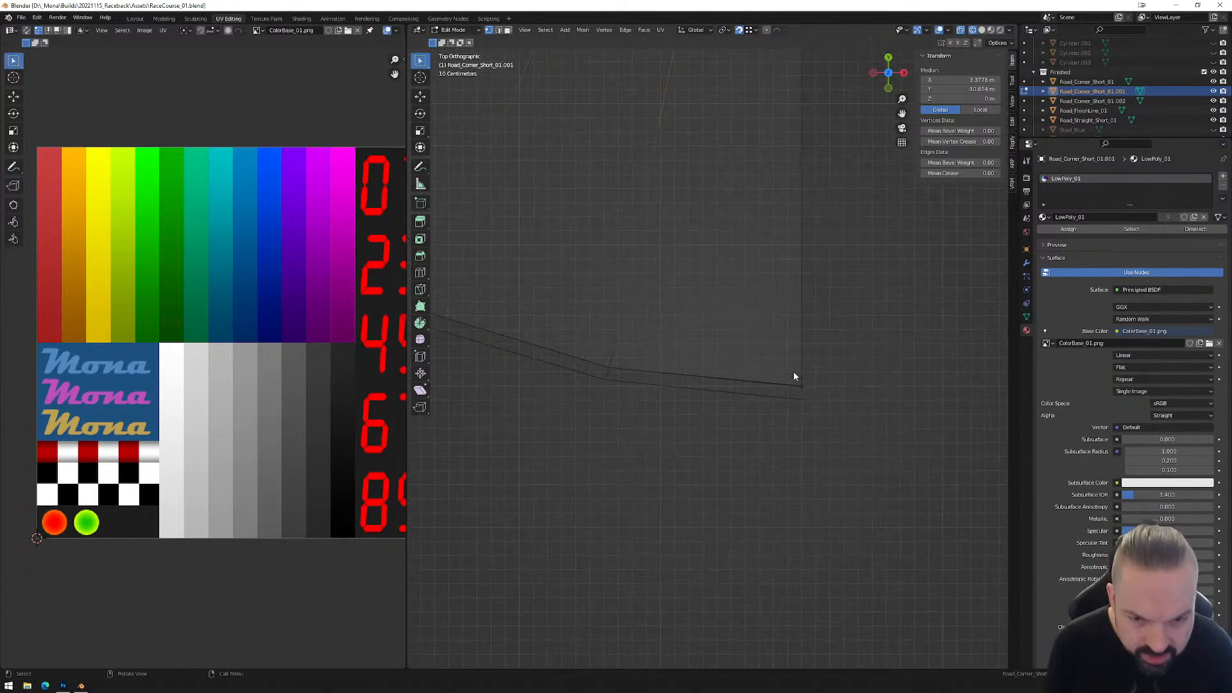
click(841, 402)
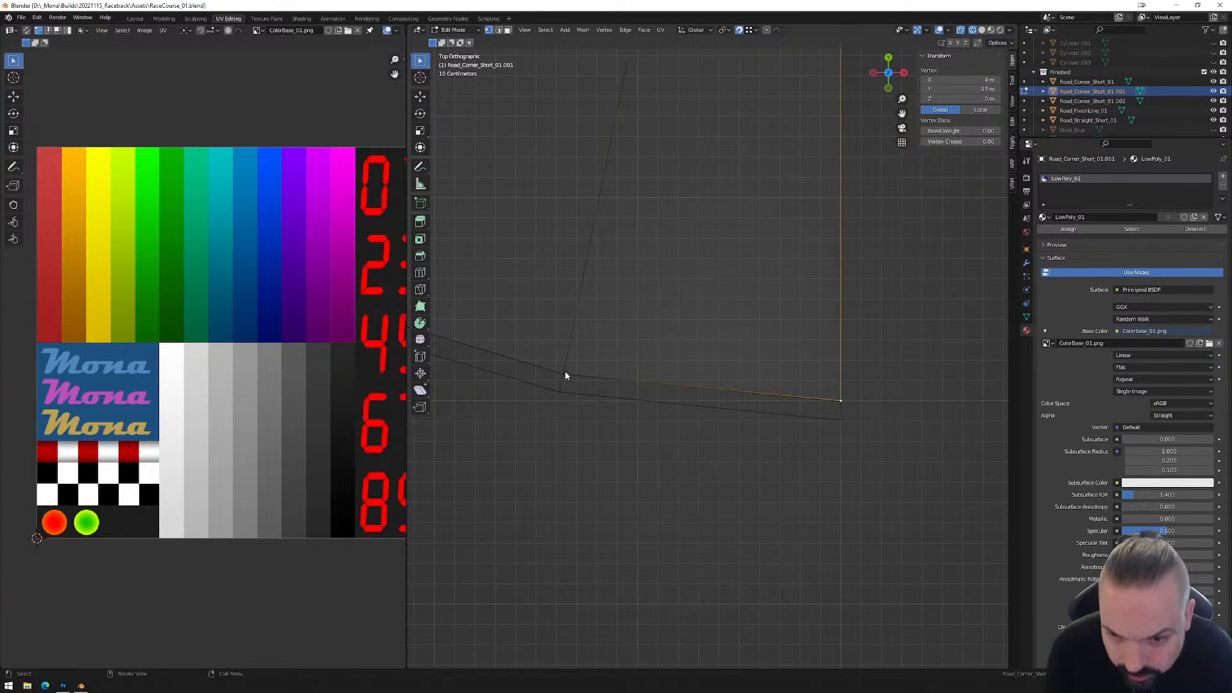
scroll(568, 366, down, 6)
shift+middle_drag(653, 183, 638, 492)
scroll(753, 276, up, 3)
shift+middle_drag(732, 203, 740, 265)
scroll(763, 295, up, 5)
shift+middle_drag(837, 186, 831, 281)
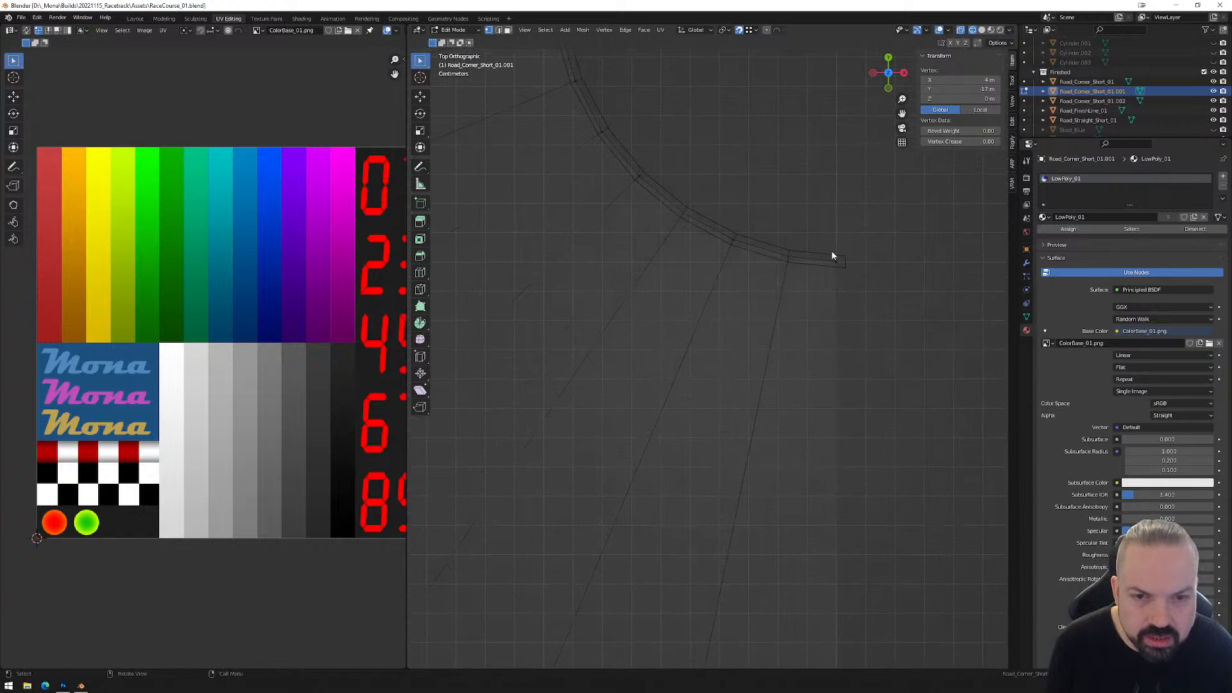
Switch to editing the inner wall mesh Road_Corner_Short_01.002 and select all vertices at its open end.
key(Tab)
click(844, 256)
key(Tab)
drag(861, 244, 833, 286)
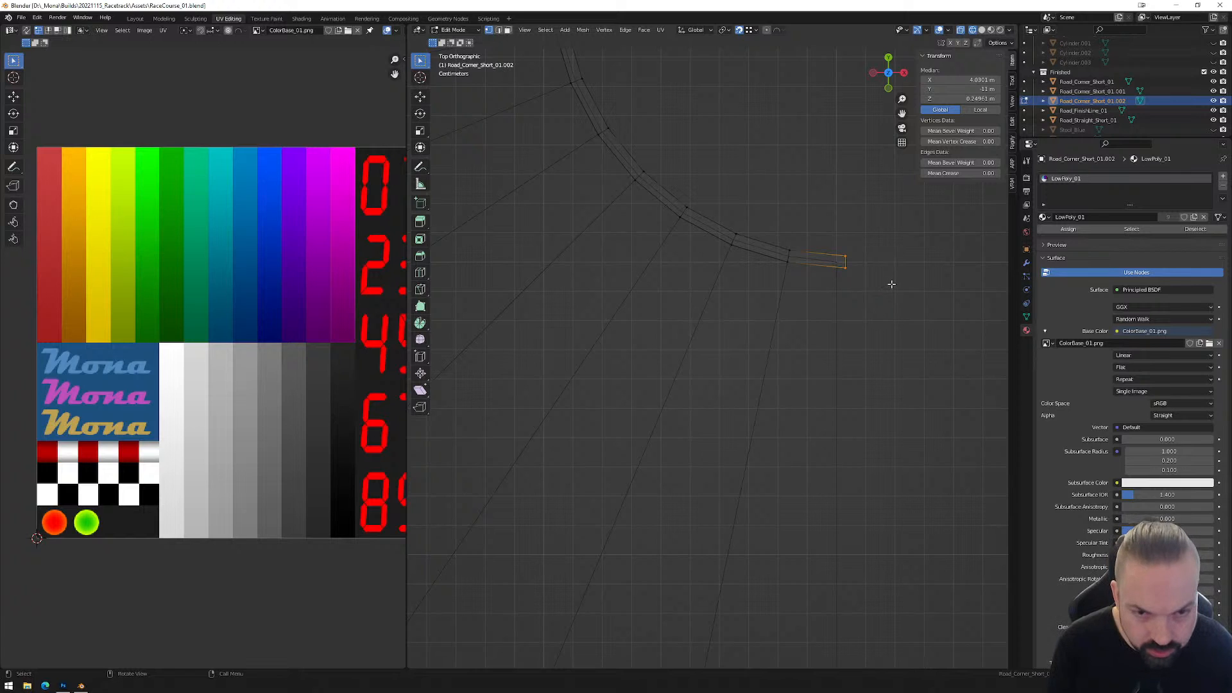
Try to move the inner wall's end face onto the road surface's inner end vertex with snapping.
key(g)
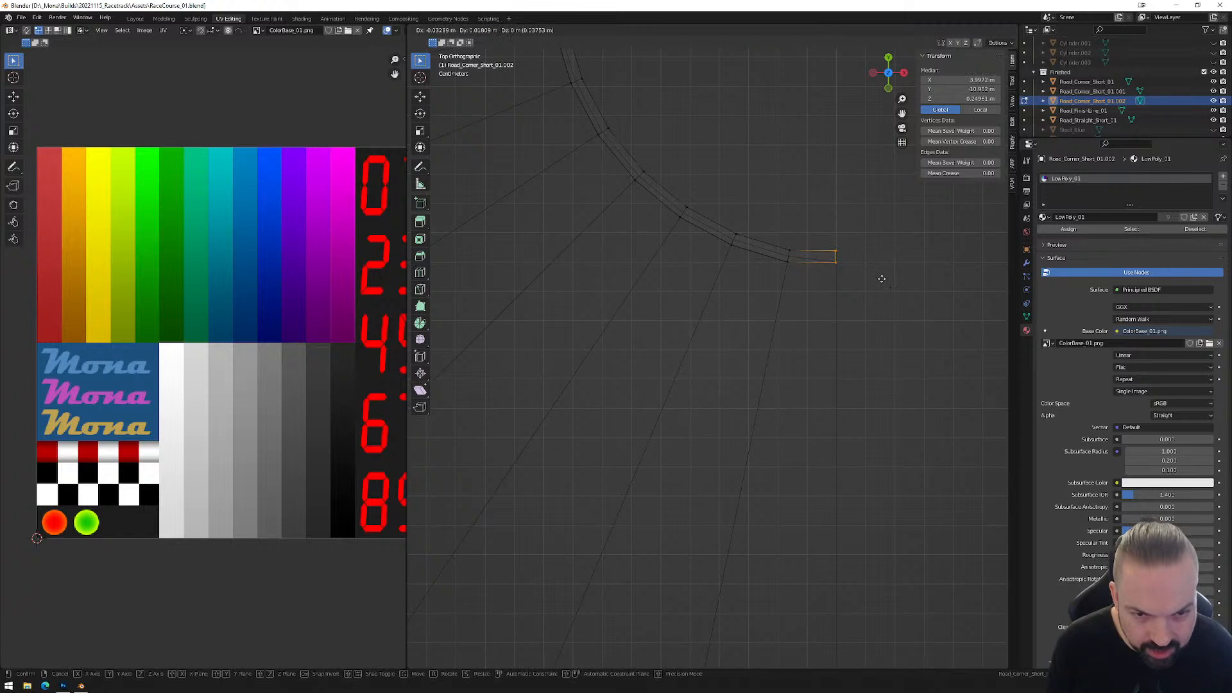
click(883, 279)
middle_drag(897, 303, 776, 401)
scroll(830, 248, down, 7)
scroll(790, 316, up, 5)
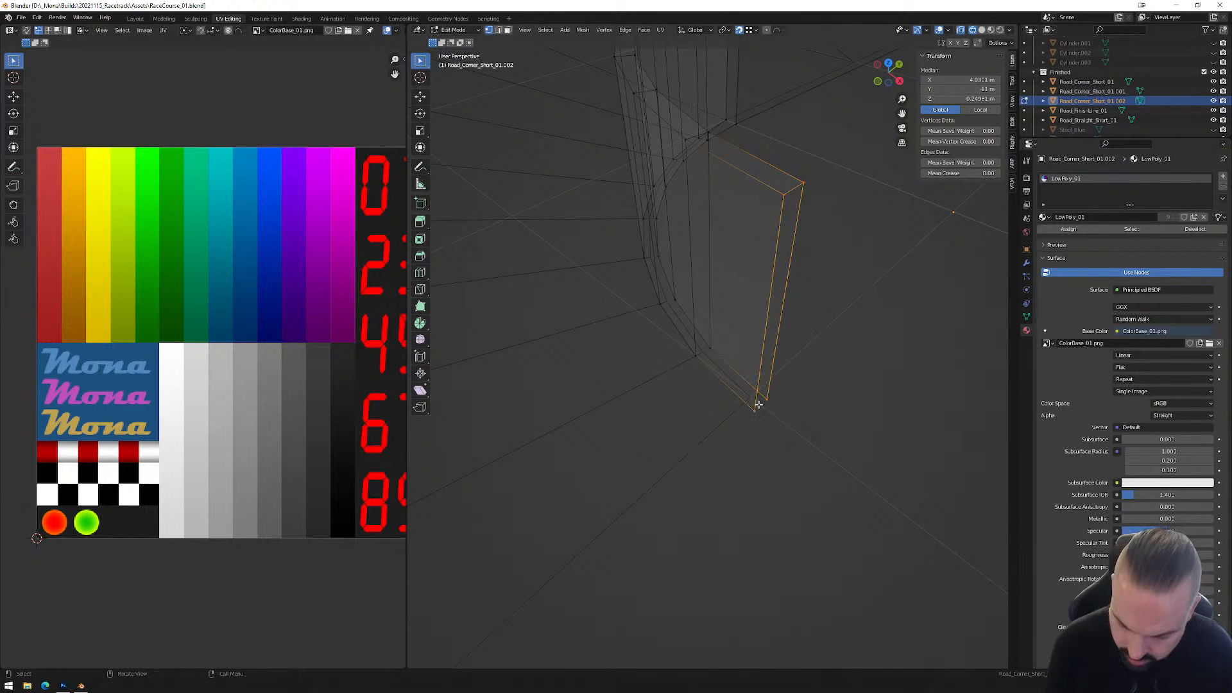
key(g)
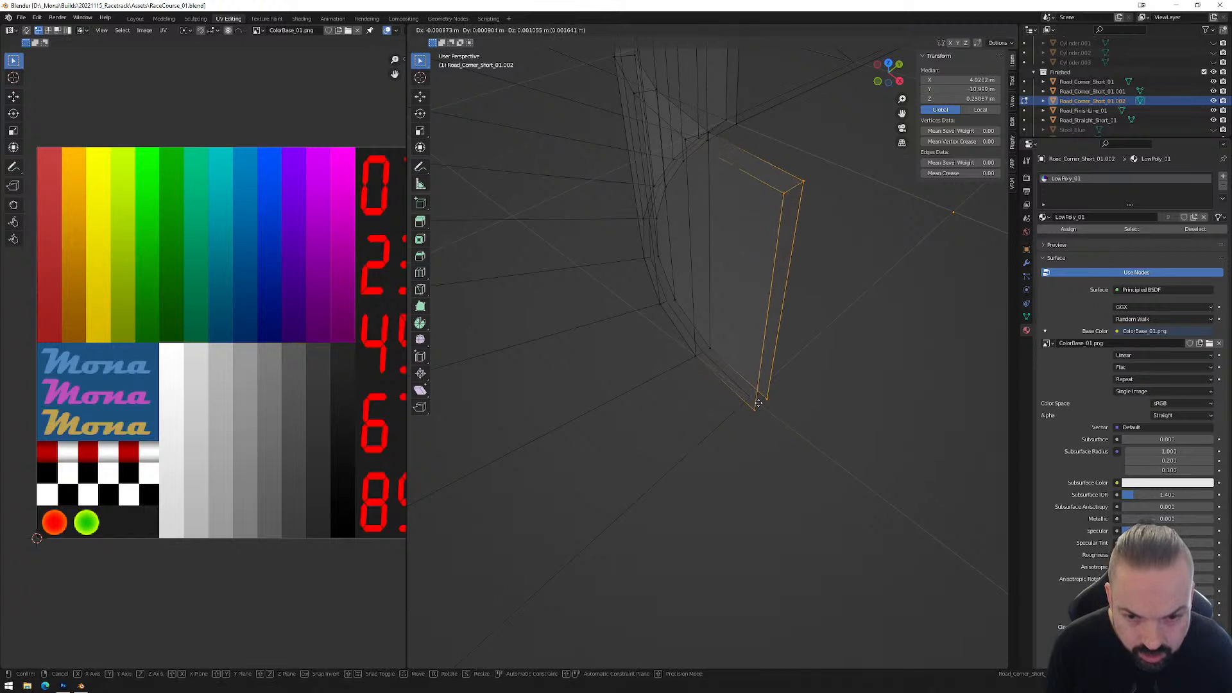
right_click(754, 409)
key(g)
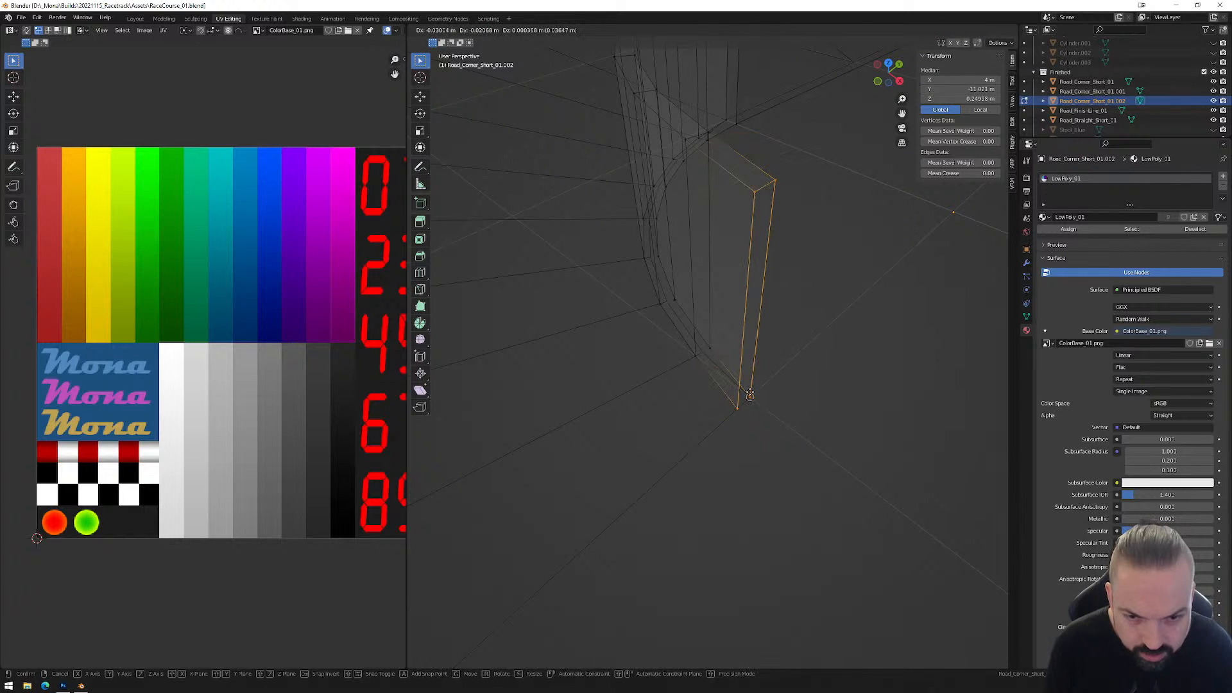
right_click(750, 392)
middle_drag(751, 393, 782, 105)
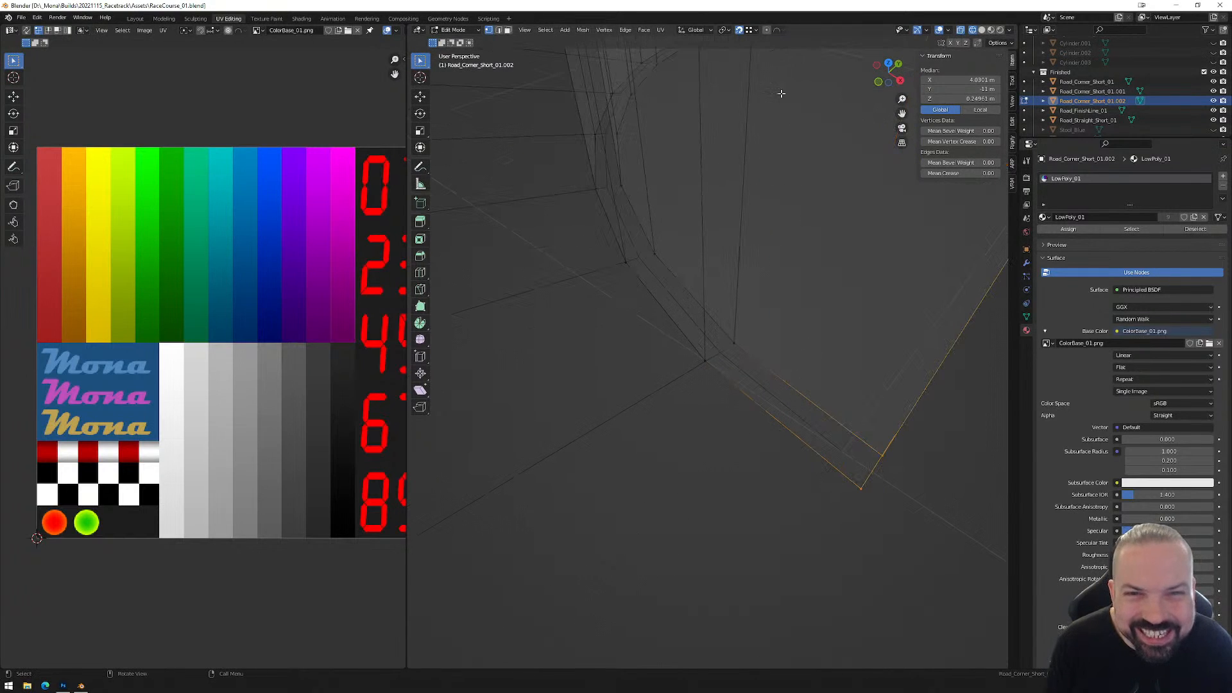
Set the transform pivot point to Individual Origins and try again to snap the inner wall's end face into place.
click(724, 29)
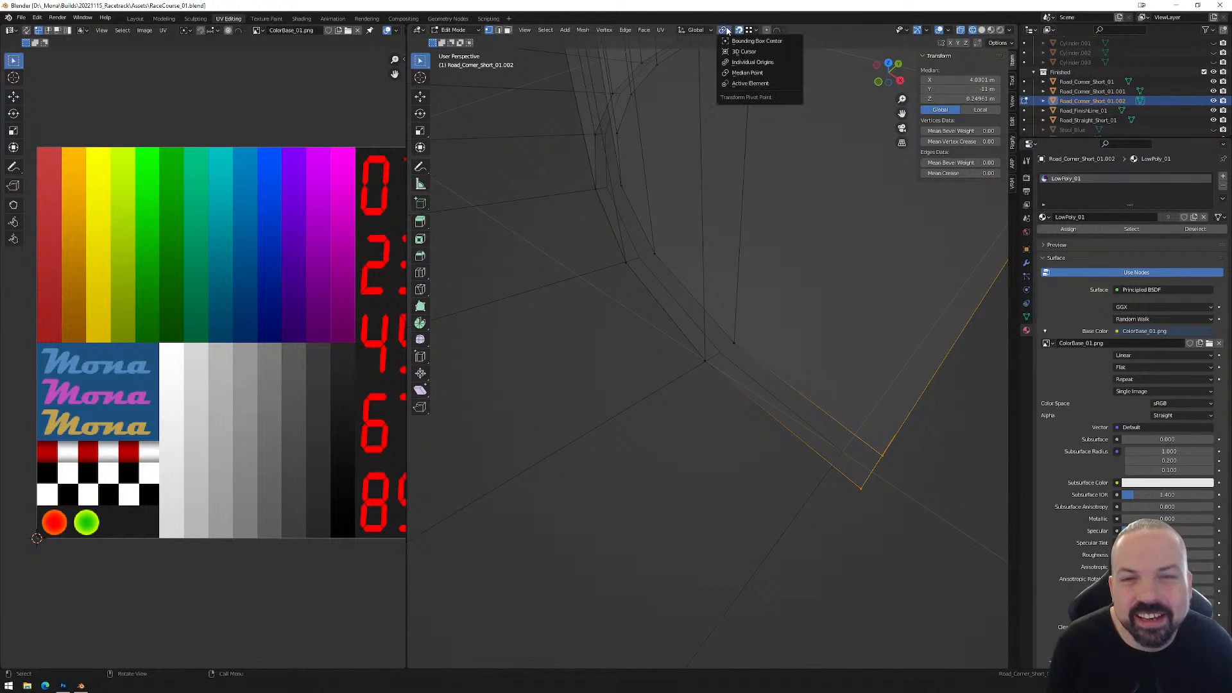
click(732, 63)
key(s)
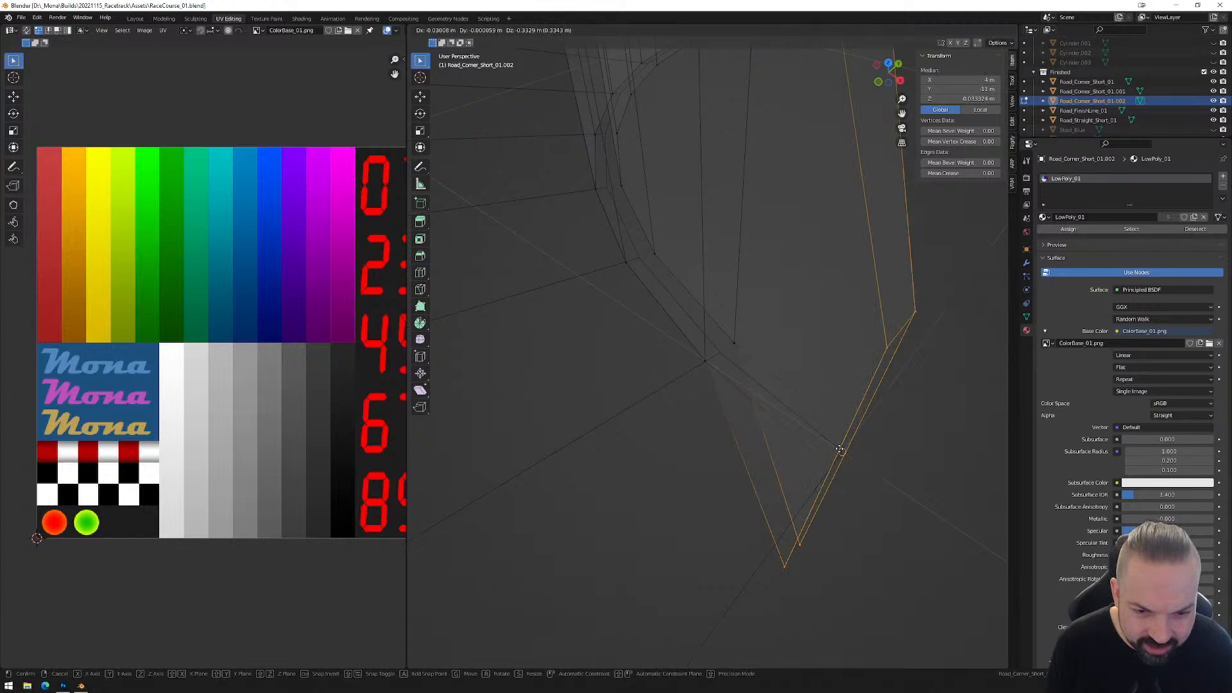
right_click(839, 450)
middle_drag(864, 512, 748, 399)
scroll(749, 399, up, 3)
key(g)
right_click(831, 379)
scroll(855, 356, down, 3)
middle_drag(765, 373, 845, 393)
scroll(846, 392, down, 2)
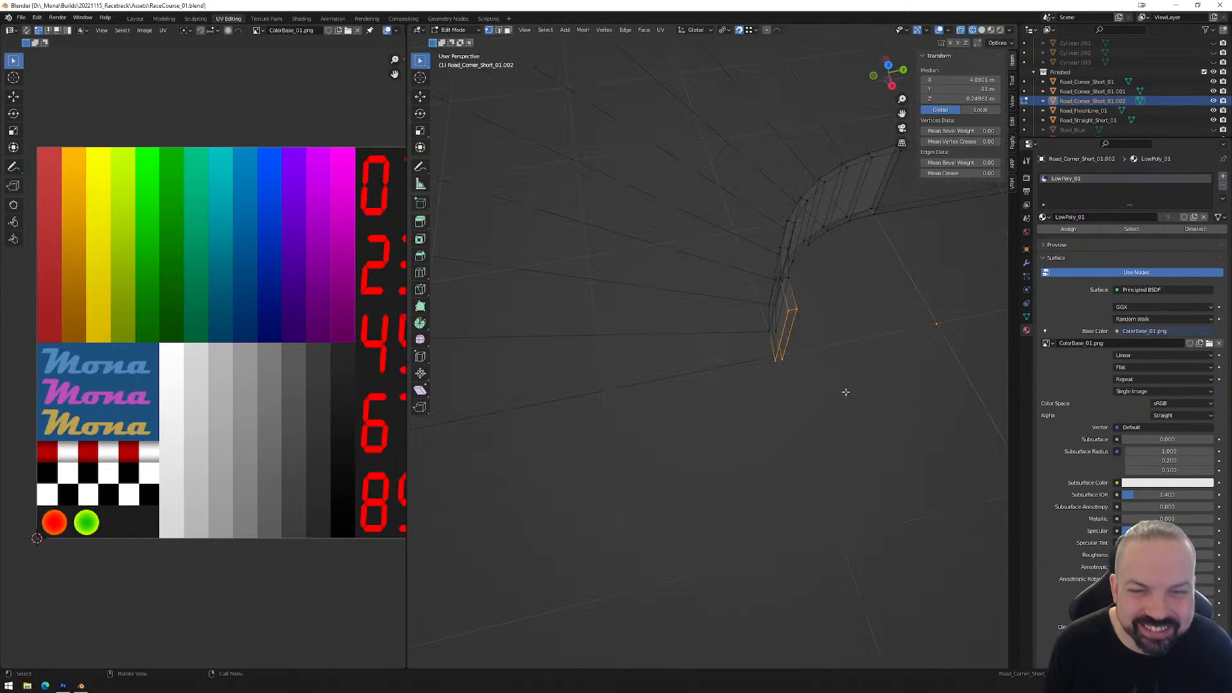
In top view, select the inner wall's road-side end vertices and set their global position to X 4 m and Y -11 m.
click(888, 65)
scroll(762, 292, up, 4)
scroll(683, 377, up, 3)
shift+middle_drag(652, 344, 806, 343)
scroll(721, 370, up, 4)
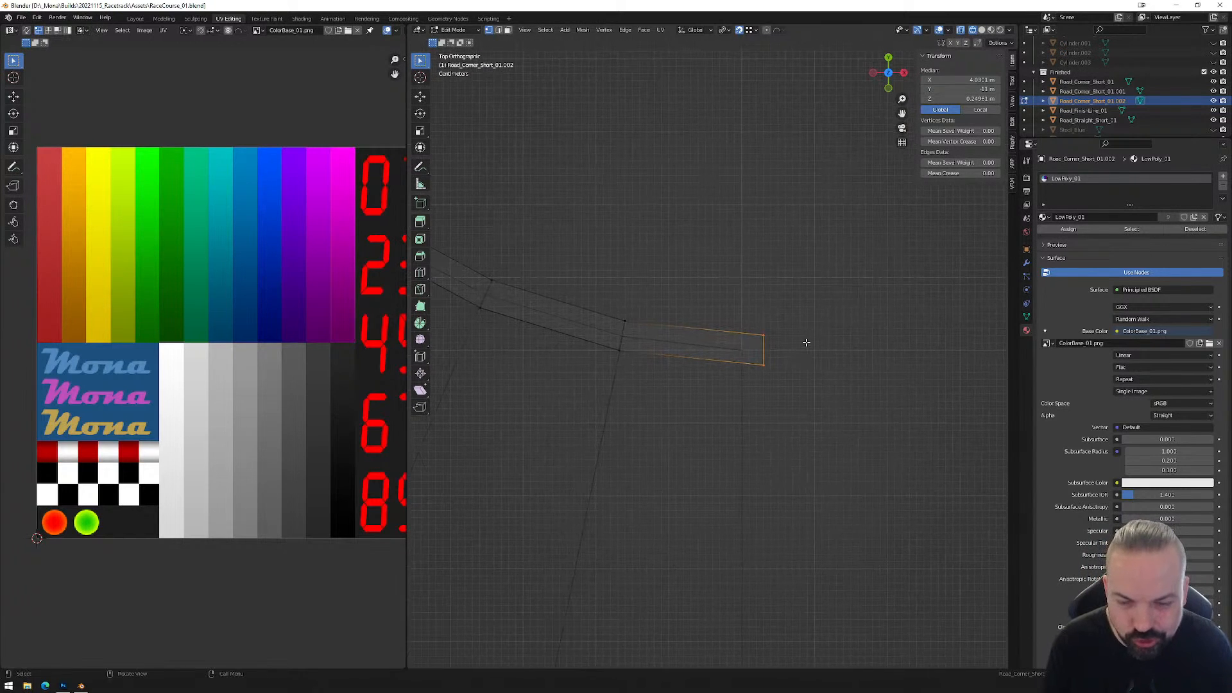
scroll(782, 340, up, 2)
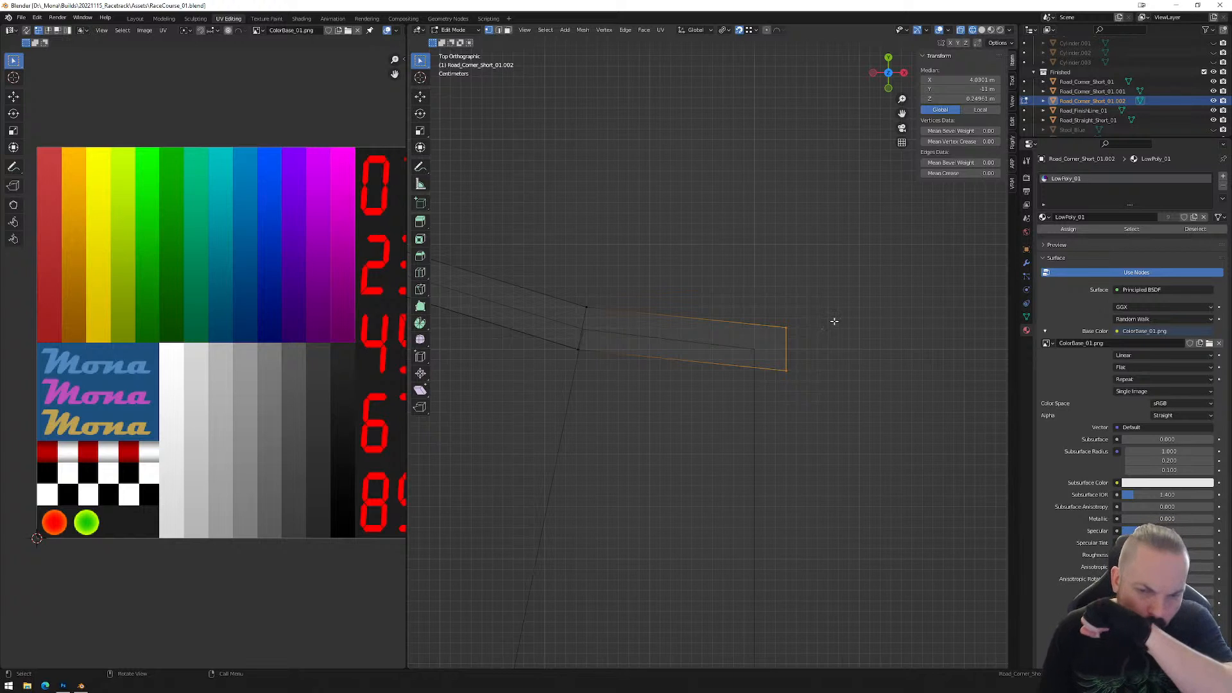
drag(824, 338, 756, 402)
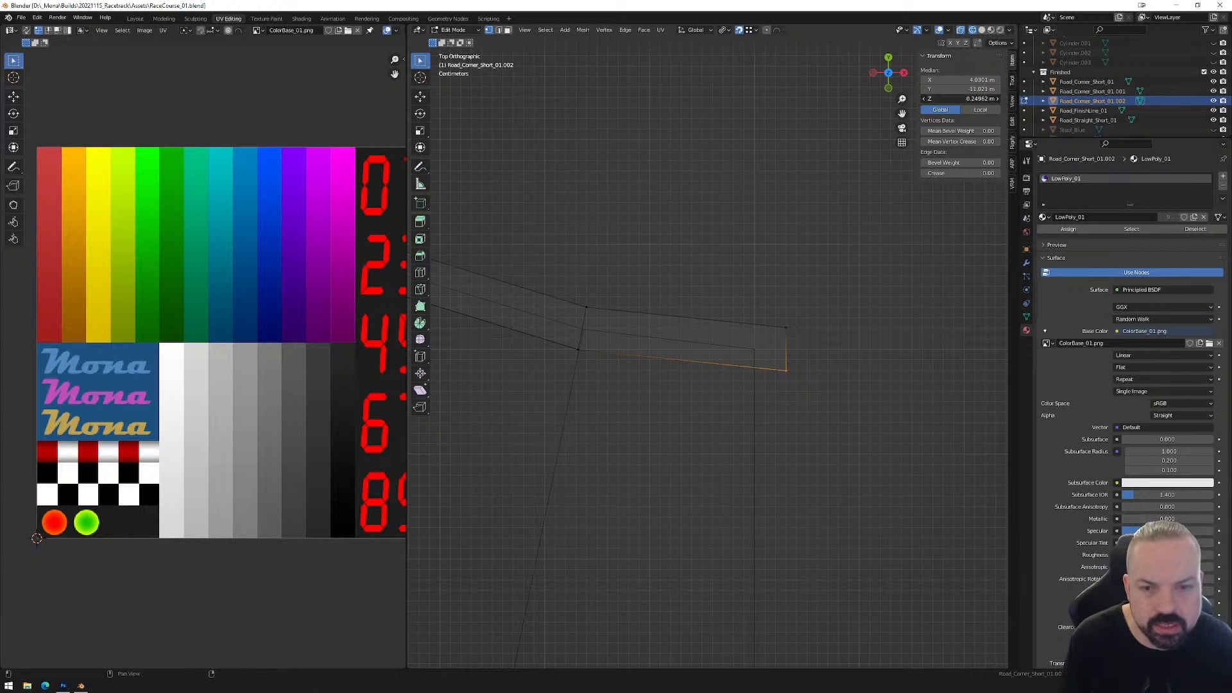
click(978, 80)
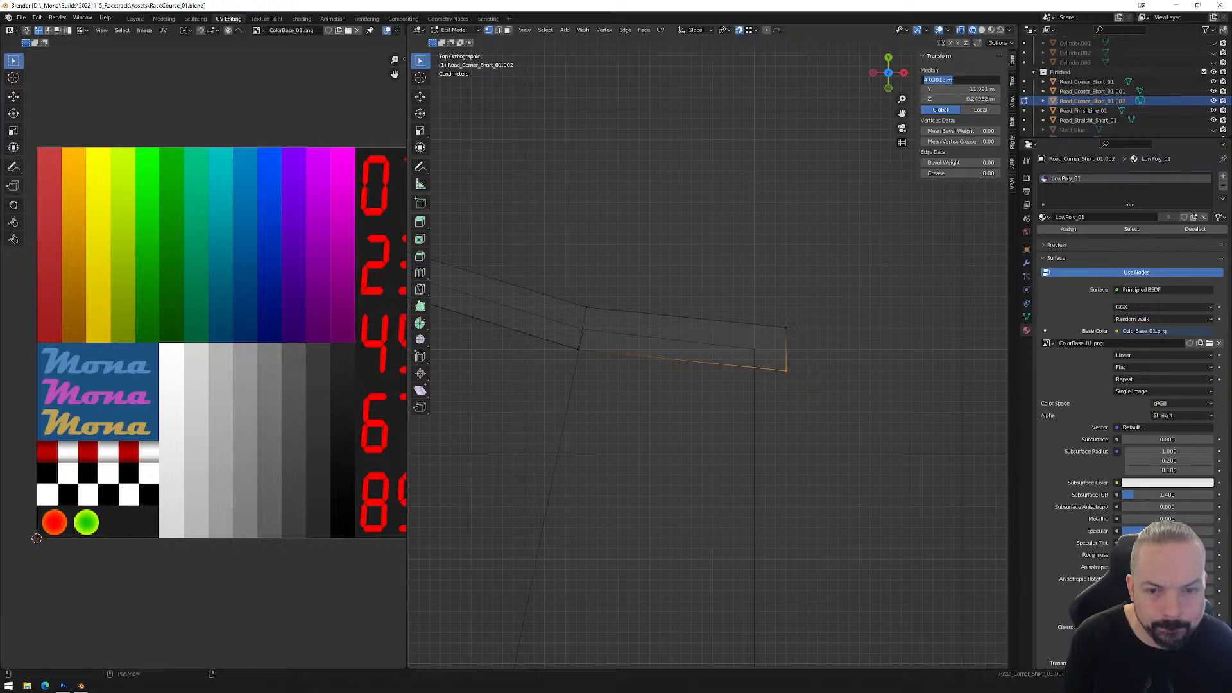
text(4)
key(Return)
click(976, 89)
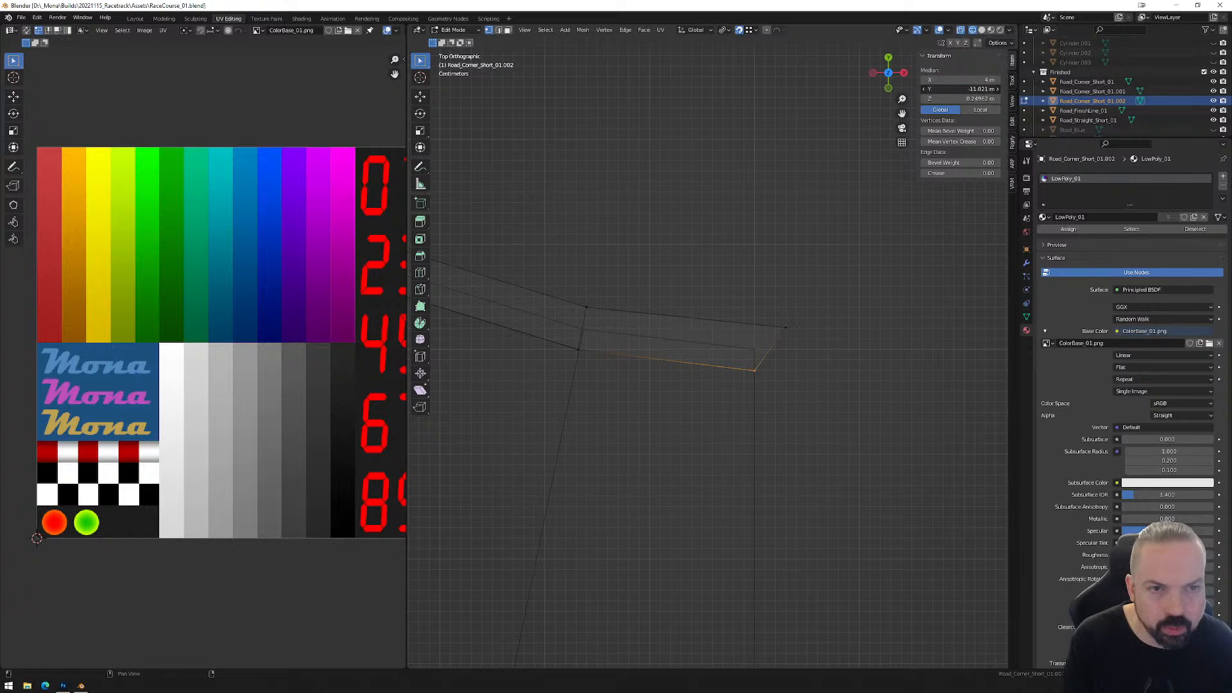
key(BackSpace)
text(-11)
key(Return)
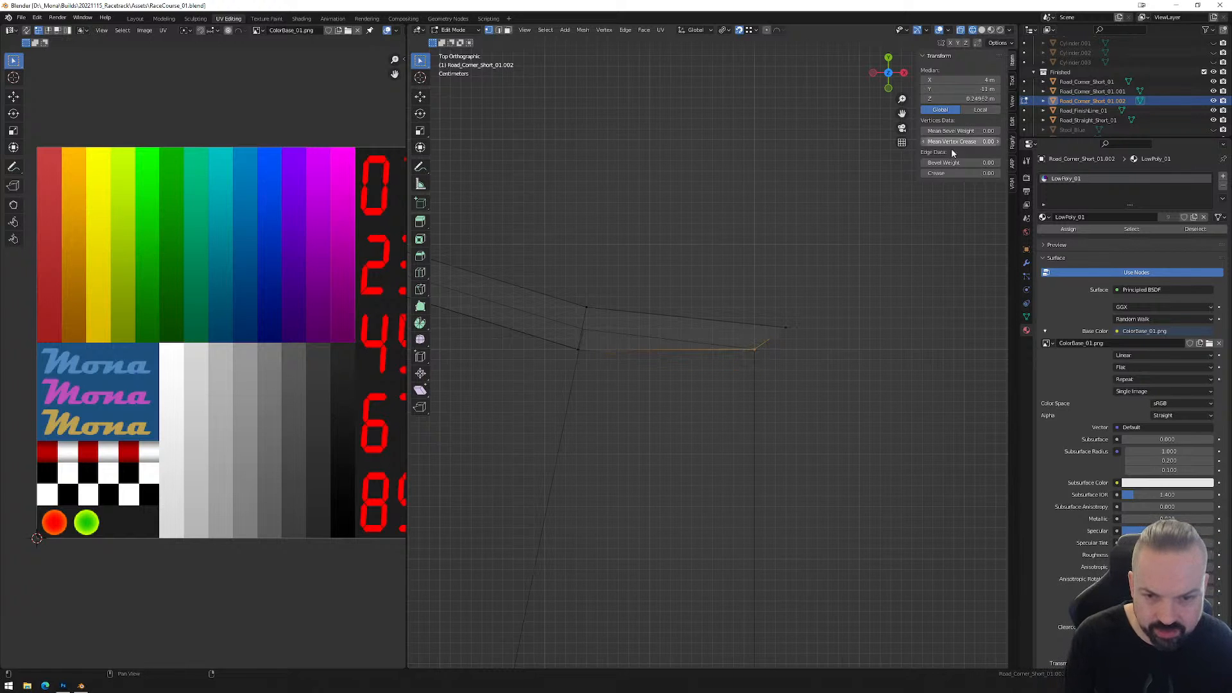
Select only the vertices on the back side of the inner wall's open end in top view.
middle_drag(795, 421, 727, 224)
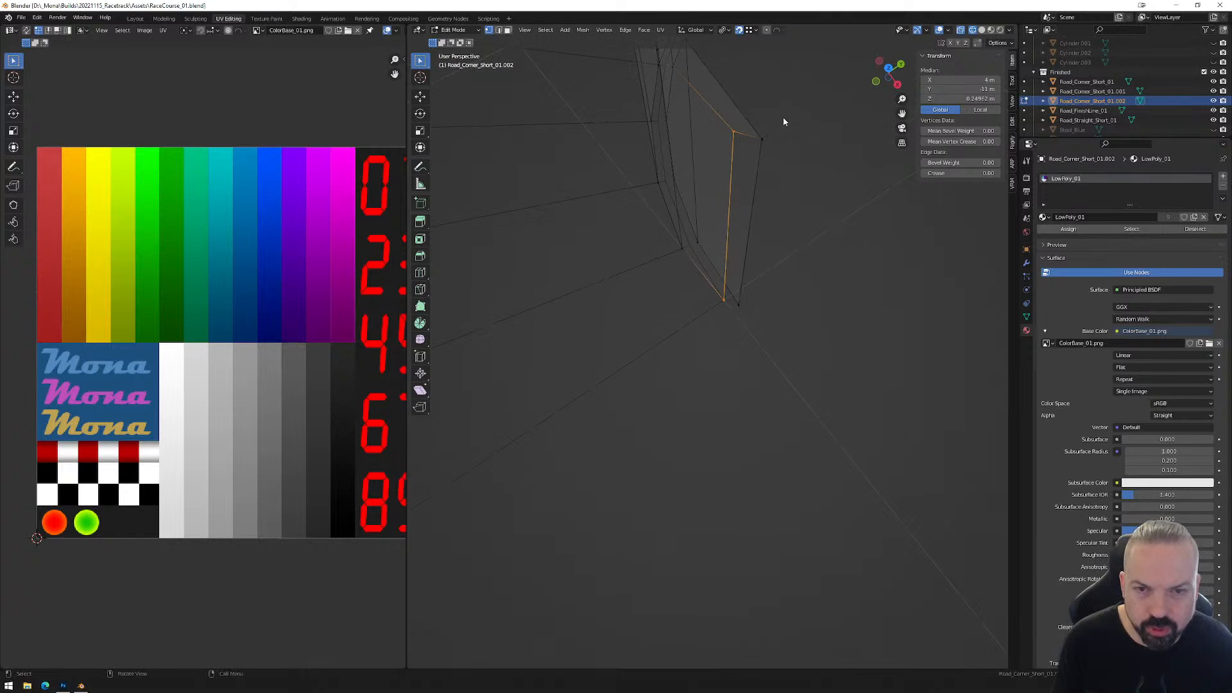
shift+click(738, 303)
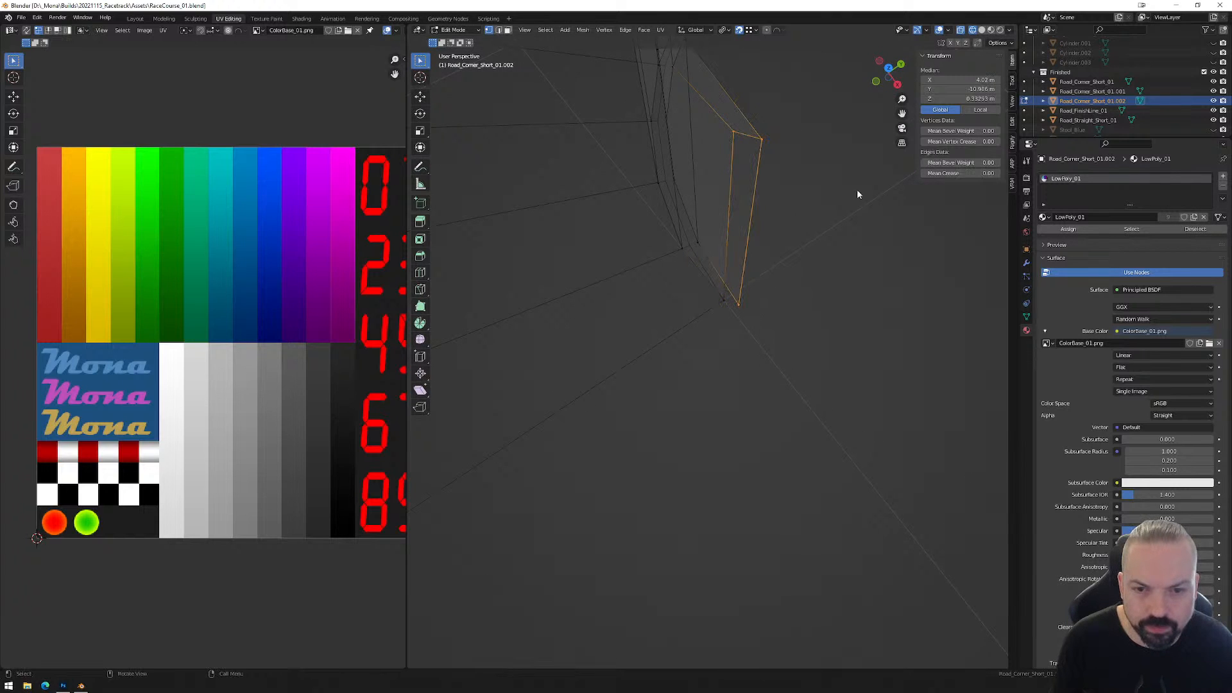
click(890, 70)
scroll(763, 341, down, 2)
drag(822, 290, 781, 342)
Set the global Y of the inner wall's back-side end vertices to -10 m and undo the change.
double_click(961, 89)
key(BackSpace)
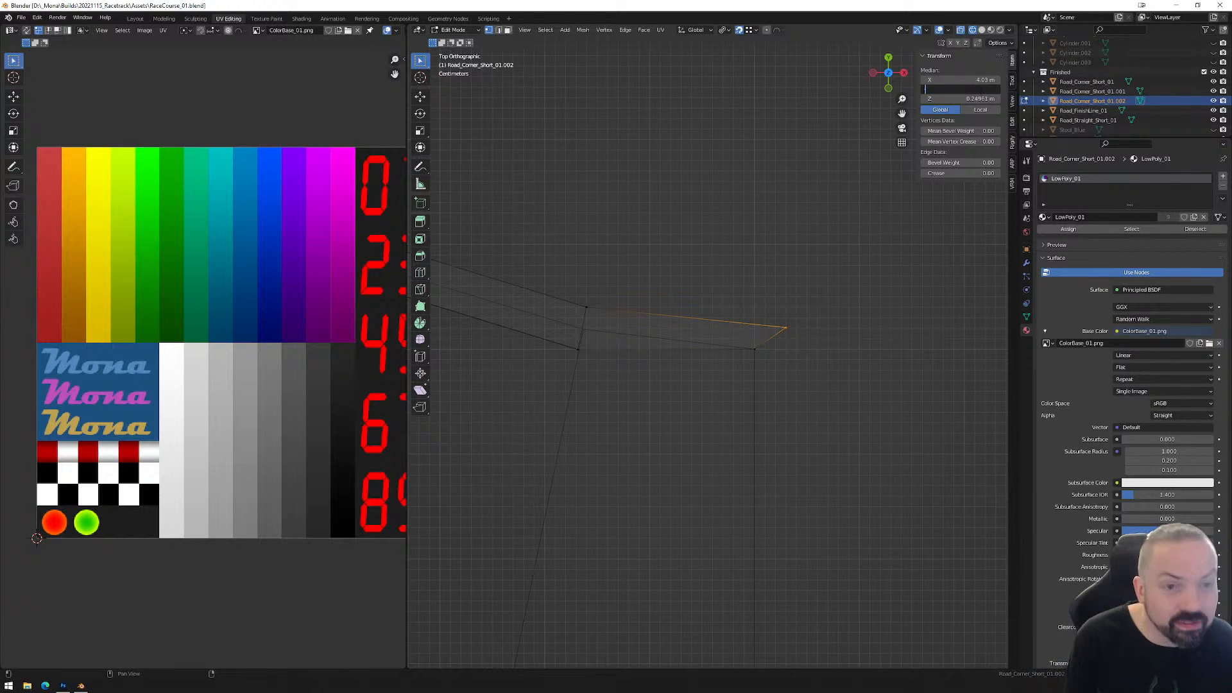
text(-10)
key(Return)
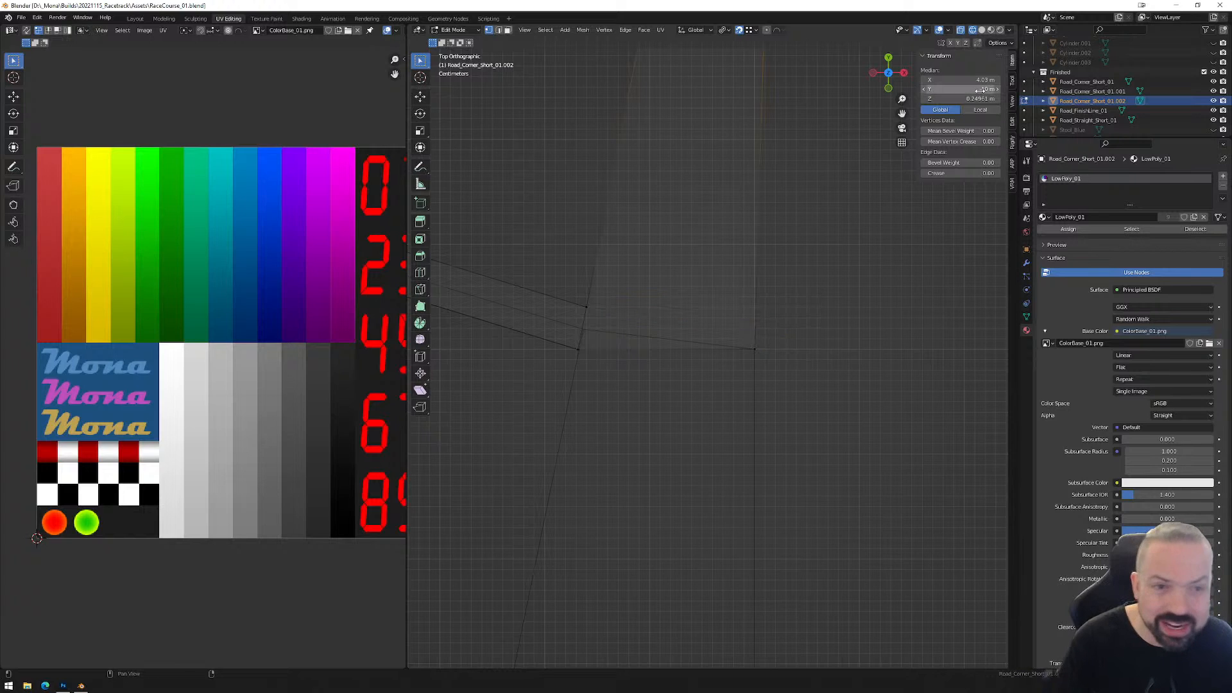
key(ctrl+z)
Set the global Y of the inner wall's back-side end vertices to -11 m.
click(978, 88)
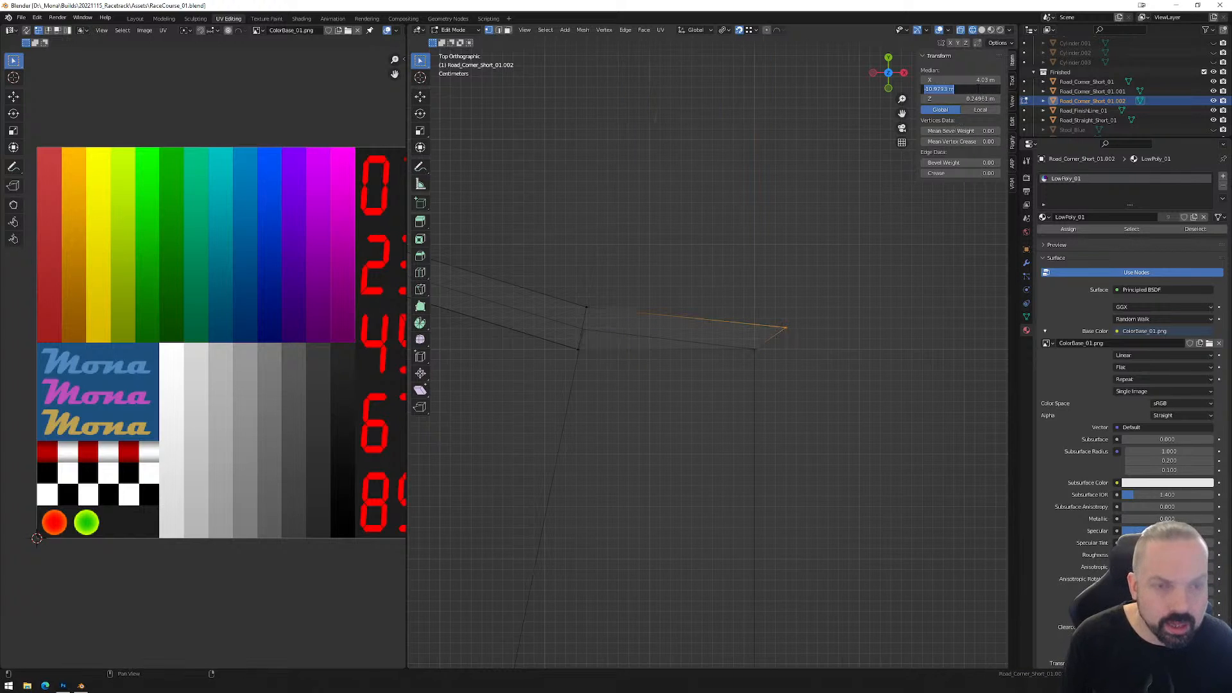
key(BackSpace)
text(-11)
key(Return)
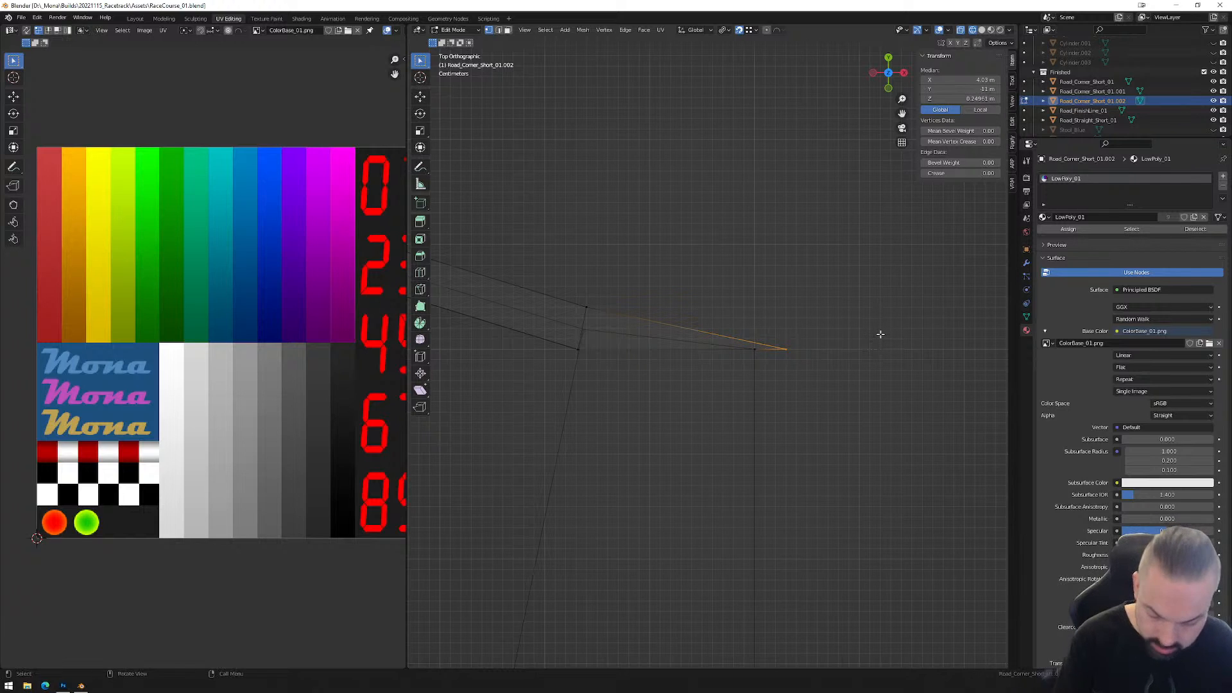
Move the back-side end vertices about 0.05 m away from the road-side ones in Y and set their global X to 4 m.
drag(860, 324, 845, 281)
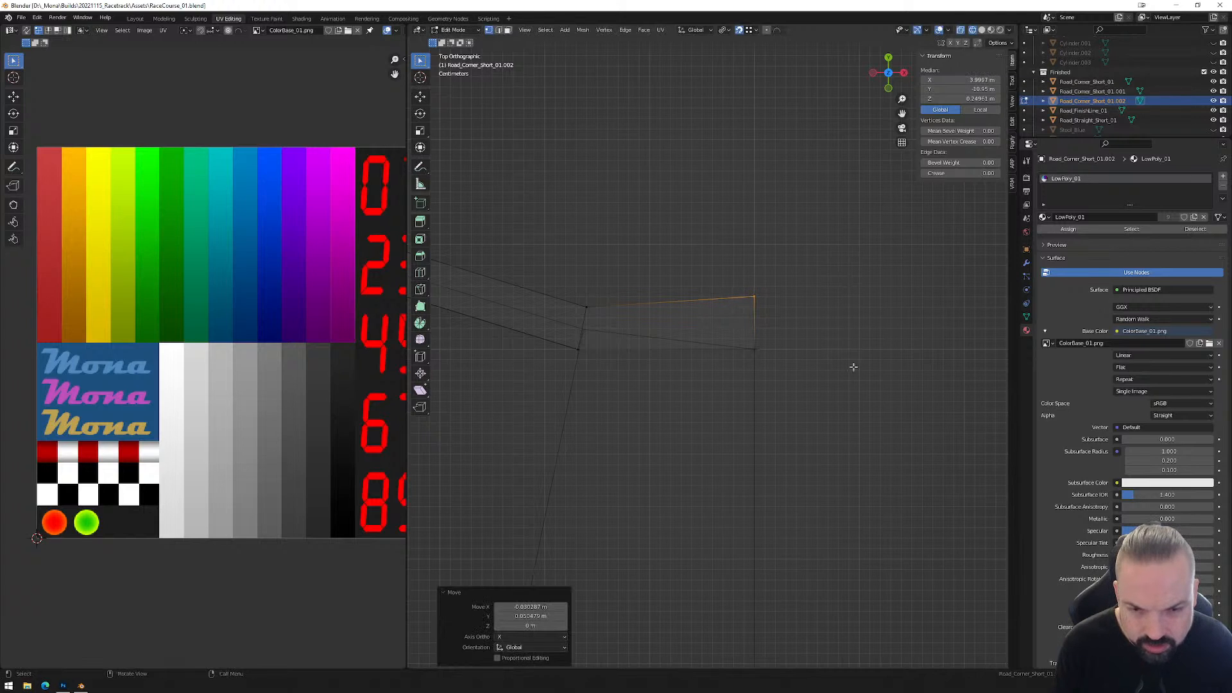
double_click(983, 89)
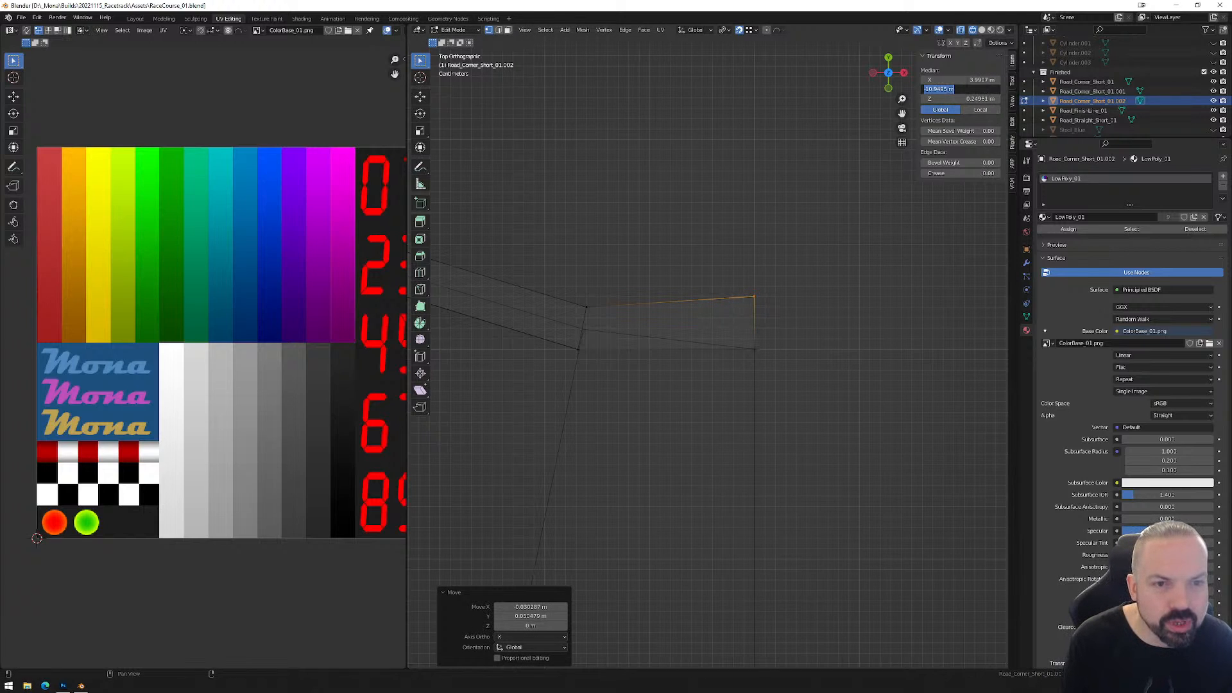
click(979, 81)
click(983, 80)
text(4)
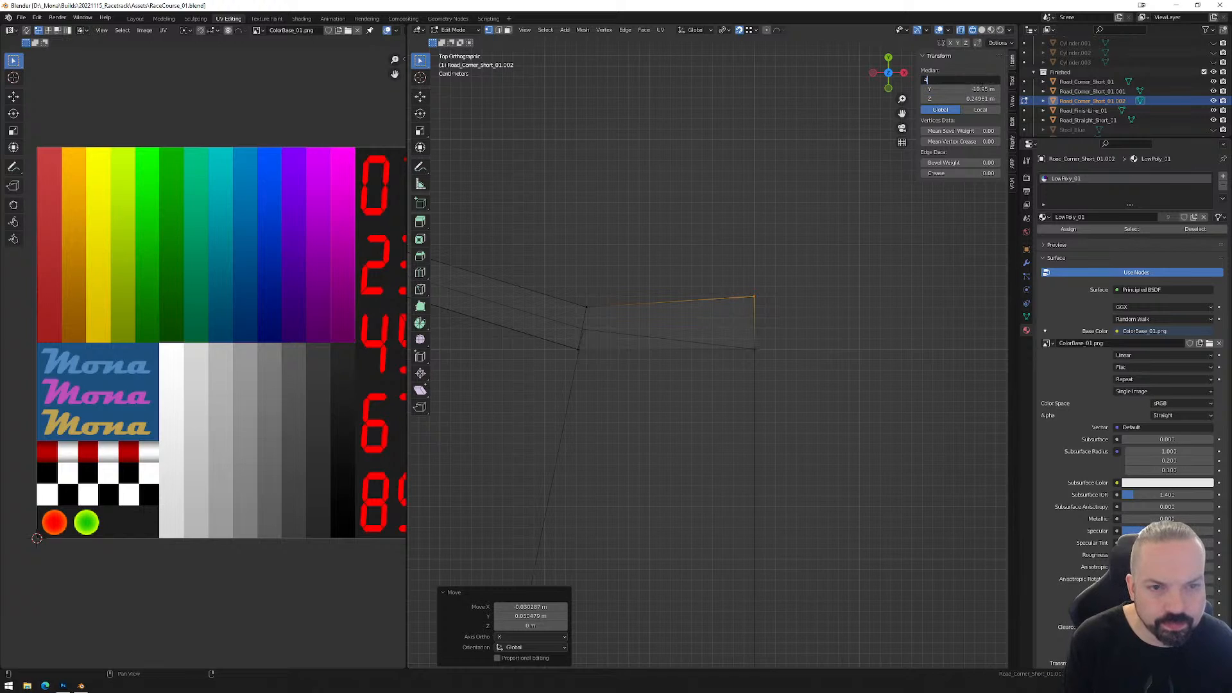
key(Return)
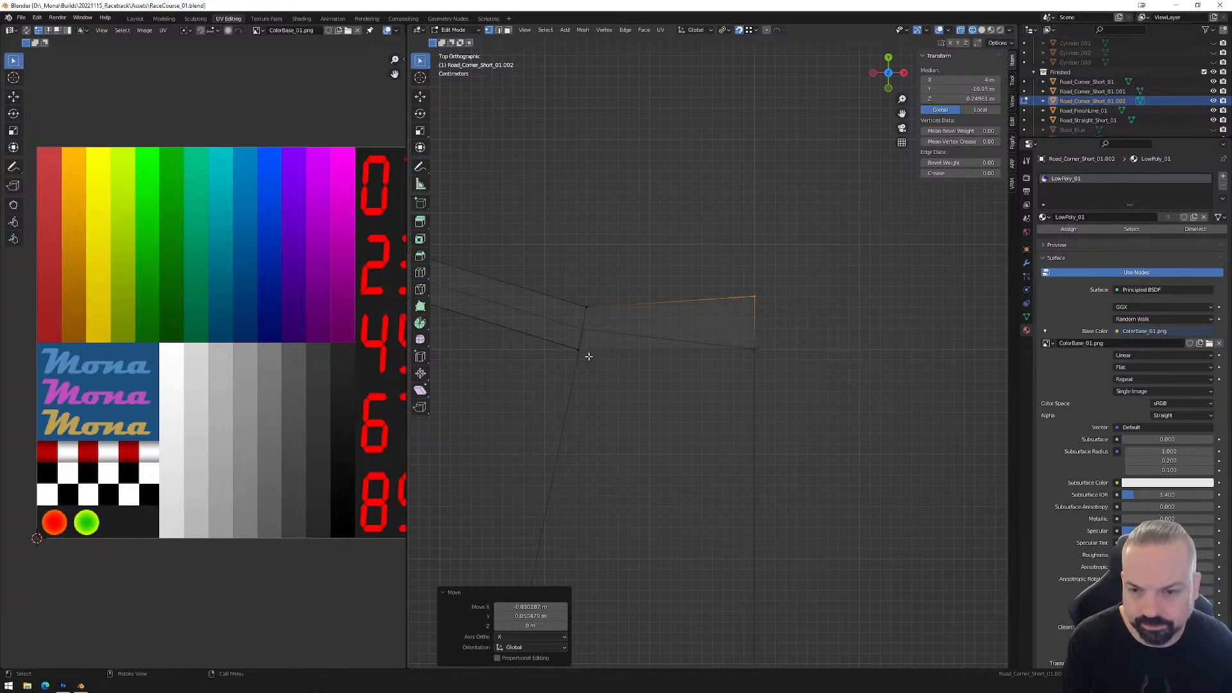
Shift both vertices of the inner wall's first pair from the X 4 m end toward positive Y to smooth the bend.
drag(577, 317, 603, 296)
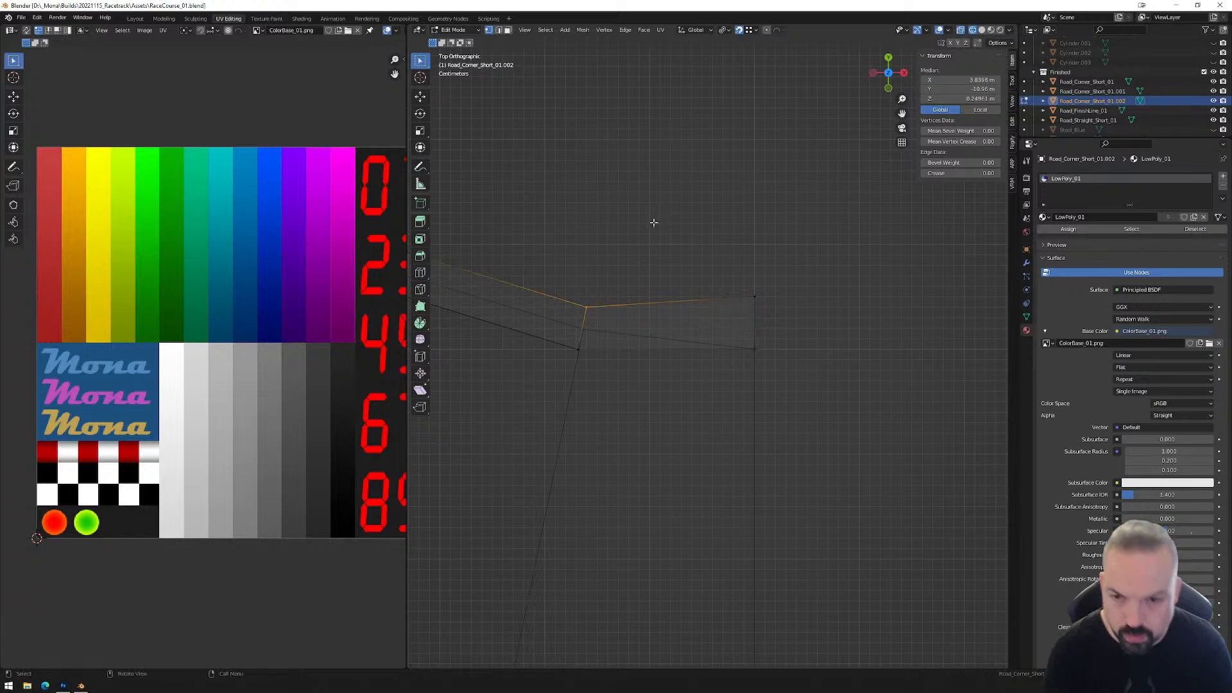
key(g)
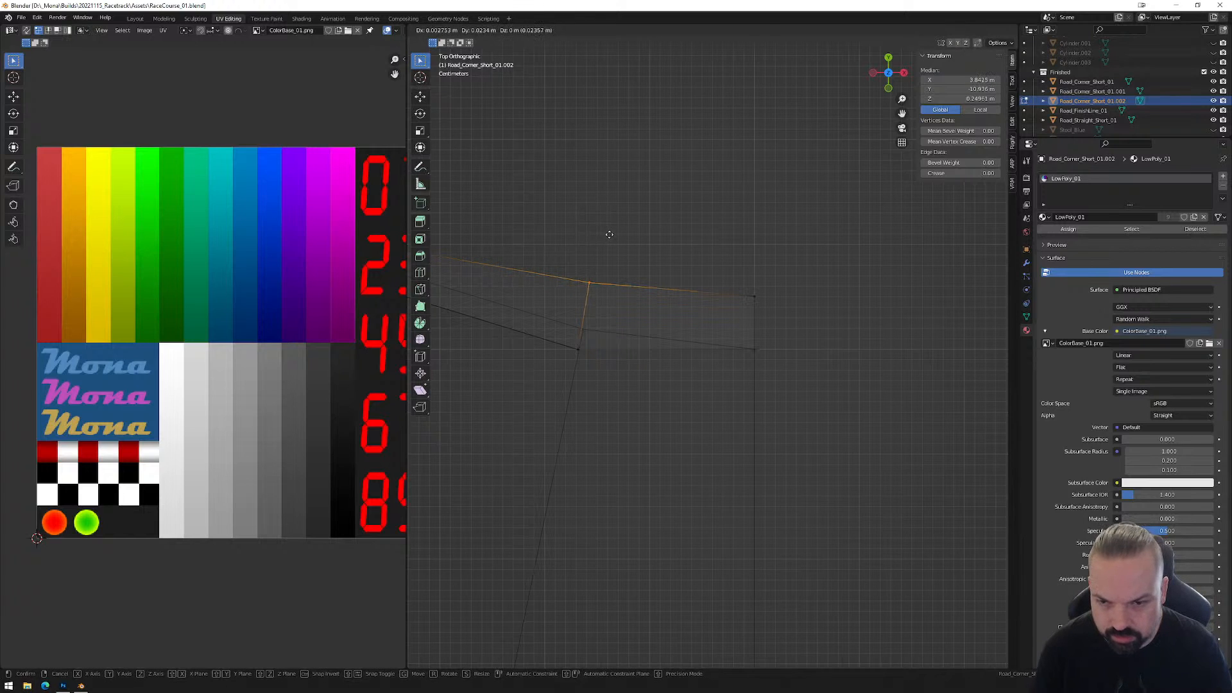
click(609, 234)
click(589, 368)
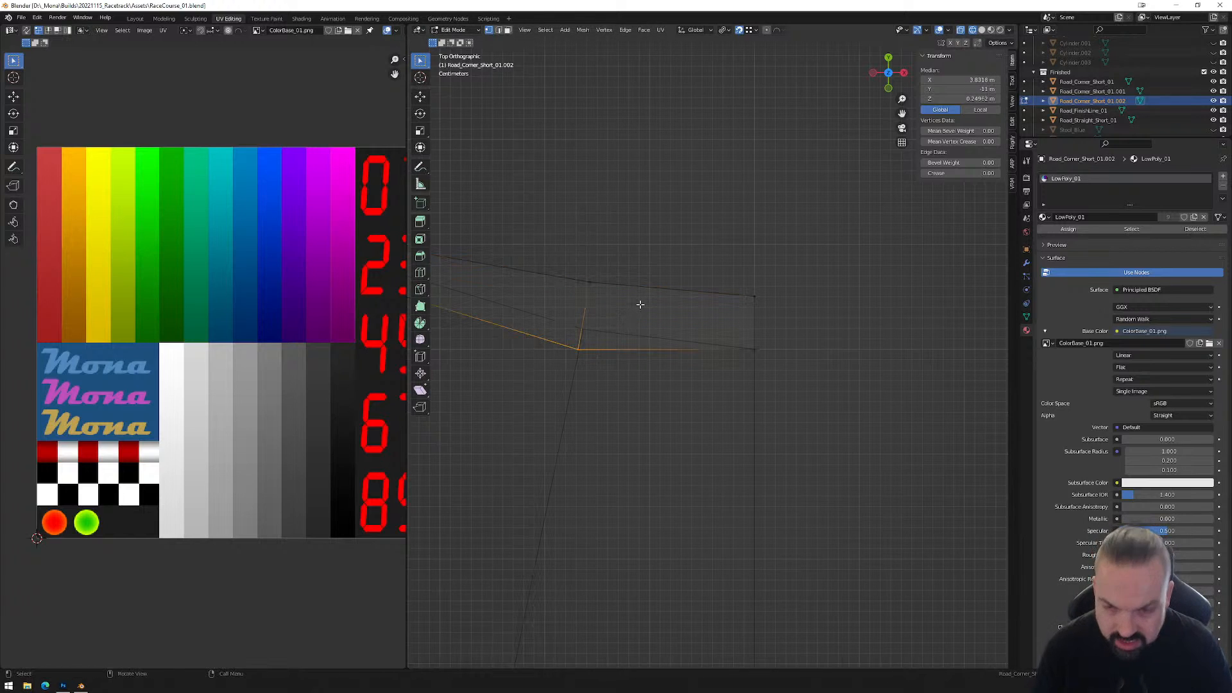
key(g)
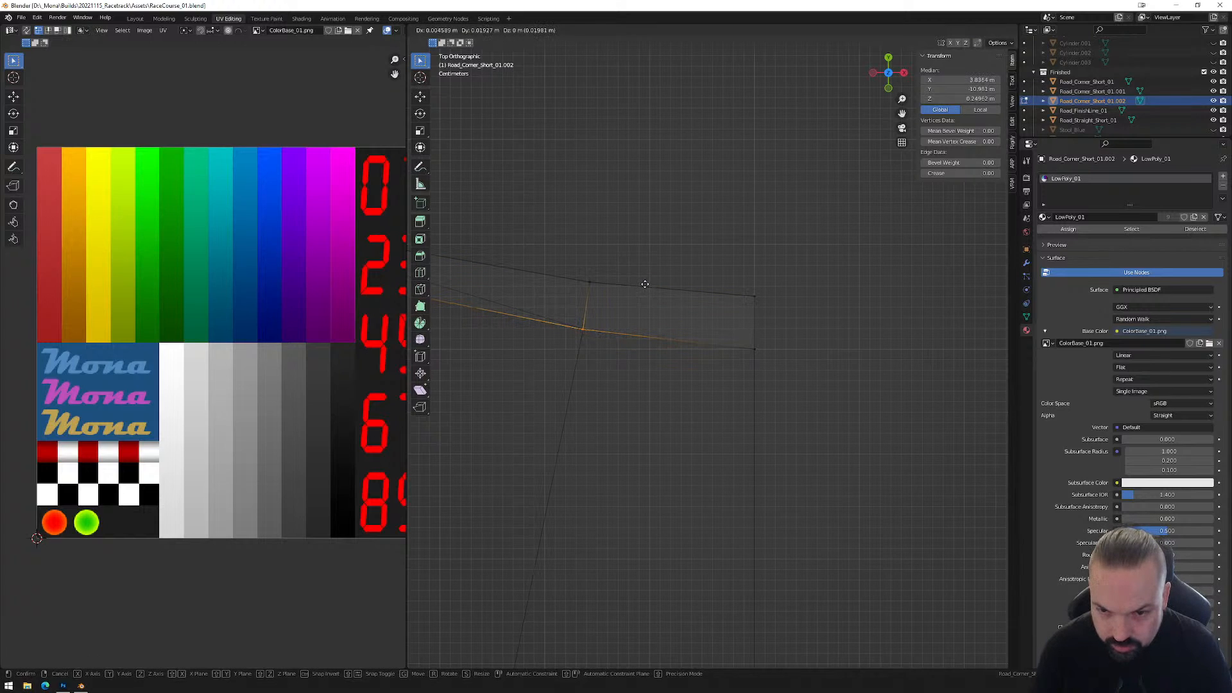
click(645, 285)
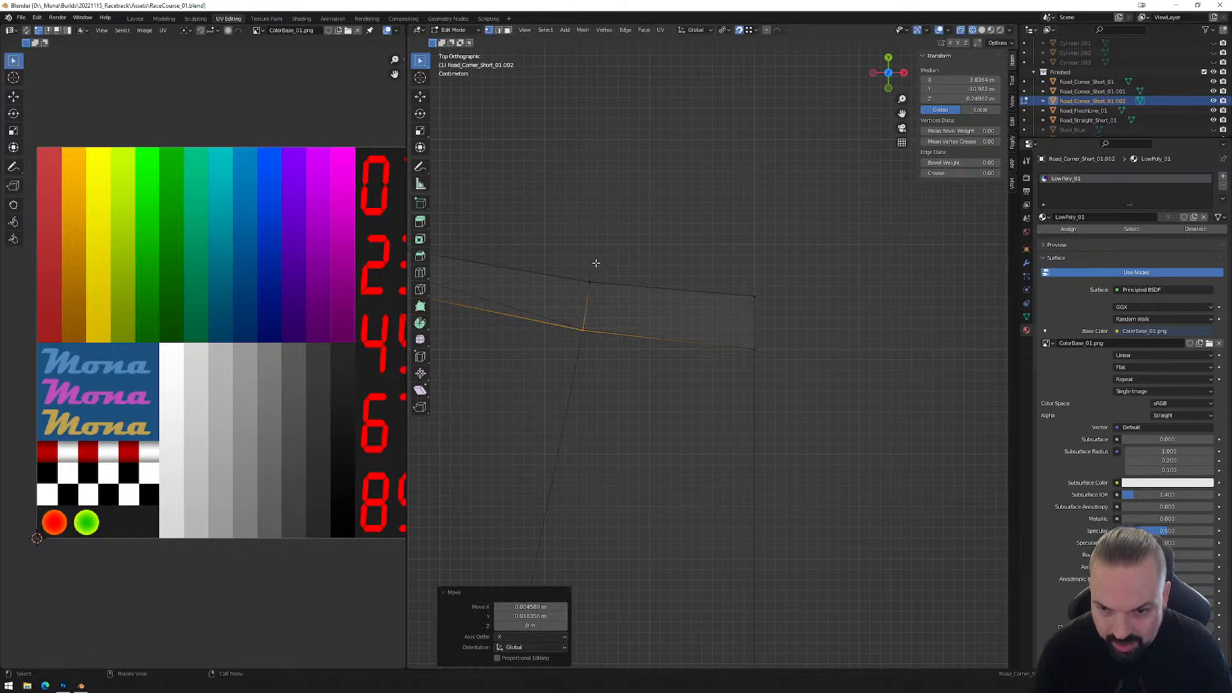
click(590, 281)
key(g)
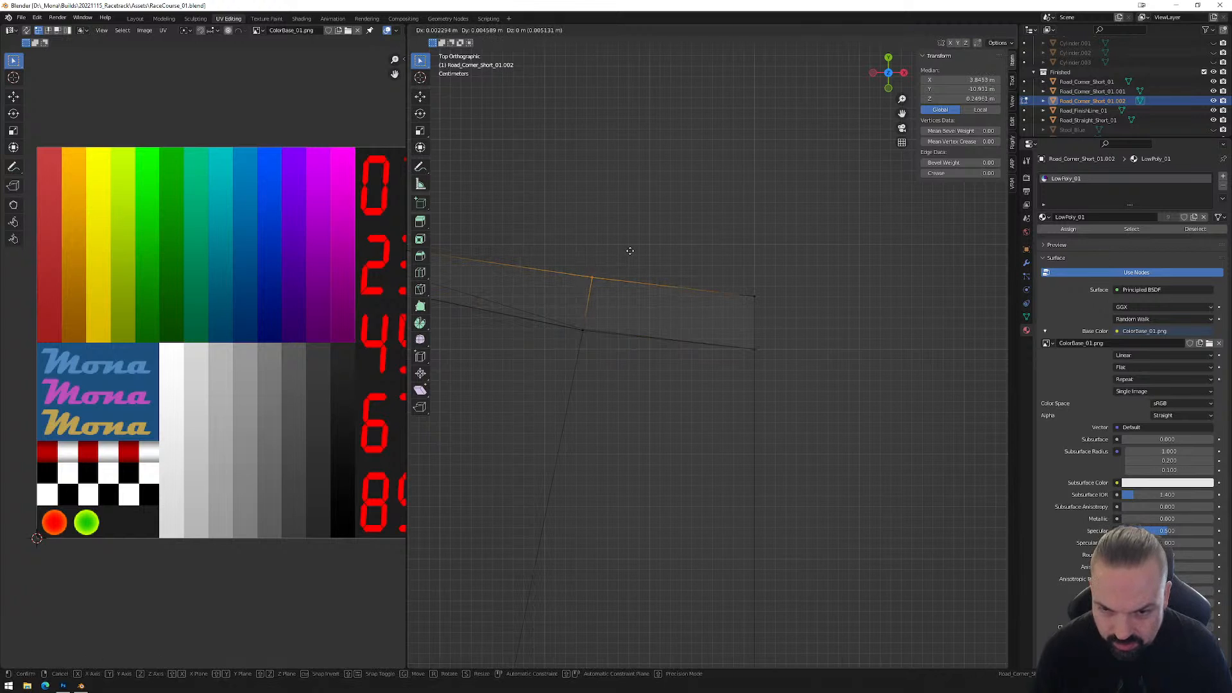
click(632, 251)
scroll(631, 250, down, 3)
shift+middle_drag(534, 303, 659, 312)
scroll(660, 312, up, 2)
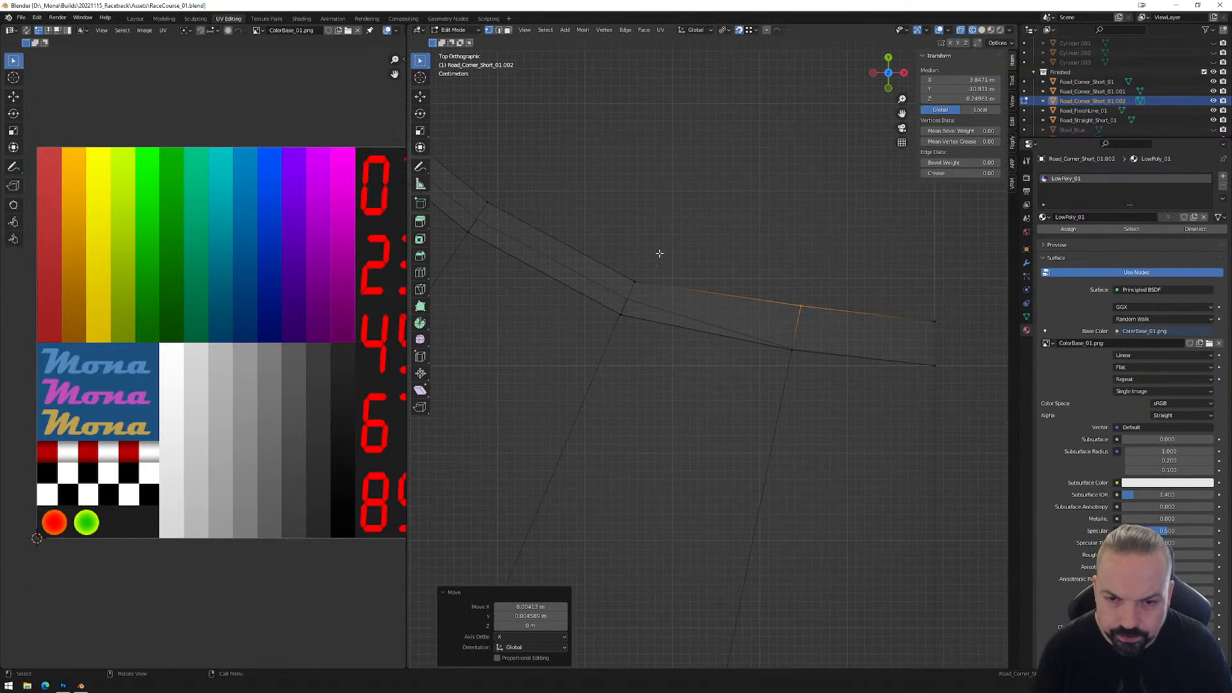
click(658, 288)
key(g)
click(673, 237)
key(ctrl+z)
Move the wall's second vertex pair about 0.005 m in X and 0.017 m in Y, and its back-side vertex about 0.009 m further in Y.
drag(605, 249, 641, 337)
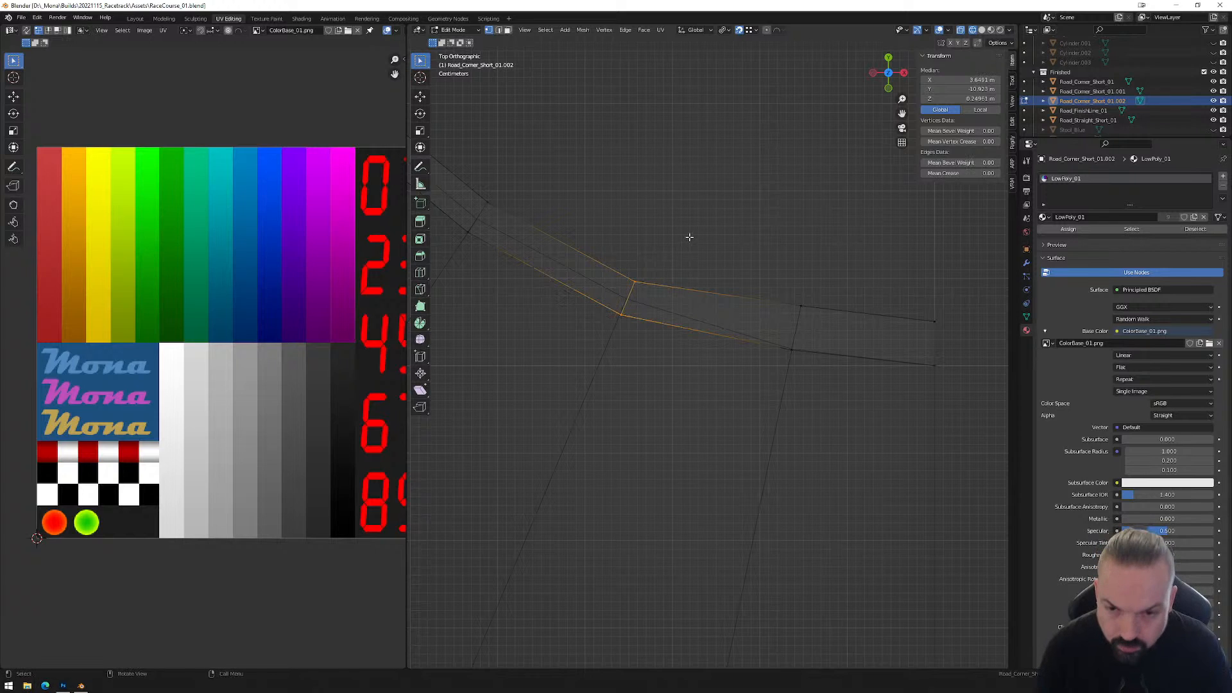
key(g)
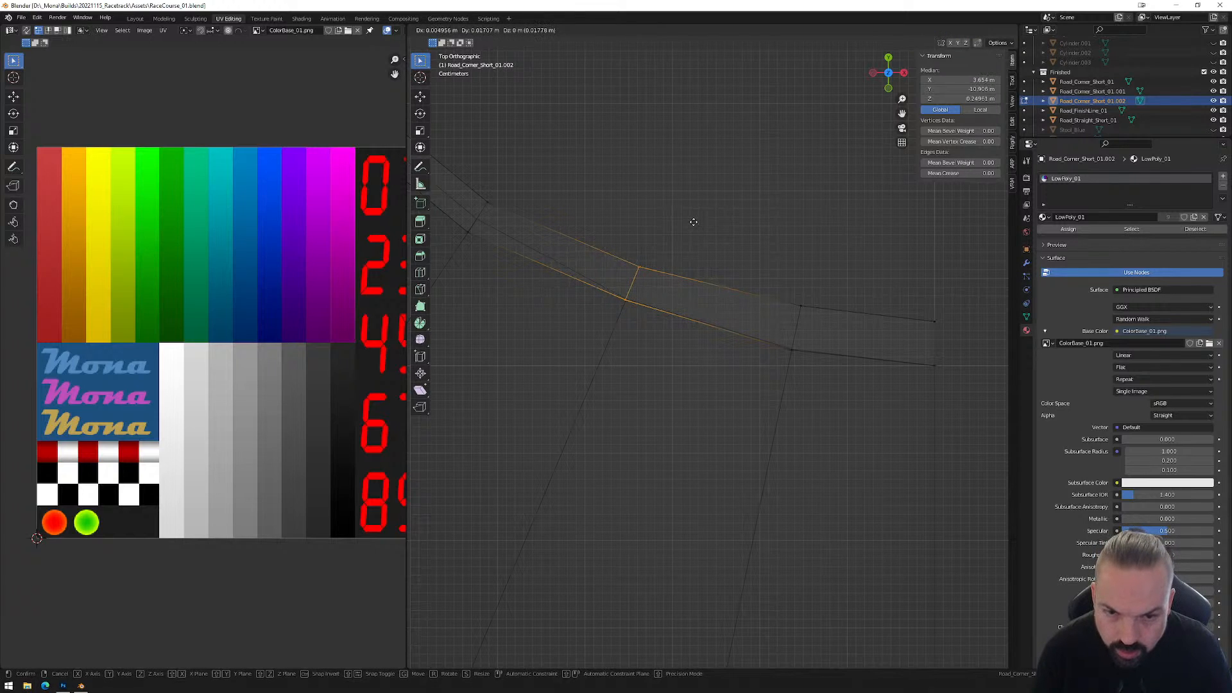
click(693, 222)
key(ctrl+z)
key(g)
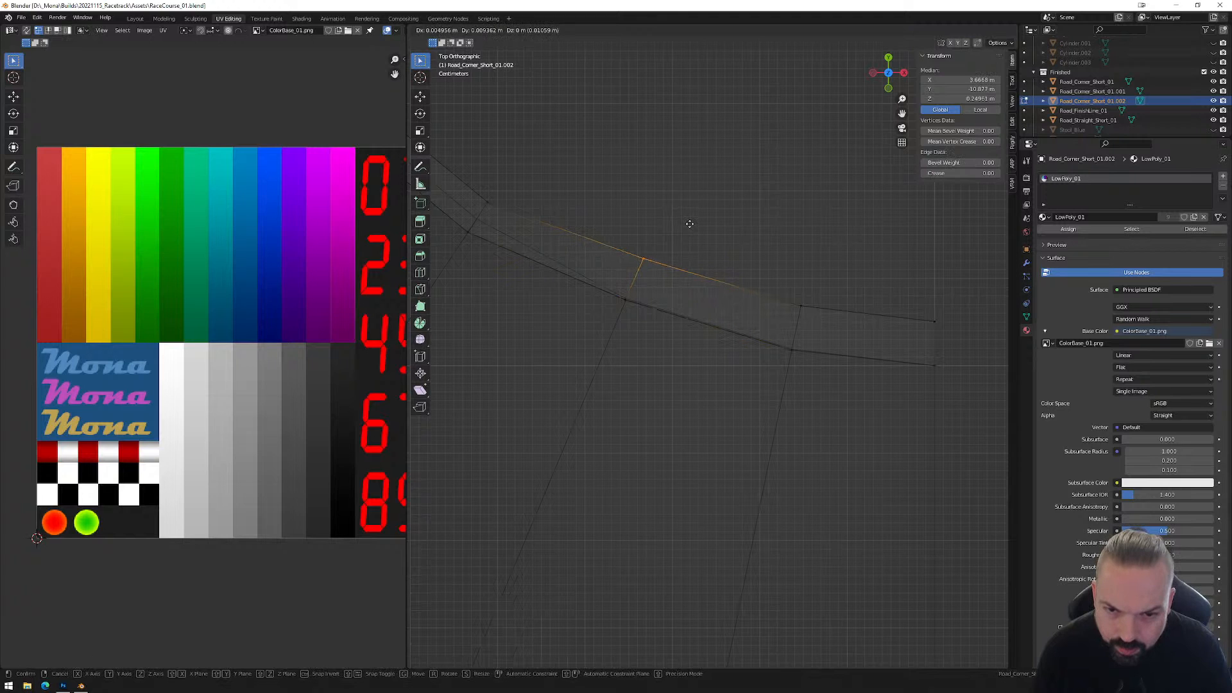
click(689, 222)
Move the third vertex pair about 0.010 m in X and 0.014 m in Y, and its back-side vertex about 0.010 m further in Y.
shift+middle_drag(564, 235, 772, 346)
drag(661, 286, 712, 389)
key(g)
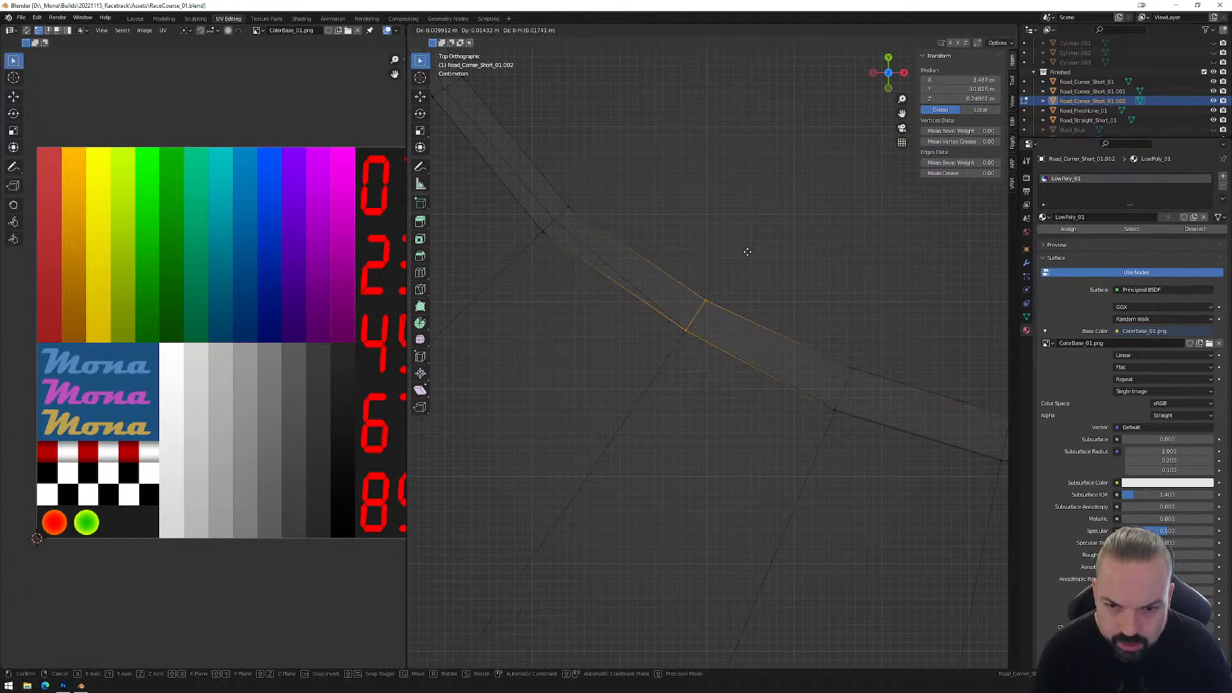
click(745, 253)
drag(695, 272, 716, 309)
key(g)
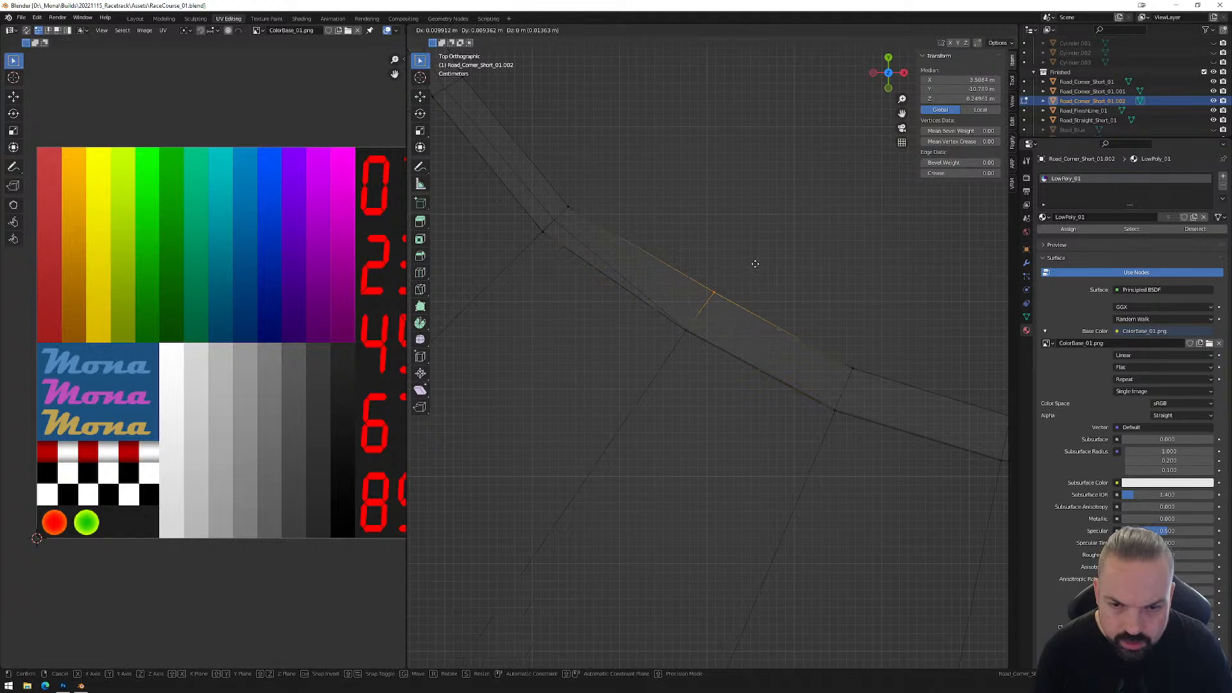
click(754, 263)
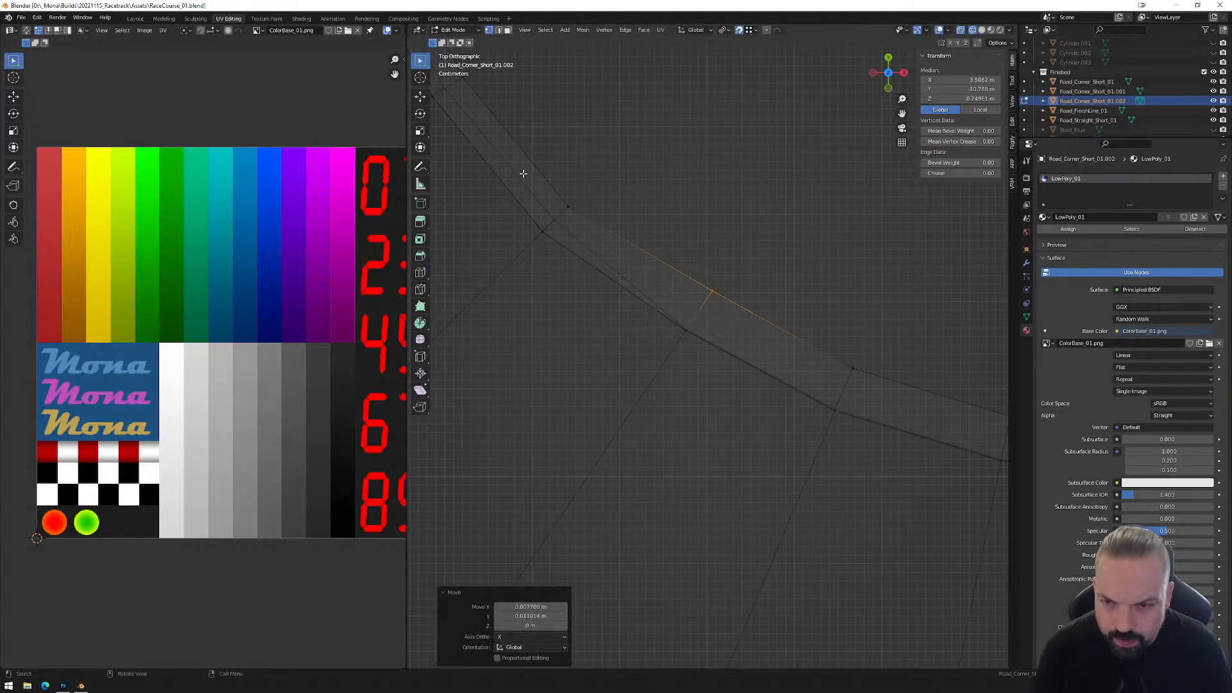
Move the wall's fourth vertex pair slightly outward toward the back side to continue the smooth curve.
drag(522, 172, 599, 270)
key(g)
click(619, 166)
drag(569, 169, 646, 283)
key(g)
click(637, 168)
Move the fifth vertex pair about 0.012 m in X and 0.010 m in Y, and its back-side vertex about 0.009 m further in X.
key(g)
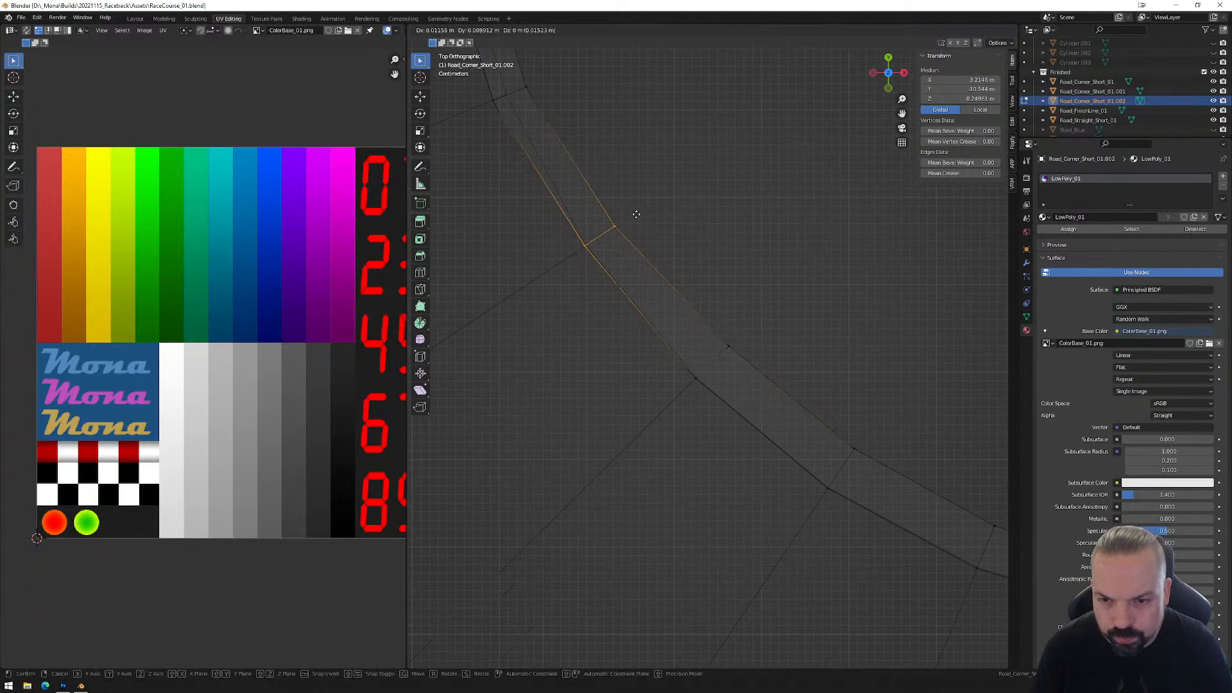
click(637, 214)
drag(596, 206, 639, 250)
key(g)
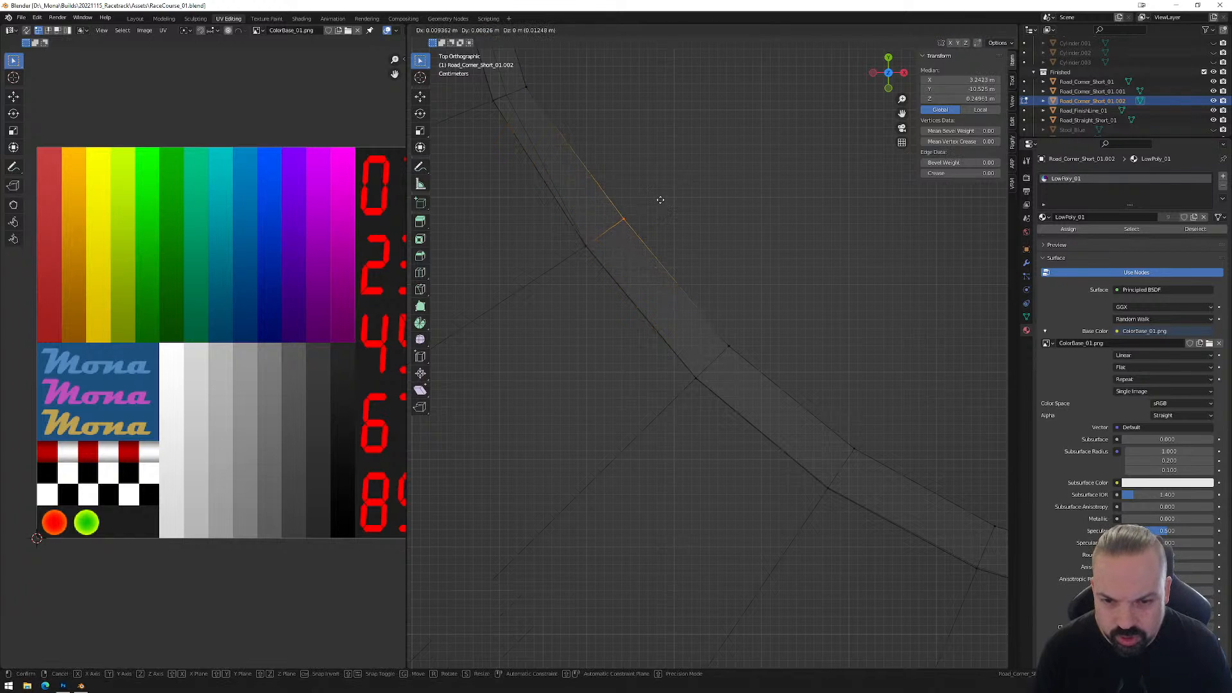
click(661, 200)
Move the sixth vertex pair about 0.014 m in X and 0.007 m in Y, and its back-side vertex about 0.010 m further in X.
shift+middle_drag(660, 198, 689, 376)
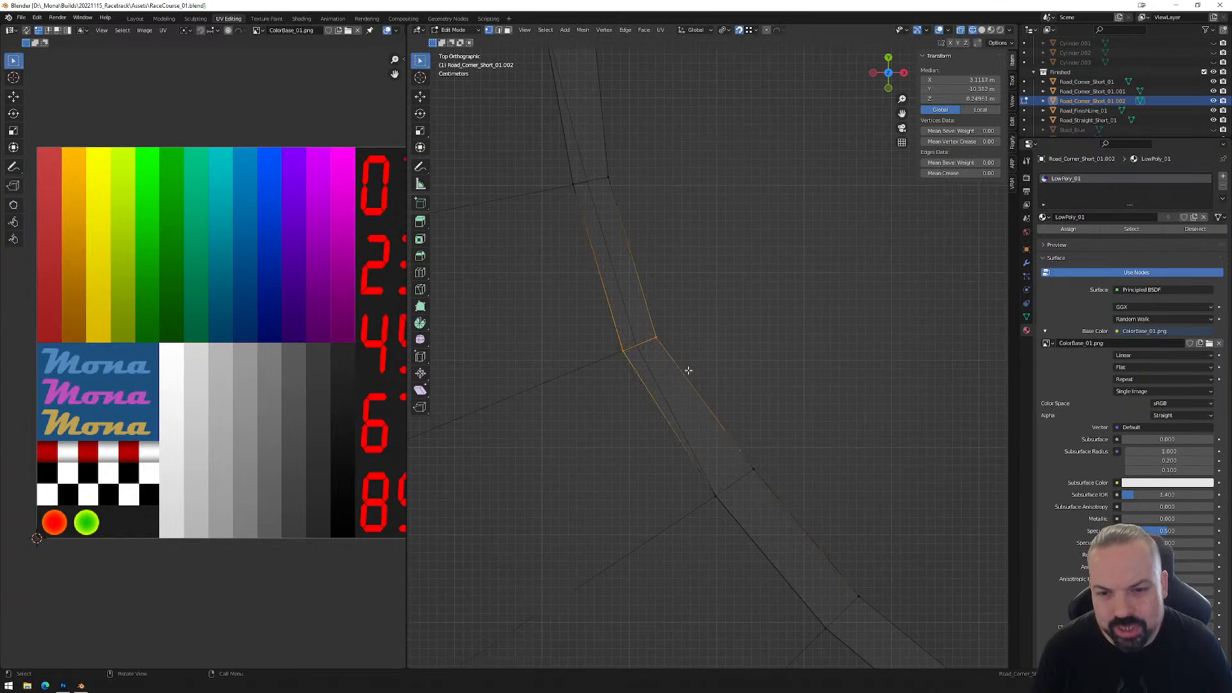
key(g)
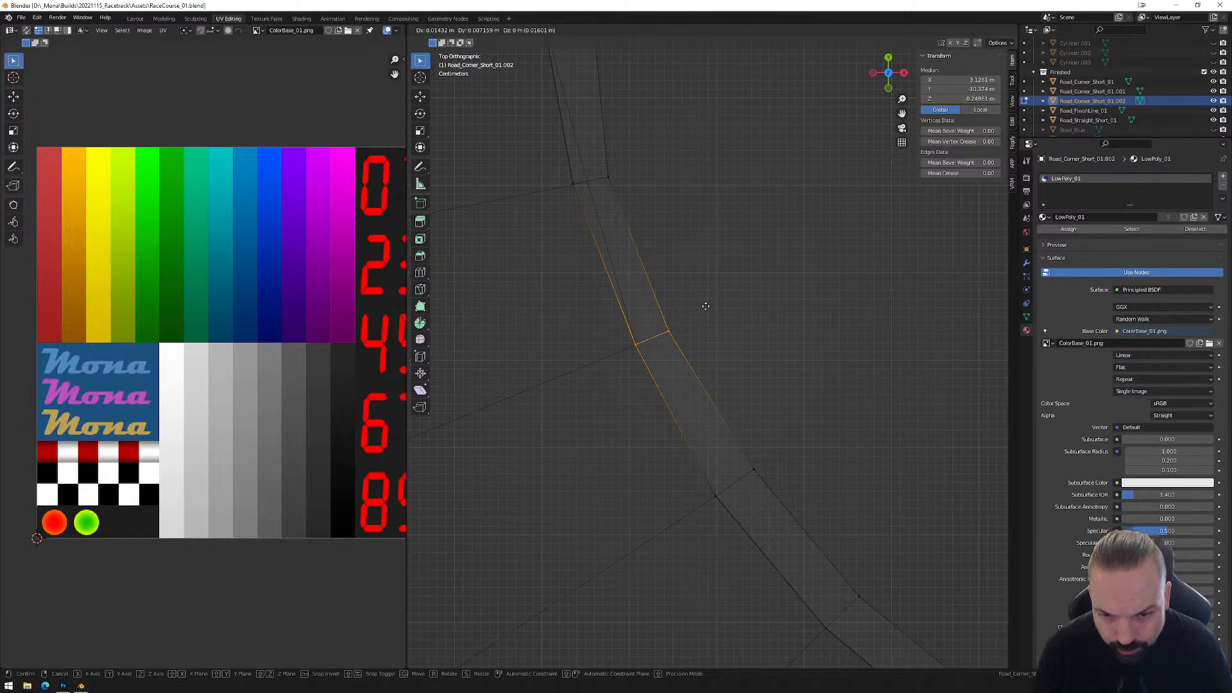
click(668, 311)
click(667, 332)
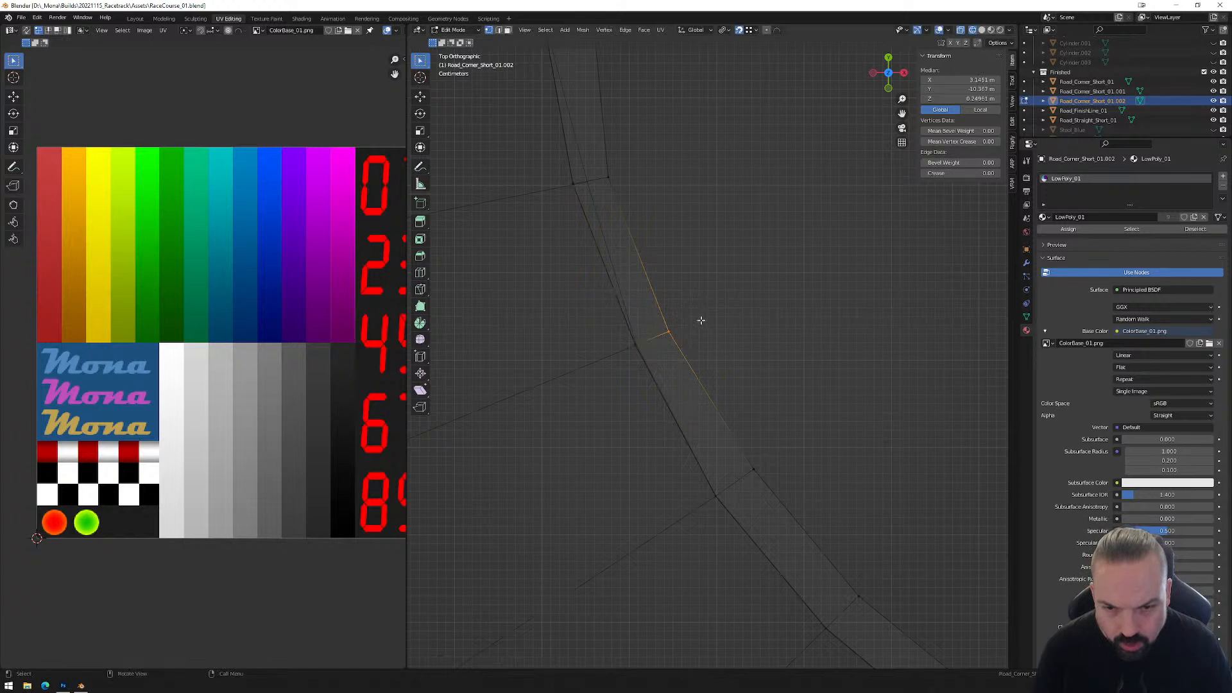
key(g)
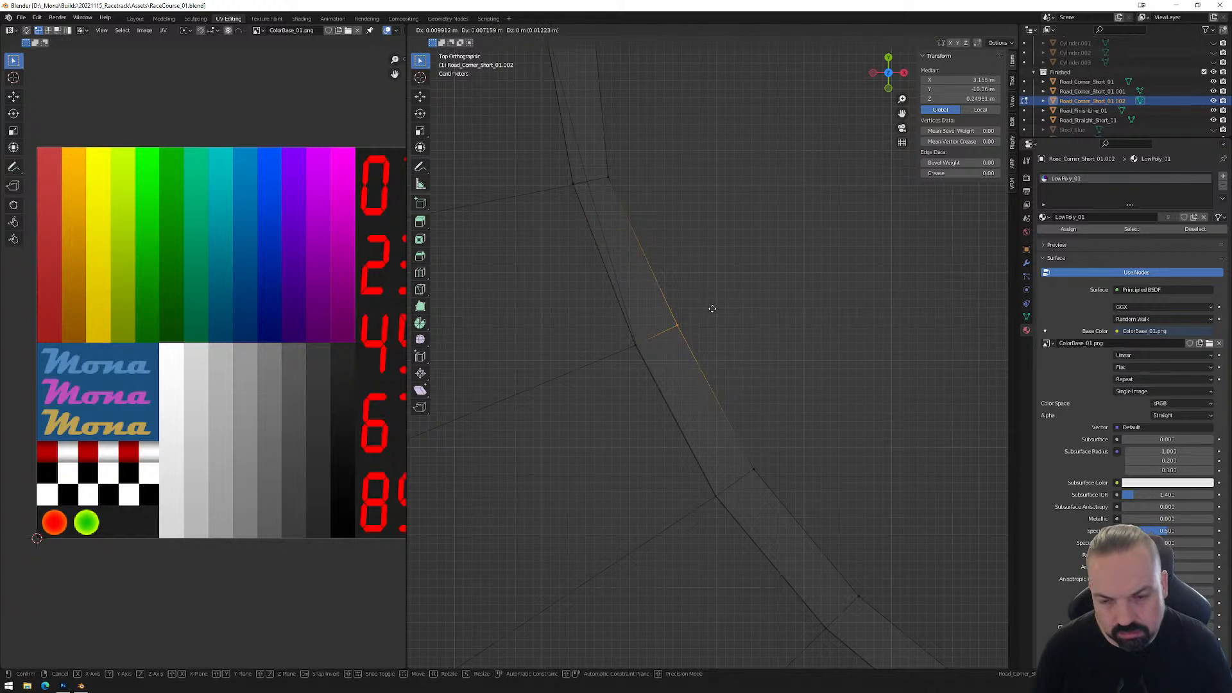
click(705, 310)
Move the seventh vertex pair about 0.014 m in X and 0.002 m in Y, and its back-side vertex about 0.010 m further in X.
click(599, 179)
key(g)
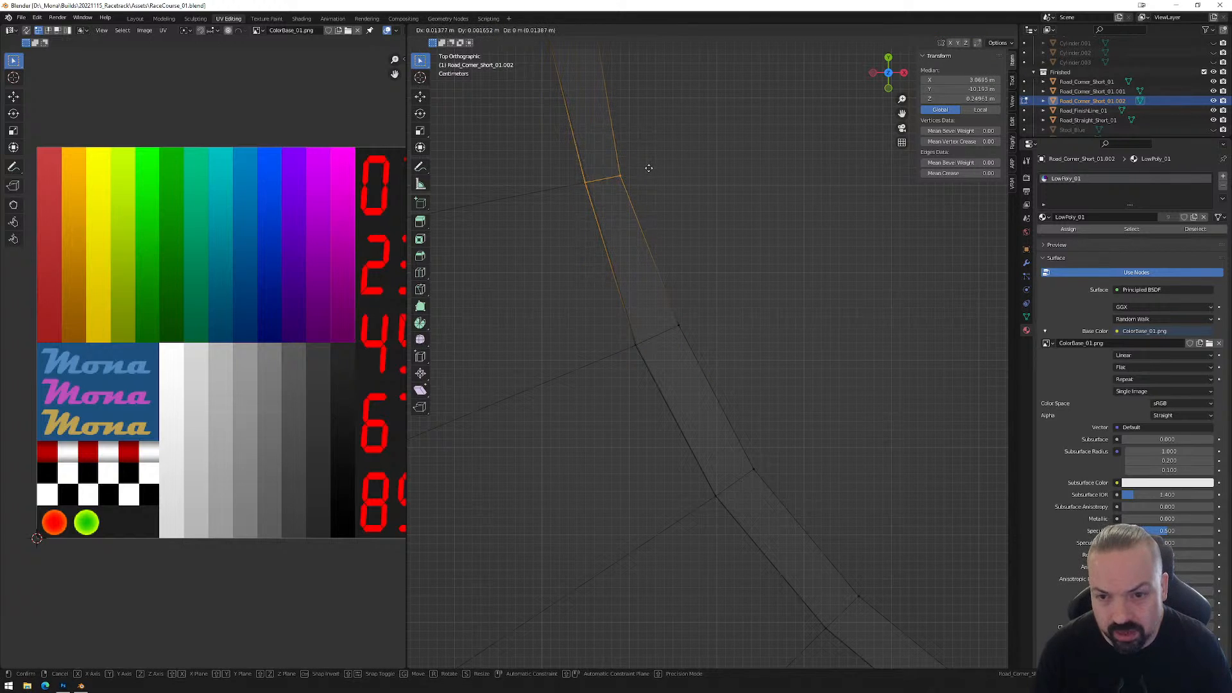
click(605, 165)
click(606, 165)
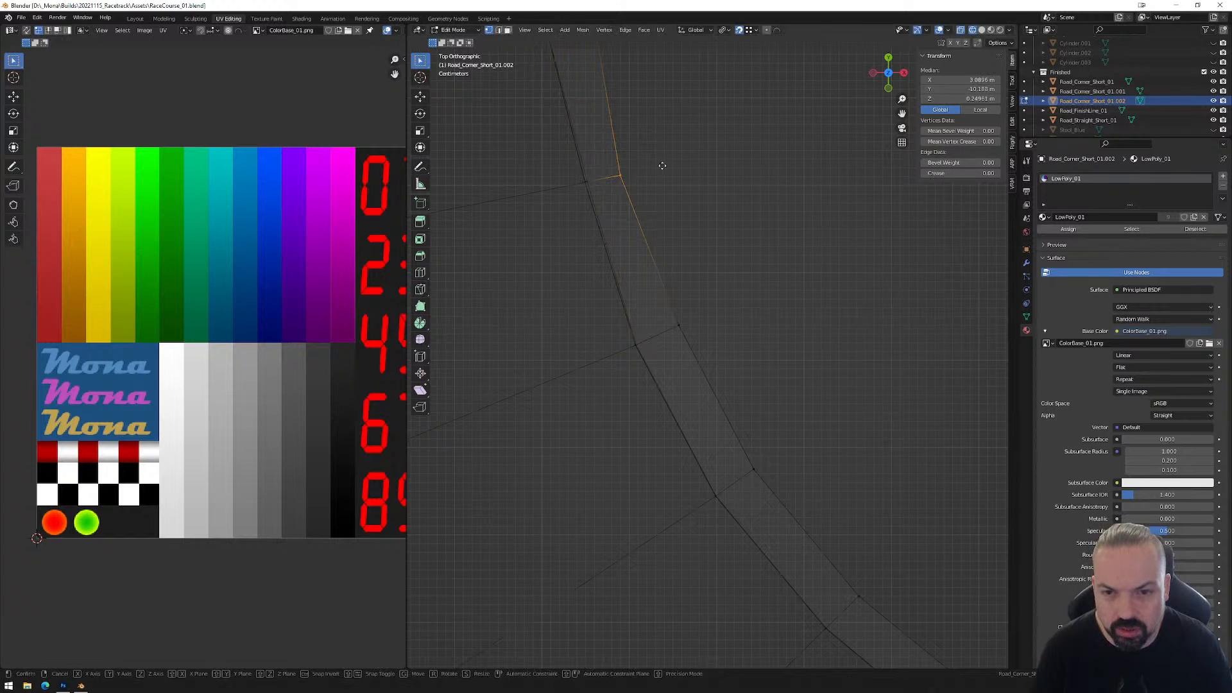
key(g)
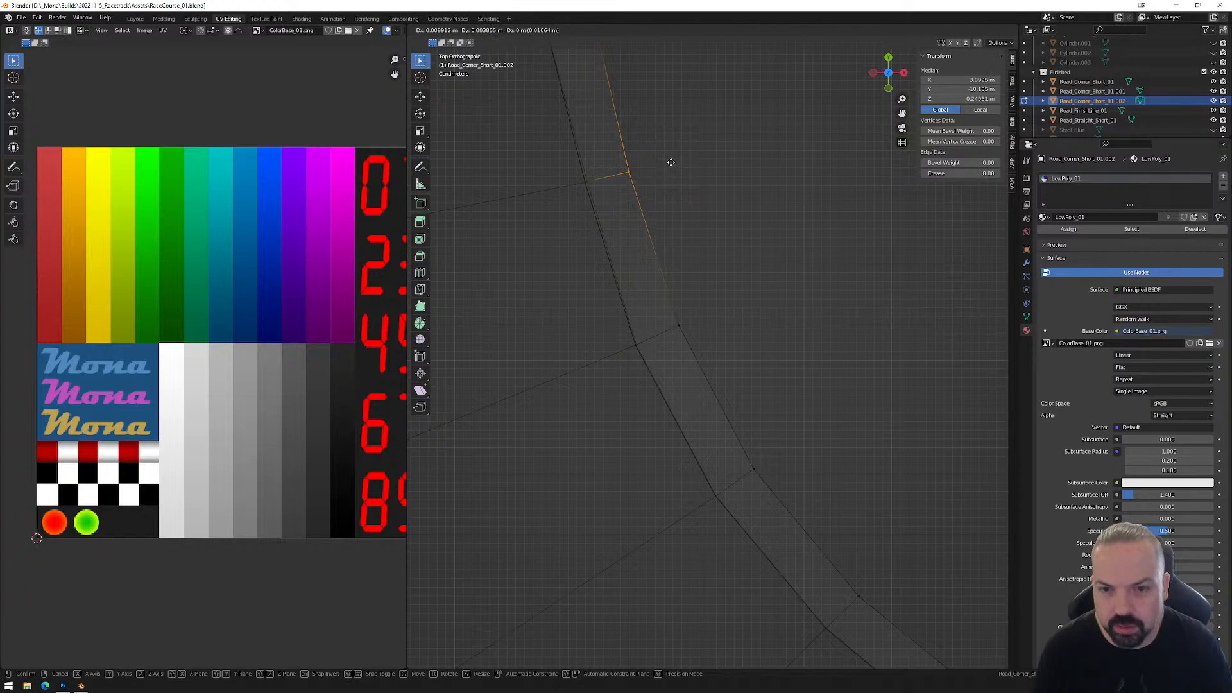
click(671, 162)
Try global X values of 3 m and 3.5 m for the back-side vertices at the wall's Y -10 m end, and set 3.05 m.
shift+middle_drag(668, 159, 655, 308)
scroll(605, 279, down, 3)
scroll(654, 327, up, 3)
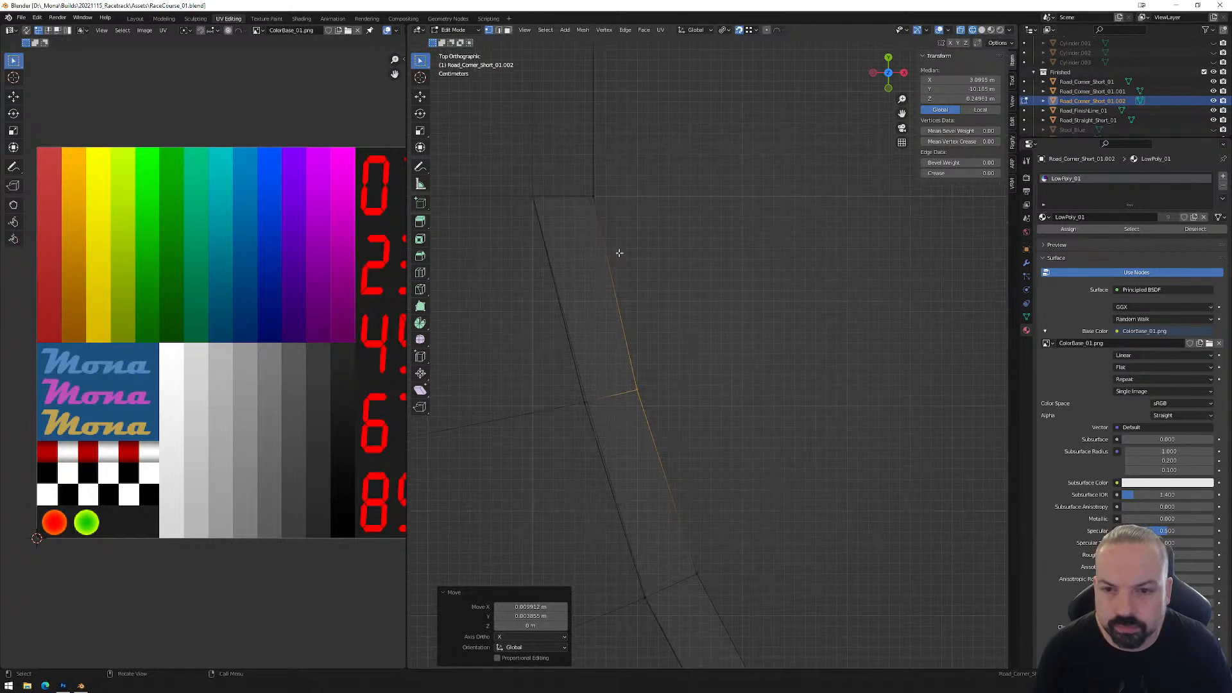
click(593, 195)
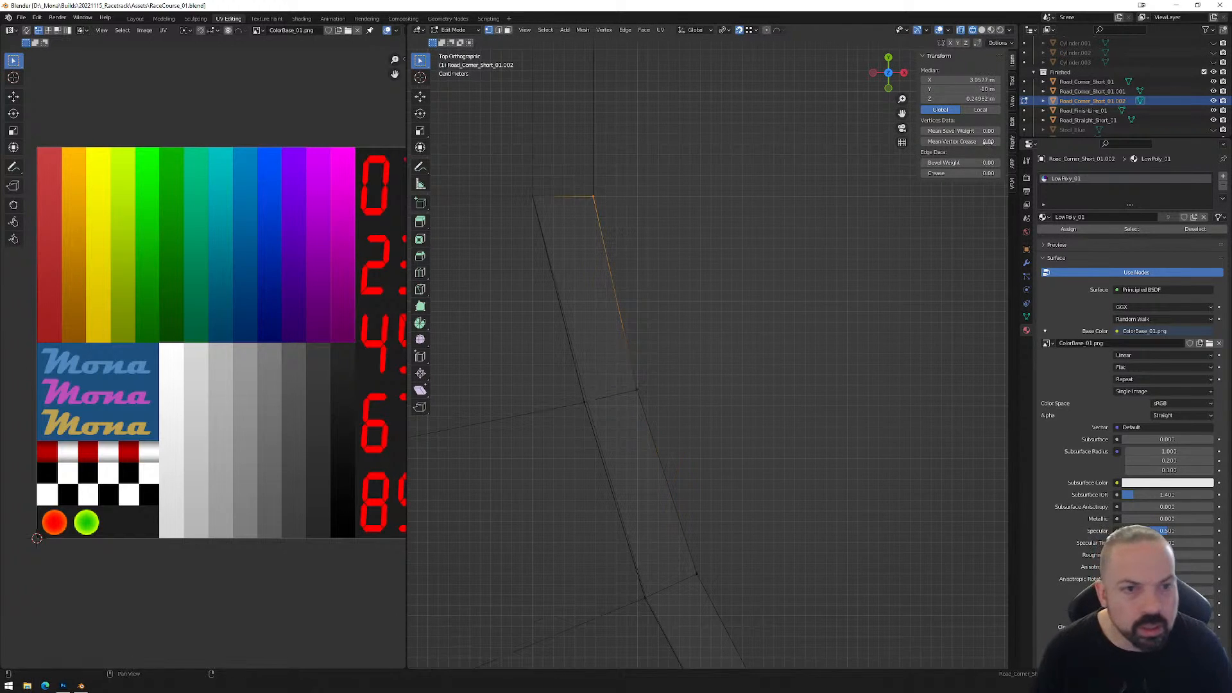
click(963, 80)
text(3)
key(Return)
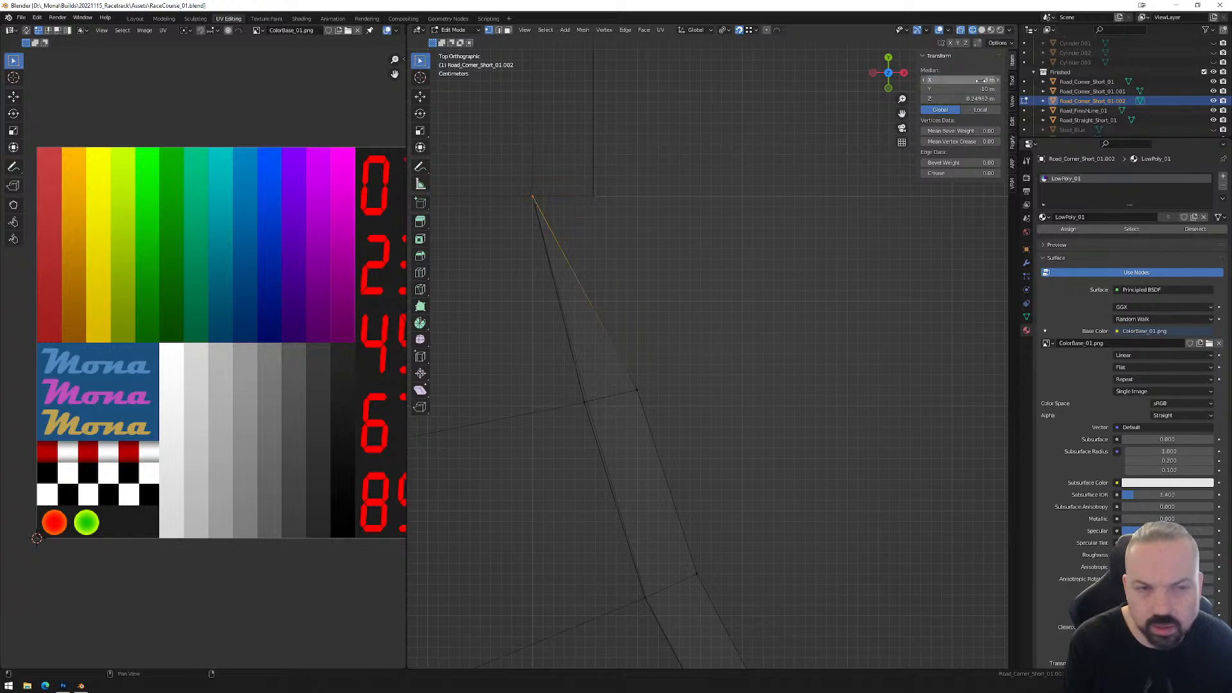
click(980, 80)
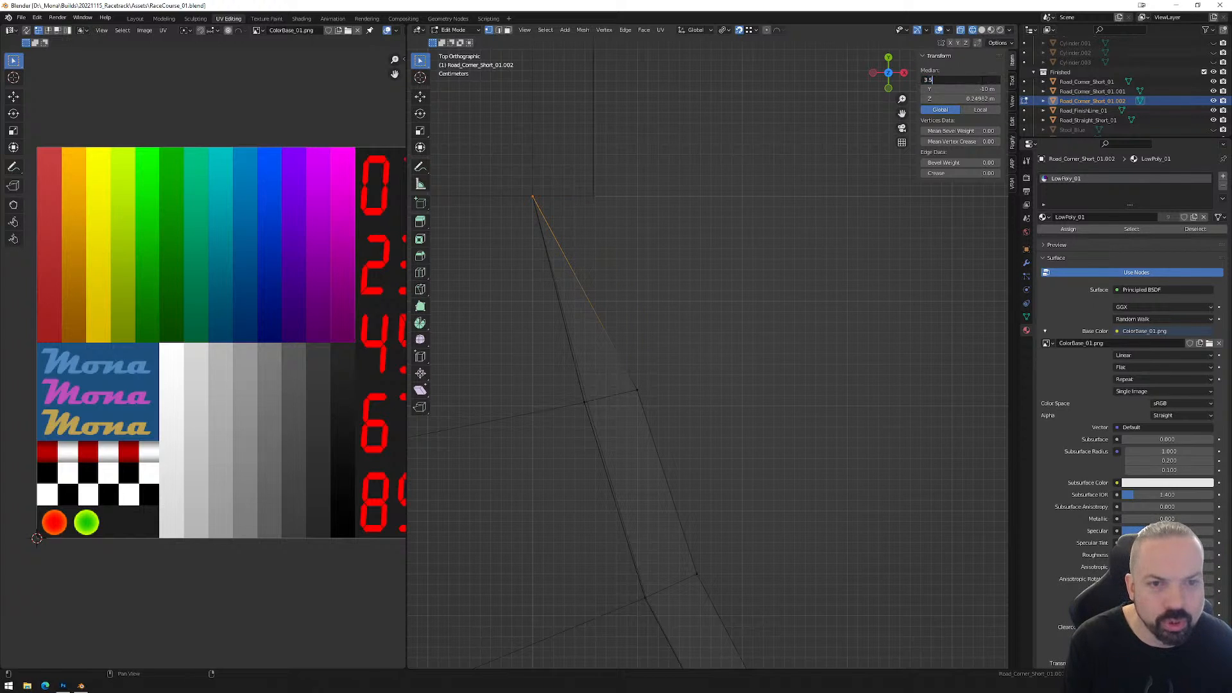
text(3.5)
key(Return)
click(982, 80)
text(3)
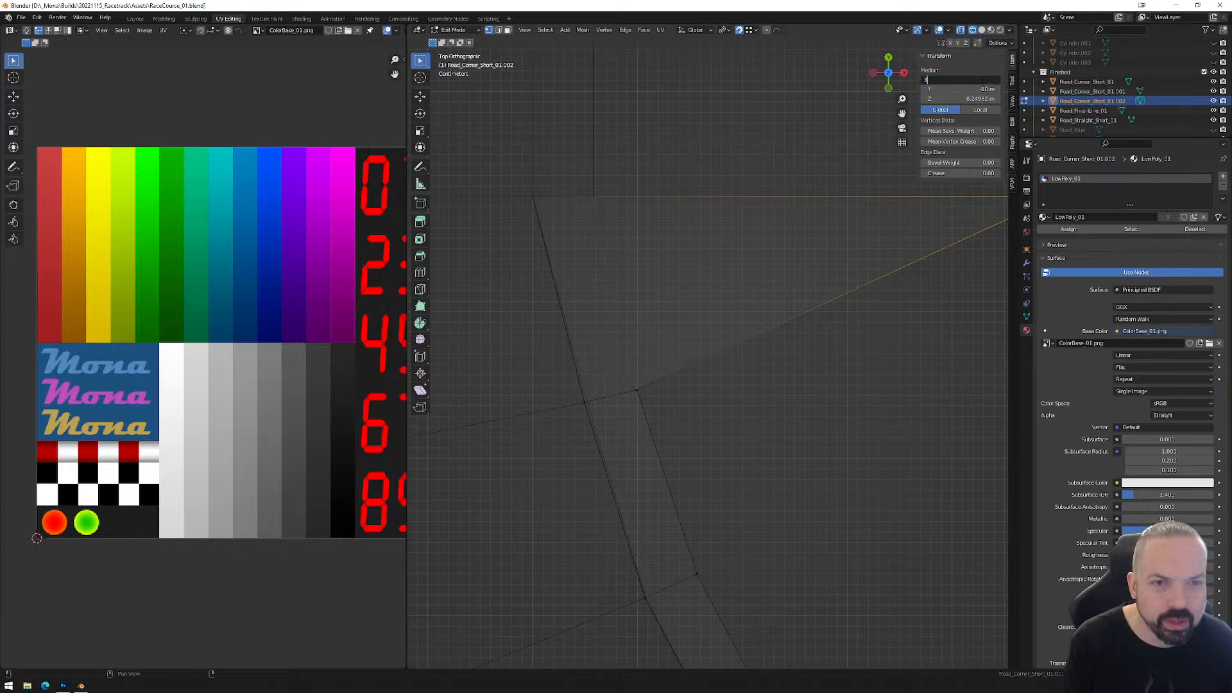
text(.05)
key(Return)
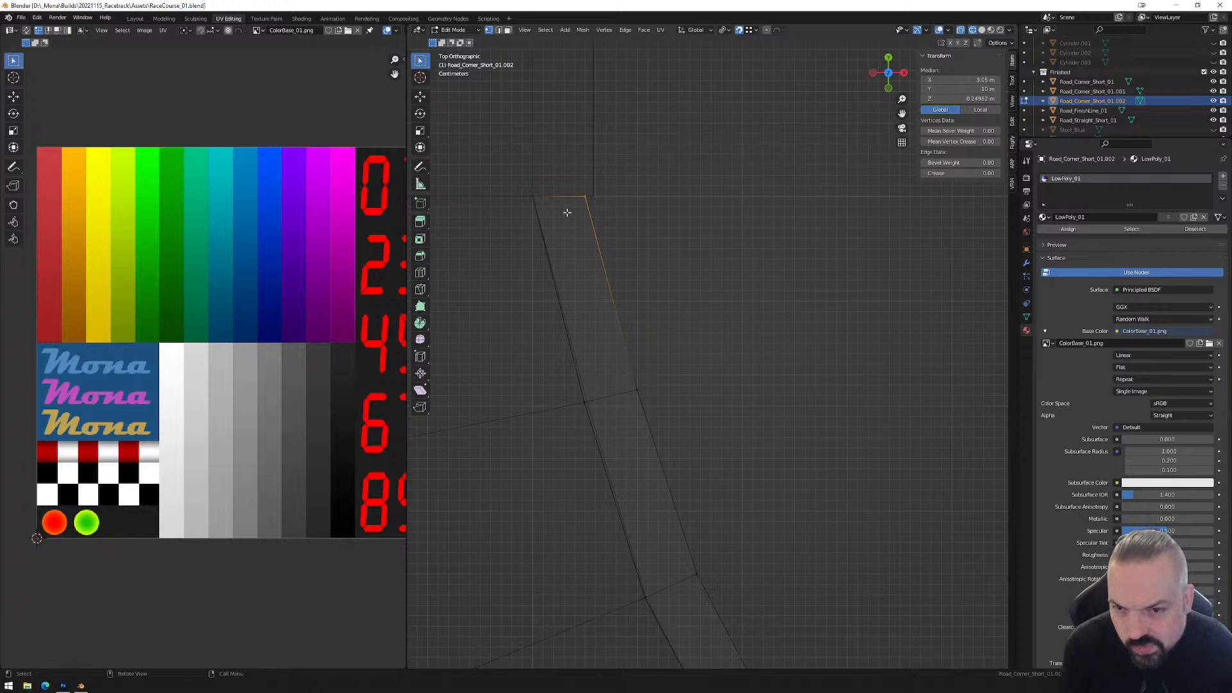
Pull the two back-side wall vertices nearest the Y -10 m end inward in X by about 0.003 m and 0.006 m respectively.
shift+middle_drag(857, 586, 600, 116)
shift+middle_drag(910, 483, 415, 208)
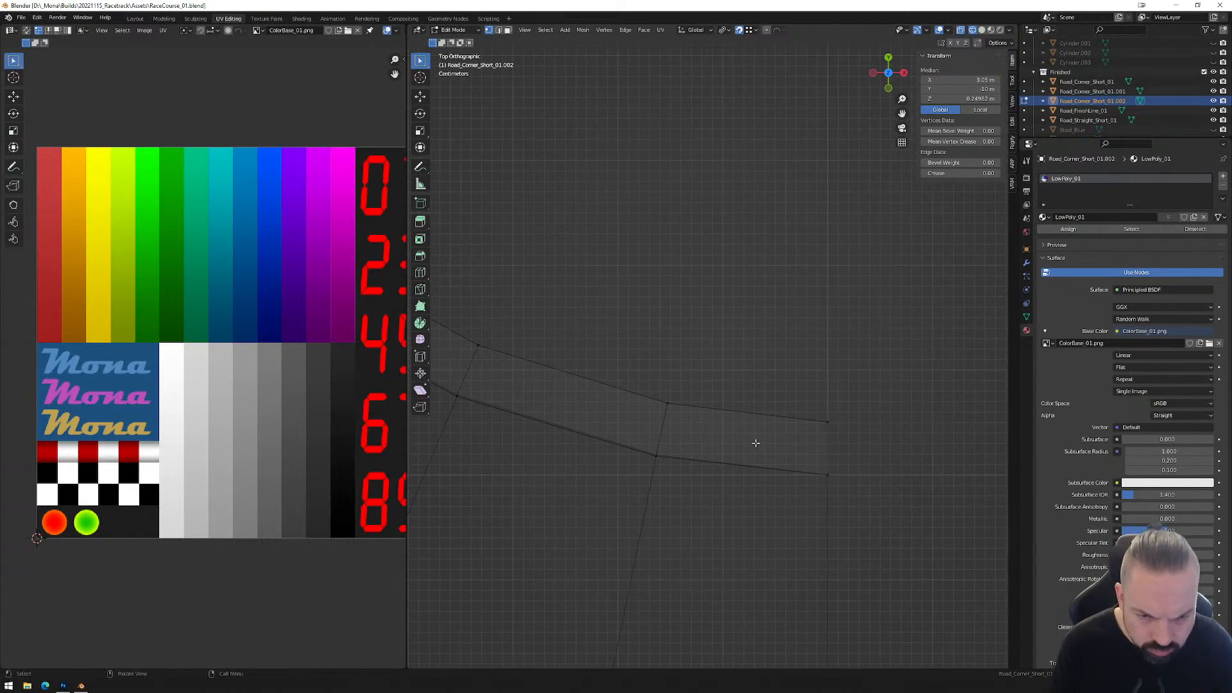
shift+middle_drag(584, 231, 852, 387)
shift+middle_drag(616, 122, 749, 428)
scroll(644, 192, down, 3)
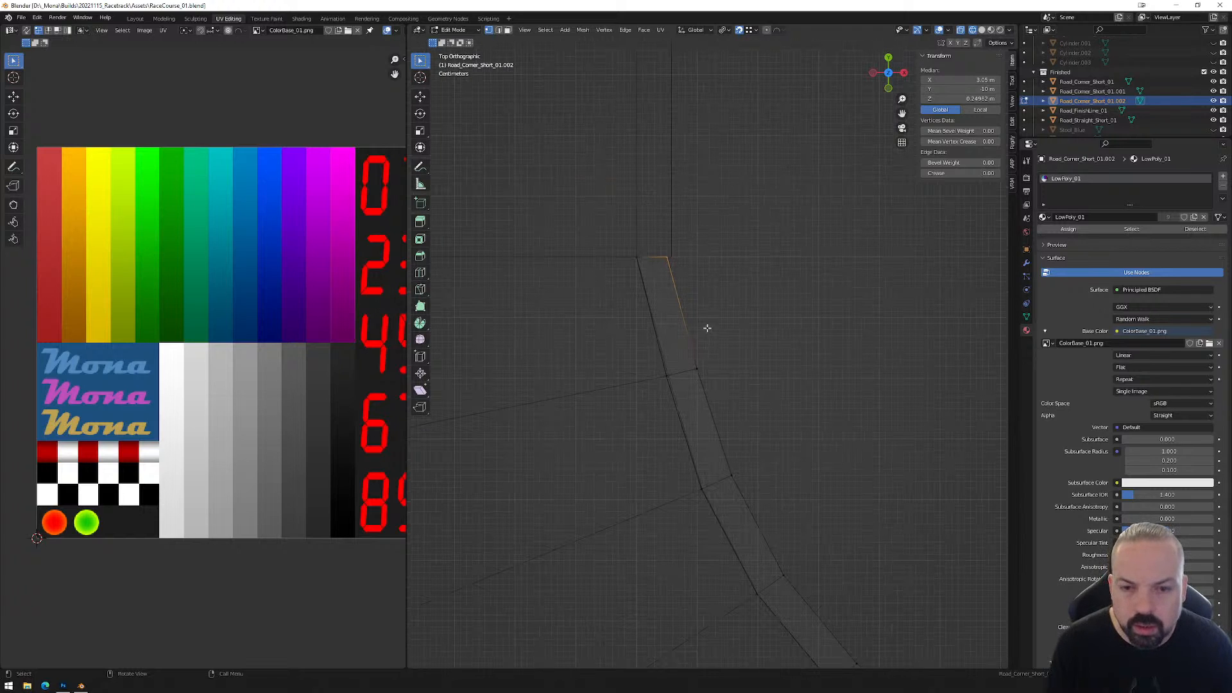
click(697, 369)
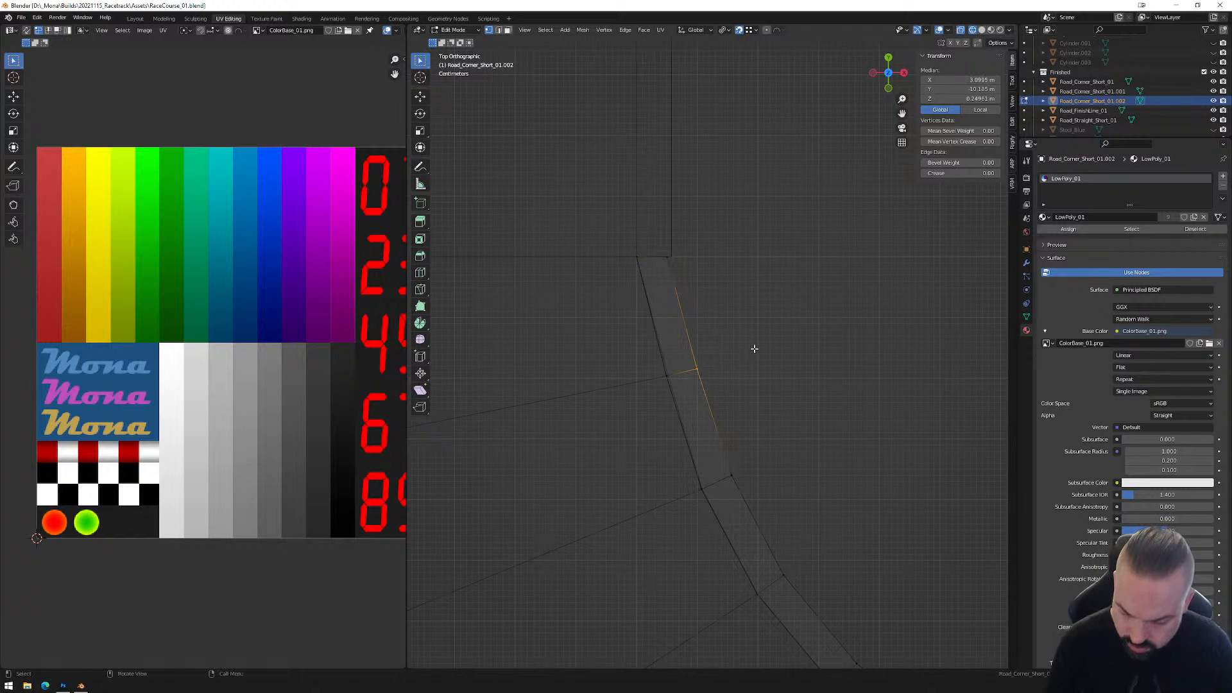
key(g)
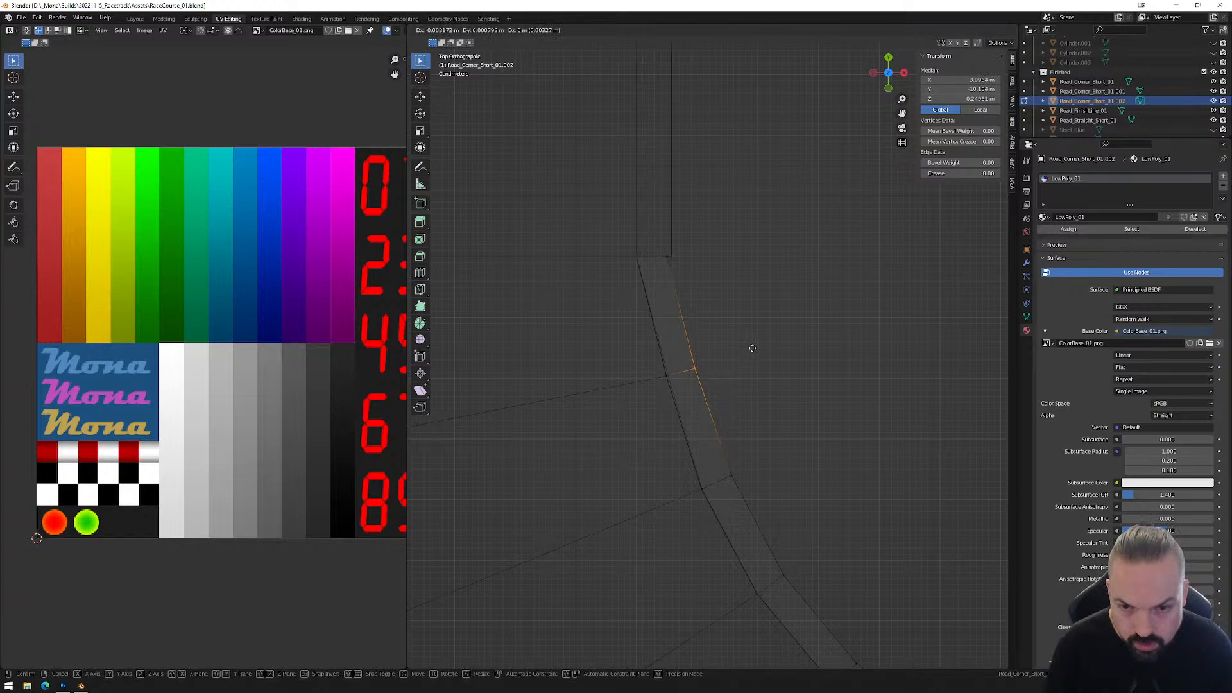
click(751, 348)
click(731, 476)
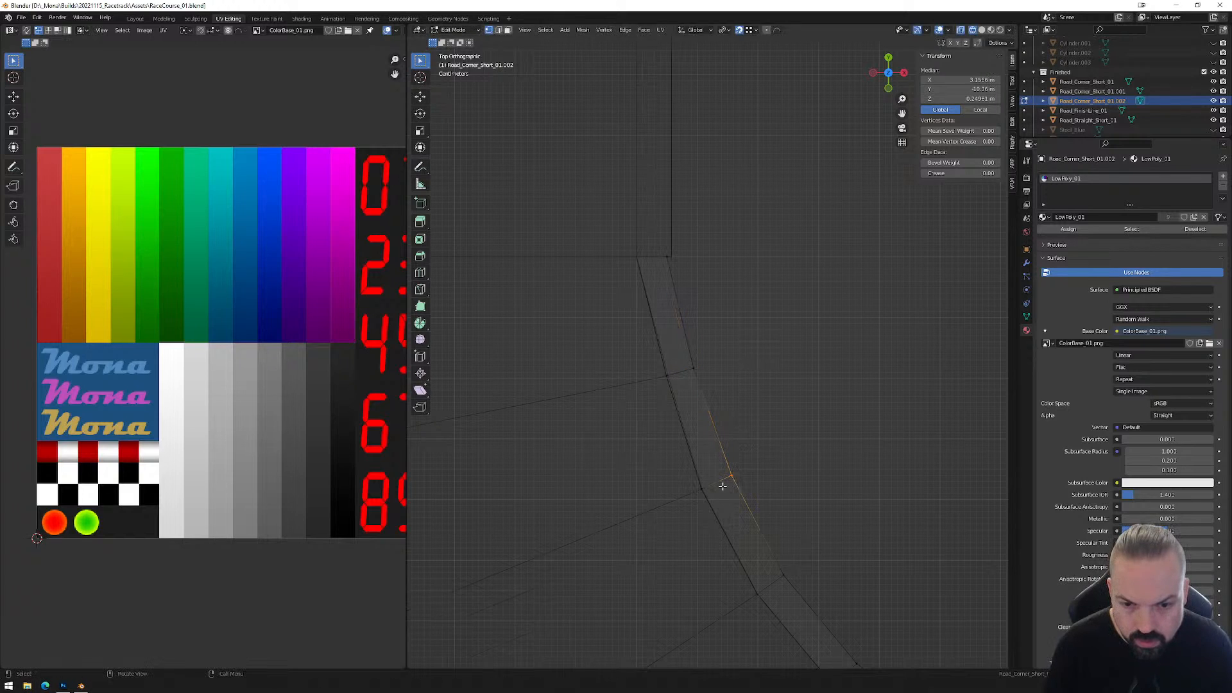
key(g)
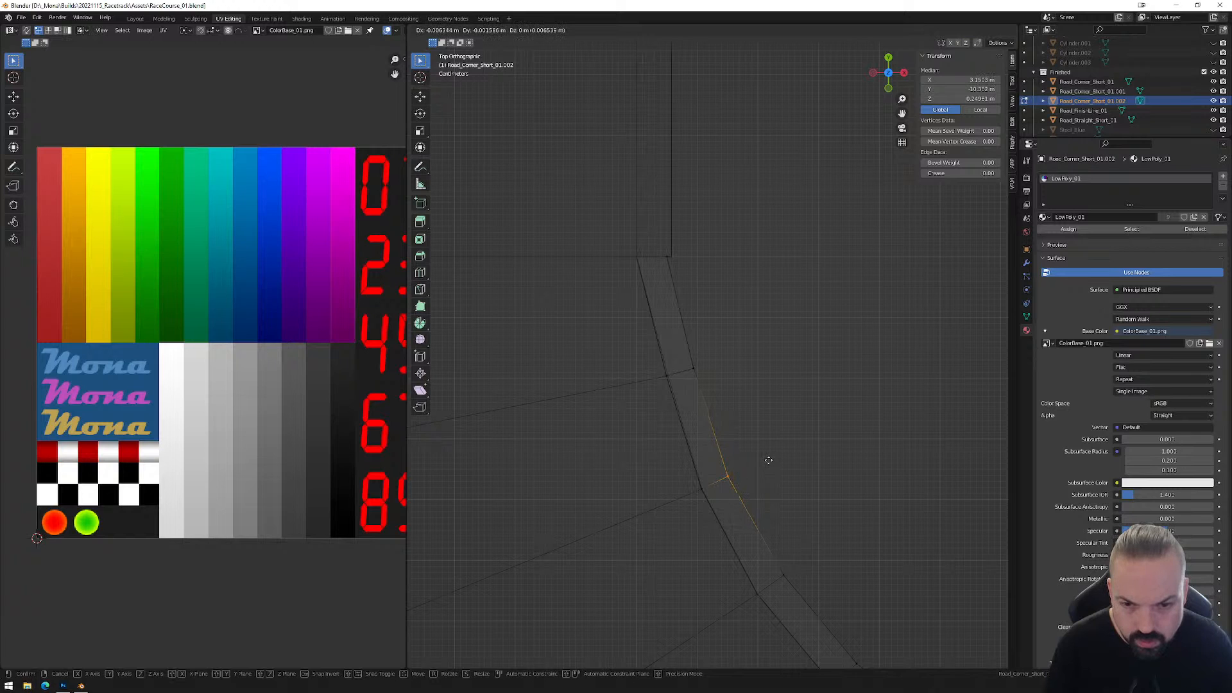
click(769, 461)
Finish editing the corner piece's mesh and return to Object Mode.
shift+middle_drag(821, 526, 685, 327)
click(654, 381)
shift+middle_drag(702, 210, 833, 519)
scroll(710, 336, up, 1)
key(Tab)
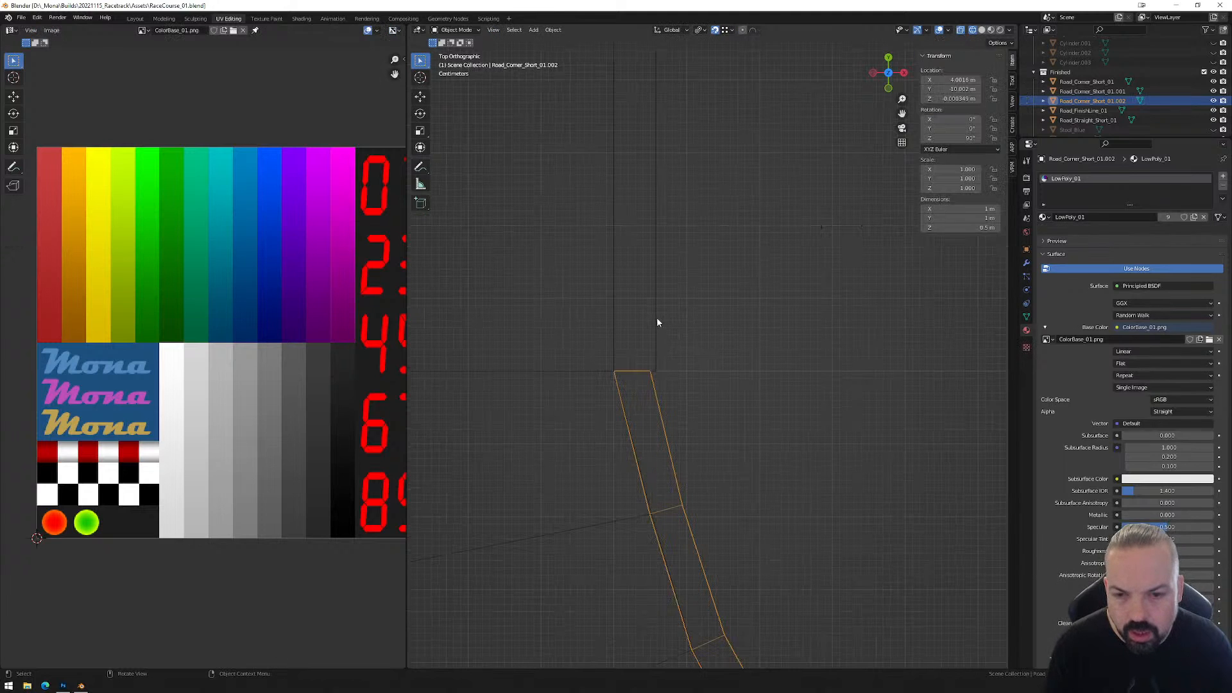
Check the global coordinates of the road surface's outer corner vertex at the Y -10 m end.
scroll(457, 452, down, 6)
shift+middle_drag(457, 451, 528, 344)
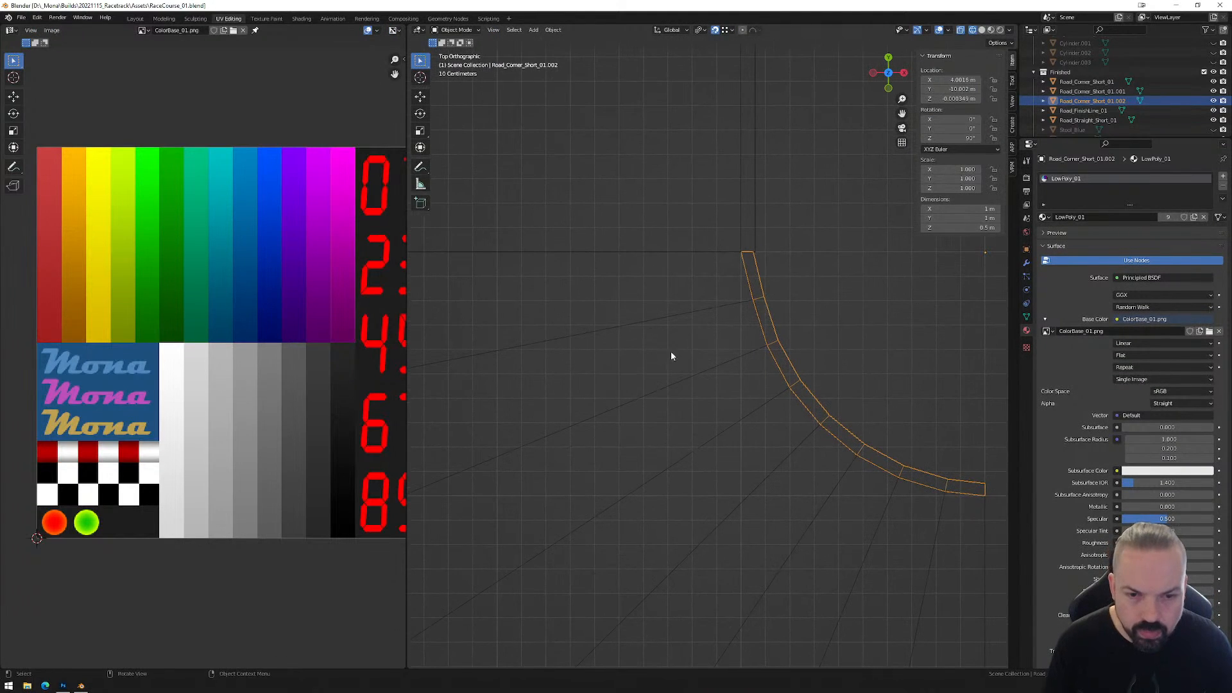
scroll(770, 311, down, 1)
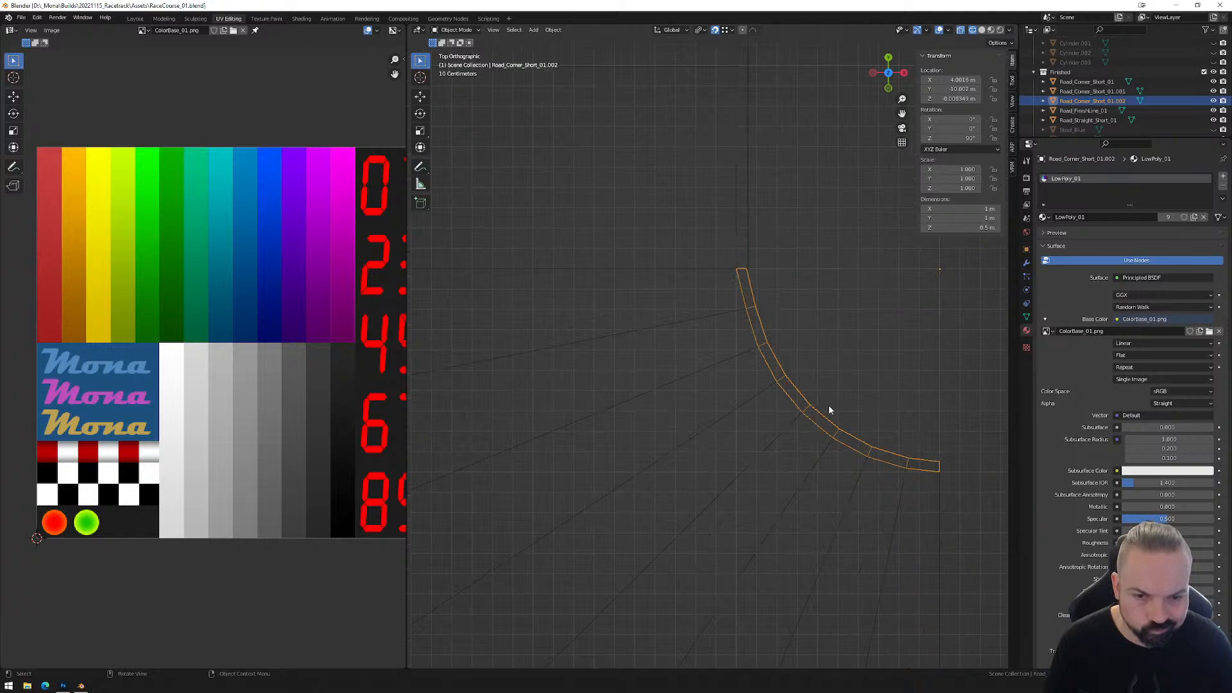
shift+middle_drag(521, 363, 879, 388)
shift+middle_drag(623, 378, 872, 361)
scroll(582, 390, down, 2)
shift+middle_drag(533, 374, 665, 340)
scroll(602, 303, up, 4)
shift+middle_drag(493, 222, 598, 236)
click(611, 429)
click(613, 234)
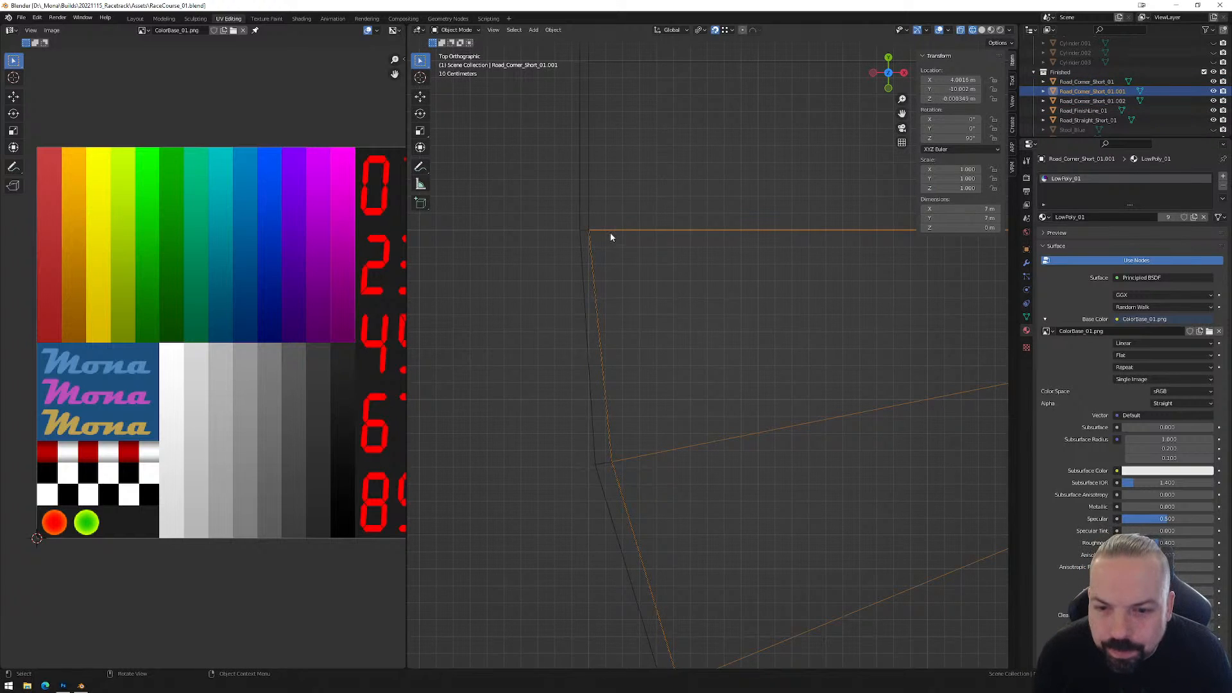
key(1)
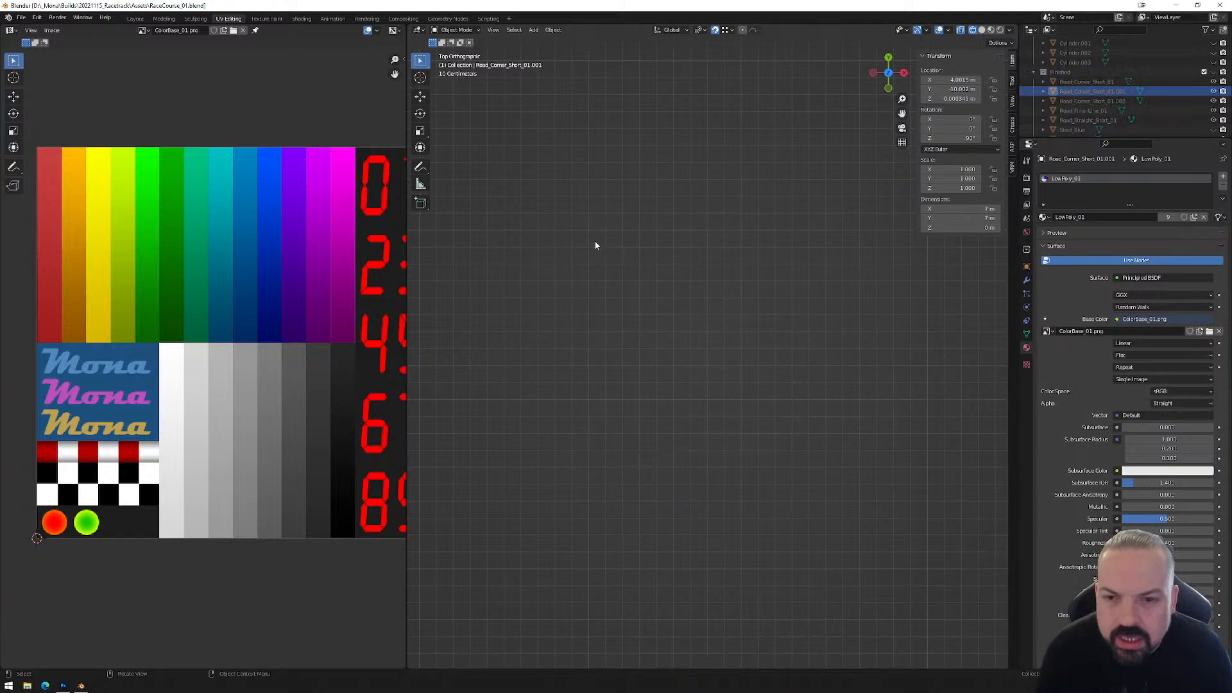
key(ctrl+z)
key(Tab)
drag(580, 214, 615, 275)
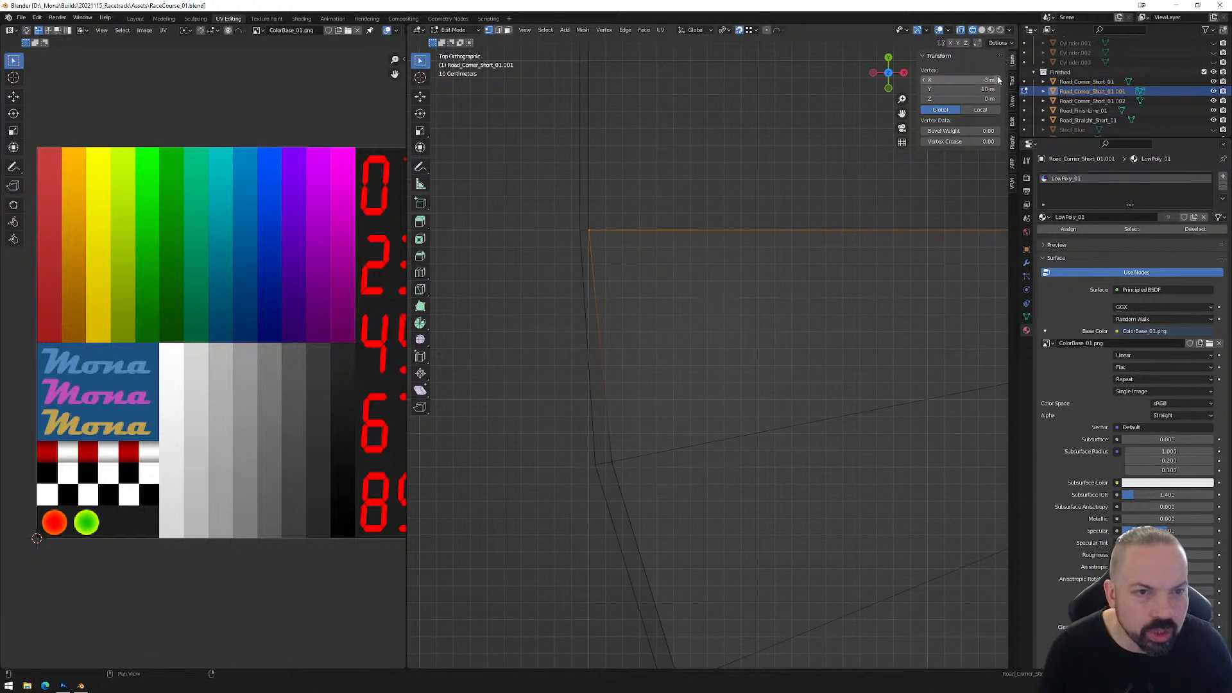
key(Tab)
Set the global X of the outer wall's back-side end vertices at Y -10 m to -3.05 m.
click(579, 248)
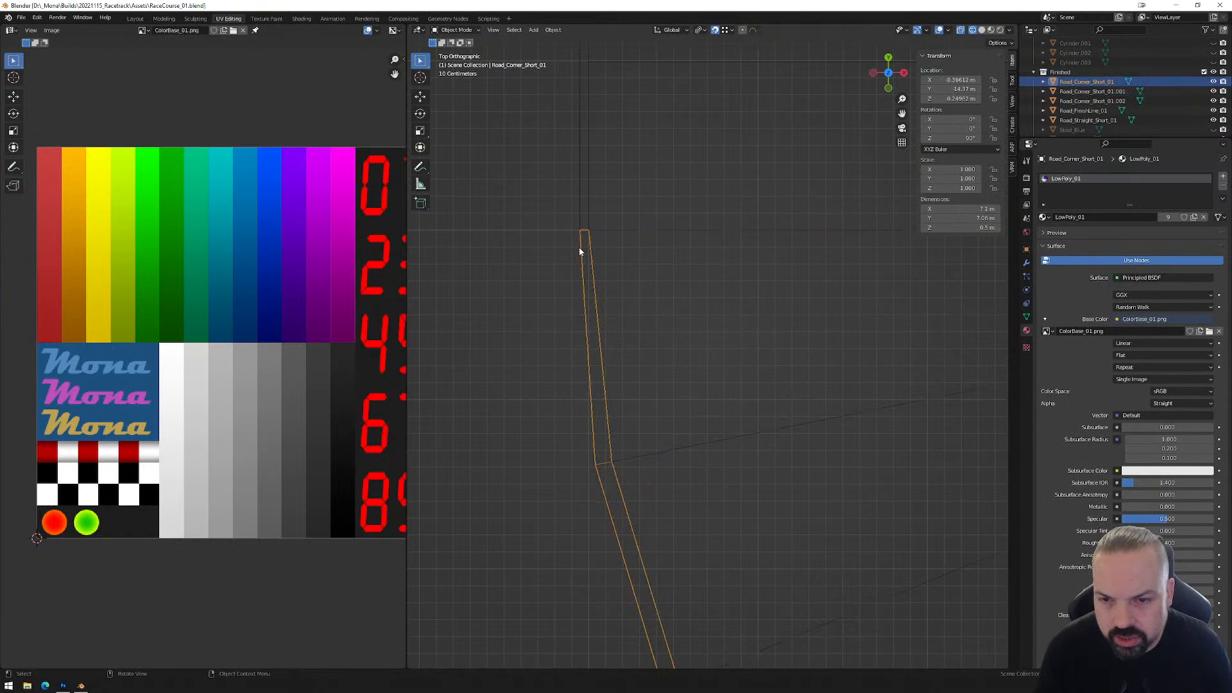
key(Tab)
drag(609, 222, 583, 248)
scroll(583, 248, up, 4)
shift+middle_drag(501, 163, 620, 309)
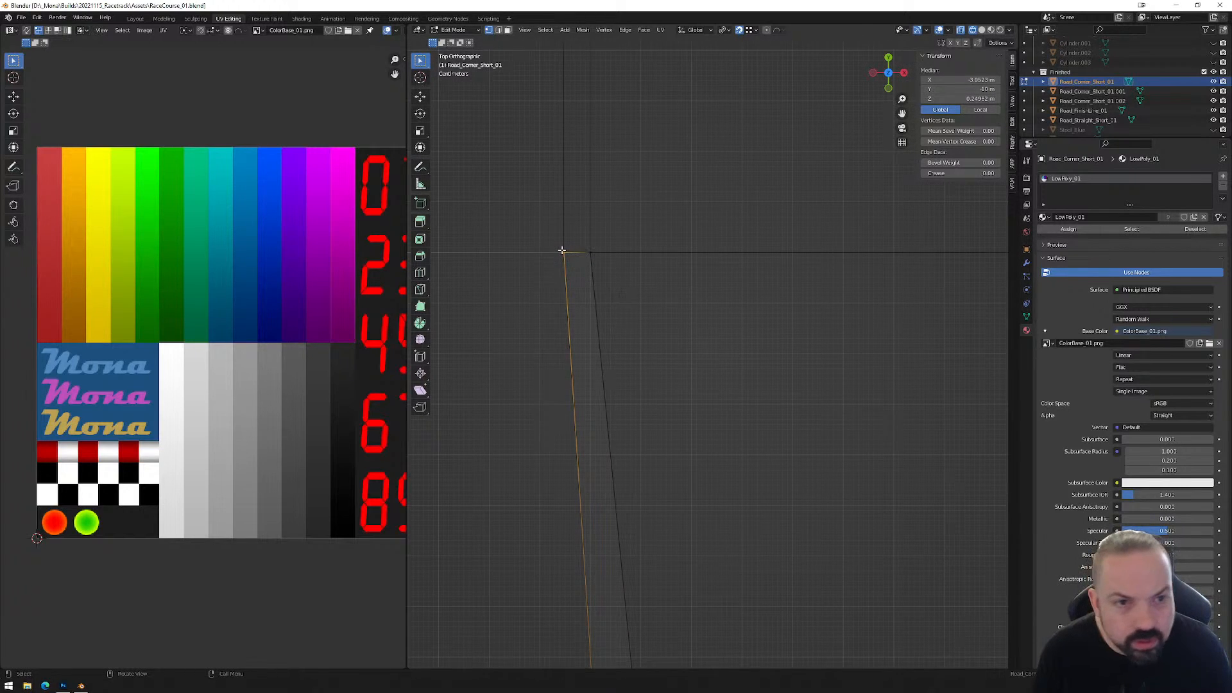
double_click(963, 79)
key(Home)
text(-)
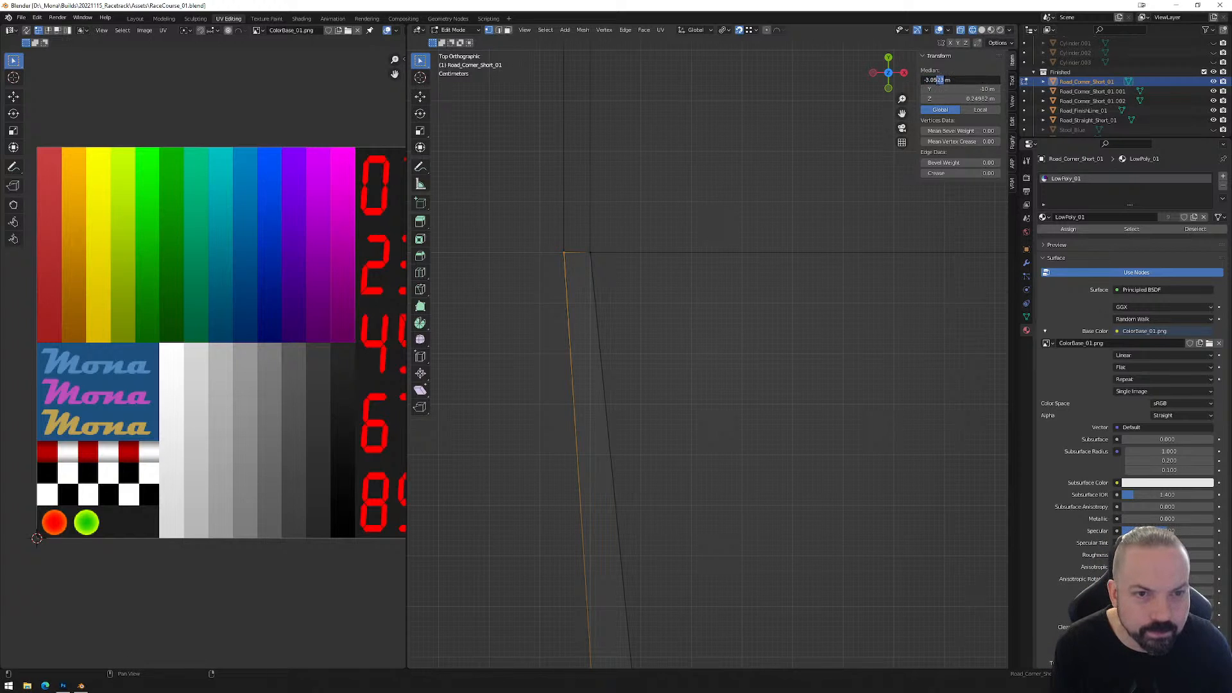
key(Return)
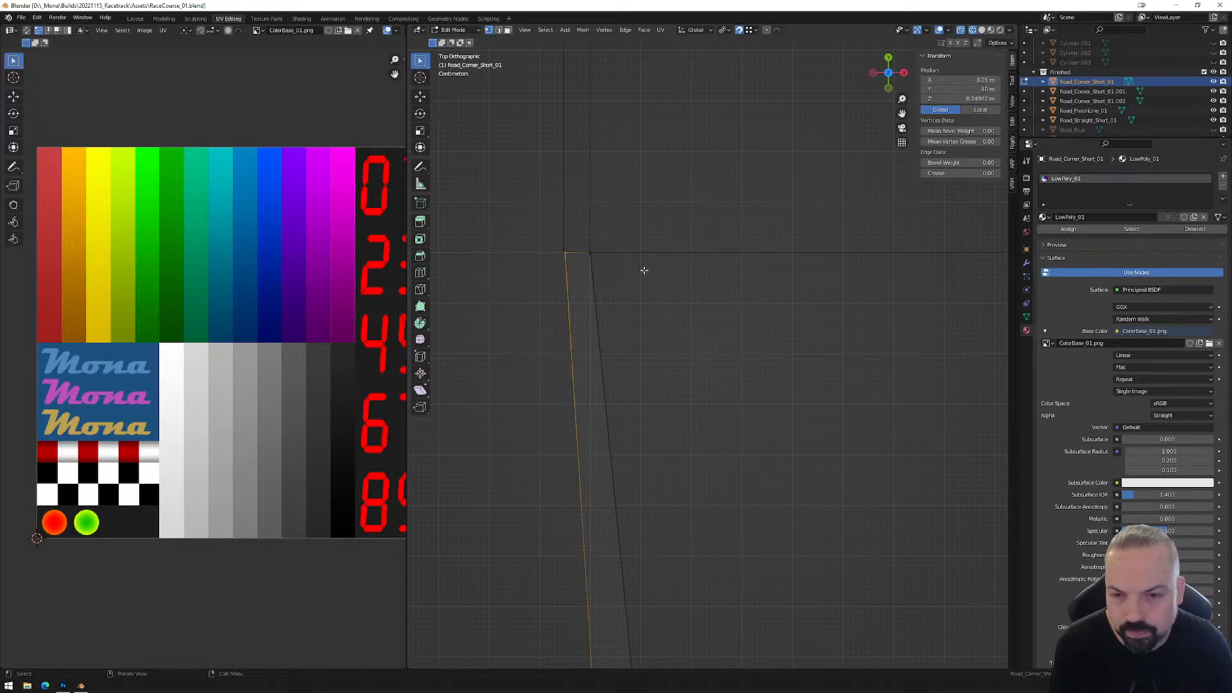
key(Tab)
Move the outer wall's second back-side vertex pair from the Y -10 m end about 0.047 m in X and 0.008 m in Y.
scroll(602, 283, down, 5)
shift+middle_drag(763, 586, 639, 349)
scroll(637, 378, down, 3)
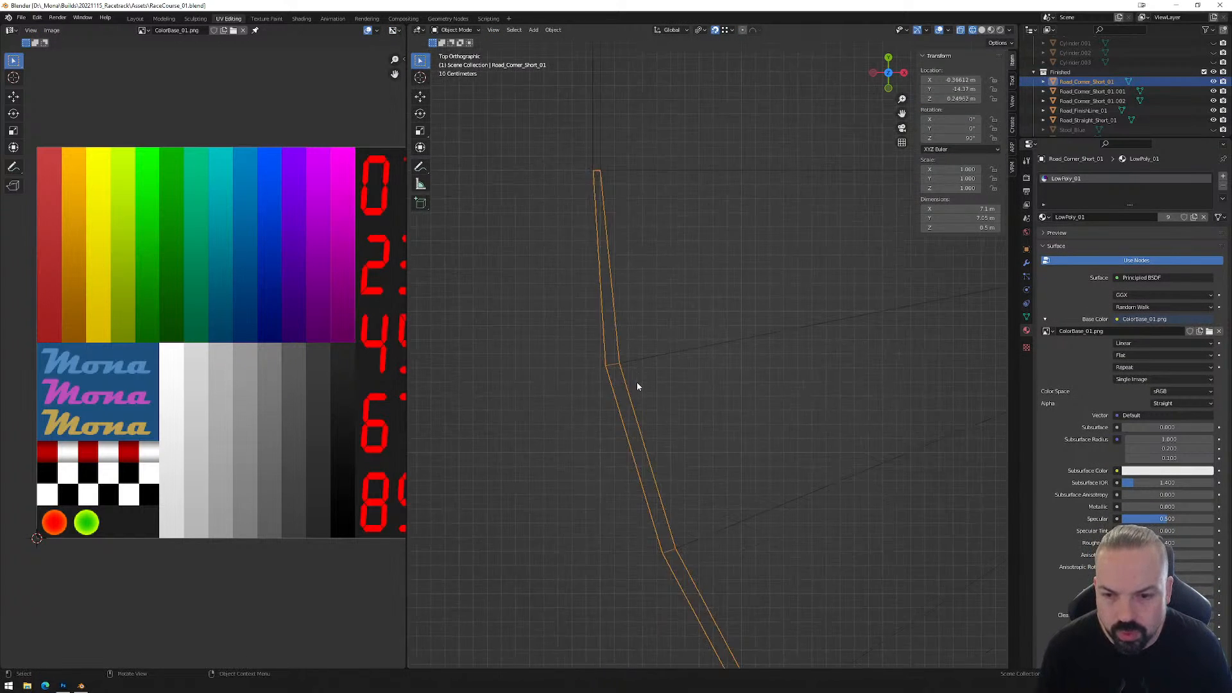
middle_drag(786, 453, 440, 473)
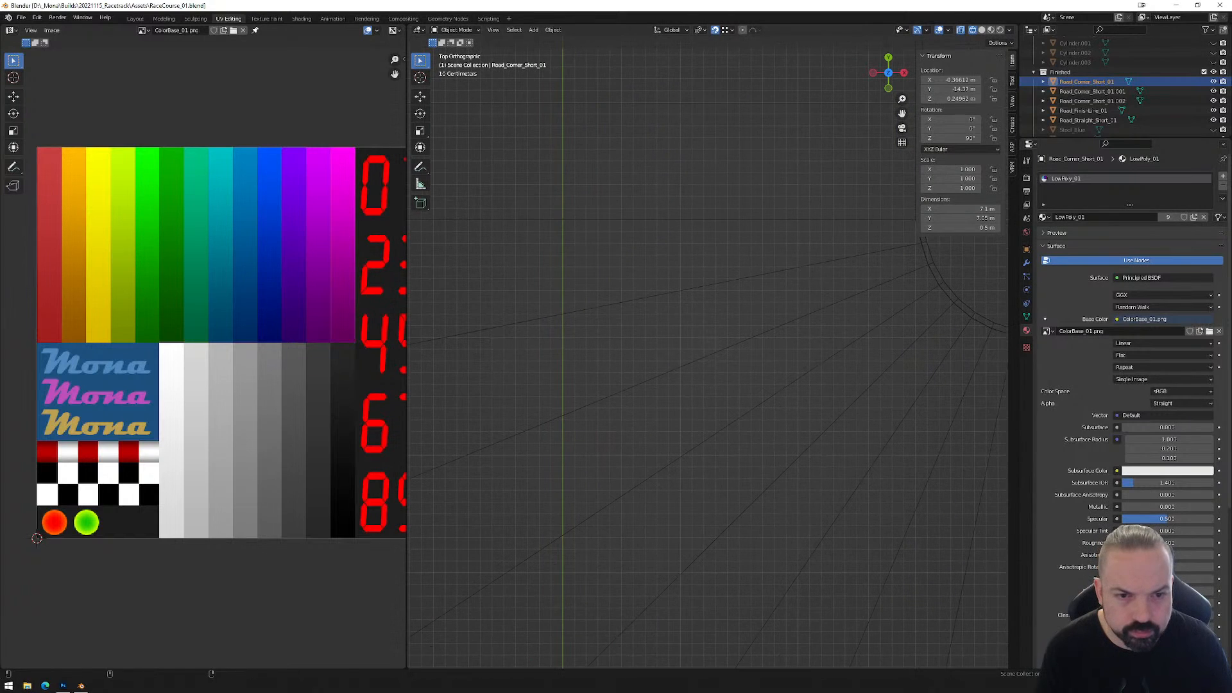
middle_drag(941, 401, 845, 319)
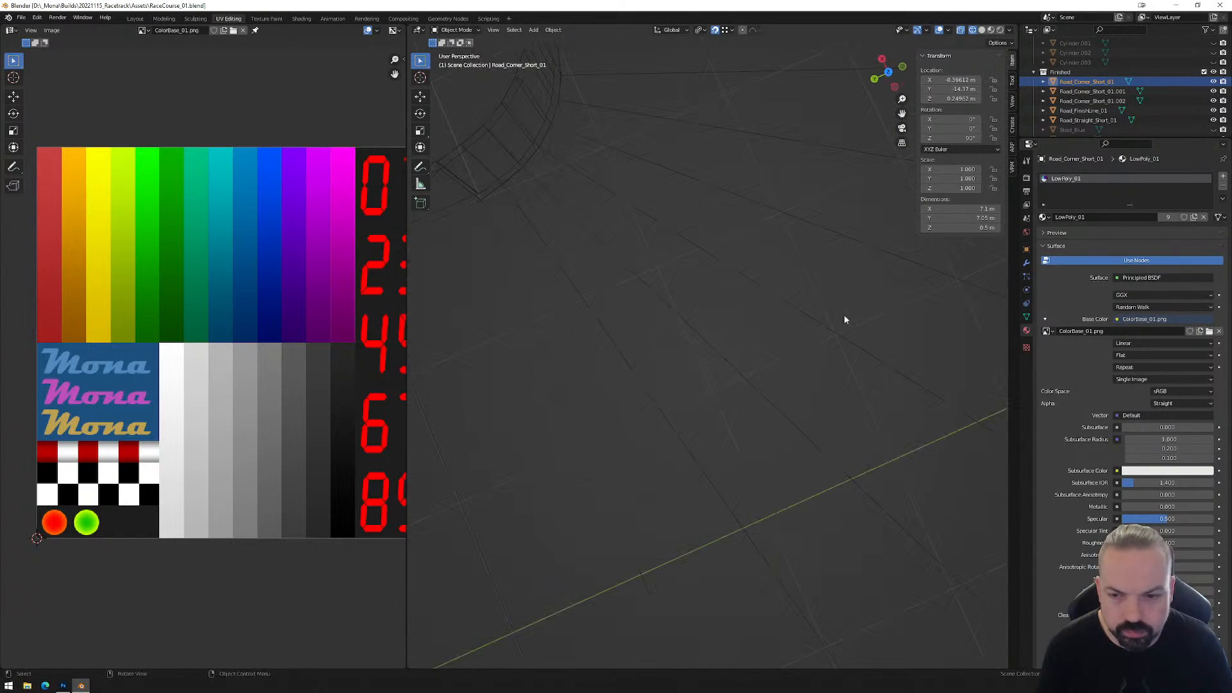
click(888, 71)
scroll(789, 258, down, 5)
scroll(789, 258, down, 2)
shift+middle_drag(578, 334, 630, 252)
scroll(638, 259, up, 4)
shift+middle_drag(572, 186, 668, 318)
scroll(668, 319, up, 2)
key(Tab)
drag(542, 307, 571, 325)
scroll(599, 308, up, 4)
shift+middle_drag(629, 306, 690, 263)
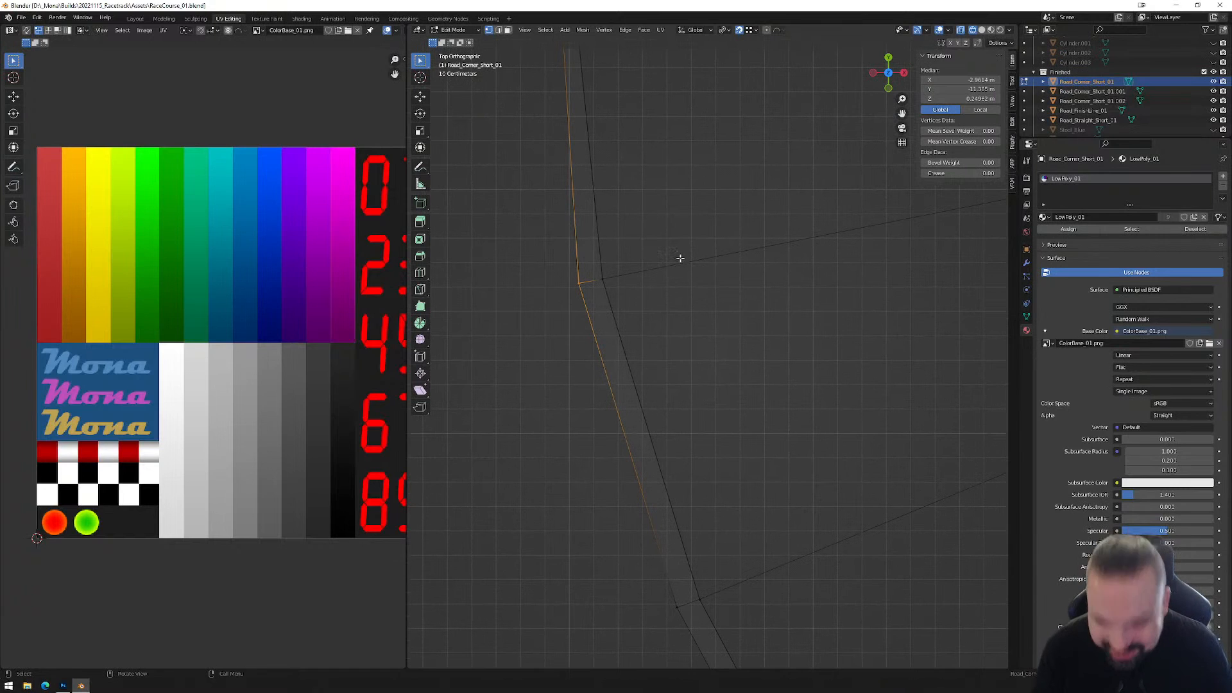
key(g)
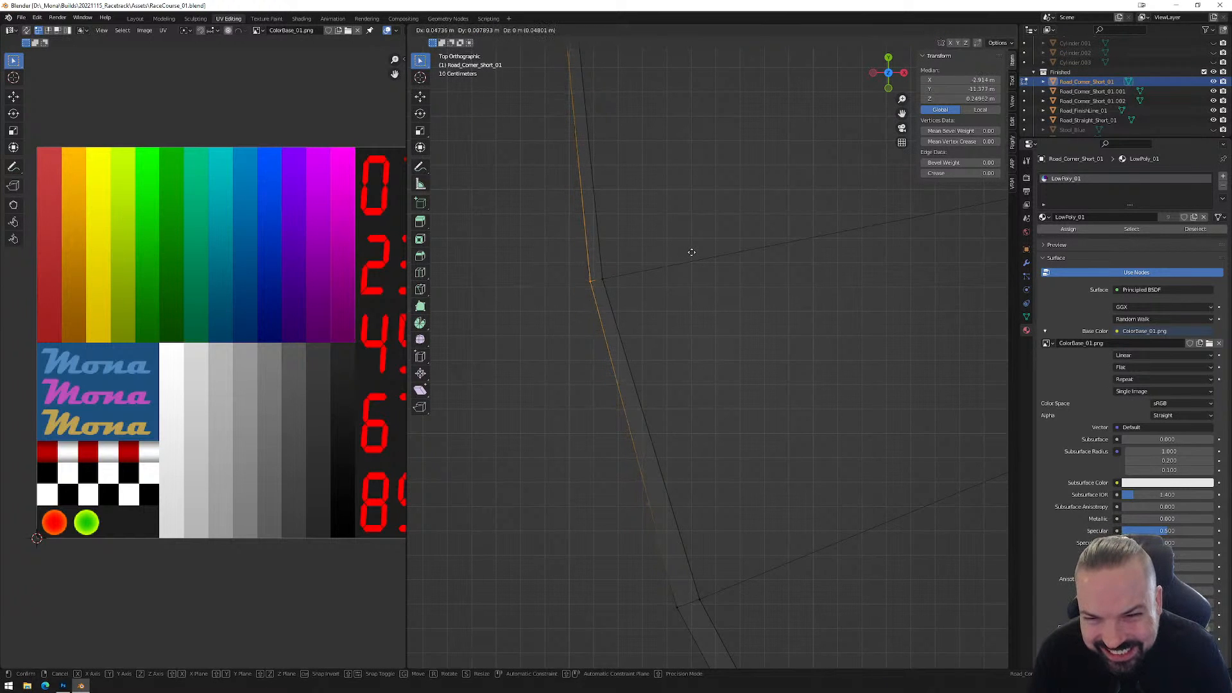
click(692, 252)
Move the outer wall's third back-side vertex pair about 0.043 m in X and 0.008 m in Y, and pull the fourth pair inward.
shift+middle_drag(718, 430, 613, 376)
drag(602, 386, 620, 423)
key(g)
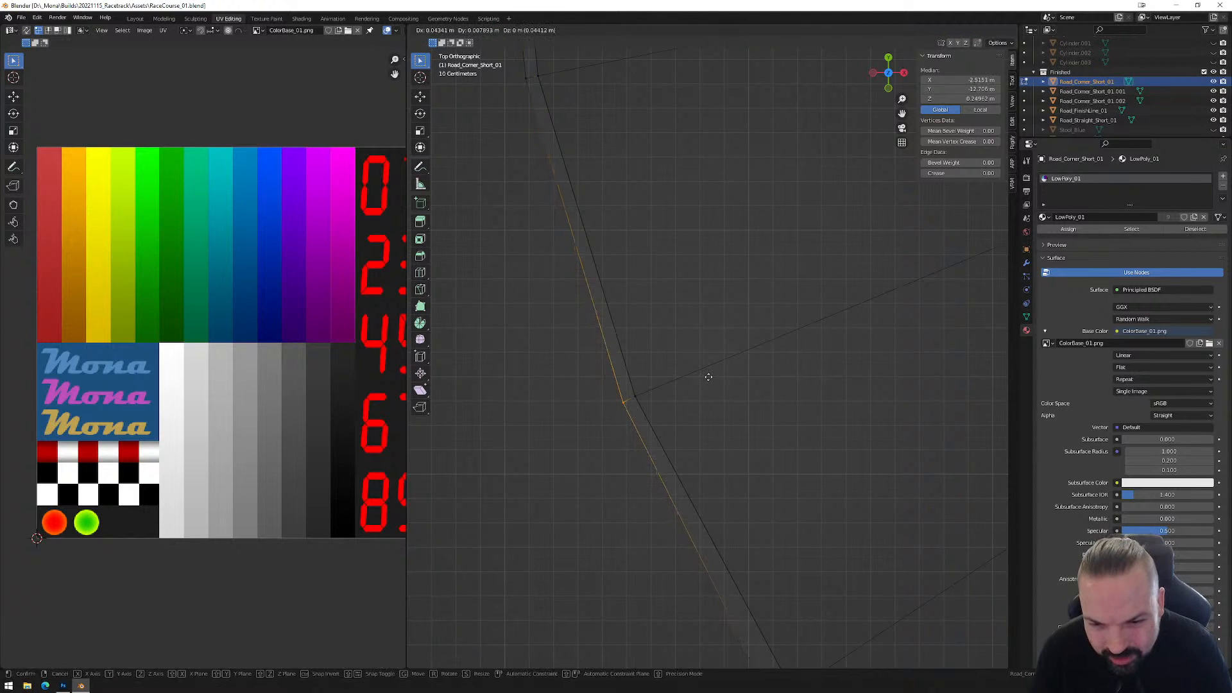
click(709, 376)
shift+middle_drag(770, 495, 627, 385)
drag(618, 401, 647, 425)
key(g)
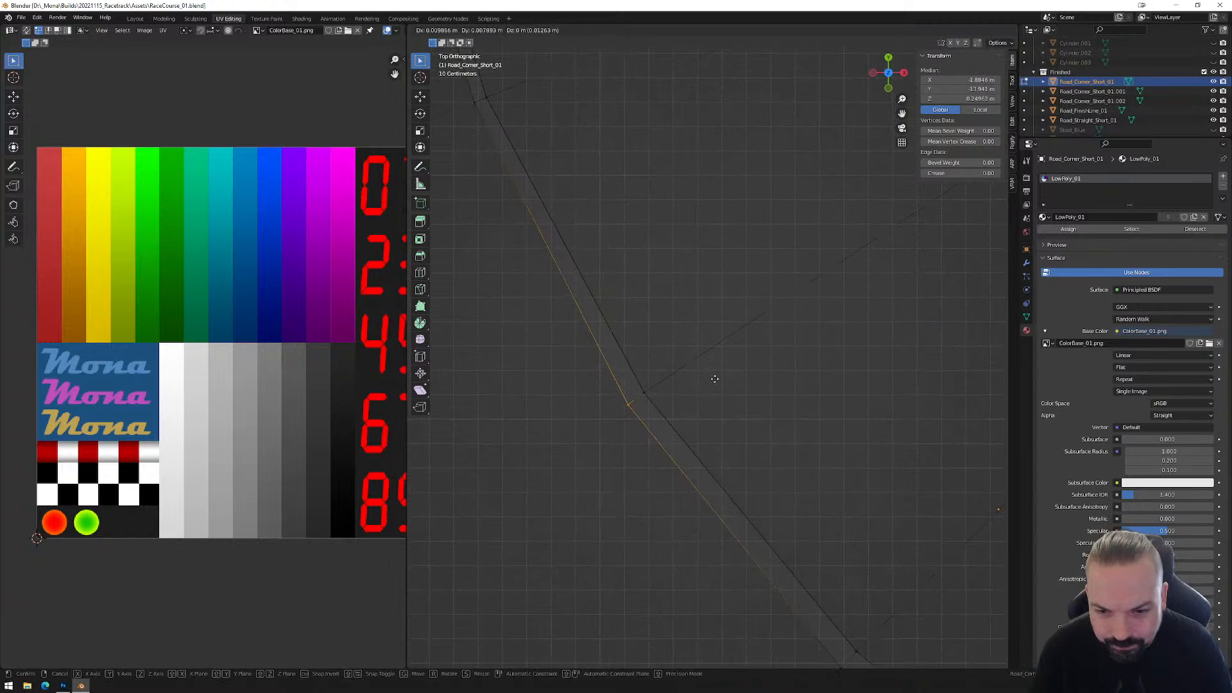
click(720, 375)
Move the outer wall's fifth and sixth back-side vertex pairs inward, each about 0.024 m in X and 0.036 m in Y.
shift+middle_drag(863, 525, 710, 440)
drag(696, 457, 736, 494)
key(g)
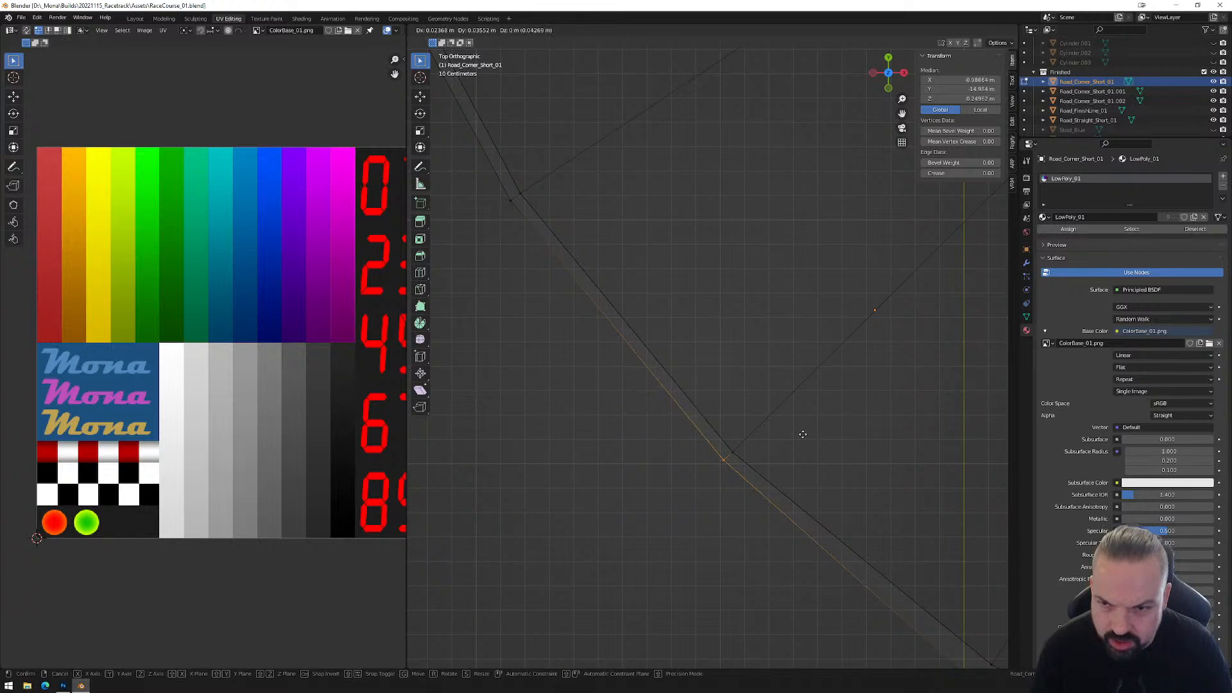
click(803, 434)
shift+middle_drag(905, 514, 660, 333)
drag(661, 449, 714, 490)
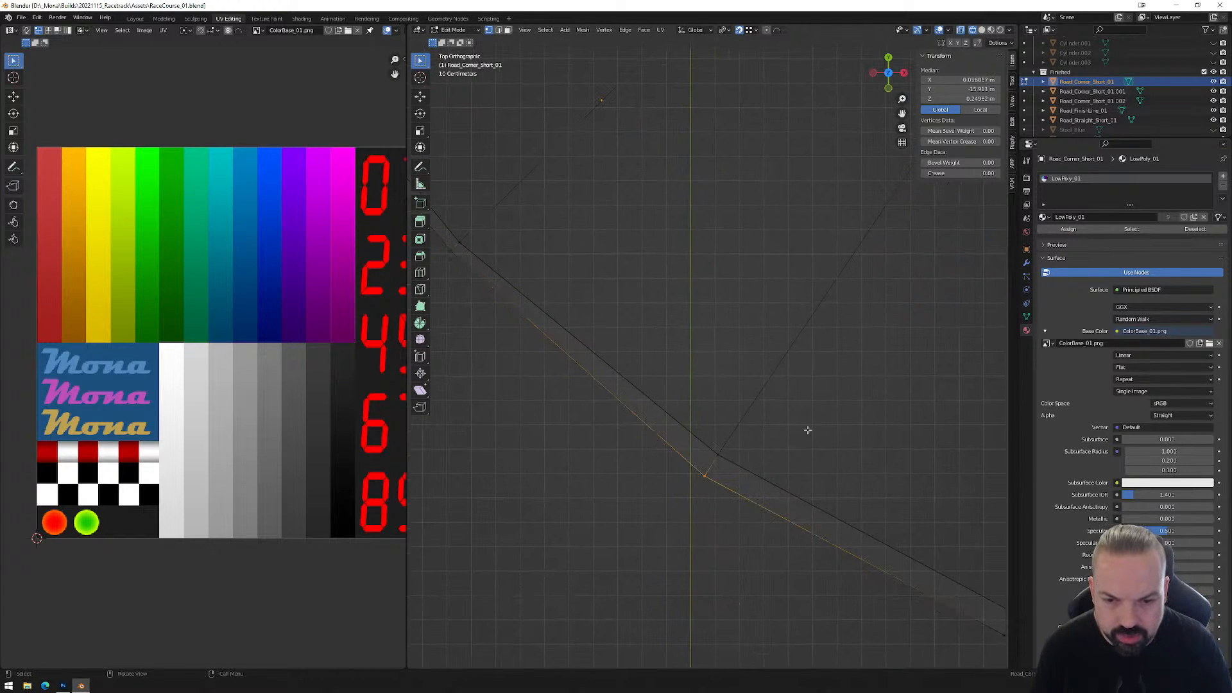
key(g)
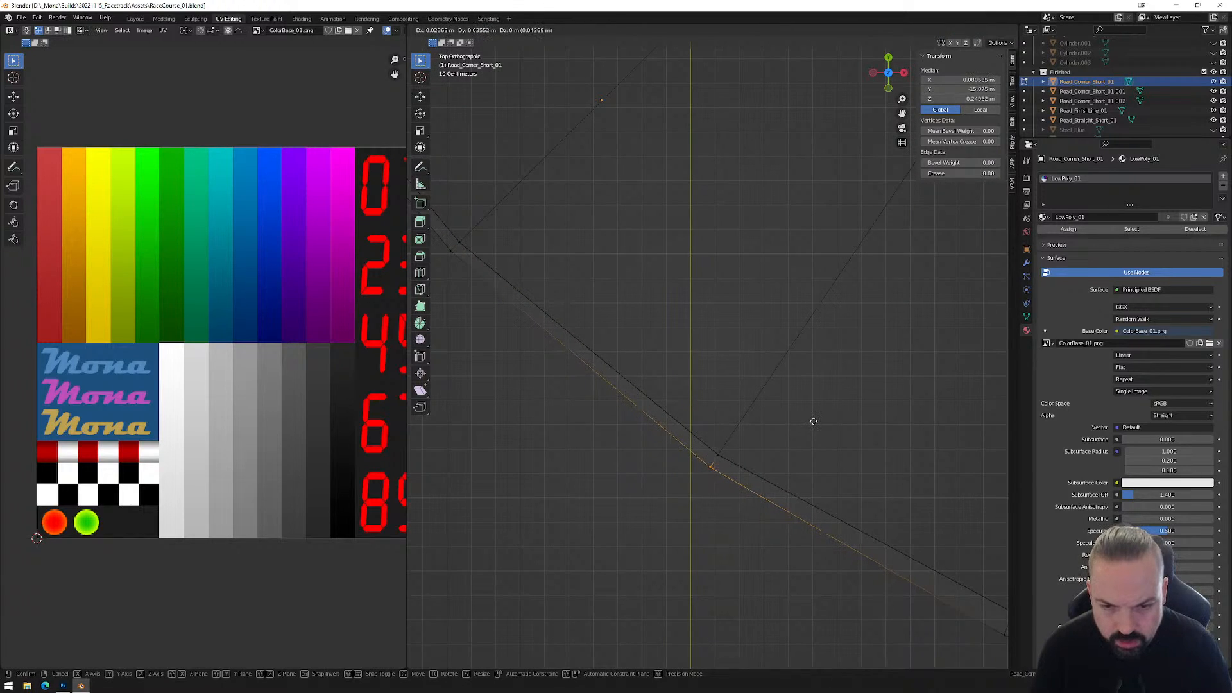
click(811, 422)
Move the outer wall's seventh back-side vertex pair about 0.016 m in X and 0.032 m in Y, and the eighth about 0.008 m and 0.024 m.
shift+middle_drag(894, 535, 603, 349)
drag(700, 441, 739, 470)
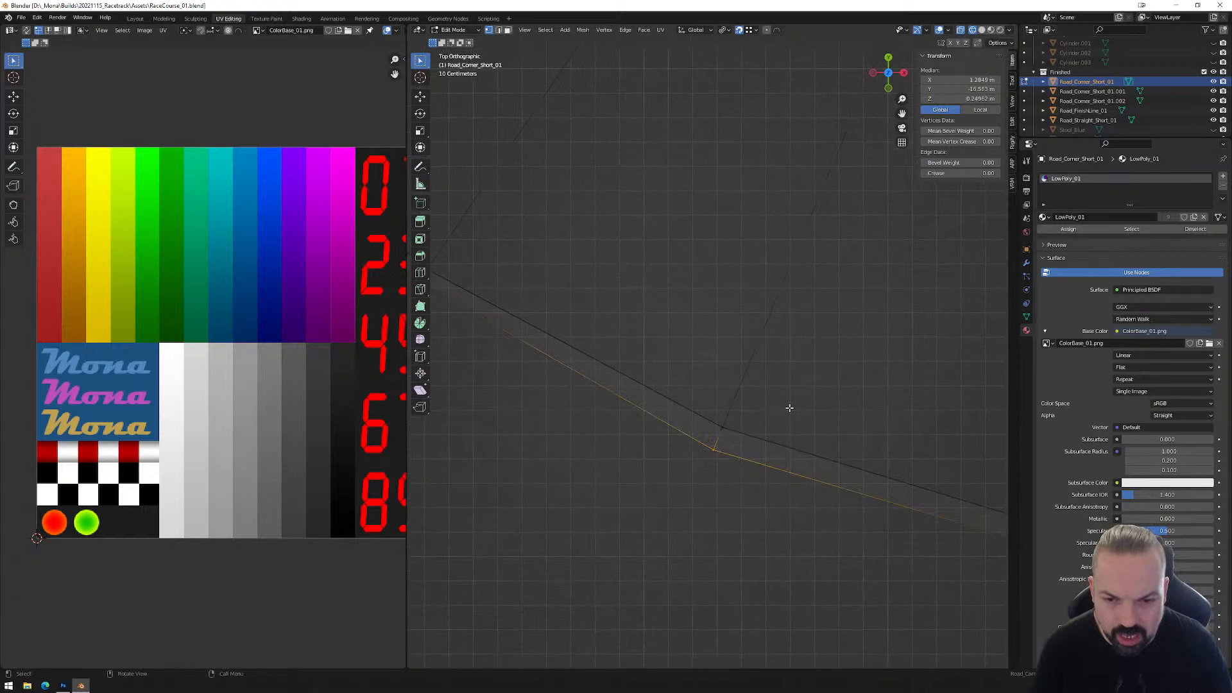
key(g)
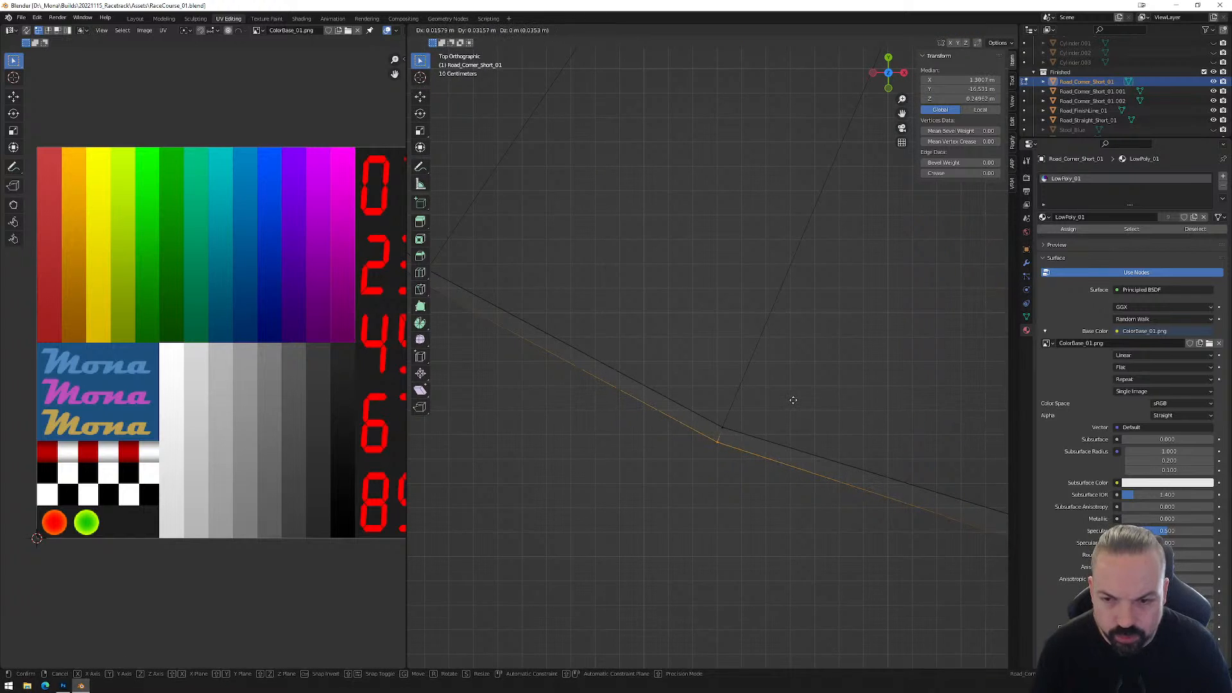
click(793, 400)
shift+middle_drag(895, 517, 612, 444)
drag(734, 460, 779, 489)
key(g)
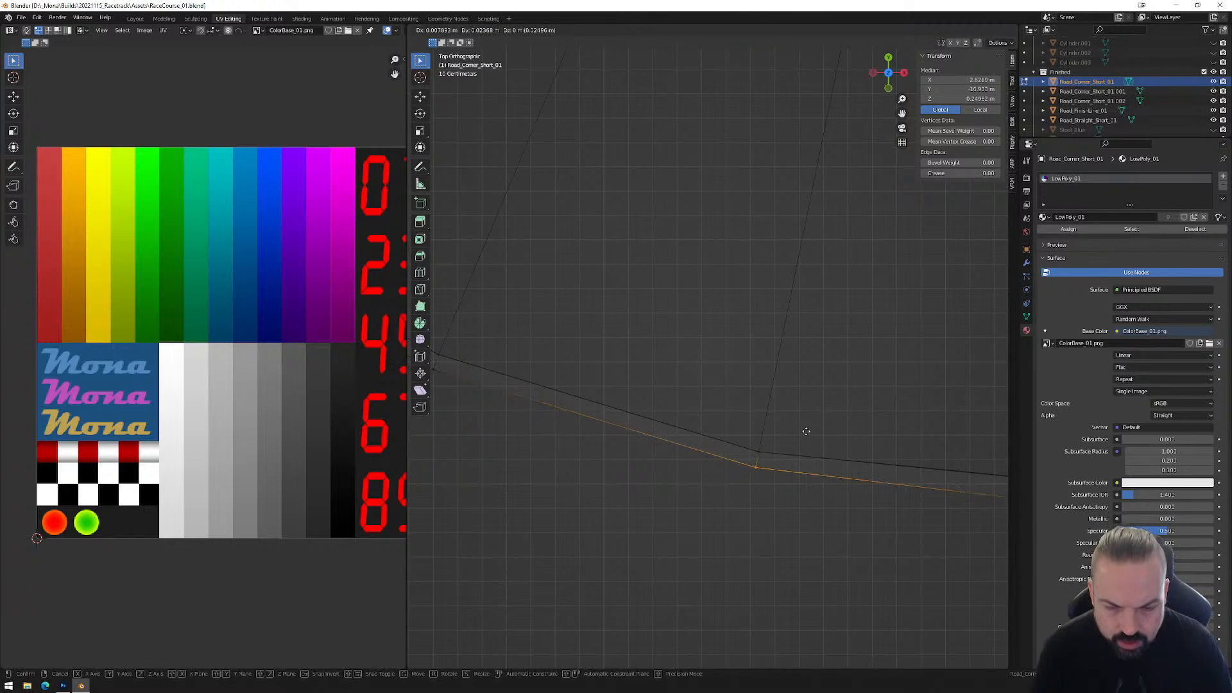
Place the inner end vertices of the corner's outer wall at X 4 m and Y -17 m.
click(806, 431)
shift+middle_drag(924, 498, 614, 464)
drag(757, 503, 811, 458)
scroll(807, 459, up, 3)
shift+middle_drag(888, 487, 841, 396)
scroll(828, 420, up, 1)
drag(828, 429, 784, 462)
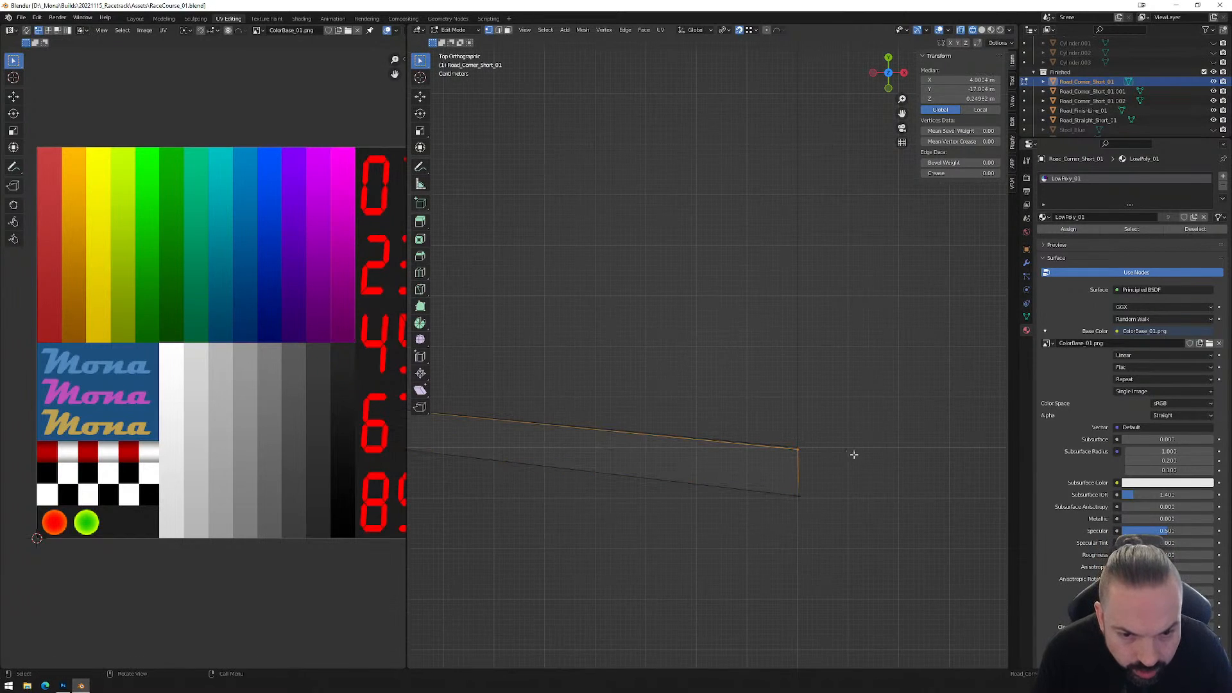
click(982, 80)
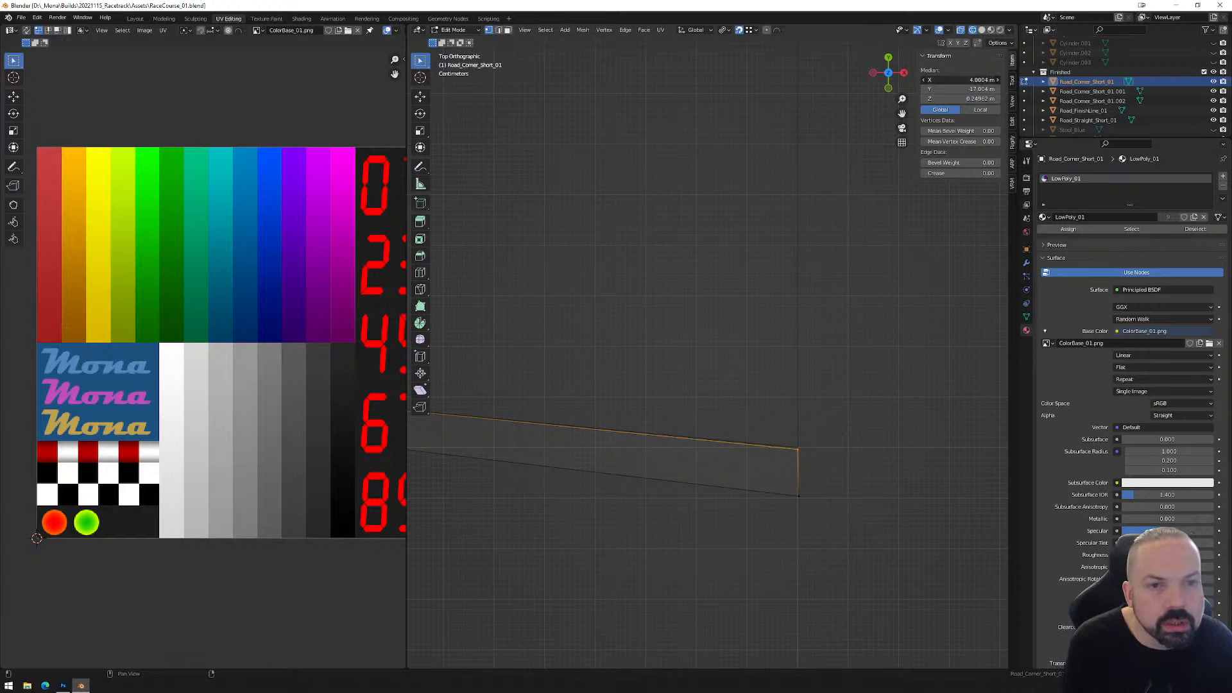
text(4)
key(Return)
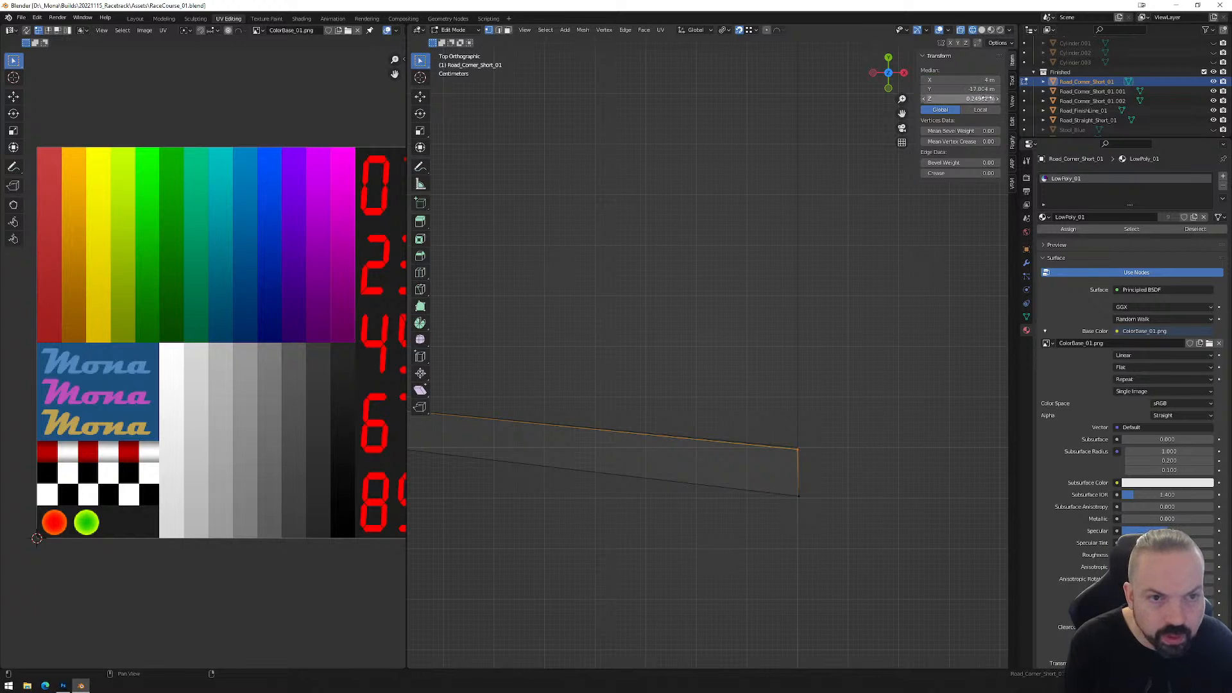
click(963, 90)
key(BackSpace)
text(17)
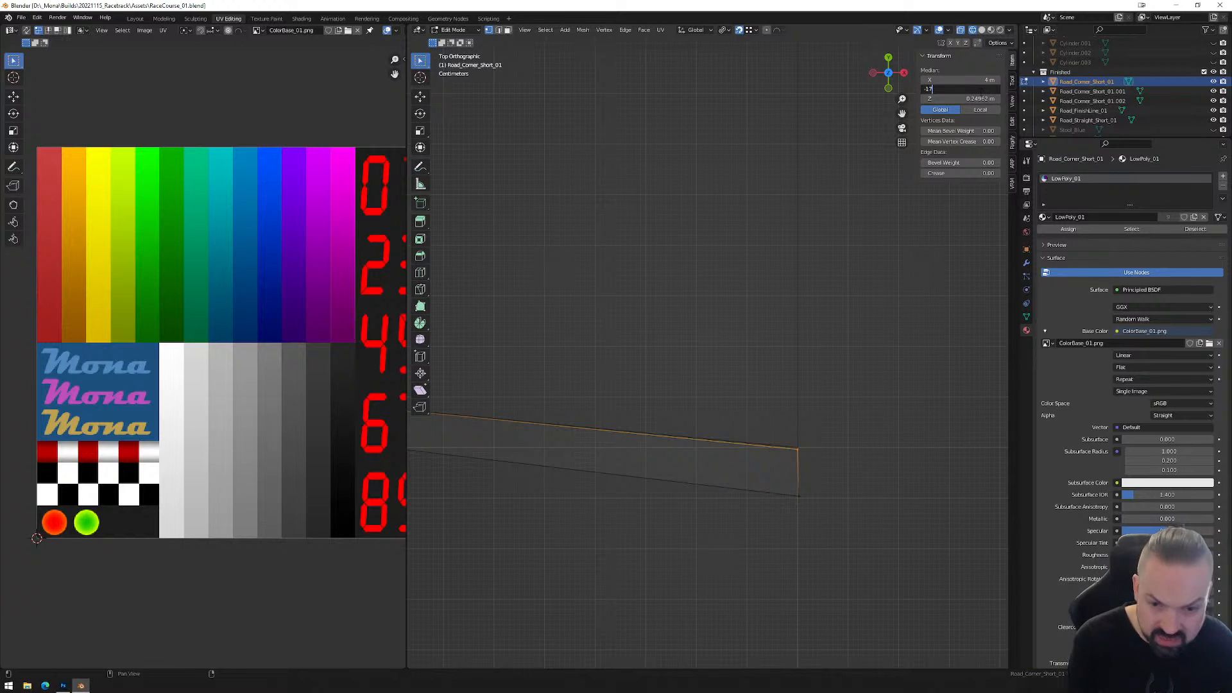
key(Return)
Place the outer end vertices of the same corner wall at X 4 m and Y -17.05 m.
drag(819, 470, 788, 517)
click(976, 88)
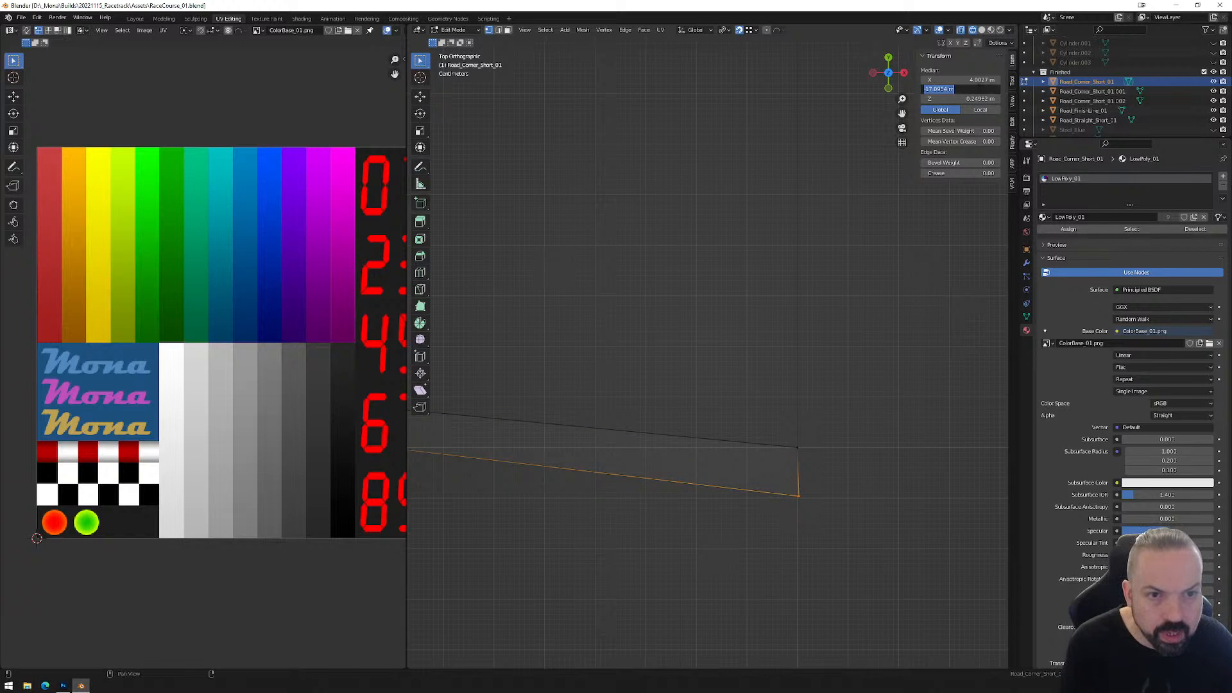
click(940, 89)
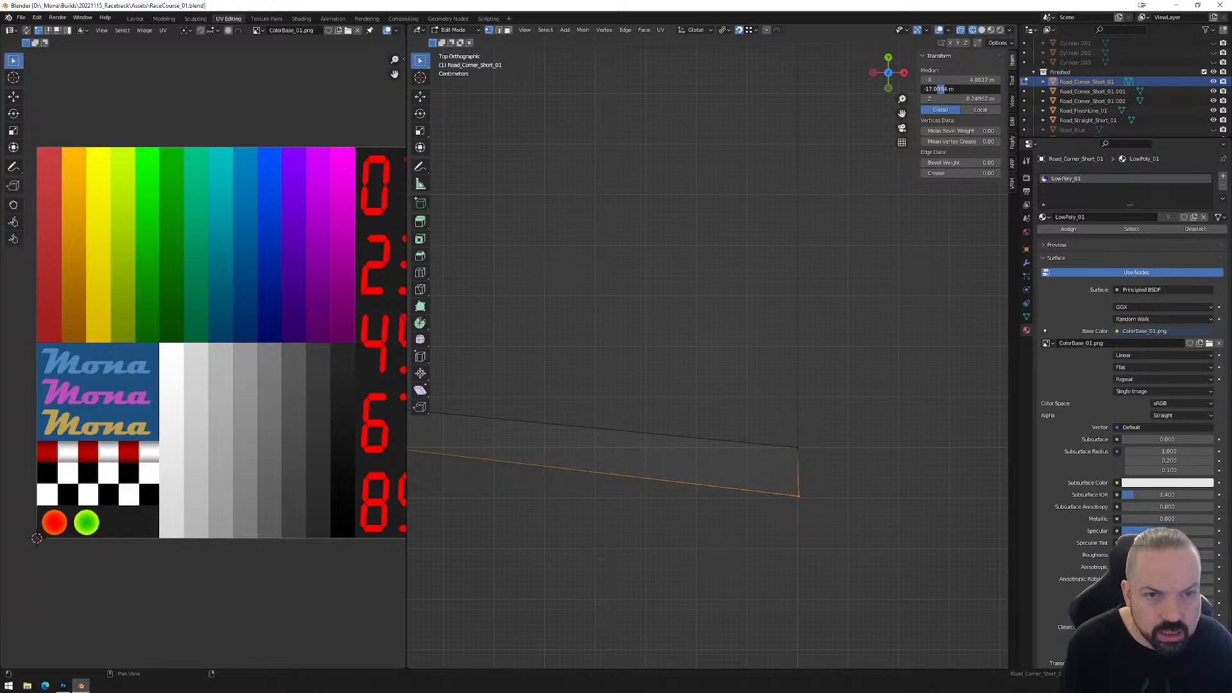
text(5)
key(Return)
click(979, 80)
text(4)
key(Return)
Leave mesh editing and inspect the corner's road surface and inner wall by selecting each piece in turn.
scroll(726, 446, down, 3)
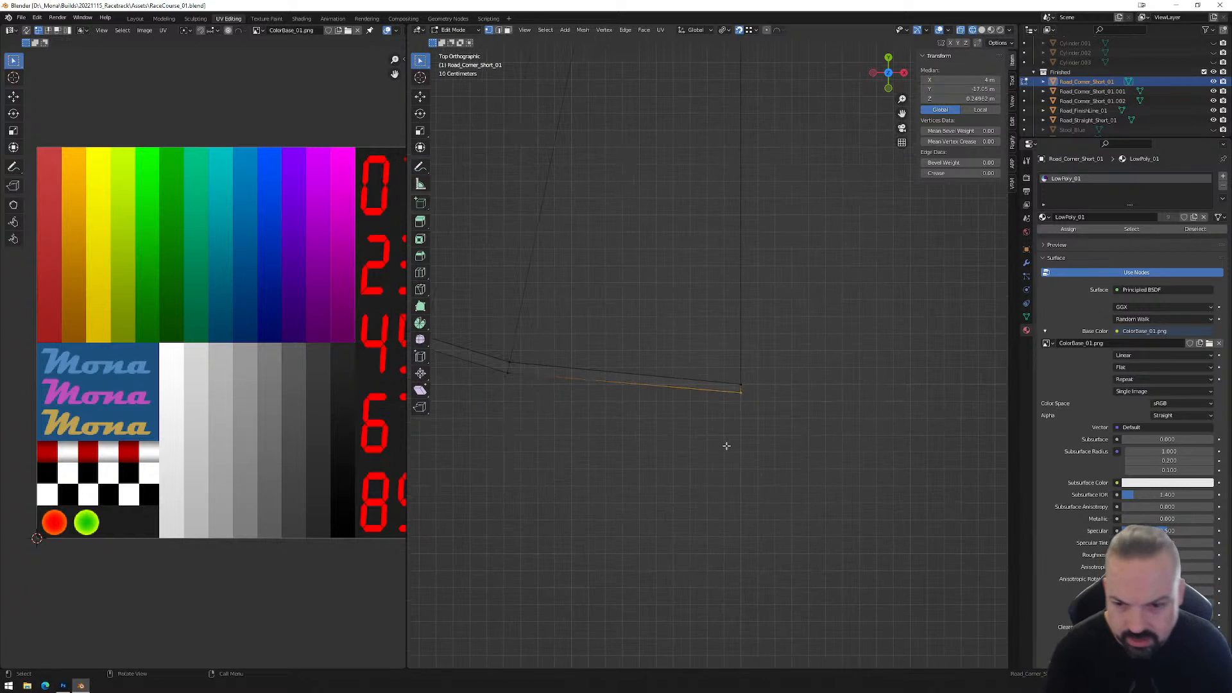
scroll(629, 369, down, 5)
shift+middle_drag(598, 289, 686, 573)
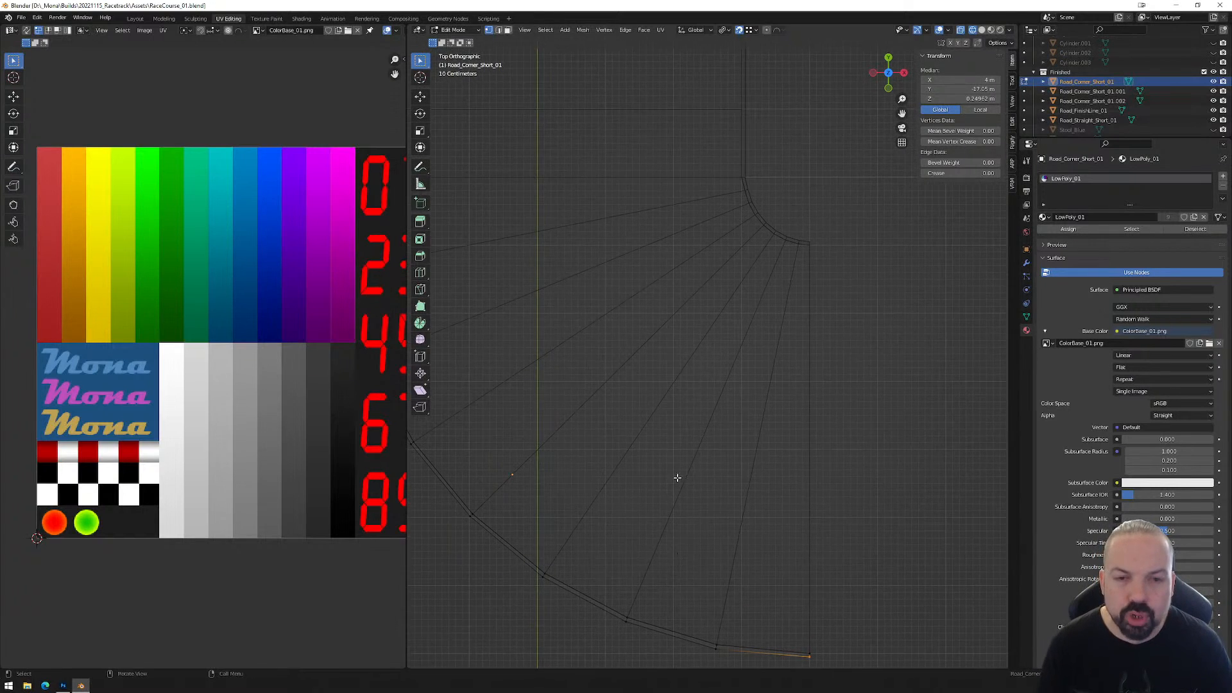
shift+middle_drag(617, 195, 611, 382)
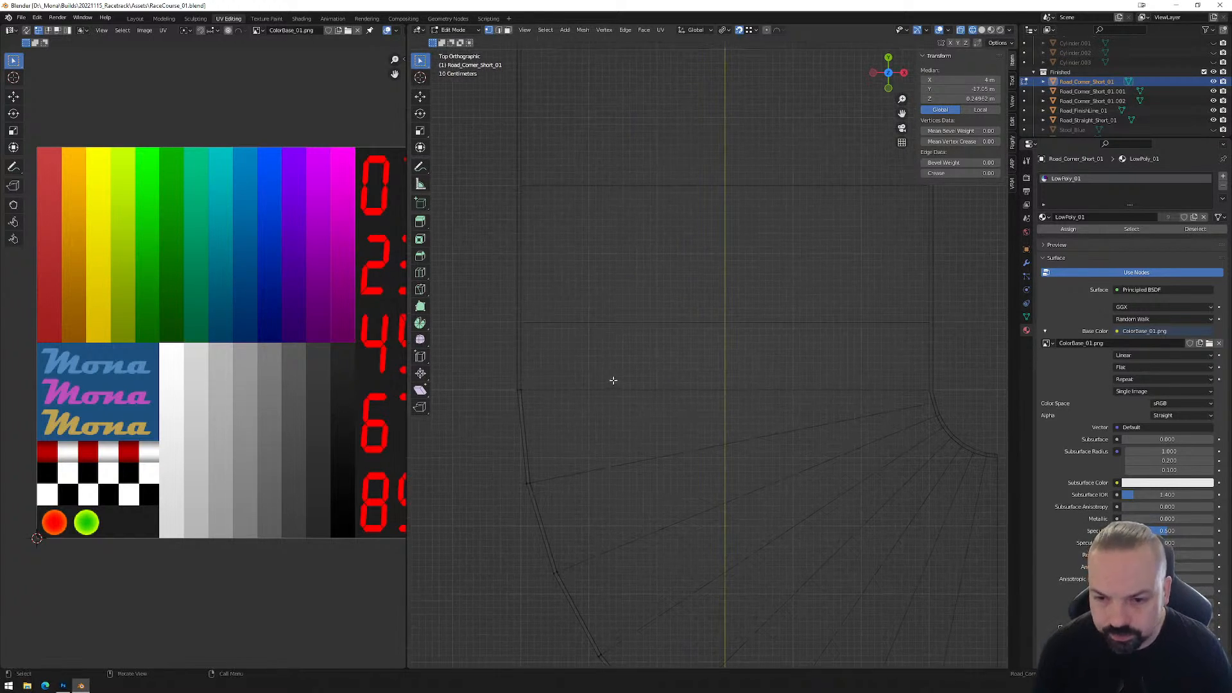
key(Tab)
click(642, 460)
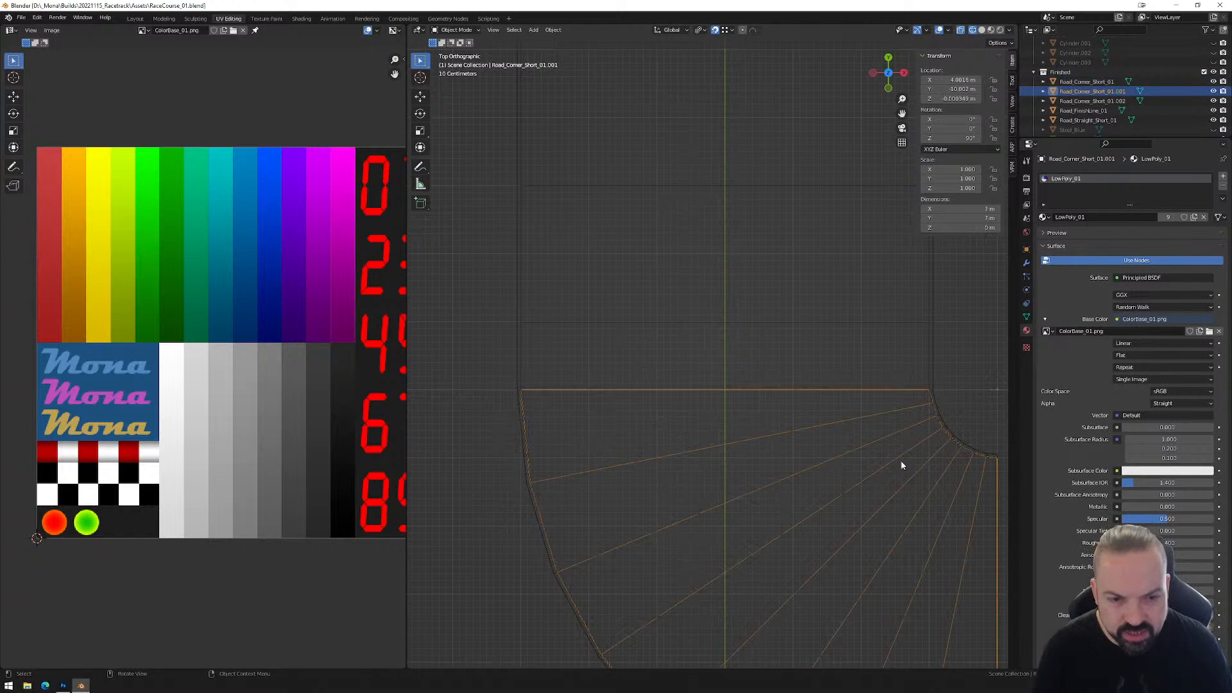
click(944, 421)
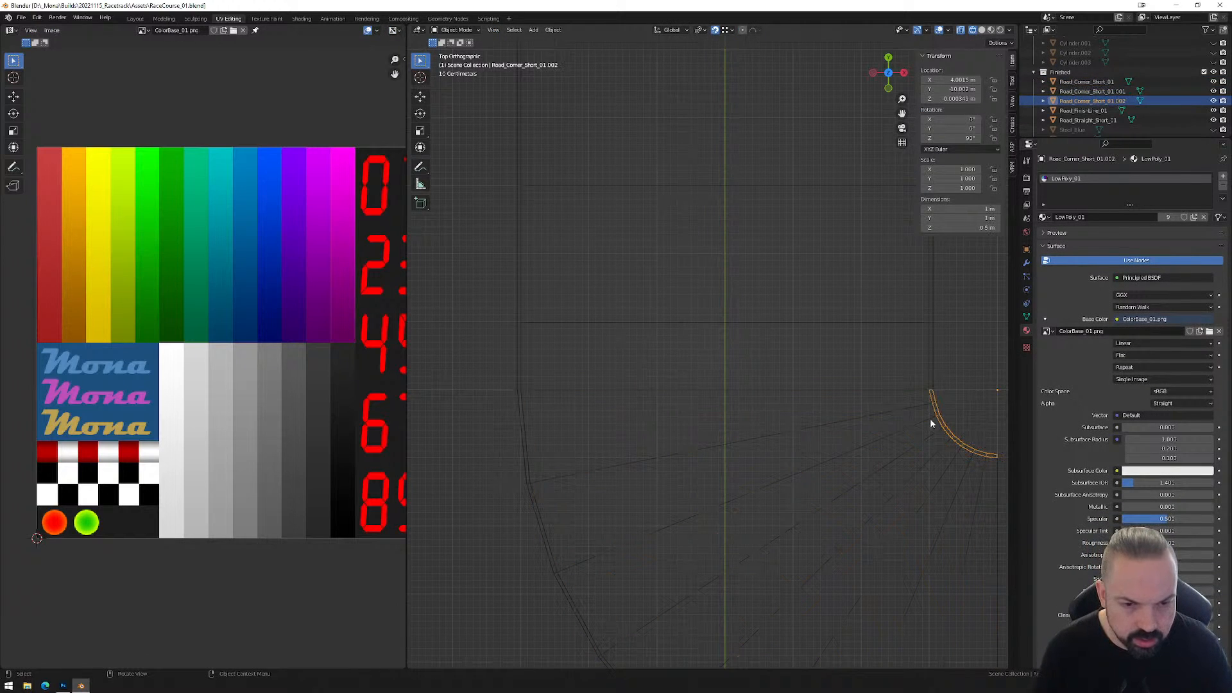
scroll(883, 448, down, 3)
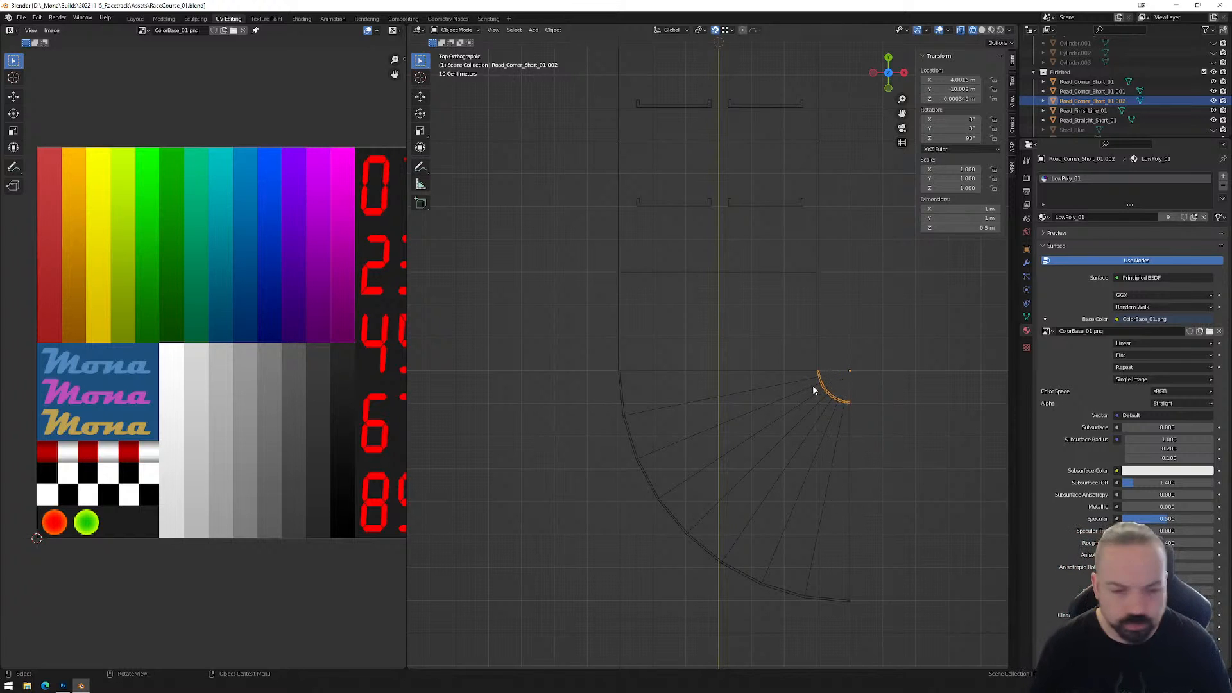
Open Road_FinishLine_01 for mesh editing and select the left wall's inner vertices where it meets the corner piece.
scroll(802, 388, up, 3)
click(531, 388)
scroll(529, 394, down, 2)
scroll(820, 350, up, 2)
scroll(607, 369, up, 3)
shift+middle_drag(531, 385, 592, 386)
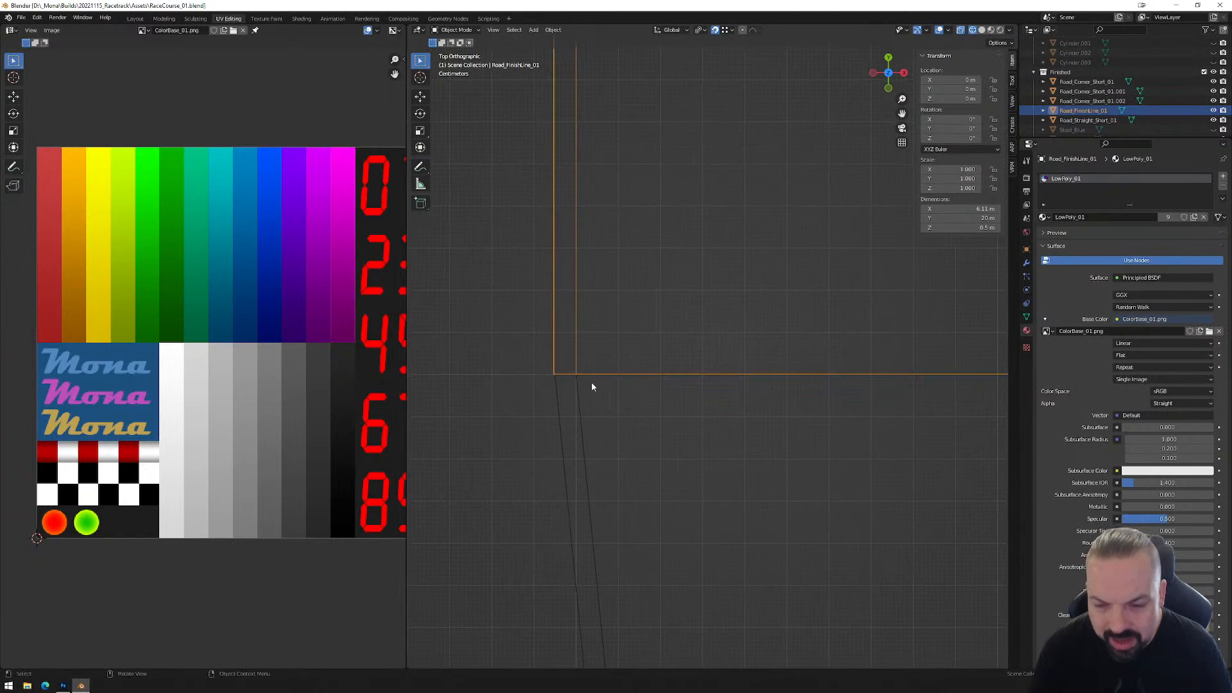
scroll(587, 386, up, 2)
key(Tab)
key(b)
drag(473, 382, 507, 406)
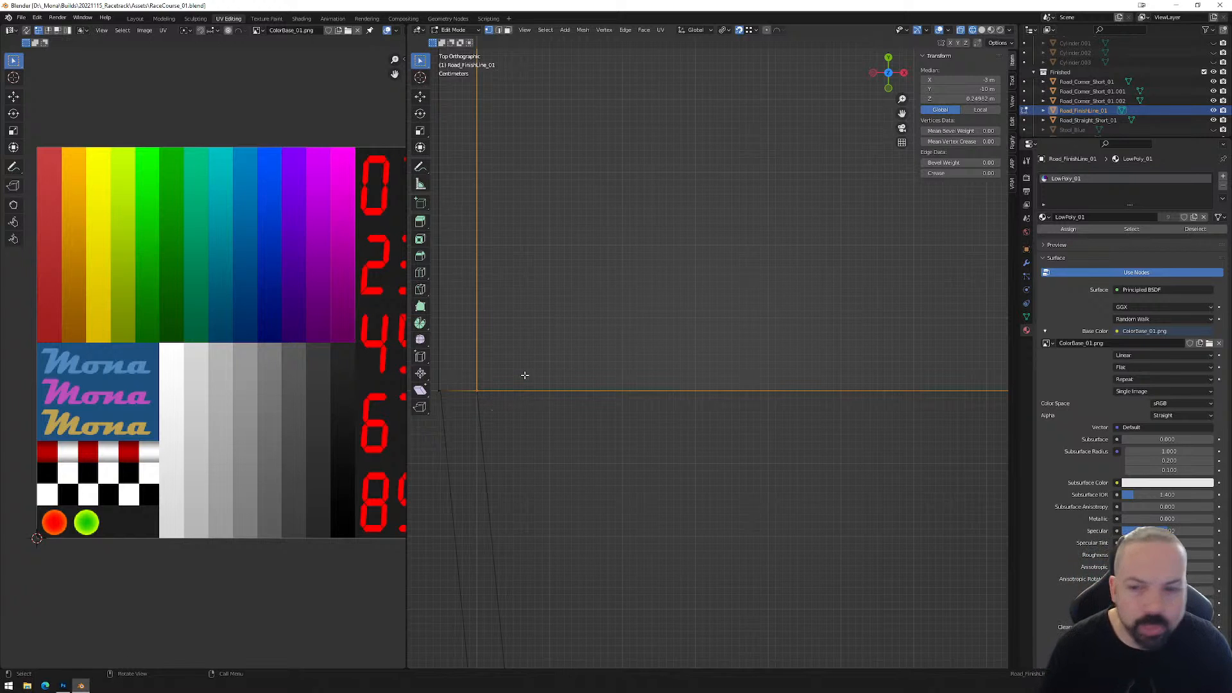
Set the outer vertices at the left wall's corner-side end to X -3.05 m.
shift+middle_drag(466, 378, 515, 365)
drag(469, 369, 498, 390)
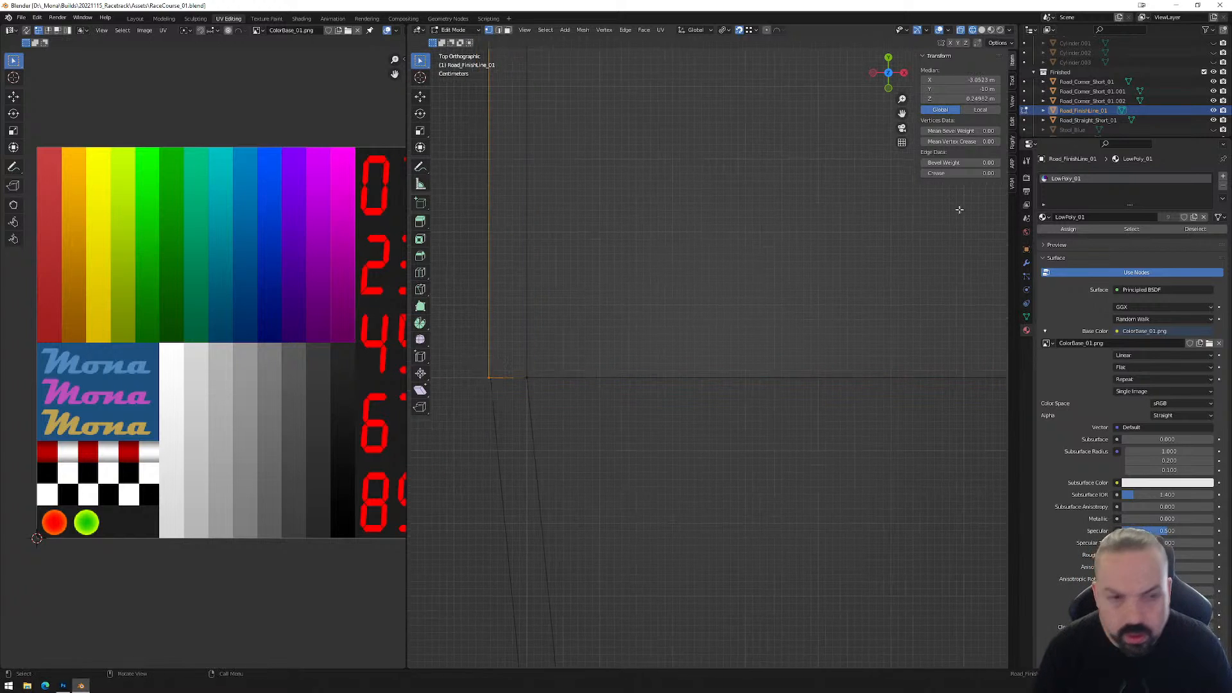
click(943, 81)
drag(938, 80, 945, 80)
key(BackSpace)
key(Return)
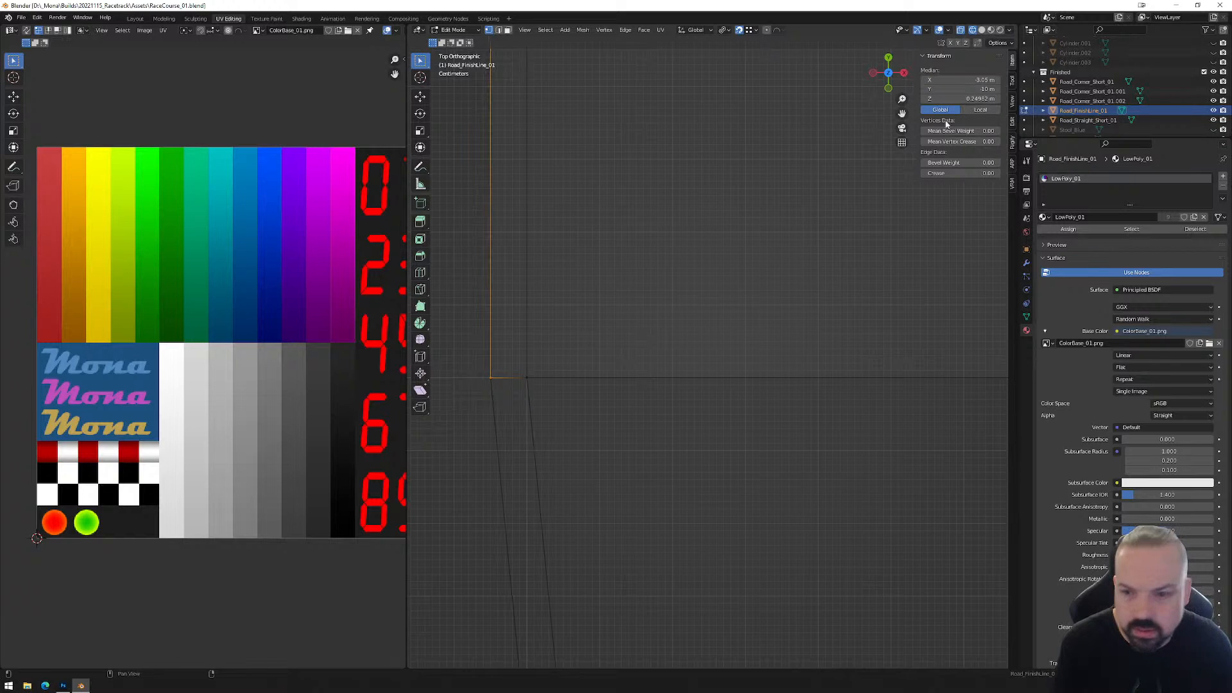
Set the outer vertices at the right wall's corner-side end to X 3.05 m, then clear the selection.
shift+middle_drag(947, 316, 440, 311)
shift+middle_drag(866, 312, 513, 322)
scroll(778, 346, down, 5)
scroll(924, 338, down, 5)
shift+middle_drag(932, 340, 538, 343)
scroll(777, 360, up, 9)
scroll(907, 374, down, 5)
shift+middle_drag(907, 374, 756, 363)
scroll(756, 363, up, 4)
drag(840, 365, 805, 399)
double_click(959, 80)
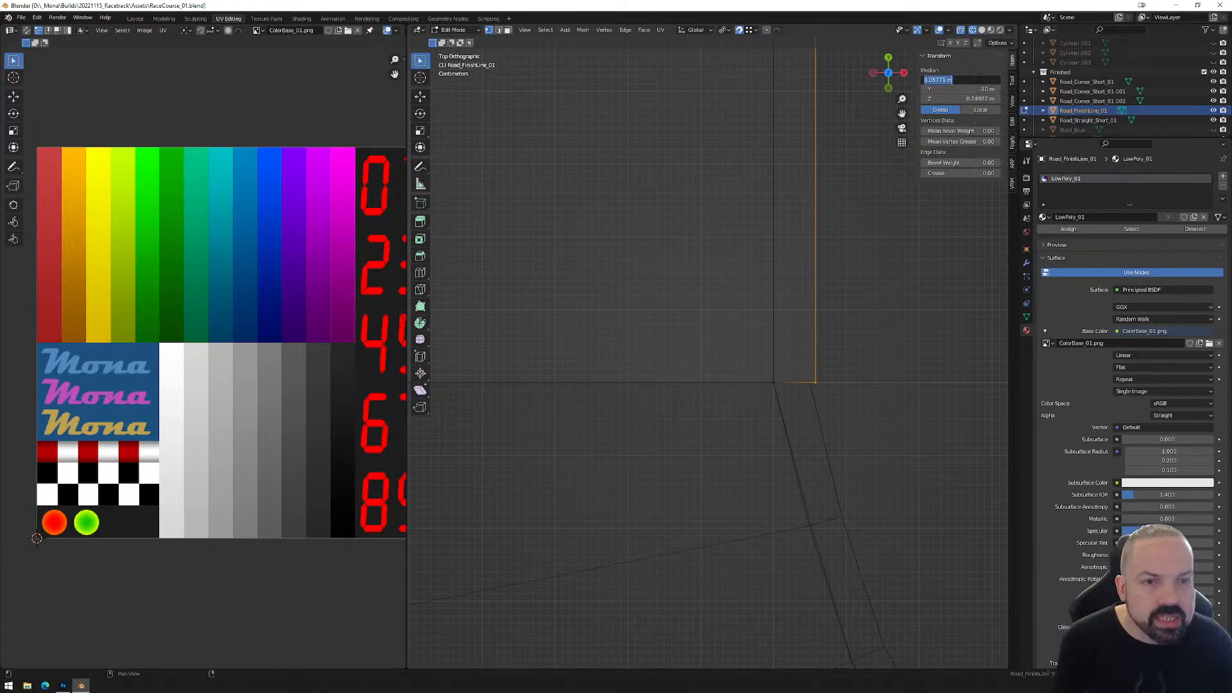
click(947, 79)
key(BackSpace)
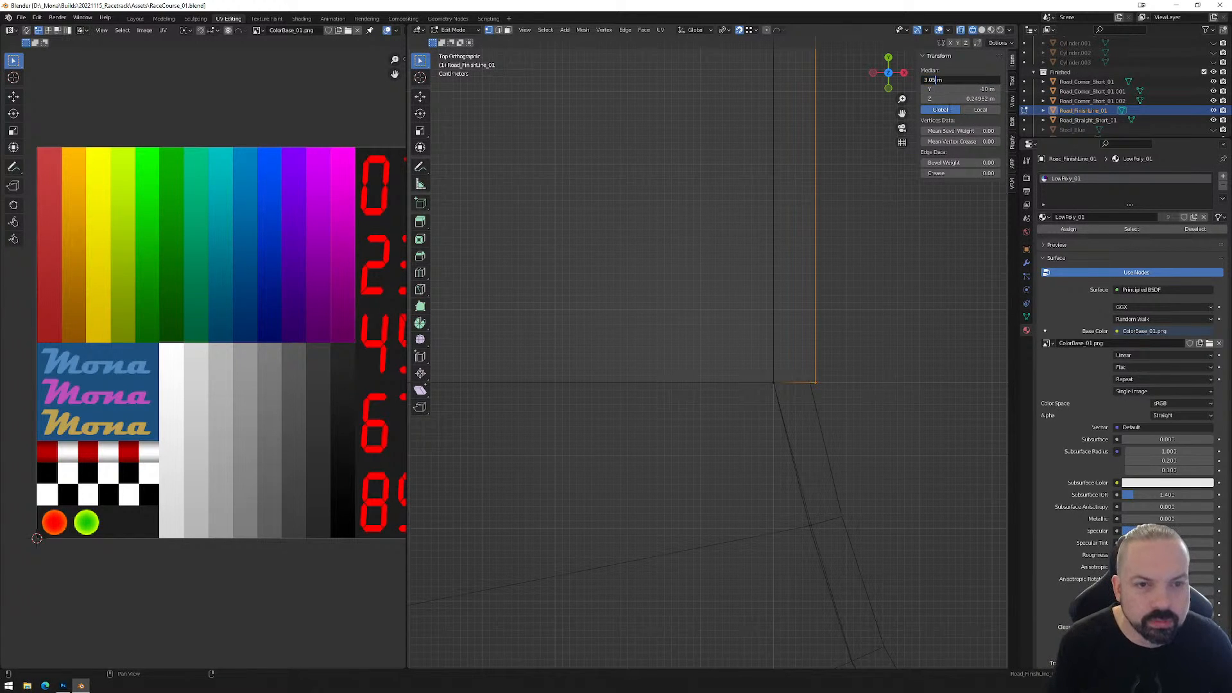
key(Return)
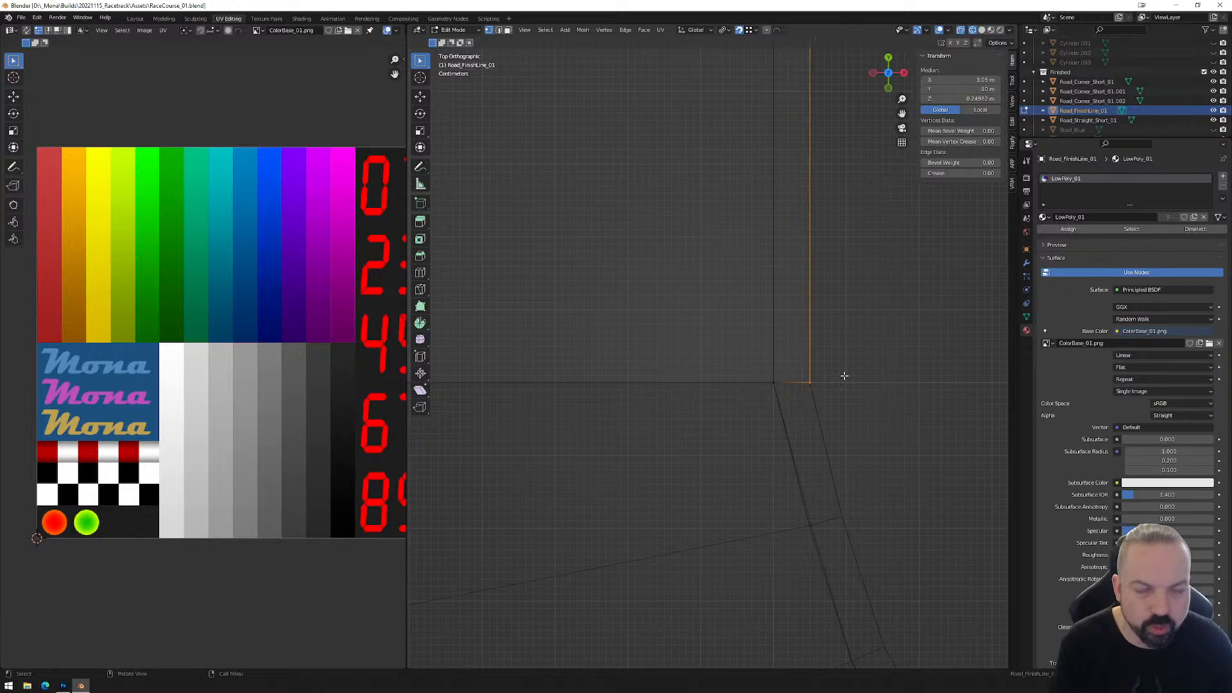
click(763, 412)
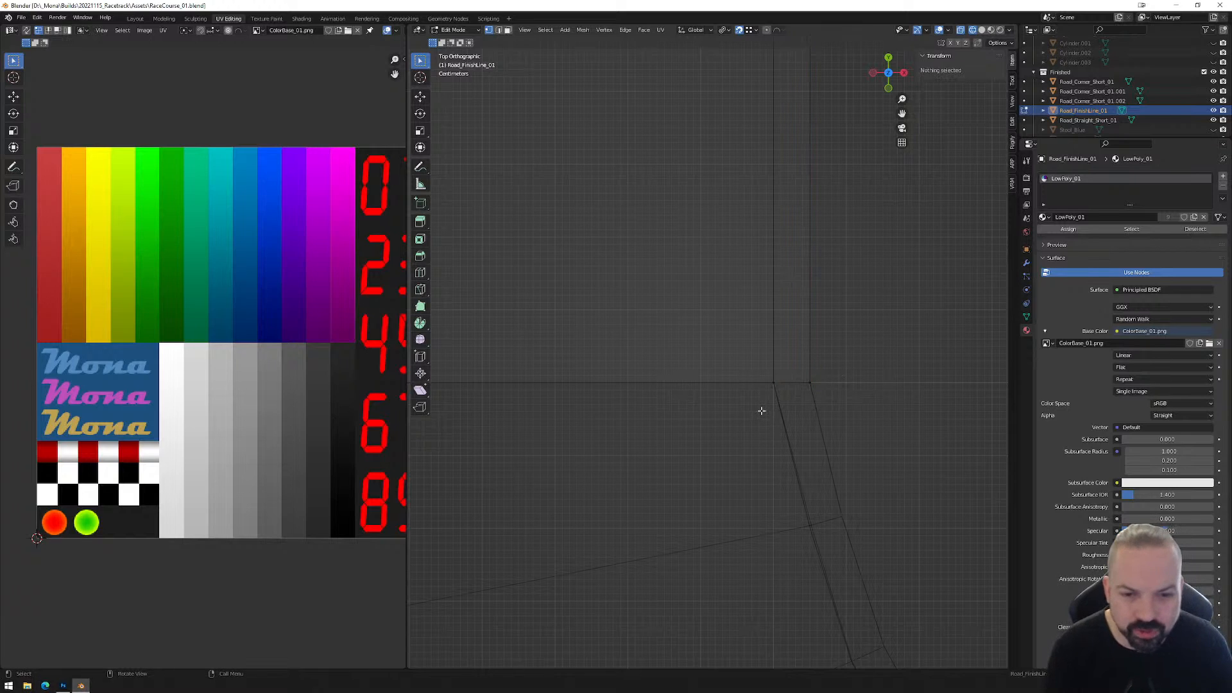
Set the outer vertices at the far end of the finish-line road's left wall to X -3.05 m.
scroll(759, 403, down, 5)
shift+middle_drag(599, 276, 678, 532)
scroll(671, 346, down, 5)
shift+middle_drag(671, 319, 663, 395)
scroll(663, 395, up, 5)
shift+middle_drag(618, 251, 691, 379)
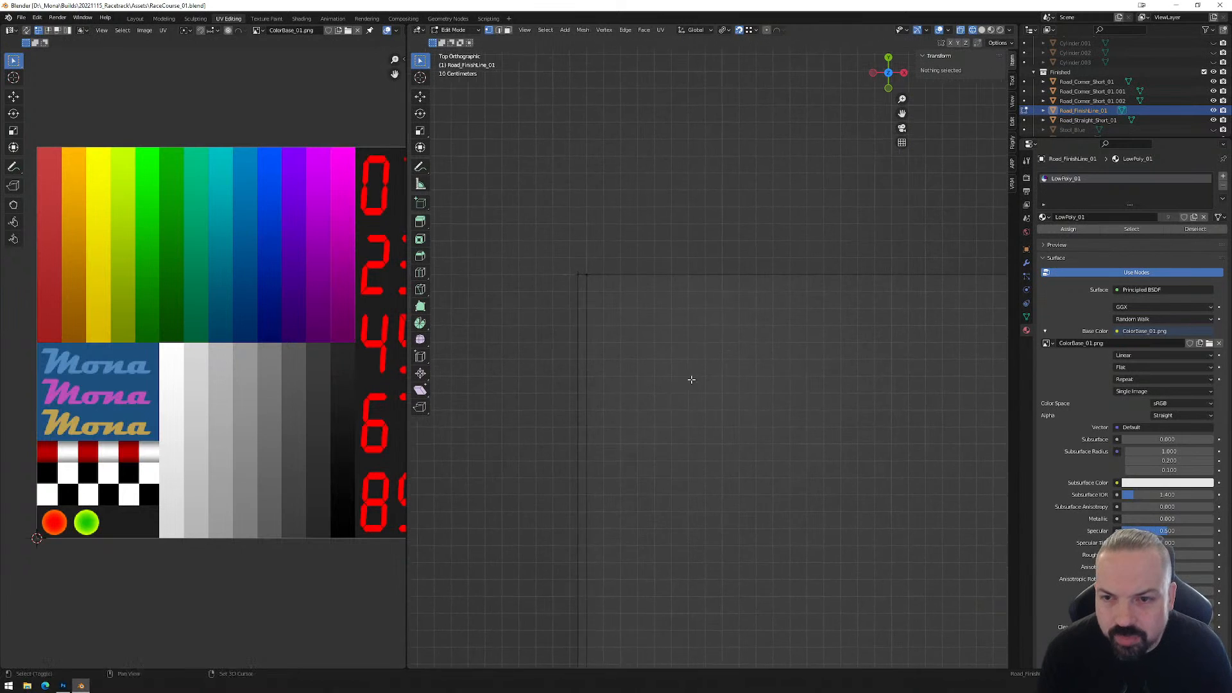
click(582, 281)
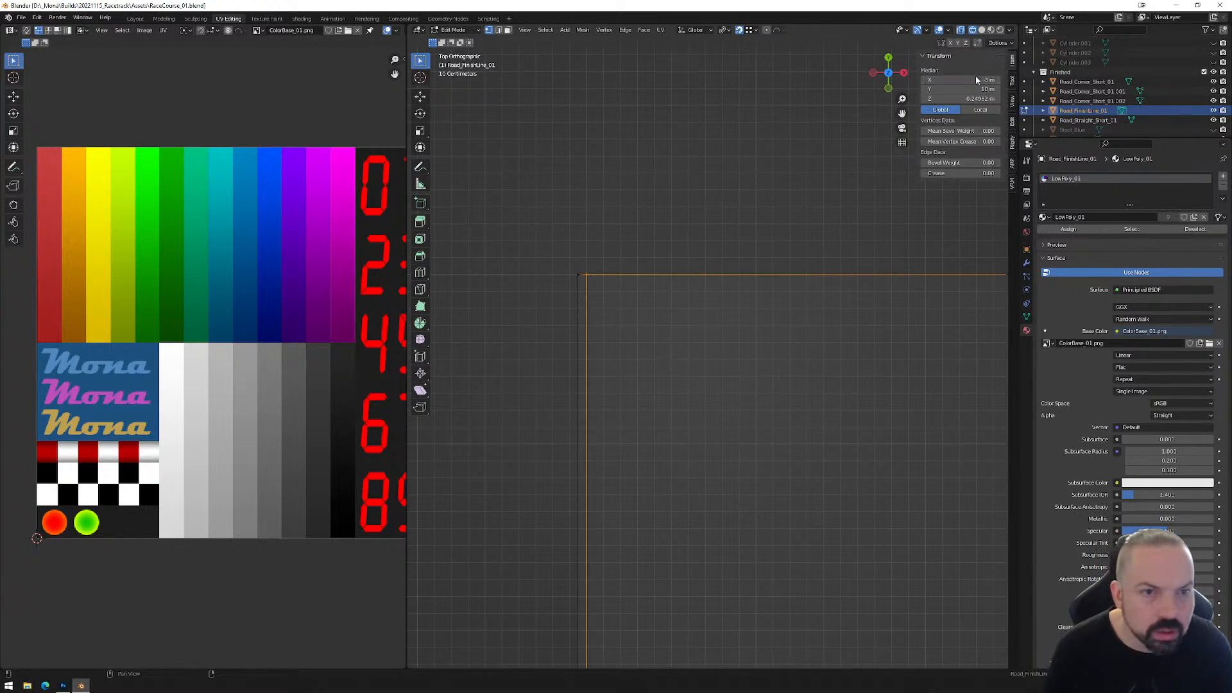
drag(568, 249, 585, 297)
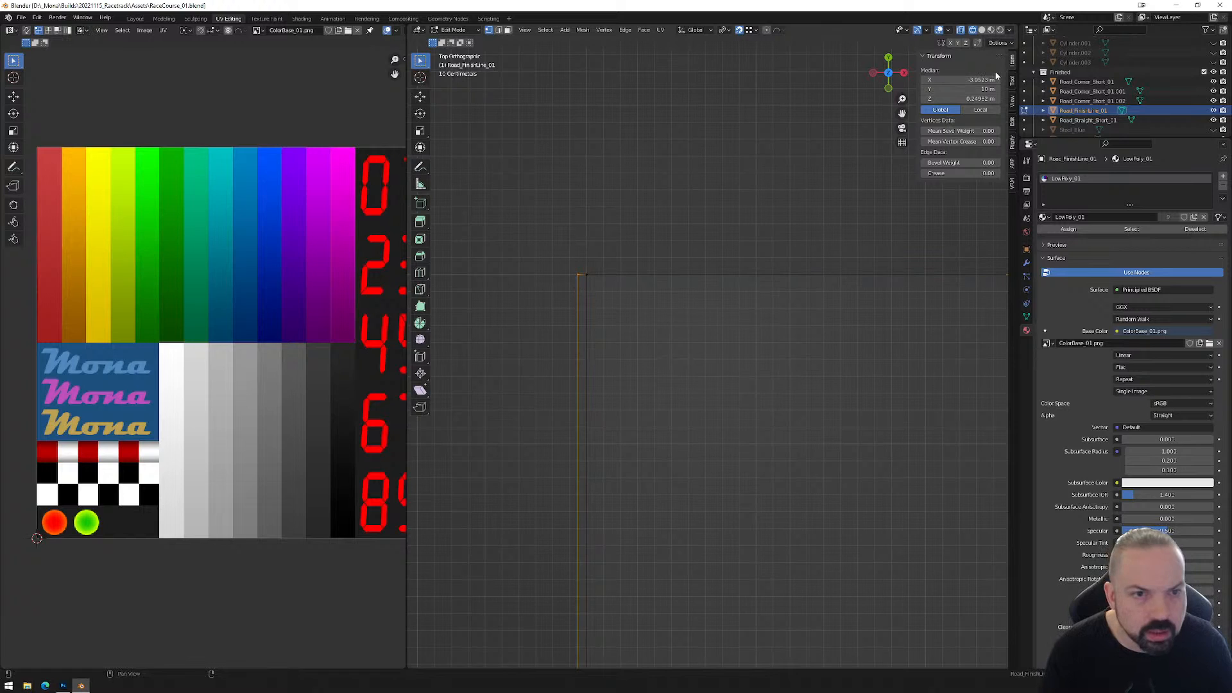
double_click(959, 79)
click(944, 80)
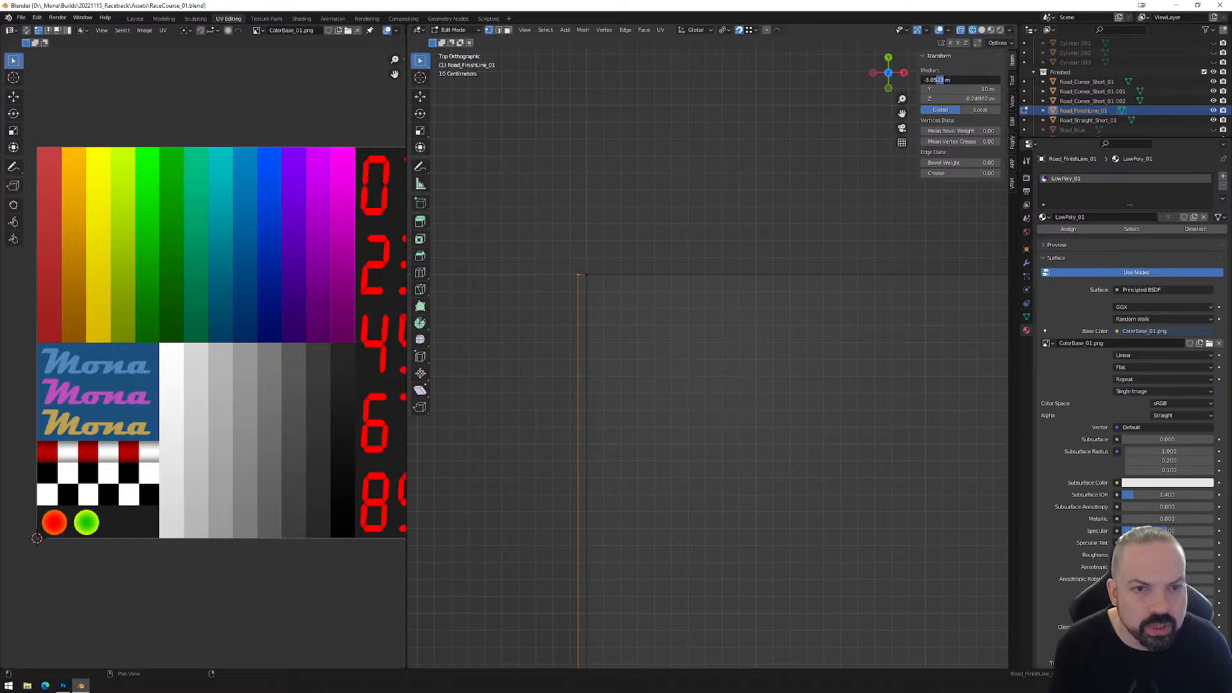
key(BackSpace)
key(Return)
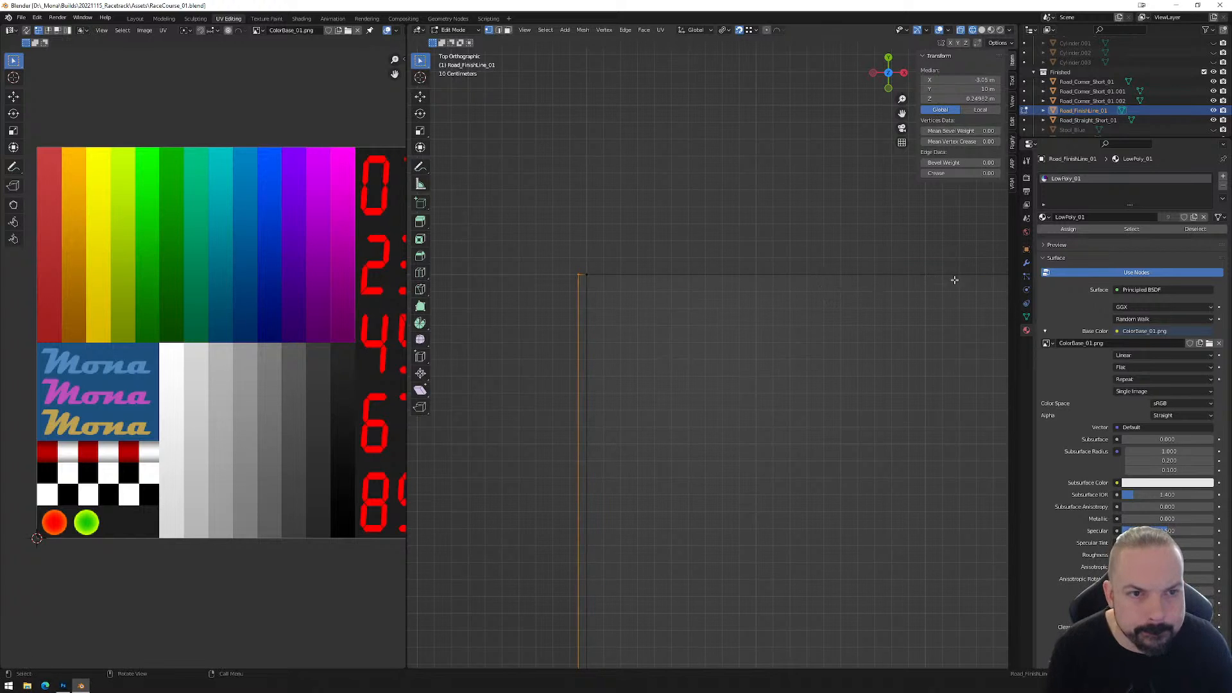
Set the outer vertices at the far end of the finish-line road's right wall to X 3.05 m.
shift+middle_drag(976, 256, 627, 272)
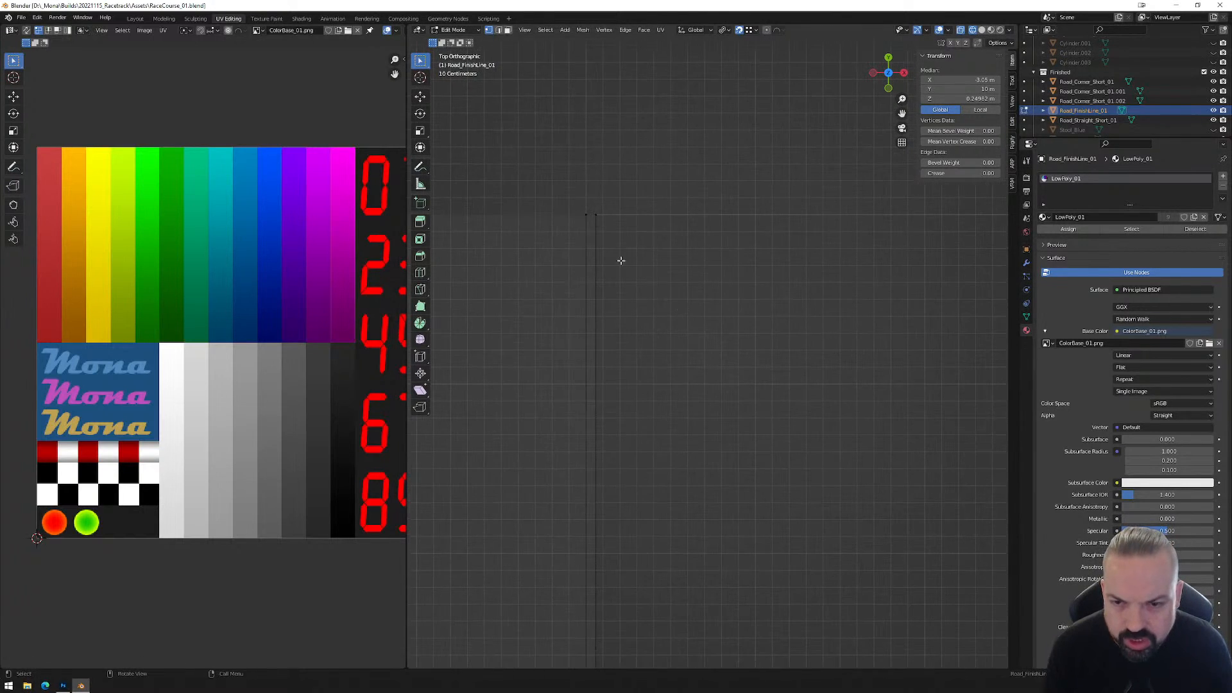
click(596, 215)
shift+middle_drag(630, 229, 629, 171)
scroll(714, 290, up, 2)
click(638, 138)
drag(649, 121, 689, 158)
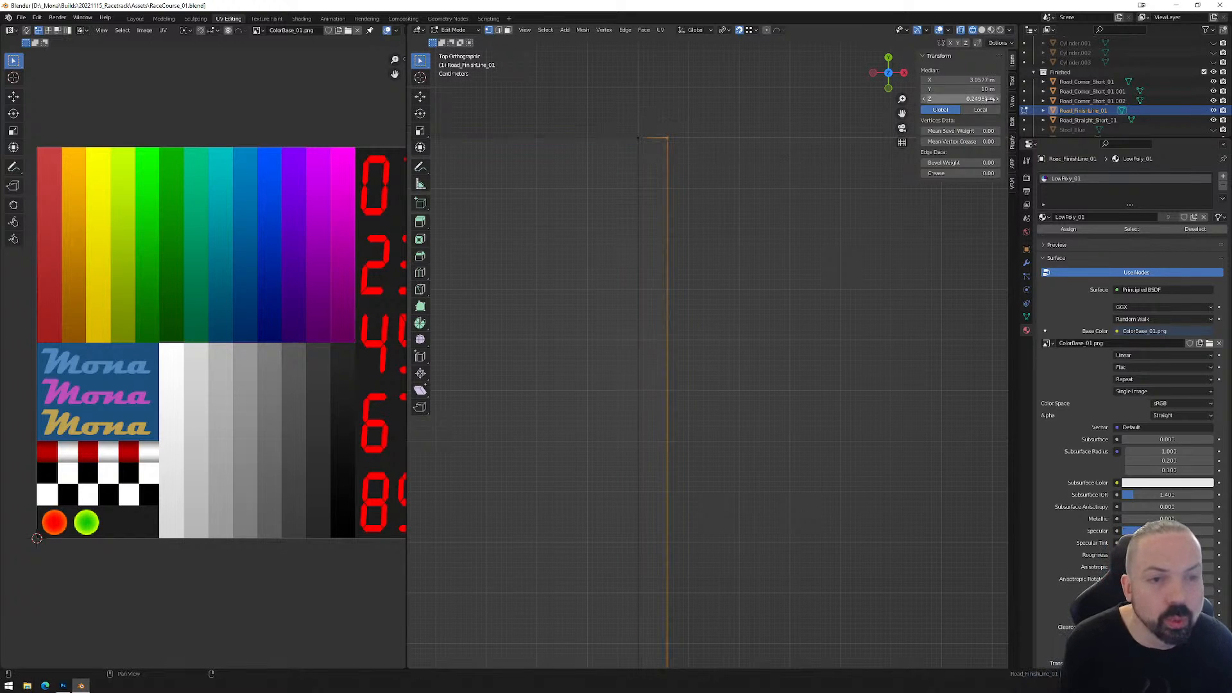
click(959, 79)
click(952, 80)
key(shift+Left)
key(shift+Left)
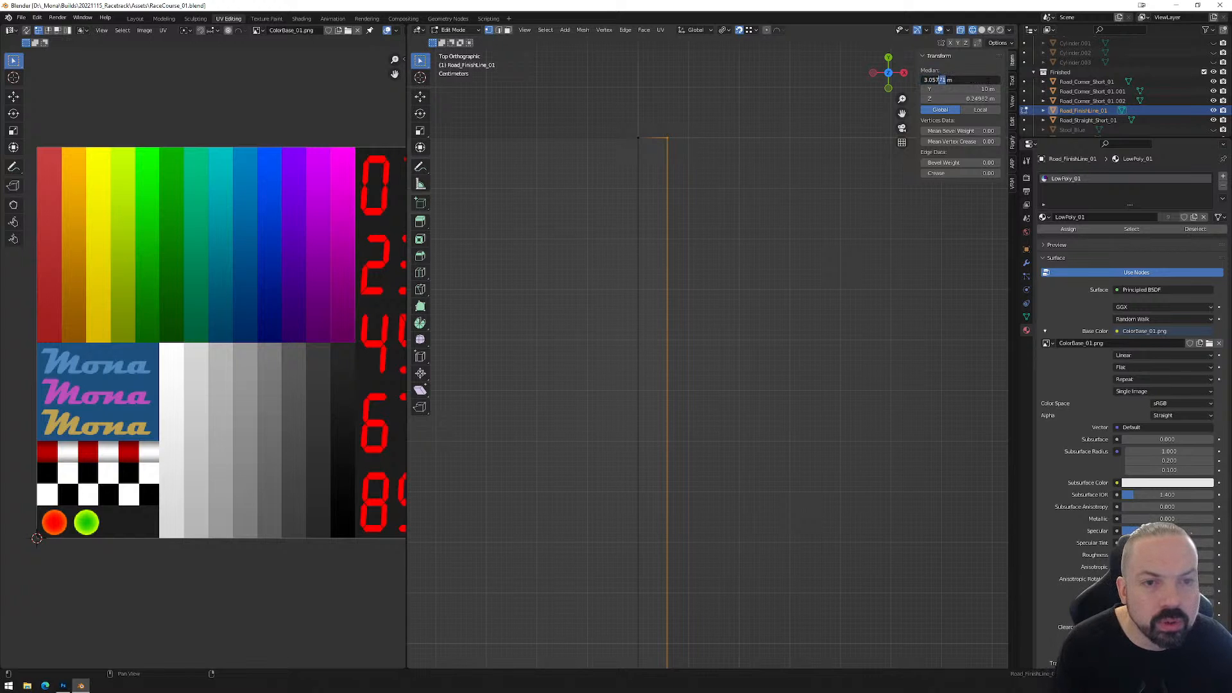
key(BackSpace)
key(Return)
Enter a clean Y position for the right road-edge vertex on the cross line nearest the corner piece.
scroll(731, 282, down, 3)
shift+middle_drag(732, 564, 719, 357)
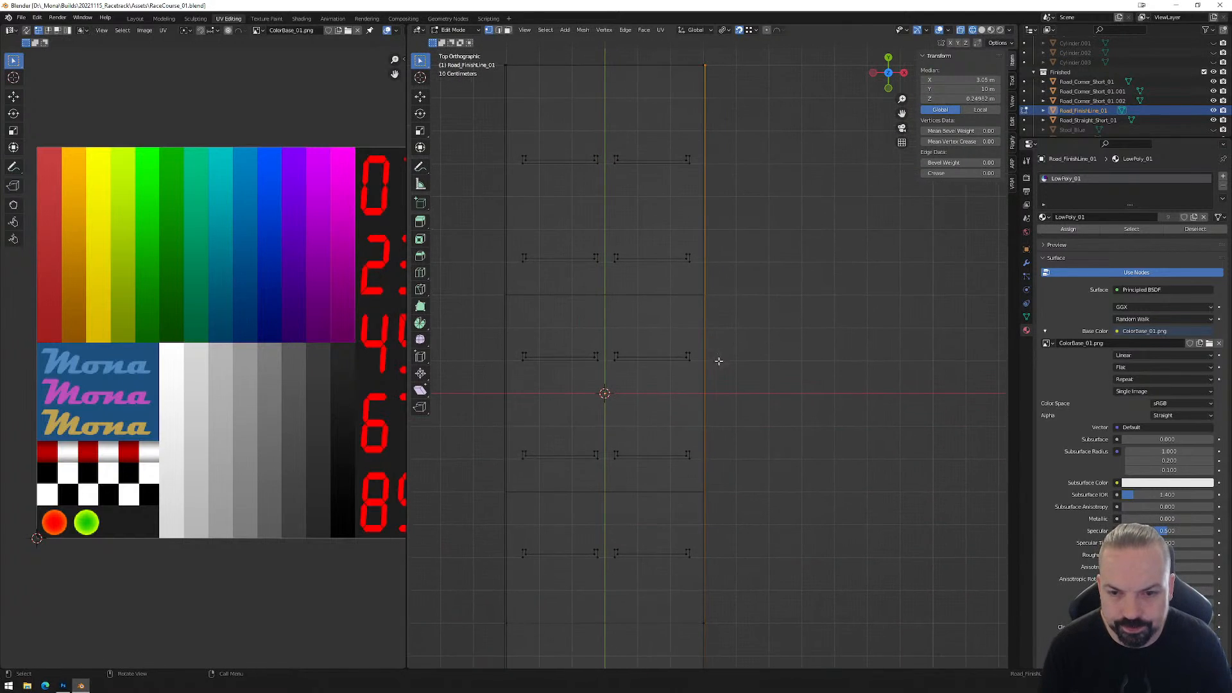
shift+middle_drag(694, 432, 710, 275)
scroll(697, 458, down, 2)
middle_drag(696, 467, 747, 366)
click(748, 369)
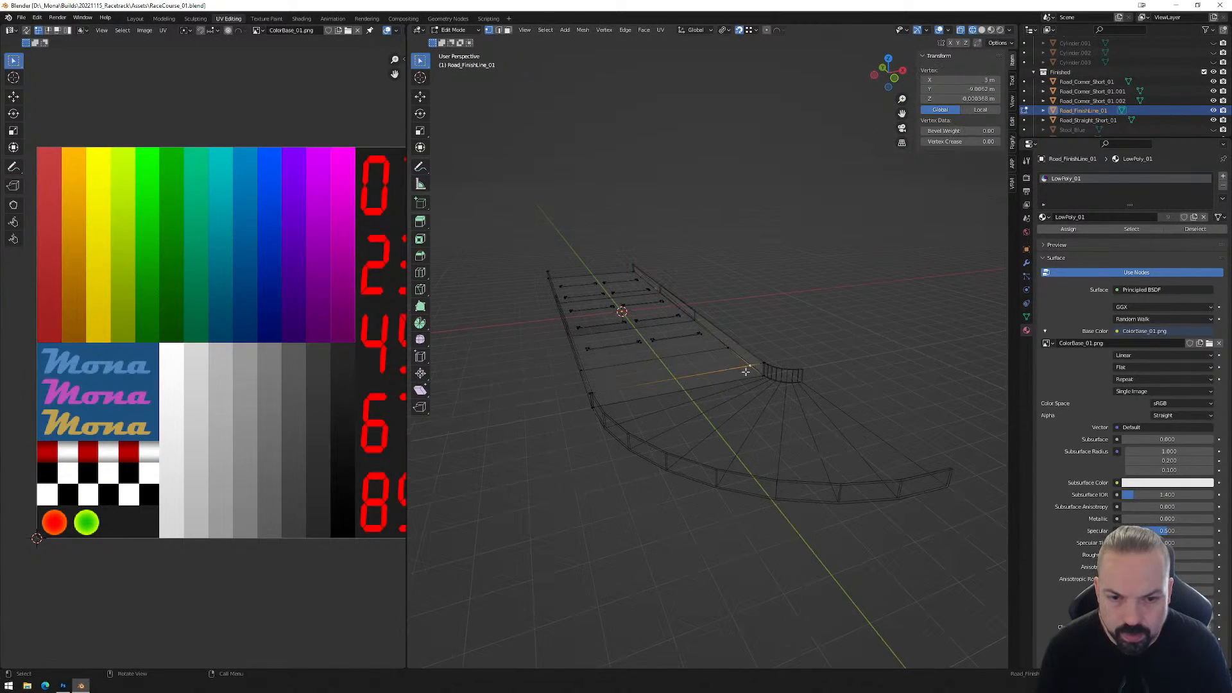
scroll(766, 377, up, 5)
middle_drag(889, 406, 879, 403)
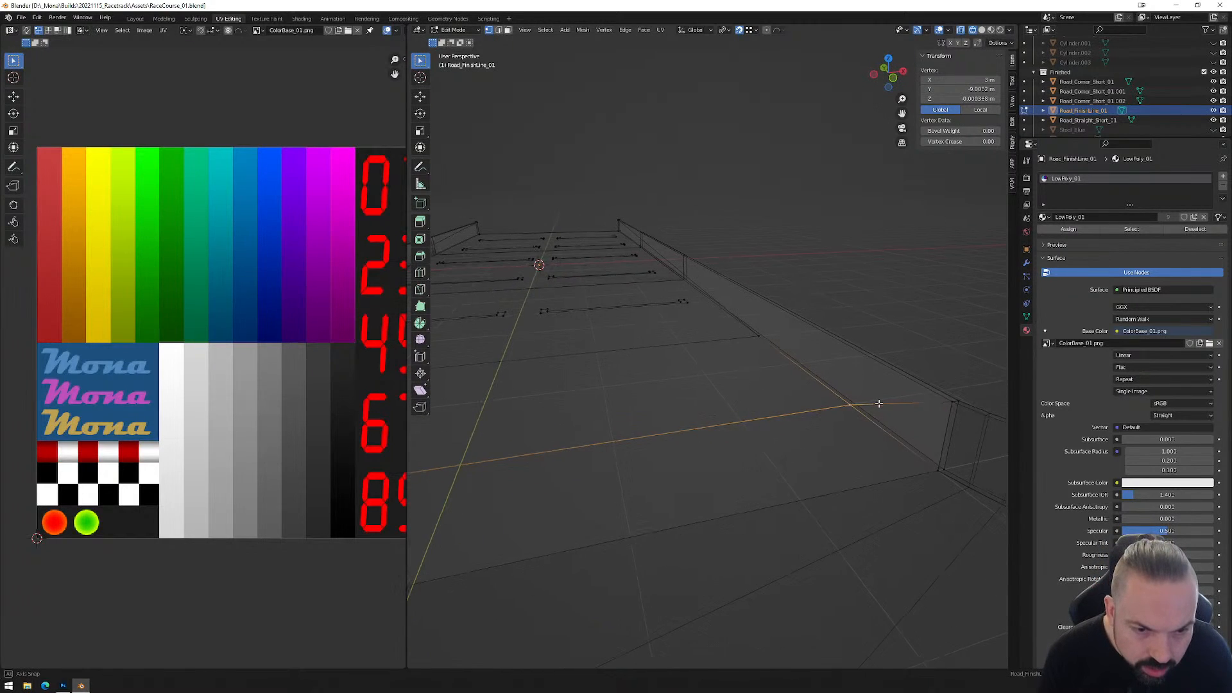
click(982, 90)
key(BackSpace)
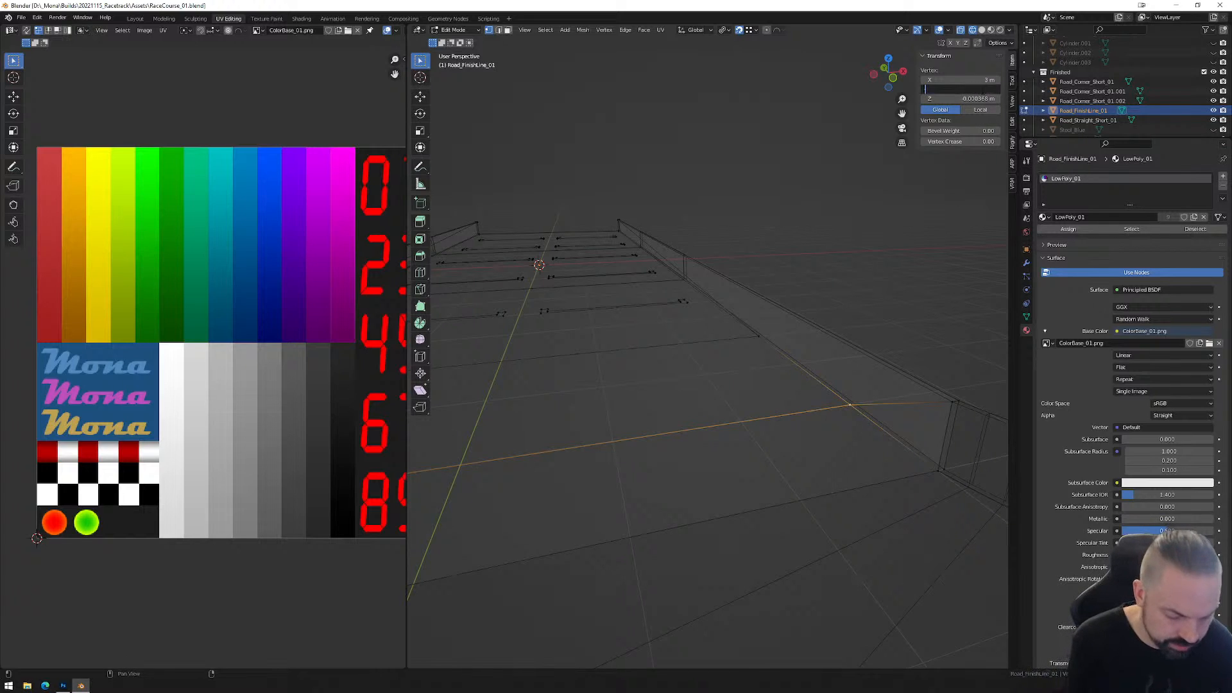
key(Return)
key(g)
Set both end vertices of the next cross line along the finish-line road to Y -7 m.
click(757, 338)
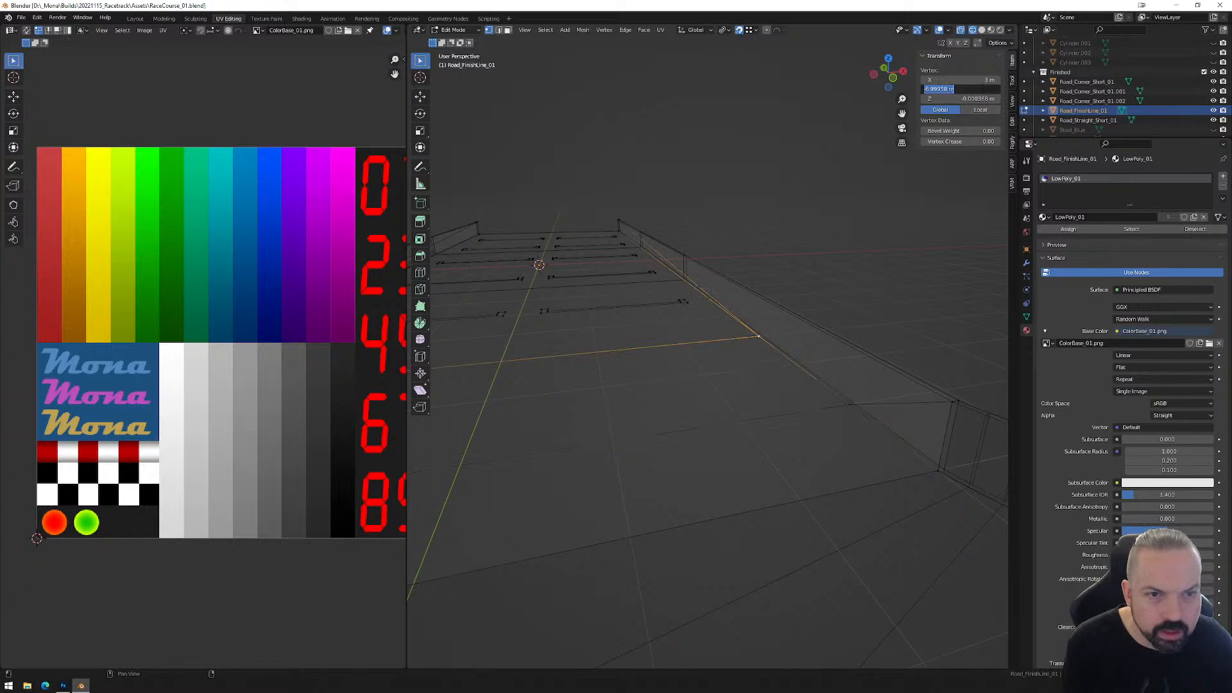
double_click(960, 88)
key(BackSpace)
text(-7)
key(Return)
middle_drag(545, 408, 800, 383)
click(534, 326)
click(976, 89)
text(-7)
key(Return)
Set the left road-edge vertex on the finish-line road's cross line nearest the corner piece to a whole-metre Y position.
click(503, 441)
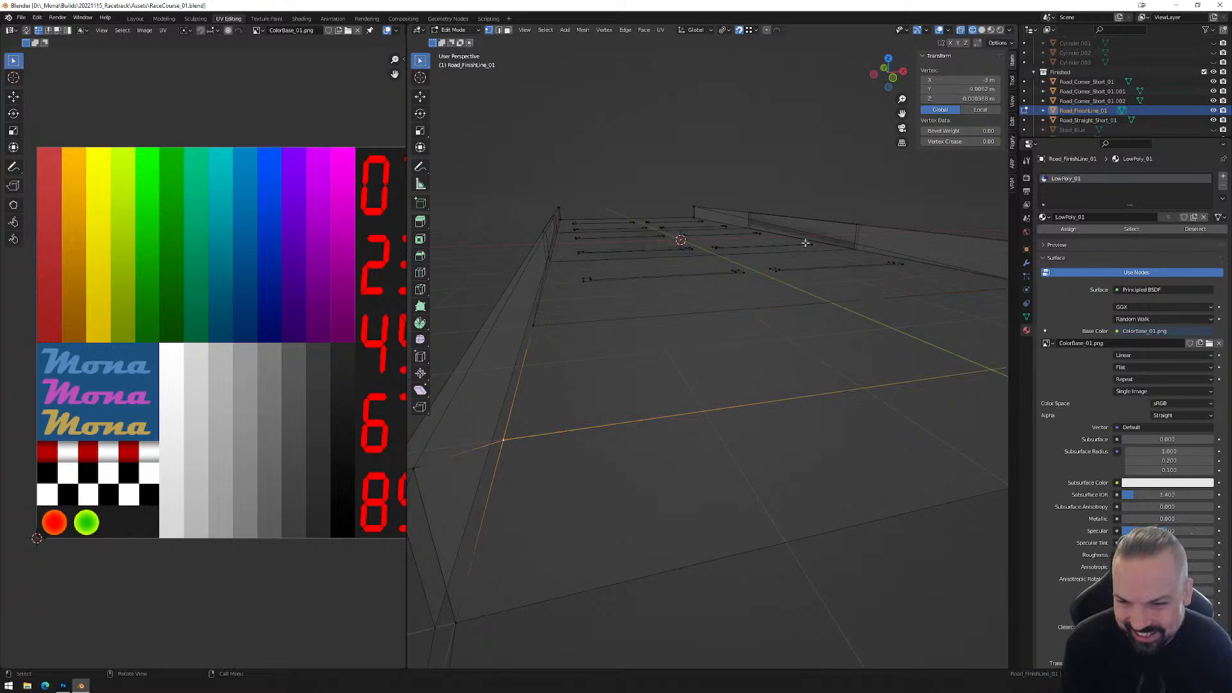
click(960, 90)
key(BackSpace)
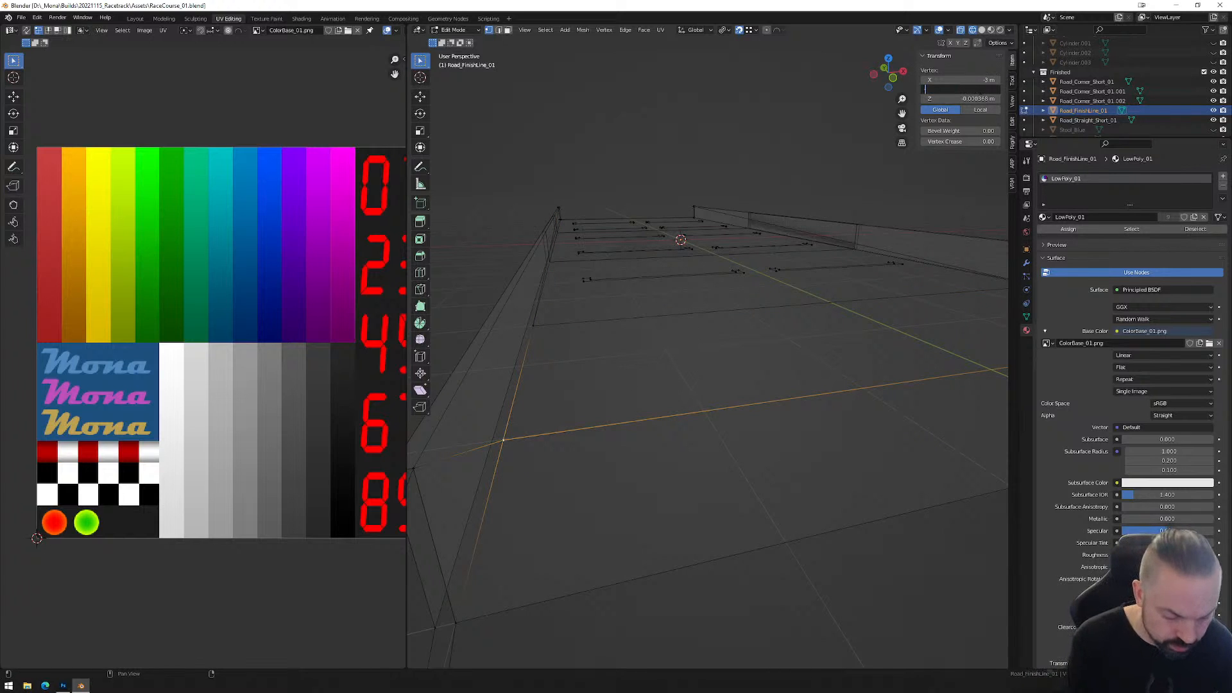
key(Return)
scroll(677, 297, down, 5)
middle_drag(712, 351, 775, 375)
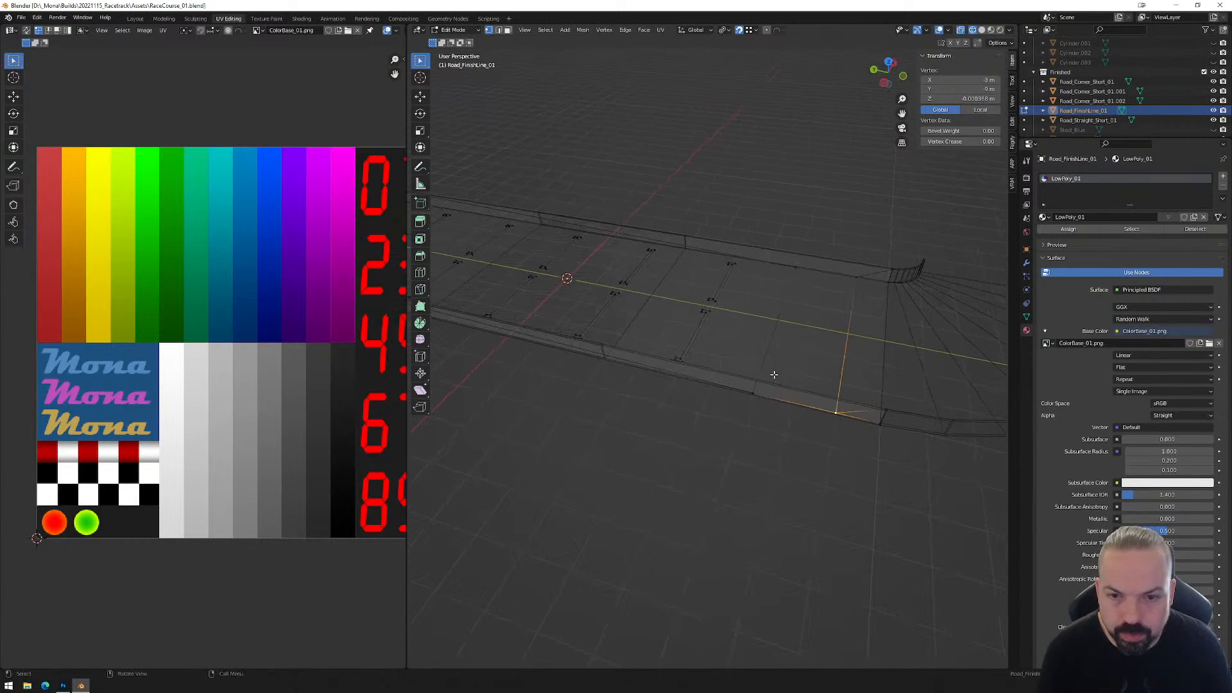
Leave the finish-line road and start editing the mesh of Road_Straight_Short_01, seen from directly above.
key(Tab)
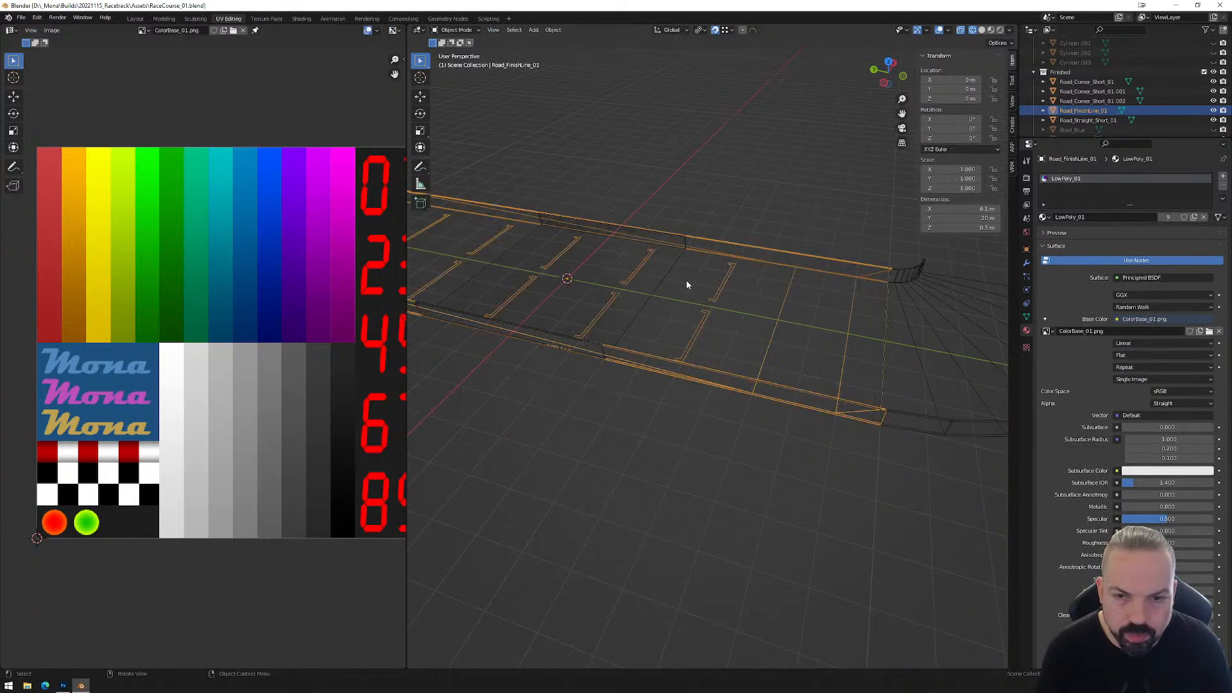
click(671, 270)
key(Tab)
middle_drag(789, 289, 700, 299)
click(889, 64)
scroll(694, 267, up, 6)
shift+middle_drag(667, 171, 668, 262)
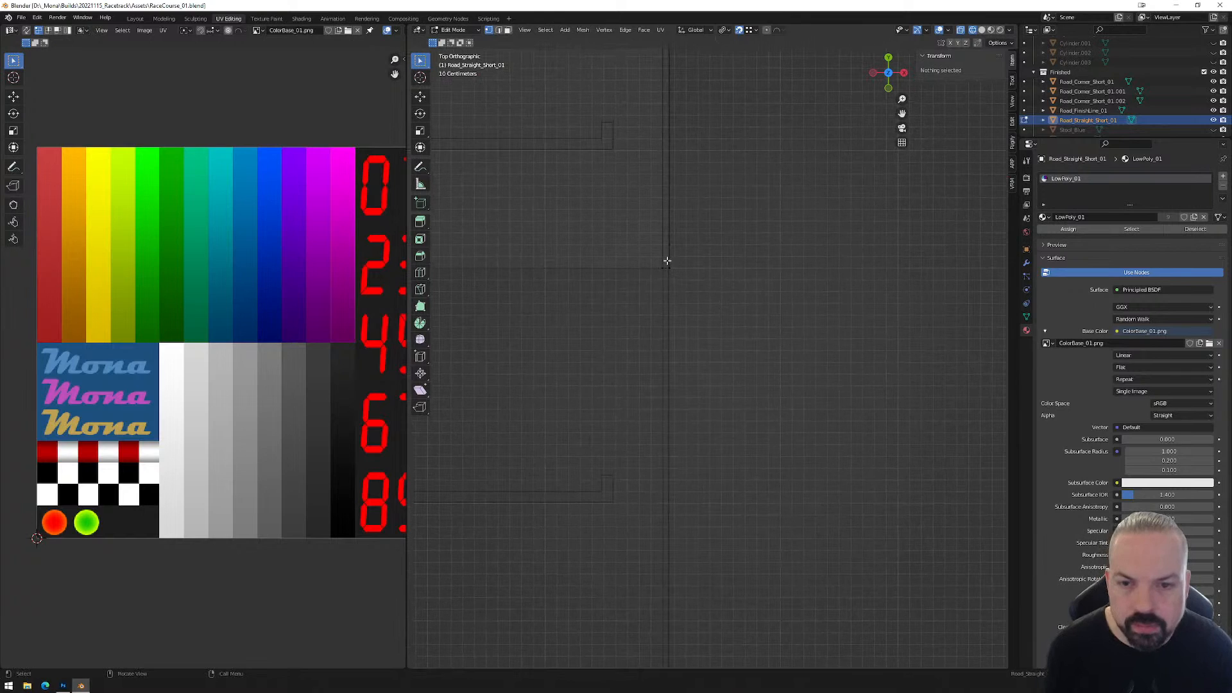
click(661, 267)
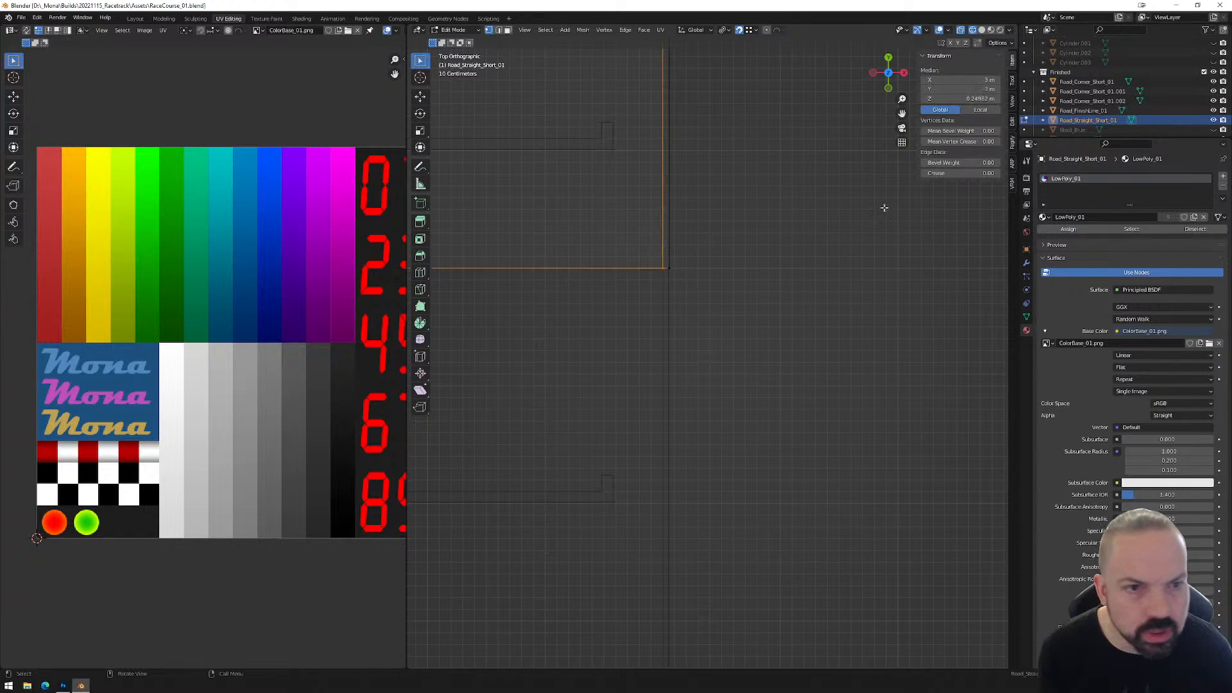
click(666, 268)
key(g)
click(663, 268)
click(662, 268)
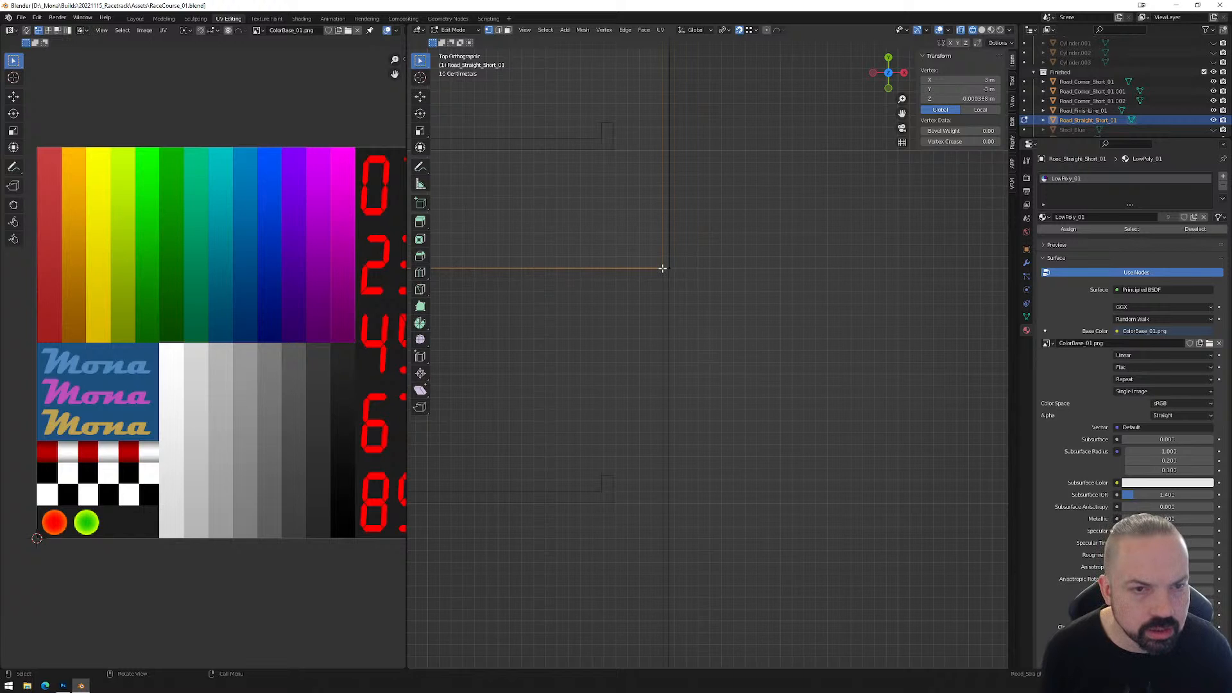
key(ctrl+z)
key(ctrl+z)
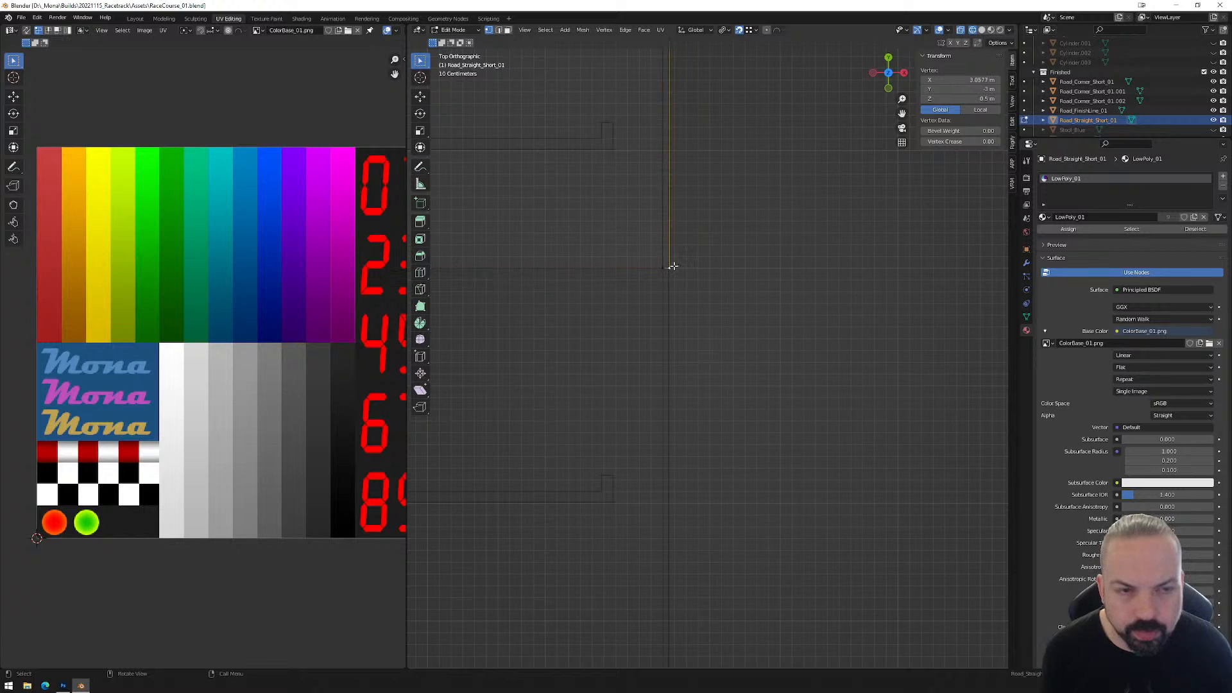
Set the upper and lower outer vertices of the short straight road's right wall at the Y -3 m end to X 3.05 m.
click(962, 79)
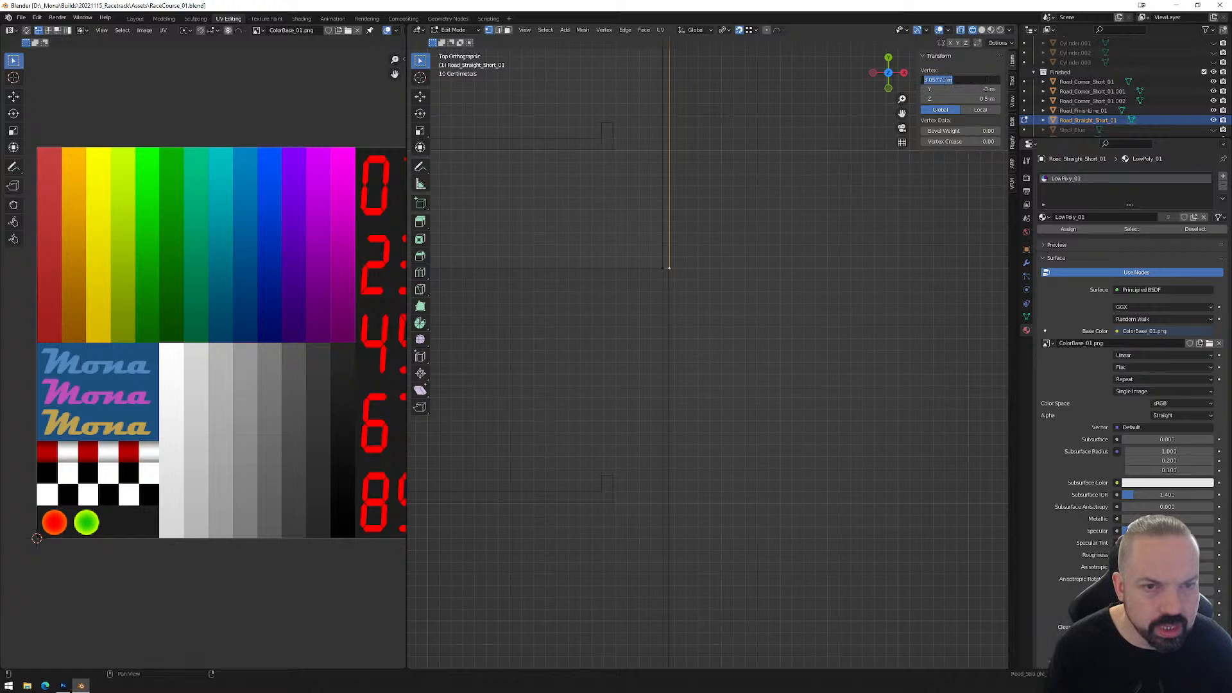
click(945, 80)
key(BackSpace)
key(Return)
click(673, 269)
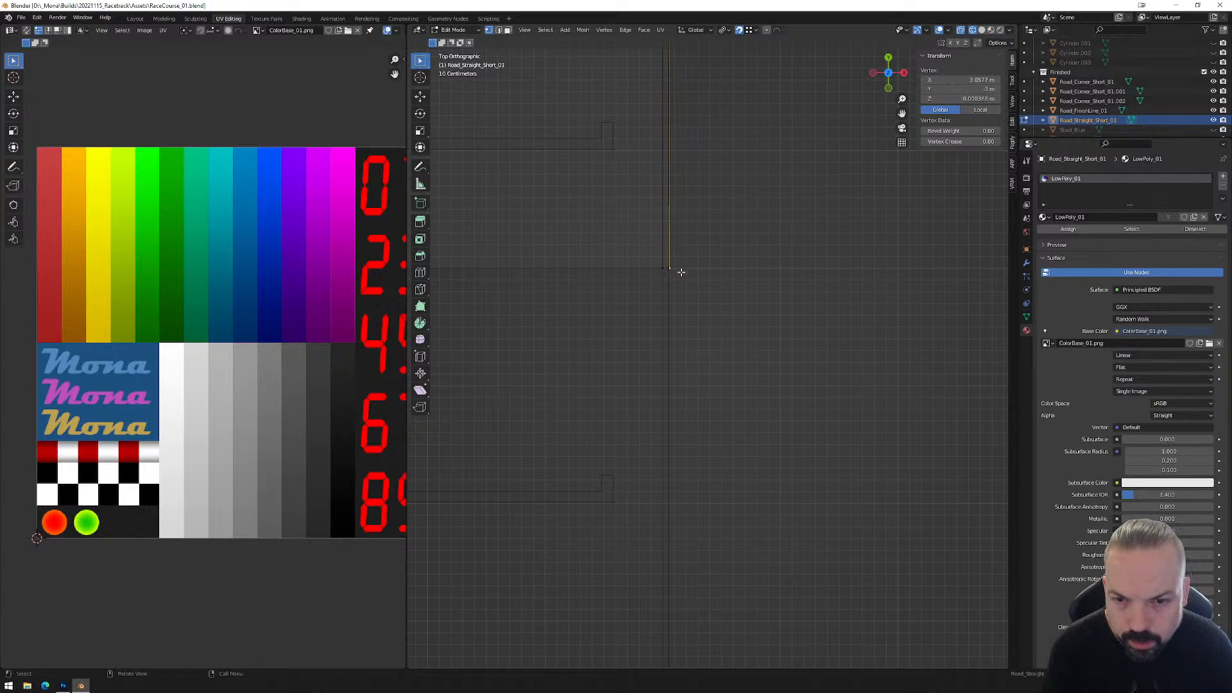
click(981, 80)
drag(945, 80, 935, 80)
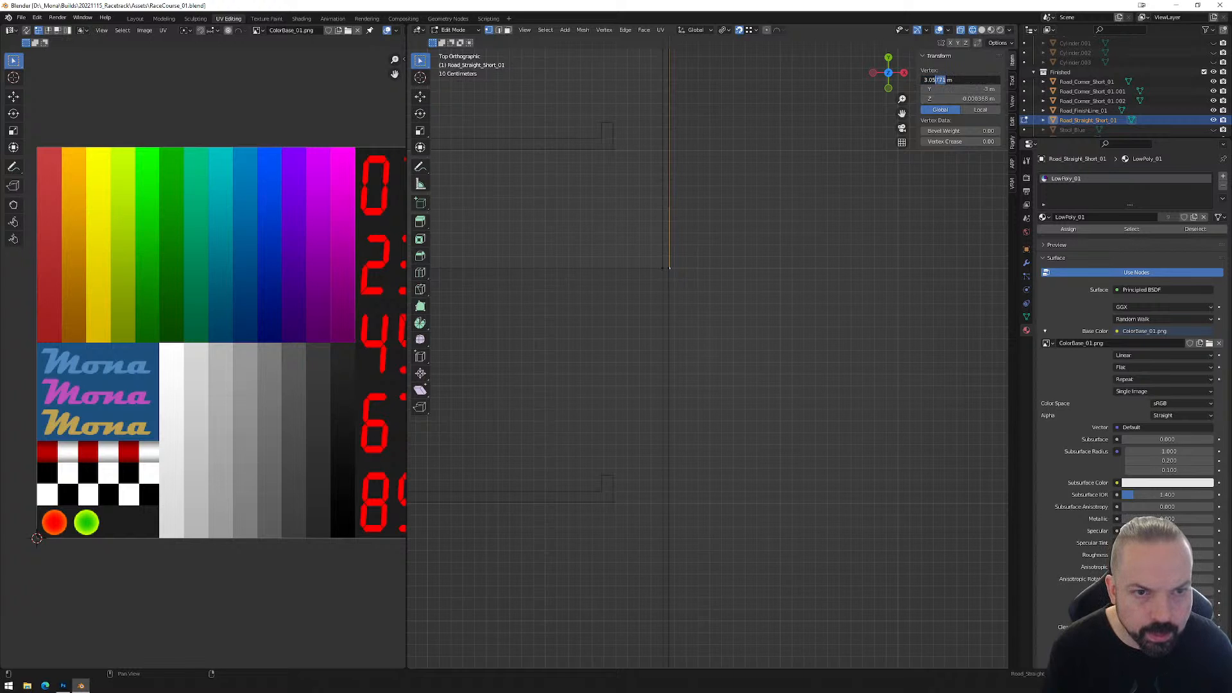
key(BackSpace)
key(Return)
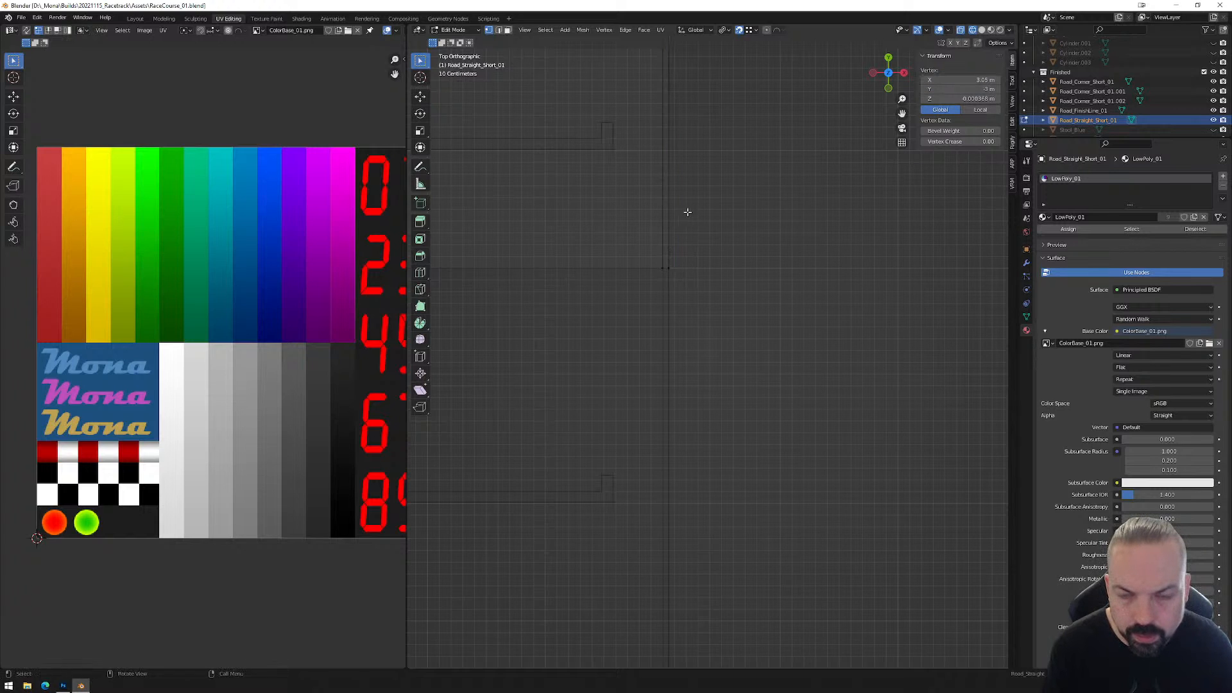
Set the upper outer vertex of the short straight road's left wall at the Y -3 m end to X -3.05 m.
shift+middle_drag(608, 275, 952, 279)
shift+drag(606, 293, 871, 305)
scroll(596, 305, up, 3)
shift+middle_drag(487, 281, 662, 302)
scroll(662, 302, up, 3)
click(613, 232)
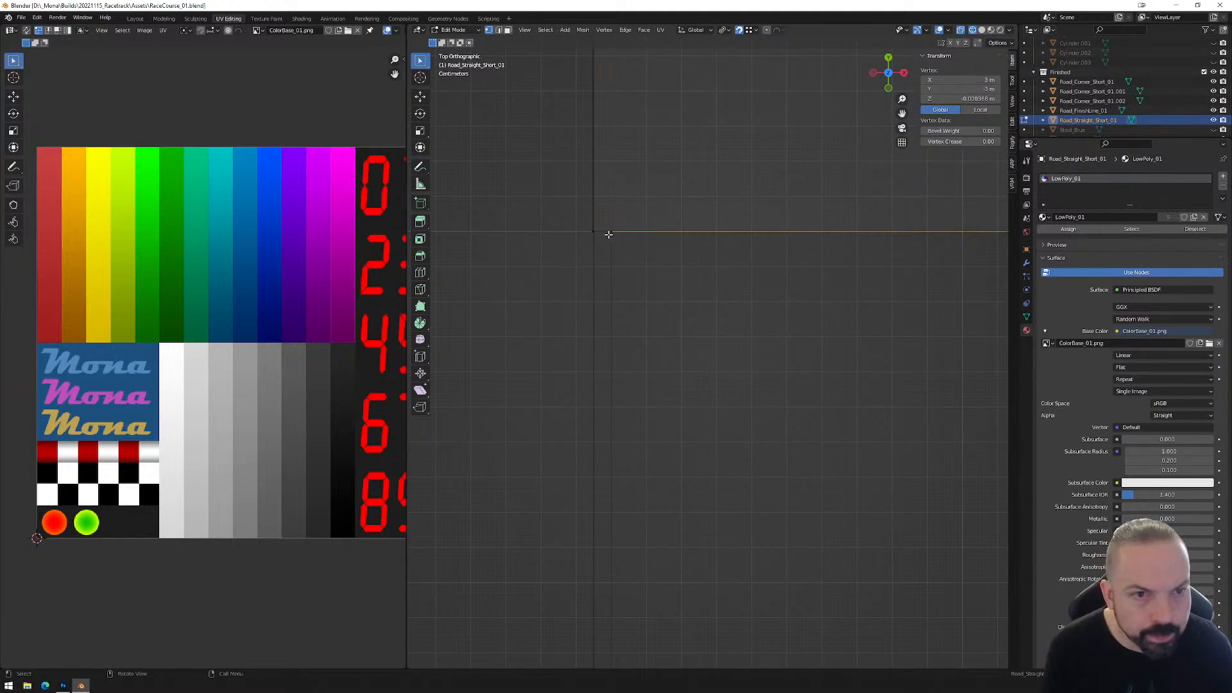
click(609, 232)
drag(602, 236, 593, 235)
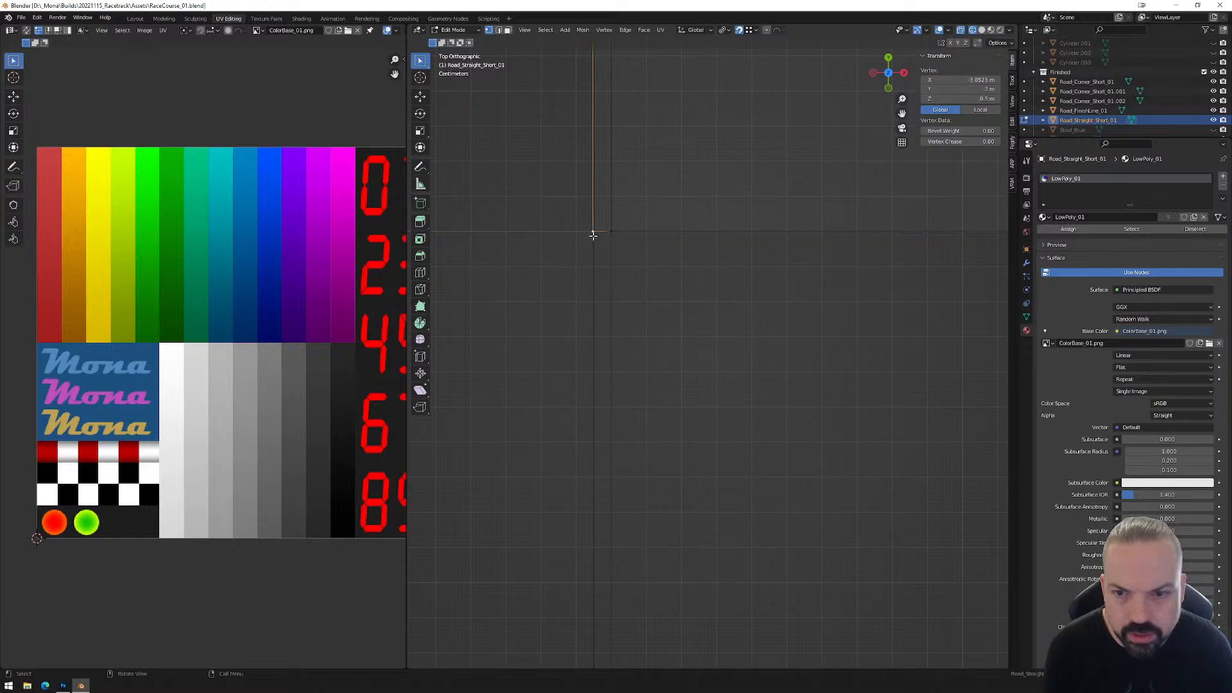
click(960, 79)
drag(947, 80, 937, 80)
key(BackSpace)
key(Return)
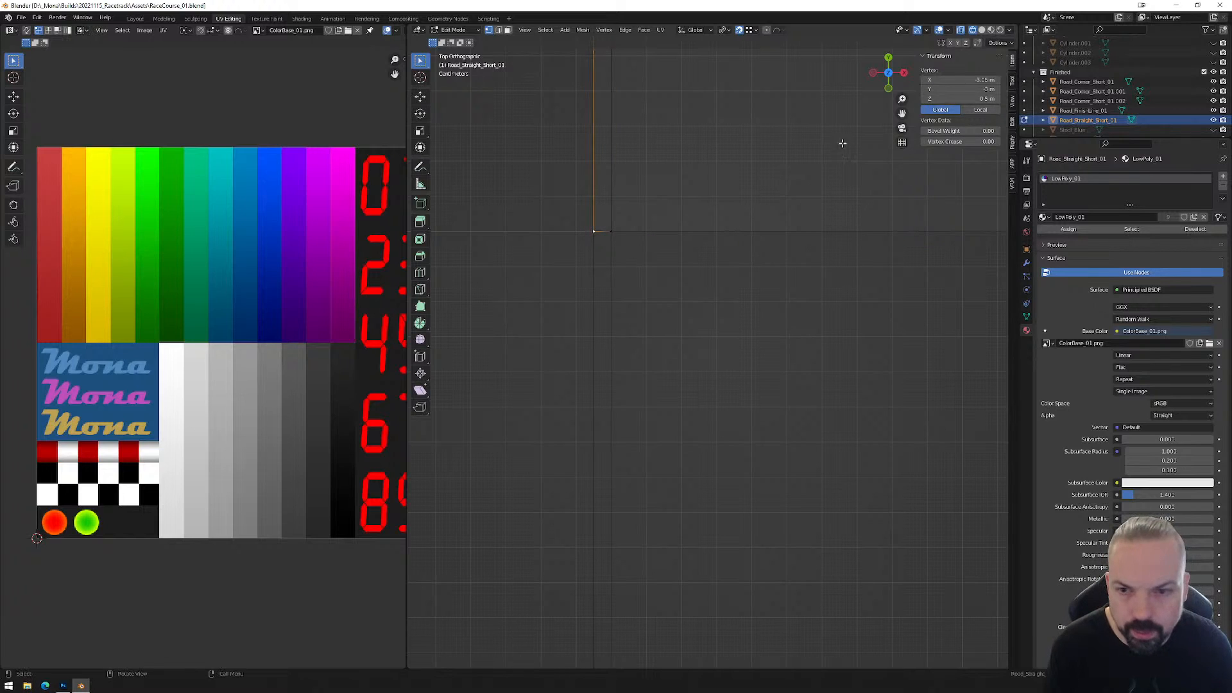
Set the lower outer vertex at the same end of the left wall to X -3.05 m.
key(ctrl+z)
click(960, 79)
drag(944, 81, 936, 80)
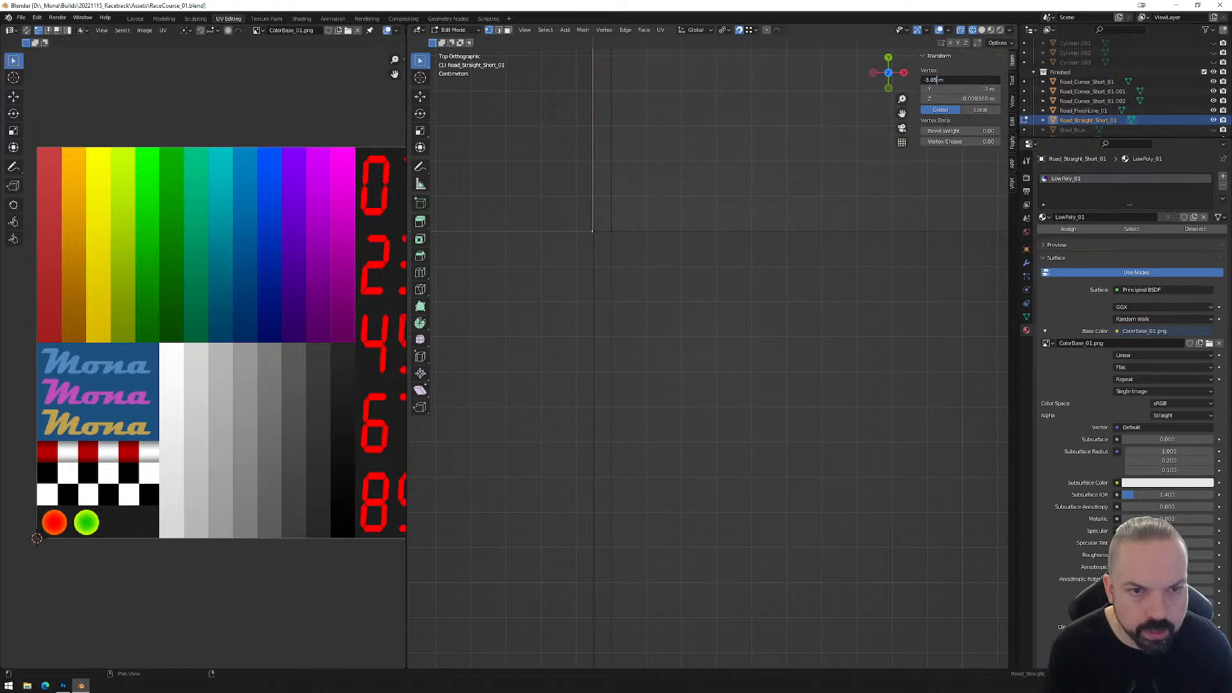
key(Return)
Set both outer vertices of the left wall at the Y 3 m end of the short straight road to X -3.05 m.
shift+middle_drag(680, 173, 731, 212)
scroll(730, 202, down, 10)
shift+middle_drag(729, 144, 709, 303)
scroll(703, 273, up, 6)
shift+middle_drag(691, 88, 704, 286)
scroll(704, 285, up, 4)
drag(665, 163, 648, 185)
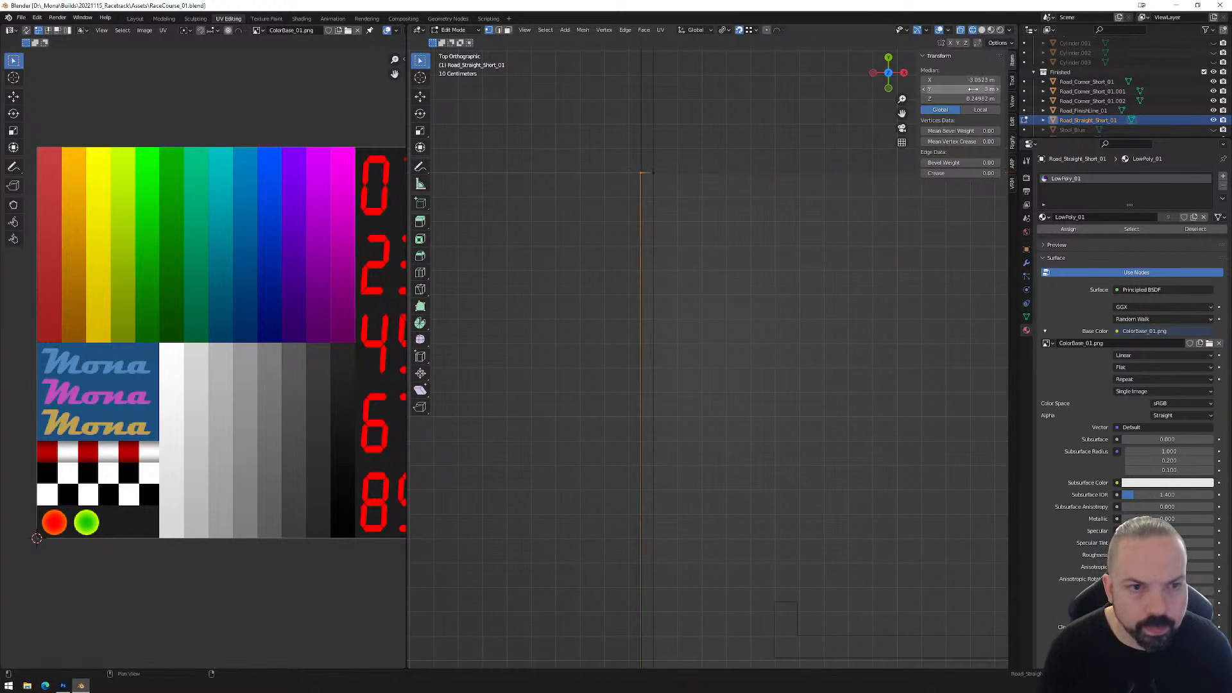
click(977, 80)
click(940, 79)
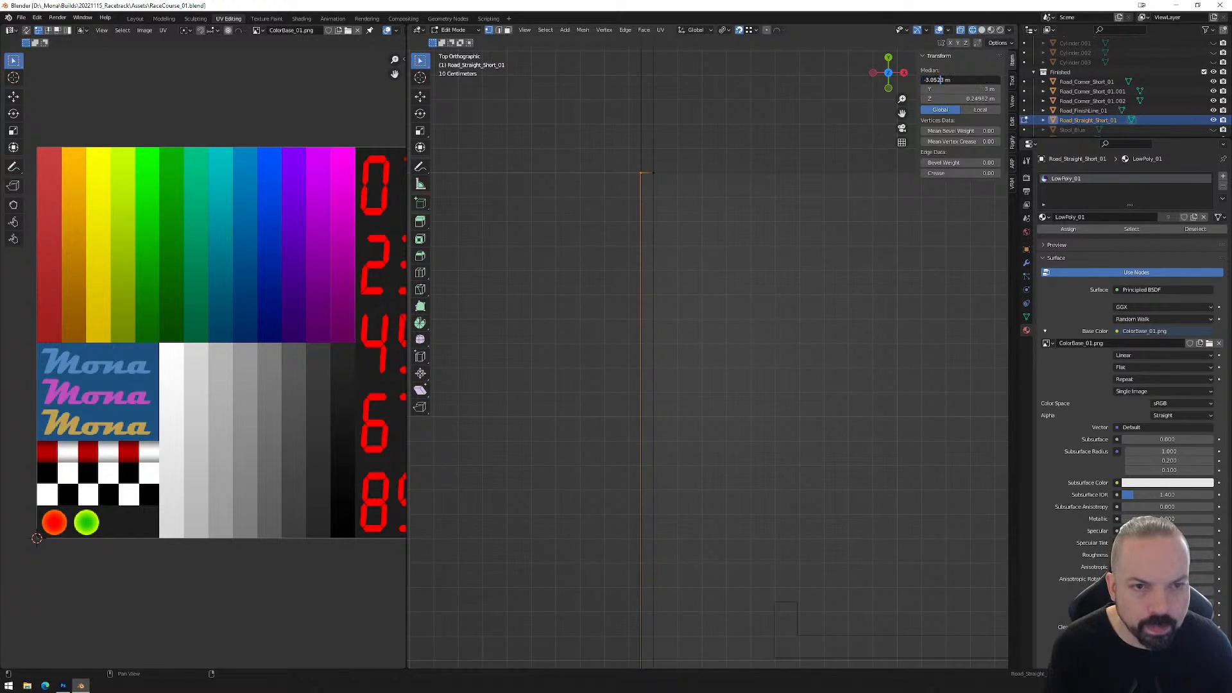
key(BackSpace)
key(Return)
Set both outer vertices of the right wall at the Y 3 m end of the short straight road to X 3.05 m.
scroll(798, 220, down, 3)
scroll(708, 328, up, 6)
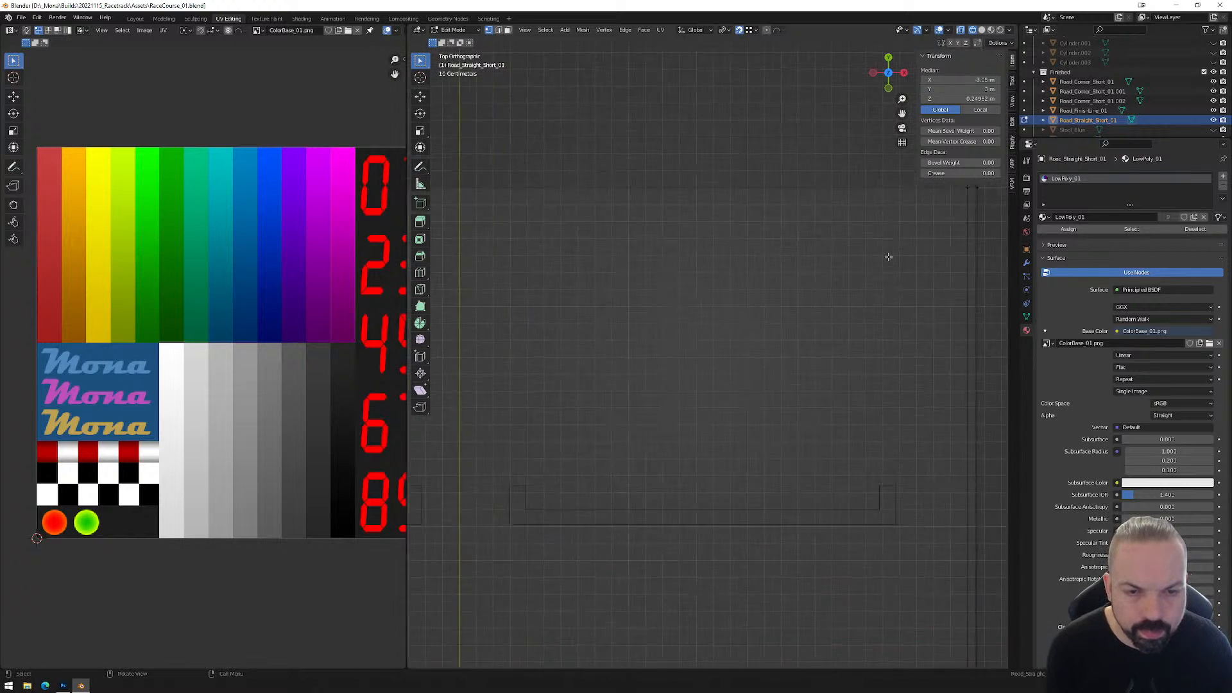
scroll(709, 285, up, 1)
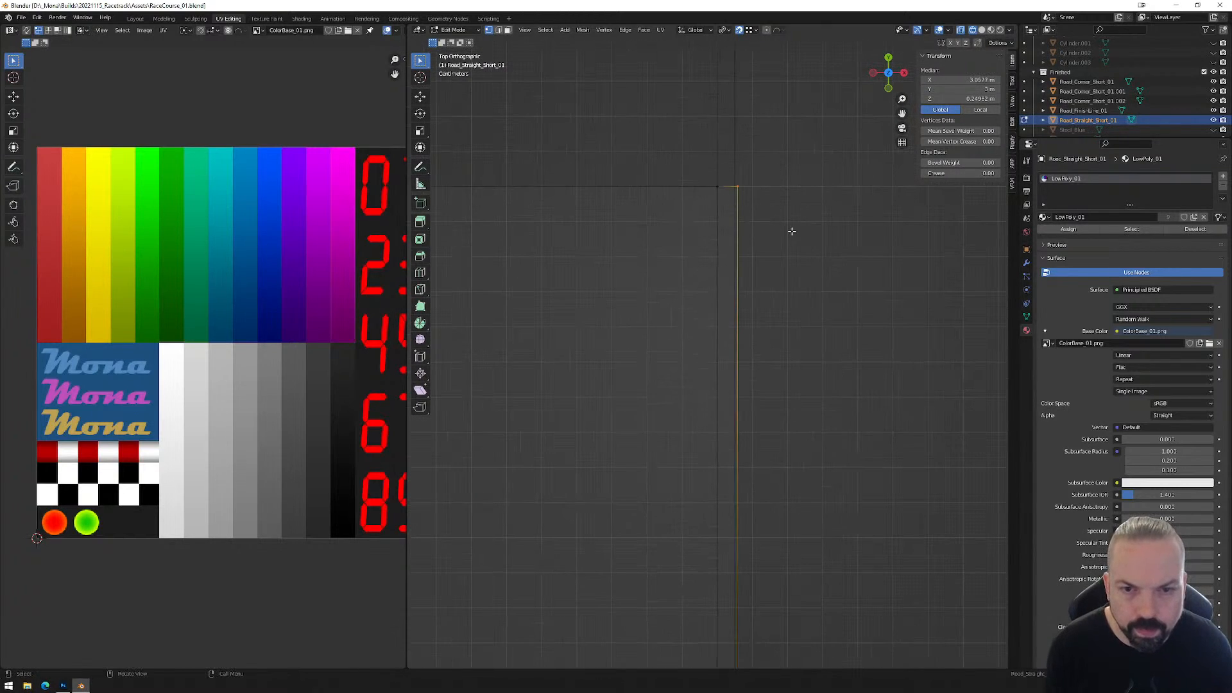
click(980, 80)
drag(947, 80, 936, 81)
key(BackSpace)
key(Return)
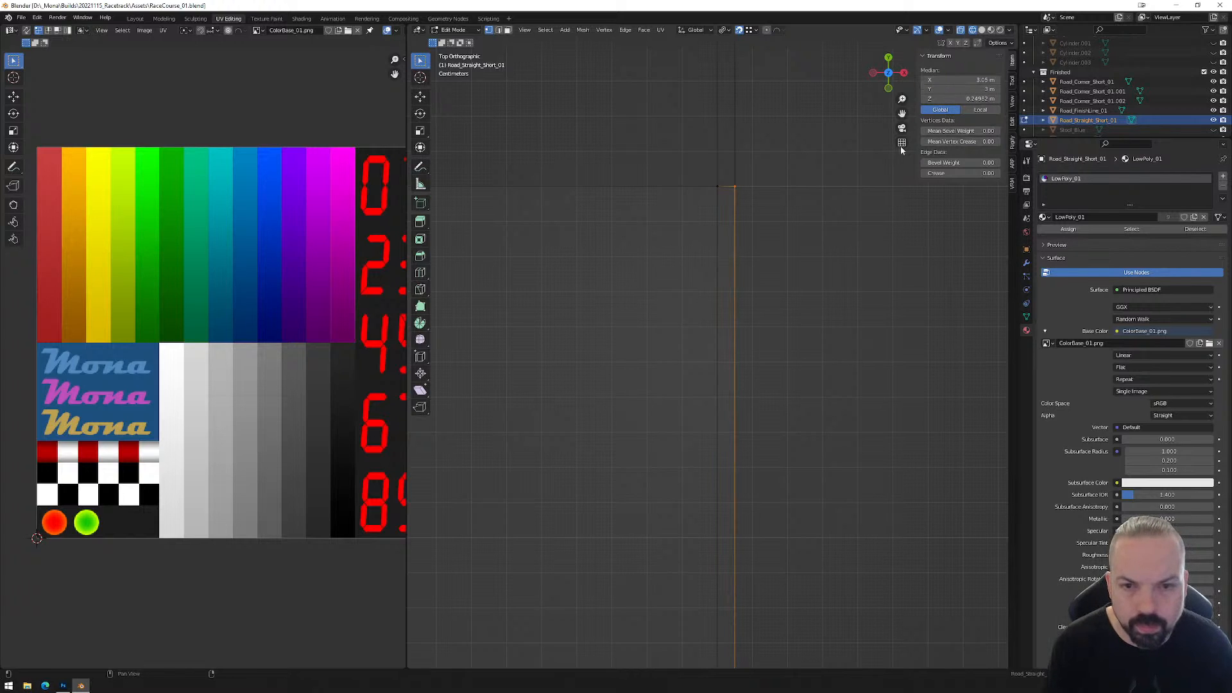
Check the position of the right wall's inner vertices at the Y 3 m end and finish editing the short straight road.
click(718, 319)
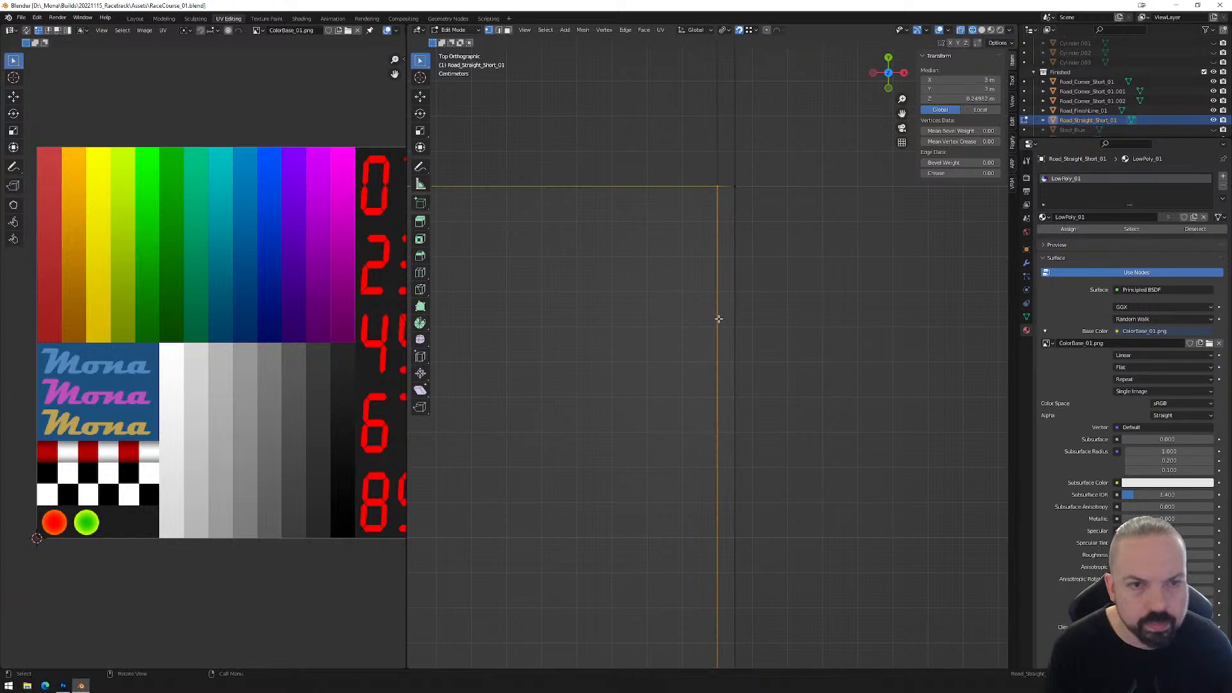
scroll(720, 319, down, 5)
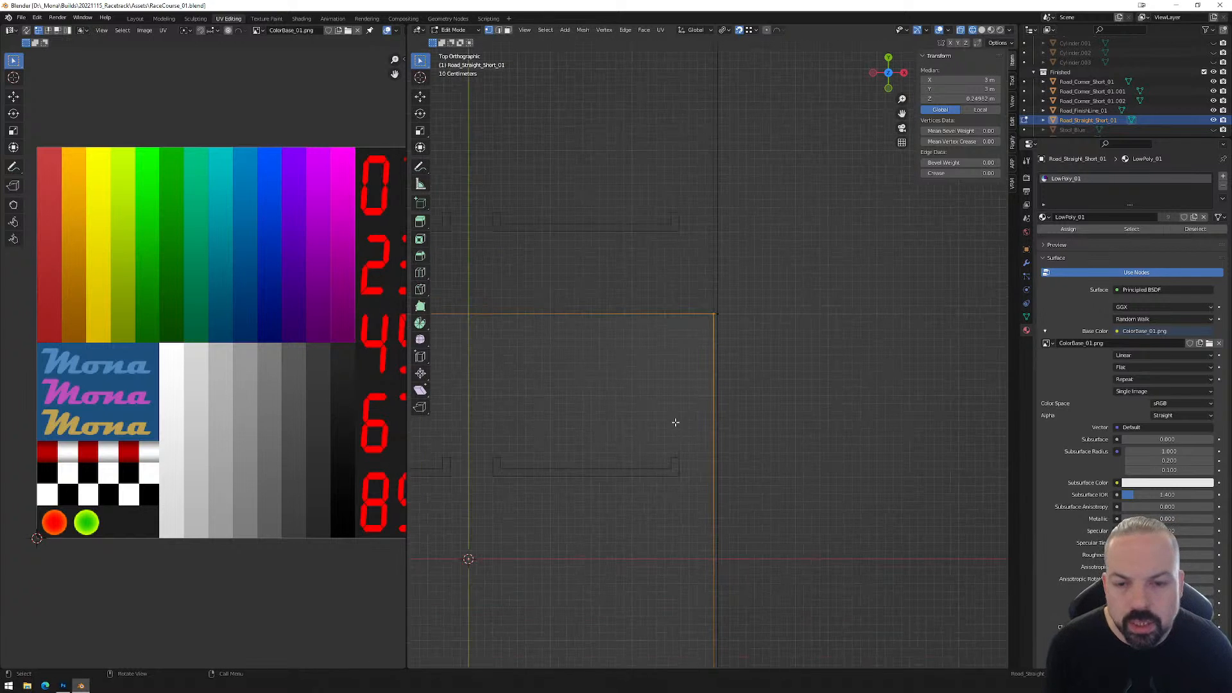
scroll(677, 418, up, 2)
scroll(677, 418, down, 3)
middle_drag(677, 418, 781, 413)
key(Tab)
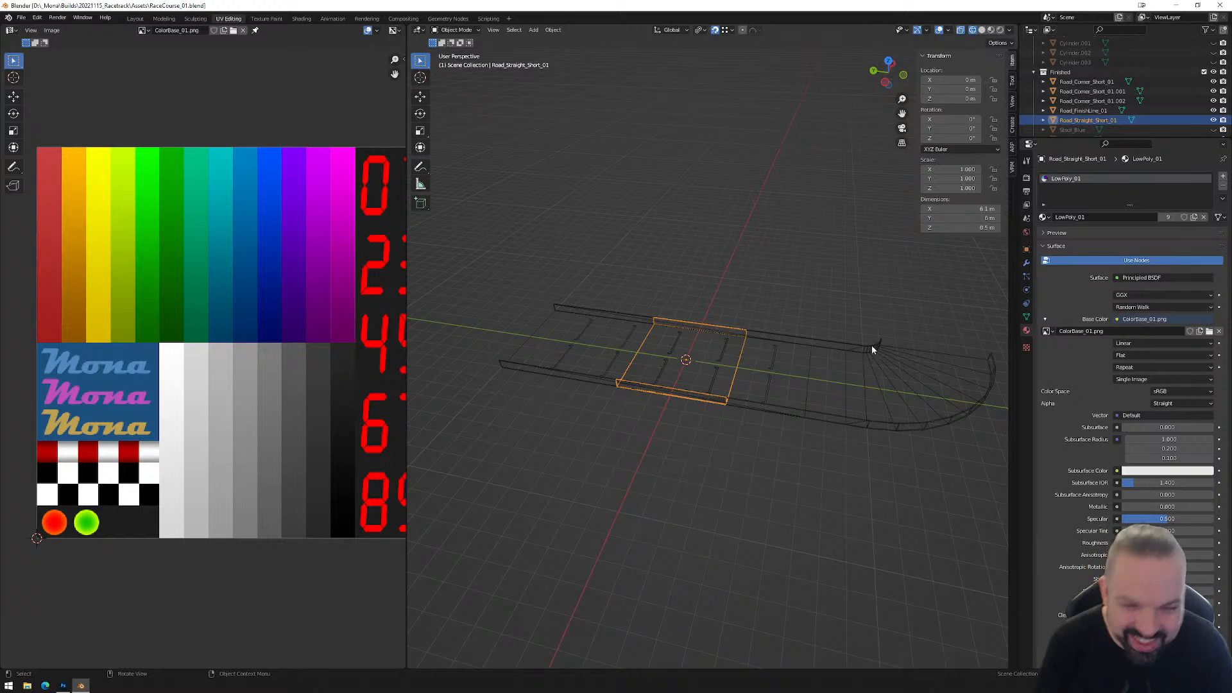
Examine how the corner and short straight road pieces line up from directly above.
click(889, 61)
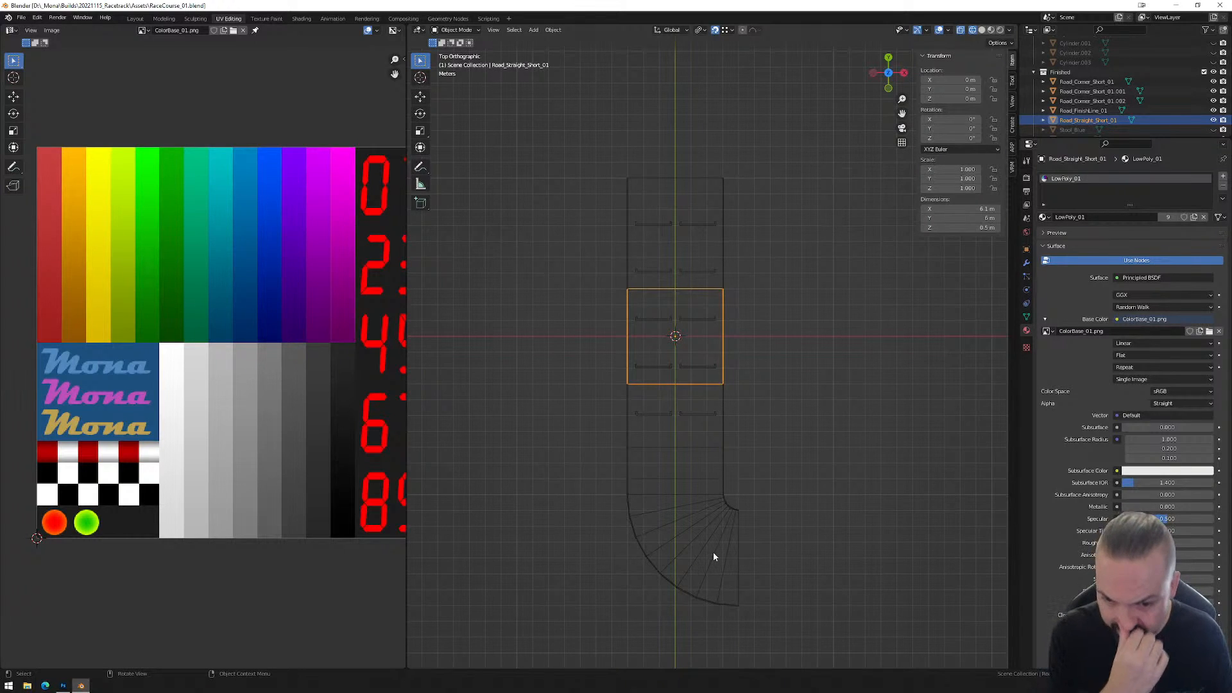
click(696, 541)
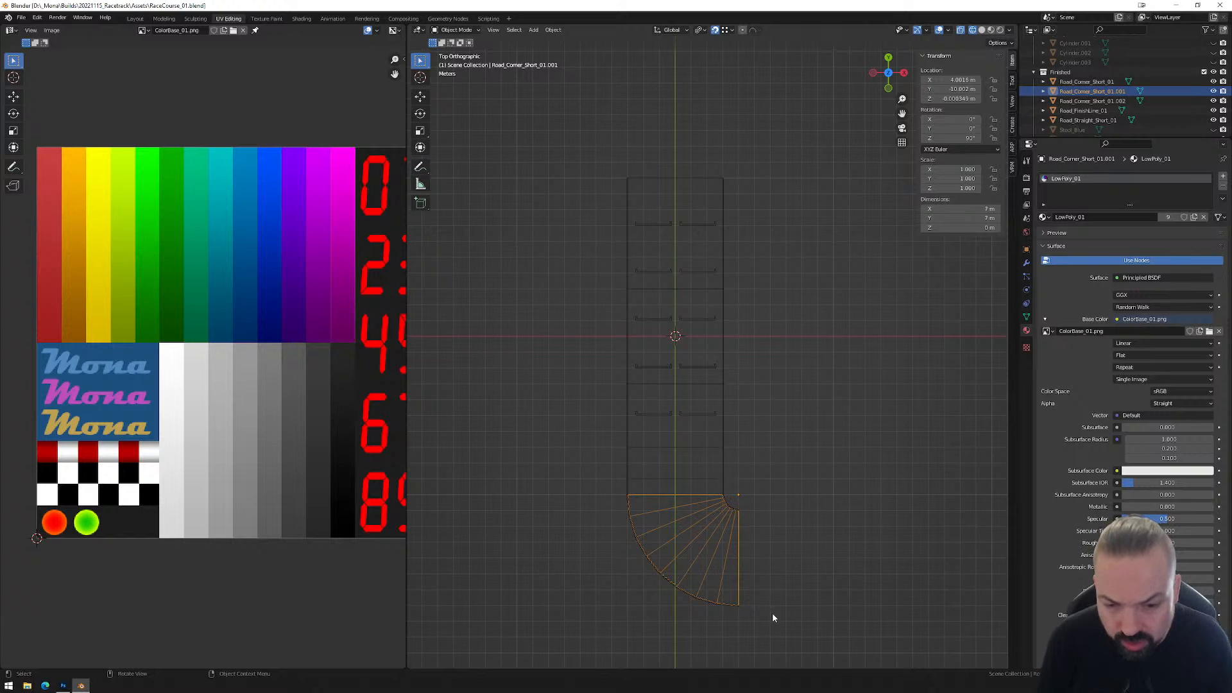
drag(784, 631, 746, 517)
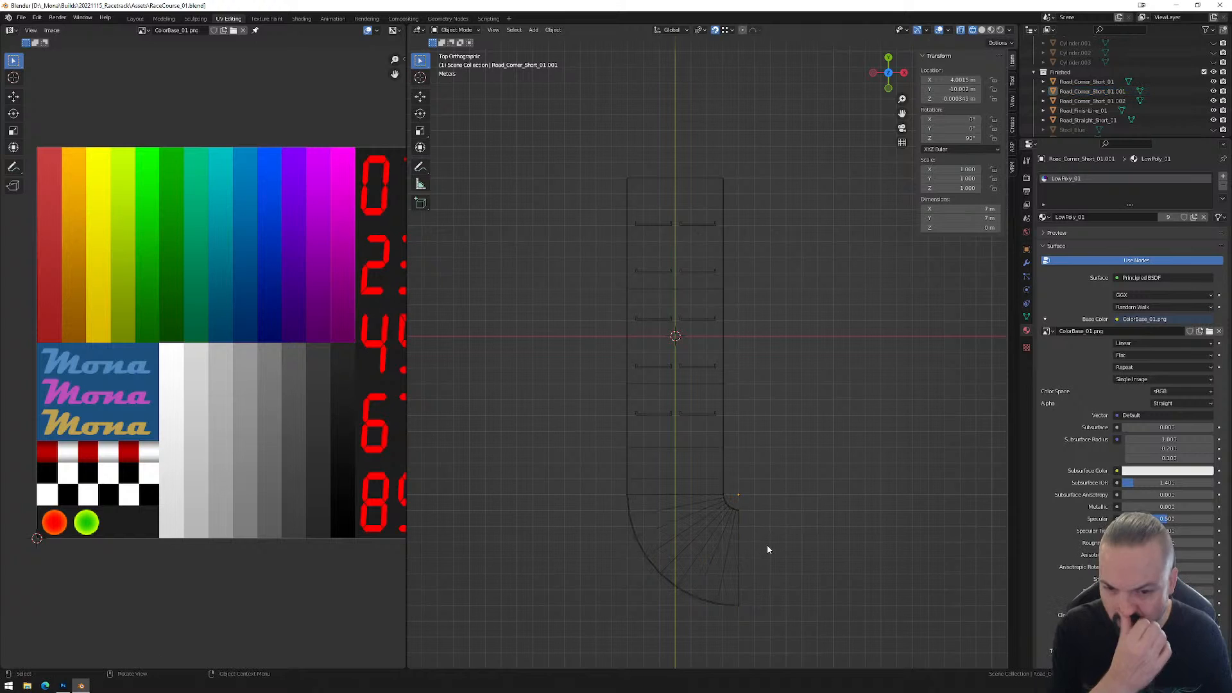
click(692, 275)
click(692, 290)
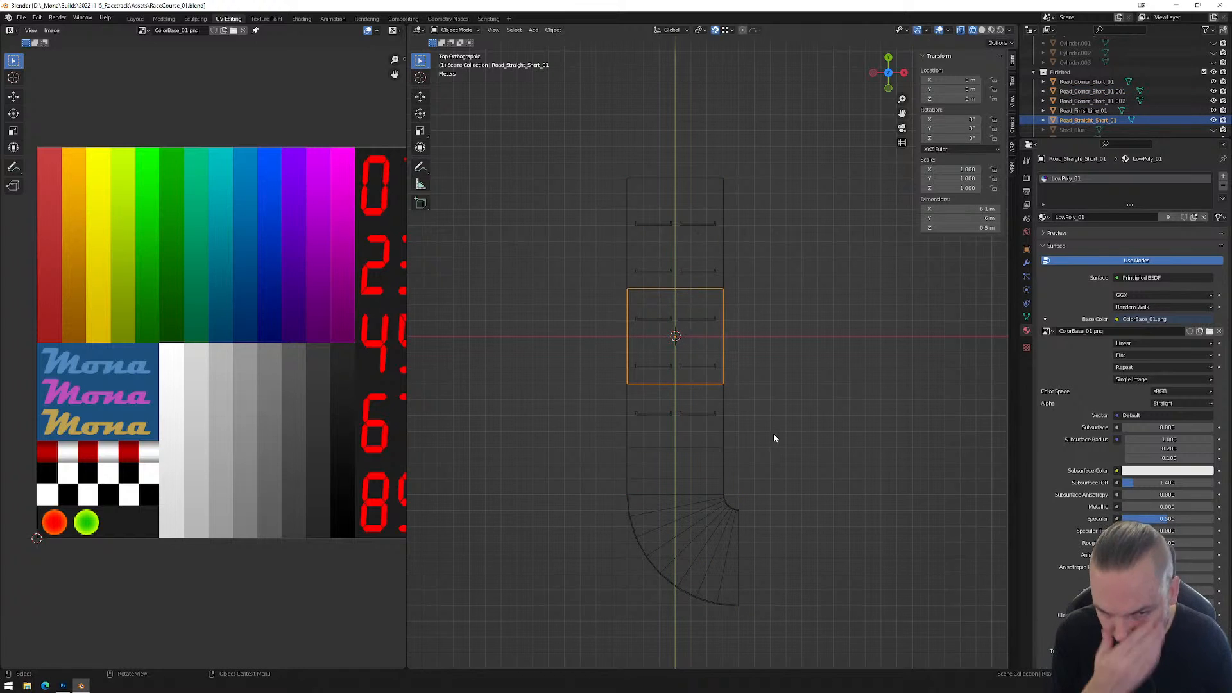
Separate the short straight road's surface face from its walls into its own object.
middle_drag(718, 402, 743, 349)
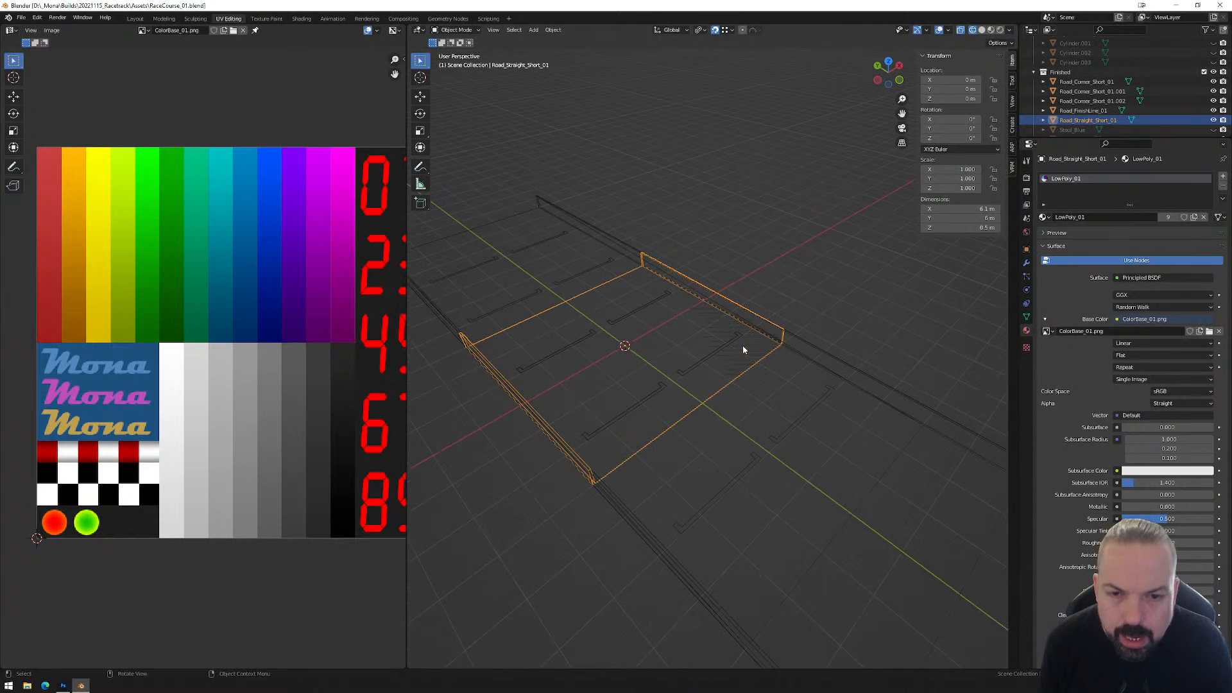
key(a)
click(741, 307)
key(Tab)
middle_drag(752, 308, 691, 324)
click(620, 330)
click(622, 329)
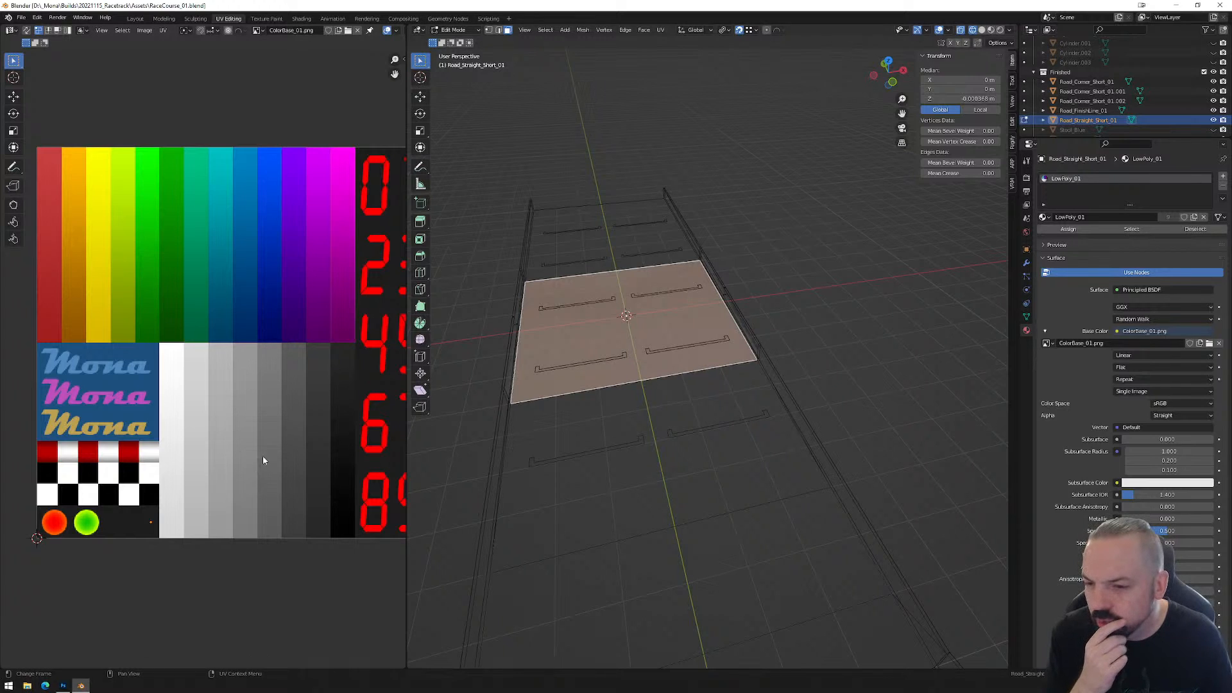
right_click(653, 308)
mouse_move(652, 311)
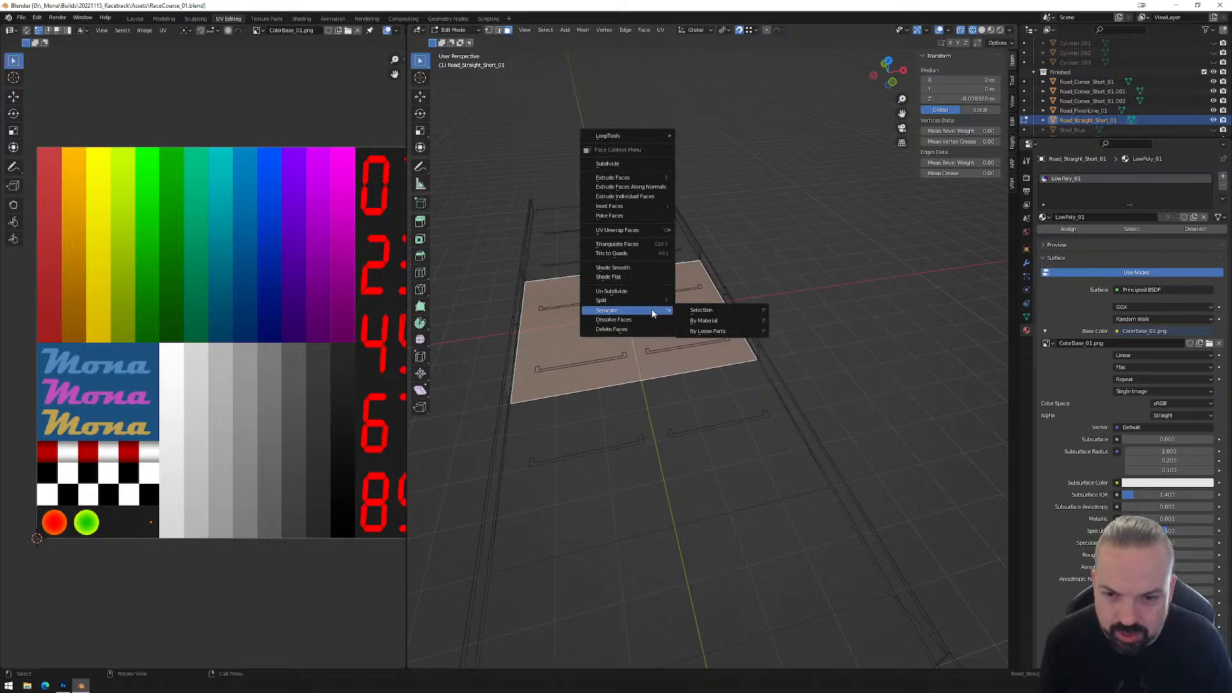
click(706, 312)
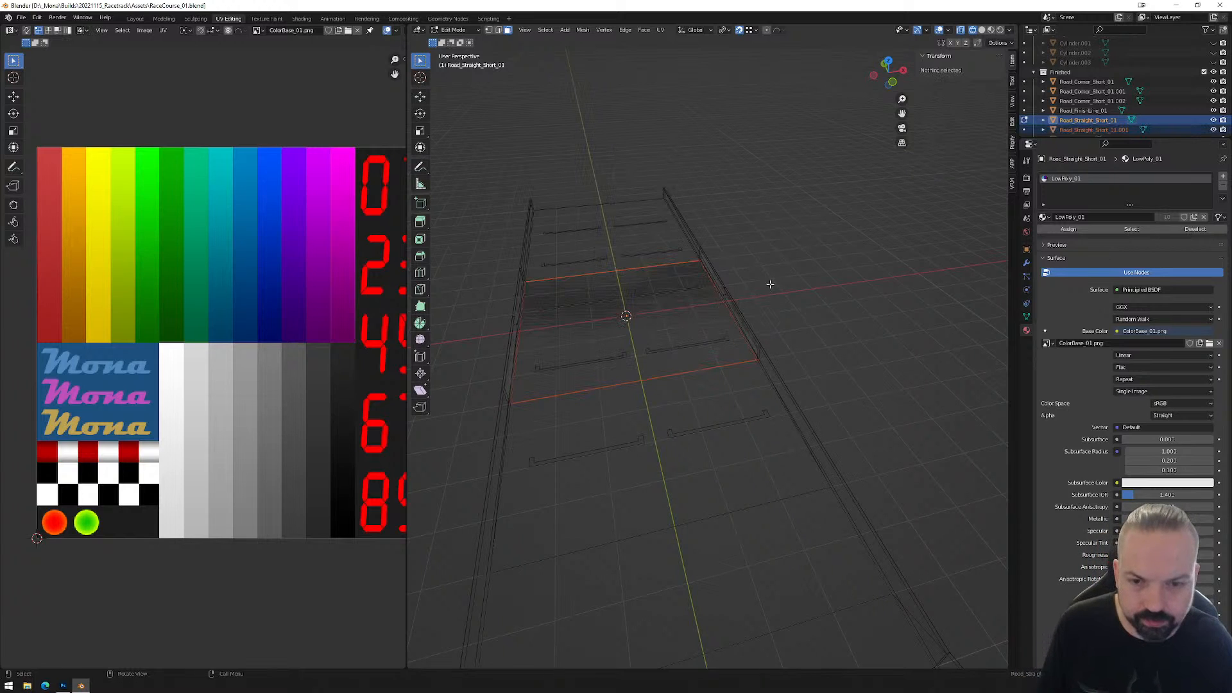
Delete the faces of the short straight road's wall on the positive X side, keeping the opposite wall.
key(Tab)
click(727, 288)
click(727, 290)
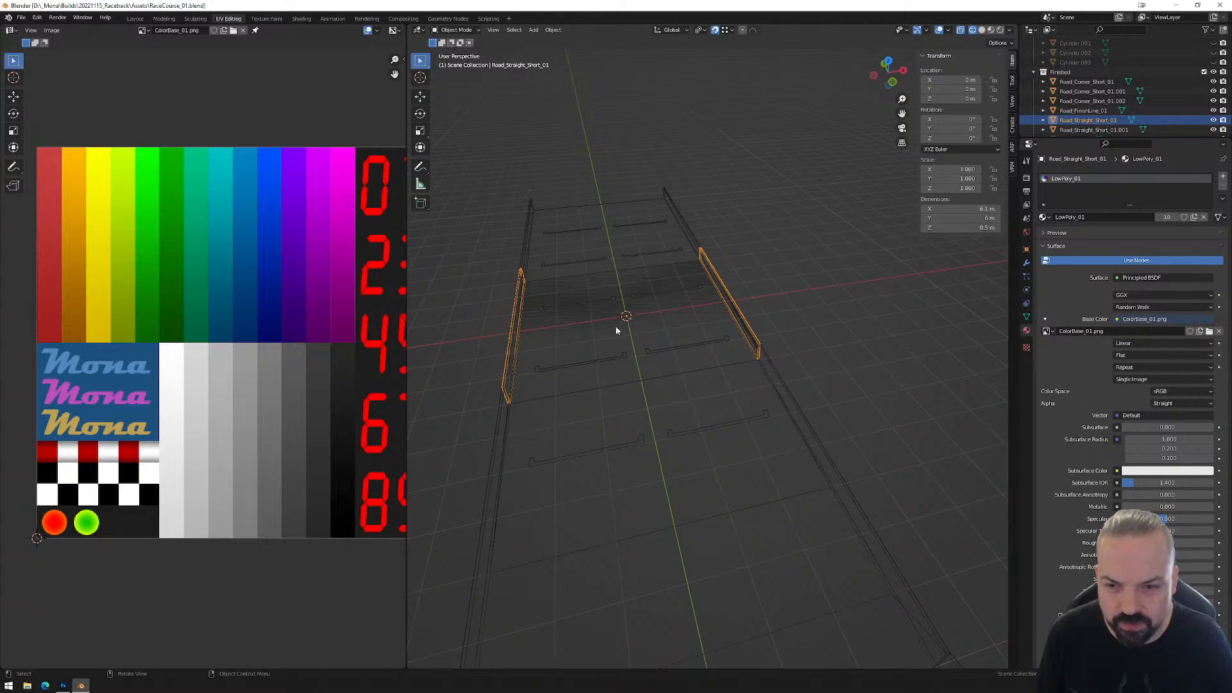
key(Tab)
drag(689, 206, 806, 399)
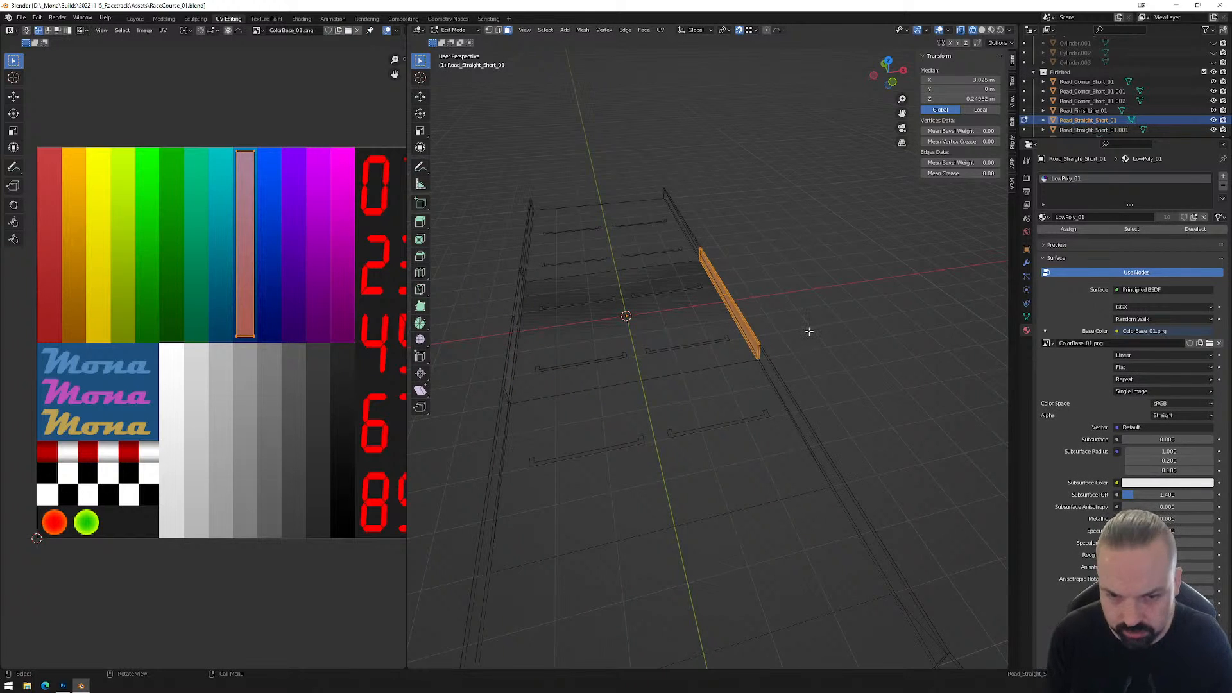
key(x)
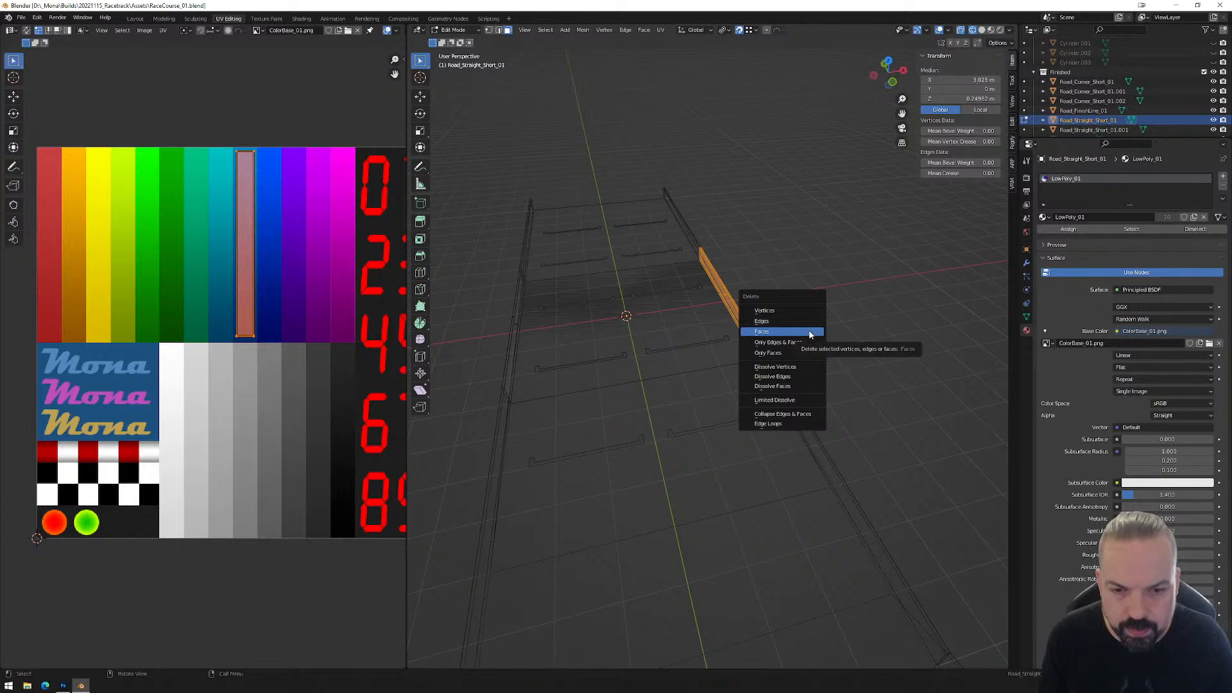
click(799, 332)
key(Tab)
mouse_move(608, 350)
middle_down()
mouse_move(575, 352)
mouse_move(589, 343)
middle_up()
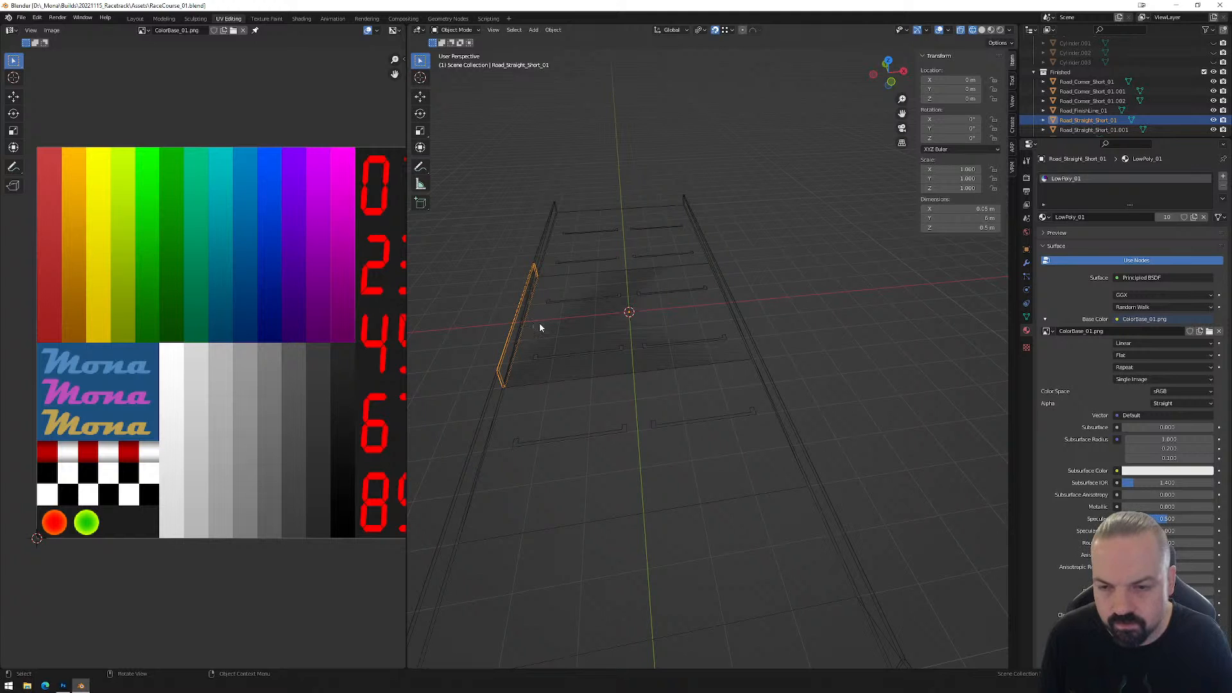
Delete all faces of the finish line road's wall on the positive X side.
click(631, 275)
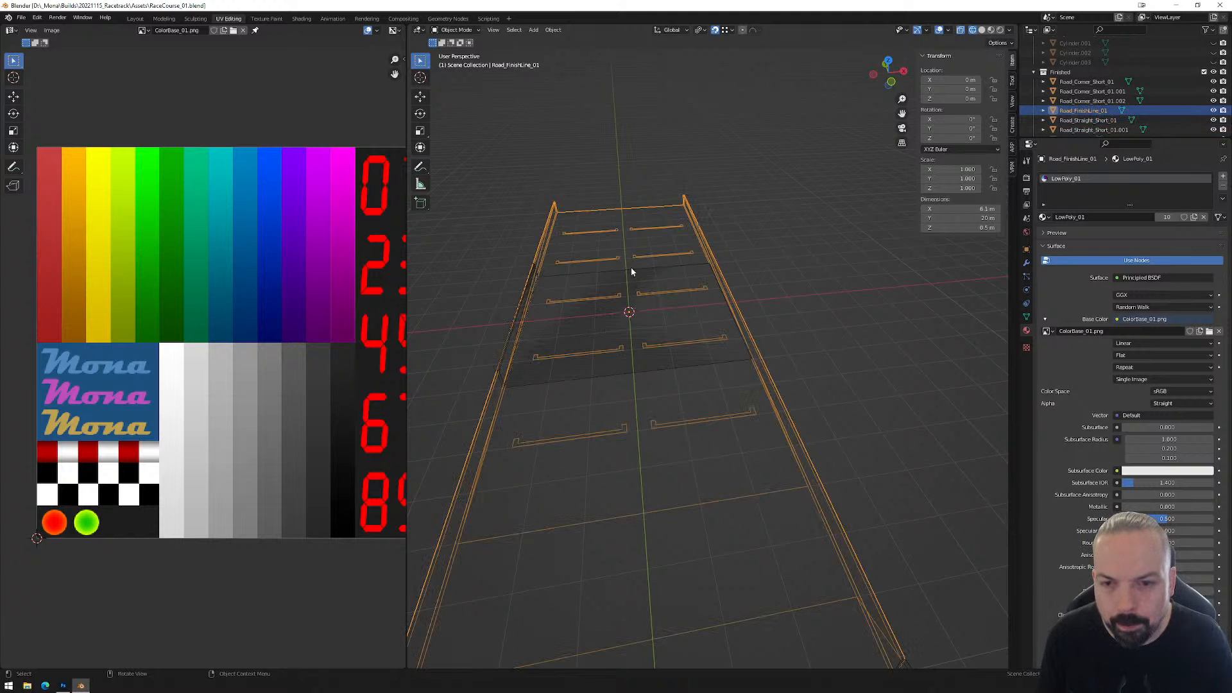
key(Tab)
middle_drag(702, 250, 622, 215)
drag(606, 206, 734, 309)
click(705, 264)
shift+drag(679, 244, 656, 268)
shift+drag(825, 322, 786, 362)
shift+middle_drag(859, 400, 712, 338)
shift+drag(817, 358, 781, 408)
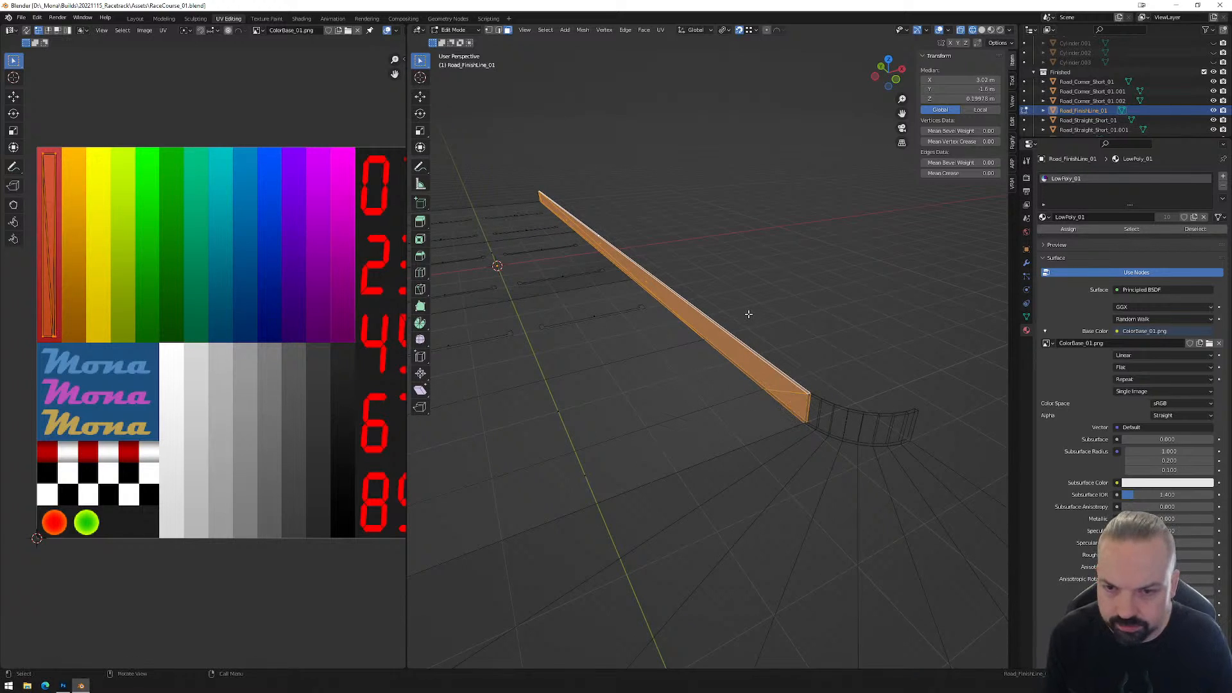
key(x)
click(744, 321)
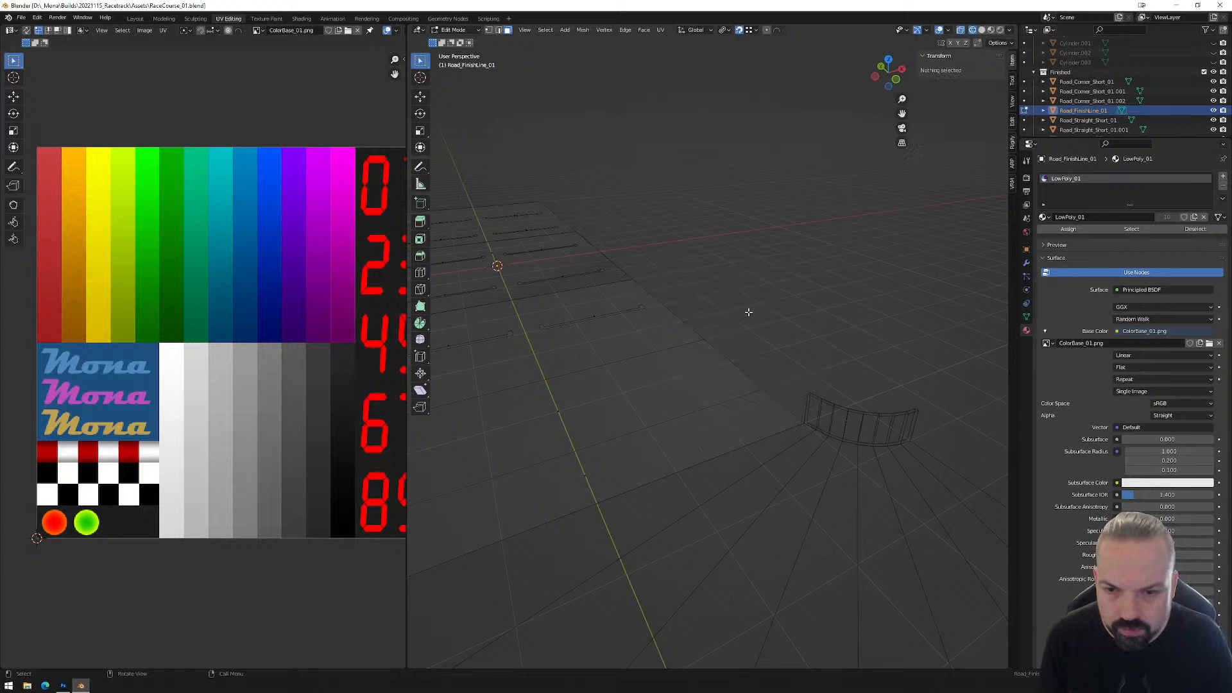
middle_drag(696, 341, 780, 292)
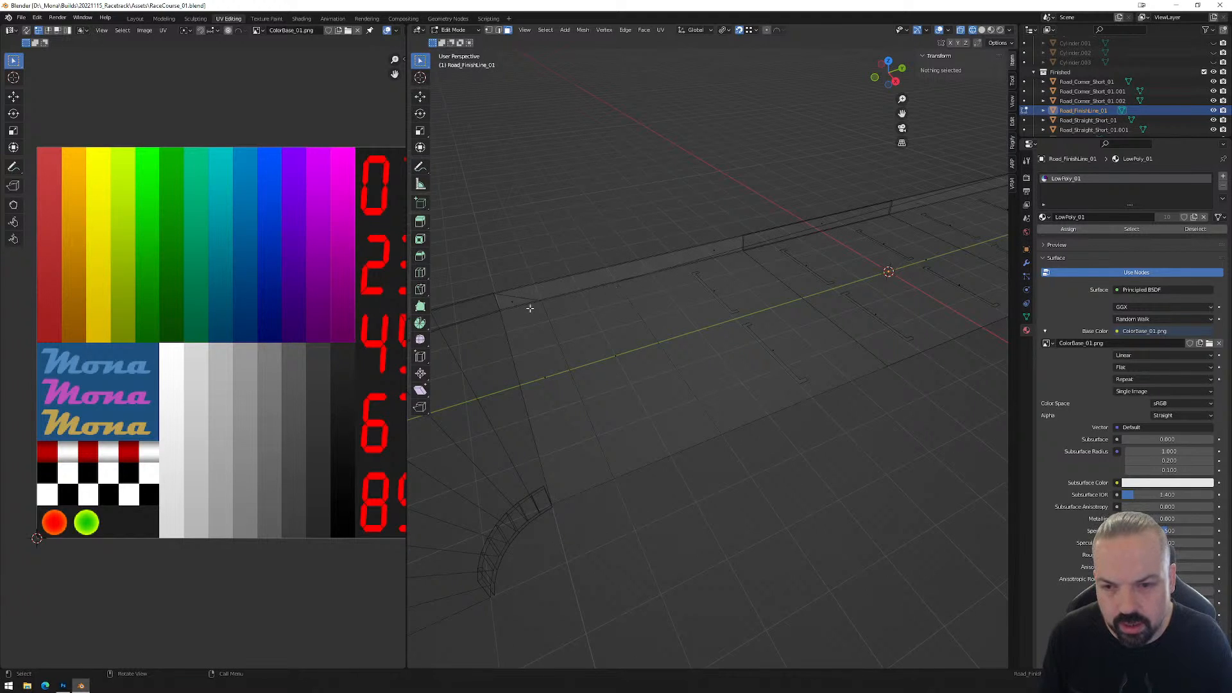
key(Tab)
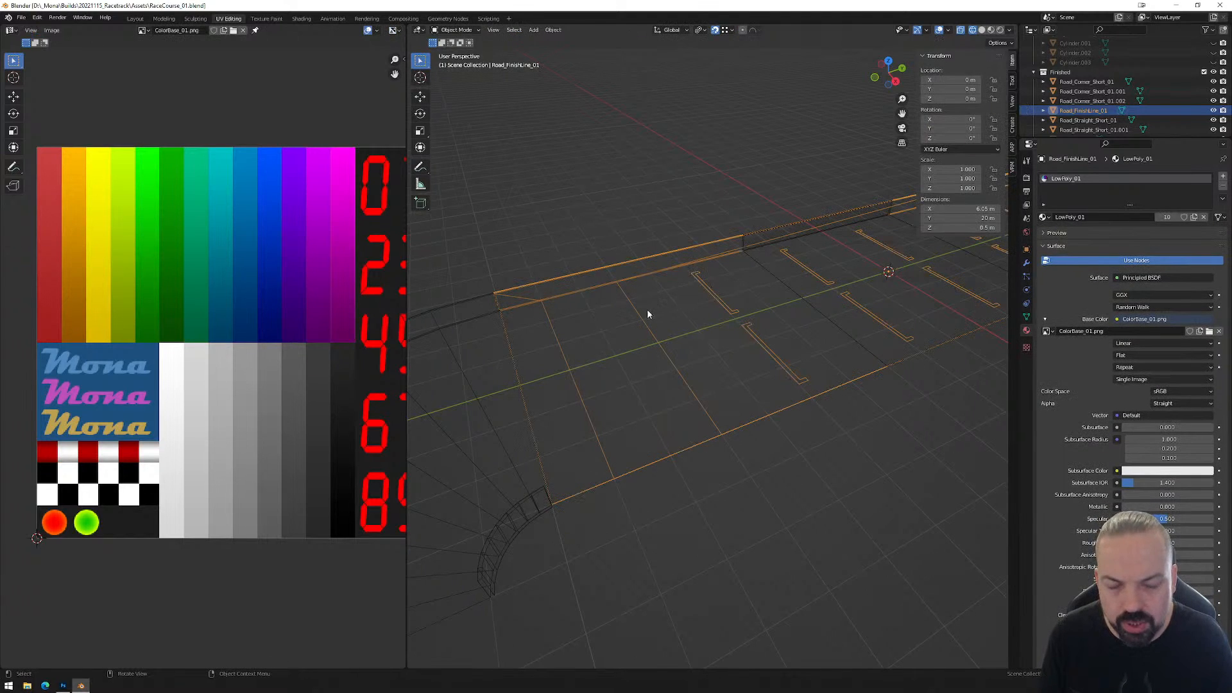
Separate the finish line road's remaining wall on the negative X side into its own object and check the road surface's dimensions.
key(Tab)
click(542, 365)
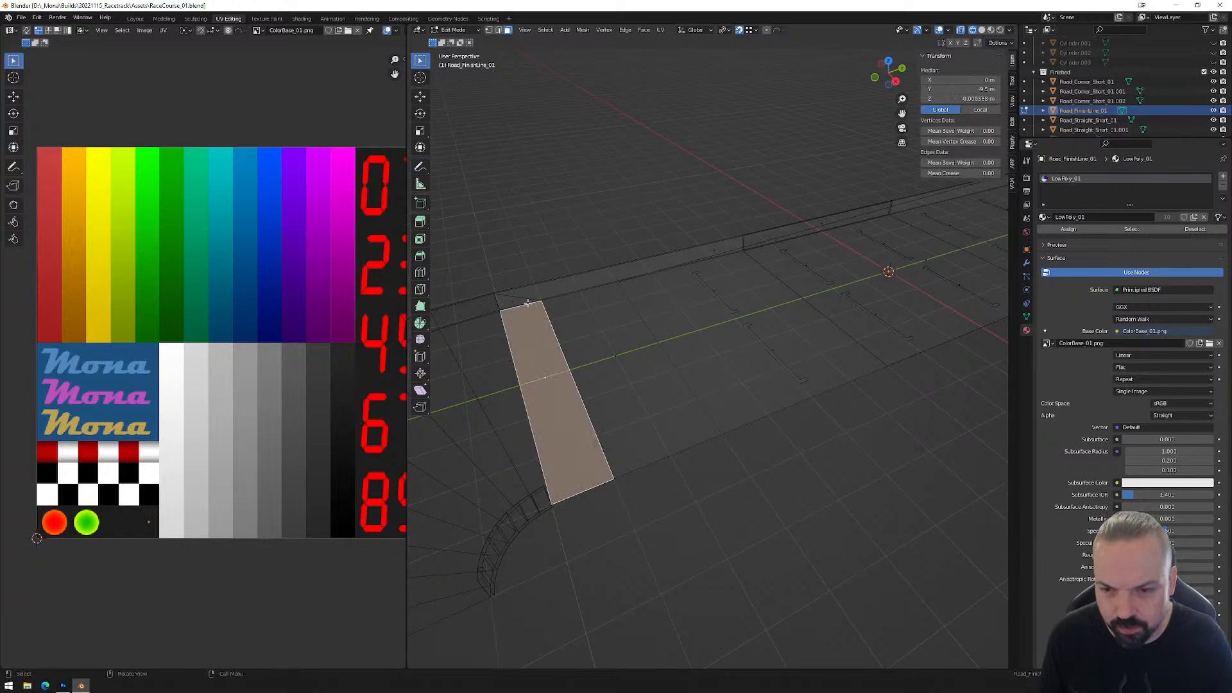
click(512, 301)
shift+drag(495, 268, 564, 321)
shift+drag(664, 221, 732, 274)
shift+drag(756, 178, 851, 237)
shift+drag(861, 172, 929, 210)
shift+middle_drag(875, 268, 745, 313)
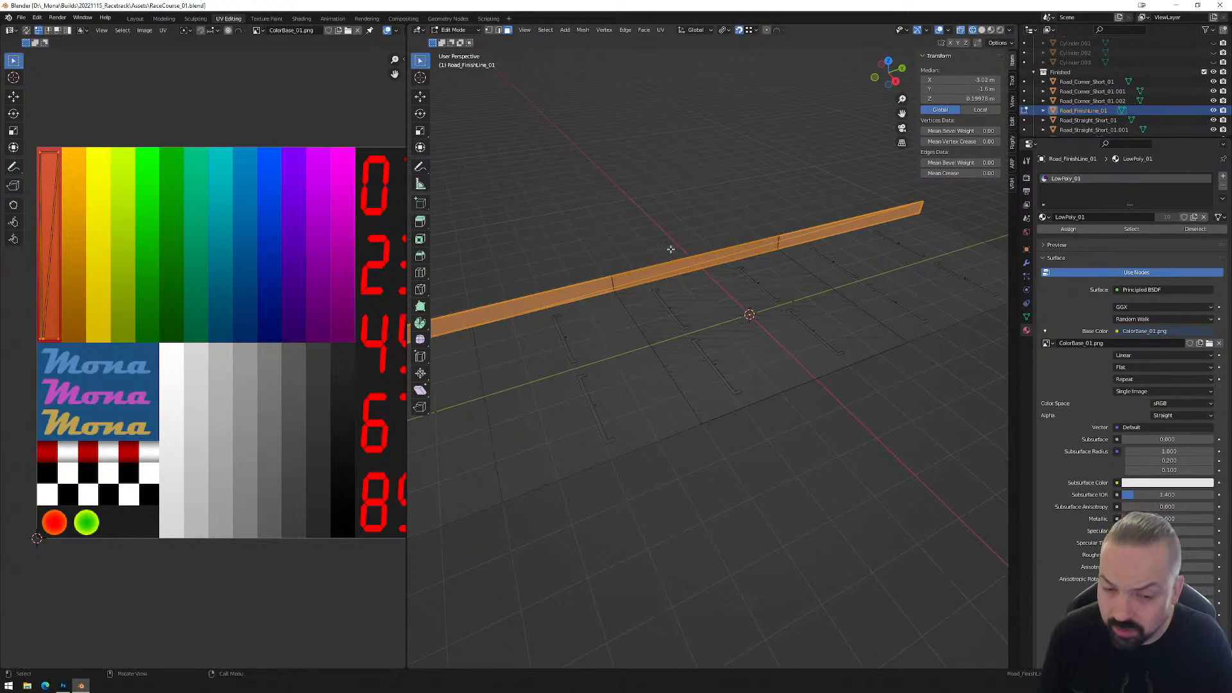
shift+drag(719, 189, 844, 243)
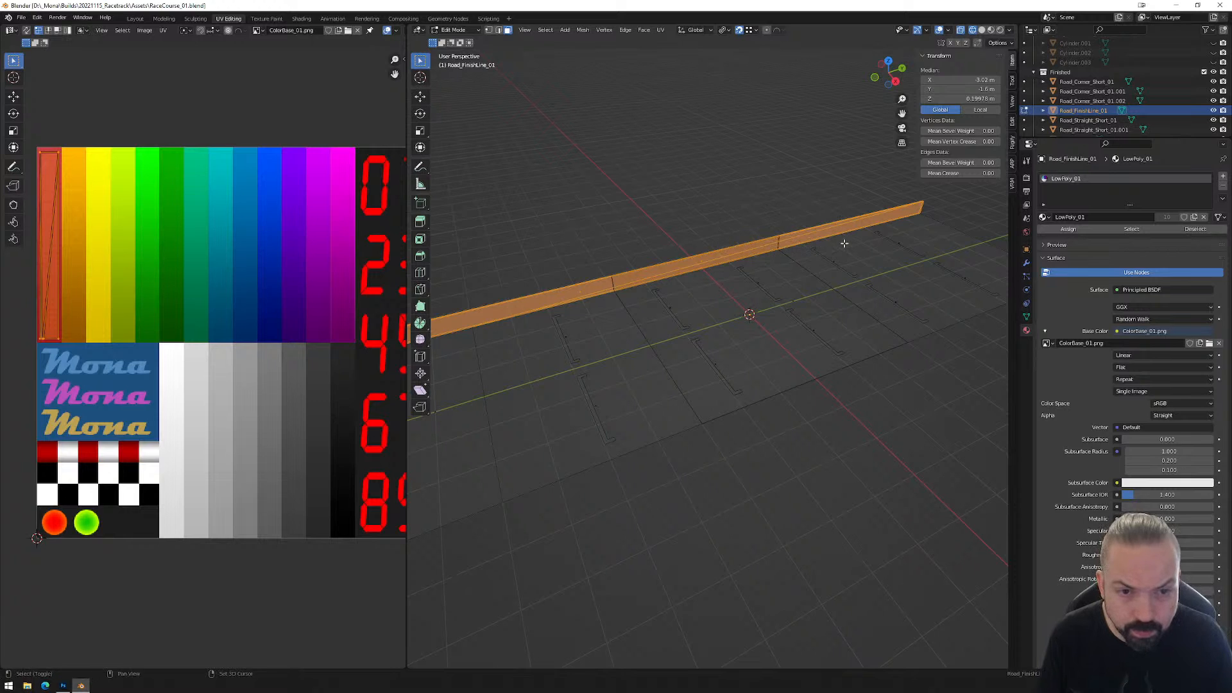
right_click(591, 273)
mouse_move(590, 271)
click(639, 269)
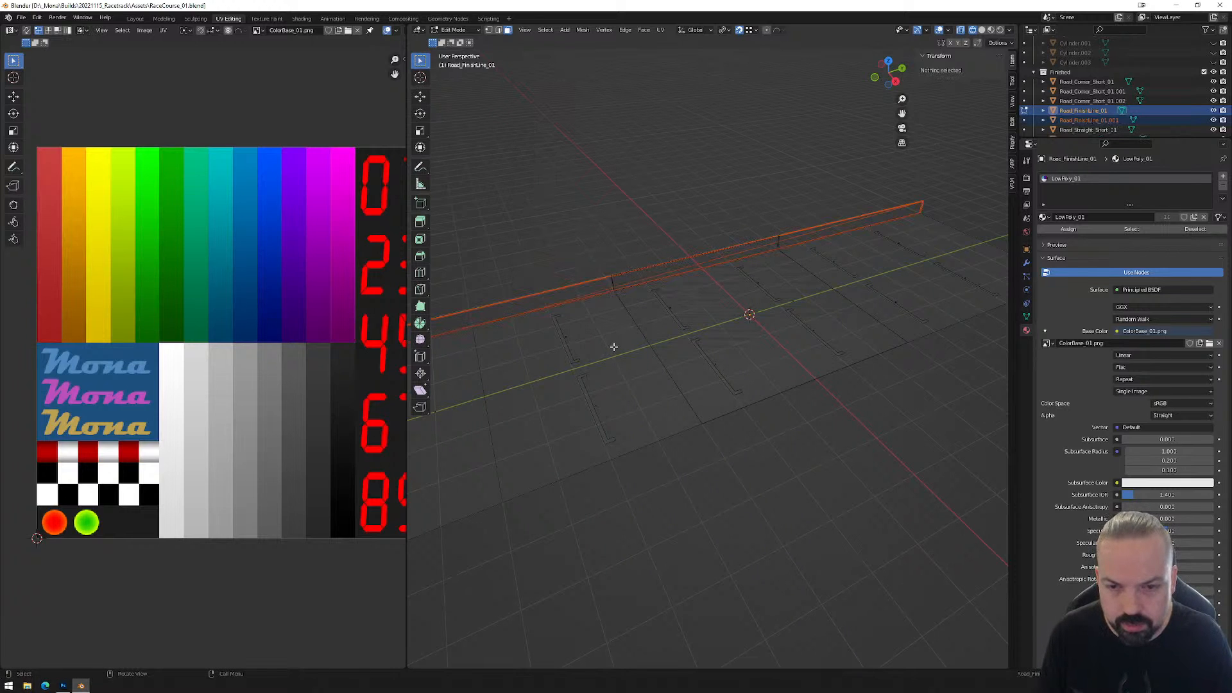
key(Tab)
click(660, 315)
middle_drag(591, 274, 648, 256)
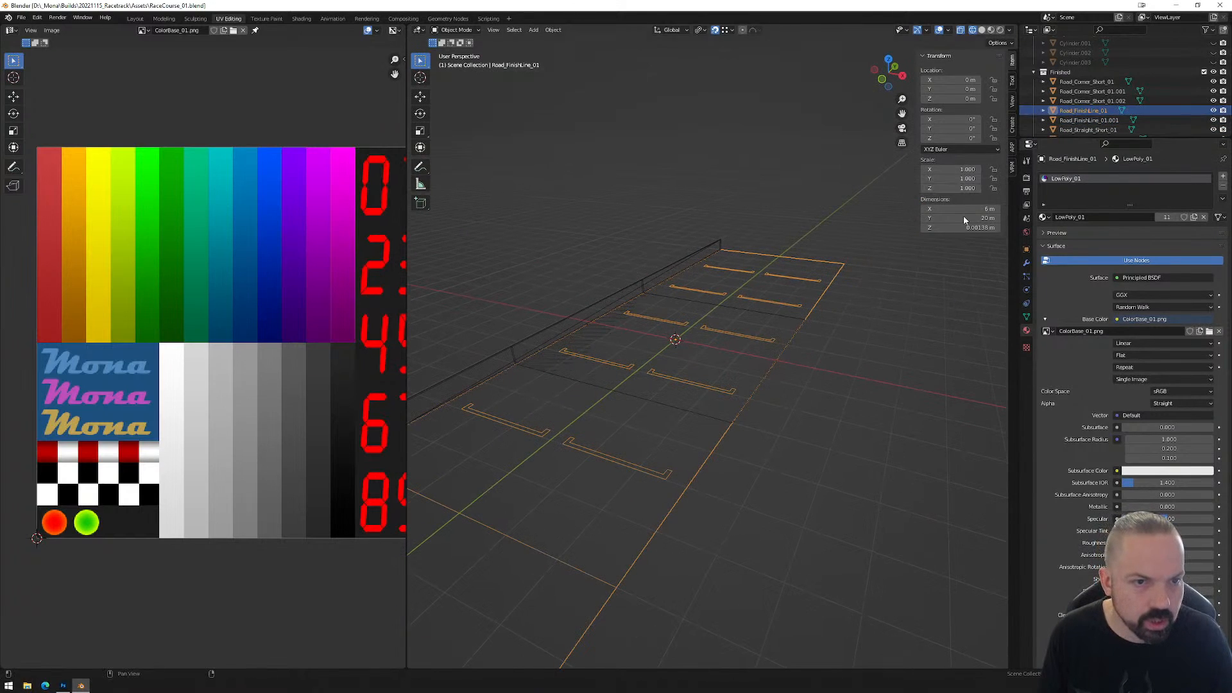
middle_drag(855, 278, 729, 352)
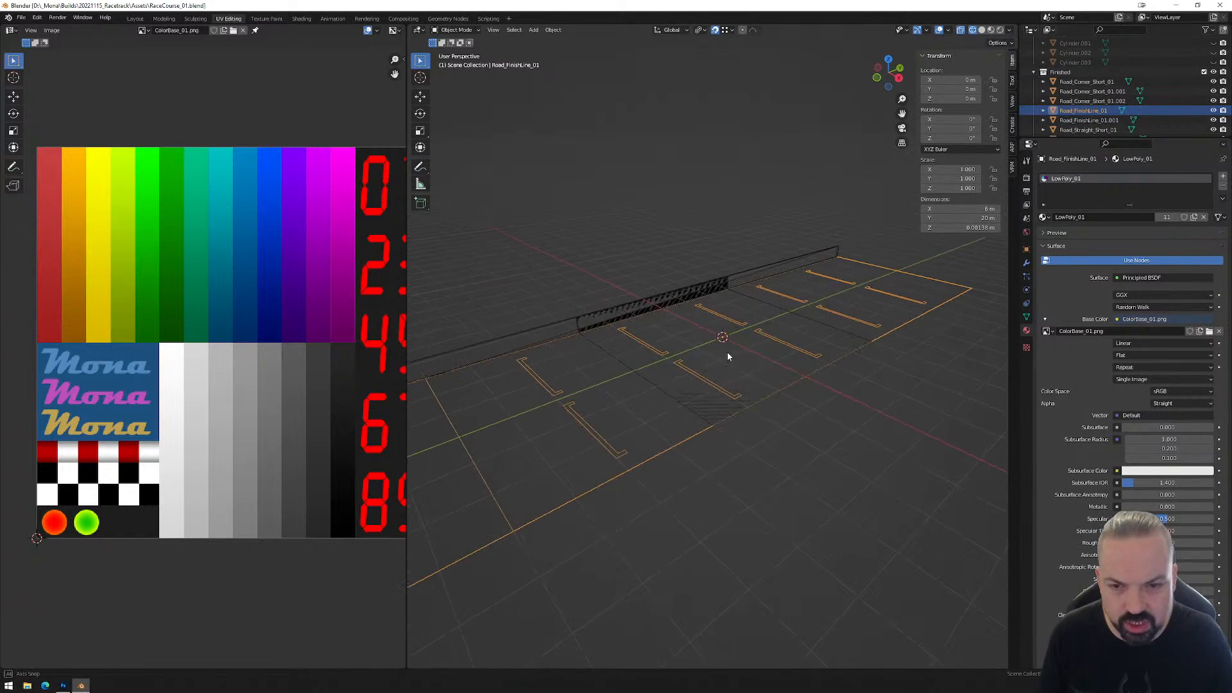
Merge the extra bottom vertex near the corner-side end of the finish line wall into the end vertex, using Merge At Last.
click(714, 285)
key(Tab)
middle_drag(713, 284, 707, 354)
key(1)
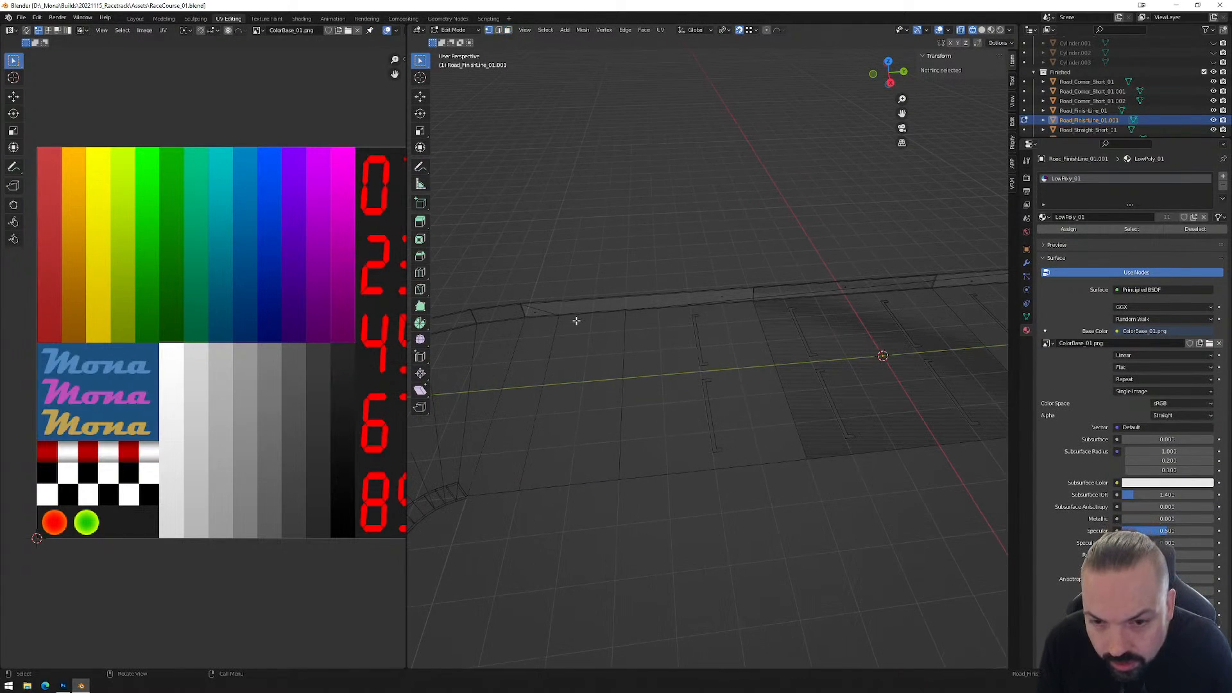
click(560, 315)
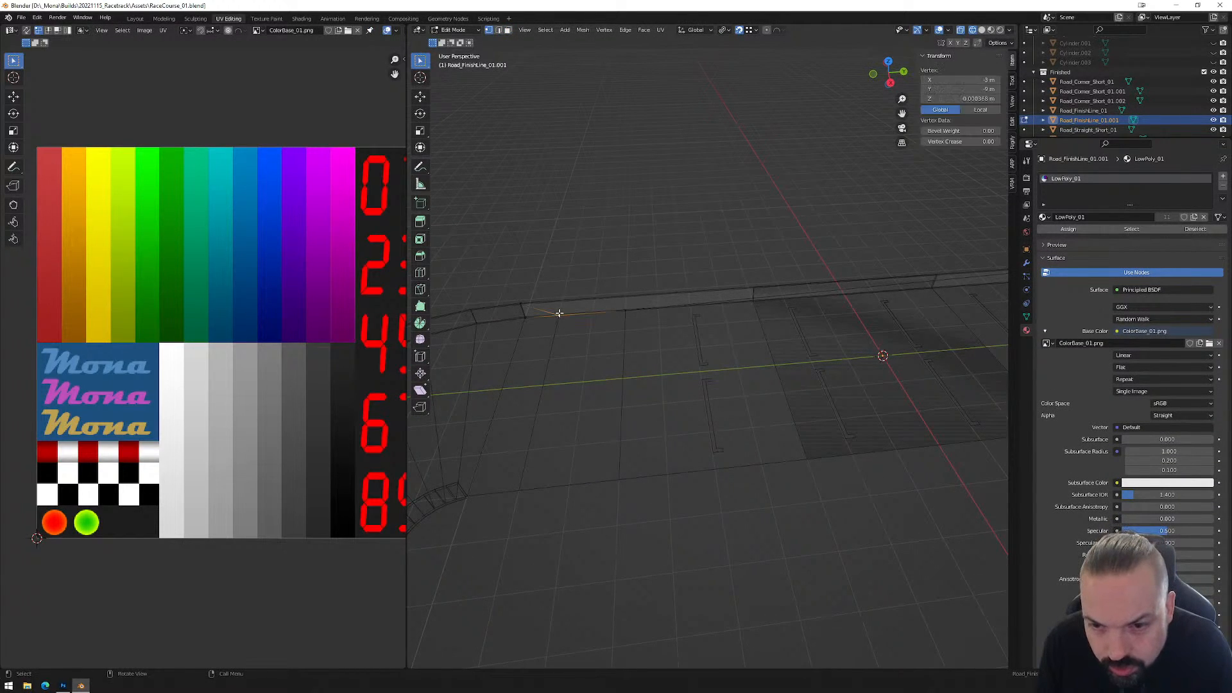
shift+click(526, 314)
middle_drag(552, 366, 638, 369)
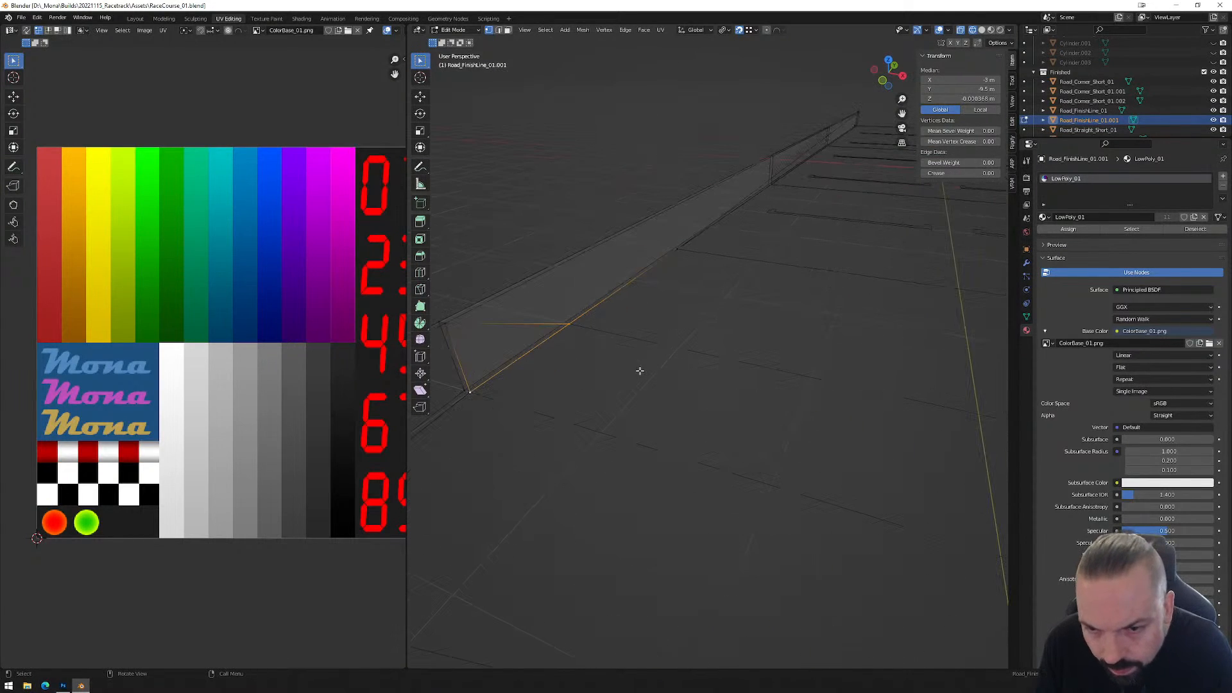
right_click(639, 362)
mouse_move(627, 353)
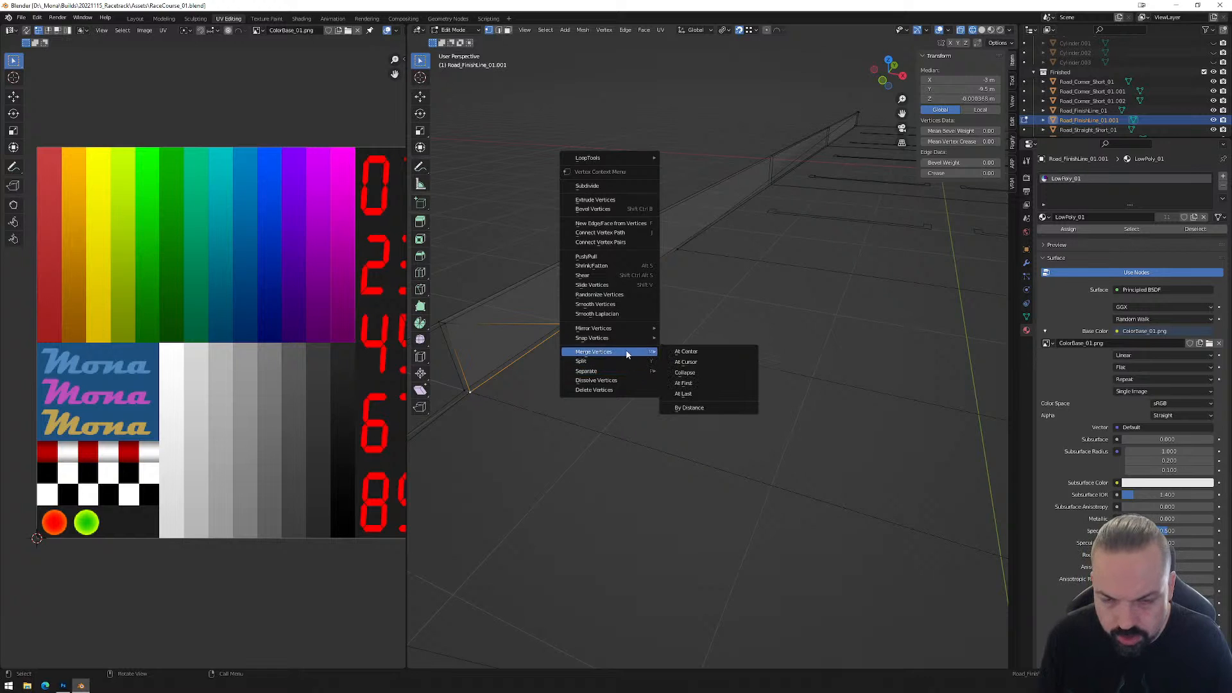
click(670, 390)
Merge the remaining intermediate bottom vertex of the finish line wall into the vertex at its Y 10 m end, using At Last.
click(676, 249)
shift+middle_drag(898, 281, 743, 336)
shift+click(798, 167)
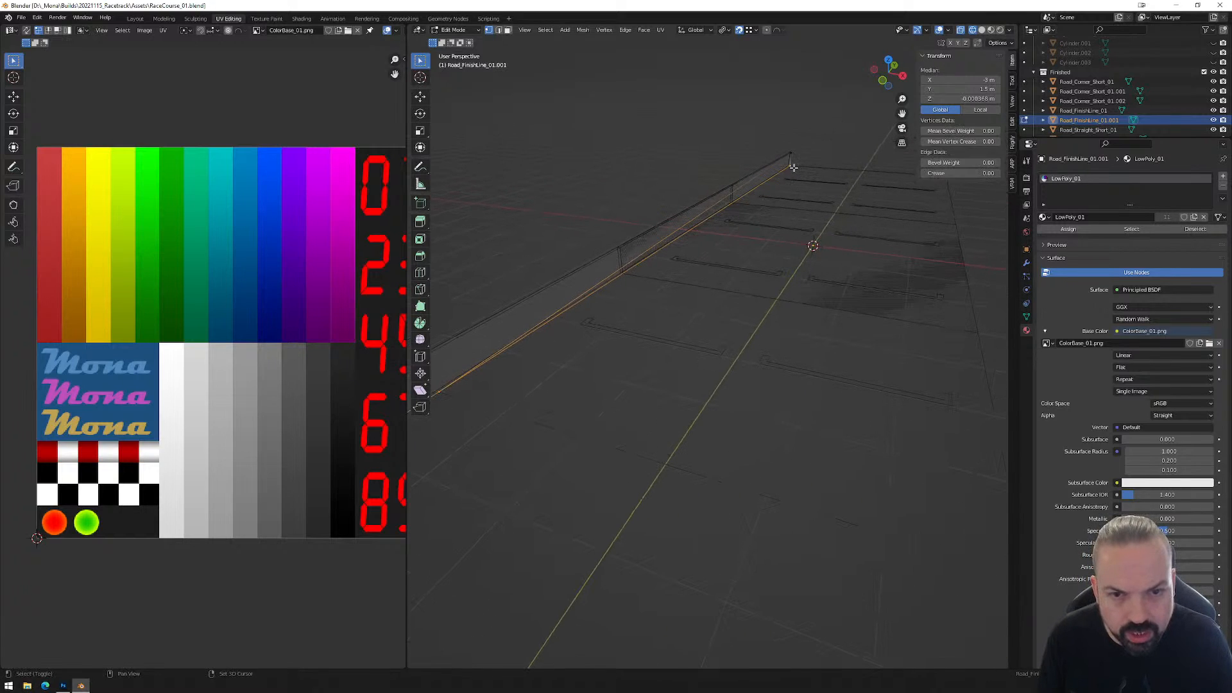
right_click(796, 219)
mouse_move(828, 219)
click(892, 262)
middle_drag(768, 267, 736, 250)
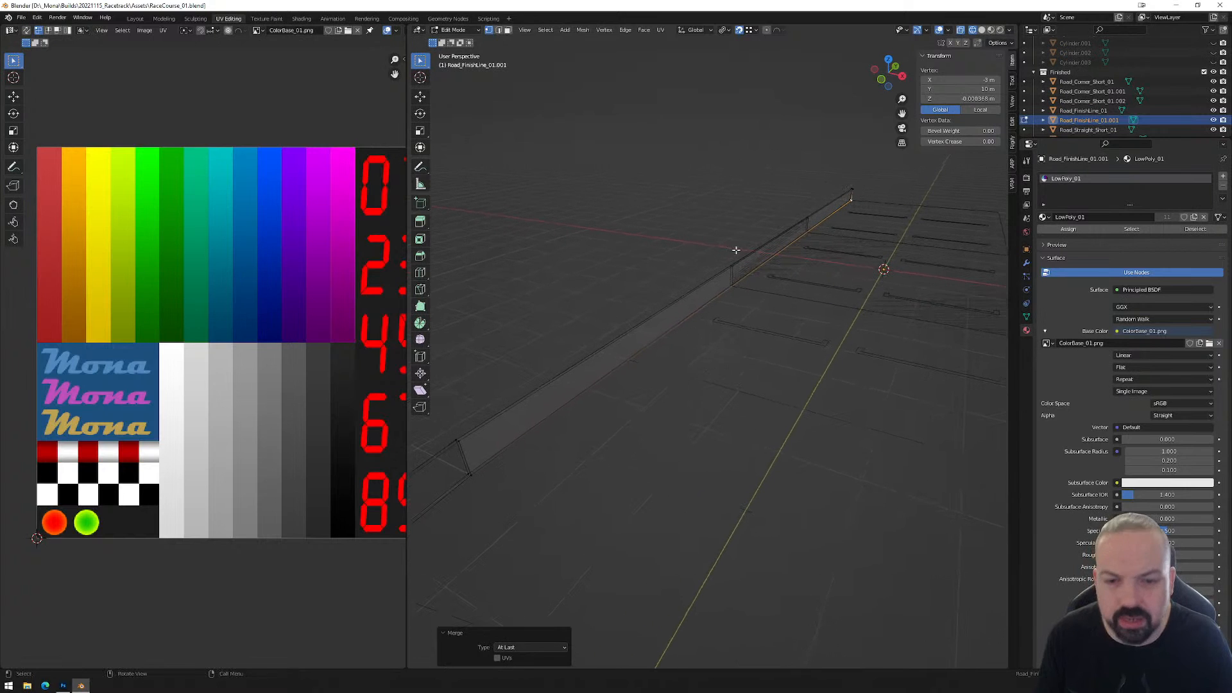
key(Tab)
mouse_move(652, 388)
middle_down()
mouse_move(707, 374)
mouse_move(644, 382)
middle_up()
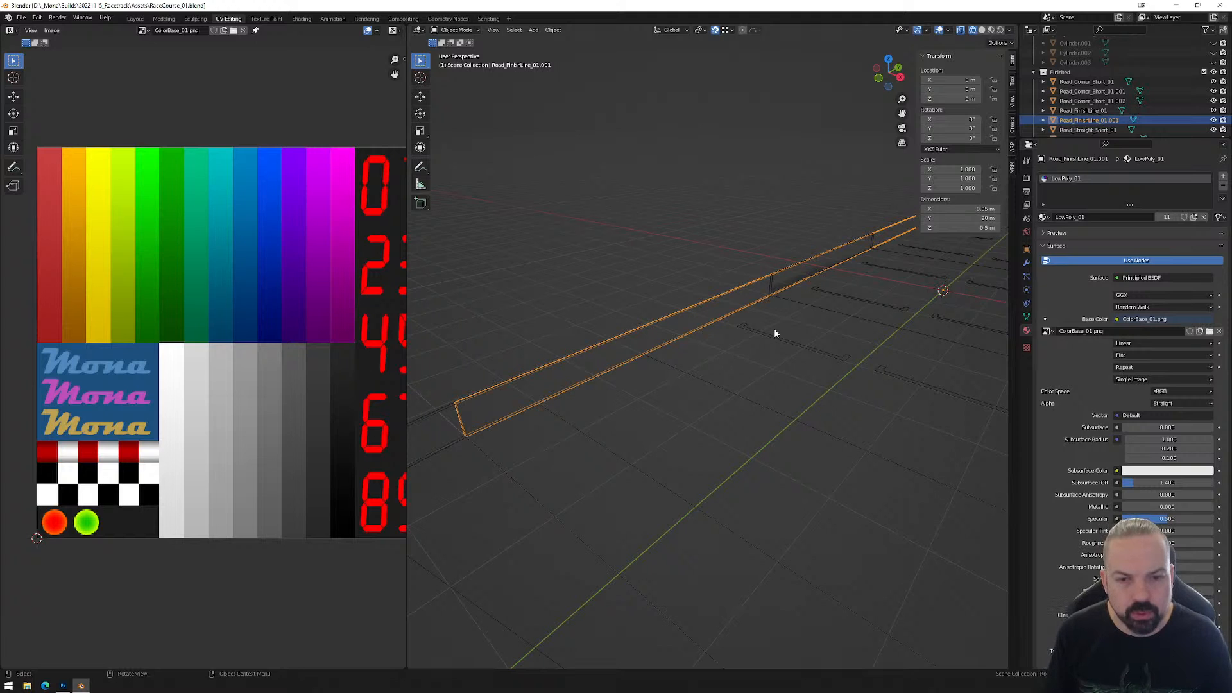
Examine the separated finish line and short straight walls and how they sit along the same edge.
scroll(806, 305, down, 2)
click(848, 258)
middle_drag(875, 276, 718, 346)
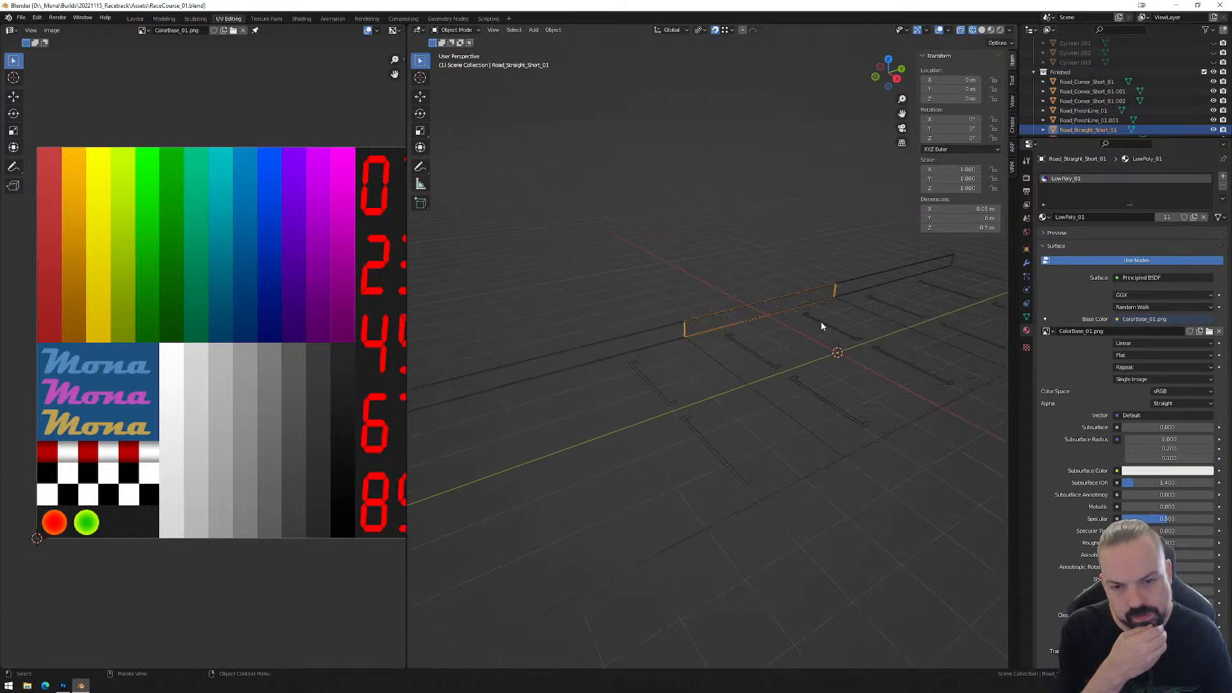
click(858, 280)
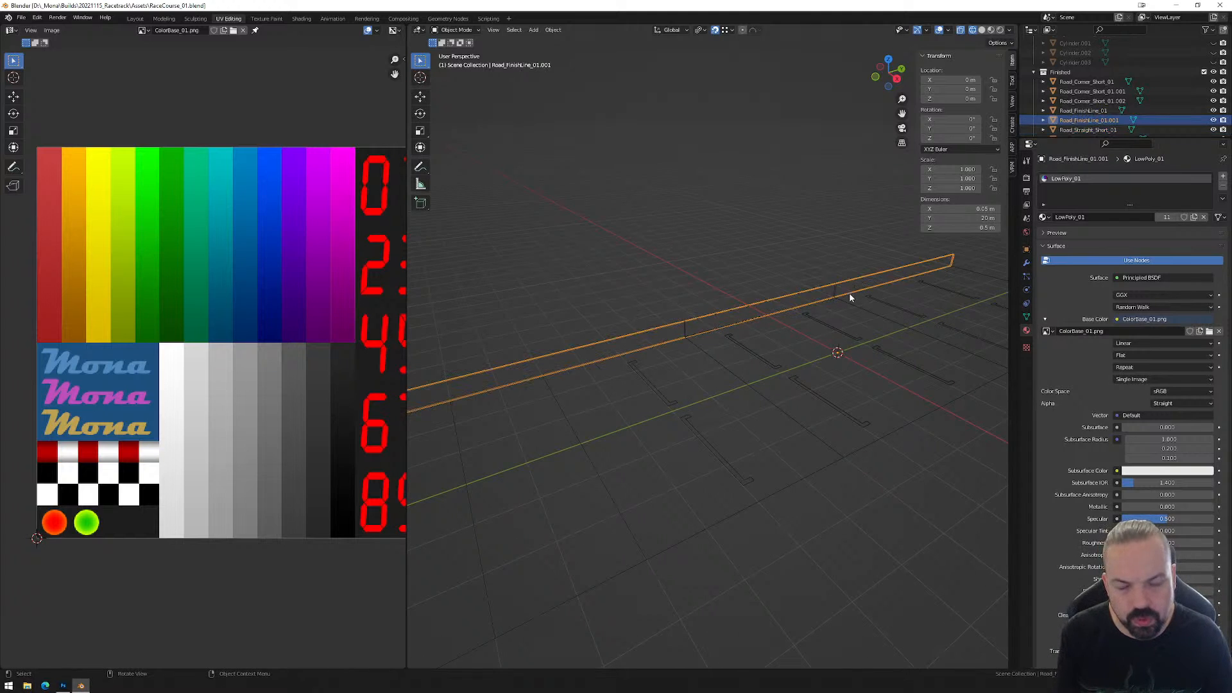
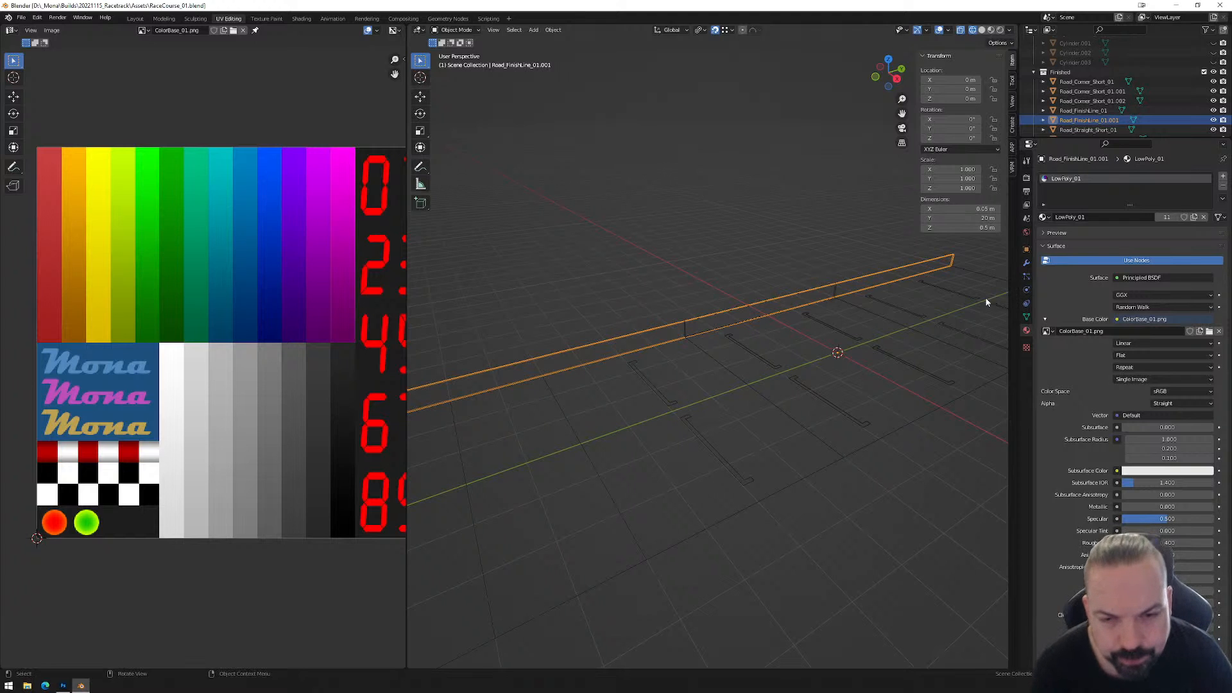
scroll(701, 329, down, 2)
middle_drag(727, 356, 696, 323)
click(699, 322)
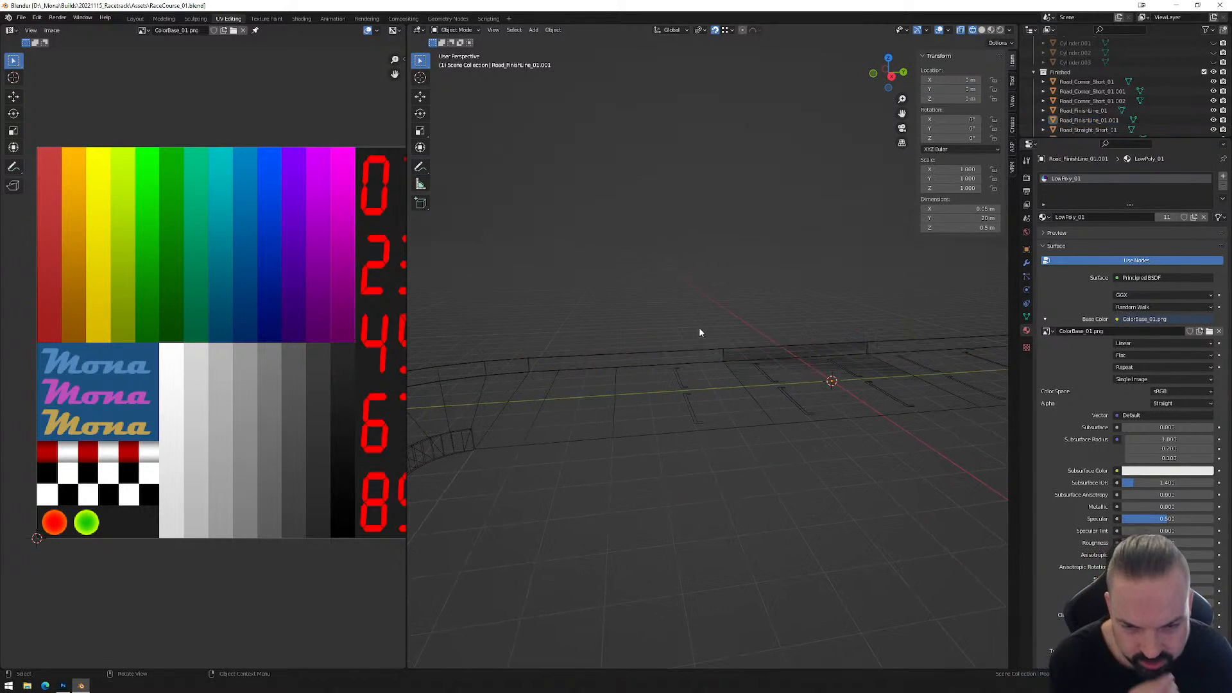
click(701, 355)
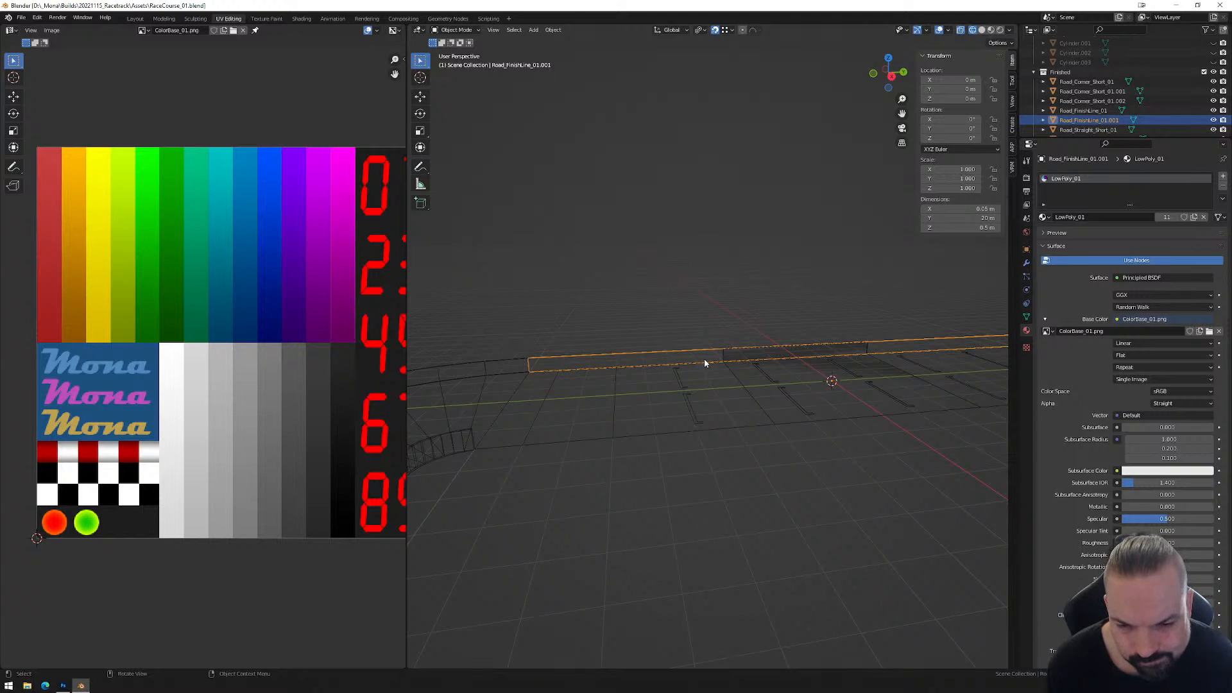
click(736, 355)
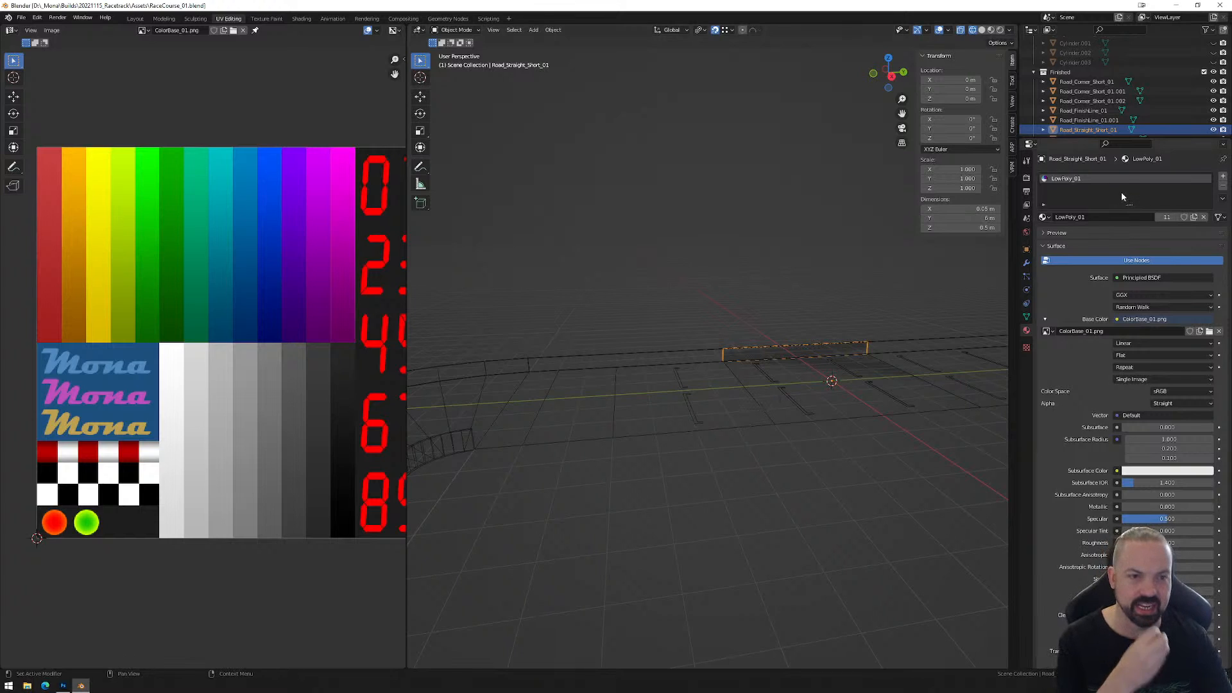
Rename the outer corner wall object Barrier_Corner_Short_01 and copy the word "Barrier" from its name.
click(1086, 81)
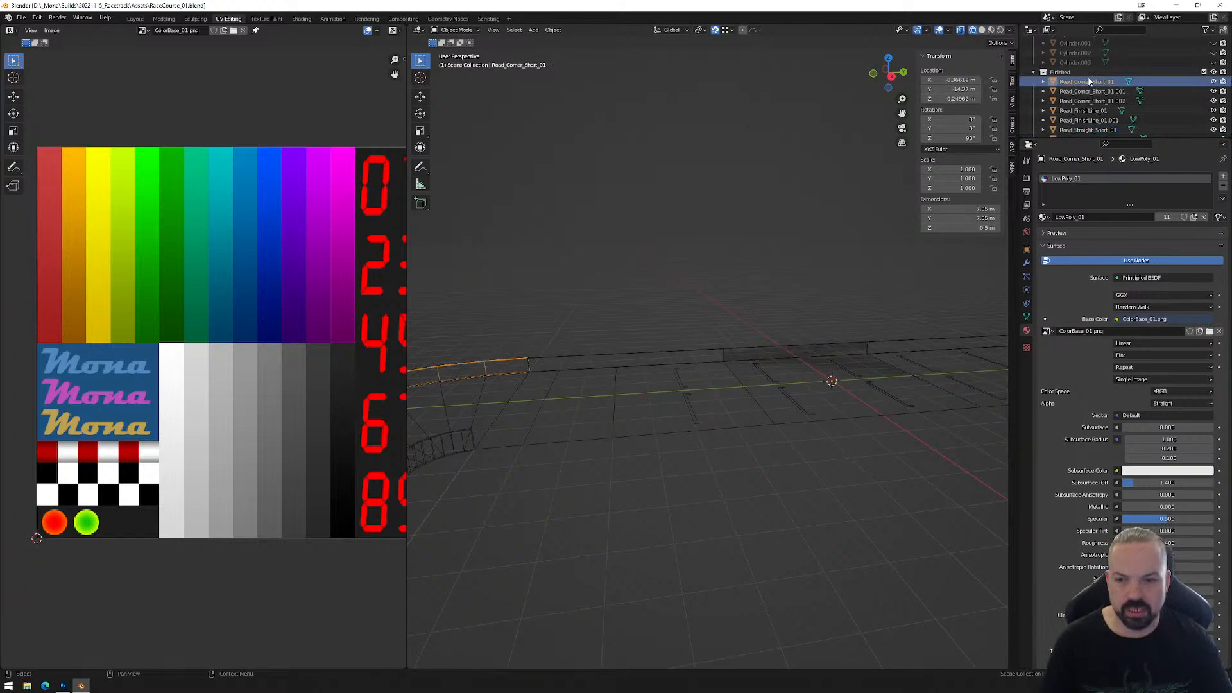
double_click(1089, 81)
key(Home)
key(ctrl+shift+Right)
text(Barrier)
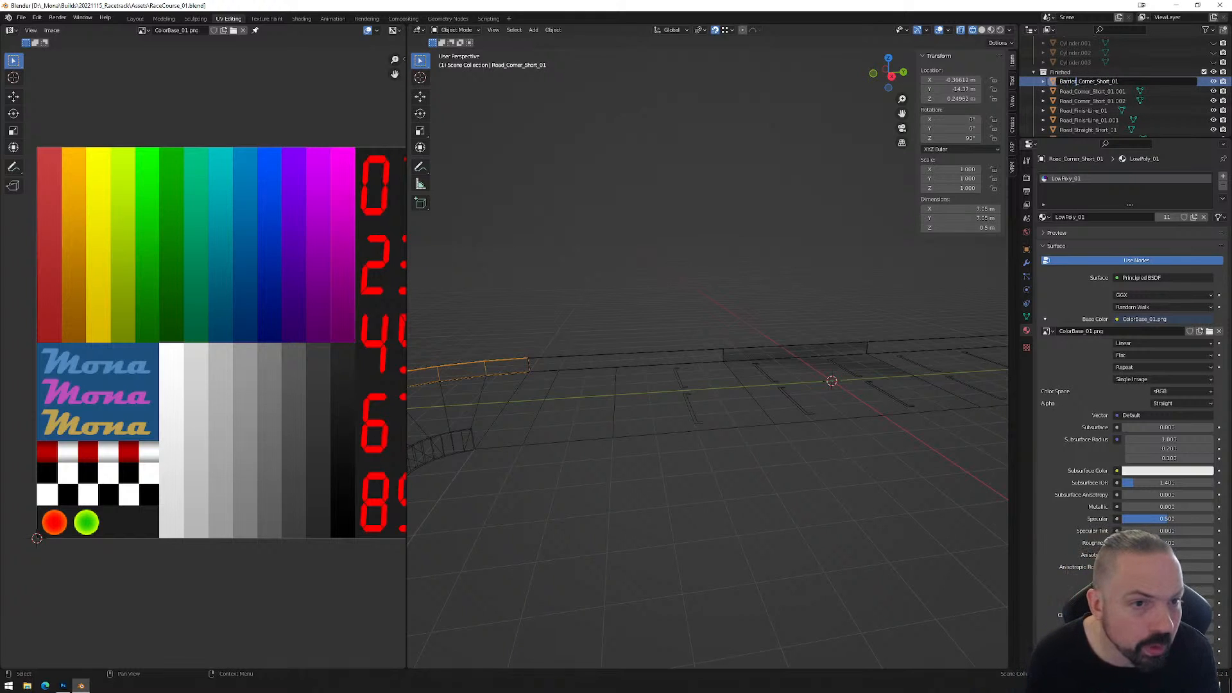
key(shift+Left)
key(shift+Left)
key(shift+Left)
key(shift+Left)
key(shift+Left)
key(shift+Left)
key(shift+Left)
key(ctrl+c)
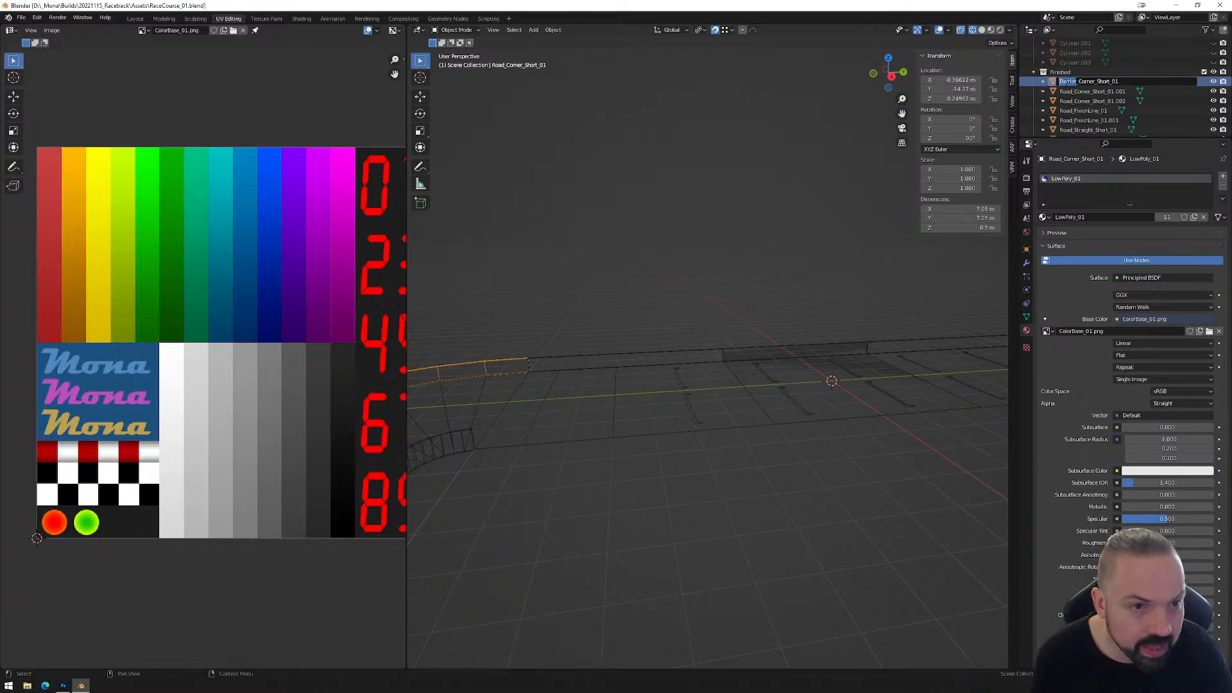
key(Return)
Rename the inner corner wall object Barrier_Corner_ShortIn_01.002.
click(1101, 91)
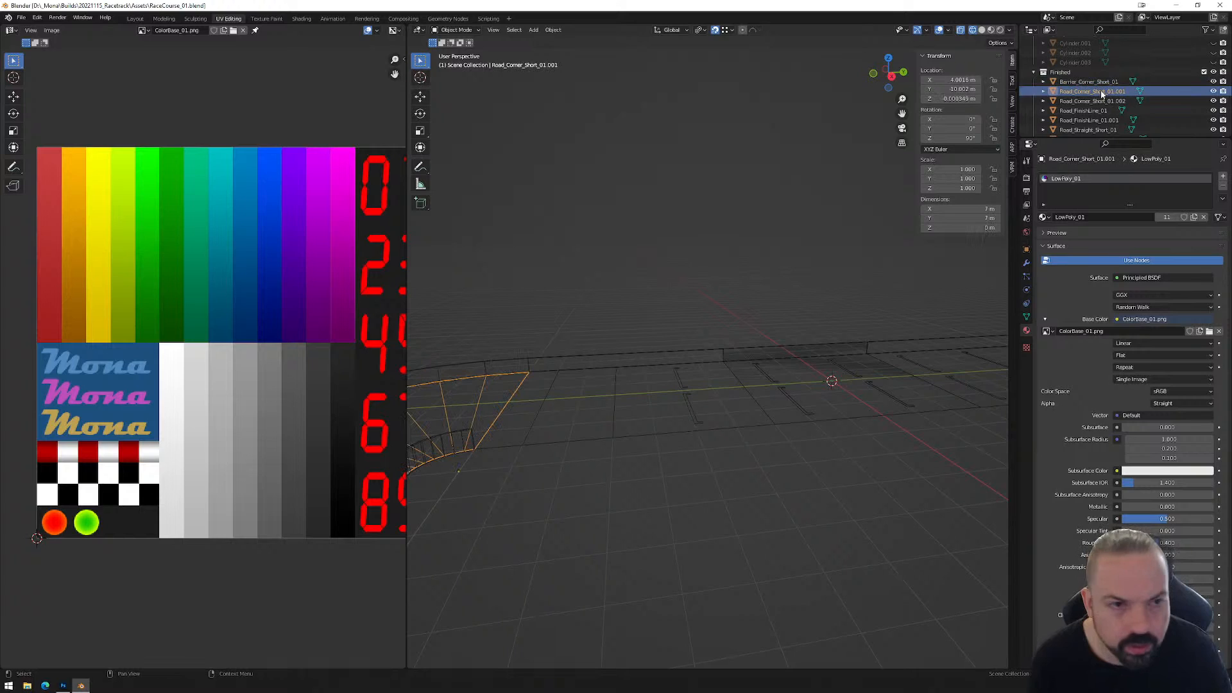
click(1084, 101)
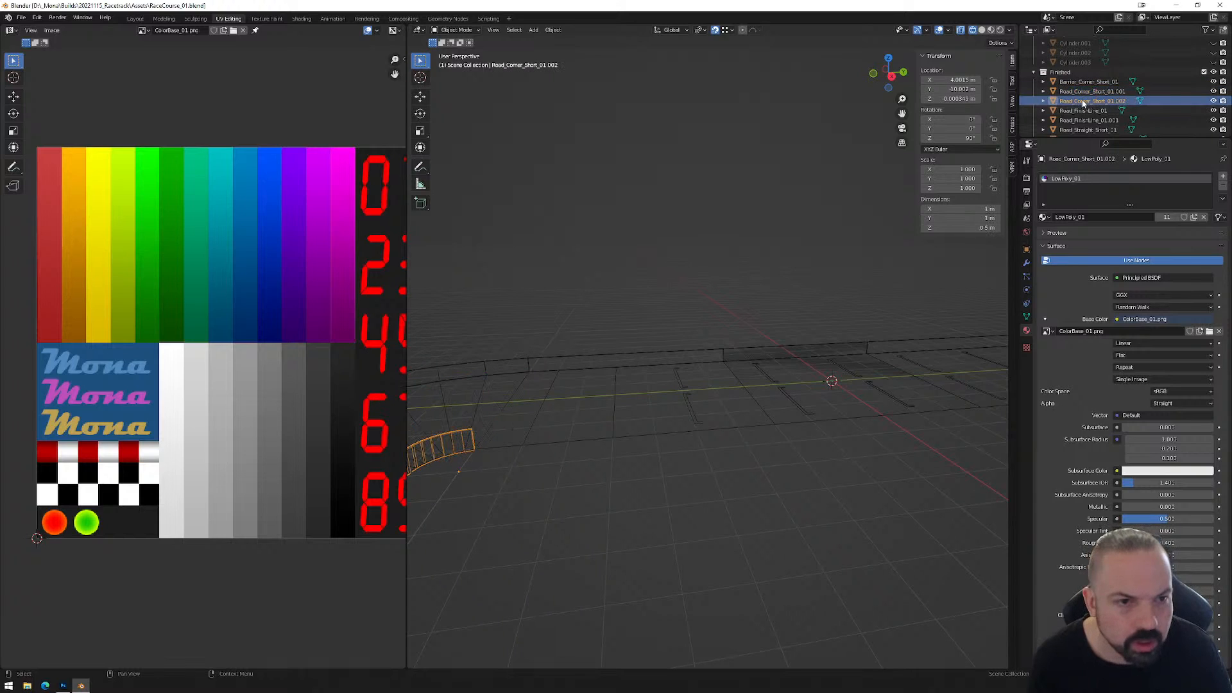
double_click(1084, 101)
scroll(1084, 101, down, 1)
drag(1075, 82, 1058, 82)
key(ctrl+v)
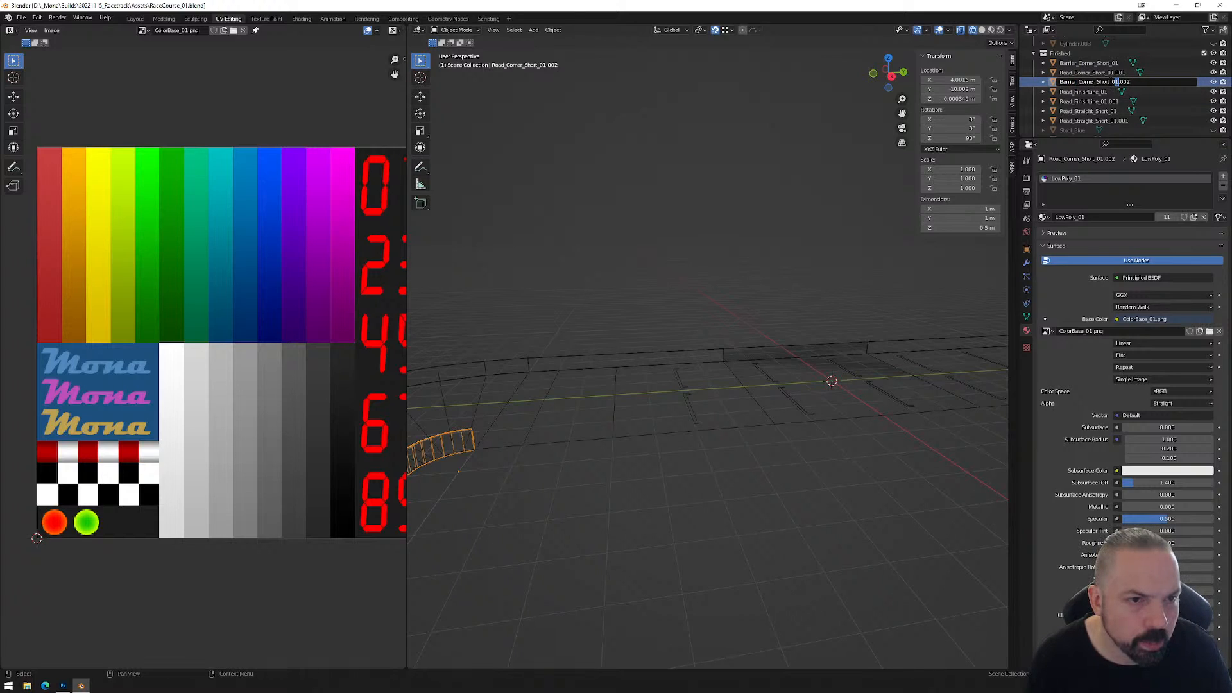
click(1109, 82)
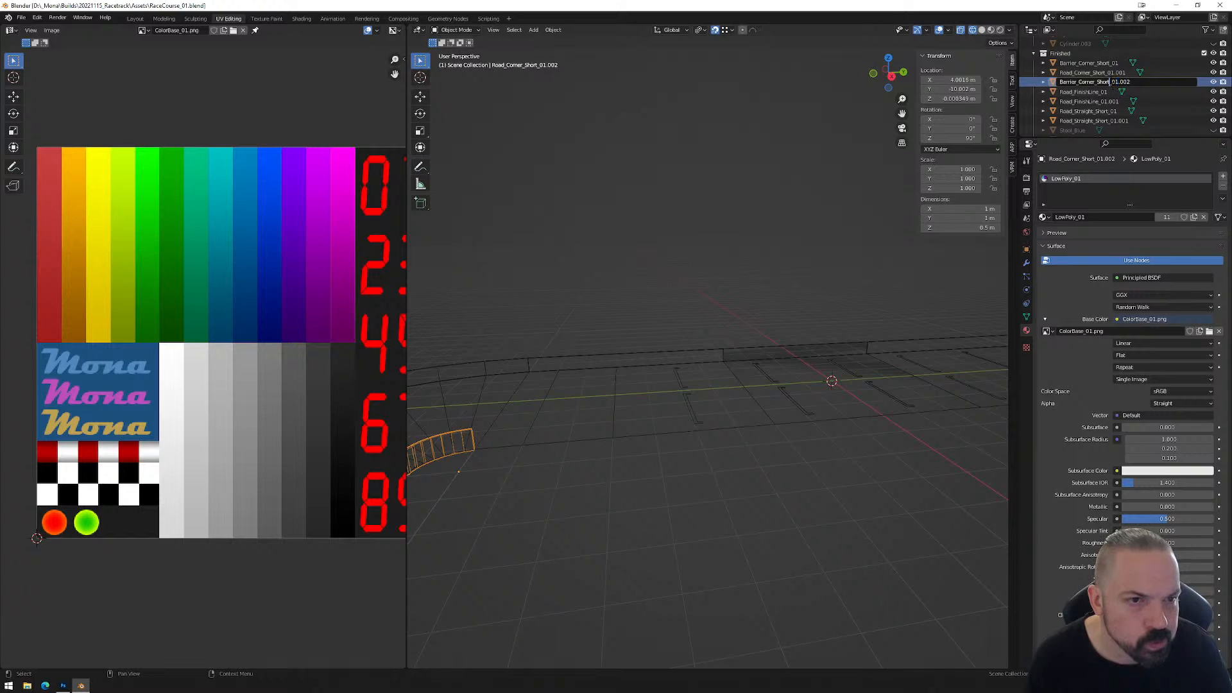
text(In)
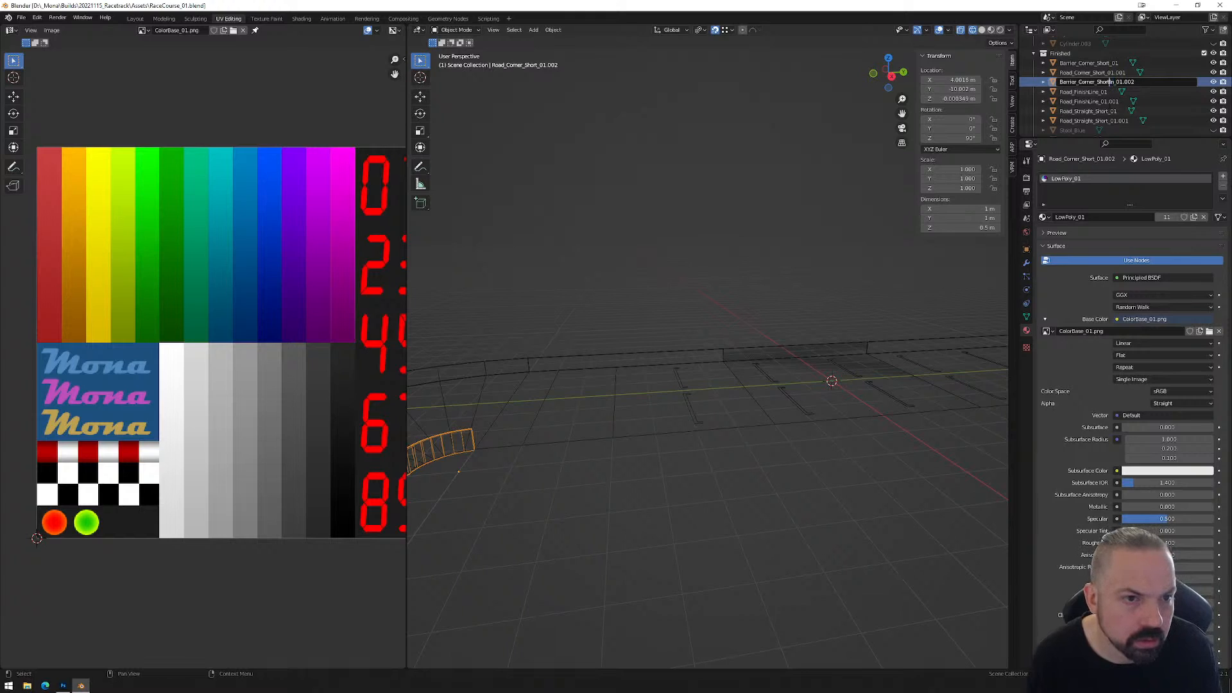
key(Return)
Rename the outer corner wall object Barrier_Corner_ShortExt_01.
click(1108, 63)
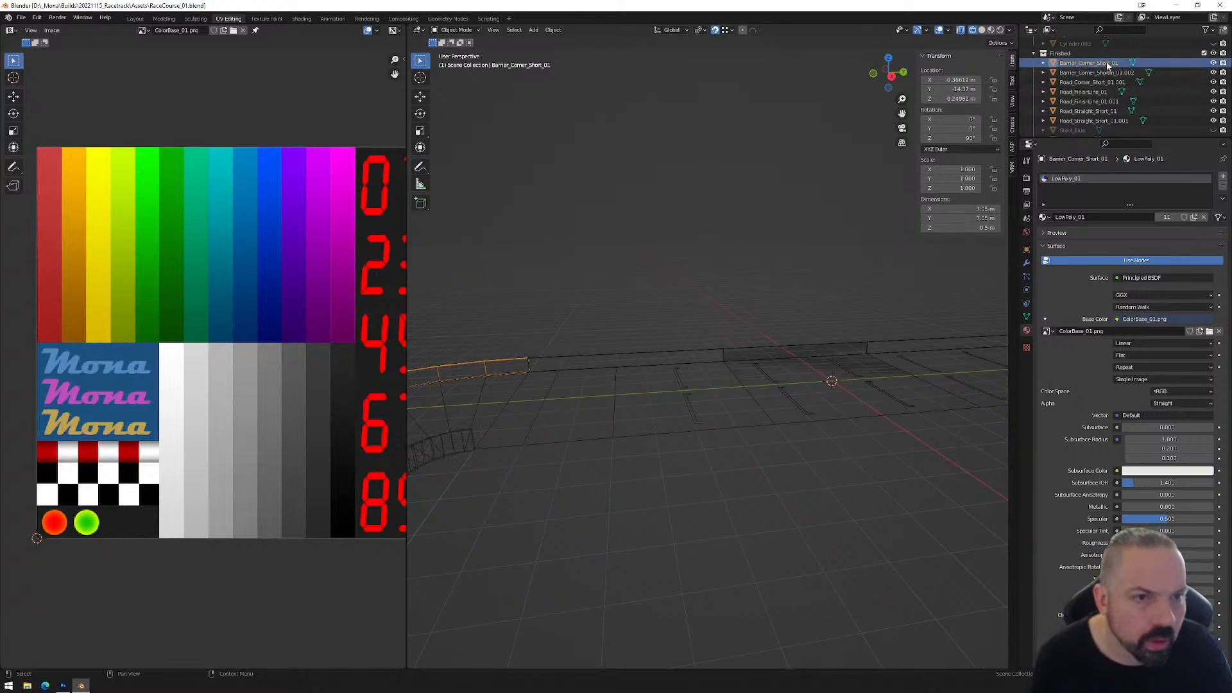
key(F2)
click(1109, 82)
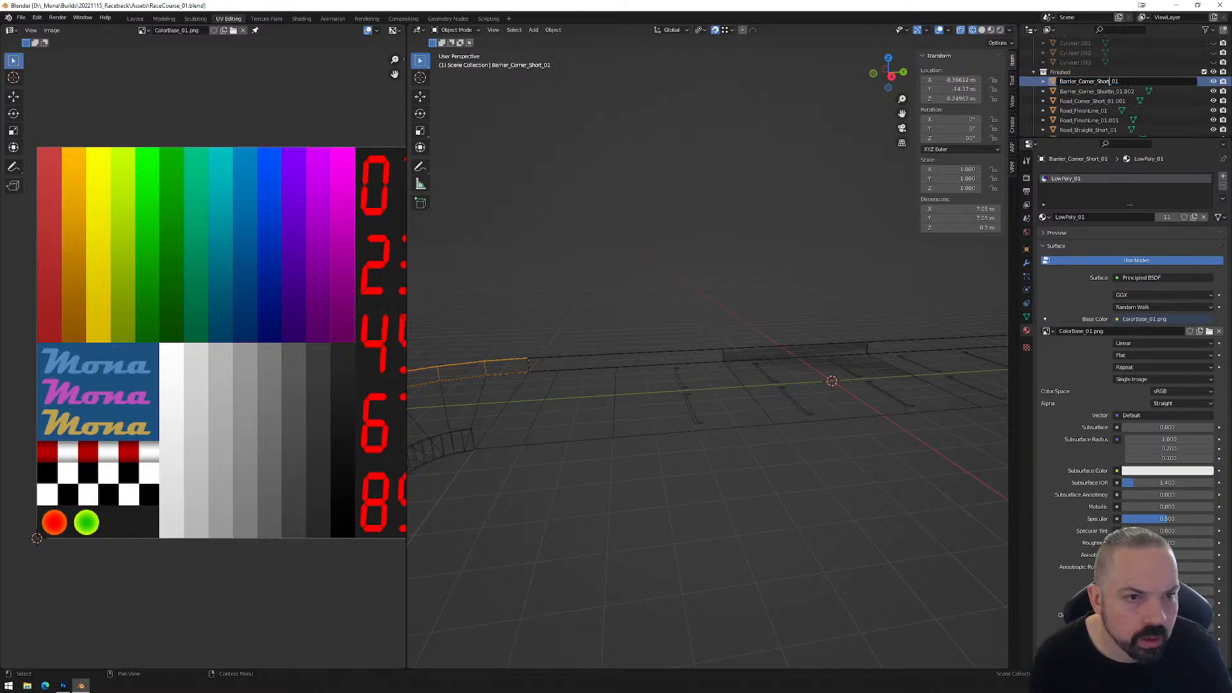
text(Ext)
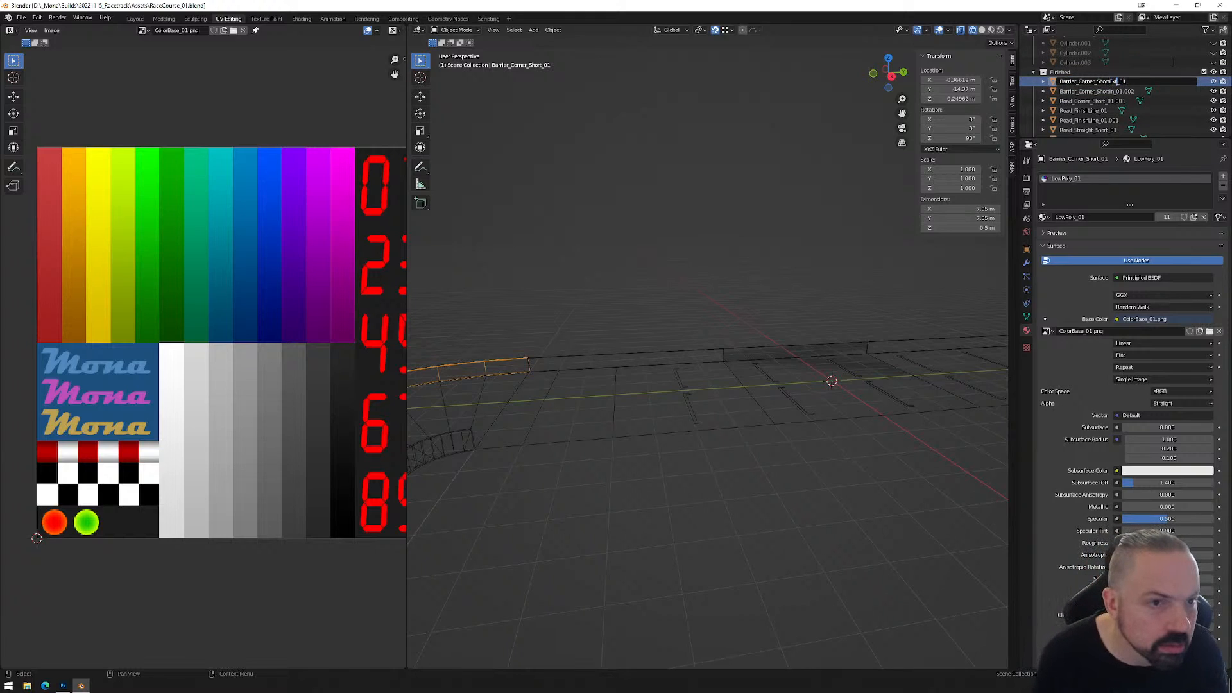
key(Return)
Extend the inner corner barrier's name to Barrier_Corner_ShortInt_01.002 to match the naming of the outer one.
click(1106, 90)
key(F2)
click(1096, 81)
text(t)
key(Return)
Rename the long finish line wall object Barrier_FinishLine_01.001, replacing its Road prefix.
click(1109, 93)
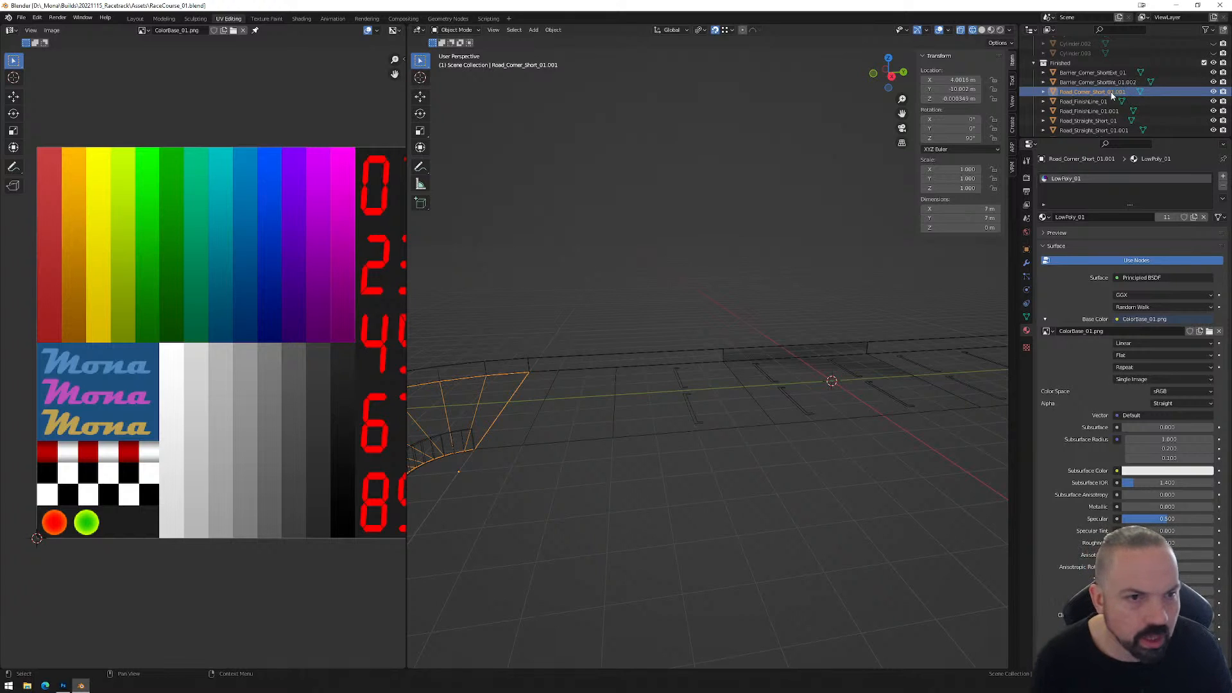
click(1101, 103)
click(1101, 113)
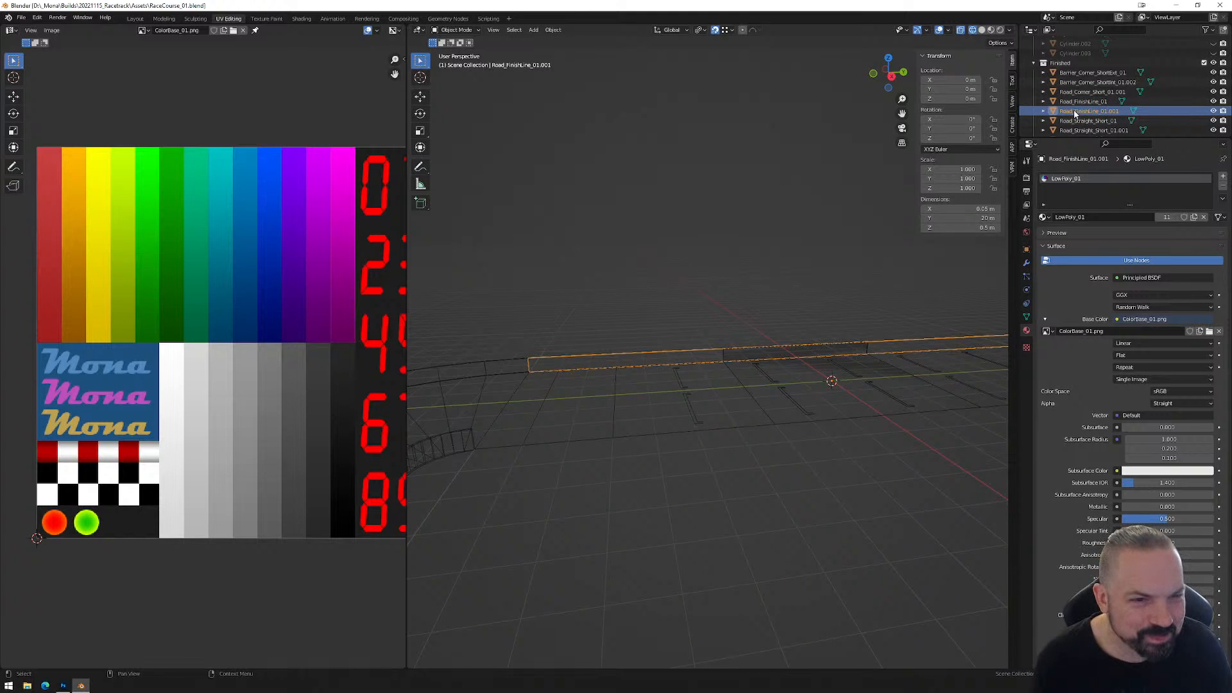
double_click(1078, 112)
drag(1072, 85, 1031, 47)
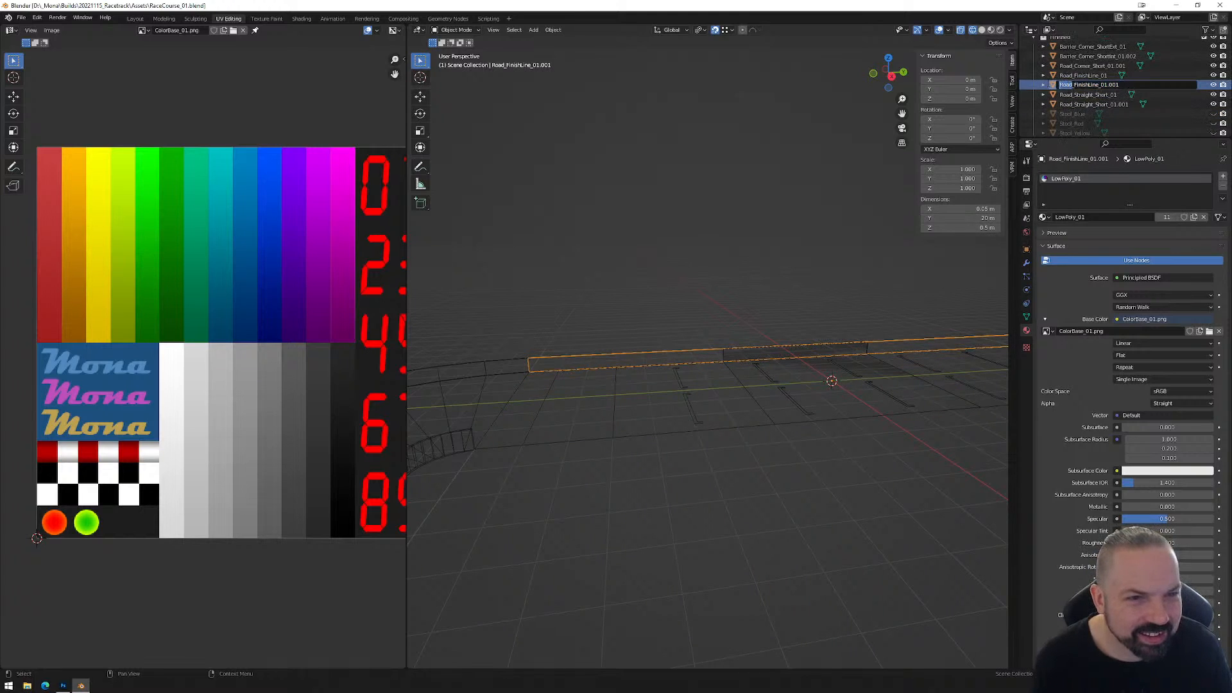
text(Barrier)
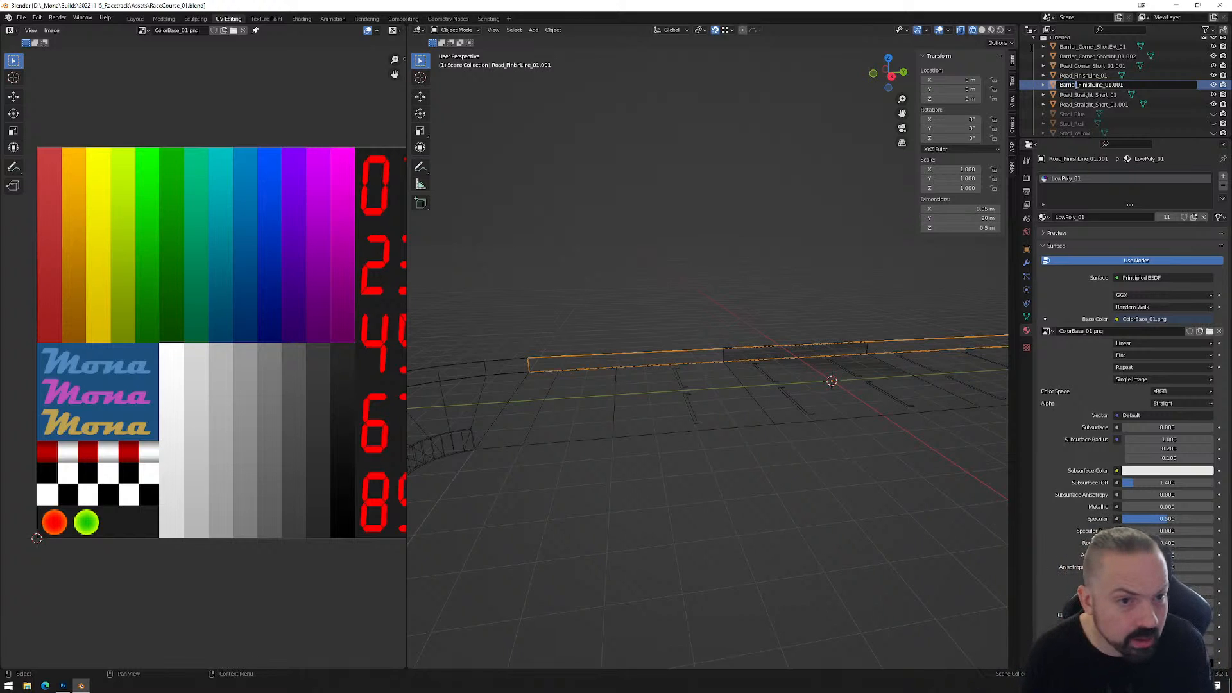
key(Return)
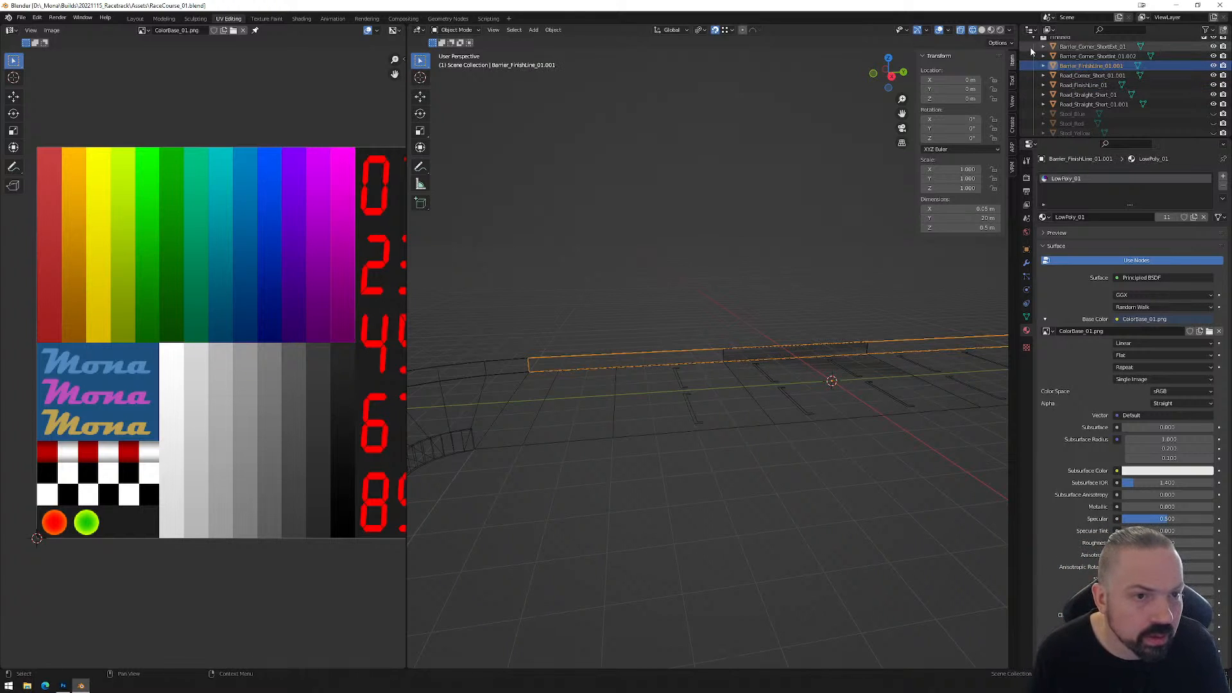
Rename the short straight wall object Barrier_Straight_Short_01.
click(1086, 76)
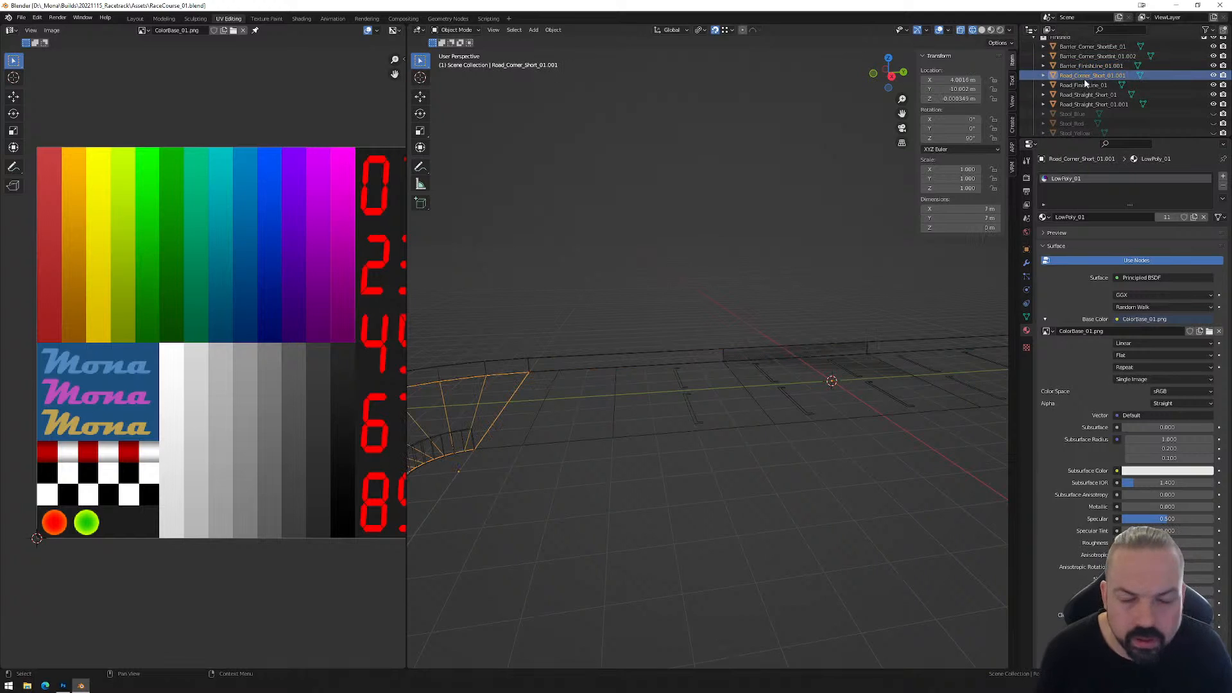
click(1083, 85)
click(1082, 95)
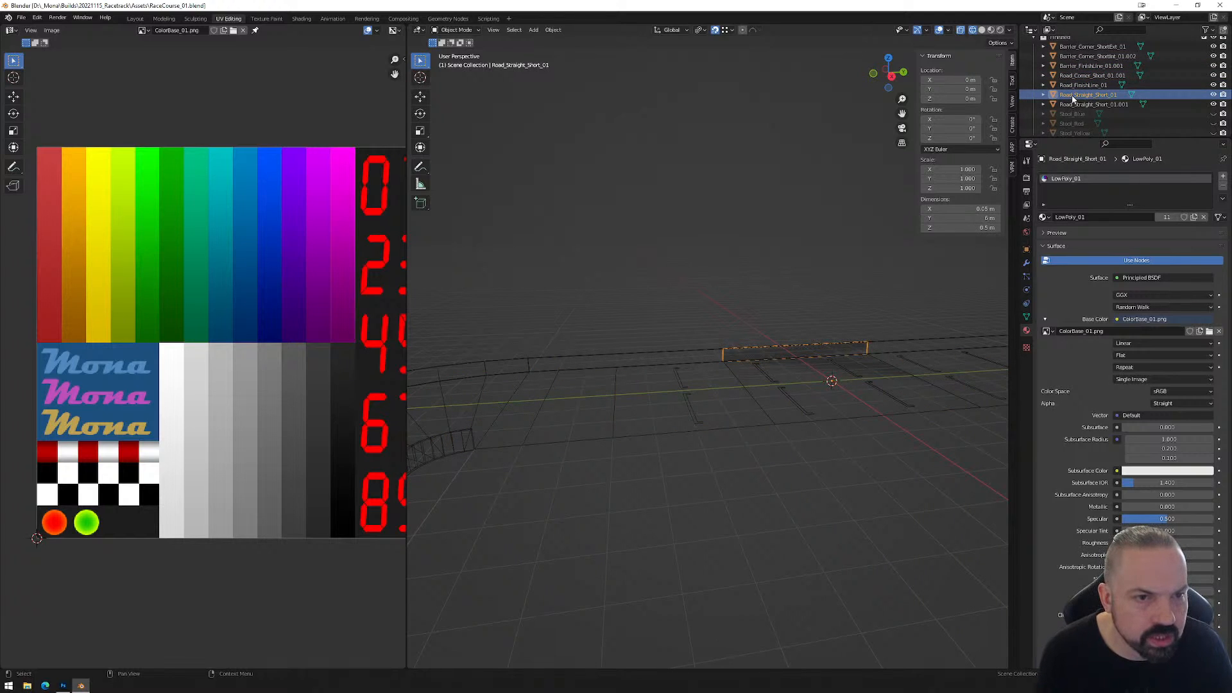
double_click(1072, 98)
drag(1071, 95, 1057, 96)
text(Barr)
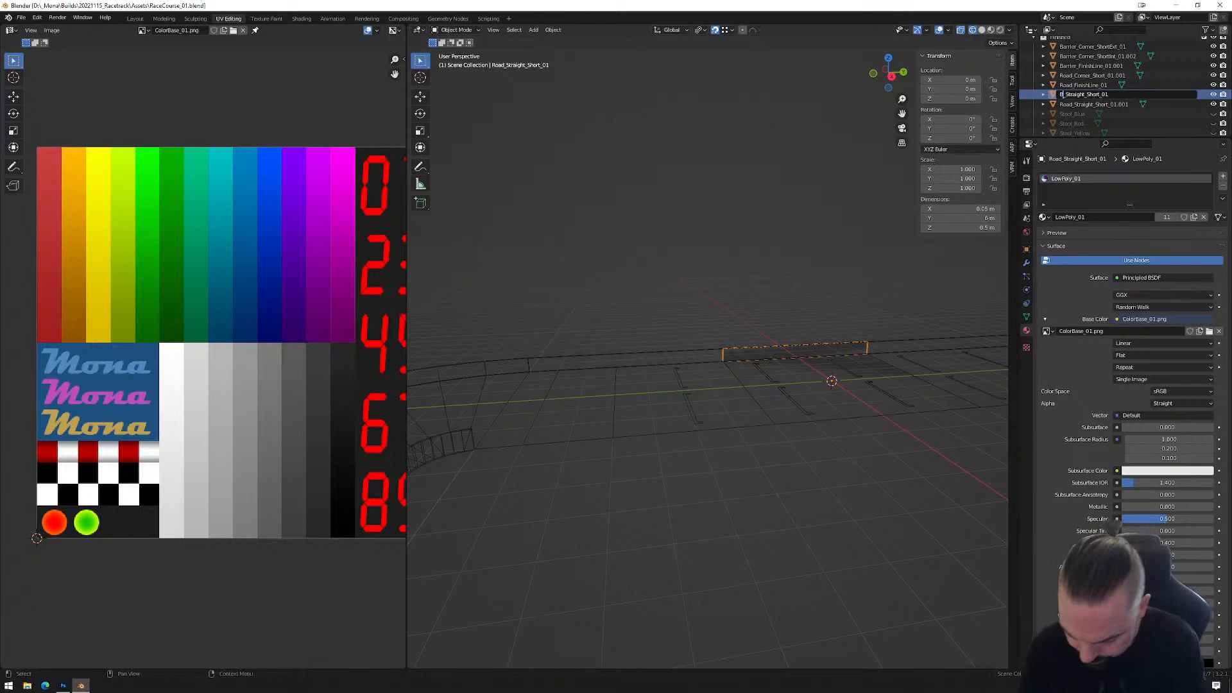
text(ier)
key(Return)
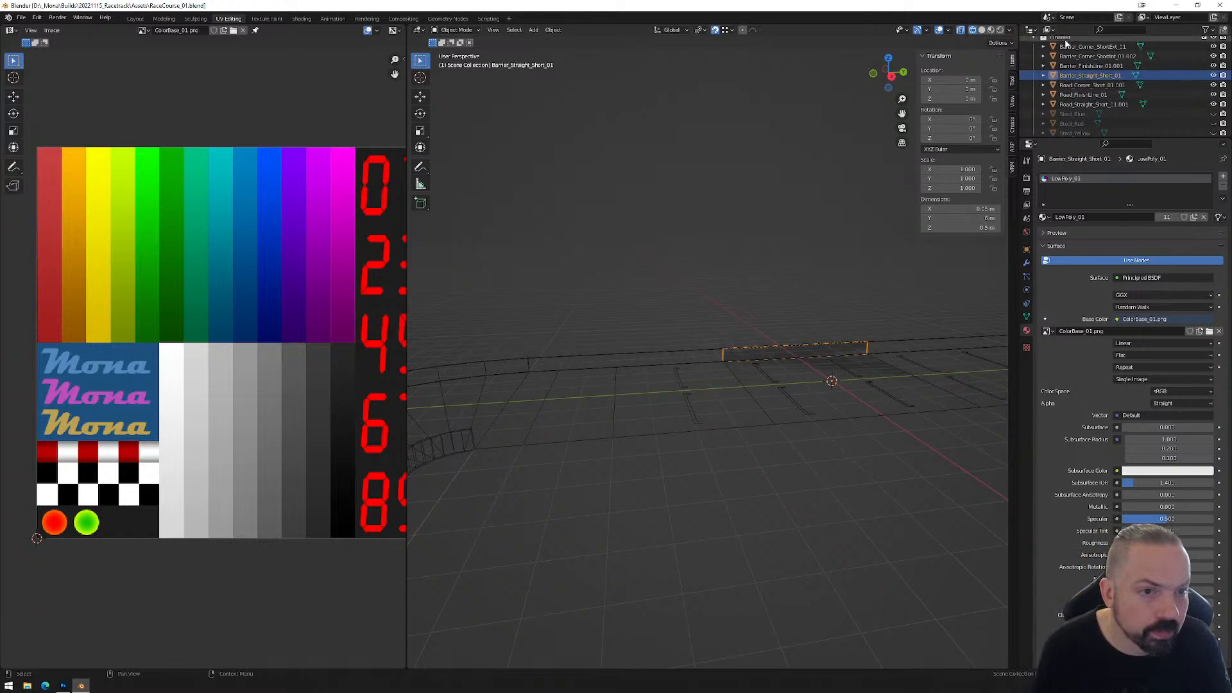
Examine the road surfaces and barriers one by one, checking how the corner, finish line and short straight pieces fit together.
click(1094, 105)
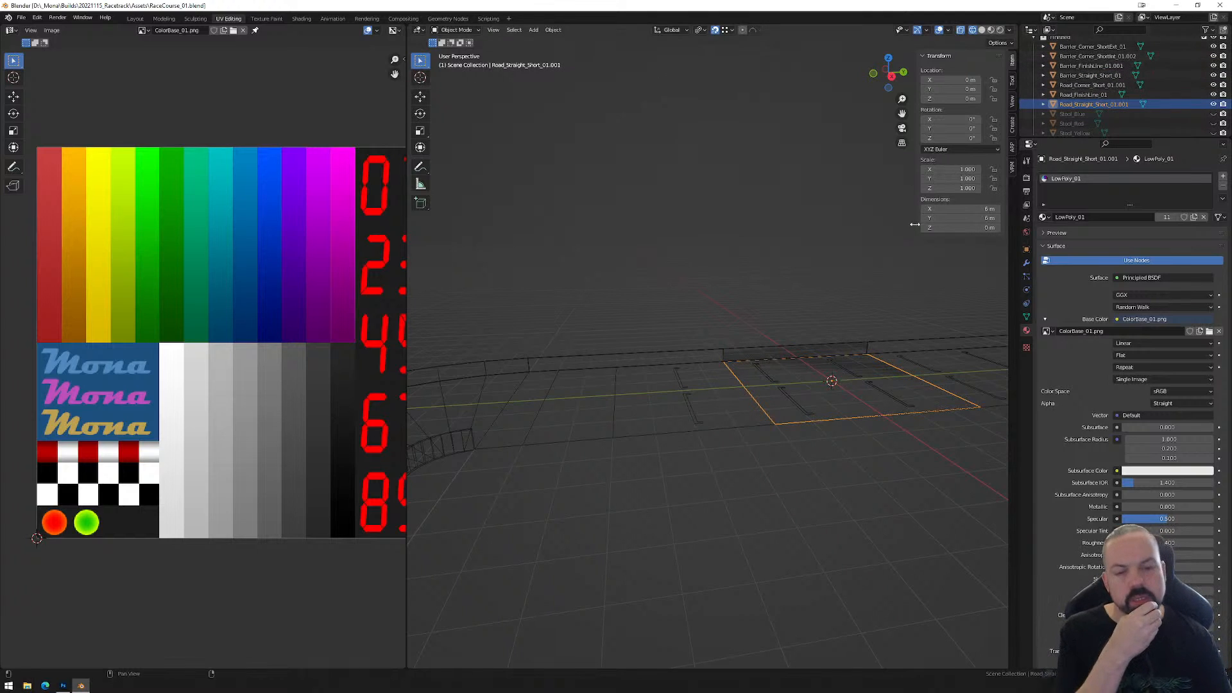
middle_drag(718, 369, 519, 531)
click(519, 531)
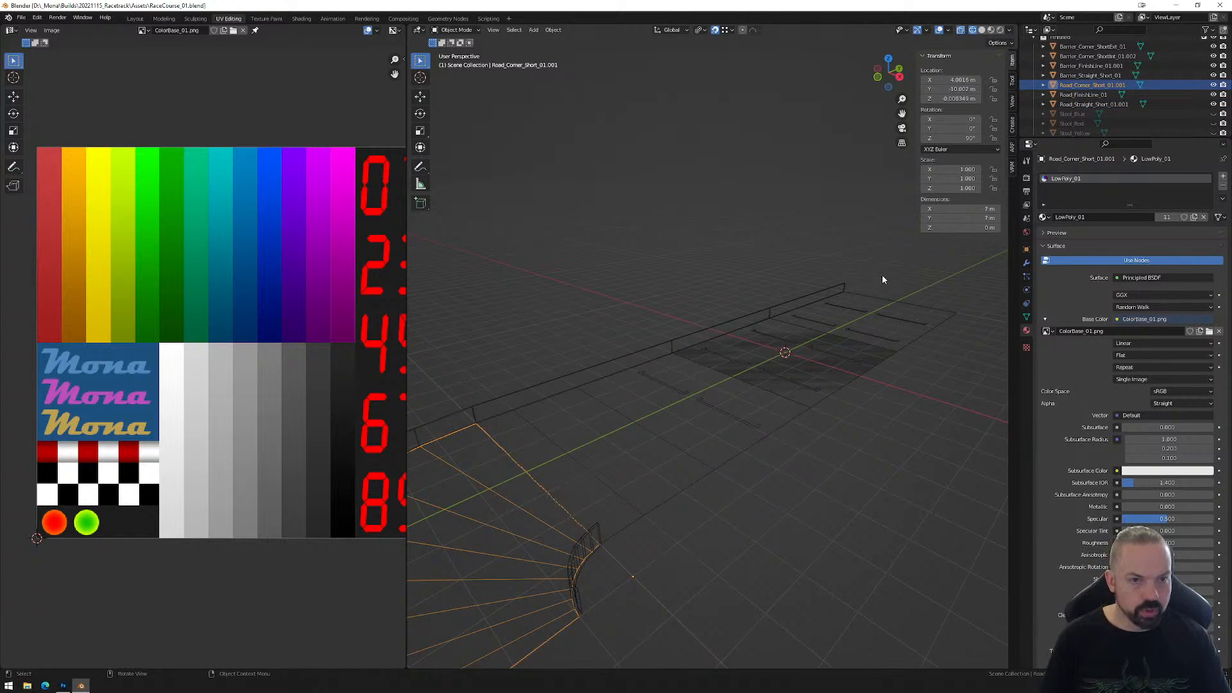
middle_drag(744, 385, 750, 395)
click(730, 369)
click(702, 397)
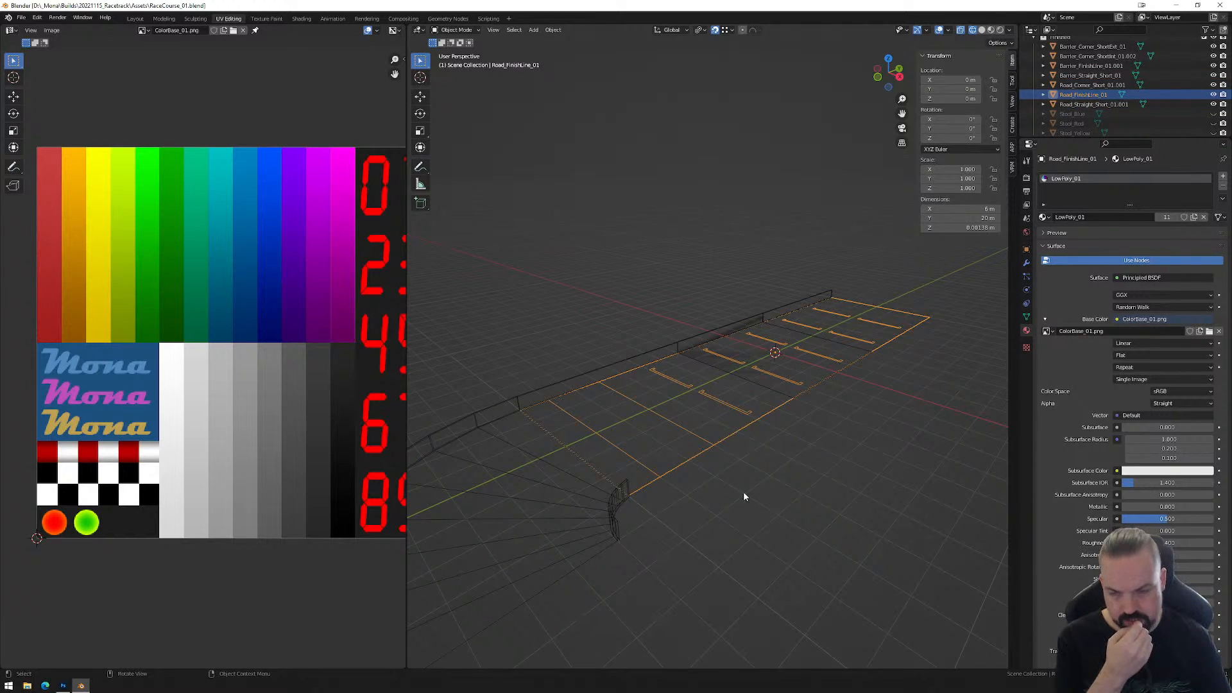
click(709, 342)
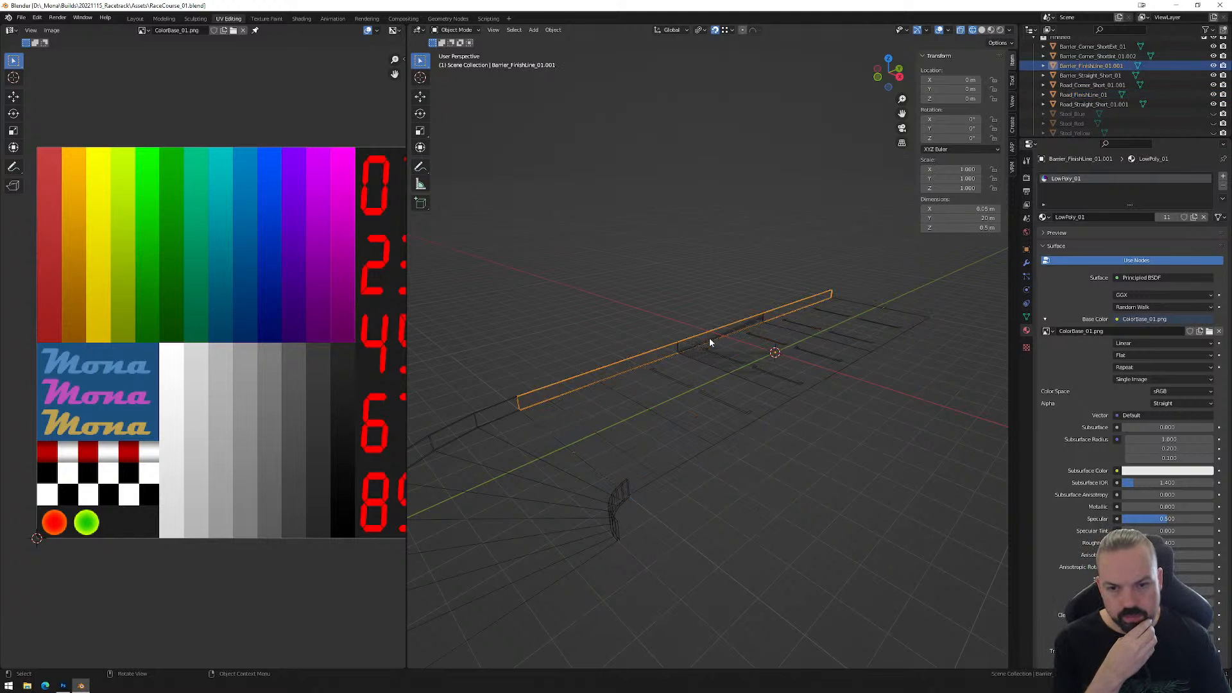
click(721, 338)
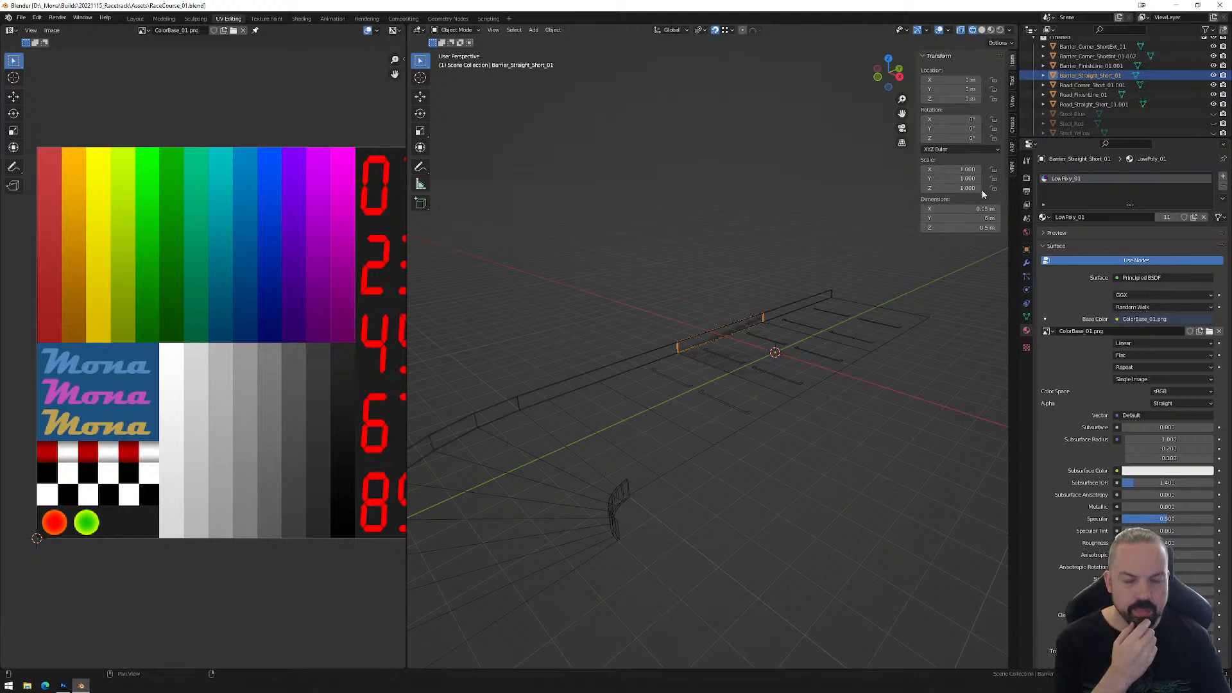
middle_drag(763, 348, 712, 360)
scroll(817, 341, up, 3)
middle_drag(818, 345, 760, 362)
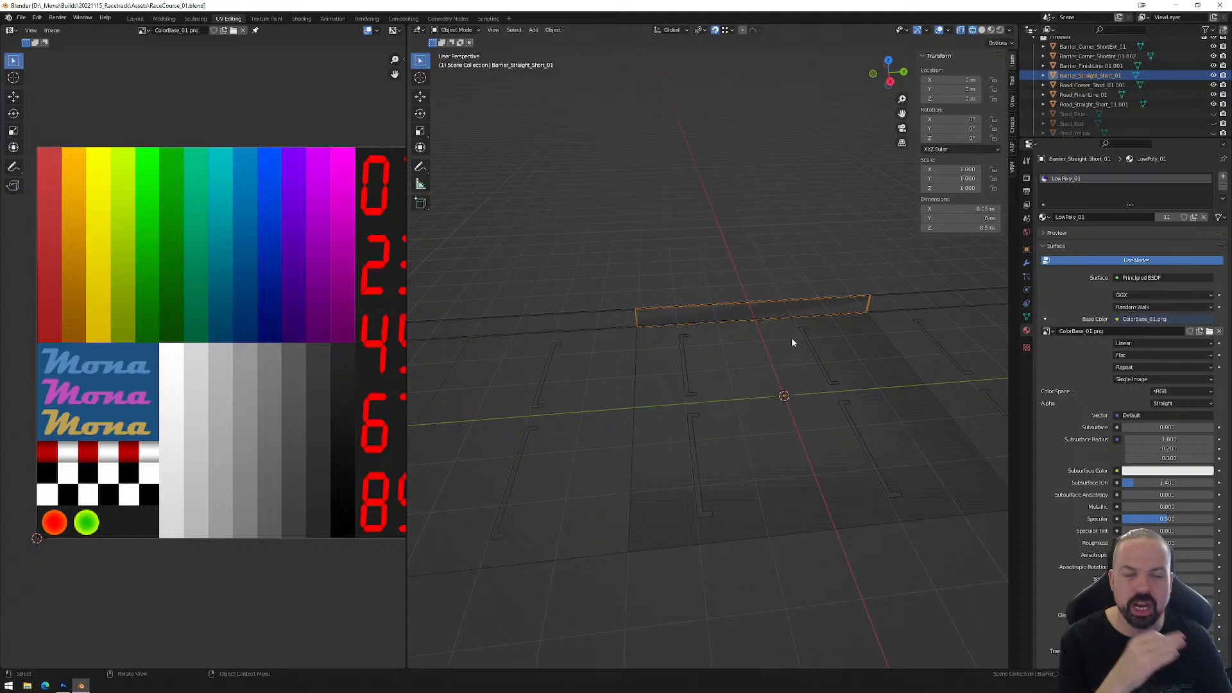
middle_drag(792, 343, 685, 402)
middle_drag(490, 499, 649, 432)
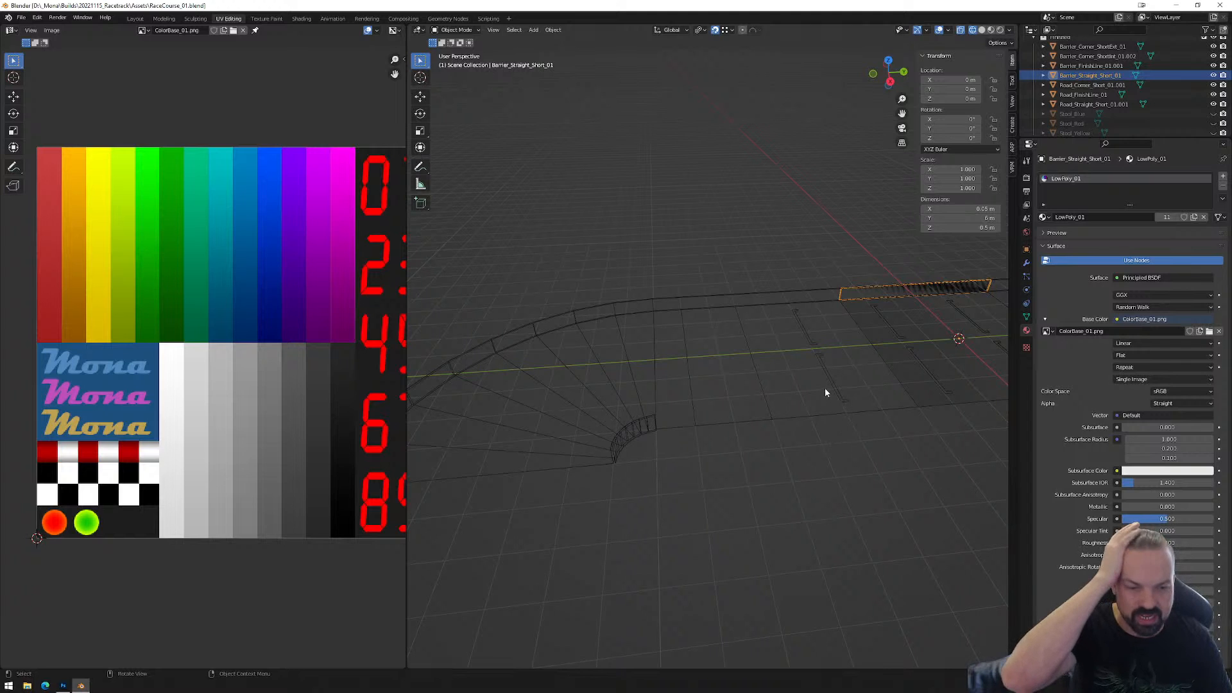
key(KP_Decimal)
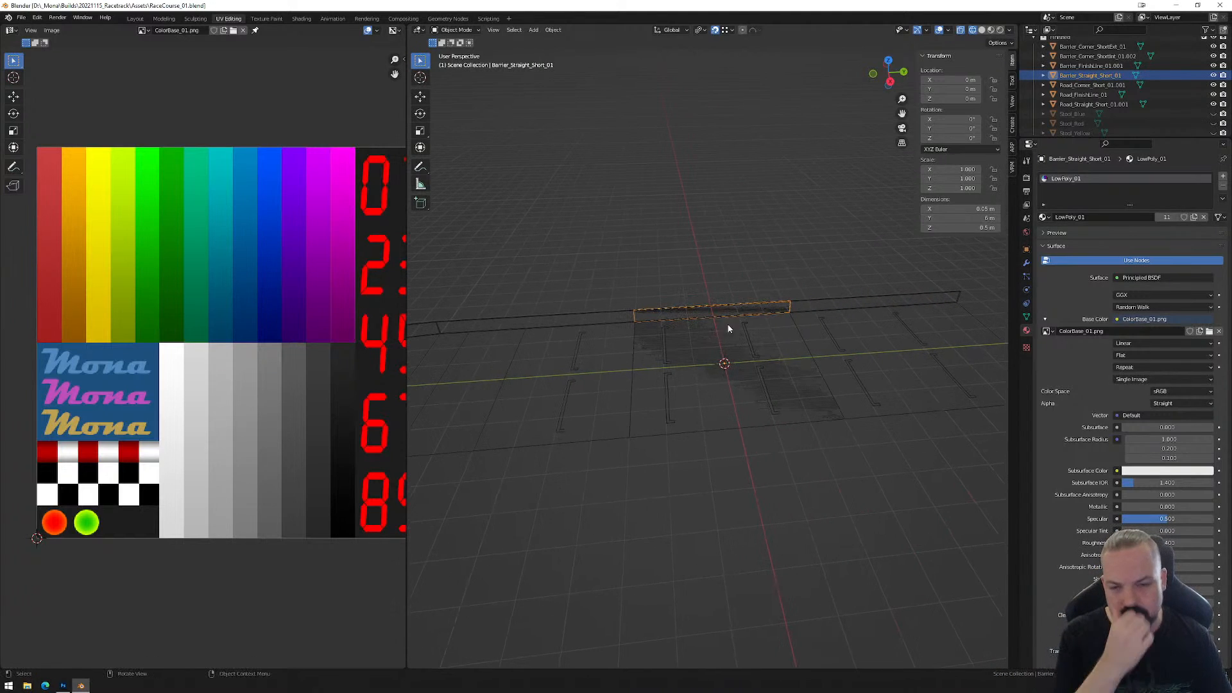
Duplicate Barrier_Straight_Short_01 in place and rename the copy Barrier_Straight_Short_02.
click(1096, 67)
click(1098, 77)
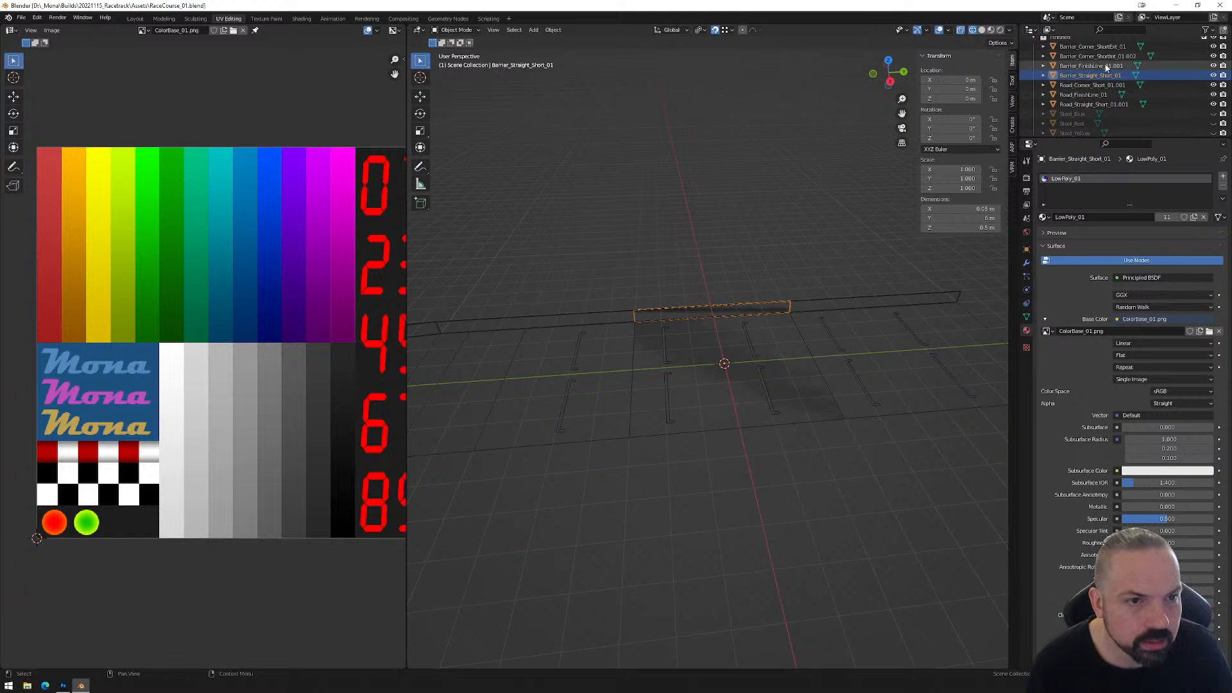
key(shift+d)
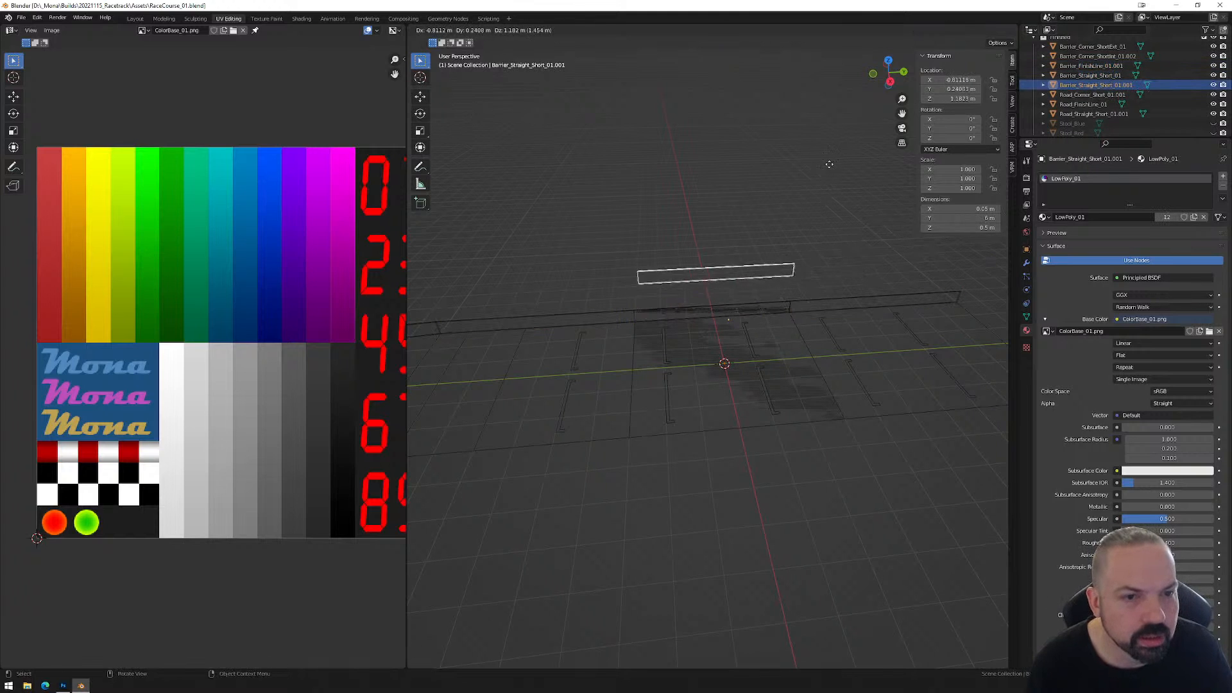
right_click(828, 165)
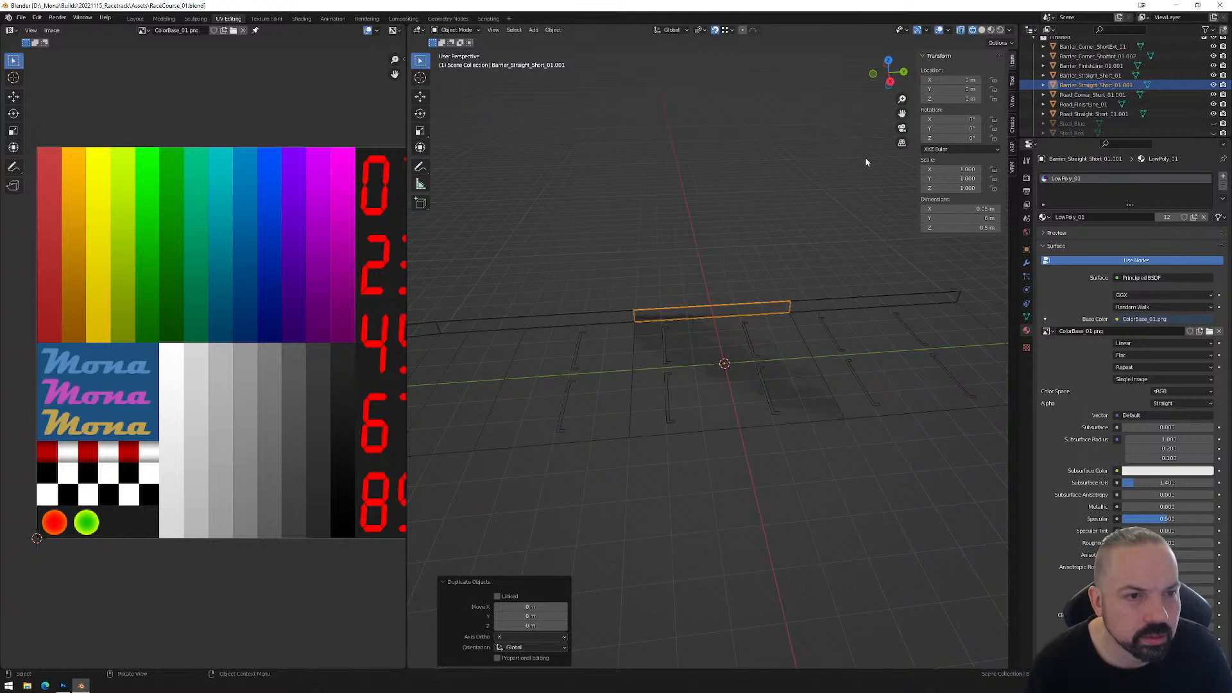
double_click(1122, 87)
drag(1134, 83, 1118, 83)
text(2)
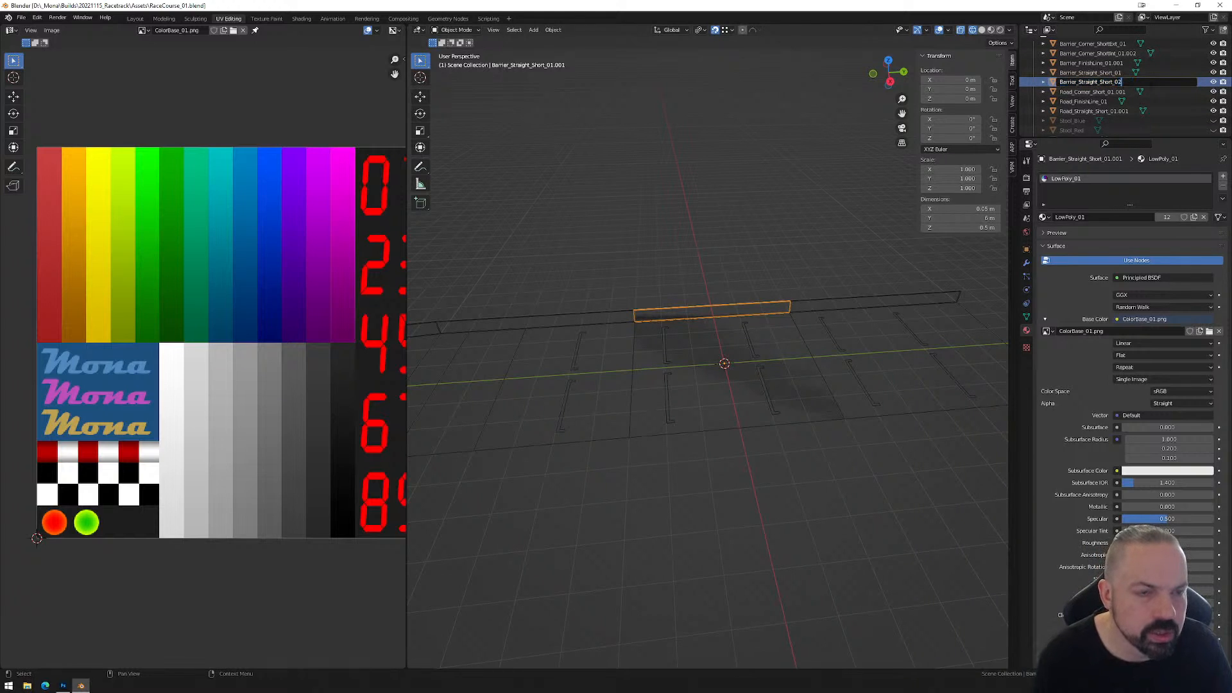
key(Return)
Move all of Barrier_Straight_Short_02's UVs about 0.25 along X onto the magenta strip at the end of the color palette.
key(Tab)
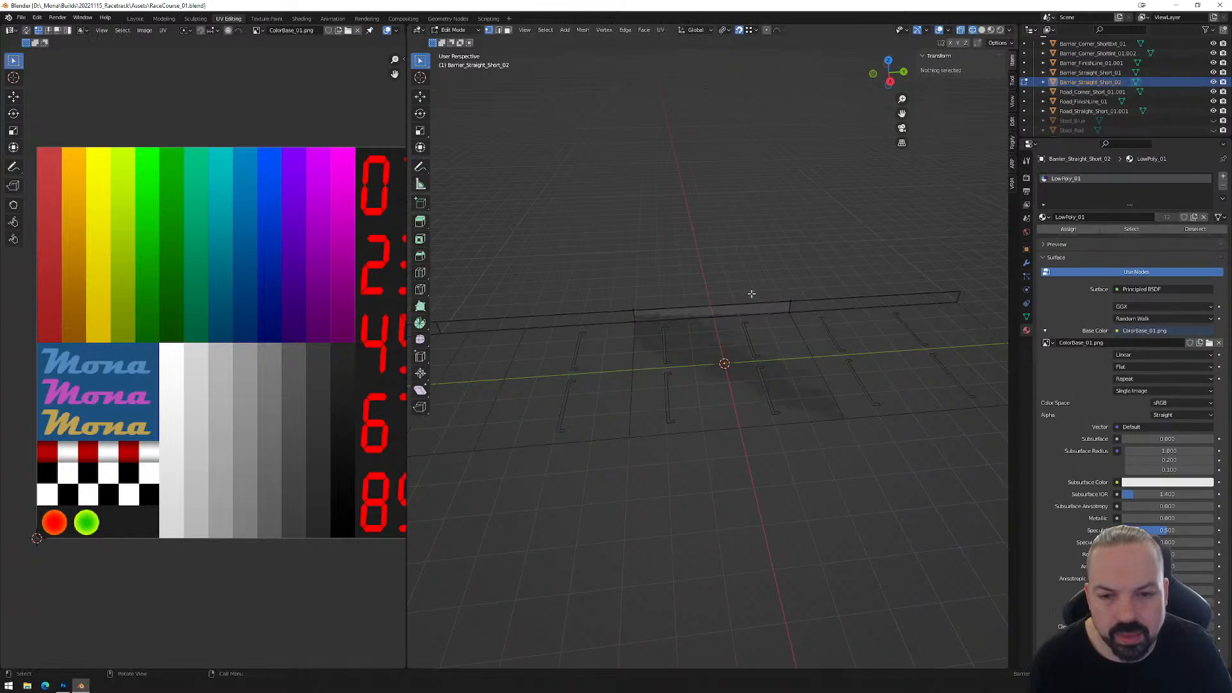
drag(594, 230, 895, 385)
drag(197, 111, 276, 364)
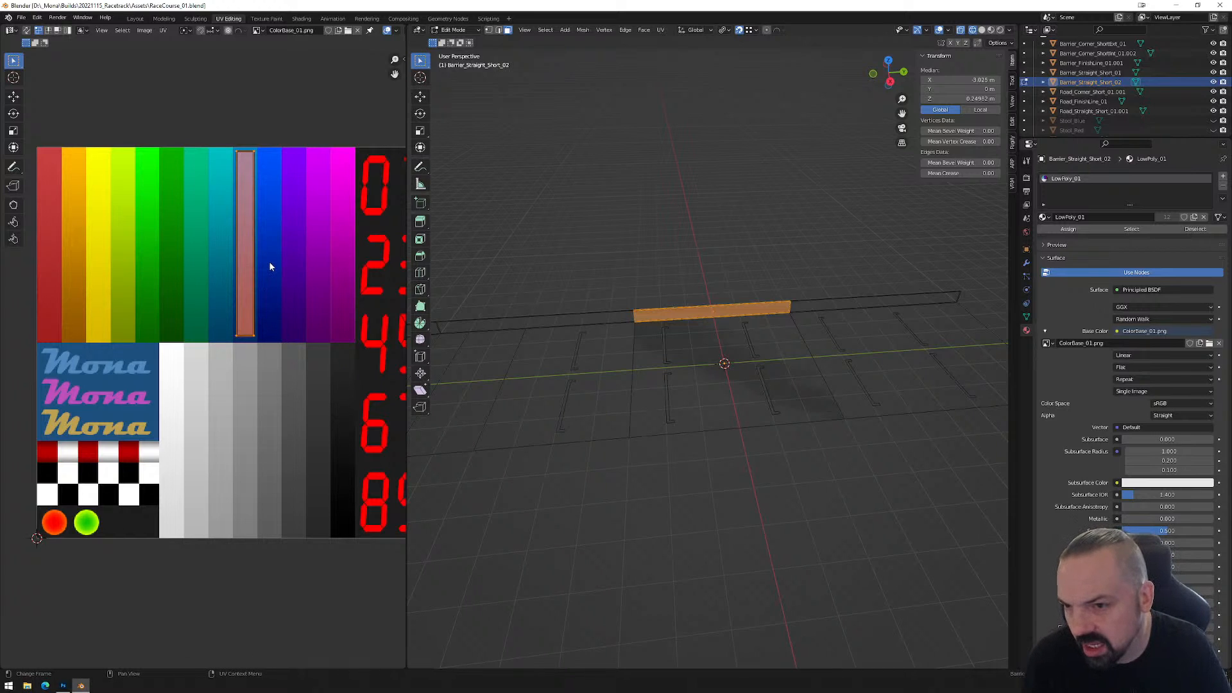
key(g)
key(x)
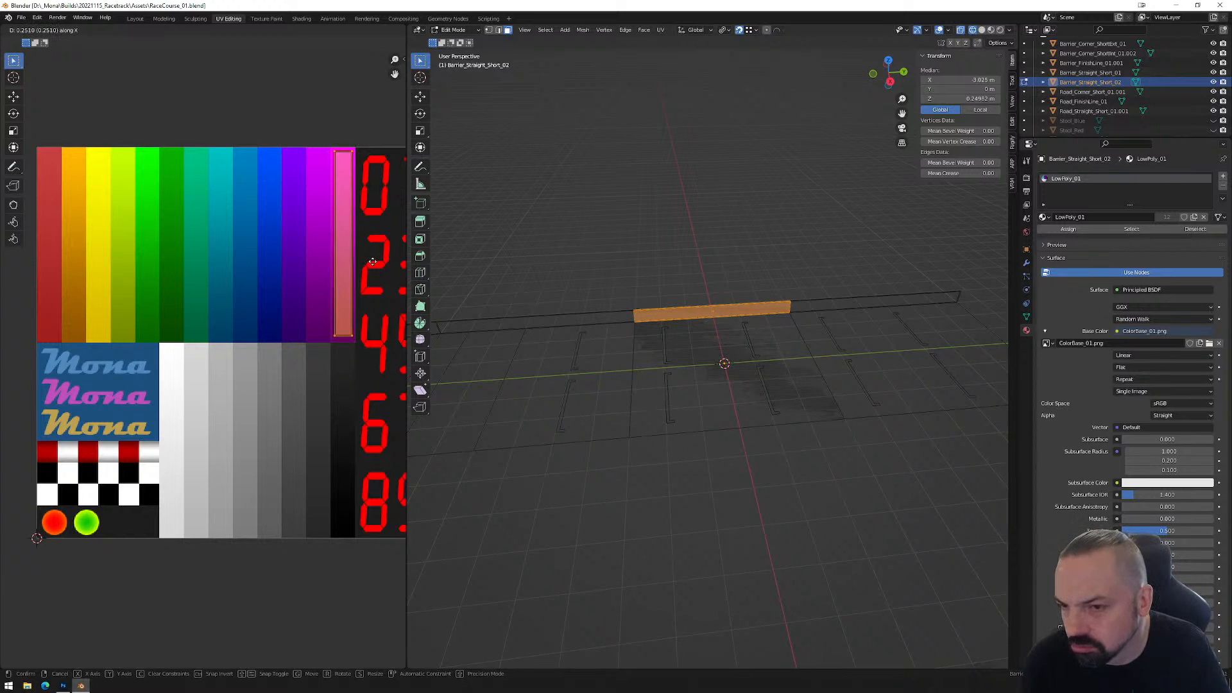
click(372, 261)
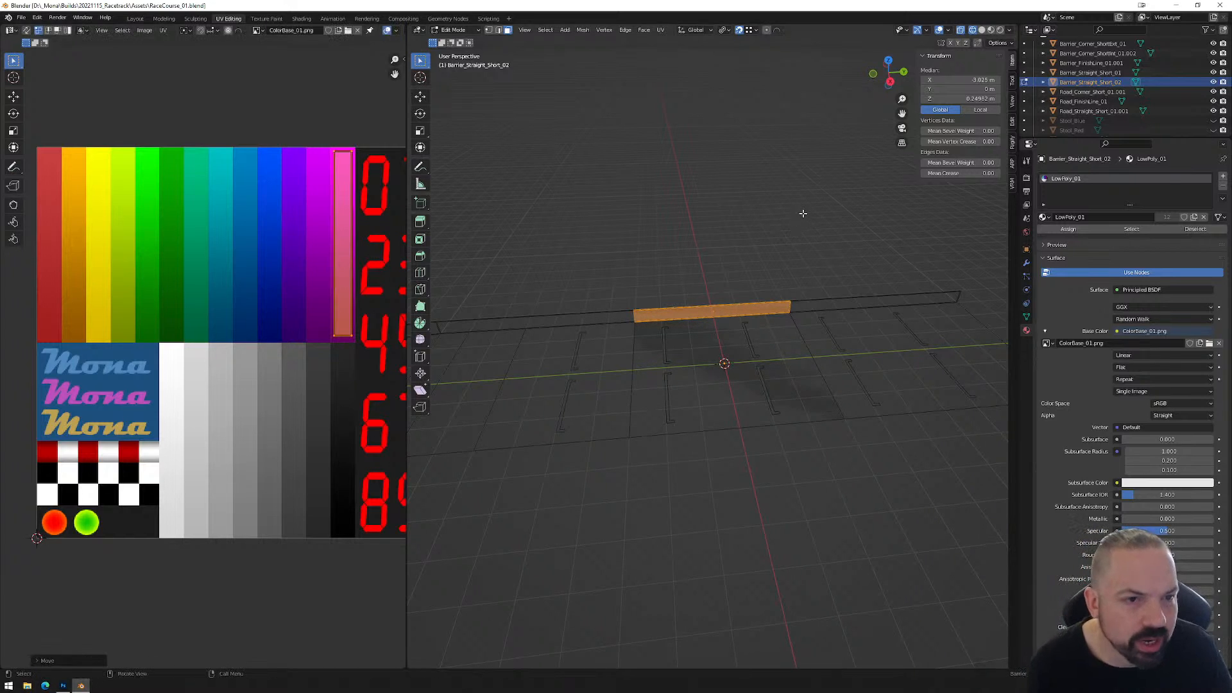
key(Tab)
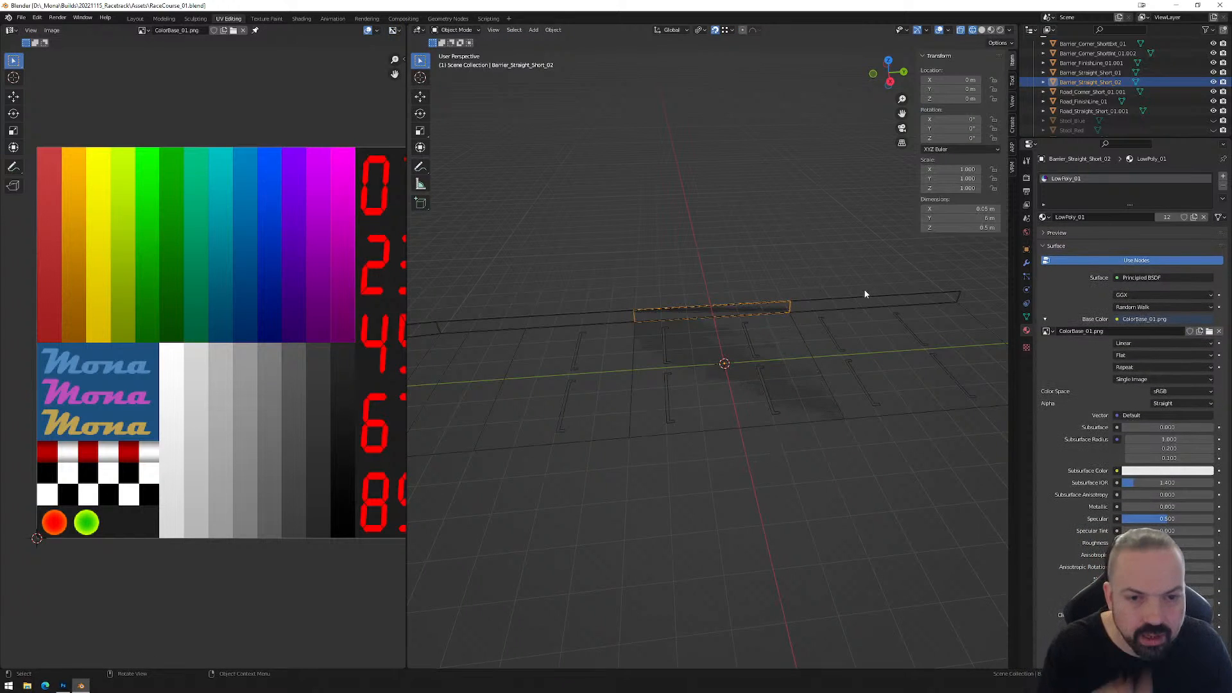
Rename the 20 m finish-line wall object Barrier_FinishLine_01.
click(848, 303)
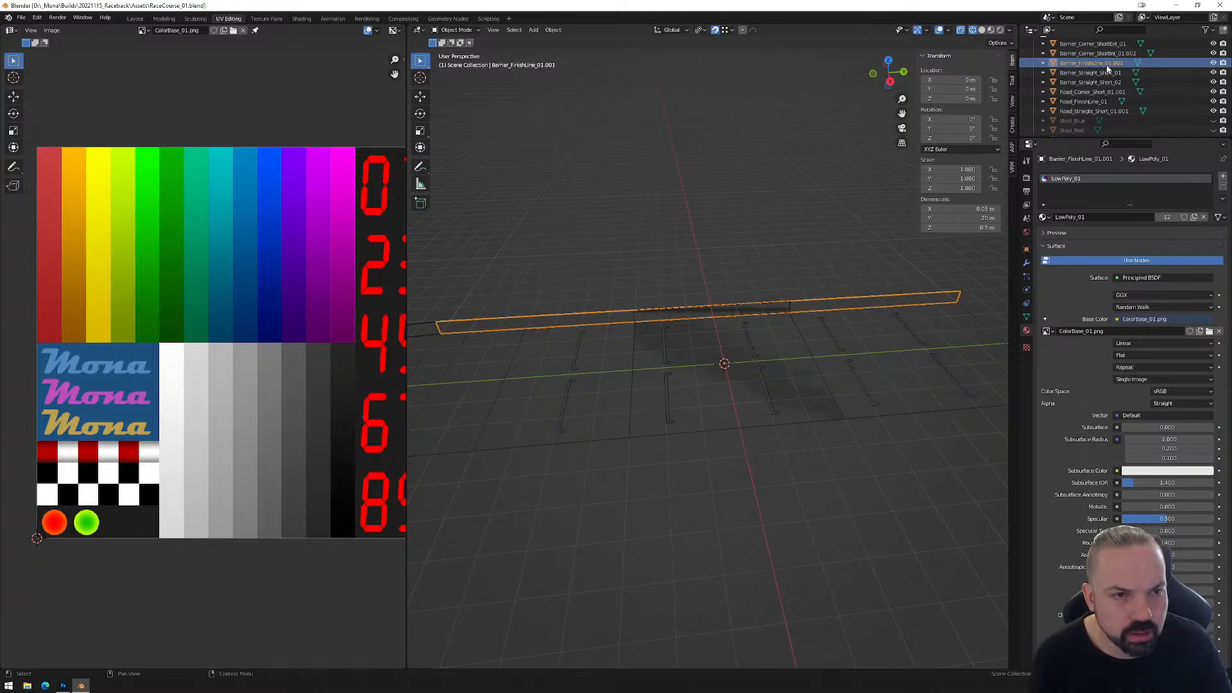
double_click(1086, 65)
key(End)
key(BackSpace)
key(BackSpace)
key(BackSpace)
key(BackSpace)
key(Return)
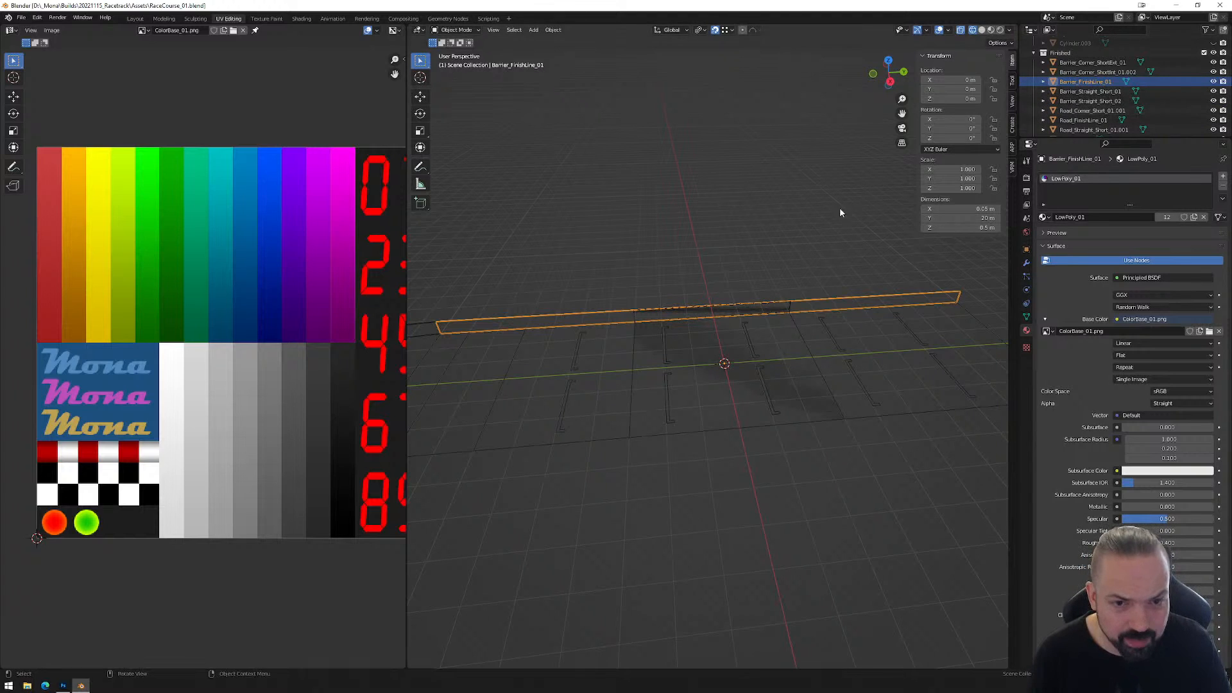
Duplicate Barrier_FinishLine_01 in place and rename the copy Barrier_FinishLine_02.
key(shift+d)
right_click(792, 294)
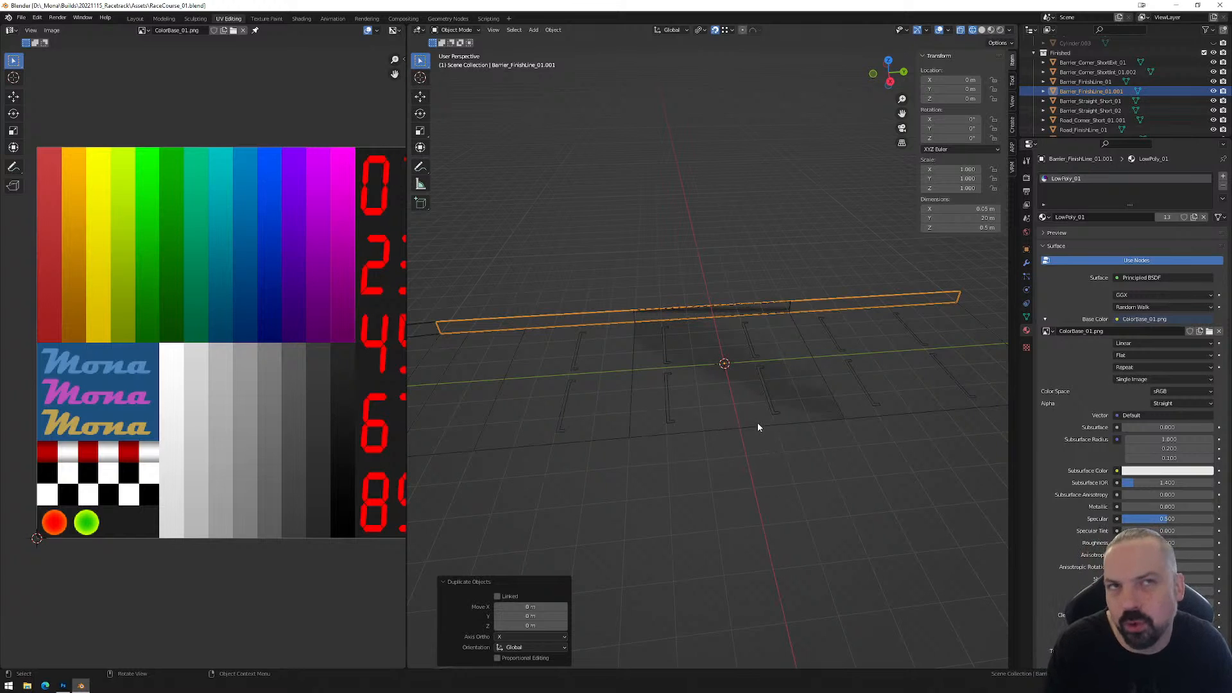
click(1110, 92)
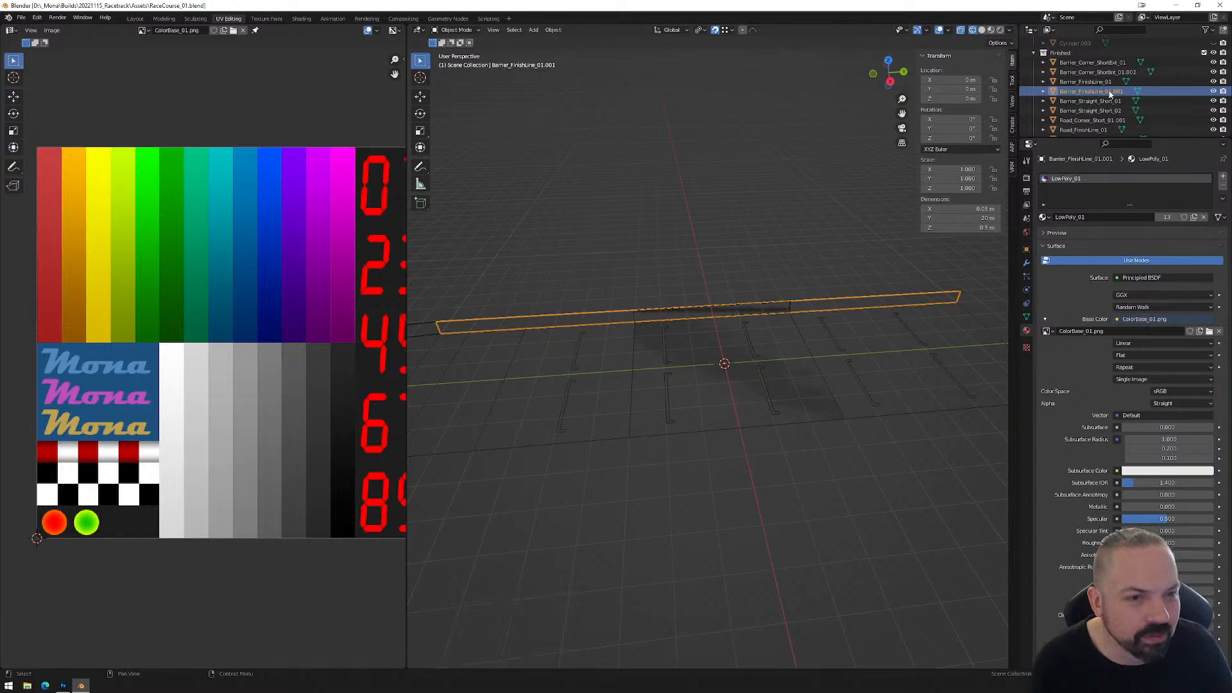
double_click(1110, 92)
key(End)
key(BackSpace)
key(BackSpace)
key(BackSpace)
key(BackSpace)
key(BackSpace)
key(BackSpace)
text(02)
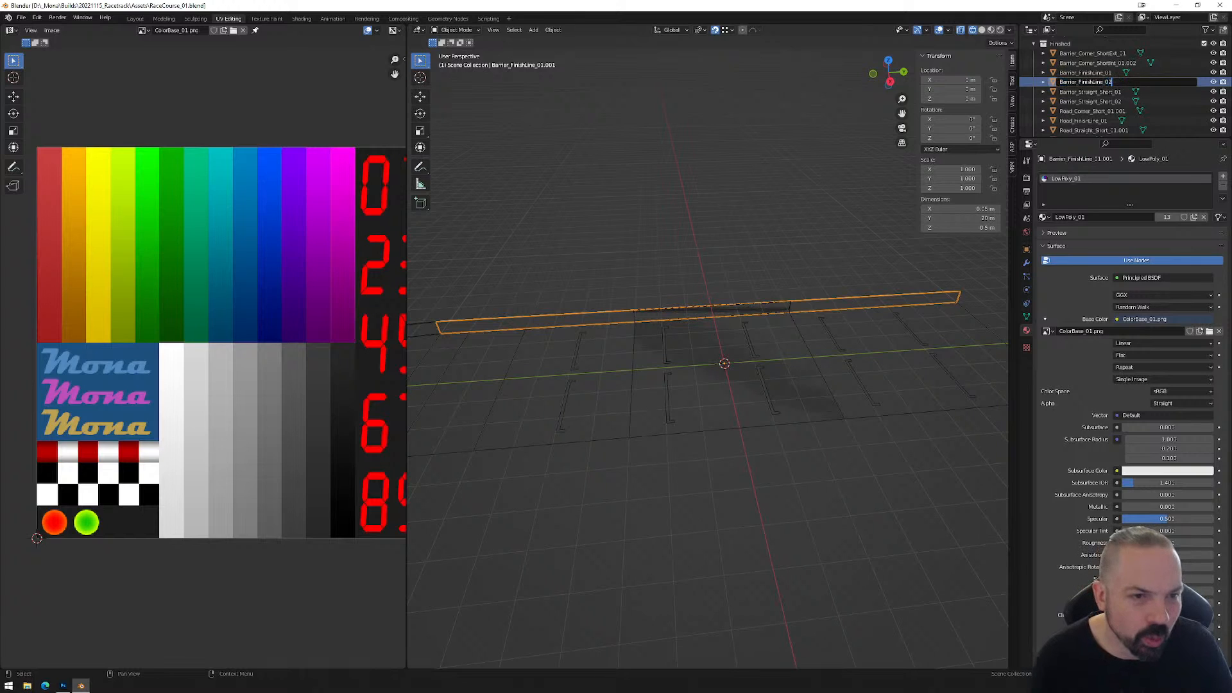
key(Return)
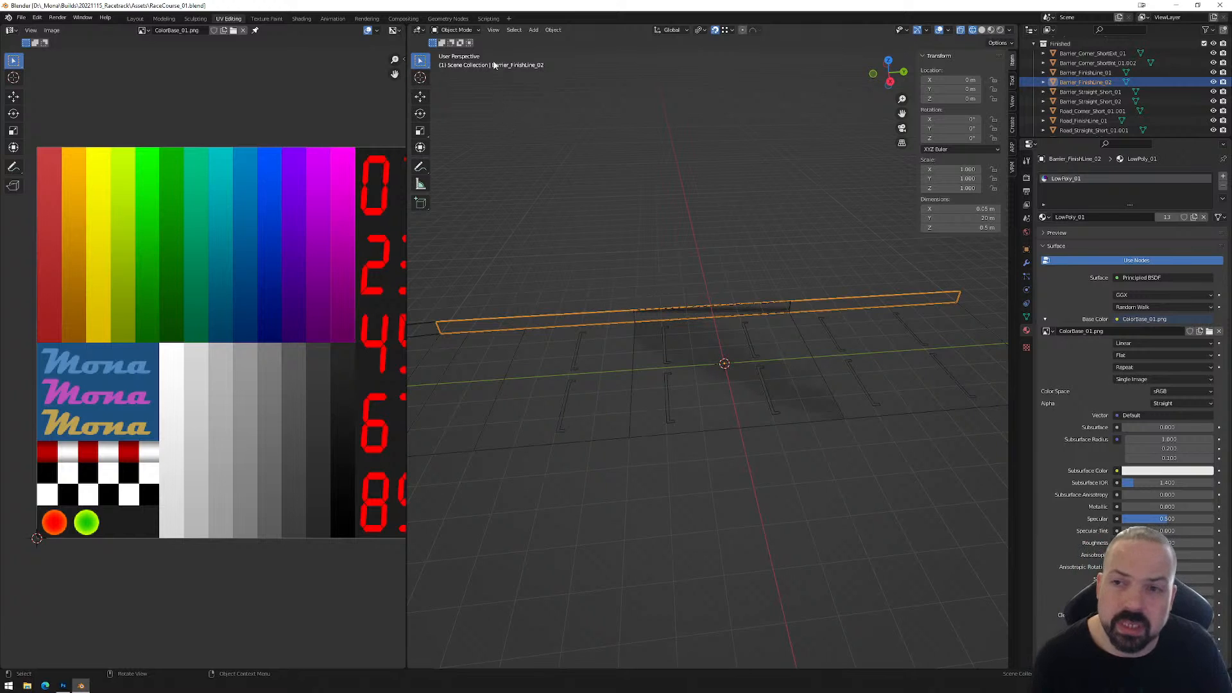
click(456, 30)
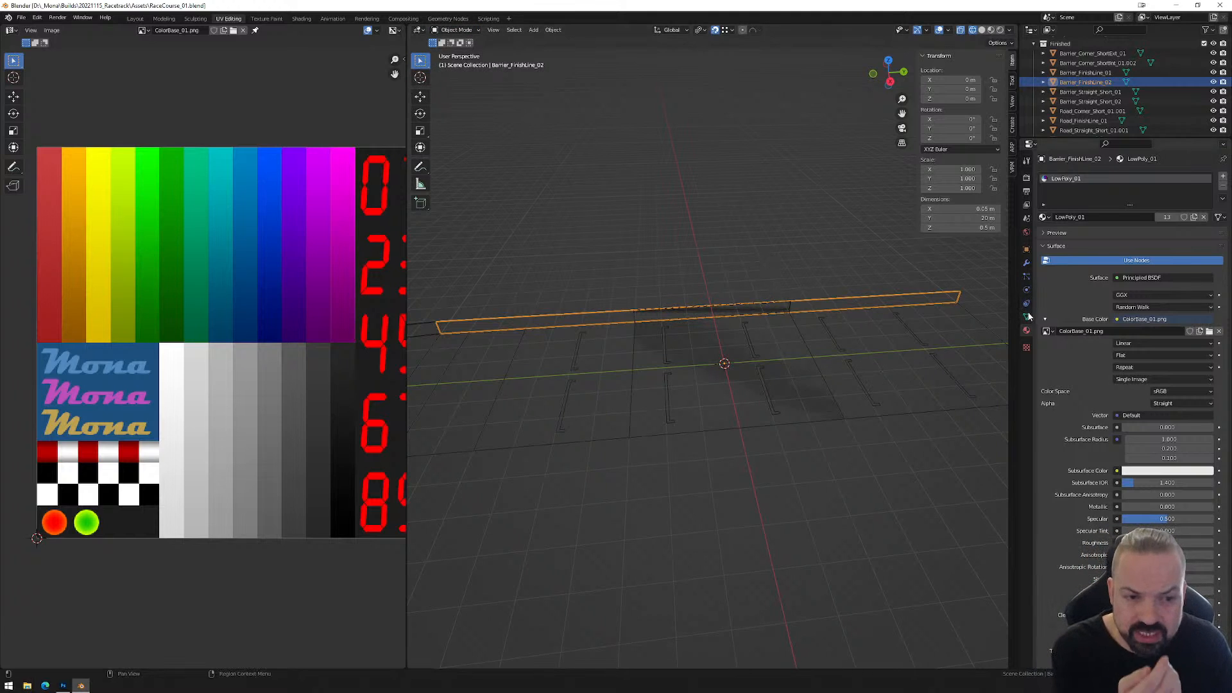
click(1027, 315)
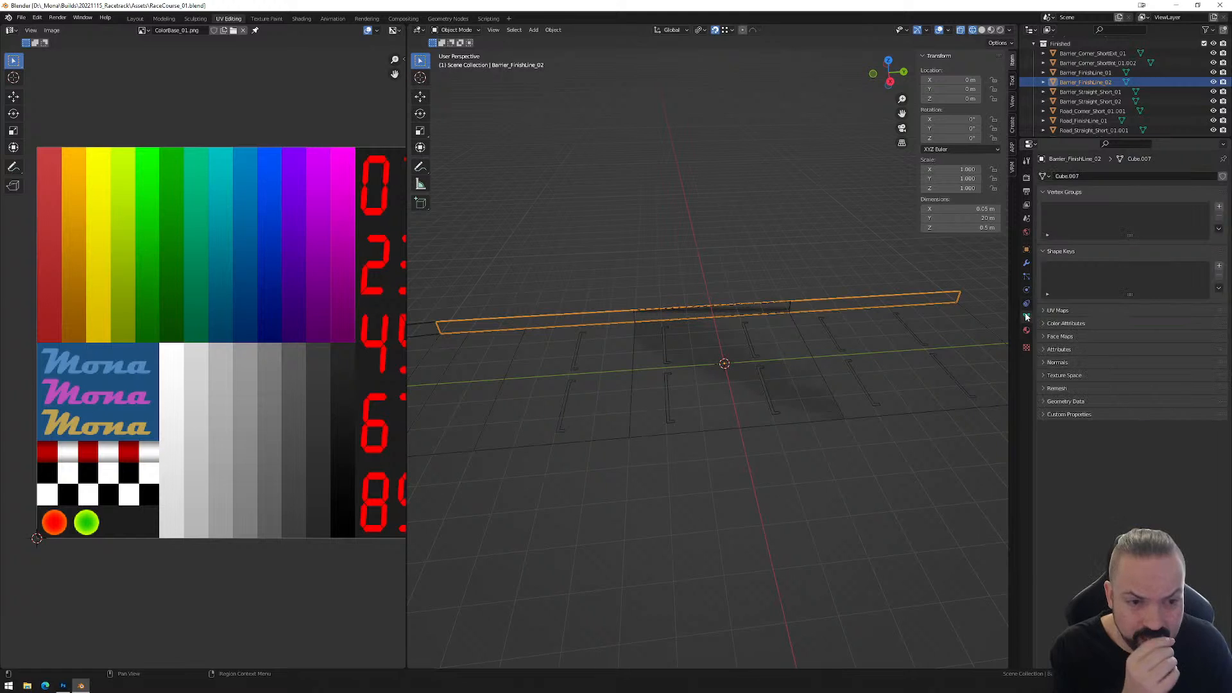
click(1026, 263)
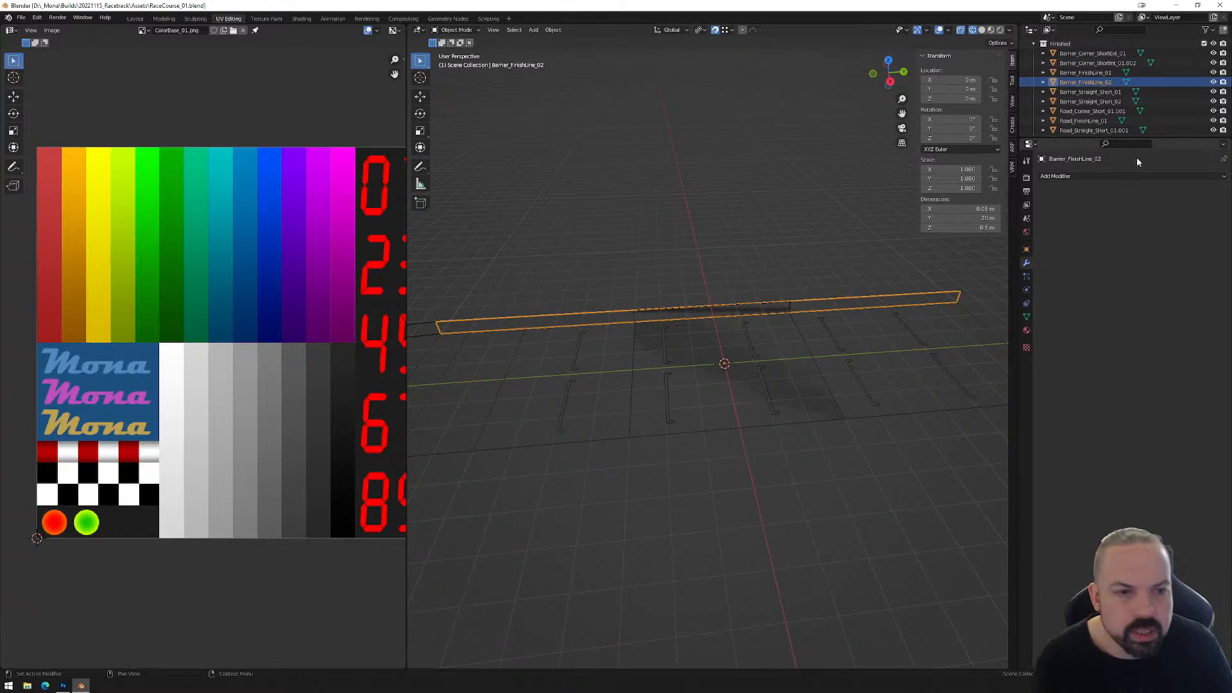
click(1124, 176)
click(1056, 286)
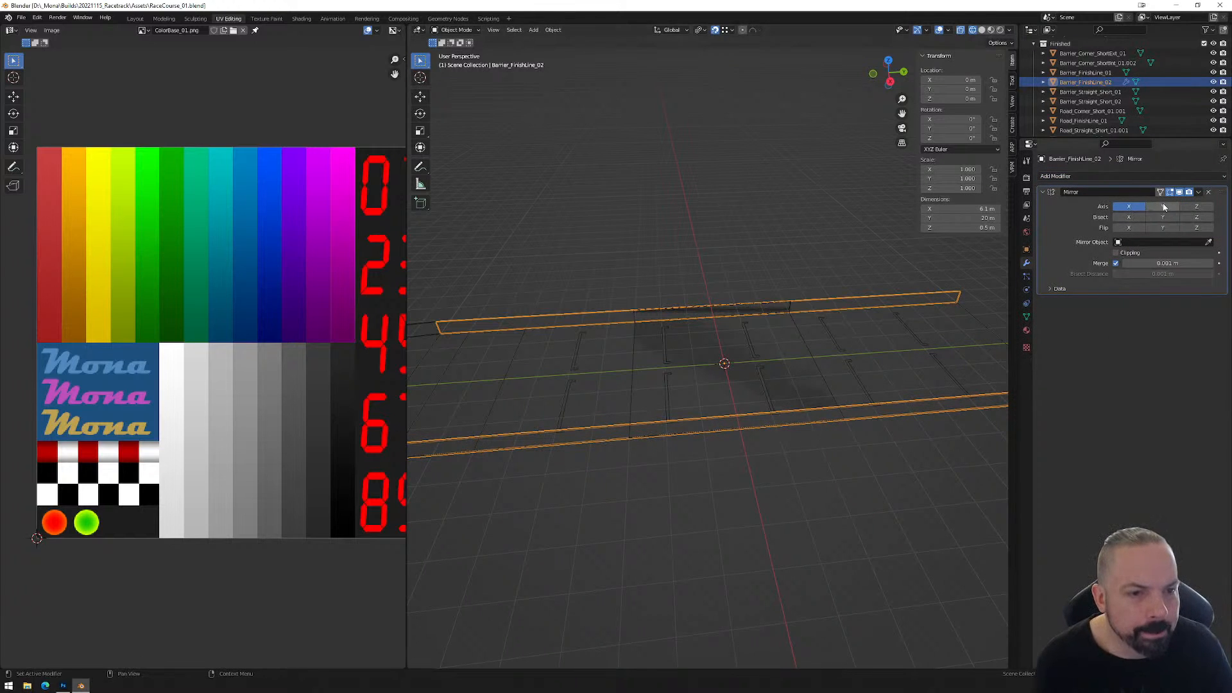
click(1199, 192)
click(1199, 194)
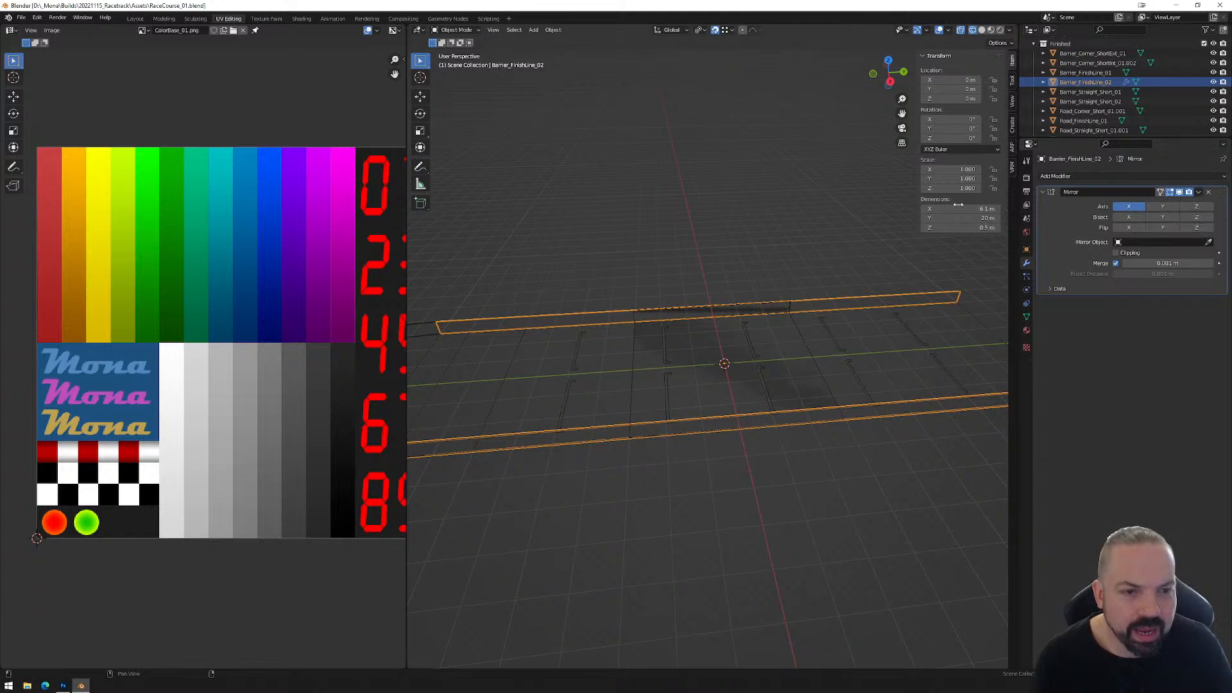
key(Tab)
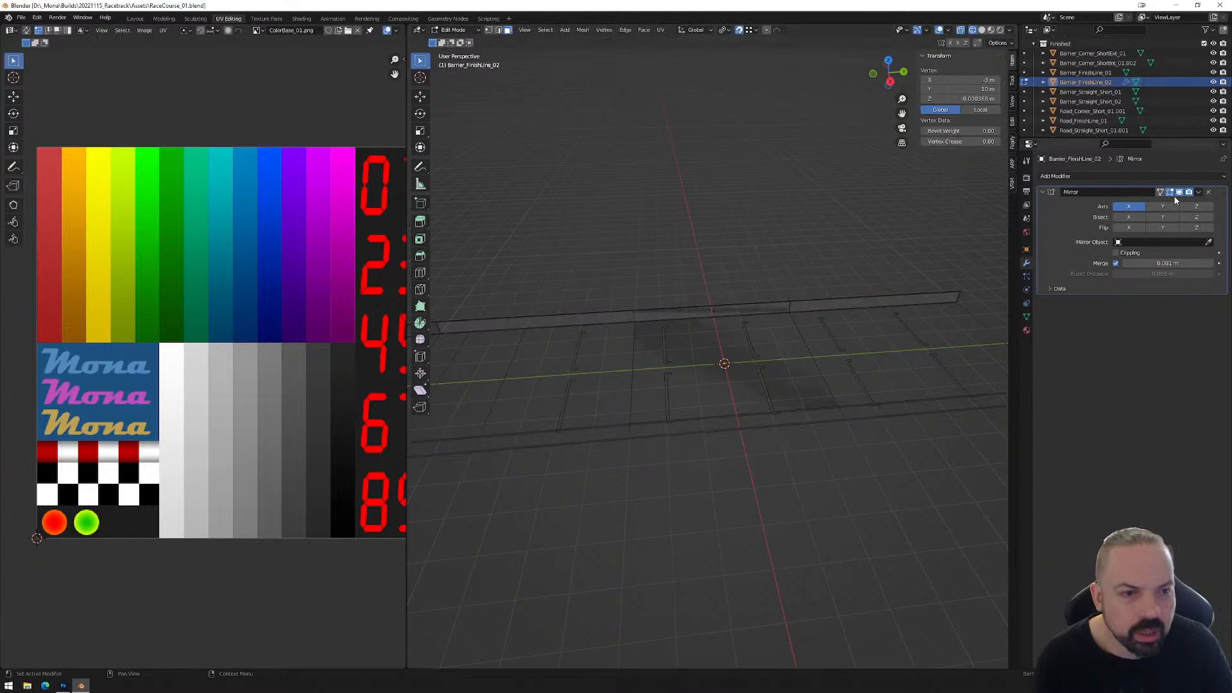
click(1199, 192)
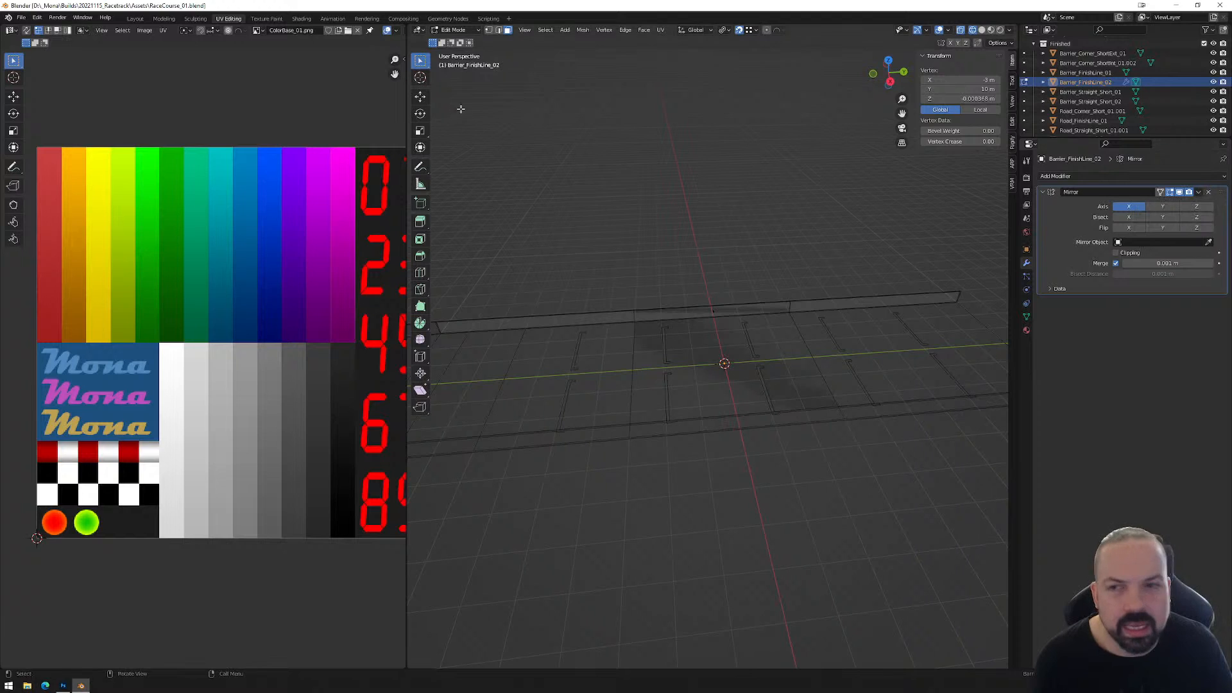
click(477, 30)
click(458, 41)
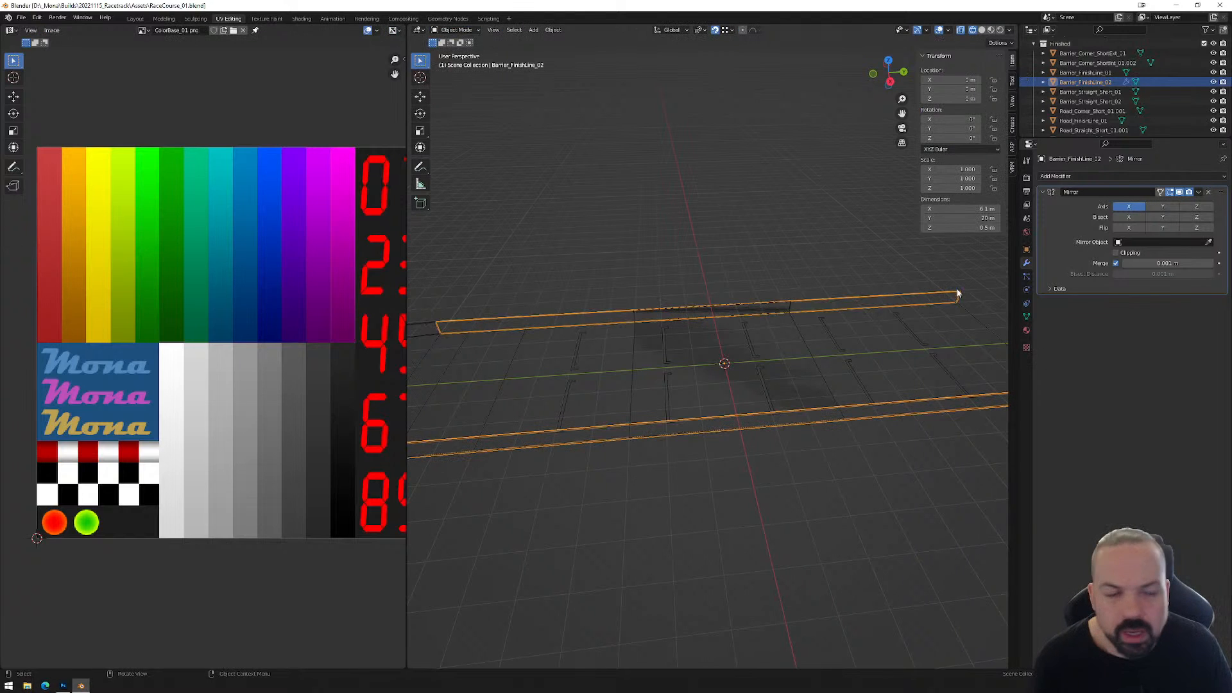
click(1209, 193)
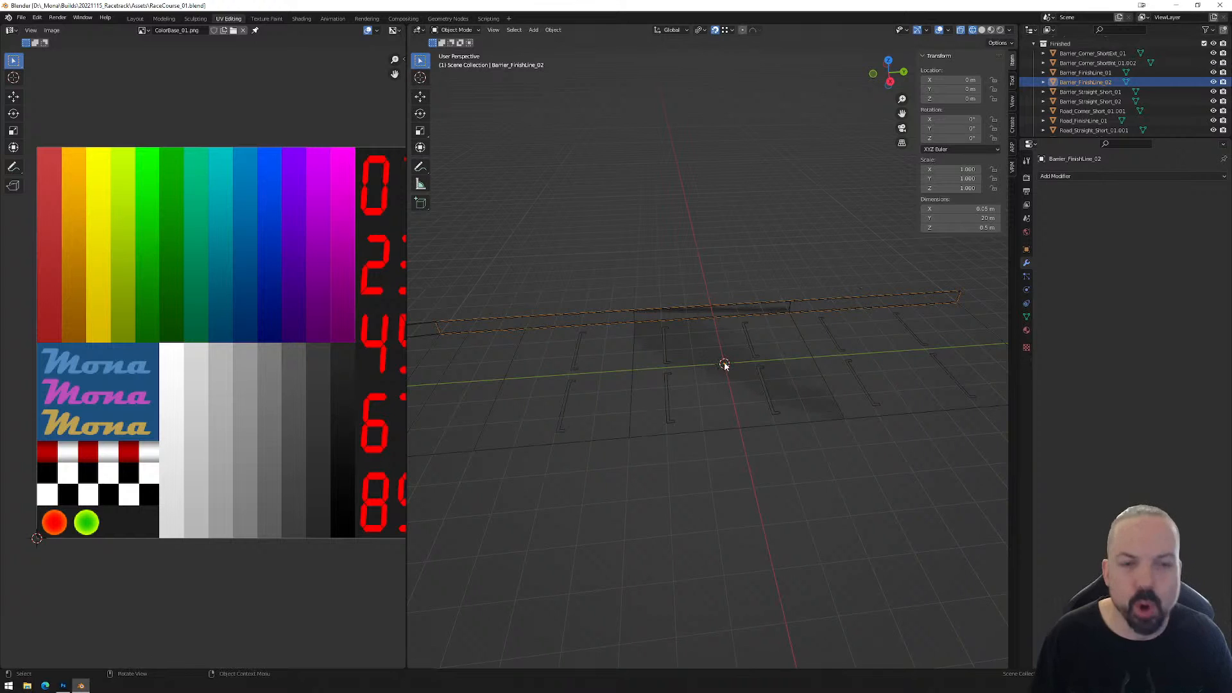
Select all of Barrier_FinishLine_02's faces and project their UVs from the left orthographic view.
key(Tab)
click(519, 264)
drag(487, 278, 932, 381)
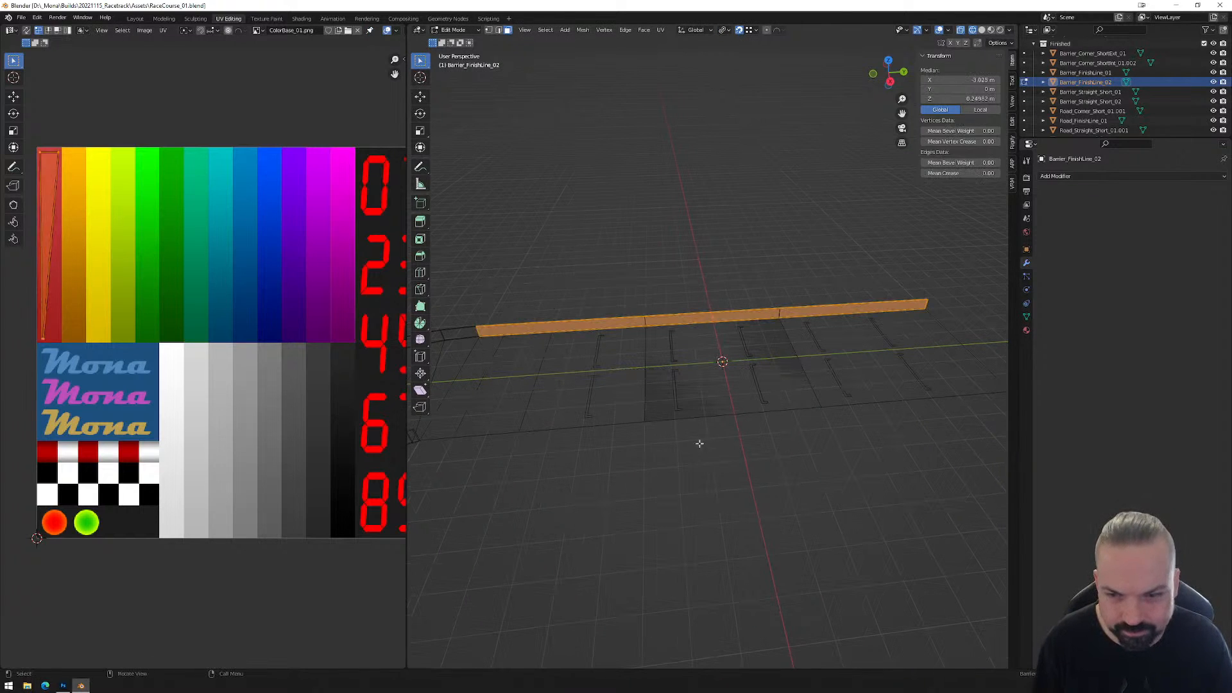
middle_drag(489, 368, 544, 384)
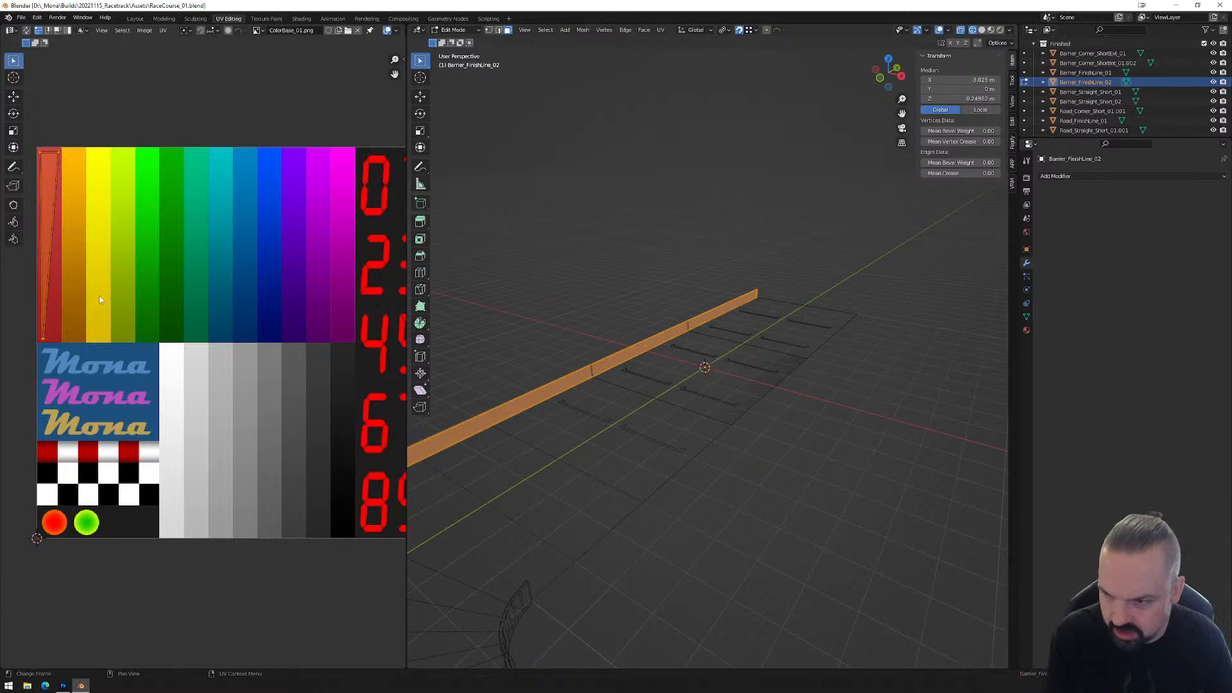
click(879, 80)
click(875, 74)
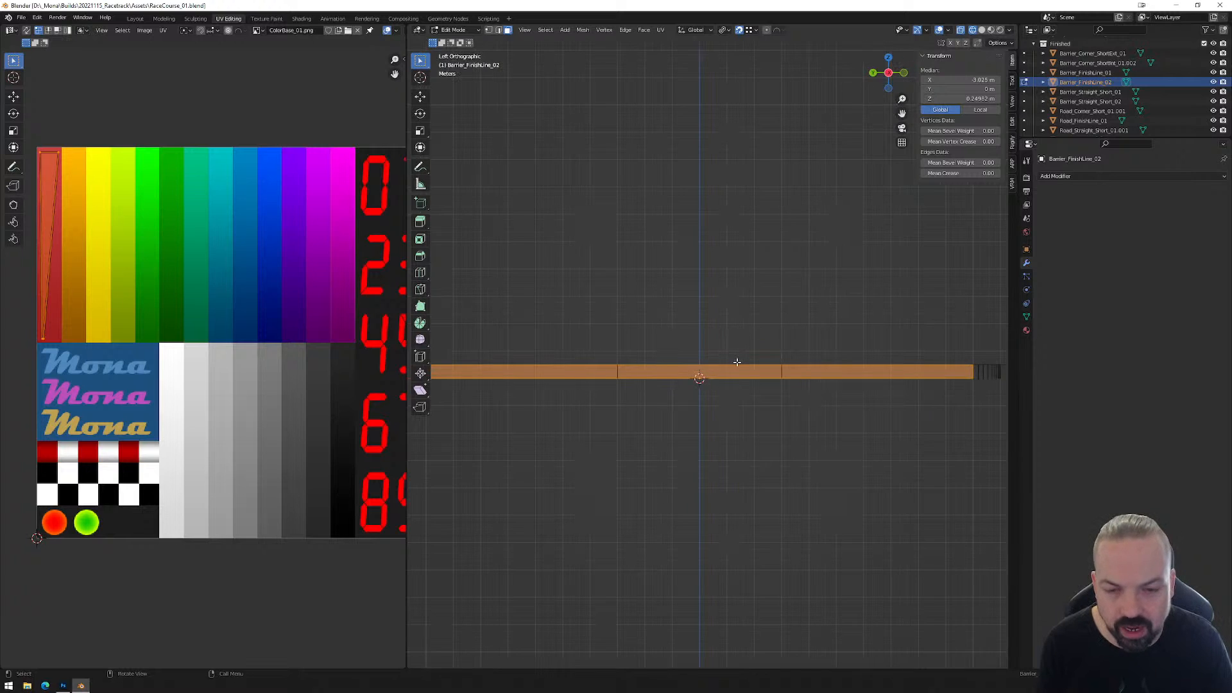
click(660, 30)
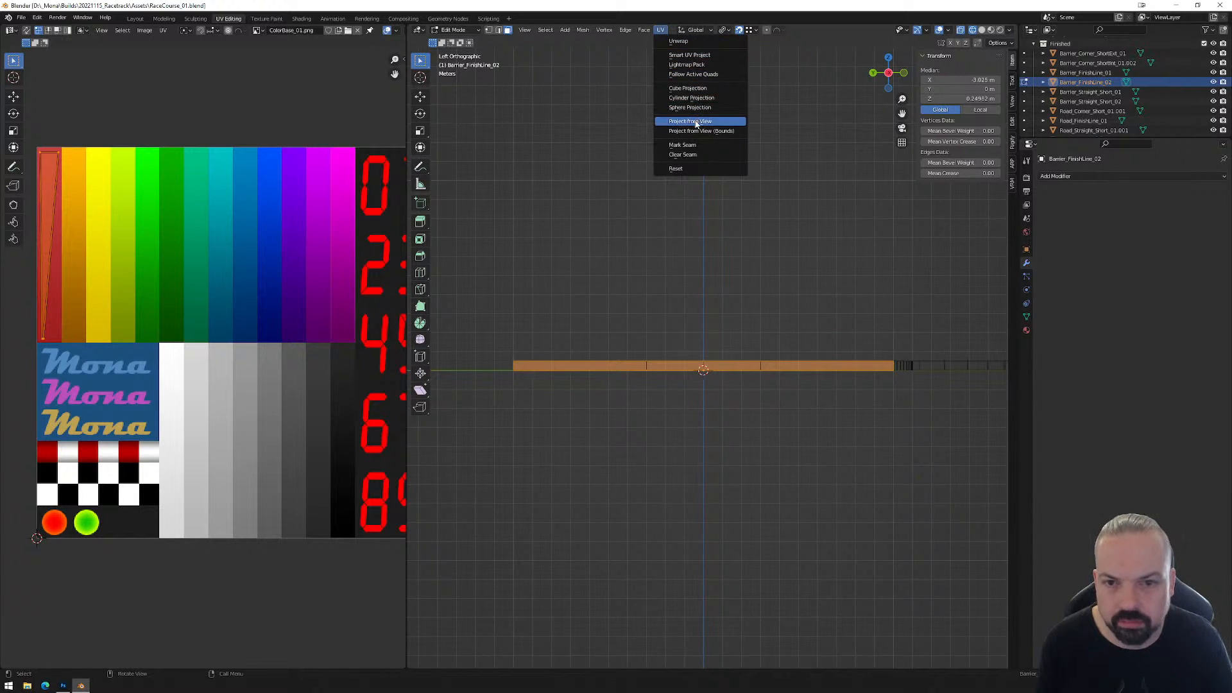
click(693, 120)
Scale Barrier_FinishLine_02's projected UVs down along X and up along Y into a narrow vertical strip.
drag(82, 313, 378, 383)
key(s)
key(x)
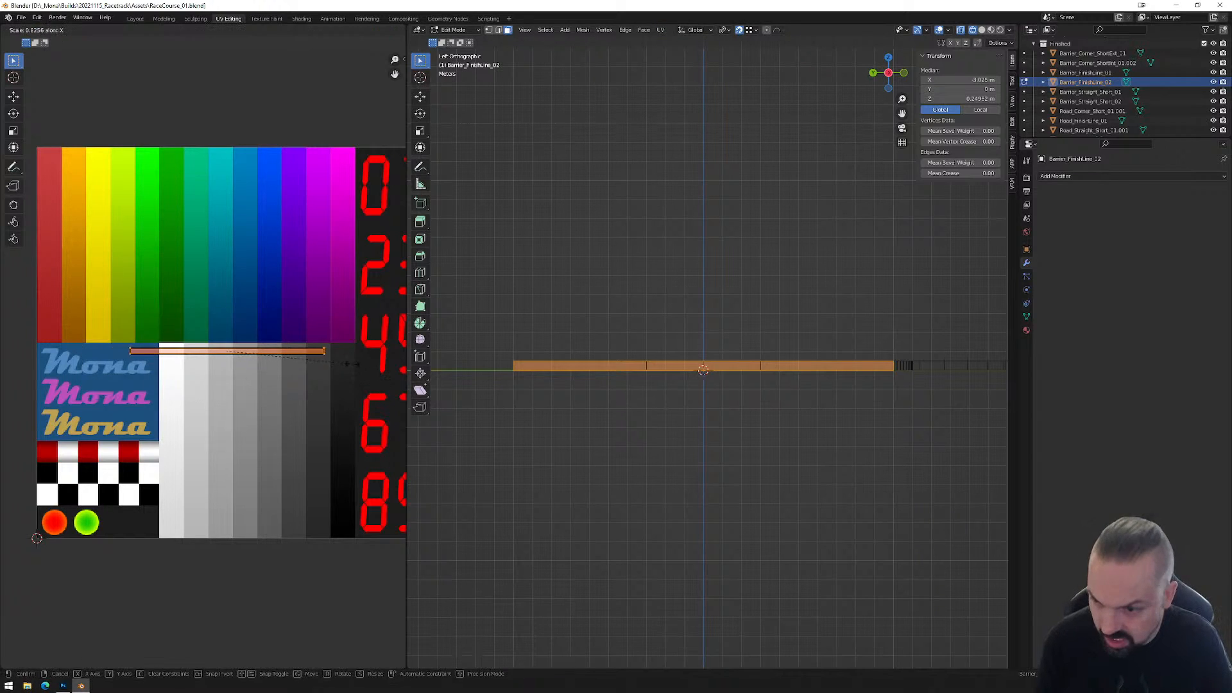
click(229, 354)
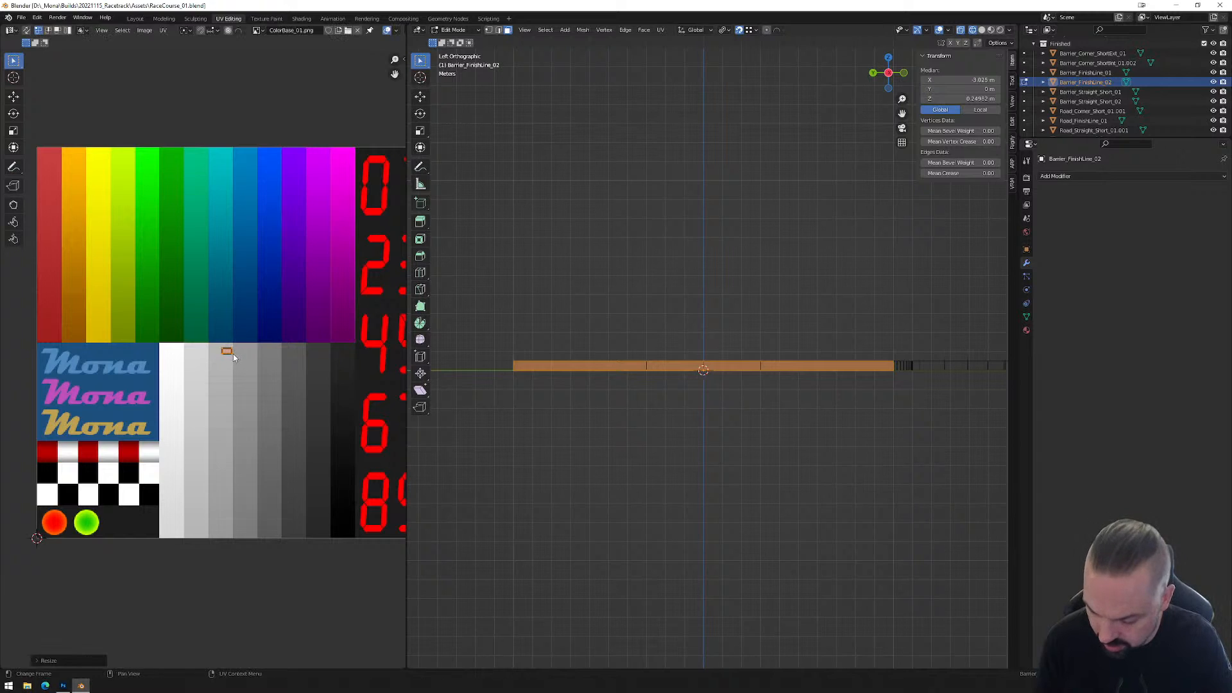
key(s)
key(y)
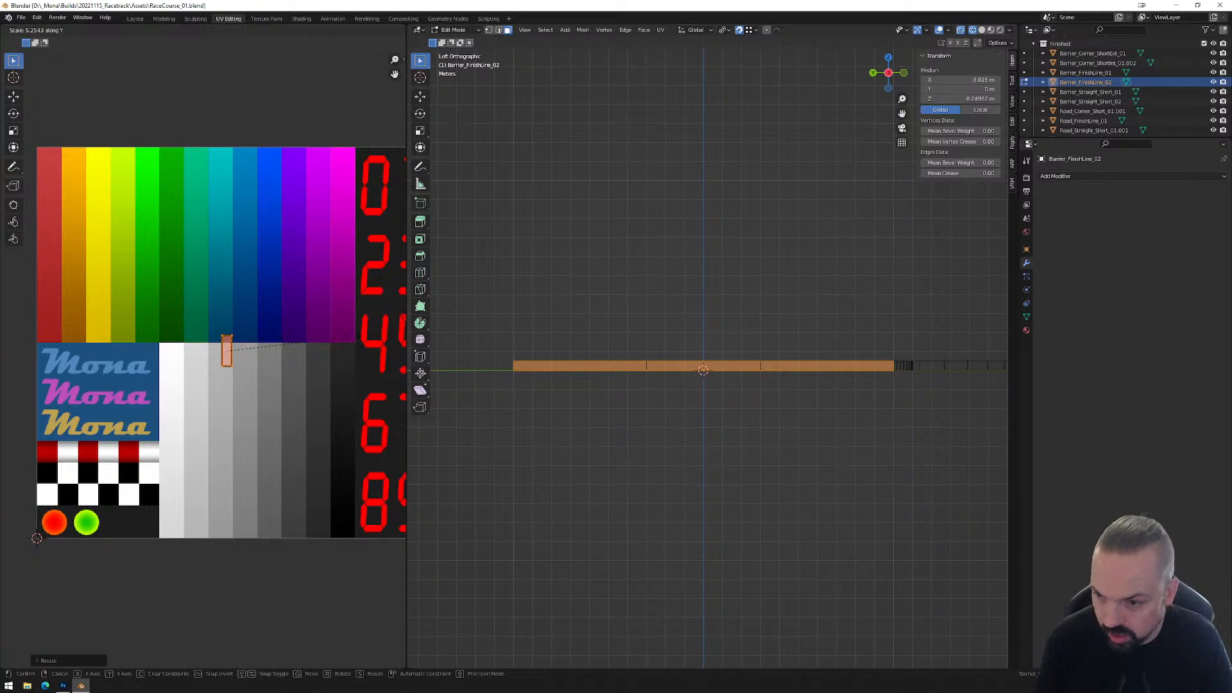
click(279, 387)
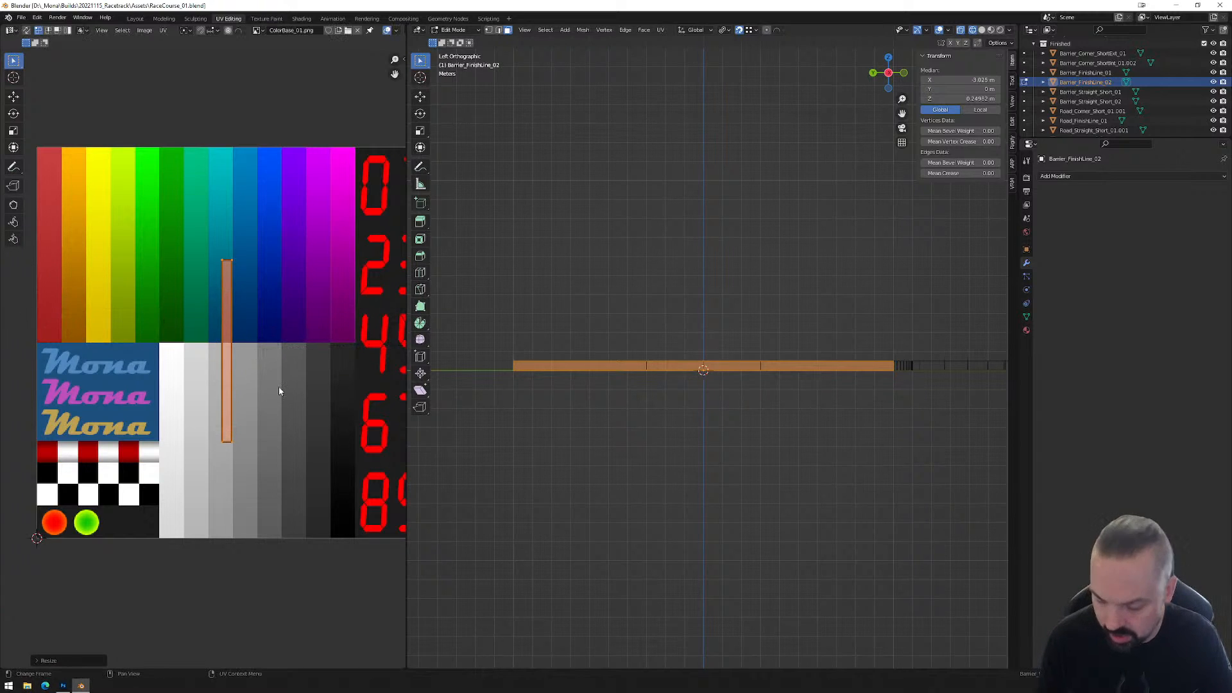
Move Barrier_FinishLine_02's UVs onto the cyan strip of the color palette, enlarge them slightly to fit, and finish mesh editing.
key(g)
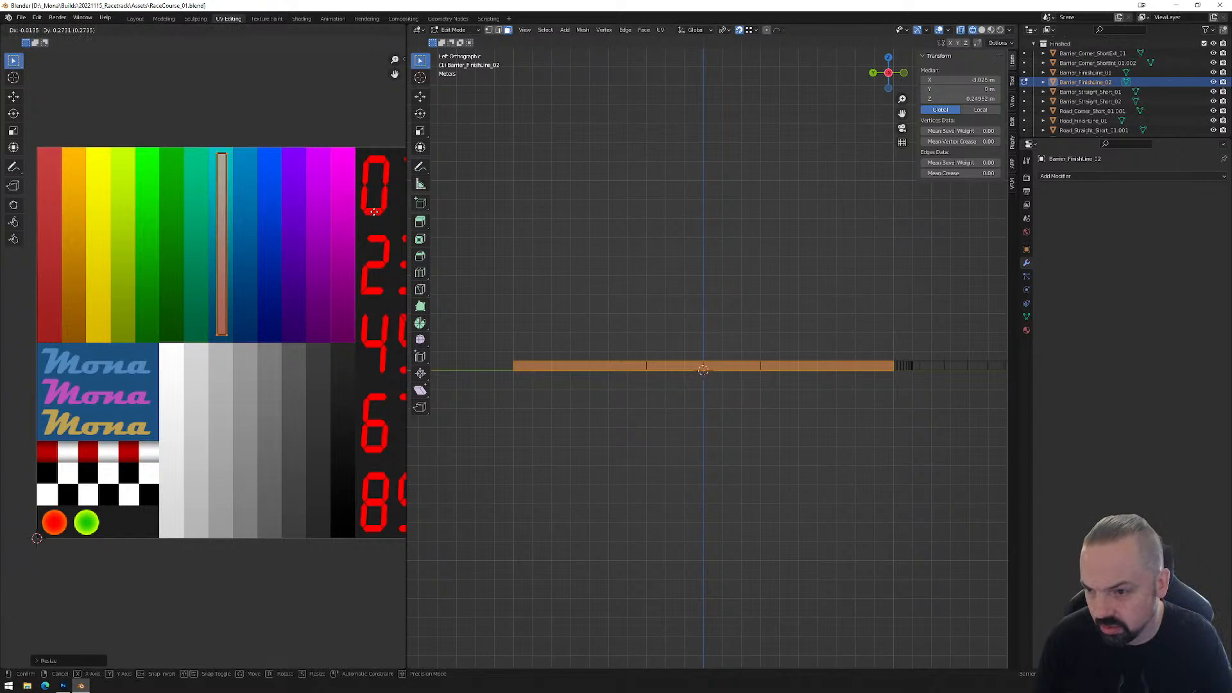
click(345, 228)
key(s)
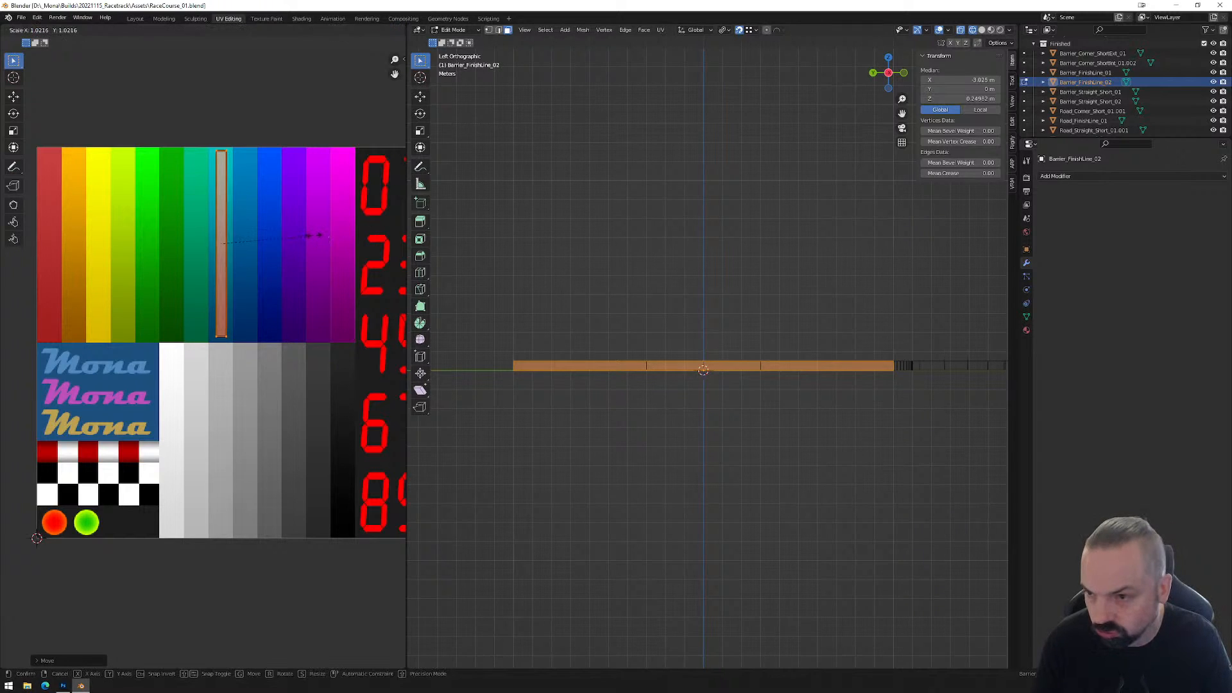
click(315, 233)
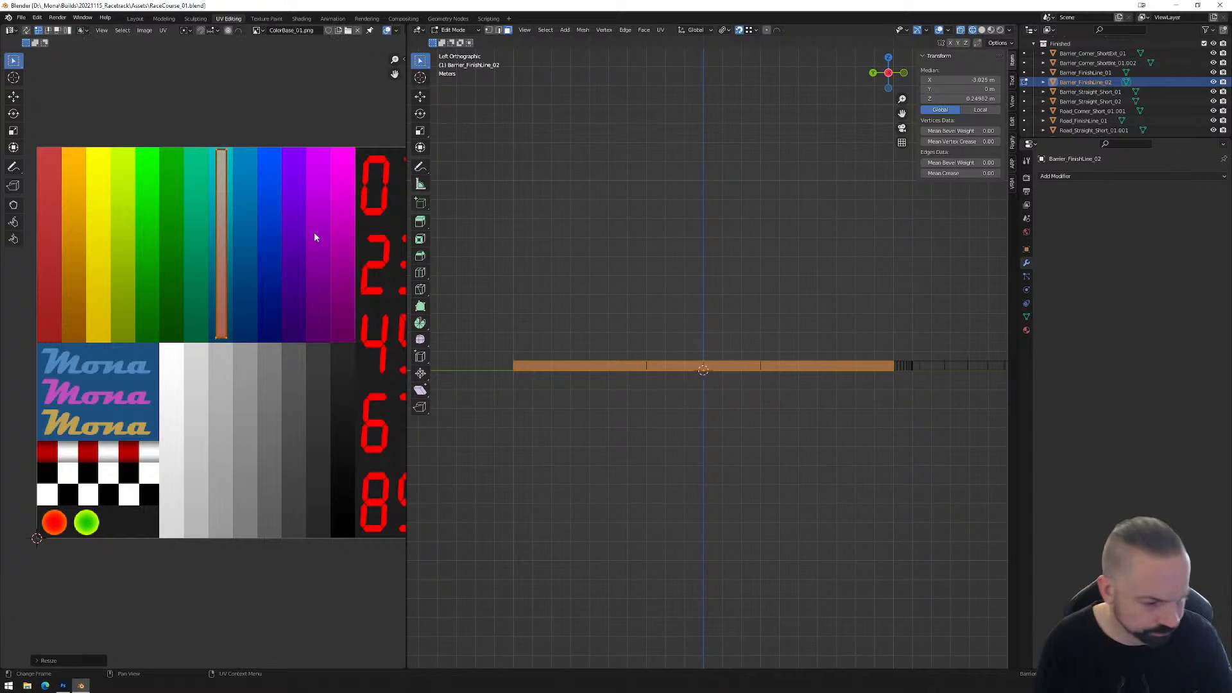
key(Tab)
middle_drag(806, 380, 718, 292)
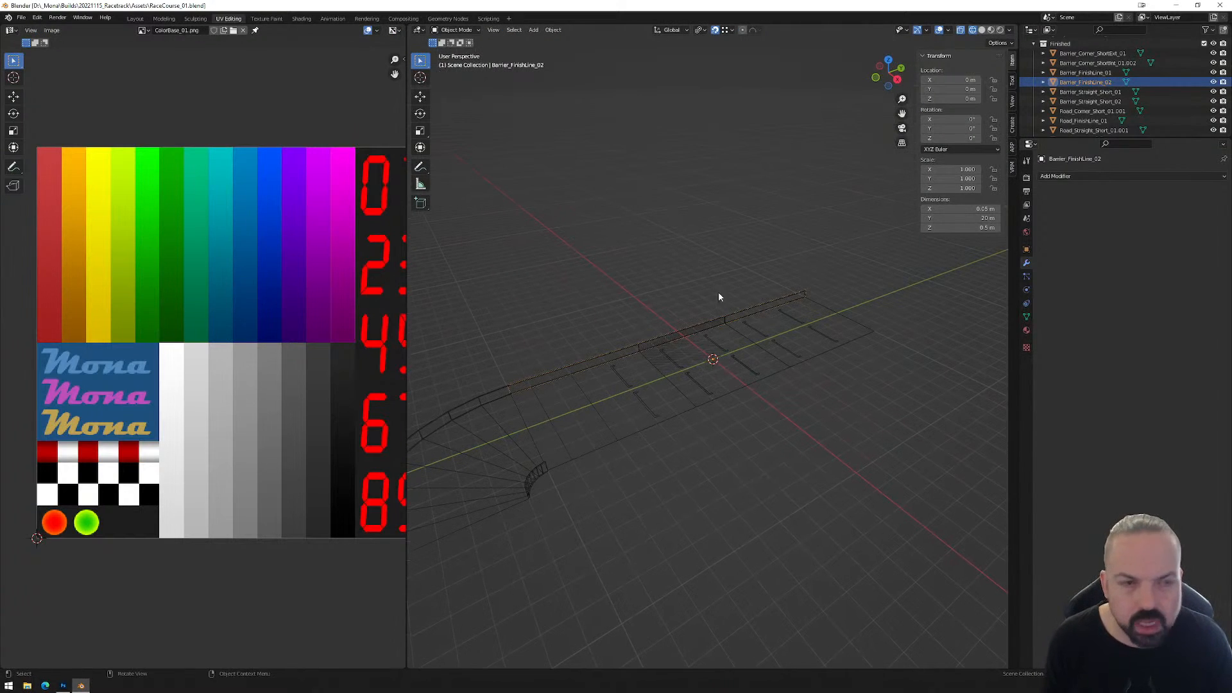
click(1102, 73)
click(1093, 91)
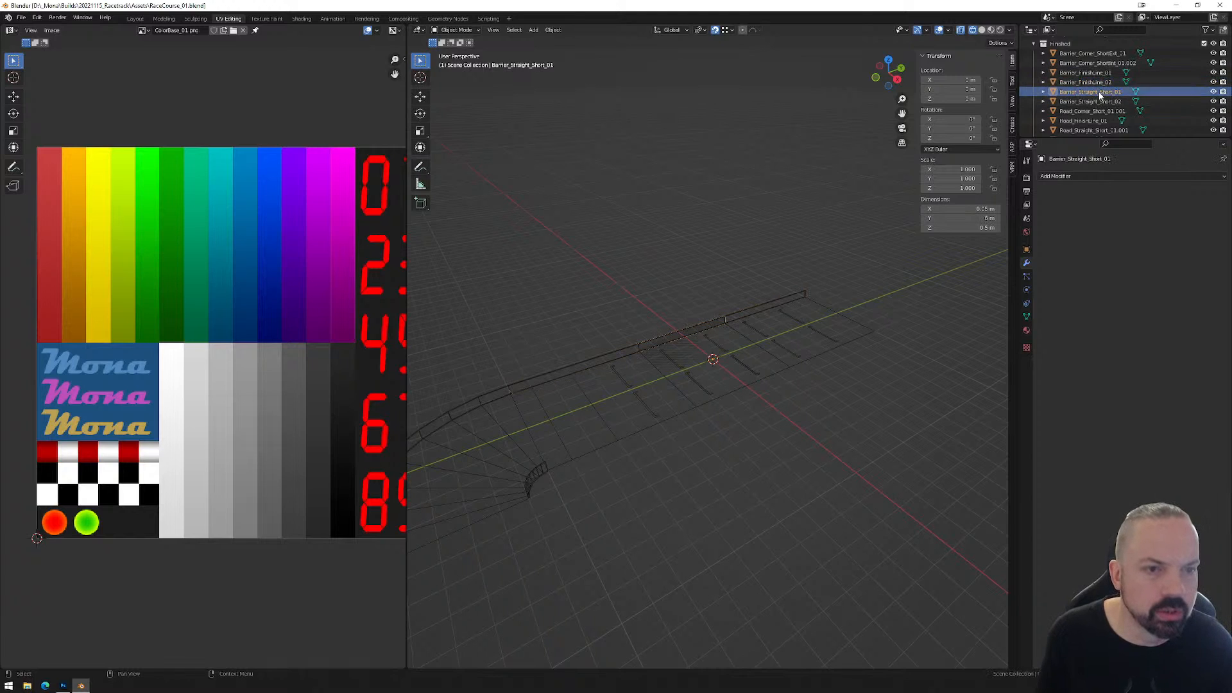
click(1096, 103)
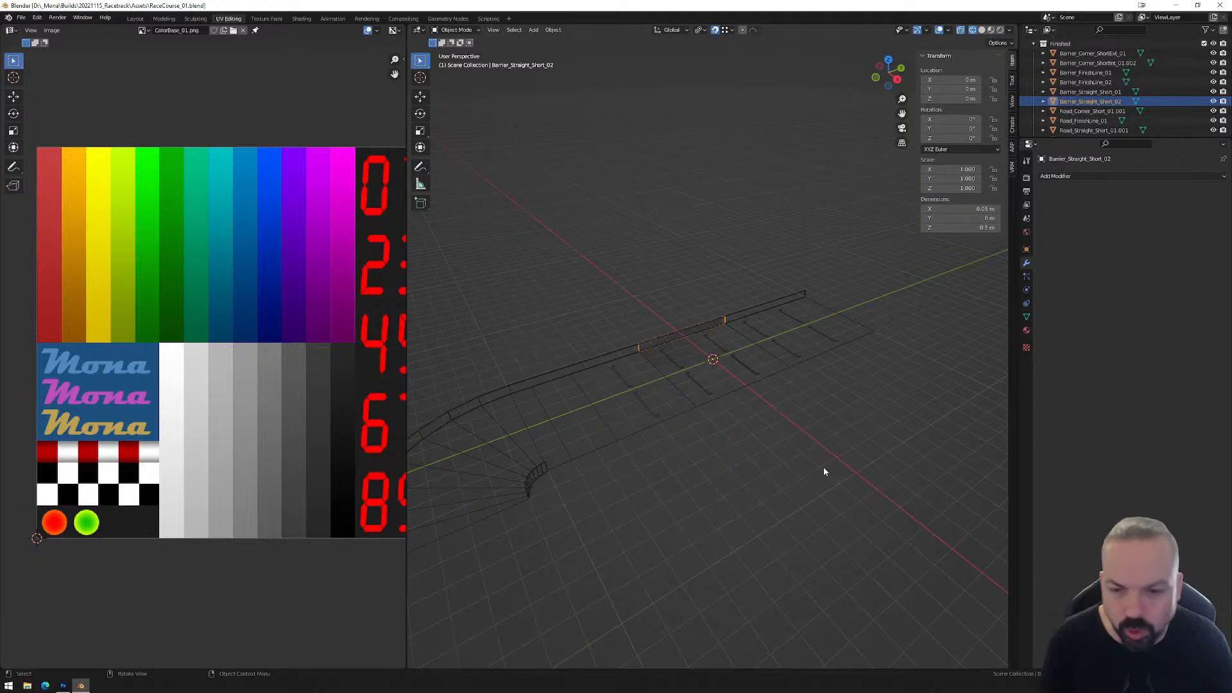
Rename the small inner corner wall object Barrier_Corner_ShortInt_01.
middle_drag(620, 495, 701, 446)
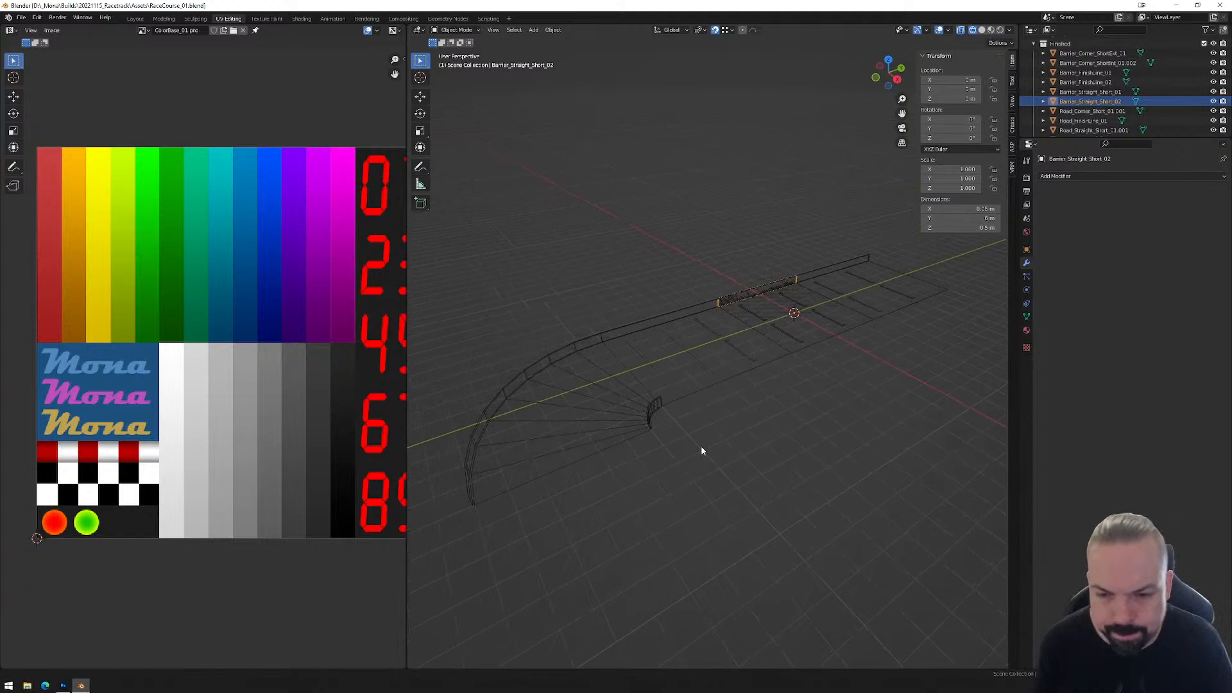
click(653, 405)
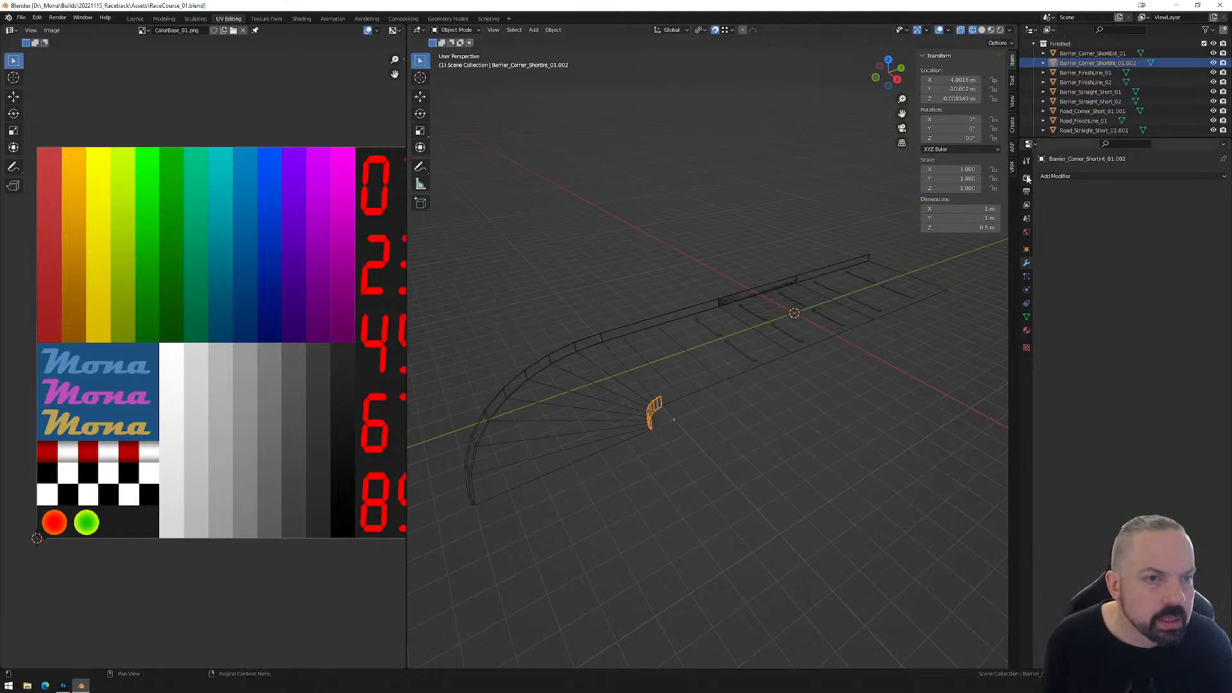
double_click(1113, 64)
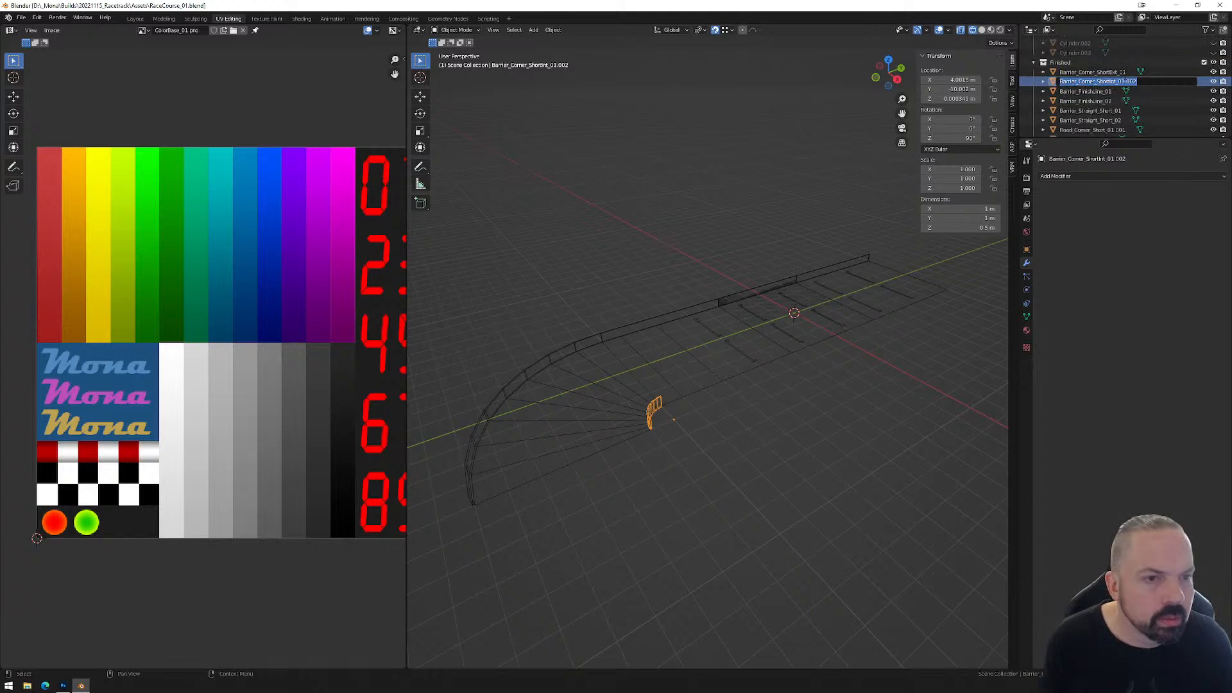
key(End)
key(BackSpace)
key(BackSpace)
key(BackSpace)
key(BackSpace)
key(Return)
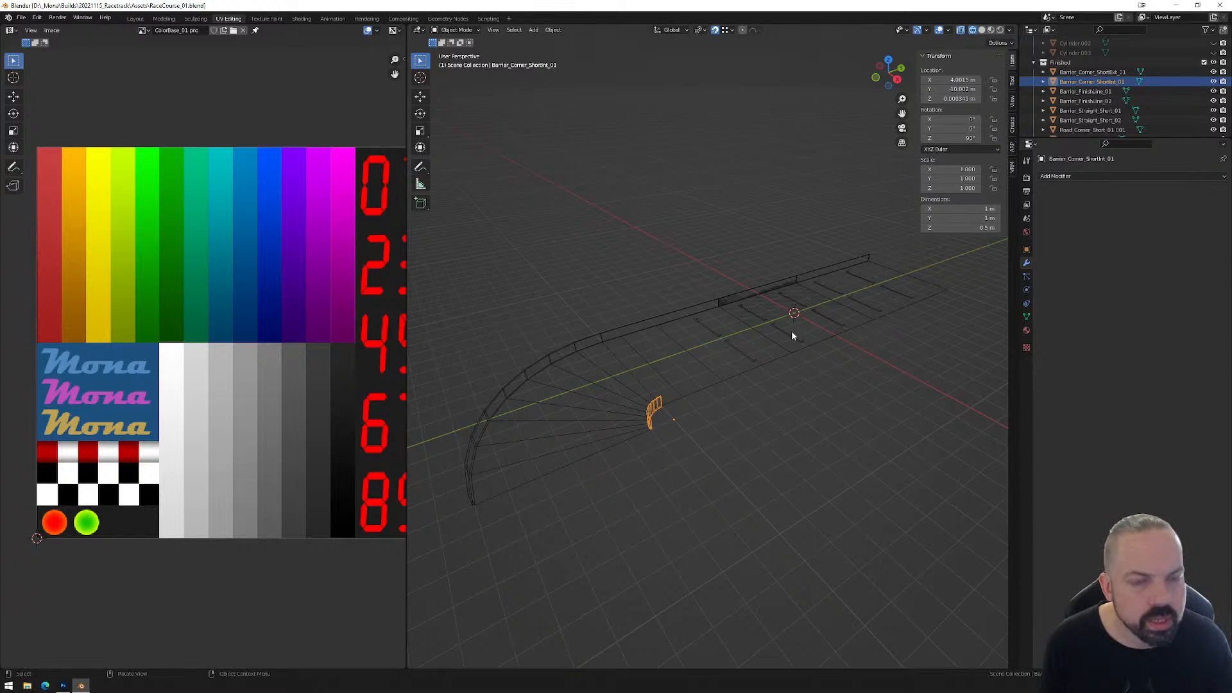
click(723, 347)
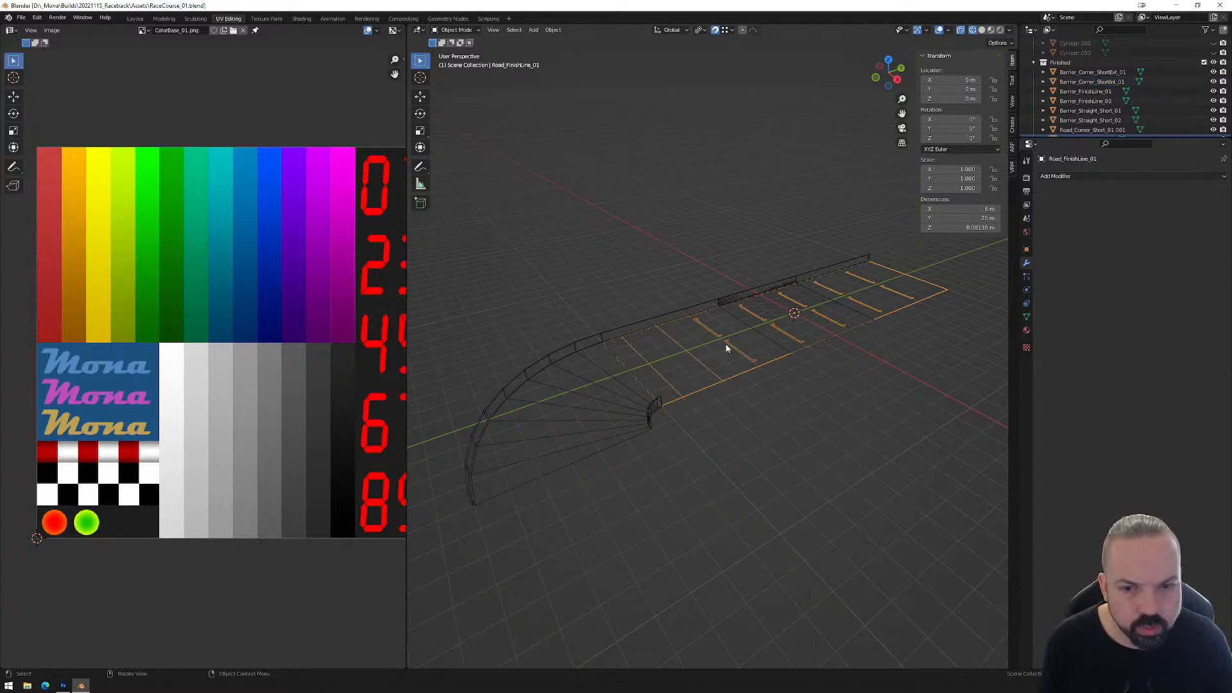
click(776, 402)
middle_drag(775, 401, 740, 414)
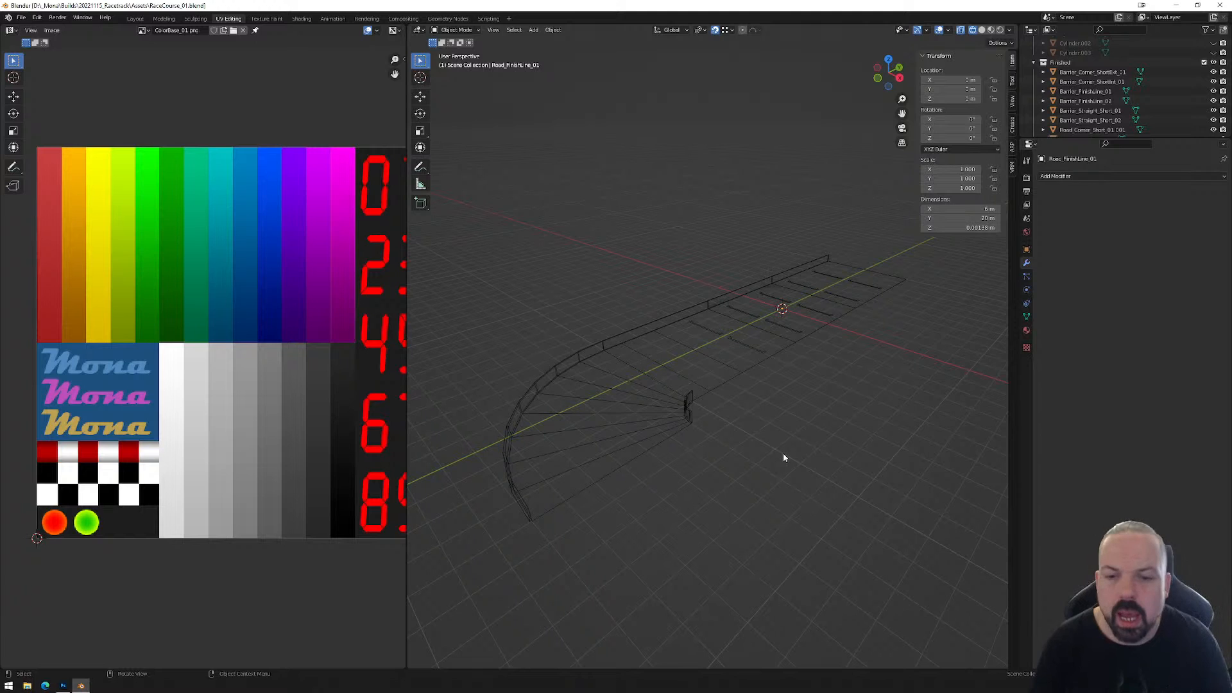
Rename the corner road surface Road_Corner_Short_01.001 as Road_Corner_Short_01.
click(888, 61)
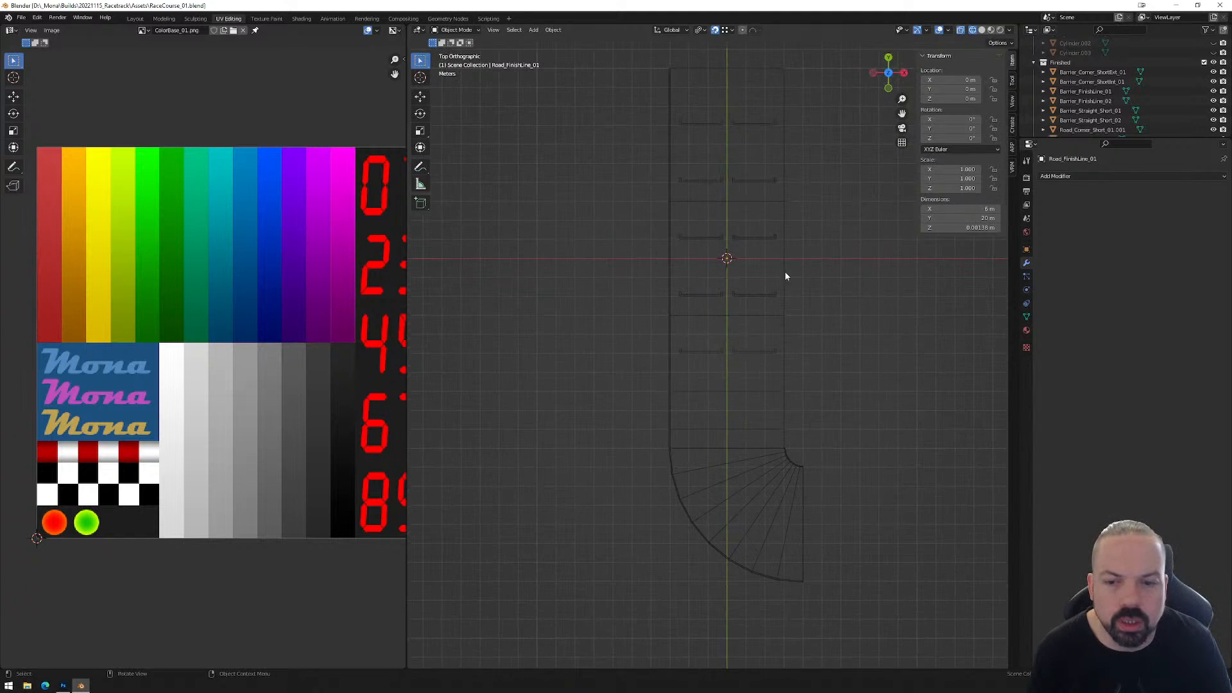
click(770, 484)
shift+middle_drag(773, 482, 705, 341)
scroll(705, 347, up, 3)
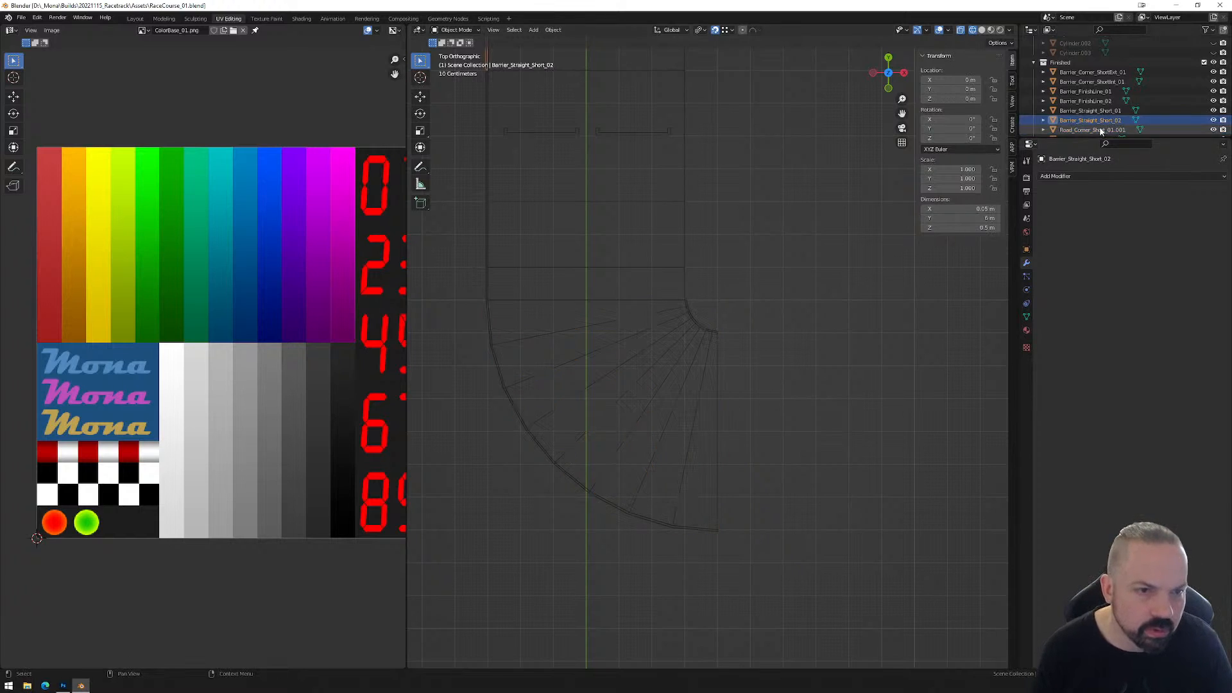
scroll(709, 360, down, 2)
double_click(1118, 130)
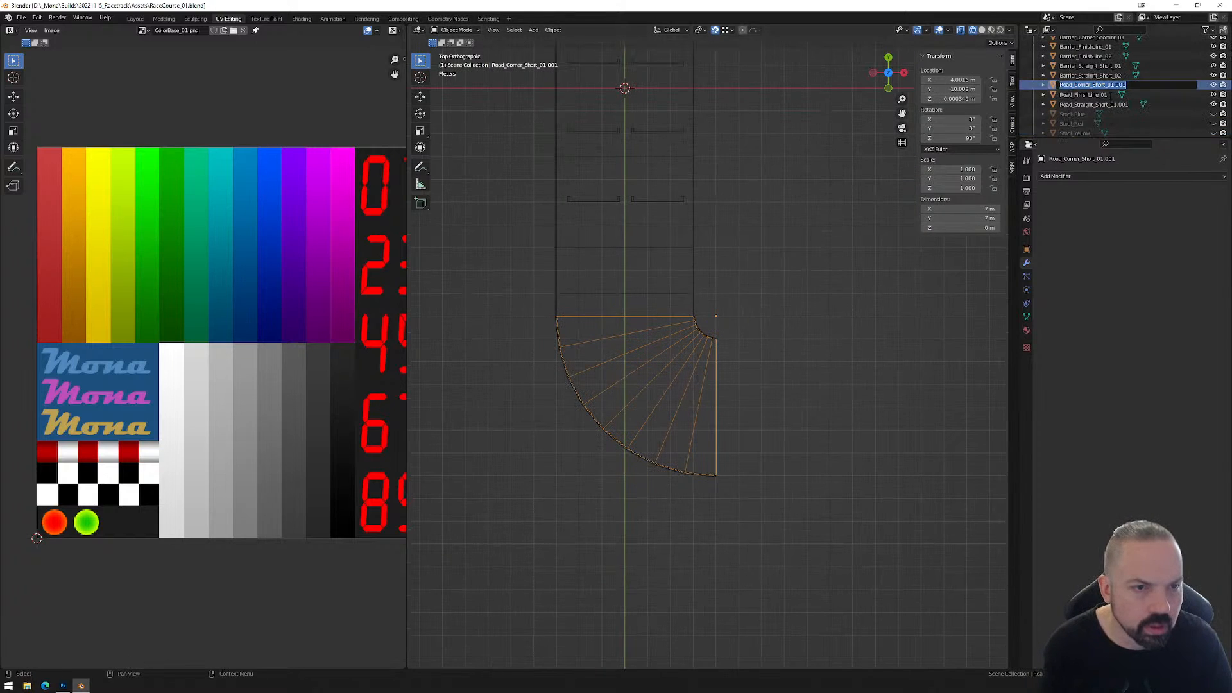
key(End)
key(BackSpace)
key(BackSpace)
key(BackSpace)
key(BackSpace)
key(Return)
Rename the straight road surface Road_Straight_Short_01.001 as Road_Straight_Short_01.
click(1122, 105)
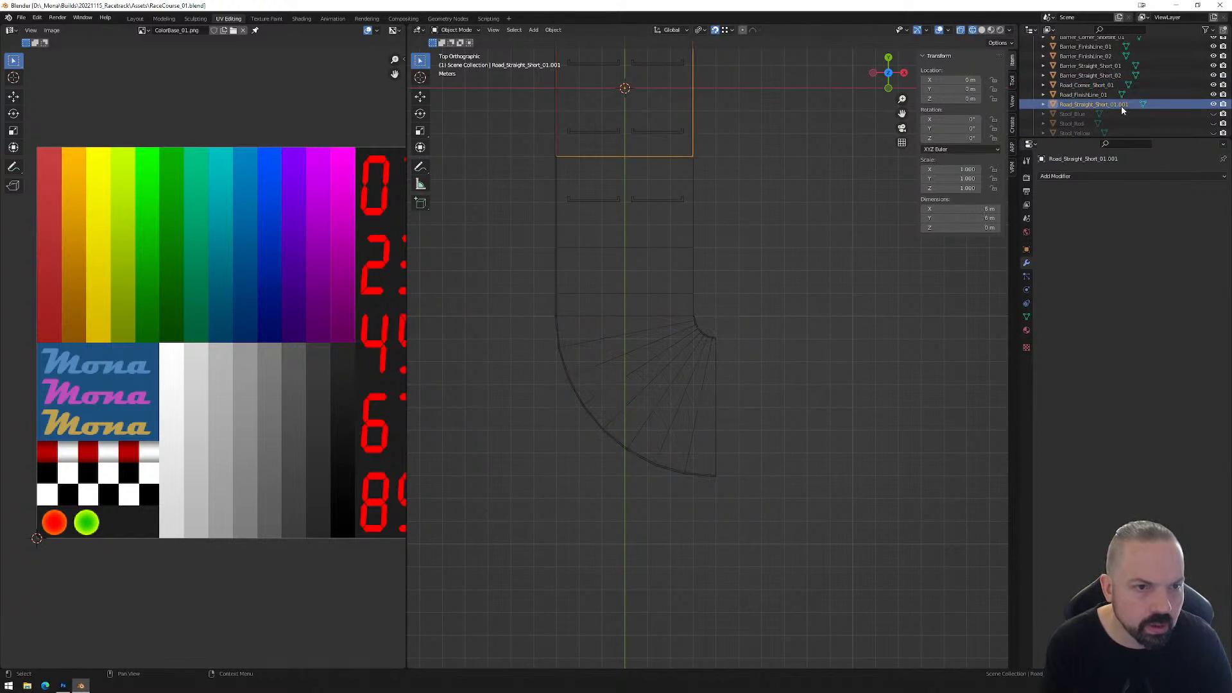
double_click(1120, 105)
key(End)
key(BackSpace)
key(BackSpace)
key(BackSpace)
key(BackSpace)
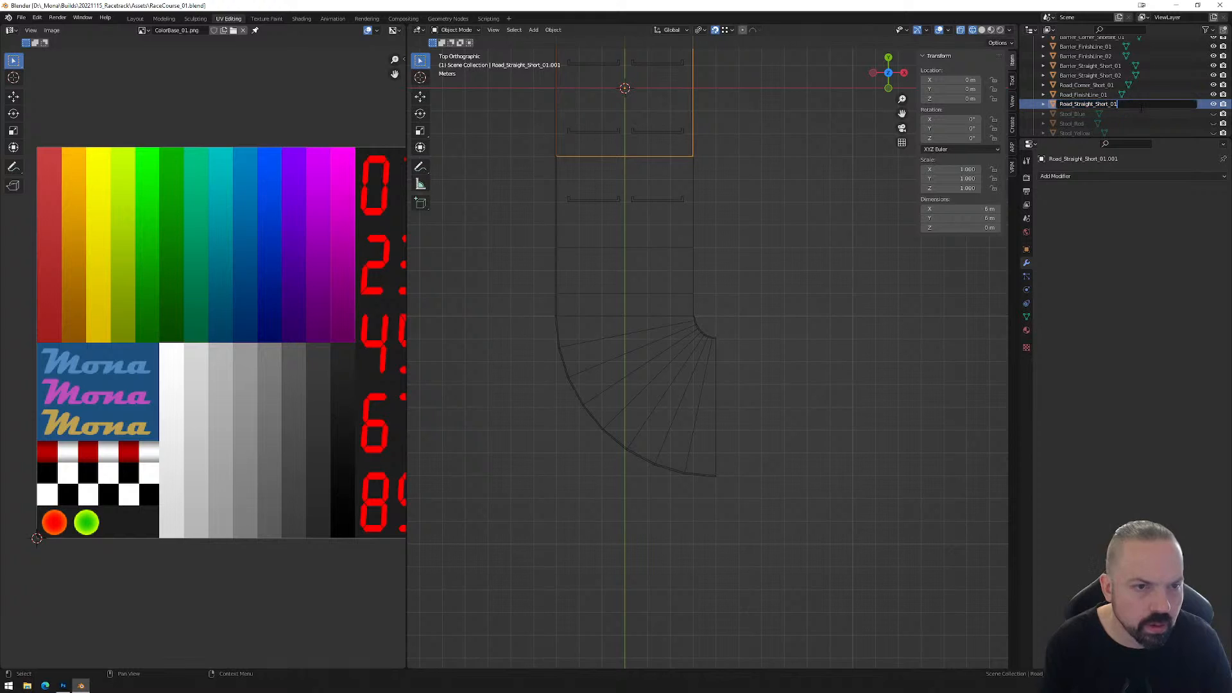
key(Return)
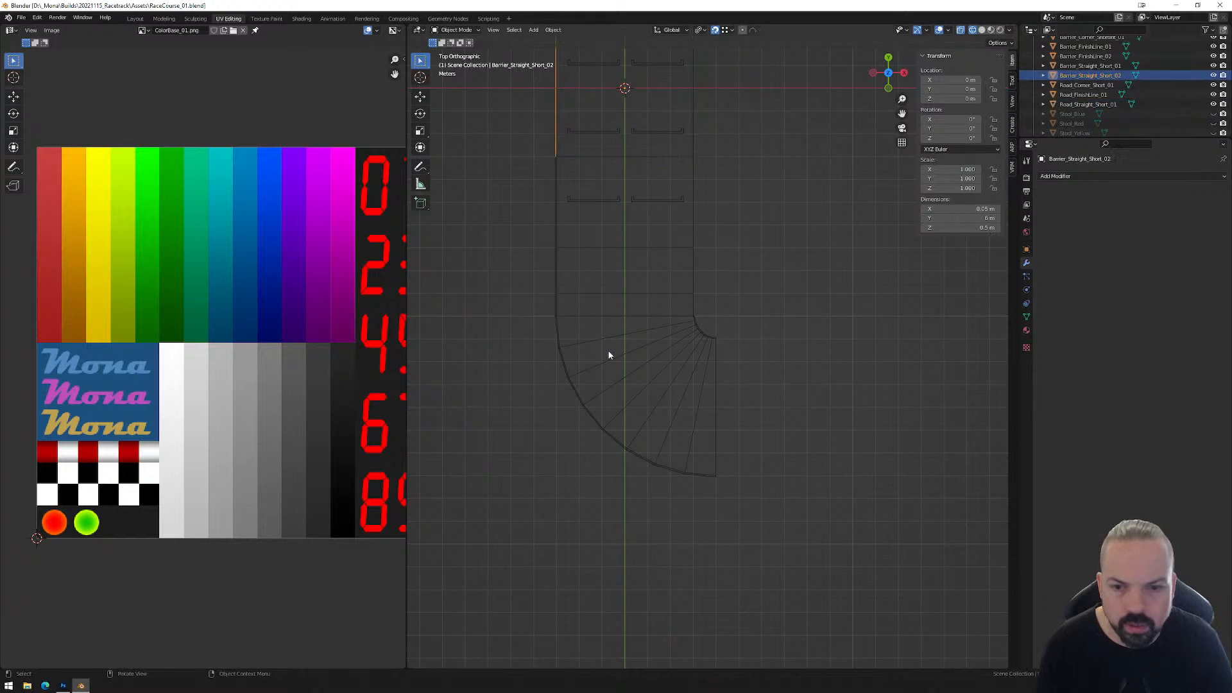
Duplicate the corner road surface Road_Corner_Short_01 in place.
click(609, 355)
click(626, 356)
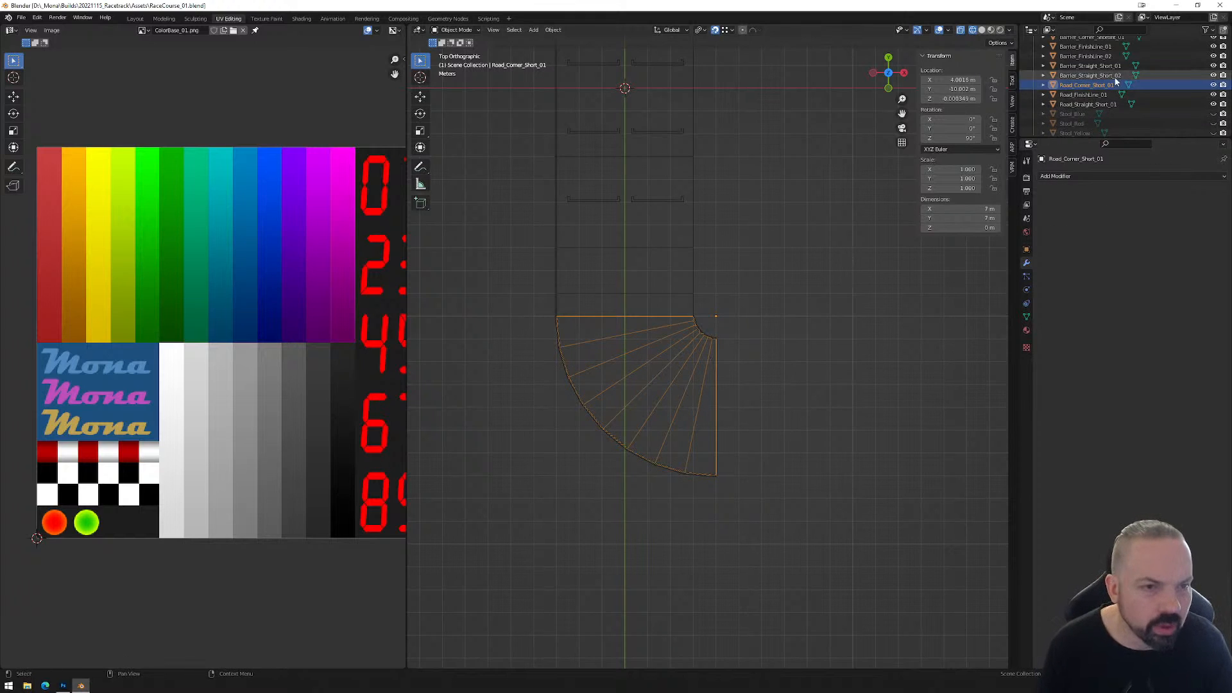
key(shift+d)
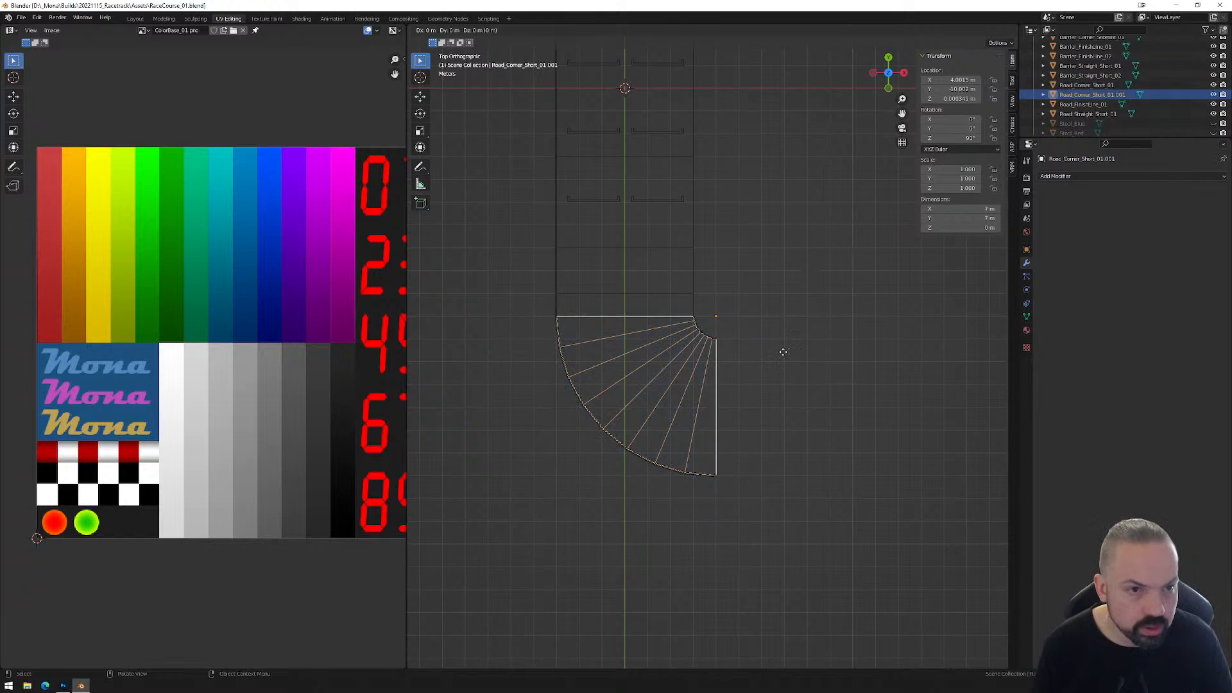
key(Escape)
double_click(1113, 95)
scroll(1113, 95, down, 1)
drag(1128, 85, 1111, 85)
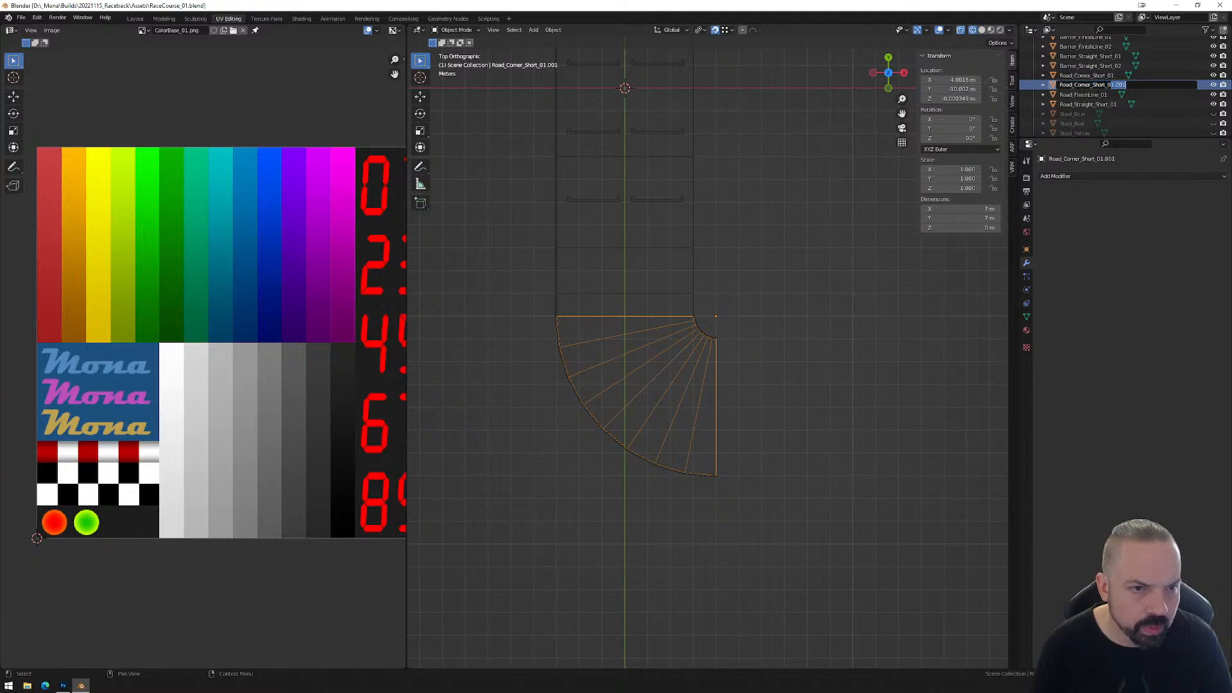
key(Escape)
Rename the original corner road surface Road_Corner_Short90_01.
click(1107, 77)
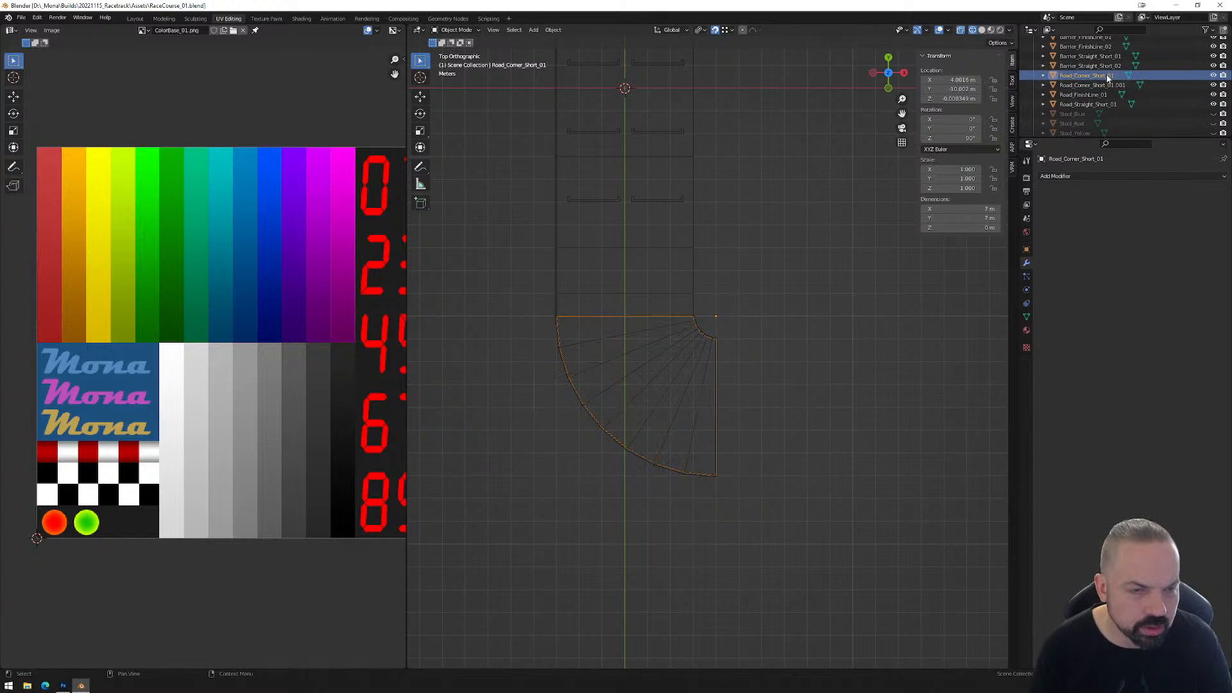
double_click(1108, 77)
click(1105, 81)
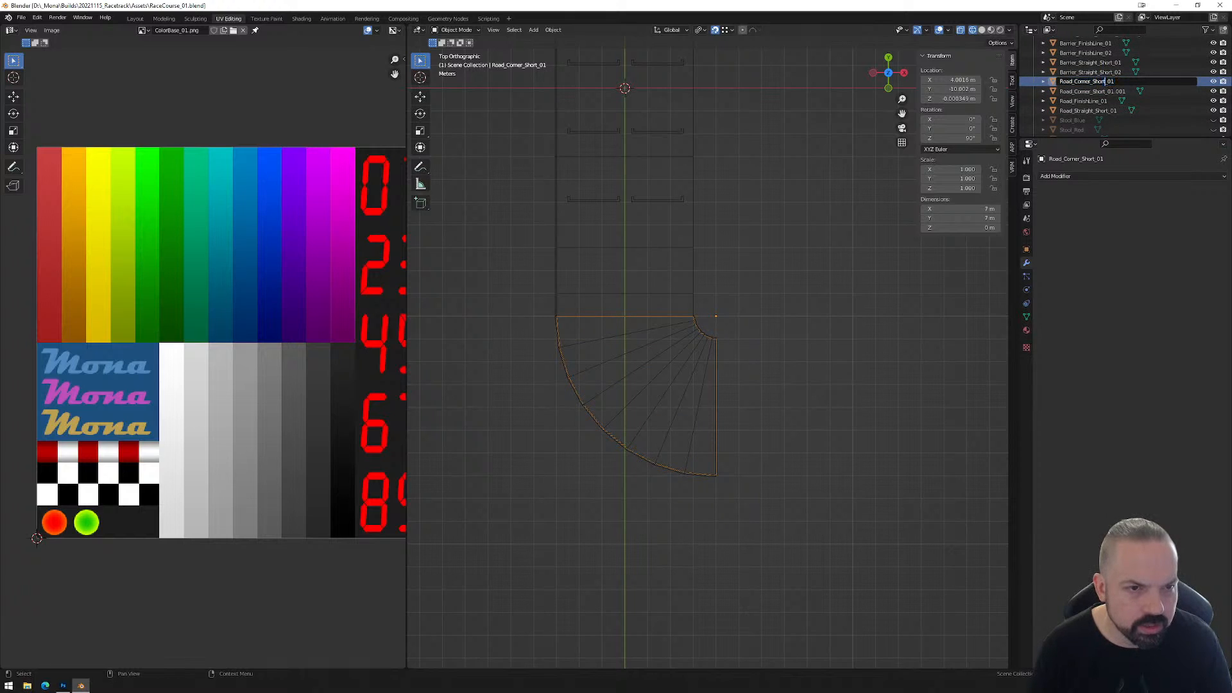
text(_)
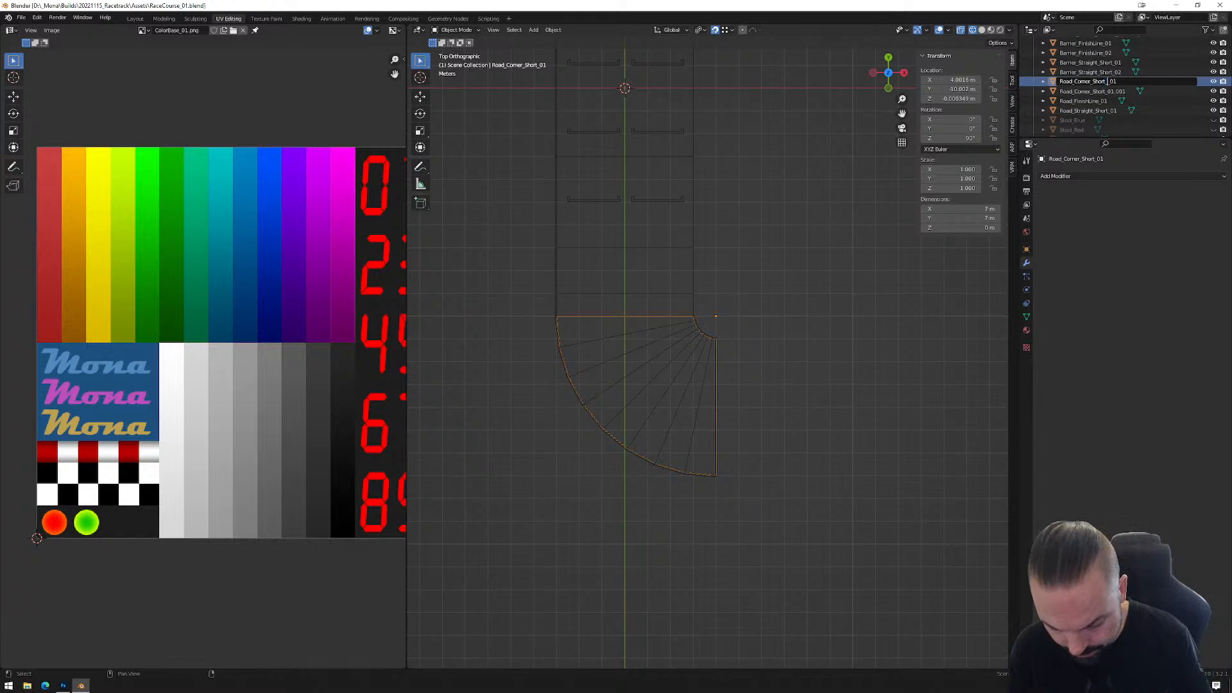
key(BackSpace)
text(90)
key(Return)
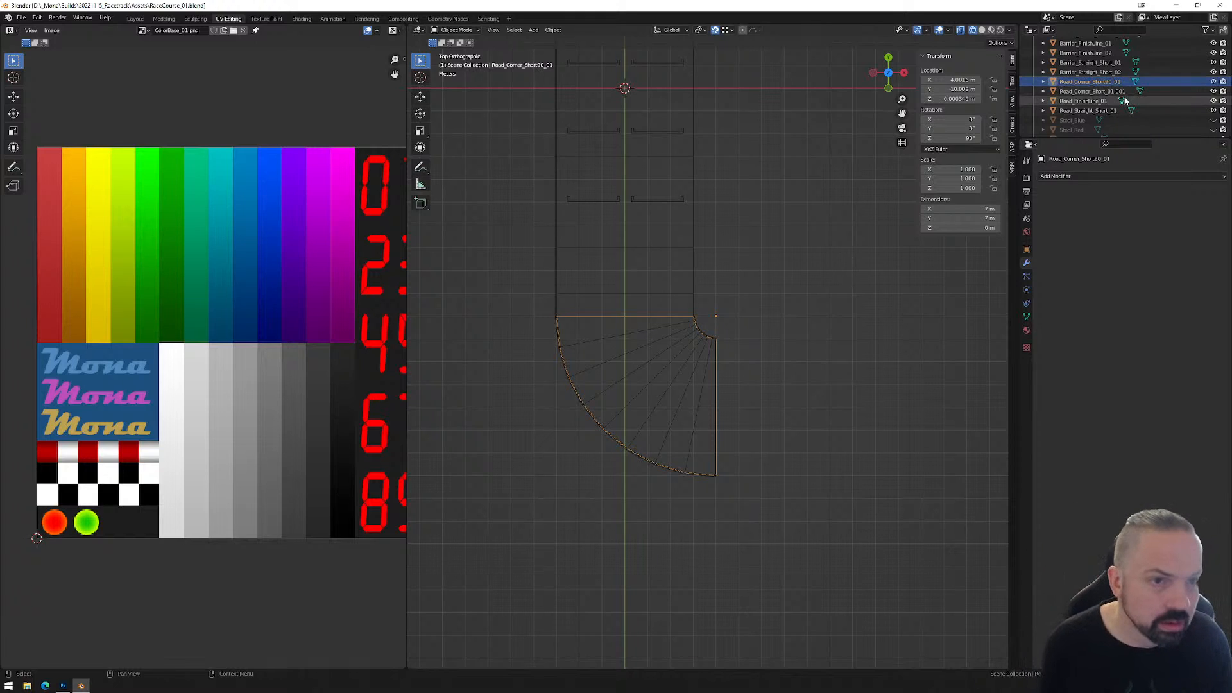
Compare the two overlapping corner road surfaces and display the track in Material Preview shading.
click(1112, 91)
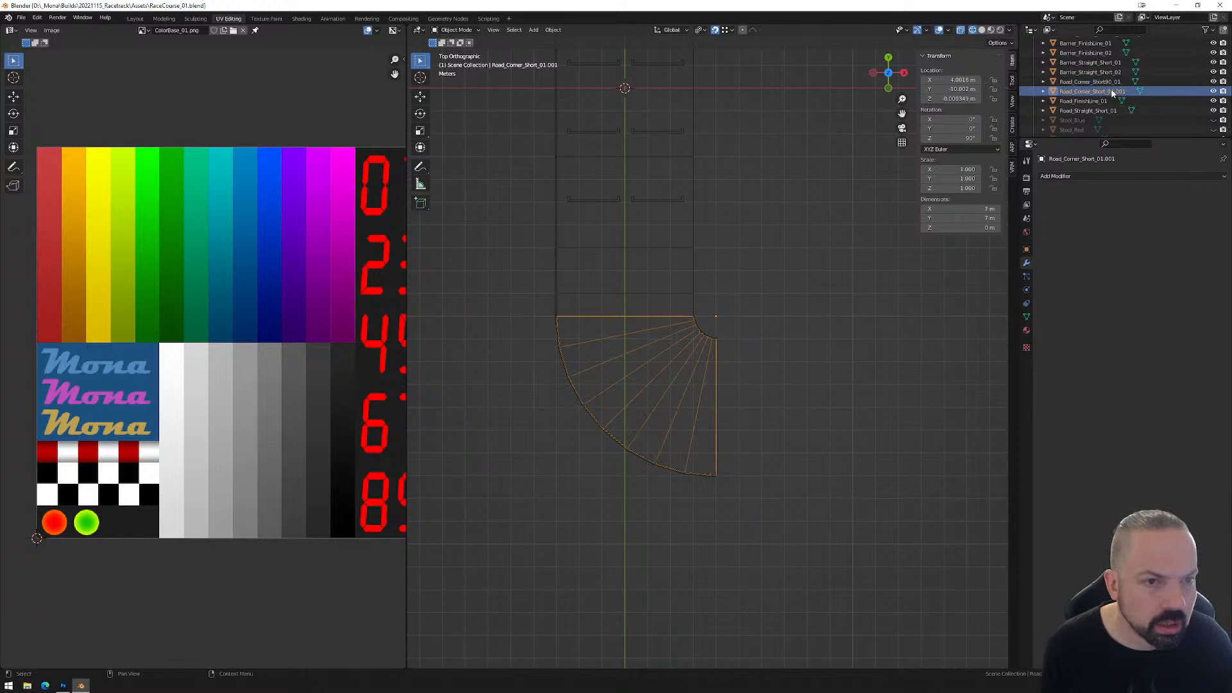
click(1114, 82)
click(1114, 89)
click(1114, 82)
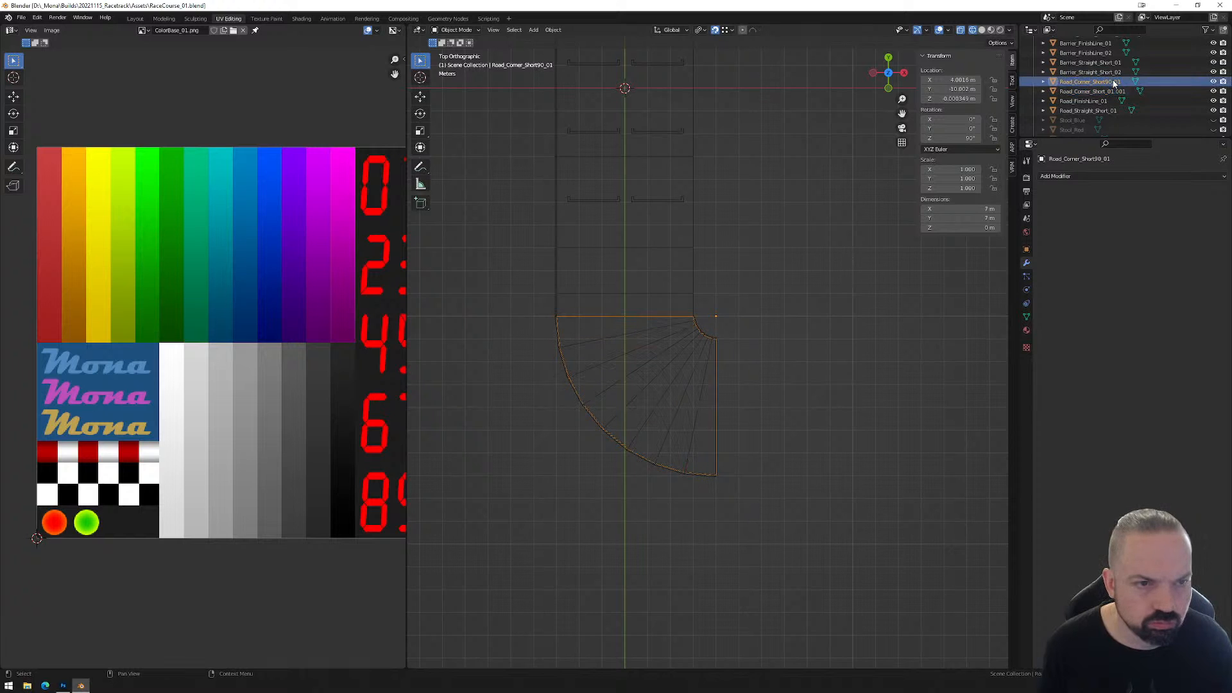
middle_drag(681, 424, 883, 144)
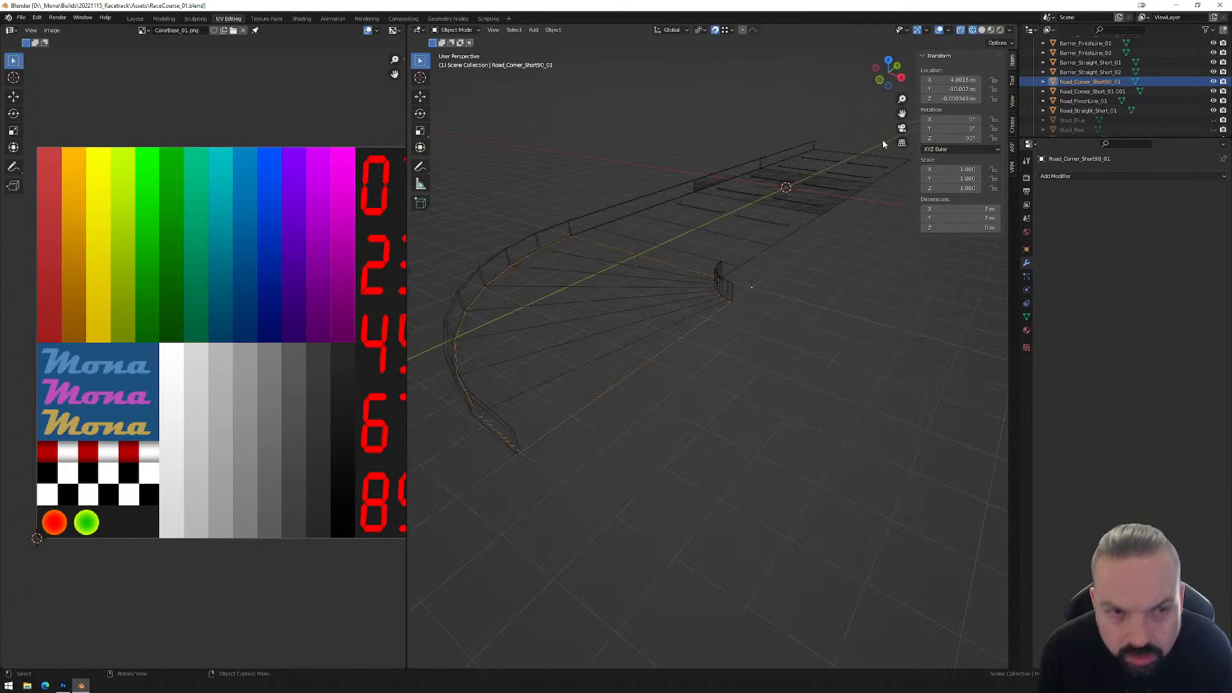
click(990, 30)
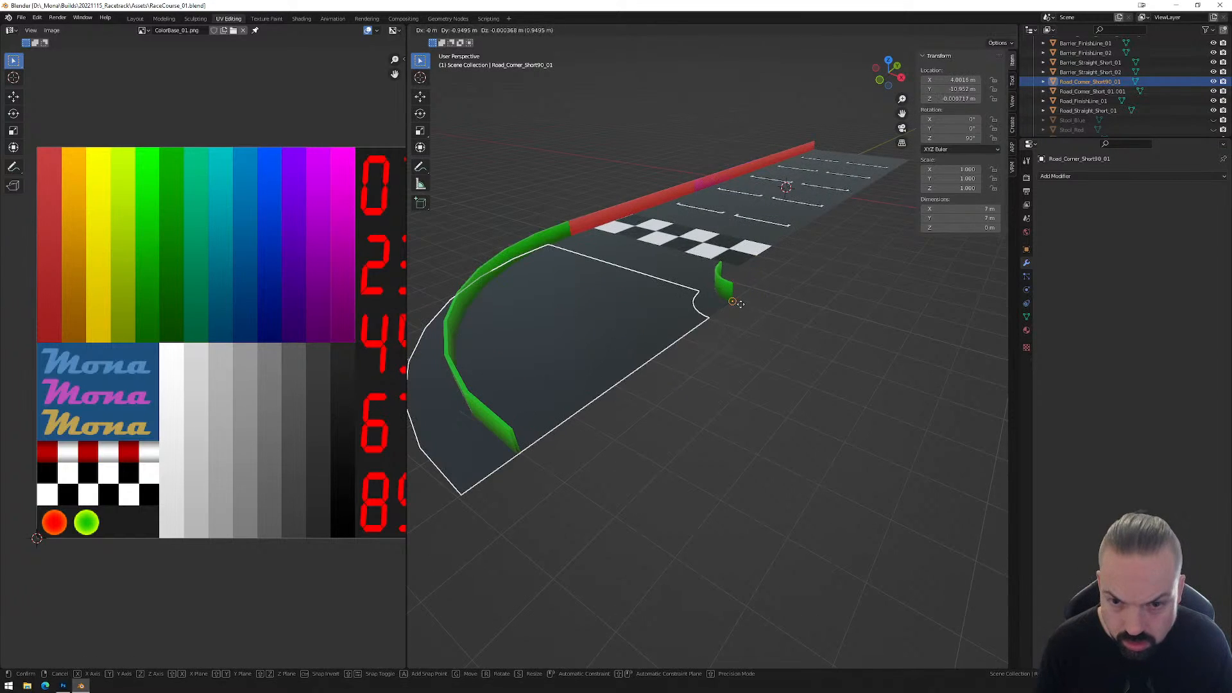
Rename the duplicated corner road surface Road_Corner_Short45_01, without the .001 suffix.
click(1116, 92)
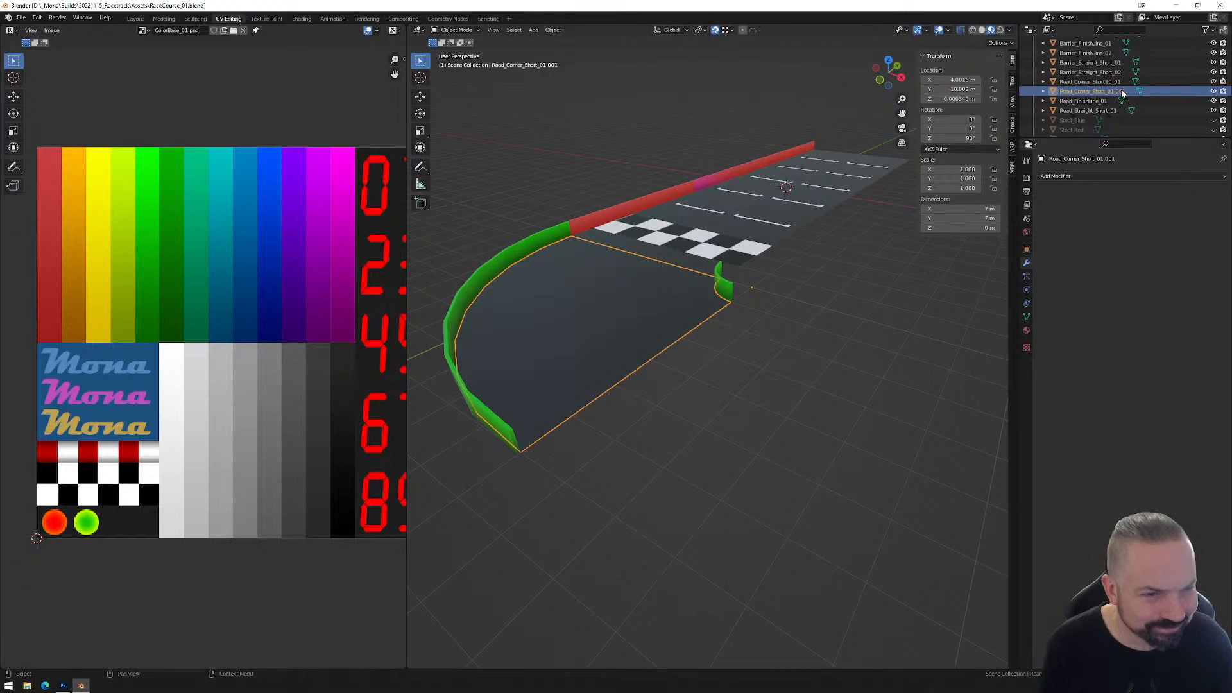
scroll(1110, 94, down, 1)
double_click(1103, 85)
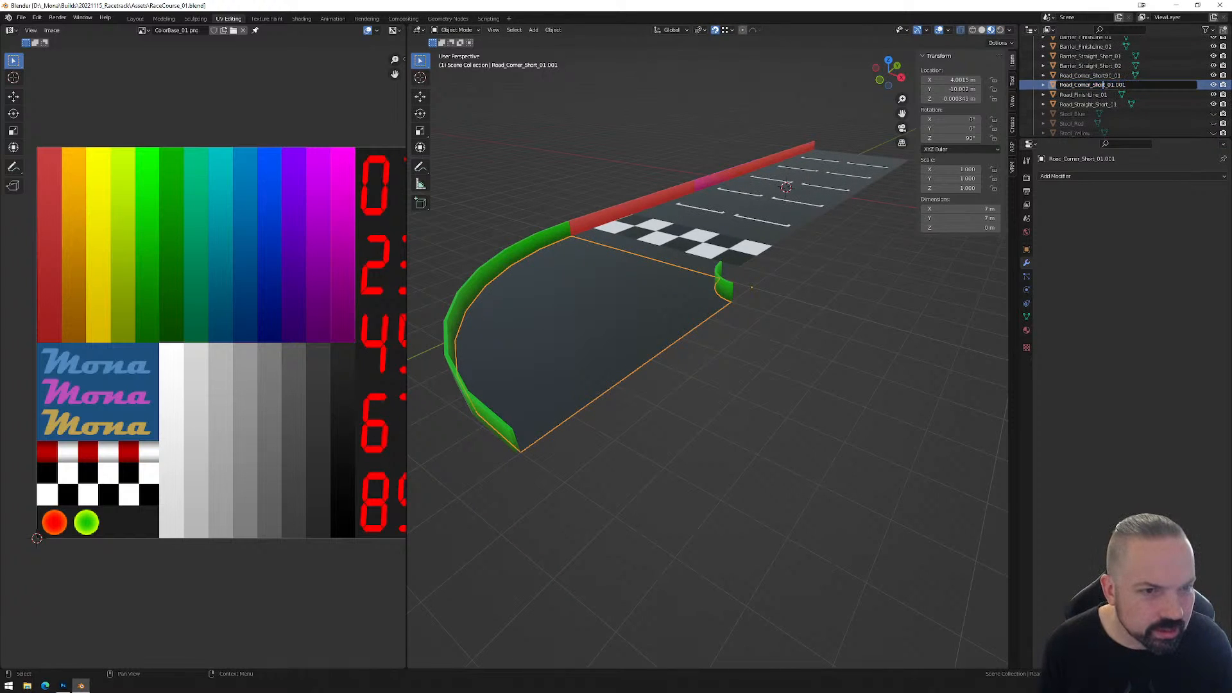
key(Right)
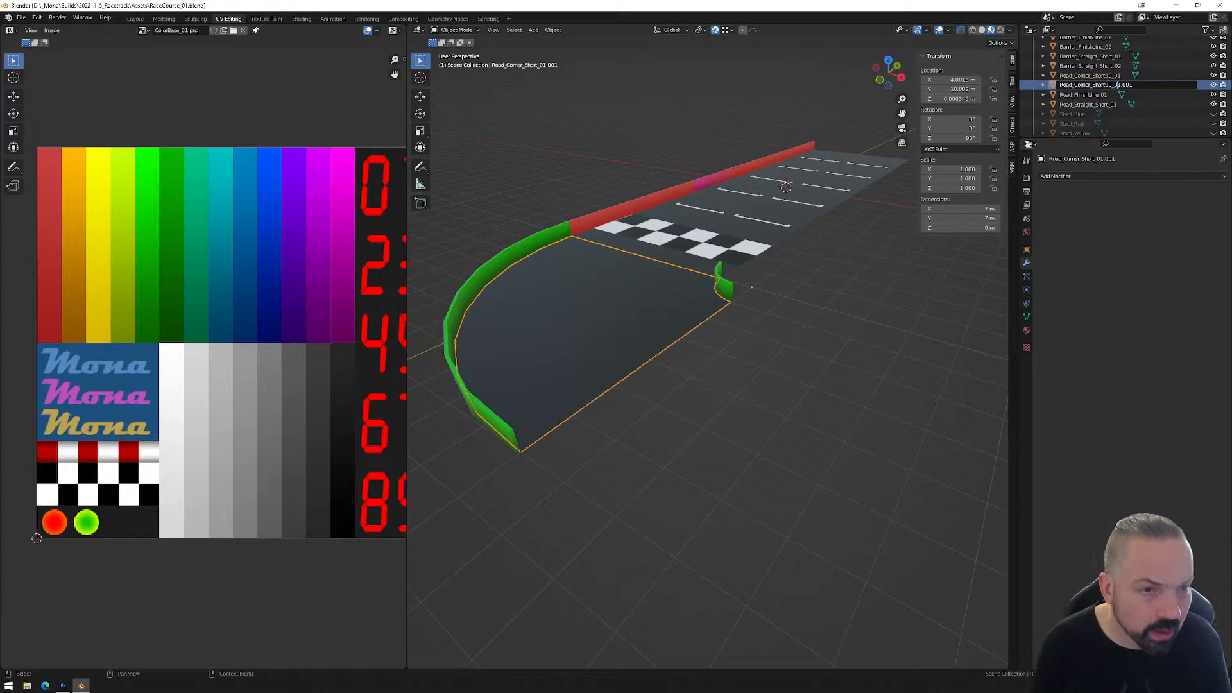
key(BackSpace)
key(BackSpace)
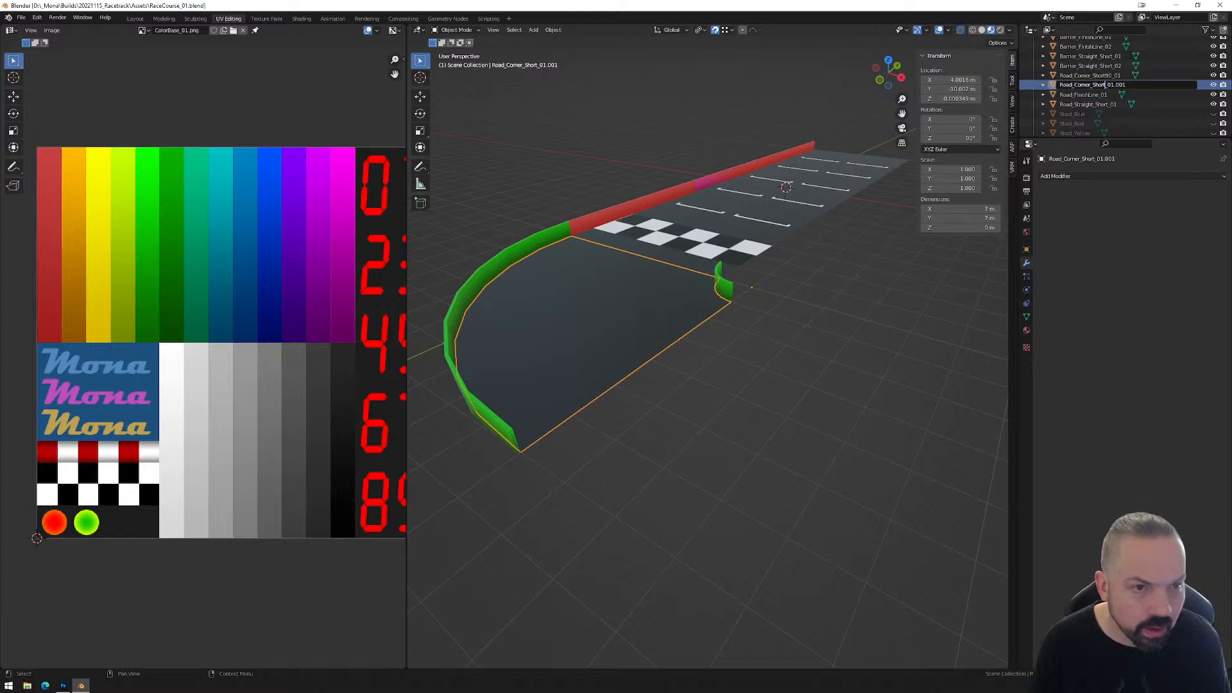
text(45)
key(Return)
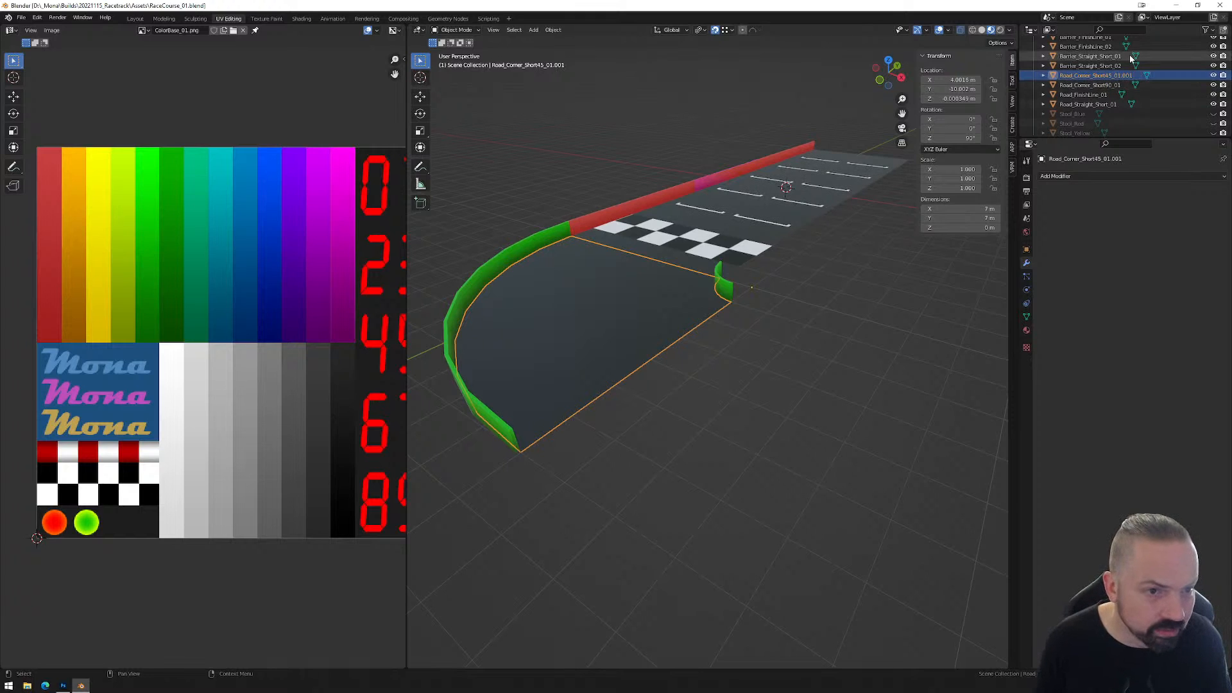
scroll(1131, 58, up, 1)
double_click(1122, 81)
key(Delete)
key(Delete)
key(Delete)
key(Delete)
key(Return)
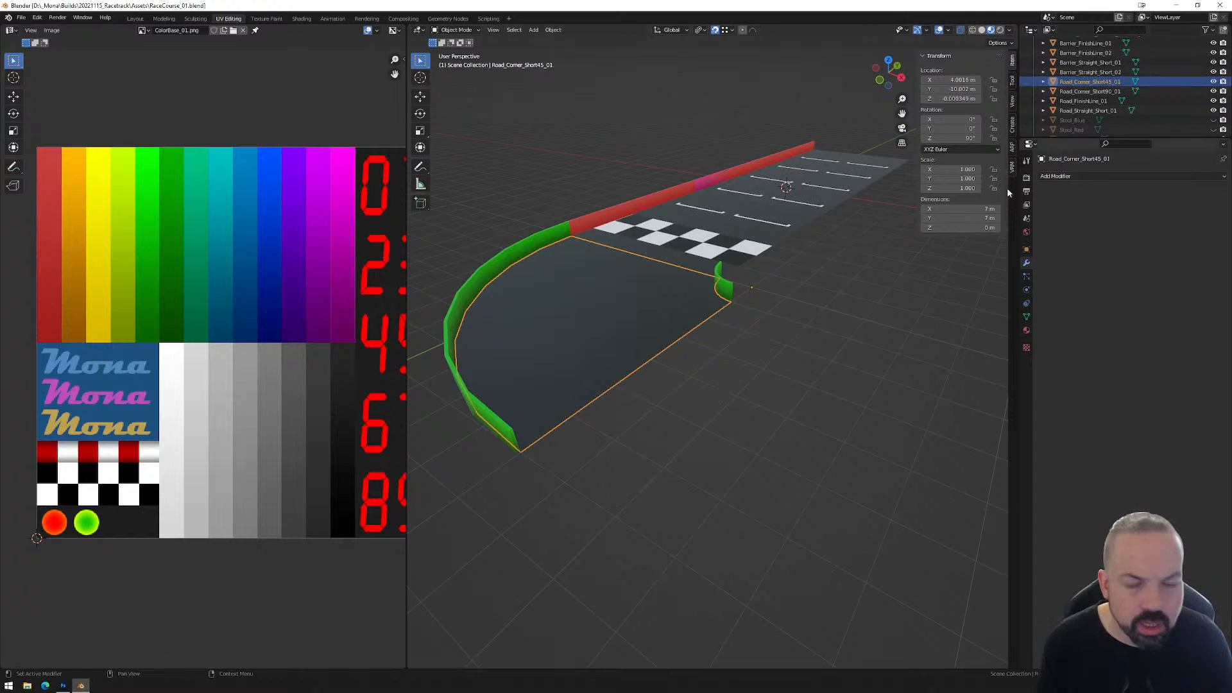
Delete the four faces of Road_Corner_Short45_01 farthest from the finish line so that only a 45-degree corner remains.
key(KP_7)
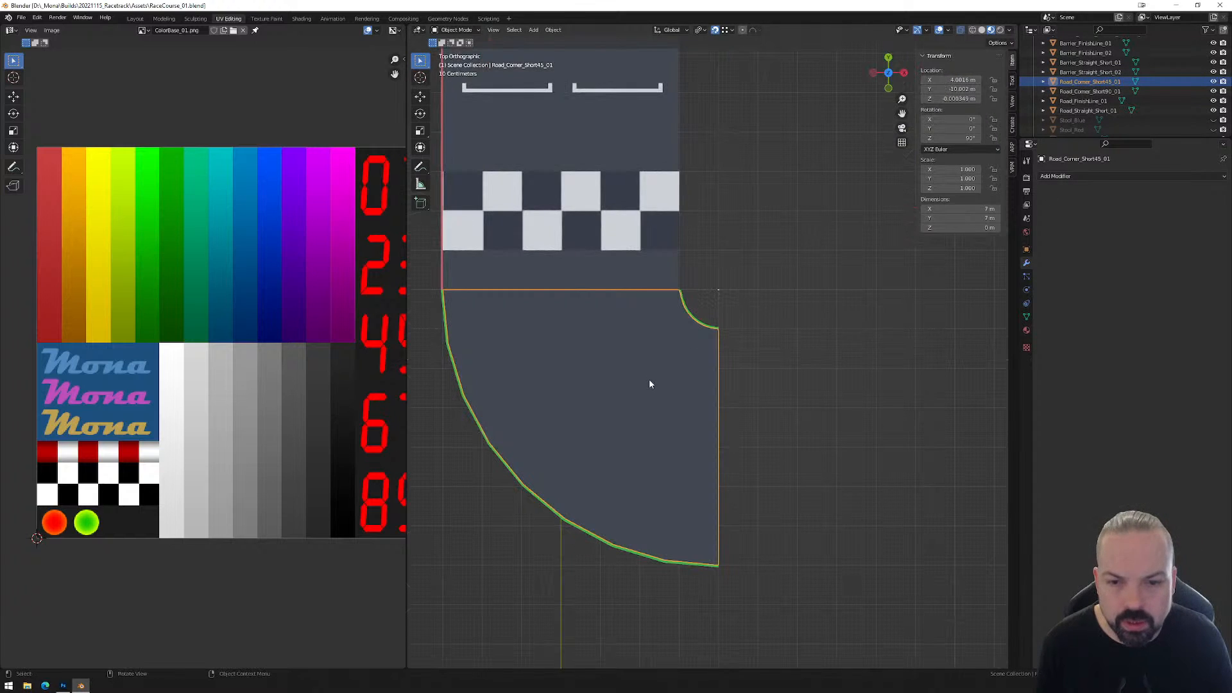
key(Tab)
drag(798, 383, 610, 462)
key(x)
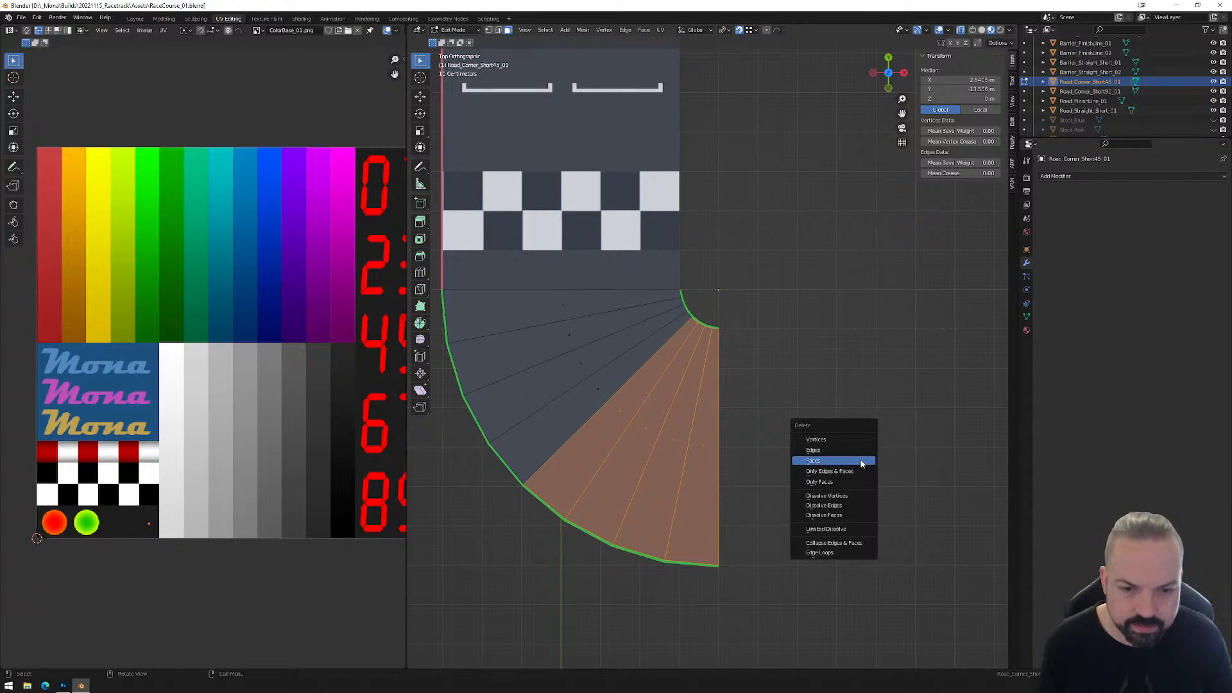
click(861, 464)
key(Tab)
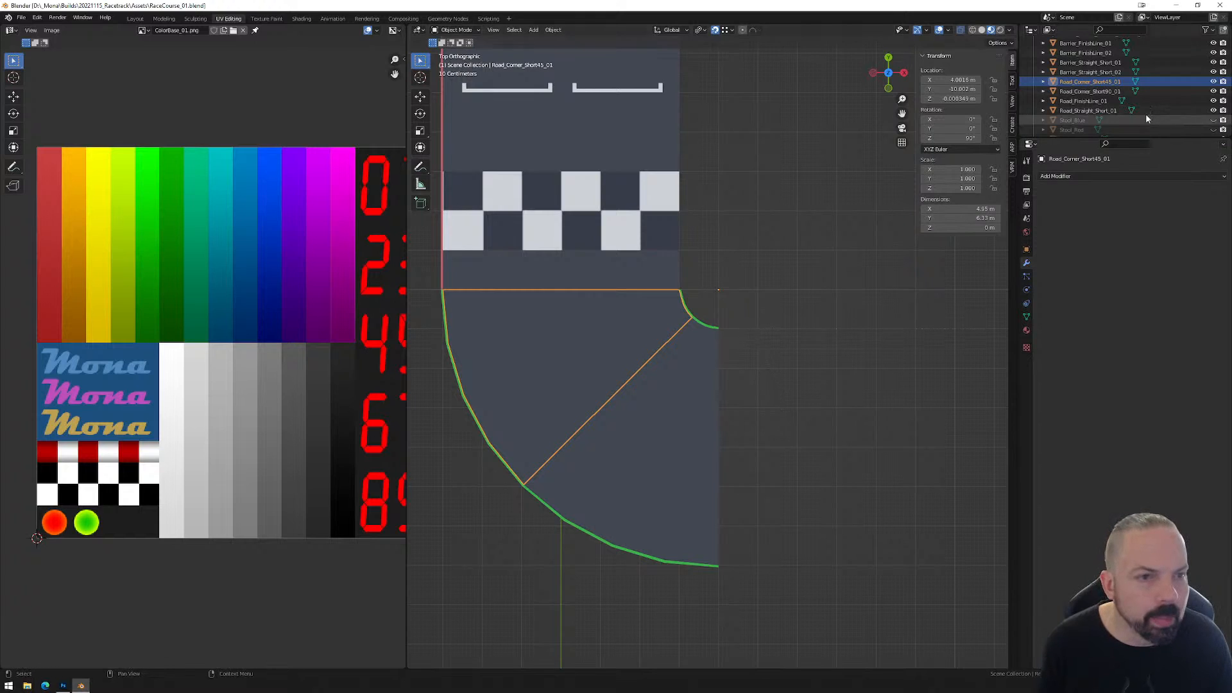
Duplicate the inner and outer corner barriers together in place.
click(705, 327)
click(669, 564)
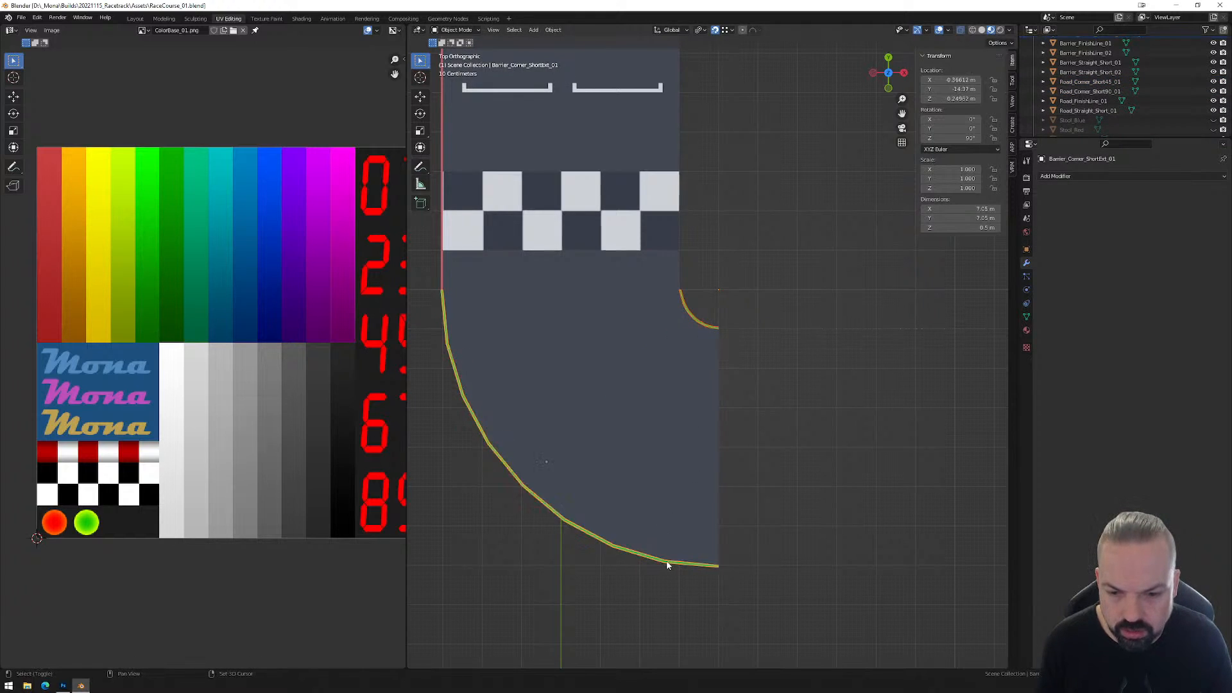
scroll(1123, 90, up, 2)
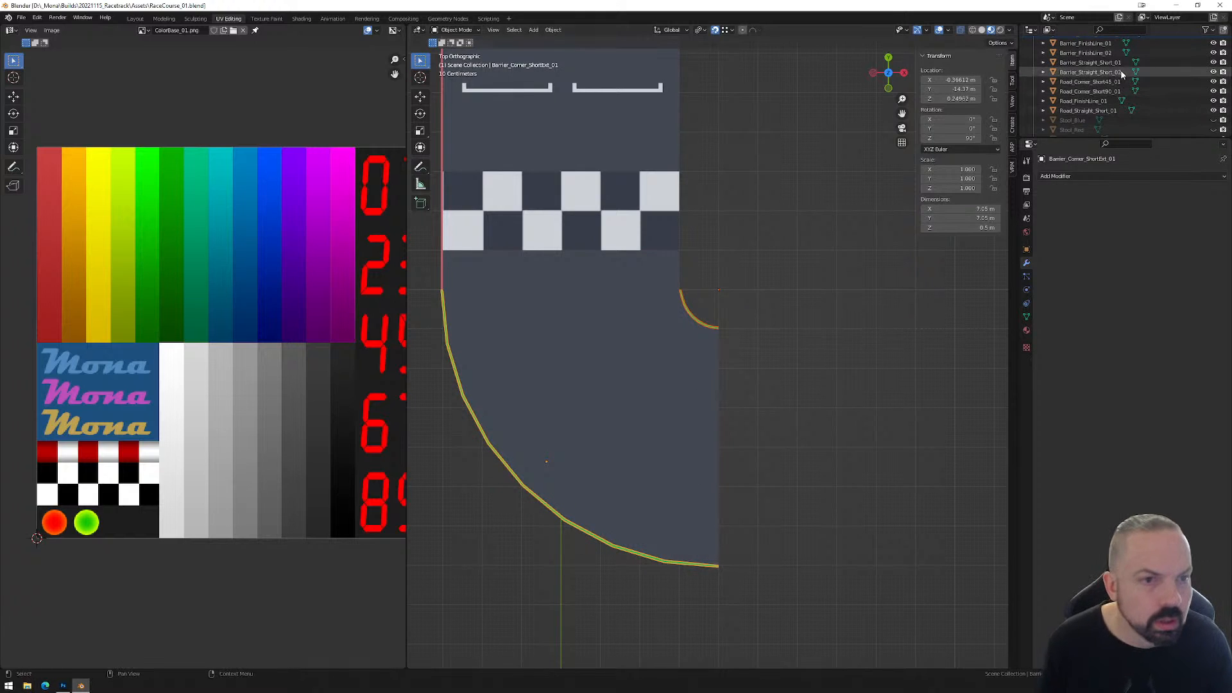
key(shift+d)
right_click(787, 306)
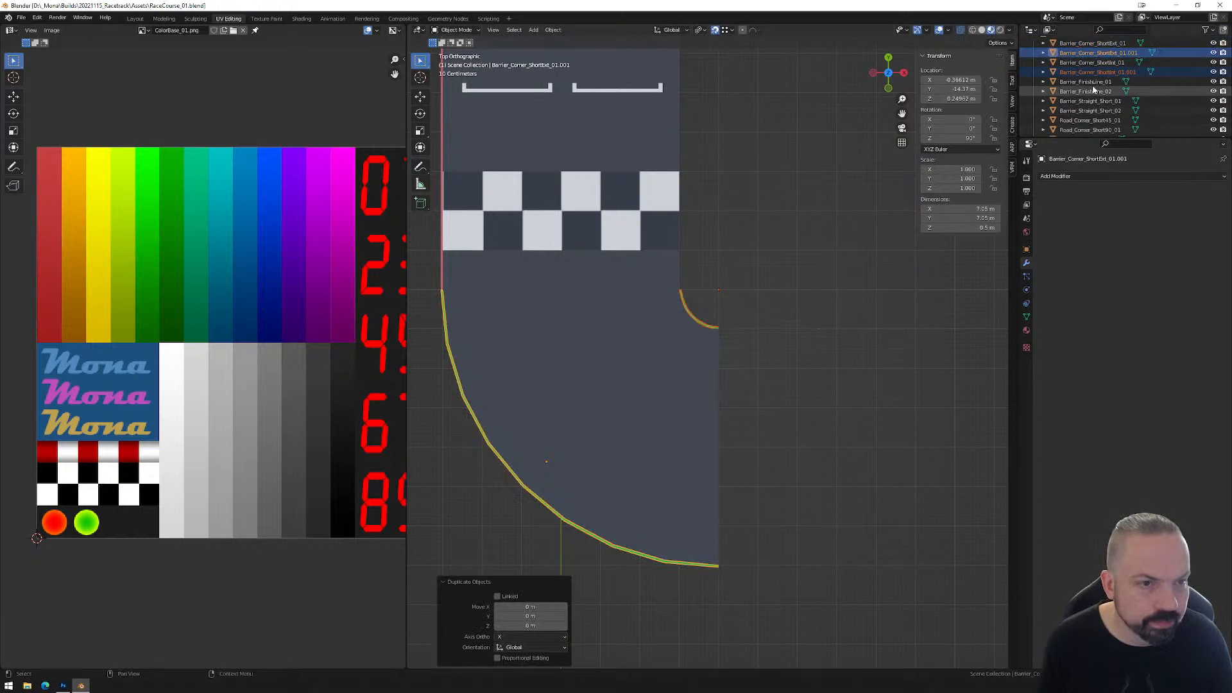
Rename the duplicated outer corner barrier Barrier_Corner_ShortExt45_01.
click(1121, 52)
double_click(1121, 53)
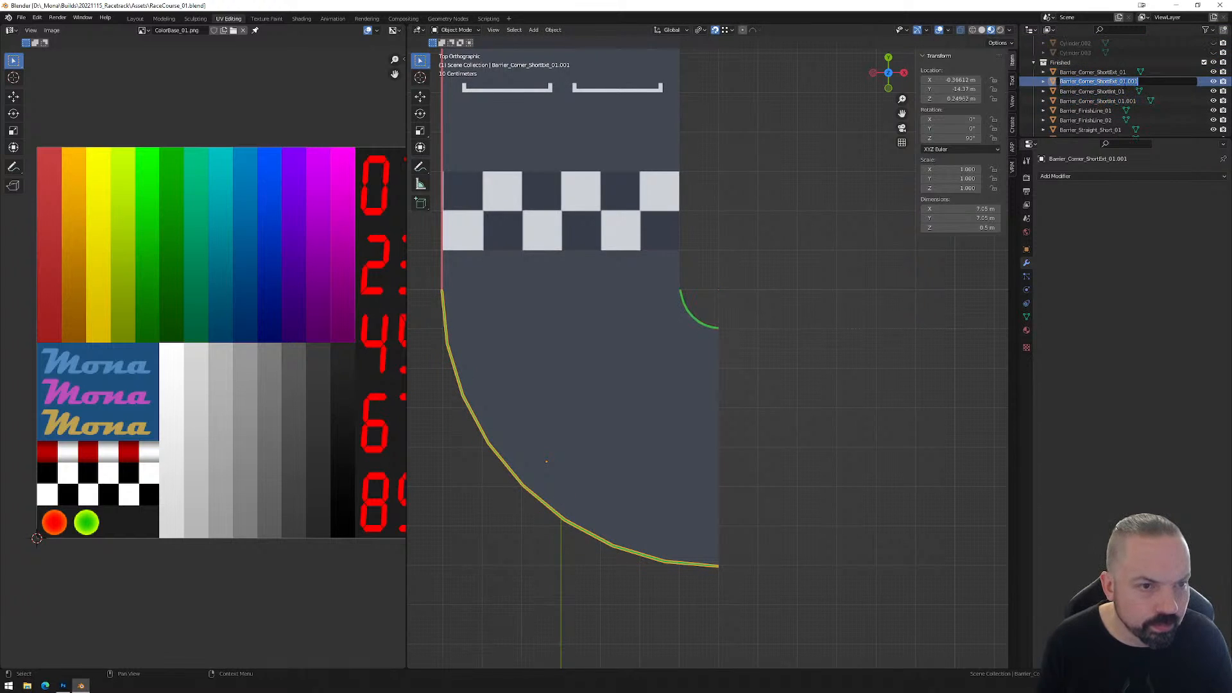
double_click(1123, 82)
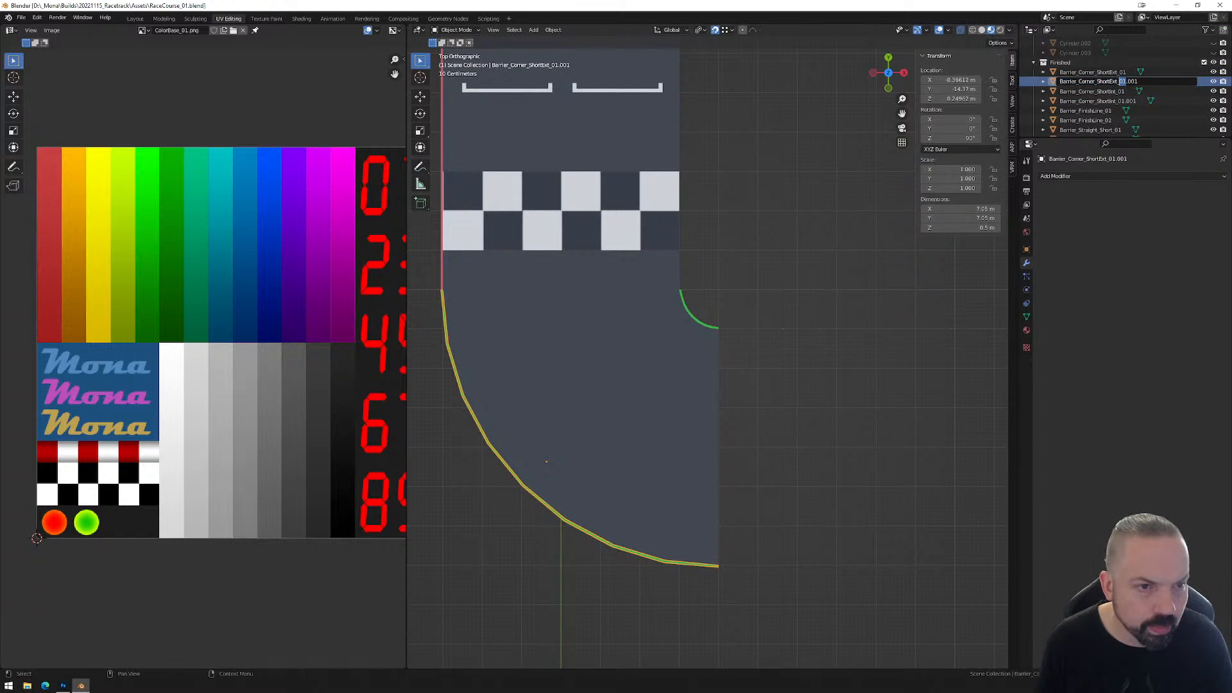
key(ctrl+shift+Left)
key(ctrl+shift+Left)
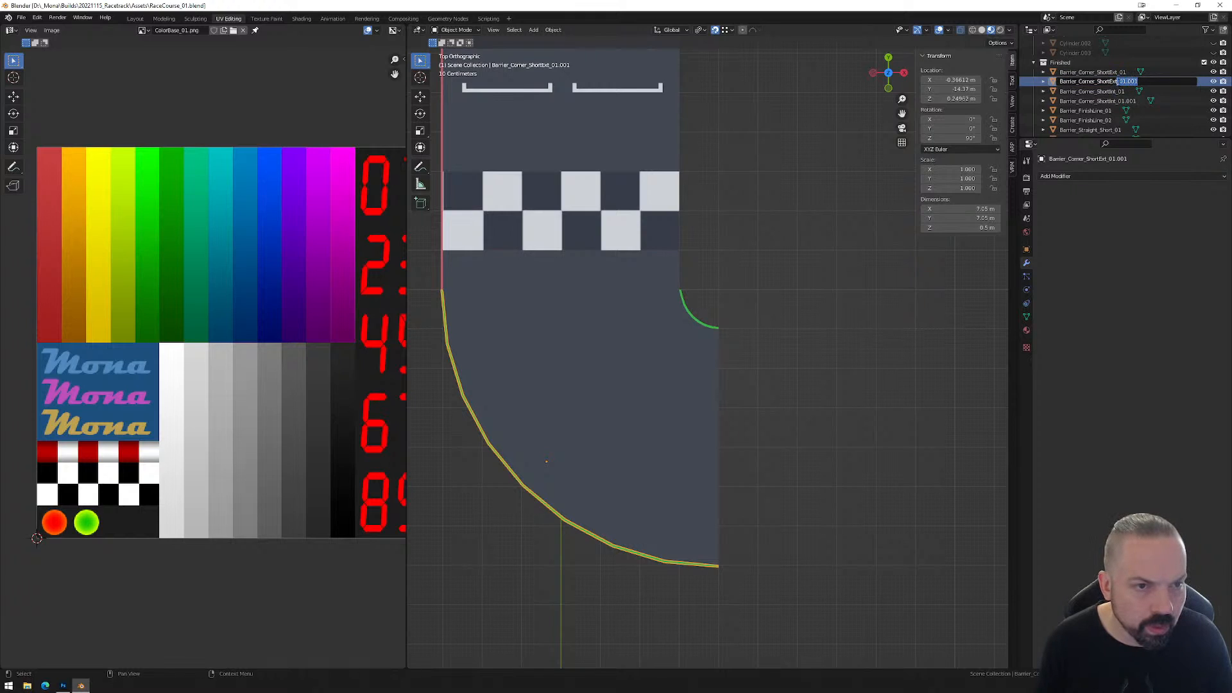
text(45_01)
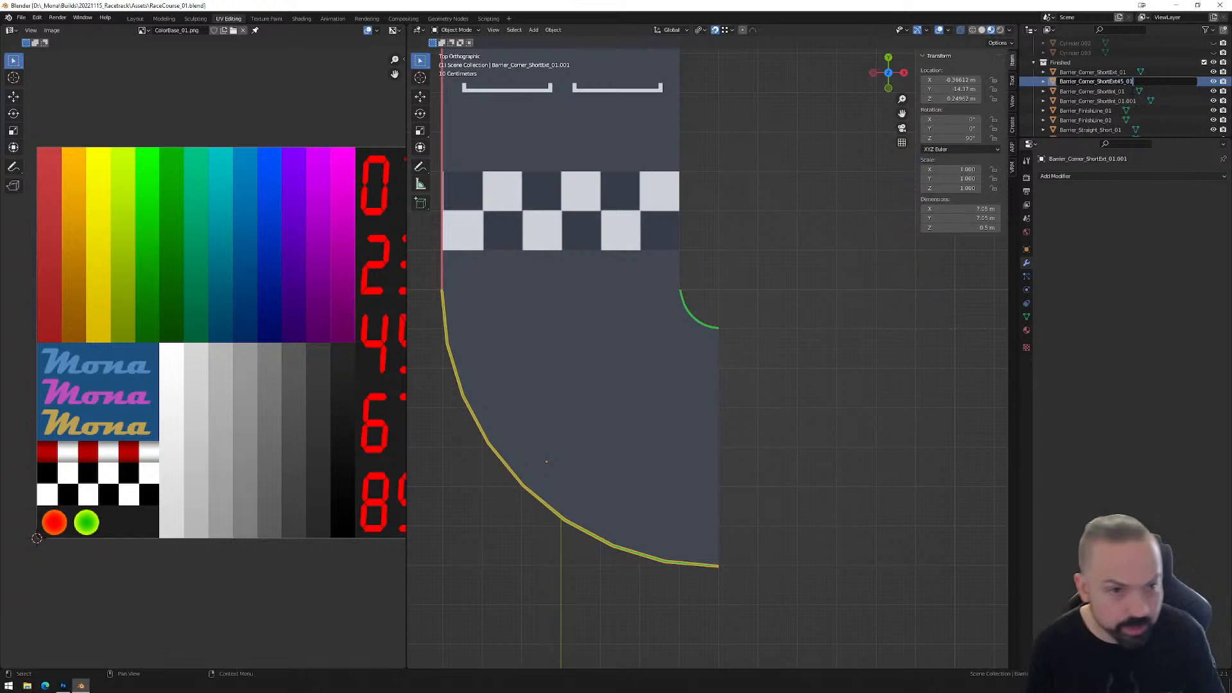
key(Return)
Rename the duplicated inner corner barrier Barrier_Corner_ShortInt45_01.
click(1128, 102)
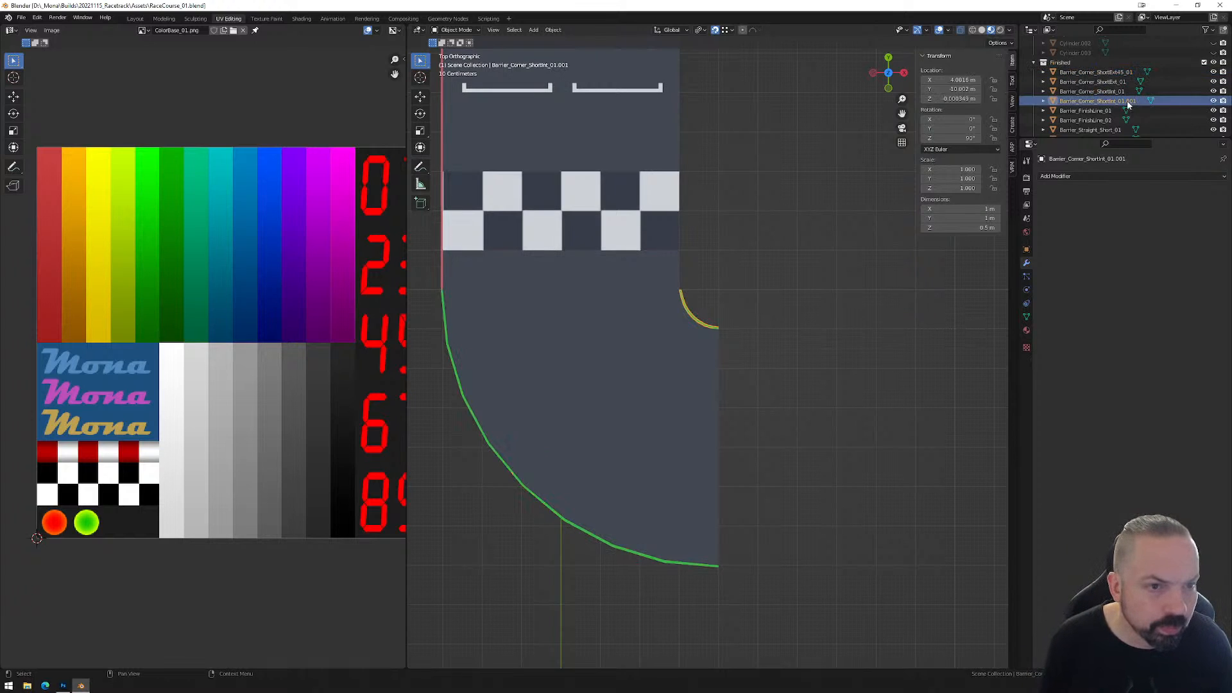
double_click(1128, 101)
drag(1137, 82, 1118, 82)
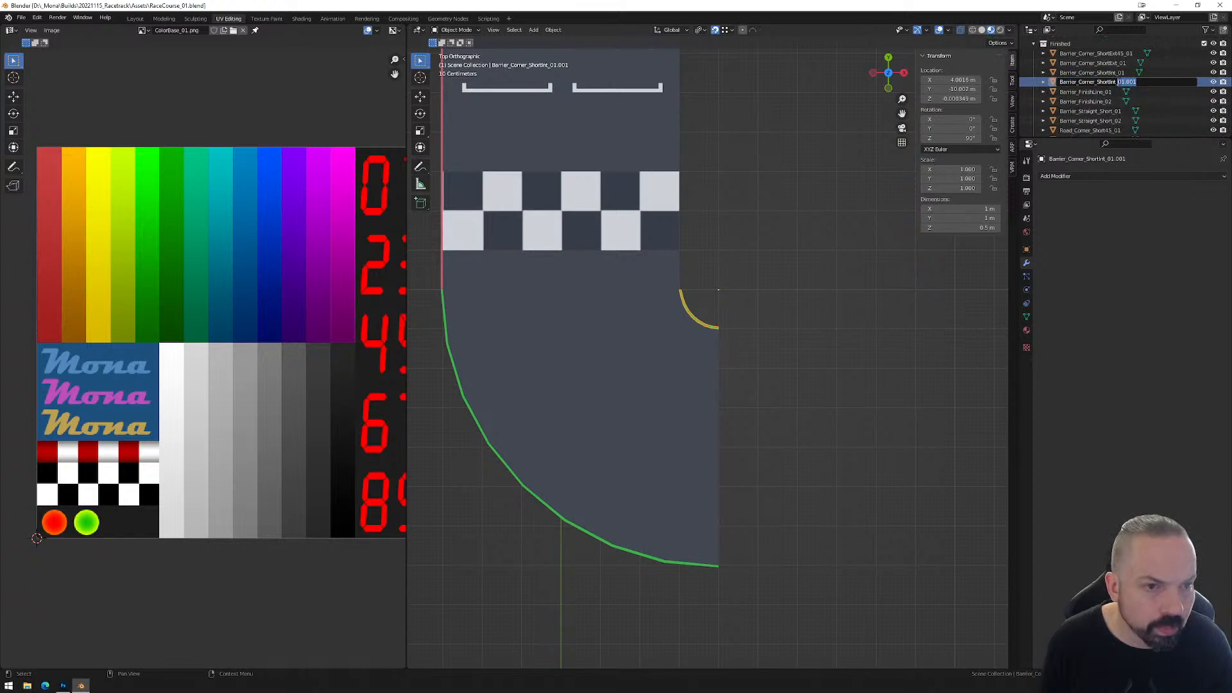
text(45_01)
key(Return)
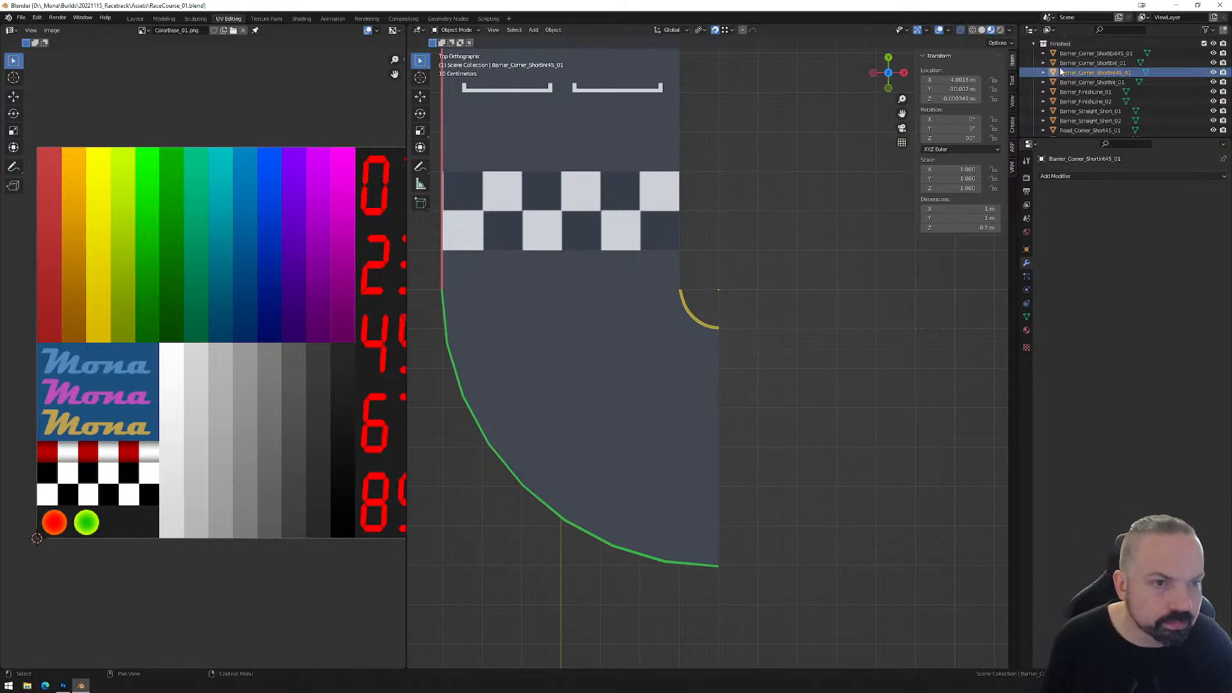
Rename the original outer corner barrier Barrier_Corner_ShortExt90_01.
double_click(1119, 63)
scroll(1120, 63, up, 1)
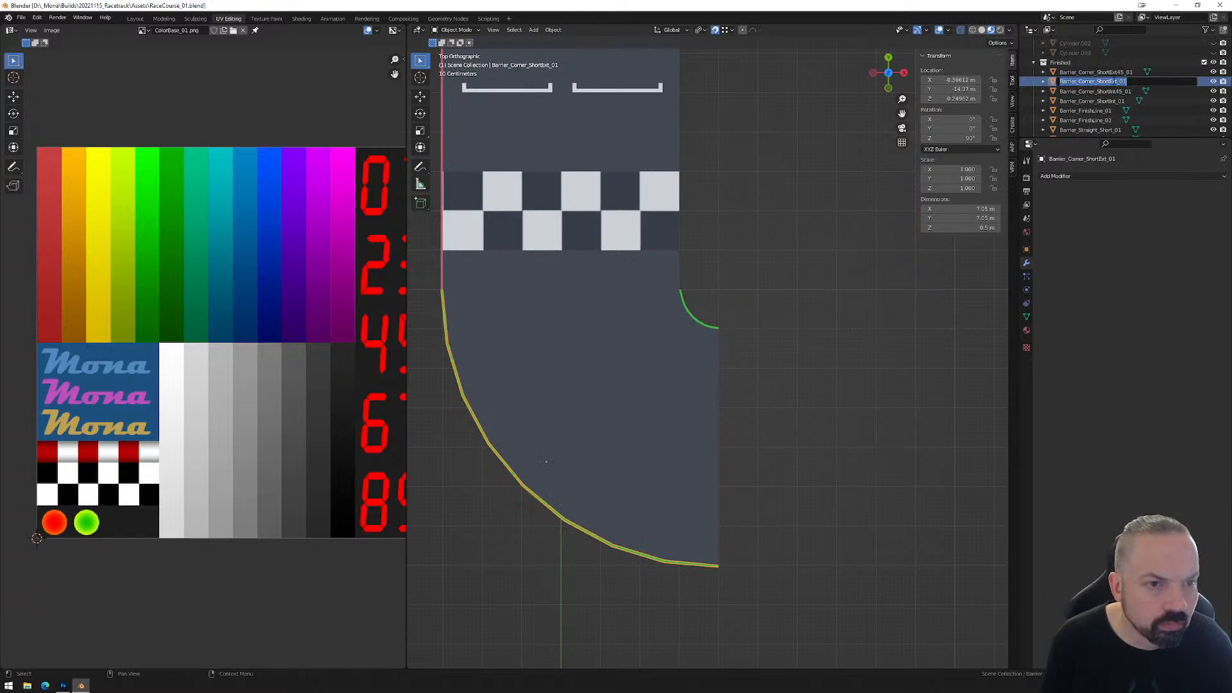
click(1116, 81)
text(90)
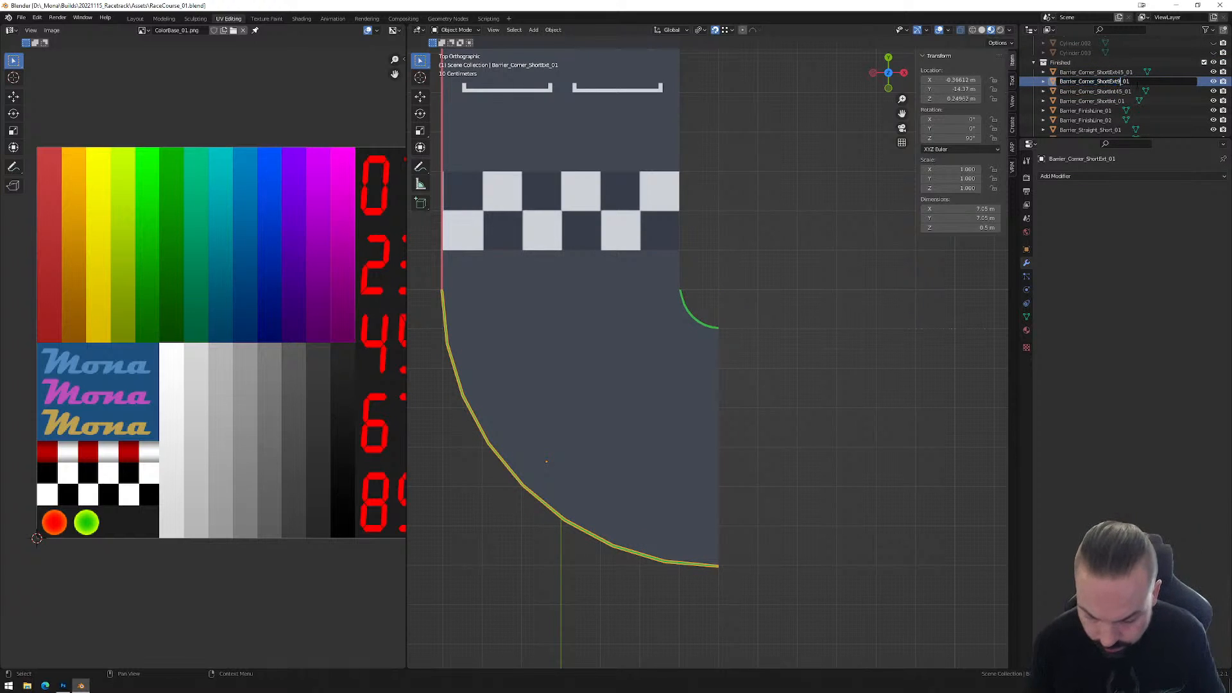
key(Return)
Rename the original inner corner barrier Barrier_Corner_ShortInt90_01.
double_click(1091, 101)
scroll(1091, 101, down, 1)
click(1117, 82)
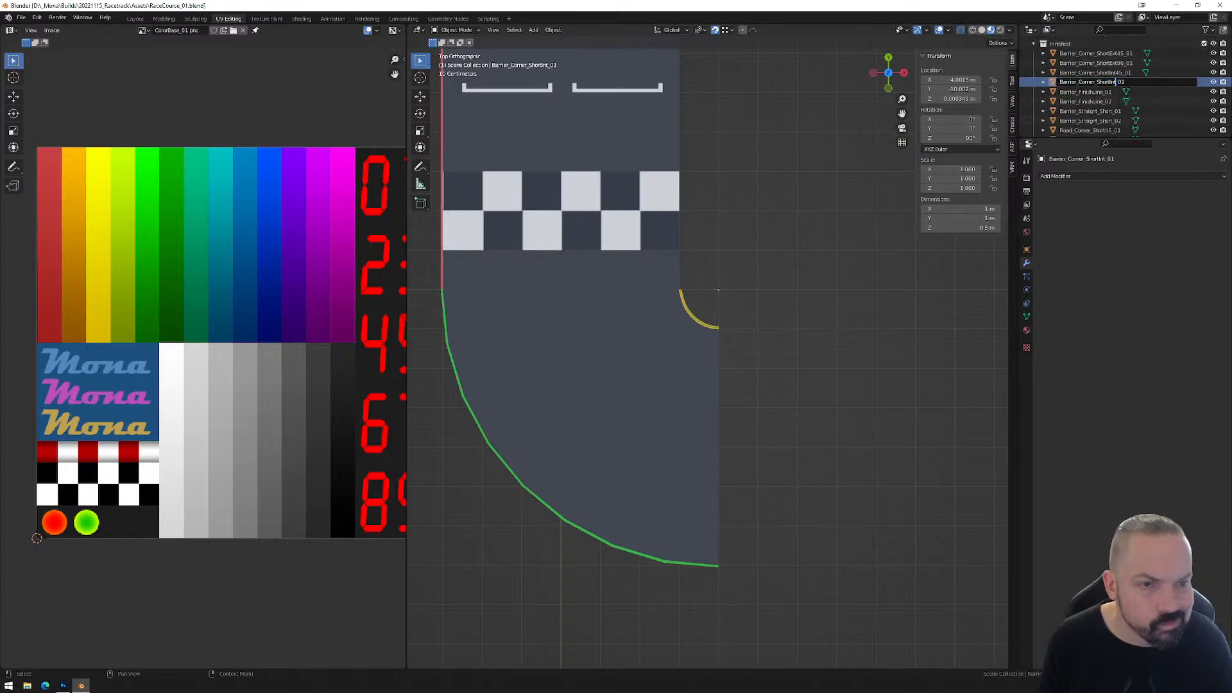
text(90)
key(Return)
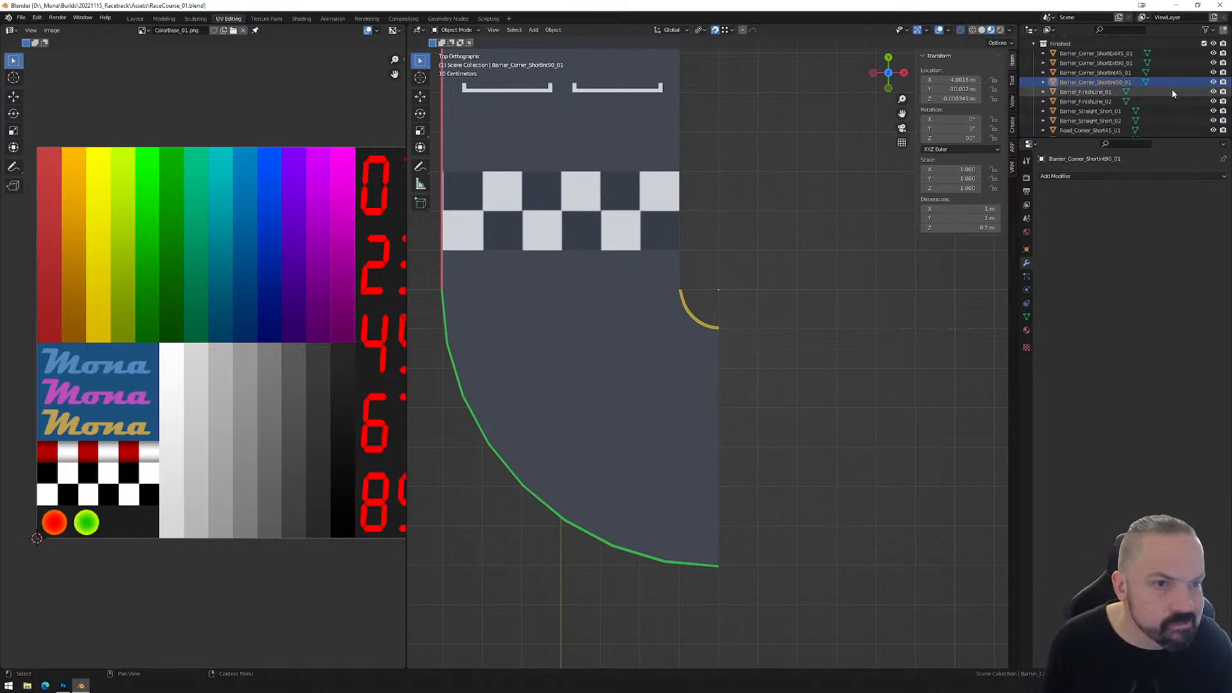
Put Barrier_Corner_ShortExt45_01 and Barrier_Corner_ShortInt45_01 into Edit Mode together.
click(1118, 74)
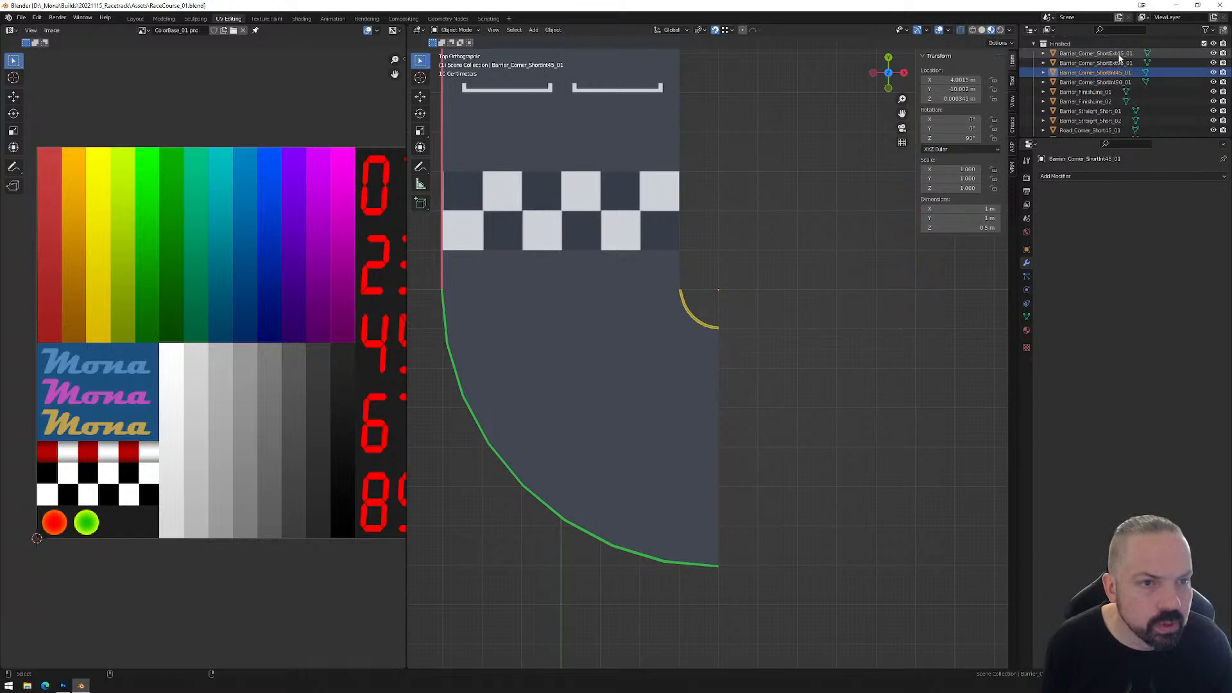
ctrl+click(1119, 54)
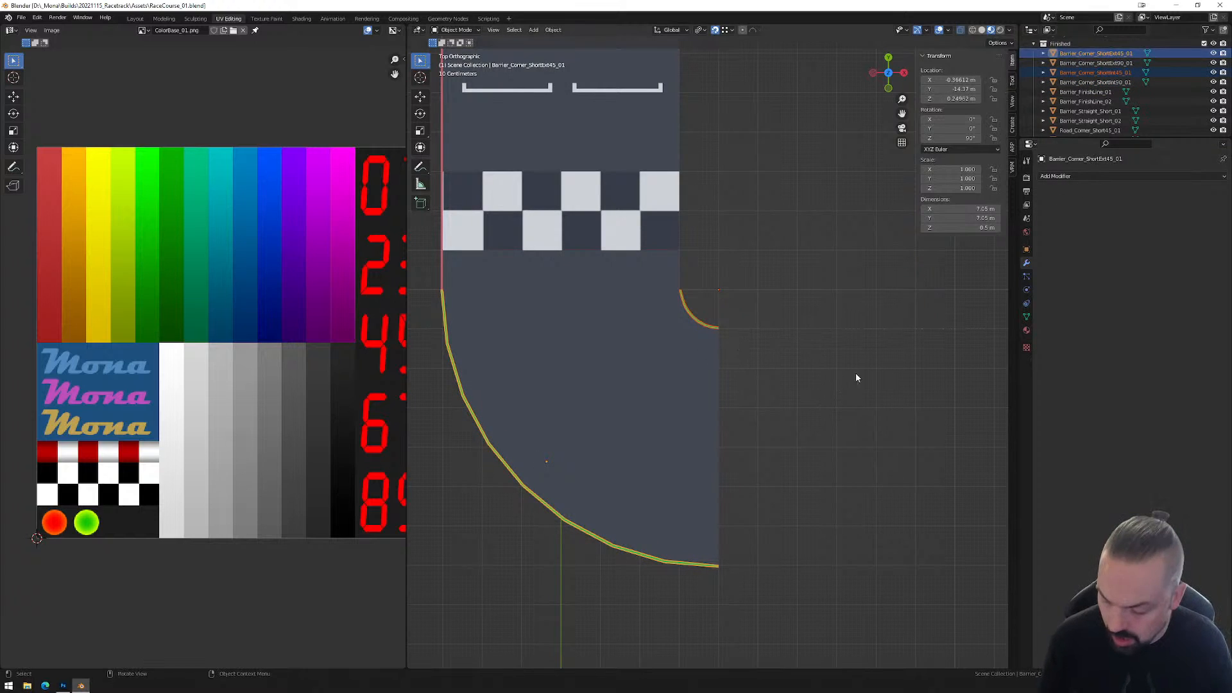
ctrl+click(1116, 72)
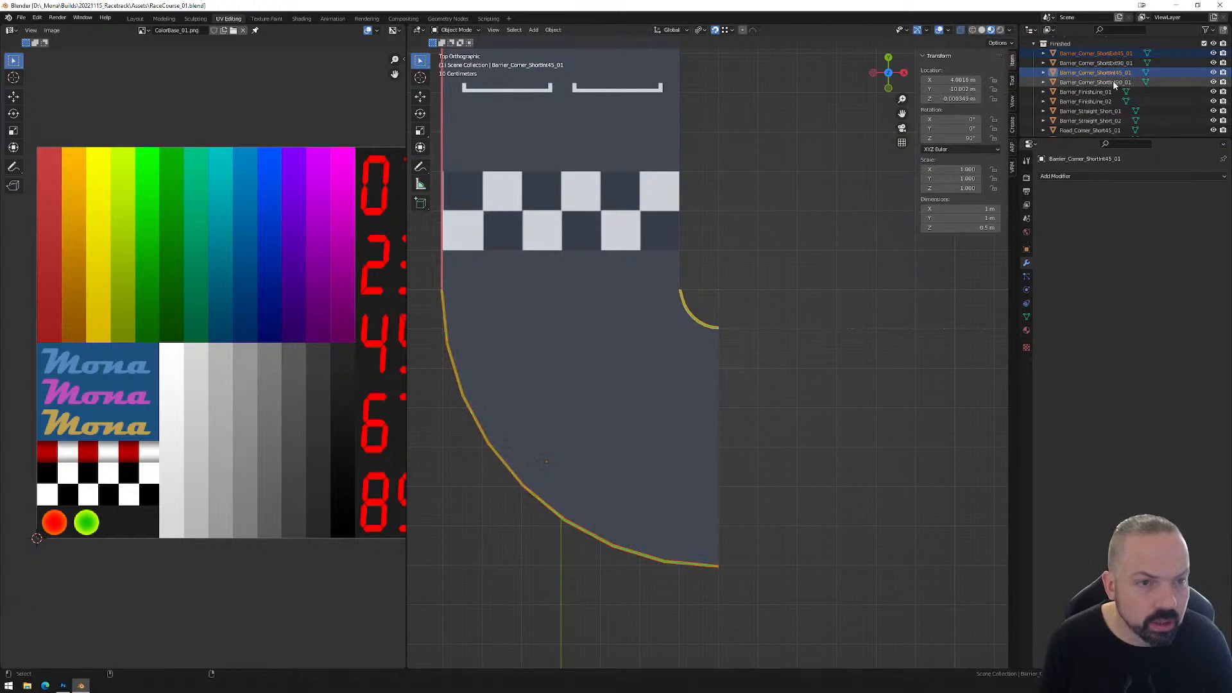
click(1117, 55)
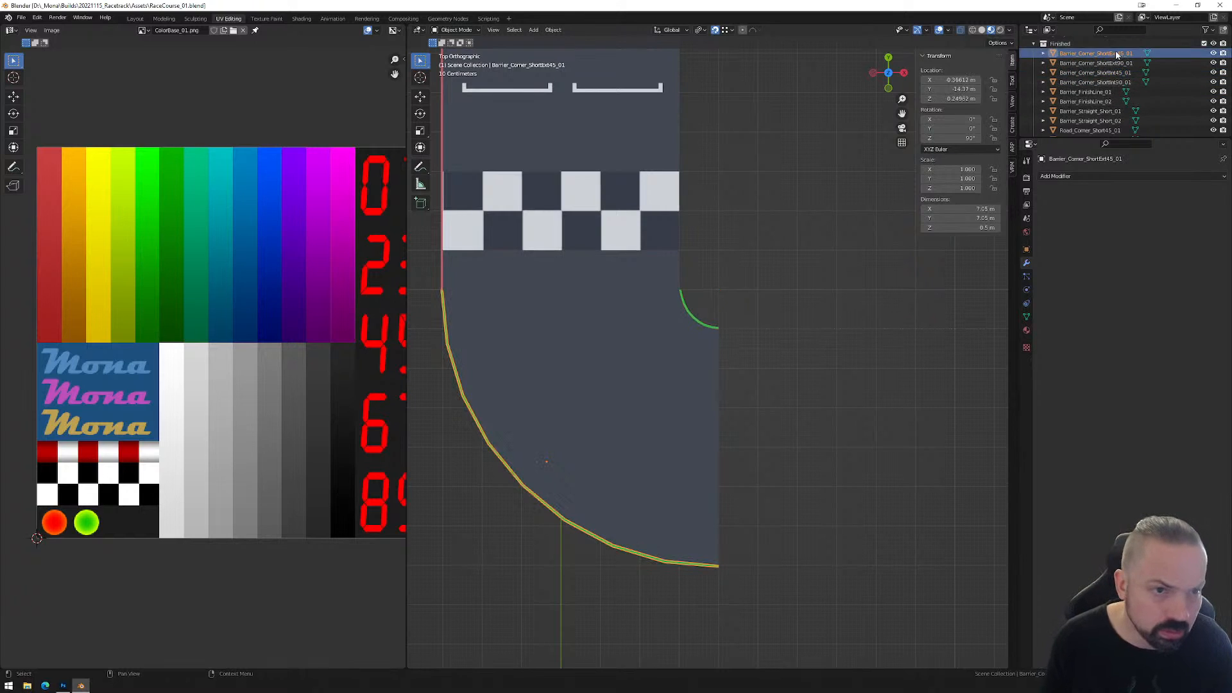
ctrl+click(1117, 74)
click(1116, 54)
shift+click(1116, 73)
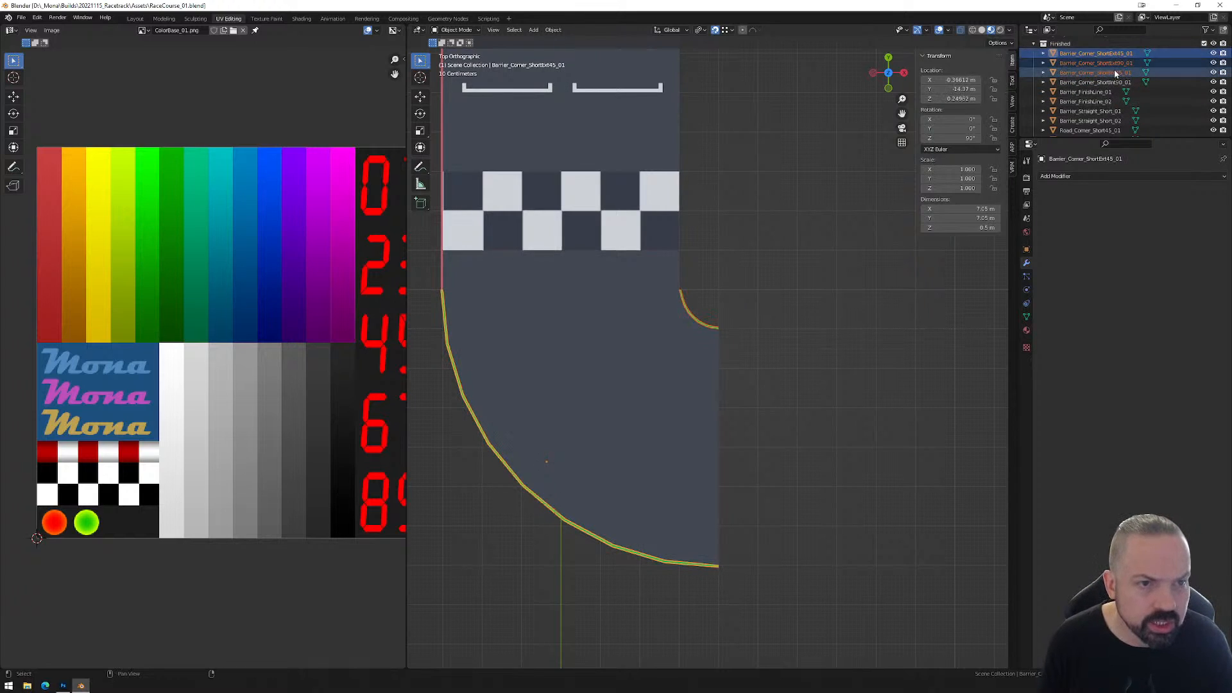
click(1113, 55)
ctrl+click(1113, 73)
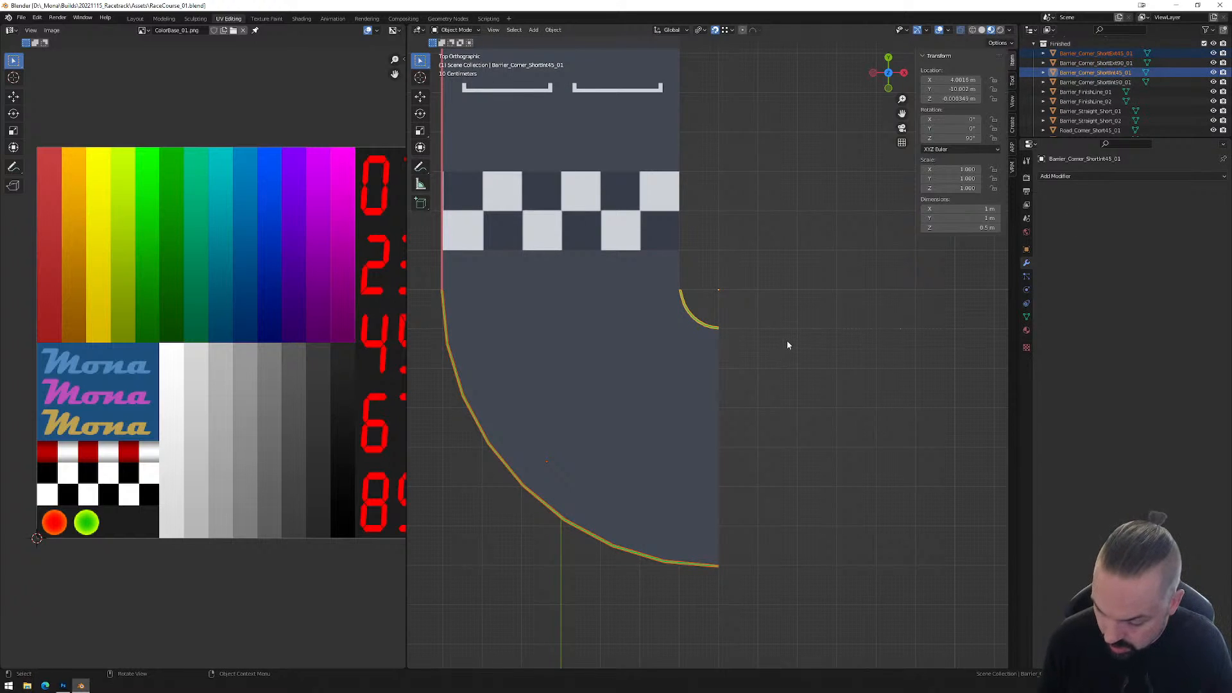
key(Tab)
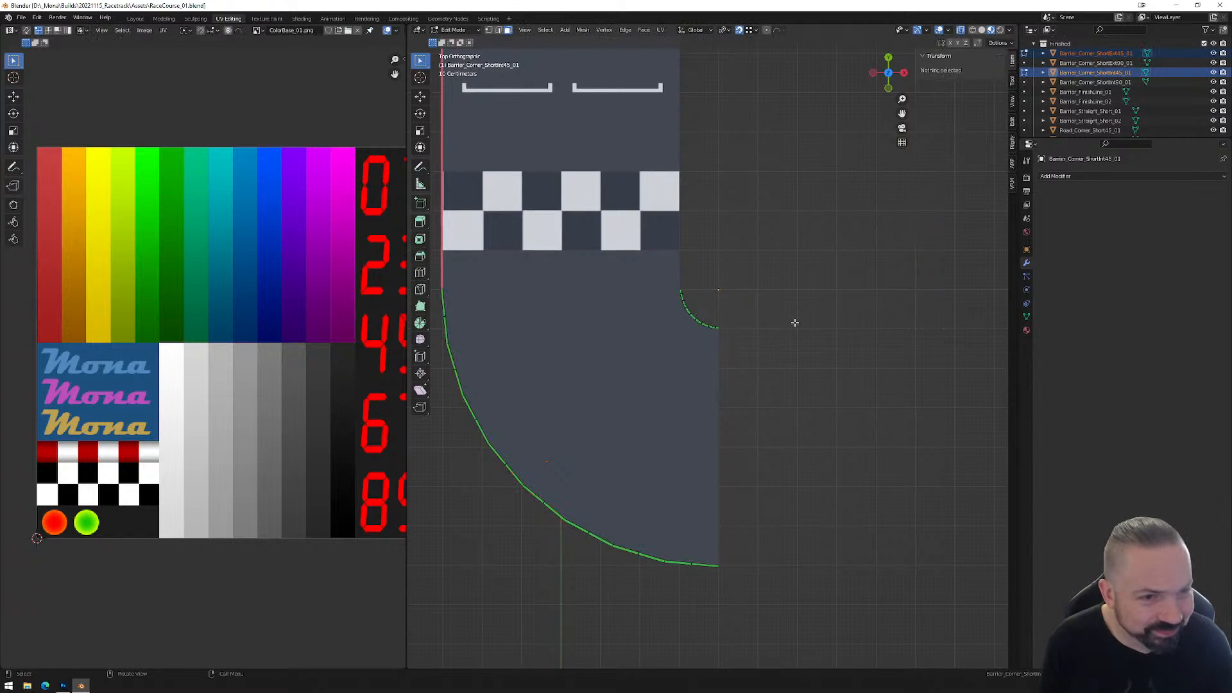
Delete the faces of the outer 45 barrier in the half of the curve farthest from the finish line.
shift+middle_drag(762, 569, 831, 526)
drag(835, 544, 577, 424)
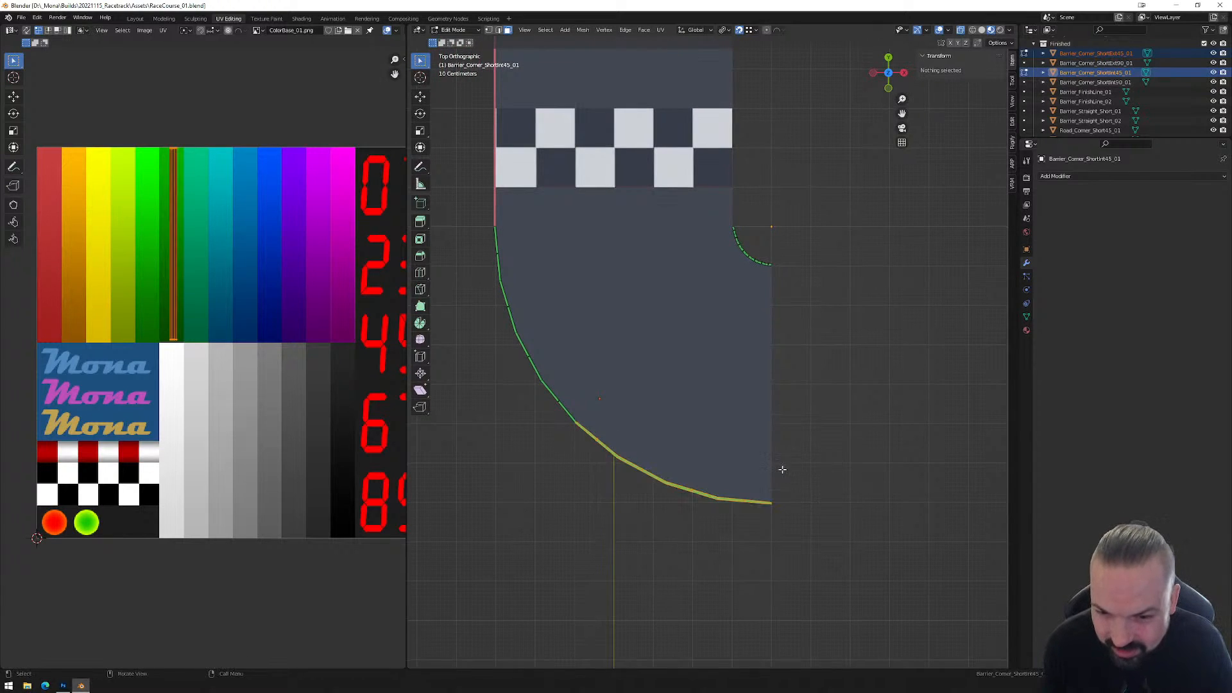
key(x)
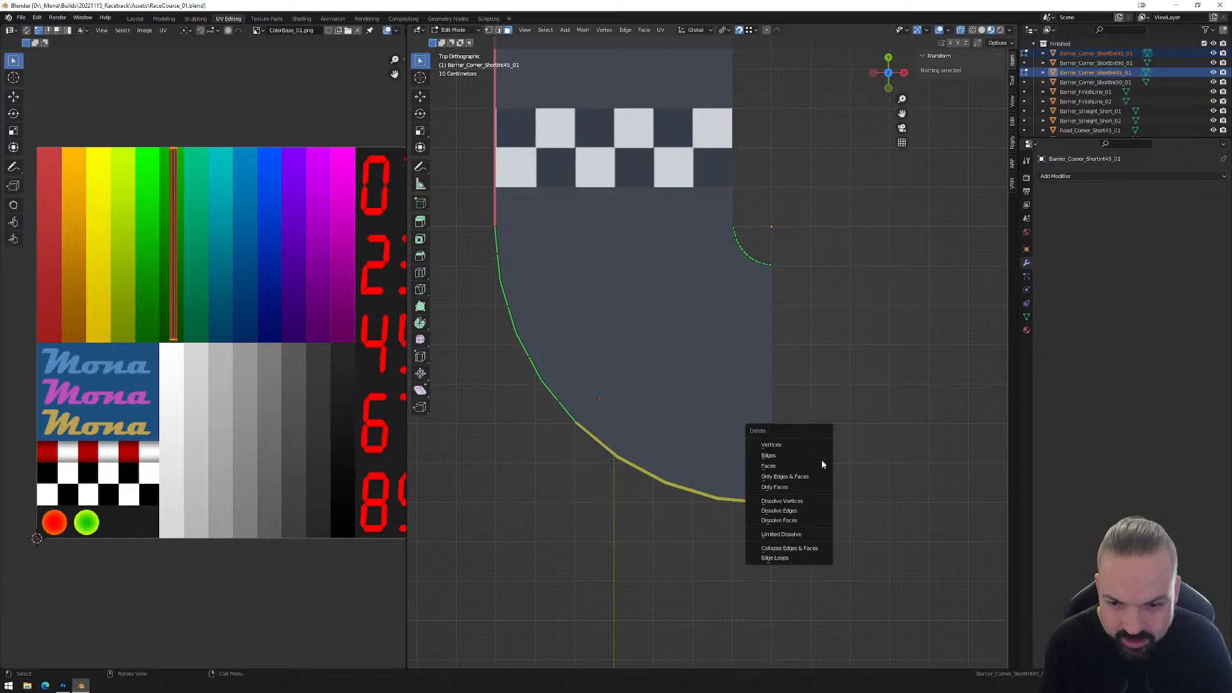
click(816, 466)
Delete the faces of the inner 45 barrier in the half farthest from the finish line, and return to Object Mode.
drag(843, 307, 748, 254)
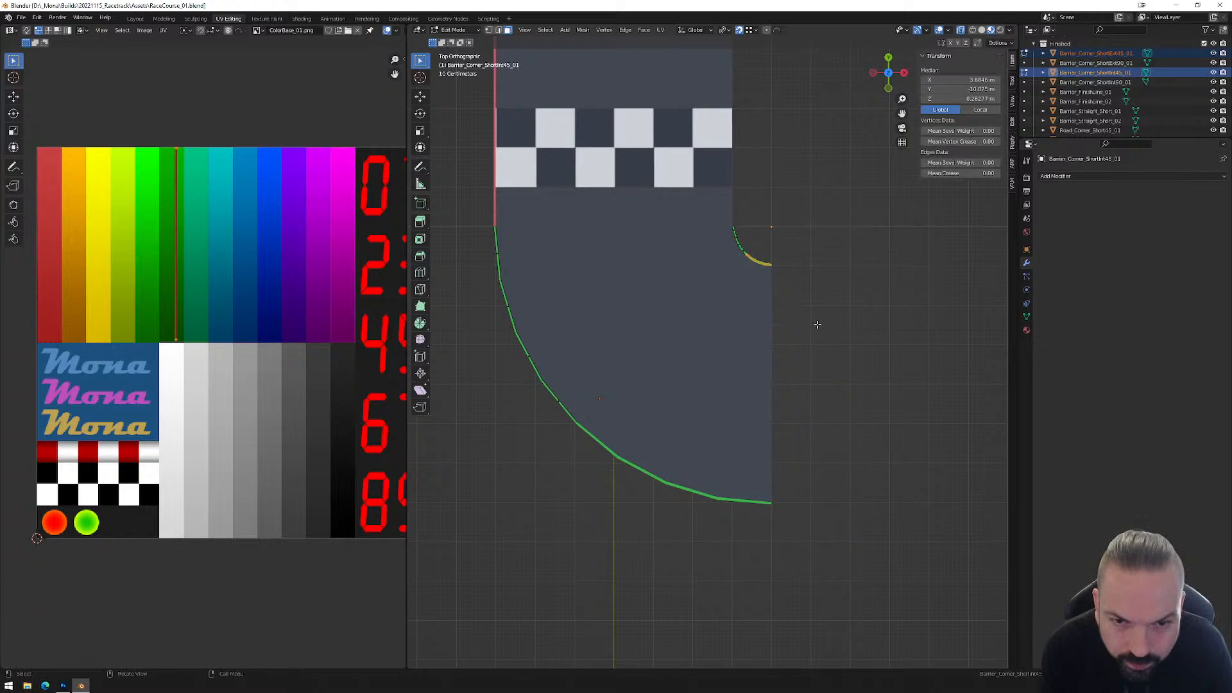
key(x)
click(818, 324)
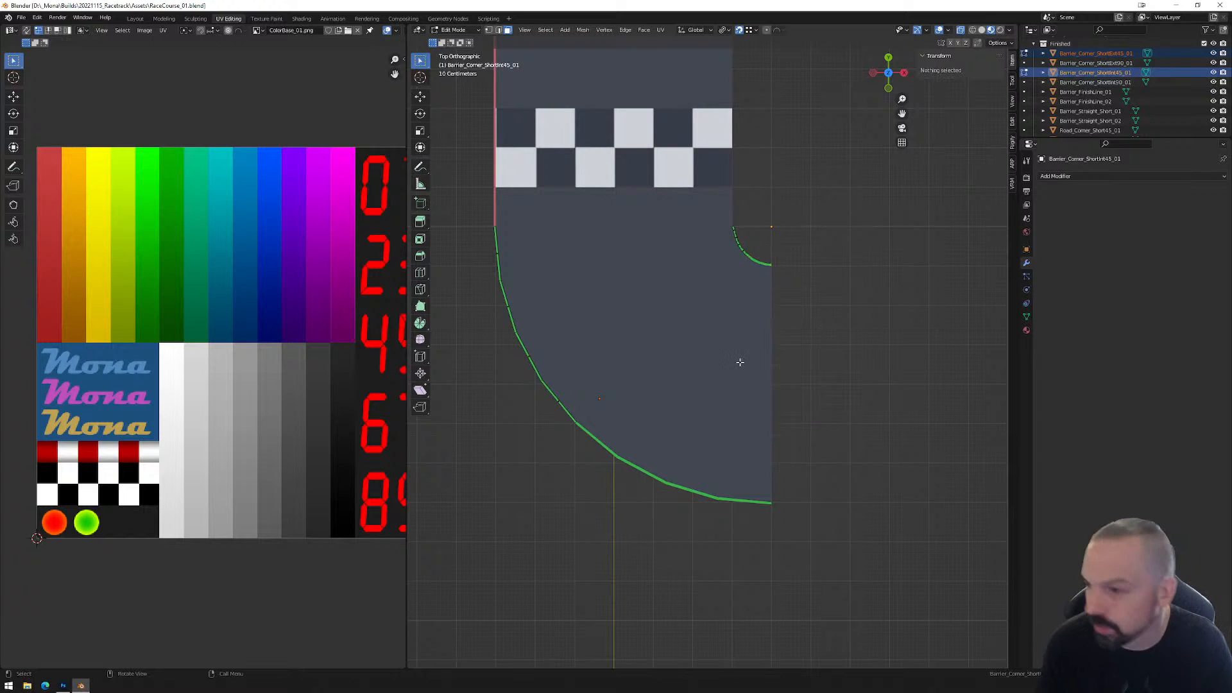
scroll(789, 279, up, 3)
drag(843, 234, 771, 182)
key(x)
click(818, 263)
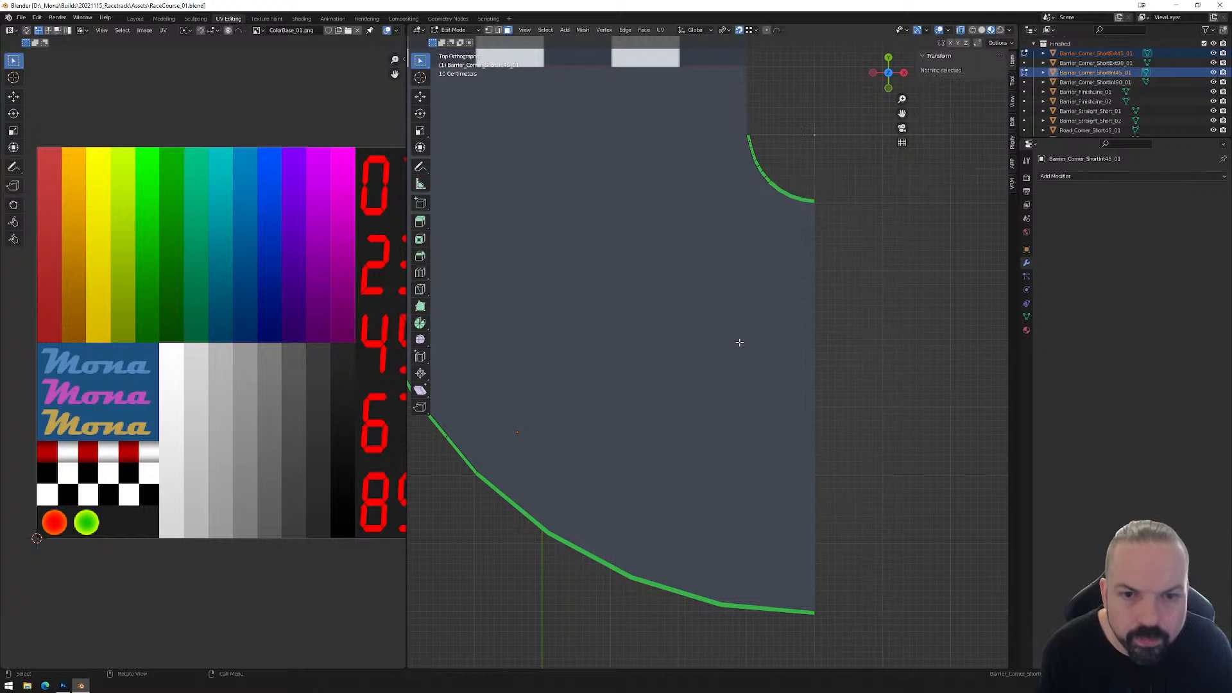
scroll(610, 480, down, 1)
middle_drag(609, 480, 674, 446)
key(Tab)
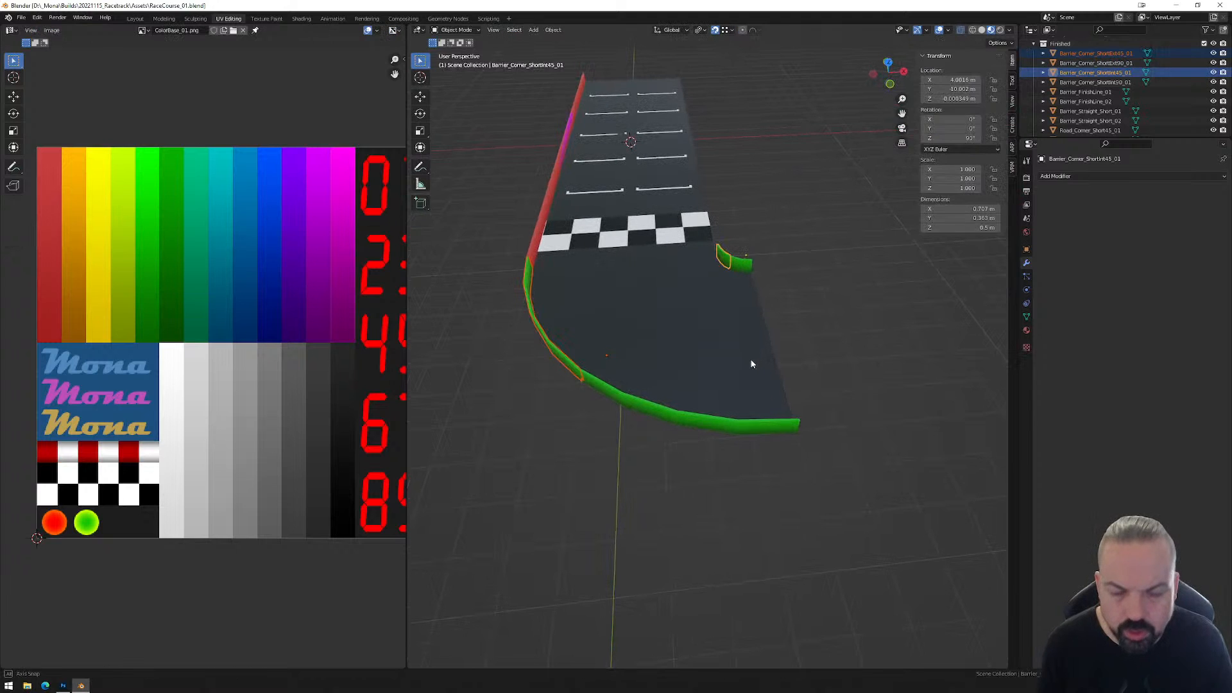
middle_drag(753, 363, 728, 366)
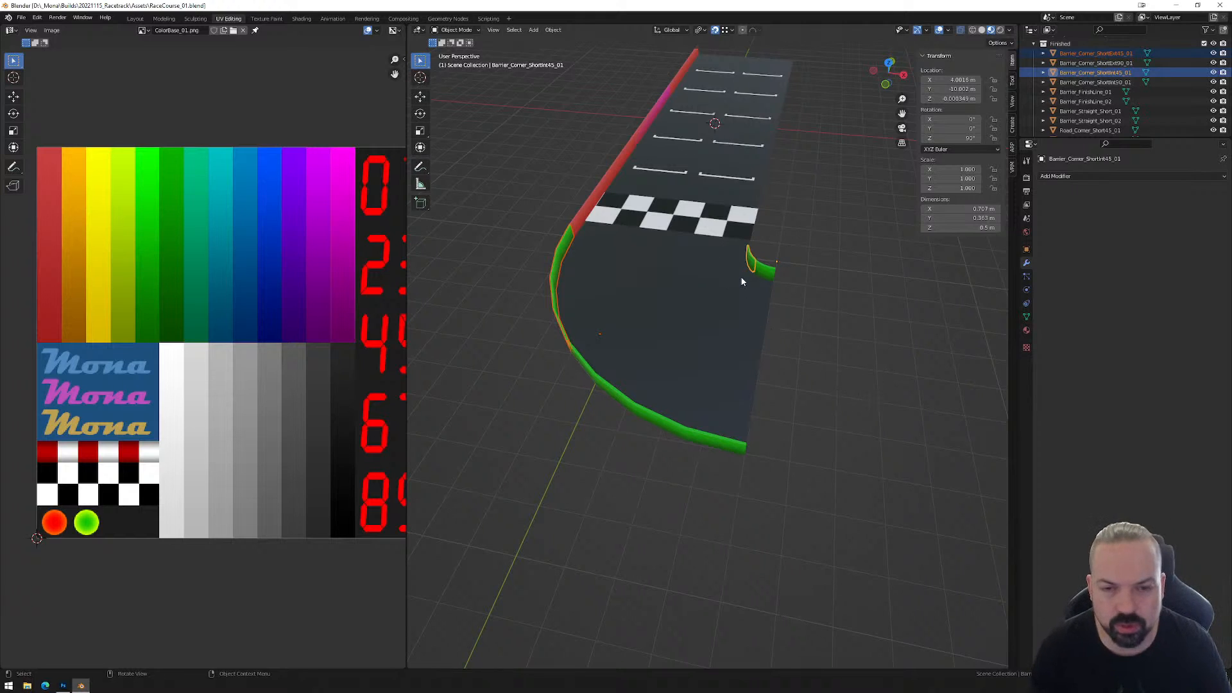
middle_drag(834, 276, 835, 303)
click(827, 262)
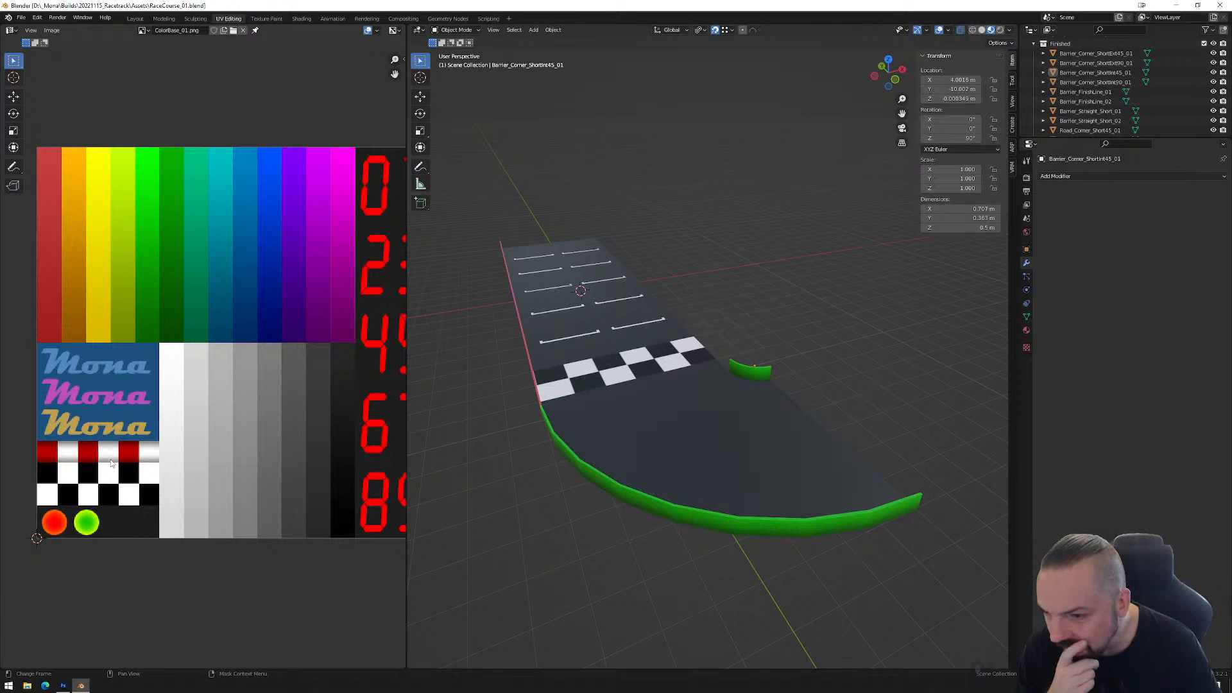
middle_drag(823, 235, 733, 326)
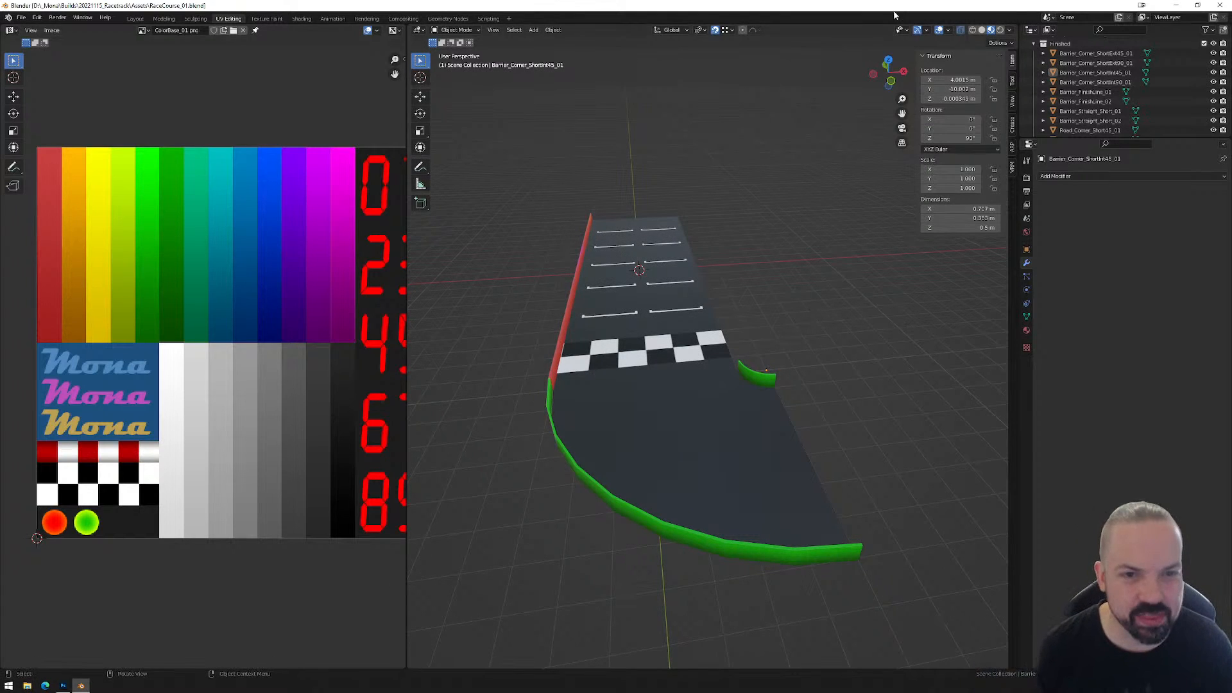
Duplicate the 90-degree road corner surface Road_Corner_Short90_01 in place.
click(888, 61)
shift+middle_drag(764, 256, 672, 252)
scroll(672, 251, up, 4)
click(550, 267)
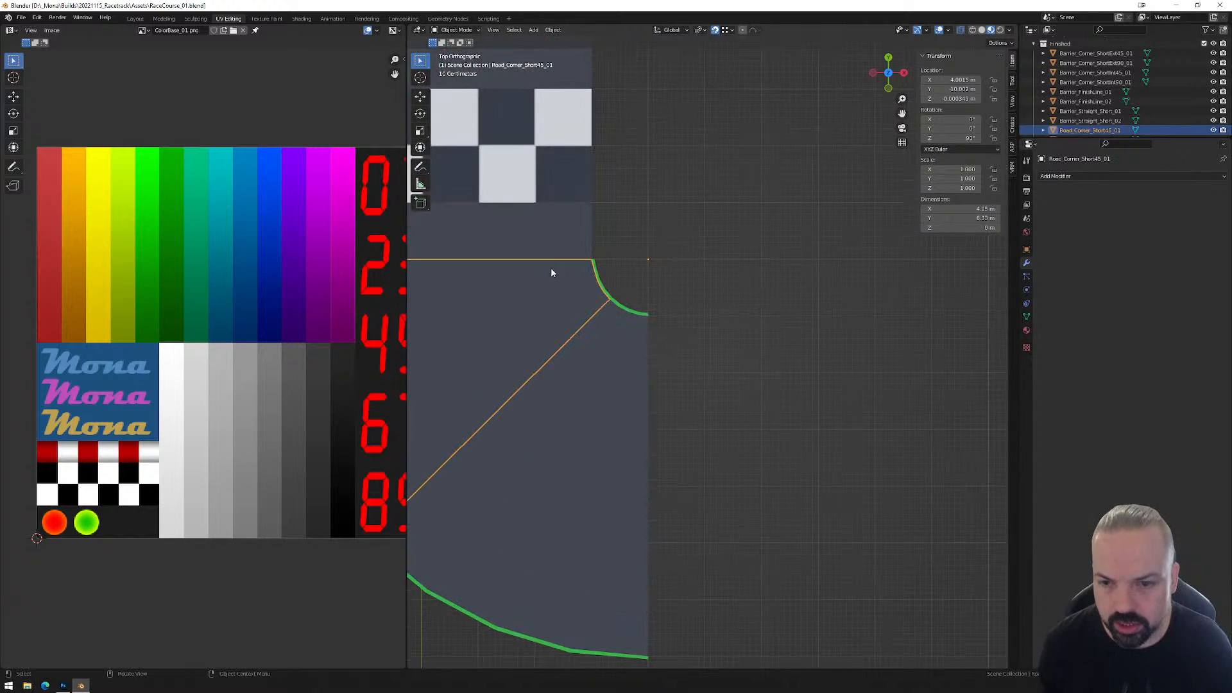
click(619, 330)
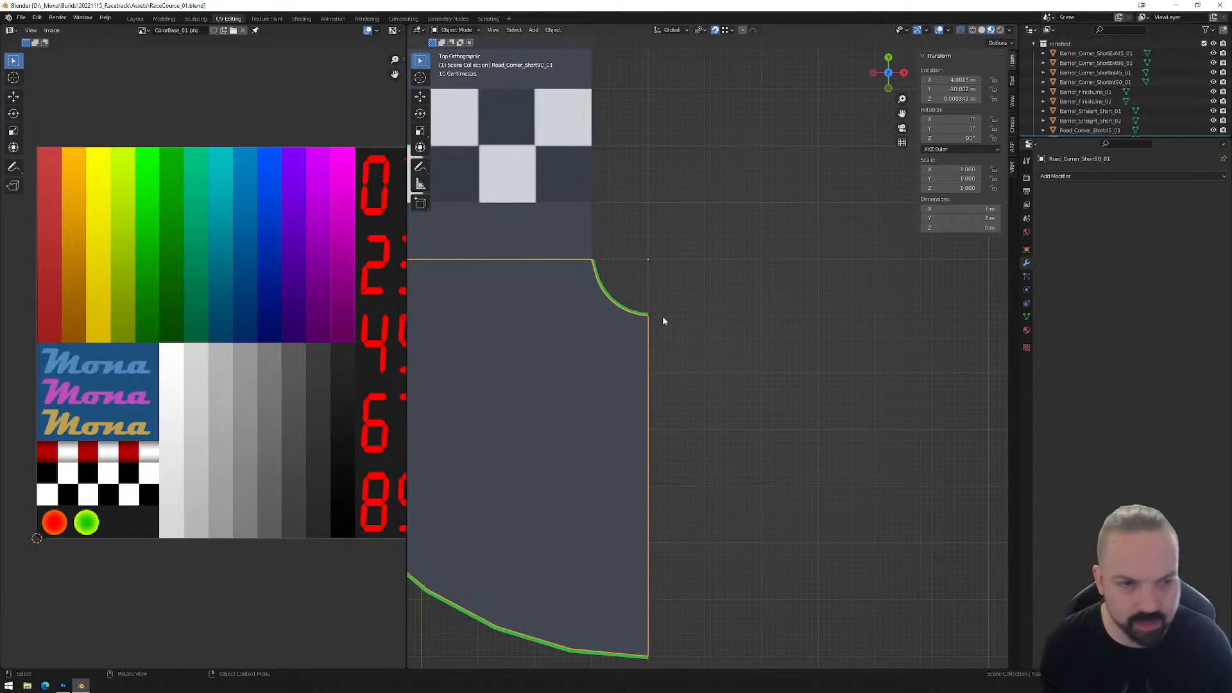
scroll(1093, 83, down, 3)
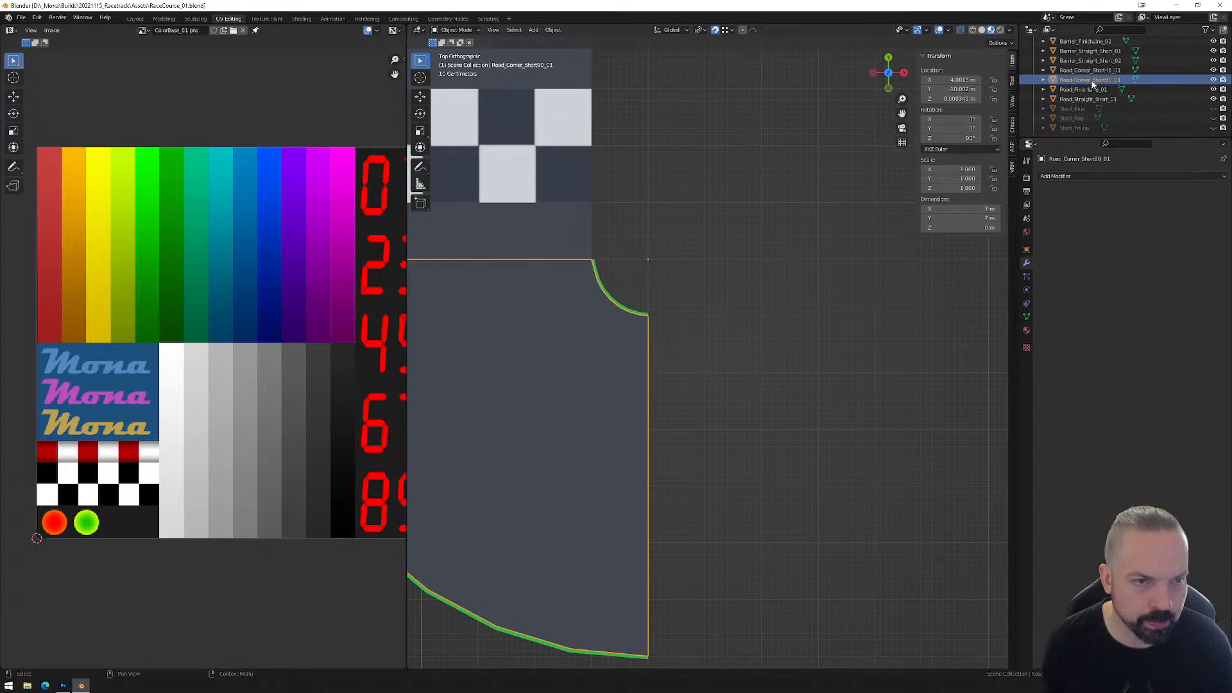
key(shift+d)
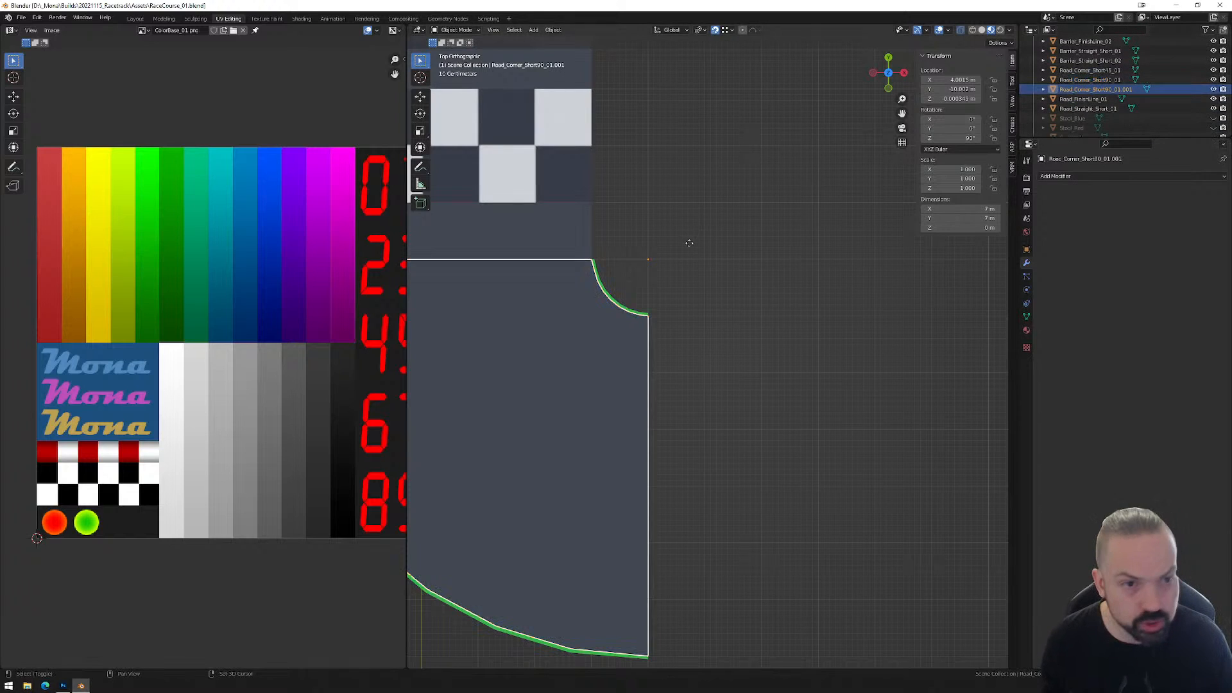
right_click(688, 242)
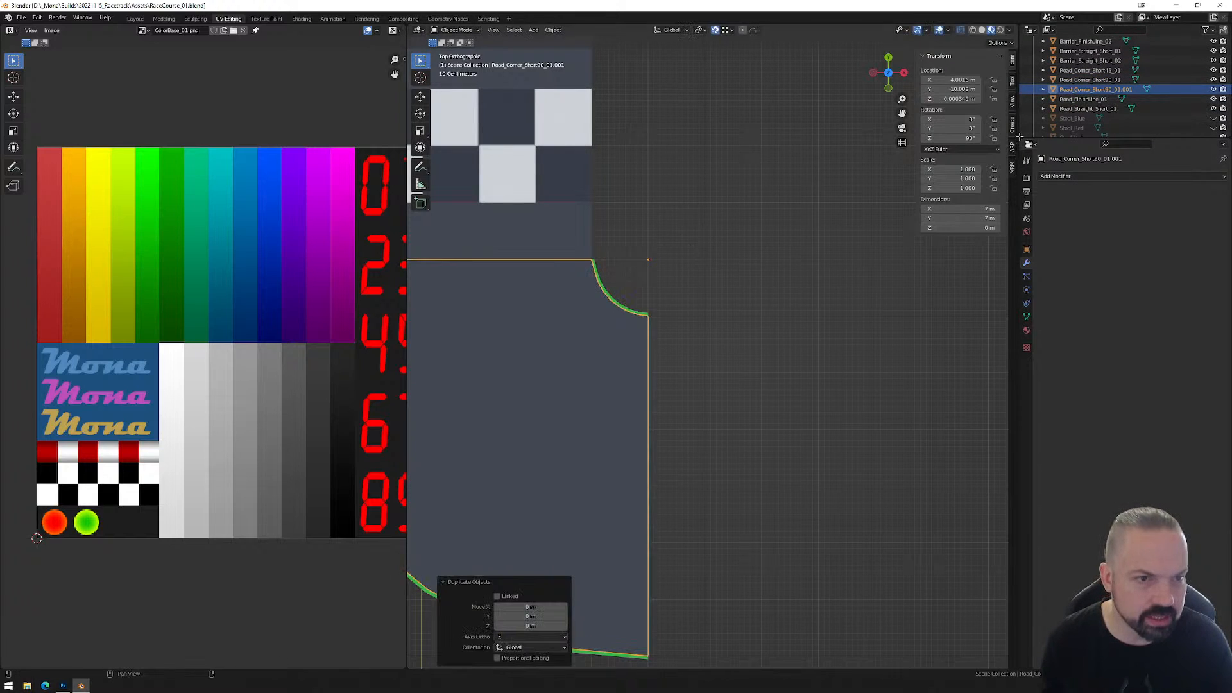
Rename the duplicated 90-degree road corner Chicane_Corner_Short90_01.
double_click(1093, 91)
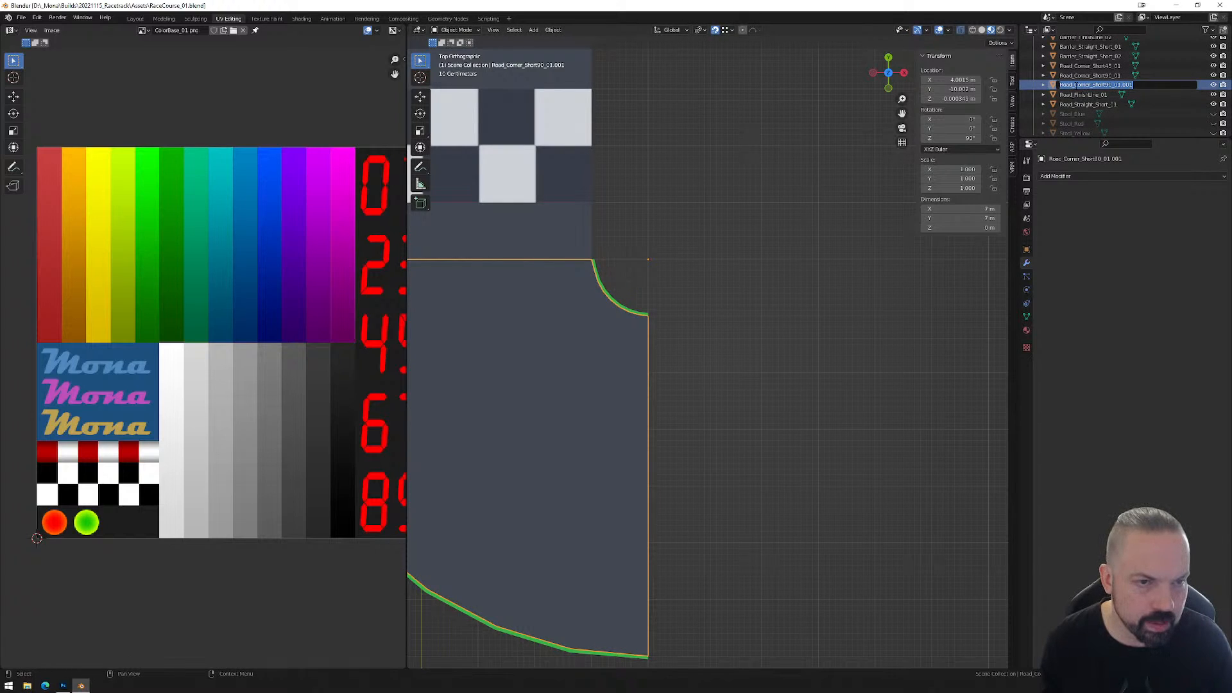
key(Home)
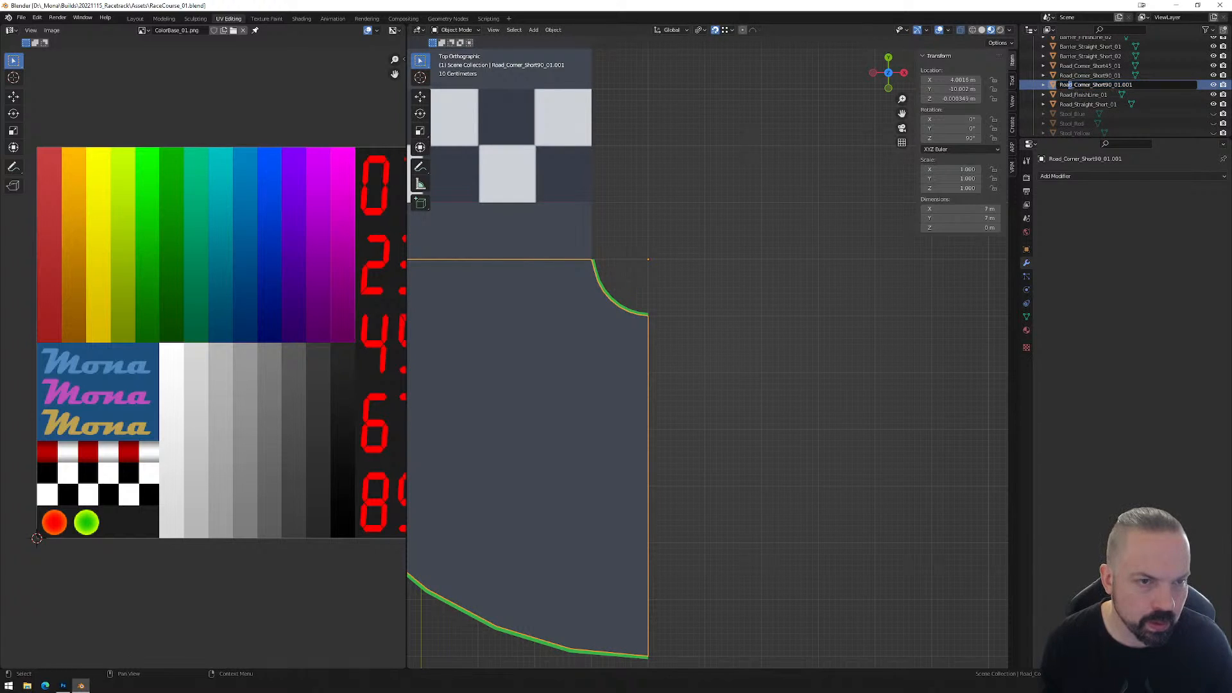
key(Delete)
key(Delete)
key(Delete)
key(Delete)
text(Chicane)
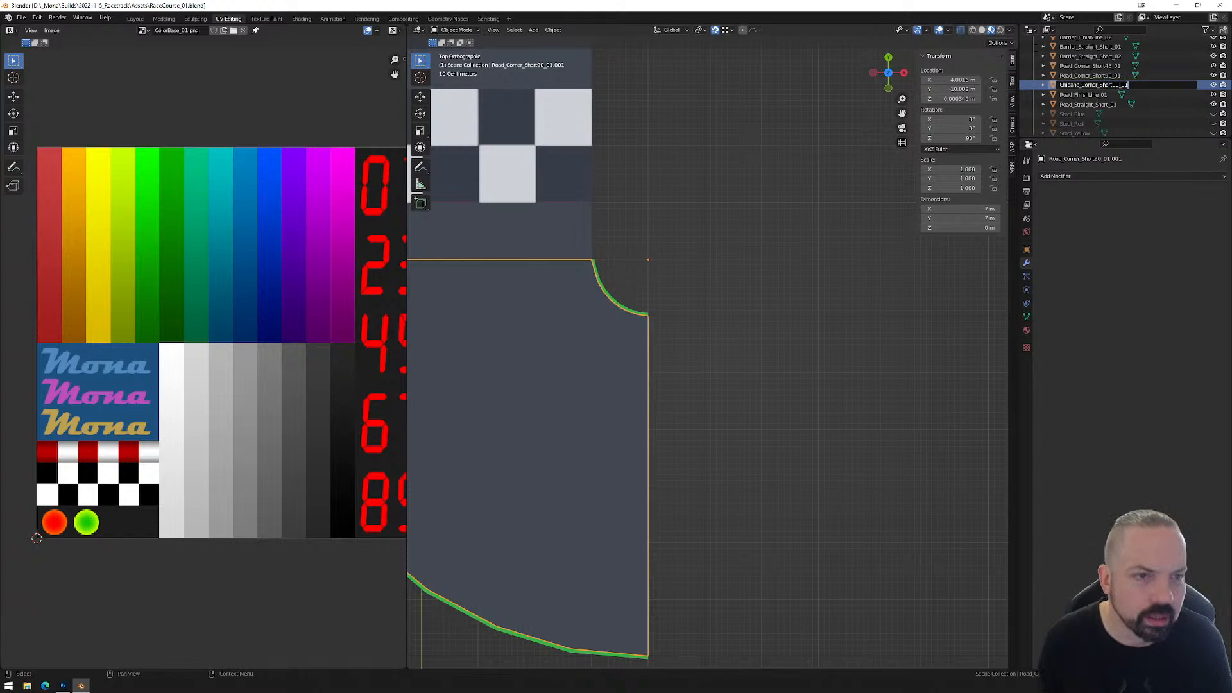
key(Return)
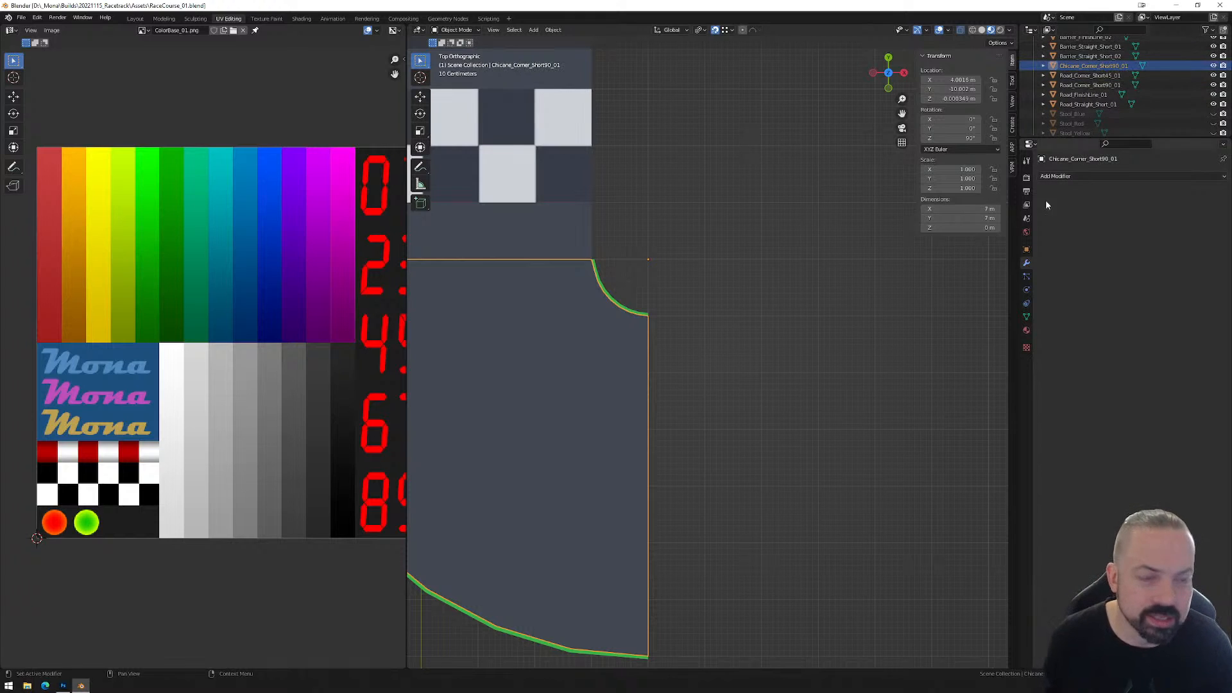
scroll(683, 355, down, 2)
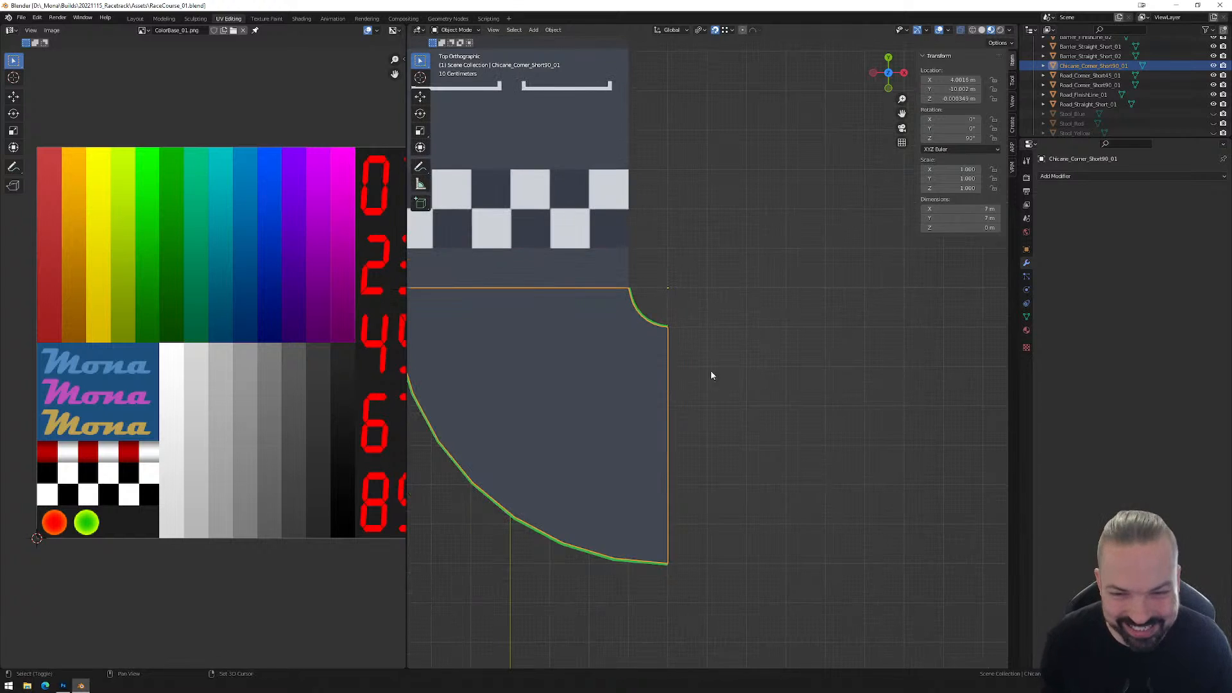
shift+middle_drag(699, 372, 795, 355)
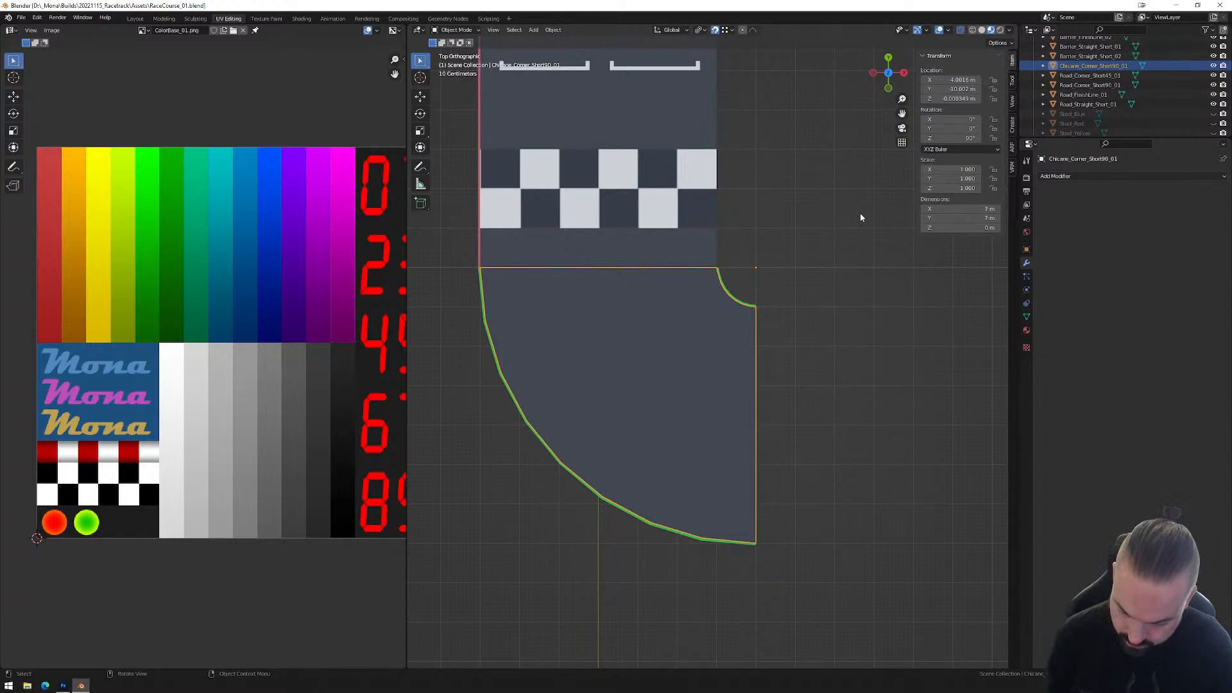
key(ctrl+h)
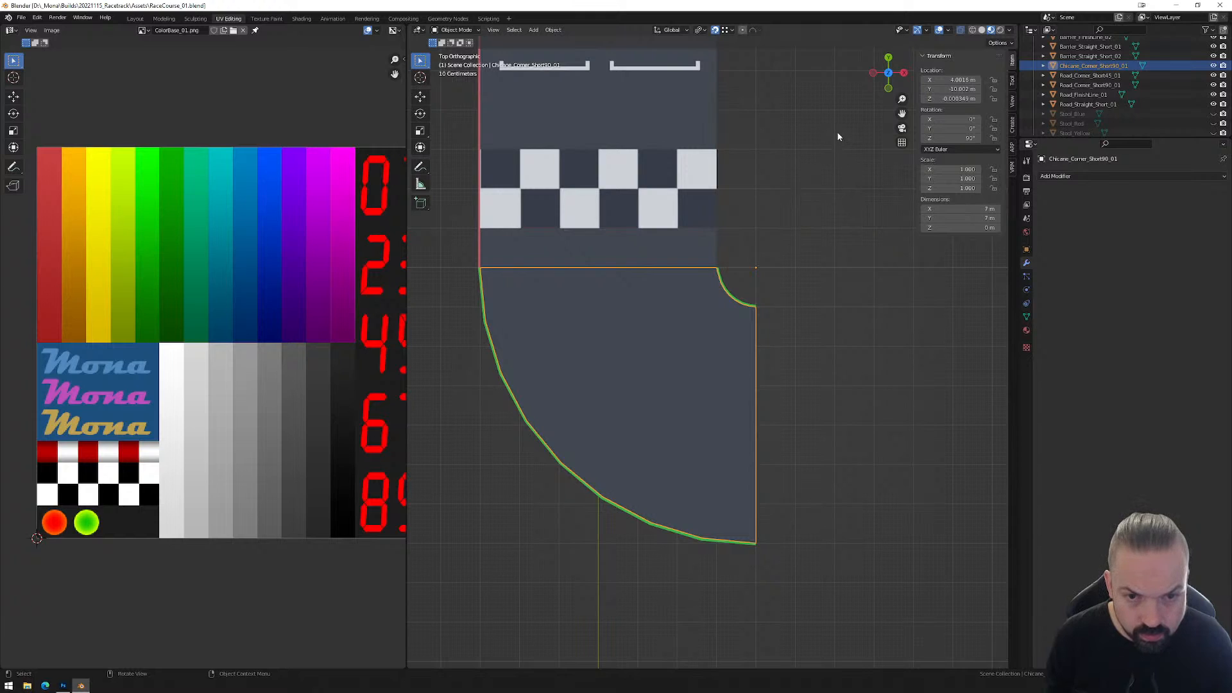
Hide every object except Chicane_Corner_Short90_01 and enter Edit Mode on that piece.
key(h)
key(ctrl+z)
key(a)
key(h)
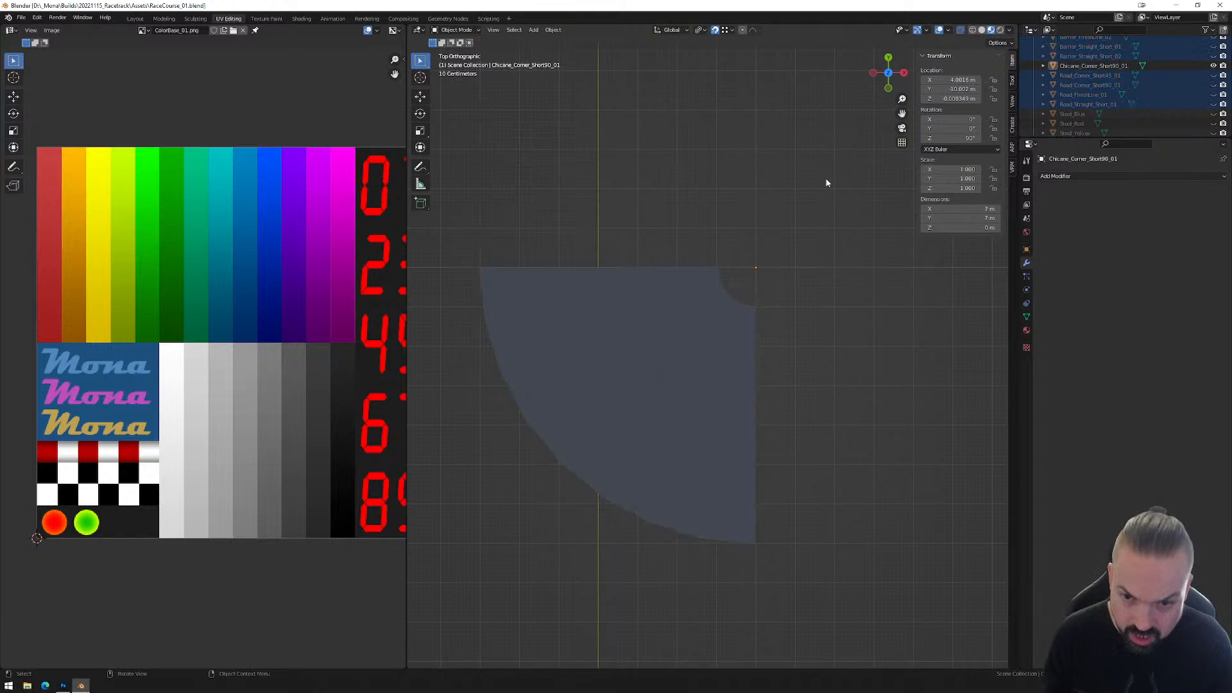
click(746, 338)
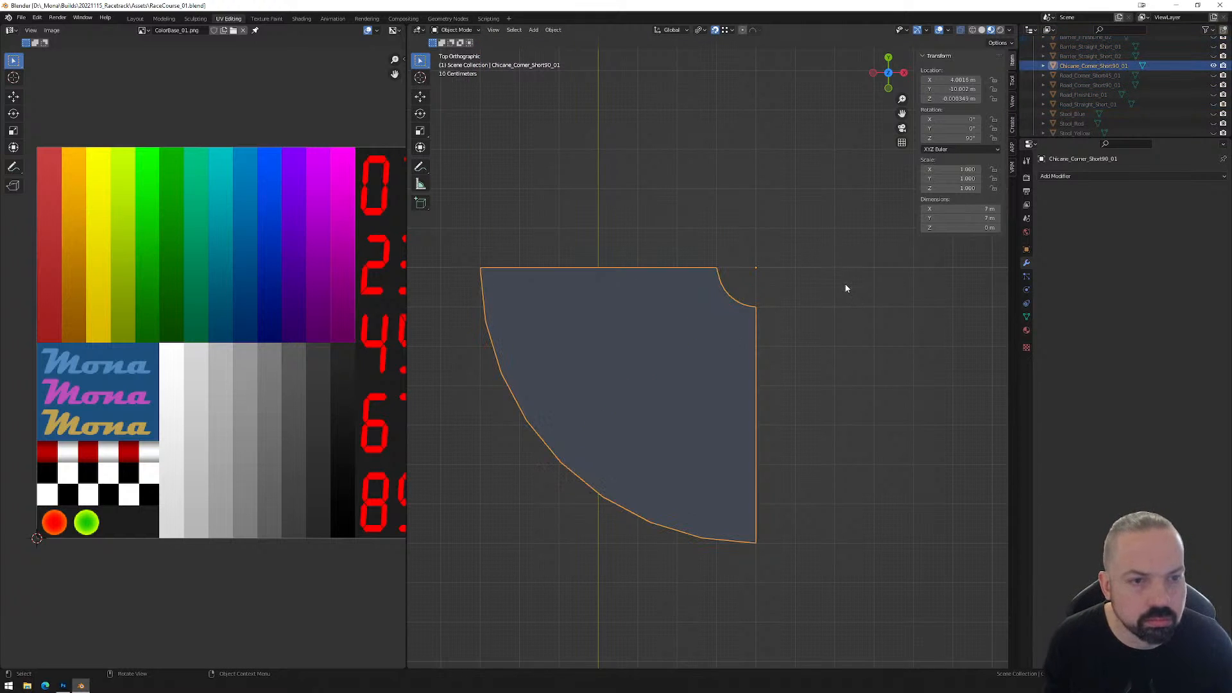
key(Tab)
scroll(747, 315, up, 2)
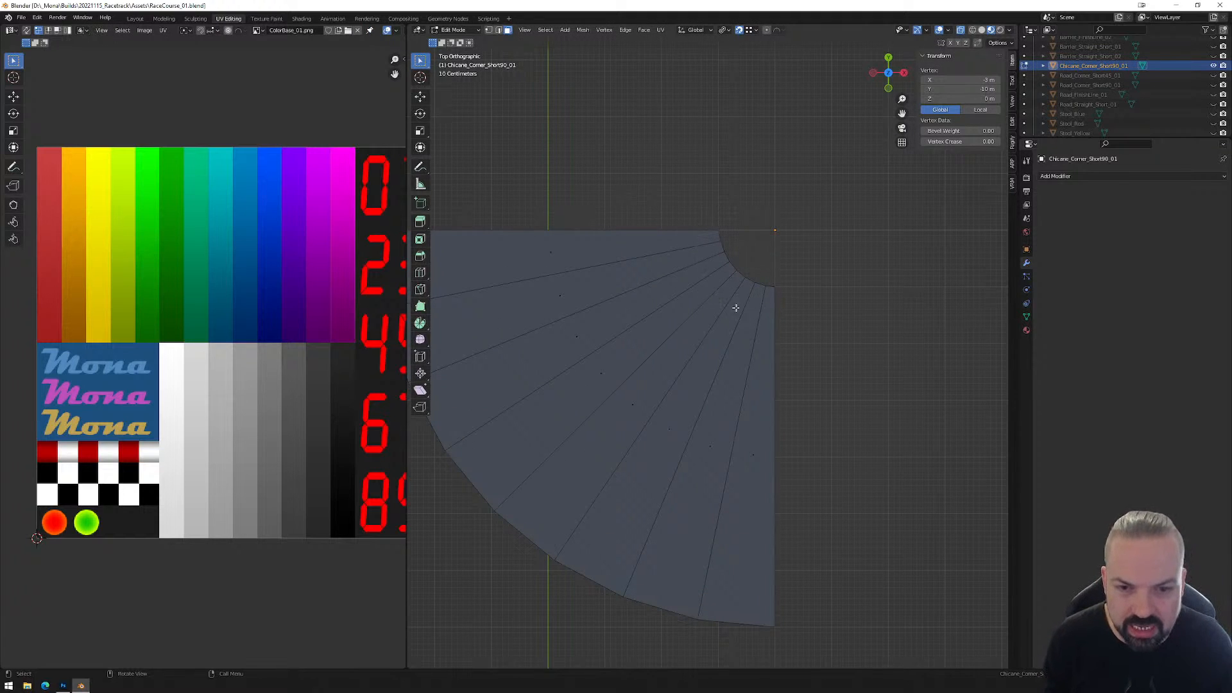
key(ctrl+r)
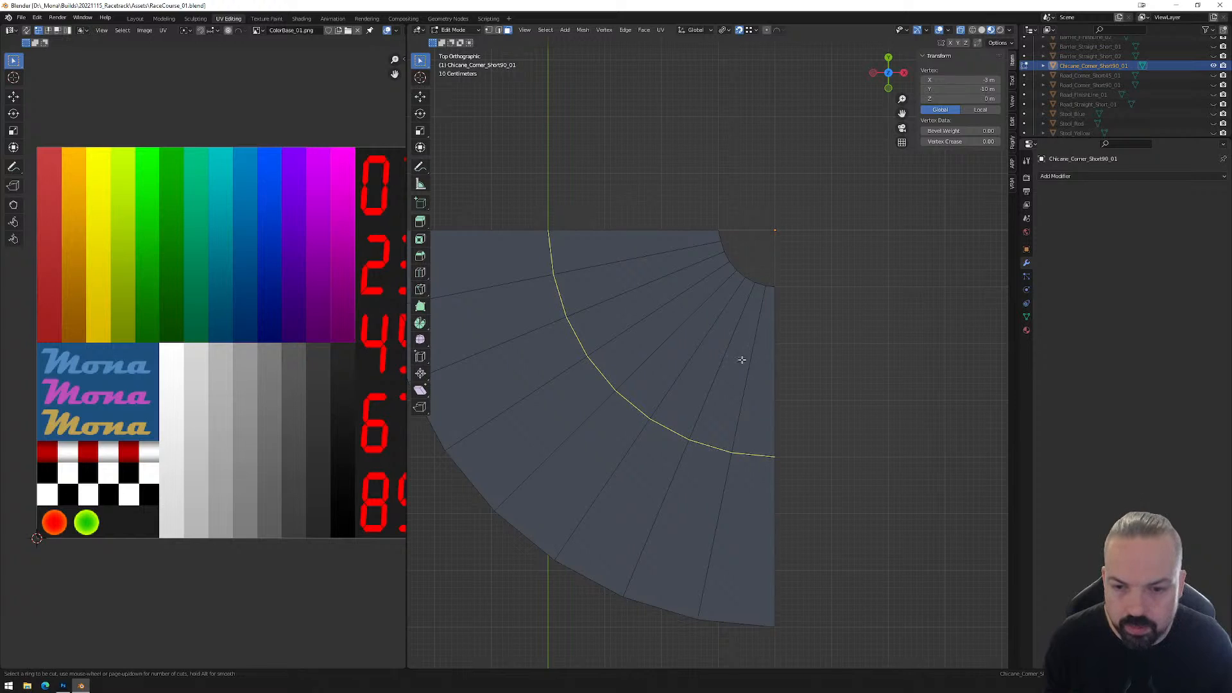
click(718, 436)
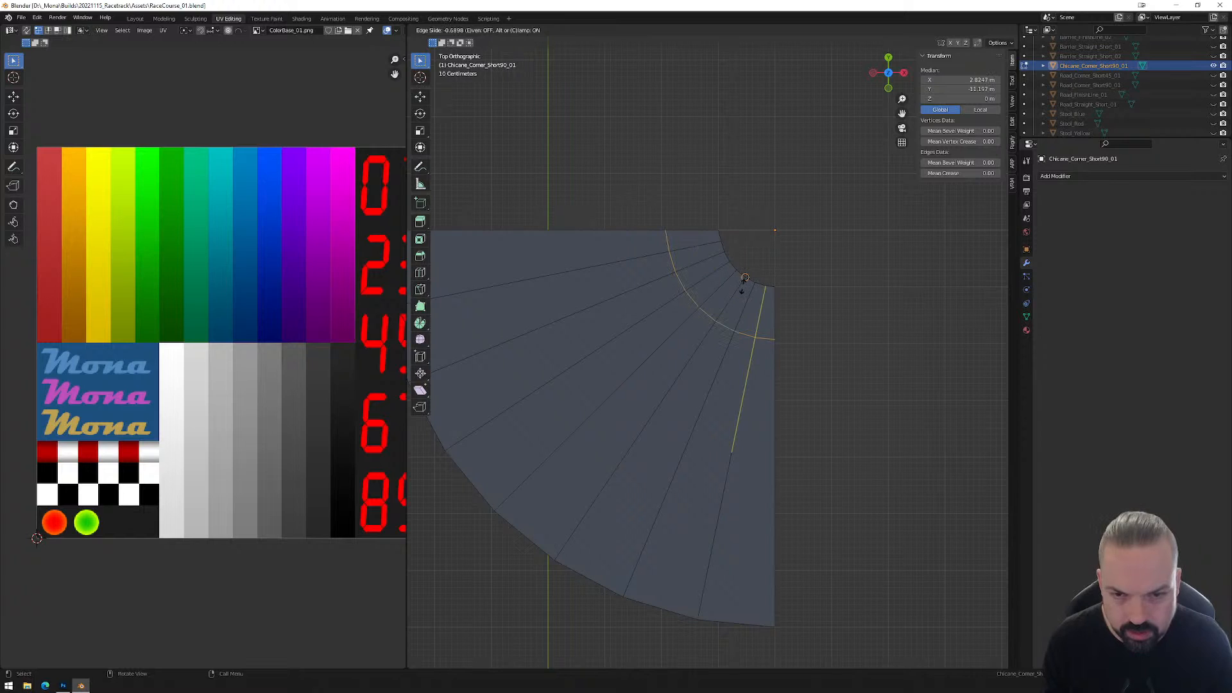
right_click(745, 280)
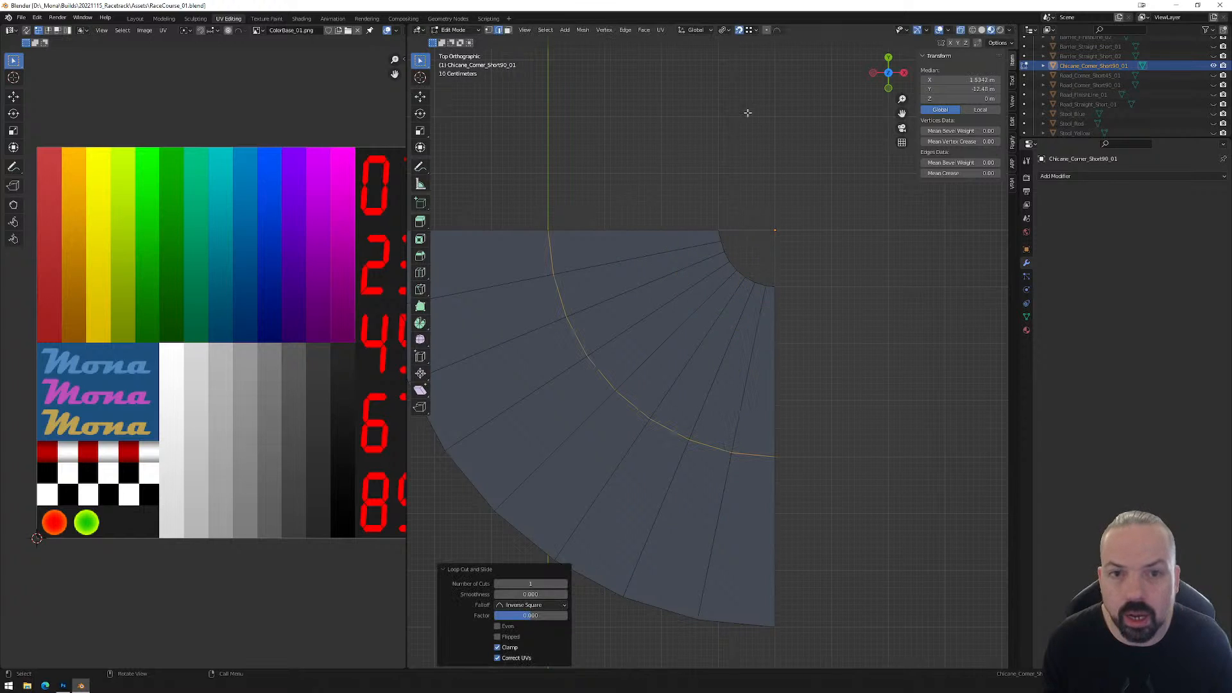
key(ctrl+z)
Turn off snapping and add one loop cut running along the corner, slid close to the small inner curve at a factor of about -0.92.
click(739, 30)
key(ctrl+r)
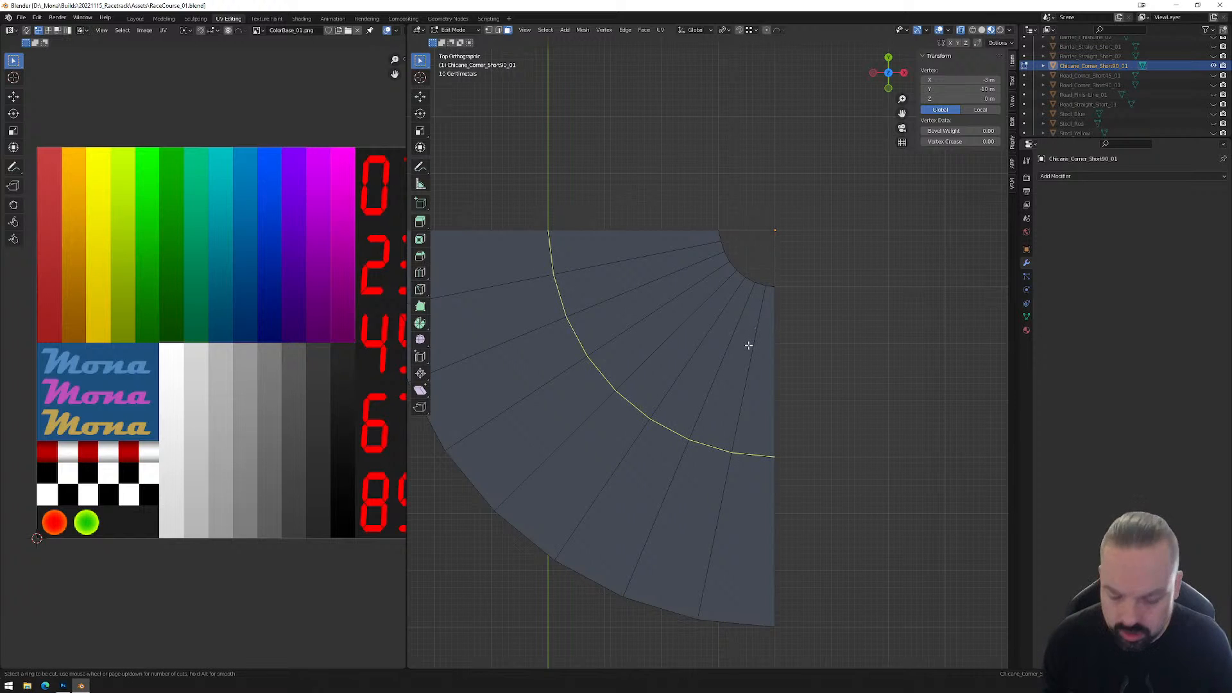
click(724, 401)
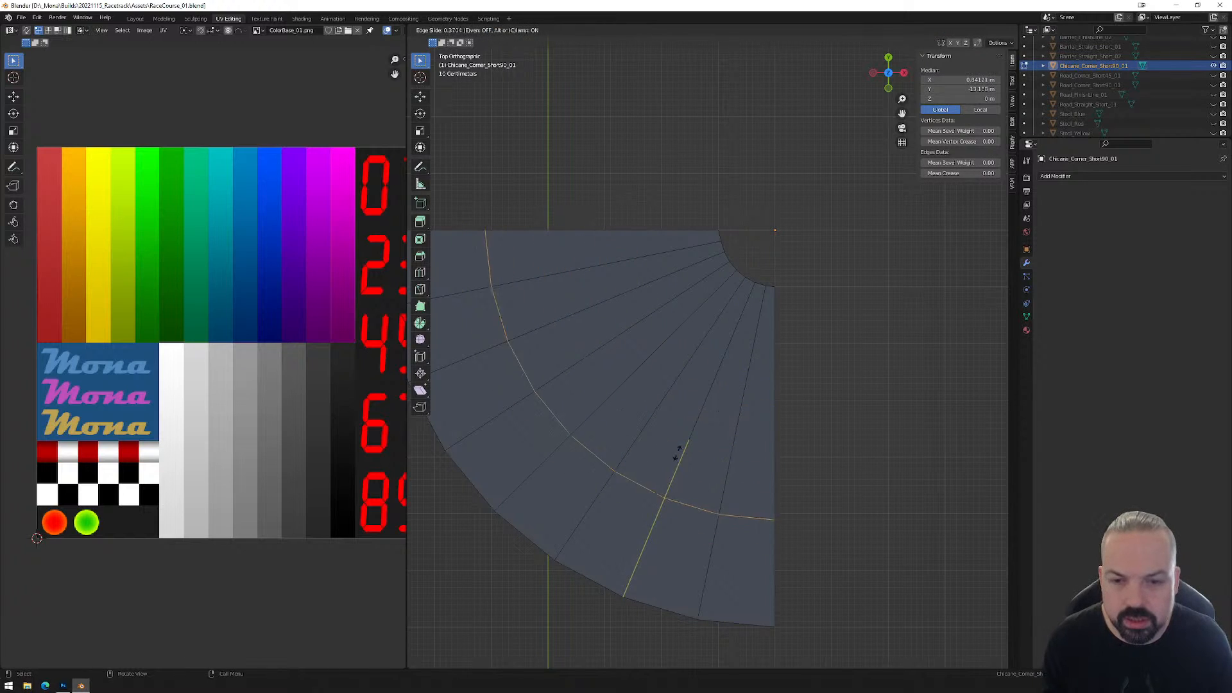
click(821, 273)
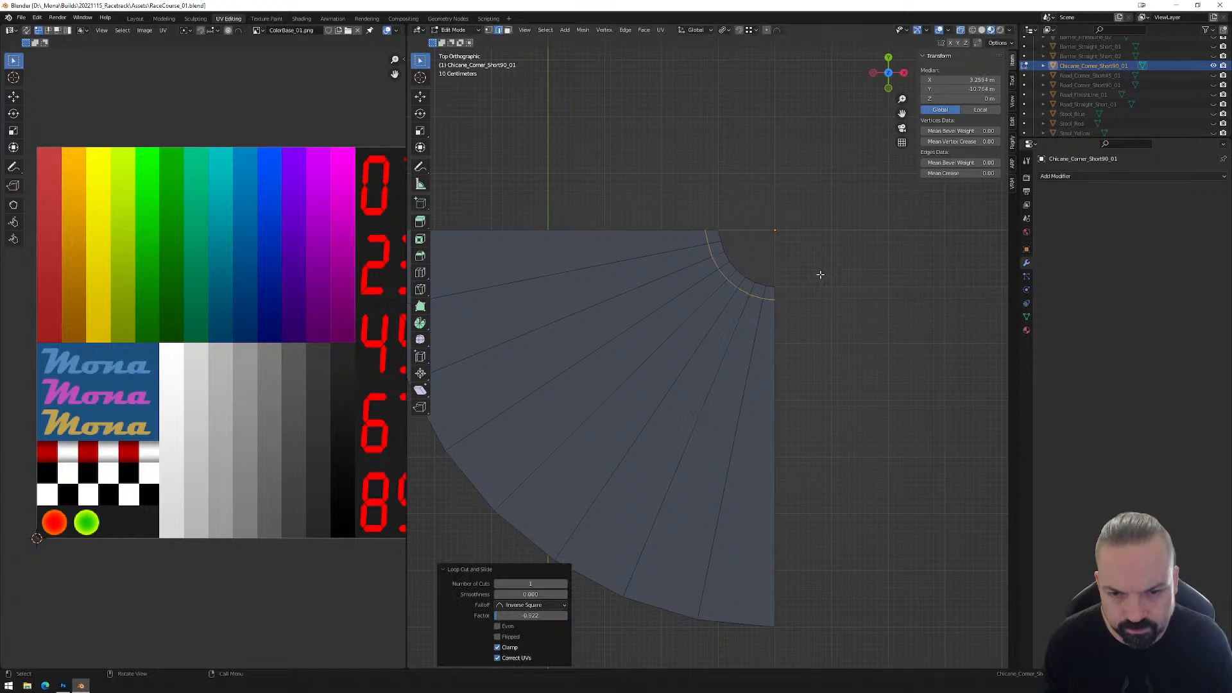
scroll(679, 321, up, 5)
shift+middle_drag(676, 327, 753, 321)
scroll(693, 254, up, 1)
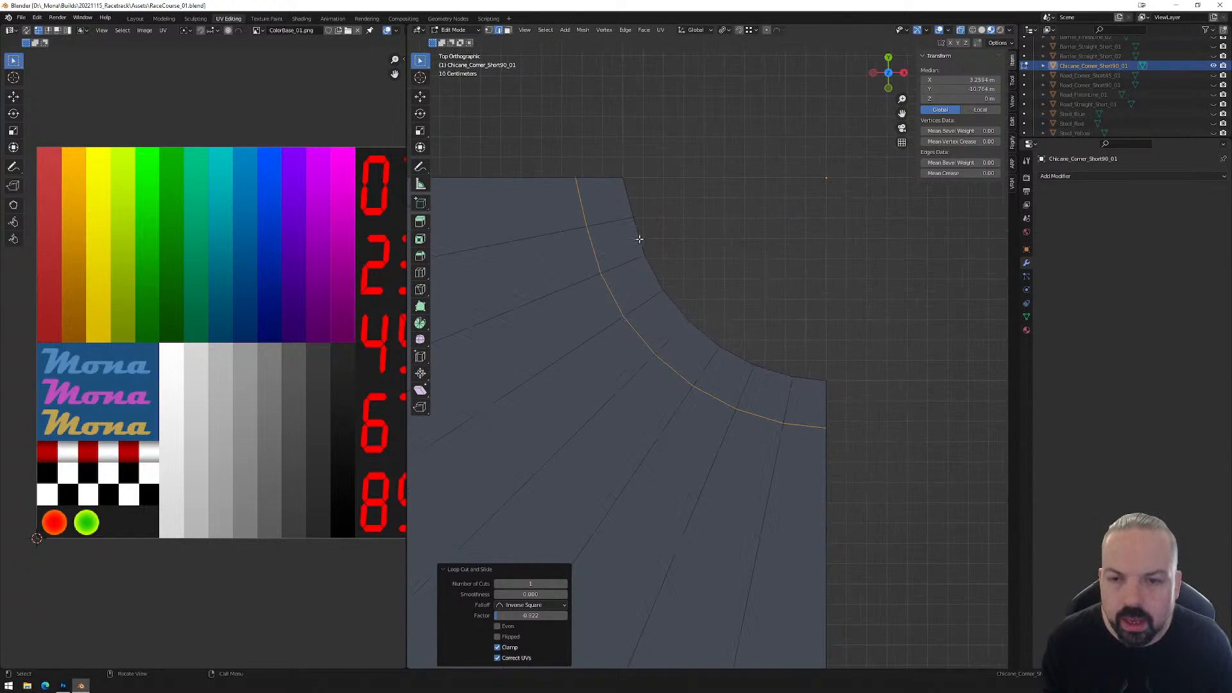
Add a second loop cut along the corner, slid close to the large outer curve at a factor of about 0.92.
scroll(618, 379, down, 8)
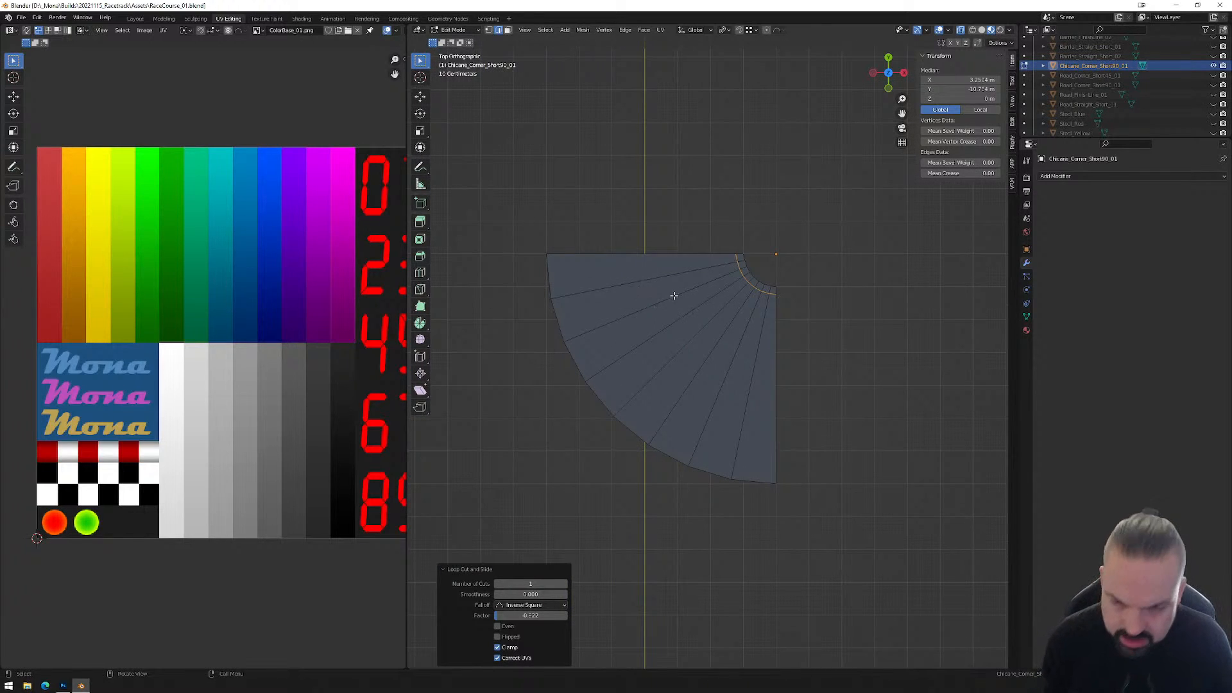
key(ctrl+r)
click(671, 297)
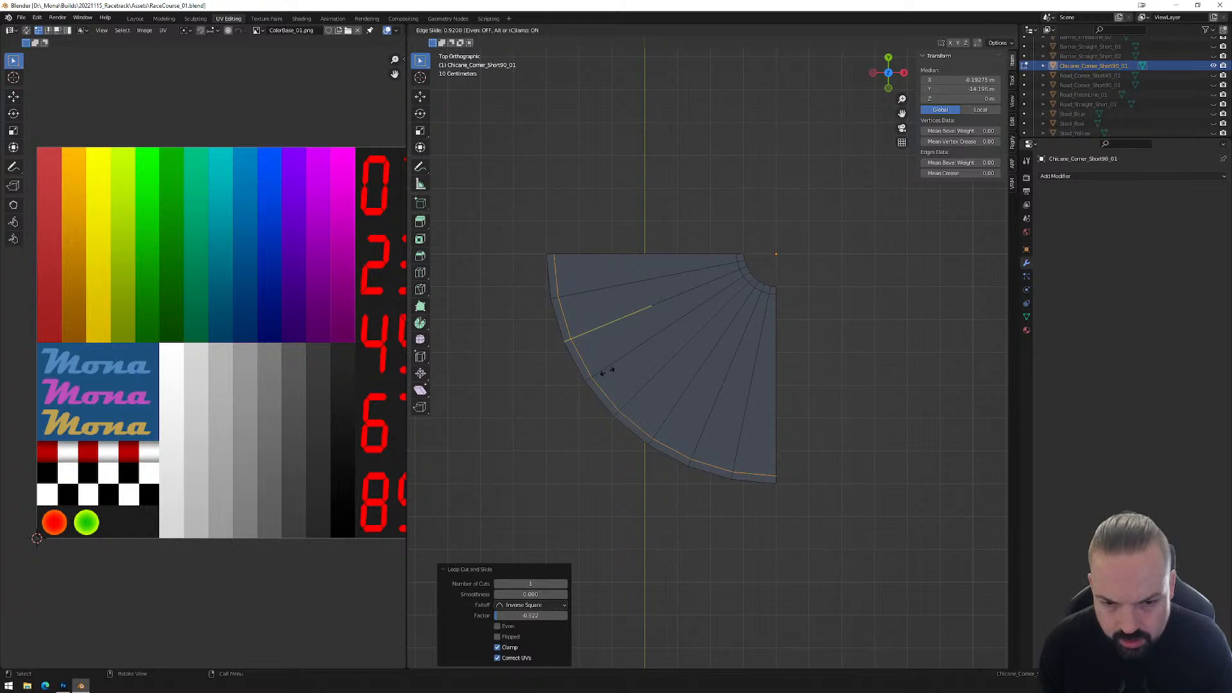
click(607, 373)
Delete all wide faces between the two loop cuts, keeping only the narrow inner and outer curved strips.
drag(626, 197, 688, 372)
shift+drag(681, 329, 783, 438)
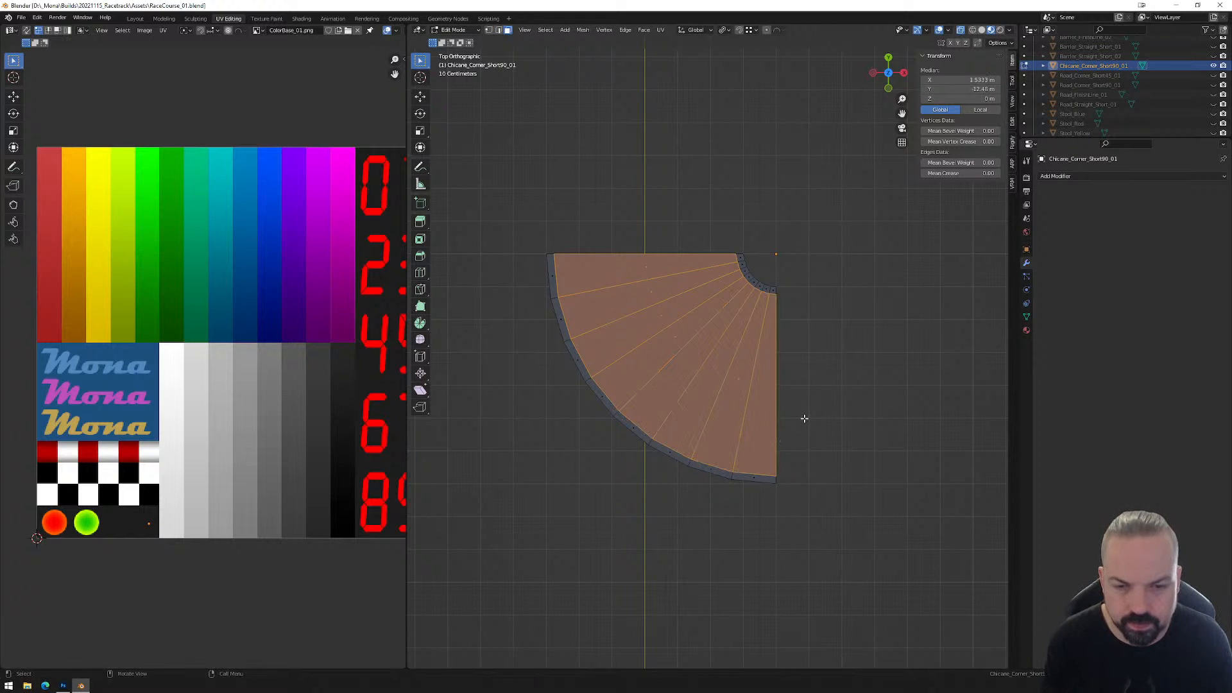
key(x)
click(805, 416)
Extrude the inner edge chain of the small curved strip in place and scale the new edges down to about 0.8.
scroll(715, 336, up, 3)
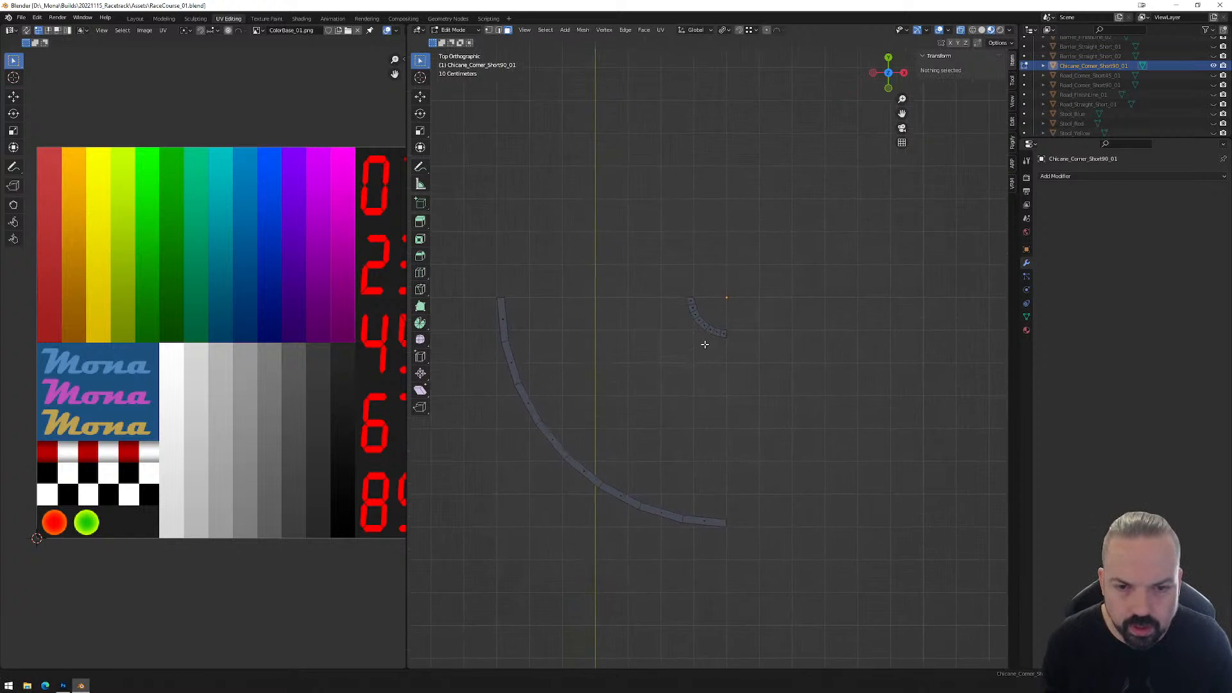
scroll(687, 351, up, 8)
drag(629, 347, 629, 346)
shift+middle_drag(631, 341, 737, 349)
scroll(720, 339, up, 4)
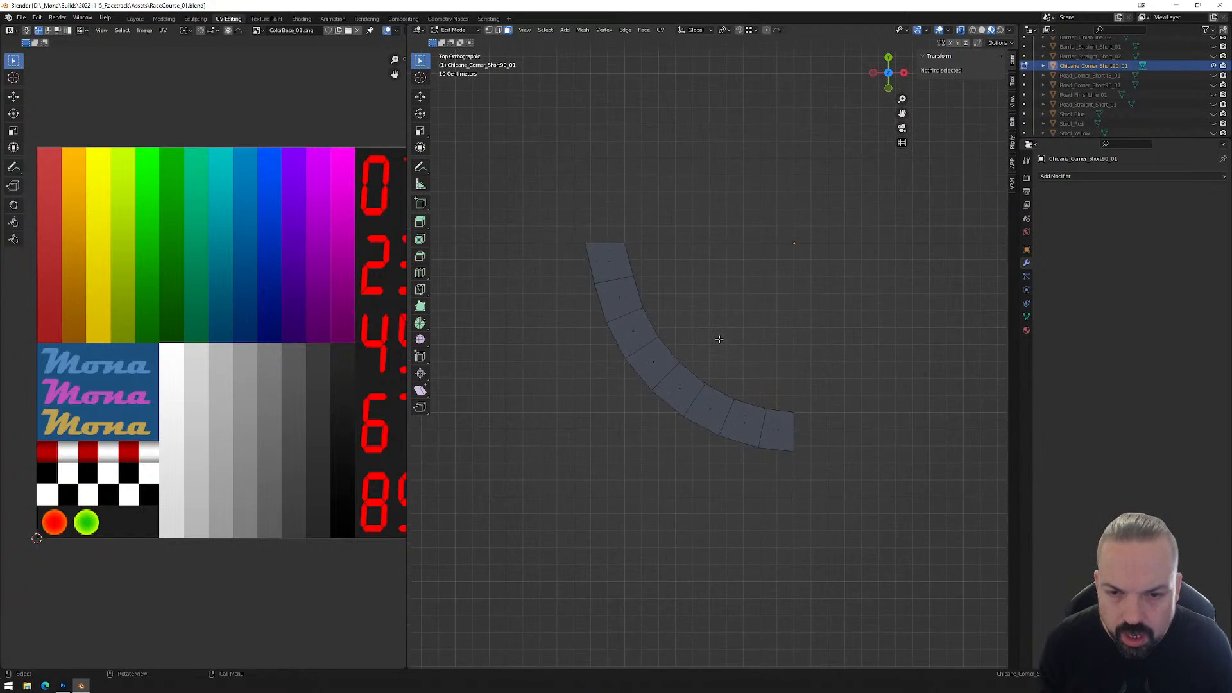
key(2)
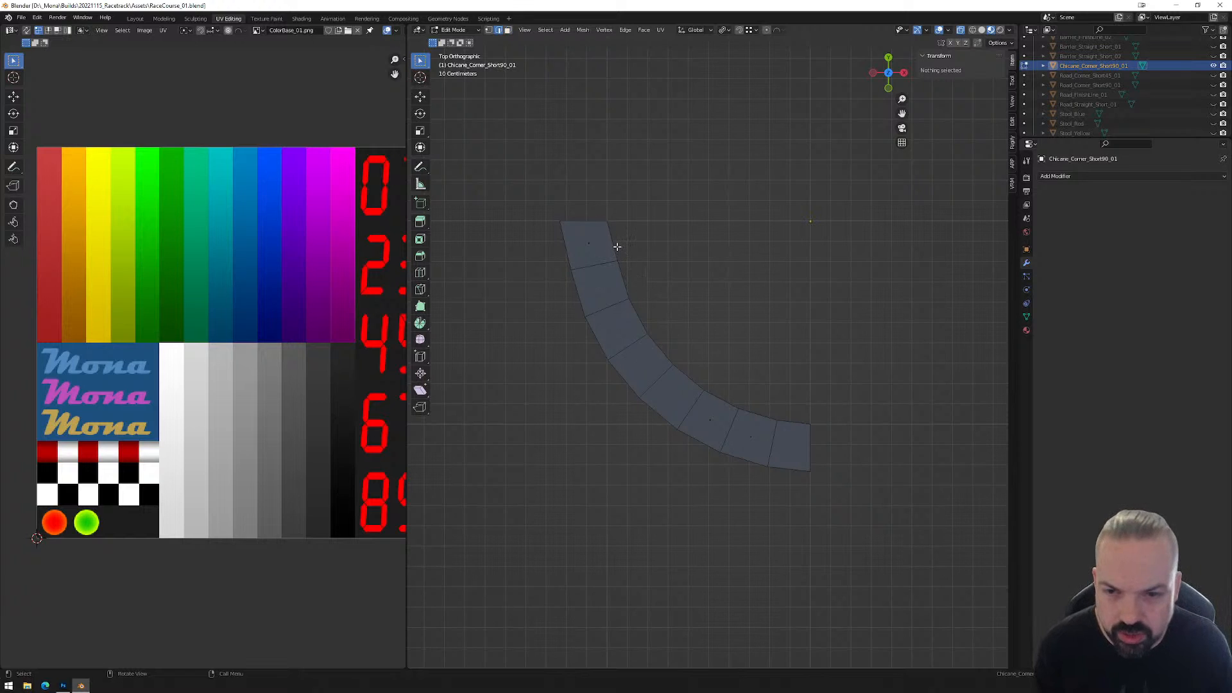
click(616, 246)
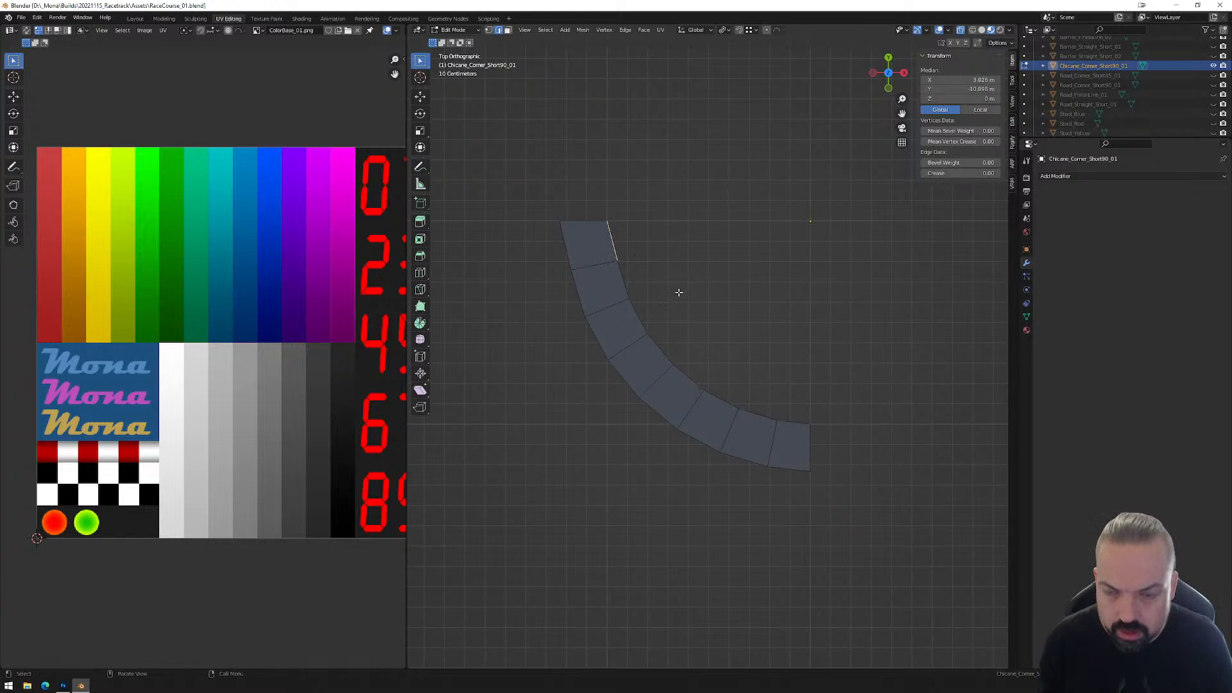
ctrl+click(795, 424)
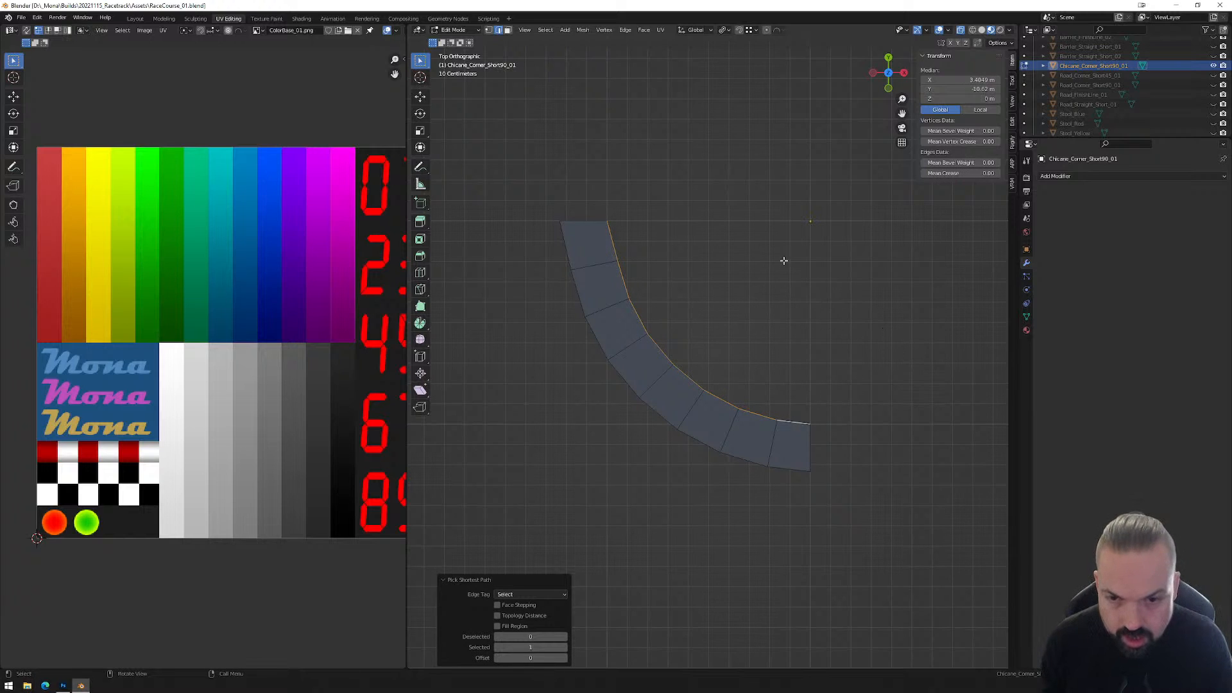
key(e)
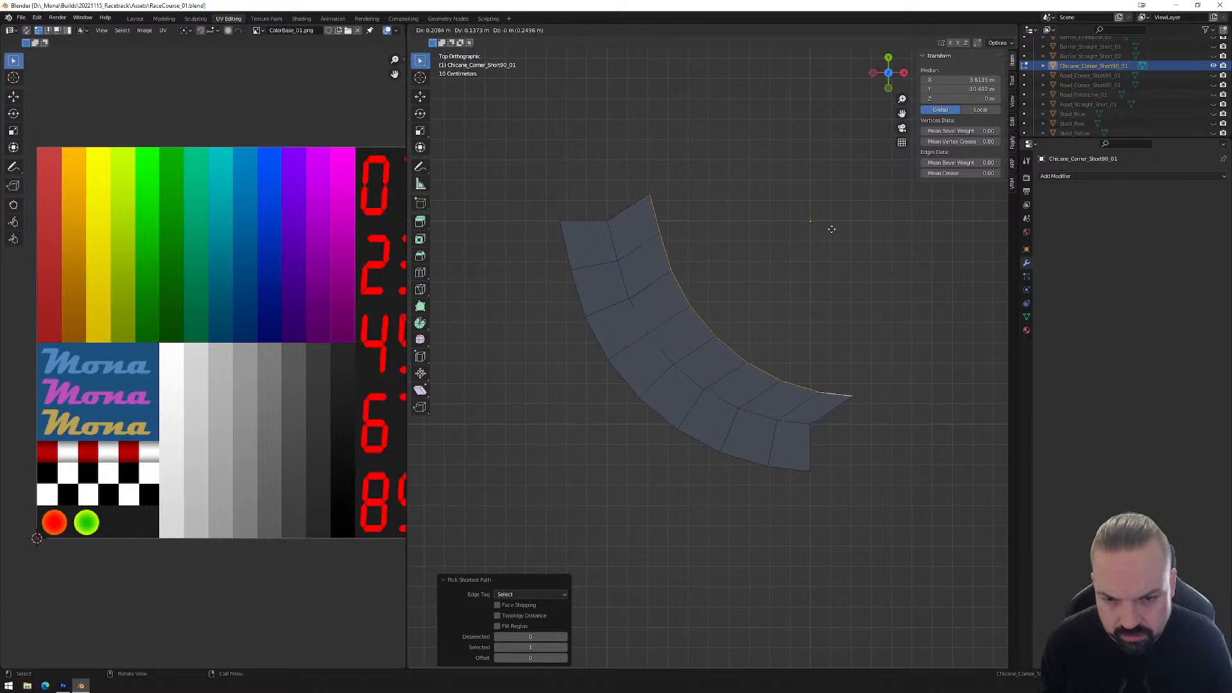
right_click(857, 242)
key(s)
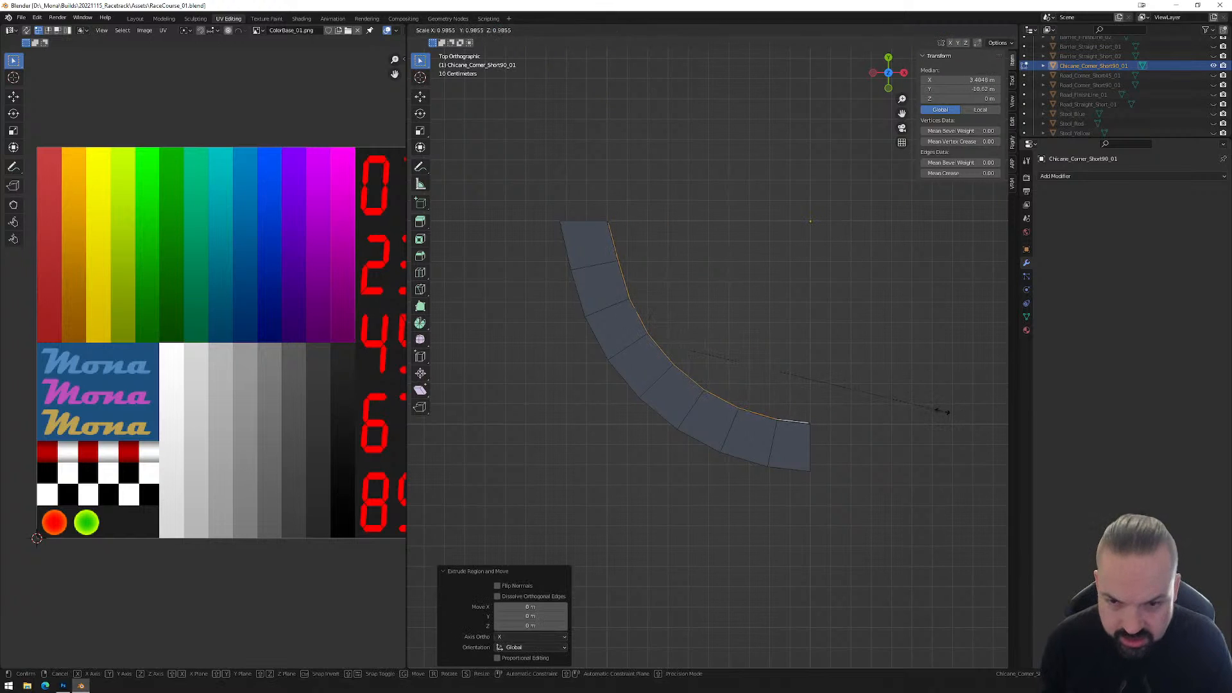
click(900, 375)
Move the extruded edges toward the curve's centre, scale them to about 0.87, and reposition them so both ends of the strip taper.
key(g)
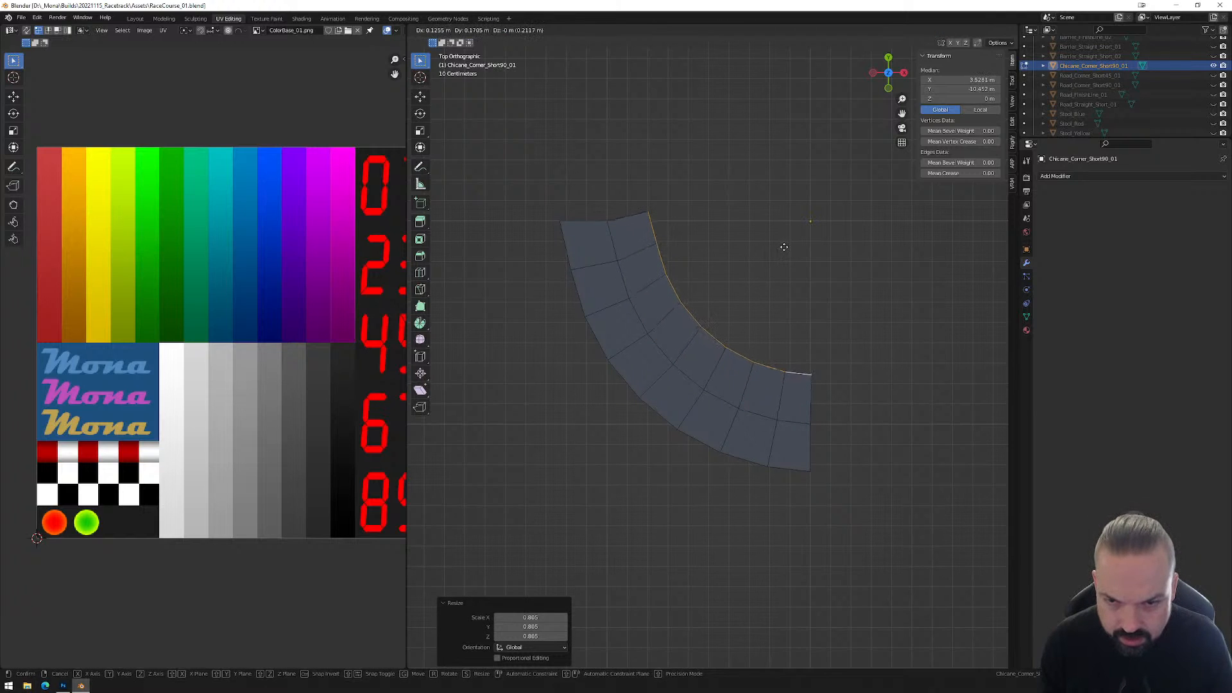
click(784, 248)
key(s)
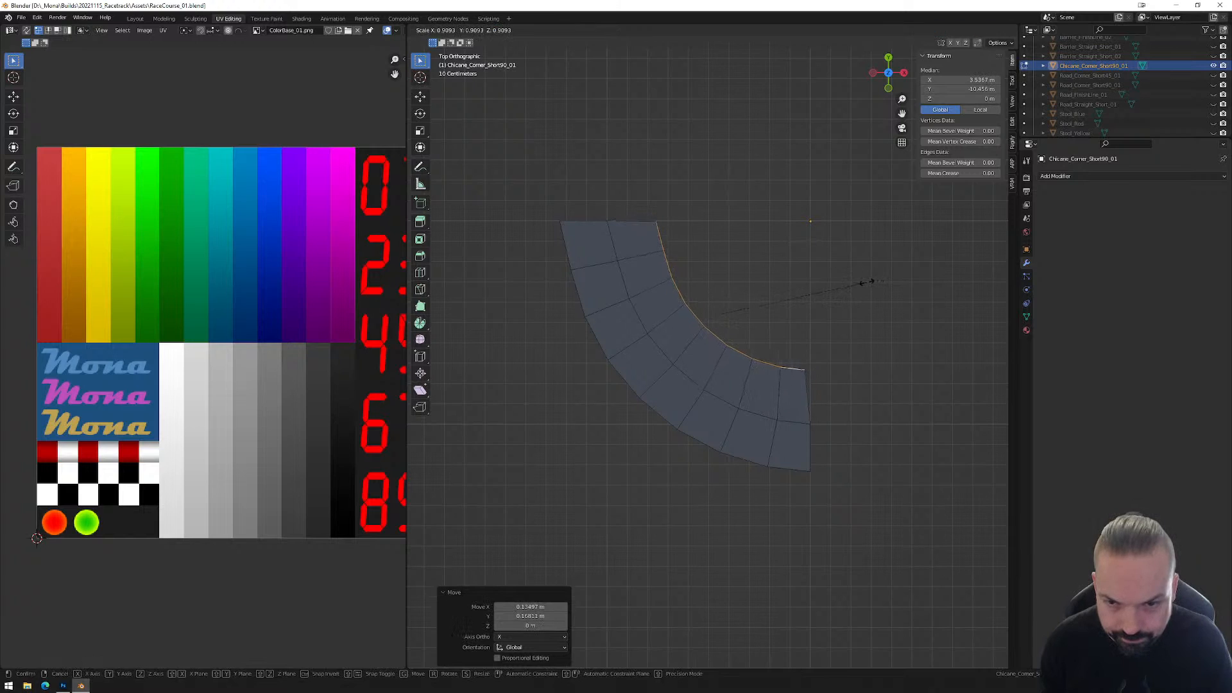
click(841, 267)
key(g)
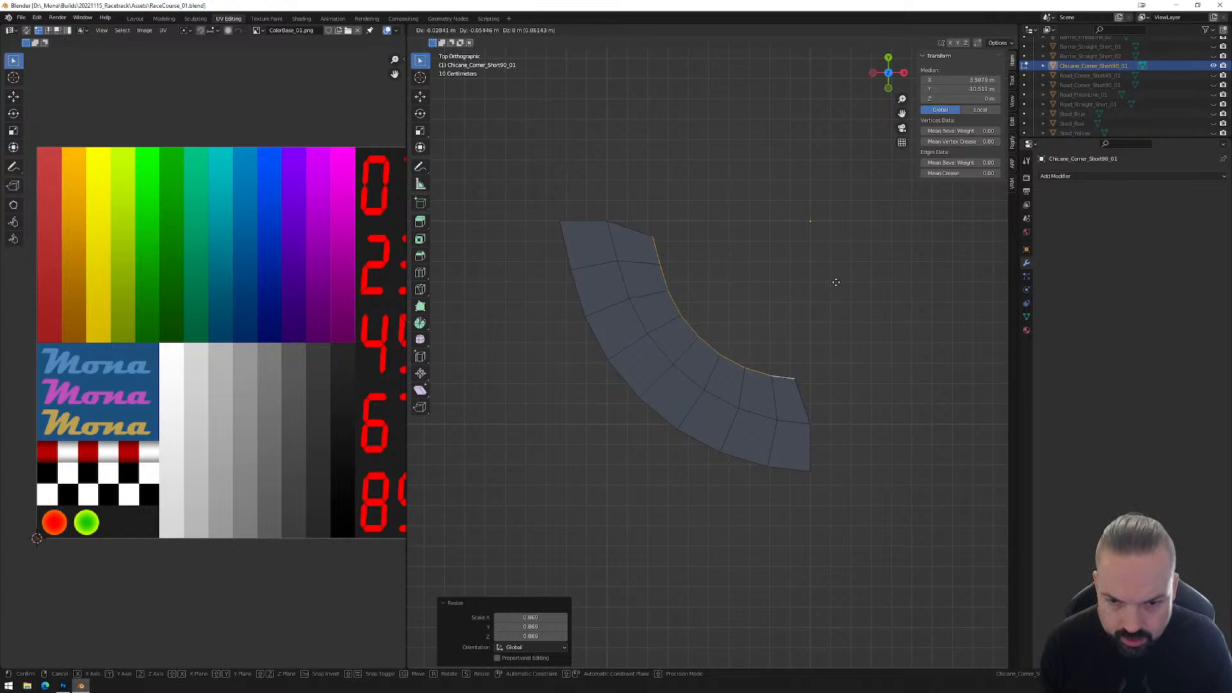
click(772, 310)
Scale the outer edge loop of the small curved strip to about 0.9 and shift it slightly so its ends taper evenly.
alt+click(634, 387)
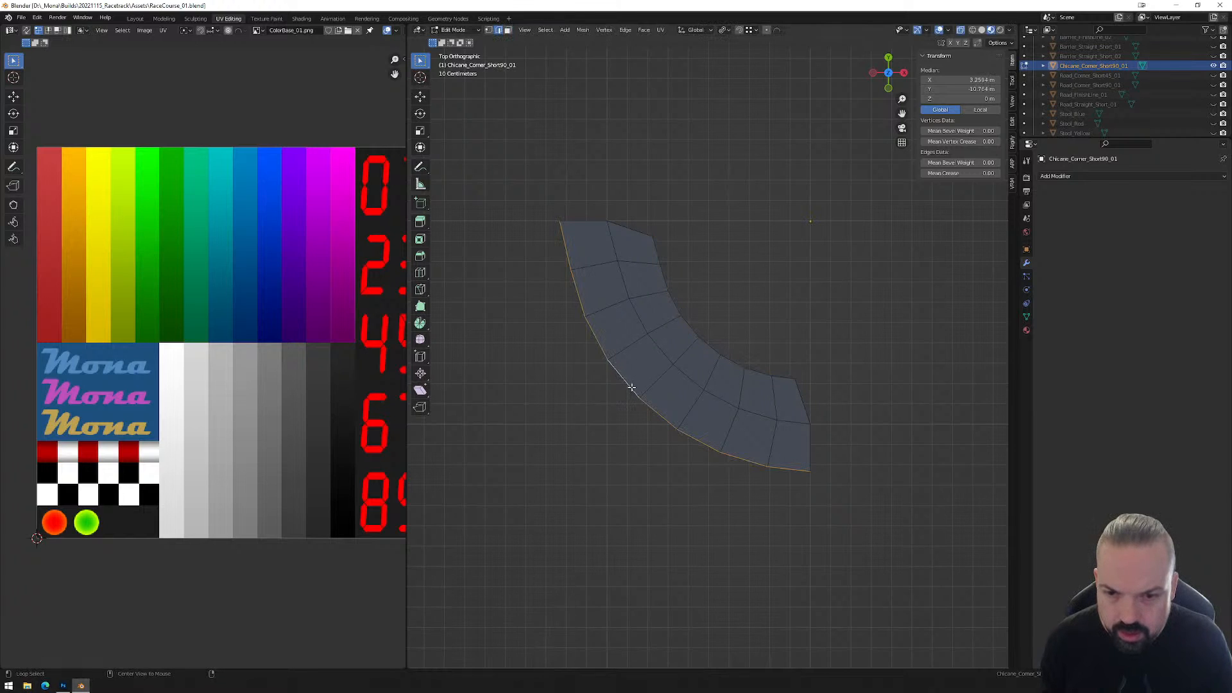
key(s)
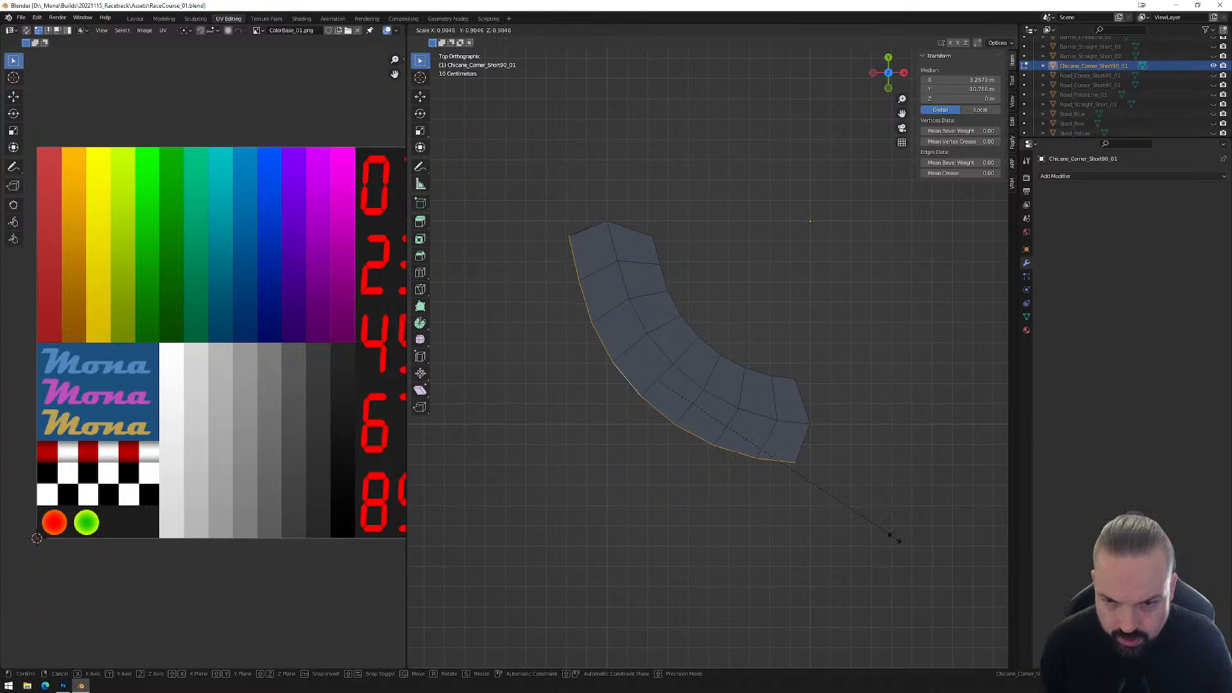
click(890, 535)
key(g)
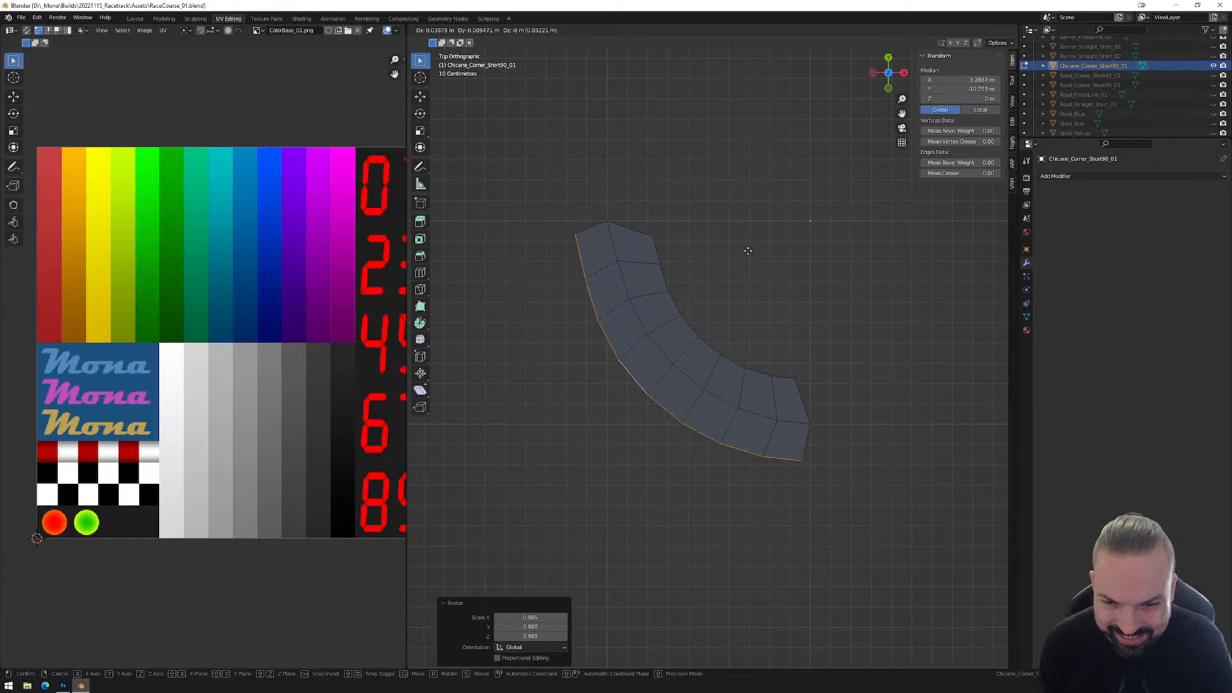
click(746, 252)
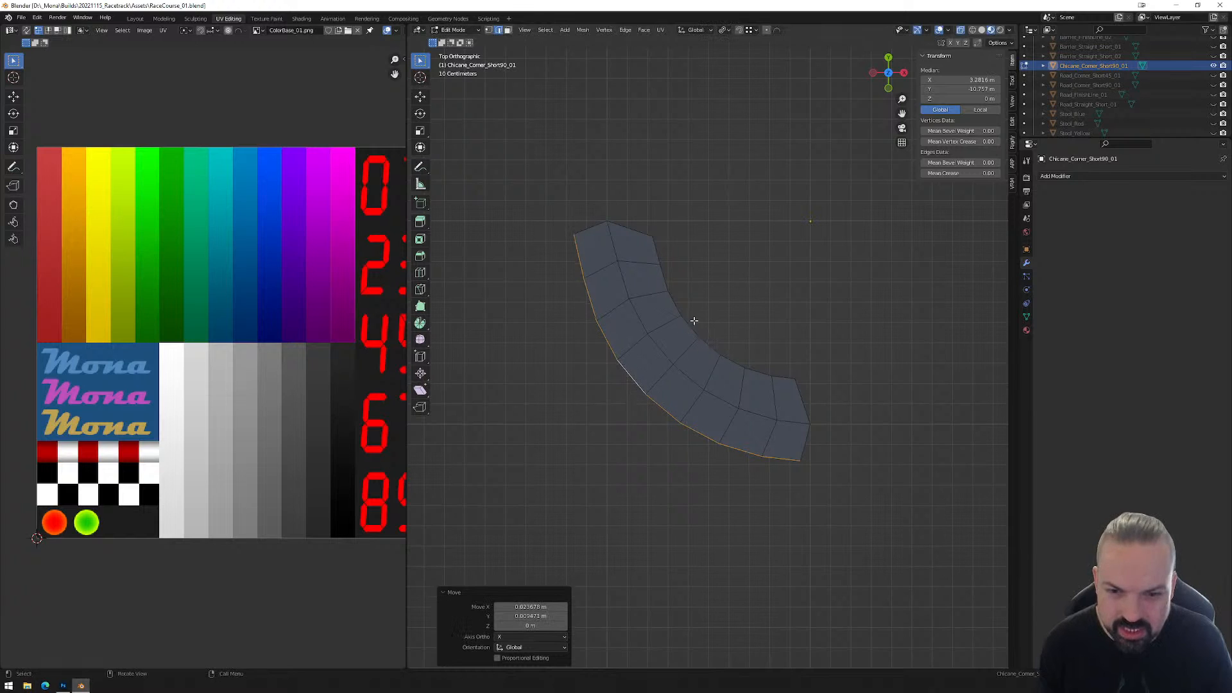
Extrude the outer edge chain of the large curved strip in place.
key(1)
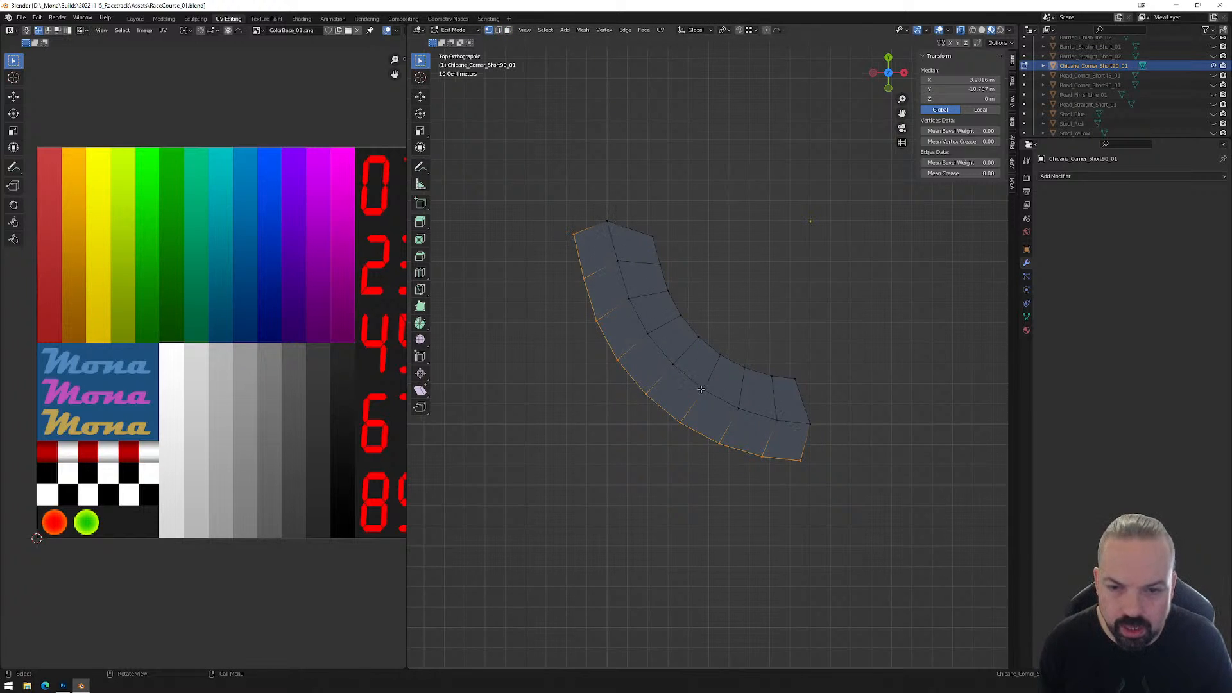
scroll(701, 389, down, 3)
middle_drag(796, 408, 768, 447)
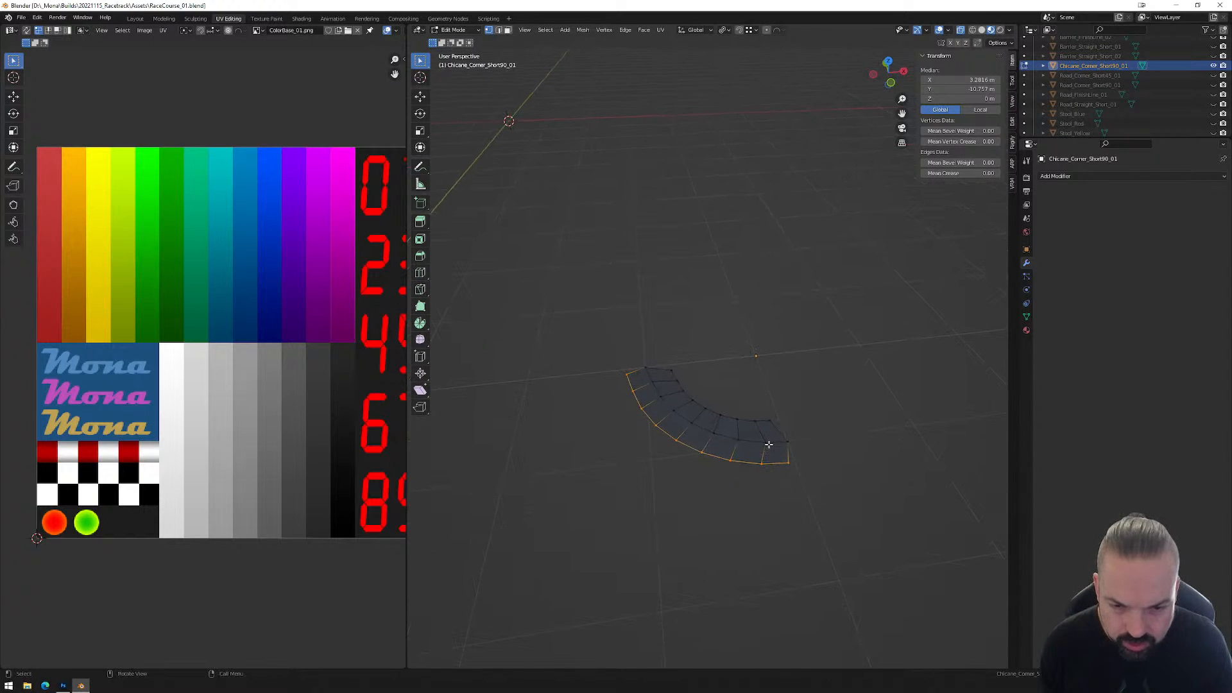
middle_drag(652, 367, 700, 354)
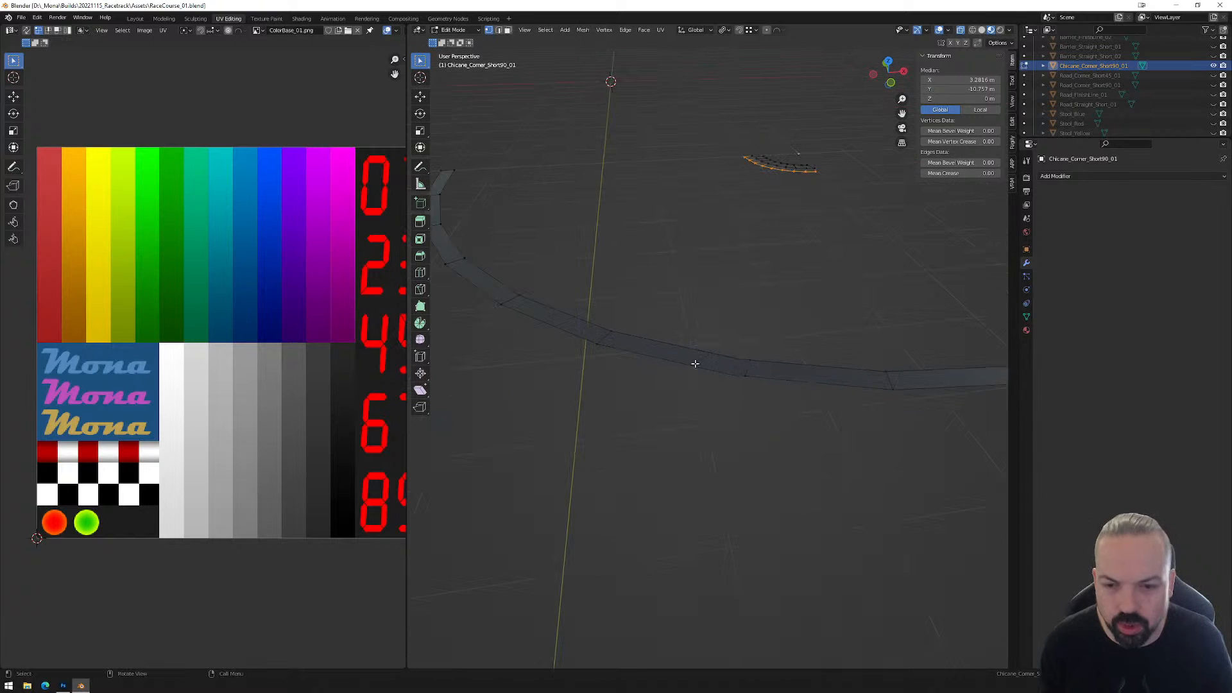
click(889, 81)
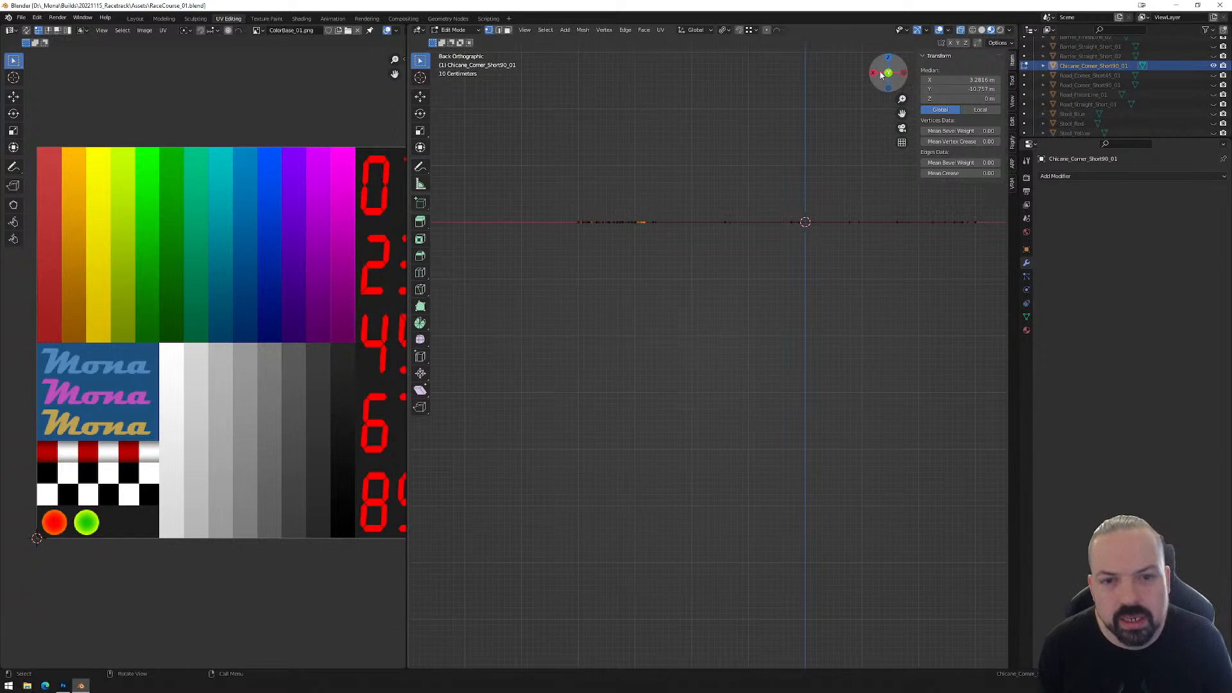
click(888, 57)
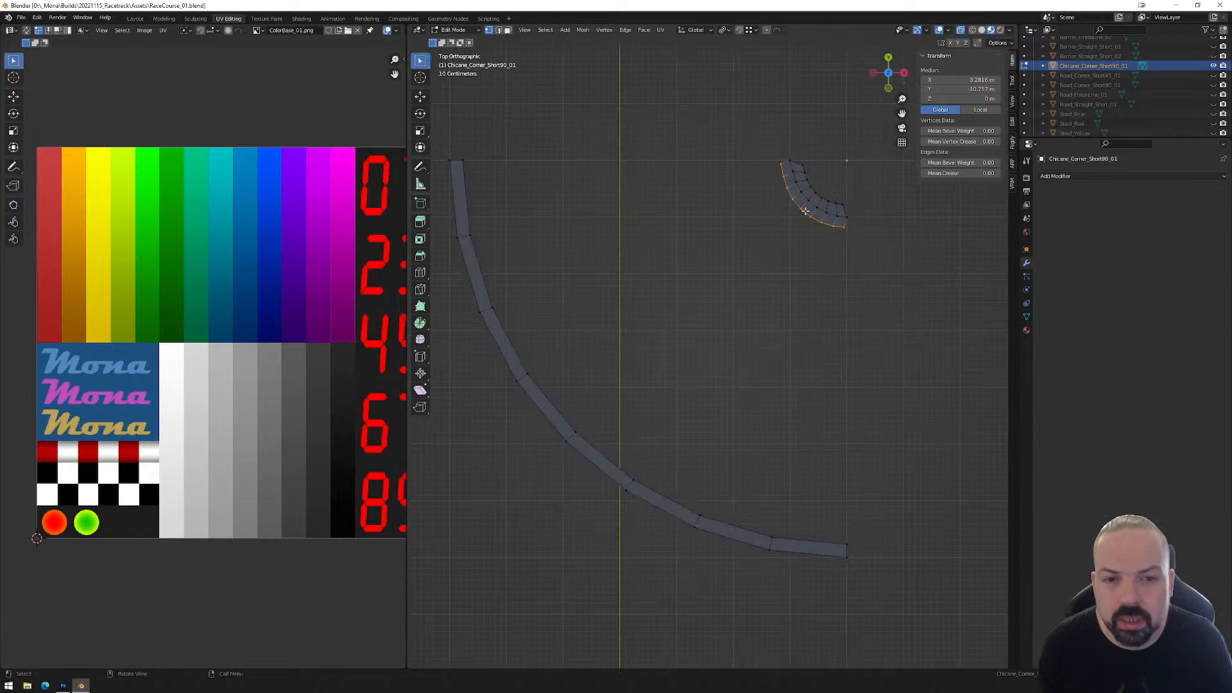
alt+click(462, 266)
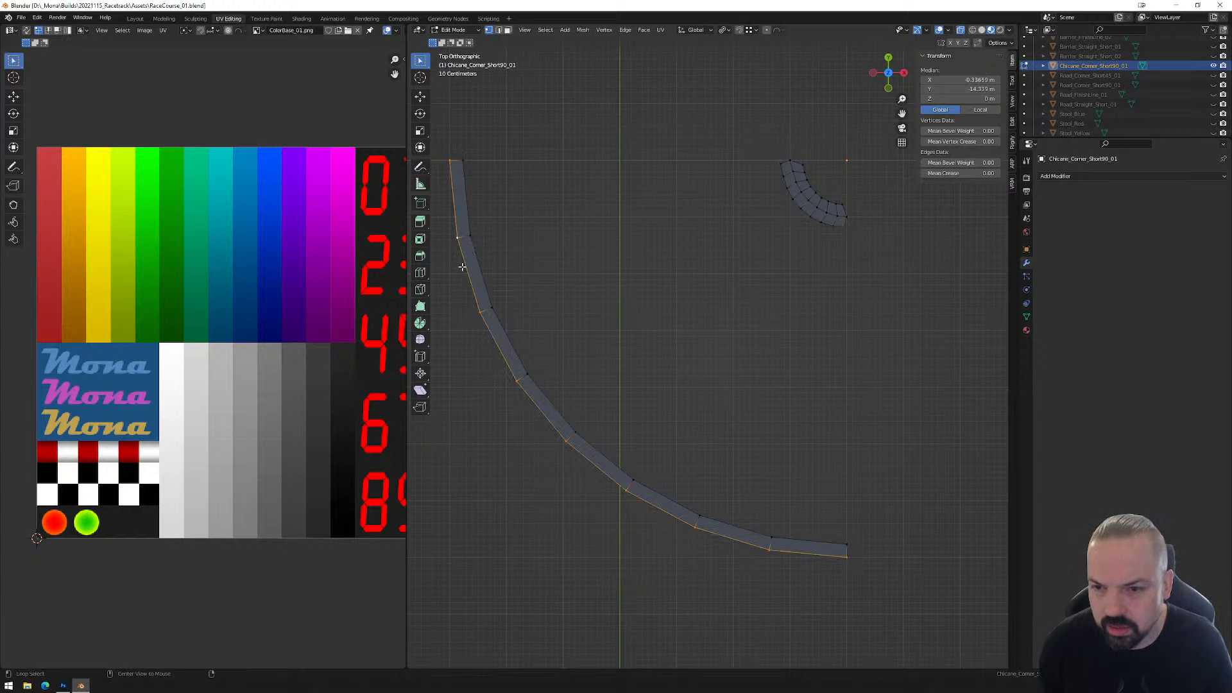
alt+click(489, 336)
alt+click(492, 354)
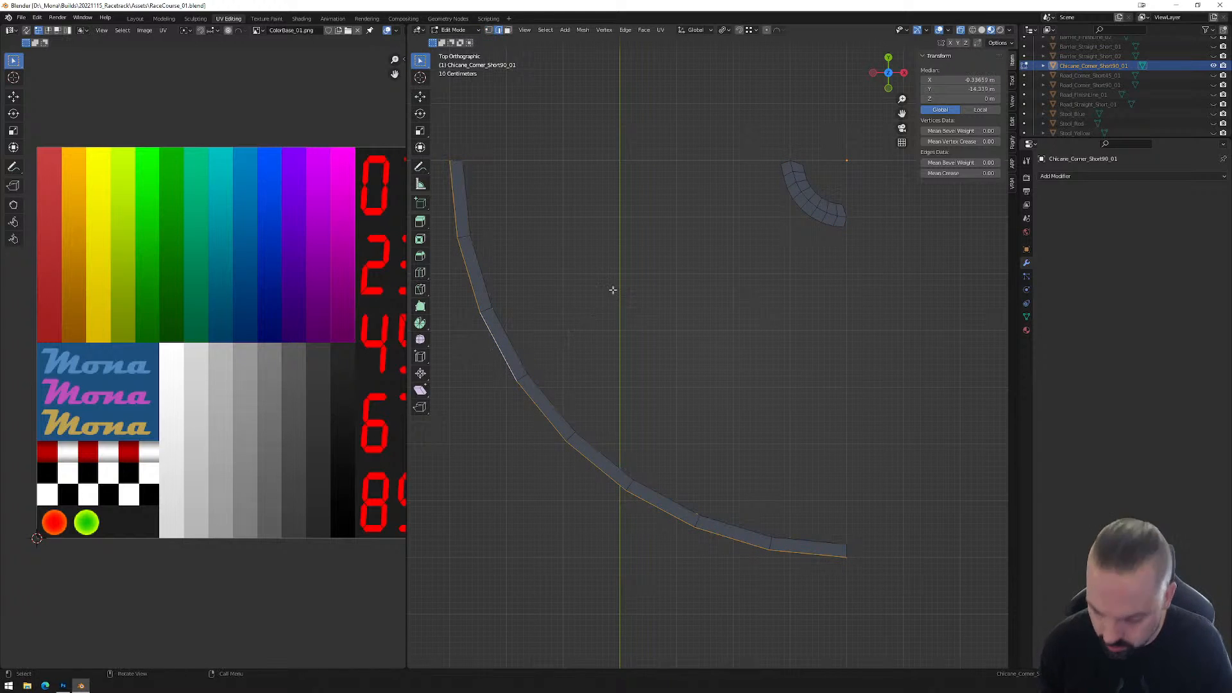
key(e)
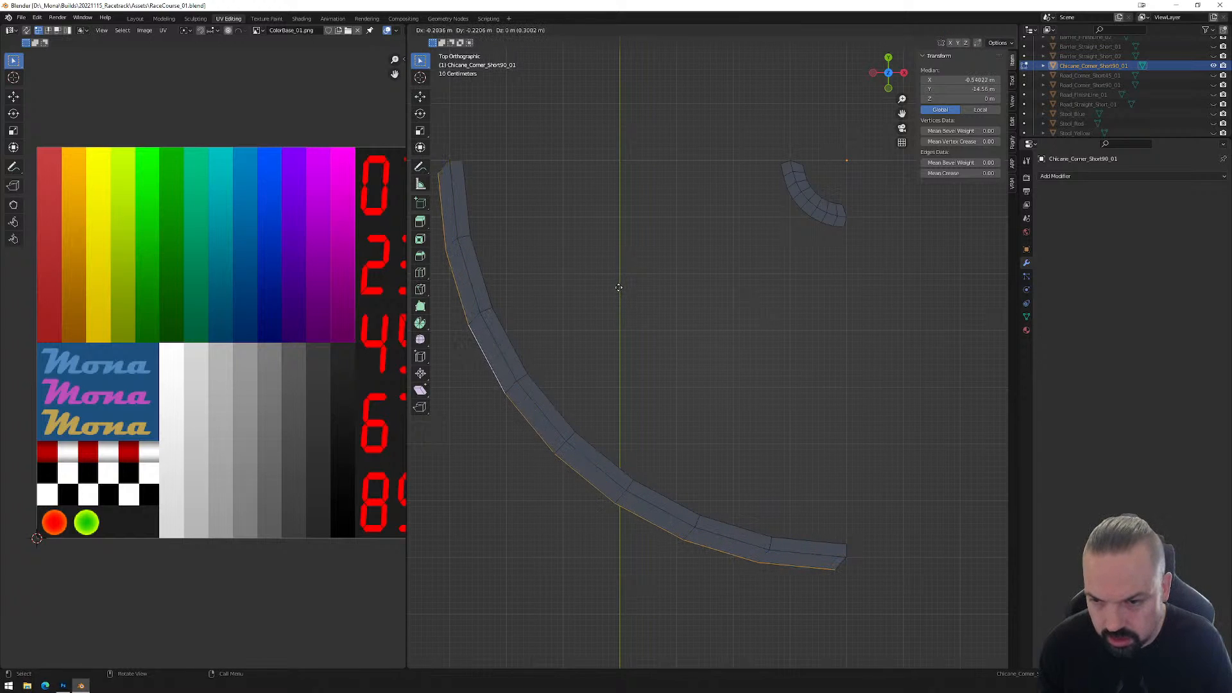
key(Escape)
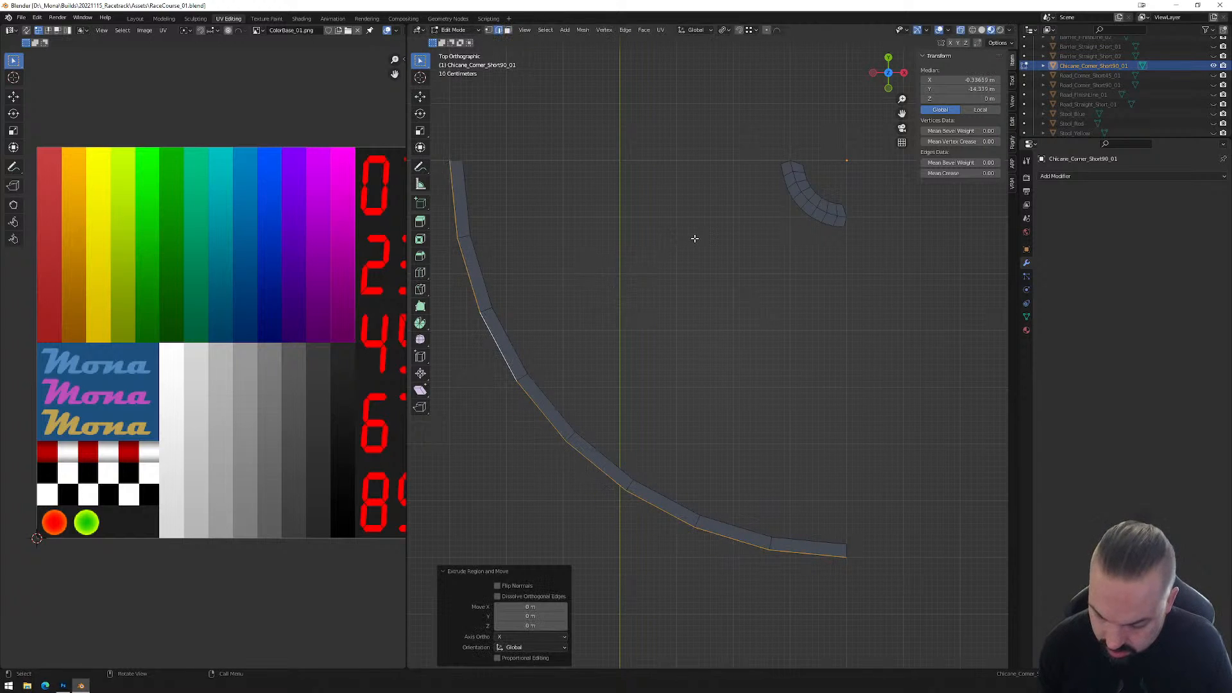
Scale the extruded edges of the large strip up to about 1.05 and move them outward, away from the curve's centre.
key(s)
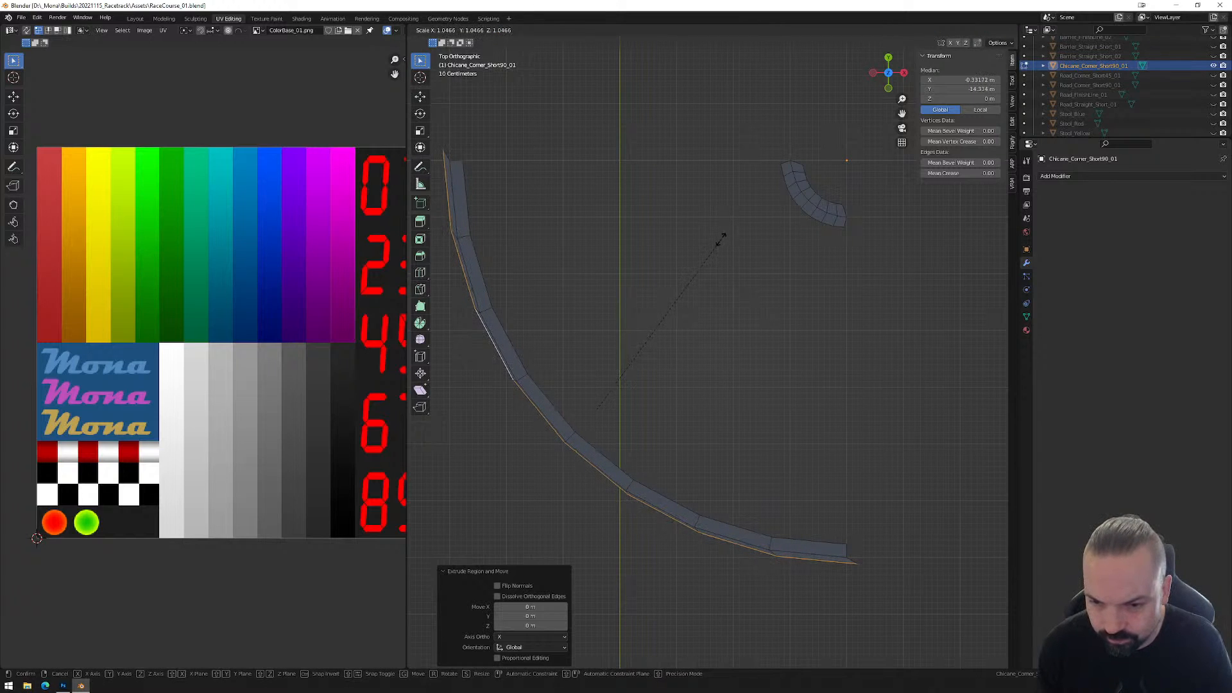
click(721, 239)
key(e)
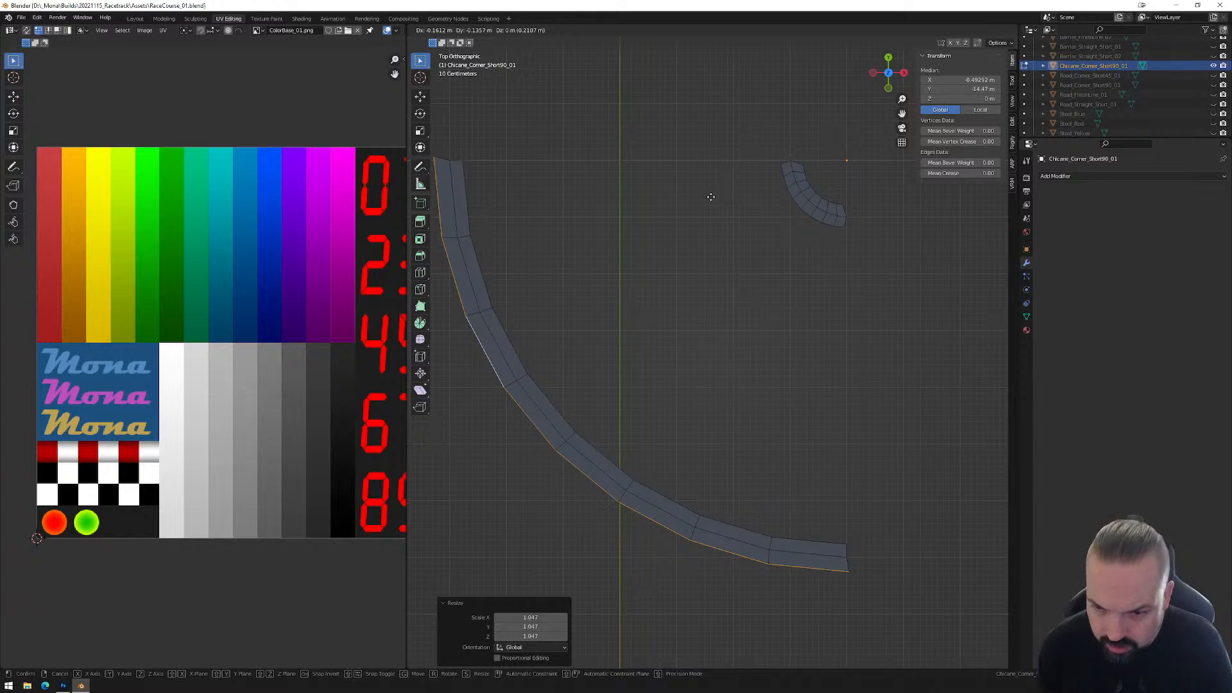
click(711, 197)
Select the two outermost end vertices of the large strip and set the transform pivot to Median Point.
key(1)
drag(882, 584, 840, 562)
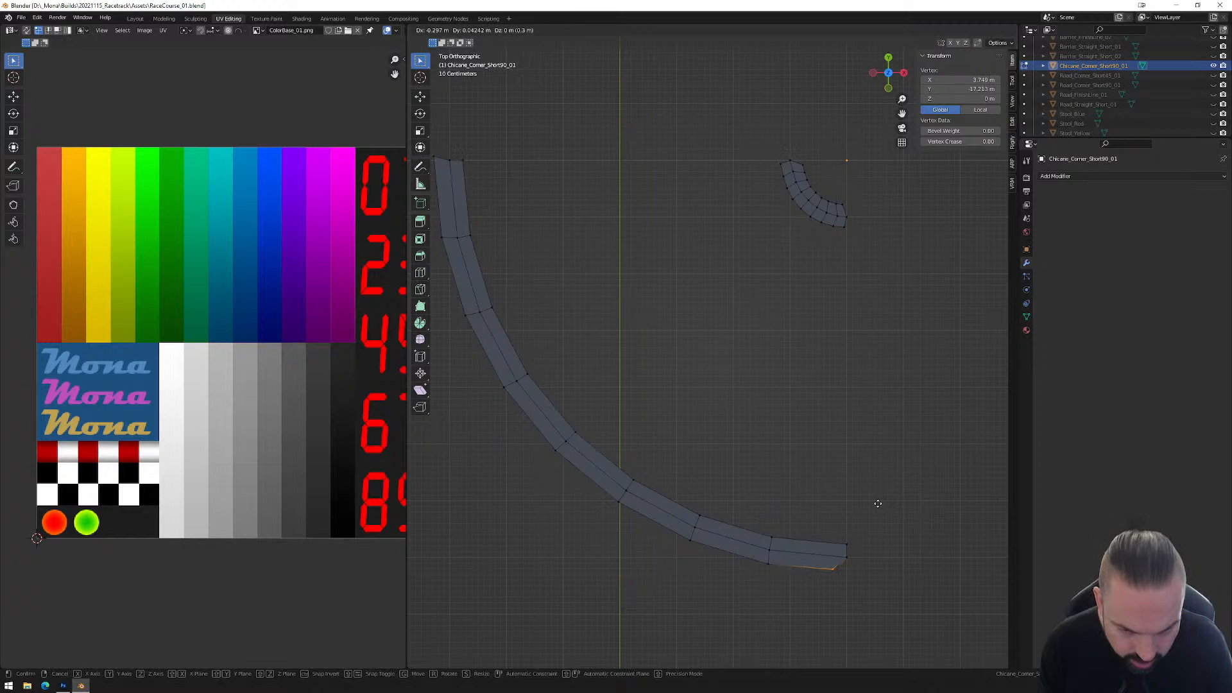
shift+click(435, 157)
key(s)
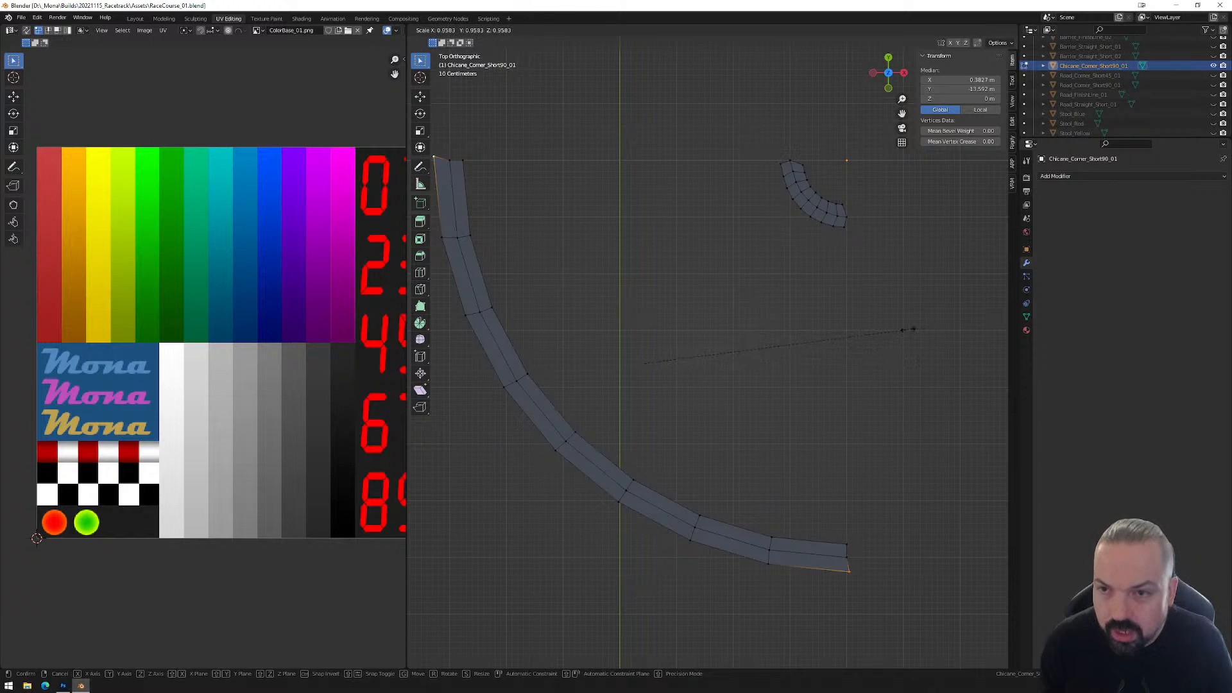
right_click(832, 380)
click(723, 30)
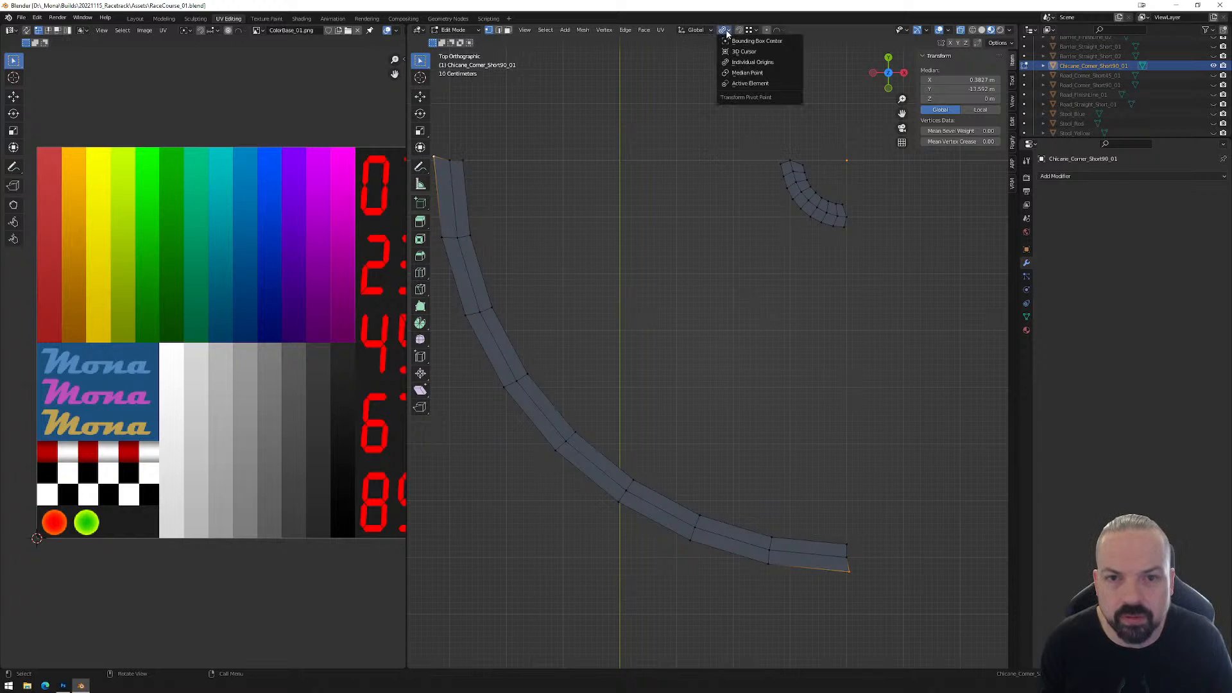
click(738, 75)
Scale the two end vertices to about 0.965 and shift them diagonally outward so both ends of the strip taper.
key(s)
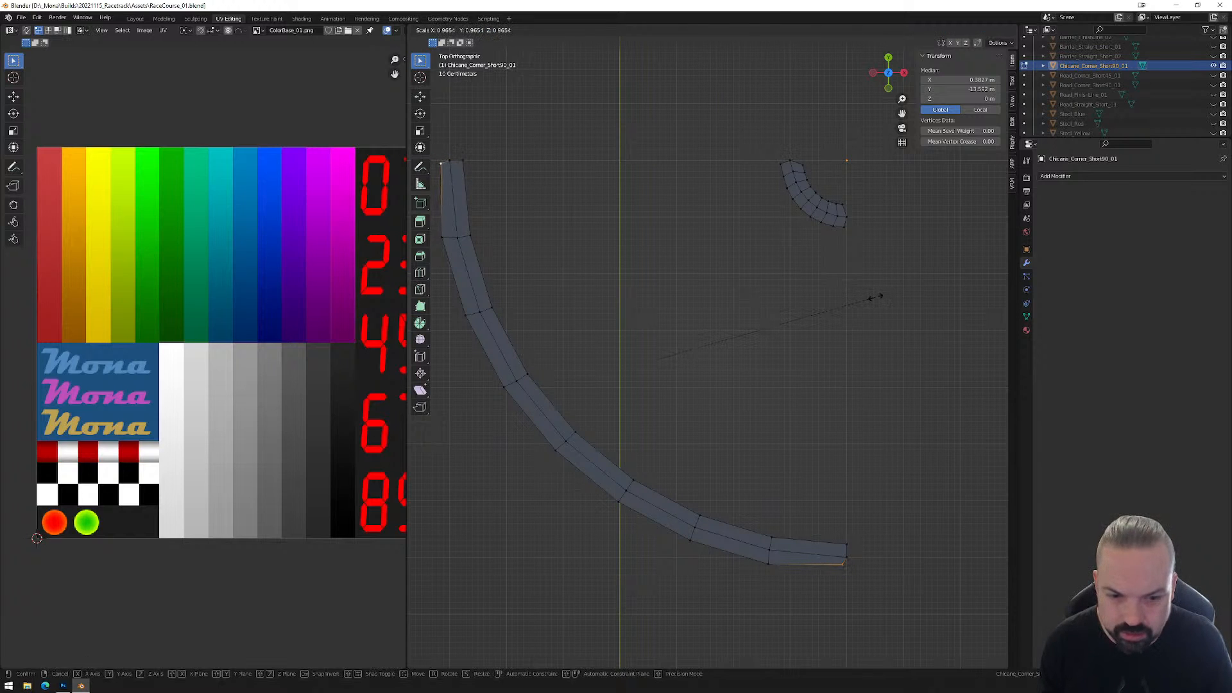
click(874, 296)
key(g)
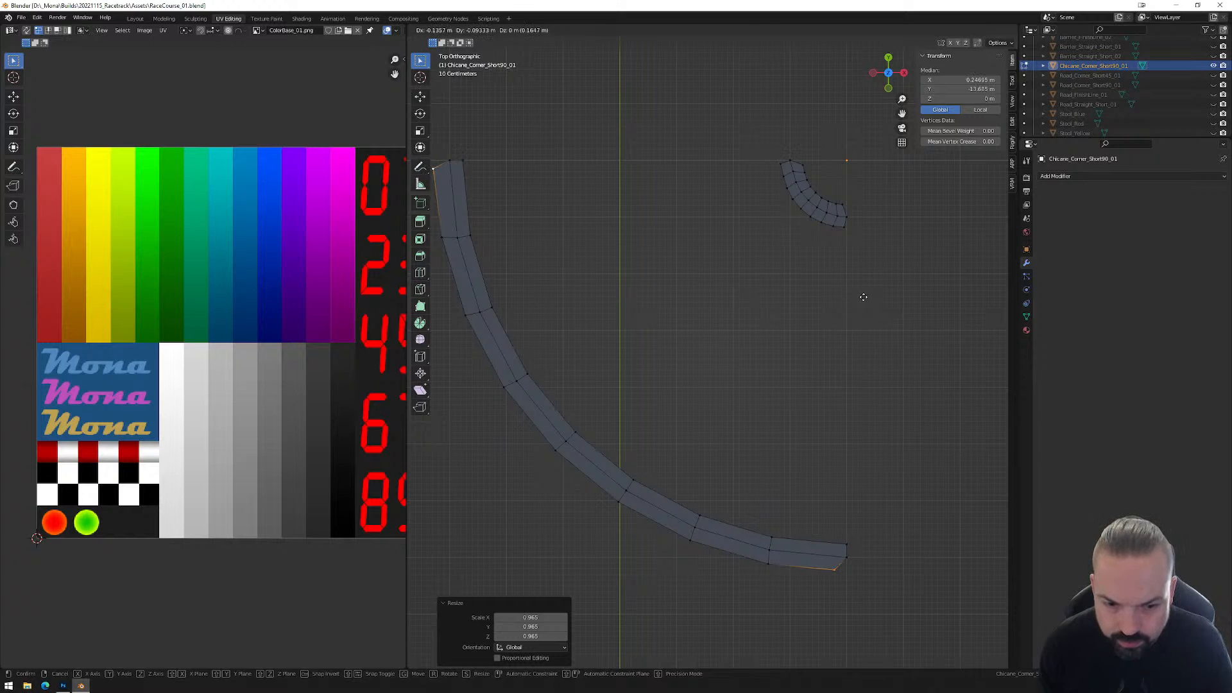
click(864, 297)
Nudge the outer corner vertex at the large strip's upper end inward, and pull back the inner corner vertices at both ends.
click(435, 170)
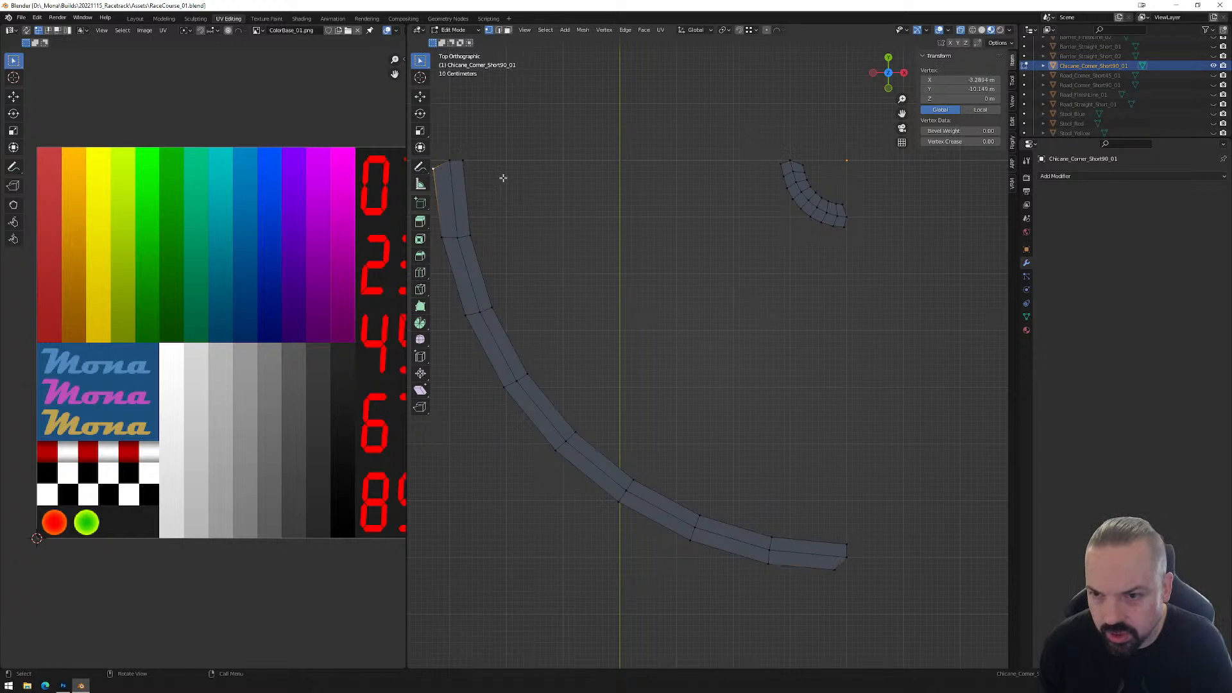
key(g)
click(507, 180)
click(464, 161)
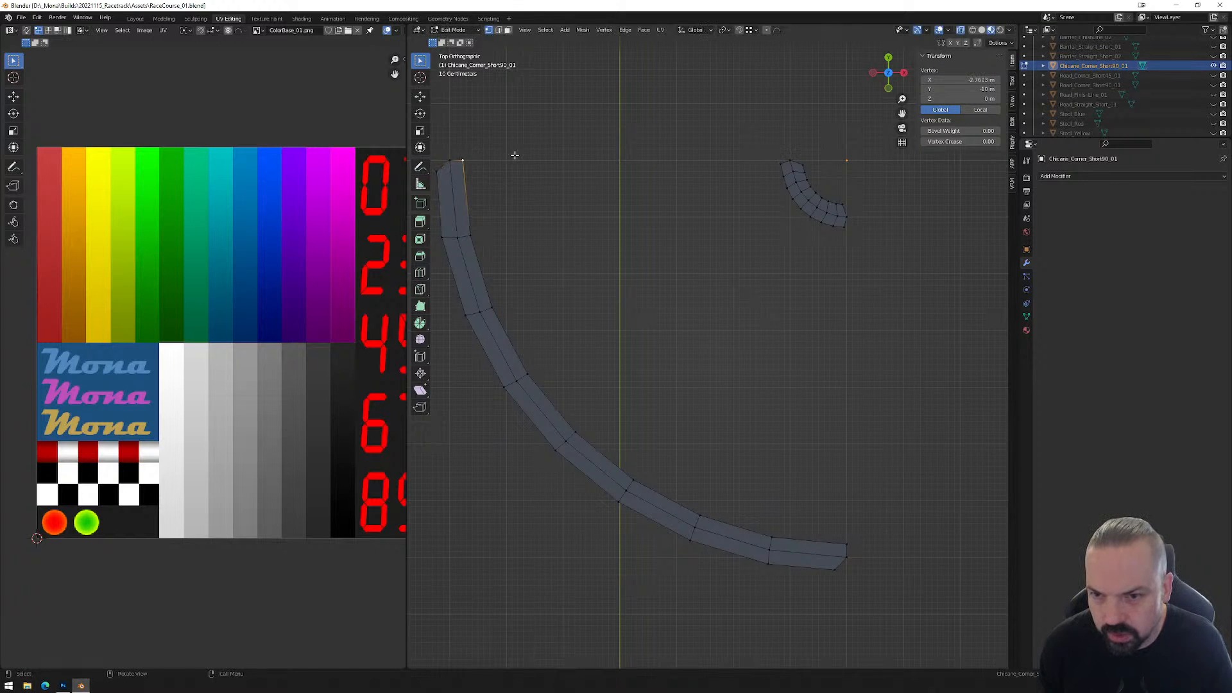
key(g)
click(493, 174)
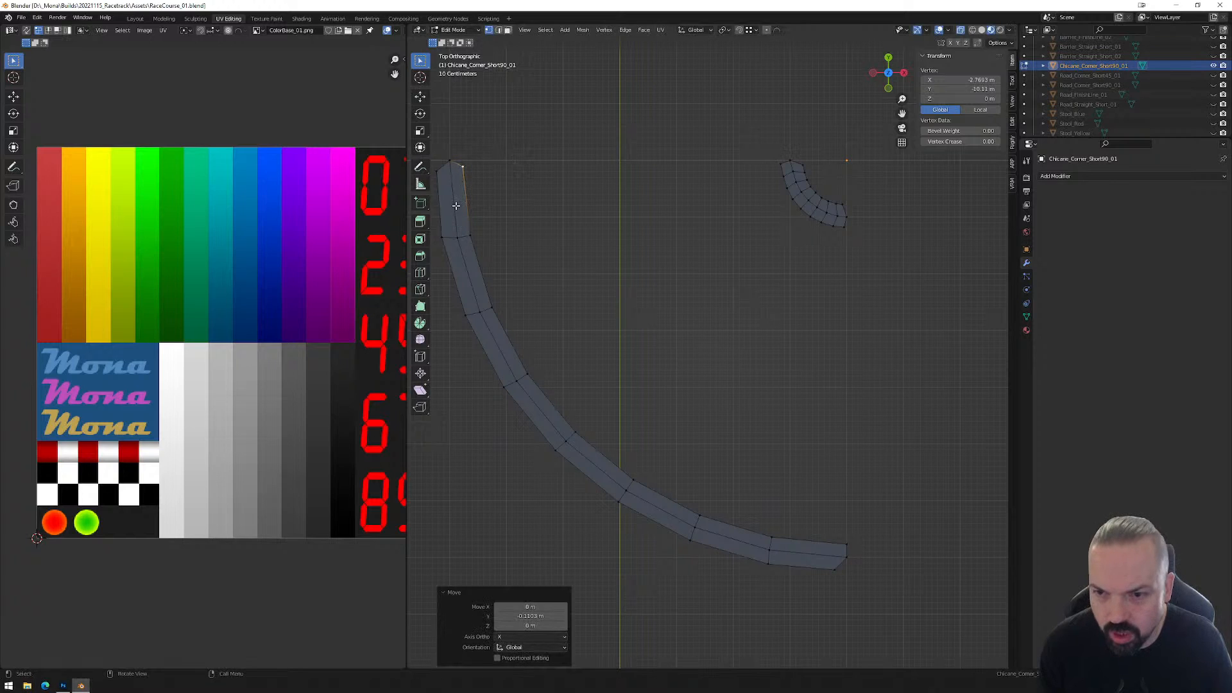
click(838, 543)
key(g)
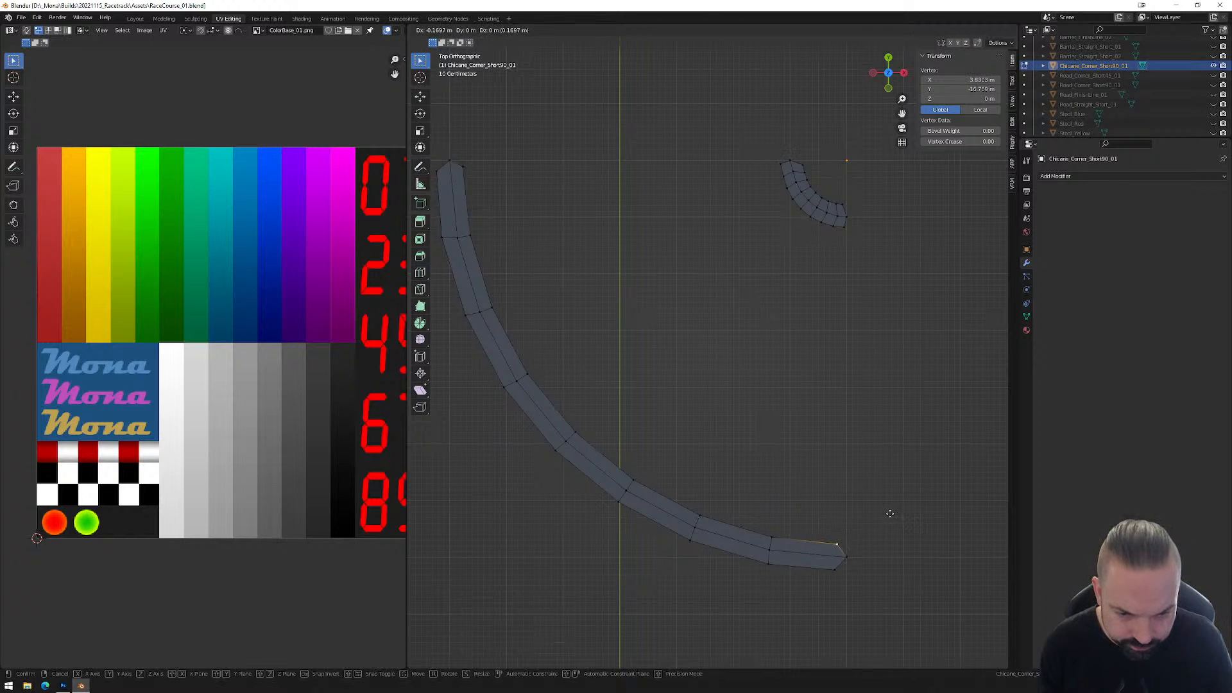
click(888, 514)
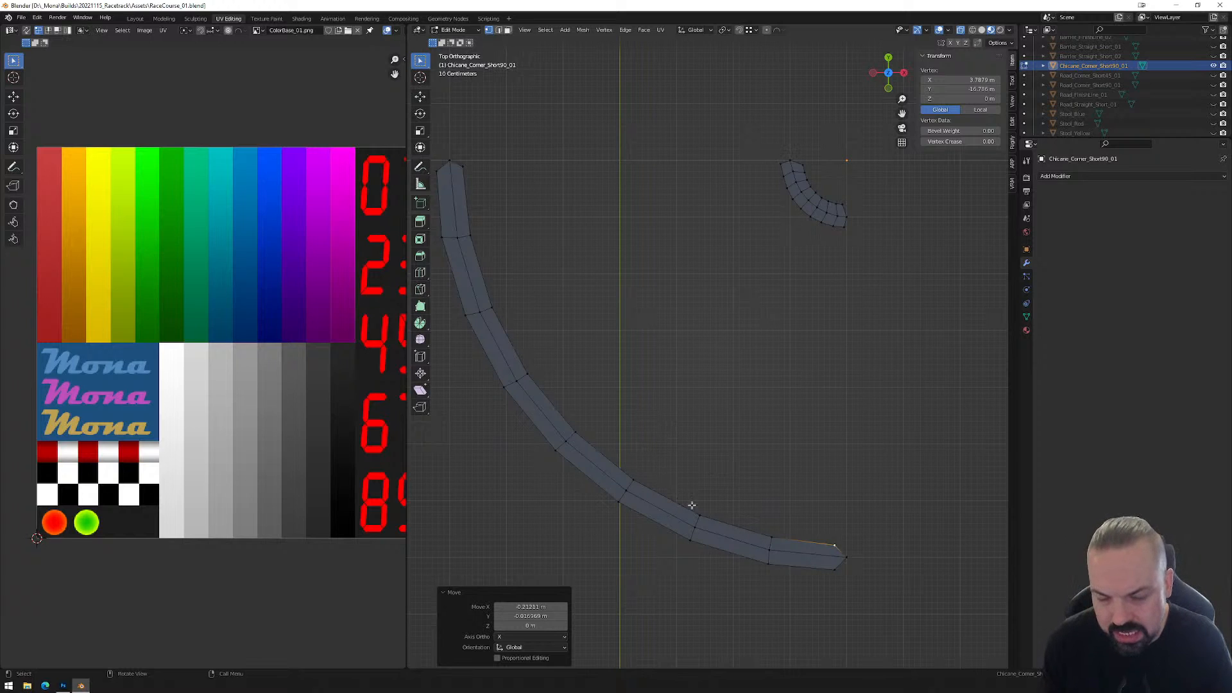
Select all faces of both curved strips and inset them by about 0.09 m.
key(ctrl+r)
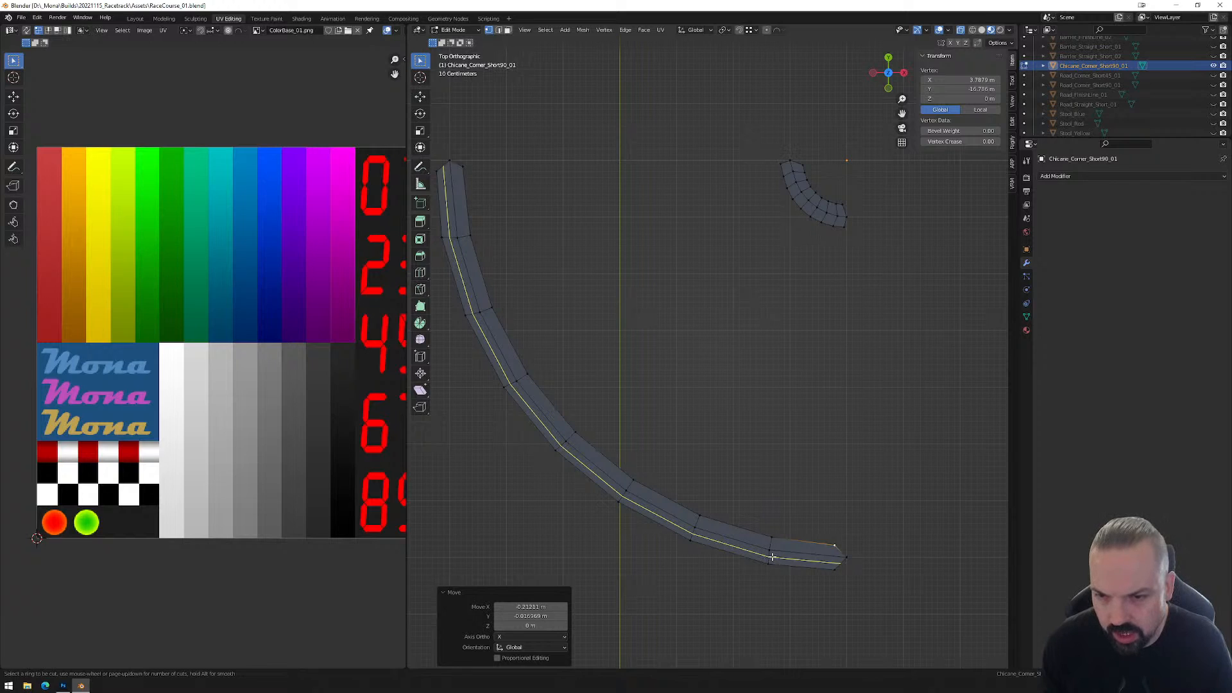
key(Escape)
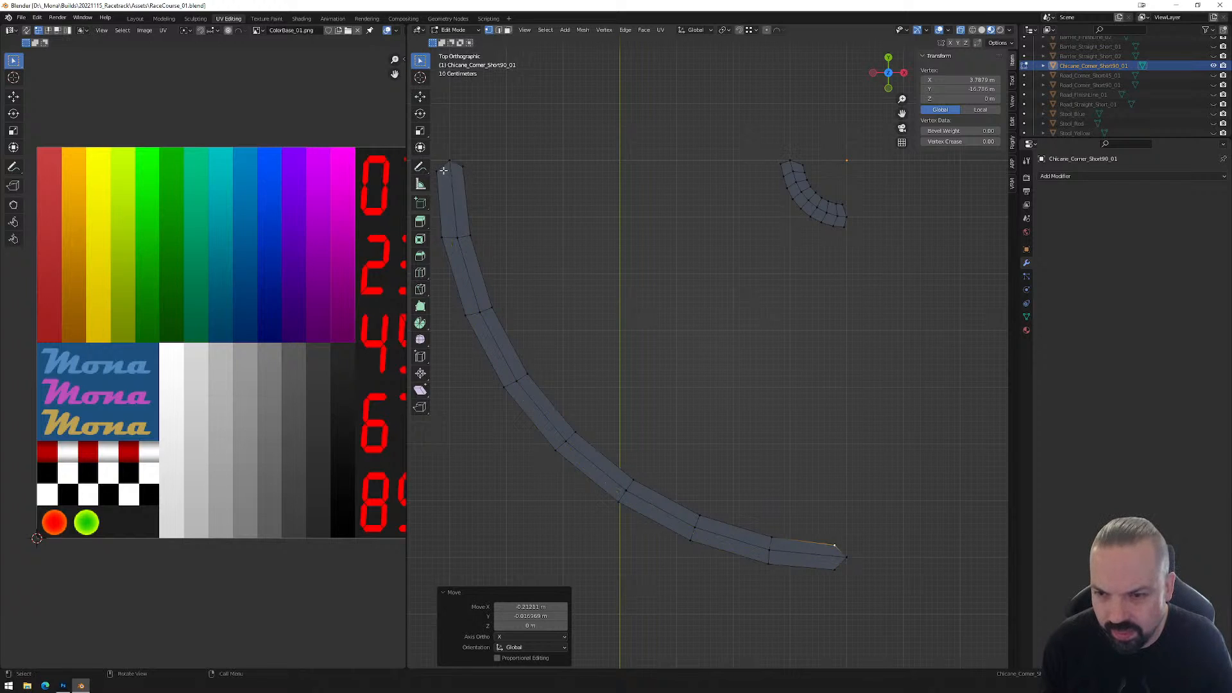
key(3)
drag(434, 178, 834, 604)
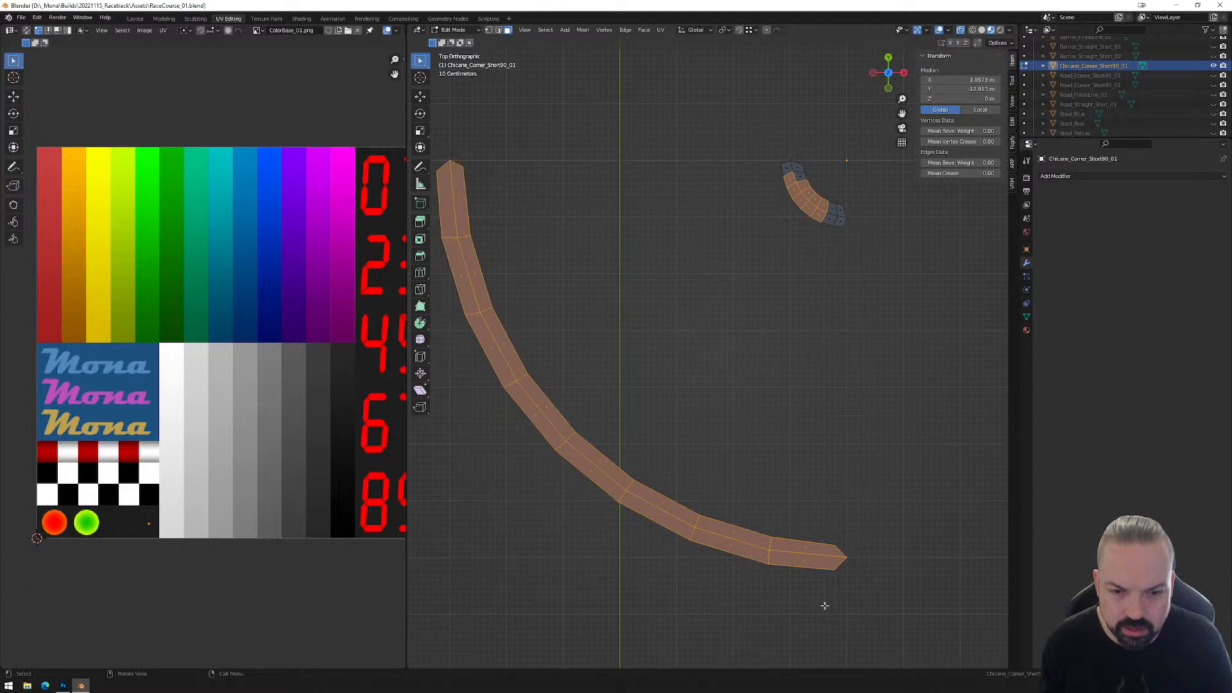
drag(771, 110, 867, 274)
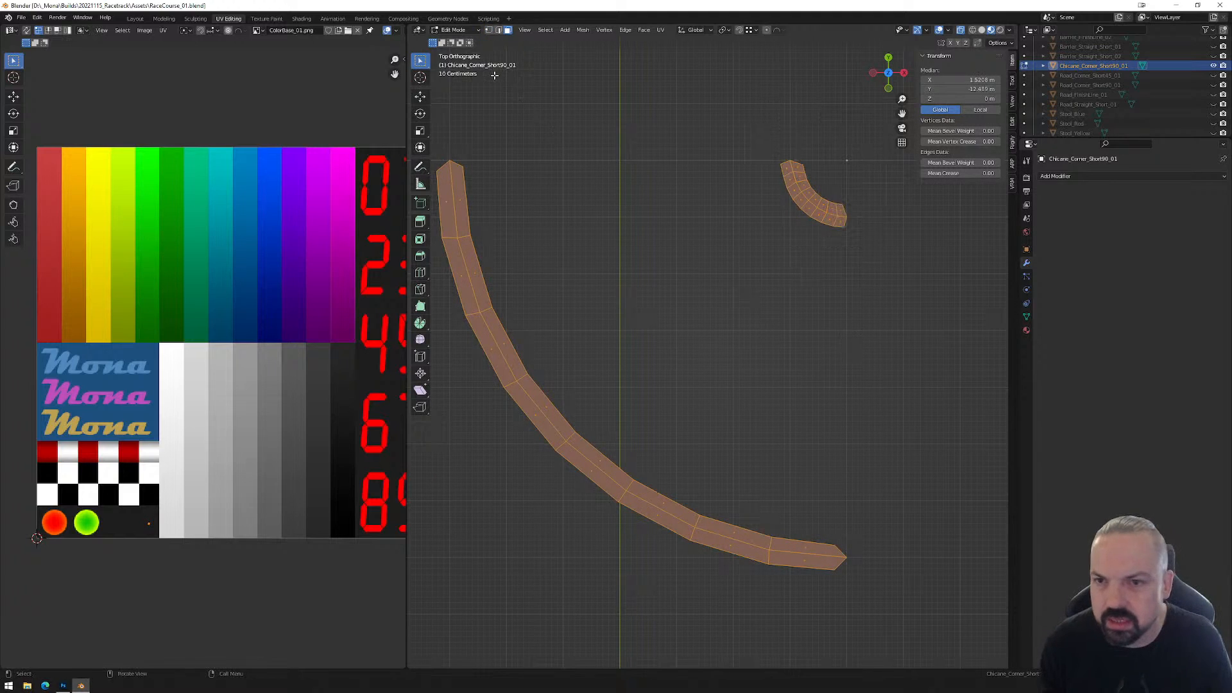
click(421, 240)
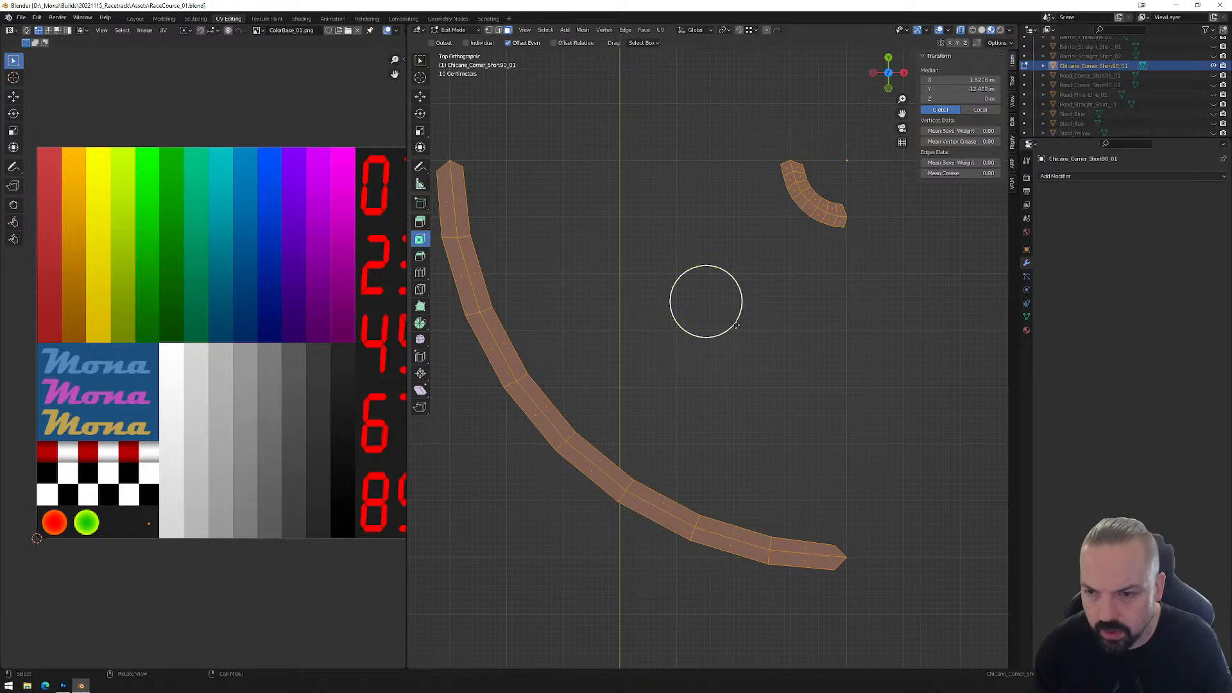
drag(735, 325, 728, 323)
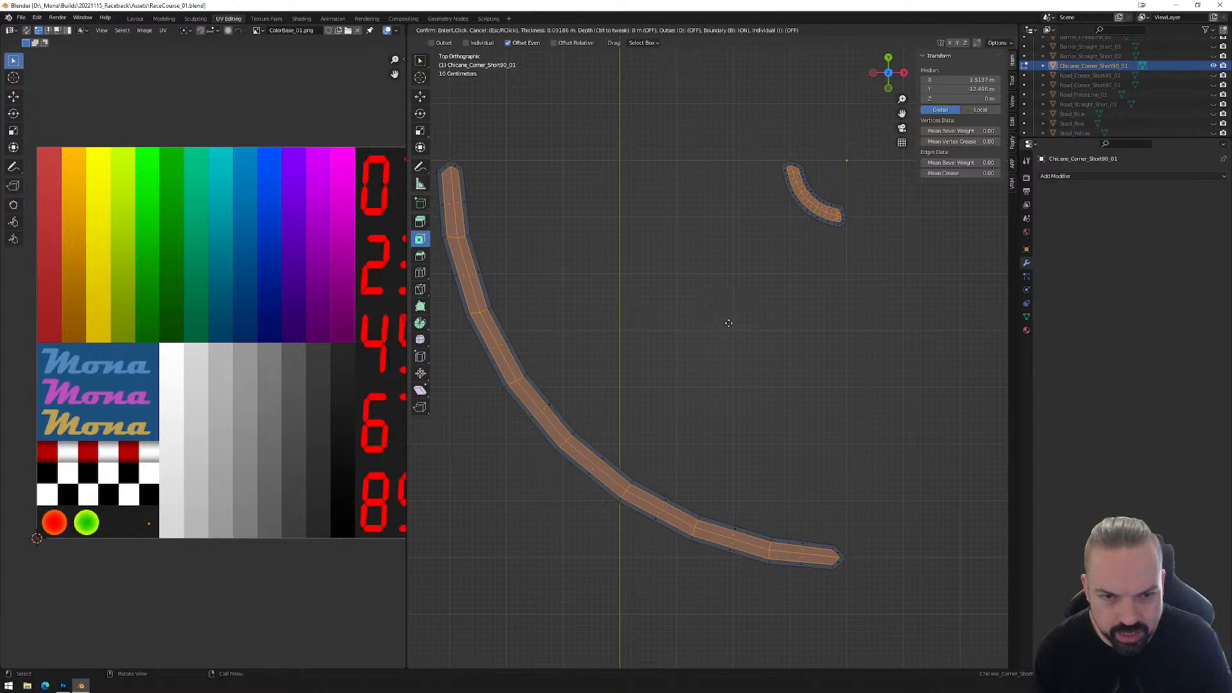
drag(729, 323, 729, 323)
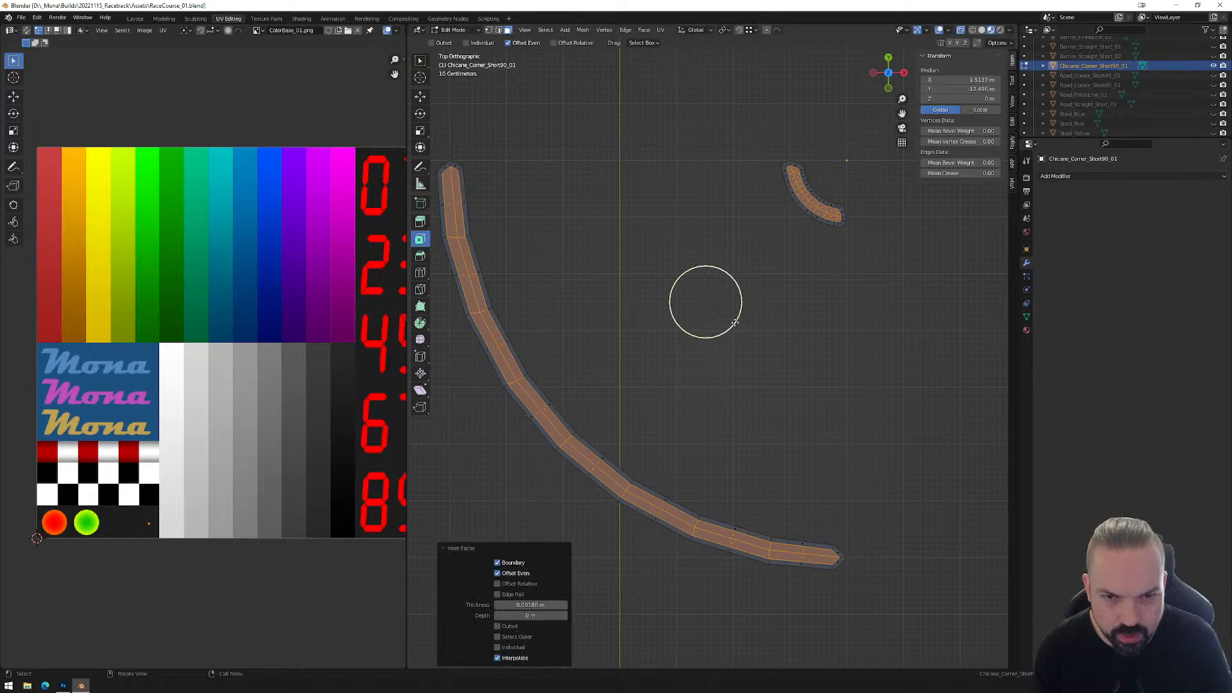
Raise the inset faces of both strips about 0.034 m along Z.
click(893, 89)
scroll(660, 242, up, 4)
shift+middle_drag(587, 154, 735, 392)
scroll(735, 390, up, 2)
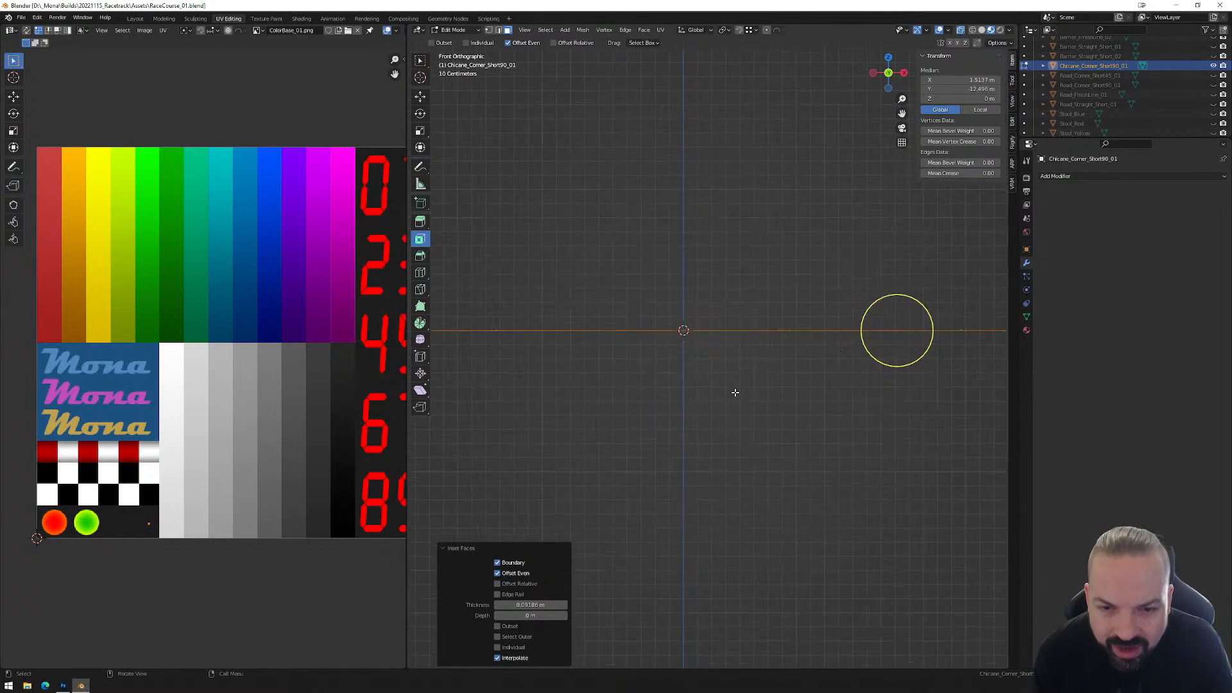
key(g)
key(z)
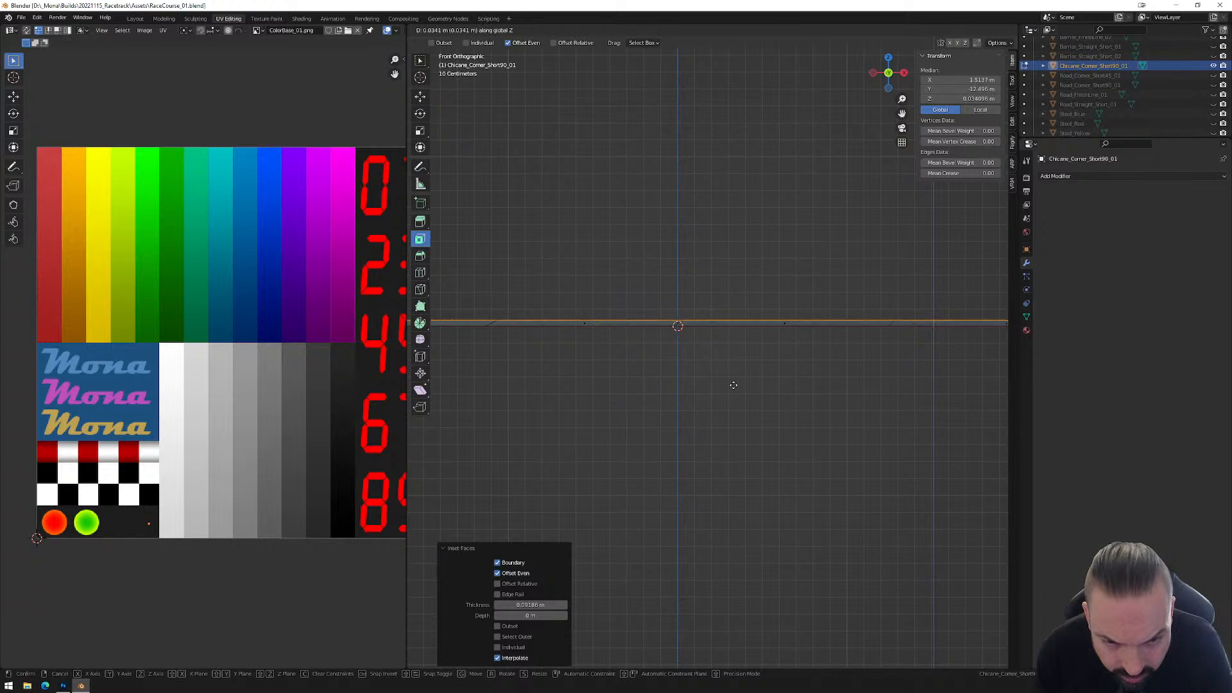
click(733, 385)
middle_drag(761, 366, 780, 449)
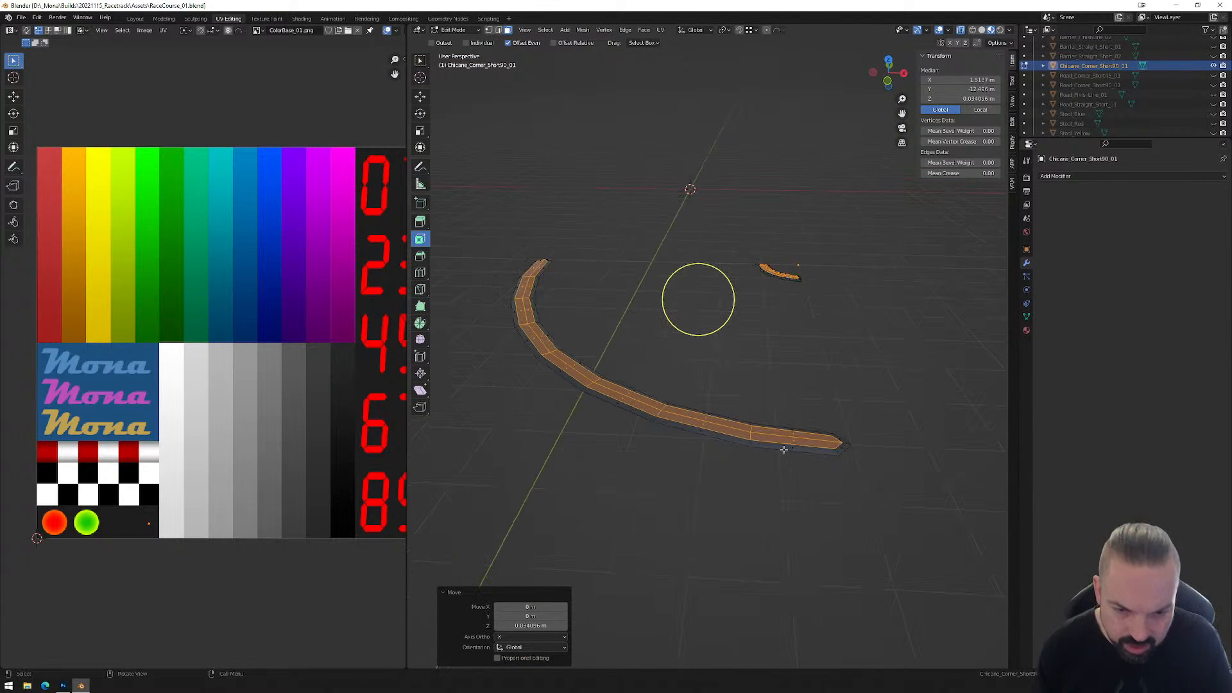
click(750, 431)
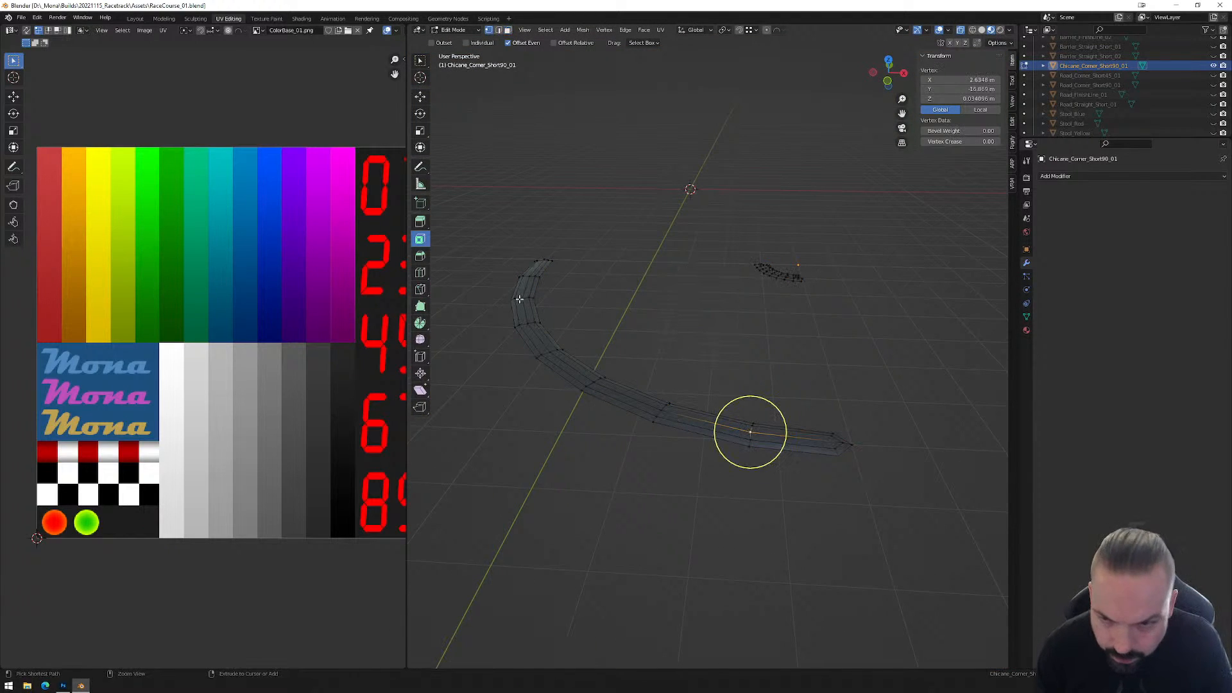
ctrl+click(531, 274)
scroll(795, 287, up, 8)
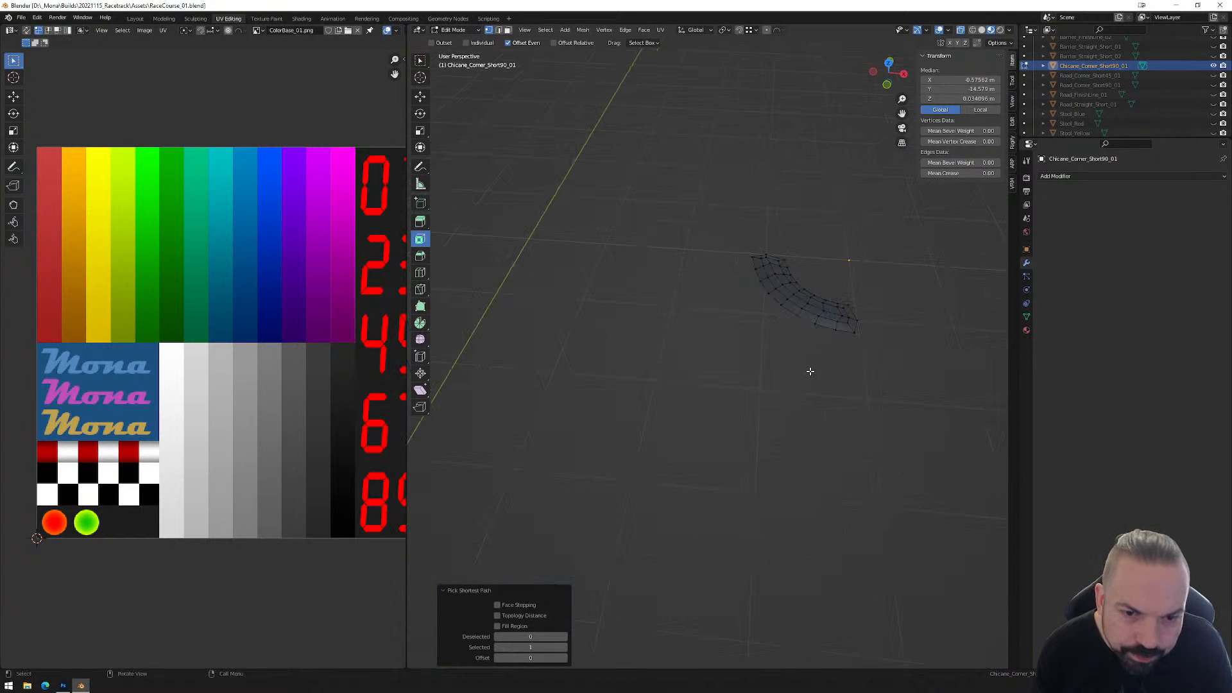
ctrl+click(841, 315)
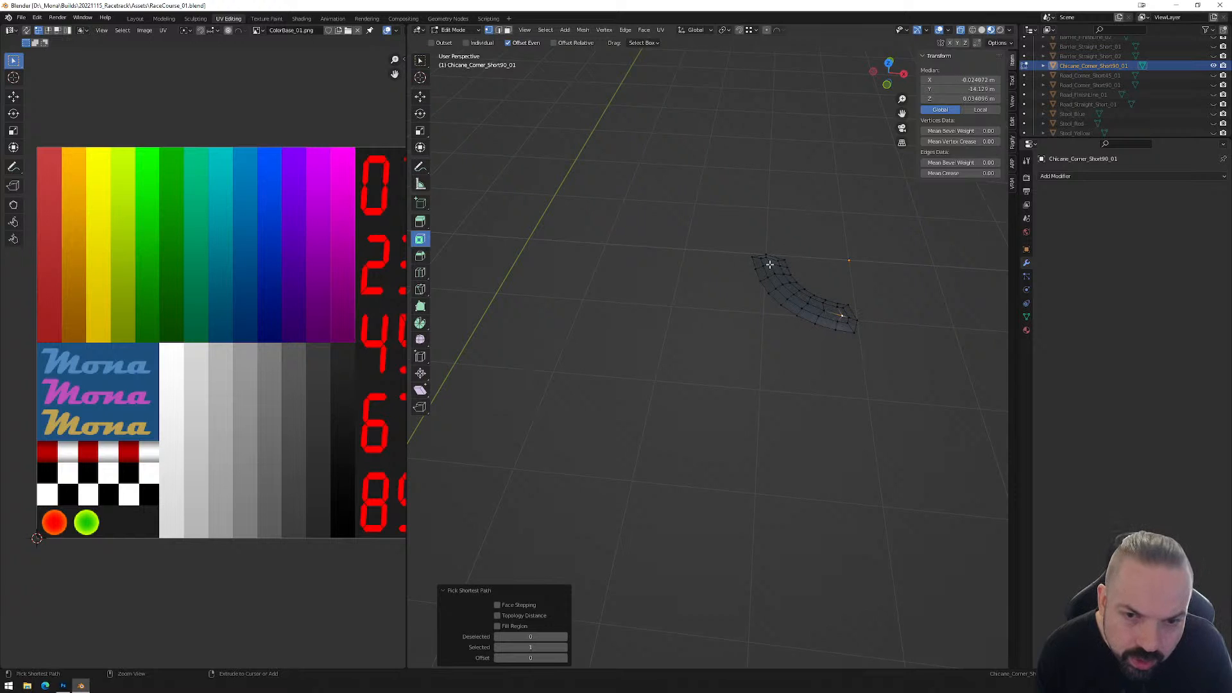
ctrl+shift+click(769, 264)
scroll(769, 265, down, 5)
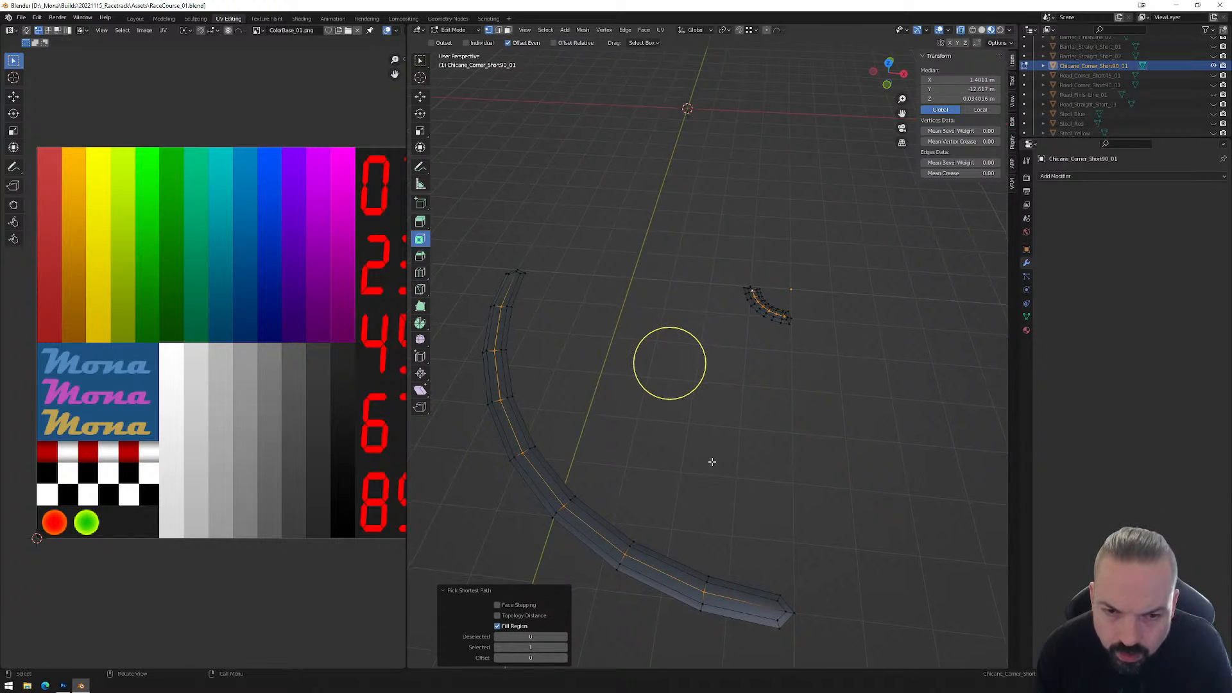
click(812, 531)
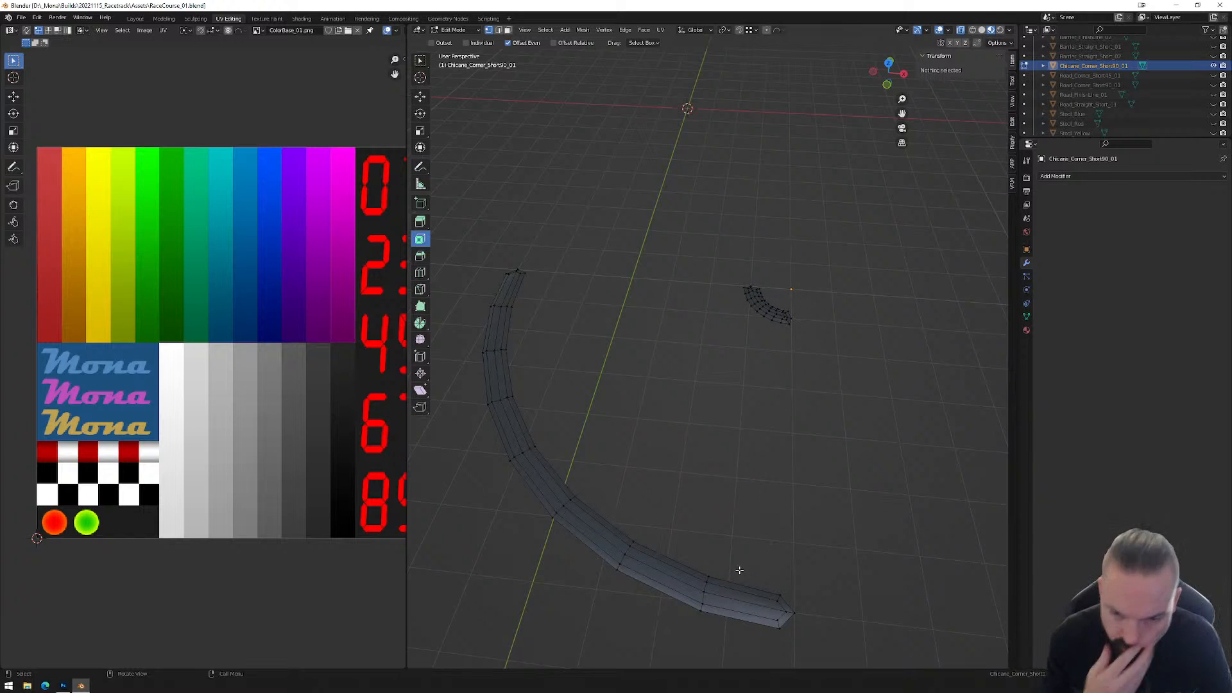
click(704, 590)
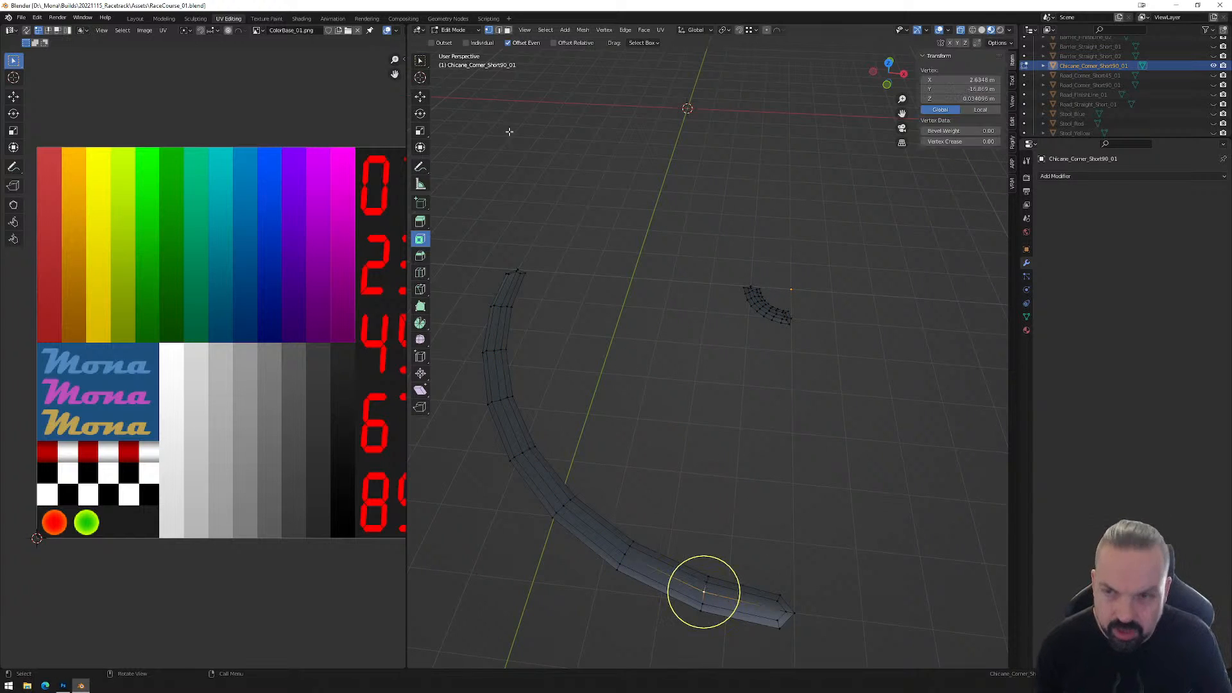
click(501, 33)
shift+click(489, 30)
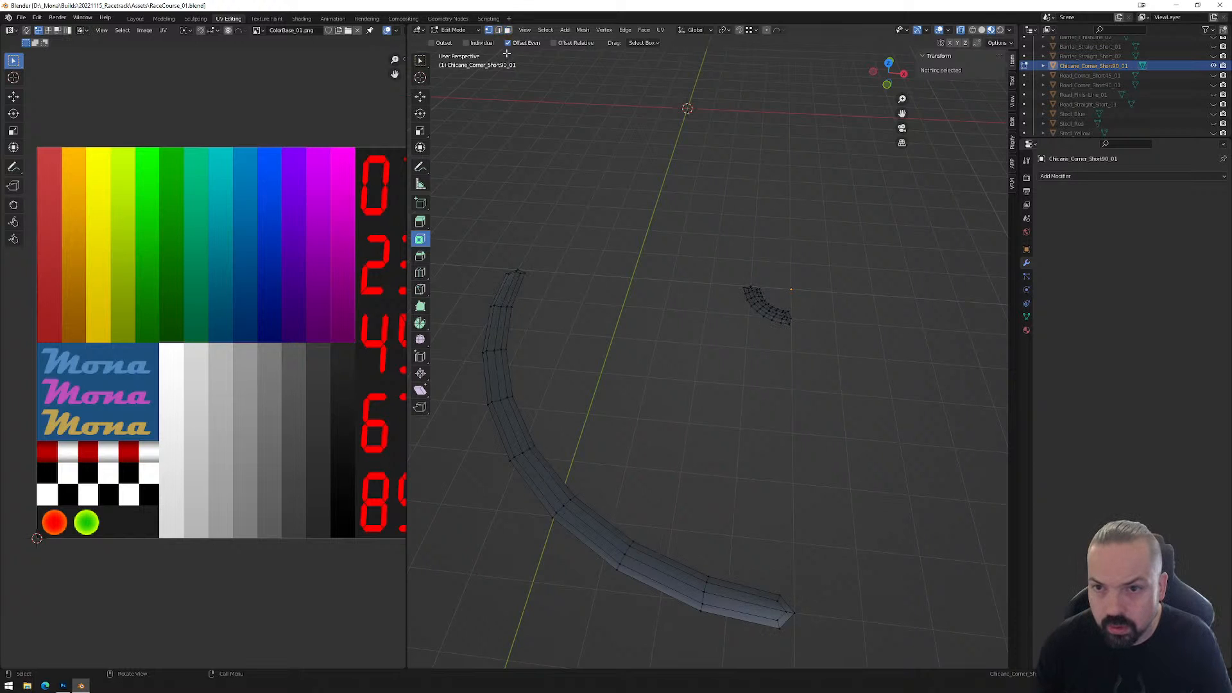
Select the lengthwise centre edges of both curved strips, raise them about 0.011 m along Z, and leave mesh editing.
click(705, 594)
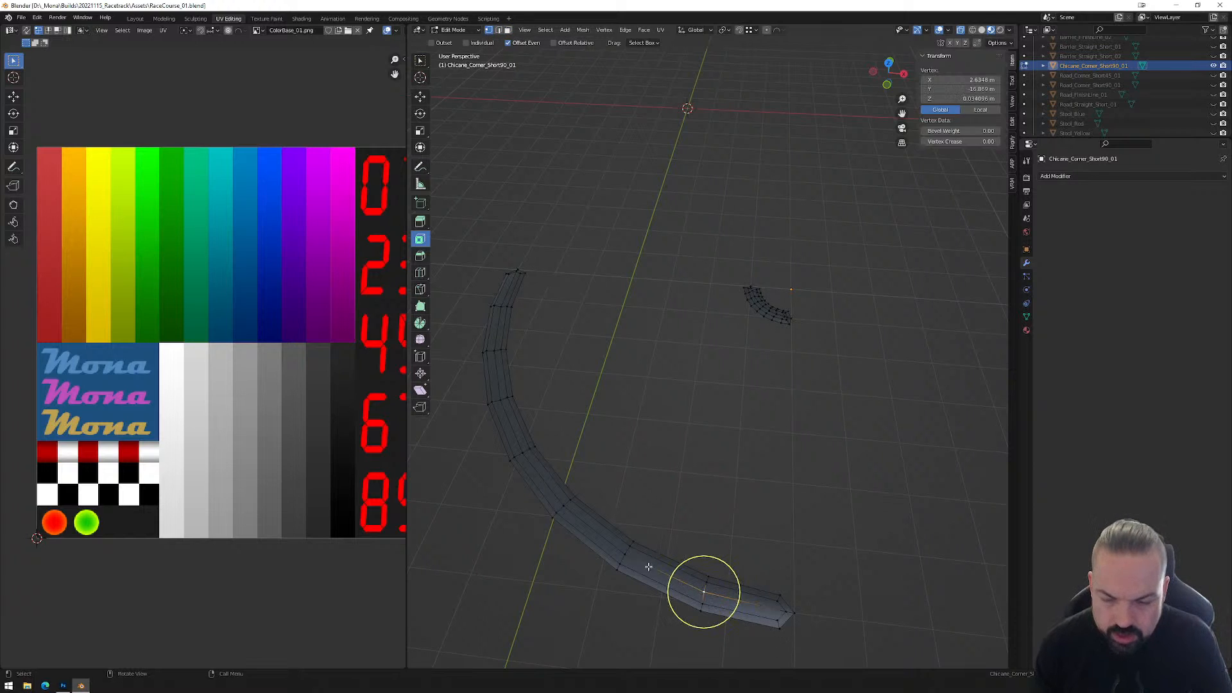
ctrl+click(501, 304)
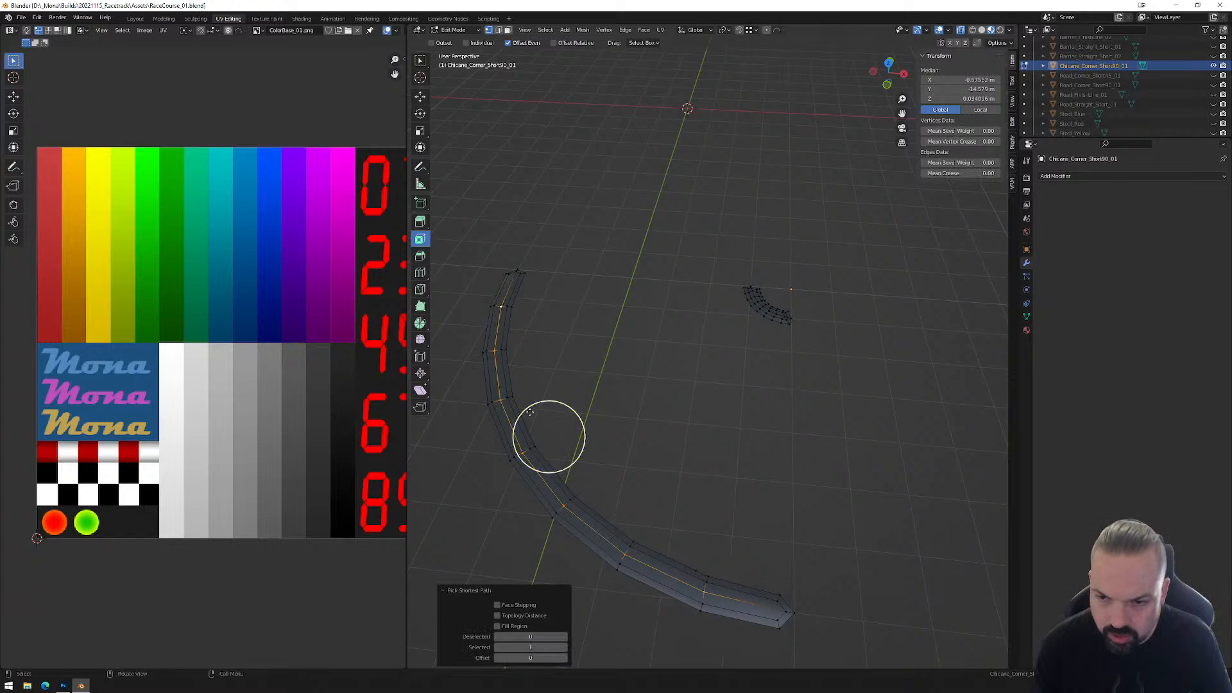
shift+click(777, 313)
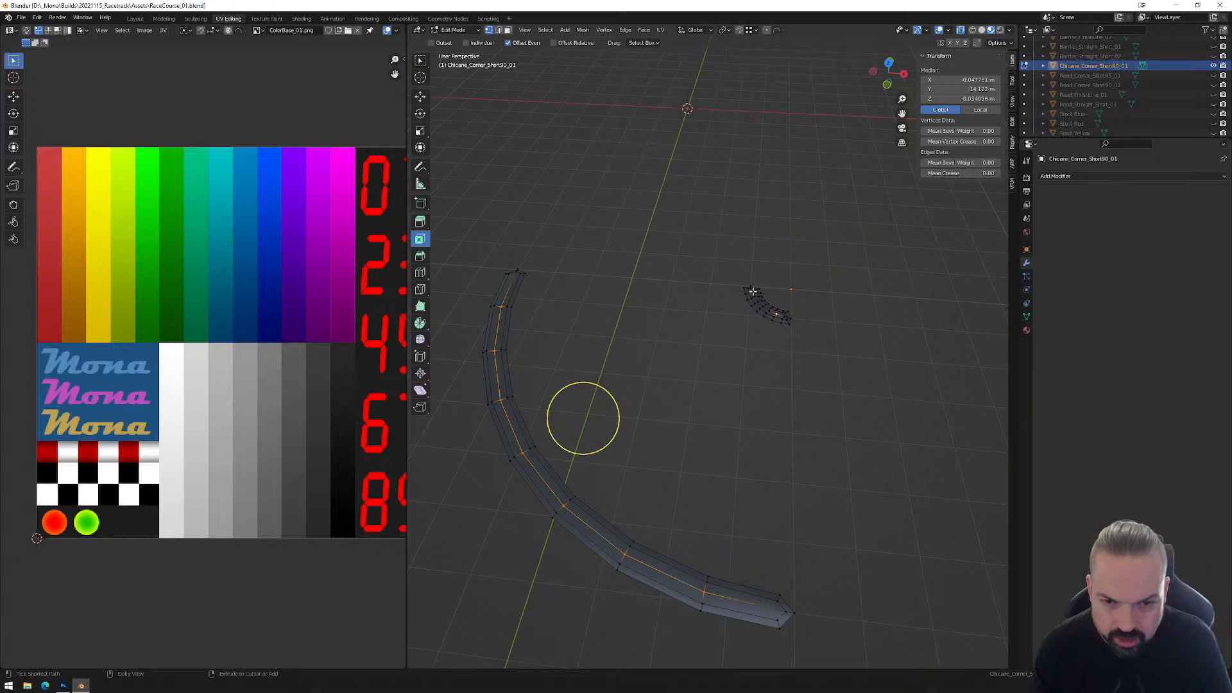
ctrl+click(788, 318)
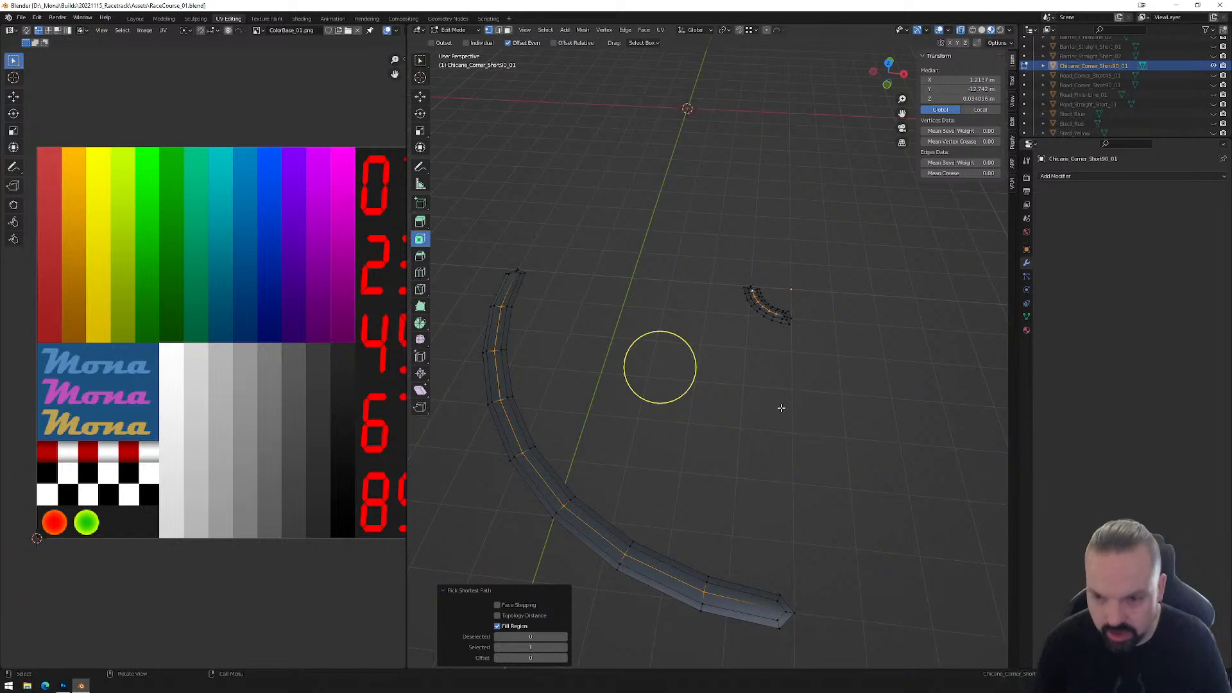
click(887, 84)
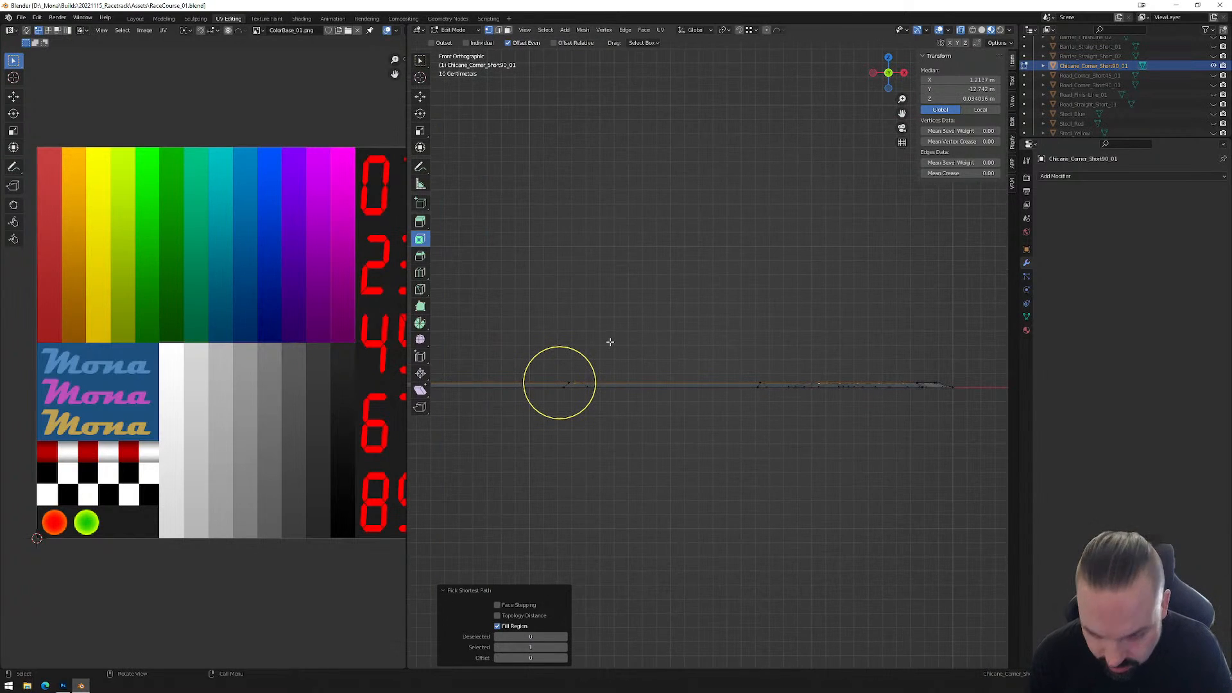
scroll(610, 342, up, 3)
key(g)
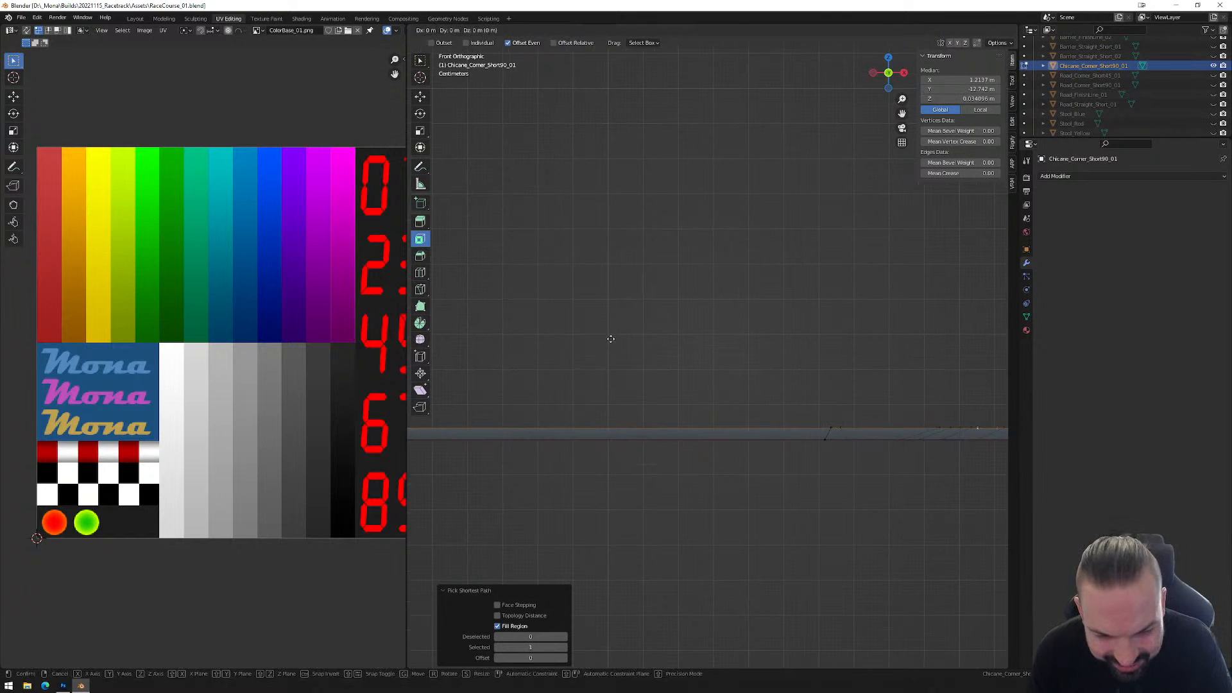
key(z)
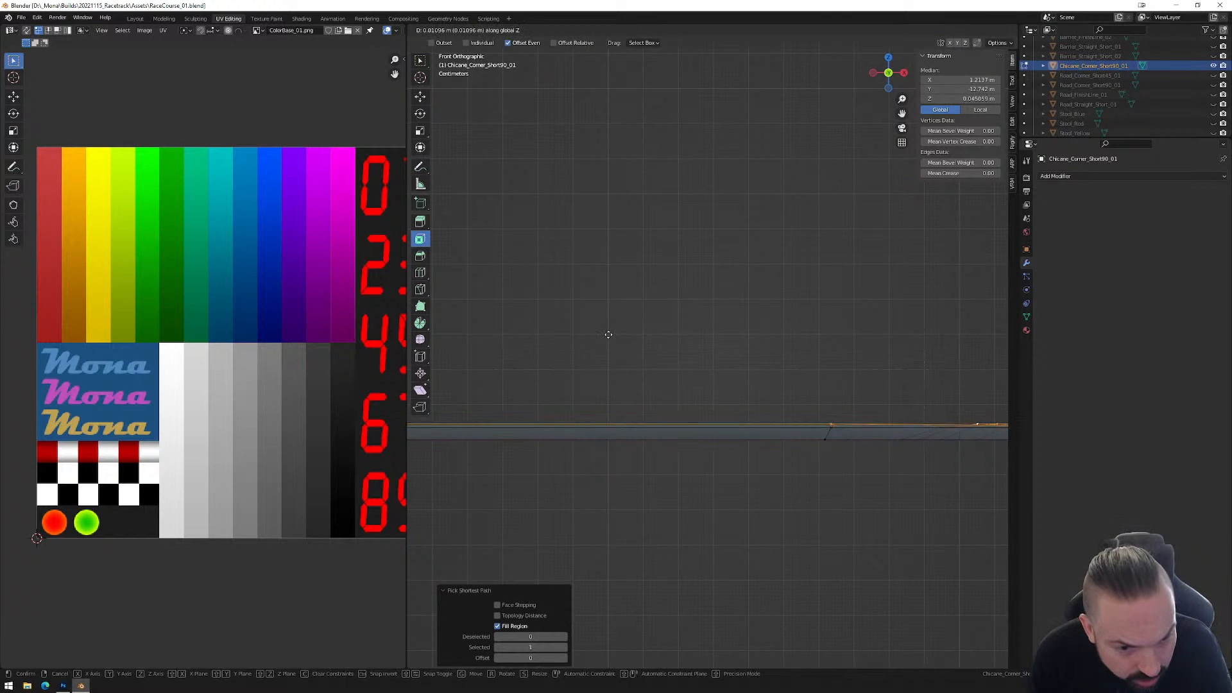
click(608, 334)
mouse_move(690, 346)
middle_down()
mouse_move(800, 391)
mouse_move(783, 426)
mouse_move(732, 431)
mouse_move(723, 426)
mouse_move(742, 426)
mouse_move(729, 416)
mouse_move(861, 424)
mouse_move(764, 417)
middle_up()
key(Tab)
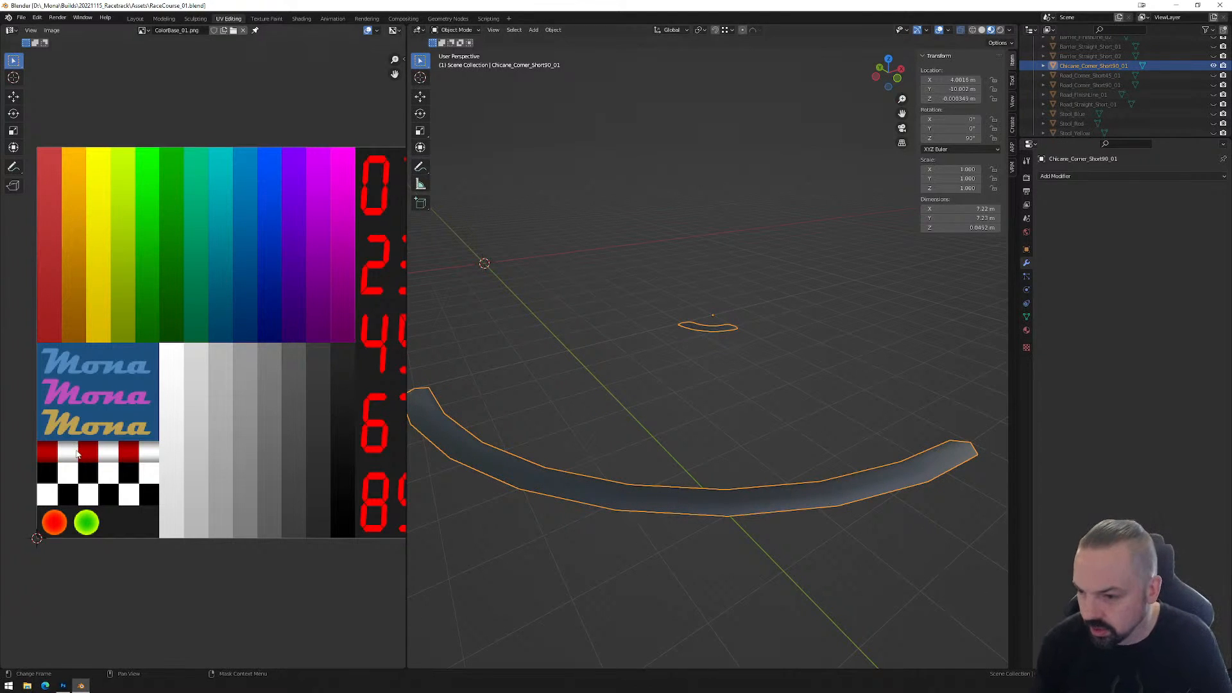
Select all faces of both strips and project their UVs from the top orthographic view.
click(888, 62)
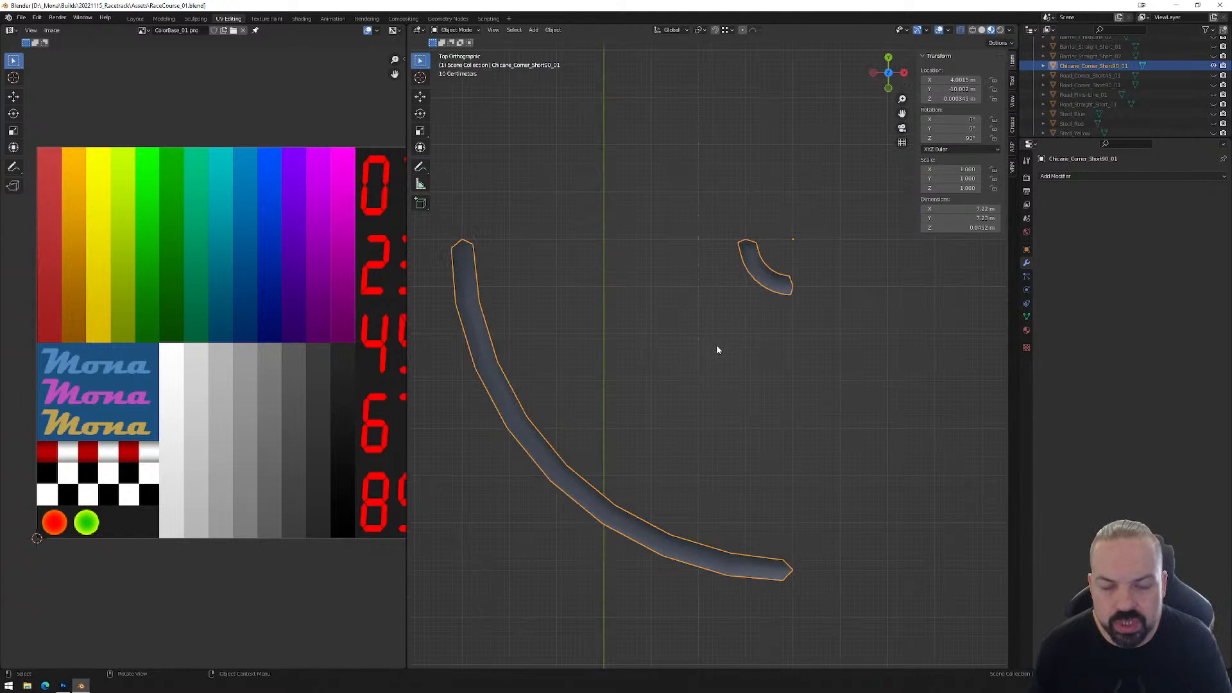
key(Tab)
key(c)
scroll(673, 329, down, 2)
key(3)
drag(500, 215, 834, 565)
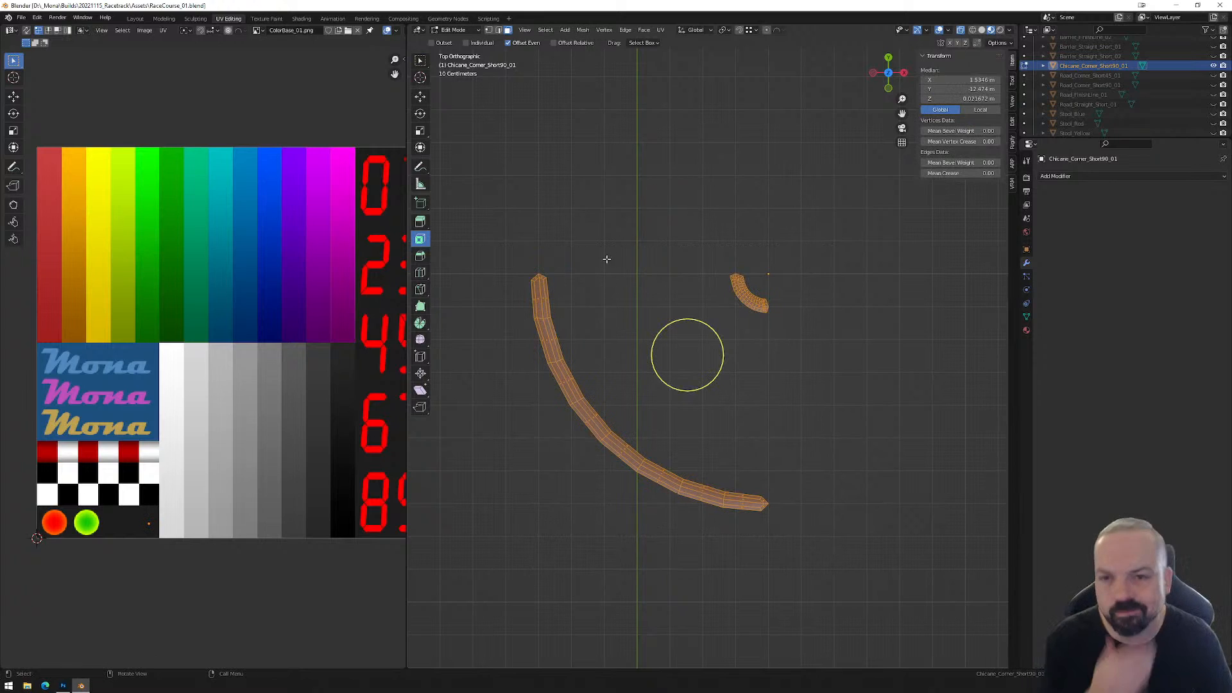
click(660, 30)
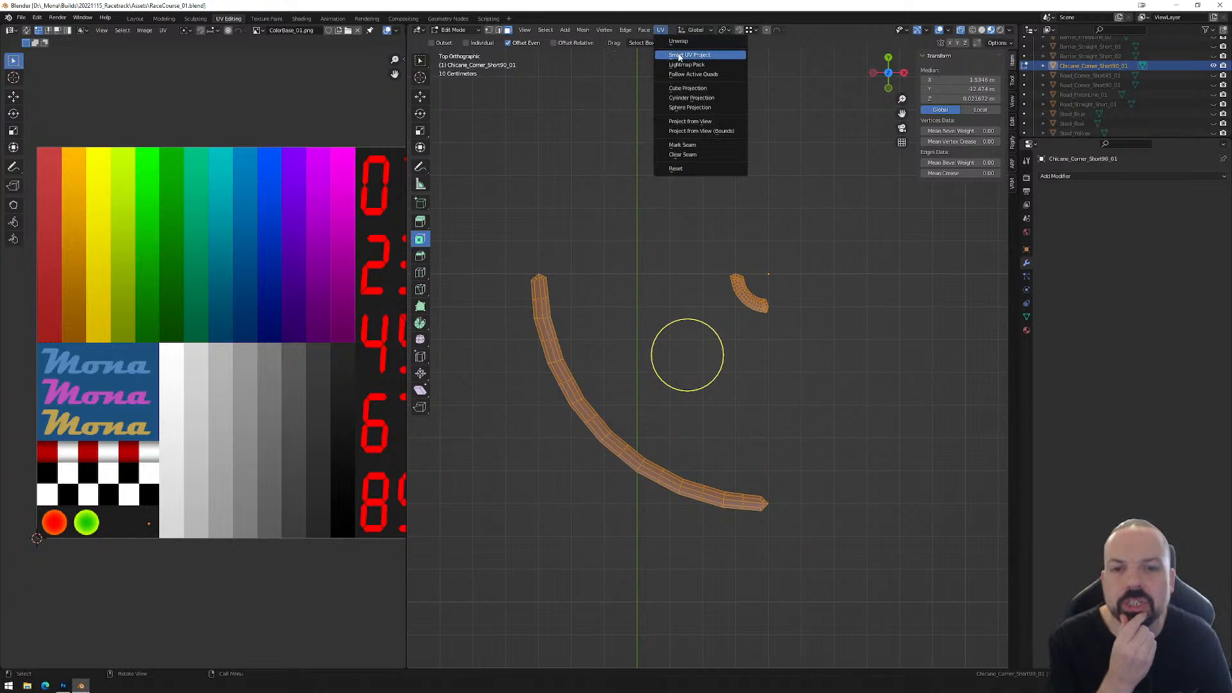
click(703, 122)
Rotate all the projected UVs until both arcs curve upward symmetrically with their ends level.
drag(141, 235, 313, 480)
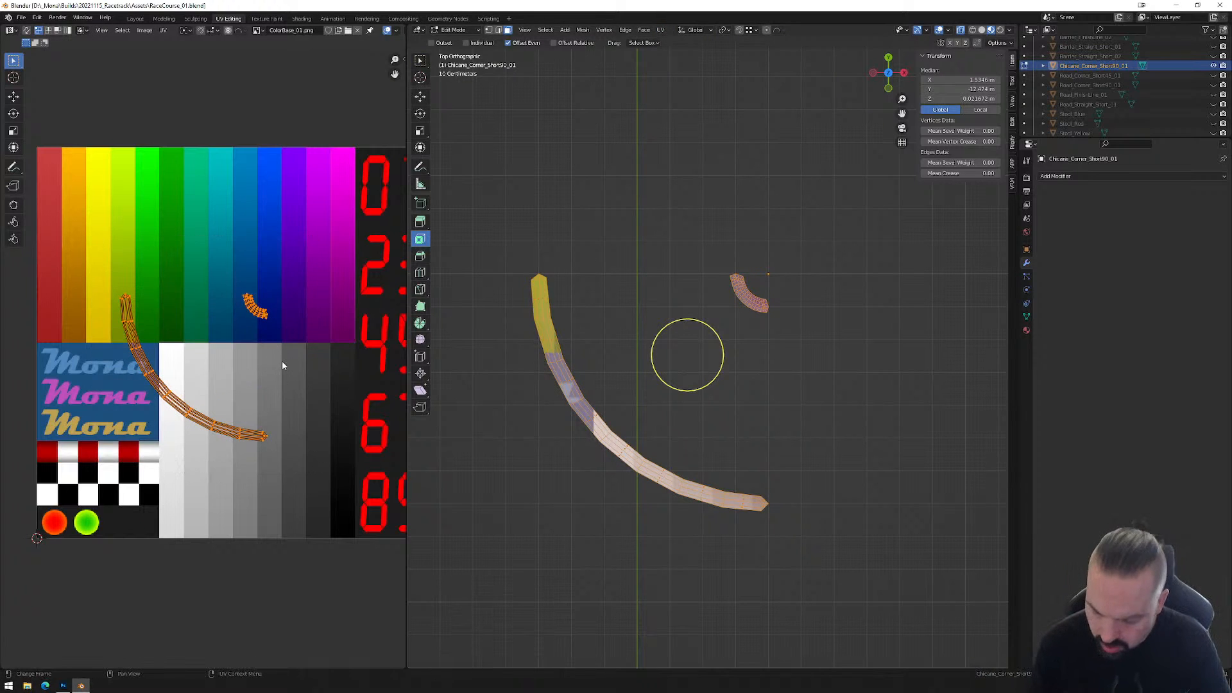
key(r)
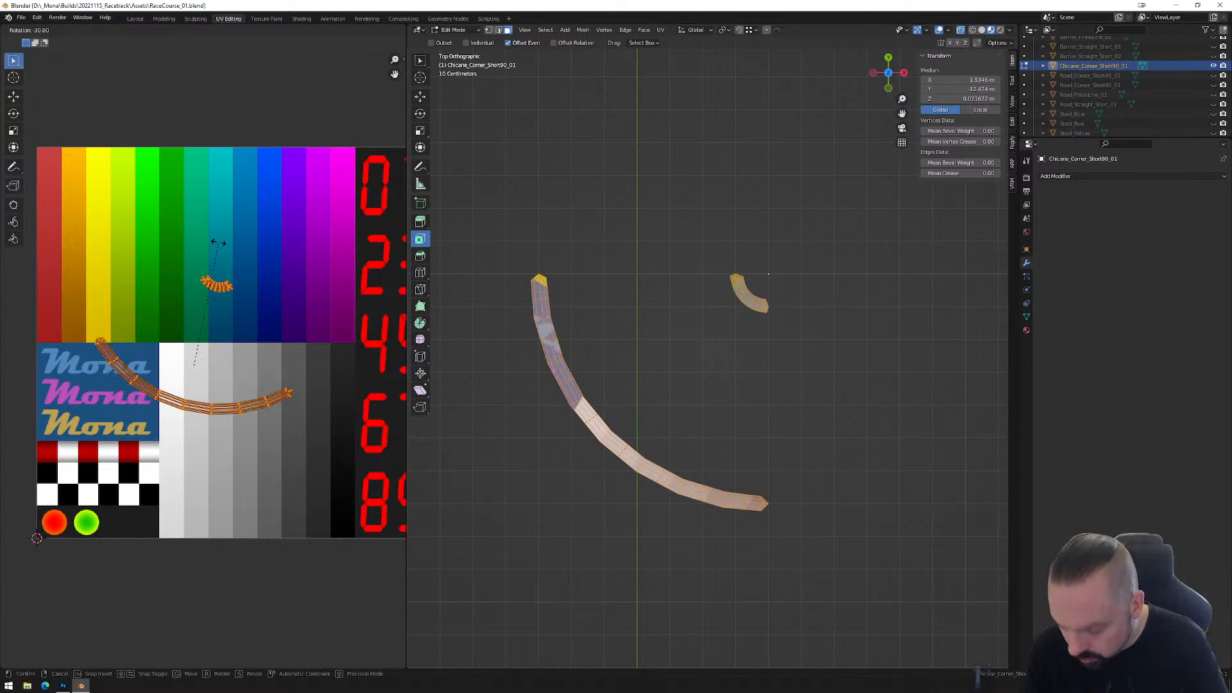
click(191, 230)
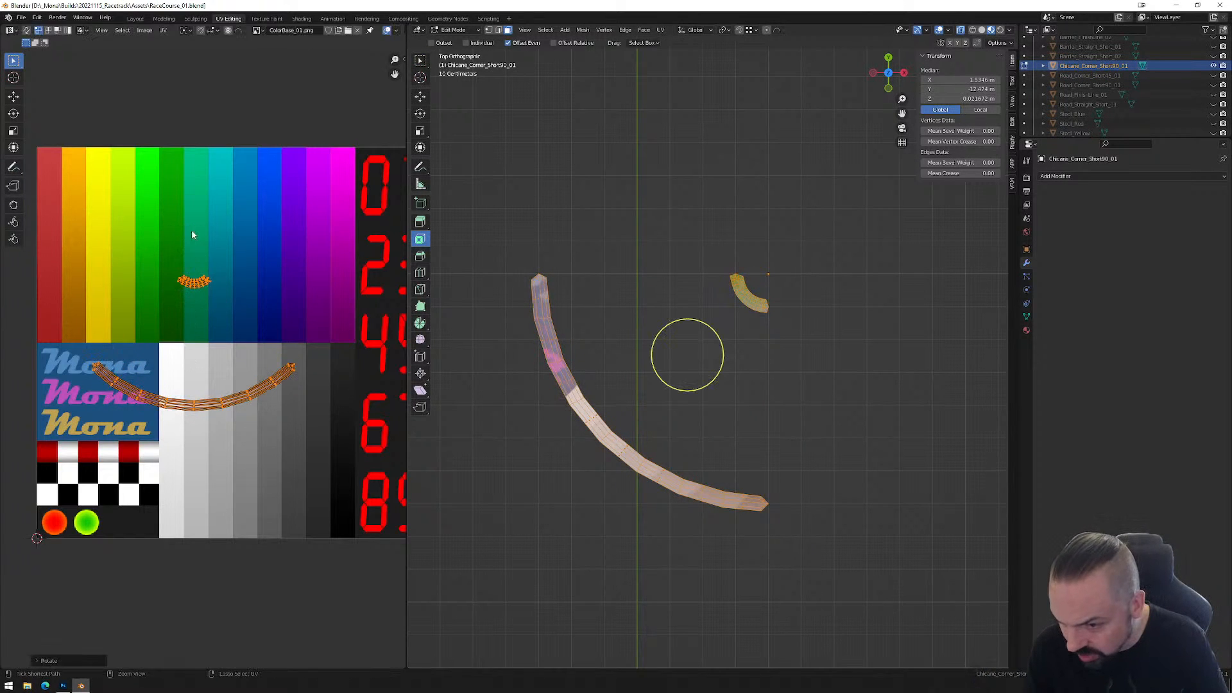
Flatten the large strip's outermost lower UV edge row into a horizontal line with Align Y.
scroll(264, 301, up, 3)
scroll(267, 304, up, 1)
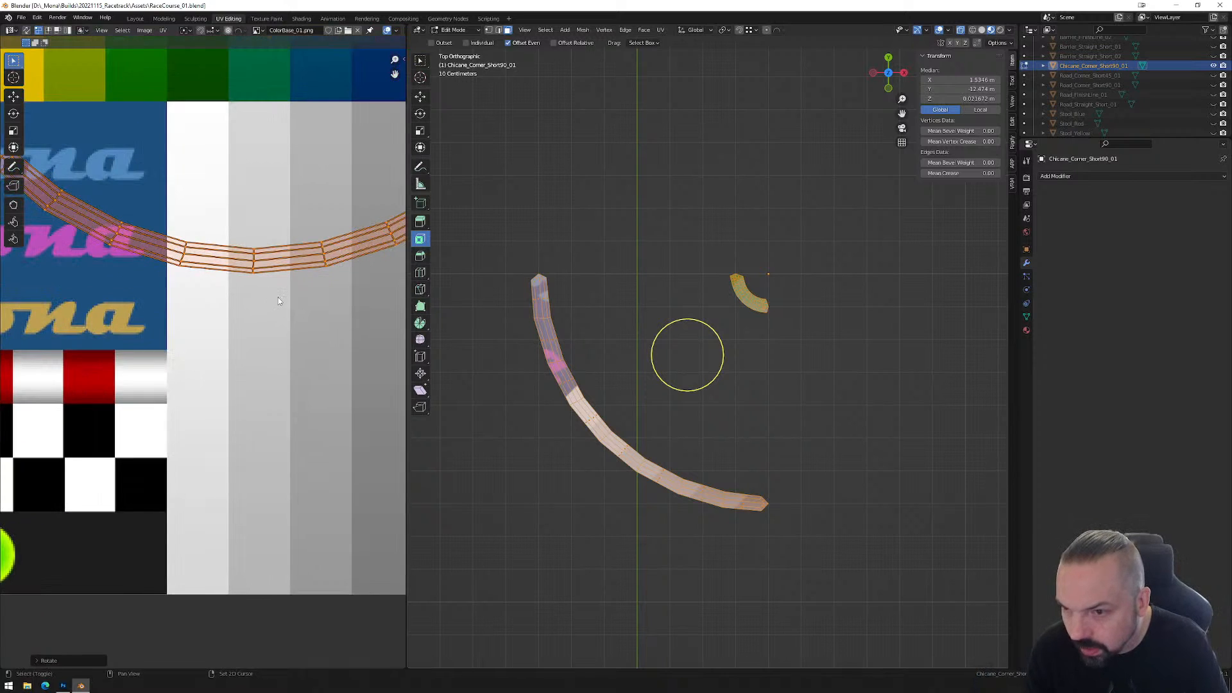
alt+click(274, 275)
scroll(276, 283, down, 3)
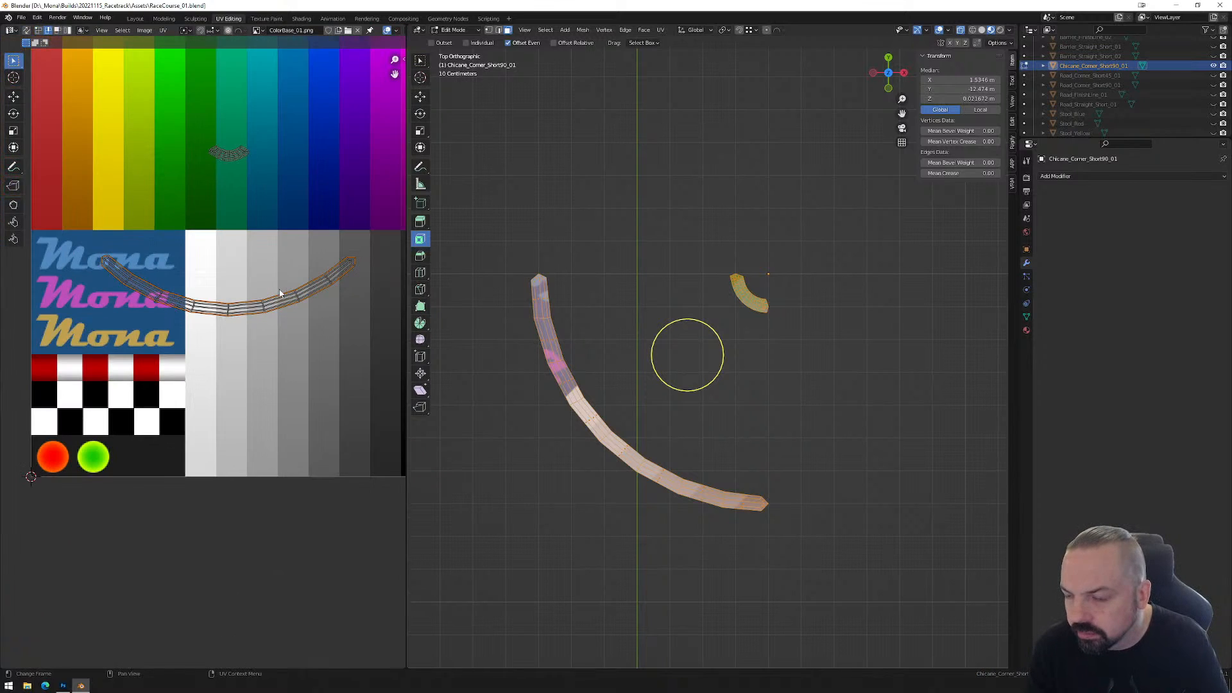
scroll(279, 304, up, 1)
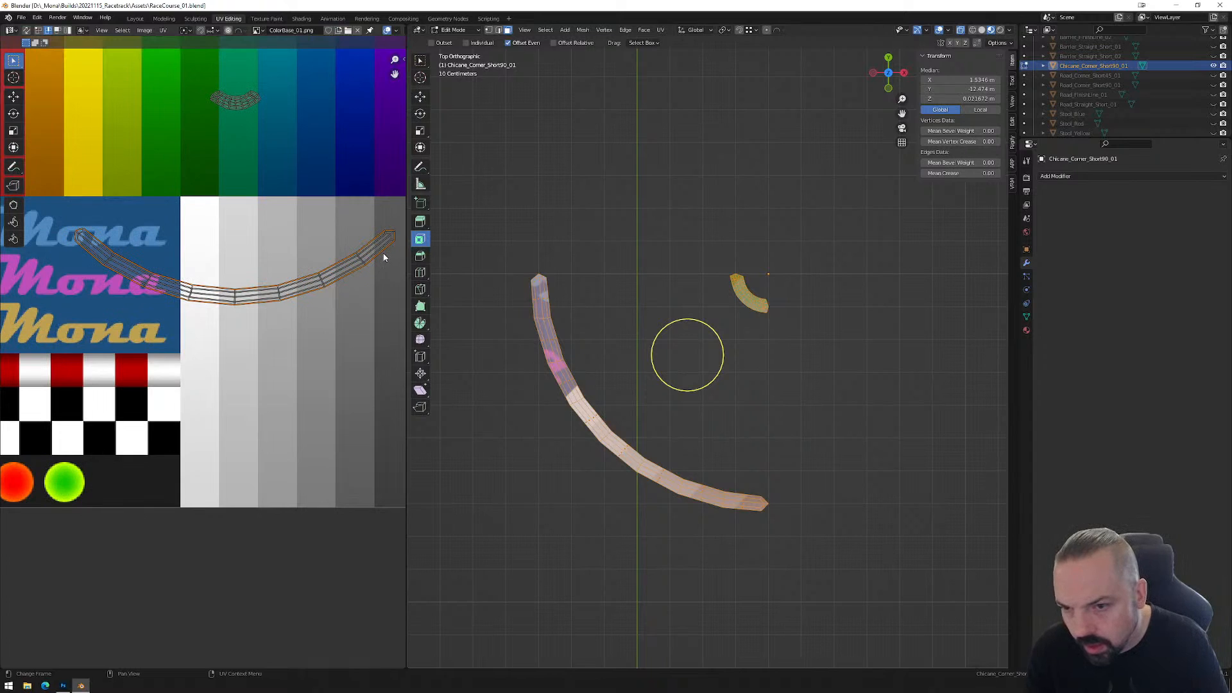
ctrl+click(90, 257)
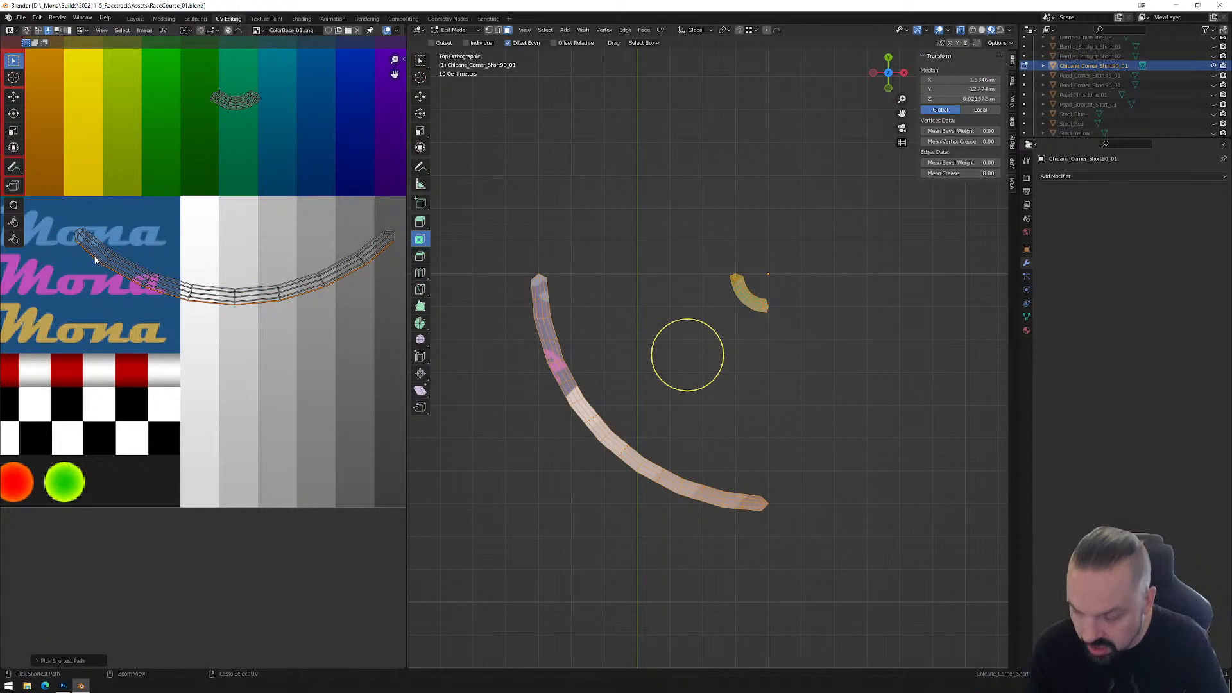
right_click(211, 367)
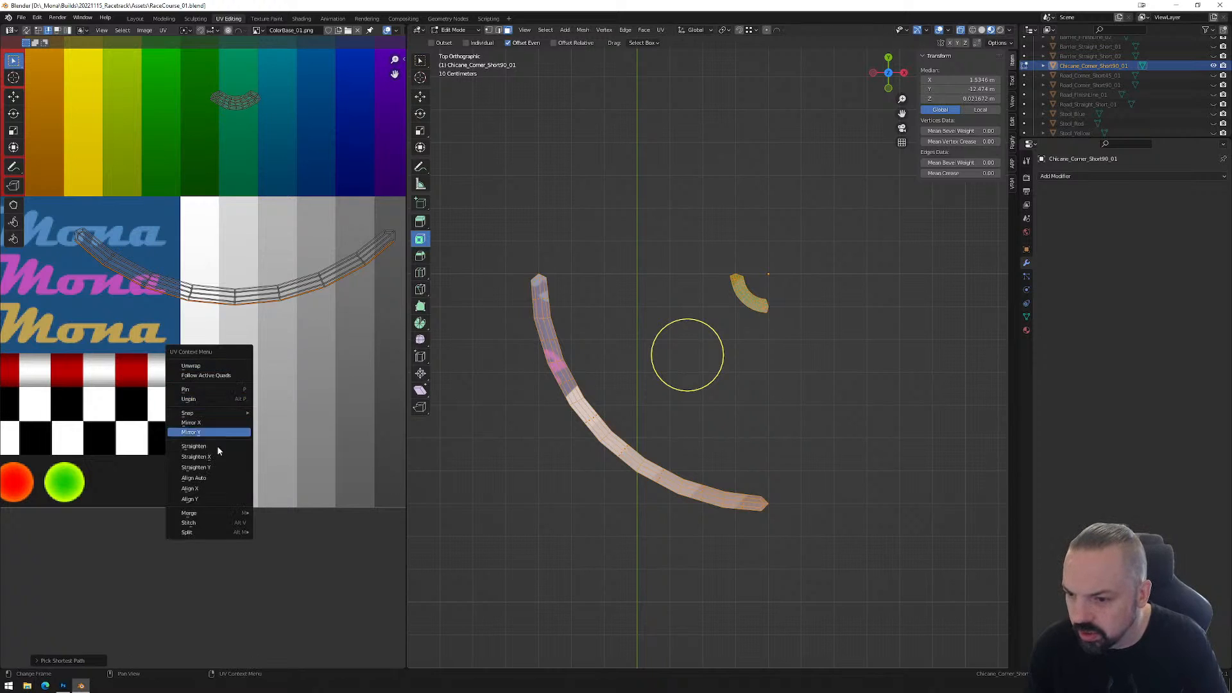
click(210, 498)
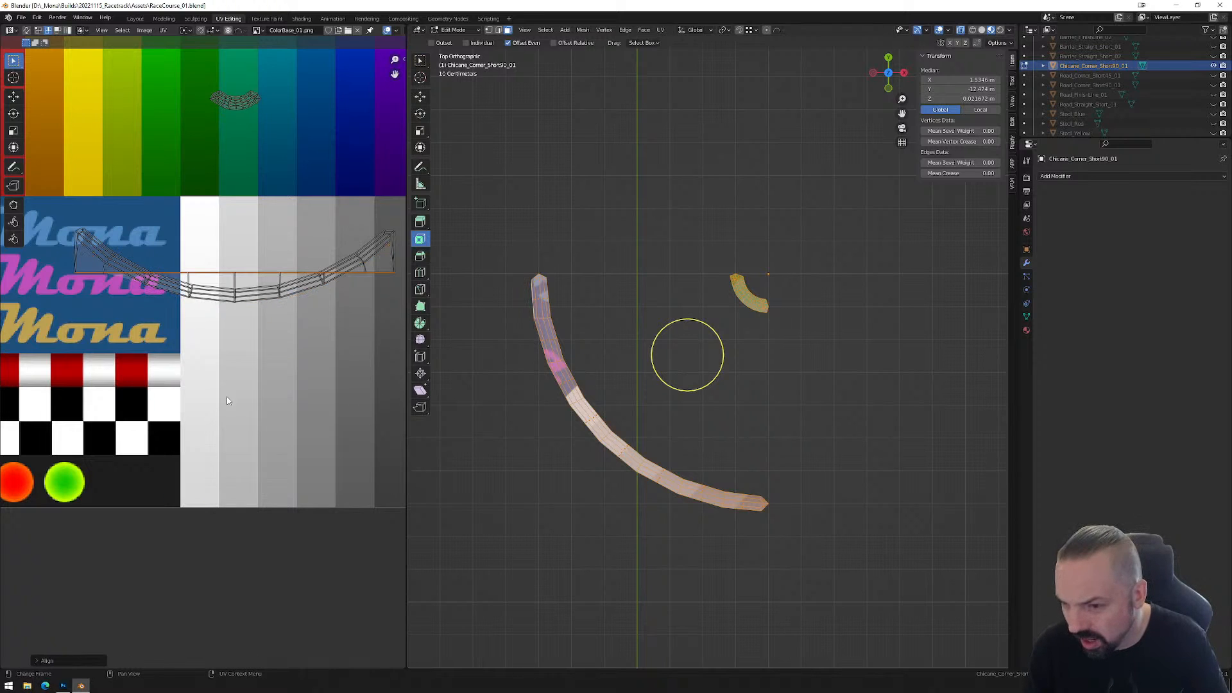
Align the large strip's second UV edge row from the outer side on Y.
click(380, 254)
ctrl+click(91, 250)
right_click(203, 349)
click(202, 348)
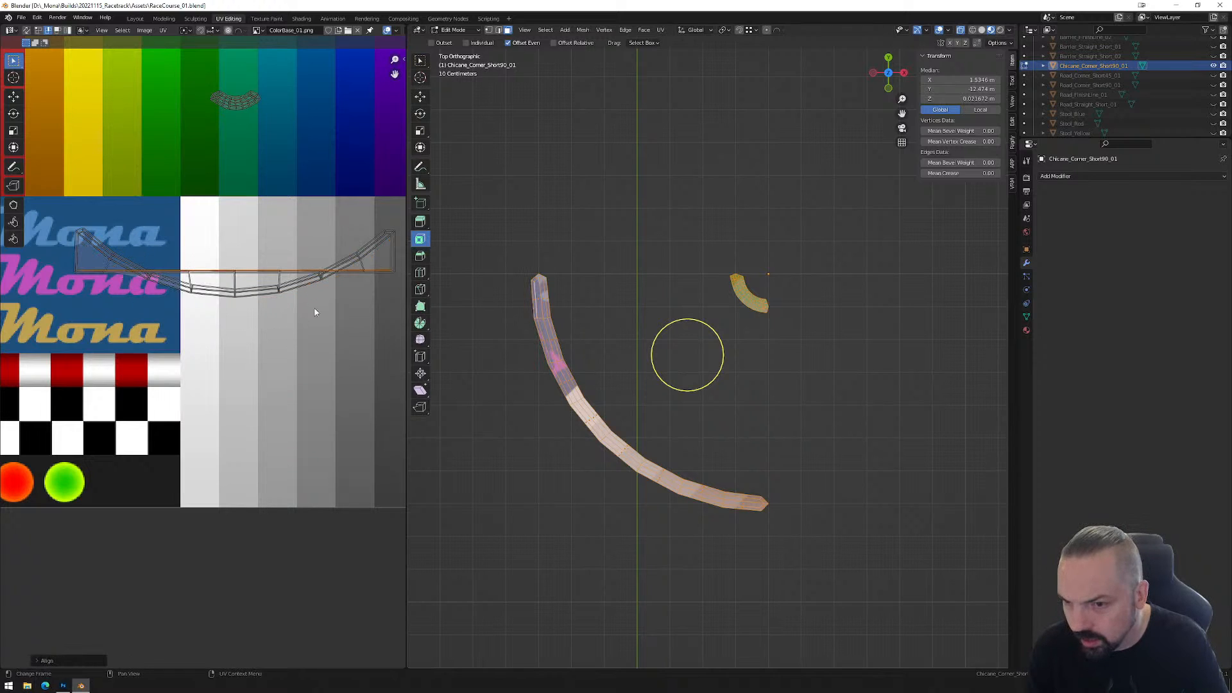
Select the large strip's centre UV edge row from end to end and align it on Y.
click(376, 246)
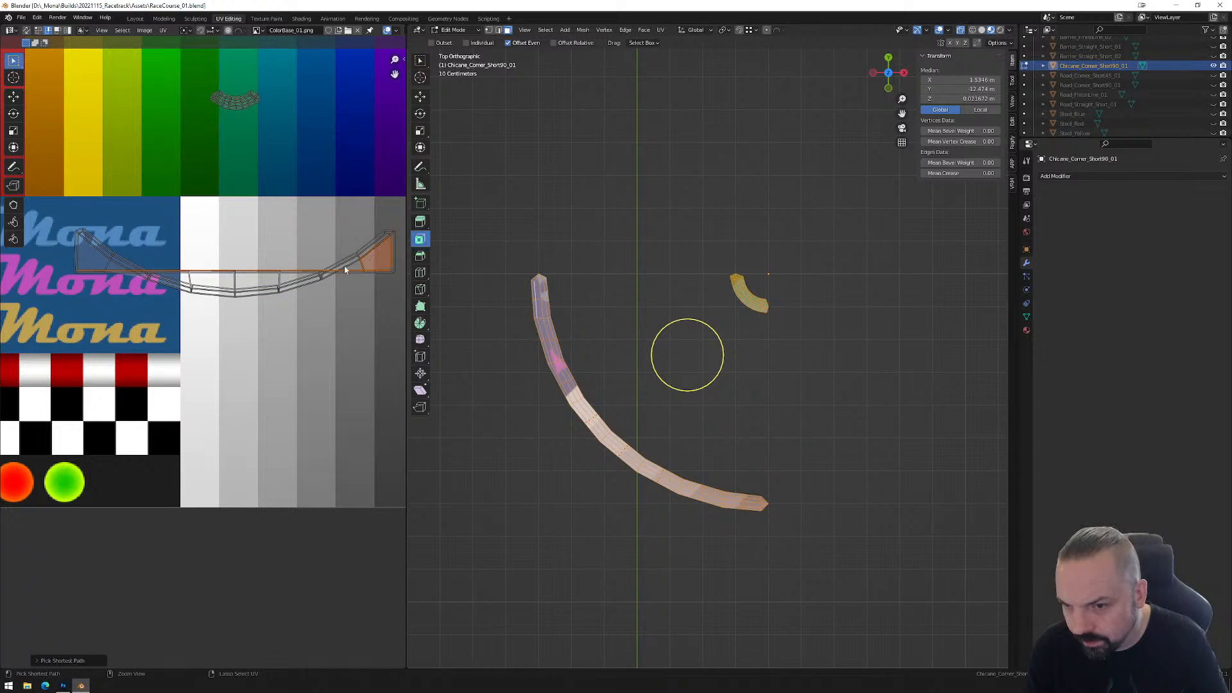
click(376, 252)
ctrl+click(100, 255)
right_click(206, 359)
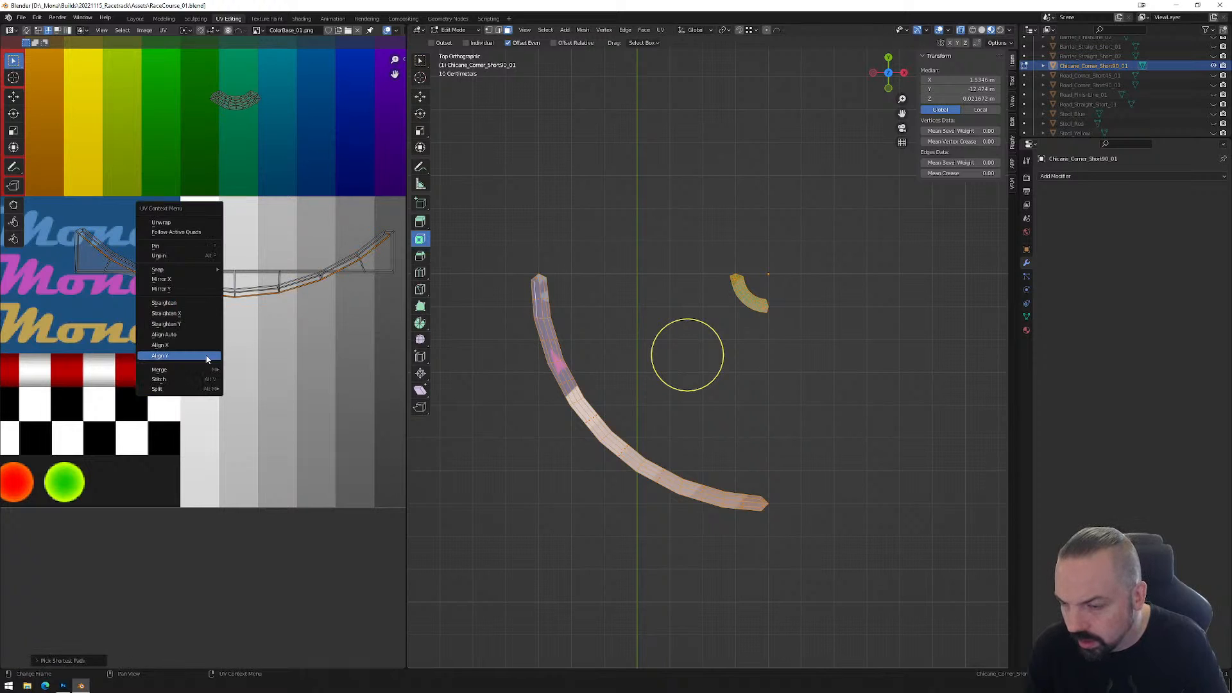
click(207, 357)
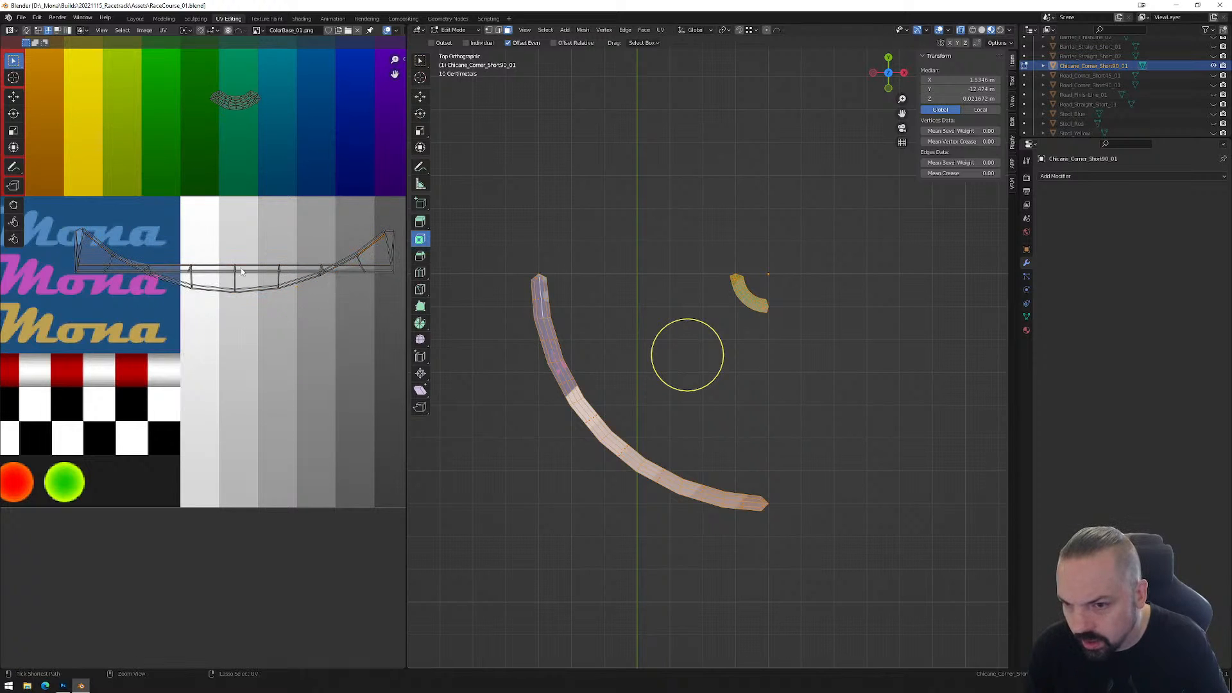
Align the UV edge row just inside the large strip's centre line on Y.
ctrl+click(103, 254)
right_click(249, 359)
click(251, 359)
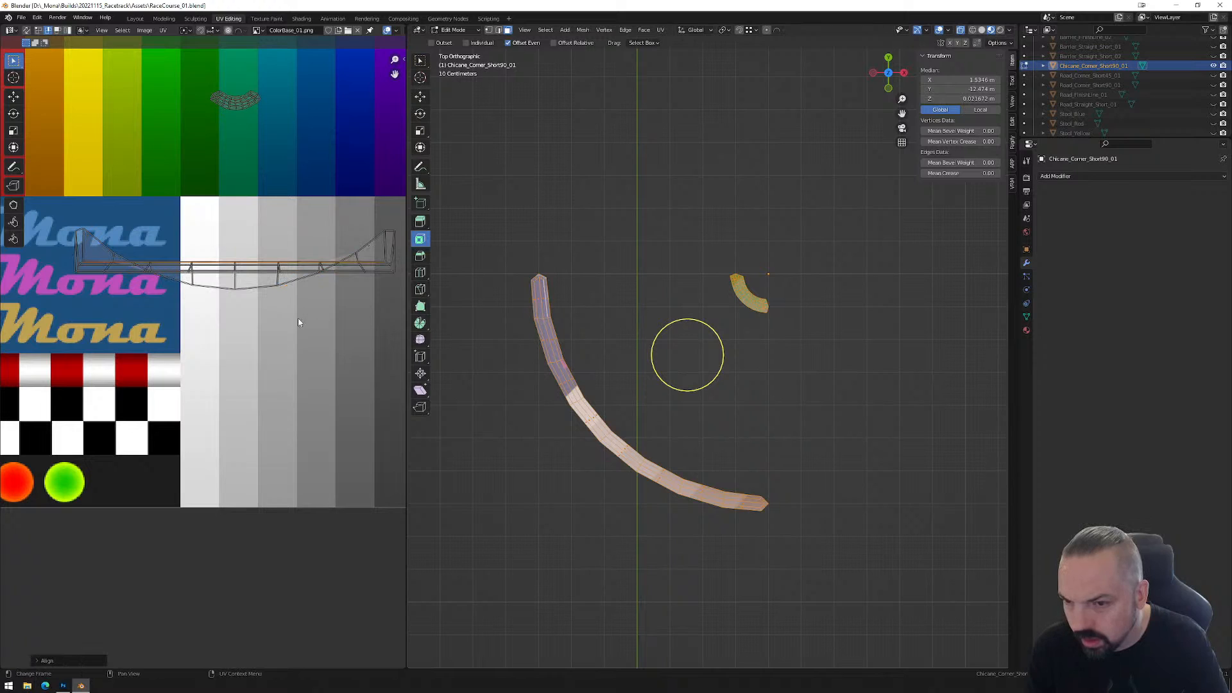
Select the large strip's innermost upper UV edge row from end to end and align it on Y.
ctrl+click(365, 249)
key(ctrl+z)
click(369, 248)
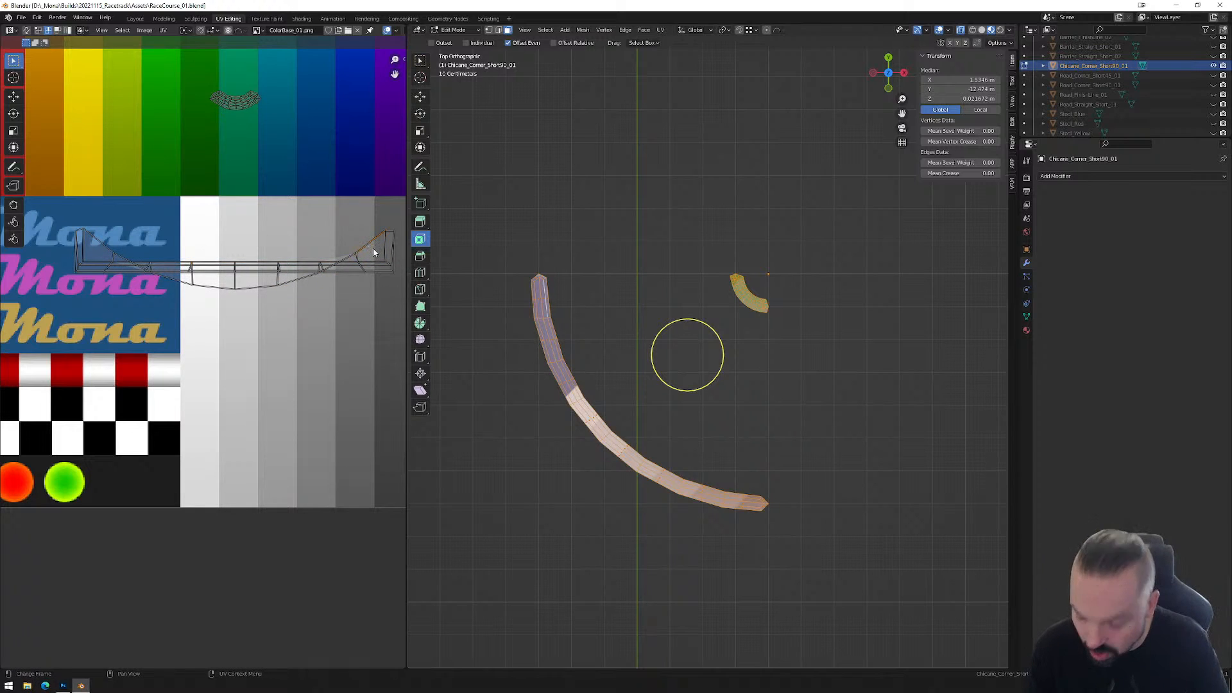
ctrl+click(102, 247)
right_click(231, 328)
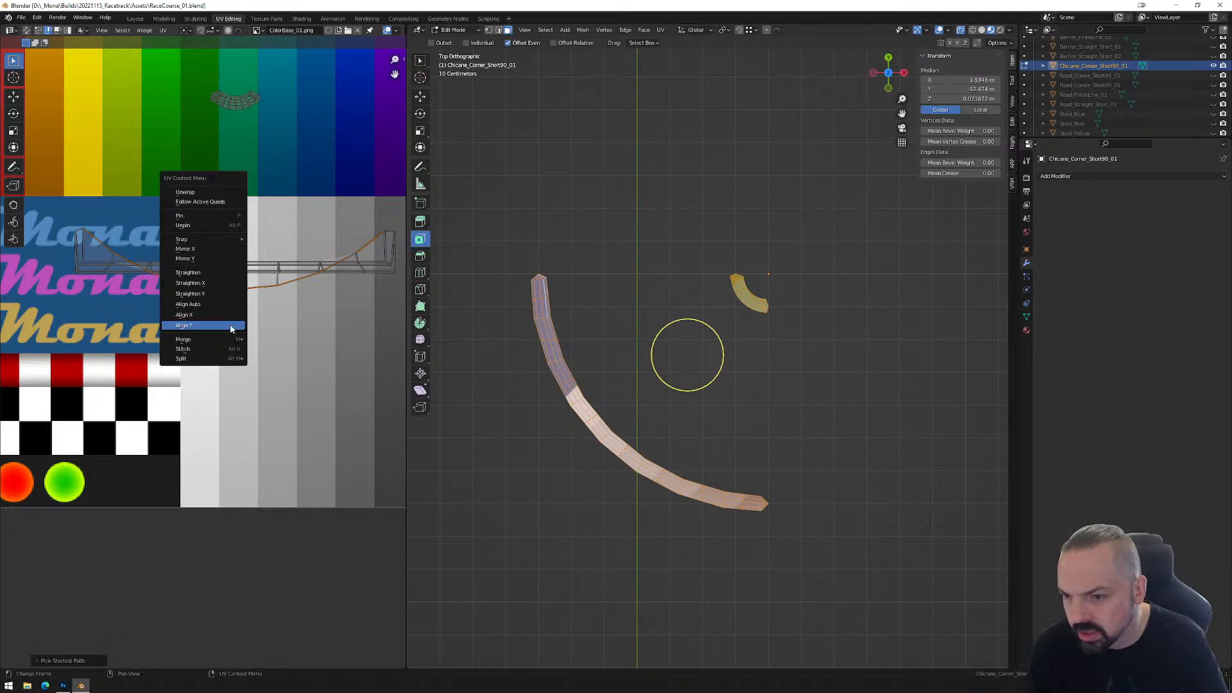
click(230, 326)
Move the large strip's raised UV tip over the grey swatches down about 0.056 to form a compact pointed end.
middle_drag(403, 265, 257, 260)
scroll(220, 327, up, 5)
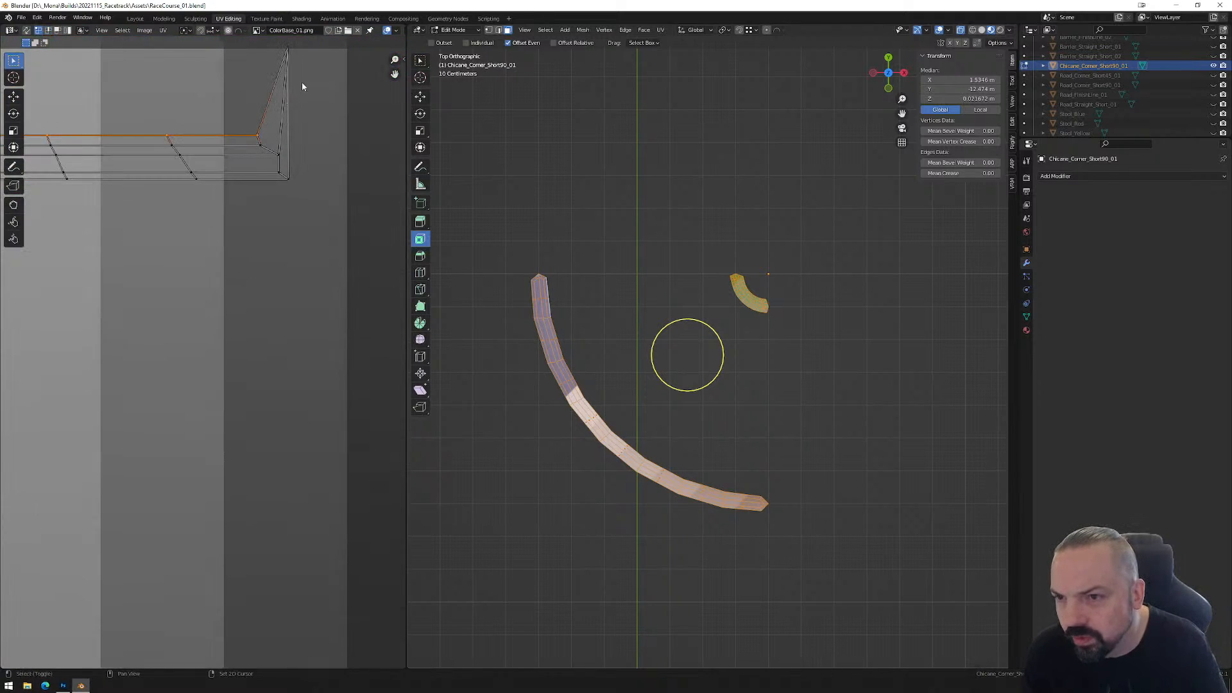
shift+scroll(303, 87, up, 3)
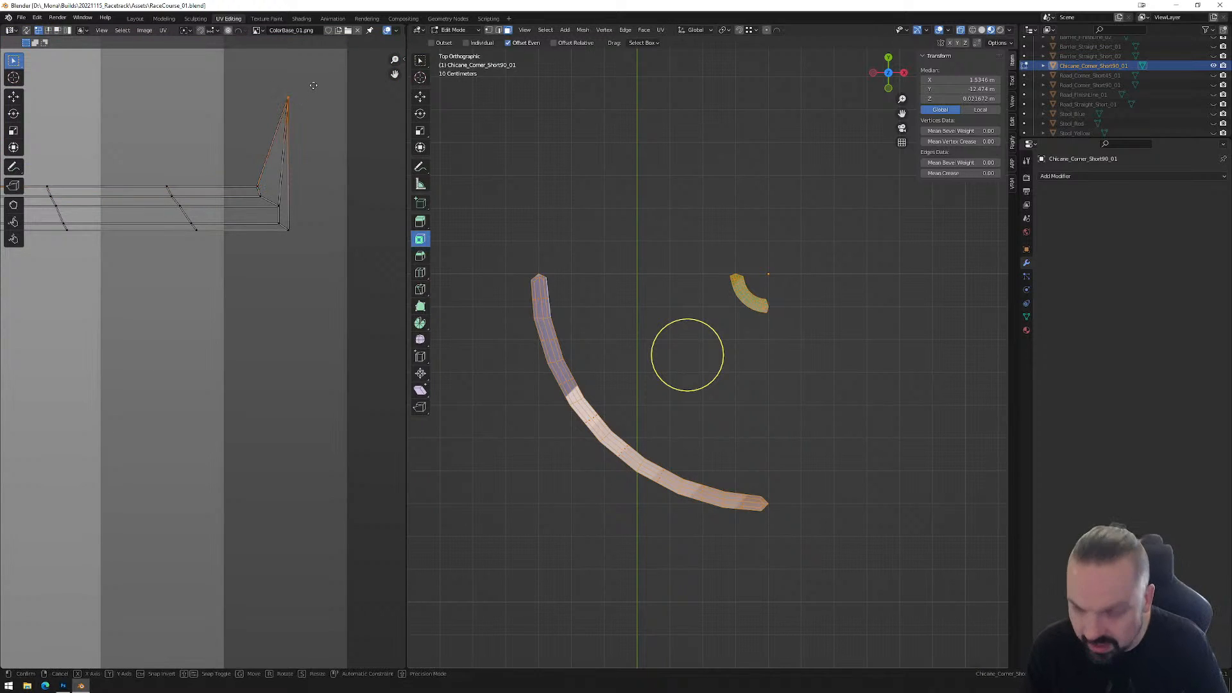
key(g)
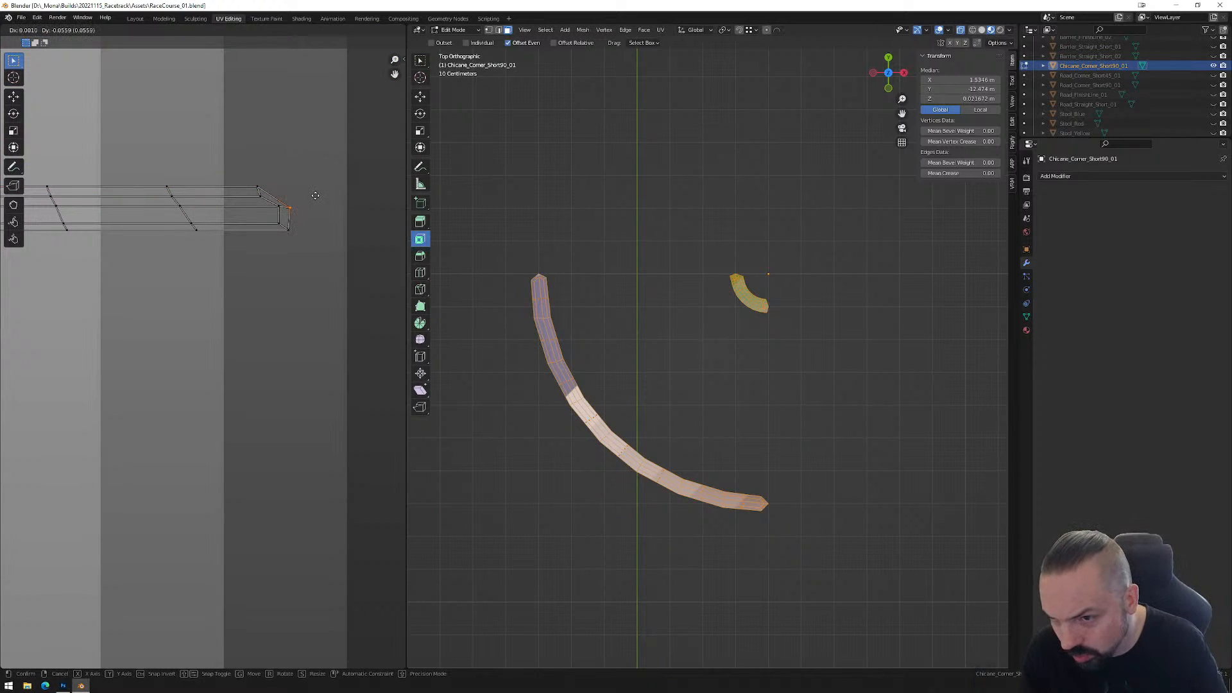
click(315, 195)
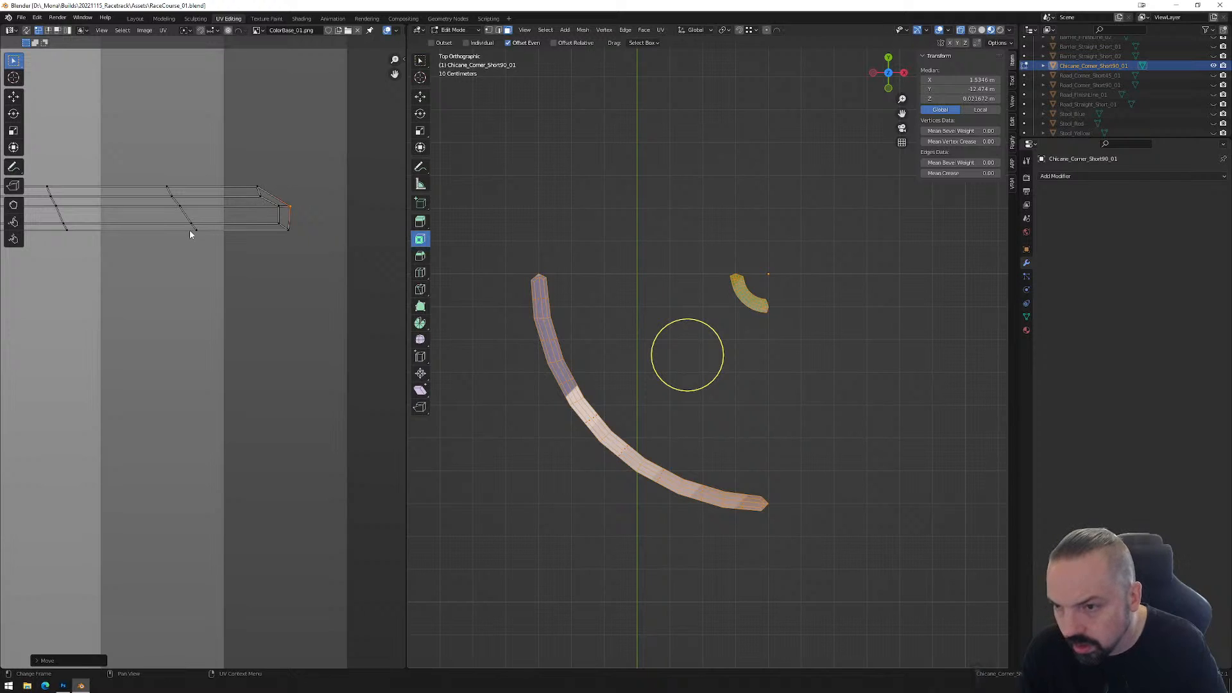
Move the large strip's opposite raised UV tip, over the Mona lettering, down to form a matching pointed end.
scroll(190, 234, down, 8)
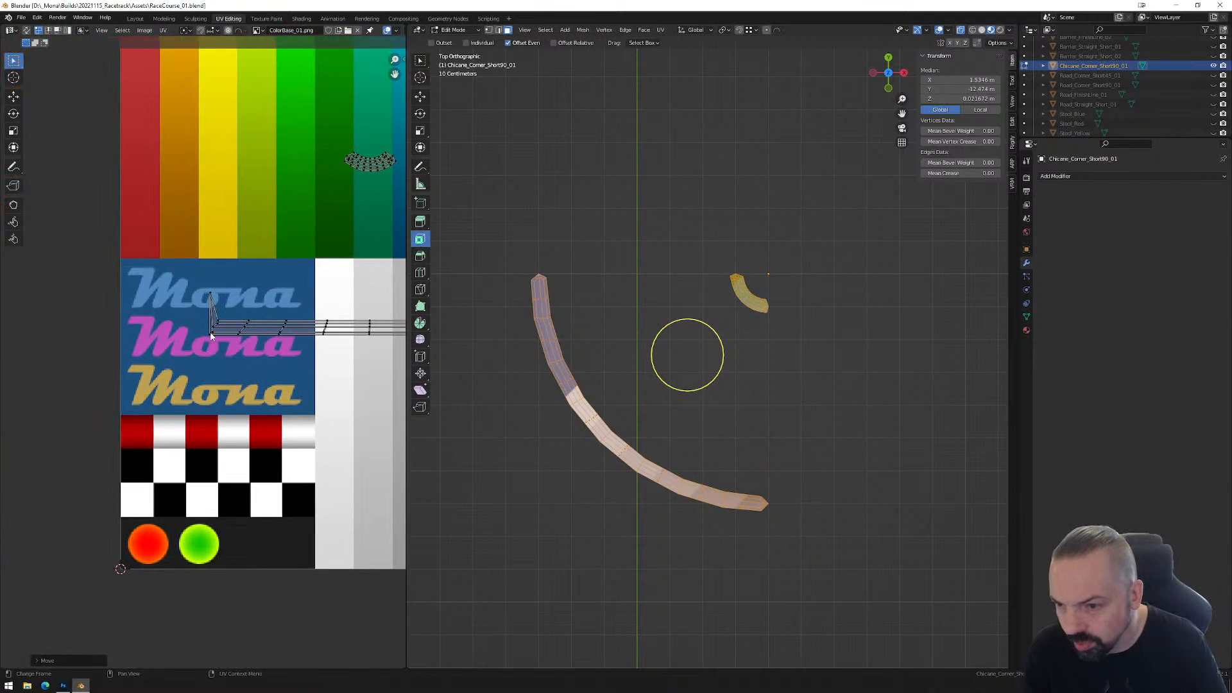
scroll(210, 333, up, 2)
key(g)
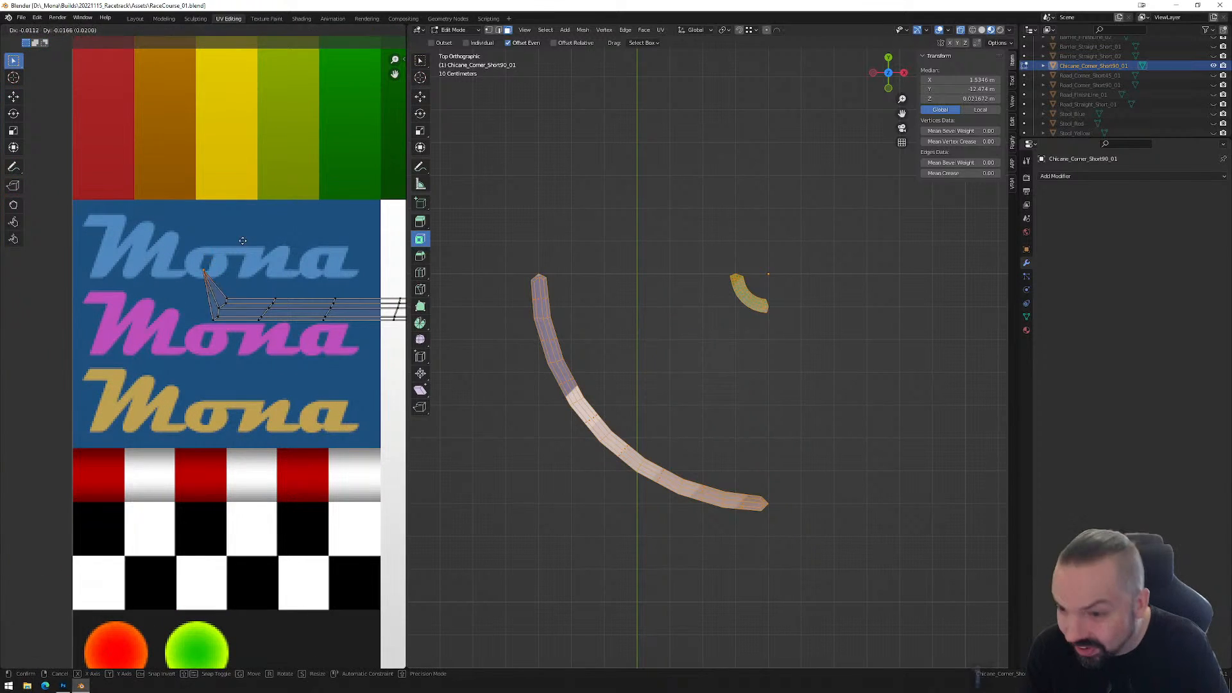
click(249, 275)
Select the small strip's second UV edge row from the outer side and align it on Y.
scroll(233, 360, up, 3)
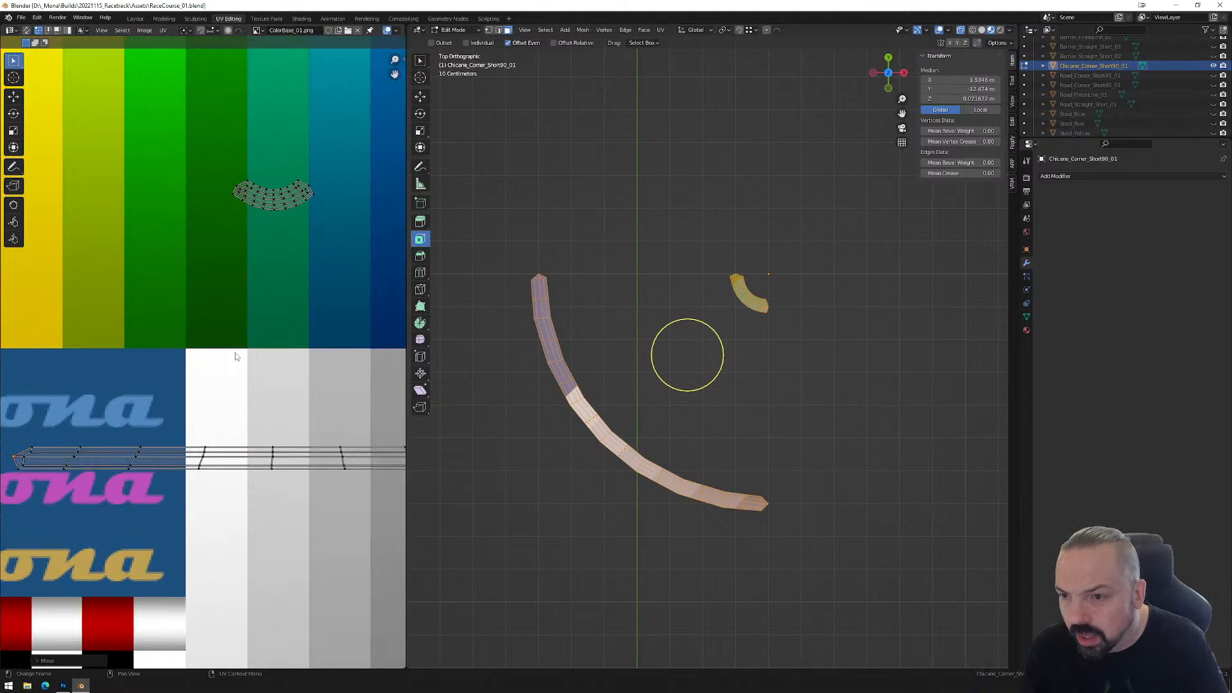
scroll(235, 358, up, 1)
middle_drag(297, 188, 251, 306)
scroll(253, 304, up, 4)
key(2)
alt+click(324, 186)
middle_drag(359, 192, 253, 289)
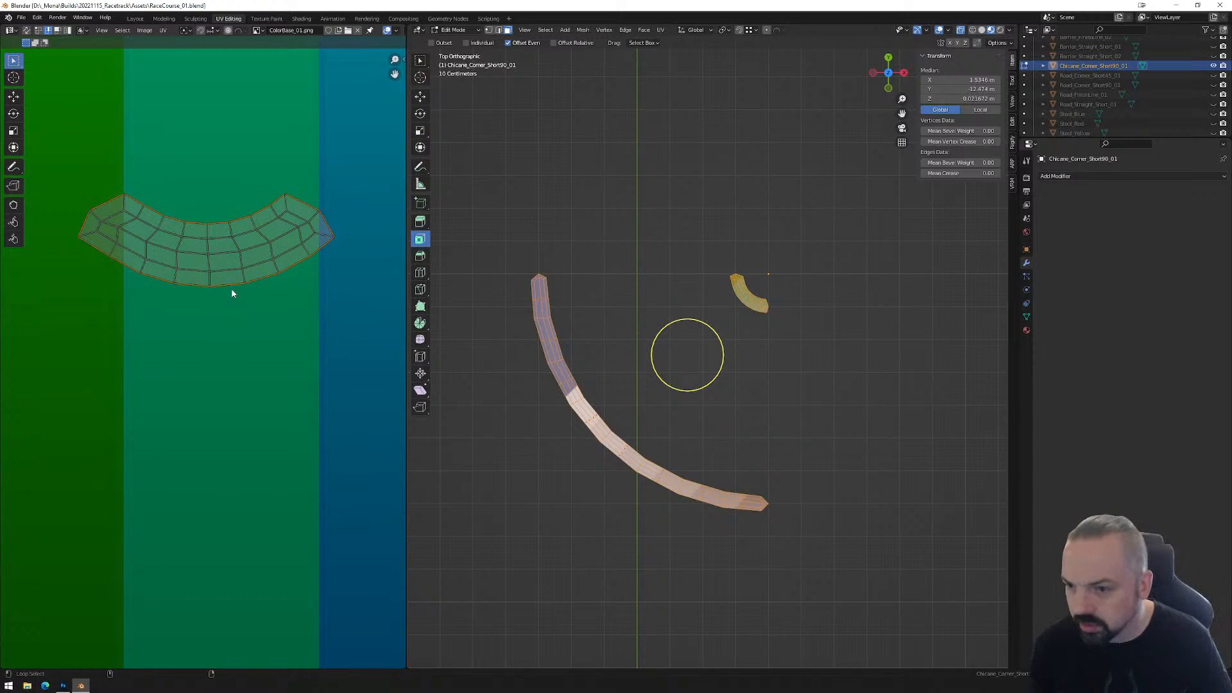
alt+click(309, 242)
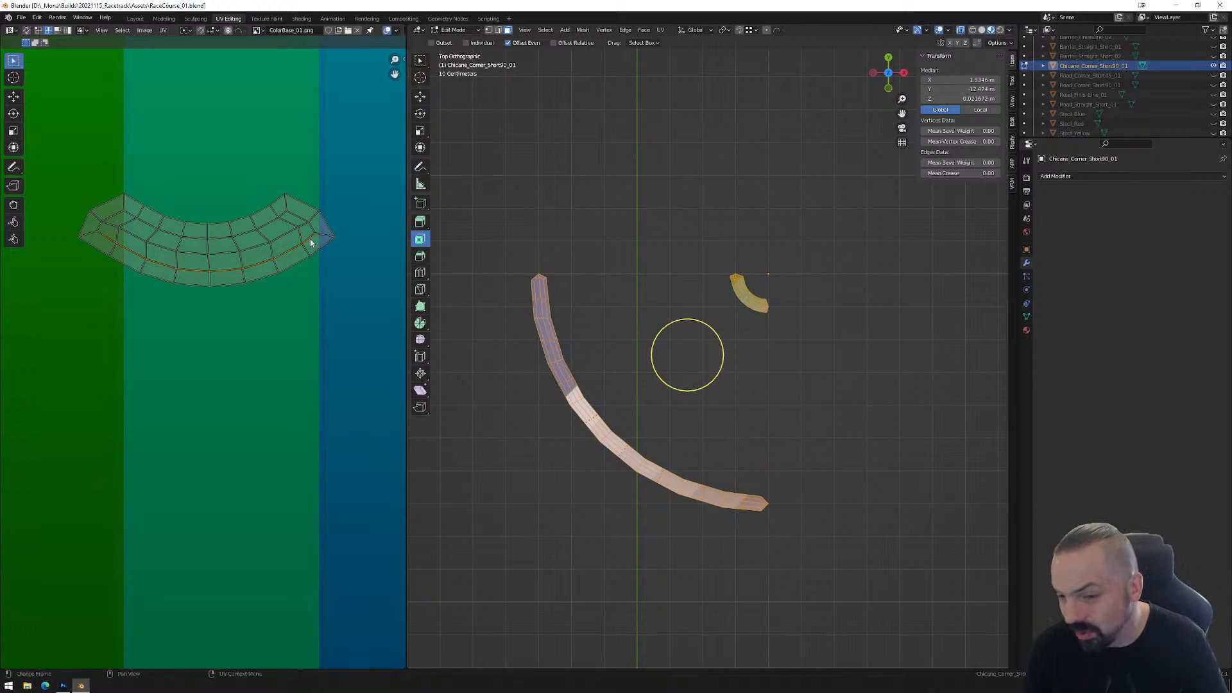
right_click(292, 290)
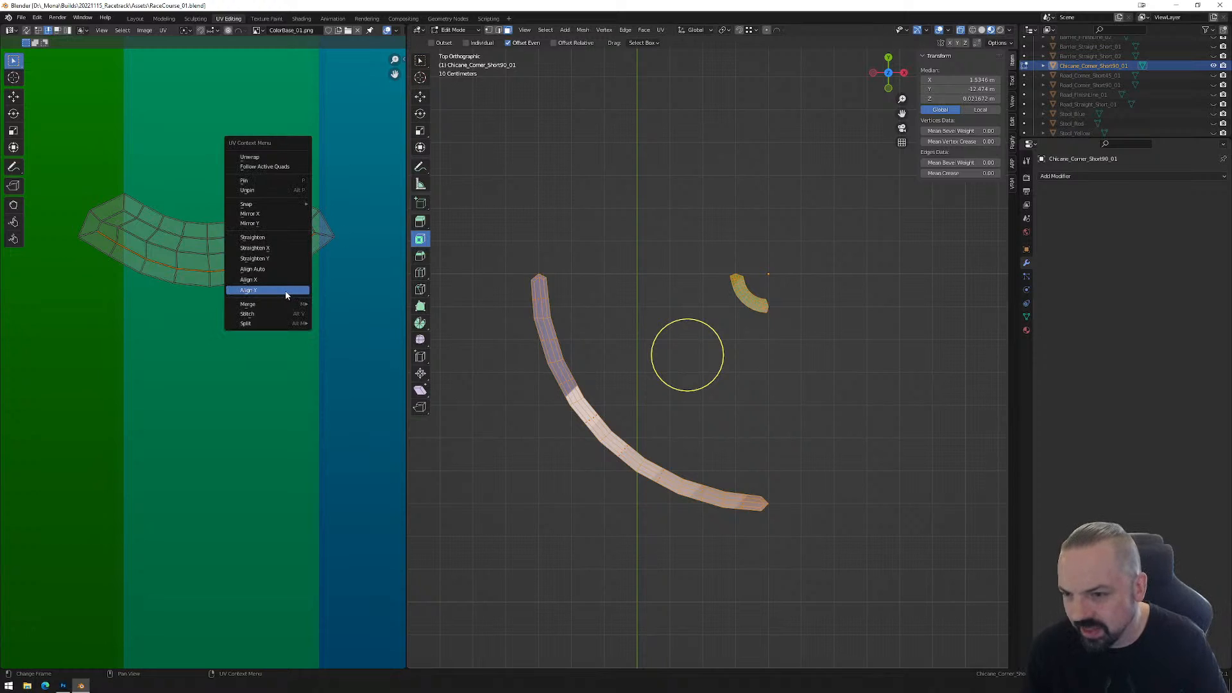
click(293, 290)
Align the small strip's centre UV edge row and the row just inside it on Y.
right_click(283, 265)
click(282, 267)
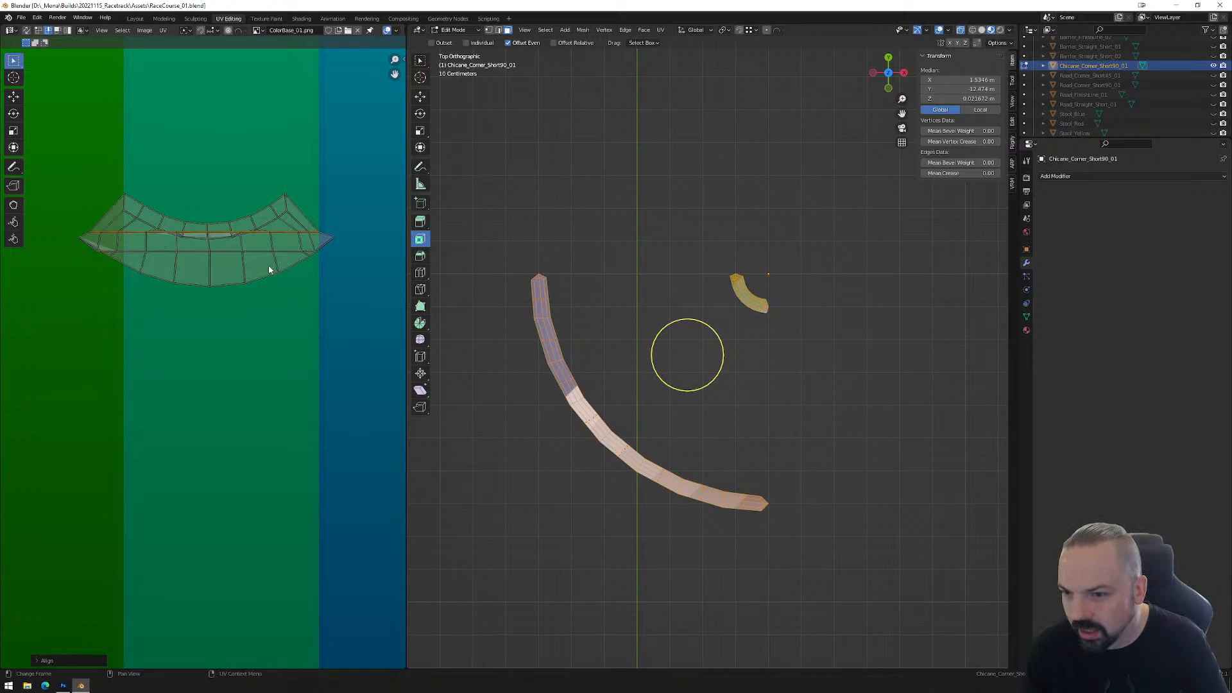
right_click(272, 254)
click(259, 253)
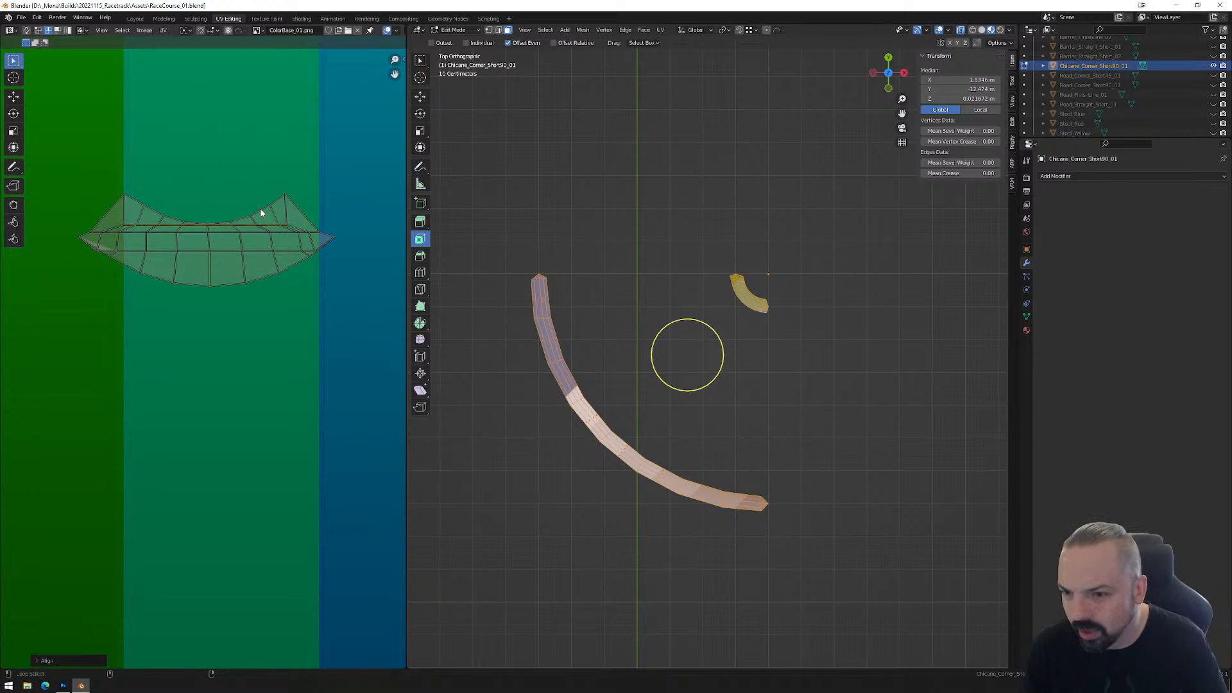
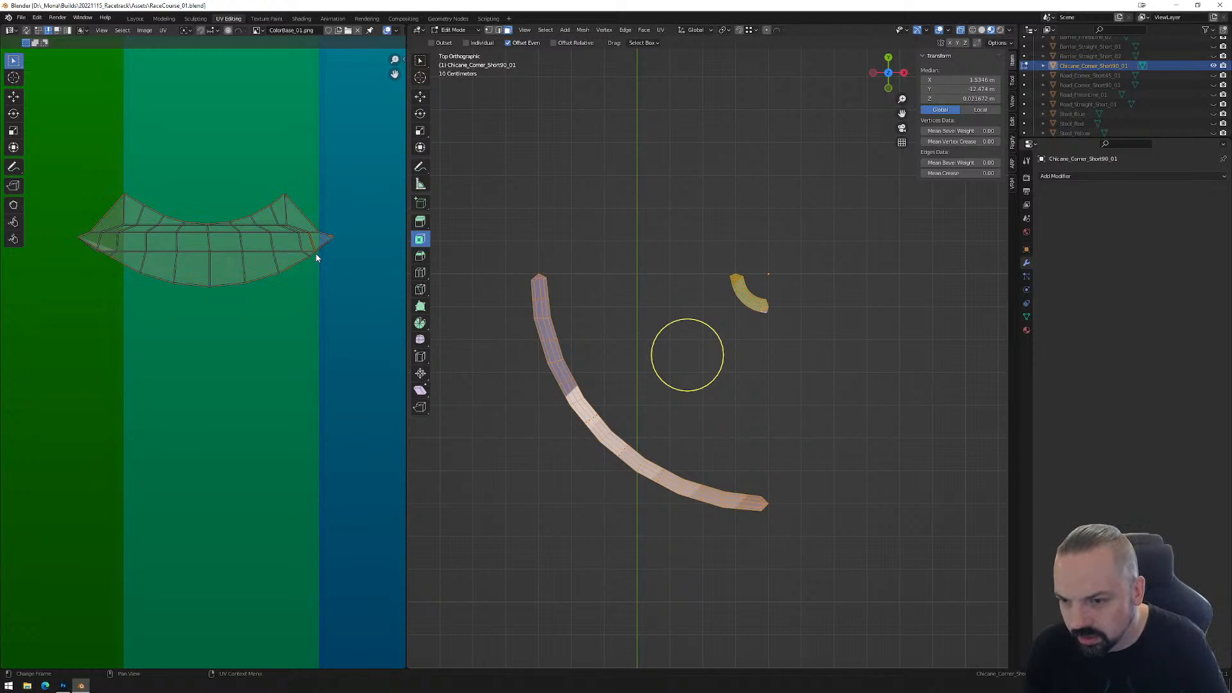
Select the small strip's outermost lower UV edge row from end to end and flatten it with Align Y.
ctrl+click(106, 258)
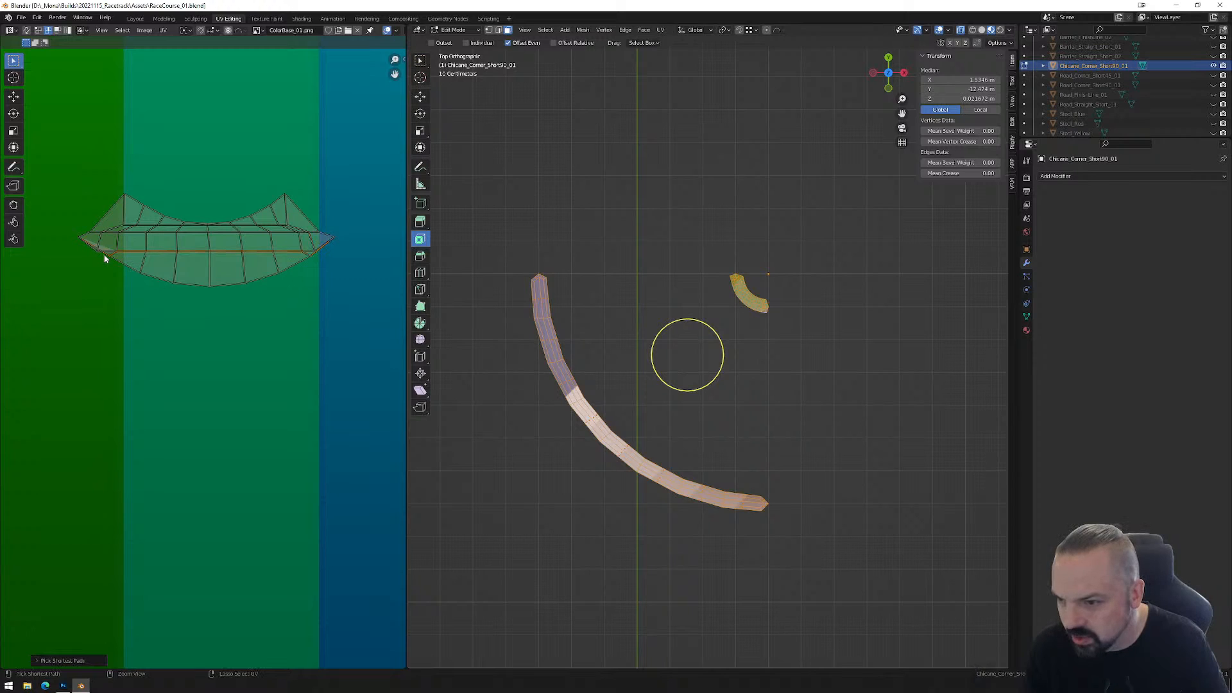
ctrl+click(303, 273)
click(318, 256)
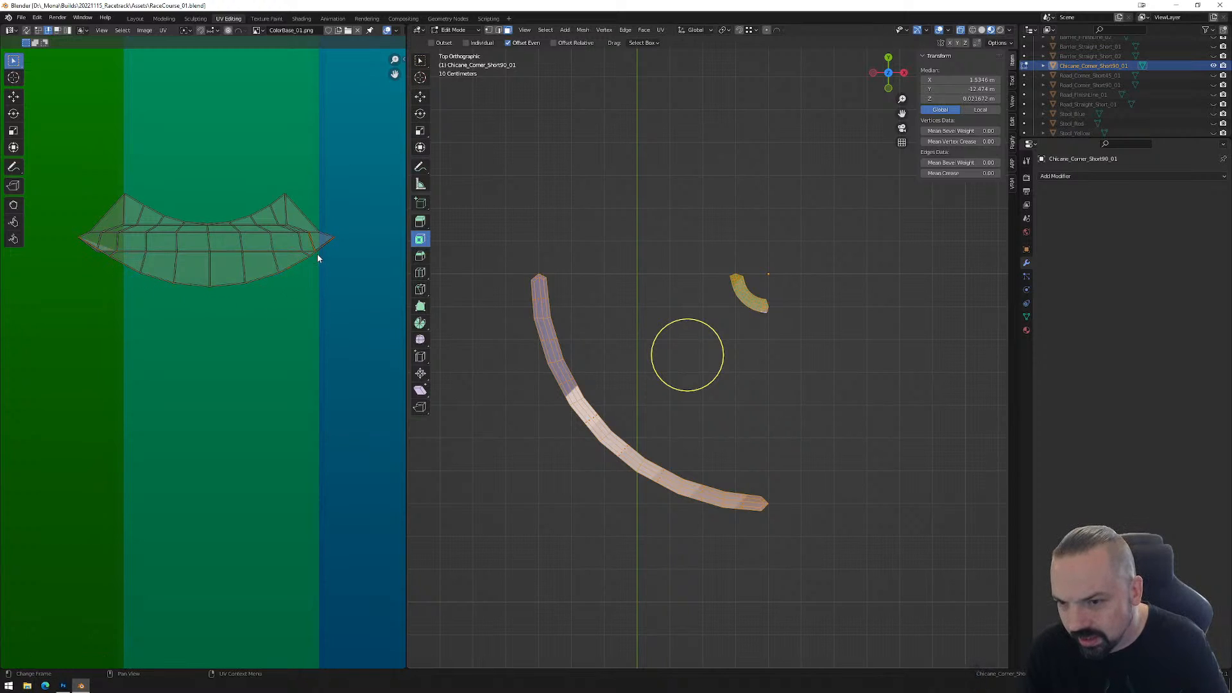
ctrl+click(130, 273)
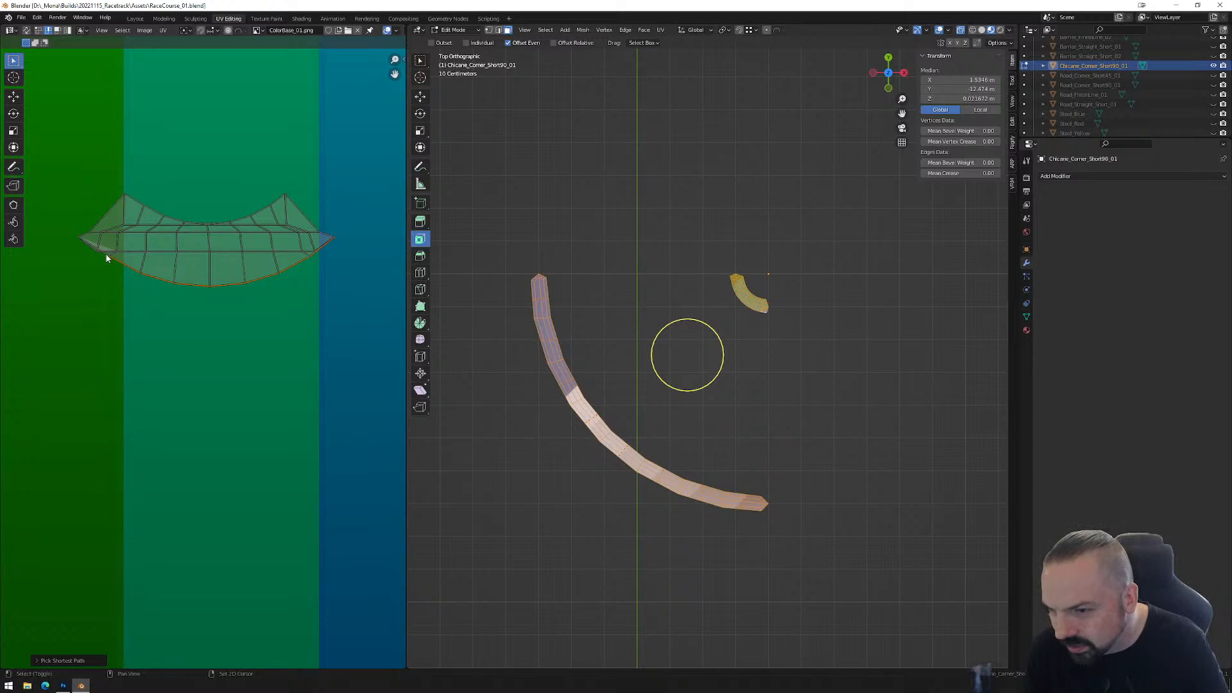
right_click(171, 325)
click(171, 323)
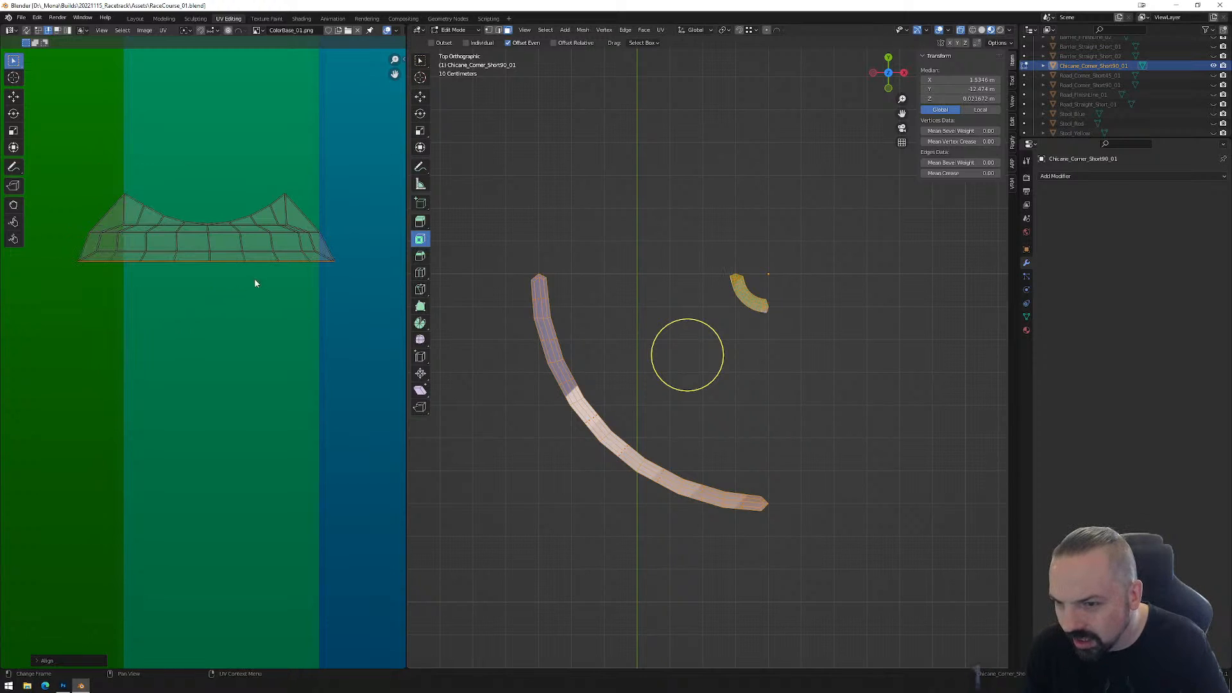
Select the small strip's innermost upper UV edge row and flatten it with Align Y.
click(280, 203)
ctrl+click(138, 204)
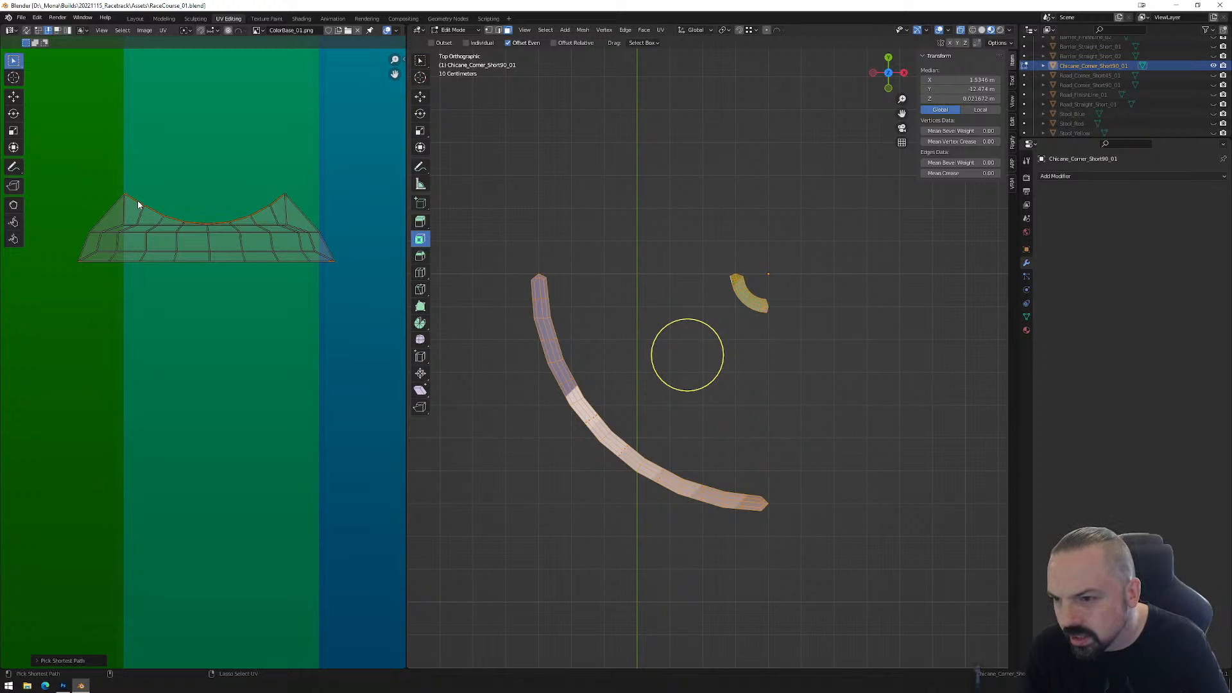
right_click(232, 321)
click(233, 328)
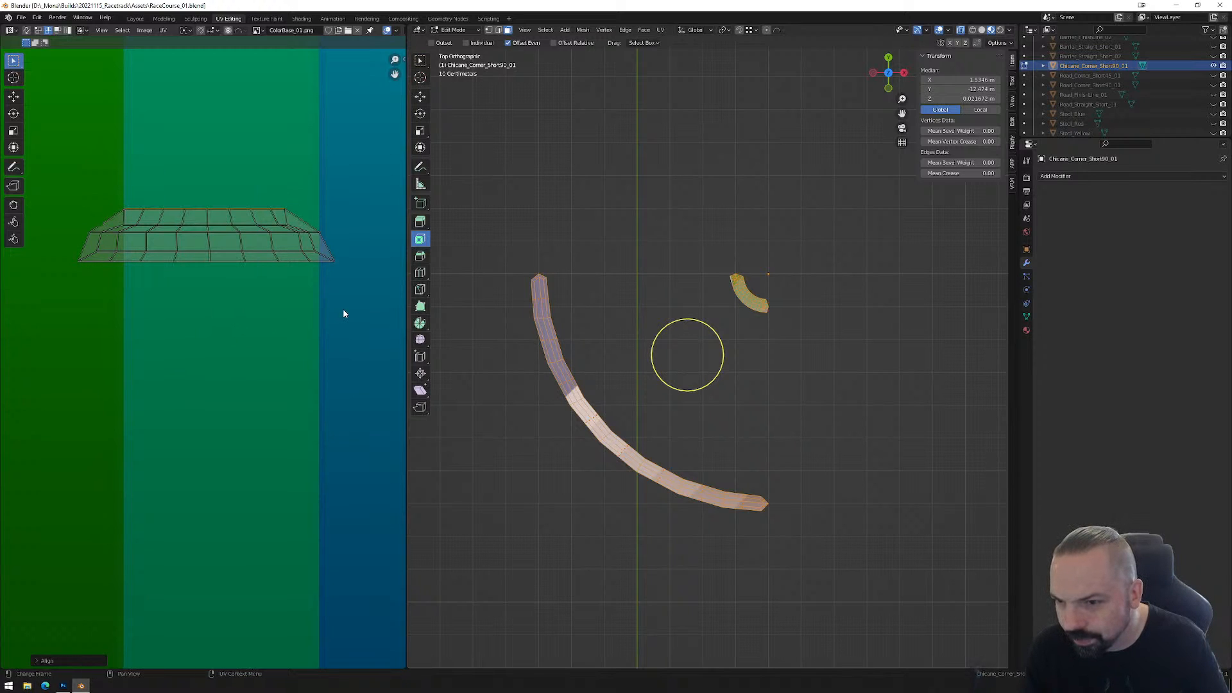
Straighten the large strip's first slanted crosswise UV edge loop, near the end over the Mona lettering, with Align X.
scroll(286, 381, down, 3)
middle_drag(244, 533, 248, 319)
scroll(248, 319, down, 3)
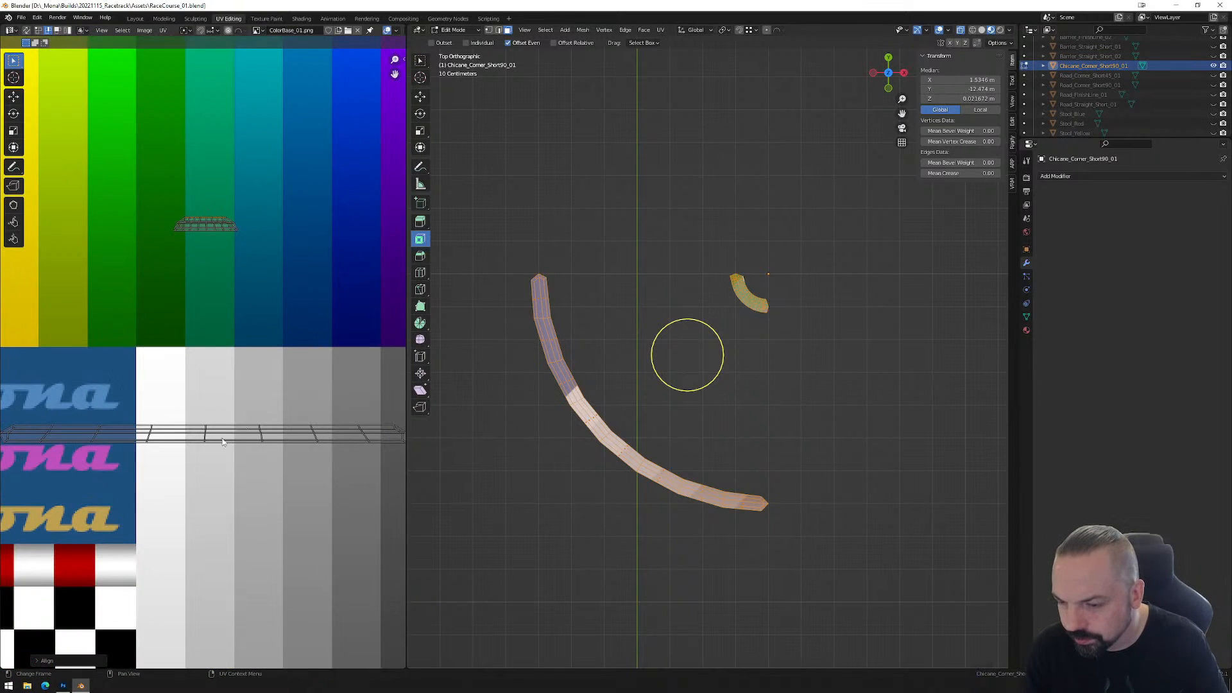
scroll(320, 382, up, 5)
middle_drag(321, 382, 361, 383)
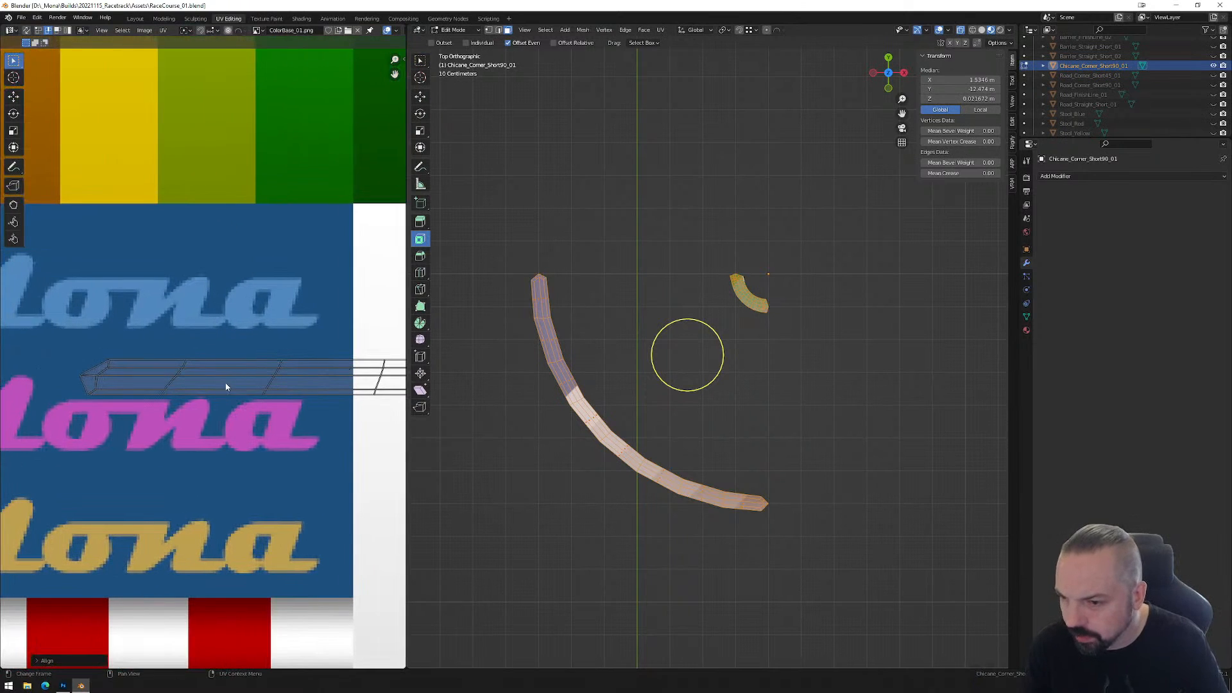
right_click(193, 441)
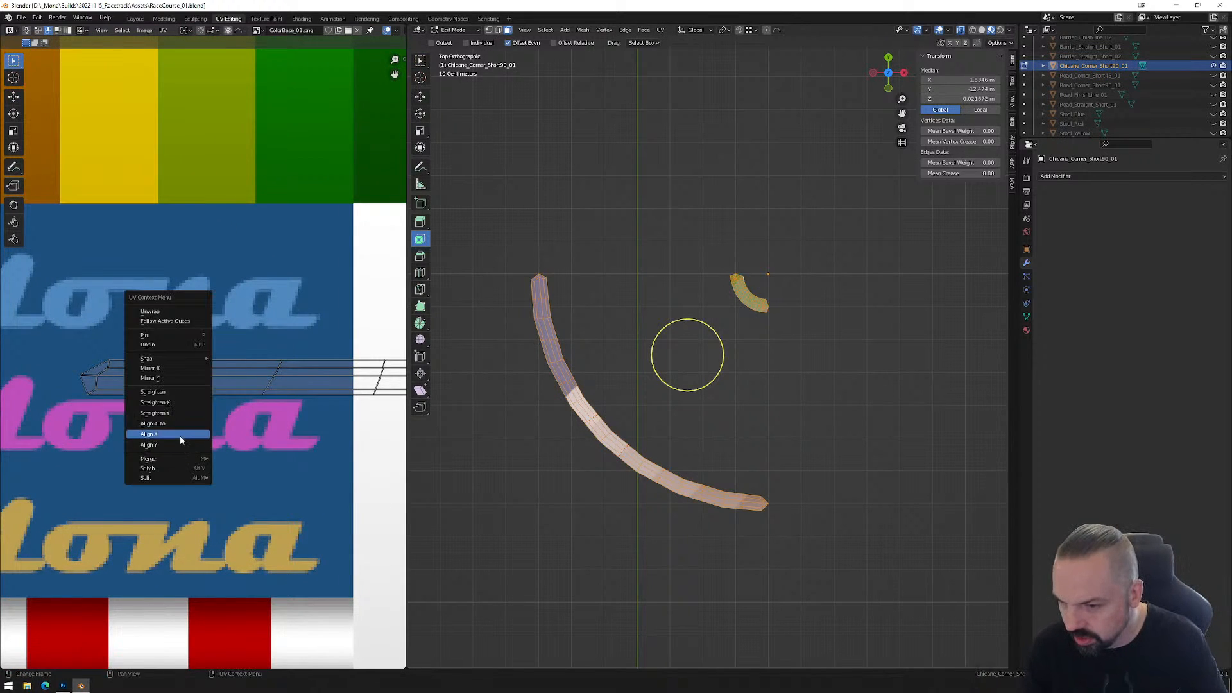
click(190, 434)
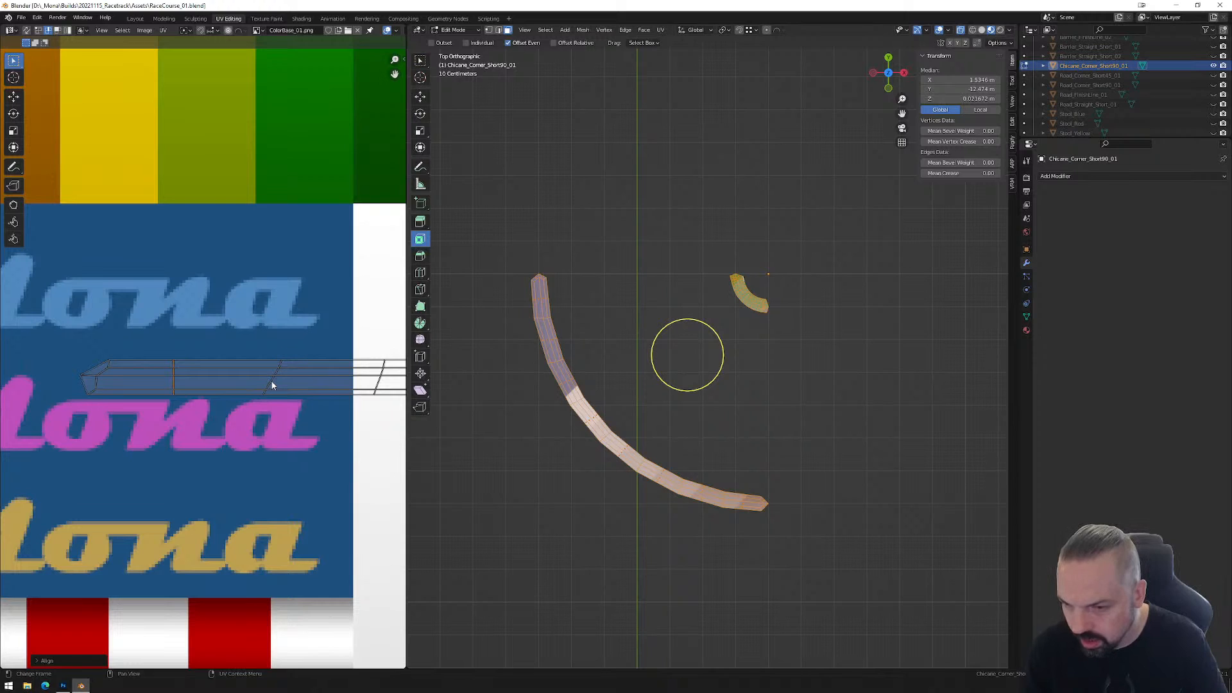
Align the large strip's next two crosswise UV edge loops and the loop bounding its pointed end over the Mona lettering on X.
alt+click(271, 381)
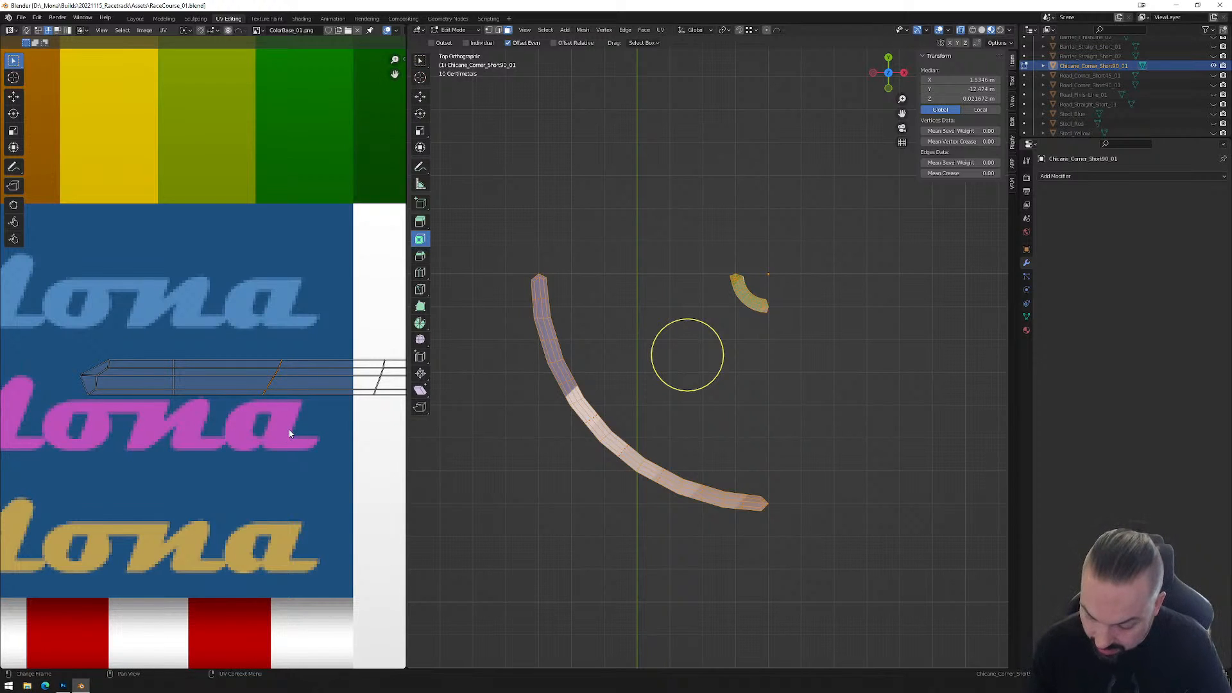
right_click(275, 382)
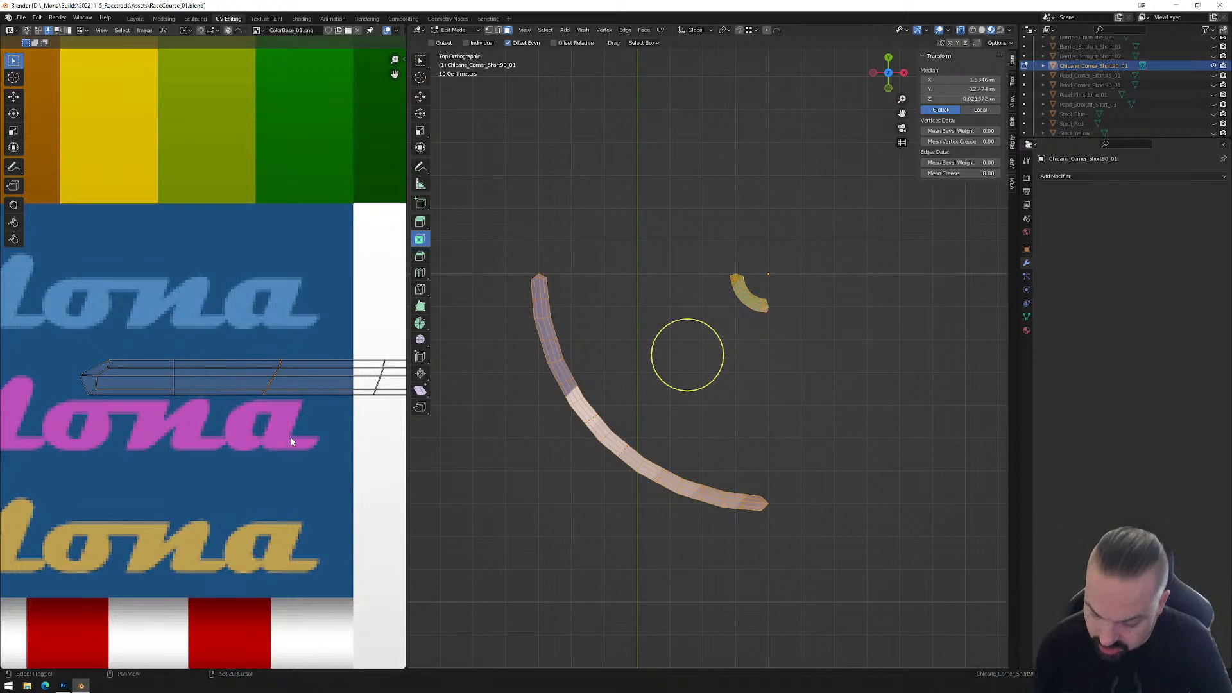
alt+click(379, 380)
key(shift+r)
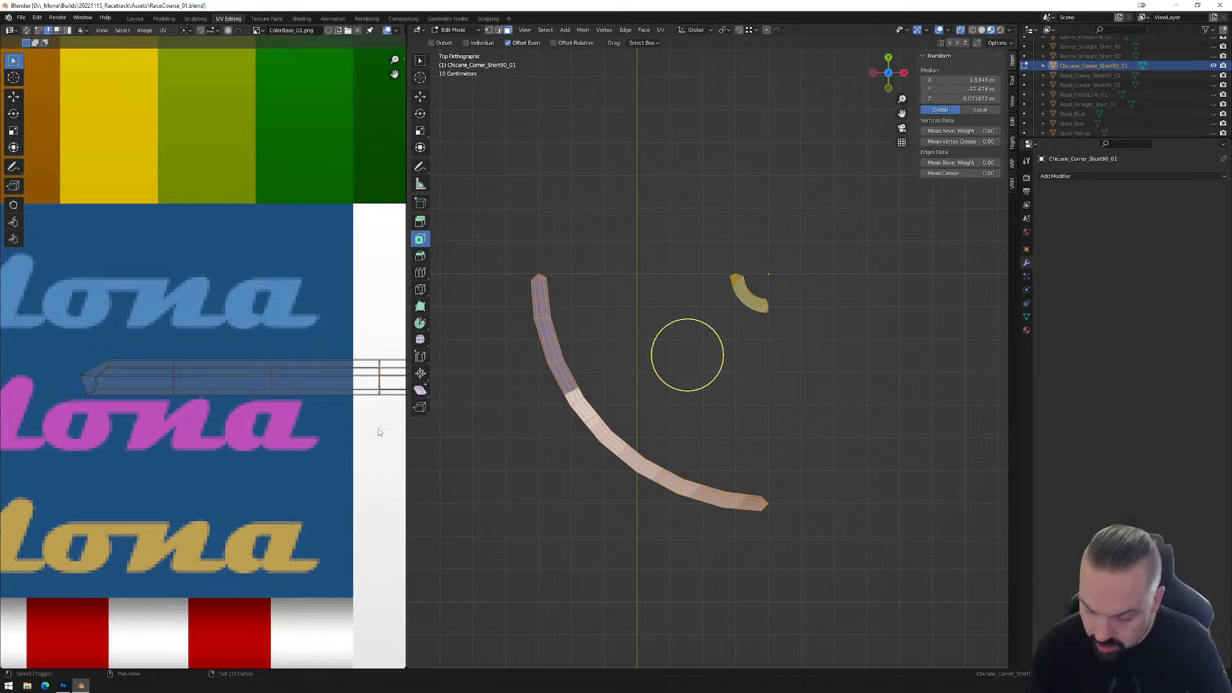
alt+click(99, 385)
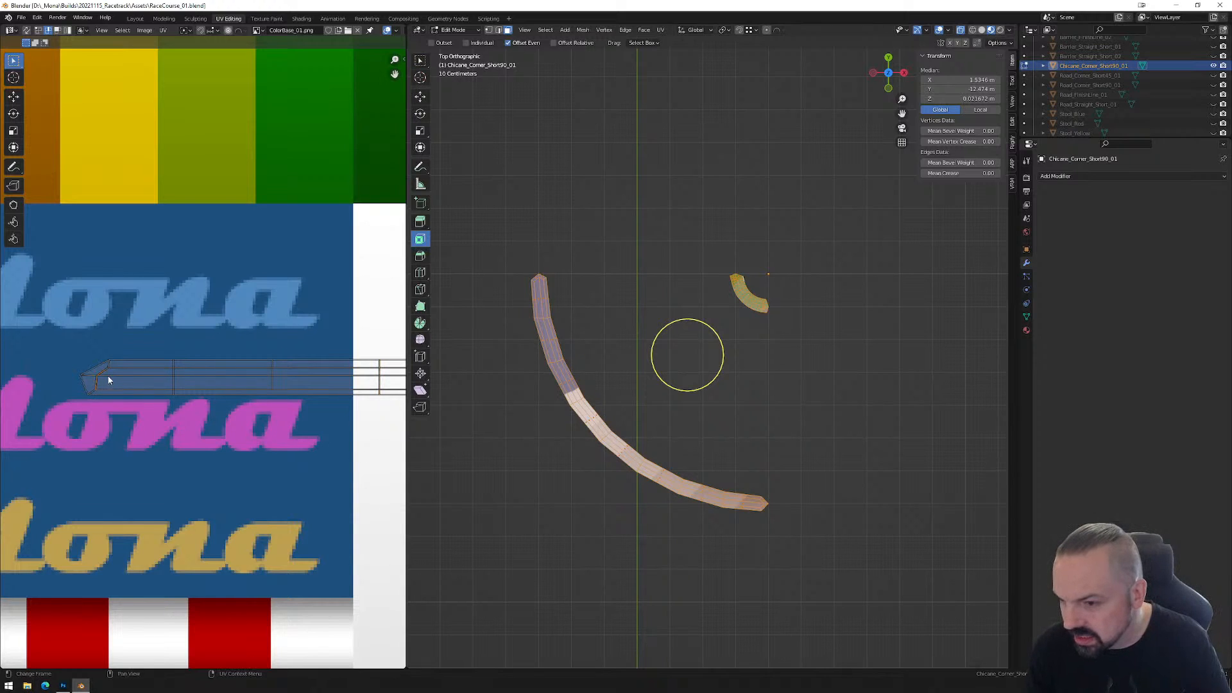
key(shift+r)
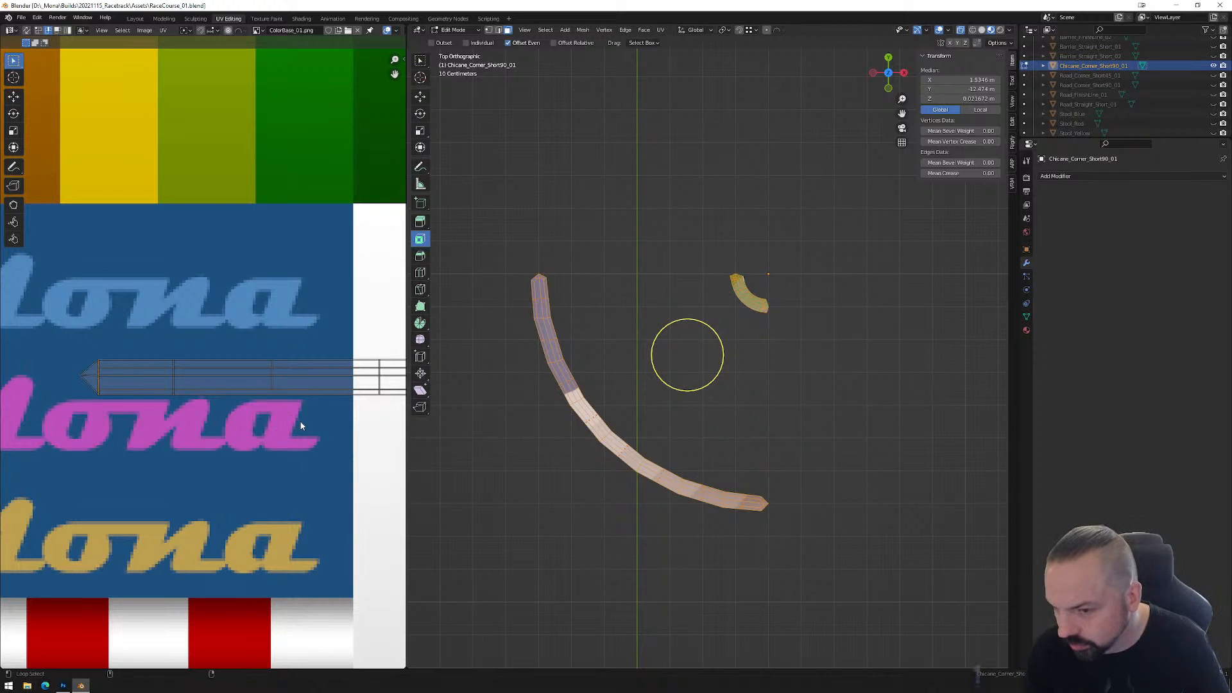
Align the large strip's four remaining inner crosswise UV edge loops over the grey swatches on X.
middle_drag(388, 424, 157, 424)
alt+click(260, 388)
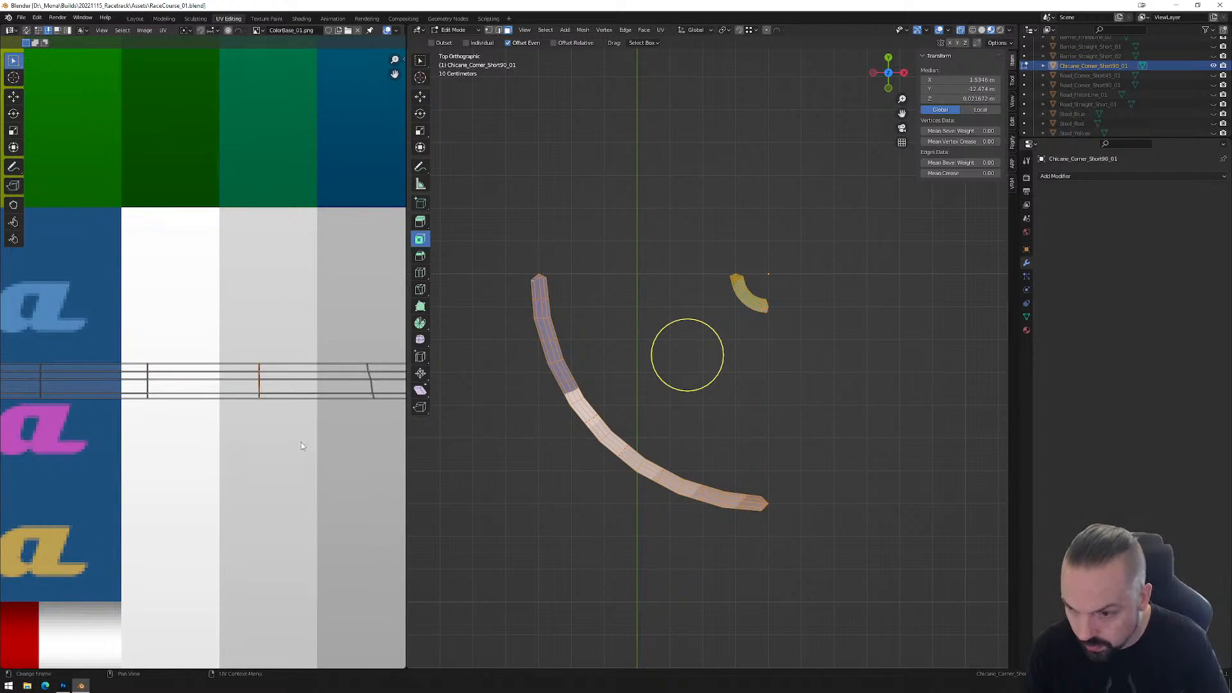
alt+click(371, 387)
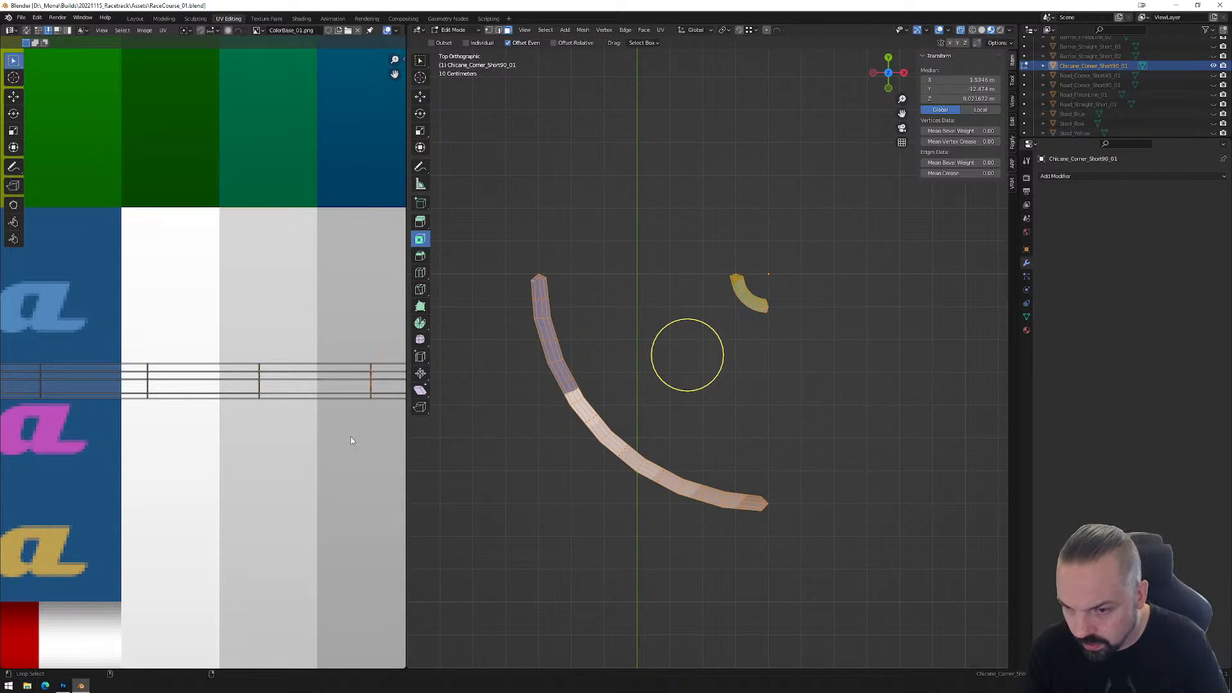
ctrl+scroll(248, 434, down, 5)
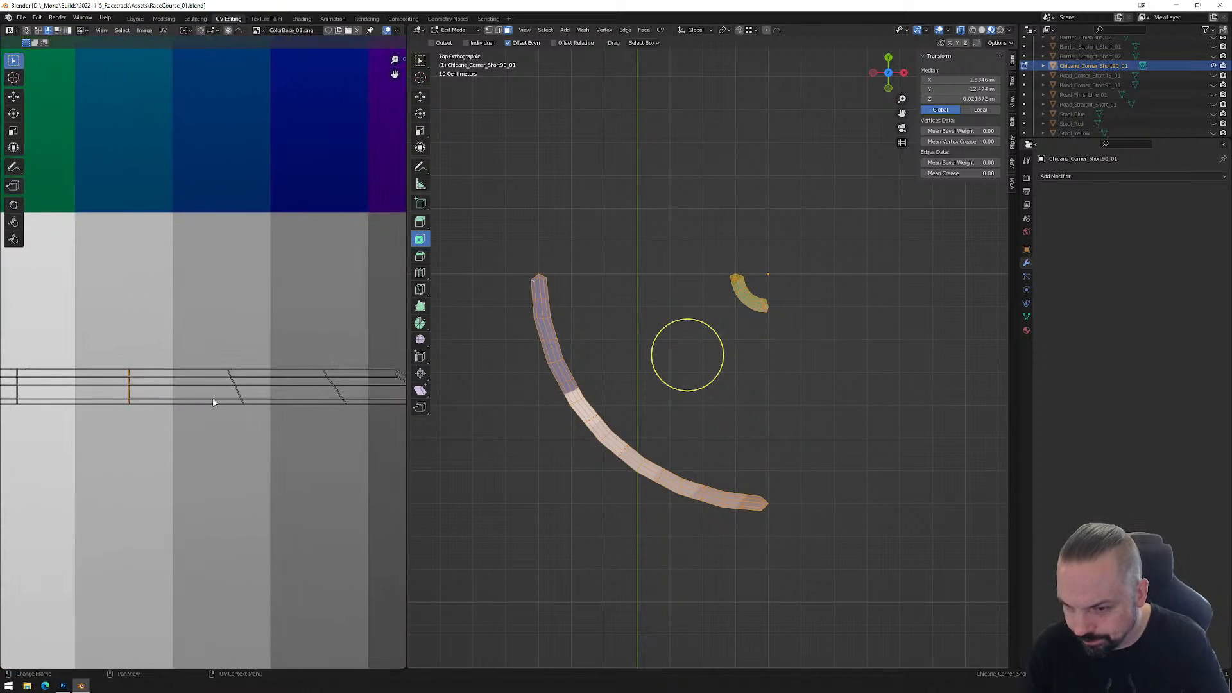
alt+click(335, 384)
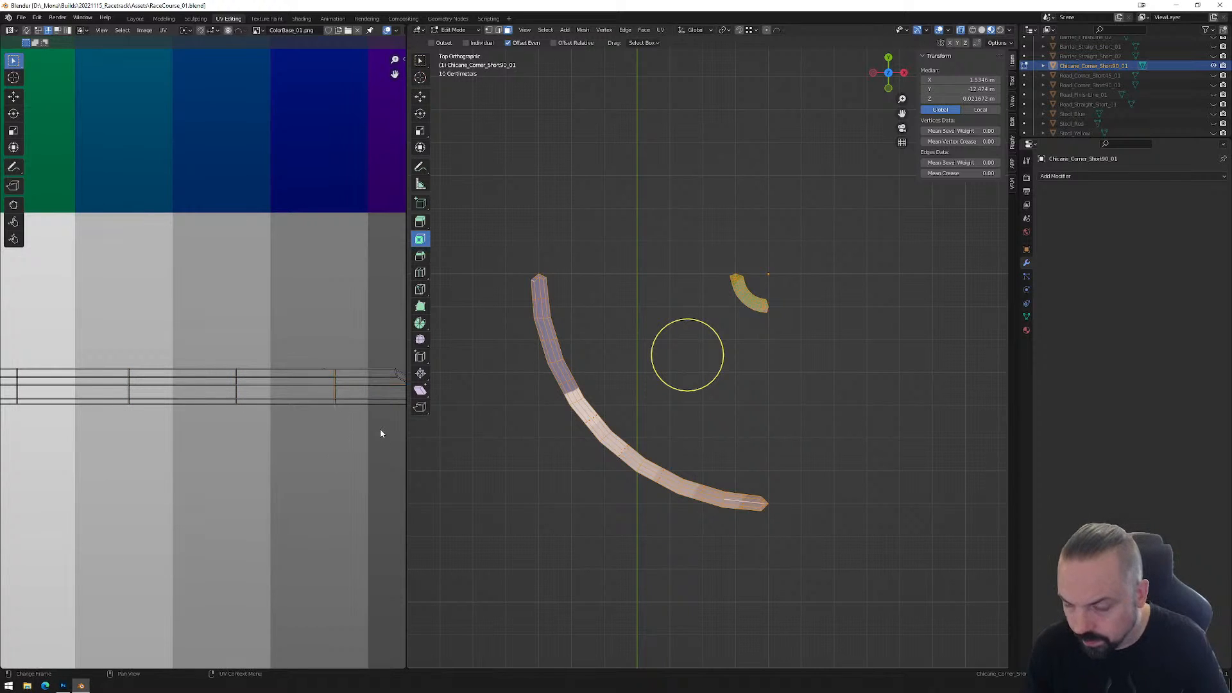
key(u)
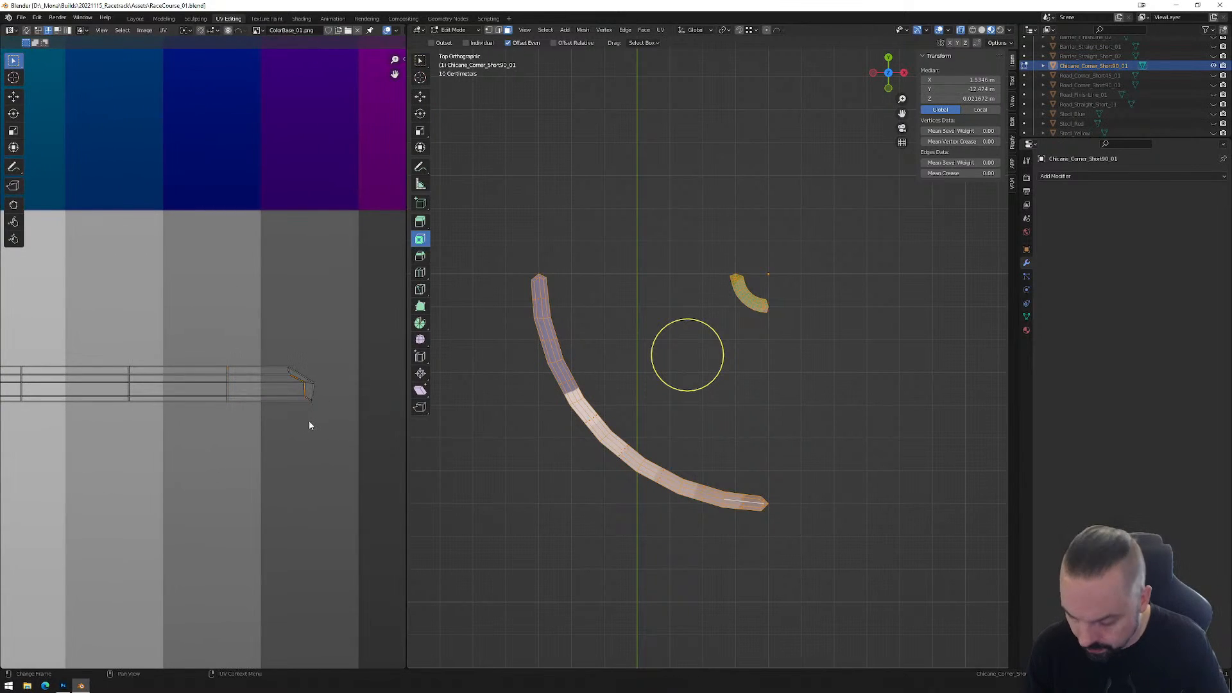
Align the crosswise UV edge loop at the large strip's dark grey end on X and start moving its upper corner vertex.
alt+click(300, 377)
click(298, 370)
key(g)
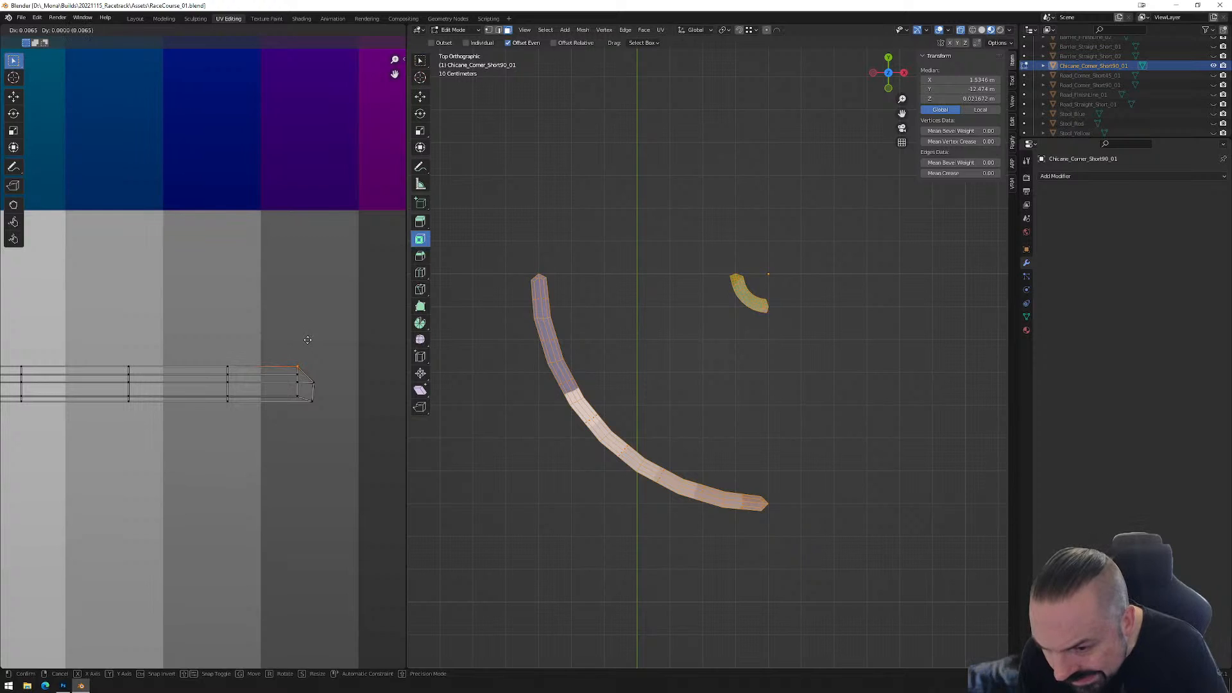
Move the upper and lower corner UV vertices at the long strip's right end inward to square off the end.
click(301, 378)
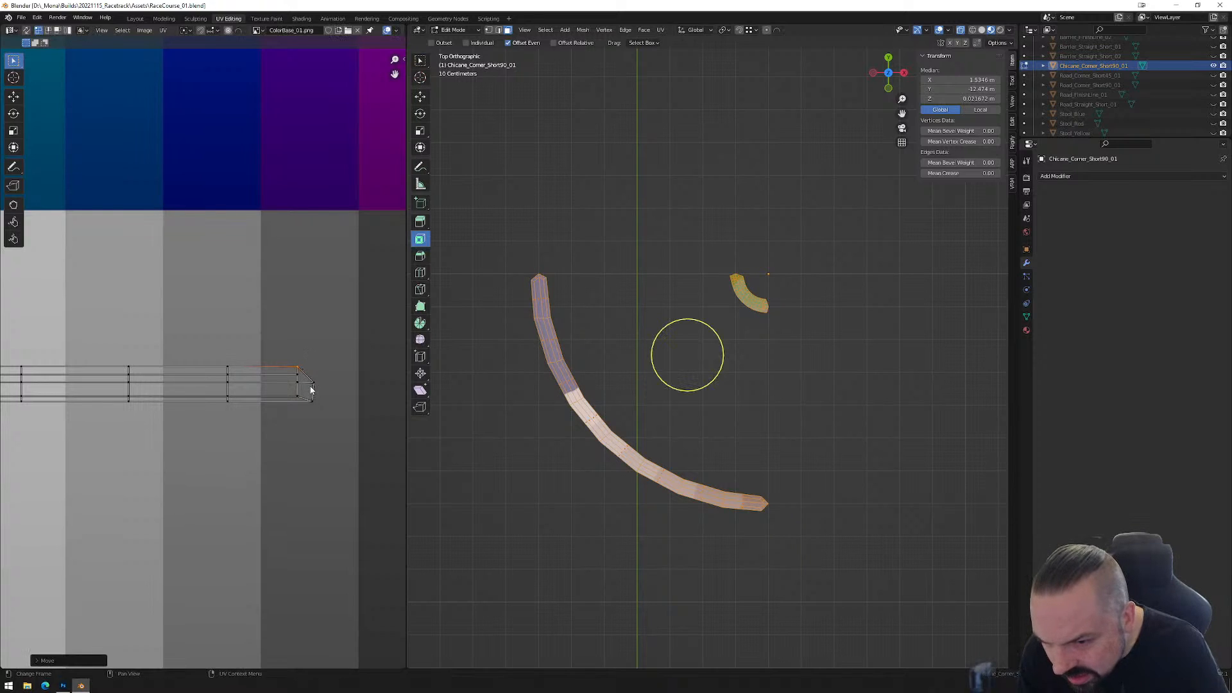
click(314, 404)
key(g)
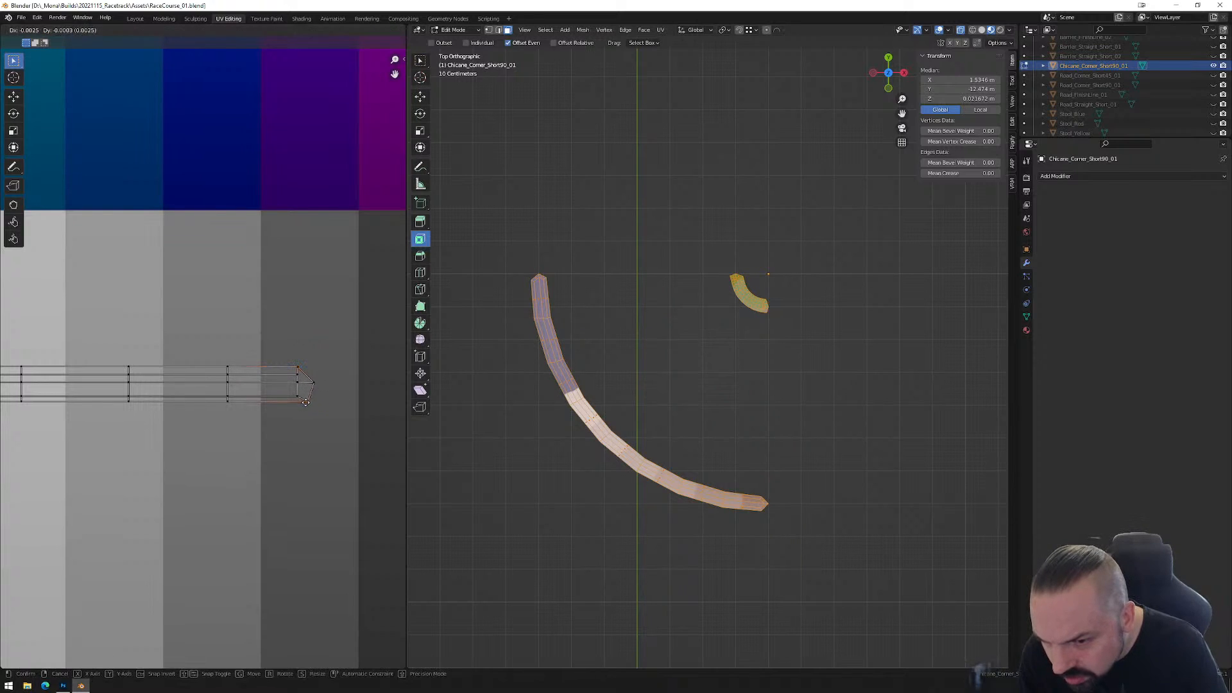
click(297, 403)
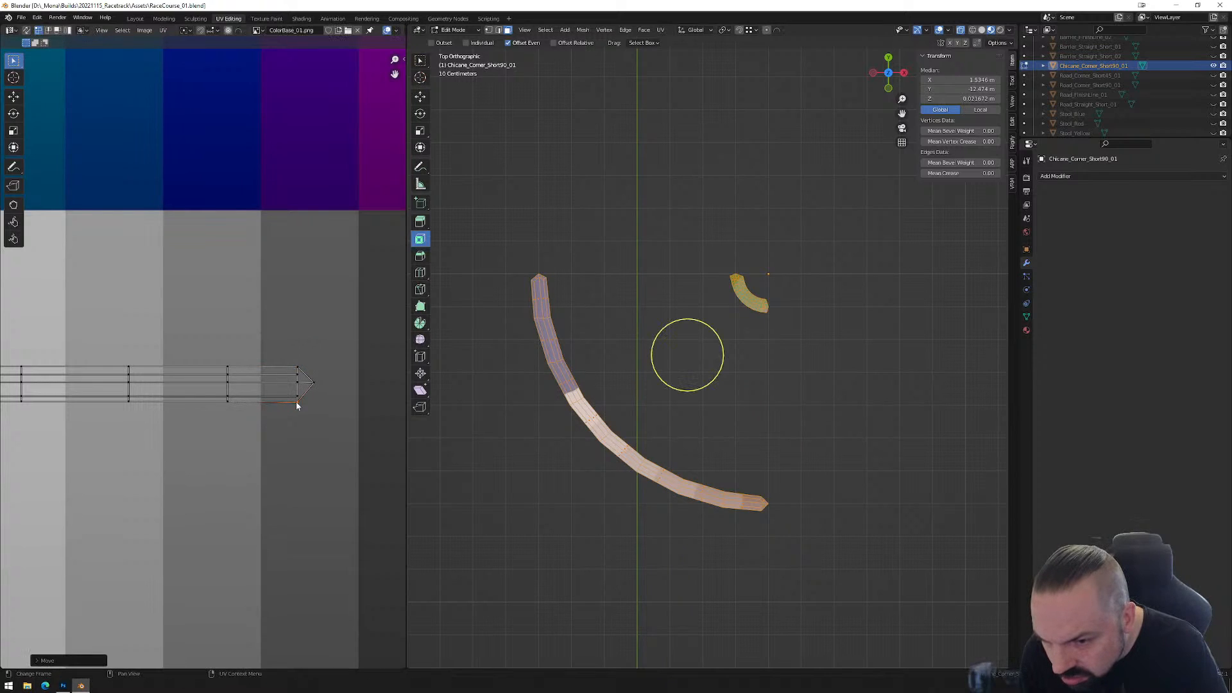
Shift the inner end vertices of the long UV strip inward and pull its pointed right tip in to flatten the end.
drag(285, 368, 307, 403)
key(g)
click(306, 387)
click(312, 384)
key(g)
click(317, 374)
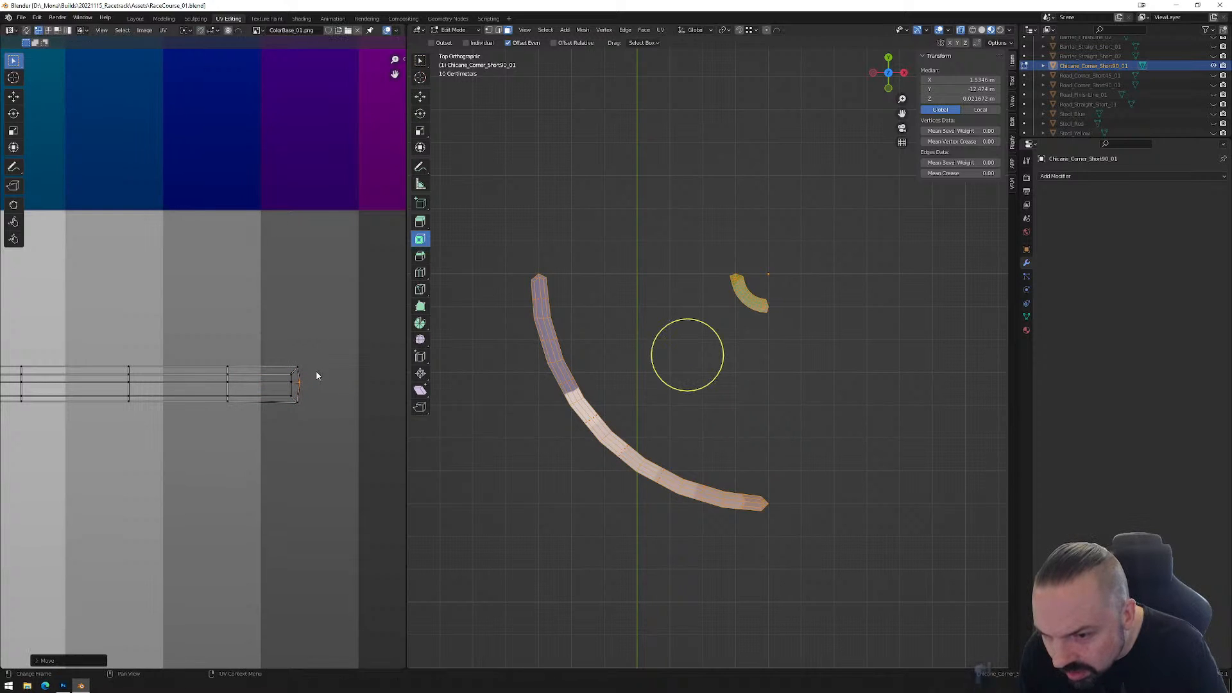
Pull in the pointed tip at the long UV strip's left end and adjust its end vertices to flatten it.
ctrl+scroll(207, 413, left, 5)
ctrl+scroll(110, 421, left, 5)
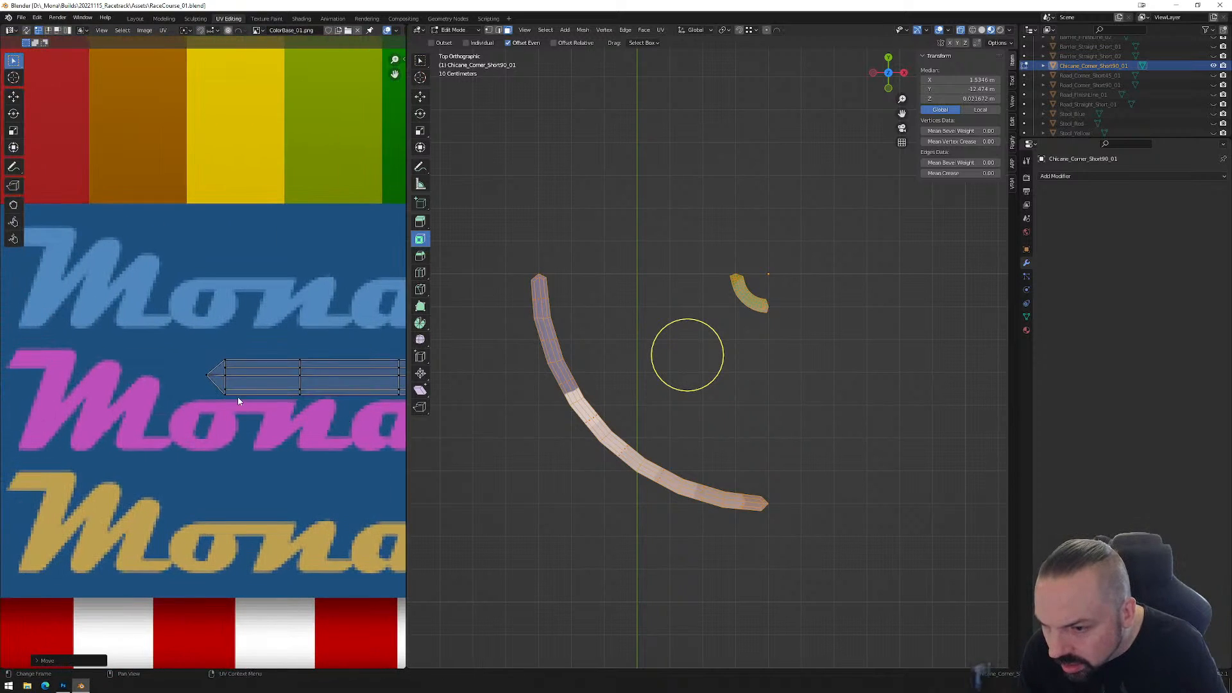
click(210, 376)
key(g)
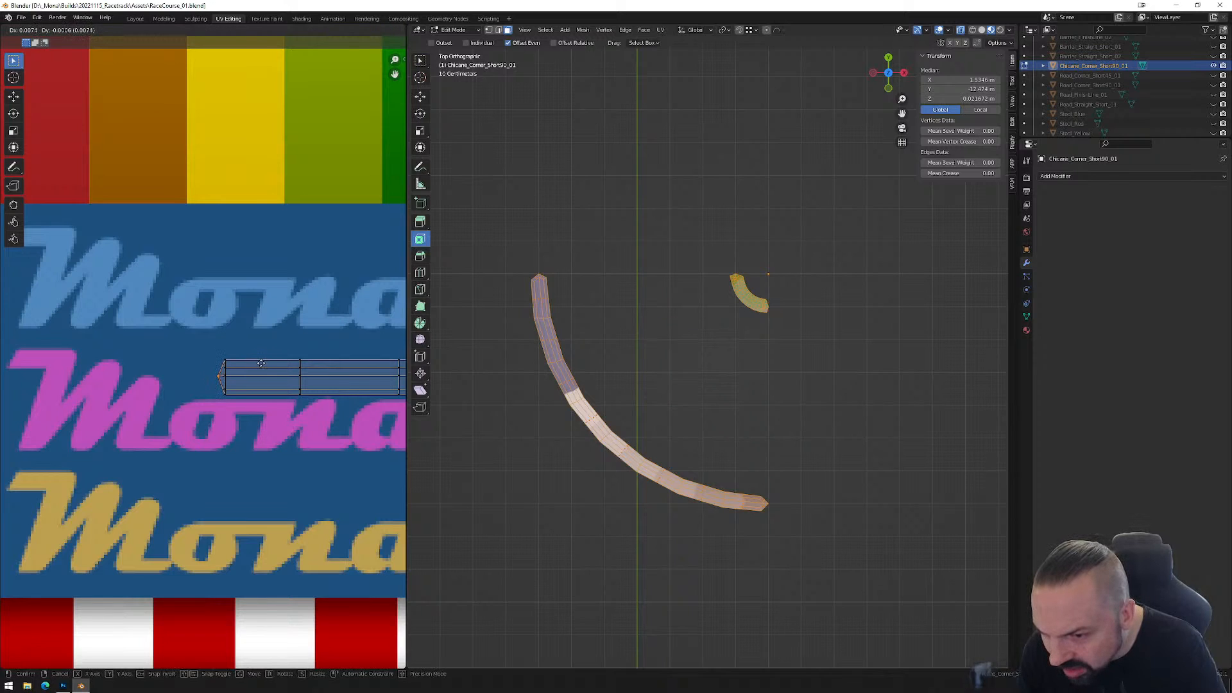
click(261, 363)
key(g)
click(239, 375)
key(g)
click(238, 369)
Move the whole long UV strip onto the red-and-white stripe band, starting in the first red block.
scroll(231, 385, down, 5)
scroll(221, 410, up, 3)
drag(64, 356, 396, 422)
middle_drag(202, 389, 325, 350)
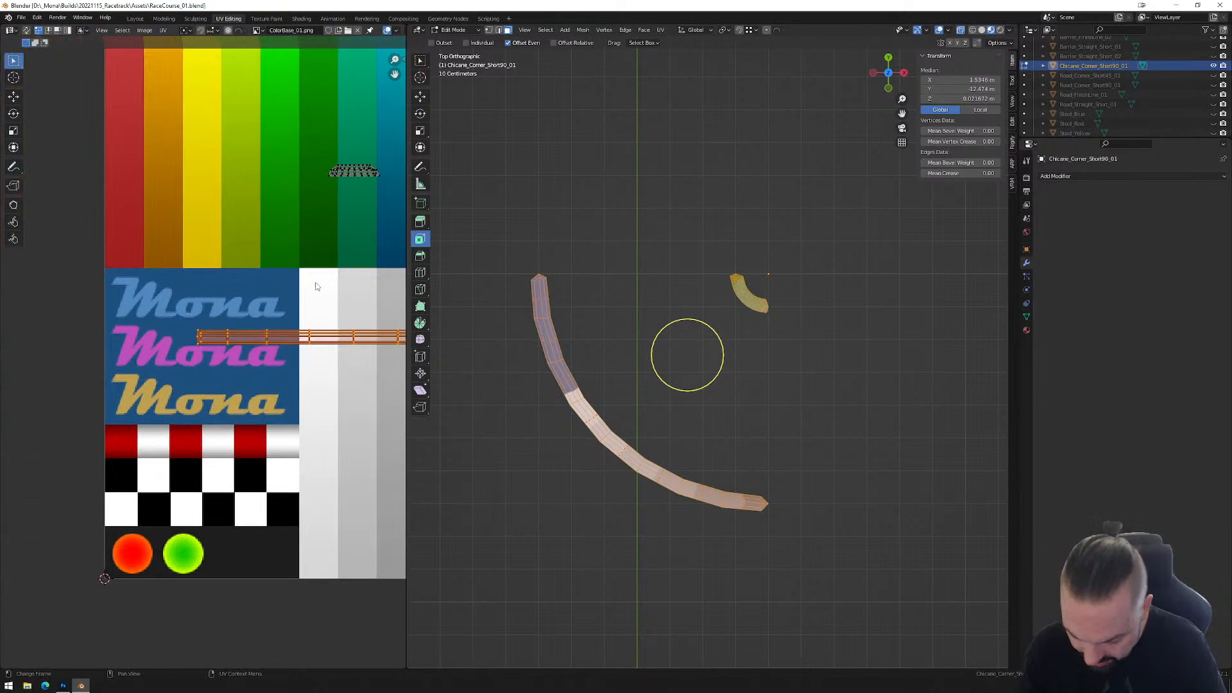
key(g)
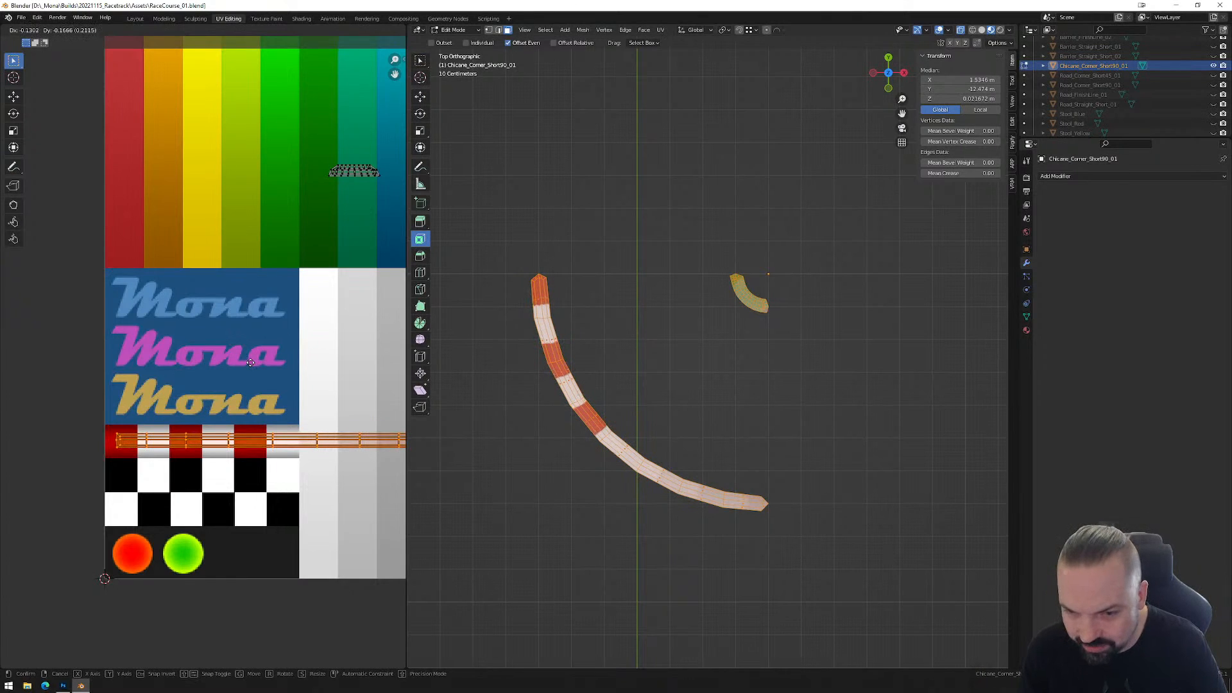
click(248, 364)
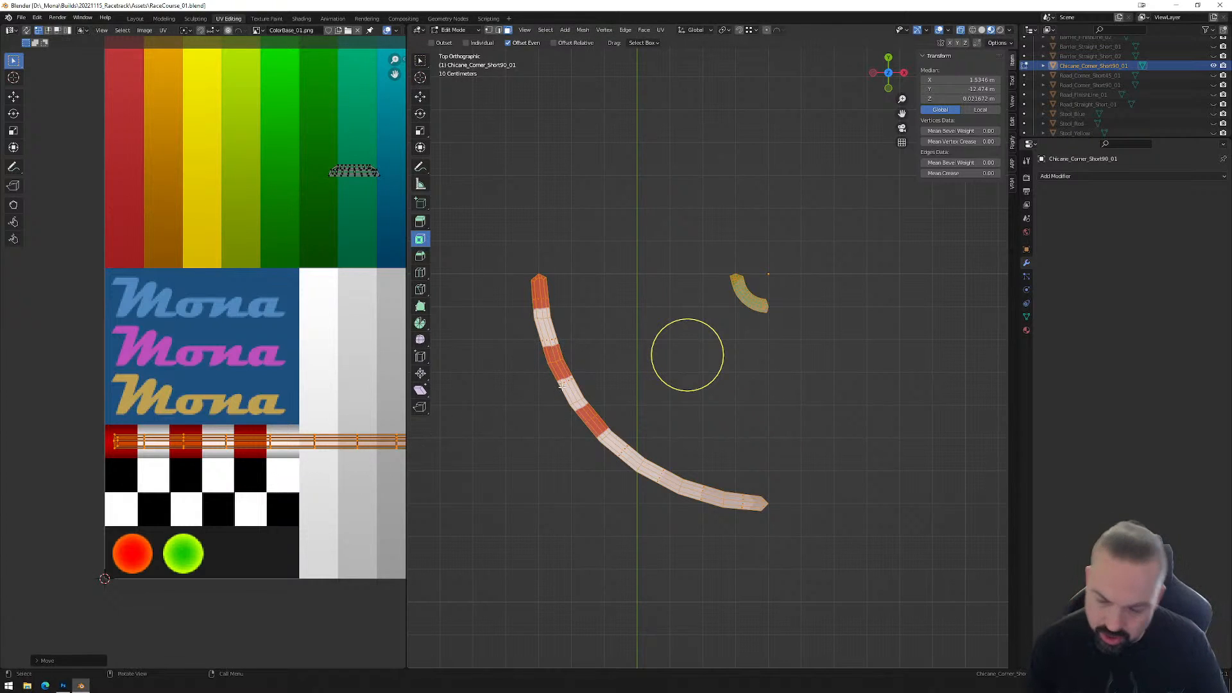
Move the small curb's UV island onto the yellow Mona lettering just above the red-and-white stripe band.
drag(300, 142, 397, 187)
key(g)
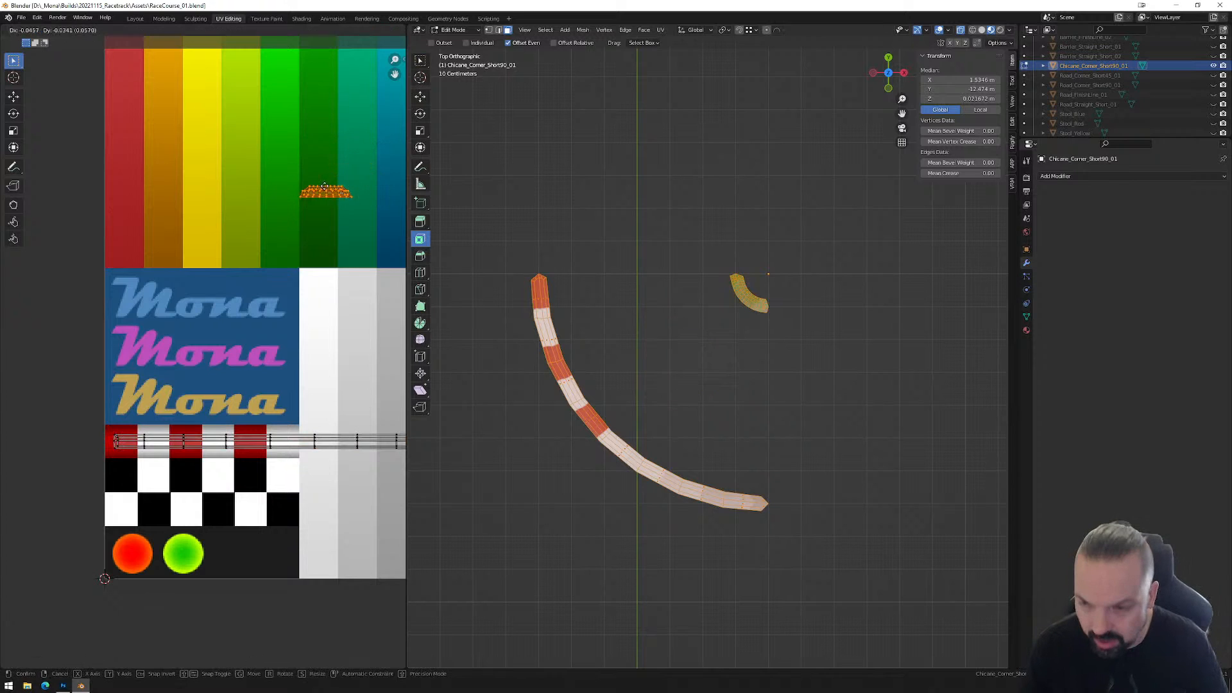
click(204, 394)
Straighten the cross edges in the left half of the small UV island vertically with Align X.
scroll(289, 332, up, 7)
middle_drag(289, 336, 172, 353)
key(alt+a)
key(2)
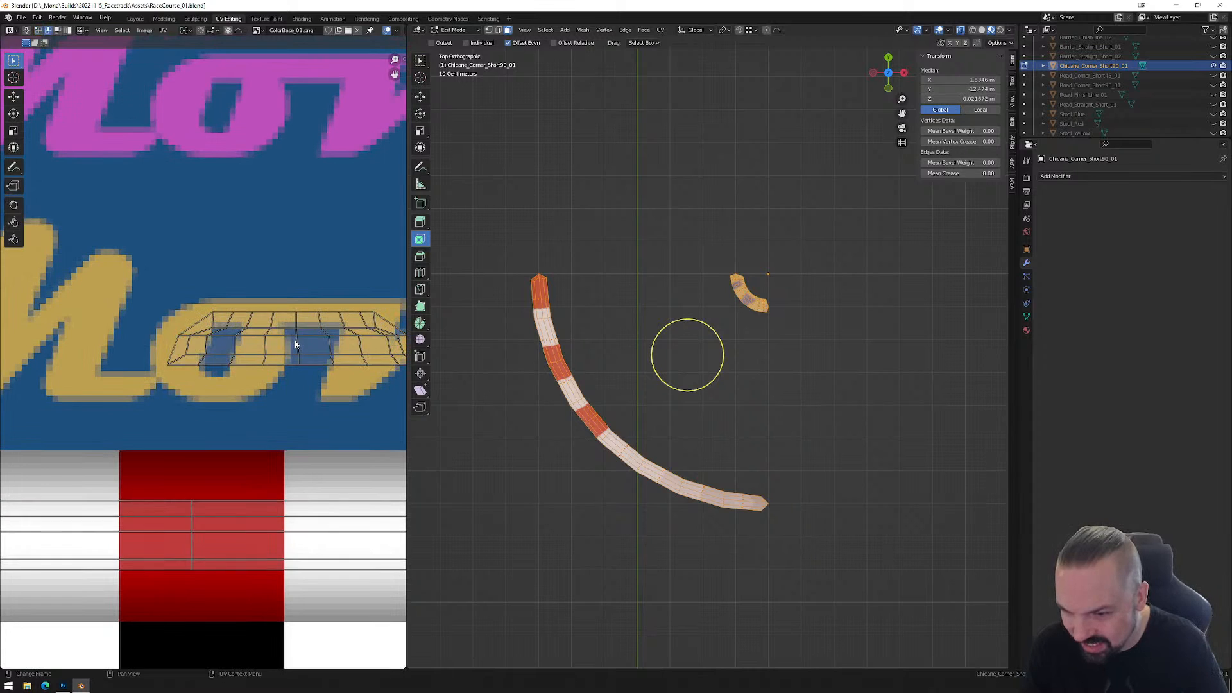
right_click(305, 398)
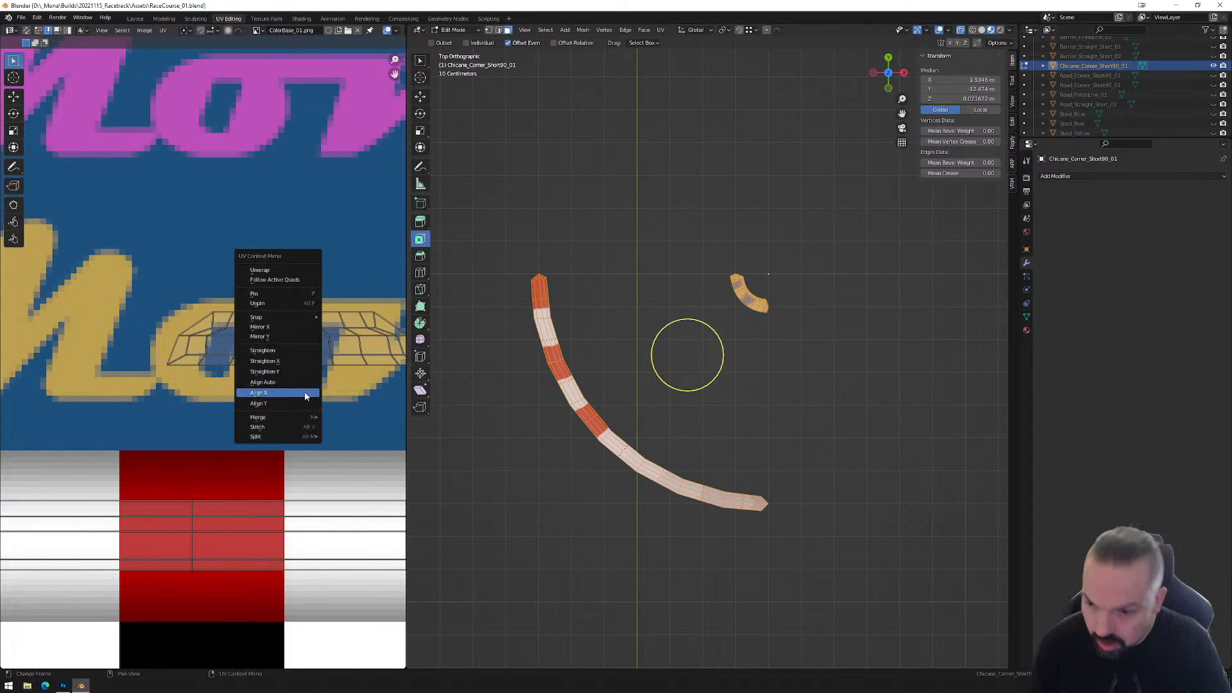
click(298, 392)
click(267, 345)
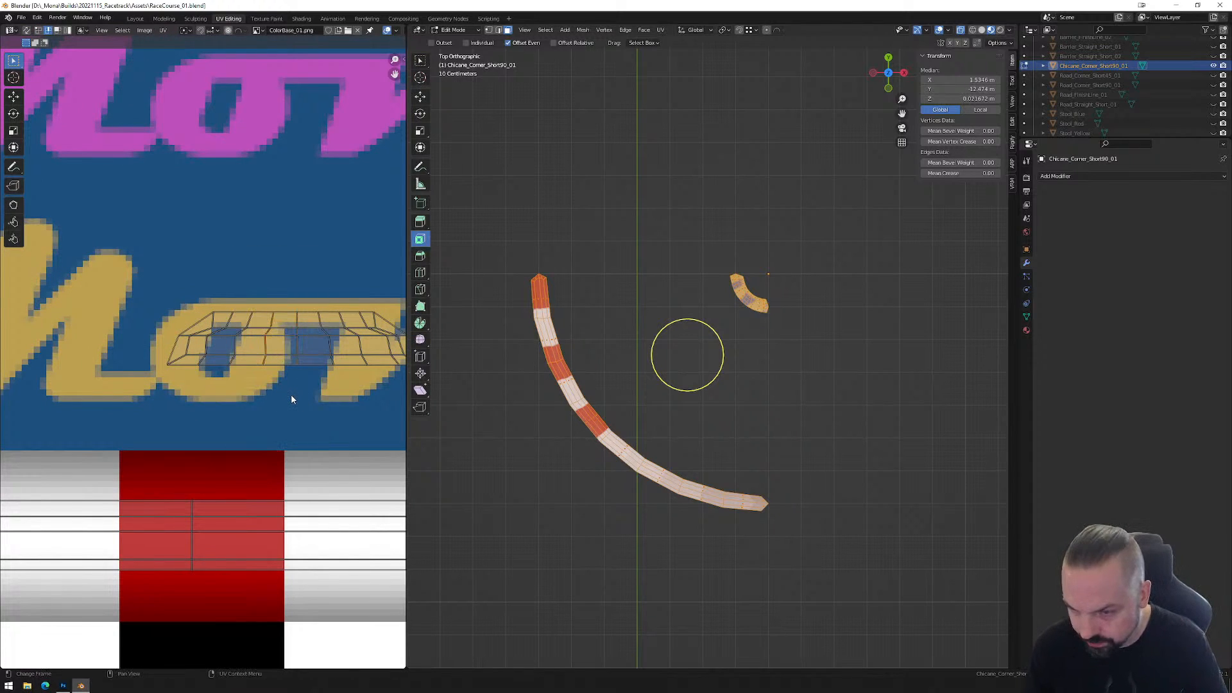
key(shift+r)
alt+click(237, 346)
key(shift+r)
alt+click(208, 348)
key(shift+r)
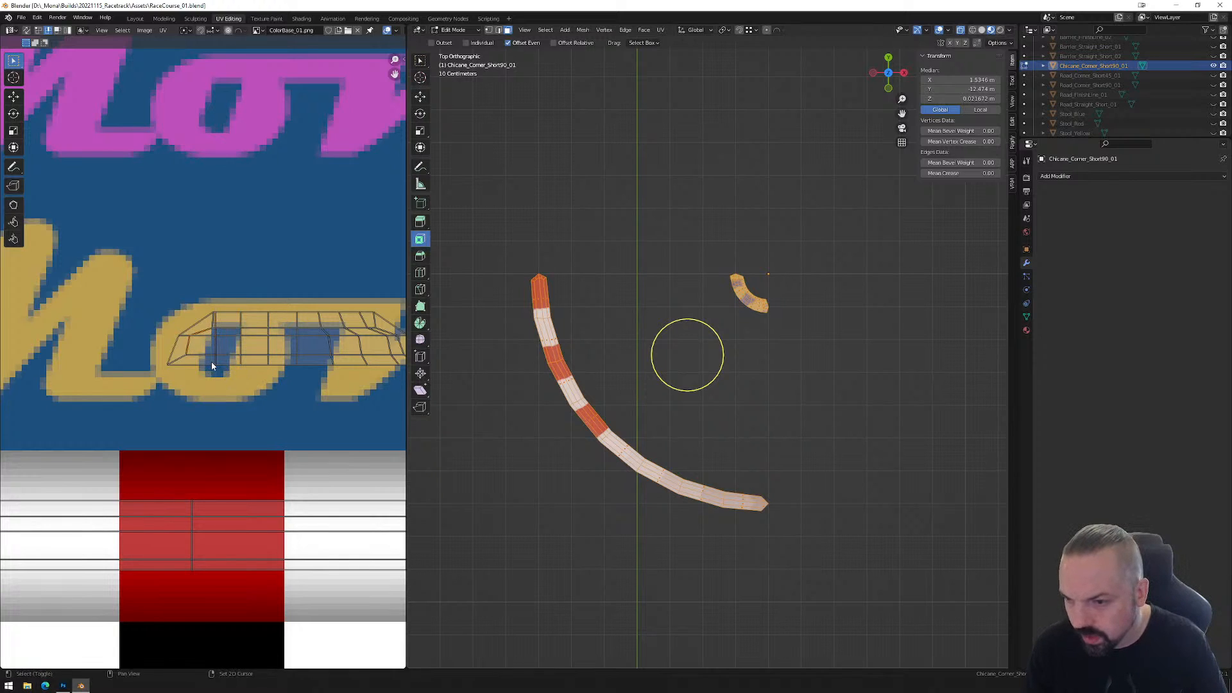
Align the remaining slanted cross edges in the right half of the small UV island on X.
alt+click(327, 353)
key(shift+r)
alt+click(360, 356)
key(shift+r)
alt+click(380, 340)
key(shift+r)
middle_drag(396, 333, 276, 340)
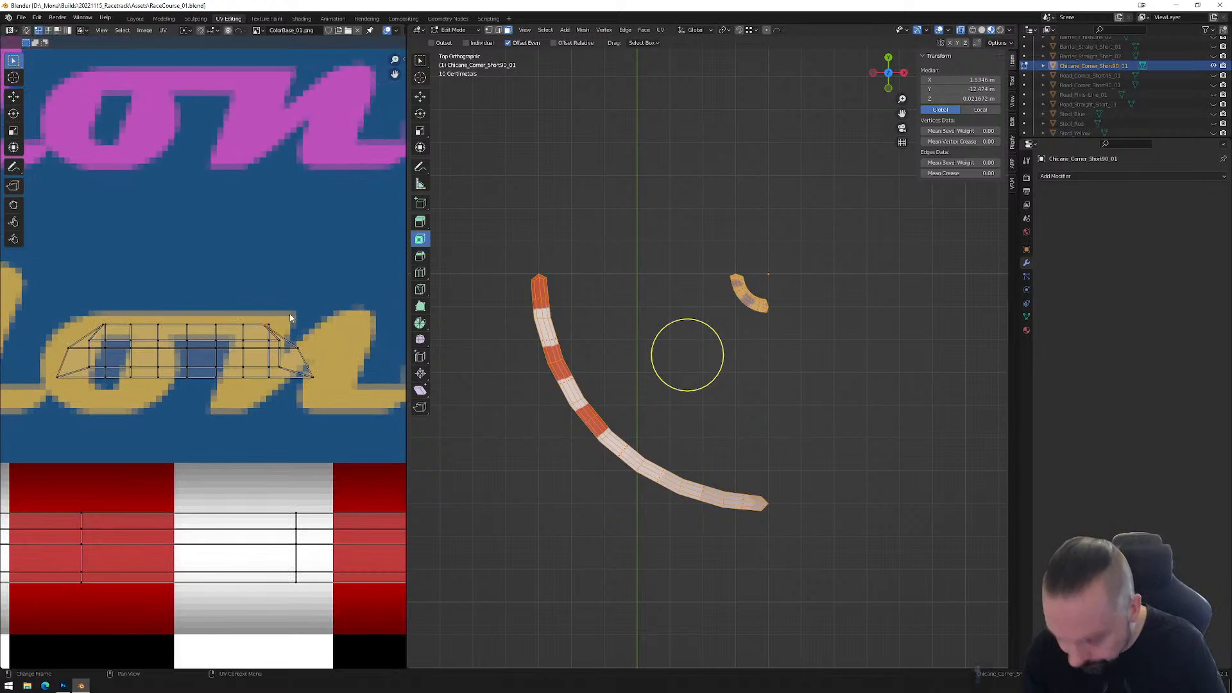
Move the upper and lower corner vertices at the small UV island's right end in line with its middle end vertex.
key(g)
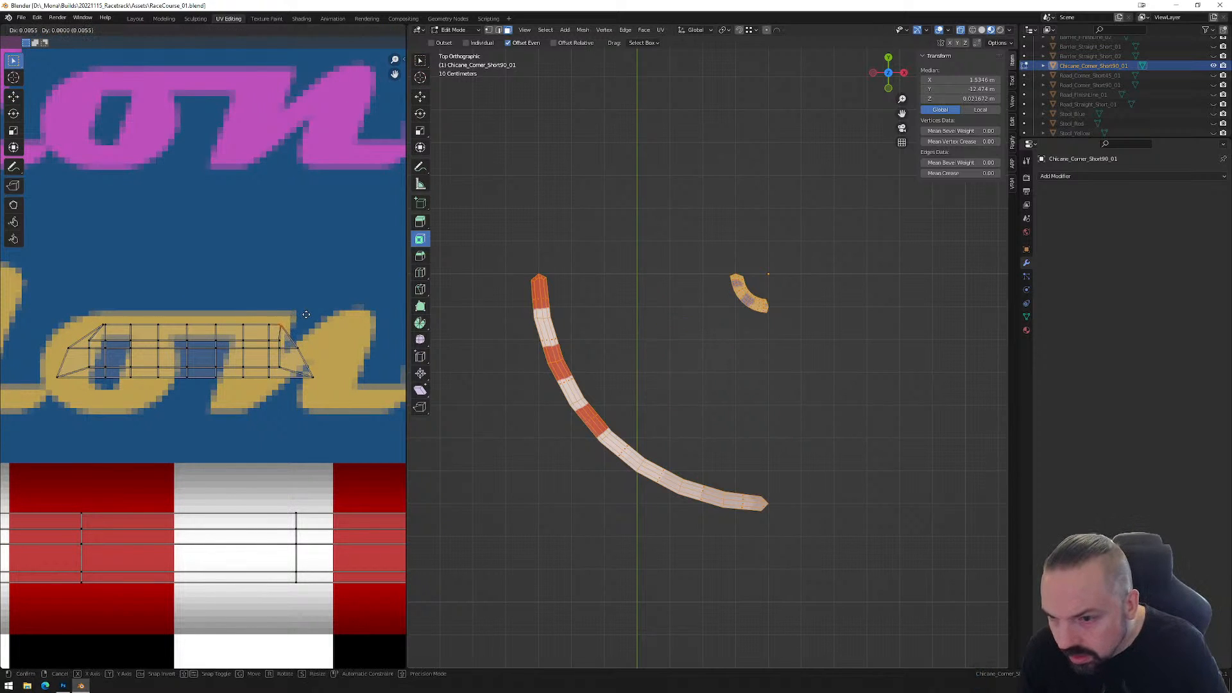
click(306, 315)
key(g)
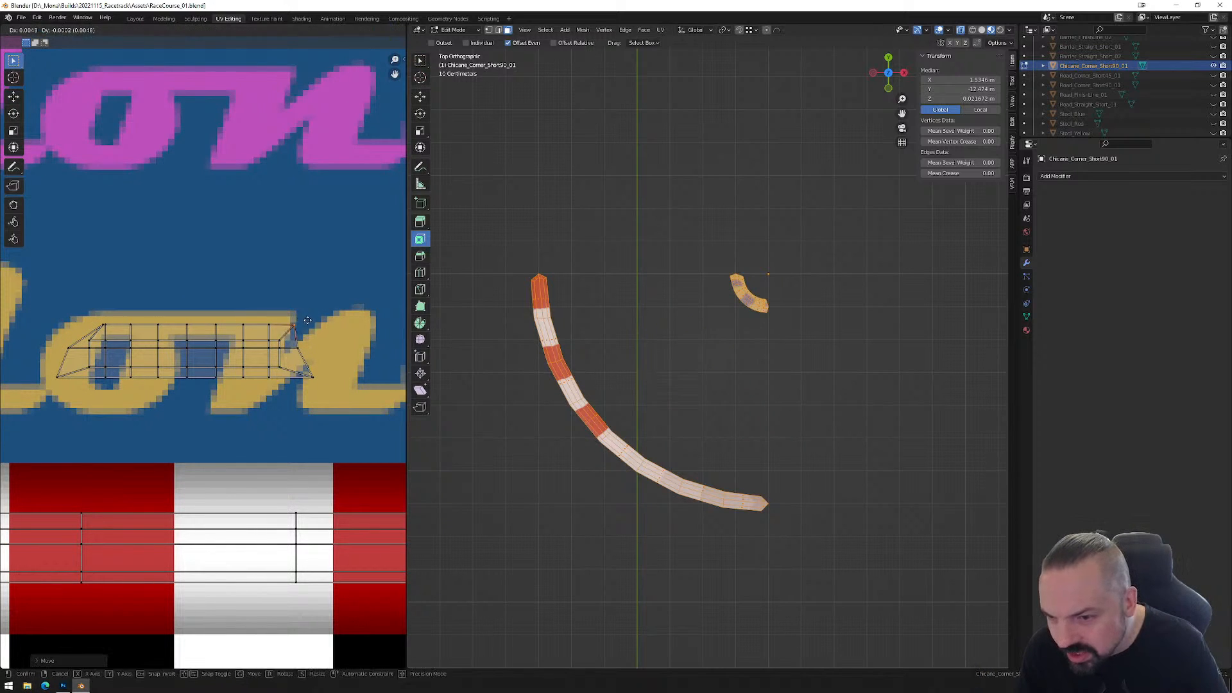
click(309, 320)
key(g)
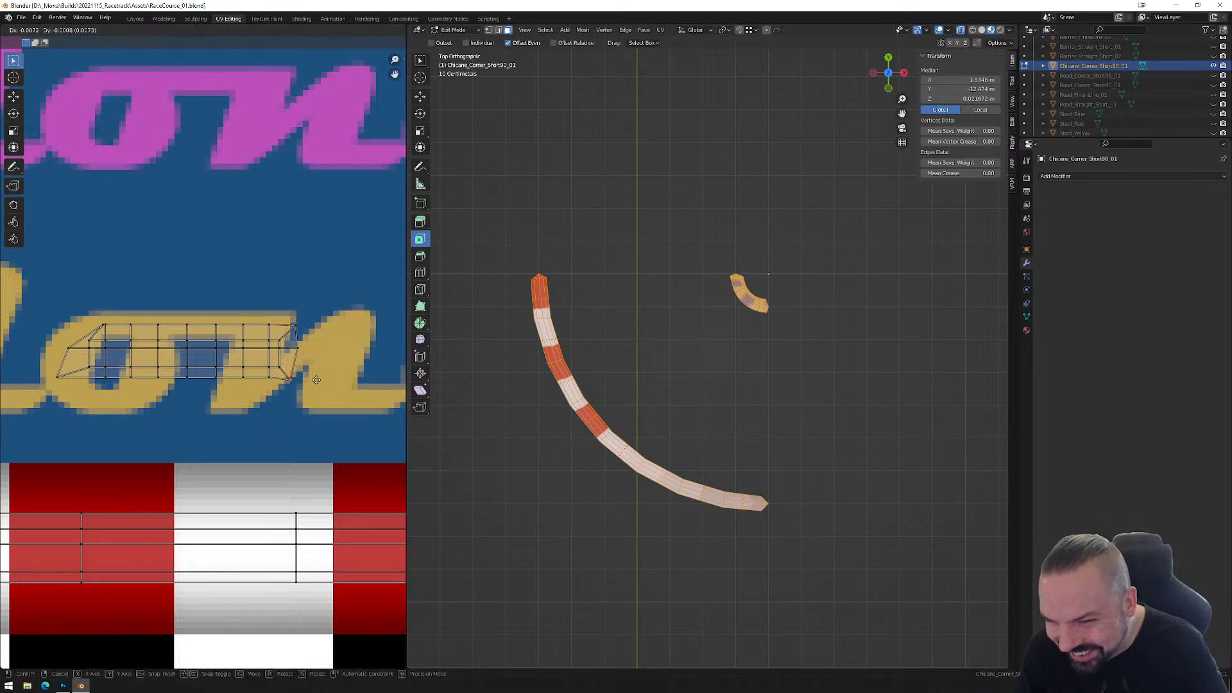
click(319, 376)
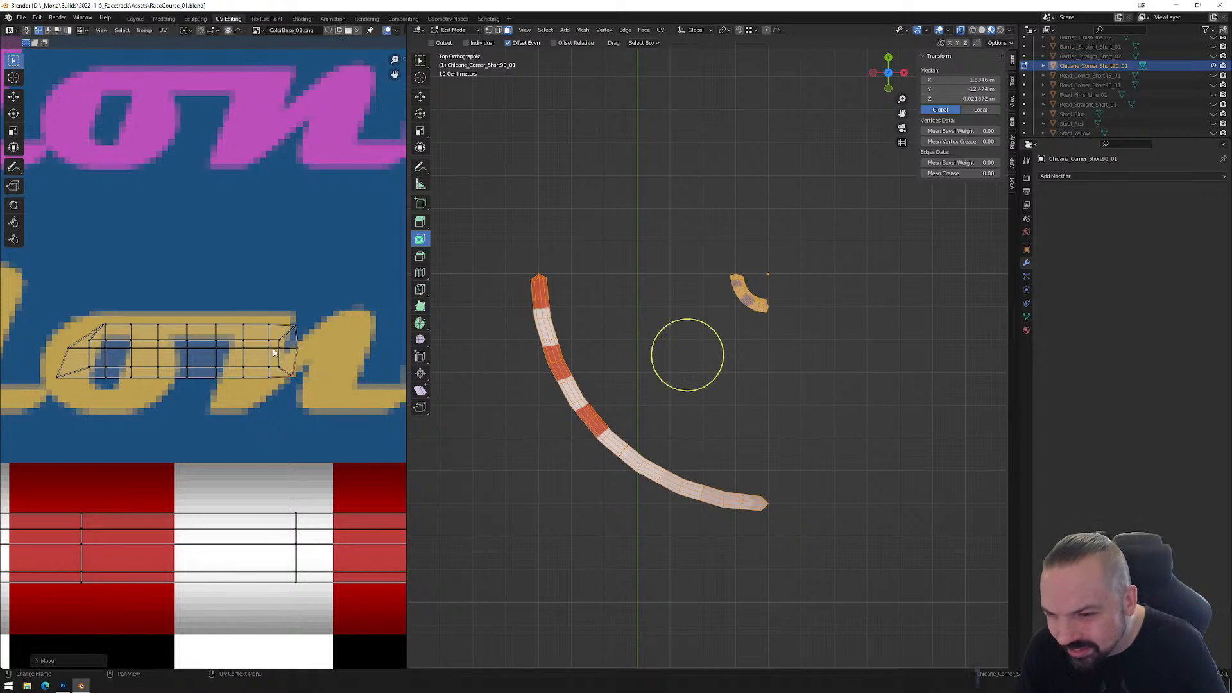
Shift the inner vertices near the small UV island's right end outward and fine-tune the upper corner vertex.
click(286, 370)
key(g)
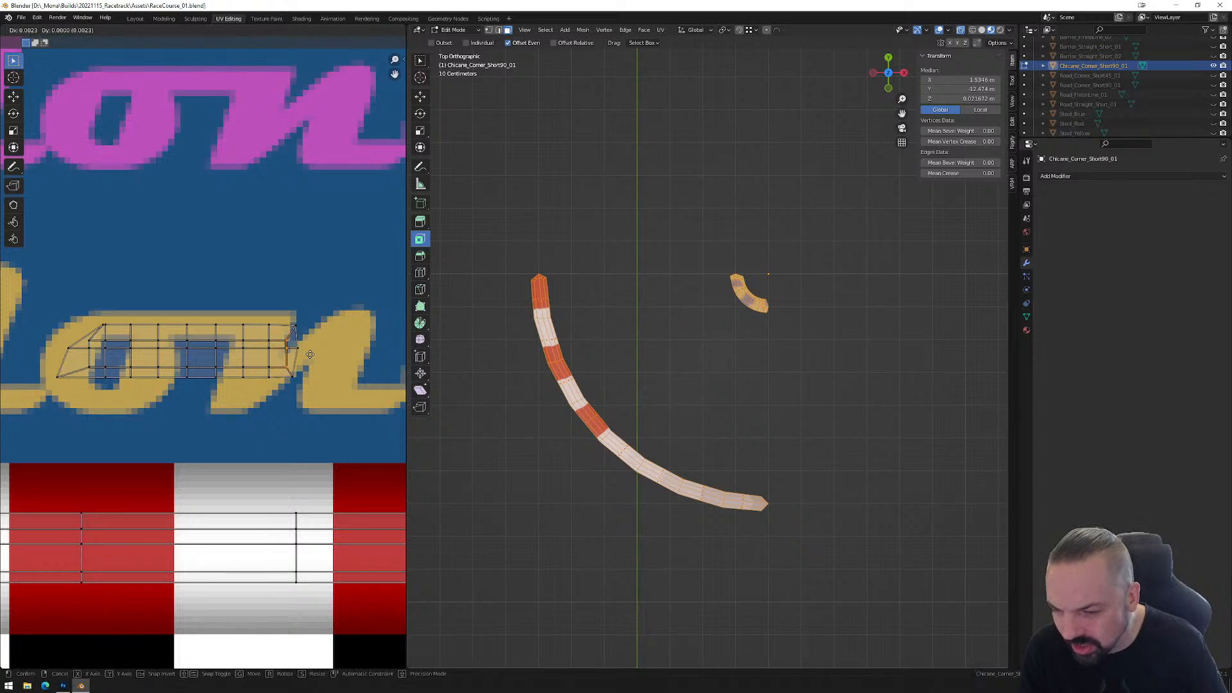
click(301, 354)
click(315, 347)
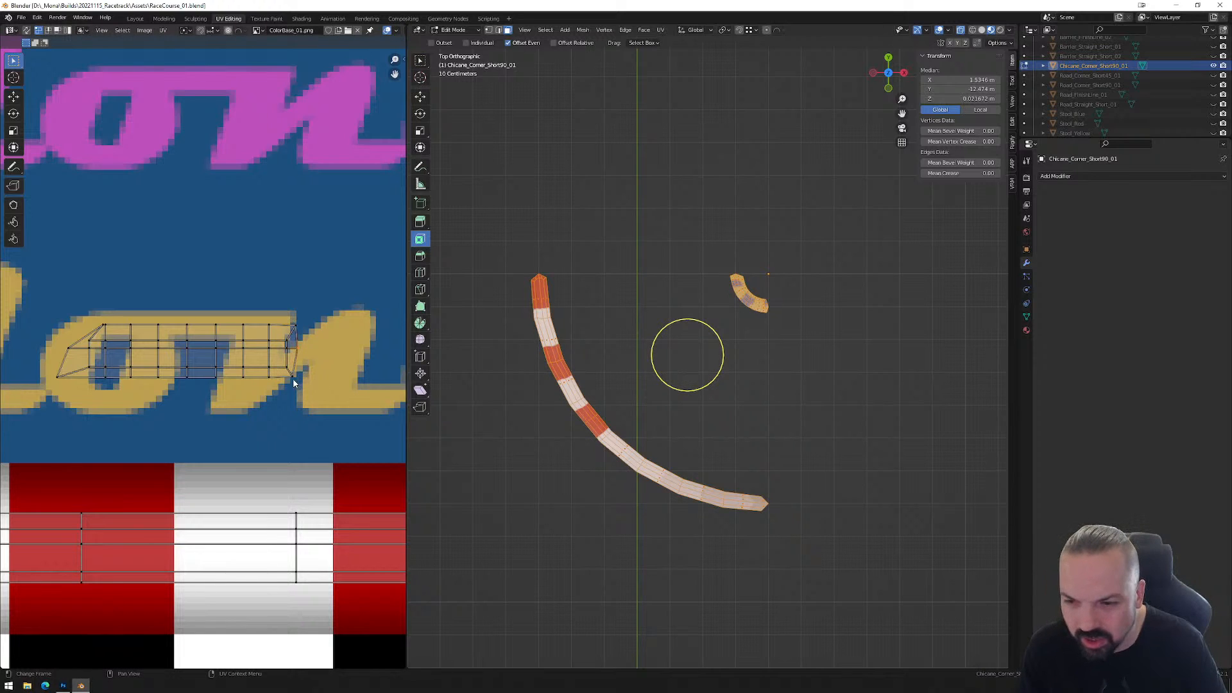
click(297, 328)
key(g)
click(319, 325)
Move the small UV island's upper-left corner outward and its lower-left corner inward to square off that end.
click(100, 327)
key(g)
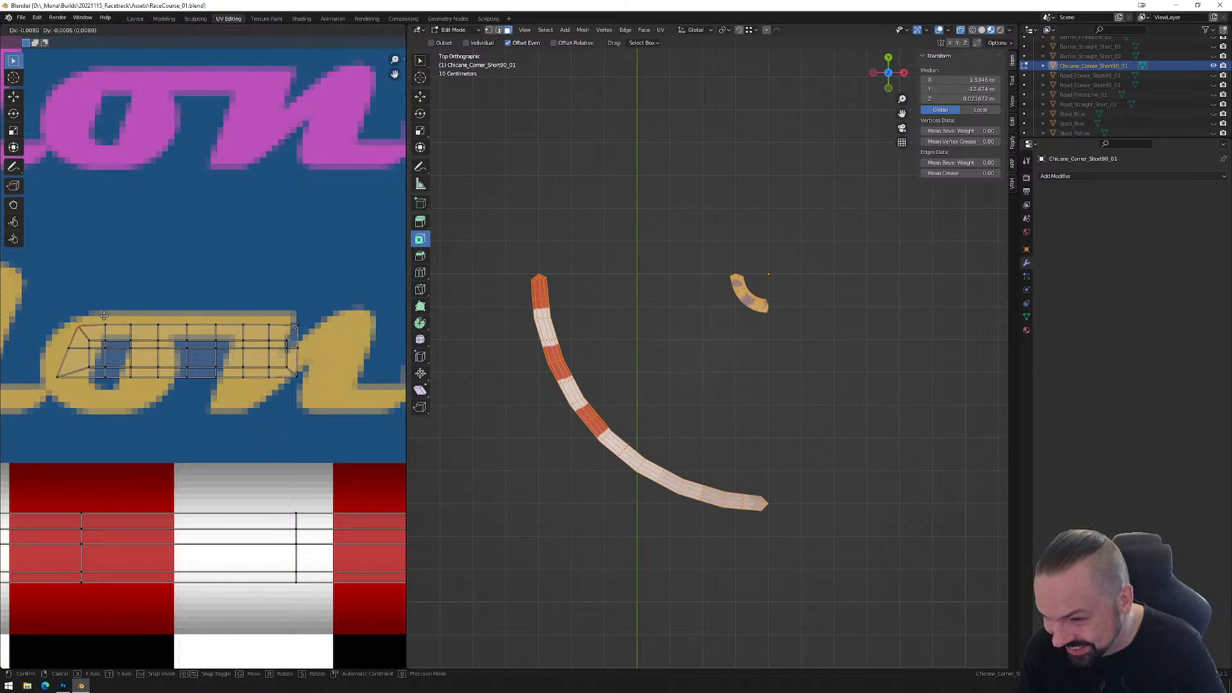
click(90, 350)
click(63, 378)
key(g)
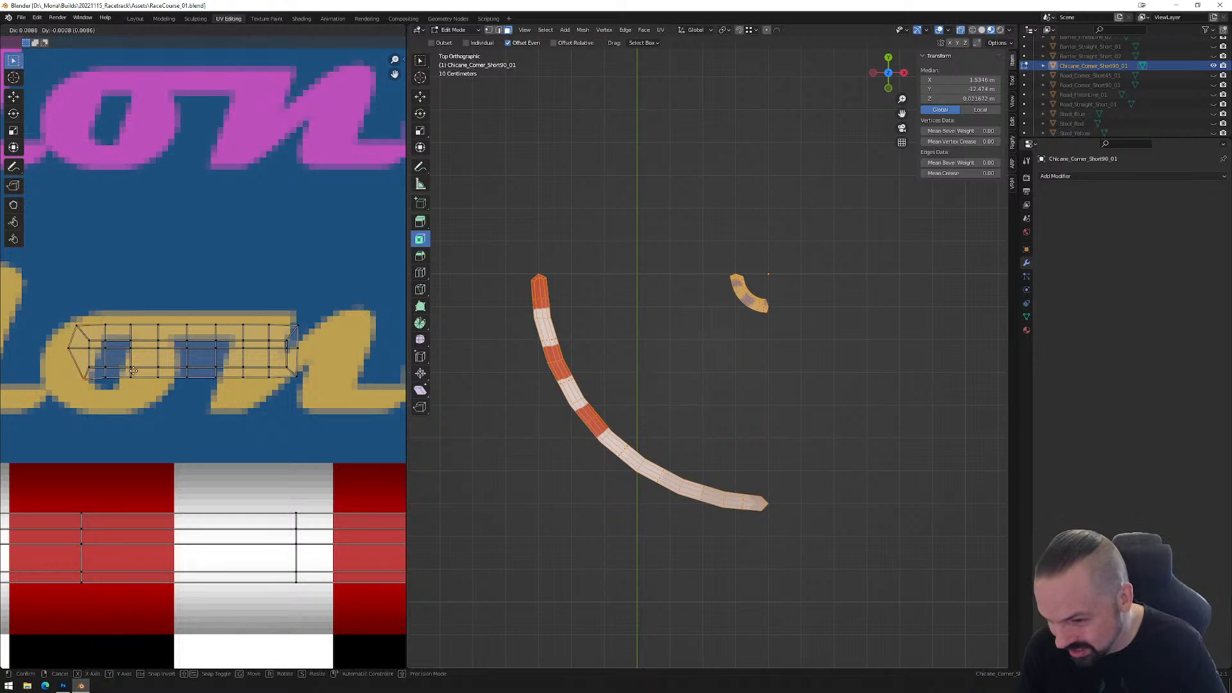
click(85, 360)
Line up the middle and upper vertices of the small UV island's left edge, and shift the edge slightly outward.
click(69, 350)
key(g)
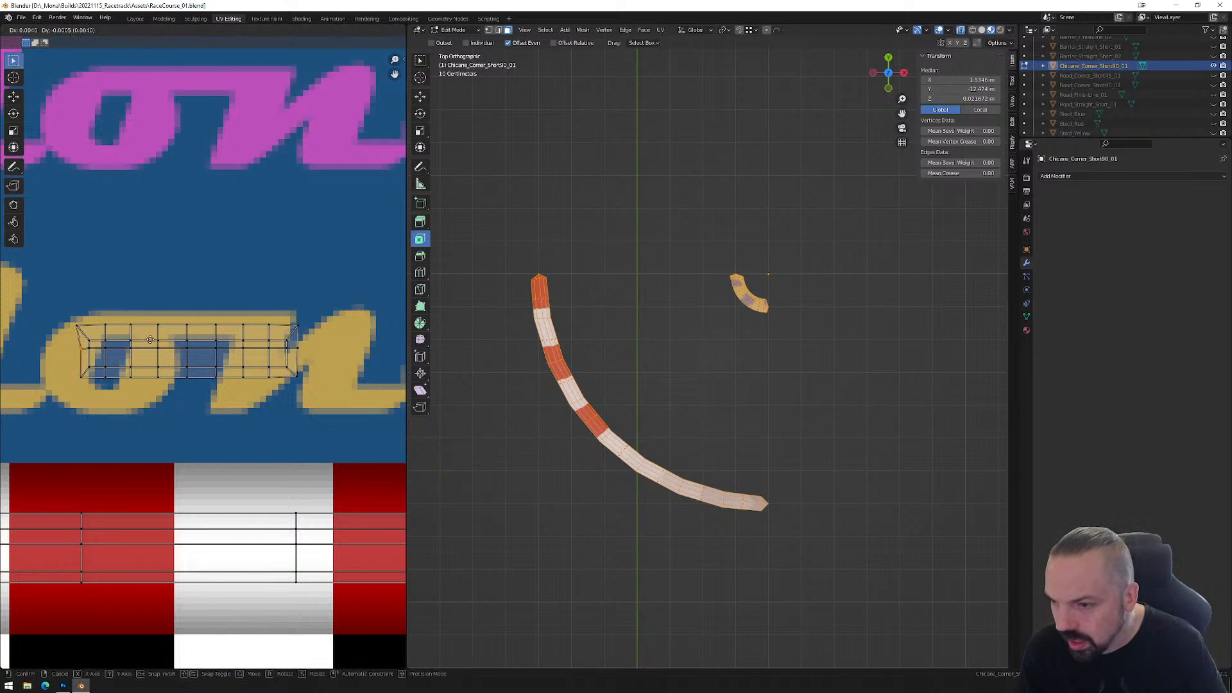
click(80, 350)
click(87, 330)
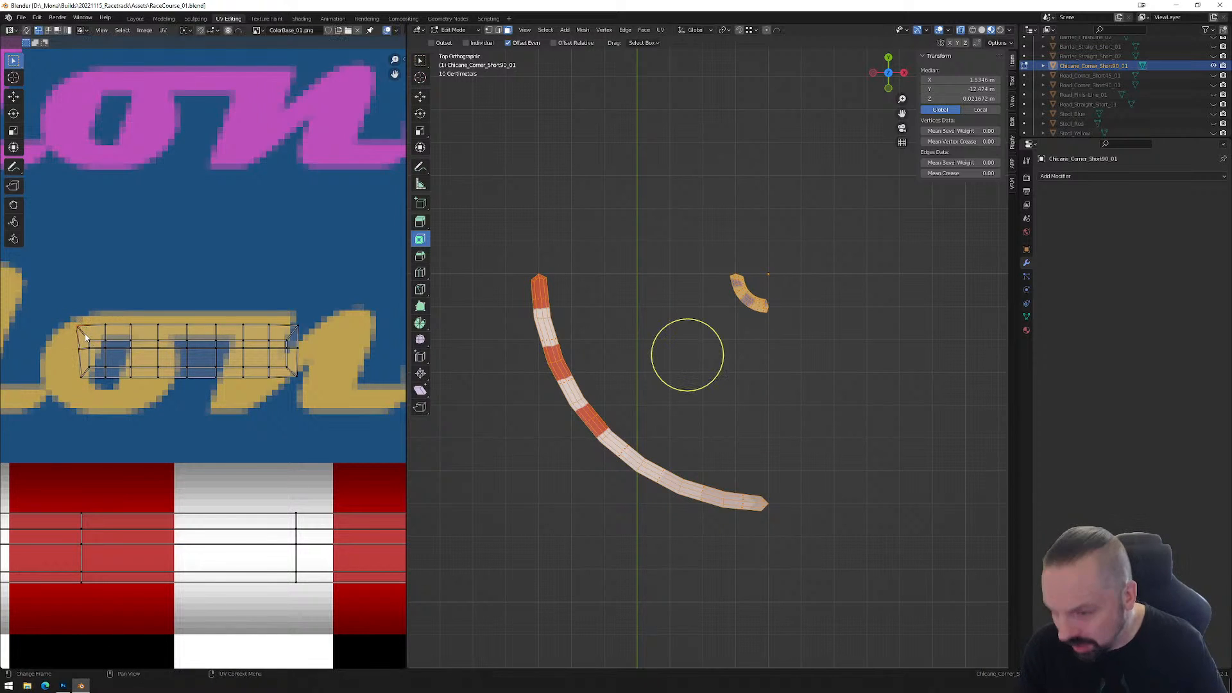
key(g)
click(96, 317)
drag(61, 307, 83, 383)
key(g)
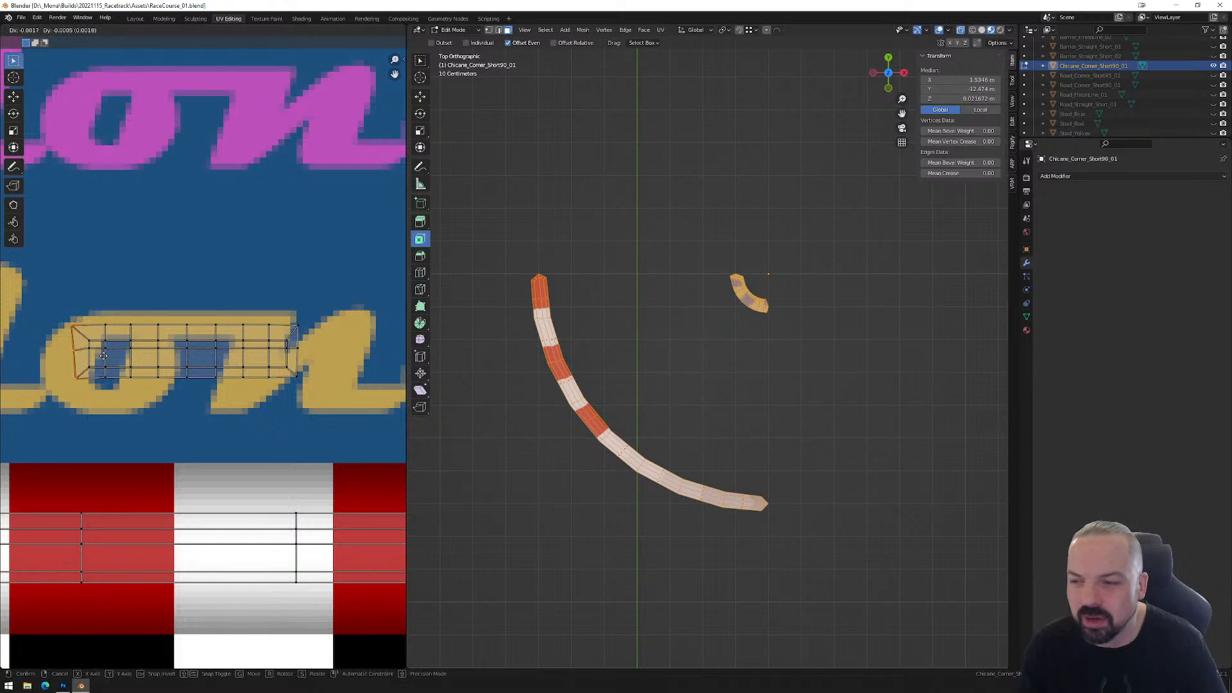
click(104, 359)
Flatten the small UV island's middle row of vertices with Align Y and lower it by about 0.0015.
drag(63, 359, 318, 345)
right_click(309, 383)
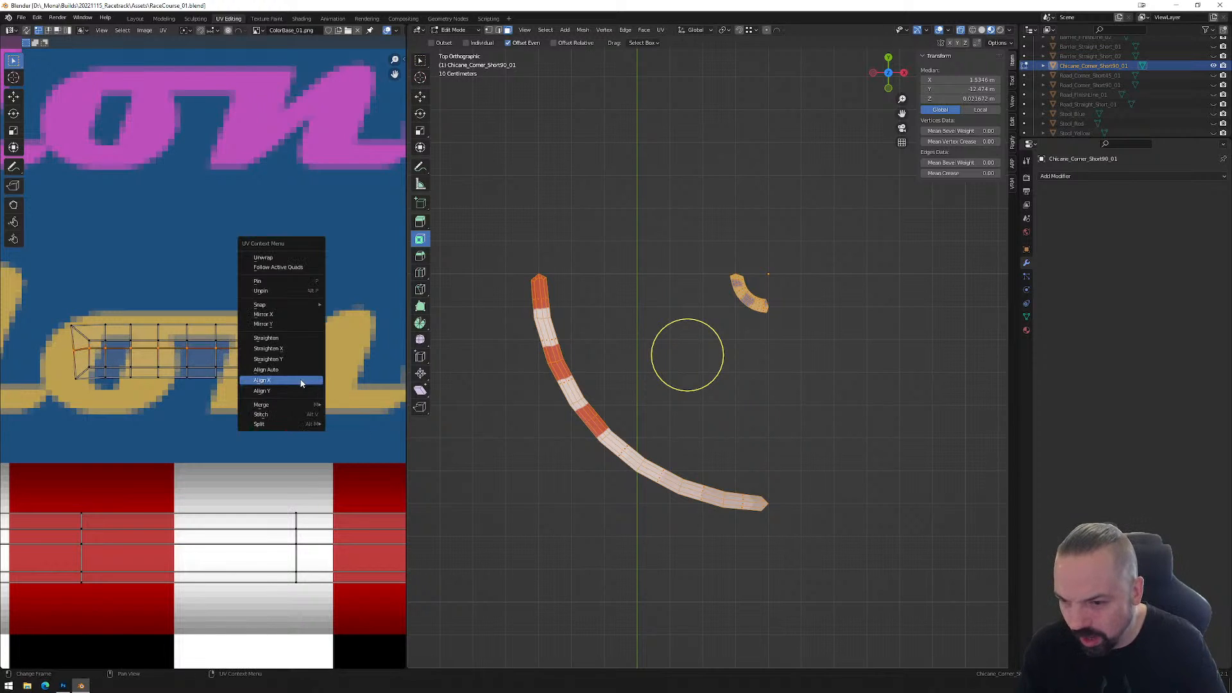
click(288, 390)
drag(81, 358, 321, 344)
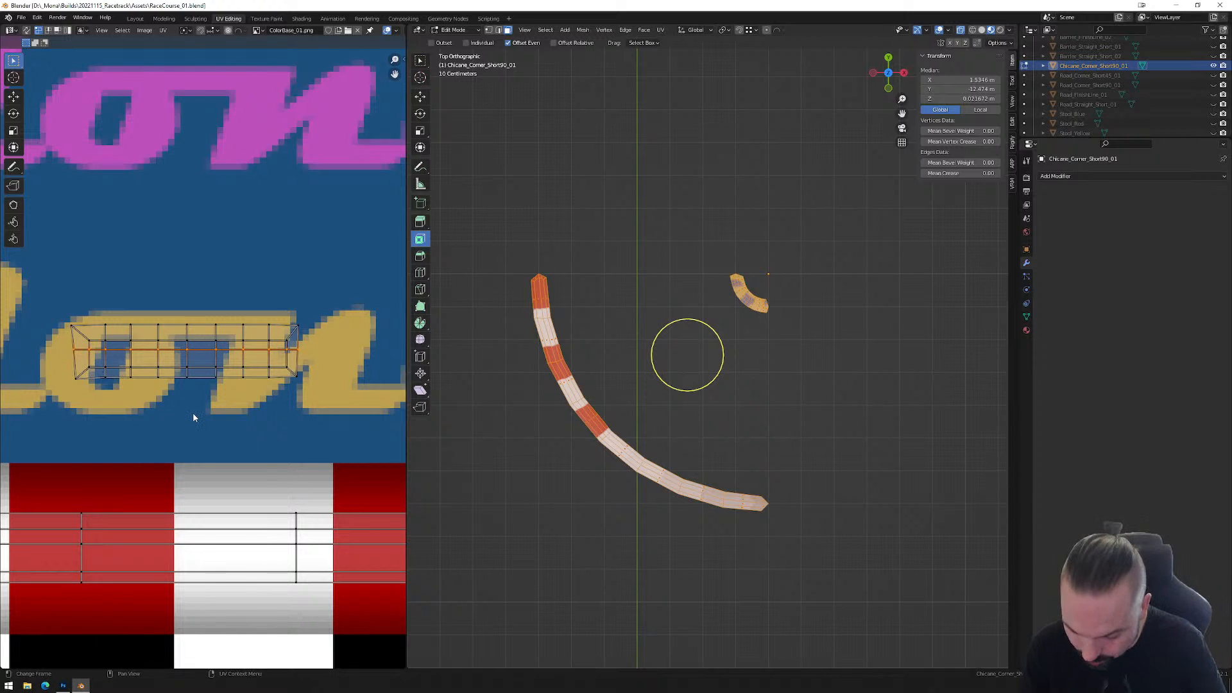
key(g)
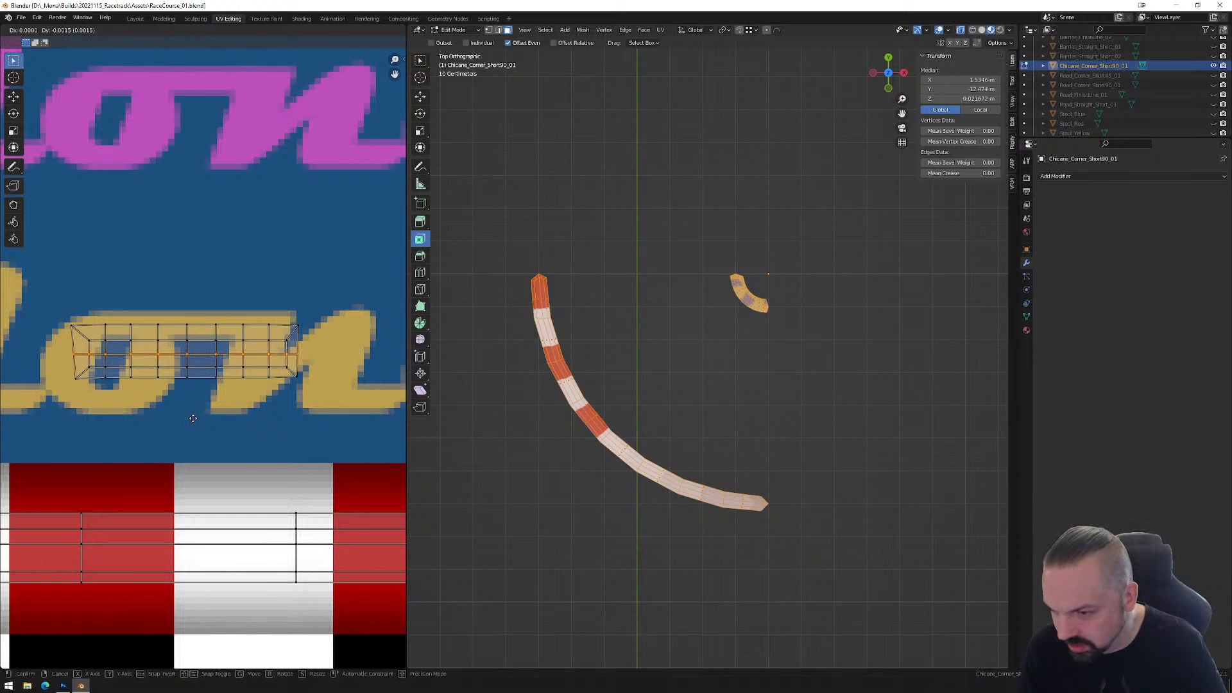
click(193, 418)
Lower the top row of vertices of the small UV island by about 0.0022.
drag(57, 300, 312, 335)
key(g)
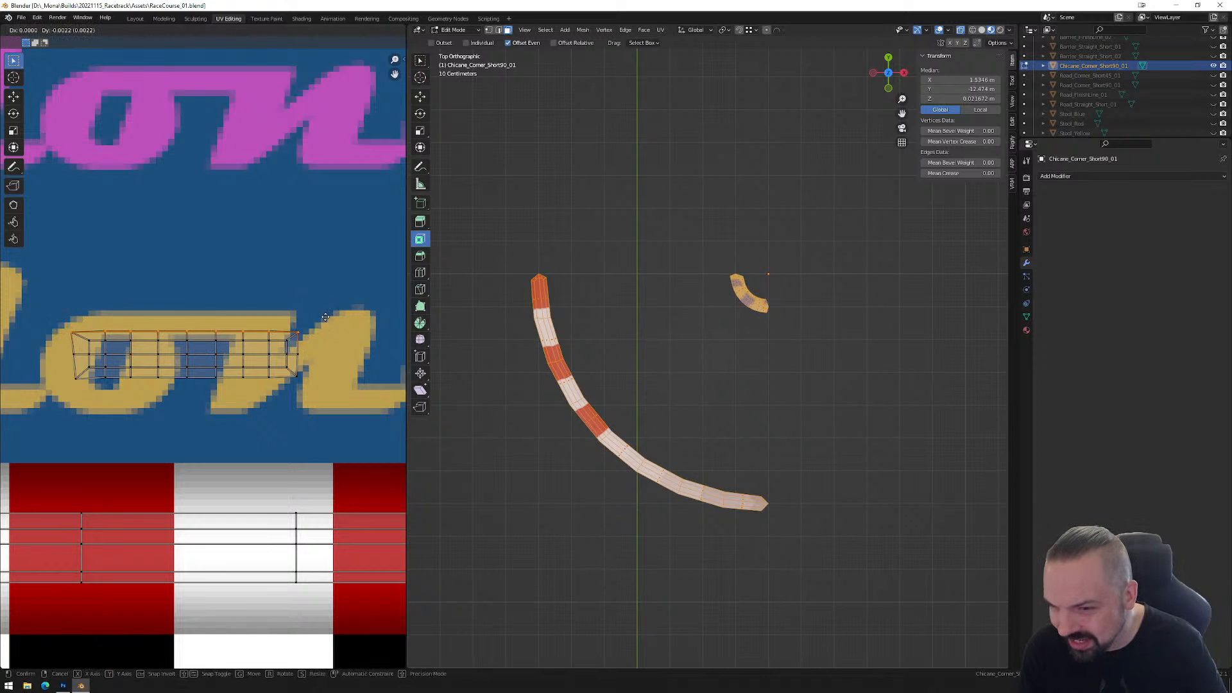
click(326, 317)
Move the small UV island's left edge slightly inward and straighten it vertically with Align X.
click(73, 331)
drag(48, 314, 80, 402)
key(g)
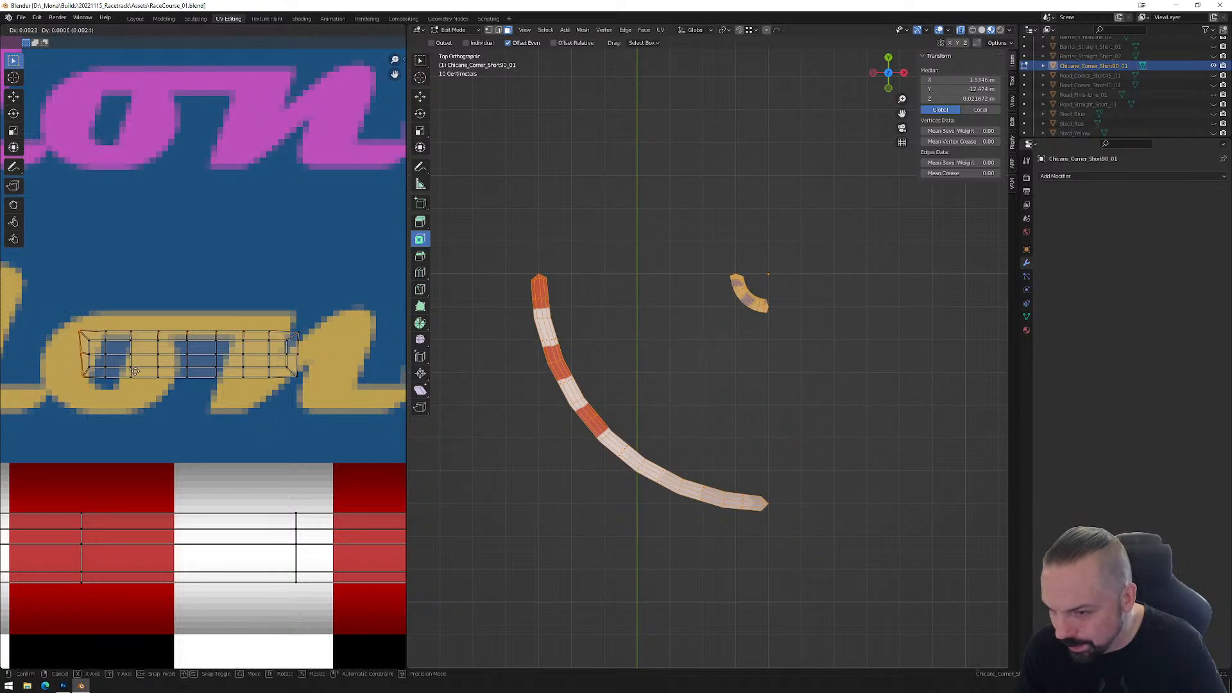
click(132, 375)
right_click(145, 421)
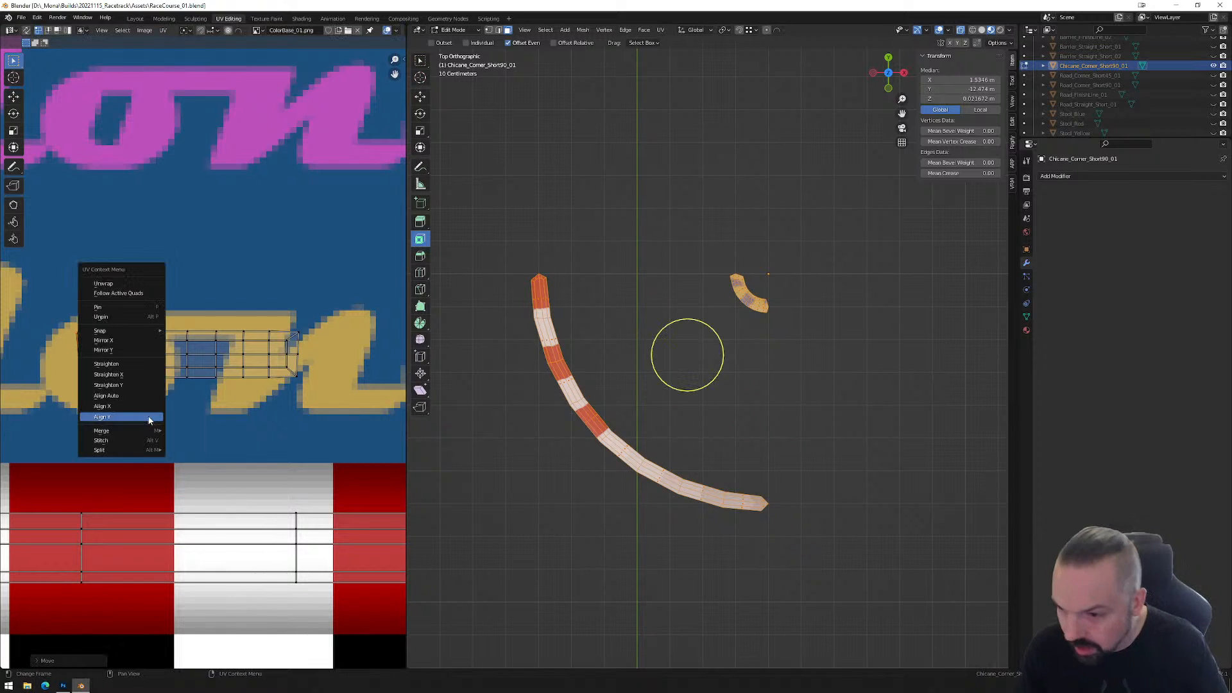
click(152, 411)
scroll(240, 403, down, 5)
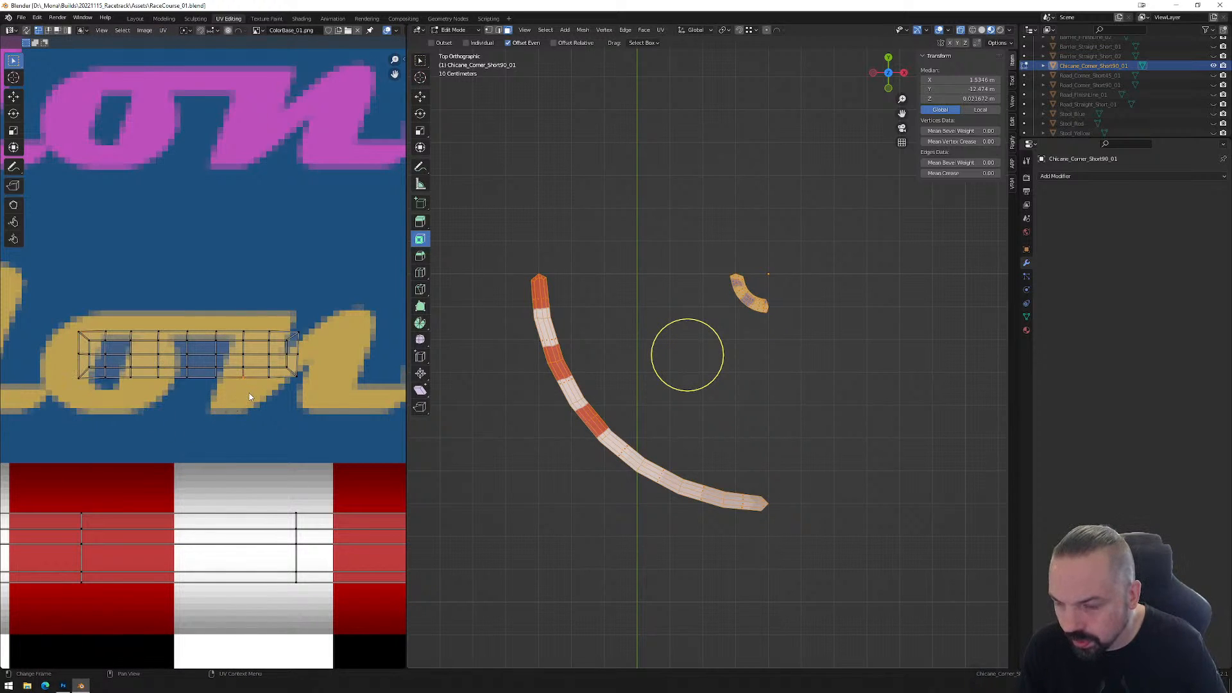
middle_drag(295, 401, 232, 396)
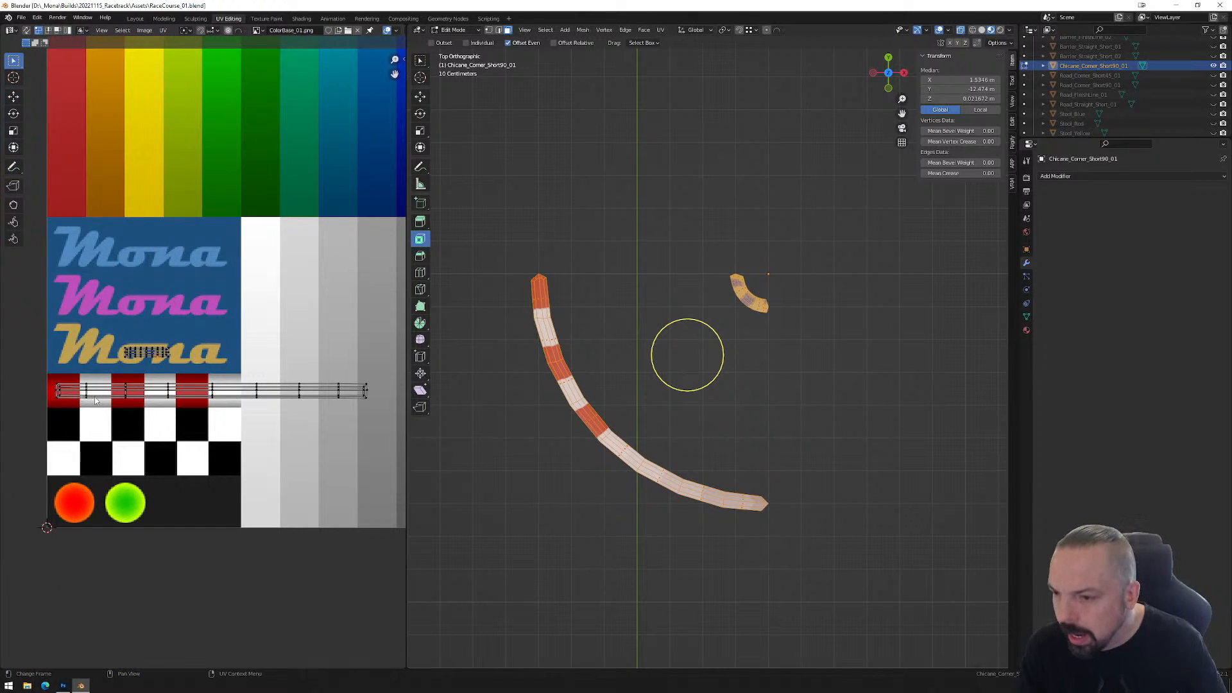
scroll(95, 401, up, 1)
scroll(90, 415, down, 2)
scroll(58, 391, up, 1)
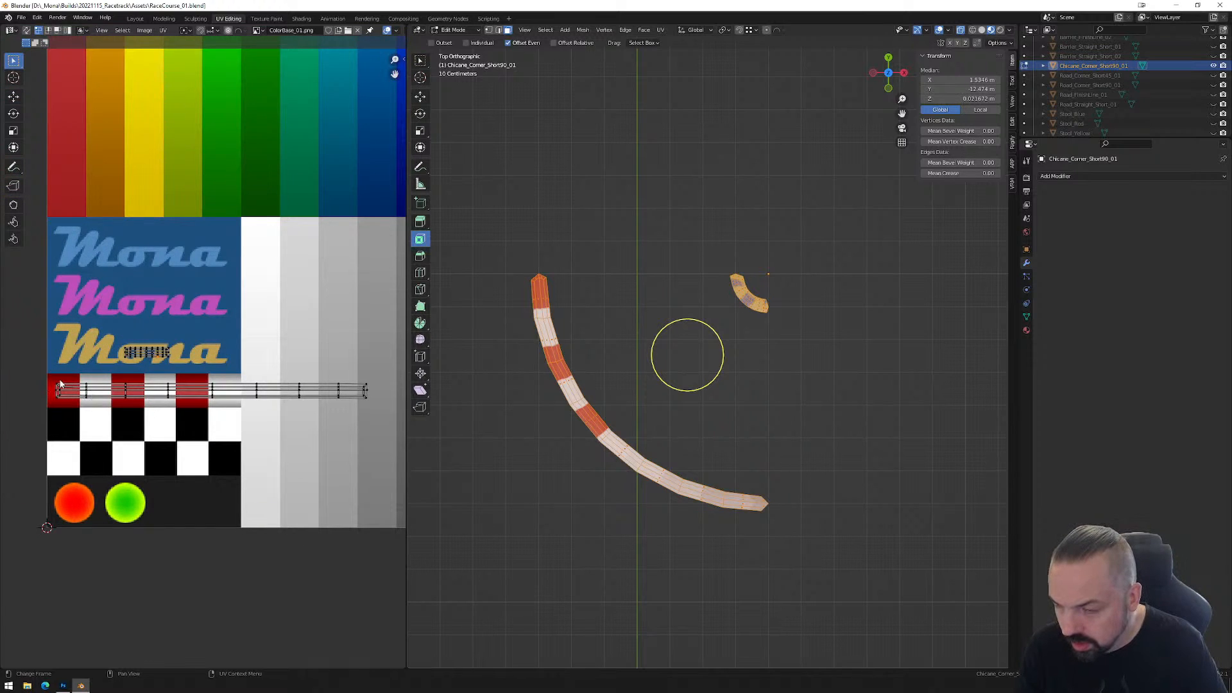
Lower the middle row of vertices of the long UV island by about 0.0018 along Y.
scroll(102, 393, up, 2)
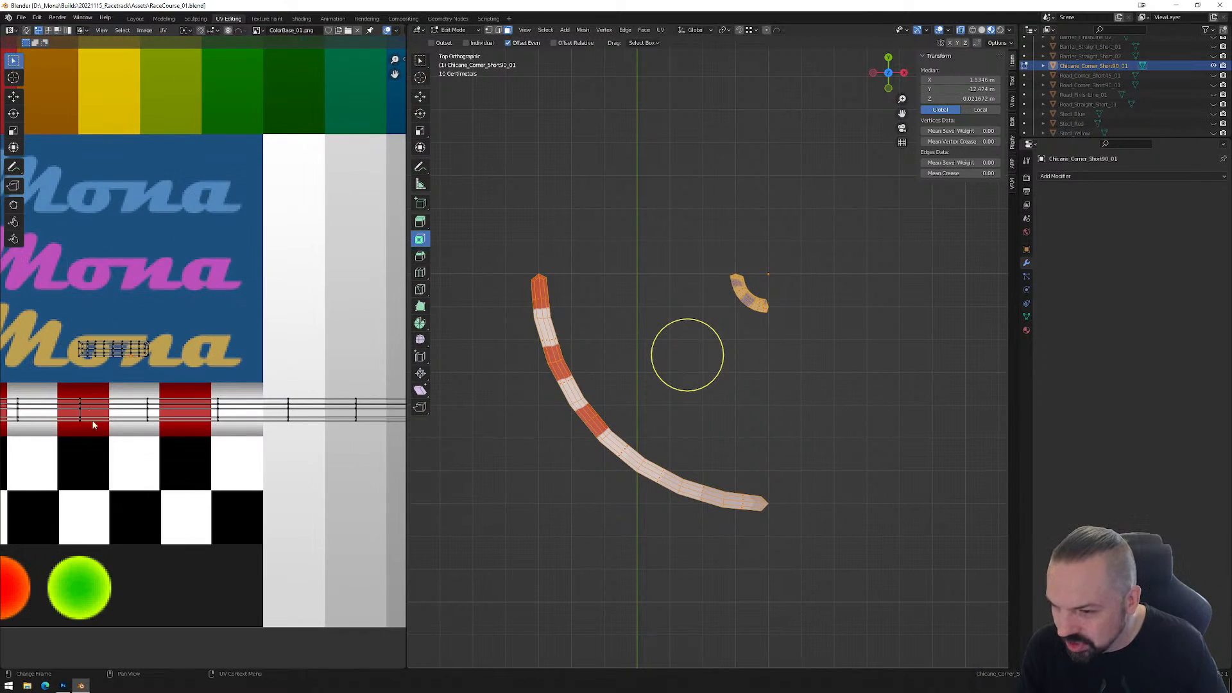
middle_drag(92, 418, 171, 412)
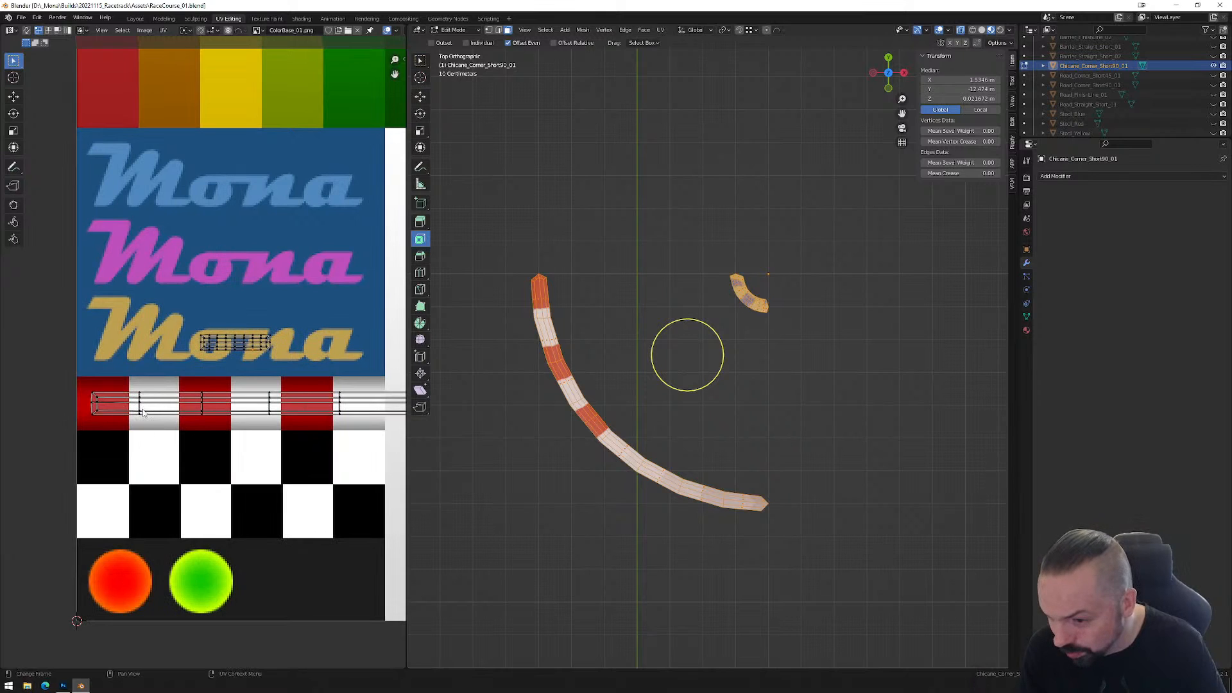
drag(82, 387, 265, 430)
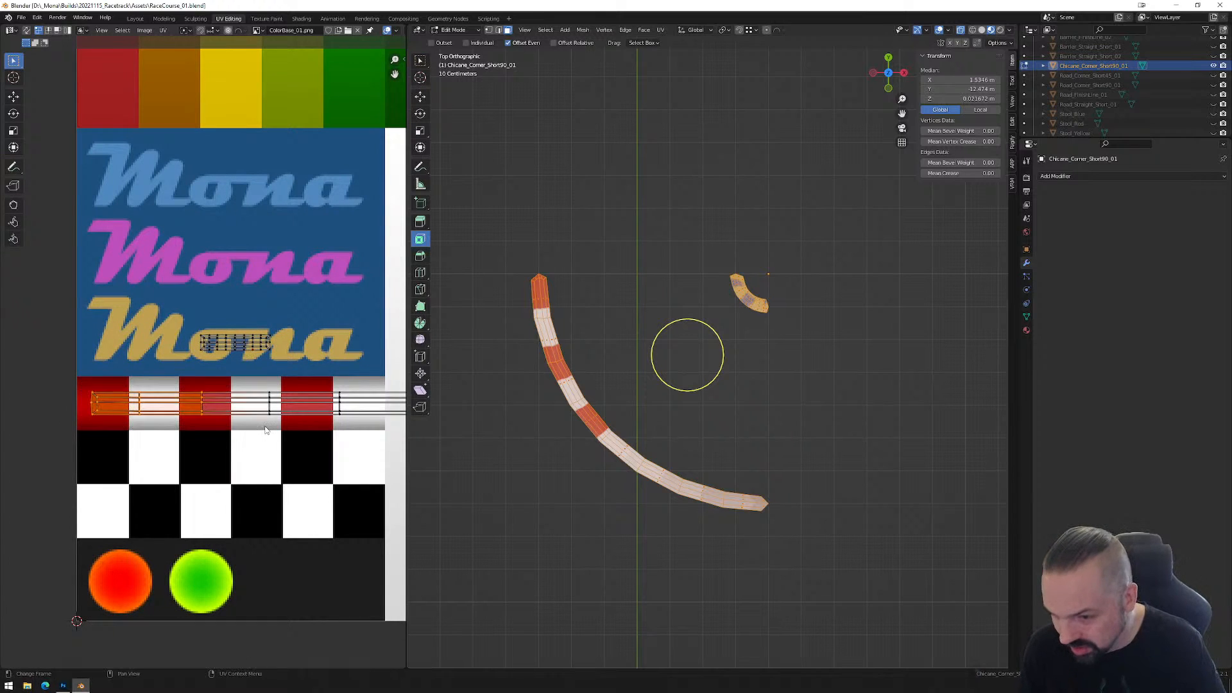
scroll(232, 417, down, 3)
drag(76, 379, 353, 412)
scroll(203, 410, up, 5)
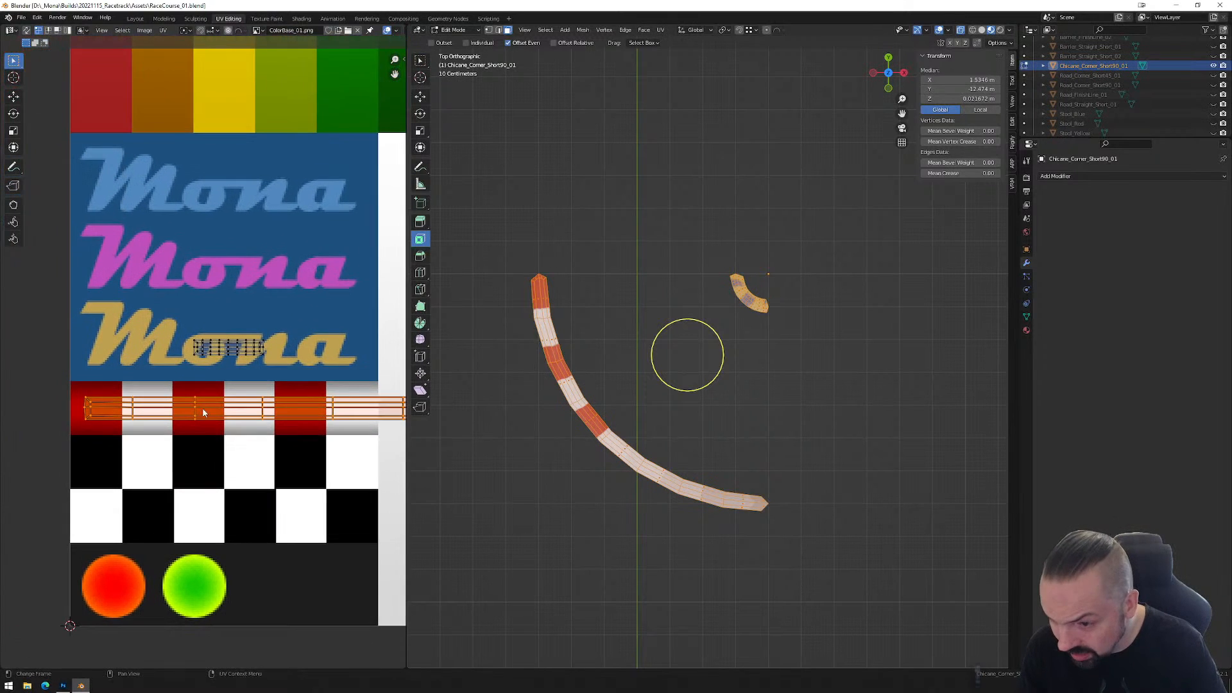
key(alt+a)
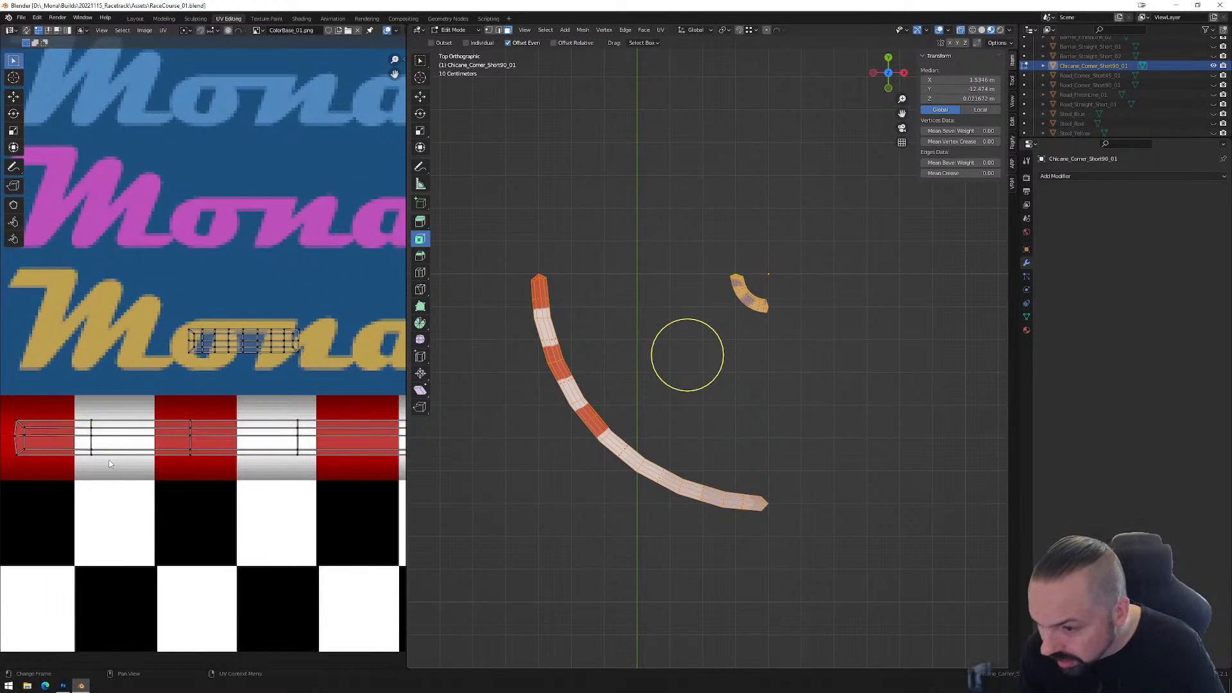
alt+click(107, 443)
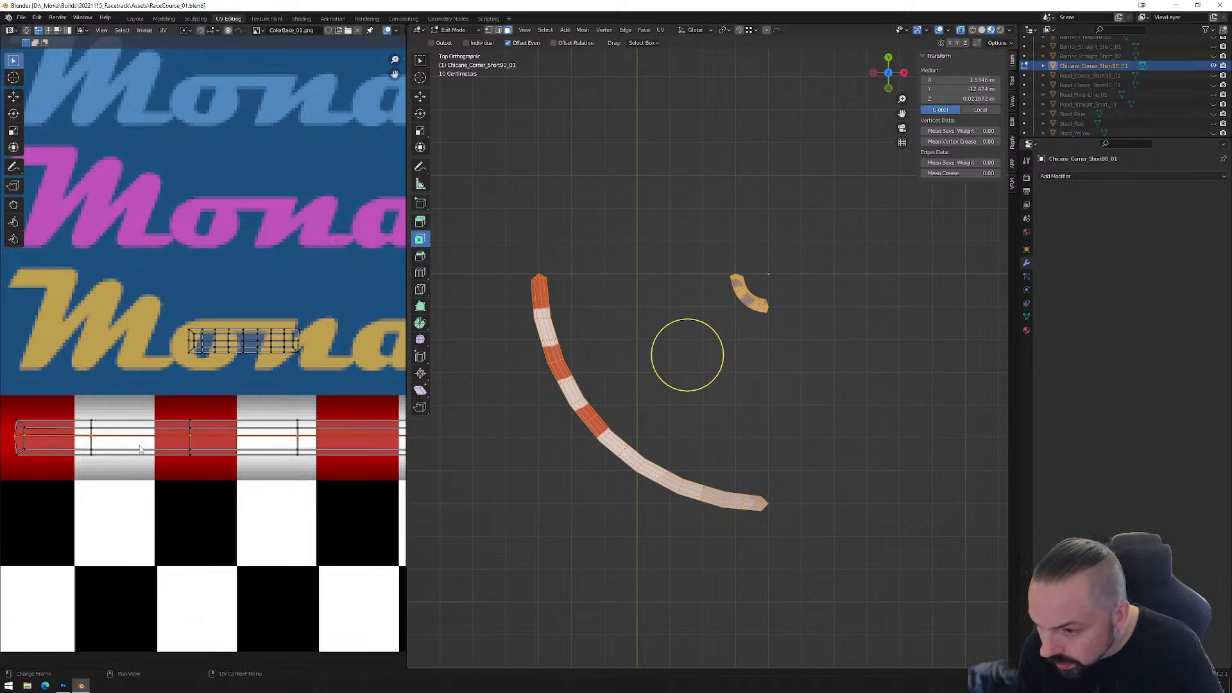
key(g)
key(y)
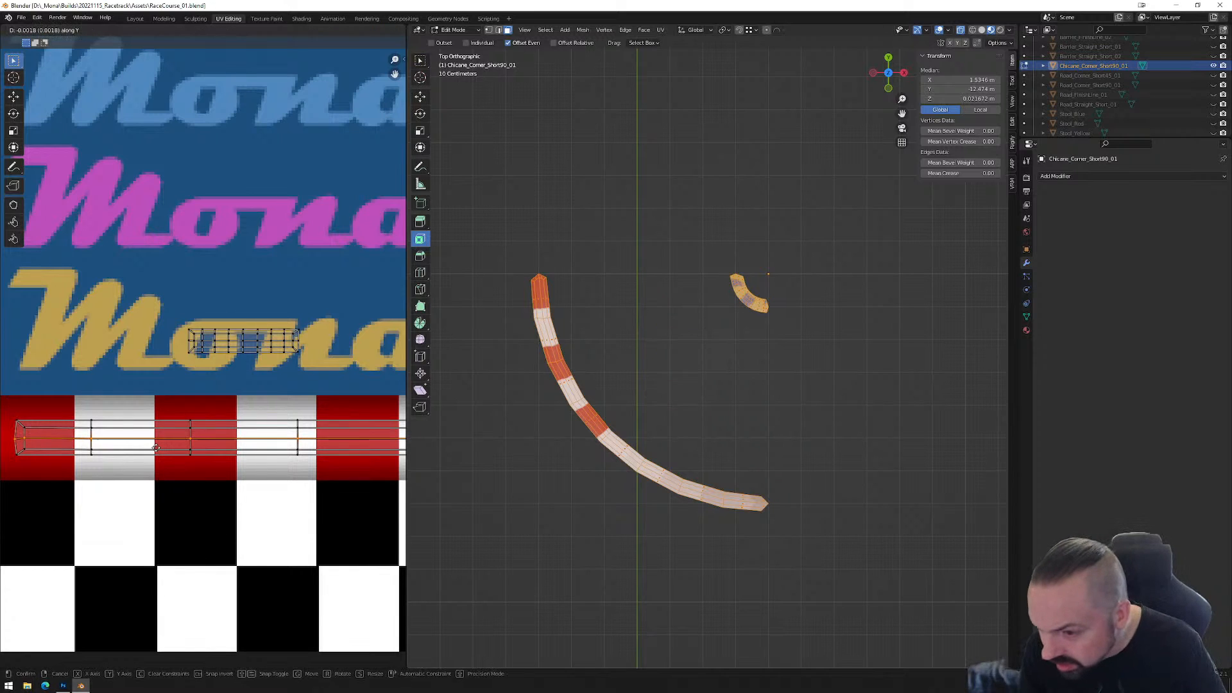
click(155, 447)
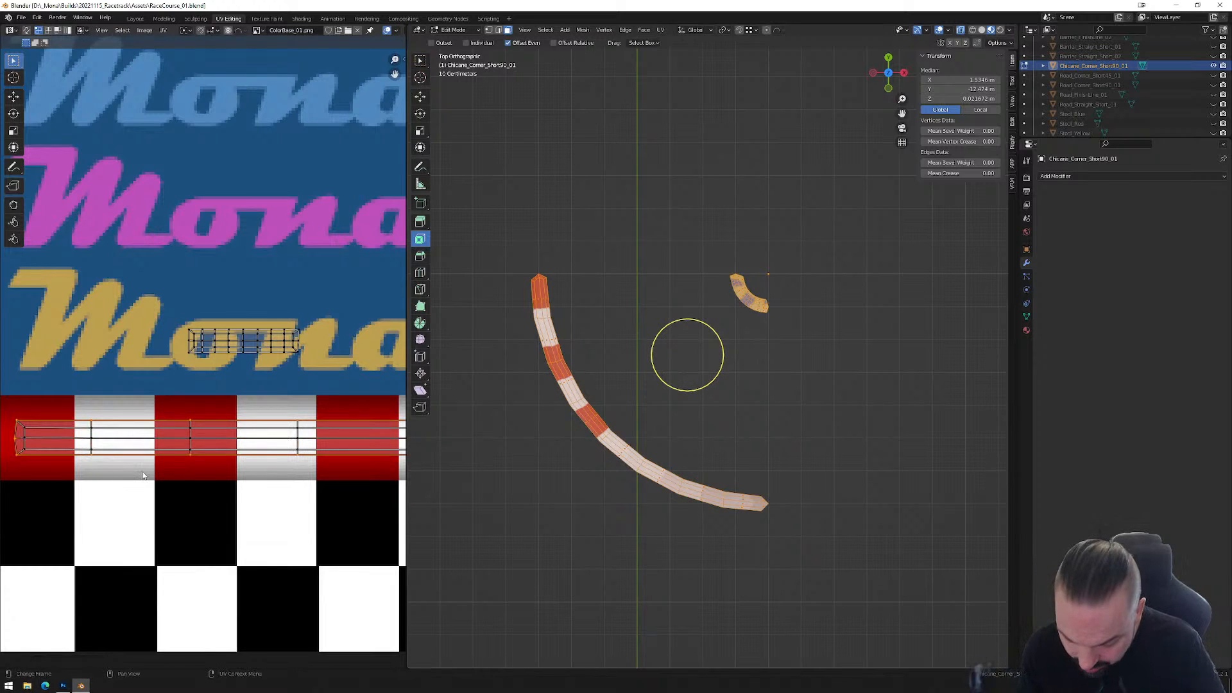
Select the long UV island's entire lower edge row and shift it slightly downward along Y.
key(2)
mouse_move(397, 468)
middle_down()
mouse_move(145, 462)
mouse_move(406, 455)
middle_up()
ctrl+click(341, 453)
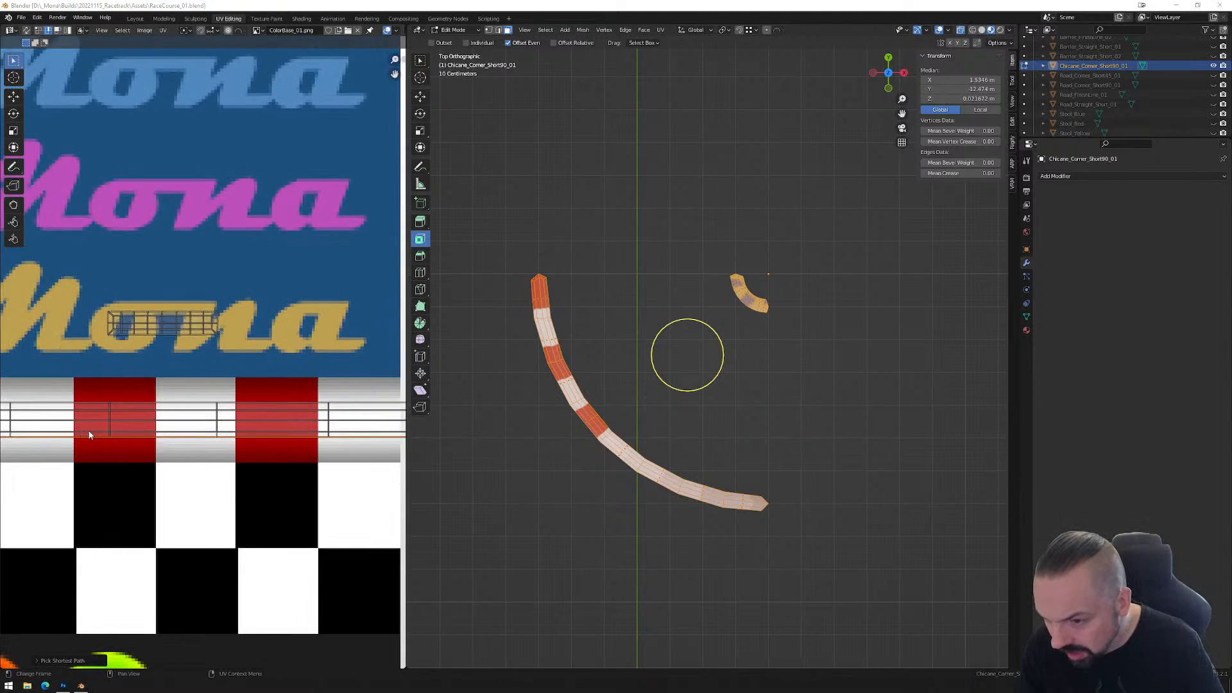
shift+middle_drag(83, 435, 244, 425)
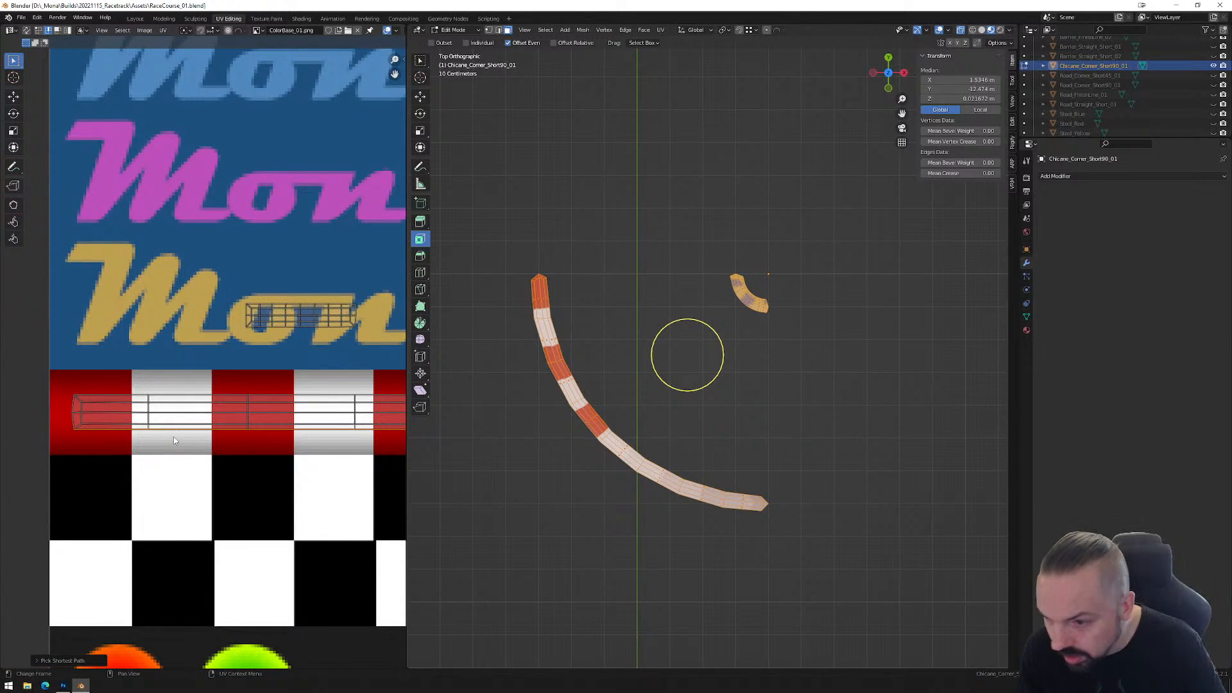
key(g)
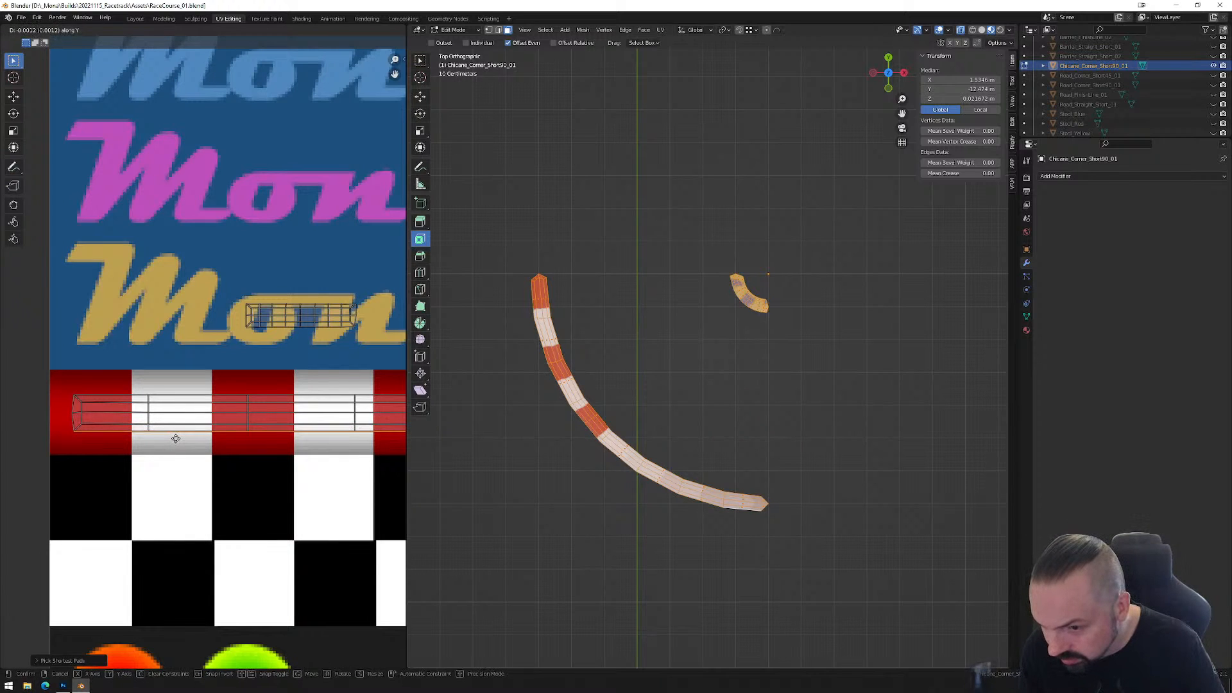
click(177, 445)
Move the whole long UV island down off the red-and-white stripes onto the checkered area of the texture.
scroll(177, 444, down, 5)
scroll(147, 431, up, 3)
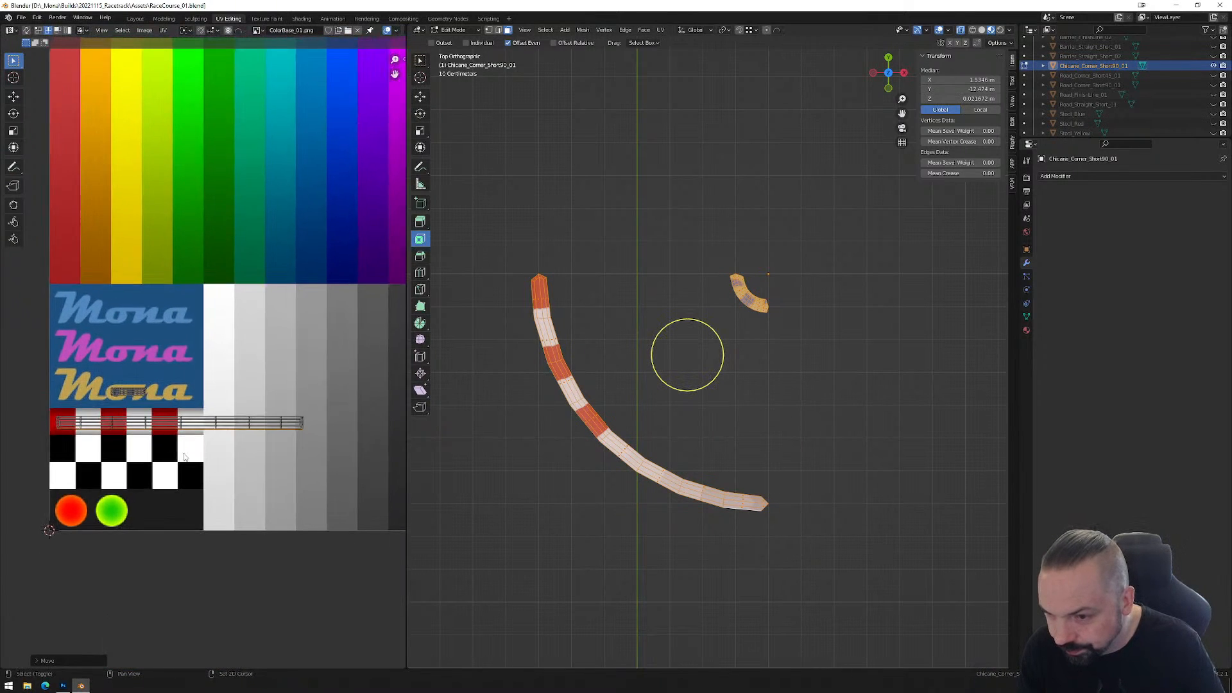
middle_drag(99, 433, 165, 415)
drag(67, 407, 429, 453)
key(g)
click(233, 491)
Move the small UV island onto the red-and-white stripes and scale it up about 3.4 times to match the stripe height.
drag(128, 362, 242, 406)
key(g)
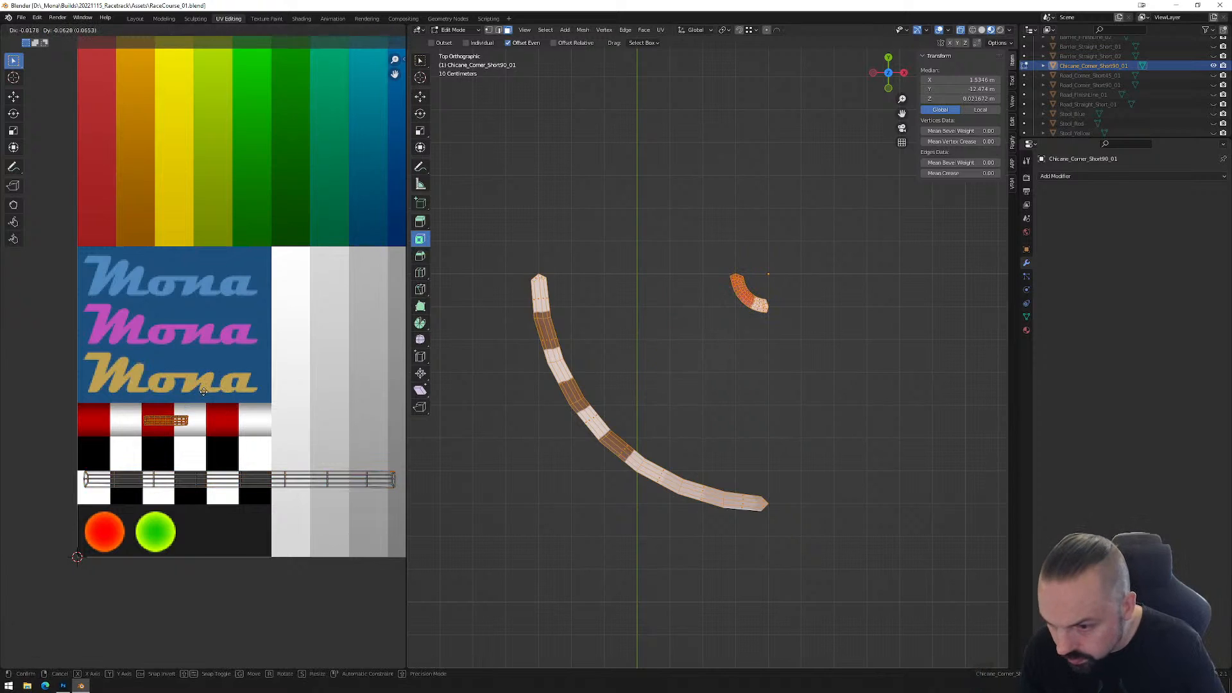
click(220, 423)
key(s)
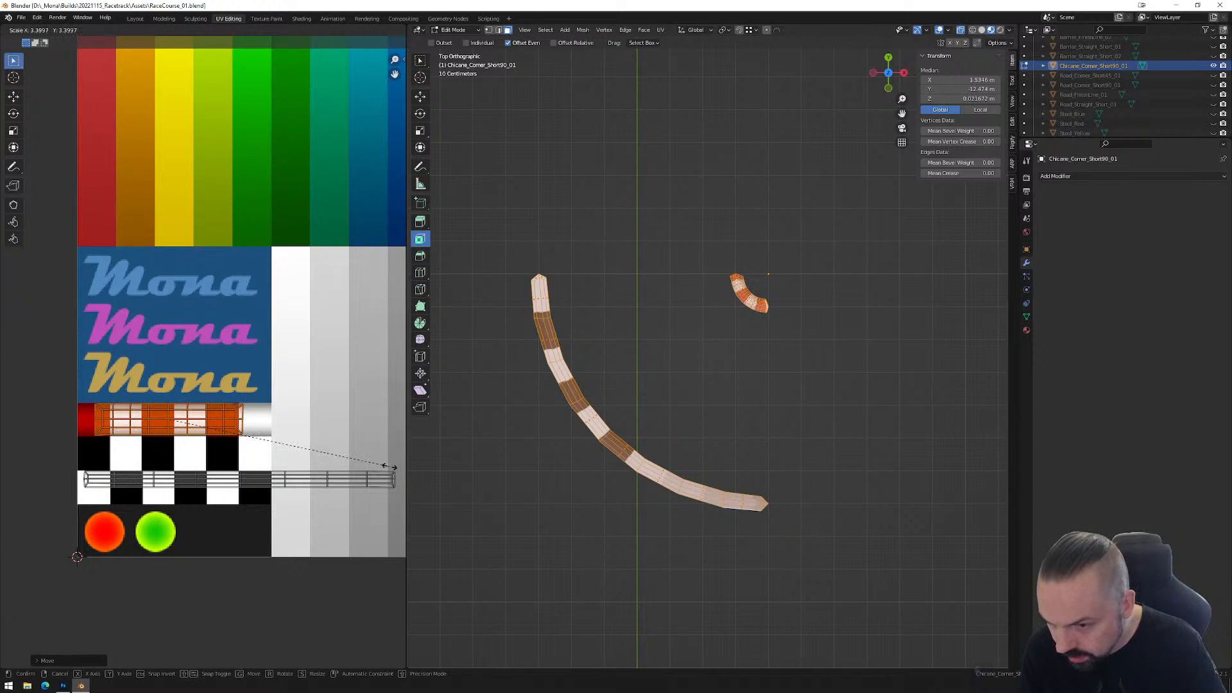
click(261, 425)
Shift the small UV island sideways along the stripes by about 0.009 and enlarge it slightly to fill the band's height.
scroll(753, 297, up, 7)
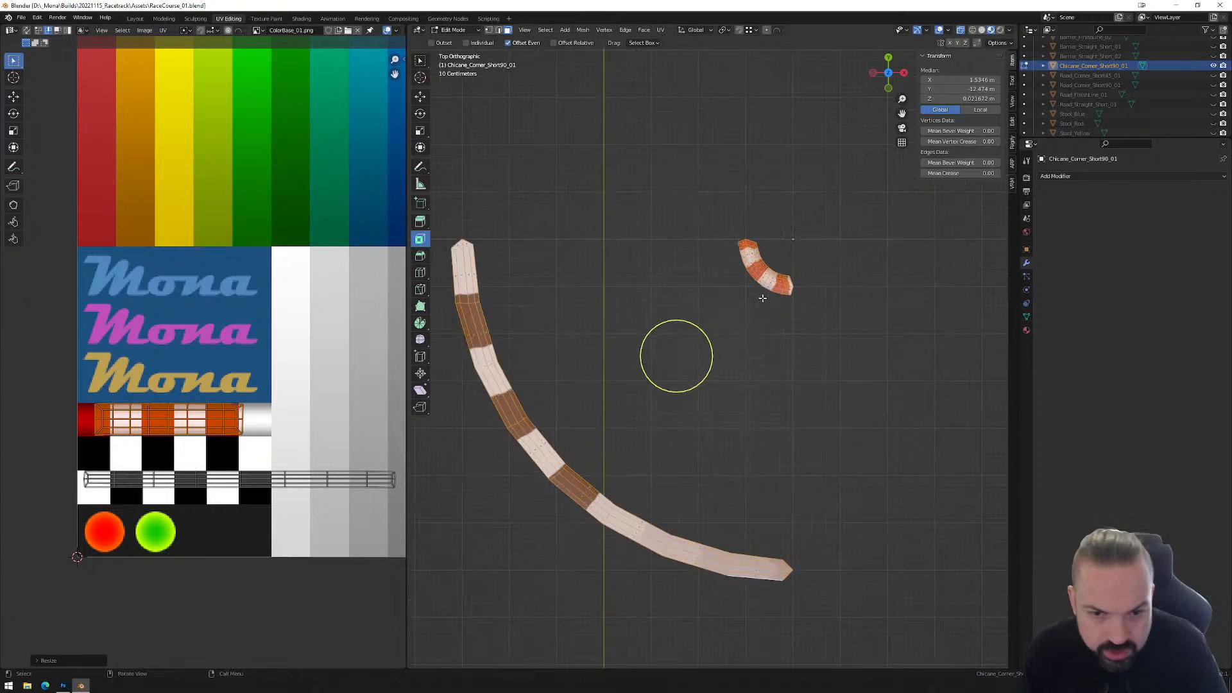
scroll(747, 328, up, 3)
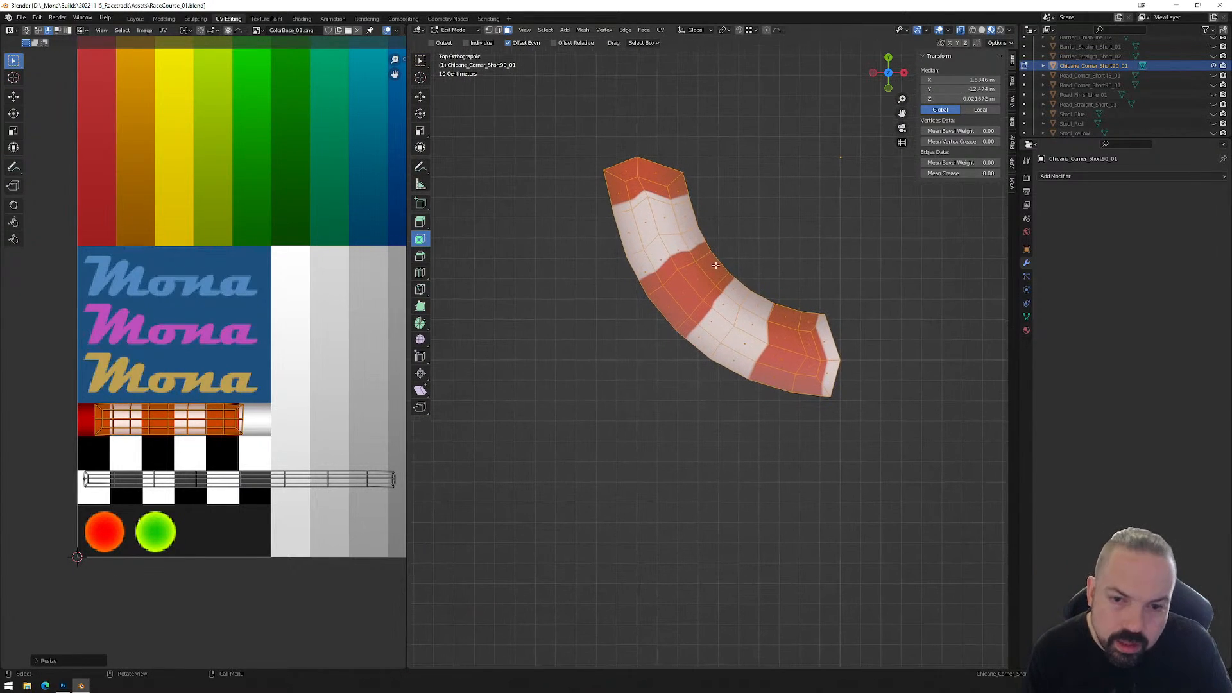
scroll(110, 419, up, 1)
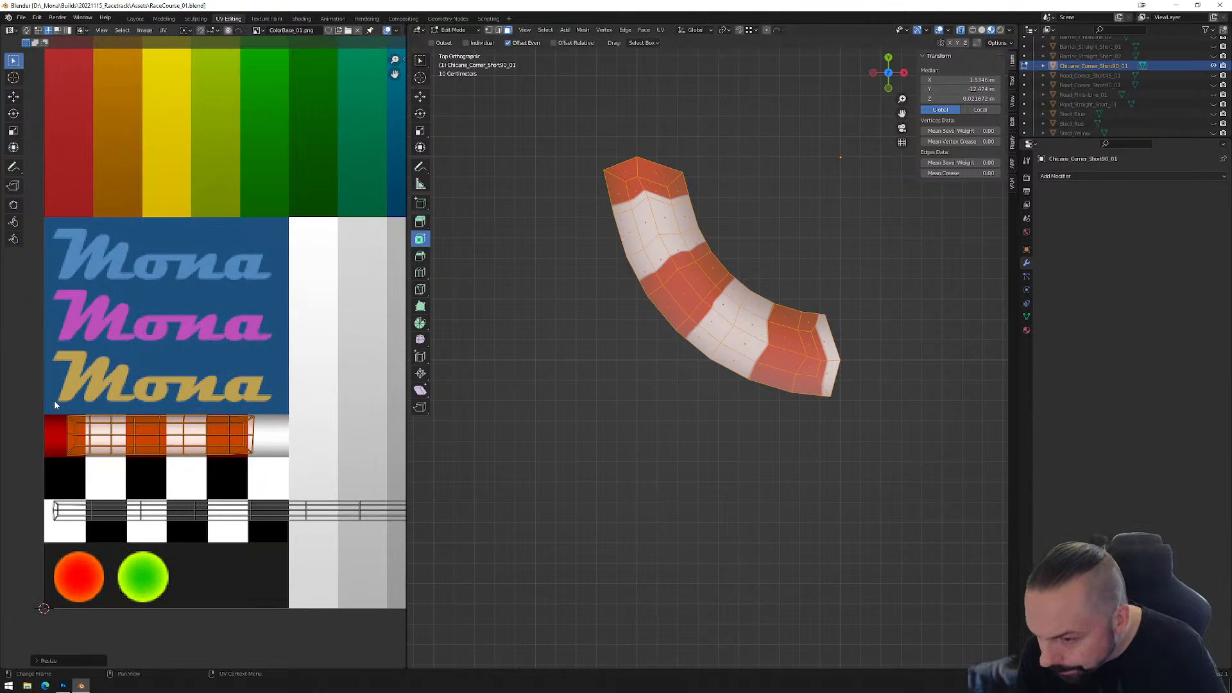
key(g)
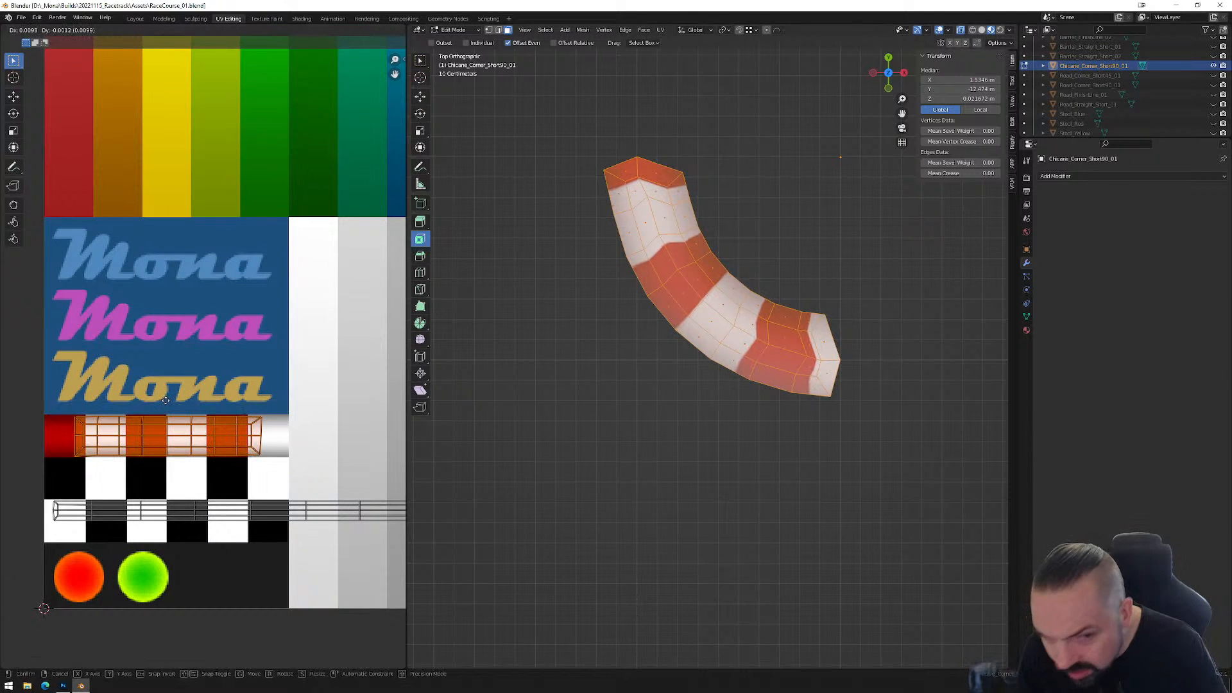
click(166, 400)
scroll(214, 448, up, 3)
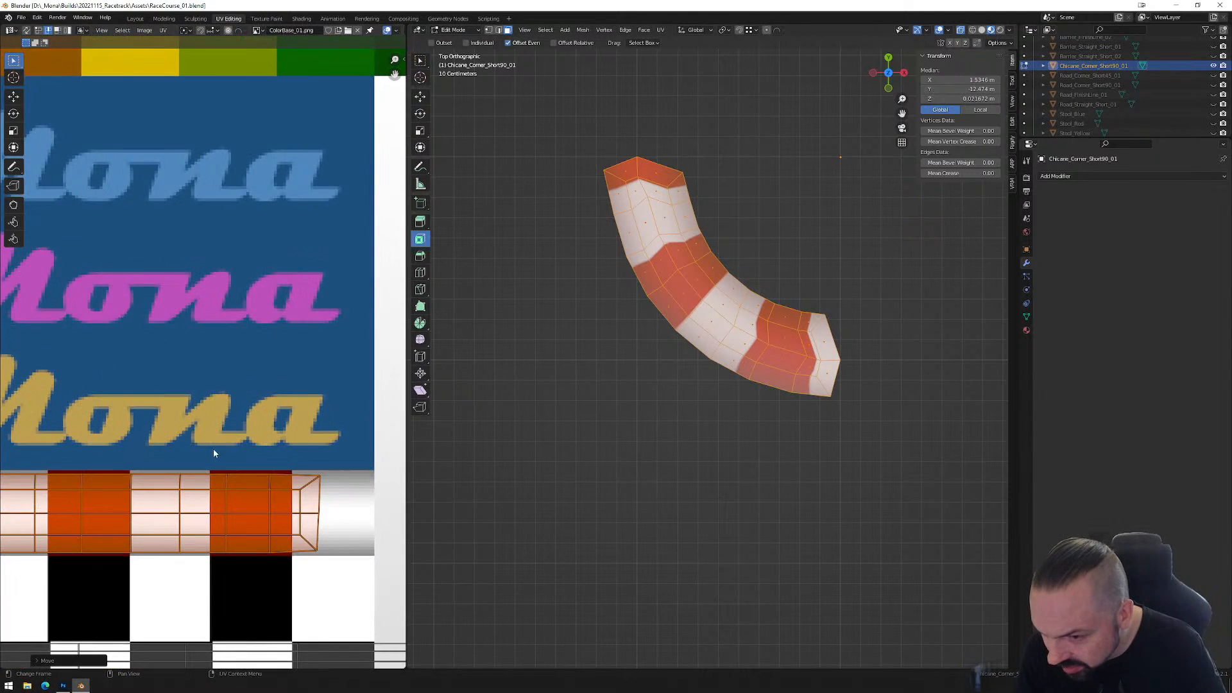
scroll(240, 363, down, 1)
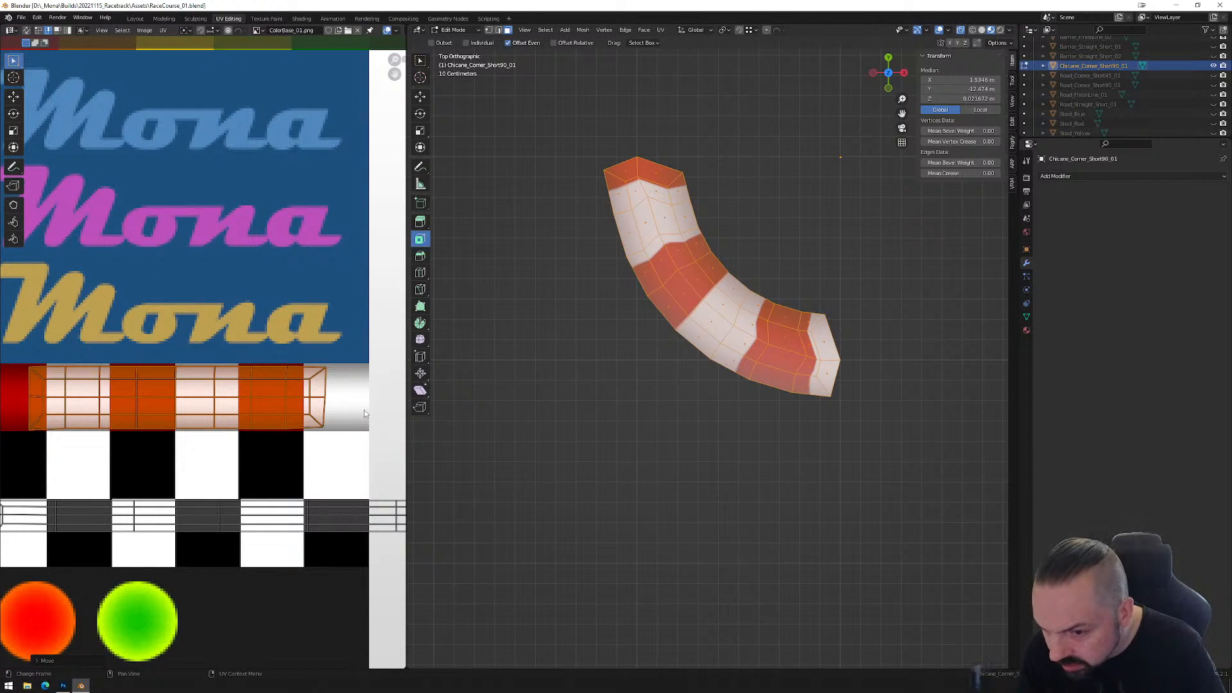
key(s)
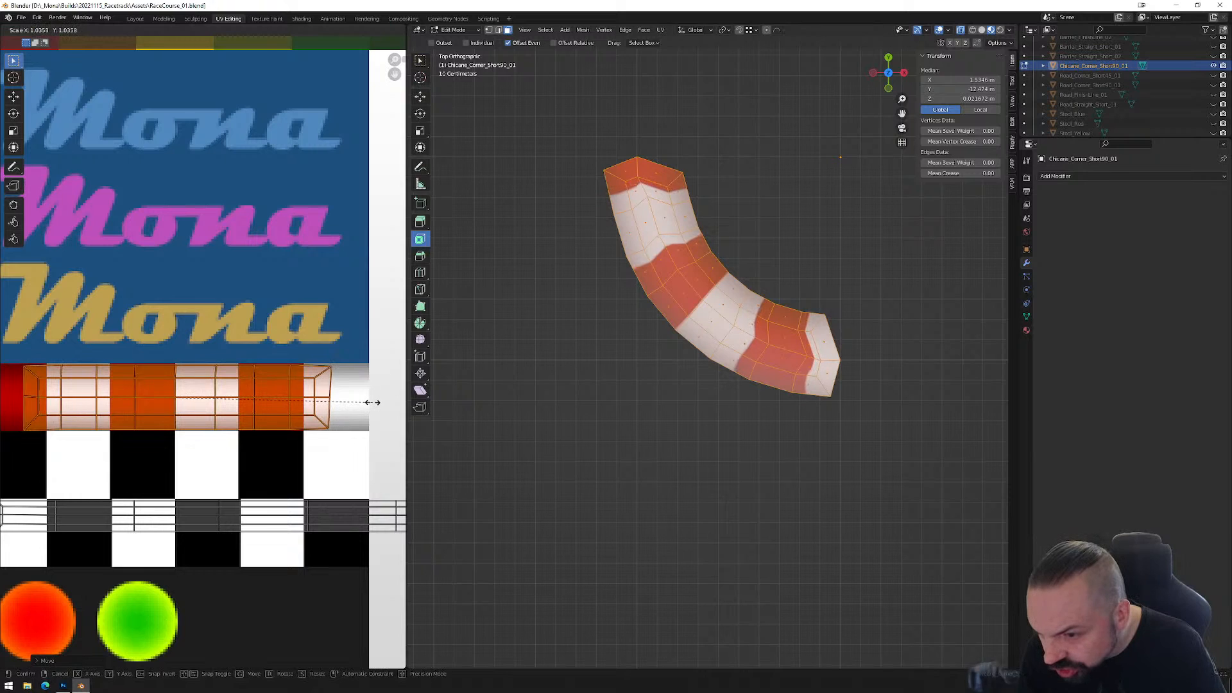
click(374, 402)
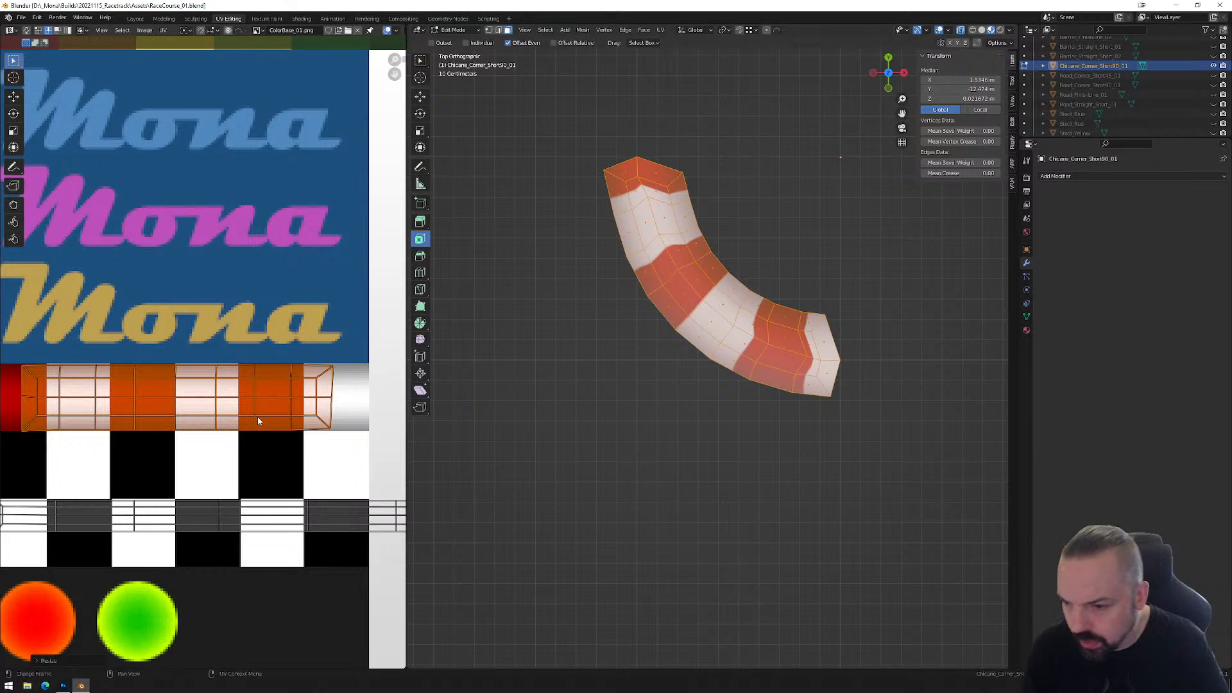
scroll(206, 416, down, 2)
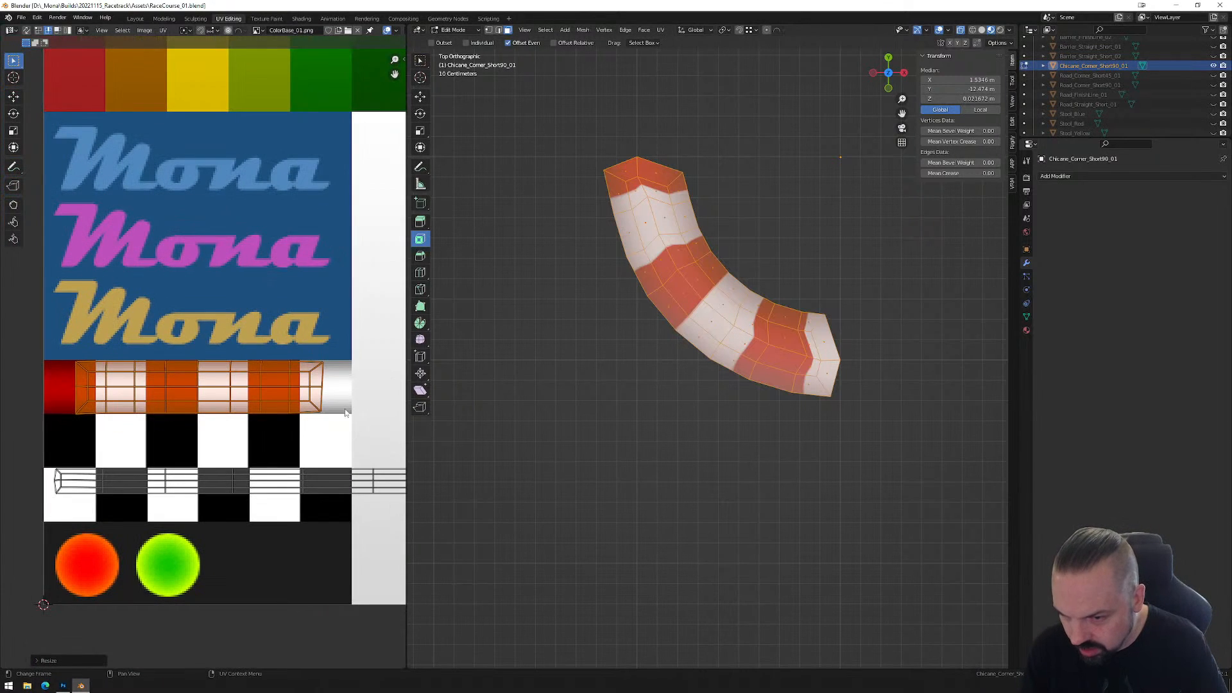
key(s)
key(x)
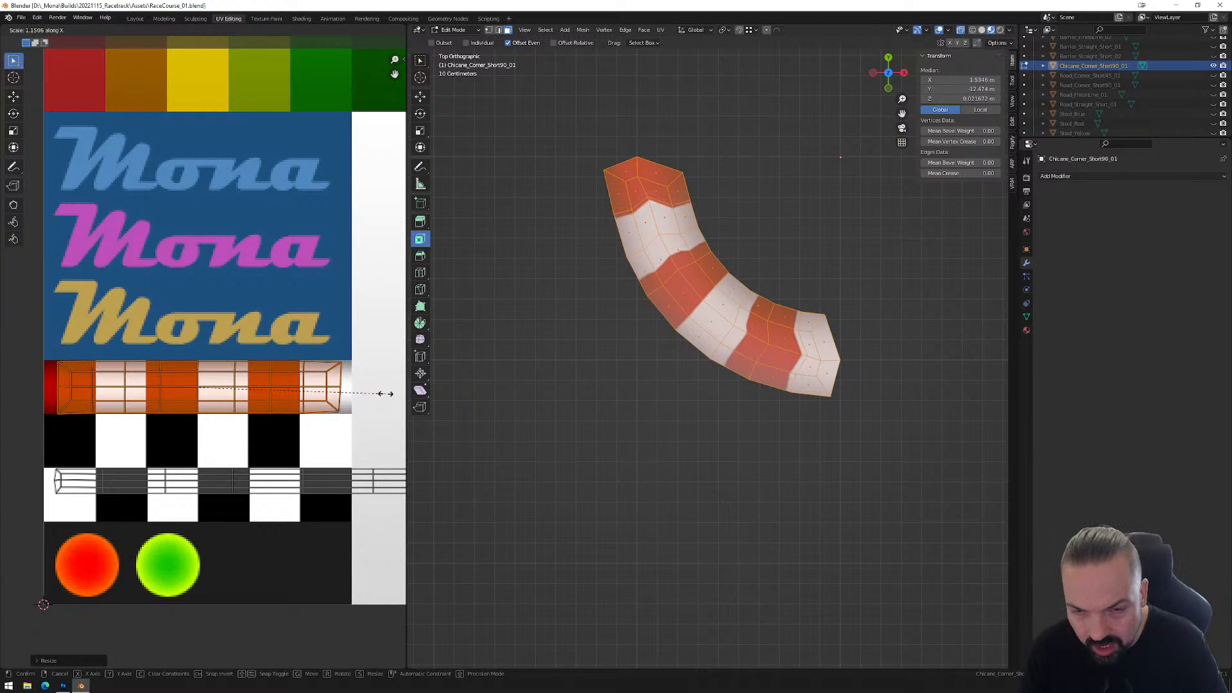
key(Escape)
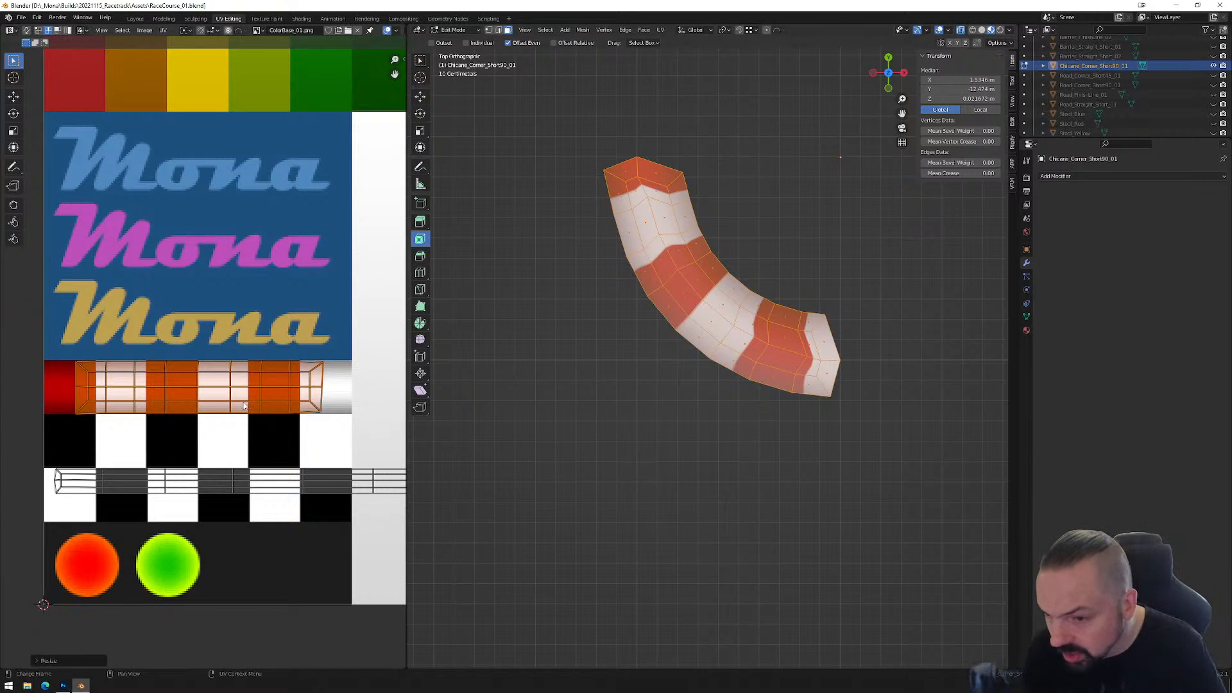
Straighten the small UV island's middle column of vertices vertically at the edge of the second red stripe.
scroll(231, 404, up, 1)
scroll(236, 396, up, 1)
key(alt+a)
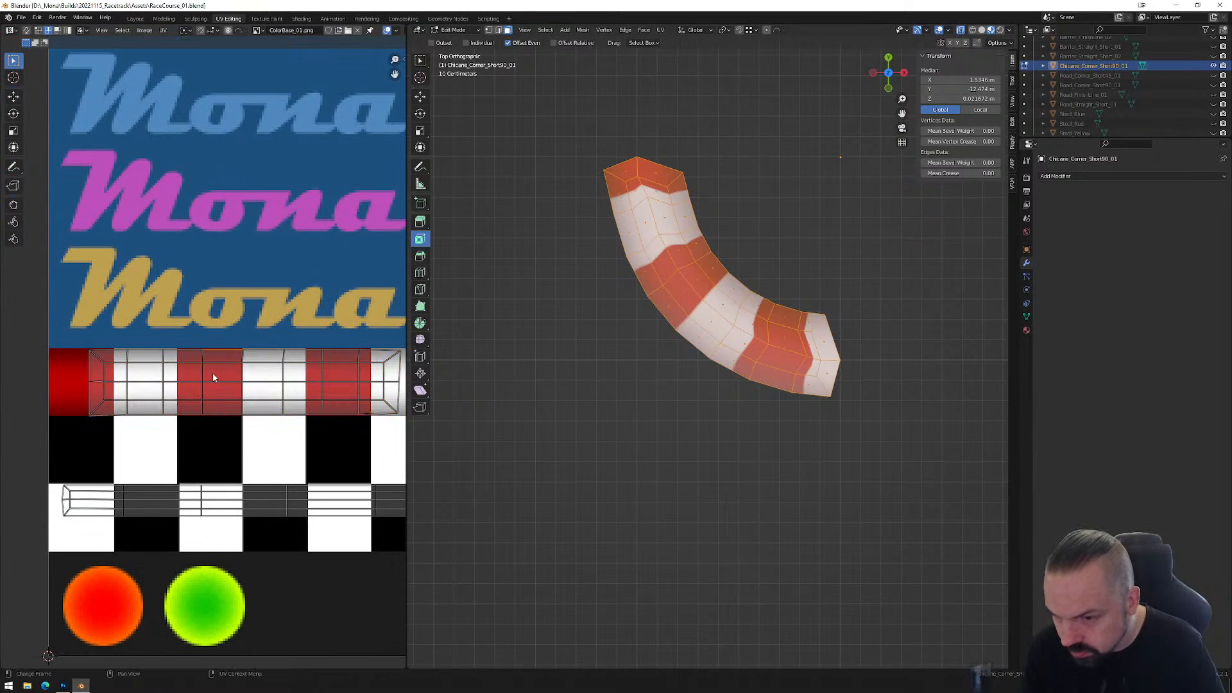
click(163, 382)
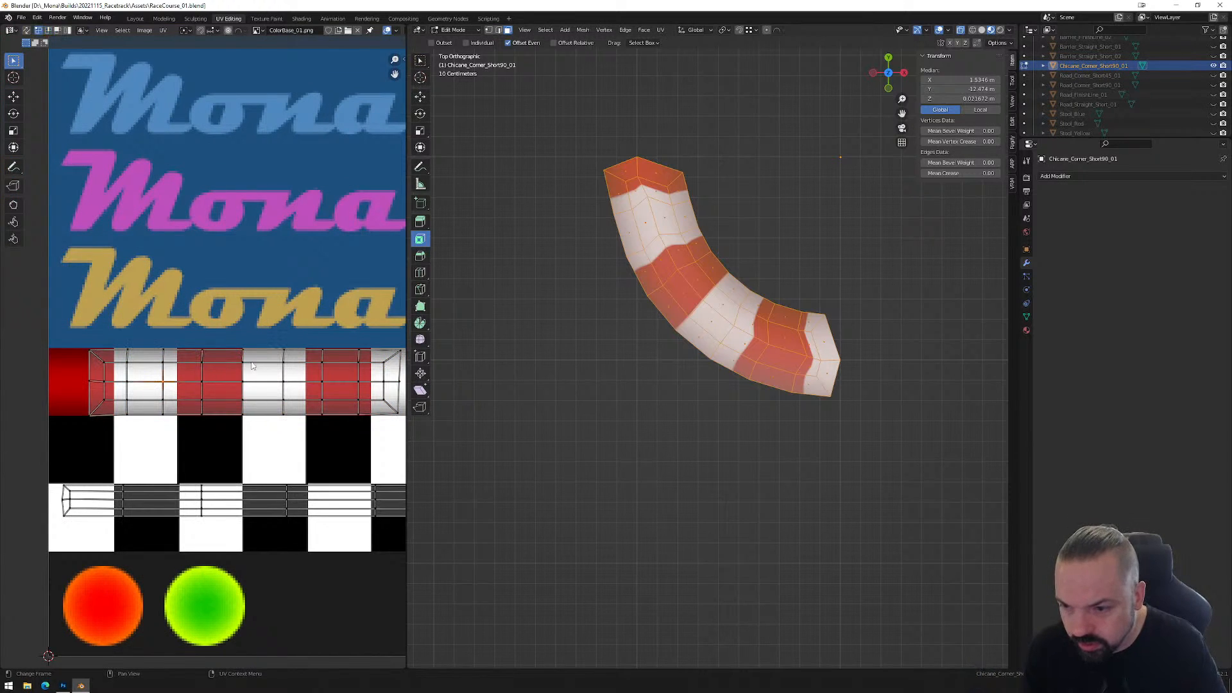
right_click(309, 438)
click(306, 439)
key(ctrl+z)
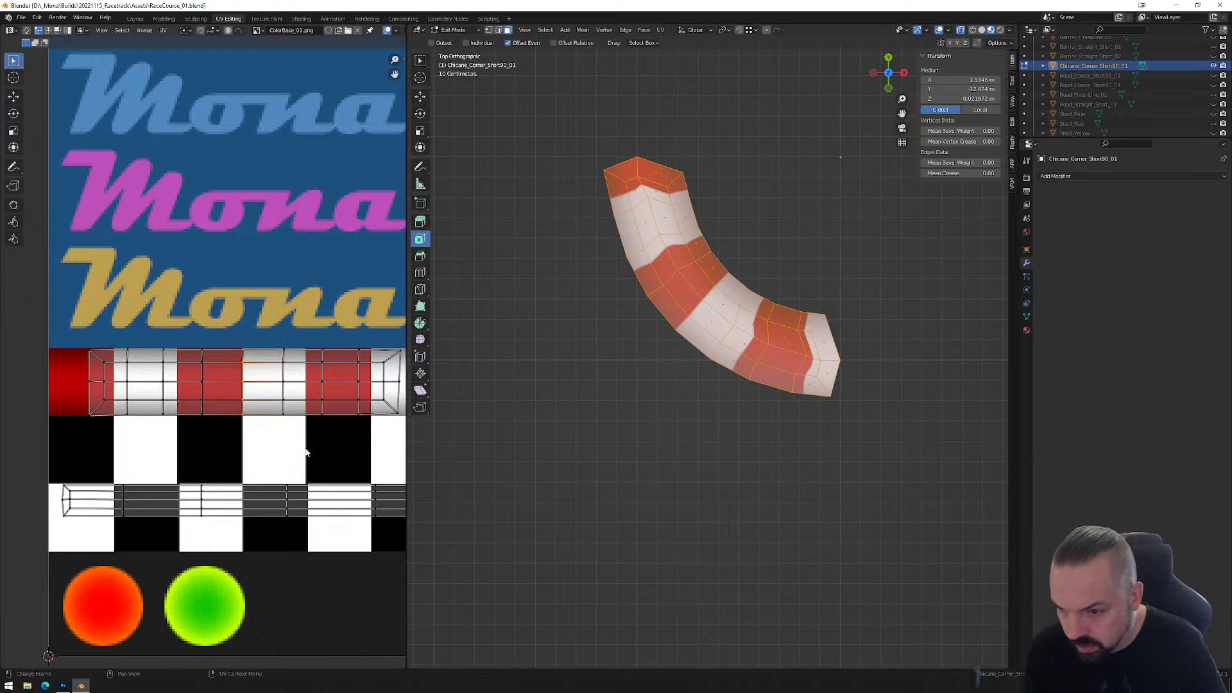
right_click(305, 443)
click(306, 443)
Move the vertex column inside the second red stripe about 0.0198 along X onto that stripe's outer boundary with the white stripe.
drag(182, 329, 210, 435)
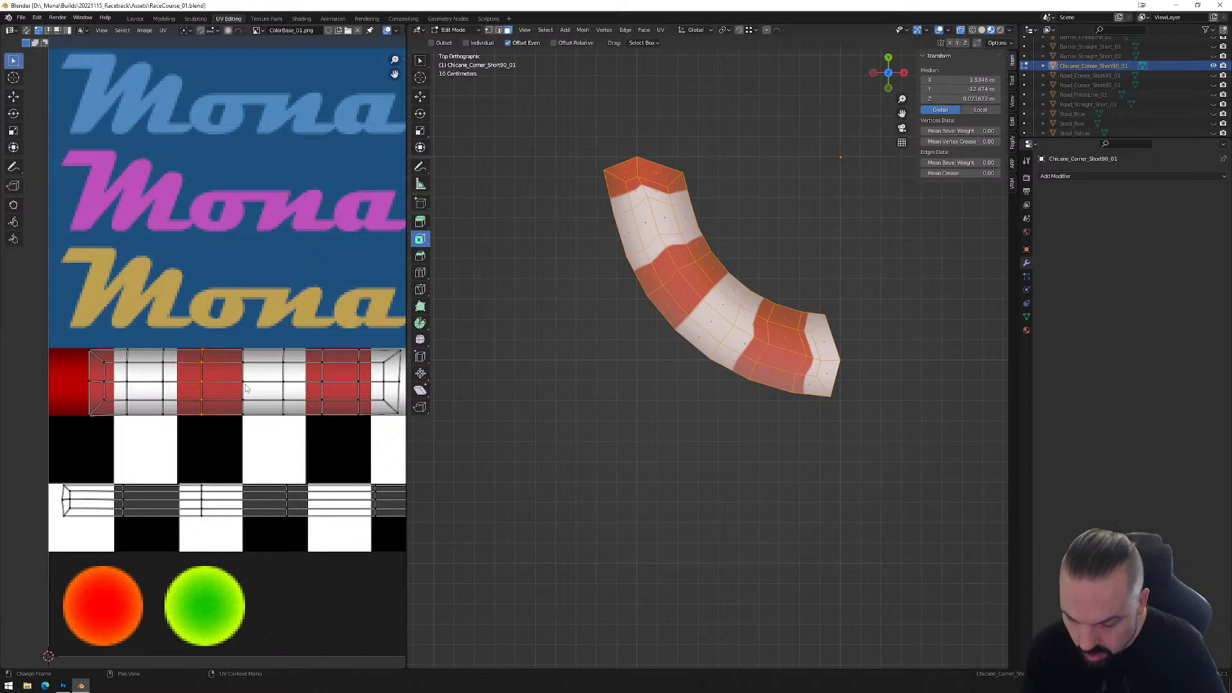
key(g)
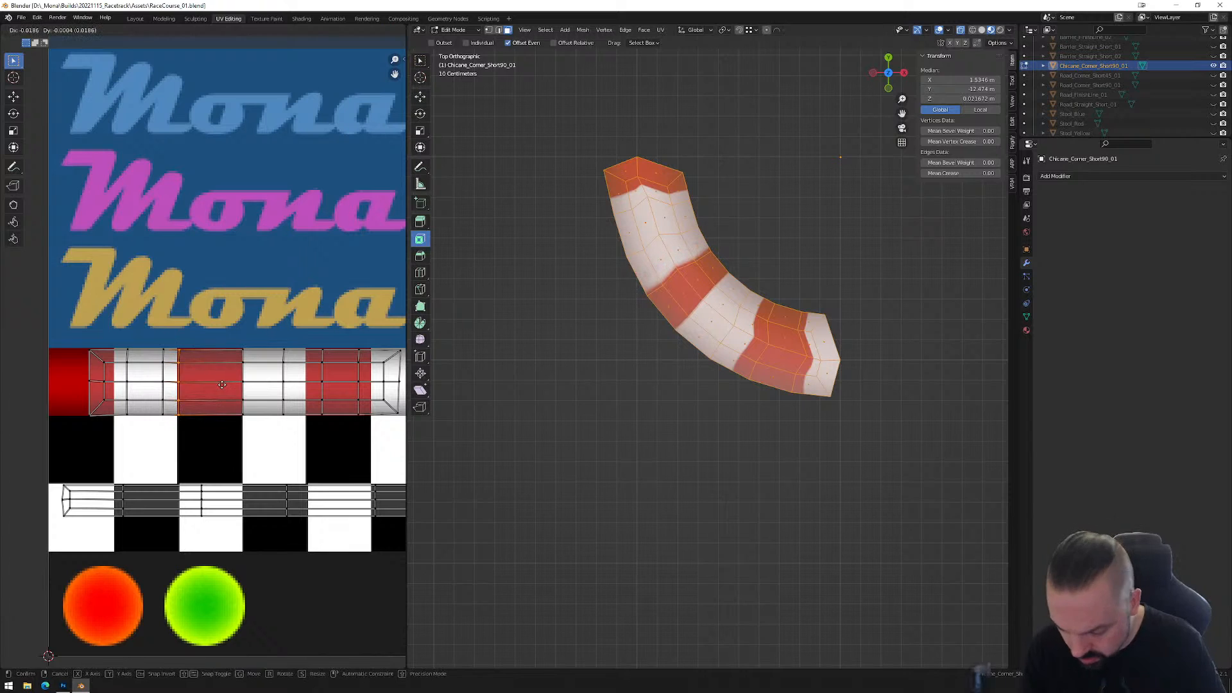
key(x)
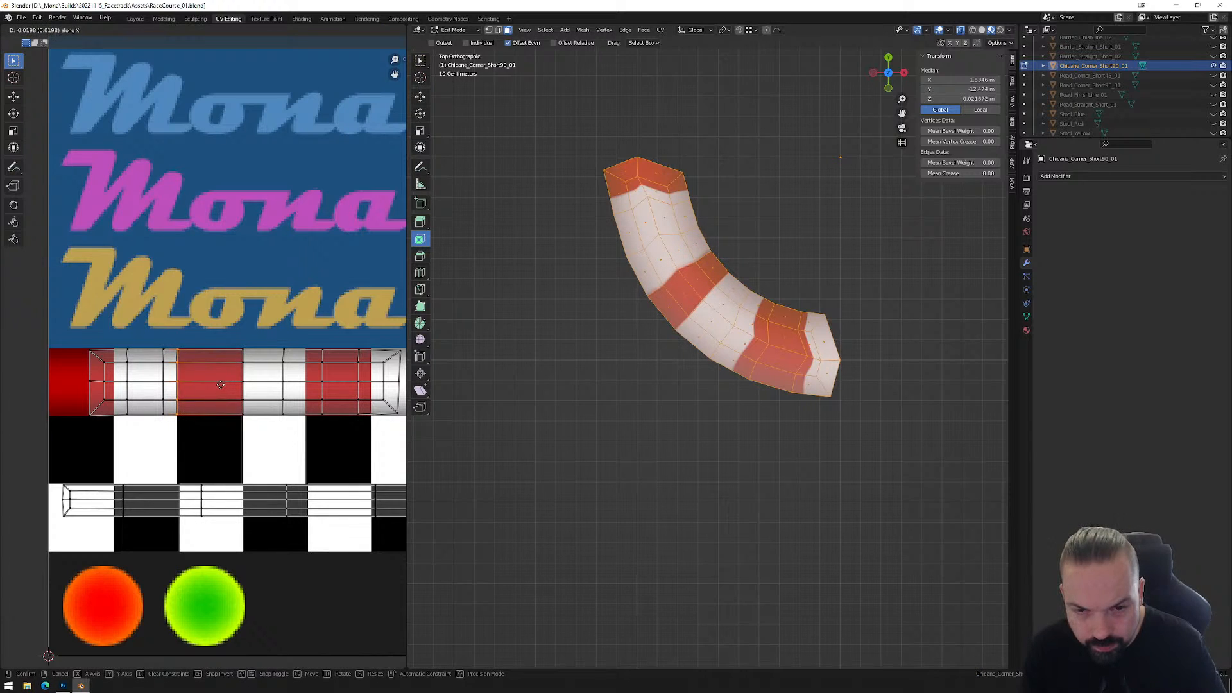
click(221, 383)
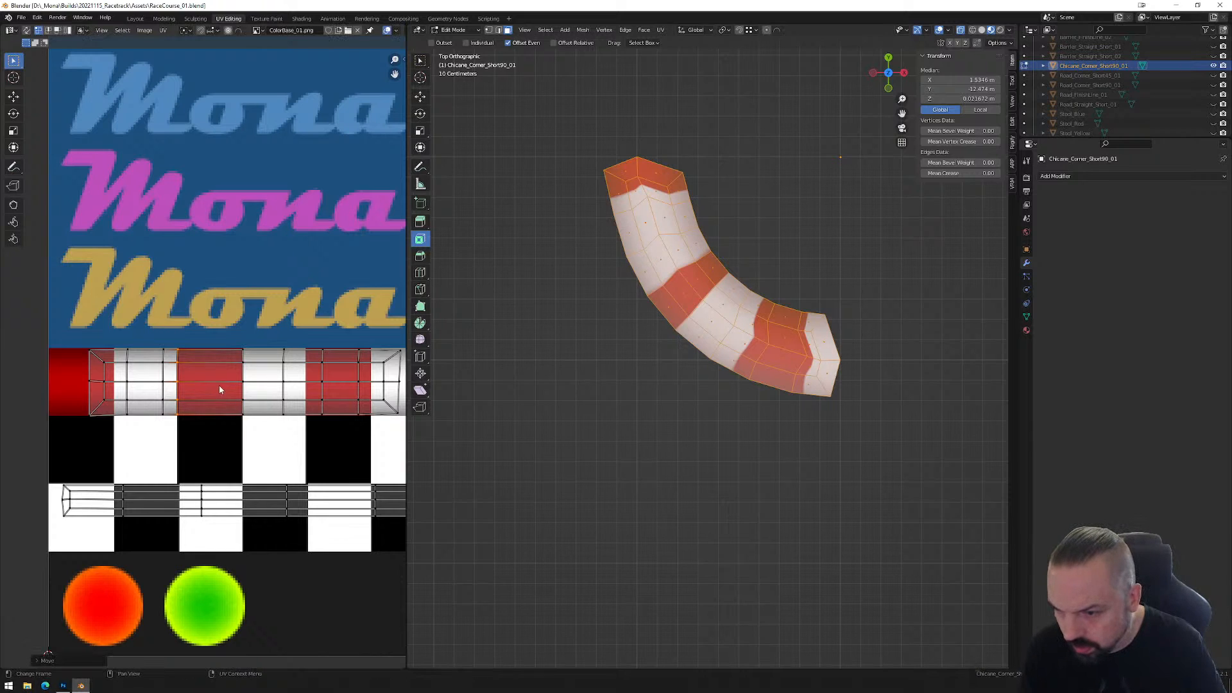
Move the small UV island's left-end vertex columns outward along X until their innermost column meets the first red stripe's boundary.
drag(72, 331, 171, 441)
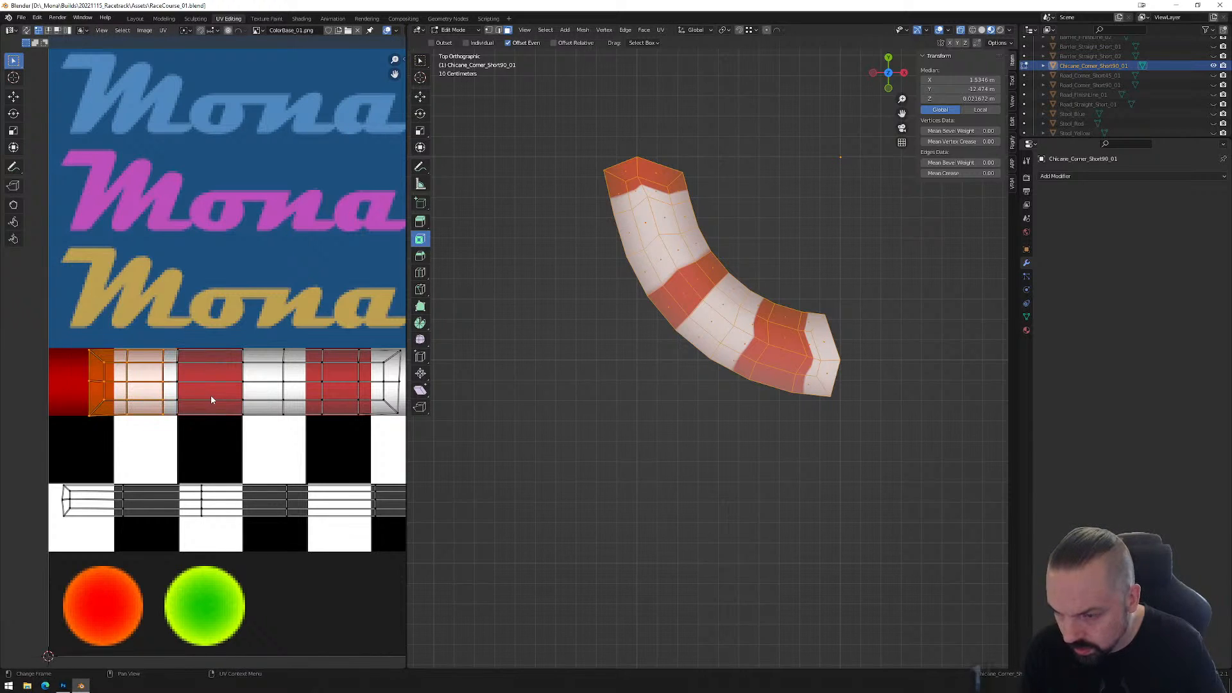
key(g)
key(x)
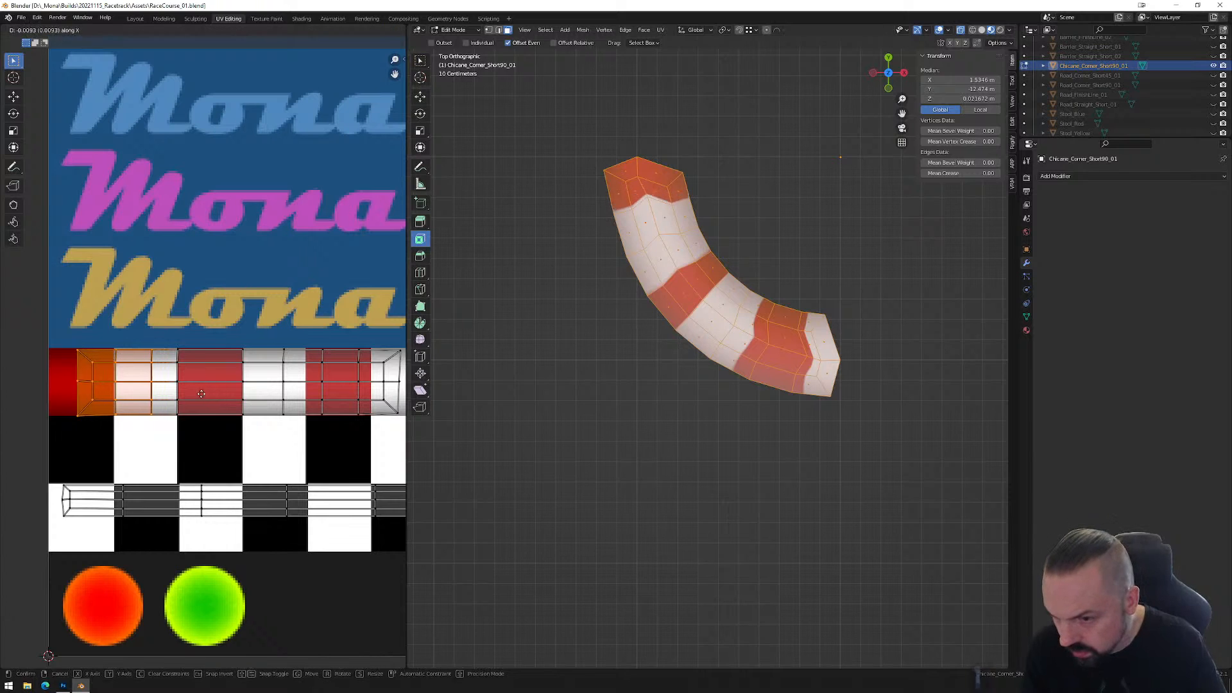
click(164, 399)
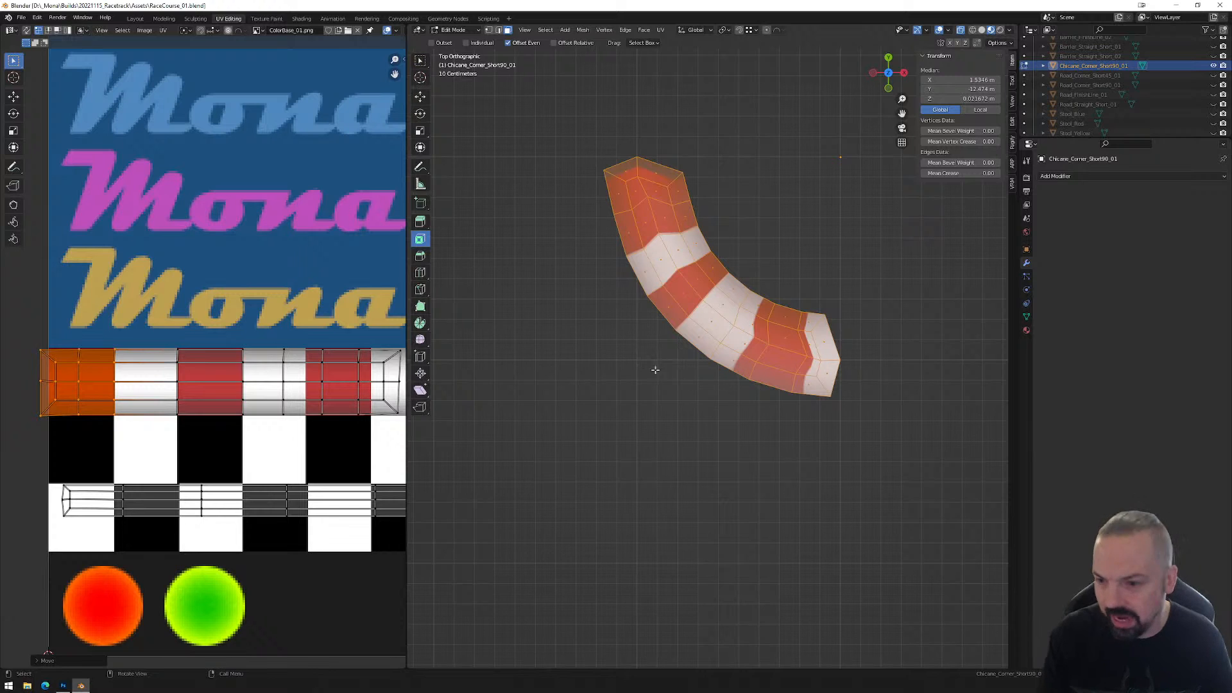
Move the striped UV island's outer left-end vertex columns about 0.024 outward along X, putting their innermost column on the first red stripe's outer edge.
middle_drag(83, 387, 190, 376)
drag(127, 319, 197, 421)
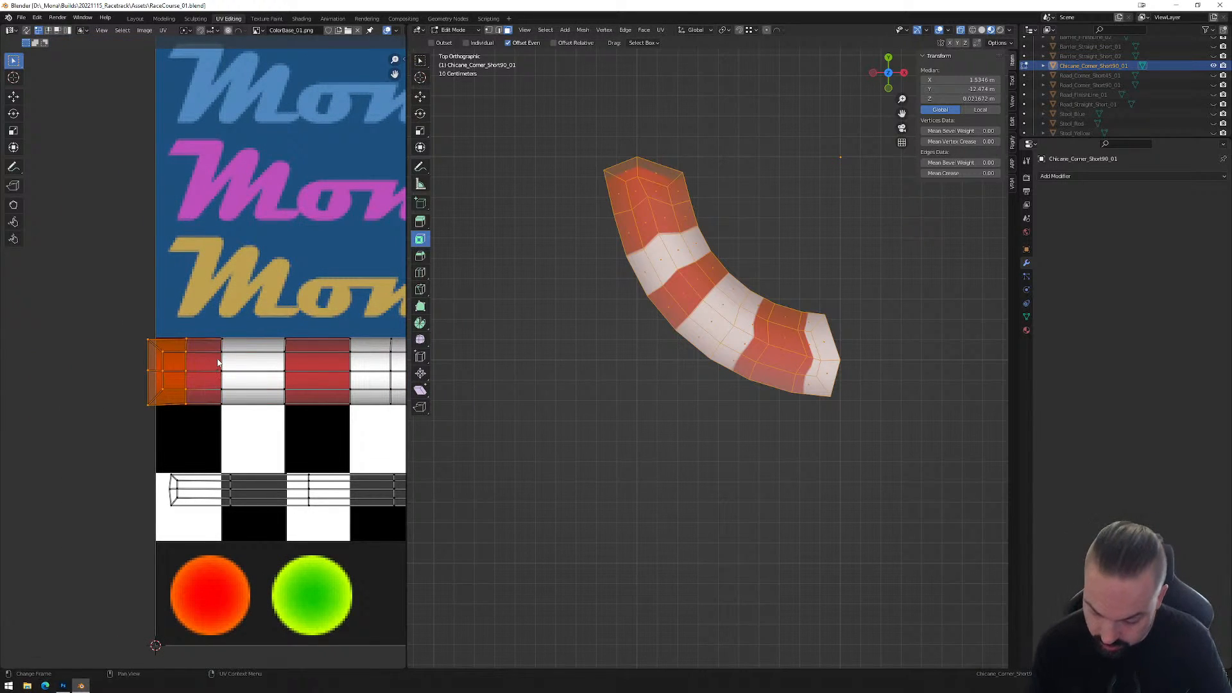
key(g)
key(x)
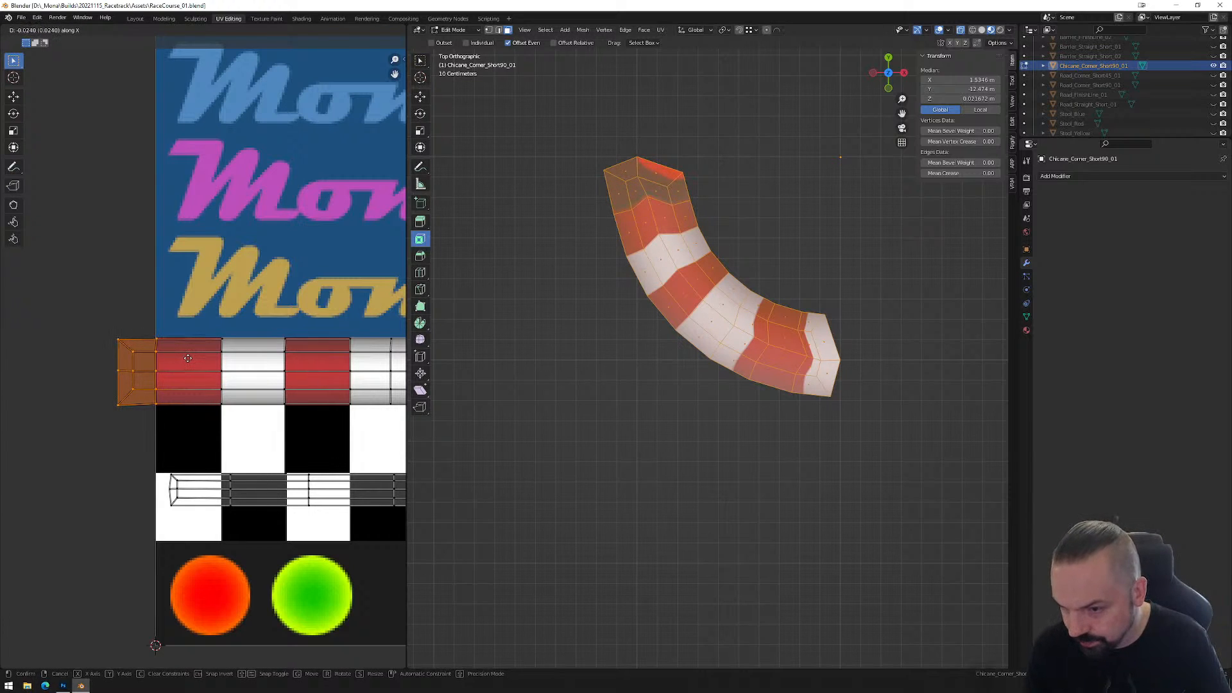
click(188, 358)
Move the striped UV island's right-end vertex columns about 0.0185 along X so their first column sits on the third red stripe's starting boundary.
scroll(188, 358, down, 4)
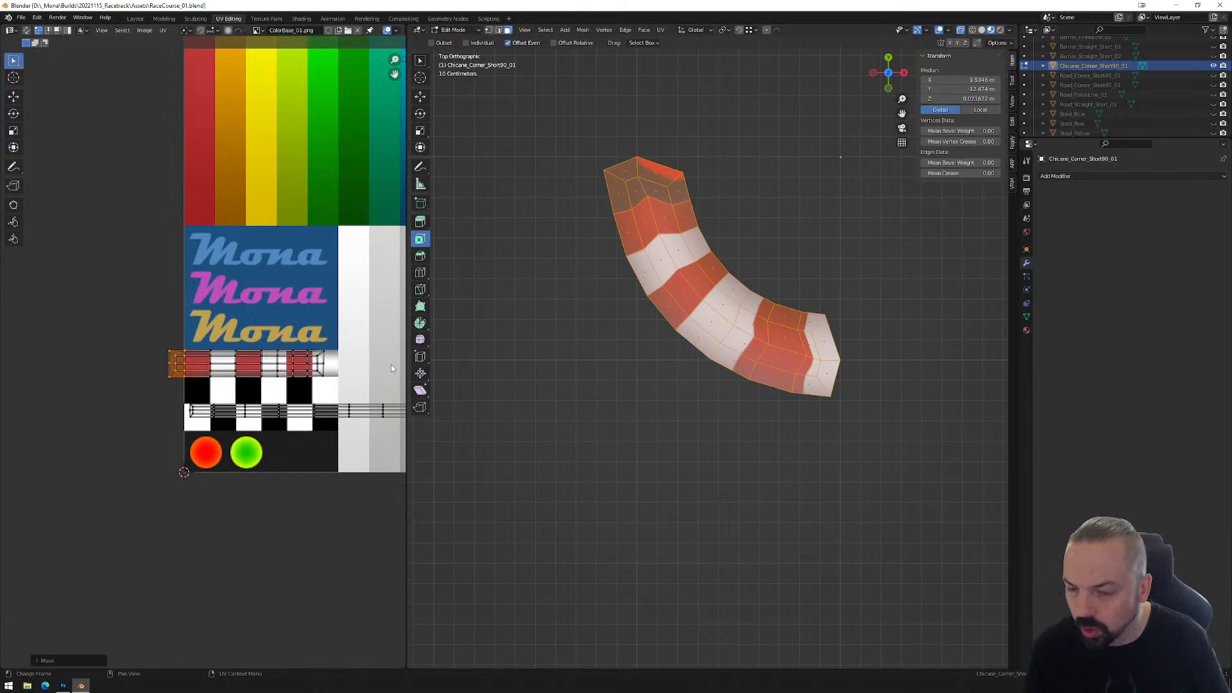
middle_drag(353, 363, 226, 359)
middle_drag(132, 374, 280, 372)
scroll(227, 360, up, 5)
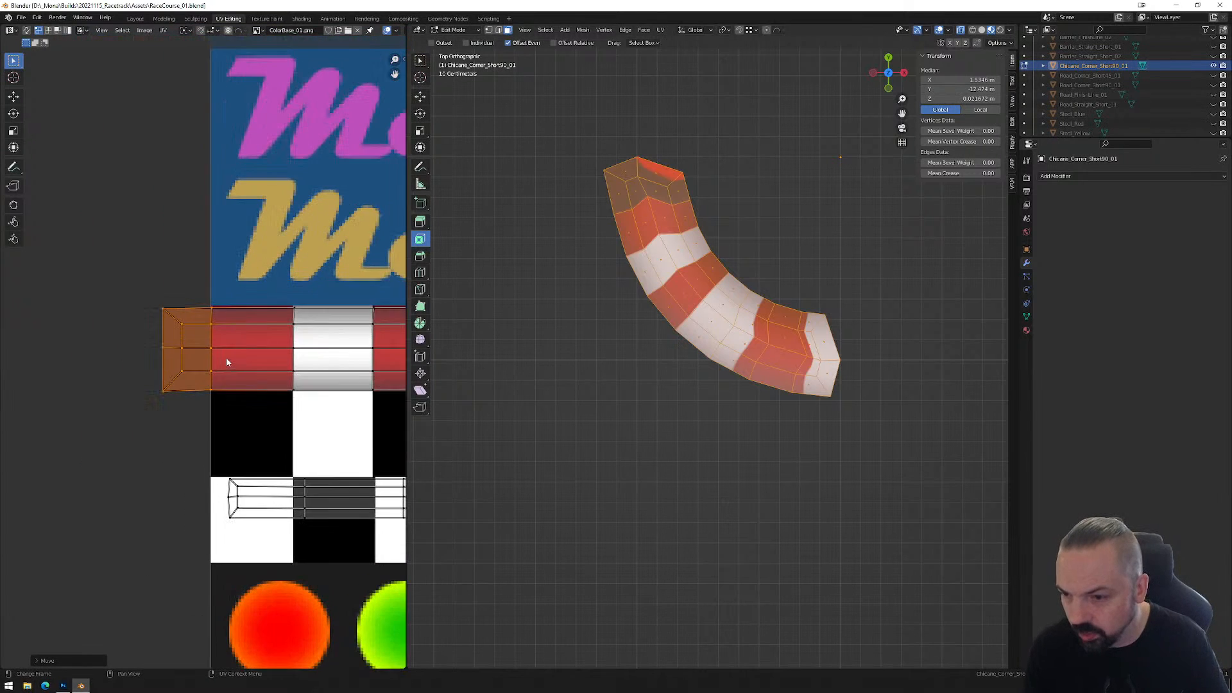
drag(145, 298, 191, 402)
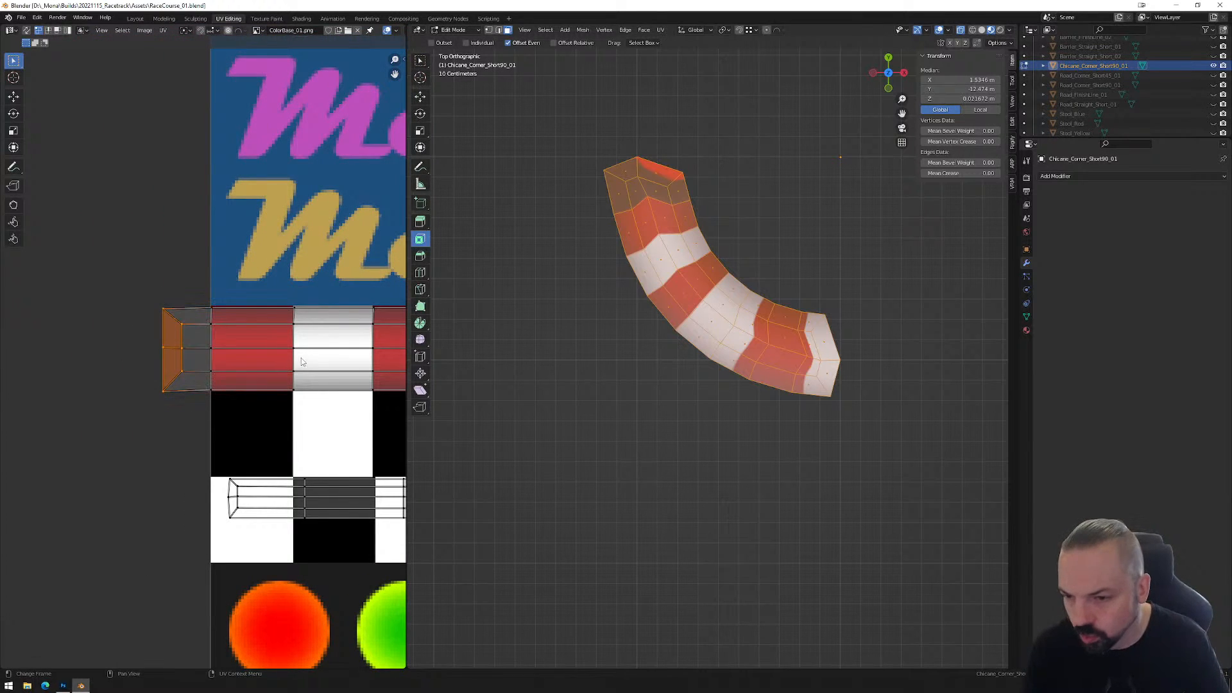
middle_drag(324, 353, 114, 355)
middle_drag(289, 287, 155, 288)
shift+drag(156, 288, 363, 424)
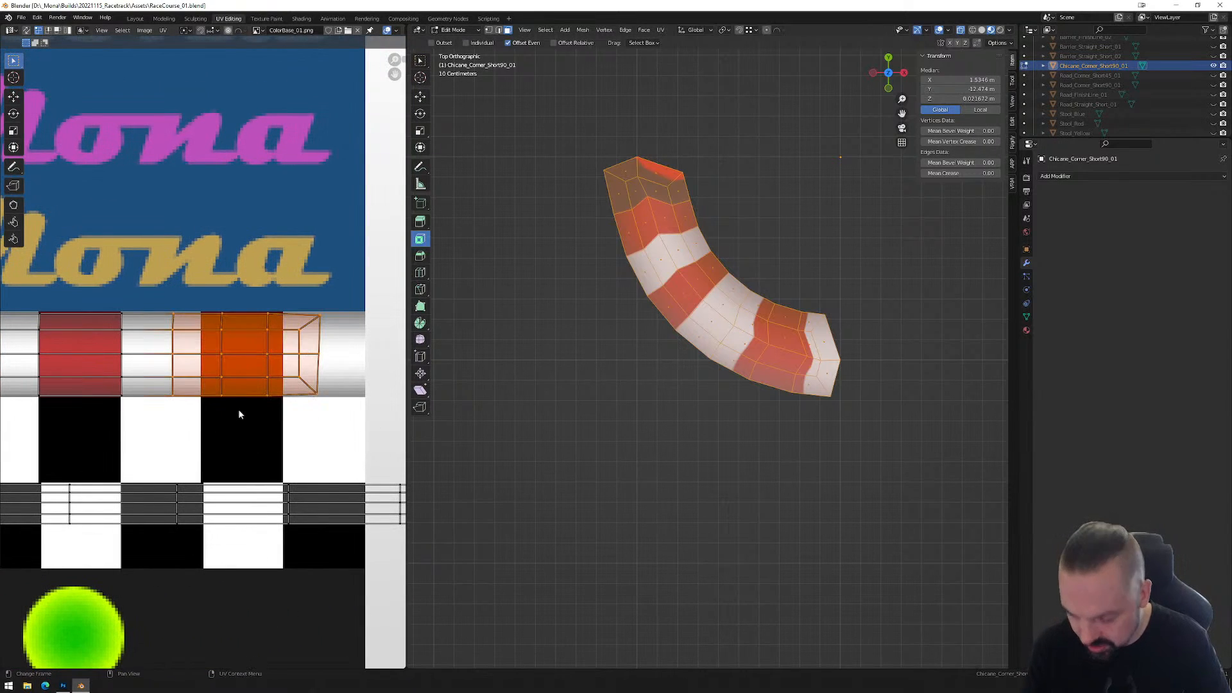
key(g)
key(x)
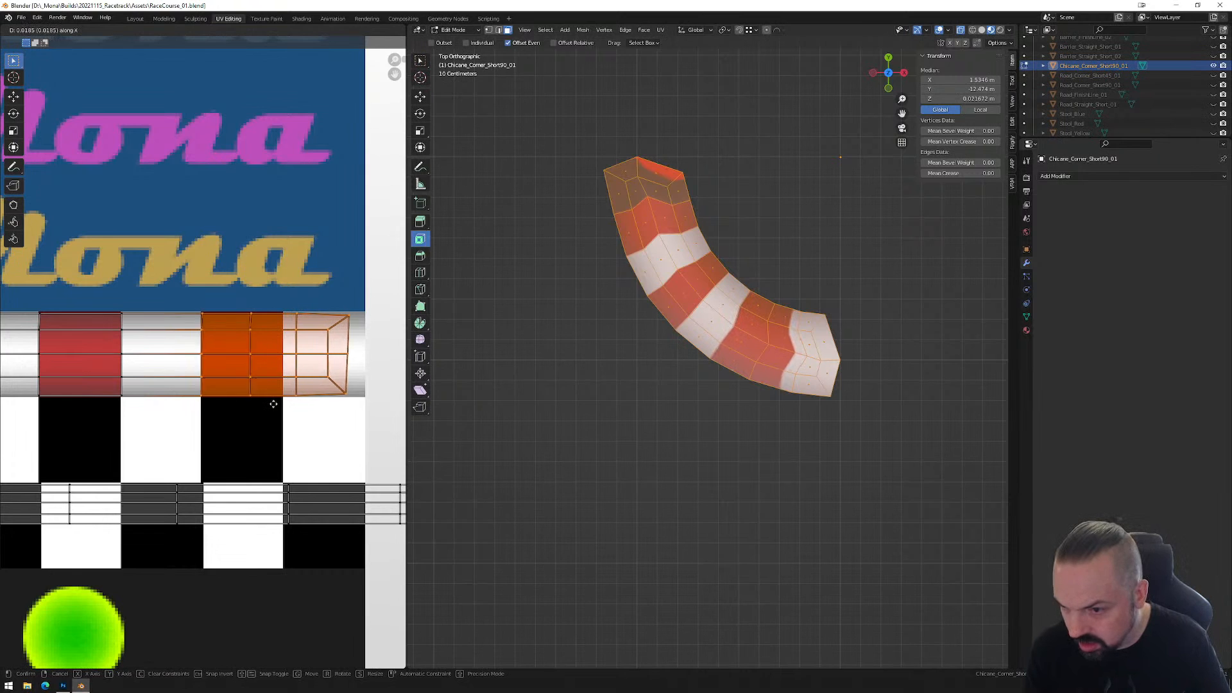
click(270, 401)
Move the remaining columns along X to the third red stripe's far boundary, and the end cap about 0.0234 onward to the last white stripe's end.
drag(232, 282, 363, 423)
key(g)
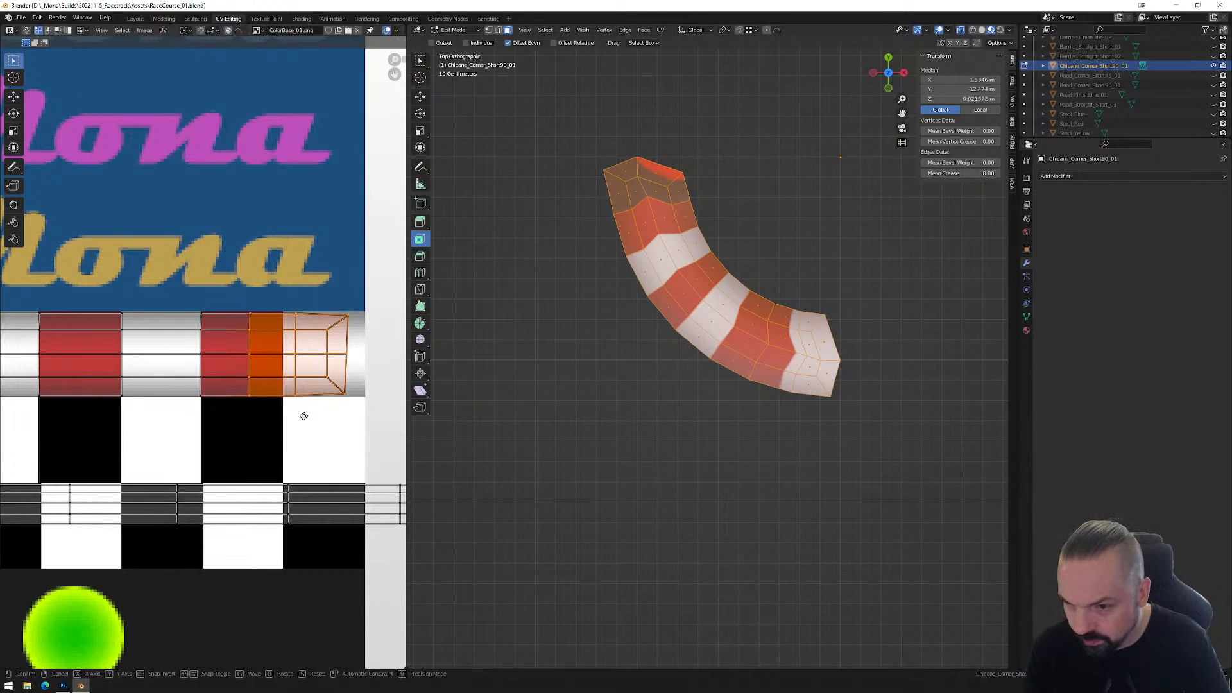
click(332, 415)
drag(315, 298, 378, 405)
key(g)
key(x)
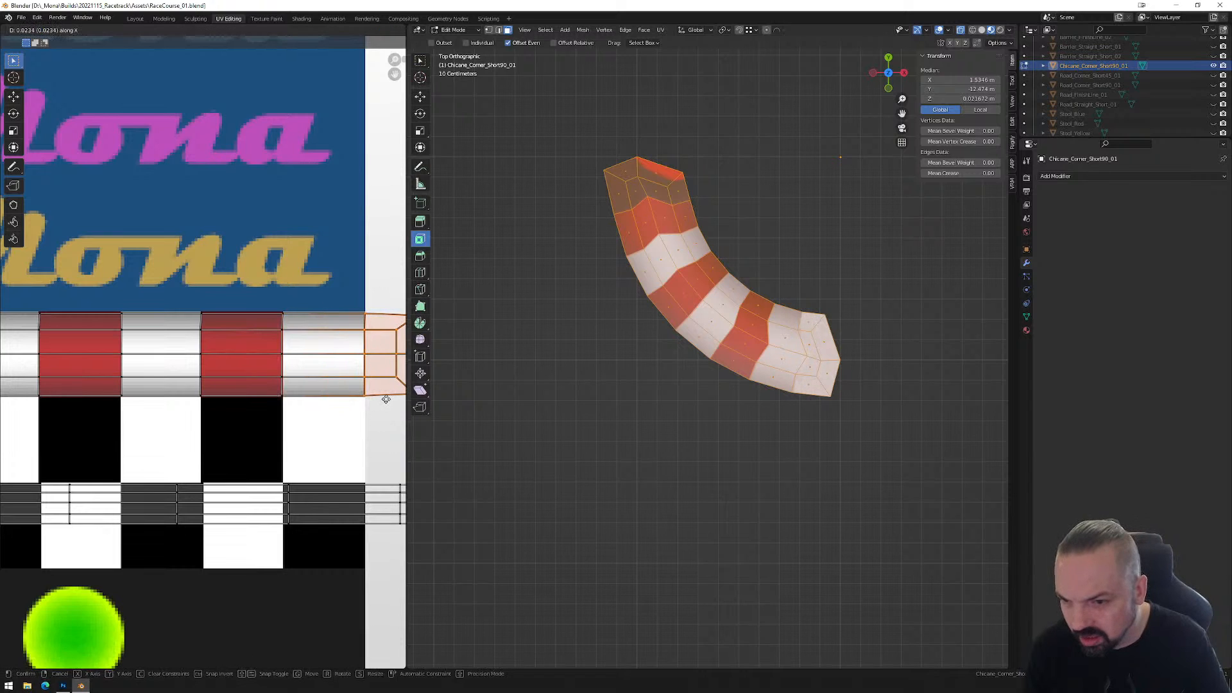
click(382, 399)
Split off the end-cap faces beyond the last white stripe and move them about -0.1045 in X onto the third red stripe.
scroll(365, 390, down, 3)
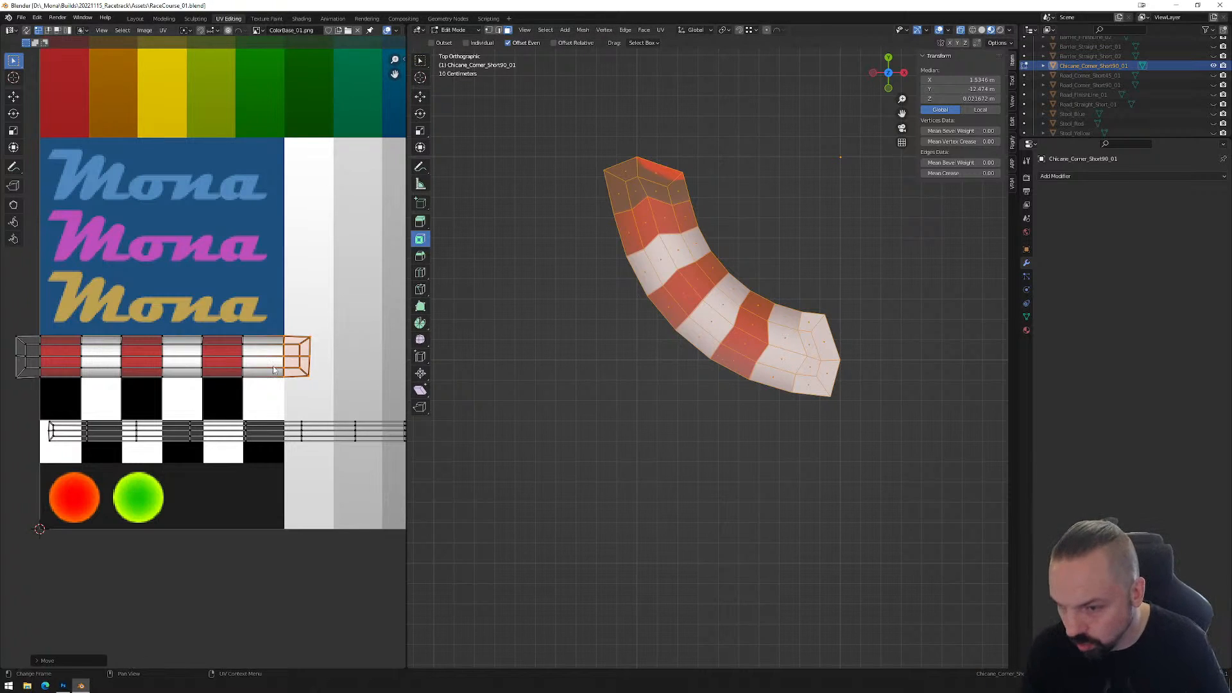
scroll(275, 373, up, 1)
key(3)
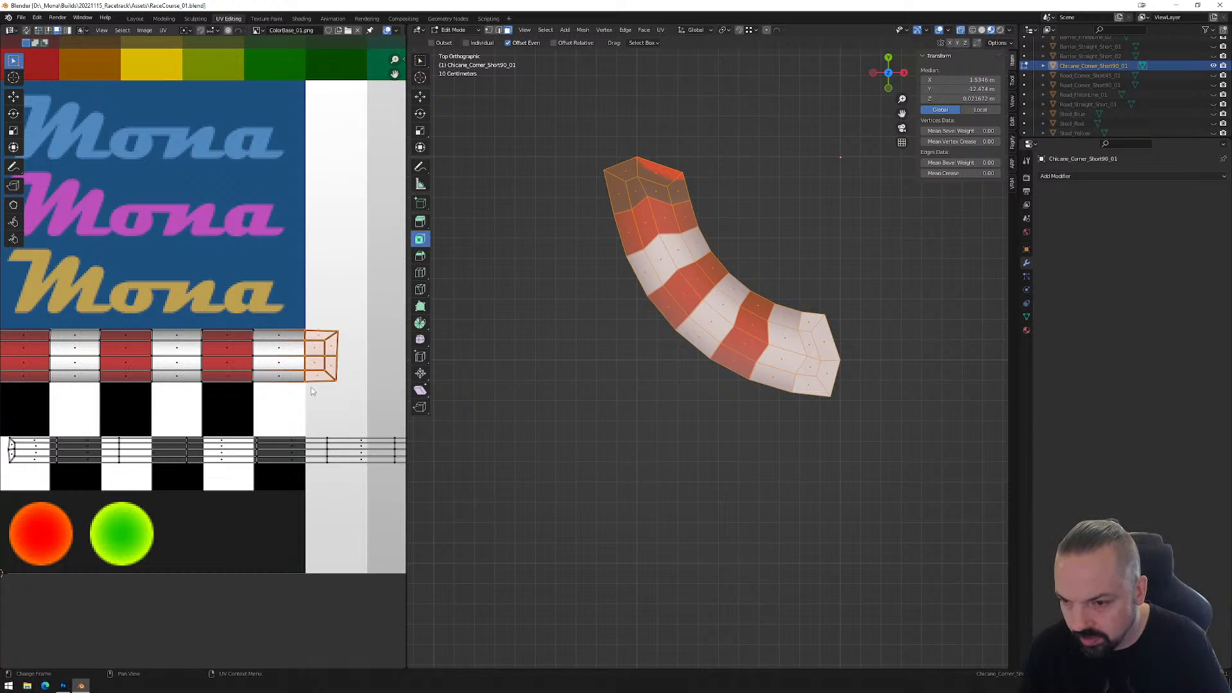
right_click(323, 411)
mouse_move(298, 452)
click(357, 453)
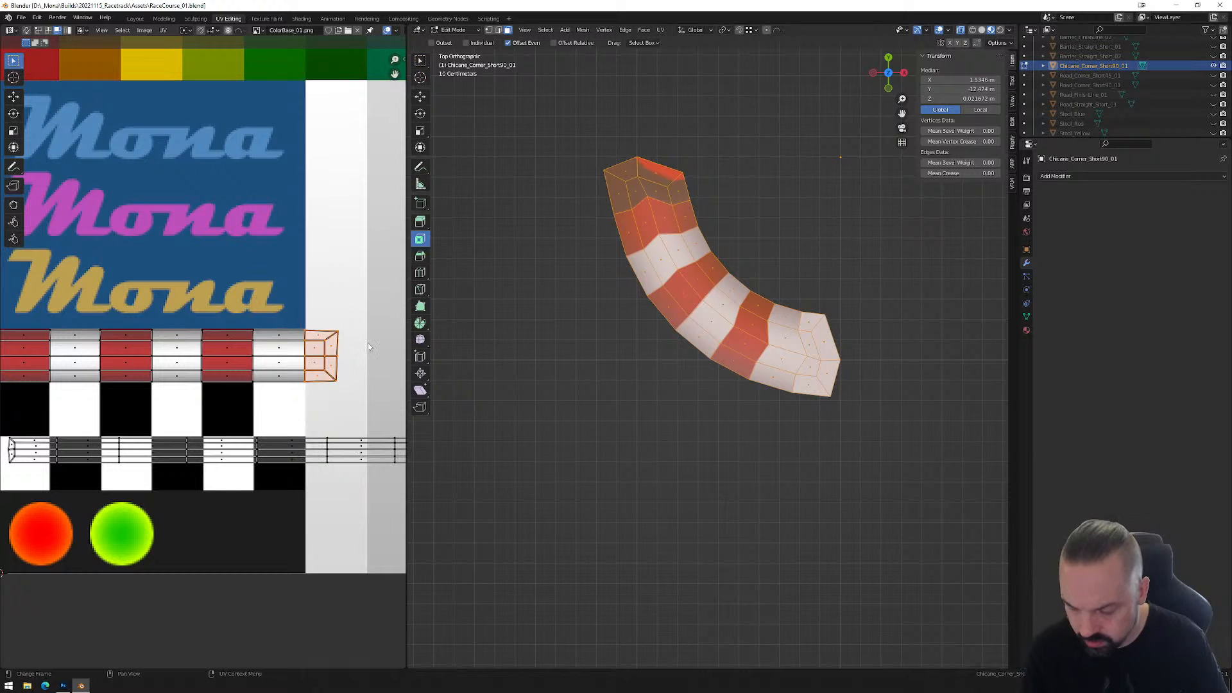
key(h)
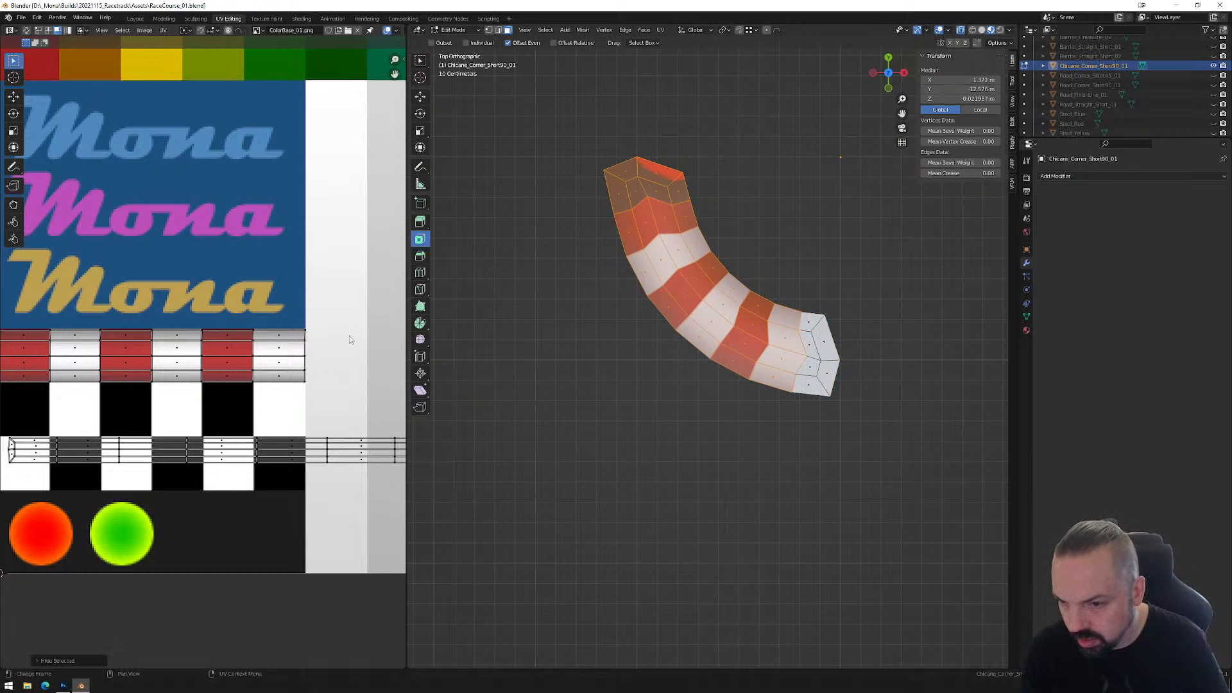
key(ctrl+z)
key(g)
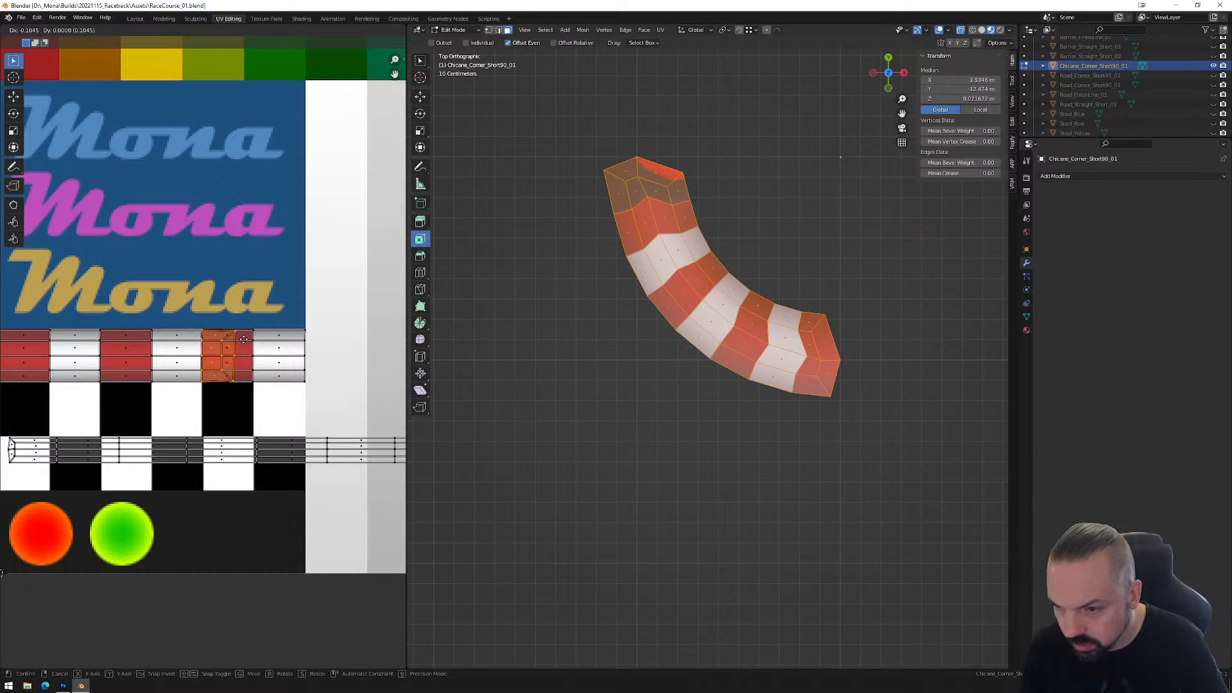
click(244, 339)
scroll(238, 358, up, 2)
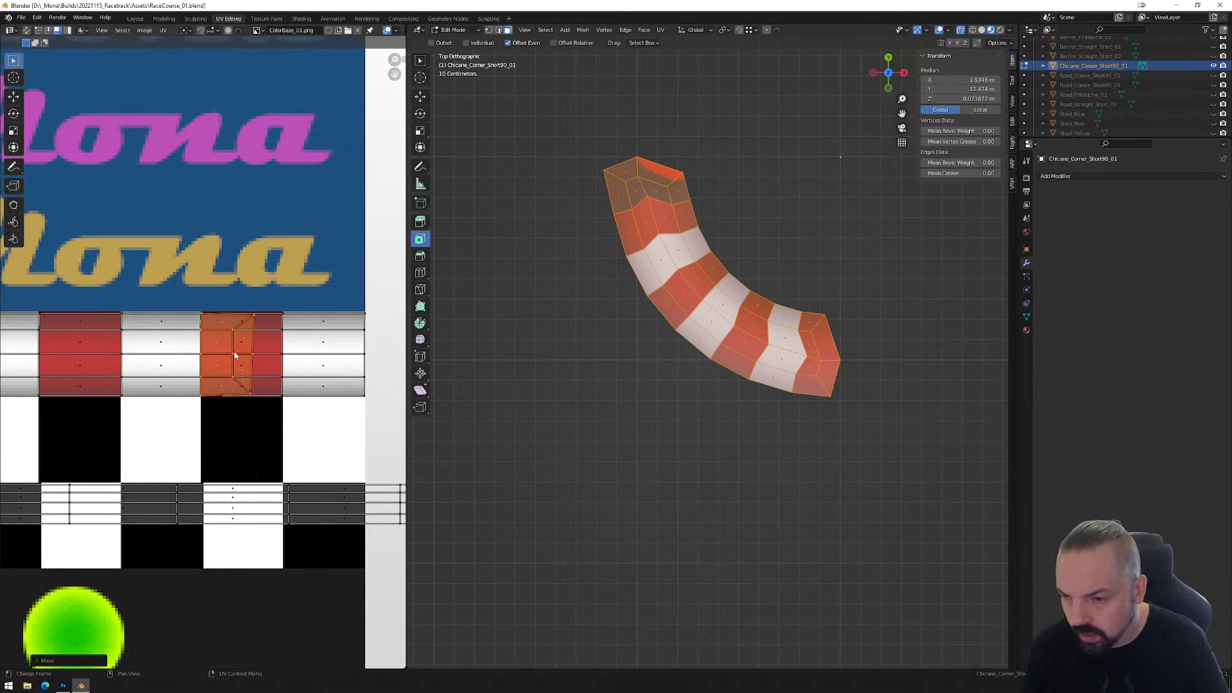
key(b)
drag(183, 278, 207, 412)
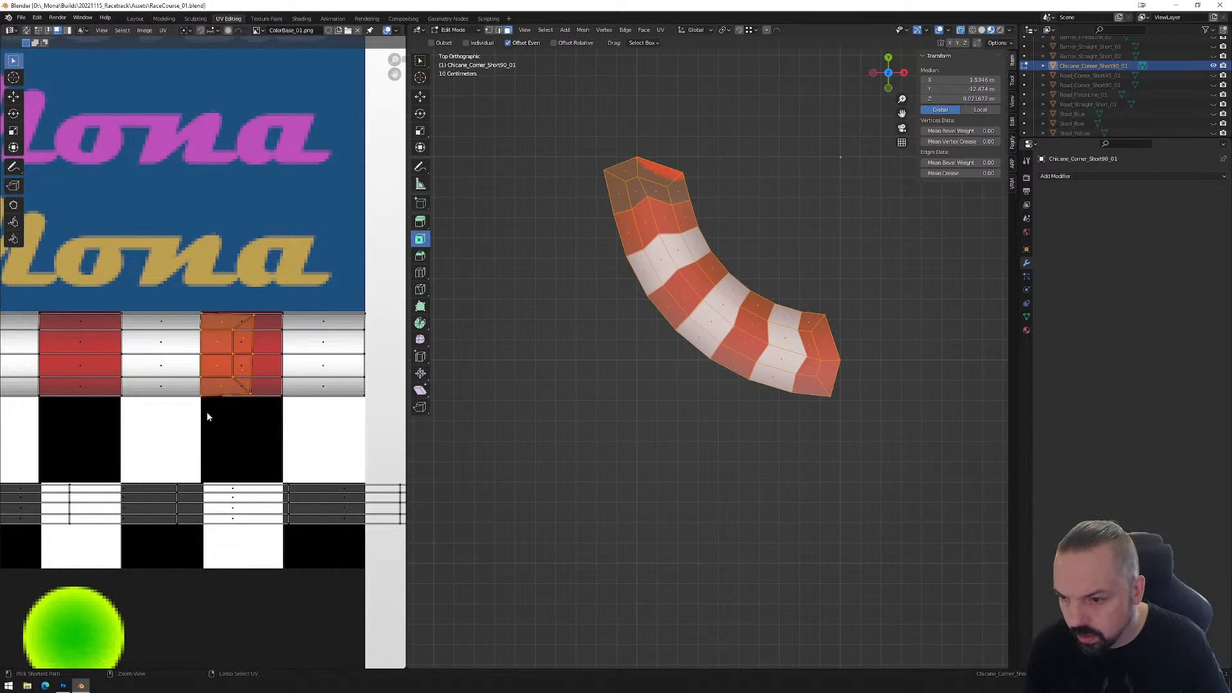
key(1)
ctrl+drag(181, 275, 214, 420)
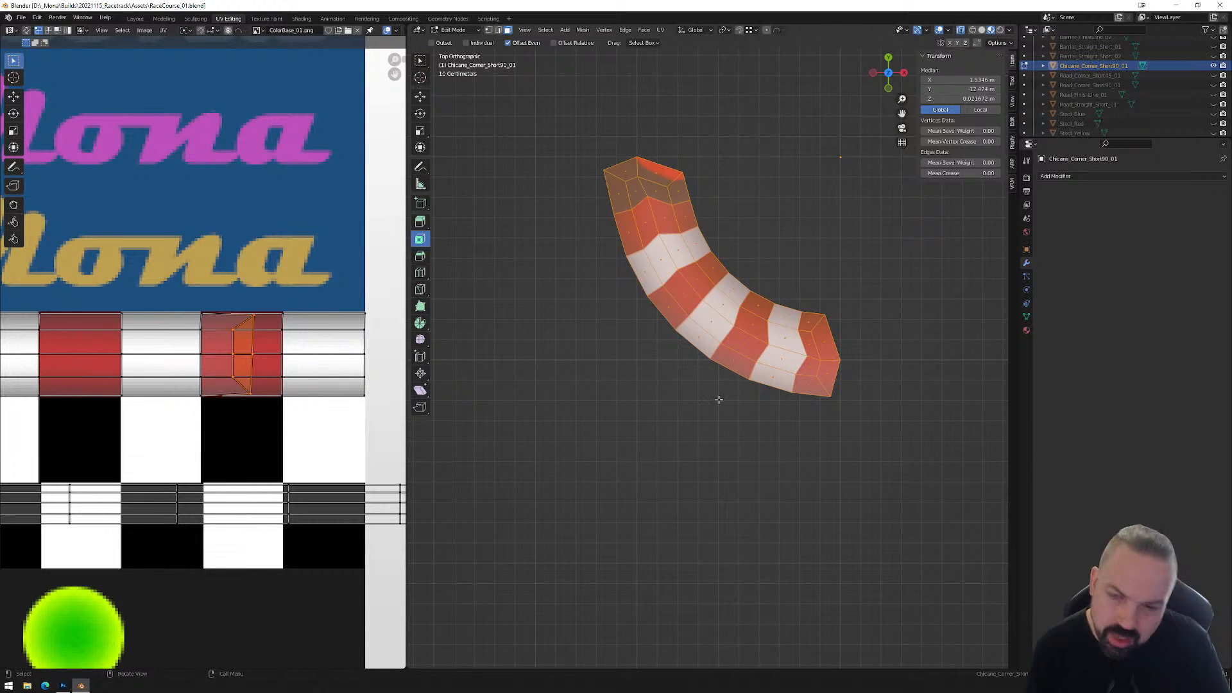
Split off the end-cap faces beyond the first red stripe and move them about 0.1027 in X onto the first white stripe.
middle_drag(165, 408, 369, 405)
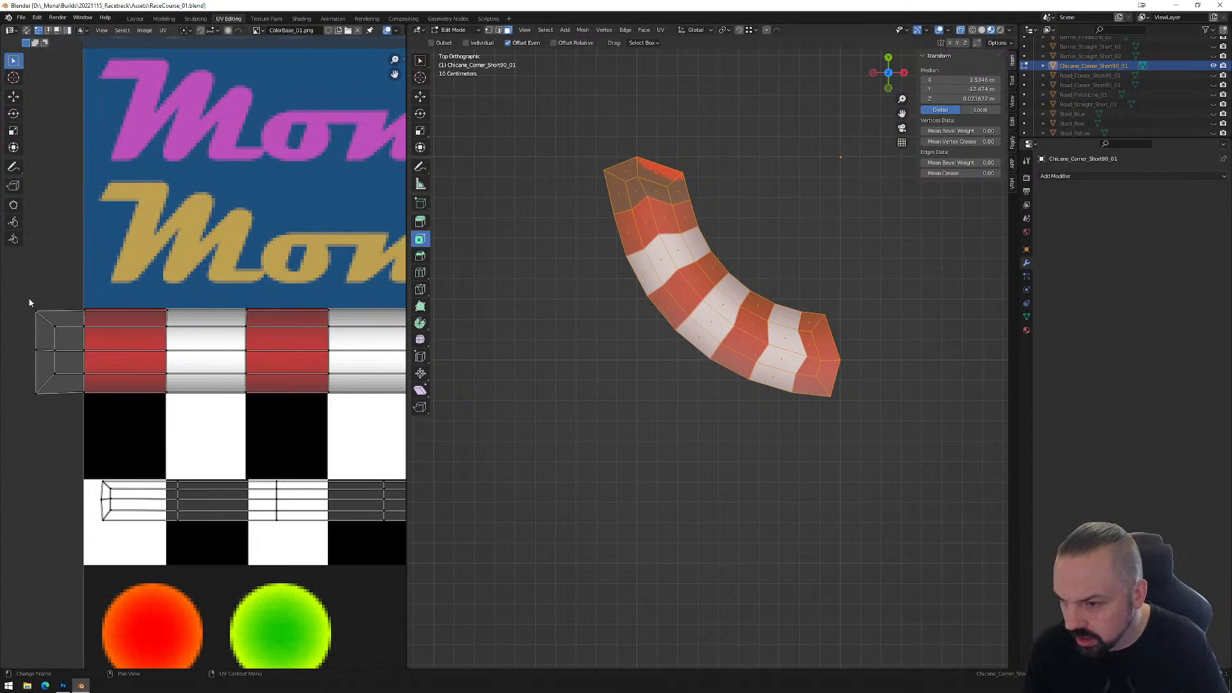
drag(22, 301, 78, 414)
right_click(77, 415)
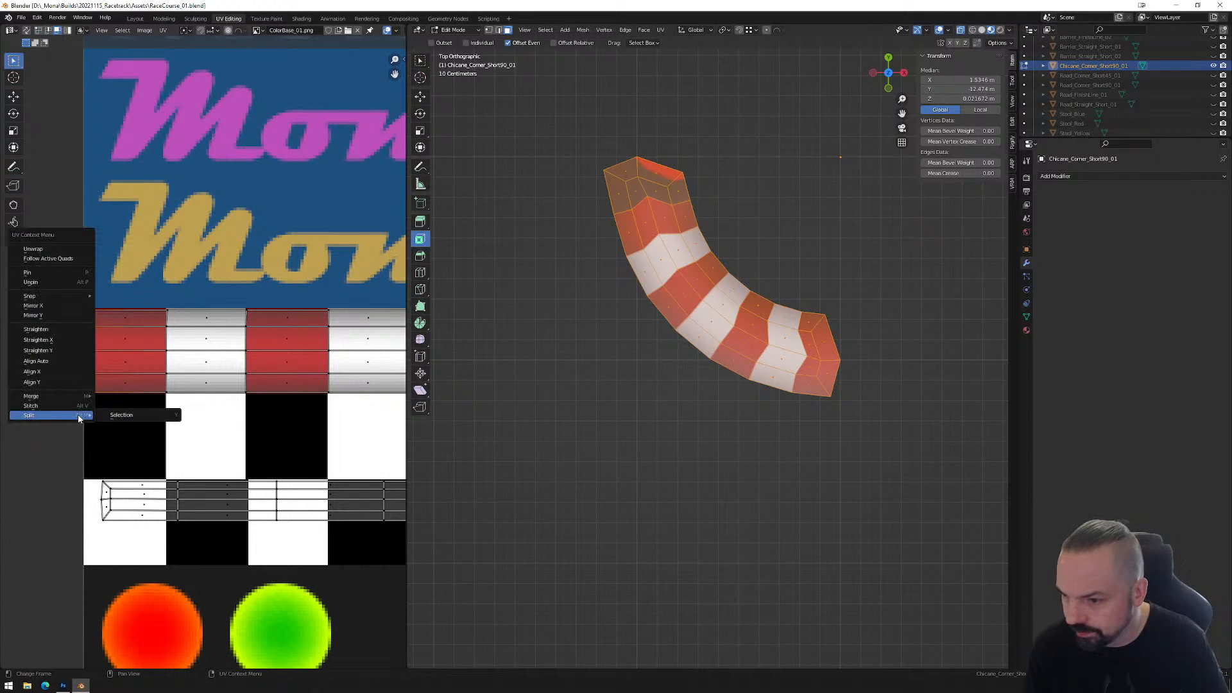
click(105, 416)
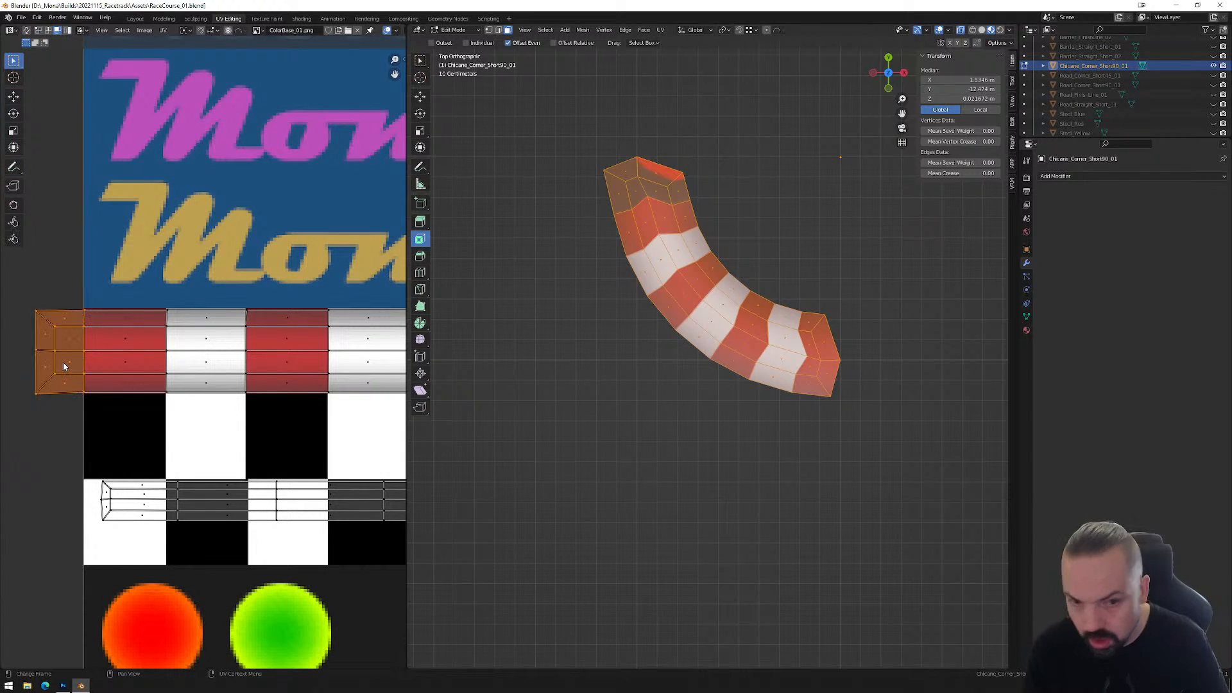
key(g)
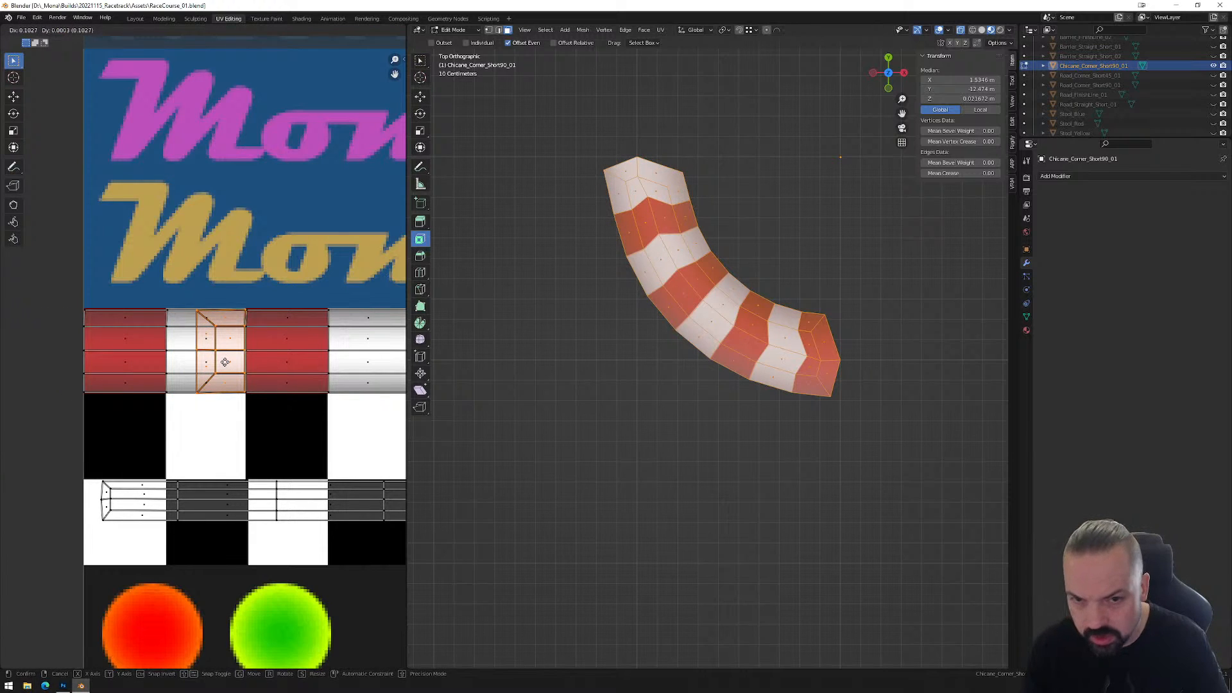
click(224, 362)
Straighten both edges of the curb's second white stripe in top view by shifting their protruding middle-line vertices along the curve.
click(889, 73)
click(890, 74)
scroll(738, 232, up, 3)
key(Tab)
key(Tab)
key(1)
click(635, 183)
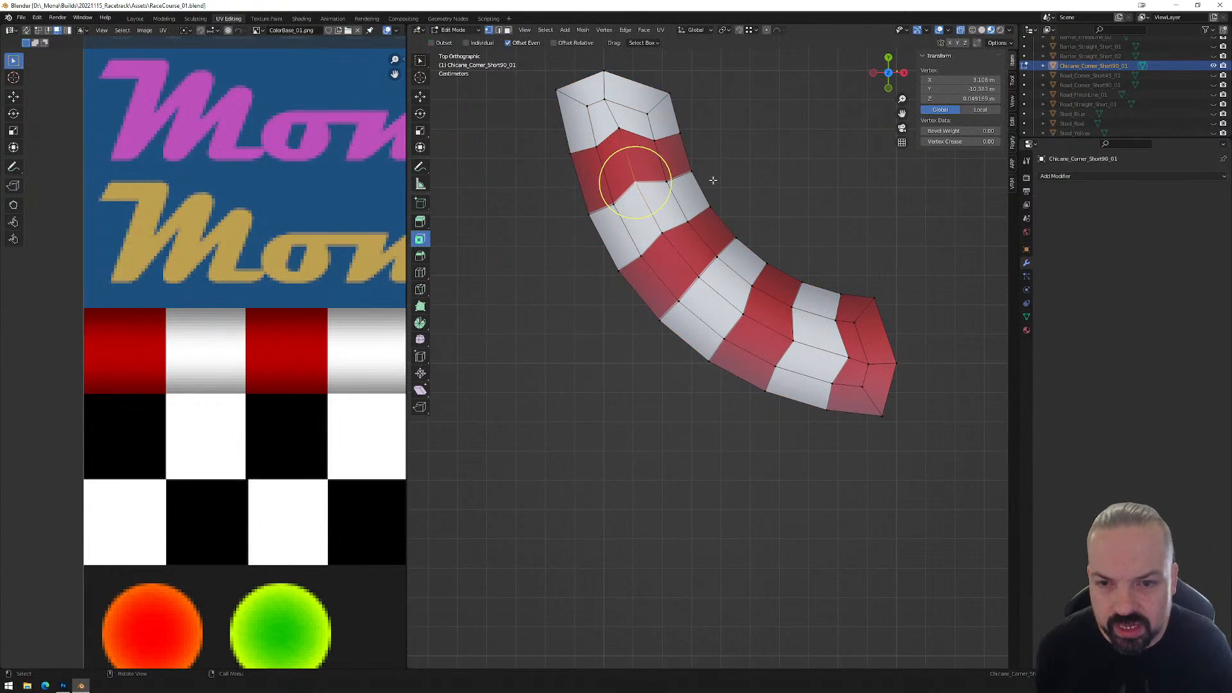
key(g)
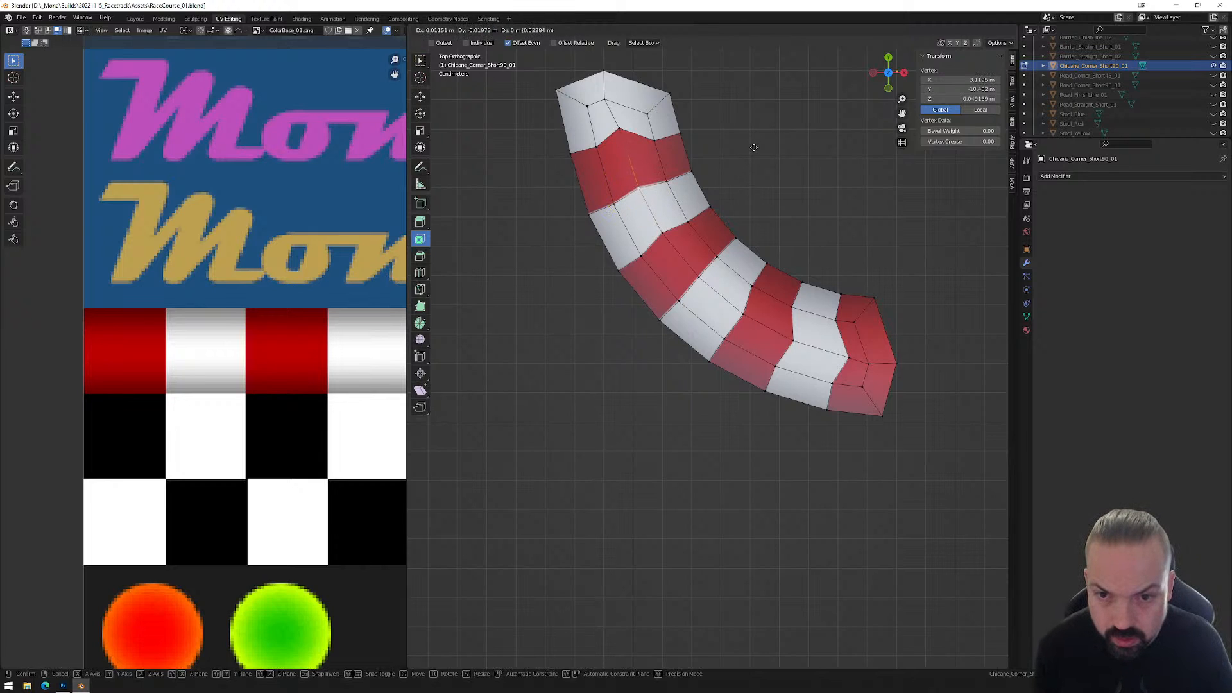
click(703, 204)
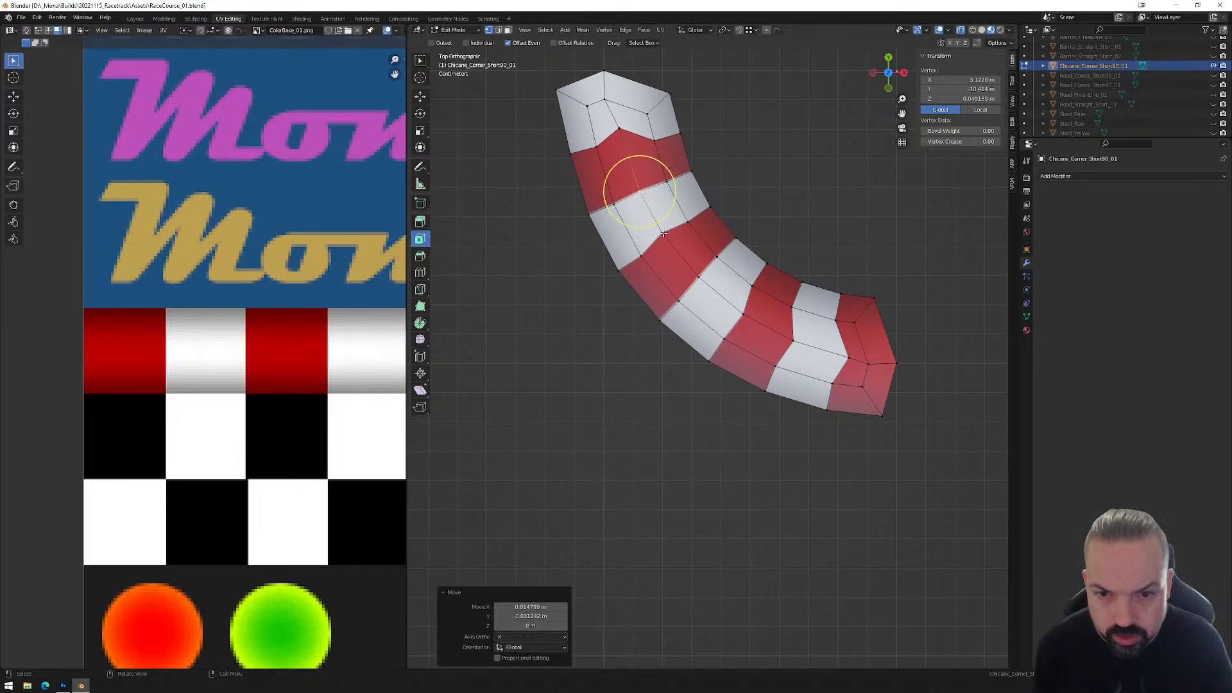
key(g)
click(774, 211)
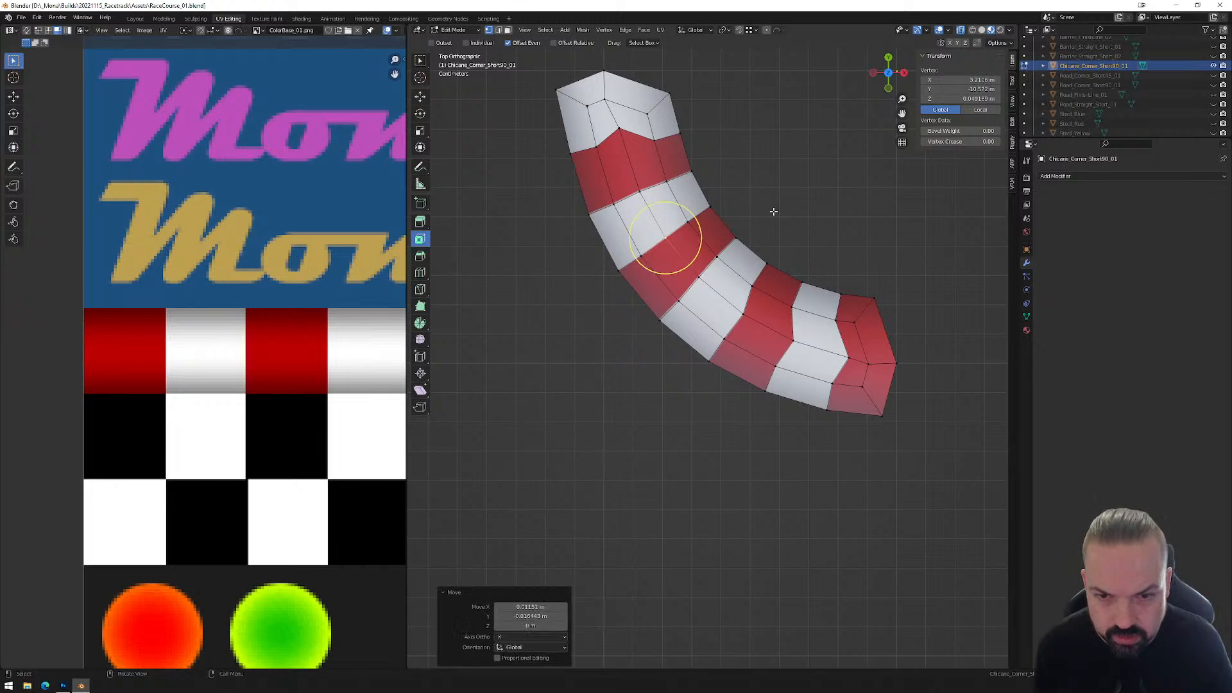
Straighten the first red stripe's edge against the white tip by lowering its peaked middle vertex and the two vertices on the outer-curve side.
key(g)
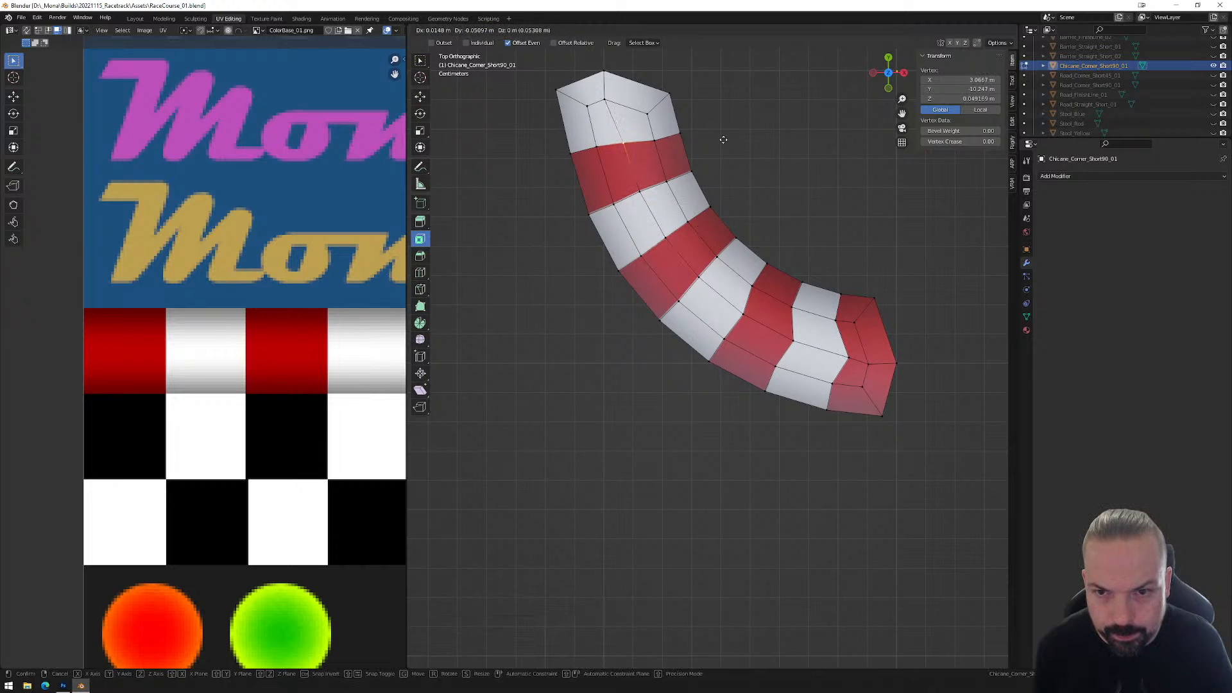
click(724, 141)
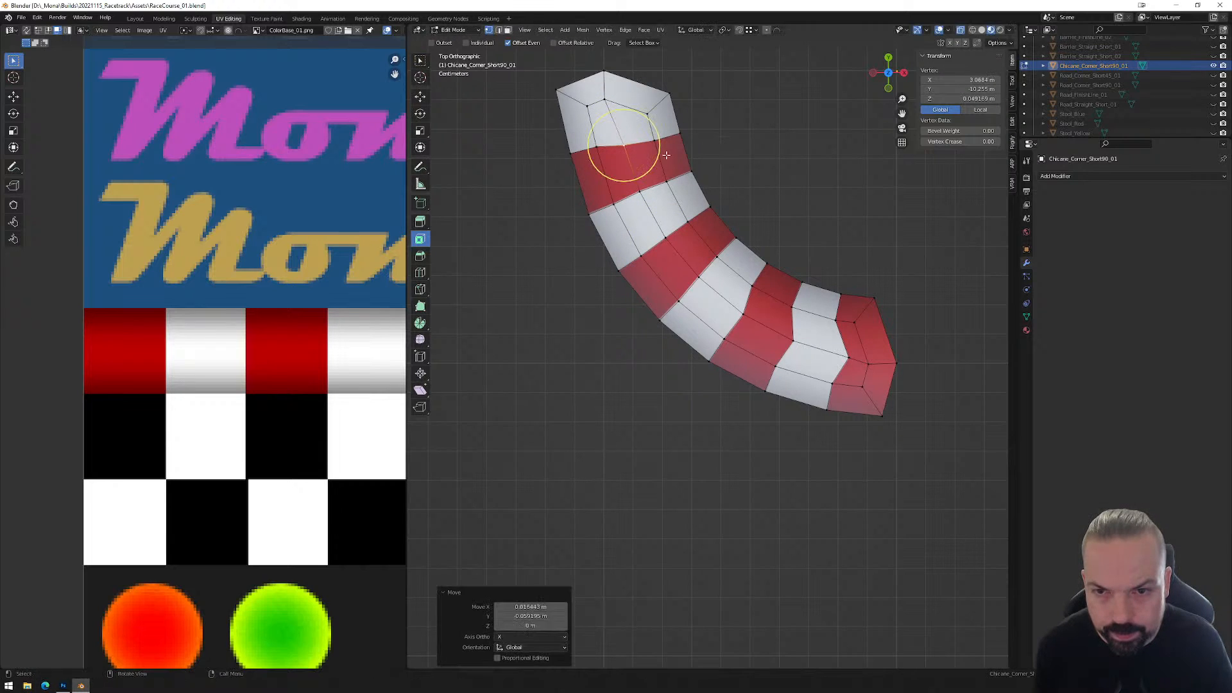
click(597, 147)
shift+click(569, 156)
key(g)
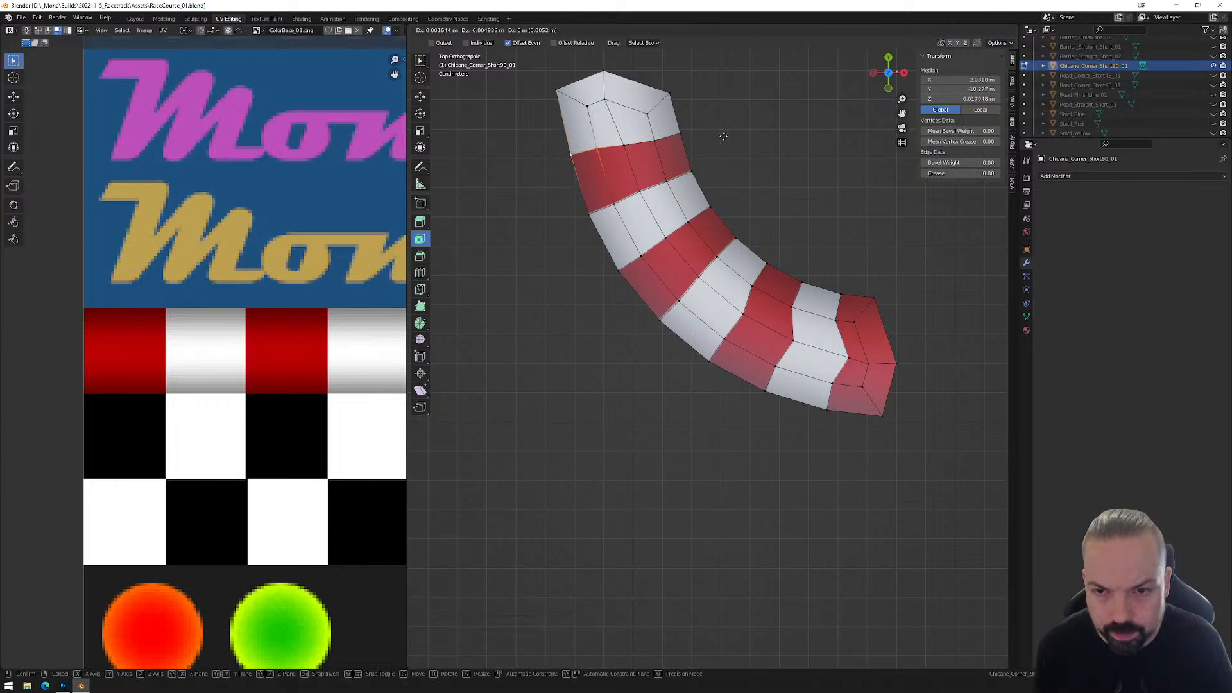
click(584, 156)
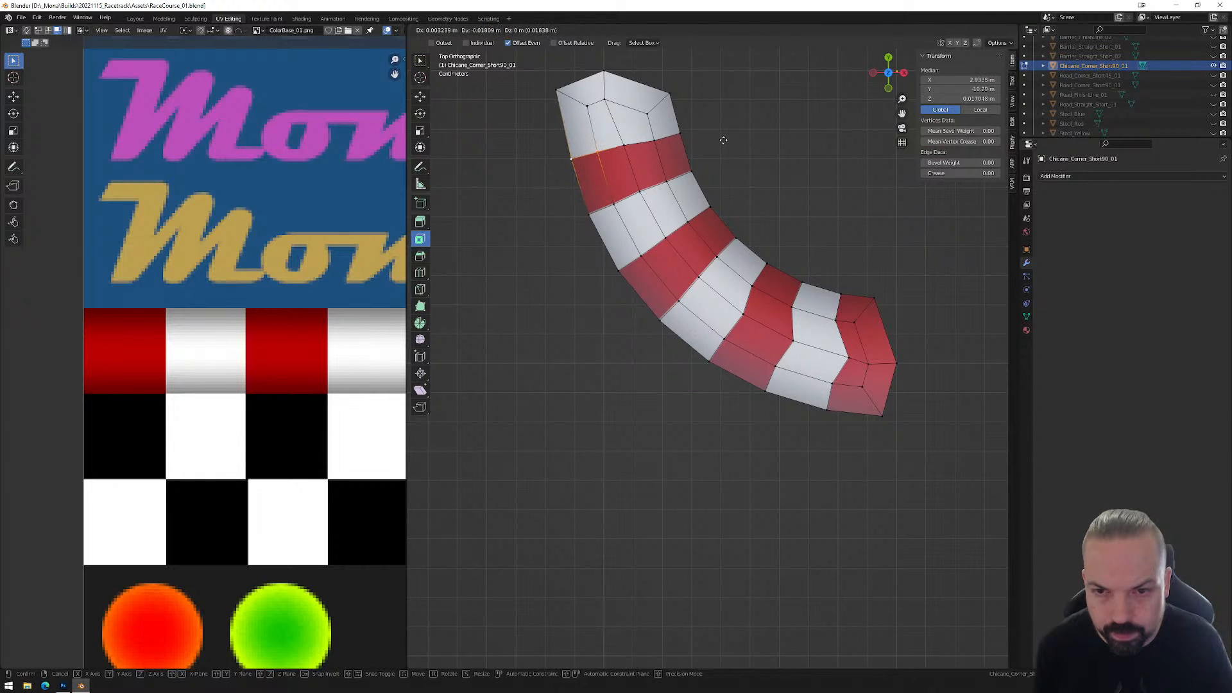
Pull the inner and outer corner vertices on the inner-curve side of the curb's white tip toward its middle to taper it.
click(648, 114)
key(g)
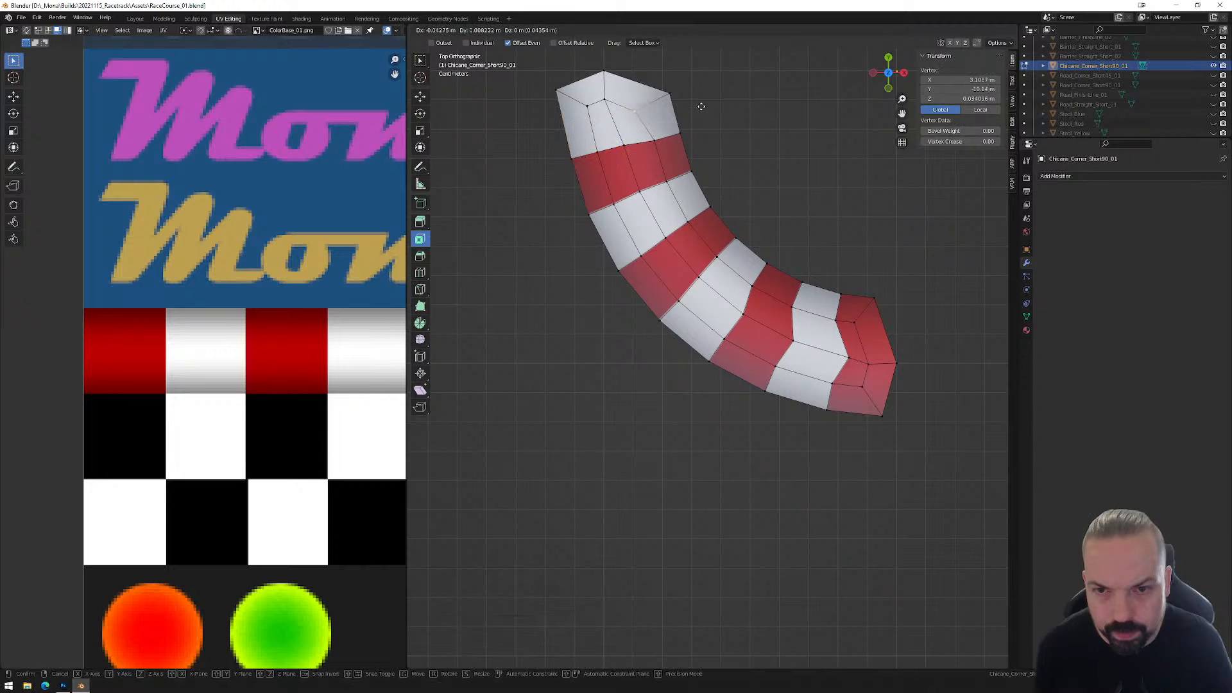
click(705, 104)
click(670, 96)
key(g)
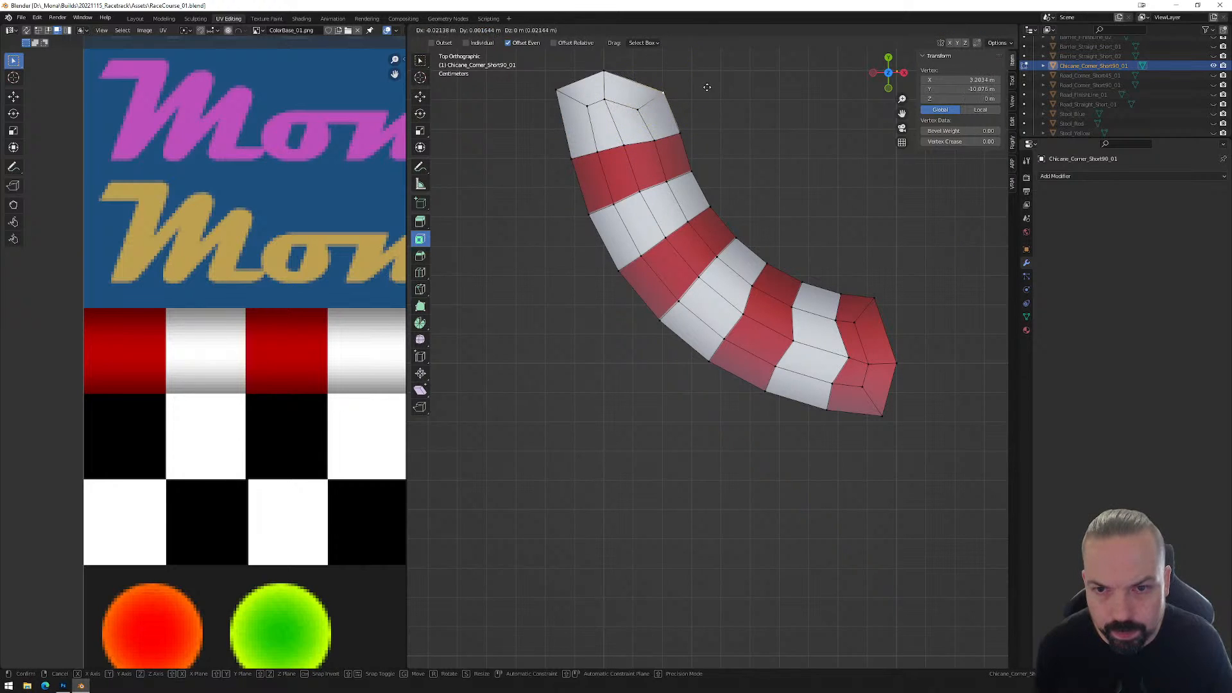
click(698, 86)
Lower the inner and outer corner vertices on the outer-curve side of the white tip, moving the outer one about 0.08 m along negative Y.
click(590, 107)
key(g)
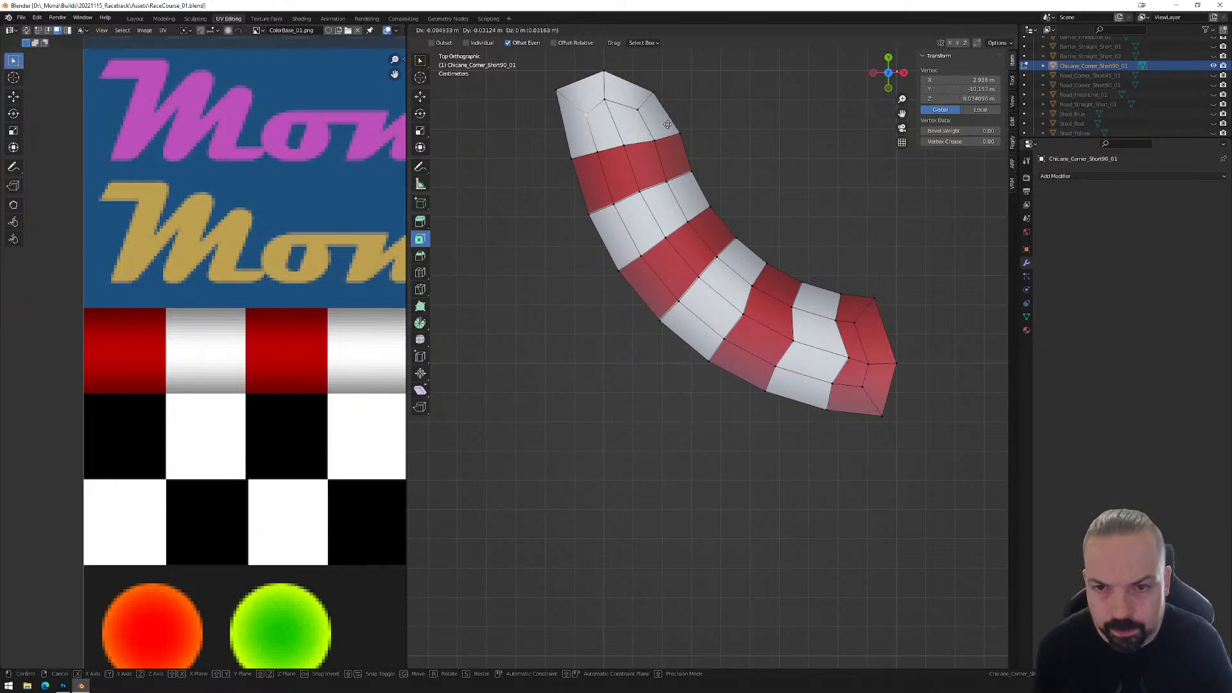
click(668, 127)
click(559, 92)
key(g)
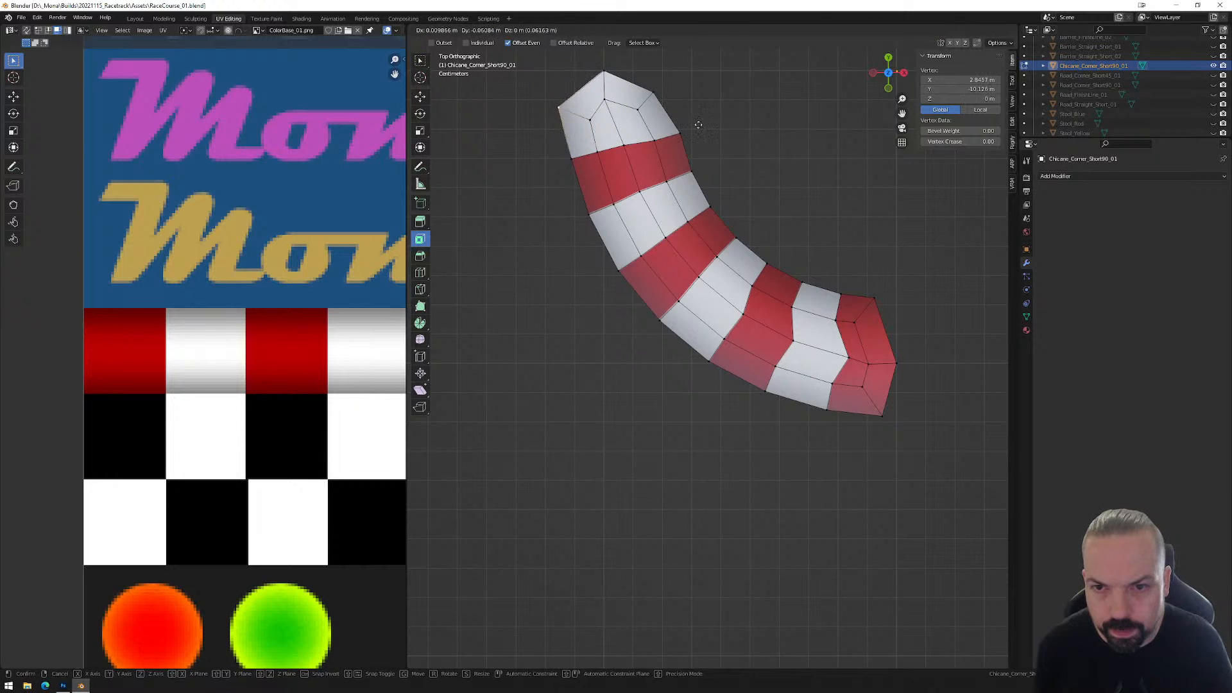
click(703, 131)
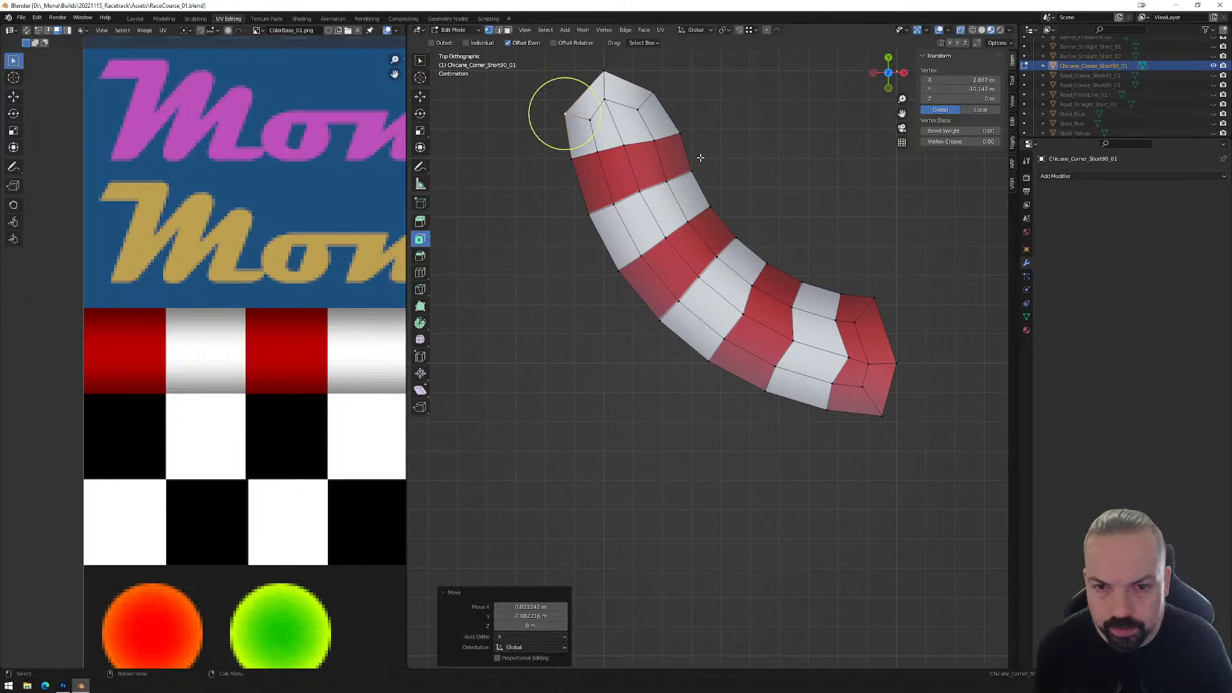
Straighten the first red stripe's edges by raising its two inner-curve vertices against the white tip and nudging the far edge's middle vertex.
click(655, 140)
key(g)
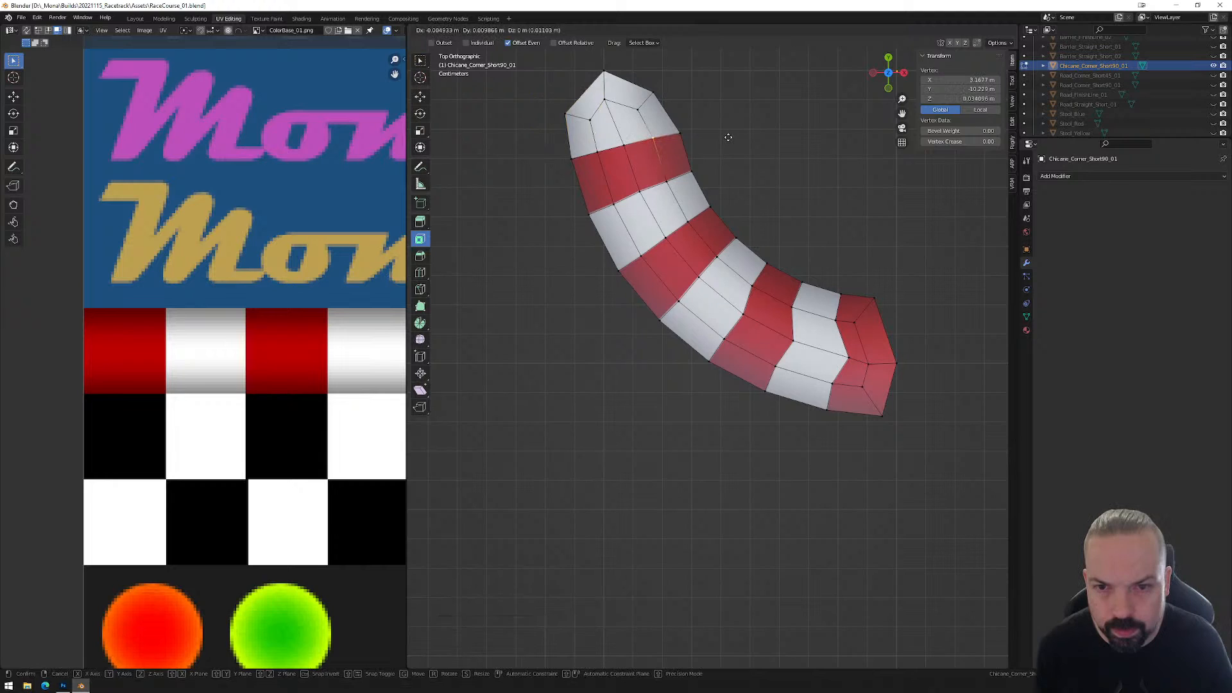
click(724, 138)
click(681, 133)
key(g)
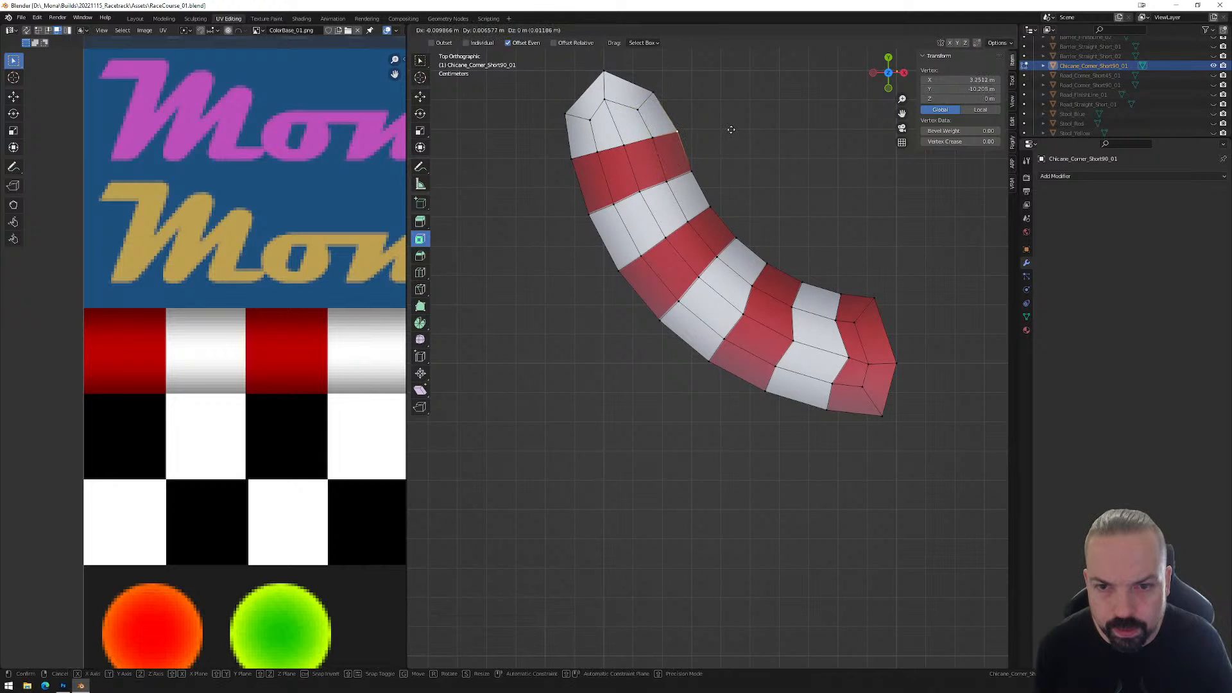
click(711, 176)
click(642, 192)
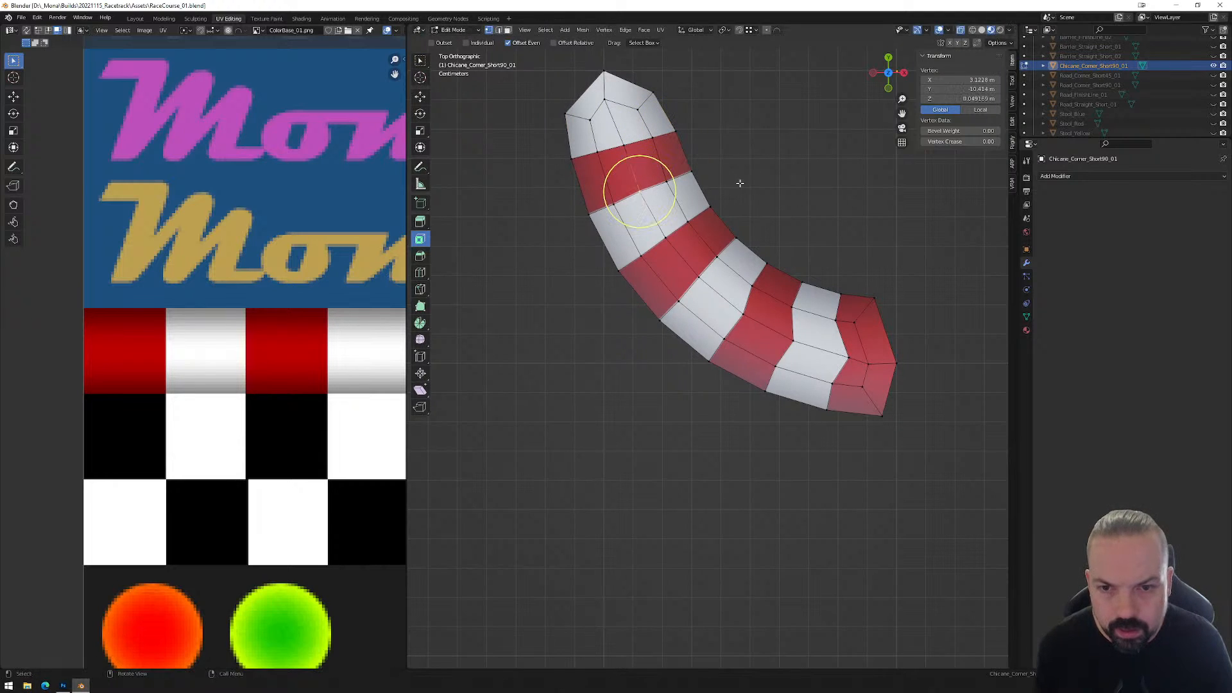
key(g)
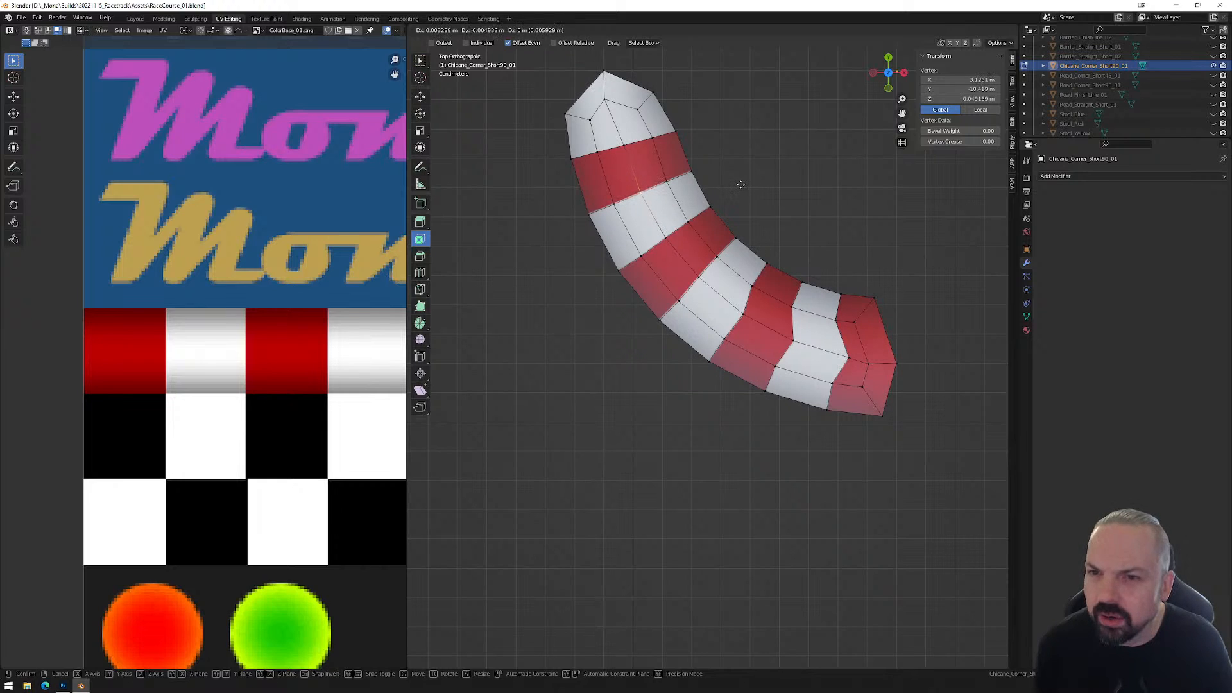
click(741, 185)
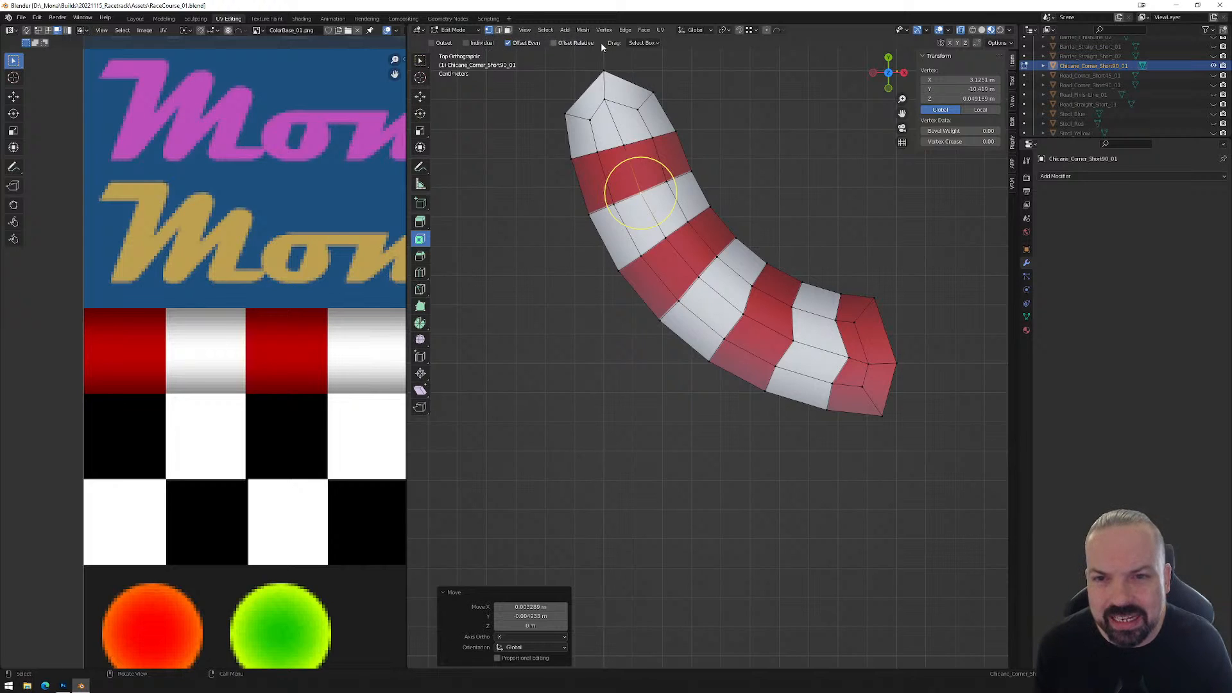
click(644, 43)
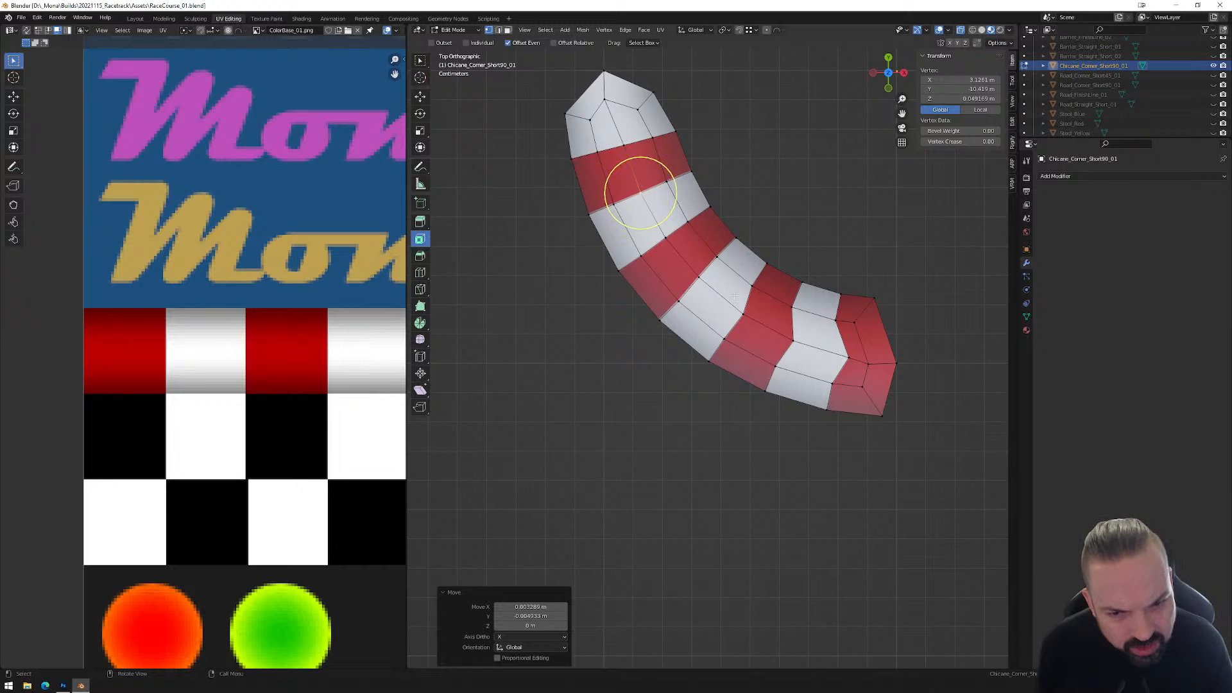
Straighten the third red stripe's edge toward the curb's white middle section by shifting its inner-curve row vertex and middle vertex into line.
click(753, 286)
key(g)
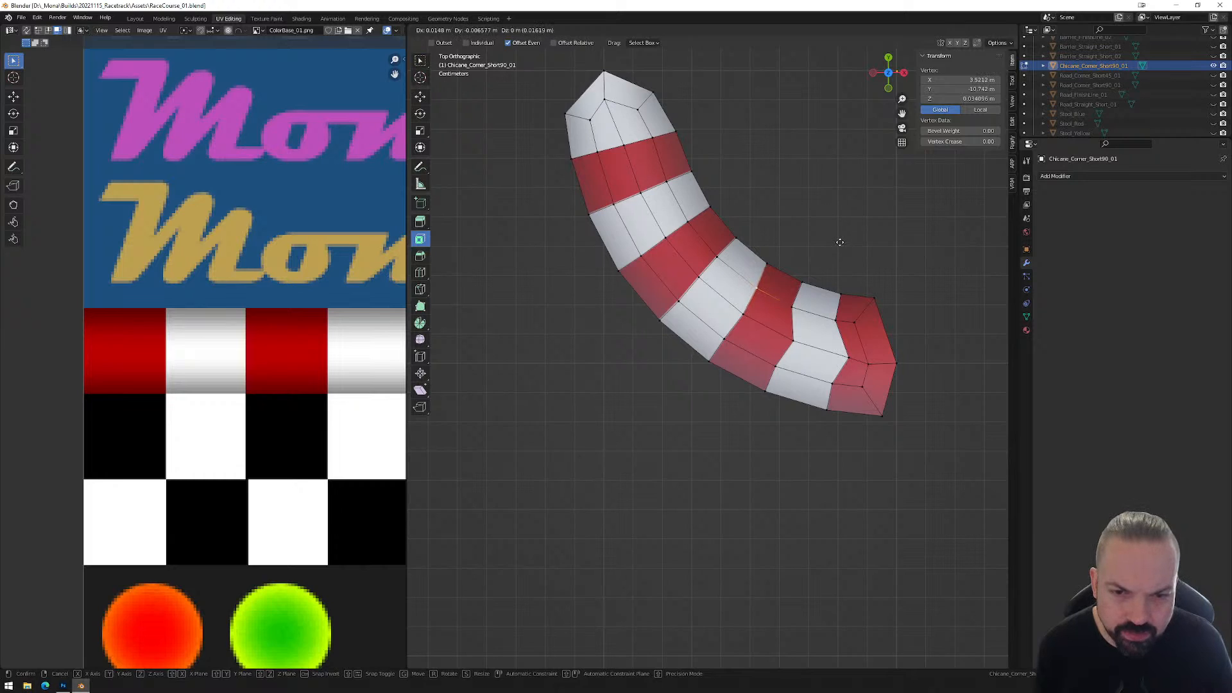
click(840, 242)
click(743, 316)
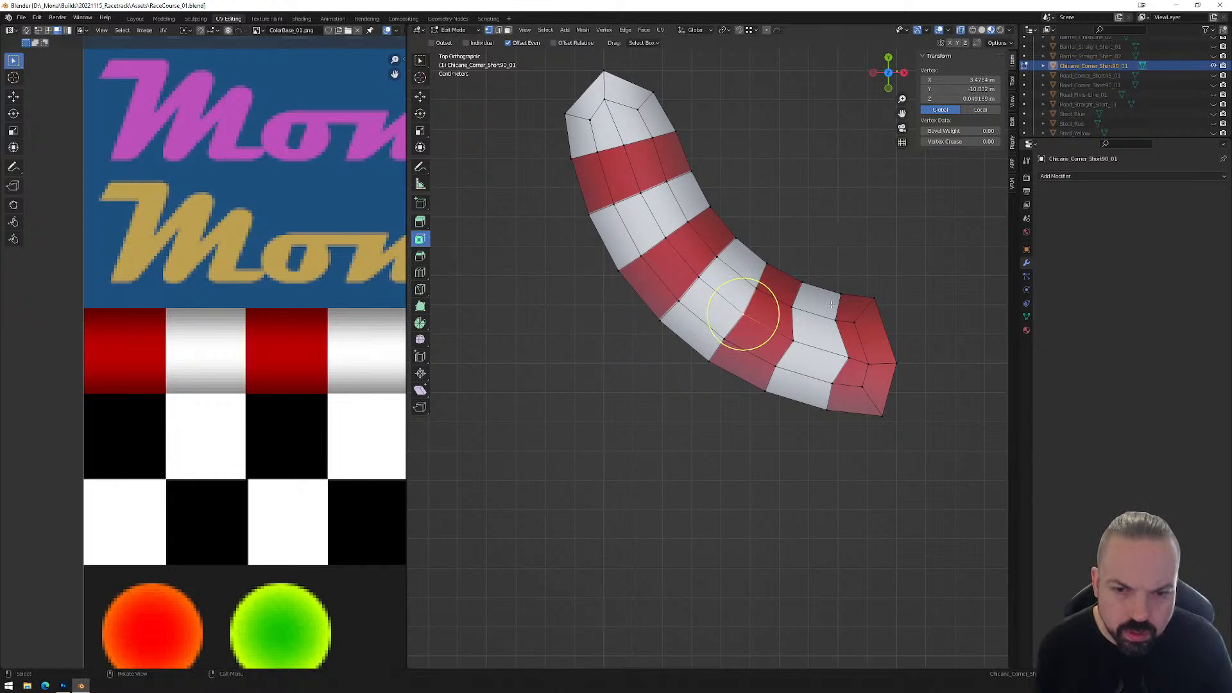
key(g)
click(828, 303)
Align the inner-curve row vertex and middle vertex on the edge between the third red stripe and the last white stripe.
click(789, 302)
key(g)
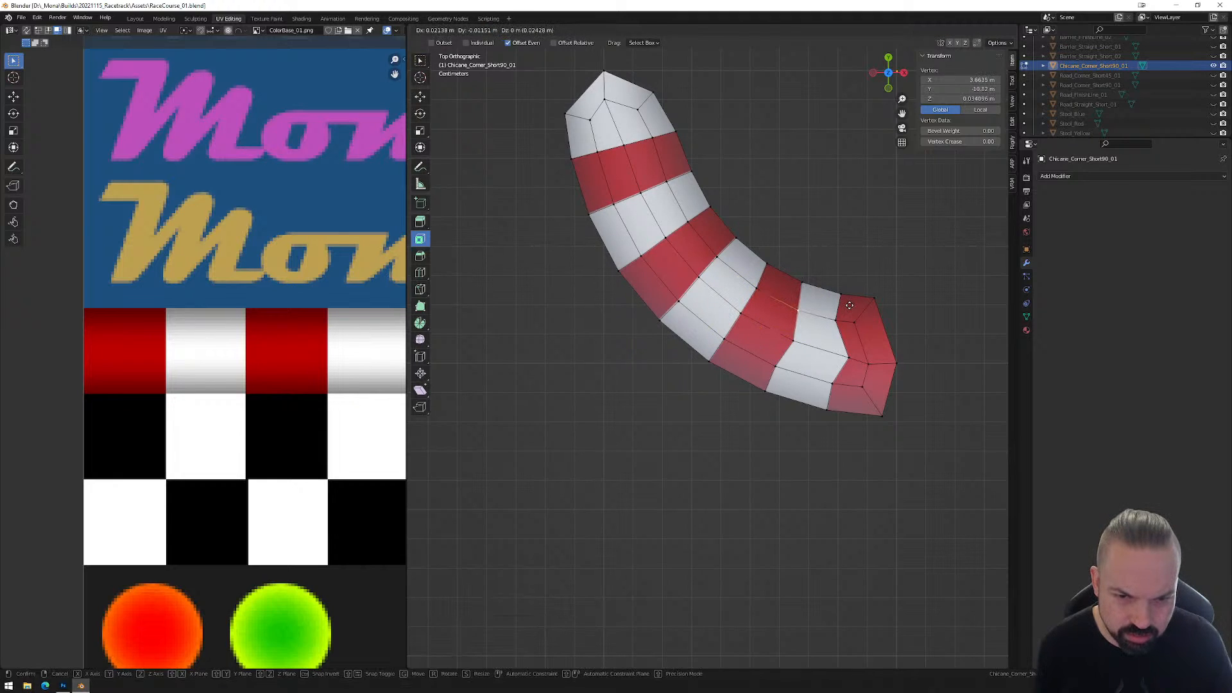
click(798, 323)
click(794, 335)
key(g)
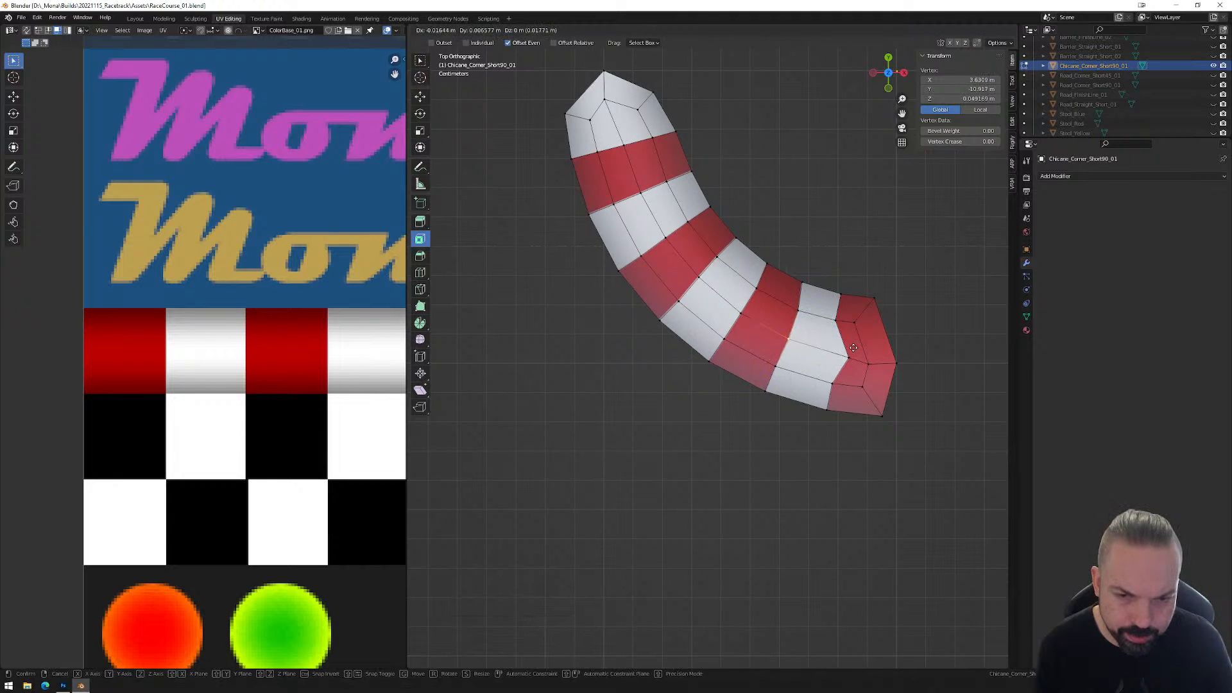
click(853, 348)
Finish straightening the edge between the third red and last white stripes by adjusting its two outer-curve vertices and the inner-curve border vertex.
click(782, 373)
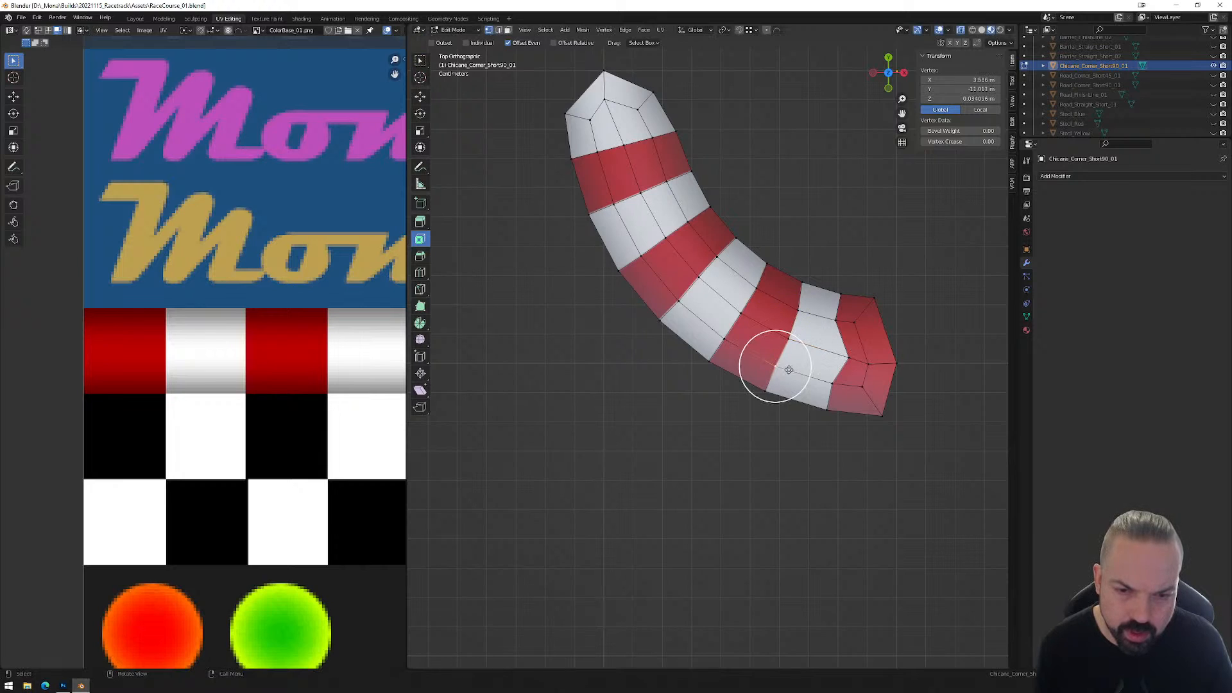
key(g)
click(787, 393)
click(768, 391)
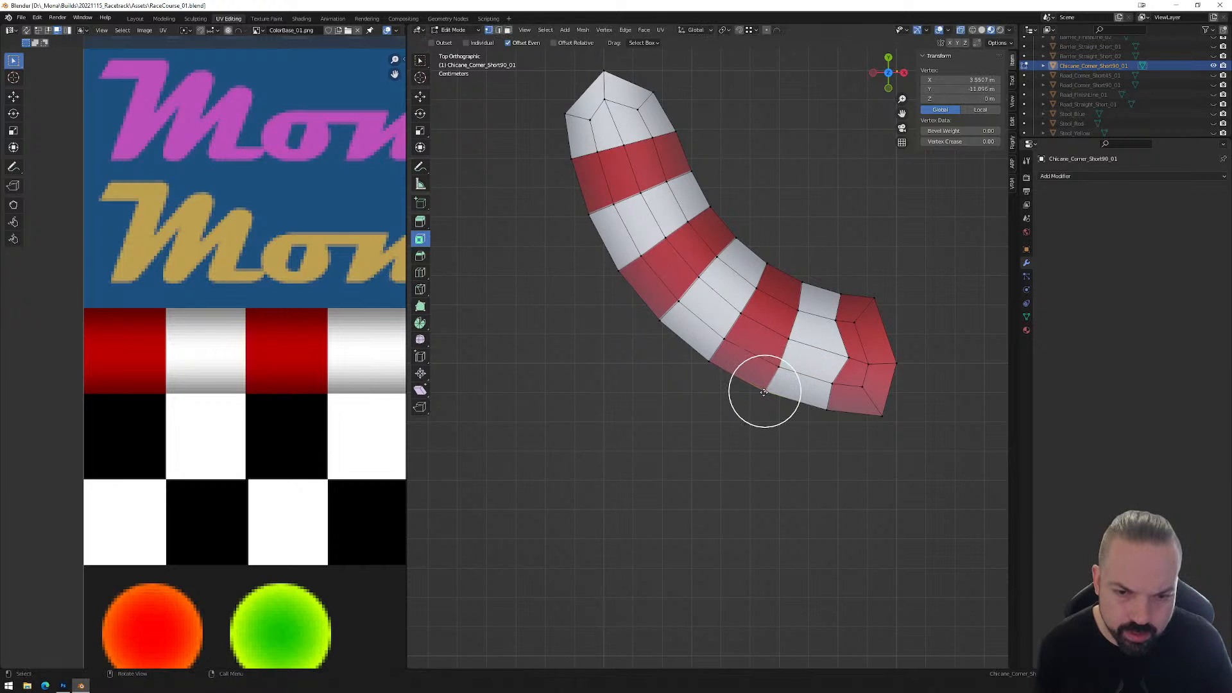
key(g)
click(767, 392)
click(801, 283)
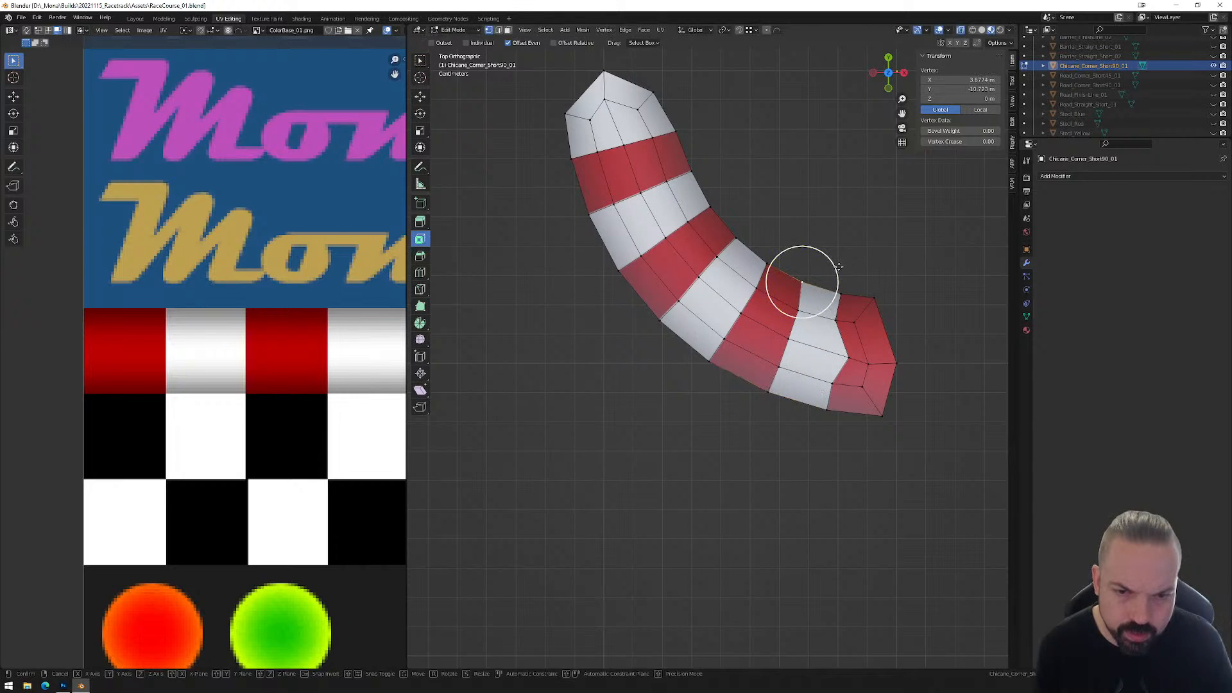
key(g)
click(807, 285)
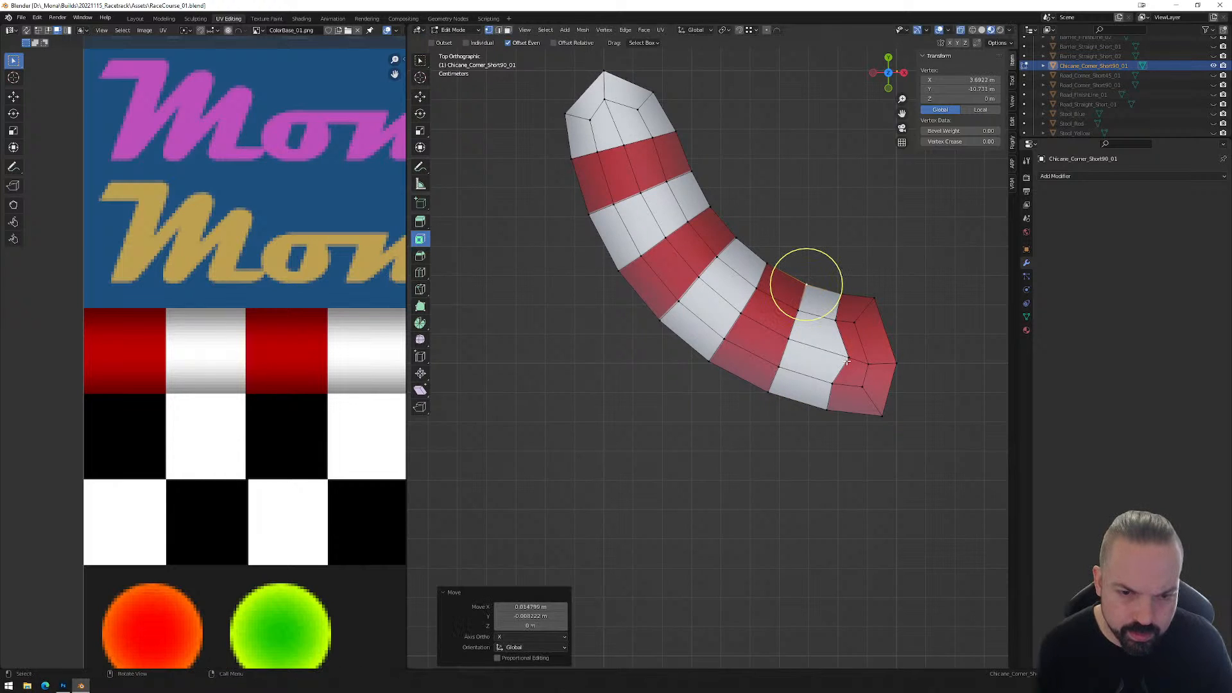
Straighten the last white stripe's edge against the red tip by shifting its middle vertex and the two inner-curve vertices.
click(847, 361)
key(g)
click(842, 335)
click(835, 318)
key(g)
click(862, 305)
click(843, 294)
key(g)
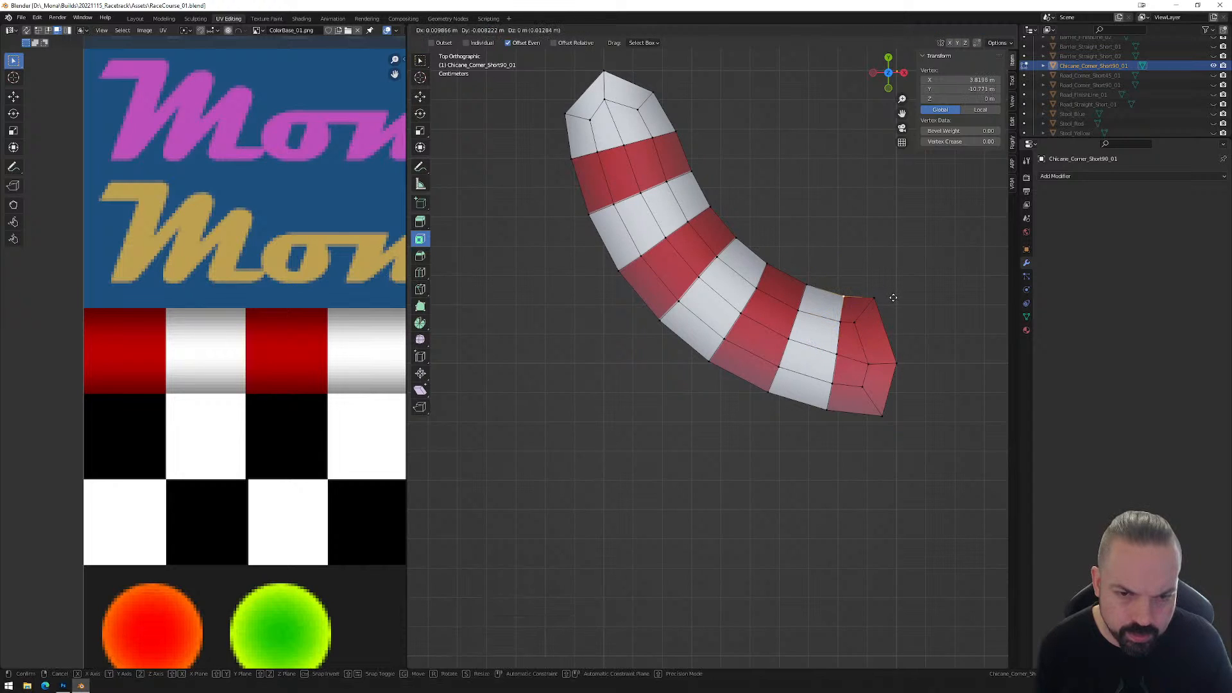
click(847, 292)
Pull the outer and inner corner vertices on the inner-curve side of the red tip toward its point to taper it.
click(874, 298)
key(g)
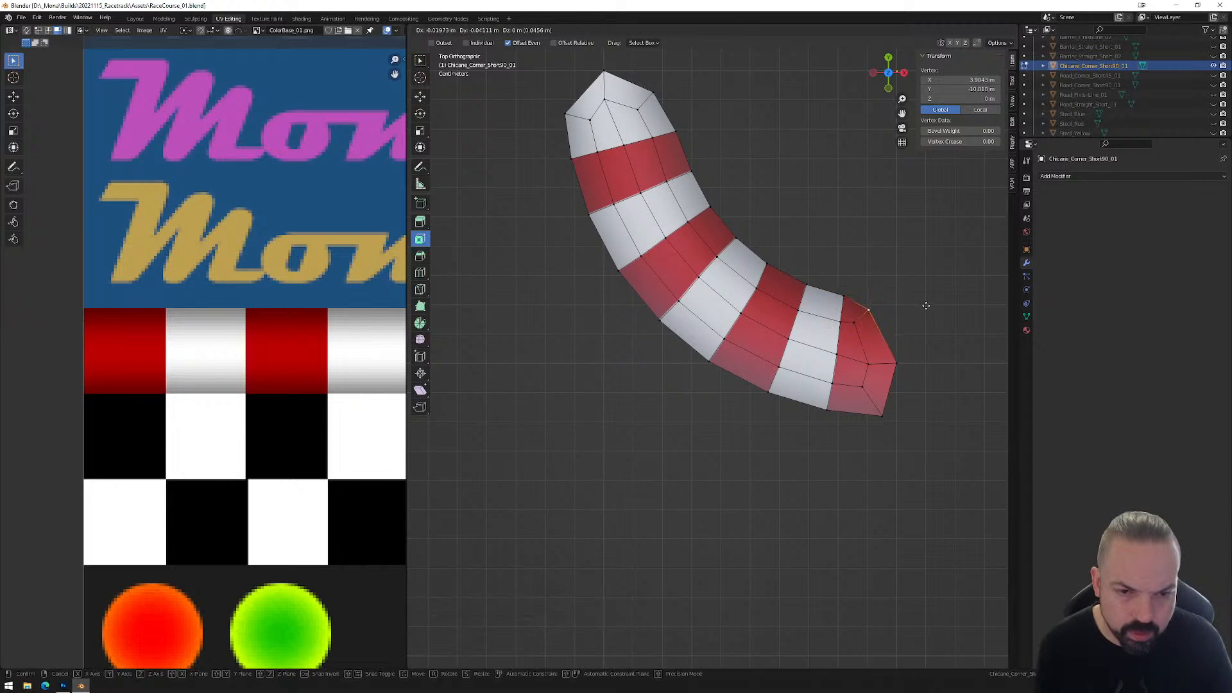
click(869, 310)
click(854, 321)
key(g)
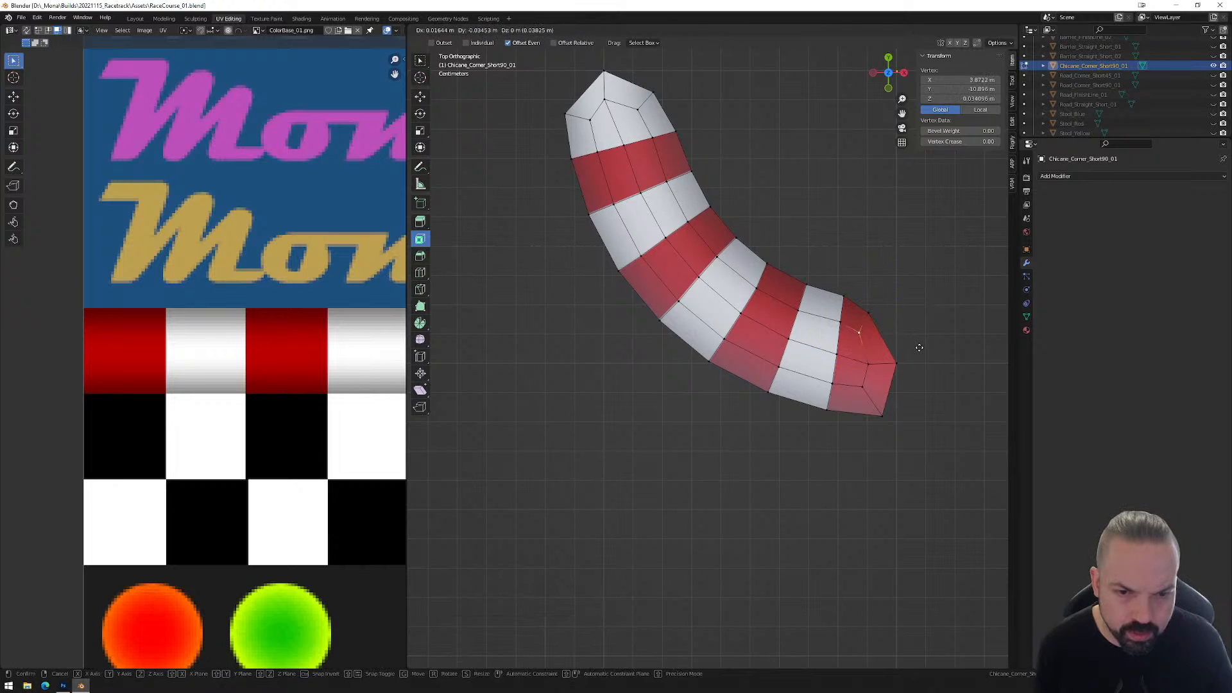
click(920, 347)
Taper the red tip's outer-curve side by shifting its inner corner vertex and moving its outer corner about 0.03 m along positive Y.
click(866, 390)
key(g)
click(861, 385)
click(880, 418)
key(g)
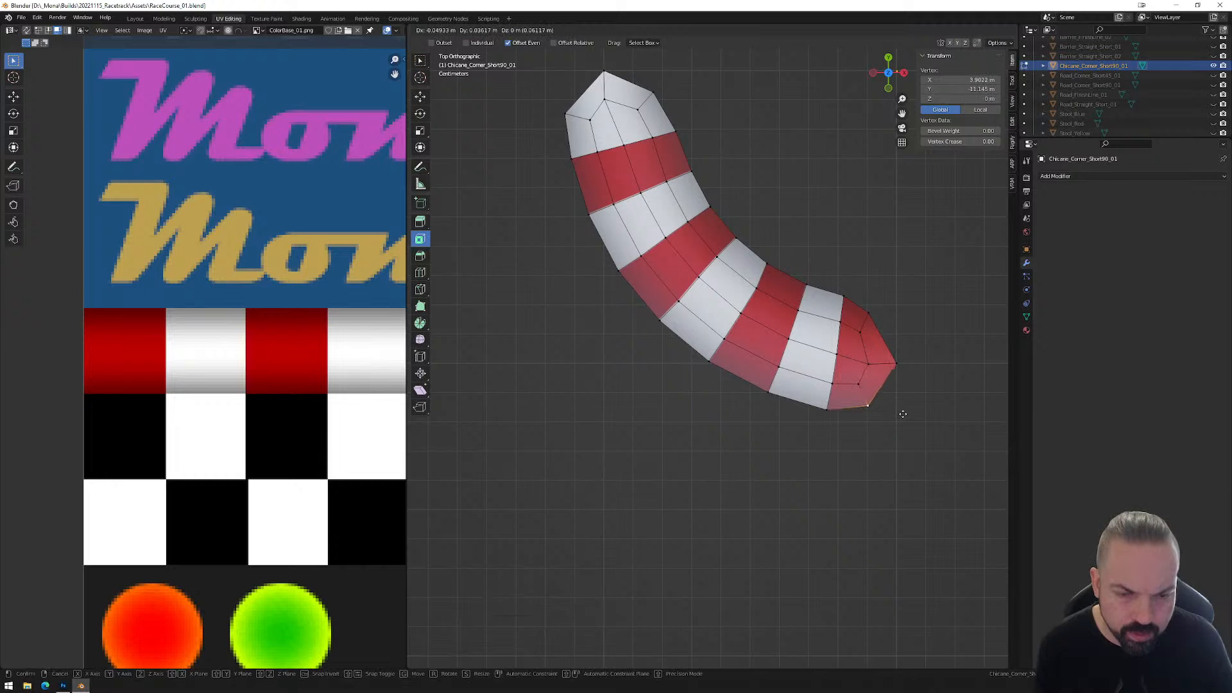
click(867, 407)
Add a centred edge loop to each of the three long unstriped light segments at the plain end of the large curb arc.
scroll(784, 379, down, 4)
middle_drag(783, 379, 668, 441)
scroll(696, 418, up, 5)
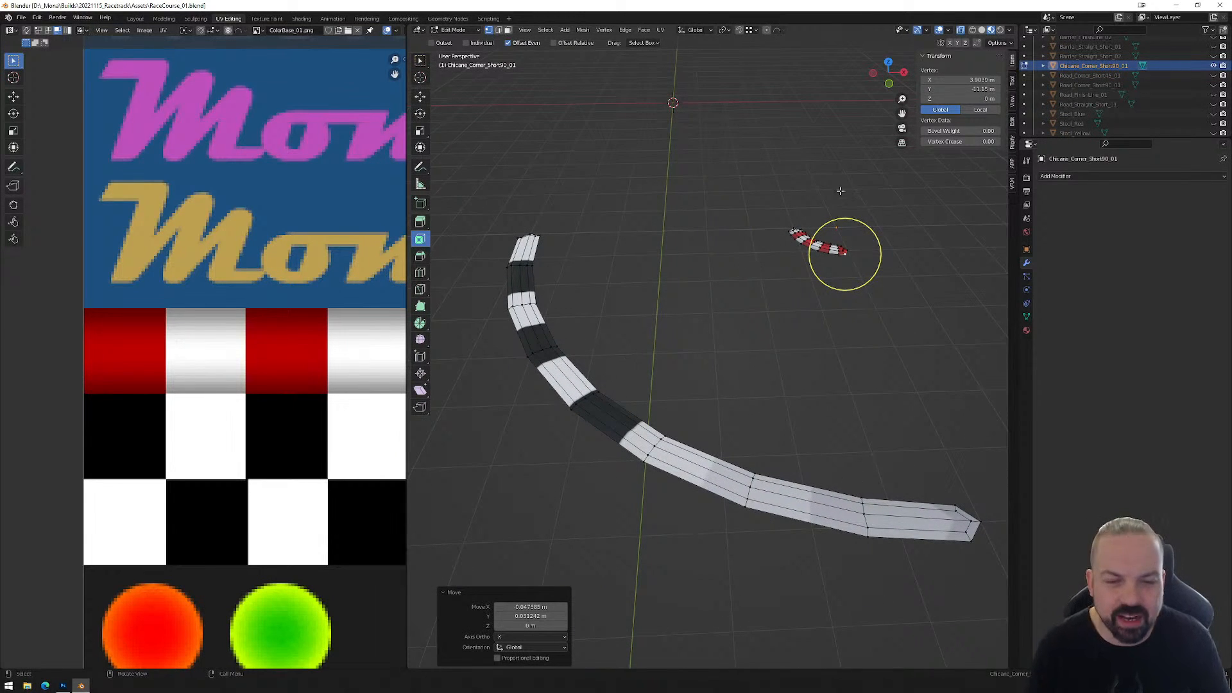
click(888, 62)
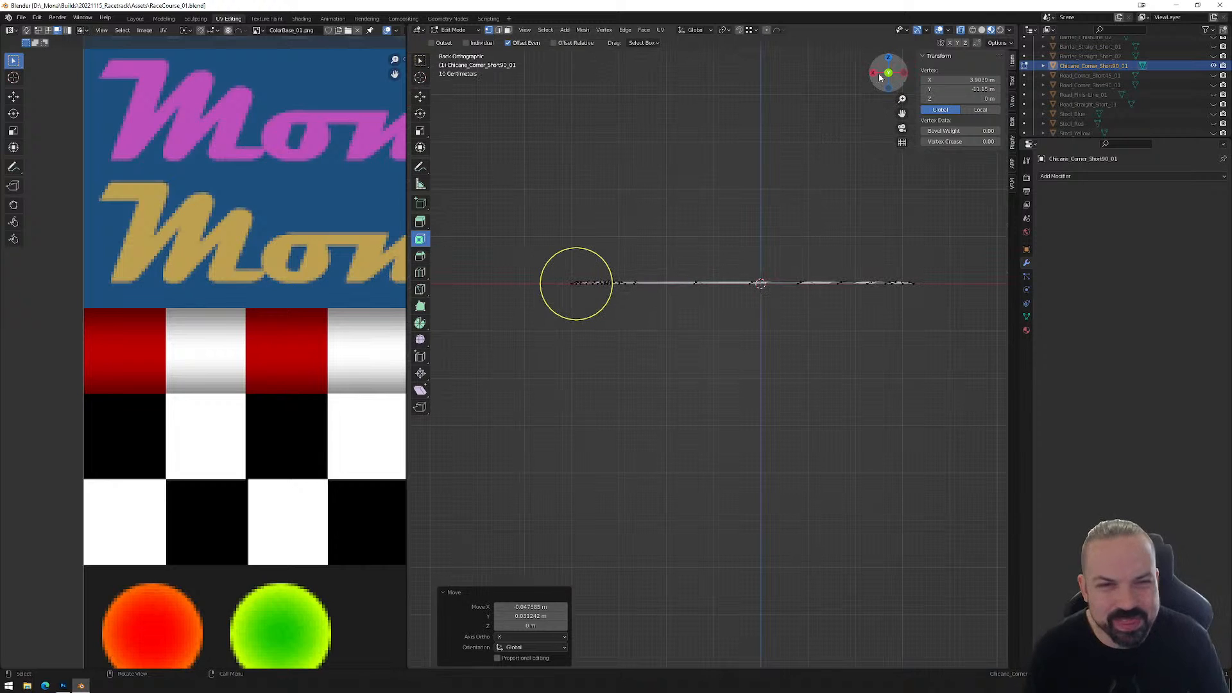
click(888, 60)
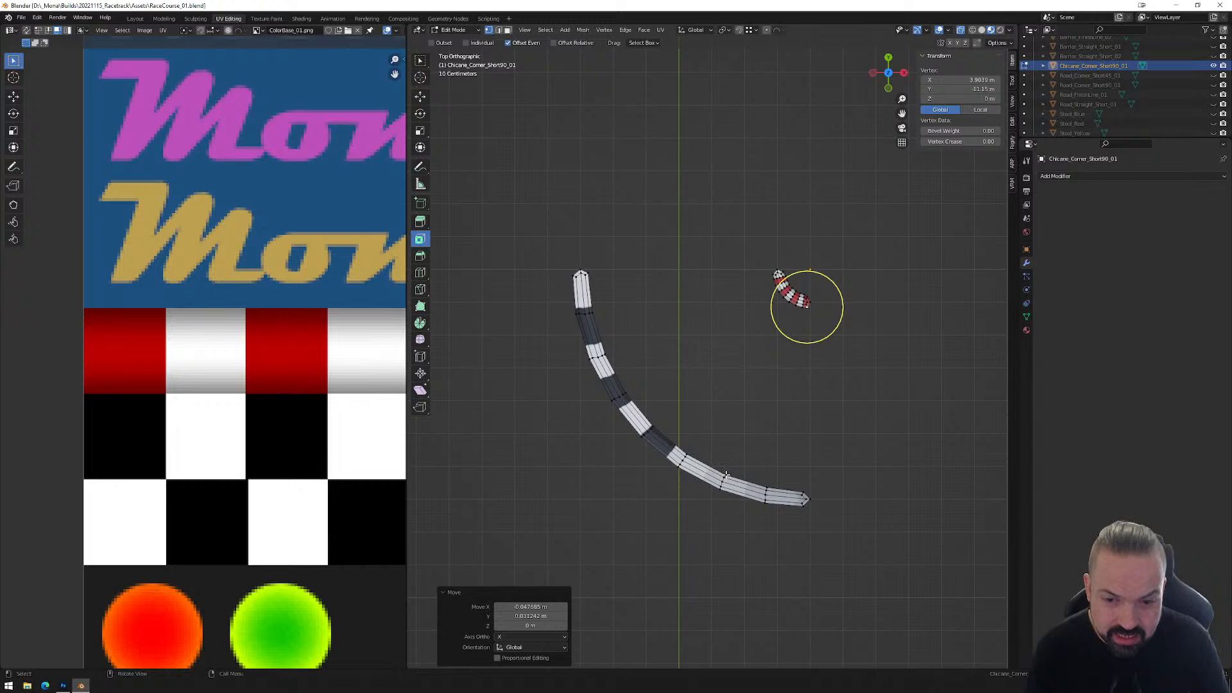
scroll(725, 474, up, 3)
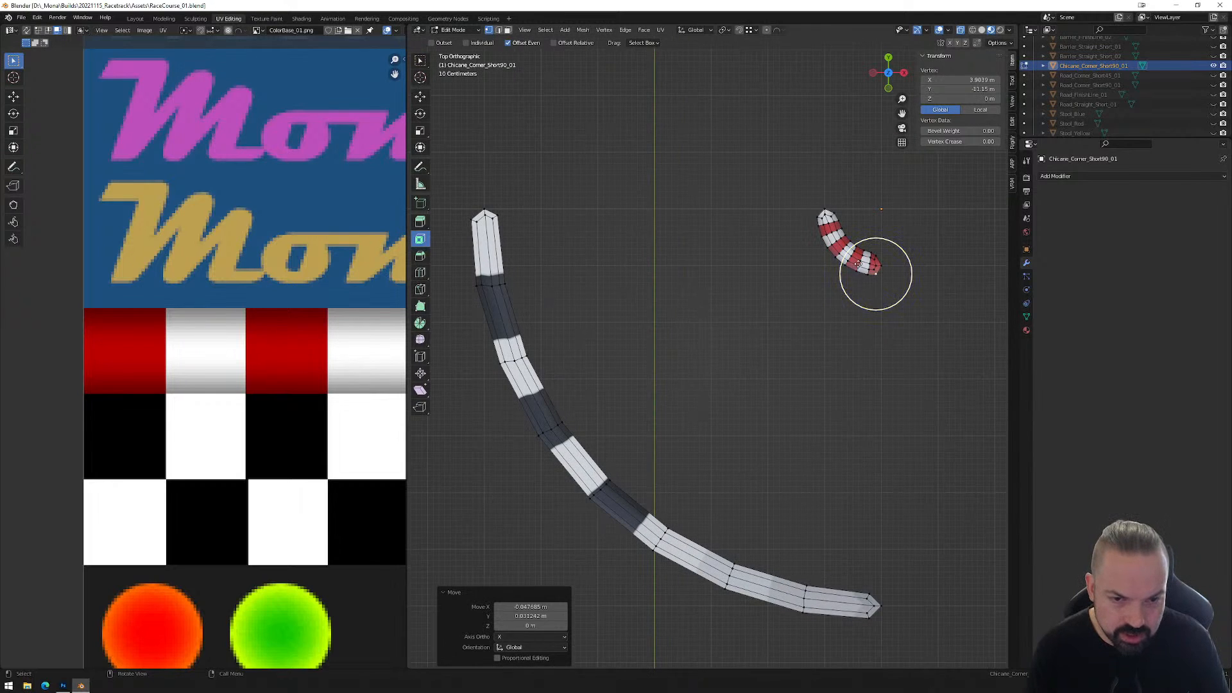
key(ctrl+r)
click(844, 587)
right_click(843, 586)
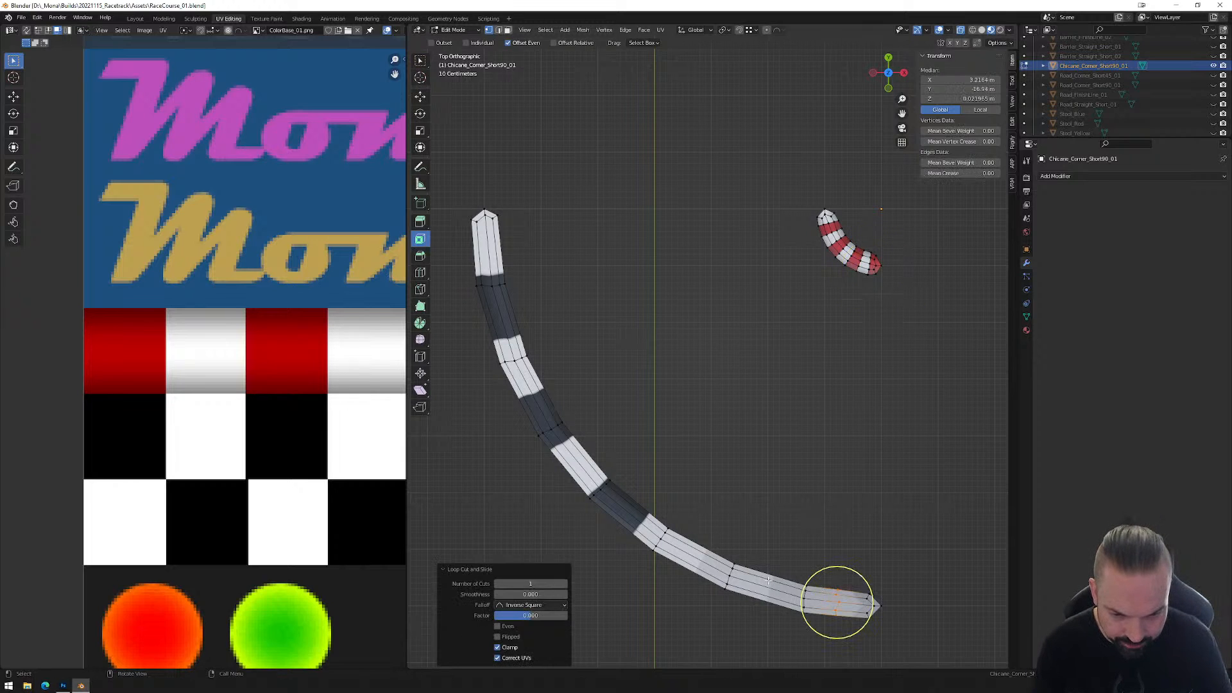
key(ctrl+r)
click(772, 572)
right_click(772, 572)
key(ctrl+r)
click(696, 556)
right_click(696, 556)
Add centred edge loops across the next three long segments along the black-and-white striped middle of the large curb arc.
key(ctrl+r)
click(632, 506)
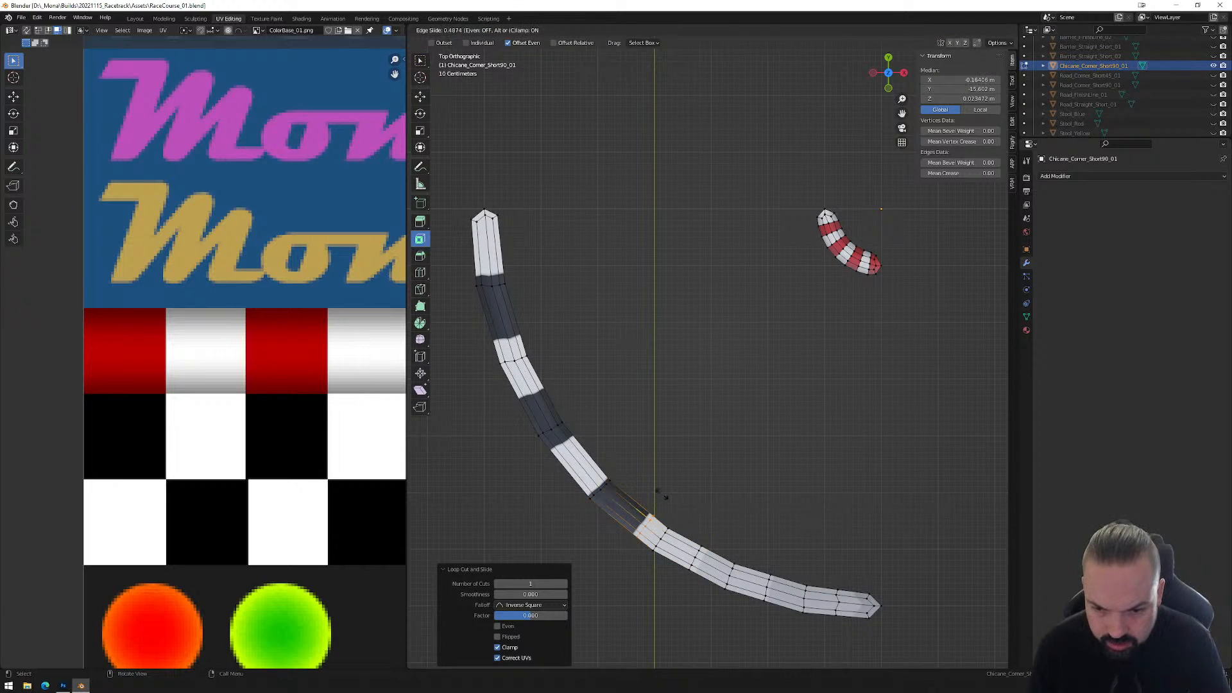
right_click(631, 513)
click(571, 452)
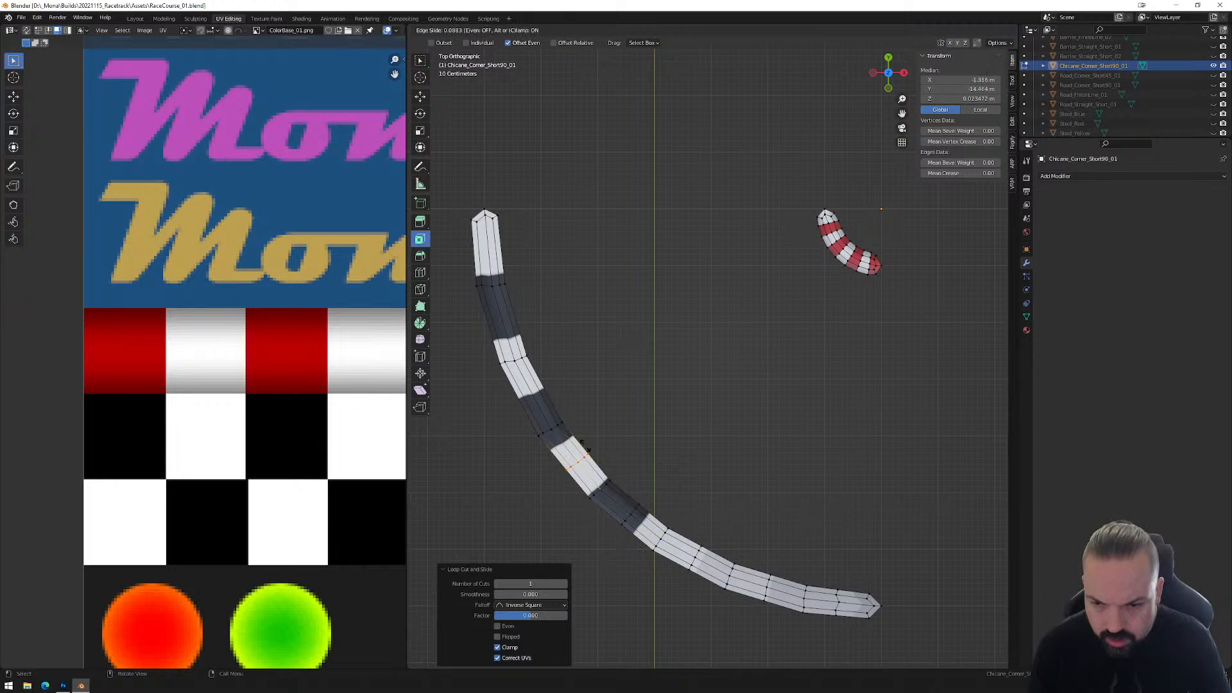
right_click(576, 459)
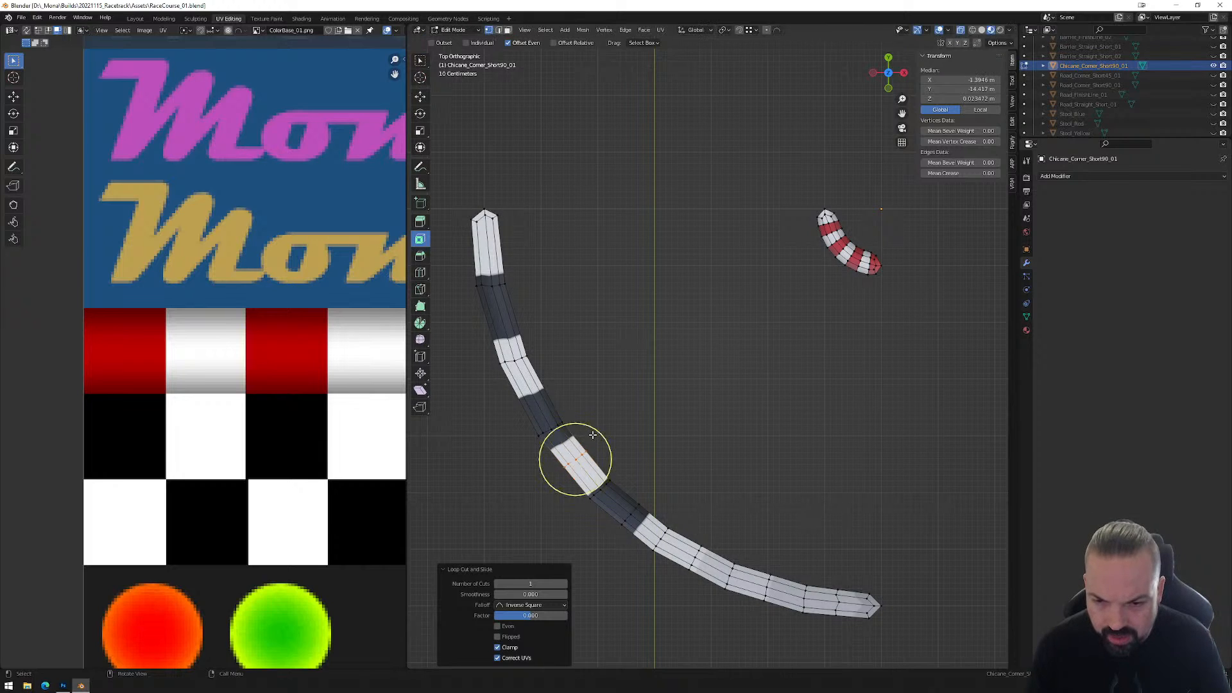
click(530, 393)
right_click(531, 394)
Add centred edge loops across the dark segment nearest the large curb's white end and across the white end segment itself.
key(ctrl+r)
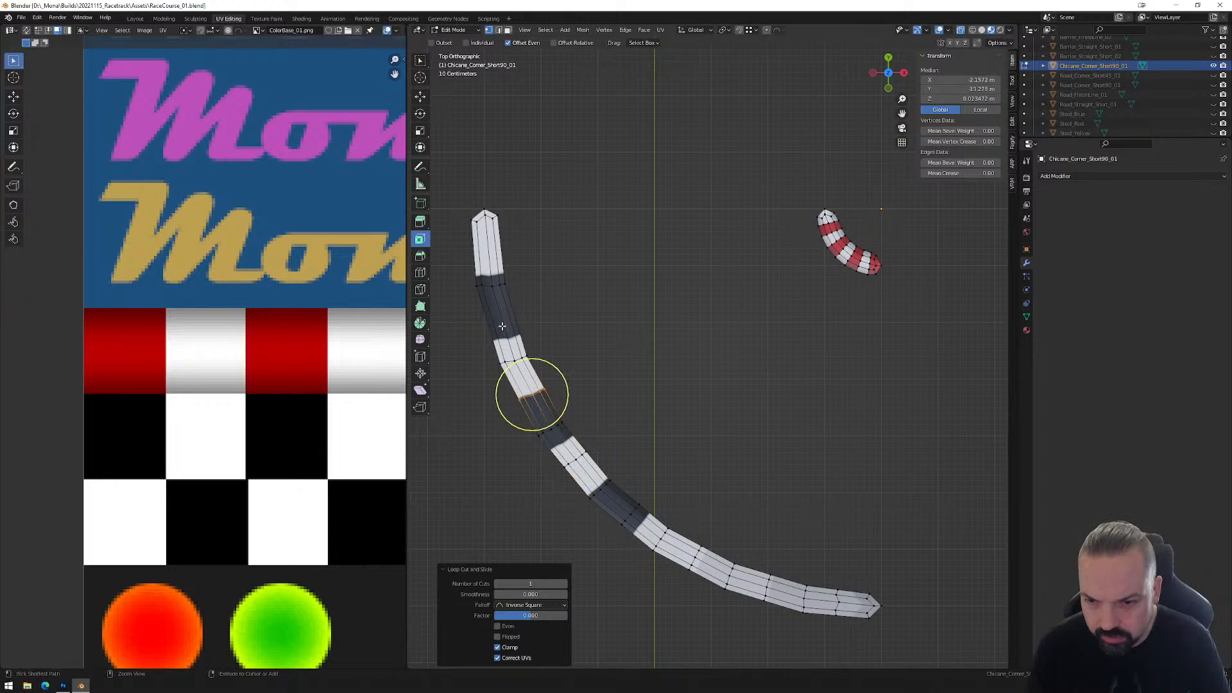
click(504, 327)
right_click(504, 328)
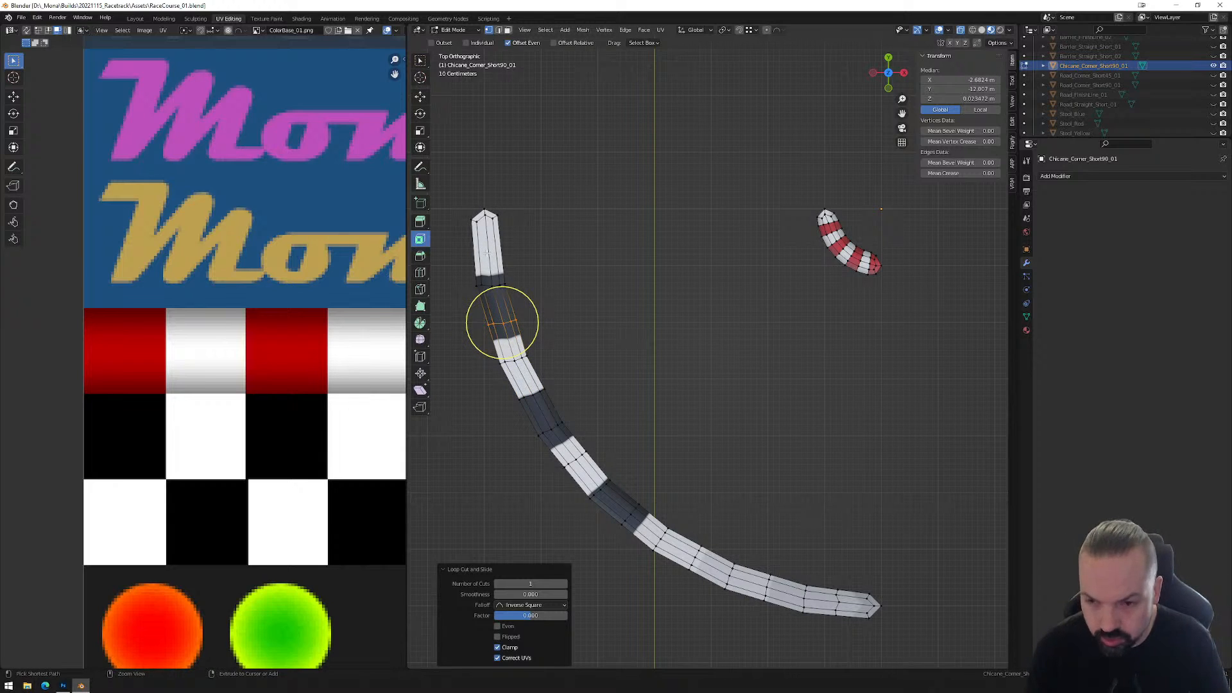
key(ctrl+r)
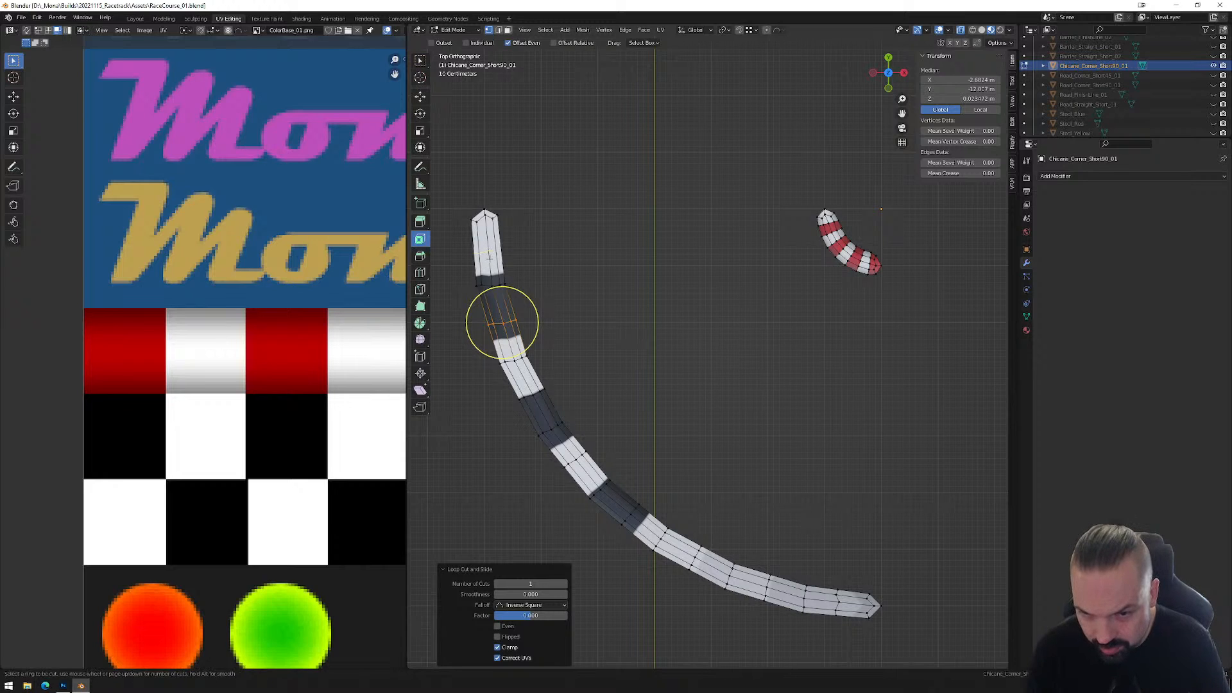
click(491, 250)
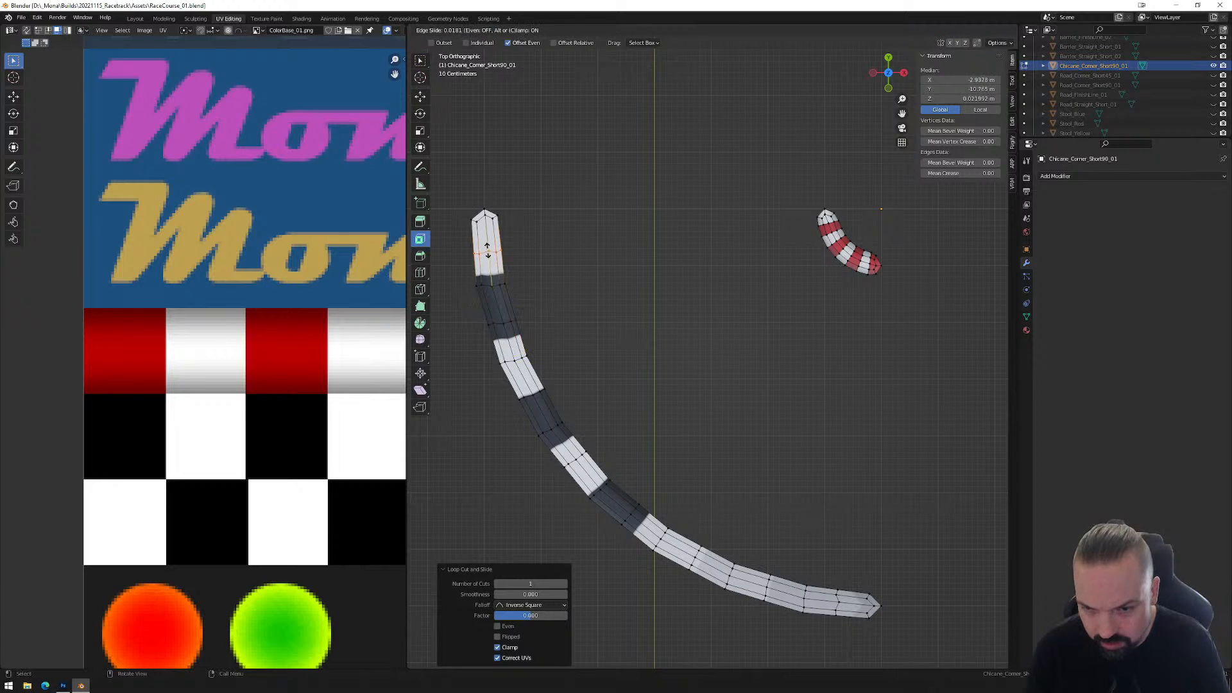
click(487, 250)
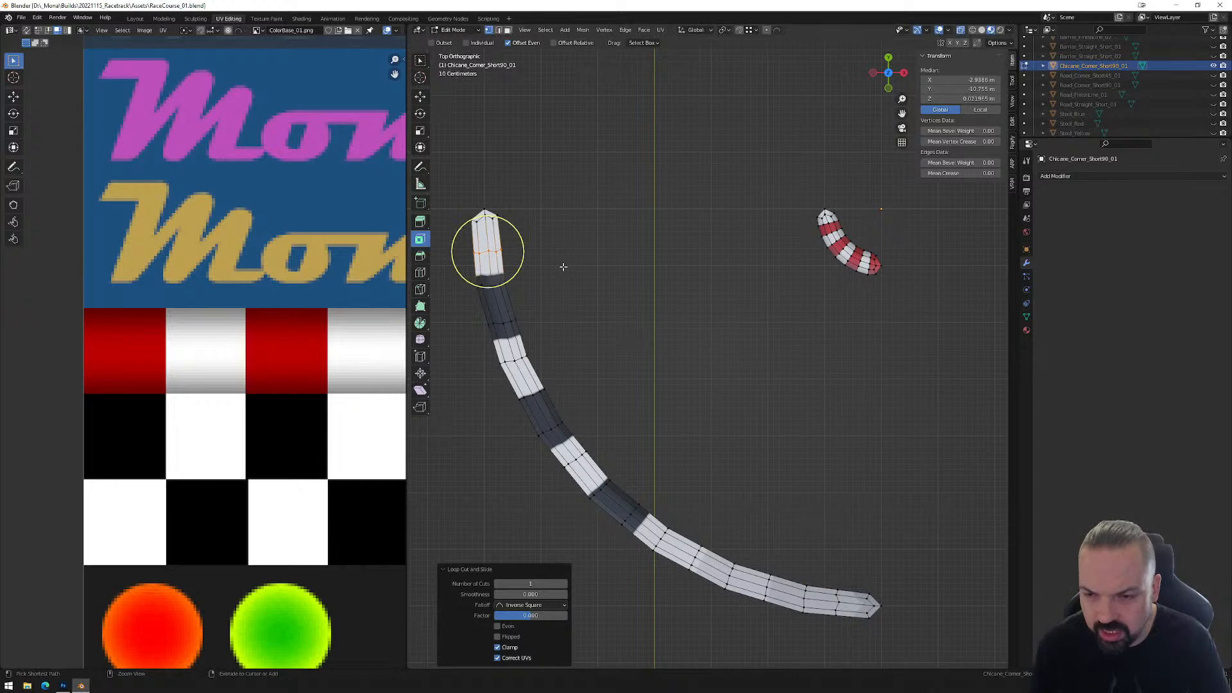
alt+click(502, 322)
key(ctrl+r)
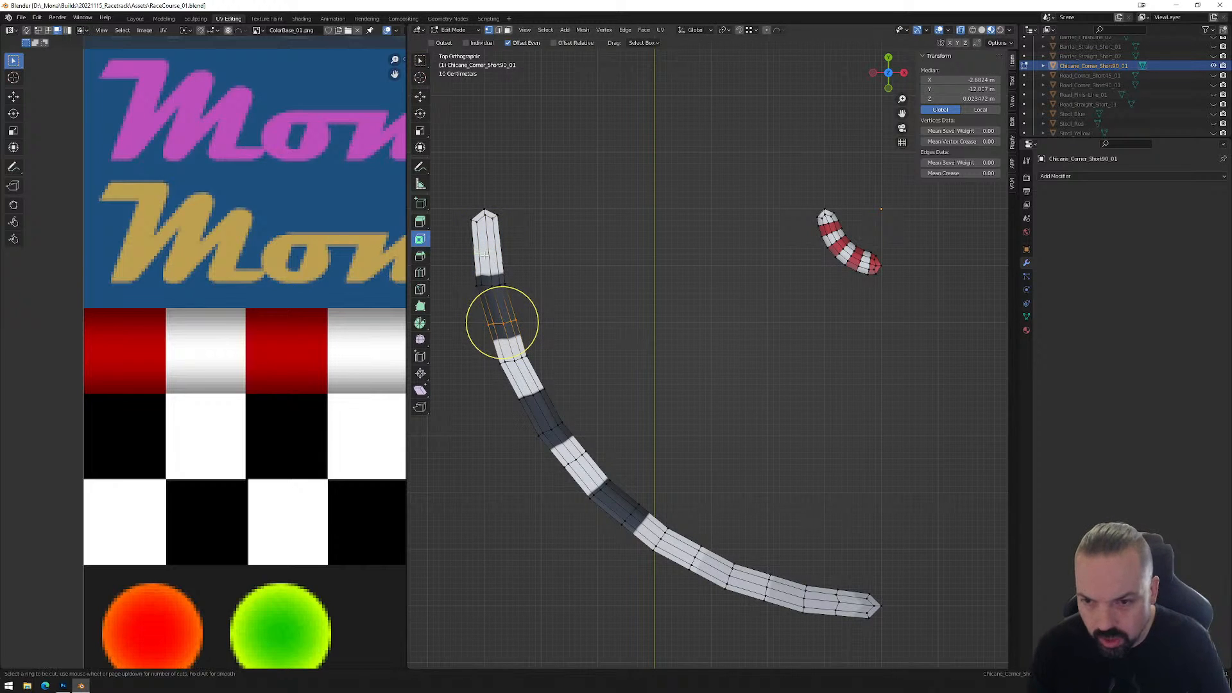
key(Escape)
key(ctrl+r)
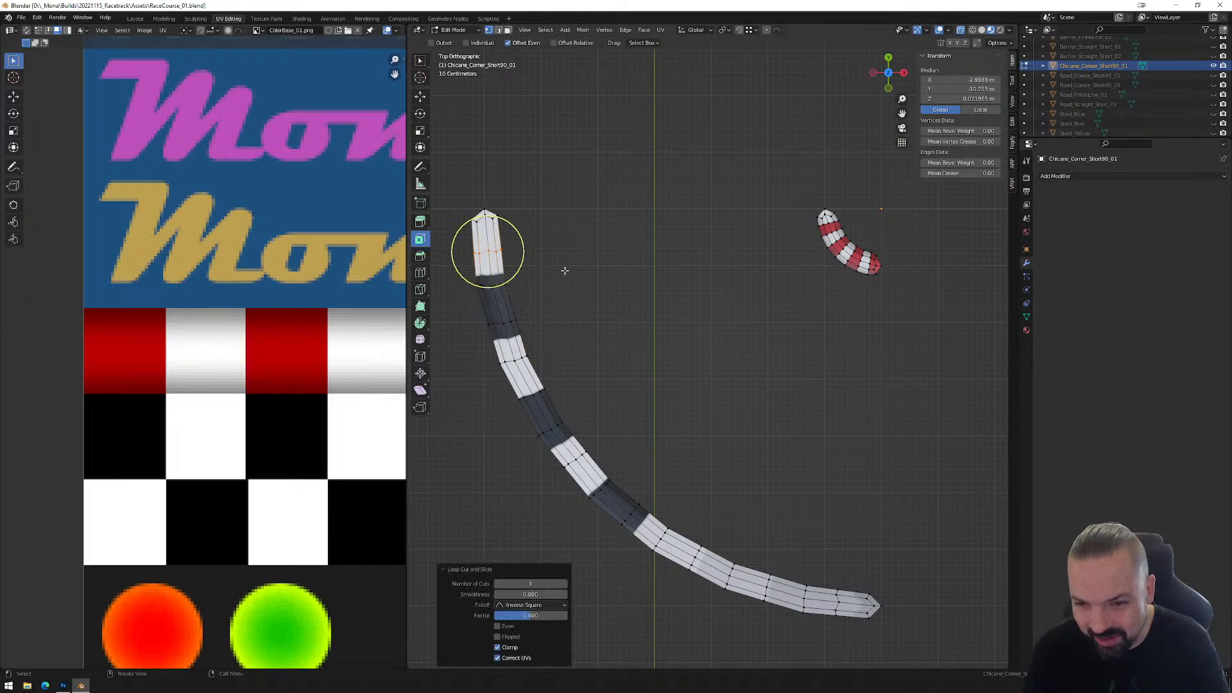
click(488, 251)
right_click(488, 251)
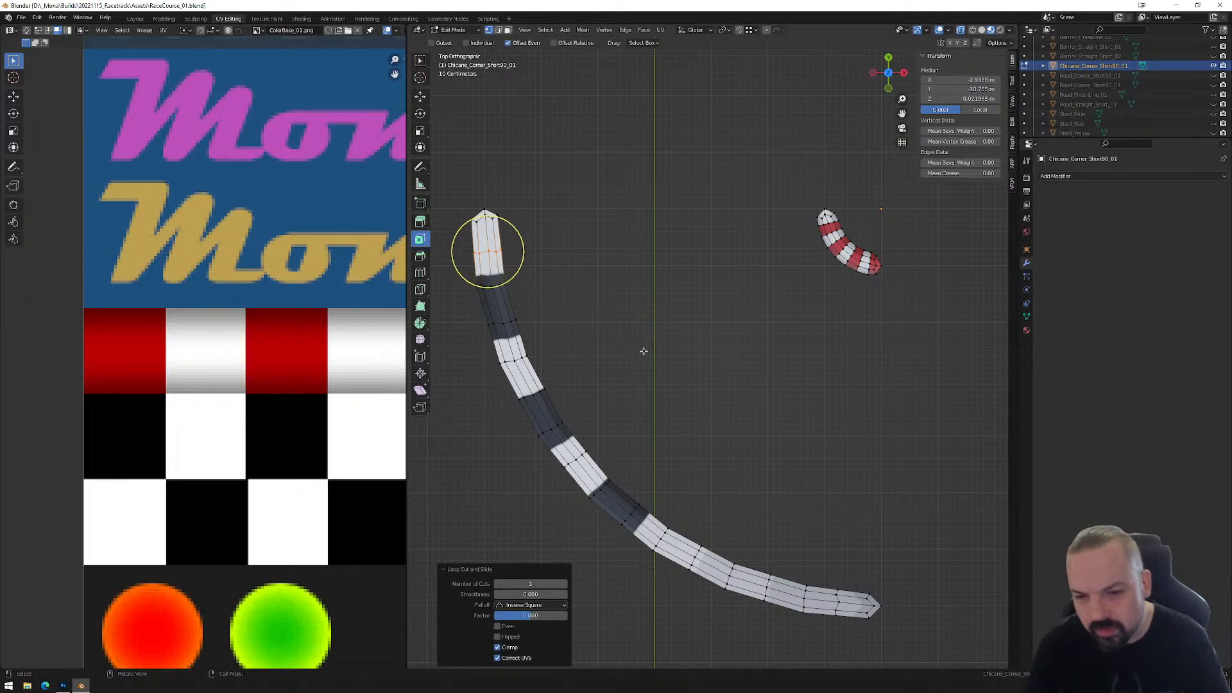
Show the road corner surface for reference in wireframe shading and shift the white end's middle edge loop outward about 0.035 m along negative X.
click(539, 250)
drag(531, 236, 462, 262)
scroll(579, 236, up, 3)
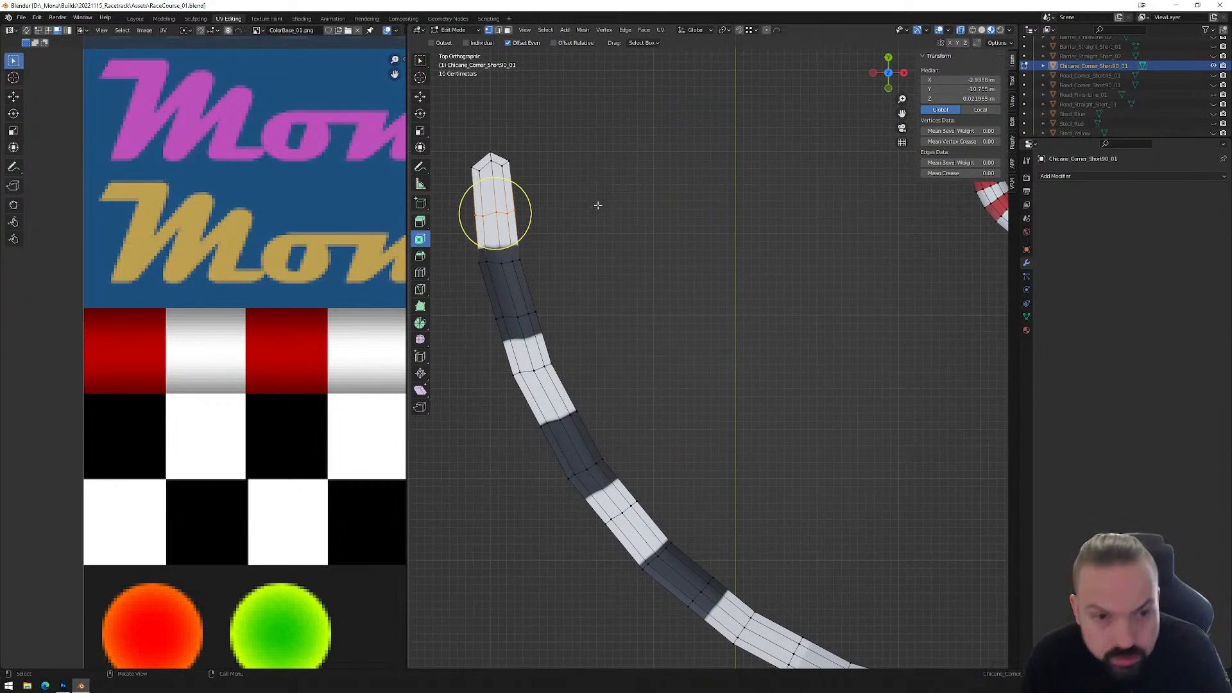
click(1213, 85)
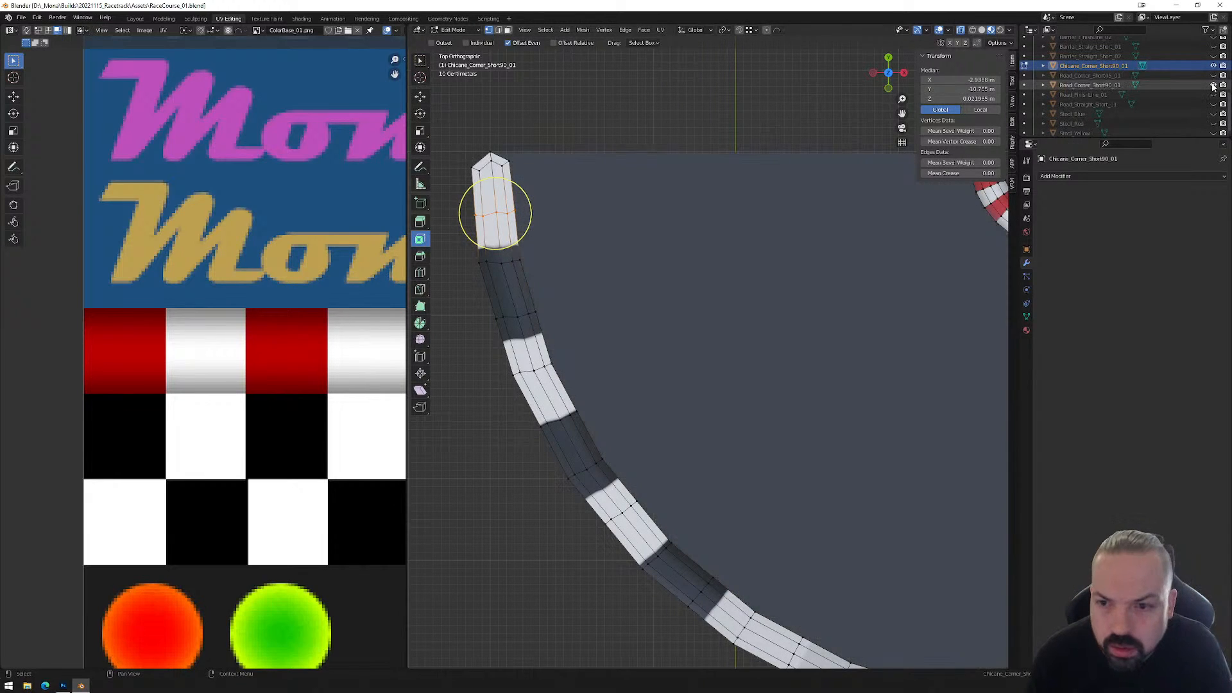
click(972, 30)
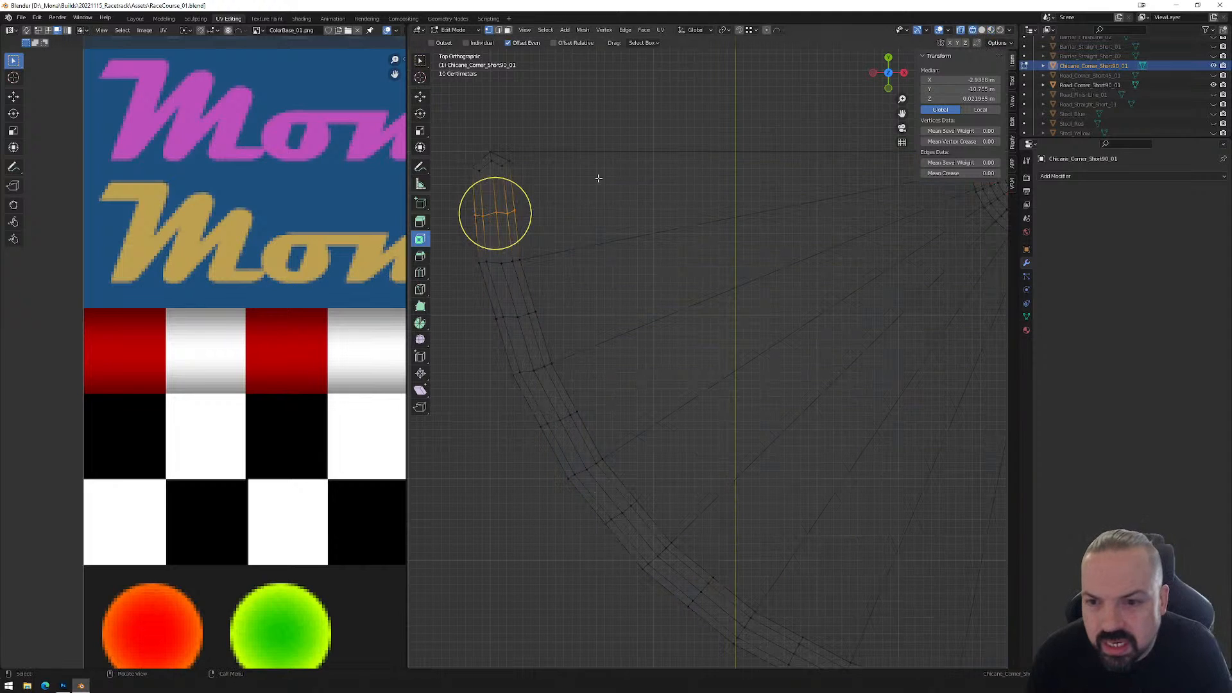
key(g)
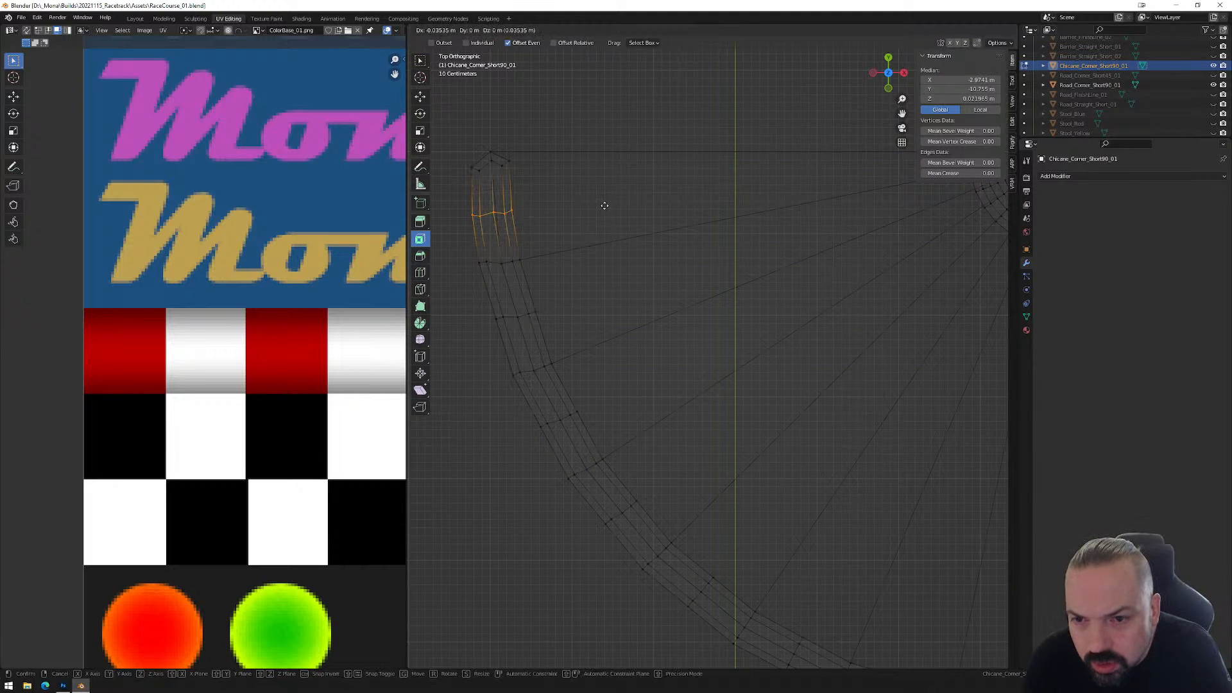
click(603, 203)
Move the next two mid-segment edge loops along the large arc outward about 0.035 m in negative X and 0.012 m in negative Y.
drag(569, 299, 482, 340)
key(g)
click(614, 296)
right_click(614, 300)
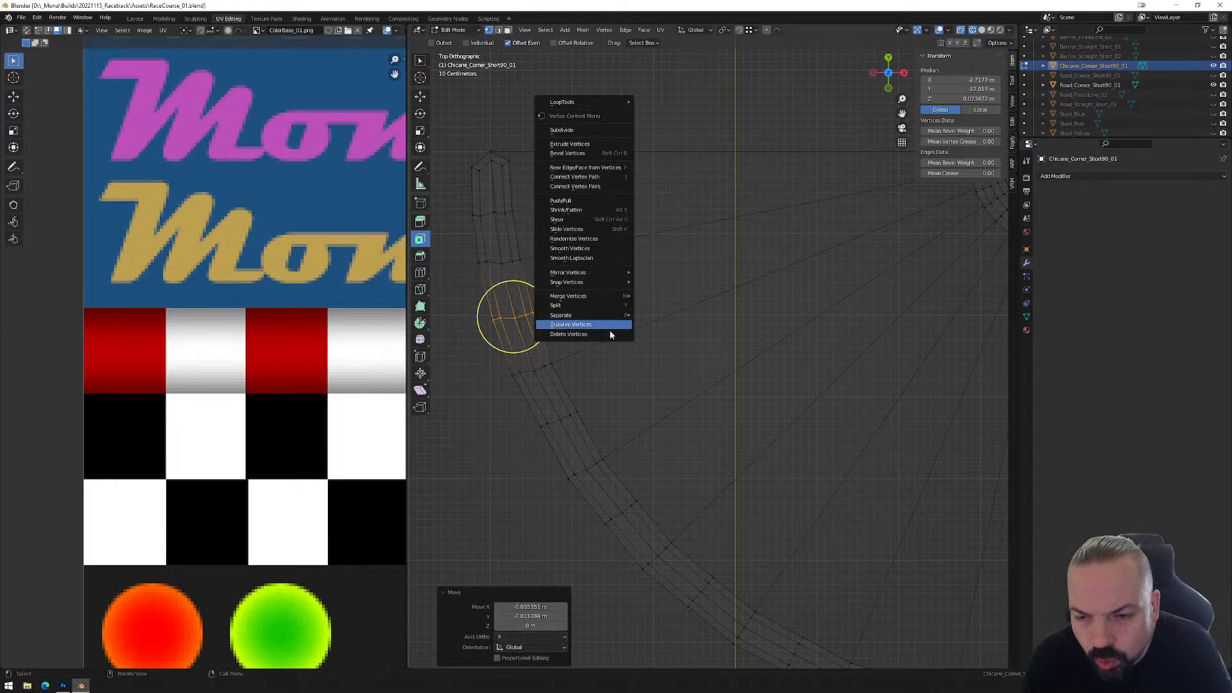
drag(630, 379, 519, 448)
key(g)
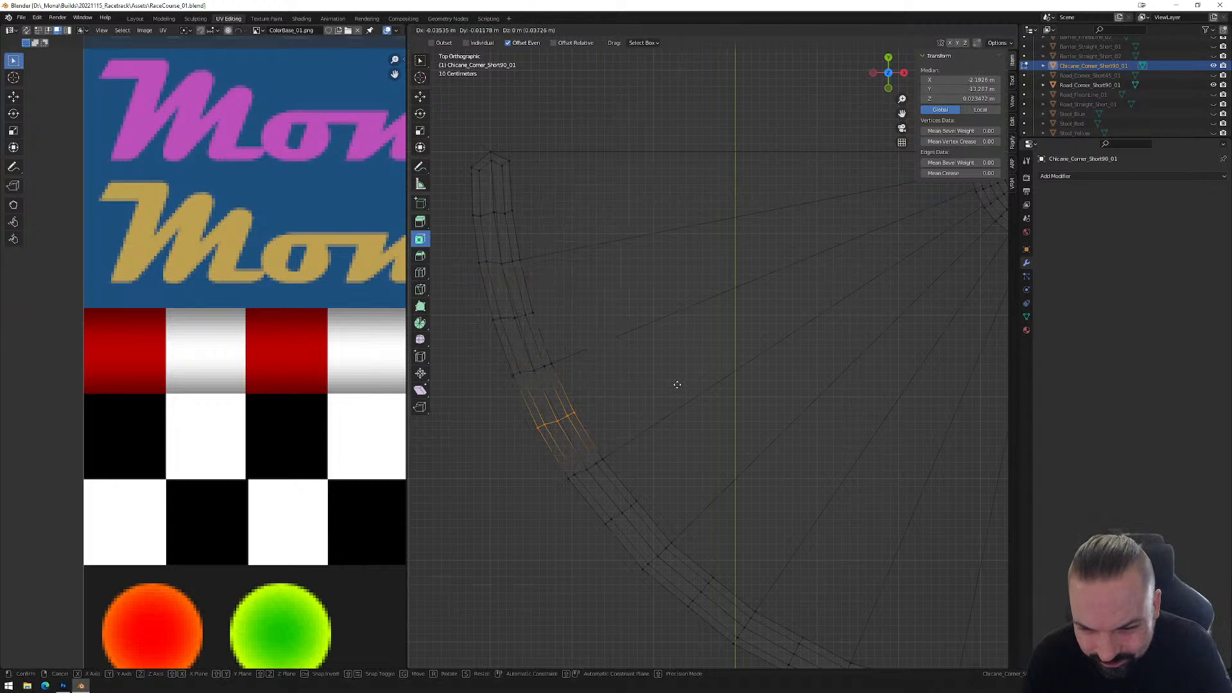
click(678, 384)
Shift the following two mid-segment loops outward, the first about 0.035 m in negative X and Y, the second about 0.012 m and 0.018 m.
drag(682, 479, 594, 538)
key(g)
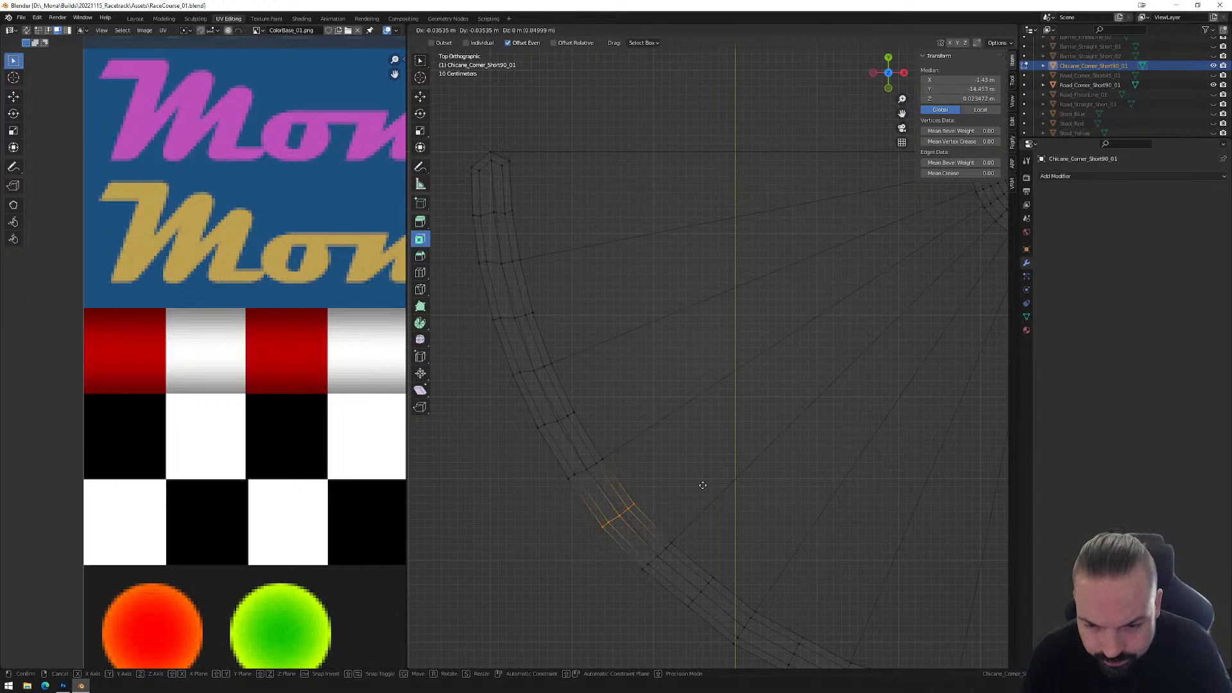
click(703, 485)
shift+middle_drag(706, 507, 626, 314)
drag(657, 371, 599, 429)
key(g)
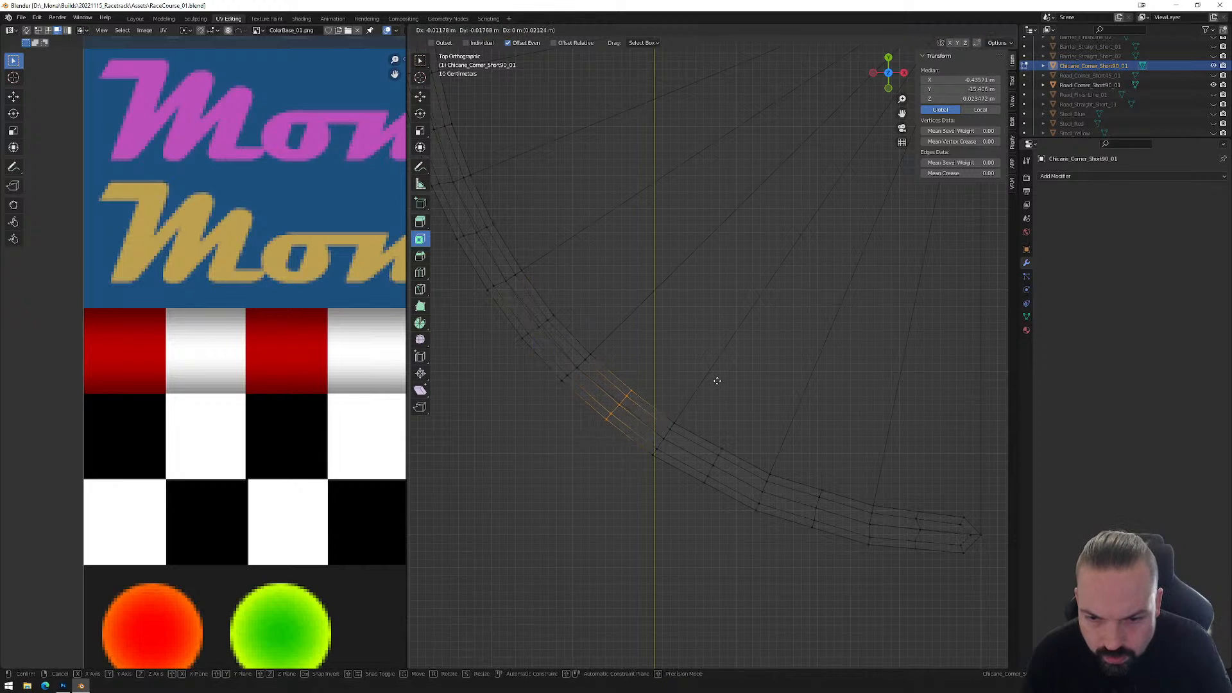
click(716, 381)
Nudge the last three mid-segment loops near the arc's plain end outward, starting with about 0.018 m in negative X and Y.
drag(743, 431, 694, 498)
key(g)
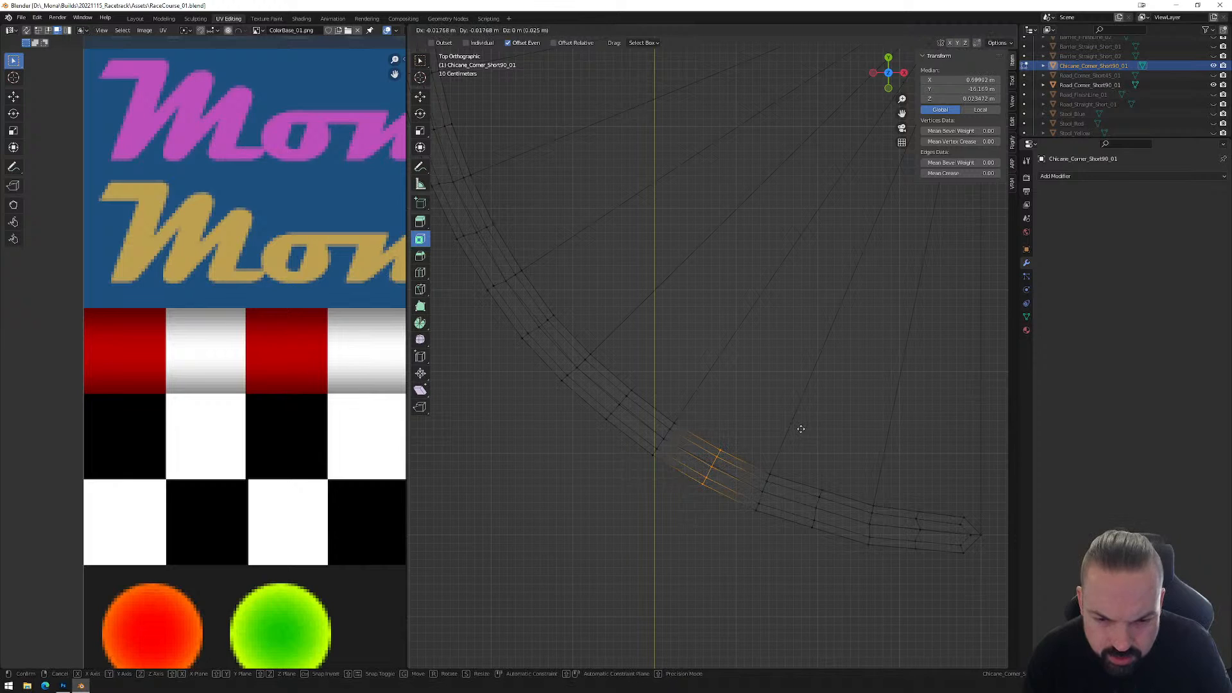
click(801, 429)
drag(812, 468, 826, 544)
key(g)
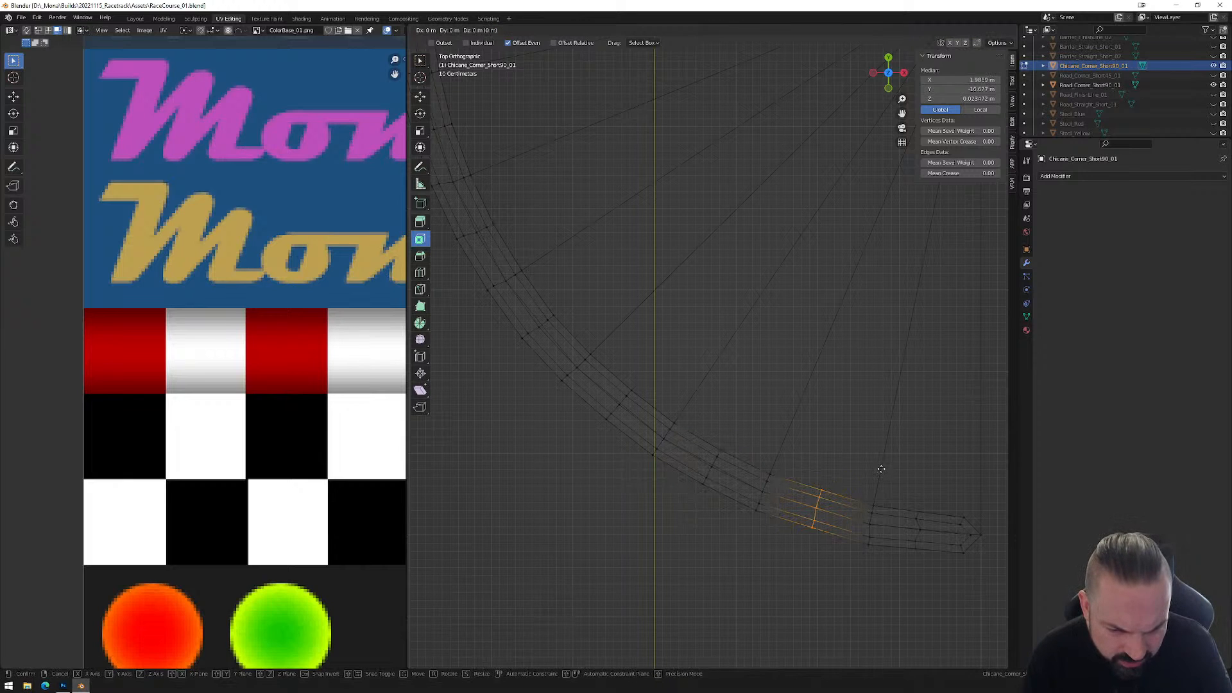
click(881, 470)
drag(908, 496, 919, 530)
key(g)
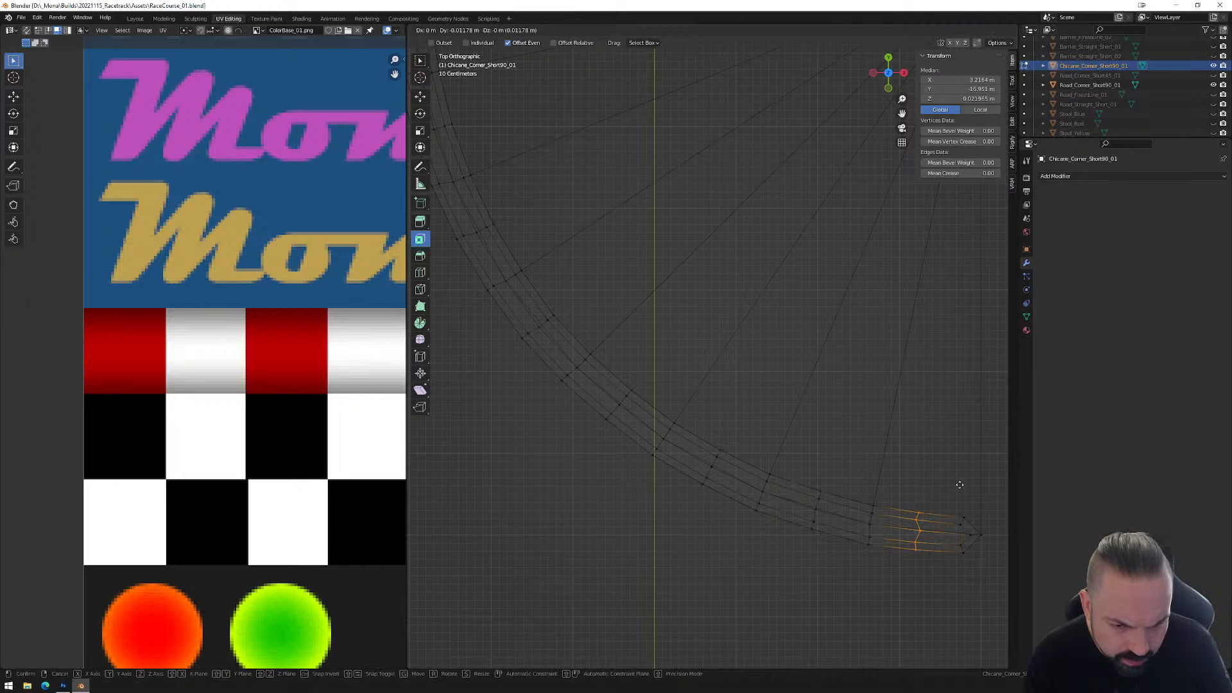
click(955, 486)
Return to Object Mode with textured viewport shading and check the rounded shape of the whole curb arc against the road corner.
shift+middle_drag(557, 203, 714, 439)
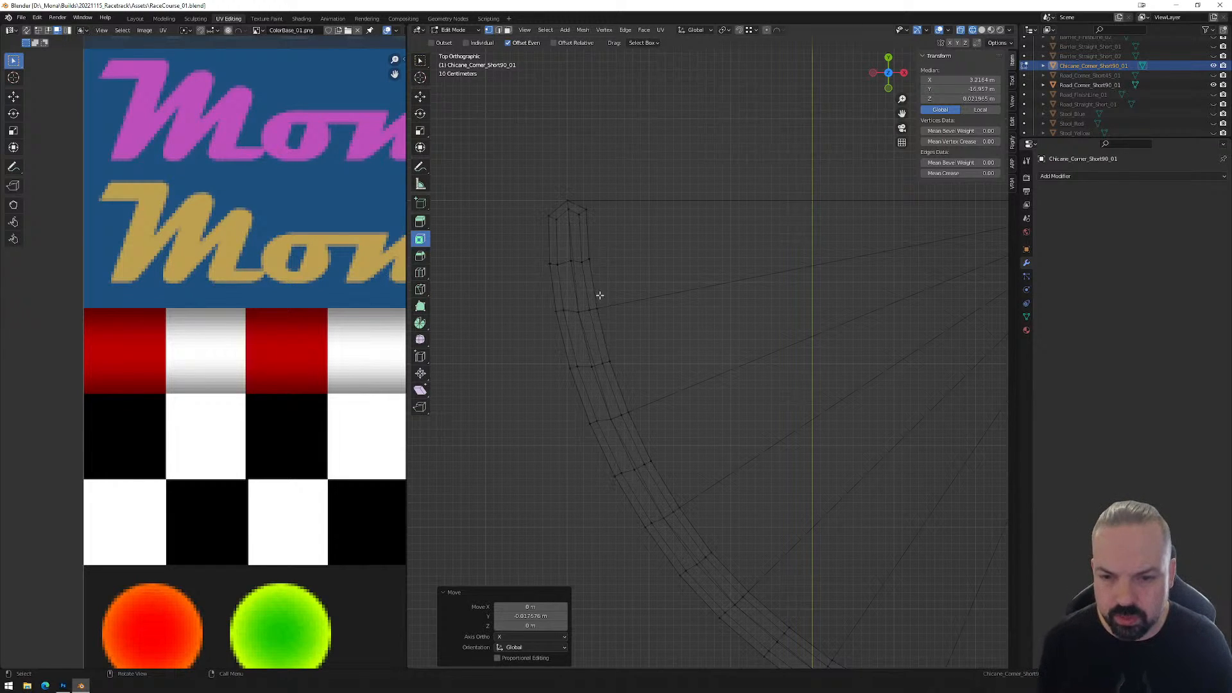
key(Tab)
click(990, 30)
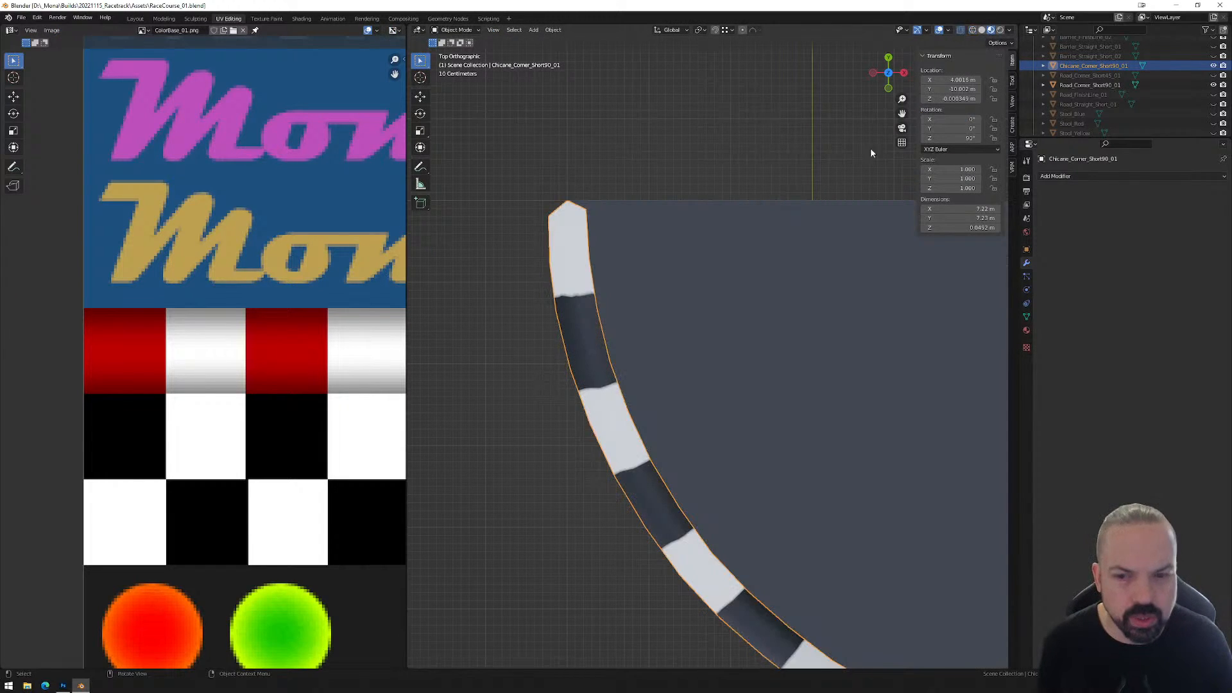
scroll(577, 359, down, 3)
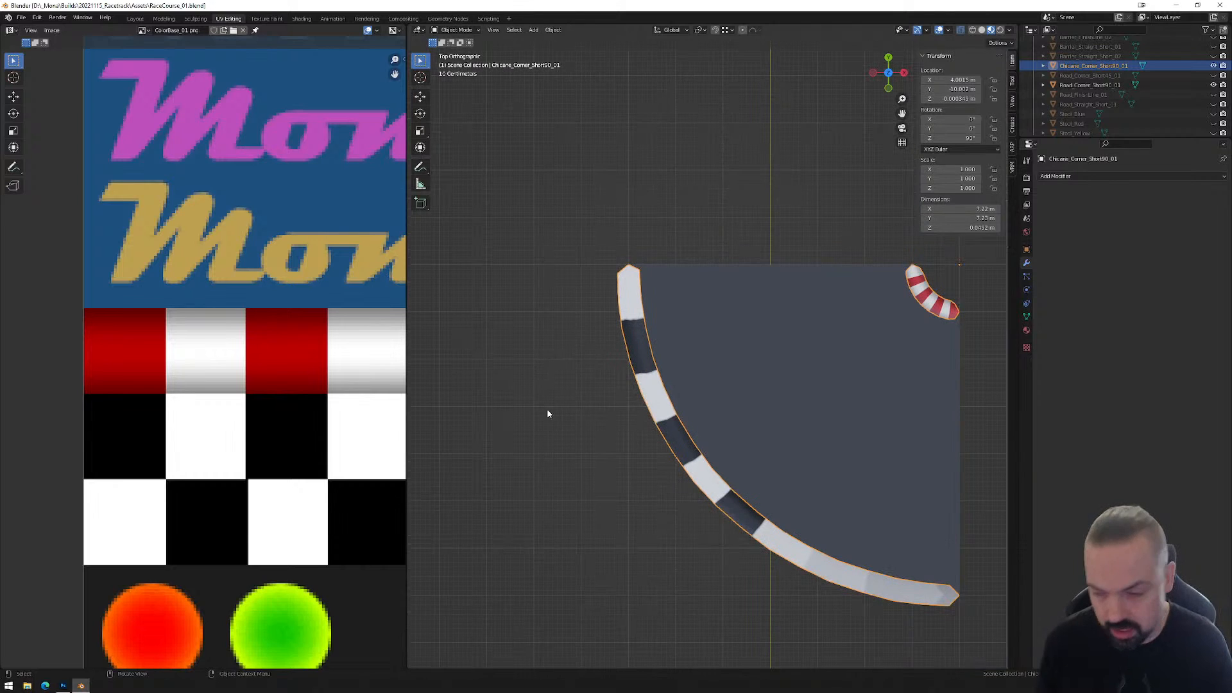
Select all faces of the large curb arc in Edit Mode and project their UVs from the top view.
scroll(345, 416, down, 8)
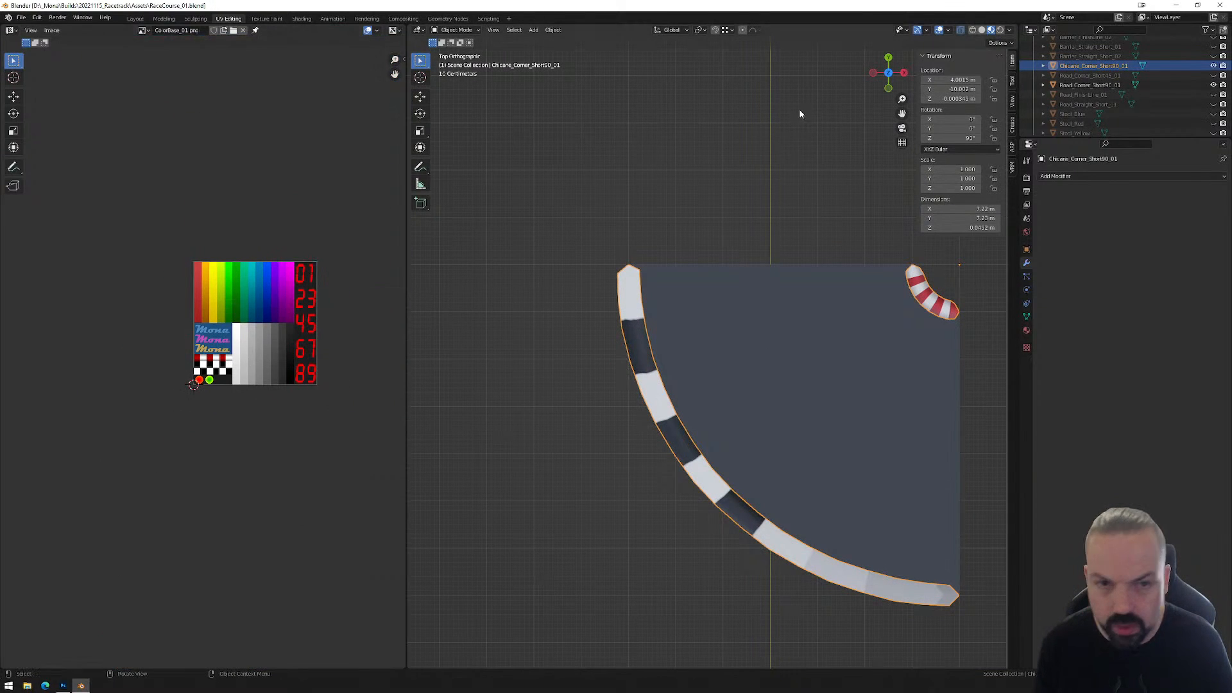
key(Tab)
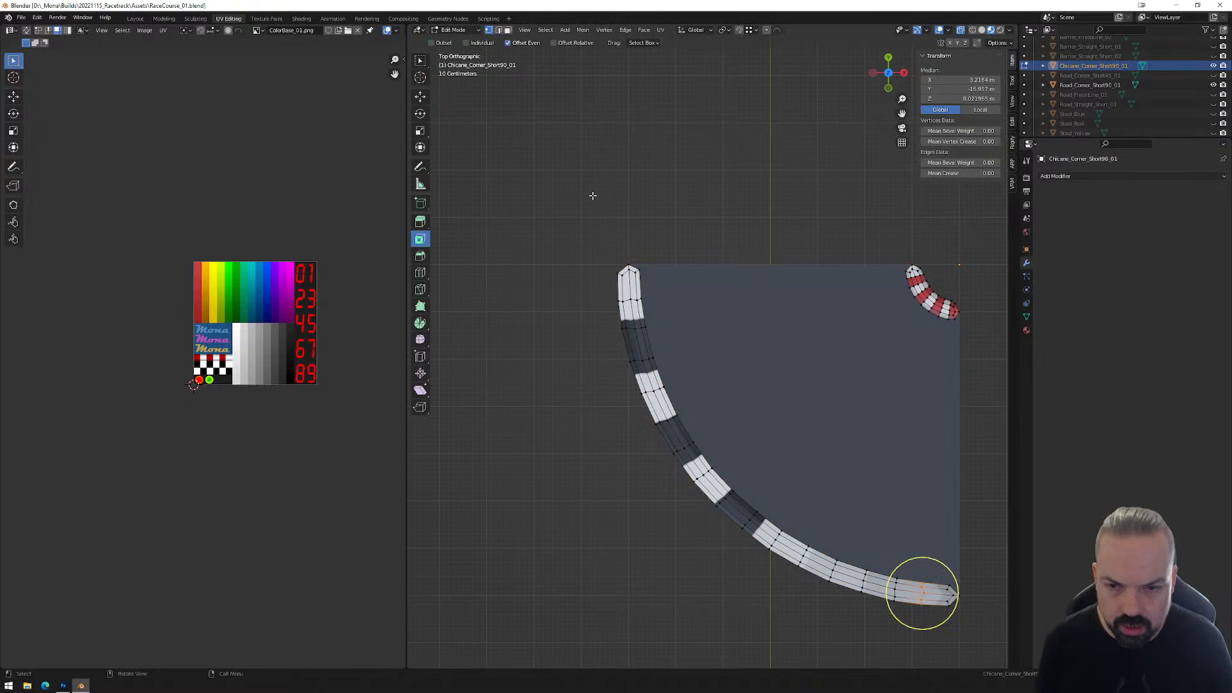
drag(594, 217, 698, 419)
shift+drag(608, 385, 778, 467)
drag(581, 206, 767, 570)
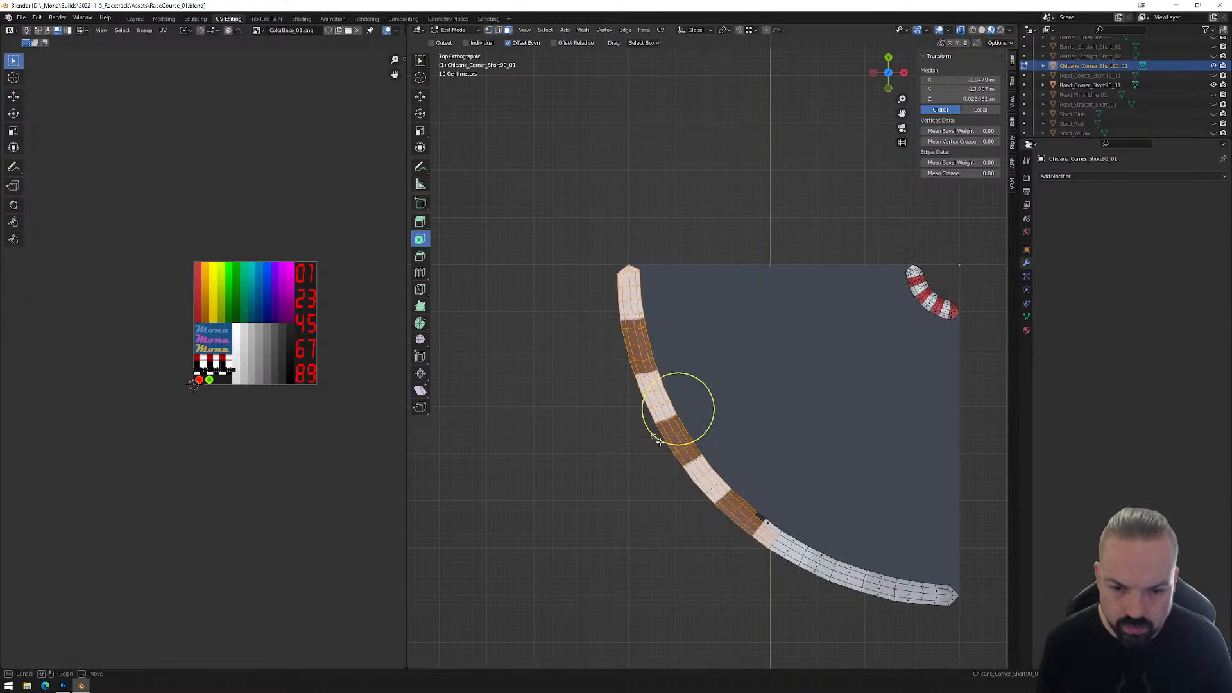
shift+drag(770, 482, 971, 634)
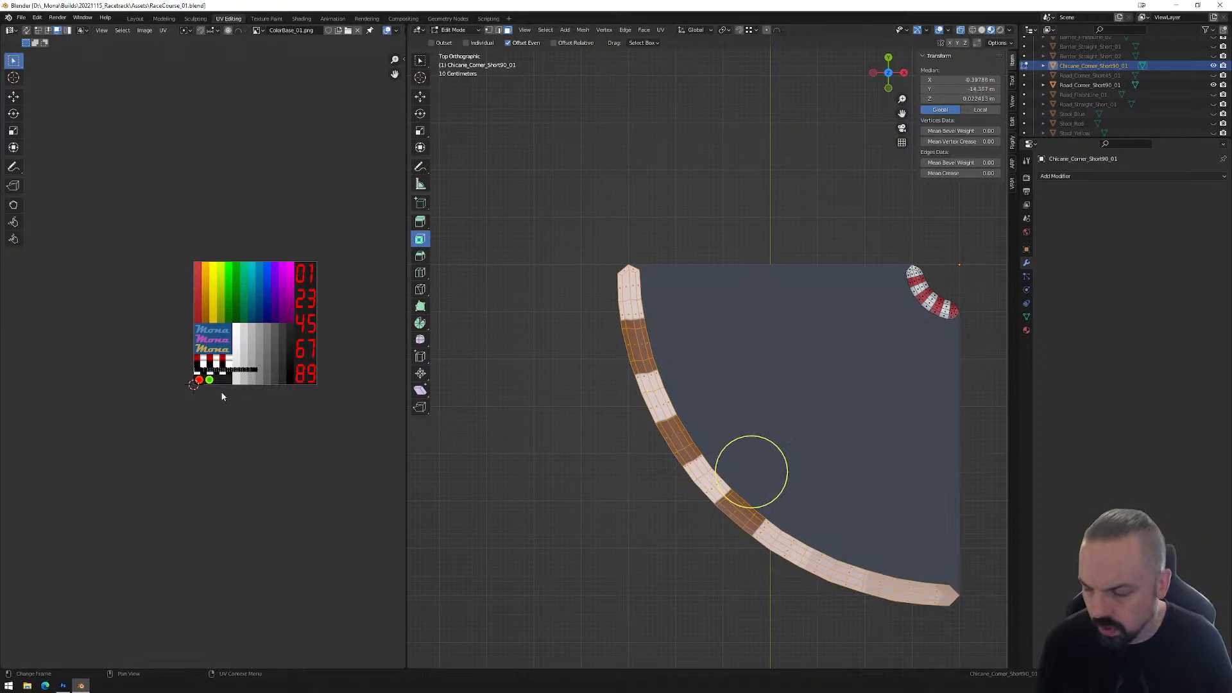
scroll(231, 385, up, 5)
middle_drag(282, 404, 217, 332)
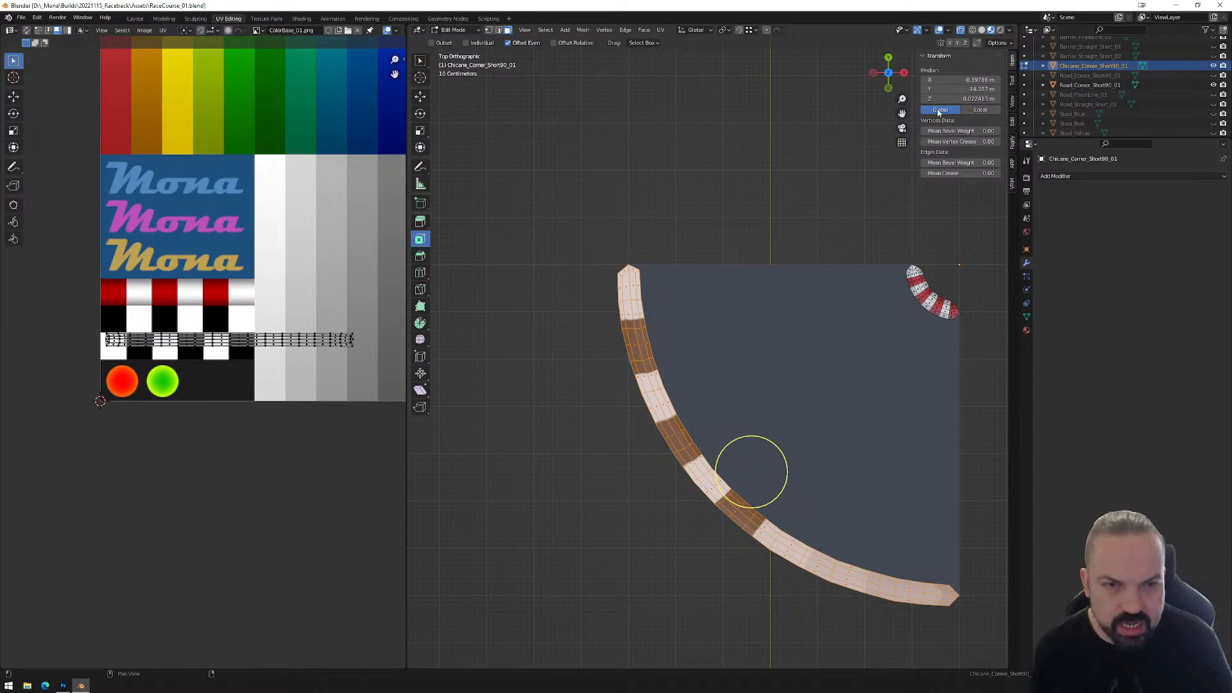
click(661, 30)
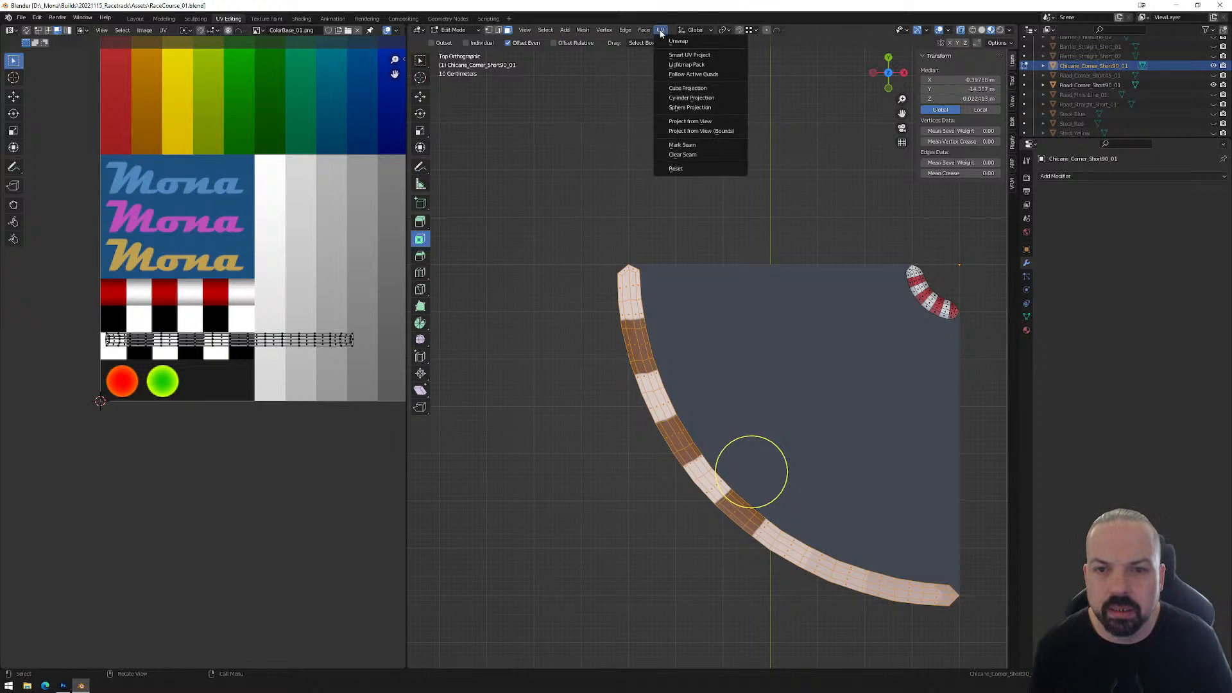
click(701, 122)
Rotate the arc's UV island until its two ends are level and place its middle over the red-and-white stripes of the texture.
scroll(356, 169, down, 3)
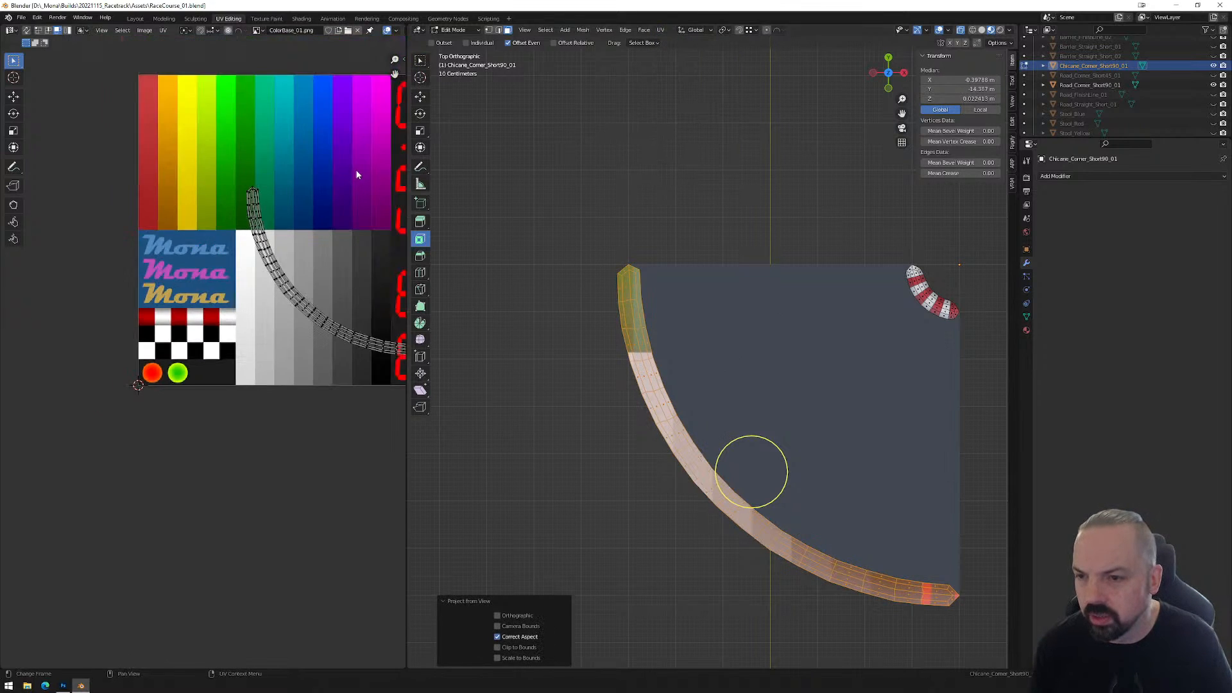
drag(221, 179, 379, 371)
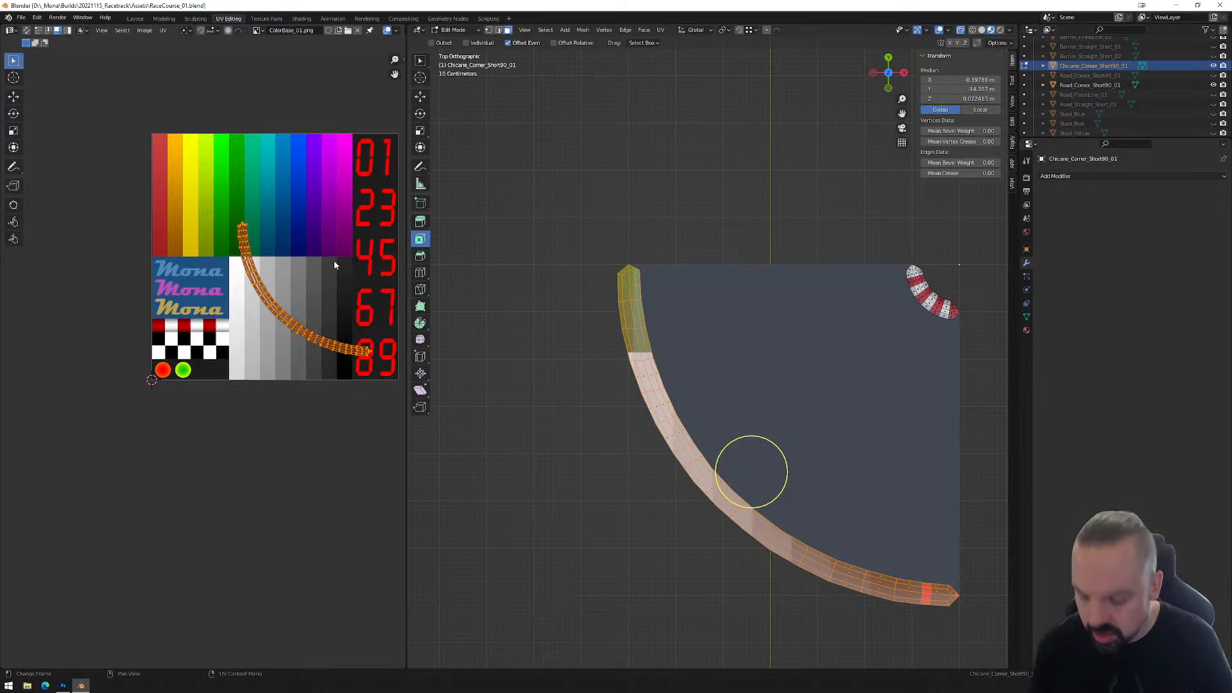
key(g)
click(268, 282)
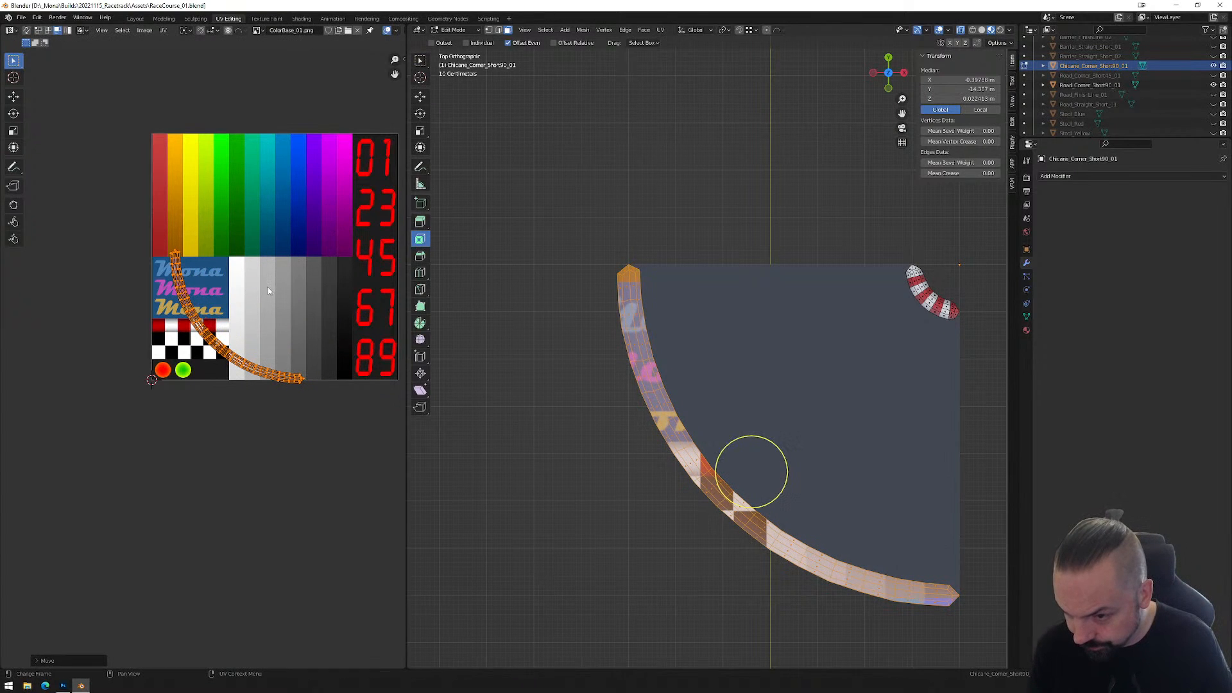
key(r)
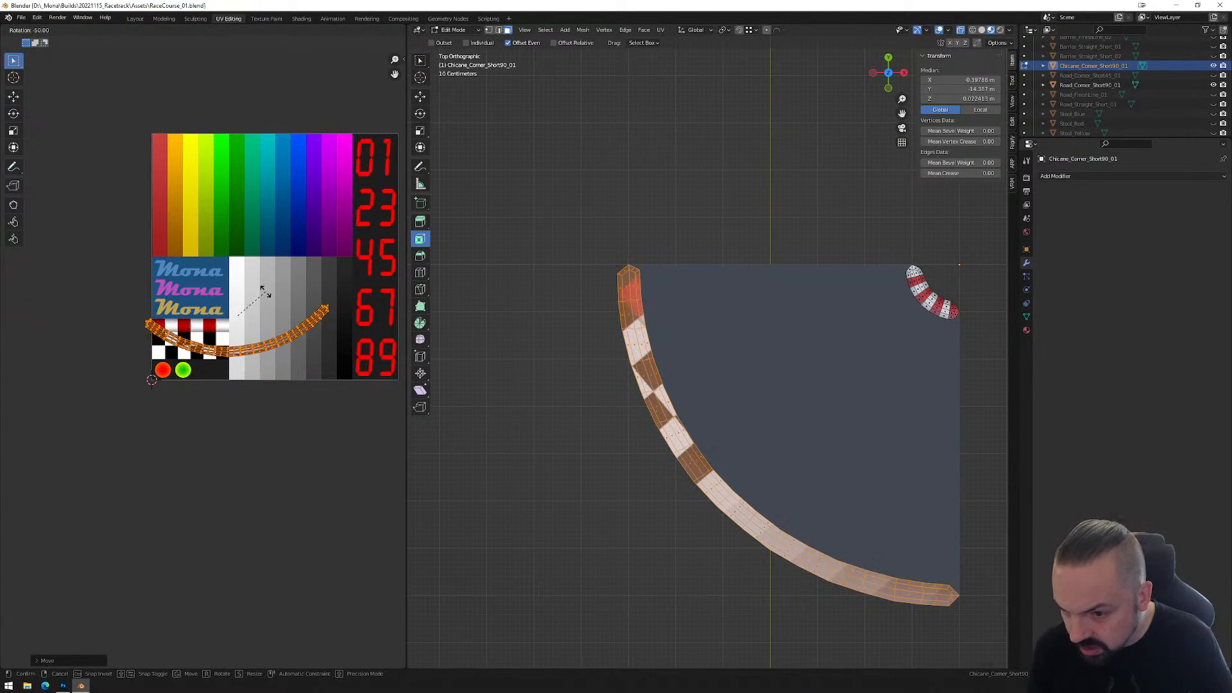
click(268, 291)
key(g)
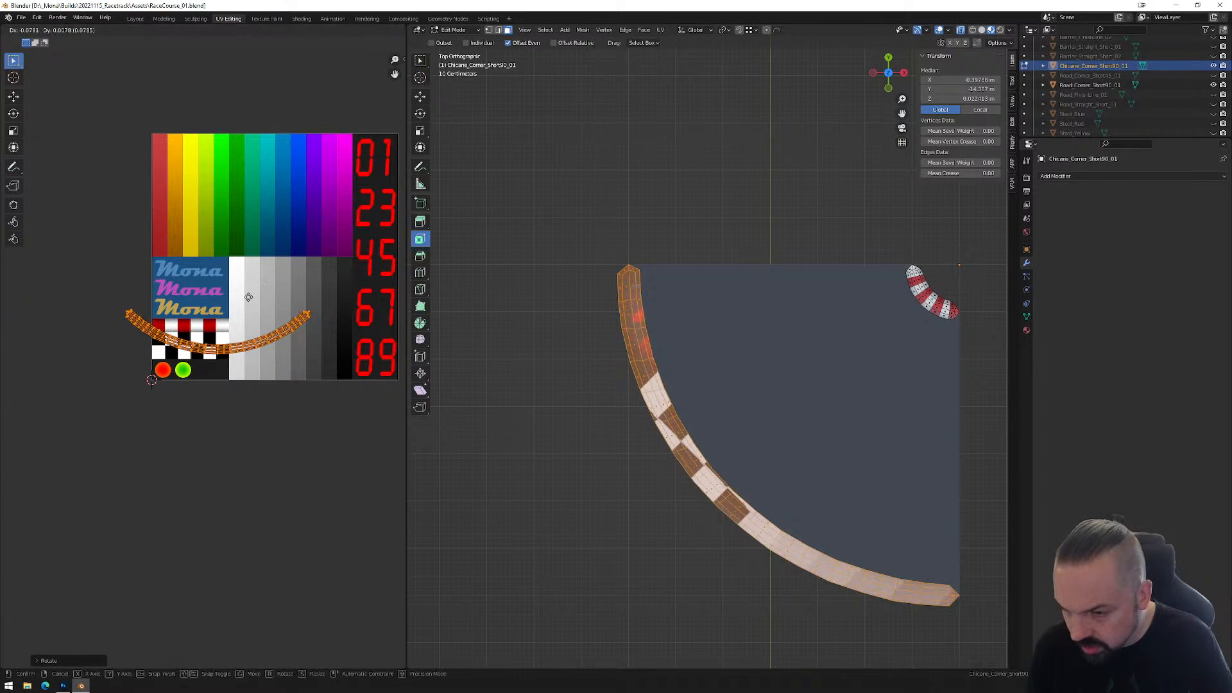
click(235, 277)
Select a long edge row along the lower side of the curved UV island and flatten it with Align Y.
scroll(236, 279, up, 4)
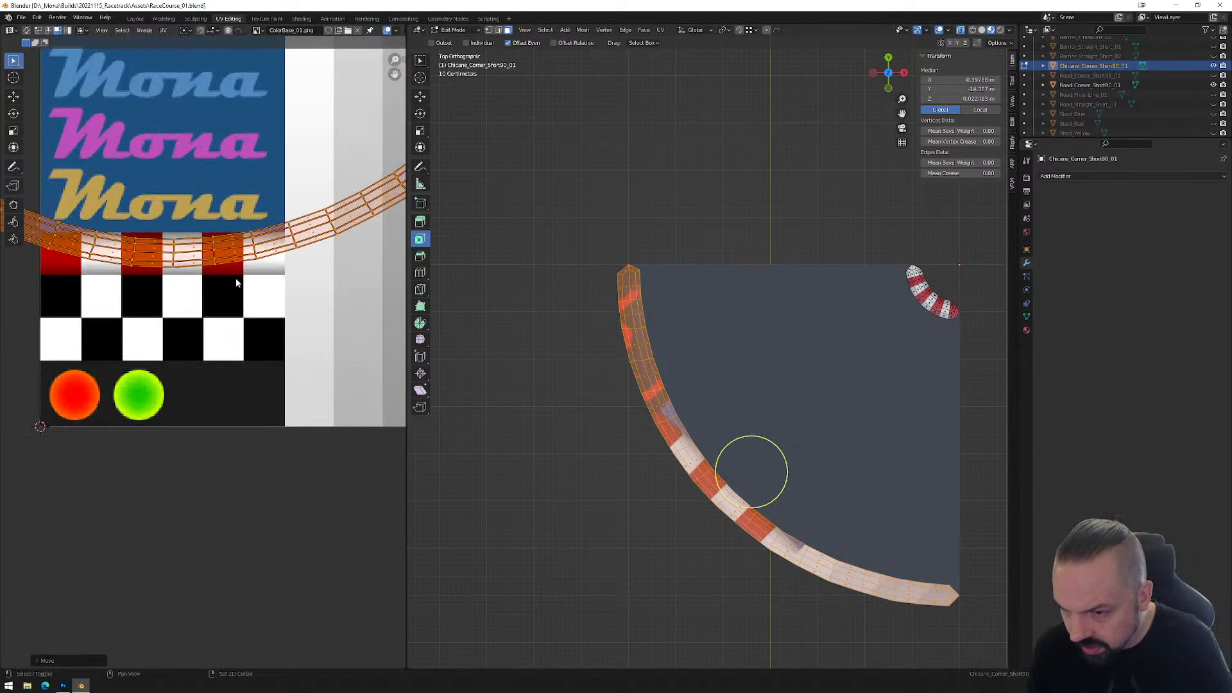
middle_drag(236, 278, 334, 381)
key(2)
alt+click(244, 359)
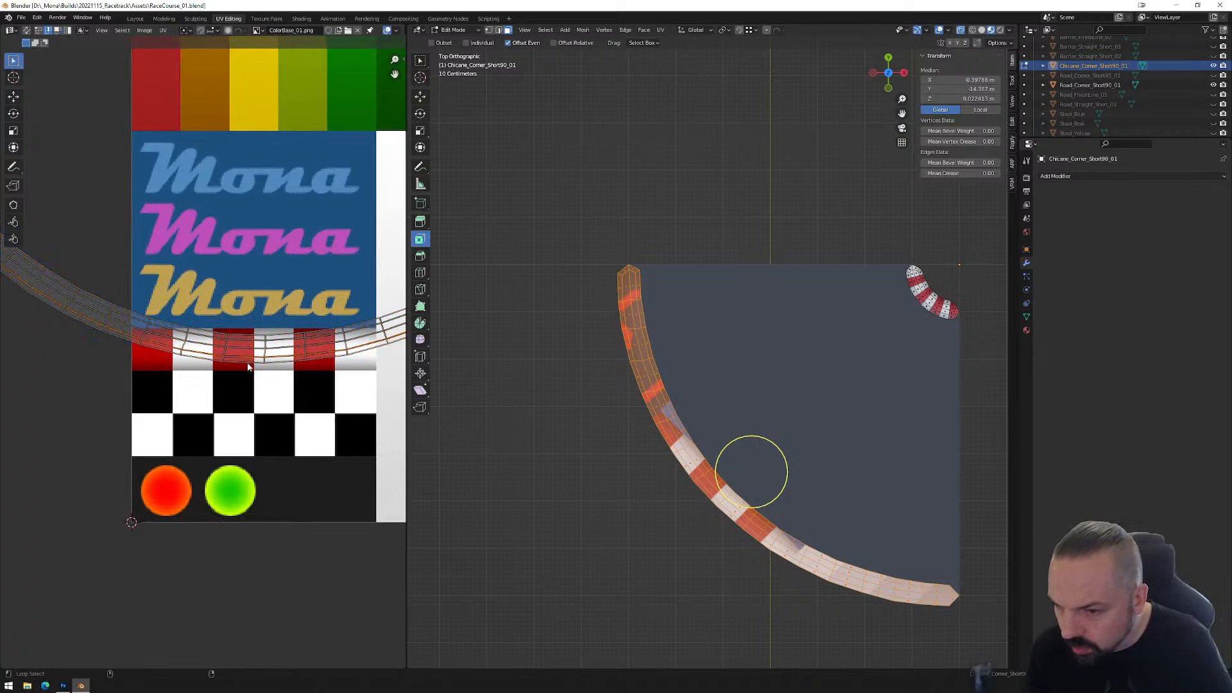
scroll(253, 371, down, 1)
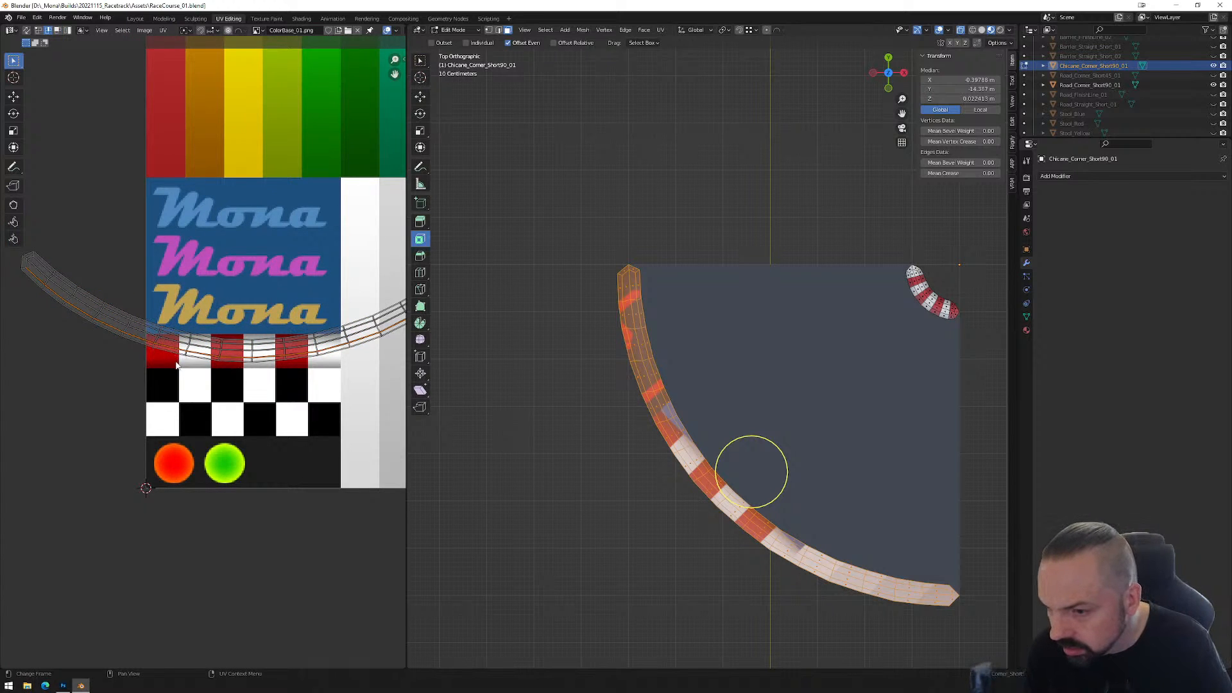
ctrl+scroll(256, 301, right, 3)
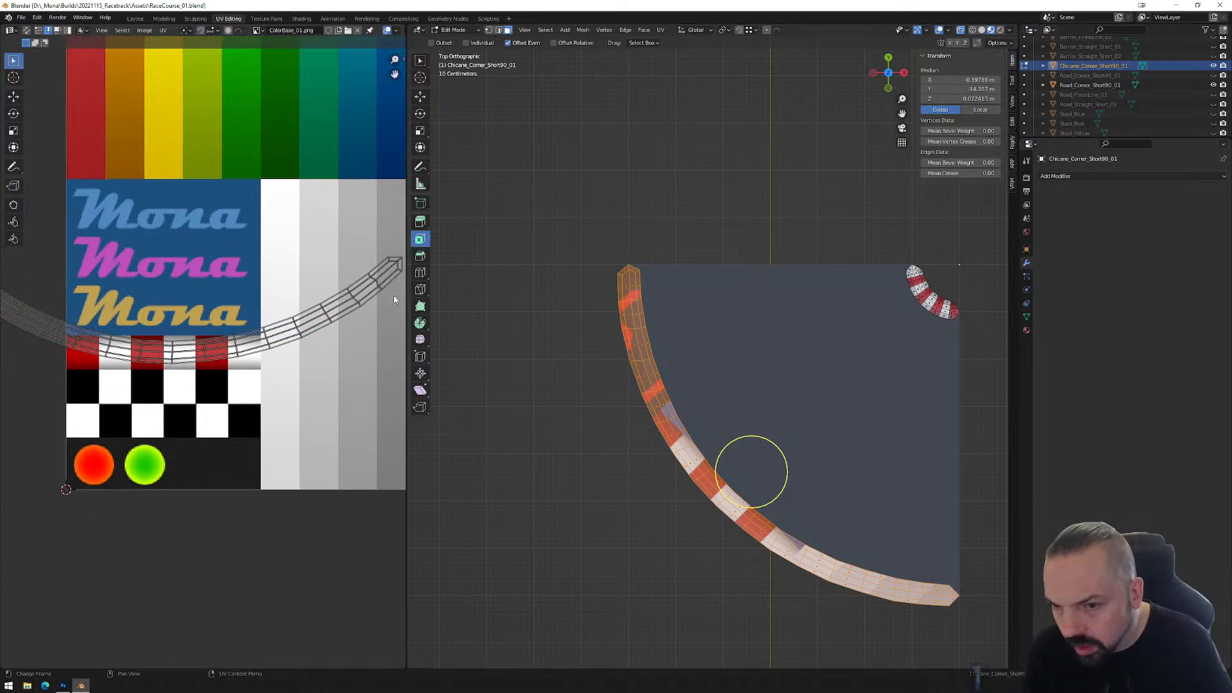
ctrl+click(394, 281)
right_click(320, 387)
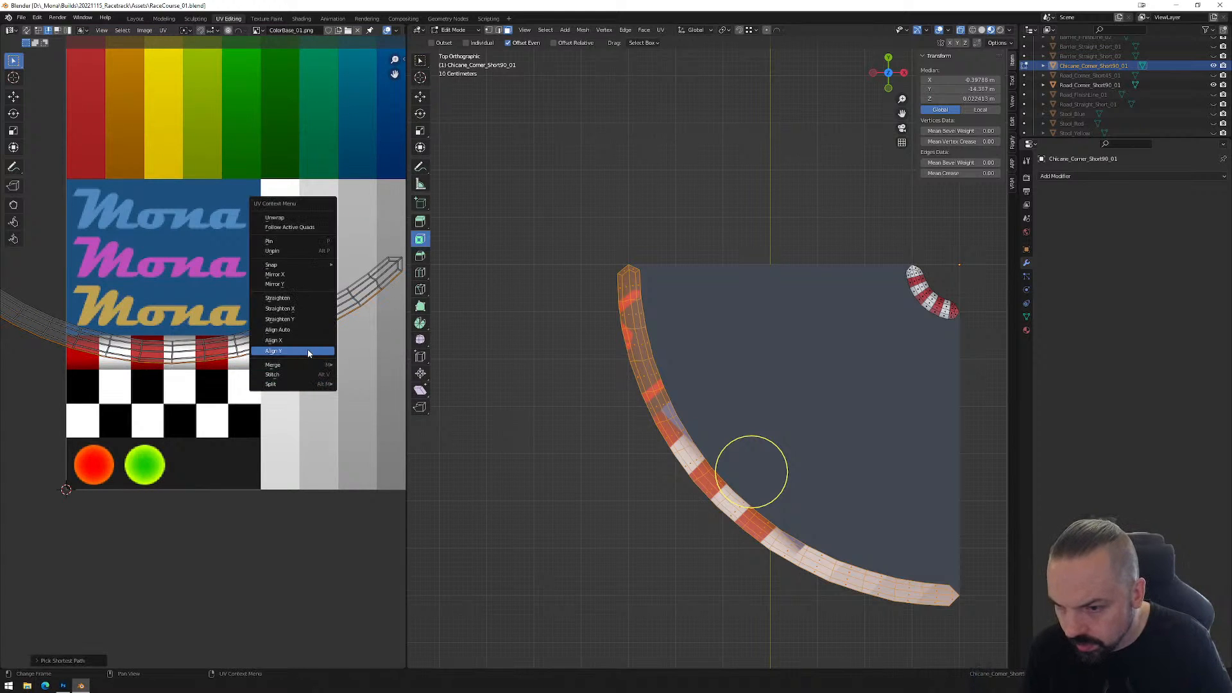
click(306, 350)
Select the adjacent long edge row of the UV island from end to end and level it with Align Y.
click(388, 282)
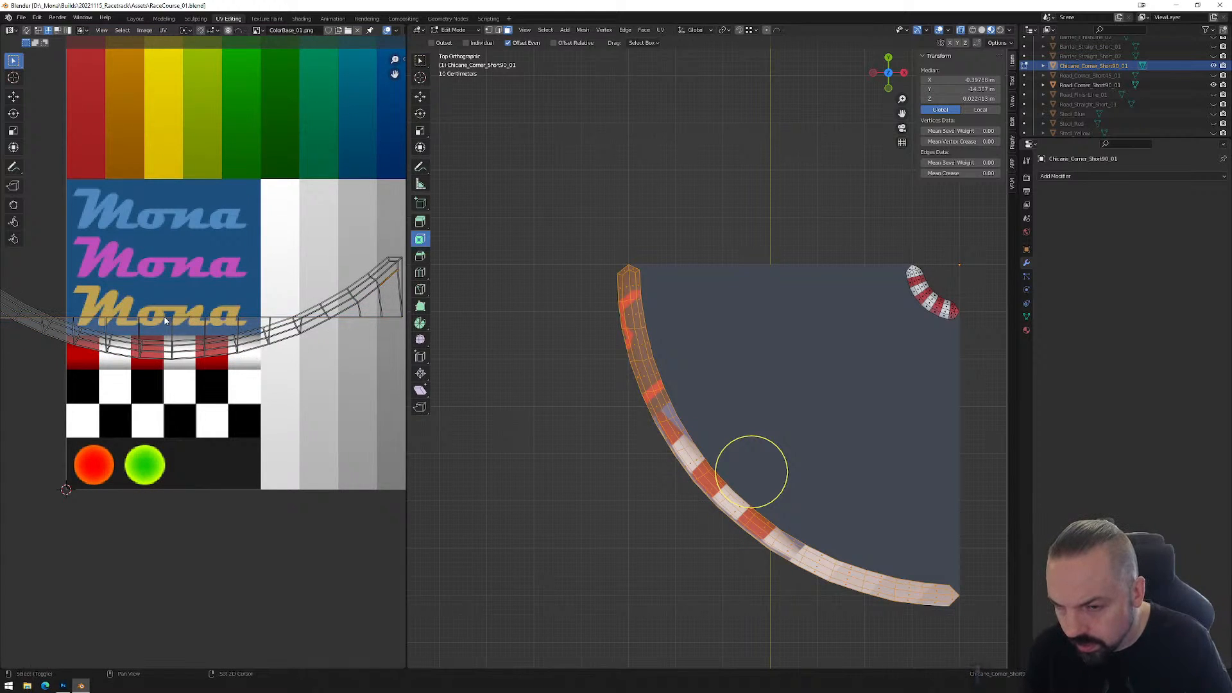
shift+middle_drag(165, 320, 213, 326)
ctrl+click(7, 286)
right_click(217, 393)
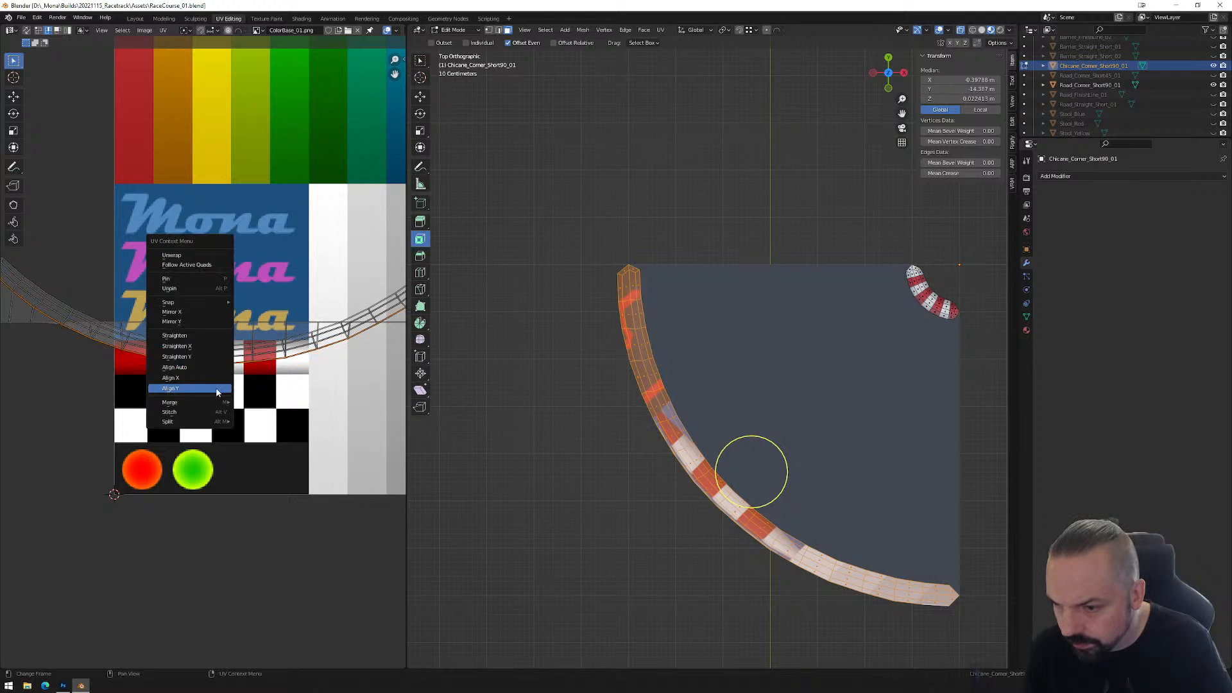
click(210, 388)
Level two more long inner edge rows of the curved UV island one at a time with Align Y.
right_click(259, 351)
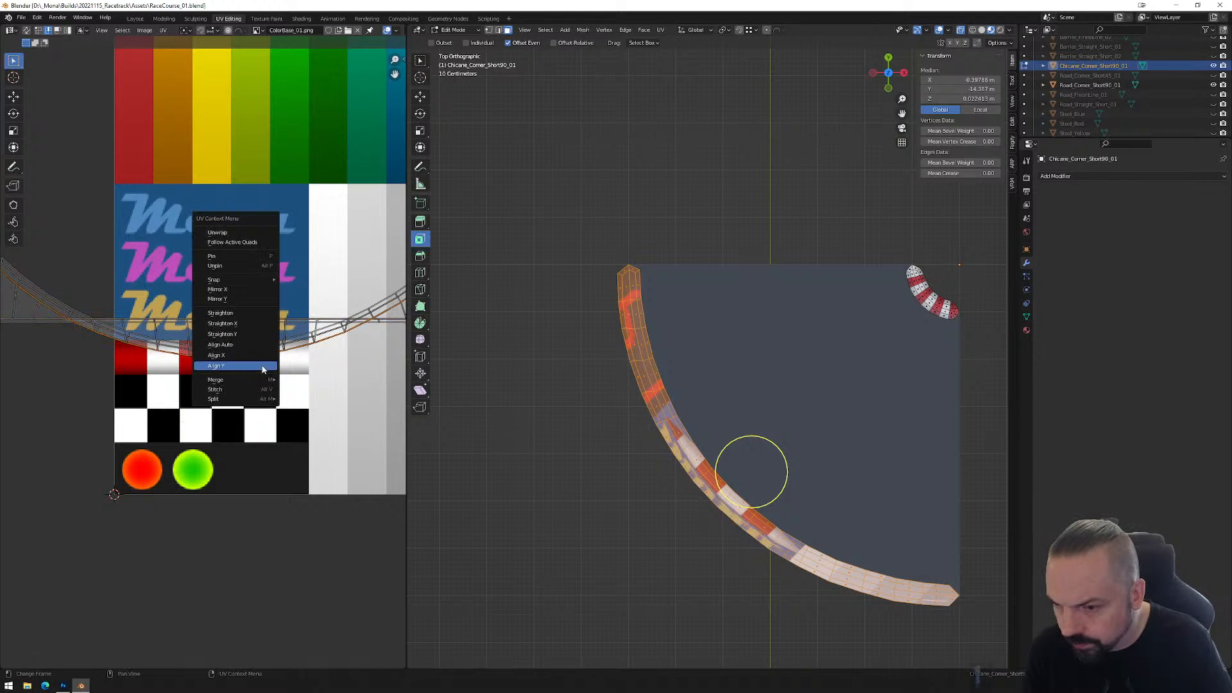
click(259, 349)
right_click(260, 350)
click(261, 345)
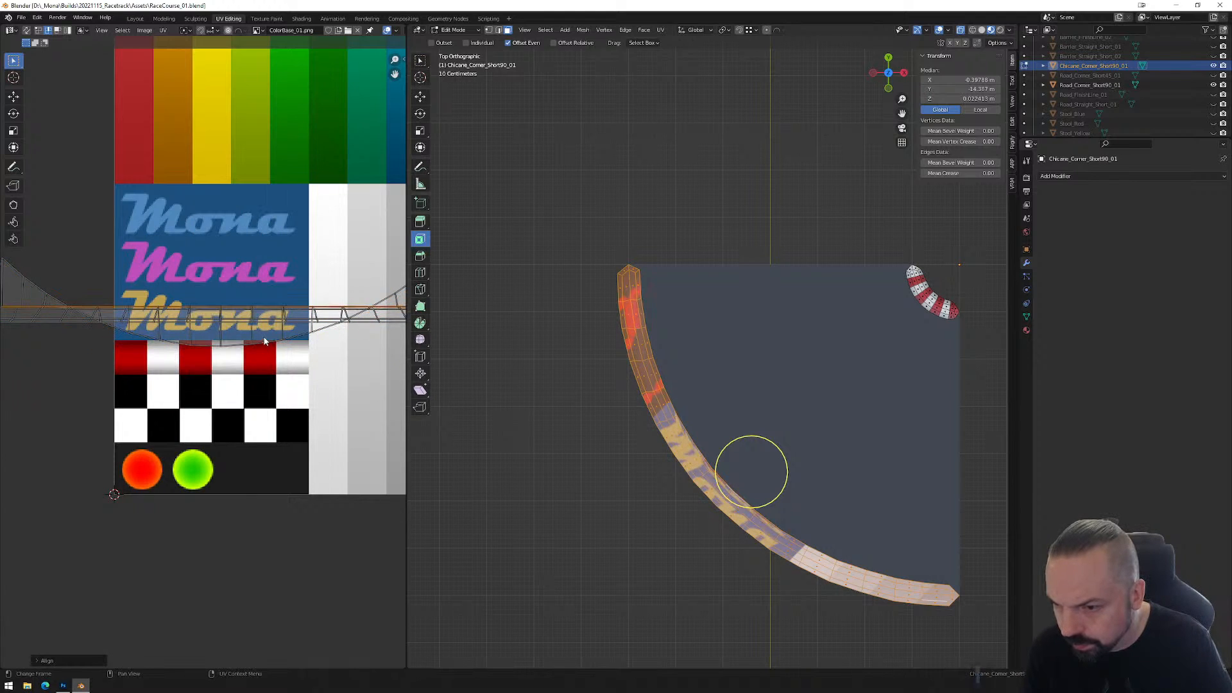
Try to flatten the remaining curved outer edge rows of the UV island with Align Y.
alt+click(268, 340)
middle_drag(268, 341, 165, 354)
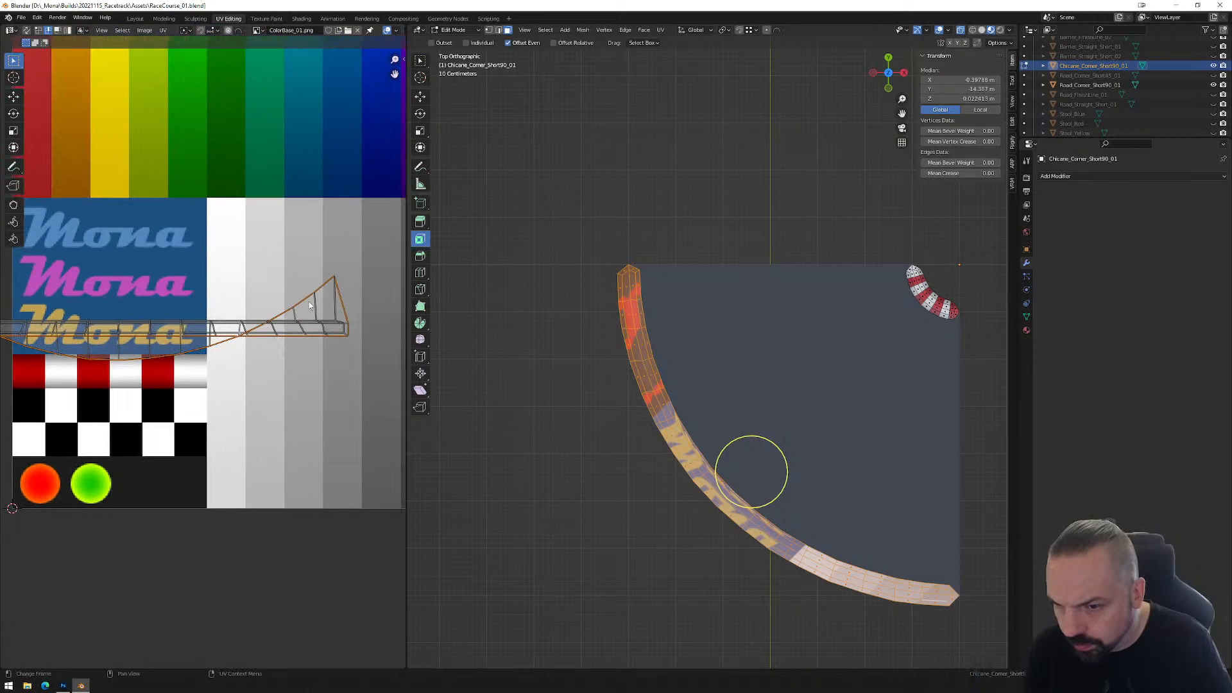
middle_drag(317, 292, 132, 299)
ctrl+click(135, 294)
right_click(234, 322)
click(233, 320)
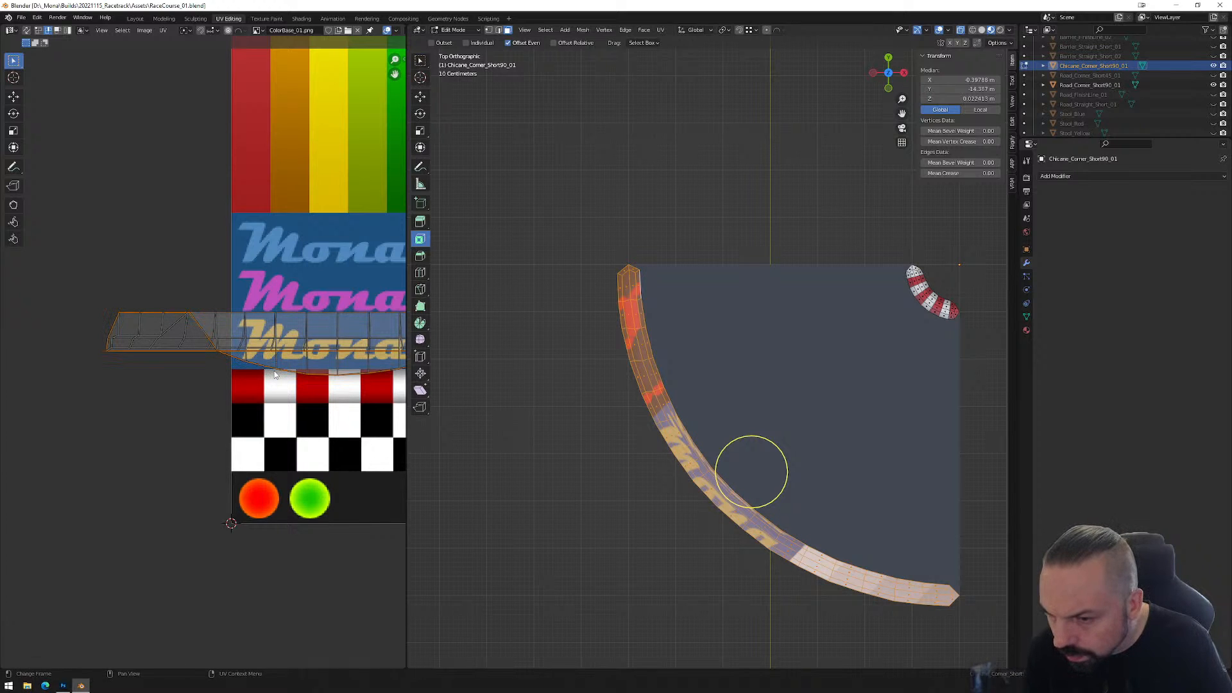
Try to select only the lower curved edge row of the UV island from end to end.
shift+click(307, 375)
middle_drag(306, 375, 111, 365)
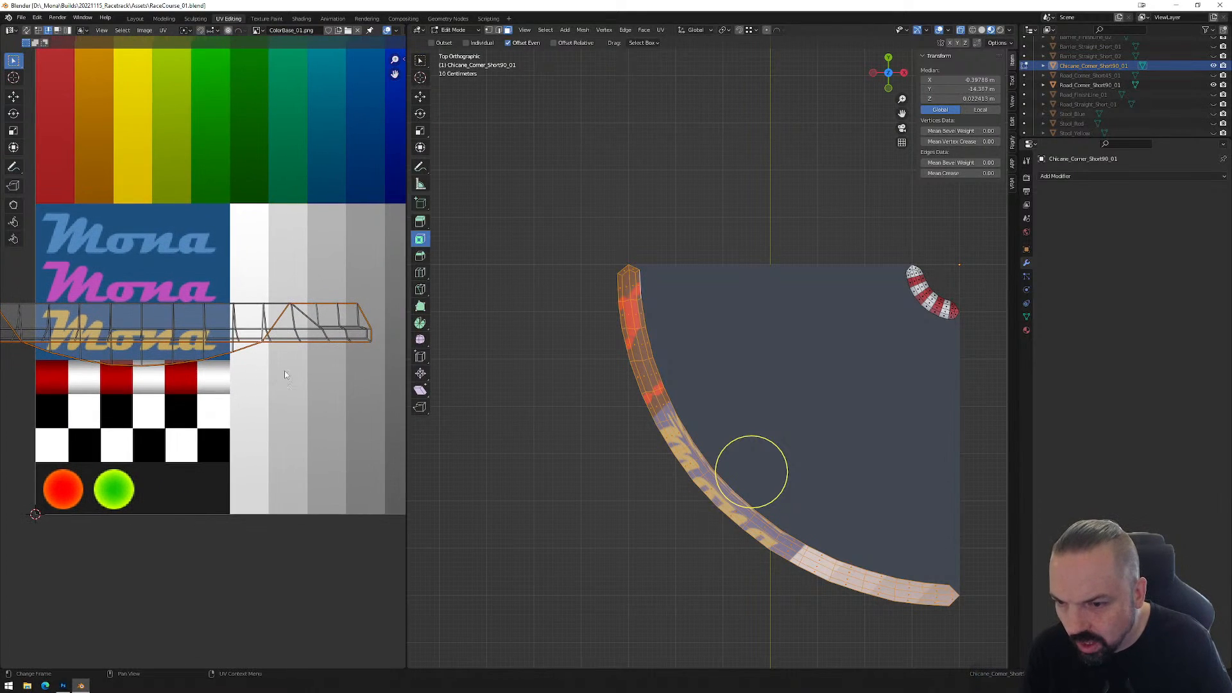
ctrl+click(273, 375)
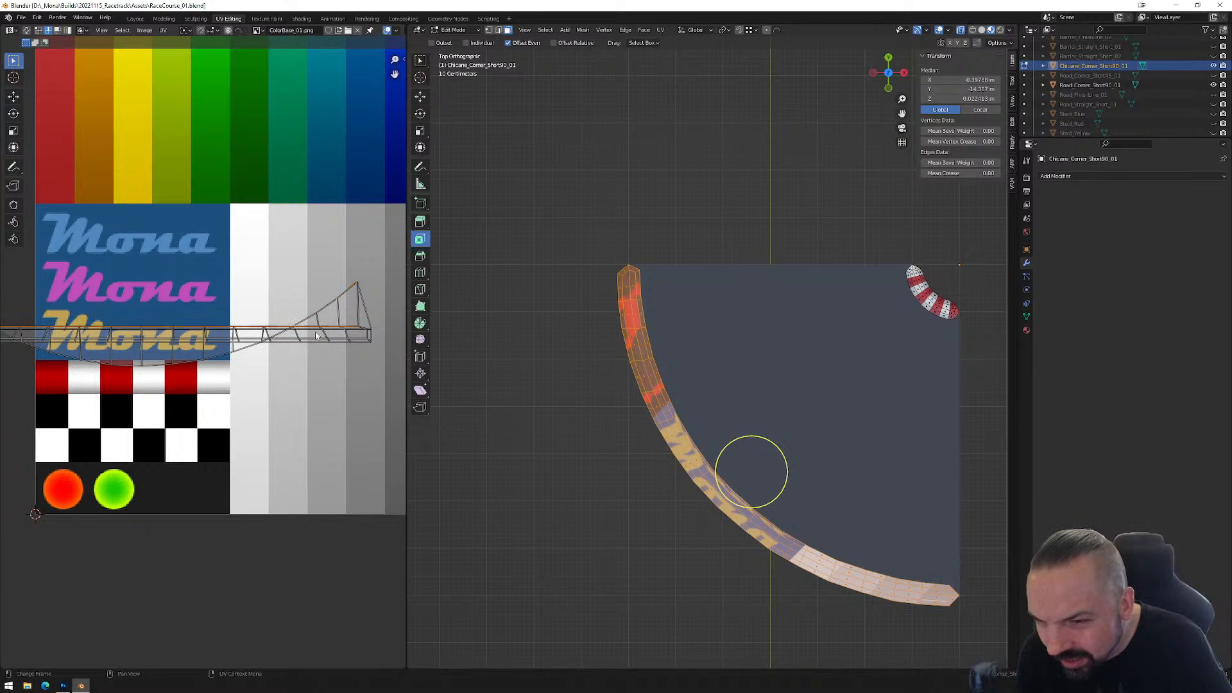
click(271, 335)
middle_drag(271, 335, 405, 329)
ctrl+click(69, 281)
click(212, 382)
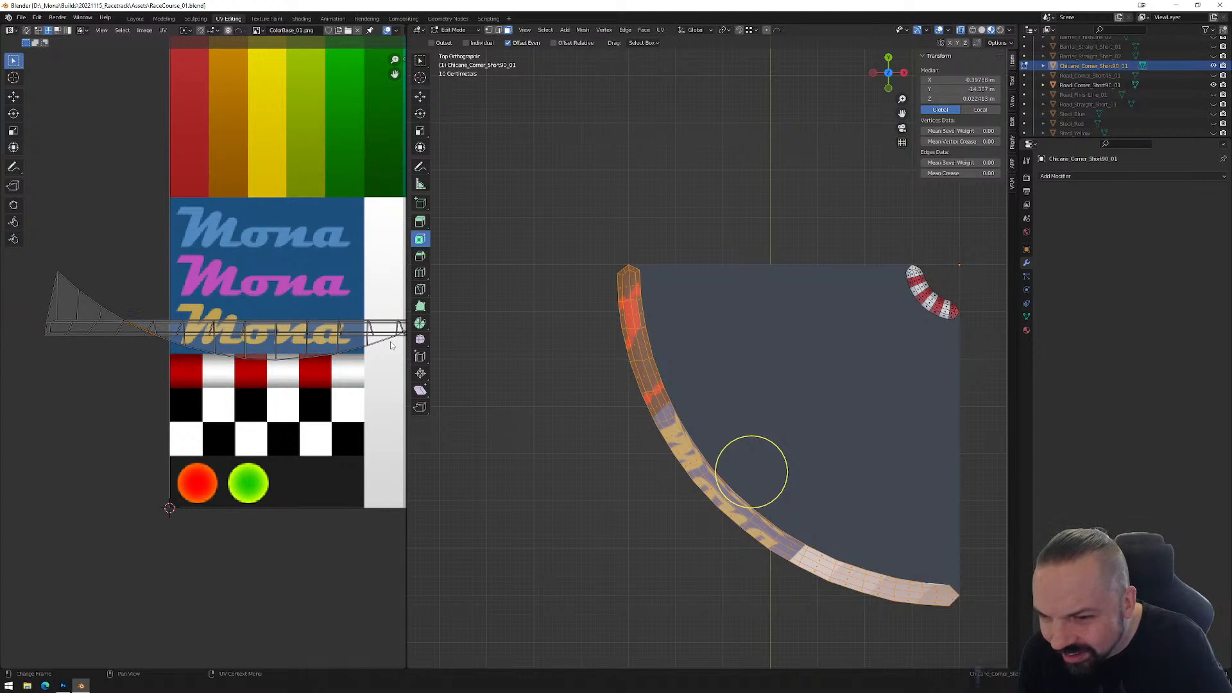
middle_drag(367, 358, 288, 362)
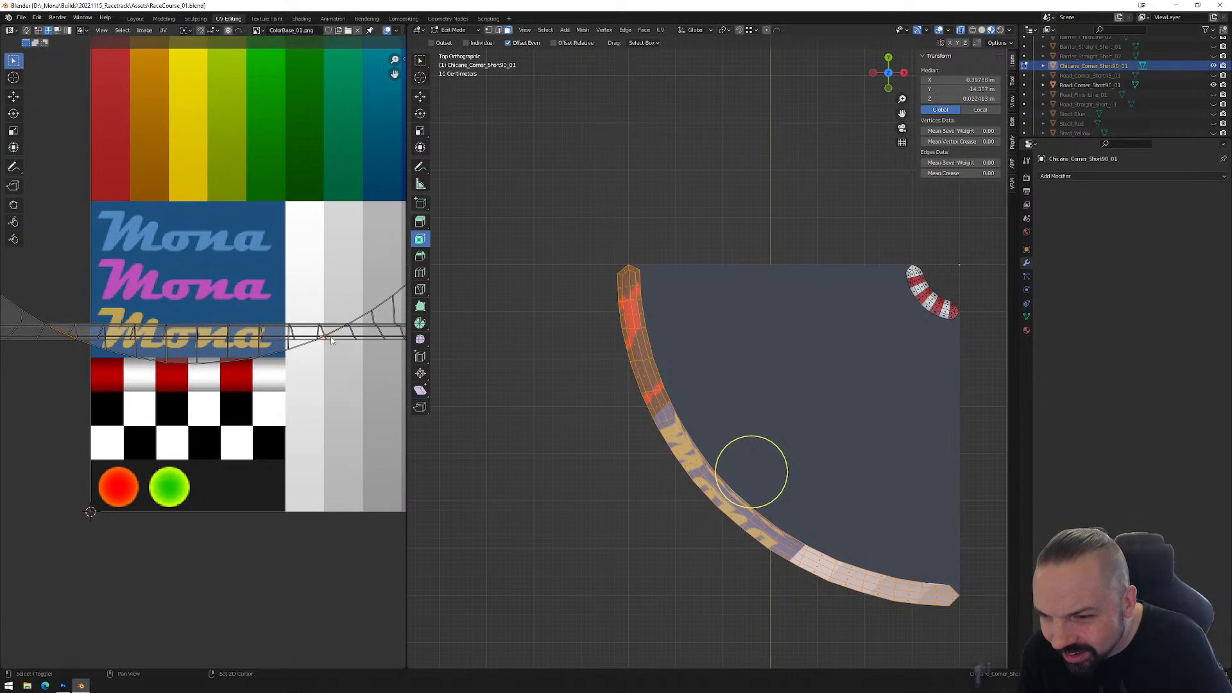
Undo the row alignments back to the evenly curved UV island.
key(ctrl+z)
key(ctrl+z)
key(ctrl+z)
key(ctrl+z)
key(ctrl+z)
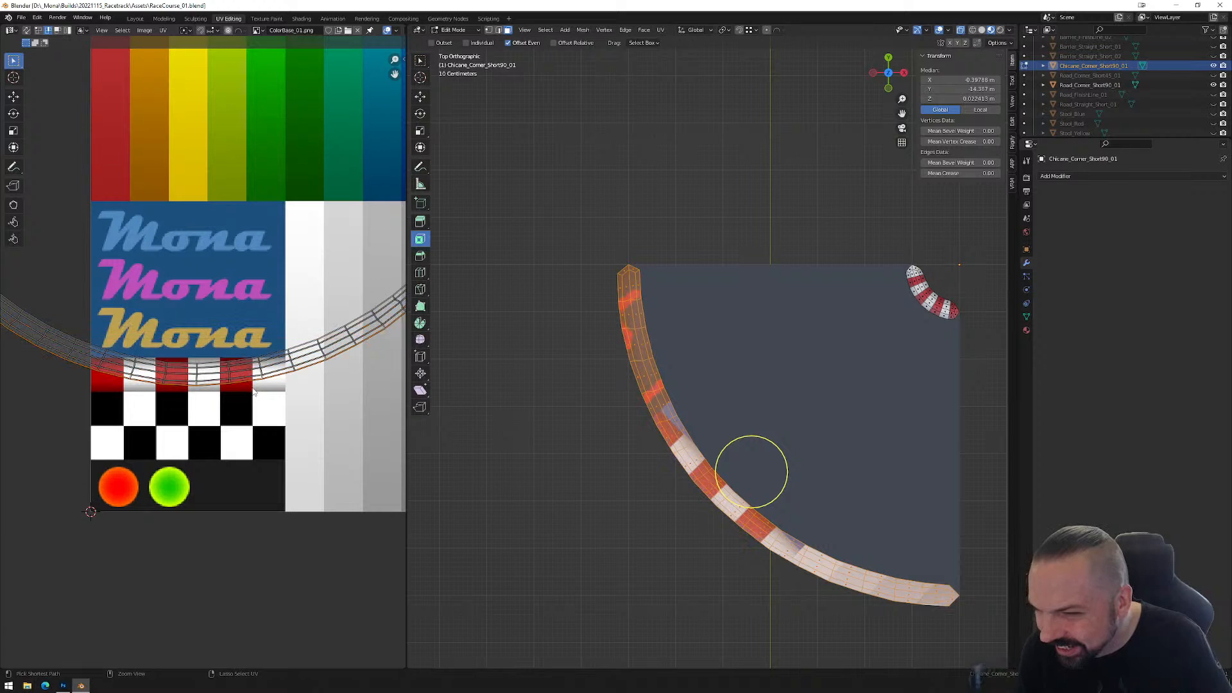
Try Straighten X and Straighten Y on the lower edge row of the UV island, undoing each attempt.
middle_drag(163, 346, 227, 345)
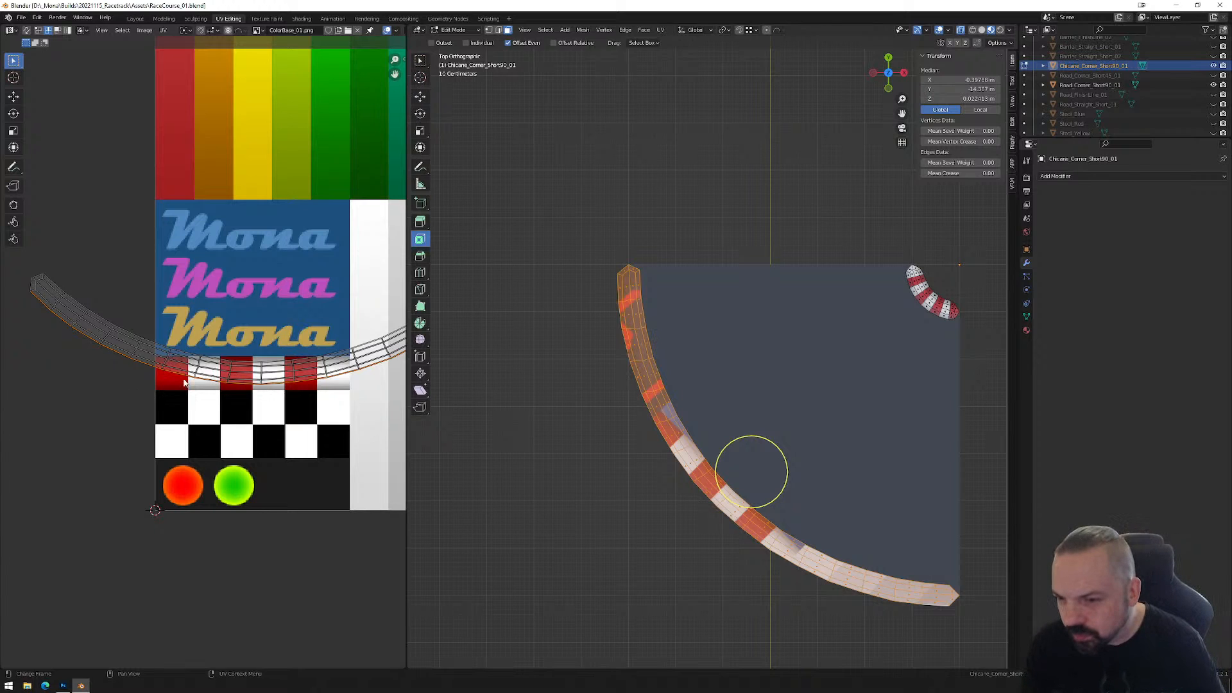
right_click(230, 356)
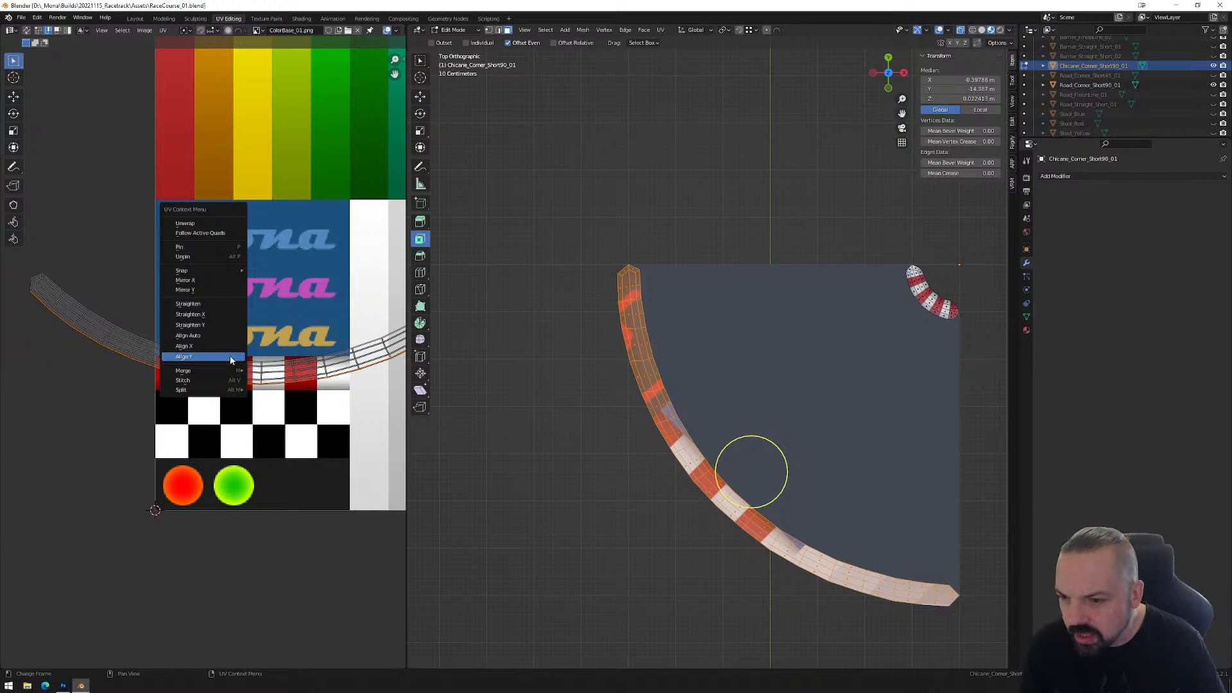
click(221, 316)
key(ctrl+z)
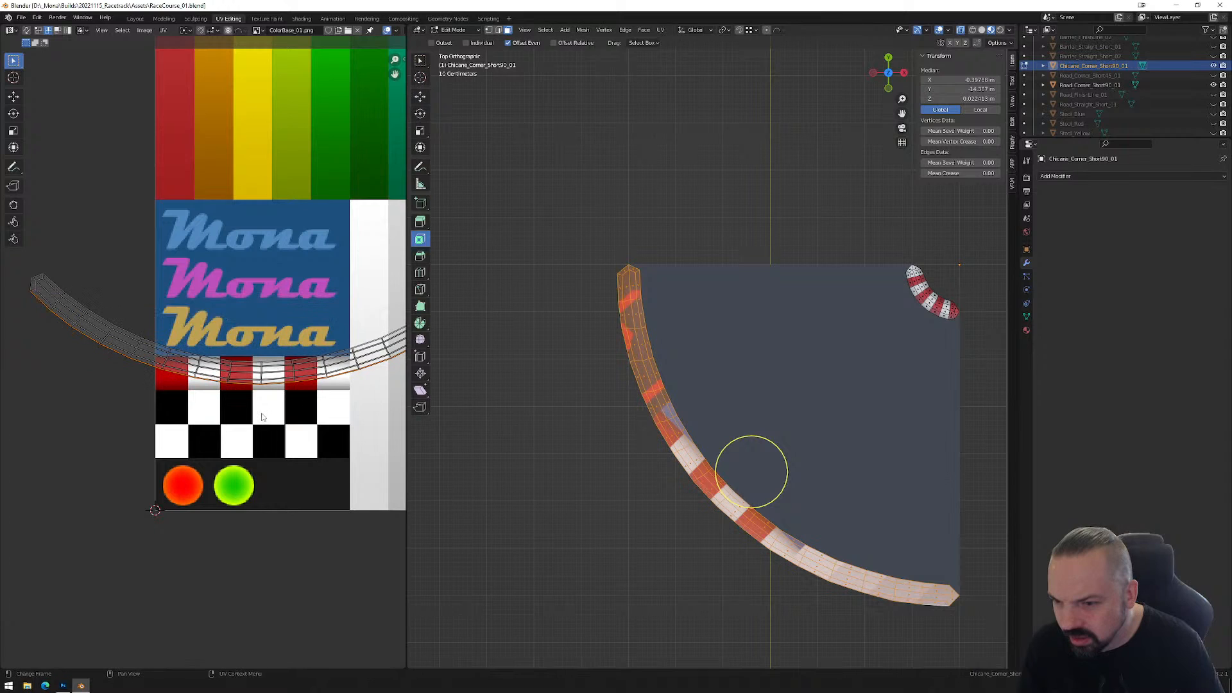
right_click(263, 372)
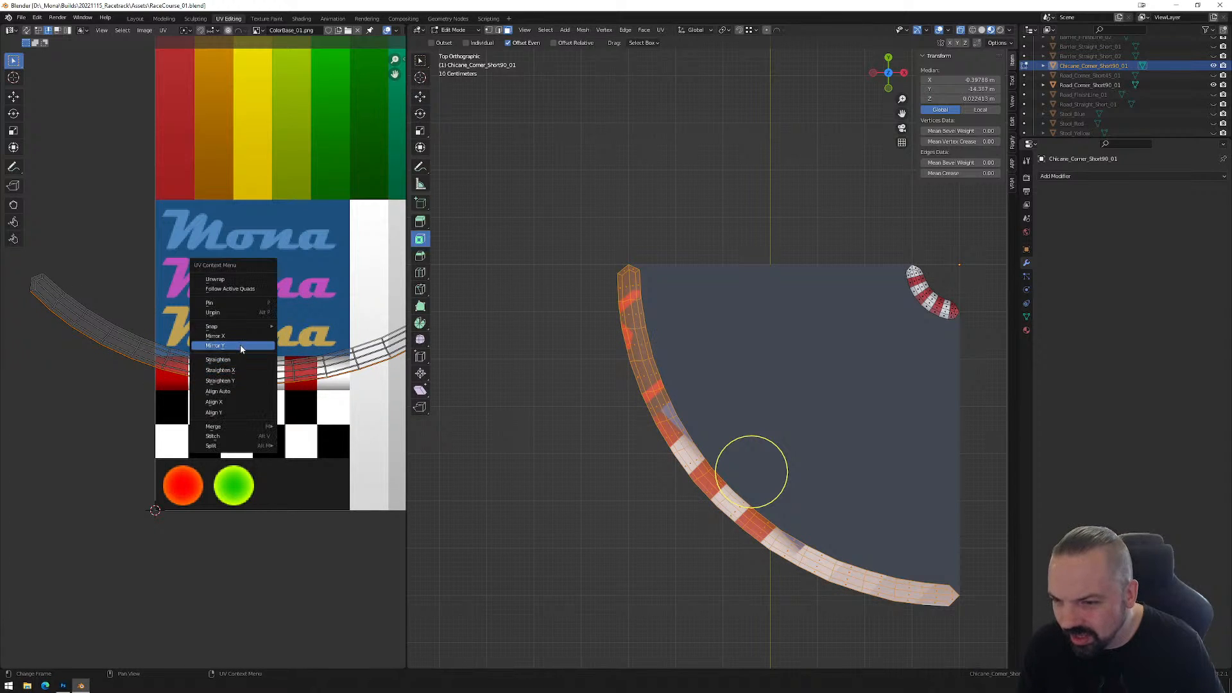
click(242, 382)
key(ctrl+z)
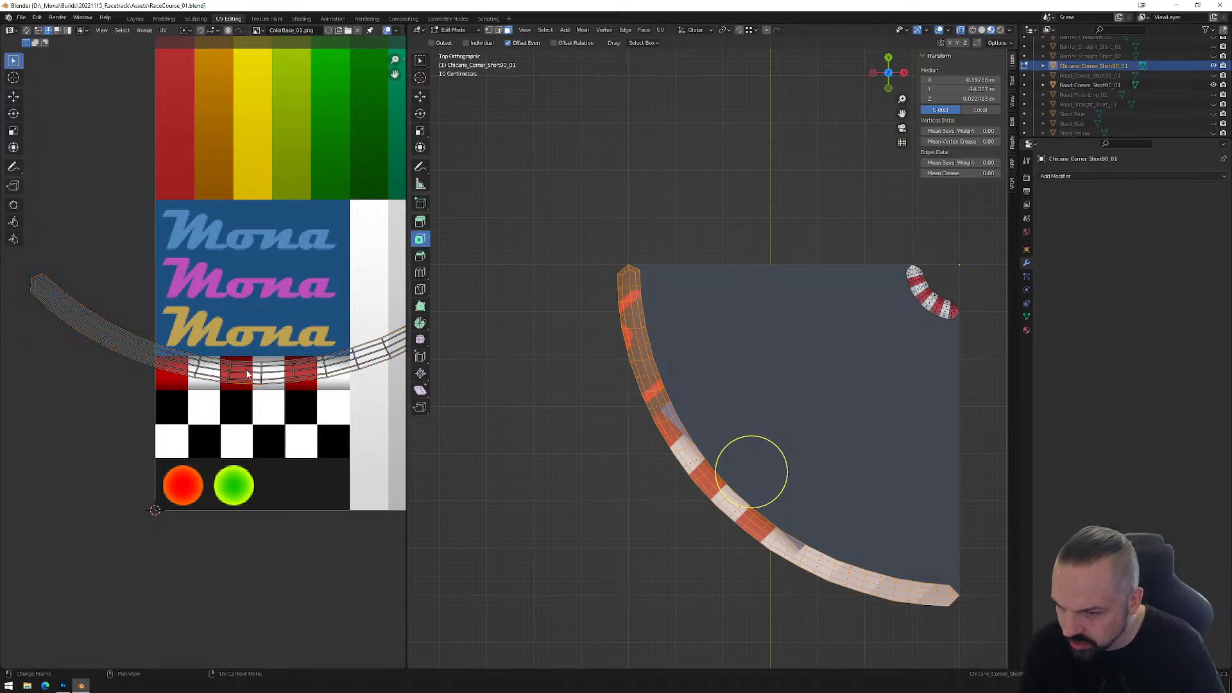
Flatten the long inner edge rows of the curved UV island one at a time with Align Y.
right_click(250, 413)
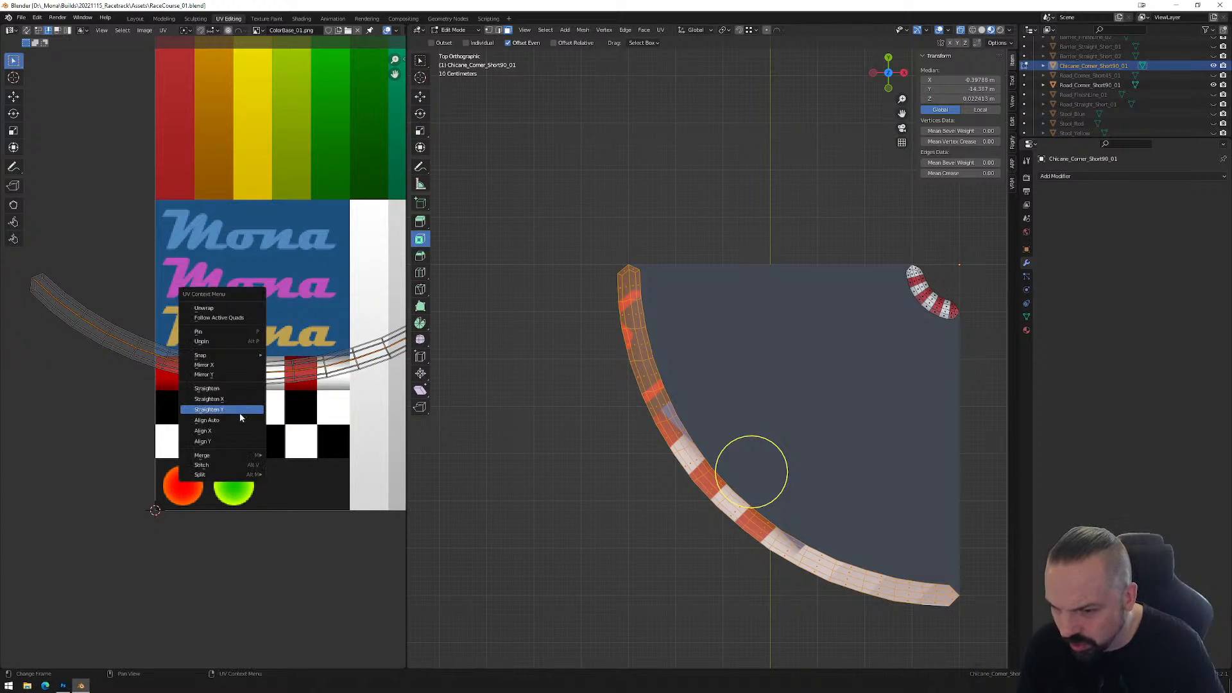
click(232, 442)
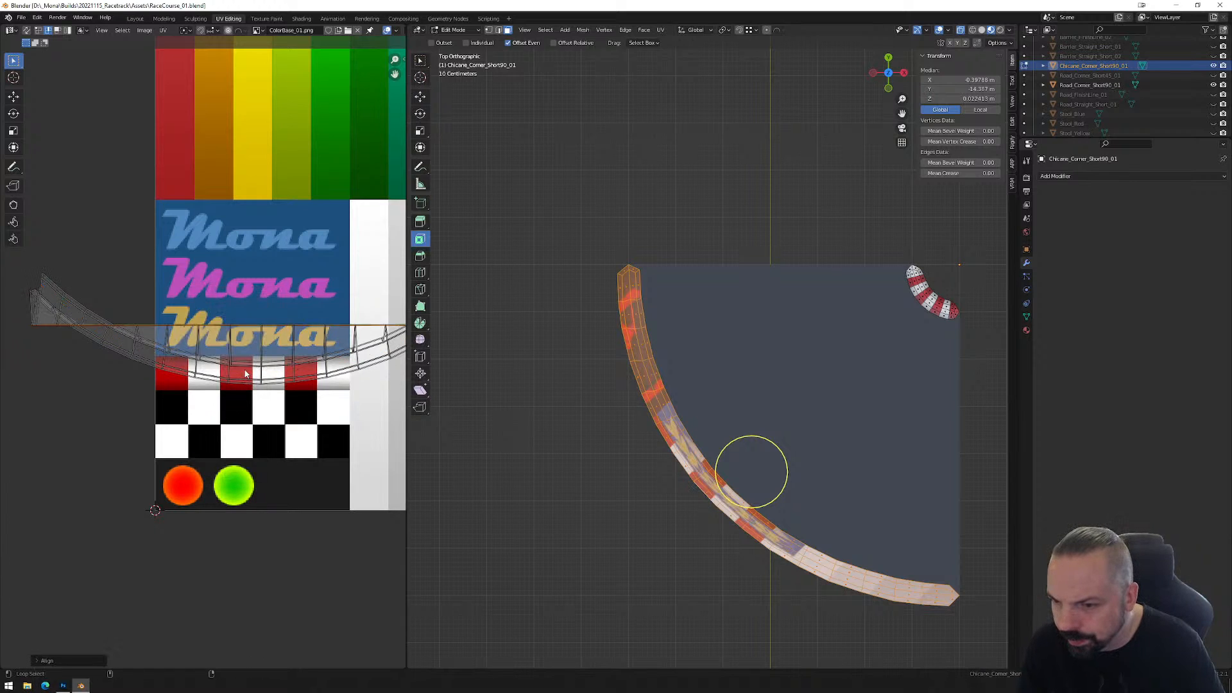
right_click(243, 399)
click(256, 392)
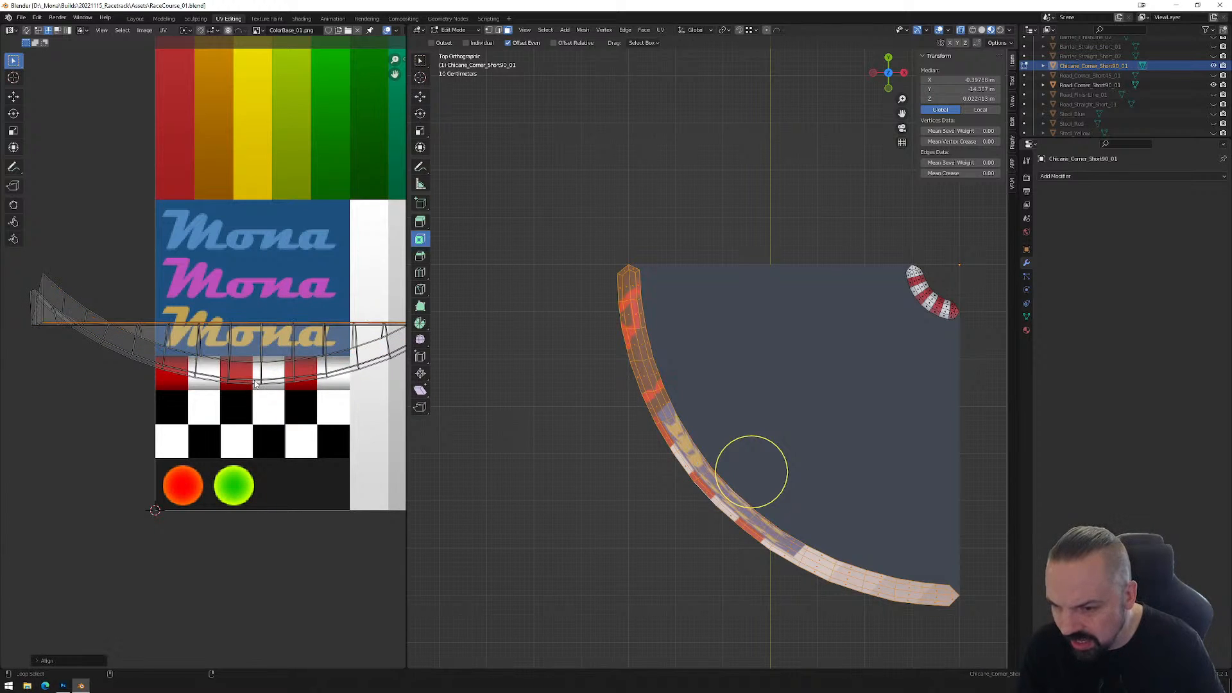
key(ctrl+z)
right_click(255, 383)
click(246, 382)
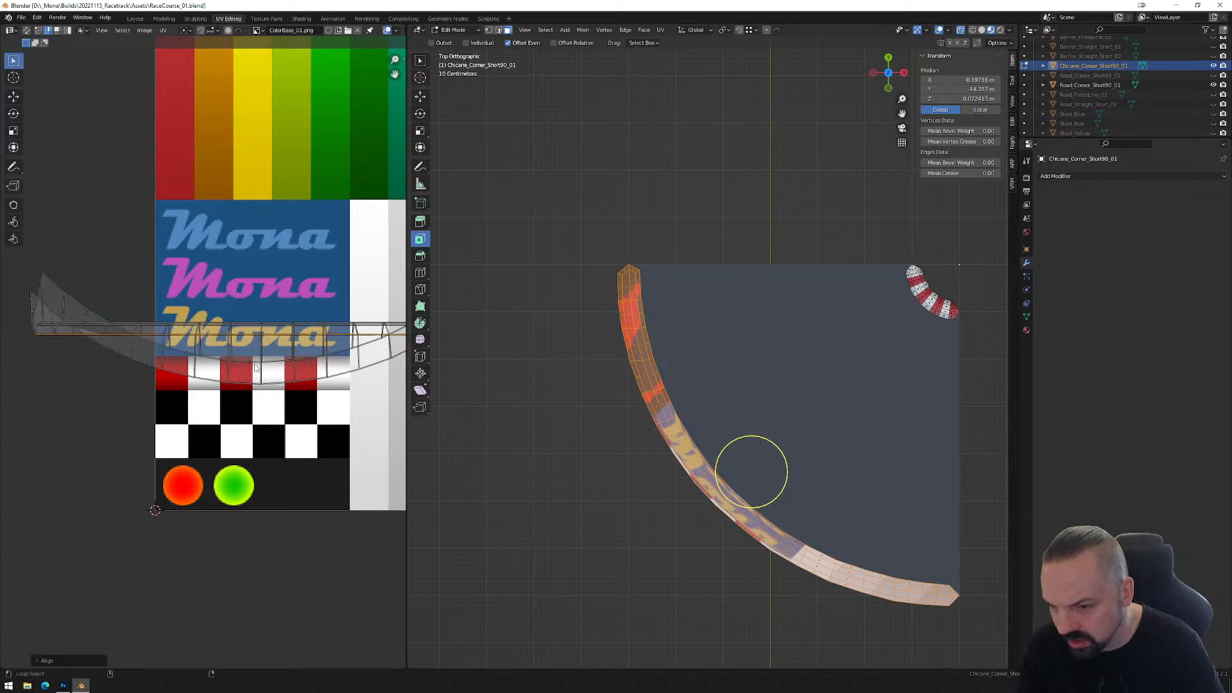
Select the remaining curved edge rows of the UV island and remove the first segments of the lower row from the selection.
click(56, 290)
ctrl+scroll(257, 298, down, 5)
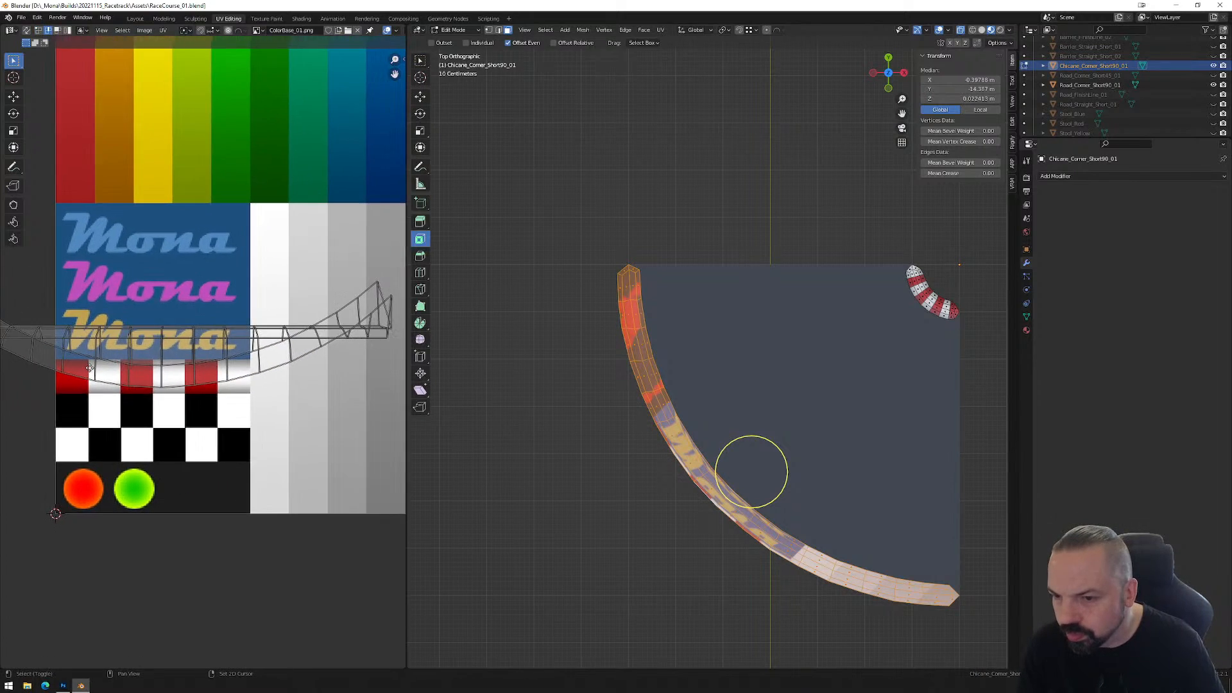
alt+click(283, 366)
middle_drag(109, 439, 286, 449)
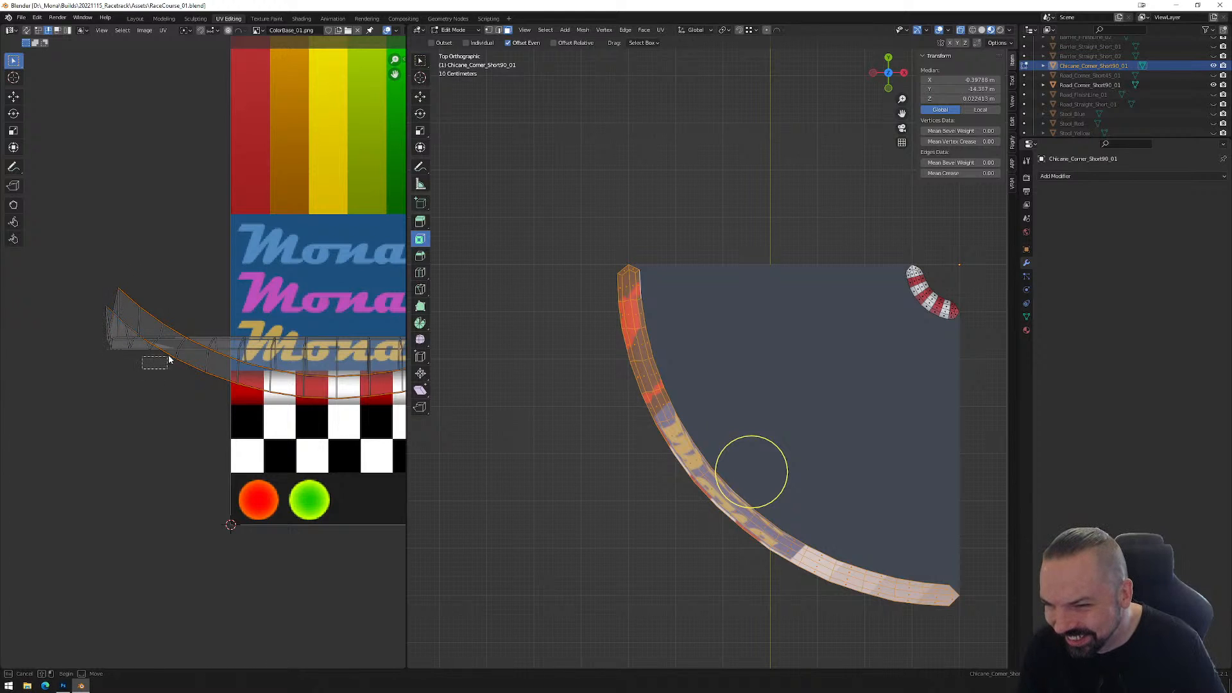
drag(169, 386, 215, 353)
ctrl+drag(202, 406, 228, 388)
ctrl+click(194, 401)
key(ctrl+z)
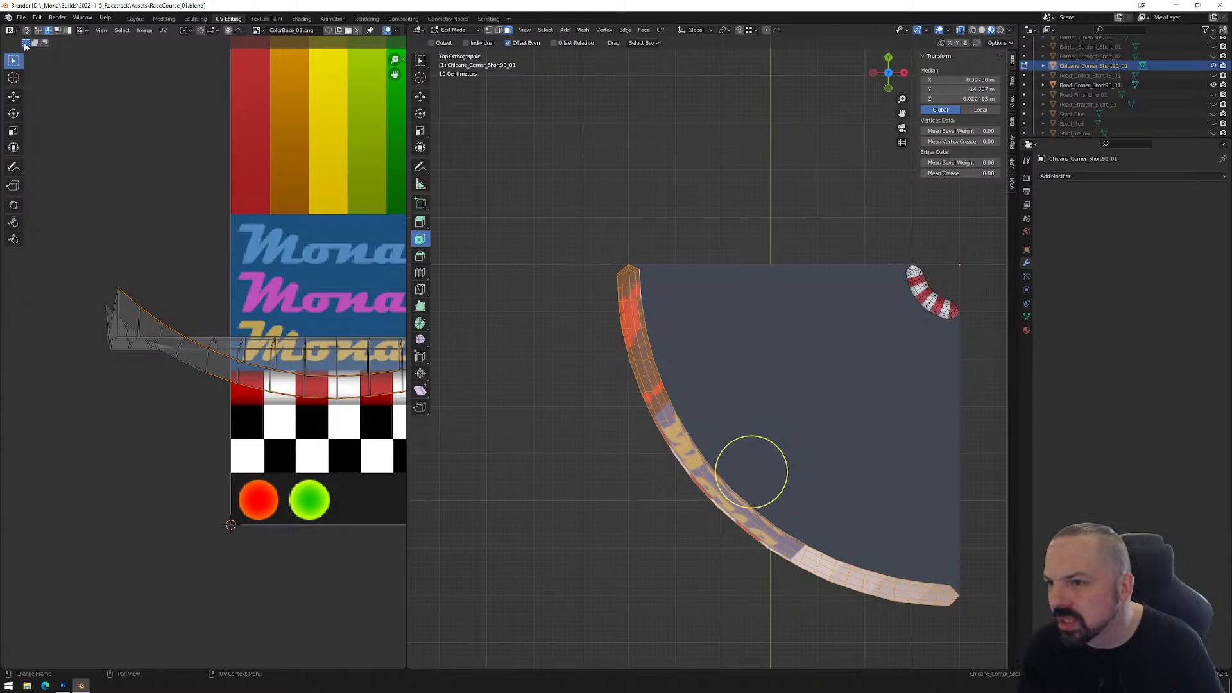
click(13, 63)
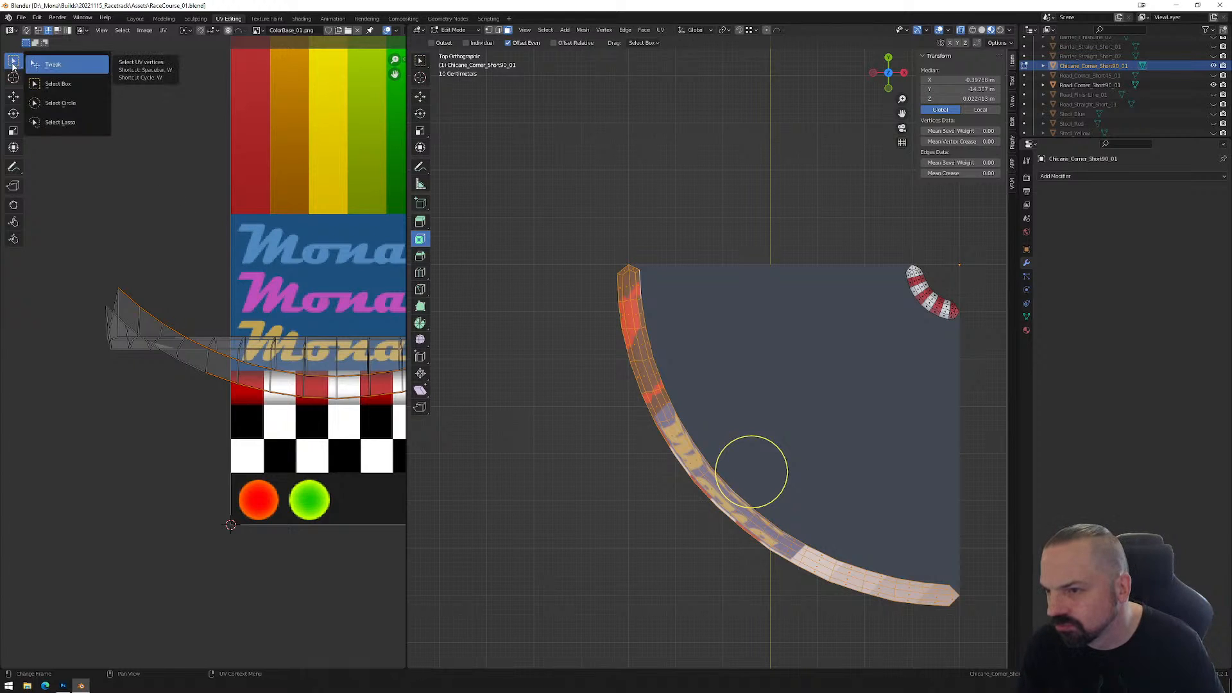
click(13, 67)
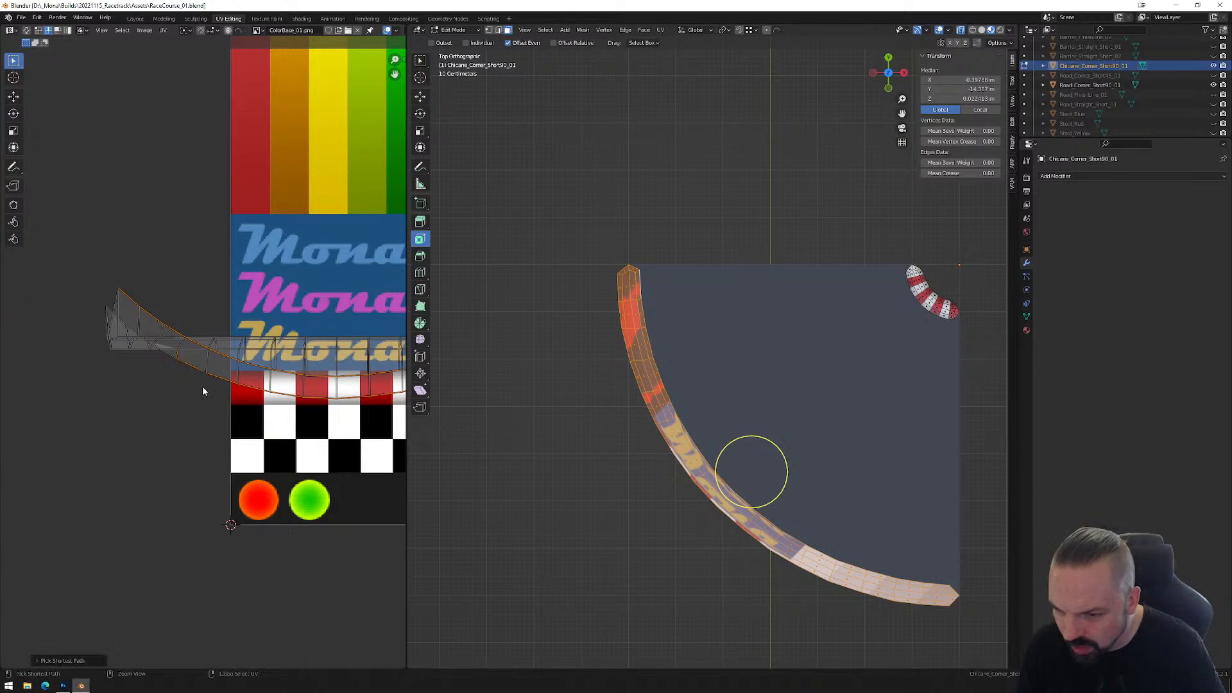
Box-deselect the lower curved edge row across the middle of the UV island, keeping the upper curved row selected.
key(b)
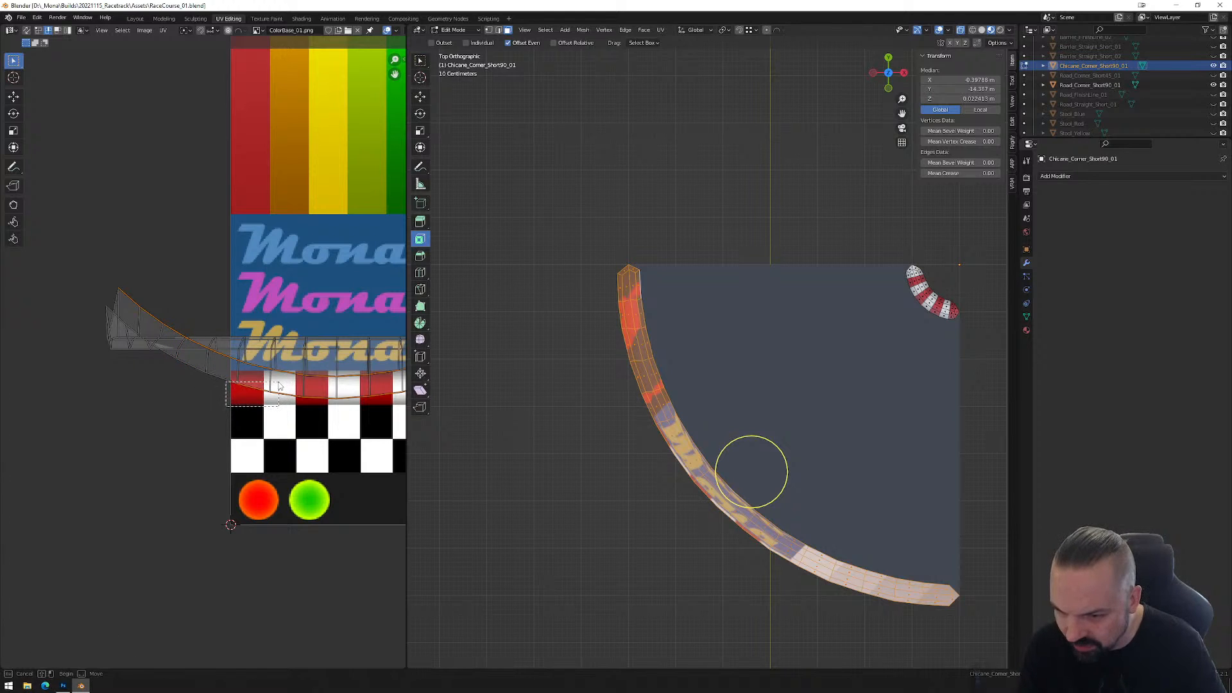
drag(250, 422, 379, 387)
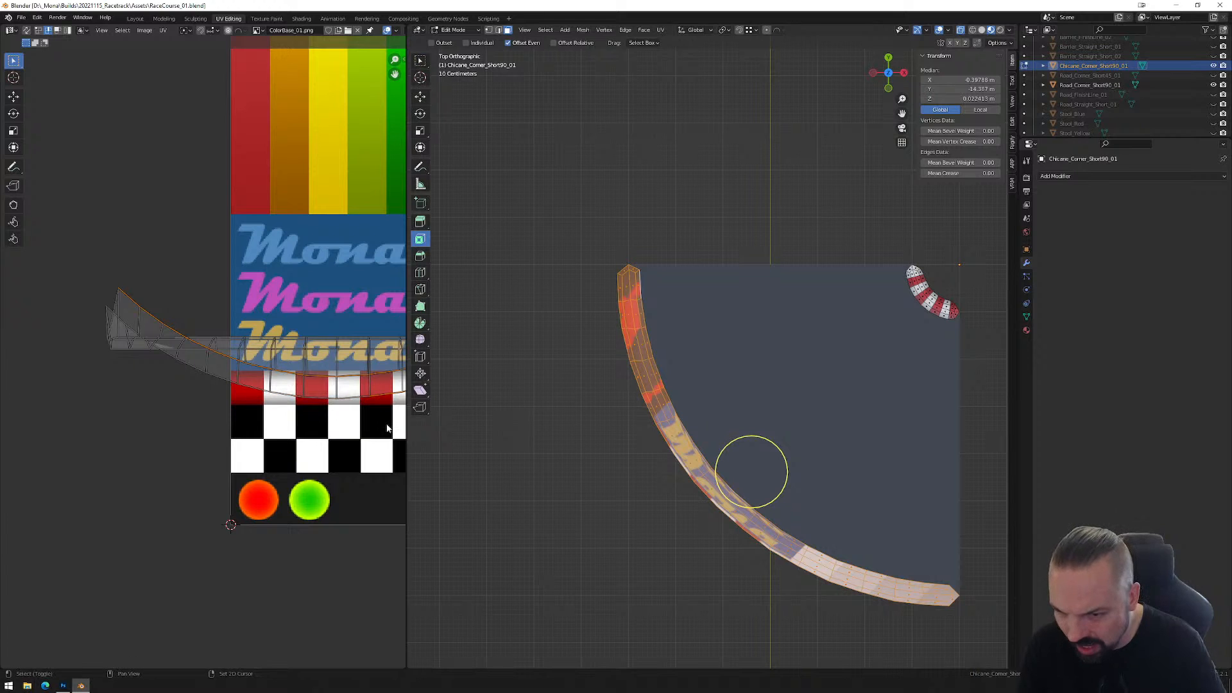
middle_drag(384, 423, 234, 438)
ctrl+drag(216, 429, 288, 396)
key(ctrl+z)
ctrl+drag(210, 423, 249, 401)
ctrl+drag(258, 417, 302, 397)
ctrl+drag(277, 412, 330, 386)
ctrl+drag(310, 404, 329, 353)
key(ctrl+z)
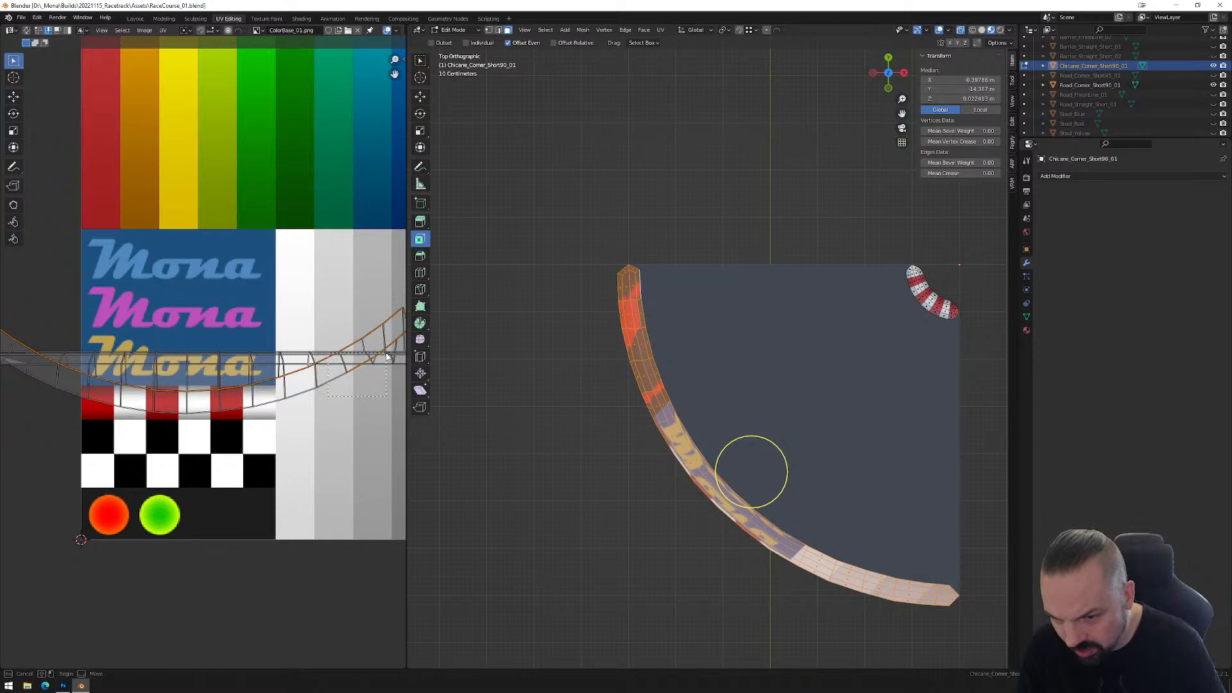
Deselect the last segments of the lower curved row and flatten the upper curved row with Align Y.
shift+middle_drag(351, 394, 285, 412)
ctrl+drag(301, 404, 345, 341)
ctrl+drag(364, 385, 332, 340)
right_click(315, 454)
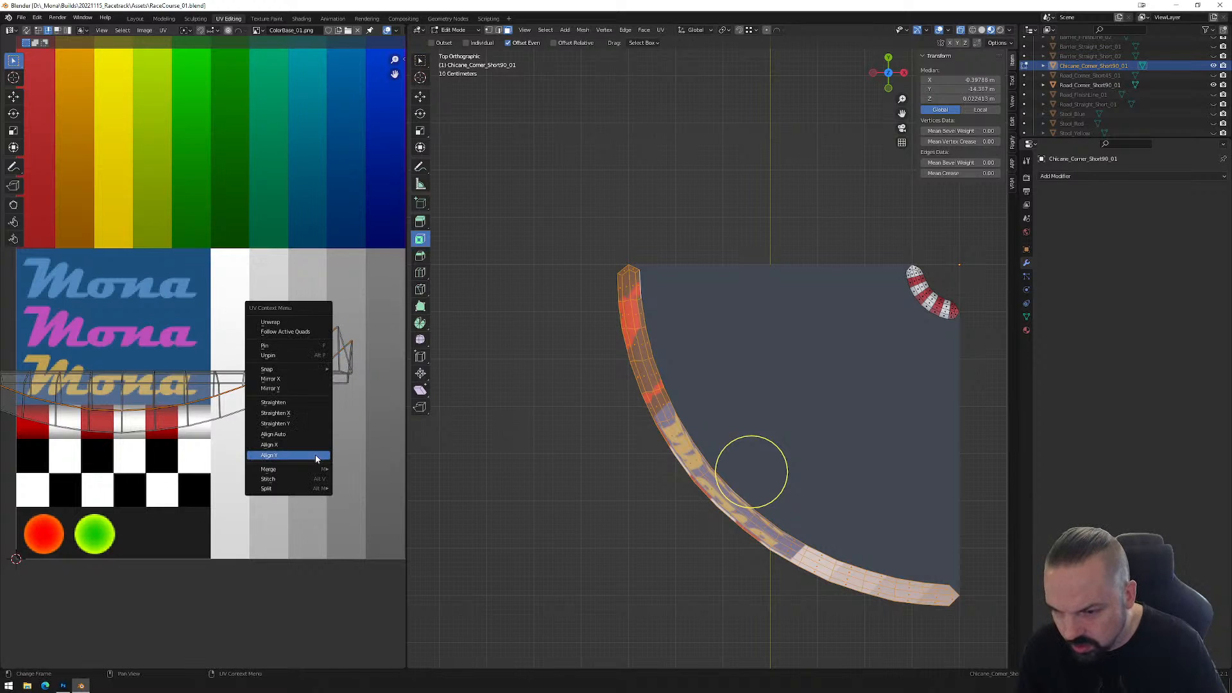
click(315, 457)
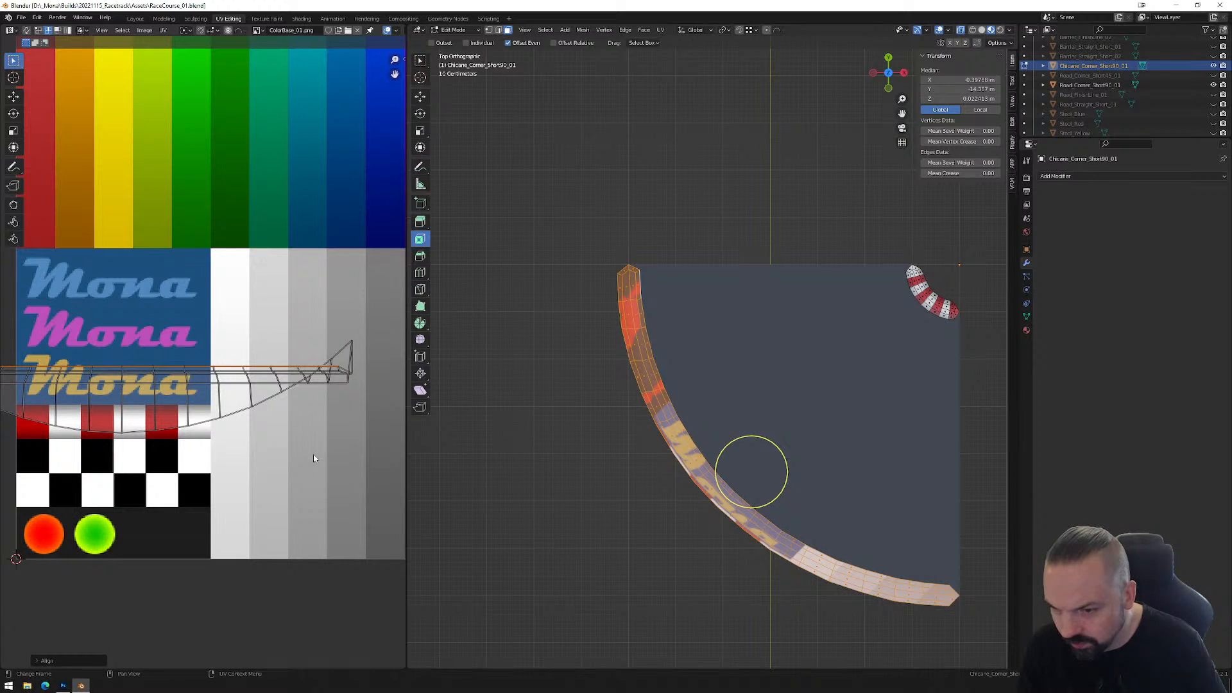
Select the last curved edge row of the UV island from end to end and flatten it with Align Y.
click(343, 351)
middle_drag(205, 399, 340, 401)
ctrl+click(39, 354)
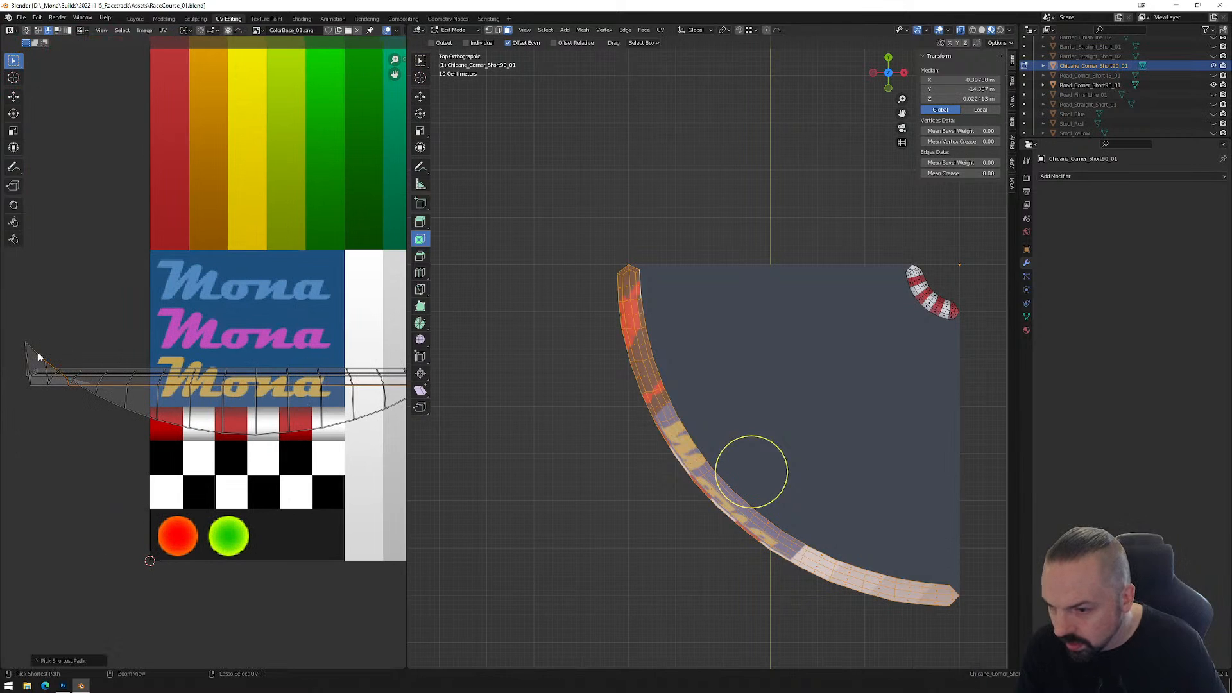
click(47, 358)
ctrl+click(248, 436)
middle_drag(326, 444, 196, 452)
ctrl+click(341, 364)
right_click(283, 461)
click(283, 461)
middle_drag(141, 415, 300, 426)
scroll(256, 428, up, 3)
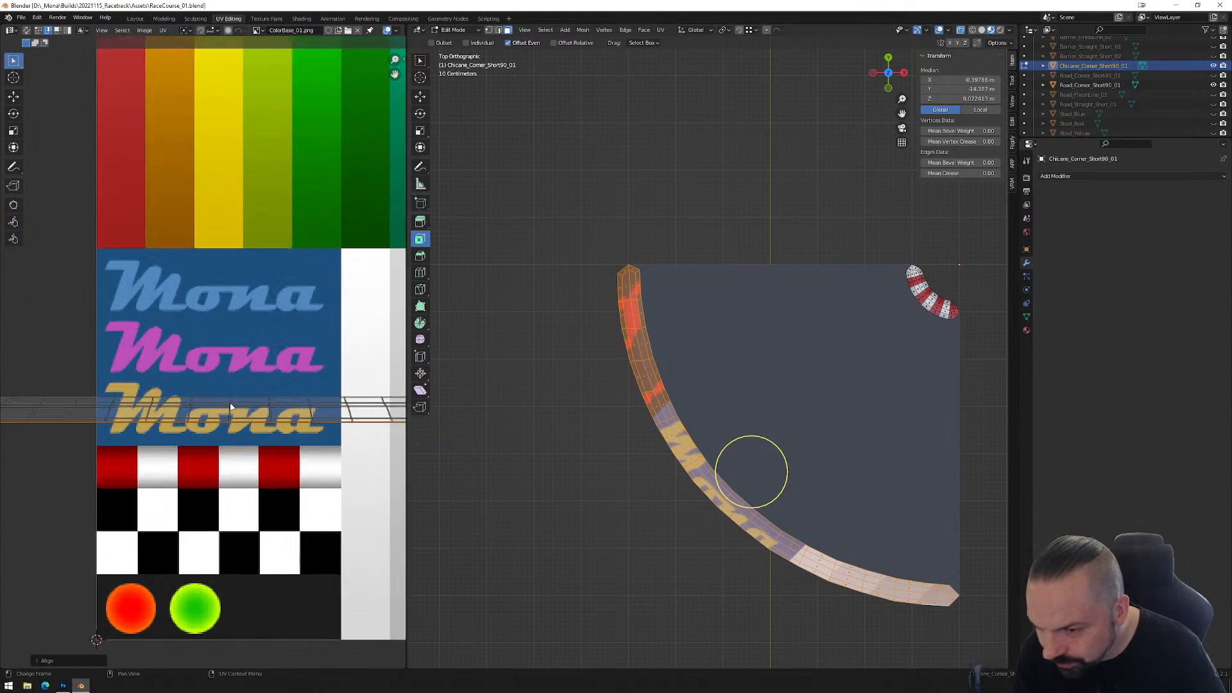
Straighten the first slanted cross edges of the UV island, outside the texture area, with Align X.
alt+shift+click(225, 411)
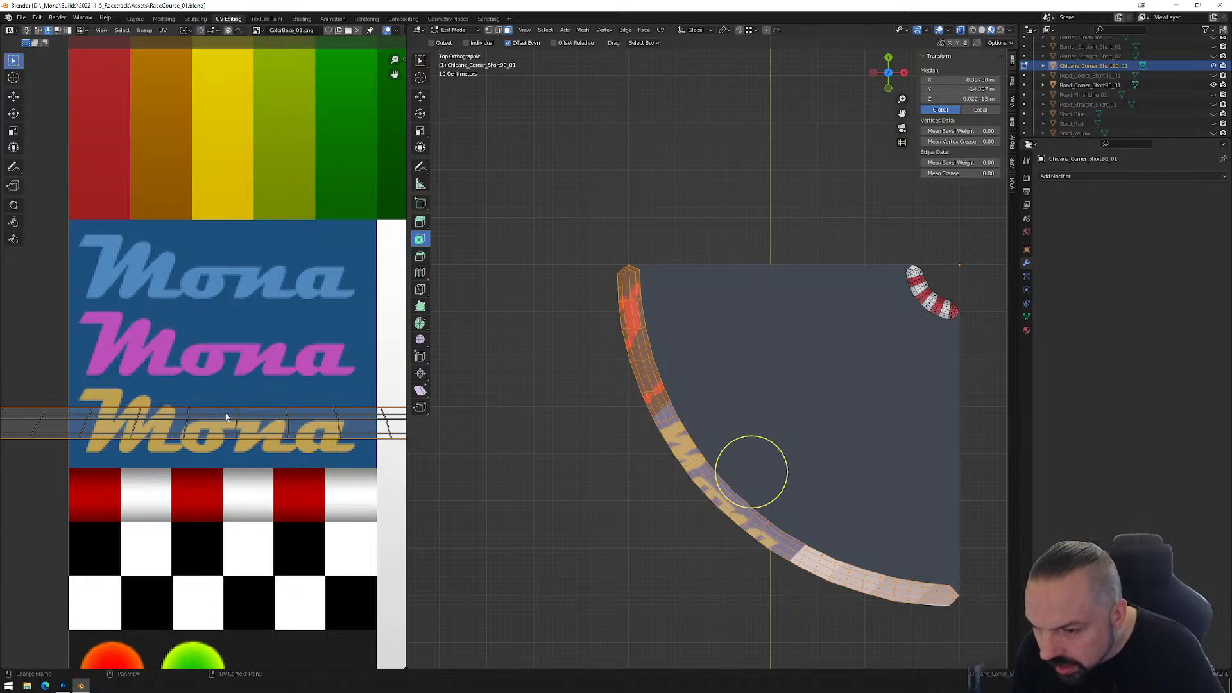
scroll(230, 409, down, 3)
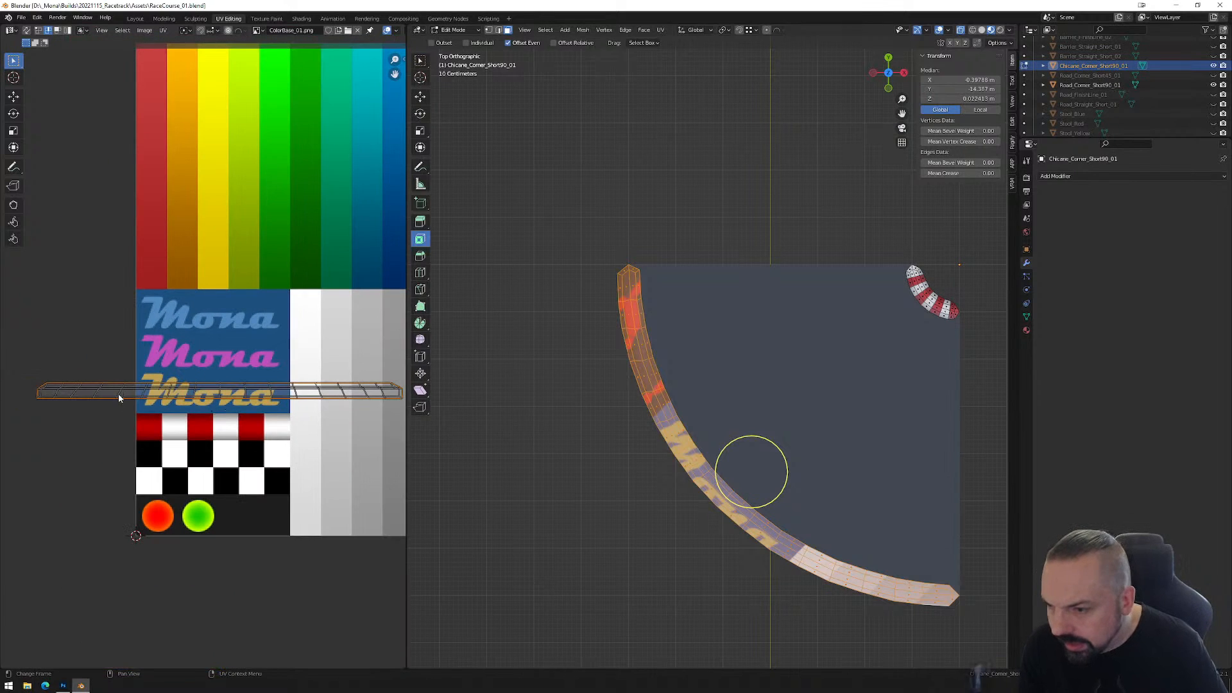
scroll(118, 394, up, 1)
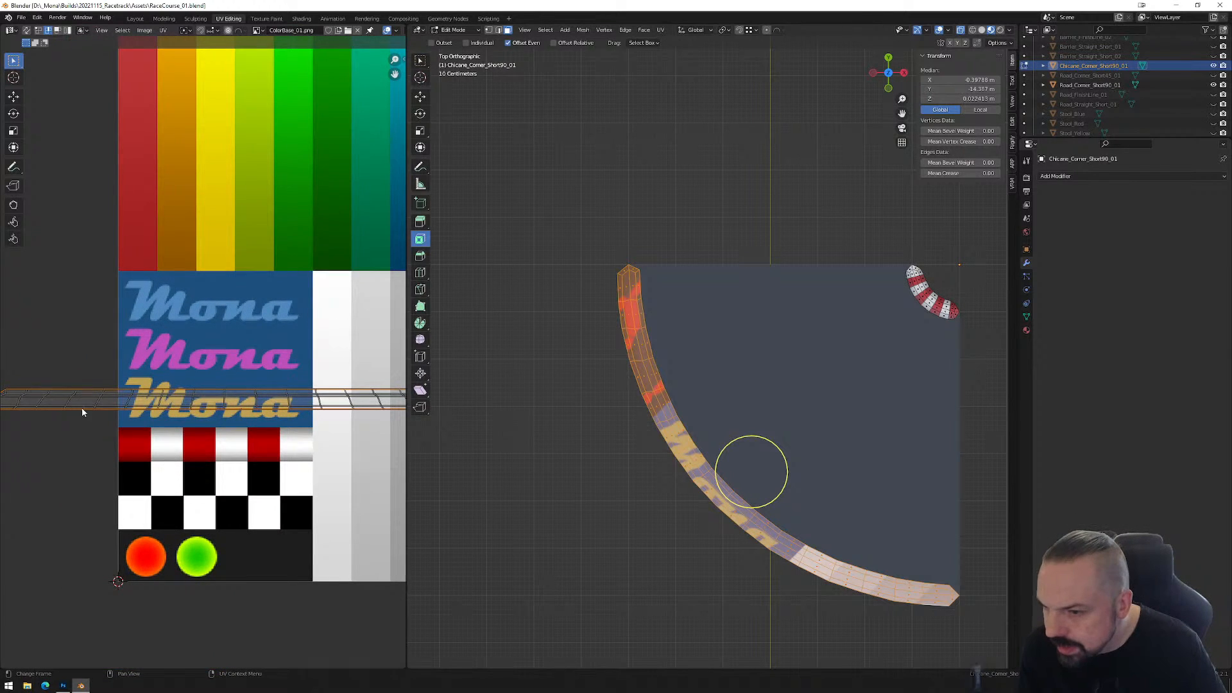
right_click(82, 463)
click(80, 462)
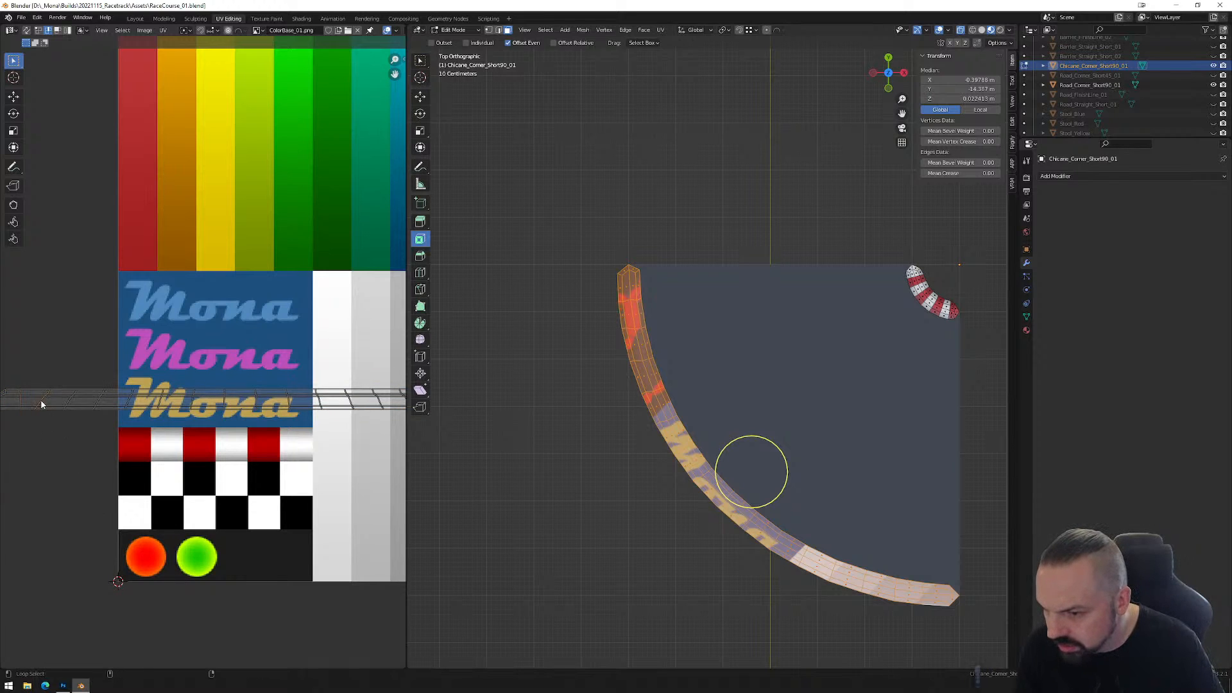
alt+click(87, 405)
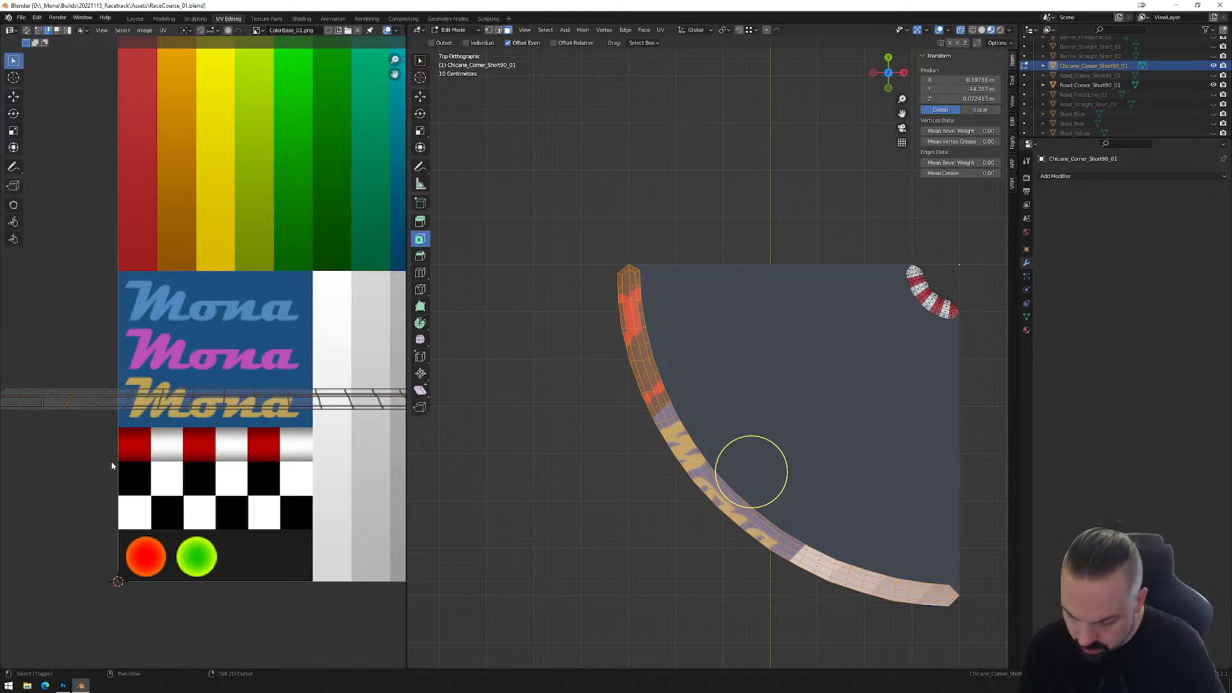
alt+click(101, 403)
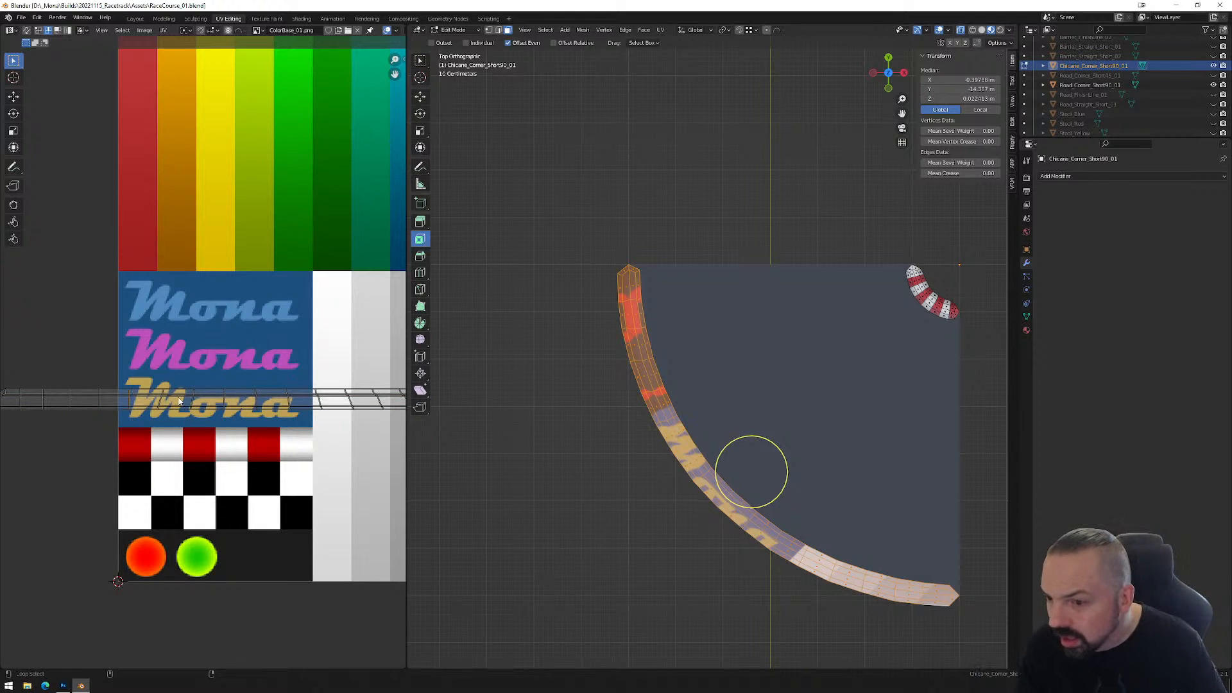
Straighten the next cross edges of the UV island, over the gold Mona lettering, with Align X.
alt+click(206, 422)
alt+click(202, 413)
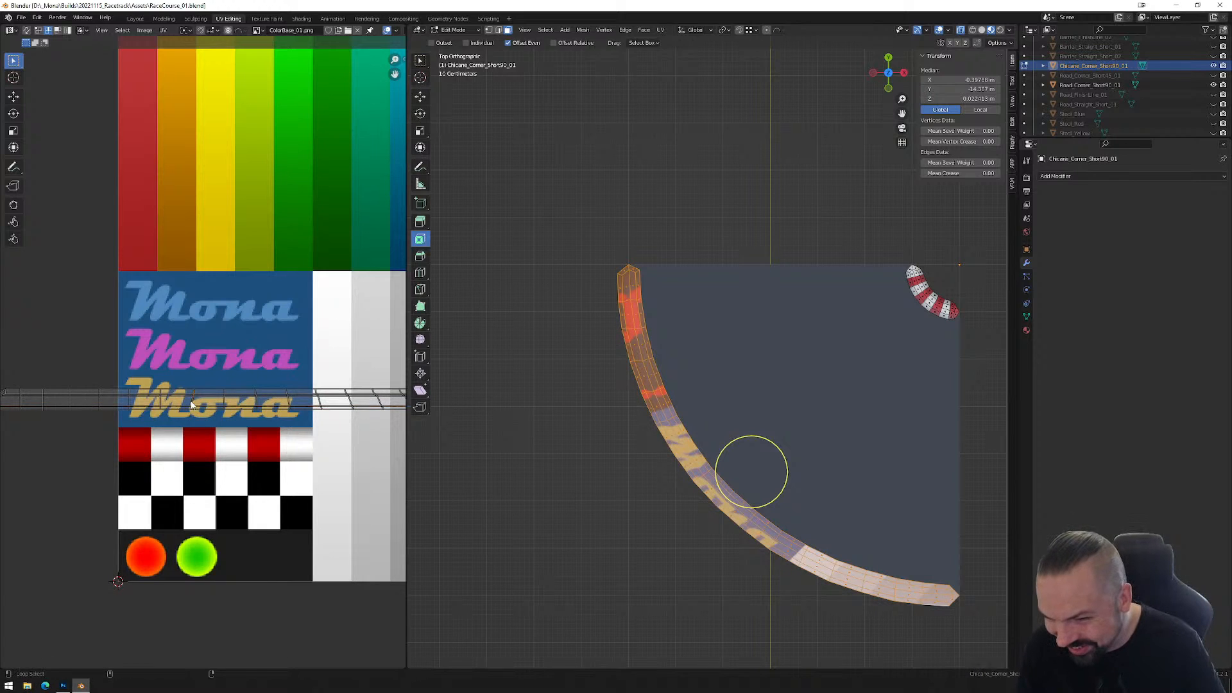
right_click(227, 439)
alt+click(226, 408)
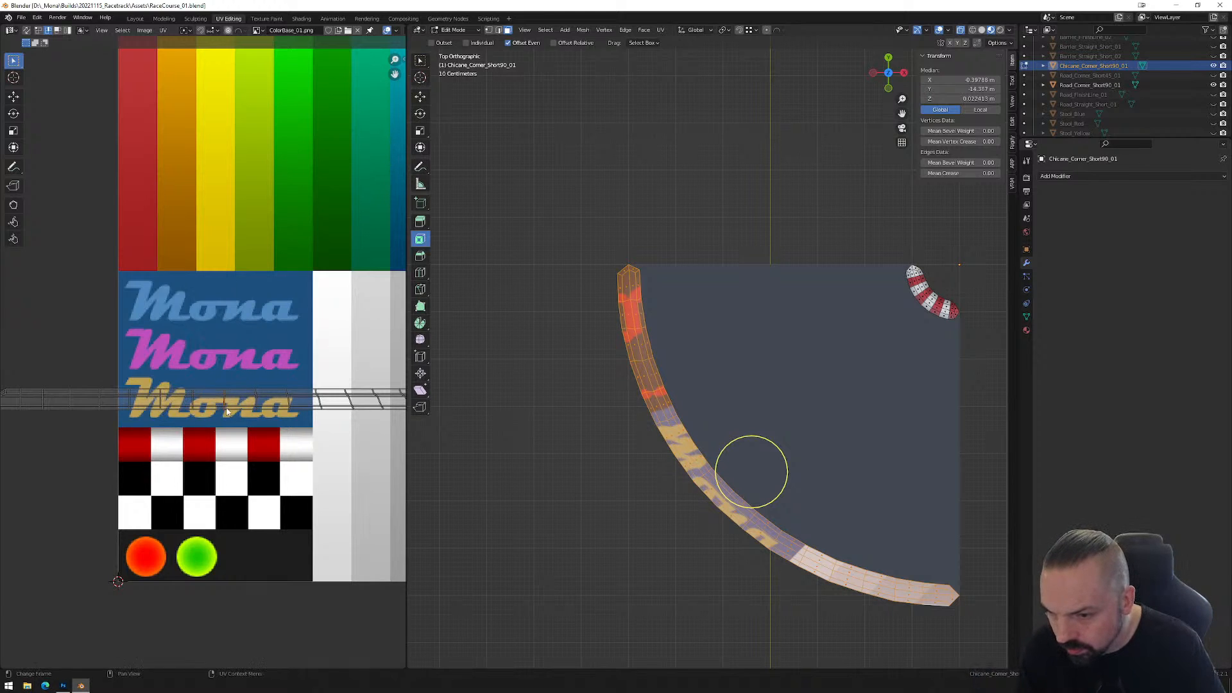
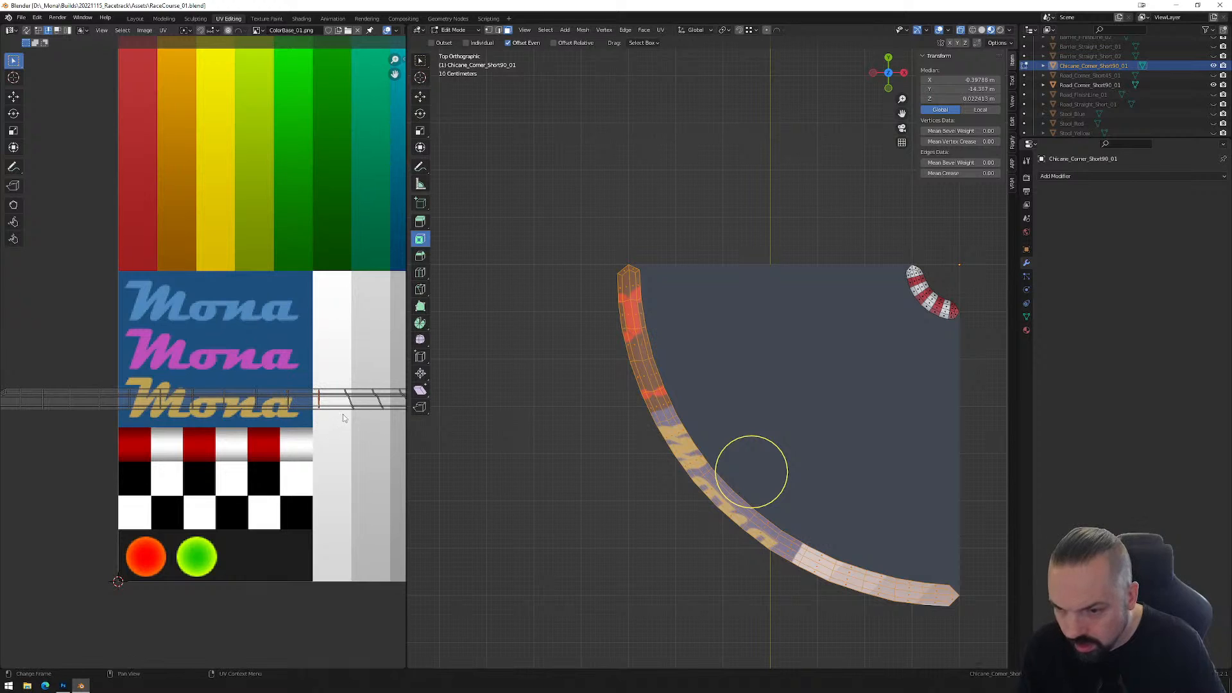
Straighten the remaining cross edges of the UV island over the white and grey swatches with Align X.
alt+click(353, 402)
key(shift+r)
shift+middle_drag(377, 429, 248, 430)
alt+click(248, 403)
key(shift+r)
alt+click(279, 406)
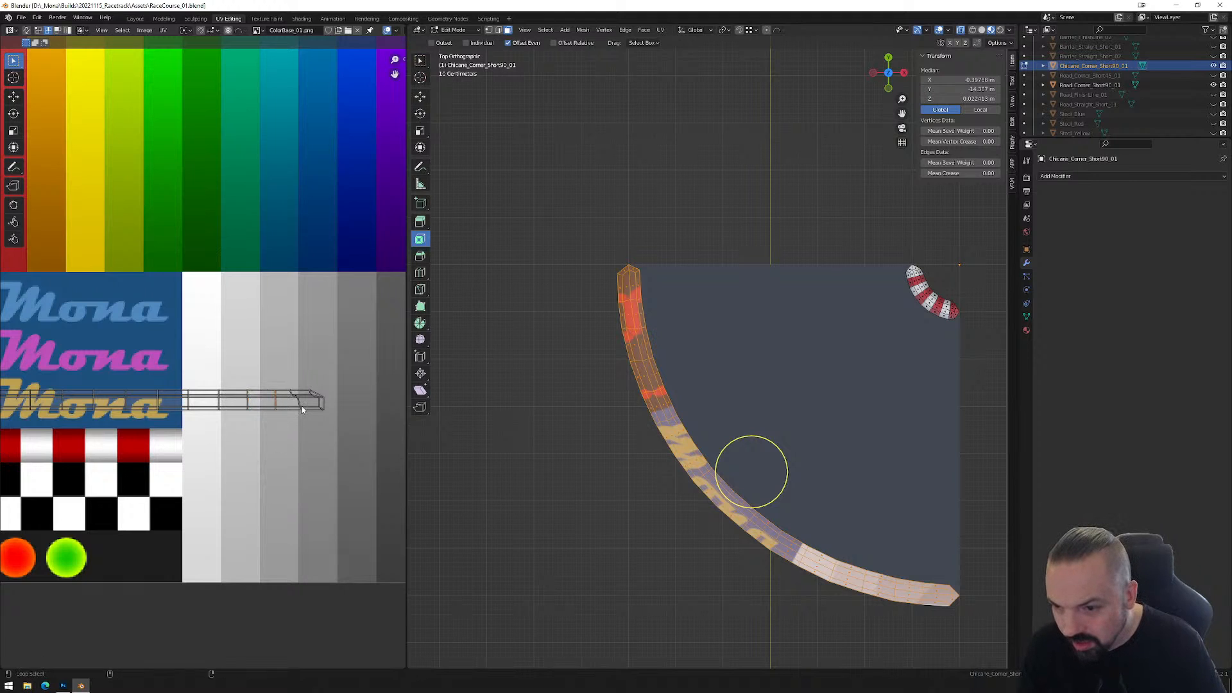
Undo the alignment of the island's end edges over the grey swatches and move them along X instead.
alt+click(321, 404)
key(shift+r)
key(ctrl+z)
alt+click(323, 405)
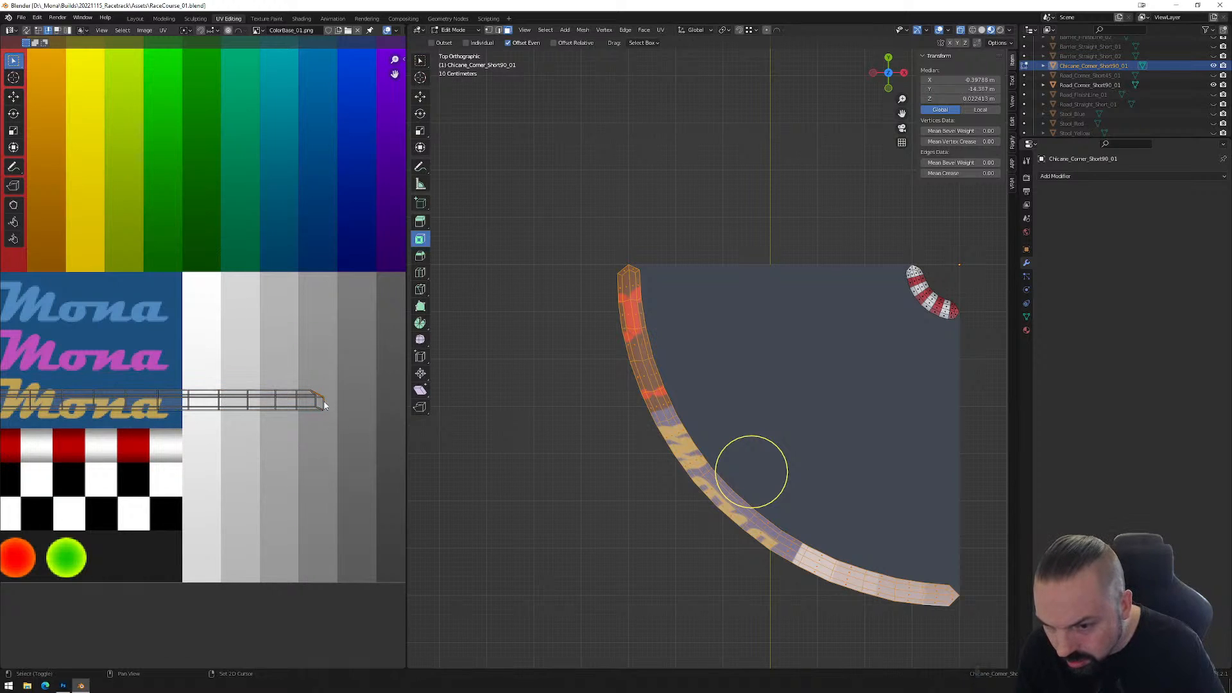
key(g)
key(x)
click(310, 431)
Align the edges at the island's opposite end with Align X and move the end edge outward along X.
shift+middle_drag(183, 447, 388, 451)
alt+click(75, 408)
key(shift+r)
key(shift+w)
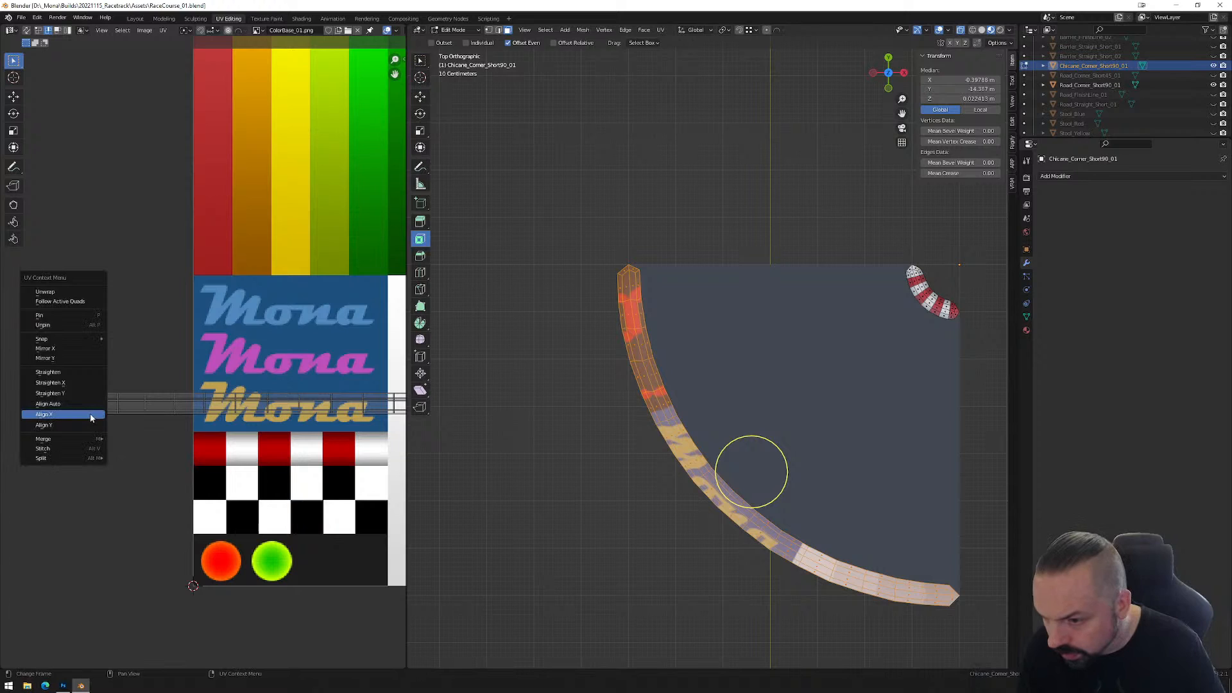
click(79, 417)
shift+click(71, 407)
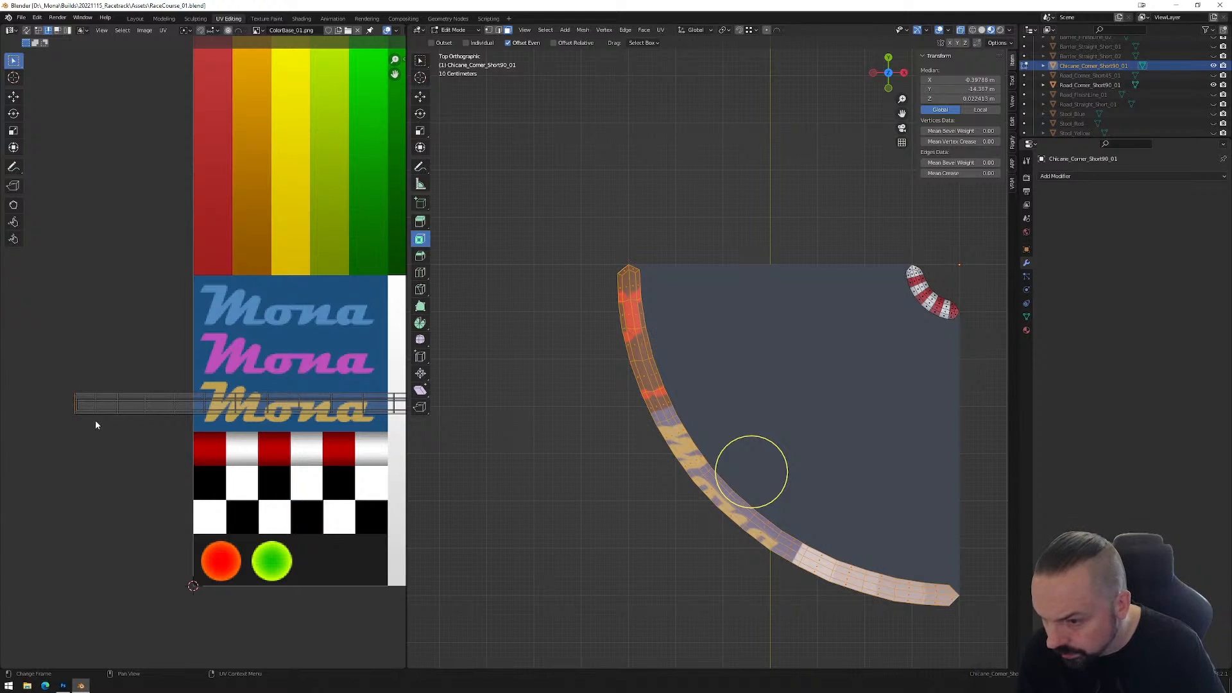
key(g)
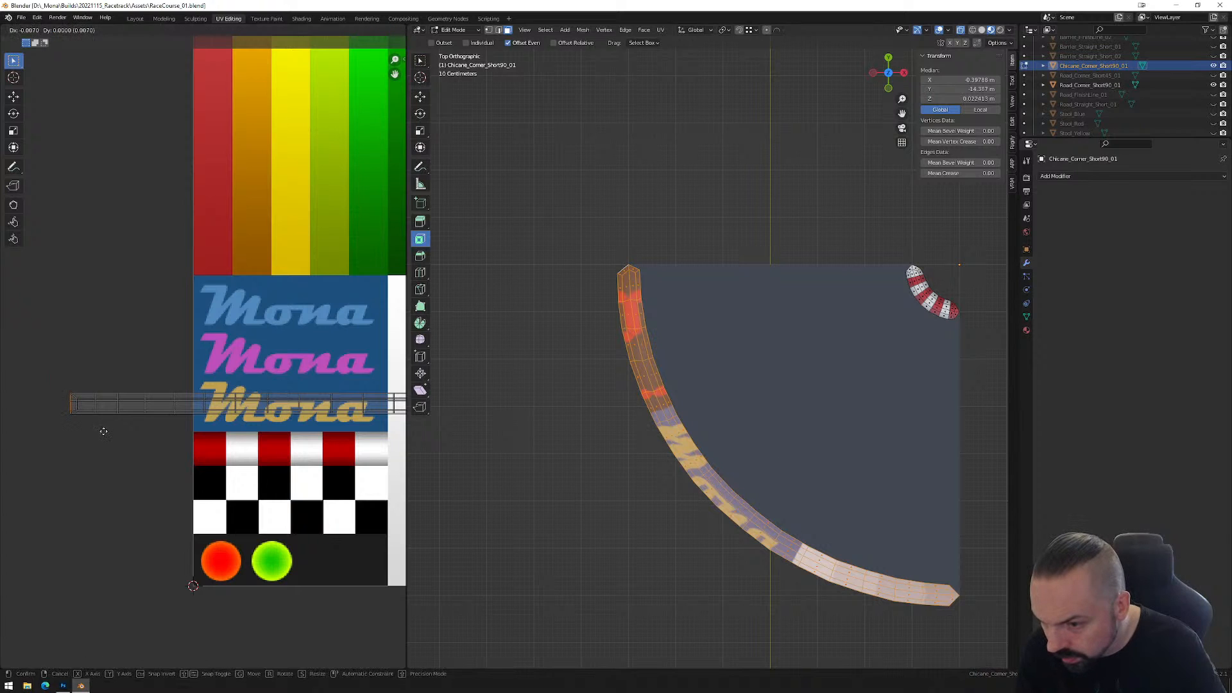
click(104, 432)
Move the lower inner lengthwise edge row of the UV island up along Y to even out the row spacing.
scroll(157, 437, down, 2)
middle_drag(262, 428, 183, 411)
scroll(162, 408, up, 3)
scroll(112, 407, up, 2)
alt+click(138, 418)
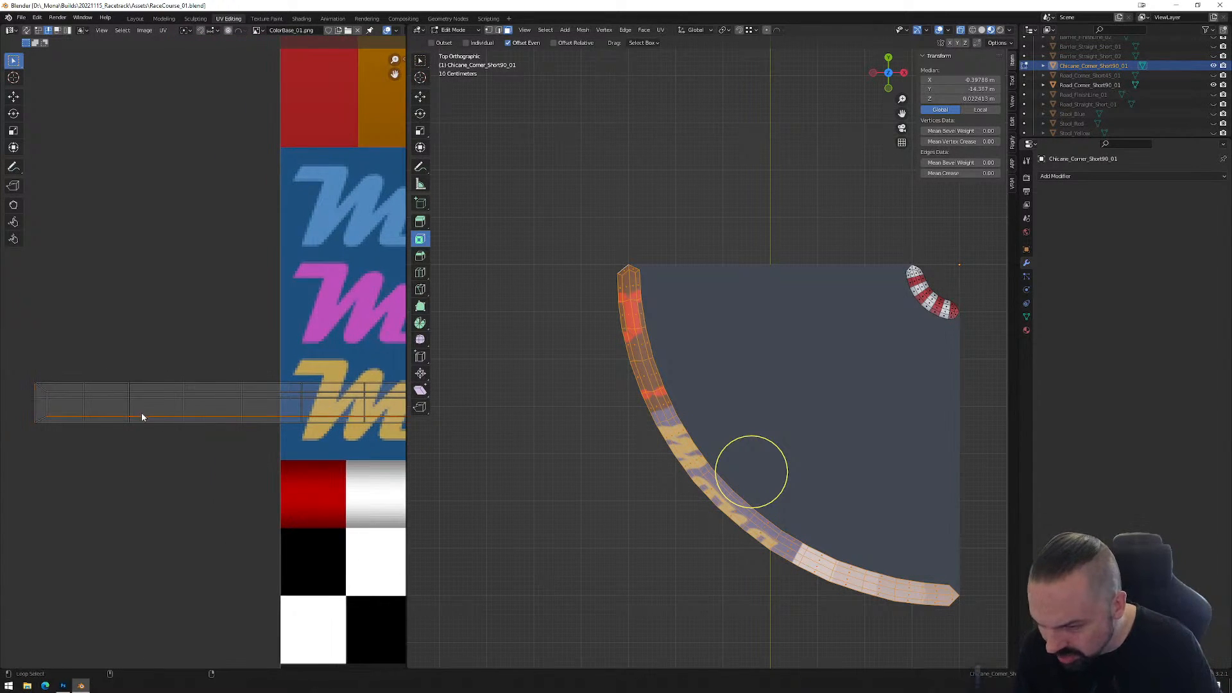
key(g)
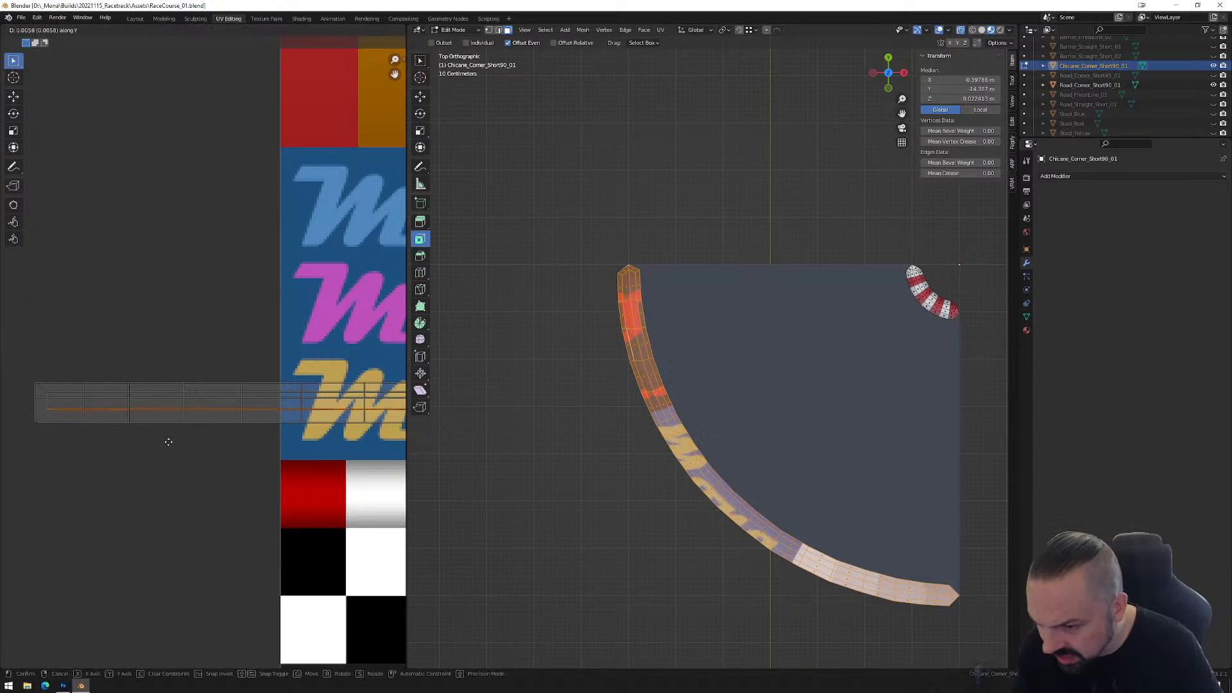
click(155, 429)
Move the middle lengthwise edge row of the UV island down along Y to the centre of the strip.
alt+click(152, 399)
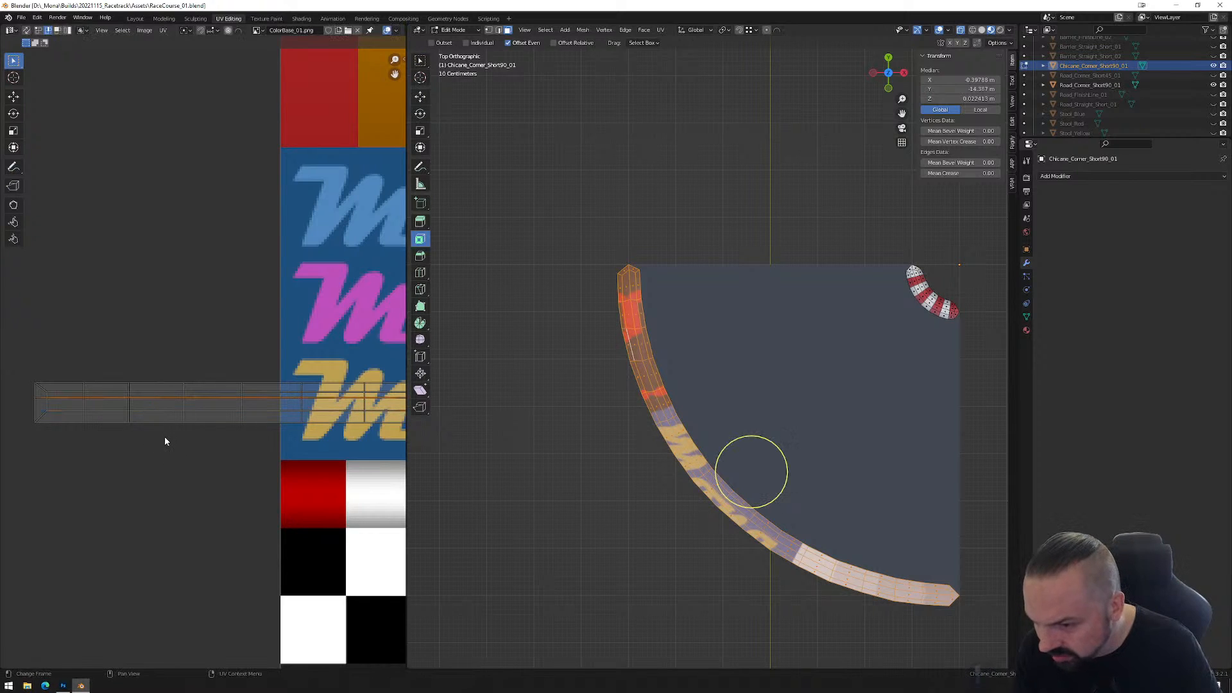
key(g)
key(y)
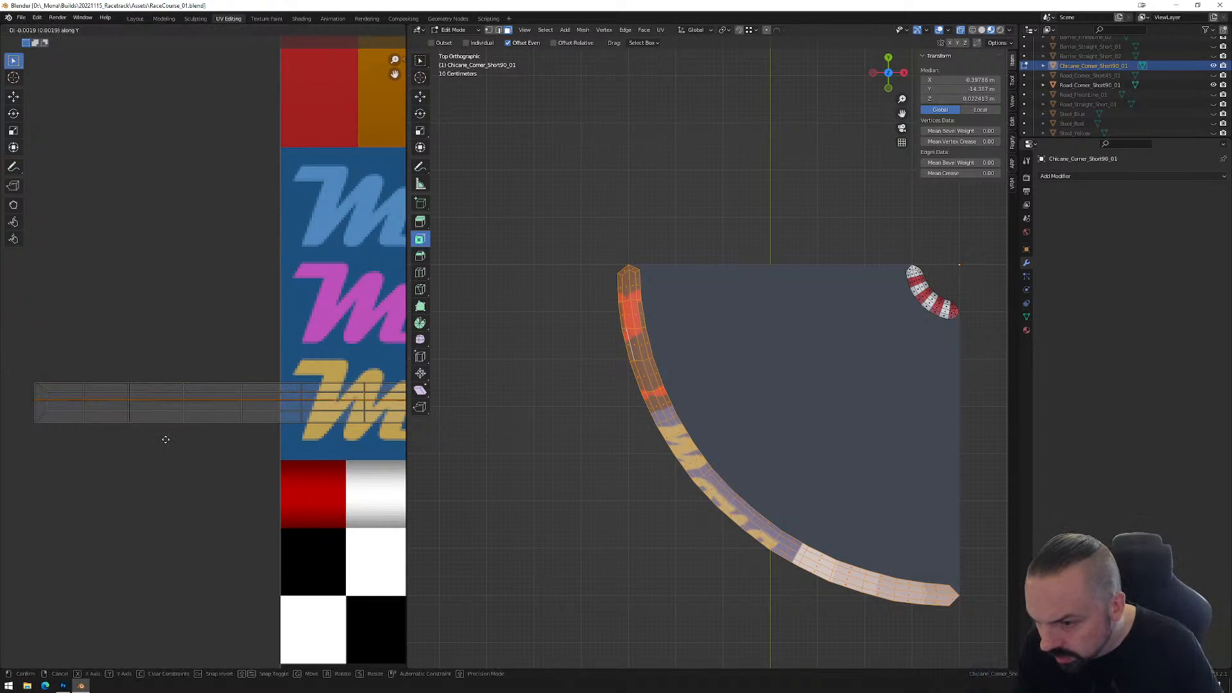
click(166, 442)
Select the whole straightened UV island and move it down onto the red-and-white stripes.
scroll(166, 442, down, 5)
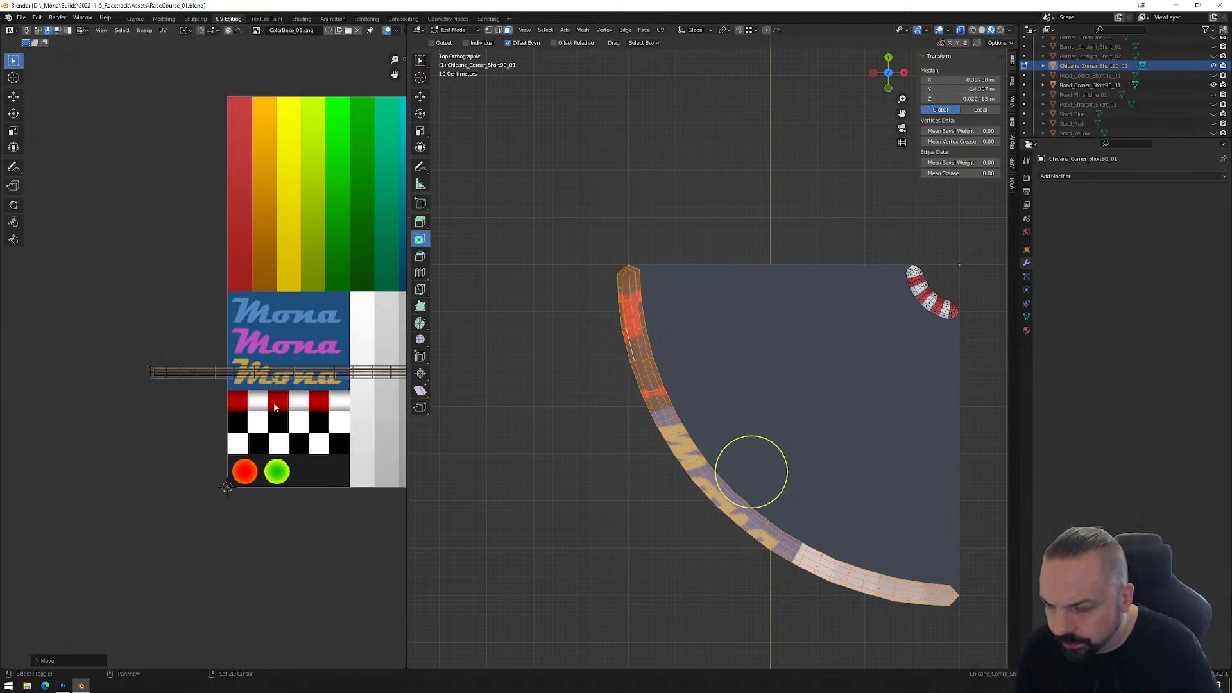
middle_drag(268, 407, 174, 426)
scroll(90, 373, down, 1)
alt+click(90, 373)
scroll(218, 461, up, 5)
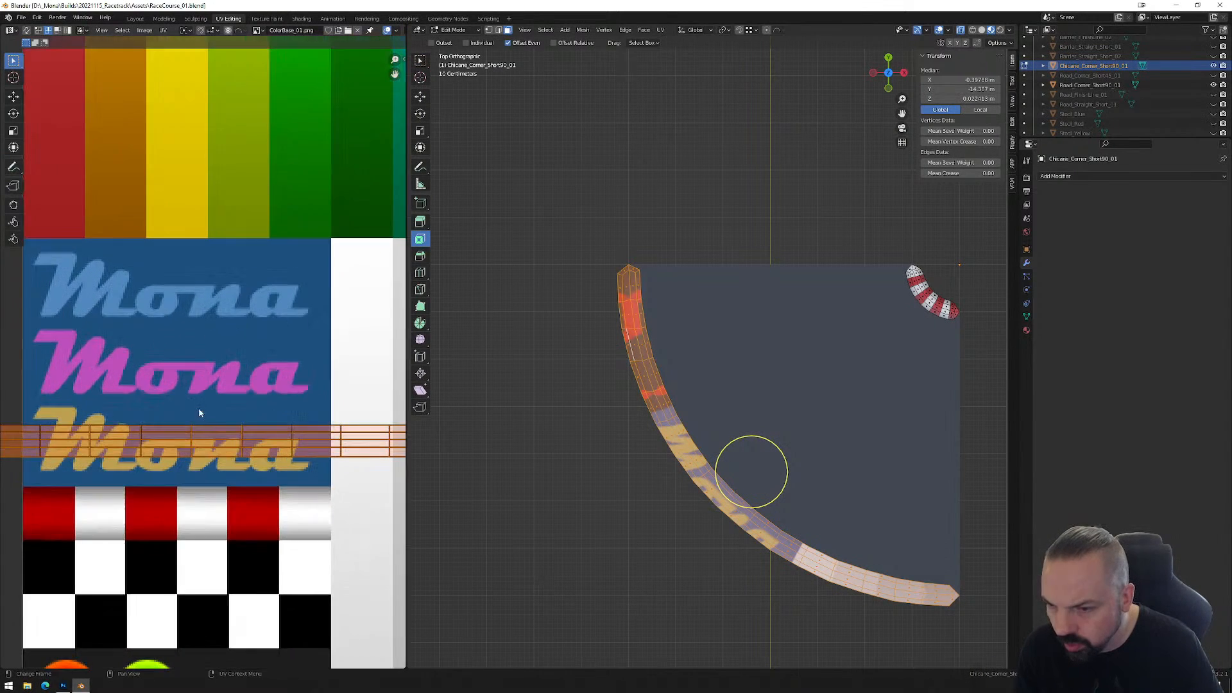
key(g)
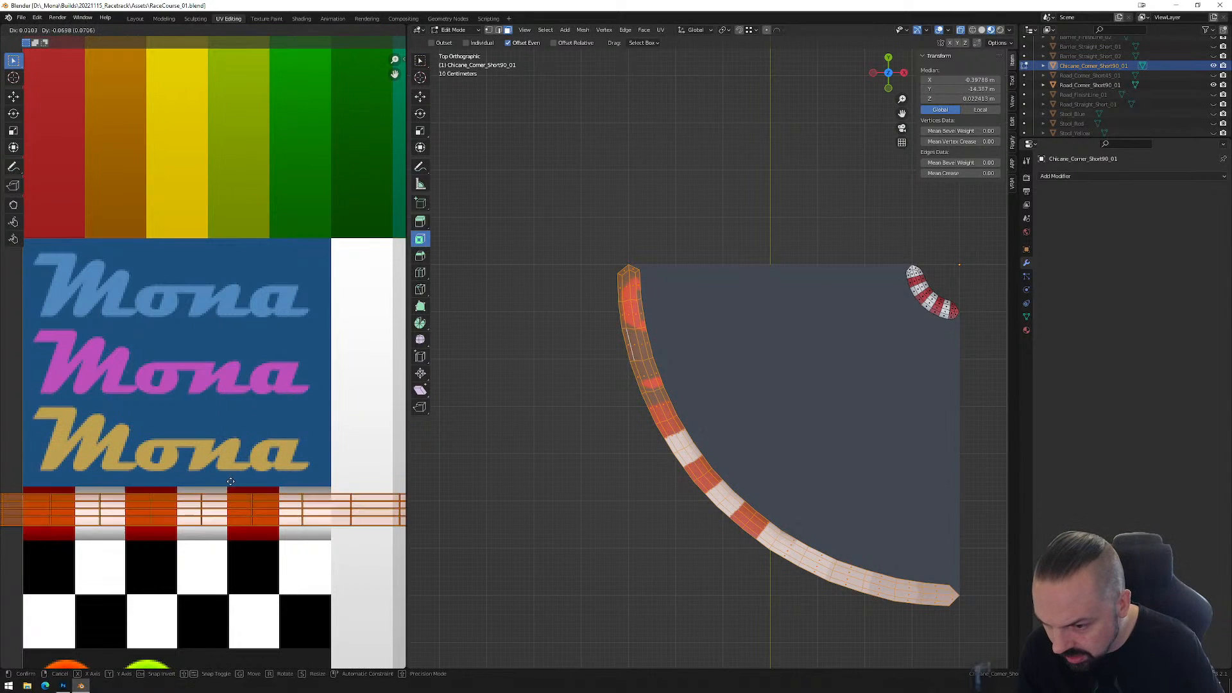
click(231, 486)
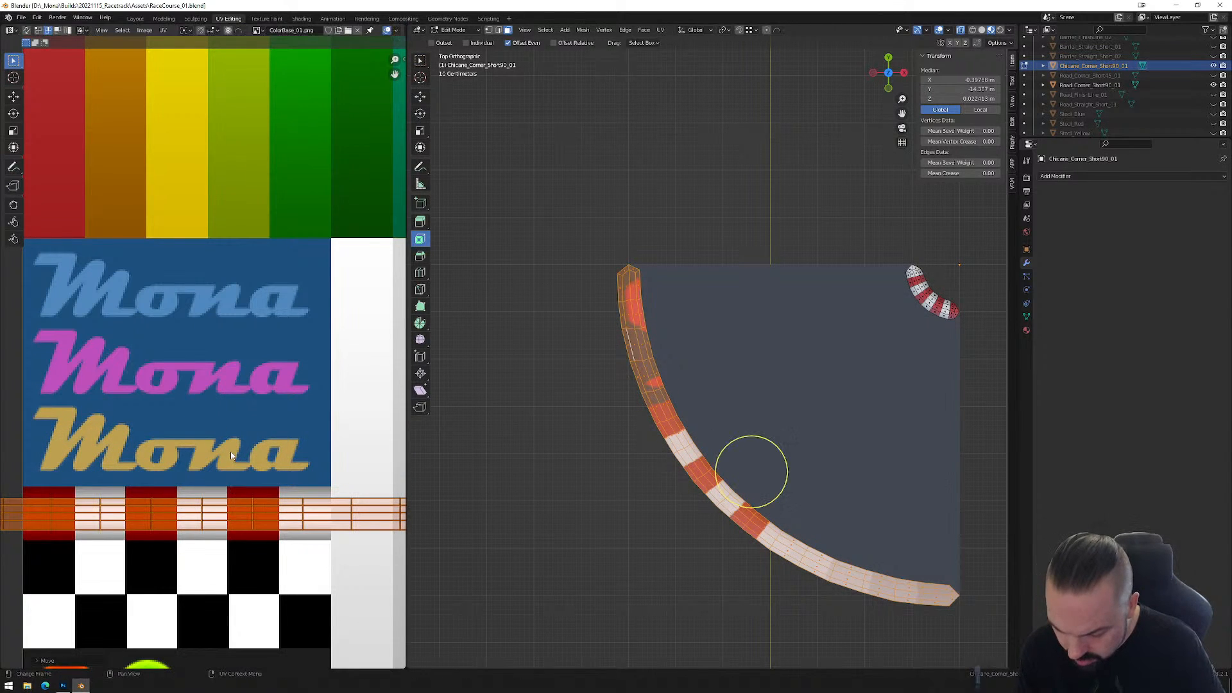
Scale the UV island by about 1.6 to the height of the red-and-white stripes and reposition it over them.
key(s)
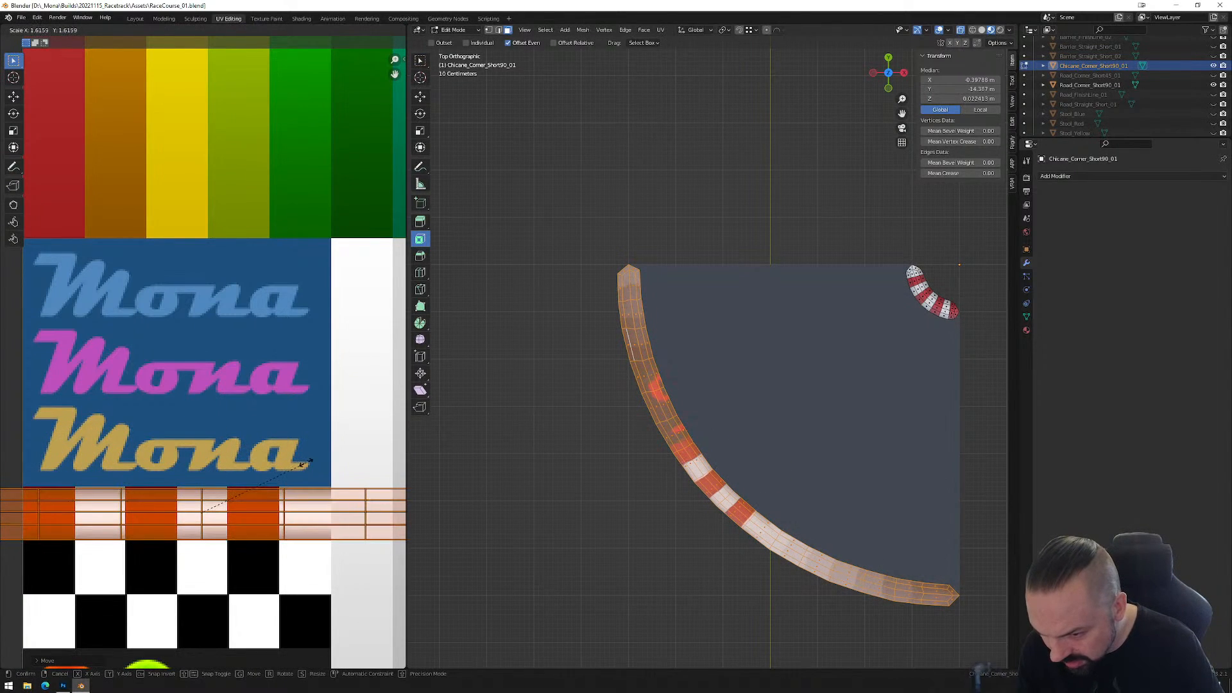
click(293, 458)
key(g)
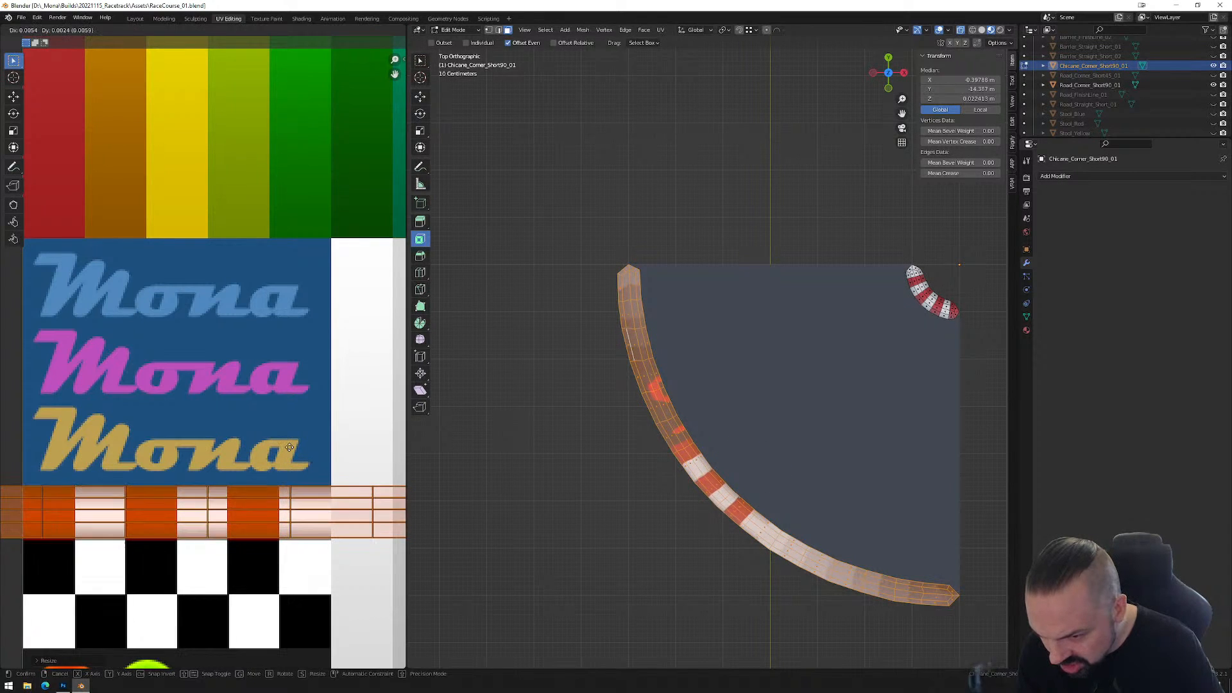
click(289, 449)
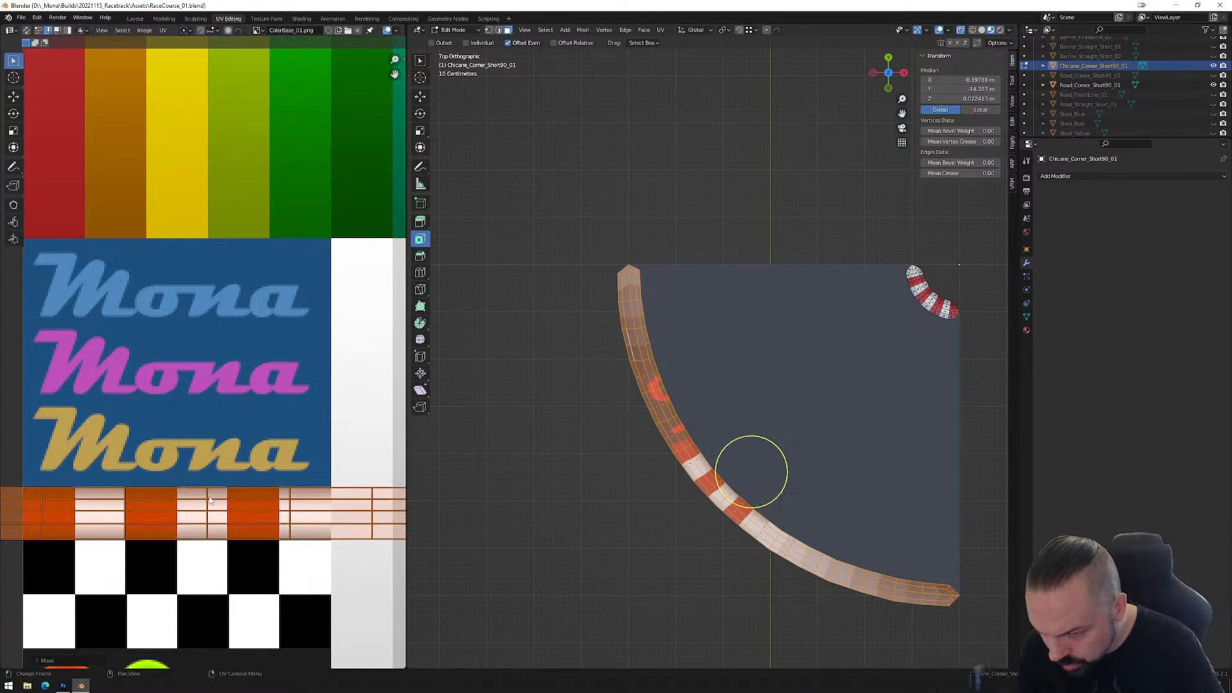
Move the UV island about 0.4 along X so its end lines up with the start of the first red stripe.
scroll(129, 474, down, 4)
key(g)
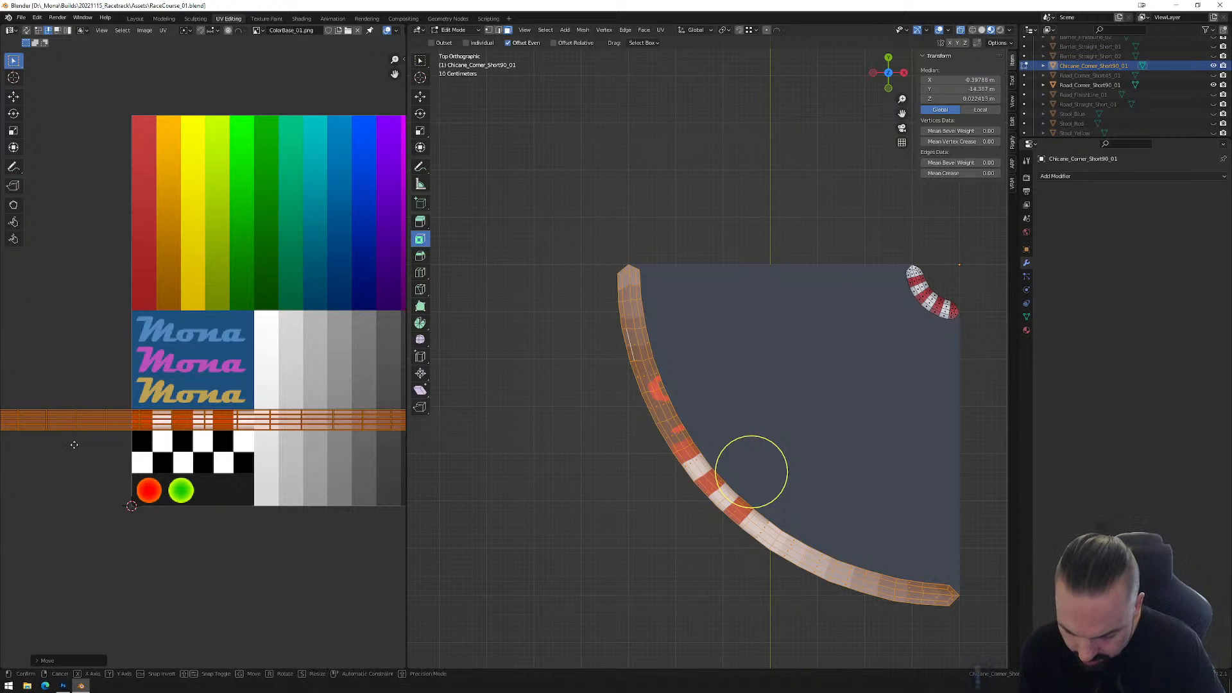
key(x)
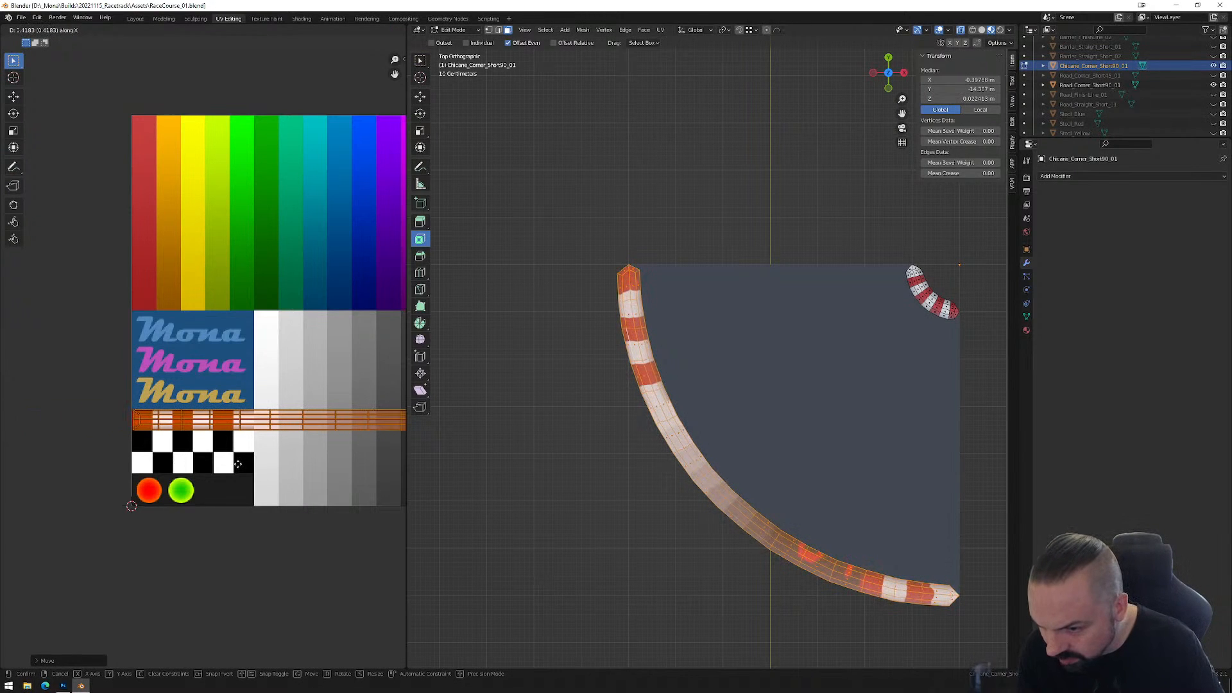
click(235, 463)
scroll(157, 460, up, 6)
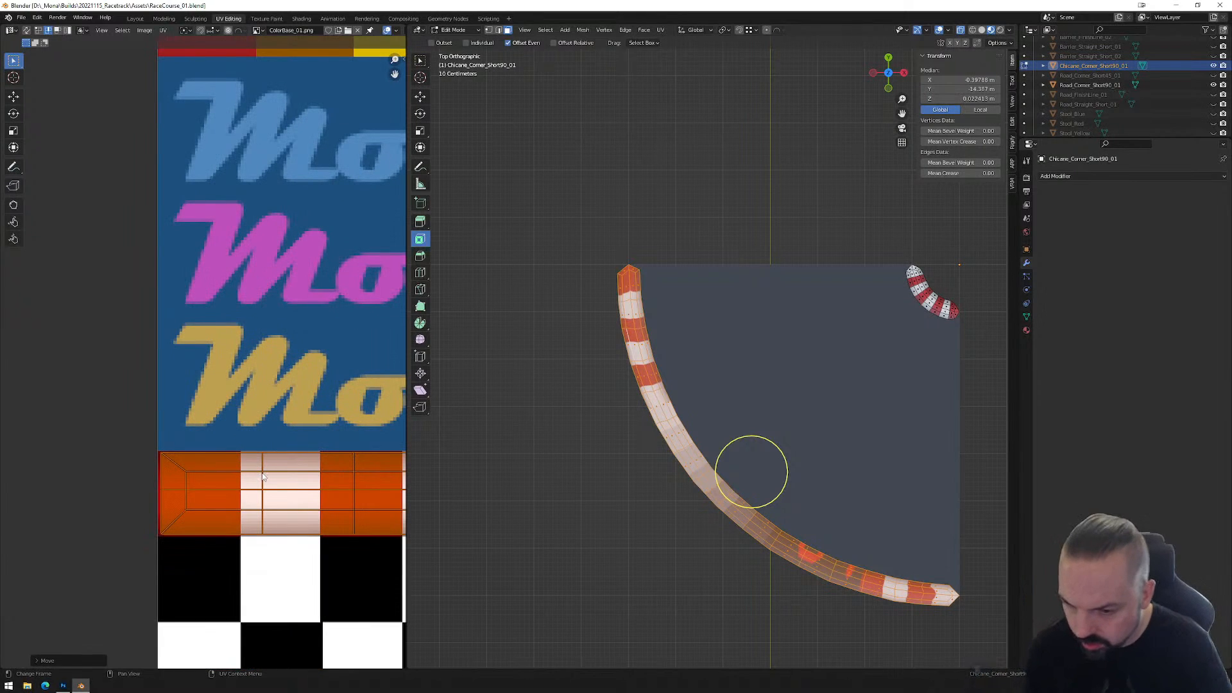
Move the first two cross edges along X onto the two borders of the first white stripe.
alt+click(261, 463)
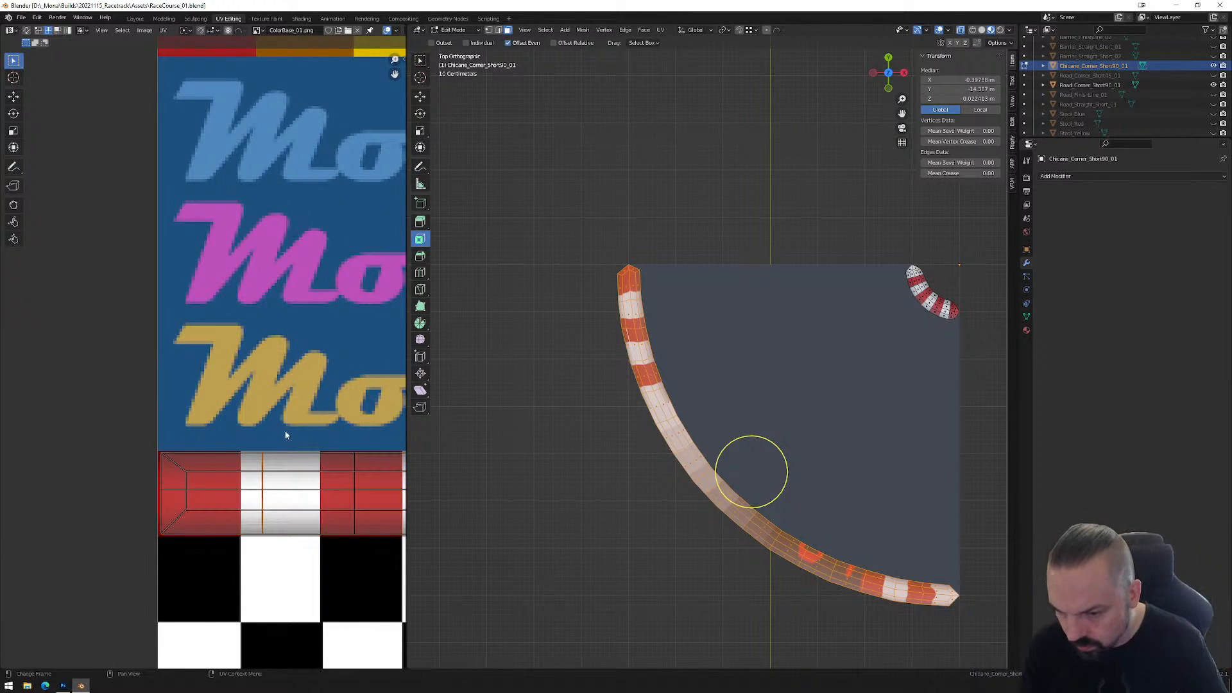
key(g)
key(x)
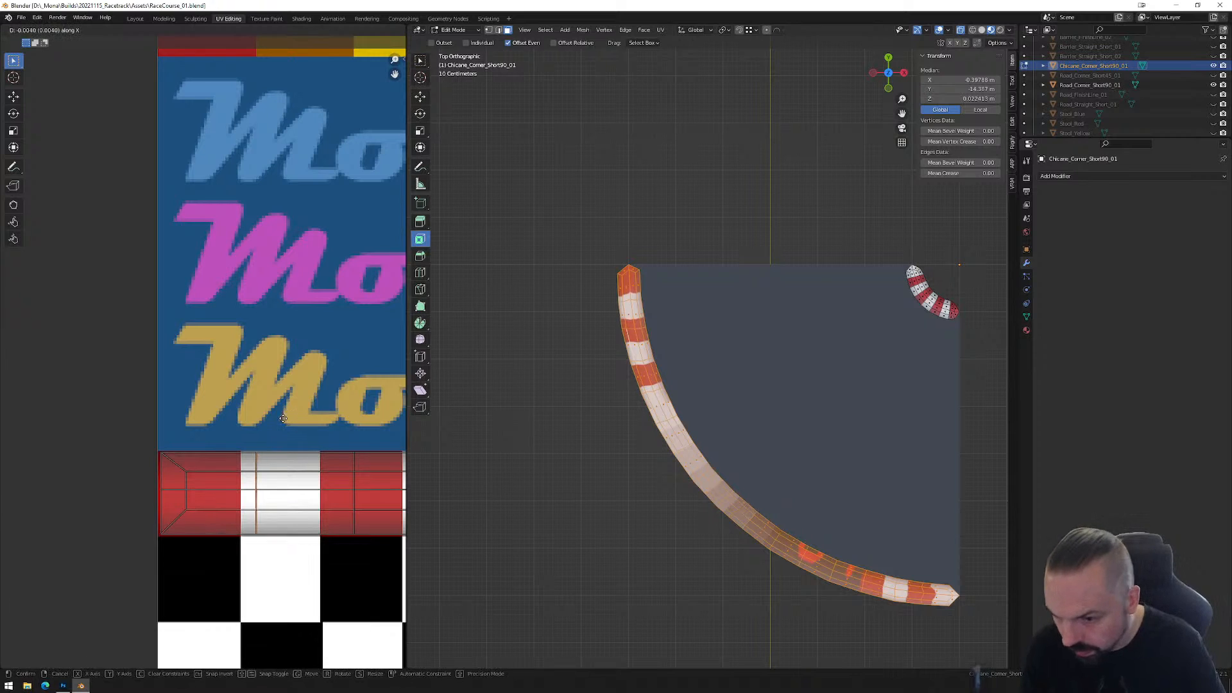
click(267, 418)
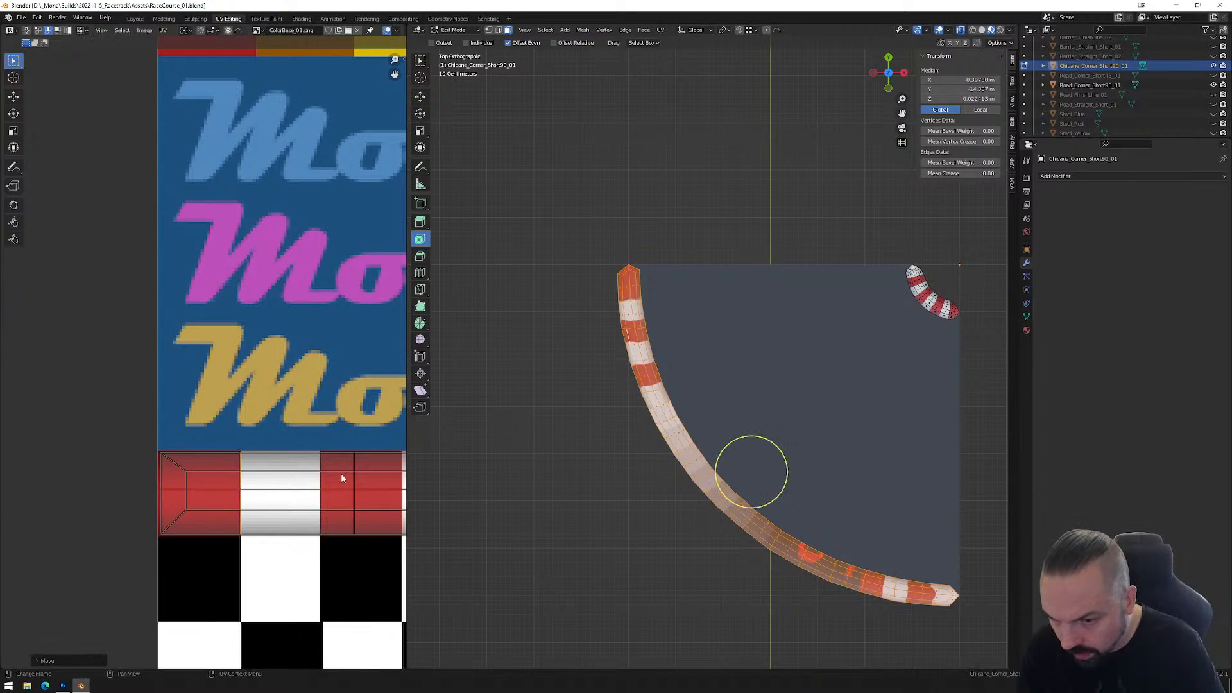
key(g)
key(x)
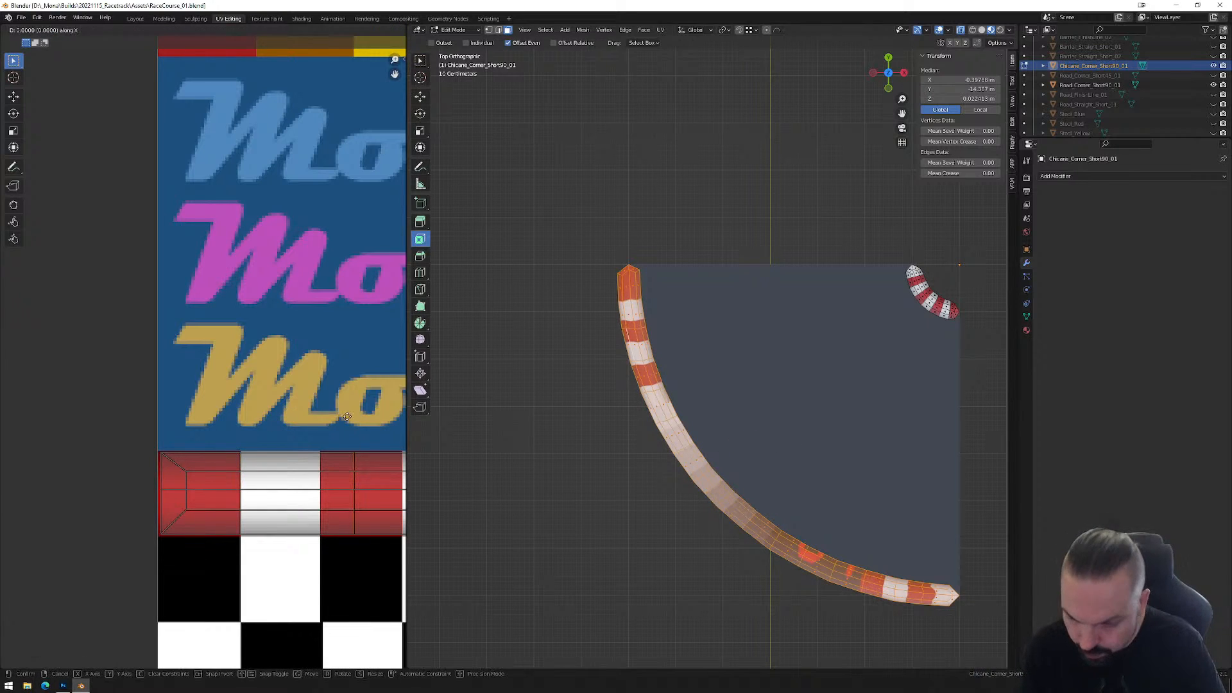
click(317, 424)
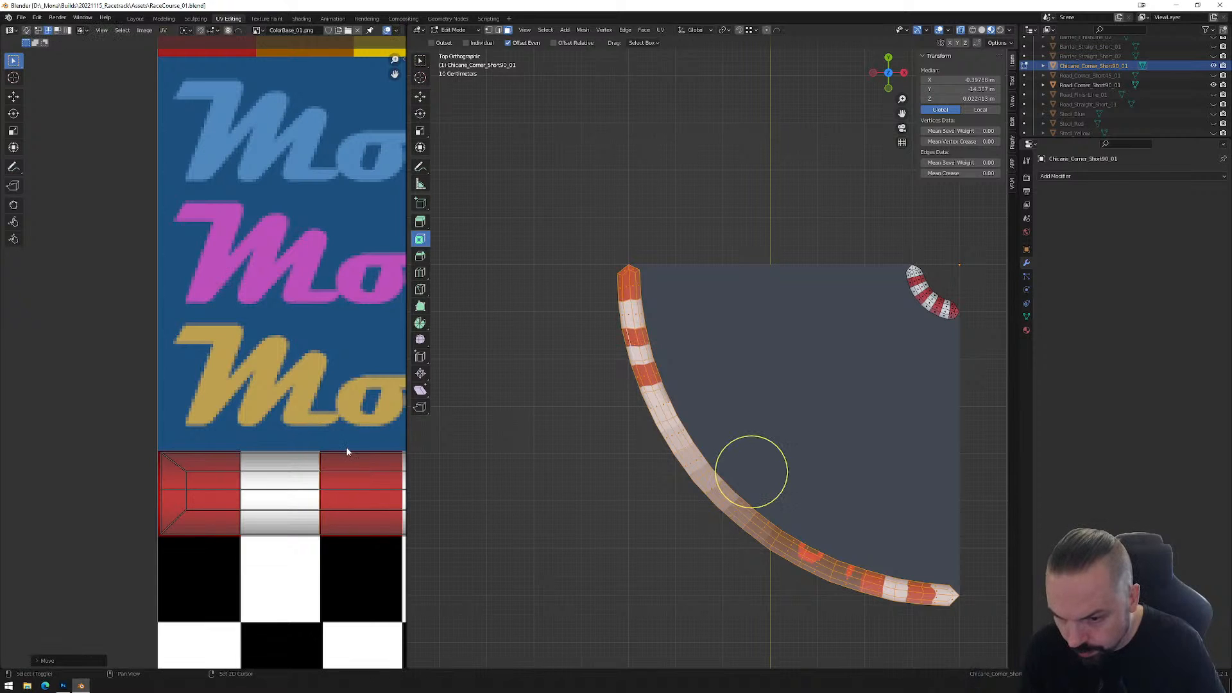
Move the next two cross edges of the UV island along X onto the two borders of the second white stripe.
middle_drag(346, 448, 169, 436)
alt+click(289, 442)
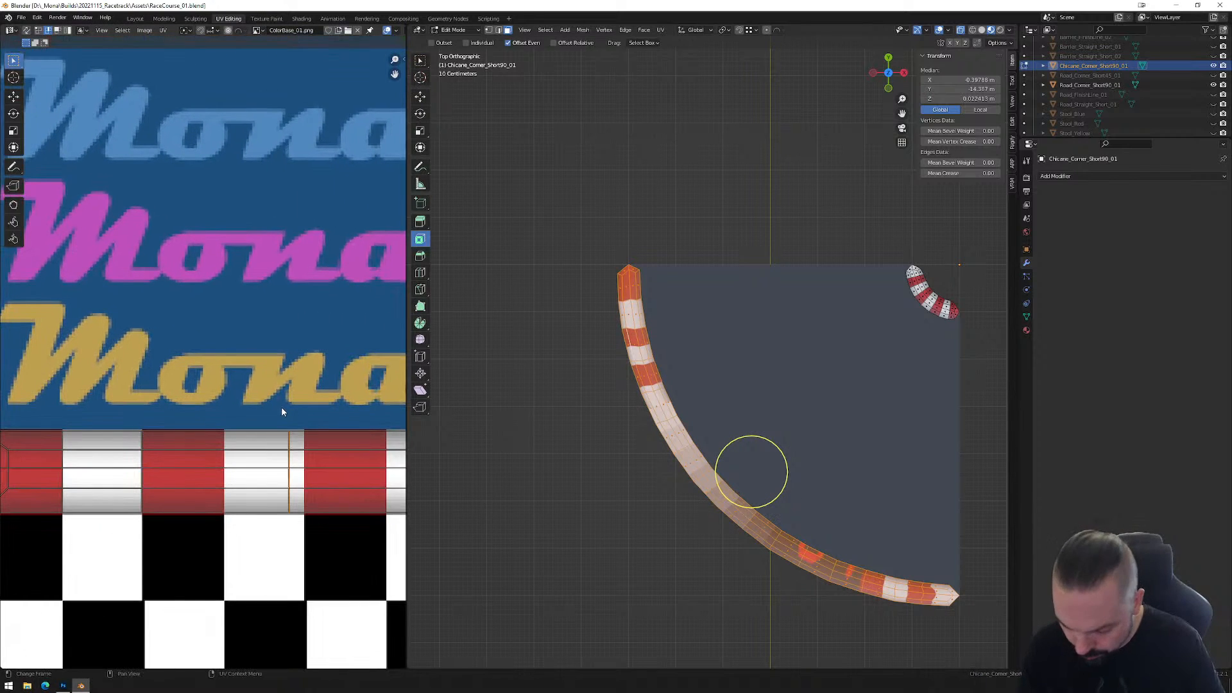
key(g)
key(x)
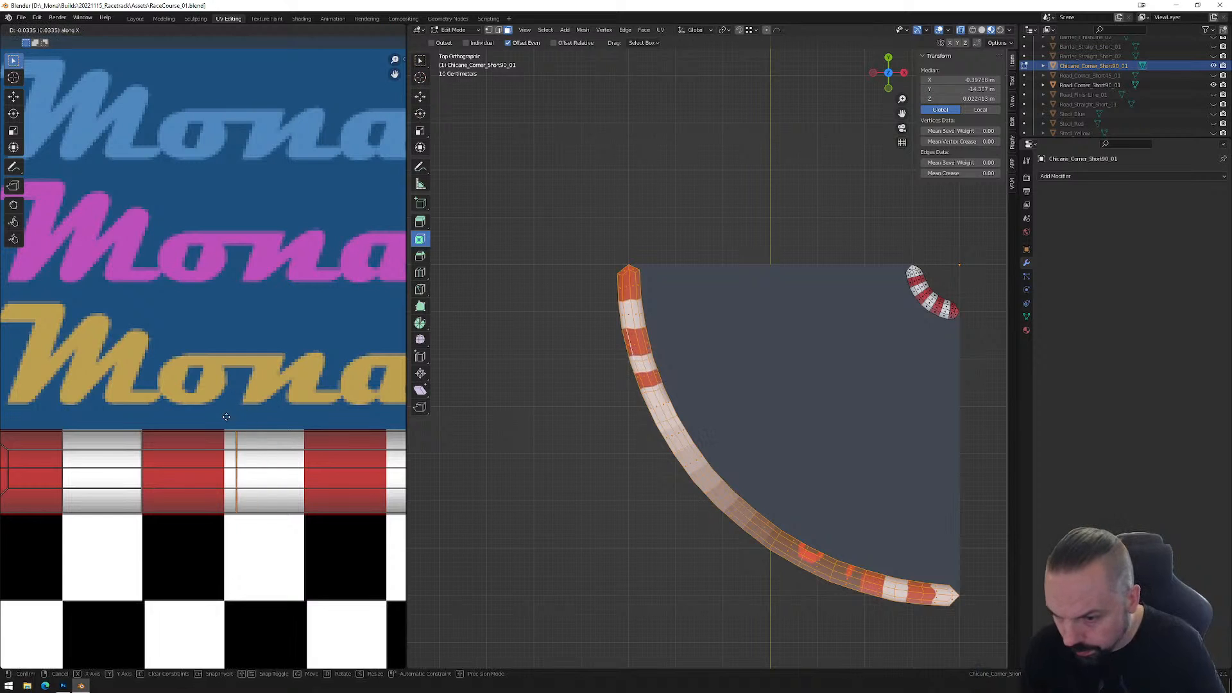
click(216, 418)
scroll(322, 468, right, 4)
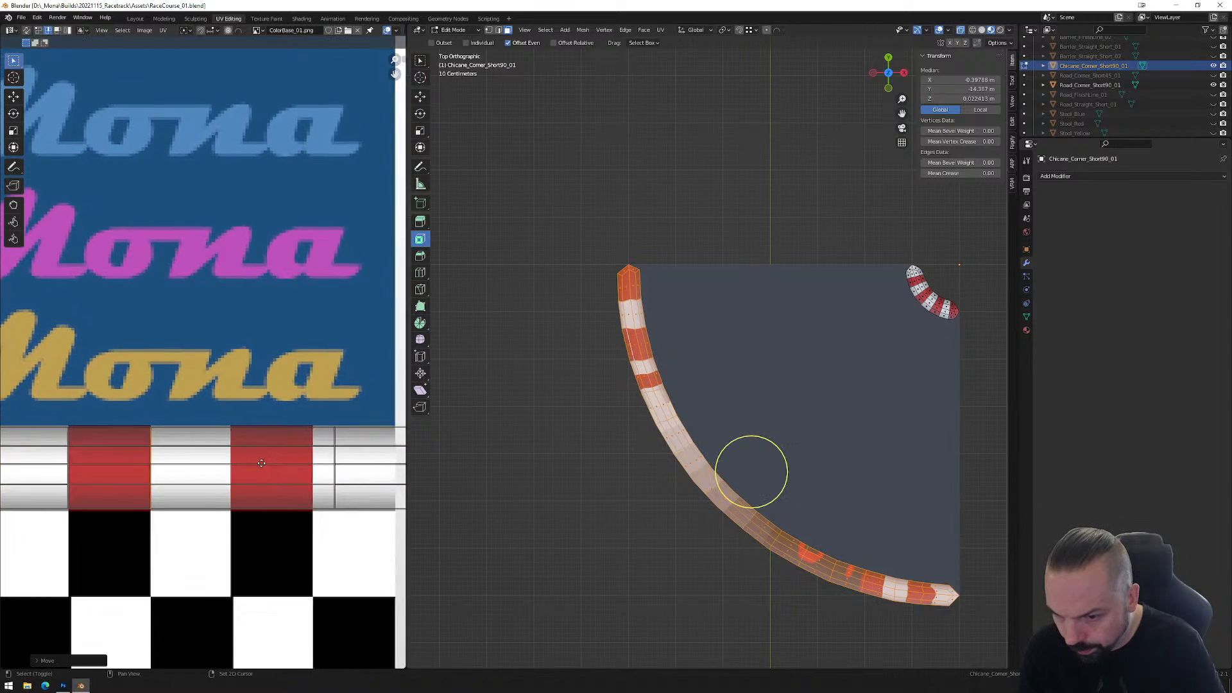
alt+click(328, 463)
alt+click(327, 452)
key(g)
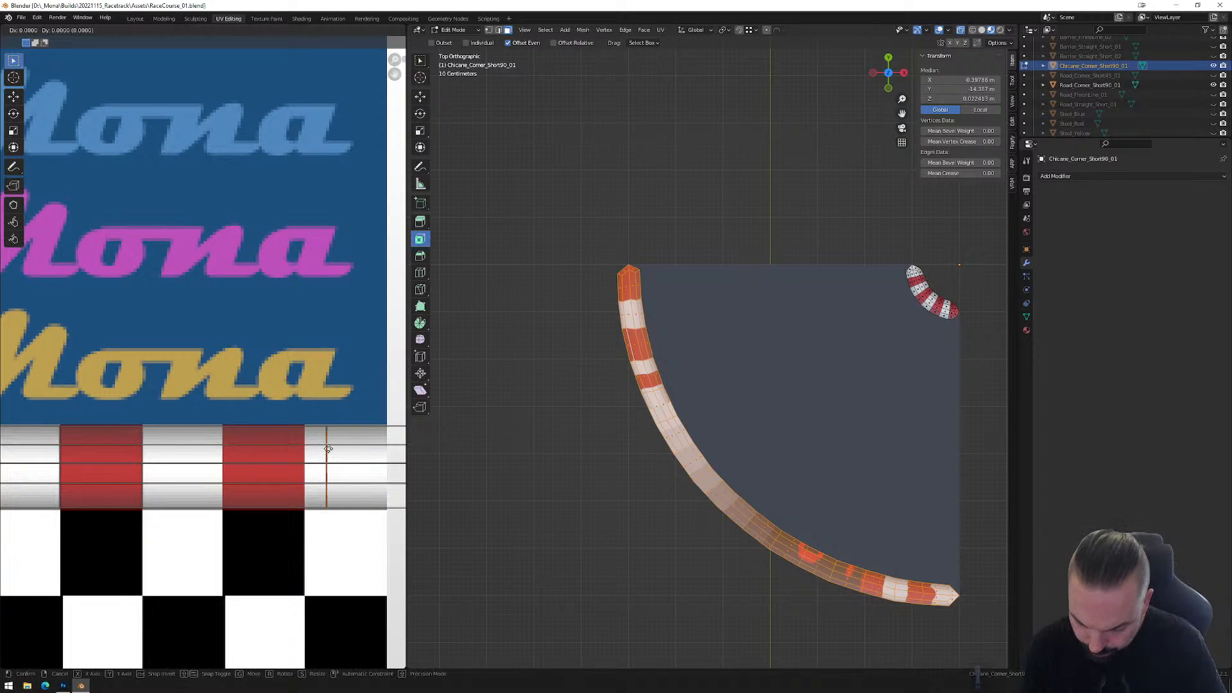
key(x)
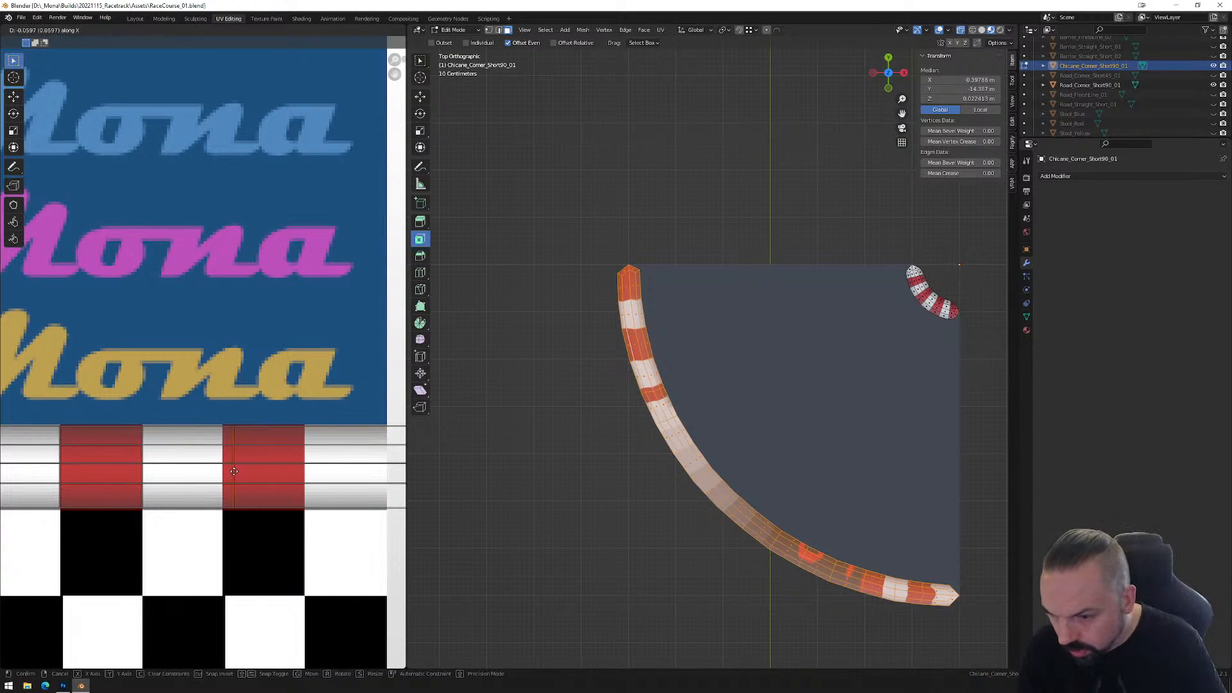
click(224, 474)
Move the following two cross edges along X onto the two borders of the third white stripe.
scroll(230, 494, down, 2)
scroll(260, 443, down, 2)
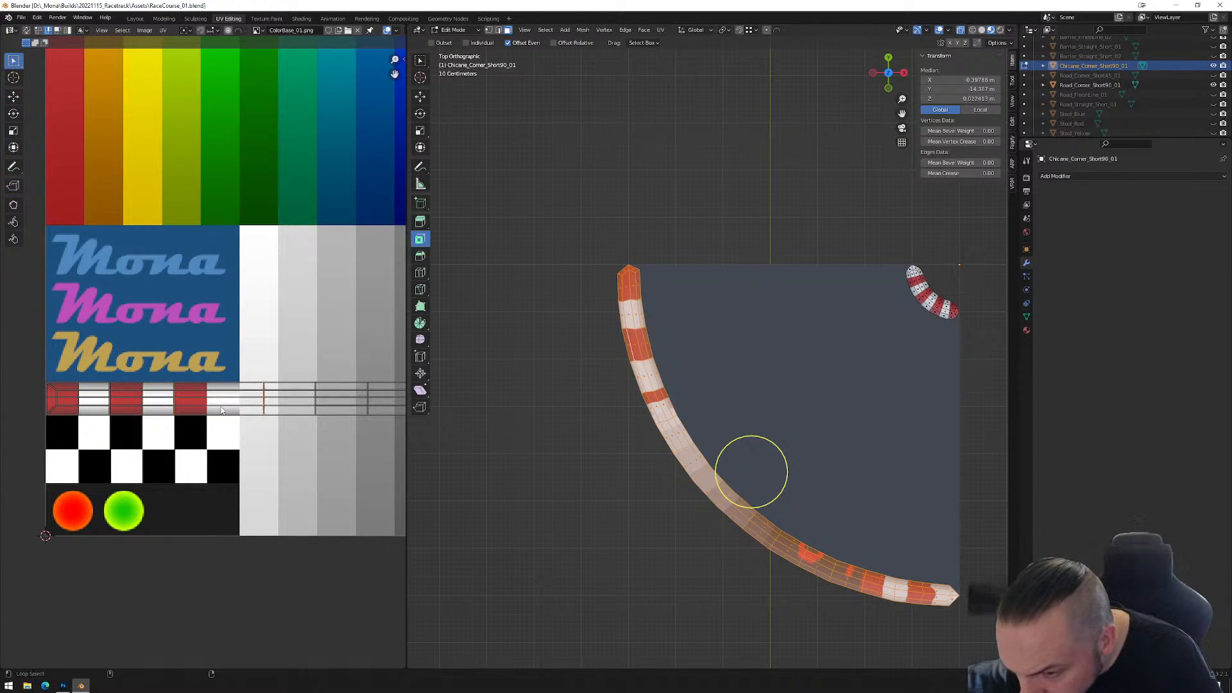
scroll(234, 413, up, 3)
key(g)
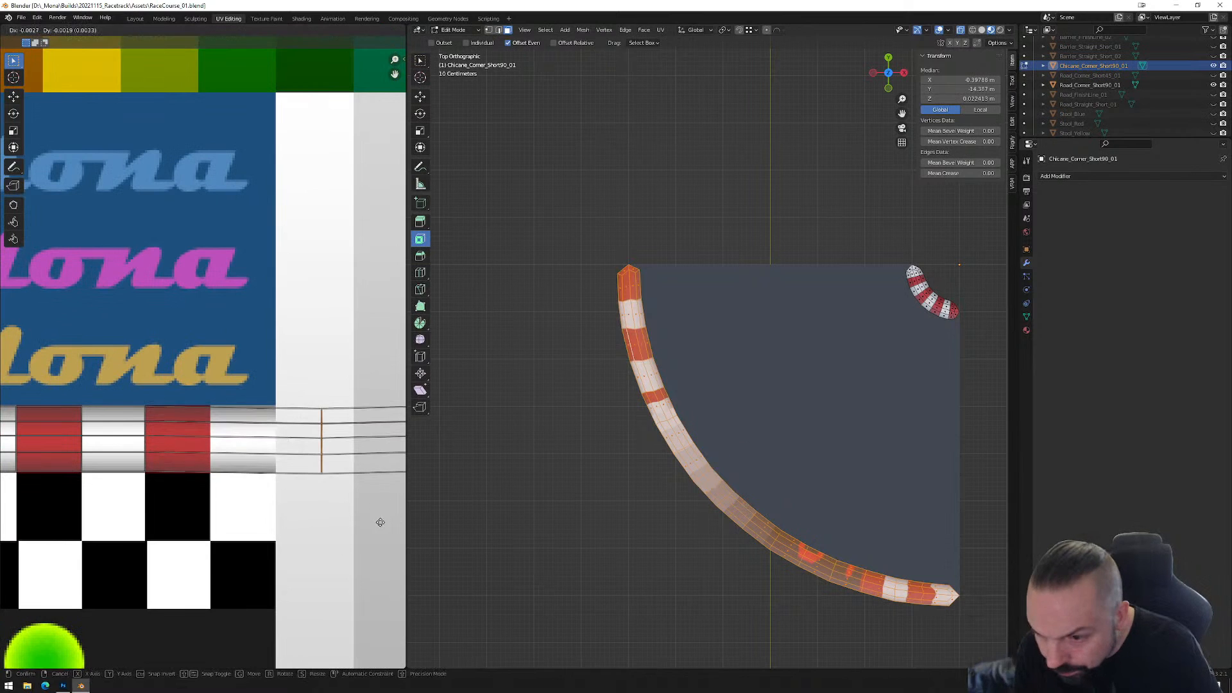
key(x)
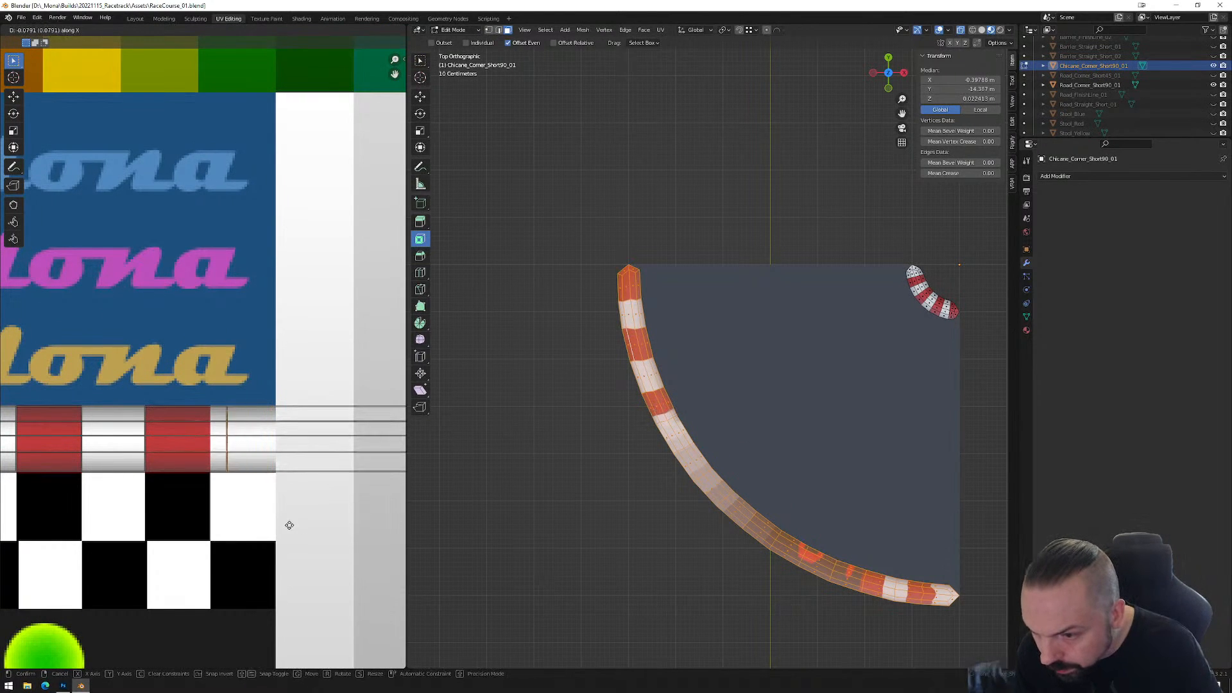
click(270, 522)
middle_drag(336, 506, 226, 503)
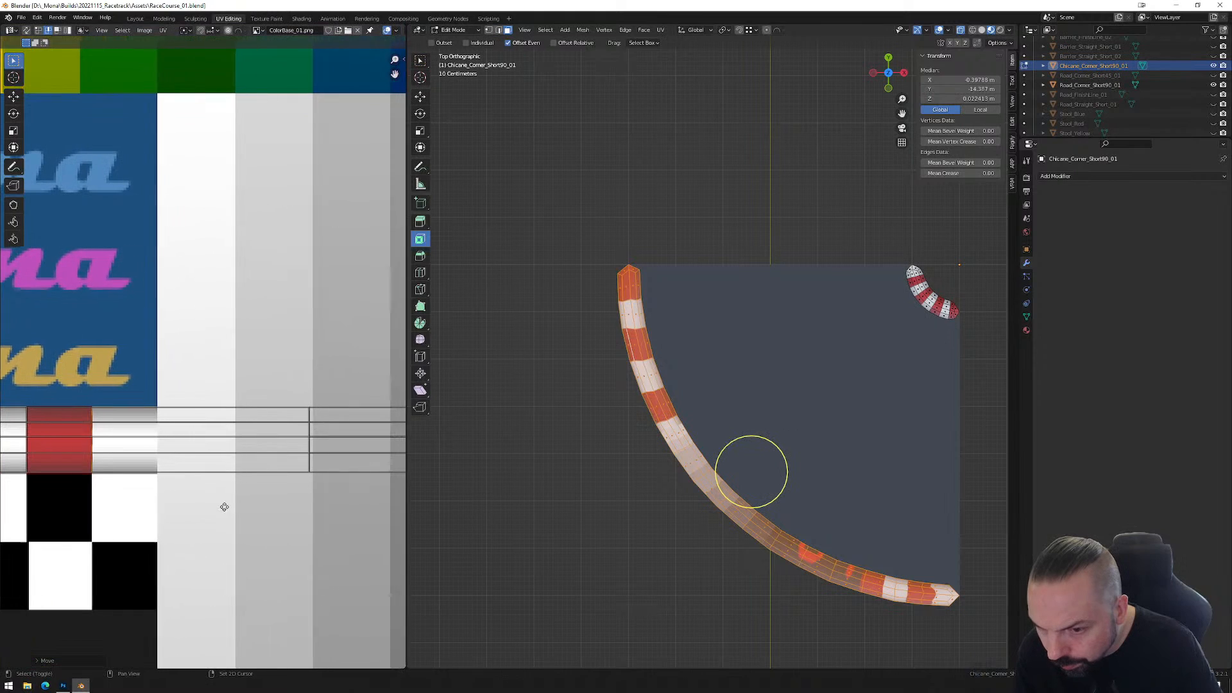
alt+click(311, 458)
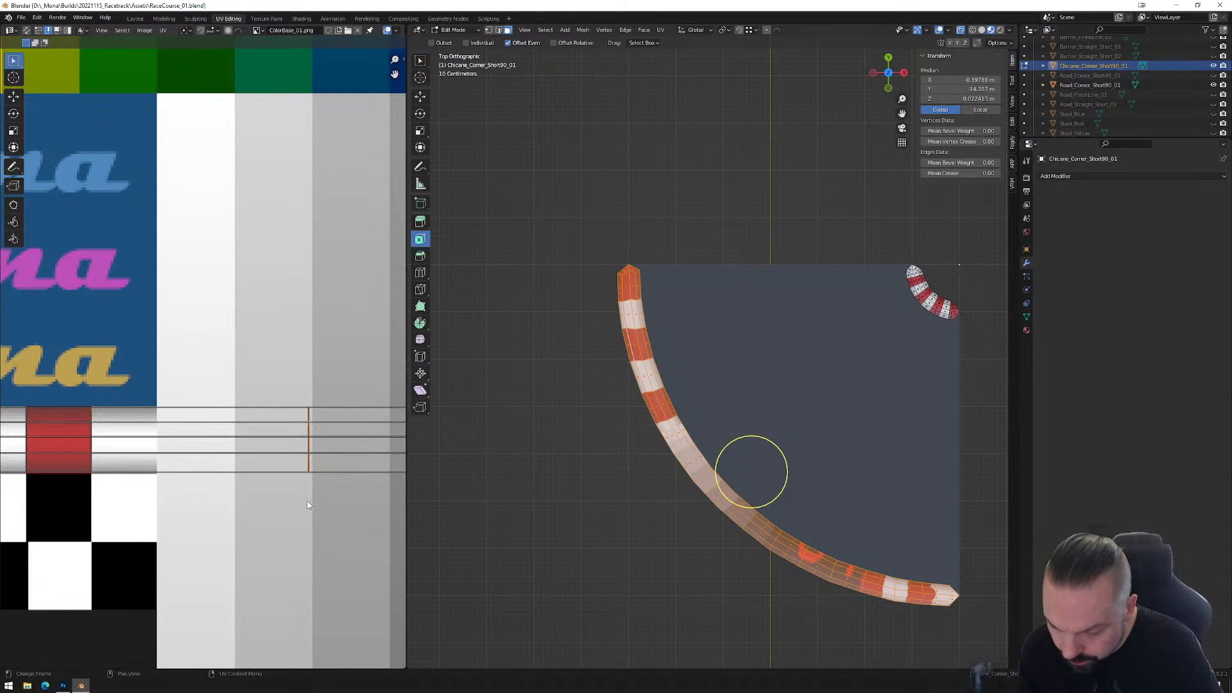
key(g)
key(x)
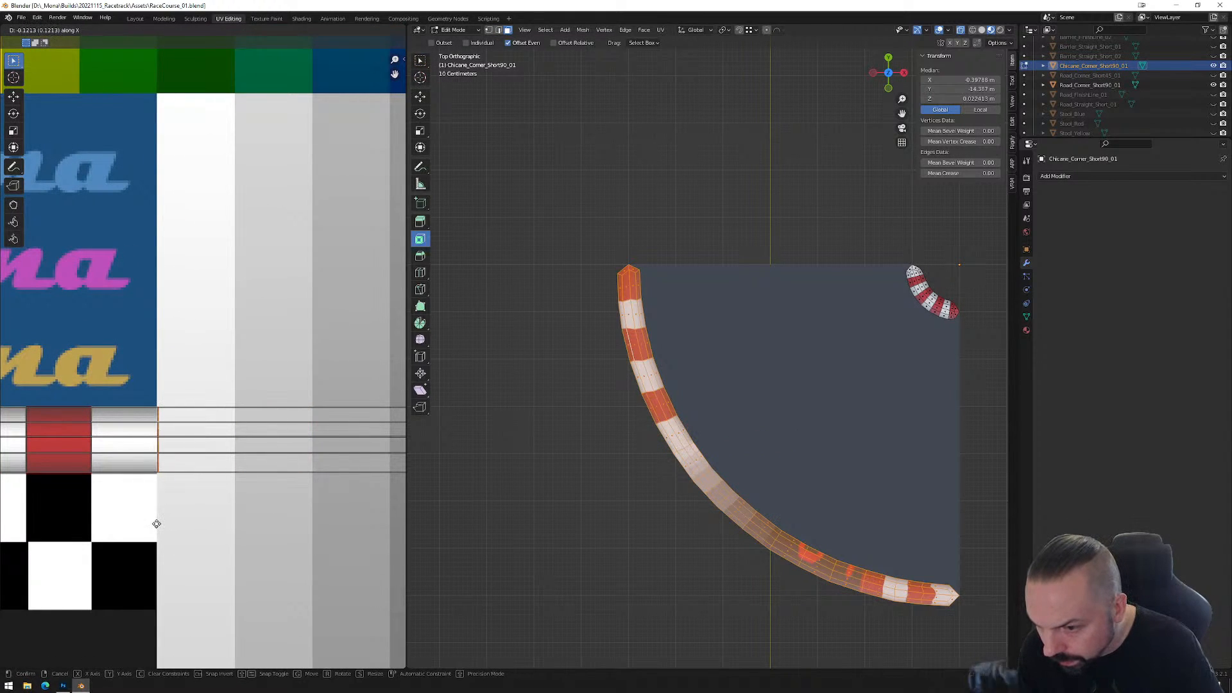
click(155, 524)
Select all UV faces extending past the third white stripe and split them off from the fitted section of the island.
scroll(215, 500, down, 4)
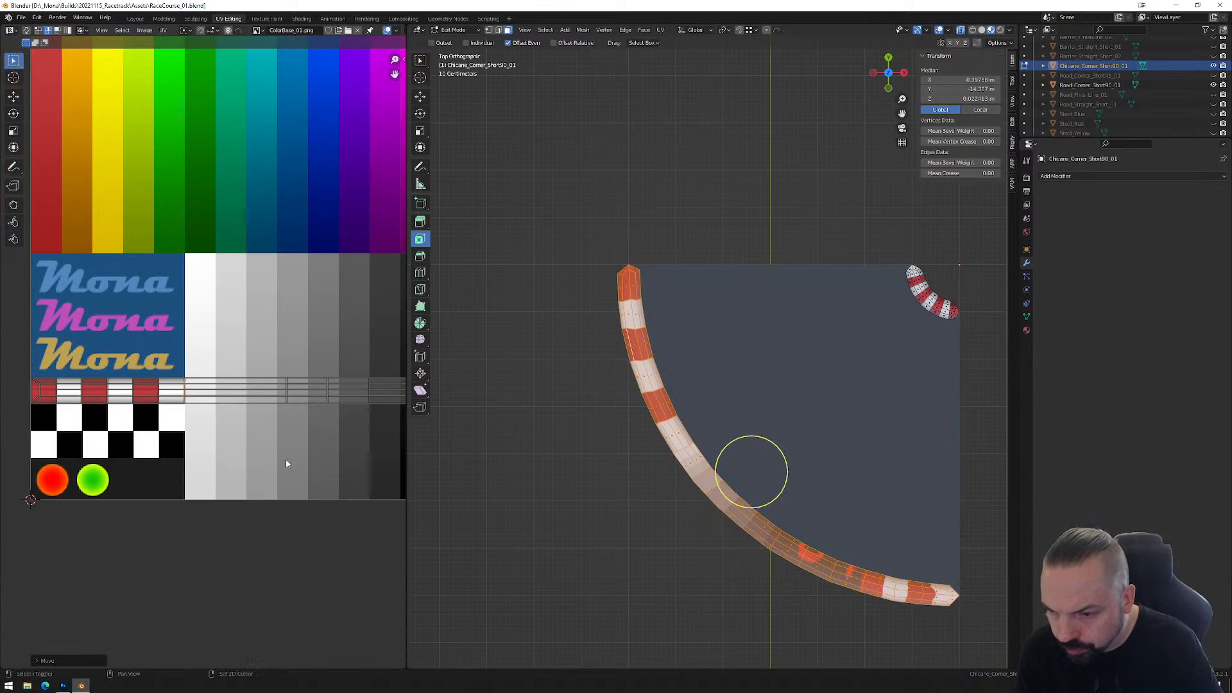
scroll(183, 464, down, 5)
drag(369, 354, 160, 411)
scroll(185, 418, up, 3)
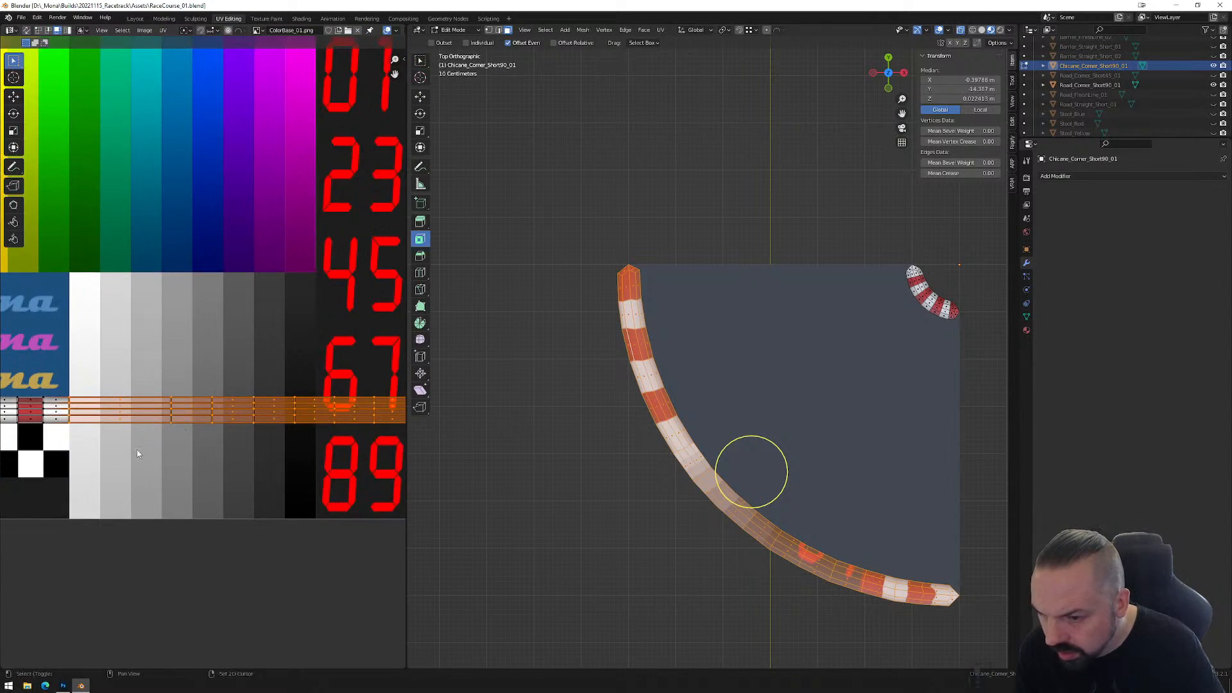
right_click(322, 421)
mouse_move(304, 456)
click(392, 456)
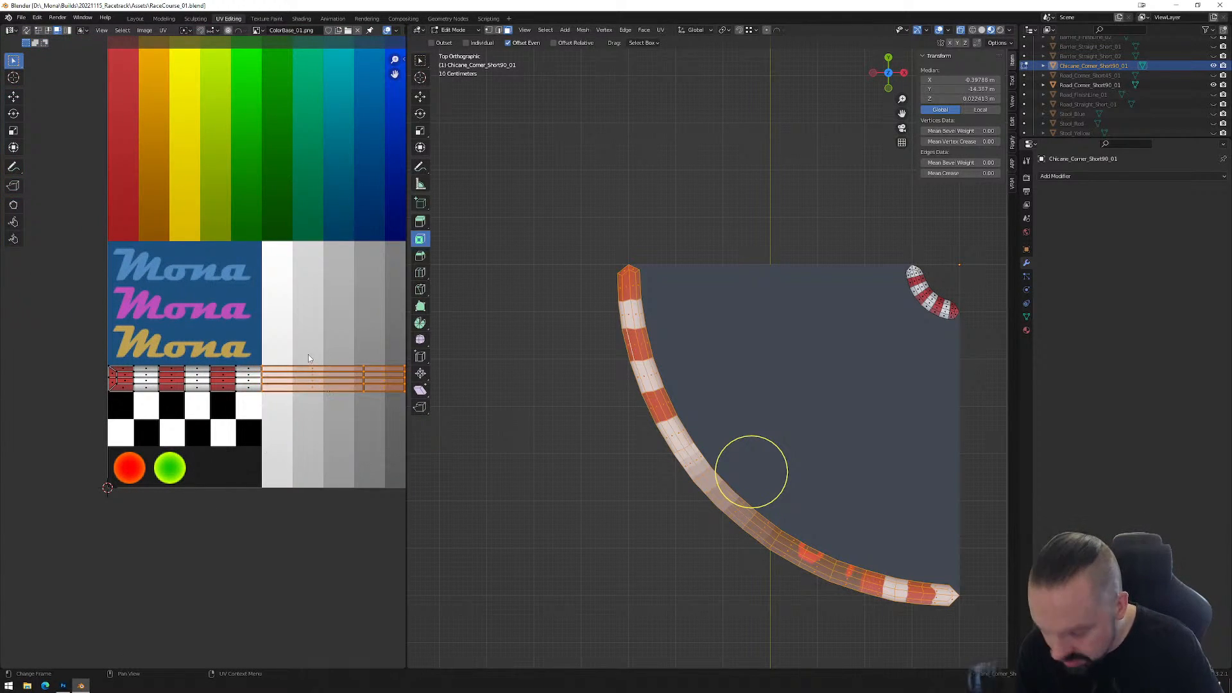
Move the split-off UV strip back to the start of the stripes and place it just above them over the yellow Mona logo.
key(g)
key(x)
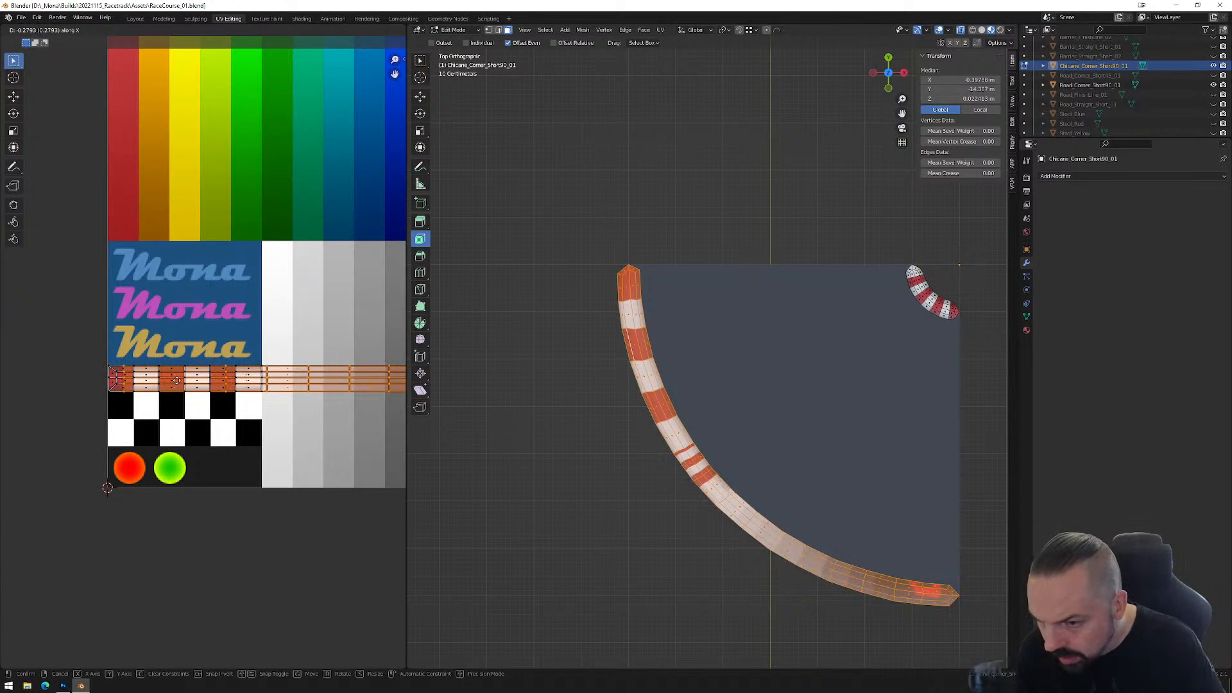
click(178, 383)
key(g)
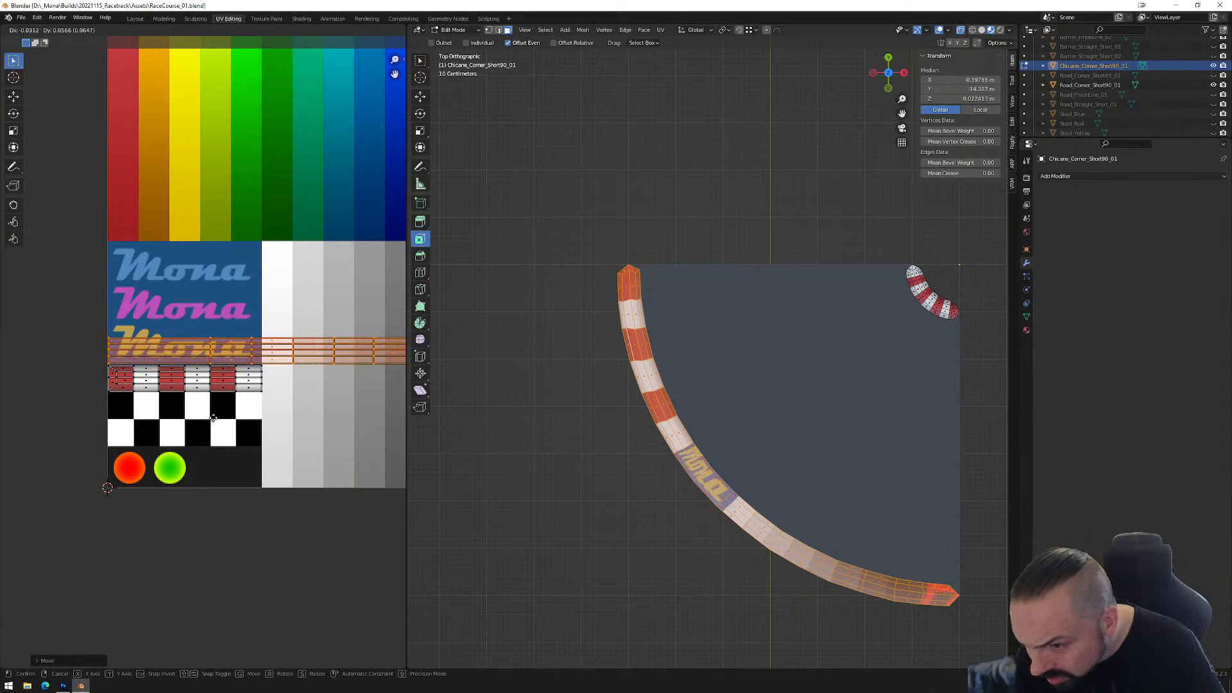
click(214, 418)
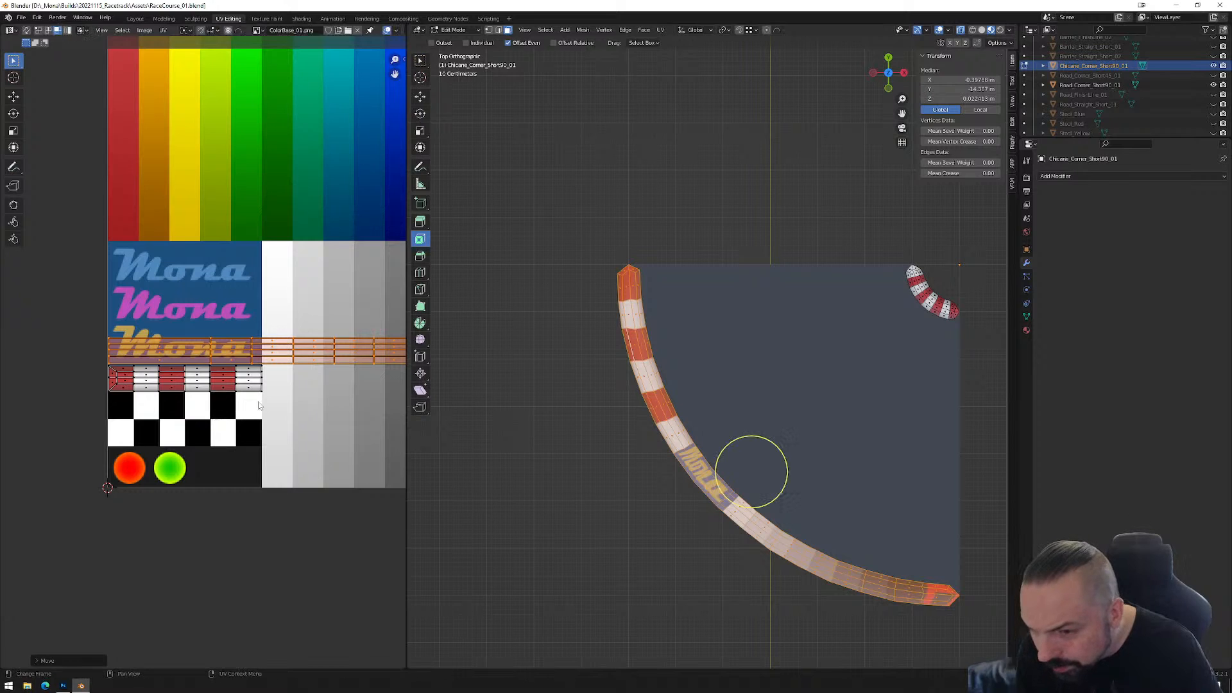
Shift the faces after the first and then the second column of the split-off strip along X to match the first two stripe widths.
scroll(300, 385, down, 3)
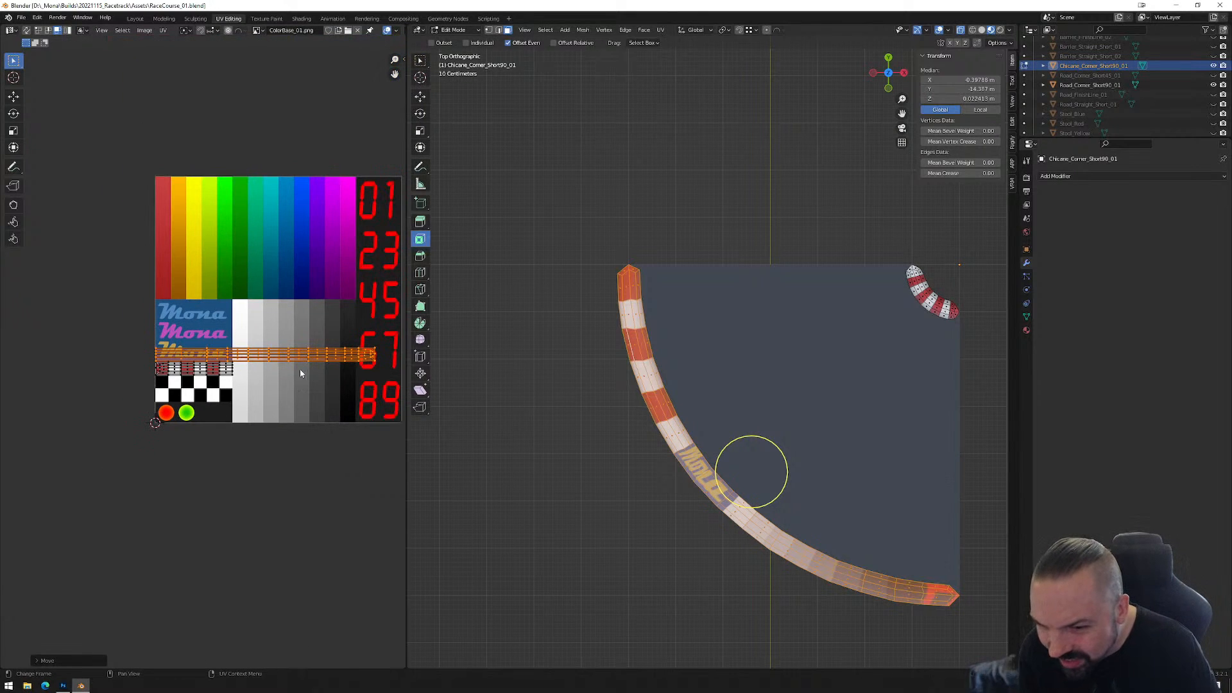
click(326, 317)
drag(384, 324, 210, 360)
scroll(210, 360, up, 5)
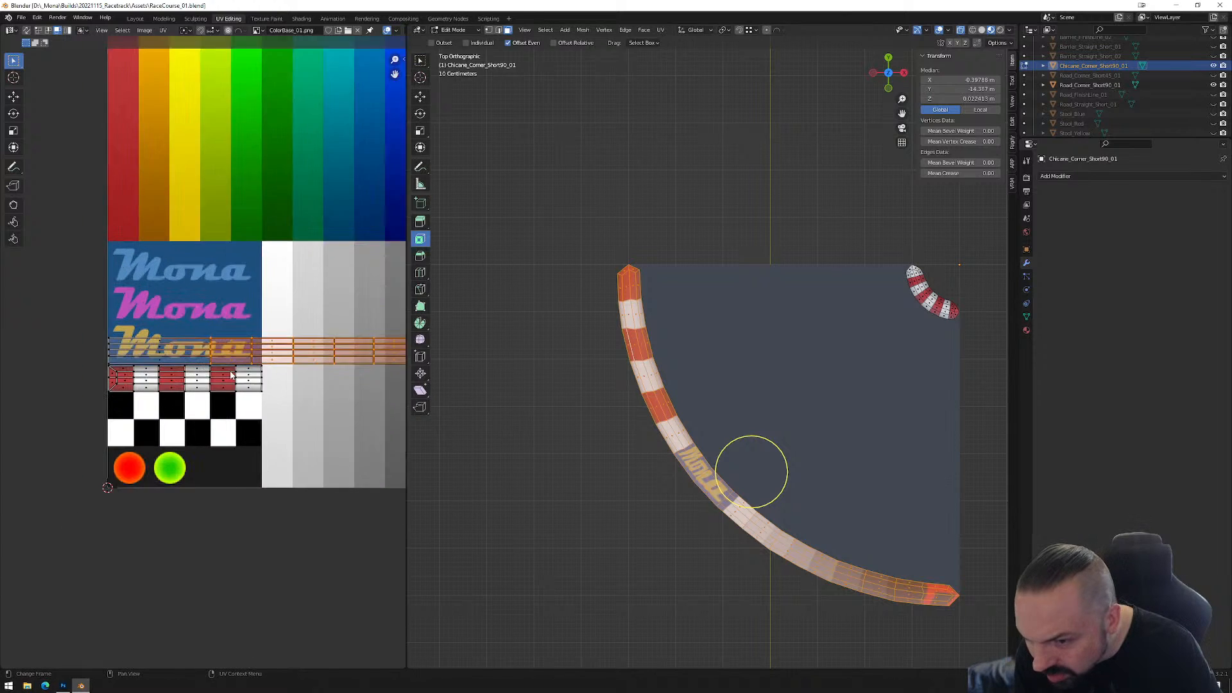
key(g)
key(x)
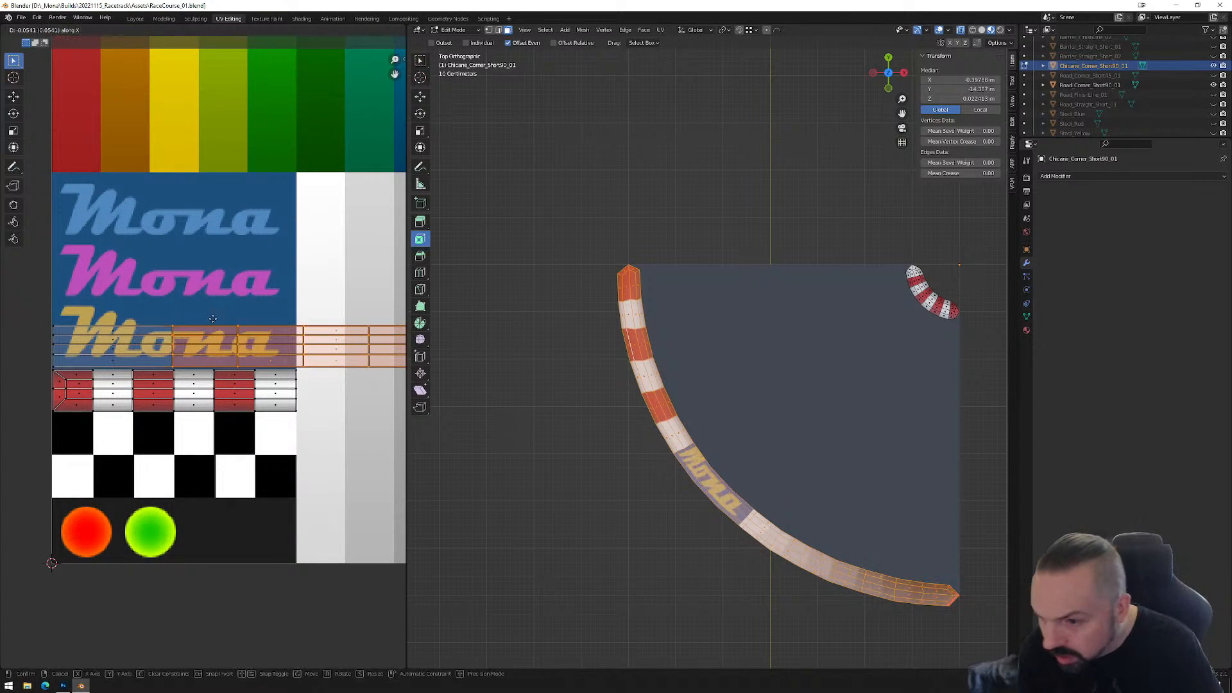
click(142, 349)
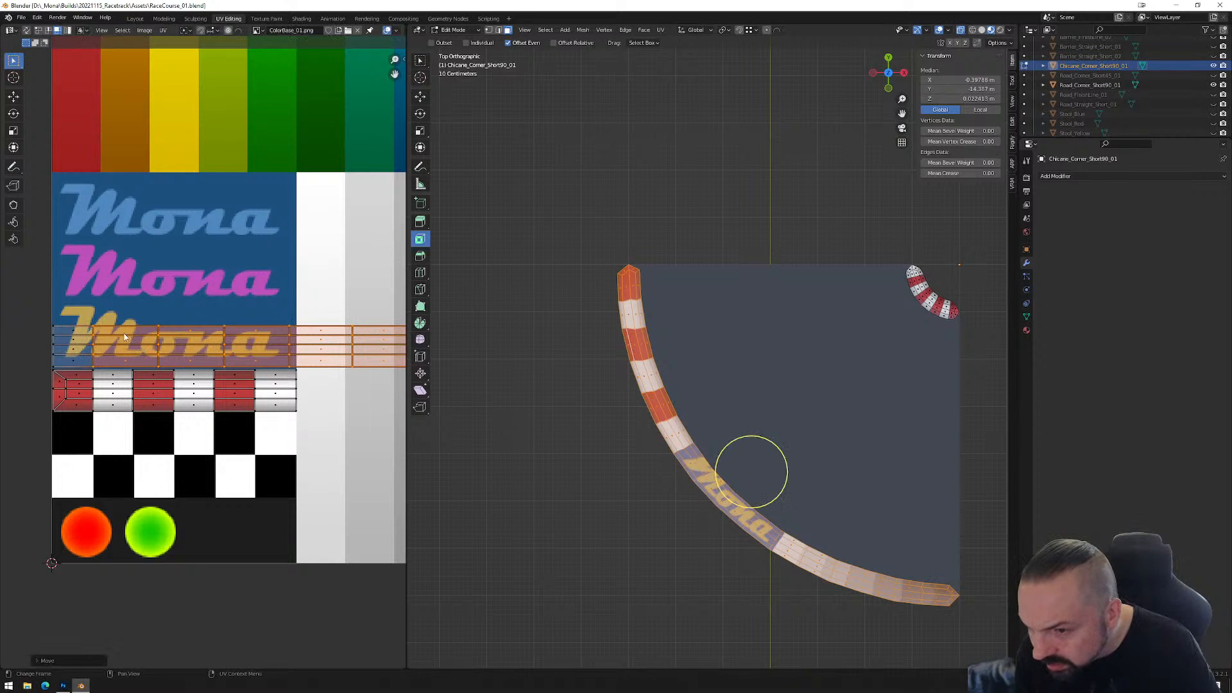
drag(63, 294, 137, 381)
key(g)
key(x)
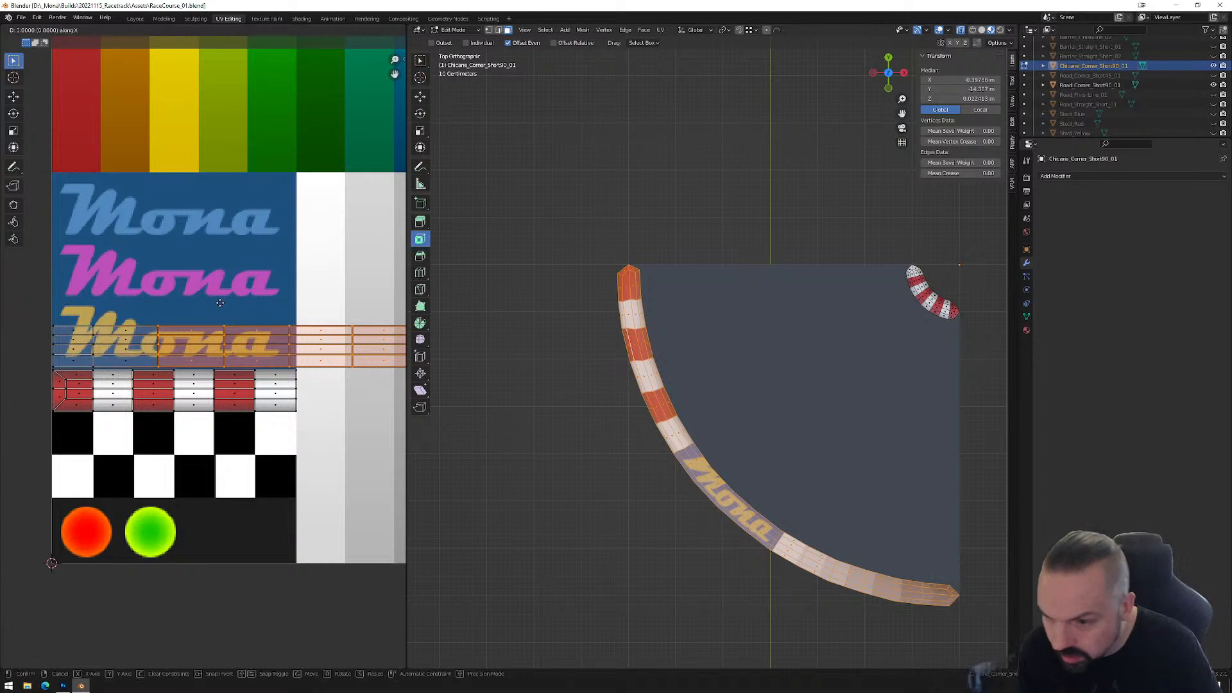
click(194, 313)
Shift the faces after the third and then the fourth column along X to line up with the ends of the third and fourth stripes.
drag(104, 297, 172, 384)
key(g)
key(x)
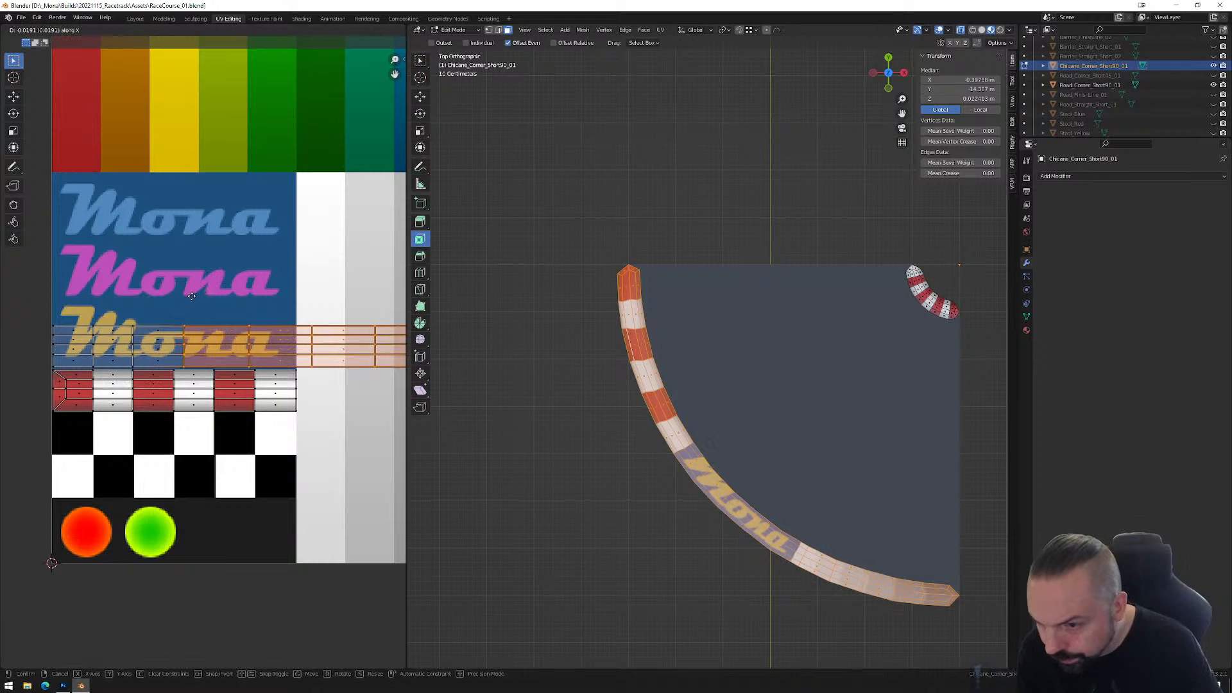
click(180, 299)
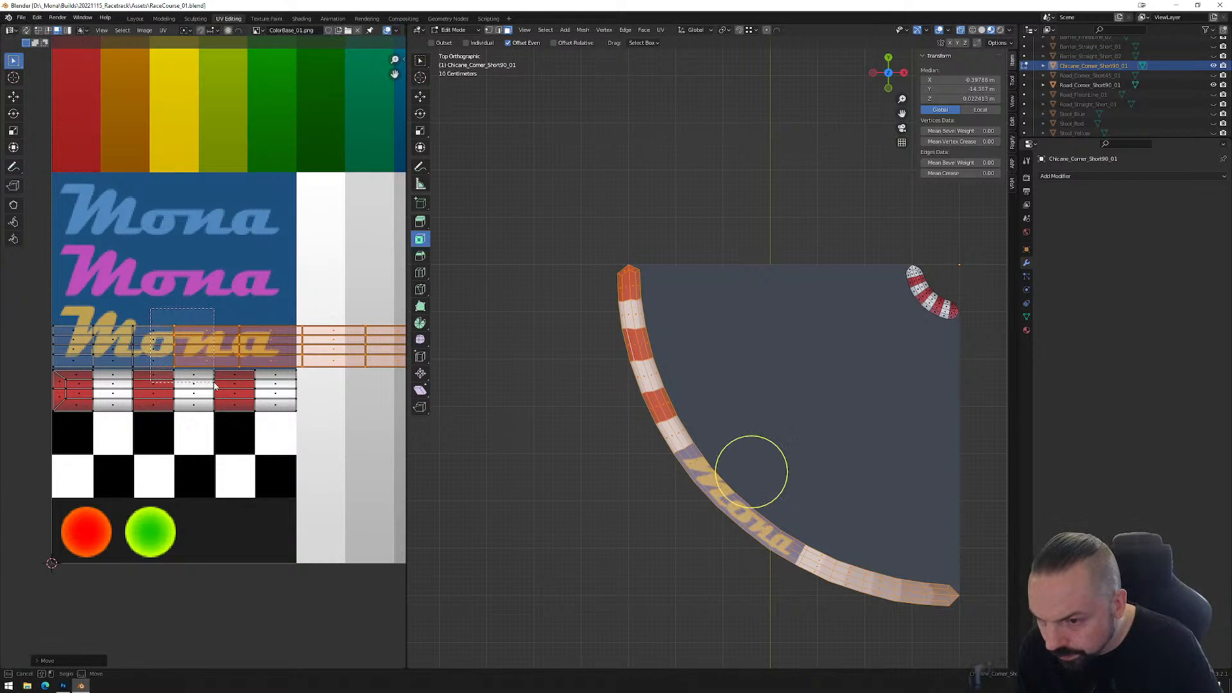
key(g)
key(x)
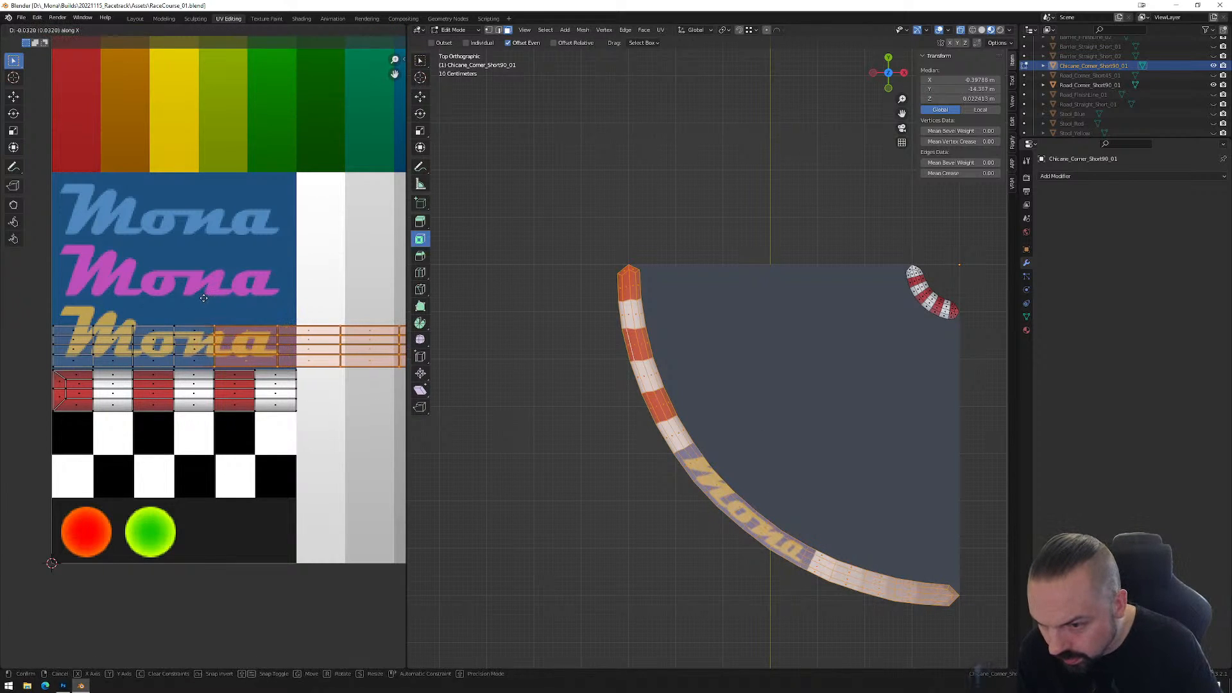
click(207, 302)
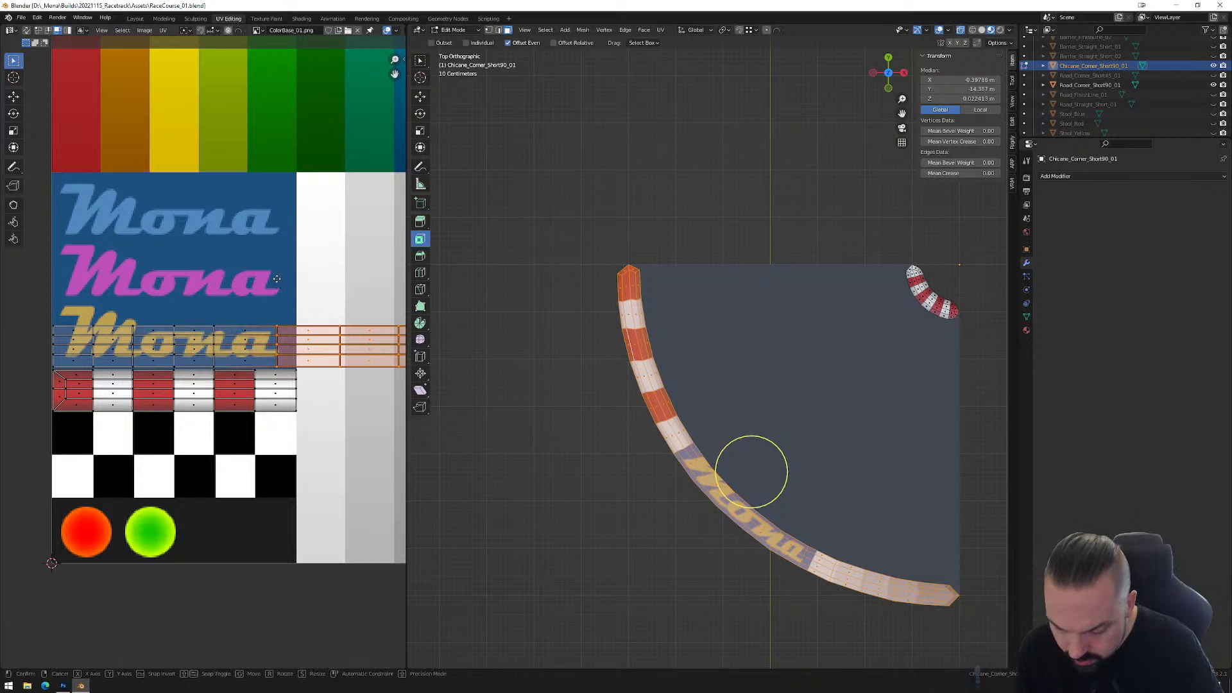
Shift the faces after the fifth and then the sixth column along X to line up with the ends of the fifth and sixth stripes.
key(g)
key(x)
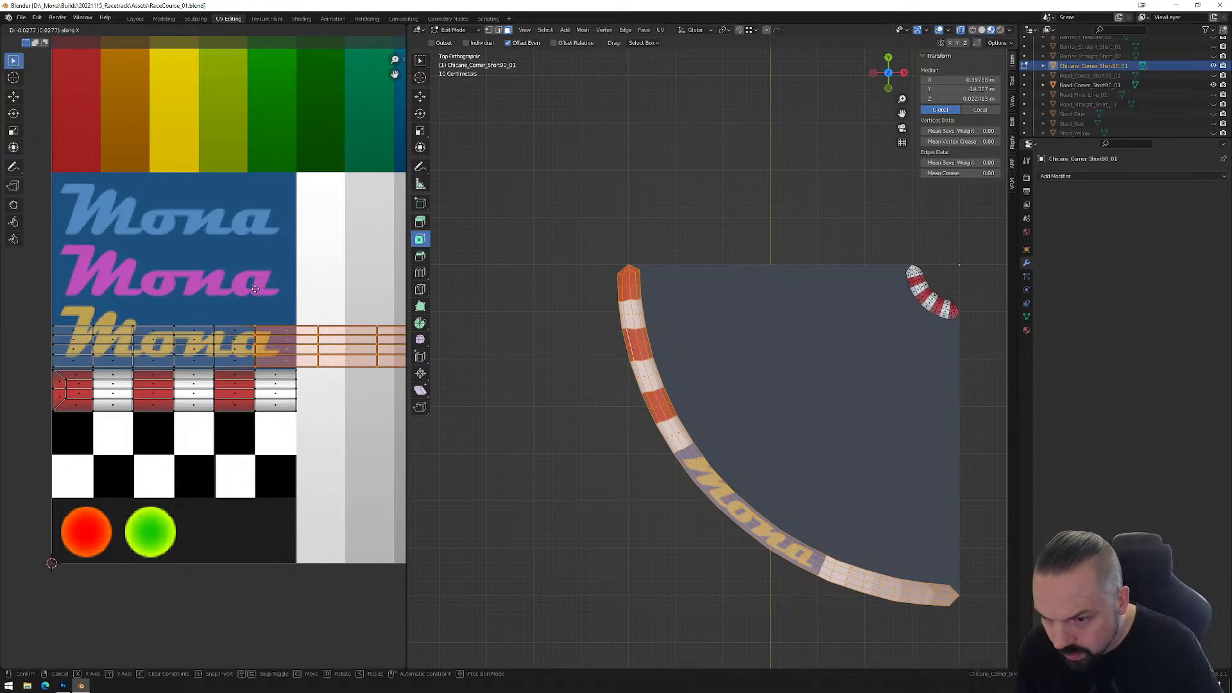
click(256, 290)
ctrl+drag(229, 296, 293, 409)
key(g)
key(x)
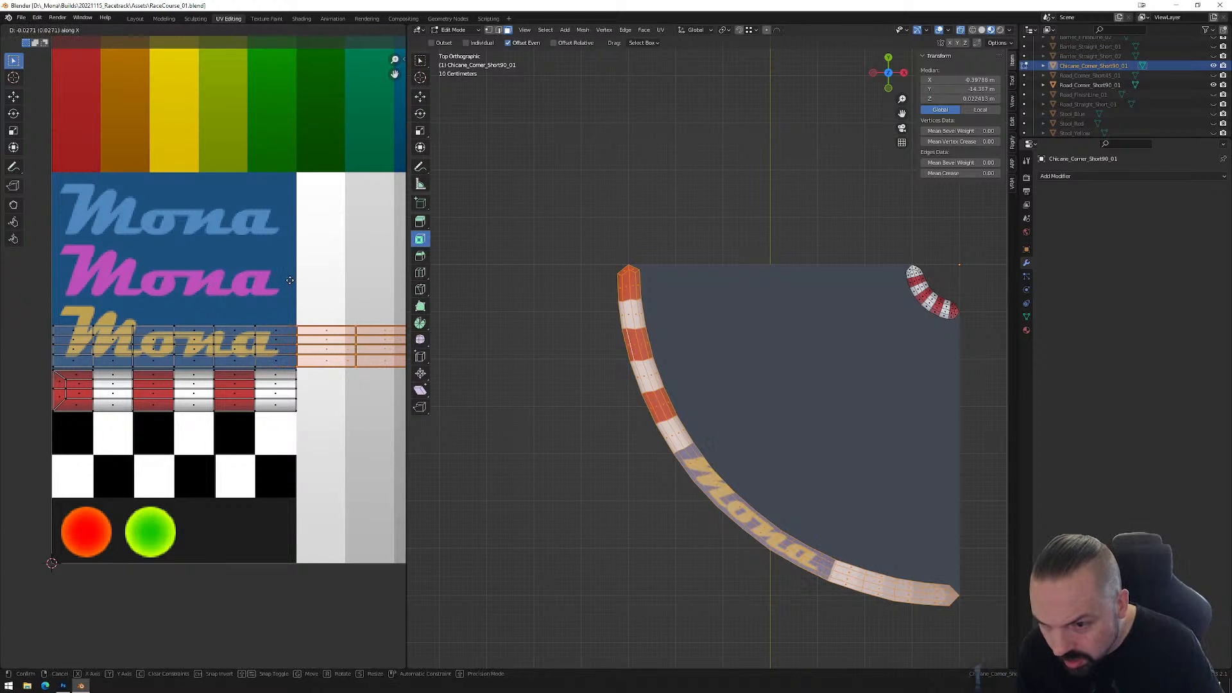
click(290, 280)
Split off the remaining UV faces past the sixth column and move them back above the second strip, over the pink Mona logo.
scroll(314, 333, down, 3)
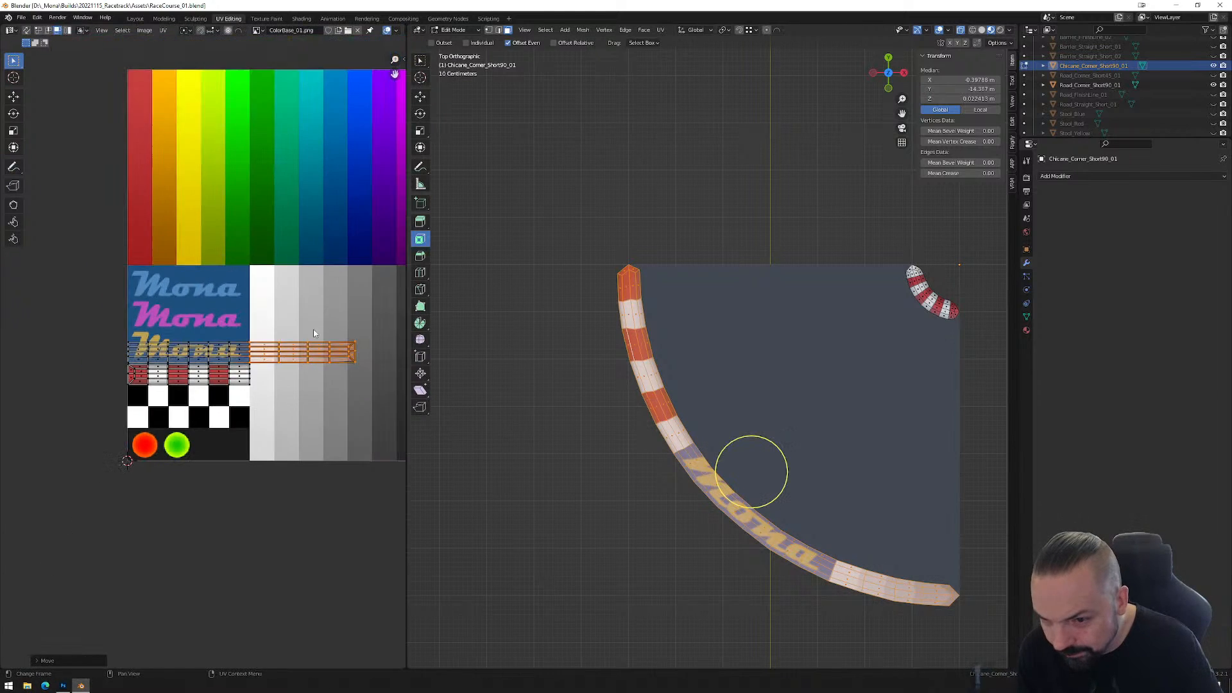
right_click(306, 365)
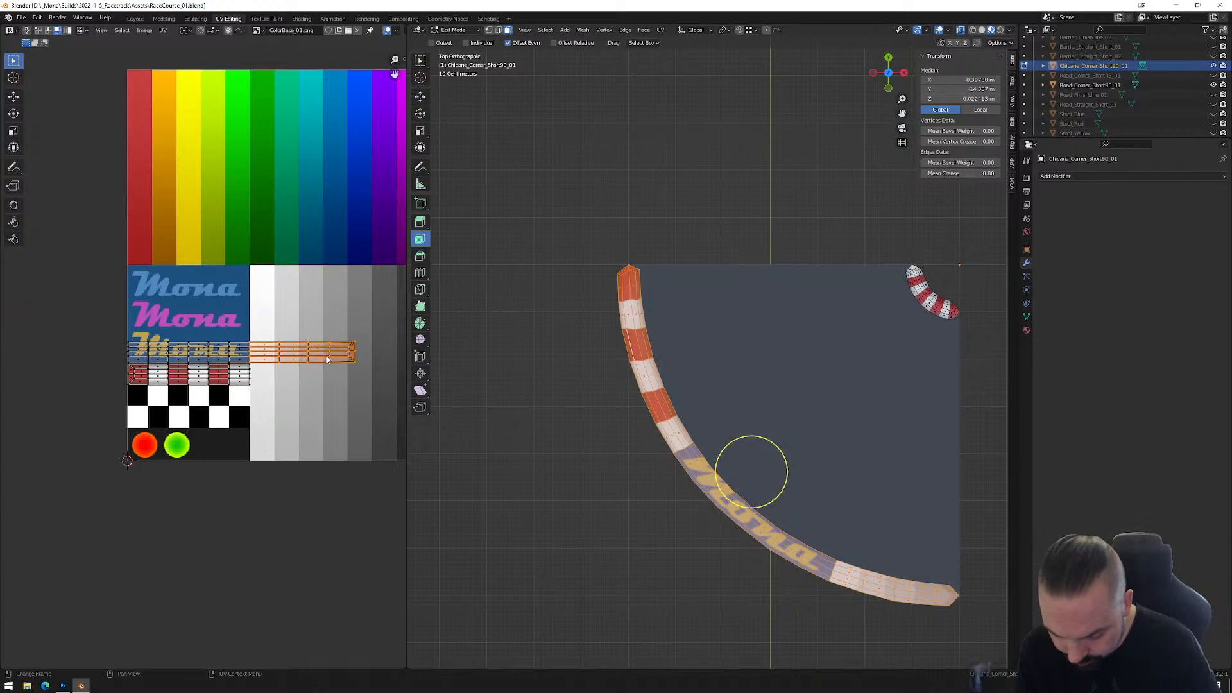
key(g)
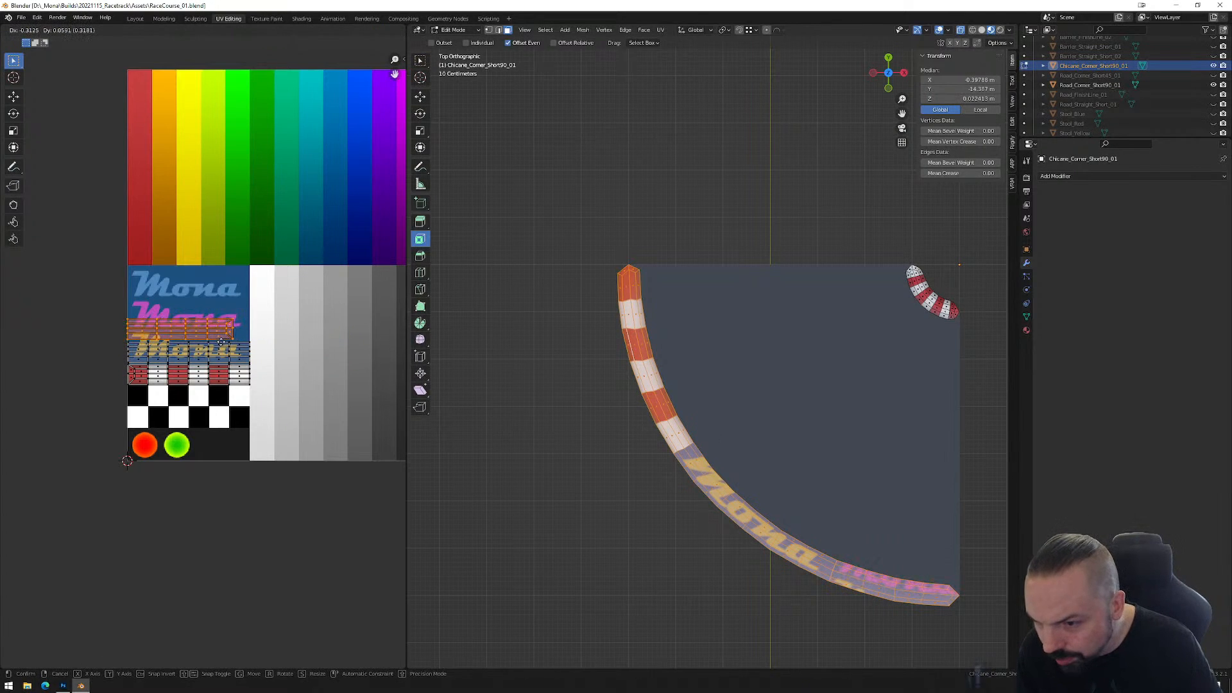
click(223, 347)
Shift the third UV strip's faces after its first and then its second column along X to match the column ends of the strip below.
scroll(212, 327, up, 5)
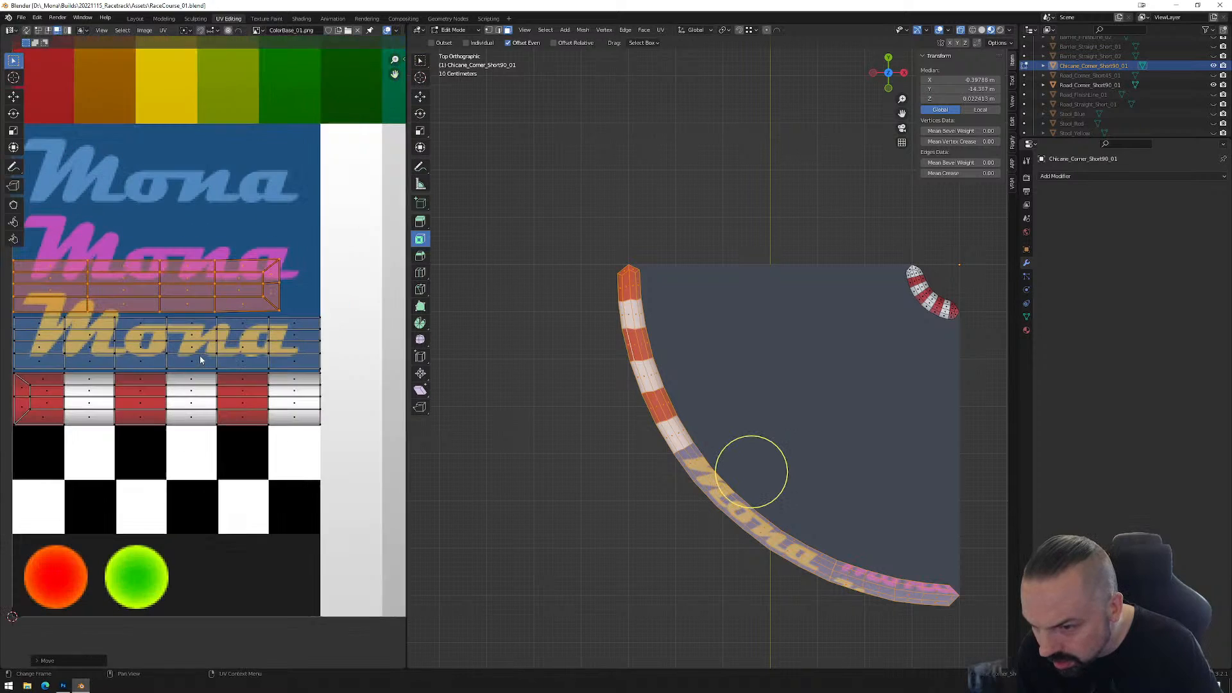
ctrl+drag(172, 283, 110, 352)
key(g)
key(x)
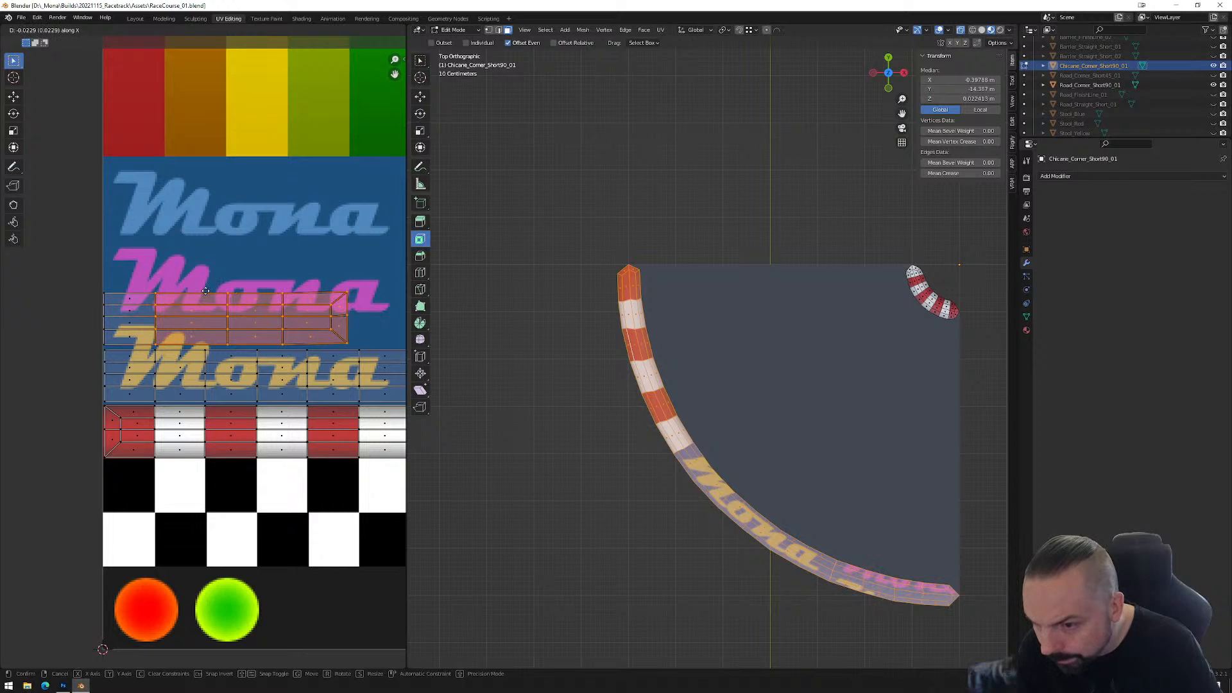
click(205, 291)
ctrl+drag(202, 287, 167, 345)
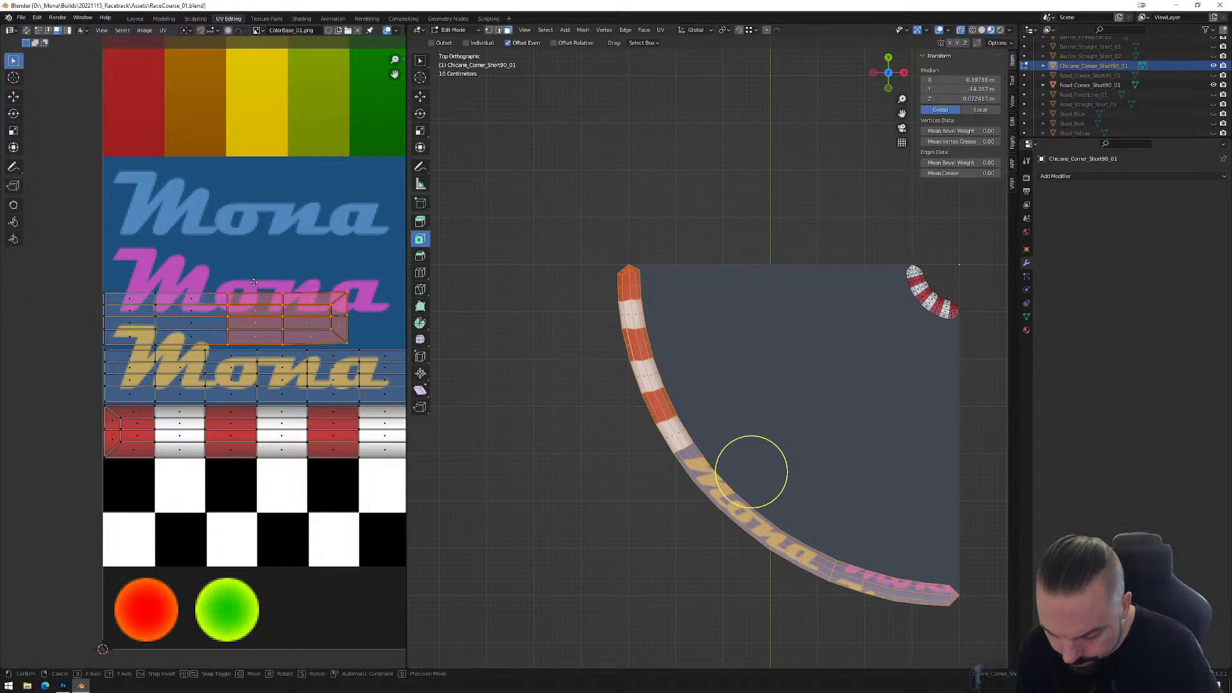
key(g)
key(x)
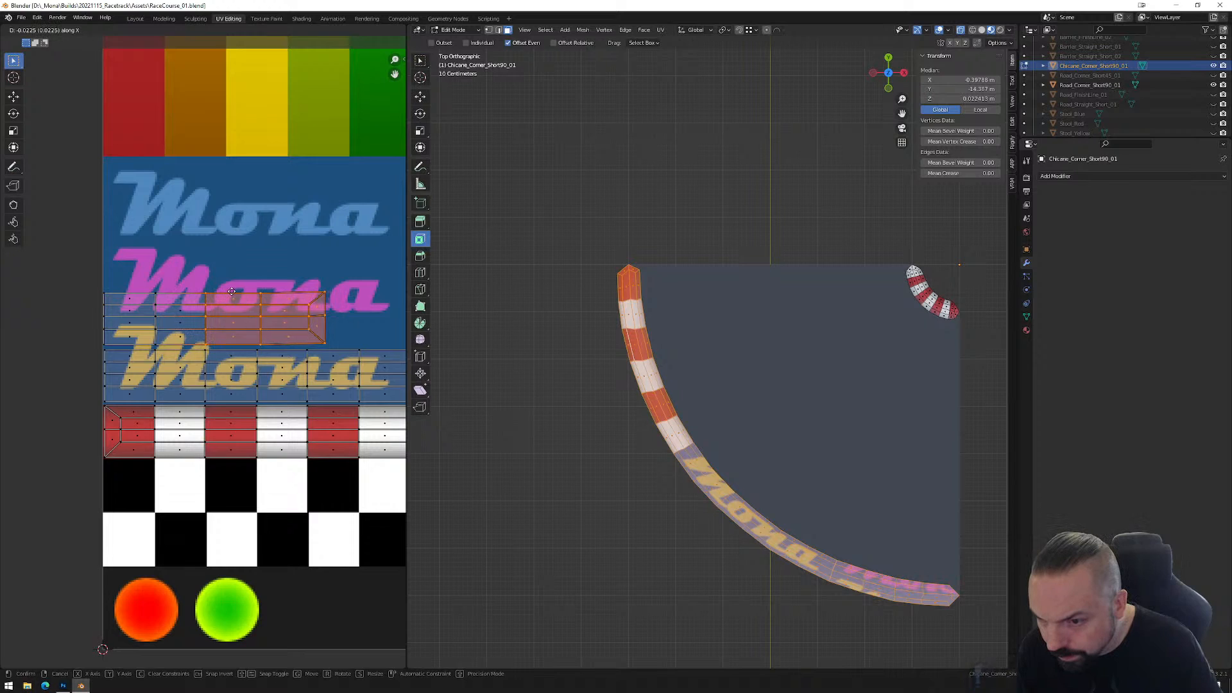
click(231, 293)
Shift the third strip's faces after its third column, then its tapered end faces, along X to fit the fourth stripe's width.
ctrl+drag(196, 346, 252, 270)
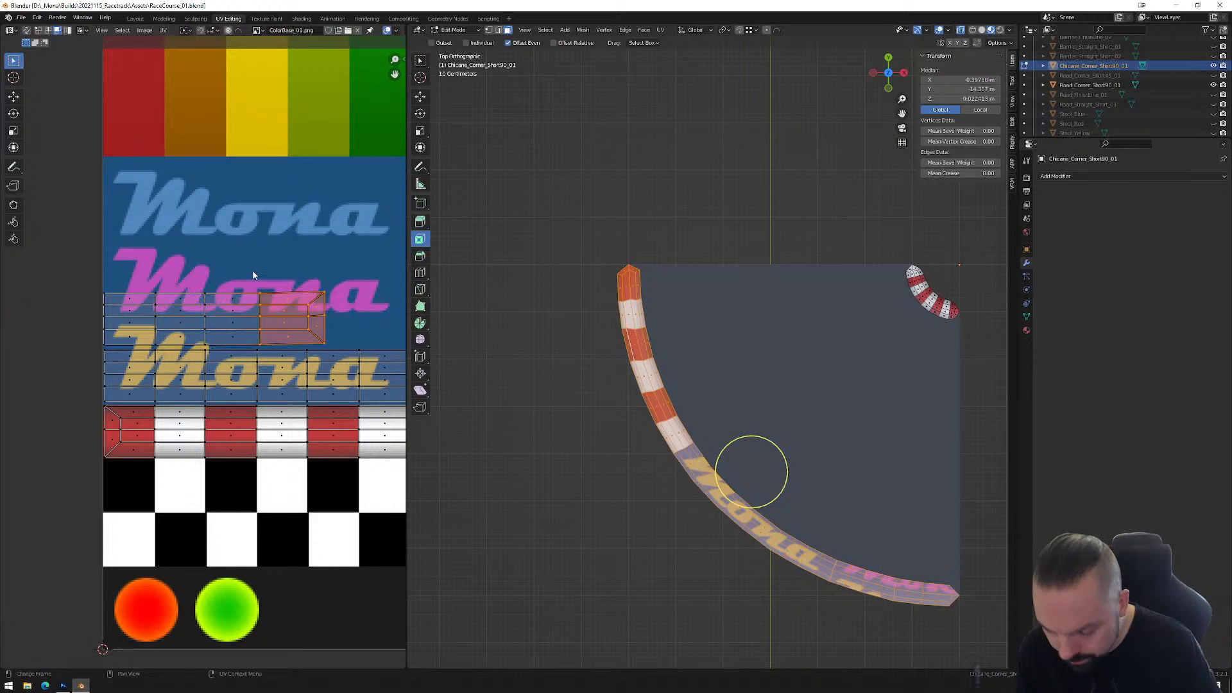
key(g)
key(x)
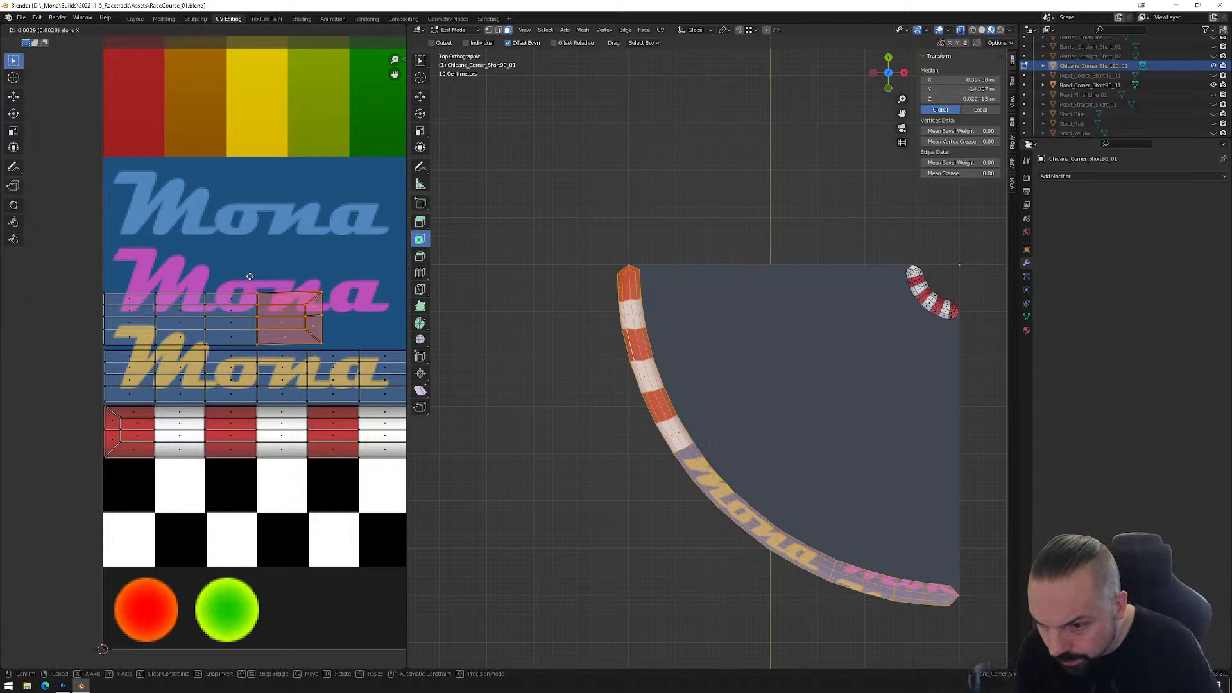
click(249, 277)
drag(336, 288, 298, 350)
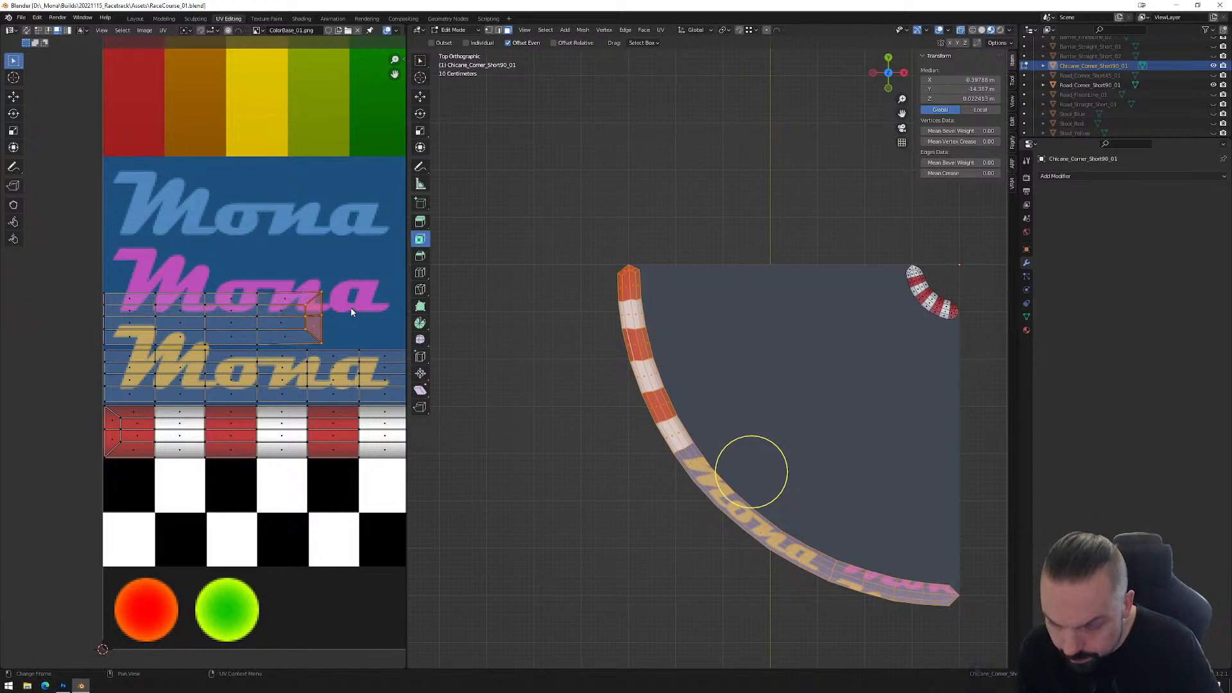
key(g)
key(x)
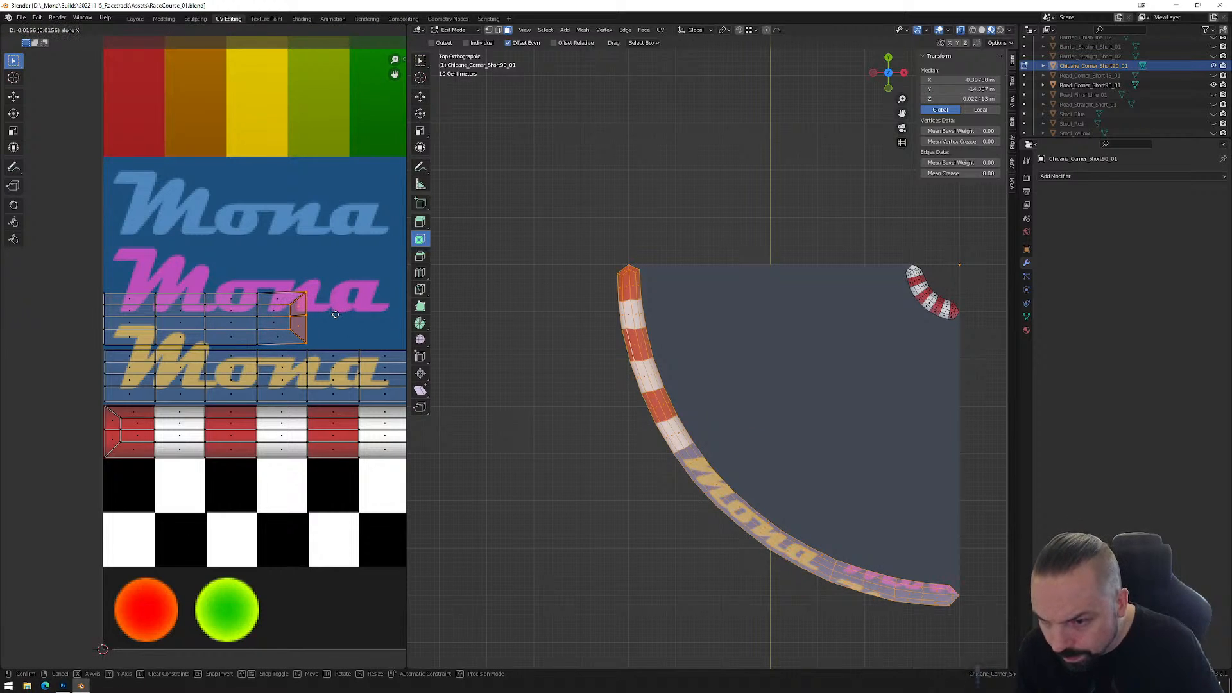
click(335, 315)
Move the third UV strip down onto the second strip, then move both together onto the red-and-white stripes.
drag(71, 269, 339, 346)
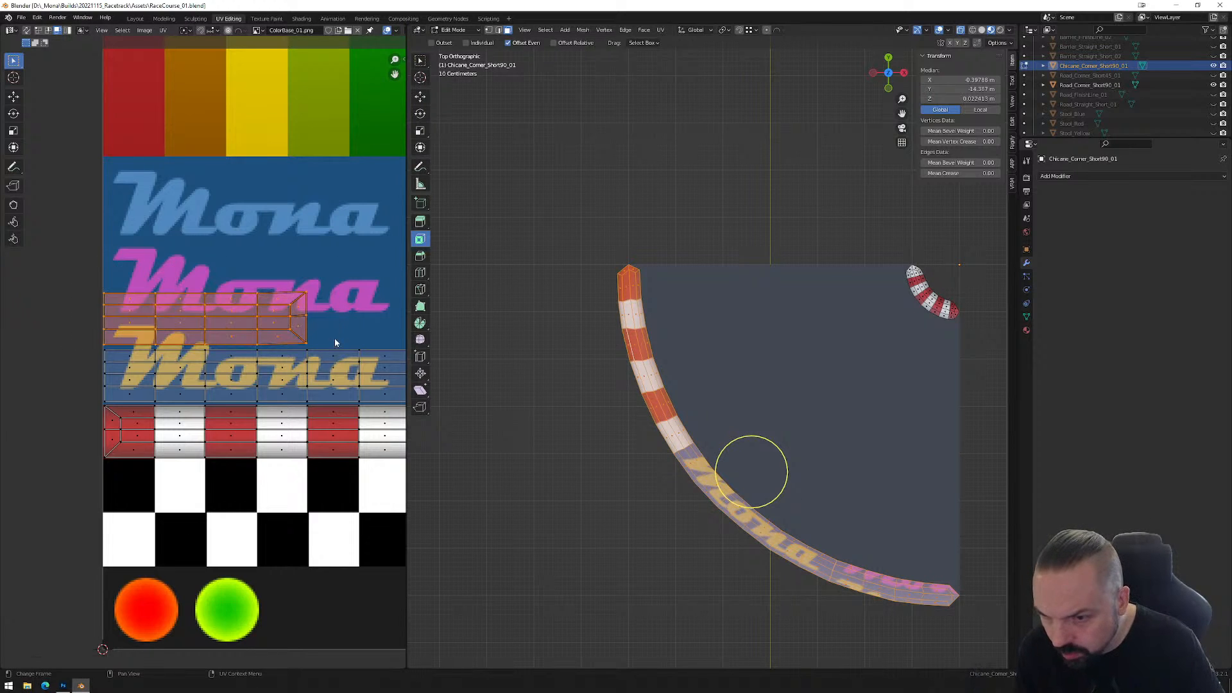
key(g)
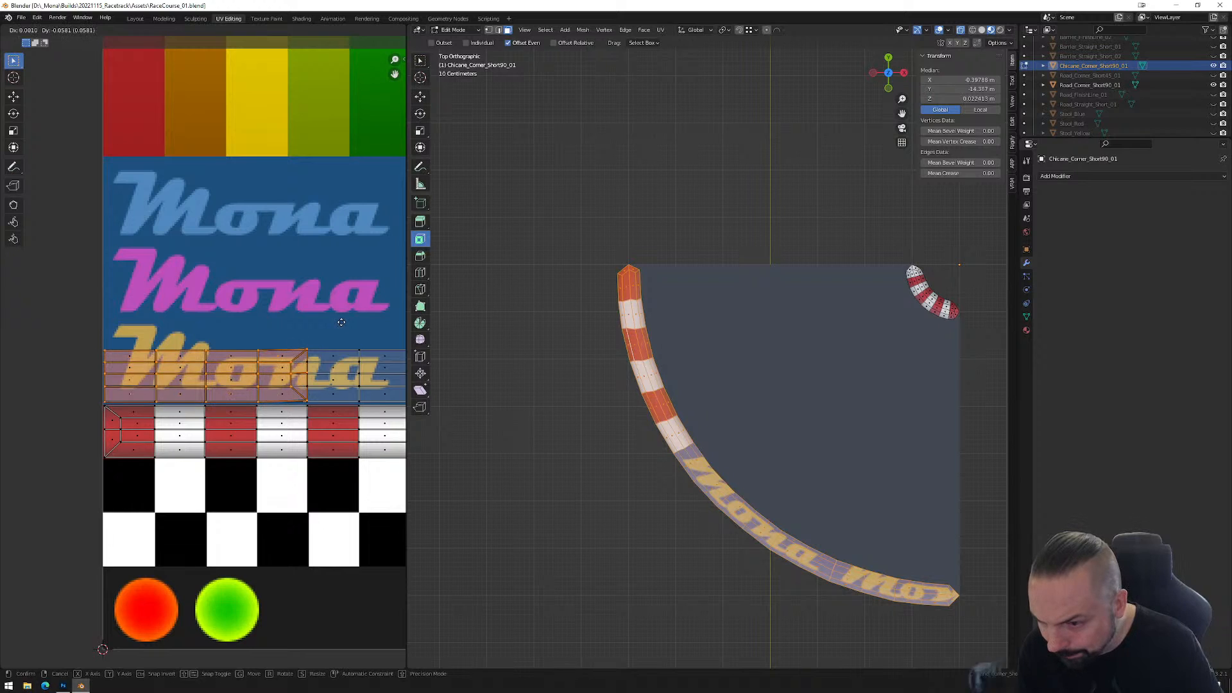
click(340, 322)
scroll(344, 321, down, 3)
drag(122, 331, 338, 381)
scroll(218, 372, up, 3)
key(g)
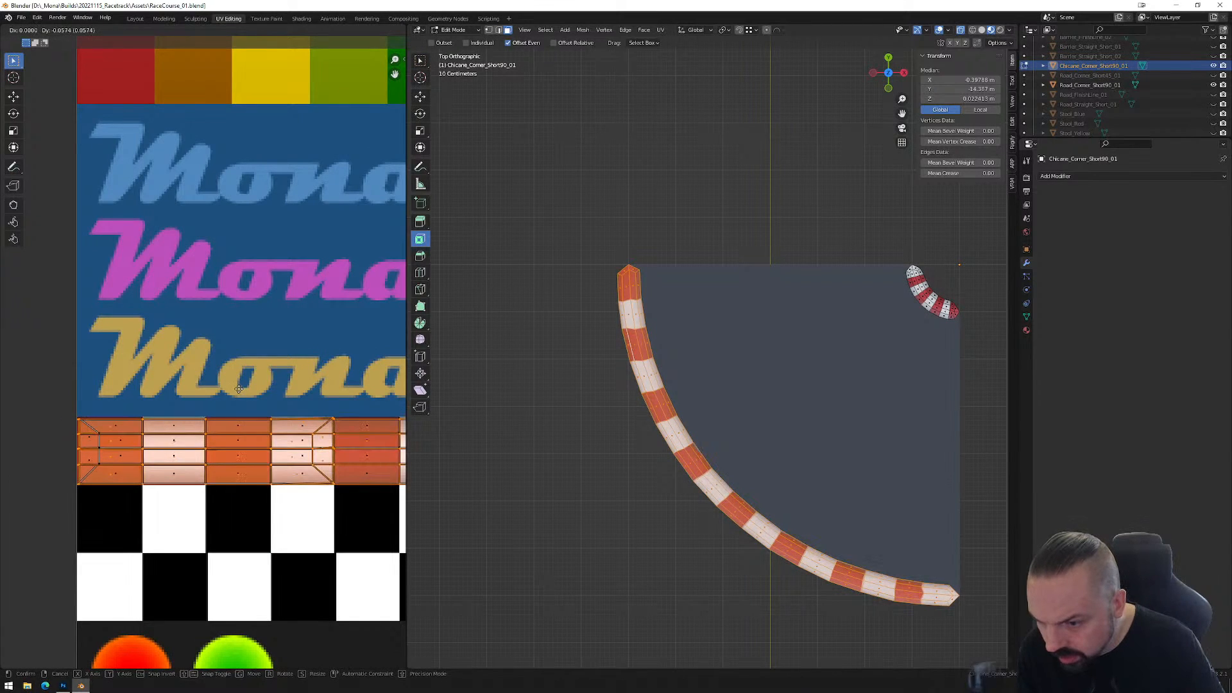
click(238, 390)
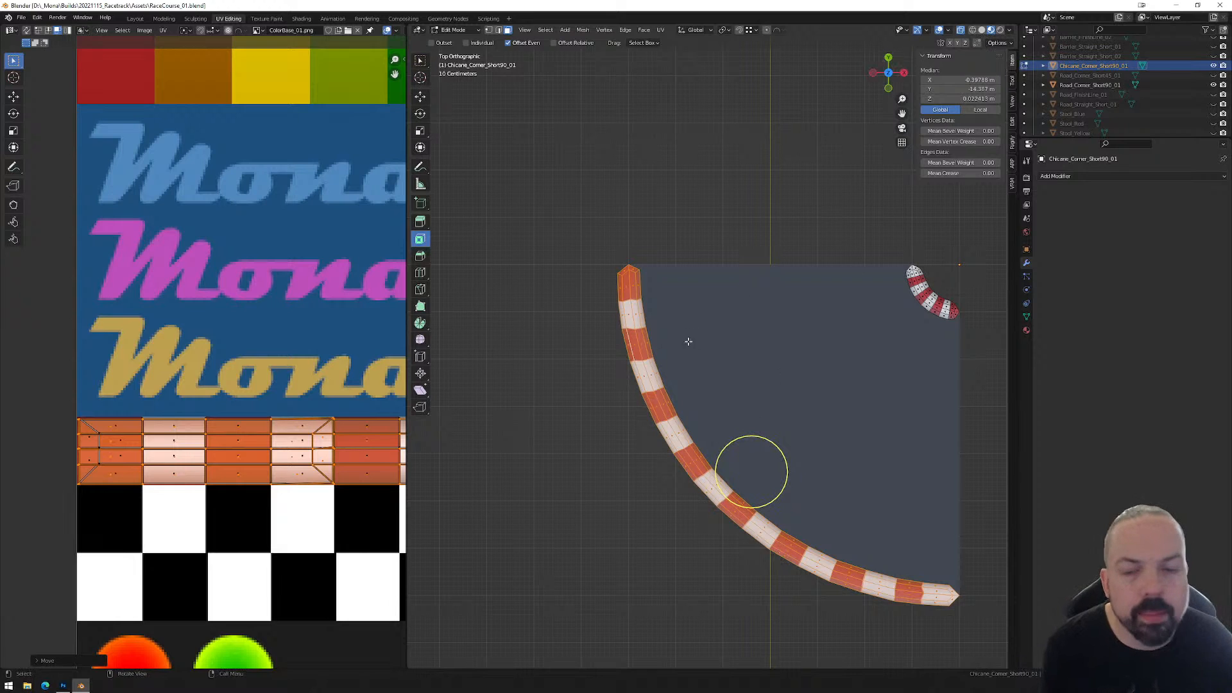
In vertex mode, move the second and the middle vertex of the large curb's first stripe boundary to straighten the line across the curb.
scroll(690, 340, up, 8)
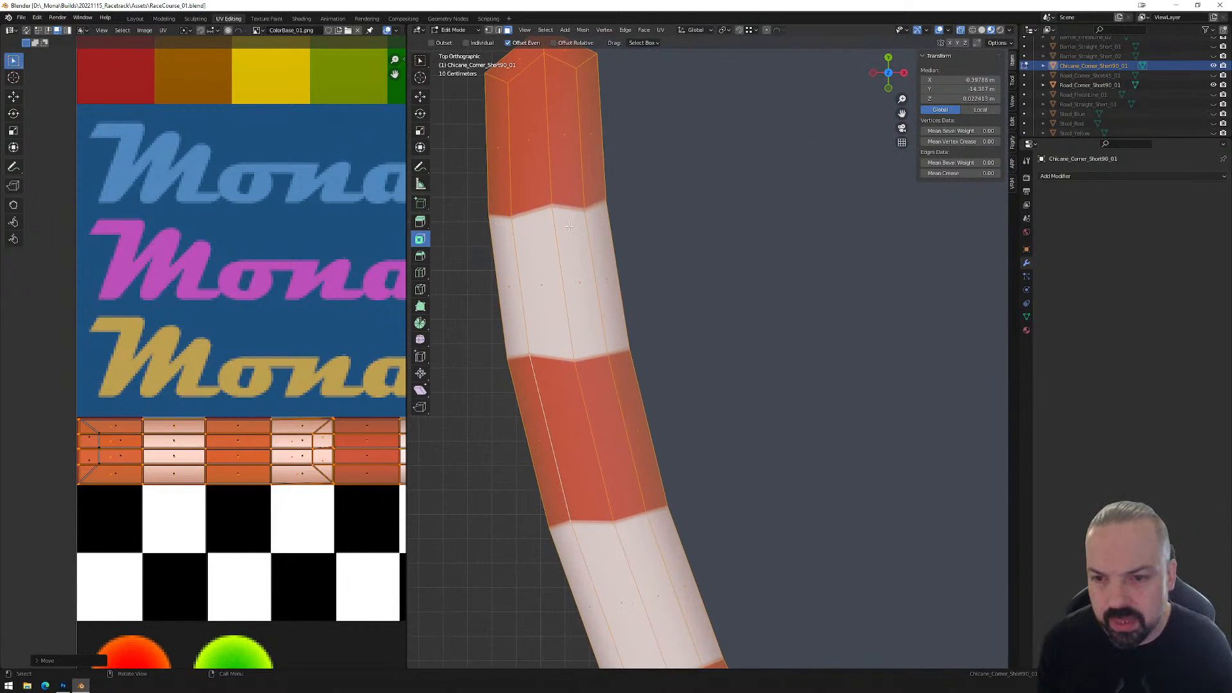
key(1)
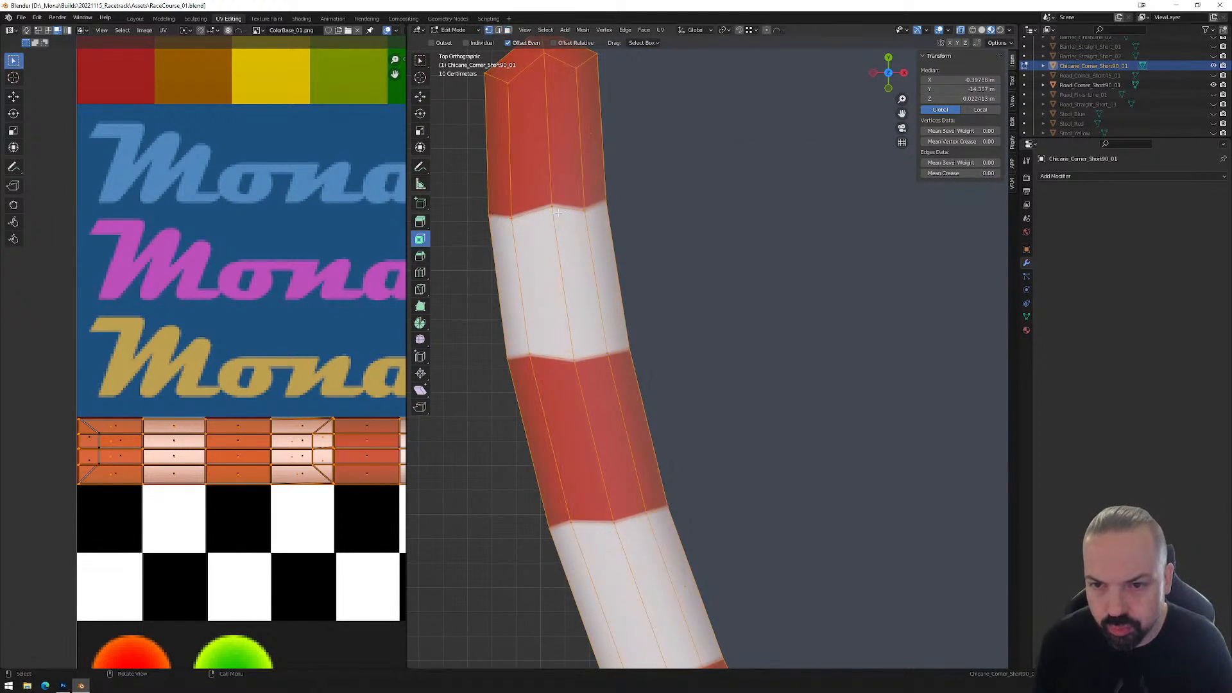
click(488, 214)
click(512, 218)
key(g)
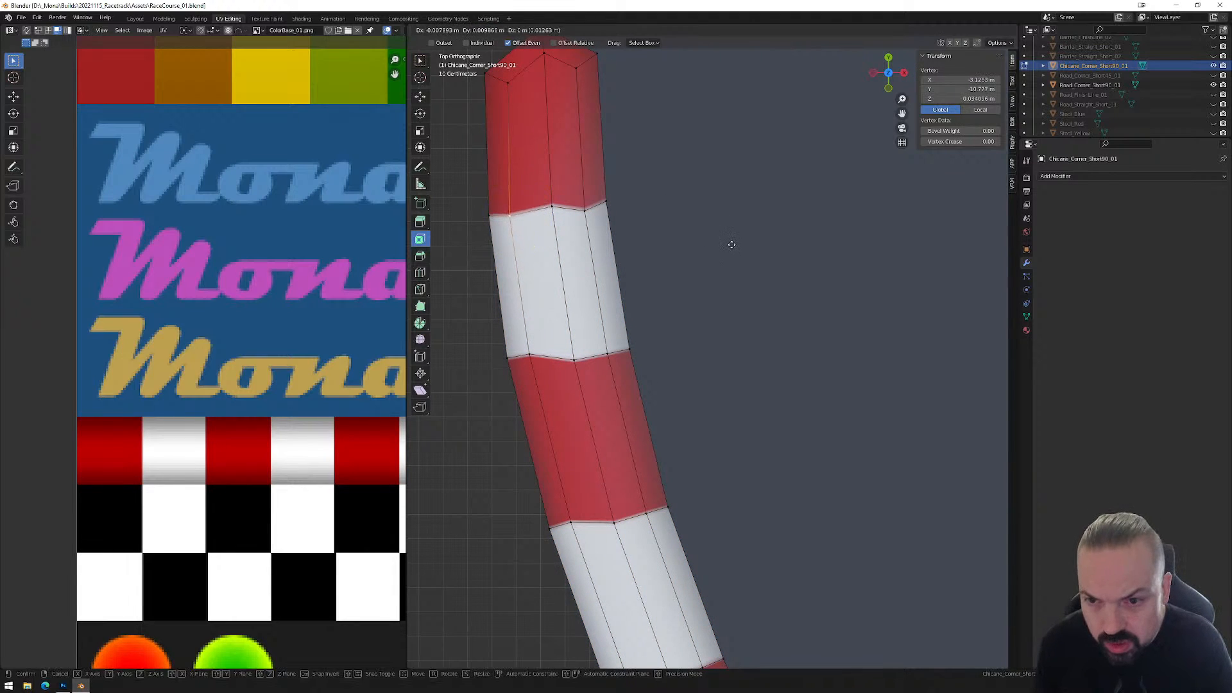
click(733, 243)
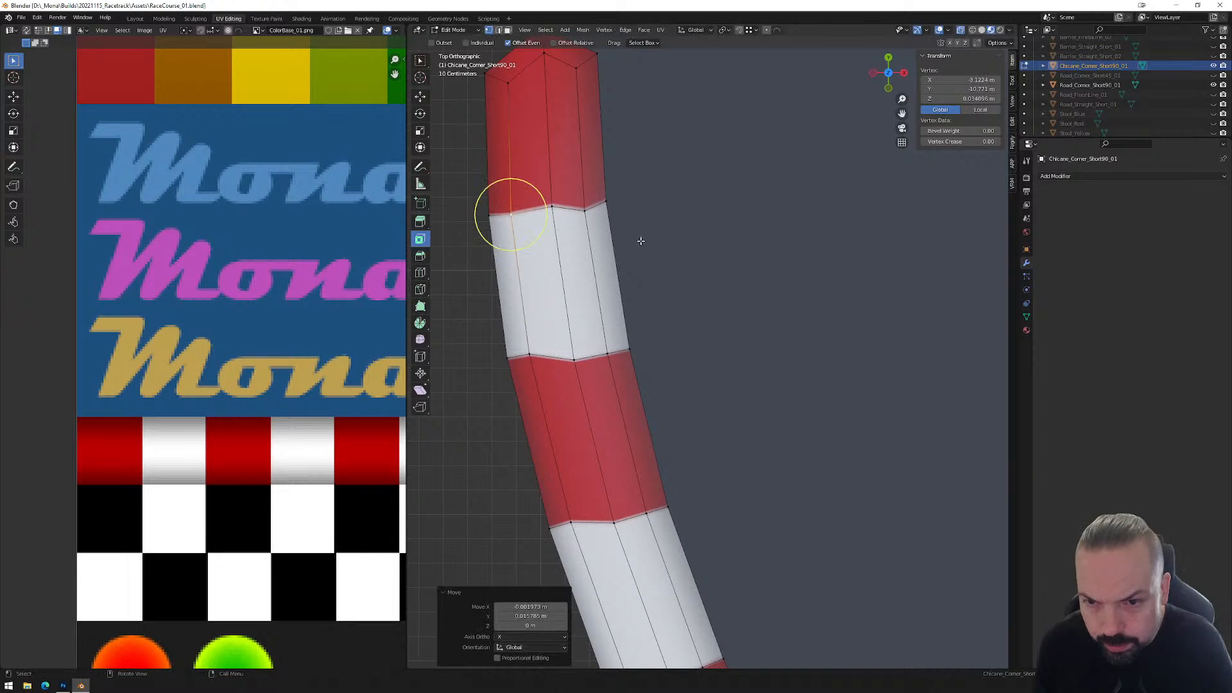
click(549, 207)
key(g)
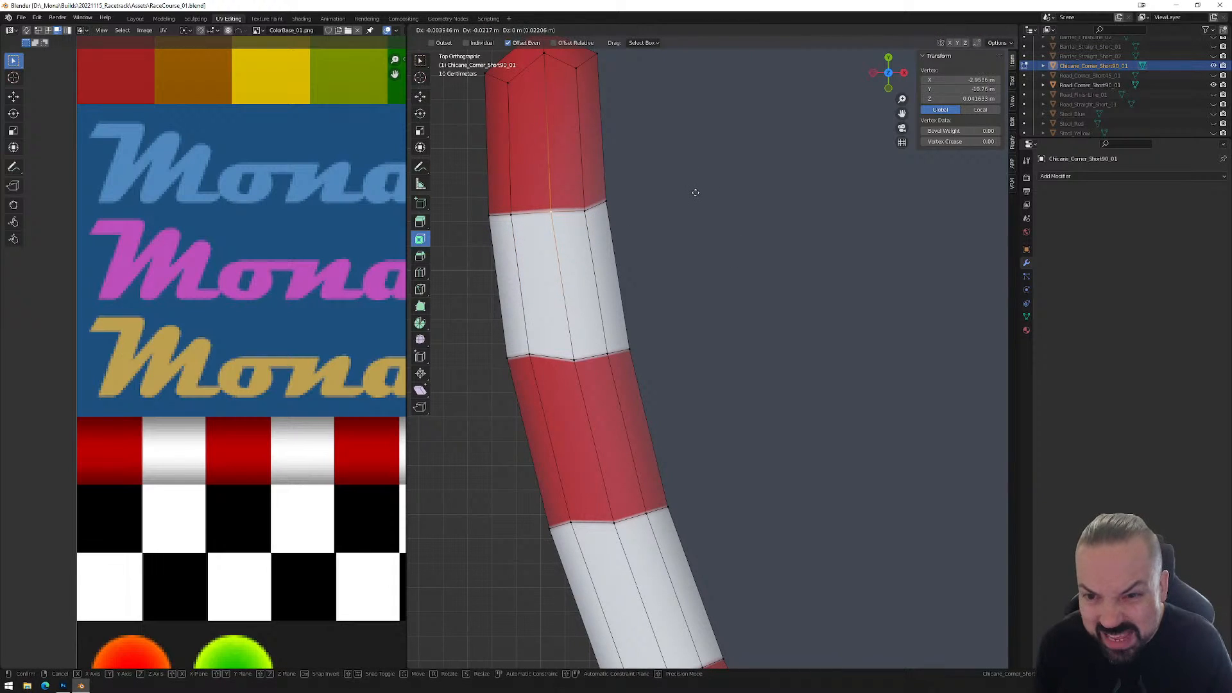
click(695, 193)
Move the two inner-side vertices of the first stripe boundary in line with the rest of that boundary.
click(584, 208)
key(g)
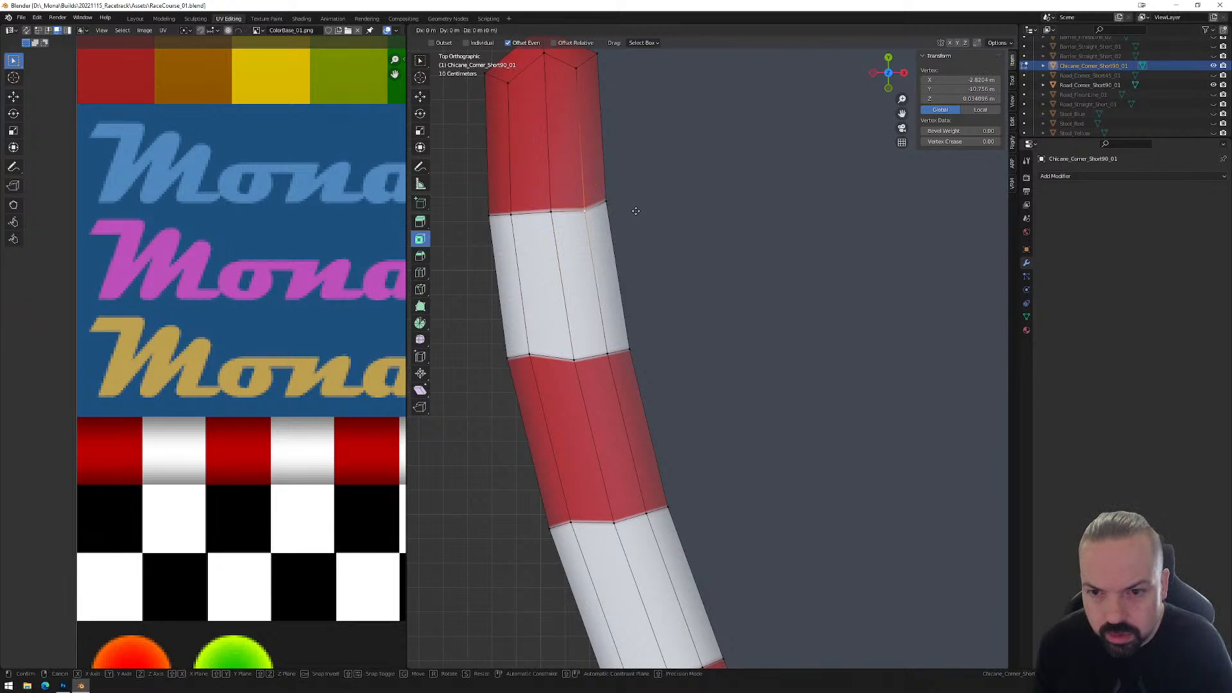
click(637, 207)
click(607, 203)
key(g)
click(606, 203)
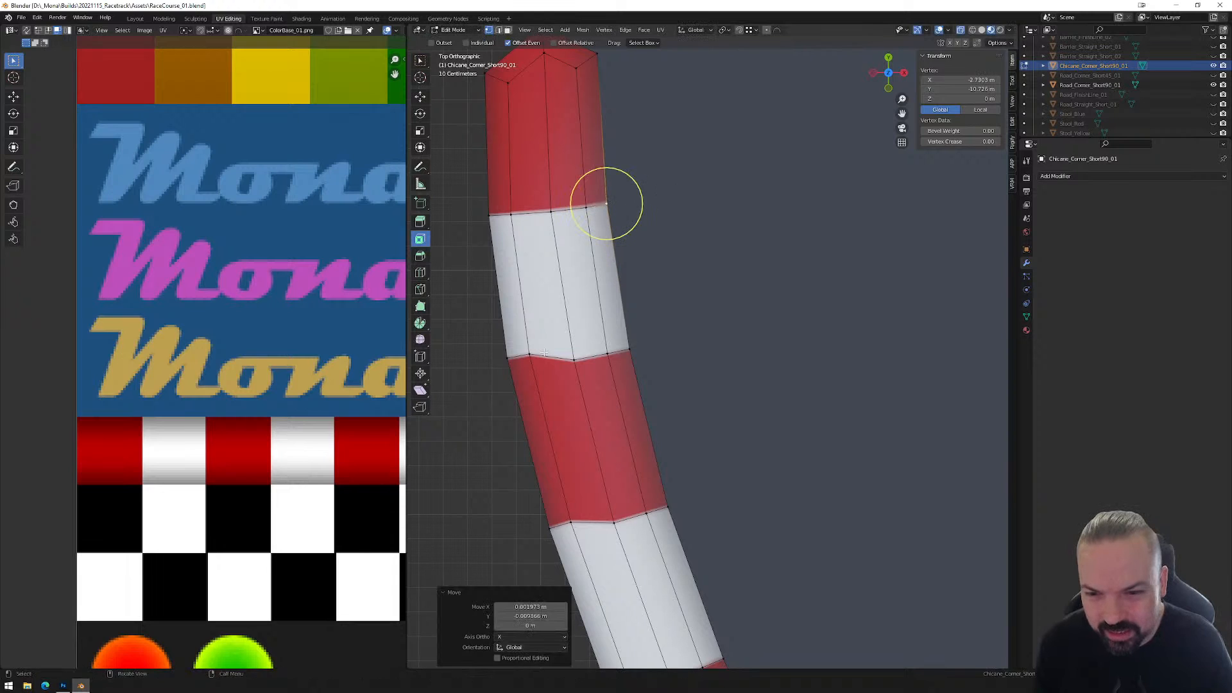
Move the outer-side vertices of the second and then the third stripe boundary so both boundaries run straight across the curb.
click(523, 354)
key(g)
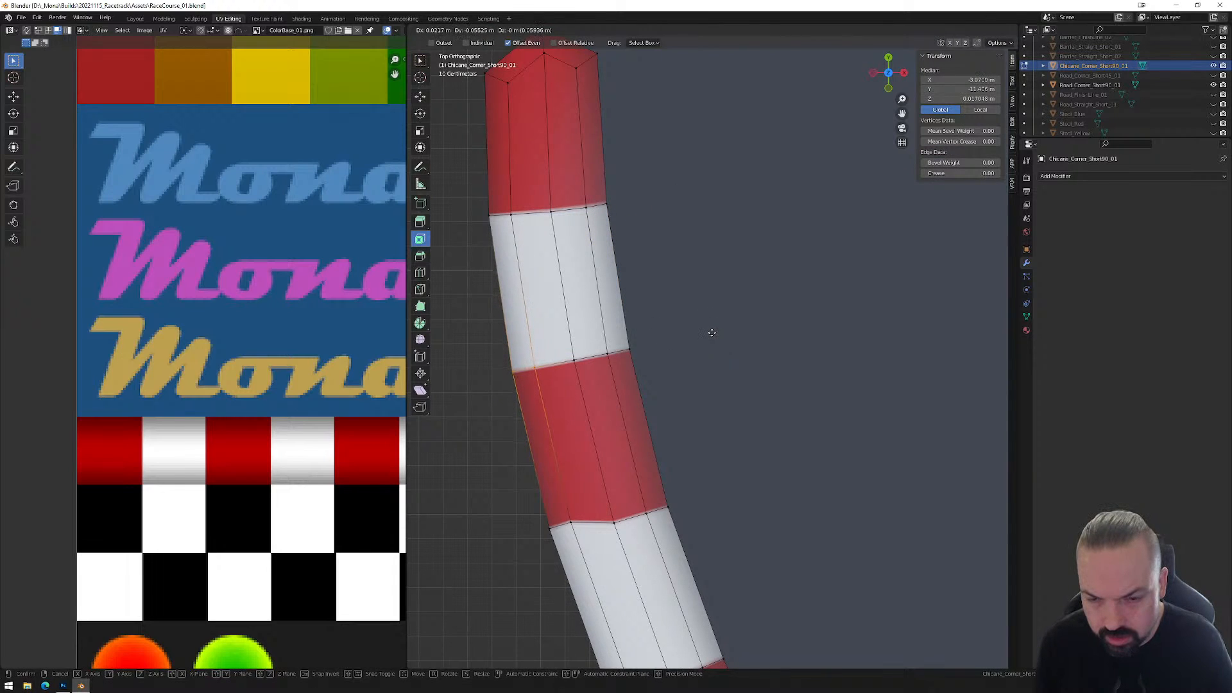
click(711, 333)
shift+middle_drag(709, 465, 695, 325)
drag(568, 372, 518, 418)
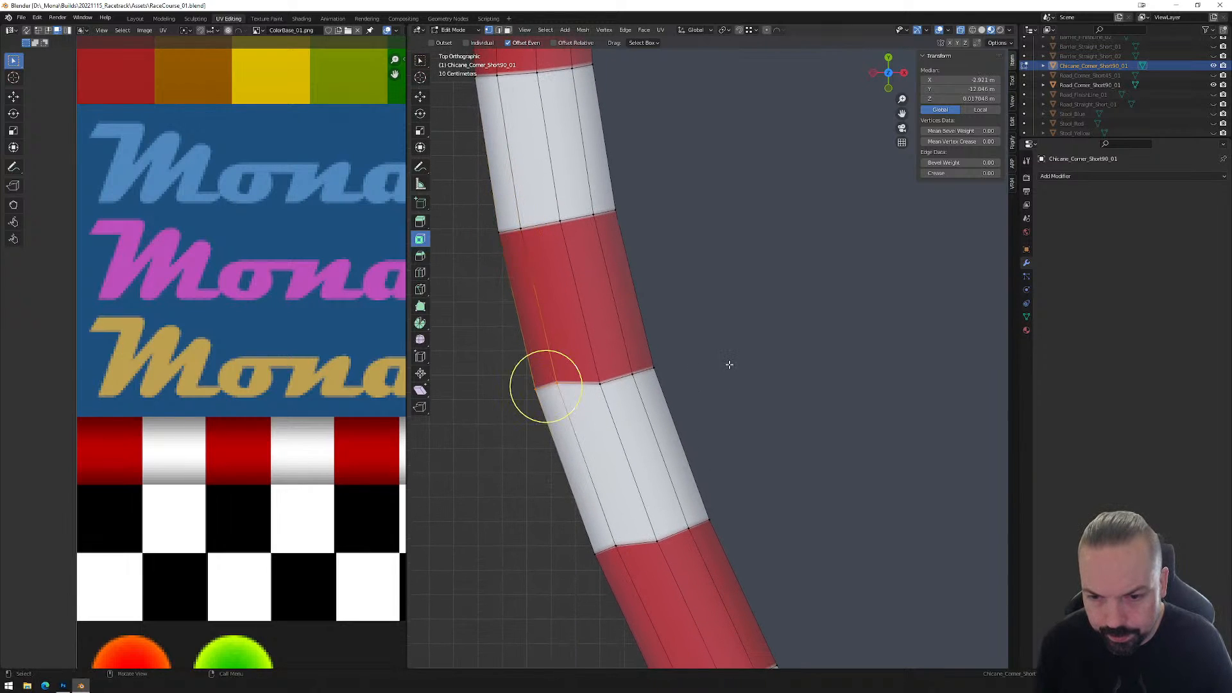
key(g)
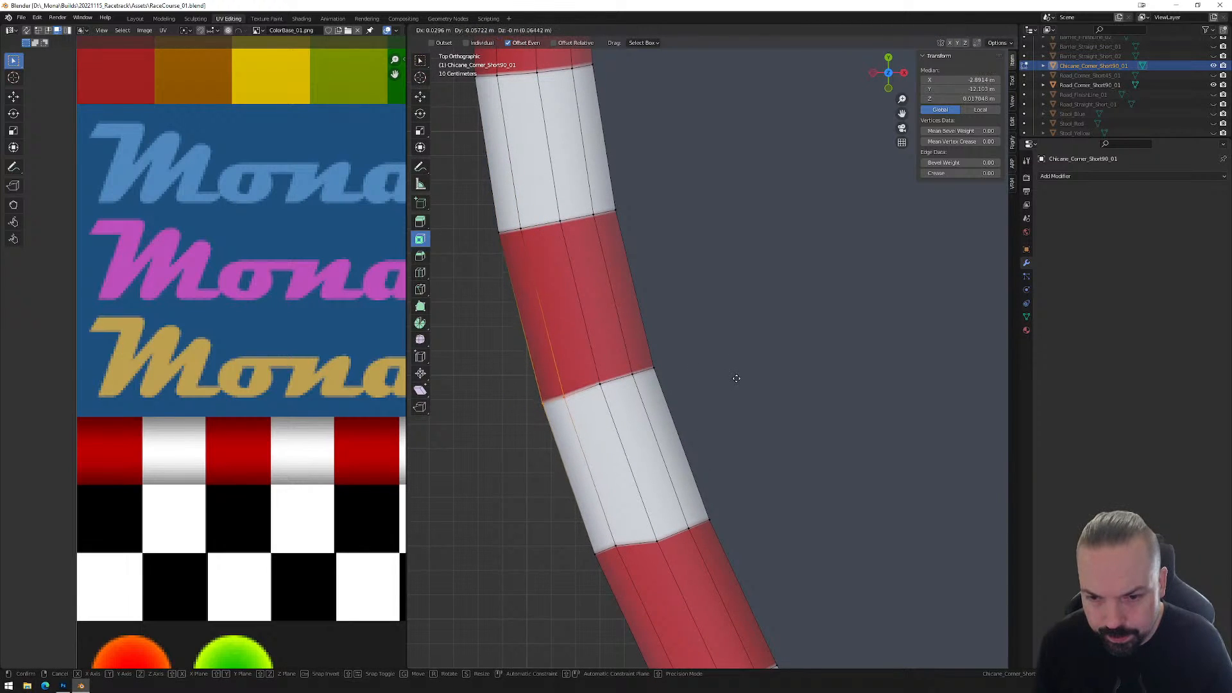
click(735, 378)
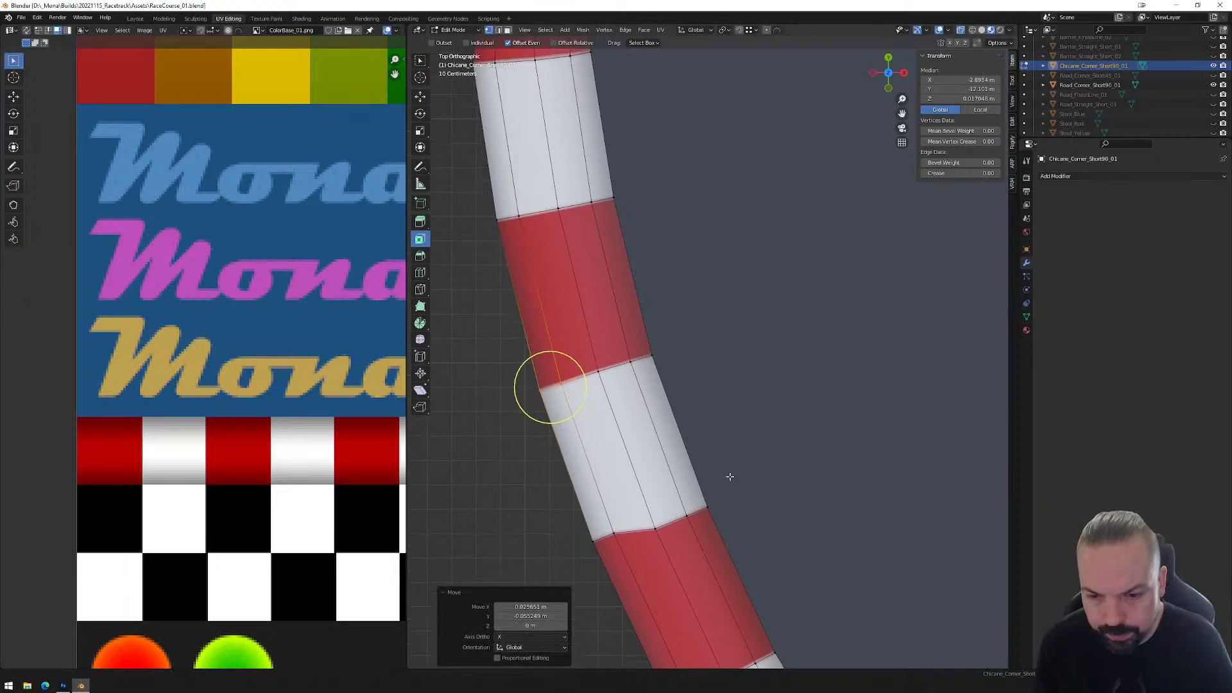
Move the outer-side vertices of the fourth and then the fifth stripe boundary in line with their inner vertices.
shift+middle_drag(735, 493, 715, 349)
drag(558, 432, 610, 386)
key(g)
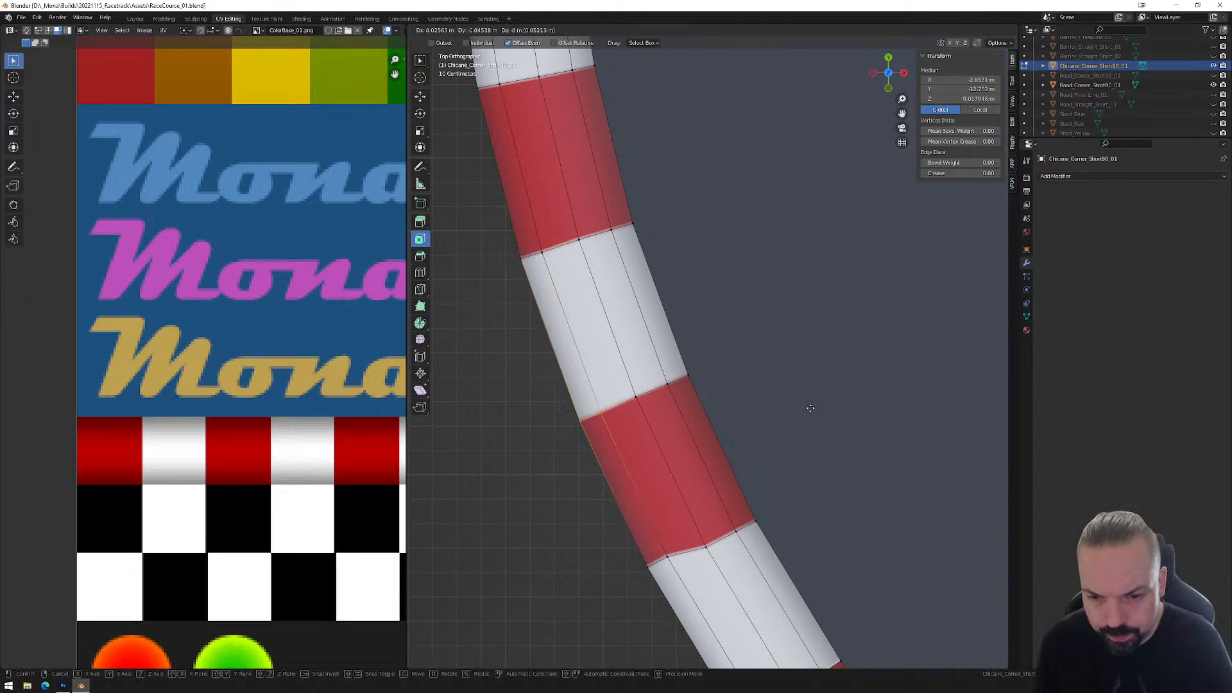
click(809, 409)
shift+middle_drag(743, 491, 716, 349)
drag(656, 390, 612, 447)
key(g)
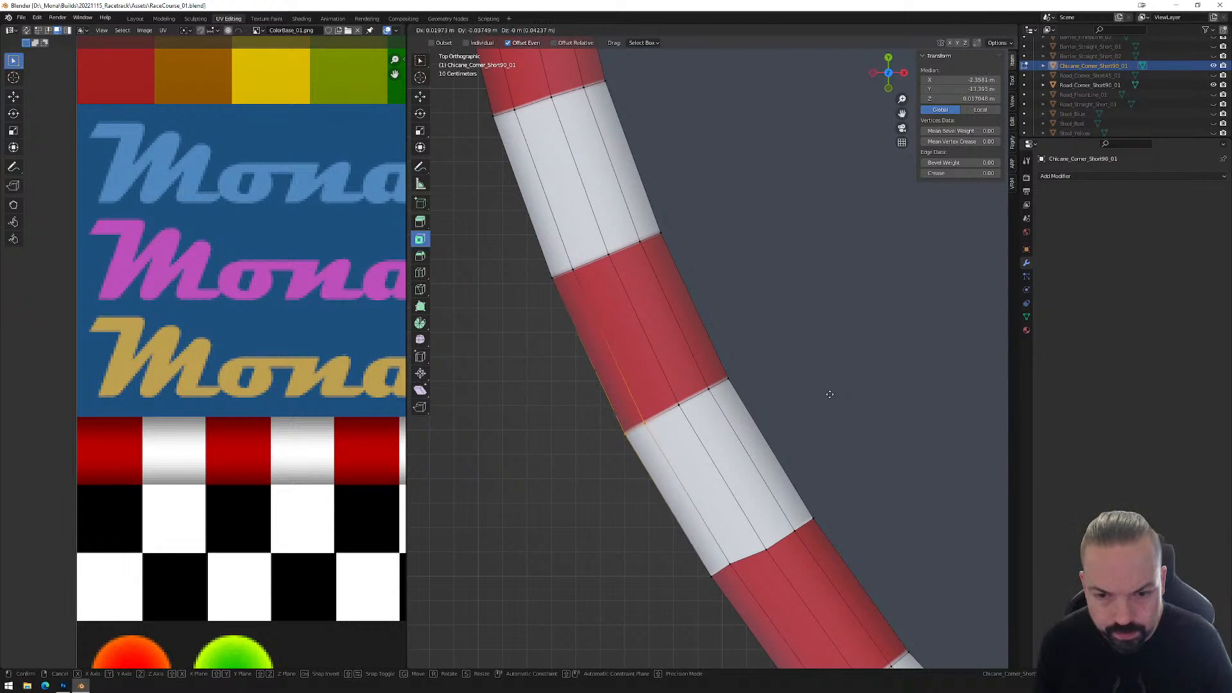
click(828, 393)
Straighten the sixth and then the seventh stripe boundary by moving their outer-side vertices.
shift+middle_drag(629, 429, 597, 281)
drag(700, 410, 682, 421)
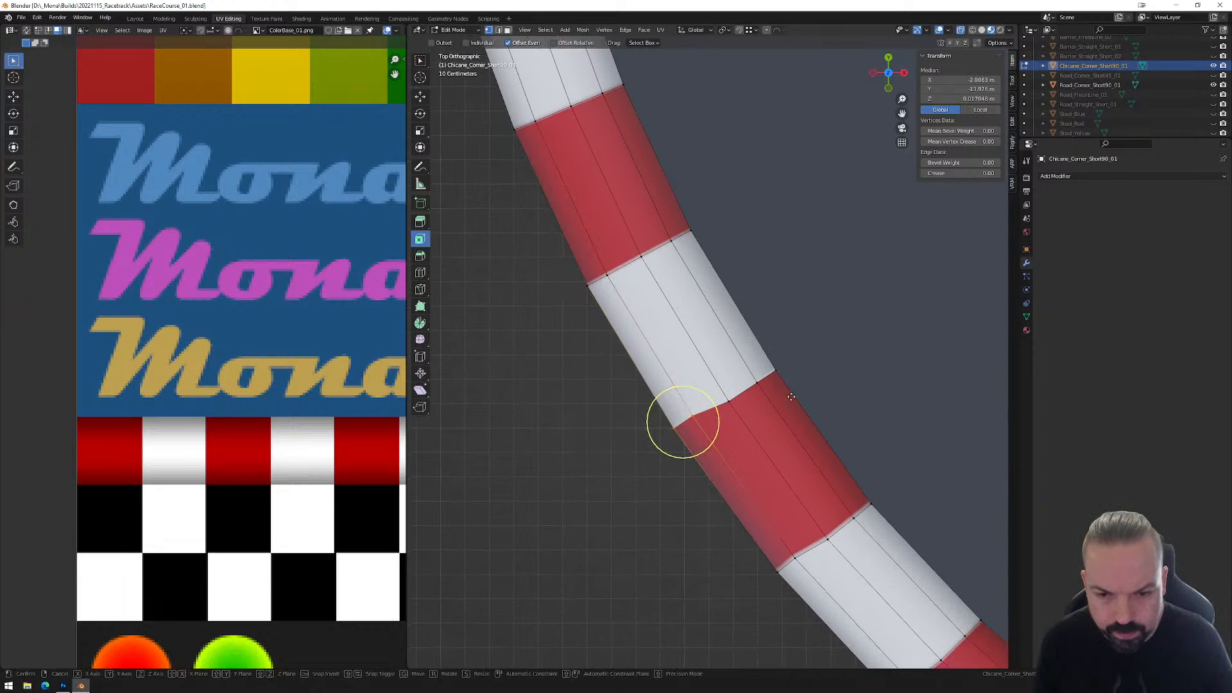
key(g)
click(797, 409)
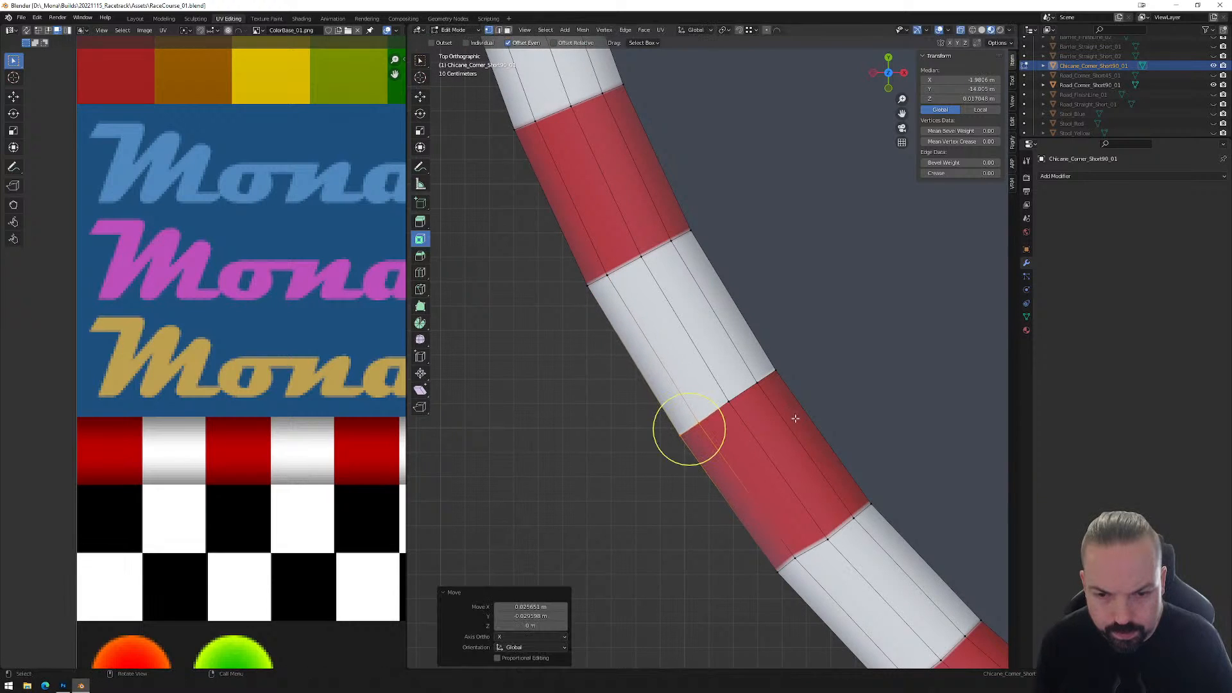
shift+middle_drag(782, 467, 723, 325)
drag(746, 384, 709, 450)
key(g)
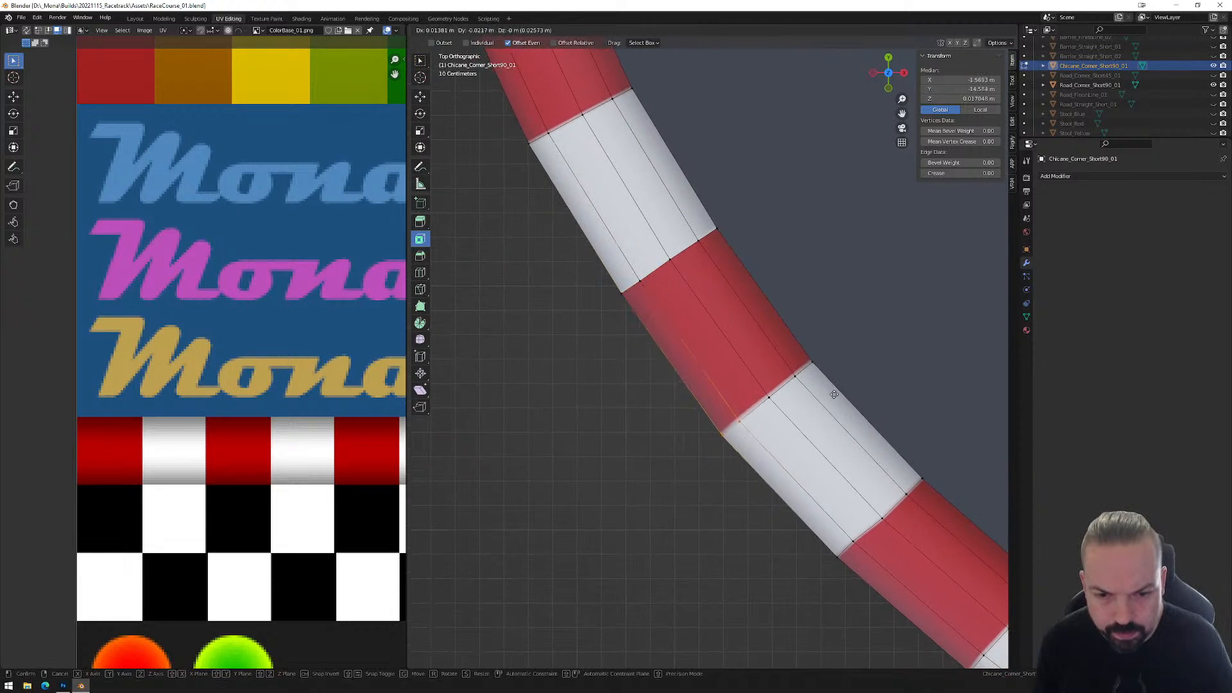
click(836, 393)
Straighten the eighth and then the ninth stripe boundary by moving their outer-side vertices.
shift+middle_drag(828, 454, 715, 309)
drag(757, 389, 711, 434)
key(g)
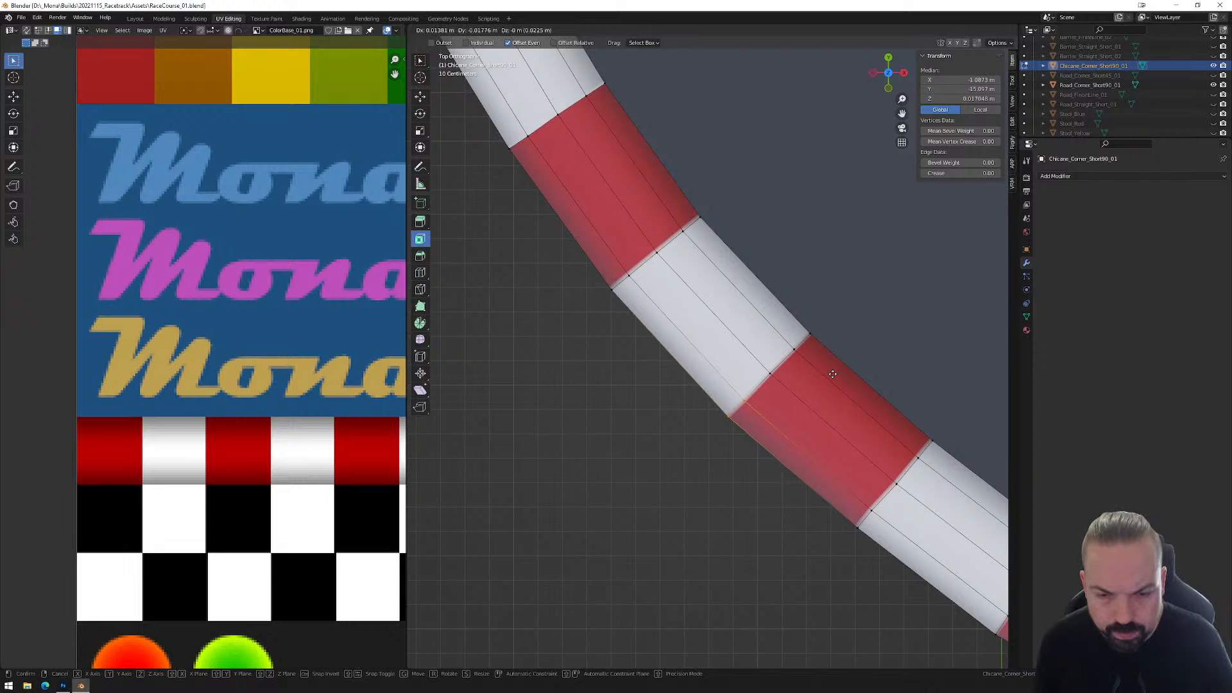
click(734, 407)
shift+middle_drag(842, 445, 713, 297)
drag(763, 353, 719, 395)
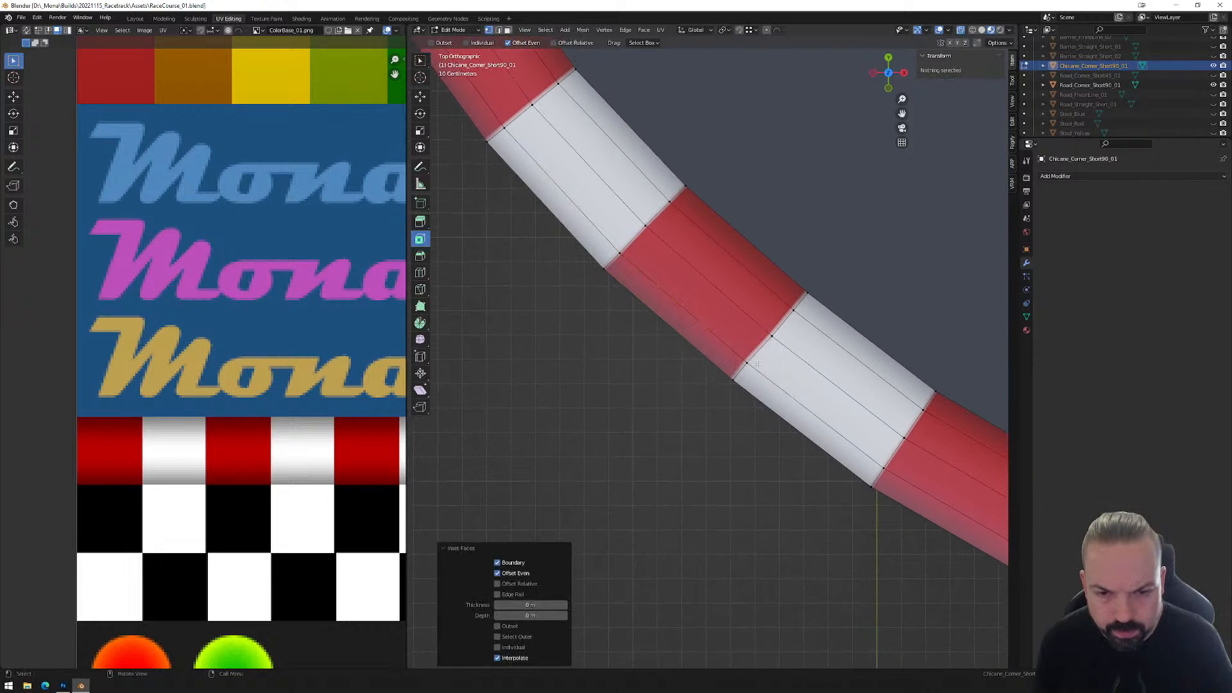
key(g)
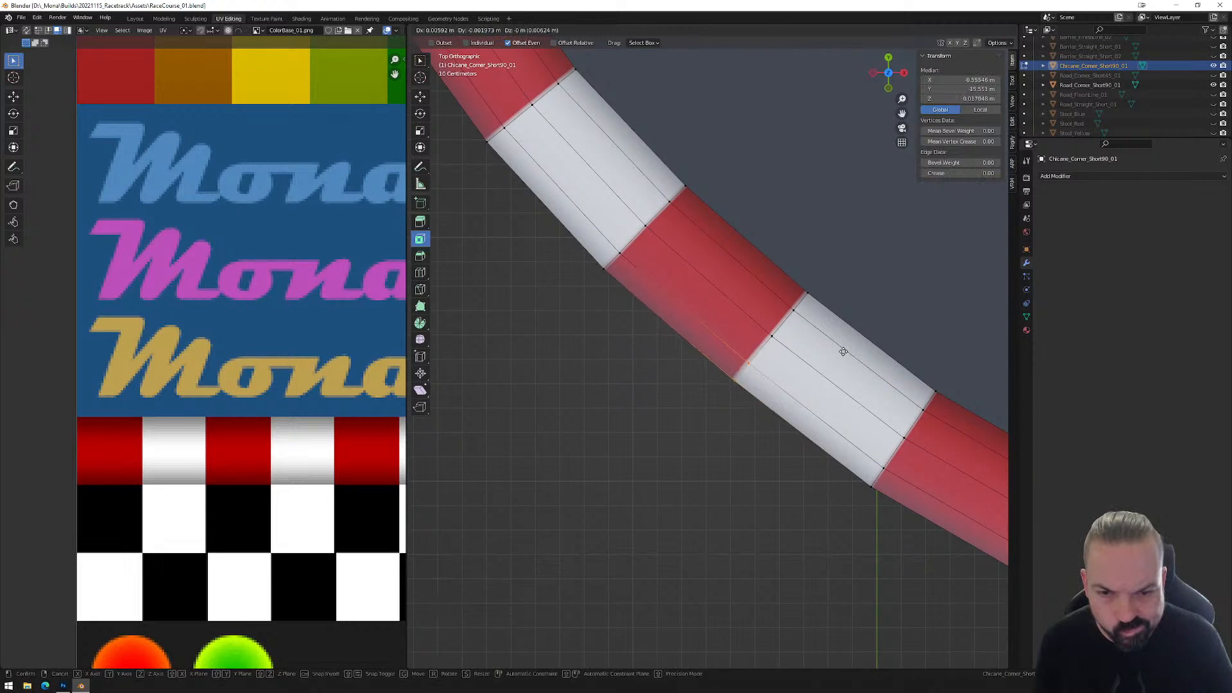
click(738, 371)
Circle-select the outer-side vertices of the first red-to-white boundary past the Y axis line and move them to straighten it.
shift+middle_drag(738, 370, 603, 247)
shift+middle_drag(762, 296, 717, 356)
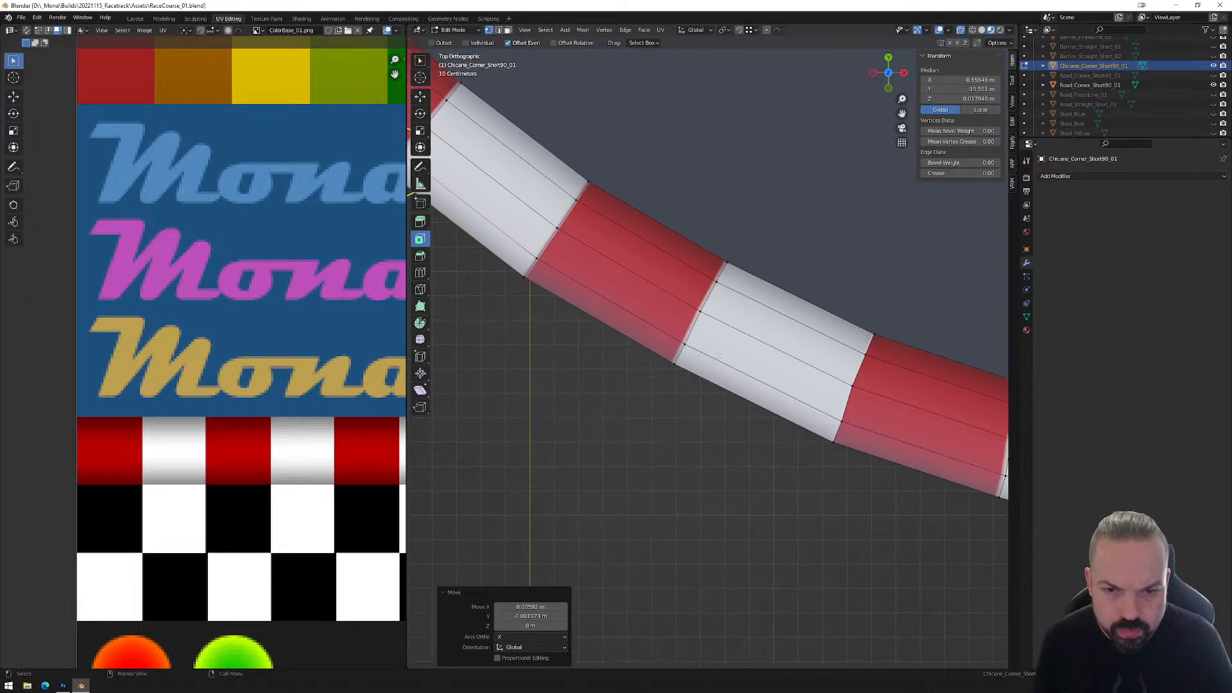
key(c)
click(674, 352)
key(Escape)
key(g)
click(746, 348)
Circle-select the outer-side vertices of the following white-to-red boundary and move them in line with its inner vertices.
key(c)
shift+middle_drag(674, 352, 577, 297)
click(740, 379)
key(Escape)
key(g)
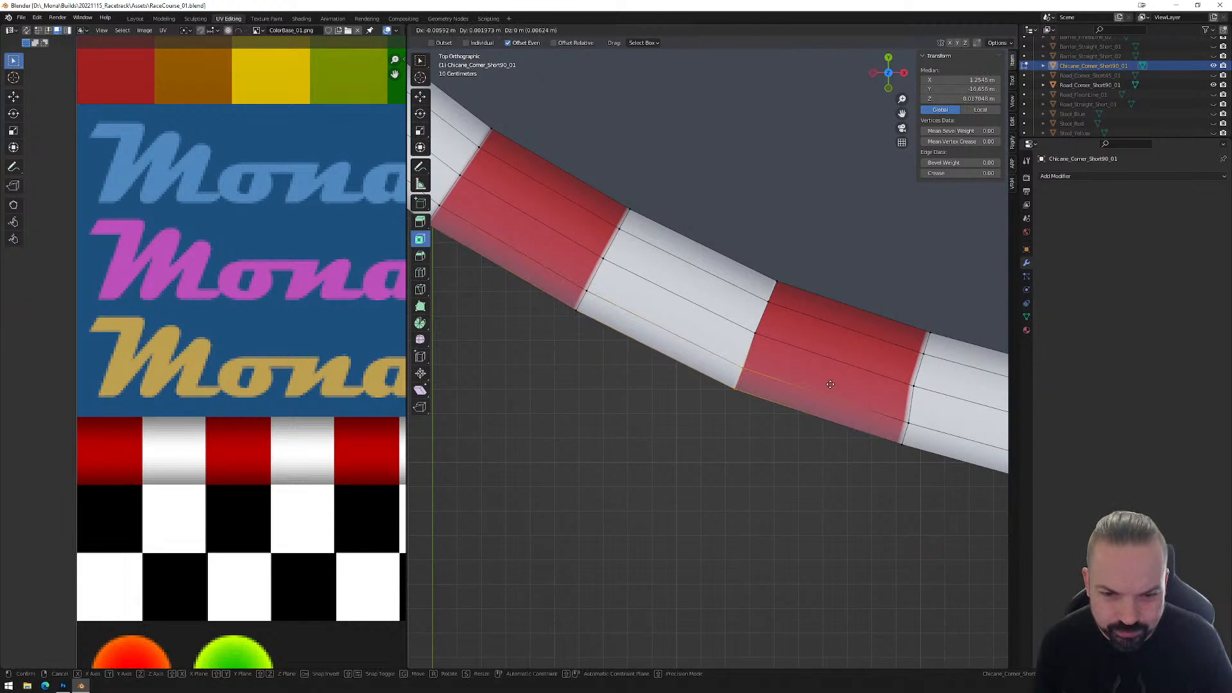
click(830, 383)
Circle-select the outer-side vertices of the next red-to-white boundary along the arc and move them to straighten the boundary.
key(c)
shift+middle_drag(715, 366, 569, 297)
click(738, 353)
key(Escape)
key(g)
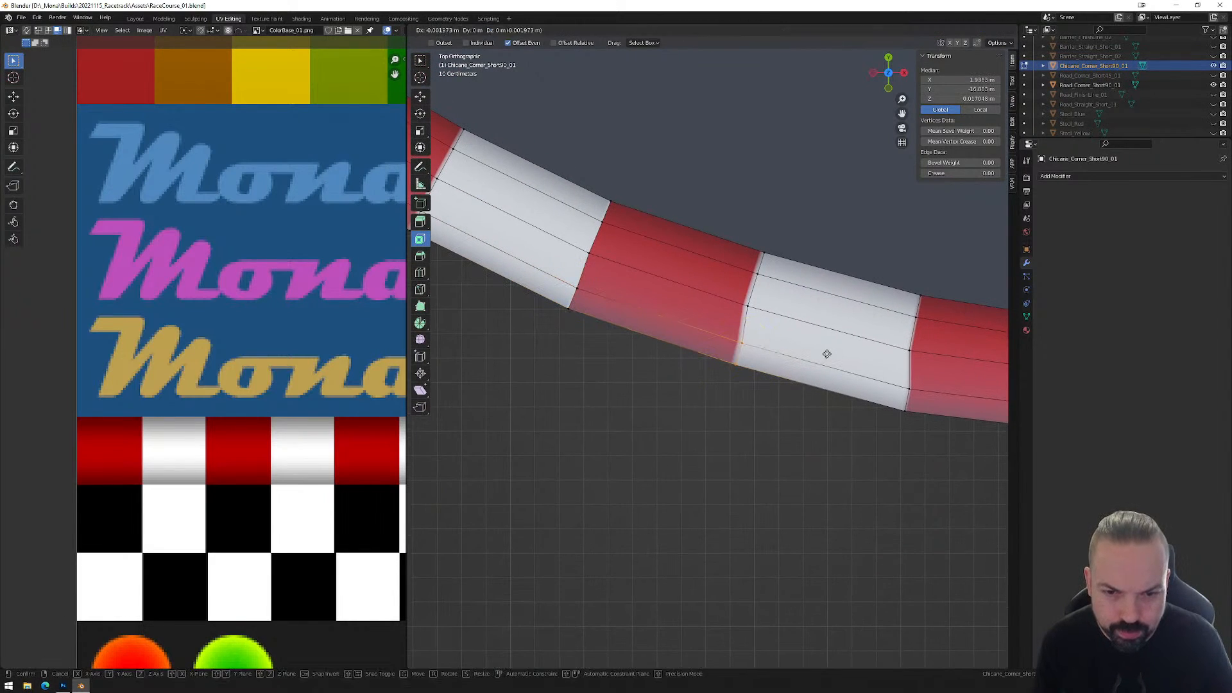
click(823, 353)
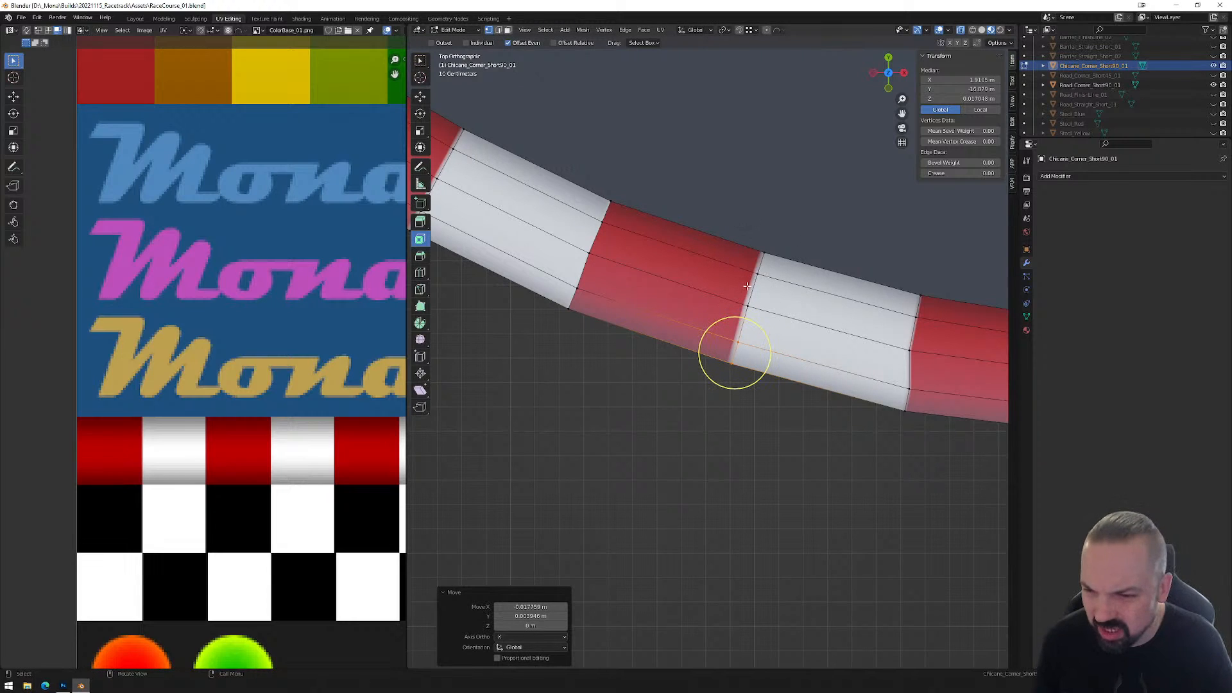
Select the adjoining red and white curb sections' faces and move their shared UV boundary onto the texture's red-to-white edge.
click(680, 198)
drag(646, 184, 854, 444)
scroll(279, 455, down, 2)
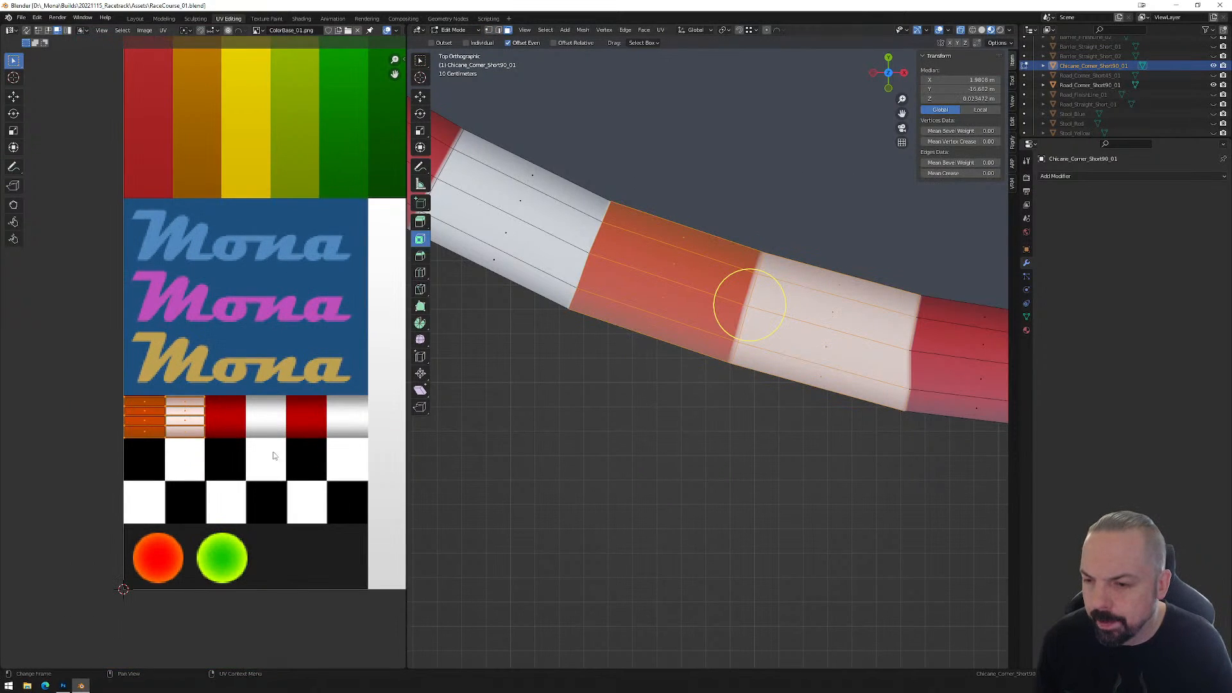
scroll(173, 445, up, 2)
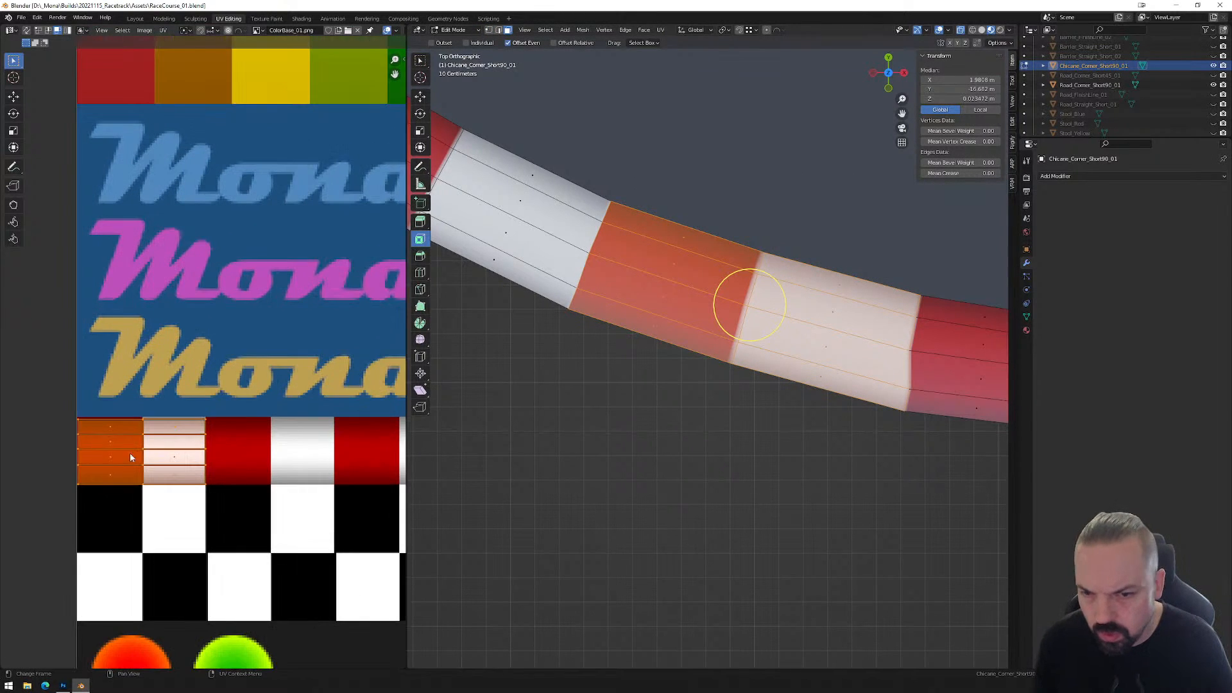
scroll(196, 398, up, 6)
drag(172, 214, 240, 470)
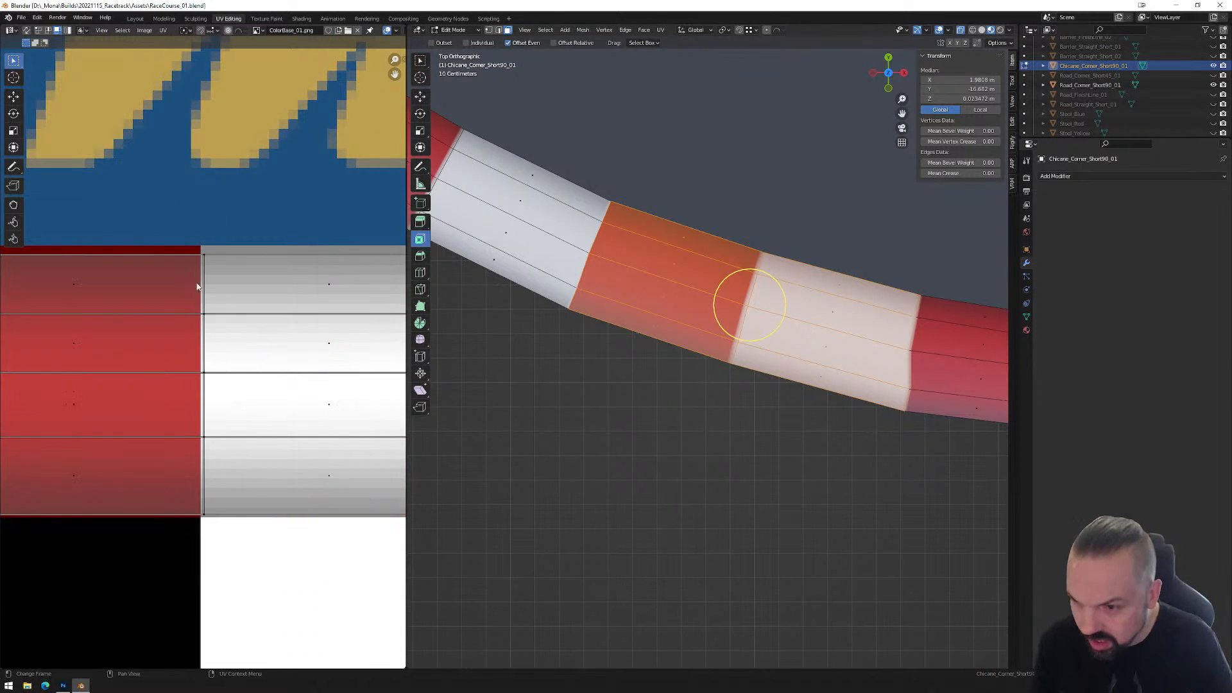
drag(199, 232, 226, 557)
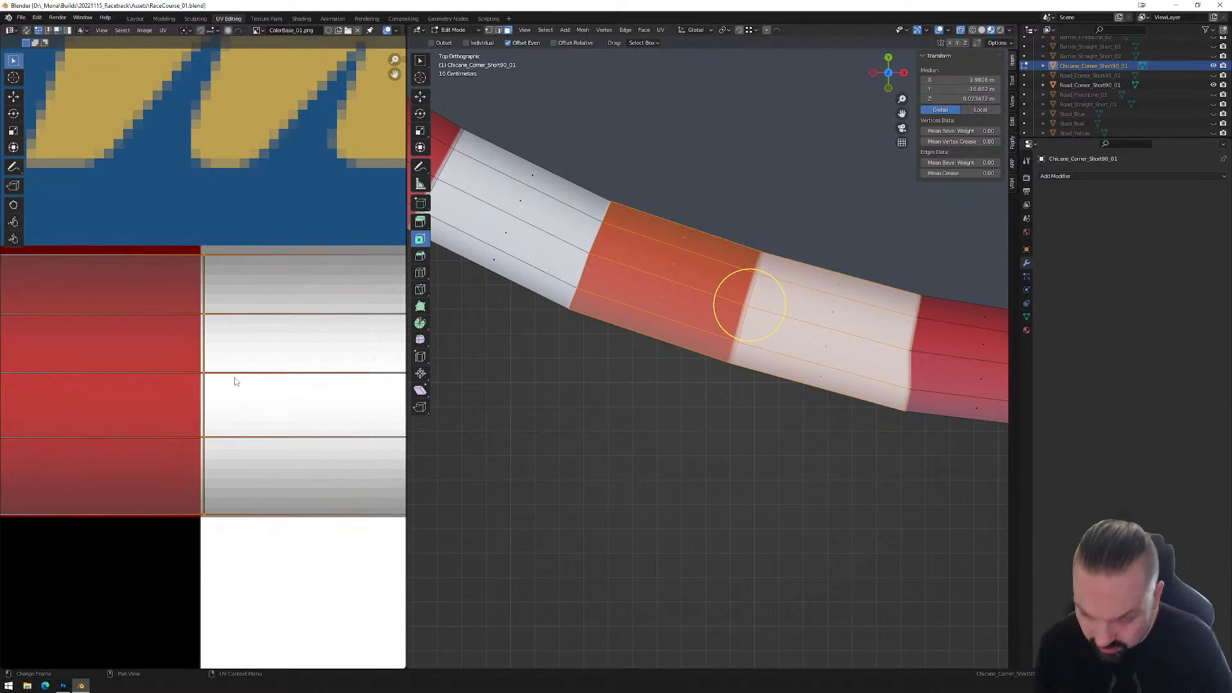
key(g)
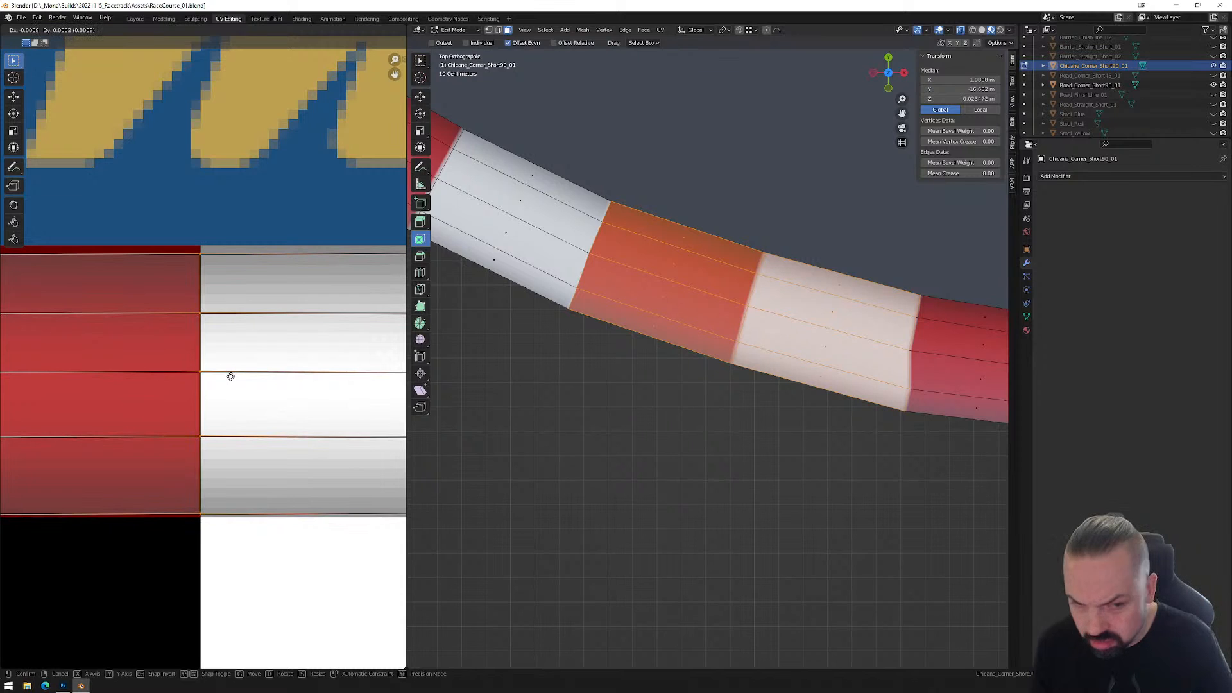
click(230, 377)
Select the outer-side vertices of the next white-to-red boundary and move them in line with its inner vertices.
shift+middle_drag(911, 405, 725, 378)
click(728, 398)
key(1)
drag(704, 351, 754, 419)
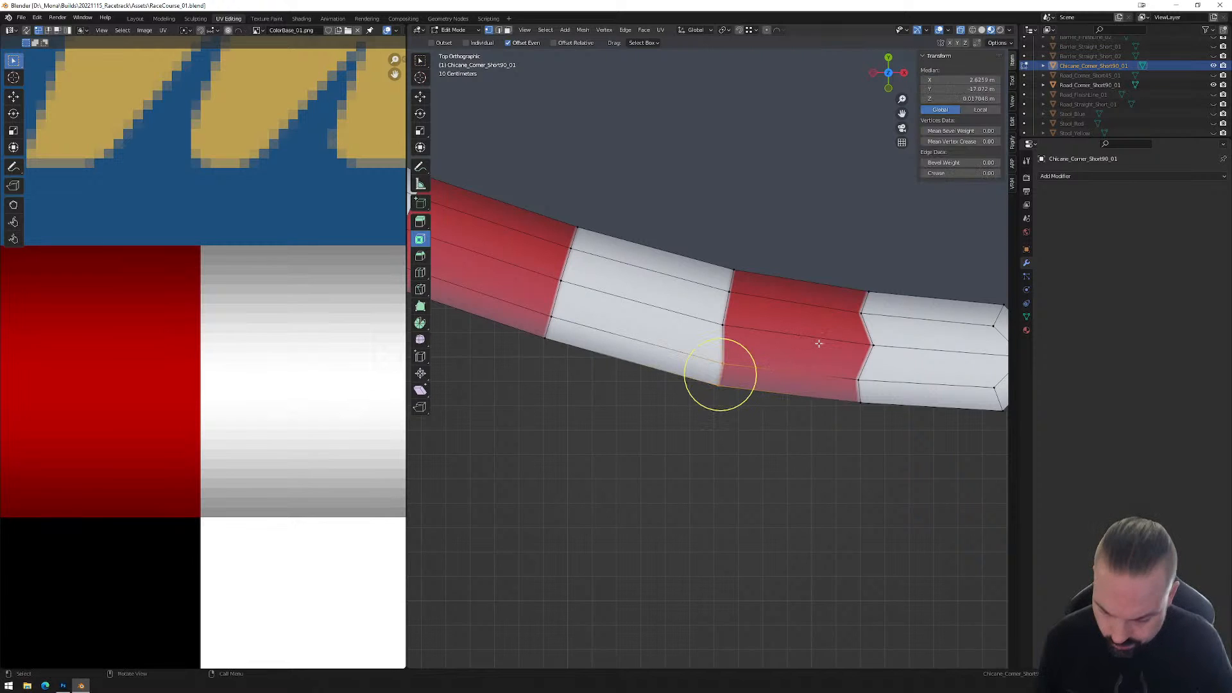
key(g)
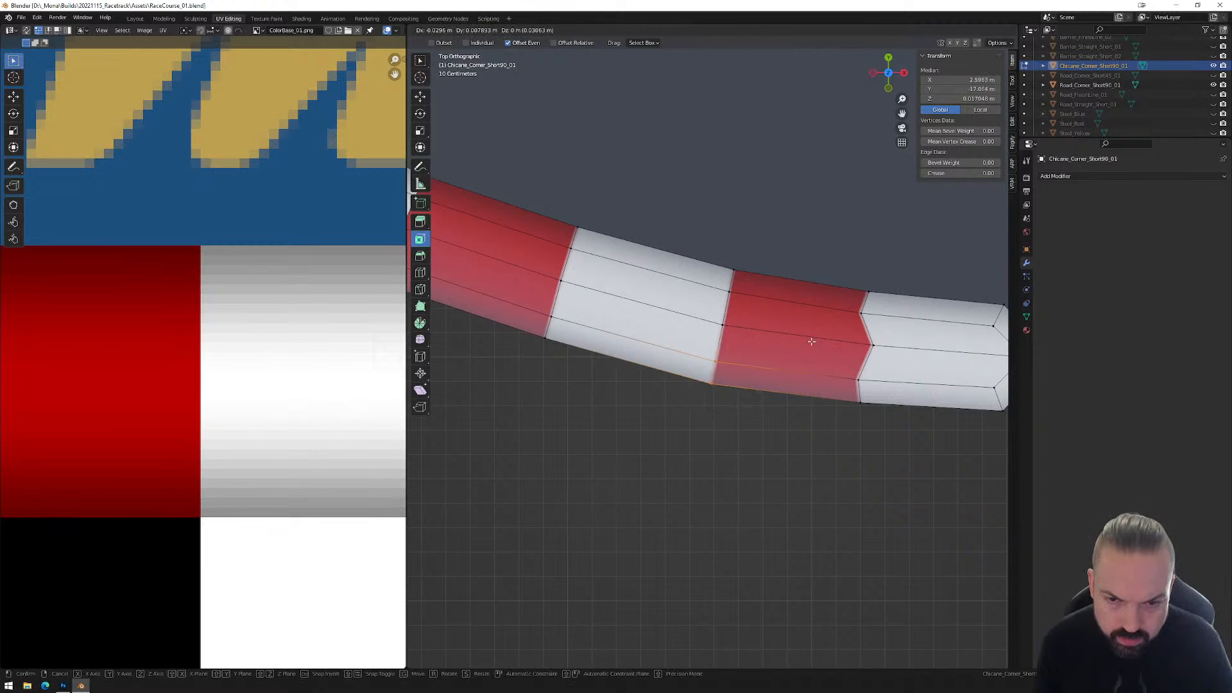
click(812, 341)
Straighten the last red-to-white boundary before the arc's pointed end by moving its outer-side vertices along X and repositioning its inner-side vertices.
shift+middle_drag(812, 342, 695, 334)
drag(715, 361, 773, 416)
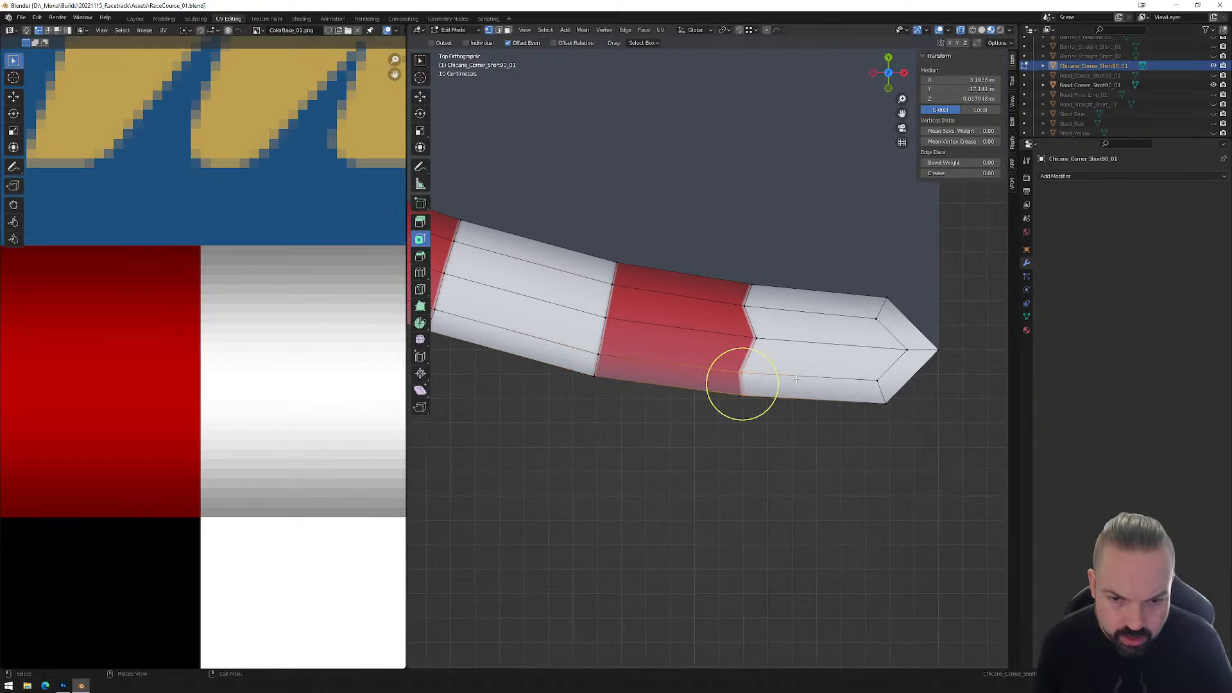
key(g)
key(x)
click(806, 379)
drag(723, 263, 782, 324)
key(g)
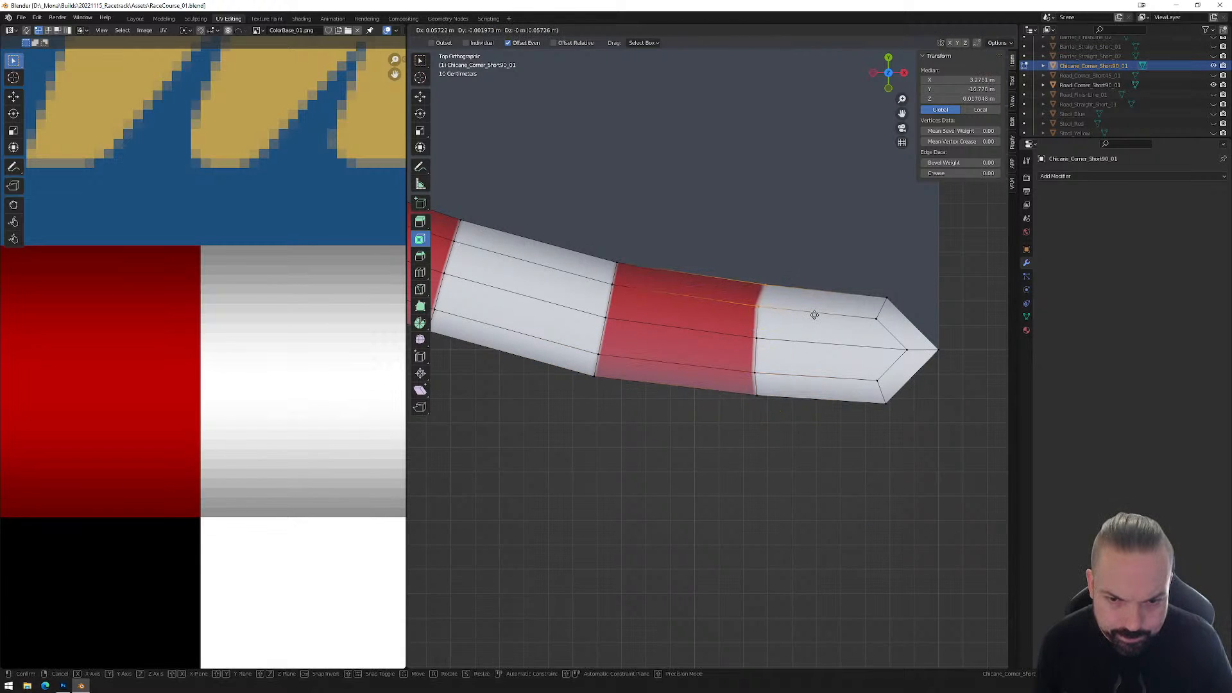
click(814, 316)
Select all faces of the small inner curb arc in Edit Mode to show their UVs over the texture.
scroll(729, 418, down, 8)
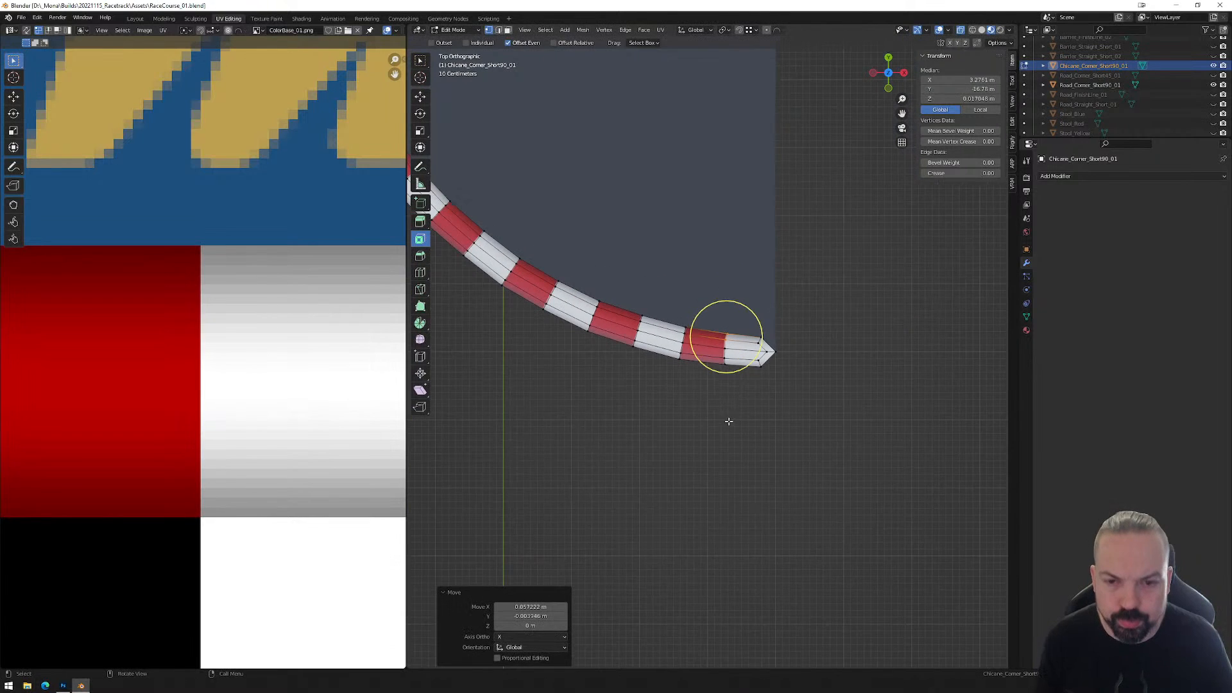
key(Tab)
middle_drag(729, 429, 811, 410)
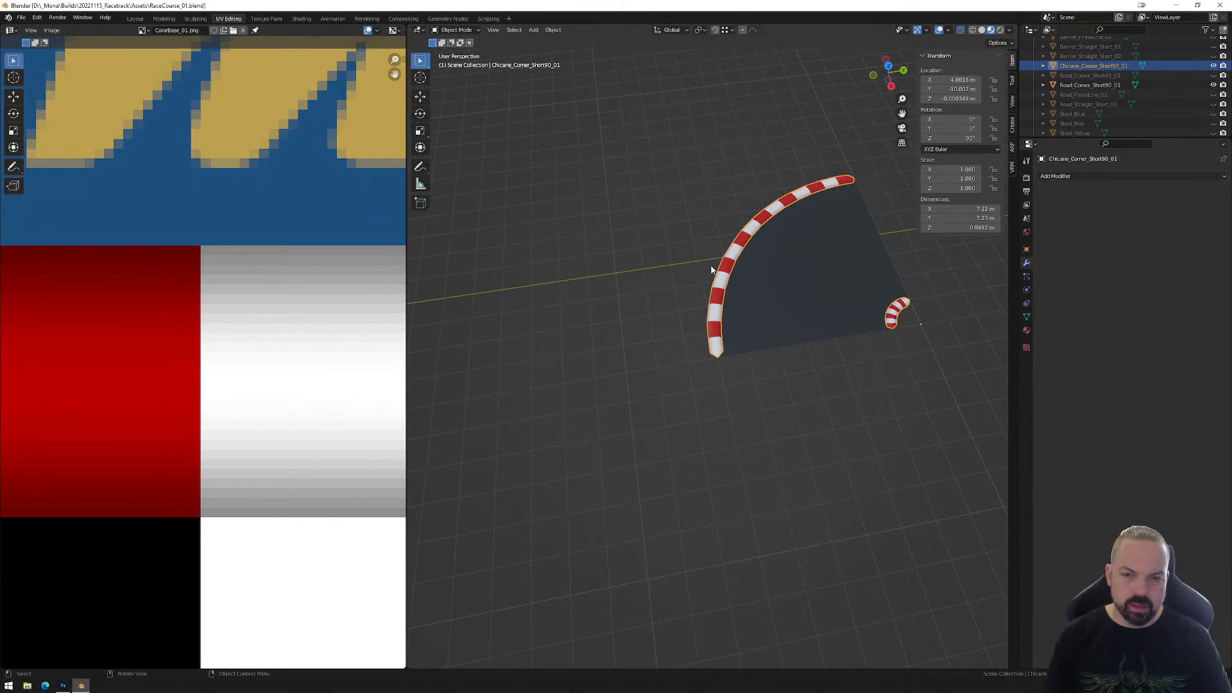
click(894, 335)
click(895, 316)
key(Tab)
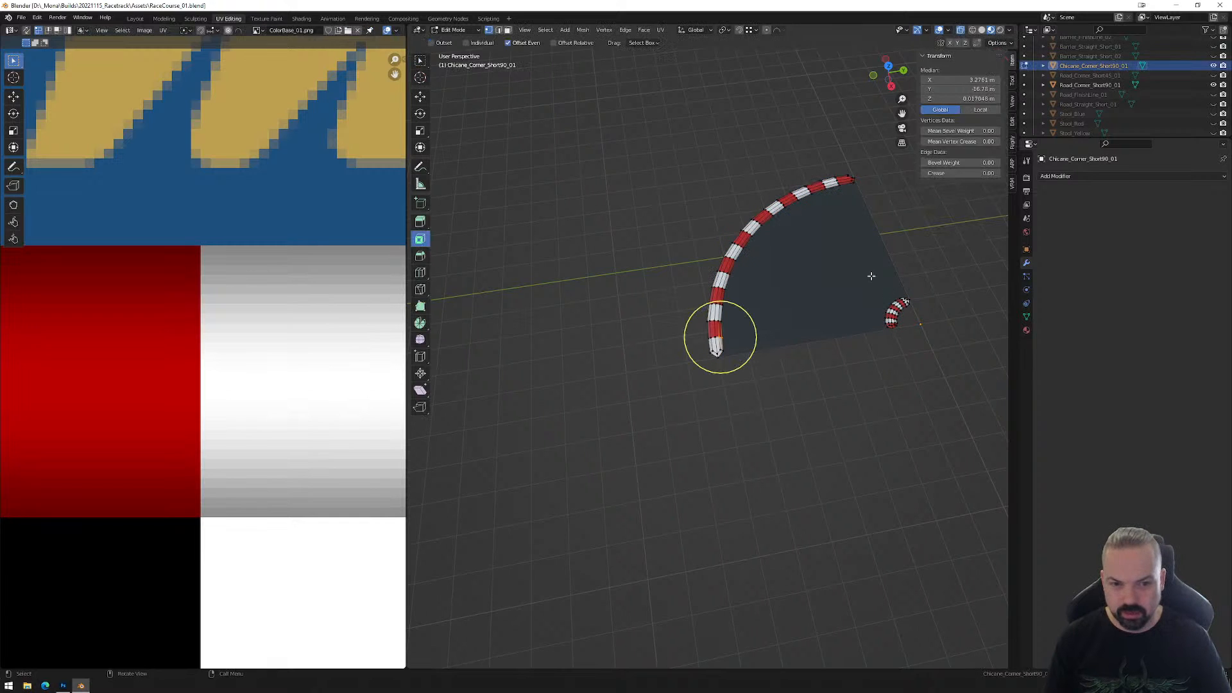
click(895, 312)
scroll(196, 410, down, 4)
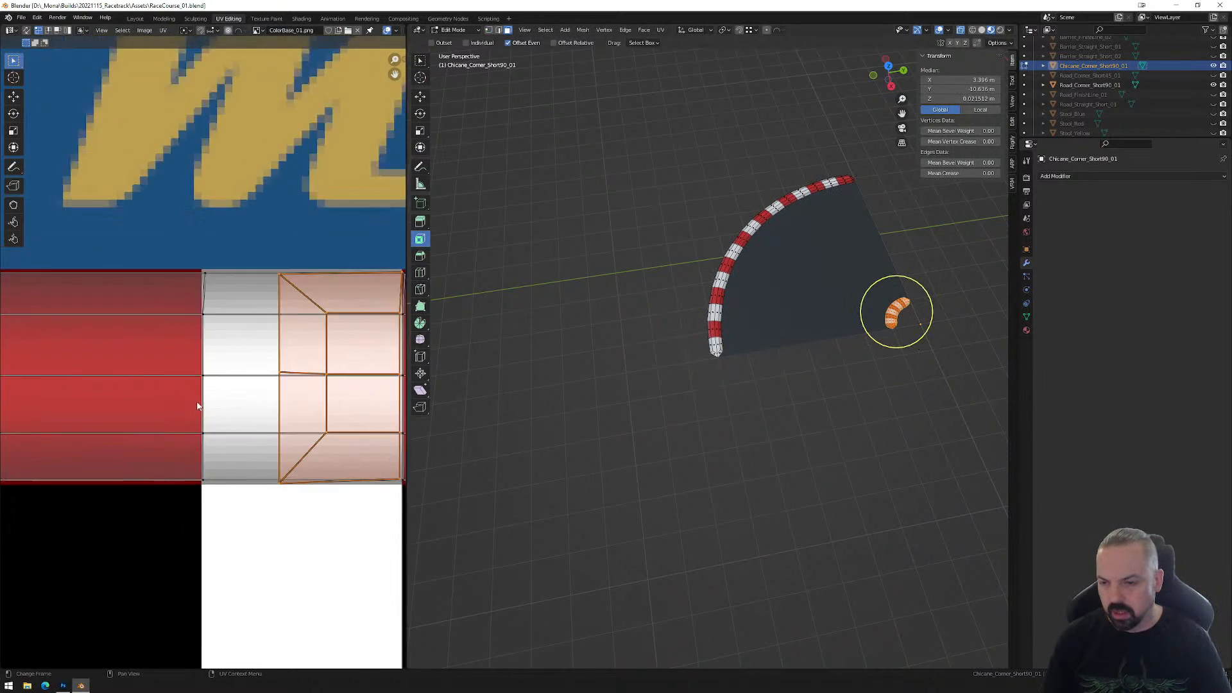
middle_drag(305, 396, 201, 324)
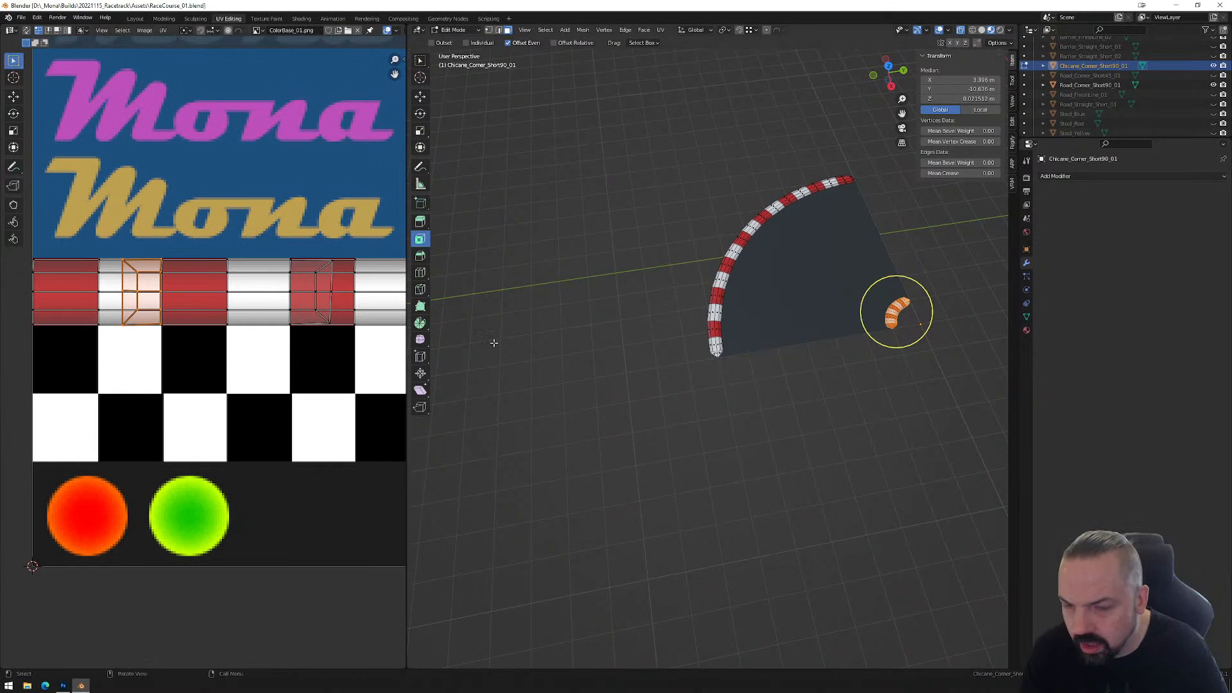
scroll(920, 316, up, 1)
scroll(920, 316, up, 3)
shift+middle_drag(883, 338, 607, 345)
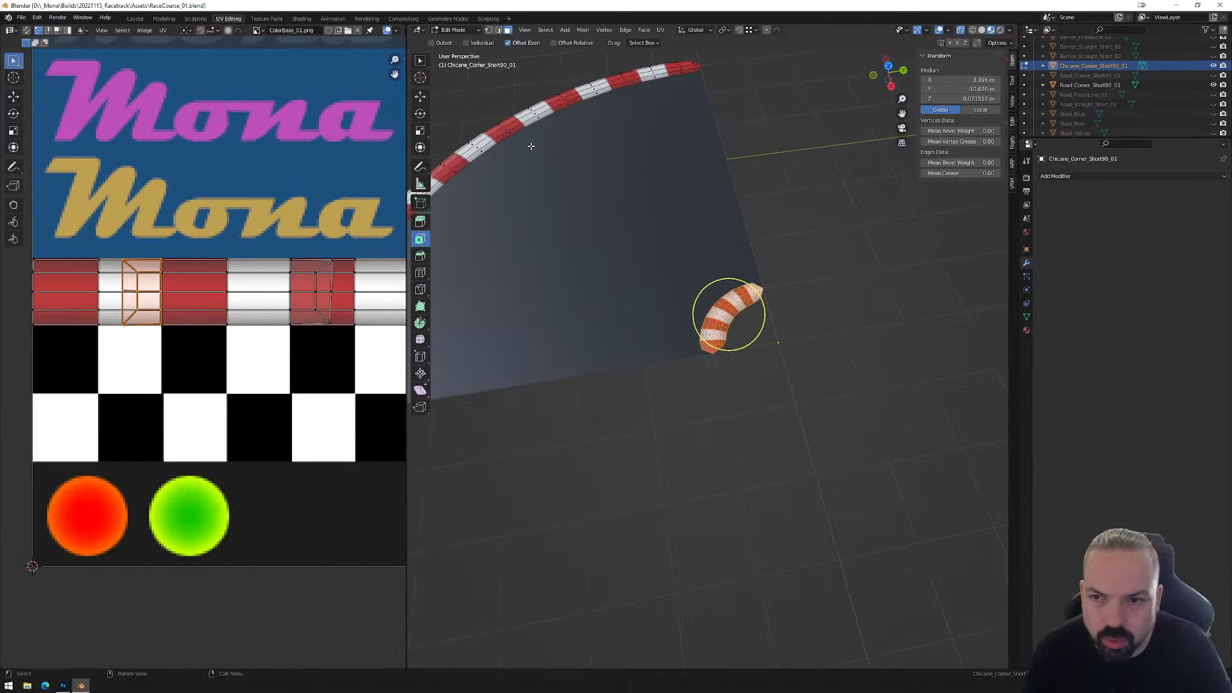
Separate the small curb's UV islands, moving both end caps onto the logo area and the main strip below the stripes.
scroll(199, 331, down, 2)
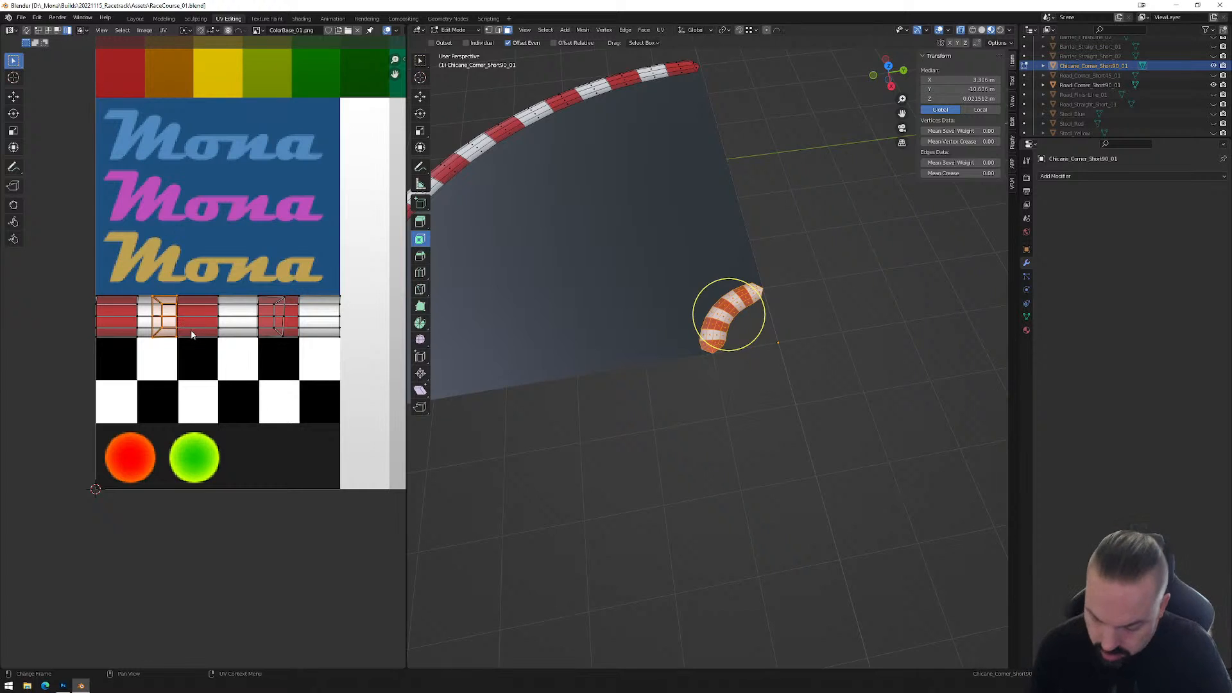
key(g)
click(190, 263)
click(206, 317)
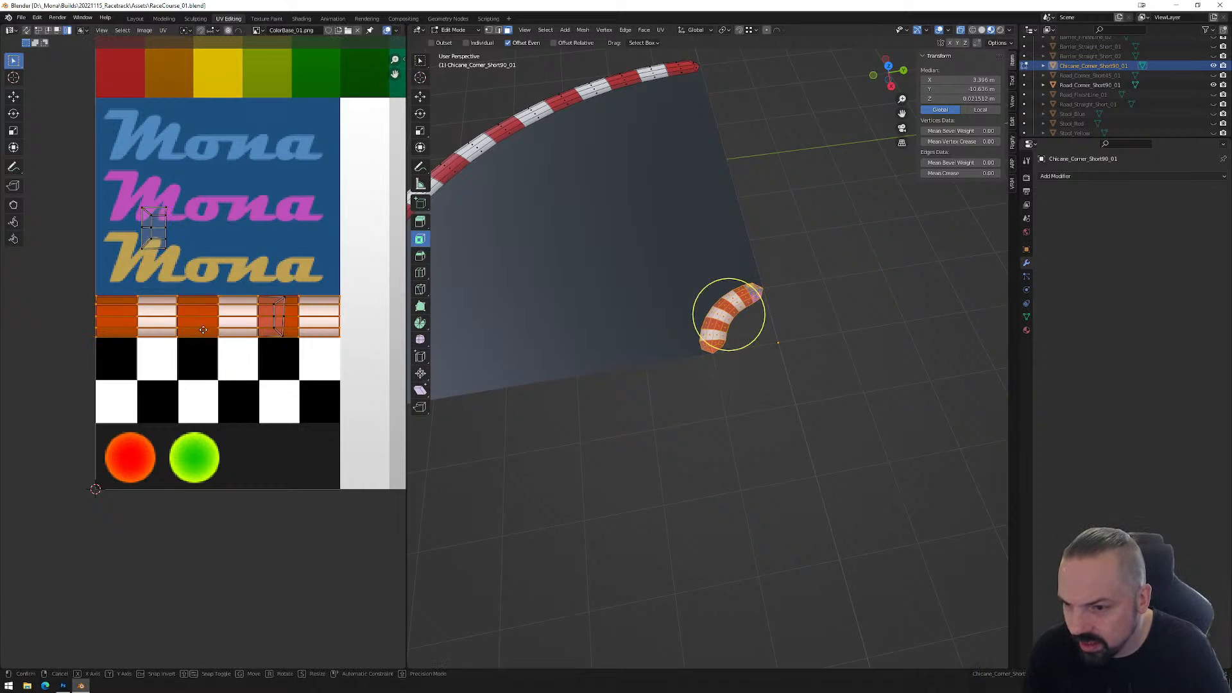
key(g)
click(192, 384)
click(270, 324)
key(g)
click(285, 255)
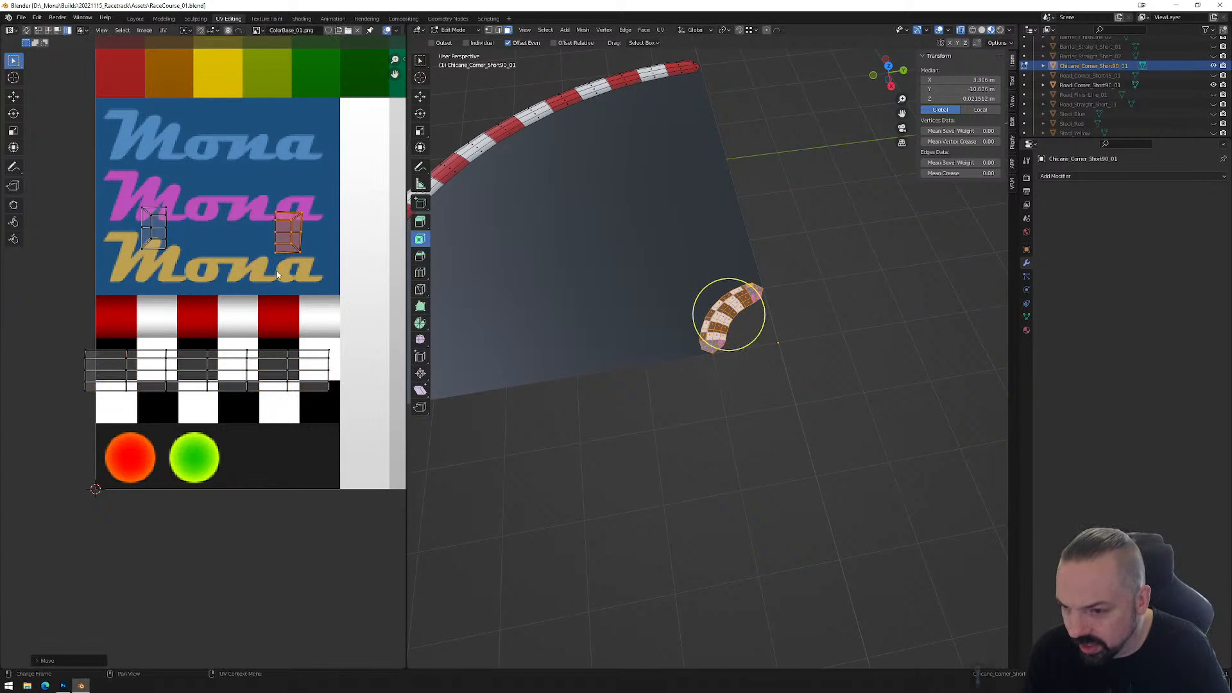
Move the small curb's main UV strip back onto the texture's red-and-white stripe band.
click(144, 376)
key(g)
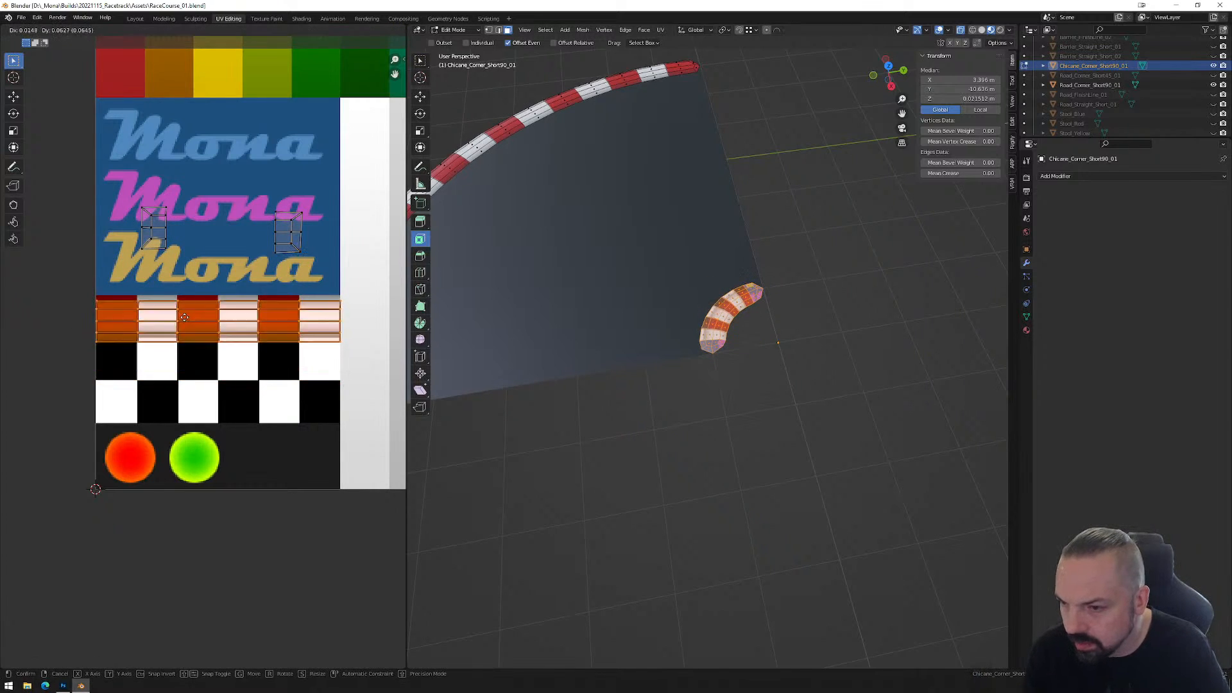
click(182, 313)
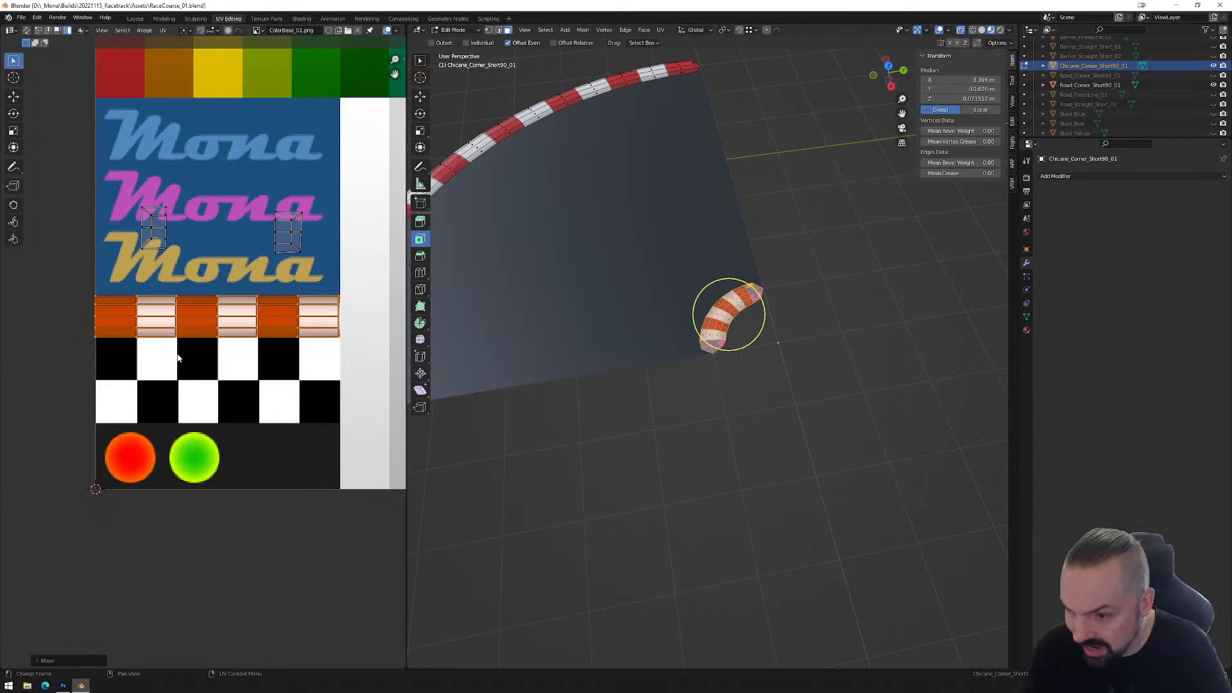
click(125, 291)
drag(124, 291, 353, 358)
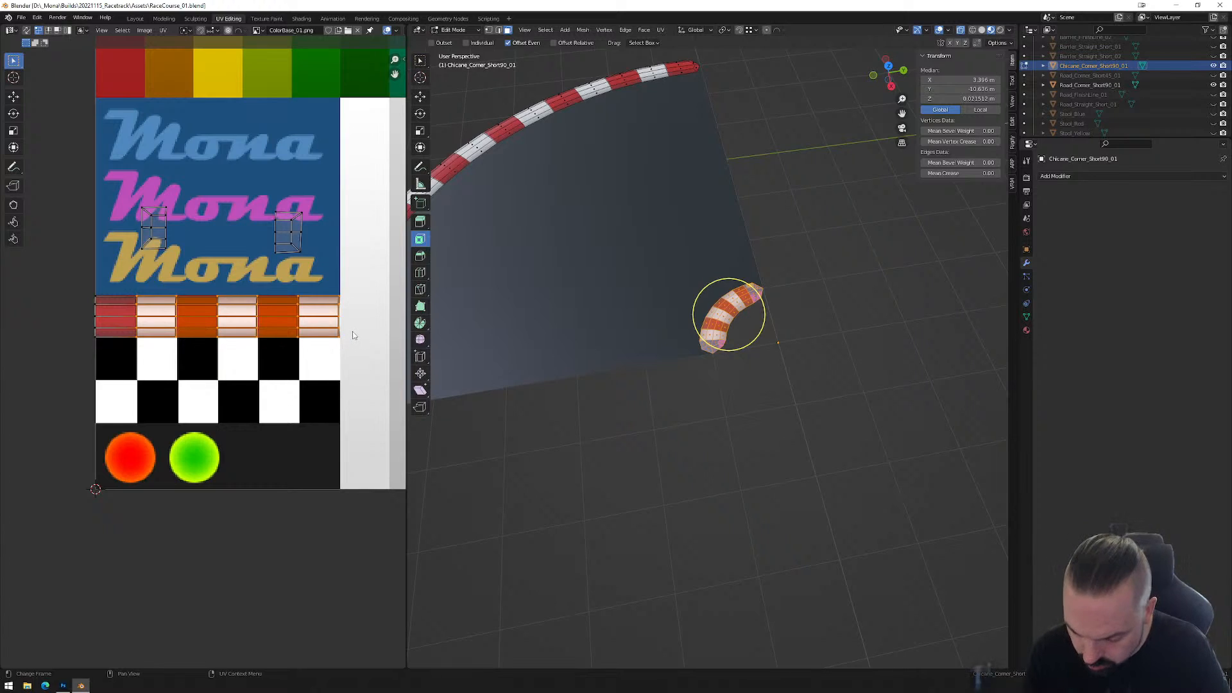
key(s)
key(x)
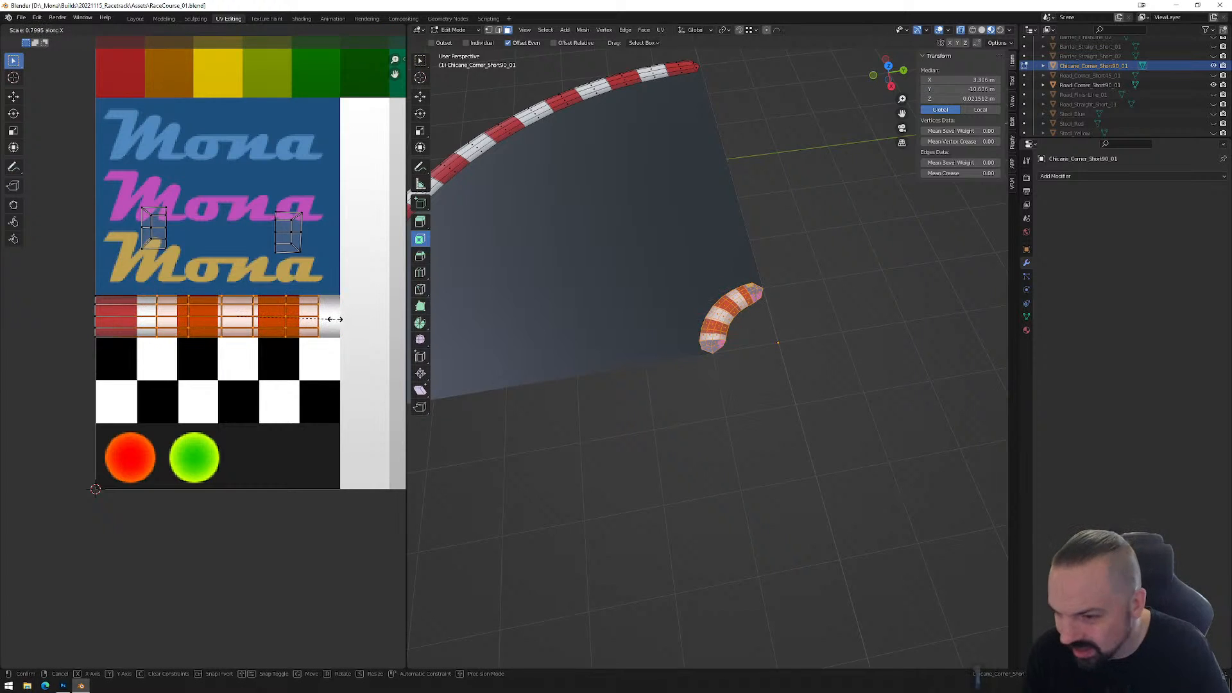
click(314, 325)
drag(82, 284, 357, 362)
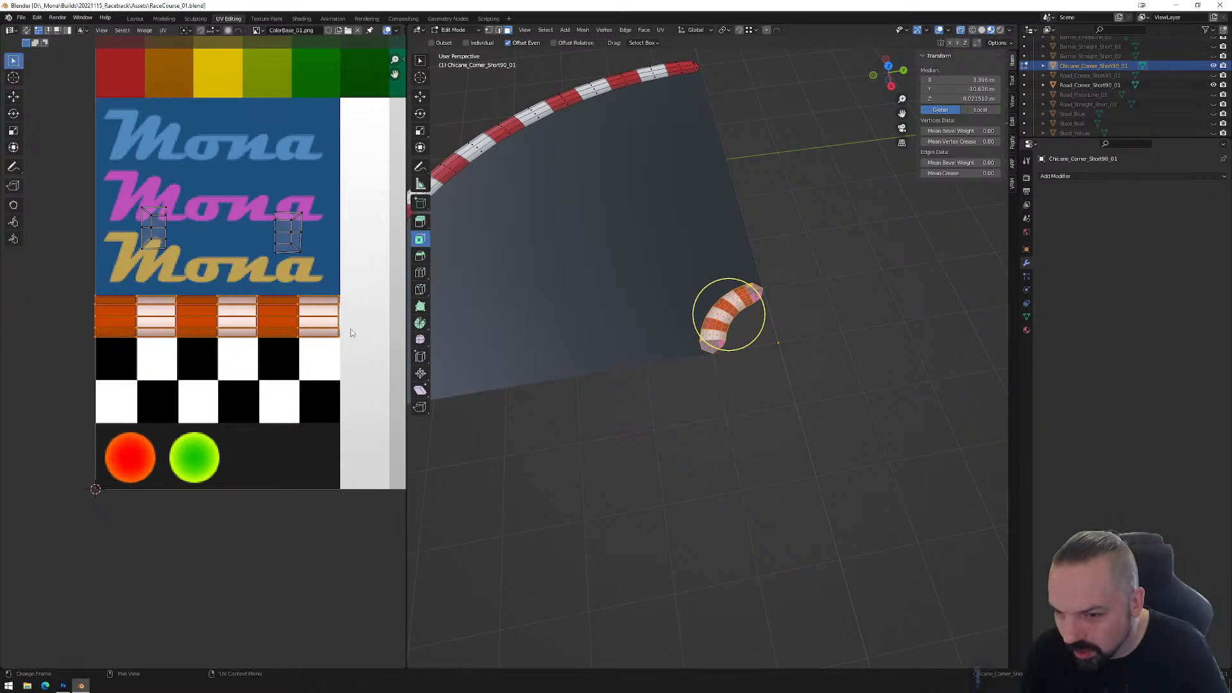
click(344, 275)
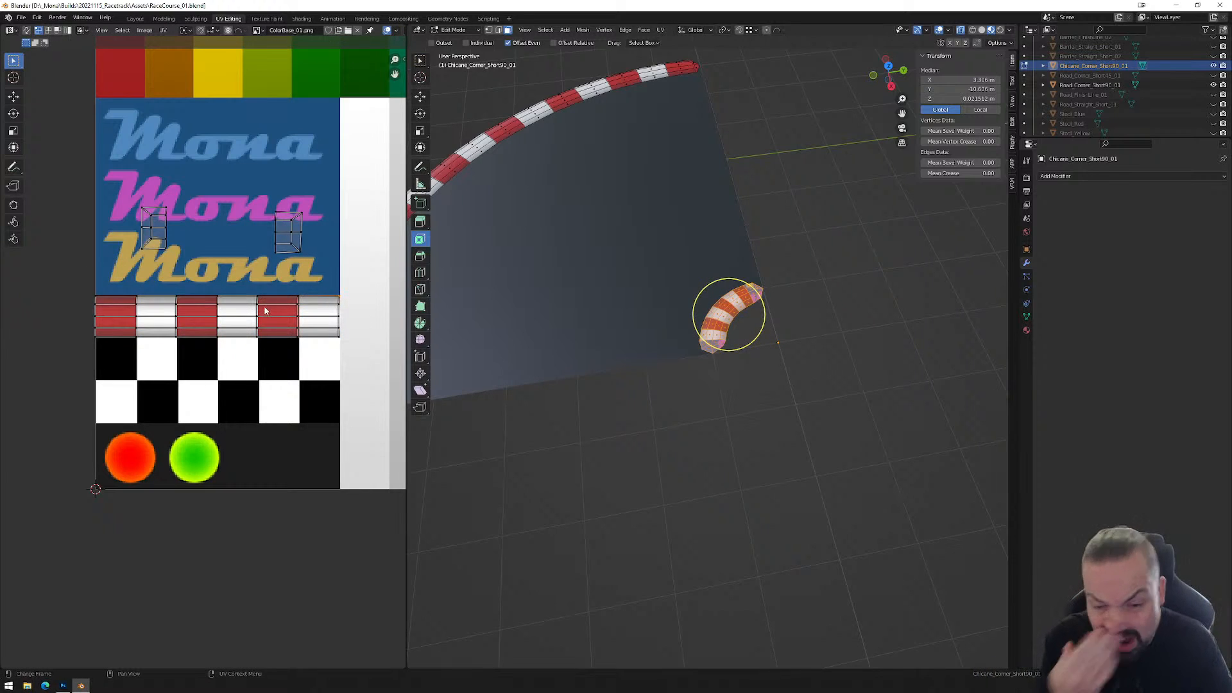
Stitch the small curb's end-cap UV islands onto the end edges of the main UV strip.
alt+click(341, 312)
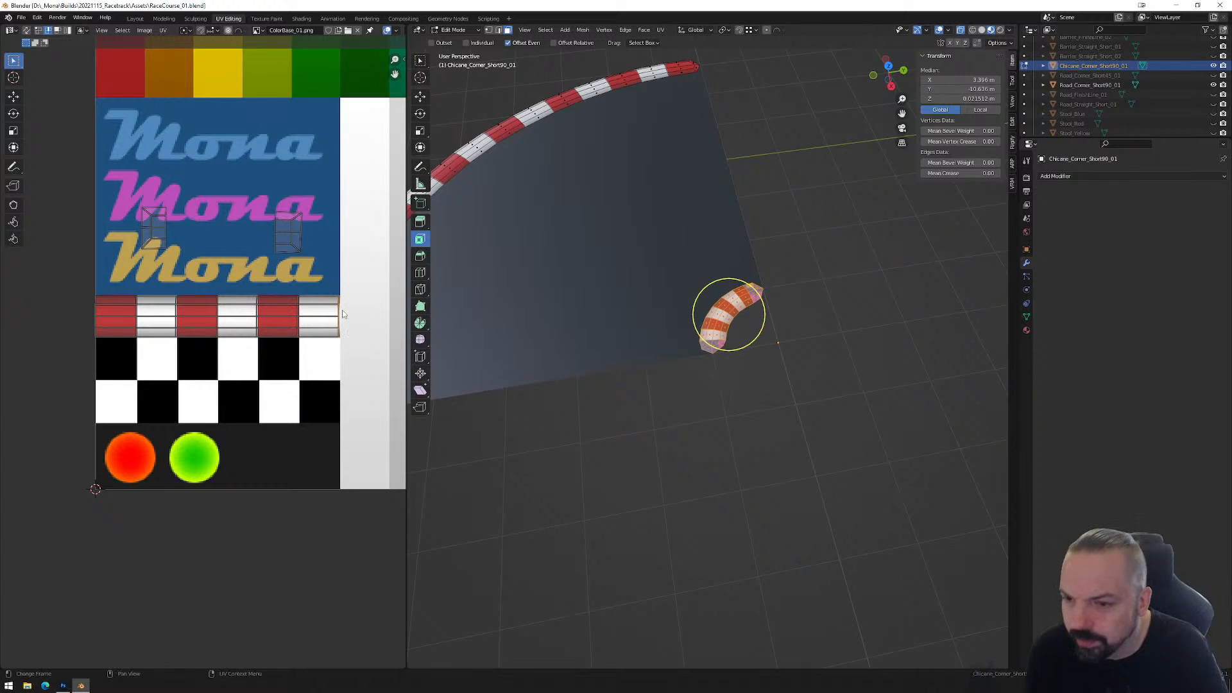
alt+click(345, 327)
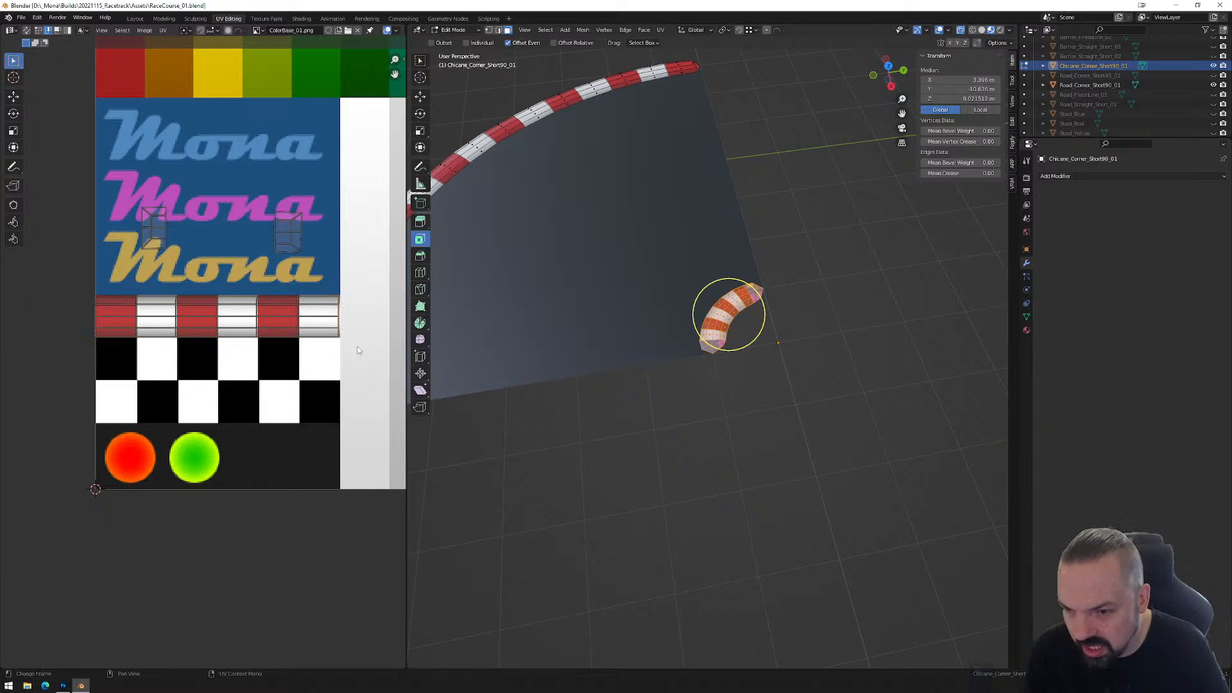
right_click(355, 346)
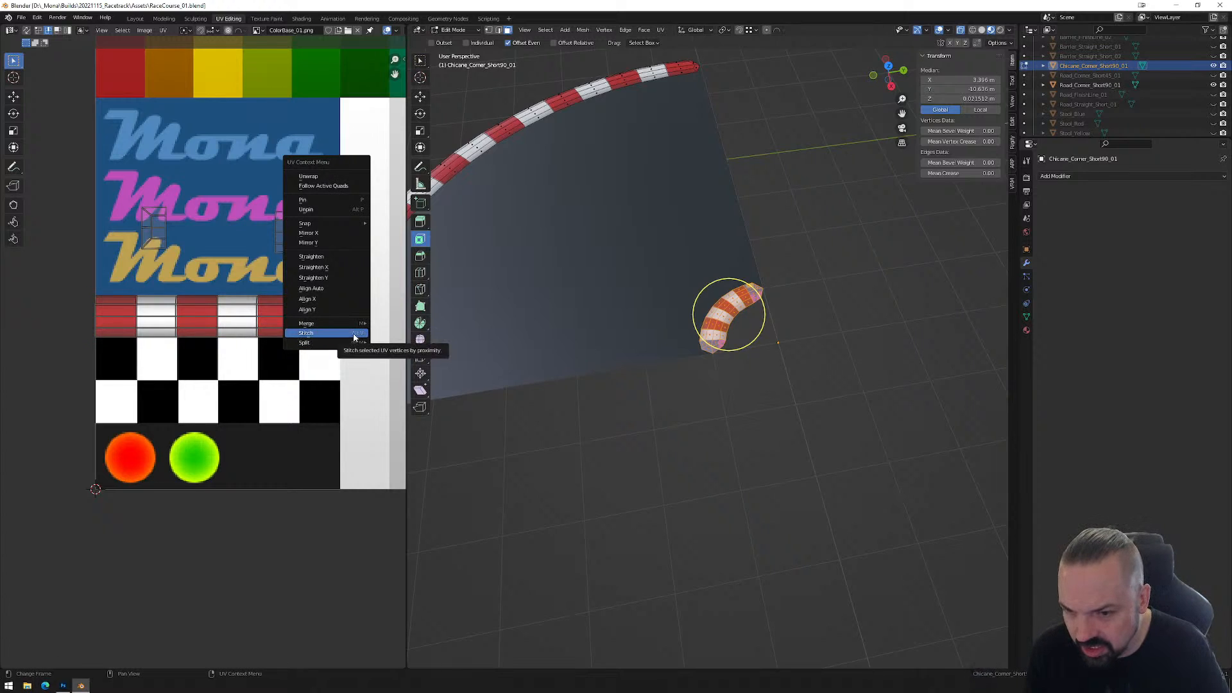
click(358, 335)
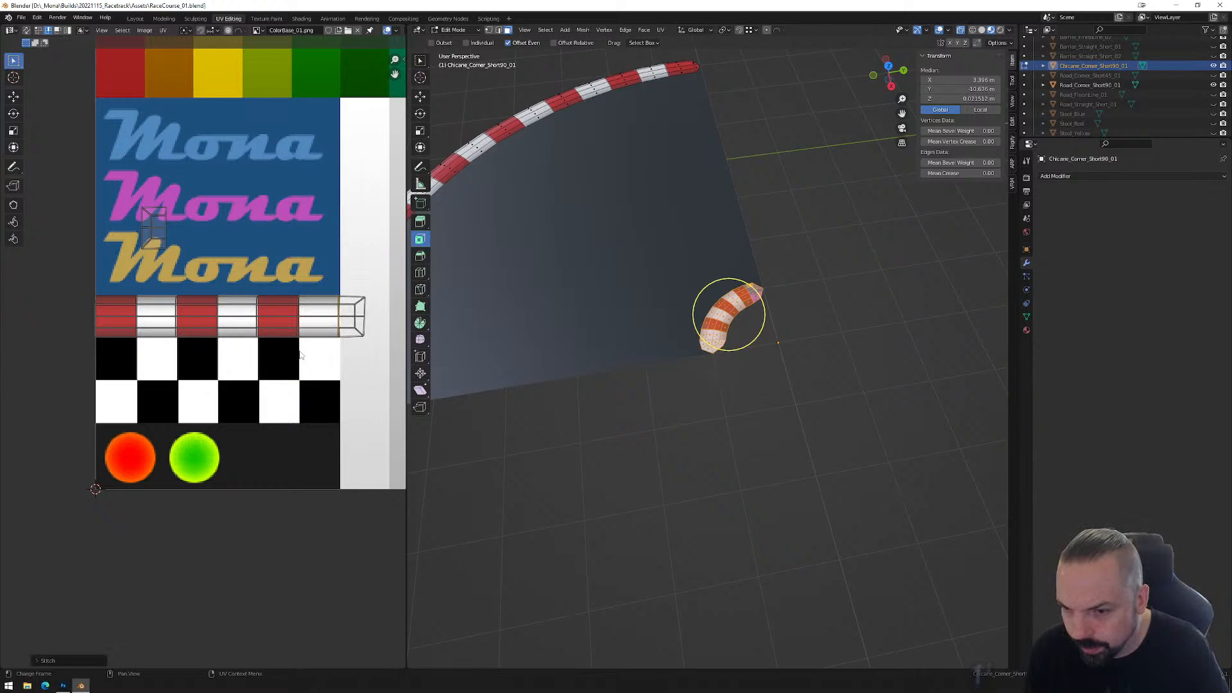
right_click(107, 360)
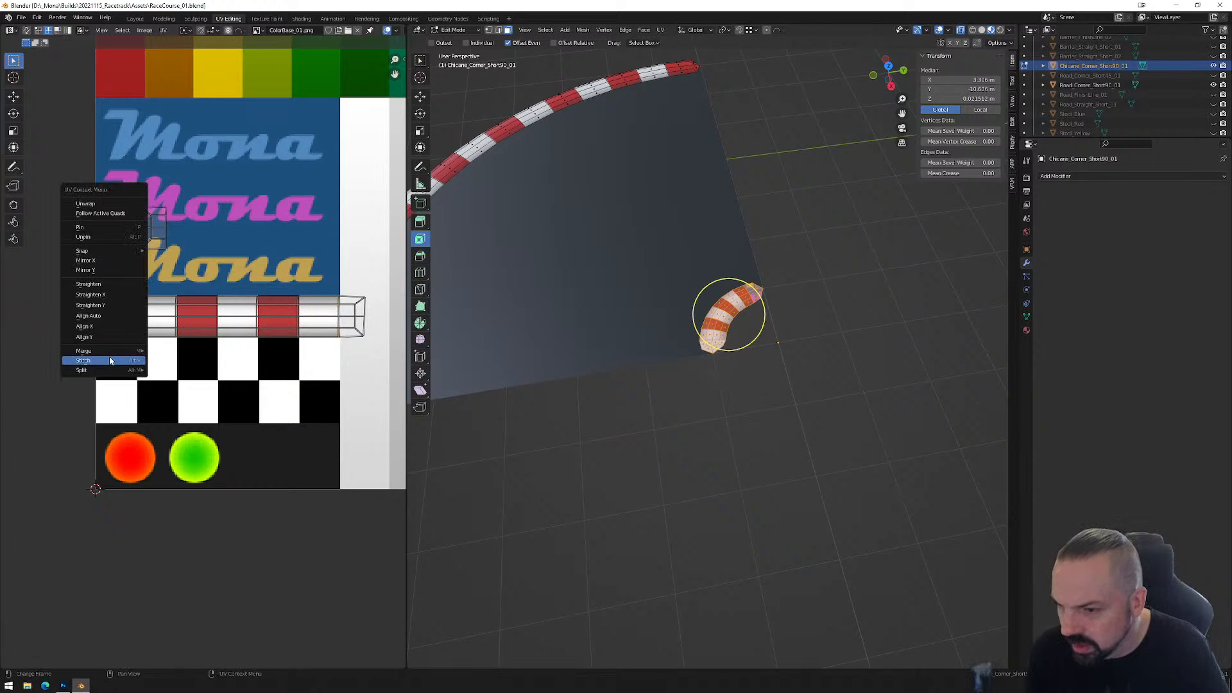
click(110, 361)
Scale the small curb's entire joined UV island along X to about half its width.
drag(66, 280, 375, 353)
key(s)
key(x)
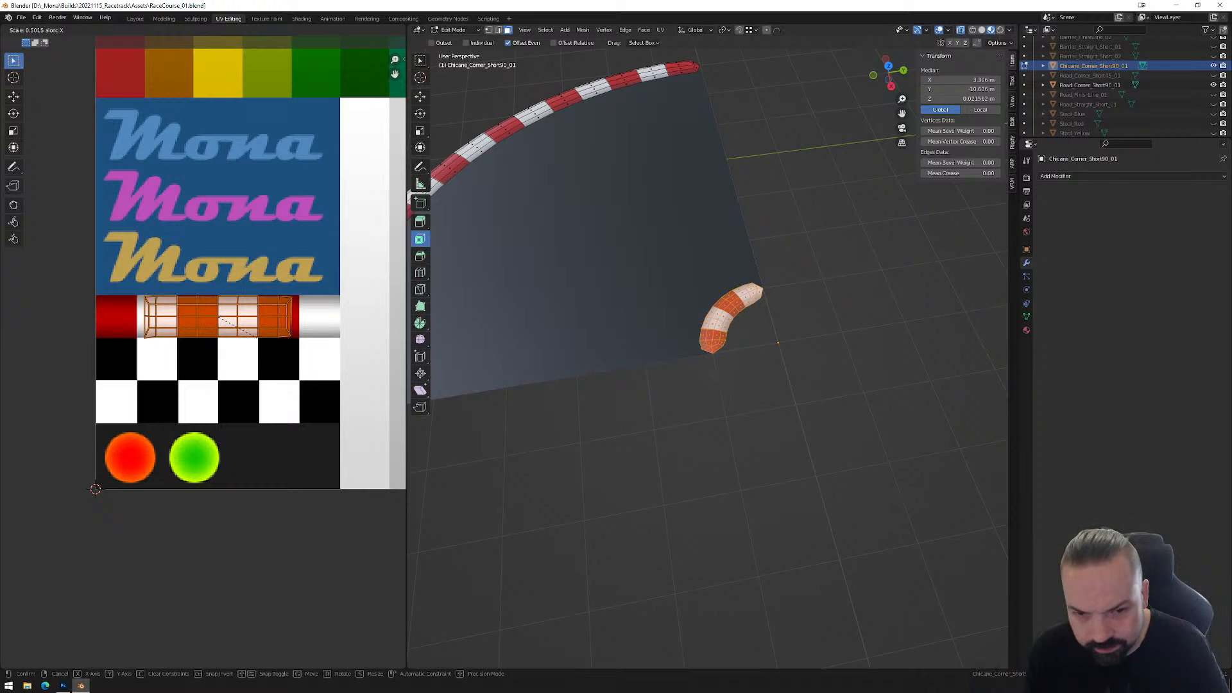
click(291, 360)
Accept the small curb's UV scaling, deselect everything and compare the stripes on the small and large curbs.
middle_drag(660, 411, 730, 446)
click(732, 444)
scroll(765, 383, up, 6)
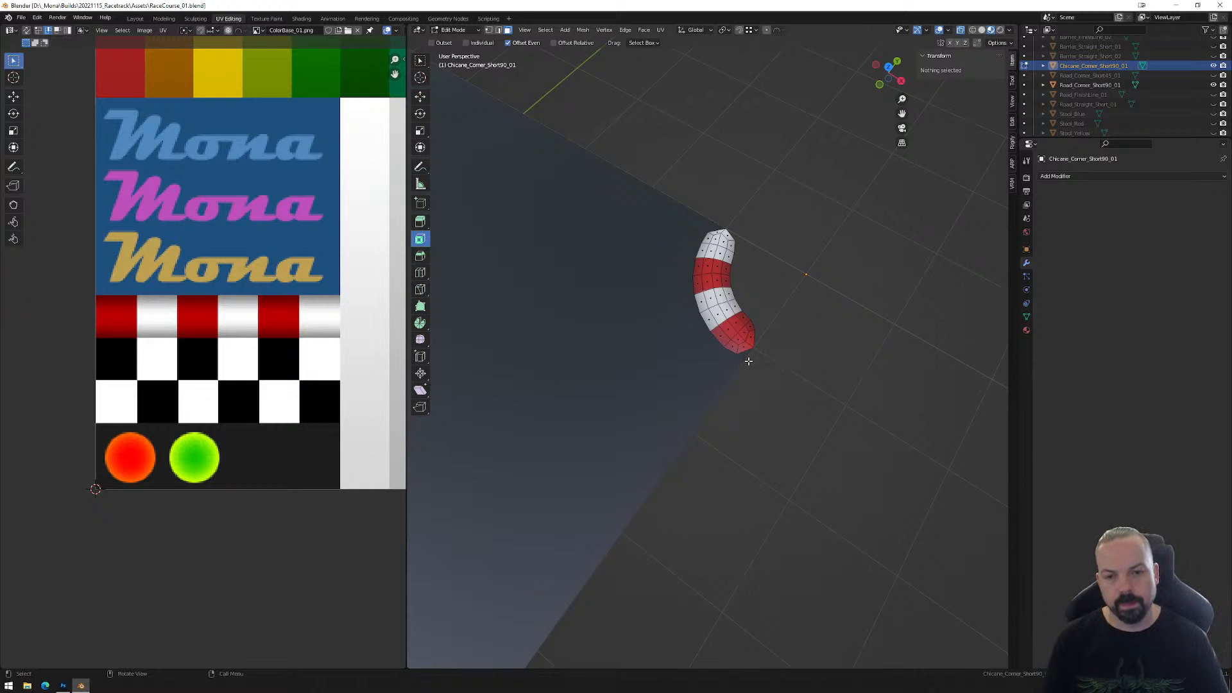
scroll(745, 365, down, 5)
middle_drag(736, 372, 808, 371)
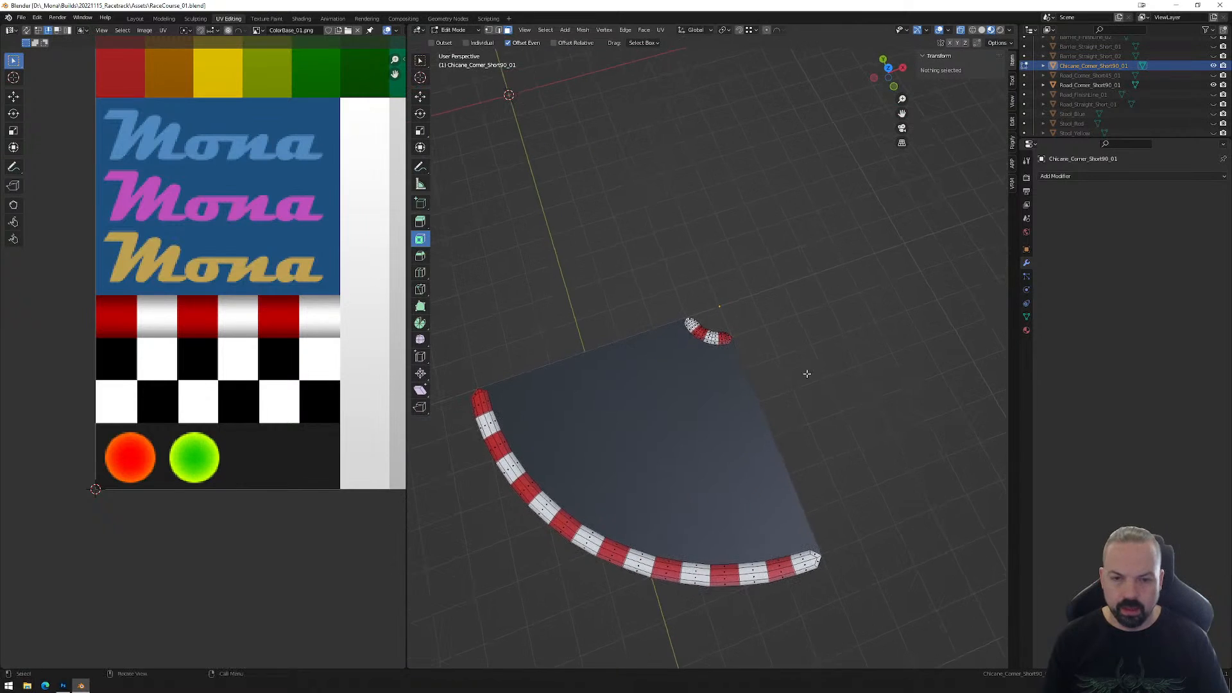
scroll(709, 333, up, 5)
middle_drag(686, 312, 729, 319)
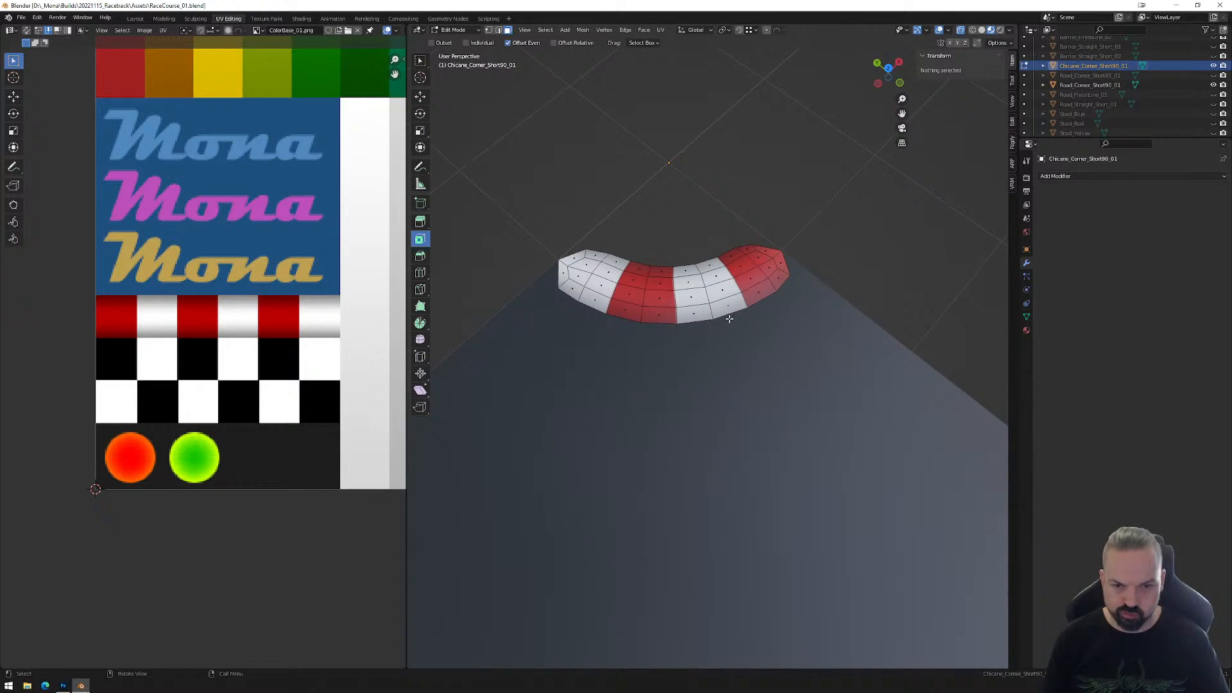
Dissolve the edge loops running through the middle of each red and white stripe on the small curb.
alt+click(582, 296)
alt+click(645, 297)
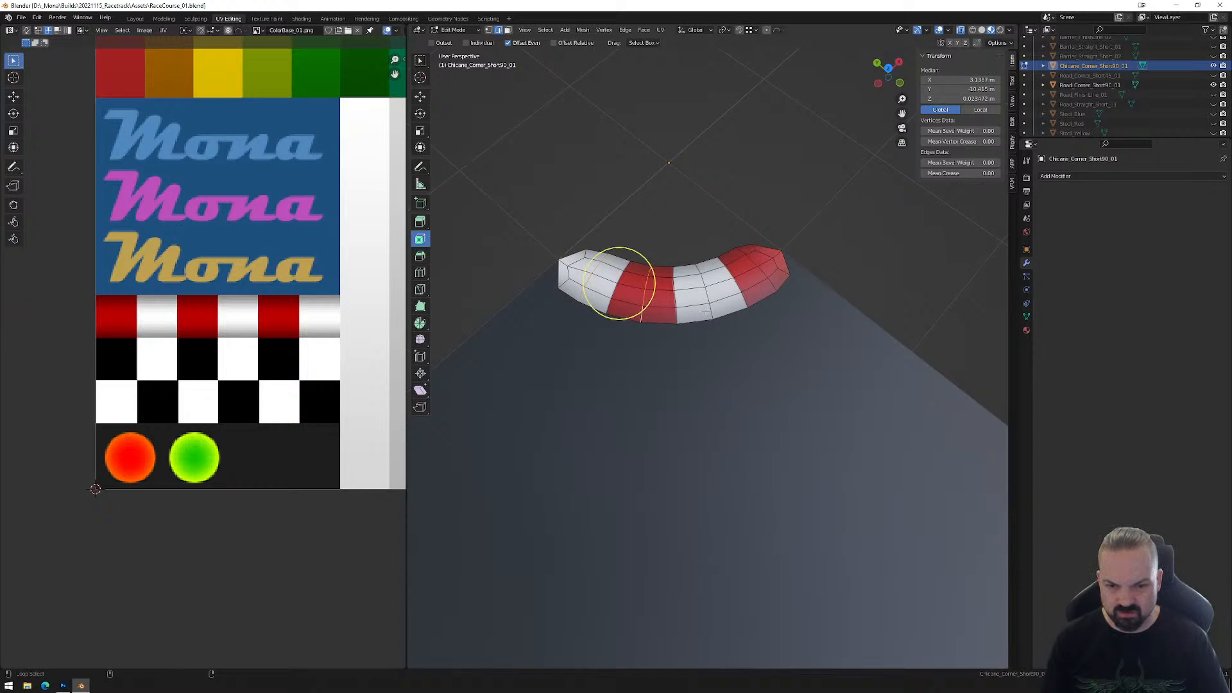
alt+click(772, 285)
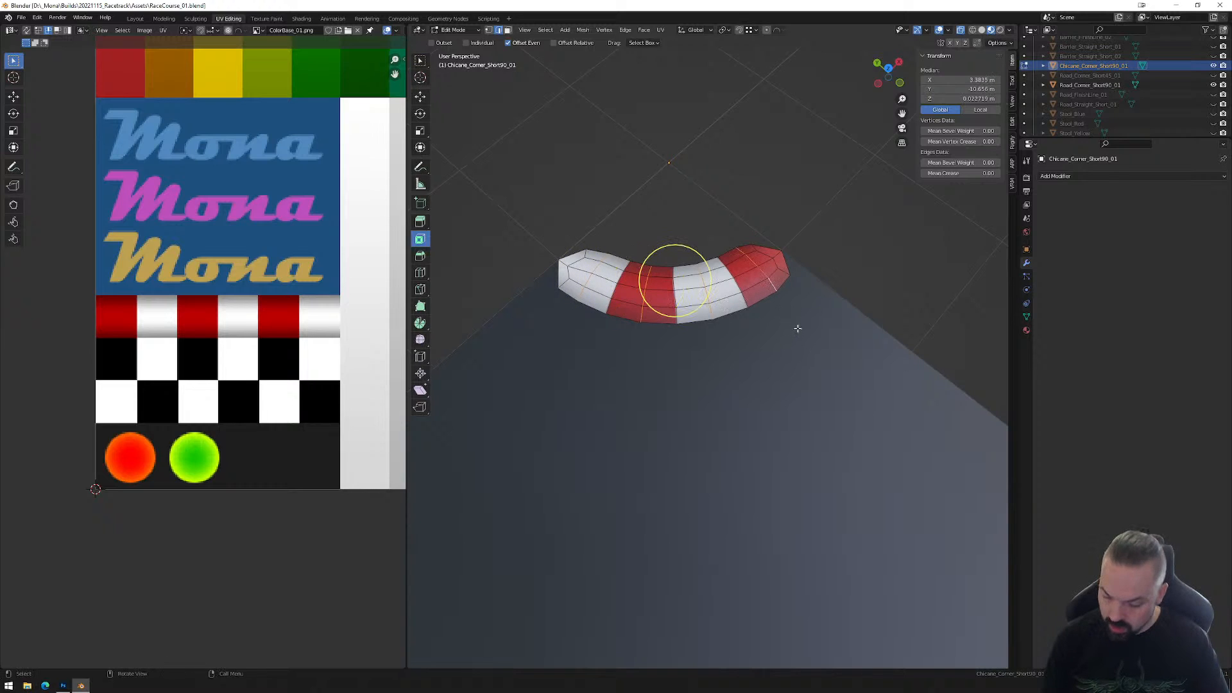
click(657, 323)
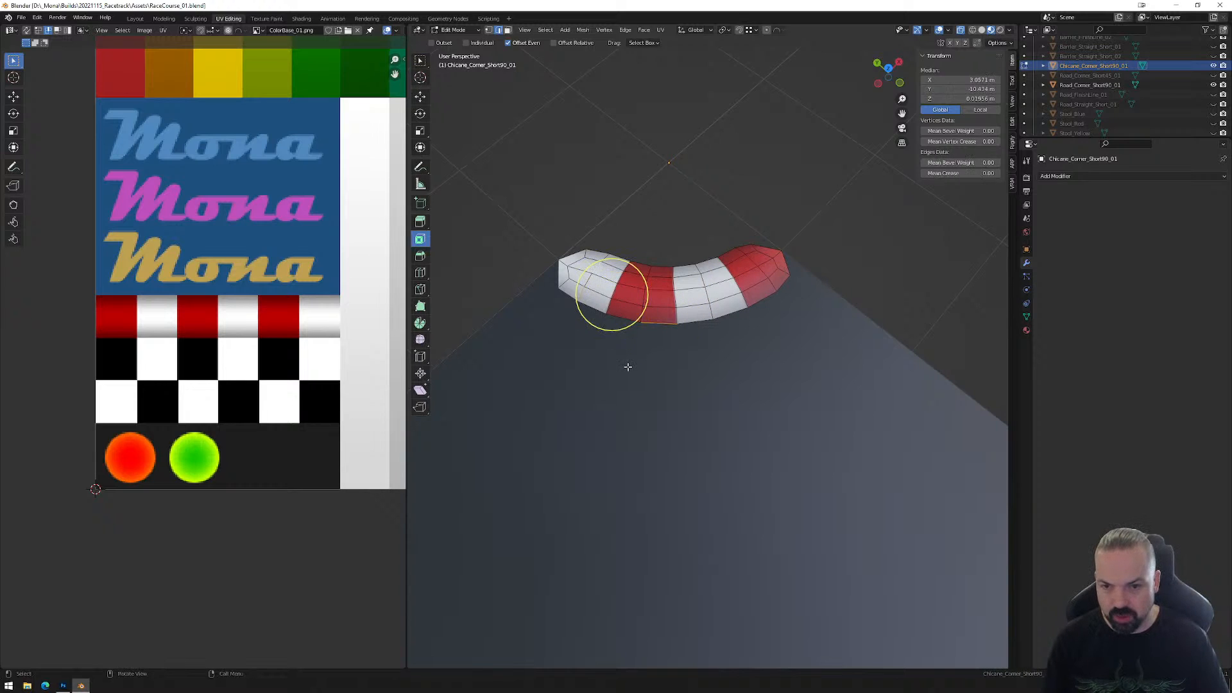
alt+click(593, 275)
alt+click(637, 313)
alt+click(673, 282)
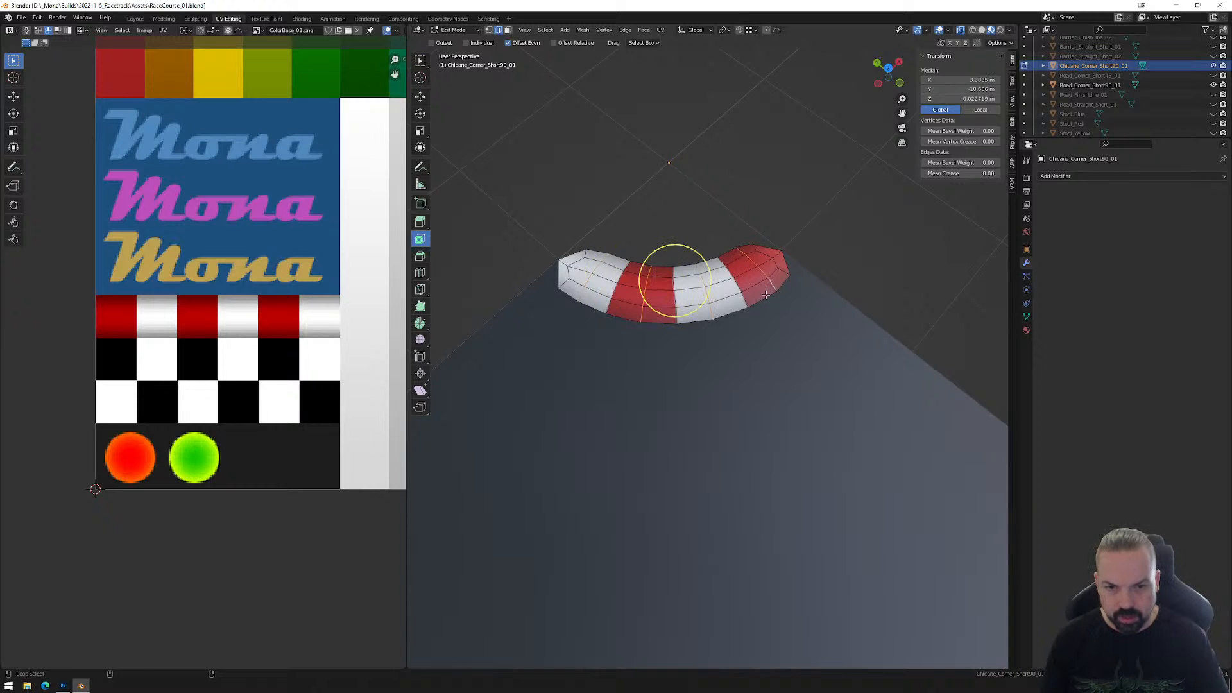
key(x)
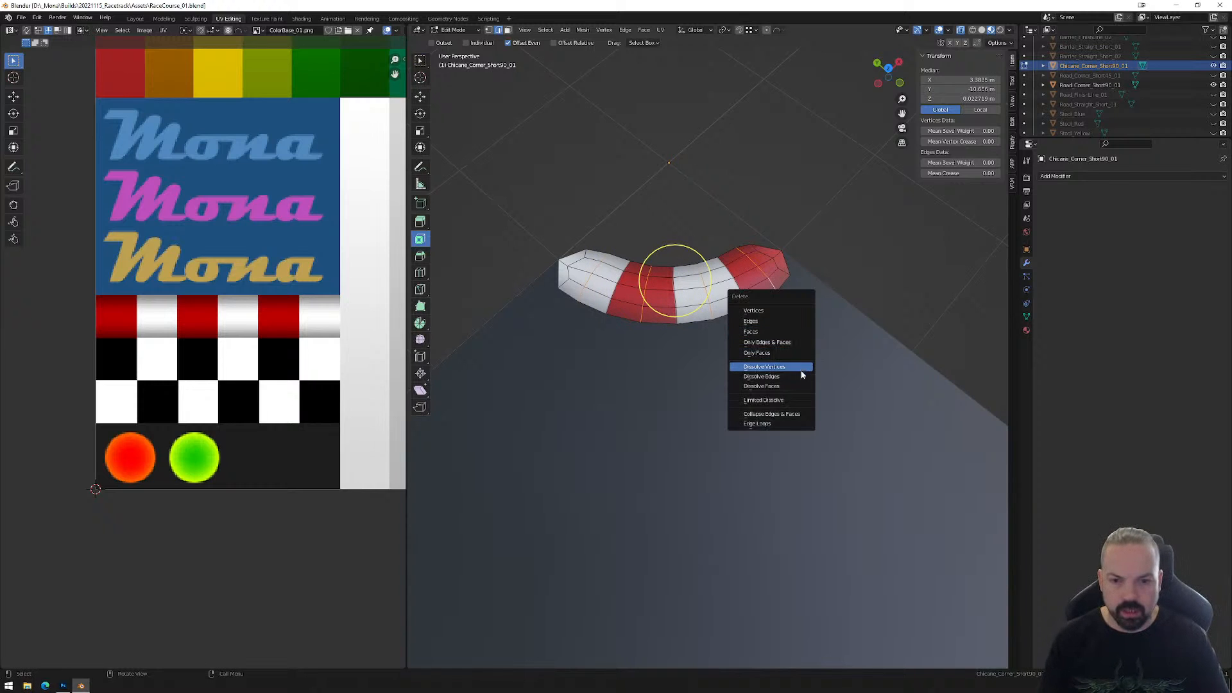
click(801, 372)
Separate the small inner curb from the large curb into its own object.
middle_drag(821, 394, 647, 426)
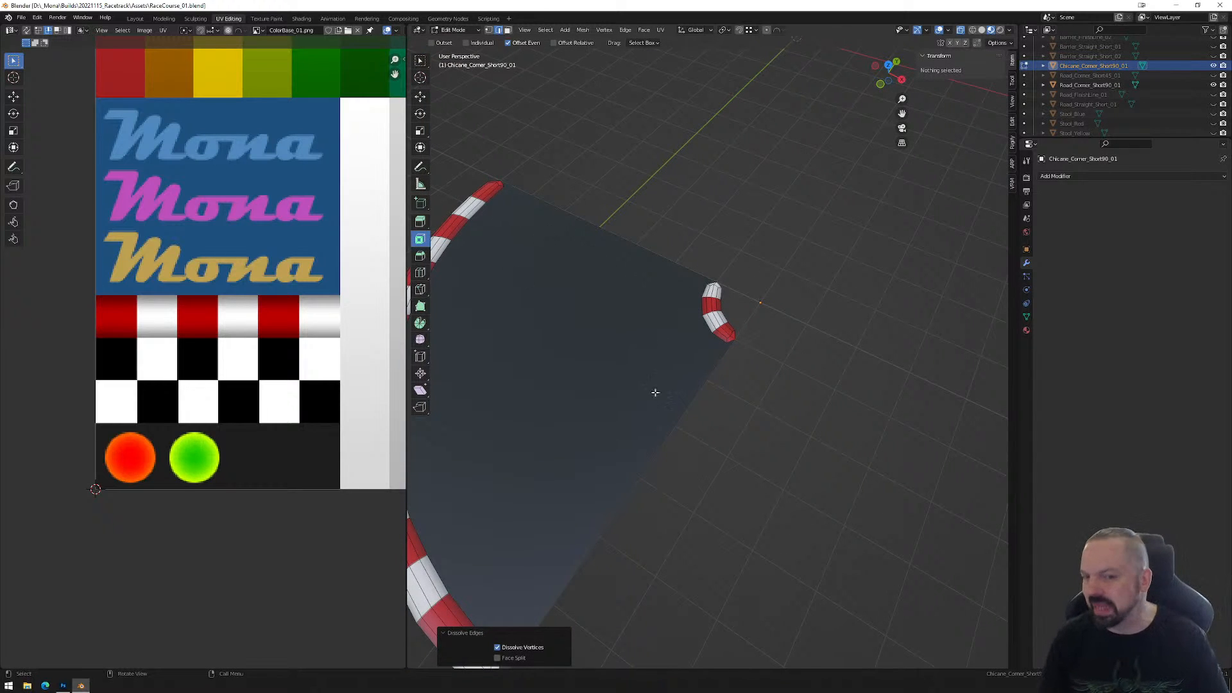
scroll(651, 405, down, 3)
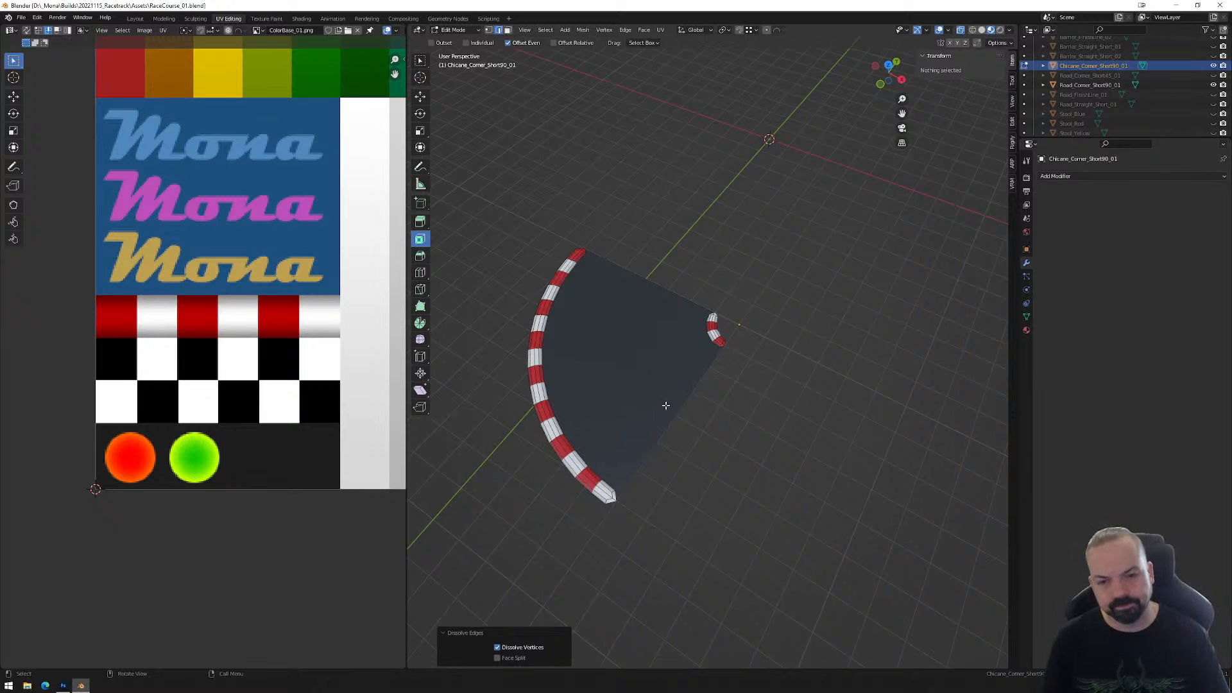
middle_drag(672, 407, 721, 407)
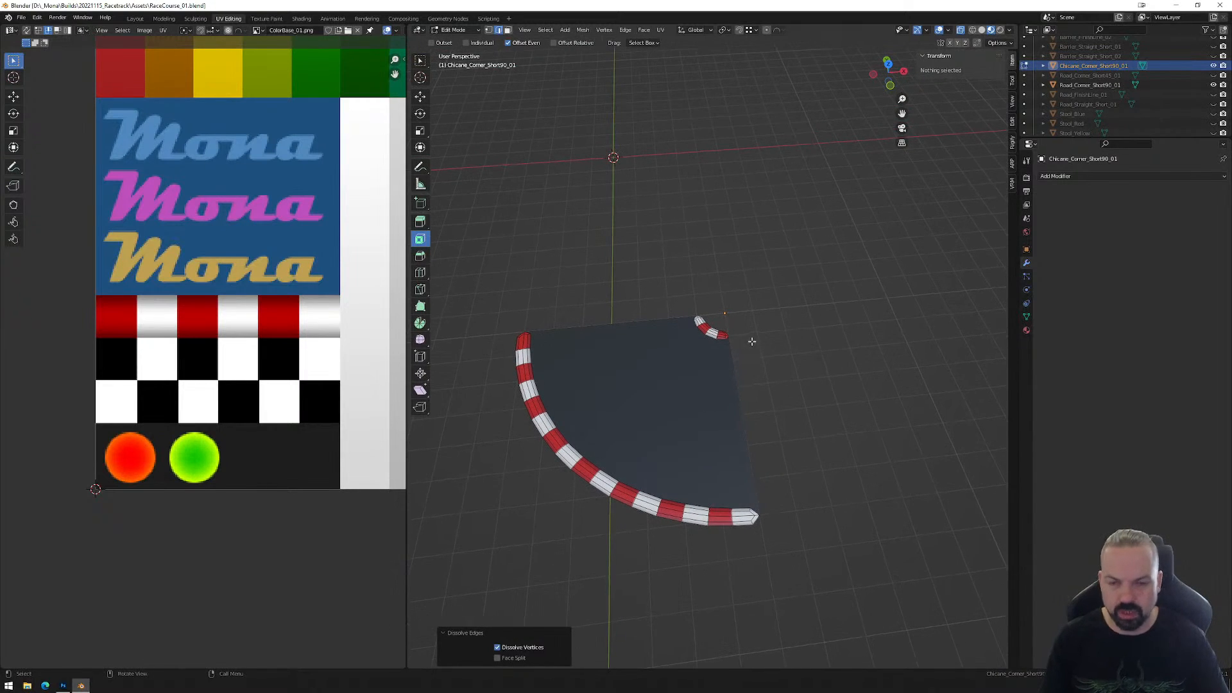
key(Tab)
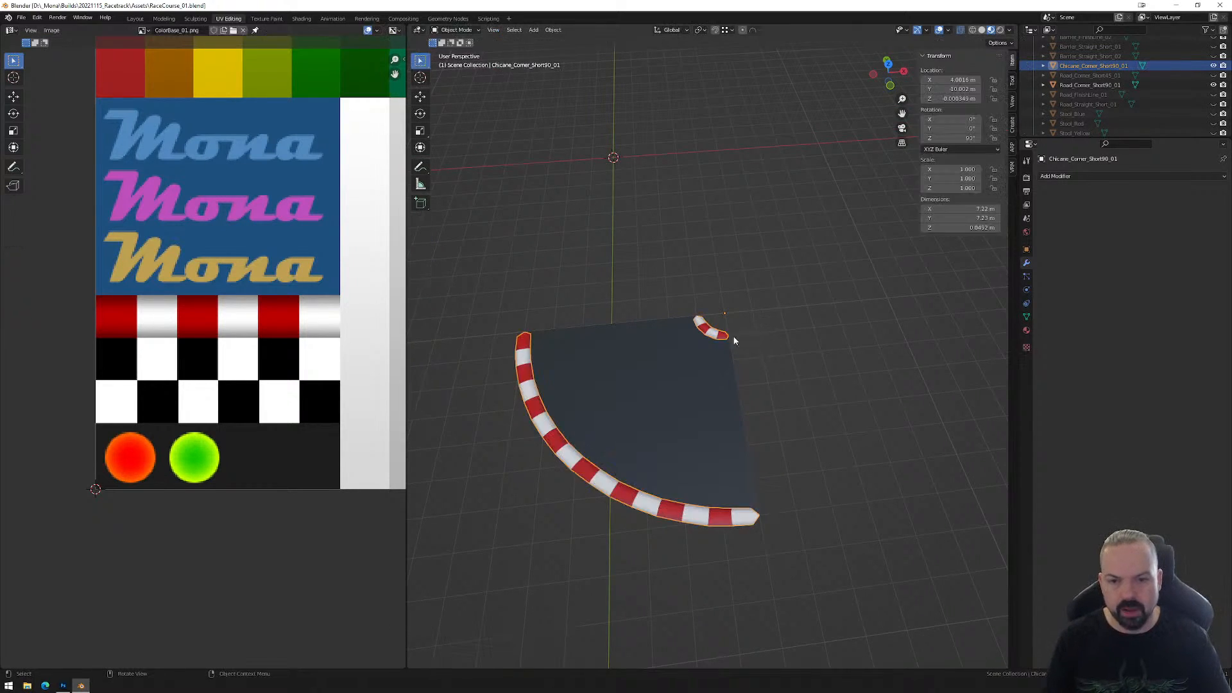
click(742, 329)
click(713, 332)
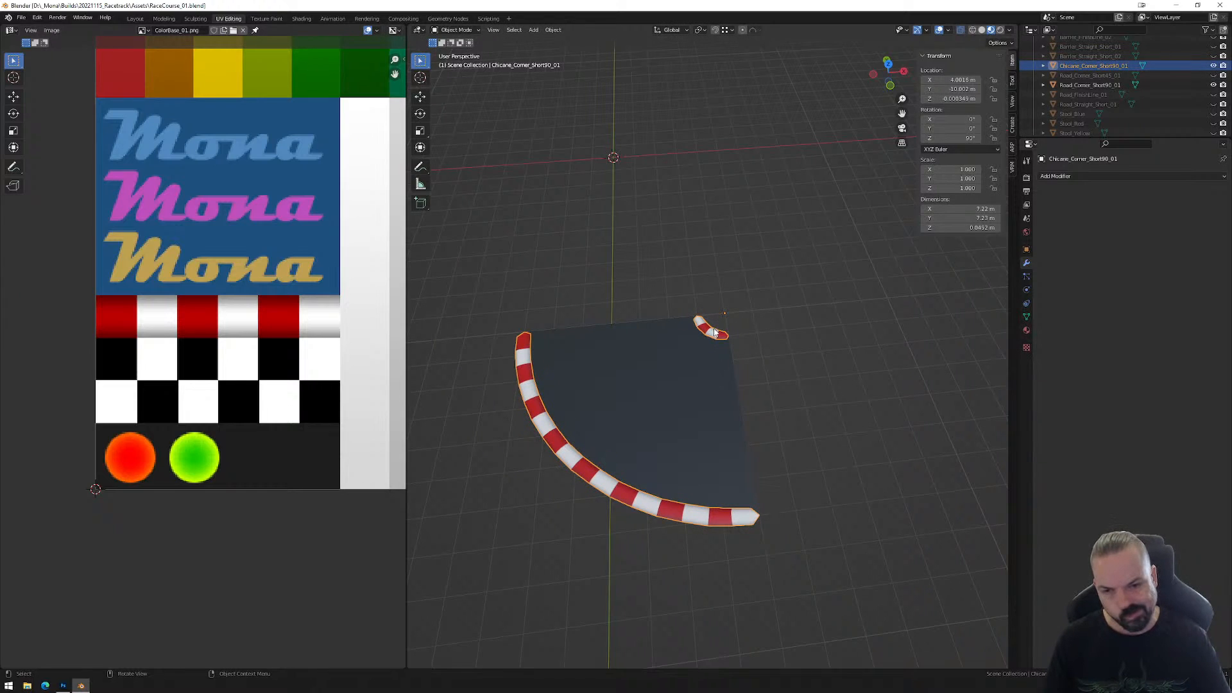
key(Tab)
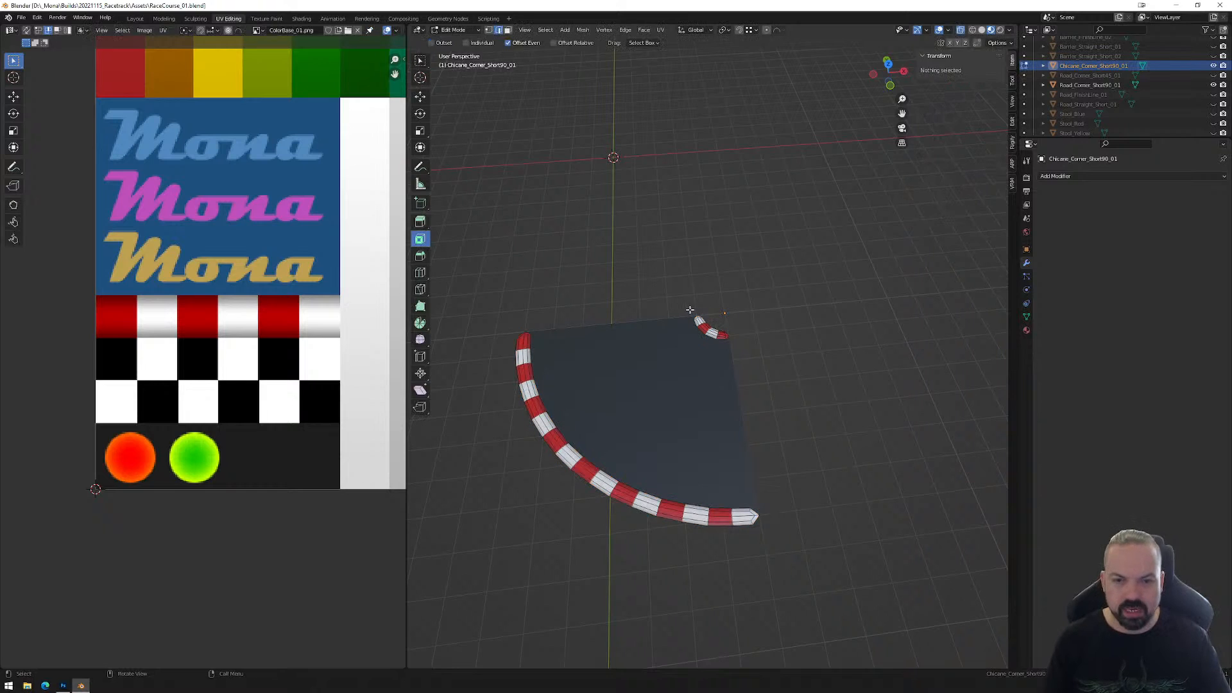
key(l)
right_click(783, 422)
mouse_move(758, 594)
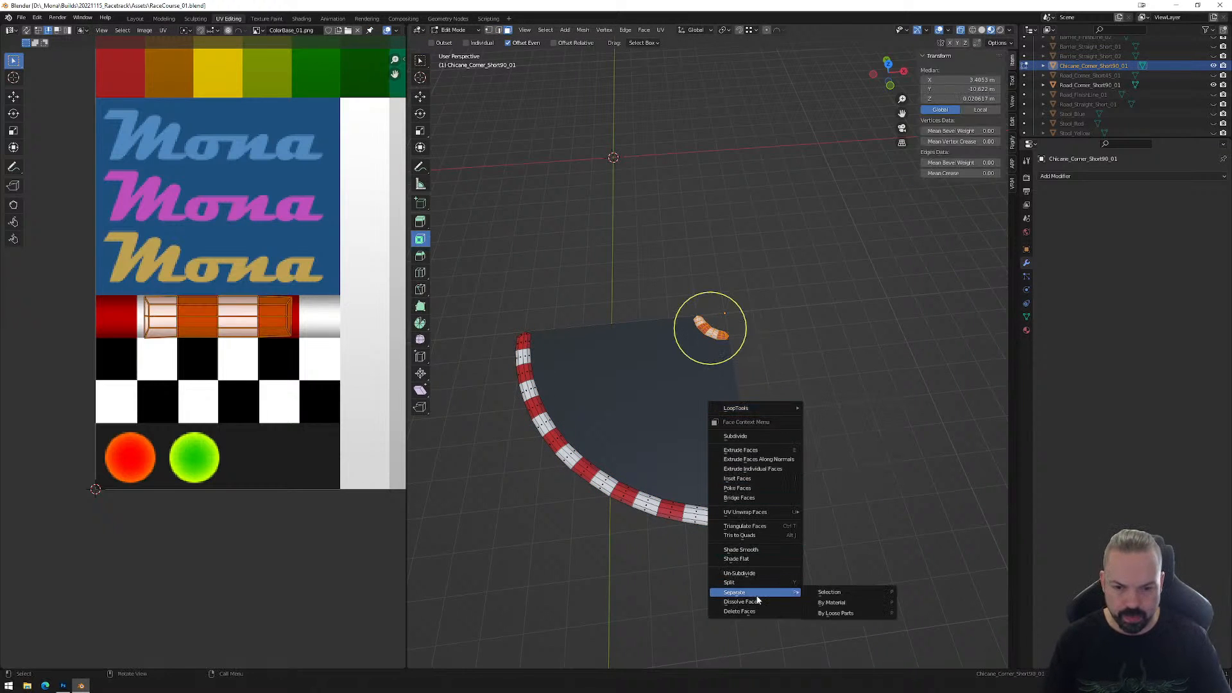
click(838, 593)
key(Tab)
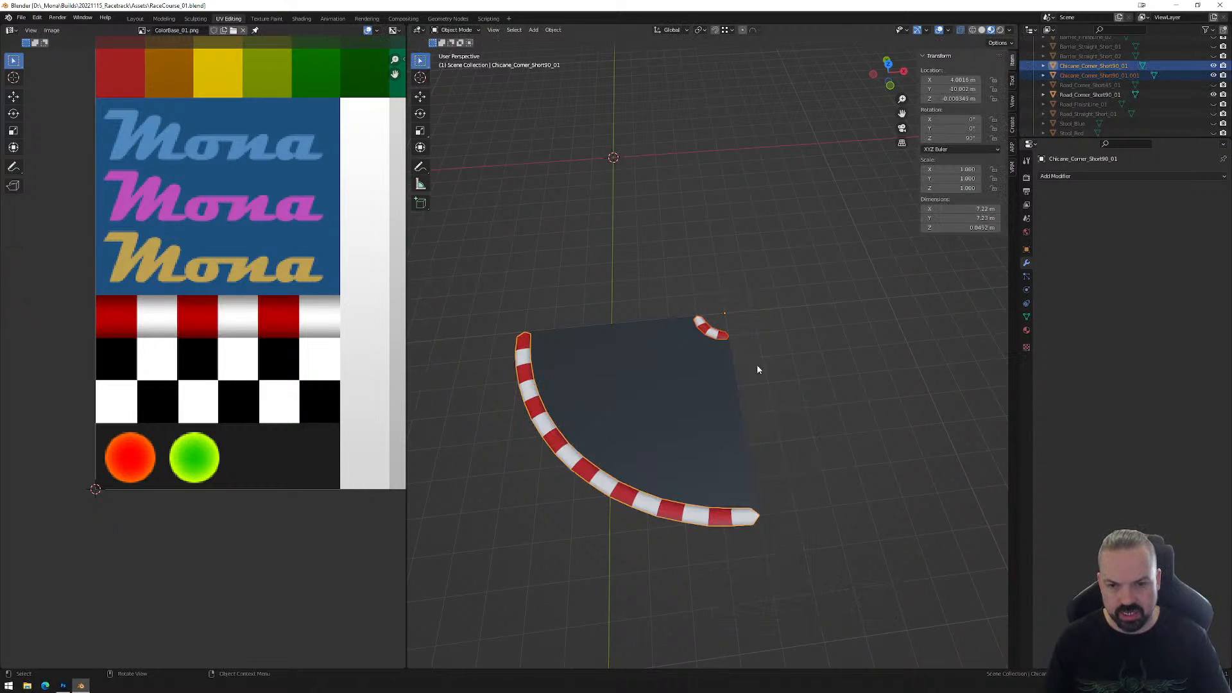
Rename the small inner curb object as Chicane_CornerInt_Short90_01.
click(720, 332)
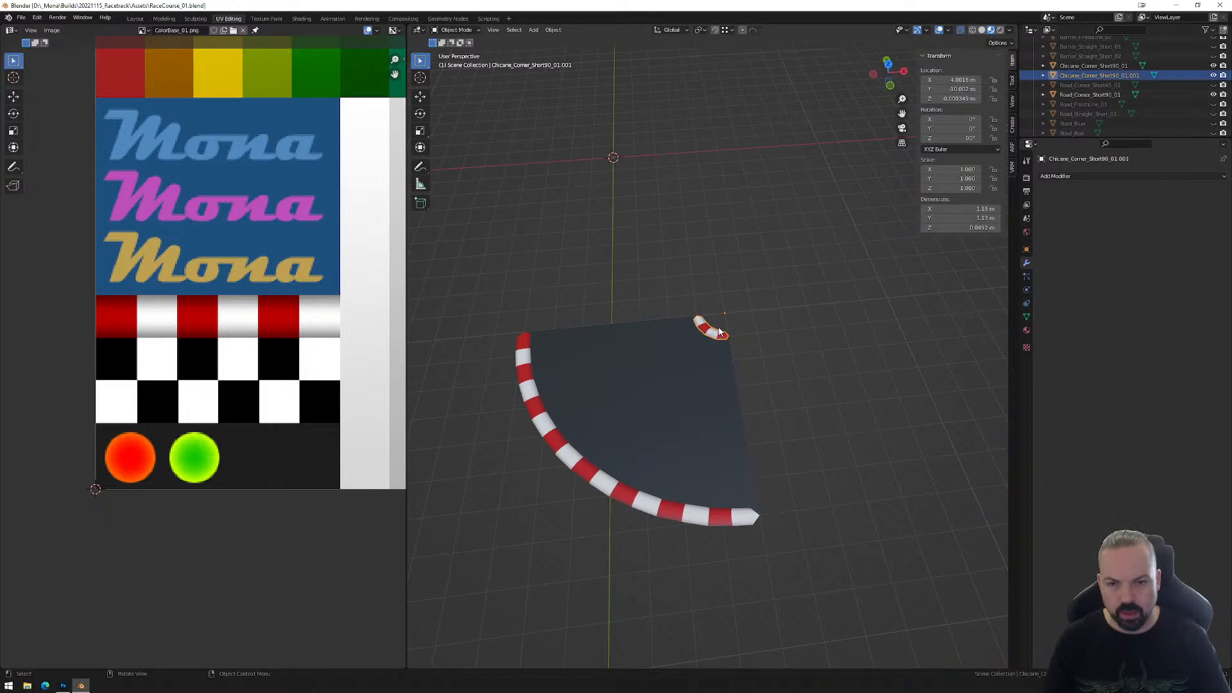
double_click(1120, 79)
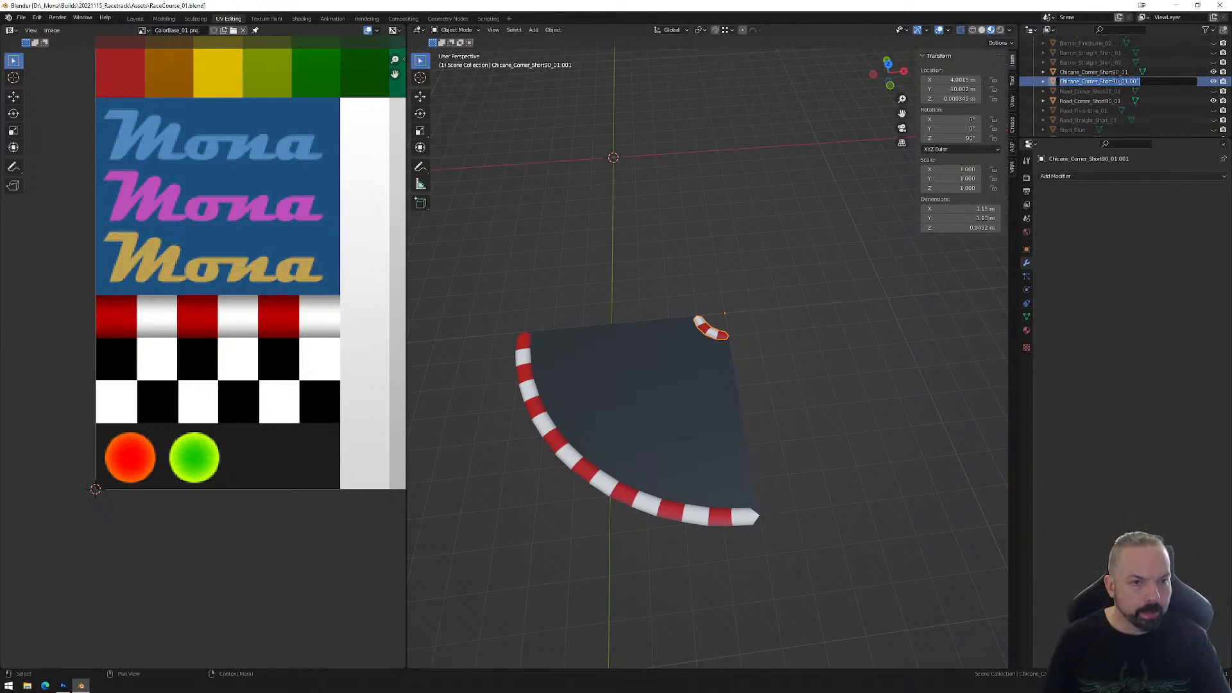
click(1112, 82)
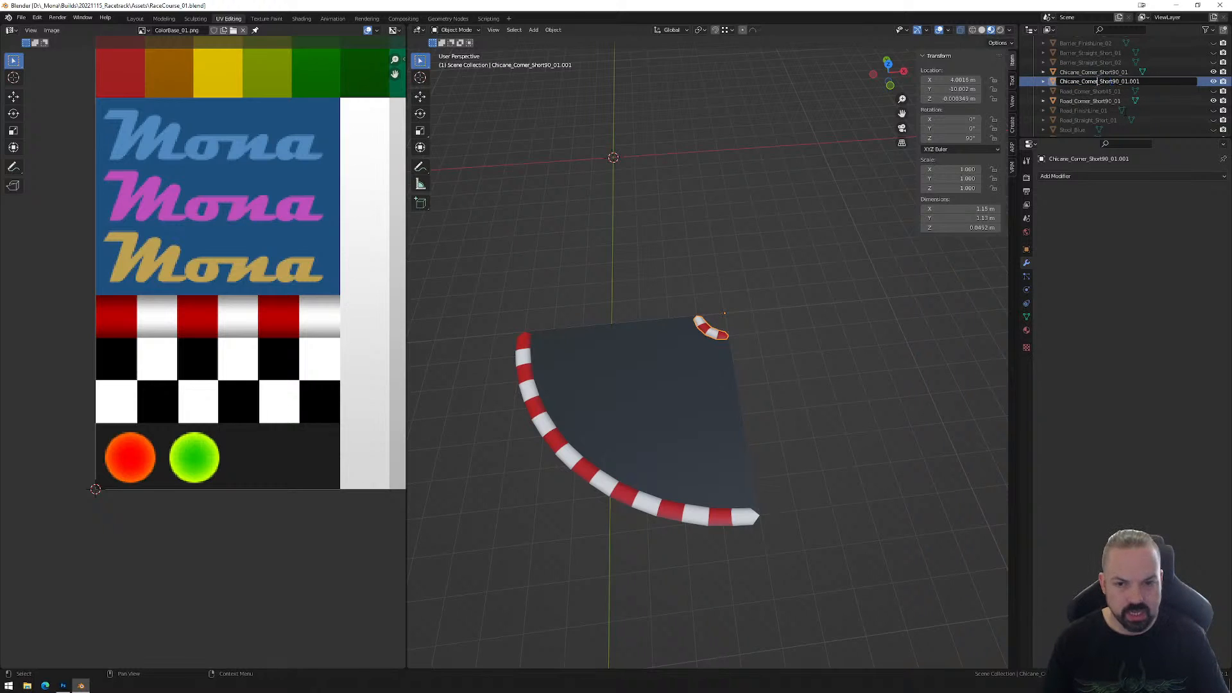
text(_L)
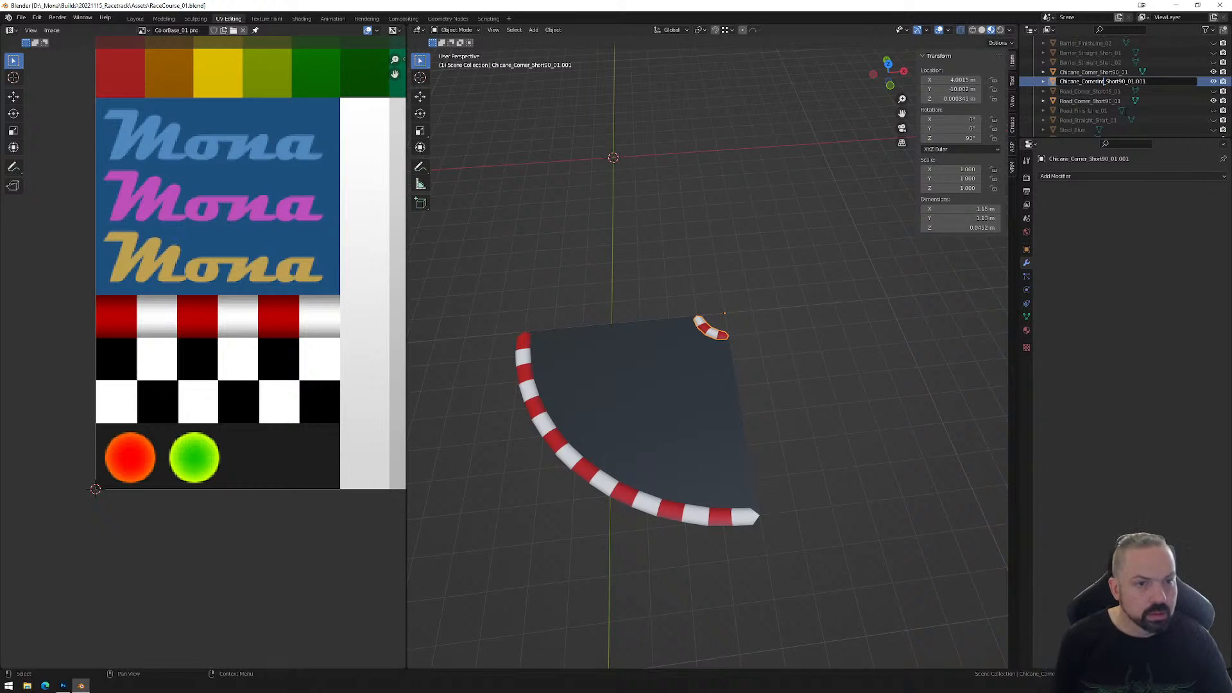
key(End)
key(BackSpace)
key(BackSpace)
key(BackSpace)
key(BackSpace)
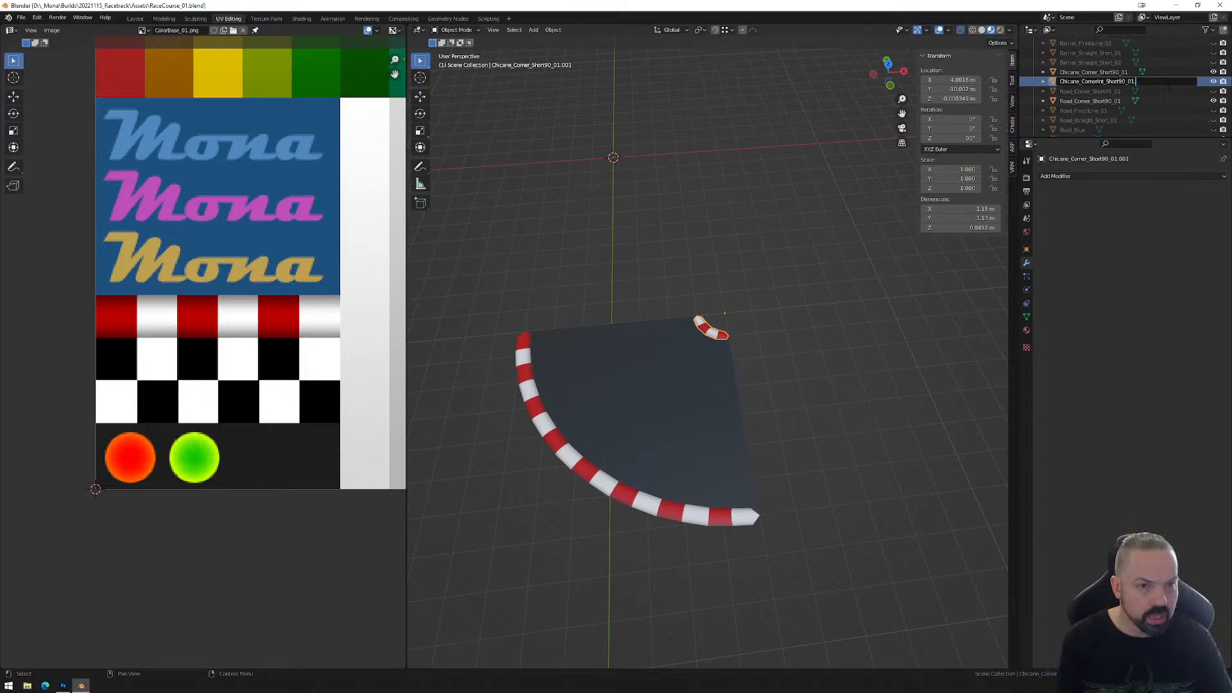
key(Return)
Rename the large outer curb object as Chicane_CornerExt_Short90_01.
click(1102, 75)
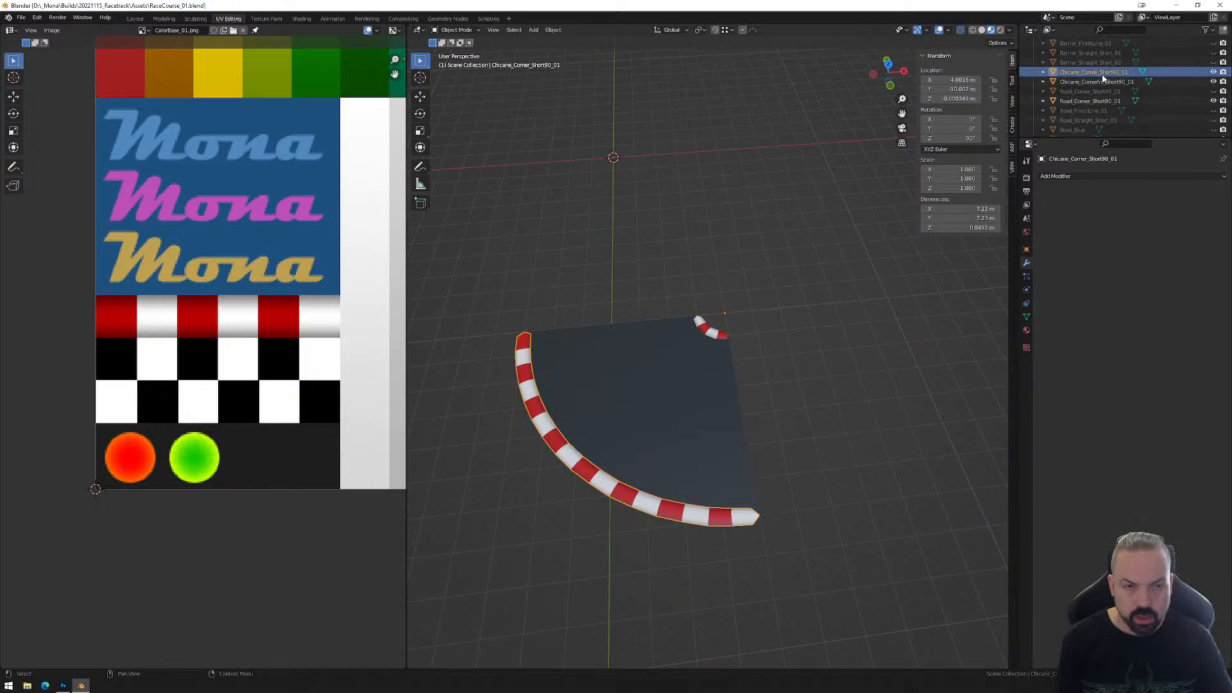
double_click(1102, 74)
click(1097, 82)
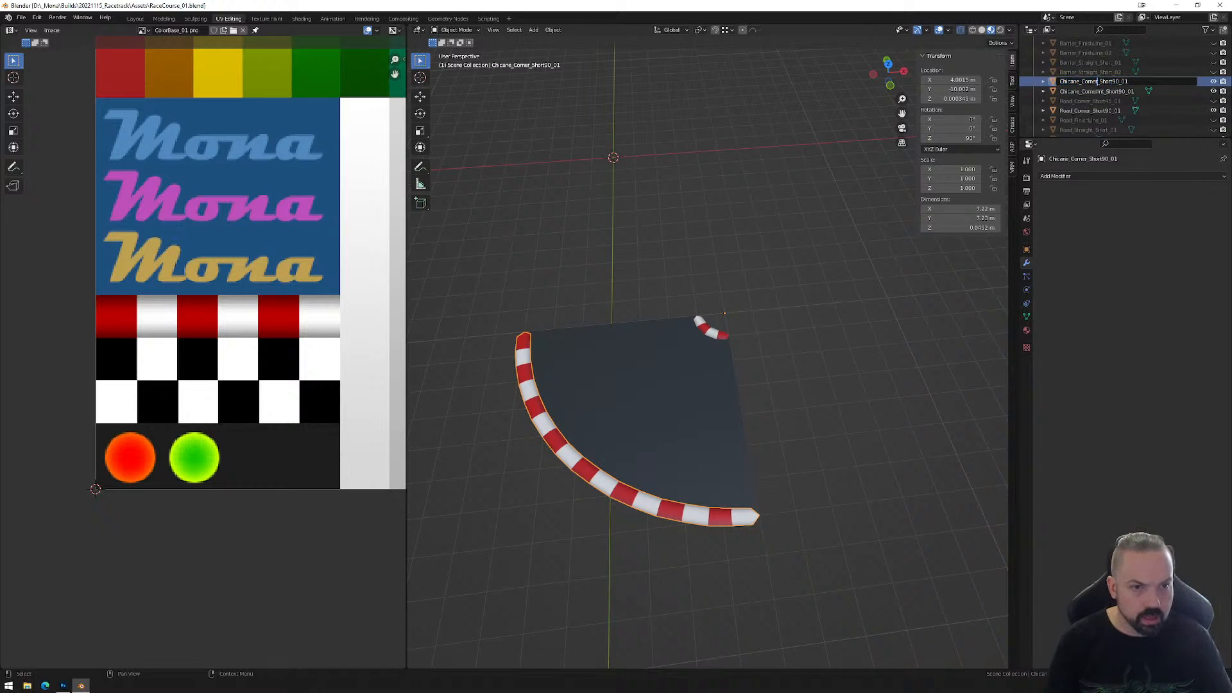
text(Ext)
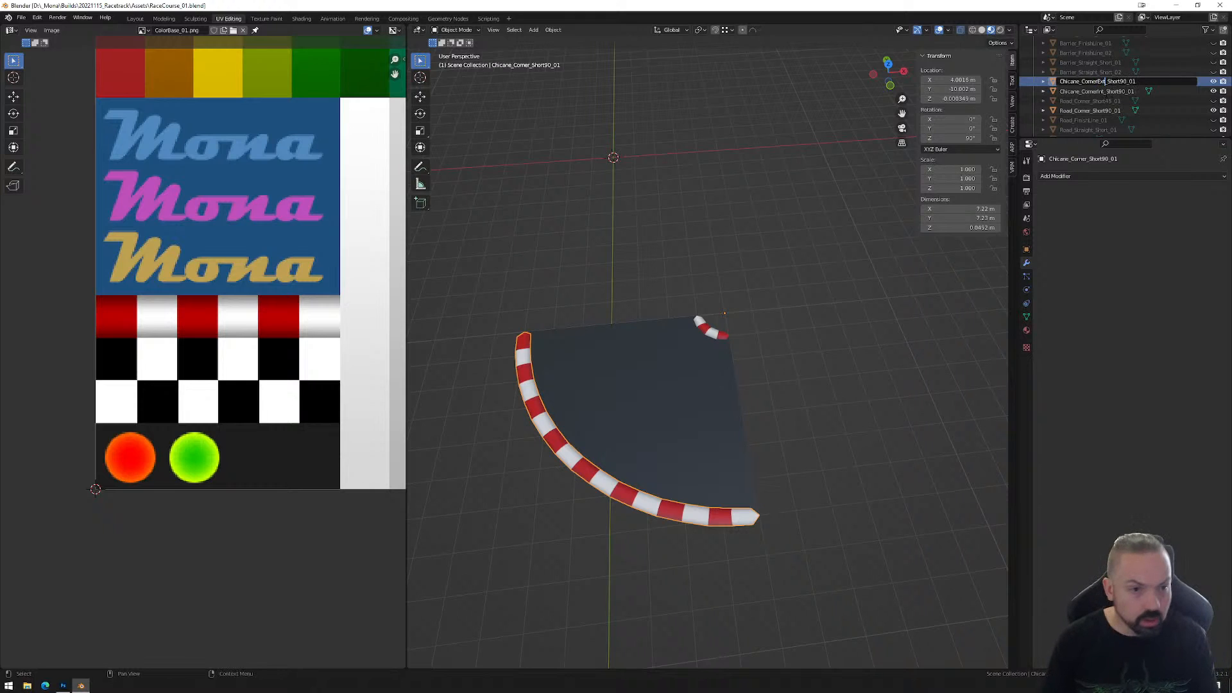
key(Return)
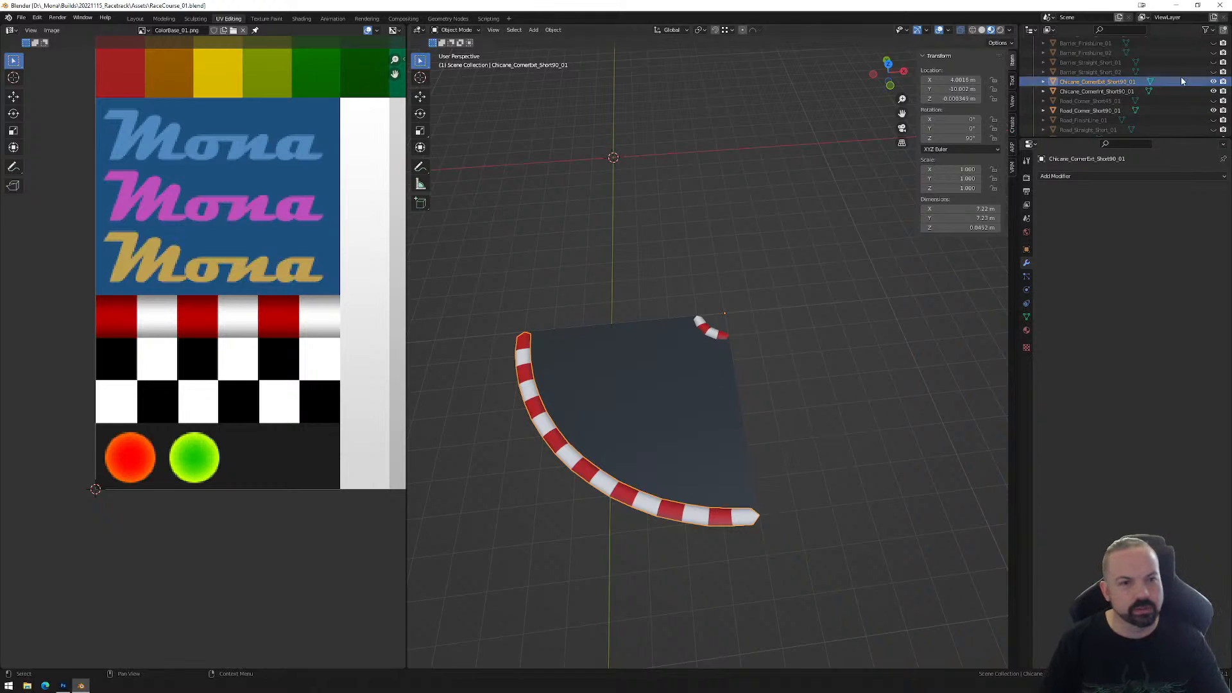
Hide both curb objects and show the finish-line road object alongside the corner road.
click(1213, 81)
click(1213, 91)
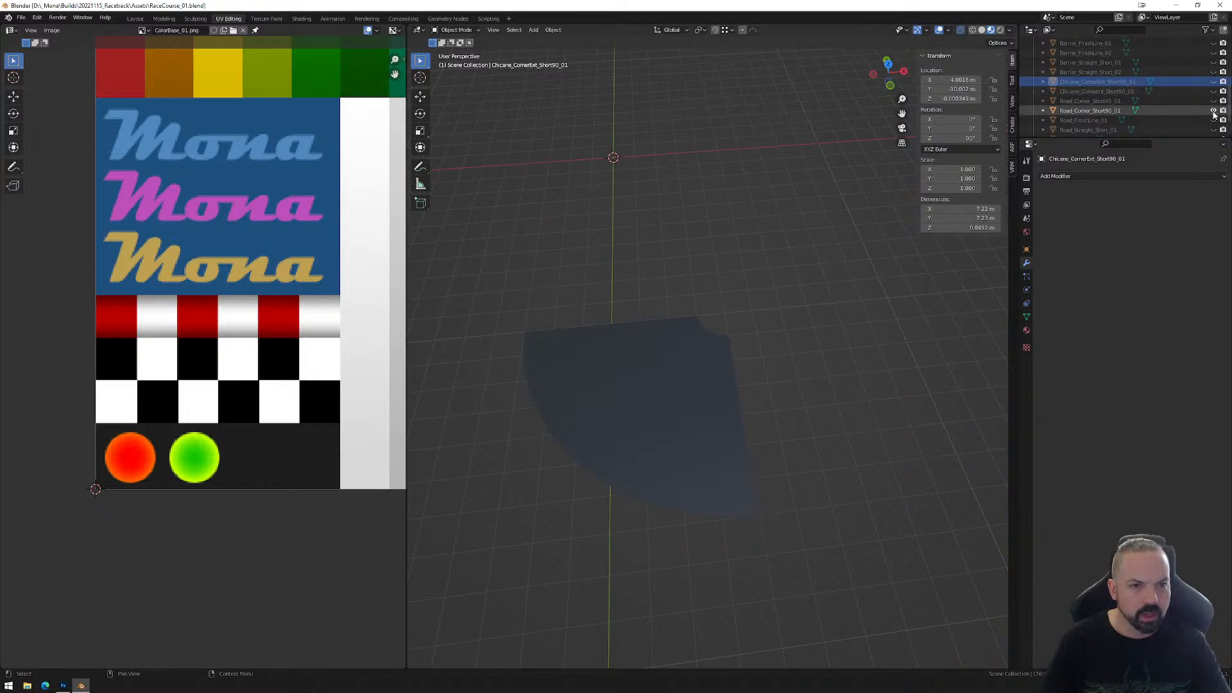
click(1214, 120)
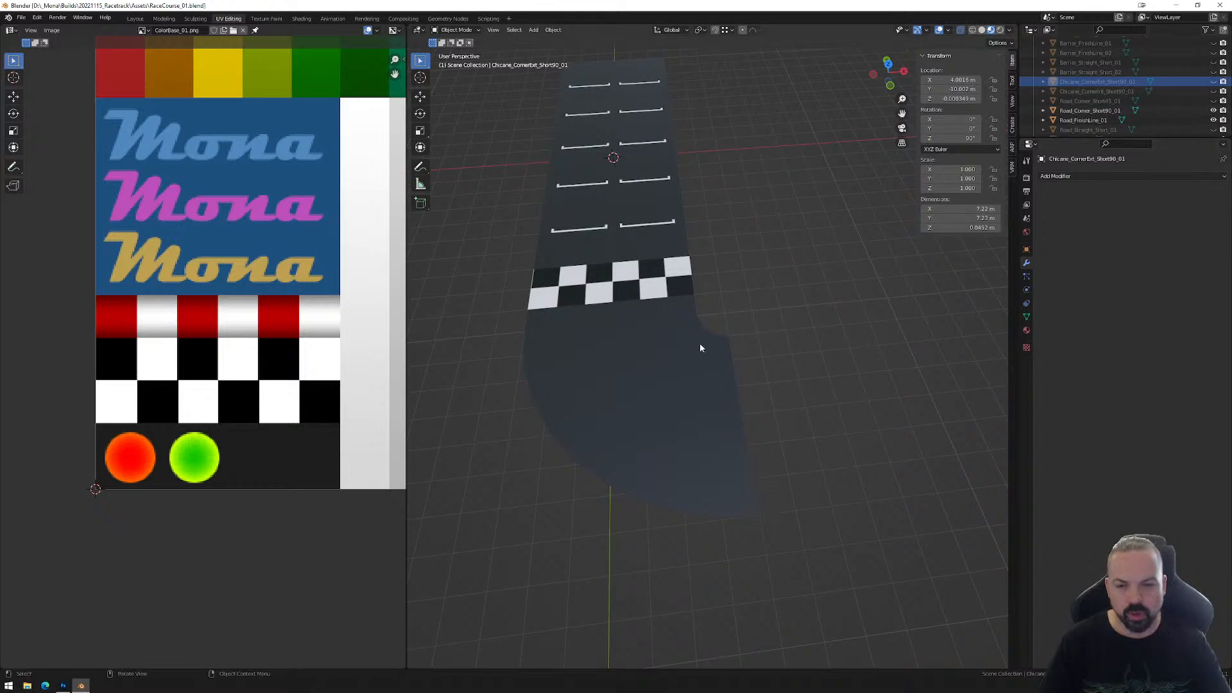
Add a curved loop cut along the middle of the Road_Corner_Short90_01 mesh, between its inner and outer edges.
click(647, 352)
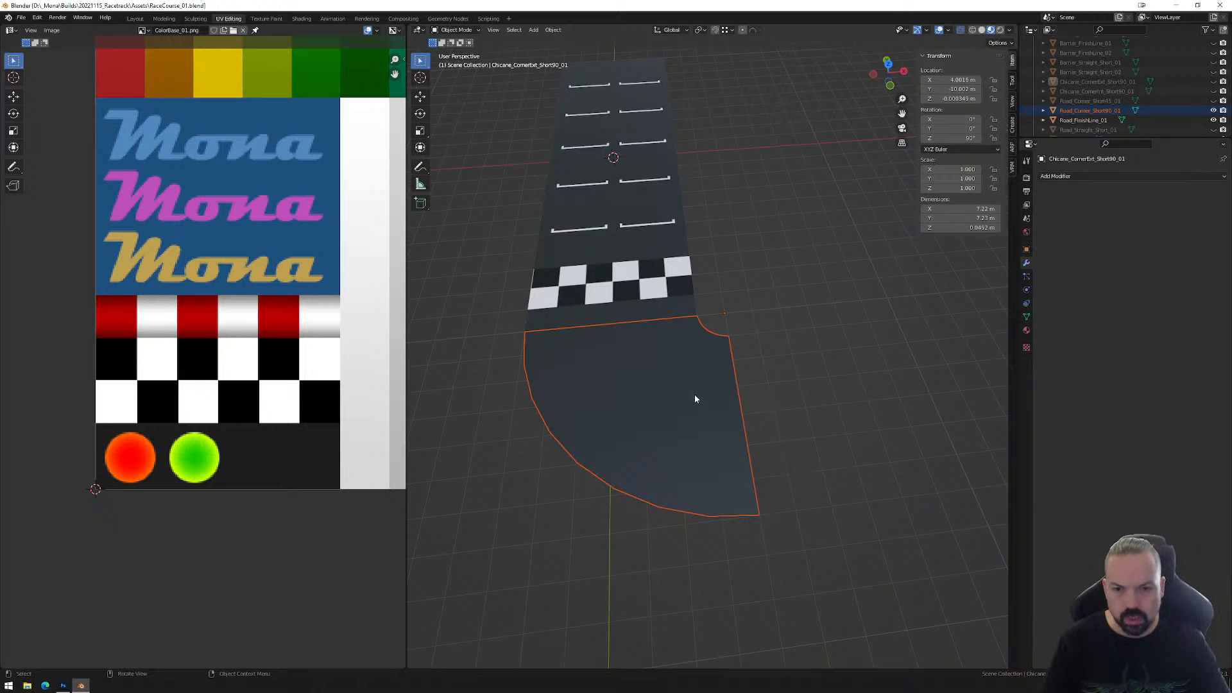
middle_drag(730, 413, 783, 399)
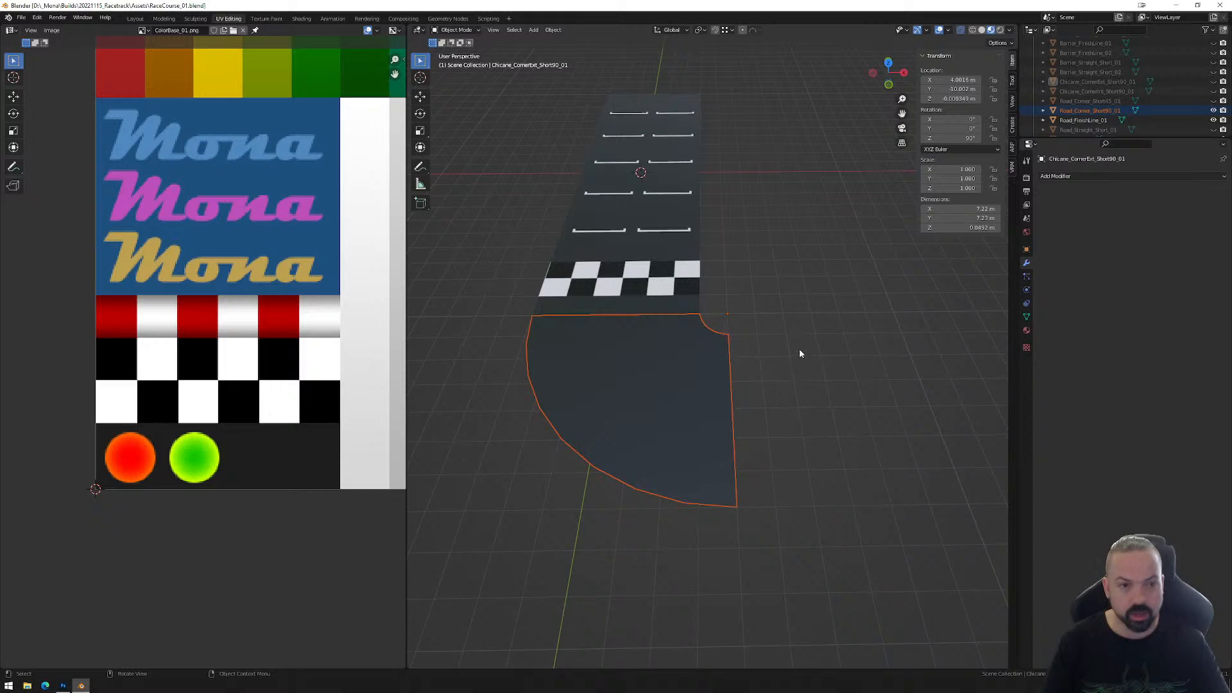
click(1096, 120)
click(1096, 111)
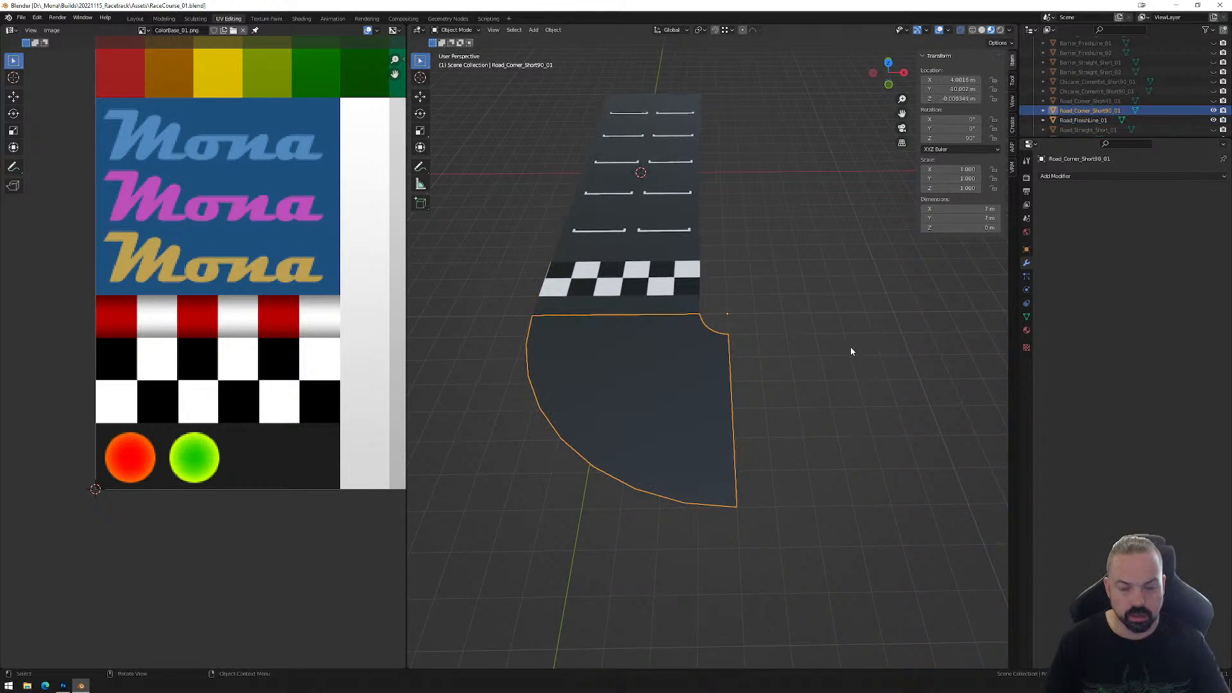
key(Tab)
key(ctrl+r)
click(704, 403)
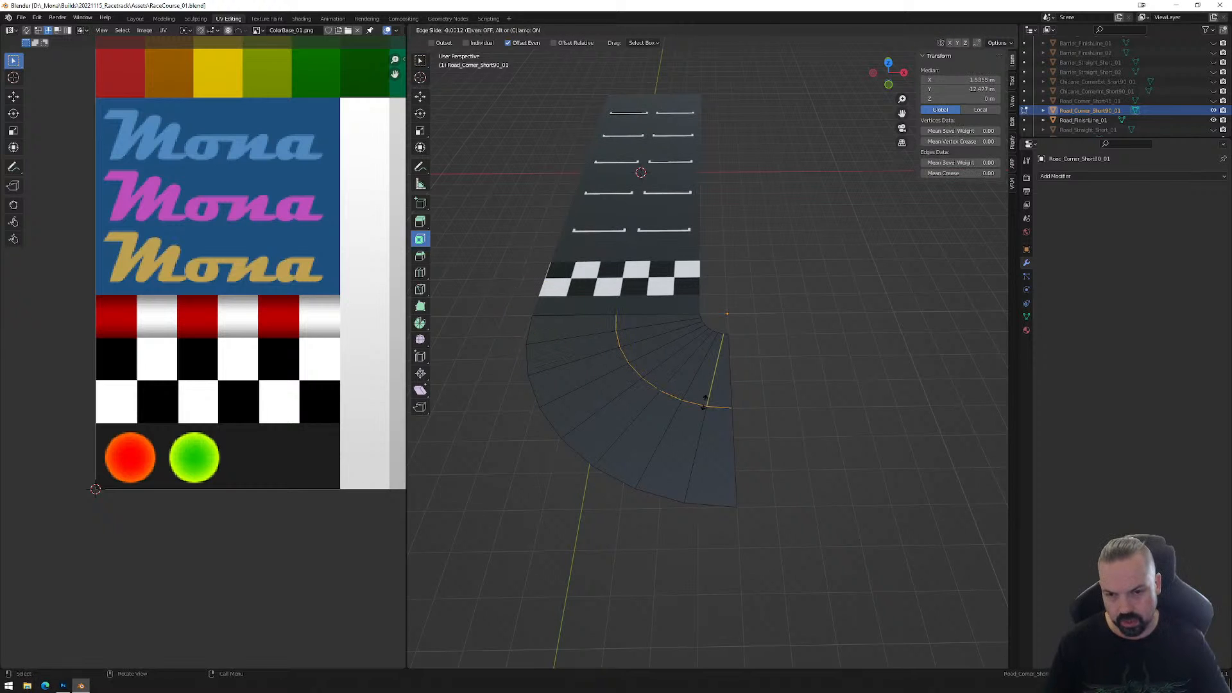
Add a loop cut along the middle of the curved corner road with no slide, at factor 0.
right_click(738, 405)
scroll(294, 376, down, 3)
scroll(294, 377, down, 1)
middle_drag(329, 333, 284, 340)
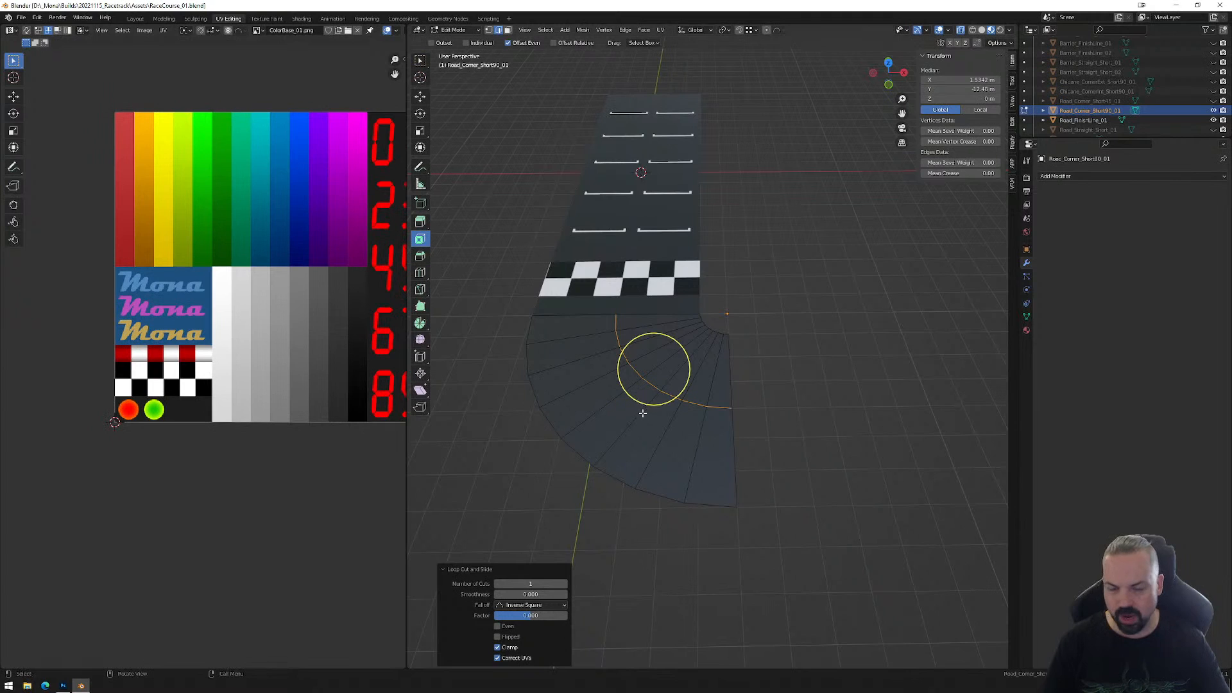
scroll(572, 360, up, 1)
Select all faces of the corner road's outer ring in face mode.
click(553, 328)
click(553, 328)
shift+click(551, 353)
shift+click(552, 383)
shift+click(569, 412)
shift+click(611, 443)
shift+click(649, 466)
shift+click(685, 478)
shift+click(712, 484)
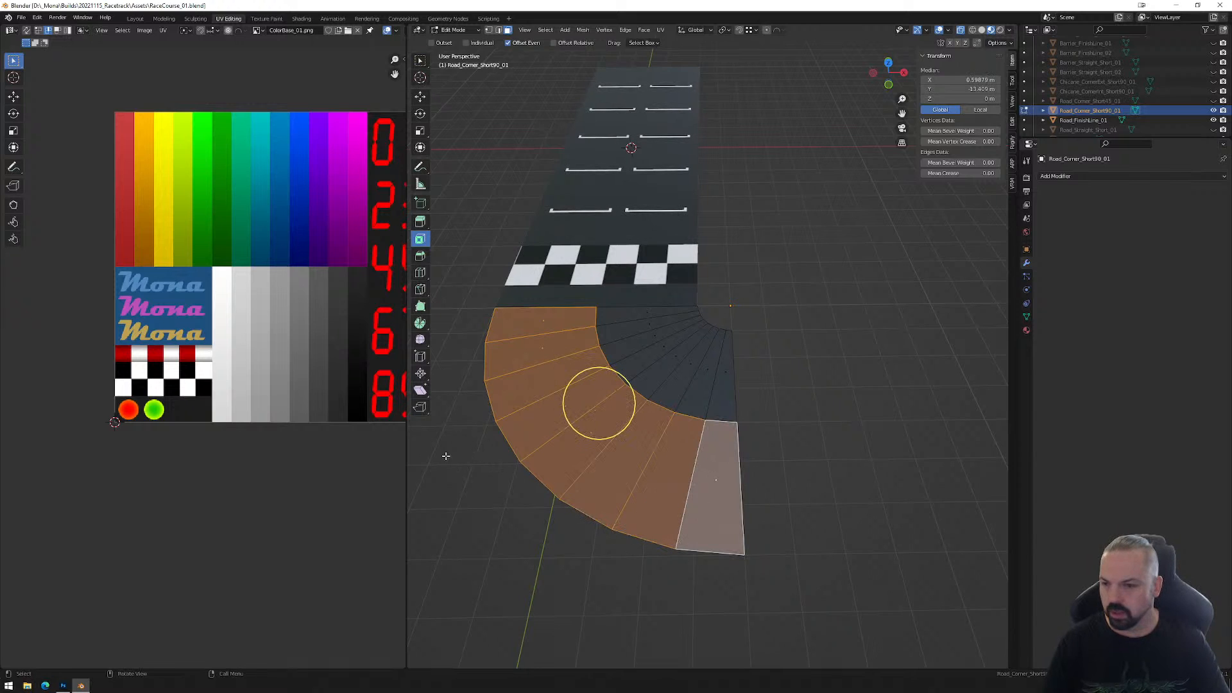
Add all faces of the corner road's inner ring to the selection.
shift+click(652, 316)
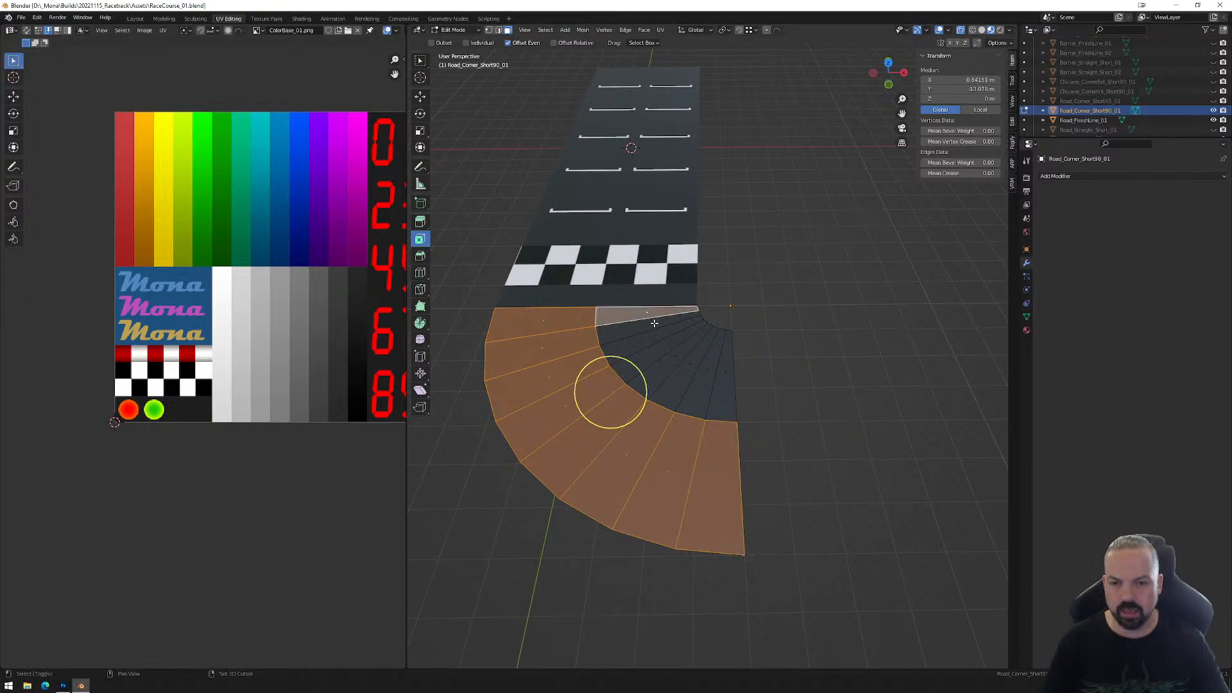
shift+click(656, 323)
shift+click(661, 333)
shift+click(671, 346)
shift+click(681, 356)
shift+click(693, 364)
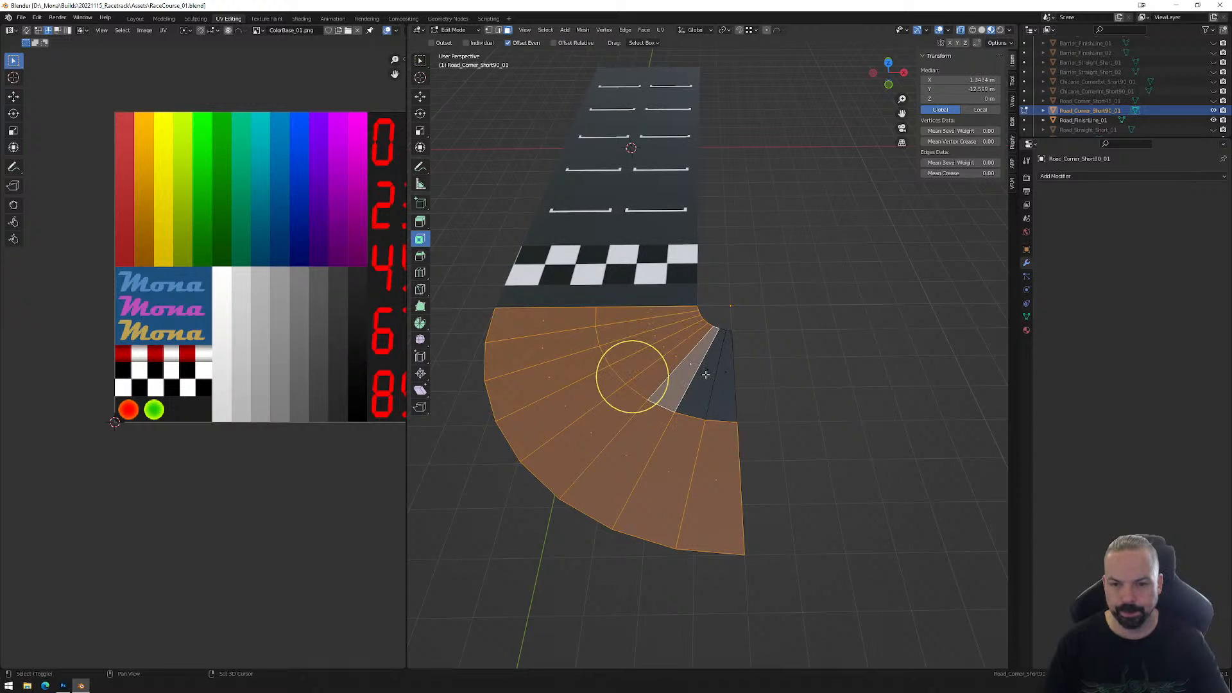
shift+click(708, 372)
shift+click(724, 376)
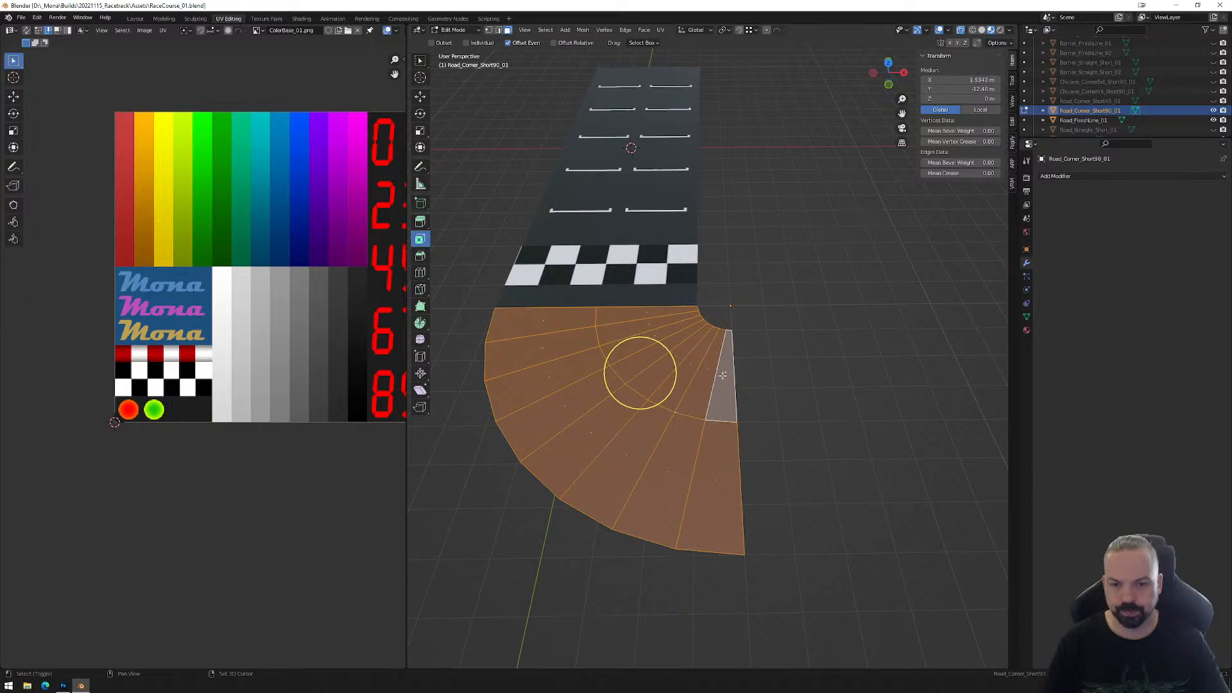
Unwrap the selected corner faces with Project From View in the top orthographic view.
click(888, 62)
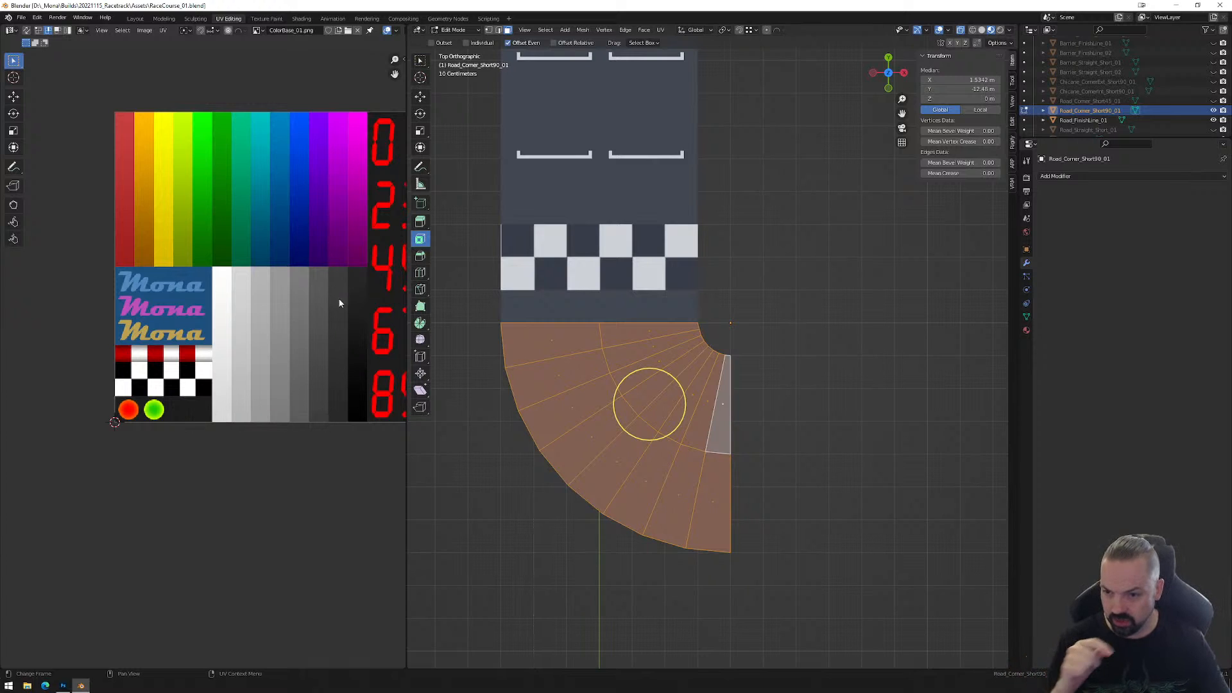
click(661, 30)
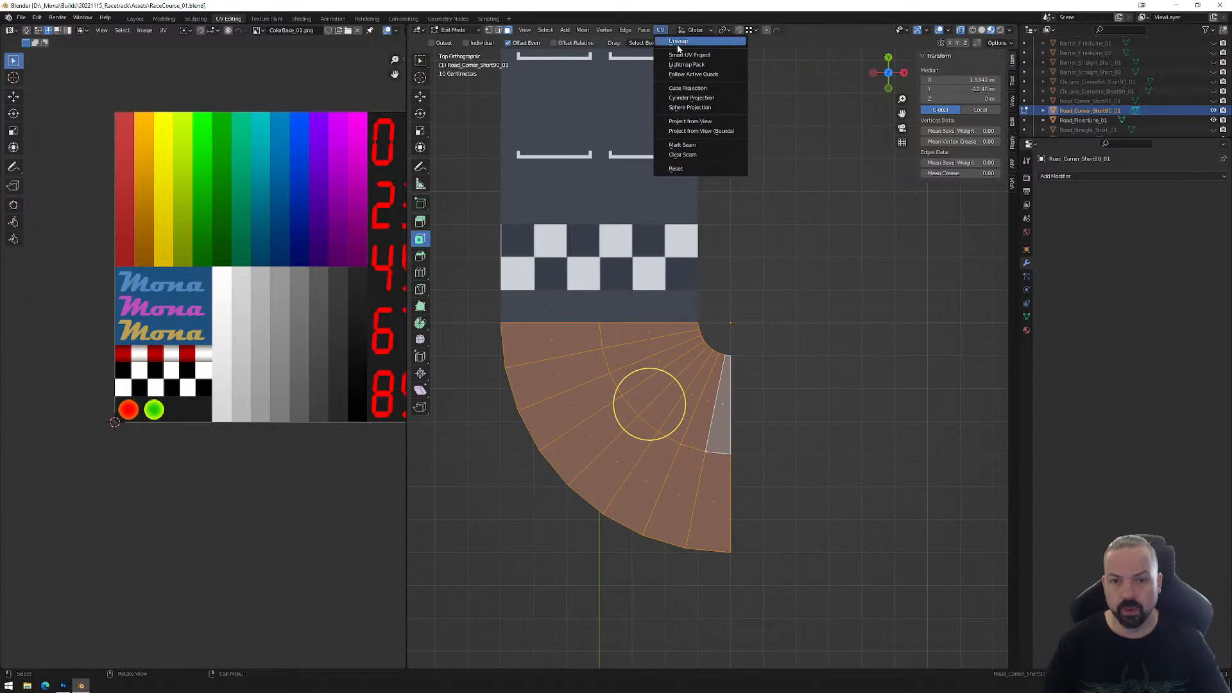
click(703, 122)
click(283, 261)
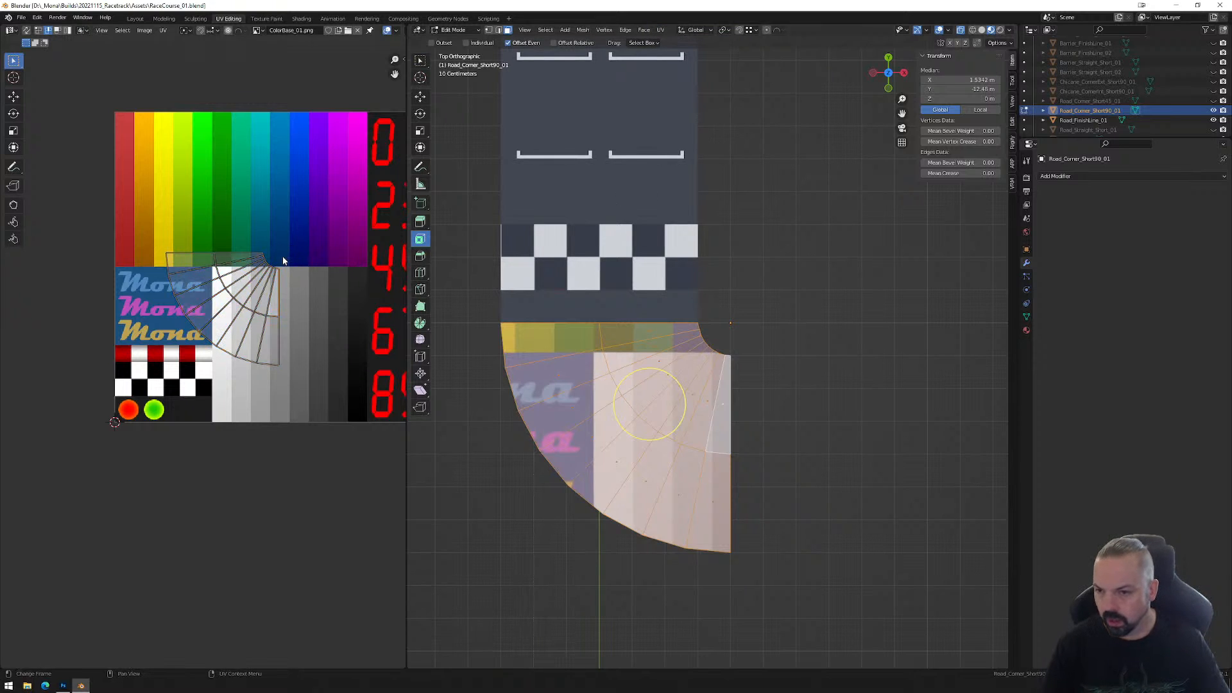
Split the inner ring's UV faces off from the outer ring and move them onto the colour stripes.
drag(243, 232, 274, 280)
drag(269, 272, 288, 287)
key(3)
drag(231, 223, 288, 277)
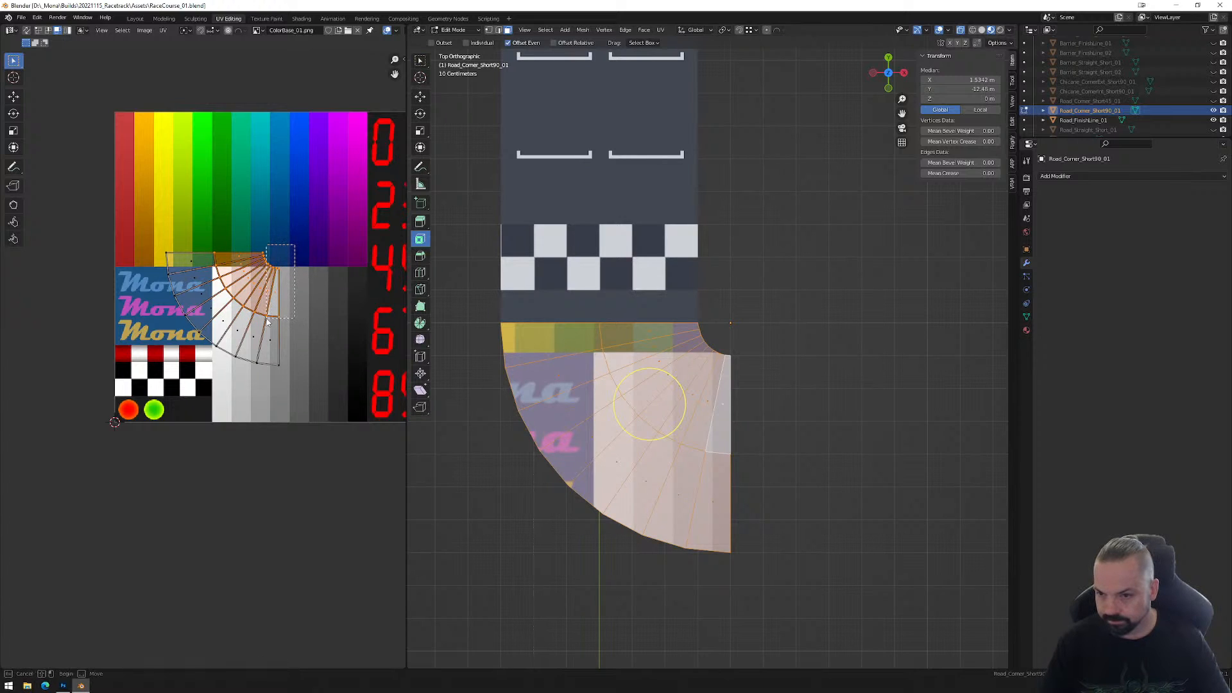
right_click(290, 311)
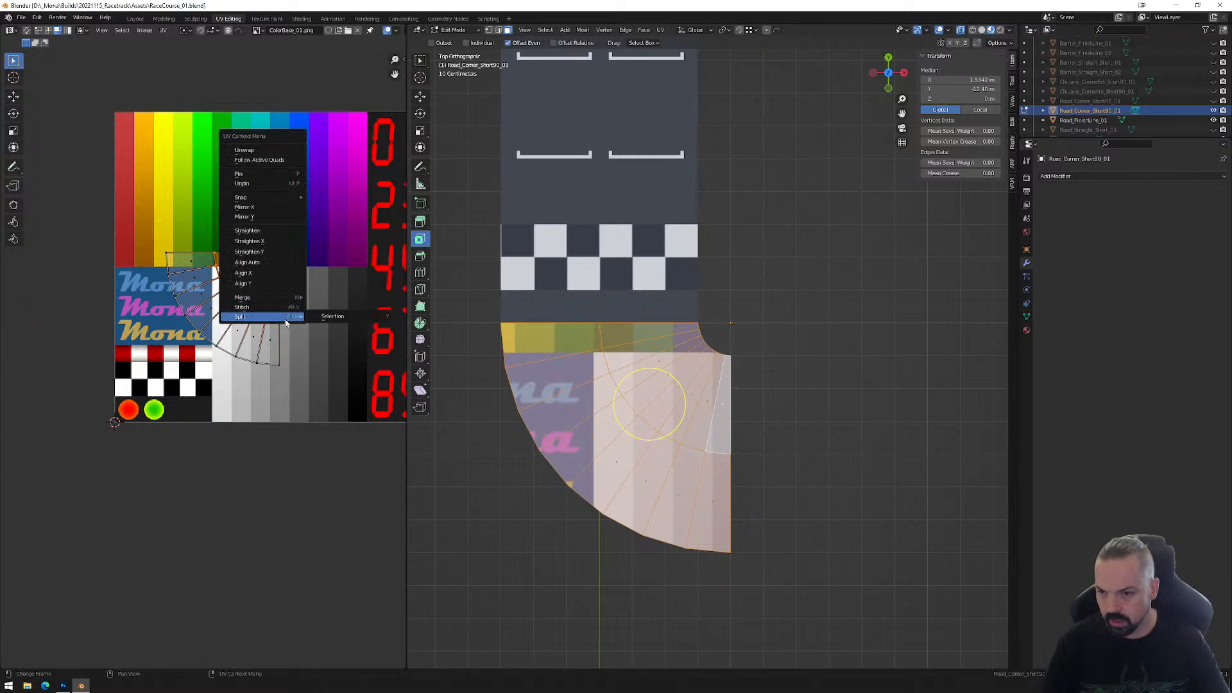
click(290, 308)
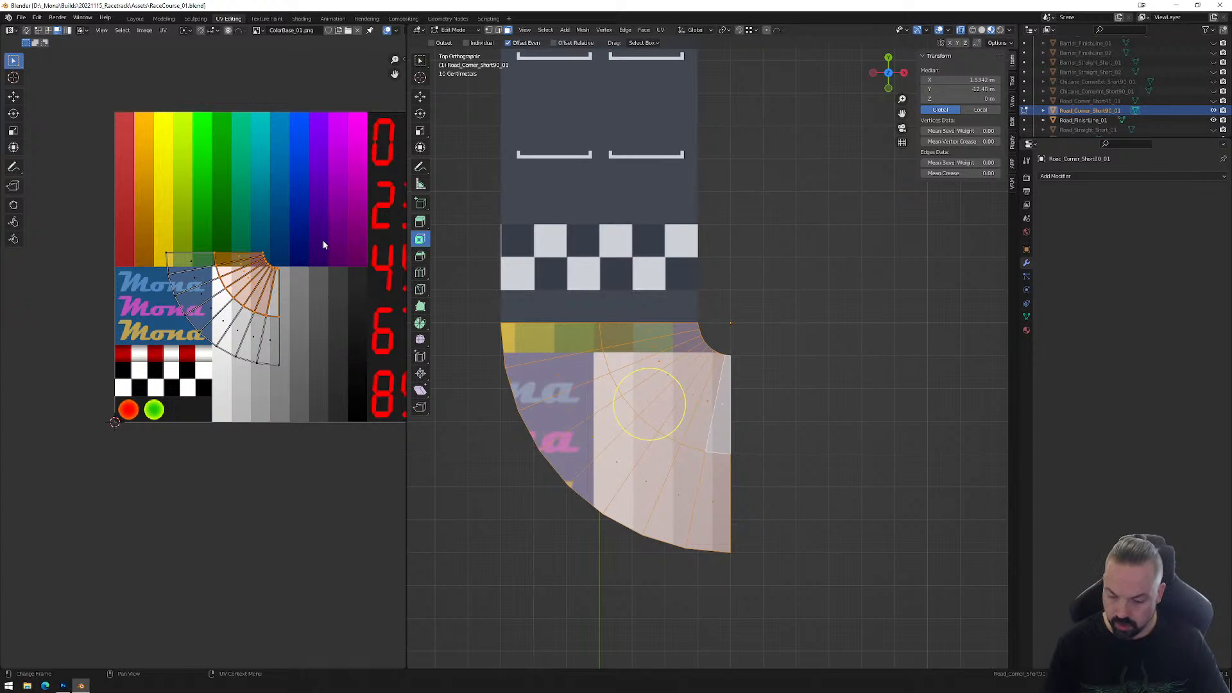
key(g)
click(362, 202)
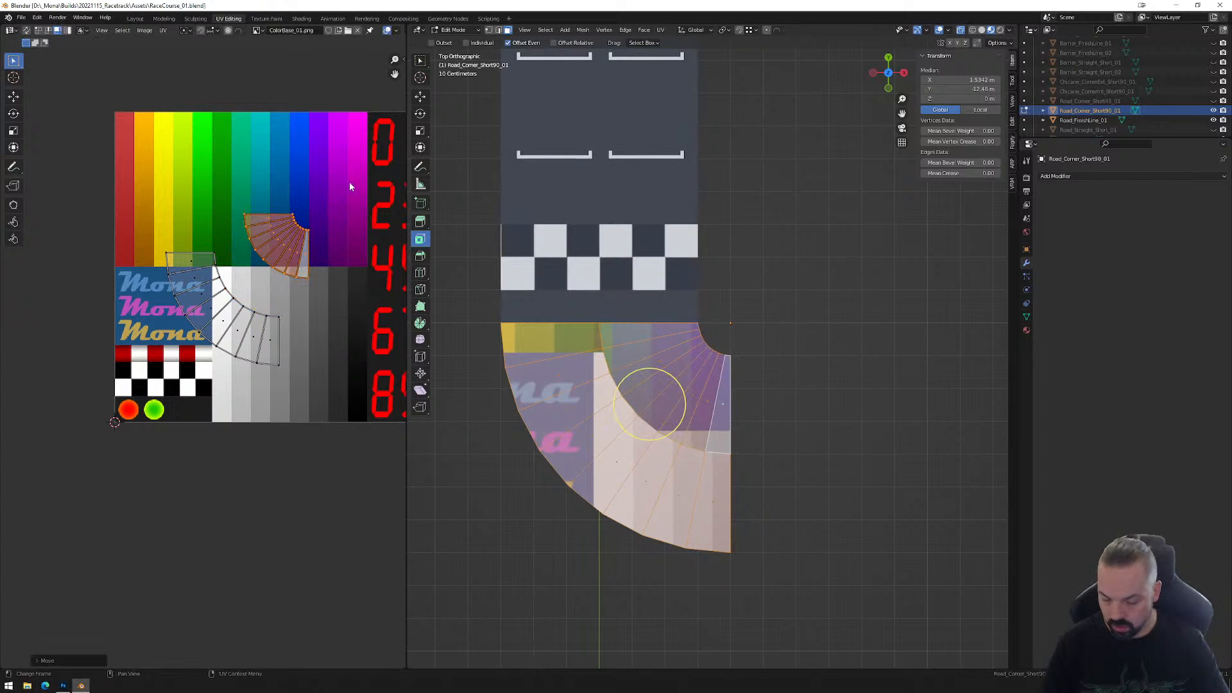
Rotate both fan-shaped UV islands upright, the outer one by -45°, and move the outer island directly below the inner one.
key(r)
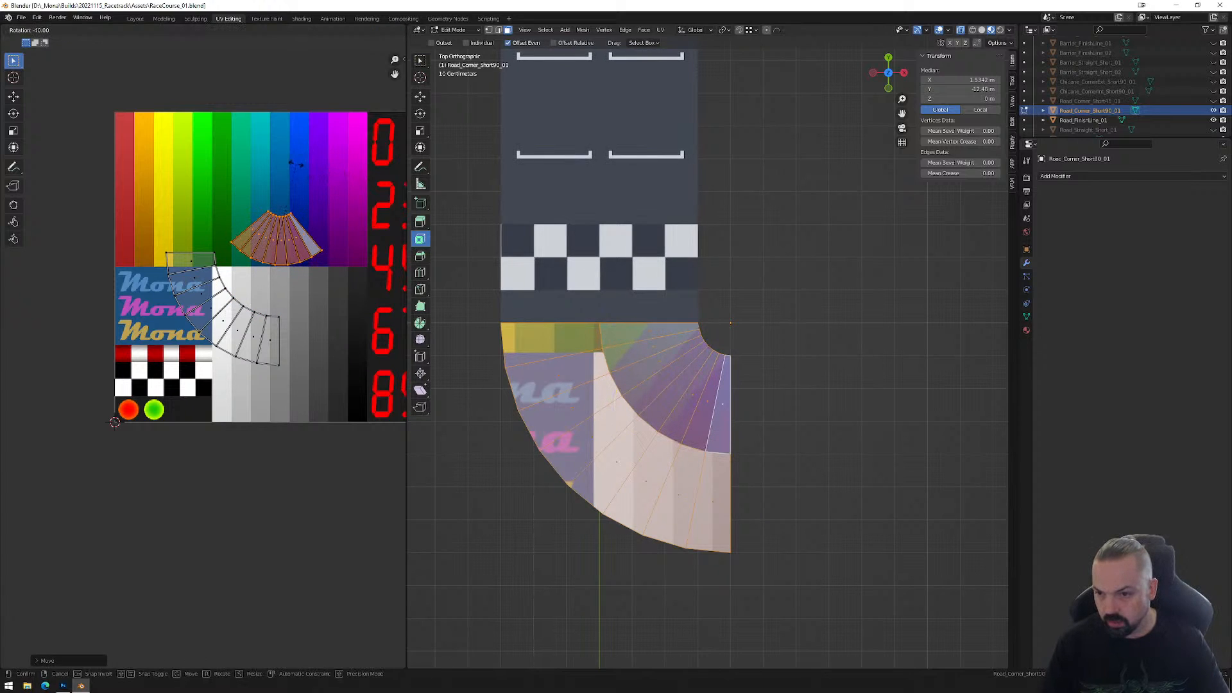
click(290, 163)
drag(165, 243, 217, 333)
shift+drag(299, 372, 193, 304)
key(r)
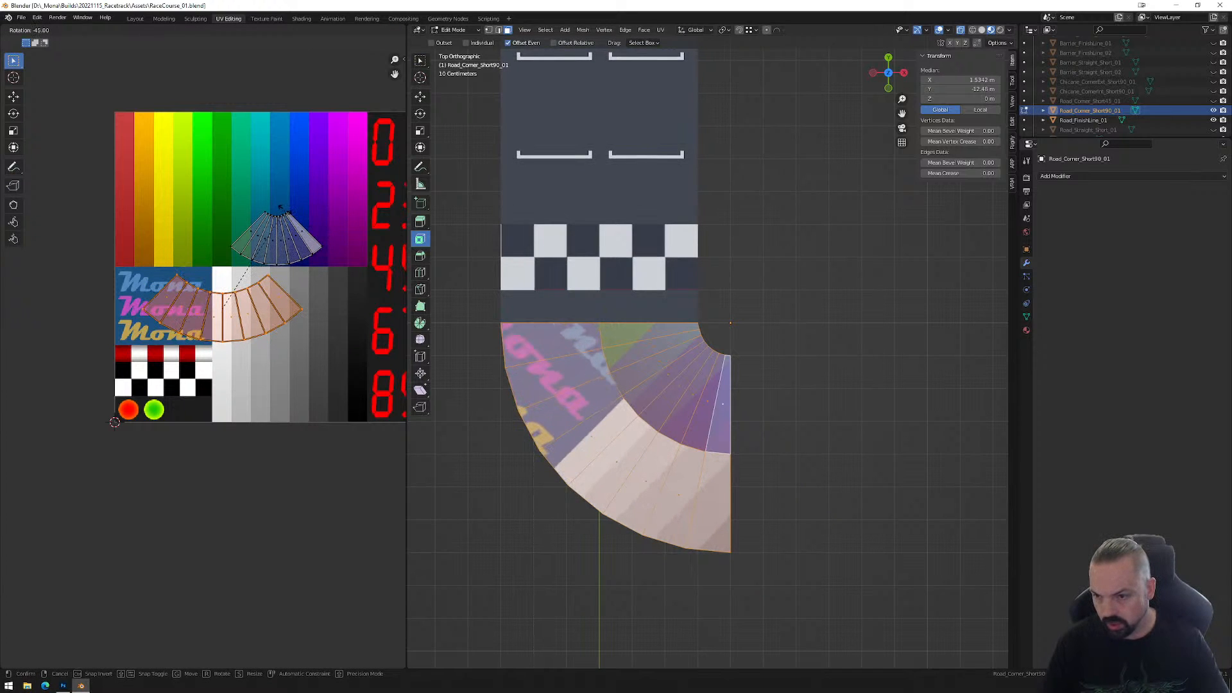
click(230, 307)
key(g)
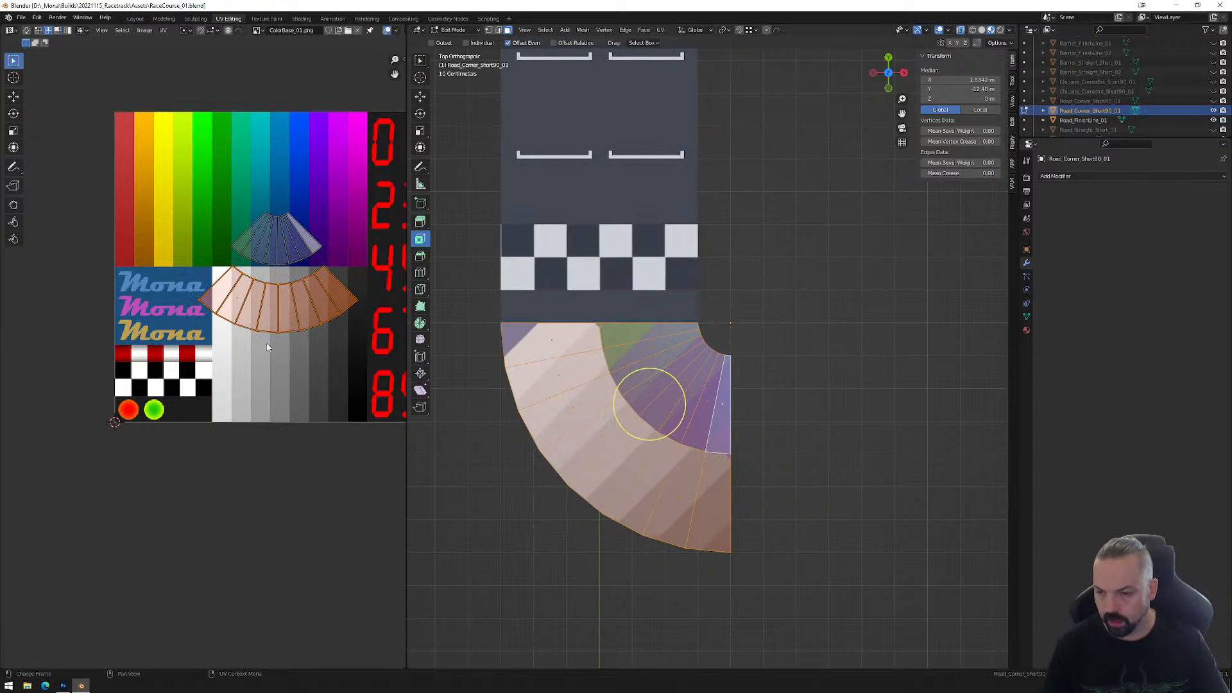
Flatten the curved long edge loops of both UV islands with Align Y.
right_click(279, 365)
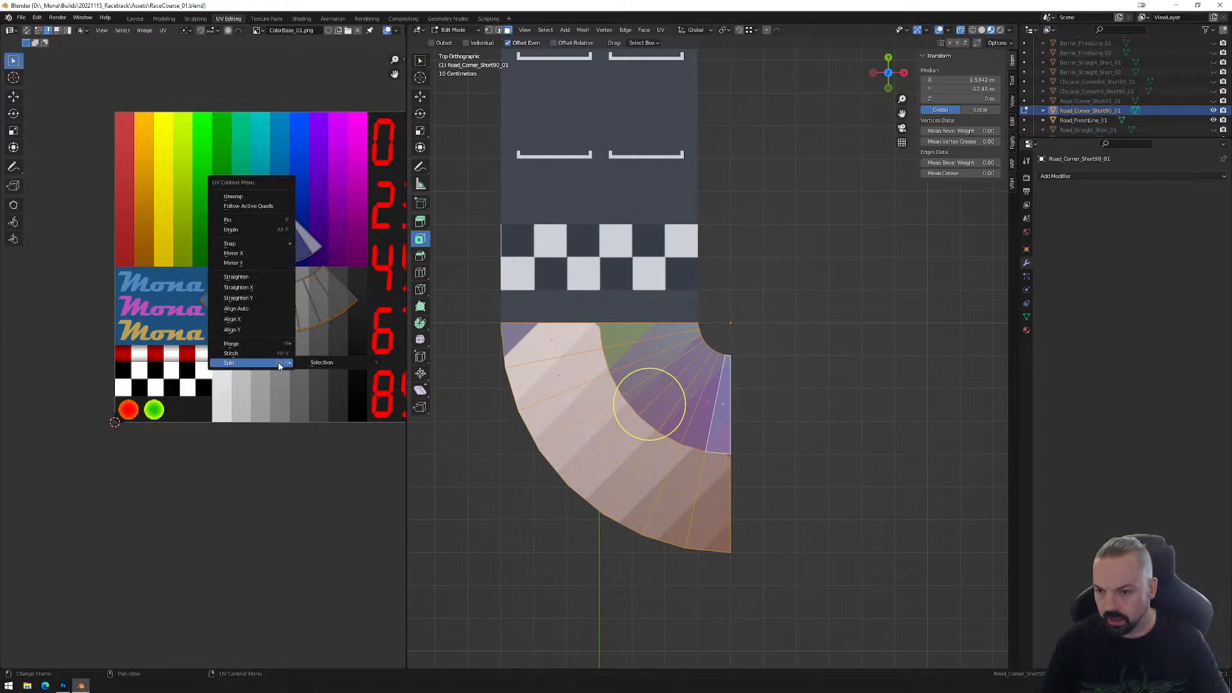
click(268, 329)
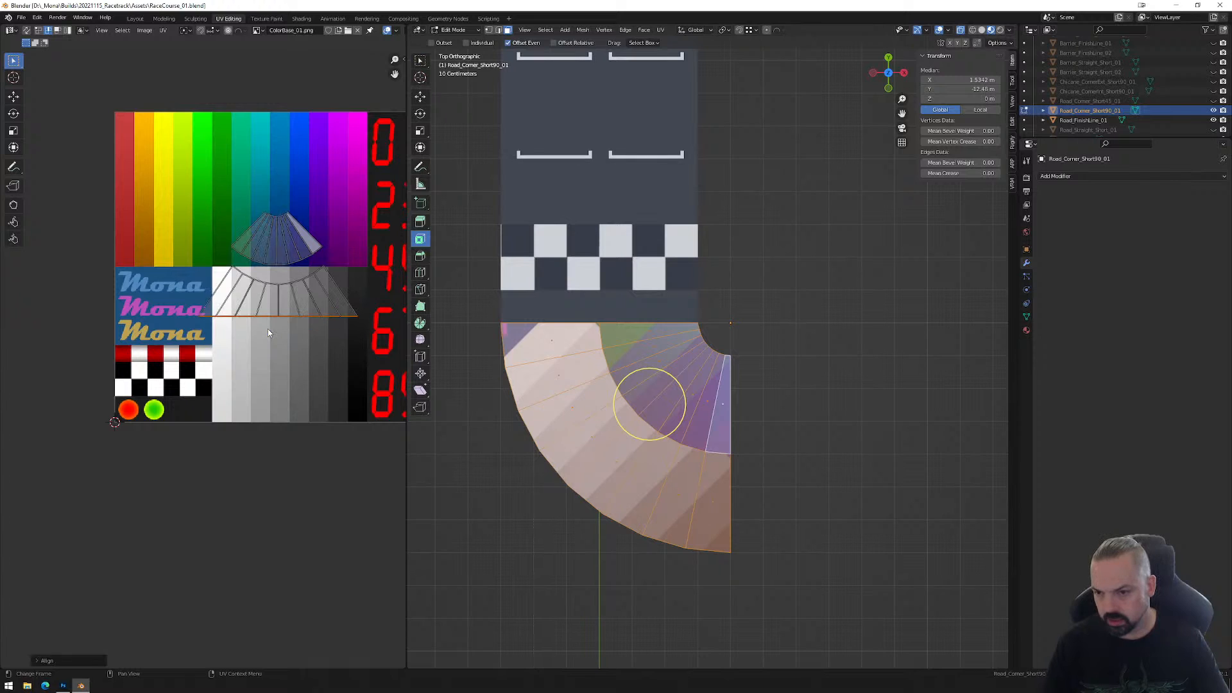
right_click(271, 314)
click(270, 315)
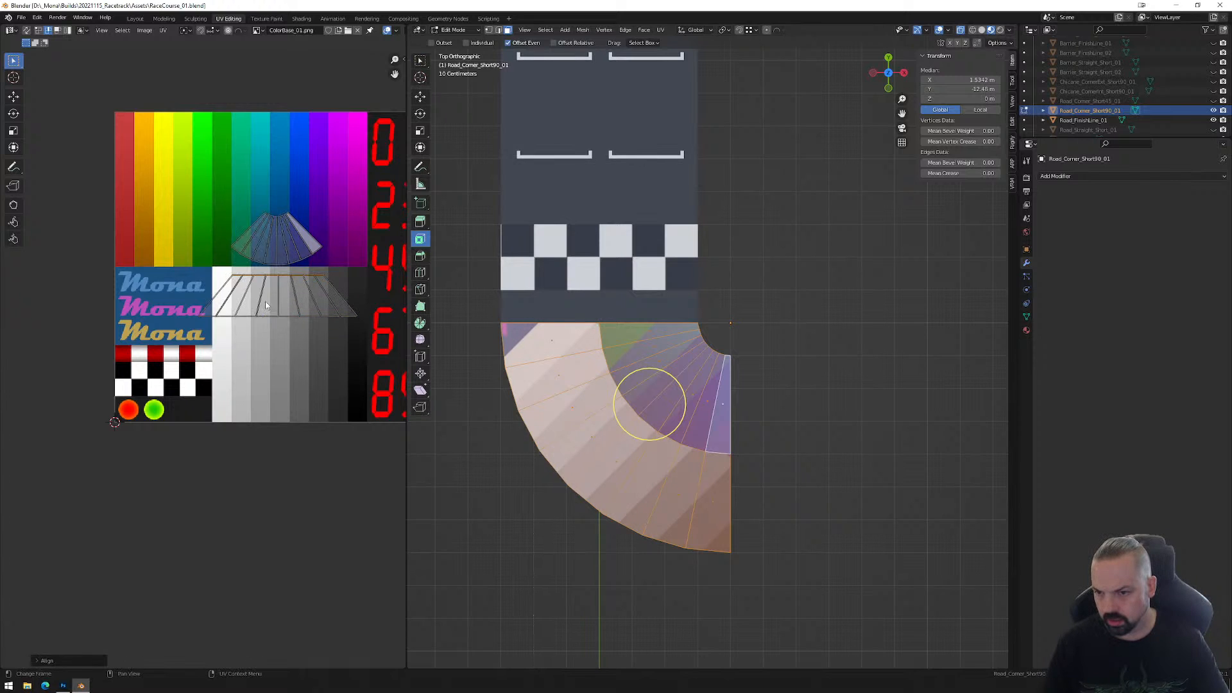
right_click(267, 268)
click(265, 268)
right_click(275, 224)
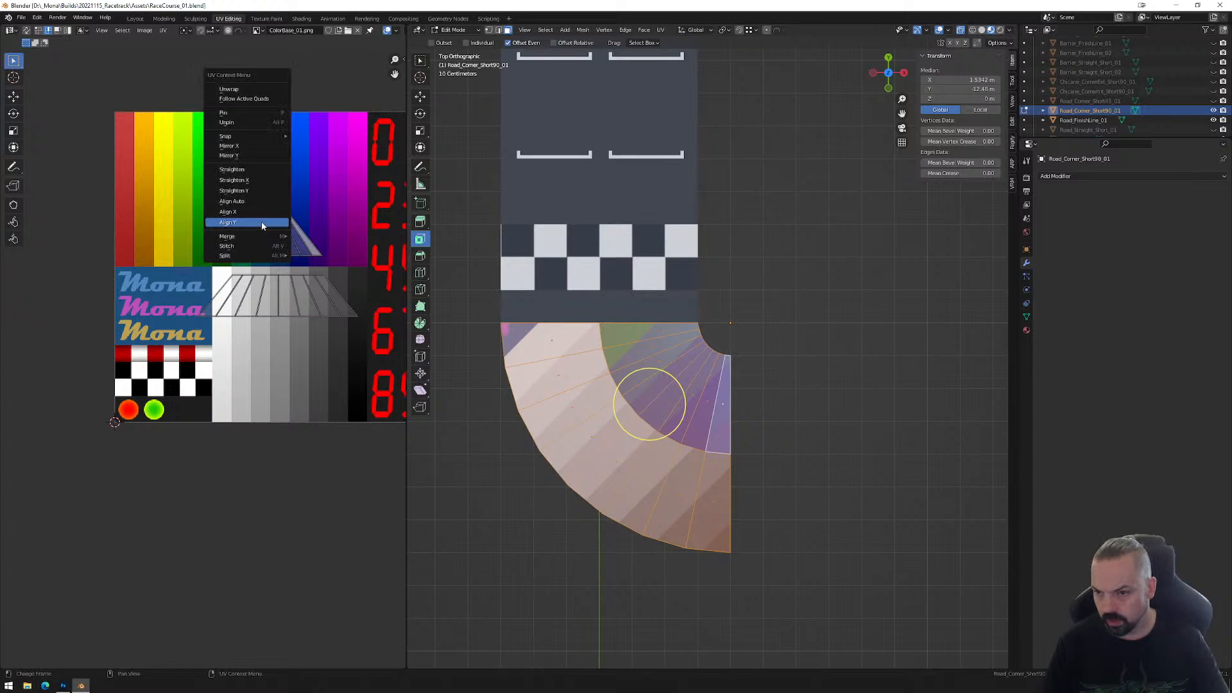
click(262, 222)
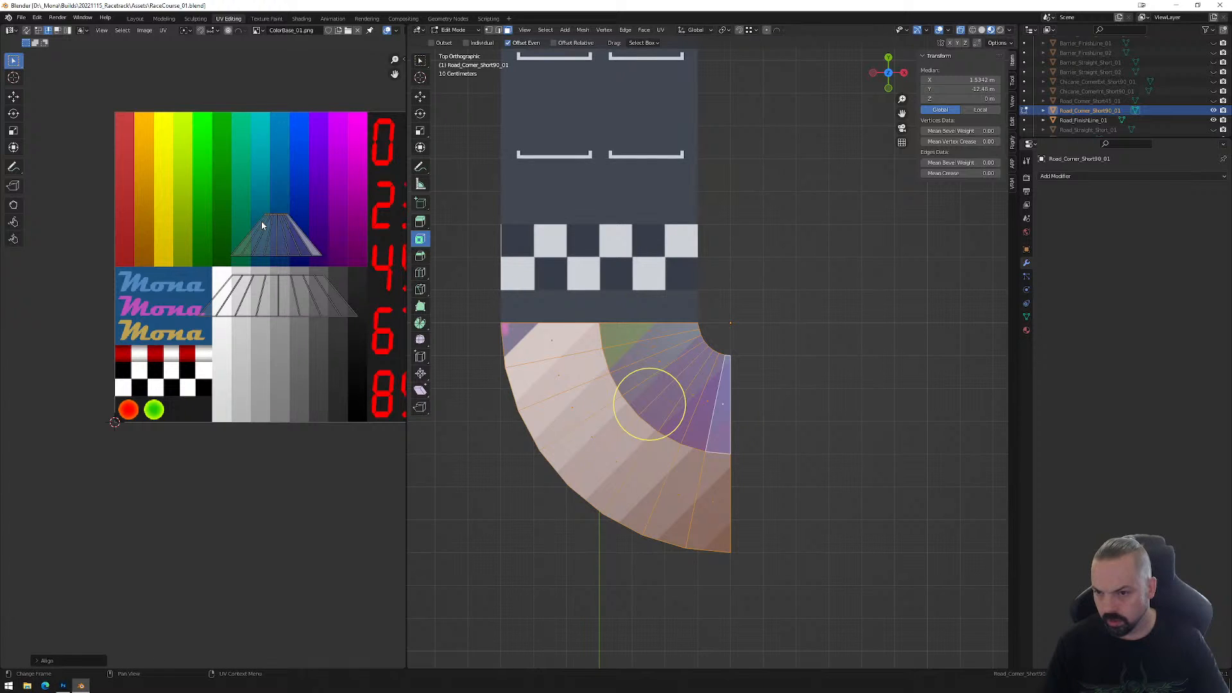
Straighten the centre and right-half cross edges of both UV islands, pair by pair, with Align X.
alt+click(276, 287)
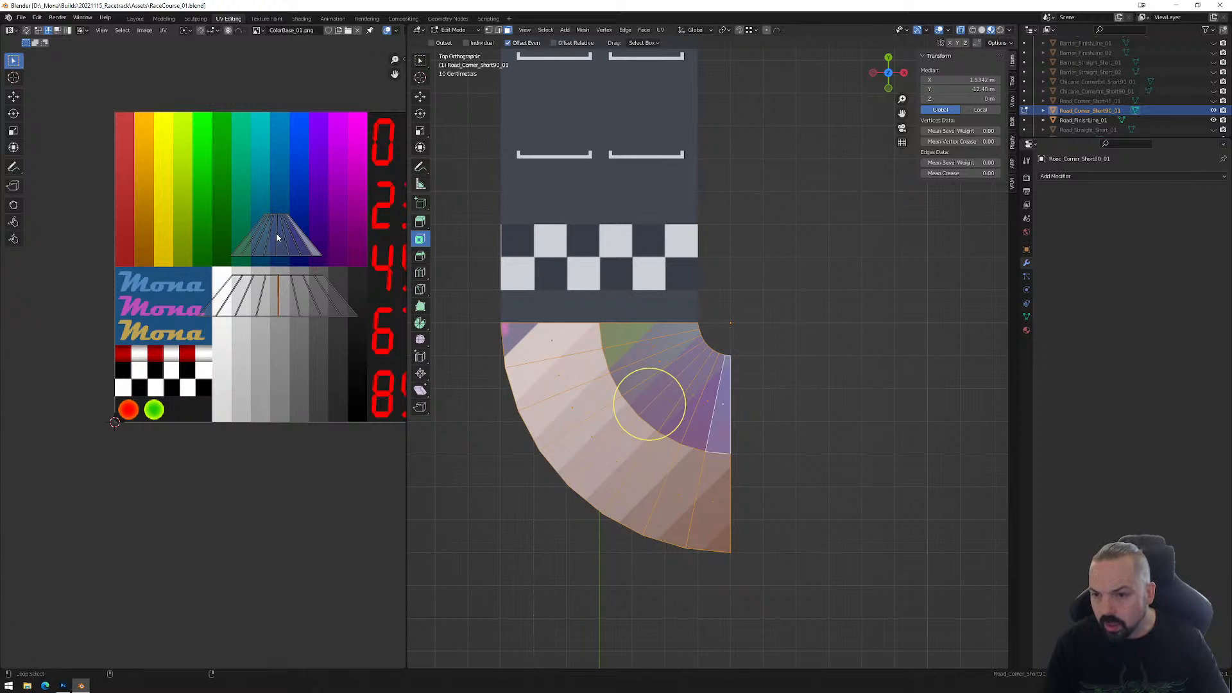
right_click(278, 306)
click(279, 300)
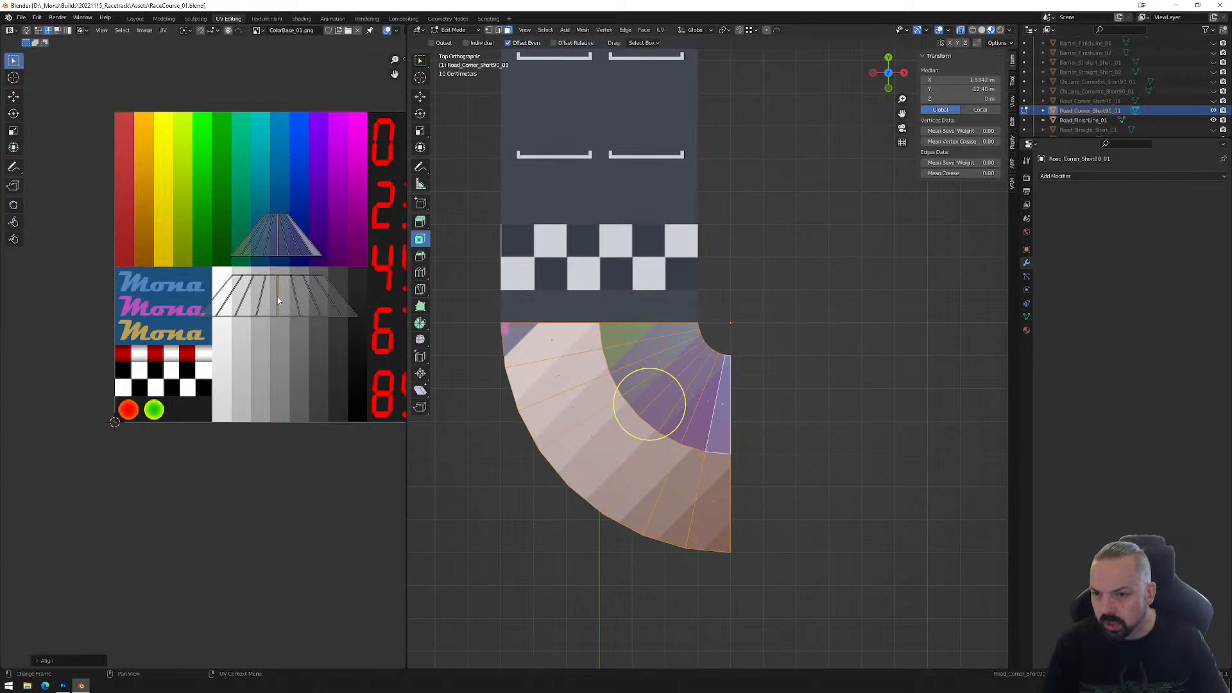
alt+click(291, 280)
shift+click(289, 250)
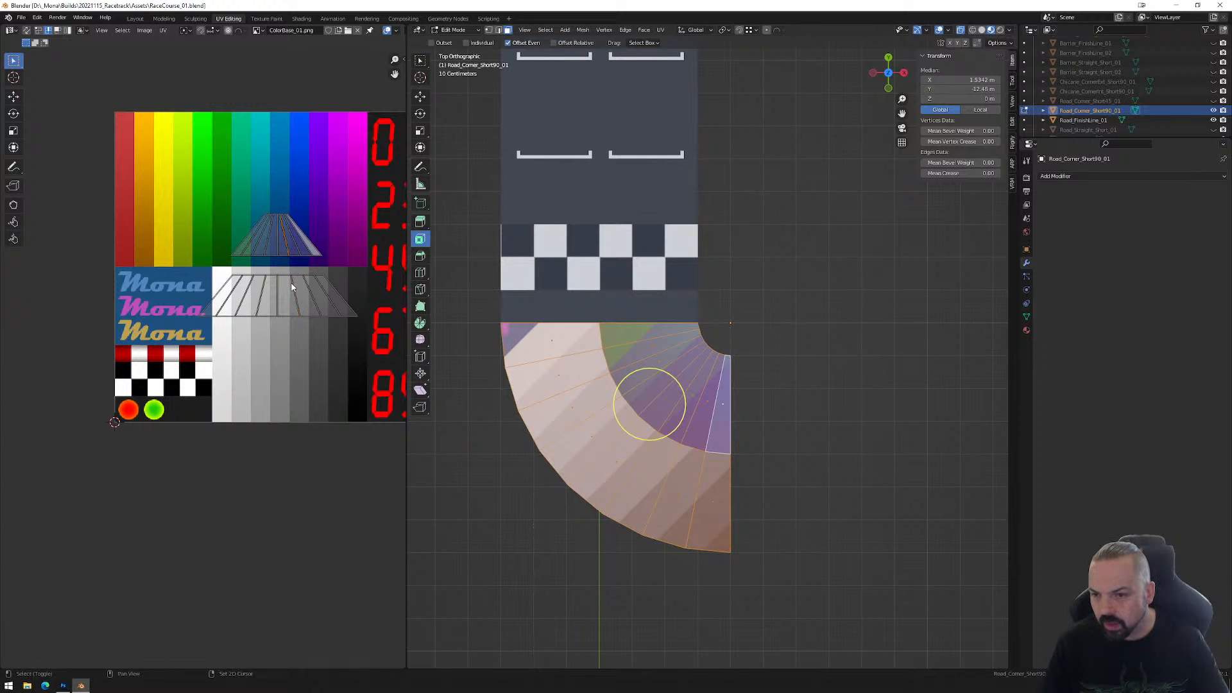
right_click(295, 297)
click(289, 299)
alt+click(297, 248)
alt+click(313, 294)
shift+click(301, 251)
right_click(301, 296)
click(287, 291)
alt+click(323, 297)
right_click(311, 302)
click(310, 297)
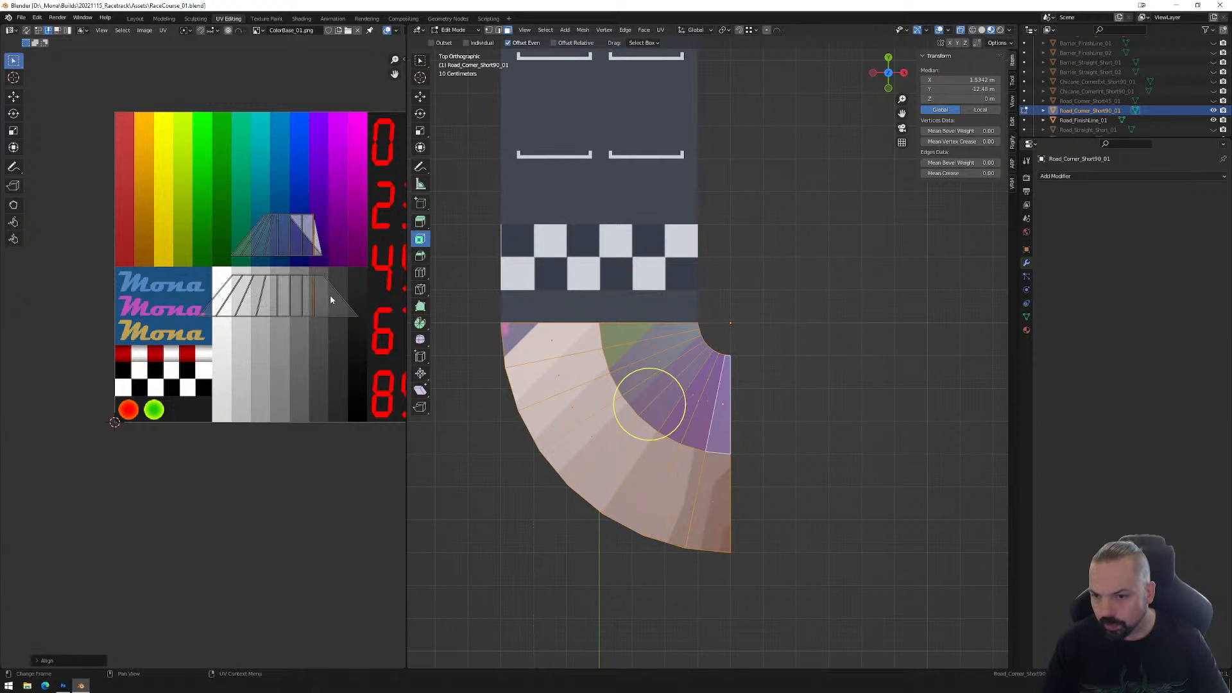
right_click(308, 241)
click(306, 238)
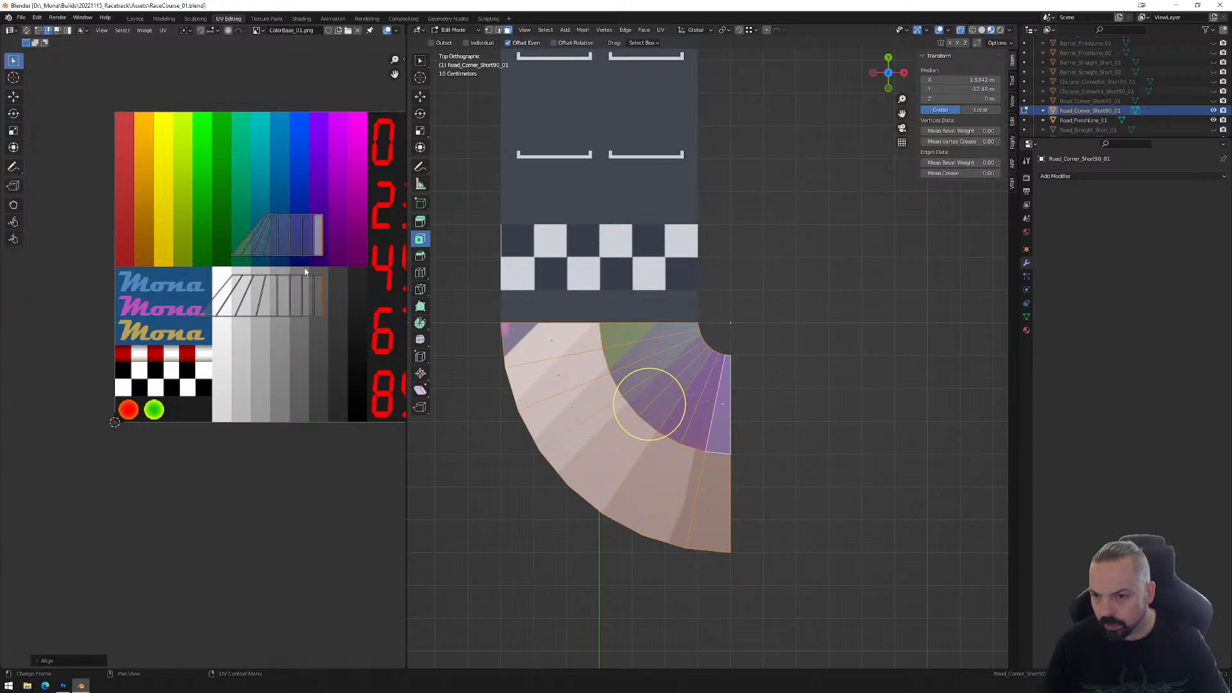
Straighten the left-half cross edges of both UV islands, pair by pair, with Align X.
shift+click(266, 297)
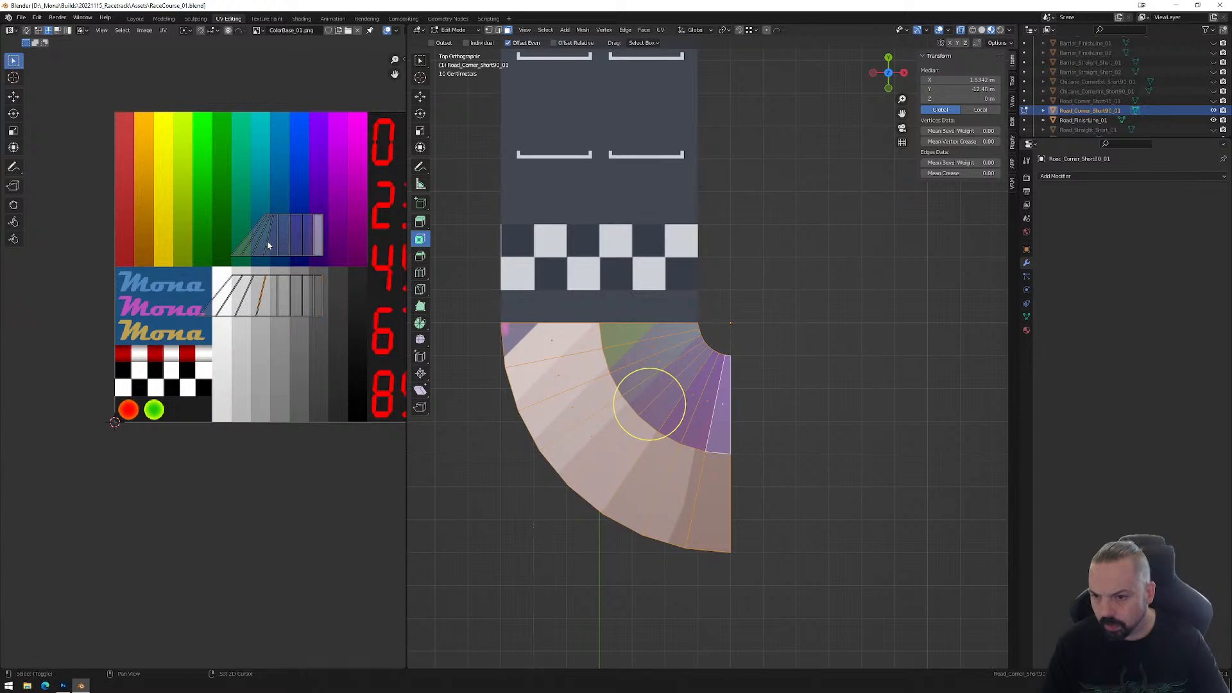
right_click(268, 267)
click(267, 264)
click(247, 295)
shift+click(259, 251)
right_click(252, 294)
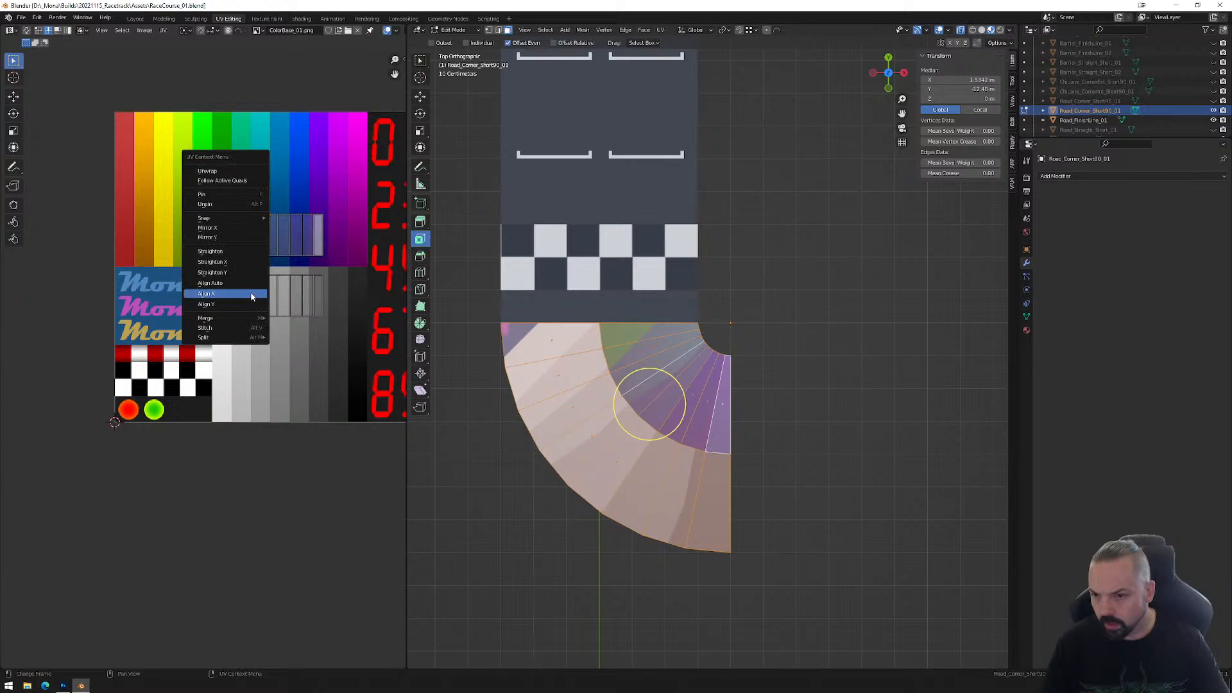
click(258, 265)
click(247, 249)
shift+click(237, 289)
right_click(237, 288)
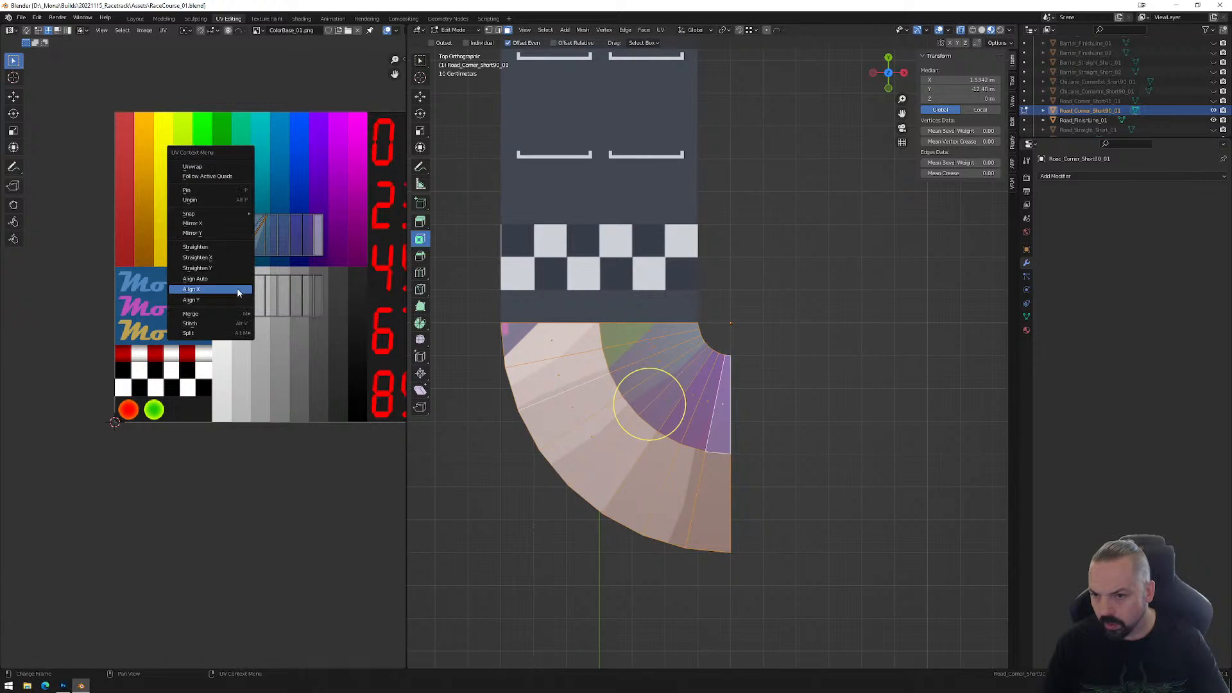
click(237, 290)
click(240, 251)
shift+click(222, 295)
right_click(217, 299)
click(217, 299)
Move the outer ring's straightened UV strip on top of the inner ring's strip over the colour stripes.
drag(211, 196, 336, 340)
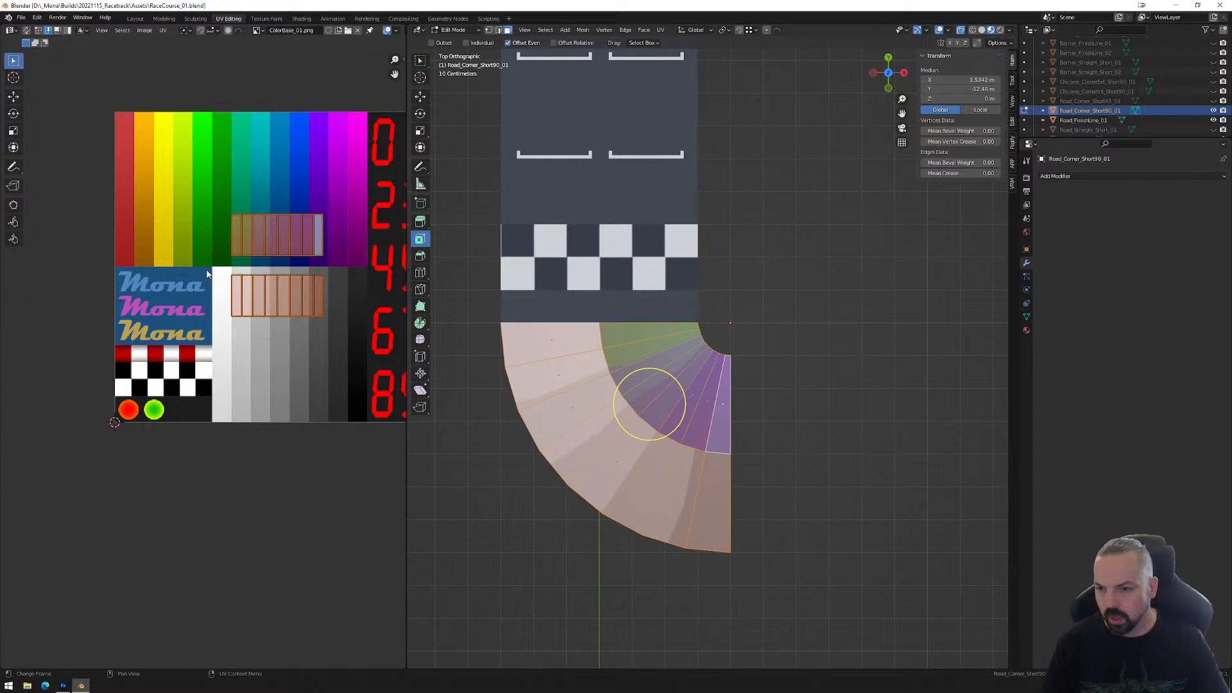
click(239, 292)
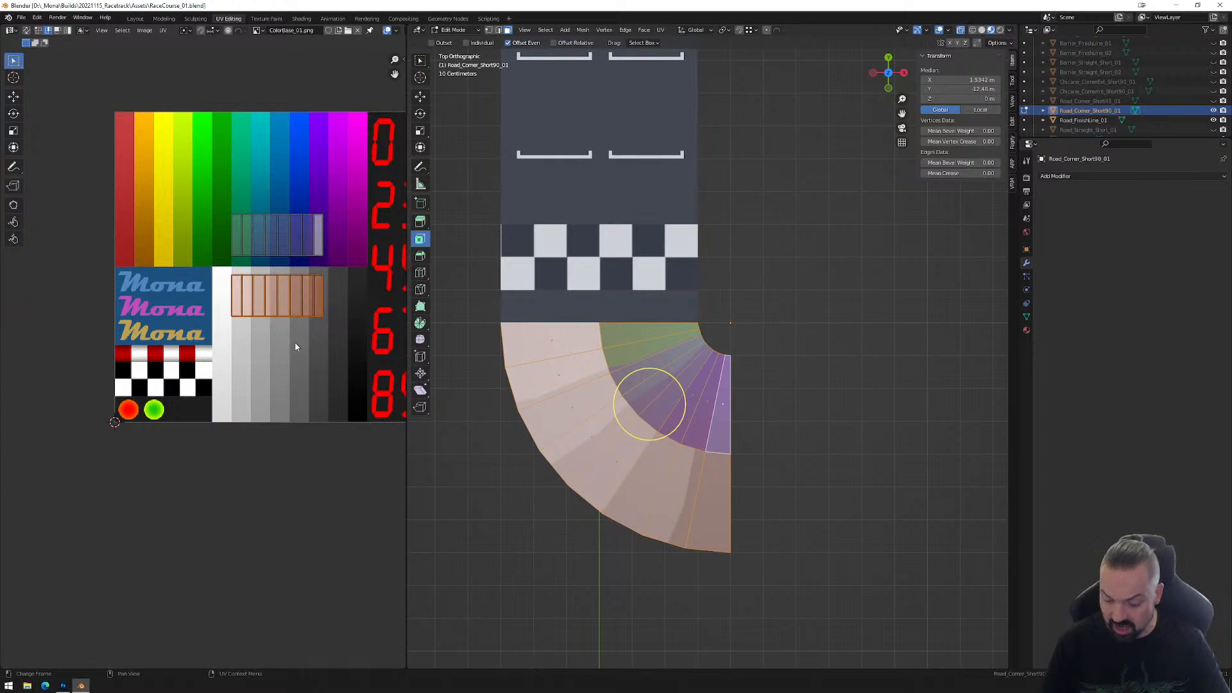
key(g)
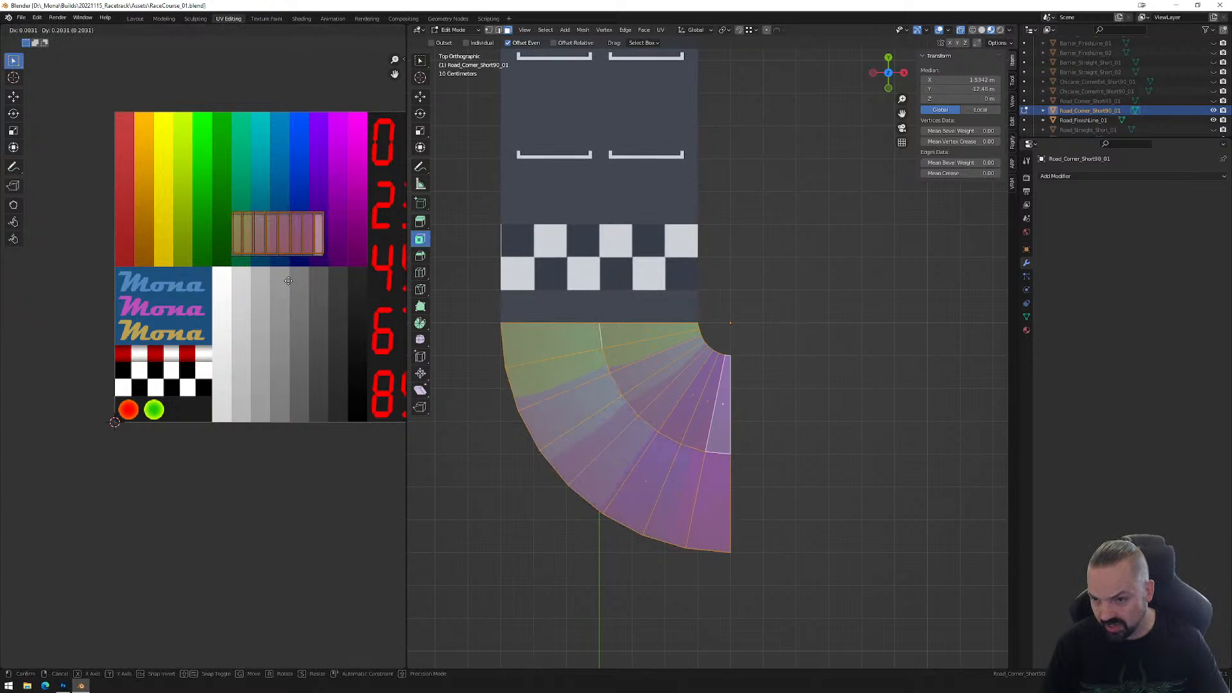
click(288, 287)
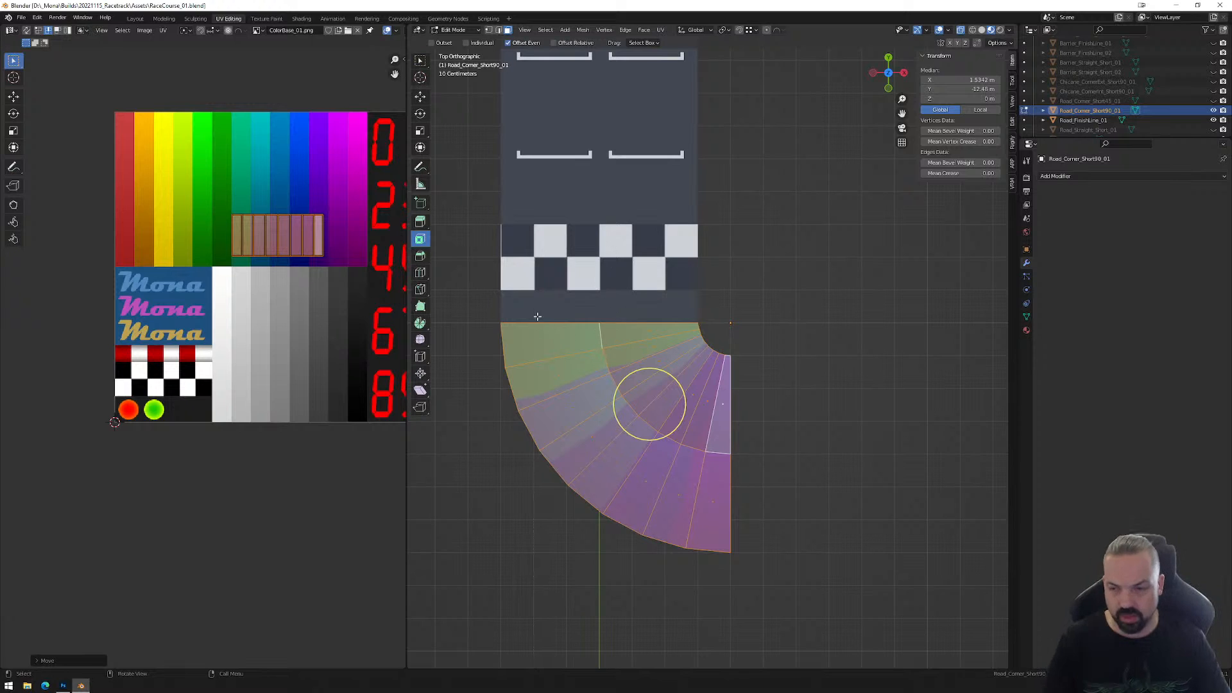
Deselect the corner faces, leave Edit Mode and select the Road_FinishLine_01 object.
click(616, 302)
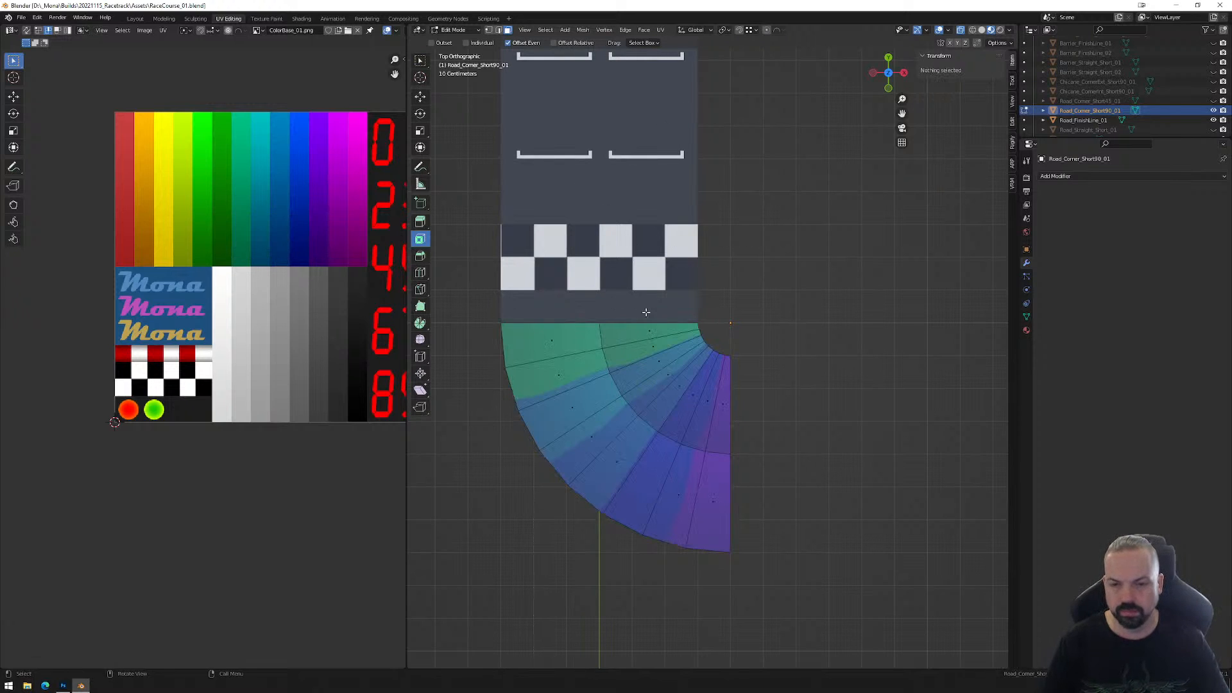
key(Tab)
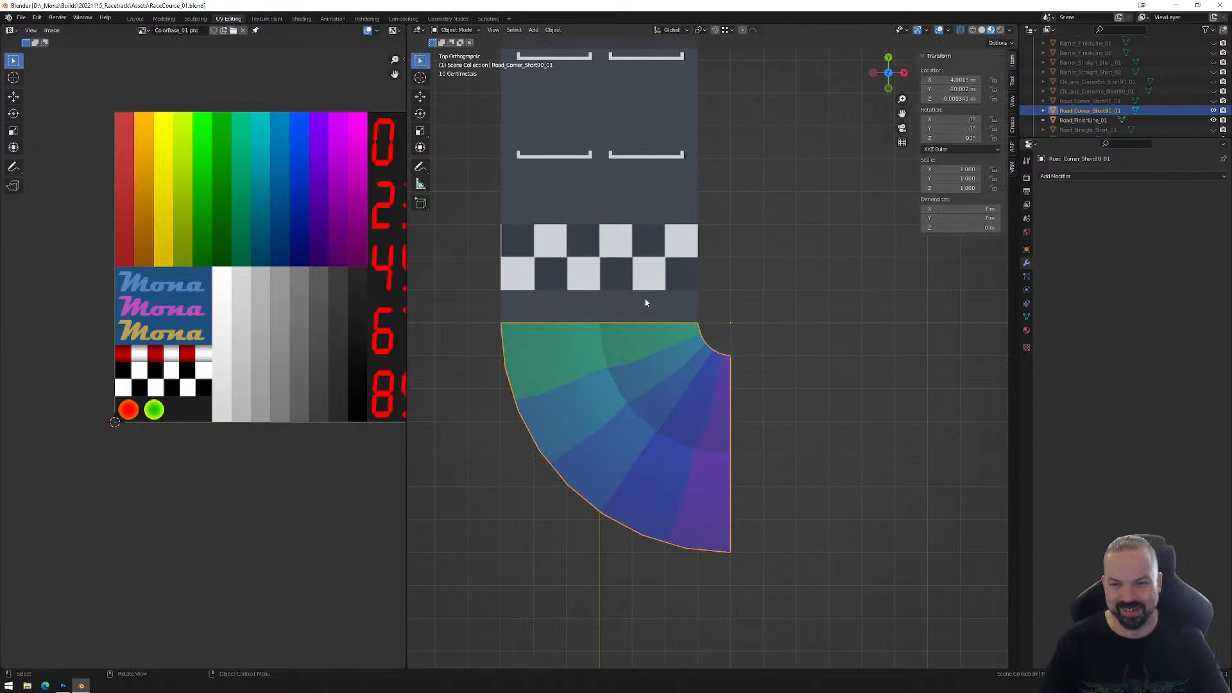
click(650, 310)
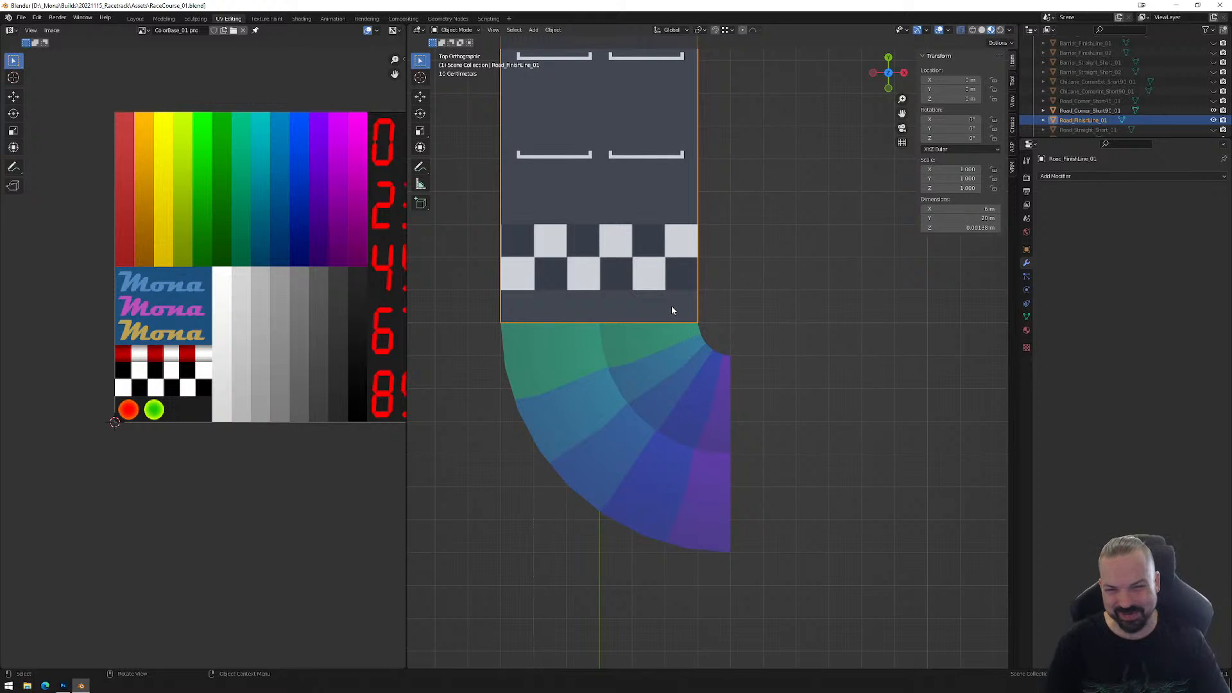
Add a centred lengthwise loop cut through the whole Road_FinishLine_01 mesh, dividing it into two lanes.
key(Tab)
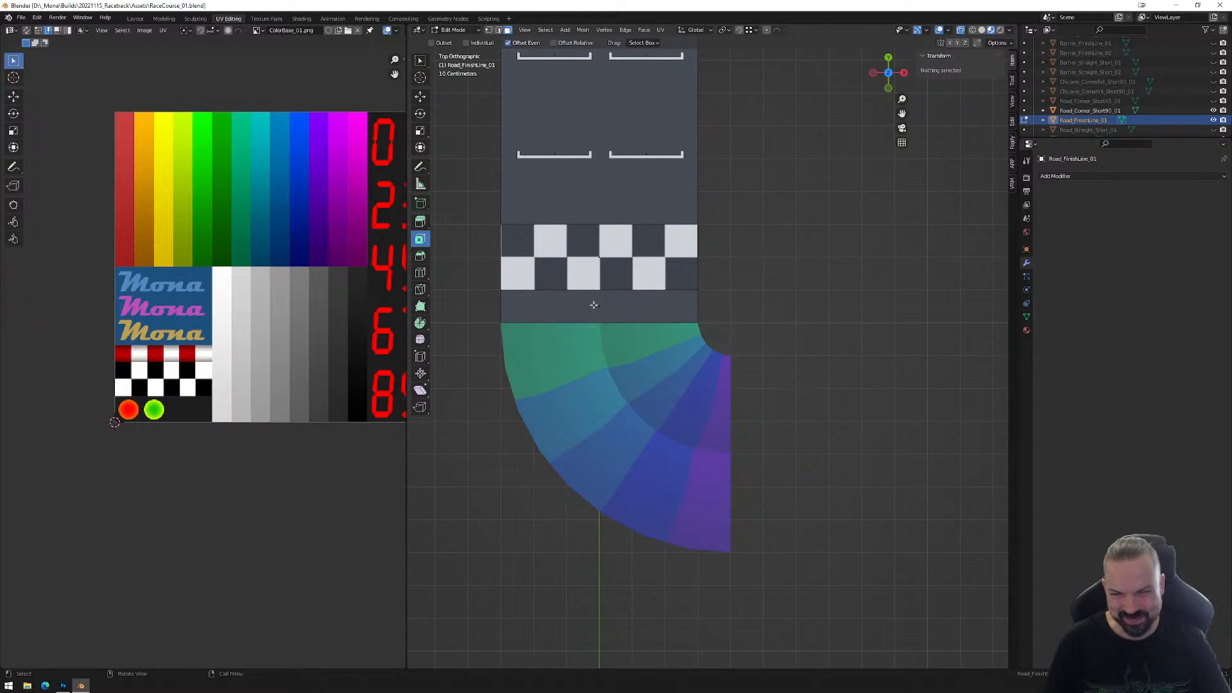
key(ctrl+r)
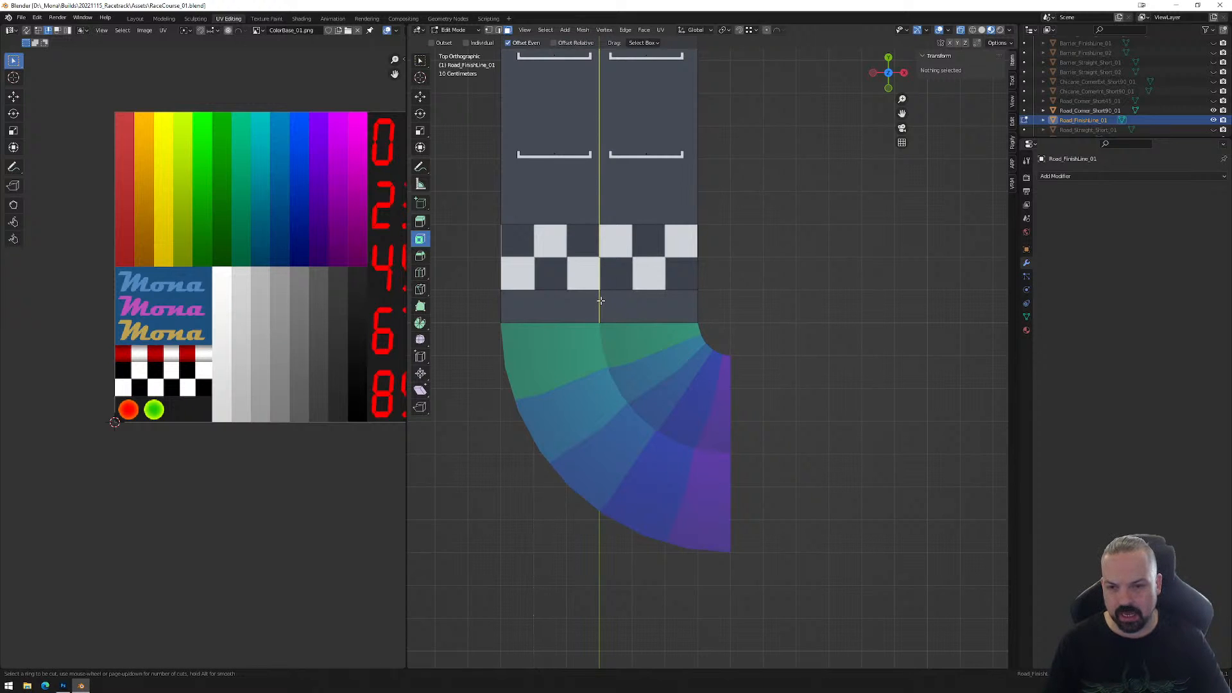
click(600, 300)
right_click(681, 312)
middle_drag(703, 339, 718, 282)
click(698, 276)
key(Tab)
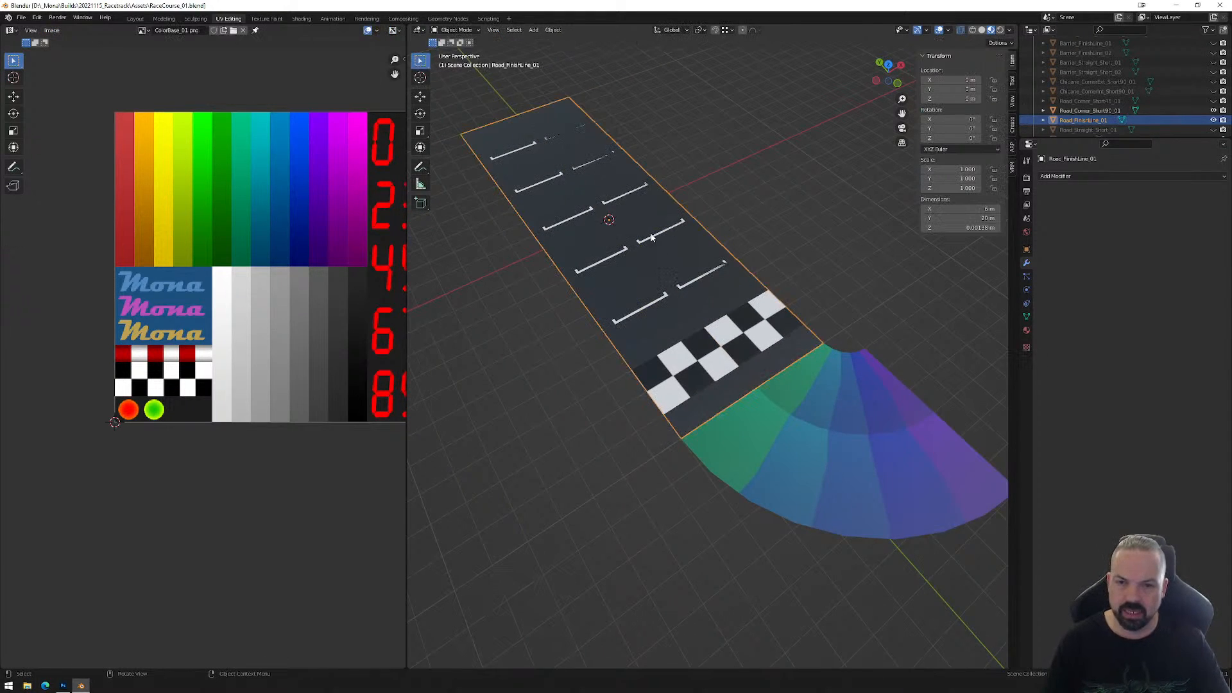
Select the dark road-surface faces of both finish-line lanes, including the short strip beyond the checkered band.
key(Tab)
click(660, 231)
ctrl+alt+click(624, 187)
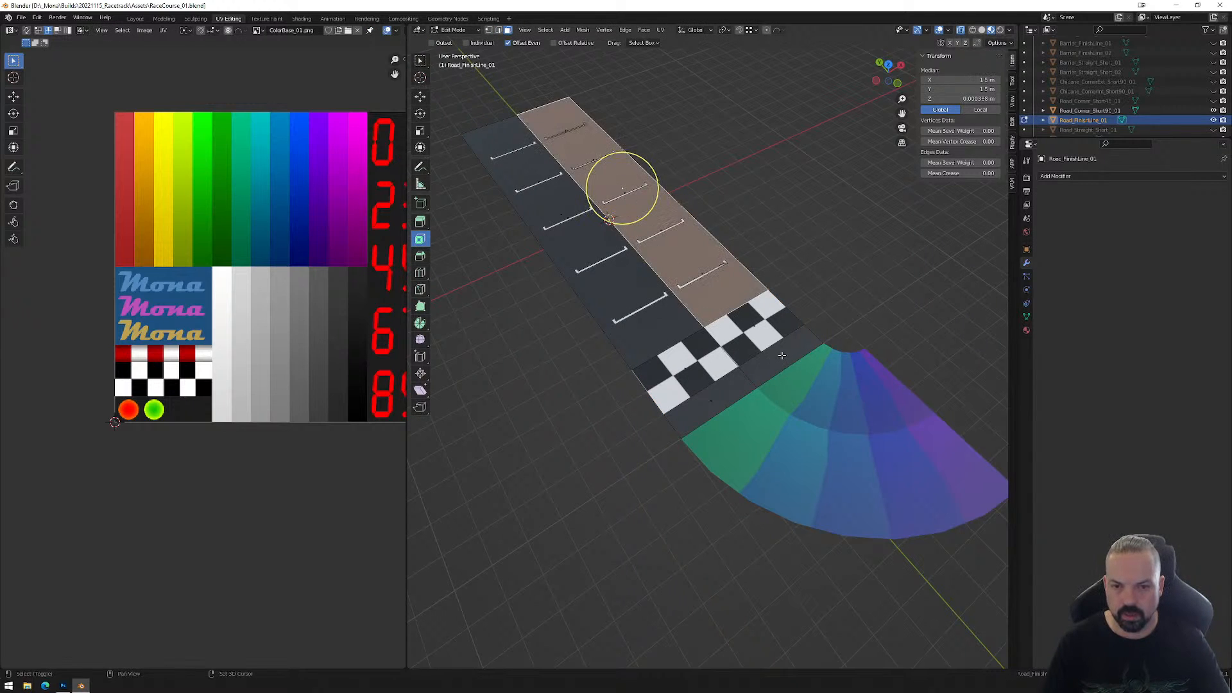
alt+shift+click(688, 286)
alt+shift+click(658, 278)
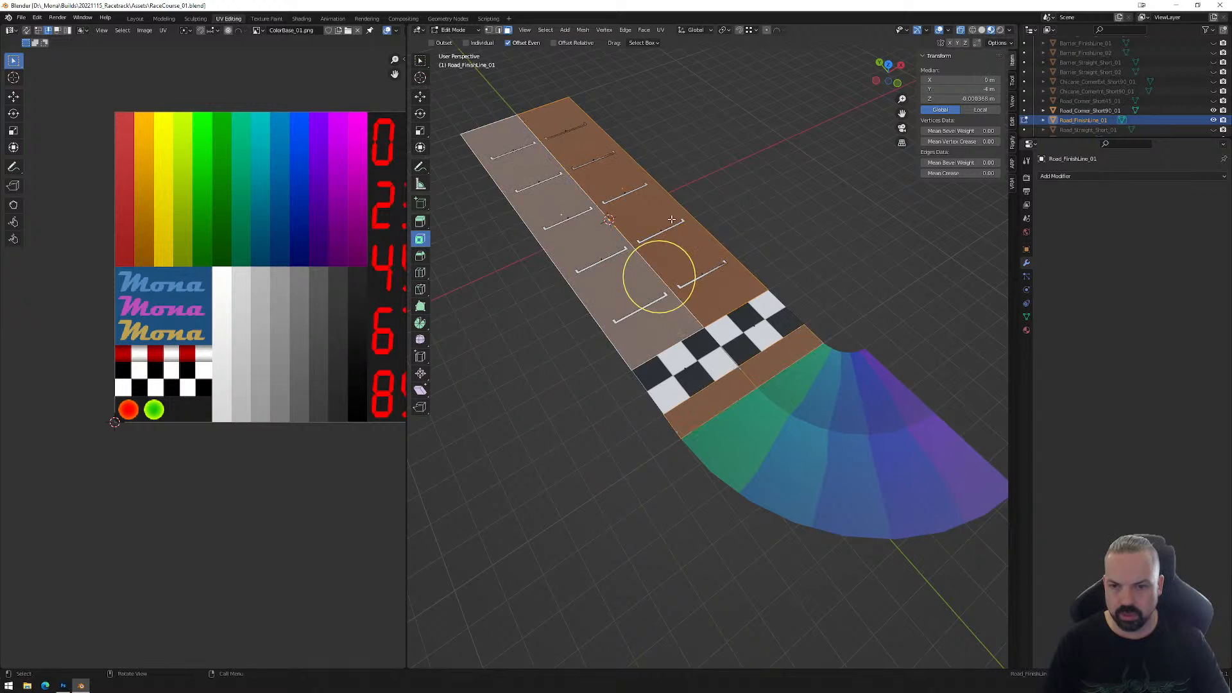
Unwrap the selected finish-line road faces with Project from View in the top orthographic view.
click(890, 65)
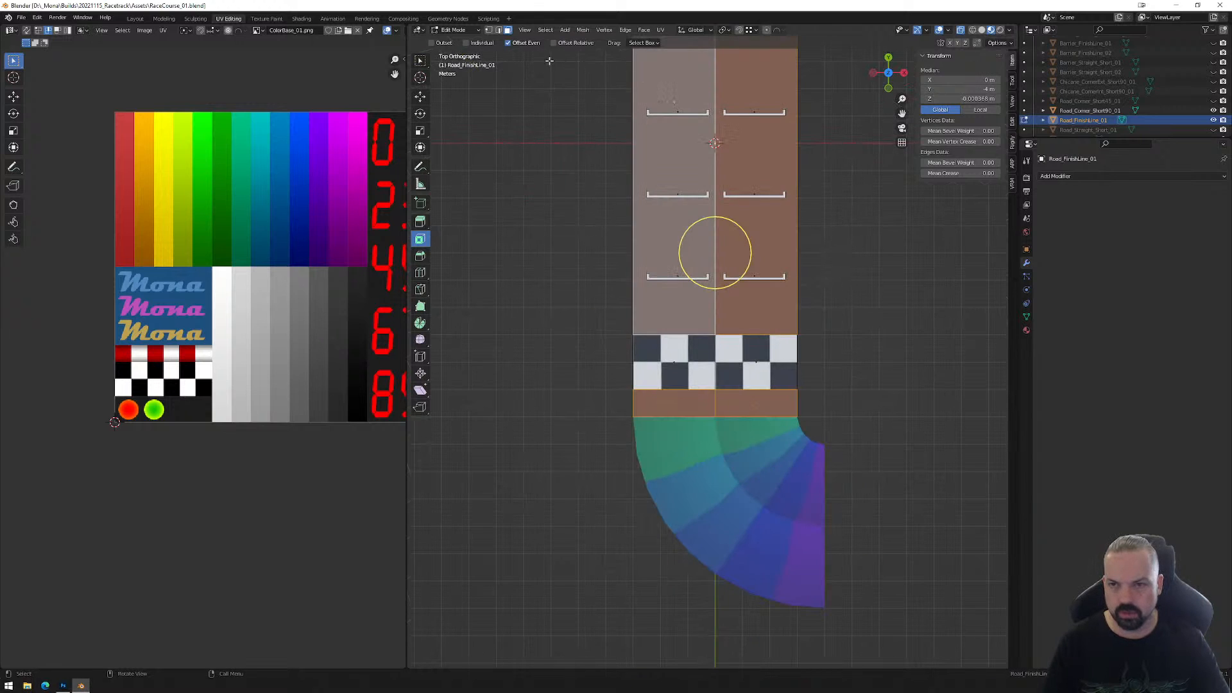
click(661, 29)
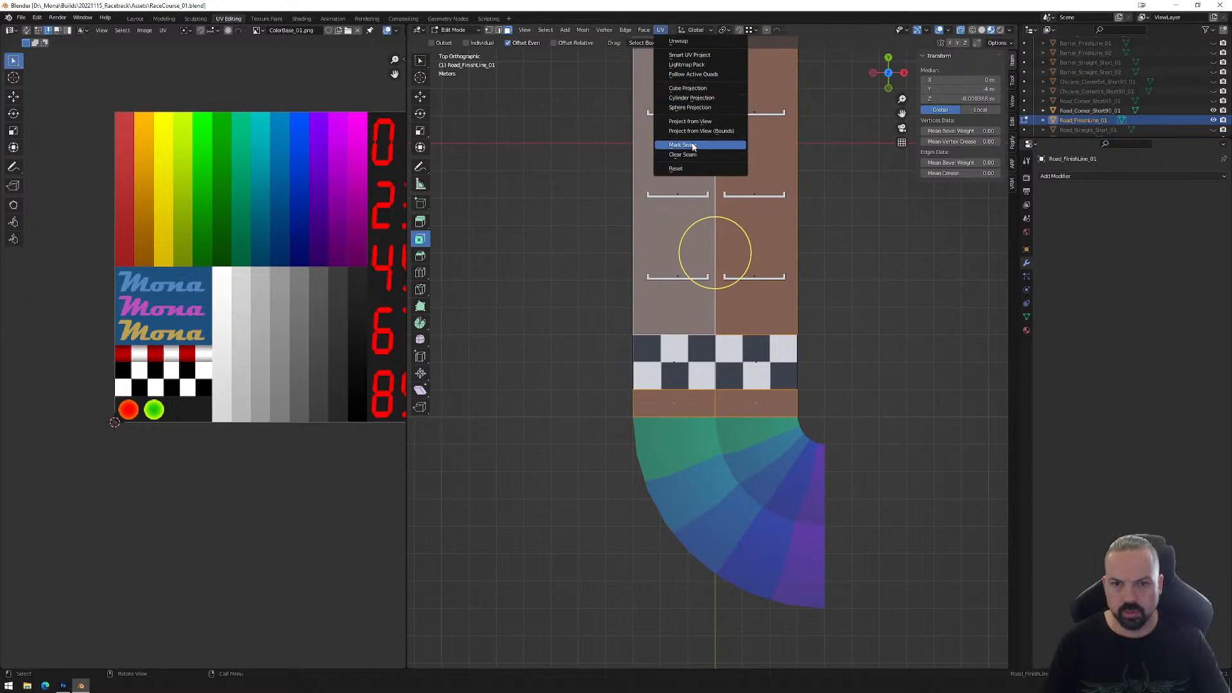
click(691, 121)
Rotate the projected road UVs a quarter turn so the two lane strips lie horizontally across the colour stripes.
scroll(354, 218, down, 3)
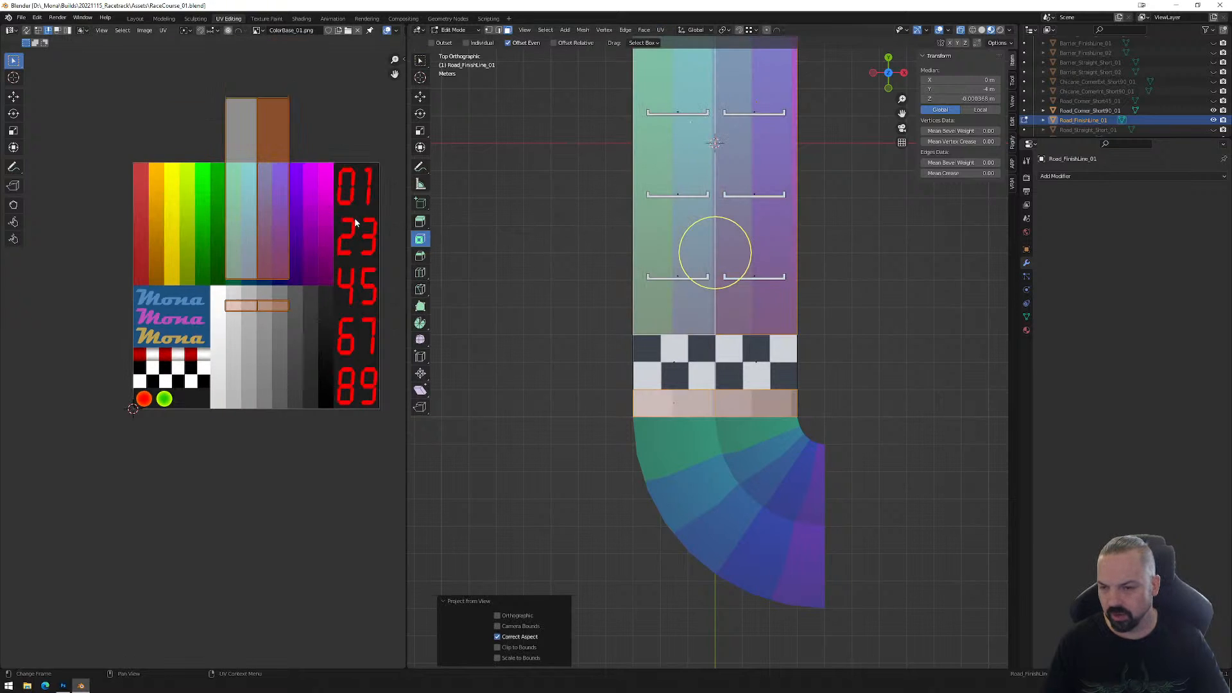
middle_drag(313, 238, 312, 314)
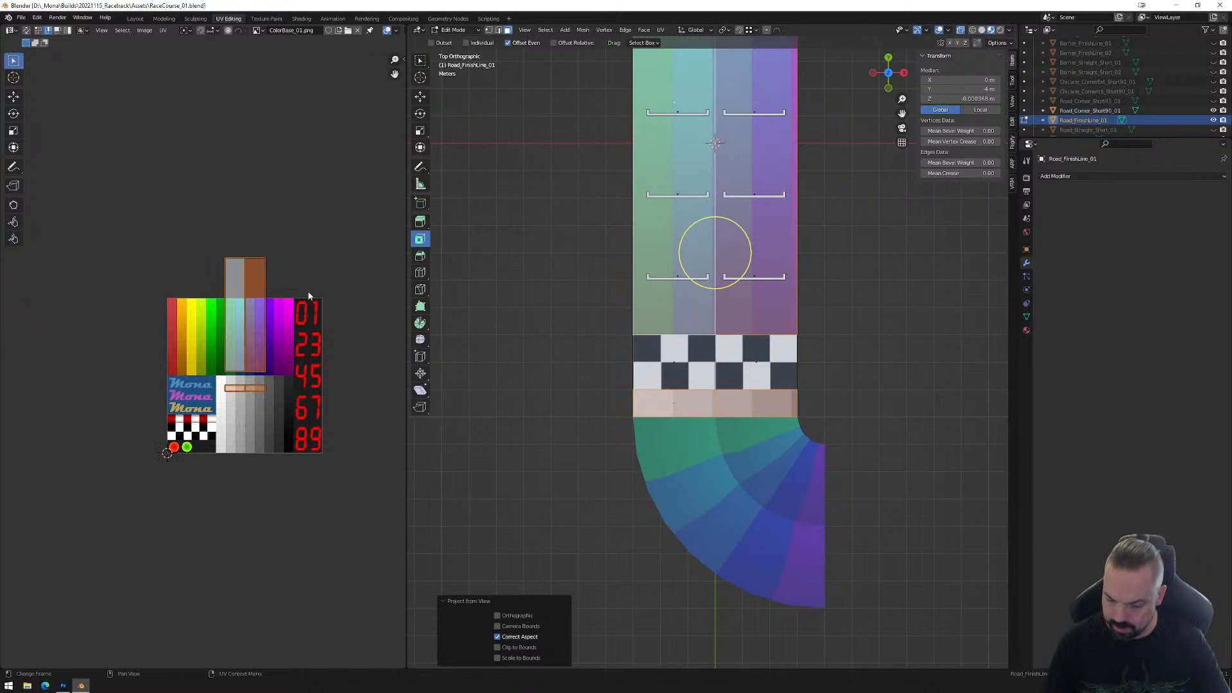
key(r)
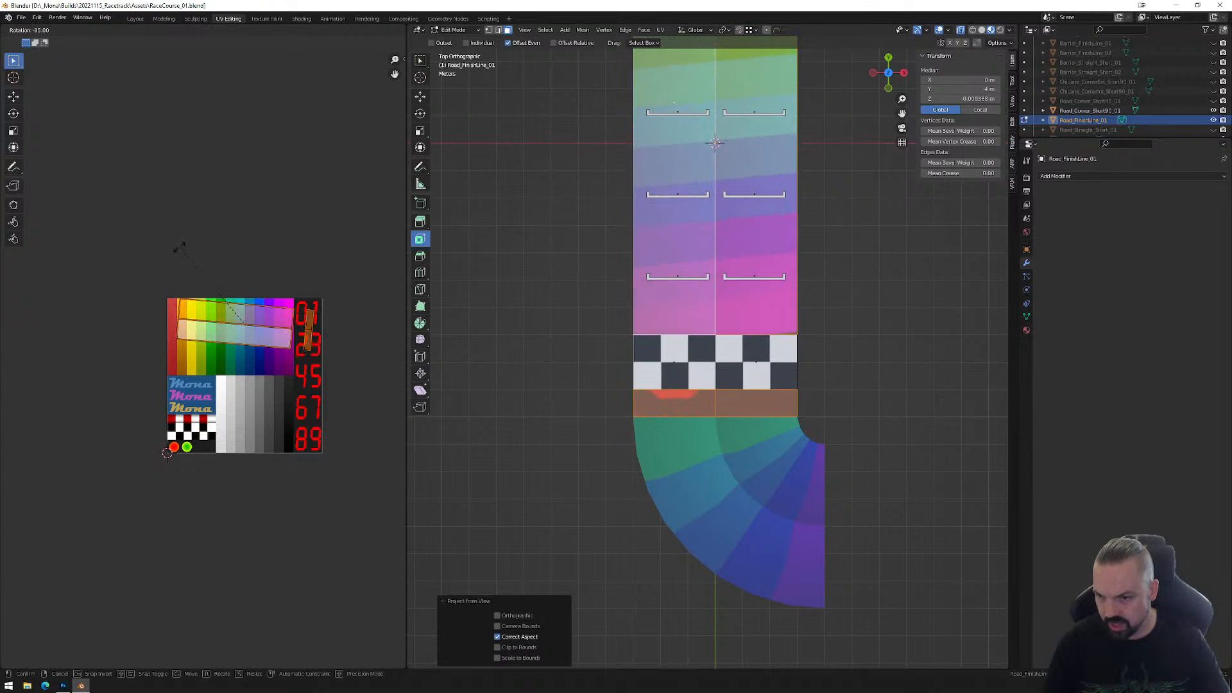
click(171, 248)
scroll(250, 295, up, 3)
ctrl+scroll(250, 295, right, 4)
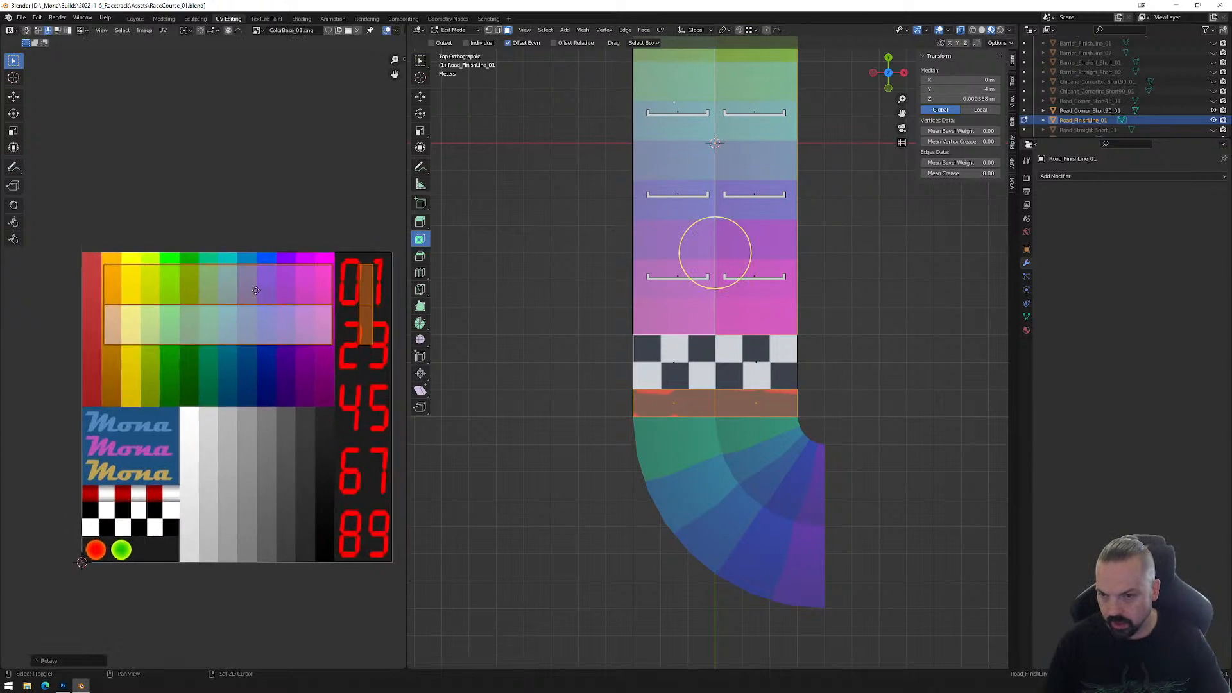
Try to move the upper and lower UV lane strips separately.
shift+click(333, 280)
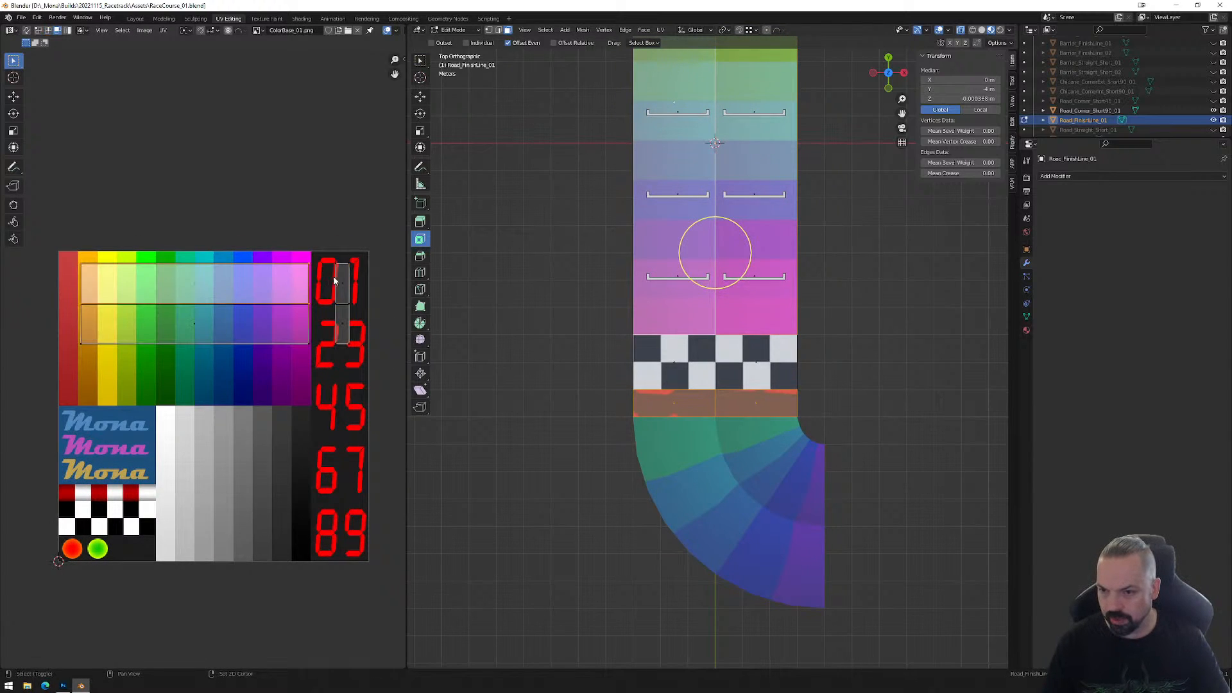
right_click(304, 292)
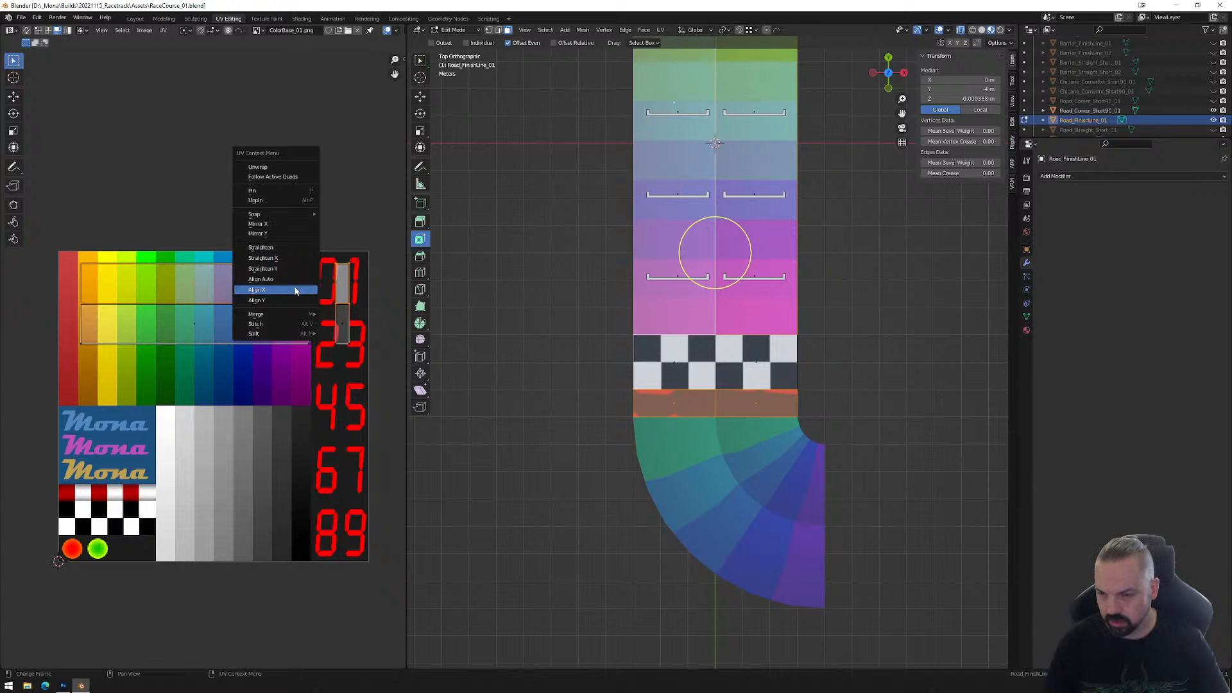
key(Escape)
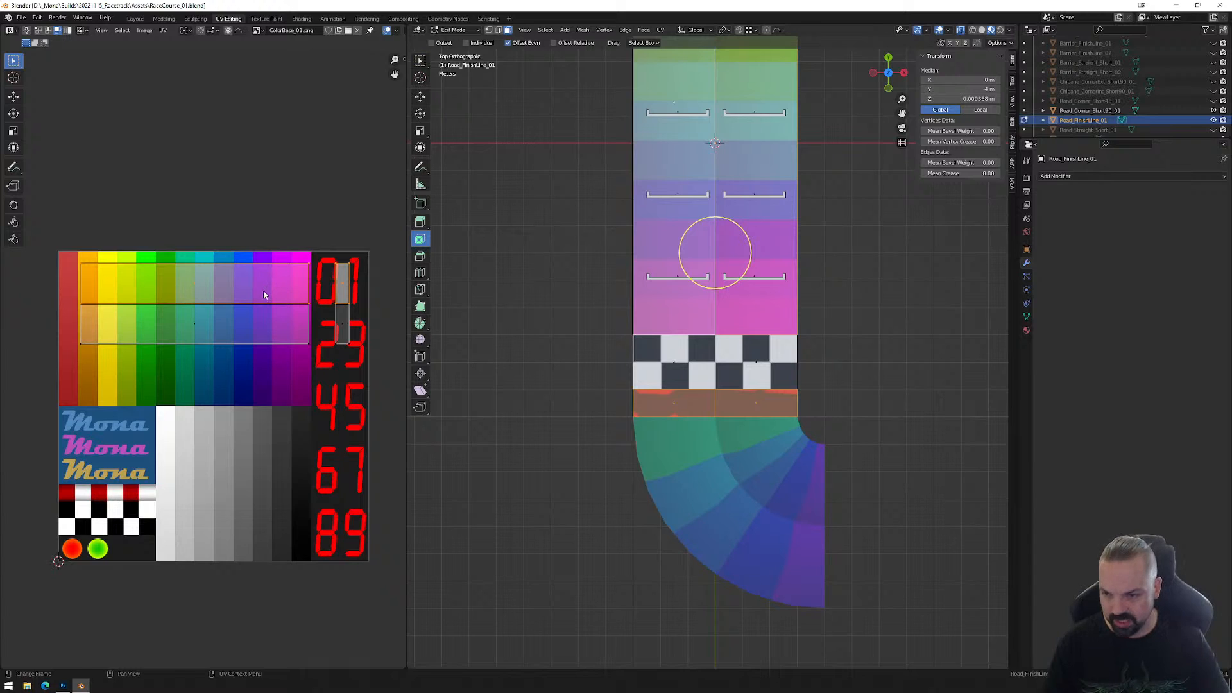
key(g)
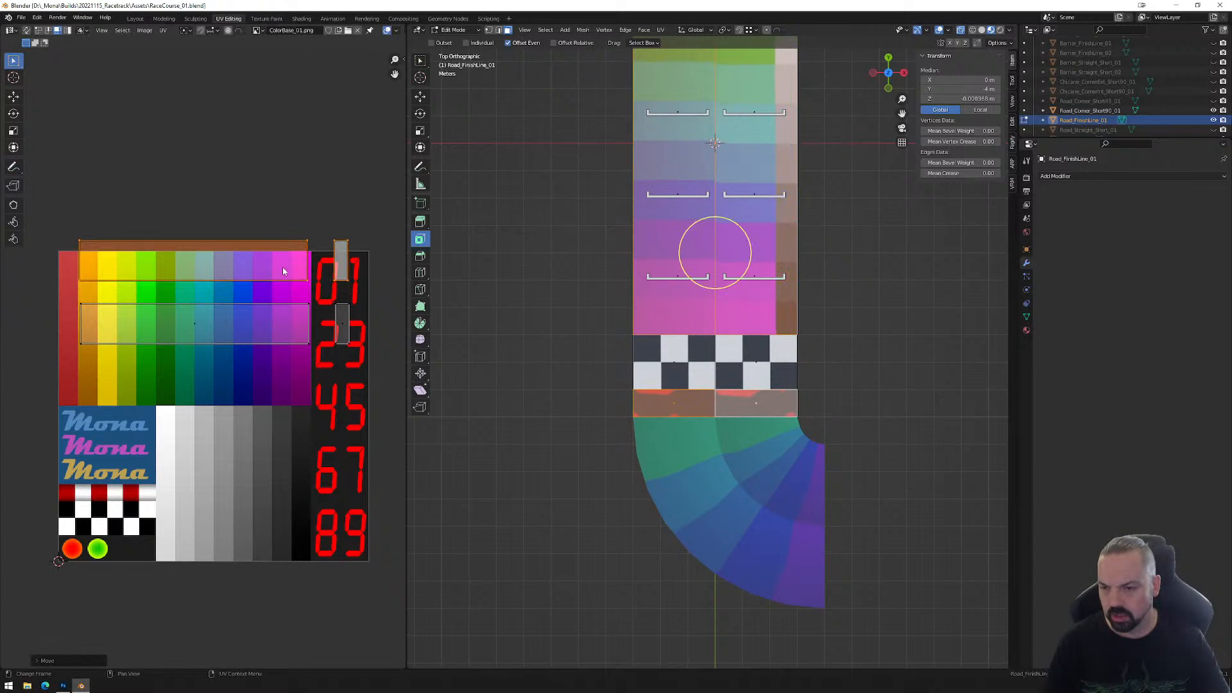
key(Escape)
click(219, 375)
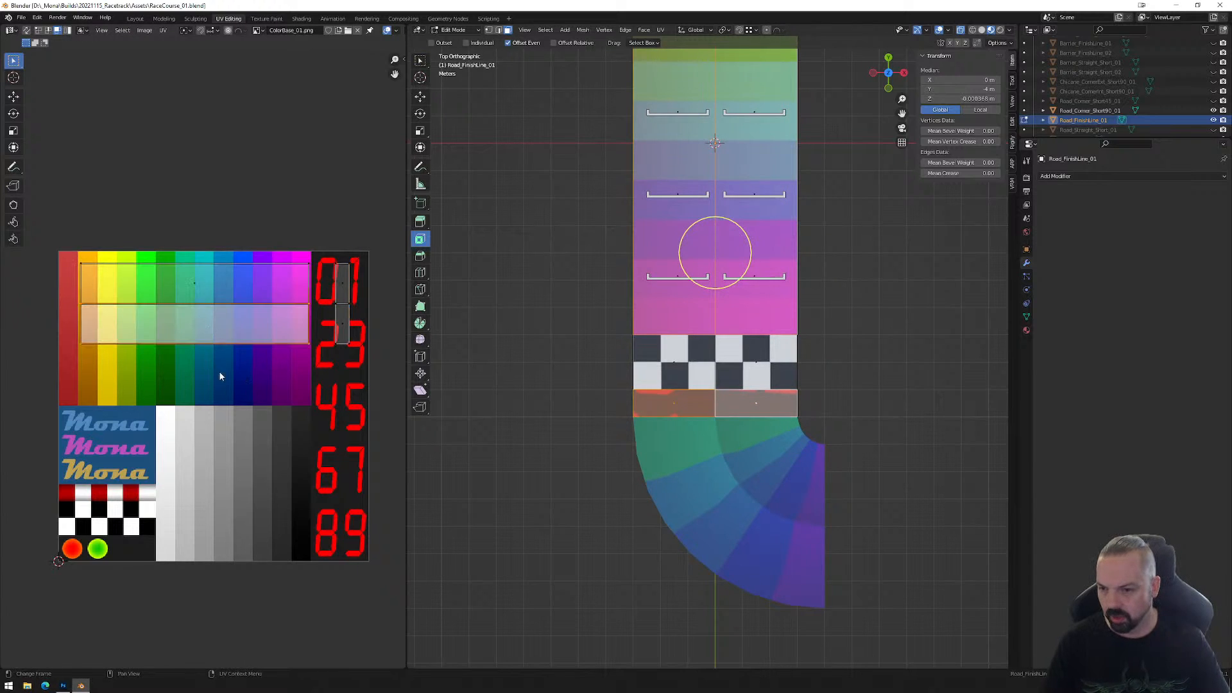
key(g)
right_click(242, 384)
Try to detach the upper UV lane strip and its short end piece from the lower lane with Split Selection.
click(240, 322)
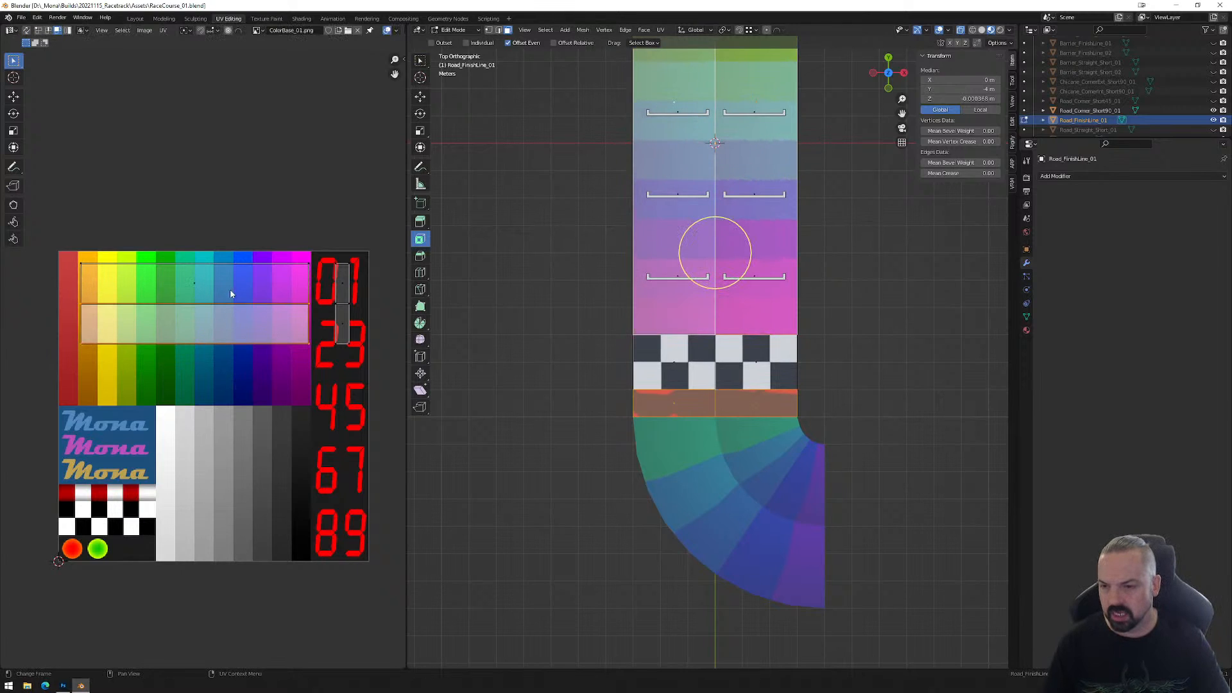
click(205, 277)
right_click(278, 353)
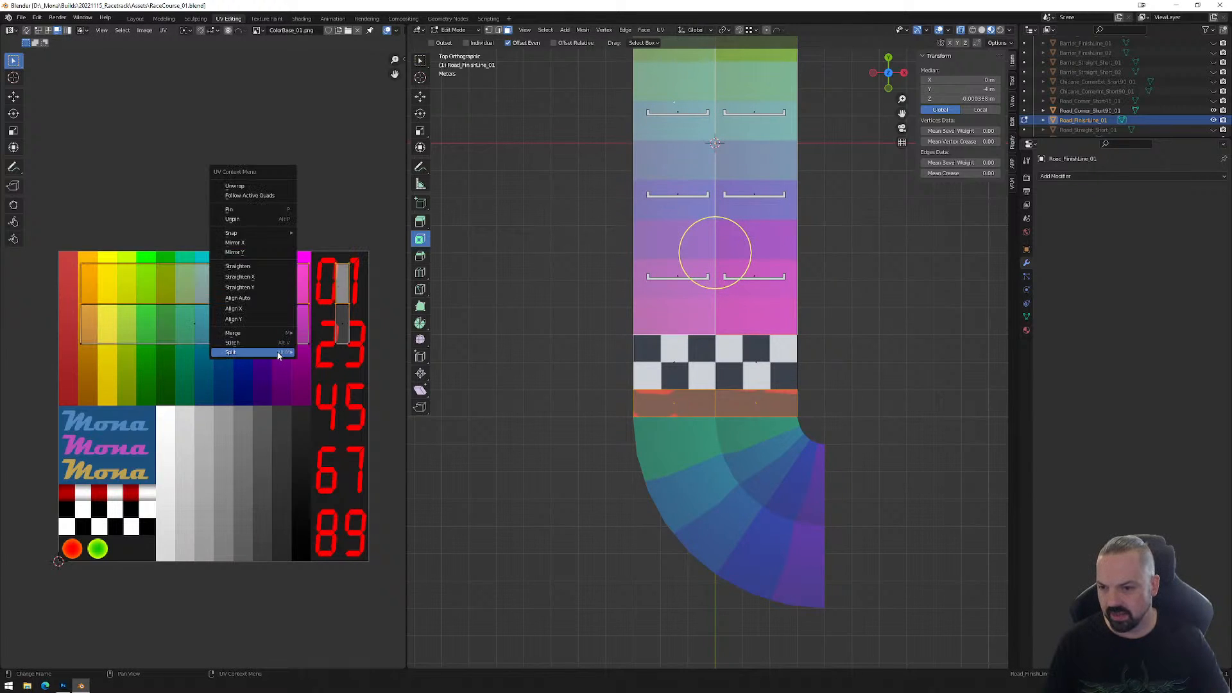
click(327, 352)
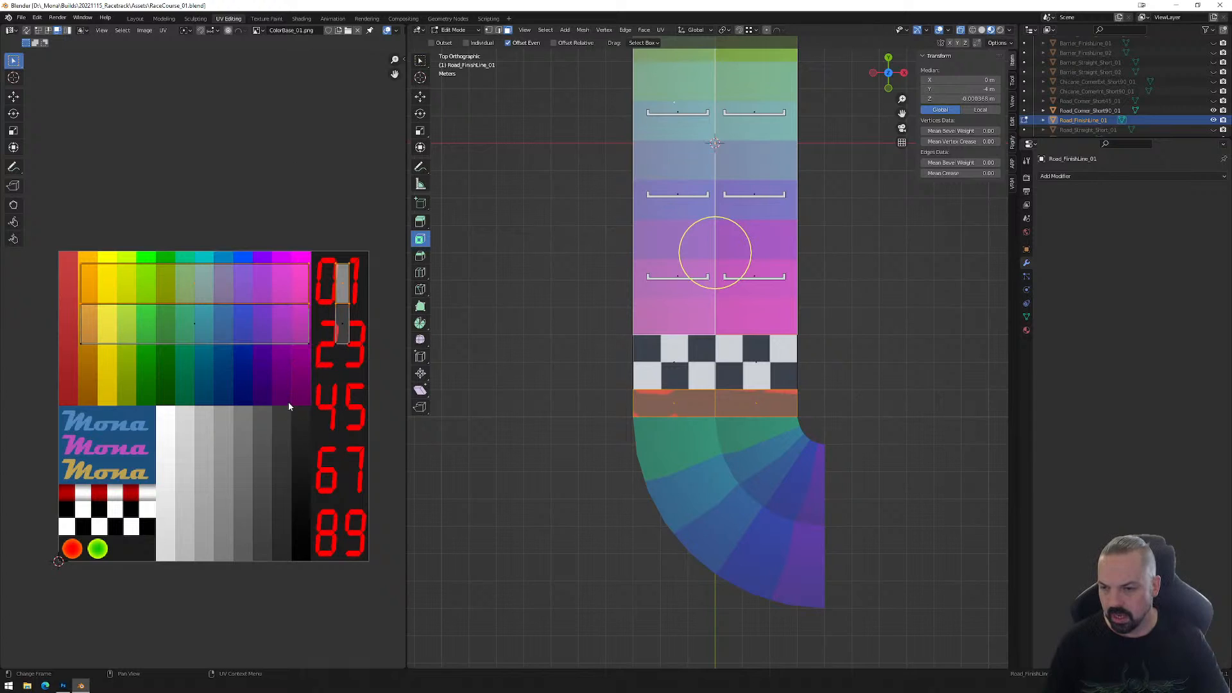
click(265, 393)
click(210, 337)
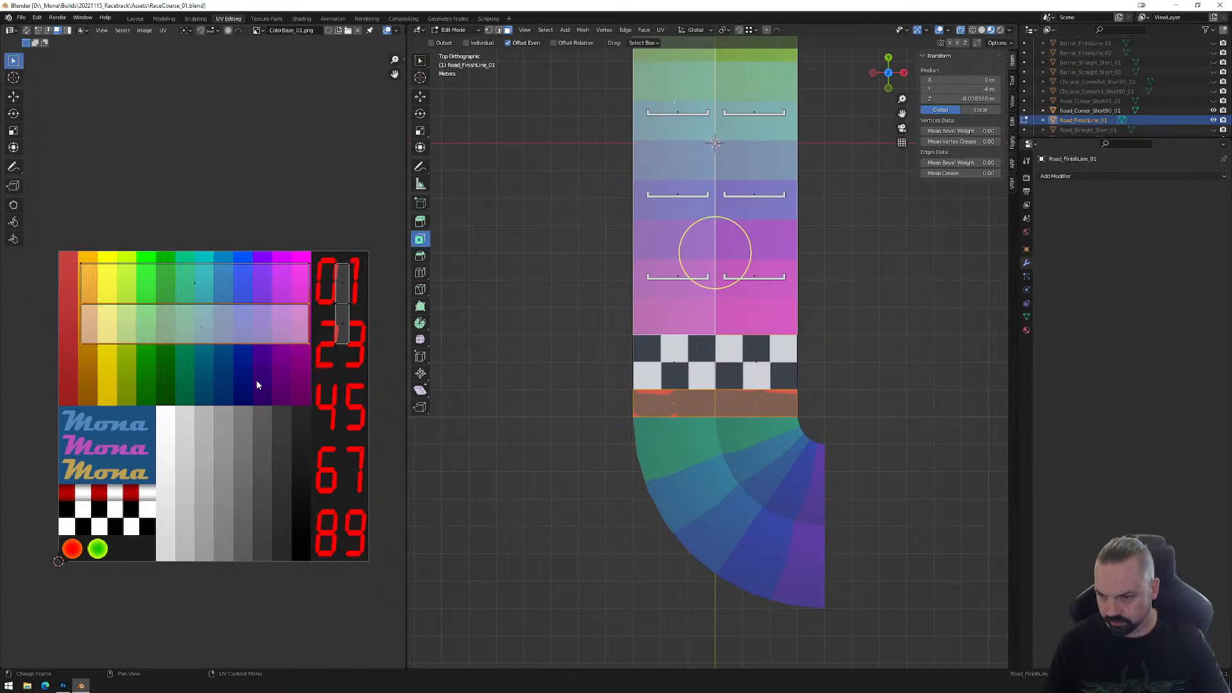
Retry Split Selection on the upper UV lane and test moving each of the two strips.
click(205, 287)
click(340, 287)
right_click(270, 347)
mouse_move(269, 349)
click(313, 349)
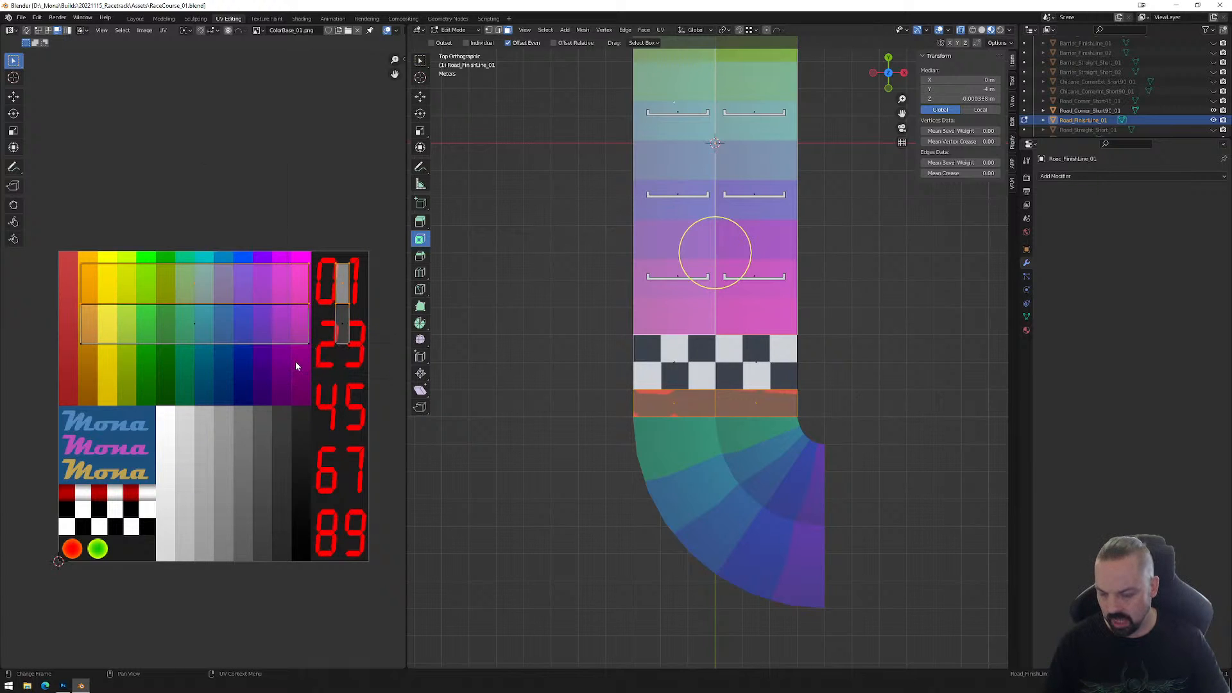
key(g)
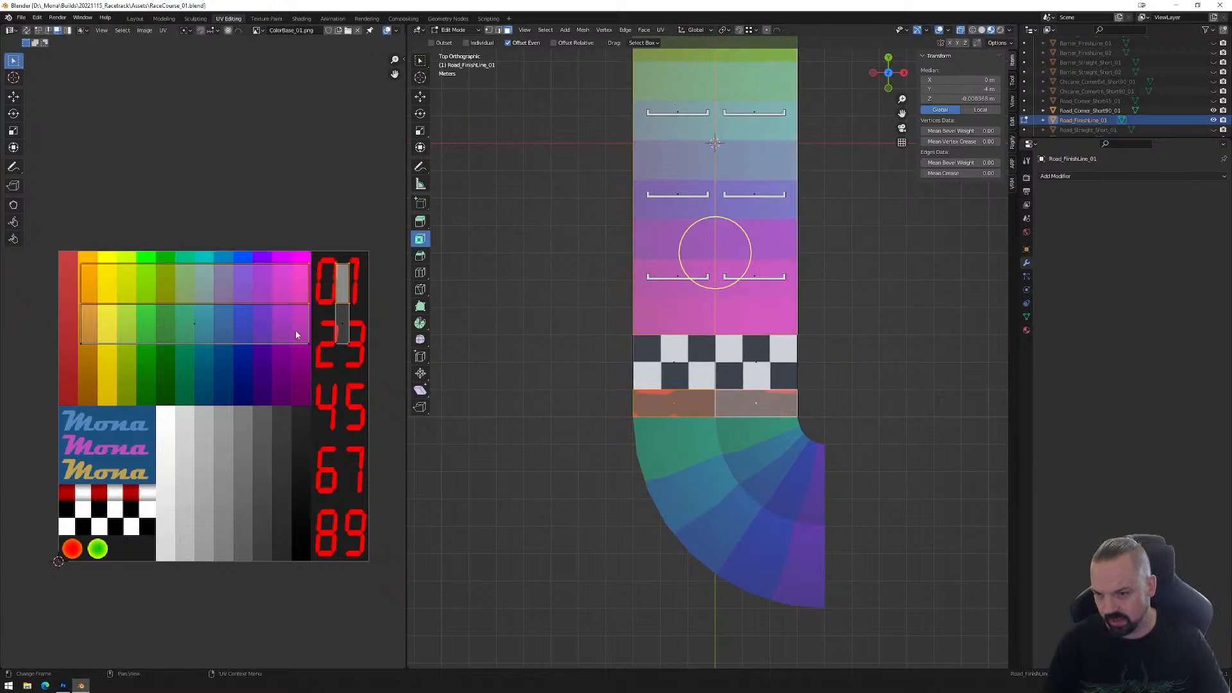
right_click(281, 375)
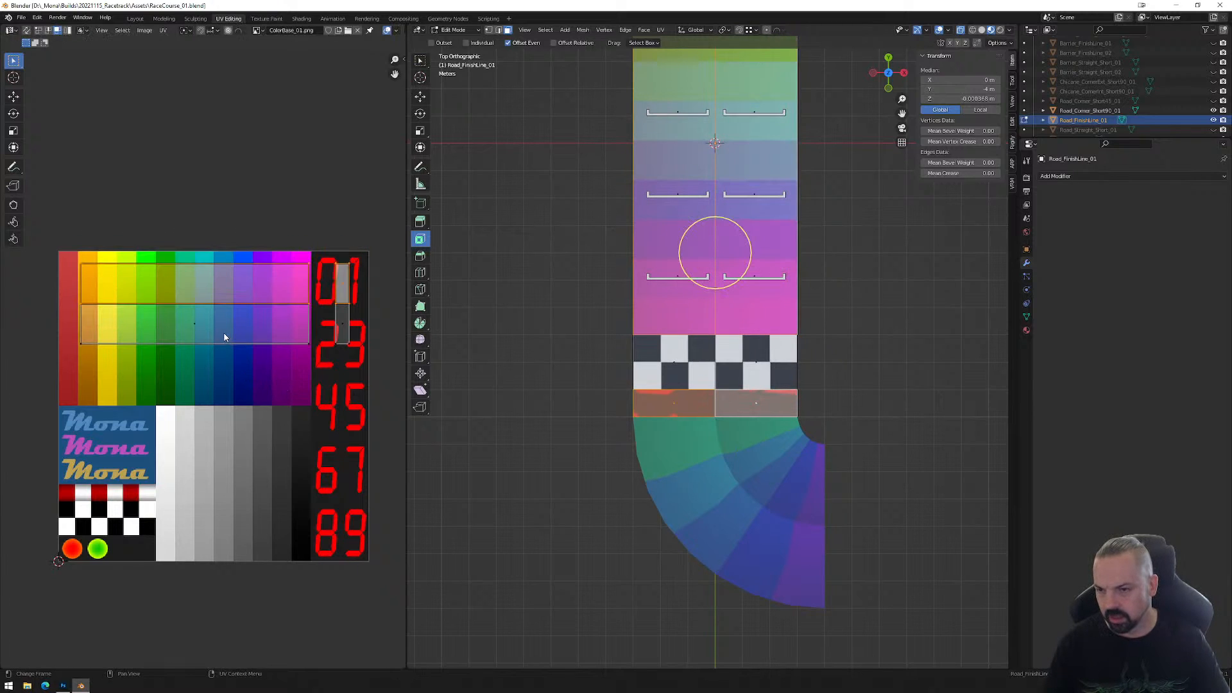
click(224, 337)
key(g)
right_click(235, 386)
Split the upper UV strip and its short end piece from the lower lane and move them up, clear of it.
click(214, 291)
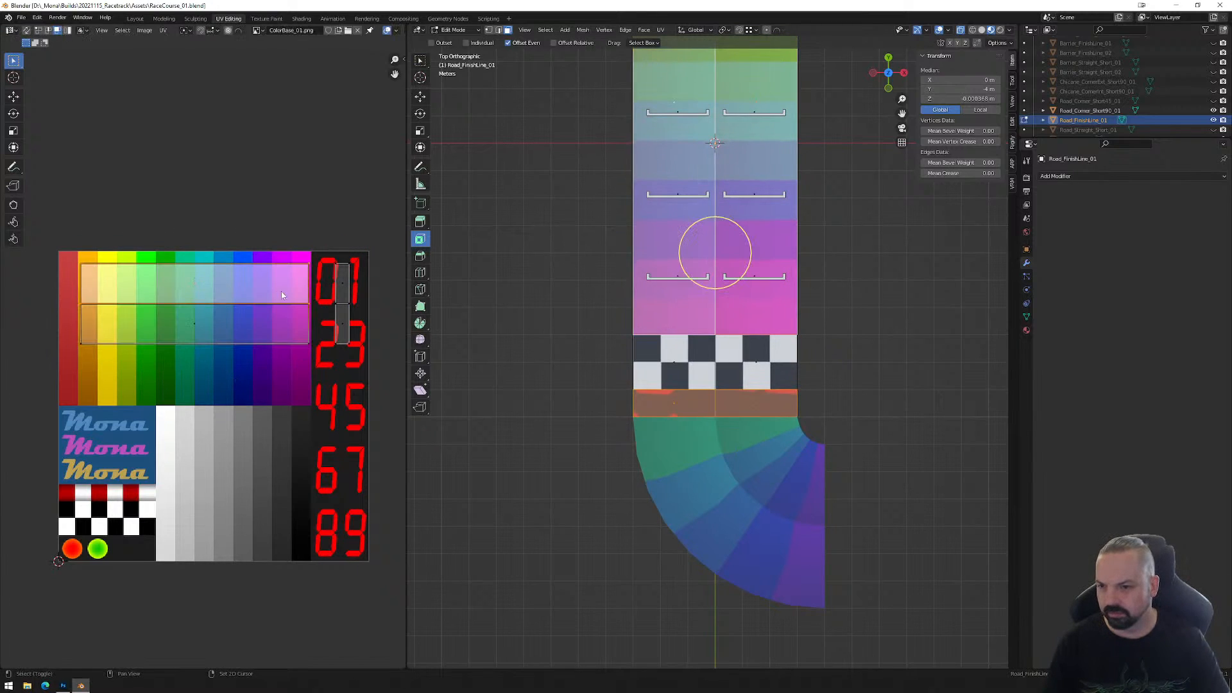
shift+click(344, 287)
right_click(300, 335)
mouse_move(307, 334)
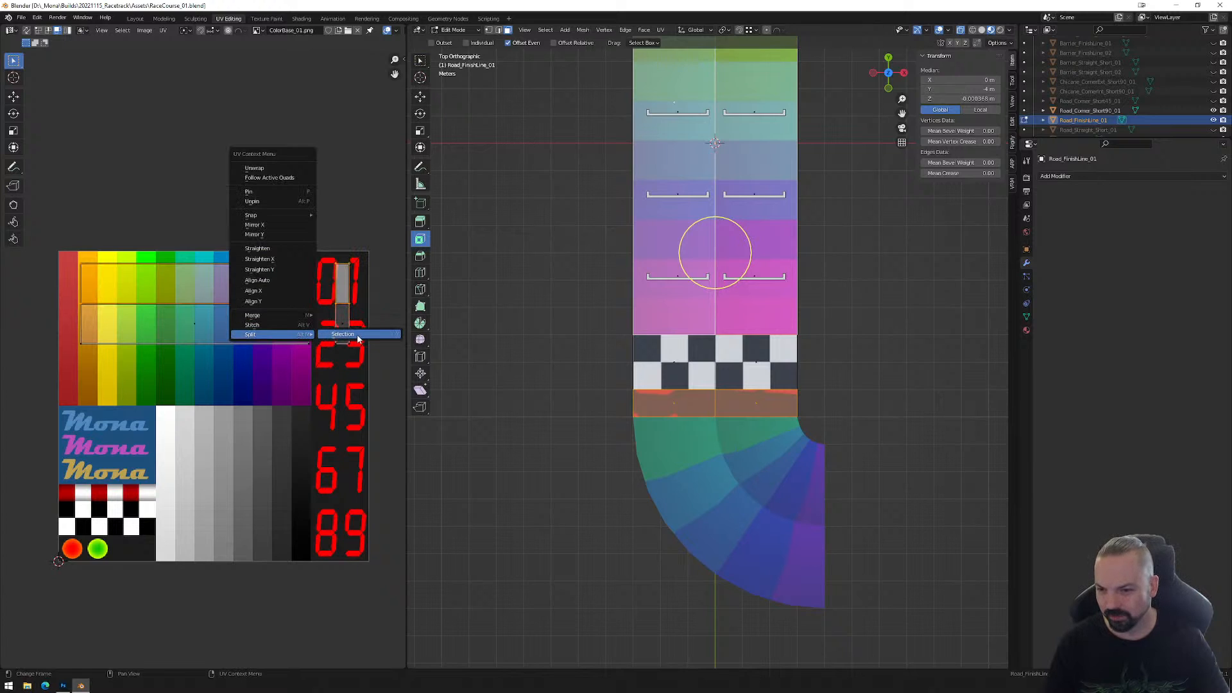
click(358, 336)
key(g)
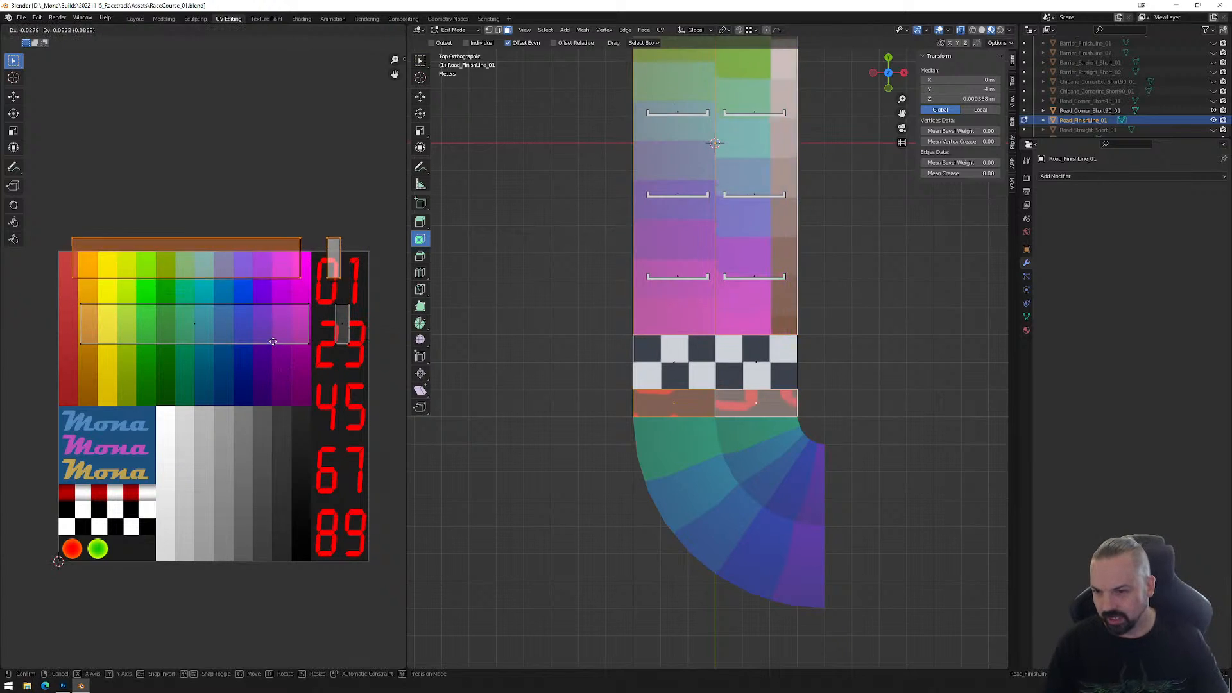
click(285, 330)
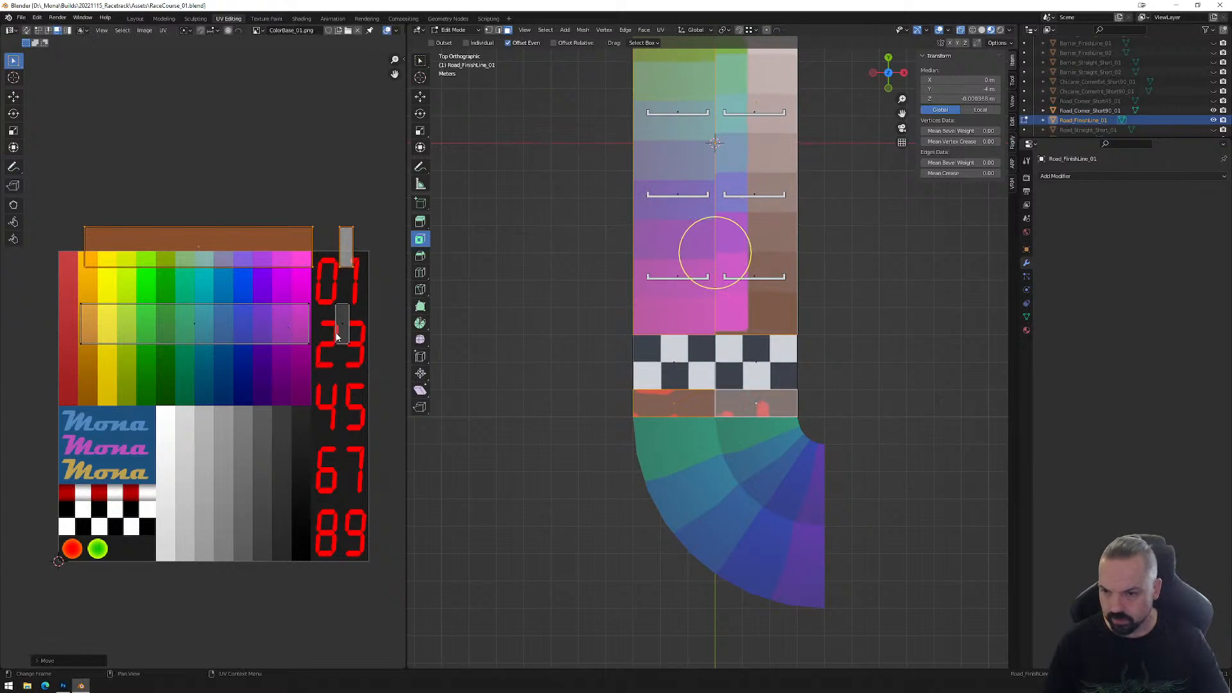
Rotate the detached UV lane by a half turn and place its long strip exactly over the lower lane's strip.
key(r)
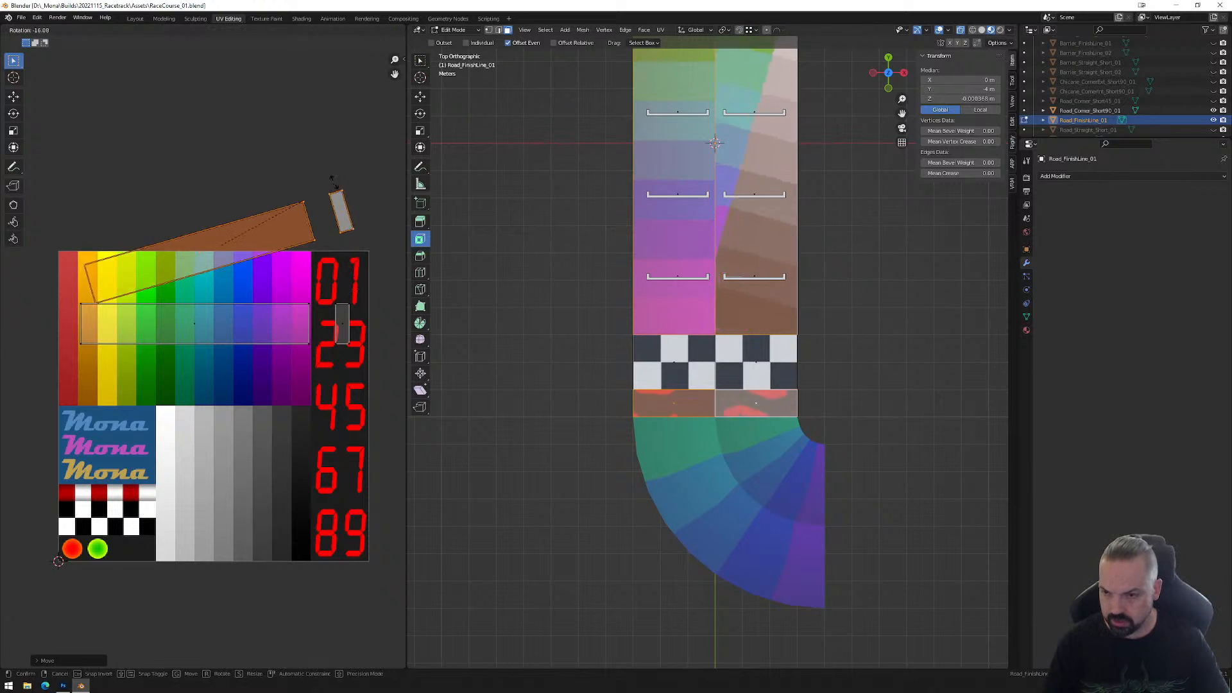
click(207, 257)
key(g)
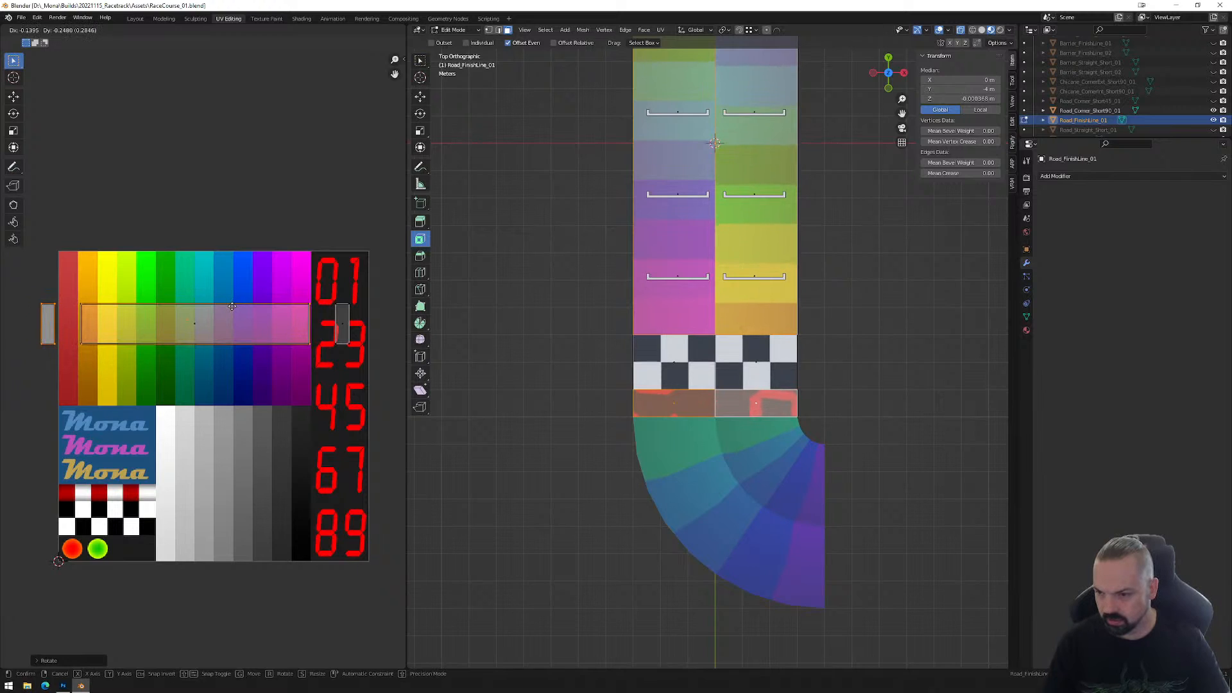
click(231, 306)
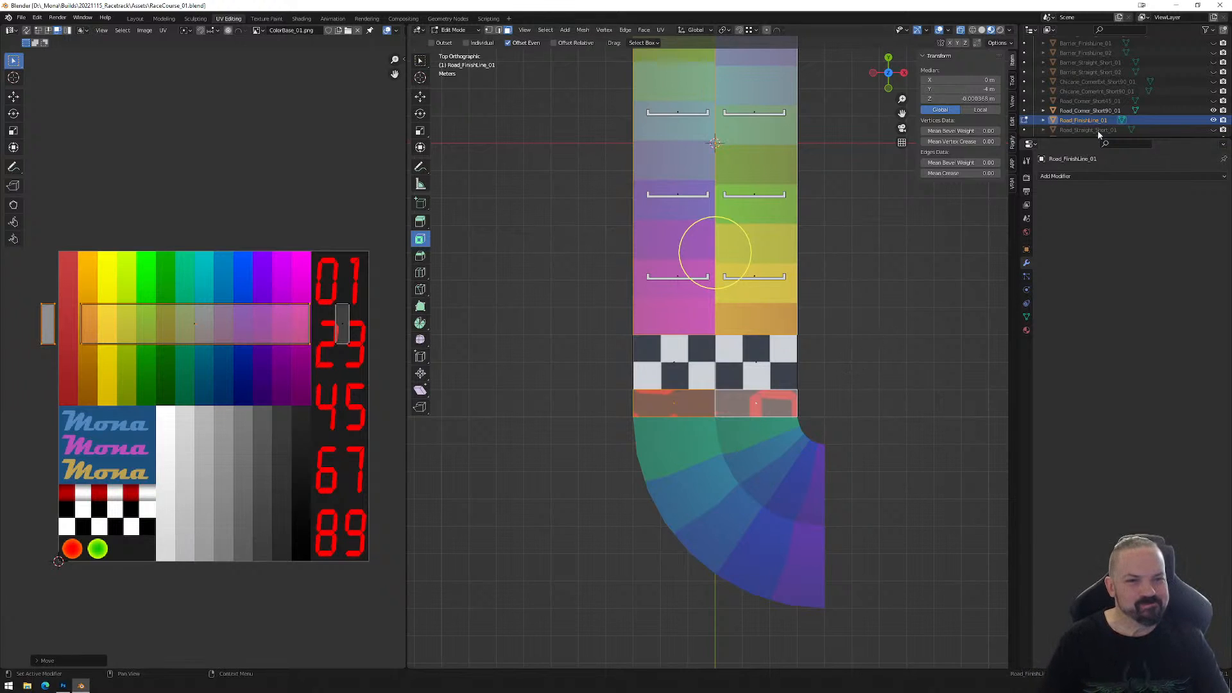
Unhide Road_Straight_Short_01, leave Edit Mode on the finish-line piece and select the short straight road.
scroll(1098, 114, down, 3)
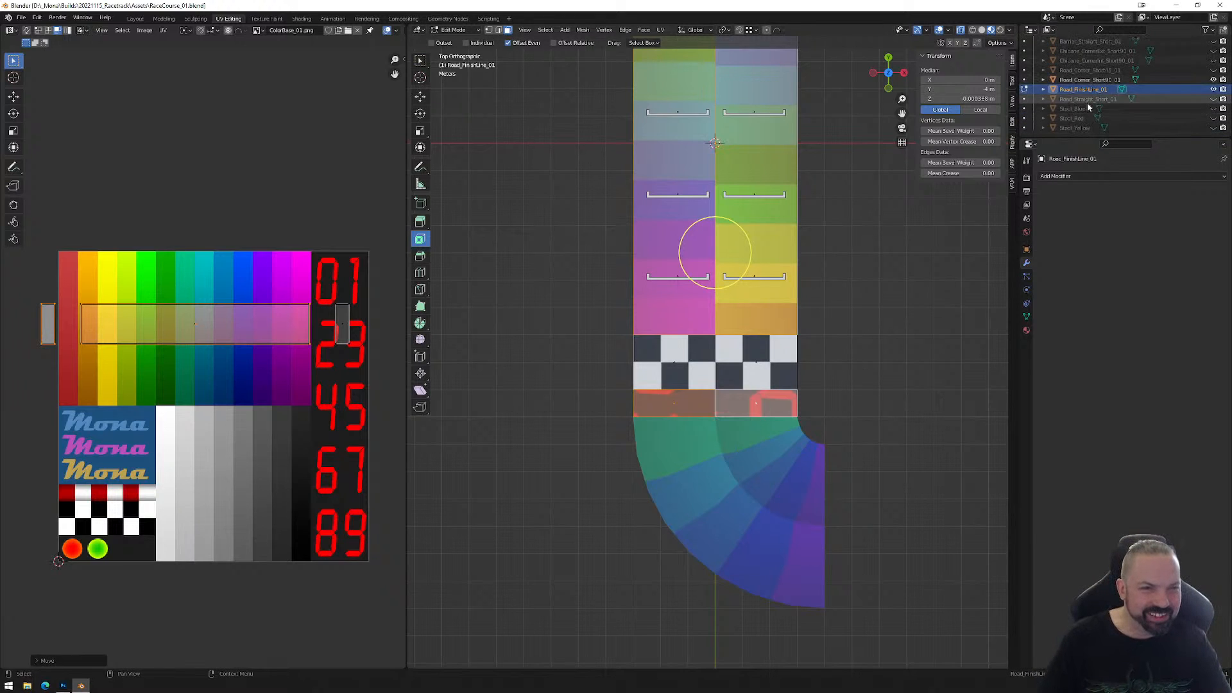
click(1213, 99)
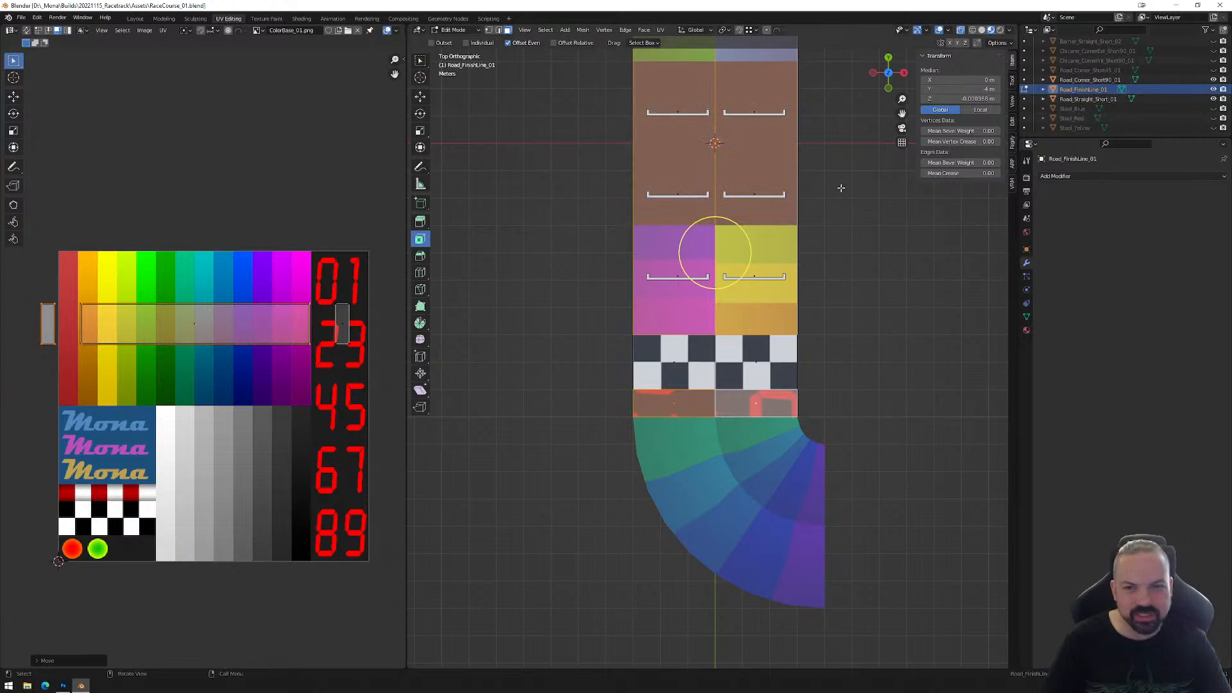
click(814, 149)
key(Tab)
click(771, 153)
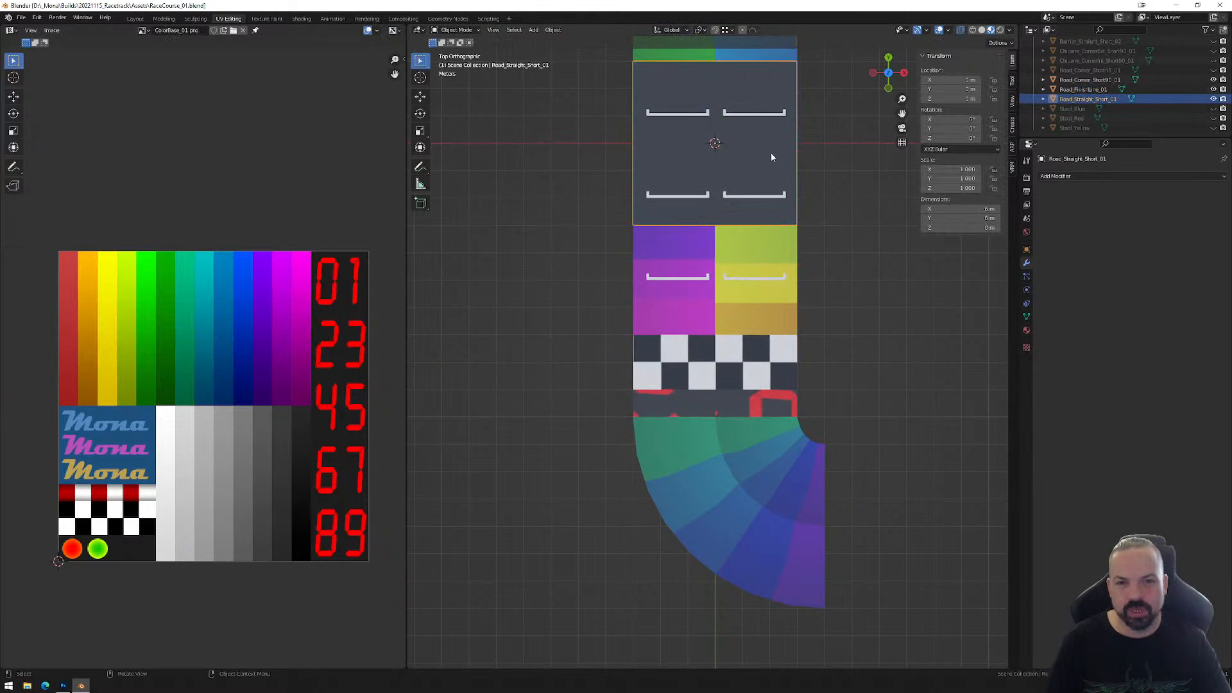
Add a centred lengthwise loop cut through Road_Straight_Short_01 and switch to face selection in Edit Mode.
key(Tab)
key(ctrl+r)
click(726, 70)
right_click(759, 121)
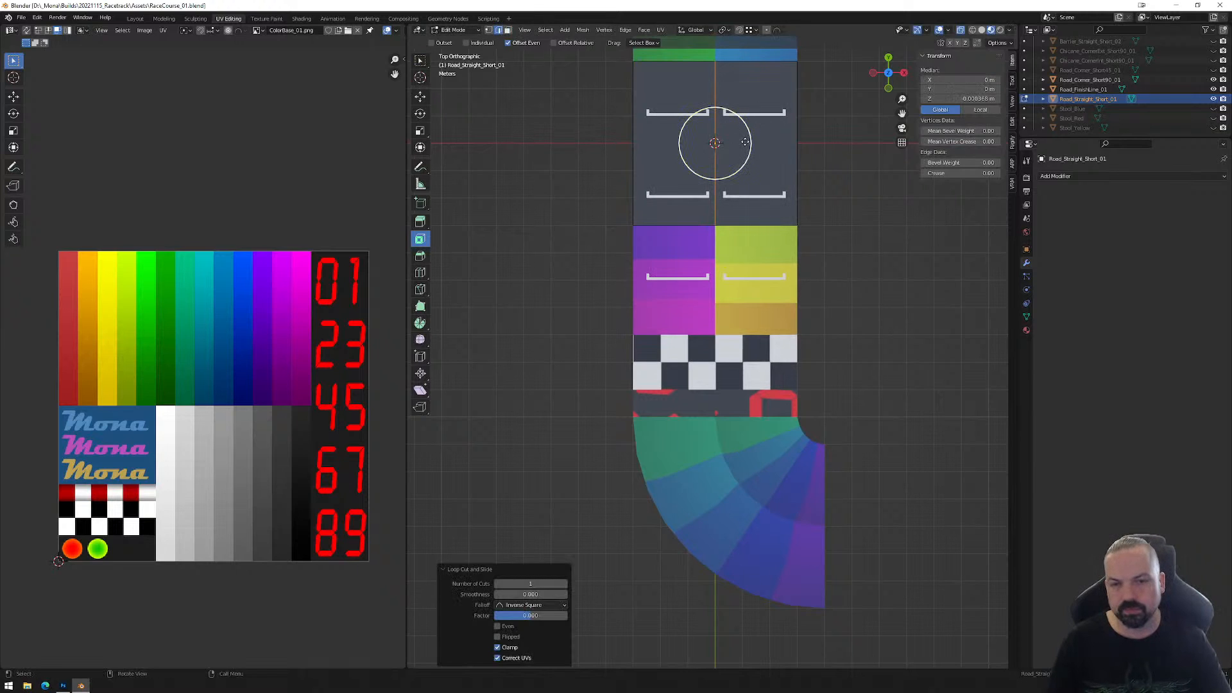
key(Tab)
key(Tab)
key(3)
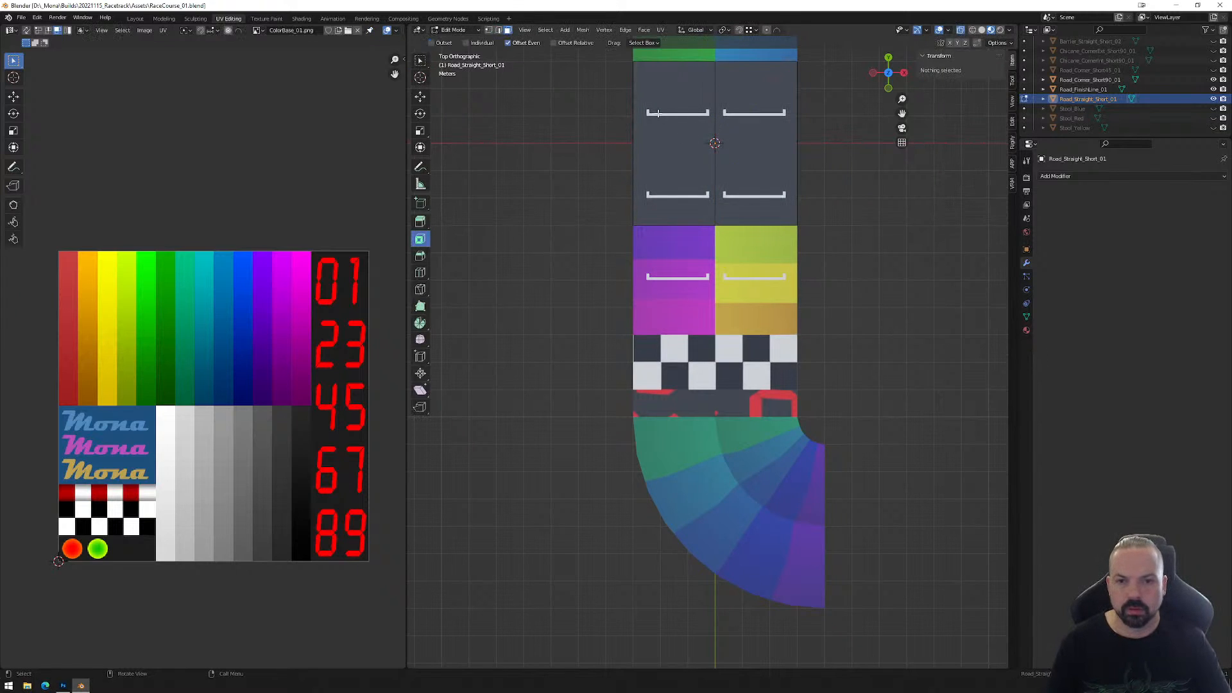
Project both lane faces of the short straight road from view and rotate their UVs a quarter turn so they lie lengthwise.
click(675, 146)
shift+click(752, 142)
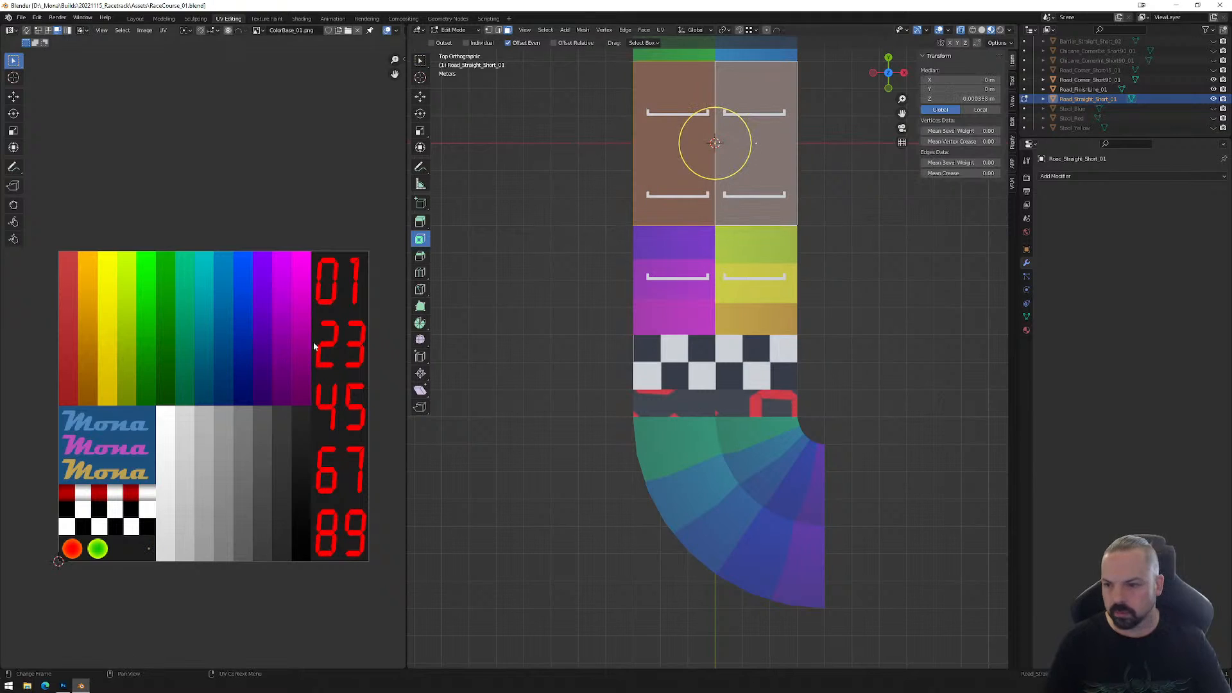
click(660, 30)
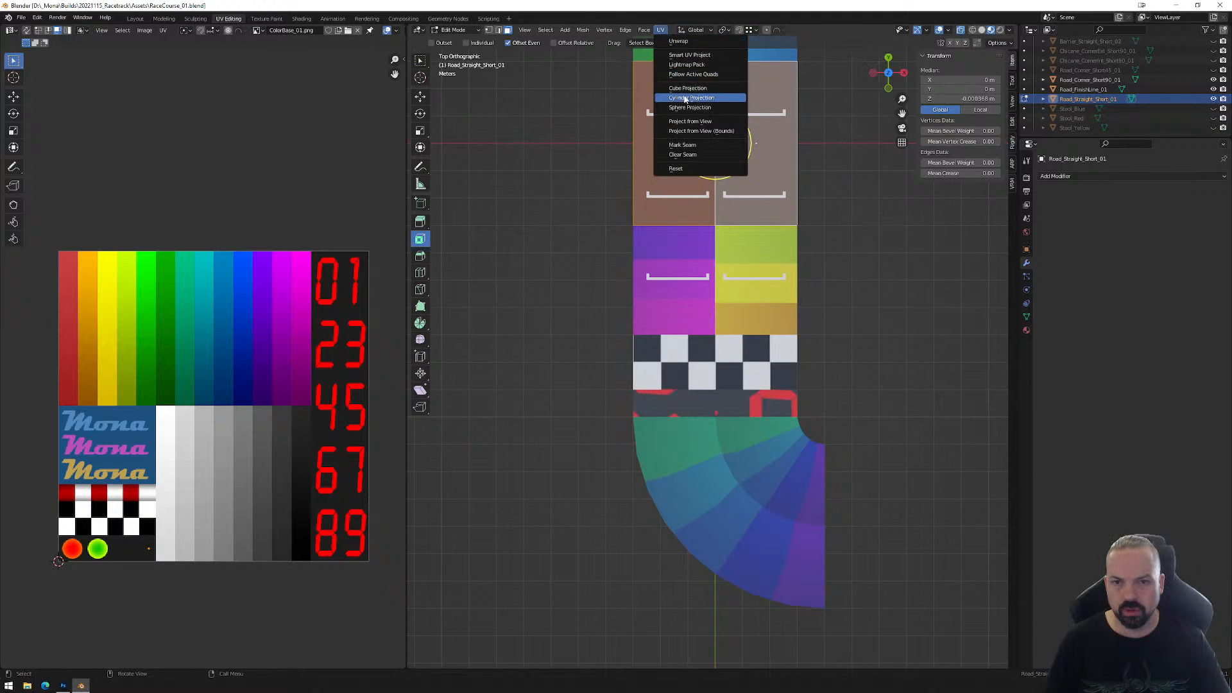
click(690, 122)
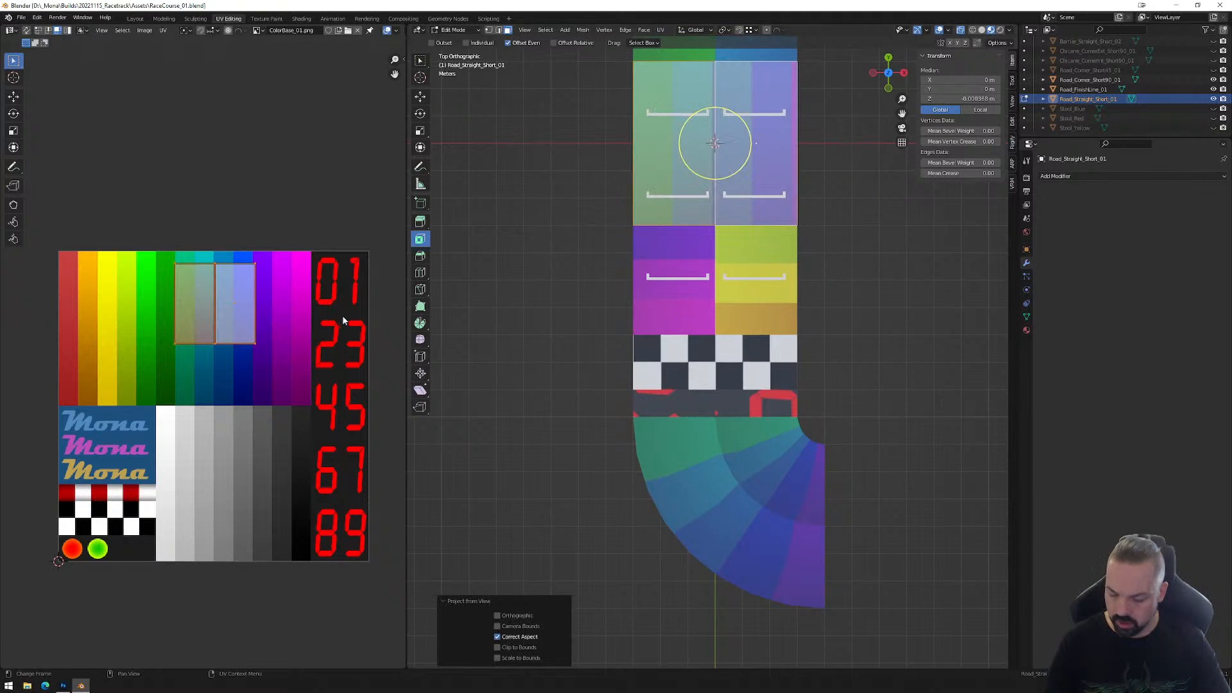
key(r)
click(220, 281)
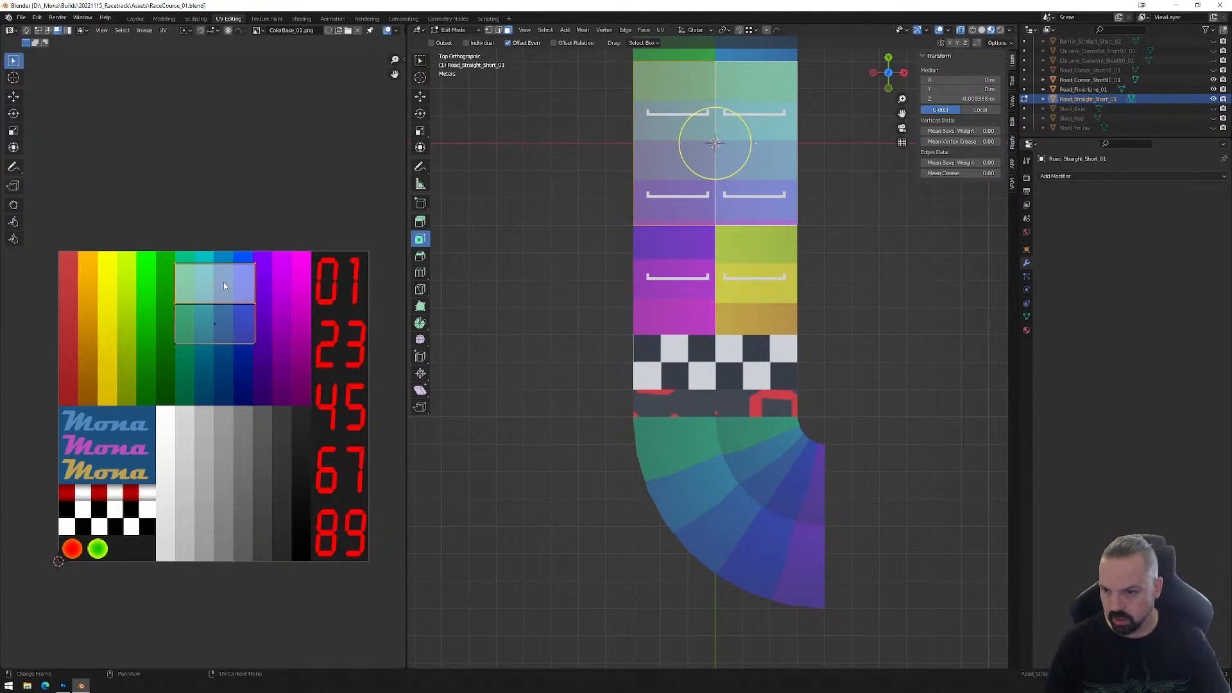
Split the upper lane's UV face from the lower one and move it clear of it.
right_click(223, 282)
mouse_move(225, 286)
click(272, 287)
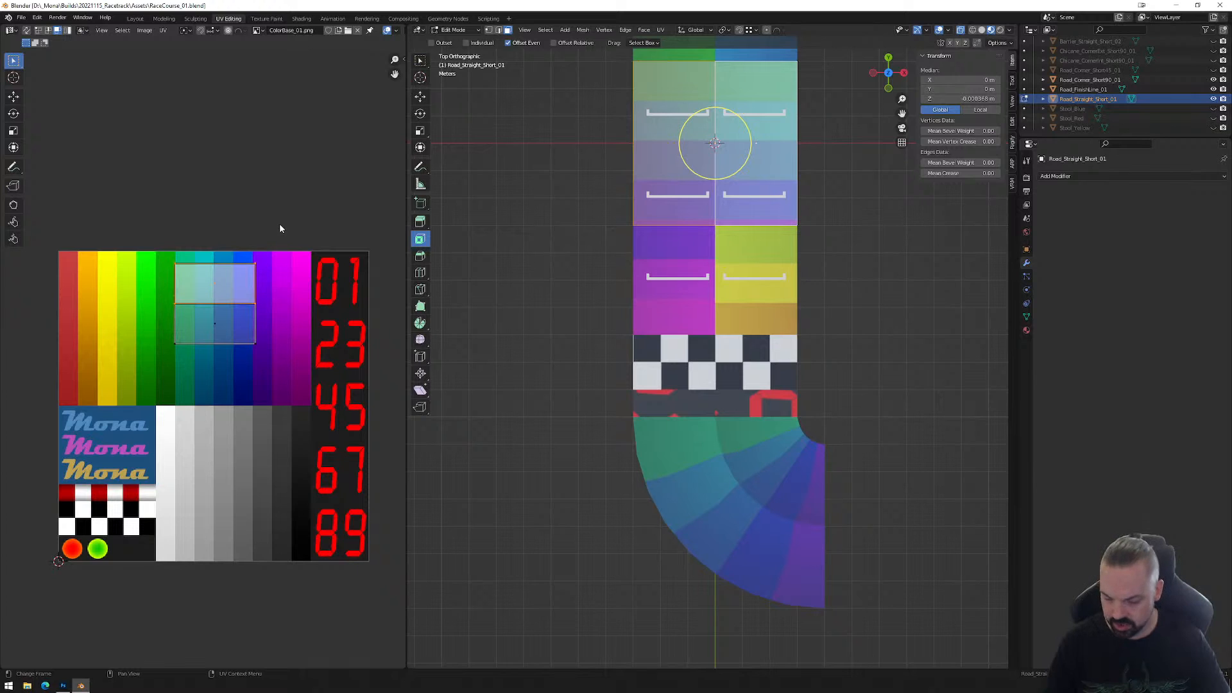
key(g)
click(344, 187)
Rotate the detached lane UV by a half turn and place it exactly over the other lane's UV face.
key(r)
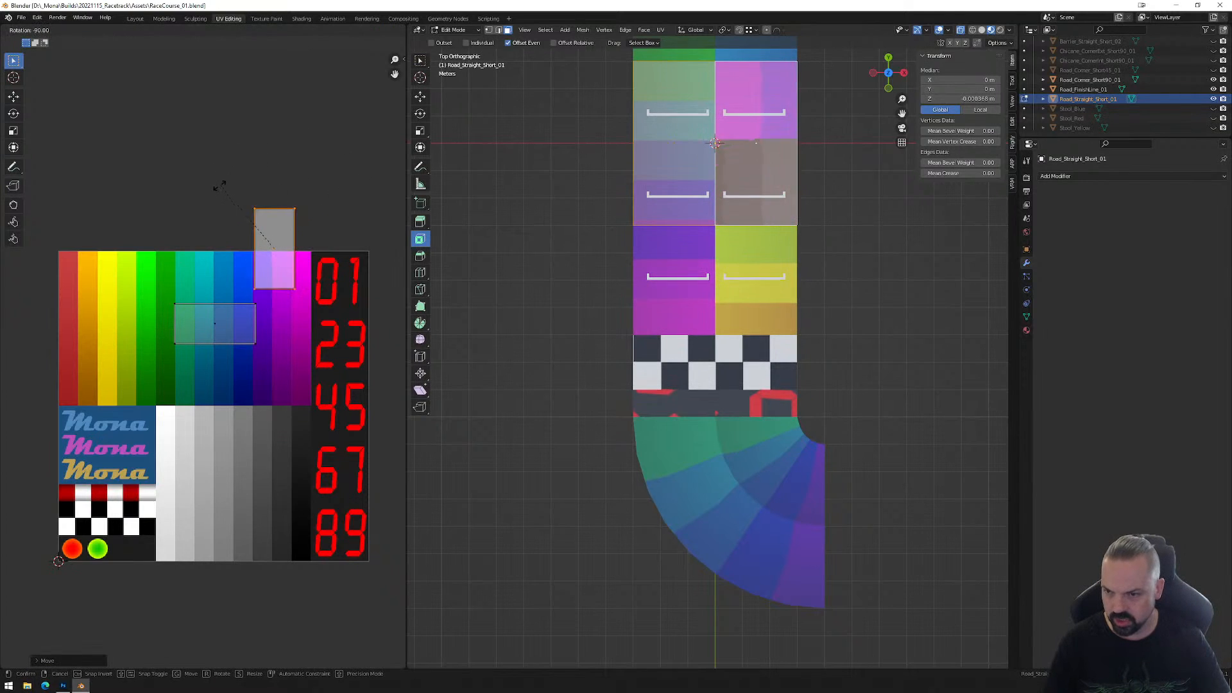
click(326, 199)
key(g)
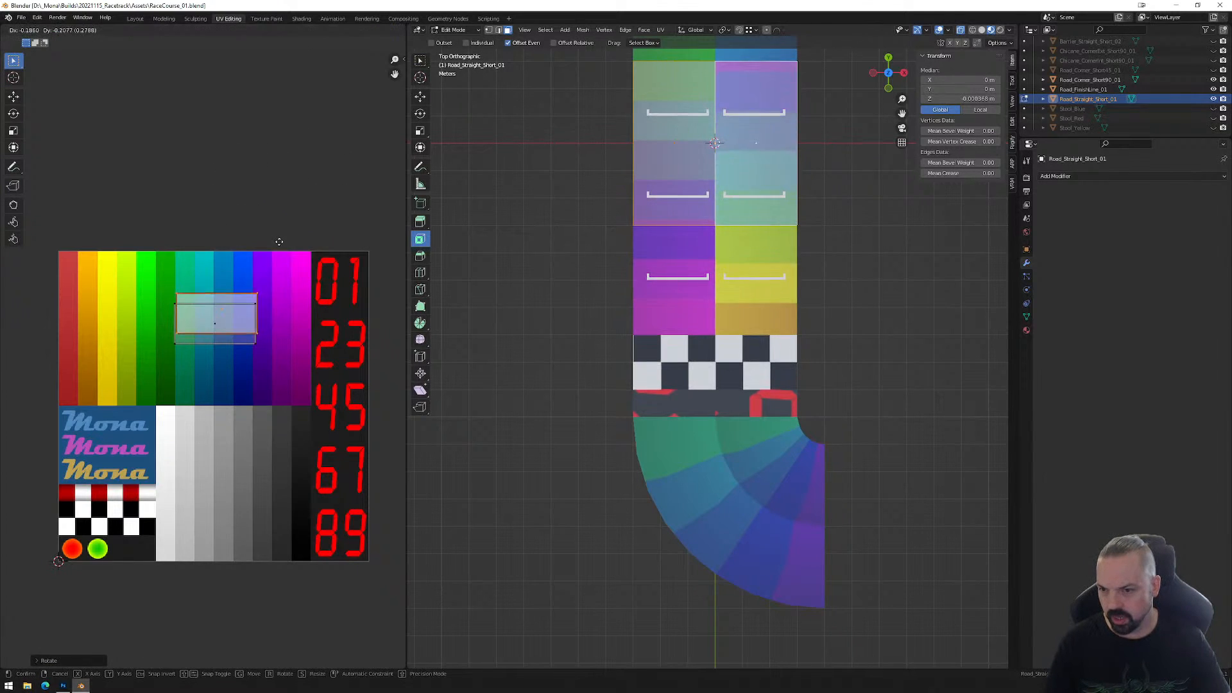
click(267, 275)
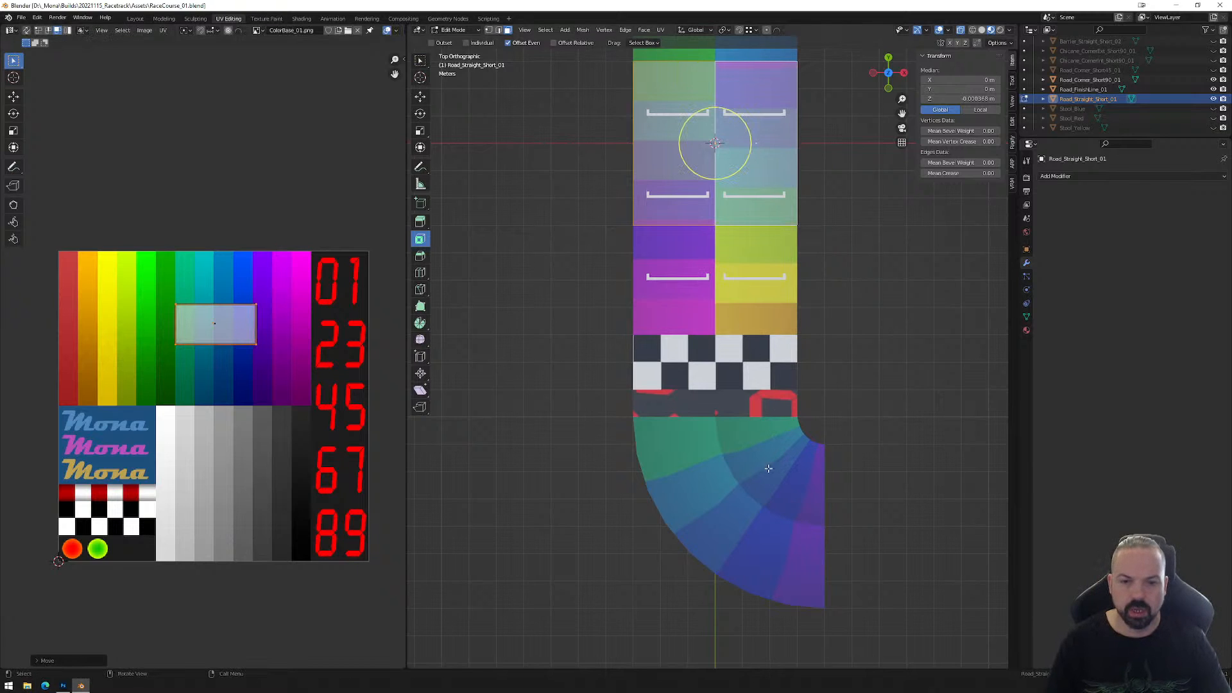
Bring Road_Corner_Short90_01, Road_FinishLine_01 and Road_Straight_Short_01 into Edit Mode together and select all their faces.
key(Tab)
click(1089, 80)
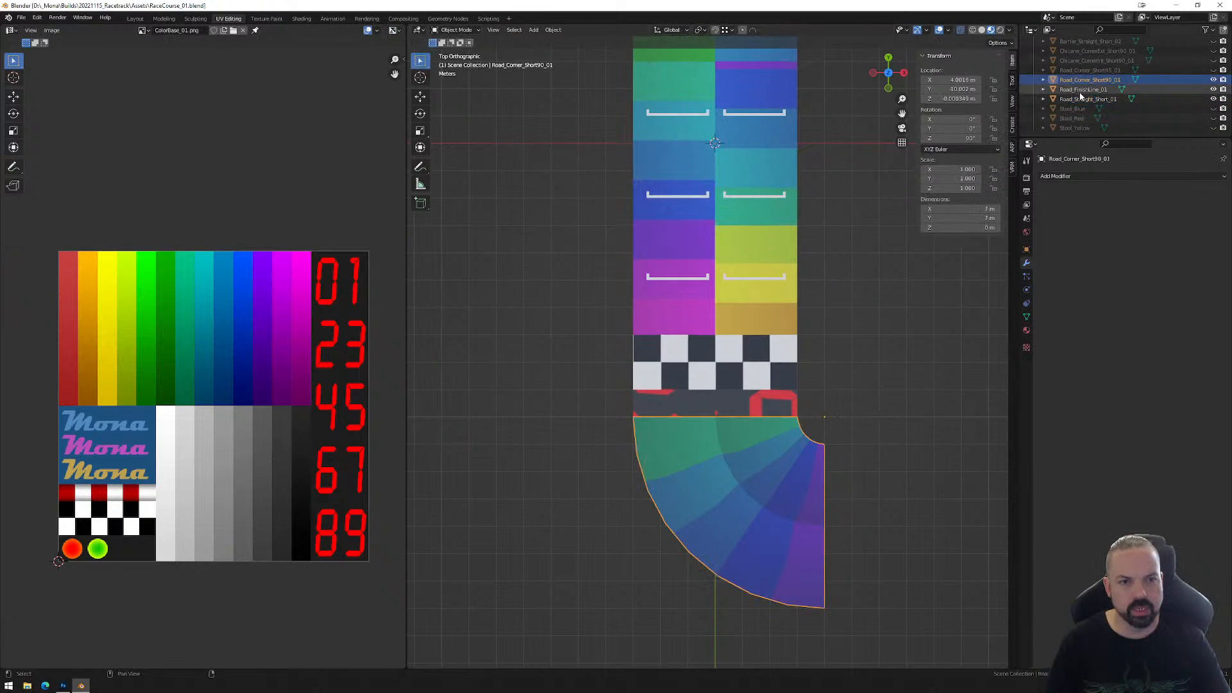
shift+click(1077, 99)
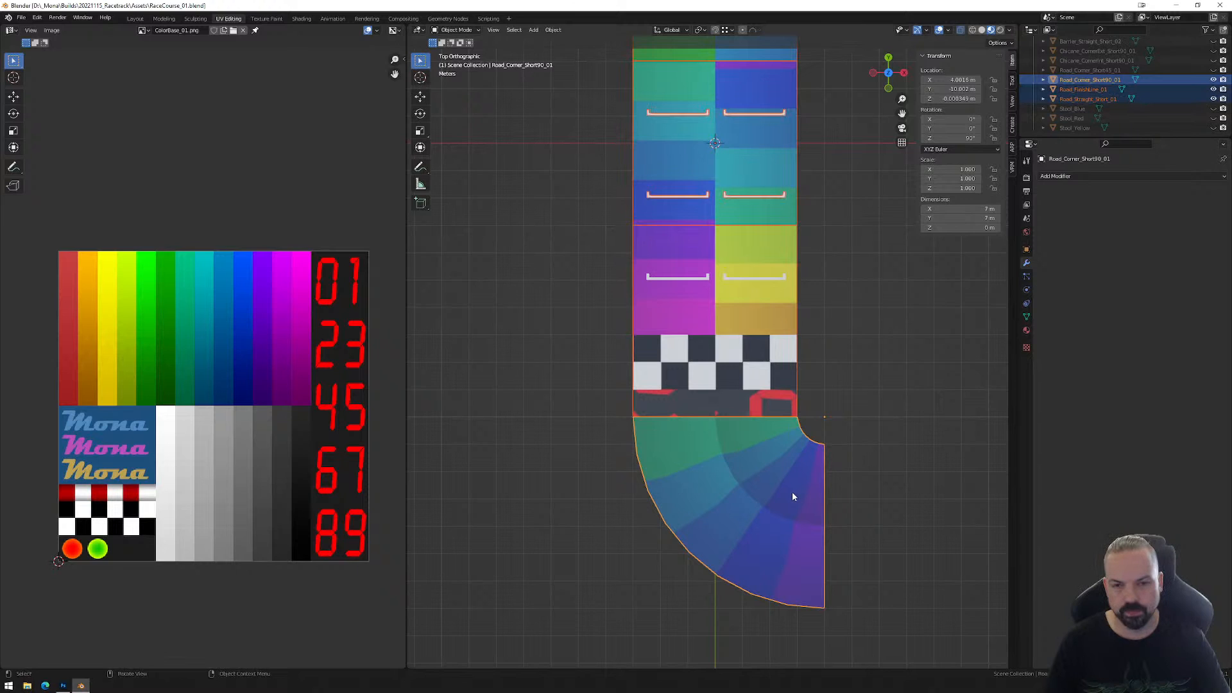
key(Tab)
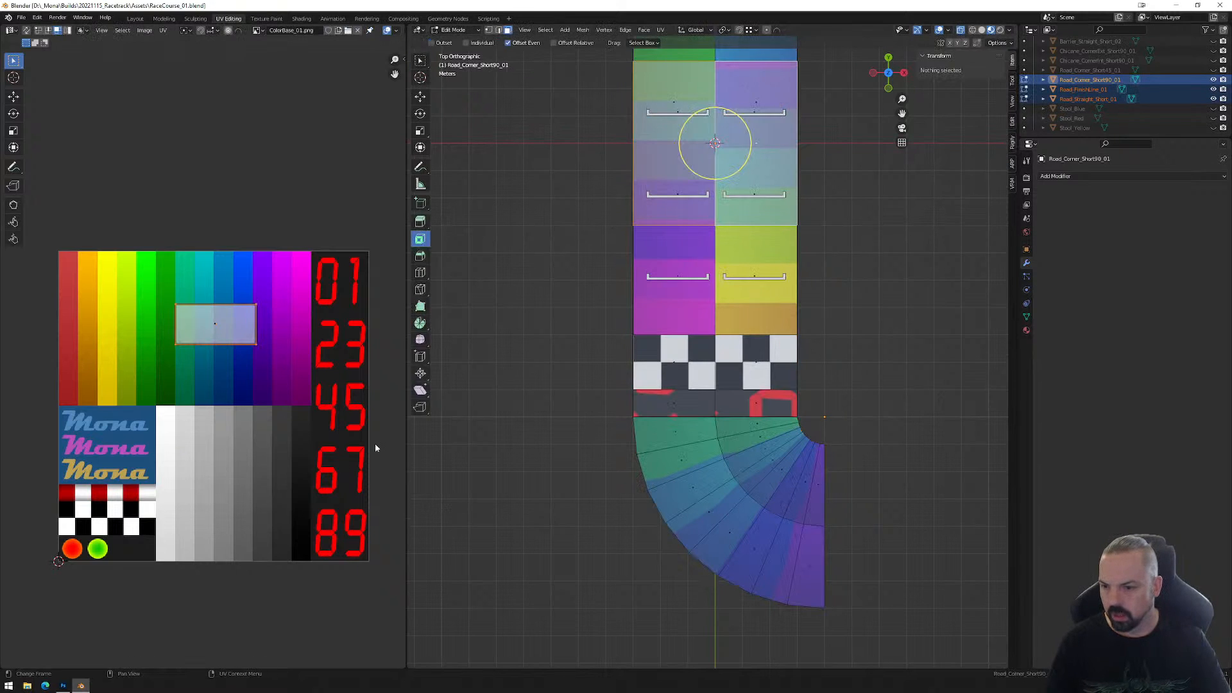
scroll(616, 404, down, 3)
key(b)
drag(641, 69, 864, 584)
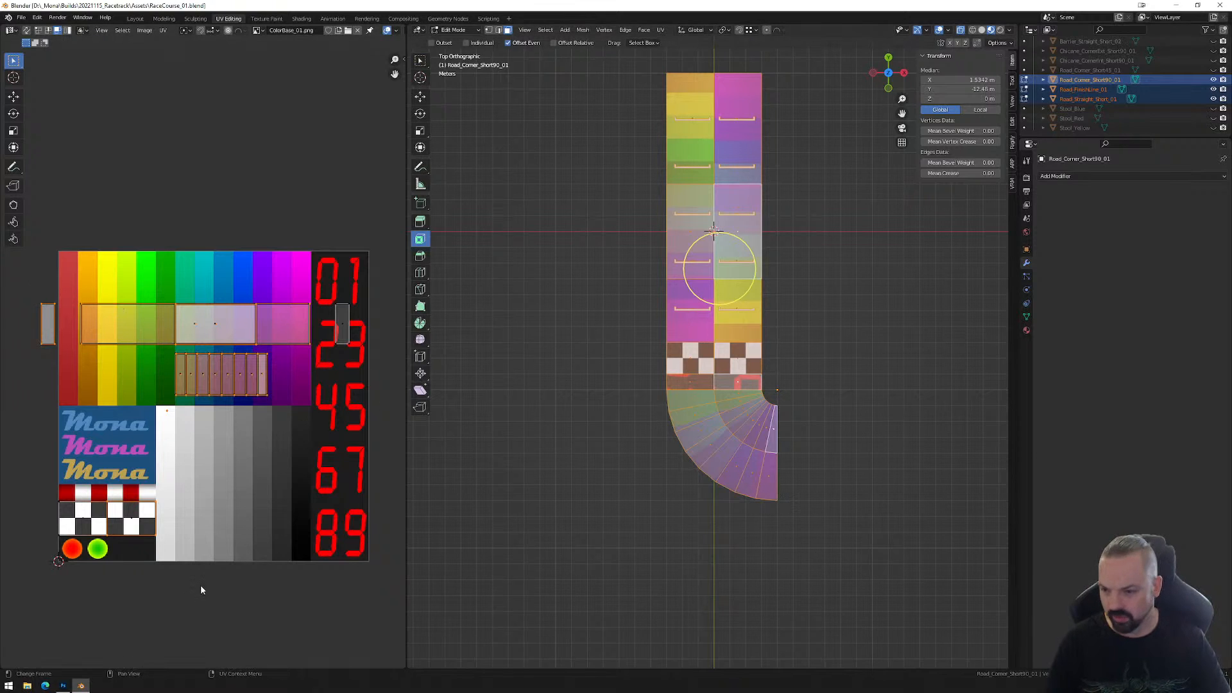
Select the corner's segmented UV strip and move it up onto the long straight-lane strip.
drag(19, 285, 352, 401)
click(155, 358)
drag(162, 345, 293, 398)
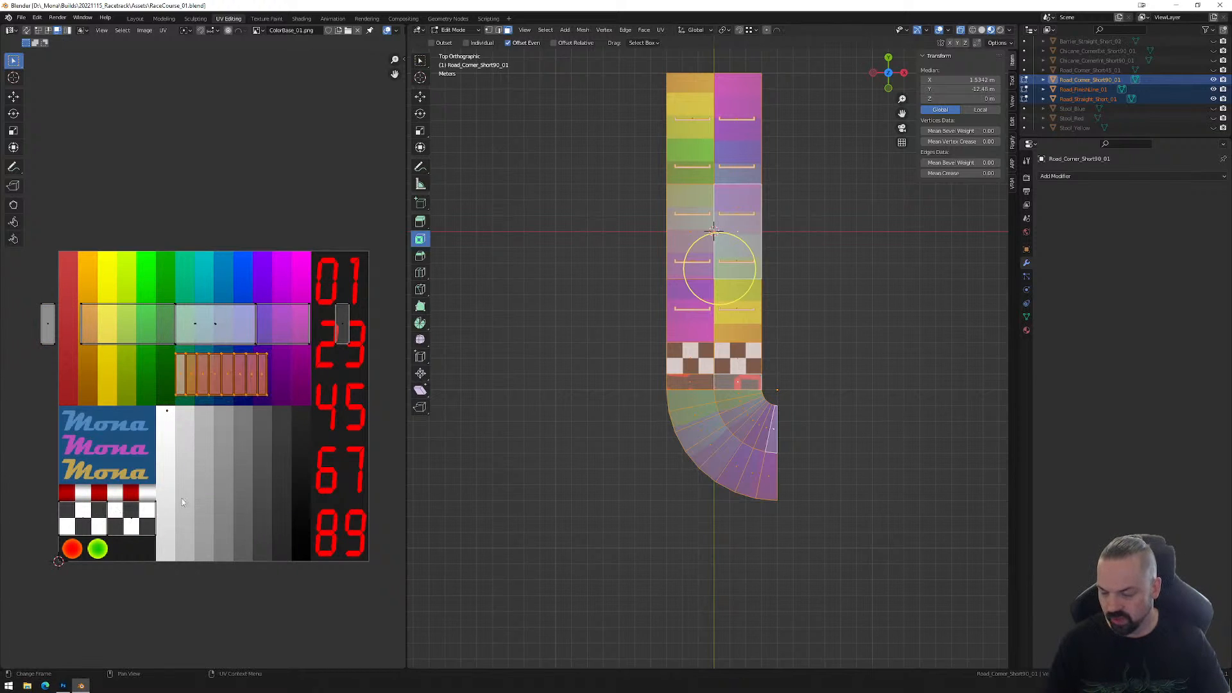
key(g)
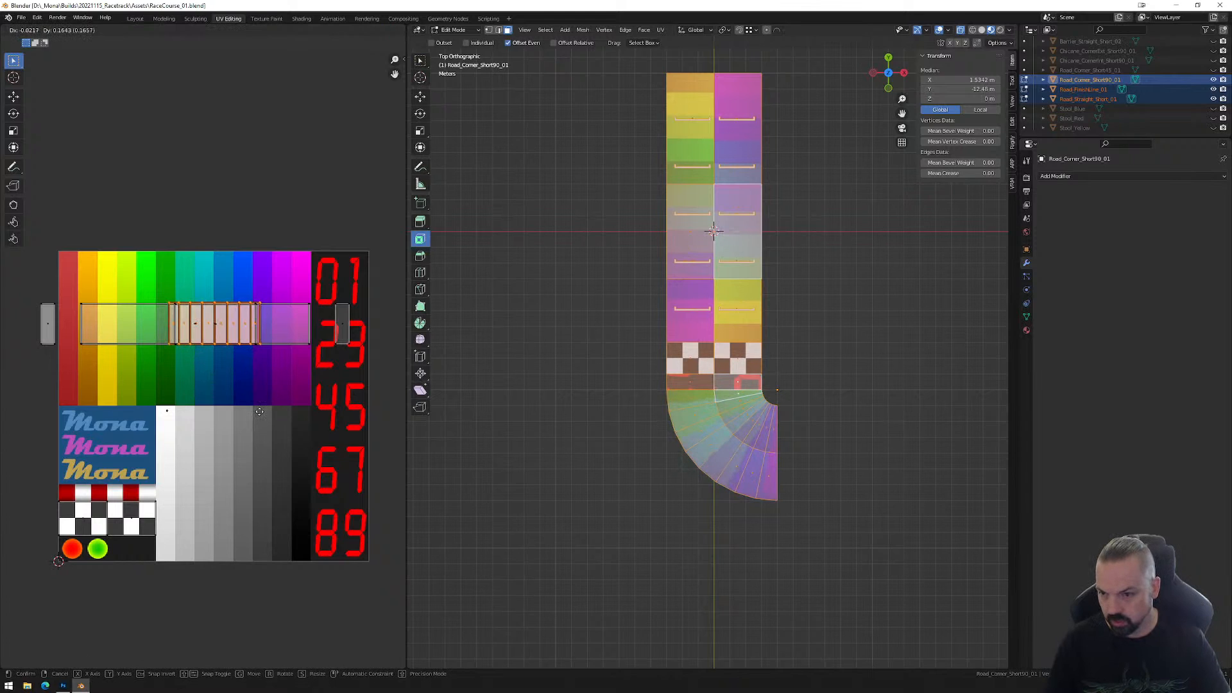
click(259, 415)
Move the two small end-piece UV faces from beyond the long strip's ends onto its middle section.
click(51, 327)
key(g)
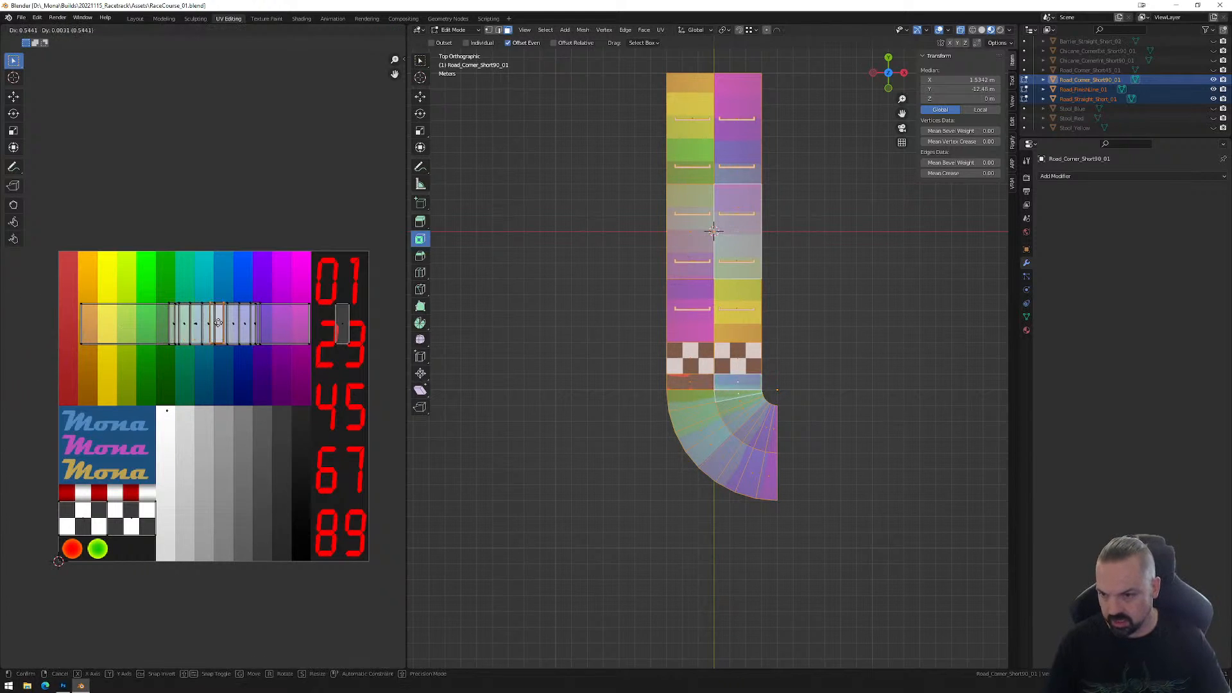
click(217, 322)
key(g)
Align the overlapping strips' upper-edge UV vertices and lower-edge UV vertices each to a common height with Align Y.
key(1)
right_click(280, 340)
mouse_move(279, 341)
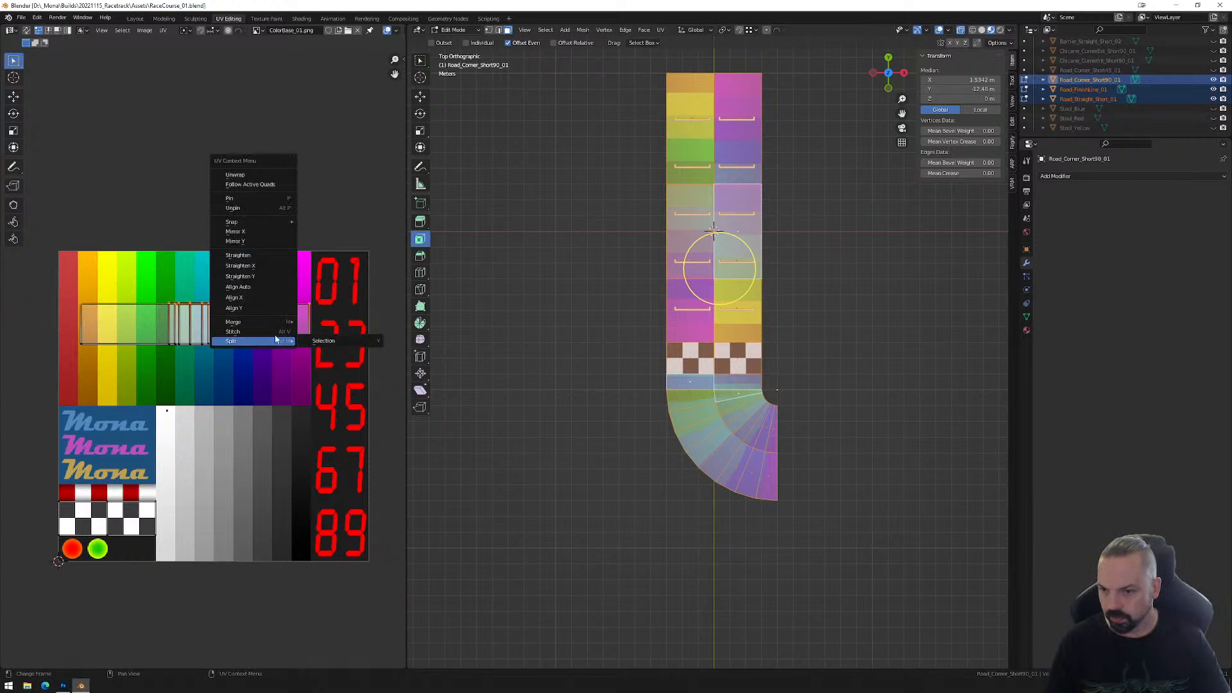
click(263, 308)
drag(69, 331, 364, 358)
right_click(259, 368)
click(239, 365)
Scale all the overlapping lane UVs along X into a narrow upright strip and move it onto the cyan colour column.
drag(64, 287, 322, 371)
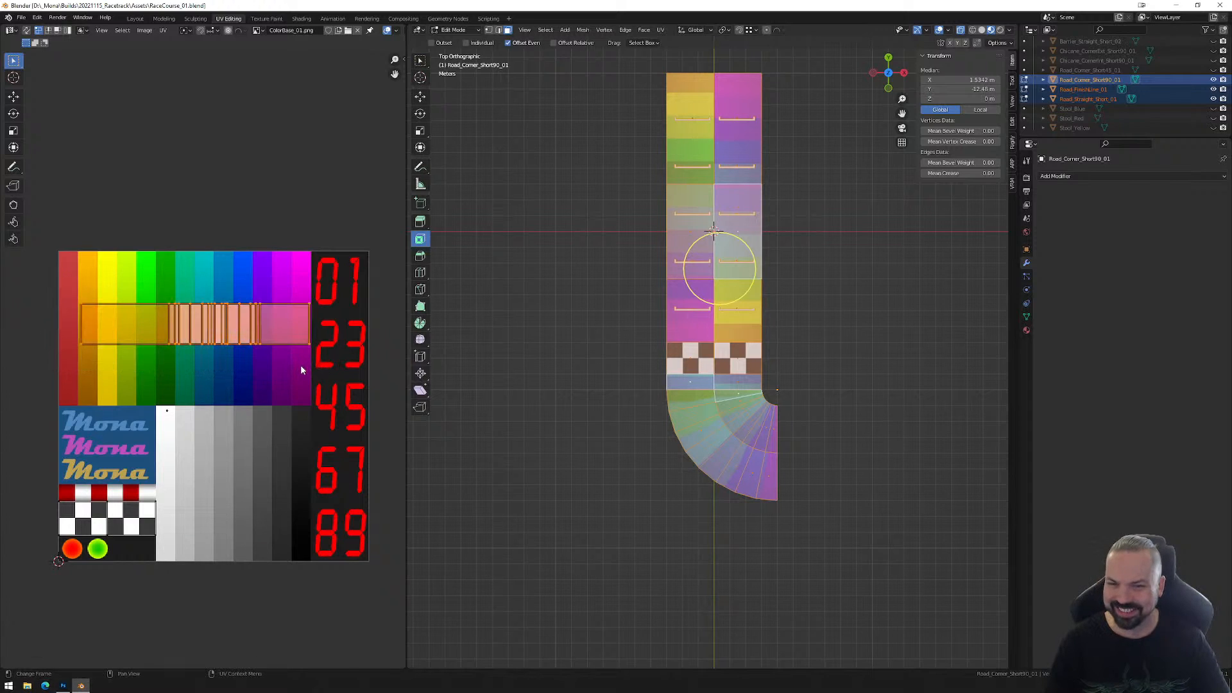
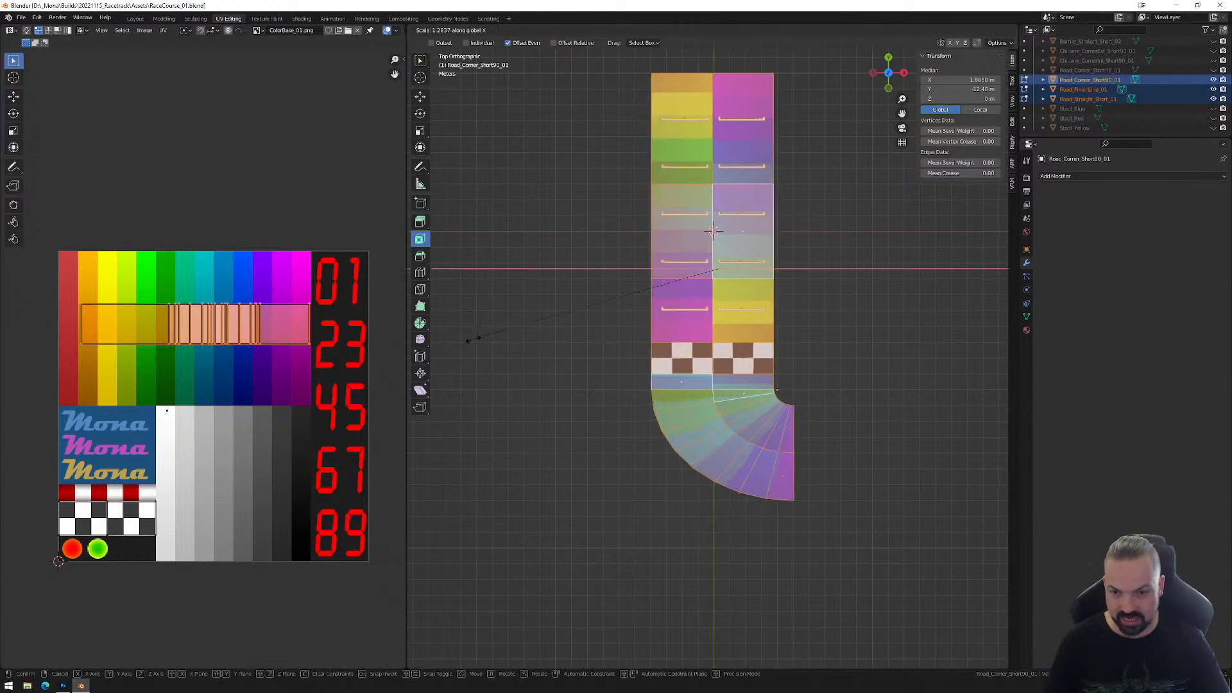
key(s)
key(x)
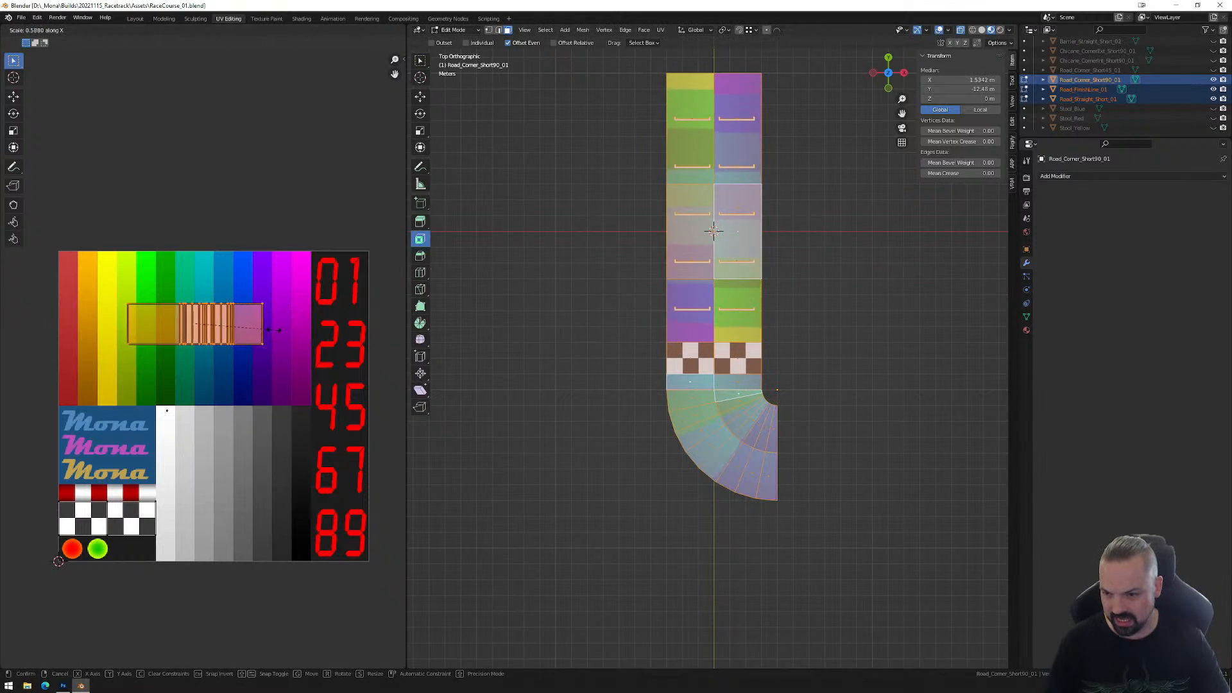
click(197, 326)
key(g)
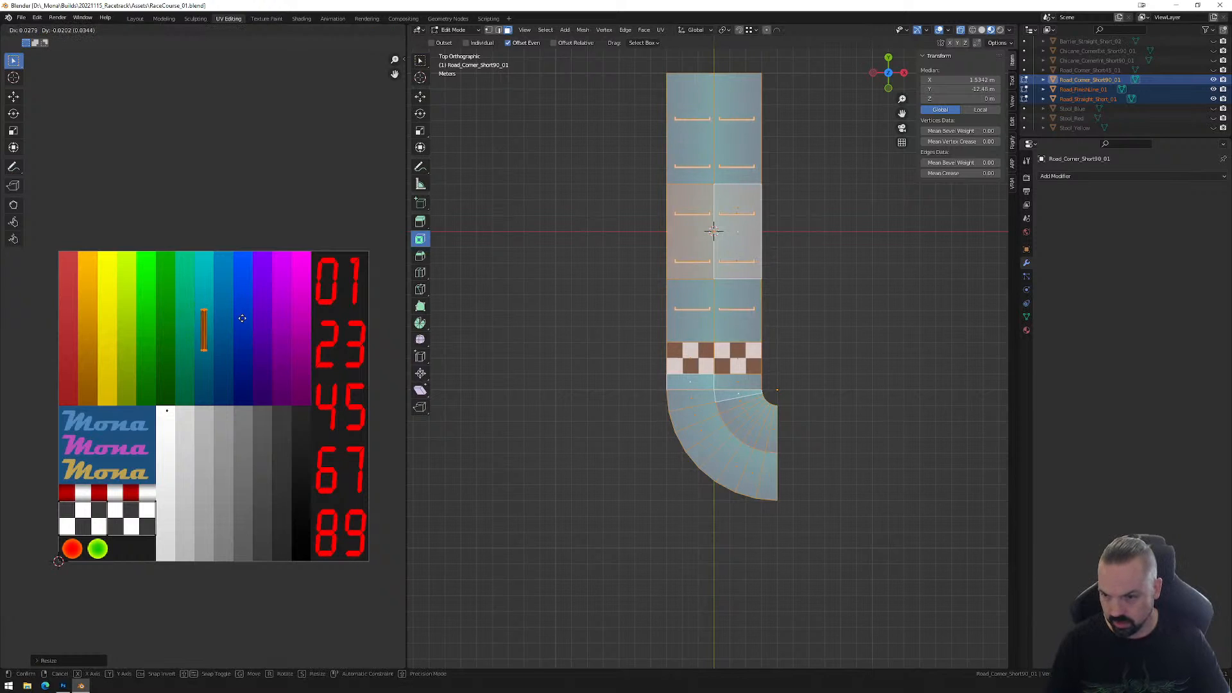
click(241, 318)
Enlarge the narrow UV strip to nearly the full height of the cyan column and centre it there.
key(s)
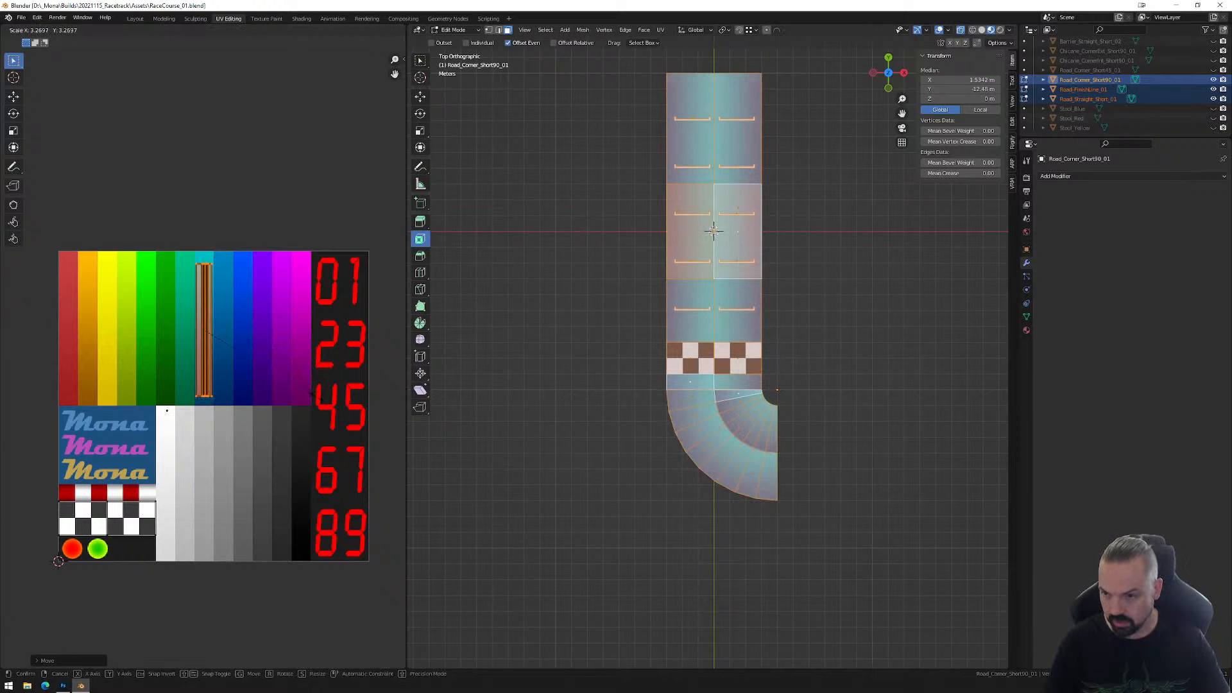
click(302, 393)
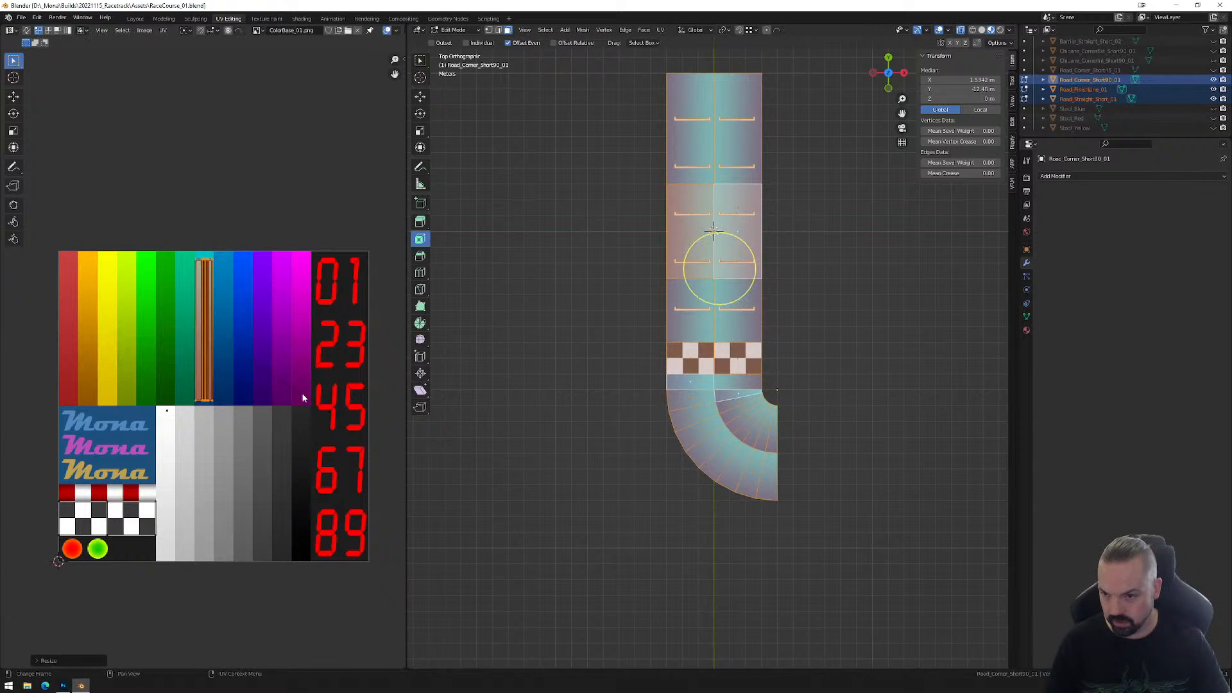
key(g)
click(255, 330)
key(s)
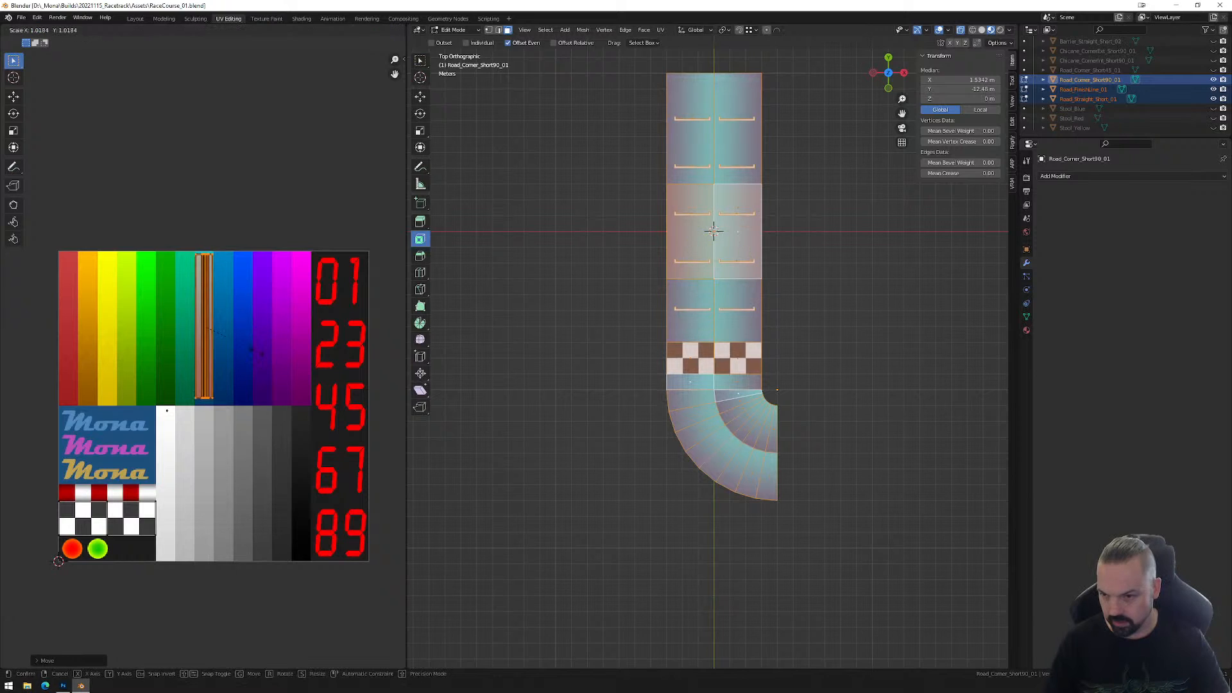
click(262, 353)
key(g)
click(255, 323)
Narrow the UV strip along X and fine-tune its overall scale and position to fit inside the cyan column.
key(s)
key(x)
click(258, 330)
key(g)
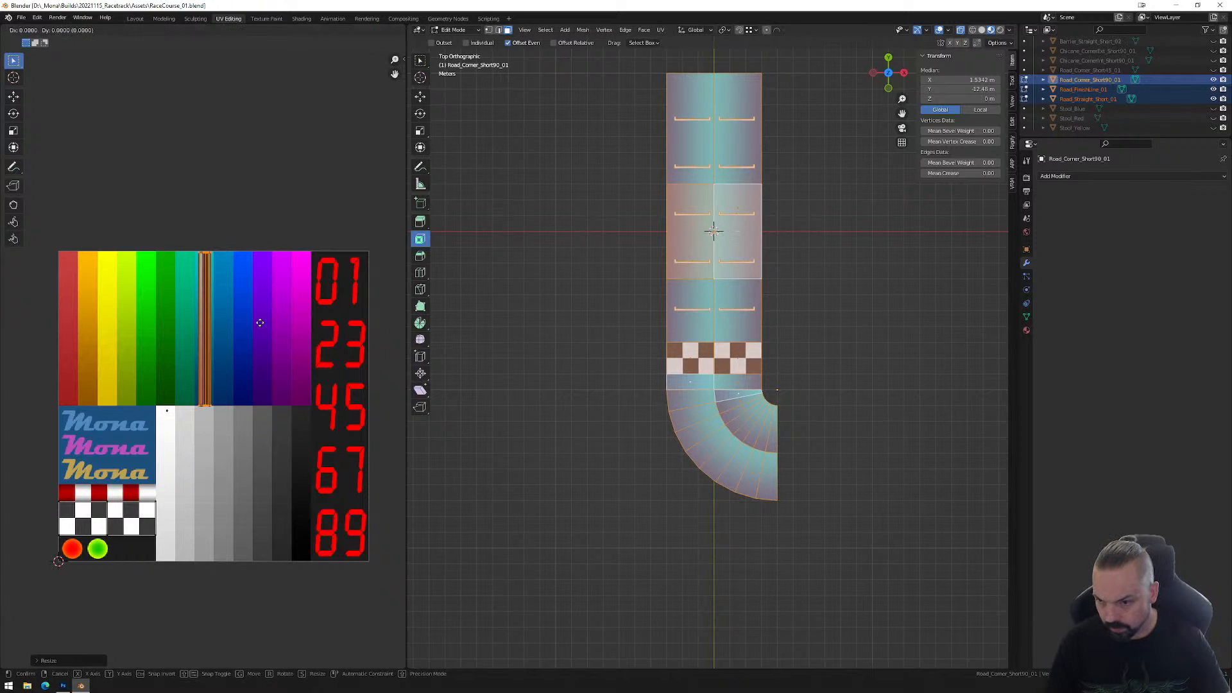
click(260, 324)
key(s)
click(275, 370)
key(g)
click(259, 344)
Try the lane UV strip on the magenta colour column and return it to the cyan one.
middle_drag(669, 428, 702, 366)
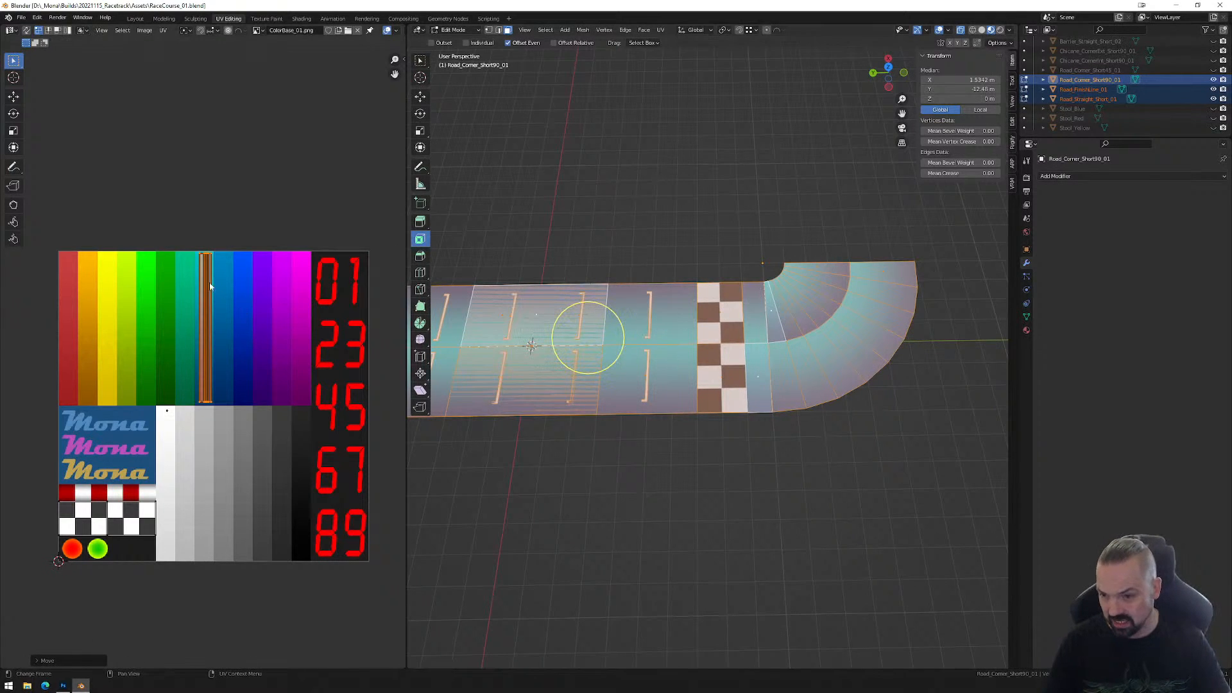
key(g)
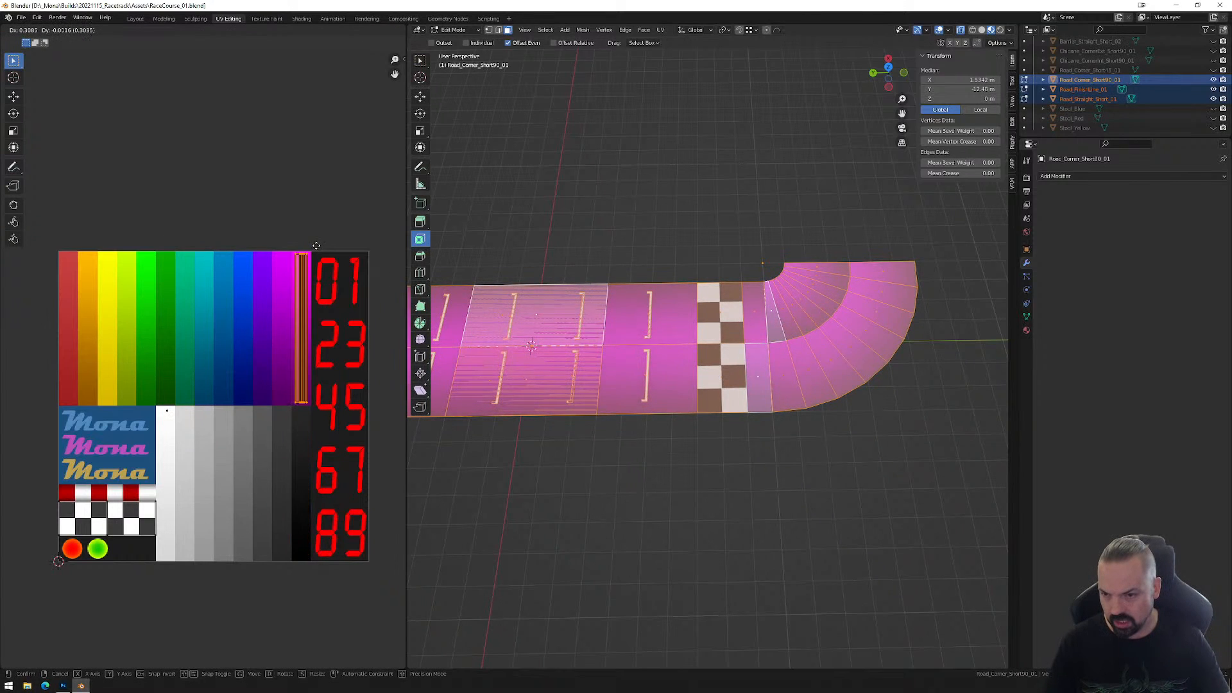
click(220, 248)
Select the corner's inner-lane faces, rotate their UVs by a half turn, and check the road's gradient outside Edit Mode.
middle_drag(848, 476, 846, 502)
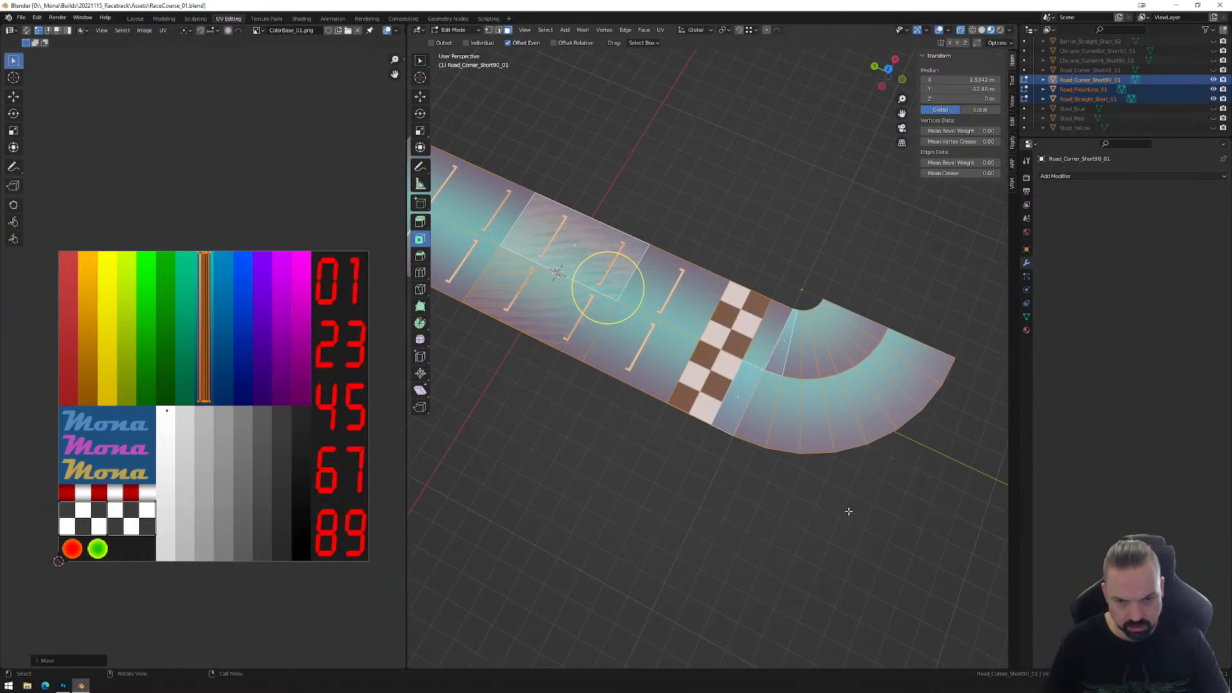
click(846, 502)
key(c)
drag(781, 336, 822, 334)
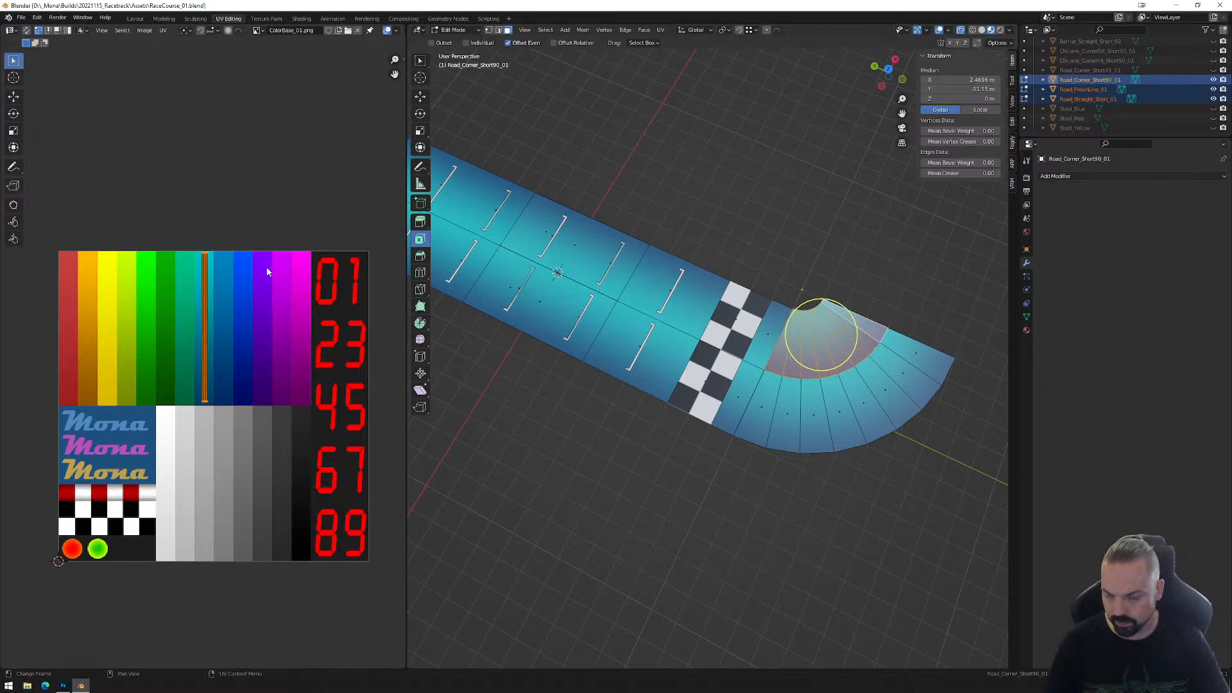
key(Escape)
key(r)
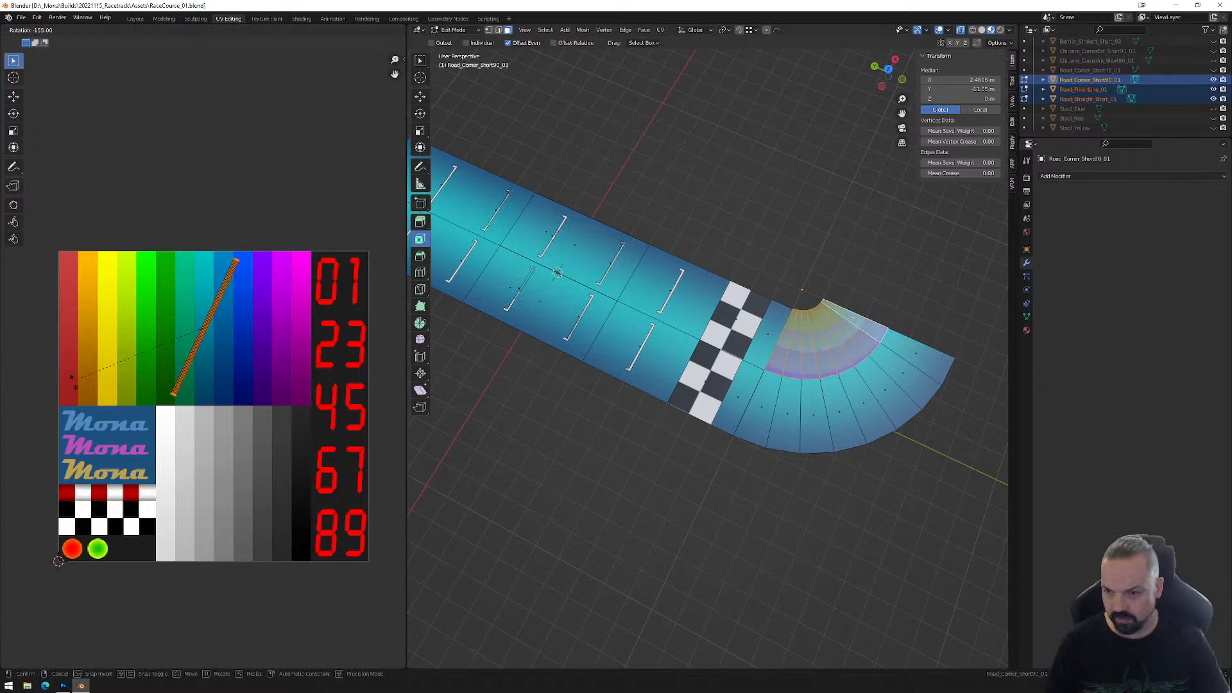
click(108, 427)
key(Tab)
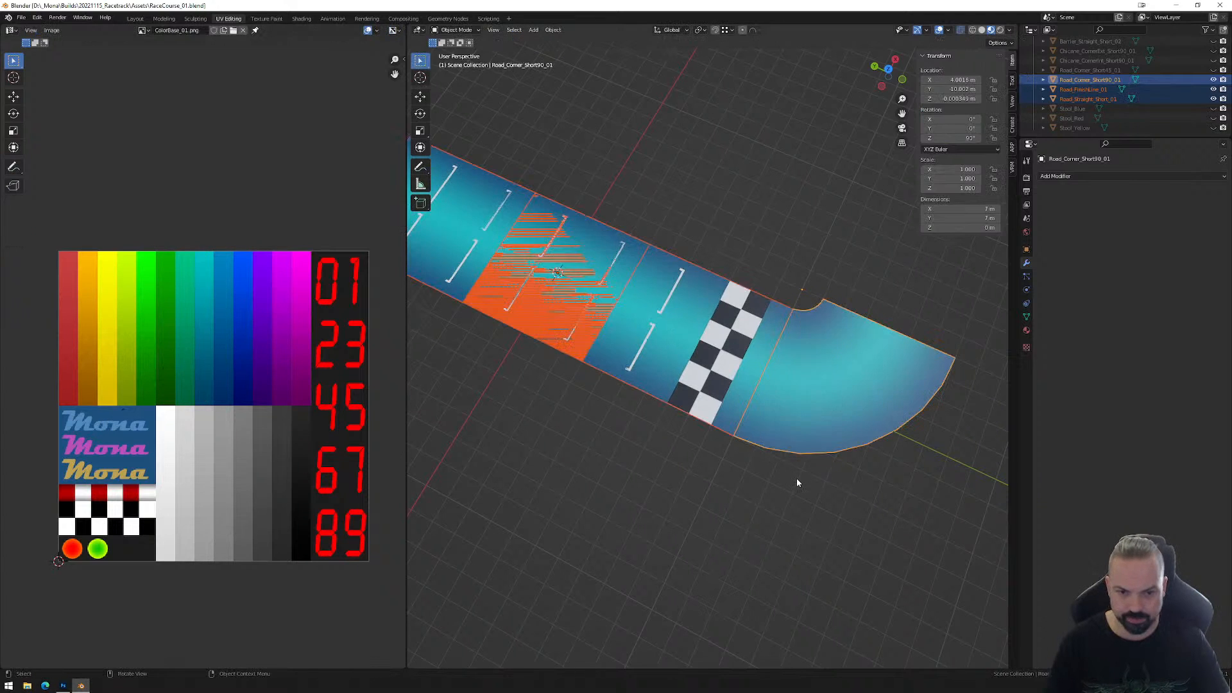
key(Tab)
Select all road faces, move their lane UV strip onto the darkest grey column, and check the road in Object Mode.
scroll(773, 443, down, 6)
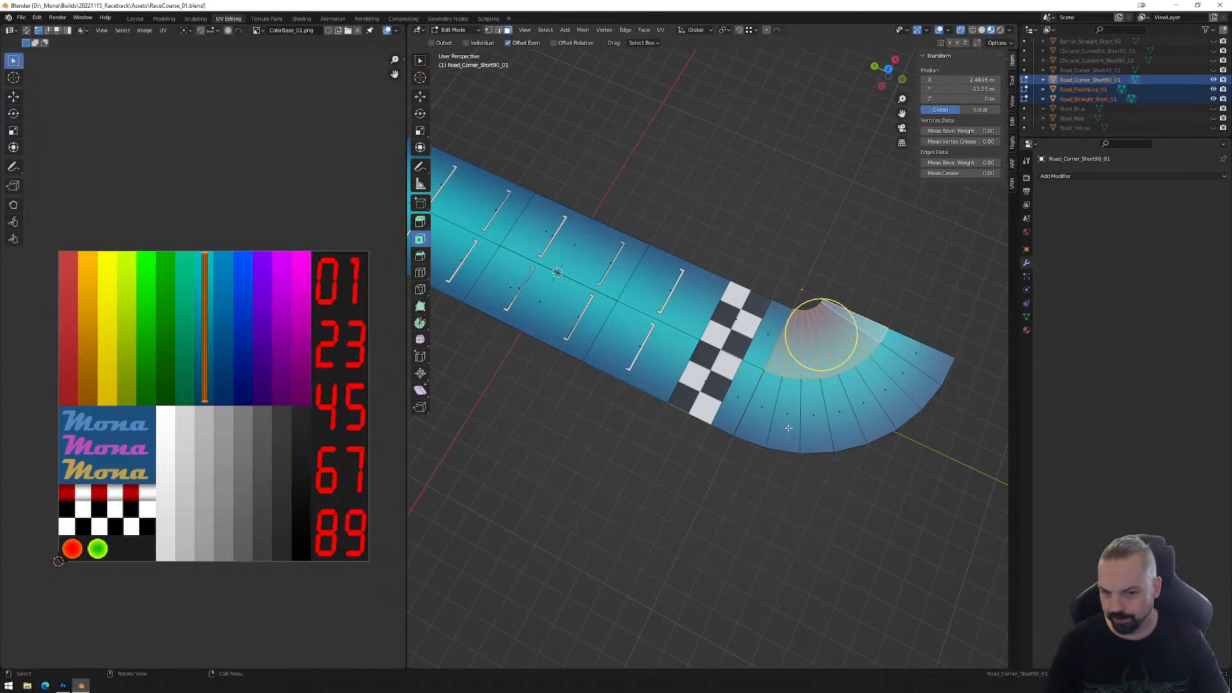
drag(485, 191, 886, 481)
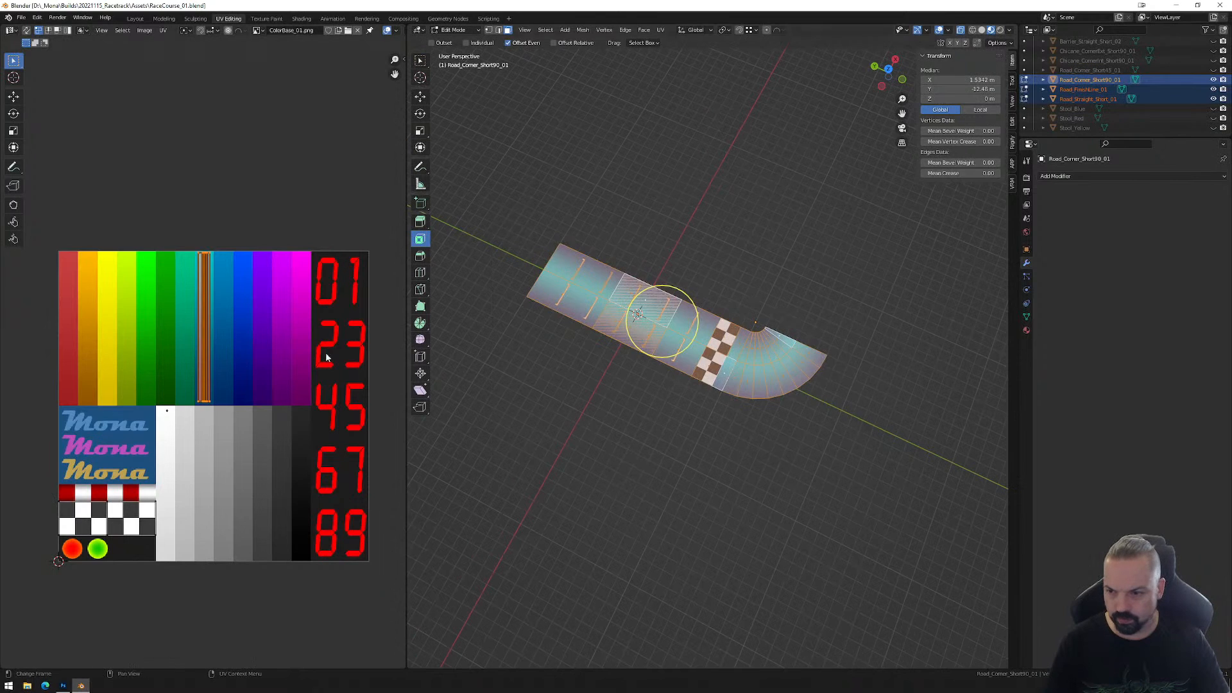
drag(126, 175, 262, 406)
drag(147, 396, 174, 429)
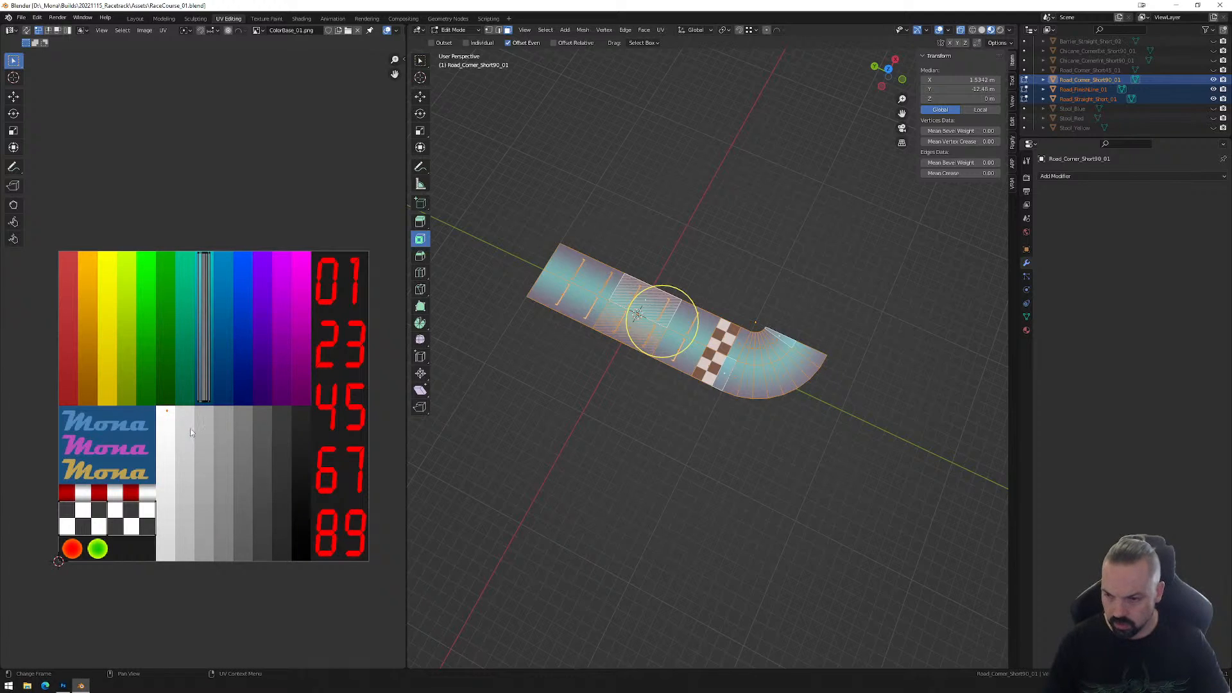
key(g)
key(Escape)
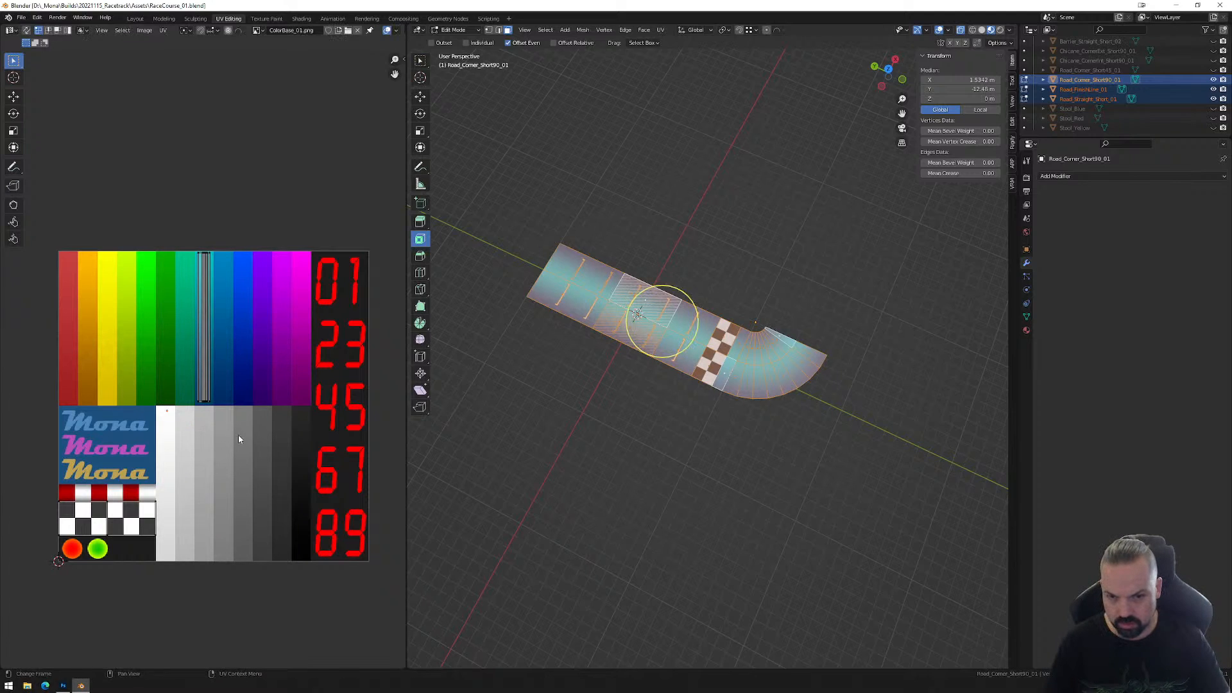
drag(178, 225, 236, 410)
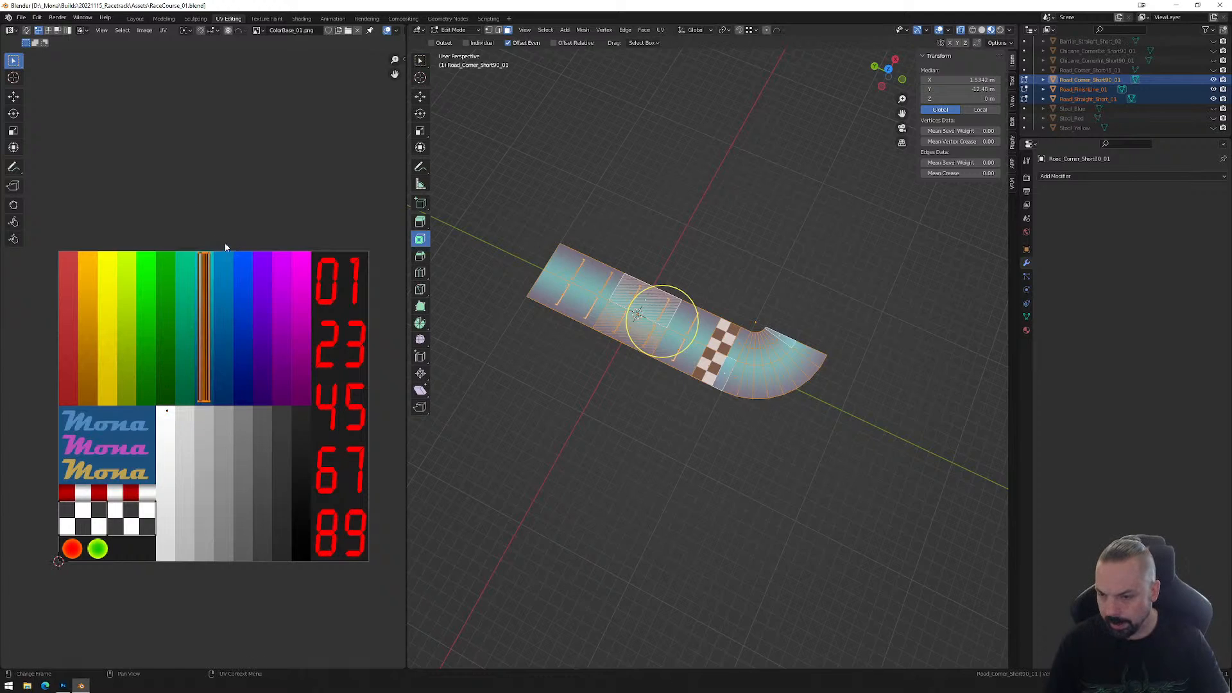
key(g)
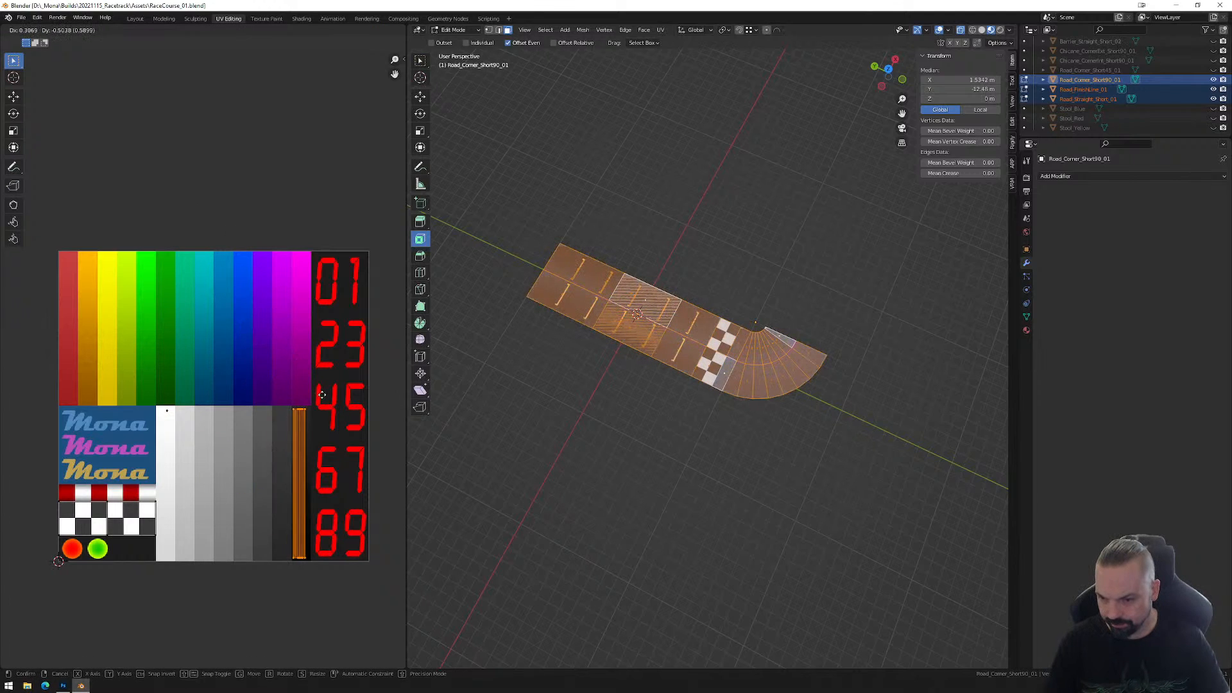
click(323, 398)
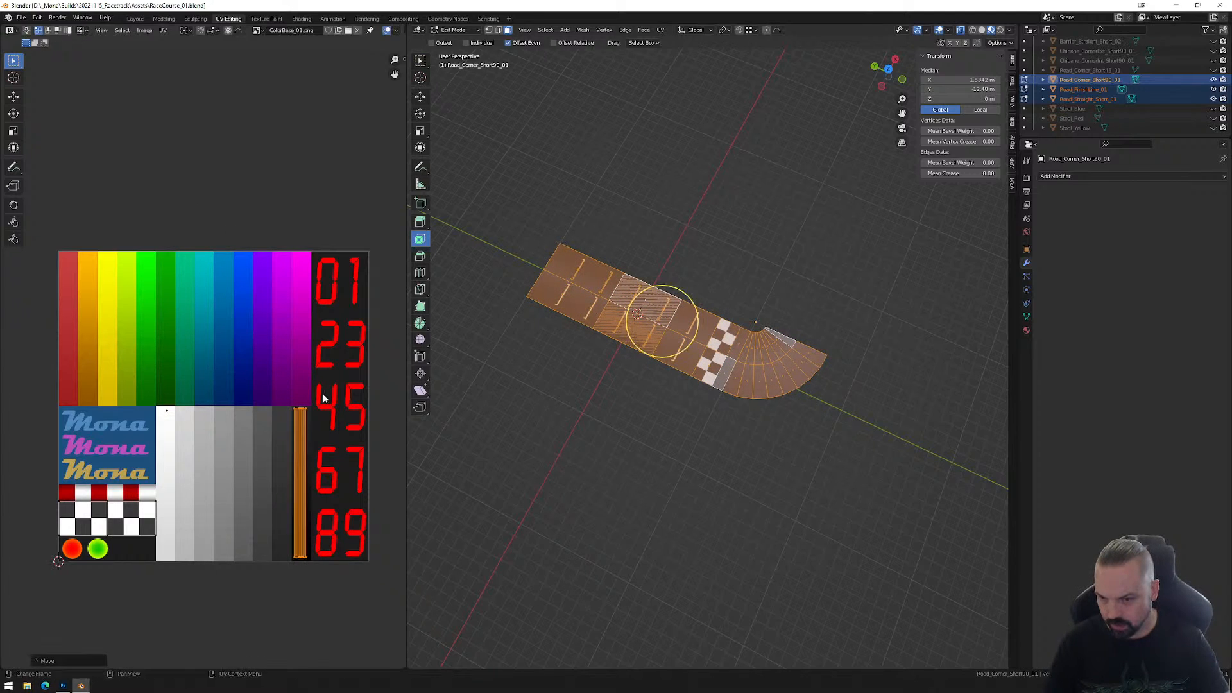
key(Tab)
middle_drag(664, 403, 603, 368)
scroll(716, 379, up, 5)
click(773, 465)
mouse_move(704, 491)
middle_down()
mouse_move(772, 473)
mouse_move(706, 478)
middle_up()
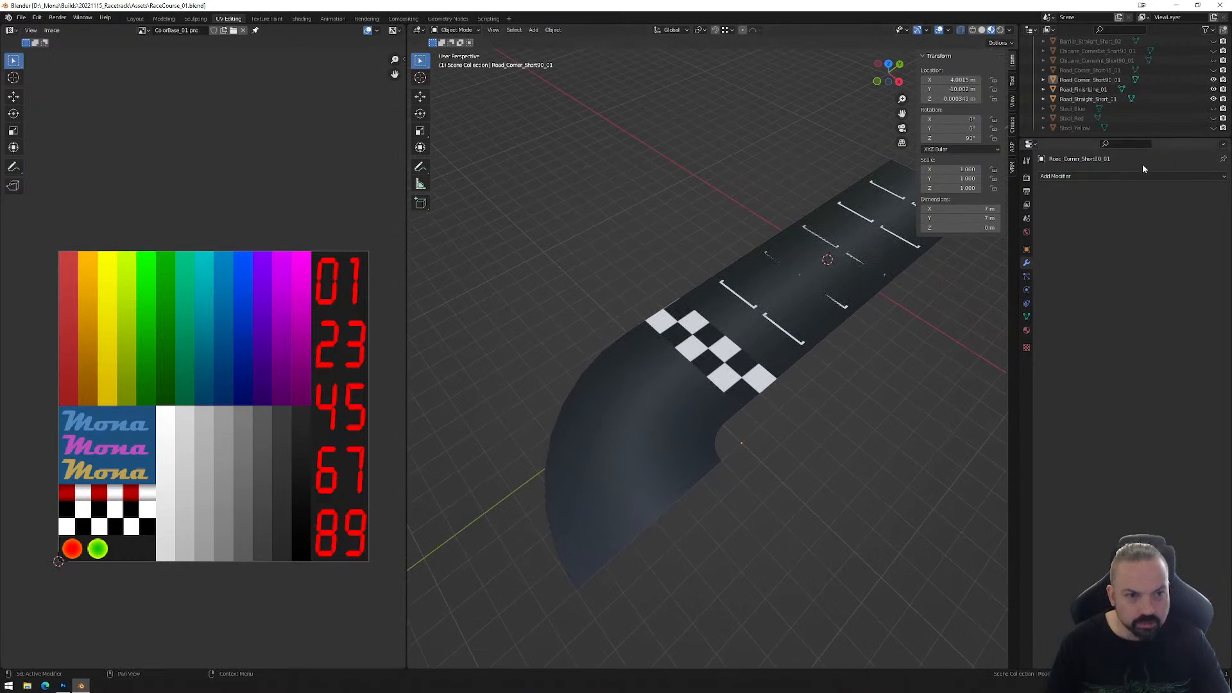
Hide the straight, finish-line and 90-degree corner road pieces, and show only Road_Corner_Short45_01.
click(1214, 99)
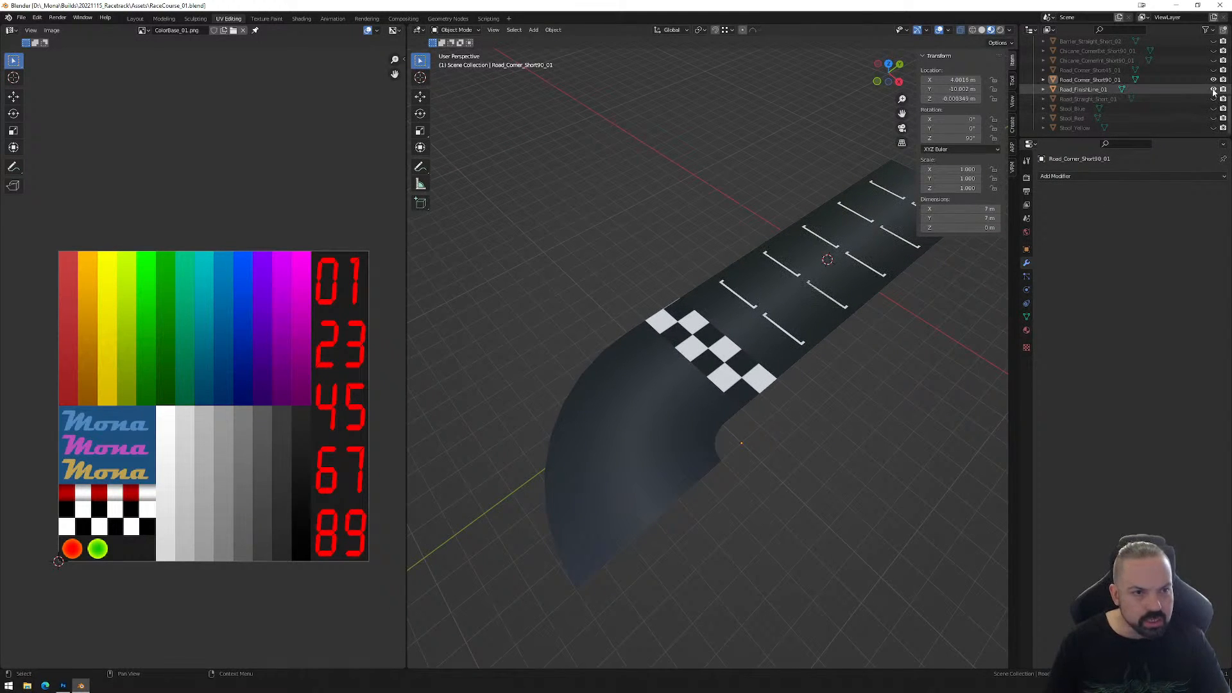
click(1213, 89)
click(1213, 80)
click(1213, 99)
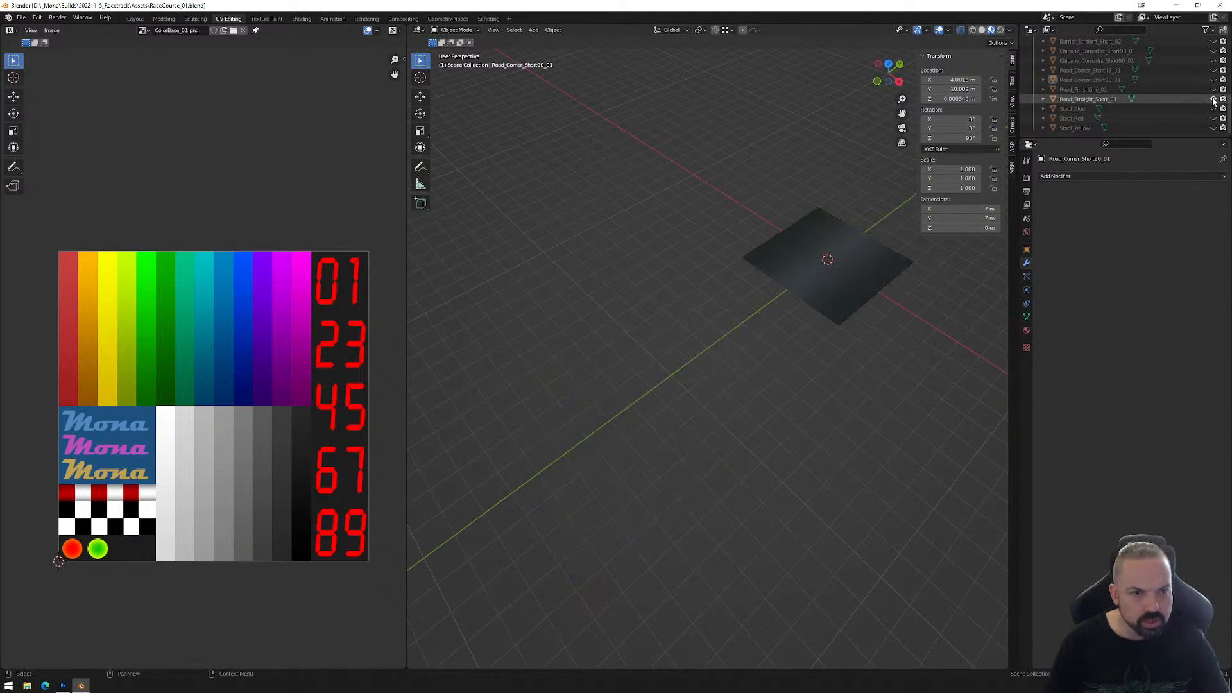
click(1213, 98)
click(1213, 90)
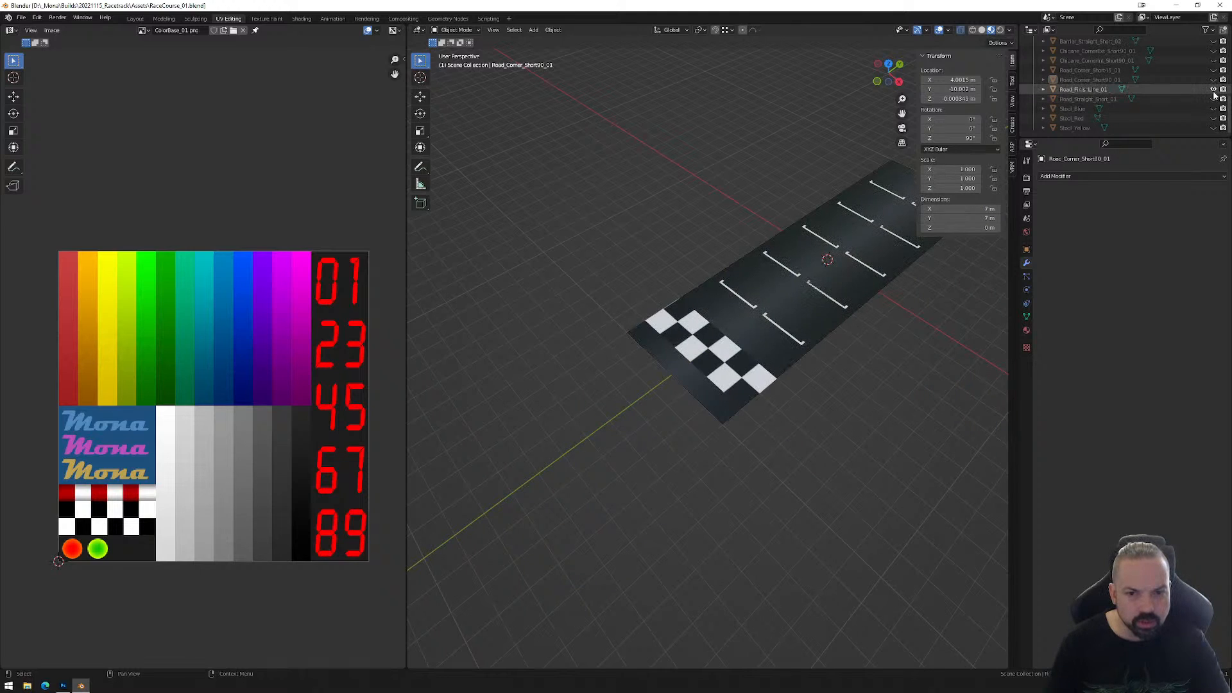
click(1214, 89)
click(1213, 79)
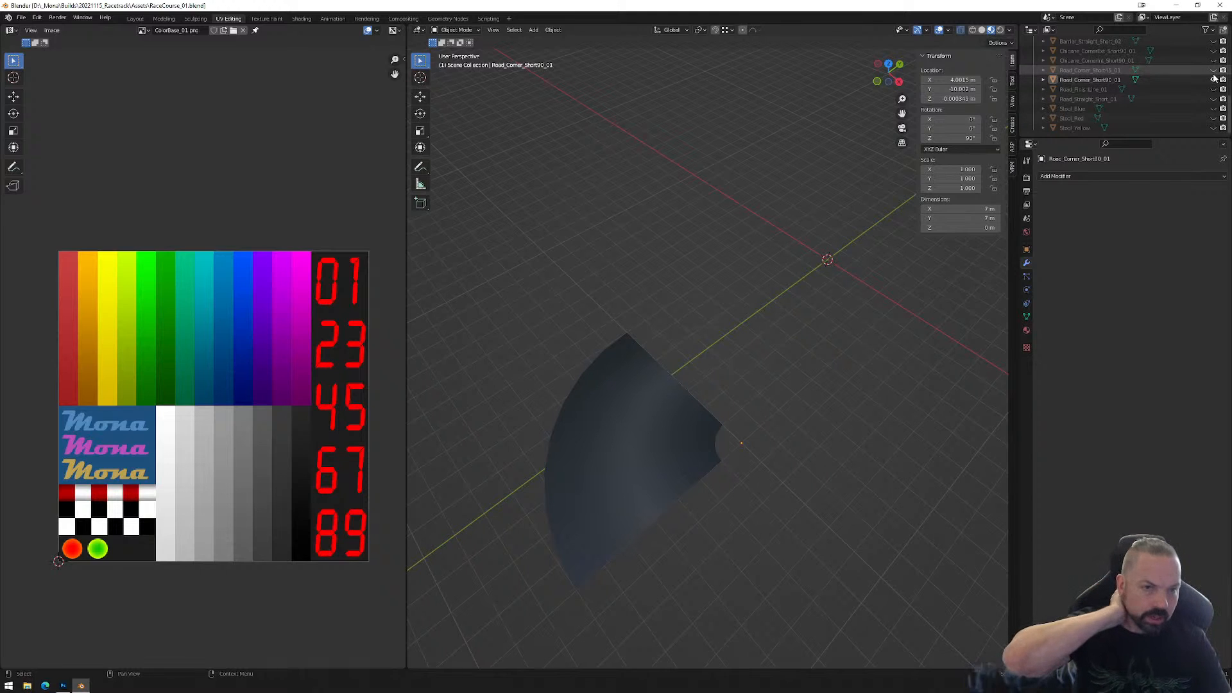
click(1213, 70)
click(1213, 70)
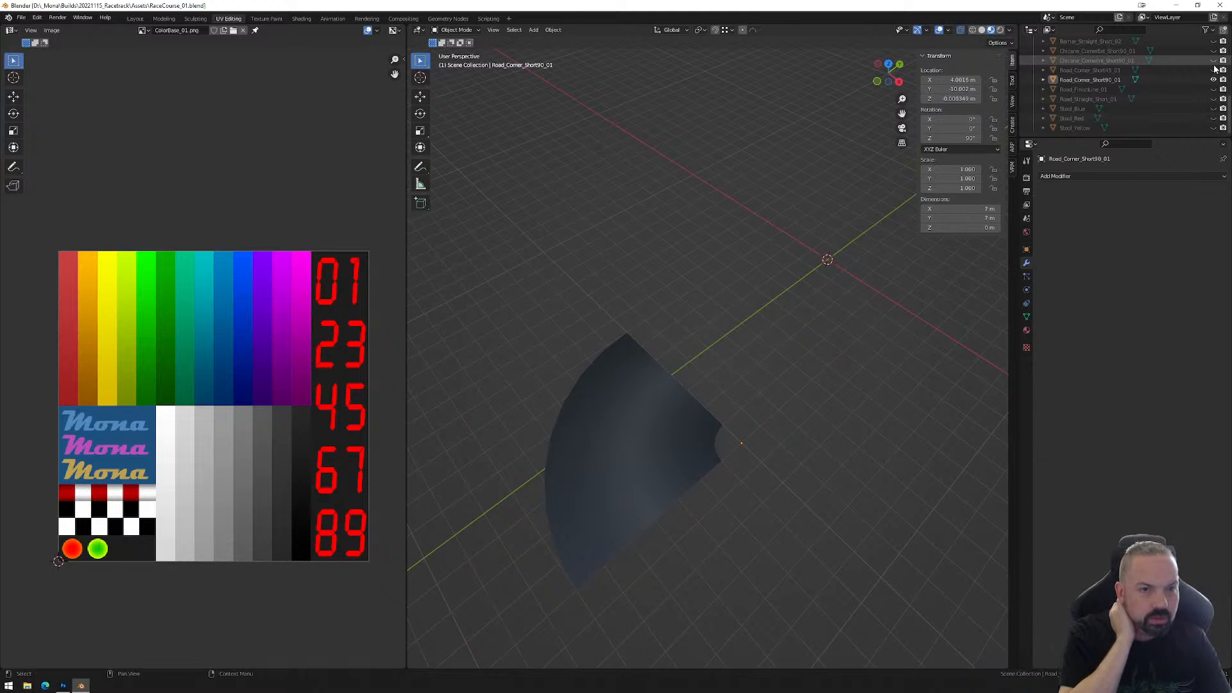
click(1214, 70)
click(1213, 80)
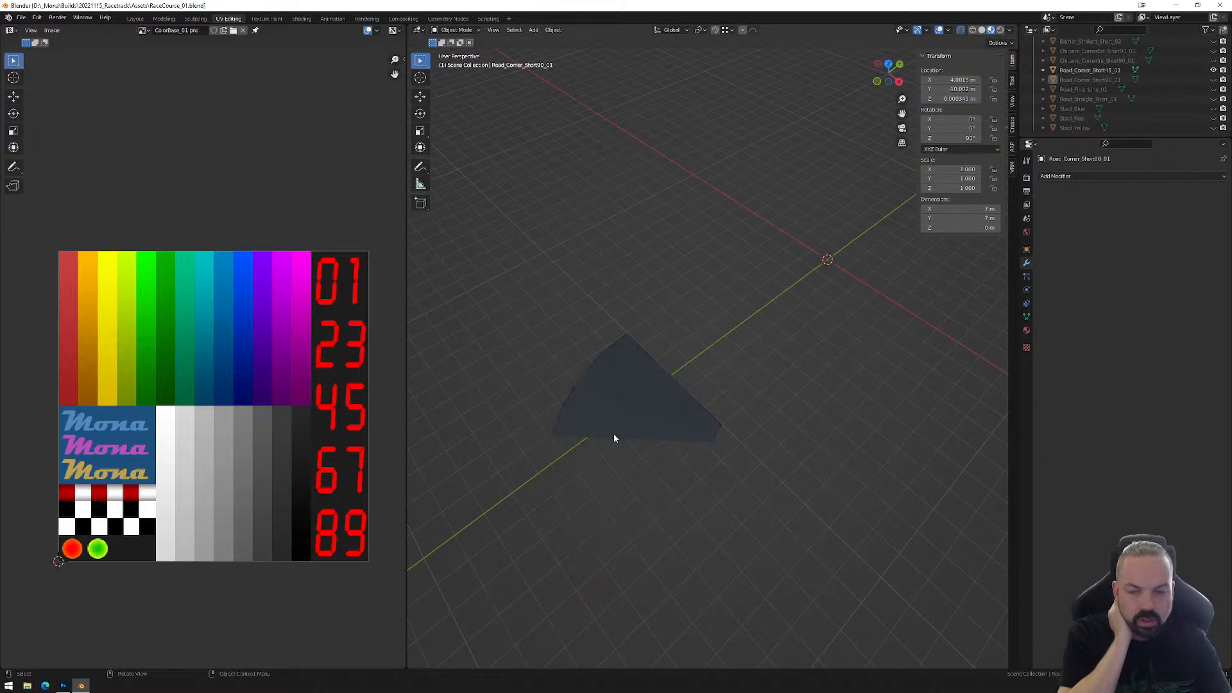
Add one centred loop cut along the curve of Road_Corner_Short45_01 to divide it into inner and outer lanes.
click(619, 412)
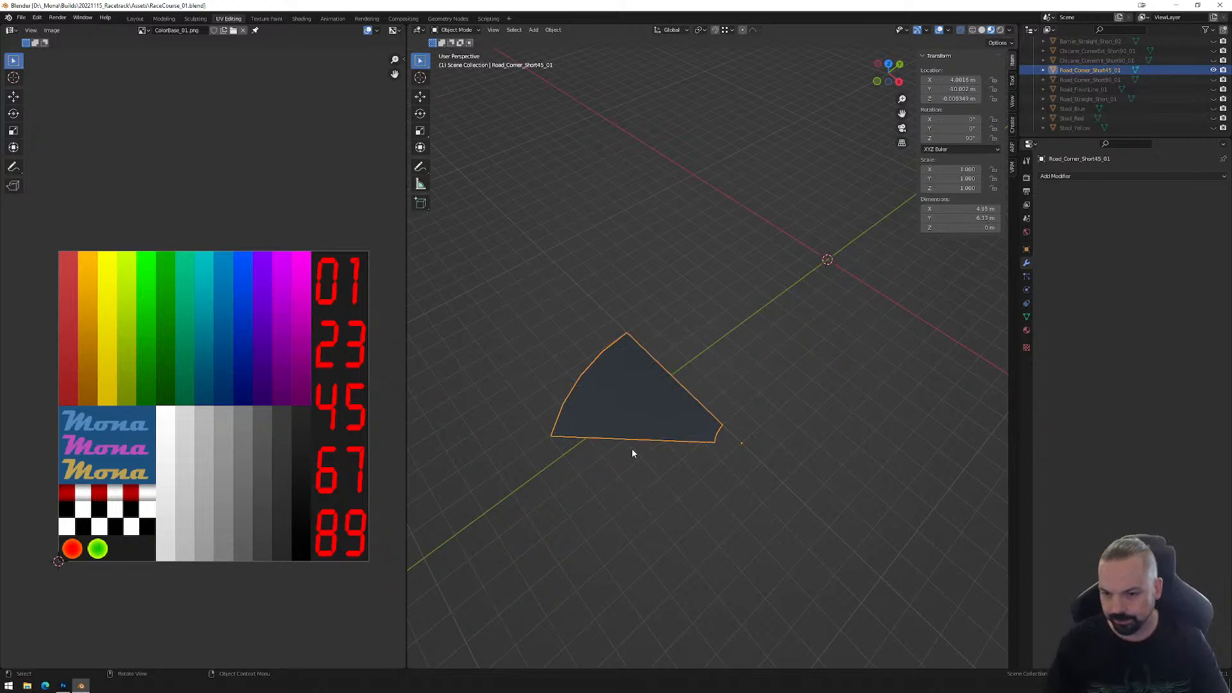
key(Tab)
drag(616, 354, 698, 467)
key(alt+a)
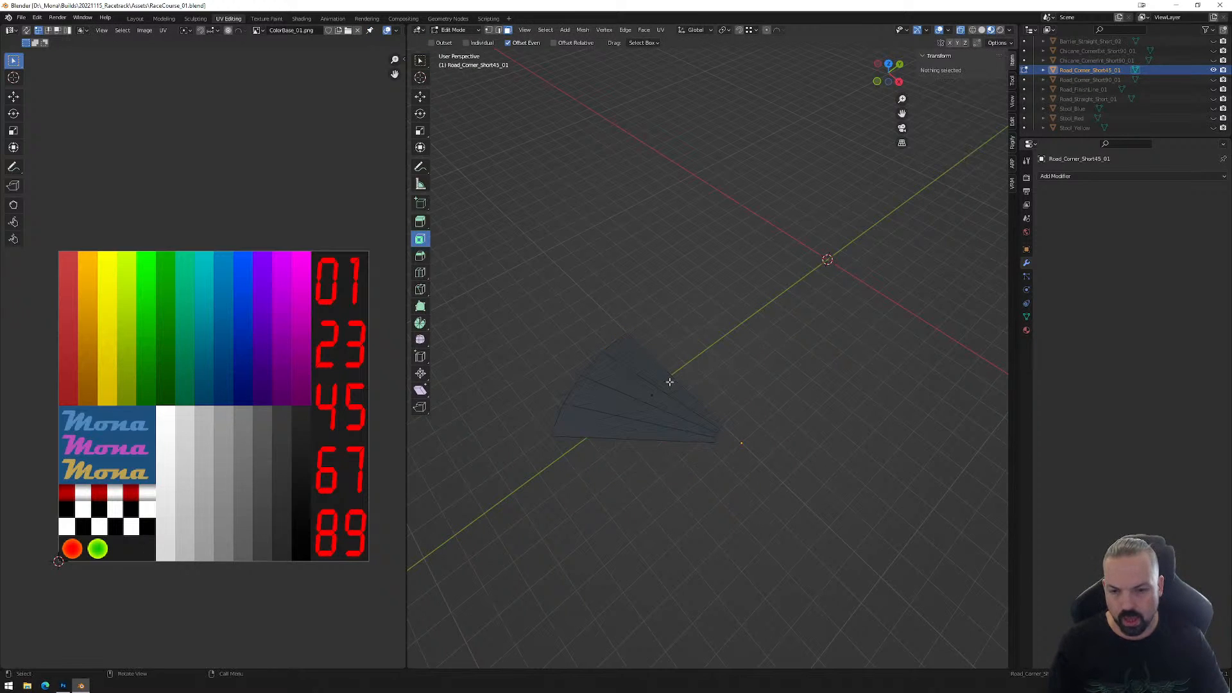
key(ctrl+r)
click(661, 394)
right_click(662, 394)
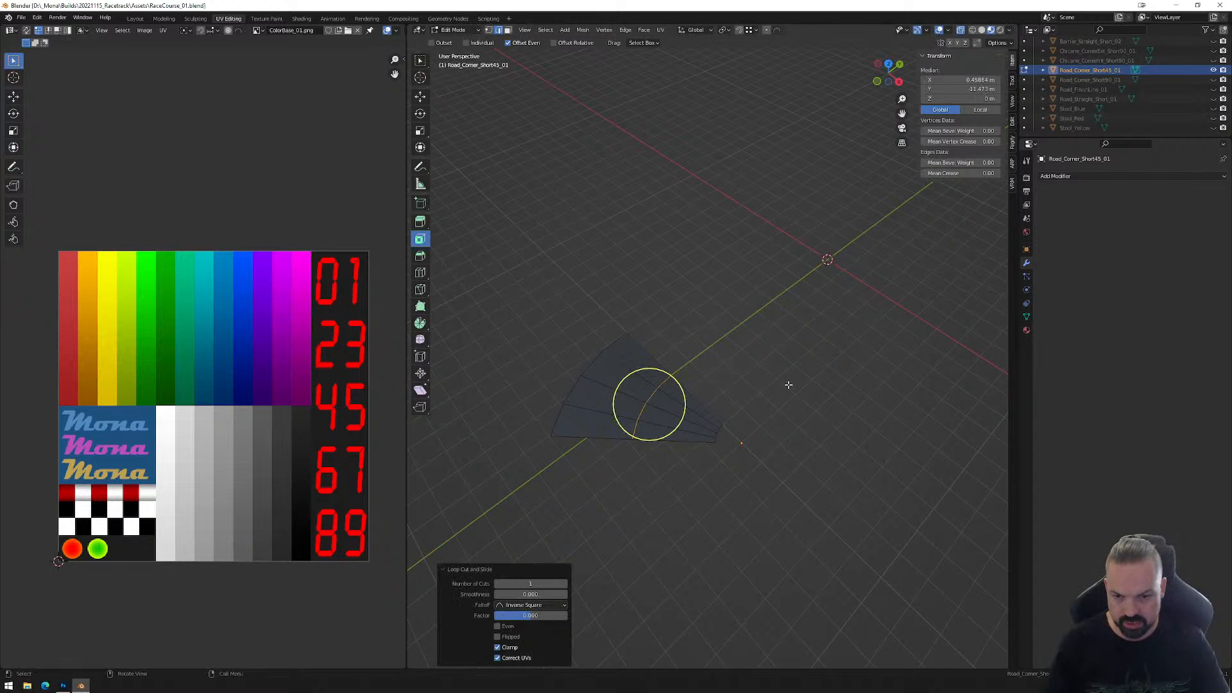
middle_drag(689, 452, 736, 431)
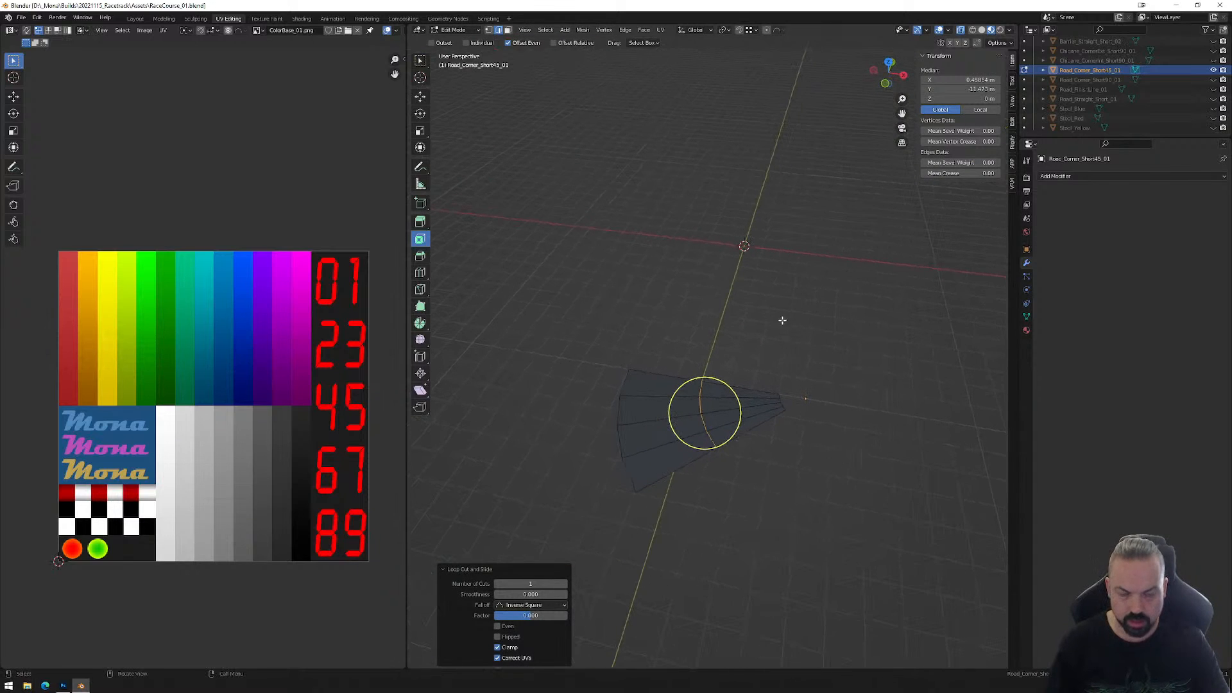
Select all faces of the 45-degree corner and project their UVs from the top view.
key(alt+a)
drag(646, 345, 770, 513)
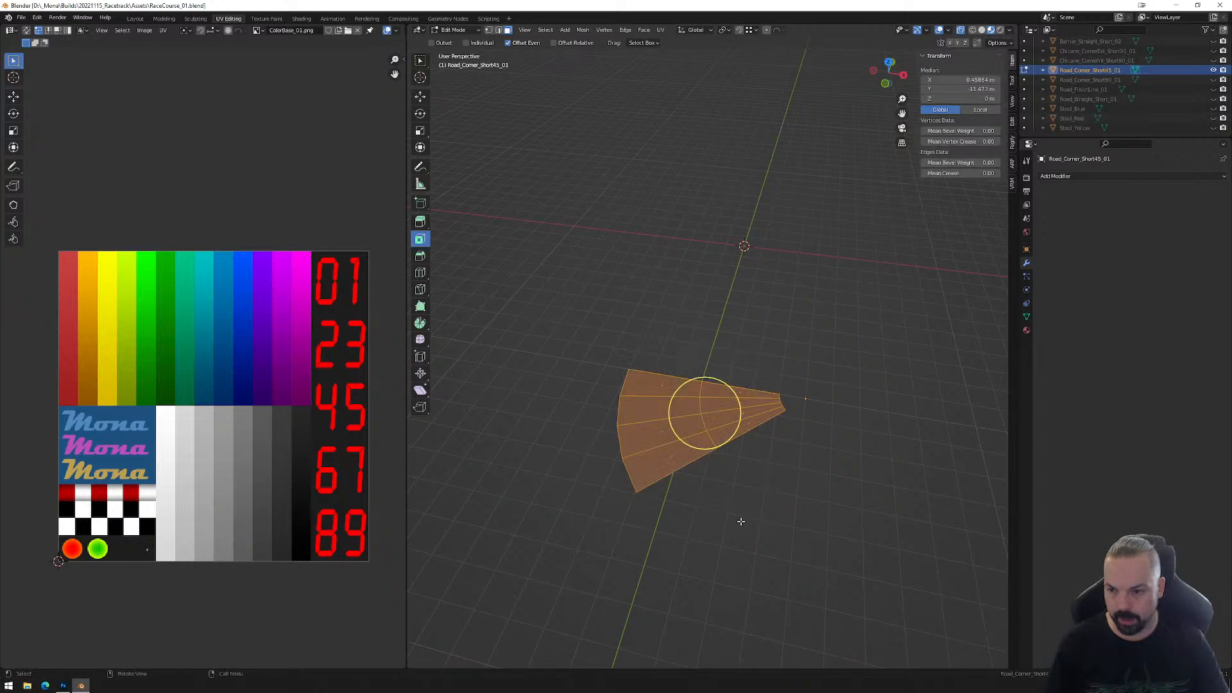
click(890, 62)
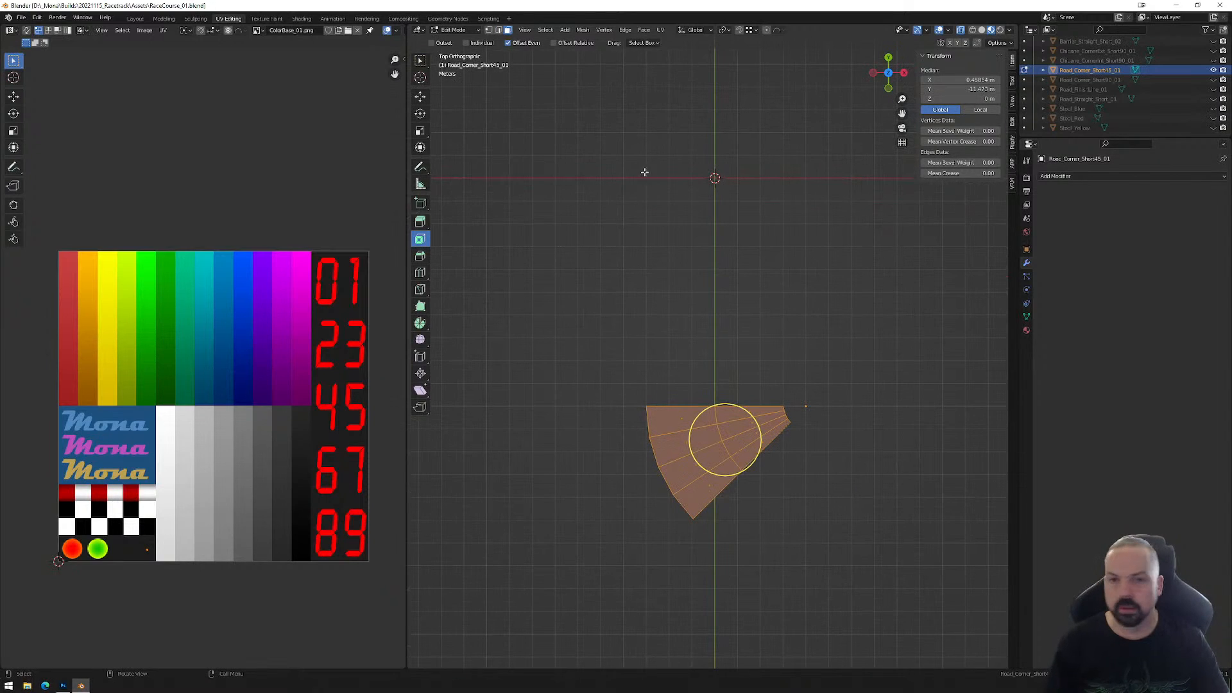
click(660, 30)
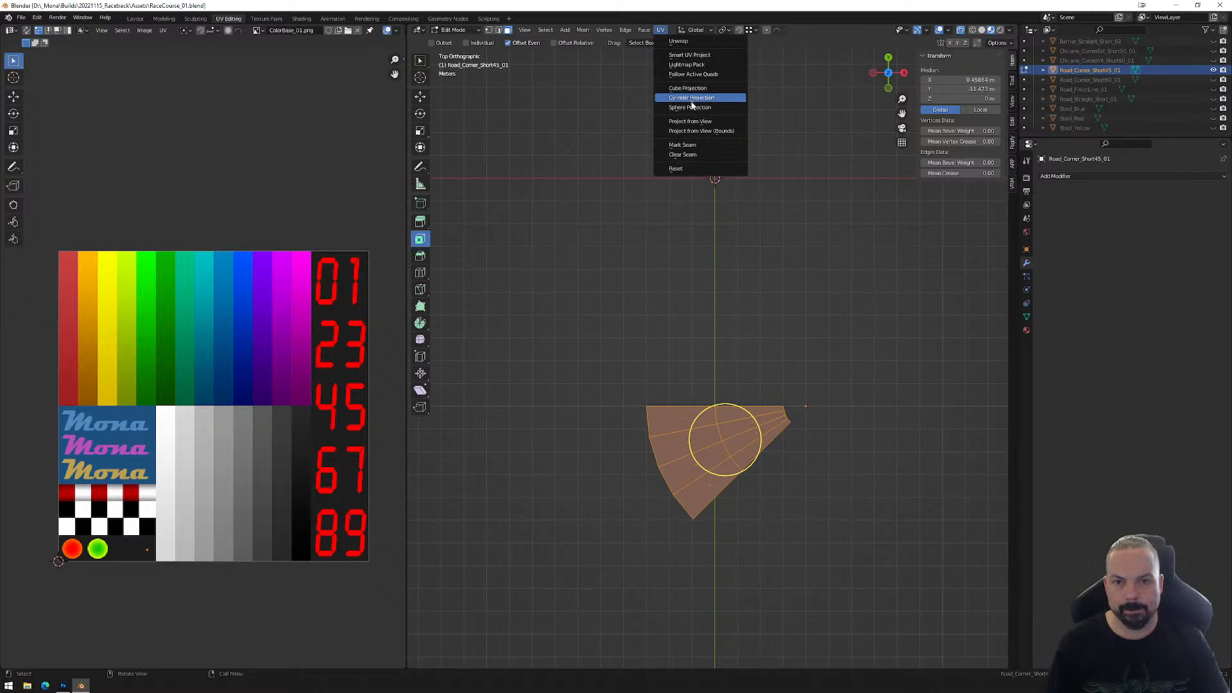
click(697, 124)
drag(143, 368, 277, 517)
scroll(281, 402, up, 3)
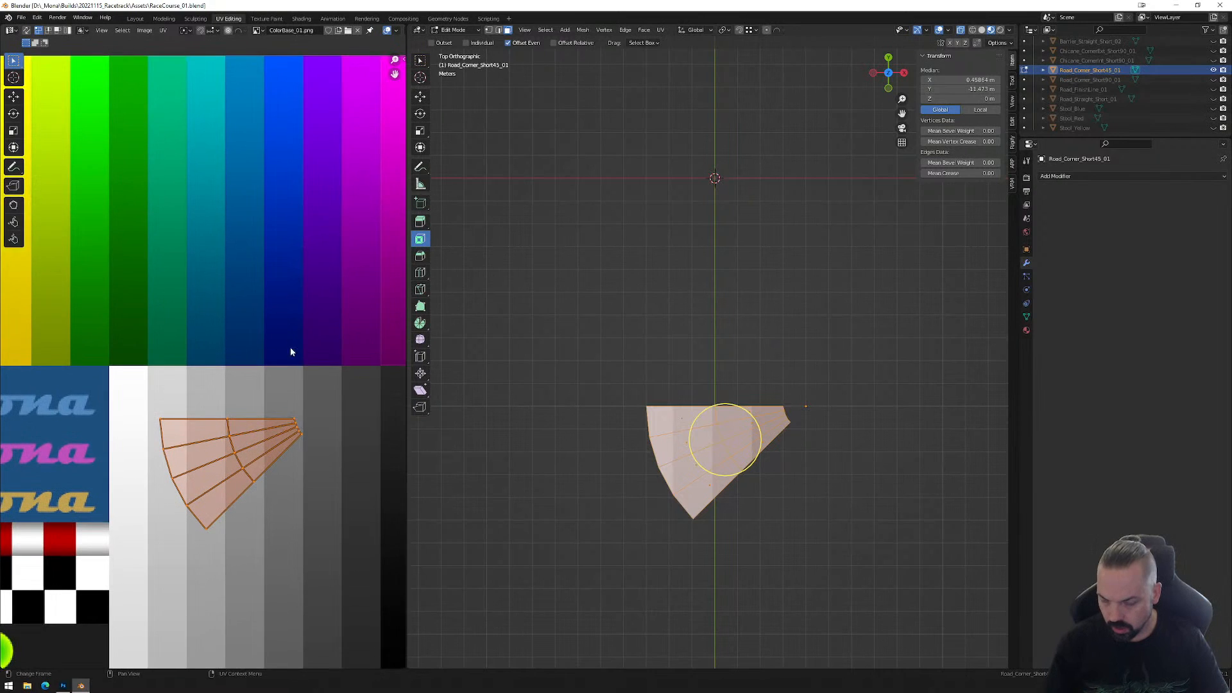
Rotate the fan-shaped UV island upright and straighten its outer, middle and inner curved edge loops horizontally.
key(r)
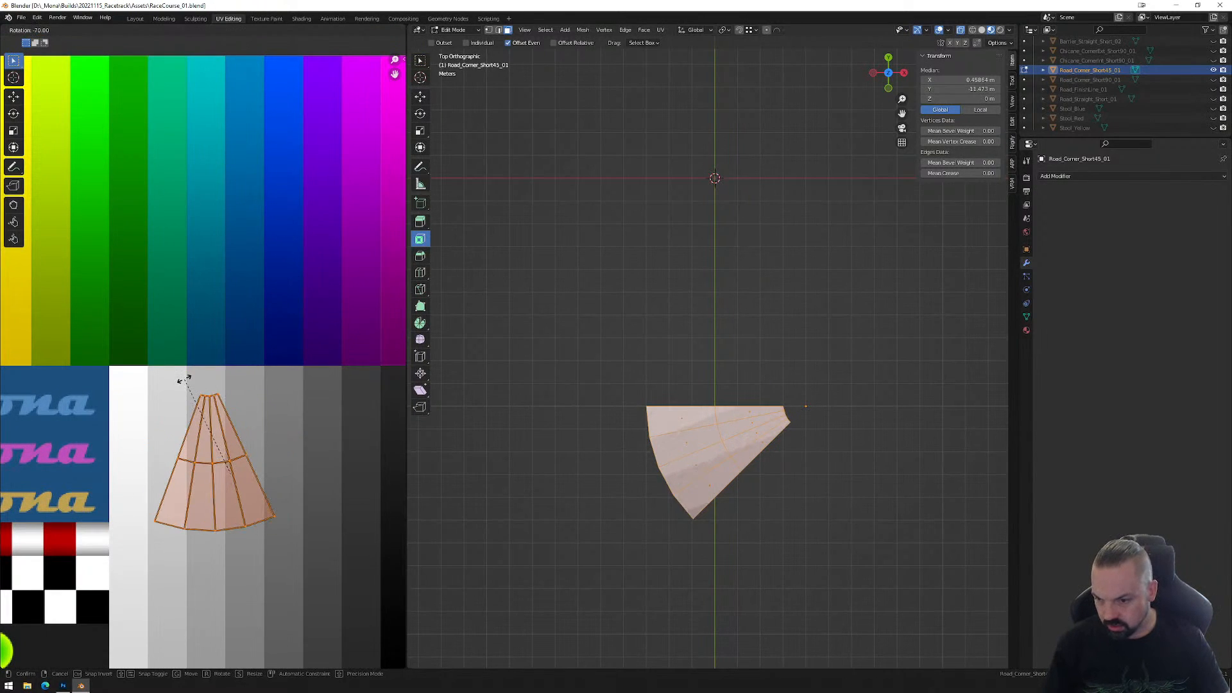
click(191, 379)
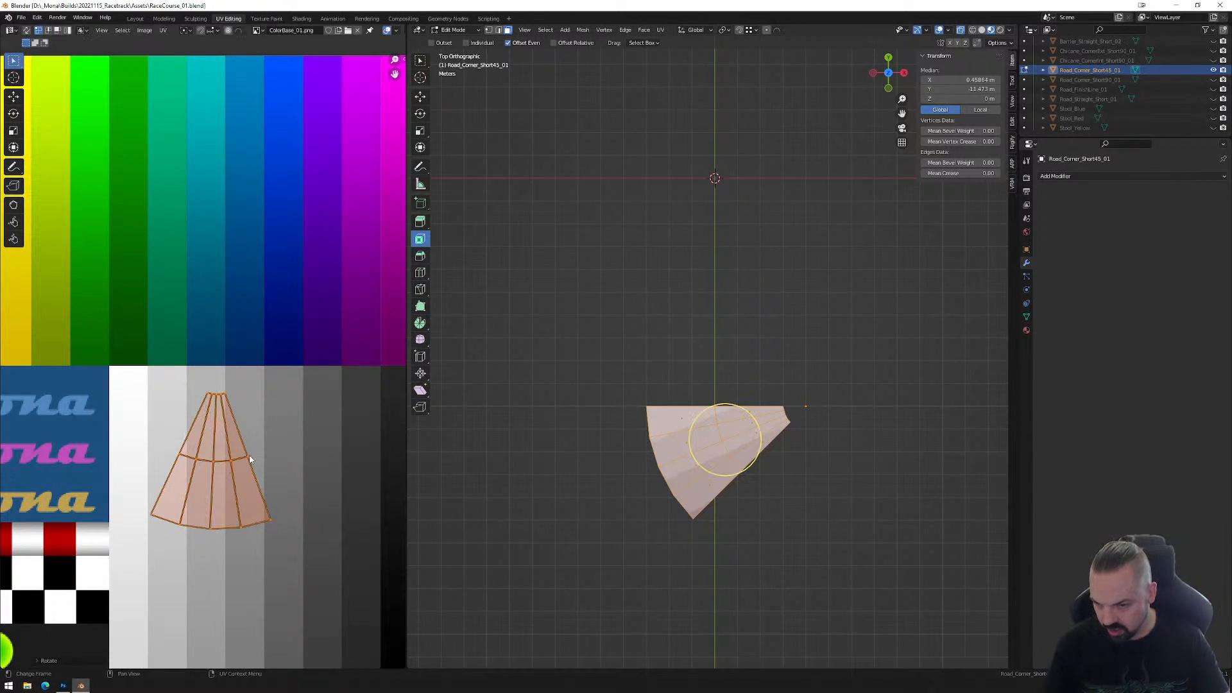
alt+click(231, 526)
right_click(224, 544)
click(224, 544)
alt+click(218, 461)
right_click(218, 460)
click(218, 461)
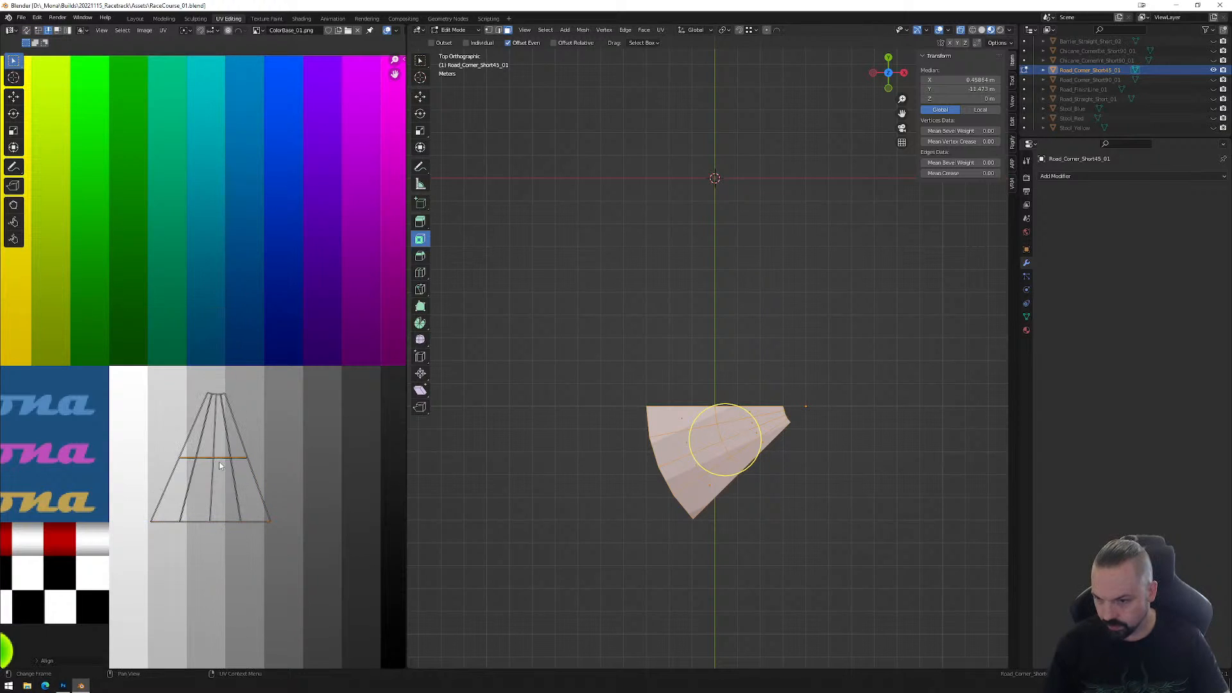
alt+click(219, 395)
right_click(205, 404)
click(204, 421)
Straighten the five lengthwise edge loops of the corner's UV island vertically to form a rectangular grid.
alt+click(198, 425)
right_click(192, 434)
click(190, 435)
right_click(199, 439)
click(190, 432)
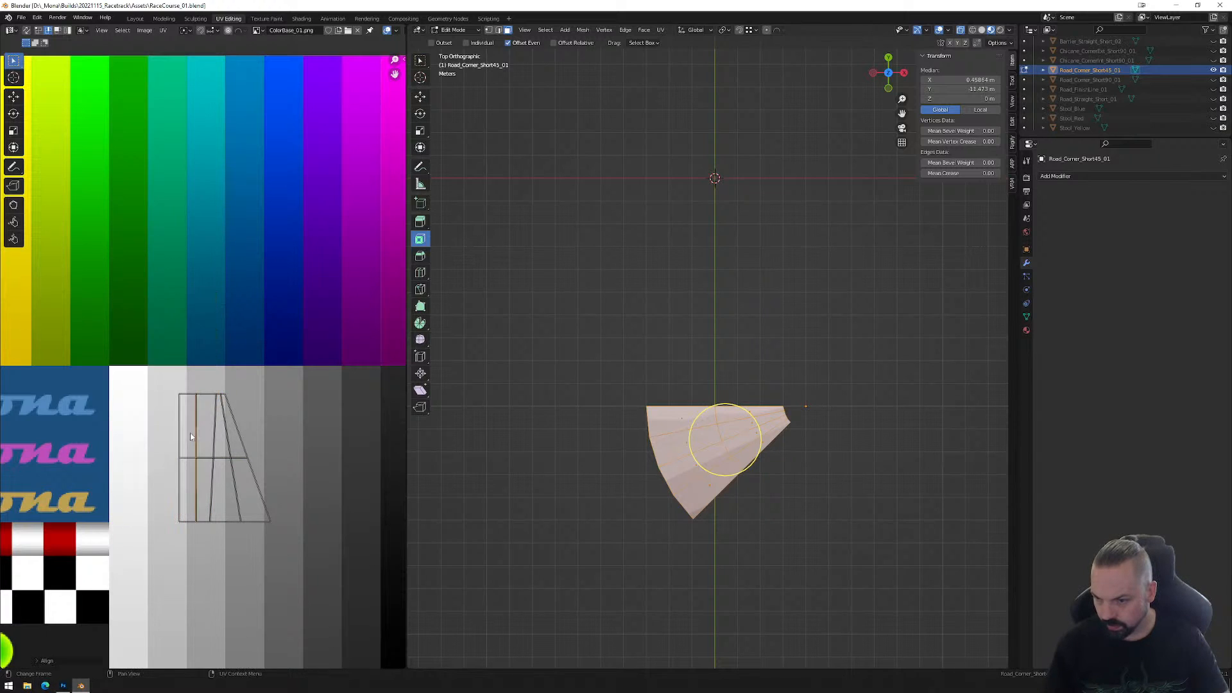
right_click(213, 434)
click(213, 434)
alt+click(231, 449)
right_click(232, 436)
click(233, 434)
alt+click(240, 436)
right_click(238, 432)
click(237, 431)
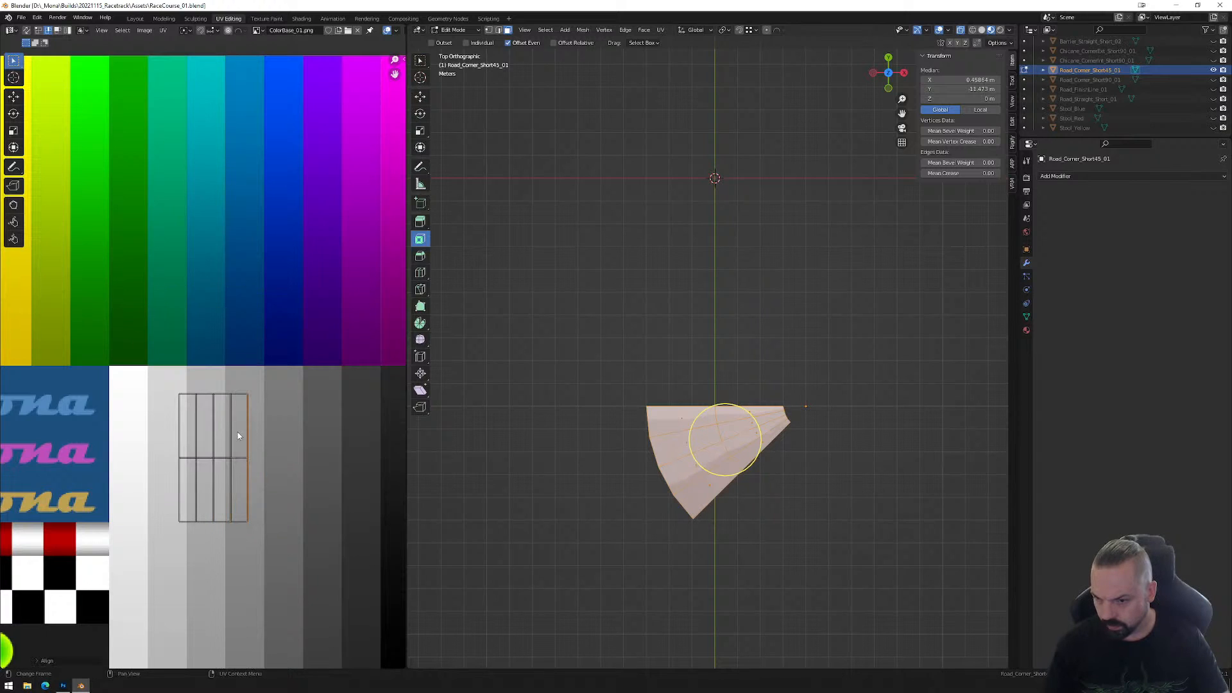
Split the upper row of UV faces from the grid and move it up, clear of the lower row.
key(3)
drag(147, 360, 275, 441)
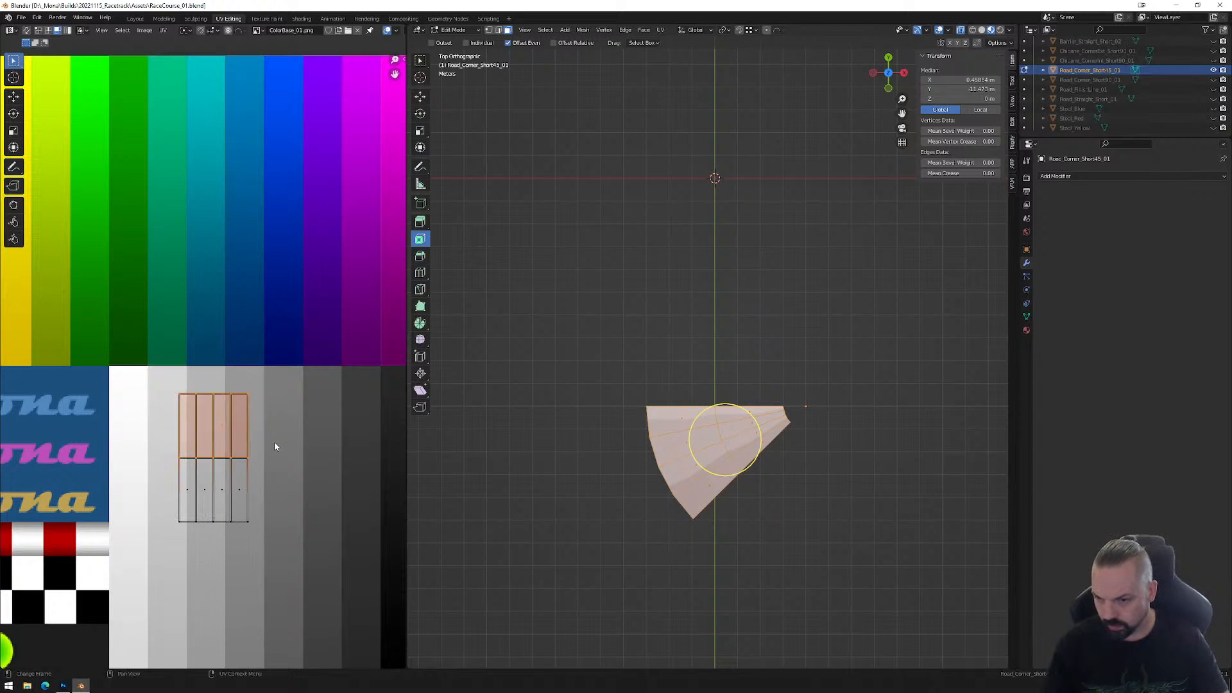
right_click(258, 436)
mouse_move(256, 480)
click(302, 482)
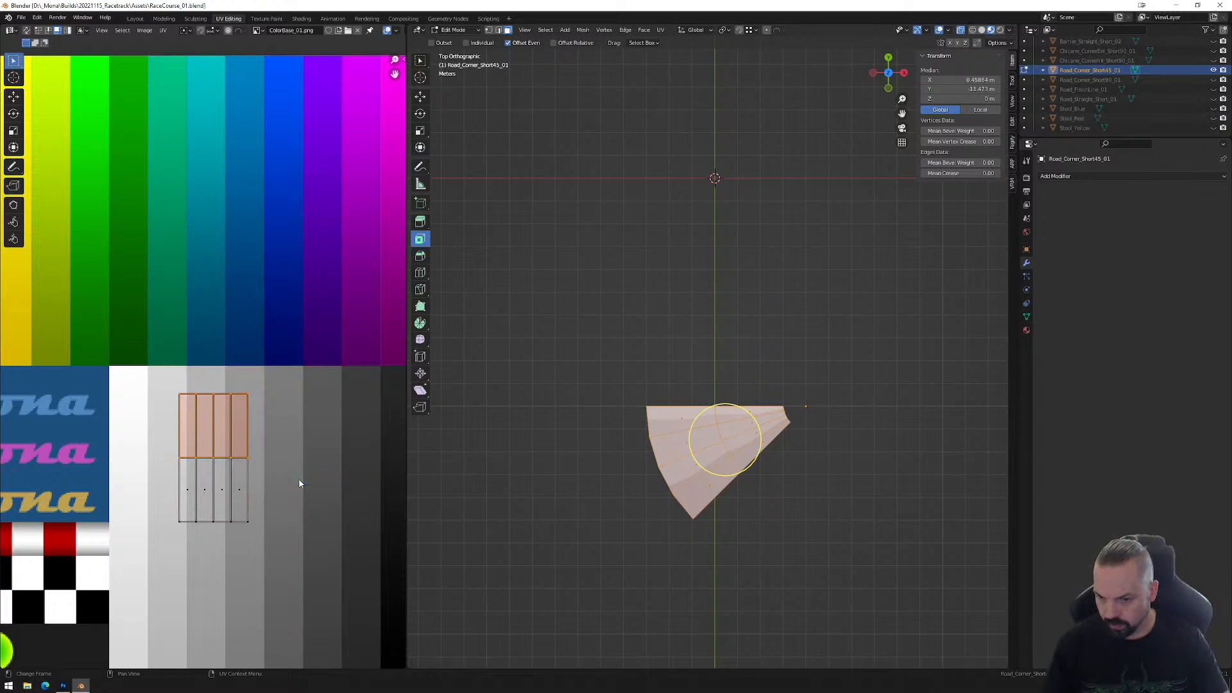
key(g)
click(269, 403)
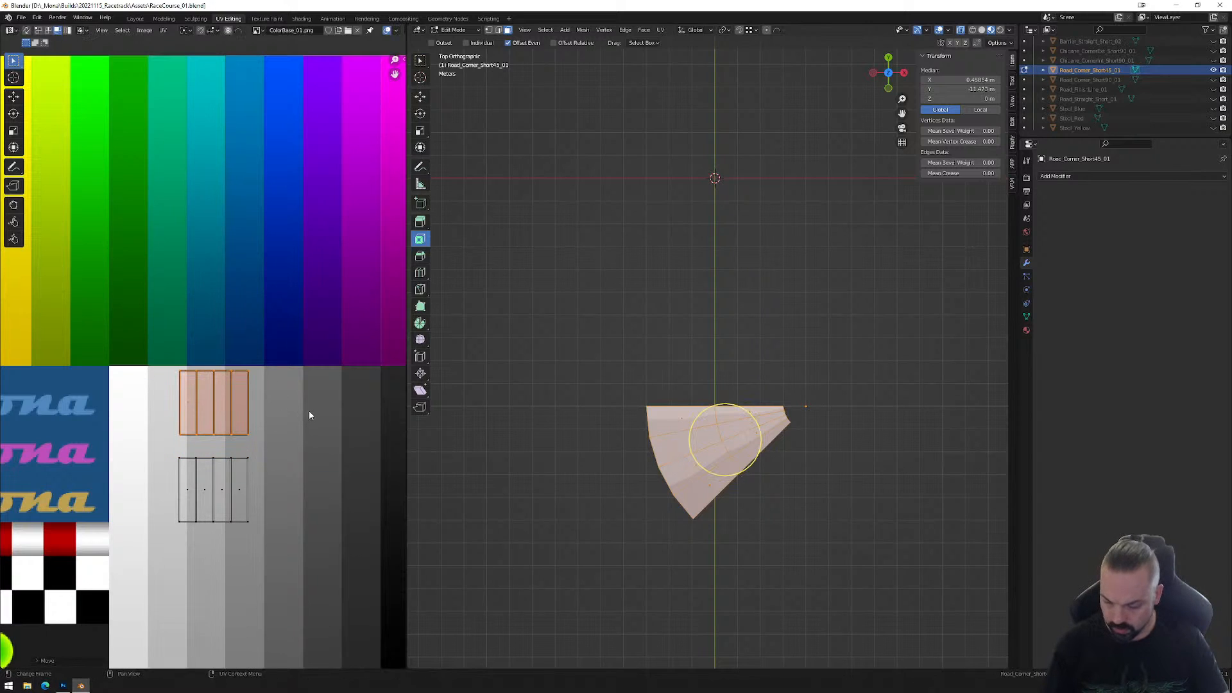
Rotate the detached UV row by a half turn and place it exactly over the lower row.
key(r)
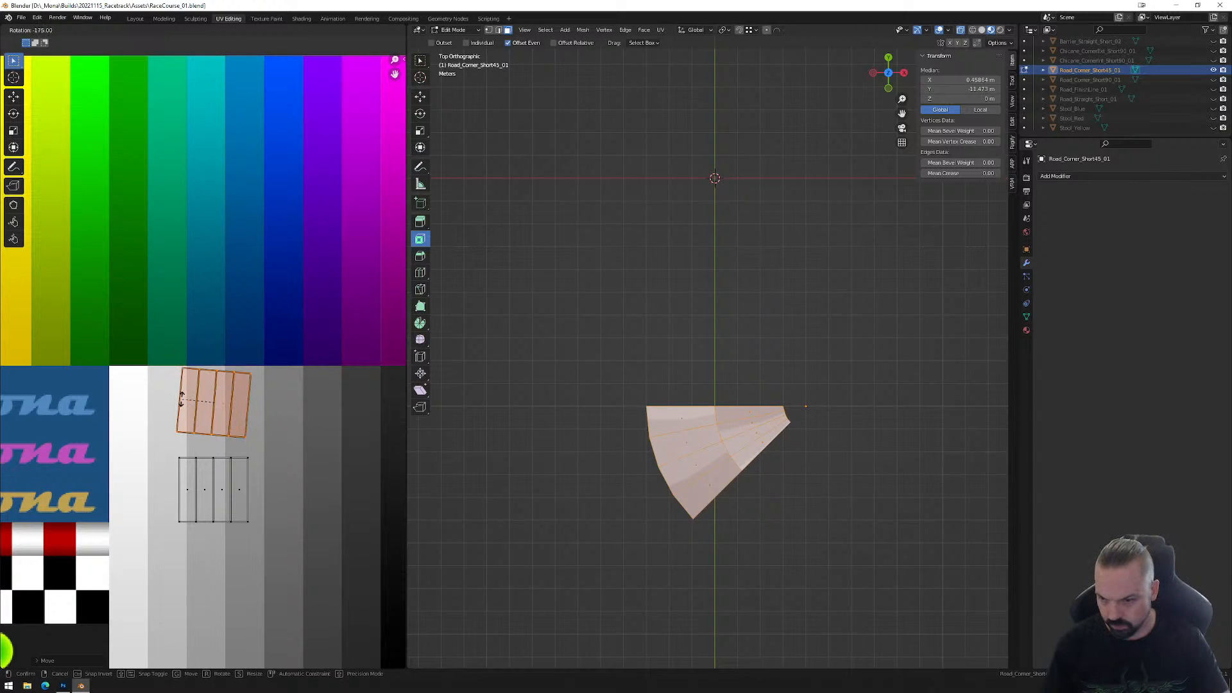
click(181, 401)
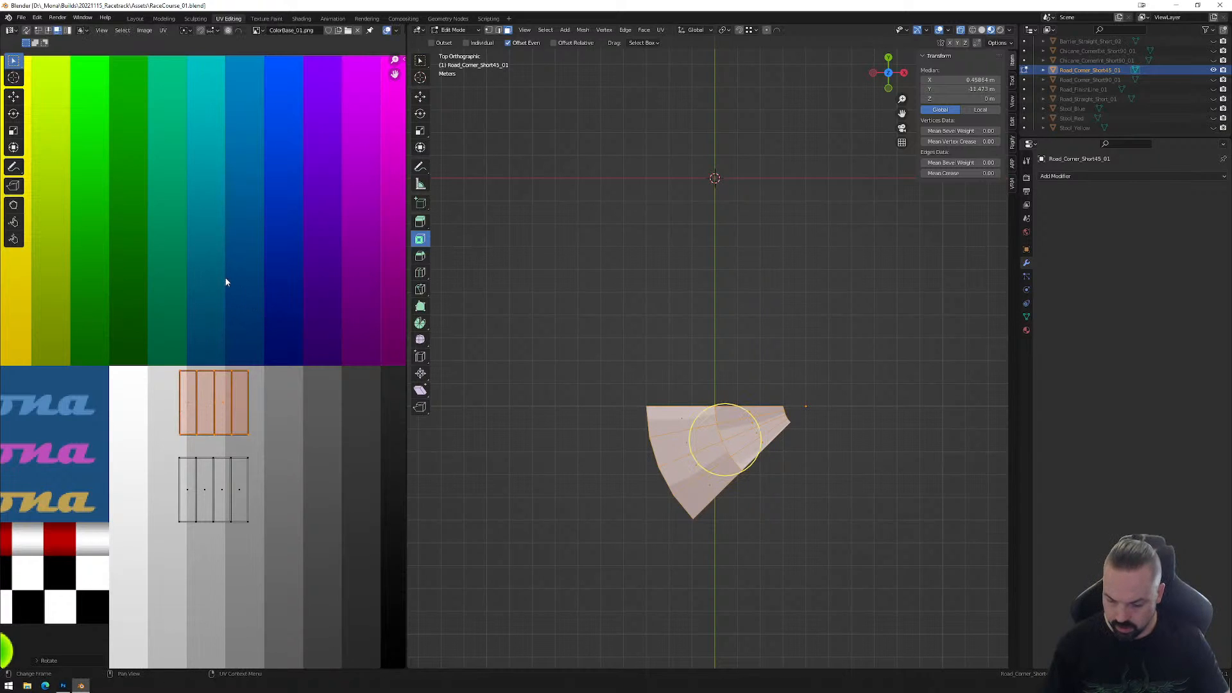
key(g)
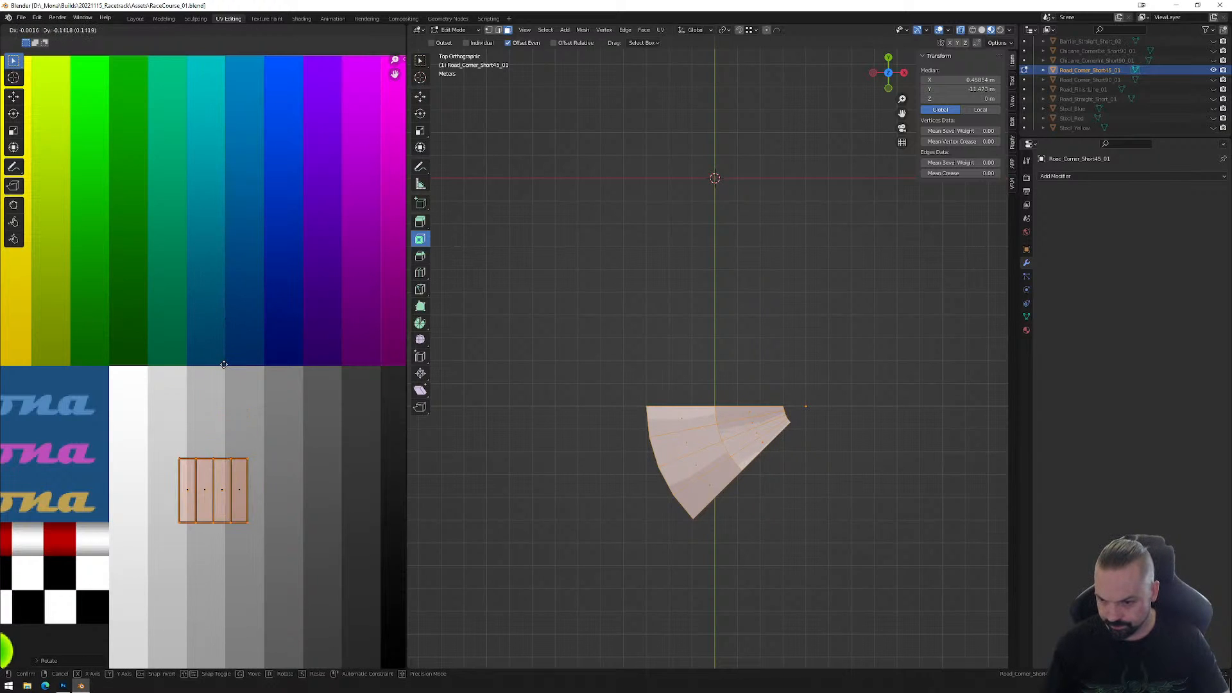
click(224, 363)
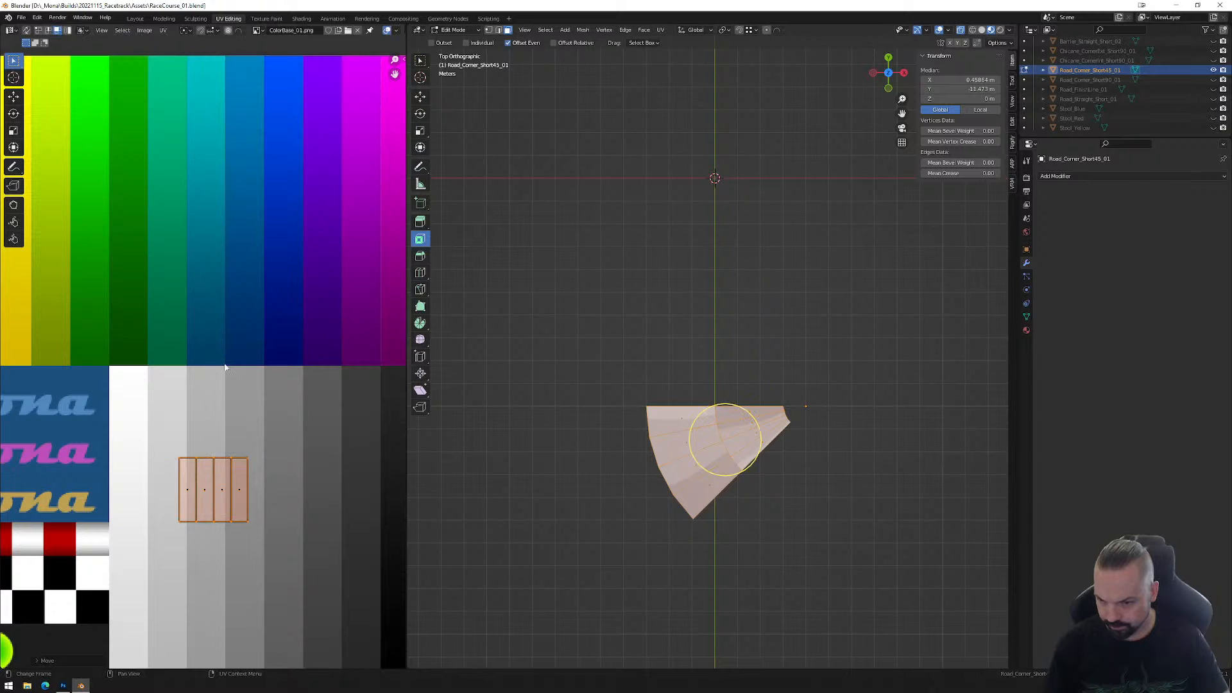
key(Home)
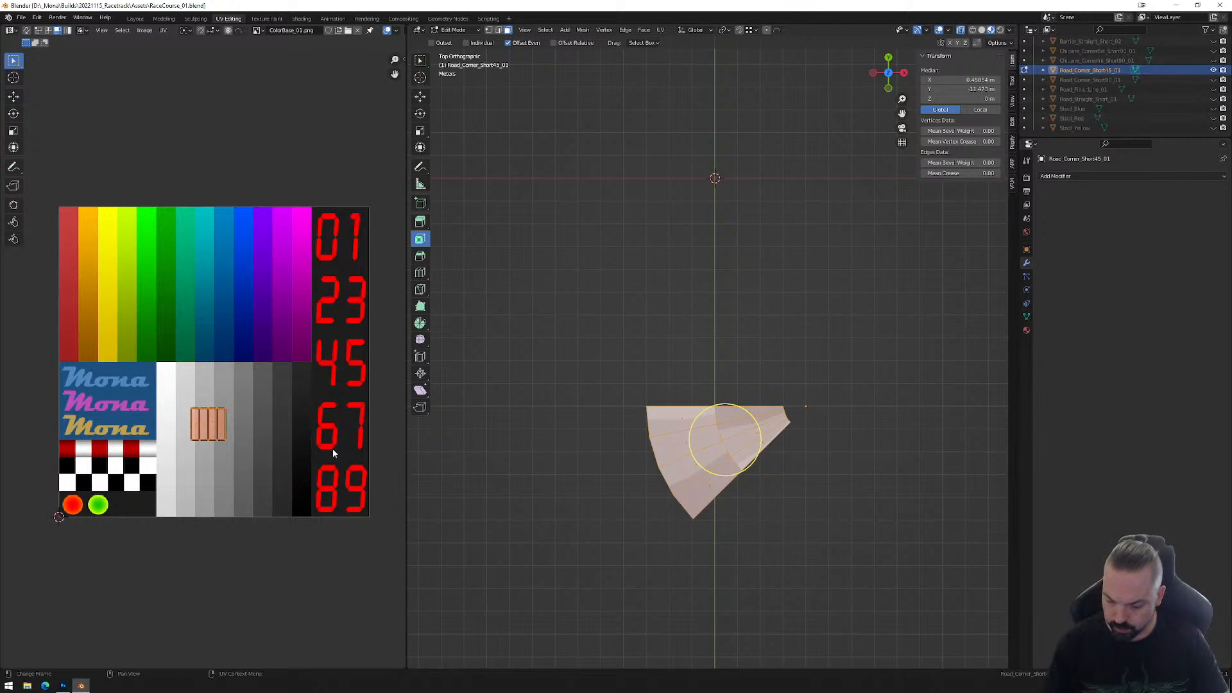
Narrow the stacked corner UV strips horizontally and move them onto the texture's darkest grey column.
key(s)
key(x)
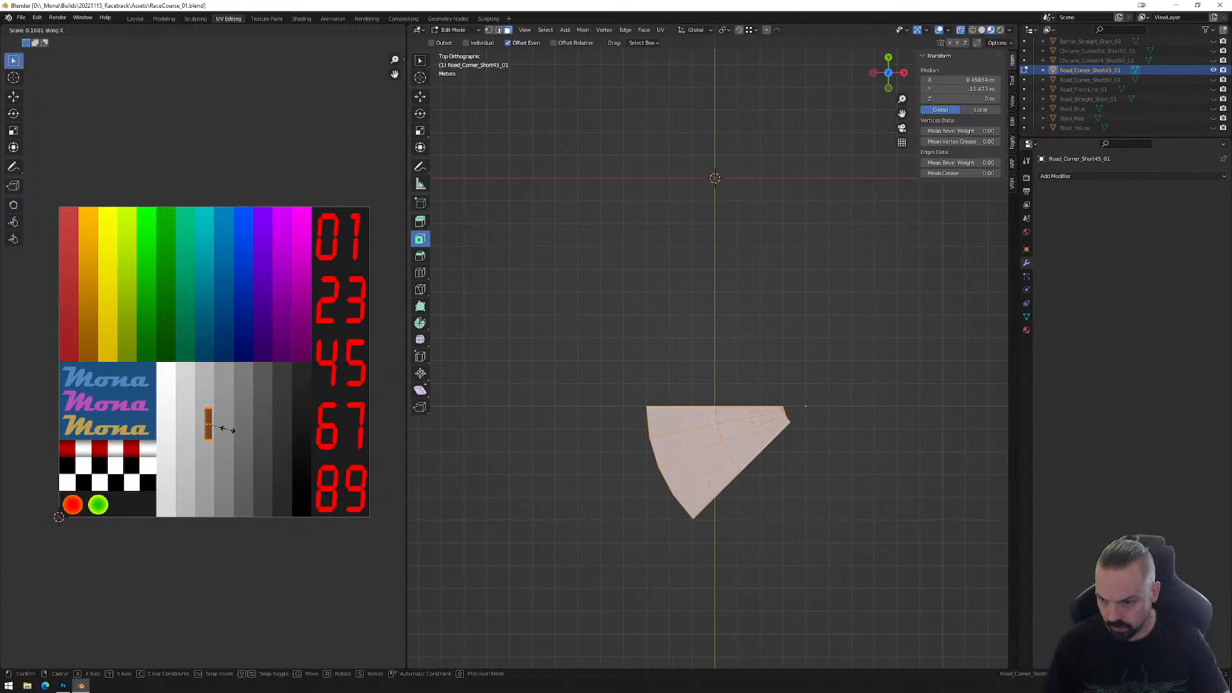
click(223, 429)
key(g)
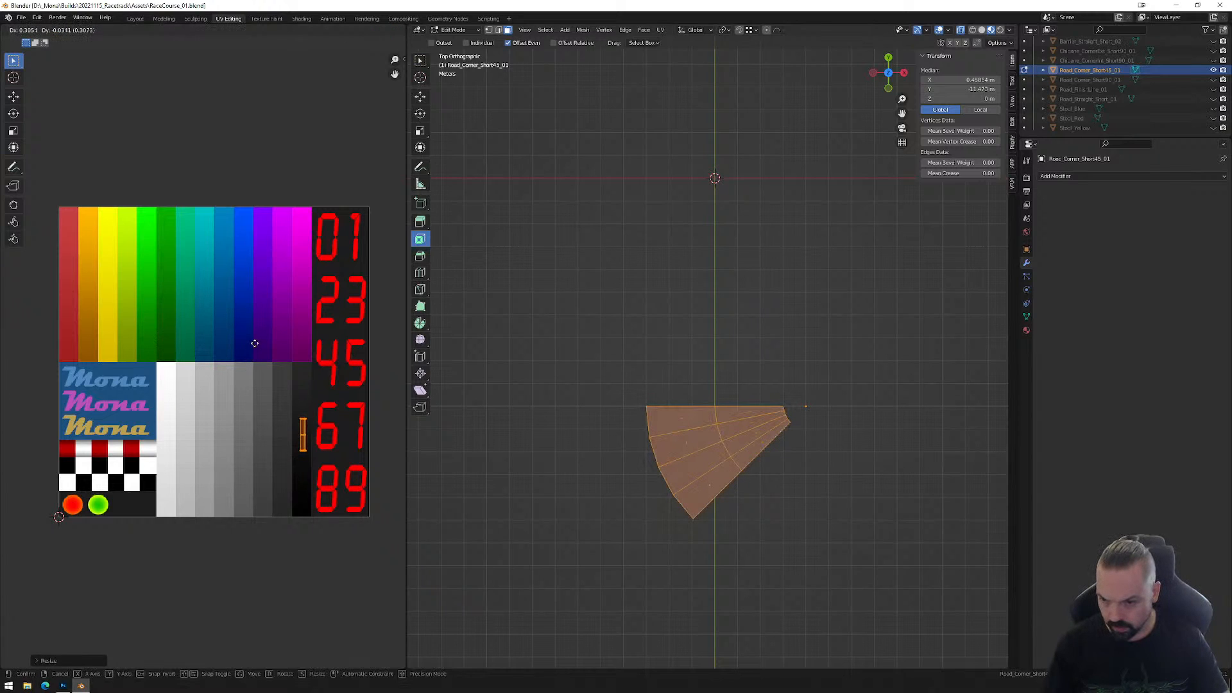
click(305, 422)
Enlarge the corner's UV strips to nearly the full height of the darkest grey column and trim their width to fit inside it.
key(s)
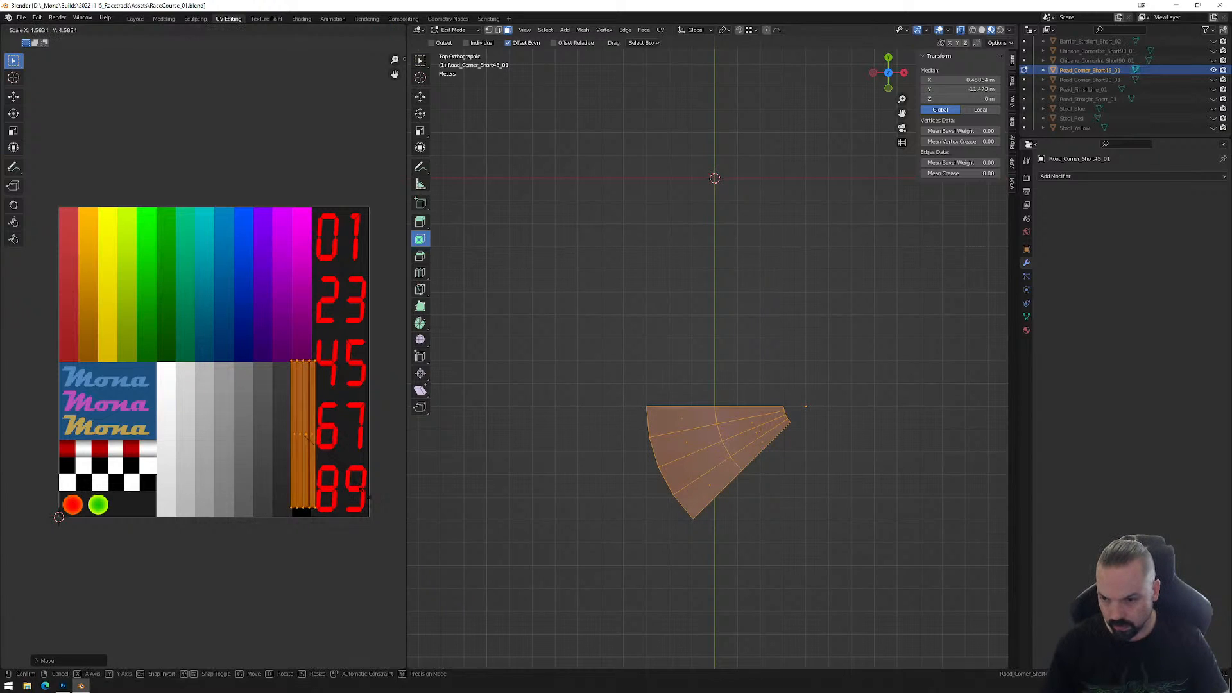
click(344, 430)
key(s)
key(x)
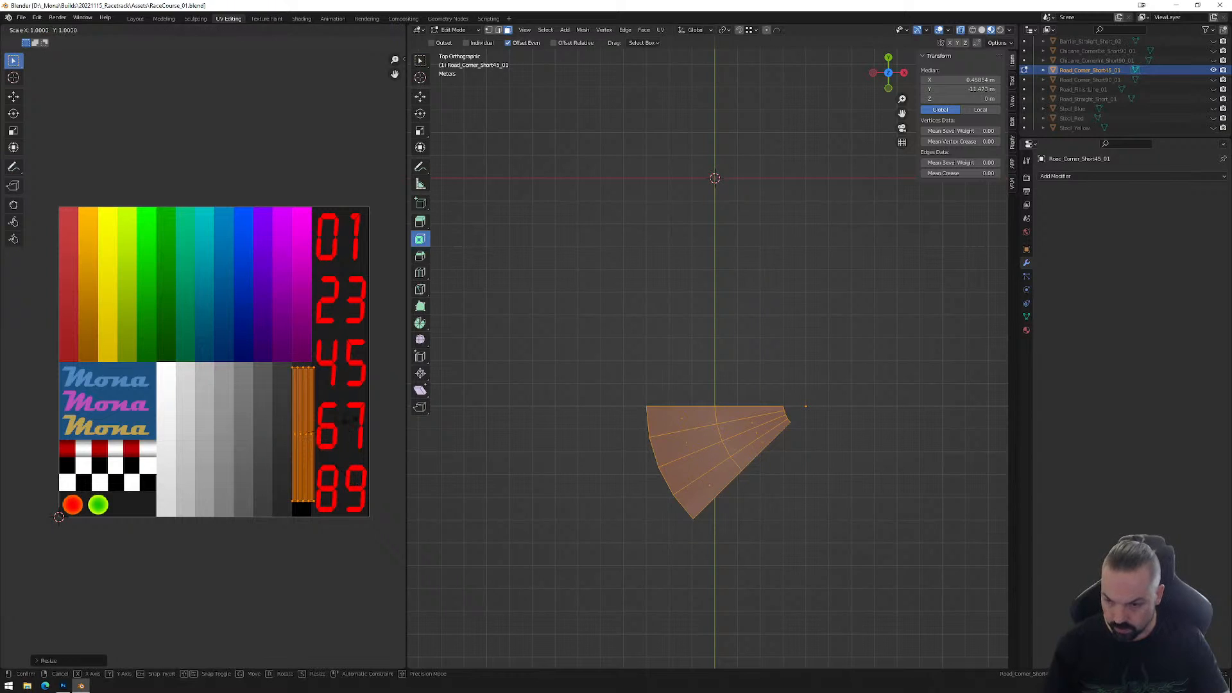
click(317, 418)
scroll(317, 413, up, 3)
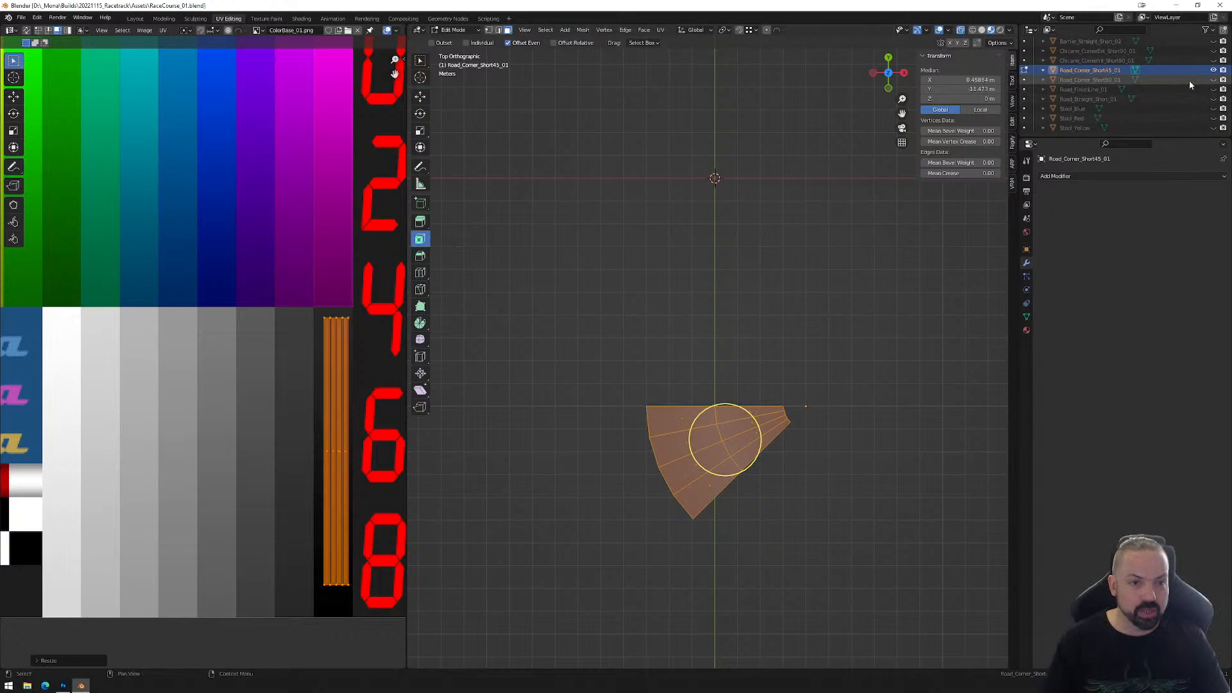
Unhide Road_Corner_Short90_01, Road_FinishLine_01 and Road_Straight_Short_01 and select them together with Road_Corner_Short45_01 in Object Mode.
click(1212, 80)
click(1213, 89)
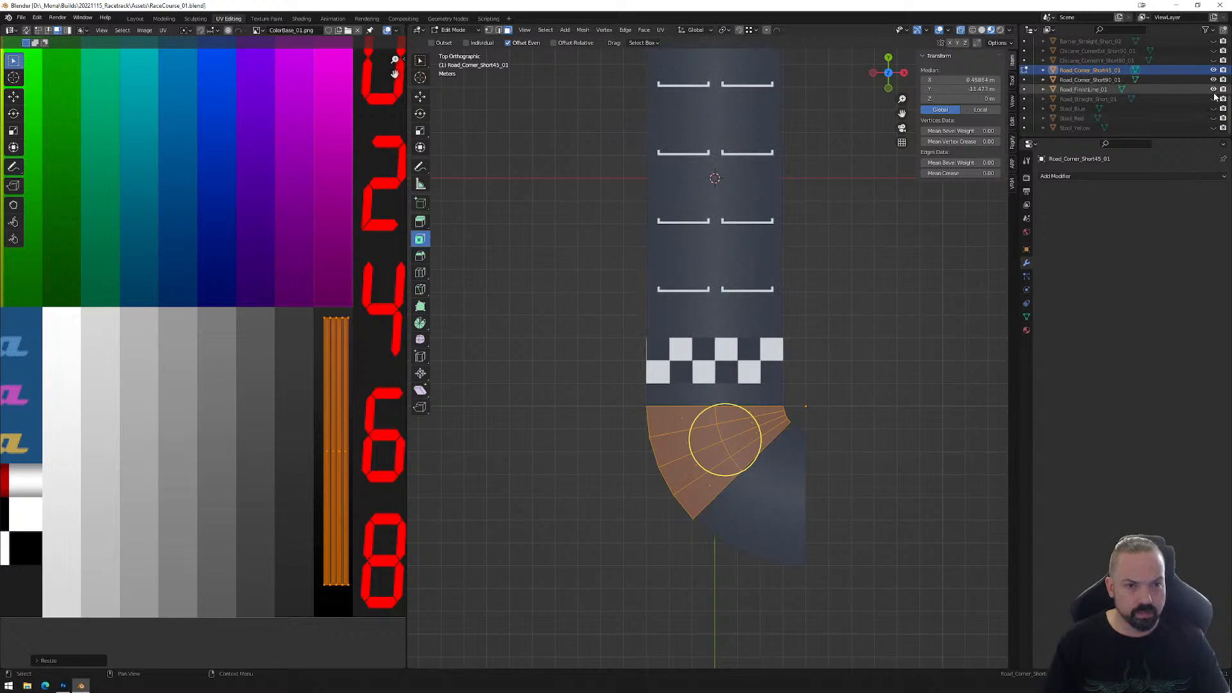
shift+click(1094, 99)
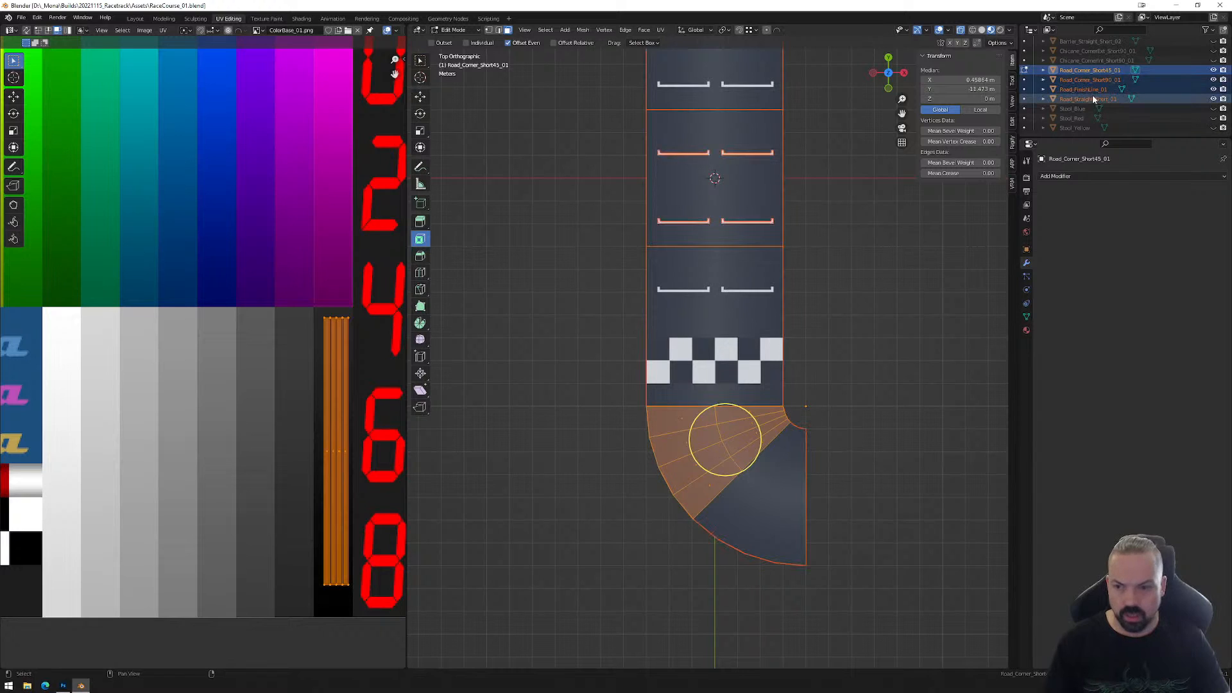
click(1092, 70)
shift+click(1086, 99)
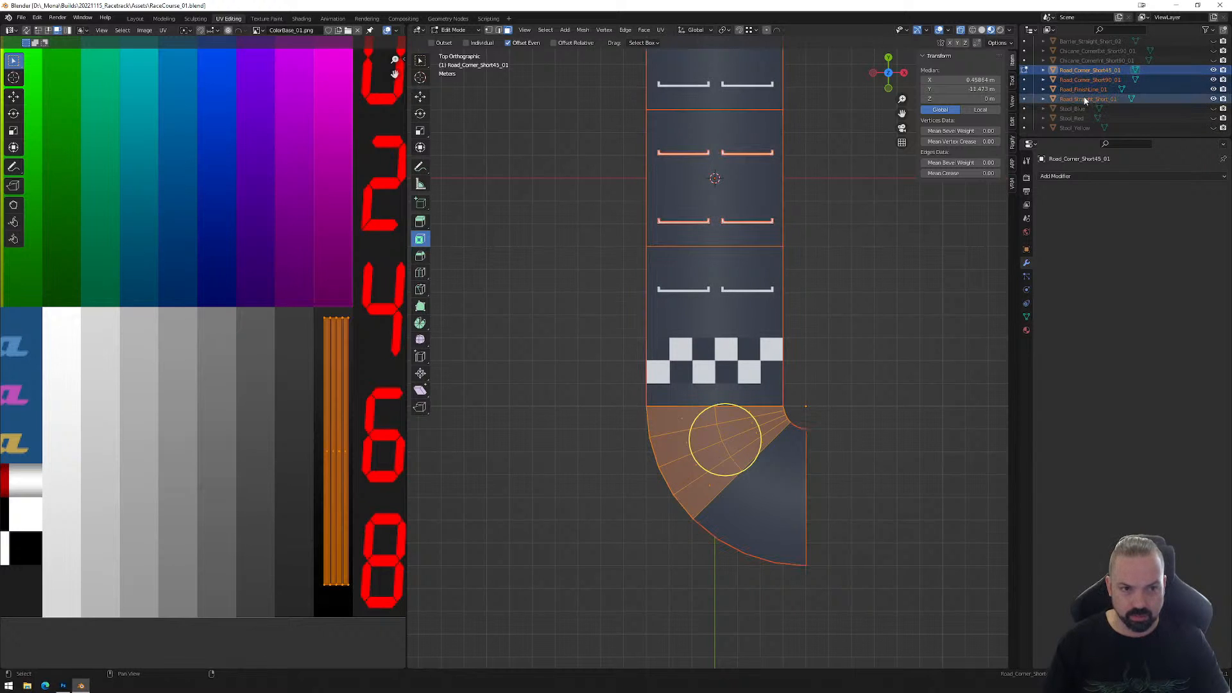
key(Tab)
scroll(808, 247, down, 4)
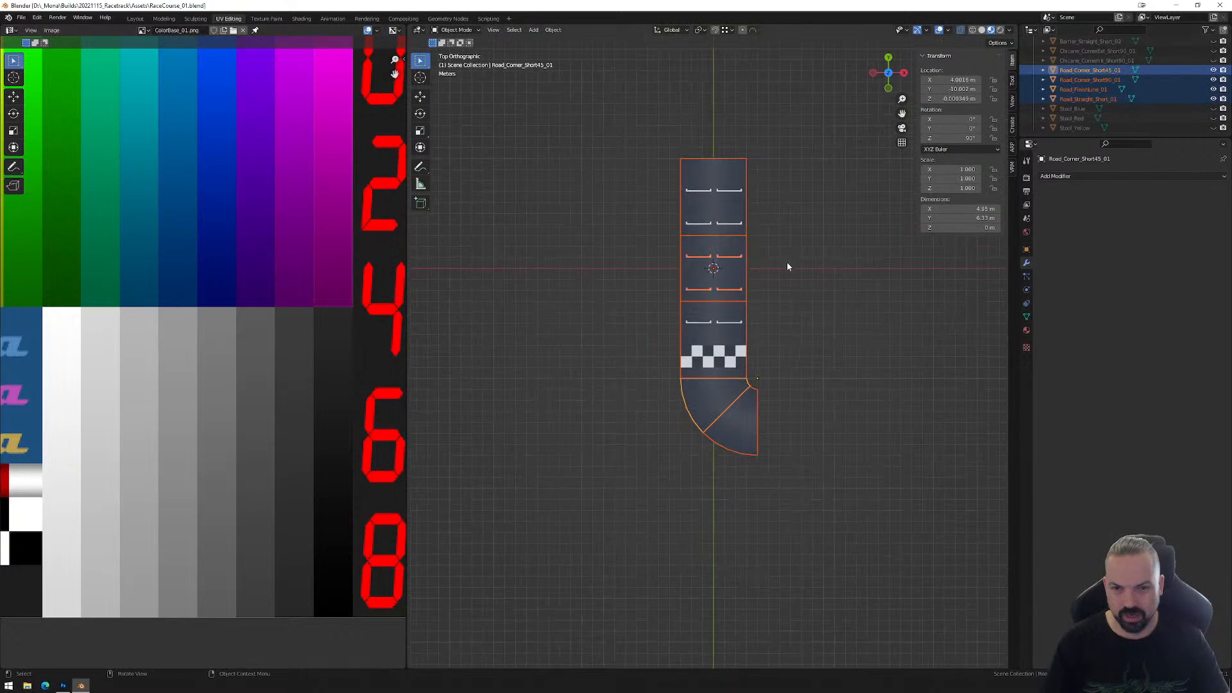
drag(640, 113, 788, 480)
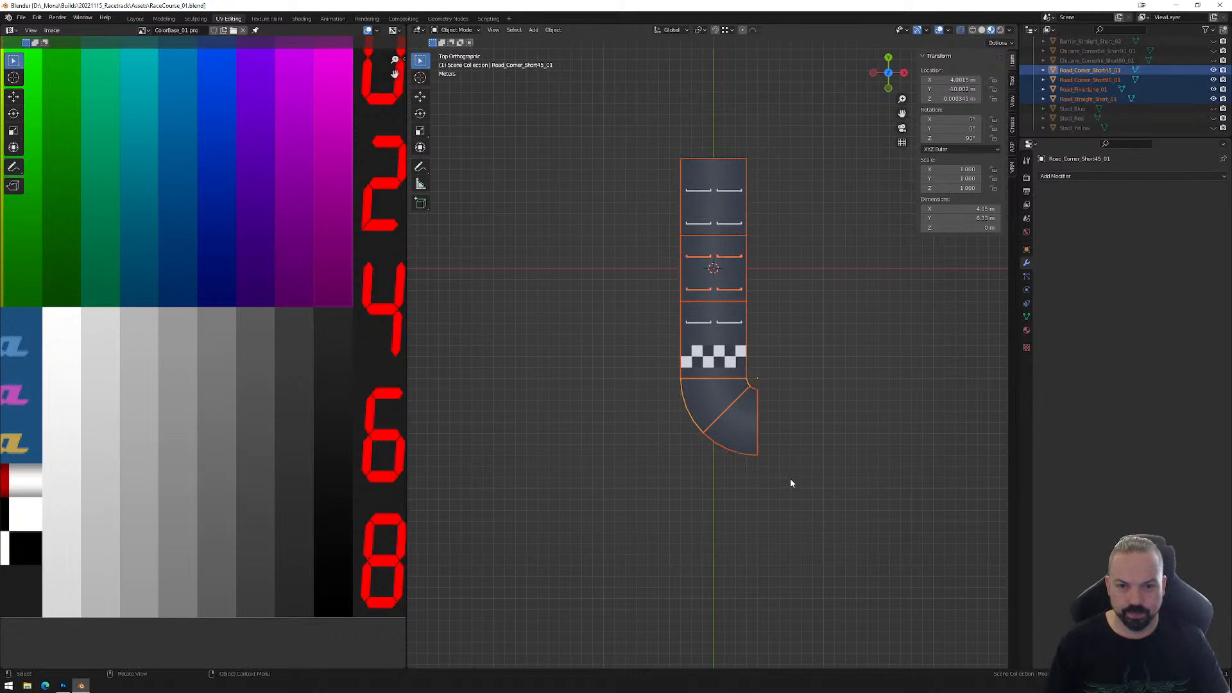
Edit the four road pieces together with all faces selected, and select the 45-degree corner's complete UV strips.
key(Tab)
drag(634, 123, 813, 518)
scroll(338, 491, up, 3)
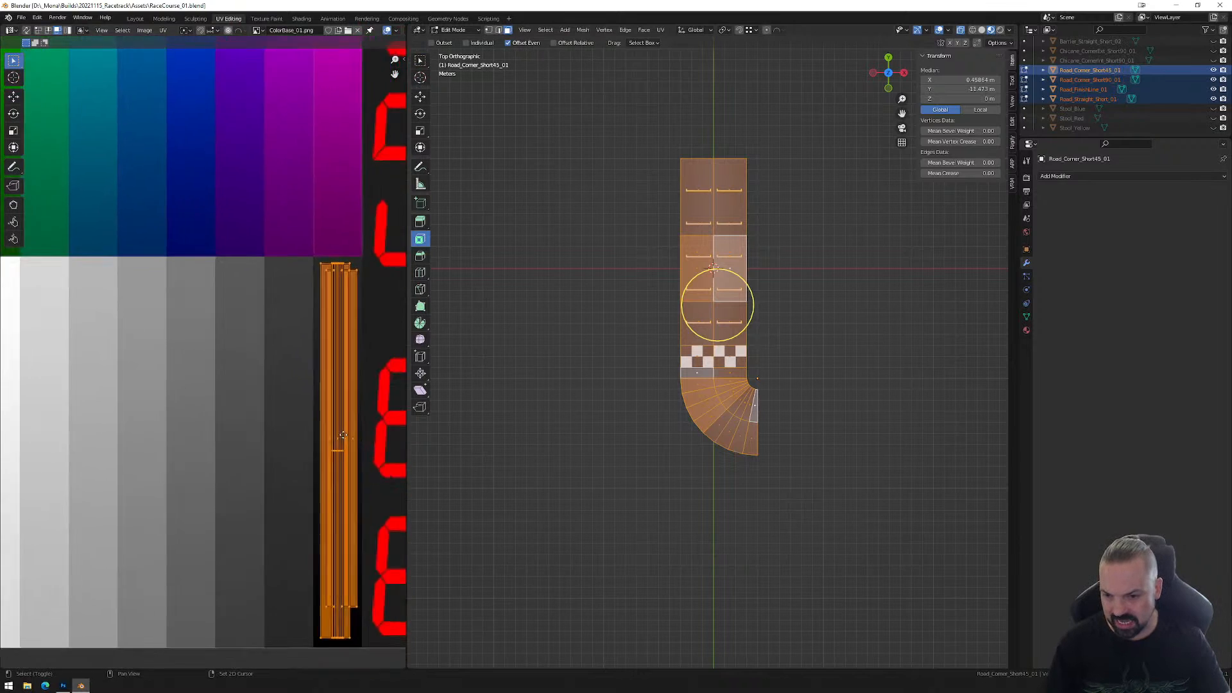
middle_drag(380, 425, 282, 375)
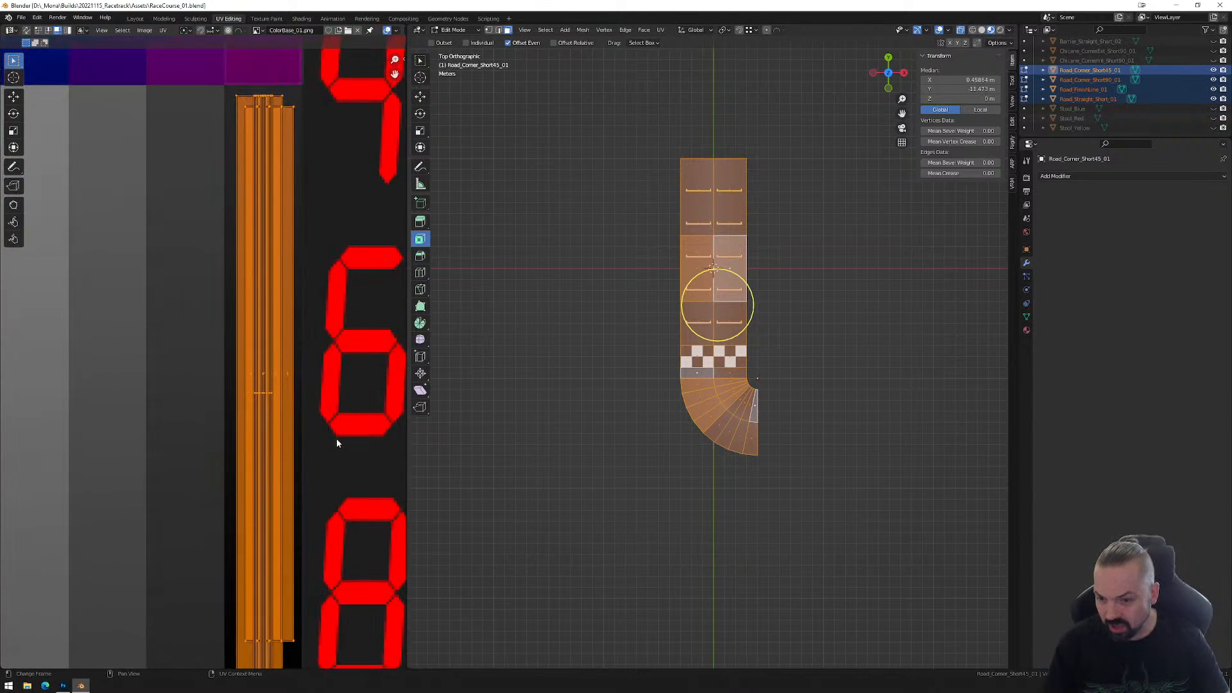
scroll(712, 437, up, 2)
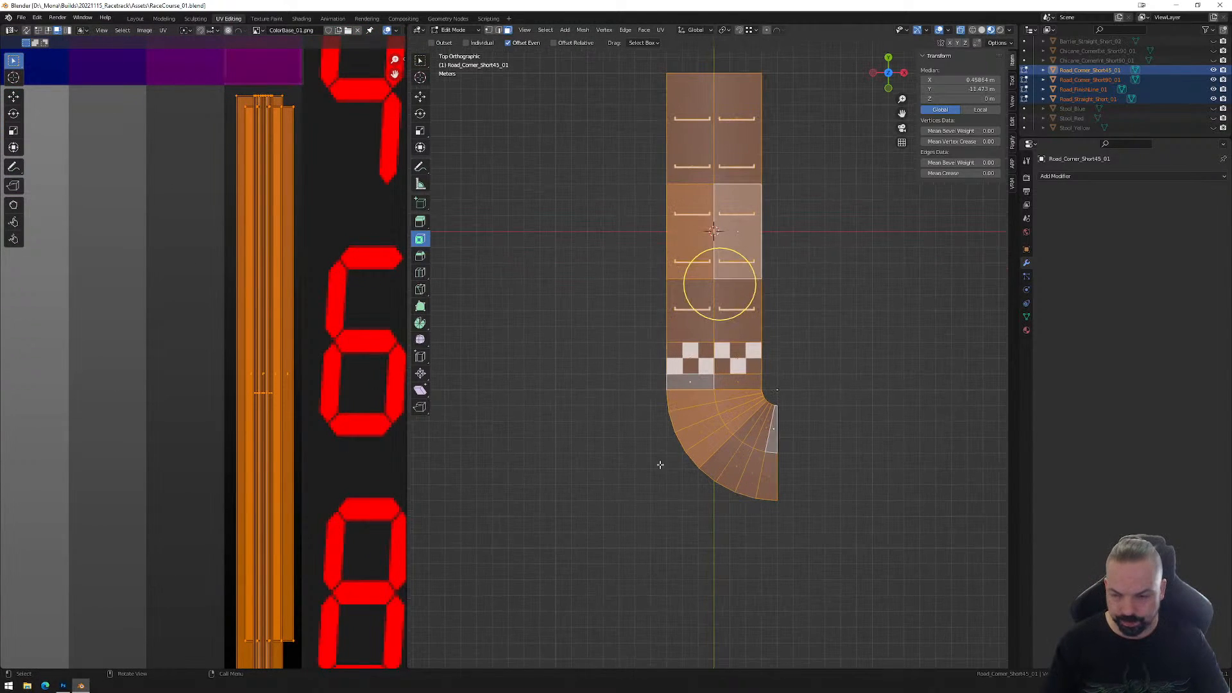
click(289, 377)
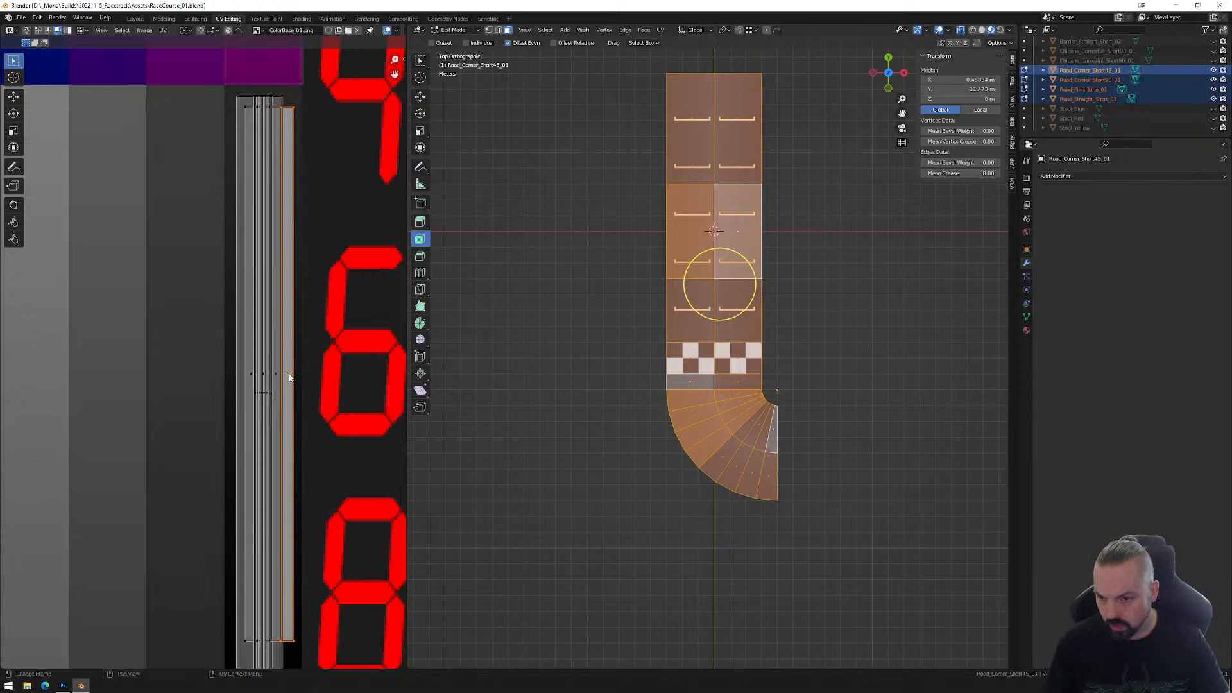
click(287, 382)
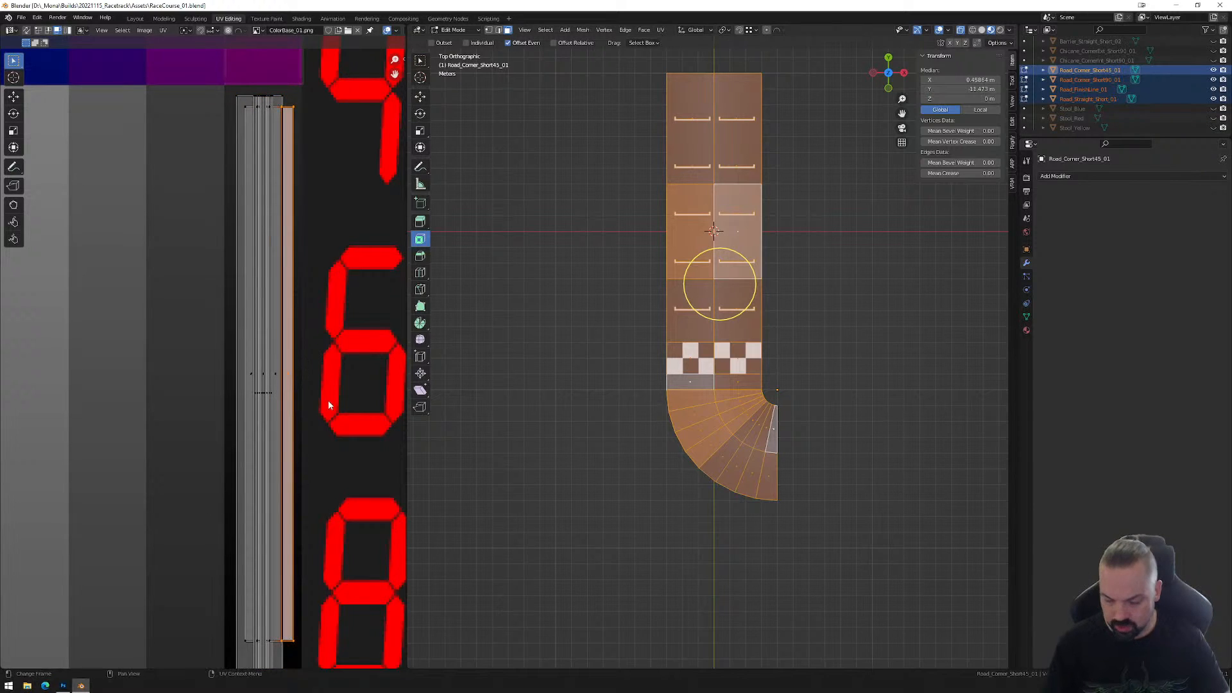
key(ctrl+l)
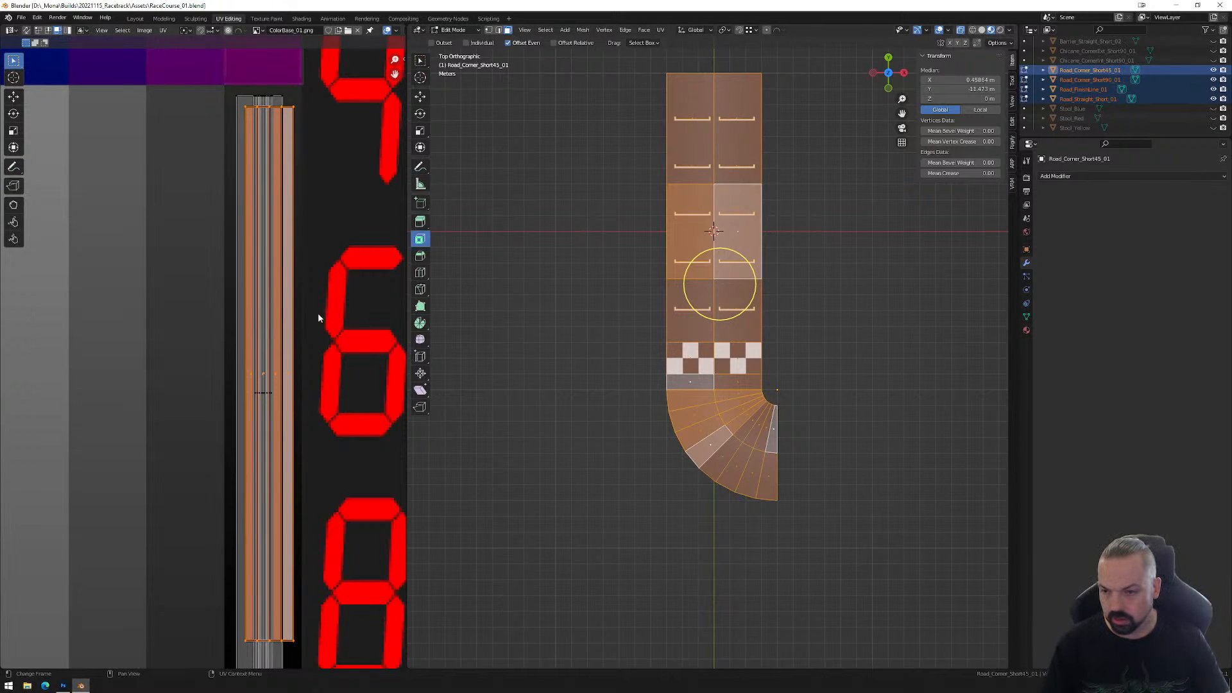
Move the 45-degree corner's UV strips beside the other road strips and stretch them vertically to the same length.
key(g)
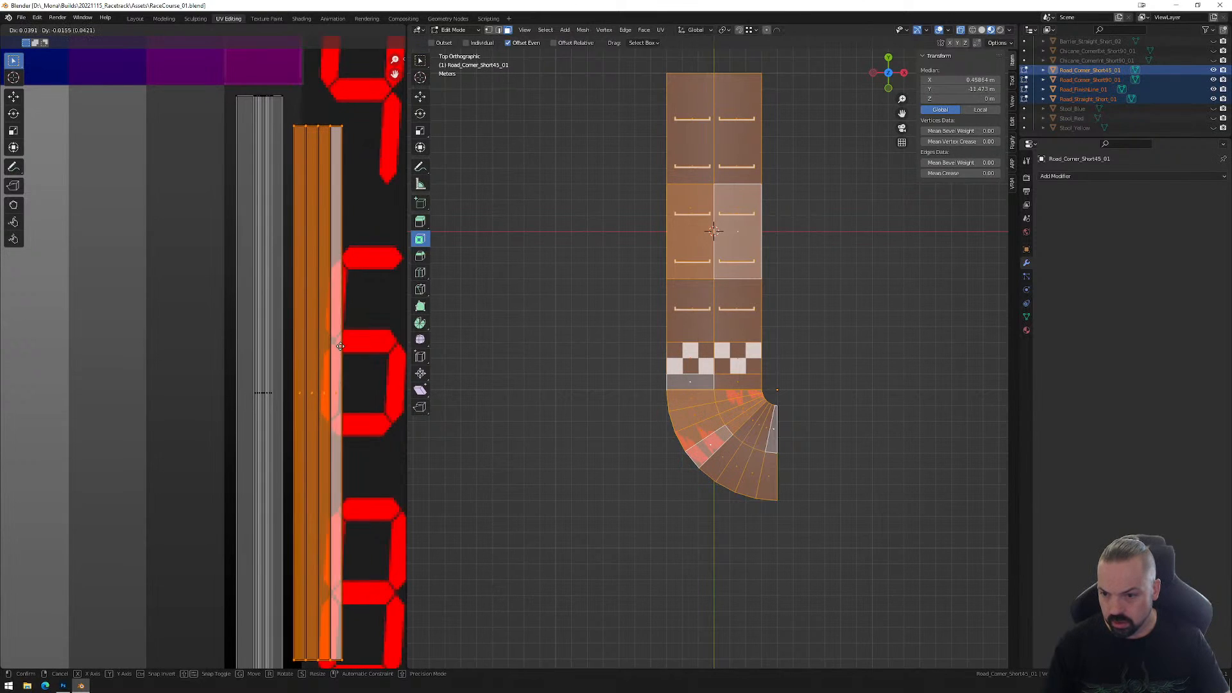
click(342, 347)
scroll(342, 365, down, 1)
middle_drag(342, 377, 322, 341)
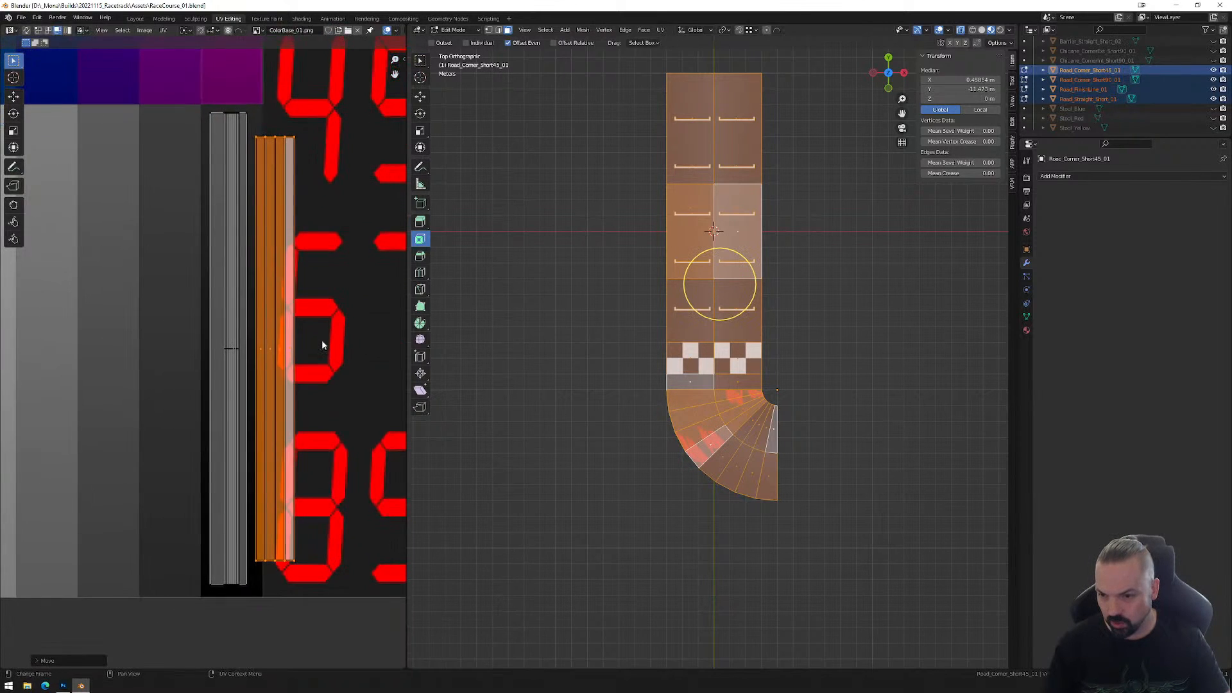
key(s)
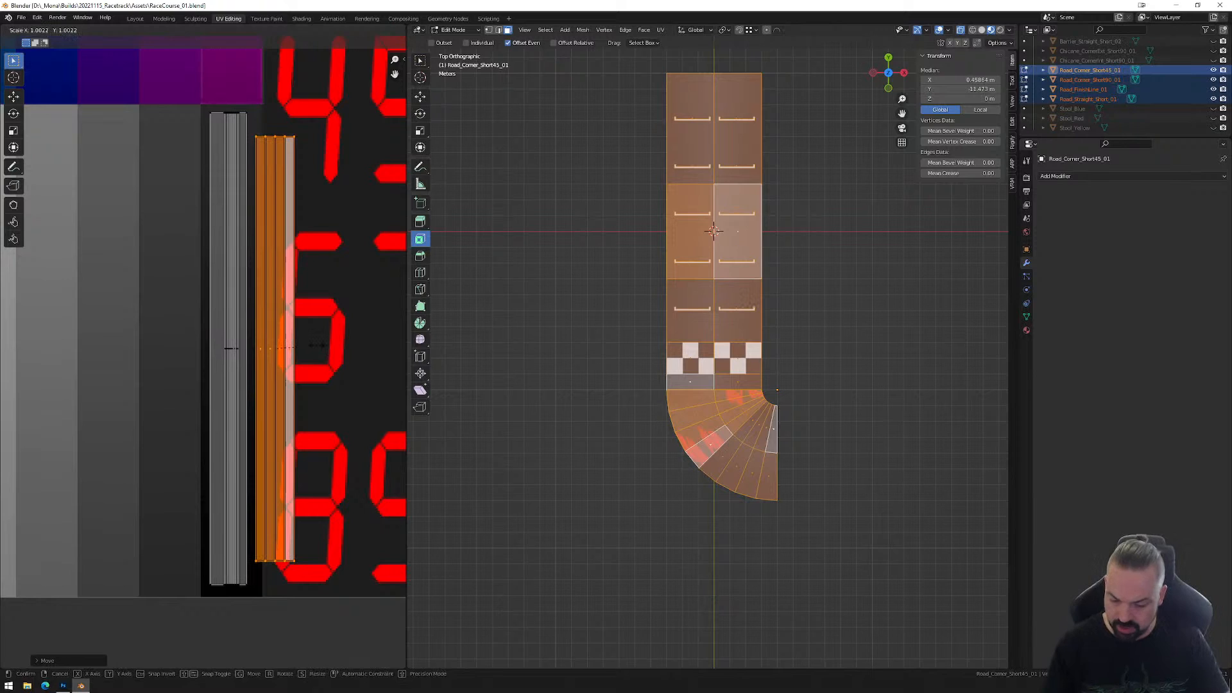
key(y)
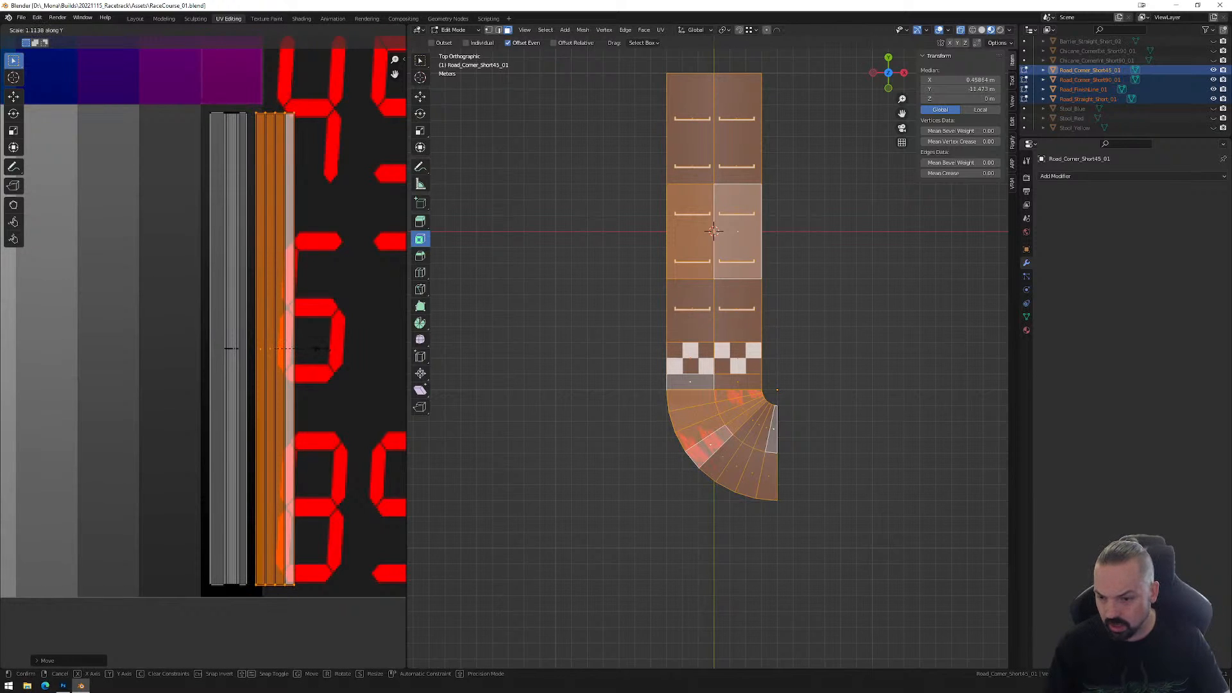
click(328, 349)
Align the ends of the road UV strips vertically so the 45-degree corner's strips match the others.
drag(158, 551, 296, 604)
right_click(306, 606)
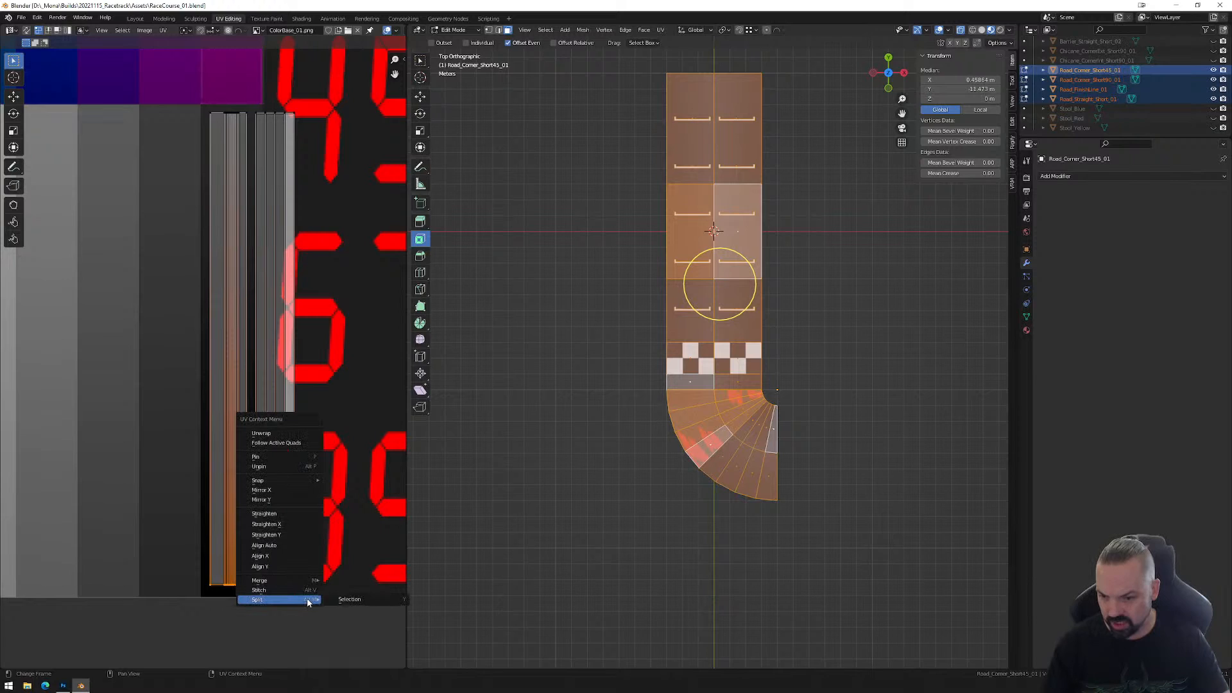
click(295, 568)
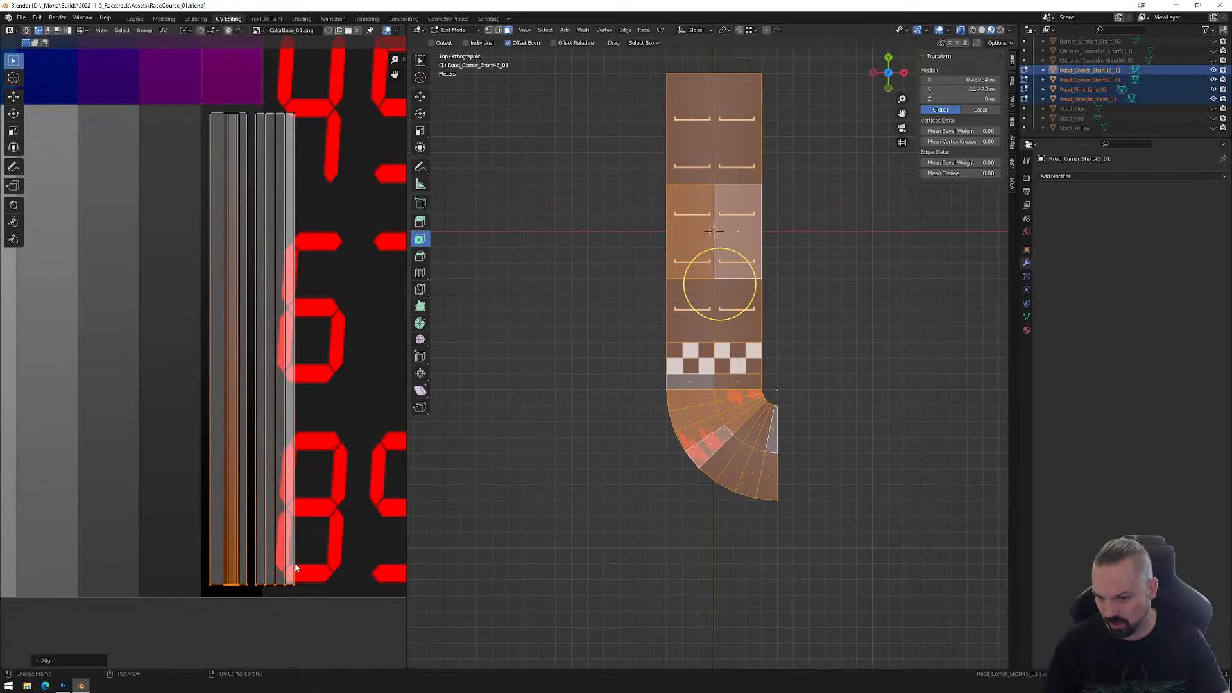
drag(161, 101, 252, 601)
right_click(302, 215)
click(293, 216)
Move the 45-degree corner's UV strips horizontally back onto the darkest grey column, return to Object Mode and deselect everything.
key(g)
key(x)
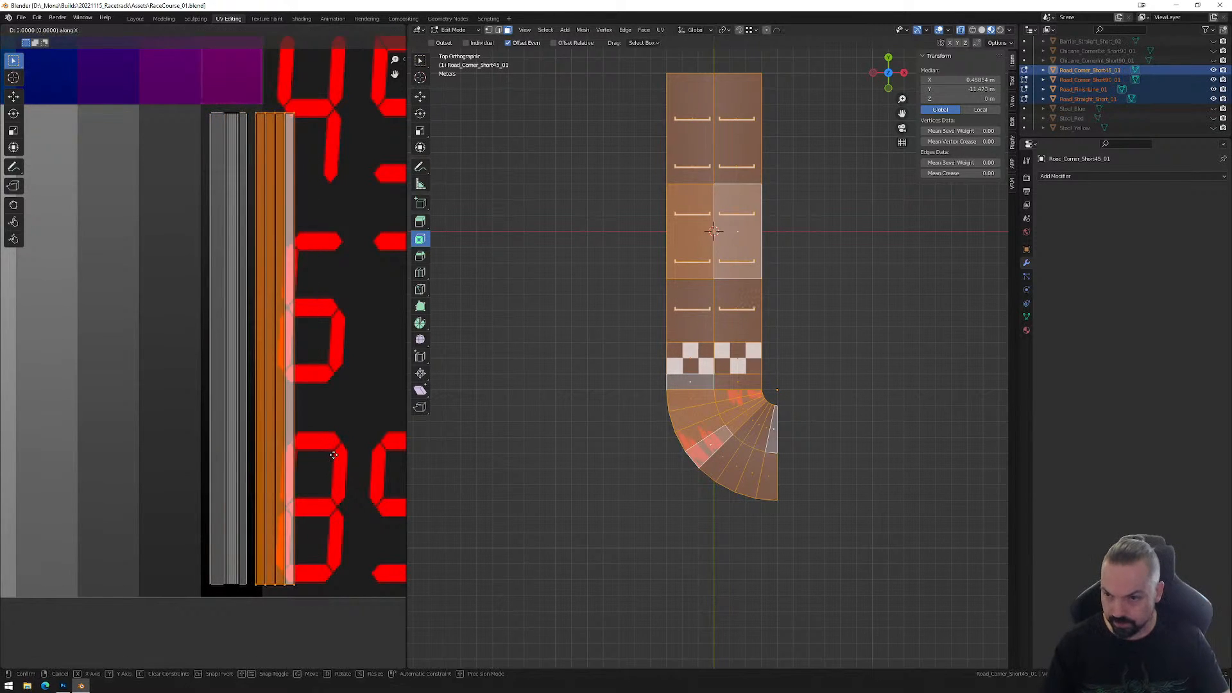
click(287, 458)
key(Tab)
middle_drag(874, 403, 896, 369)
click(812, 390)
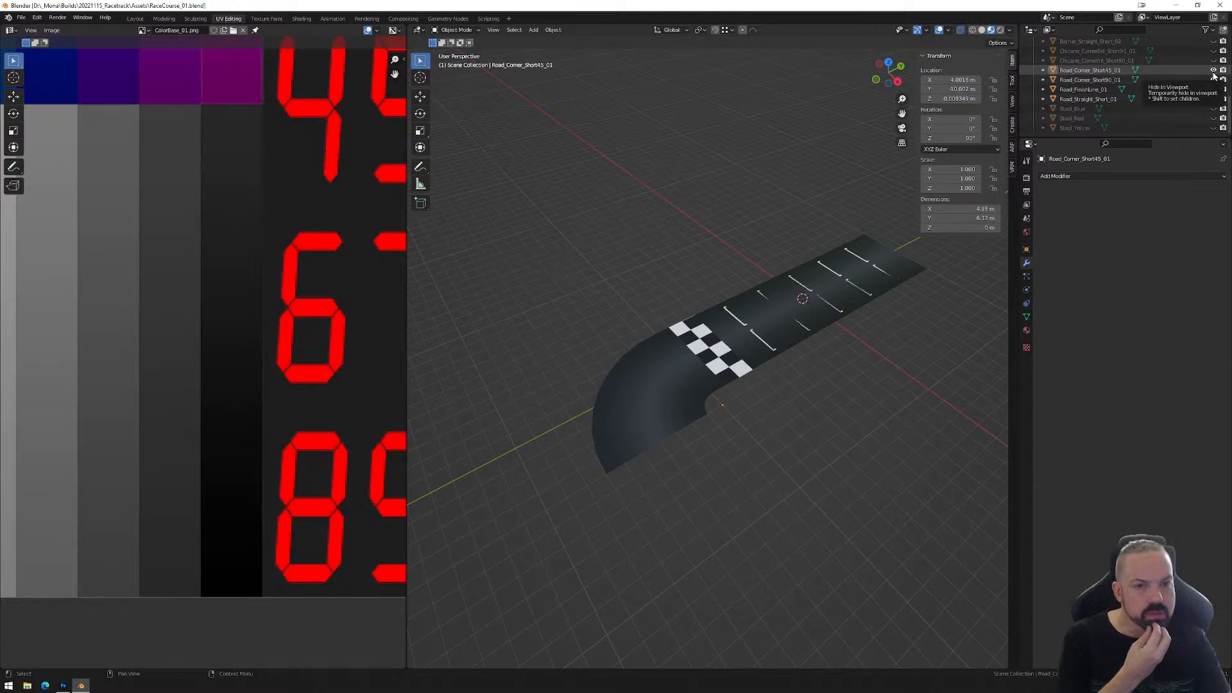
Unhide the barrier, chicane and stool objects so they show together with the road pieces.
drag(1214, 80, 1213, 41)
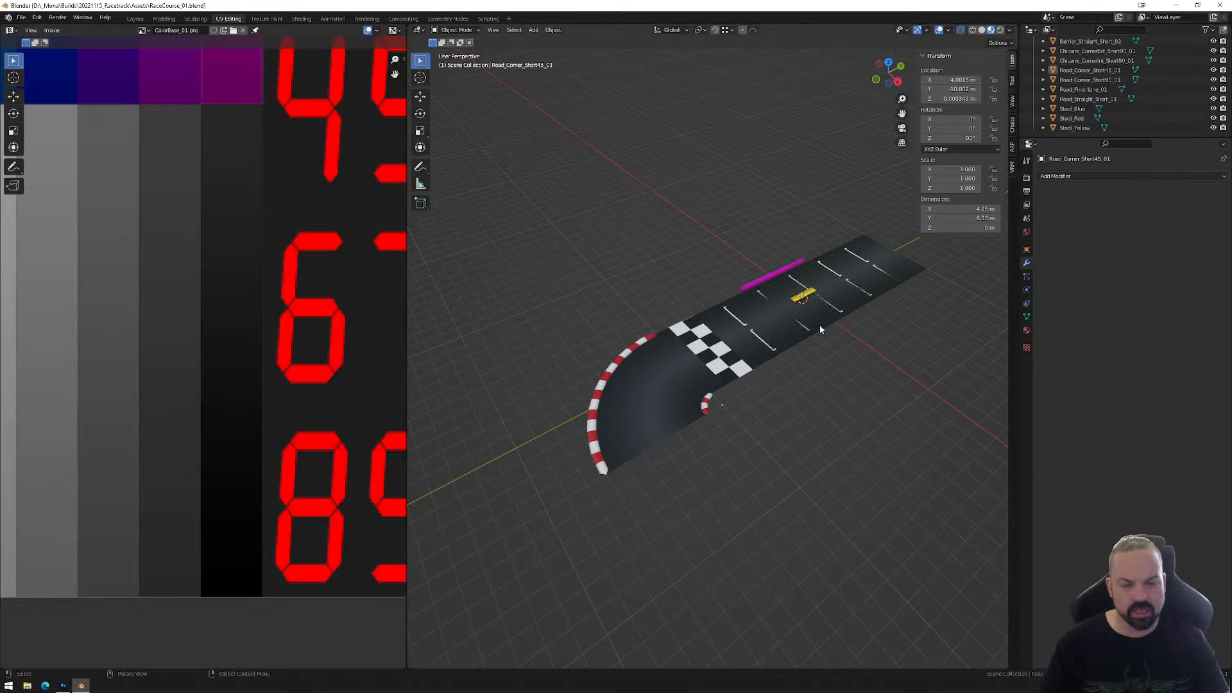
scroll(780, 357, up, 2)
middle_drag(781, 356, 817, 341)
scroll(817, 340, down, 1)
scroll(1160, 90, up, 3)
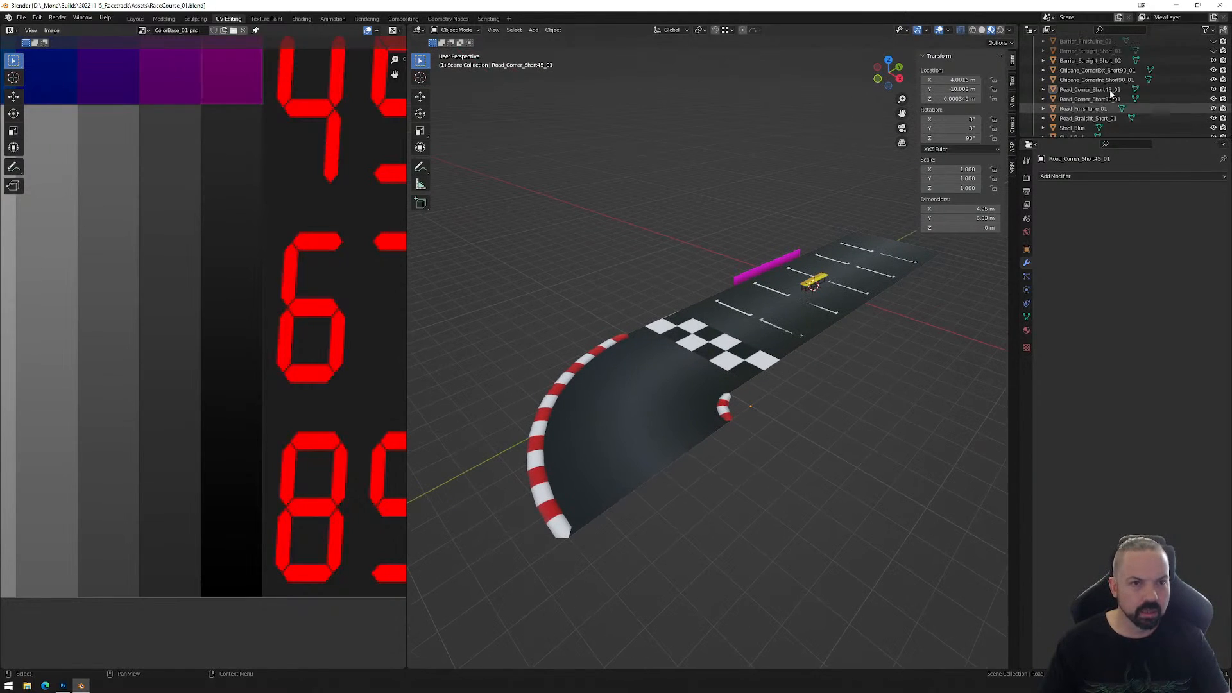
drag(1214, 89, 1213, 41)
scroll(718, 360, up, 3)
middle_drag(708, 387, 745, 369)
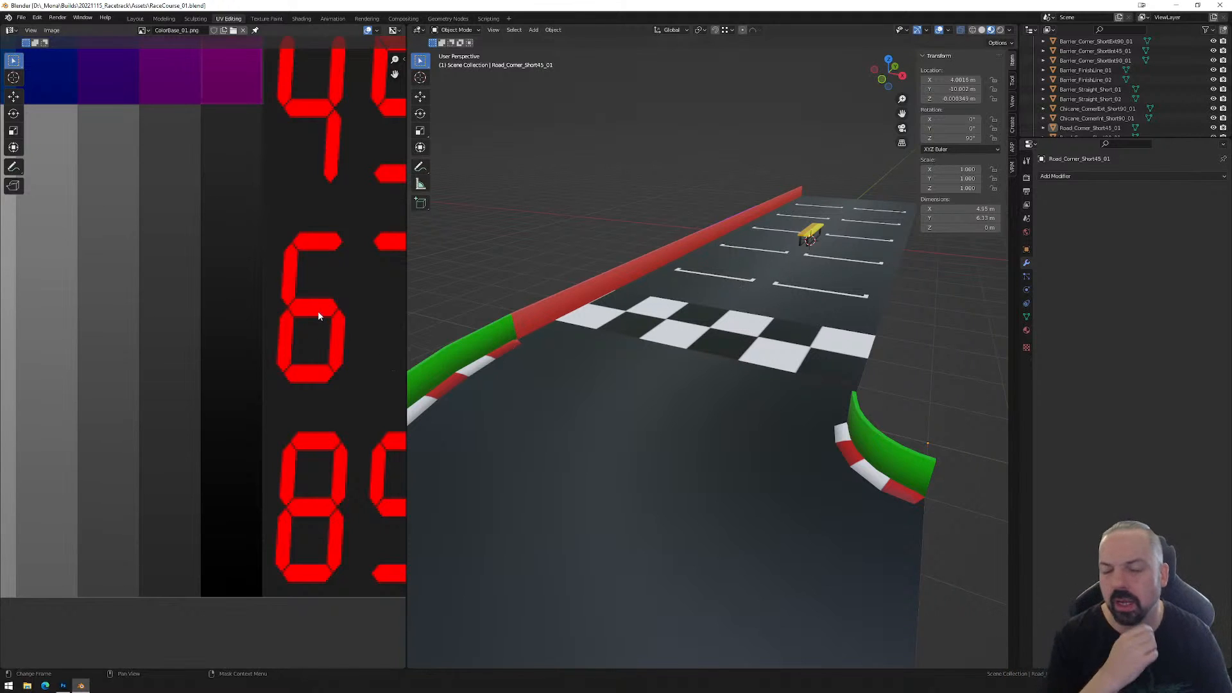
Examine the whole colour texture and the racetrack assets from the front and top, continuing in the Layout workspace.
scroll(317, 311, down, 4)
middle_drag(129, 294, 244, 306)
scroll(234, 307, down, 1)
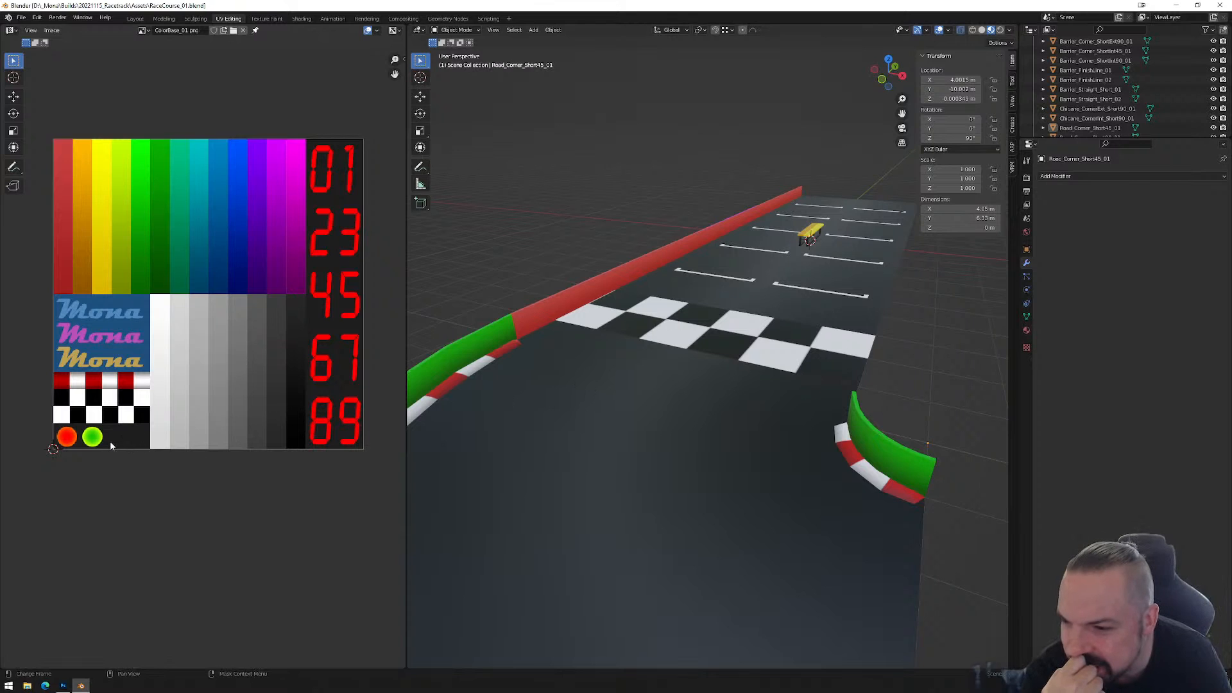
click(883, 78)
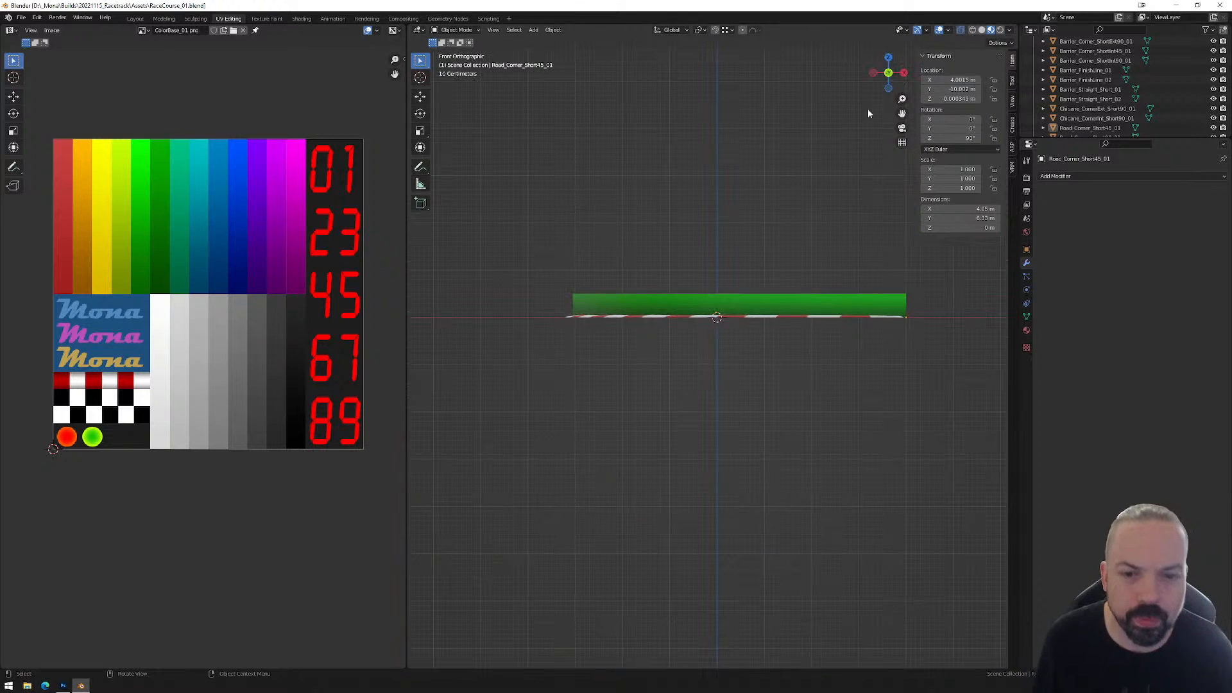
click(888, 59)
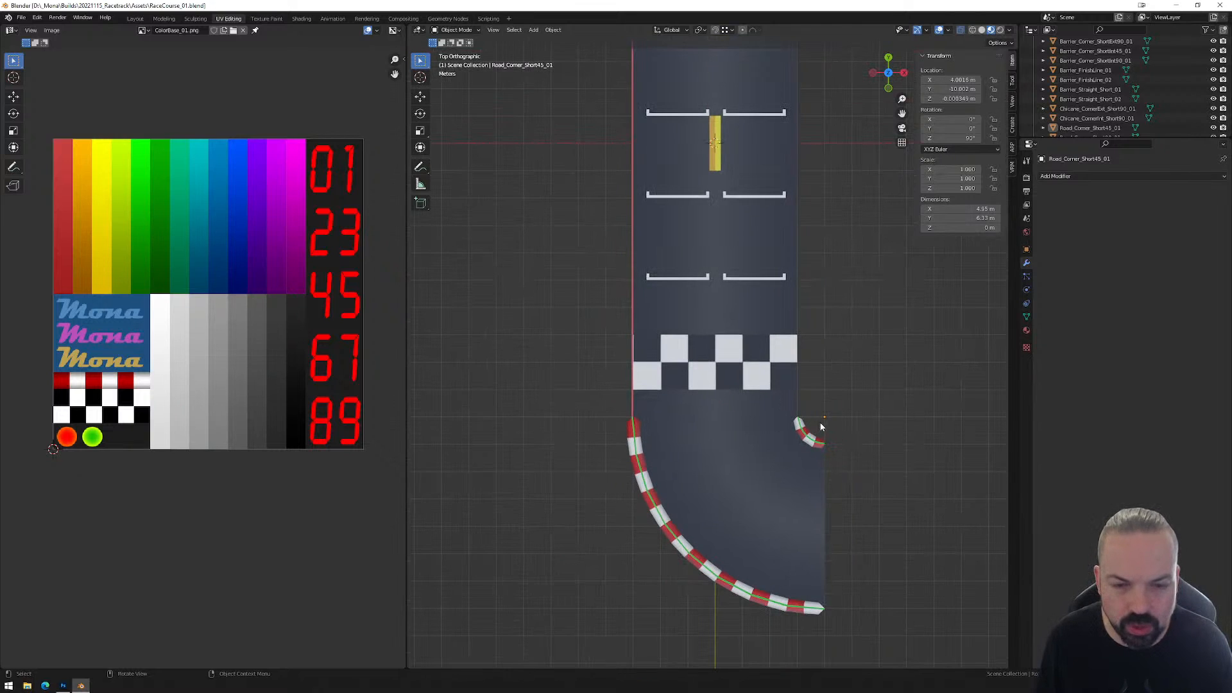
click(888, 87)
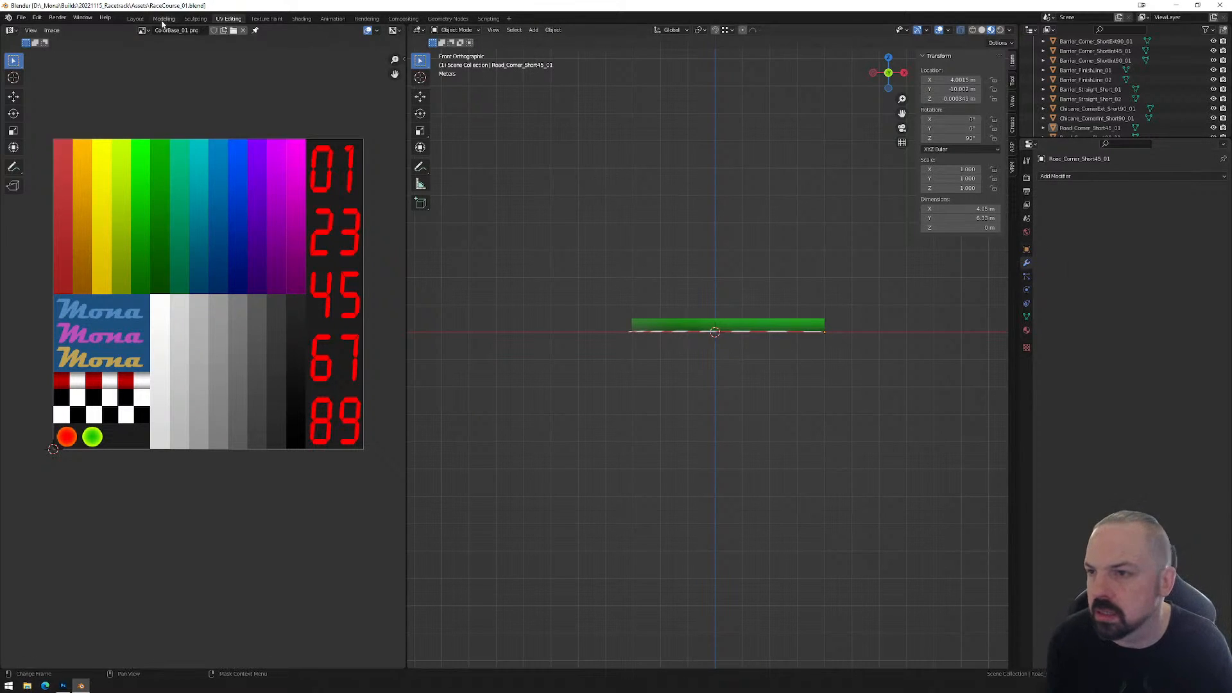
click(134, 18)
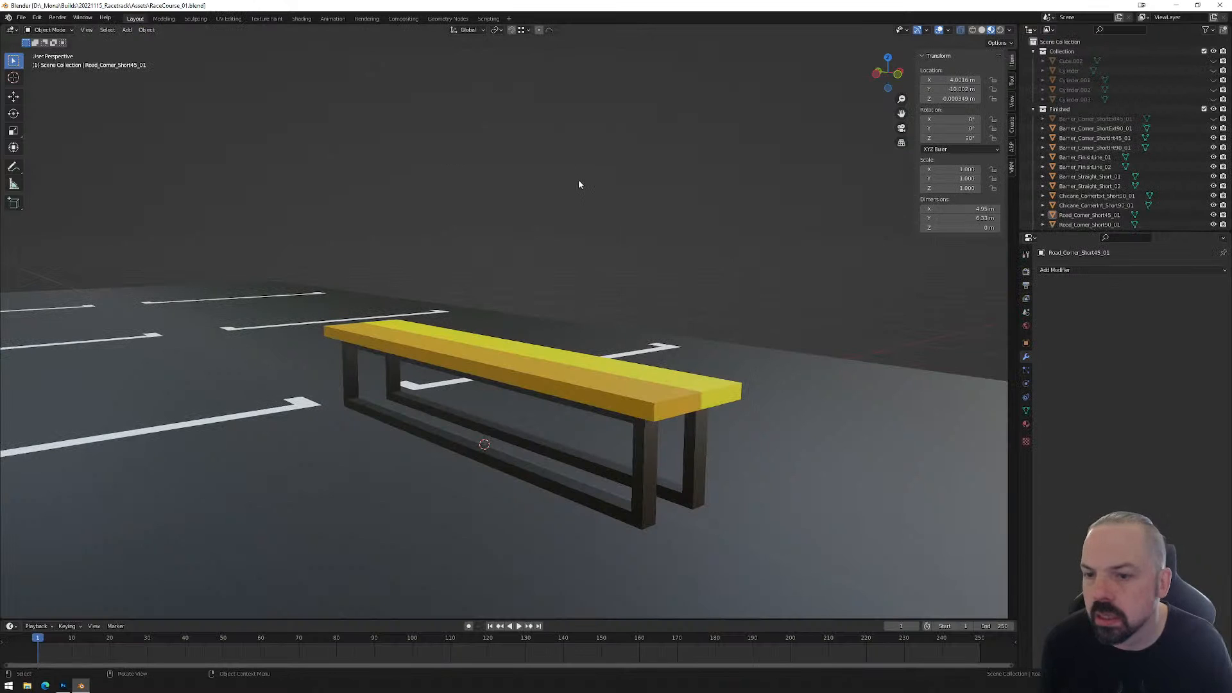
click(898, 75)
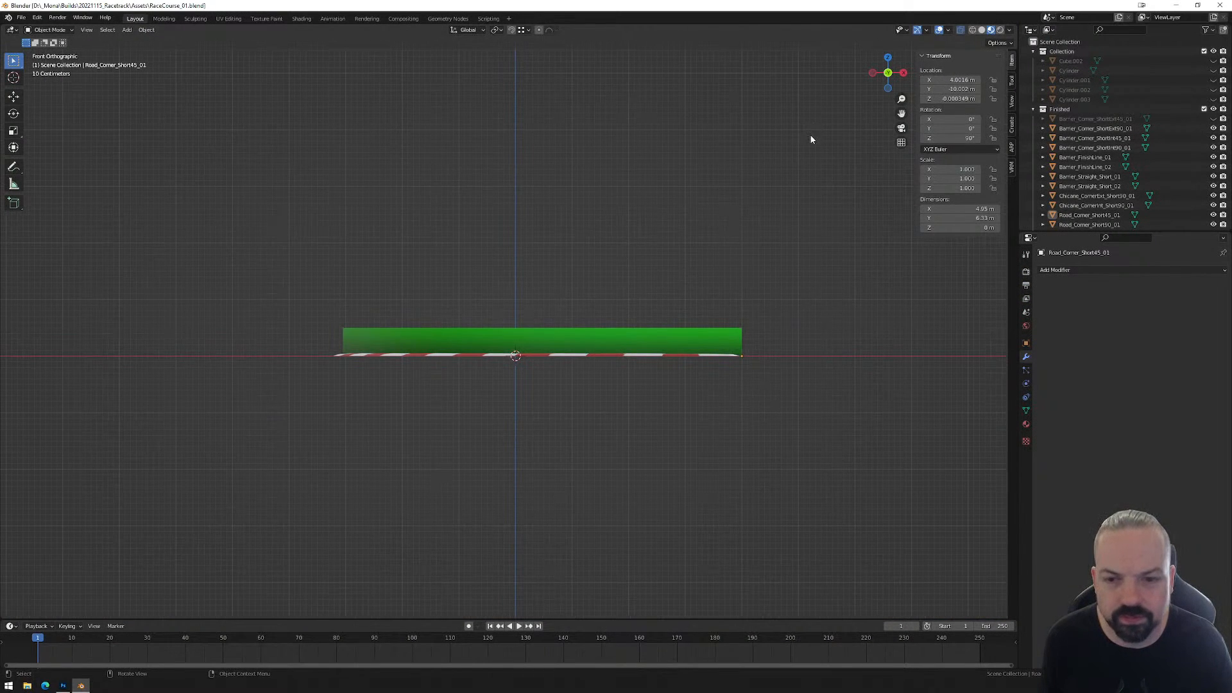
click(890, 59)
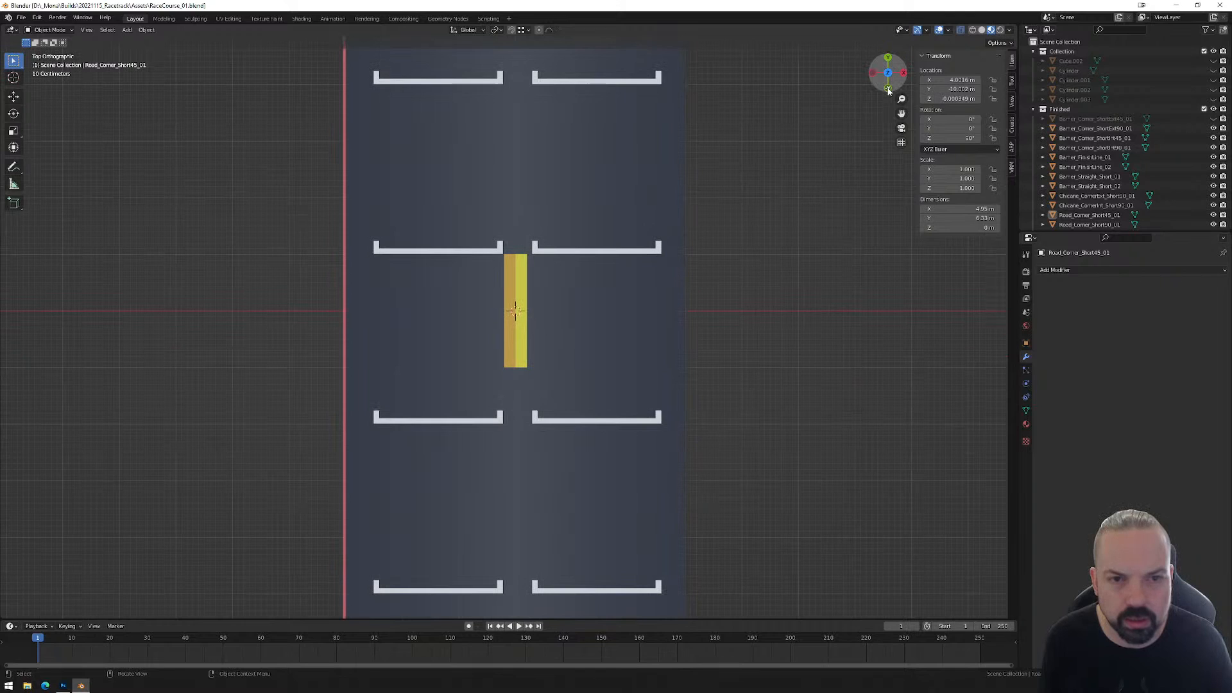
click(888, 88)
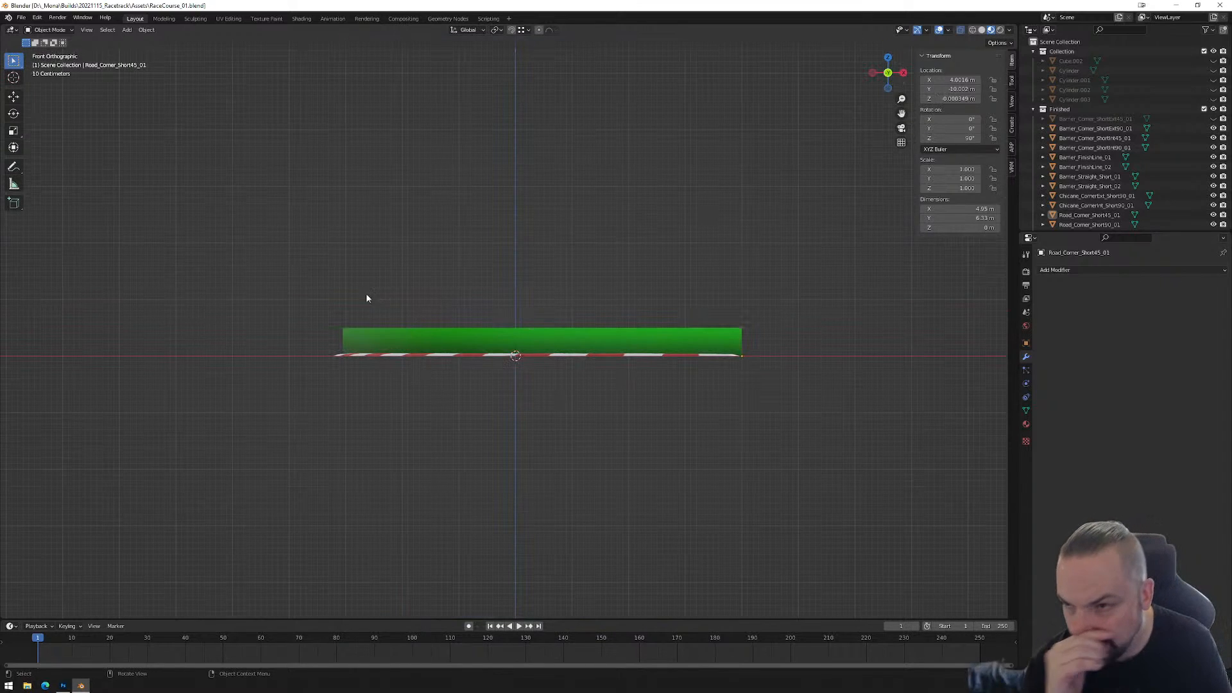
Add a Bezier curve at the world origin and rotate it 90 degrees about the X axis so it stands upright.
click(127, 30)
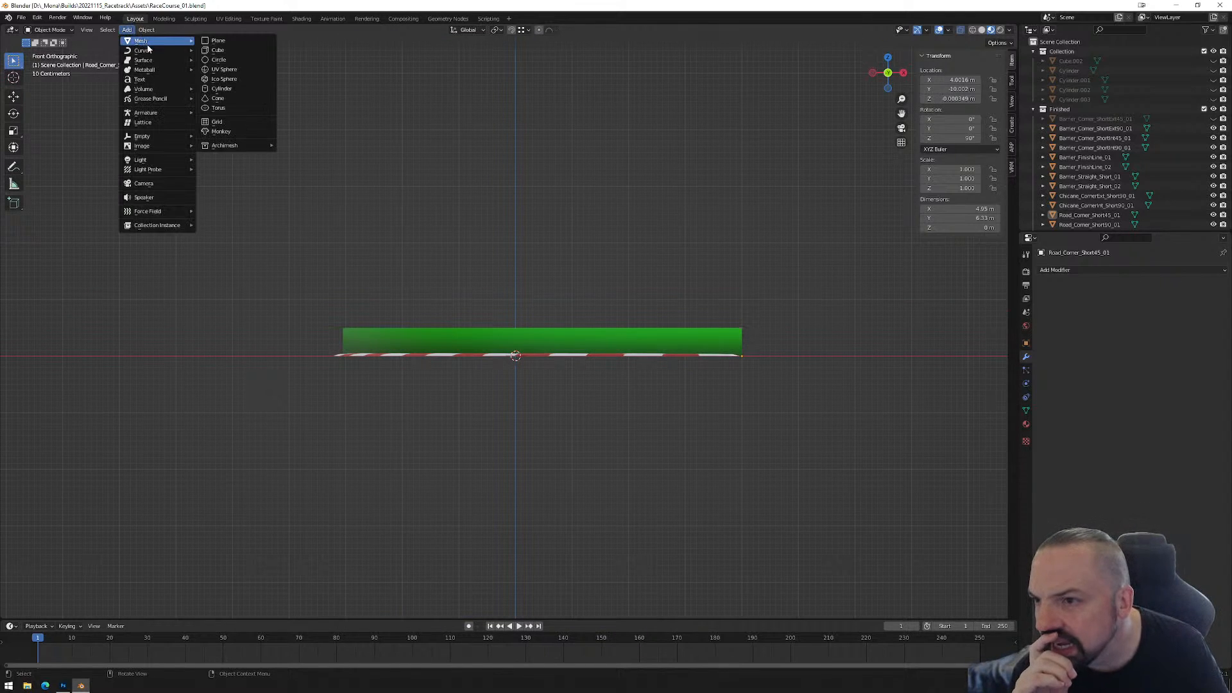
mouse_move(153, 52)
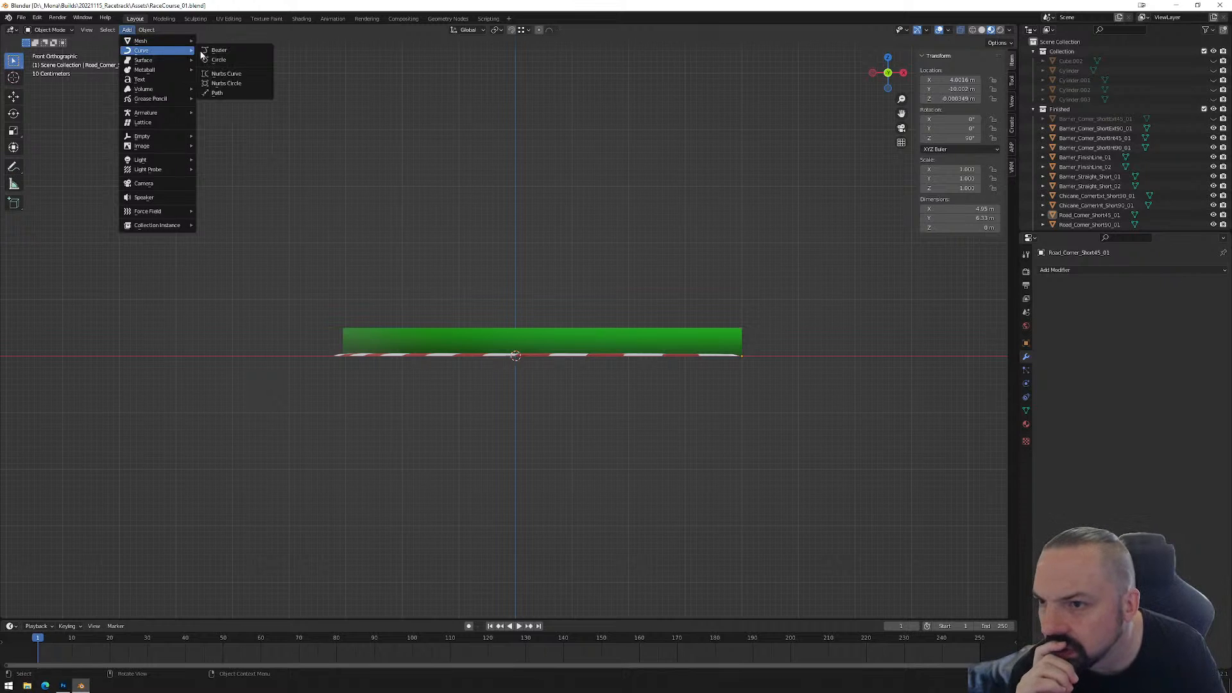
click(225, 52)
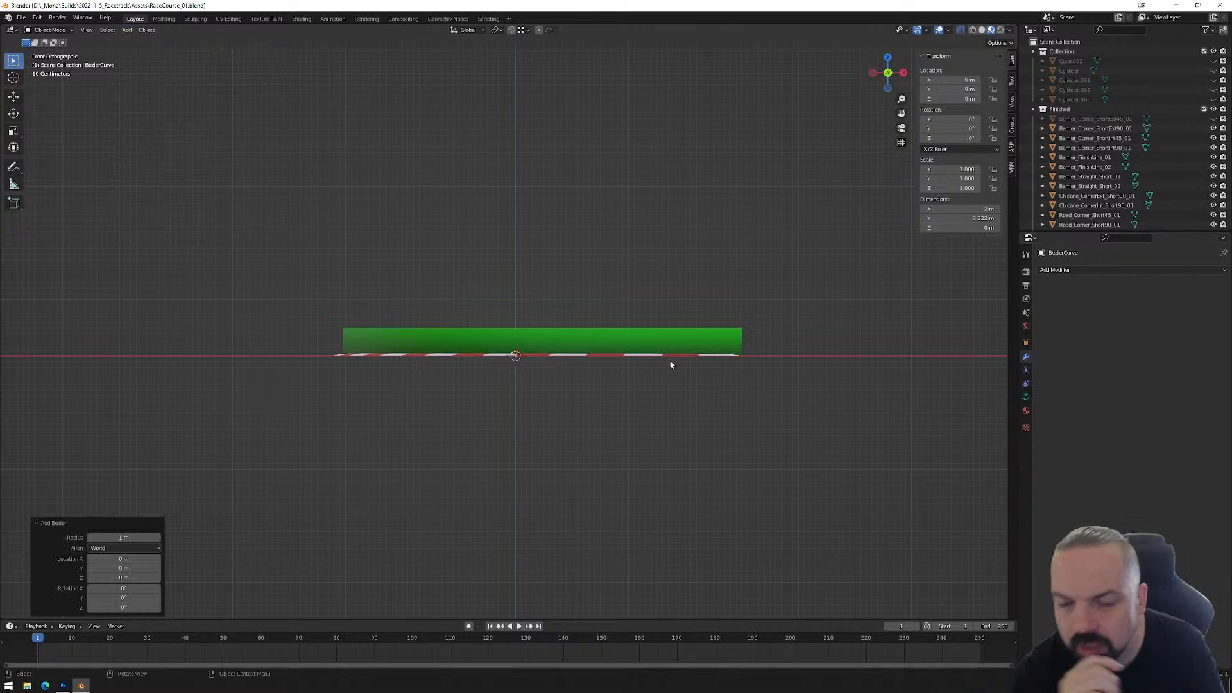
click(887, 58)
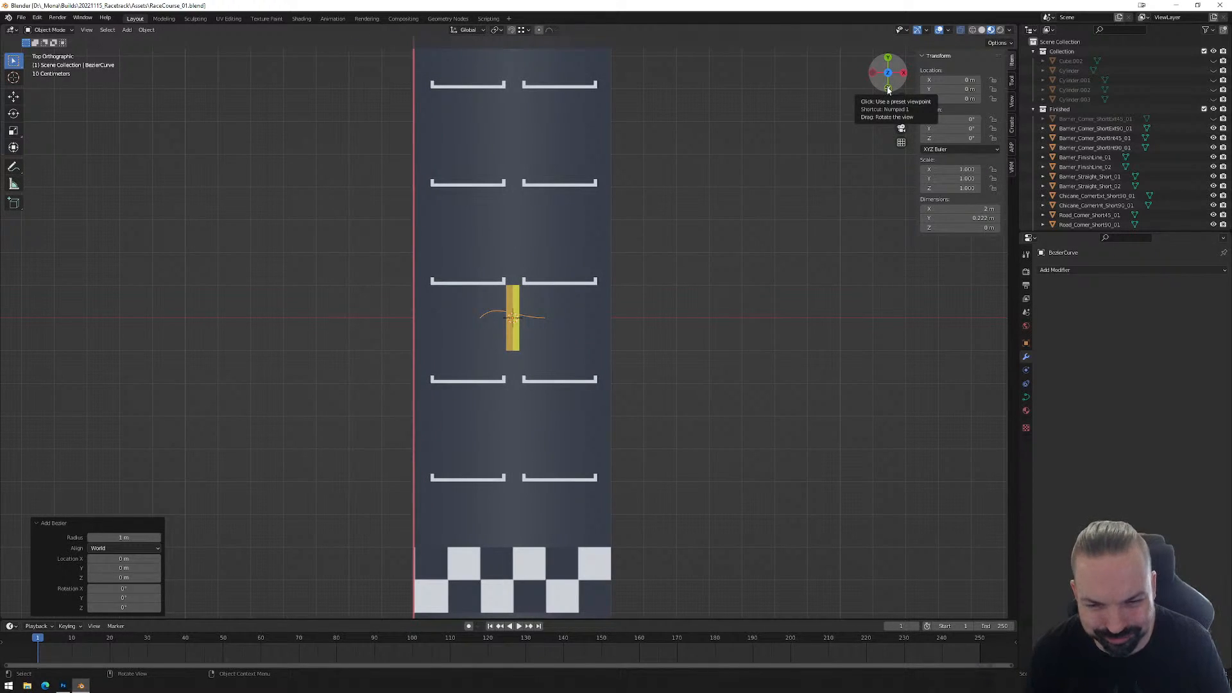
click(903, 74)
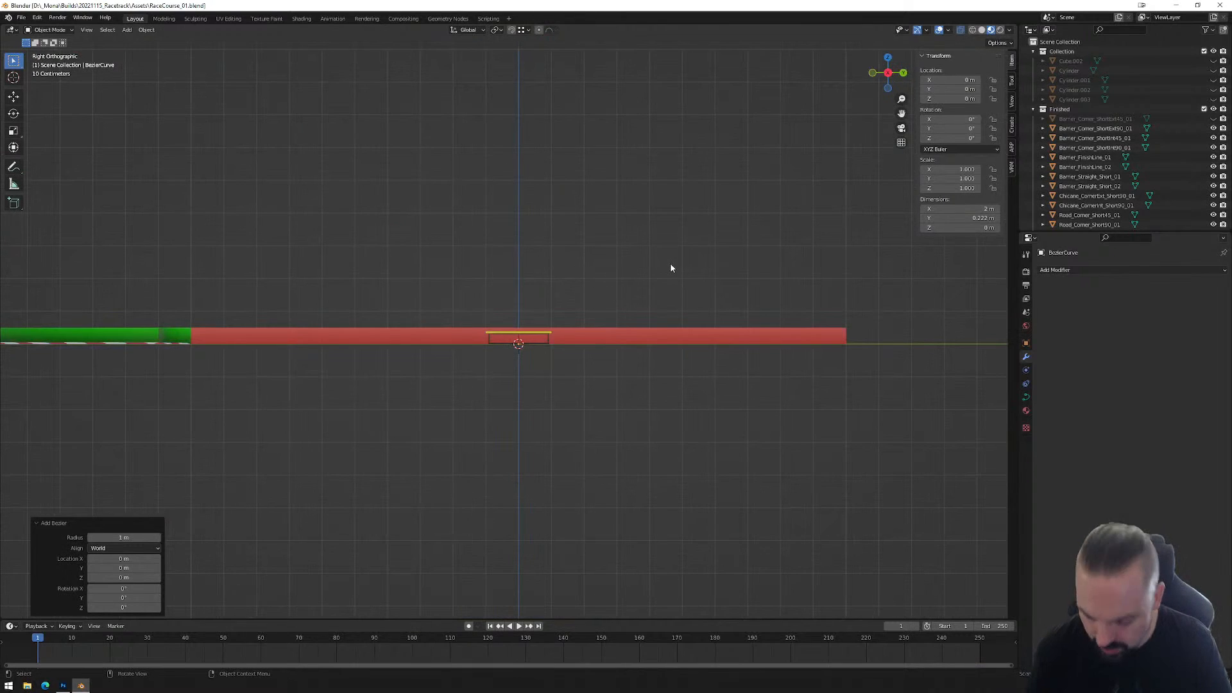
key(r)
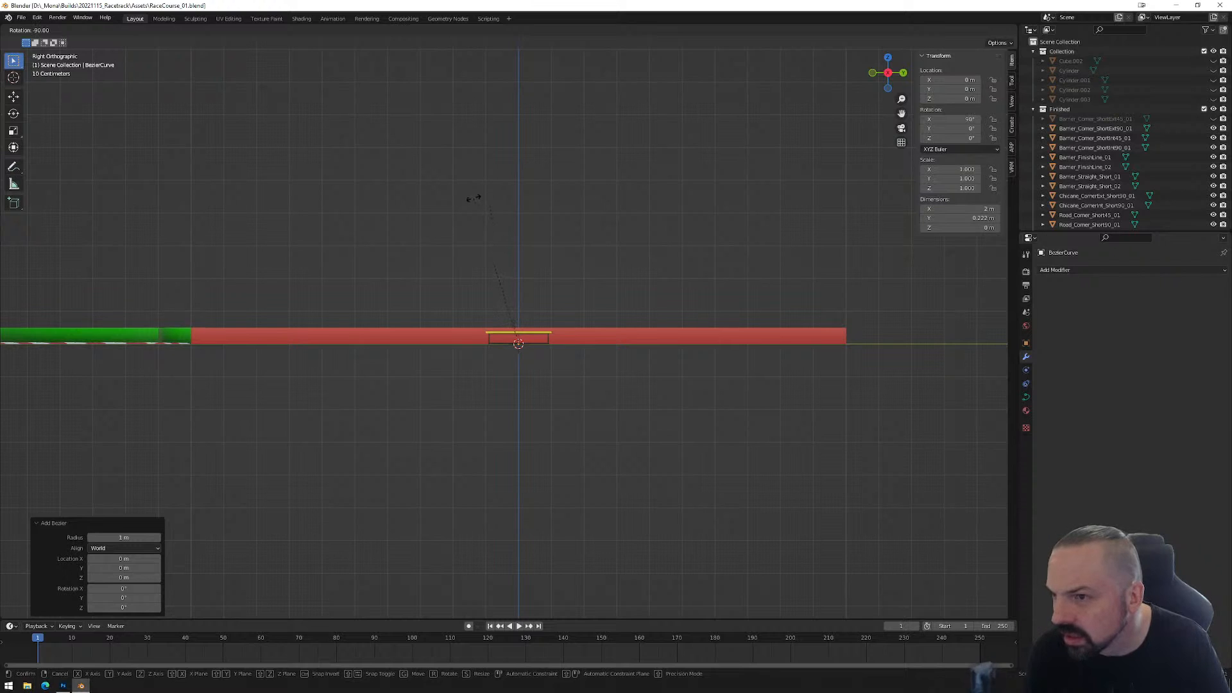
click(473, 199)
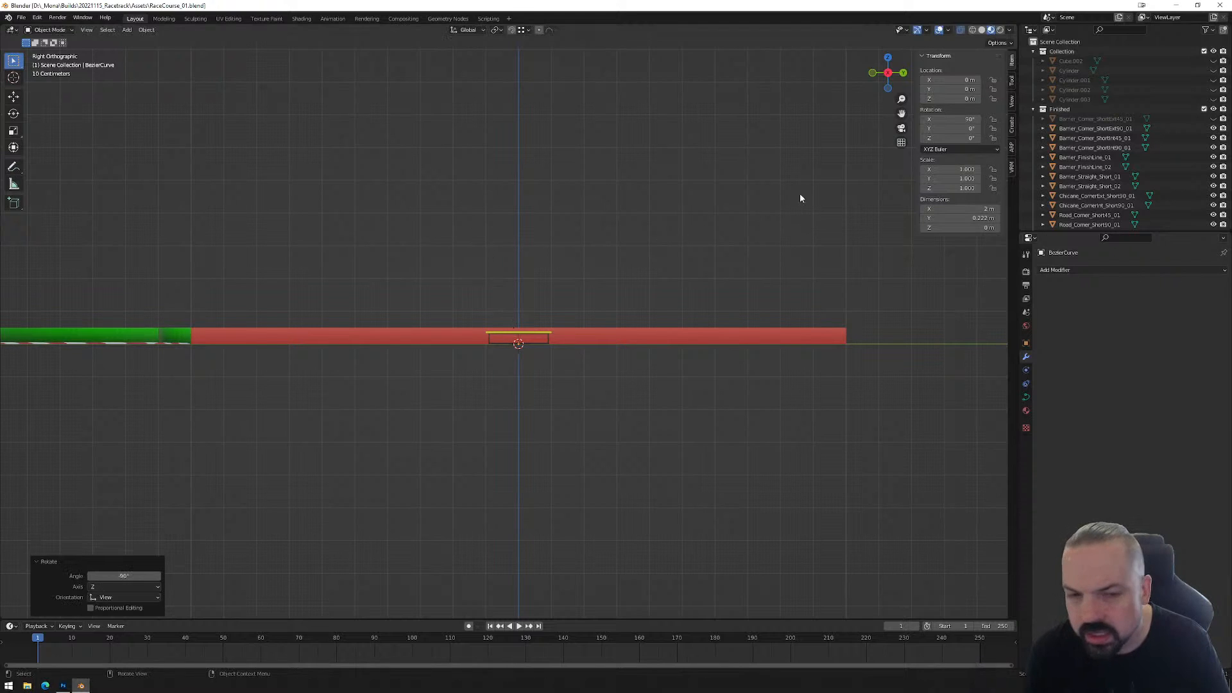
In wireframe front view, edit the curve and move its second control point about 1.5 m back along X and 1.7 m up.
click(871, 72)
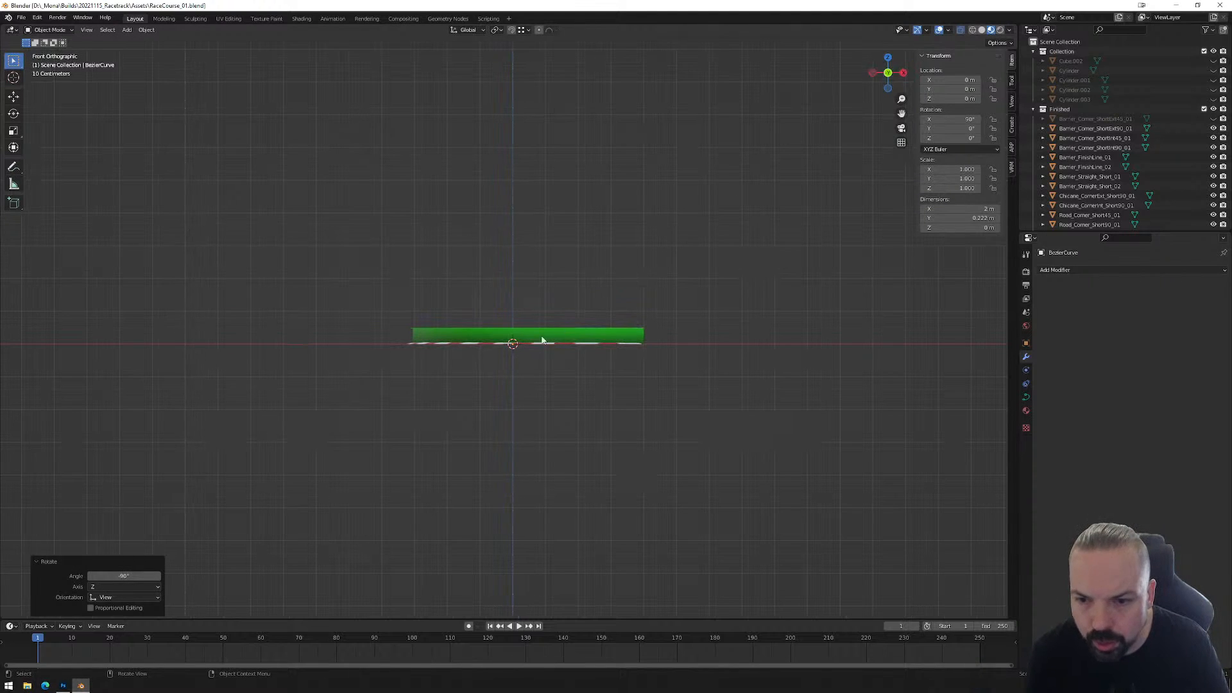
scroll(577, 327, up, 6)
key(shift+z)
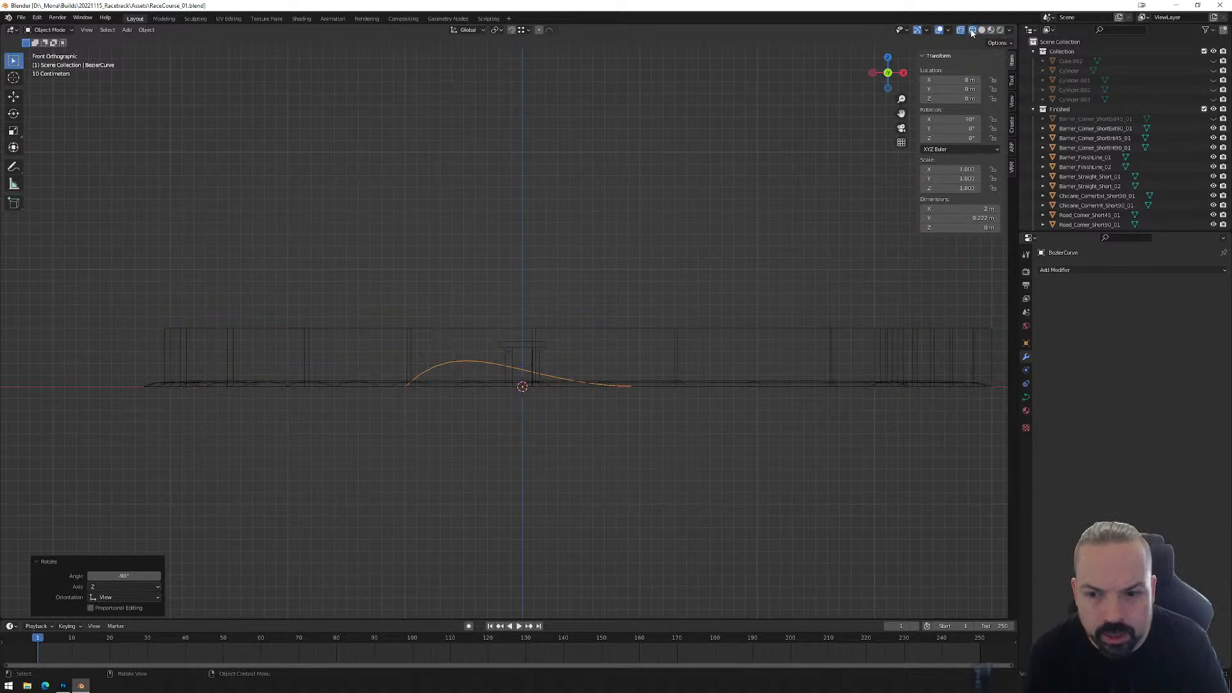
scroll(575, 364, down, 1)
scroll(501, 383, up, 3)
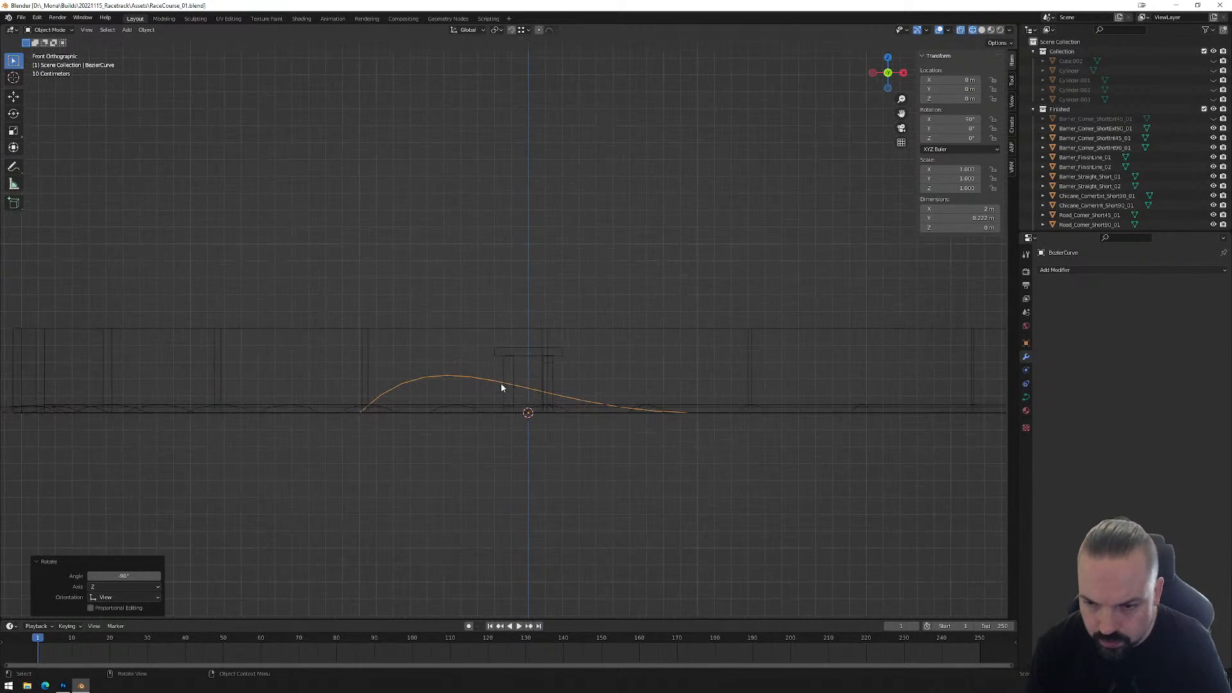
key(Tab)
click(359, 413)
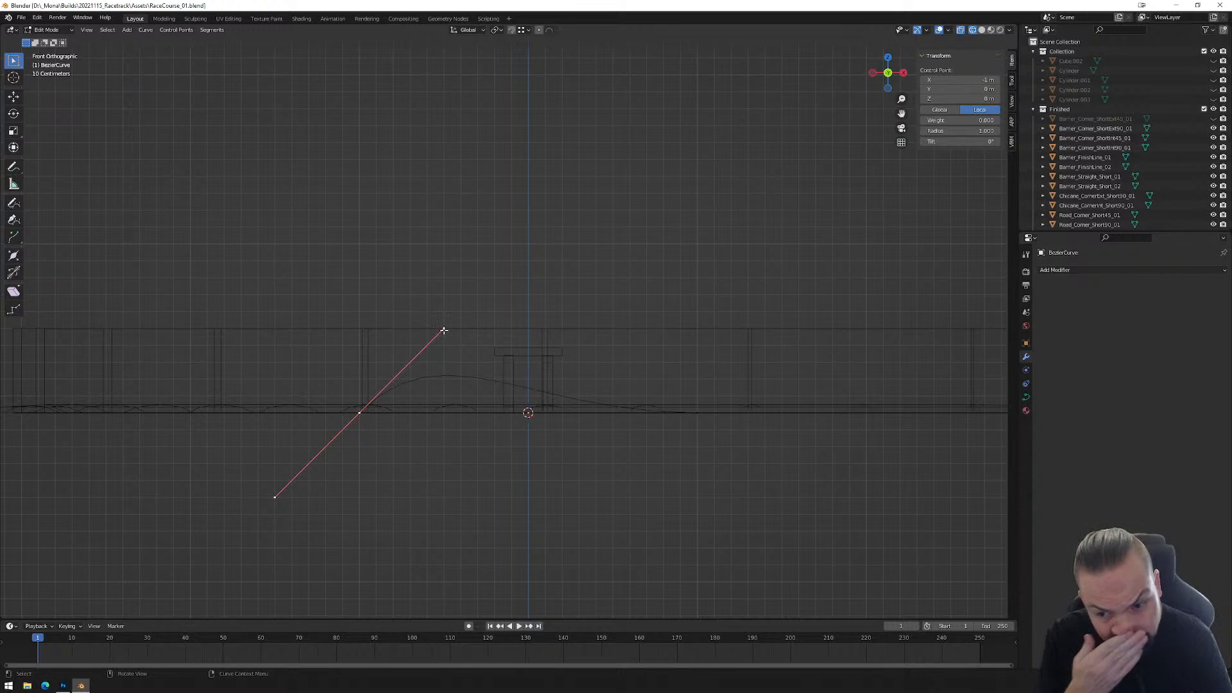
click(693, 412)
key(g)
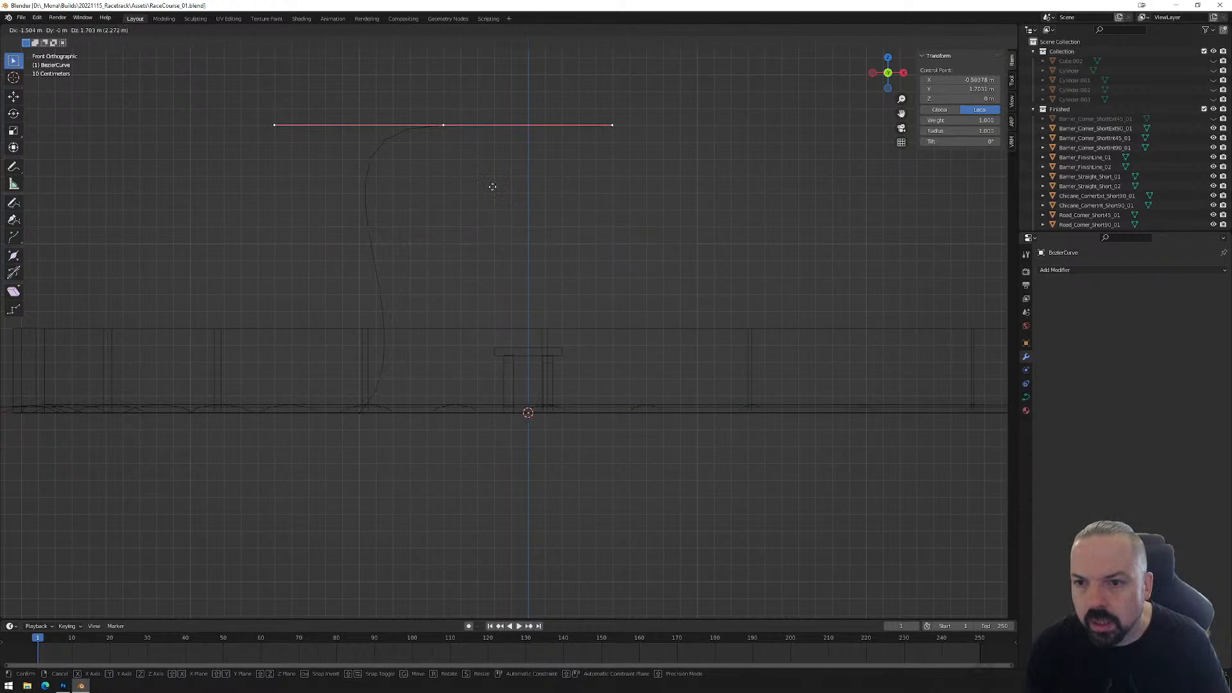
click(491, 186)
Rotate the base control point's handles 45 degrees so they run vertically.
click(363, 411)
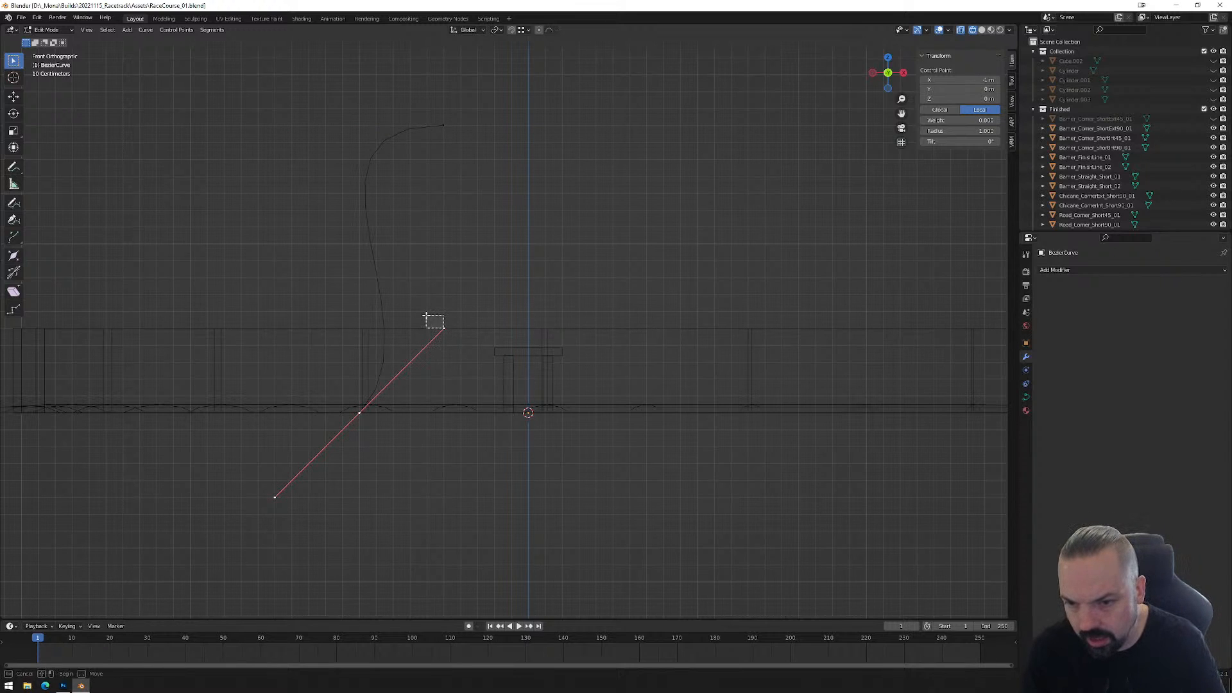
click(439, 331)
click(363, 408)
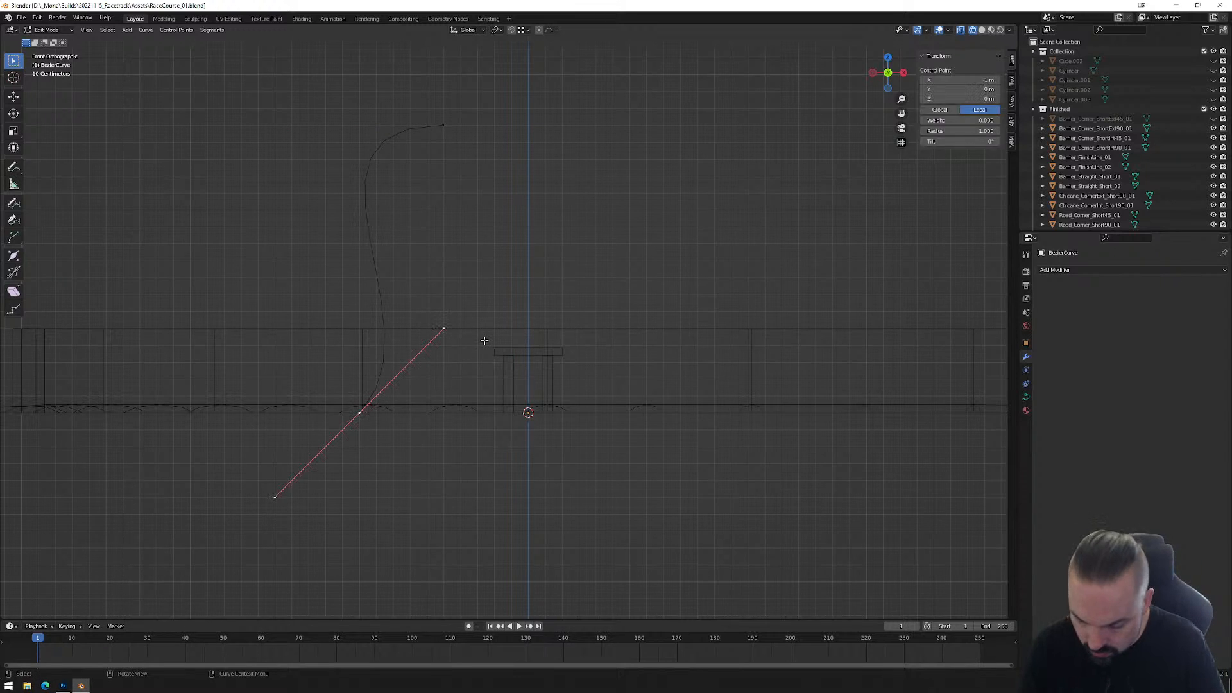
key(g)
right_click(437, 334)
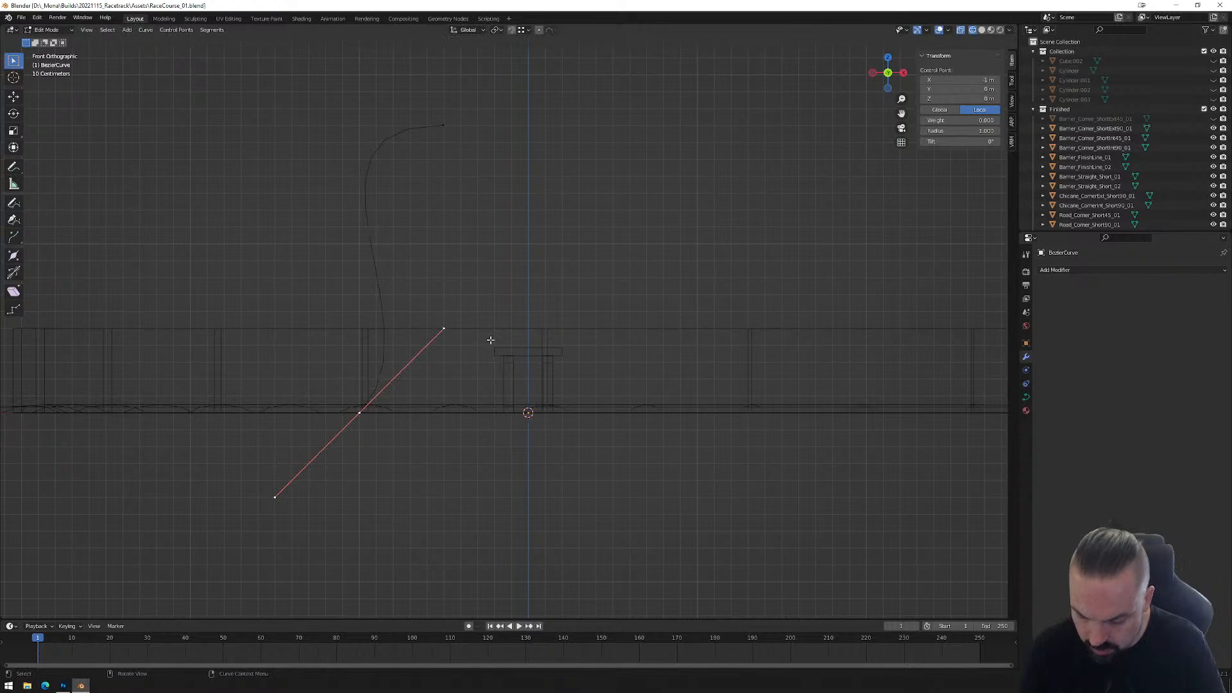
key(r)
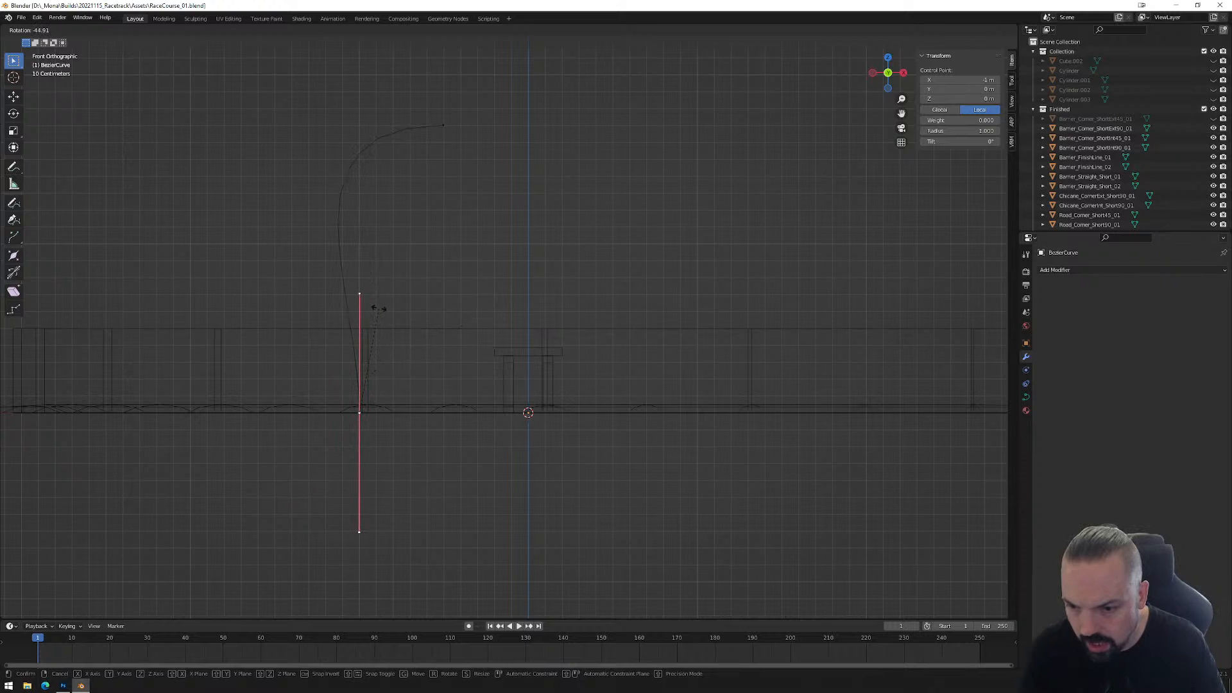
click(376, 309)
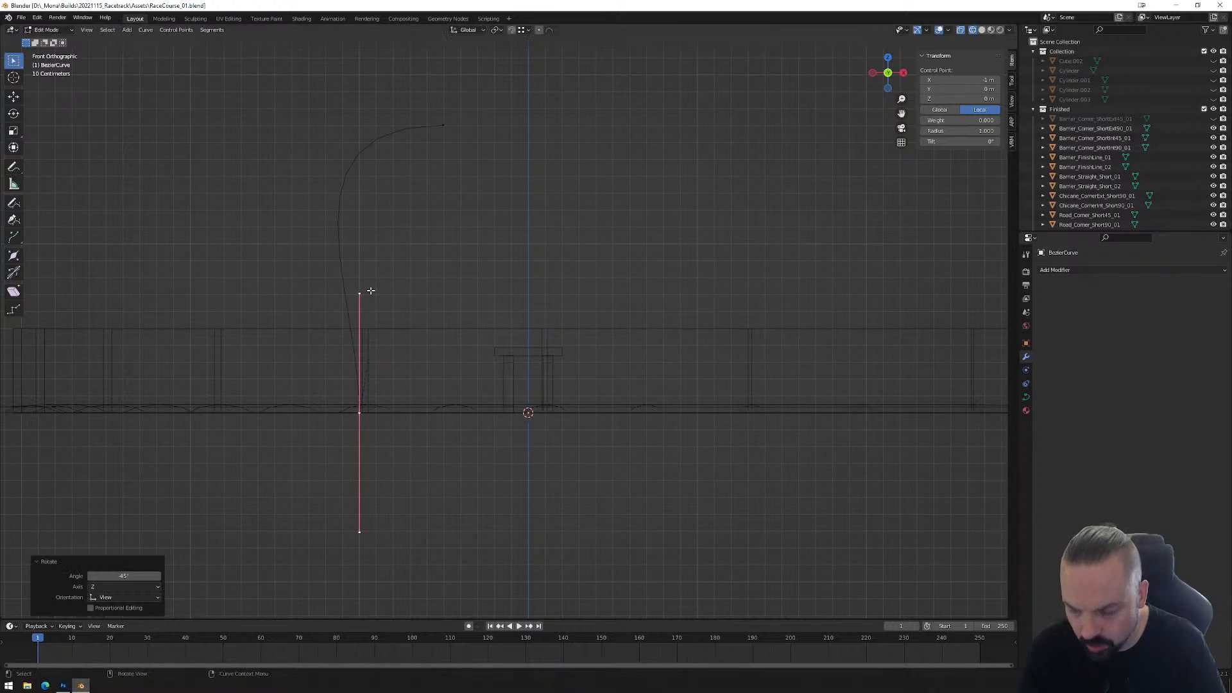
Shorten the base point's upper handle by lowering its end straight down about 0.51 m.
key(g)
right_click(398, 296)
click(360, 295)
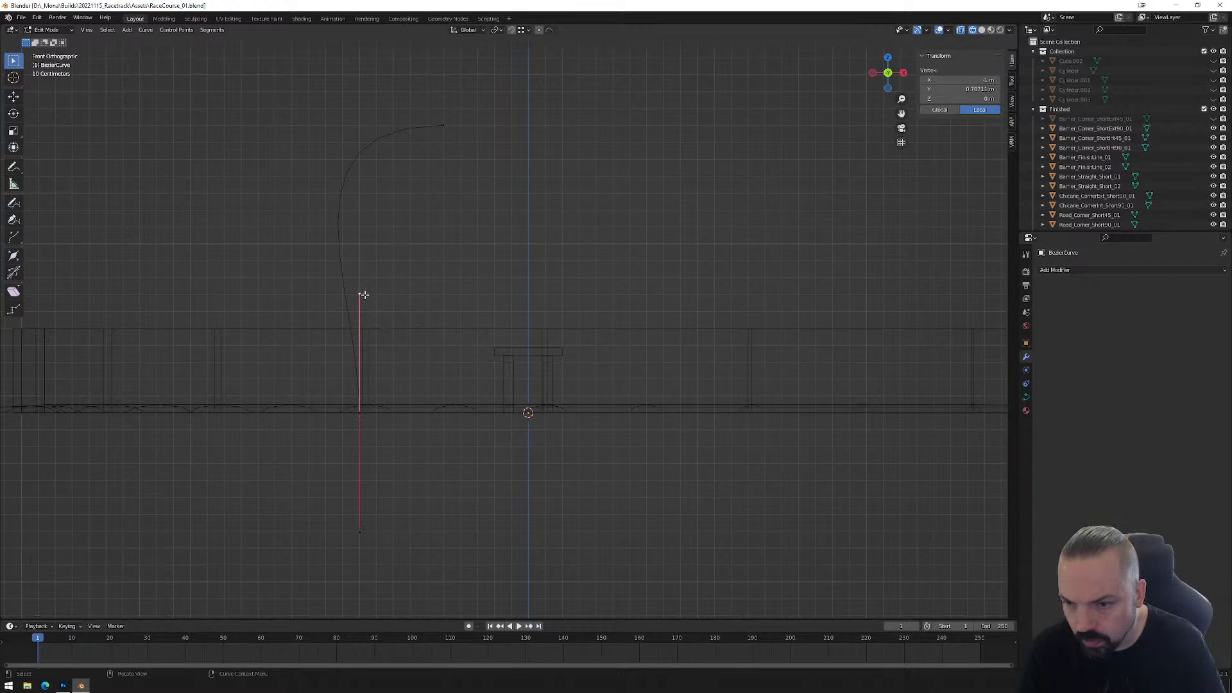
click(358, 410)
click(360, 530)
click(360, 298)
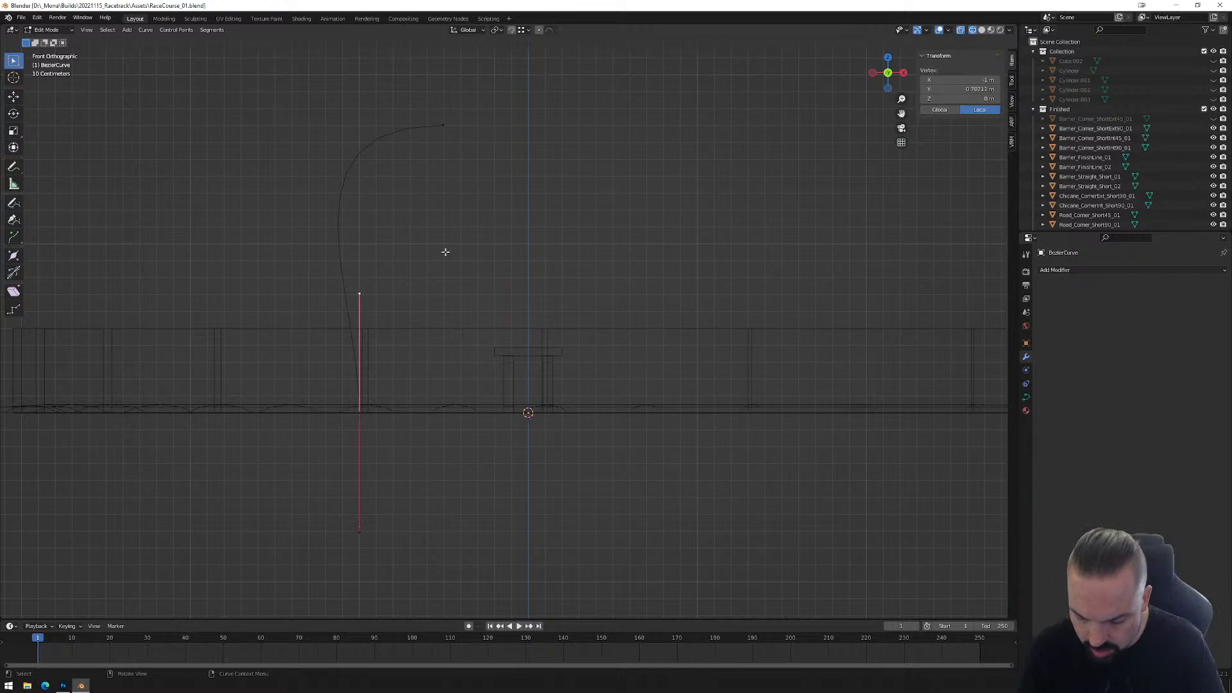
key(g)
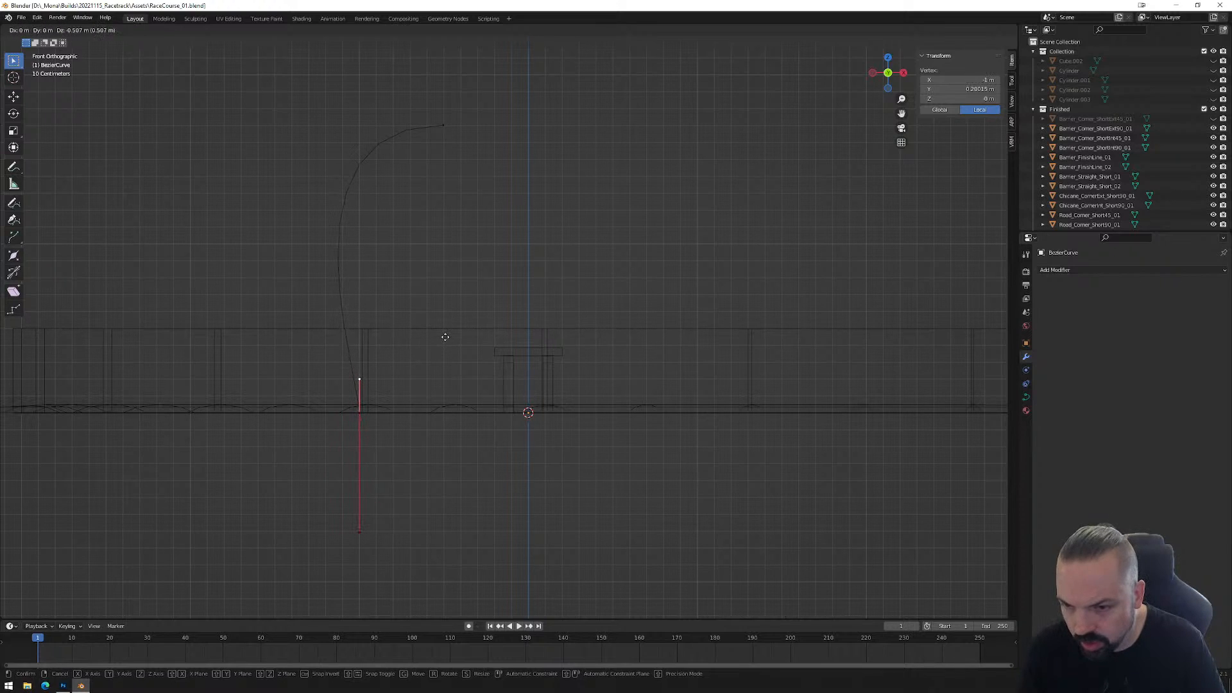
click(446, 337)
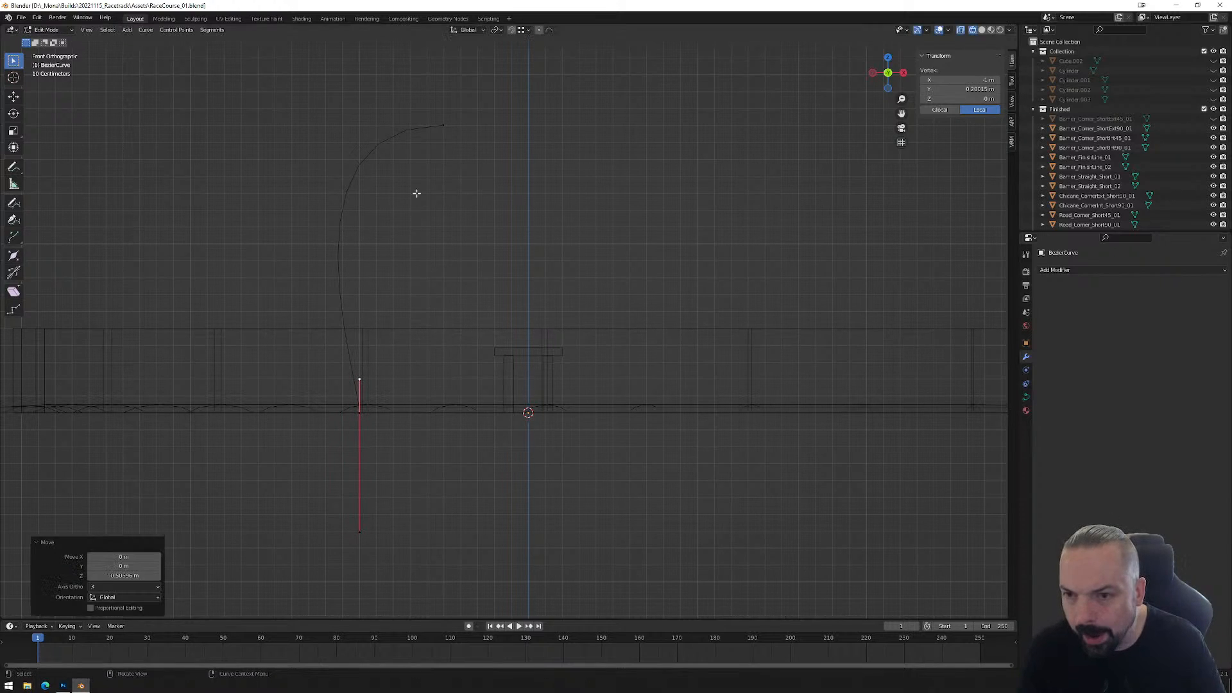
Move the upper control point directly above the base point and aim its inner handle down so the curve forms a straight vertical post.
click(440, 130)
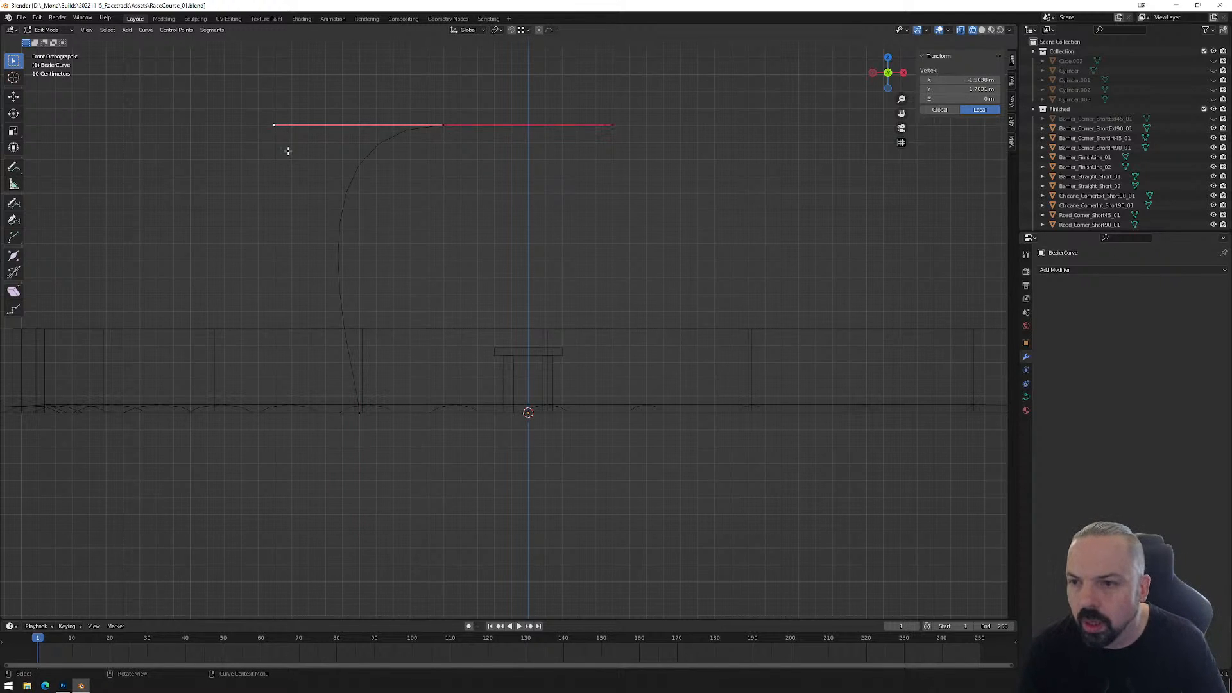
key(g)
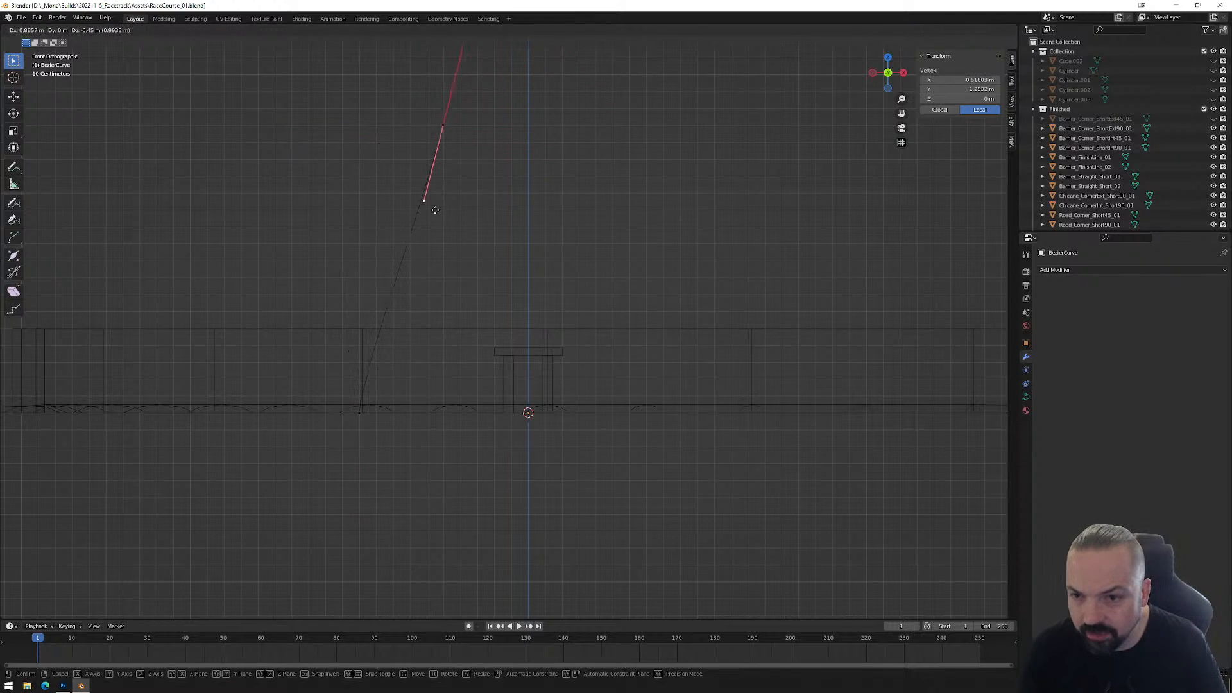
click(428, 223)
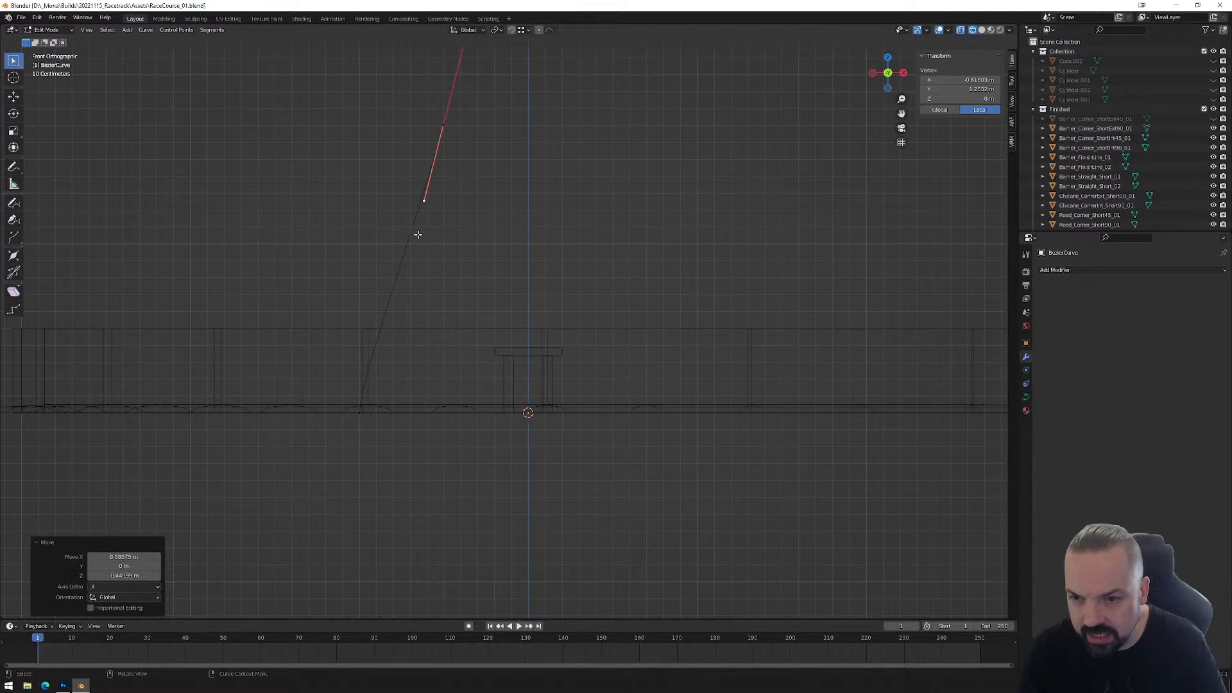
click(444, 122)
key(g)
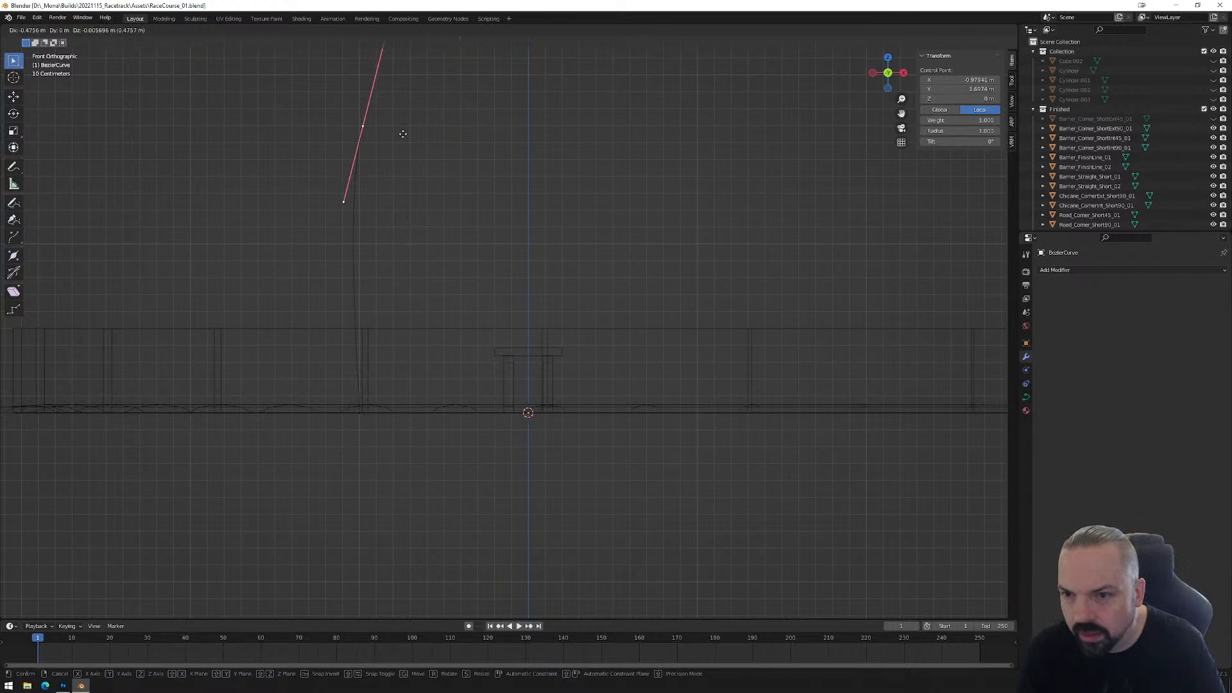
click(399, 129)
click(336, 202)
key(g)
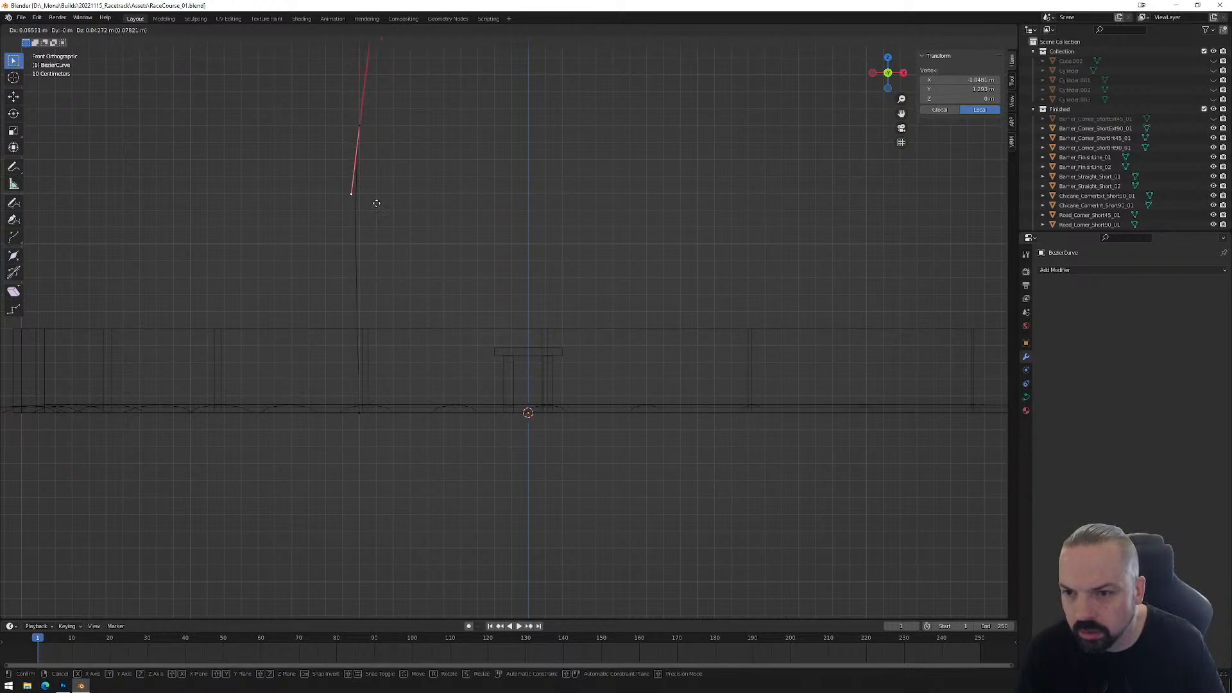
click(384, 196)
Shorten the upper control point's outer handle by lowering its end about 0.76 m while keeping it vertical.
click(389, 131)
shift+middle_drag(426, 135, 402, 260)
click(364, 99)
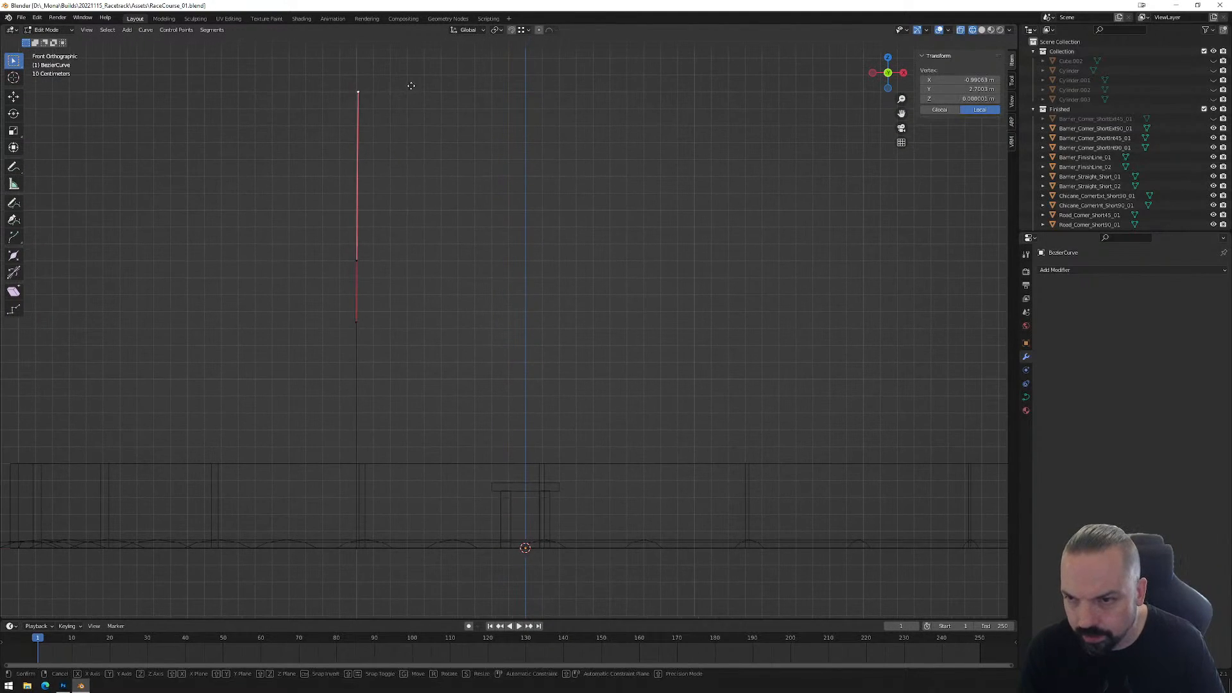
key(g)
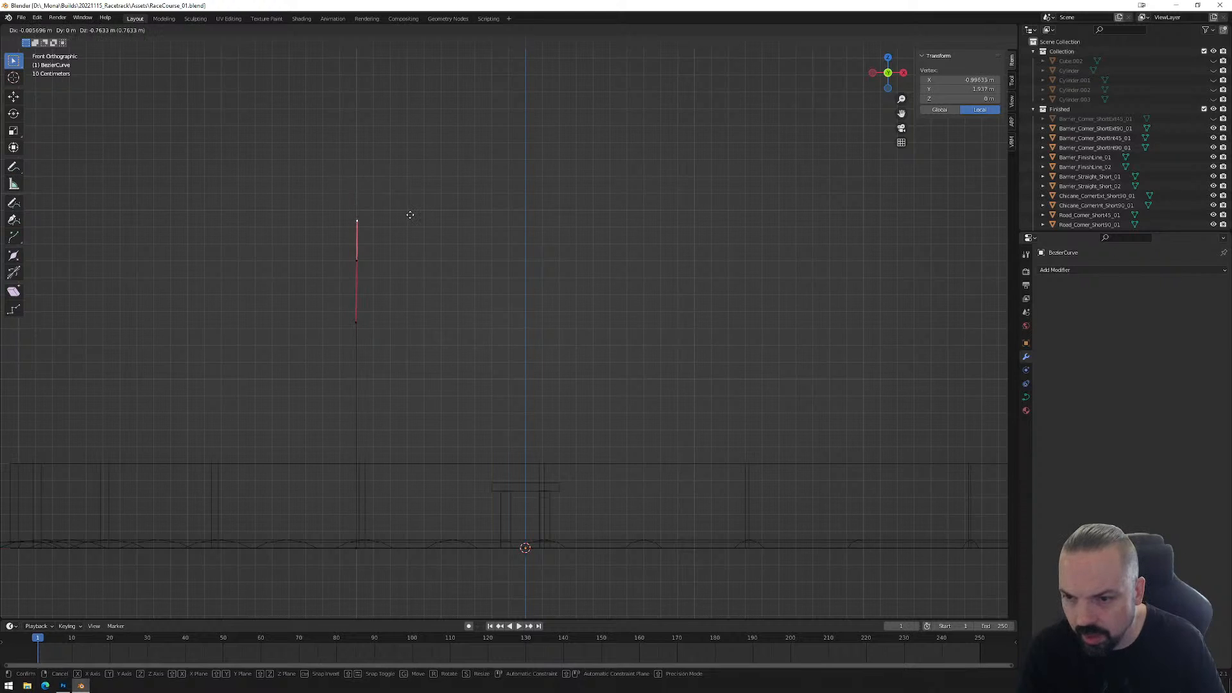
click(410, 214)
Extrude a new point about 0.39 m across and 0.25 m up from the post's top, and level its handles to round the bend.
click(356, 261)
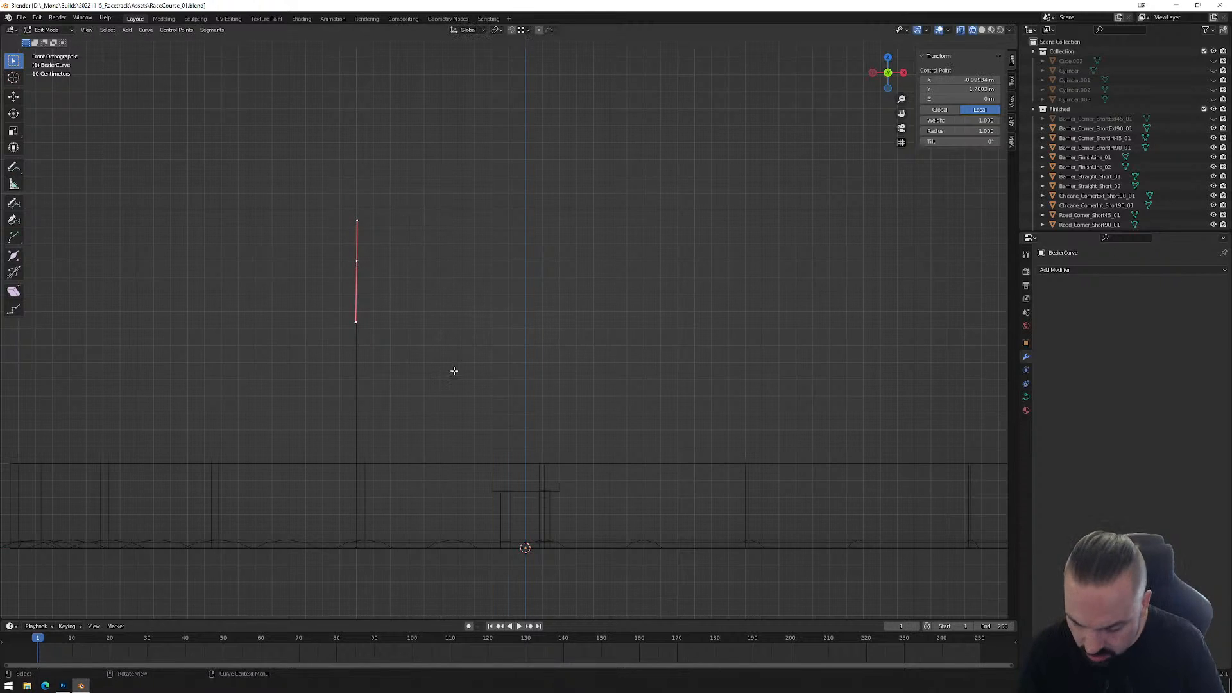
key(e)
click(423, 281)
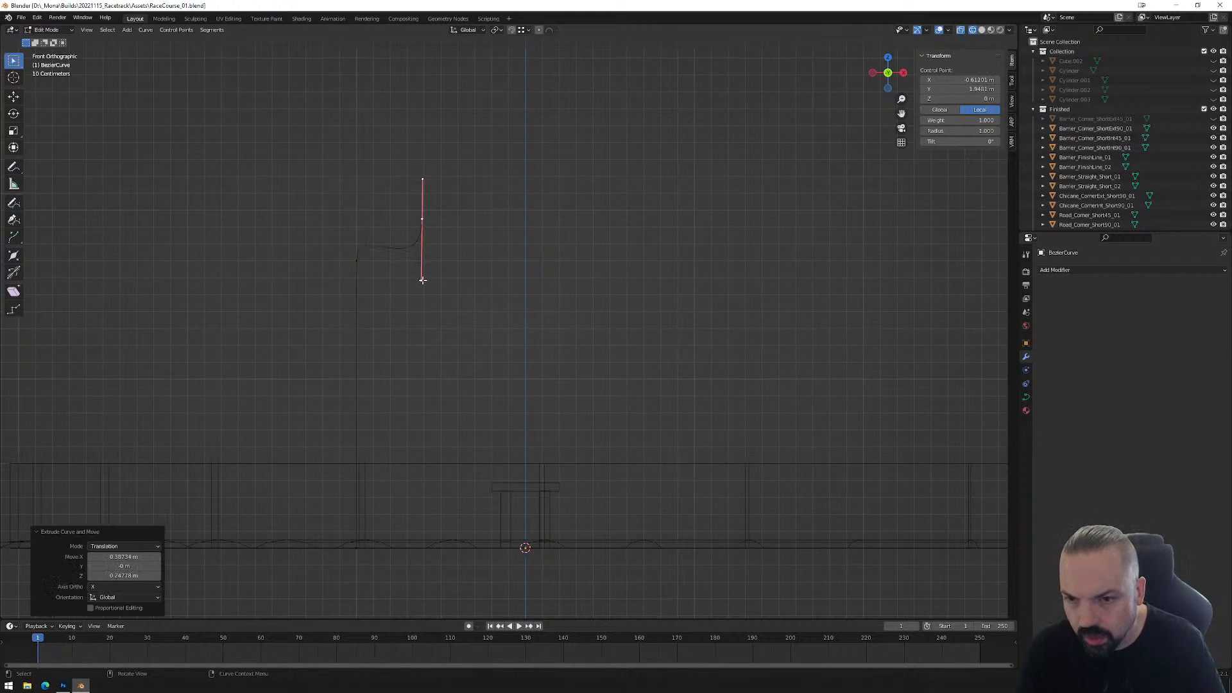
click(423, 280)
key(g)
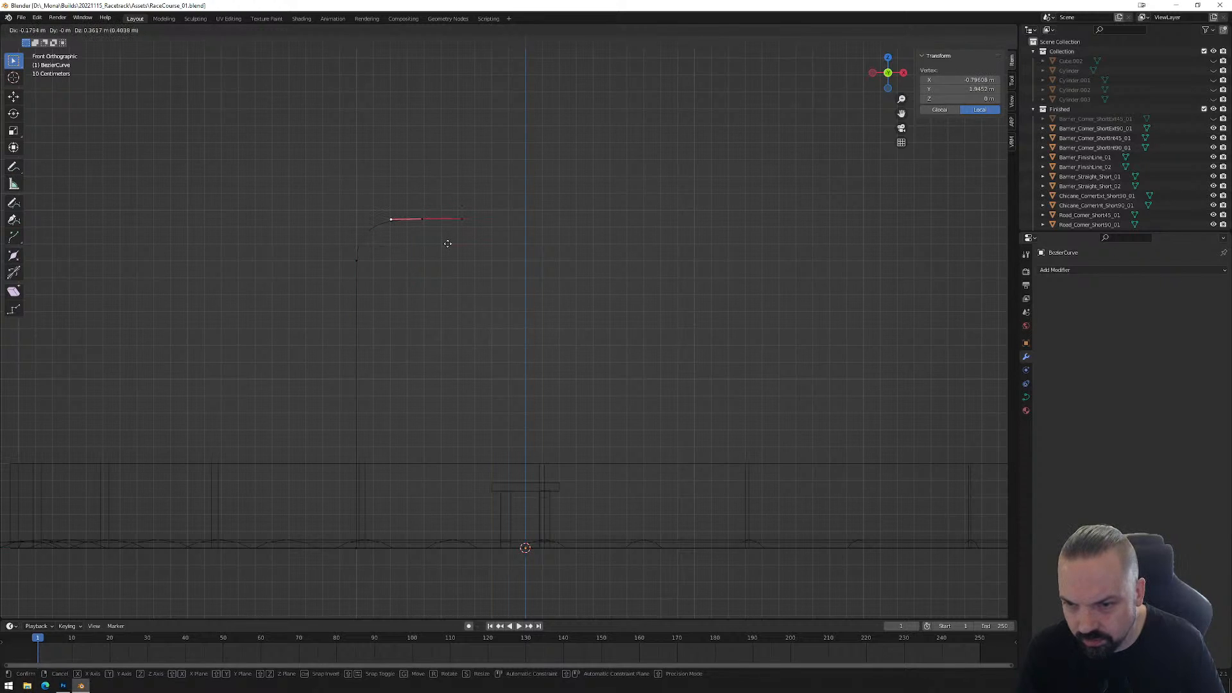
click(446, 243)
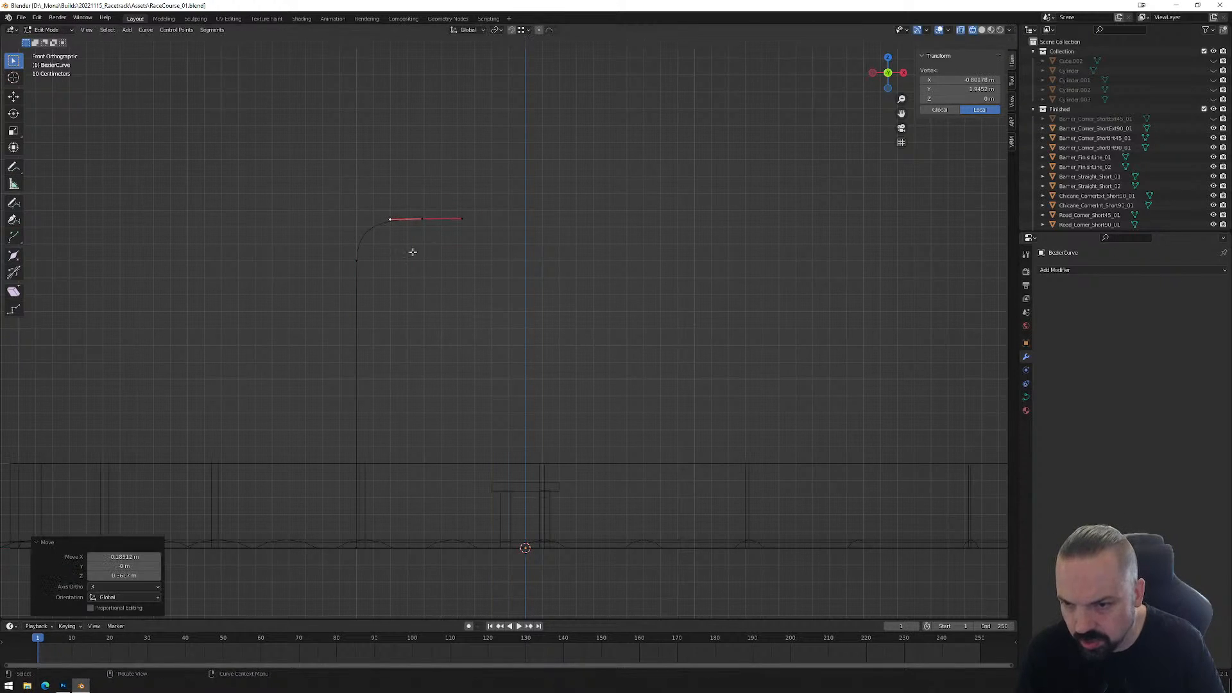
Move the curve's end point about 0.09 m toward the post and 0.15 m up, and raise the post's top point about 0.1 m.
click(355, 260)
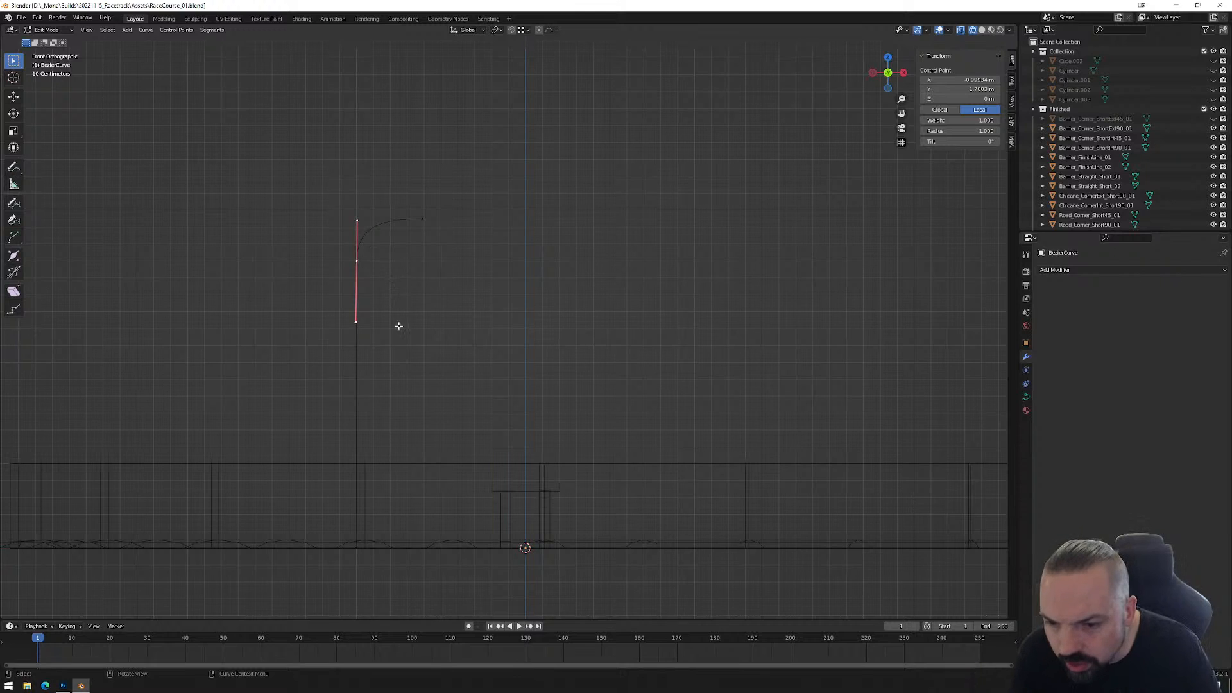
click(423, 219)
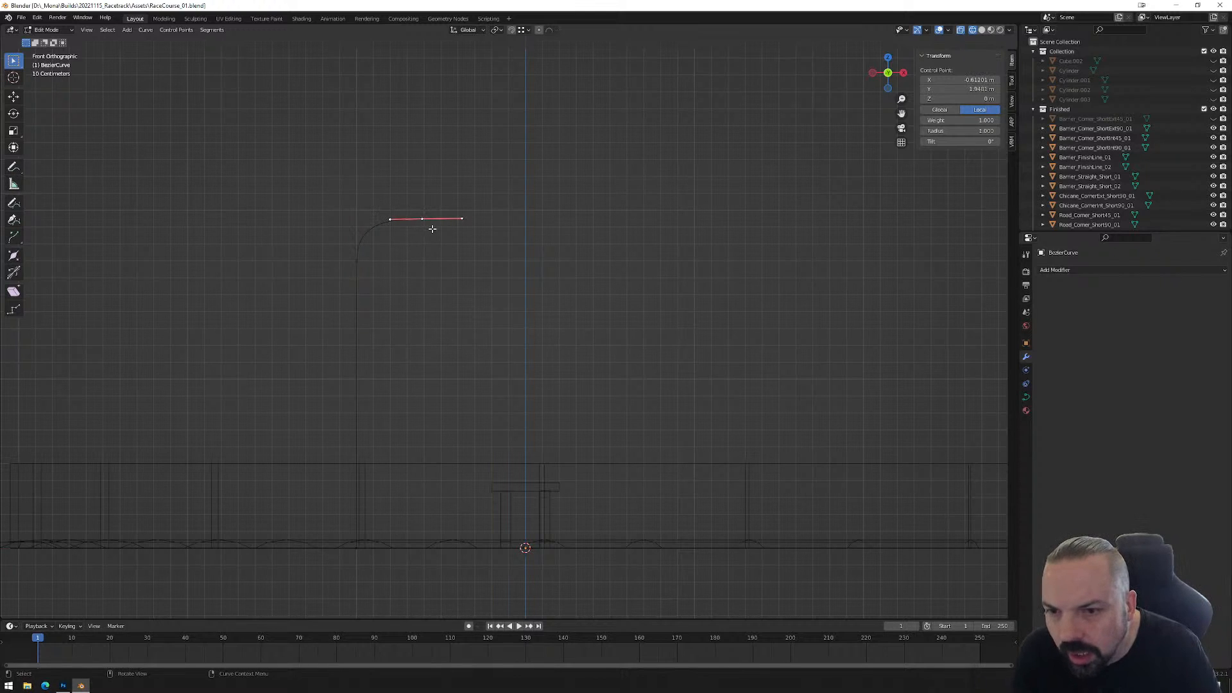
key(g)
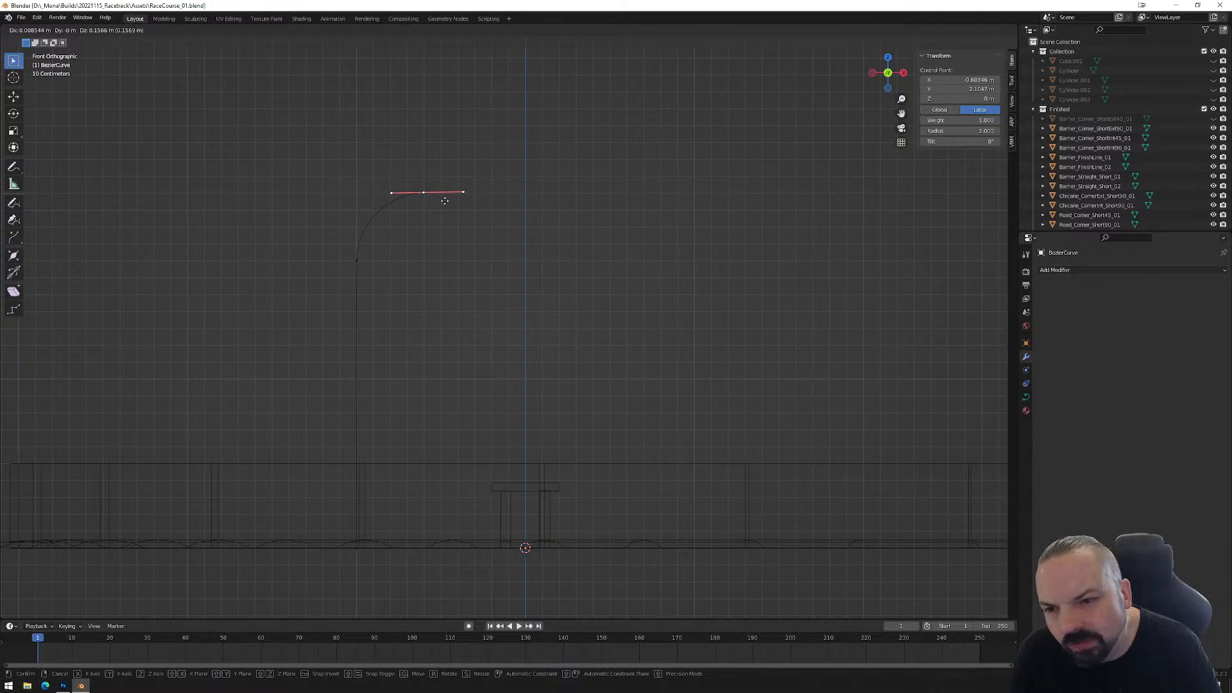
click(429, 201)
click(358, 259)
key(g)
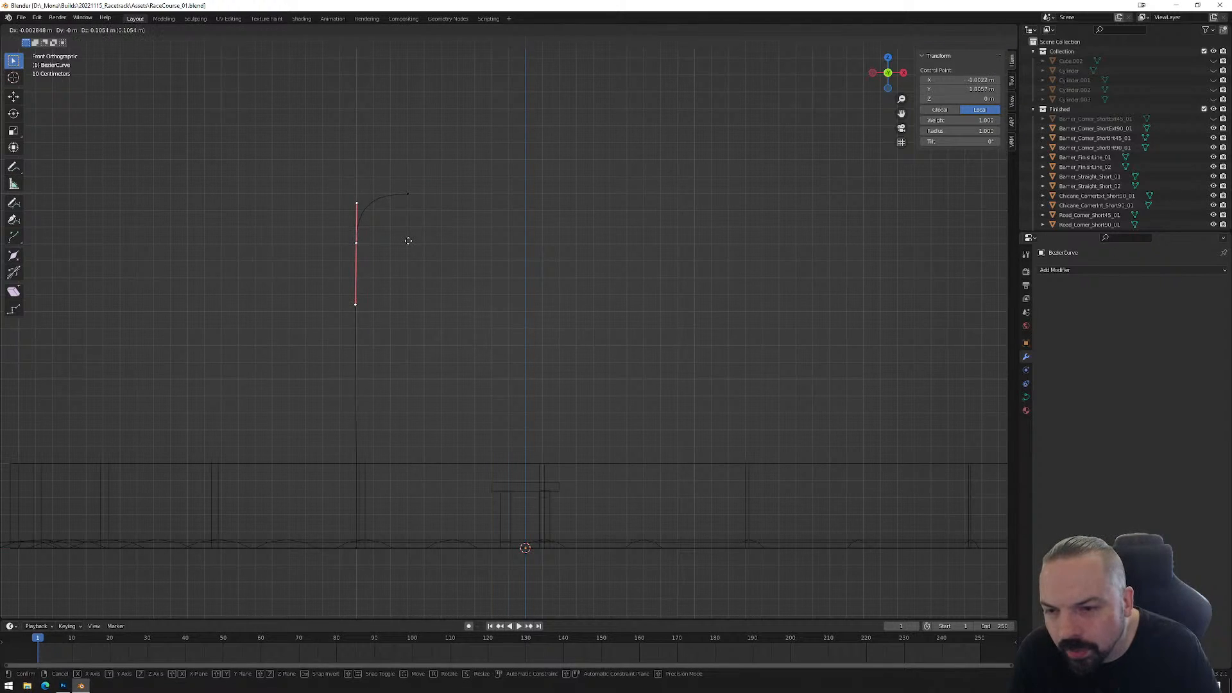
click(408, 241)
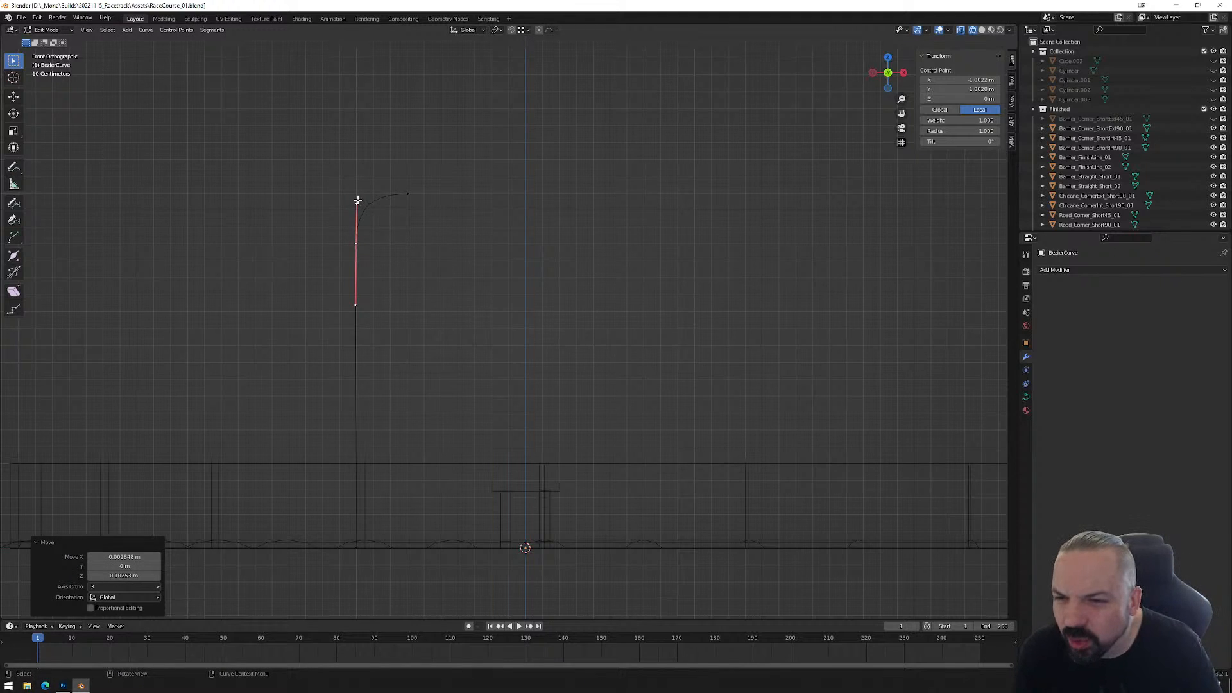
Set the handle type of the post's top control point to Vector.
right_click(359, 242)
click(359, 241)
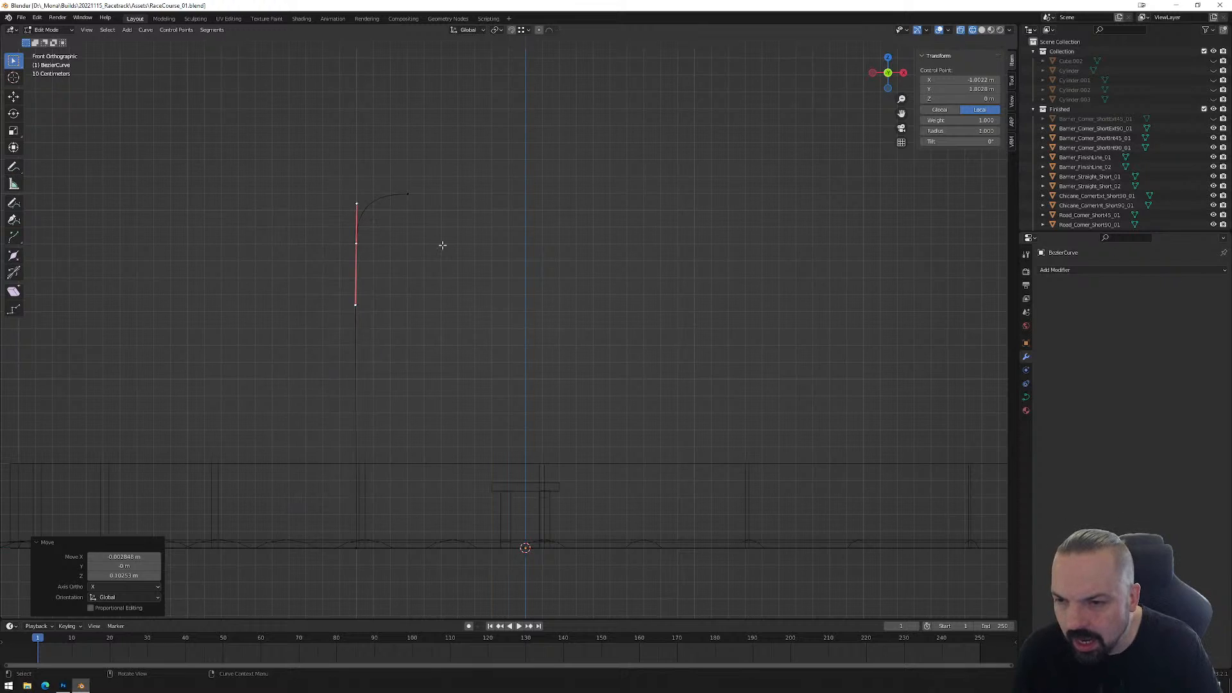
right_click(364, 245)
mouse_move(348, 377)
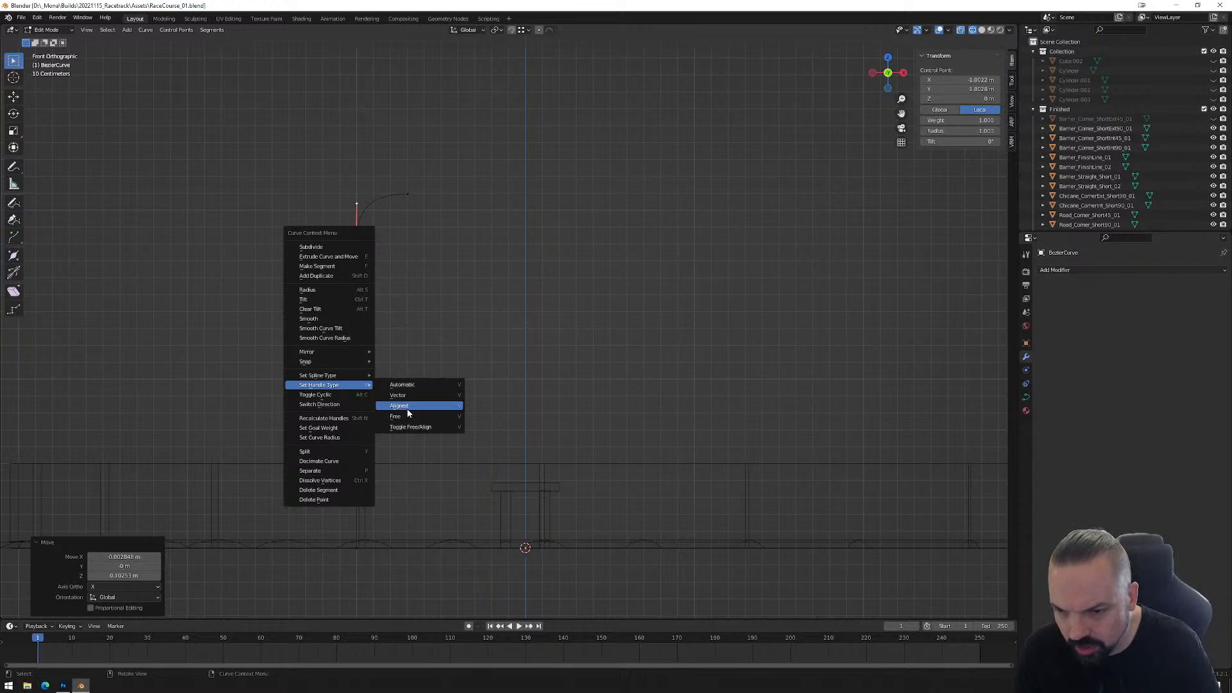
click(411, 401)
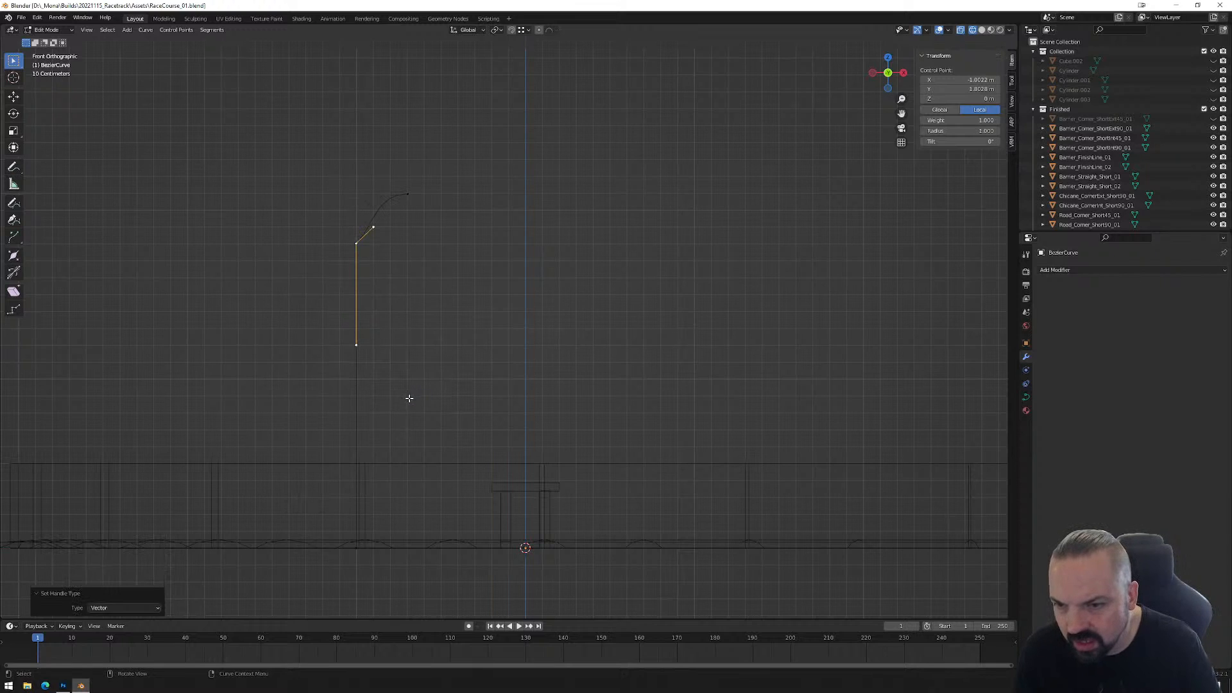
Try the Automatic and Free handle types on the post's top point, and return it to Vector.
right_click(373, 250)
mouse_move(351, 247)
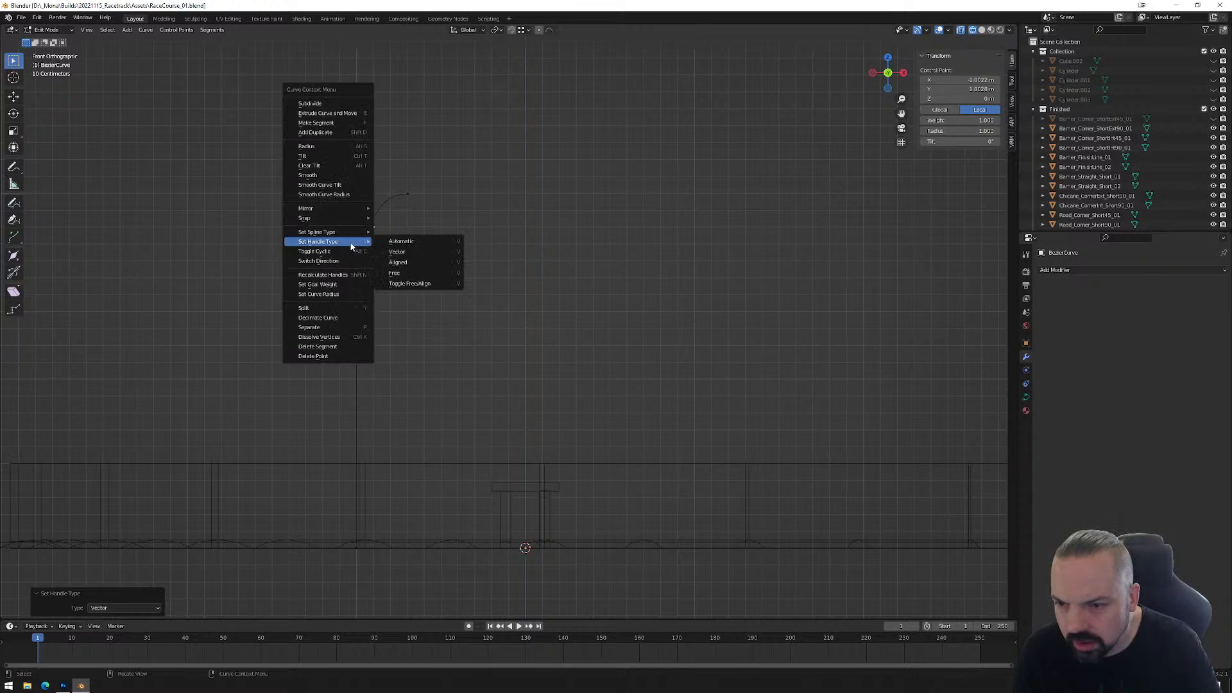
click(423, 246)
right_click(357, 244)
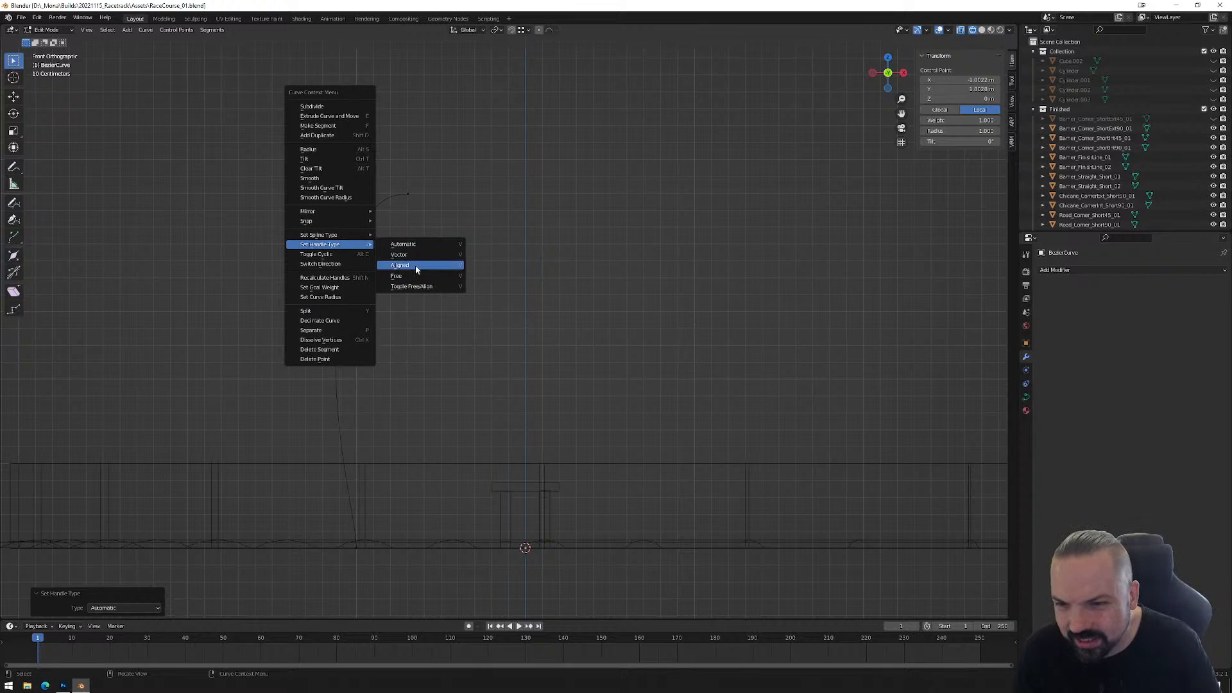
click(416, 287)
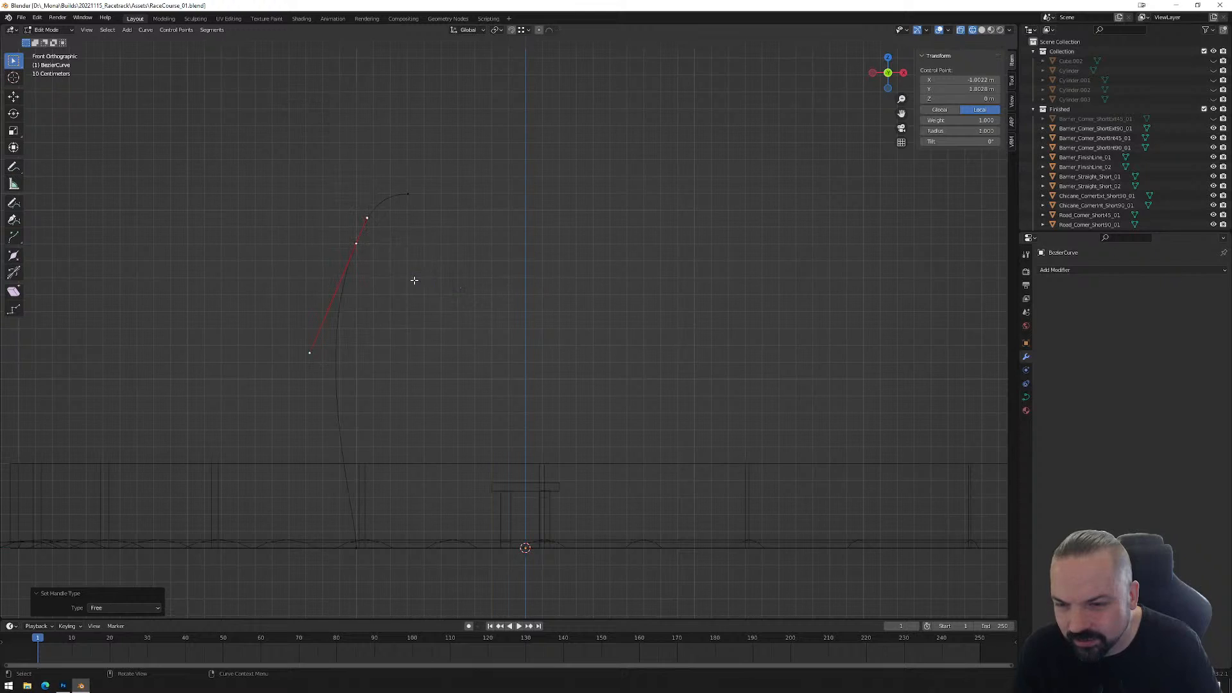
right_click(359, 244)
mouse_move(360, 246)
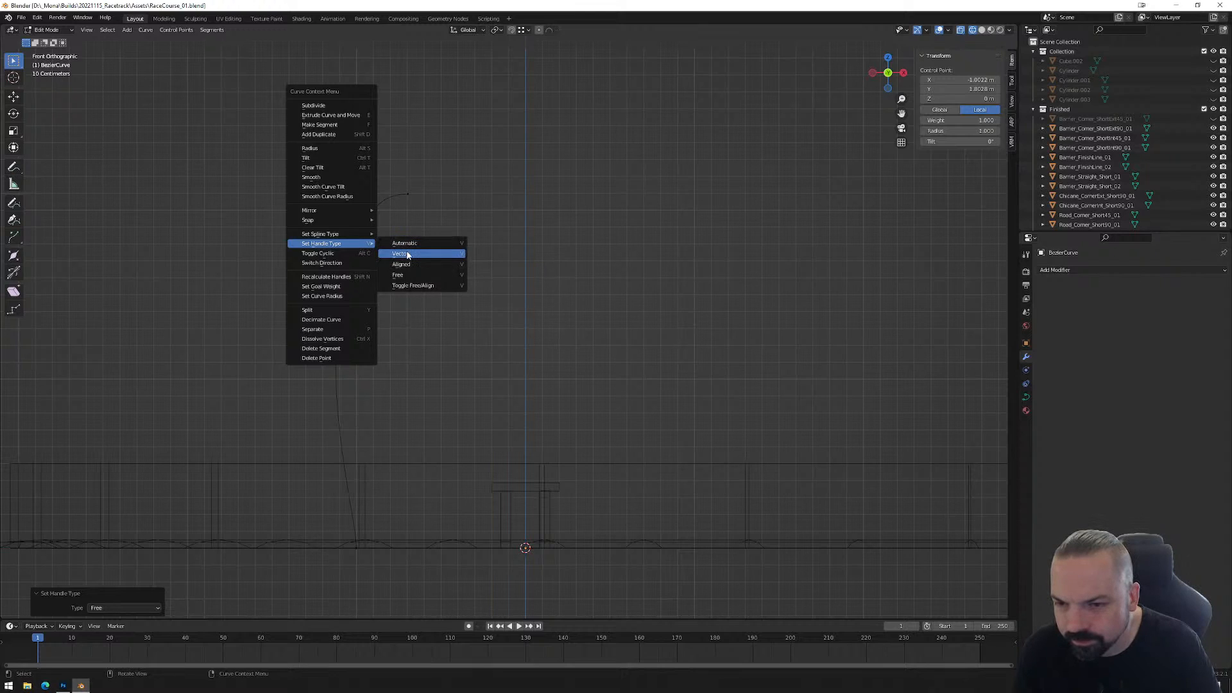
click(407, 255)
Set the handle type of the curve's end point and of the base point to Vector so every segment is straight.
click(407, 194)
right_click(406, 196)
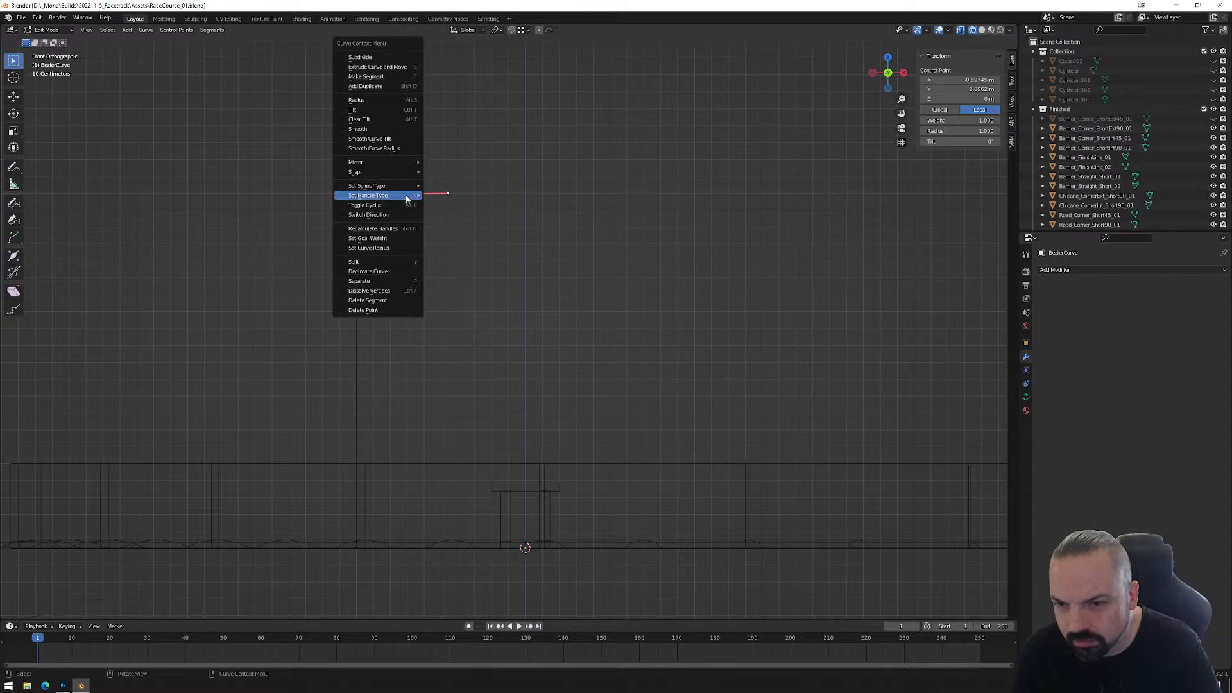
click(453, 205)
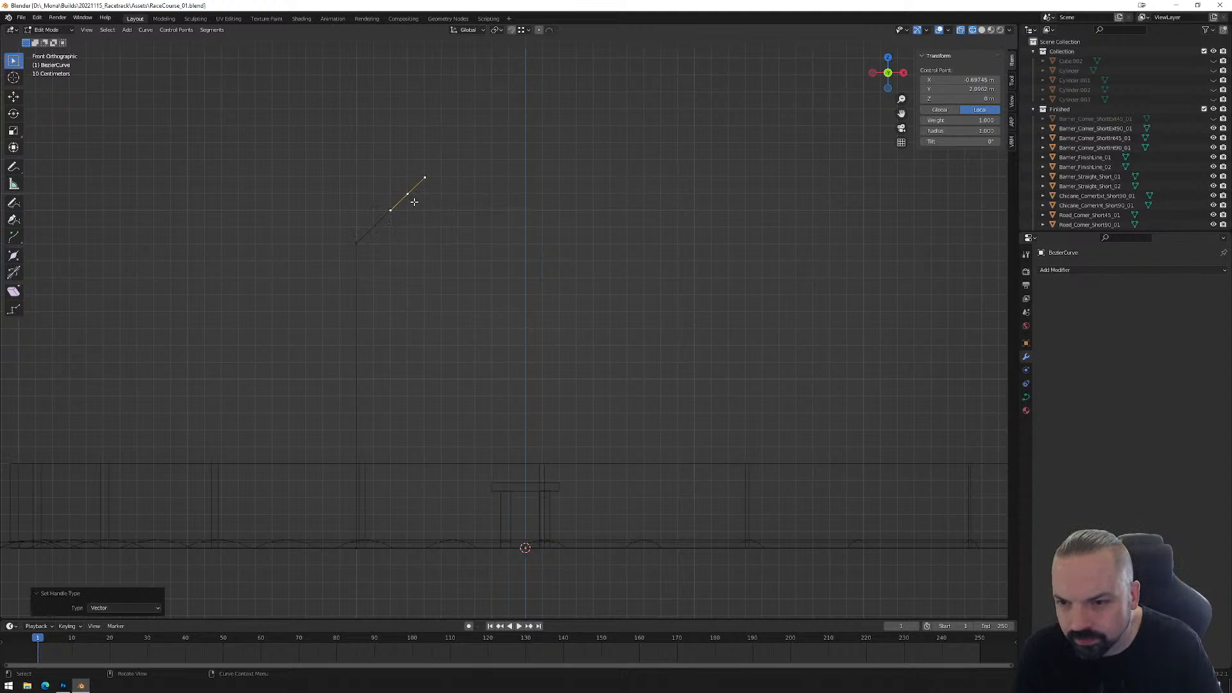
click(357, 242)
click(407, 193)
click(354, 542)
right_click(360, 551)
mouse_move(361, 551)
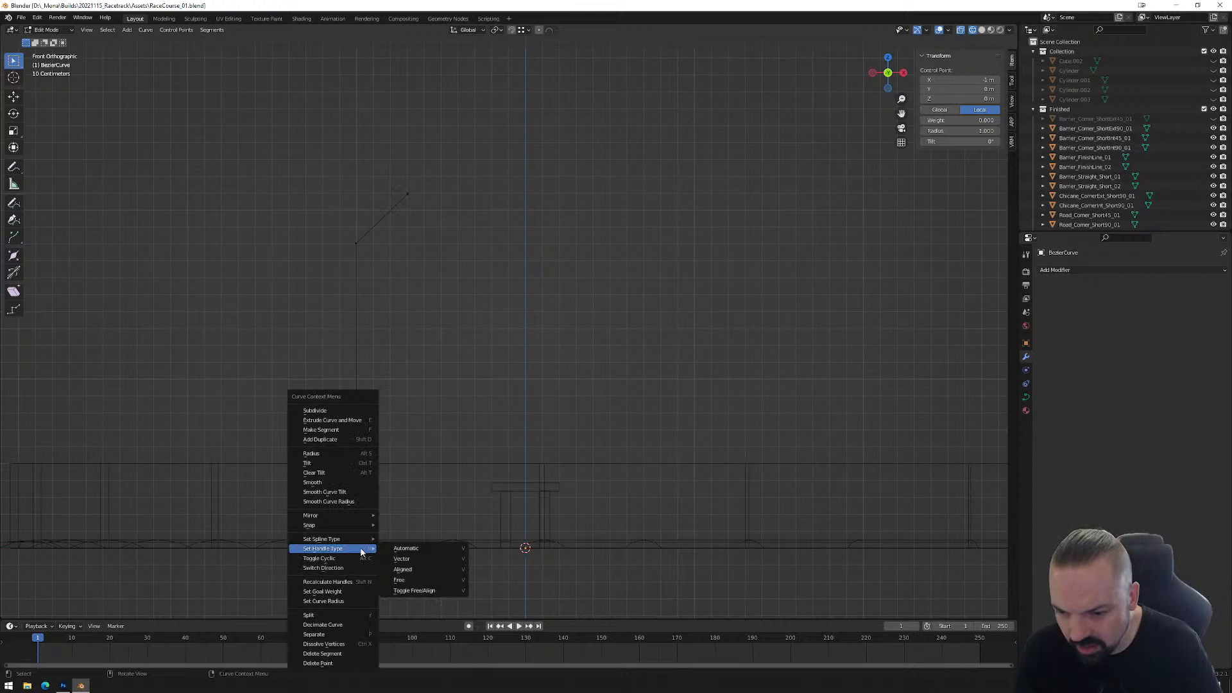
click(403, 558)
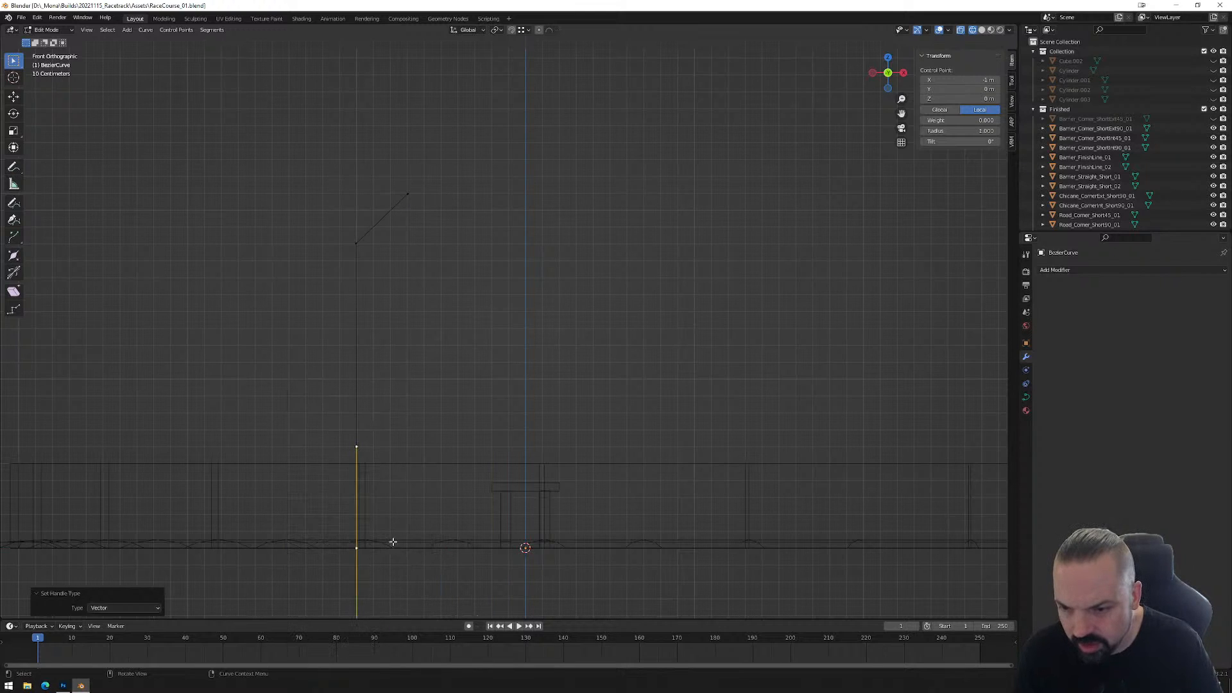
Extrude the curve's end point about 2.6 m horizontally along X to form the arch's crossbar.
click(418, 214)
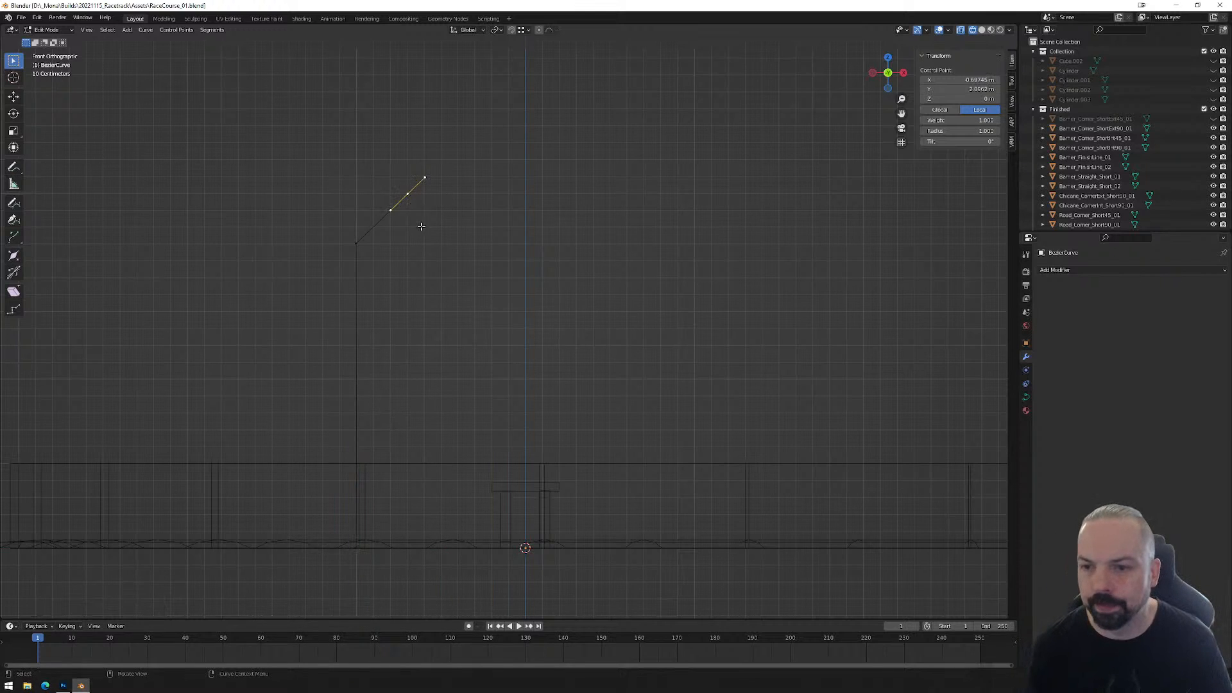
key(e)
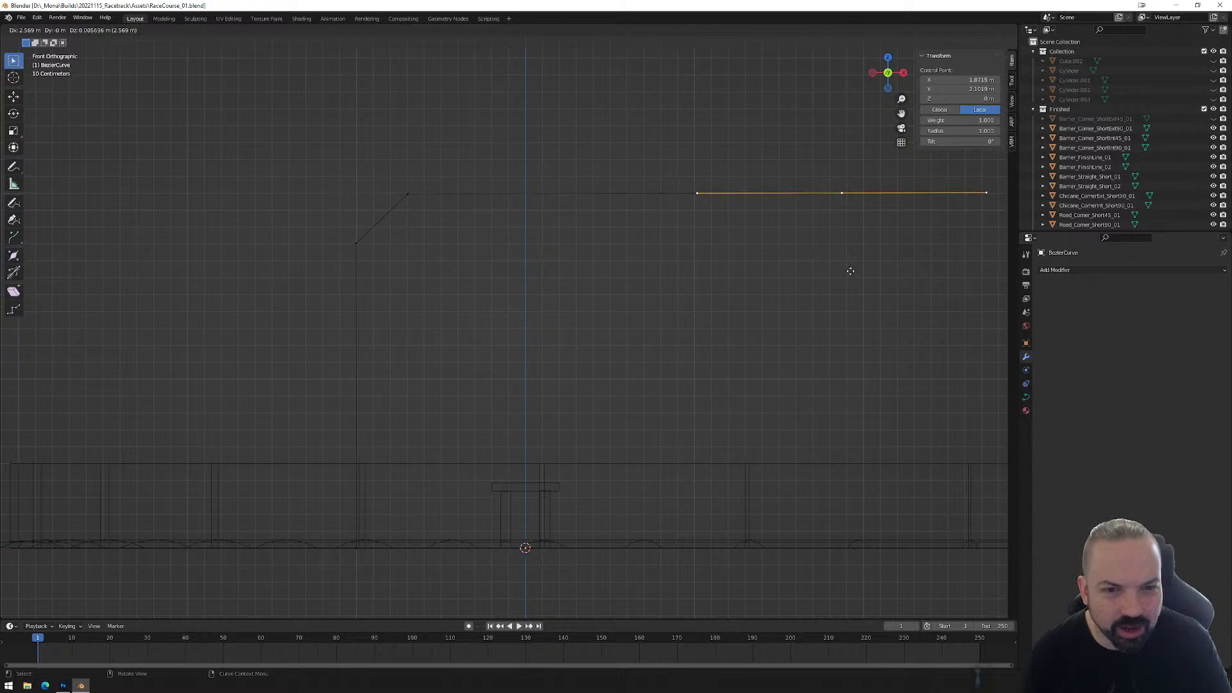
click(856, 272)
scroll(790, 289, down, 3)
scroll(770, 327, up, 3)
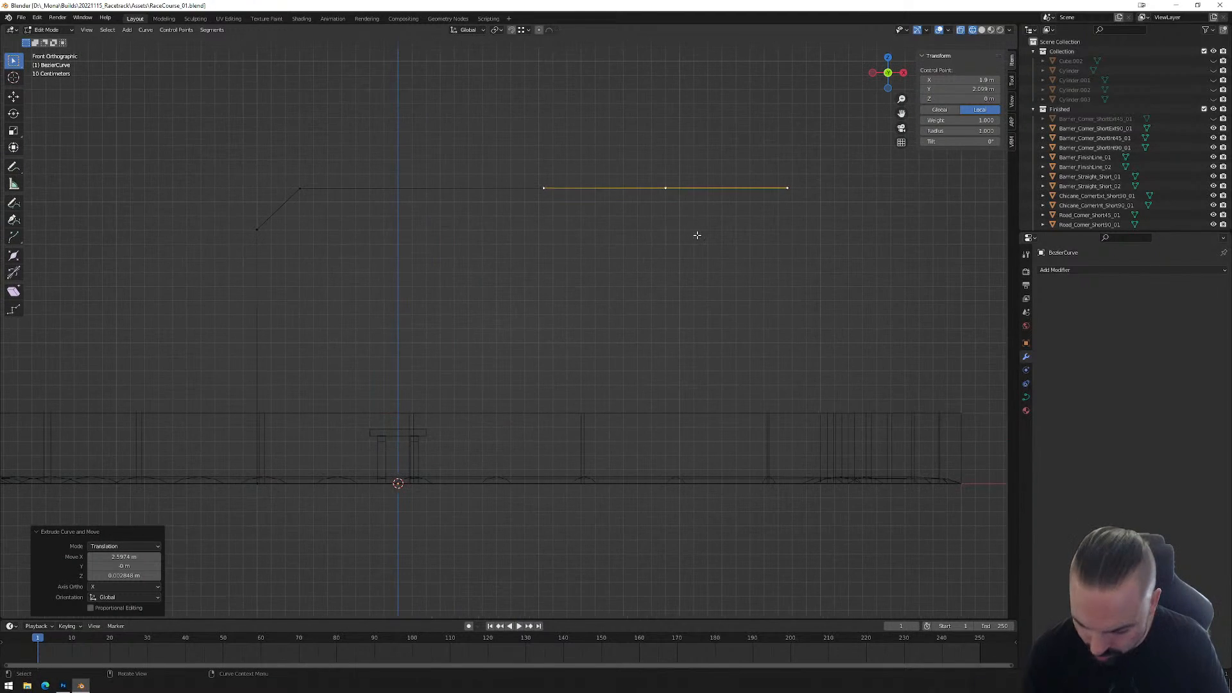
Extrude a diagonal segment about 0.3 m across and 0.3 m down, and a second post about 1.8 m down to the ground.
key(e)
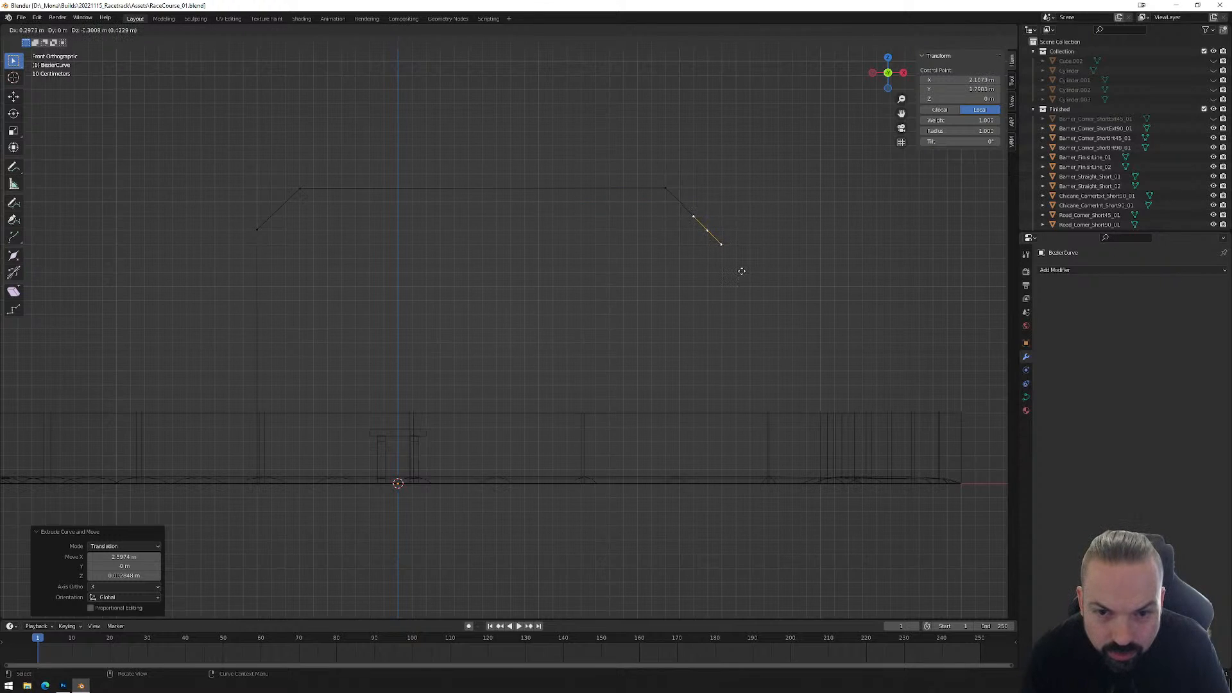
click(741, 271)
key(e)
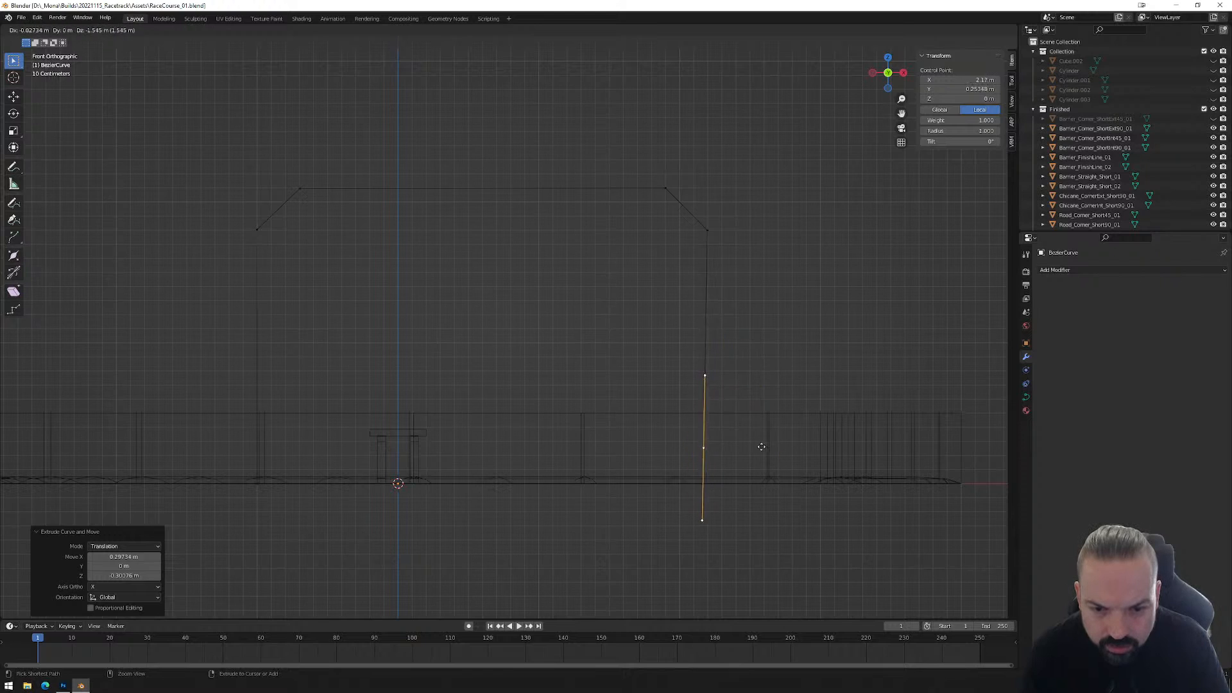
click(766, 481)
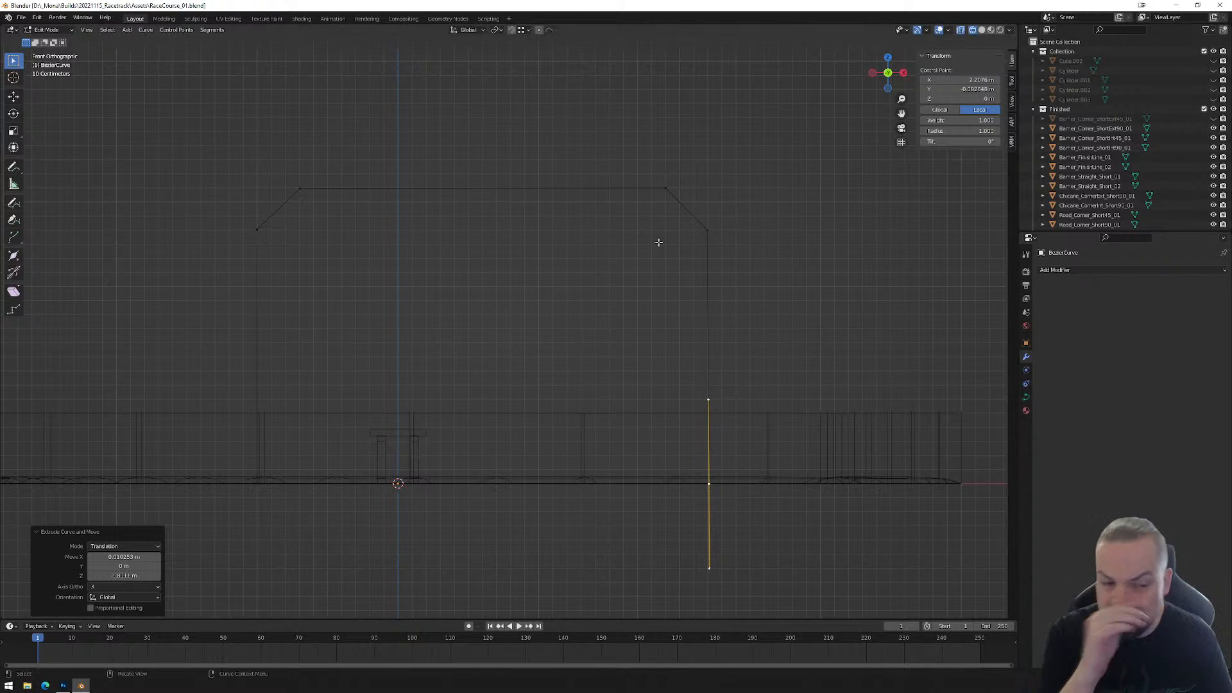
Give the curve a round bevel with a depth of 0.05 m to turn it into a tube.
click(1026, 398)
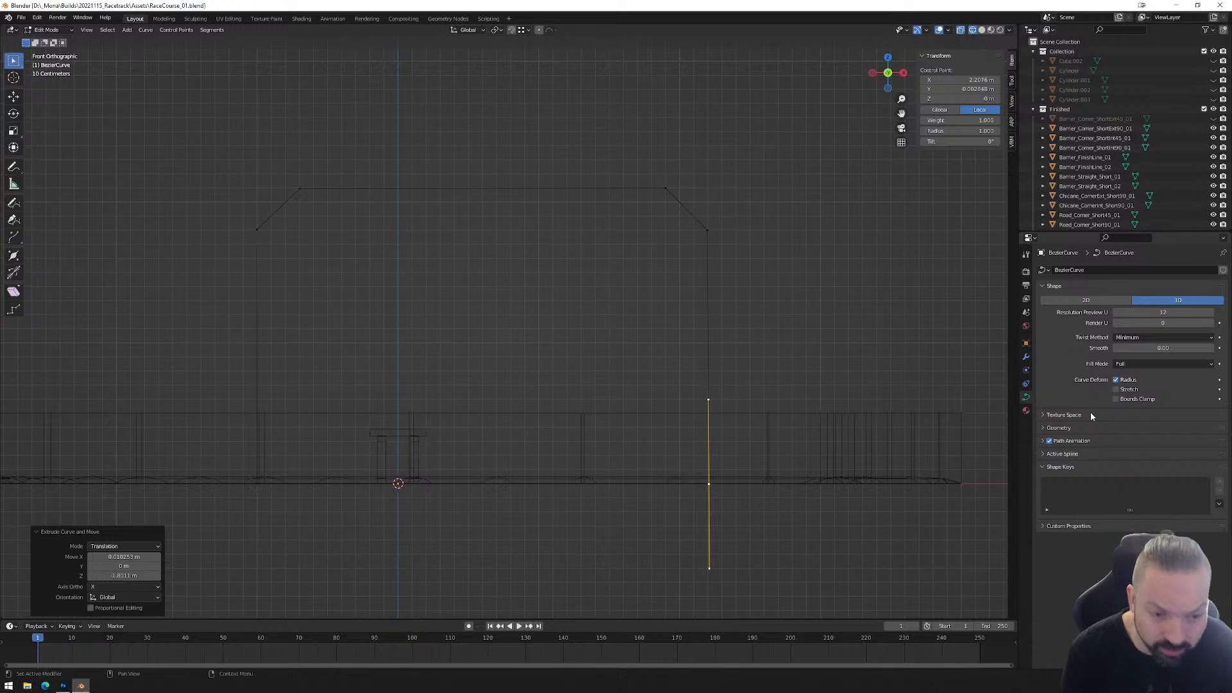
click(1042, 427)
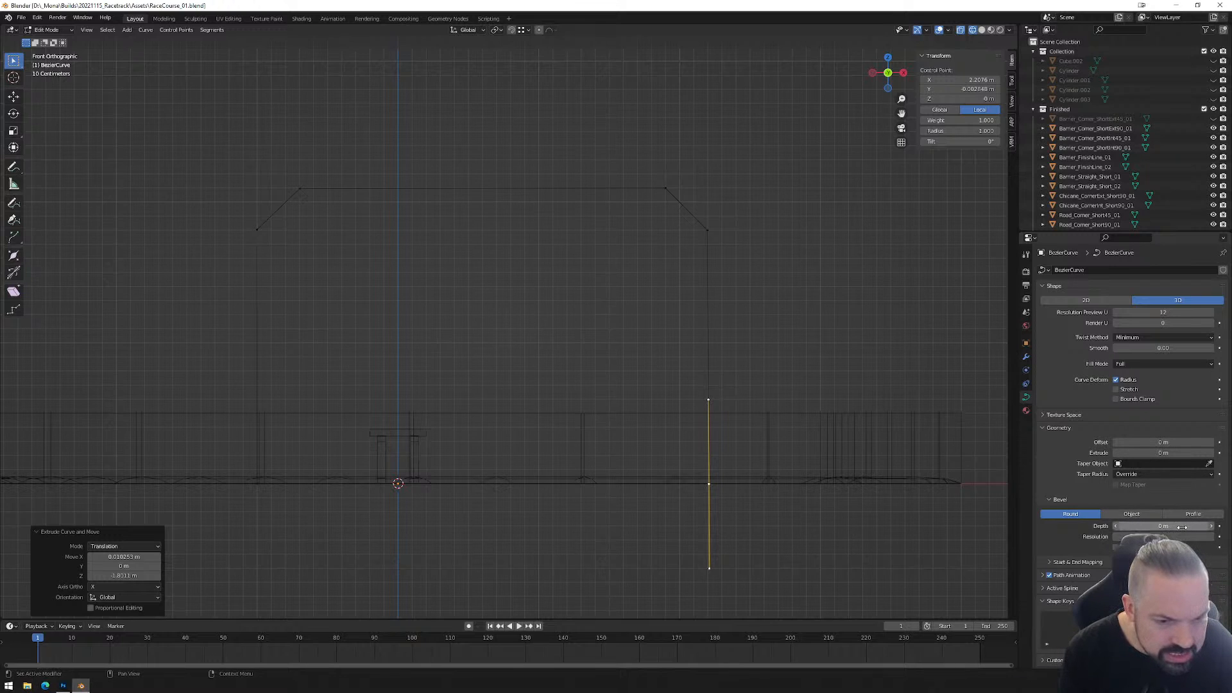
drag(1162, 526, 1211, 527)
click(1212, 528)
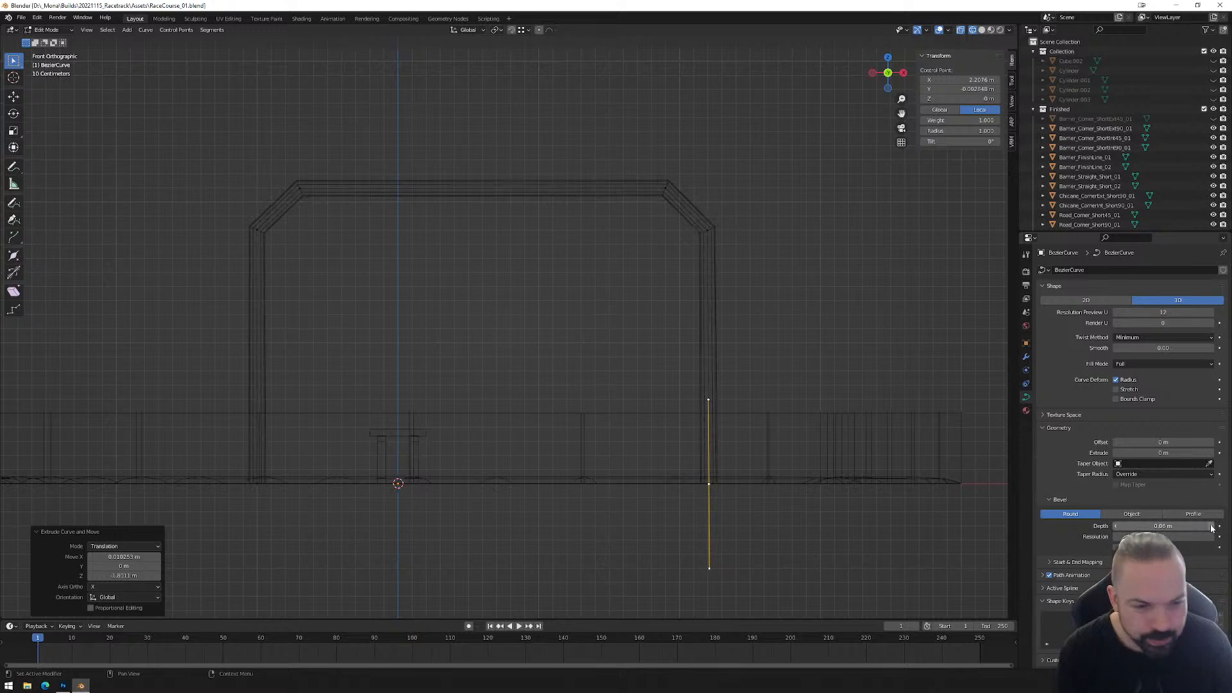
click(1212, 528)
click(1212, 528)
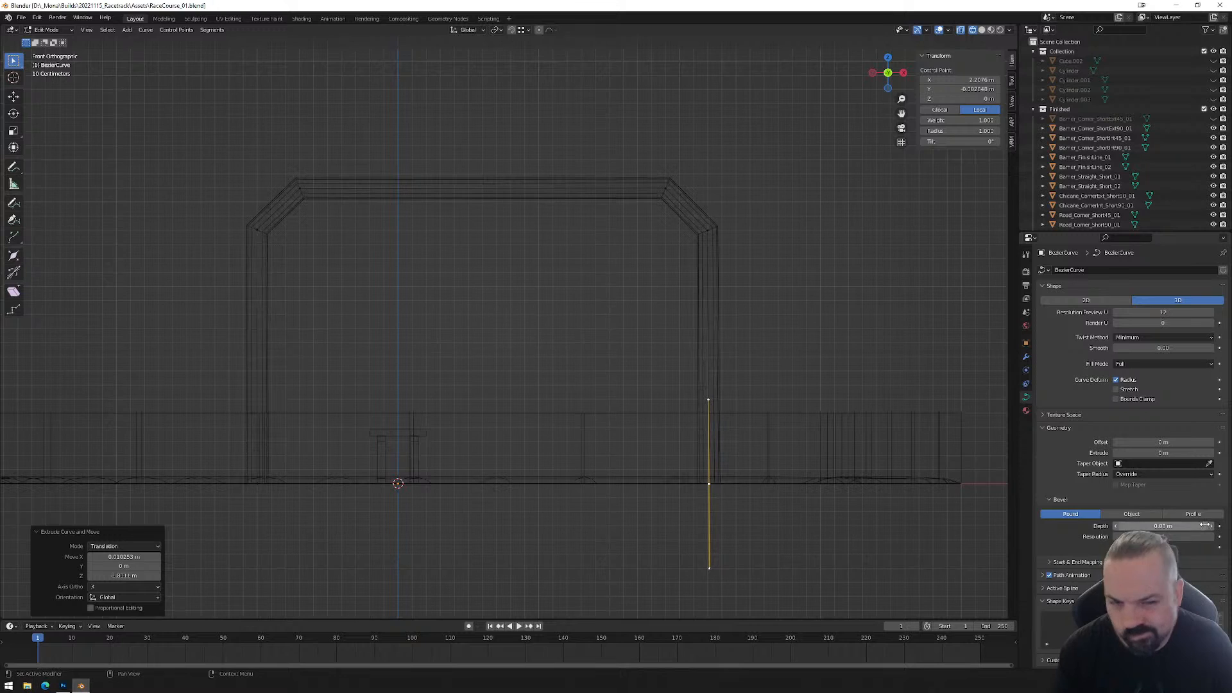
click(1117, 526)
click(1115, 526)
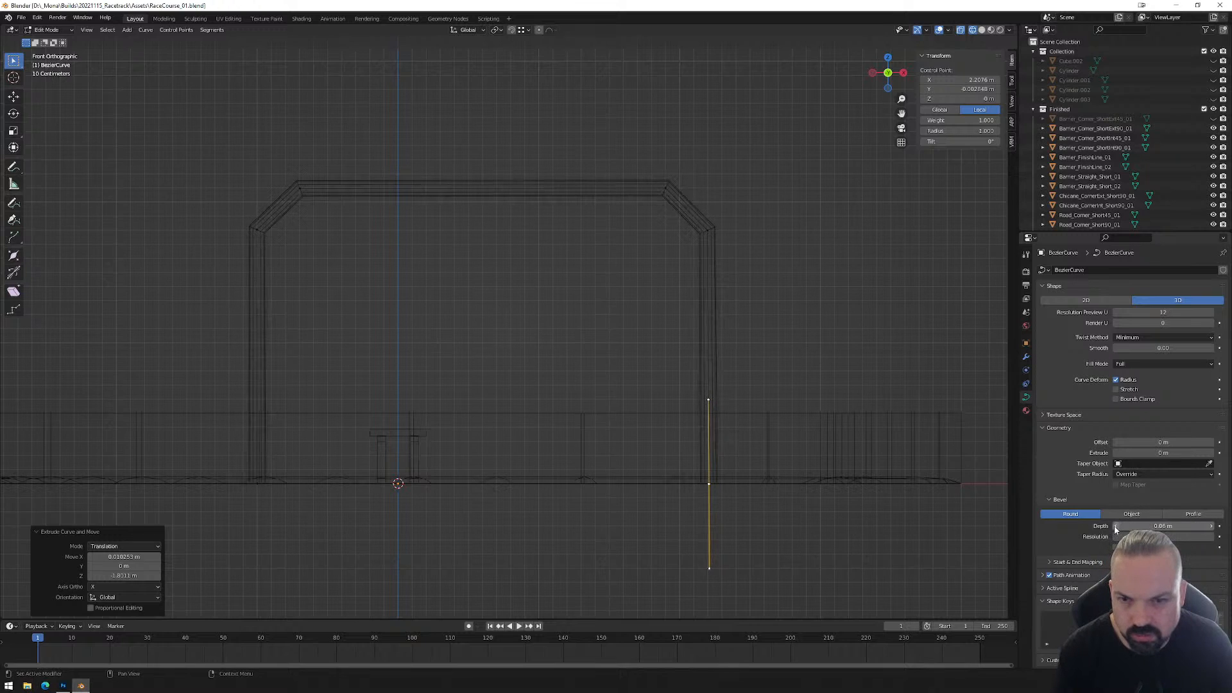
click(1117, 526)
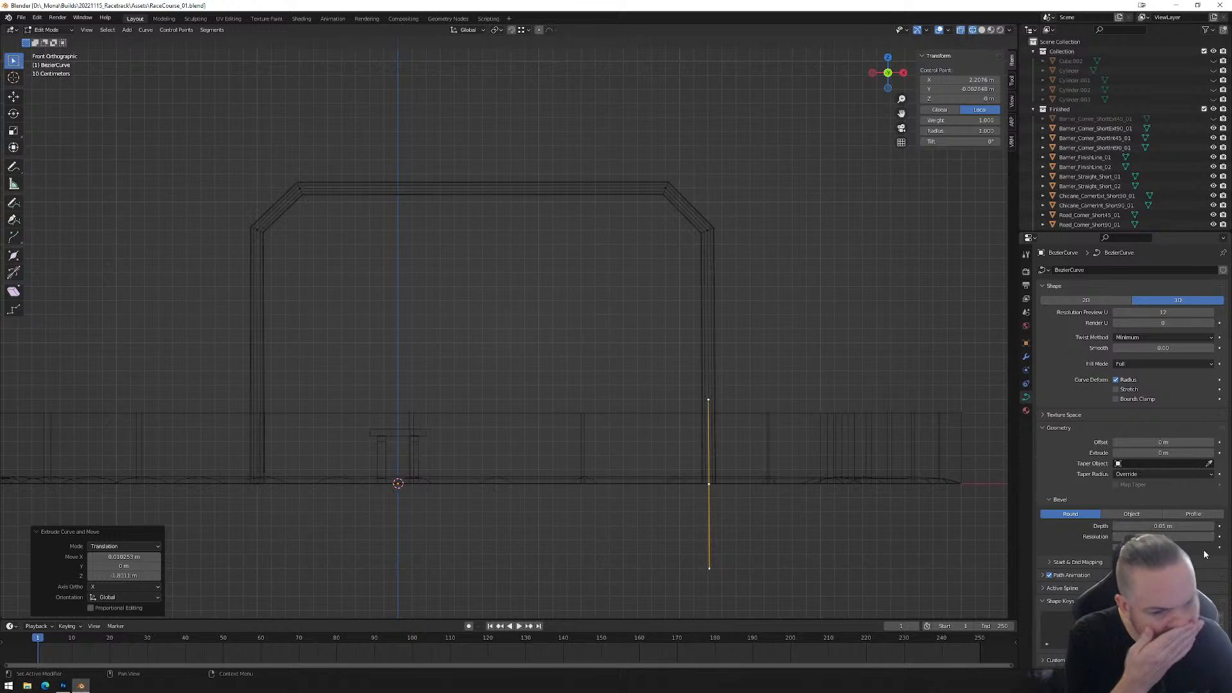
Reduce the round bevel's resolution to a low value so the tube has fewer sides.
click(1116, 537)
click(1117, 537)
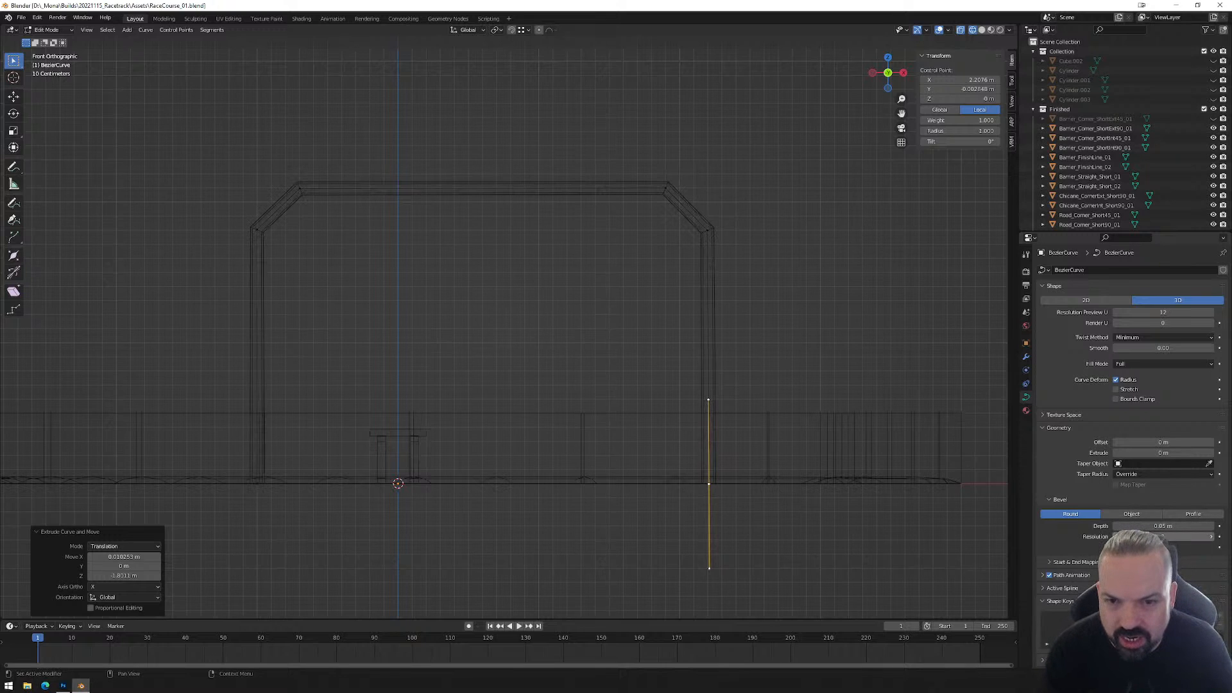
click(1117, 537)
click(1117, 537)
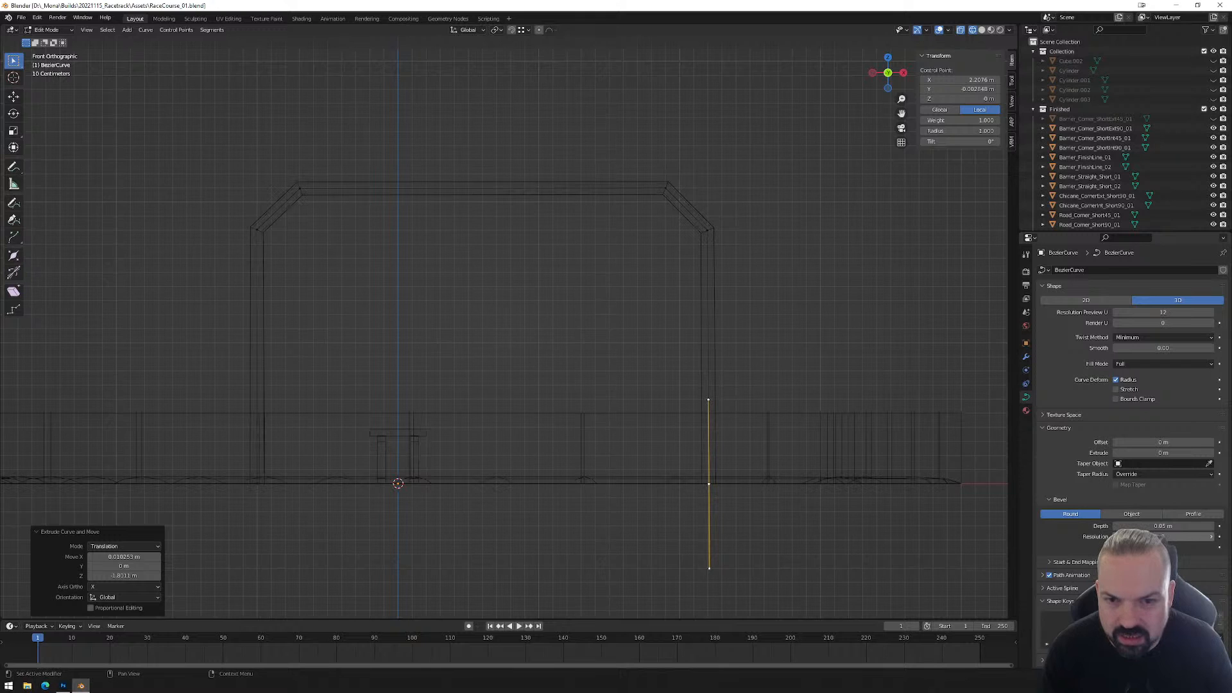
middle_drag(806, 322, 696, 341)
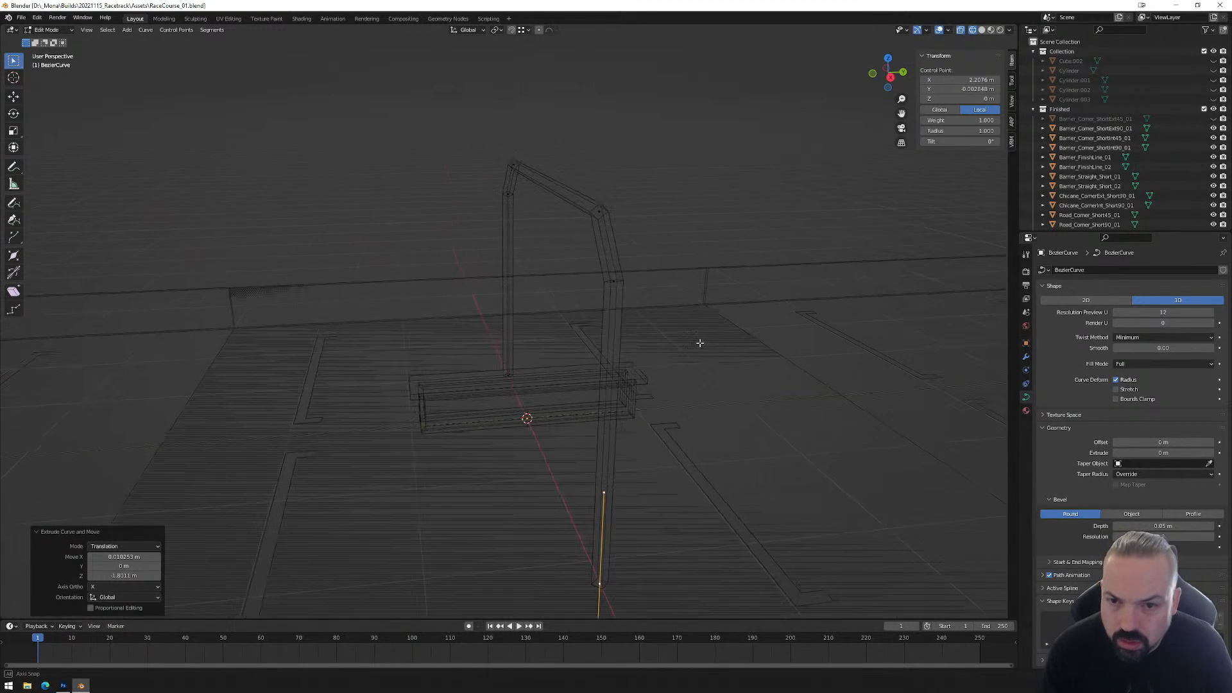
click(1210, 541)
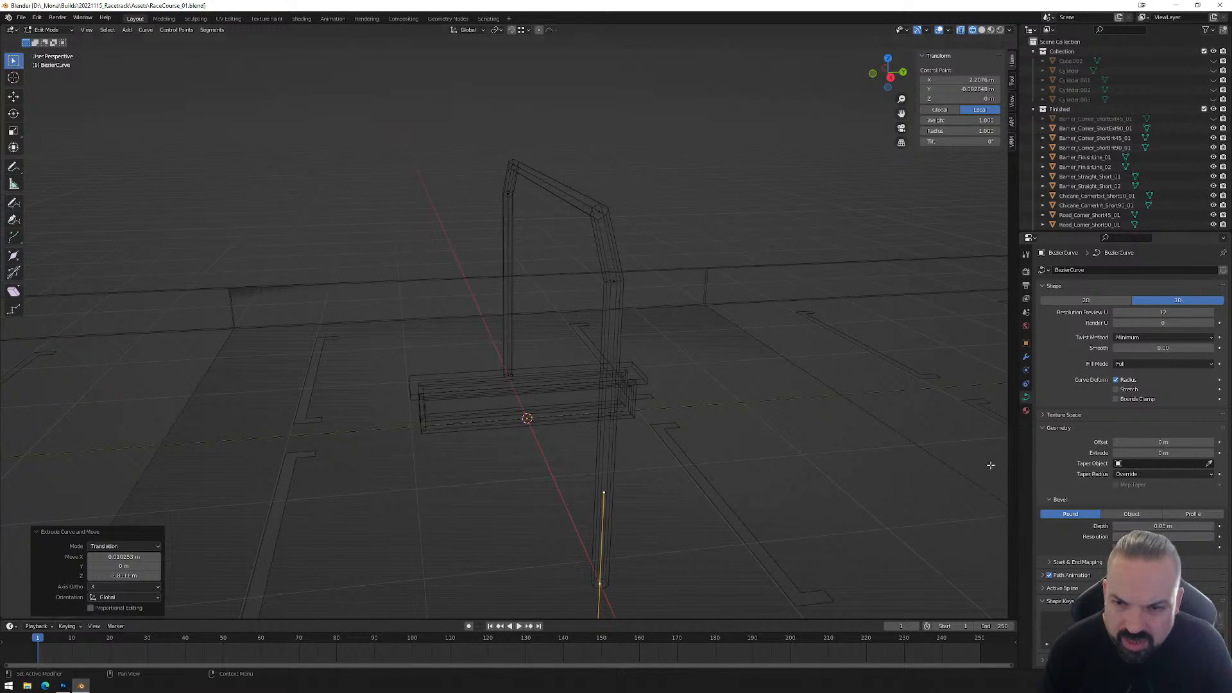
Switch the viewport to Material Preview shading, look over the arch from several angles, and leave Edit Mode to select the green corner barrier.
middle_drag(646, 343, 654, 367)
click(990, 31)
middle_drag(670, 290, 888, 287)
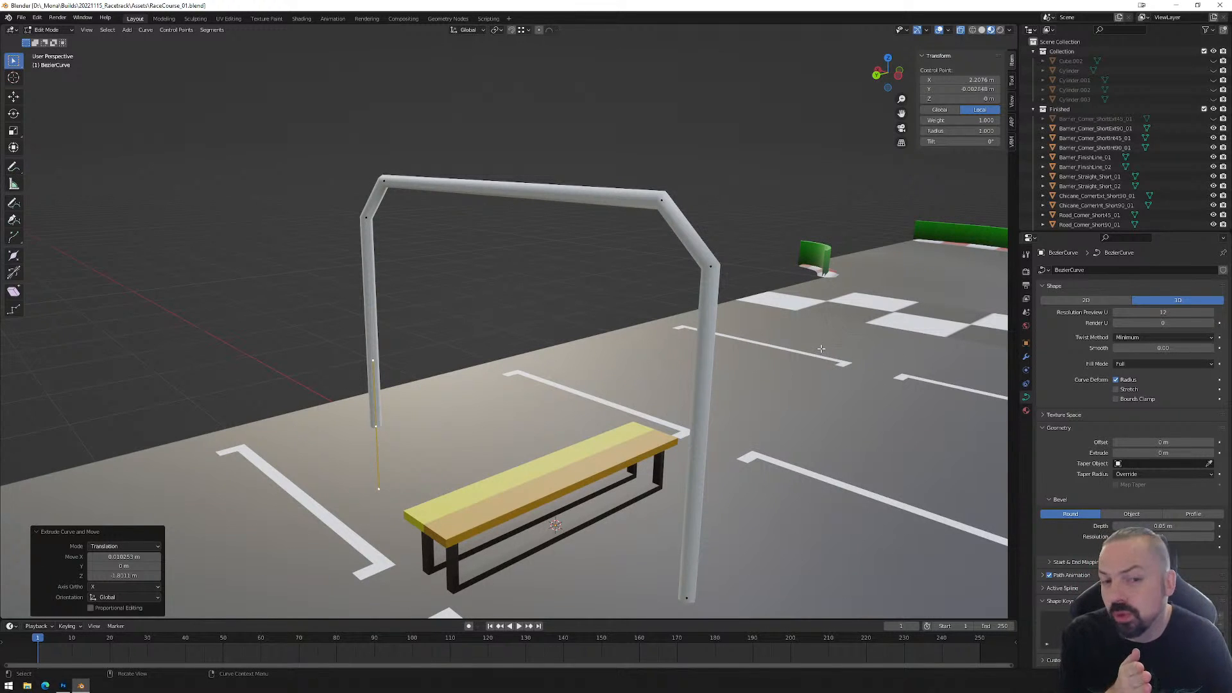
middle_drag(836, 326, 765, 195)
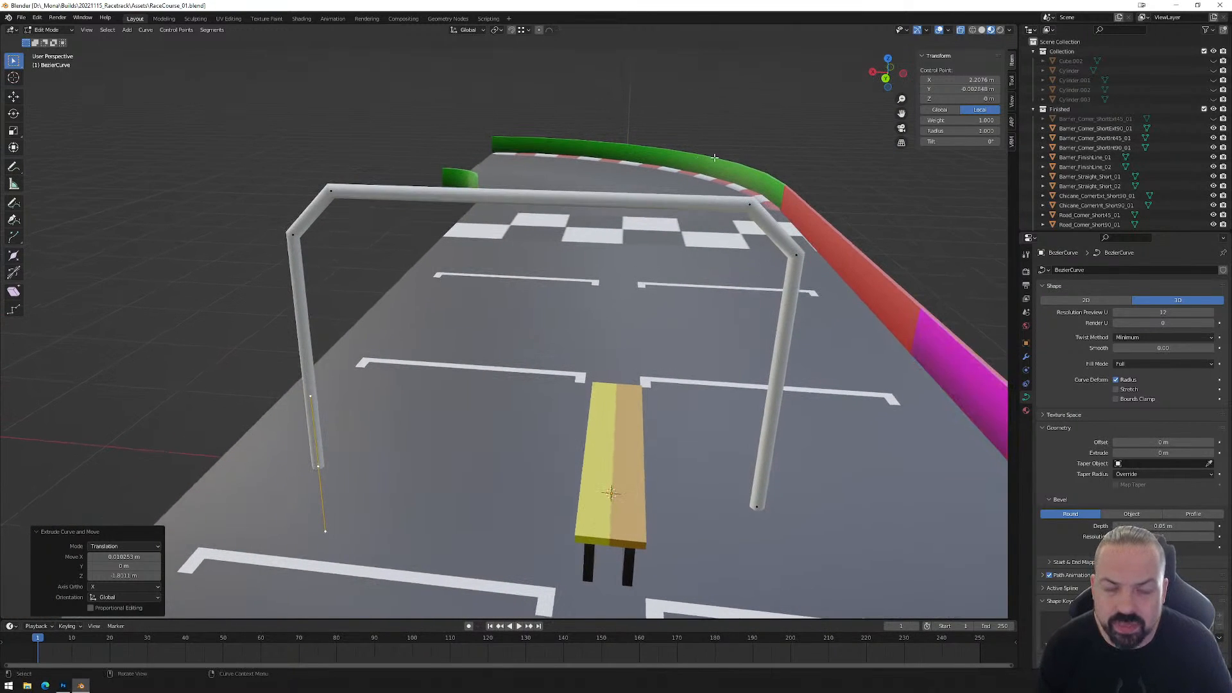
key(Tab)
click(773, 170)
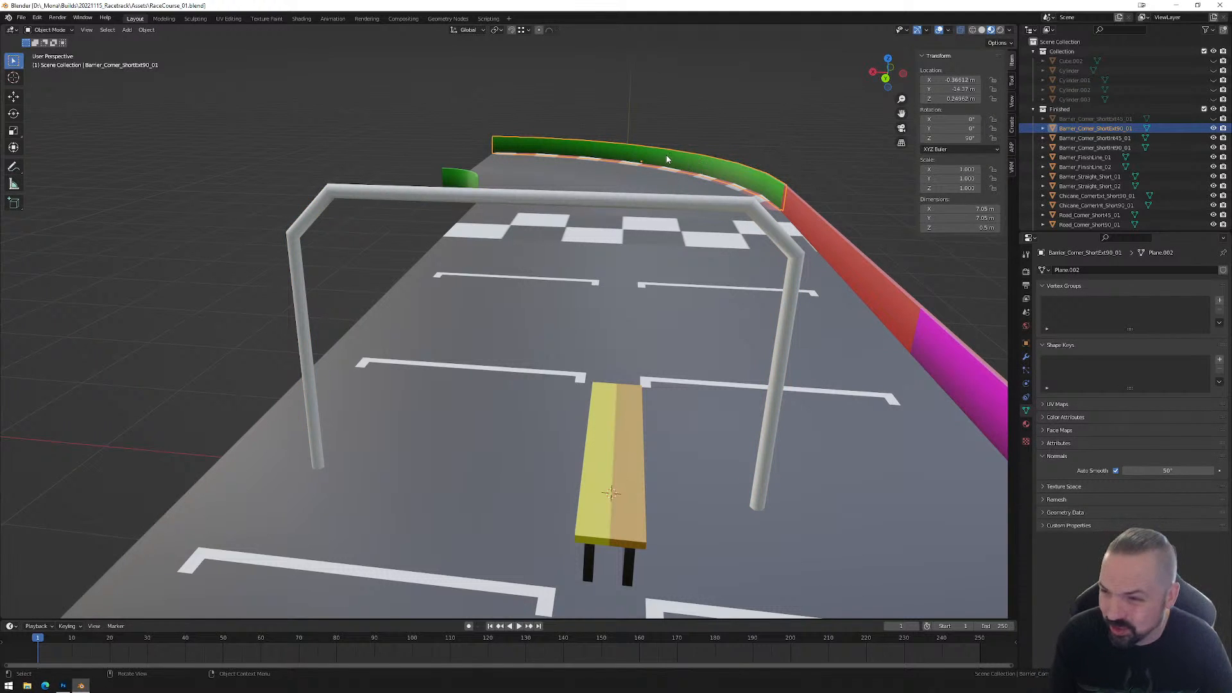
Apply flat shading to the long outer green corner barrier and the red finish-line barrier joined to it.
click(147, 30)
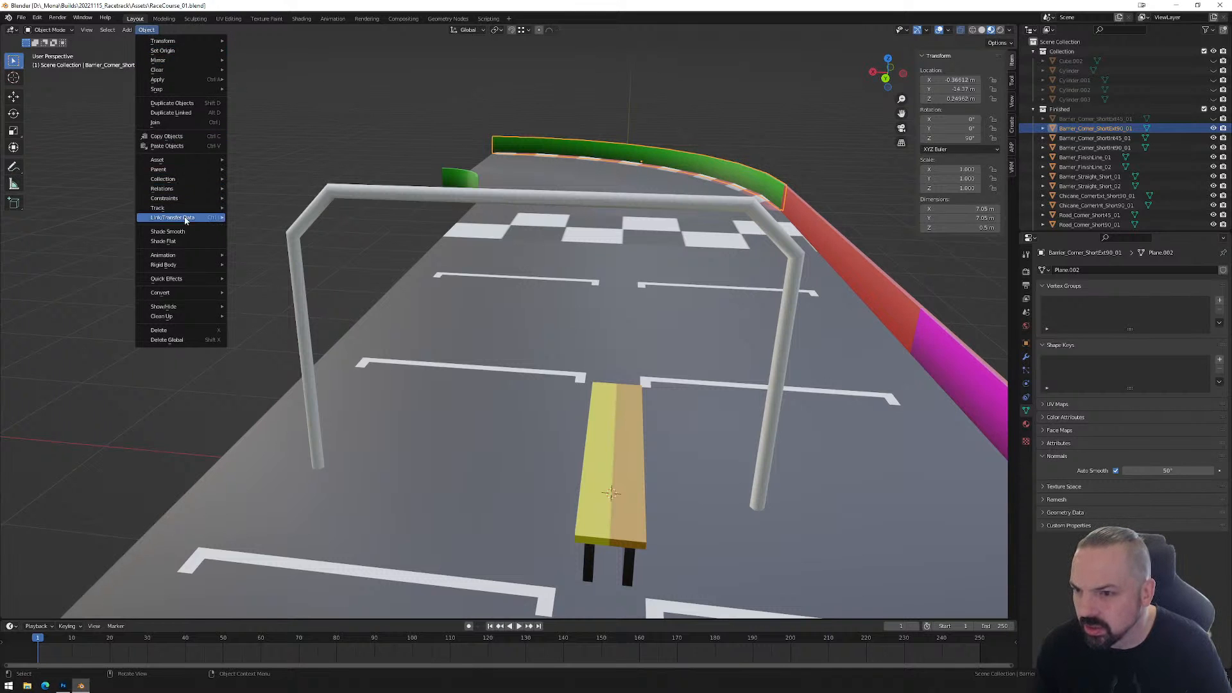
click(181, 243)
middle_drag(593, 154, 327, 225)
click(374, 200)
click(150, 31)
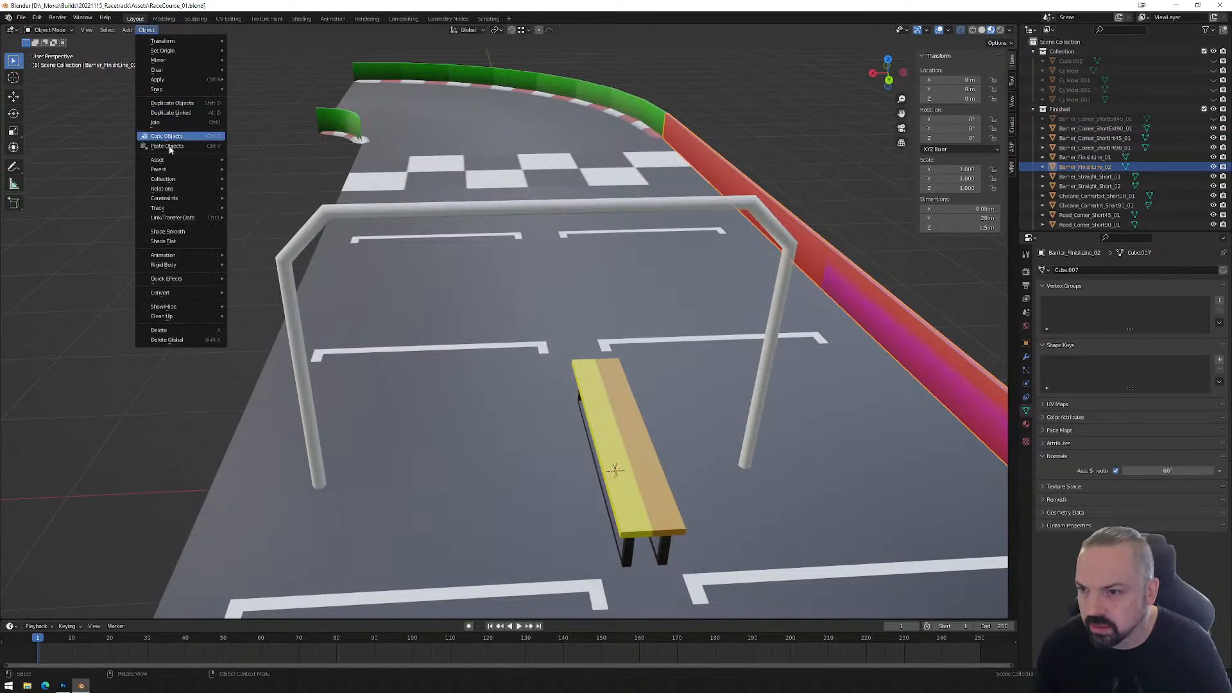
click(177, 243)
Apply smooth shading to the small green inner corner barrier.
click(512, 159)
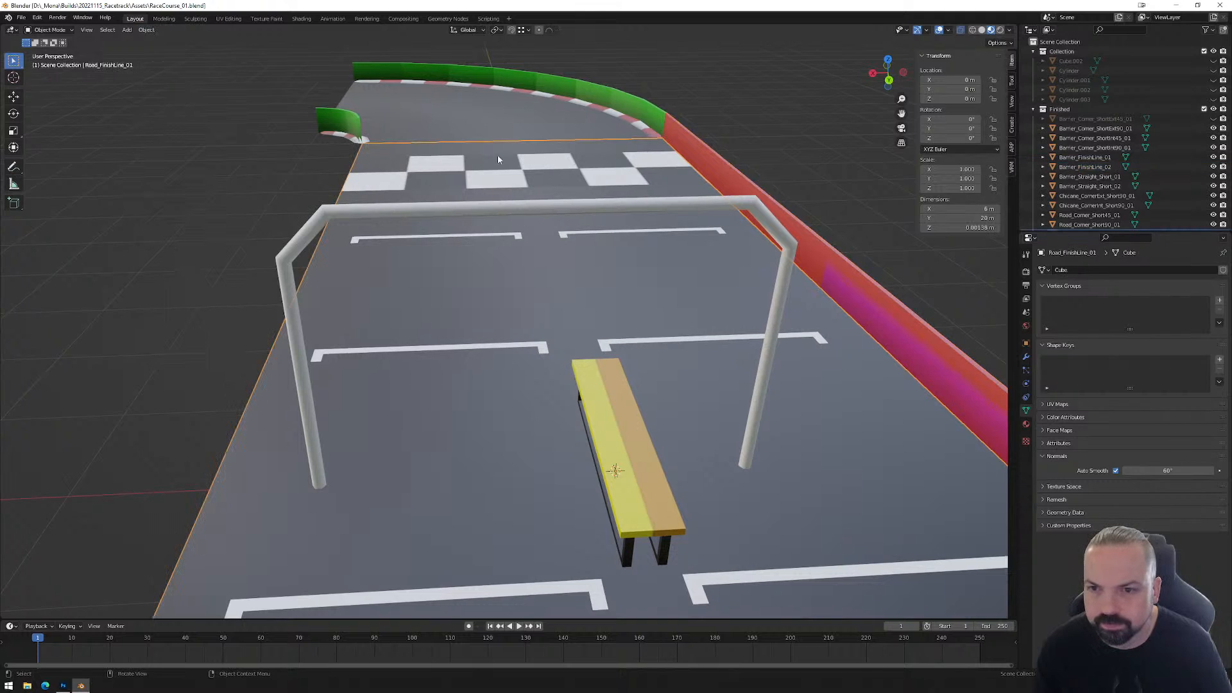
click(338, 116)
click(146, 30)
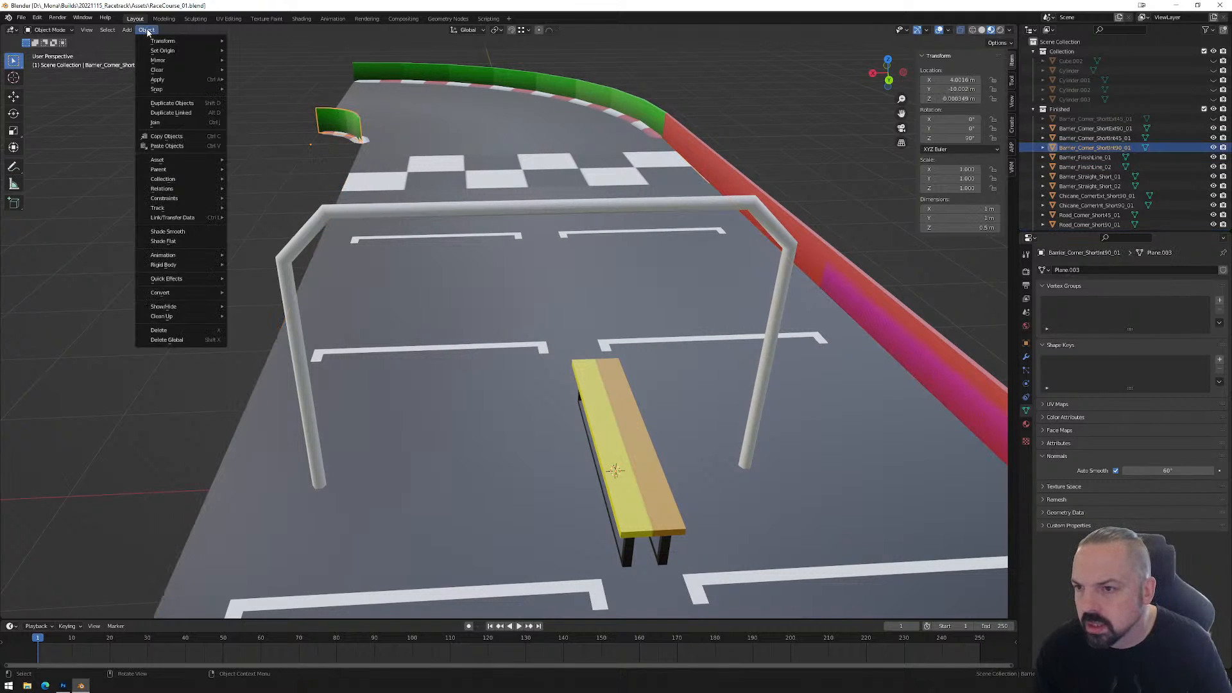
click(168, 231)
Apply flat shading to the tubular arch and to the finish-line barrier on the opposite side of the road.
click(340, 215)
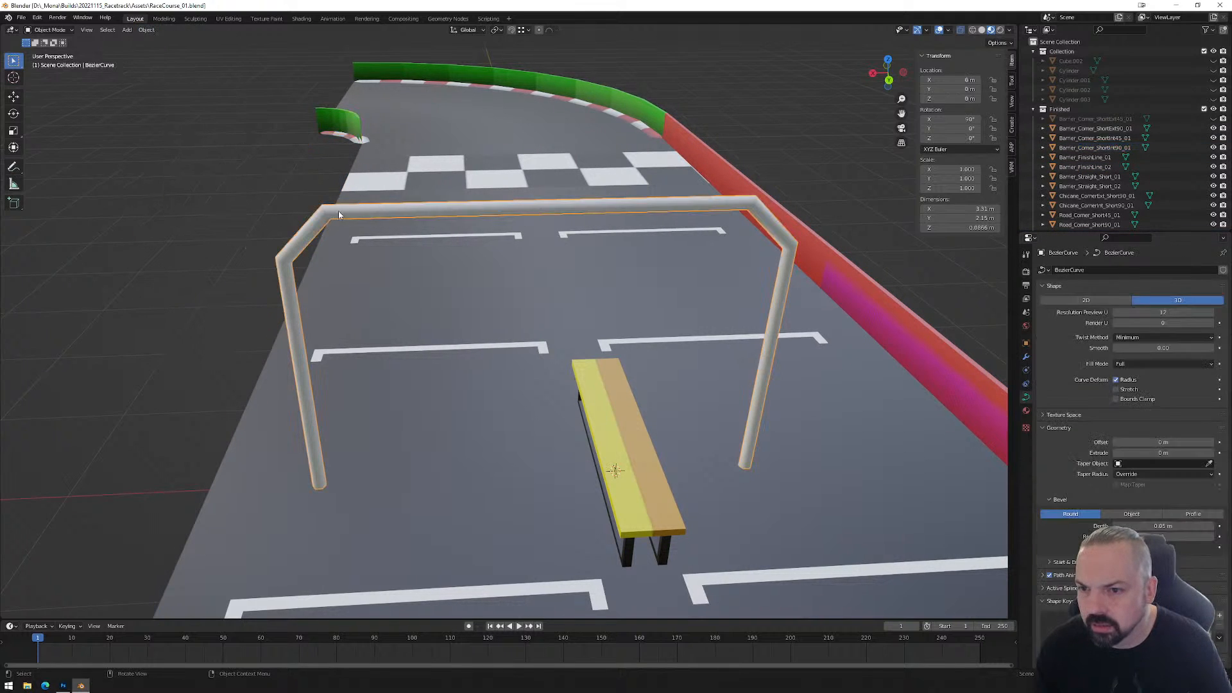
click(147, 30)
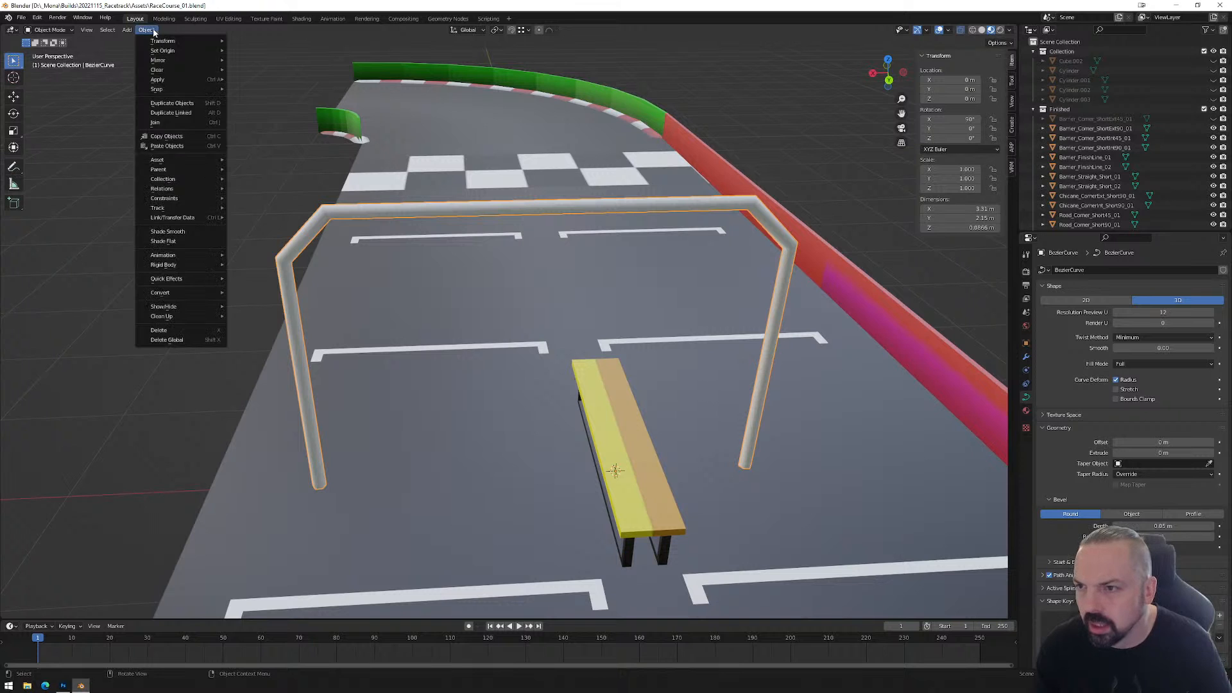
click(177, 242)
middle_drag(489, 244, 350, 227)
scroll(372, 265, down, 5)
middle_drag(475, 290, 375, 286)
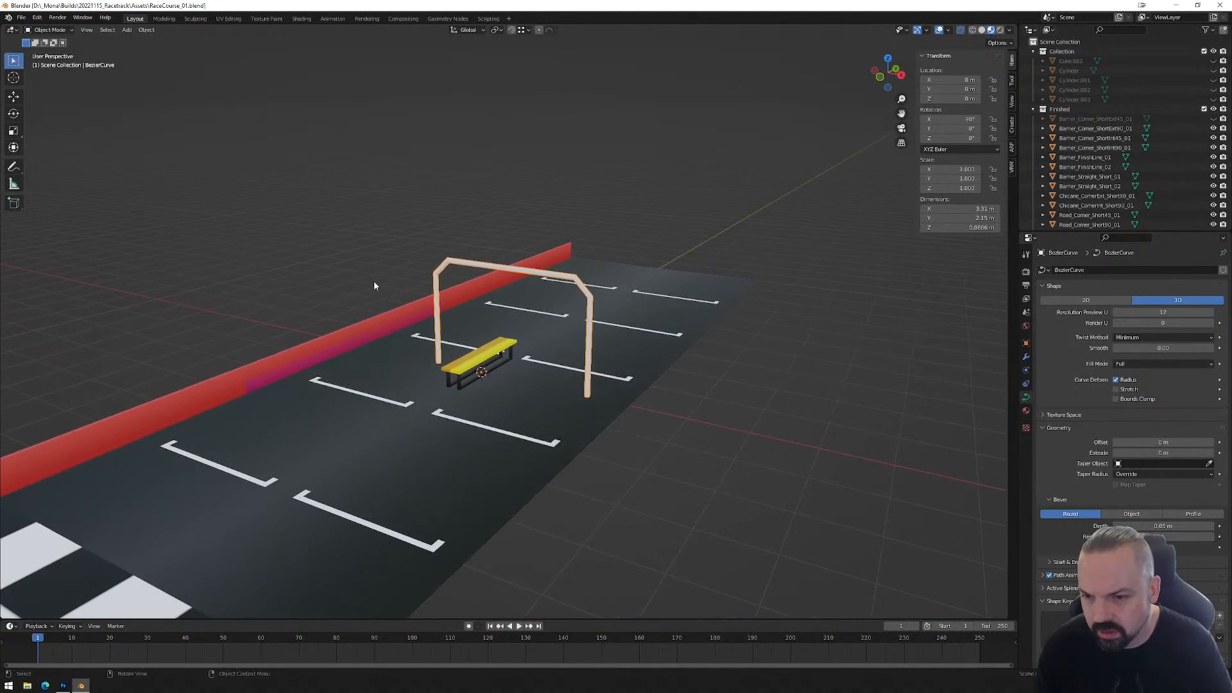
click(375, 321)
click(146, 30)
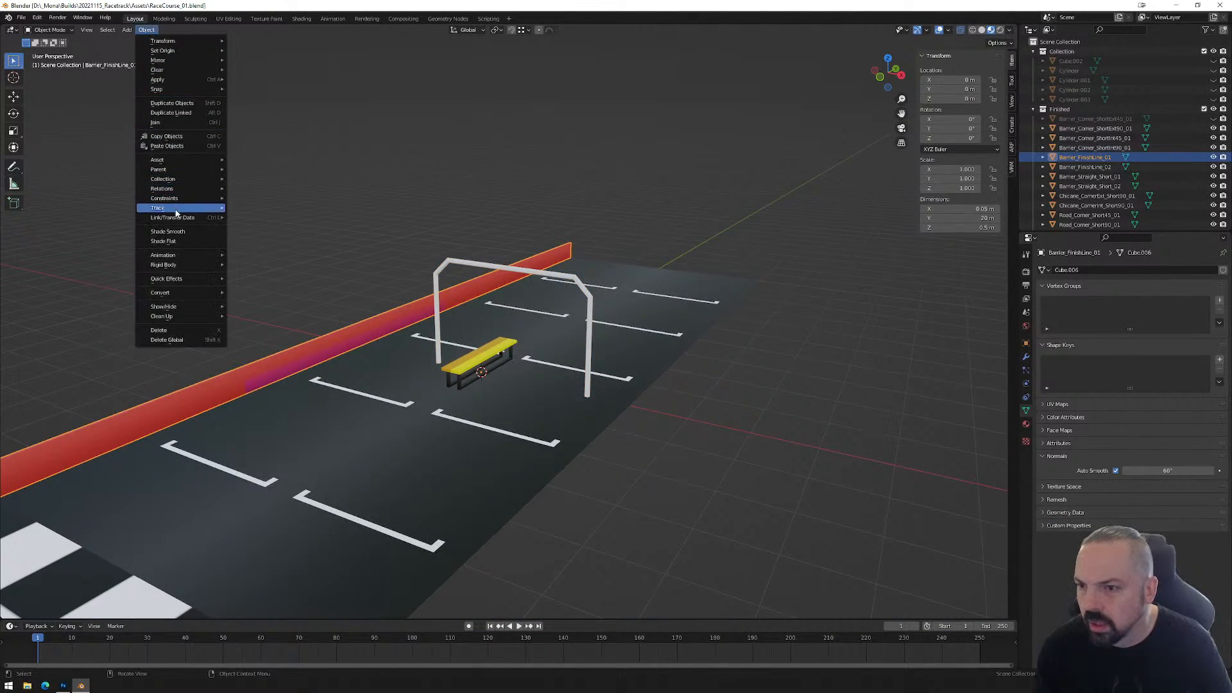
click(177, 241)
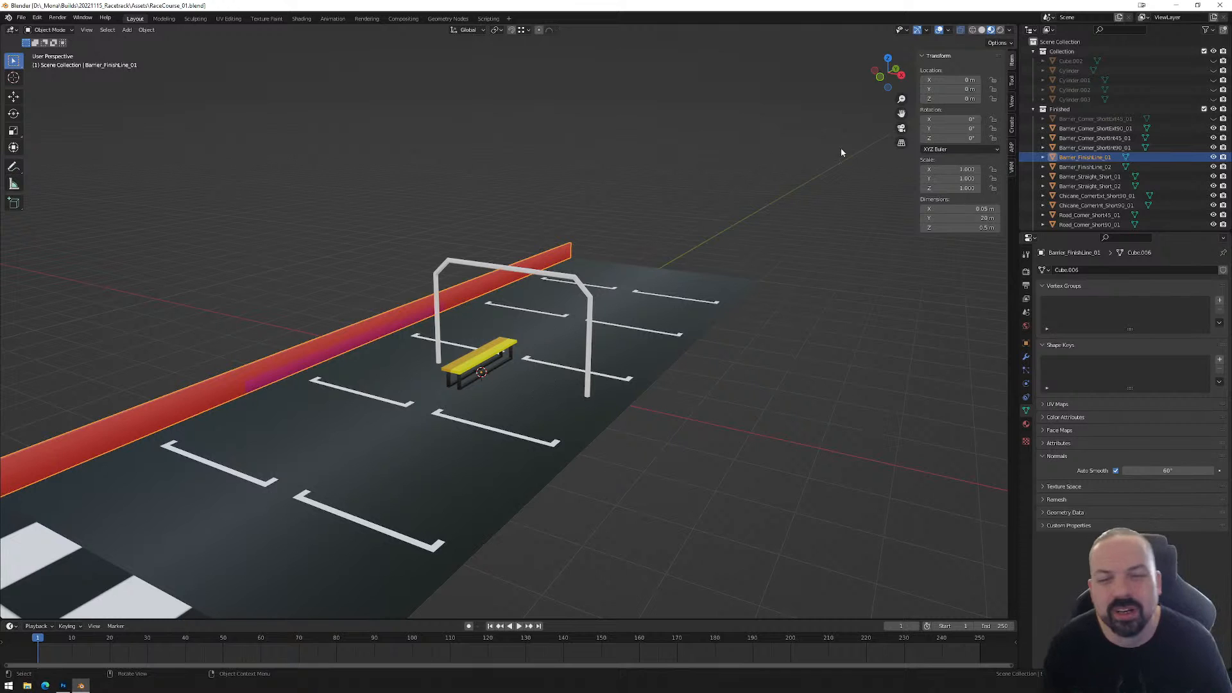
Edit the arch curve in top view and move its left post and corner points about 2.1 m outward along X, past the barrier.
click(879, 78)
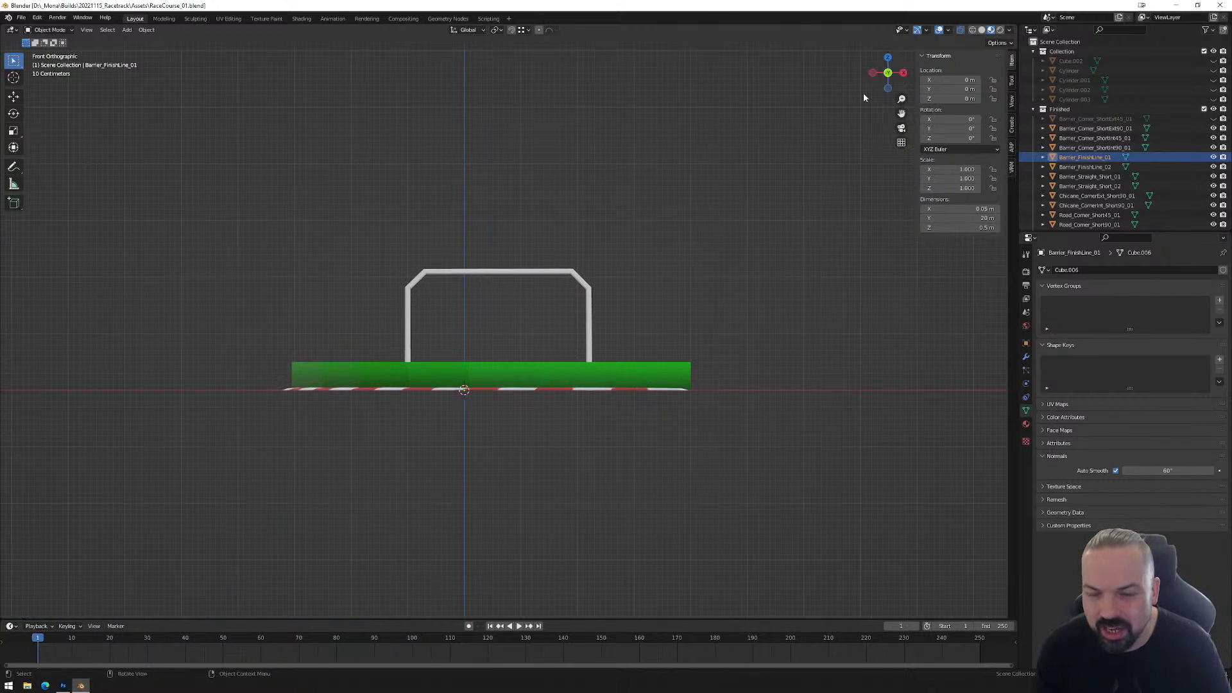
click(889, 60)
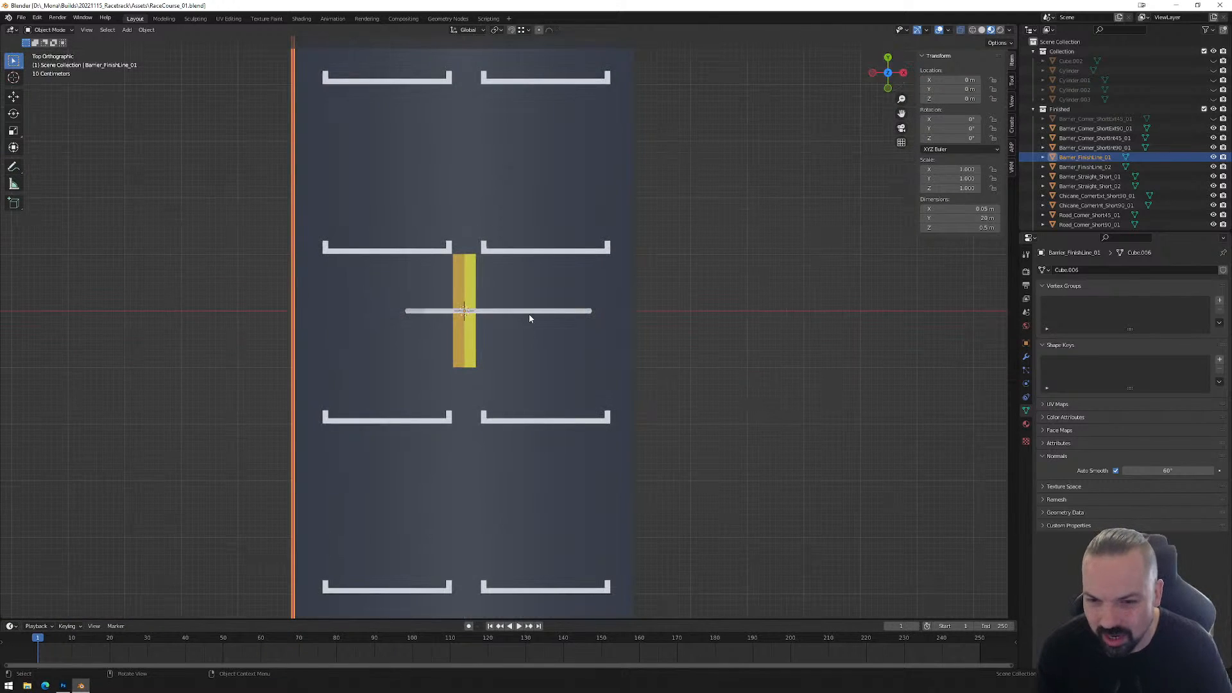
scroll(528, 316, up, 1)
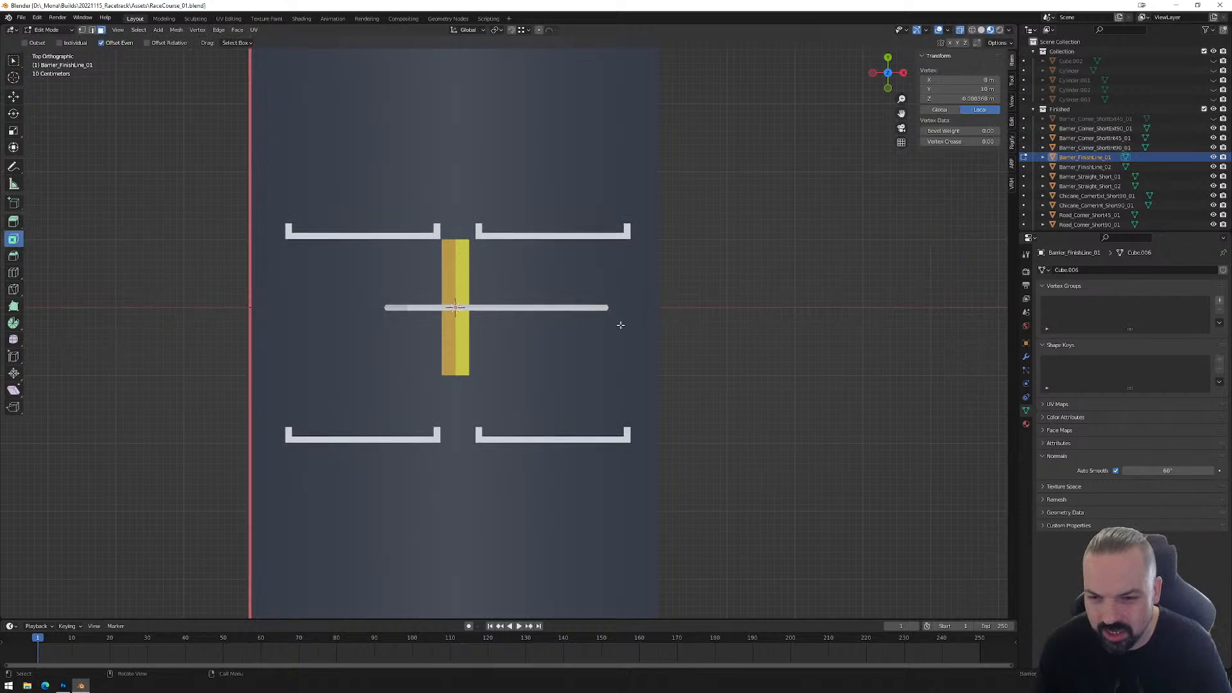
click(561, 321)
middle_drag(573, 313, 687, 319)
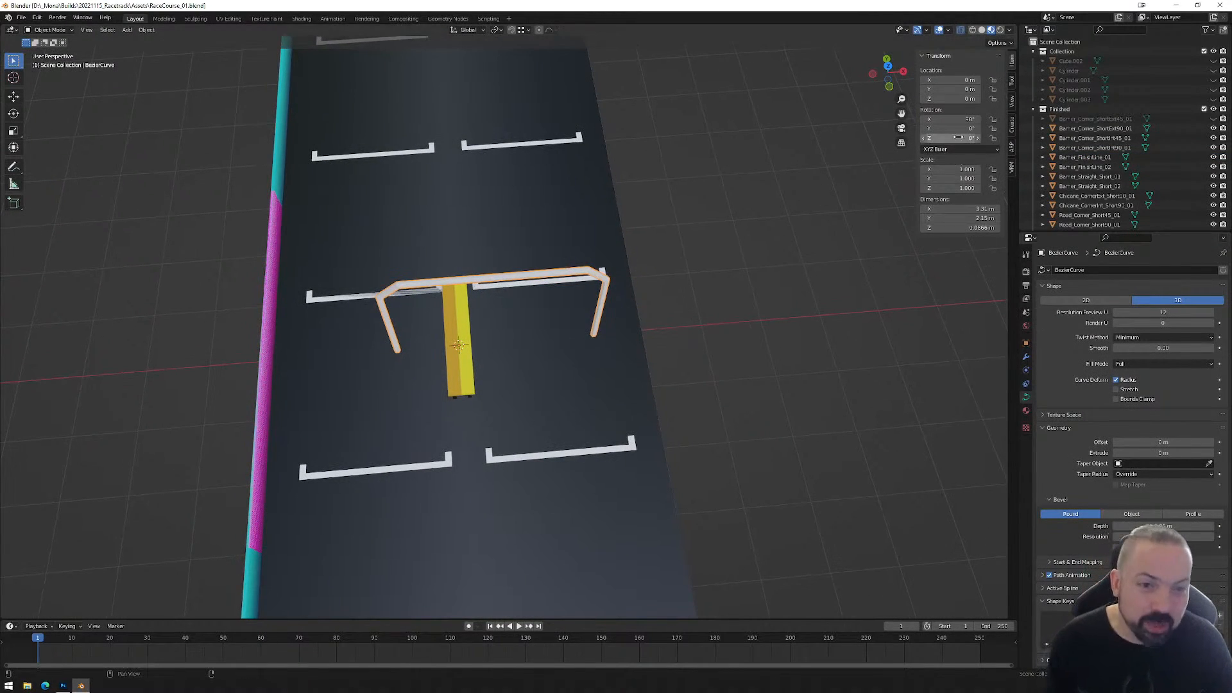
click(888, 68)
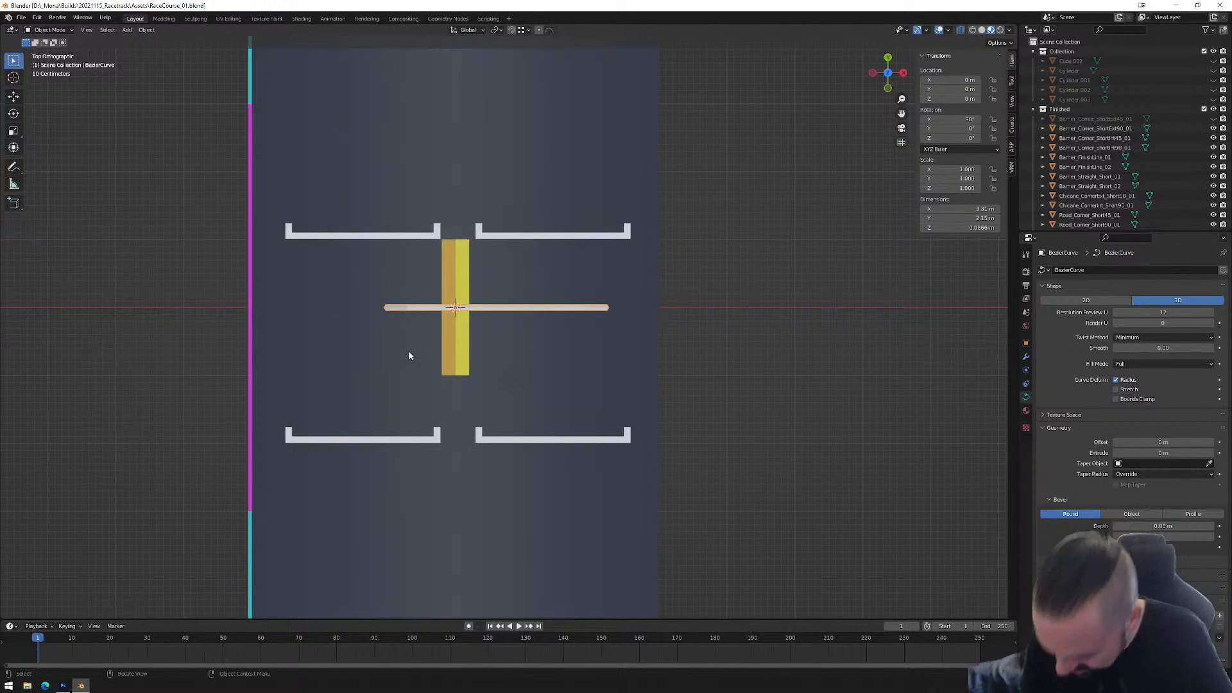
key(Tab)
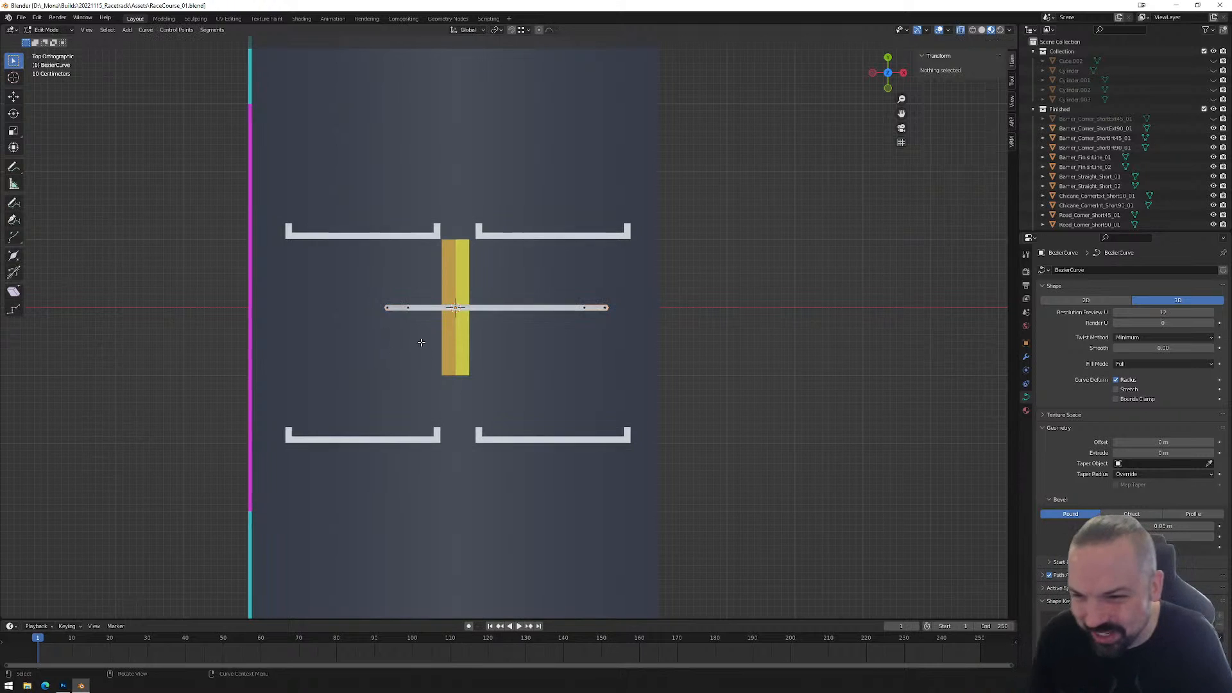
drag(371, 279, 468, 354)
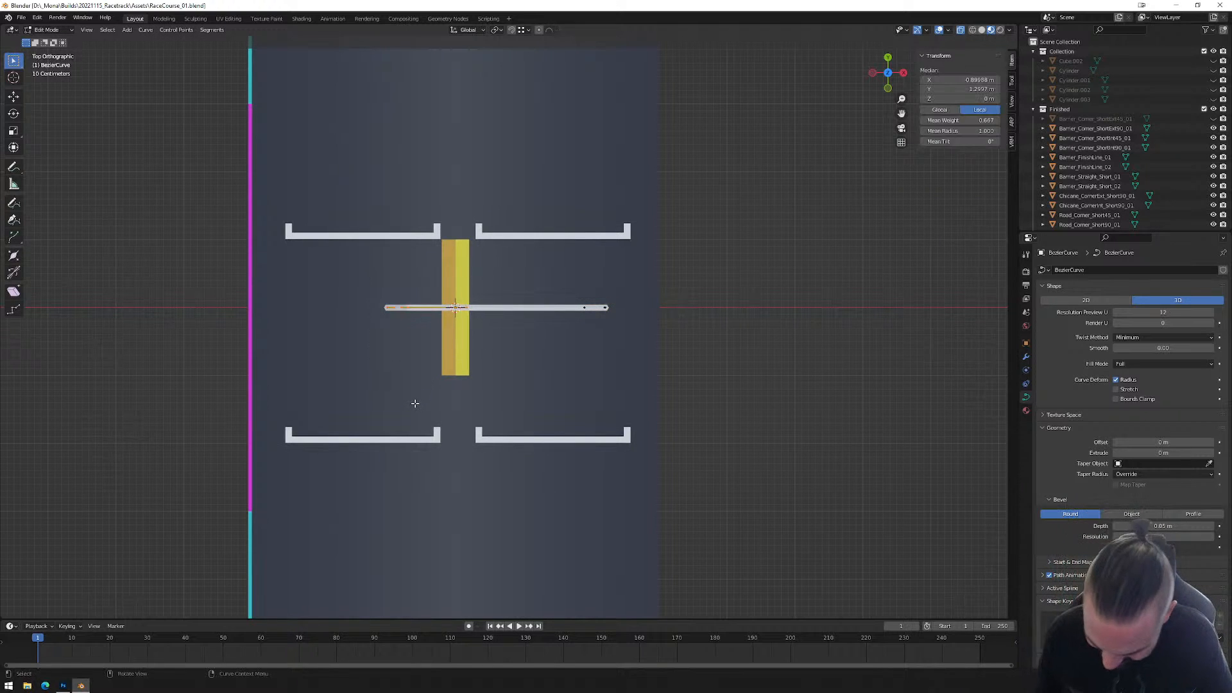
key(g)
key(x)
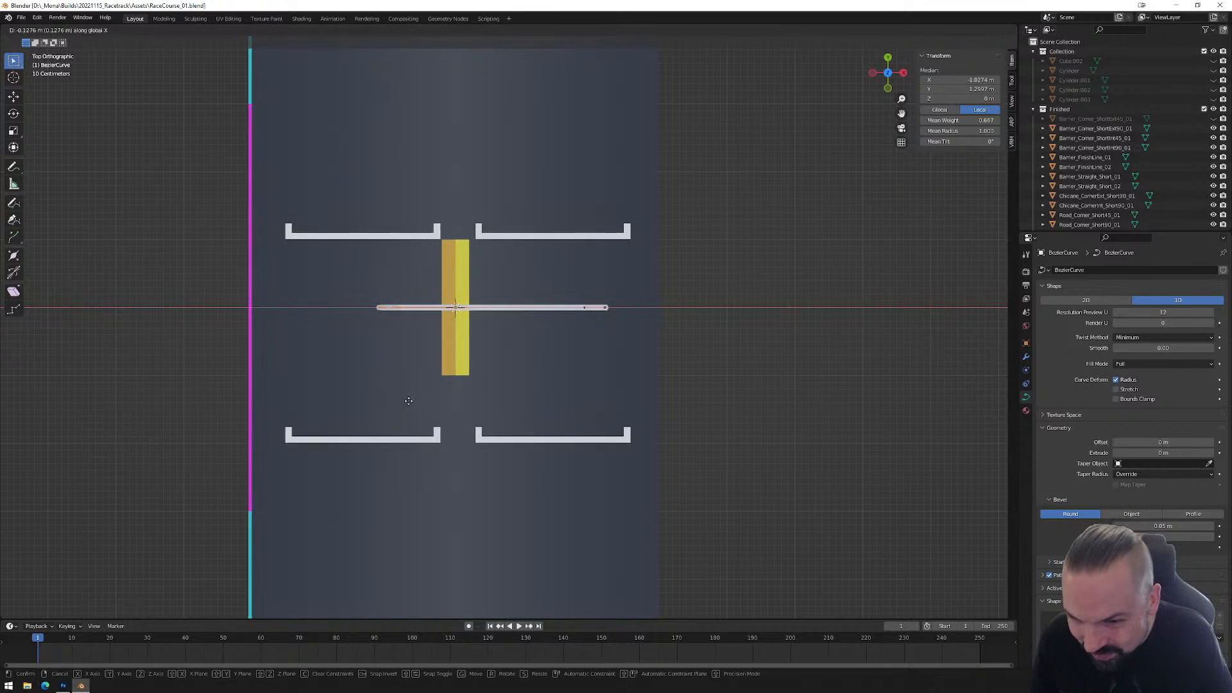
click(273, 429)
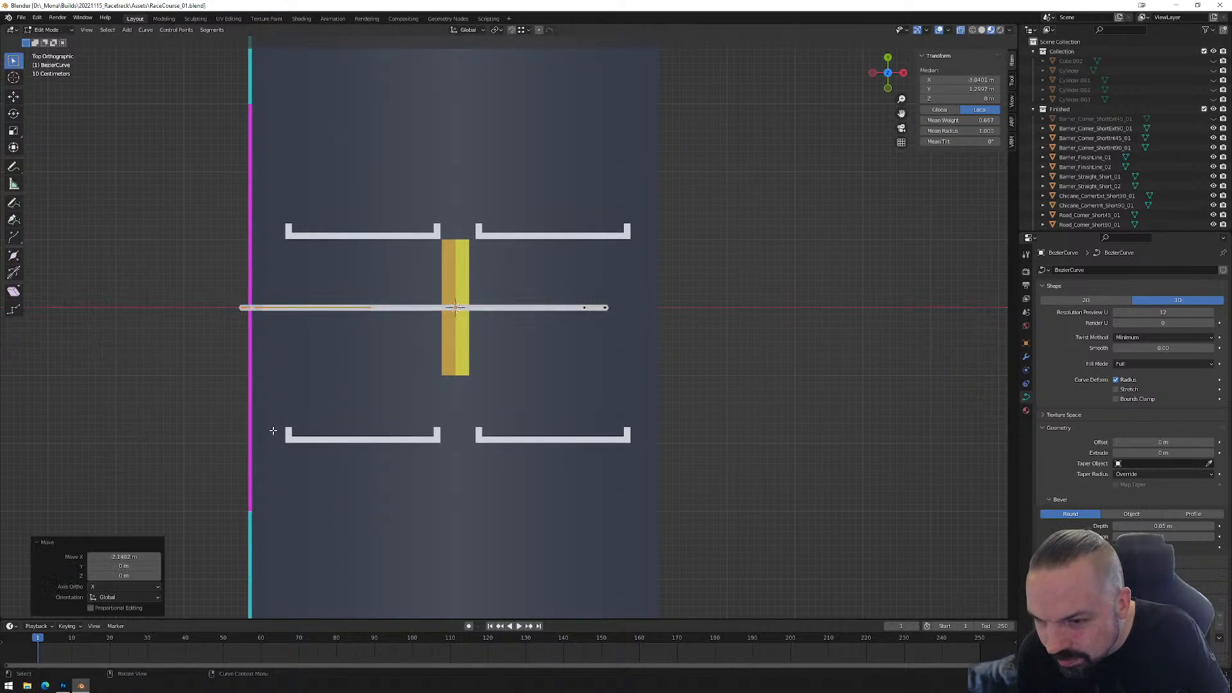
Move the arch's right post and corner points about 0.9 m outward along X, past the road's edge.
drag(548, 270, 653, 344)
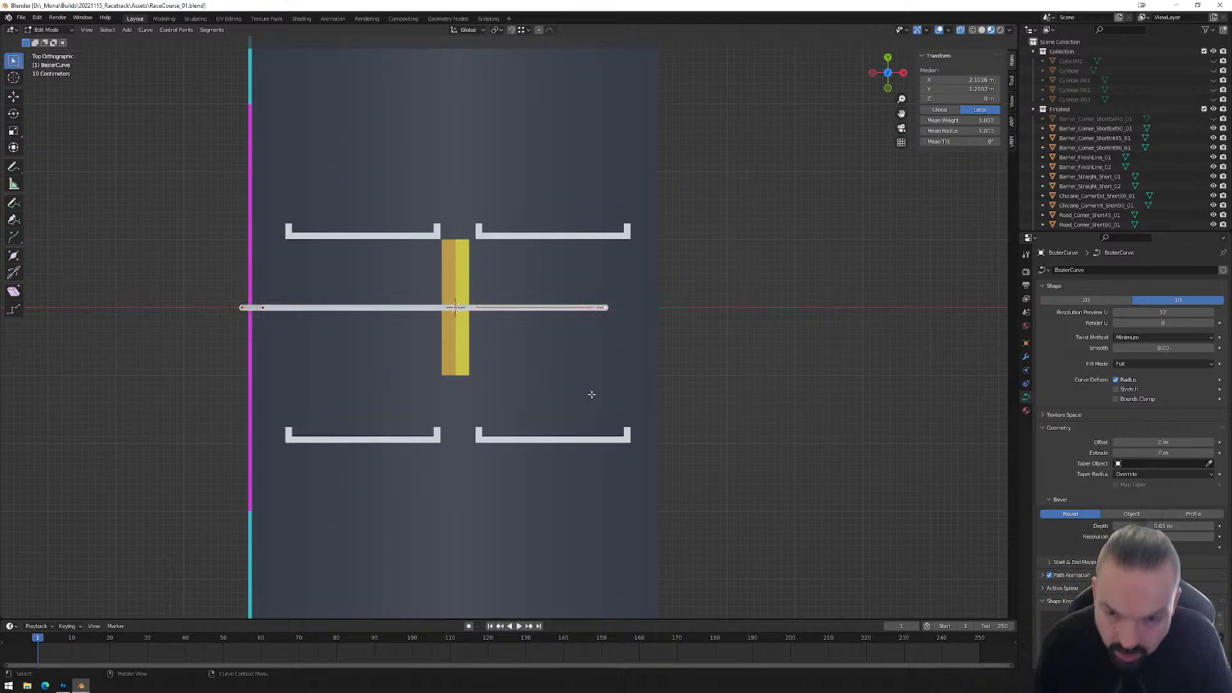
key(g)
key(x)
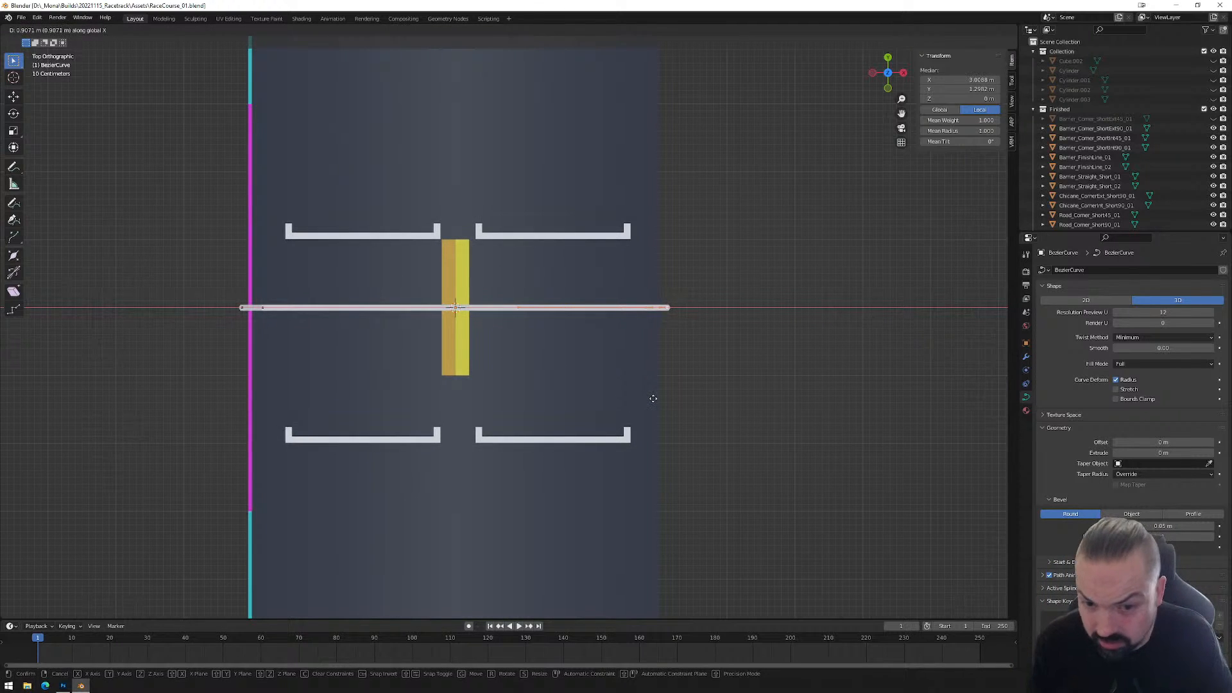
click(652, 399)
click(887, 90)
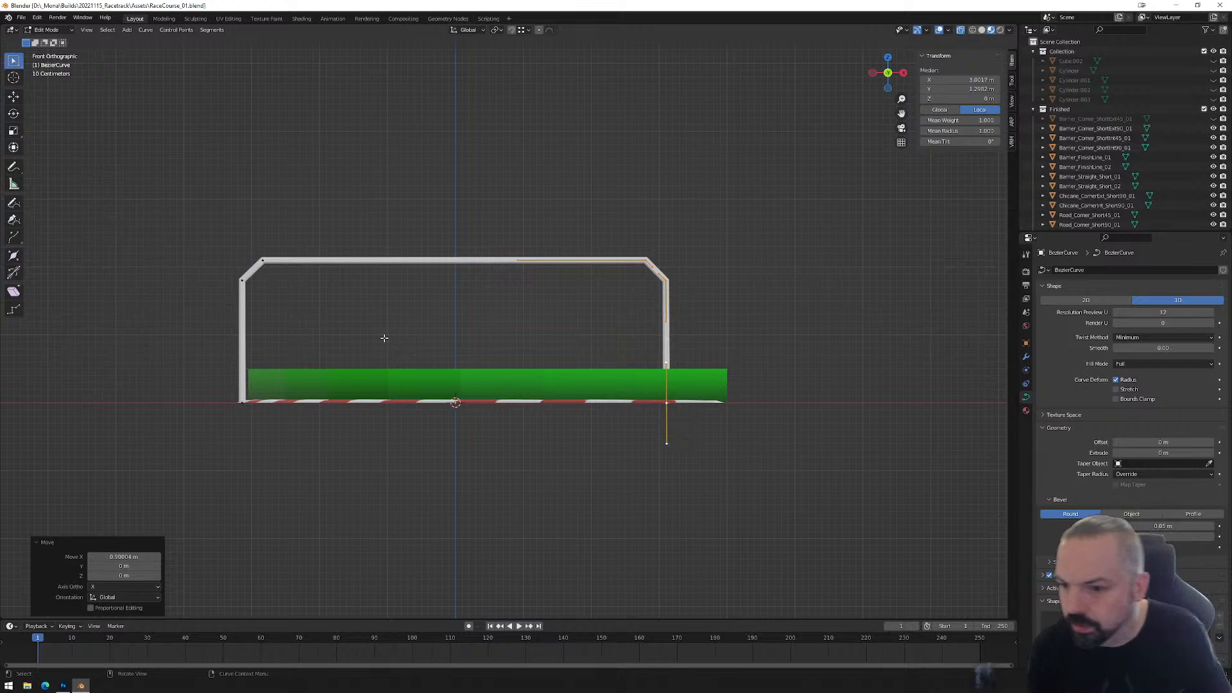
Nudge the right post and corner points slightly further along X and return the arch to Object Mode.
middle_drag(447, 315, 426, 341)
drag(617, 220, 673, 479)
key(g)
key(x)
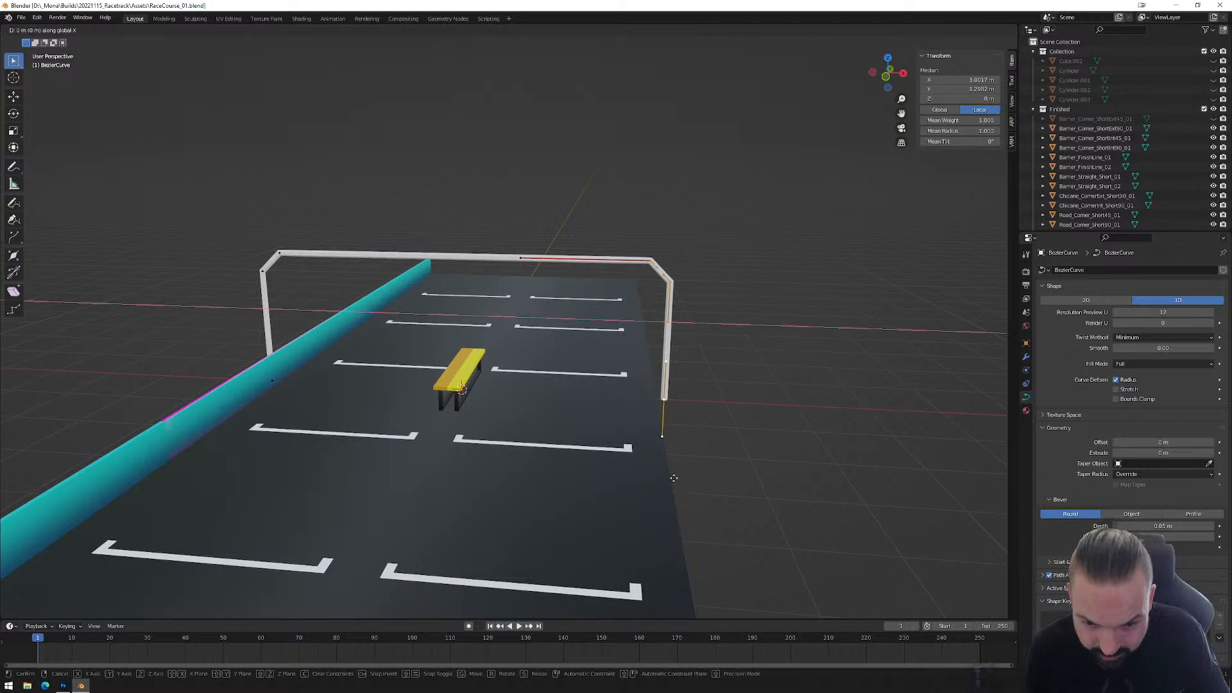
click(675, 478)
middle_drag(478, 376, 426, 370)
key(Tab)
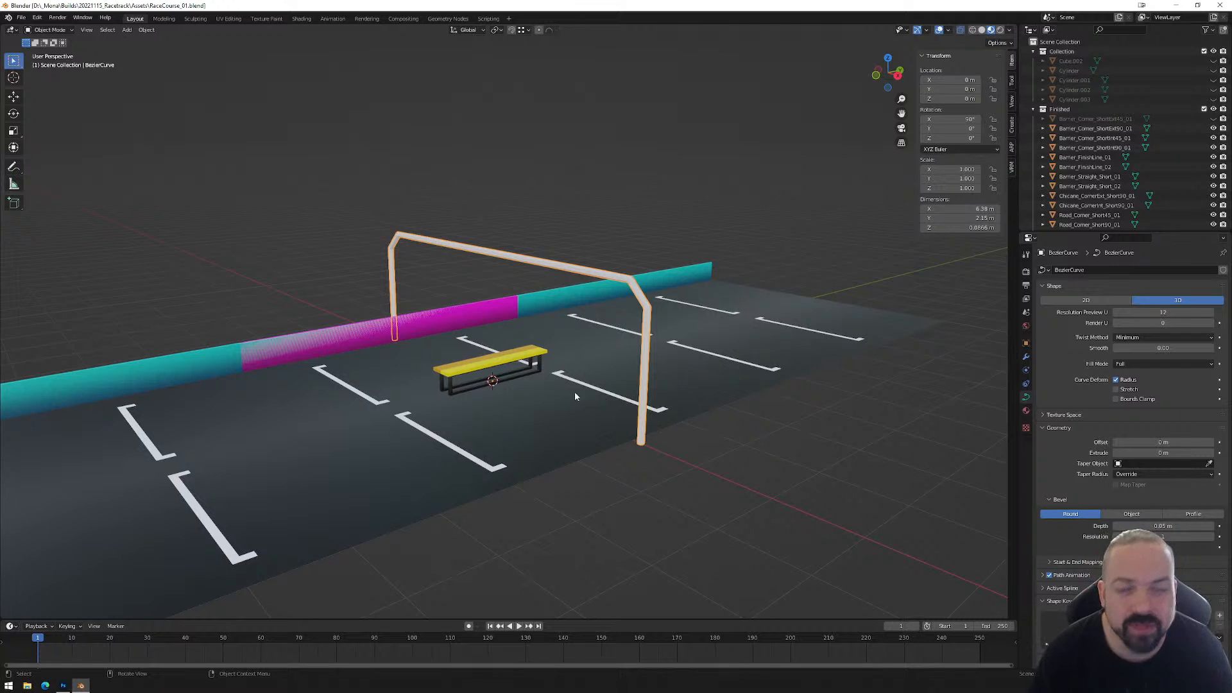
Inspect both post bases against the road and barrier, and convert the arch curve to a mesh.
middle_drag(522, 347, 466, 279)
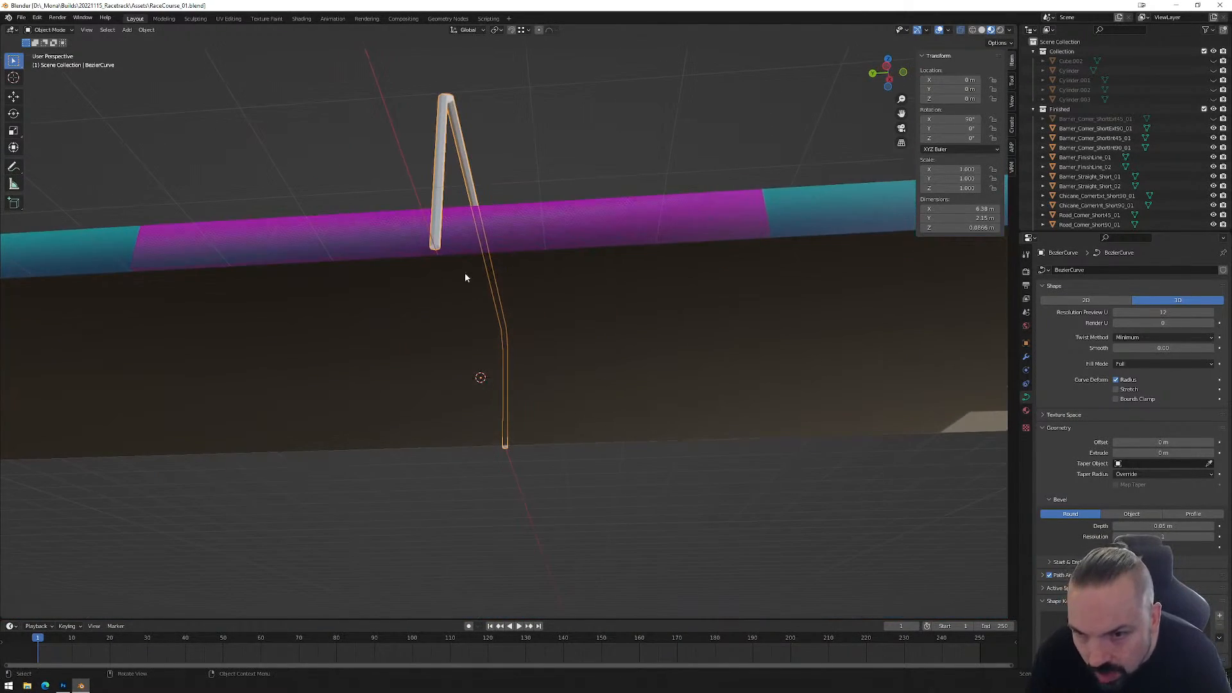
scroll(466, 280, up, 1)
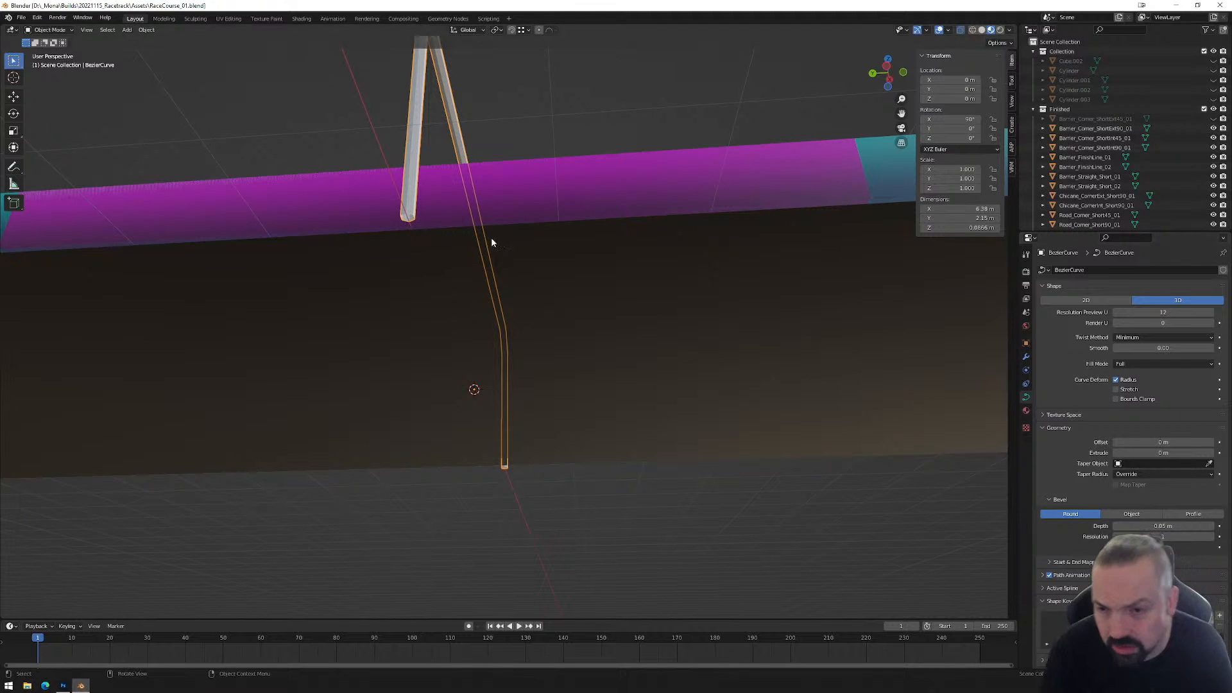
scroll(490, 237, down, 6)
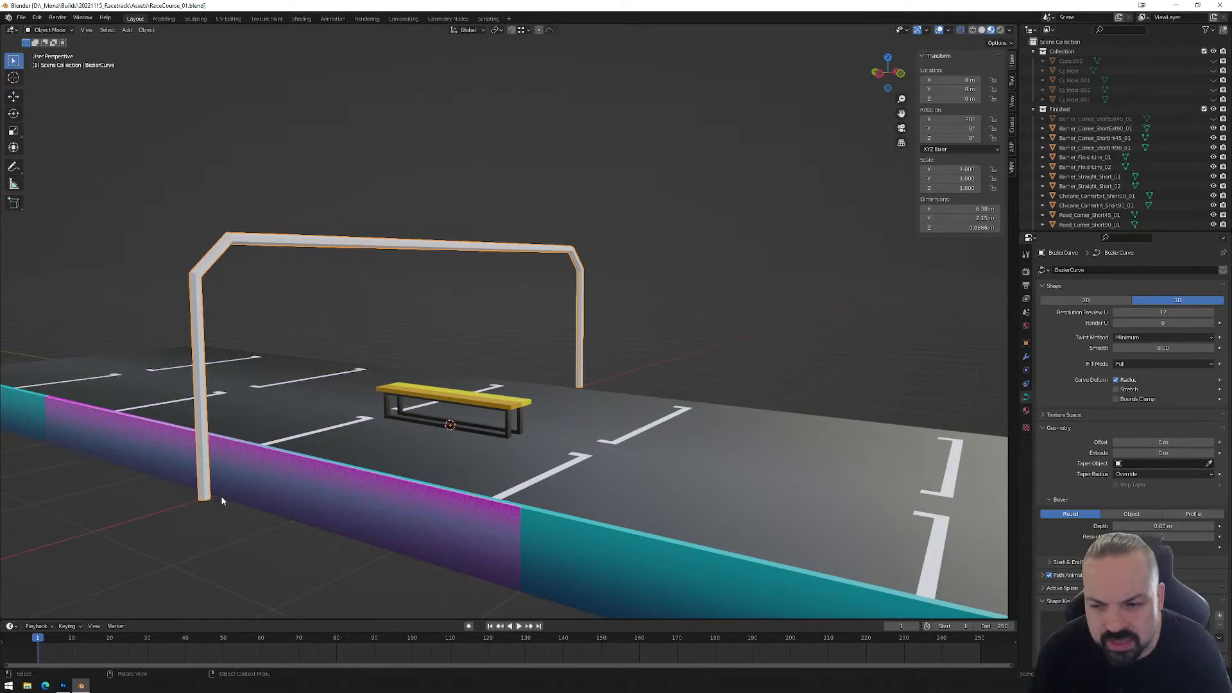
middle_drag(619, 377, 705, 334)
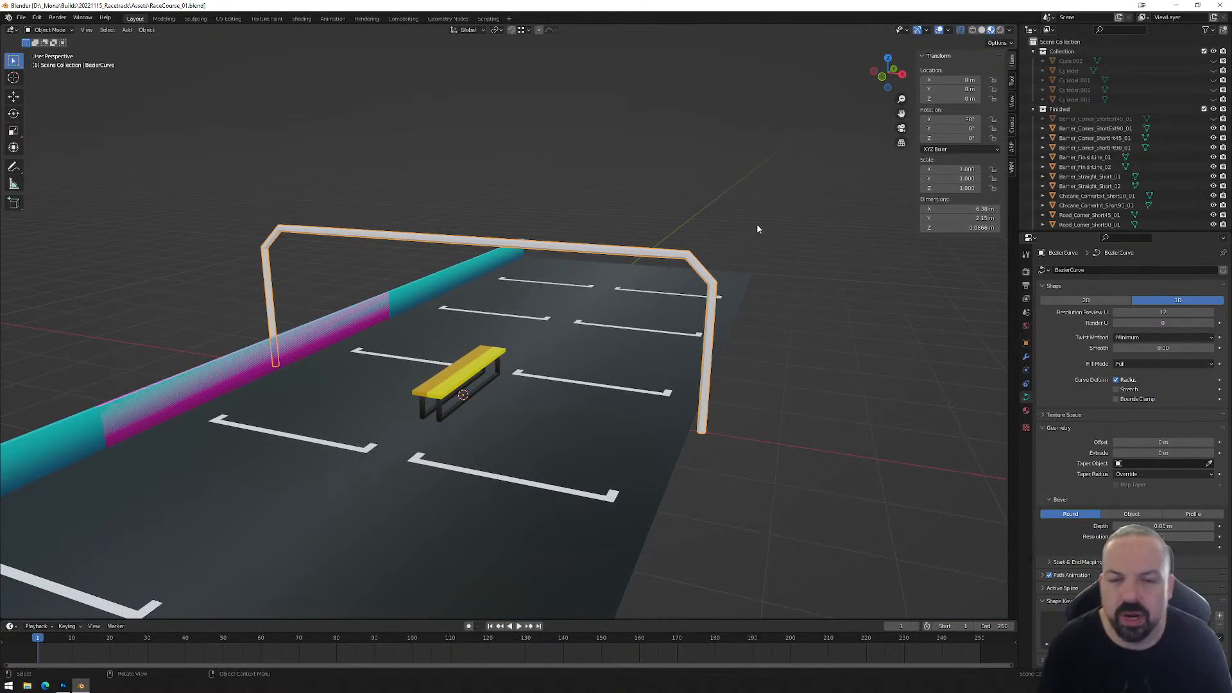
right_click(729, 142)
mouse_move(729, 143)
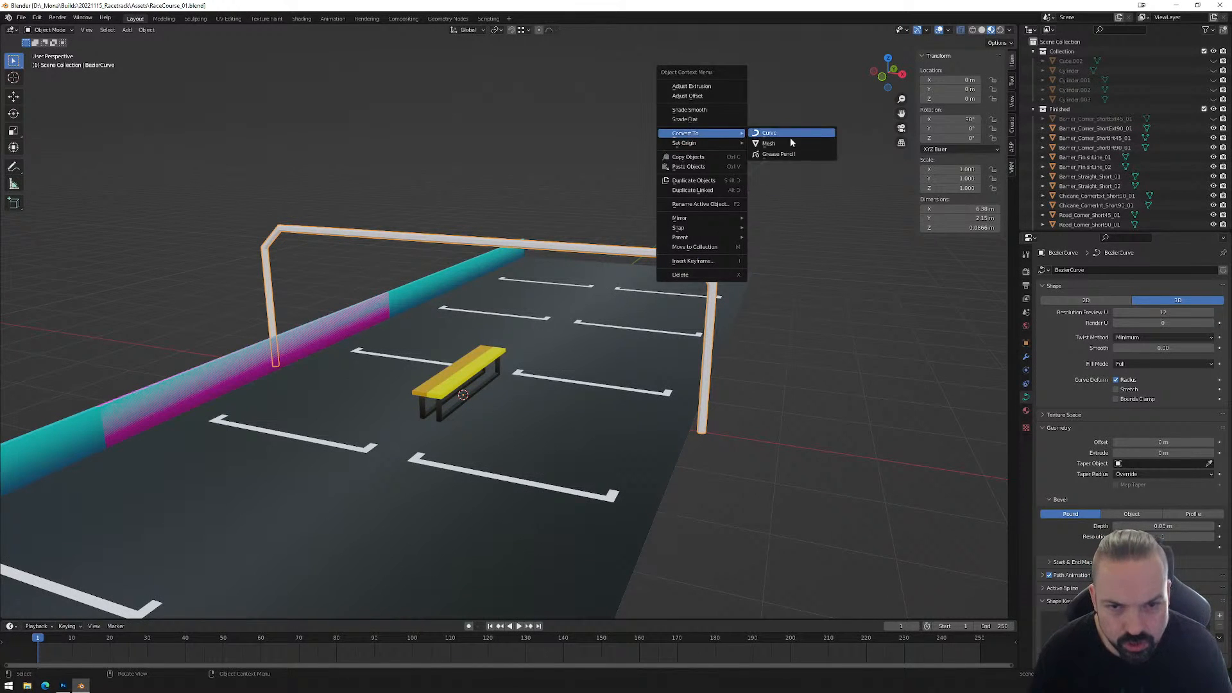
click(788, 143)
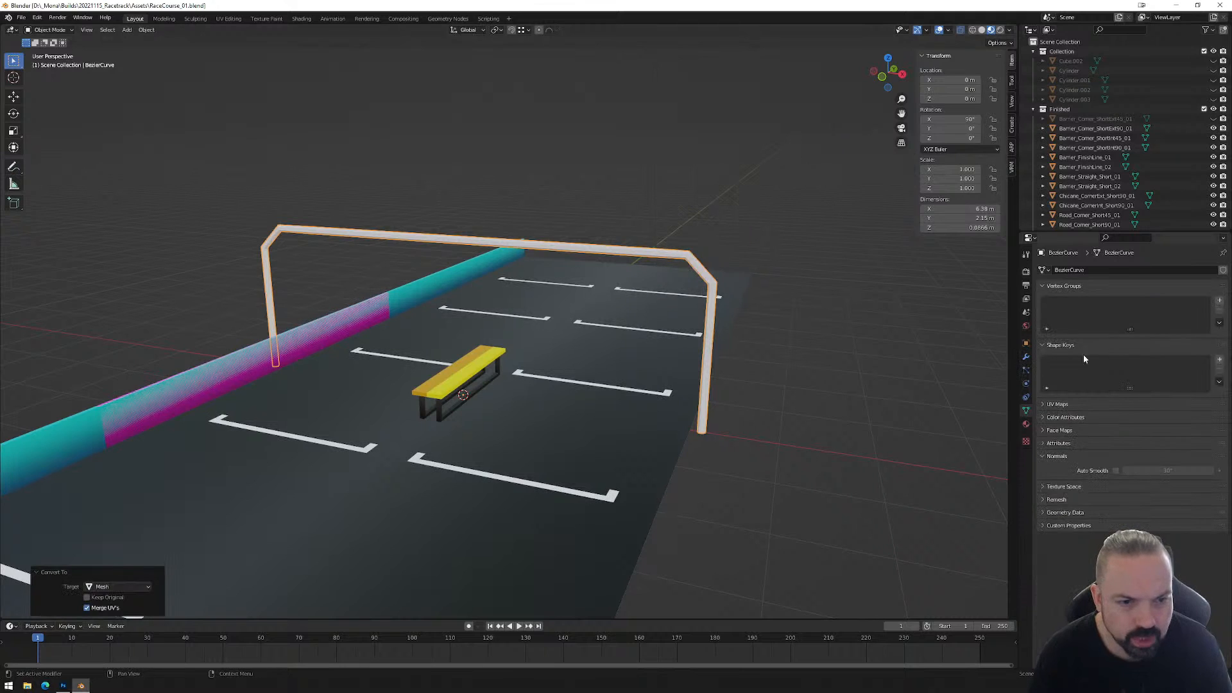
Dissolve the surplus edge loops along the arch's straight top bar, keeping its corner loops, and return to Object Mode.
middle_drag(719, 299, 753, 298)
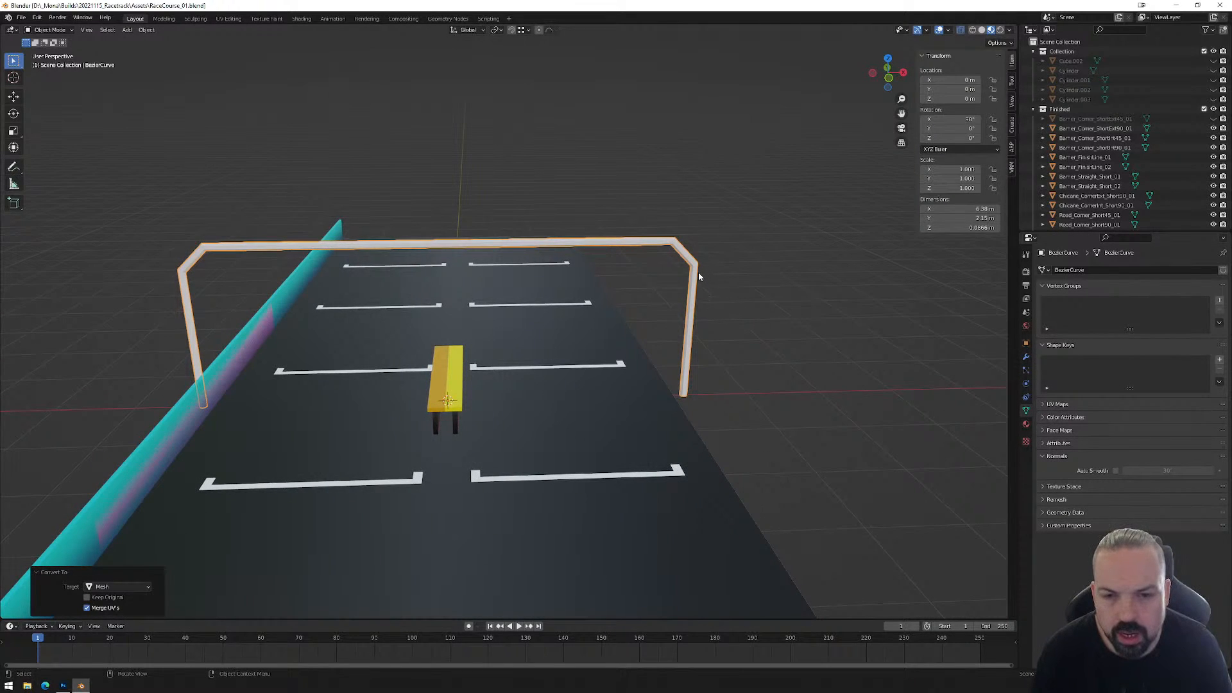
key(Tab)
middle_drag(705, 388, 681, 442)
middle_drag(735, 383, 392, 417)
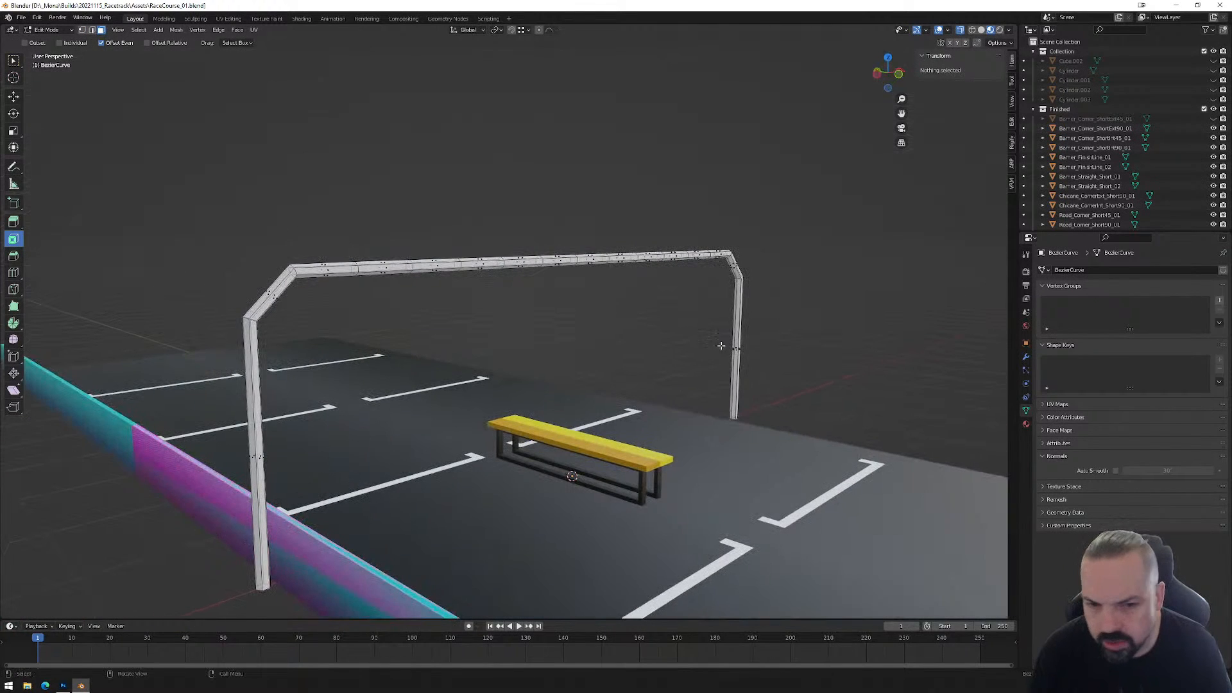
middle_drag(407, 367, 235, 379)
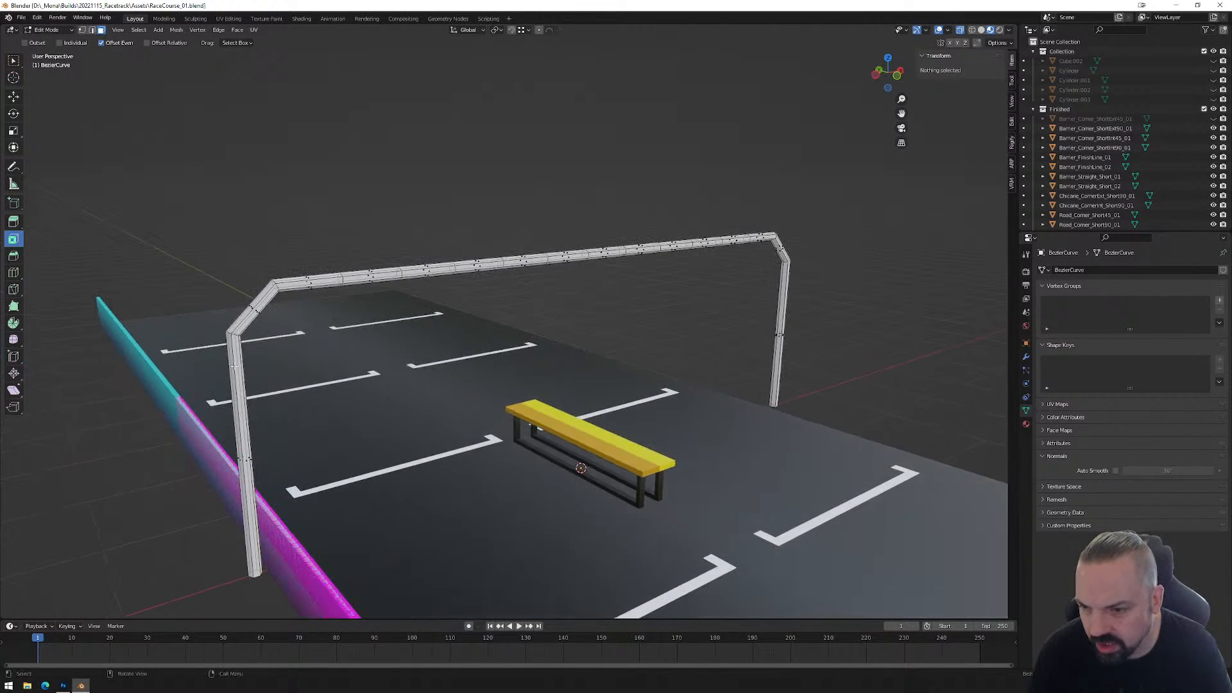
middle_drag(879, 311, 901, 275)
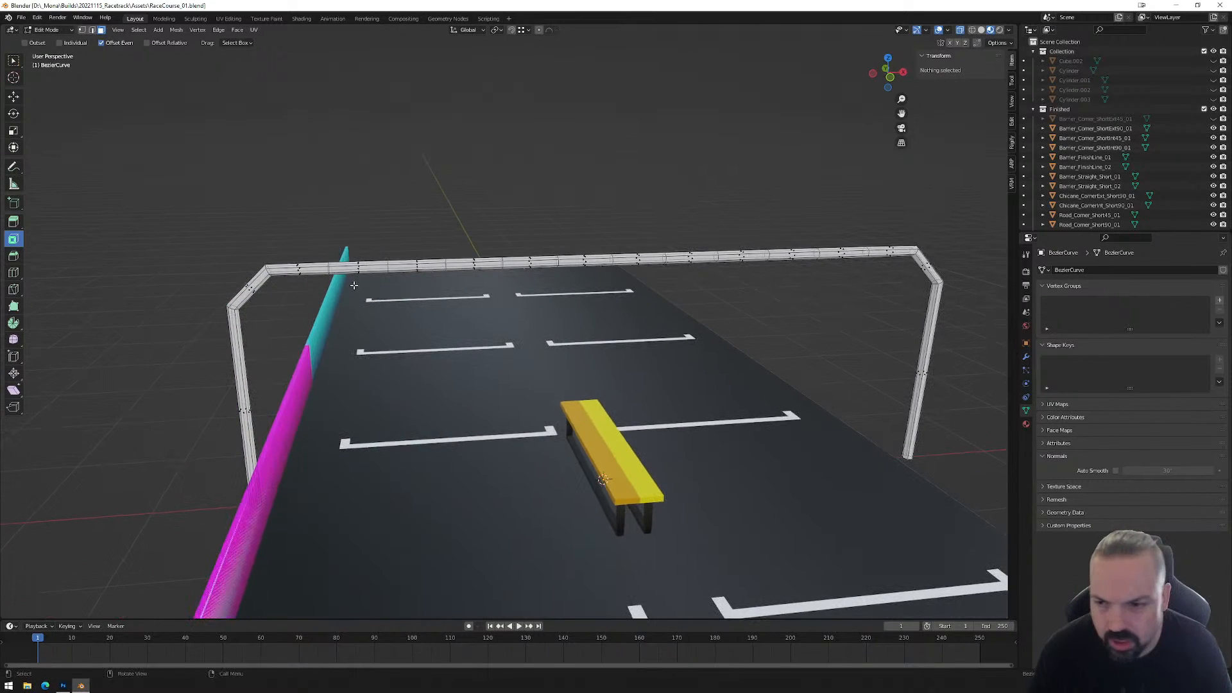
key(2)
alt+click(330, 272)
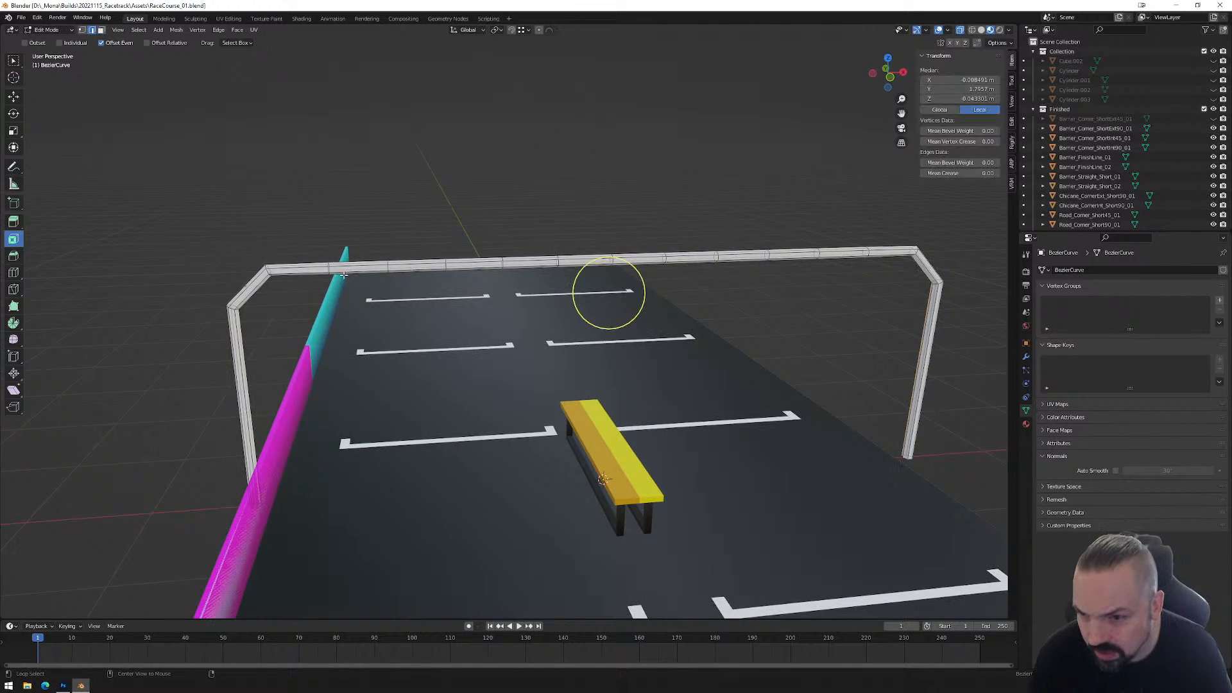
alt+click(329, 269)
alt+click(358, 269)
alt+click(388, 266)
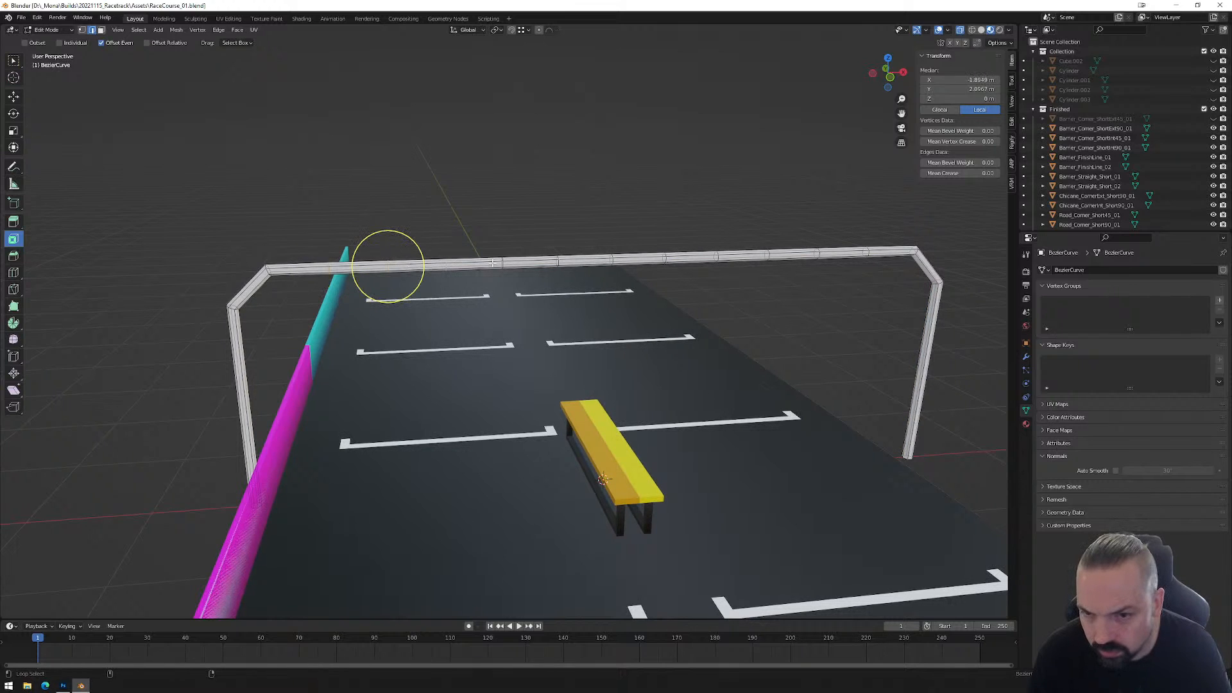
alt+click(417, 265)
alt+click(446, 265)
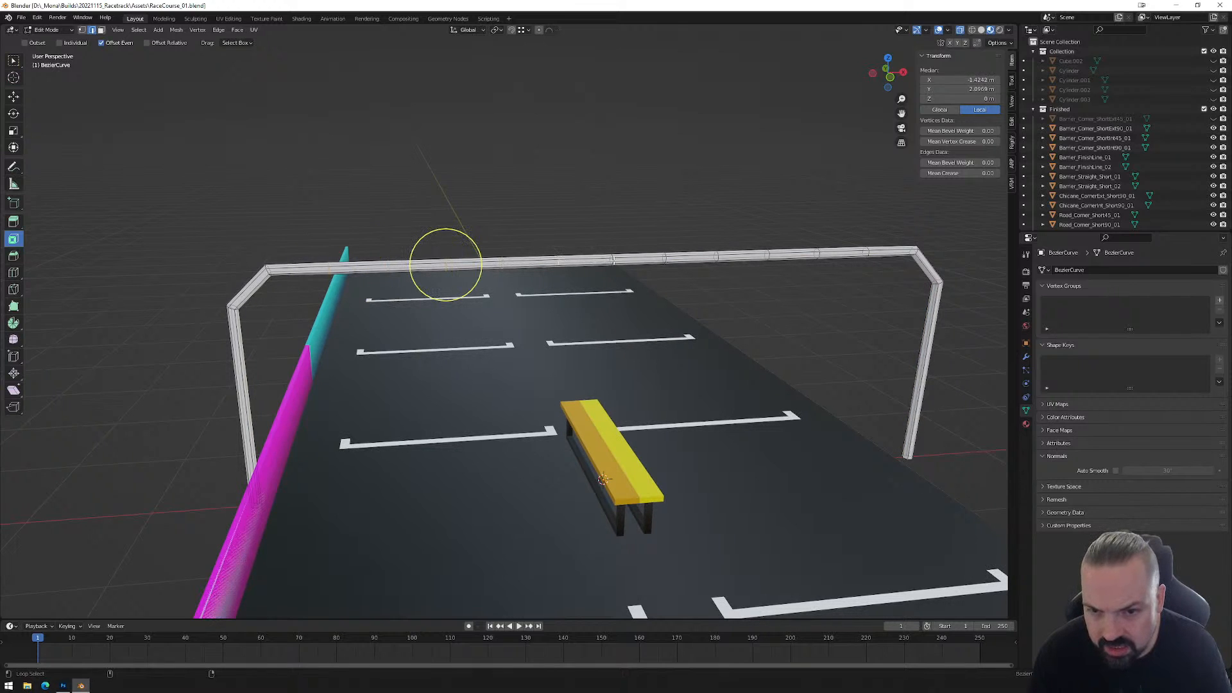
alt+click(475, 264)
alt+click(502, 263)
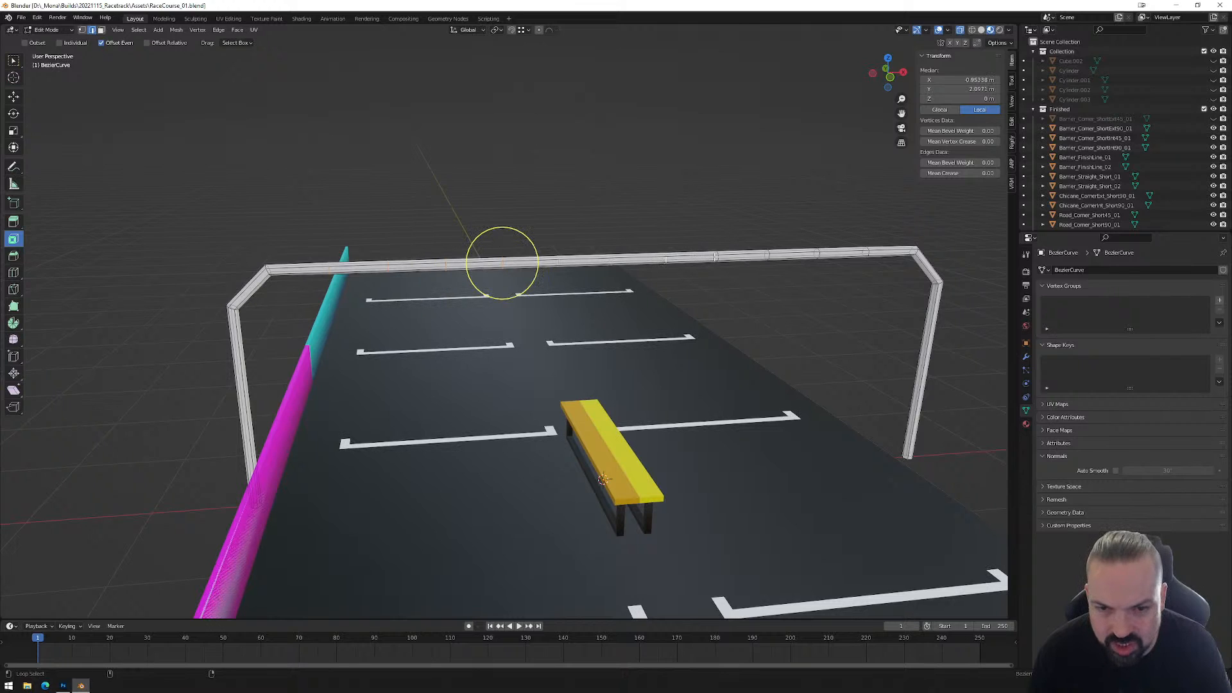
alt+click(530, 261)
alt+click(558, 261)
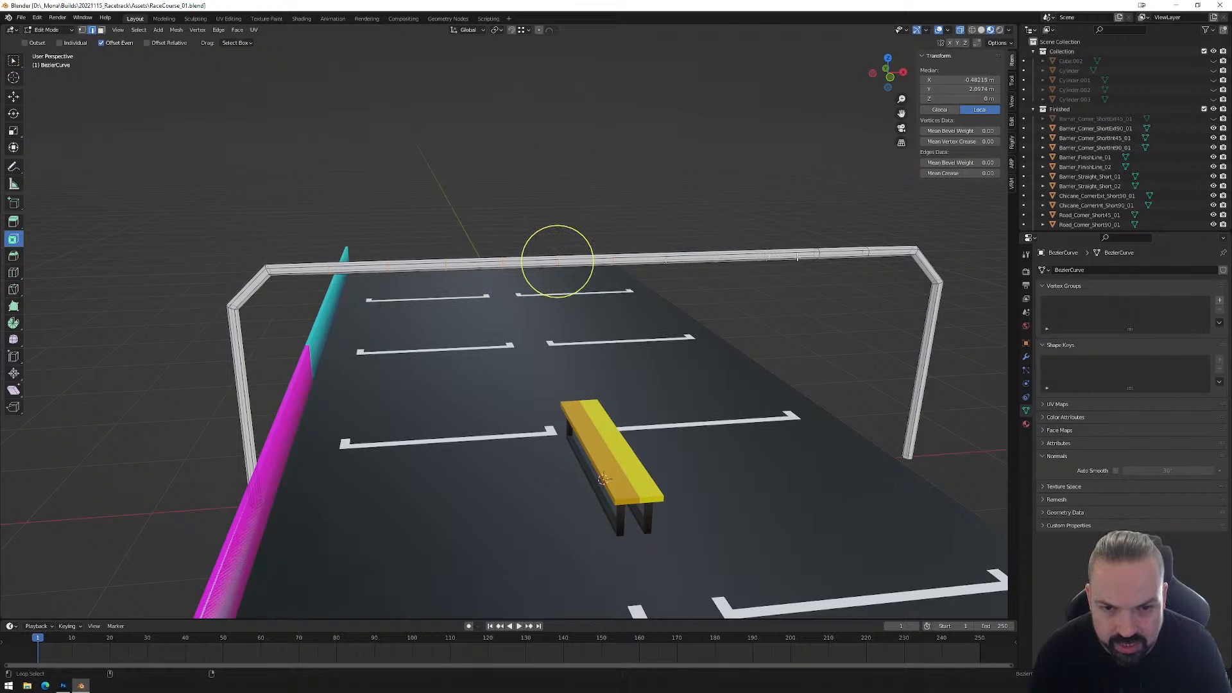
alt+click(585, 260)
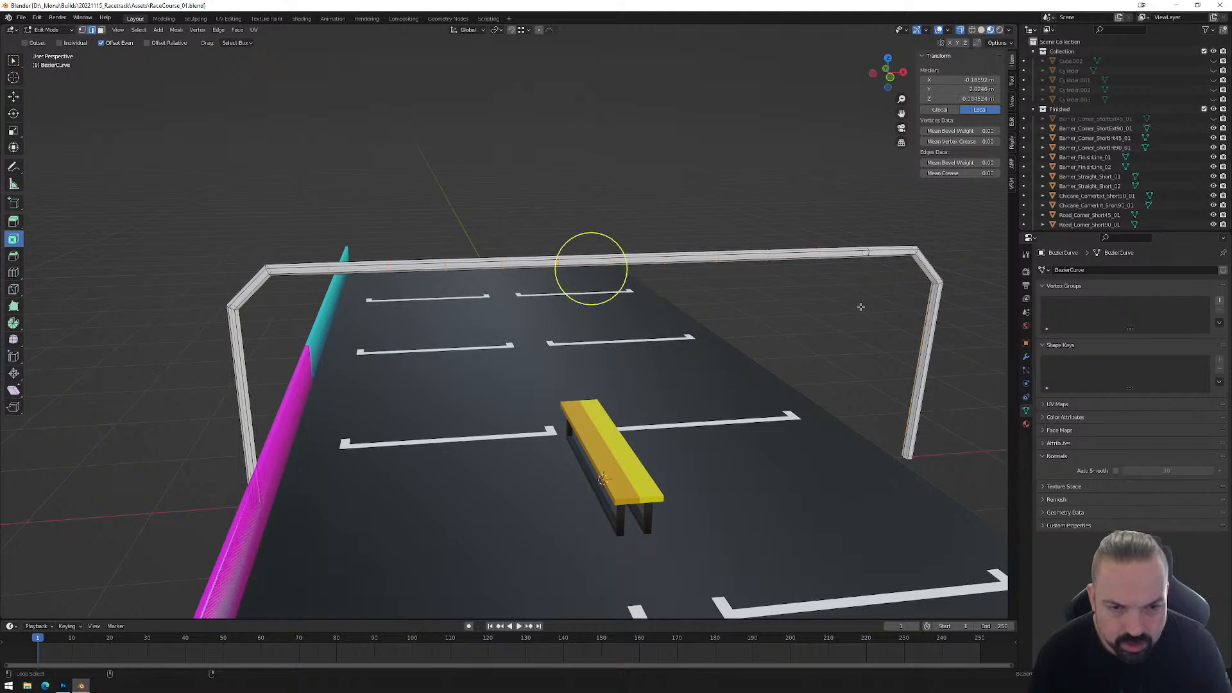
alt+click(611, 260)
key(x)
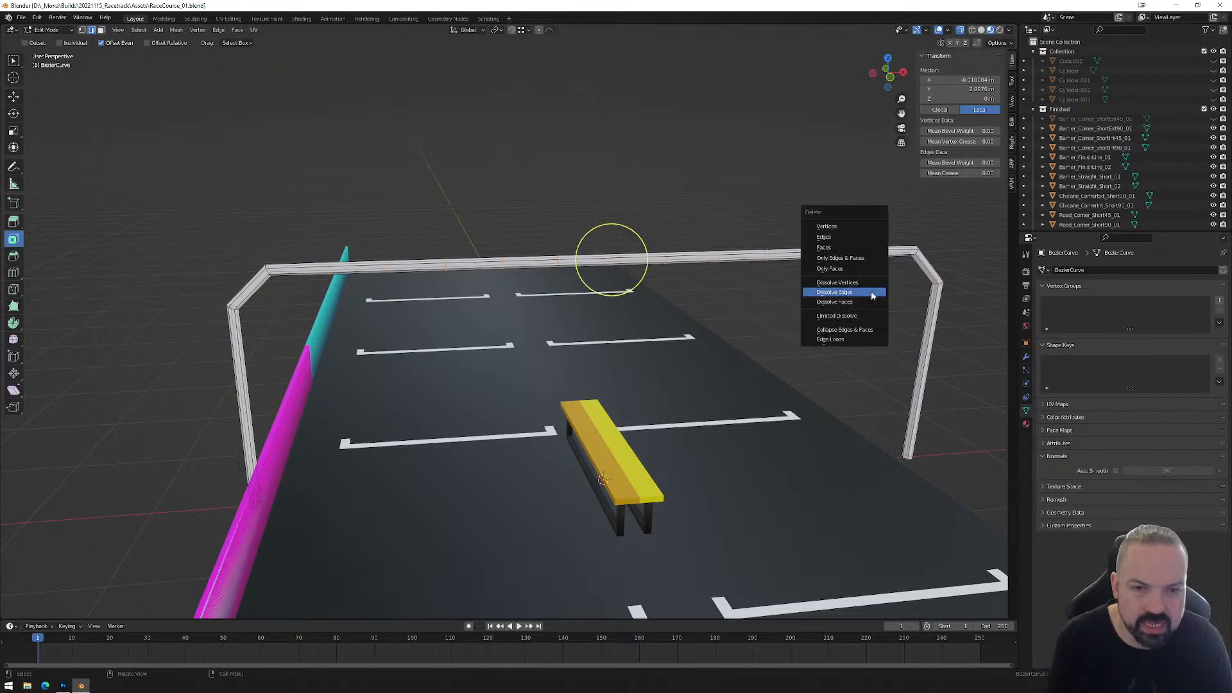
click(871, 294)
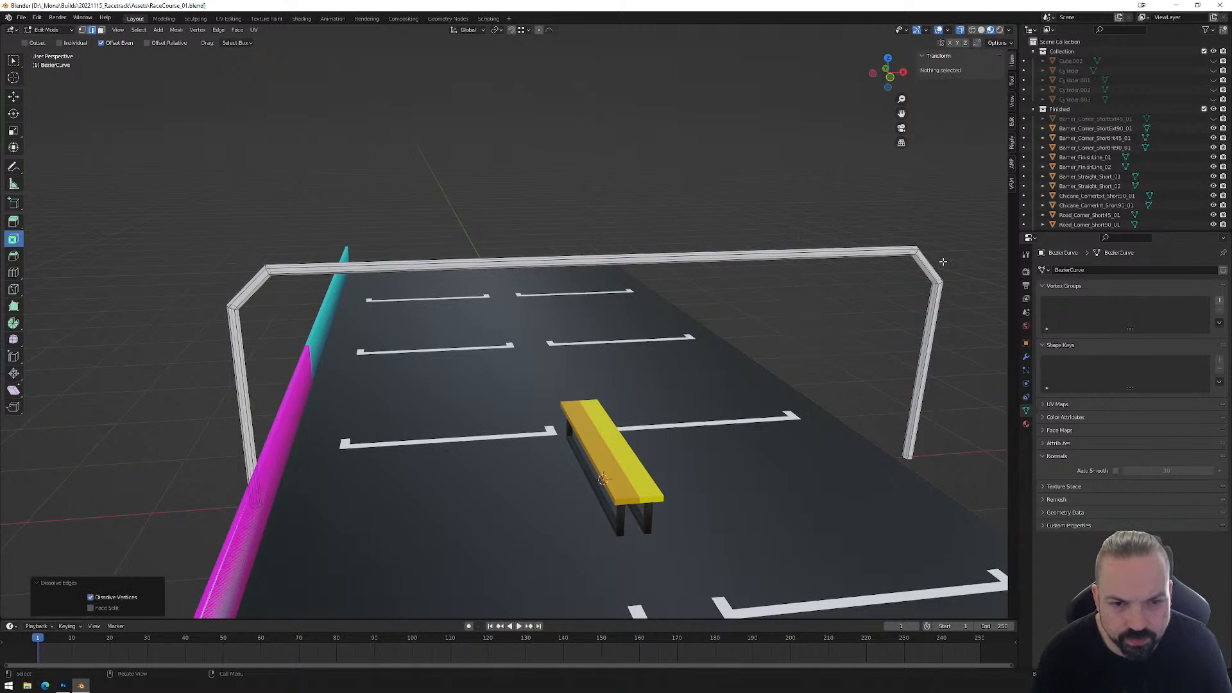
middle_drag(460, 374, 529, 362)
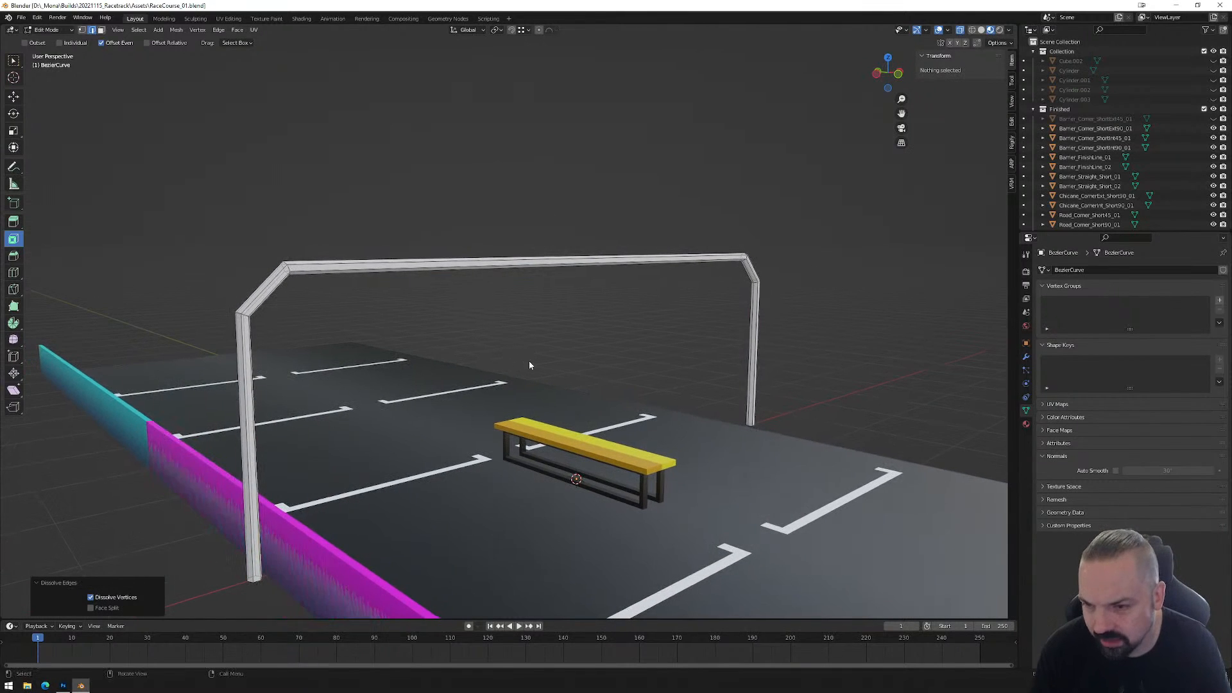
key(Tab)
Assign the existing LowPoly_01 material to the arch.
middle_drag(617, 319, 606, 339)
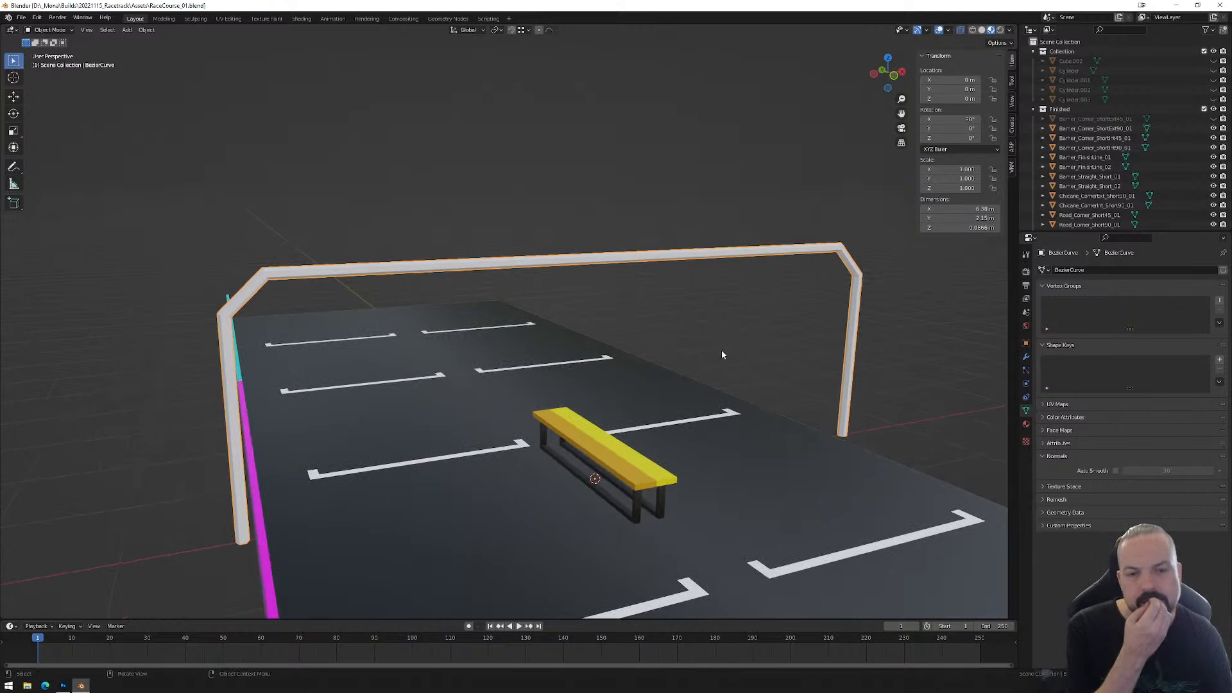
middle_drag(663, 338, 749, 342)
scroll(749, 342, down, 1)
click(1025, 424)
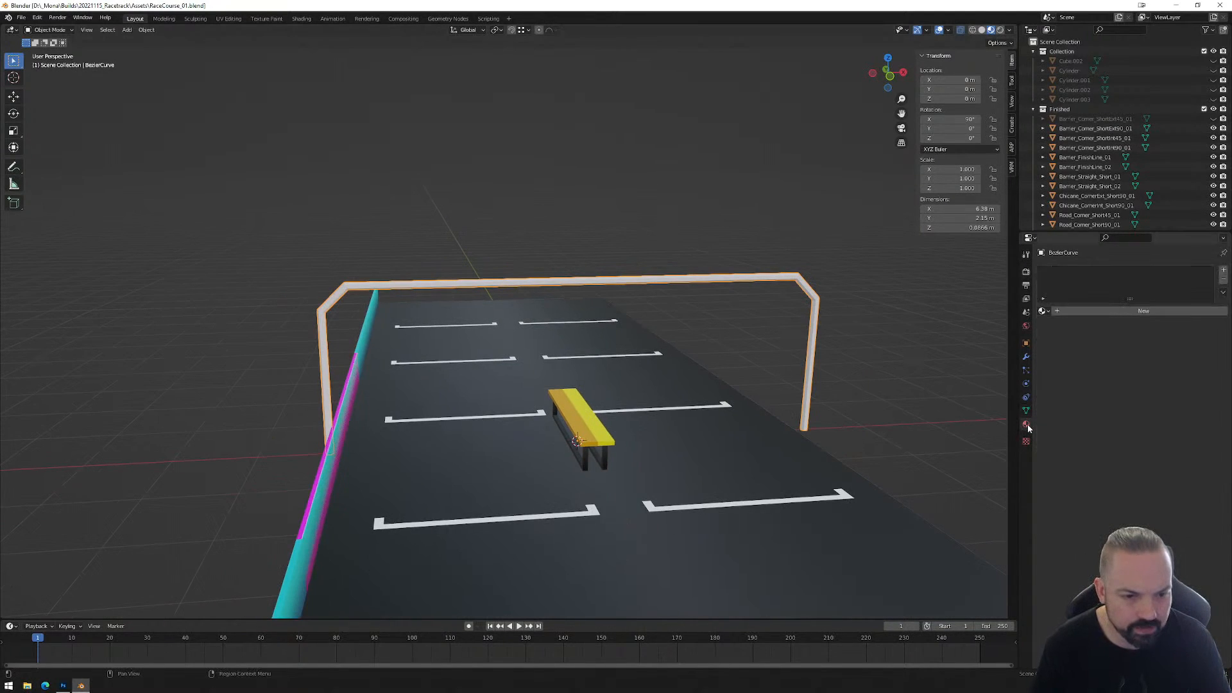
click(1042, 310)
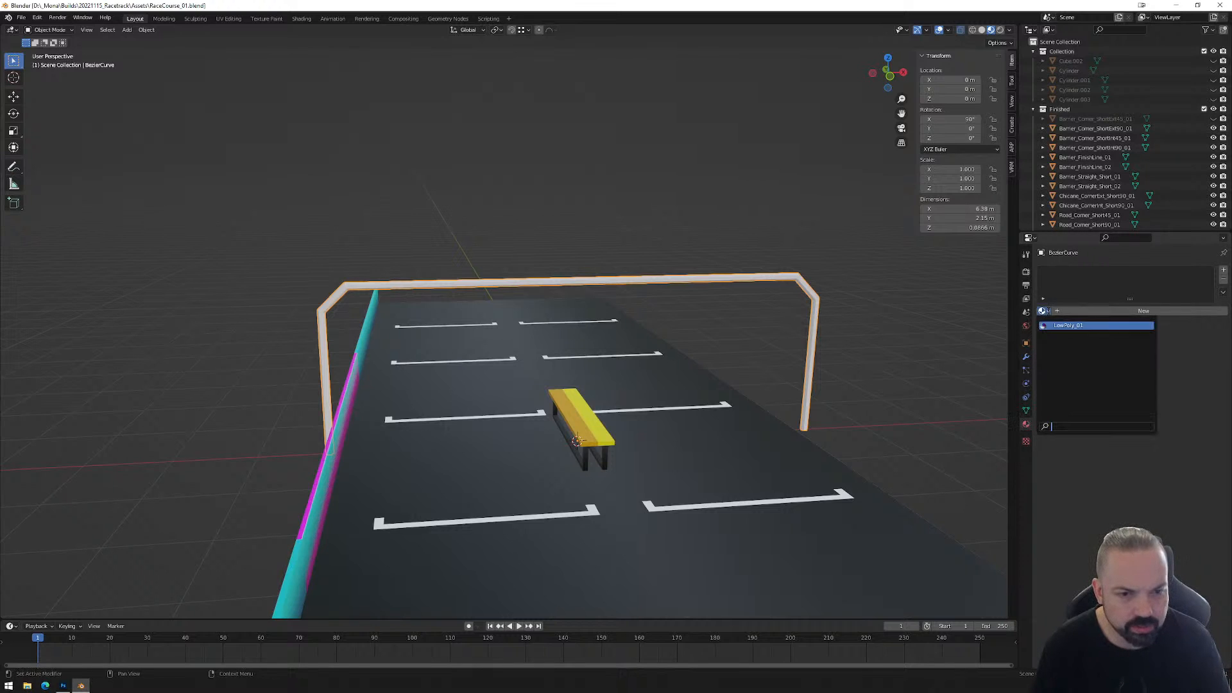
click(1065, 325)
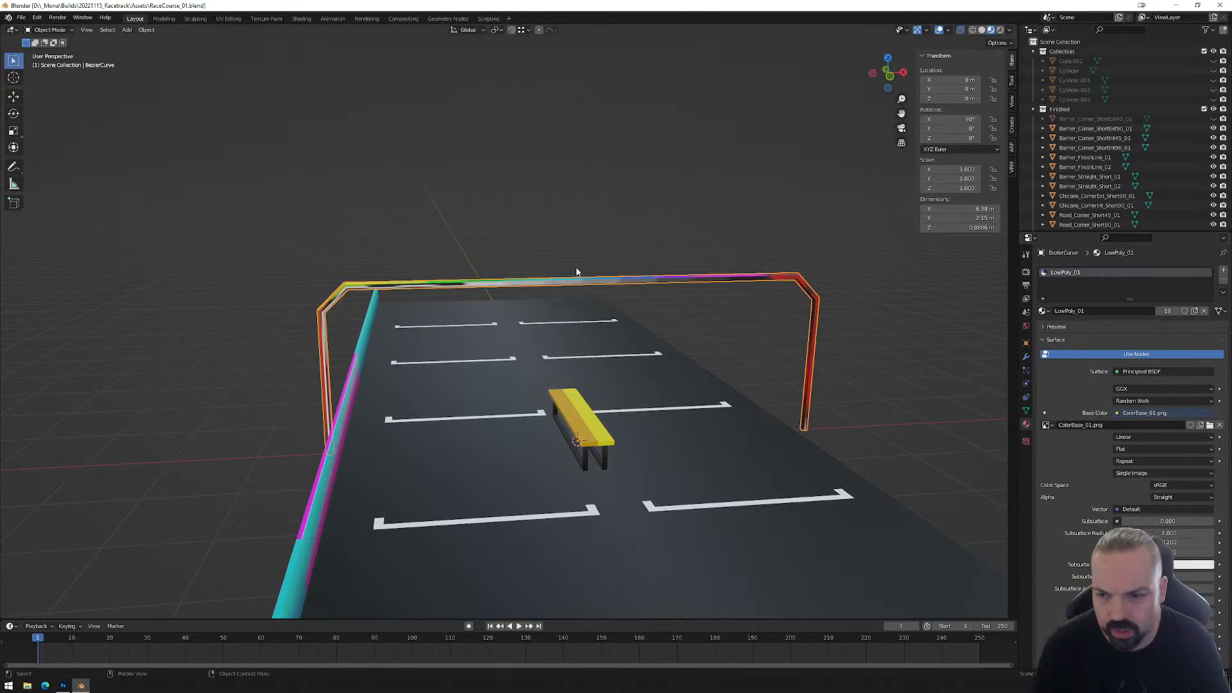
Select all of the arch's faces in the UV Editing workspace and project their UVs from the front view.
key(Tab)
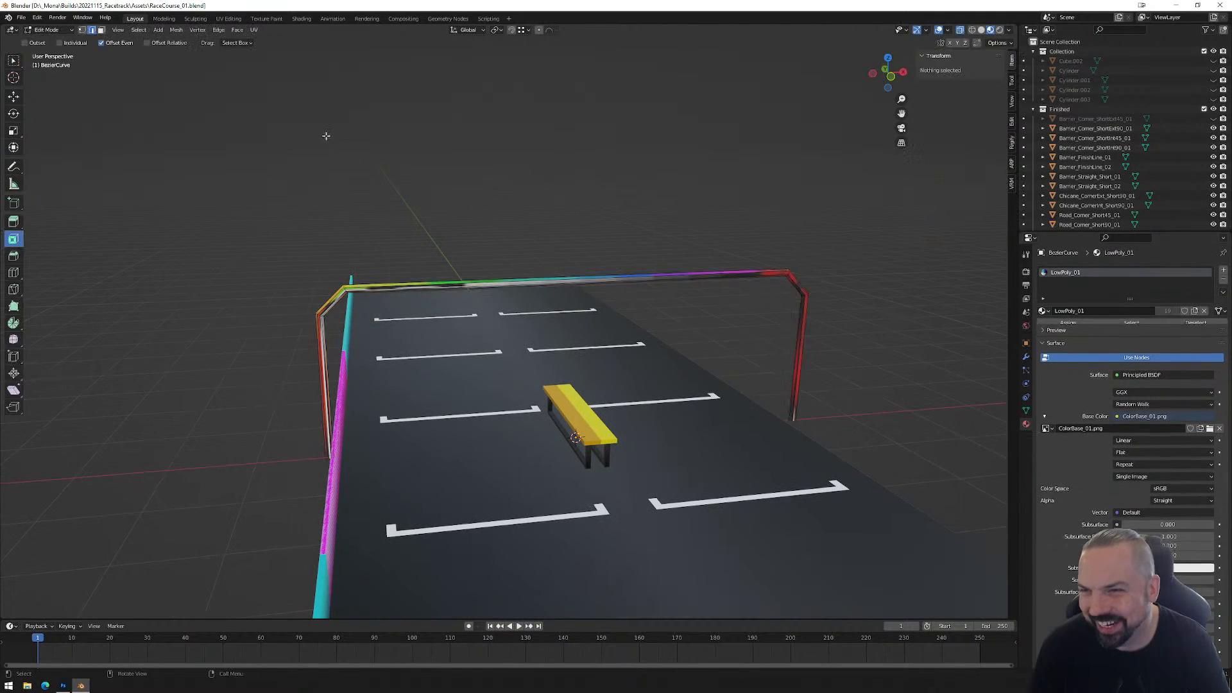
click(230, 19)
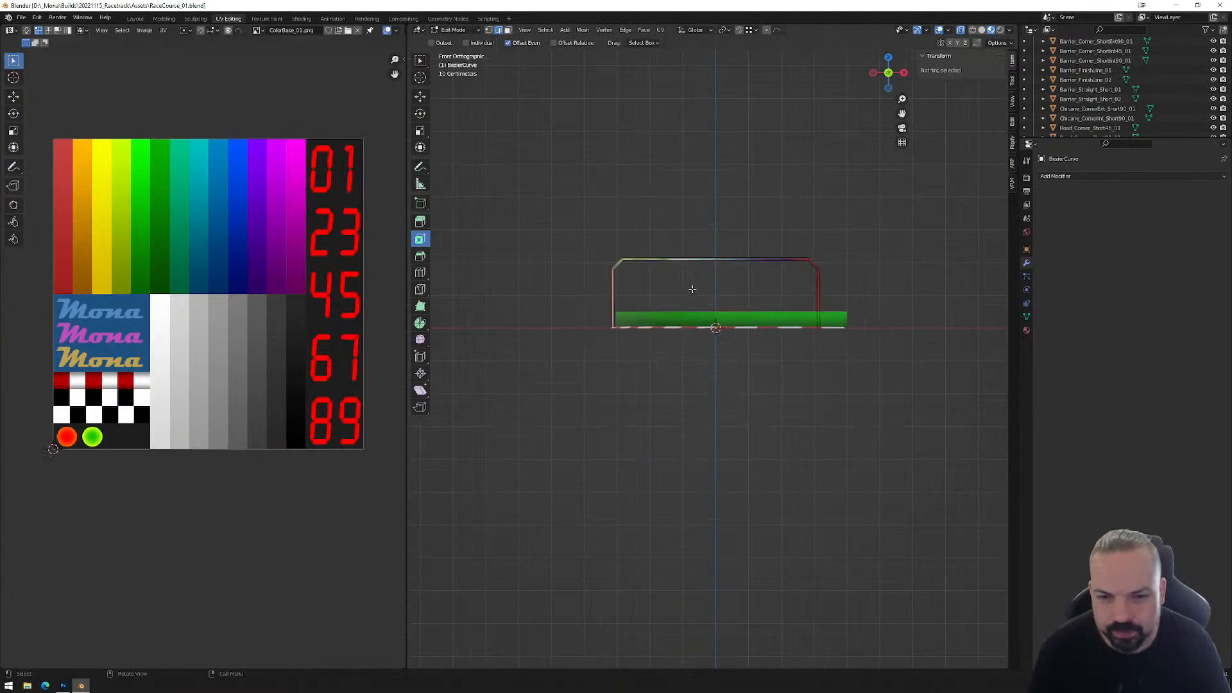
scroll(712, 281, up, 4)
shift+middle_drag(788, 231, 797, 277)
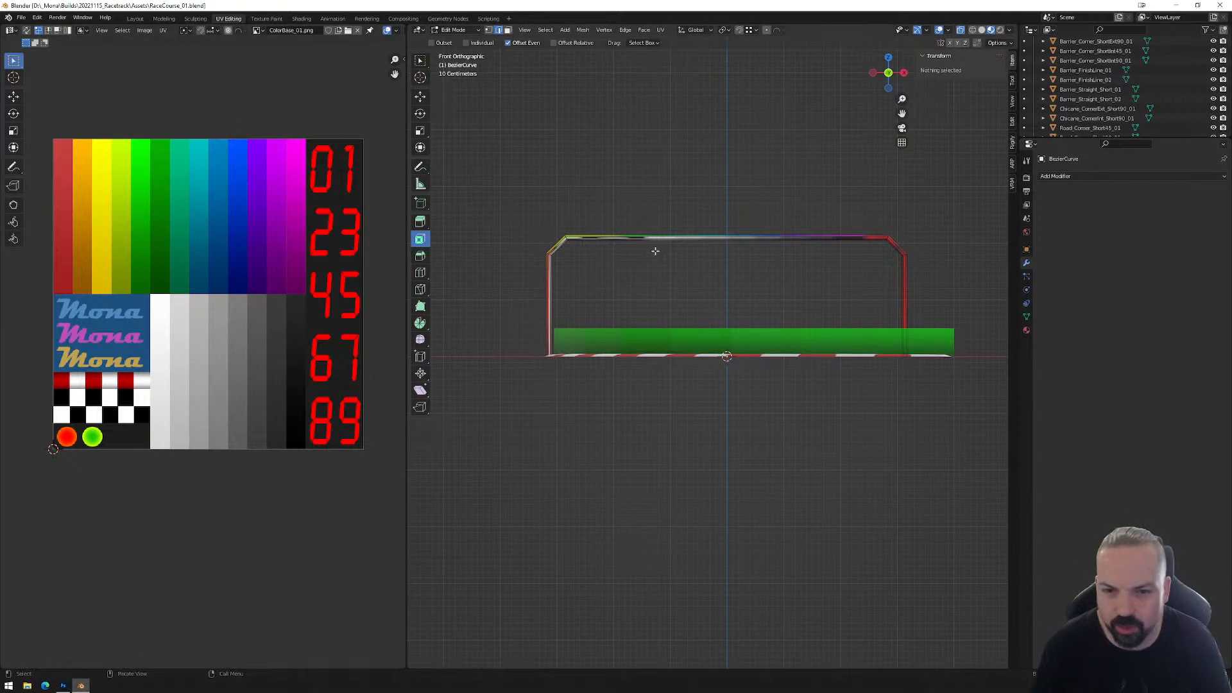
drag(521, 198, 957, 421)
drag(525, 157, 962, 419)
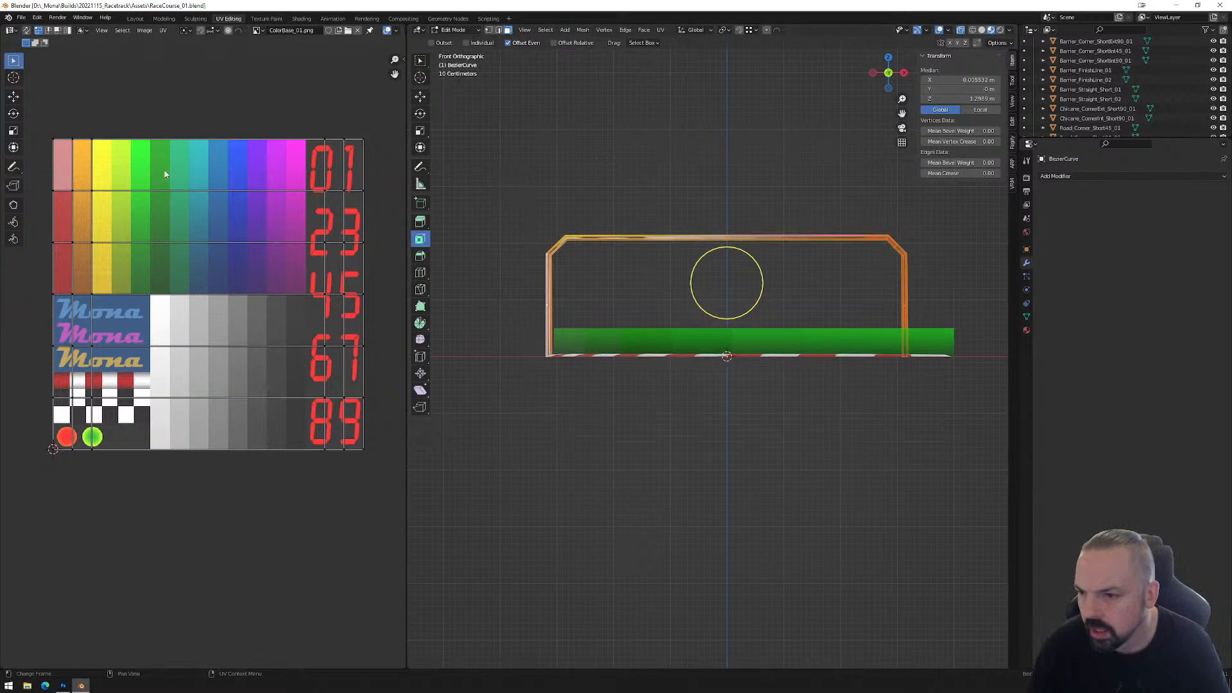
click(661, 30)
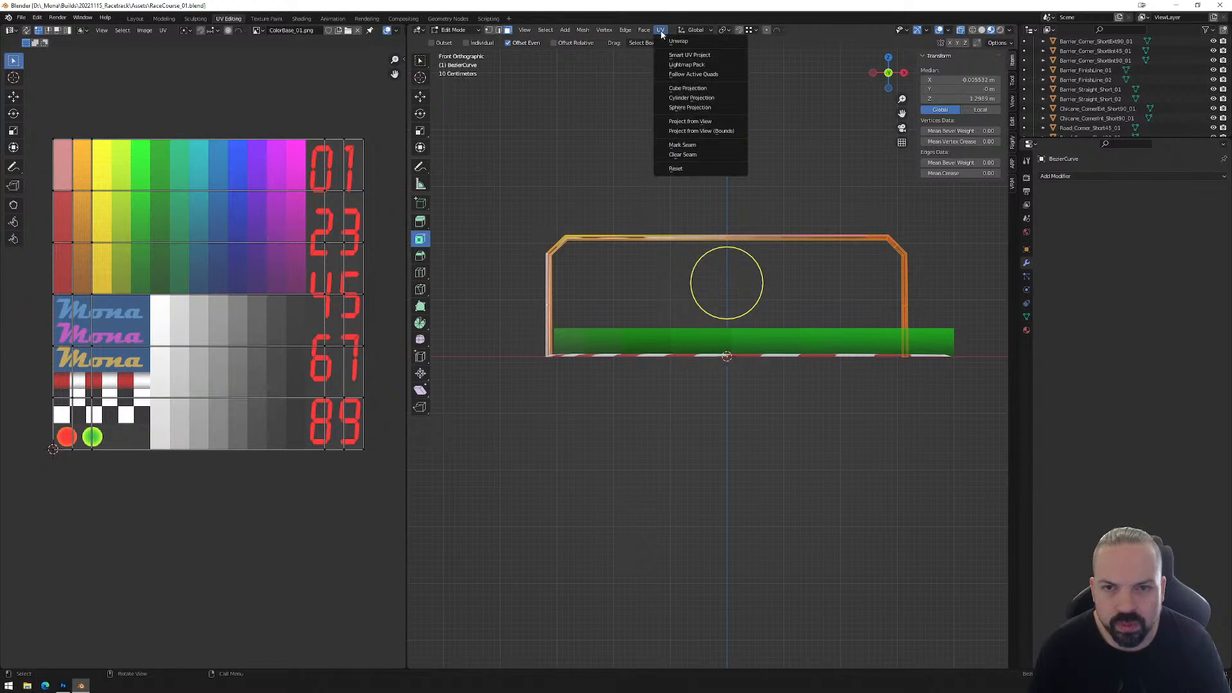
click(690, 121)
Scale the arch's UVs to about 0.015 along X and move them onto a dark grey strip of the palette.
drag(94, 205, 345, 321)
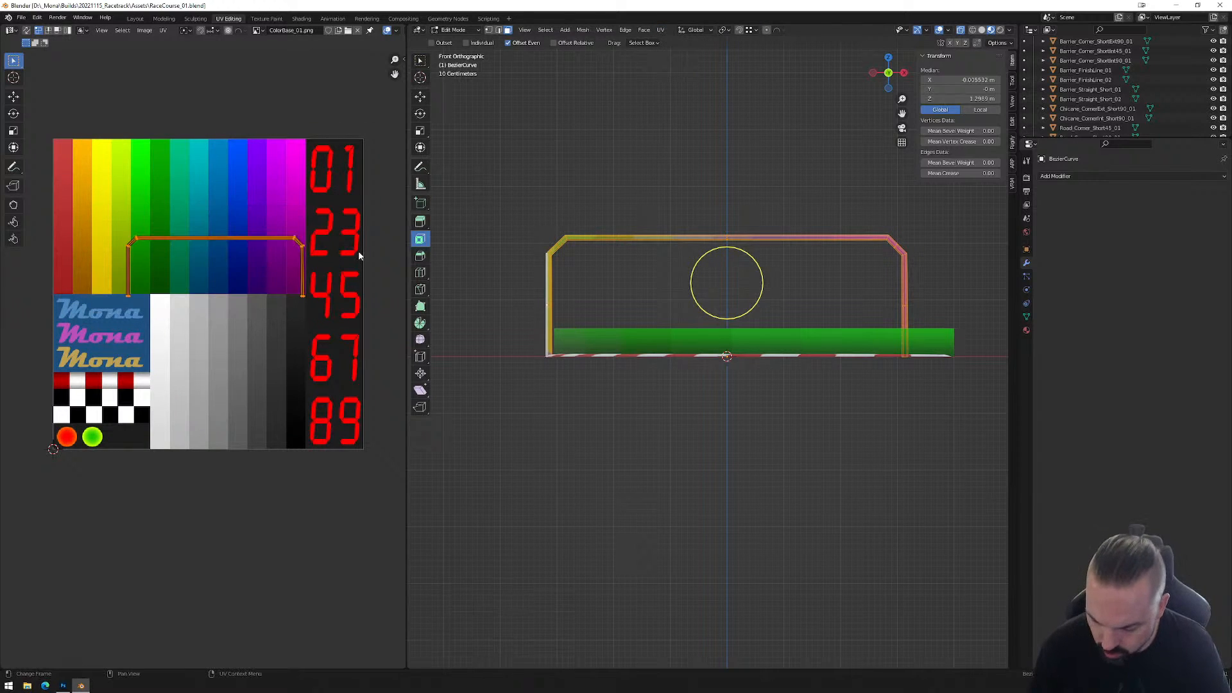
key(s)
key(x)
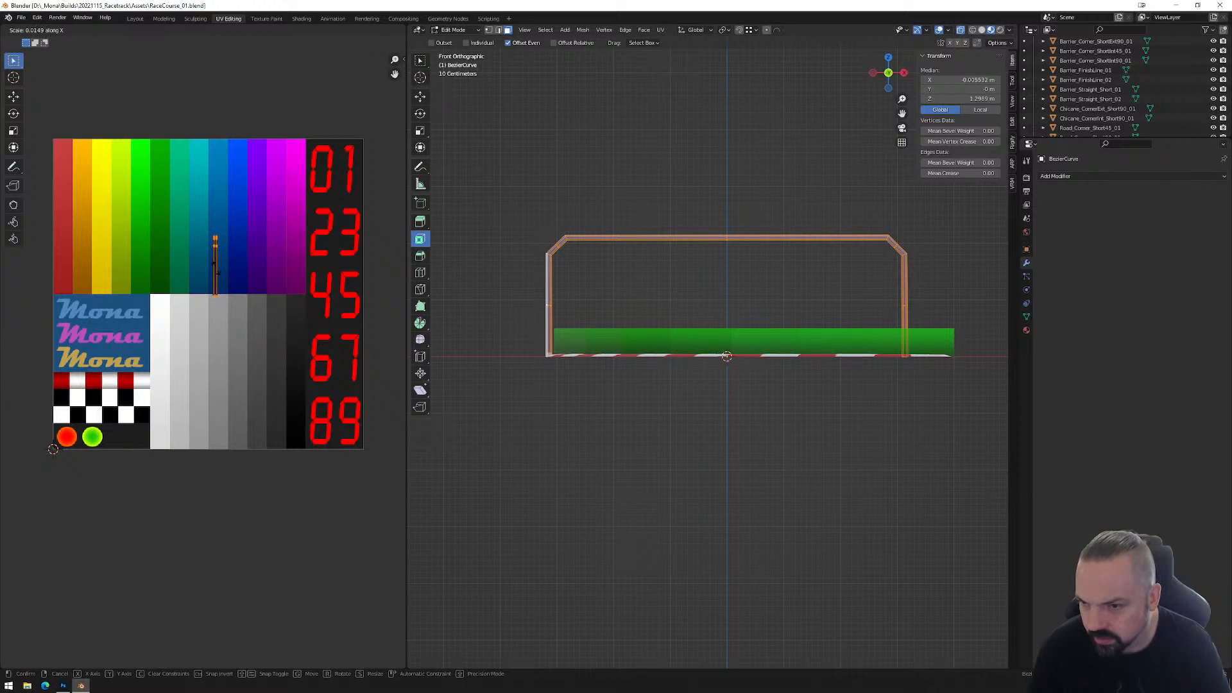
click(259, 295)
key(g)
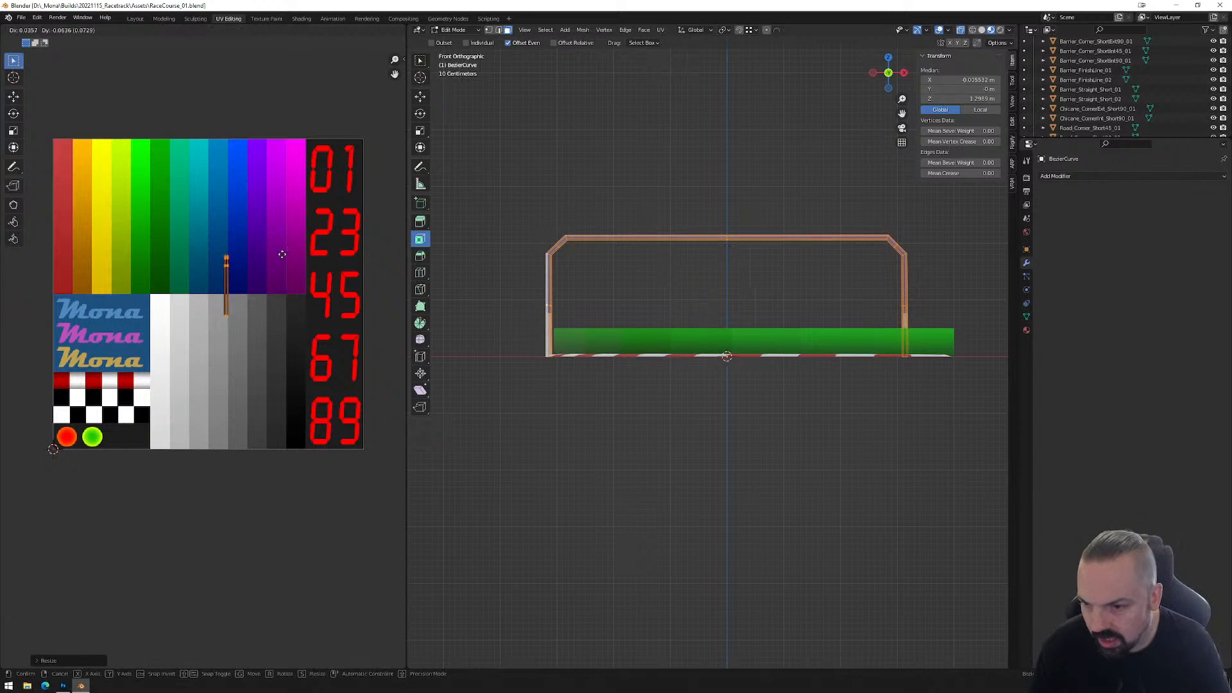
click(330, 338)
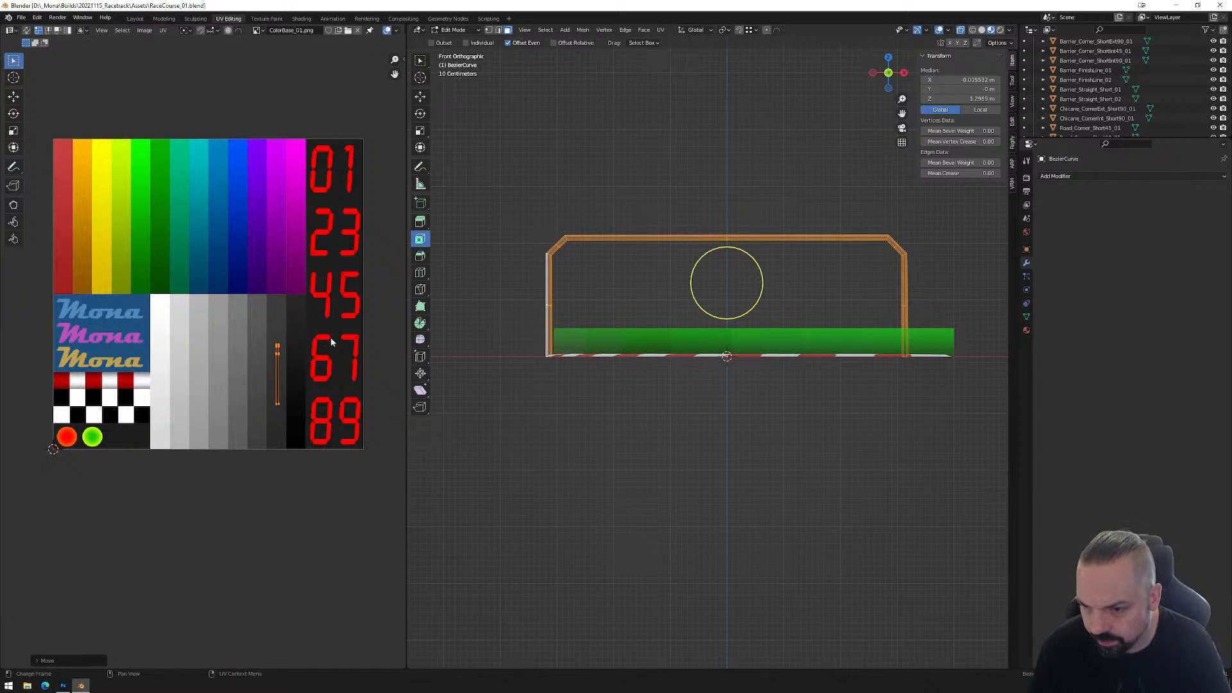
Enlarge the arch's UVs about 2.46 times and nudge them slightly upward within the dark grey strip.
key(s)
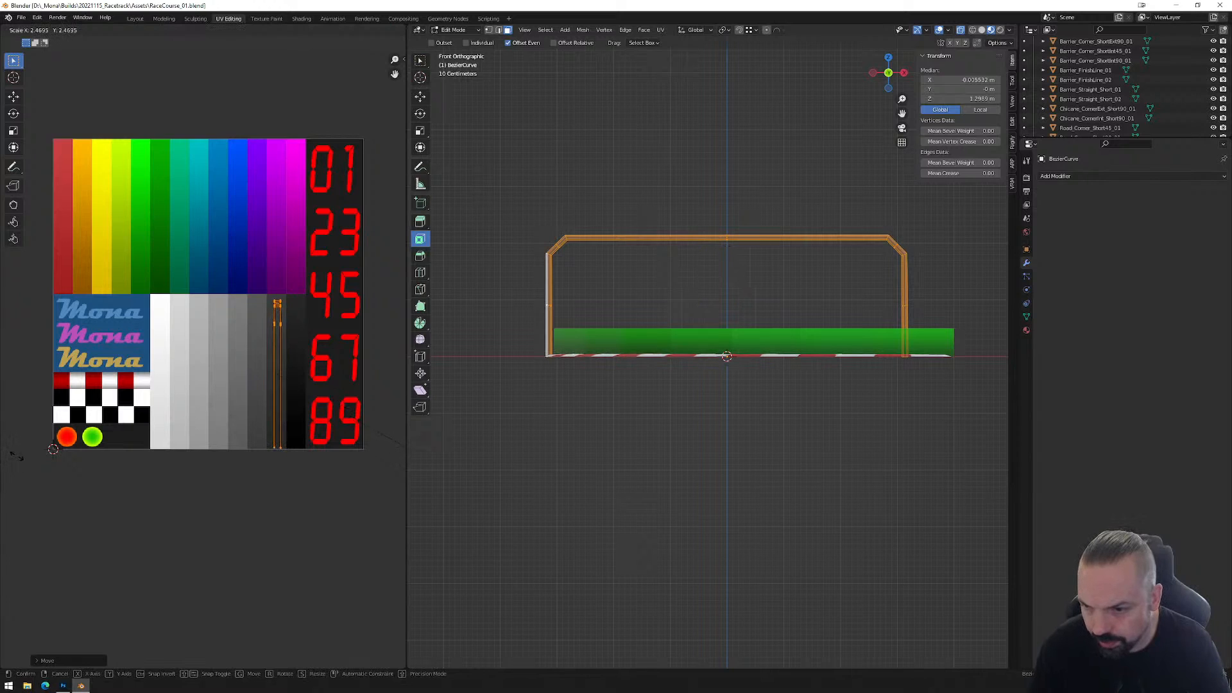
click(19, 456)
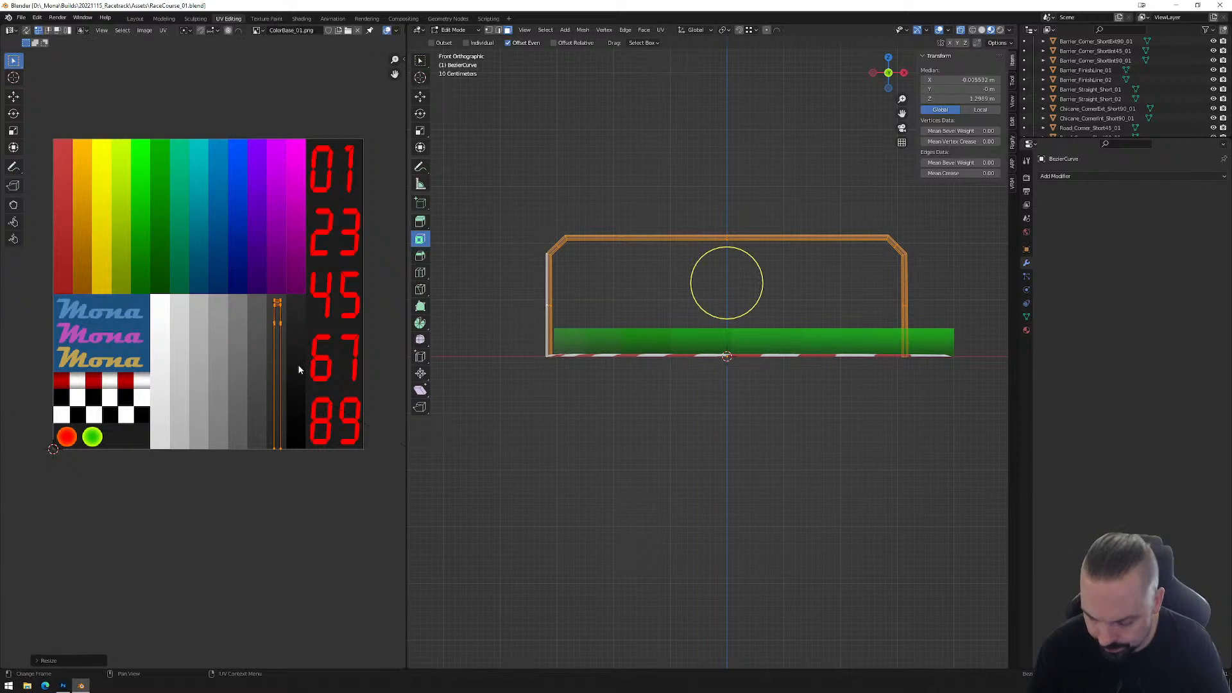
key(g)
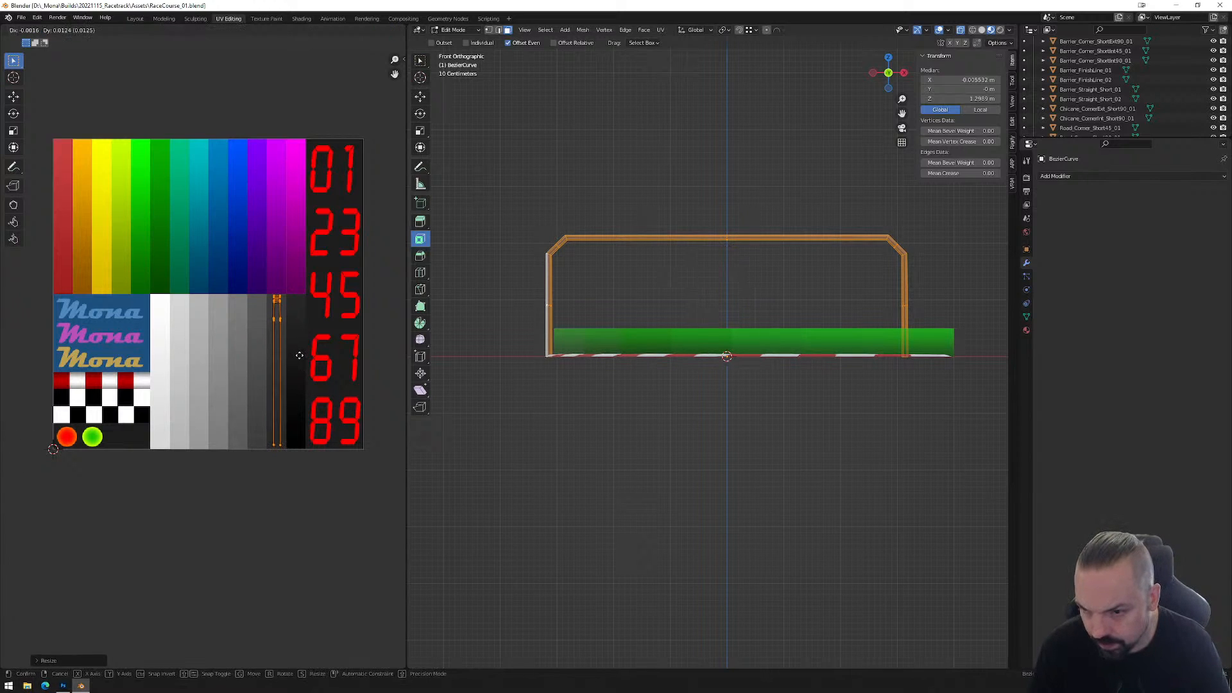
click(299, 360)
Return the arch to Object Mode, frame it in the view and examine its grey colouring and the post by the barrier.
middle_drag(726, 280, 634, 275)
shift+middle_drag(529, 328, 580, 366)
scroll(580, 367, up, 4)
middle_drag(483, 343, 709, 376)
click(519, 277)
click(515, 276)
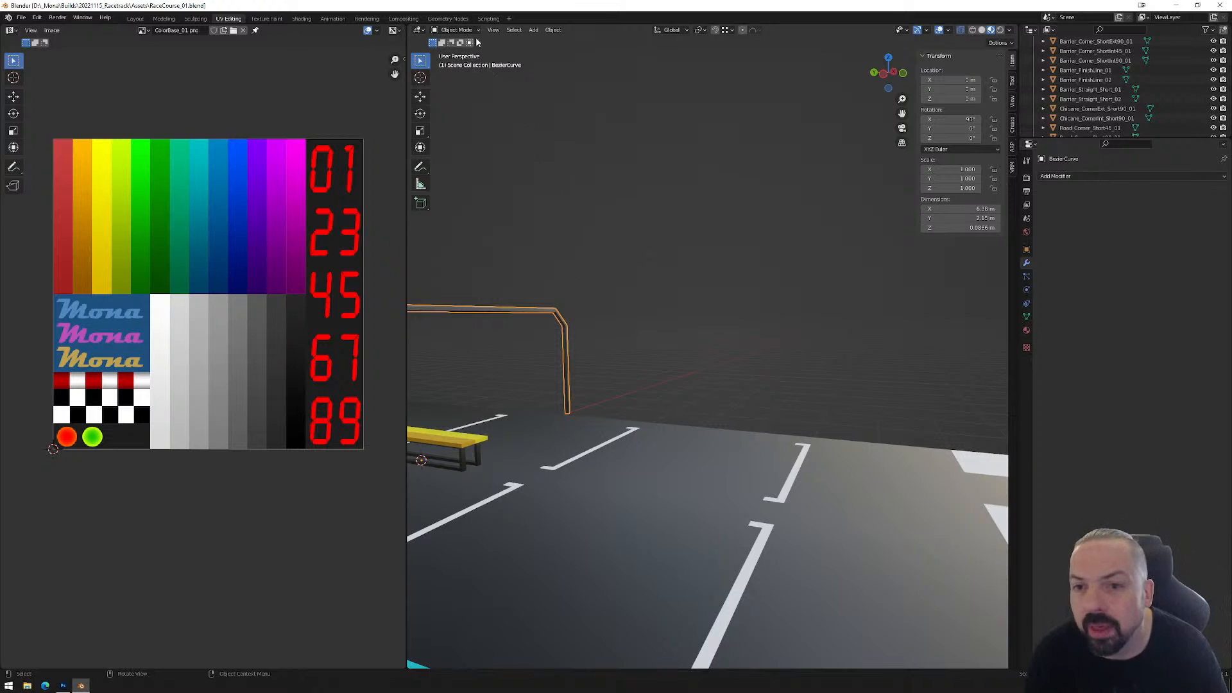
click(494, 30)
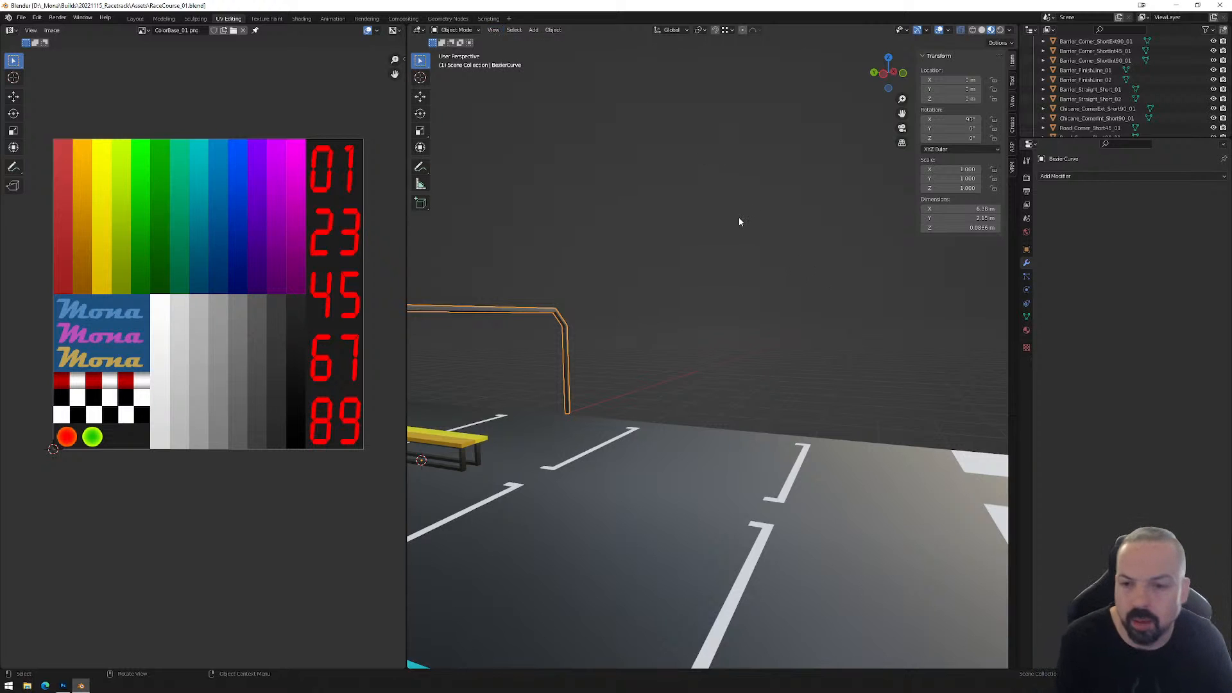
key(KP_Decimal)
middle_drag(759, 319, 728, 321)
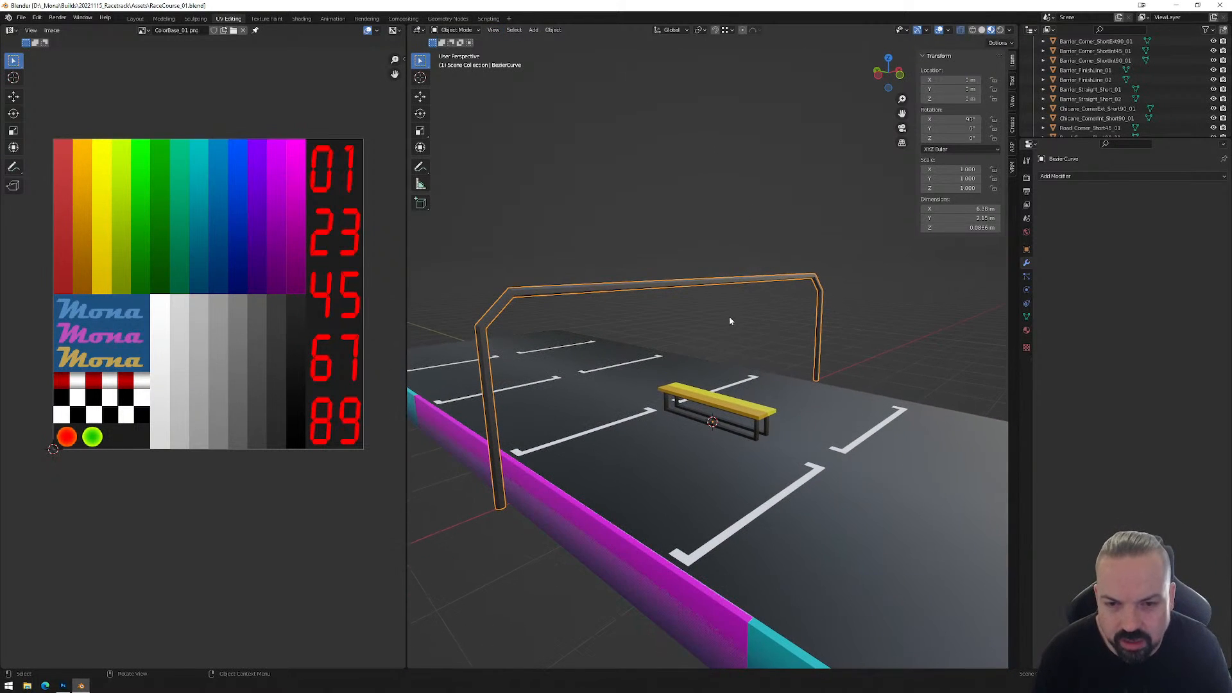
middle_drag(679, 403, 600, 463)
Add one edge loop around the arch's post by the barrier and slide it down near the post's base.
key(Tab)
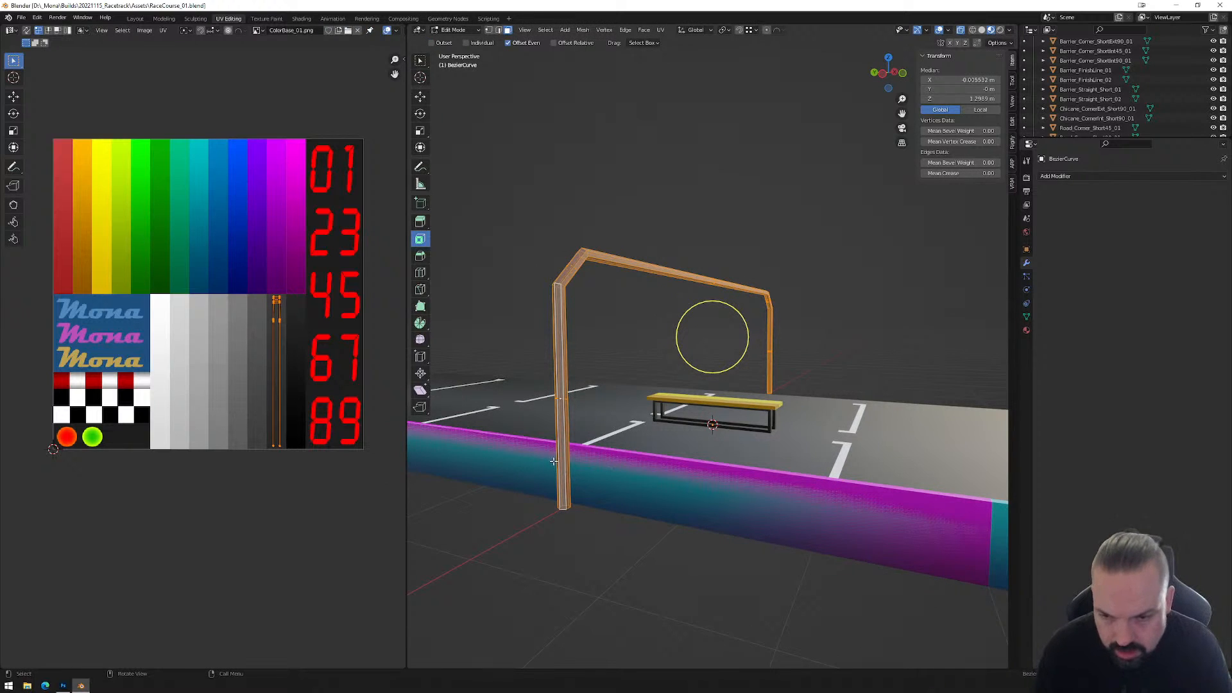
key(ctrl+r)
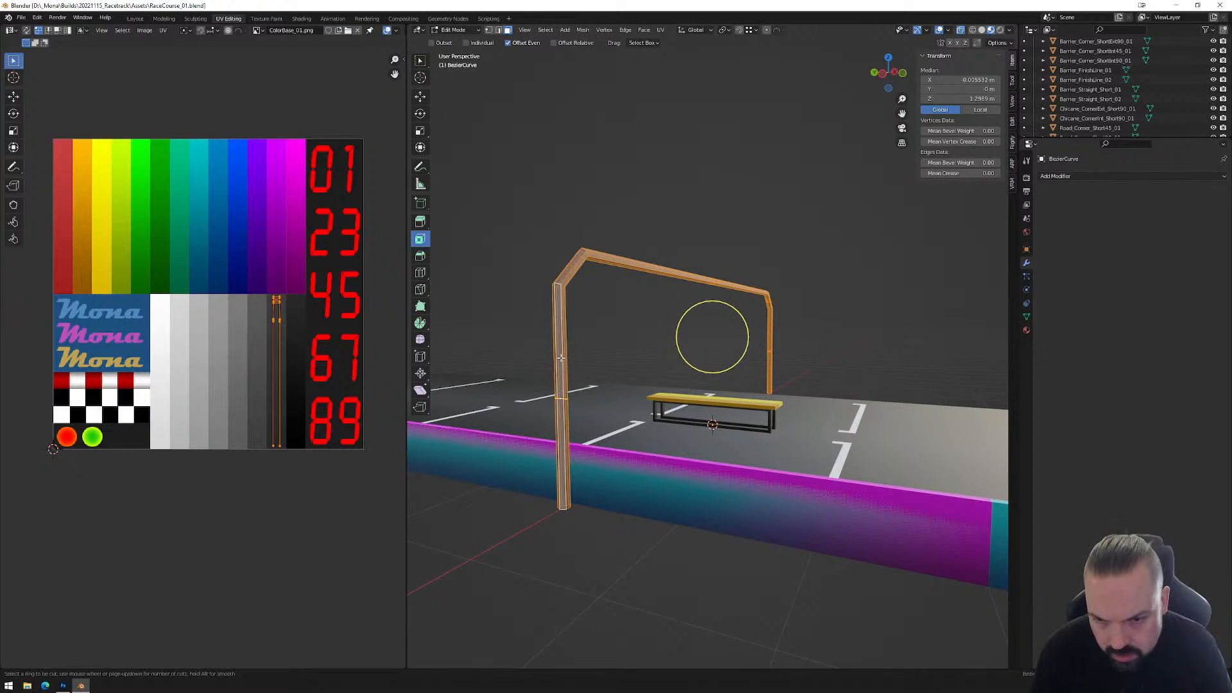
click(563, 394)
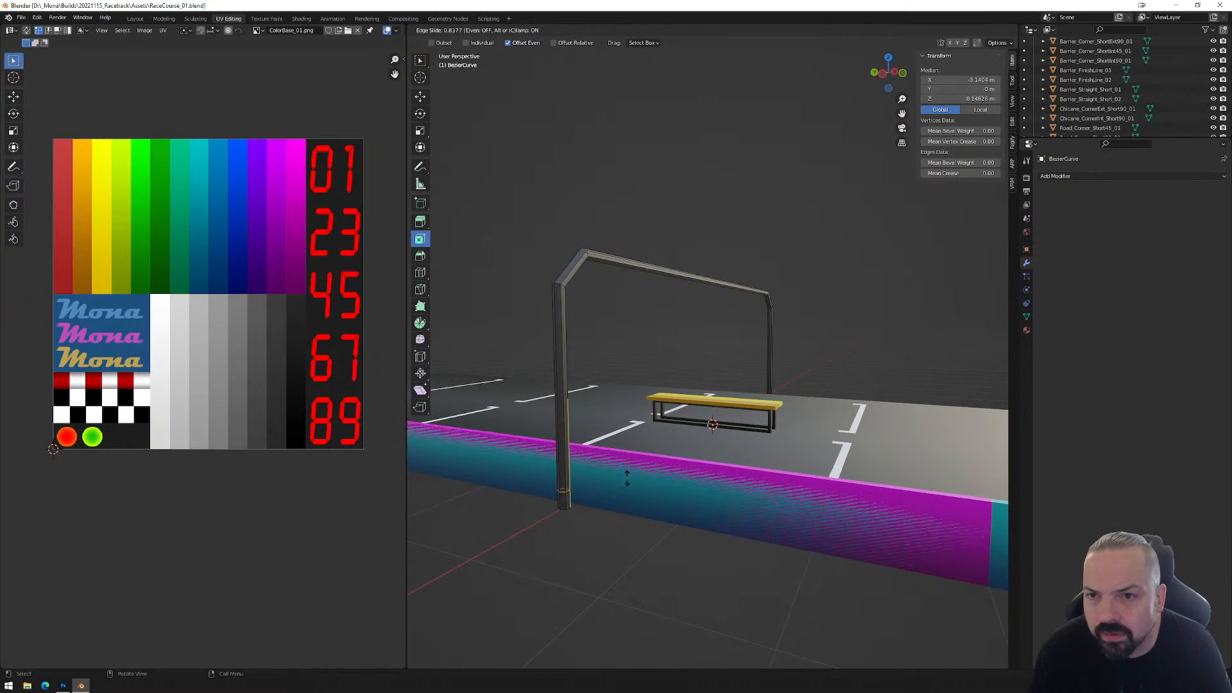
click(627, 466)
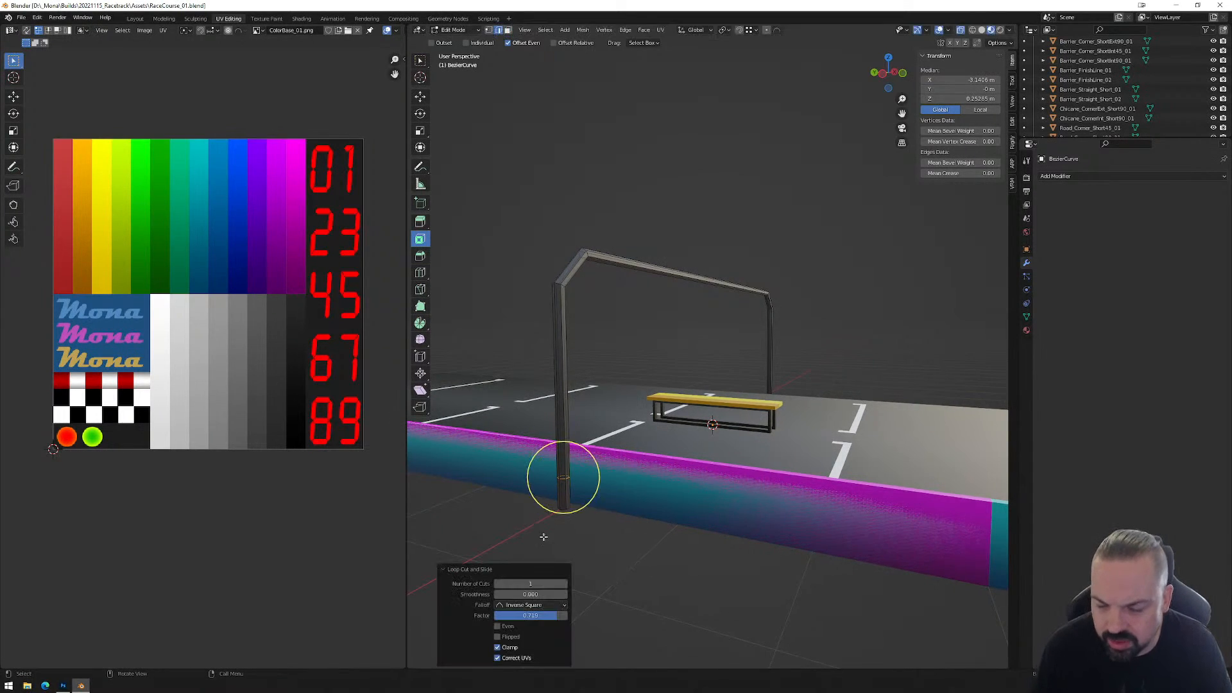
Set the slide factor of the barrier-side post's loop cut to 0.95.
mouse_move(556, 615)
mouse_down()
mouse_move(575, 614)
mouse_move(546, 622)
mouse_up()
click(553, 621)
key(shift+Left)
key(shift+Left)
key(shift+Left)
key(shift+Left)
key(shift+Left)
key(shift+Left)
key(shift+Left)
text(5)
key(Return)
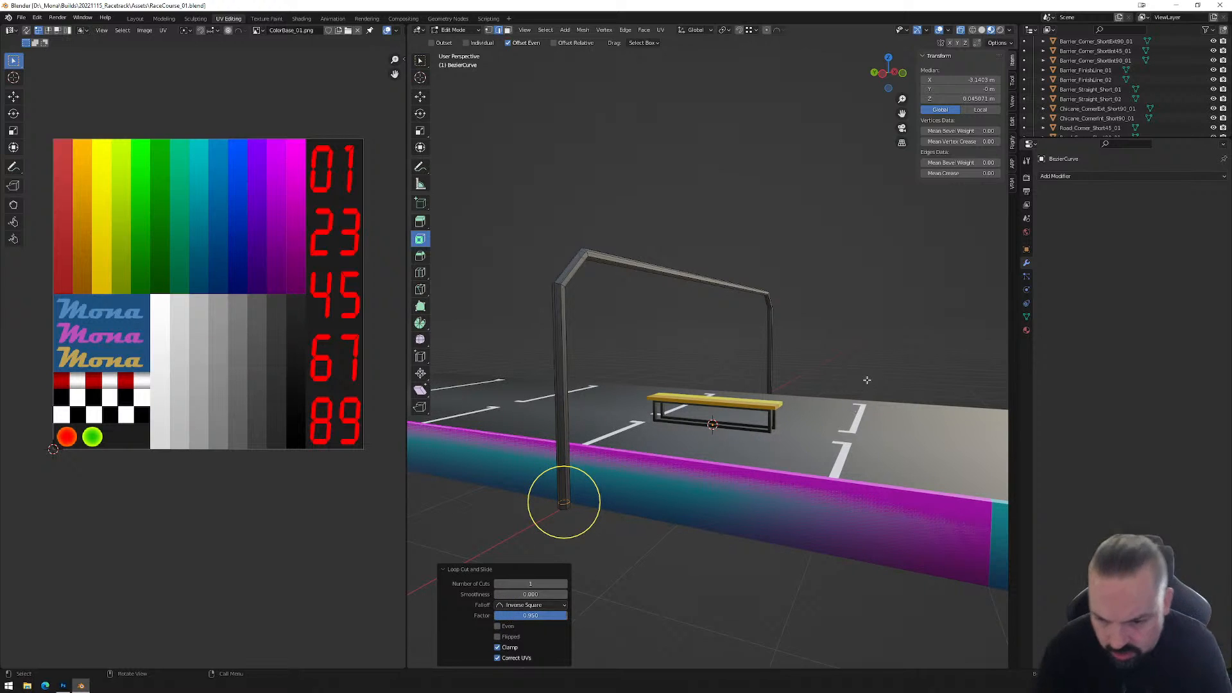
Add a matching edge loop near the base of the arch's far post with a slide factor of -0.95.
key(ctrl+r)
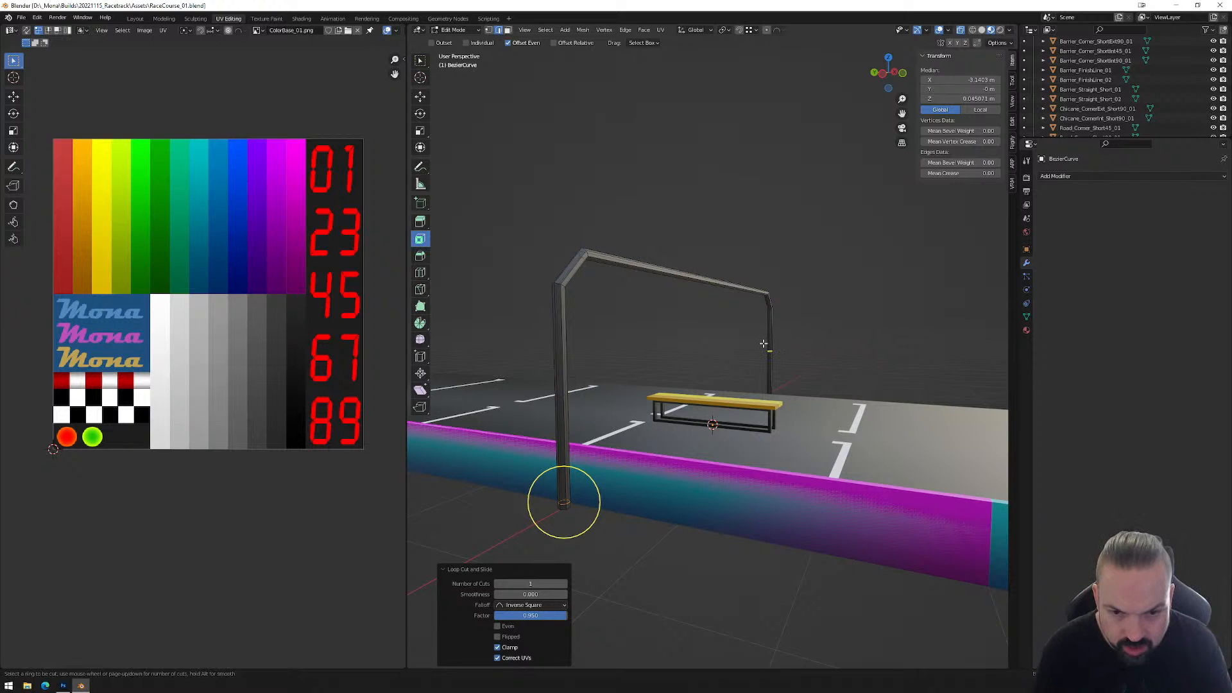
drag(762, 343, 763, 359)
click(545, 615)
text(0.95)
key(Return)
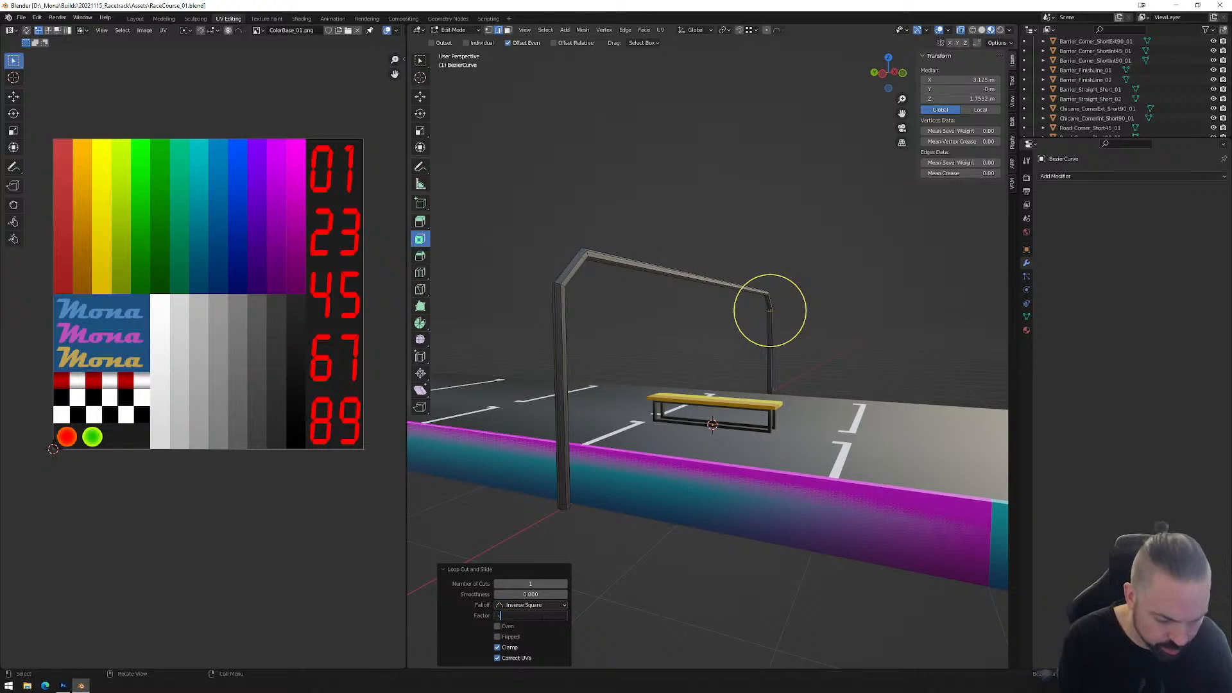
key(Return)
Select the short face bands at the bases of both posts and extrude them outward along their normals into foot collars.
middle_drag(837, 539, 752, 567)
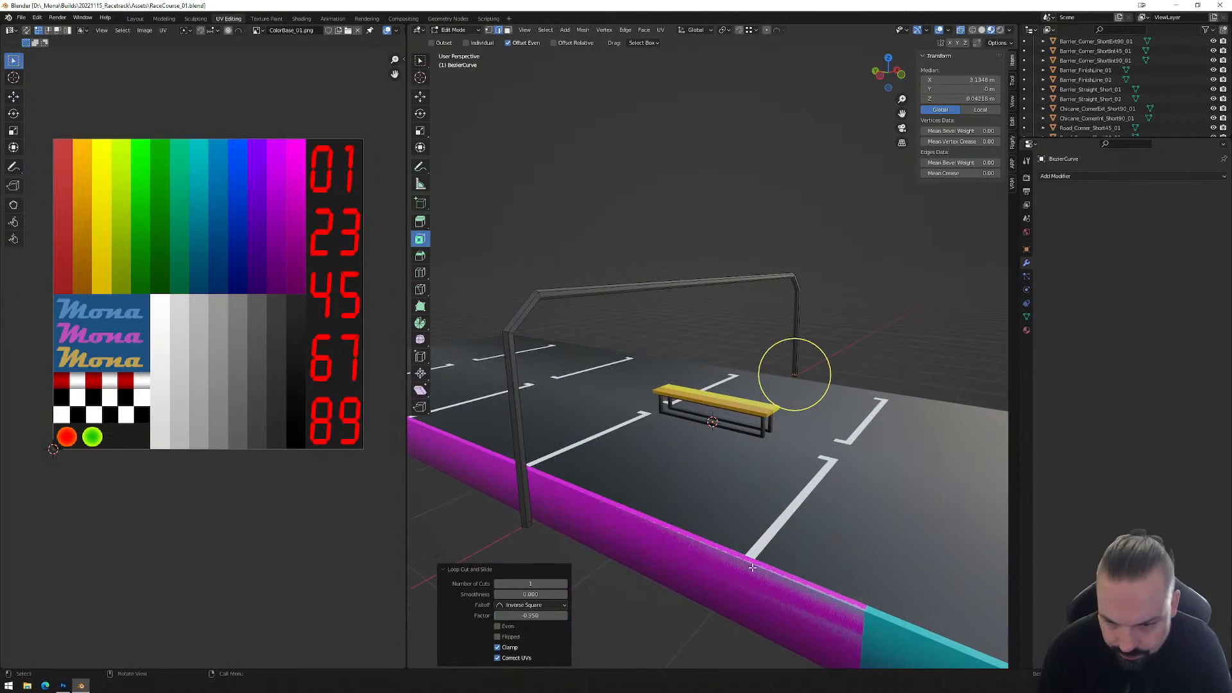
click(533, 527)
click(526, 523)
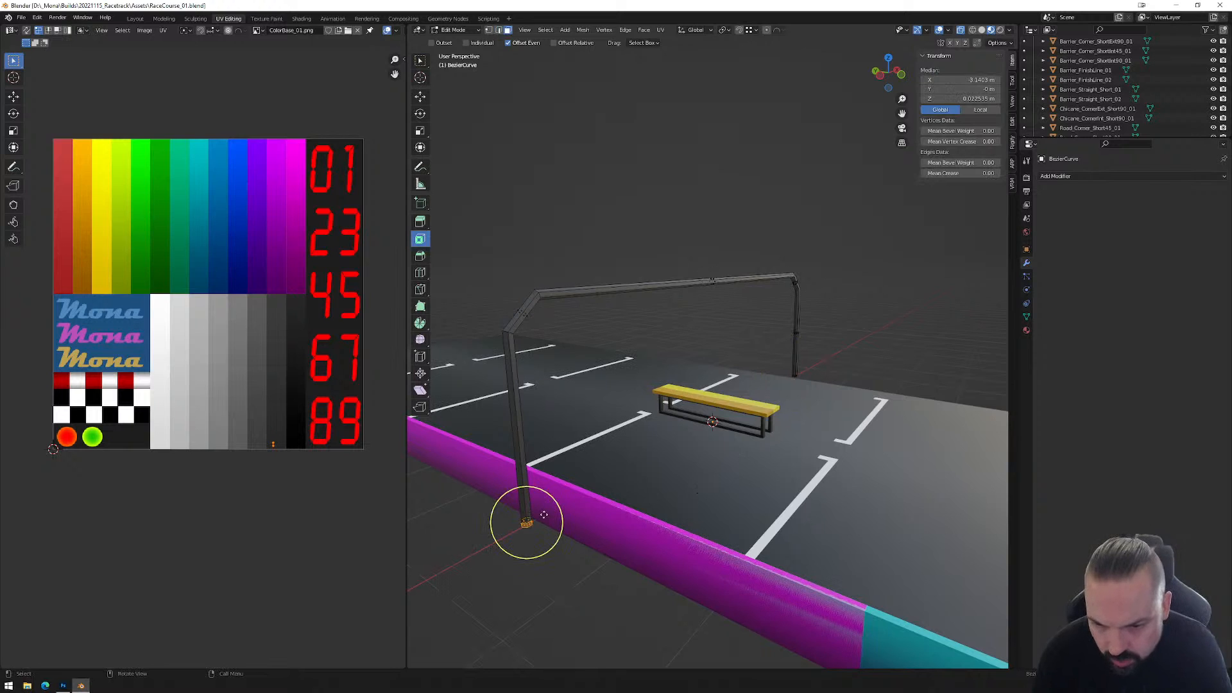
drag(562, 593, 495, 495)
shift+drag(770, 354, 860, 397)
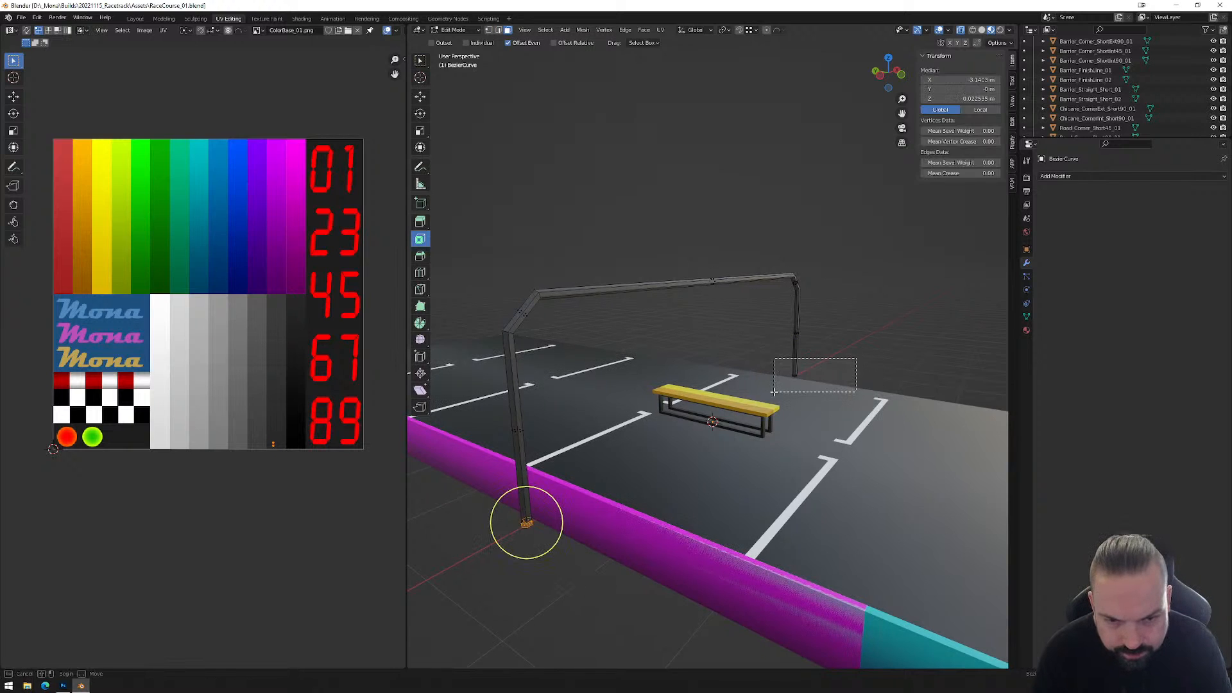
drag(421, 221, 482, 273)
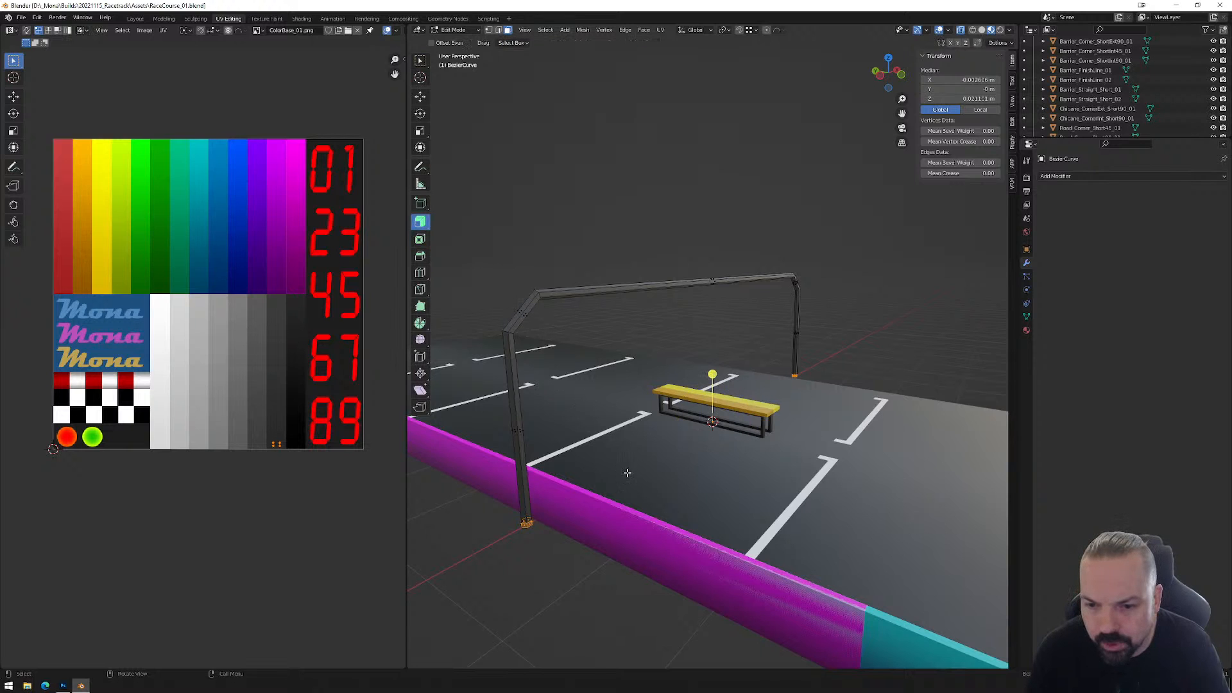
drag(711, 372, 711, 367)
Select the whole barrier-side post with its bend and move it slightly outward along X, away from the track.
middle_drag(712, 385, 661, 498)
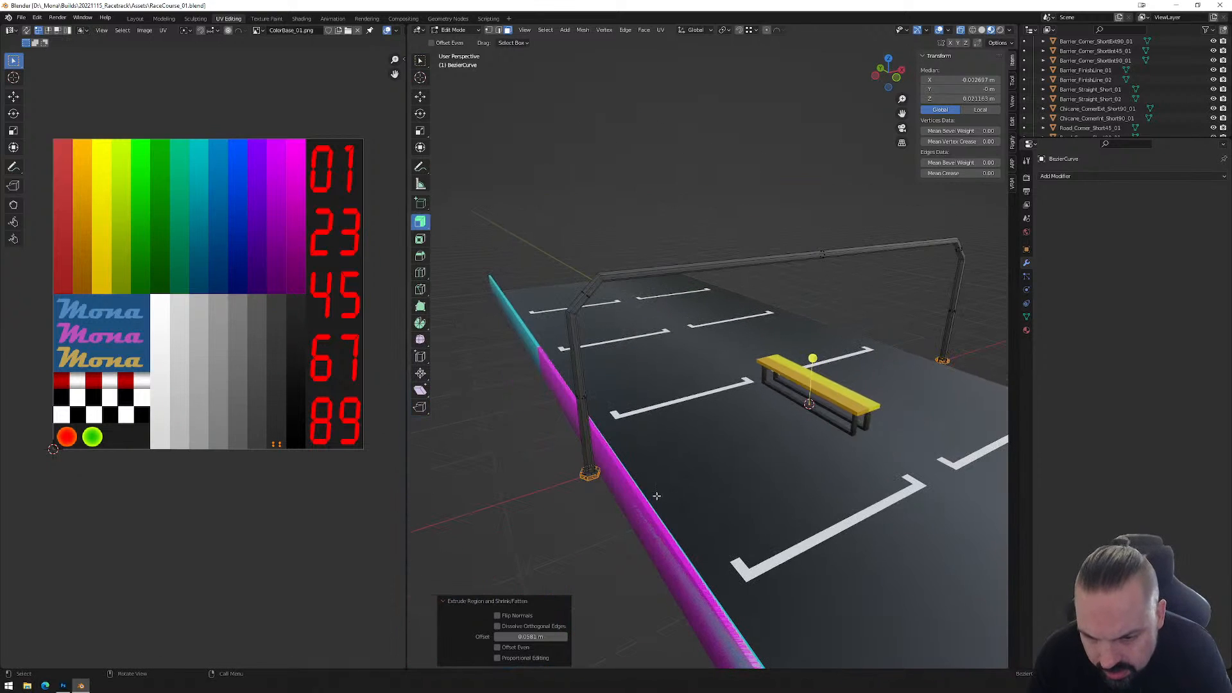
drag(522, 194, 665, 530)
middle_drag(730, 626, 787, 459)
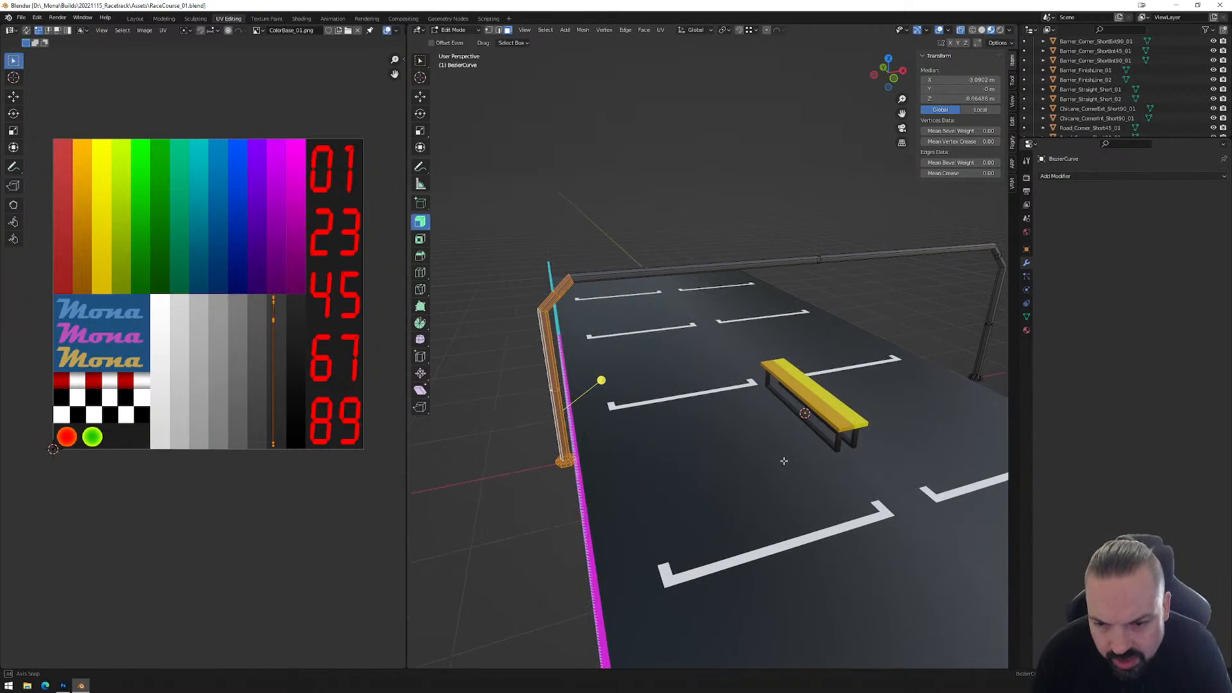
key(g)
key(x)
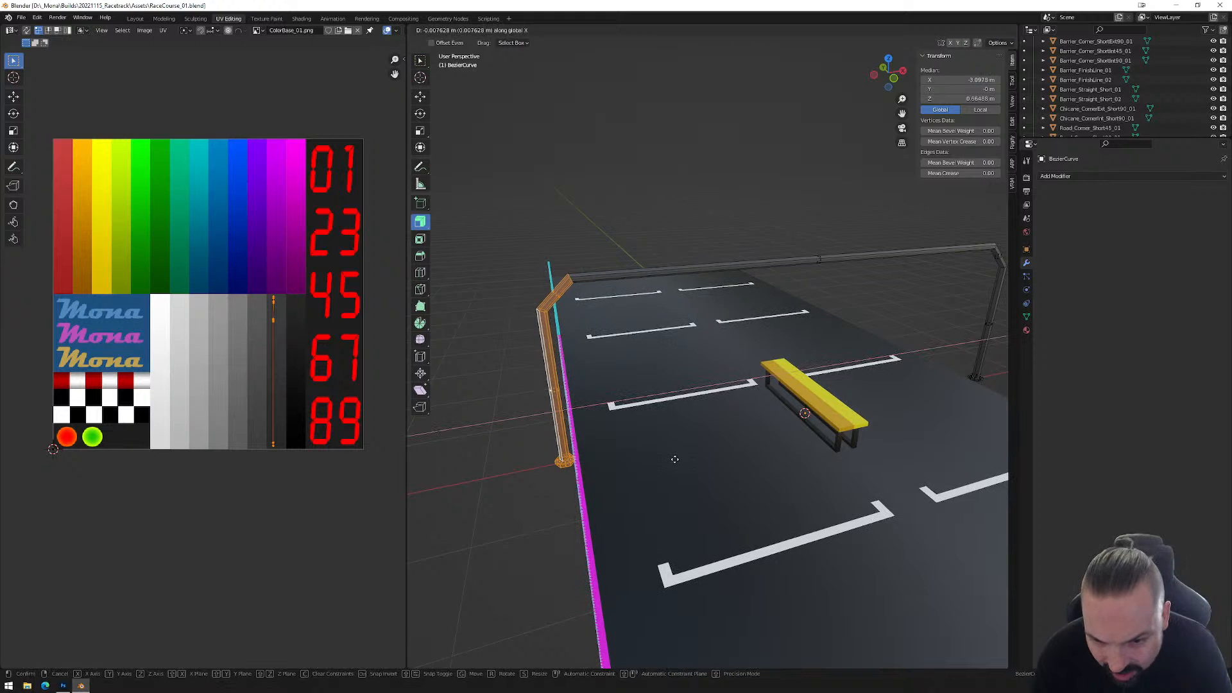
click(671, 462)
Select the whole far post with its bend and move it about 0.093 m outward along X.
middle_drag(899, 484, 836, 419)
drag(774, 206, 866, 430)
middle_drag(866, 430, 867, 453)
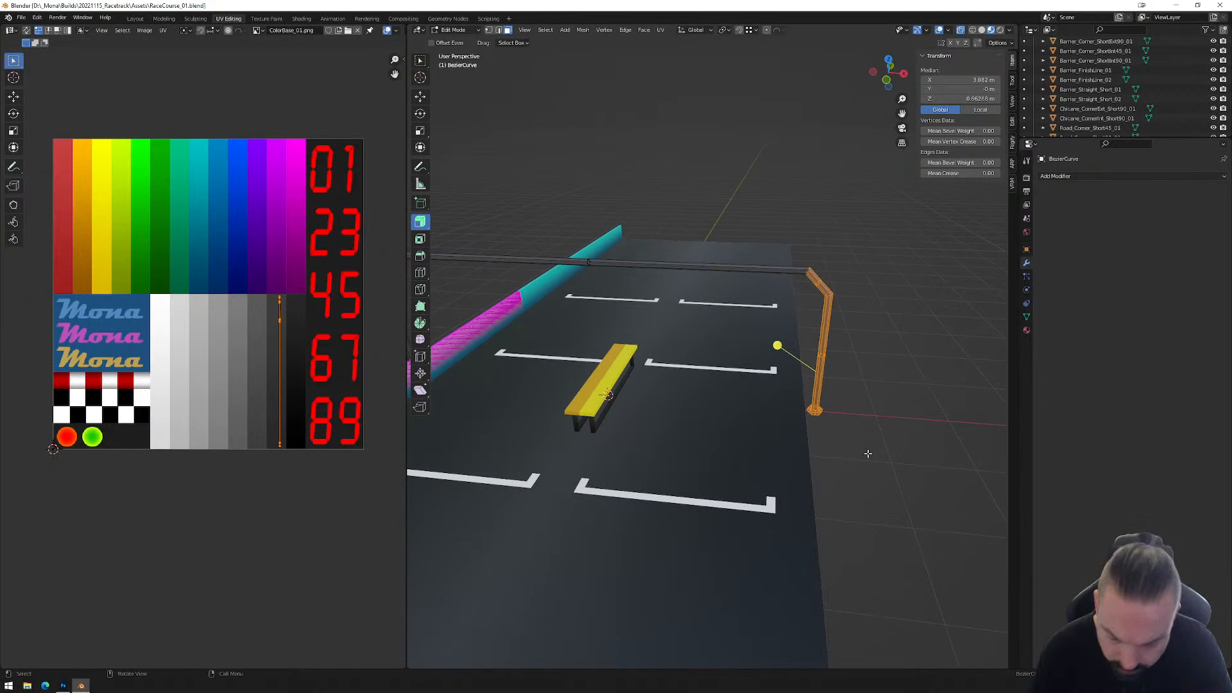
key(g)
key(x)
click(862, 460)
middle_drag(861, 461, 873, 489)
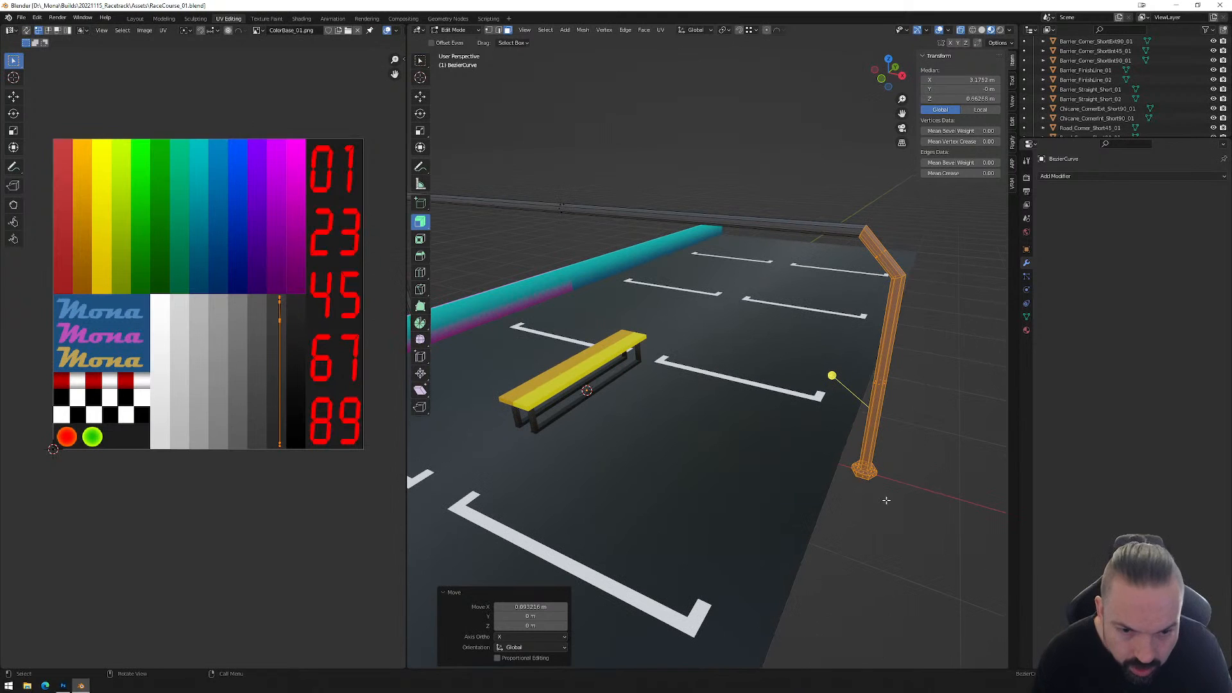
Select the foot collars of both posts and project their UVs from the top view.
click(908, 507)
drag(906, 500, 845, 478)
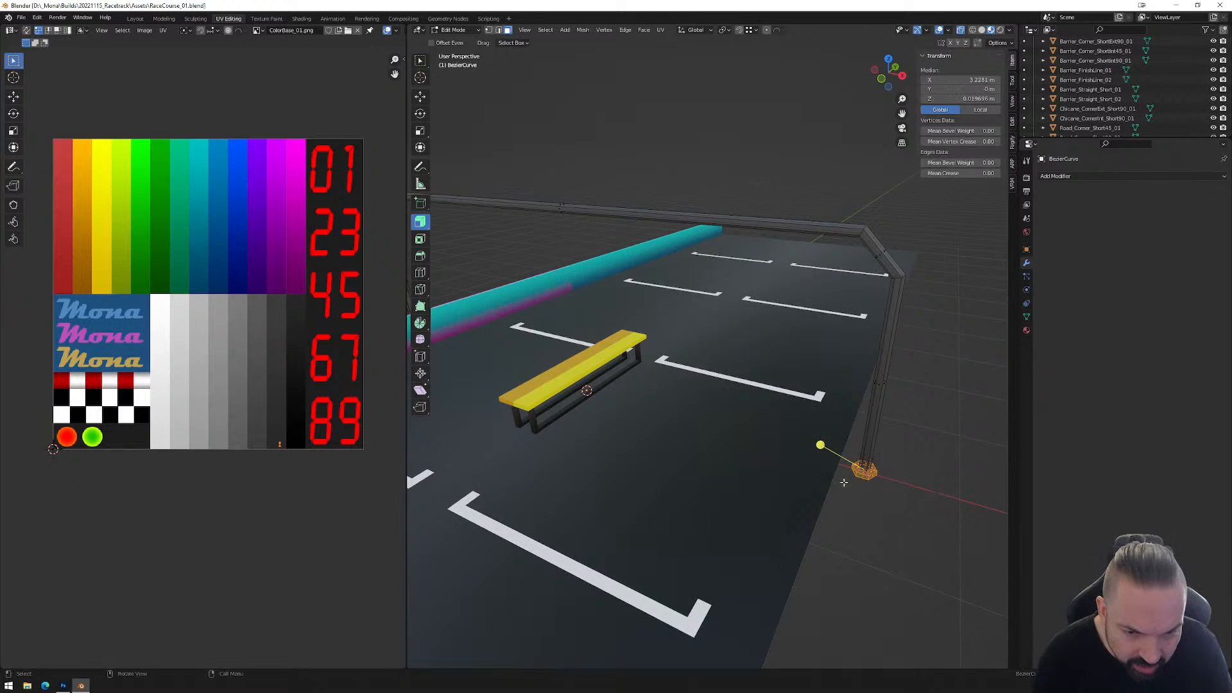
middle_drag(608, 498, 674, 487)
drag(541, 443, 633, 490)
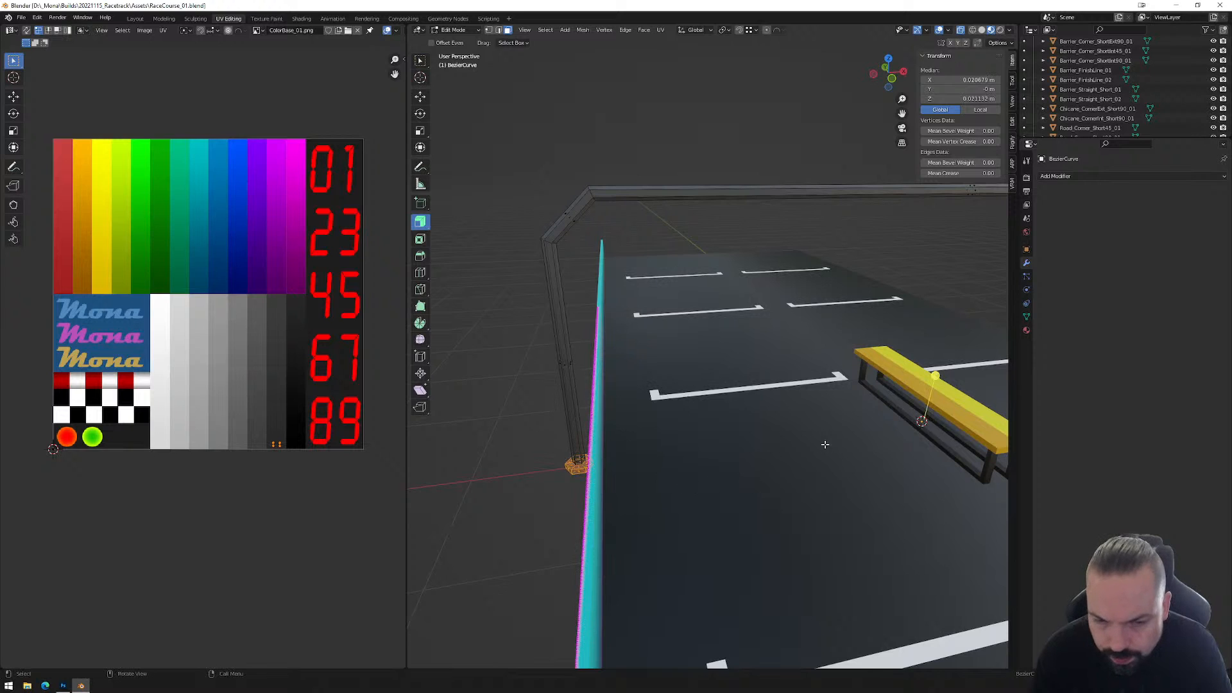
click(889, 59)
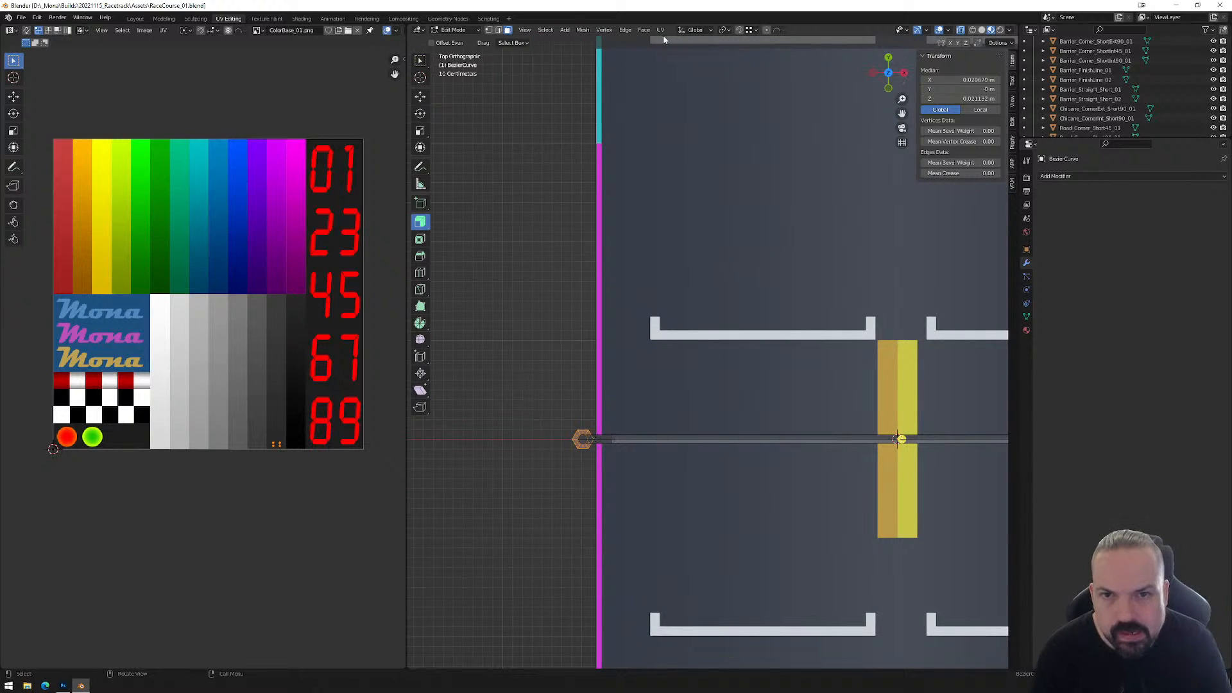
click(660, 30)
click(690, 122)
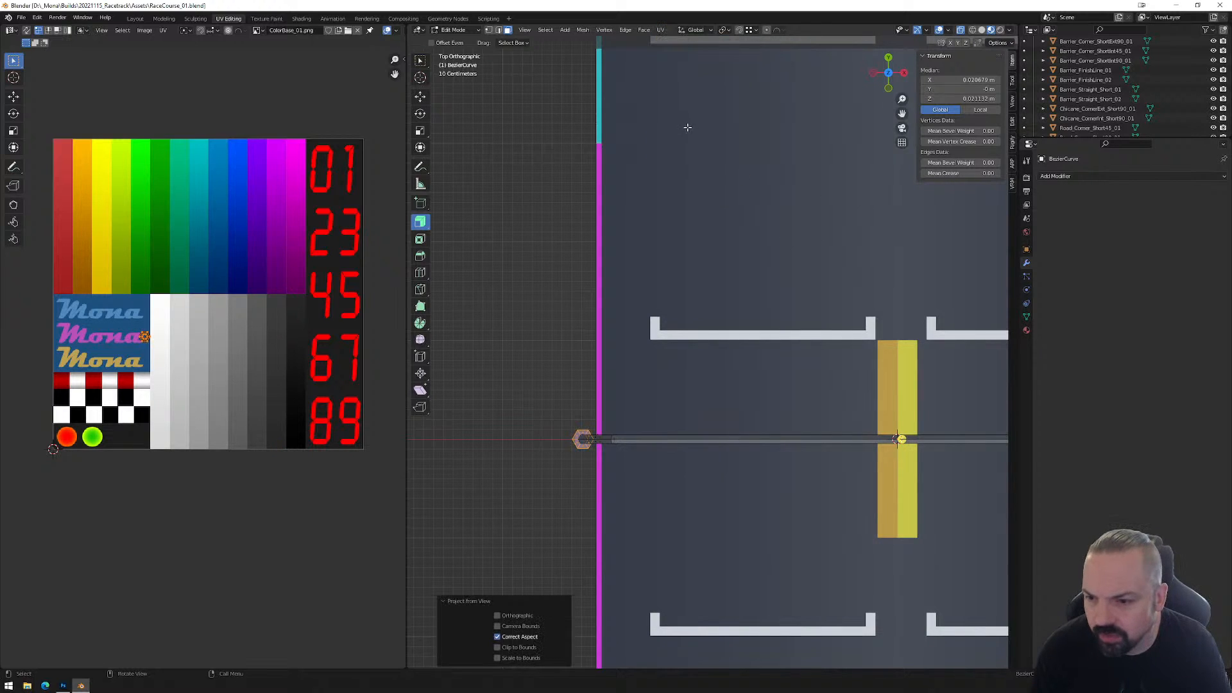
Move both foot collars' UVs so the barrier-side collar's island lies on a red stripe of the red-and-white strip.
scroll(128, 322, down, 2)
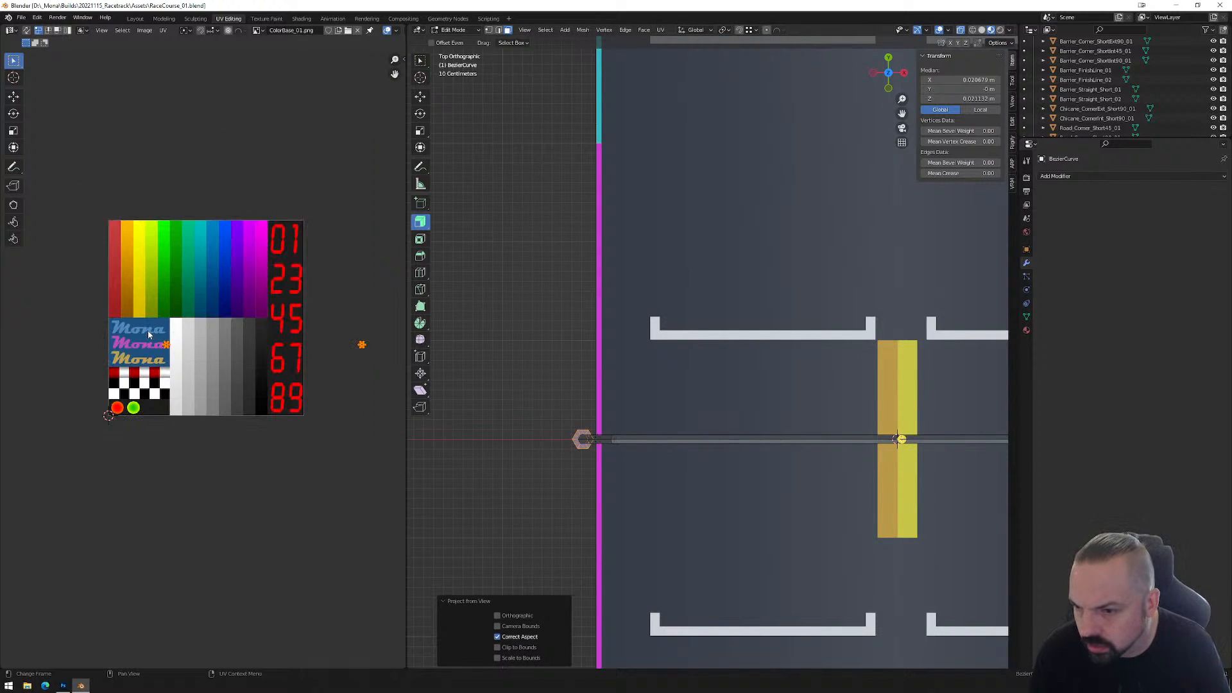
drag(127, 313, 403, 398)
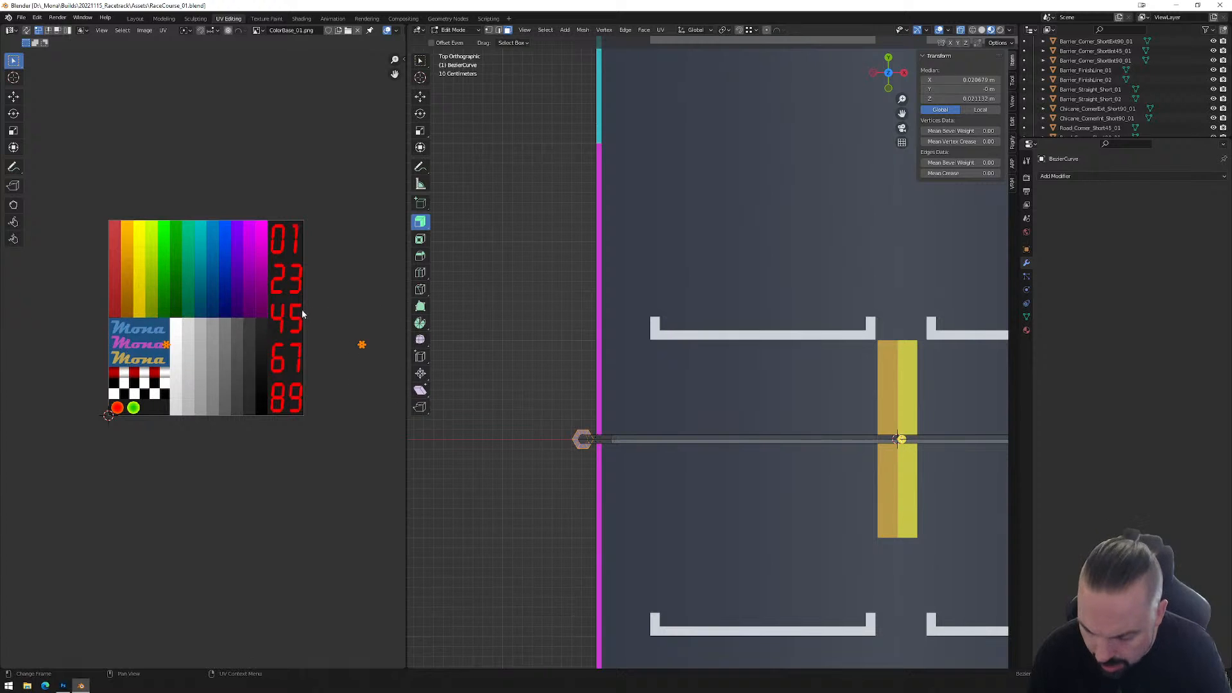
key(g)
click(227, 356)
scroll(225, 371, up, 4)
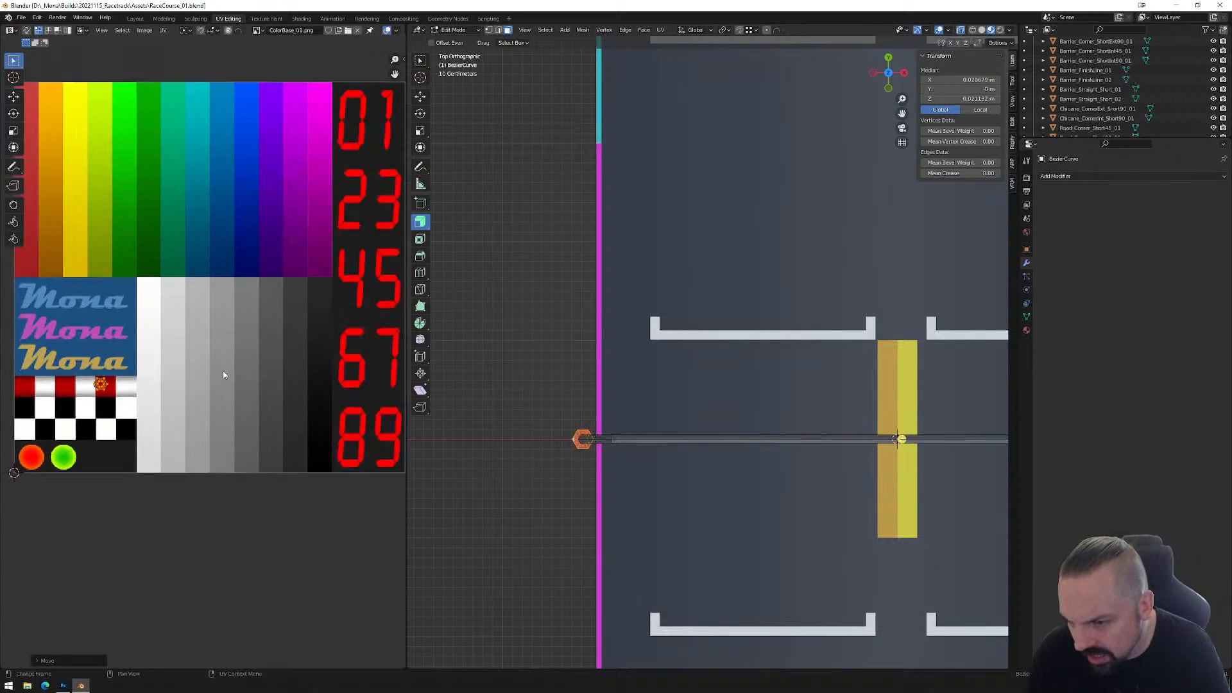
Move the far collar's UV island onto the white stripe beside the red one.
scroll(317, 375, down, 4)
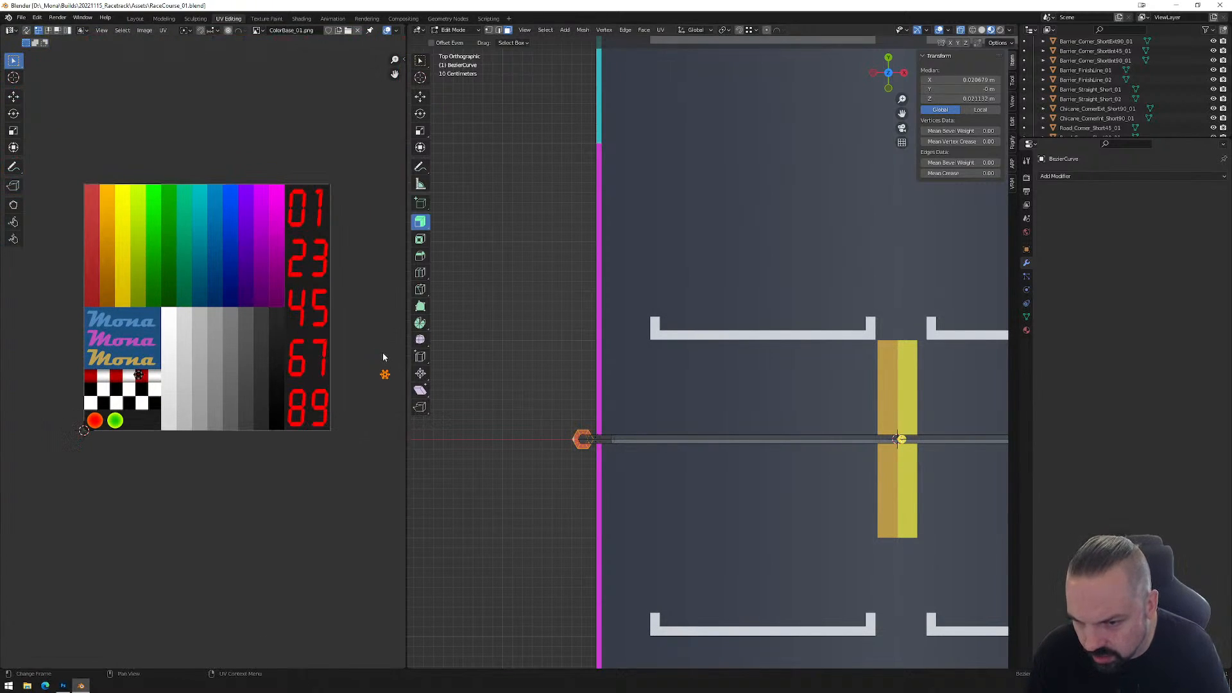
key(g)
click(160, 356)
scroll(168, 364, up, 5)
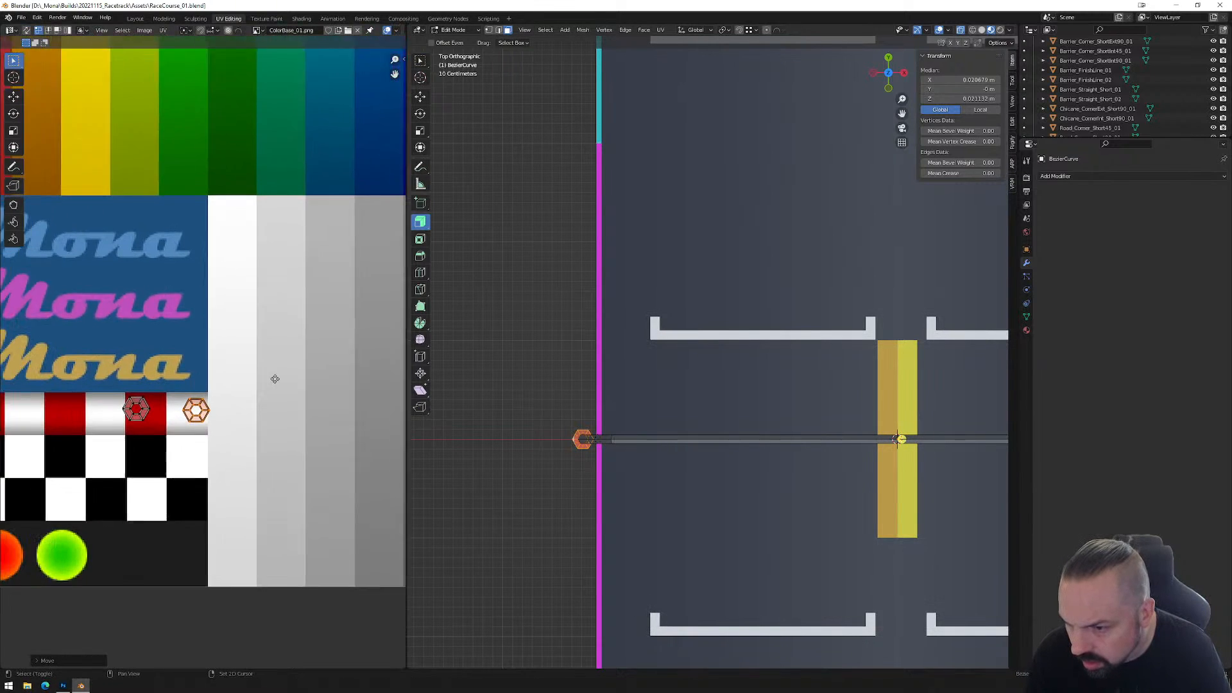
scroll(259, 394, up, 3)
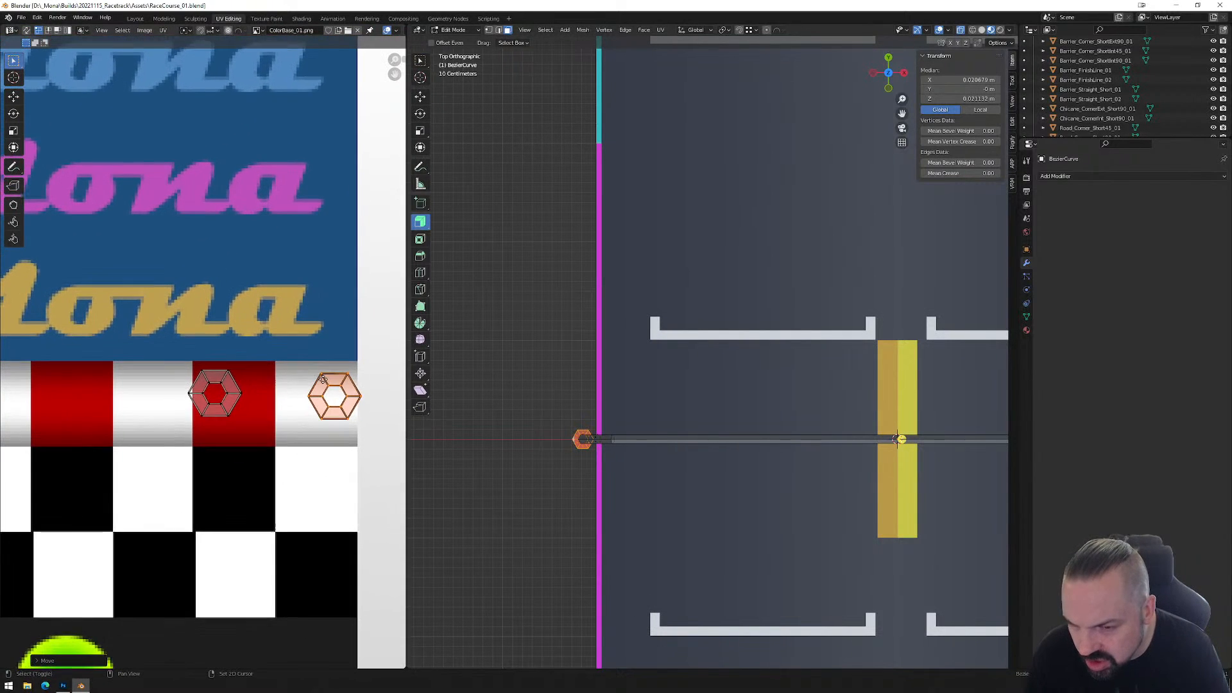
Select every other segment of both collar UV islands using face selection.
key(3)
key(alt+a)
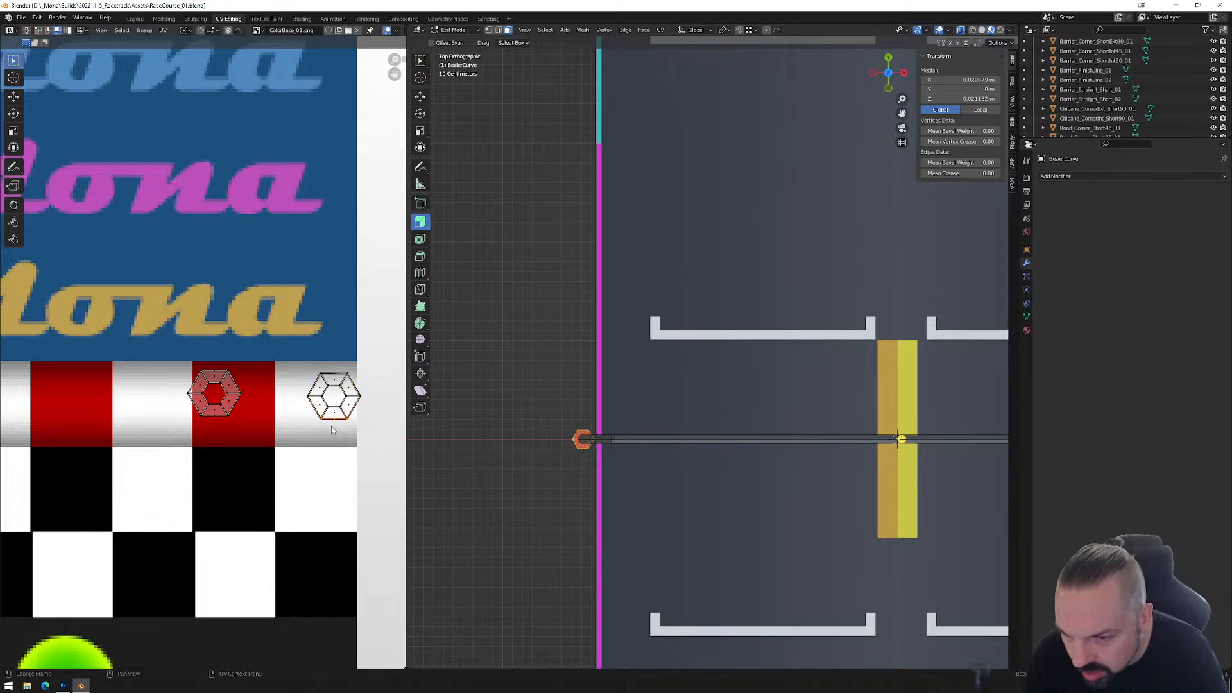
click(335, 414)
key(b)
shift+drag(363, 383, 330, 393)
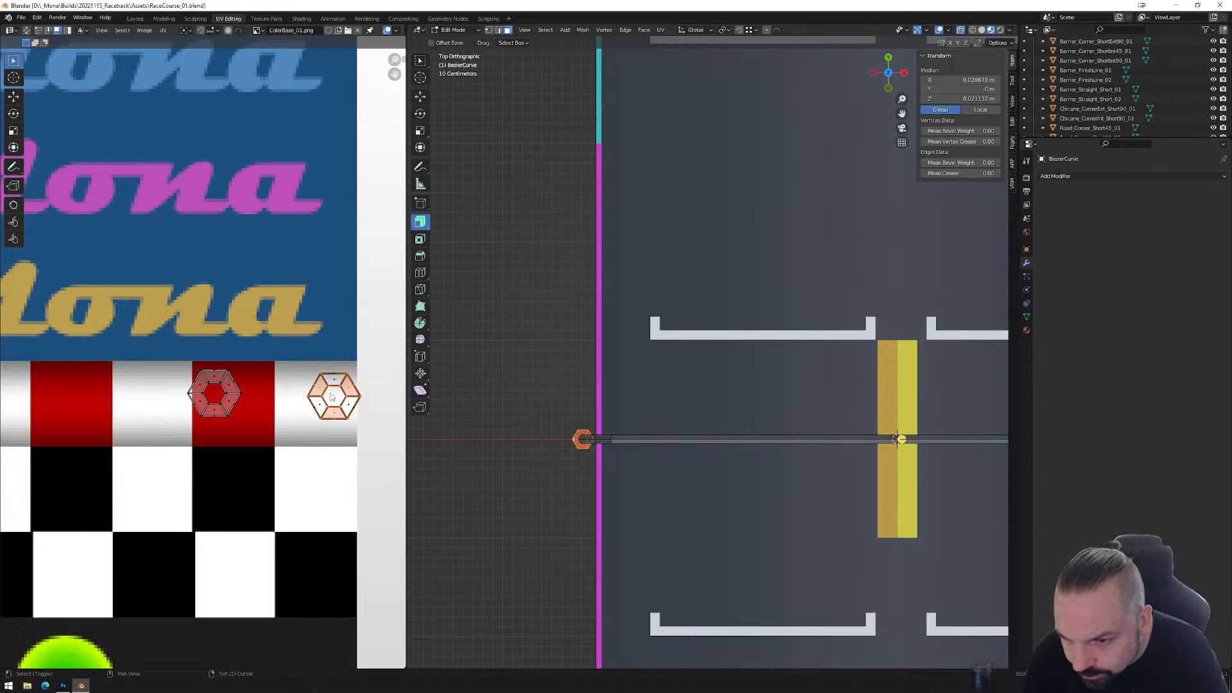
shift+drag(249, 411, 209, 410)
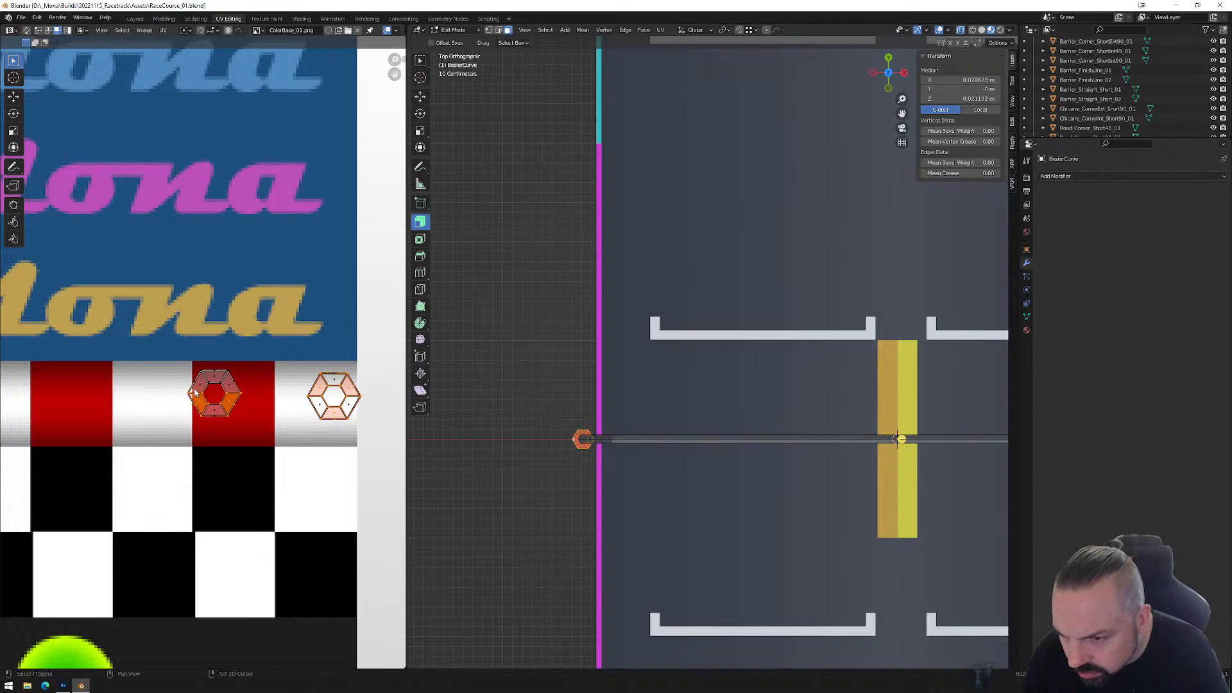
shift+drag(213, 364, 220, 391)
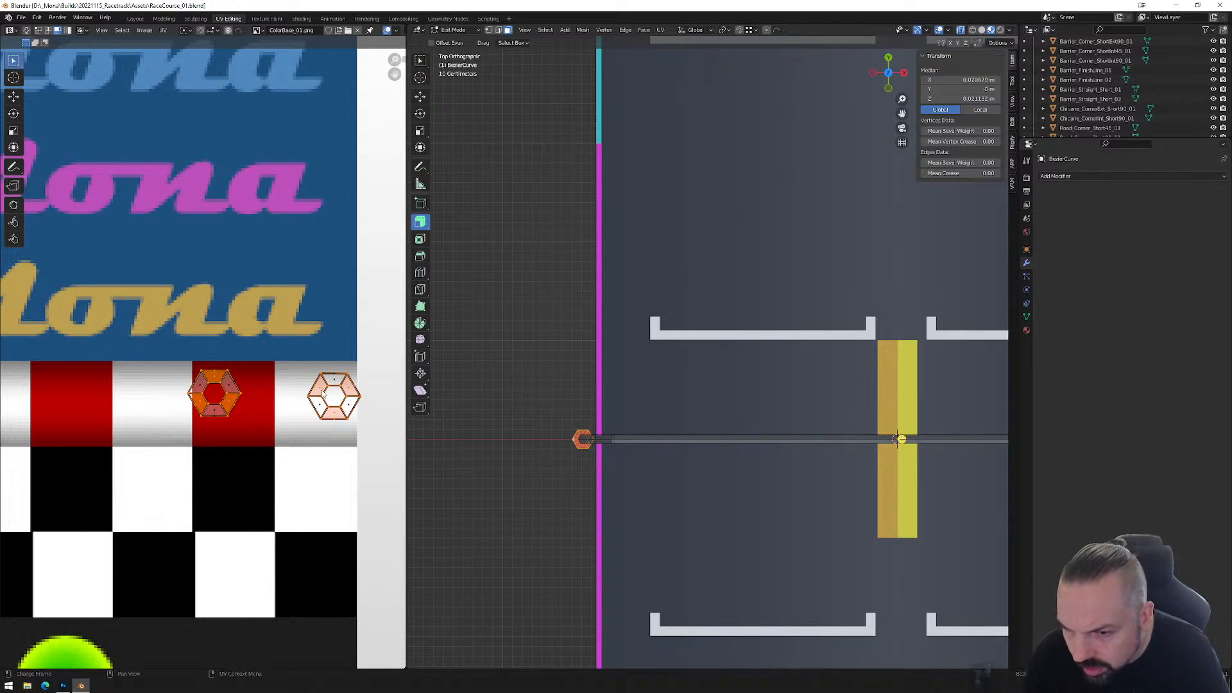
Turn on UV sync selection and select three alternating segments of the collar on the red stripe.
middle_drag(418, 463, 698, 508)
scroll(699, 508, up, 1)
shift+middle_drag(709, 585, 724, 509)
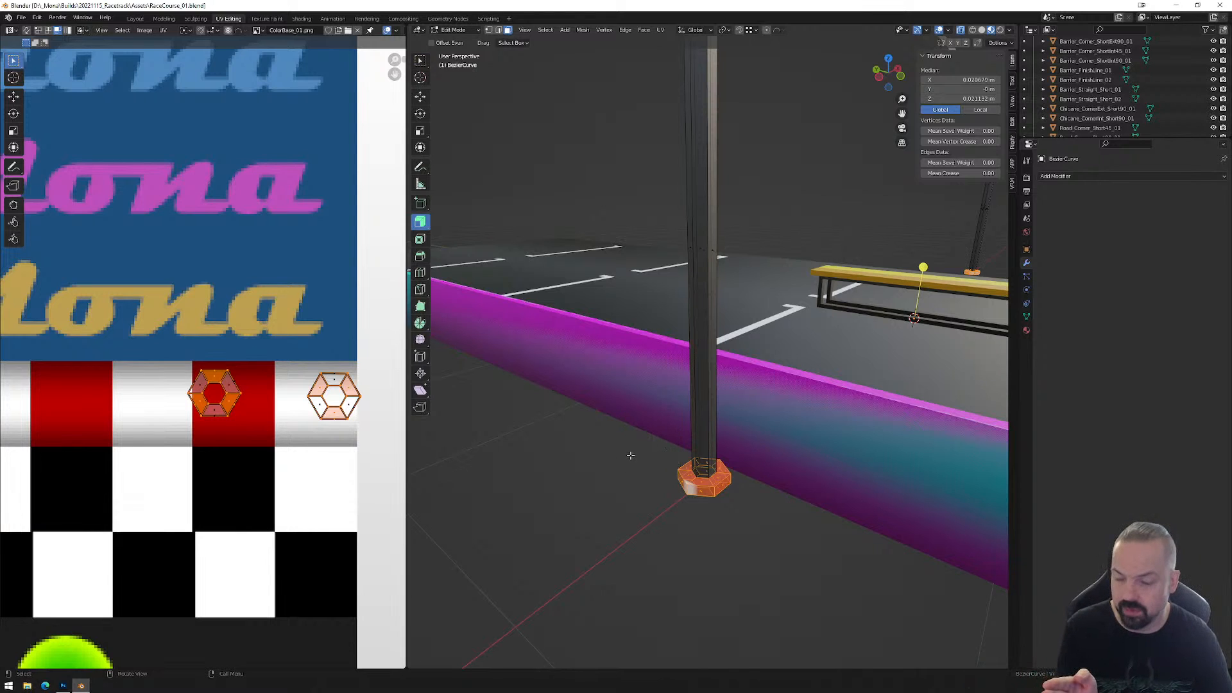
click(28, 30)
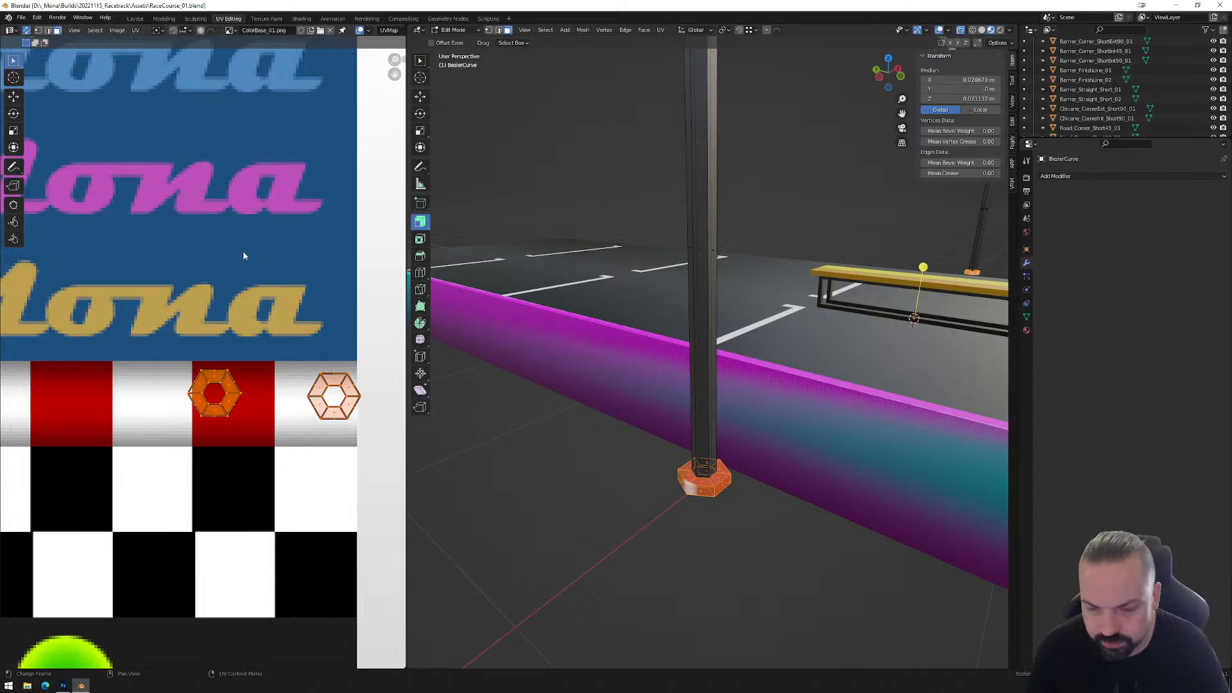
click(259, 418)
drag(210, 396, 216, 425)
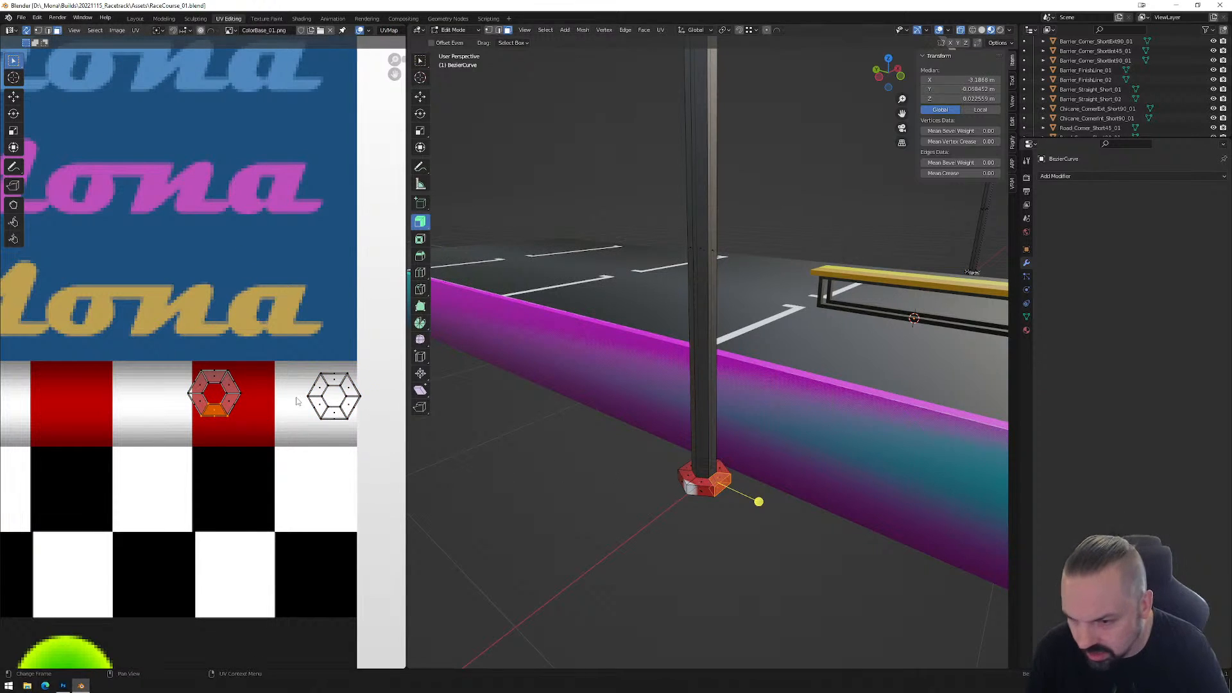
shift+click(225, 392)
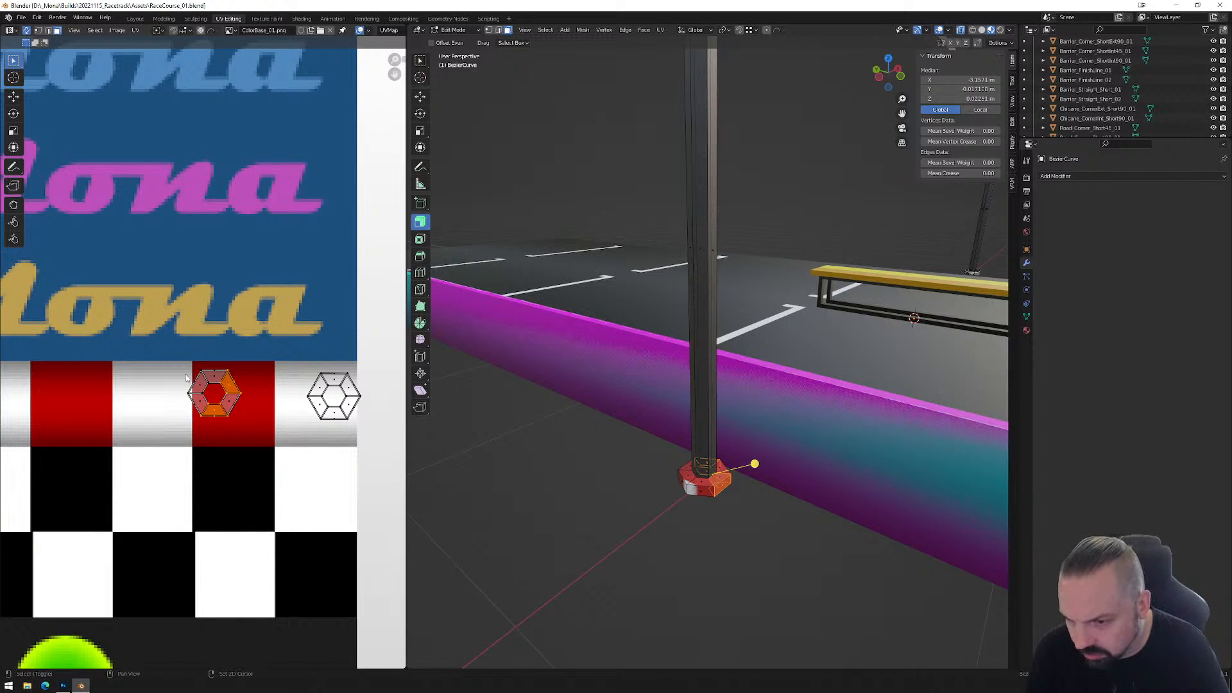
shift+click(208, 394)
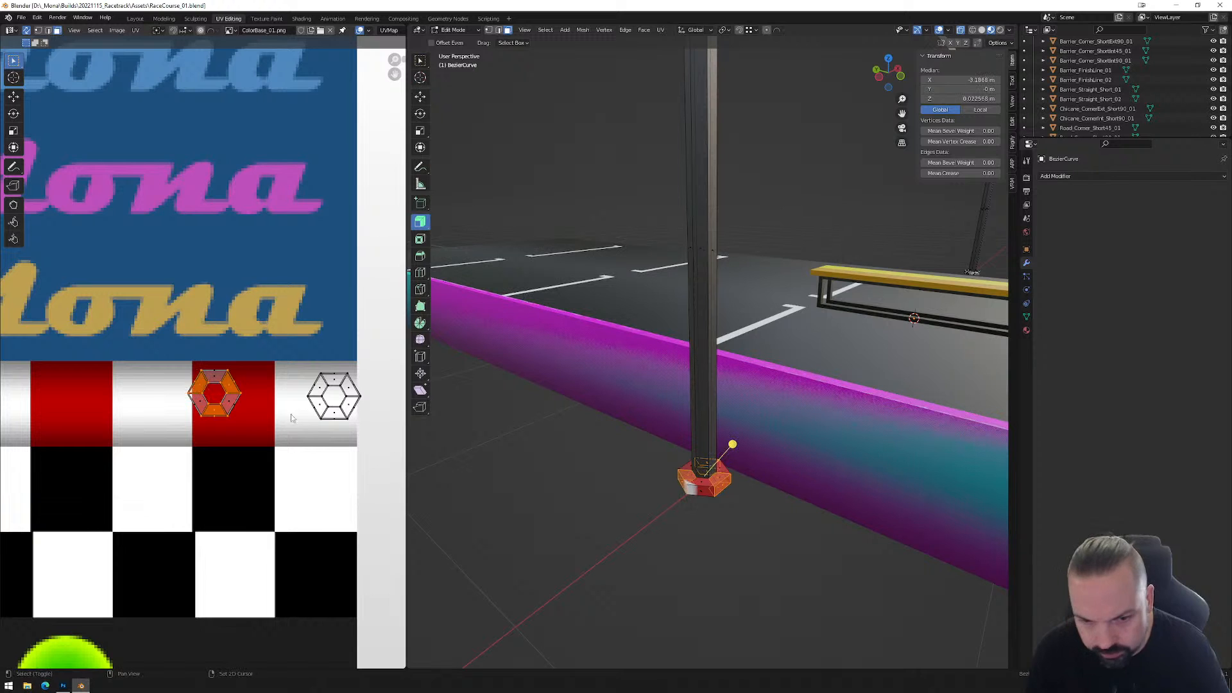
Add every other segment of the collar island on the white stripe to the selection.
middle_drag(684, 515, 591, 517)
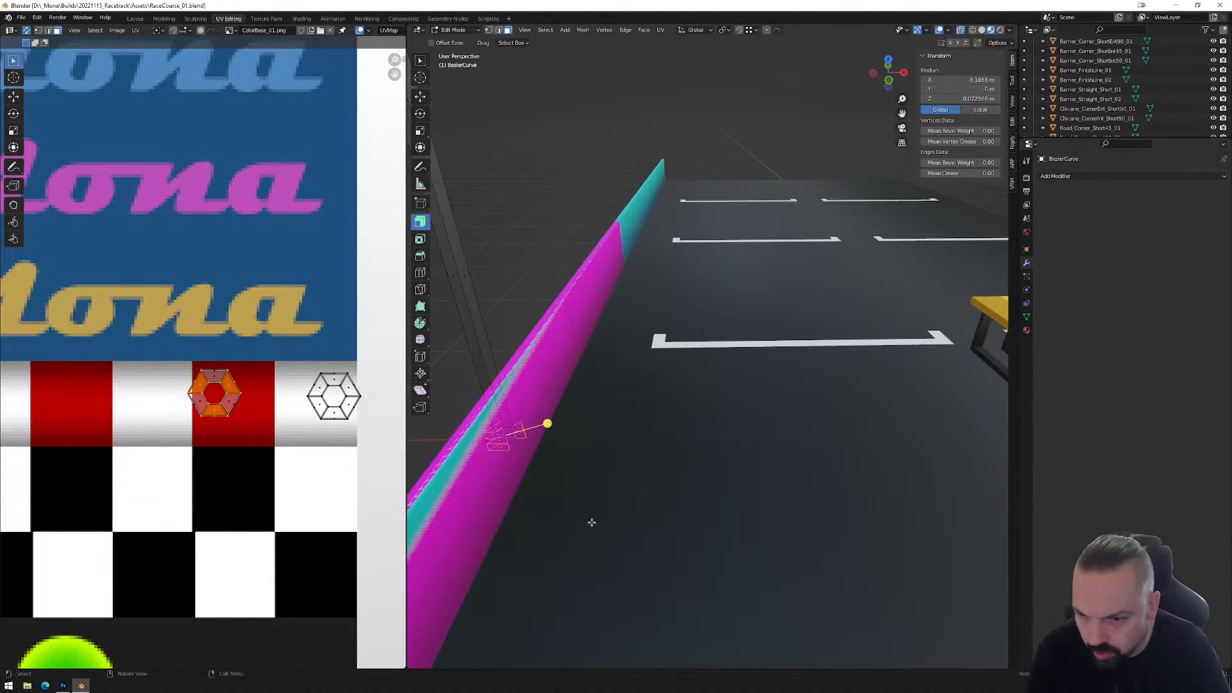
shift+click(330, 379)
shift+drag(303, 404, 354, 411)
shift+middle_drag(862, 473, 922, 450)
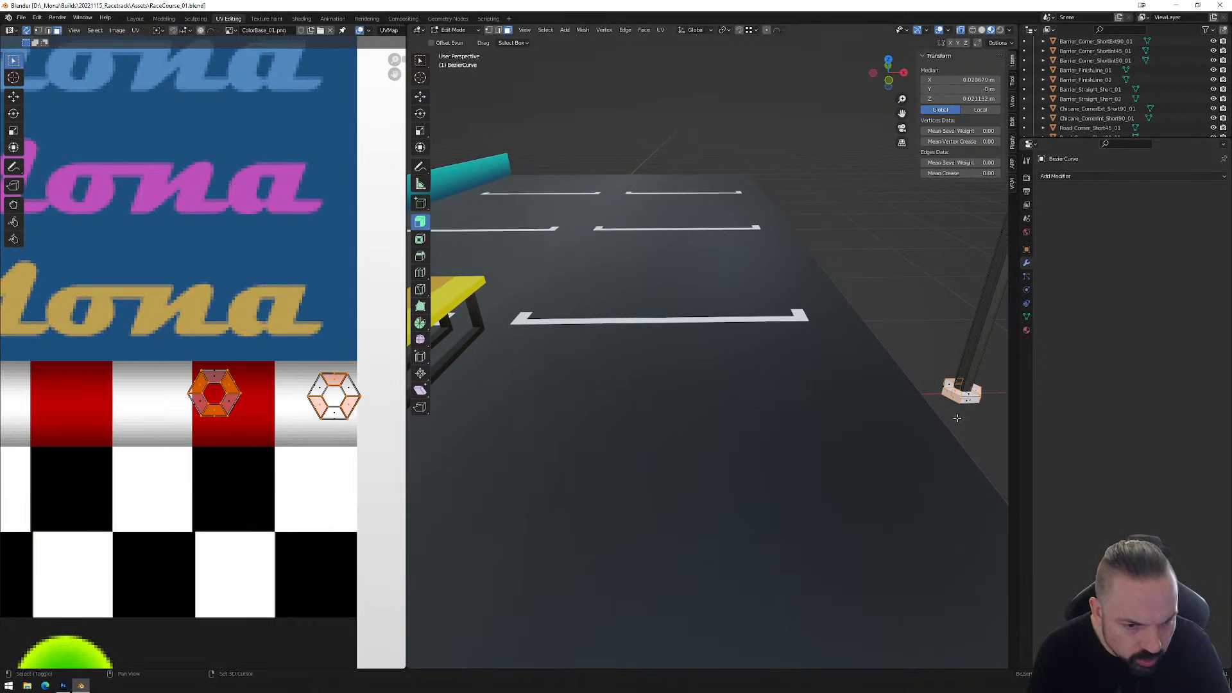
Try to split the selected segments from both collars' UV islands.
right_click(286, 431)
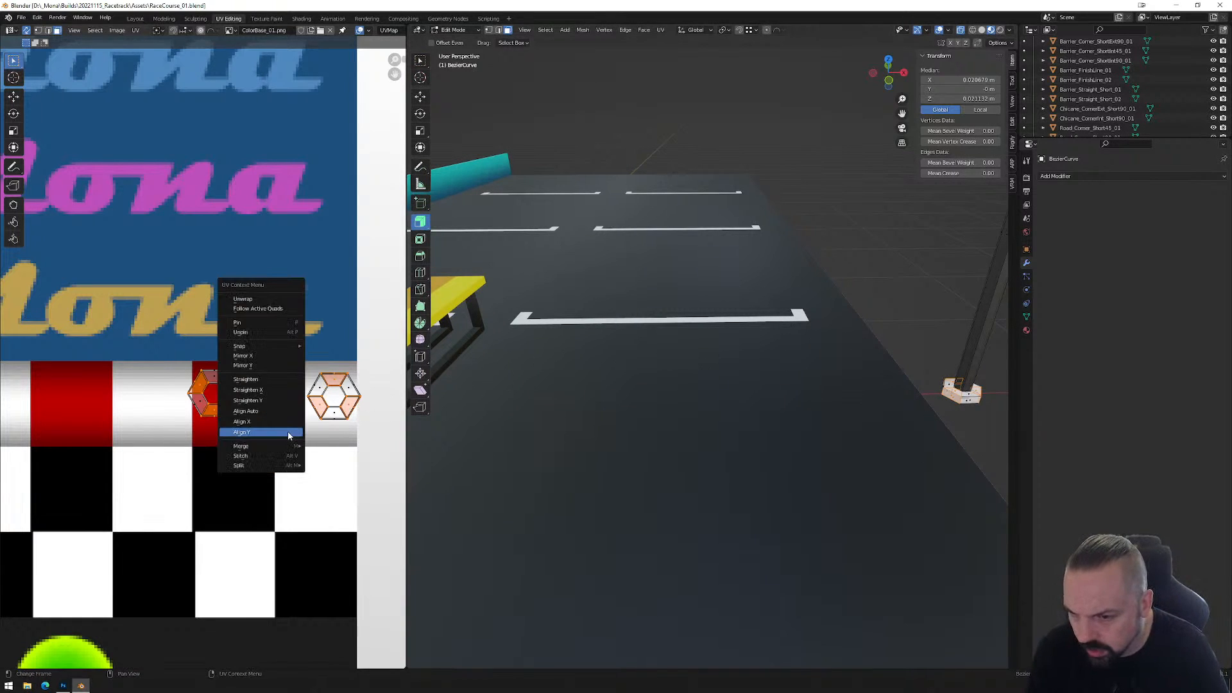
mouse_move(282, 465)
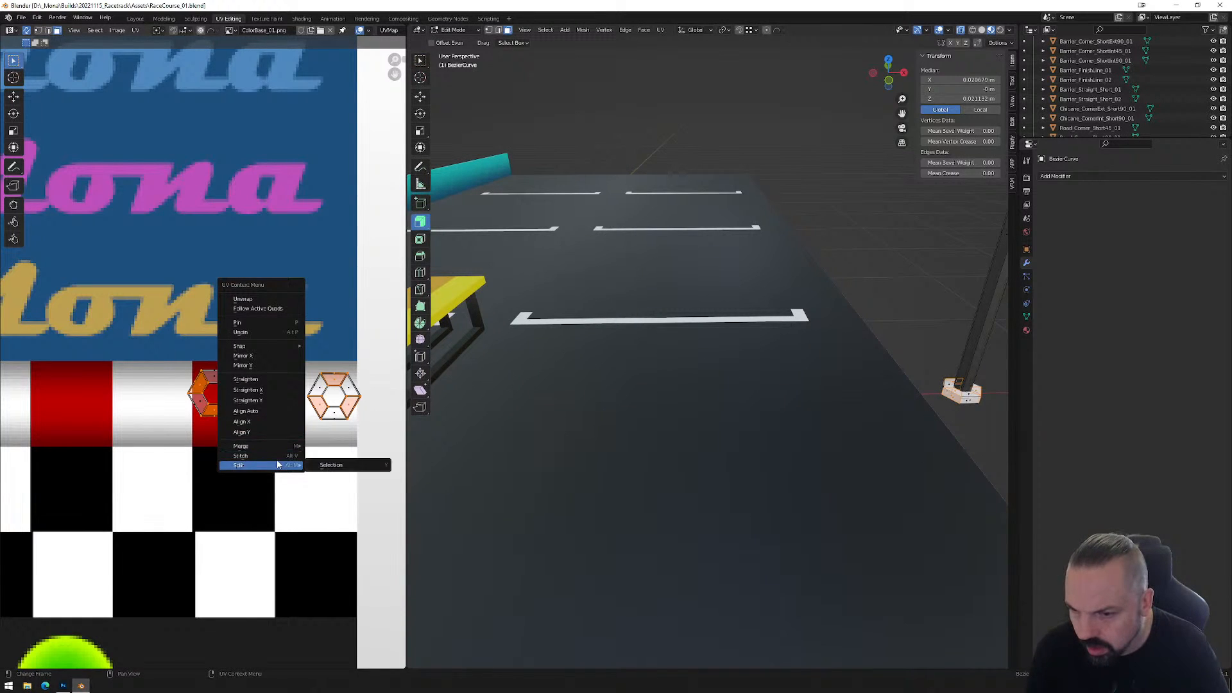
click(335, 467)
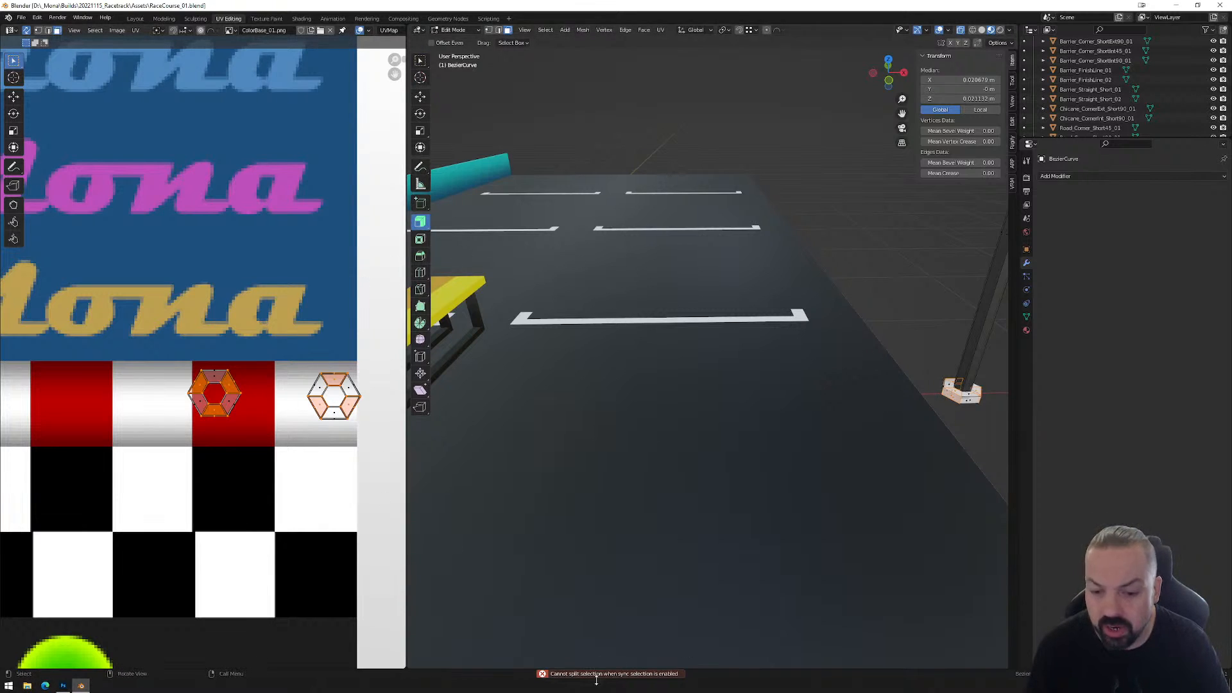
Turn off UV sync selection and move the isolated collar segments so the barrier-side collar's three lie on the neighbouring red stripe.
click(26, 30)
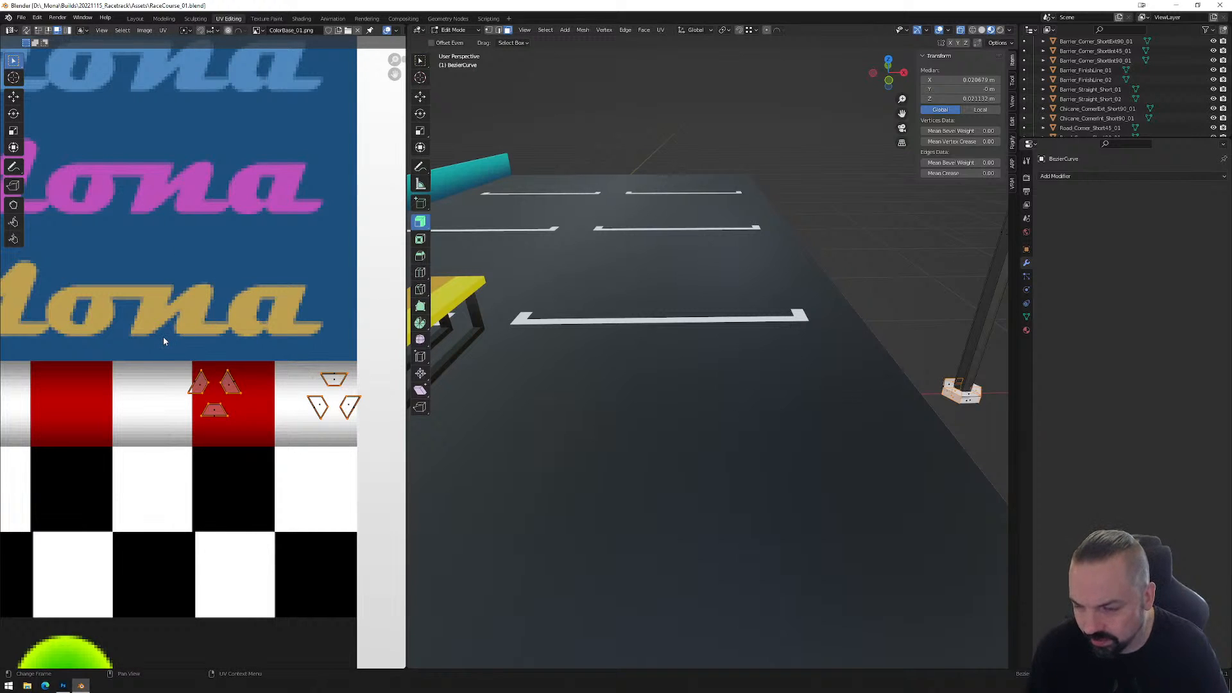
drag(154, 324, 370, 456)
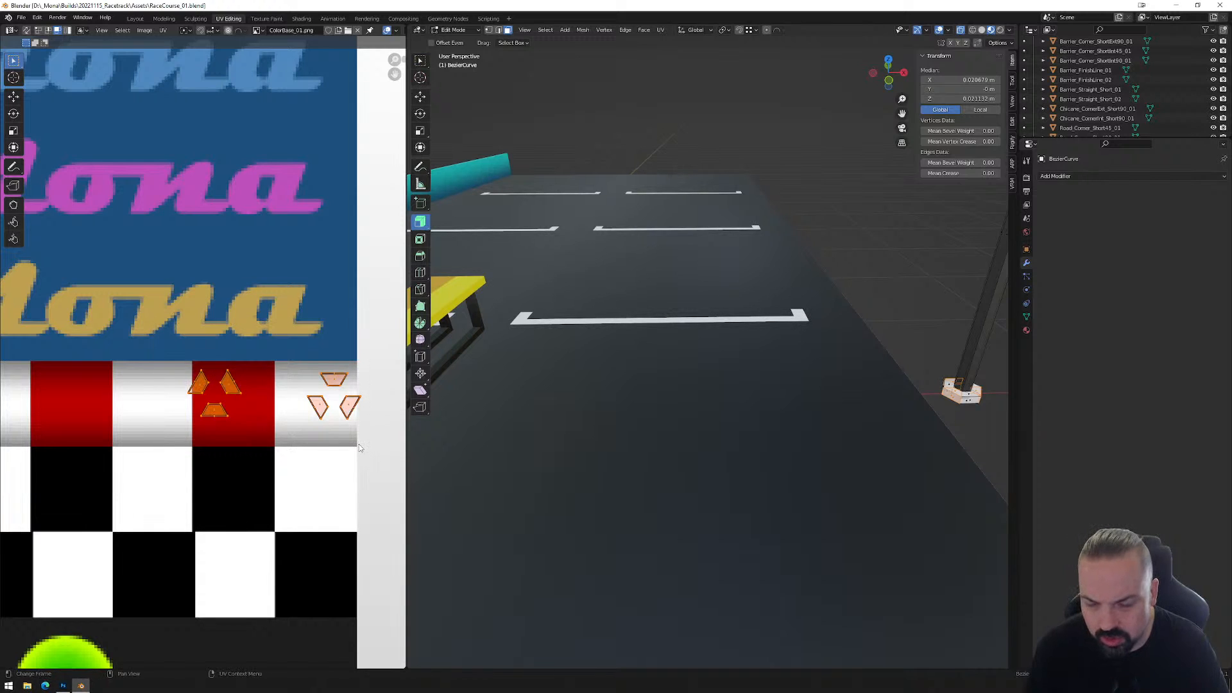
right_click(359, 444)
click(393, 444)
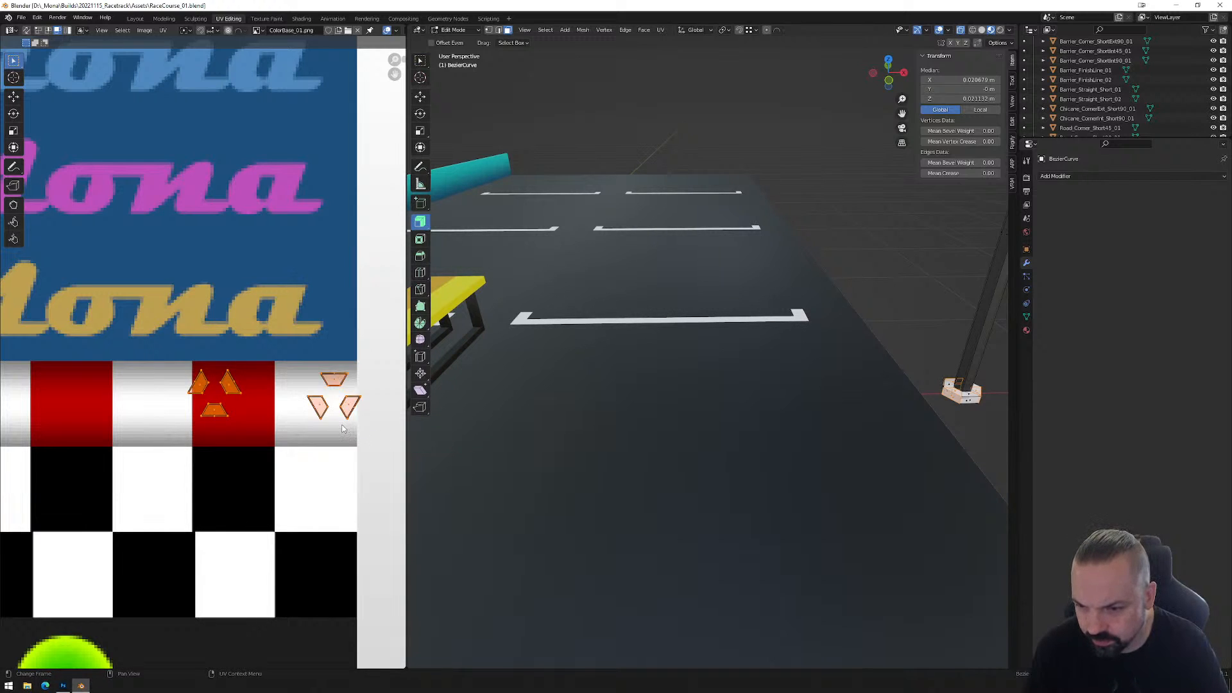
key(g)
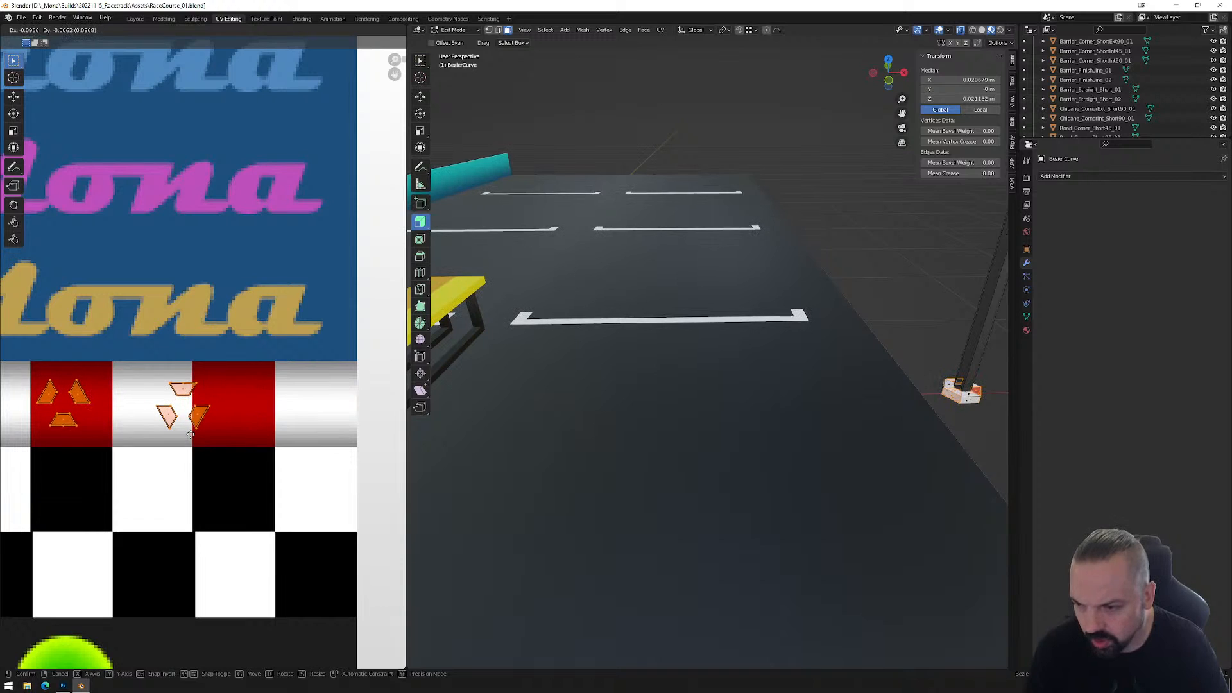
click(186, 435)
Move the far collar's three isolated UV segments onto the same red stripe as the barrier-side collar's segments.
drag(118, 335, 239, 450)
key(g)
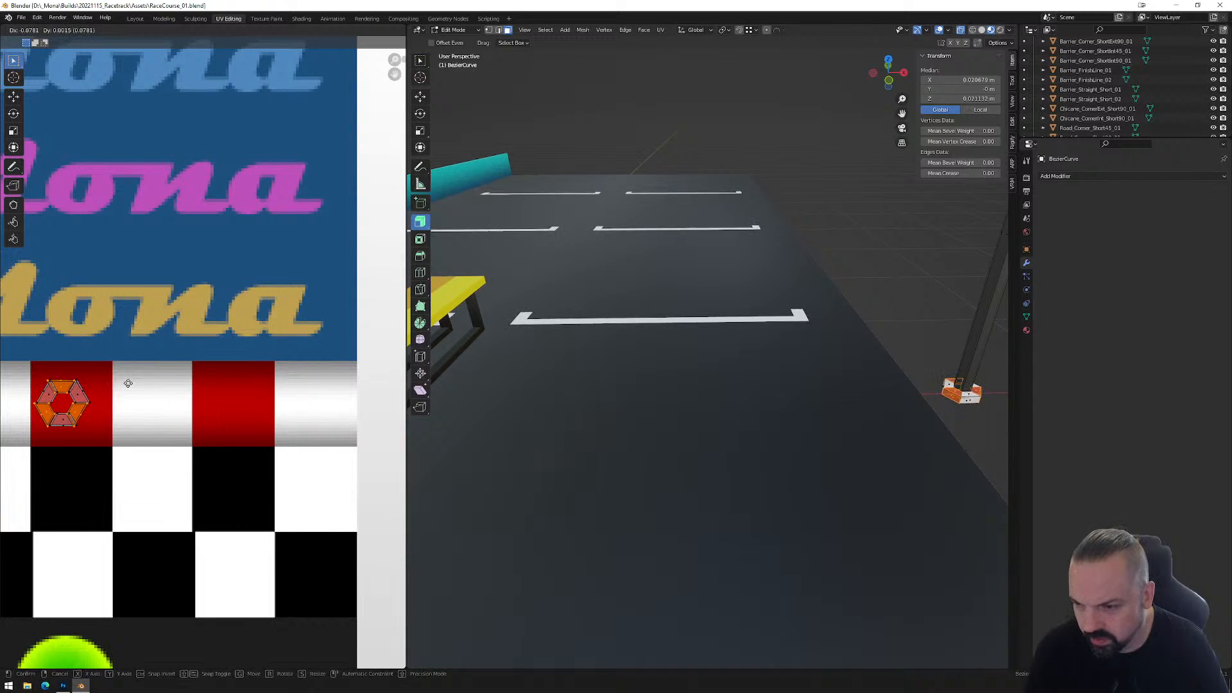
click(131, 383)
Select the whole barrier-side collar and move its three segments still on the original red stripe onto the white stripe between the red ones.
shift+middle_drag(459, 424, 982, 401)
scroll(713, 425, down, 1)
middle_drag(713, 425, 685, 381)
click(673, 421)
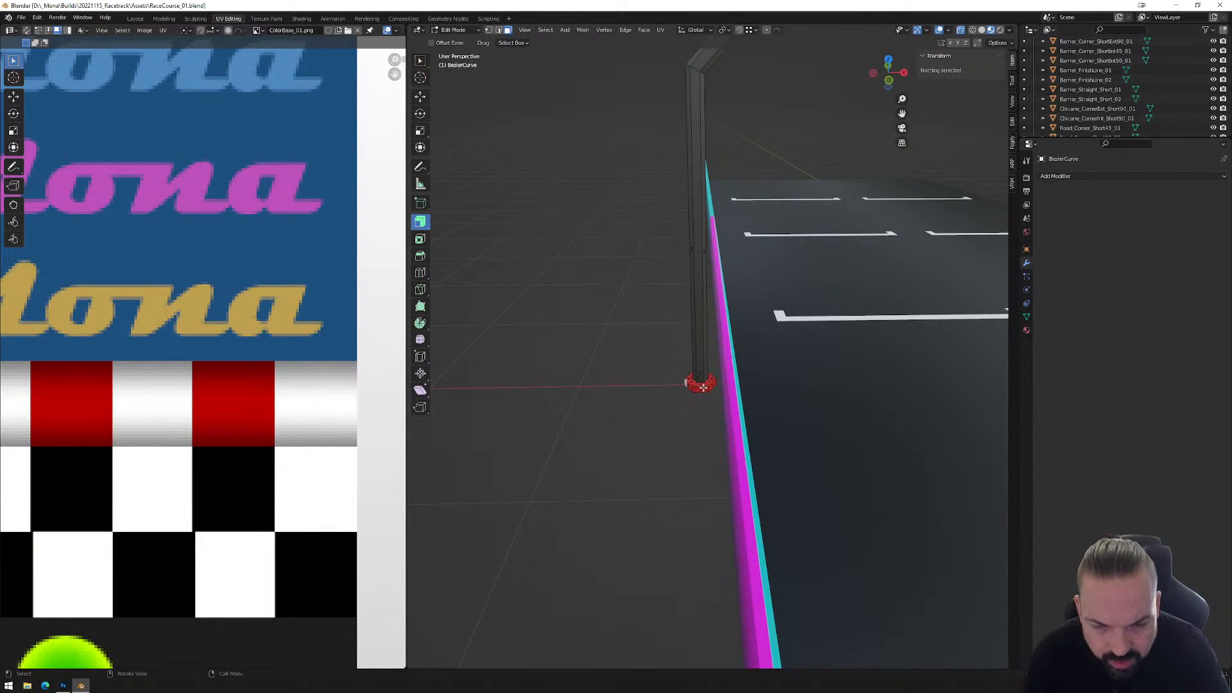
key(ctrl+z)
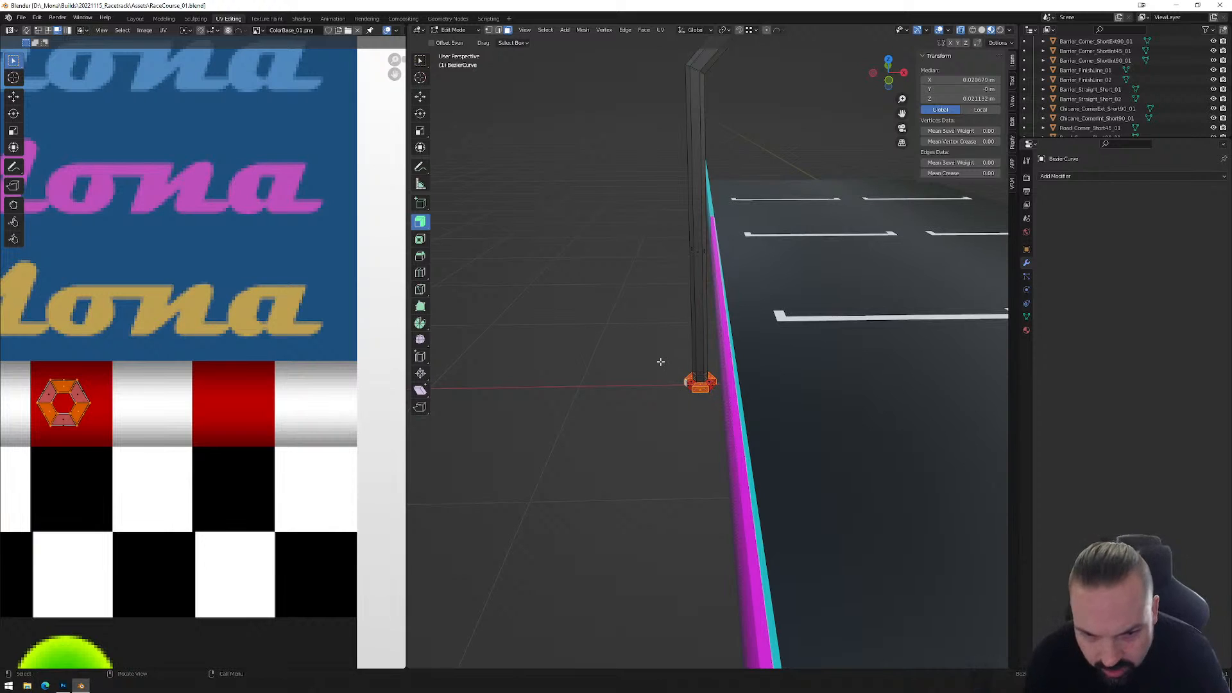
drag(661, 350, 732, 415)
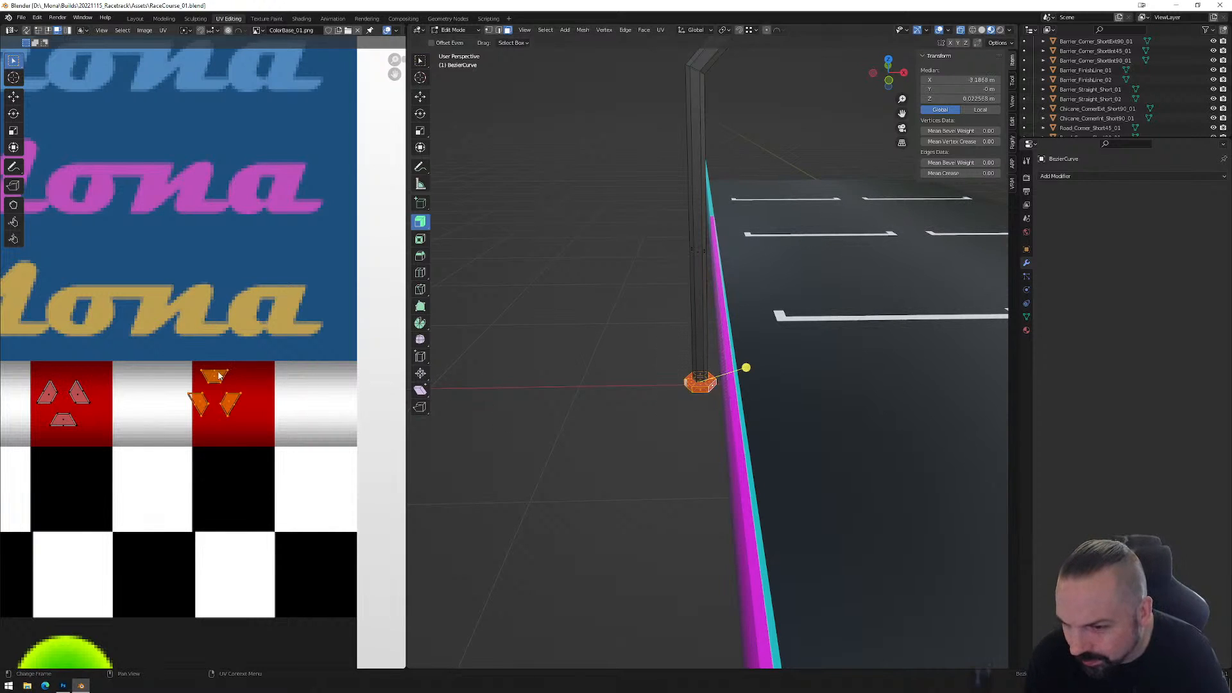
drag(164, 339, 258, 432)
drag(162, 342, 276, 449)
key(g)
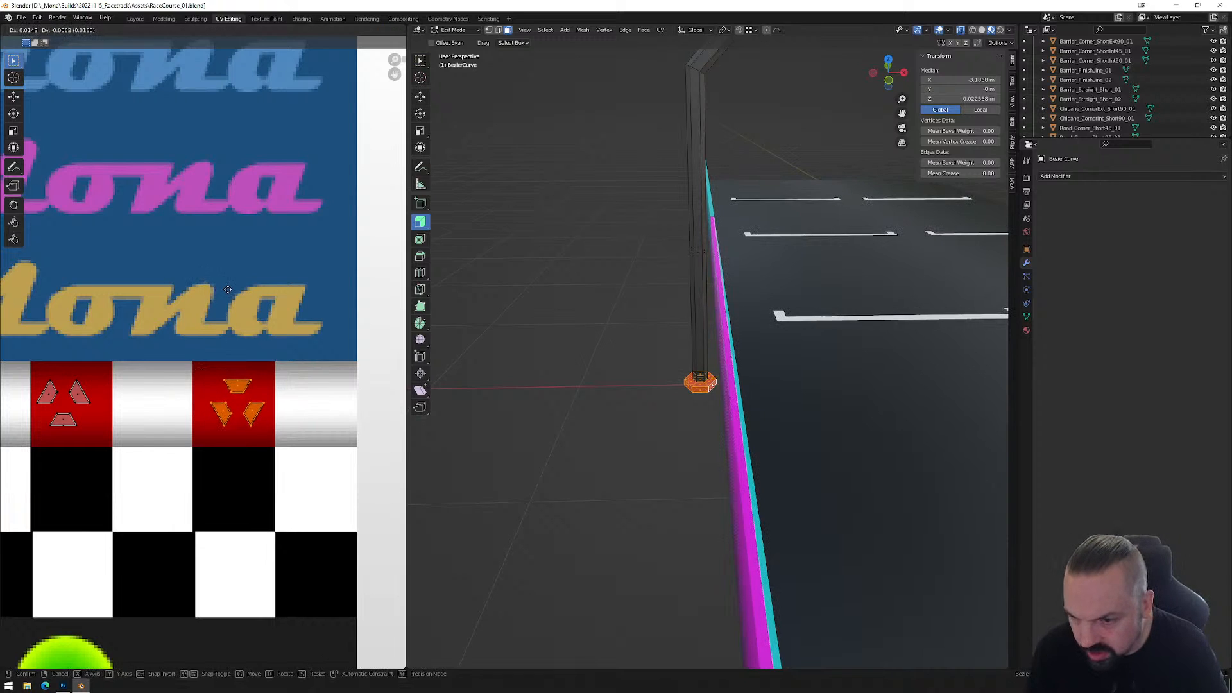
click(142, 292)
Deselect the collar faces and return the arch to Object Mode.
drag(41, 355, 106, 453)
click(604, 431)
middle_drag(604, 431, 807, 265)
key(Tab)
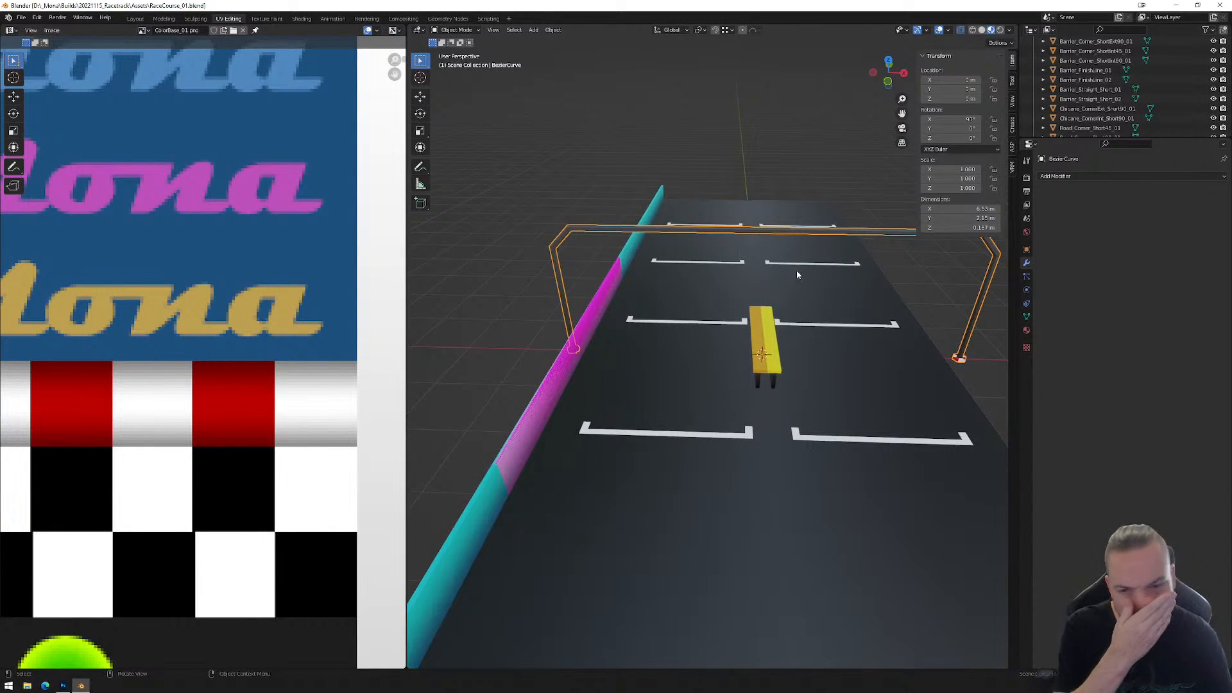
Add a cube in the front view and scale it uniformly to 0.160, giving a size of about 0.32 m.
click(889, 82)
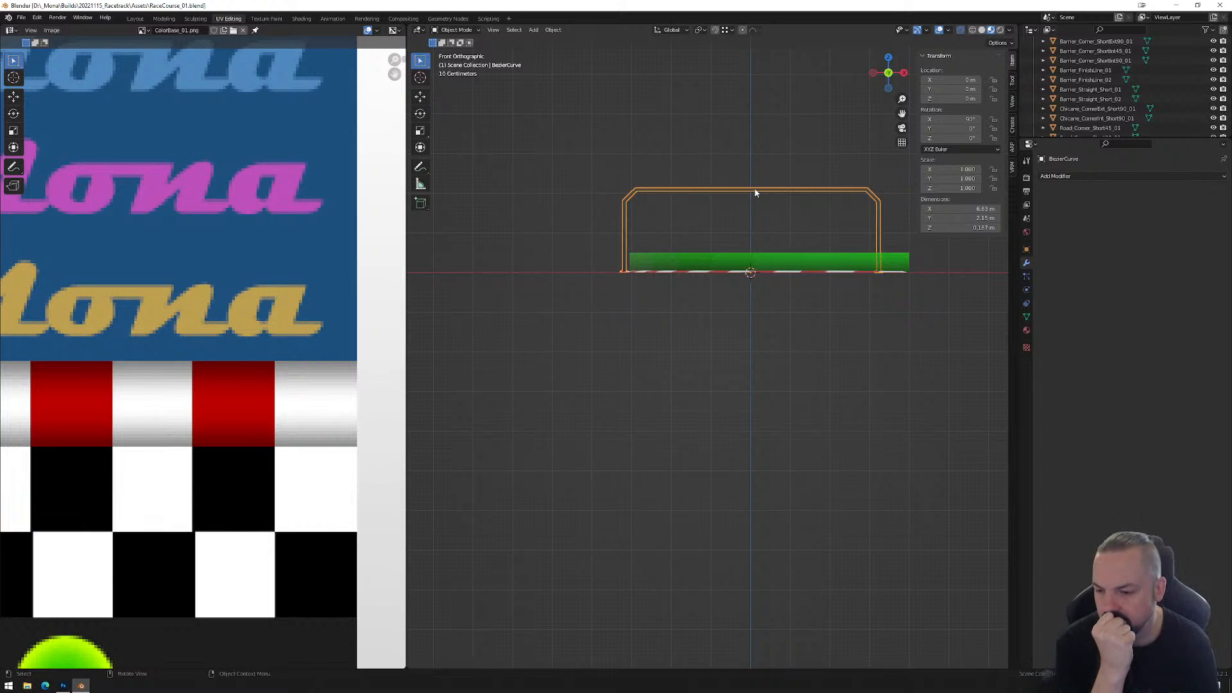
scroll(162, 527, down, 3)
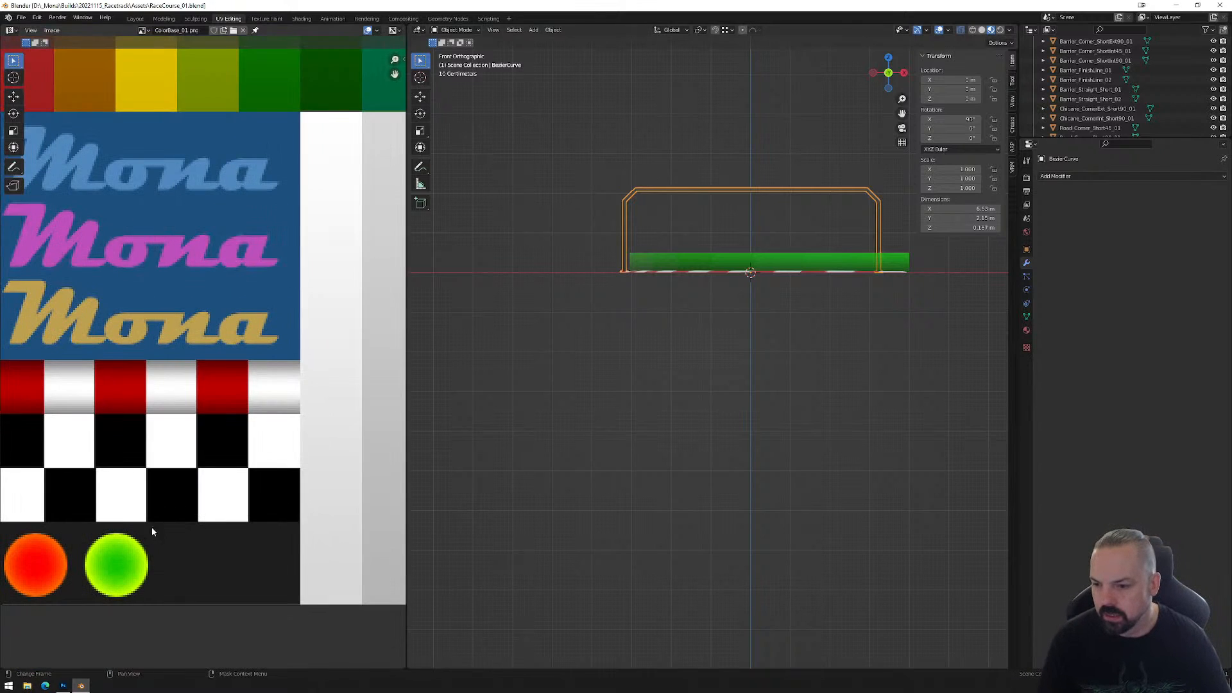
middle_drag(90, 494, 113, 477)
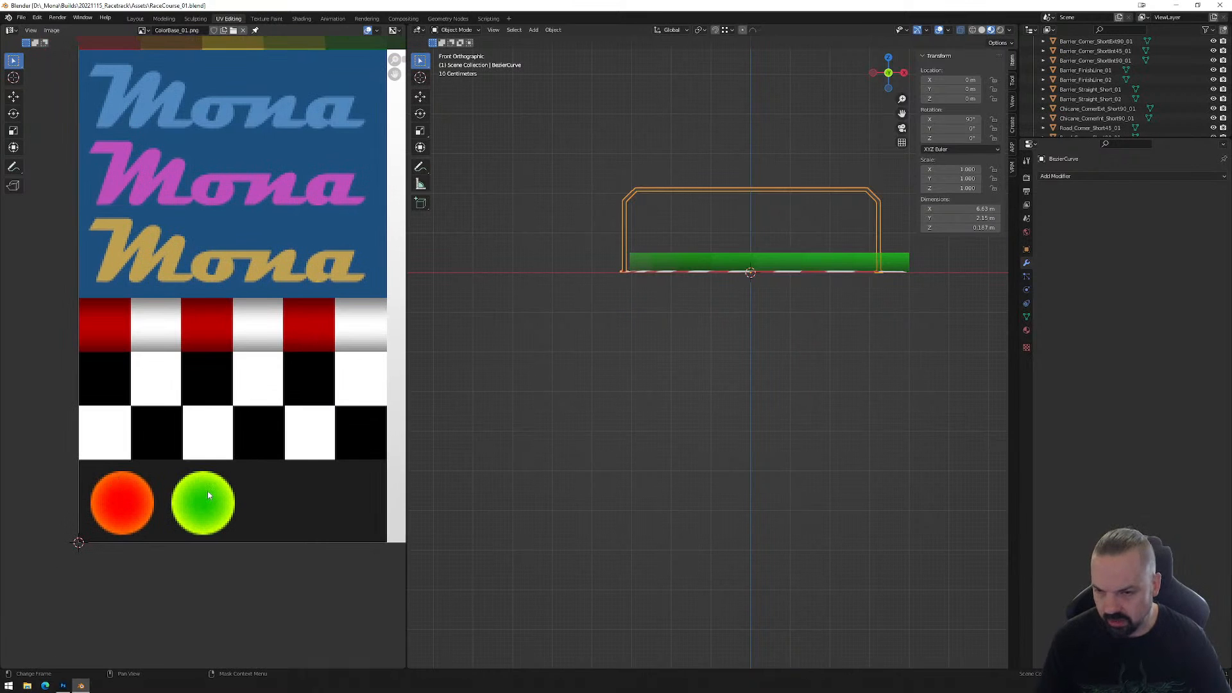
scroll(777, 195, up, 2)
shift+middle_drag(781, 178, 714, 312)
scroll(714, 311, up, 1)
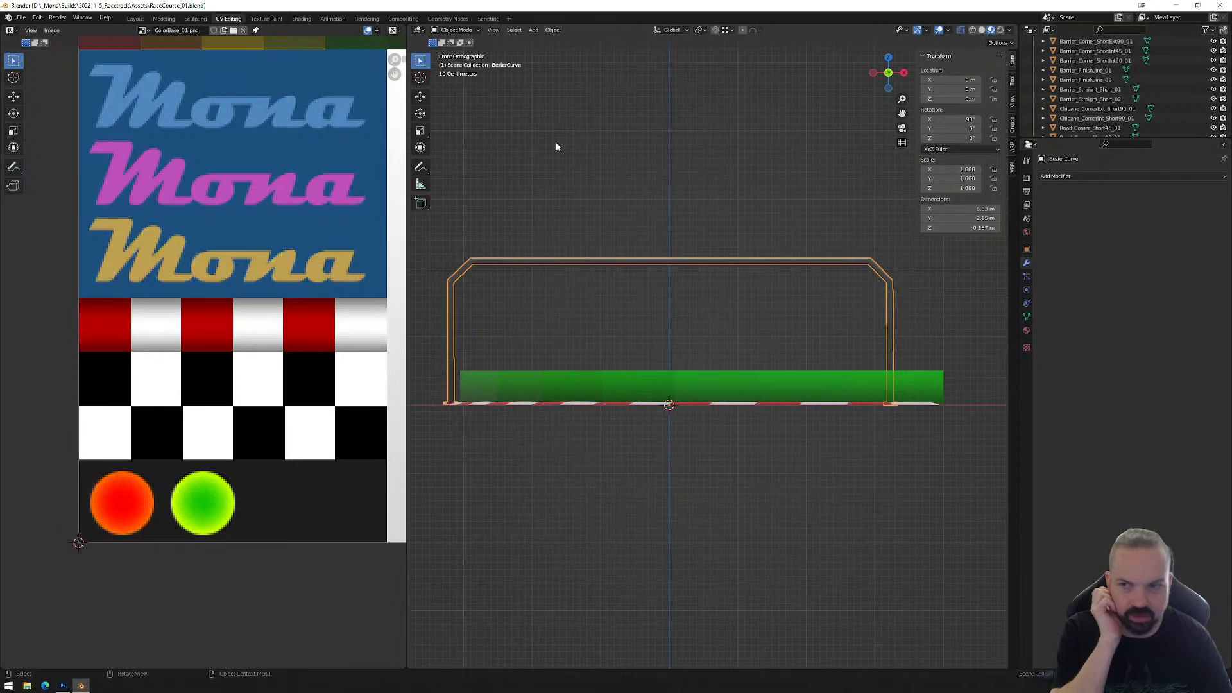
click(533, 30)
mouse_move(548, 40)
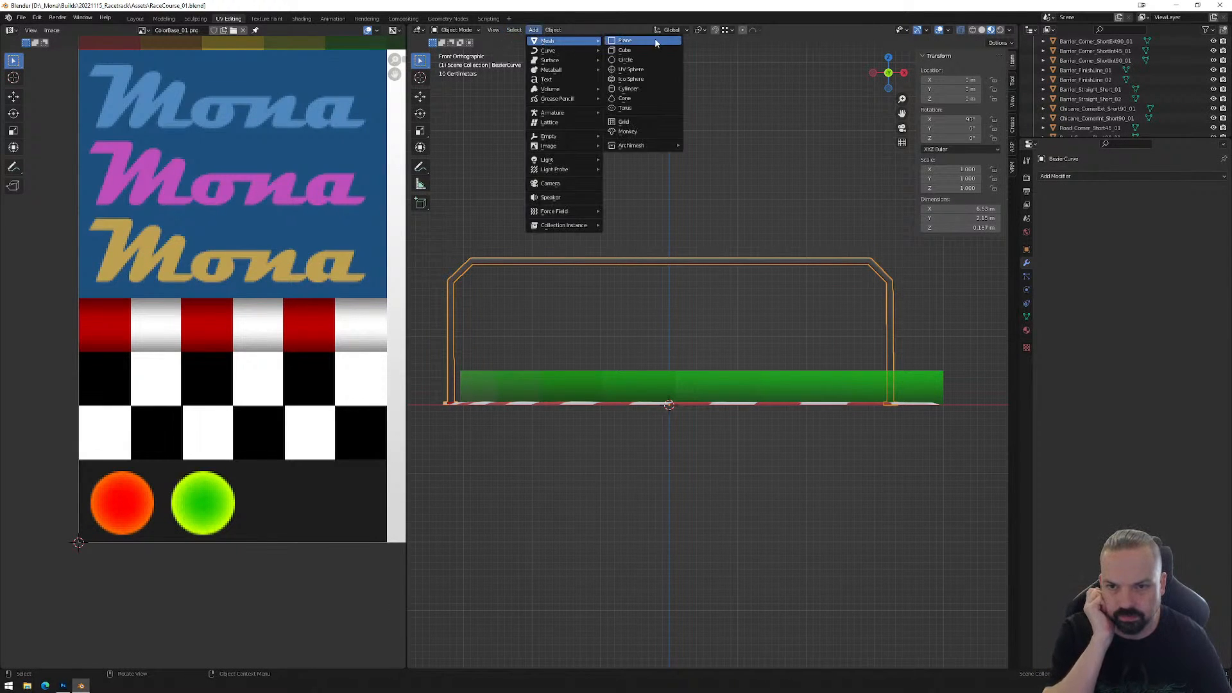
click(645, 51)
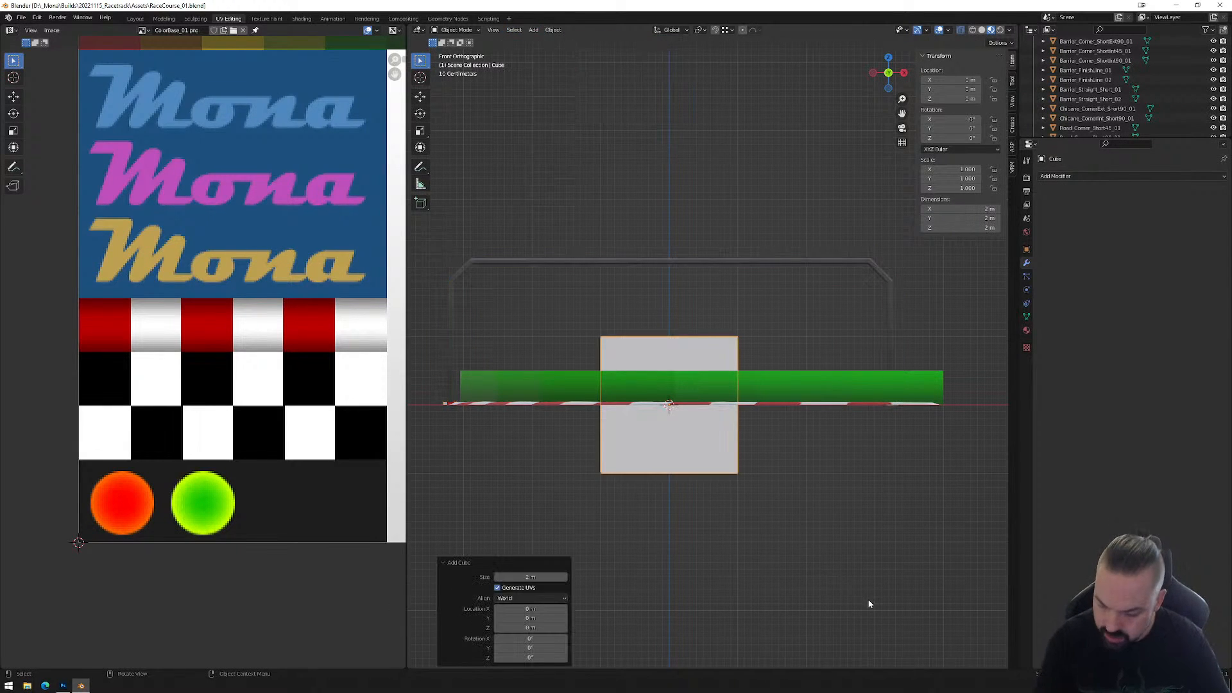
key(s)
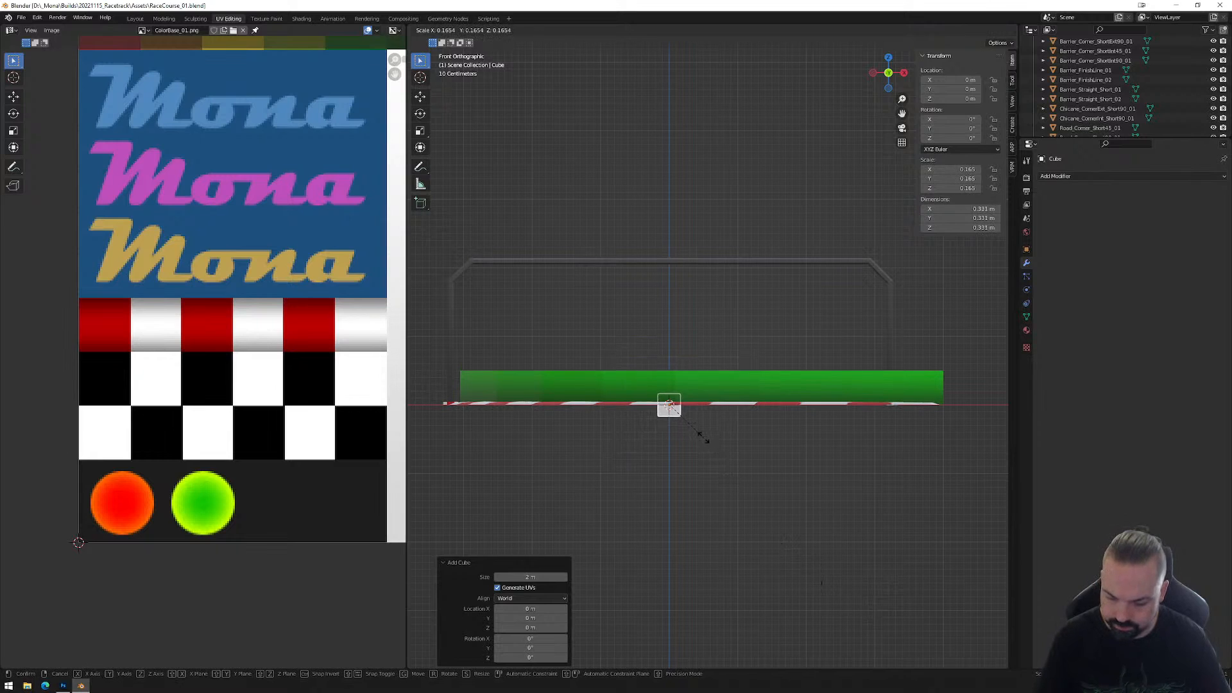
click(703, 435)
Move the cube up about 1.85 m to just below the arch's crossbar and stretch it along X to about 0.99 m wide.
key(g)
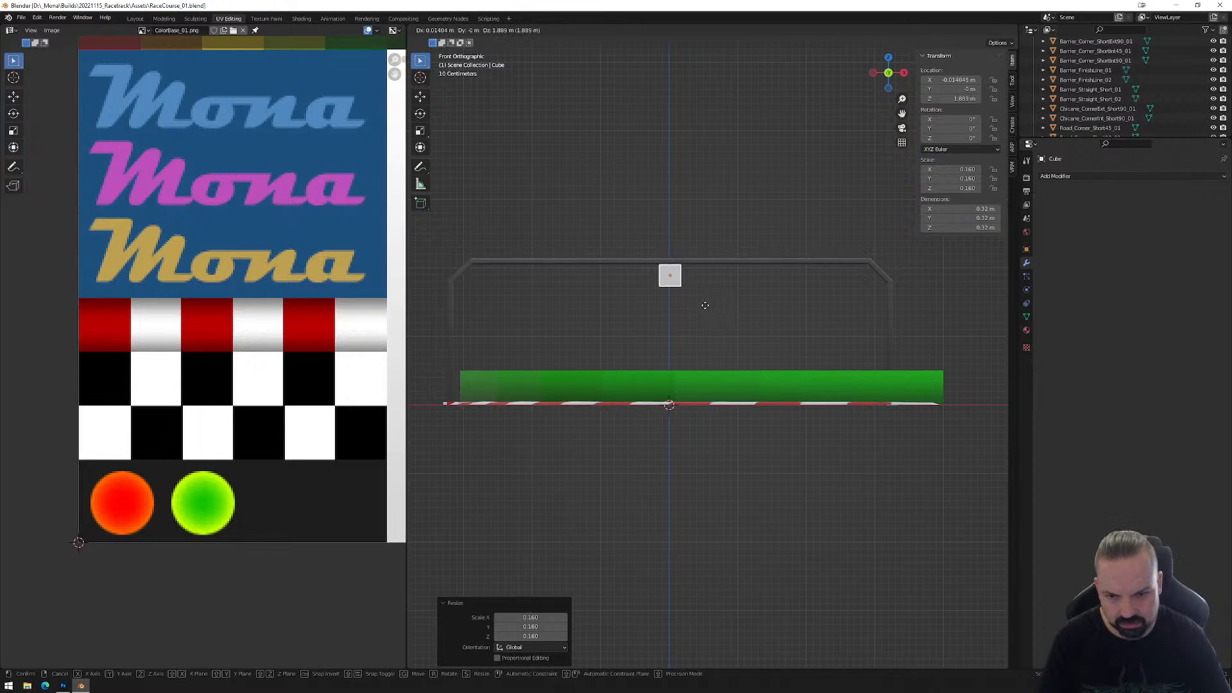
click(705, 308)
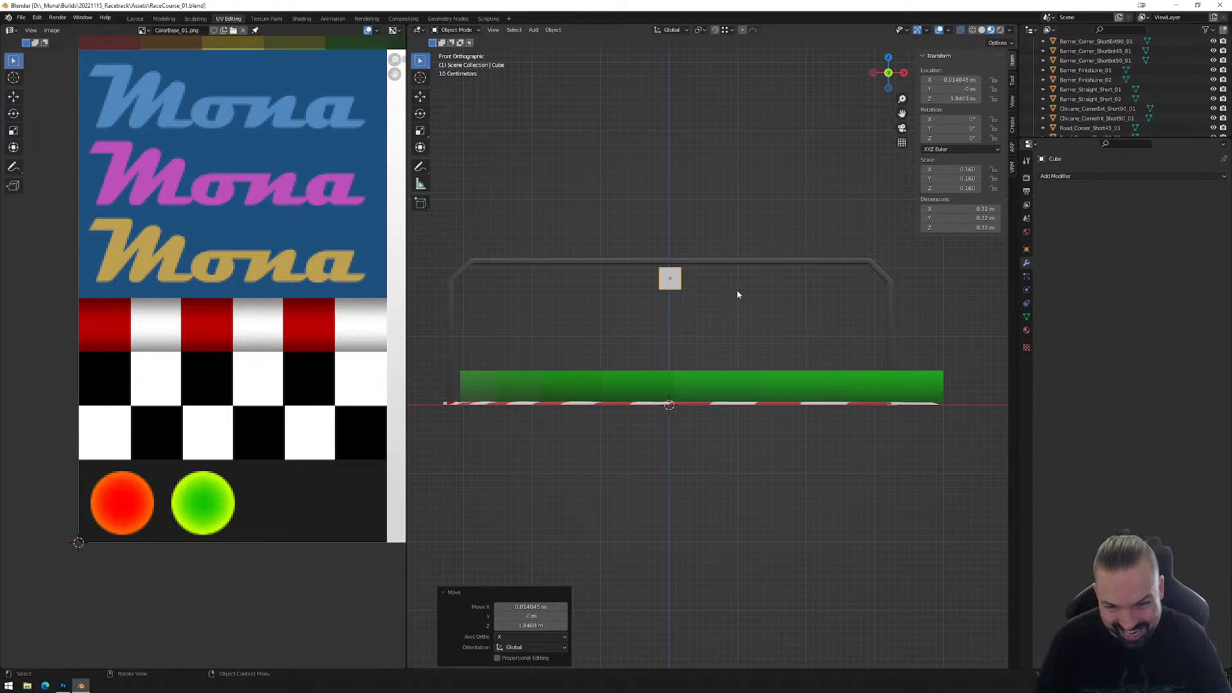
key(s)
key(x)
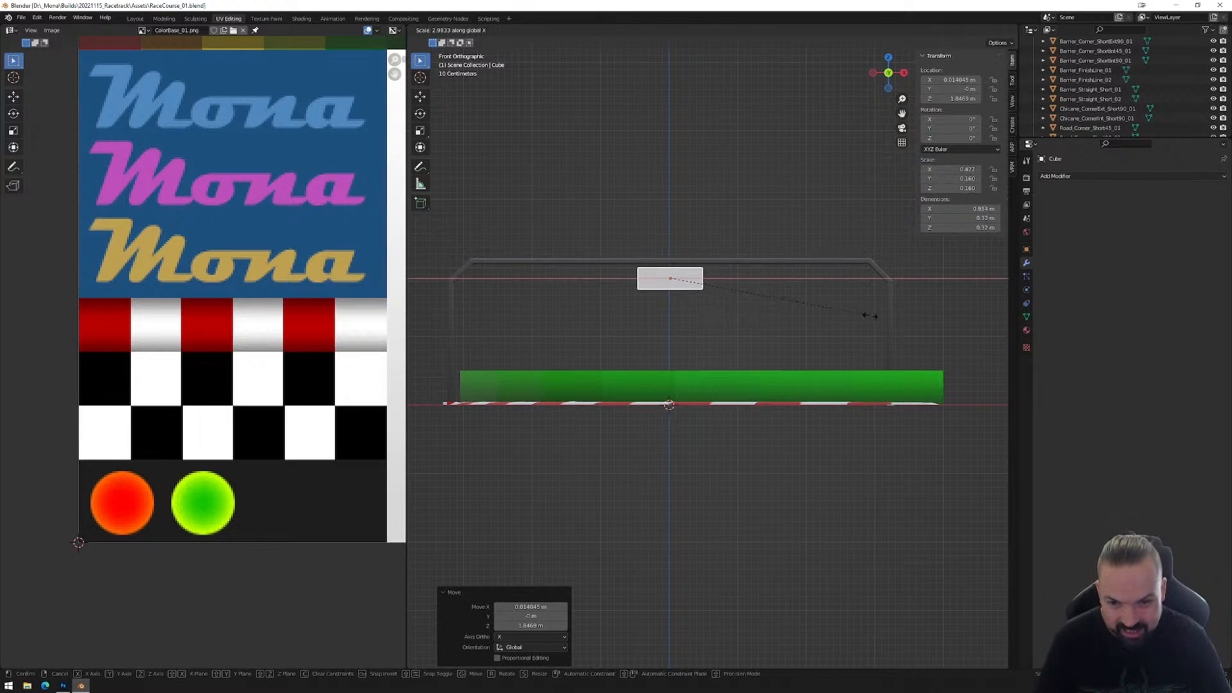
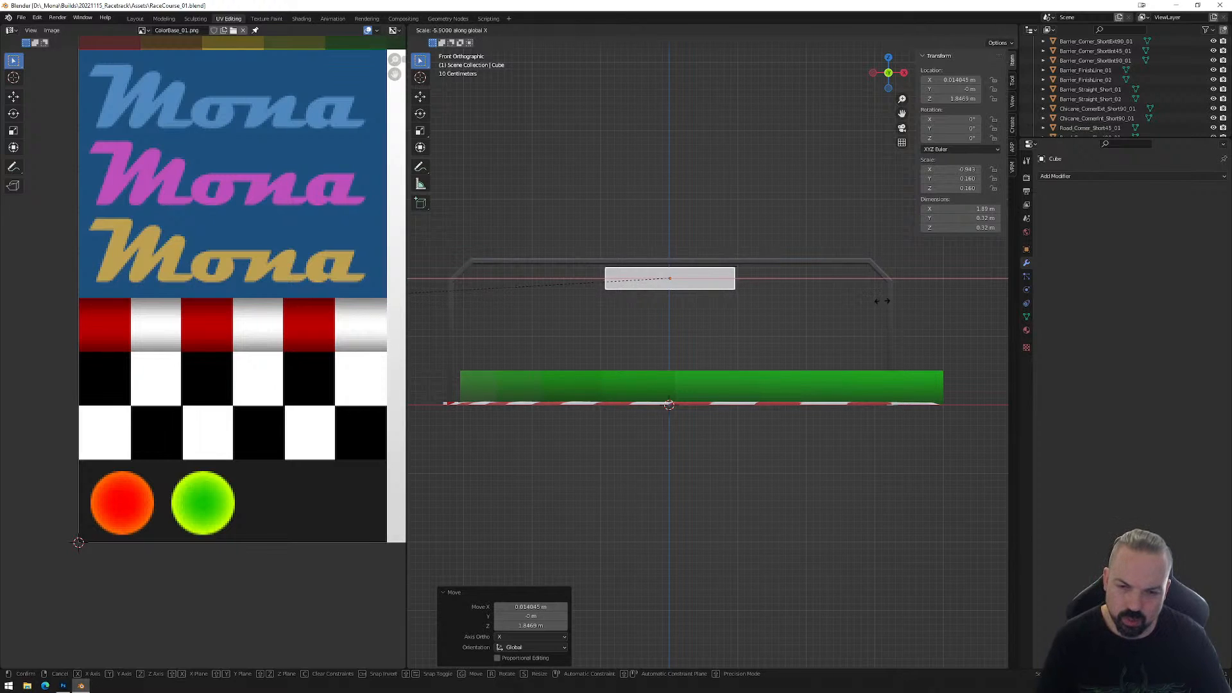
click(462, 284)
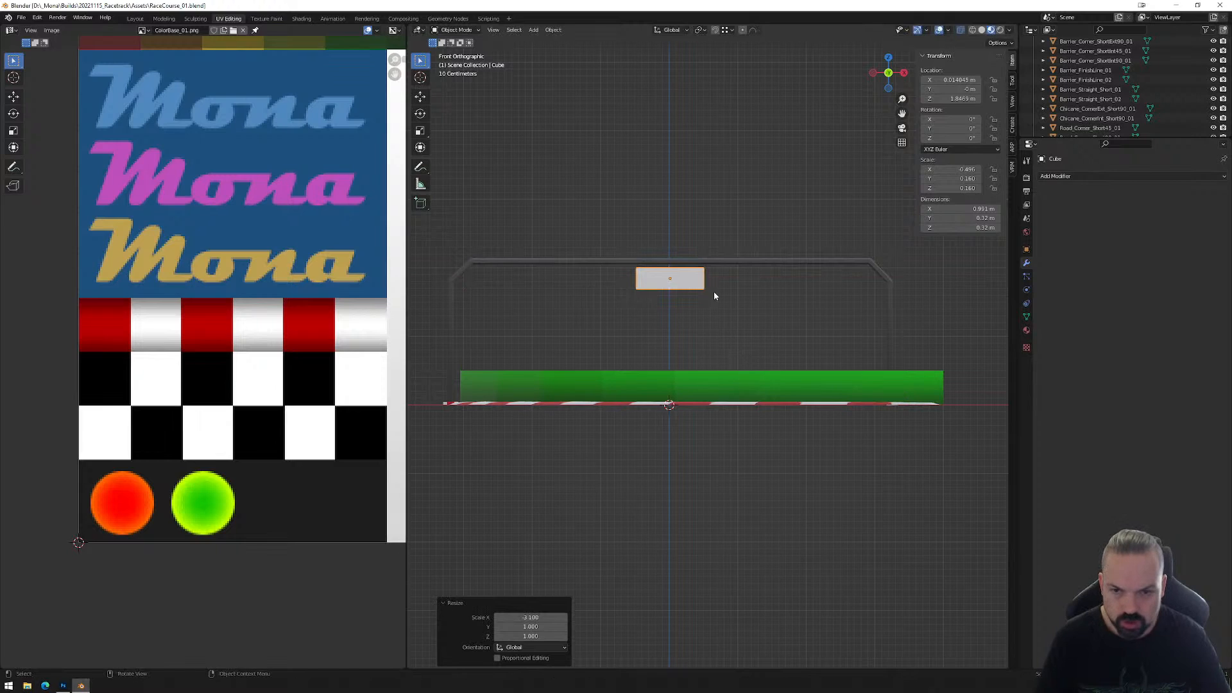
Scale the box by 1.4 along X and apply all of its transforms.
key(g)
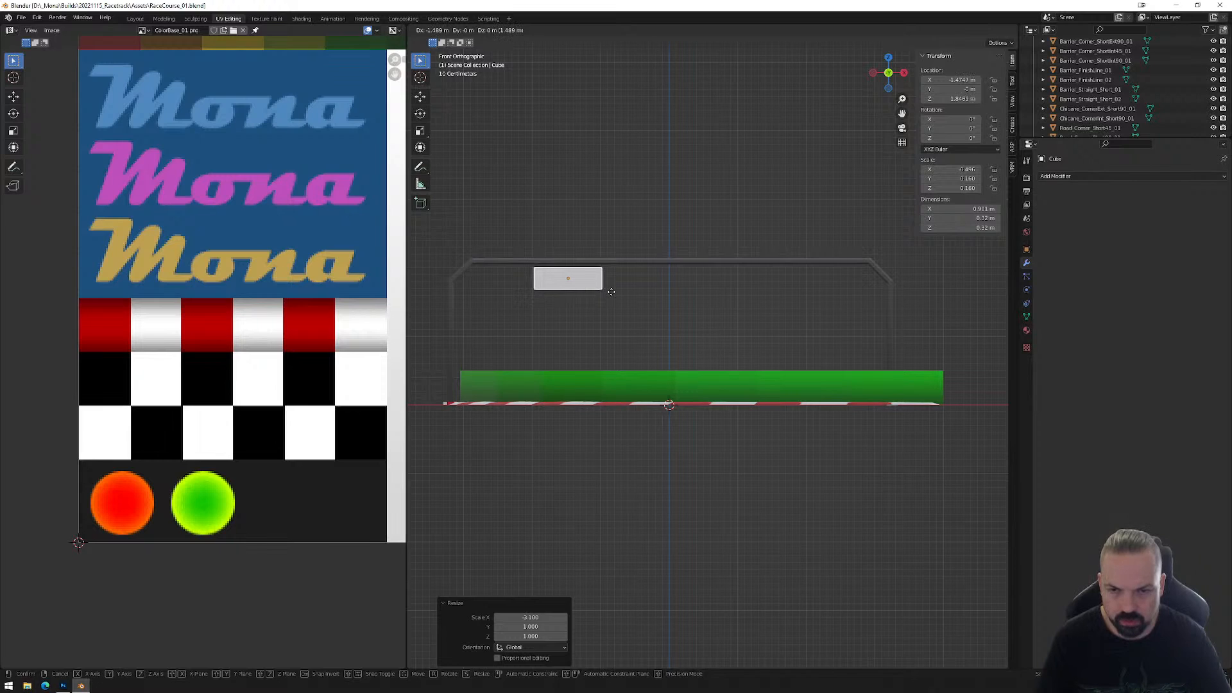
key(Escape)
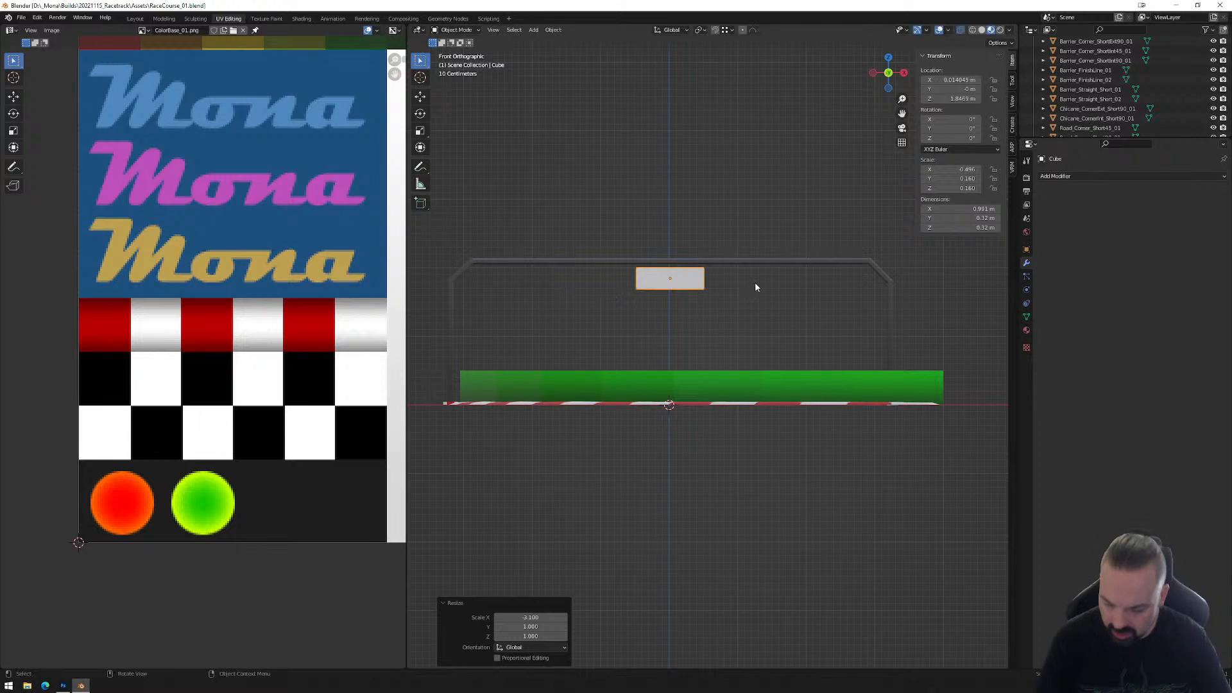
key(s)
key(x)
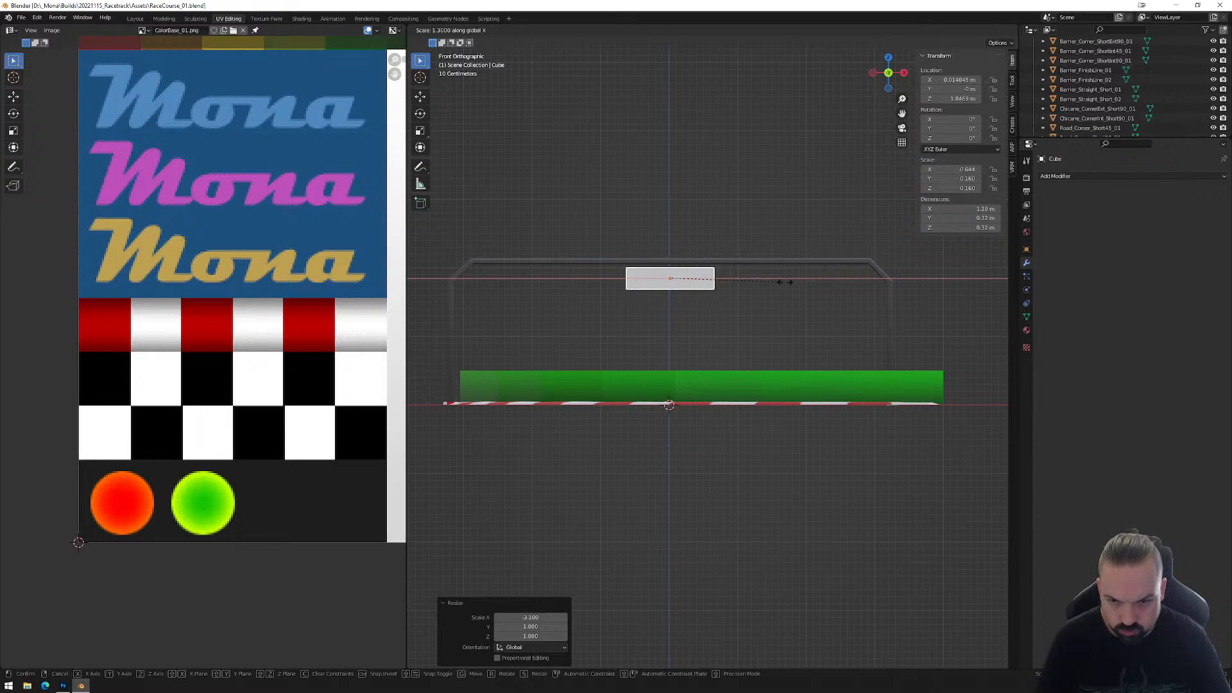
click(795, 283)
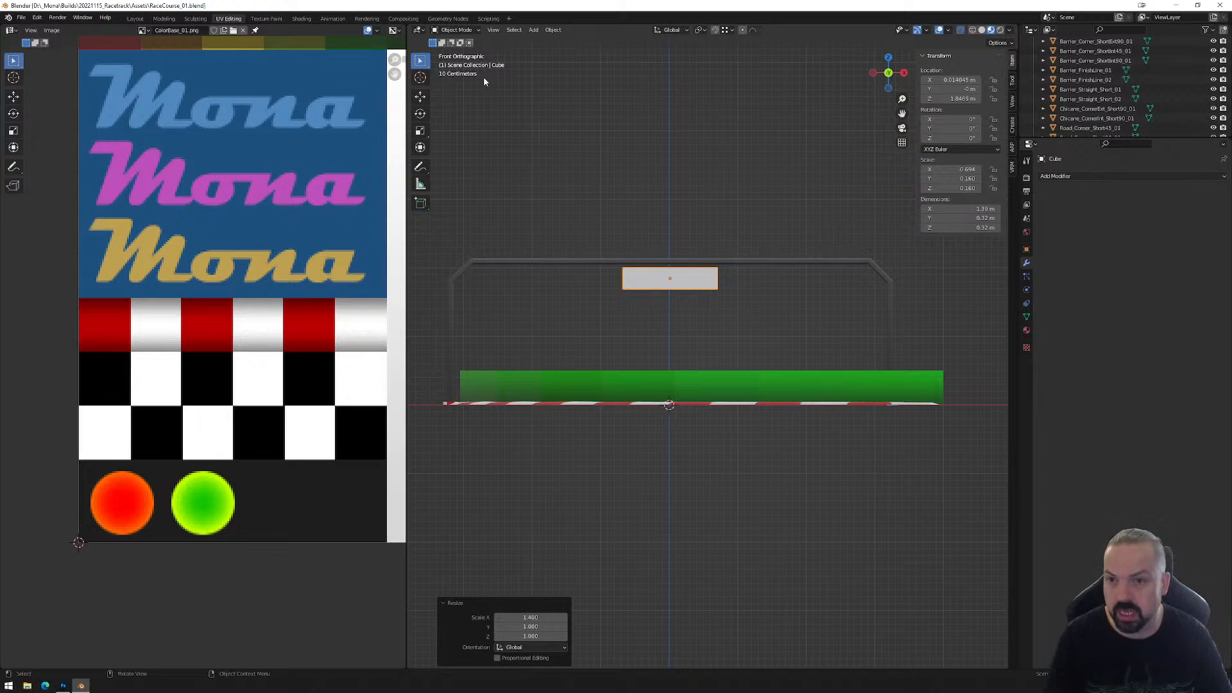
key(ctrl+a)
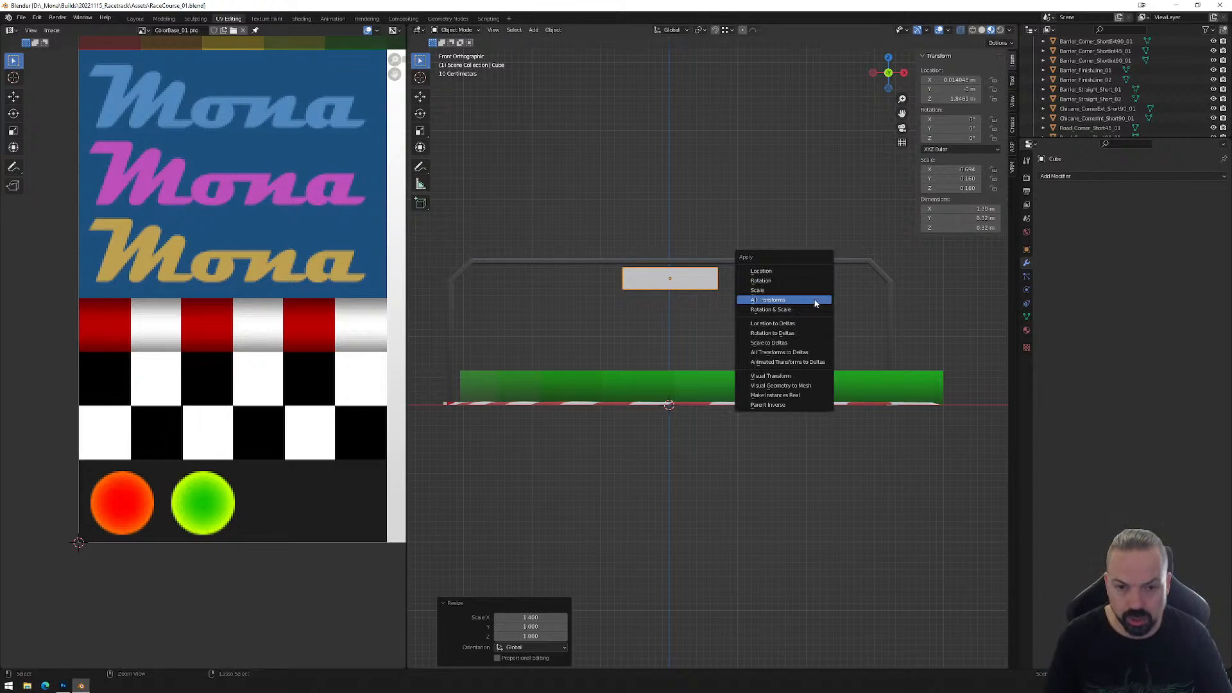
click(802, 301)
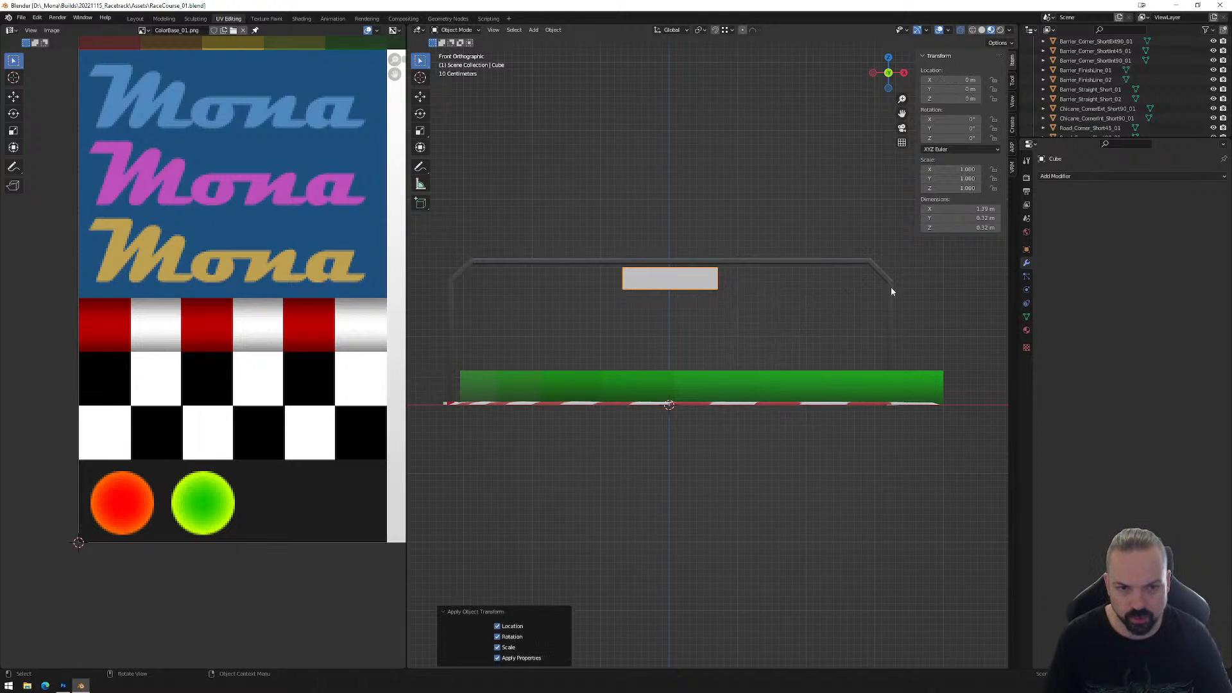
Set the box's dimensions to 1.5 m in X, 0.3 m in Y and 0.3 m in Z.
click(980, 218)
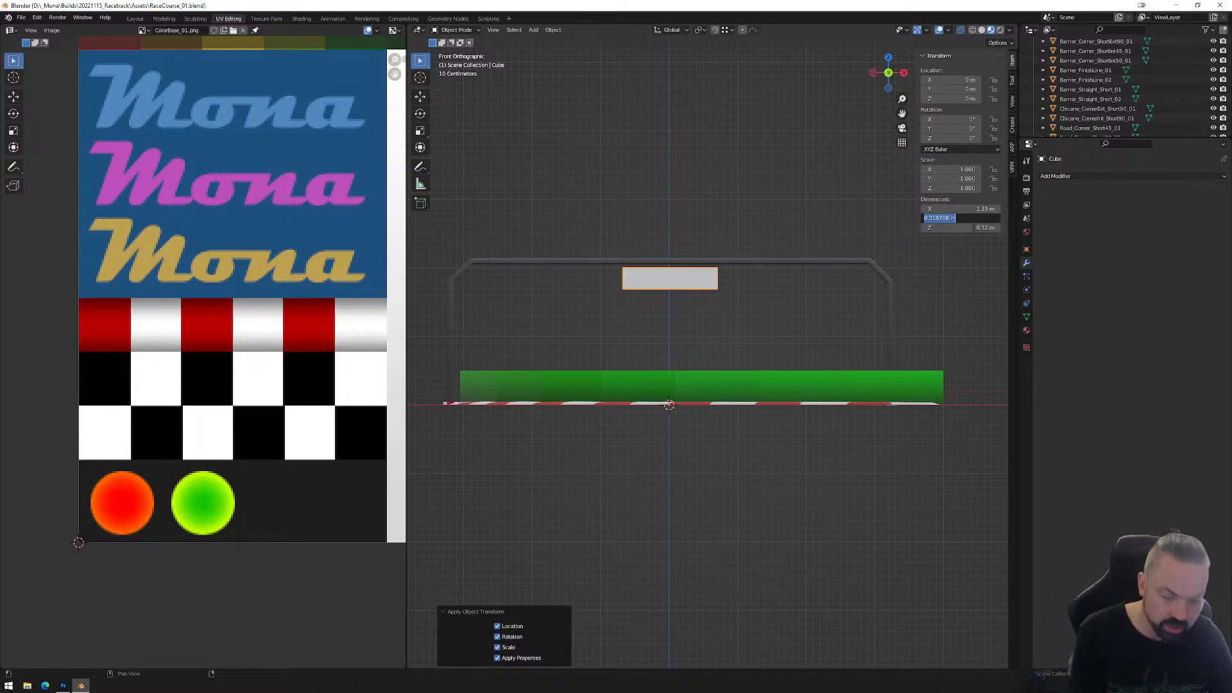
text(.3)
key(Return)
key(KP_Decimal)
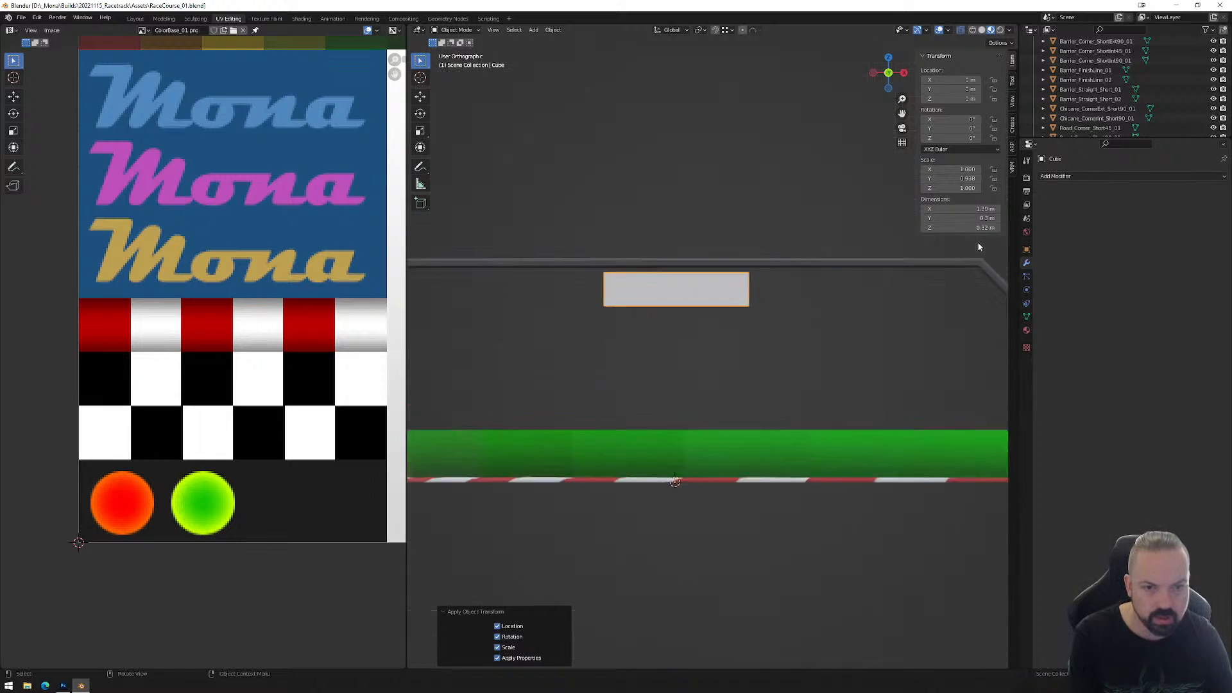
click(980, 228)
text(.3)
key(Return)
click(979, 208)
text(1)
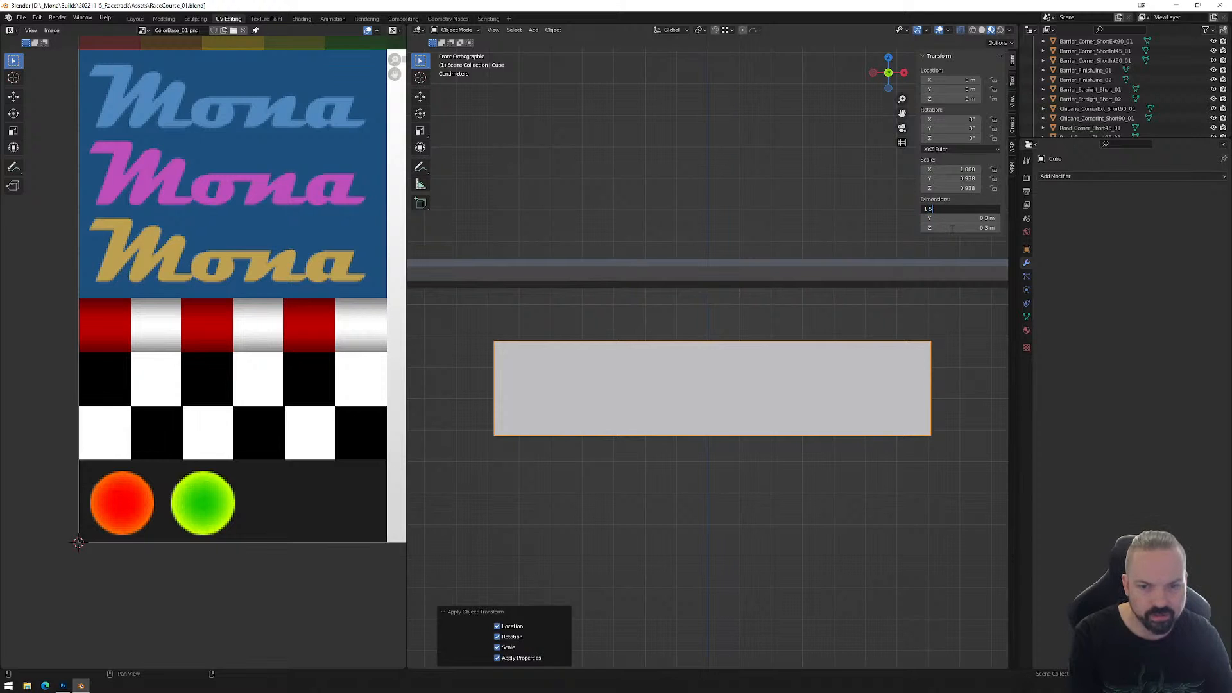
text(.5)
key(Return)
scroll(732, 374, down, 6)
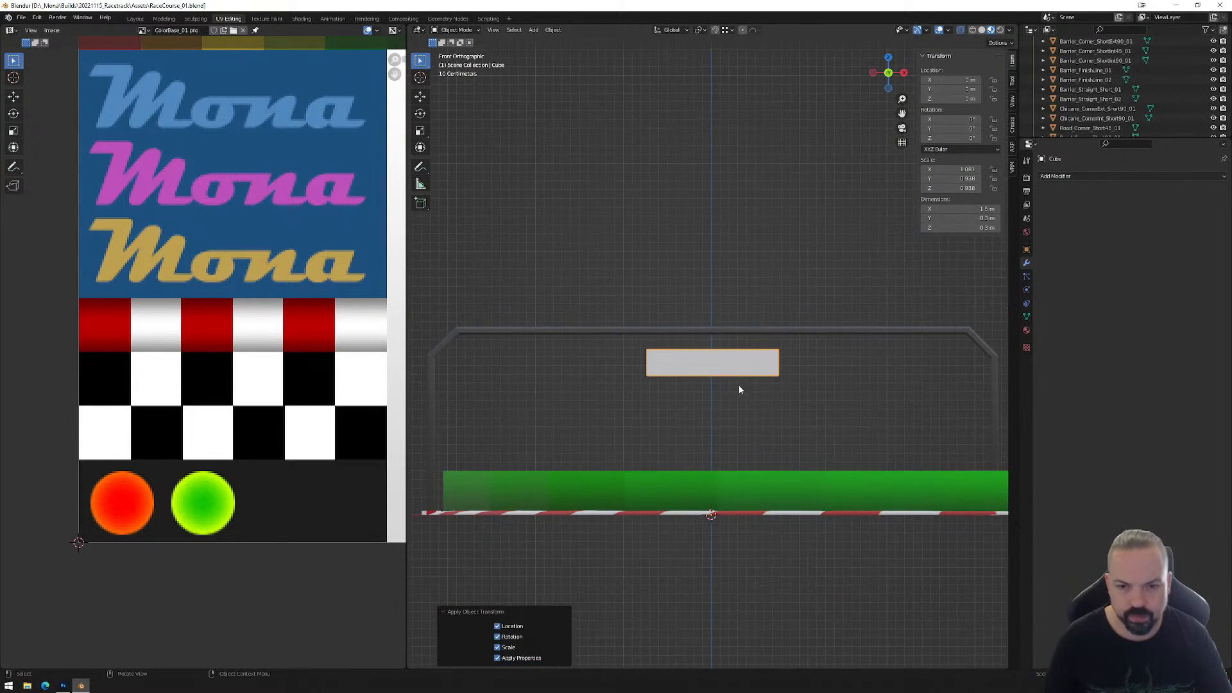
Raise the box about 0.118 m along Z so it sits just beneath the gantry's crossbeam.
key(g)
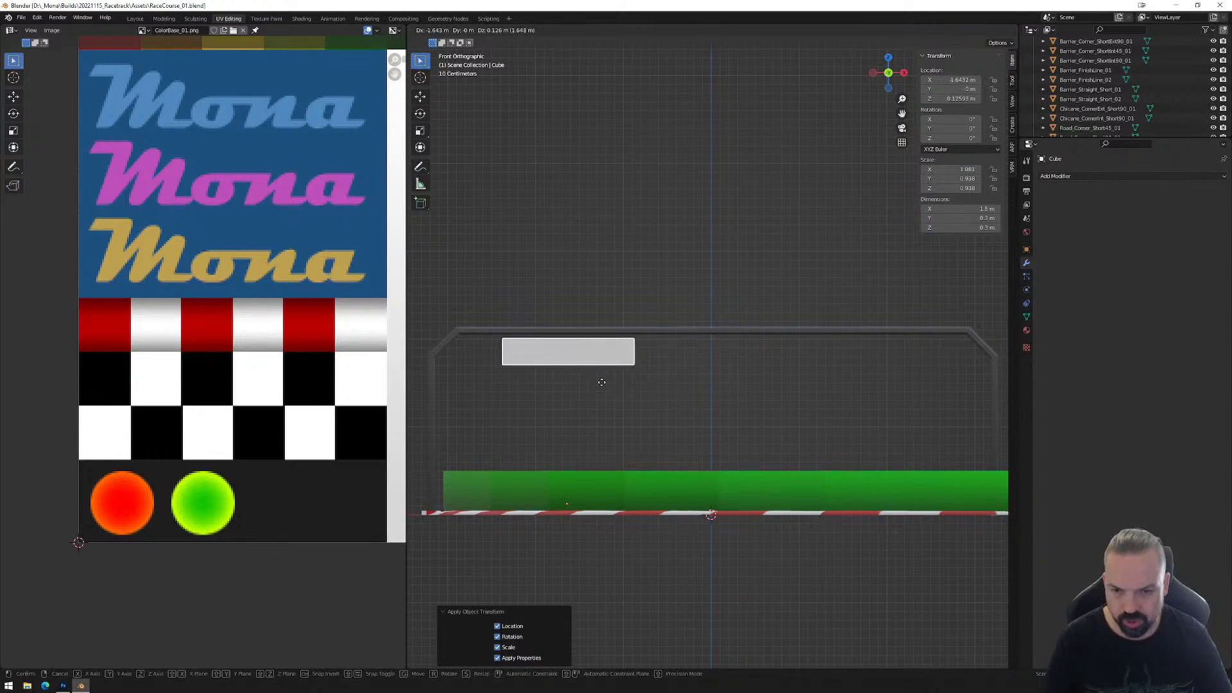
right_click(857, 379)
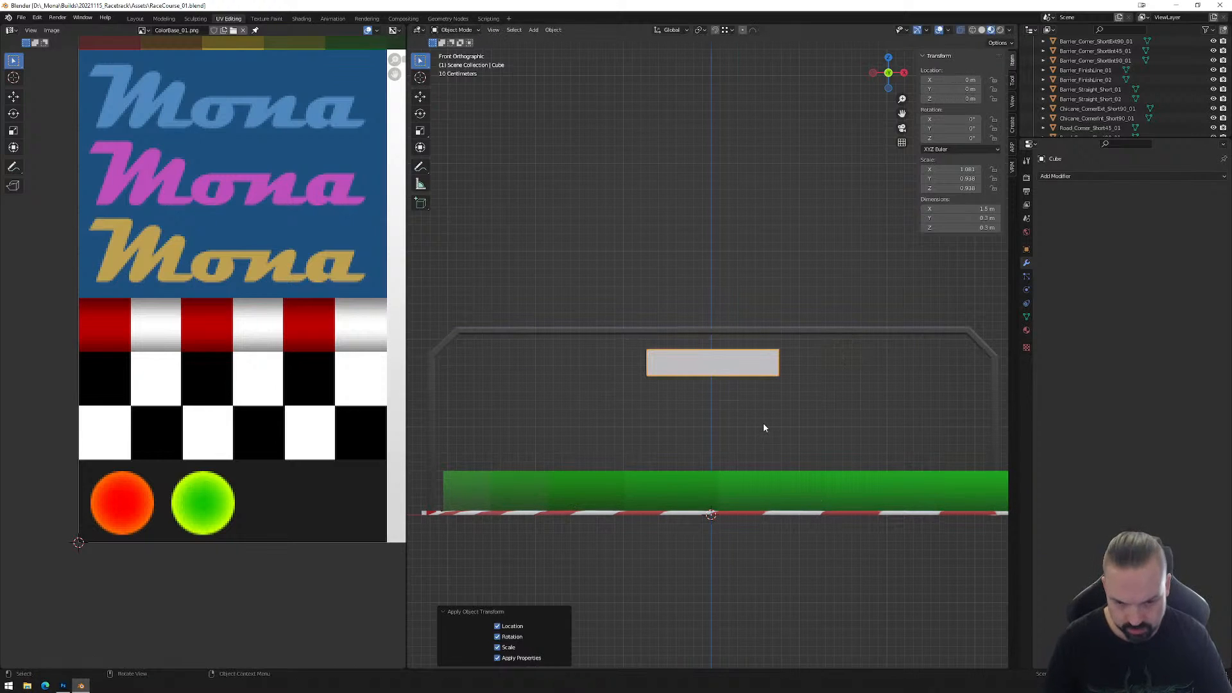
scroll(752, 422, up, 2)
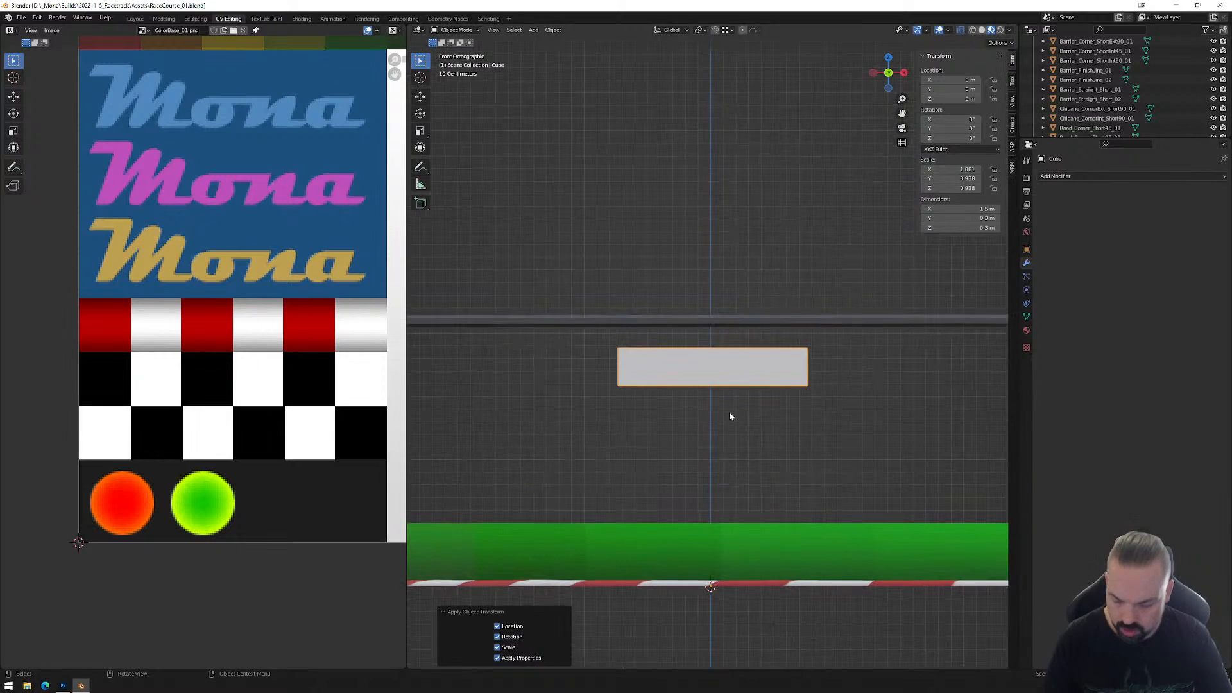
key(g)
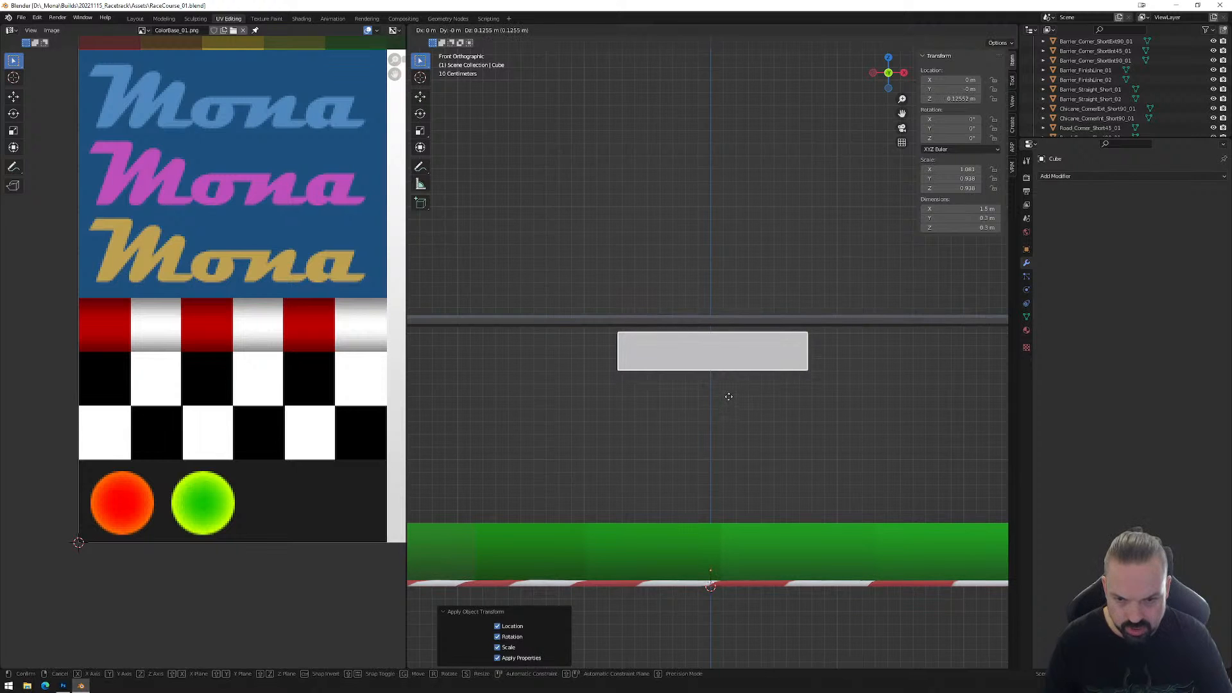
click(729, 397)
Add five evenly spaced loop cuts across the box, dividing its length into six segments.
middle_drag(715, 406, 787, 392)
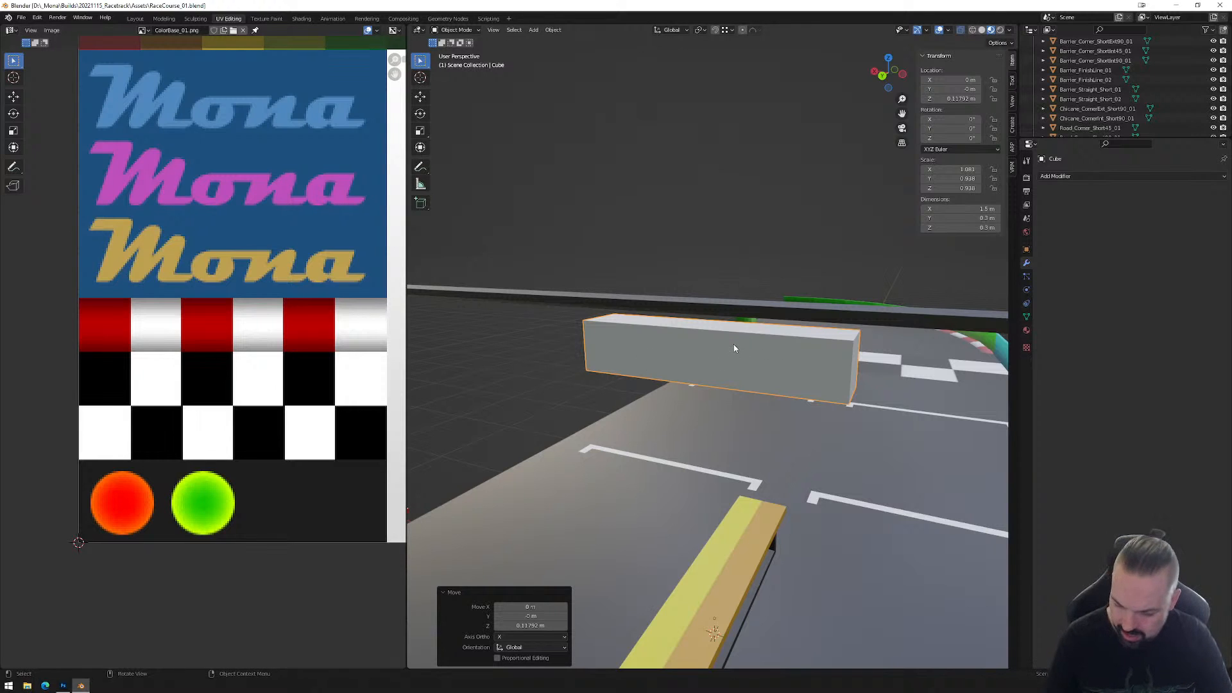
key(Tab)
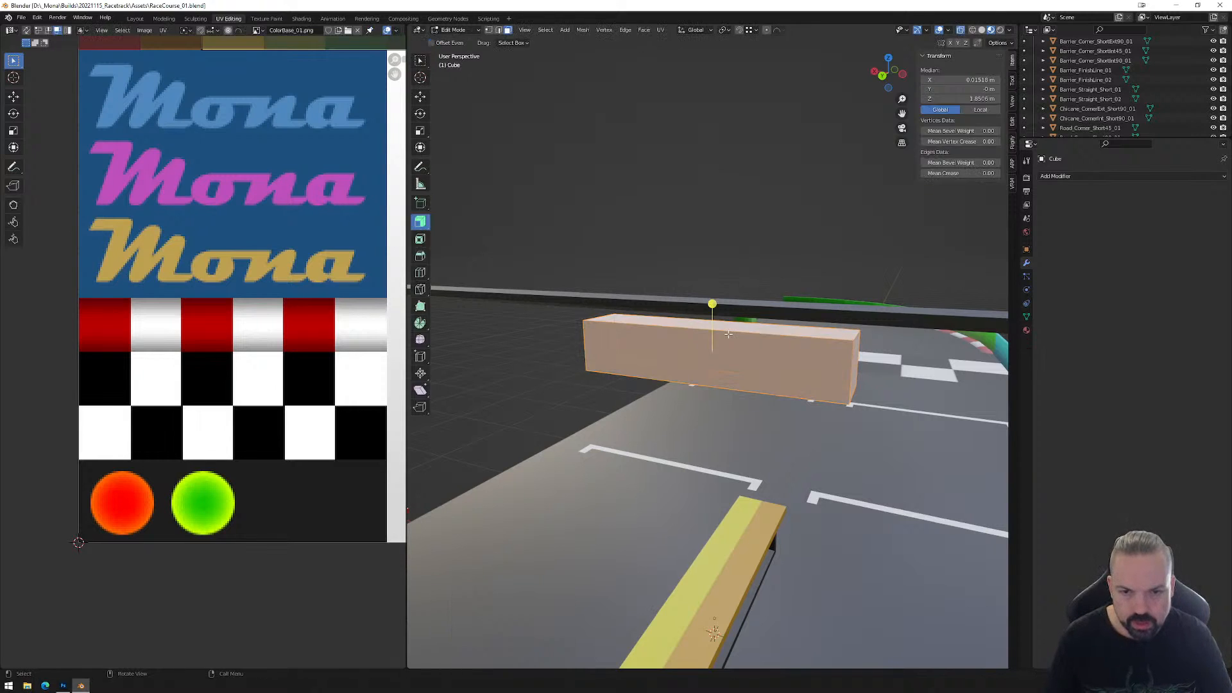
key(ctrl+r)
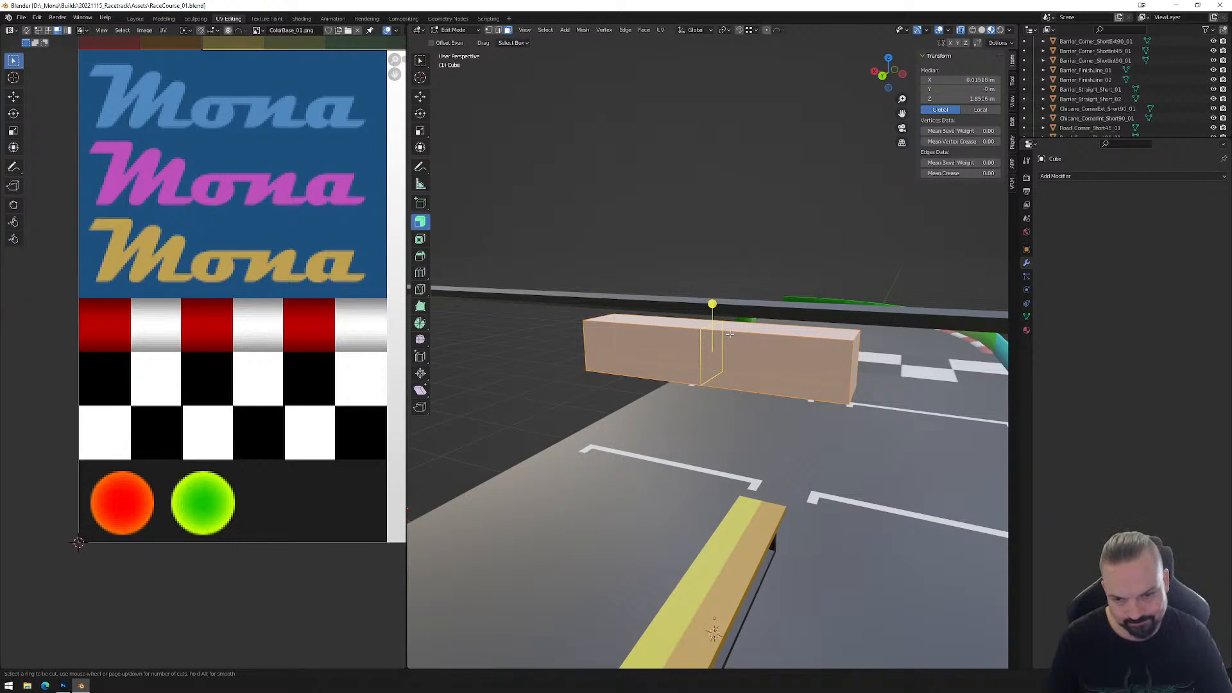
scroll(730, 334, up, 2)
scroll(730, 333, up, 1)
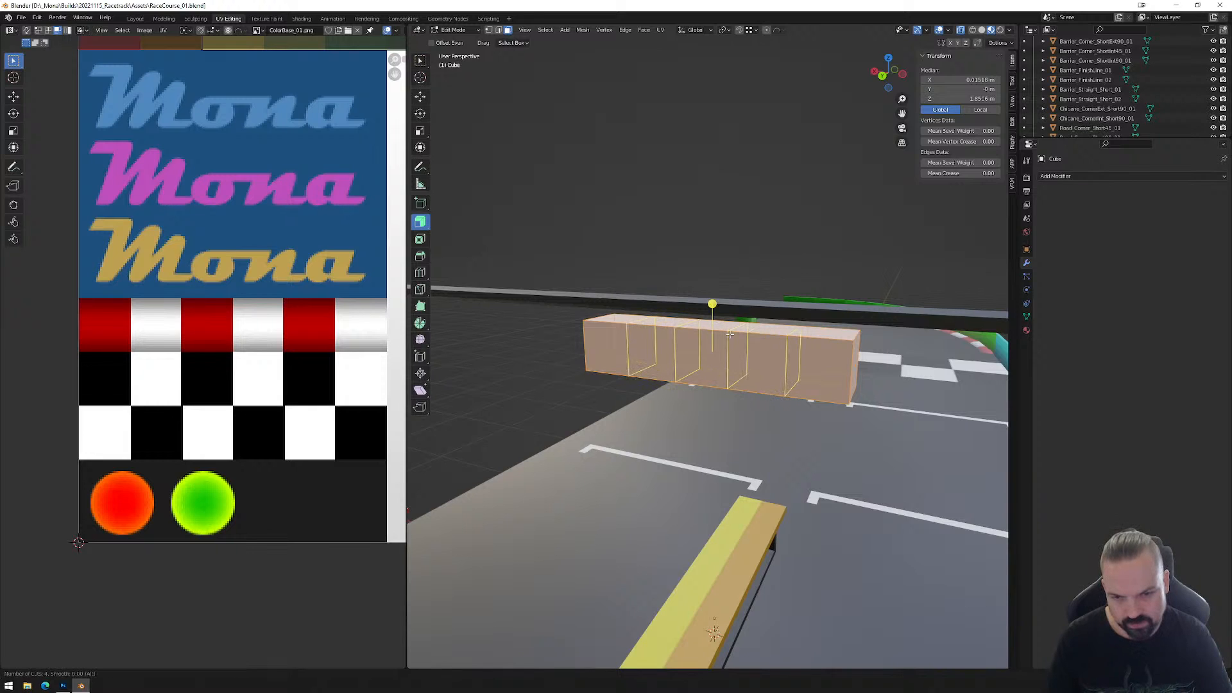
scroll(729, 334, up, 1)
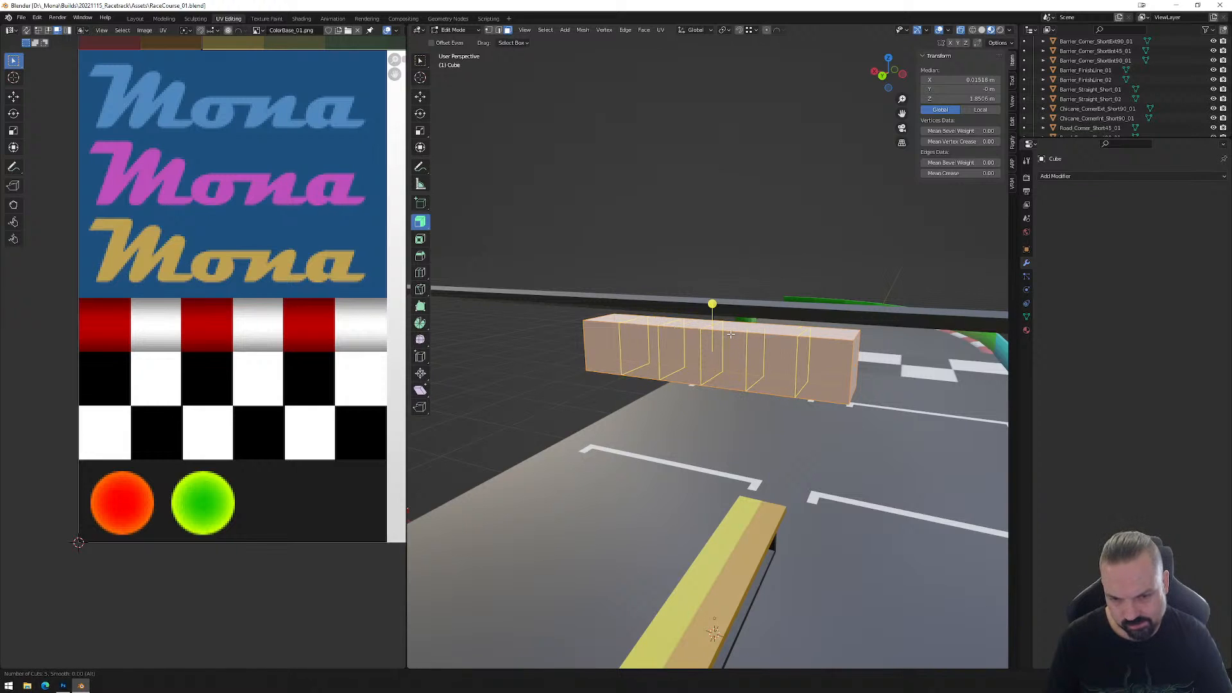
scroll(731, 334, down, 1)
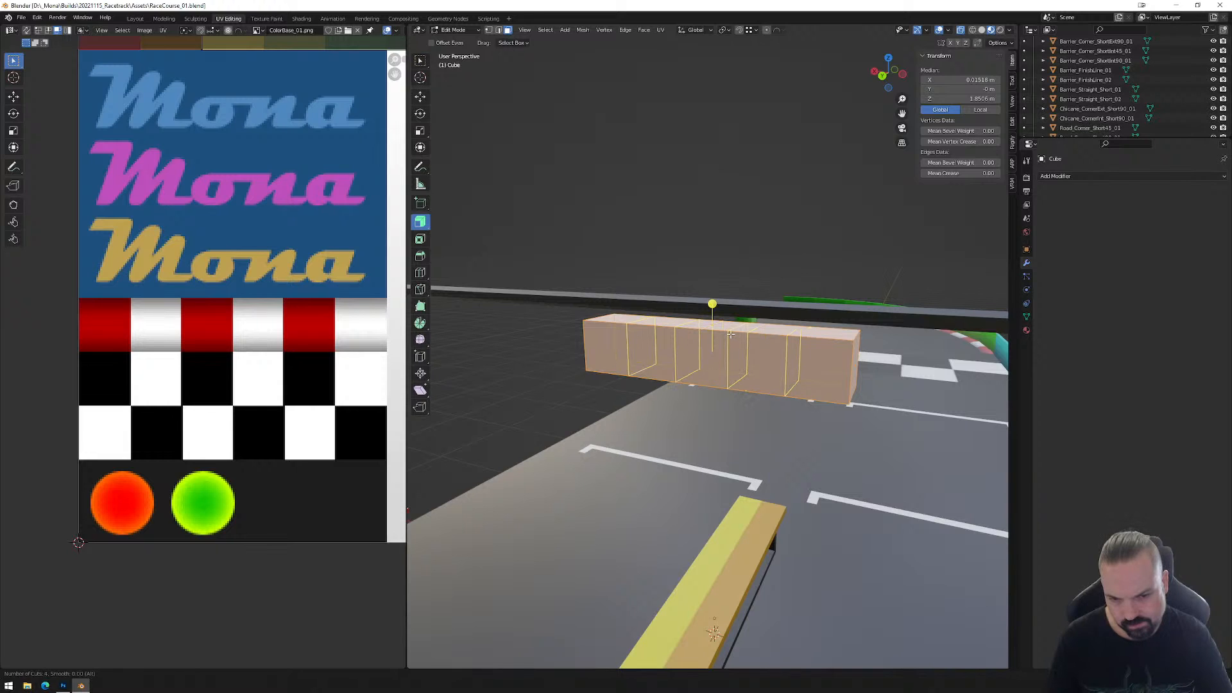
scroll(731, 334, up, 1)
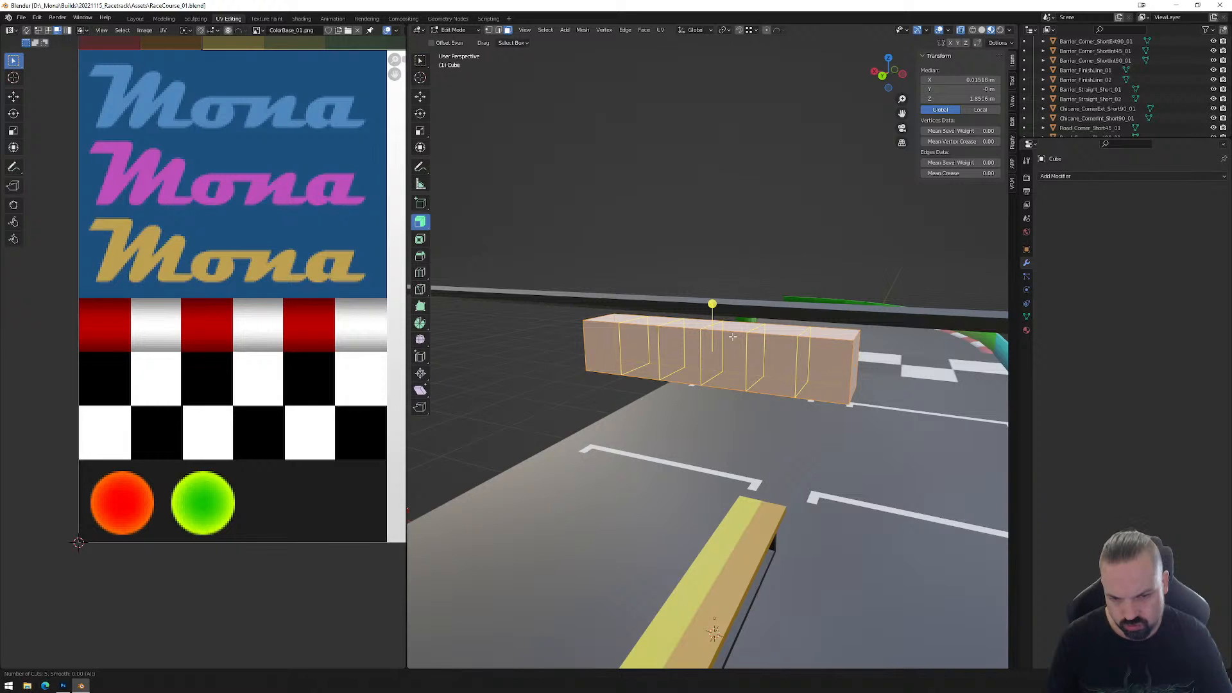
click(732, 336)
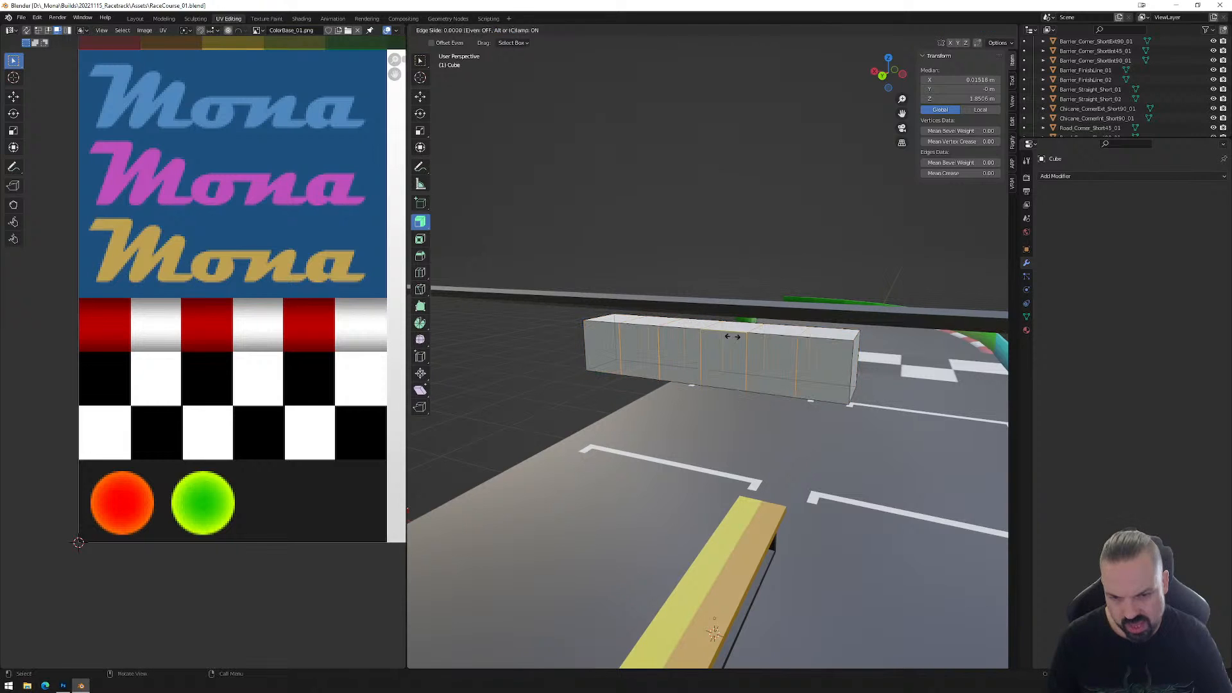
Inset the six faces on the box's long side facing the grid together by about 0.02 m.
click(820, 376)
shift+click(773, 367)
shift+click(709, 359)
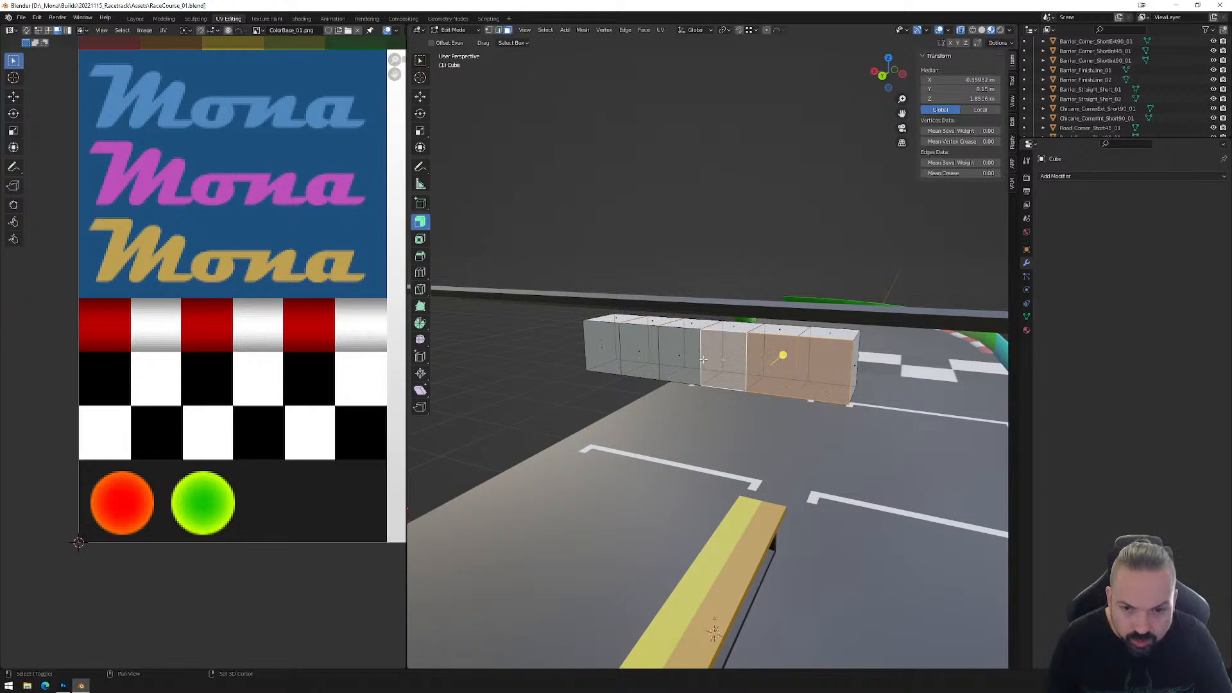
shift+click(681, 357)
shift+click(653, 357)
shift+click(611, 352)
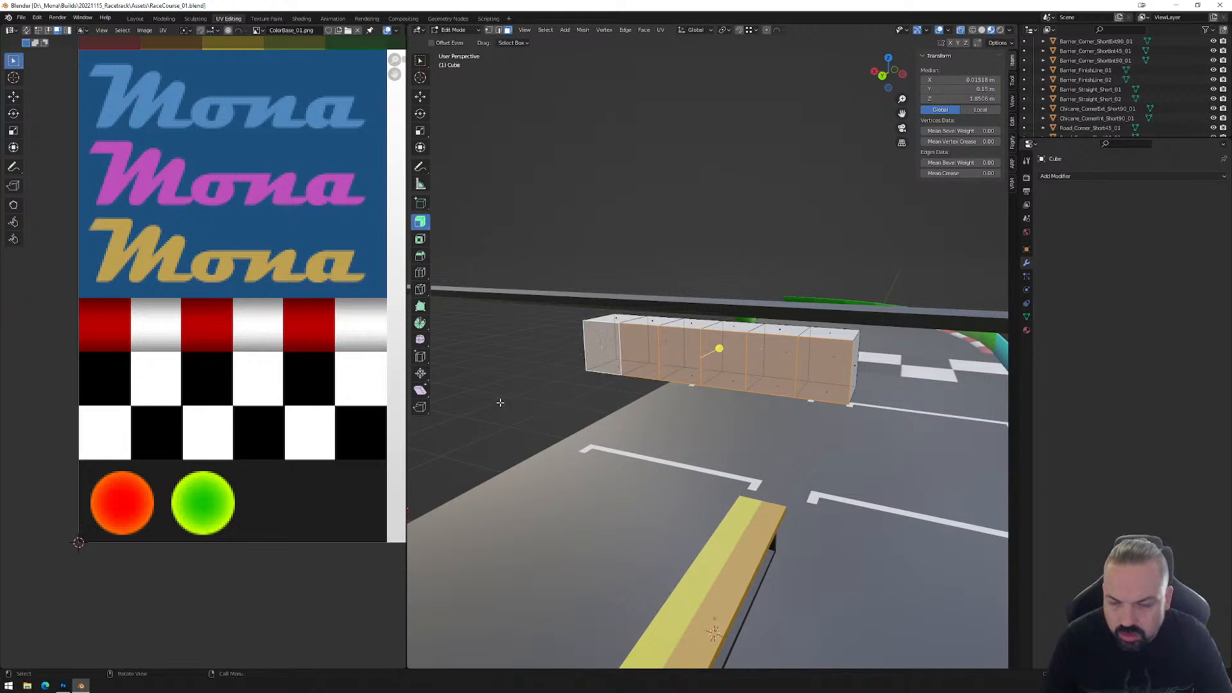
click(420, 239)
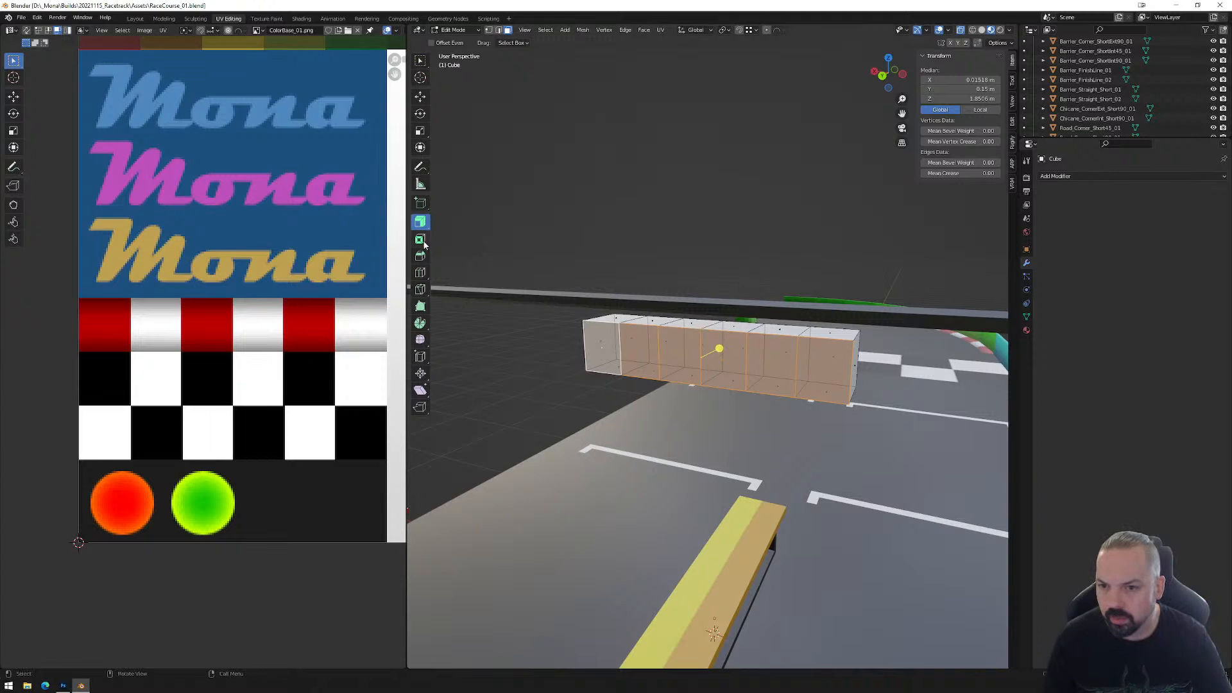
drag(734, 368, 725, 368)
Scale the five vertical edges between the inset faces to about 0.973 along X to even out the panel widths.
middle_drag(725, 367, 749, 421)
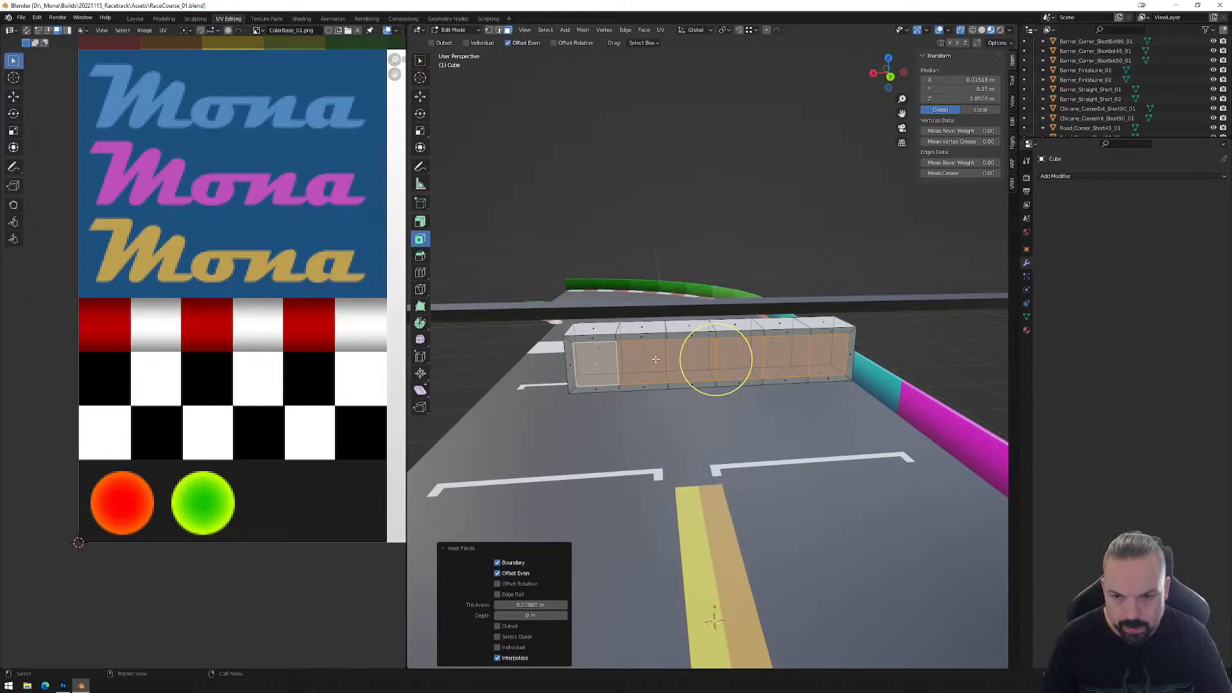
key(2)
click(617, 362)
shift+click(669, 359)
shift+click(716, 357)
shift+click(763, 357)
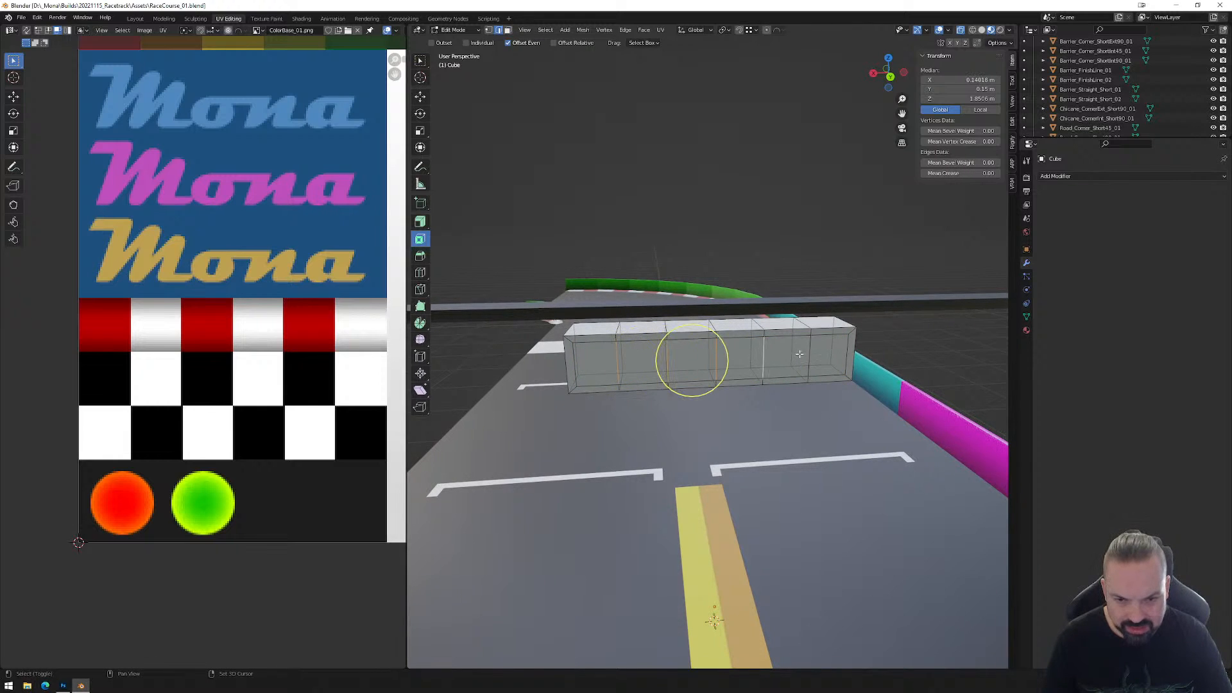
shift+click(811, 350)
middle_drag(904, 363, 895, 392)
key(x)
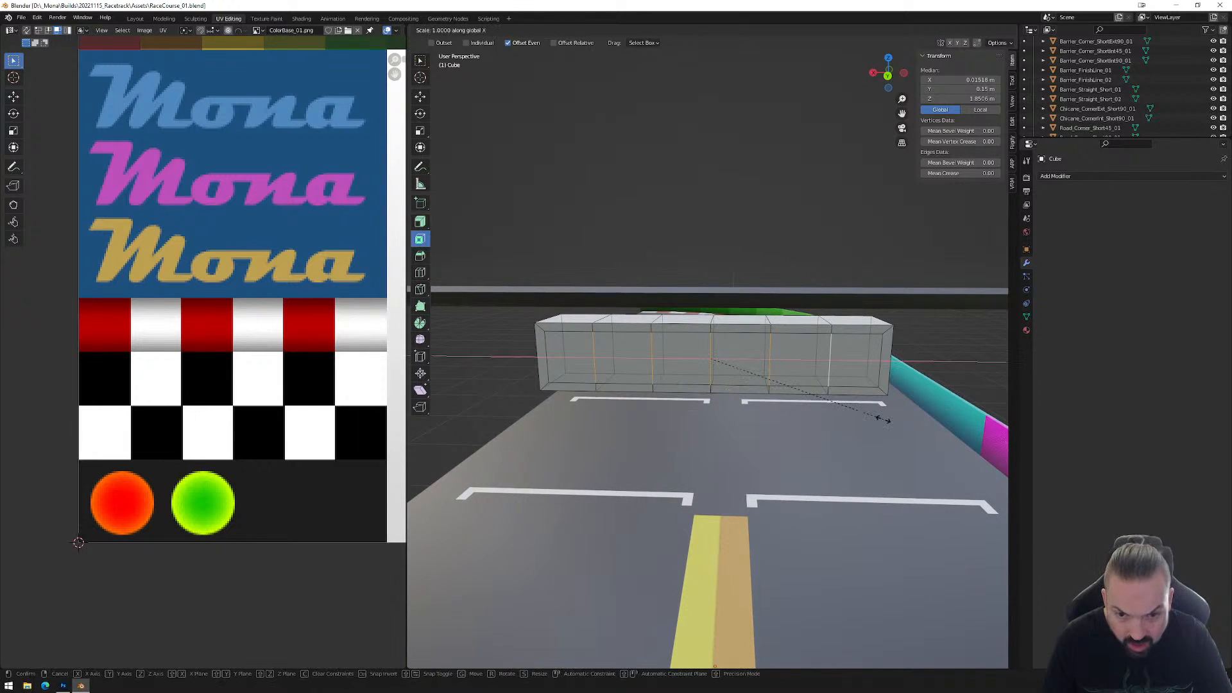
click(877, 420)
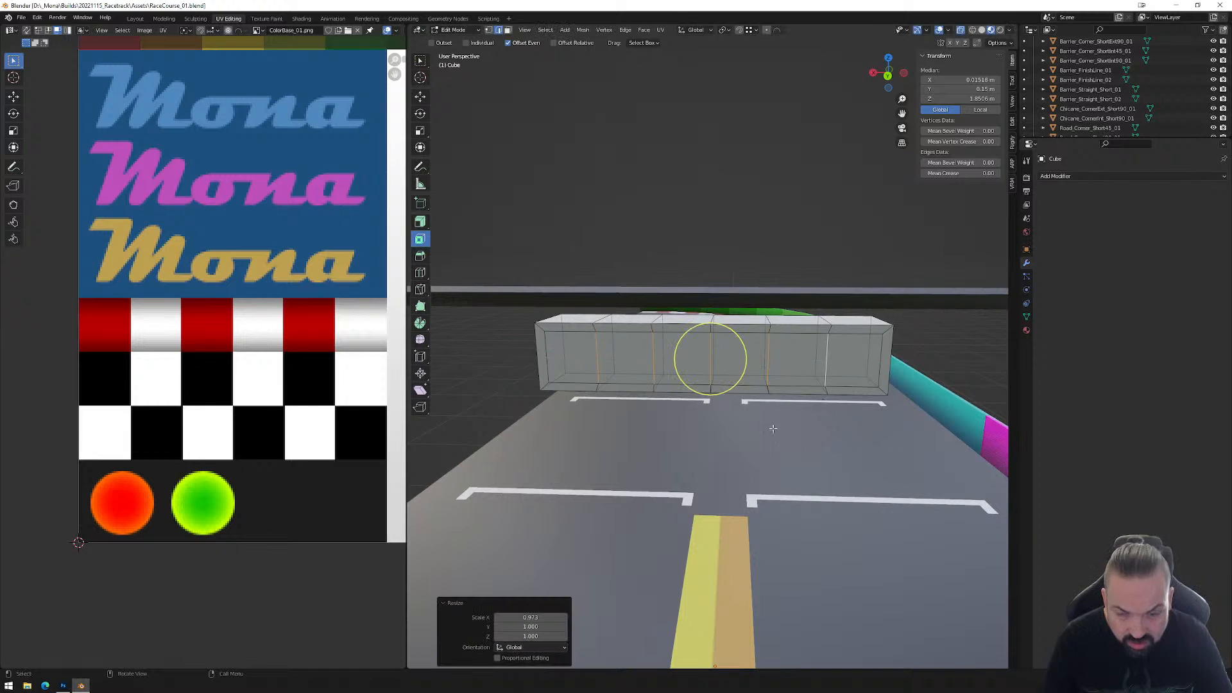
Separate the six inset front faces from the box into their own object.
key(3)
click(574, 360)
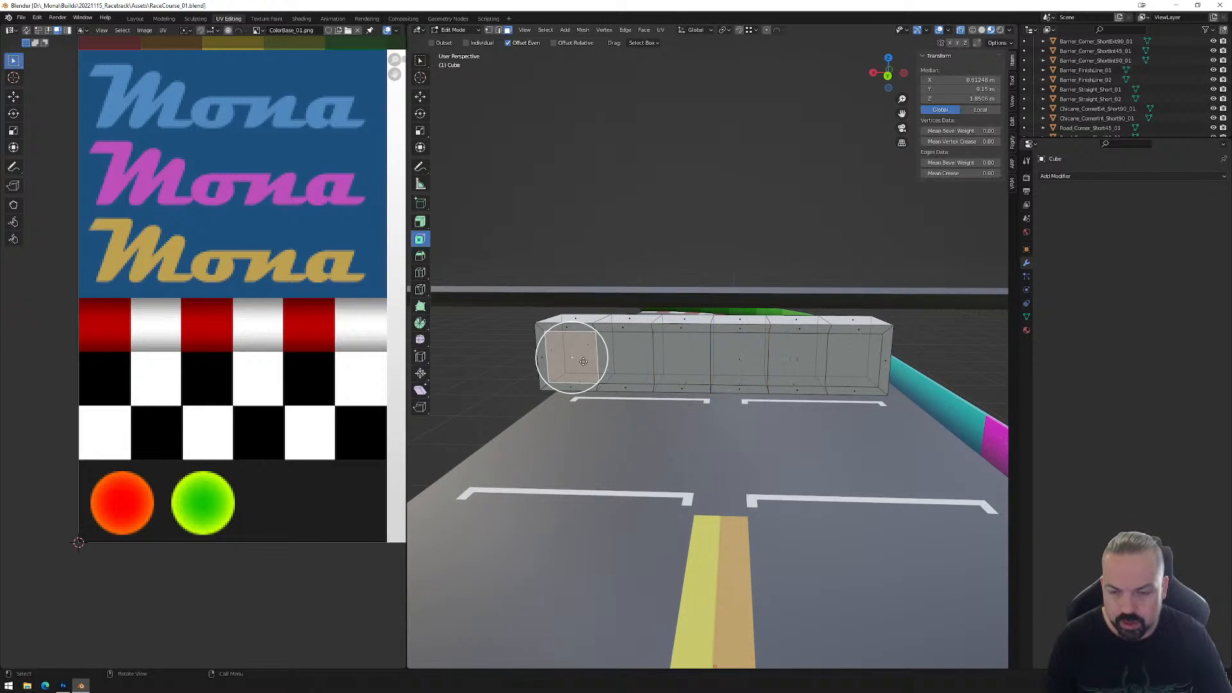
shift+drag(579, 360, 732, 359)
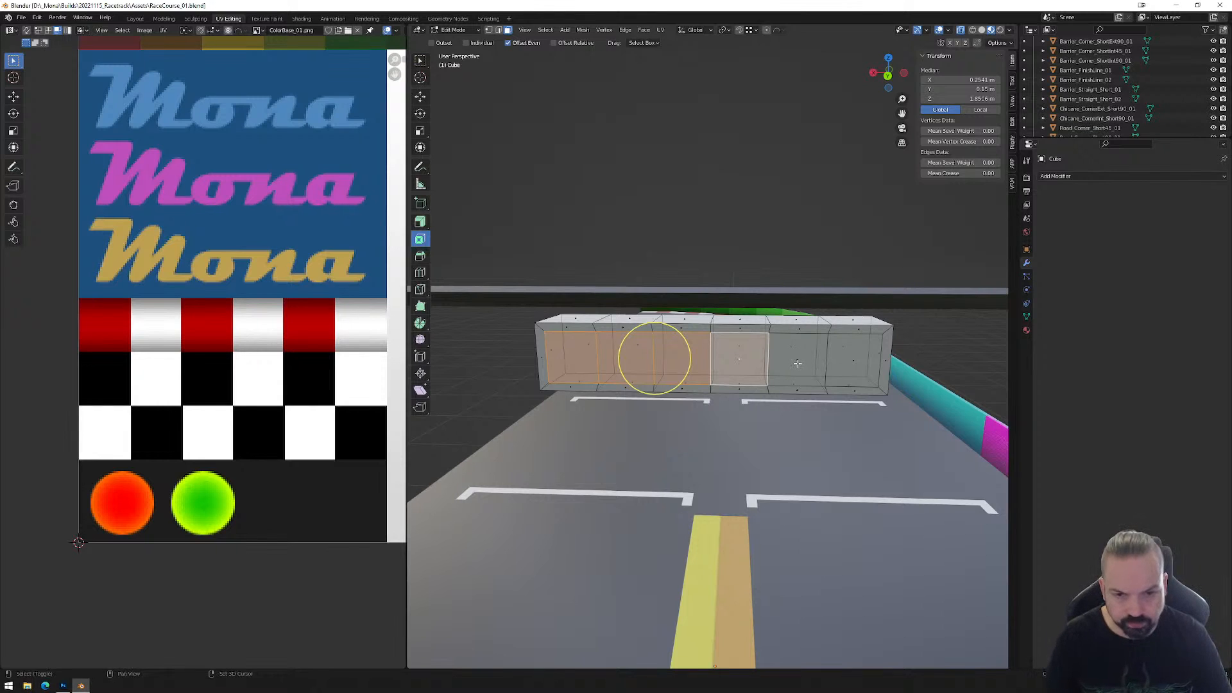
shift+click(798, 363)
right_click(810, 357)
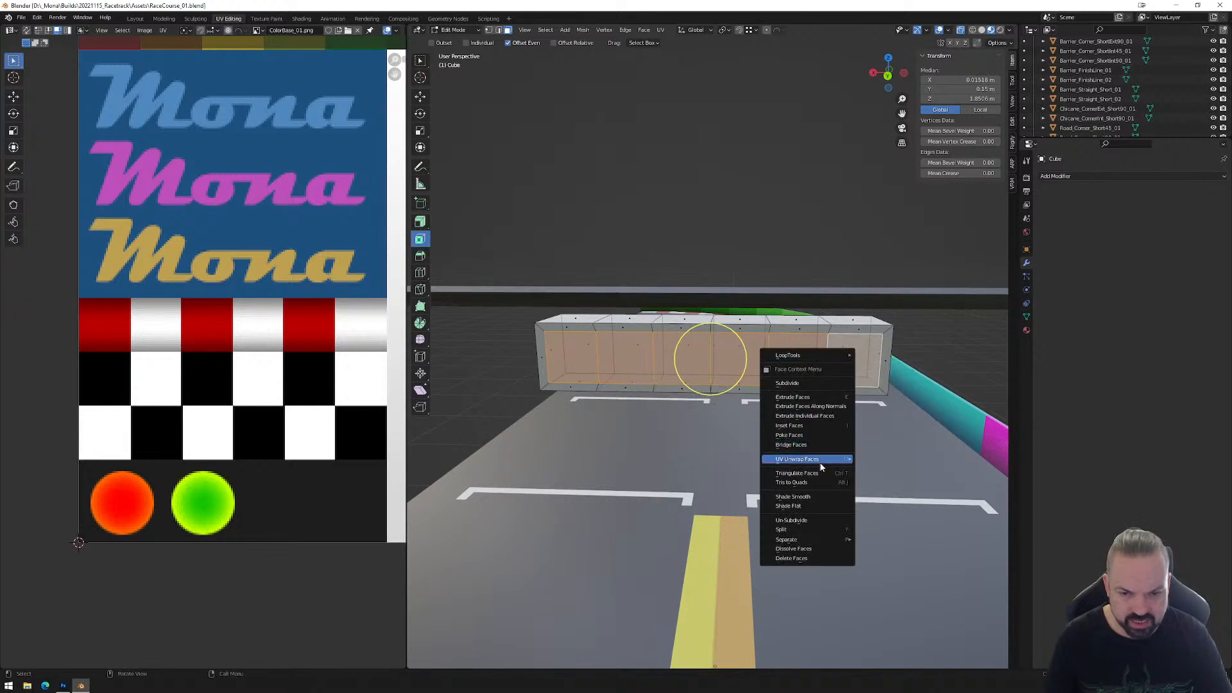
mouse_move(811, 539)
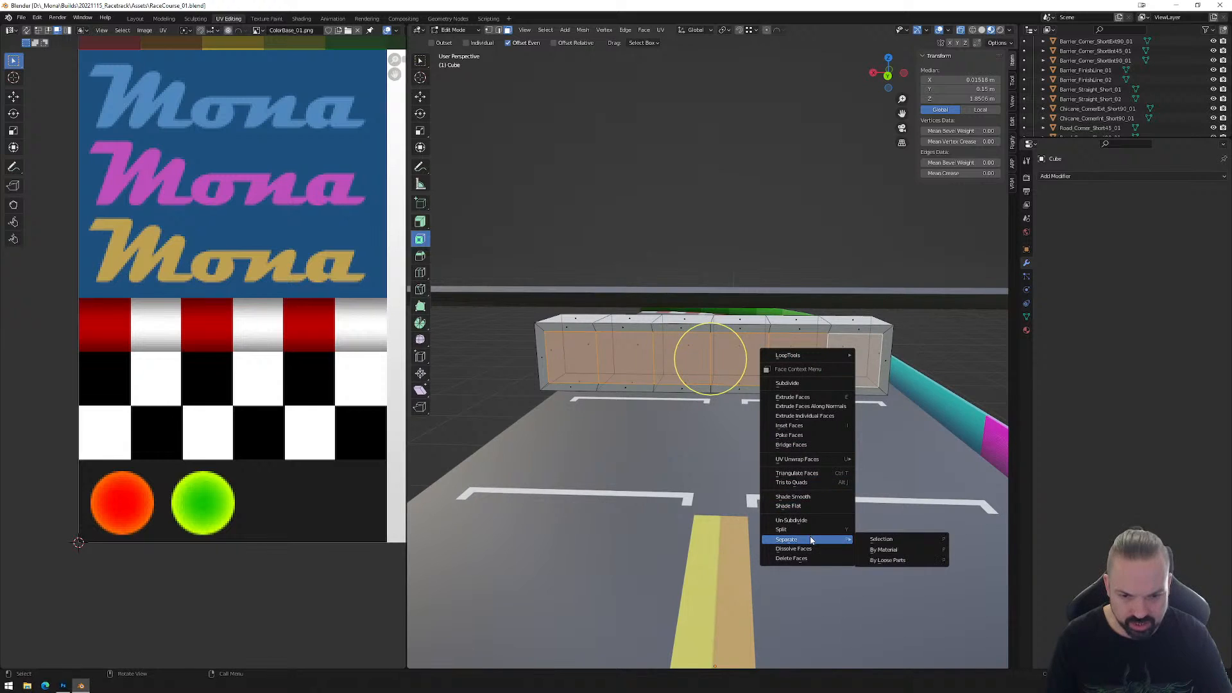
click(896, 539)
Dissolve the five vertical edge loops dividing the light box body, leaving a plain box with one long front opening.
key(Tab)
click(845, 326)
key(Tab)
key(2)
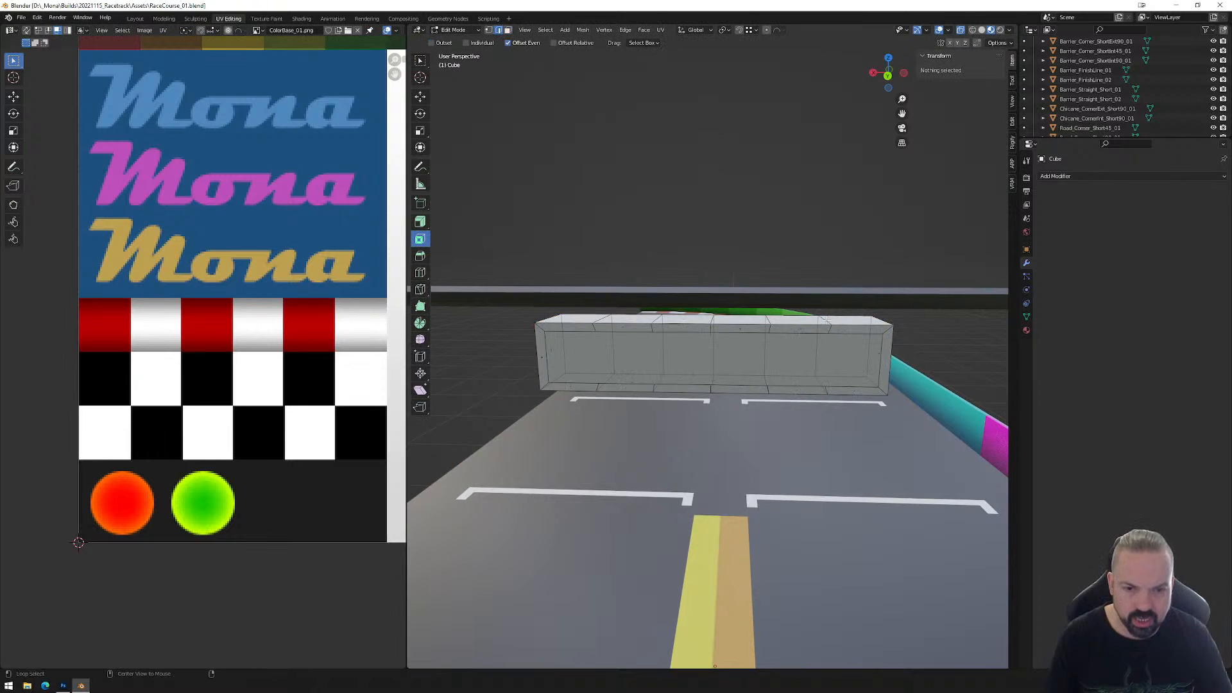
alt+click(827, 321)
key(c)
drag(795, 354, 712, 354)
key(x)
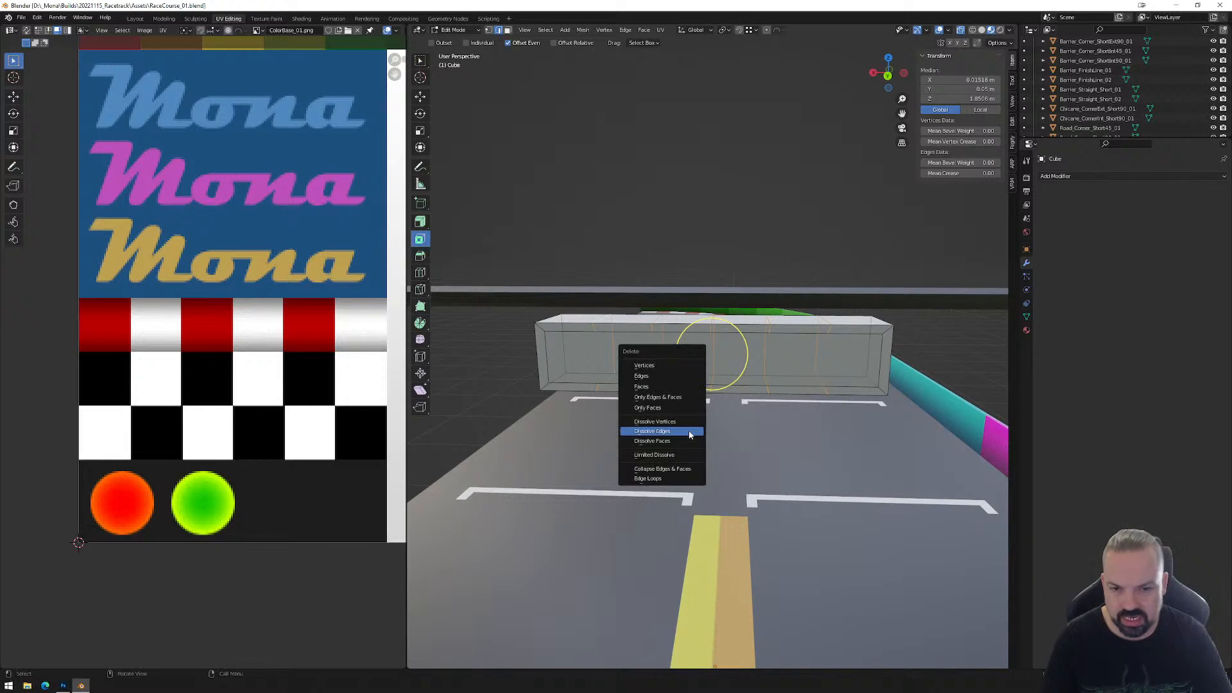
click(689, 431)
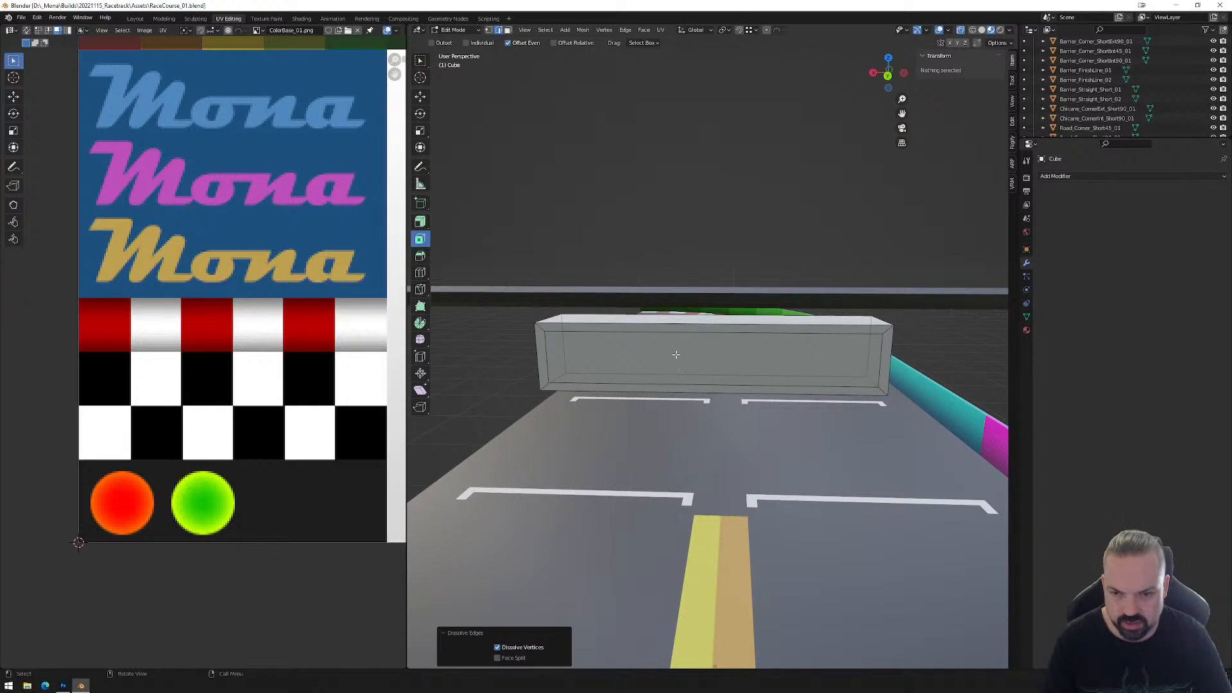
key(ctrl+z)
Extrude the border edges of the box's front opening about 0.02 m inward along Y to form a recessed rim.
key(c)
mouse_move(709, 357)
middle_down()
mouse_move(806, 451)
mouse_move(797, 445)
middle_up()
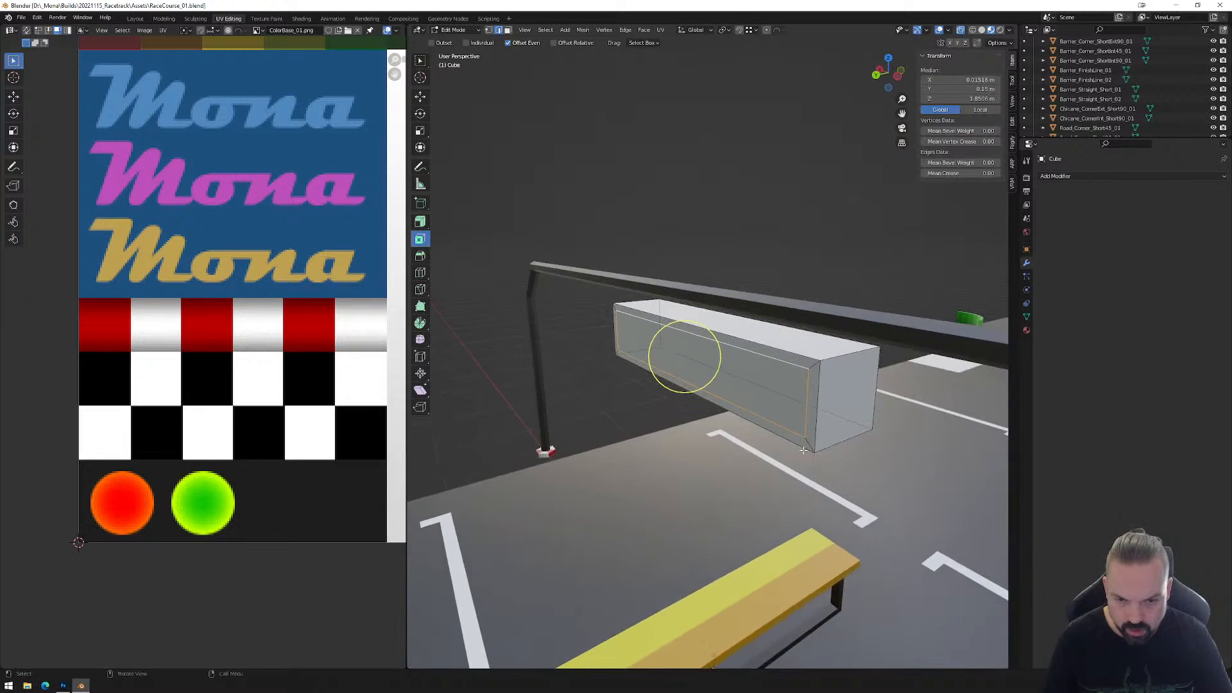
key(Escape)
key(g)
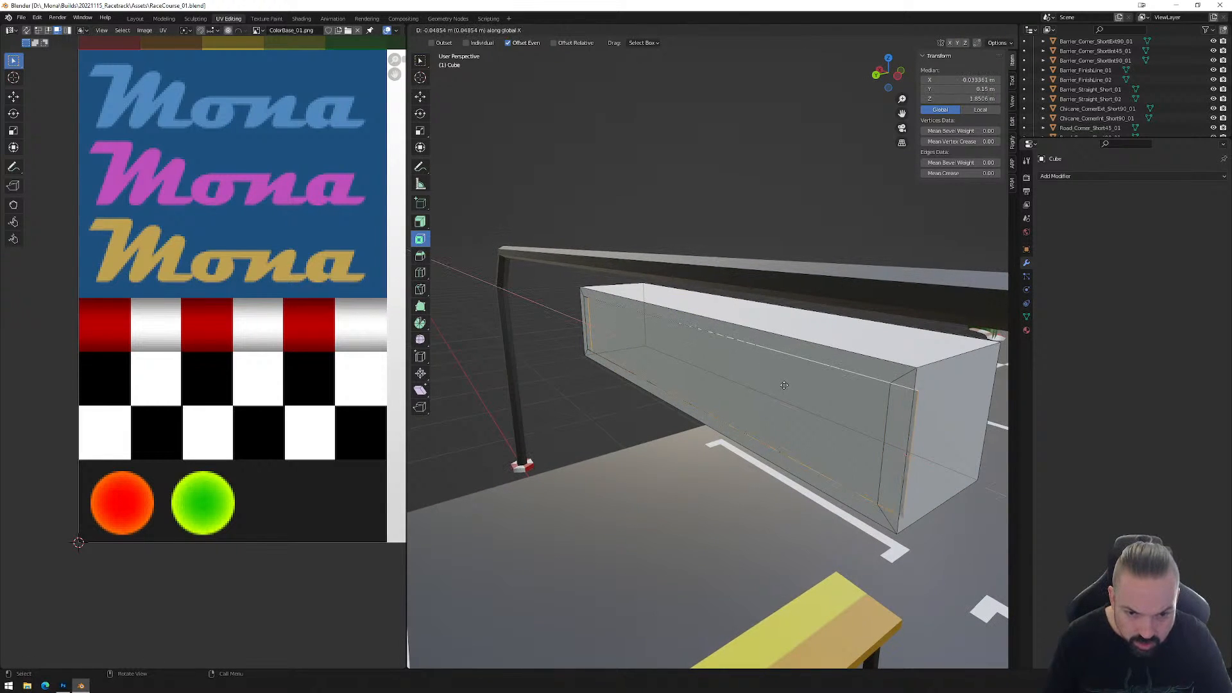
key(y)
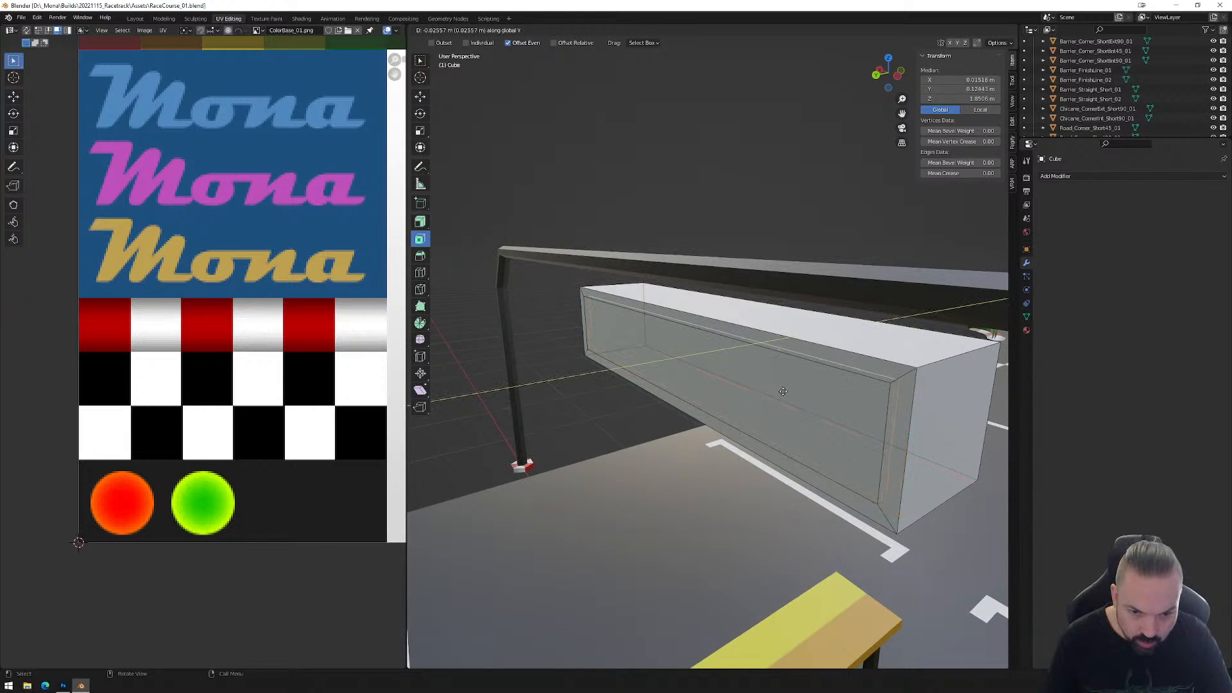
click(781, 392)
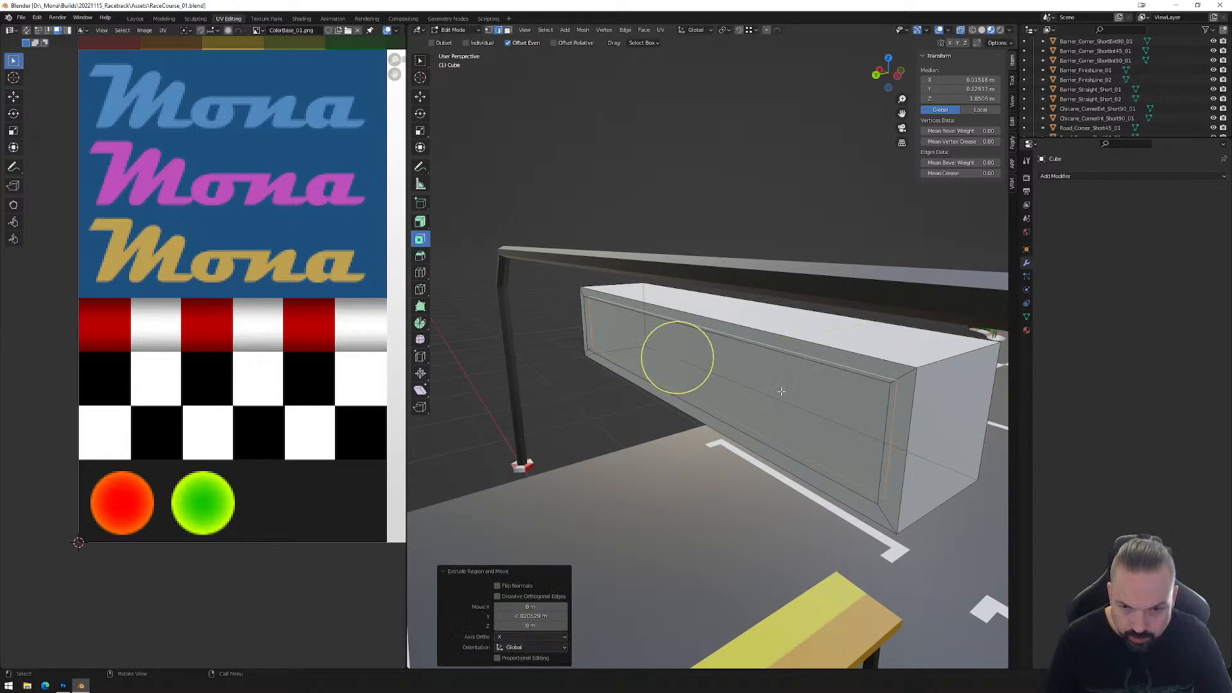
Move all six faces of the separate panel object about 0.015 m into the box along Y.
key(Tab)
click(748, 392)
key(Tab)
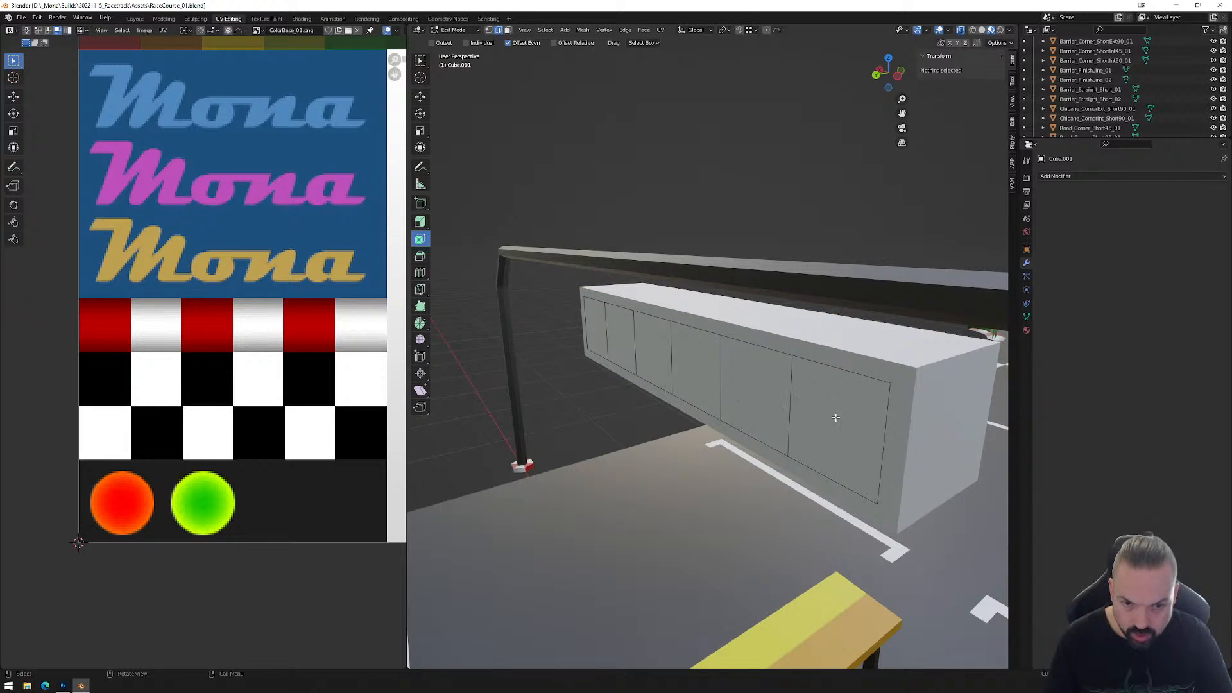
shift+drag(836, 418, 600, 329)
key(g)
key(y)
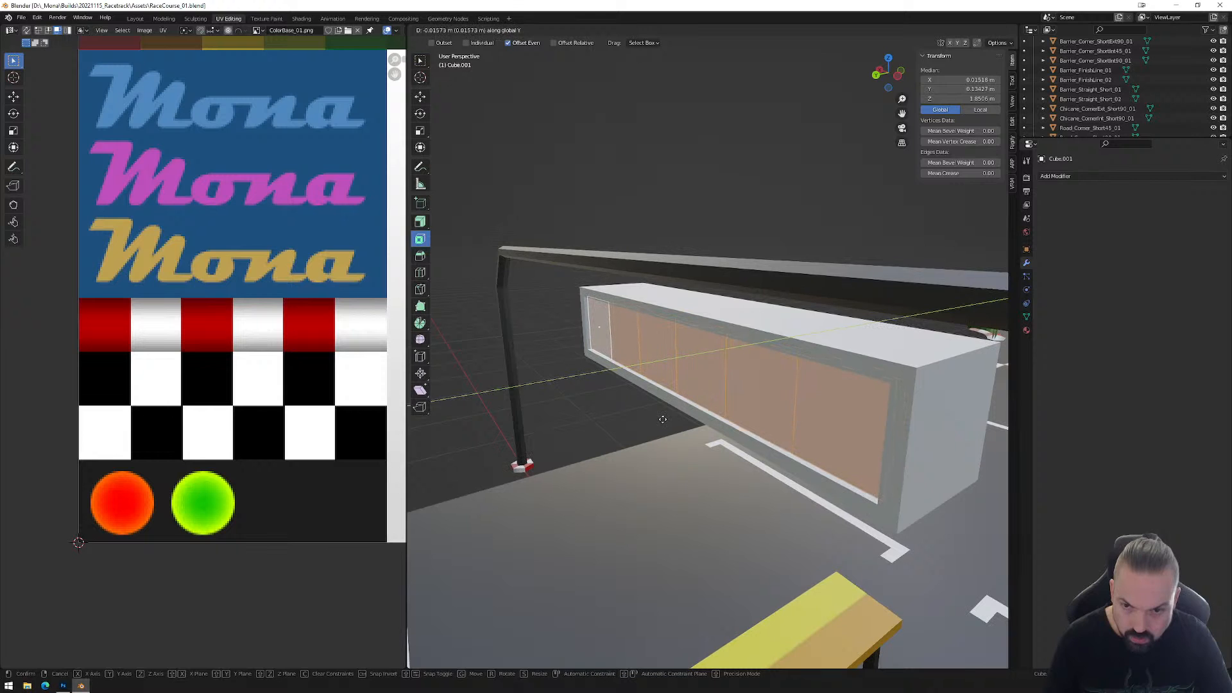
click(662, 420)
Switch mesh editing to the light box body and select all of its faces.
middle_drag(664, 425, 813, 420)
key(Tab)
click(825, 340)
key(Tab)
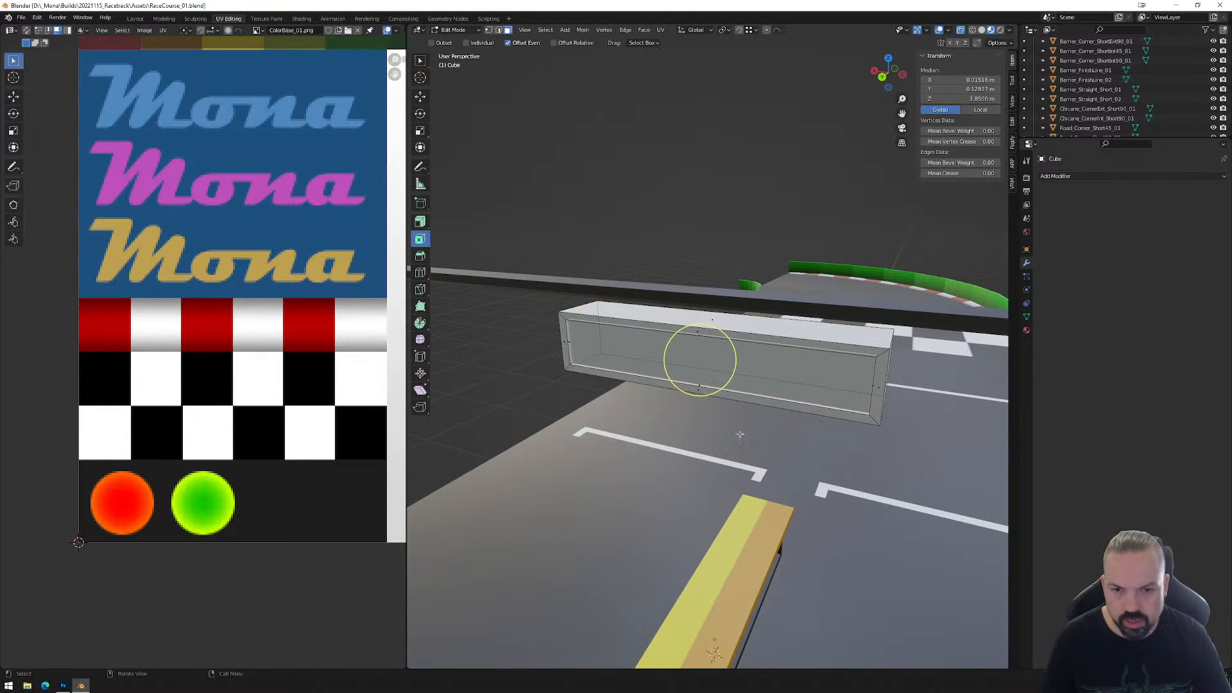
drag(507, 243, 912, 451)
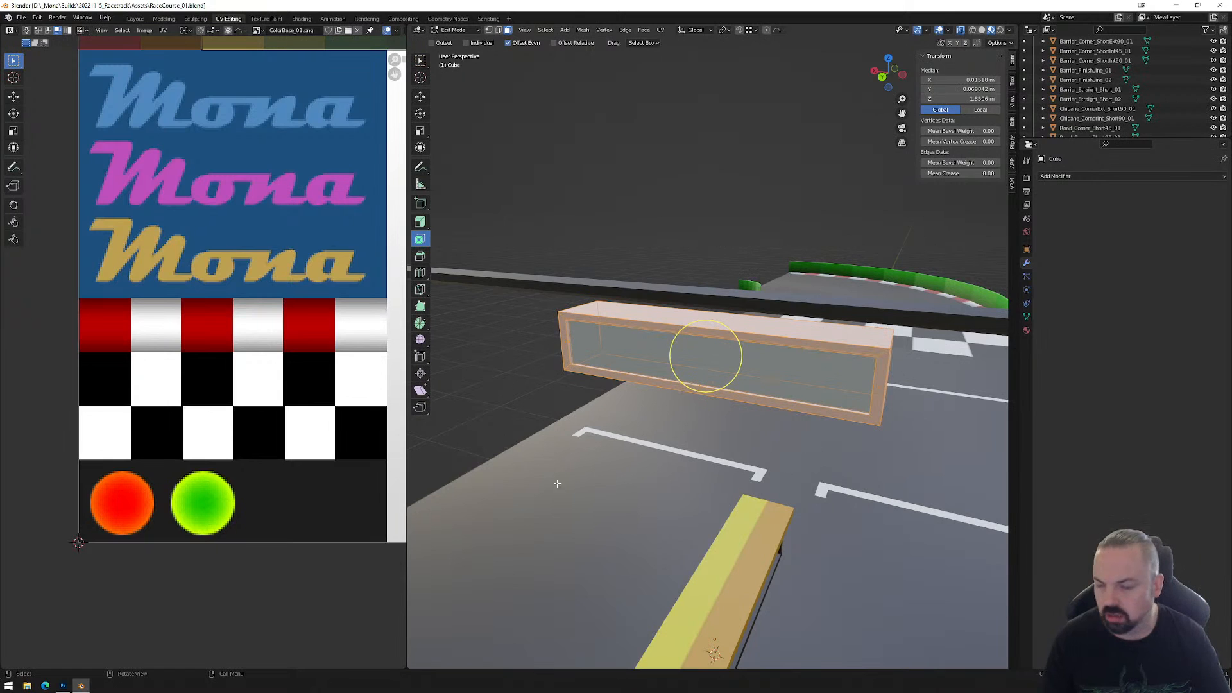
Unwrap the box body with Smart UV Project and shrink the resulting UV islands over the colour palette.
scroll(340, 306, down, 2)
scroll(359, 260, down, 3)
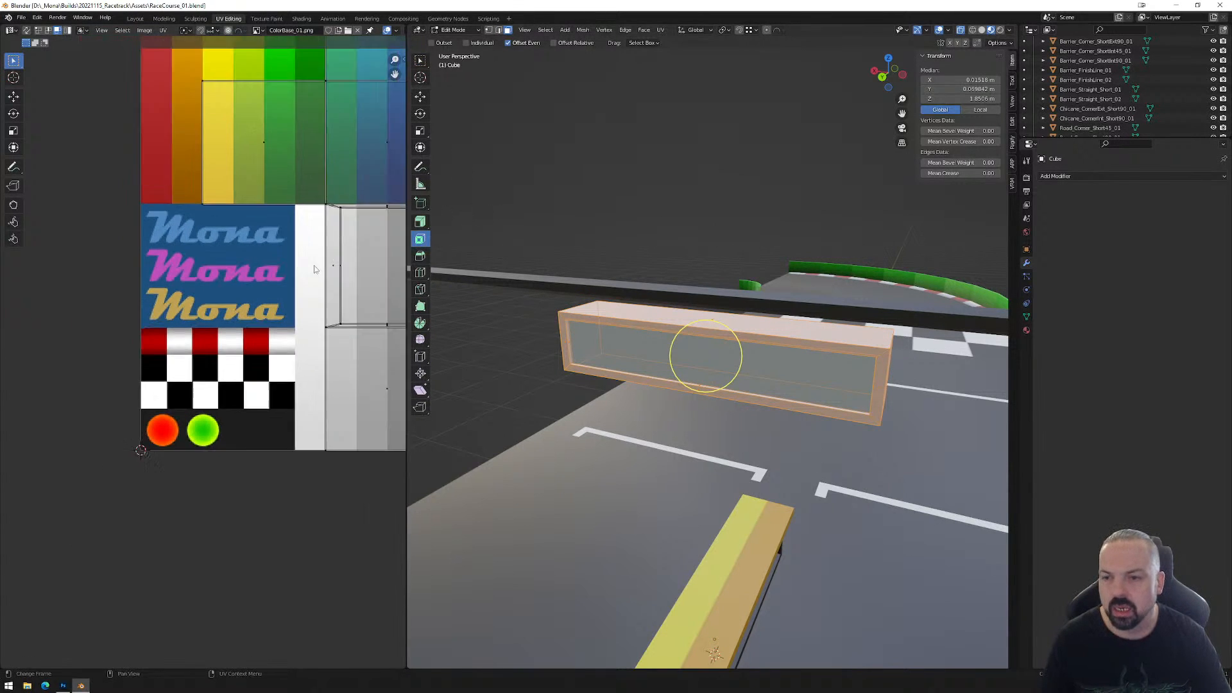
middle_drag(360, 260, 293, 288)
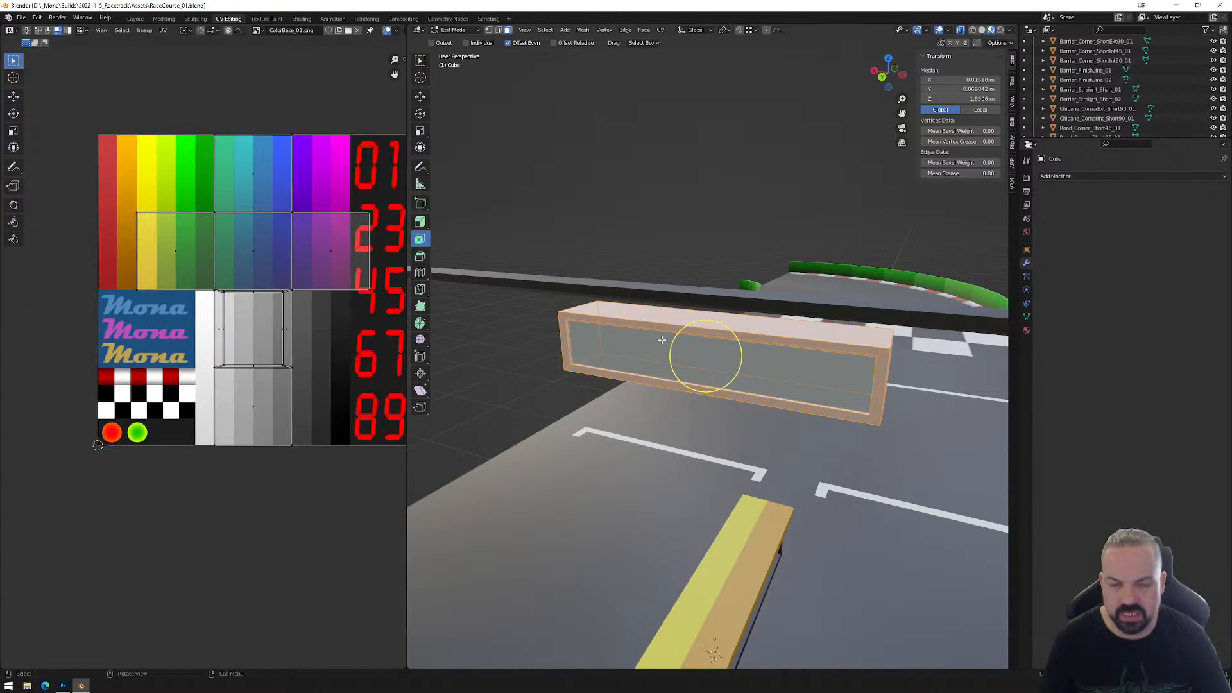
click(661, 30)
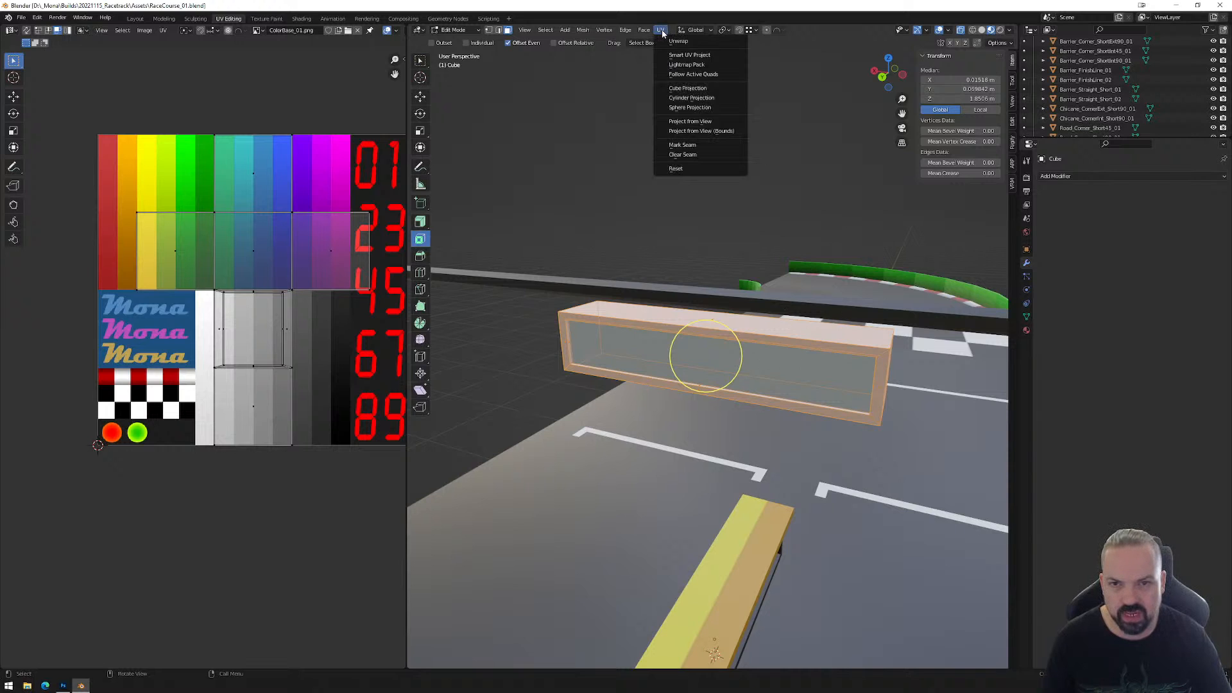
click(684, 52)
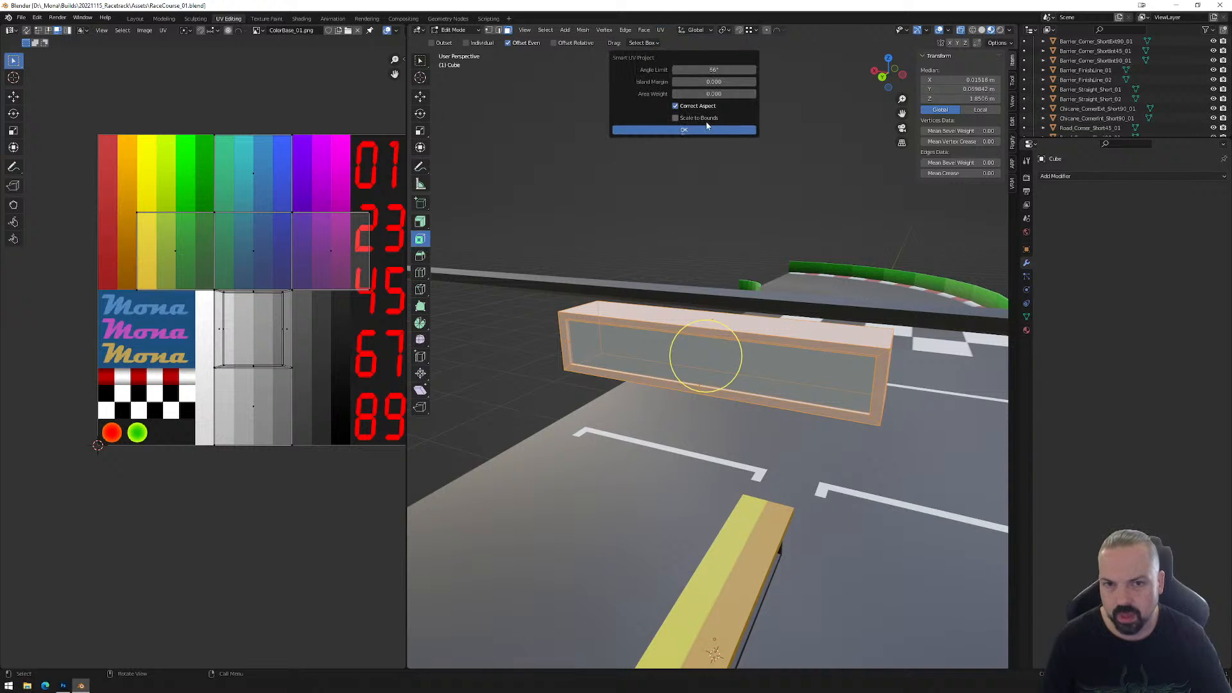
click(696, 130)
scroll(138, 177, down, 1)
scroll(137, 177, down, 1)
drag(88, 182, 362, 458)
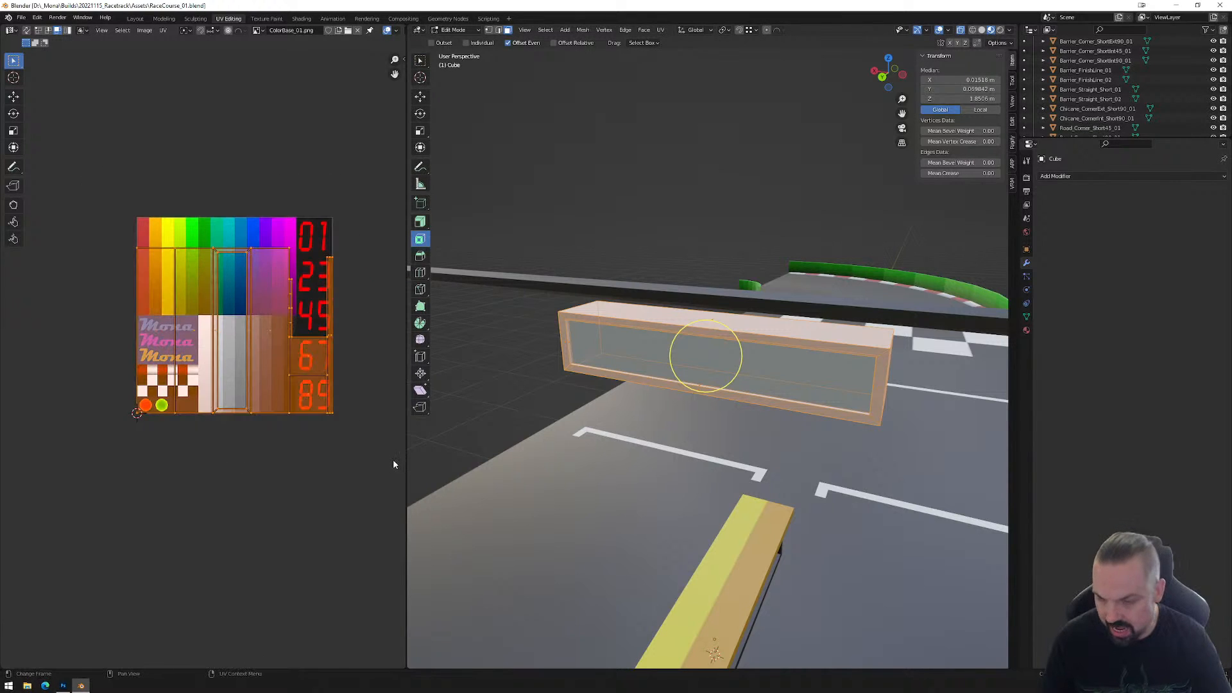
key(s)
click(276, 369)
scroll(287, 356, up, 2)
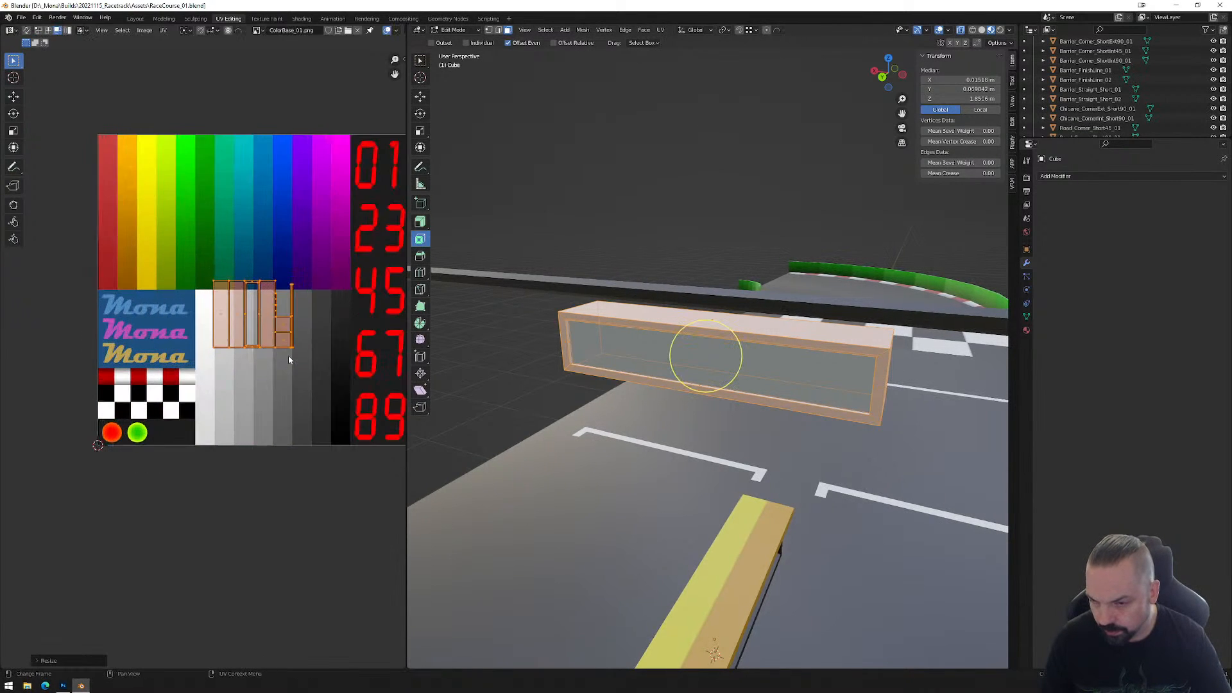
Project the box body's UVs from the back orthographic view and reshape them into a narrow vertical strip.
click(882, 78)
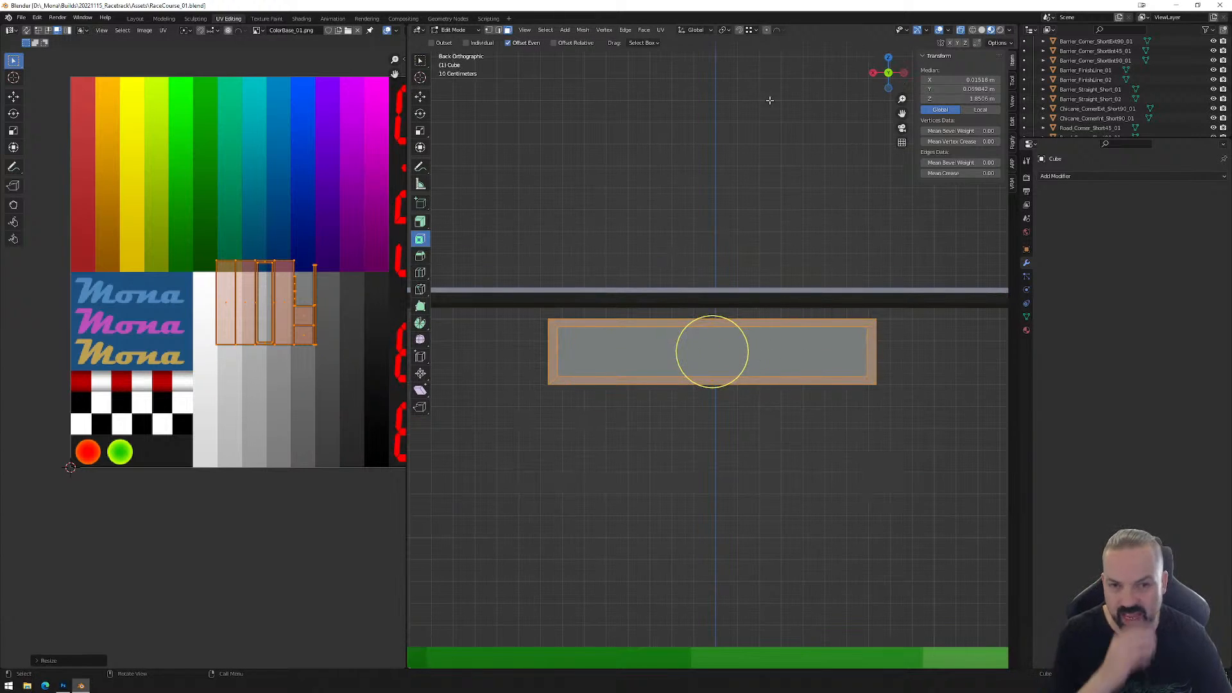
click(660, 31)
click(683, 122)
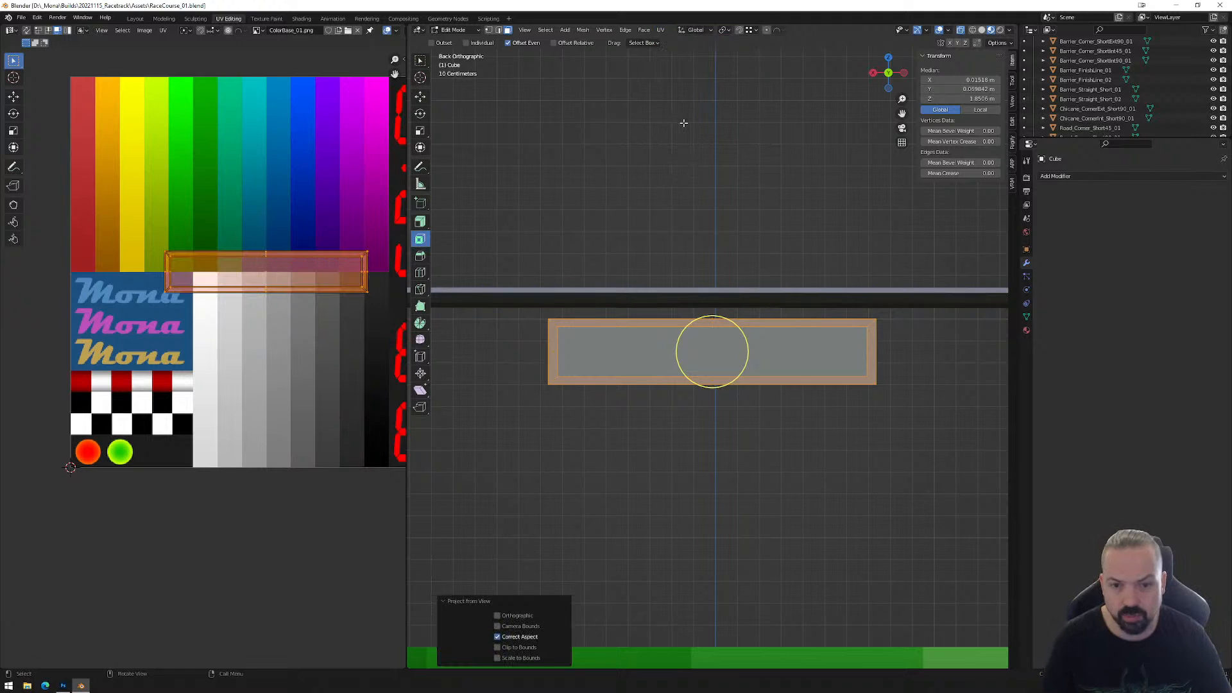
drag(131, 226, 384, 325)
key(s)
key(x)
click(275, 274)
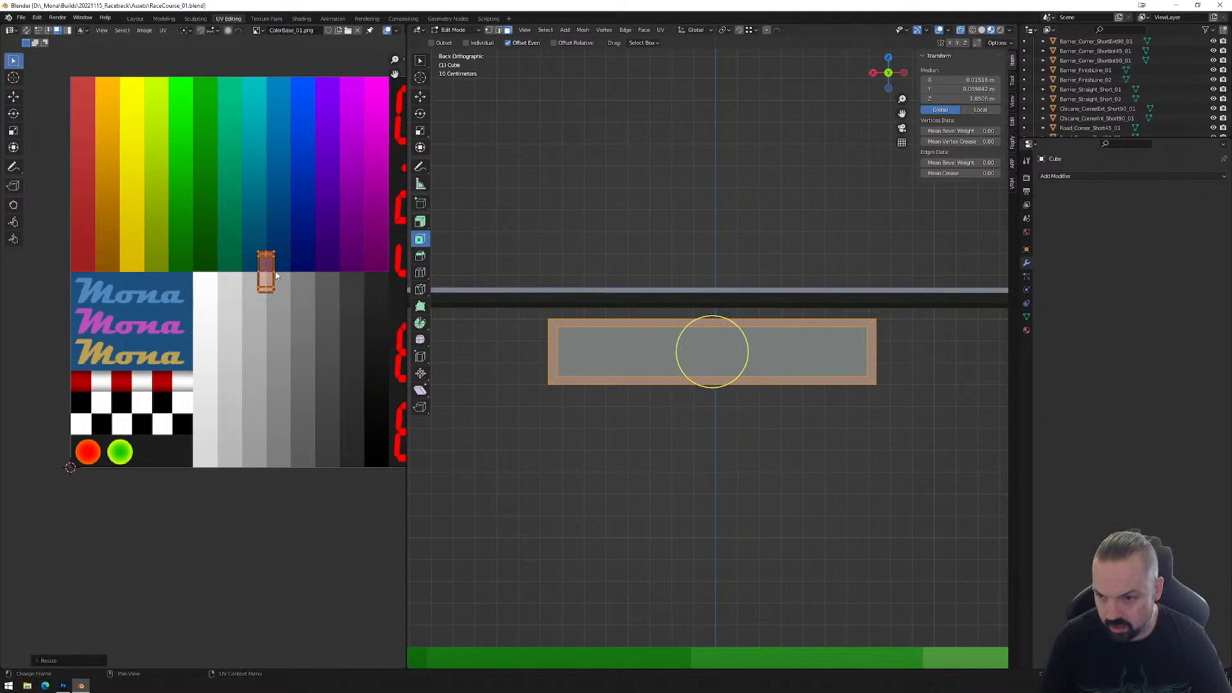
key(s)
key(y)
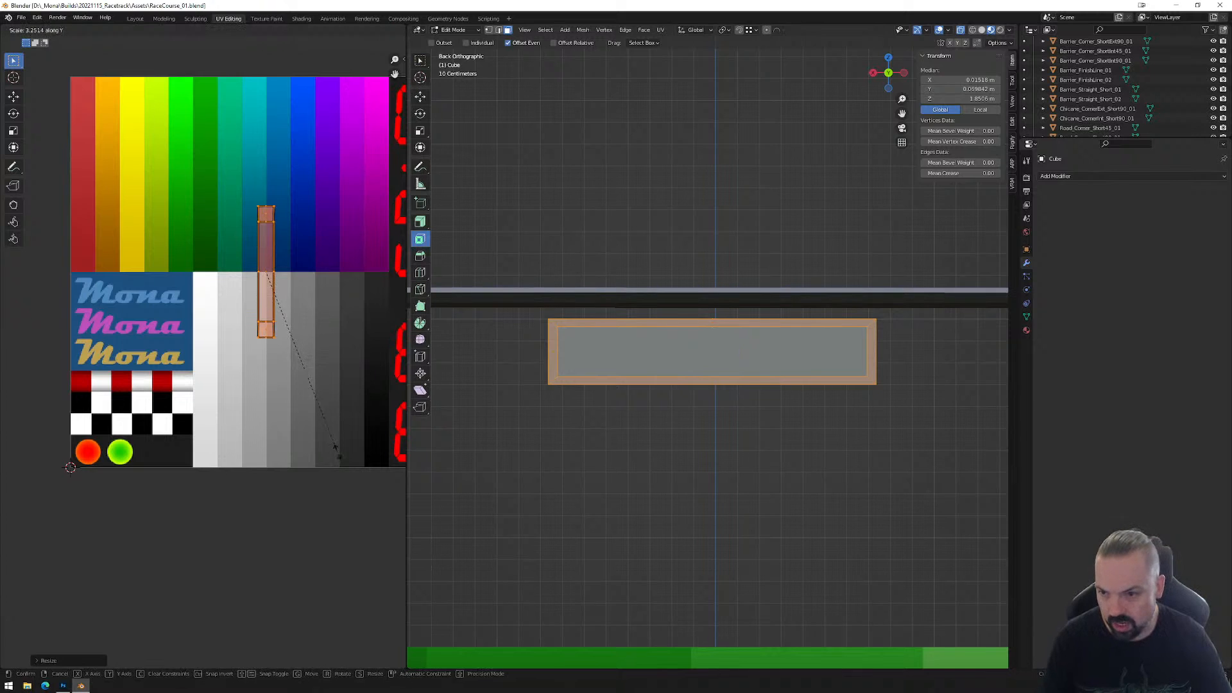
click(350, 501)
Try placing the box body's UV strip on the black swatch of the colour palette.
key(g)
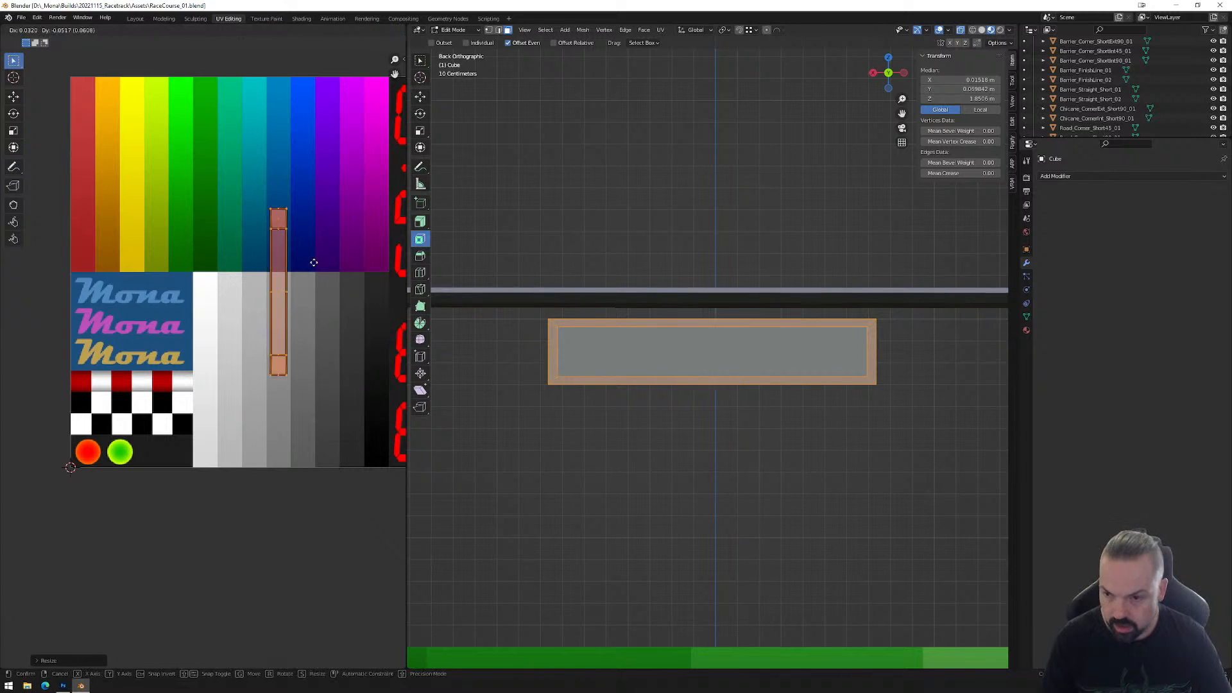
click(5, 333)
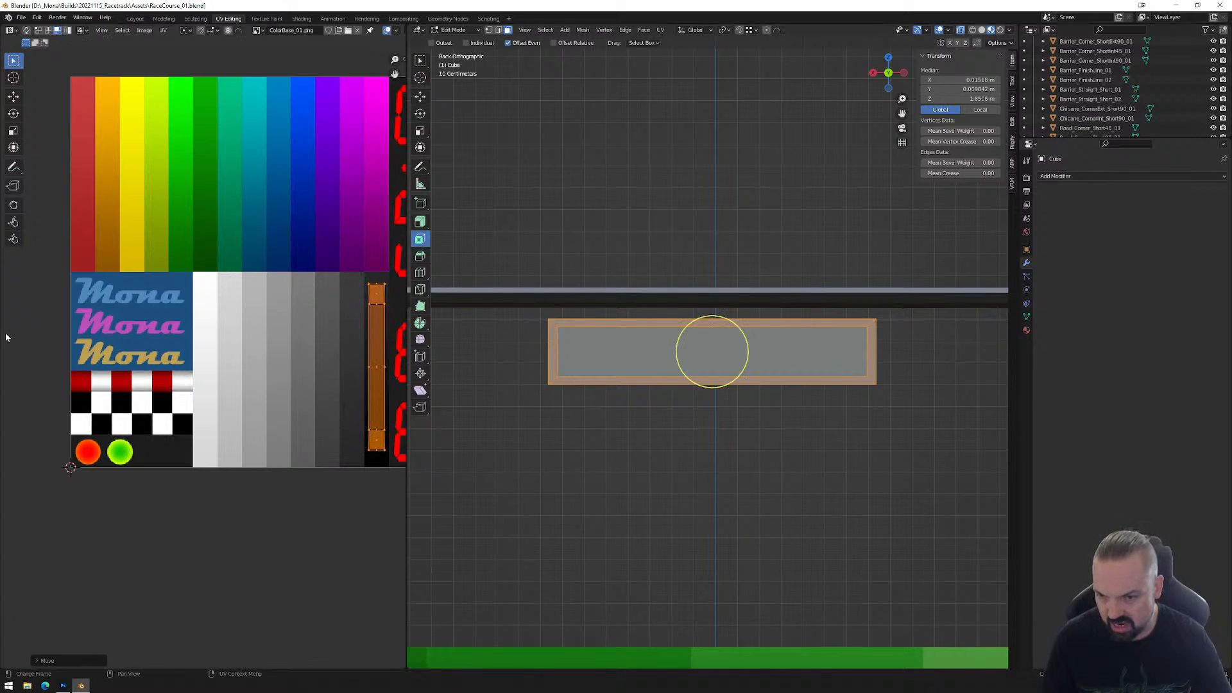
key(s)
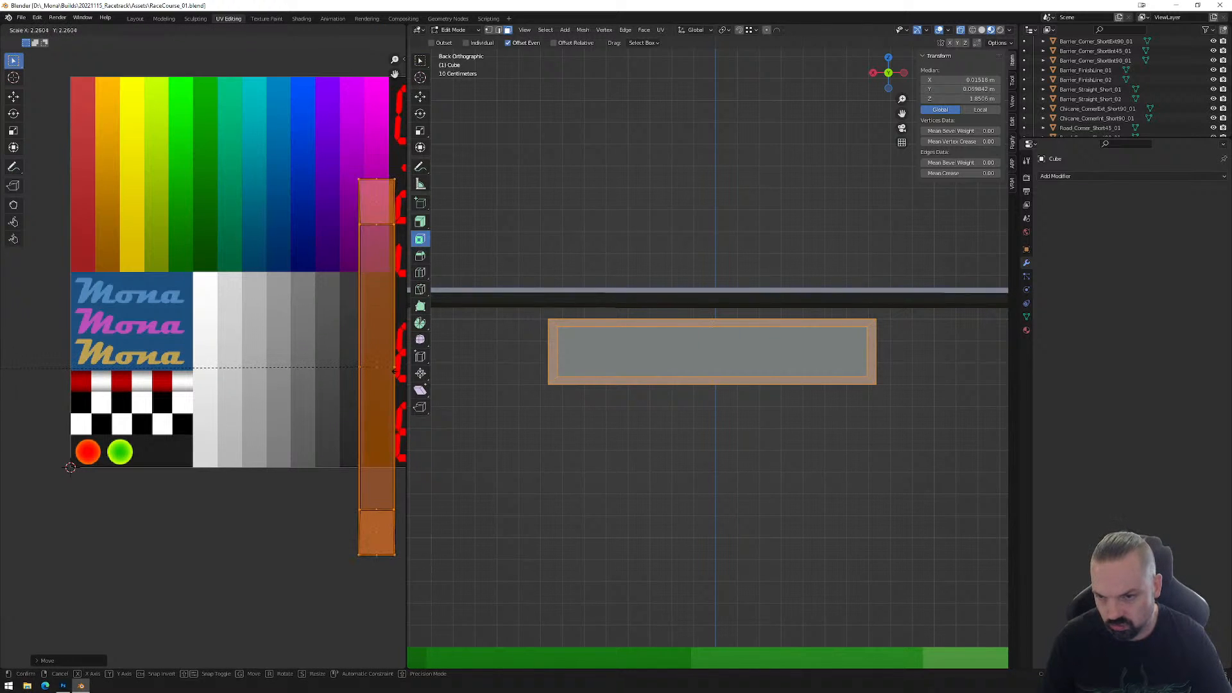
right_click(22, 367)
Move the box body's UV strip onto the red swatch and enlarge it by a factor of about 1.1.
key(g)
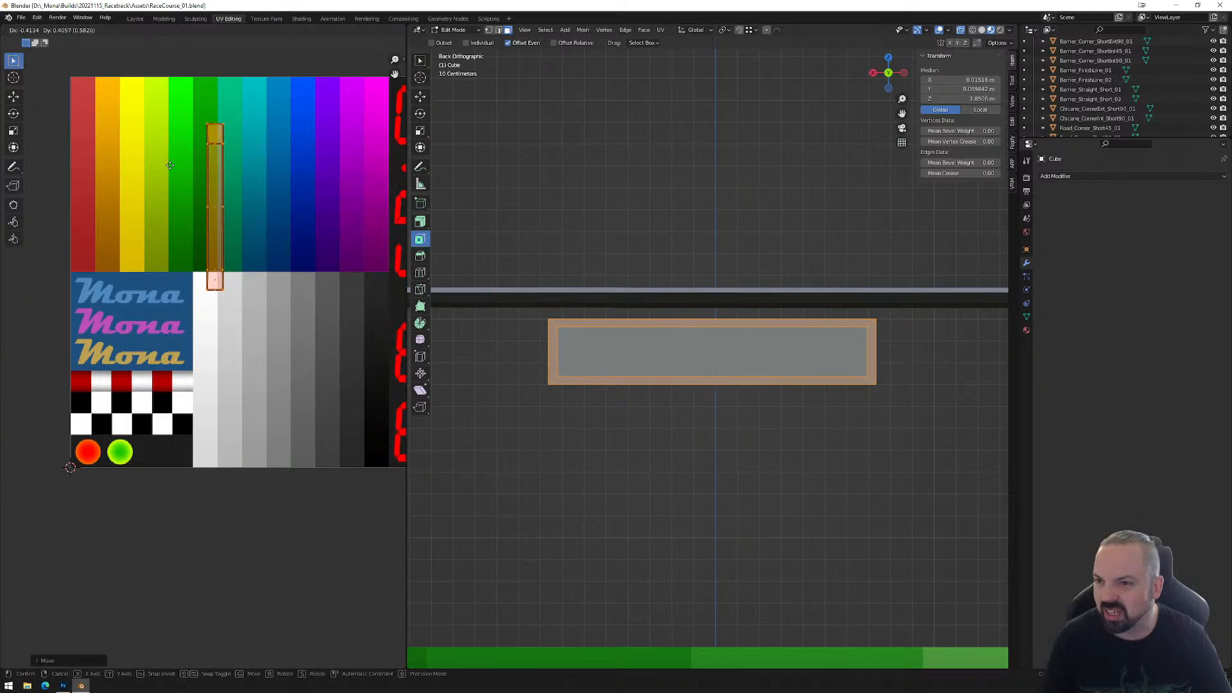
click(41, 137)
key(s)
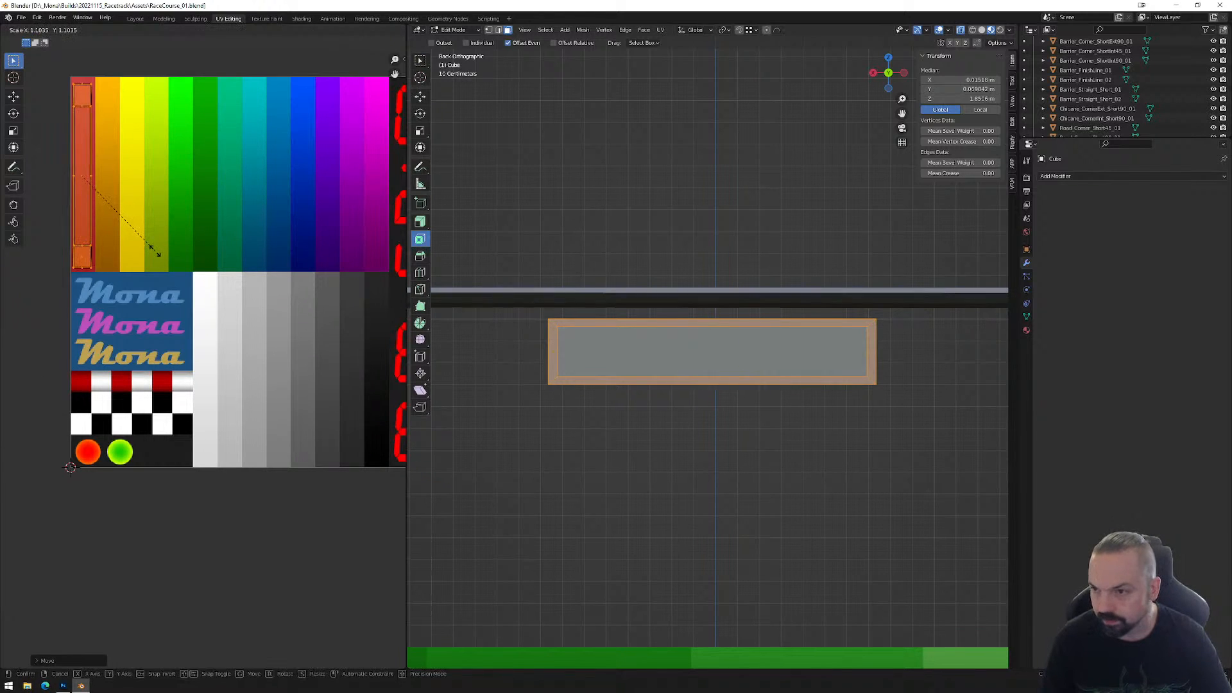
click(157, 250)
Assign the existing LowPoly_01 material to both the light box body and the six-panel object.
middle_drag(802, 440, 707, 438)
key(Tab)
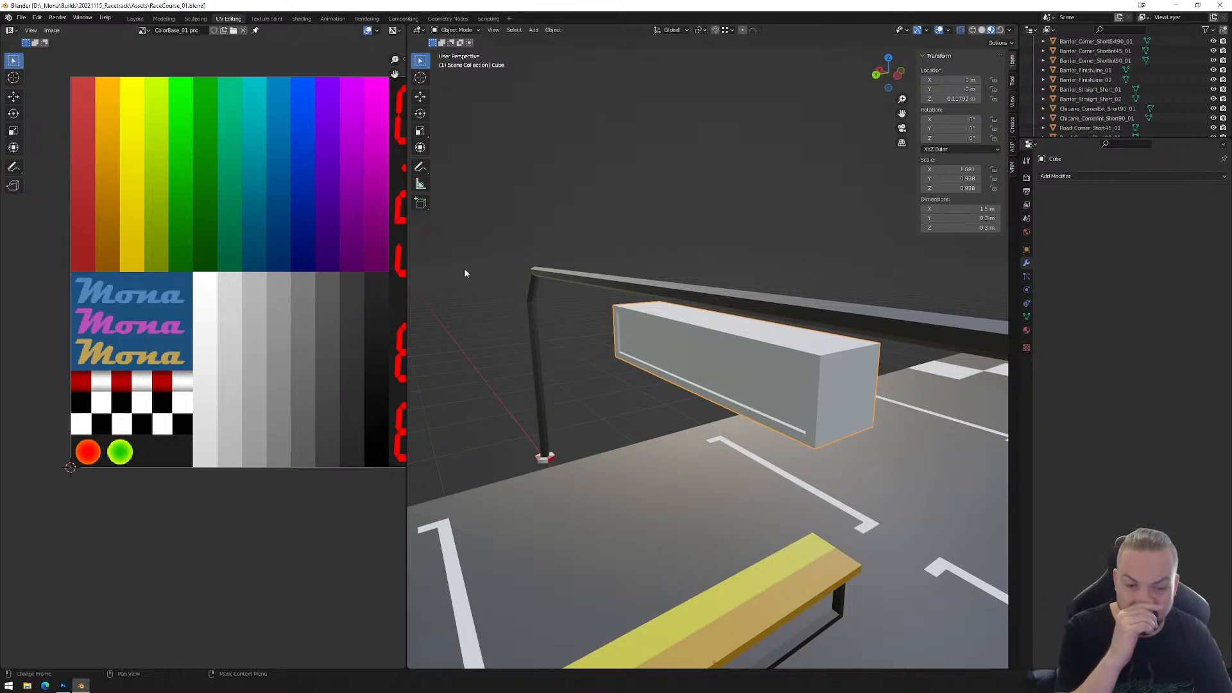
click(1026, 330)
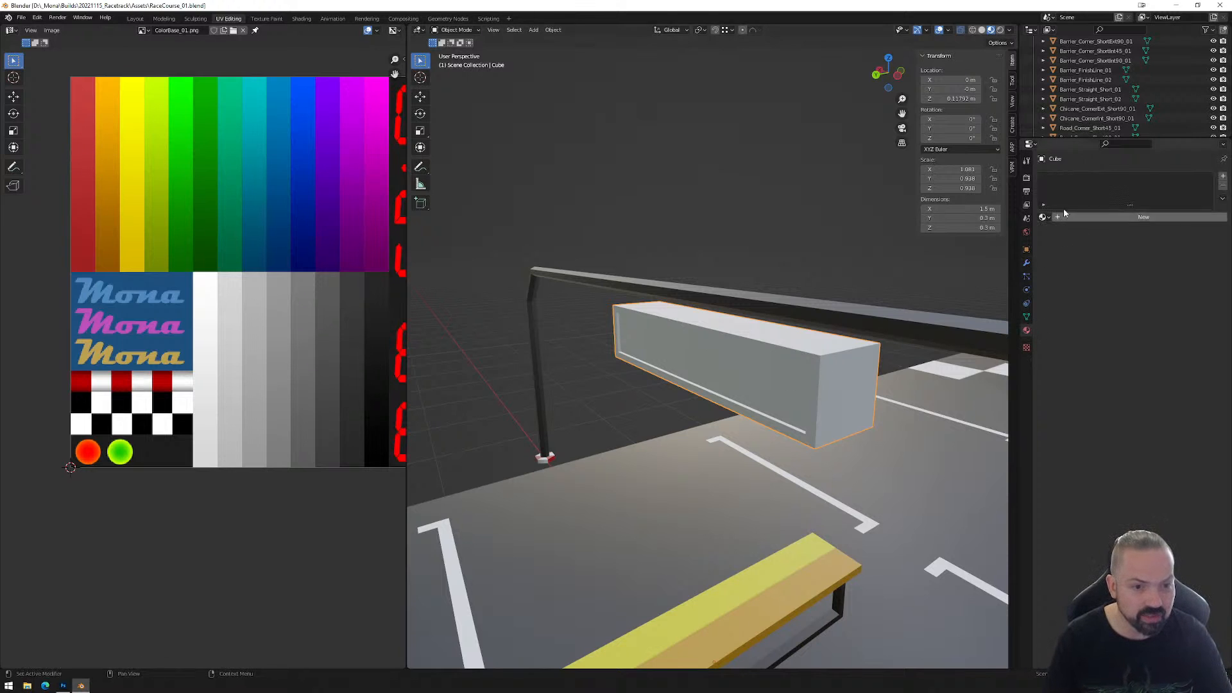
click(1043, 217)
click(1068, 231)
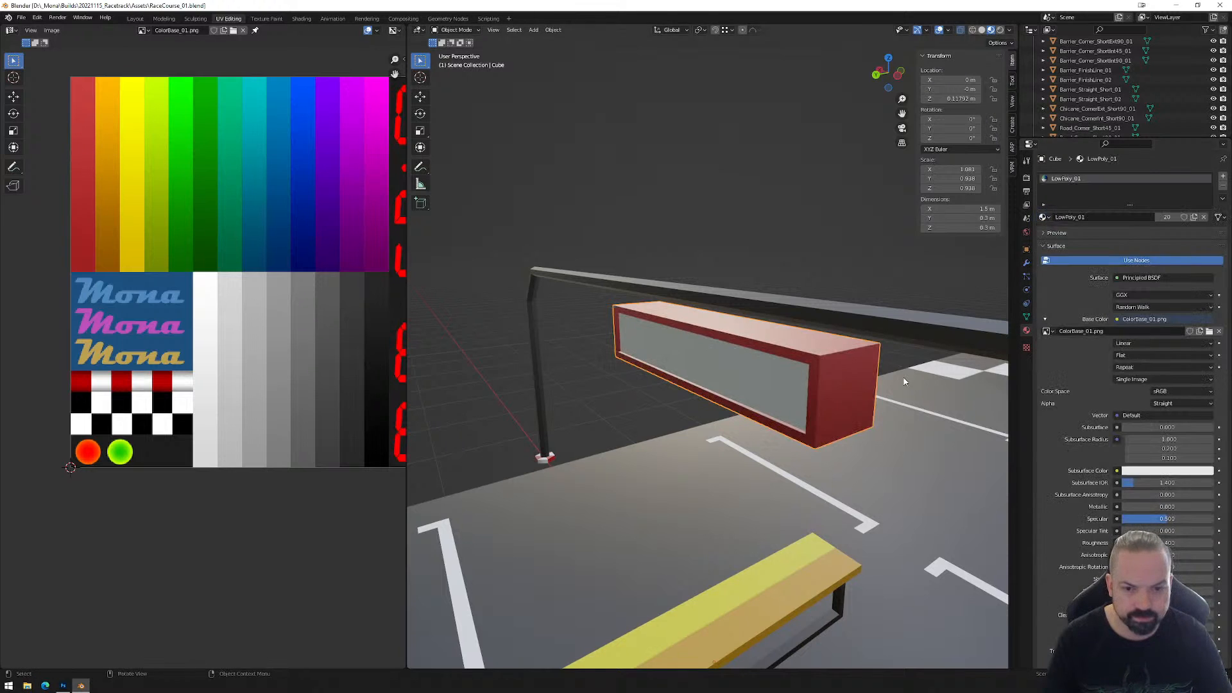
click(709, 372)
click(1043, 217)
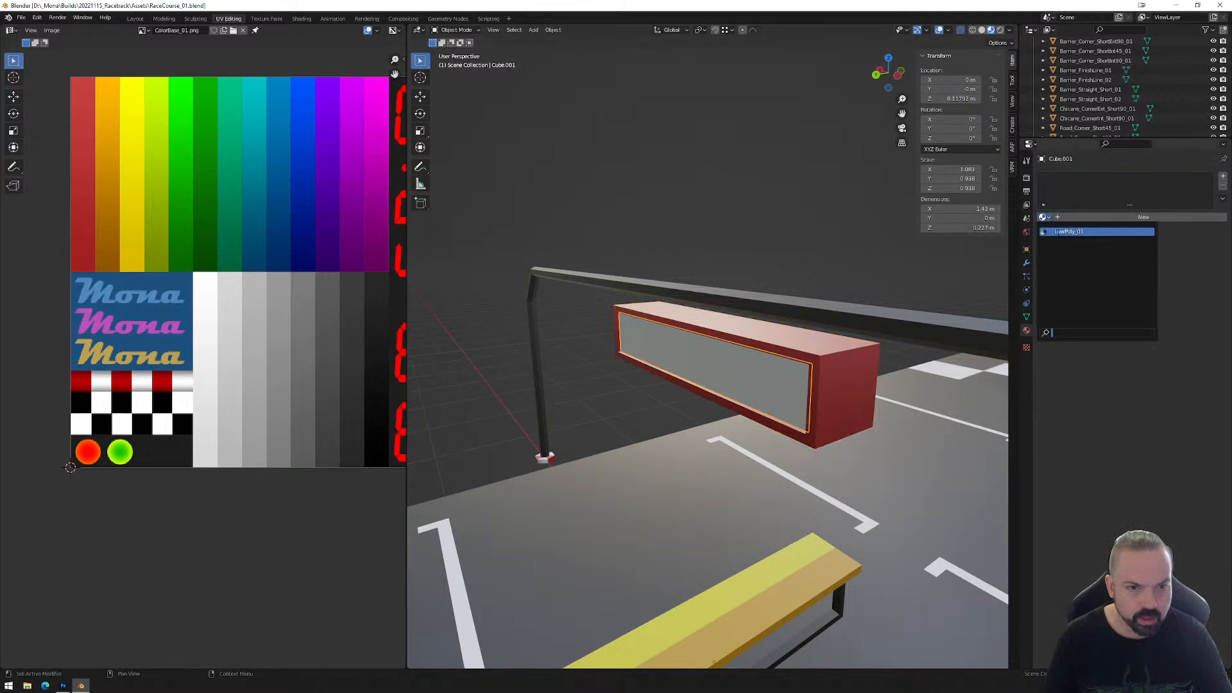
click(1062, 233)
Project the UVs of all six panel faces from the back orthographic view.
middle_drag(653, 369, 691, 364)
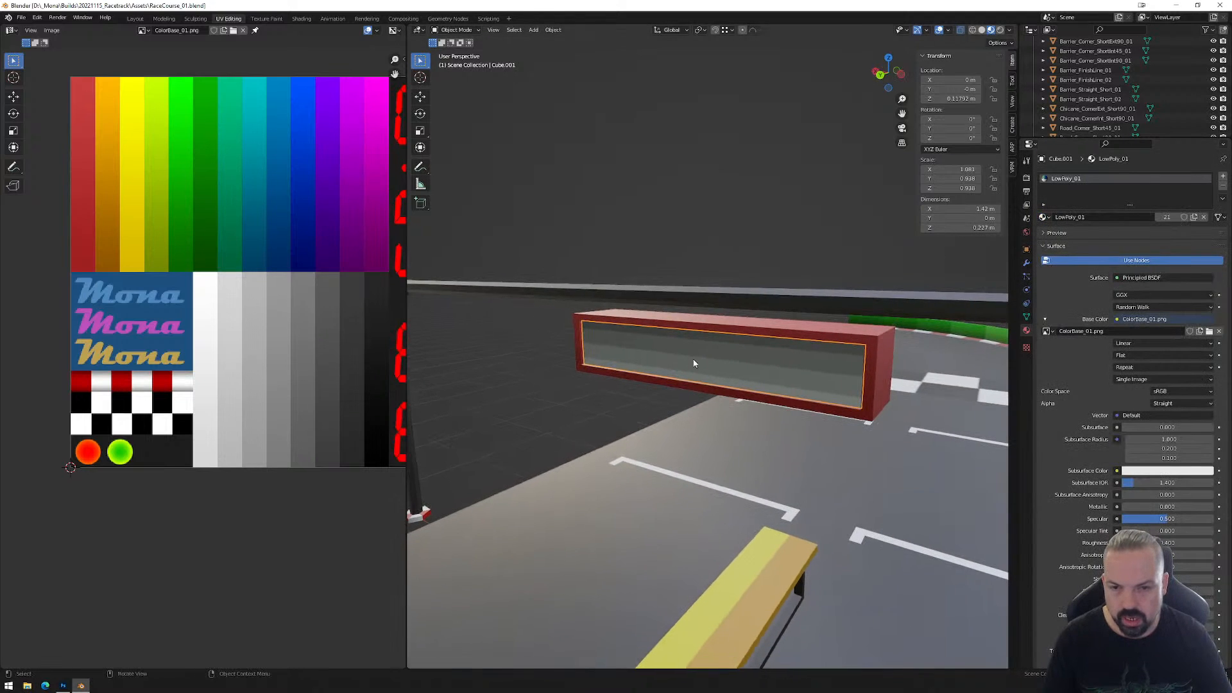
key(Tab)
key(c)
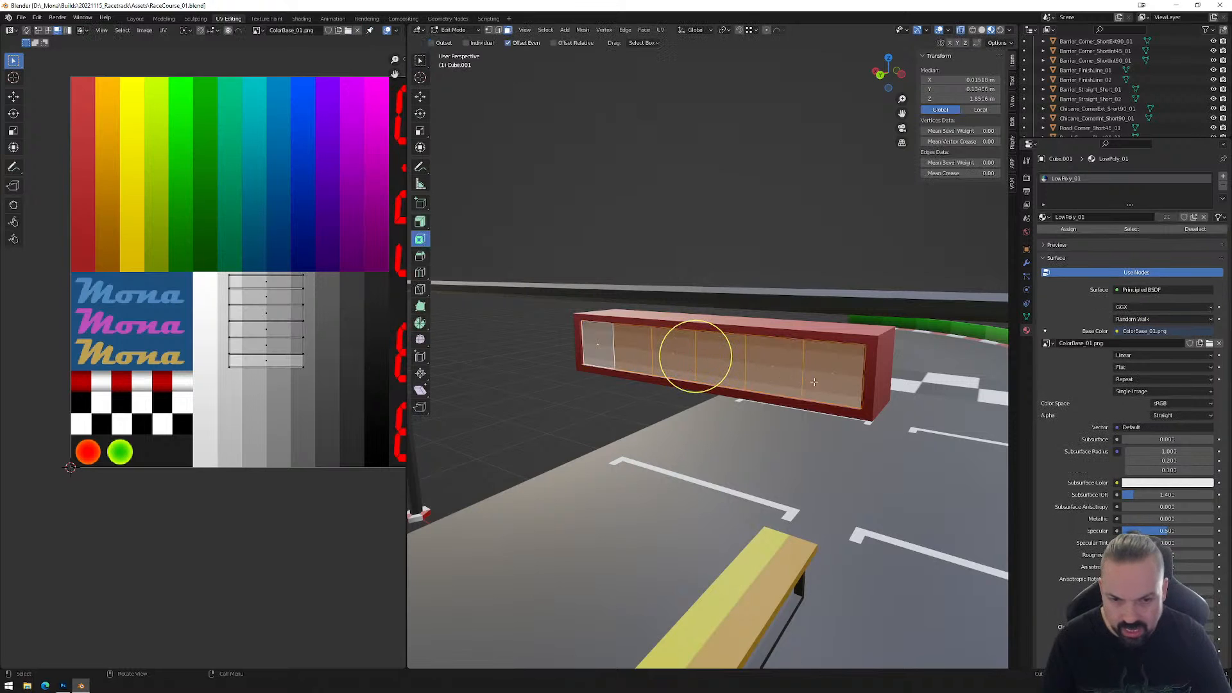
click(884, 77)
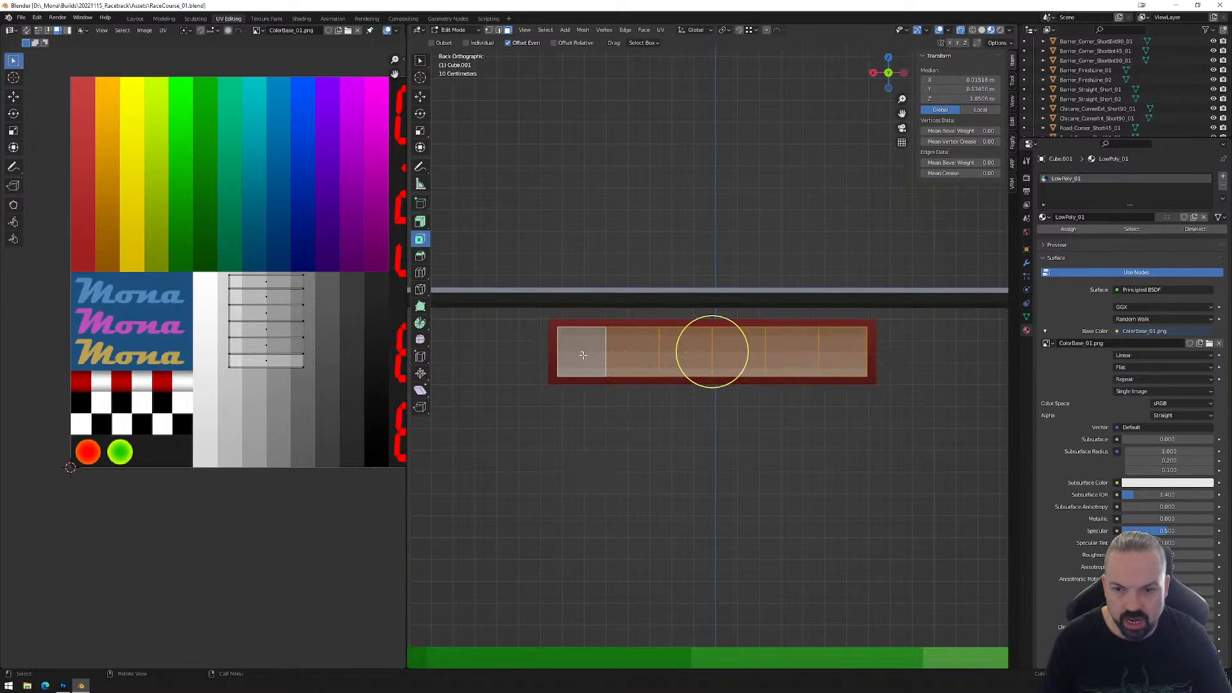
click(660, 29)
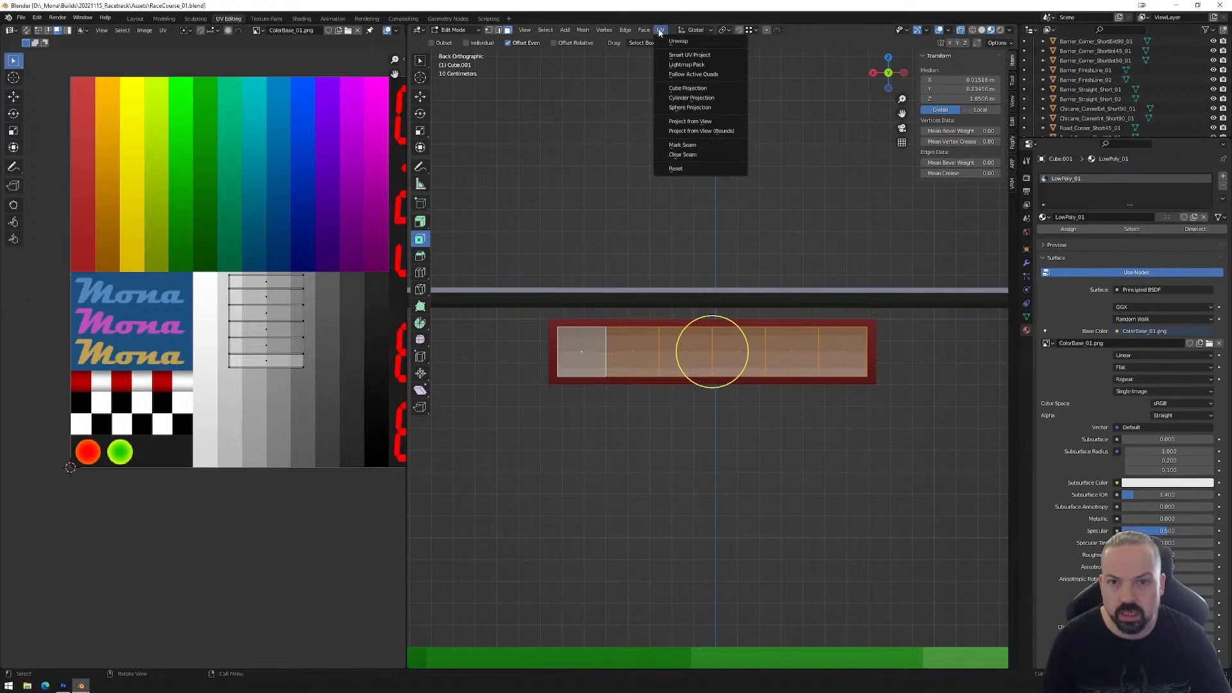
click(691, 122)
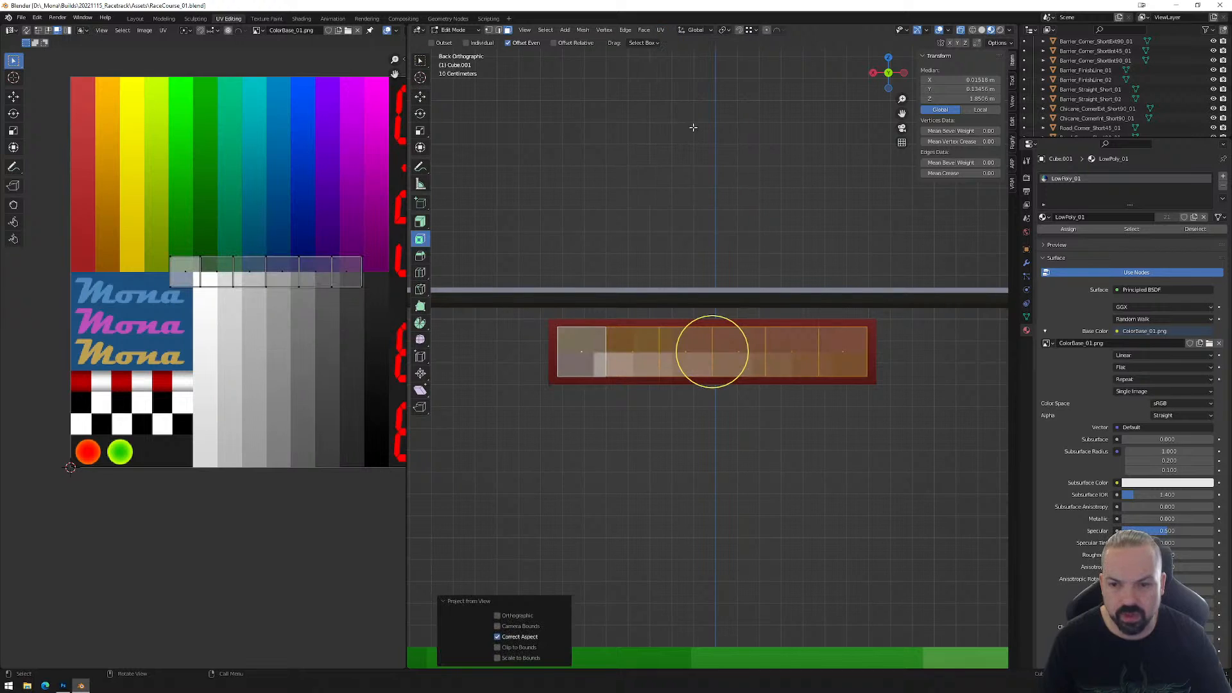
Split the UV faces of the first two light panels from the strip and stack them over the lightest grey swatches.
right_click(183, 290)
mouse_move(186, 291)
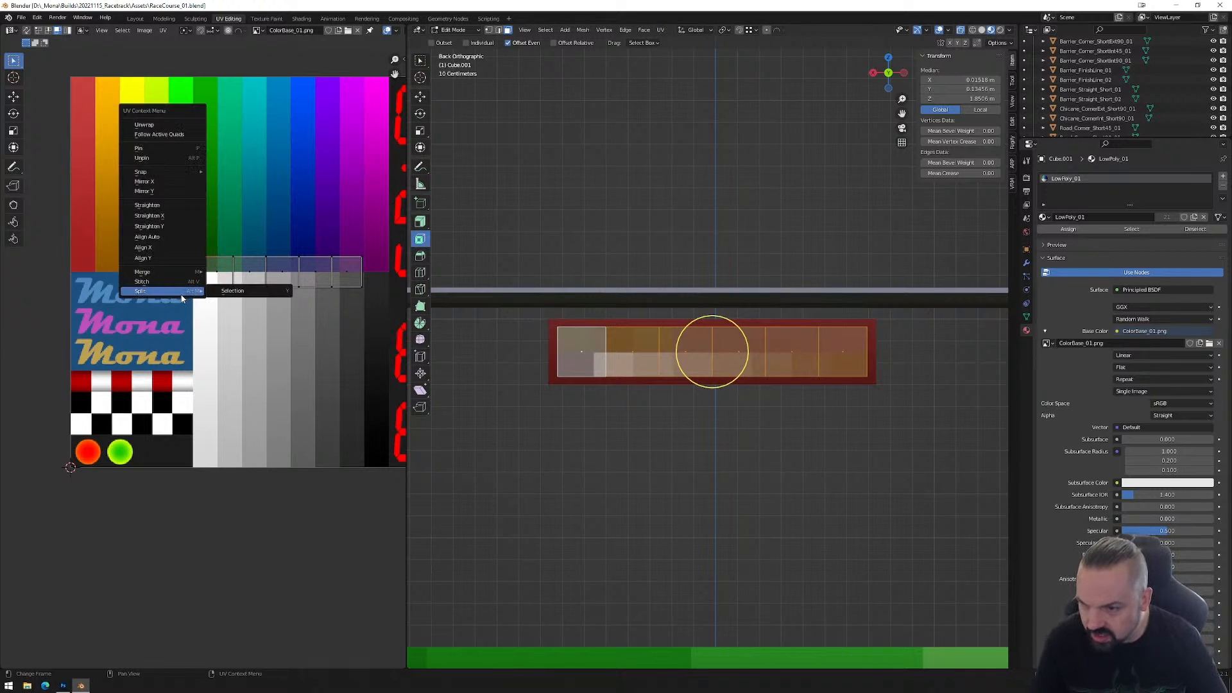
click(237, 291)
key(g)
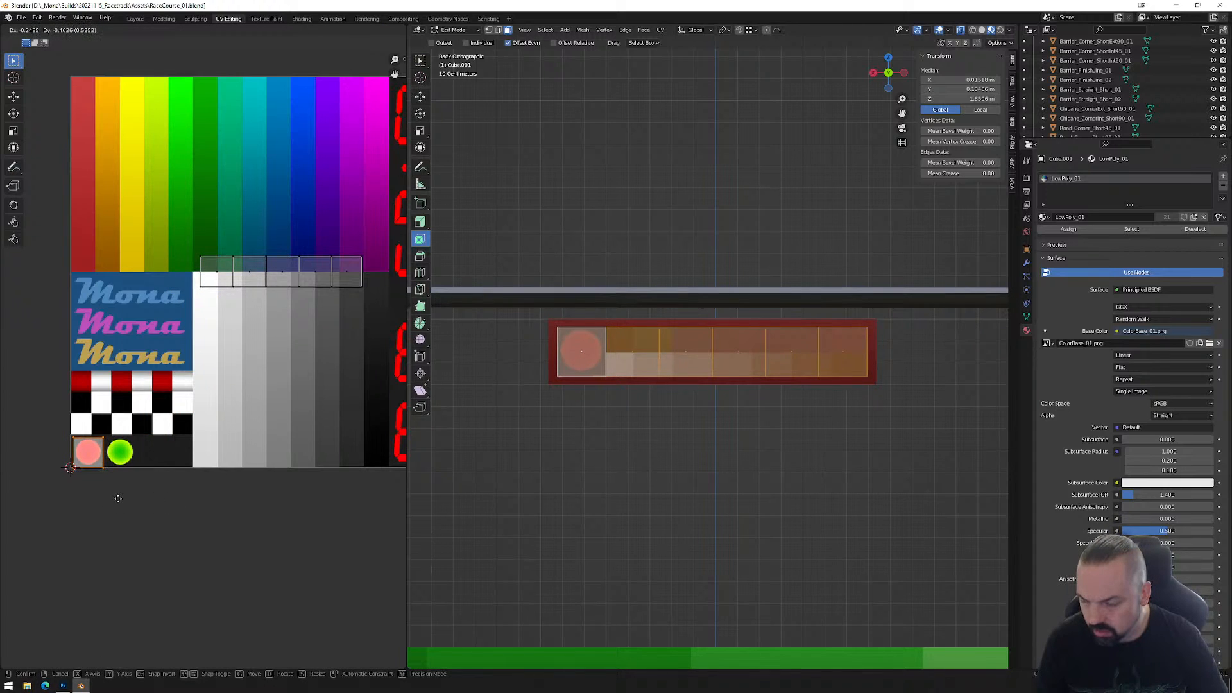
click(245, 390)
right_click(231, 288)
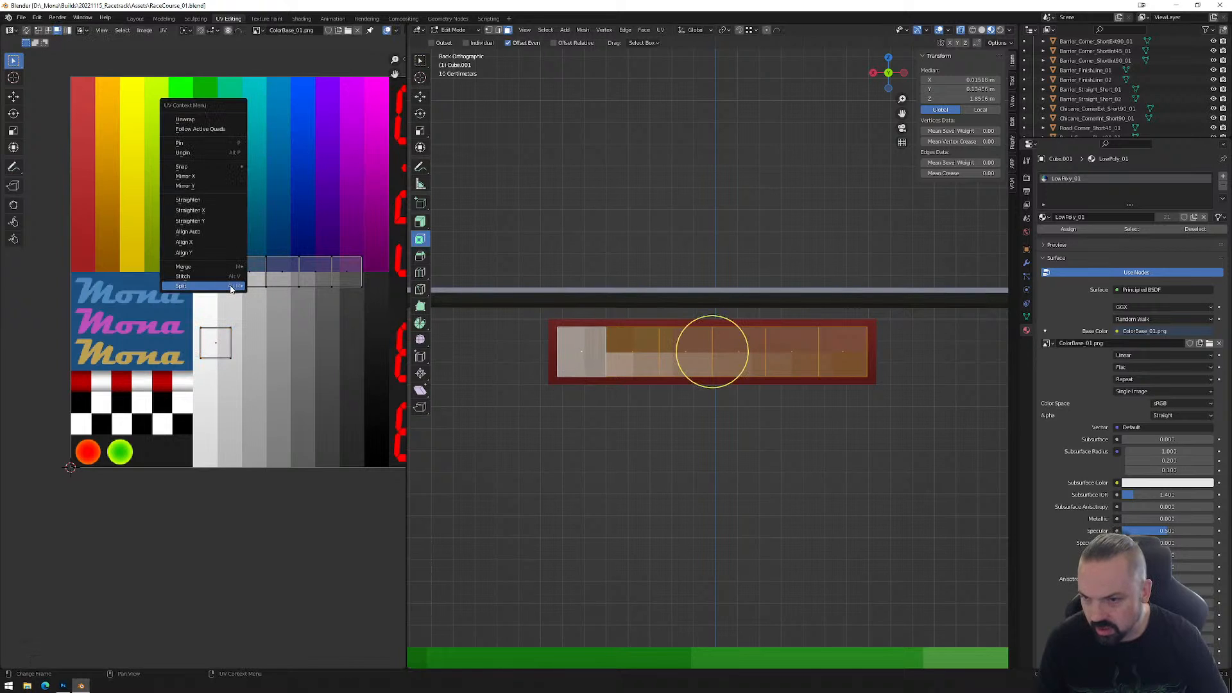
click(266, 286)
key(g)
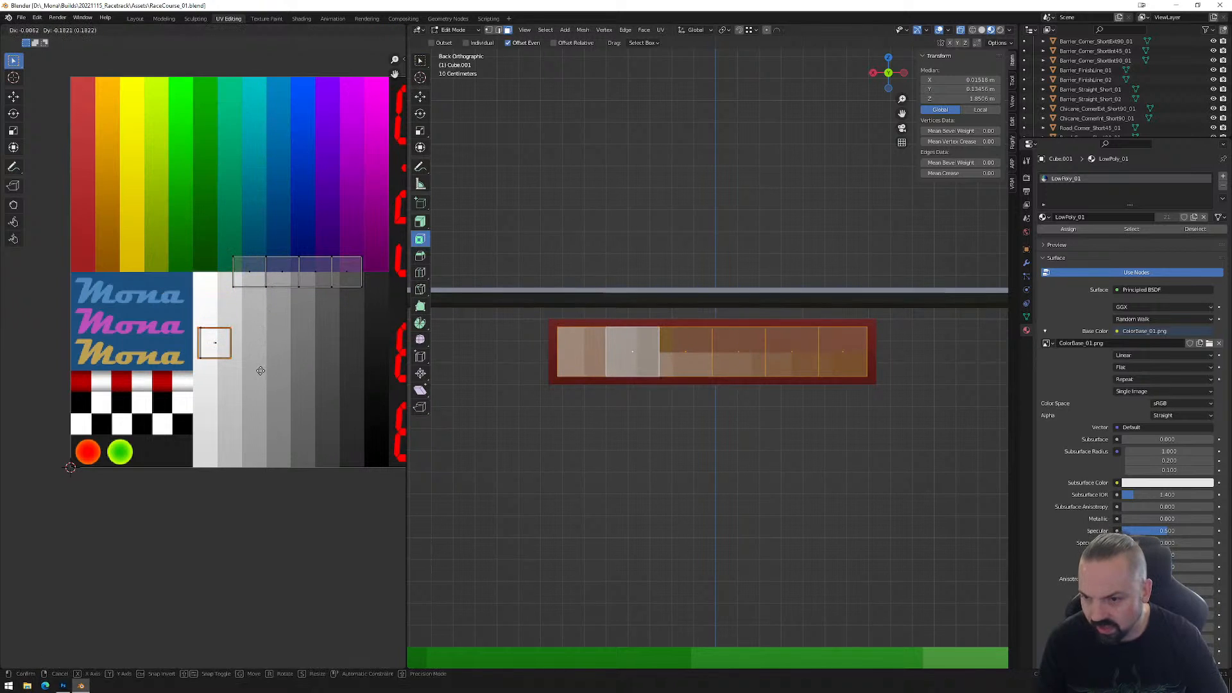
click(260, 371)
Split off the third and fourth panels' UV faces and place them on the stack over the light grey swatches.
right_click(262, 290)
click(302, 290)
key(g)
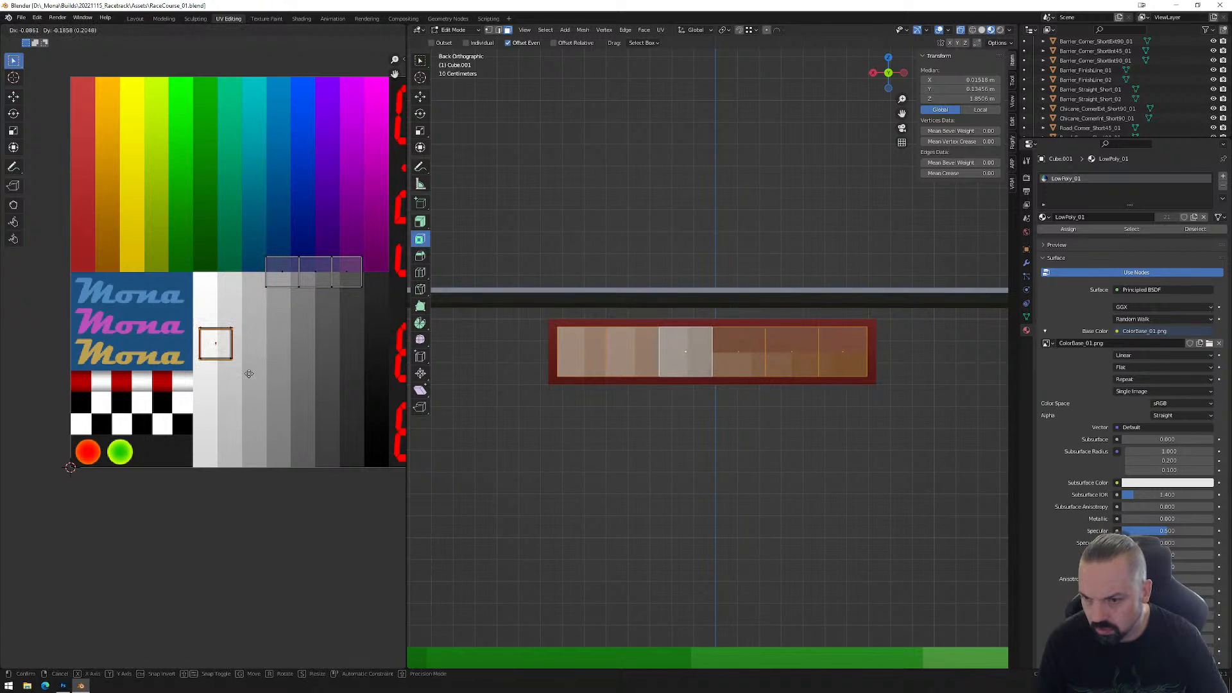
click(250, 378)
click(273, 287)
right_click(274, 287)
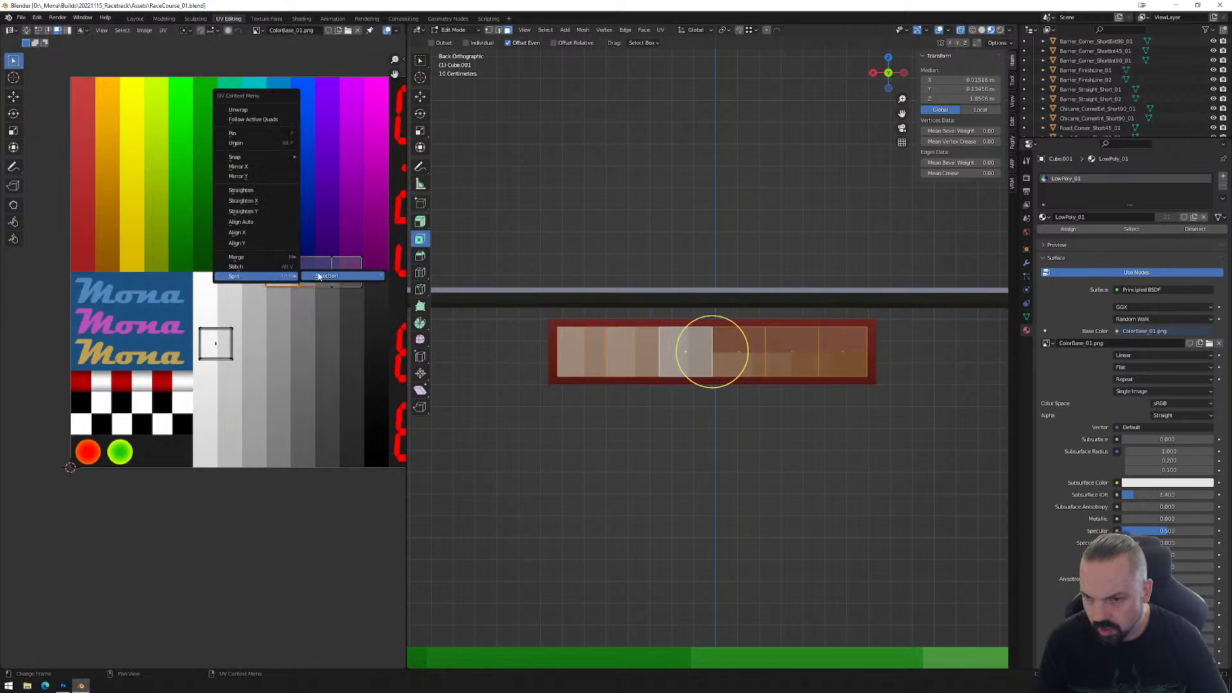
click(292, 282)
key(g)
click(232, 355)
Split off the fifth and sixth panels' UV faces and place them on the same stack over the light grey swatches.
click(320, 274)
right_click(318, 273)
click(362, 272)
key(g)
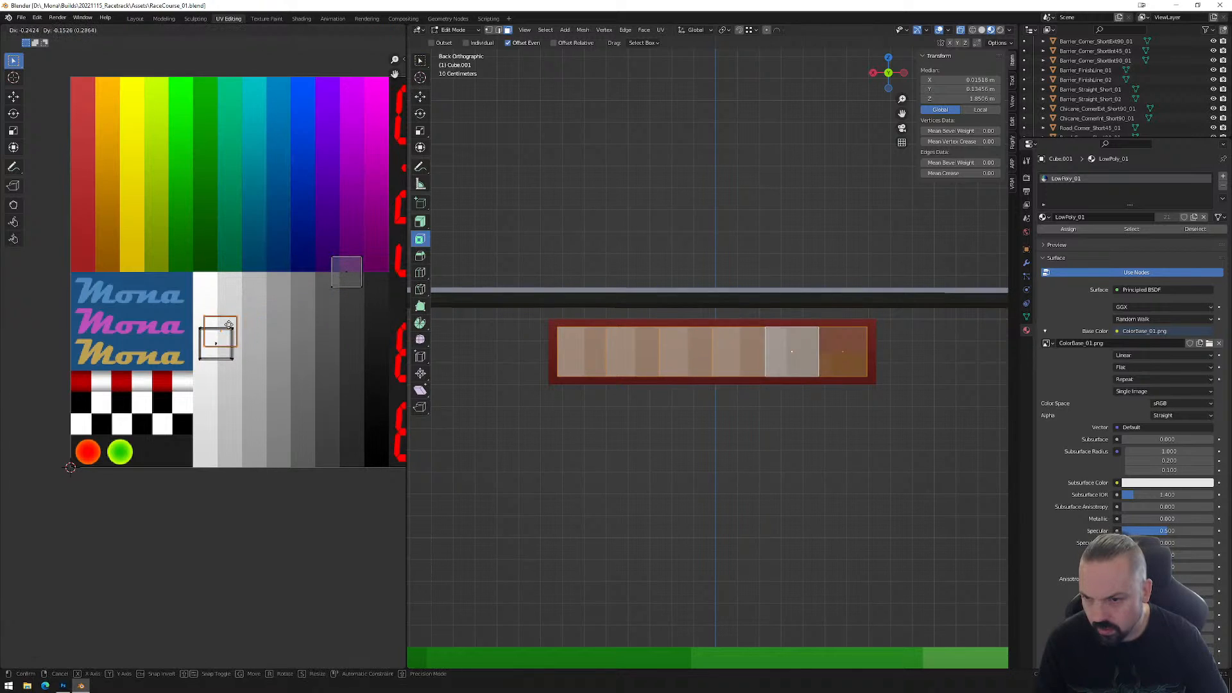
click(218, 342)
click(347, 272)
right_click(347, 273)
click(381, 272)
key(g)
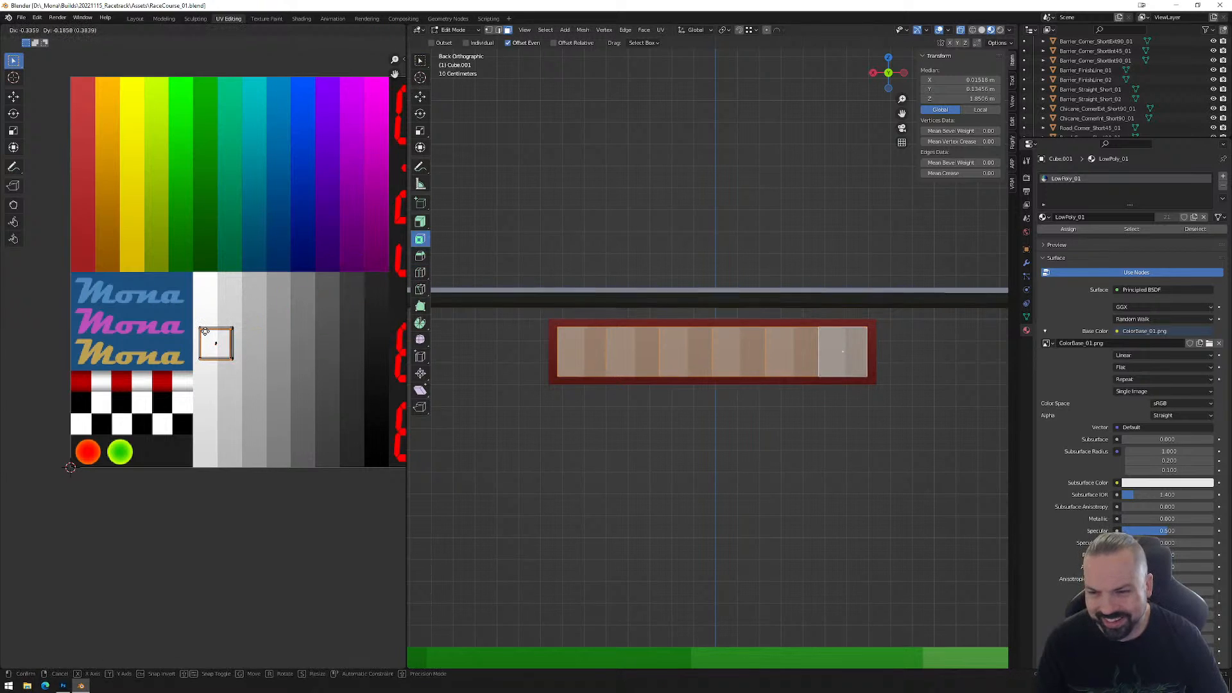
click(231, 354)
Align the upper vertices and the lower vertices of the stacked panel UVs along Y, one row at a time.
key(1)
drag(182, 312, 261, 340)
right_click(284, 354)
mouse_move(267, 358)
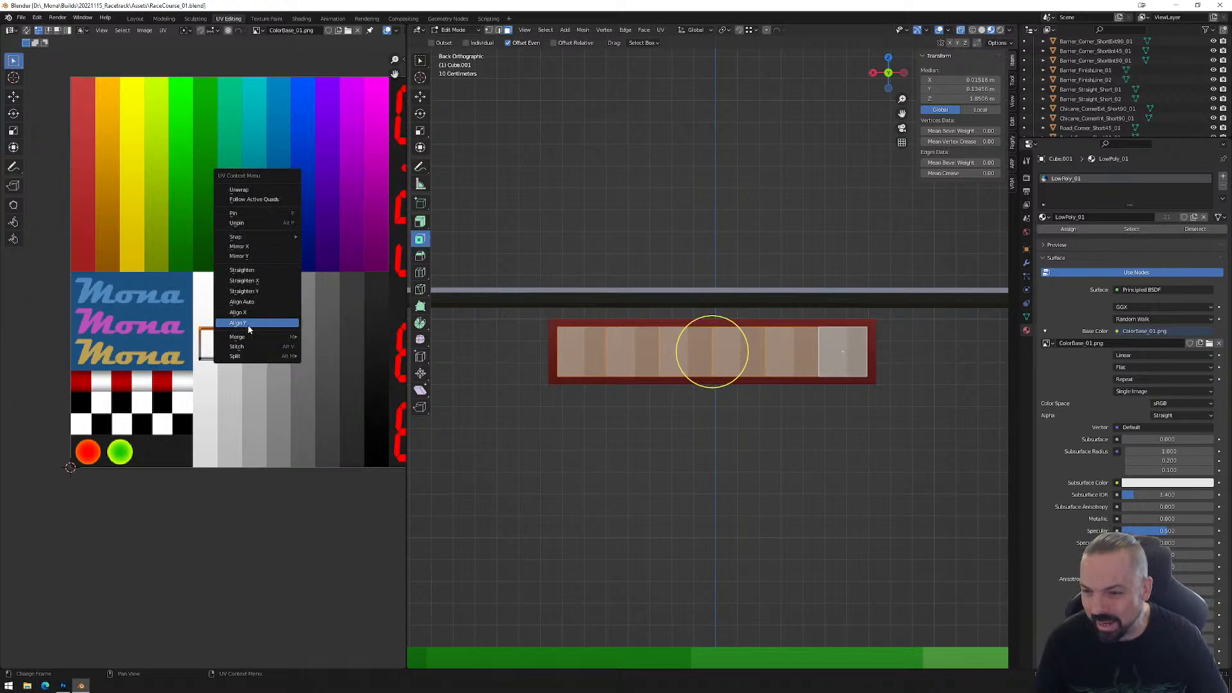
click(249, 325)
drag(186, 347, 263, 380)
right_click(262, 379)
click(248, 379)
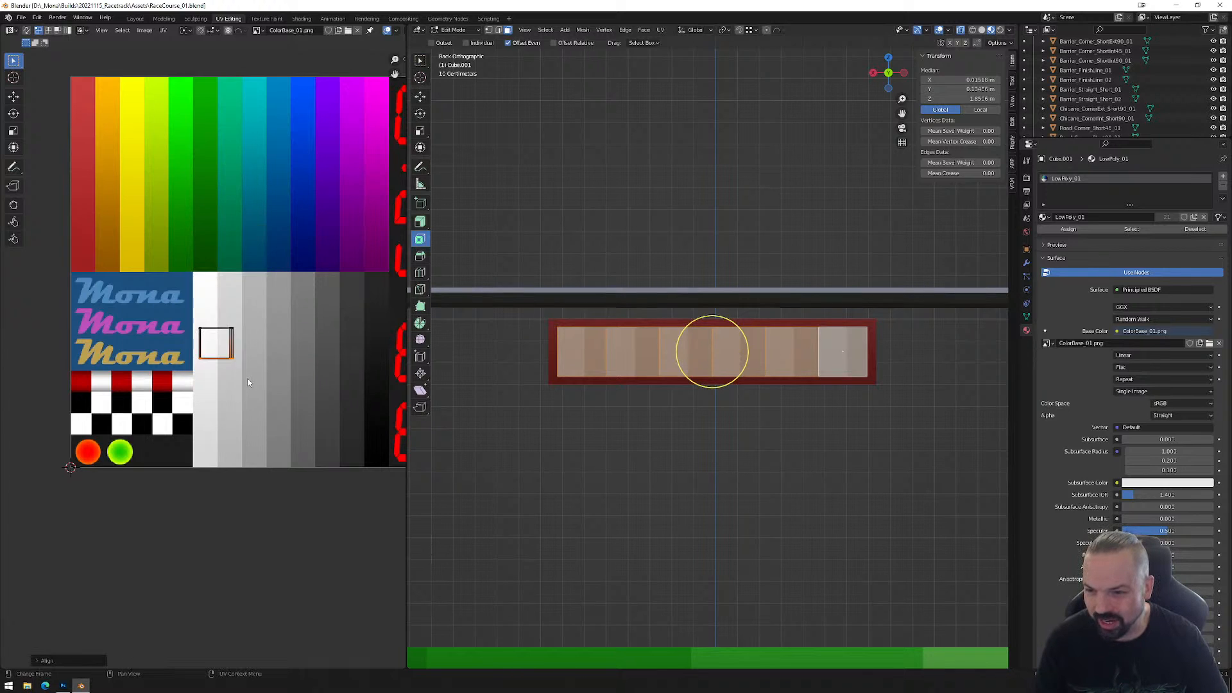
Align the vertices on each vertical side of the stacked panel UVs along X.
right_click(213, 385)
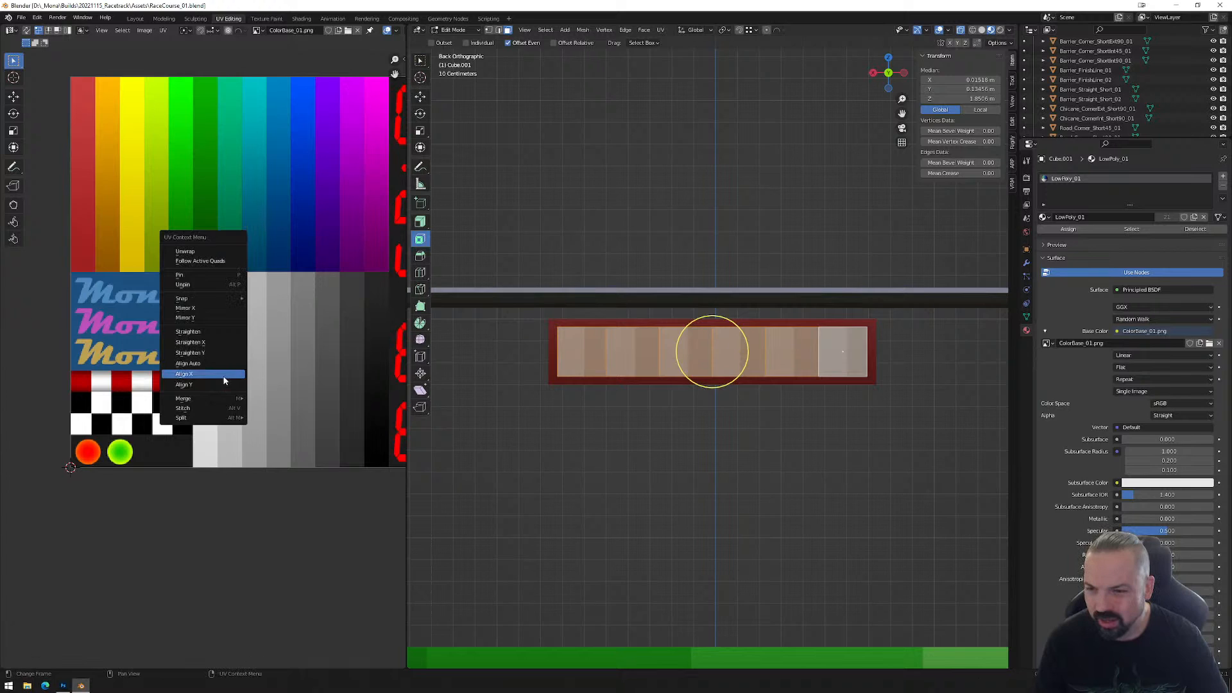
click(224, 378)
right_click(268, 364)
click(254, 363)
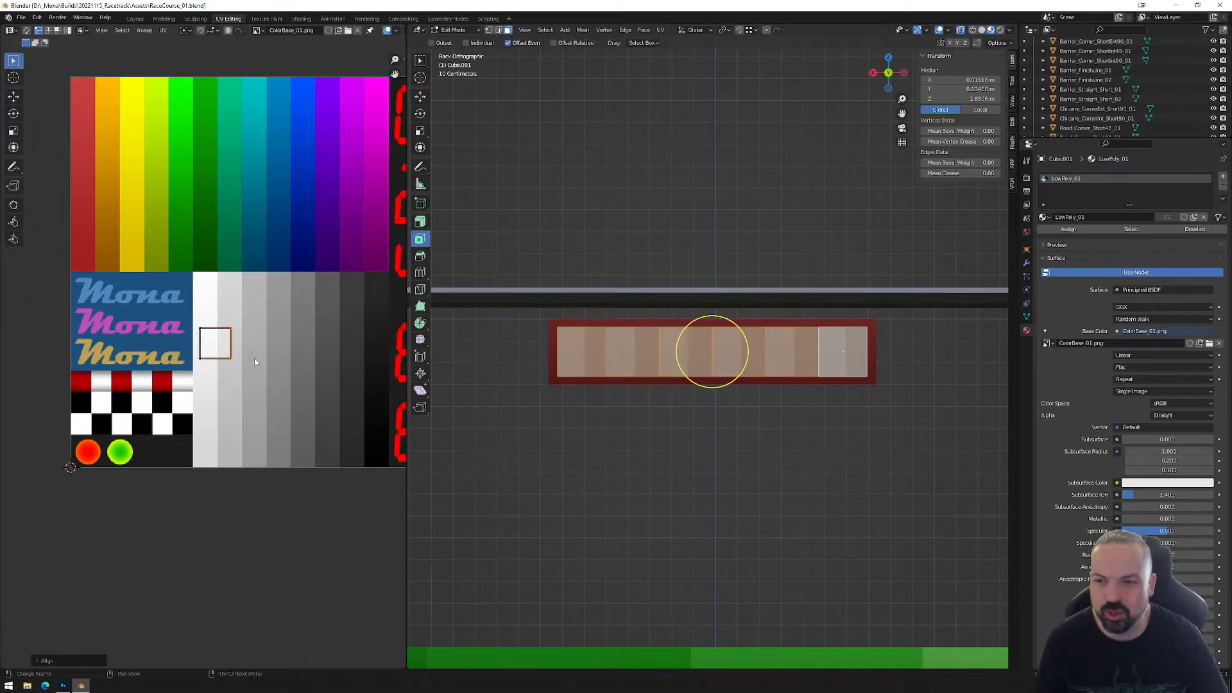
Move the whole stack of six panel UV faces onto the red light circle of the texture.
drag(183, 304, 244, 370)
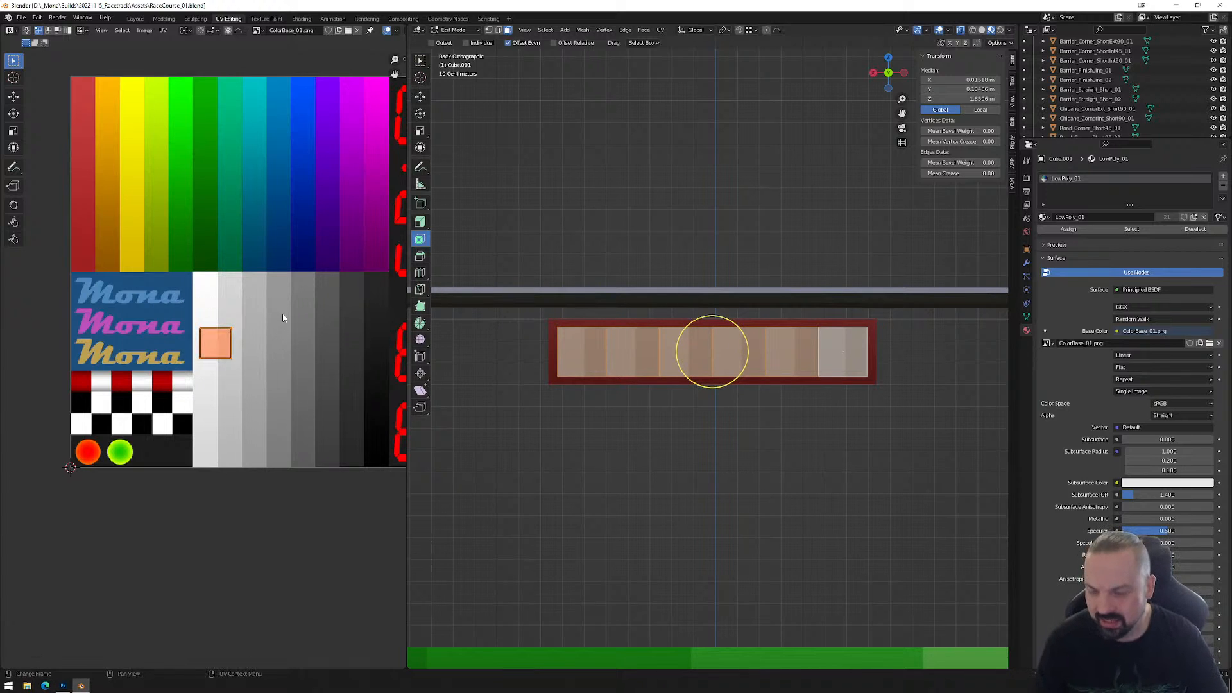
key(g)
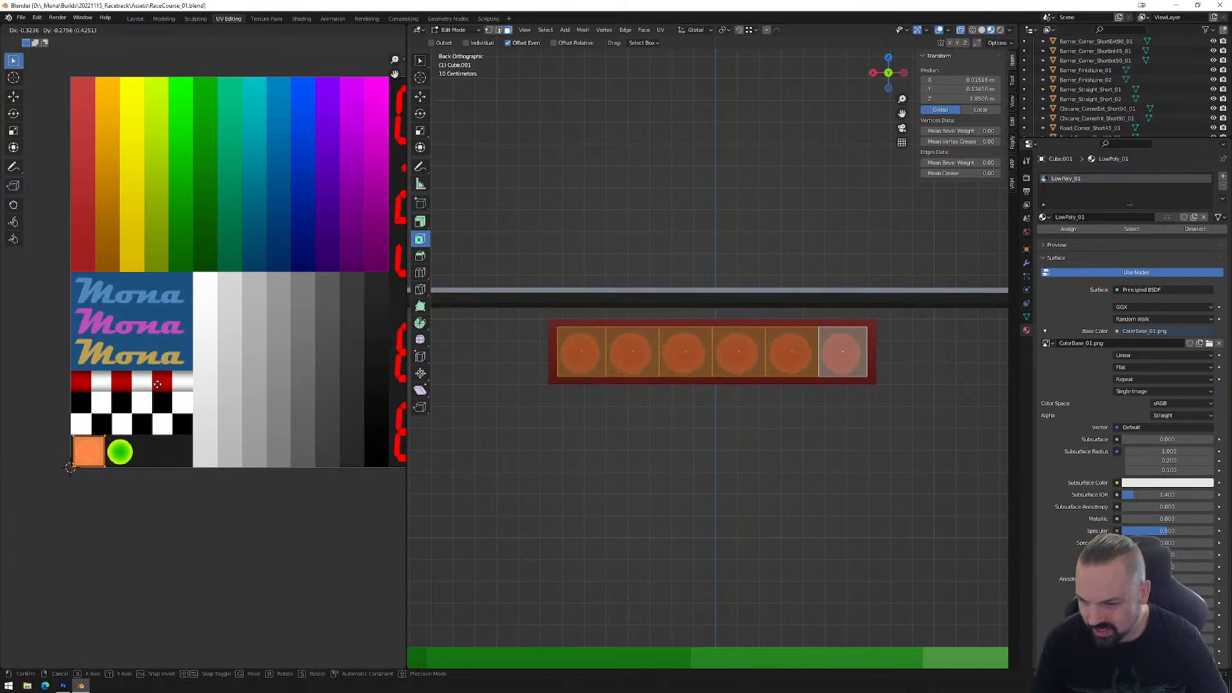
click(158, 388)
Centre the stacked panel UVs on the red light circle, enlarge them by about 1.04, and leave Edit Mode.
middle_drag(119, 476, 215, 432)
scroll(206, 360, up, 6)
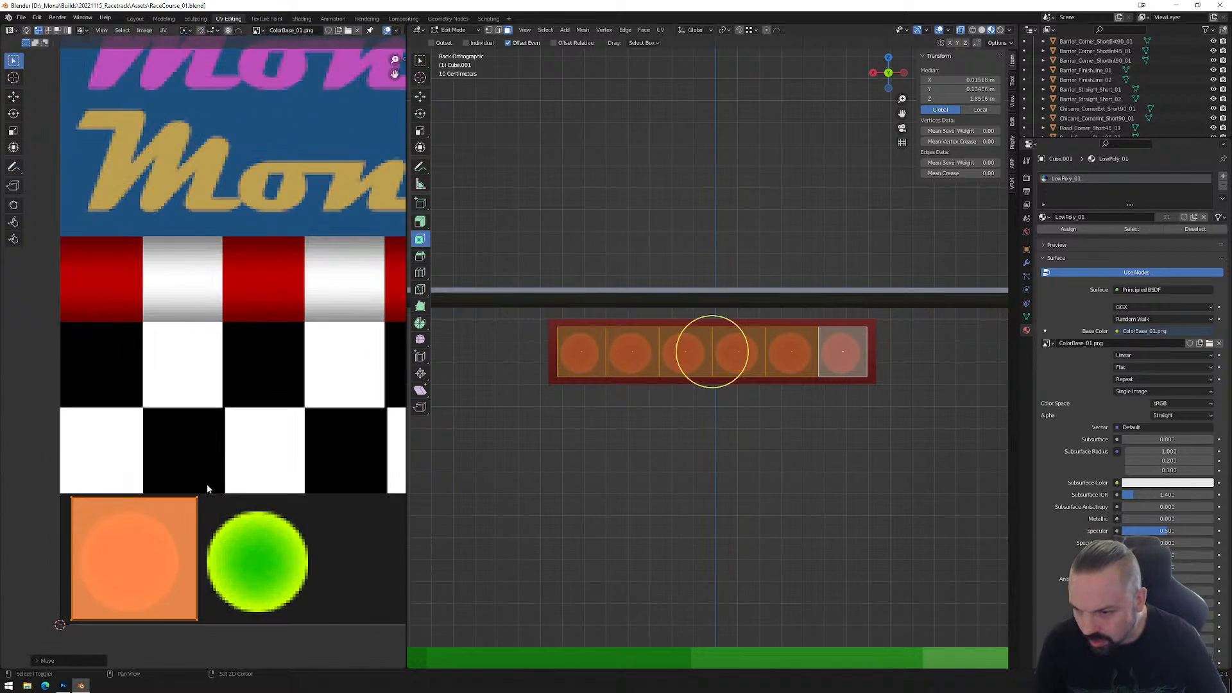
middle_drag(186, 536, 242, 377)
scroll(288, 388, up, 2)
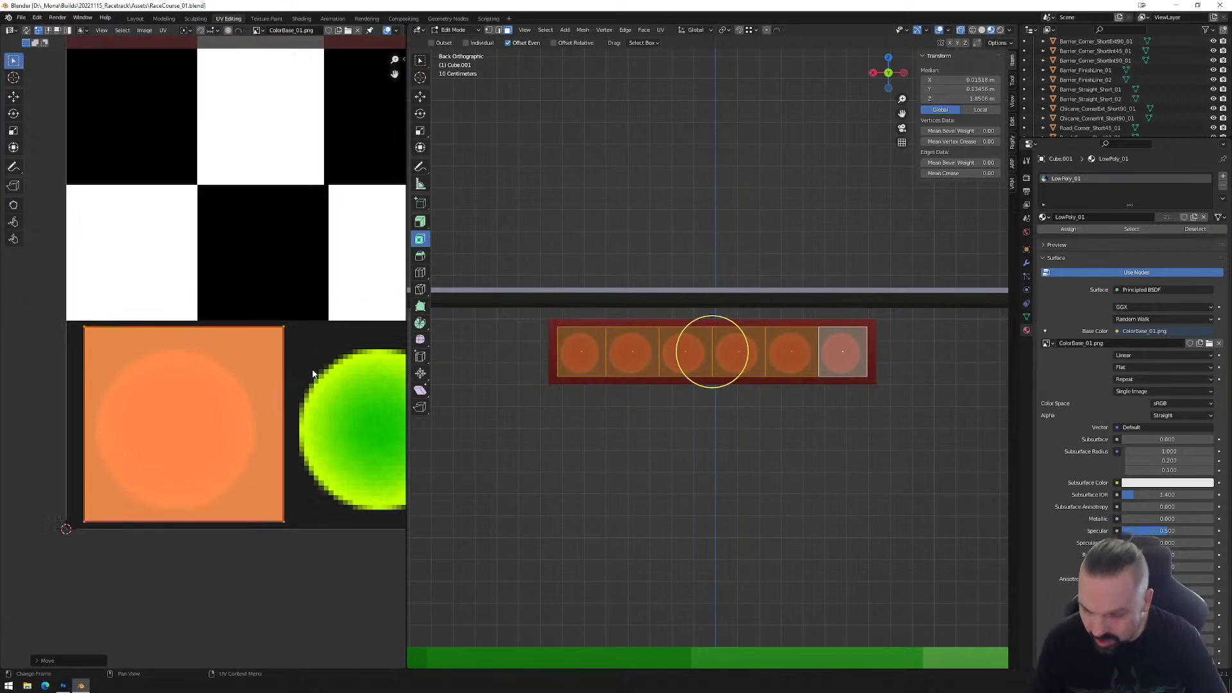
key(g)
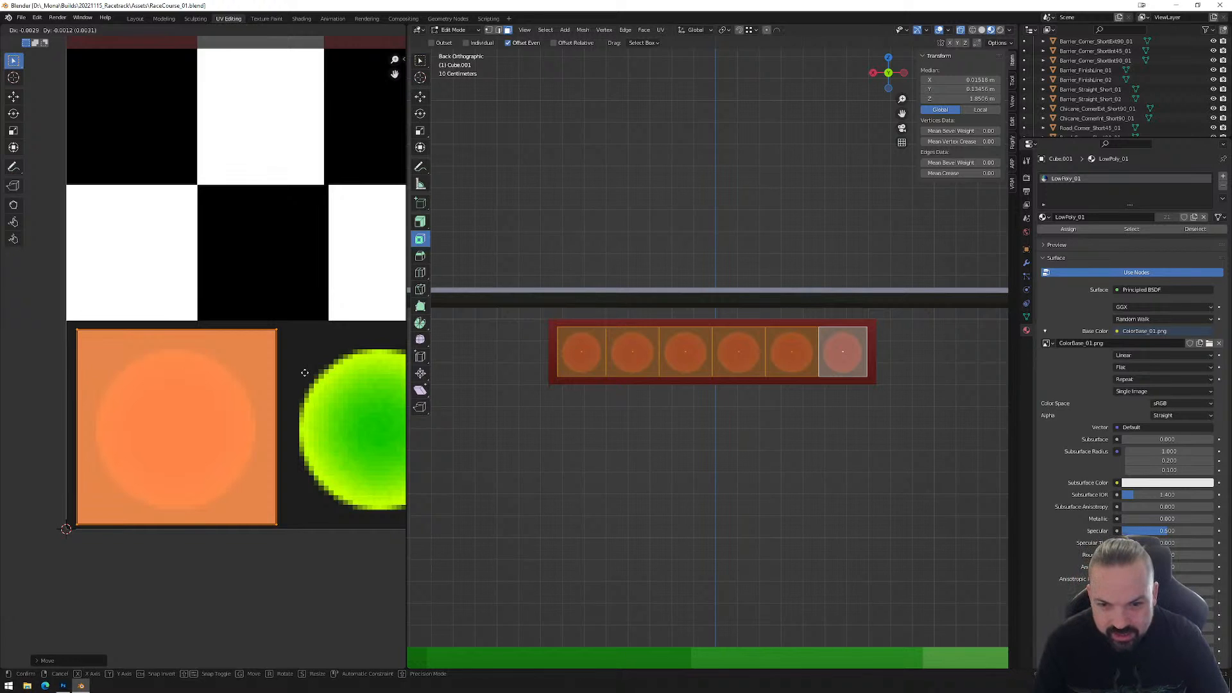
click(305, 373)
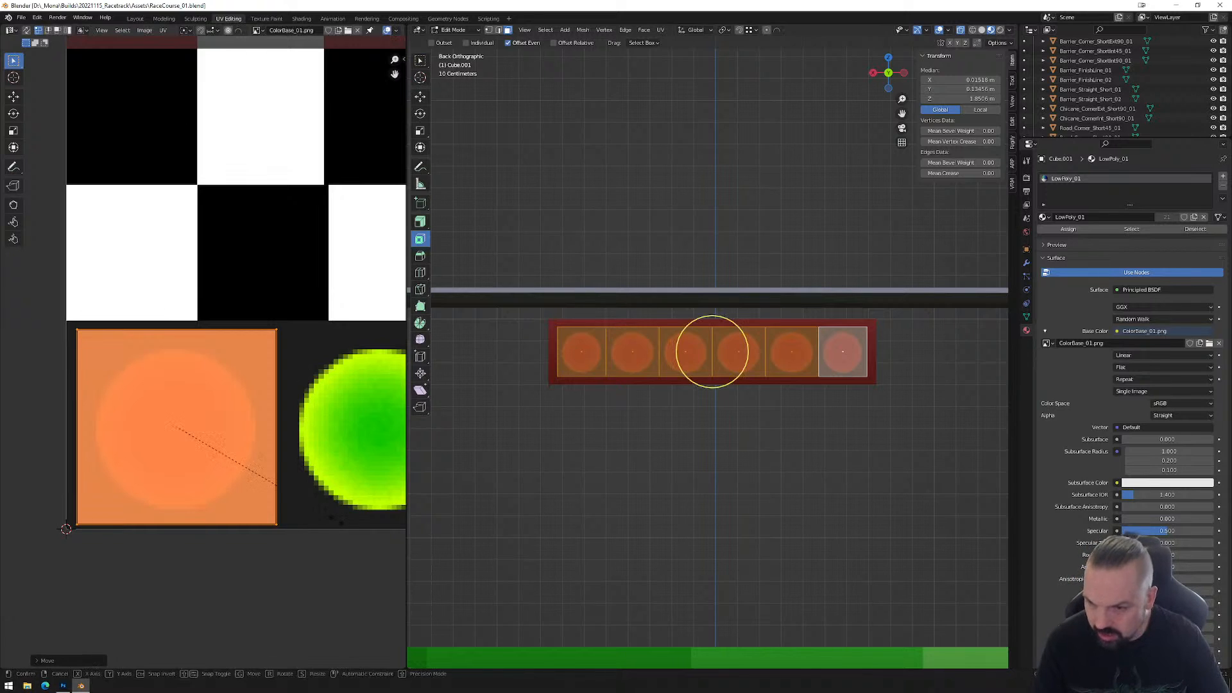
key(s)
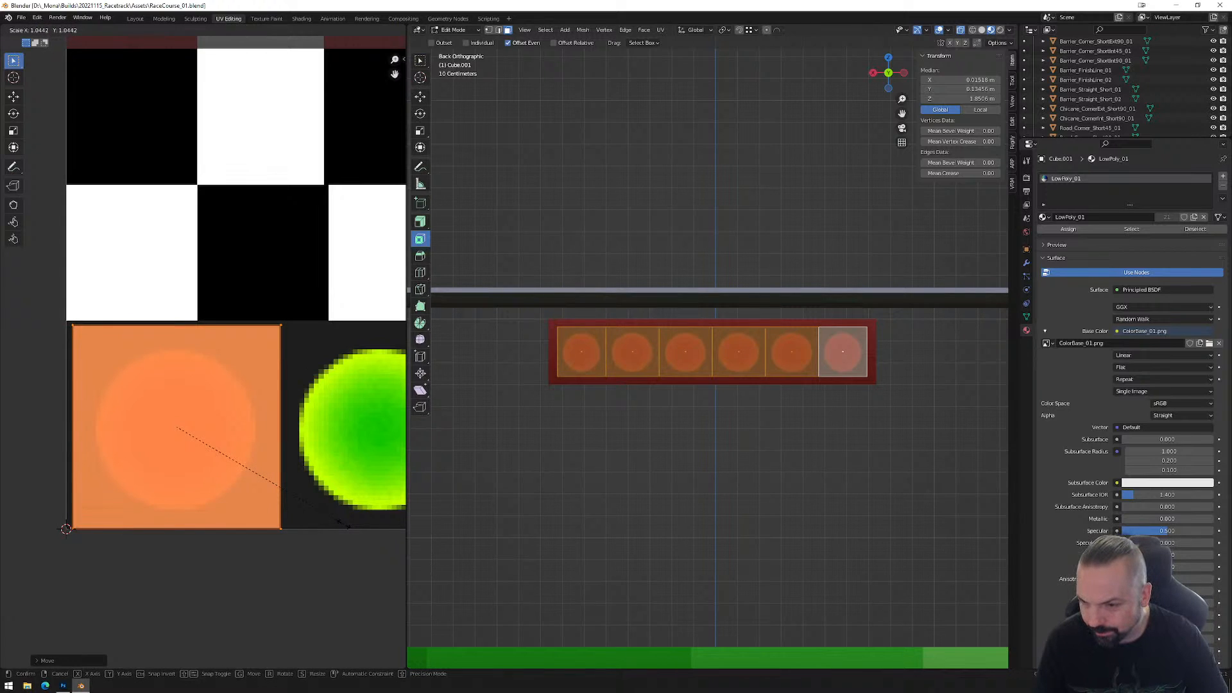
click(346, 525)
middle_drag(709, 357, 813, 436)
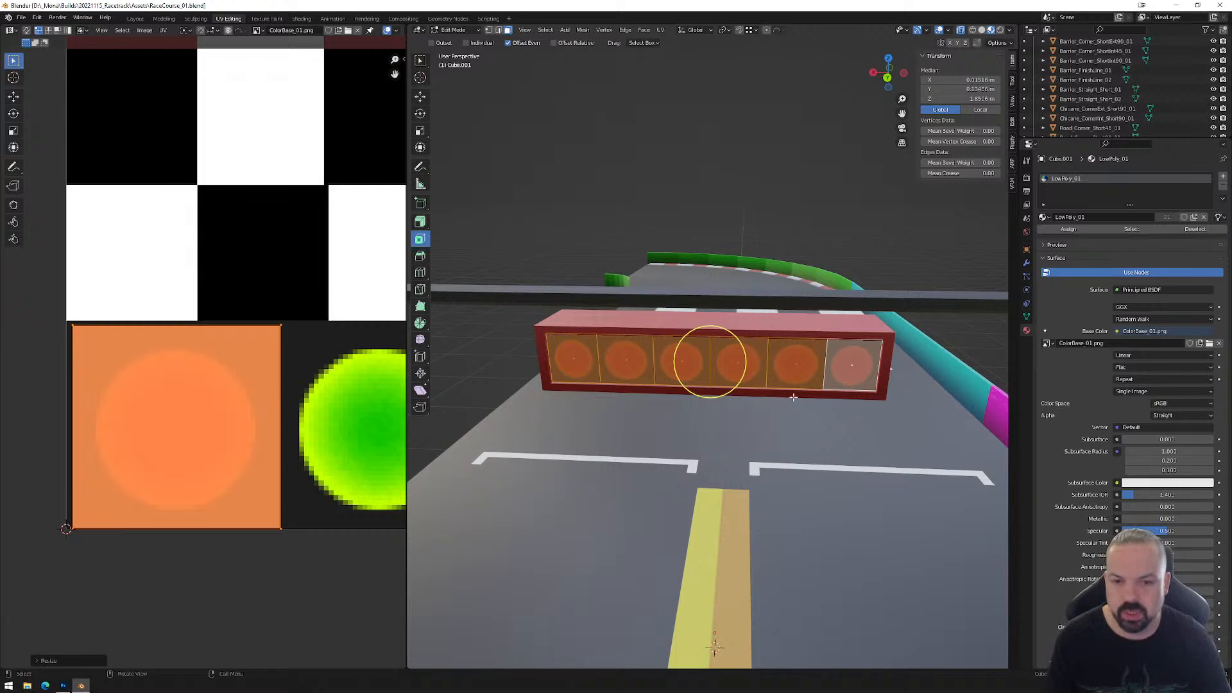
key(Tab)
middle_drag(808, 440, 734, 415)
key(Tab)
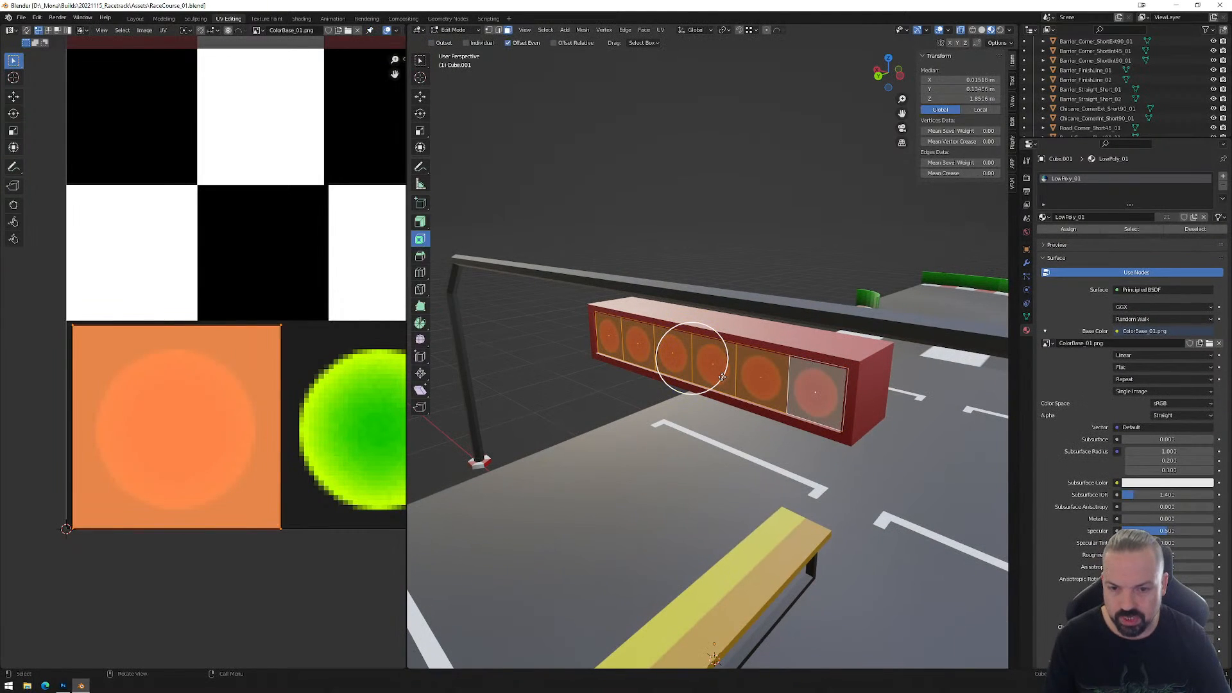
key(Tab)
right_click(727, 370)
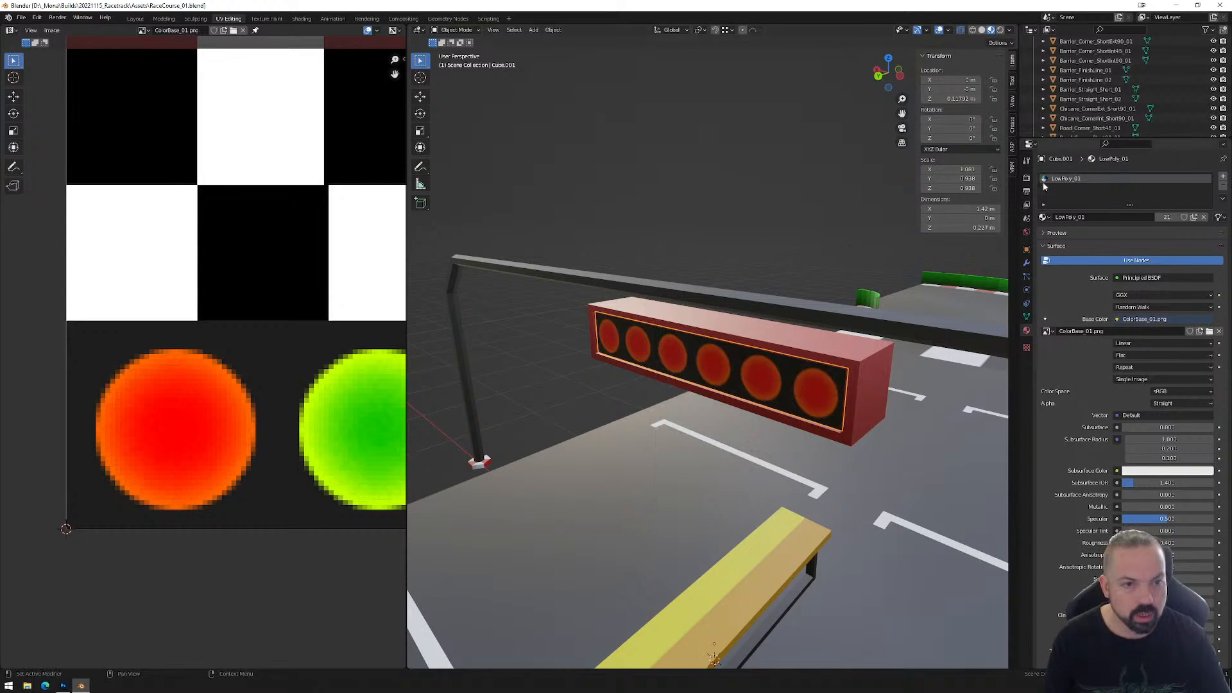
Rename the red box body object Light_Box.
scroll(1129, 193, down, 2)
scroll(1073, 133, down, 5)
click(1059, 119)
double_click(1060, 119)
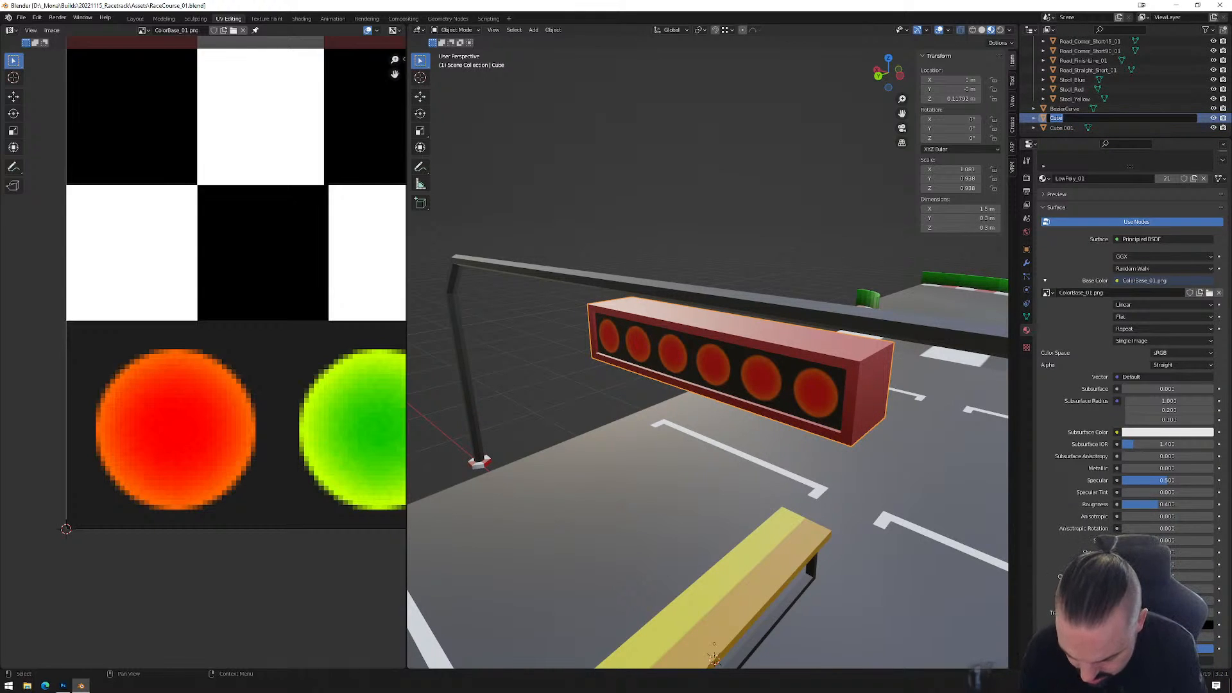
text(Light)
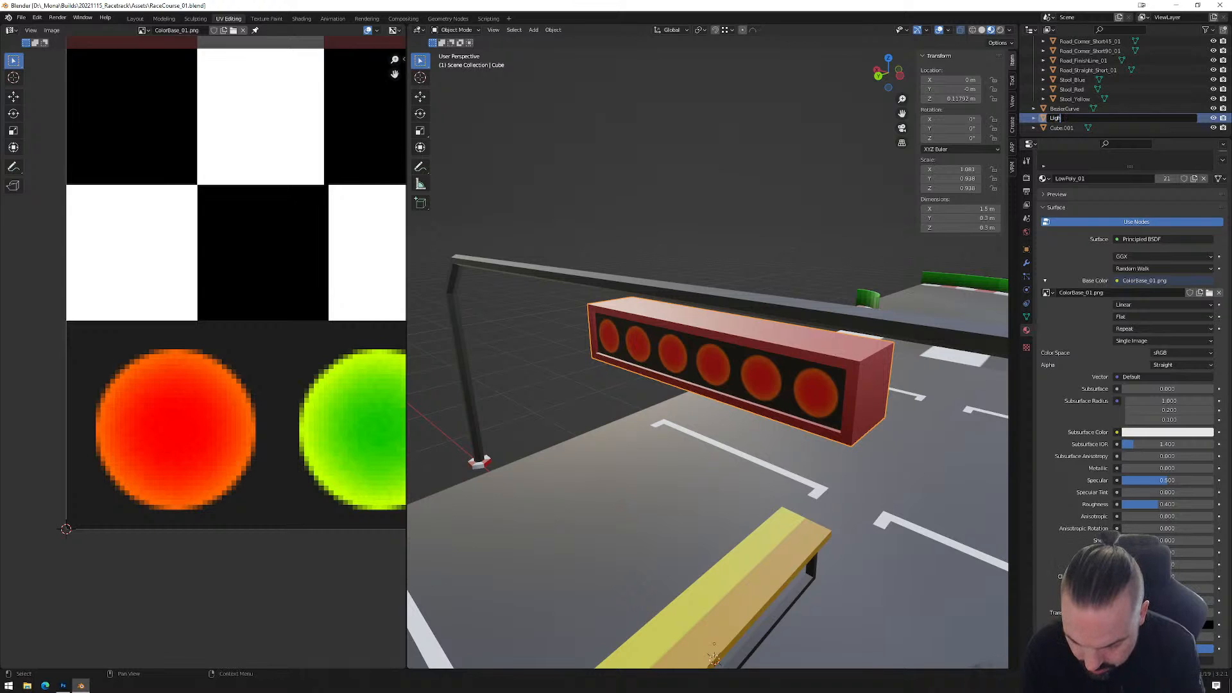
text( Box)
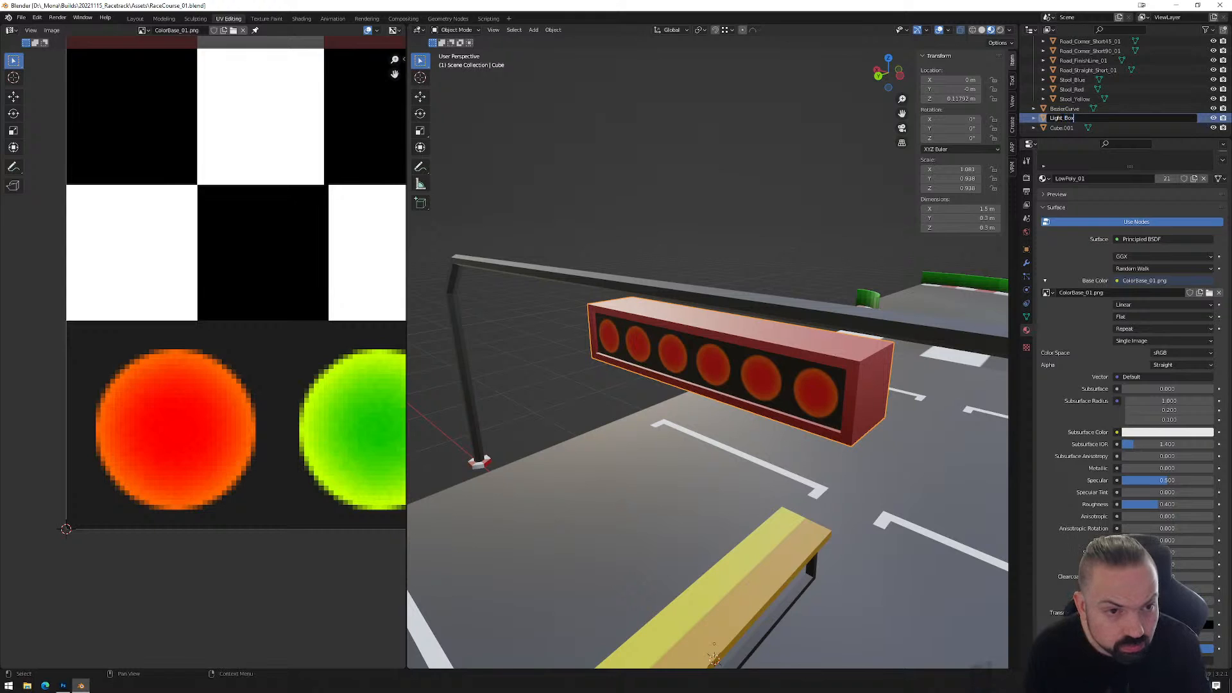
key(Return)
Rename the six-panel light object Light_Red.
click(1070, 120)
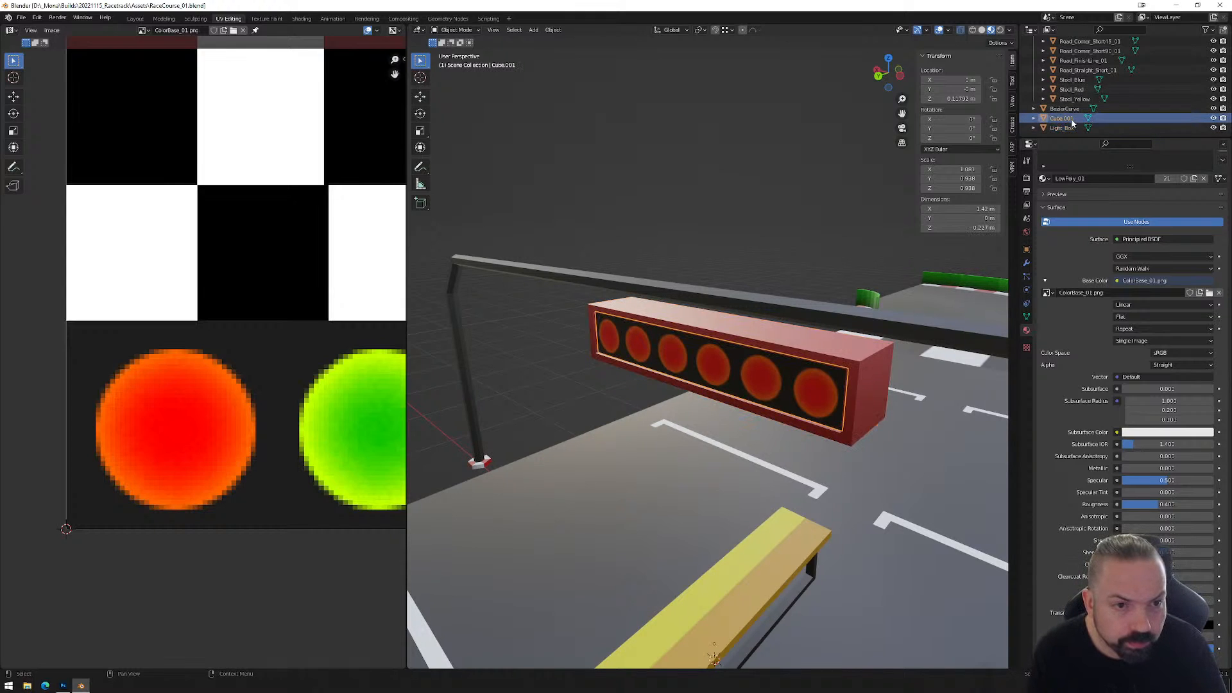
double_click(1070, 119)
text(Ligh)
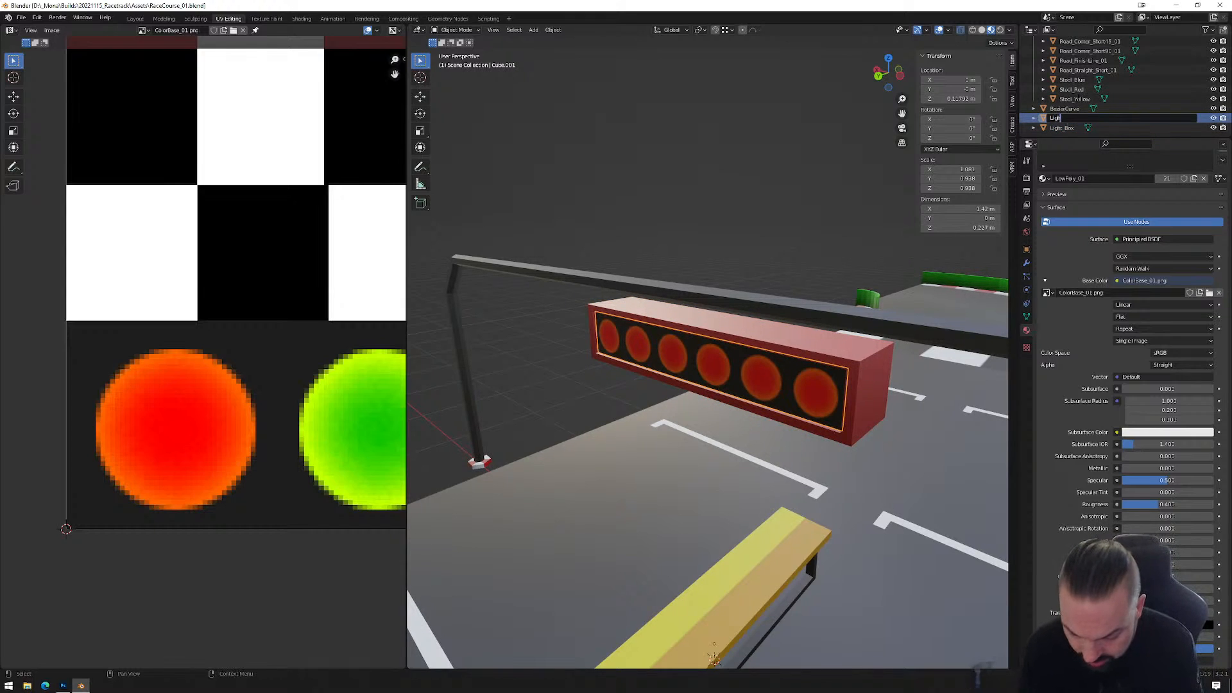
text(t_Red)
key(Return)
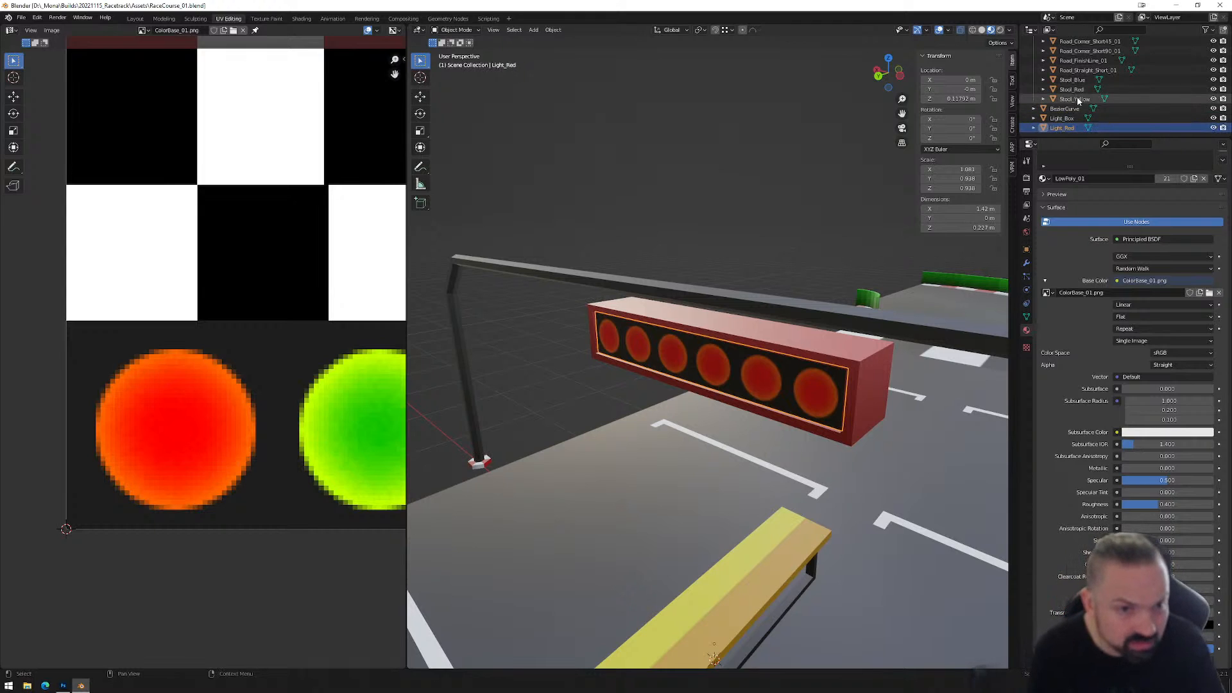
Rename the gantry object BezierCurve as Light_Bar.
click(1068, 110)
double_click(1068, 109)
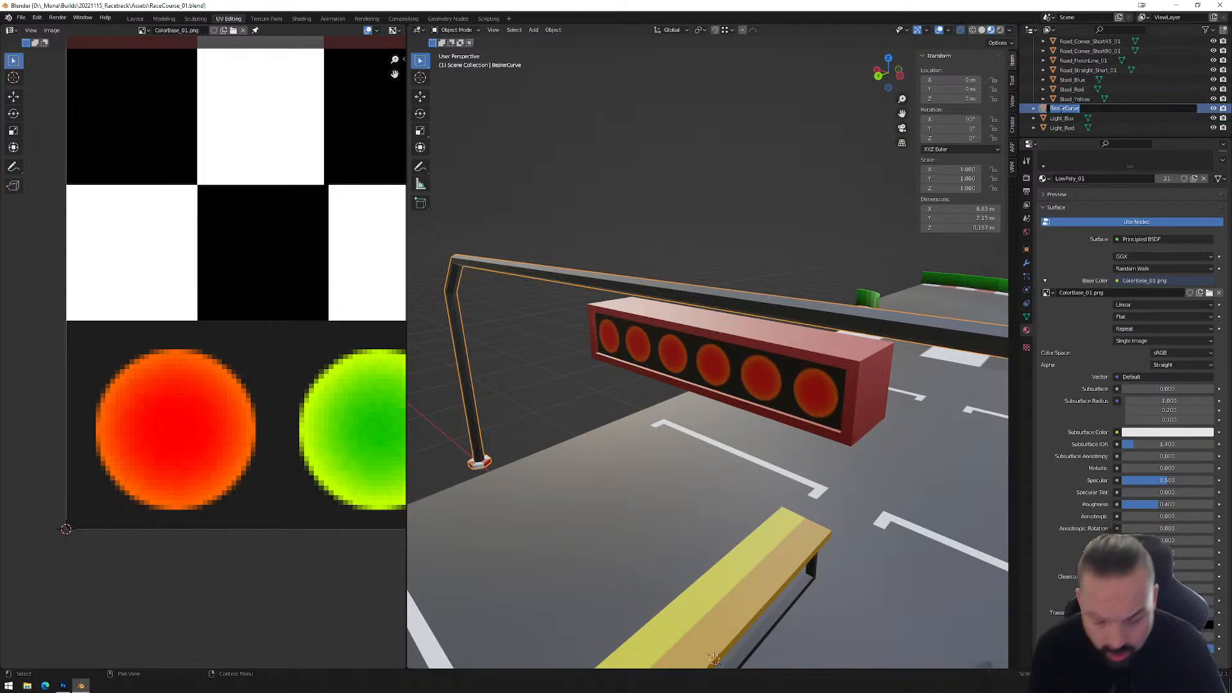
text(Light_Bar)
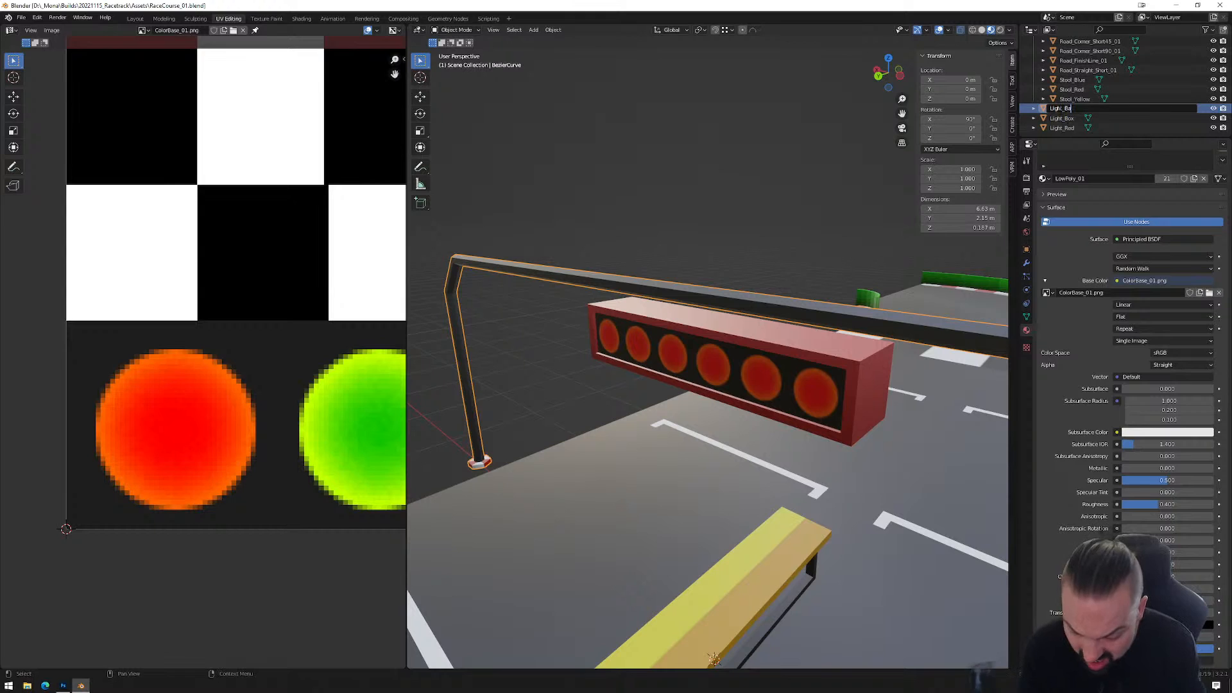
key(Return)
Duplicate the Light_Red object in place and name the copy Light_Green.
click(1061, 127)
key(shift+d)
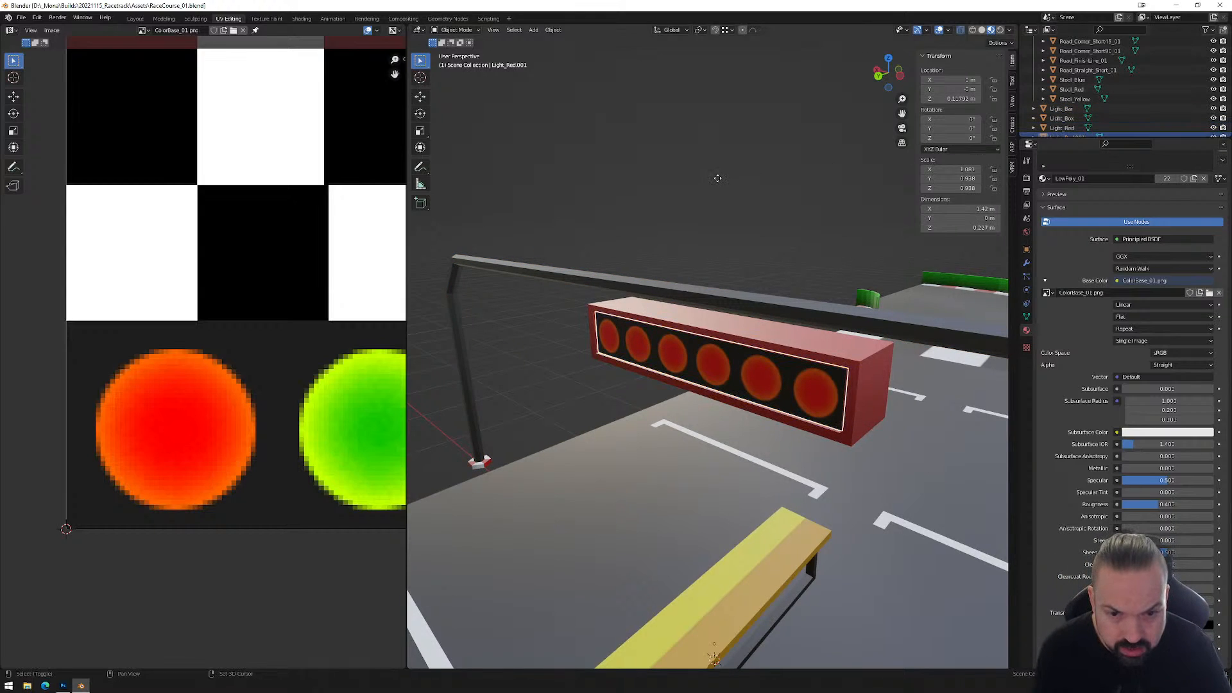
key(Escape)
scroll(1145, 114, down, 1)
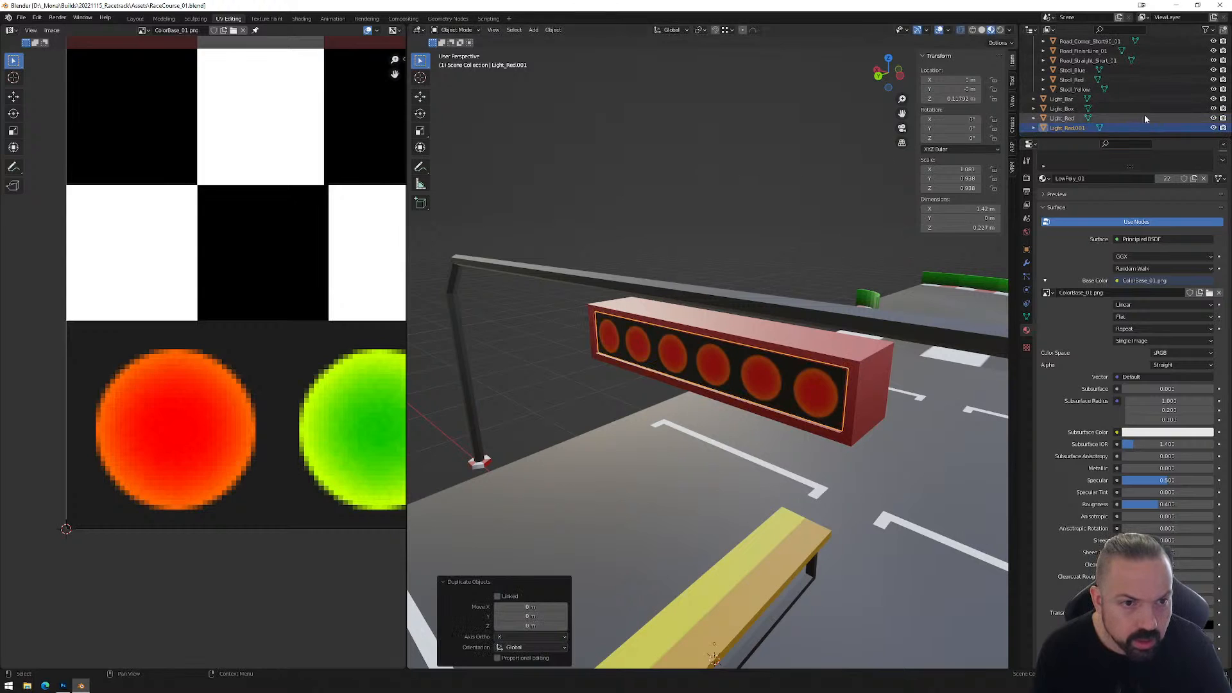
double_click(1074, 131)
text(Light_Green)
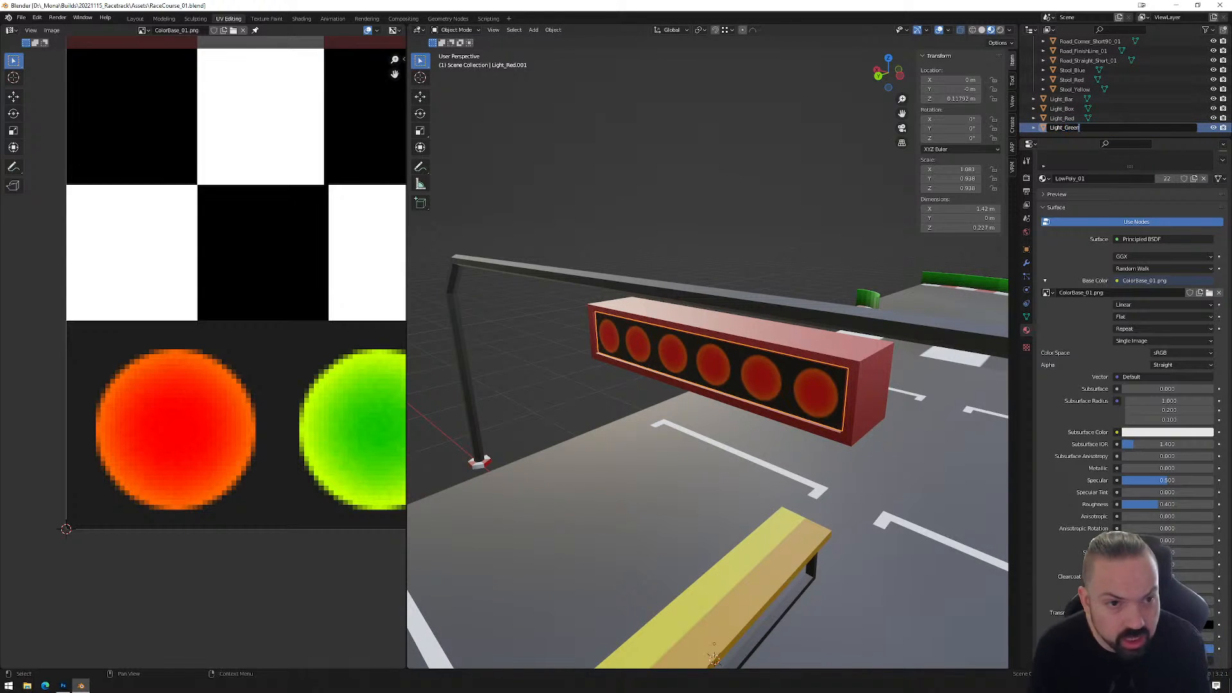
key(Return)
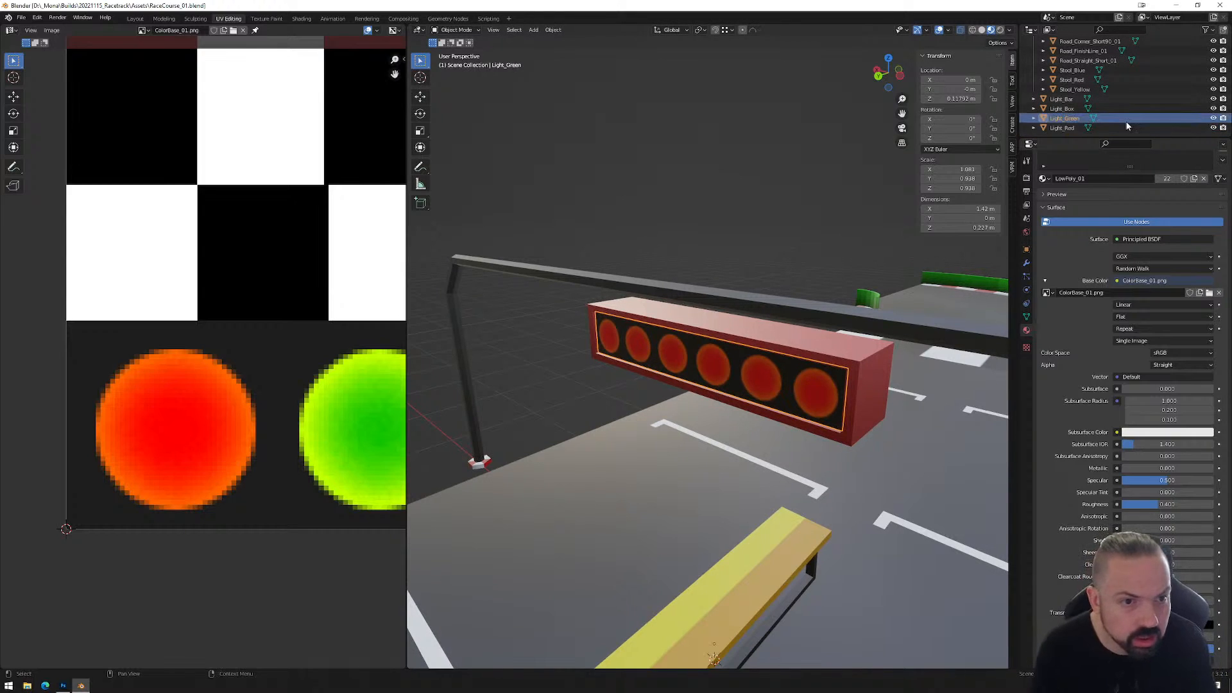
Move all of Light_Green's UVs horizontally from the red circle onto the green circle of the ColorBase_01.png texture.
key(Tab)
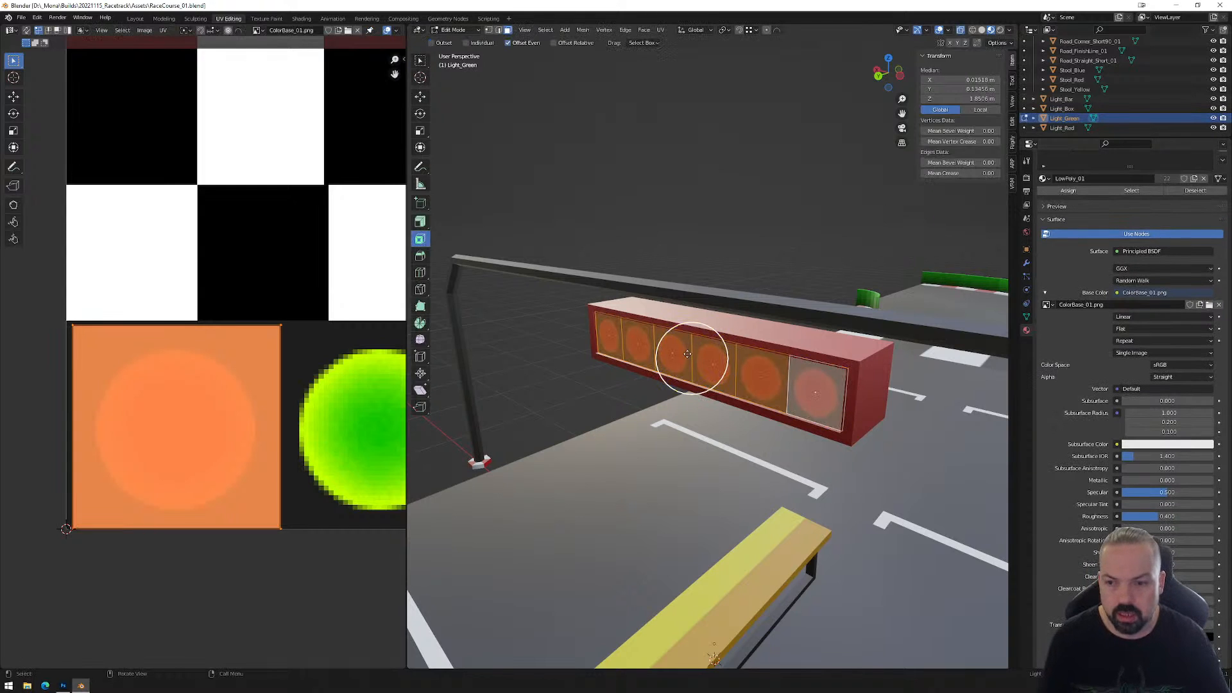
drag(42, 303, 277, 563)
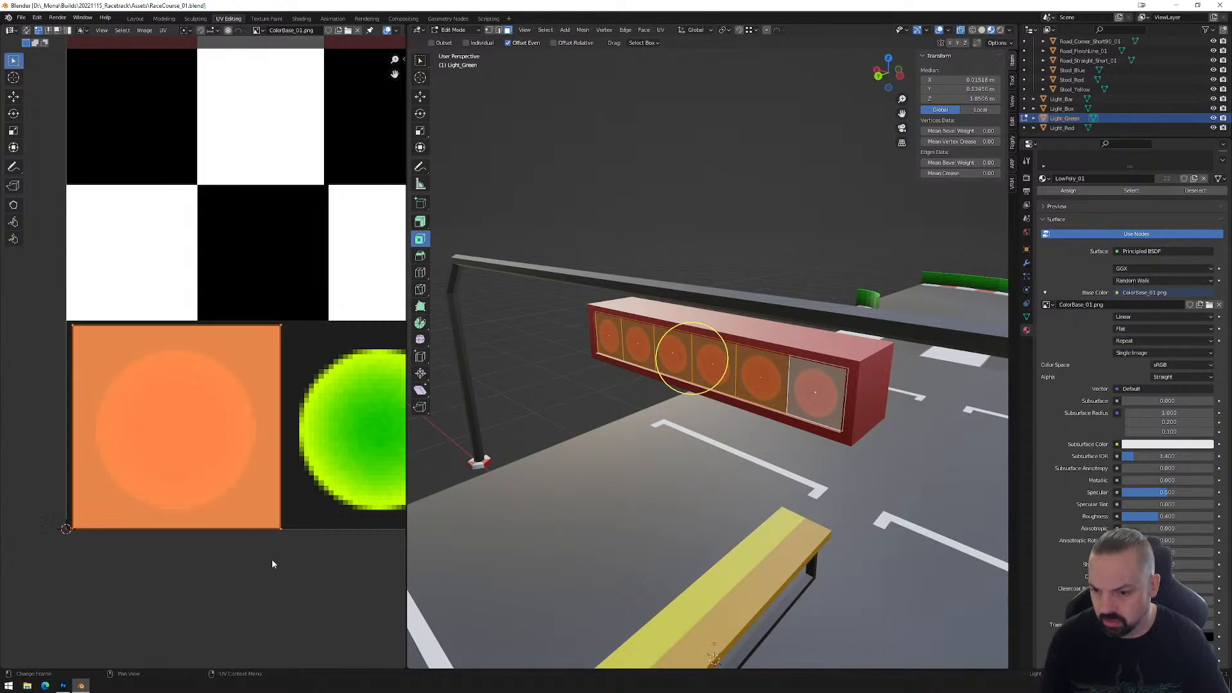
key(g)
key(x)
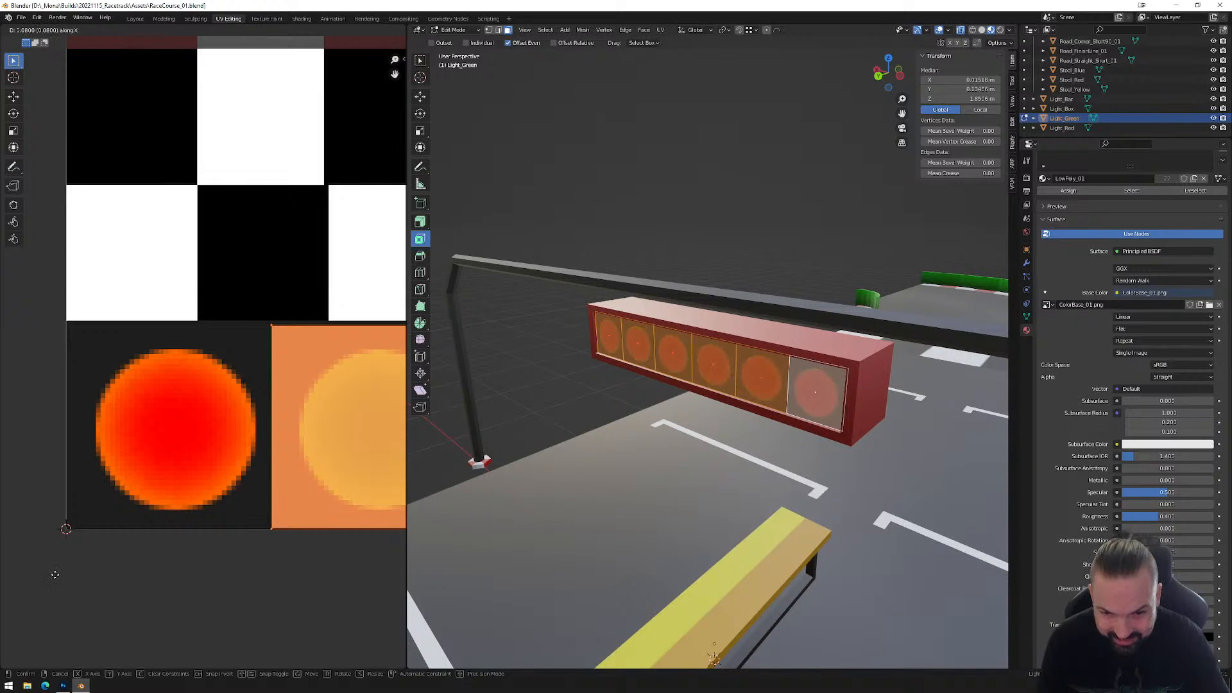
click(54, 575)
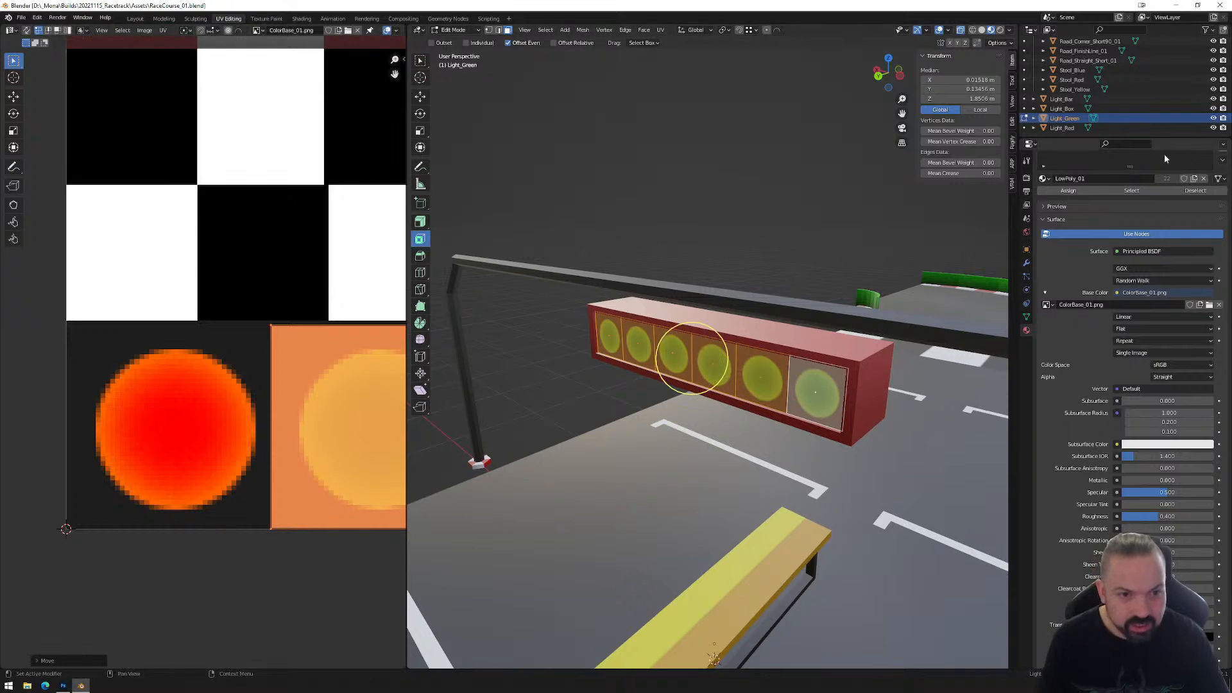
Toggle Light_Green's visibility, including in a close back view, to compare the green circles' positions with the red ones.
click(1213, 119)
click(1213, 119)
click(1213, 119)
click(1213, 119)
click(1212, 119)
click(1212, 119)
click(1213, 119)
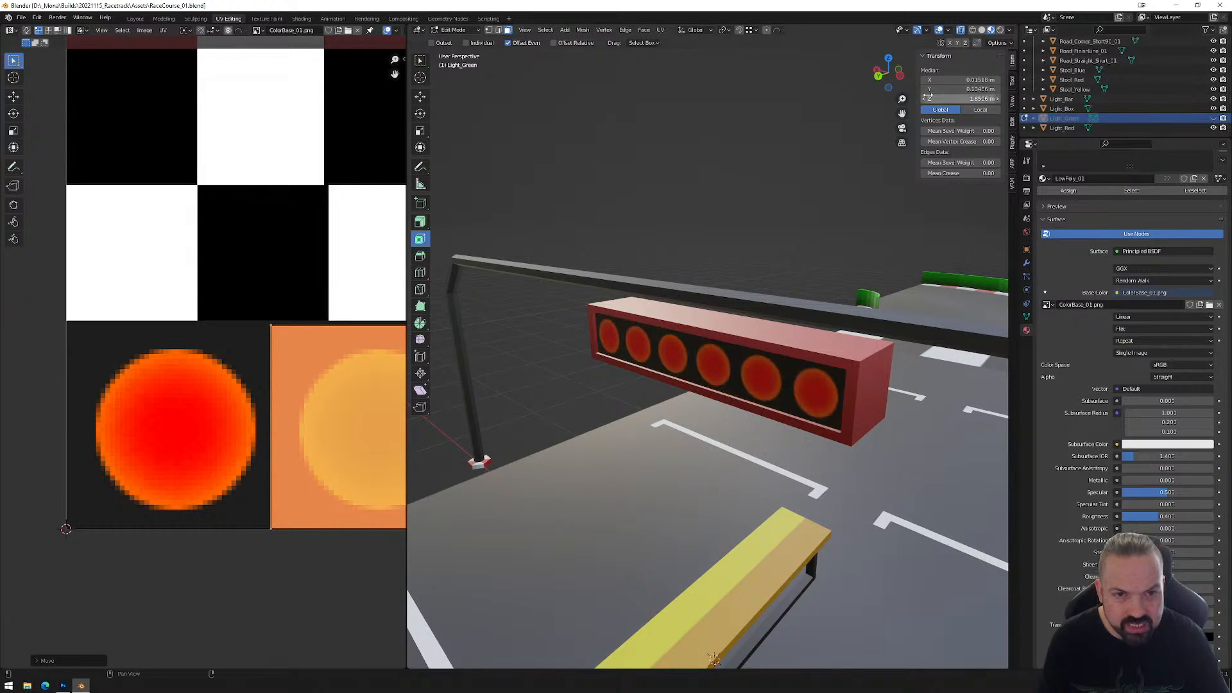
click(878, 76)
scroll(731, 296, up, 6)
scroll(738, 296, up, 2)
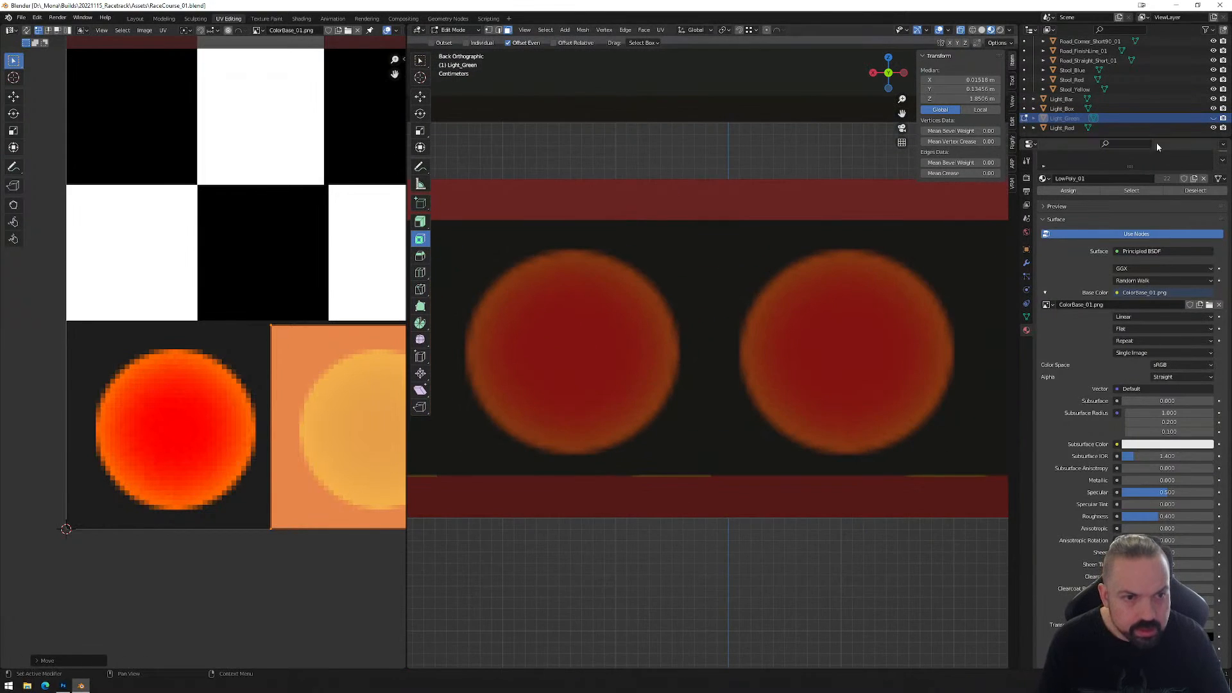
click(1213, 119)
click(1213, 119)
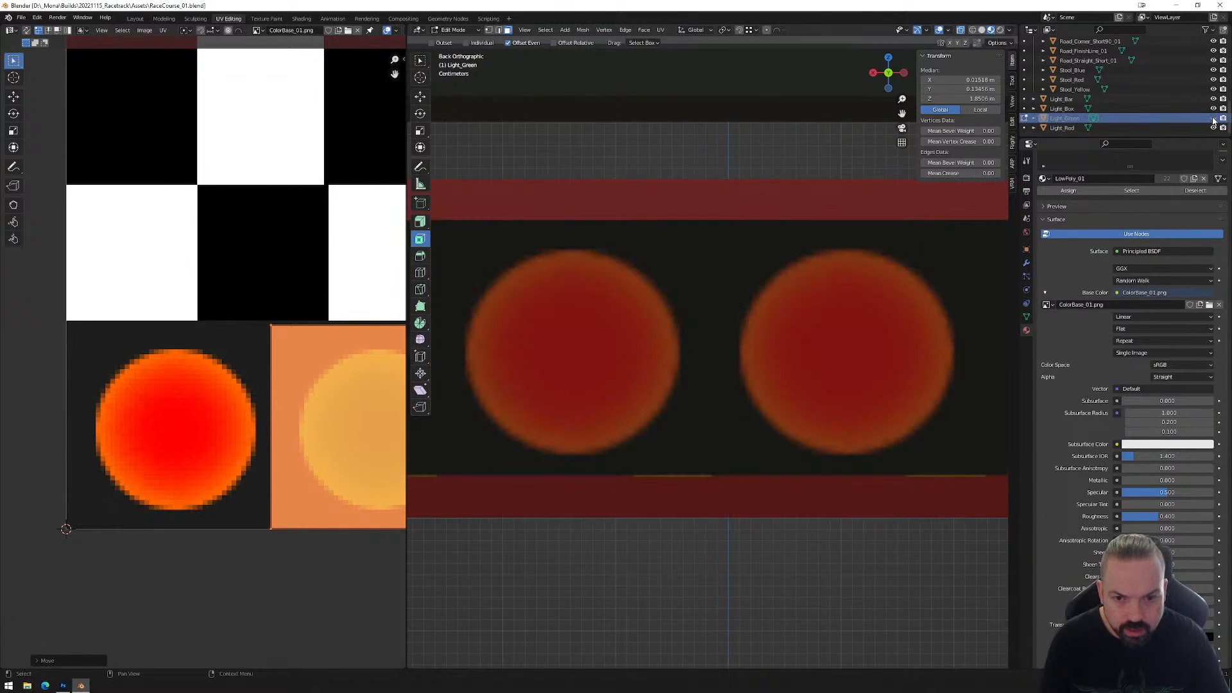
middle_drag(324, 443, 180, 436)
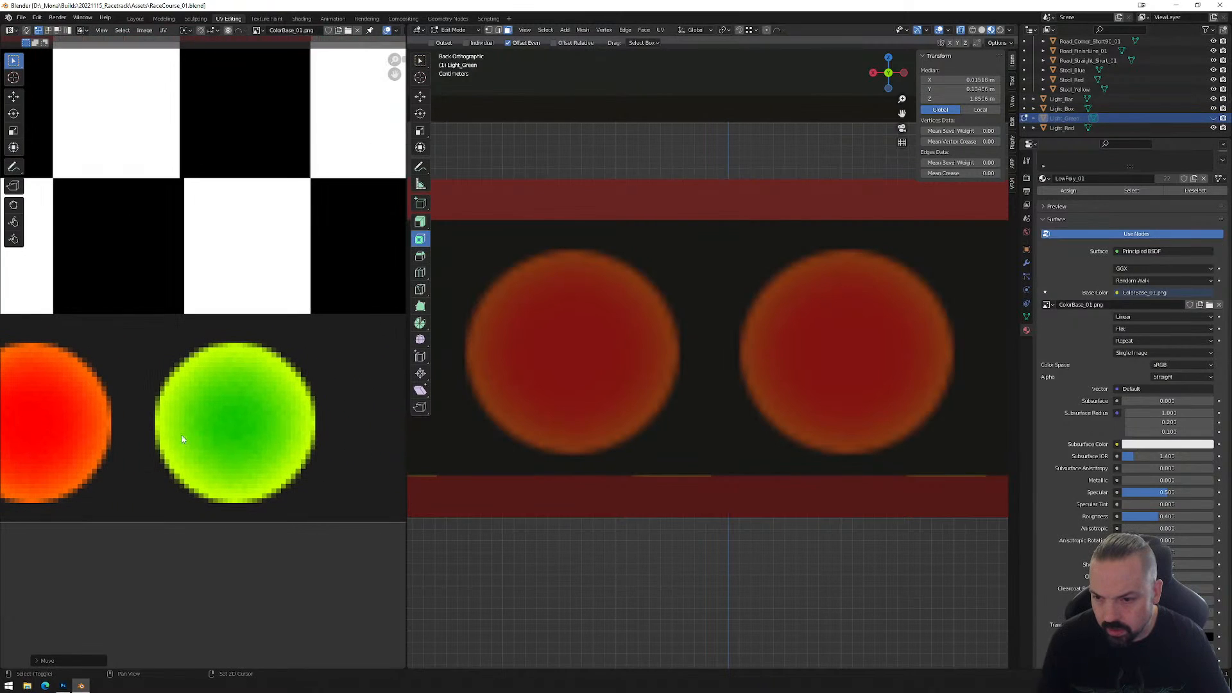
click(1212, 118)
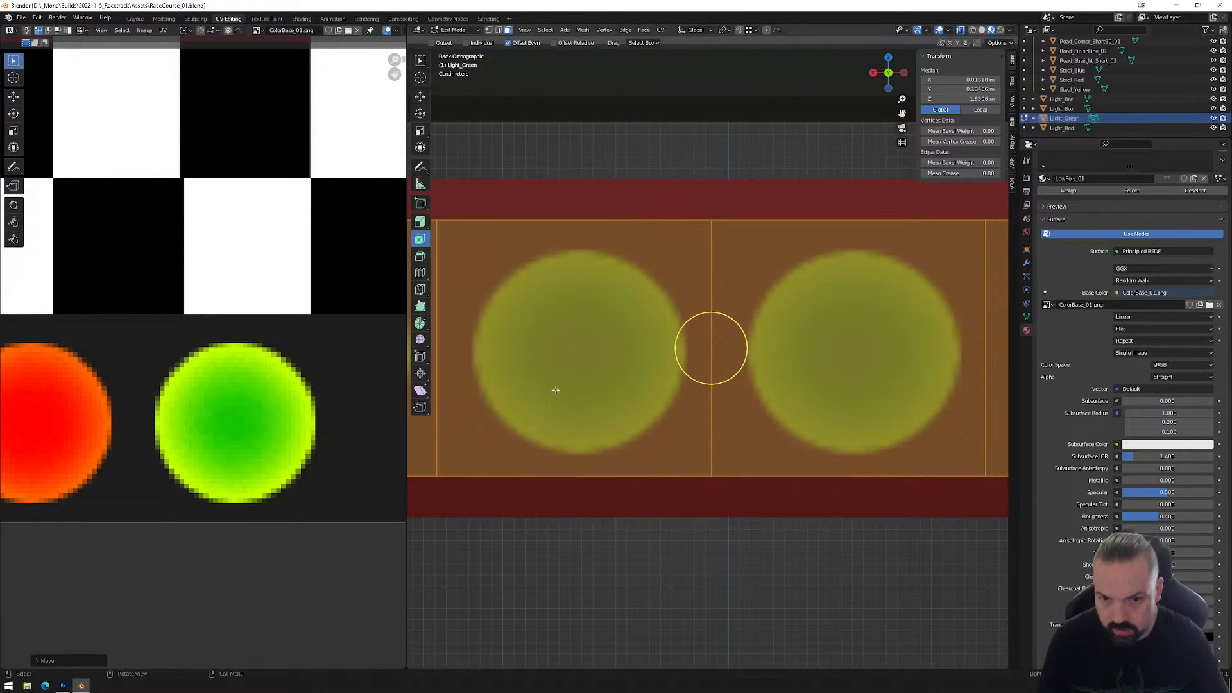
Nudge Light_Green's UVs slightly along X so its green circles line up better with the red ones.
scroll(557, 389, down, 3)
scroll(242, 422, down, 5)
scroll(241, 421, up, 5)
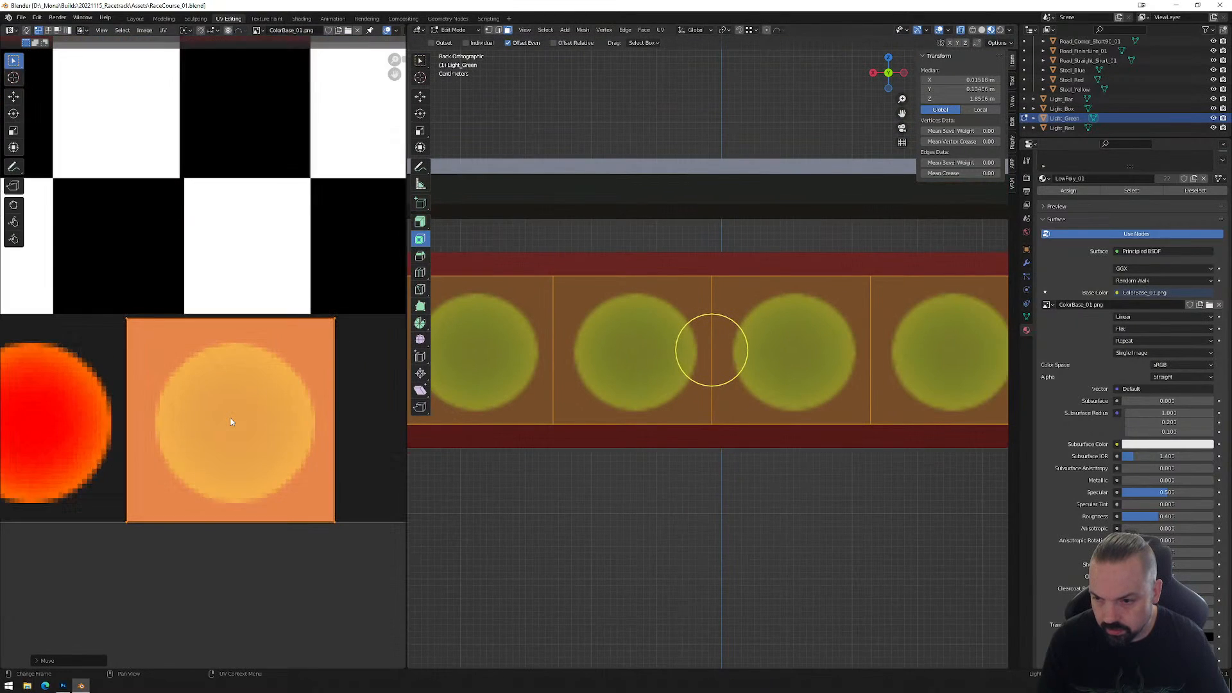
drag(83, 294, 337, 557)
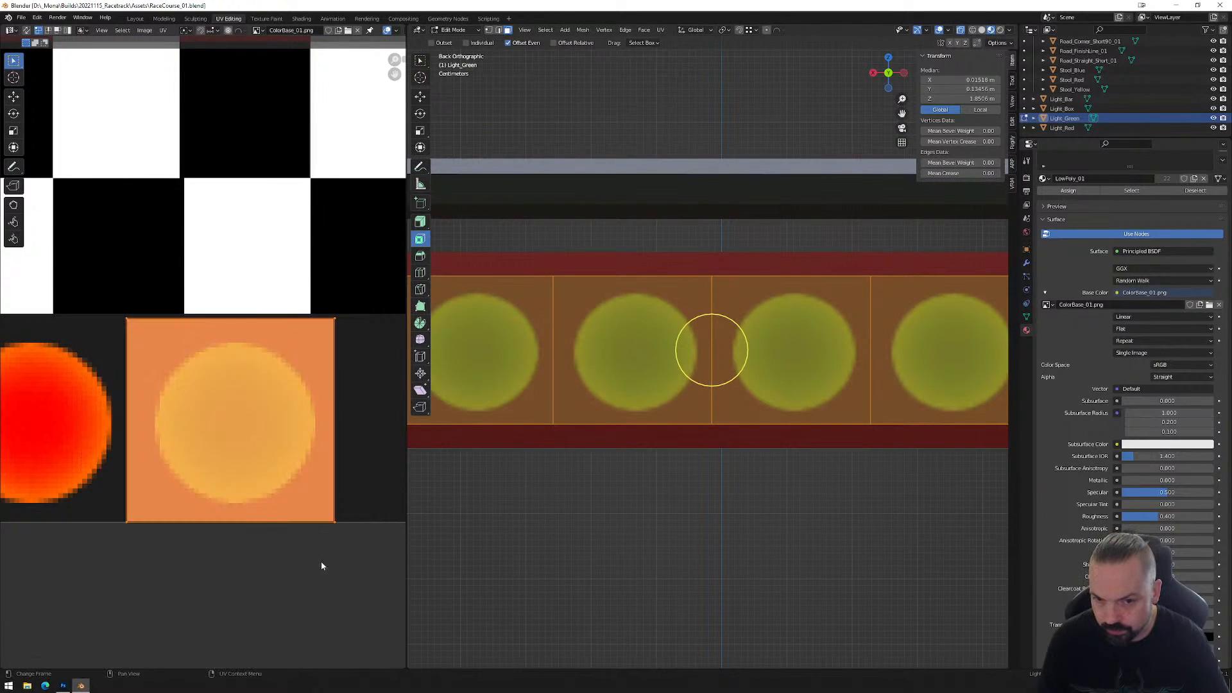
key(g)
key(x)
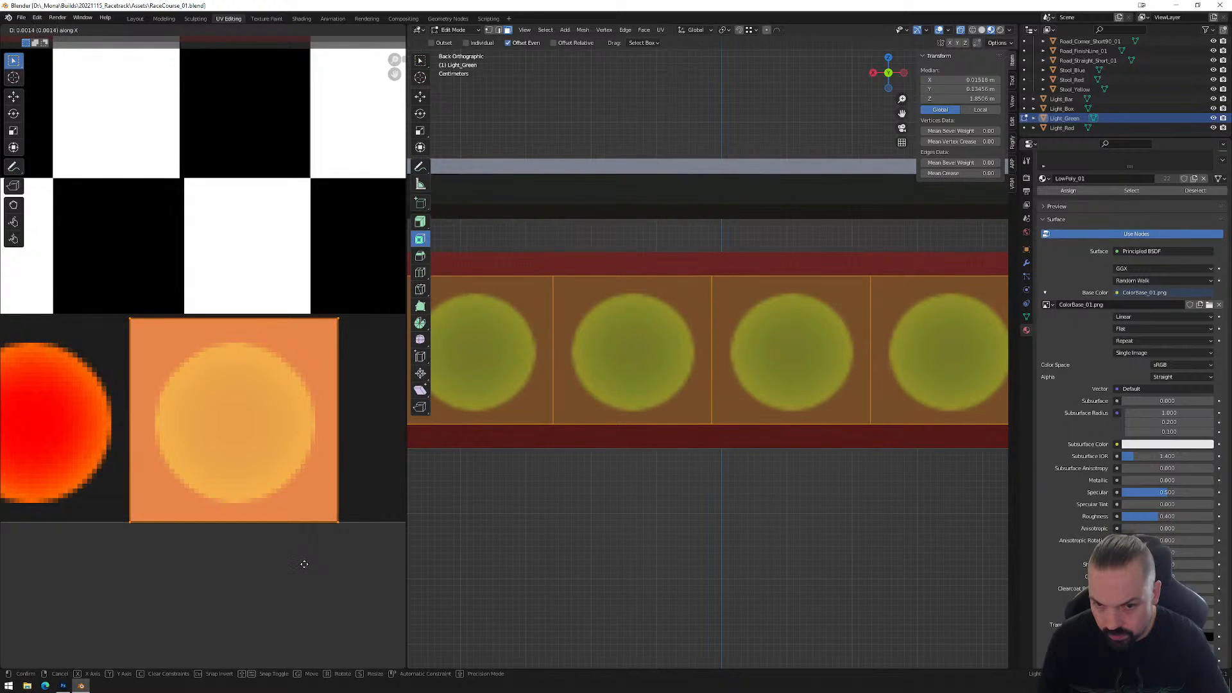
click(305, 566)
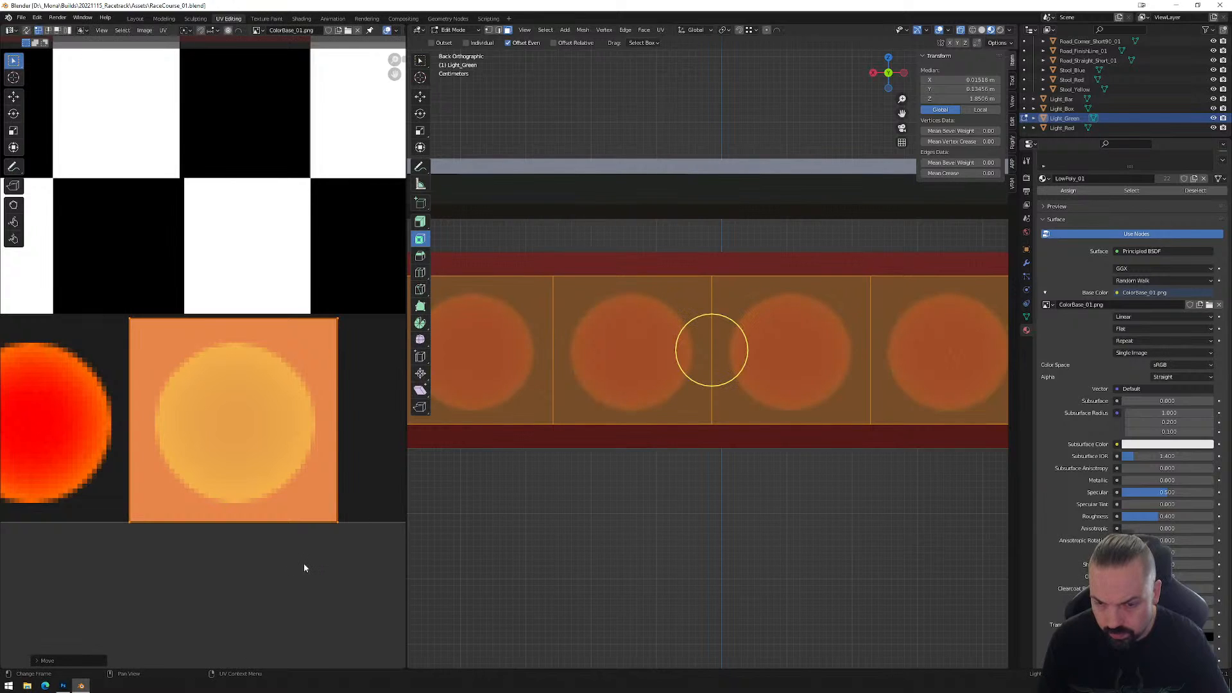
Toggle Light_Green's visibility in back view to check its circles against Light_Red.
click(1212, 118)
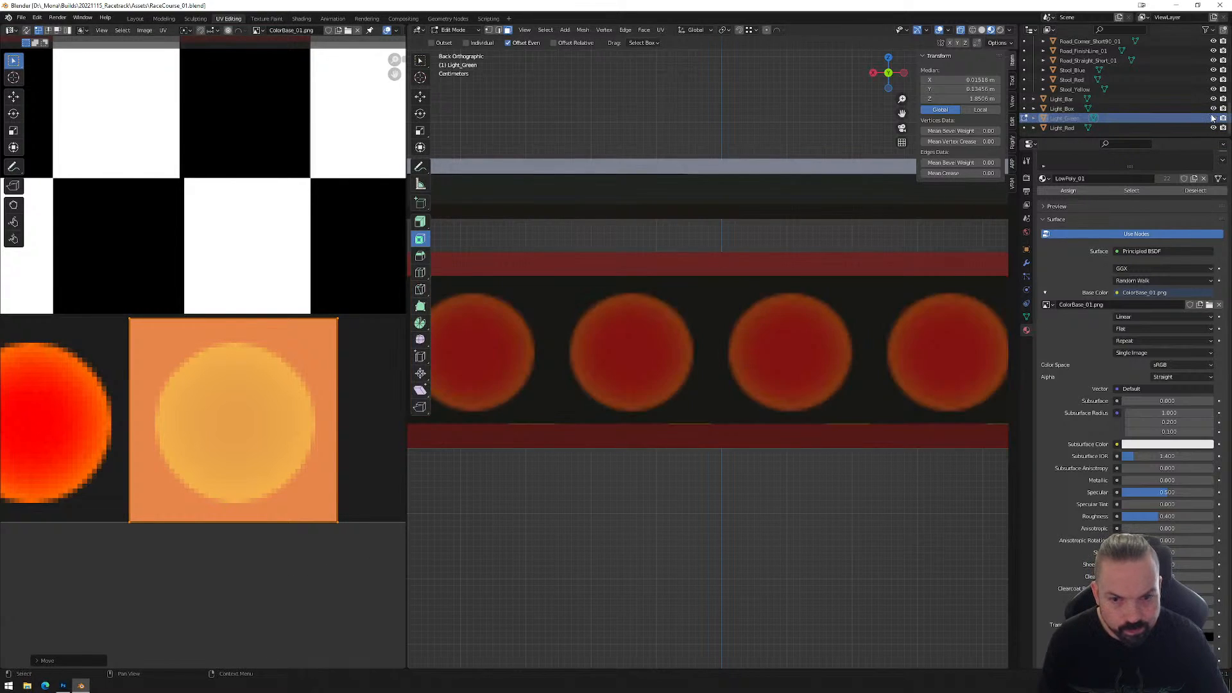
click(1212, 118)
click(1212, 118)
click(1213, 118)
click(1213, 118)
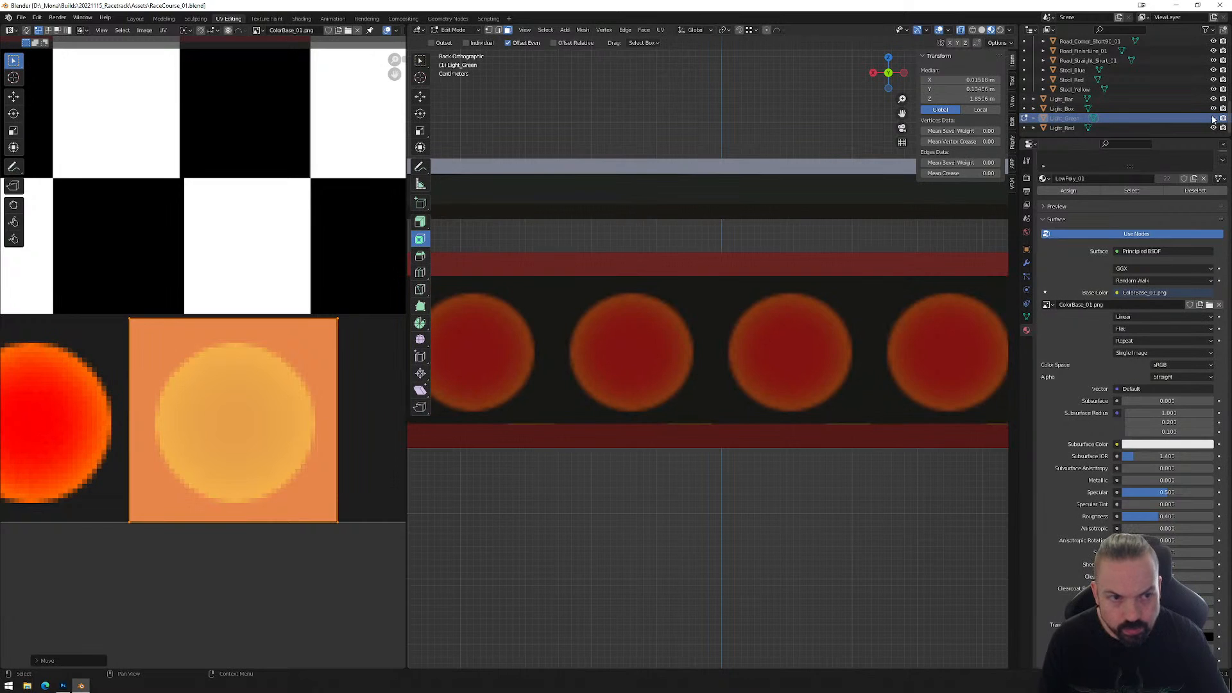
click(1213, 118)
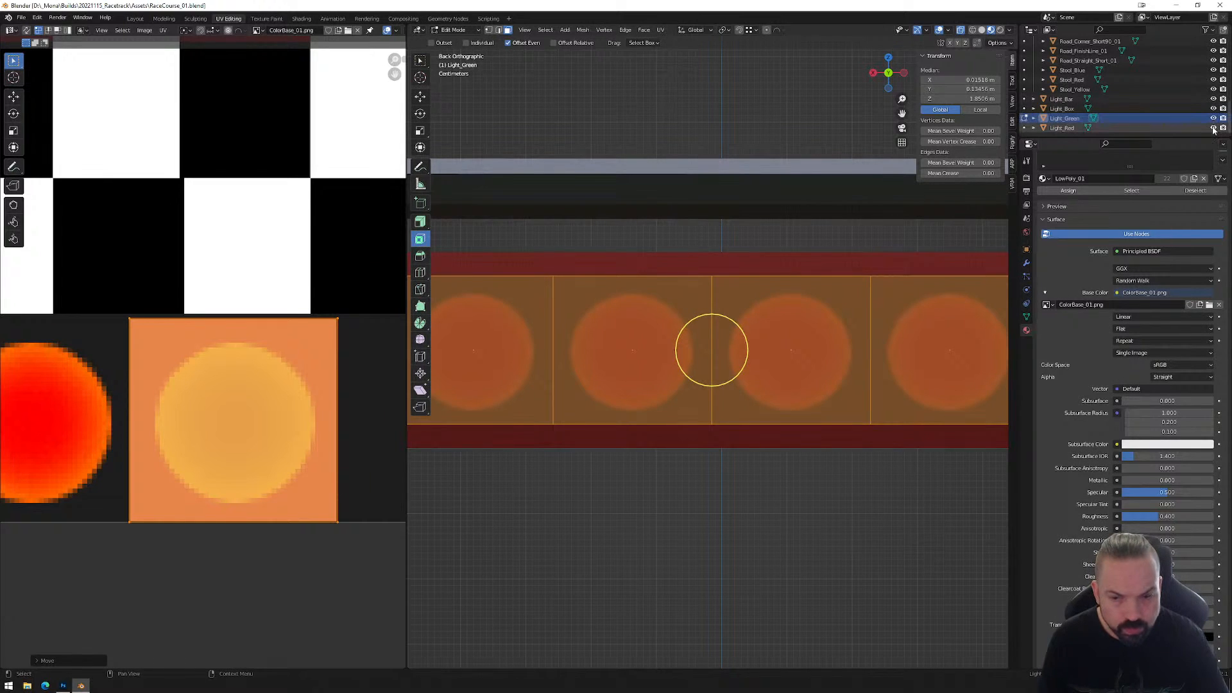
Repeatedly hide and show Light_Red to examine the remaining horizontal offset between the red and green circles.
click(1212, 127)
click(1213, 128)
click(1212, 127)
click(1213, 128)
click(1213, 127)
click(1213, 128)
click(1213, 128)
click(1213, 129)
click(1213, 129)
click(1212, 128)
click(1212, 128)
click(1212, 128)
click(1213, 129)
click(1213, 128)
click(1213, 129)
click(1212, 128)
click(1213, 128)
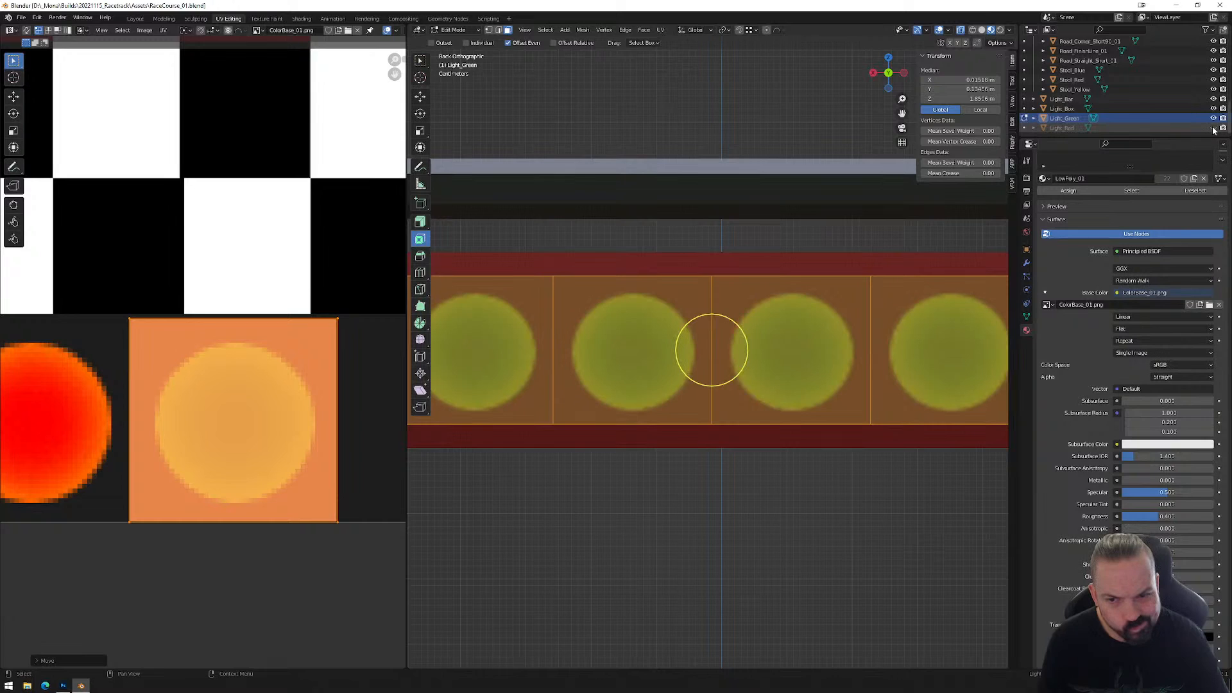
click(1212, 129)
click(1213, 128)
click(1213, 128)
click(1212, 128)
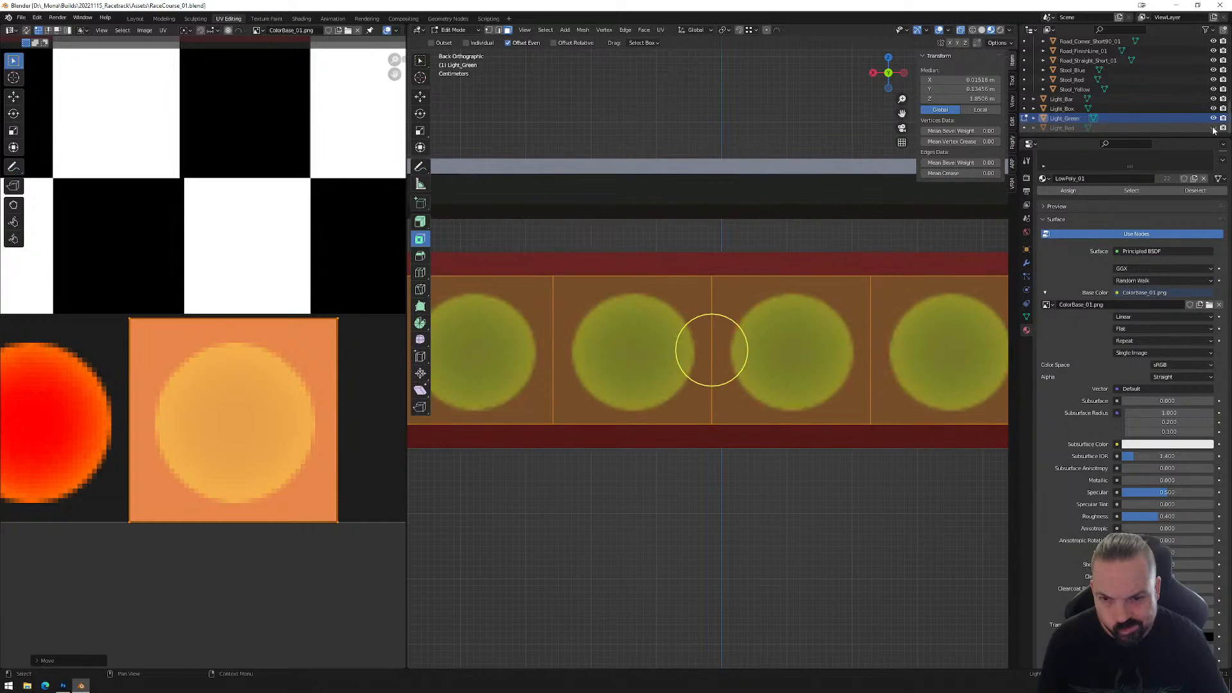
click(1212, 128)
click(1212, 128)
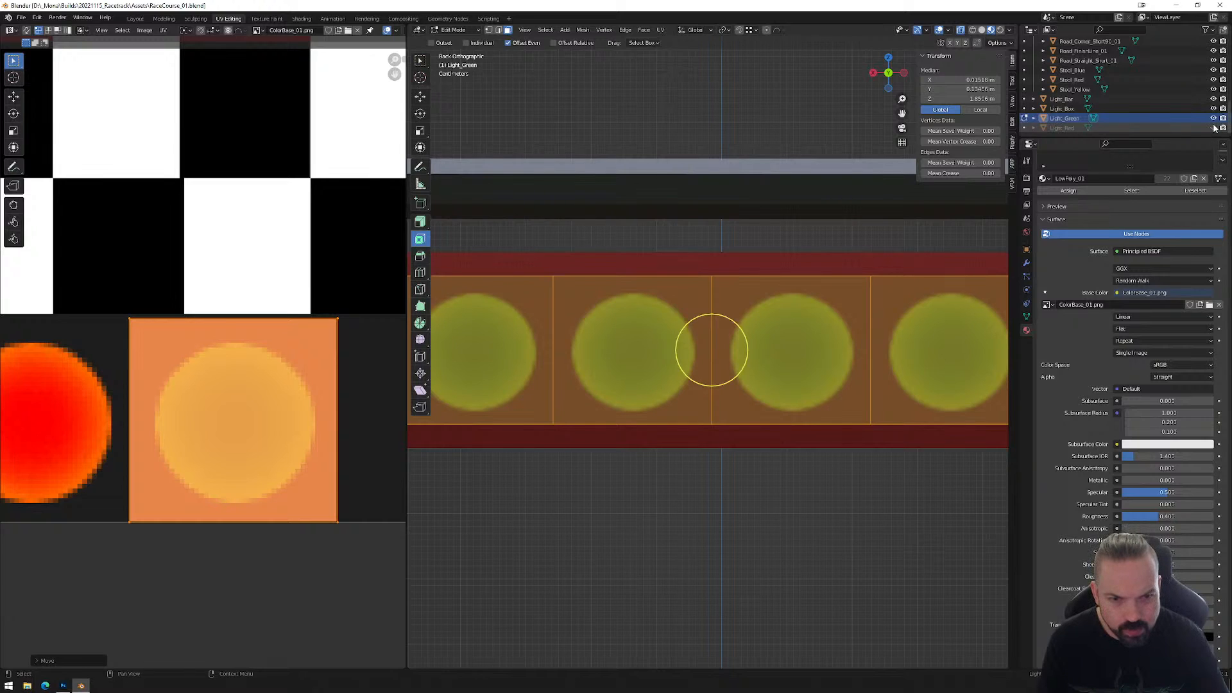
click(1214, 128)
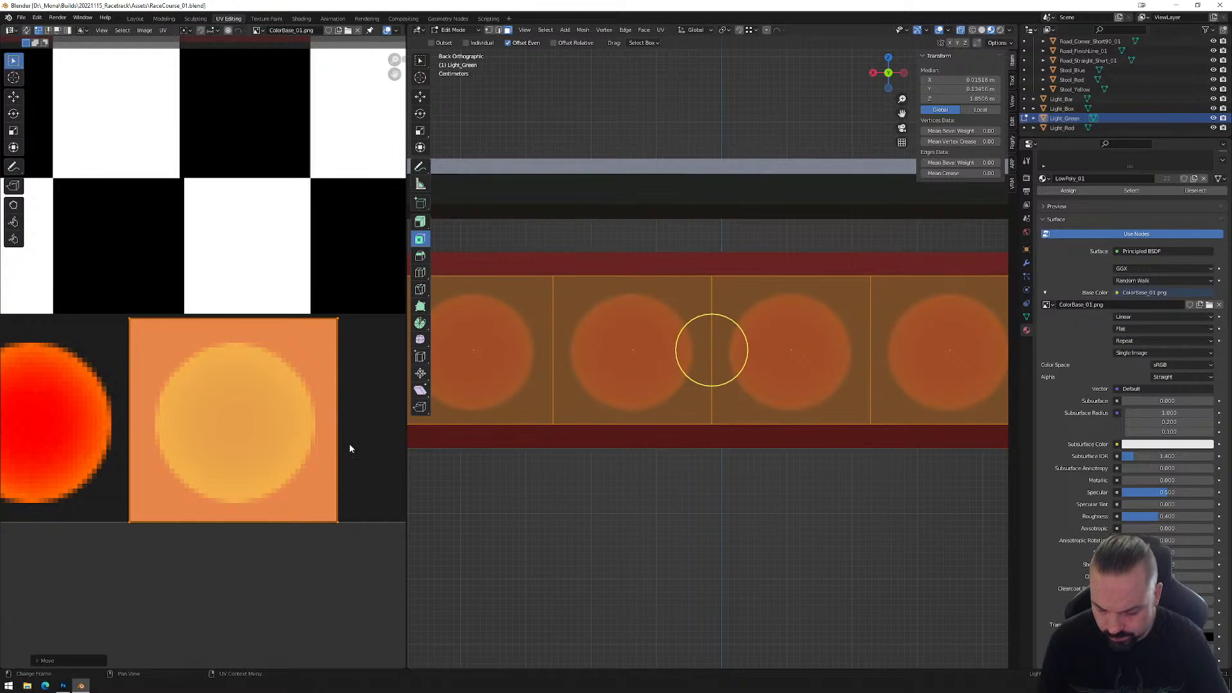
Shift Light_Green's UVs a little further along X to centre the green circles over the red ones.
key(g)
key(x)
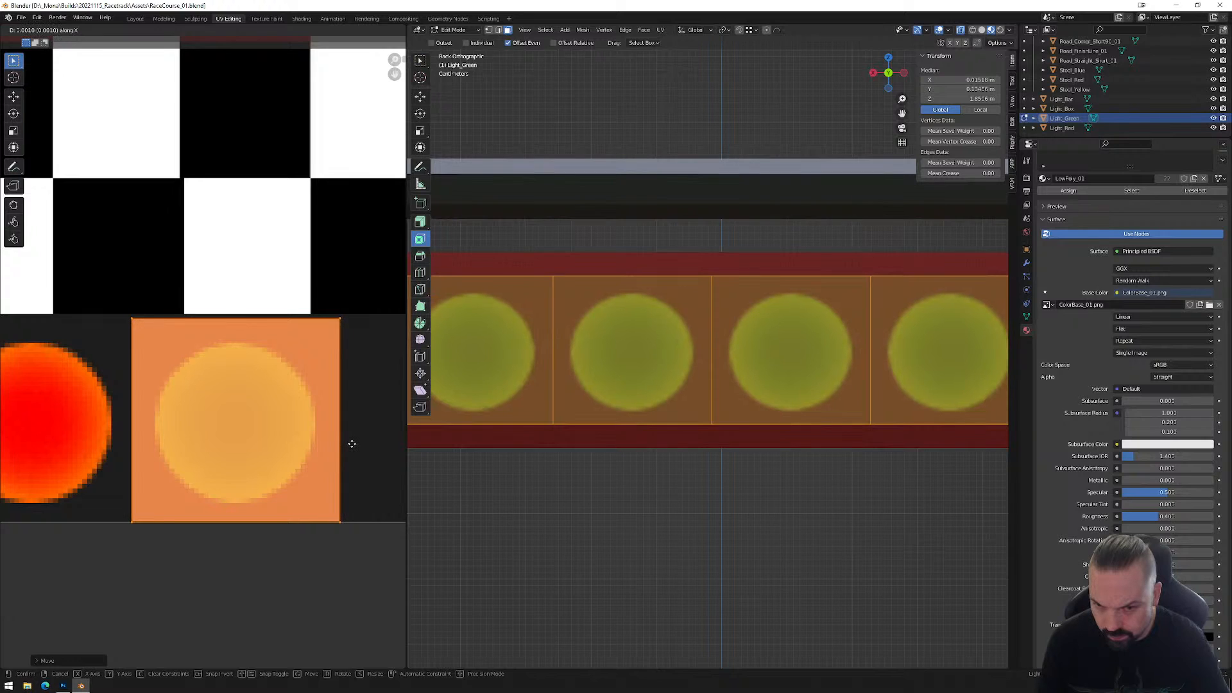
click(351, 443)
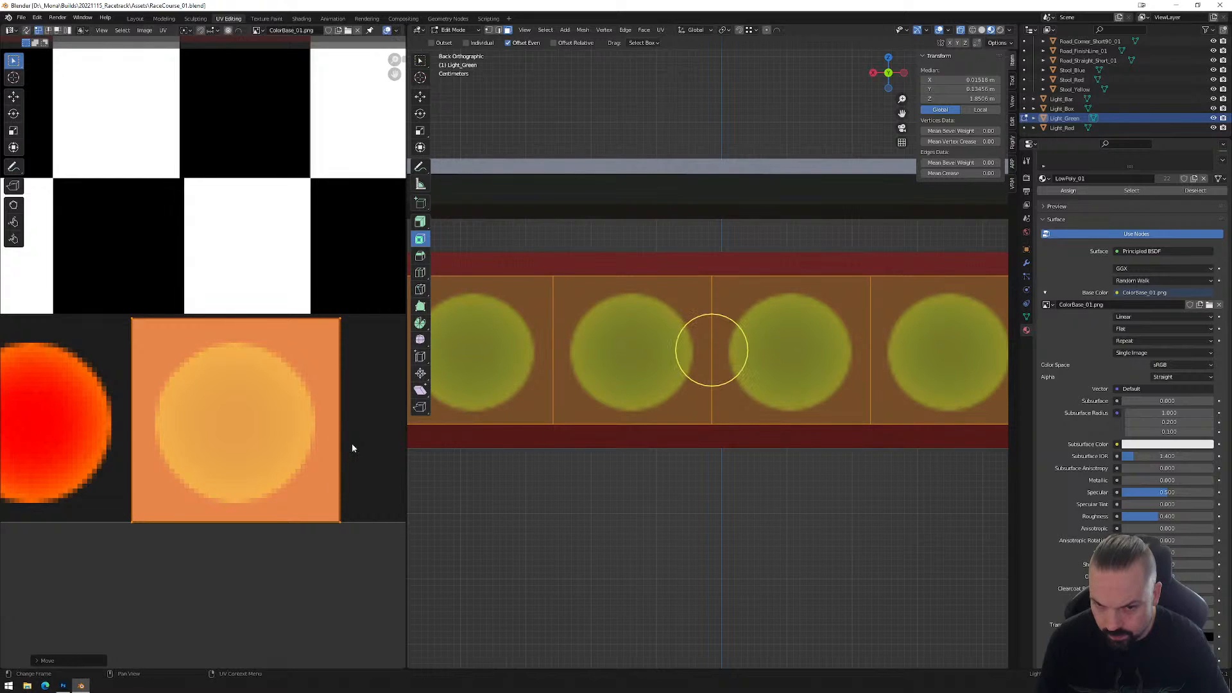
Toggle the visibility of the light panels in back view to verify the alignment of the adjusted green circles.
click(1213, 128)
click(1214, 118)
click(1213, 118)
click(1213, 118)
click(1214, 119)
click(1213, 118)
click(1213, 118)
Examine the red and green lights in perspective by toggling their visibility, then deselect the Light_Green faces.
scroll(825, 405, down, 5)
middle_drag(825, 405, 773, 459)
scroll(773, 459, up, 3)
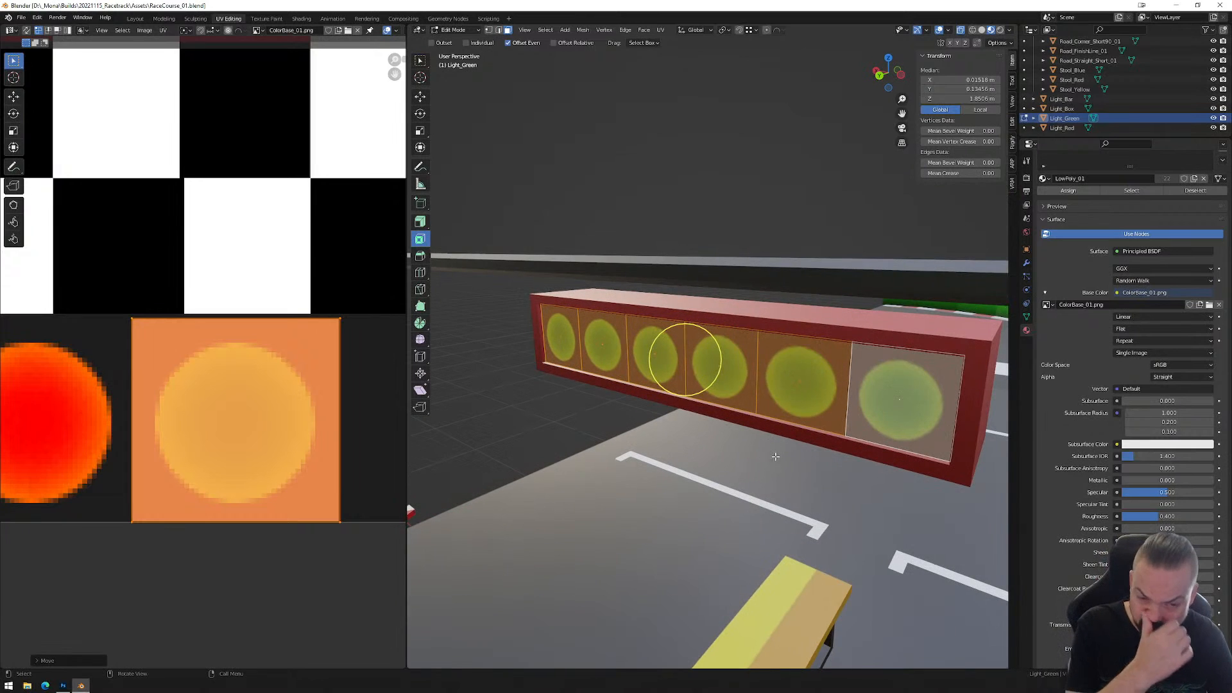
click(1213, 119)
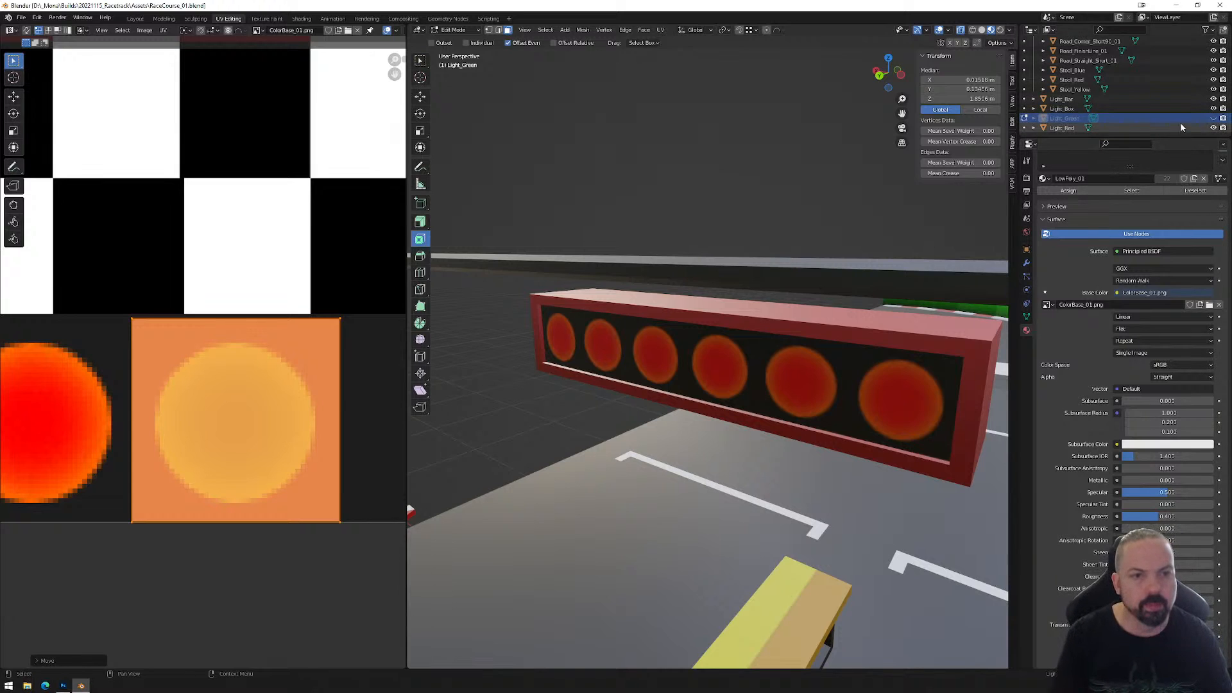
click(1213, 118)
click(1213, 128)
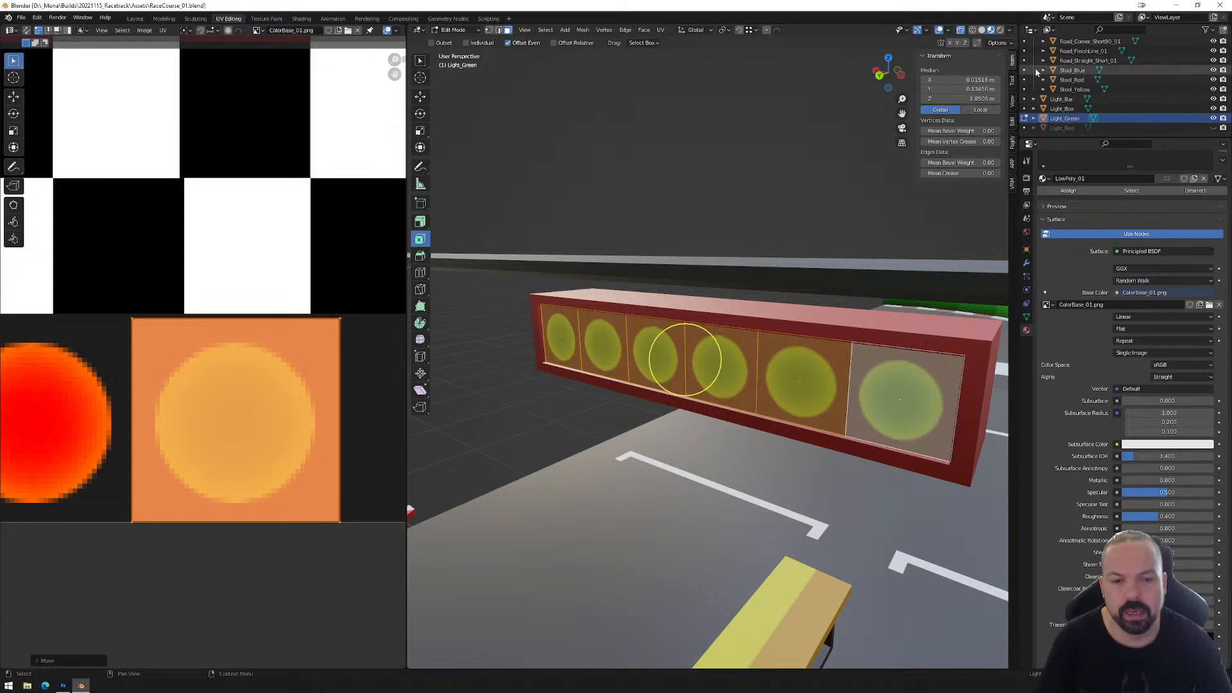
middle_drag(848, 304, 847, 251)
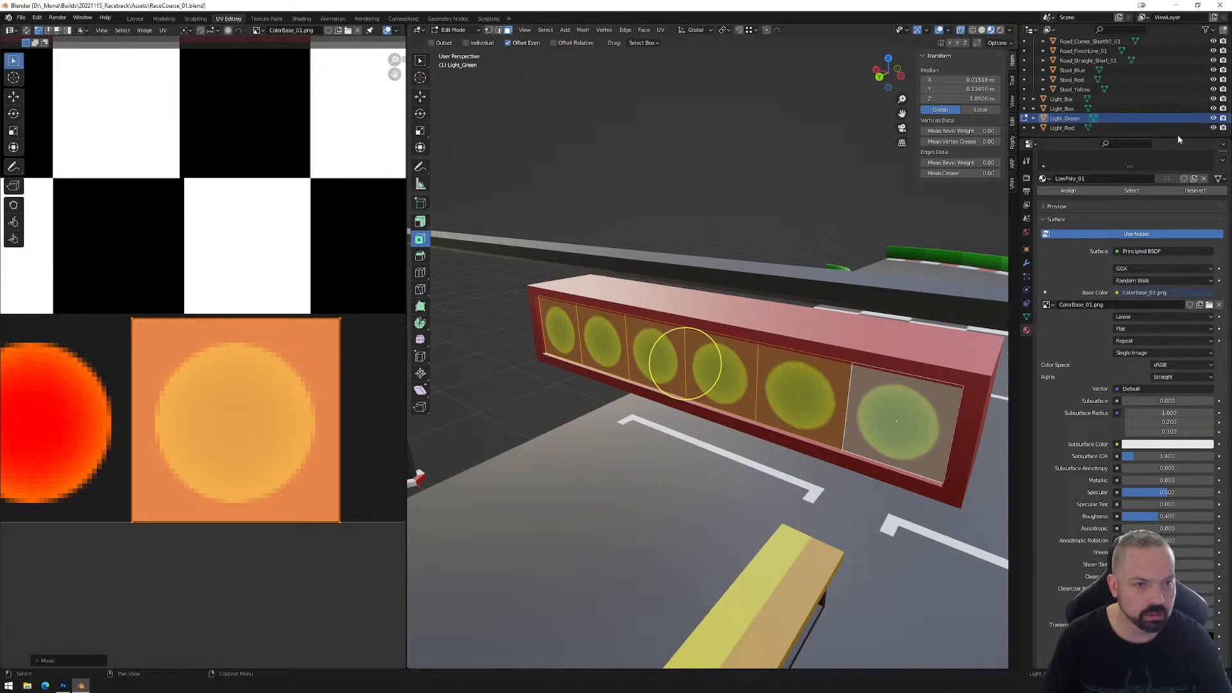
click(786, 205)
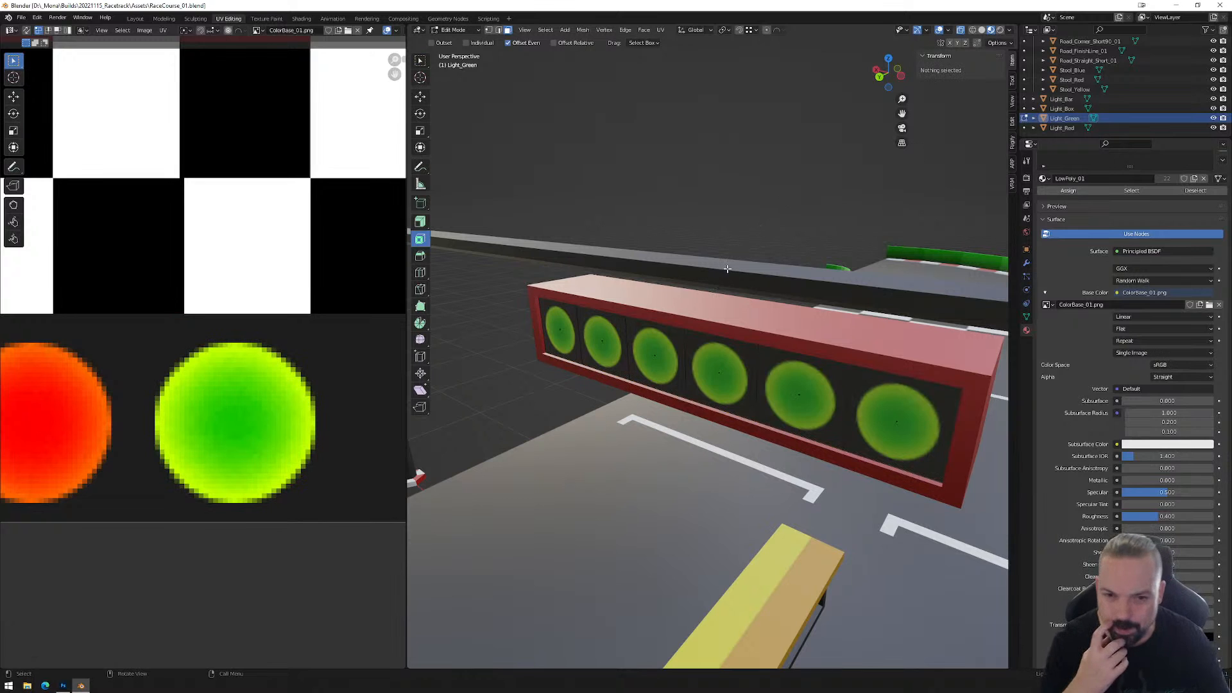
scroll(727, 269, down, 5)
middle_drag(759, 398, 943, 199)
Move Light_Bar, Light_Box, Light_Green and Light_Red into the Finished collection.
scroll(1085, 98, up, 10)
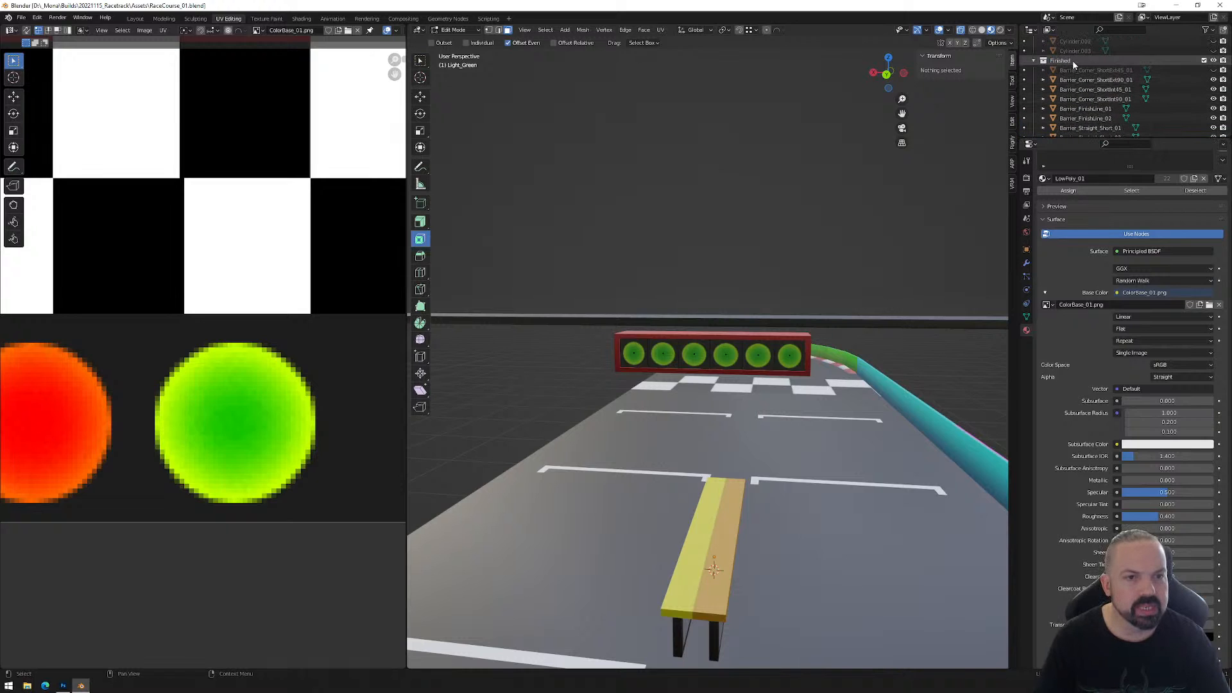
scroll(1080, 60, down, 10)
click(1062, 98)
shift+click(1063, 128)
mouse_move(1065, 100)
mouse_down()
mouse_move(1068, 30)
mouse_move(1065, 111)
mouse_up()
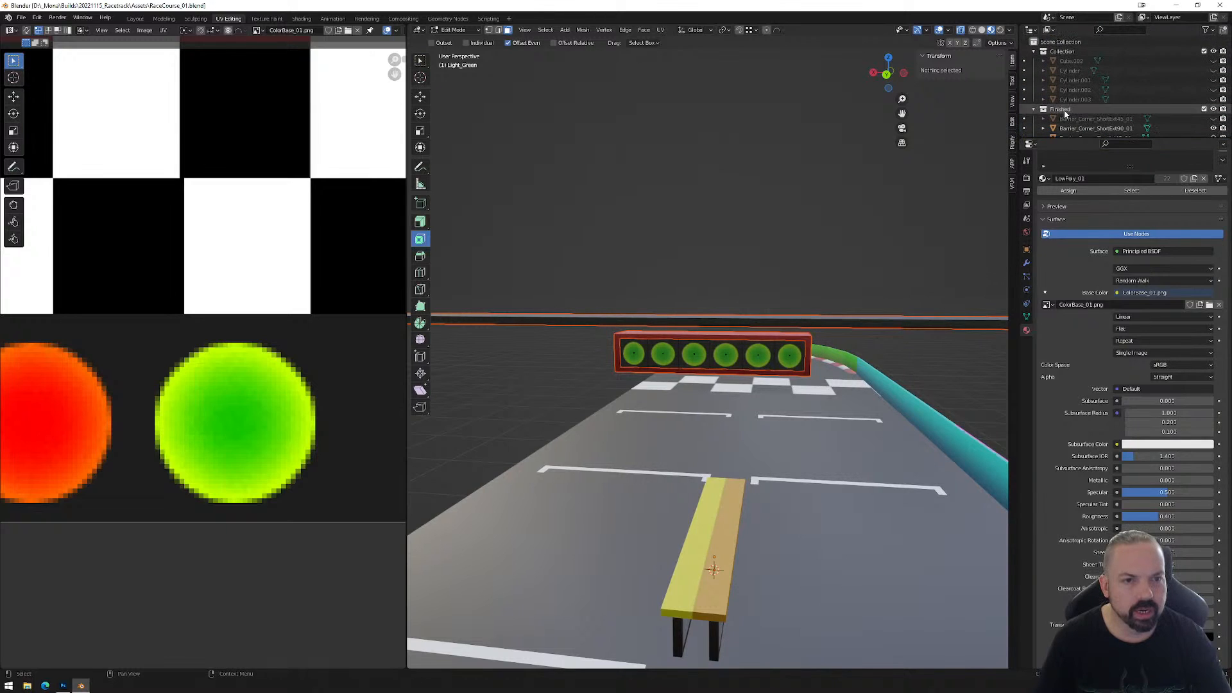
scroll(1069, 128, down, 5)
scroll(1070, 128, down, 1)
Switch mesh editing to Light_Box and duplicate its top face in place.
click(1074, 70)
click(1076, 80)
scroll(744, 321, up, 3)
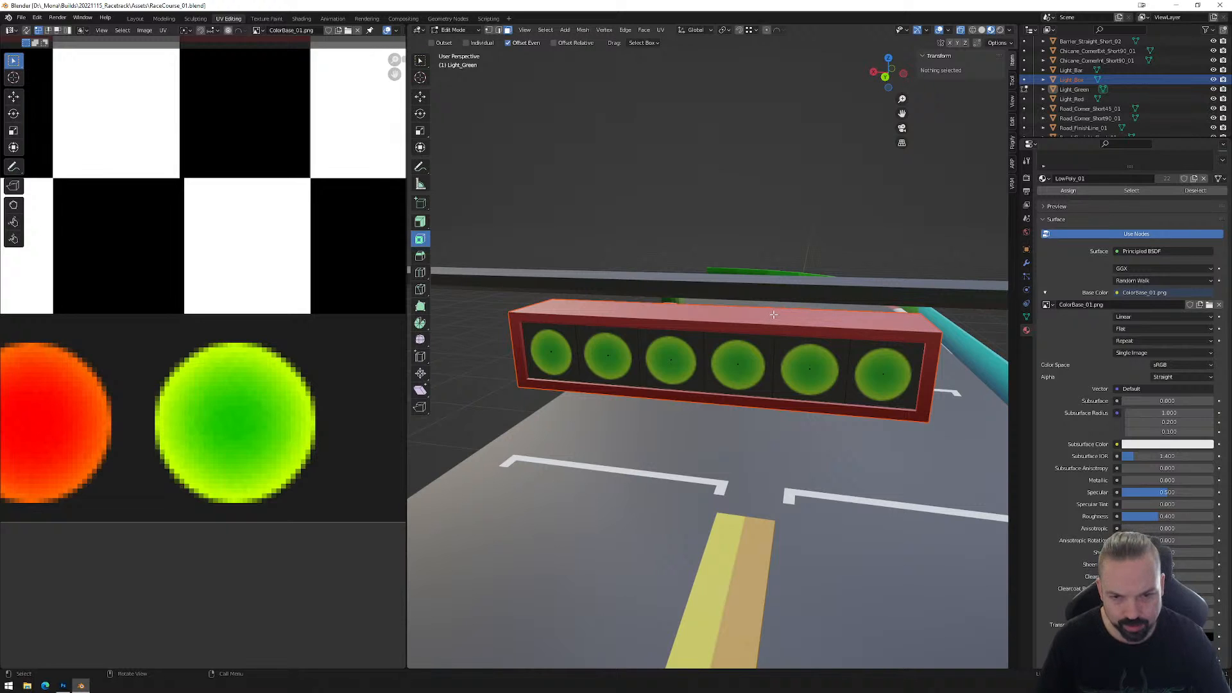
key(Tab)
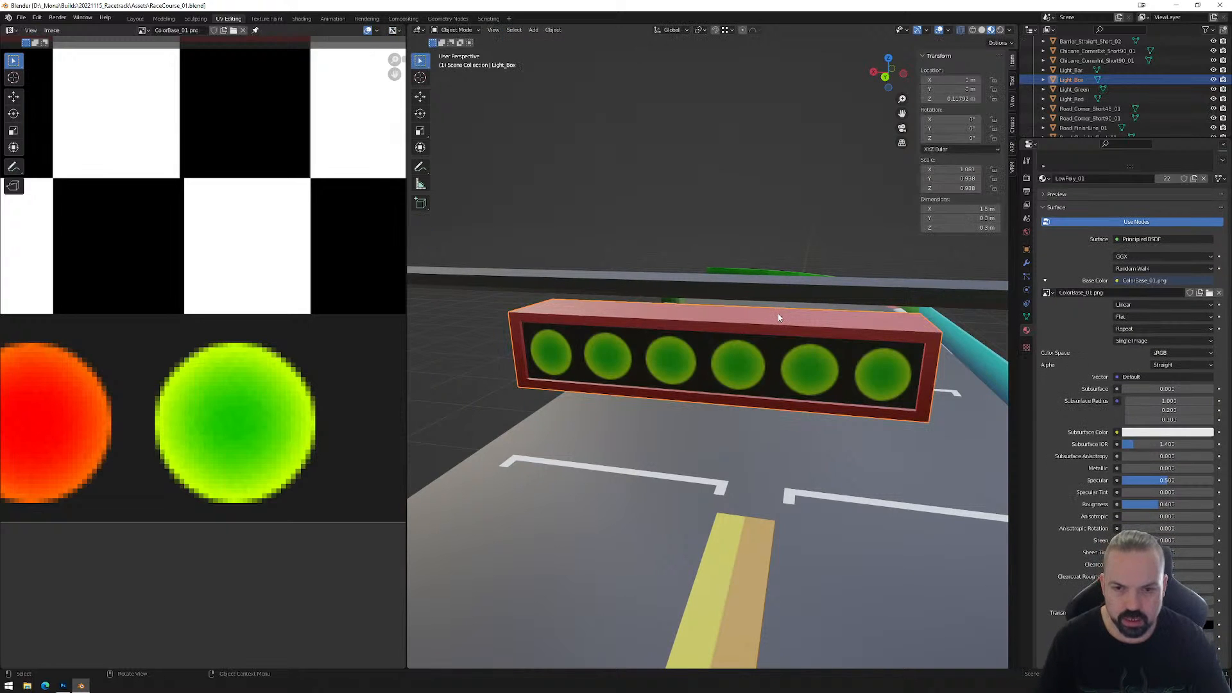
drag(770, 313, 746, 313)
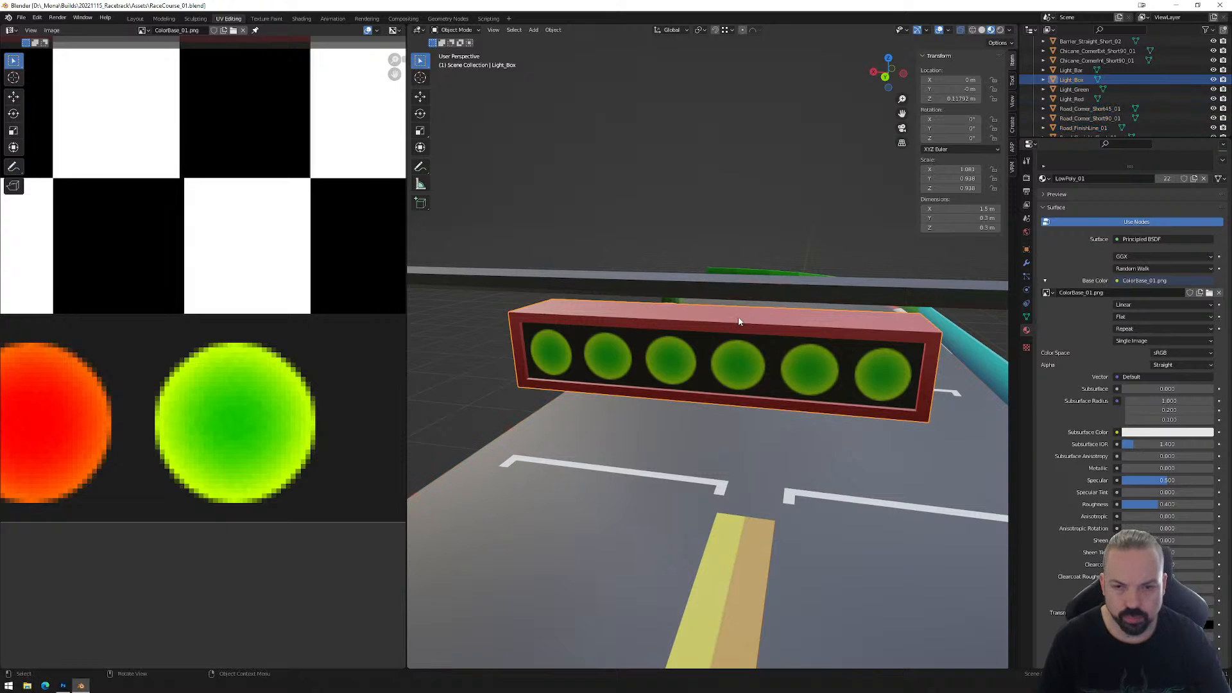
key(Tab)
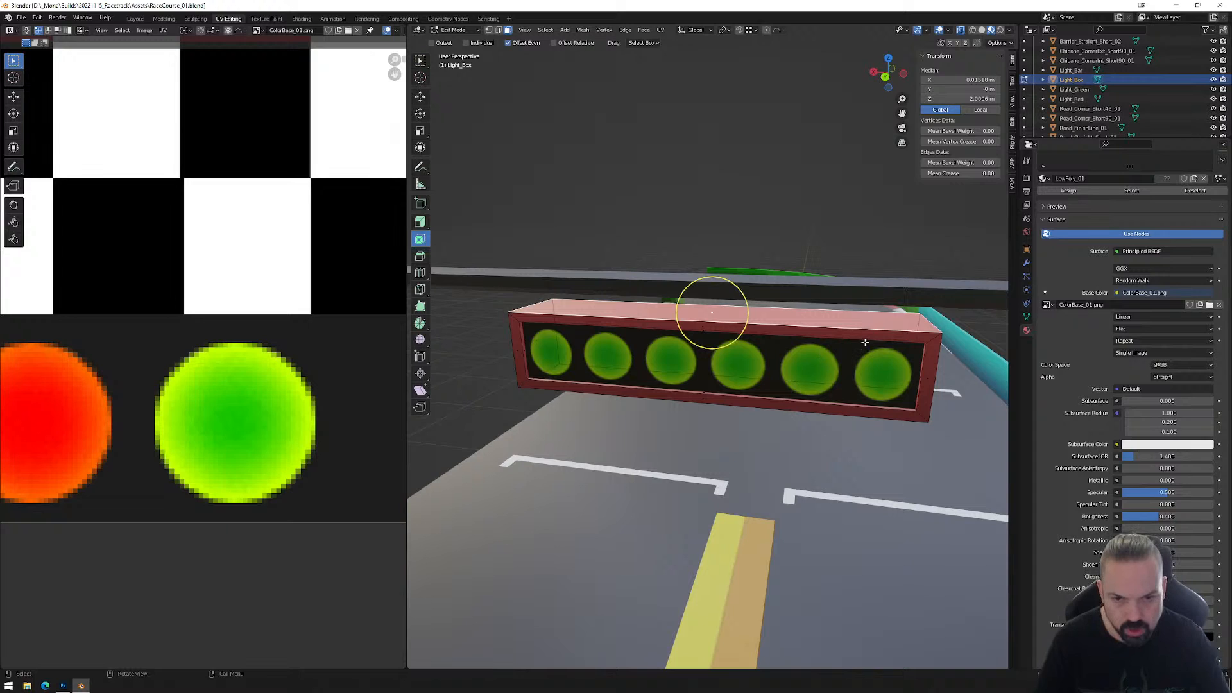
key(g)
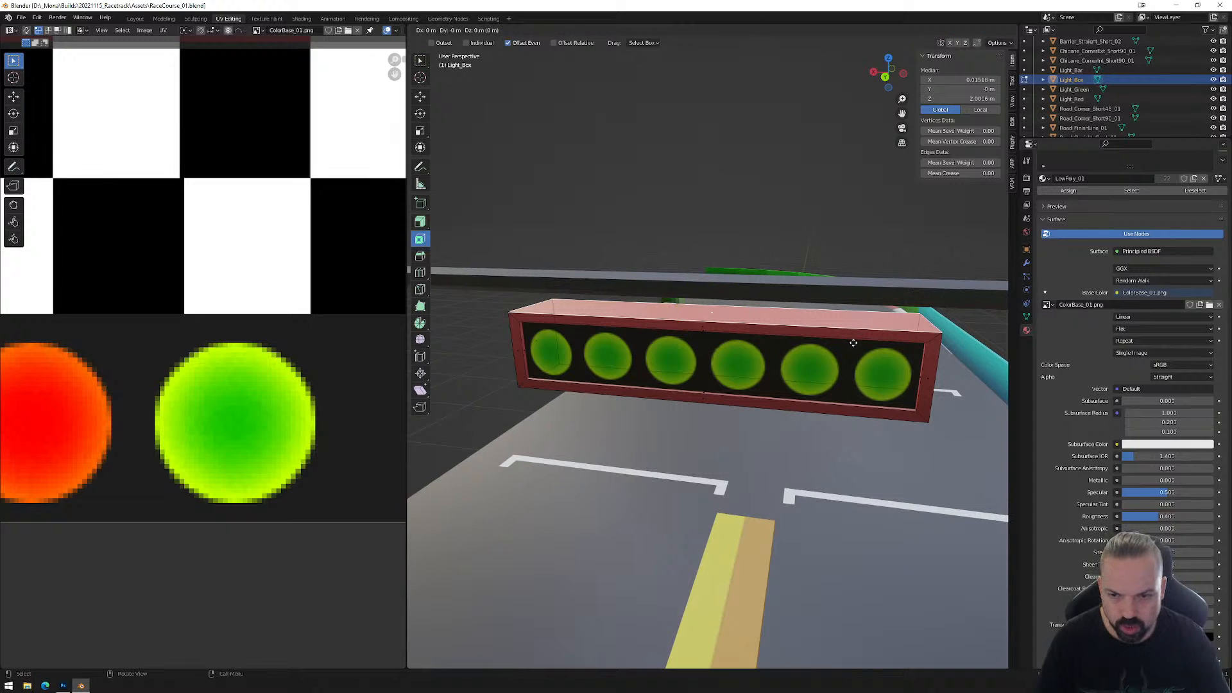
right_click(852, 339)
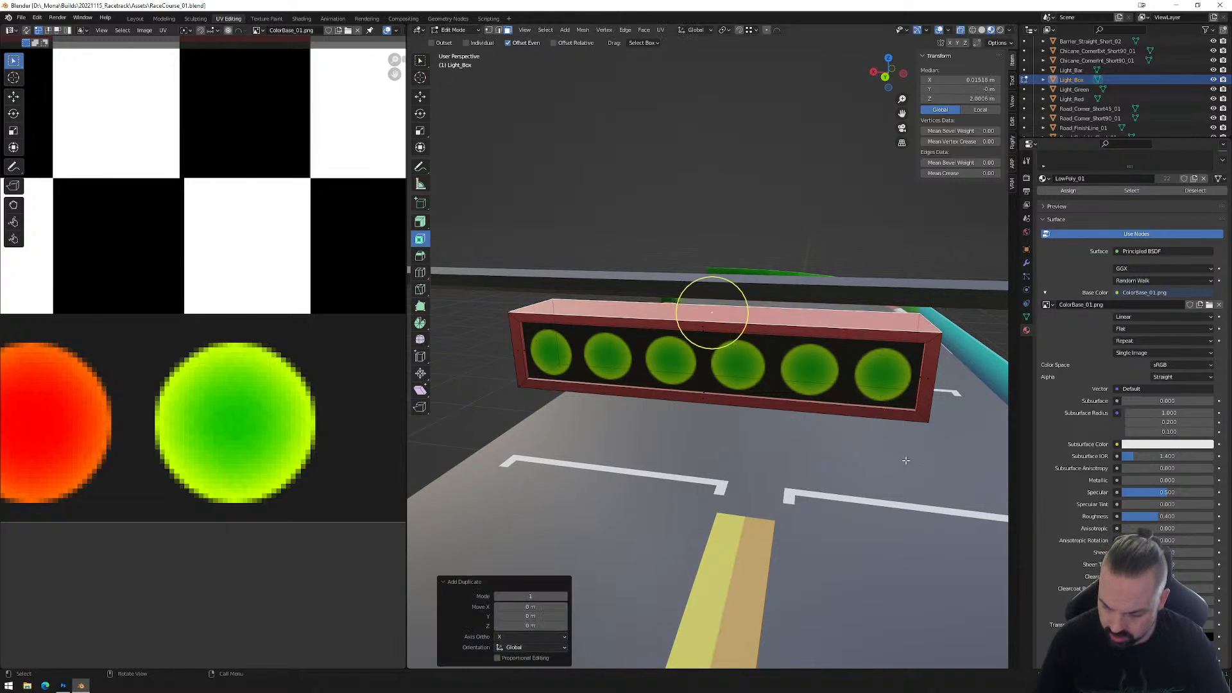
Scale the duplicated top face of Light_Box to about 0.222 and extrude it upward into a mounting block reaching the gantry bar.
key(s)
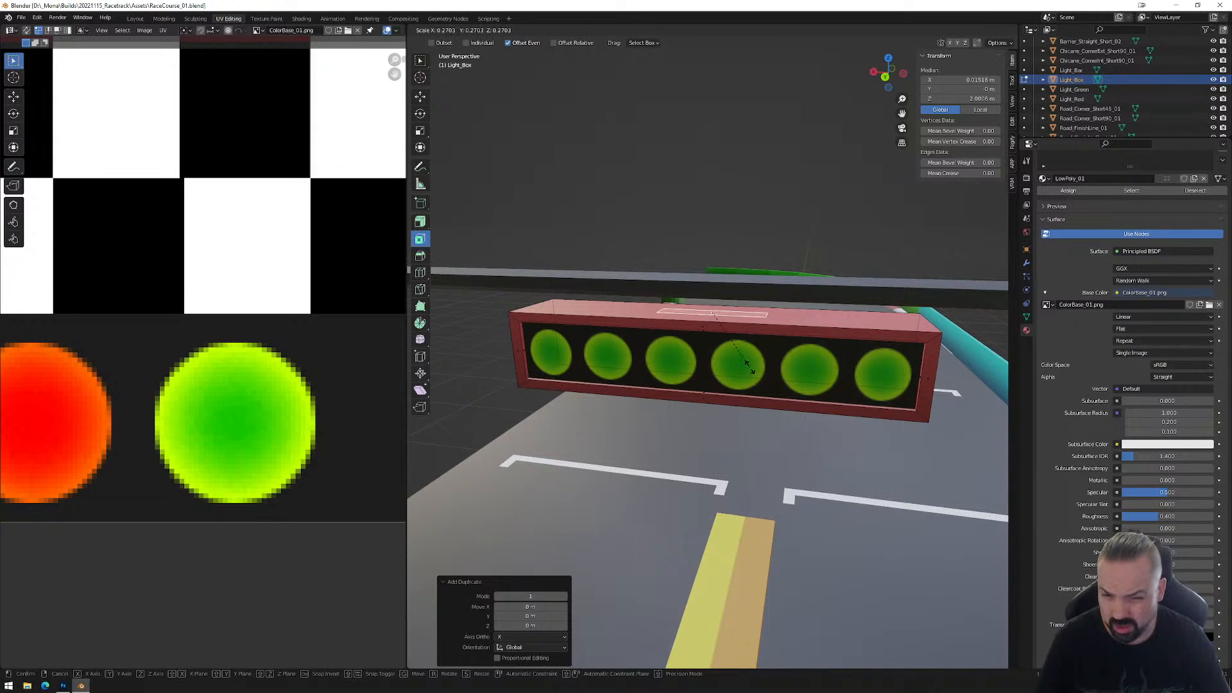
right_click(754, 363)
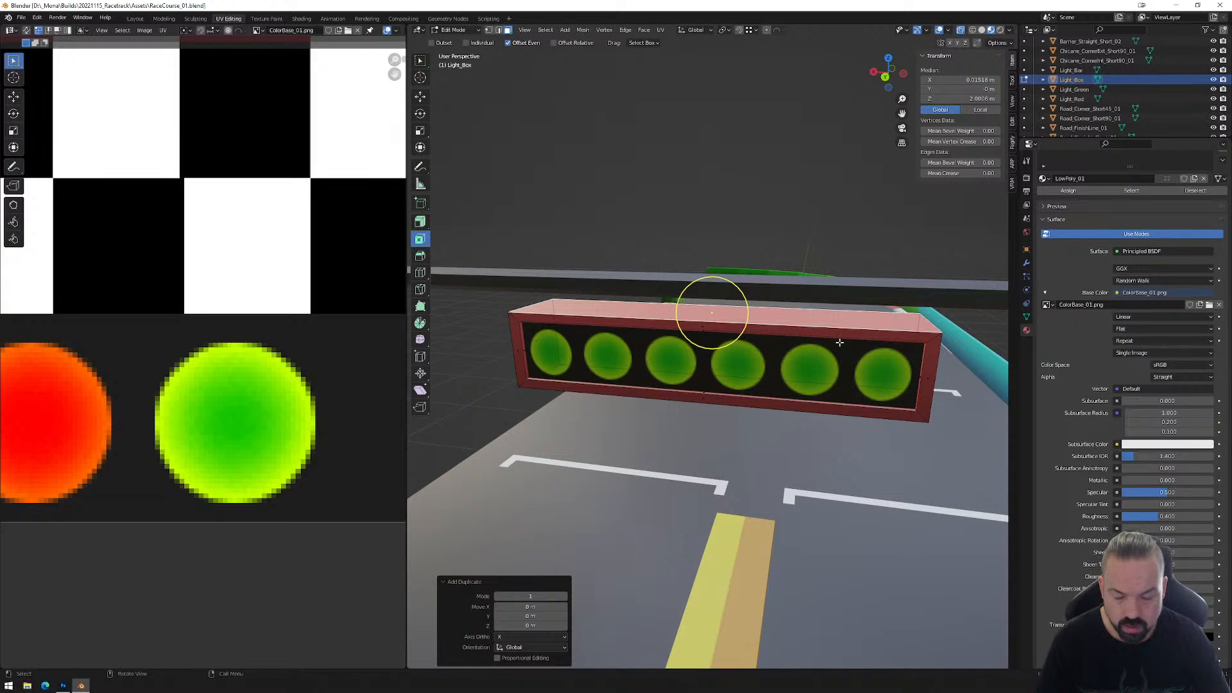
middle_drag(839, 342, 819, 350)
scroll(784, 354, up, 2)
key(g)
key(z)
right_click(753, 372)
key(s)
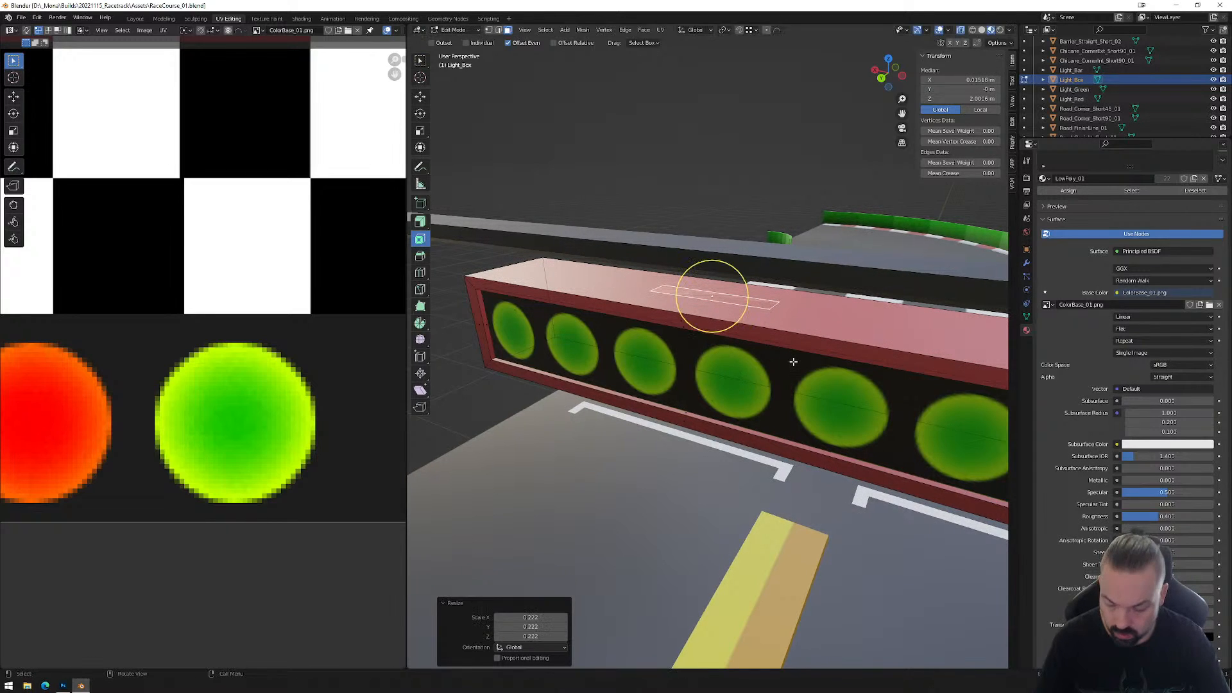
key(e)
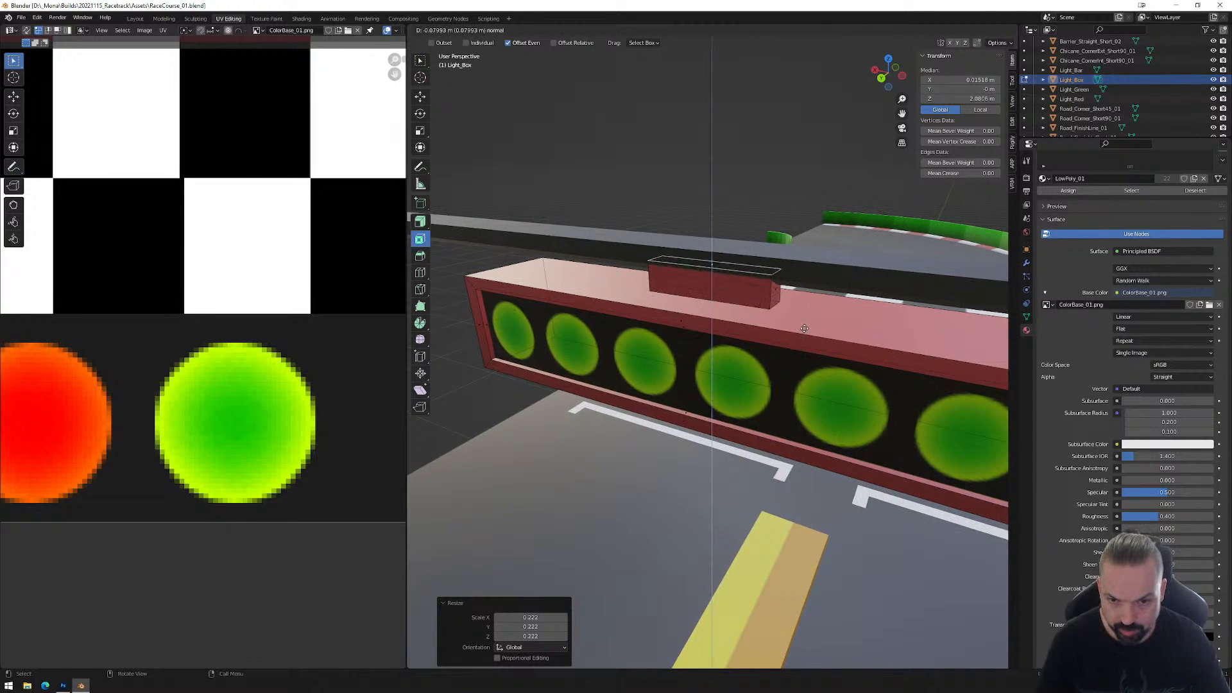
click(804, 326)
Shorten the mounting block by moving its end face about 0.26 m along the X axis.
scroll(777, 362, down, 5)
middle_drag(771, 409, 783, 335)
scroll(799, 381, up, 4)
scroll(799, 381, up, 1)
click(773, 278)
key(g)
key(x)
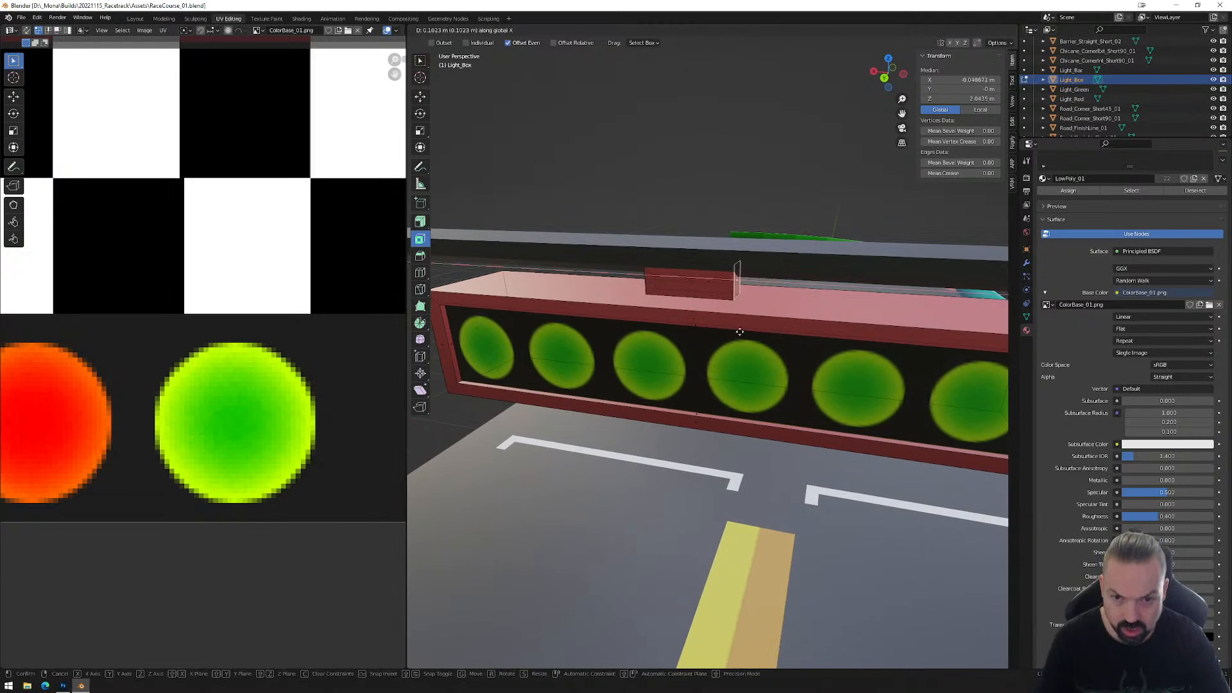
click(680, 335)
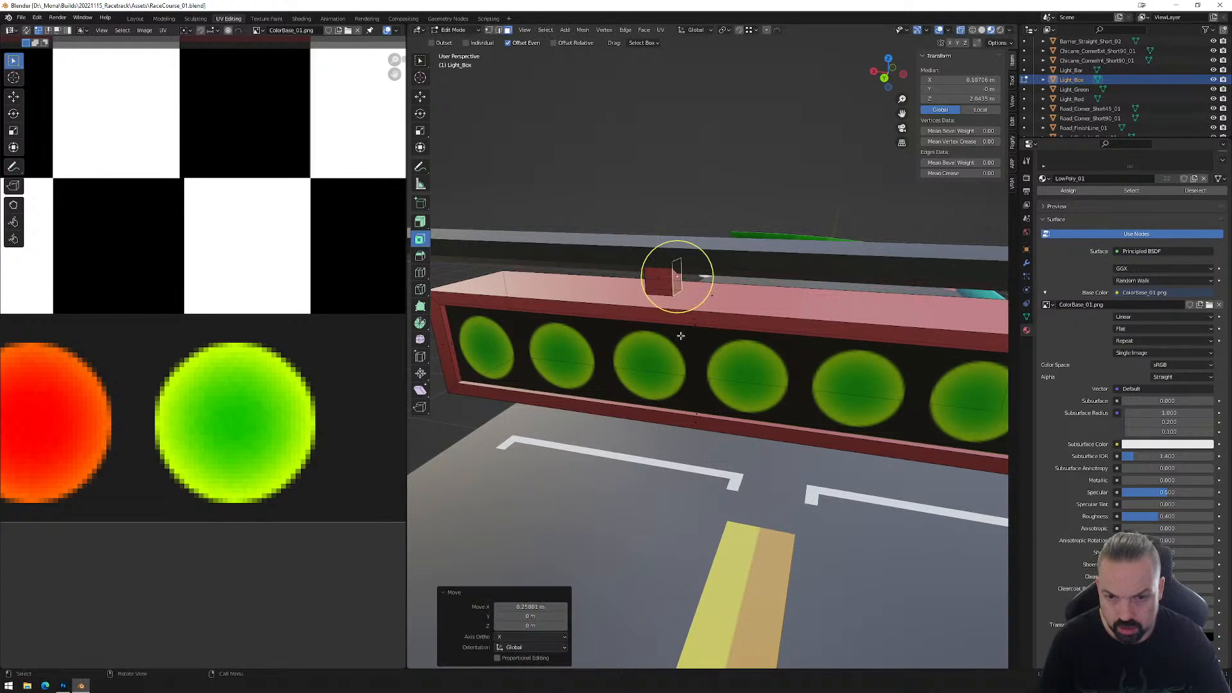
Delete the hidden bottom and top faces of the mounting block.
click(666, 290)
key(x)
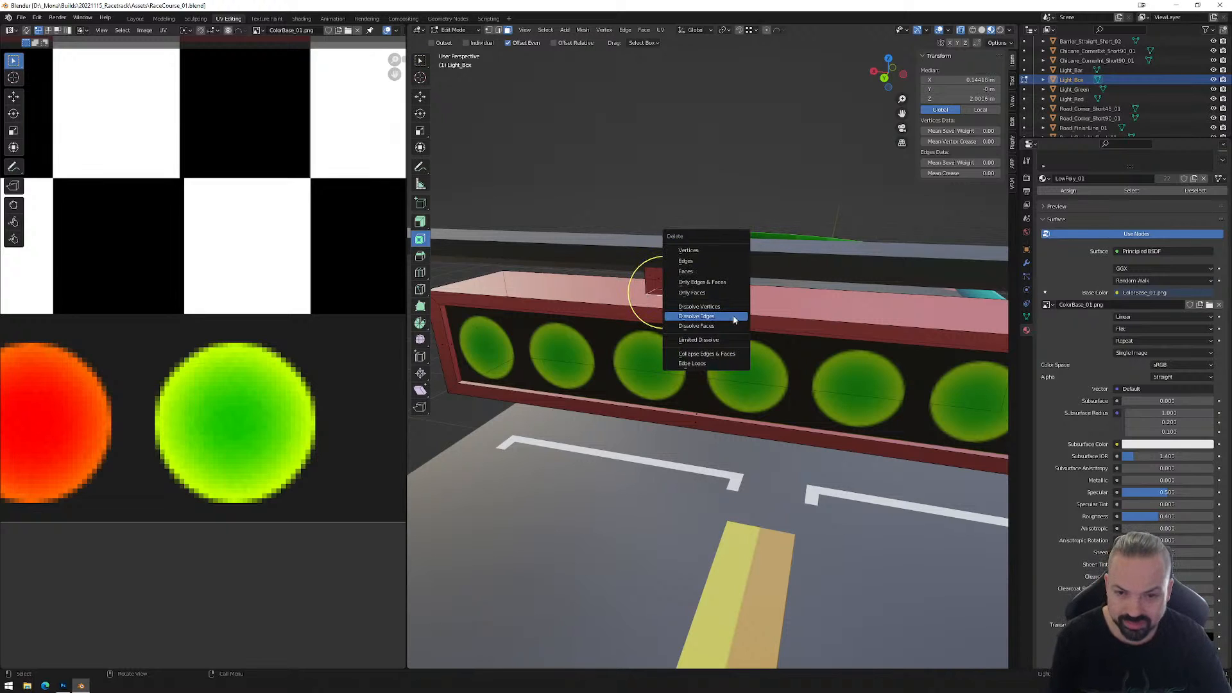
click(687, 272)
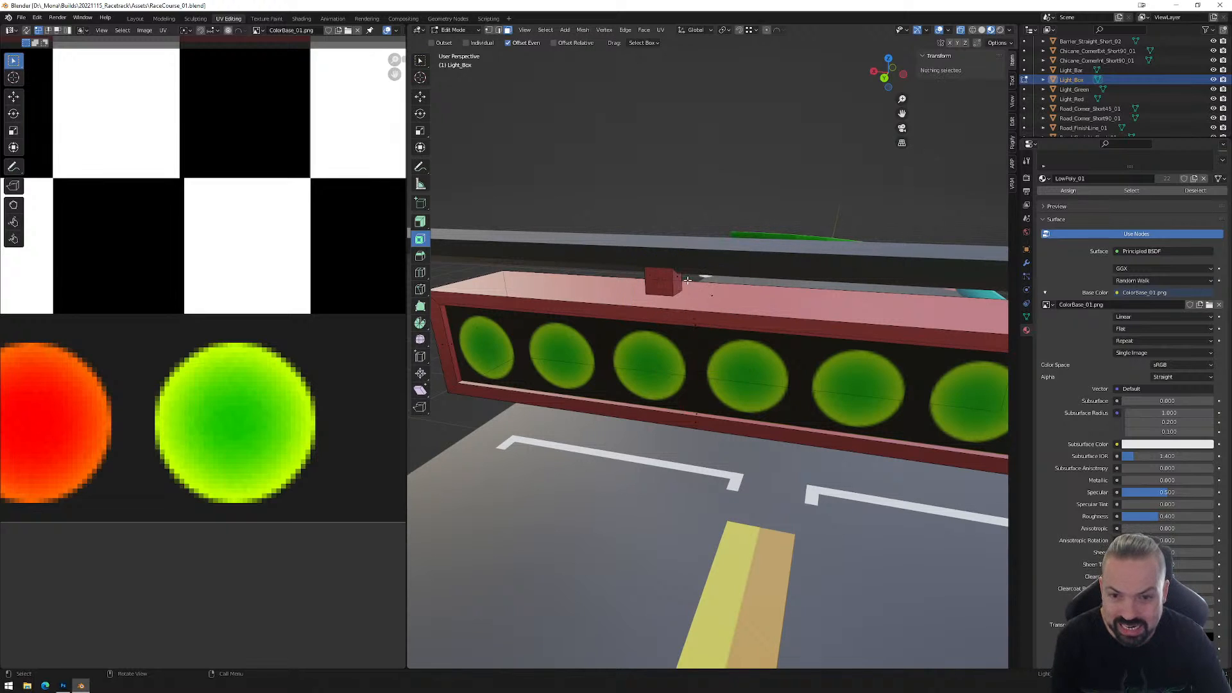
click(665, 259)
key(x)
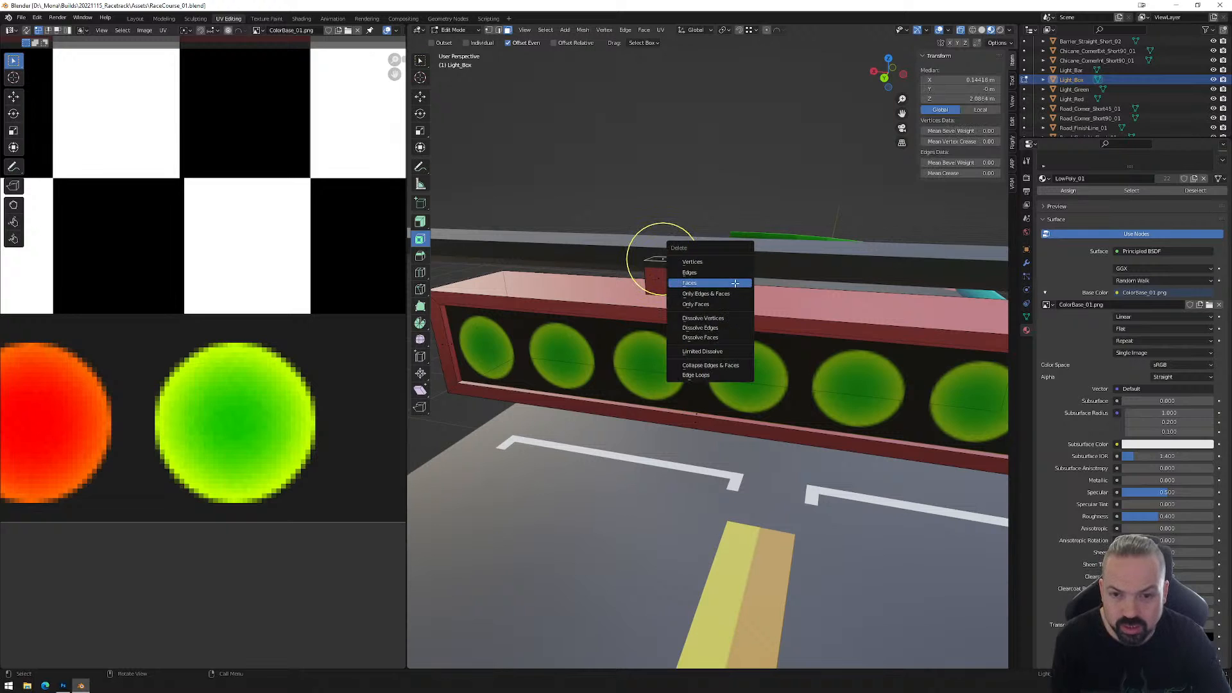
click(735, 285)
middle_drag(634, 256, 661, 275)
click(662, 276)
scroll(720, 286, down, 3)
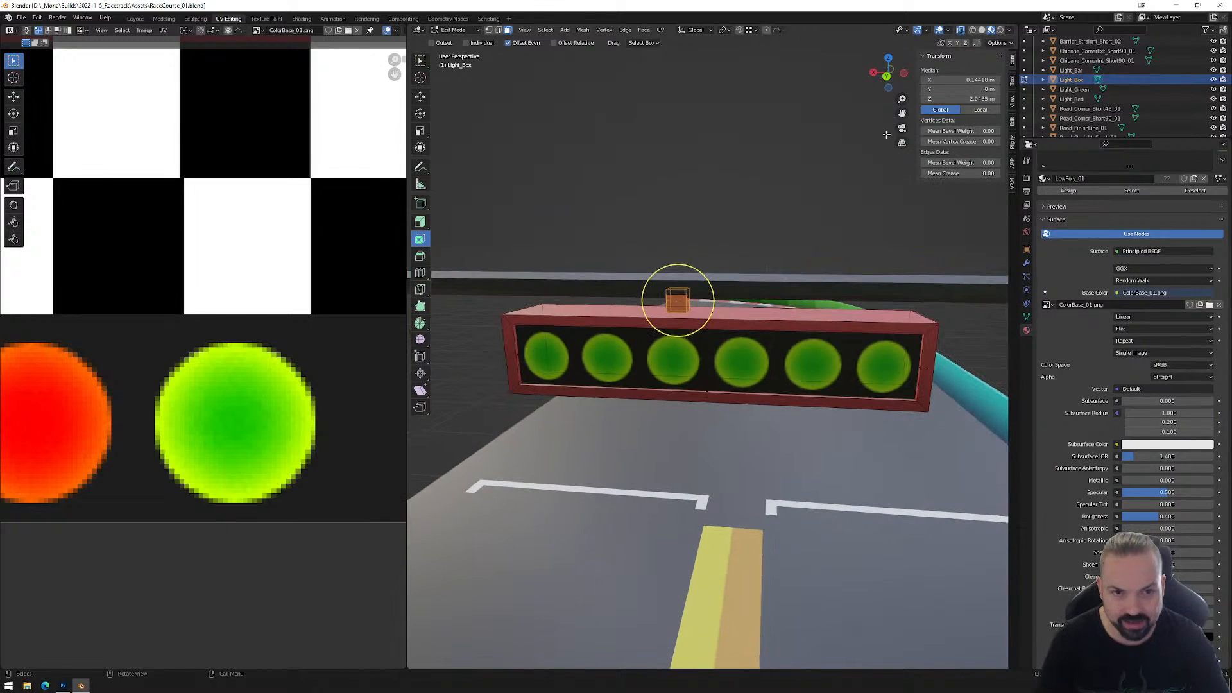
key(ctrl+KP_1)
scroll(697, 340, up, 2)
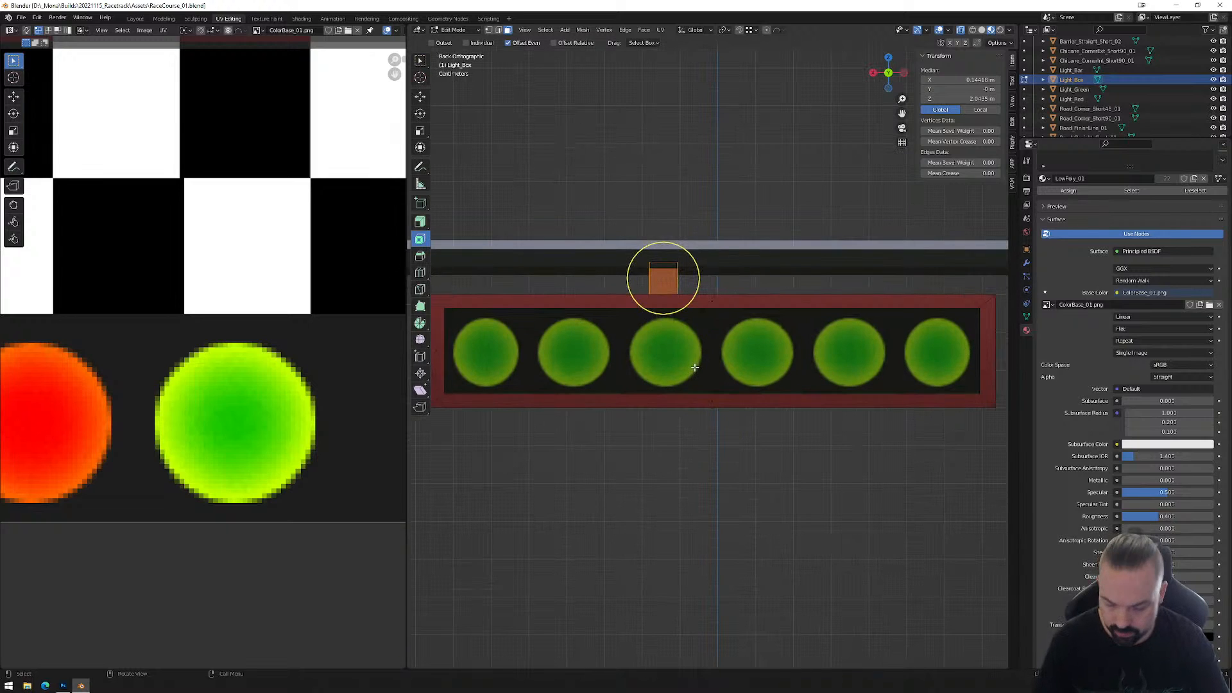
key(g)
key(x)
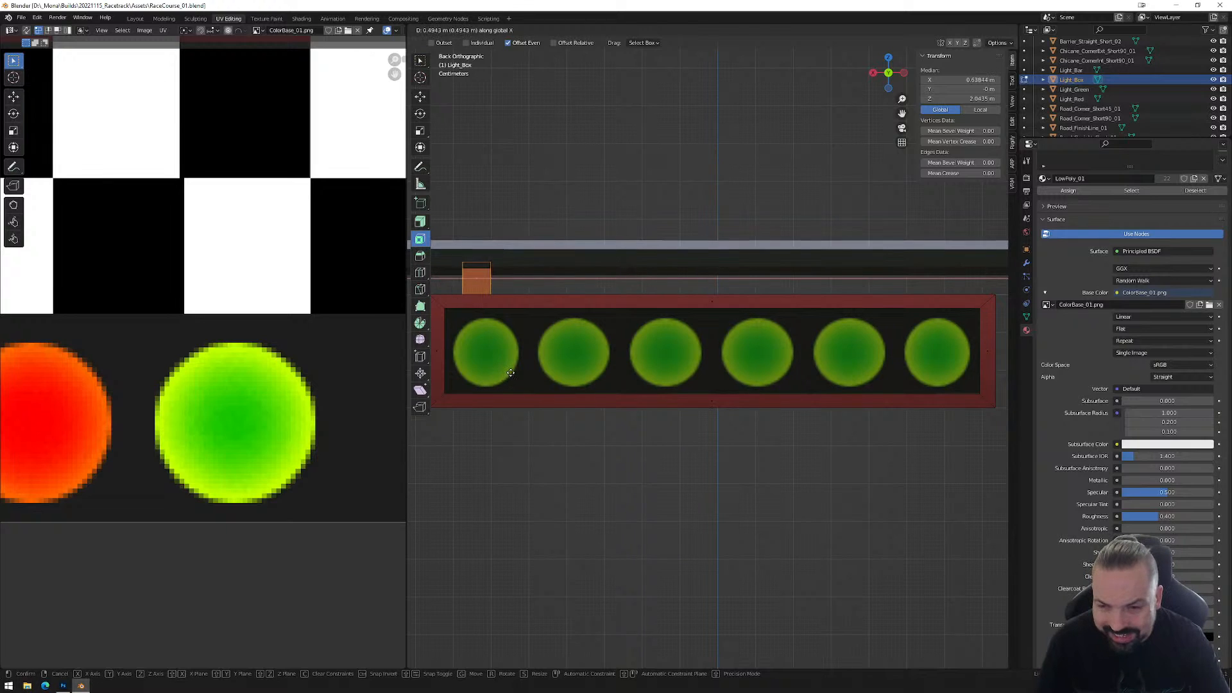
key(Escape)
scroll(674, 357, down, 1)
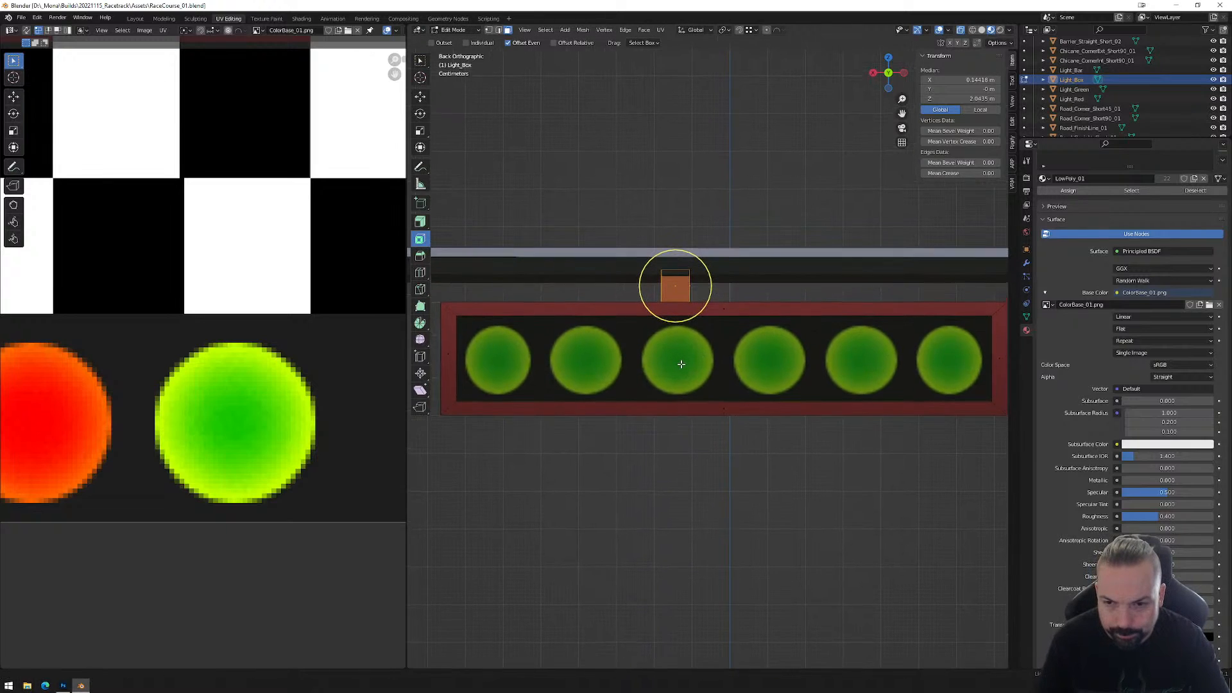
Move the Light_Box, Light_Green and Light_Red objects together about -0.018 m along X to centre them beneath the gantry.
key(Tab)
click(749, 370)
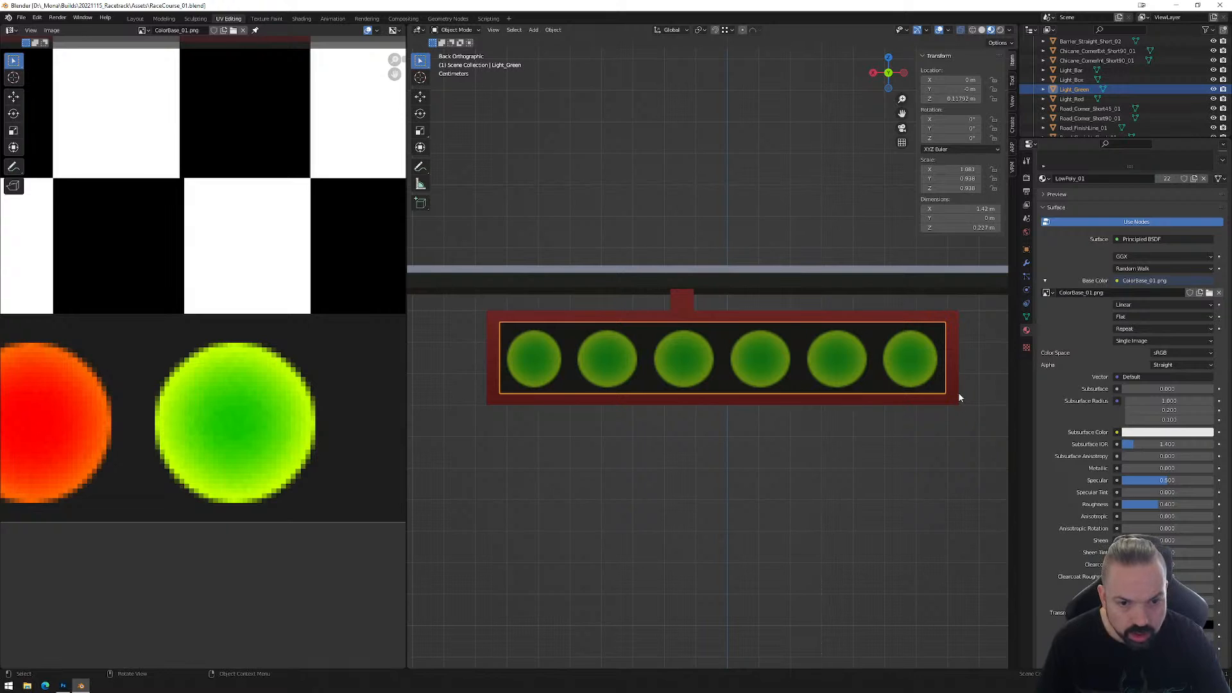
drag(971, 424, 470, 310)
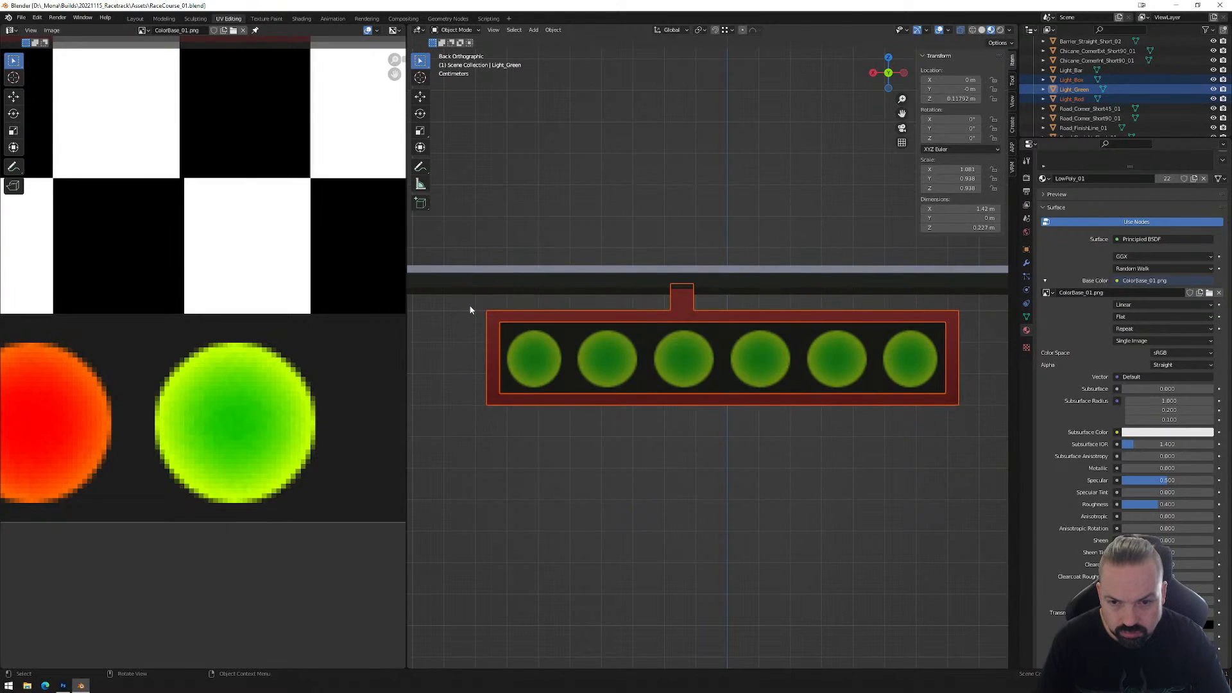
click(712, 314)
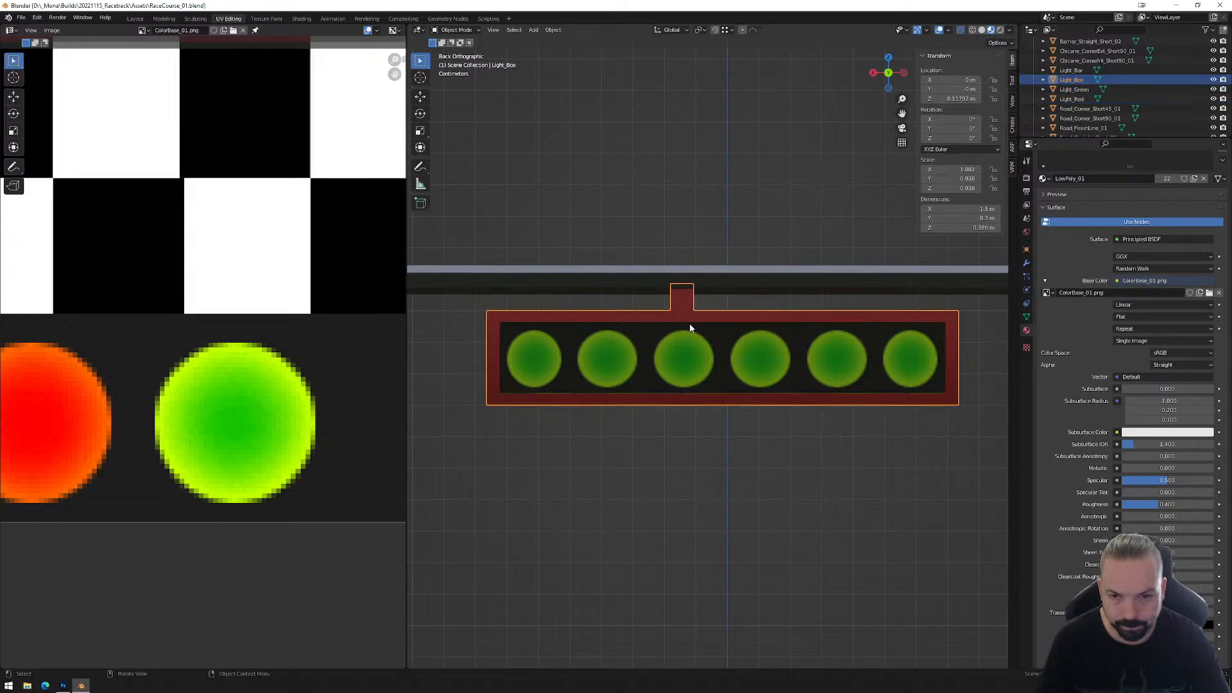
click(1070, 70)
shift+click(1071, 99)
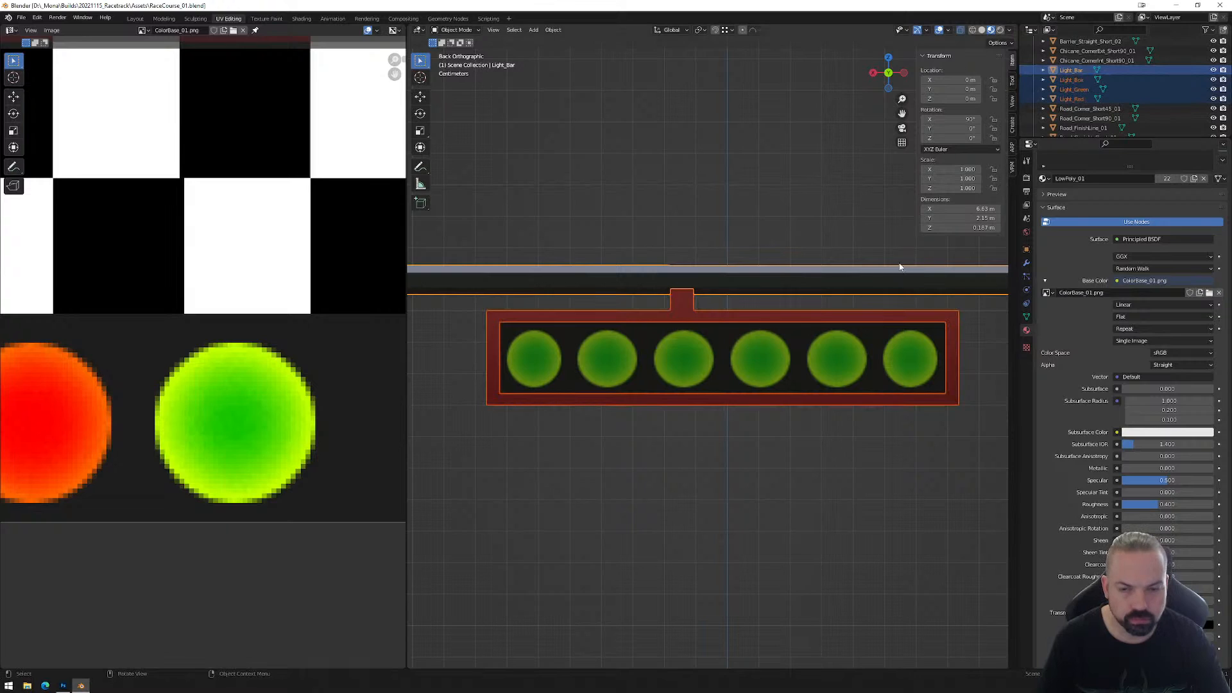
click(1072, 80)
shift+click(1072, 97)
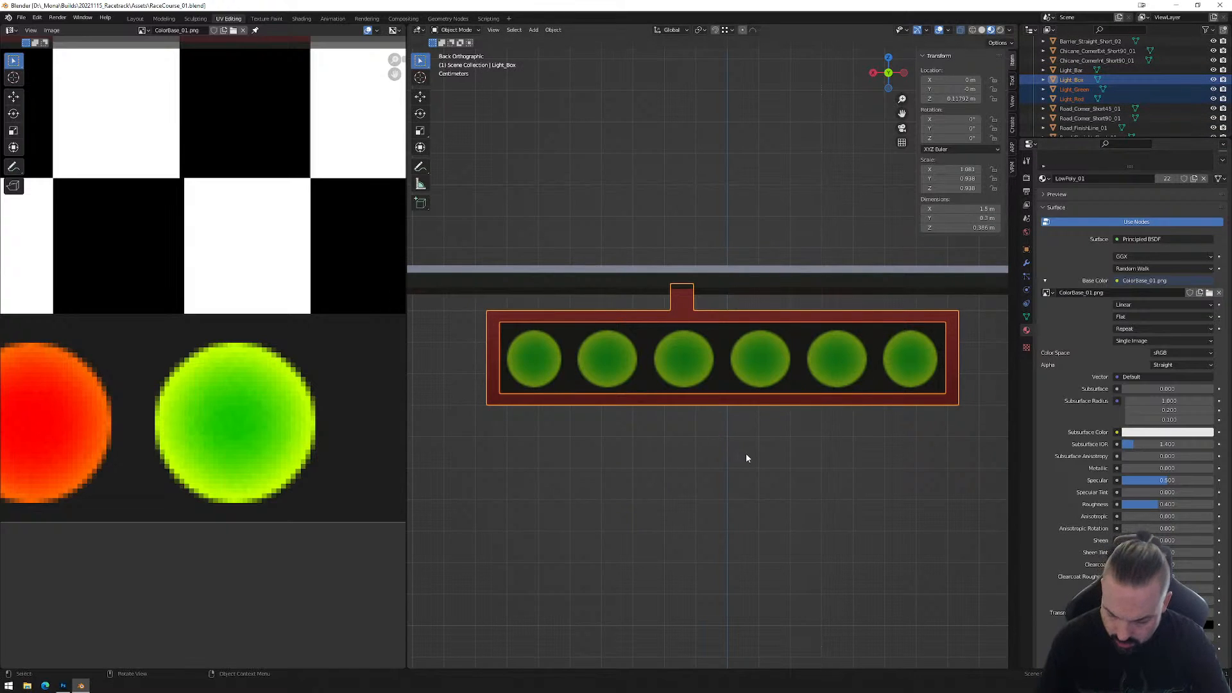
key(g)
key(x)
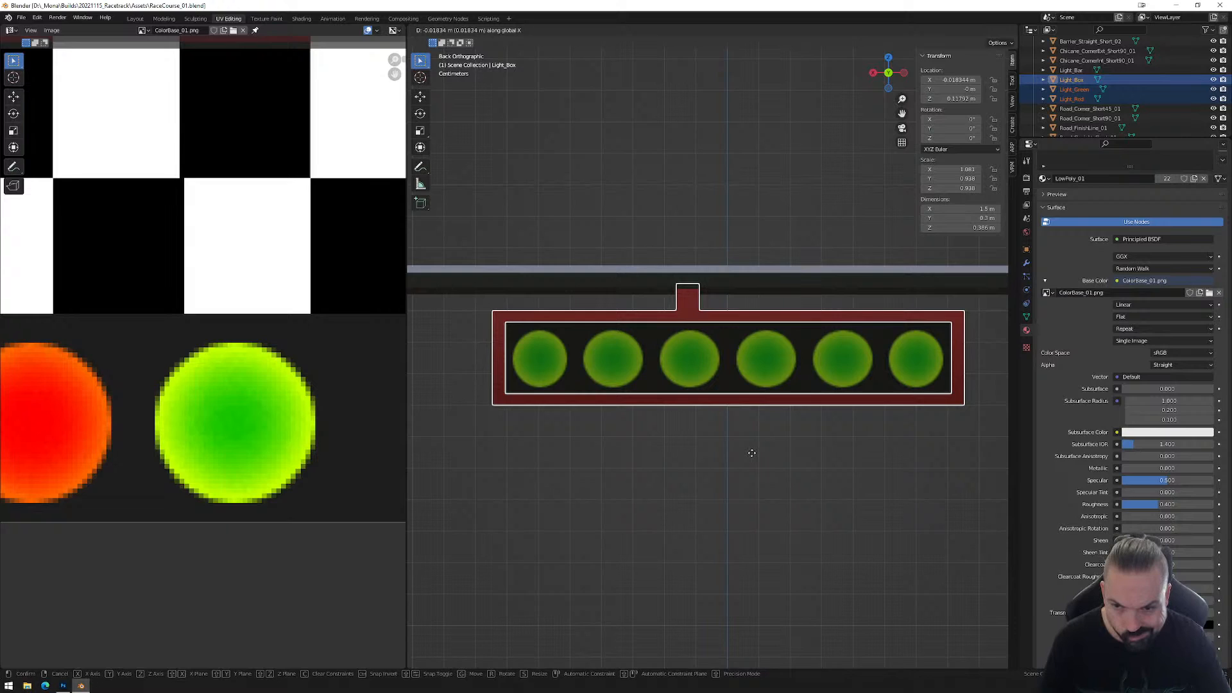
click(752, 452)
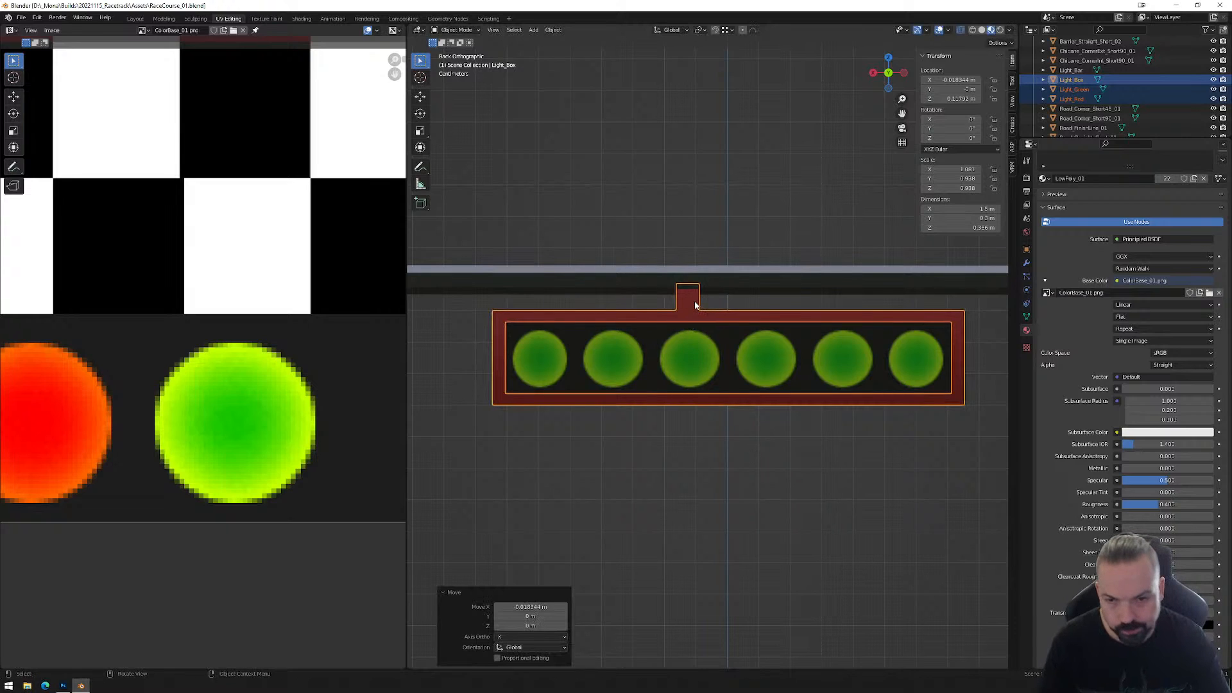
Select the mounting block's mesh and move it about 0.44 m along X so it sits above the first light.
key(Tab)
drag(717, 259, 648, 307)
key(g)
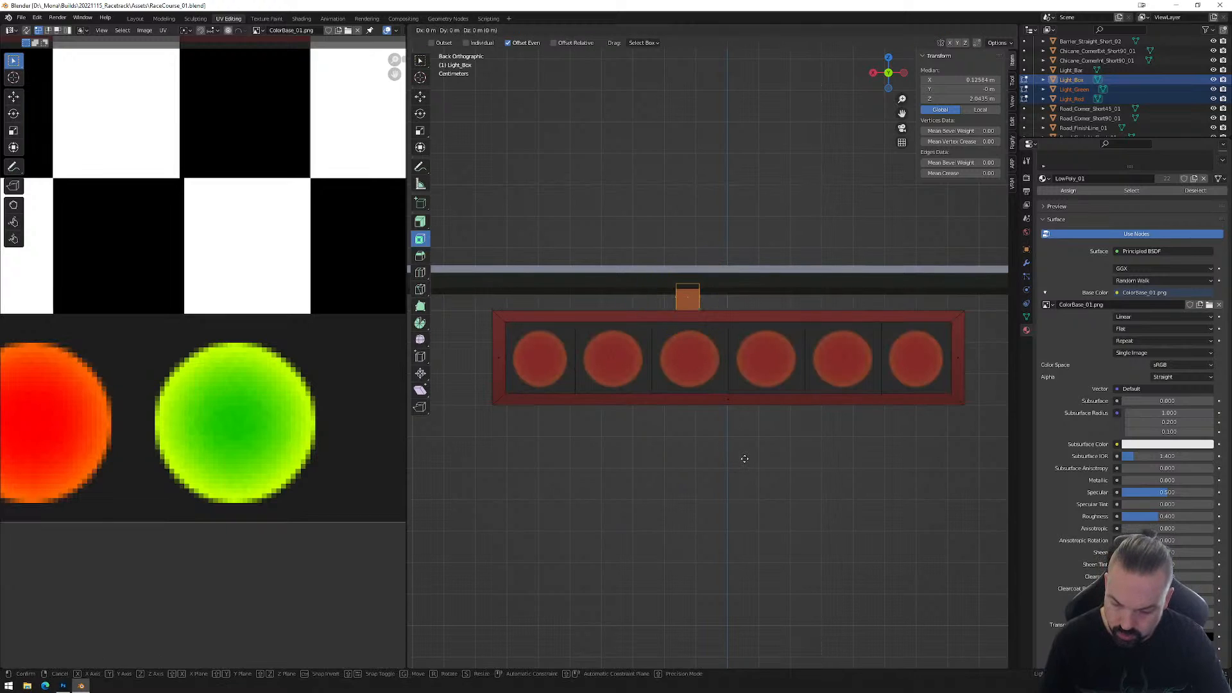
key(x)
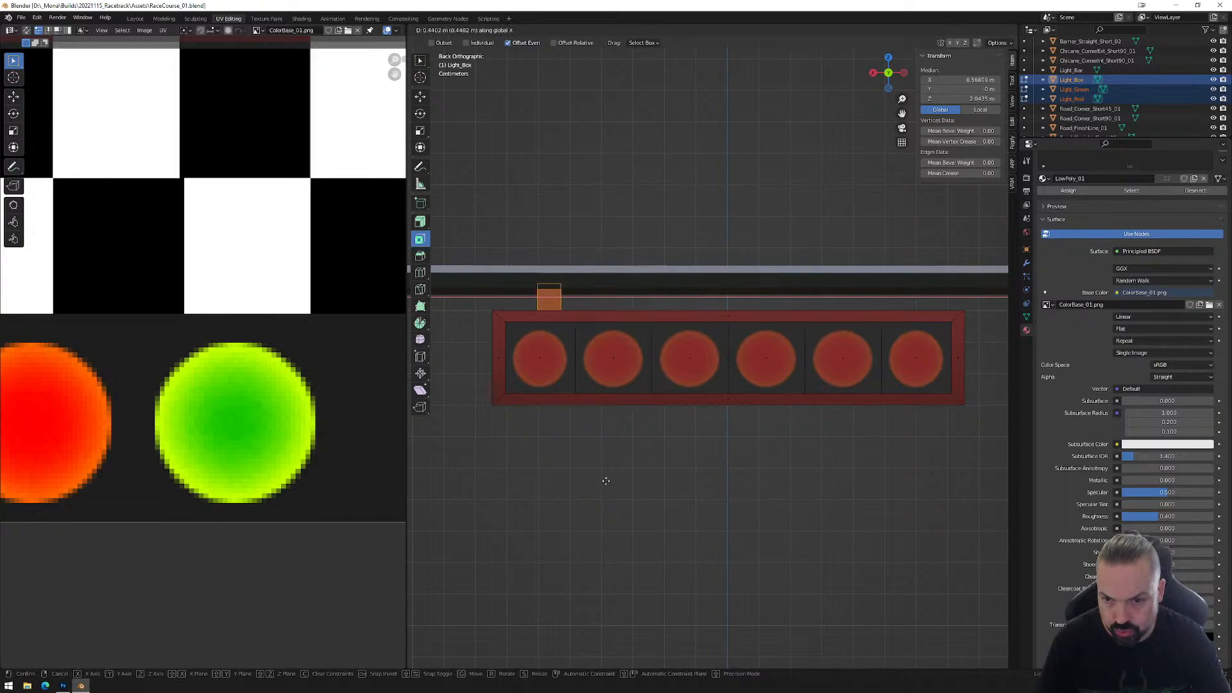
click(606, 481)
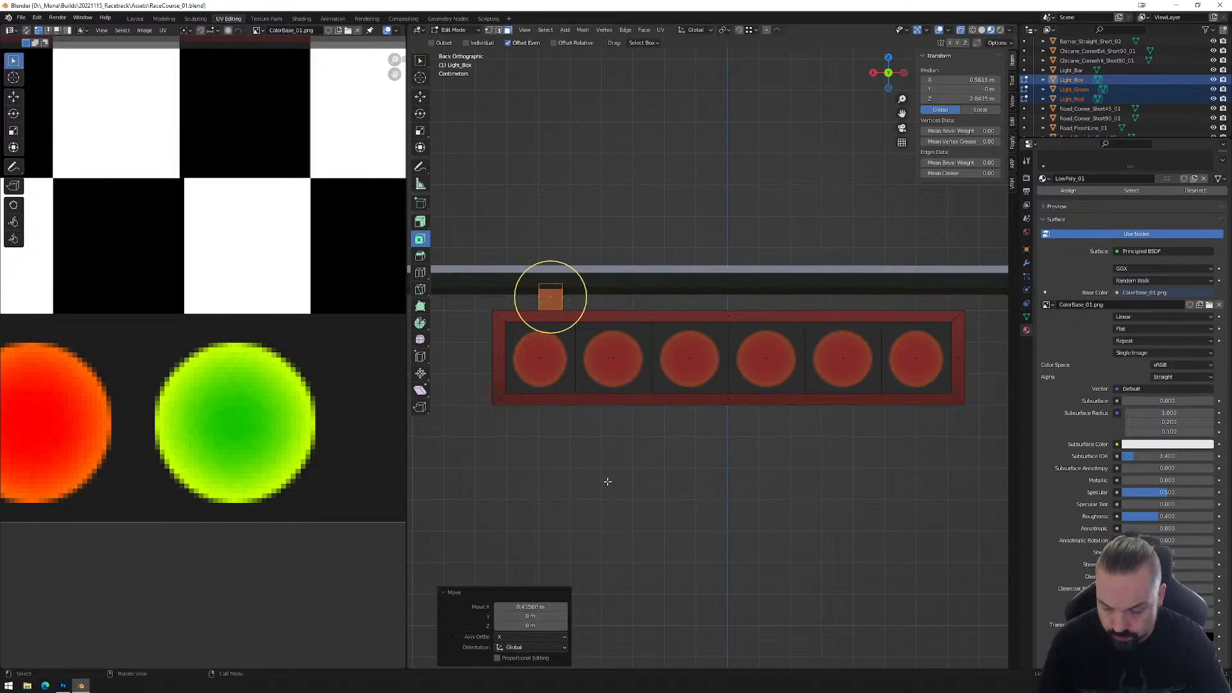
Duplicate the mounting block about -1.12 m along X to above the last light, and select both blocks.
key(shift+d)
key(x)
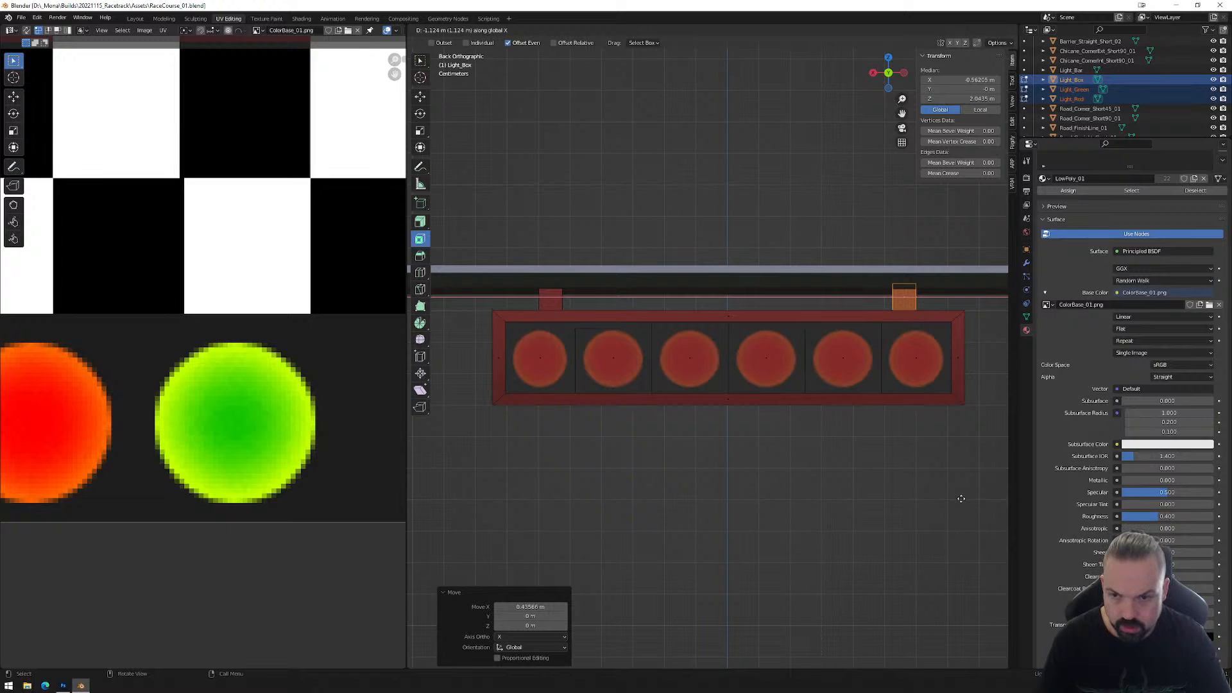
click(960, 499)
middle_drag(824, 473, 874, 476)
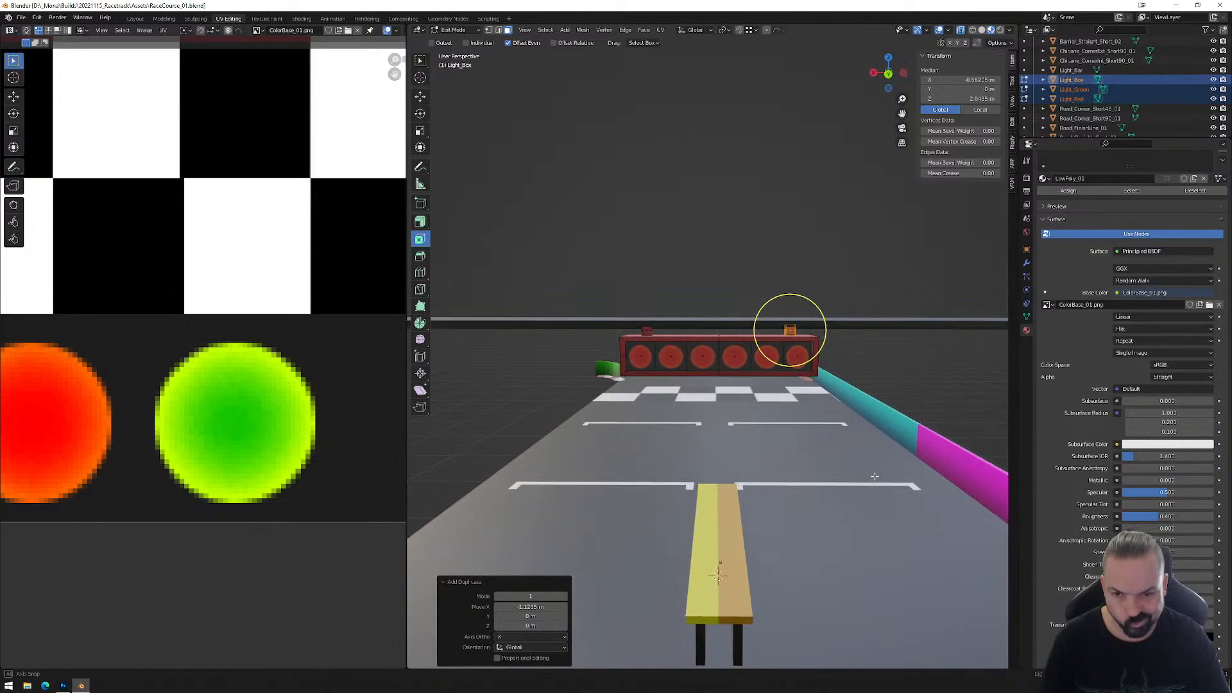
scroll(594, 302, up, 3)
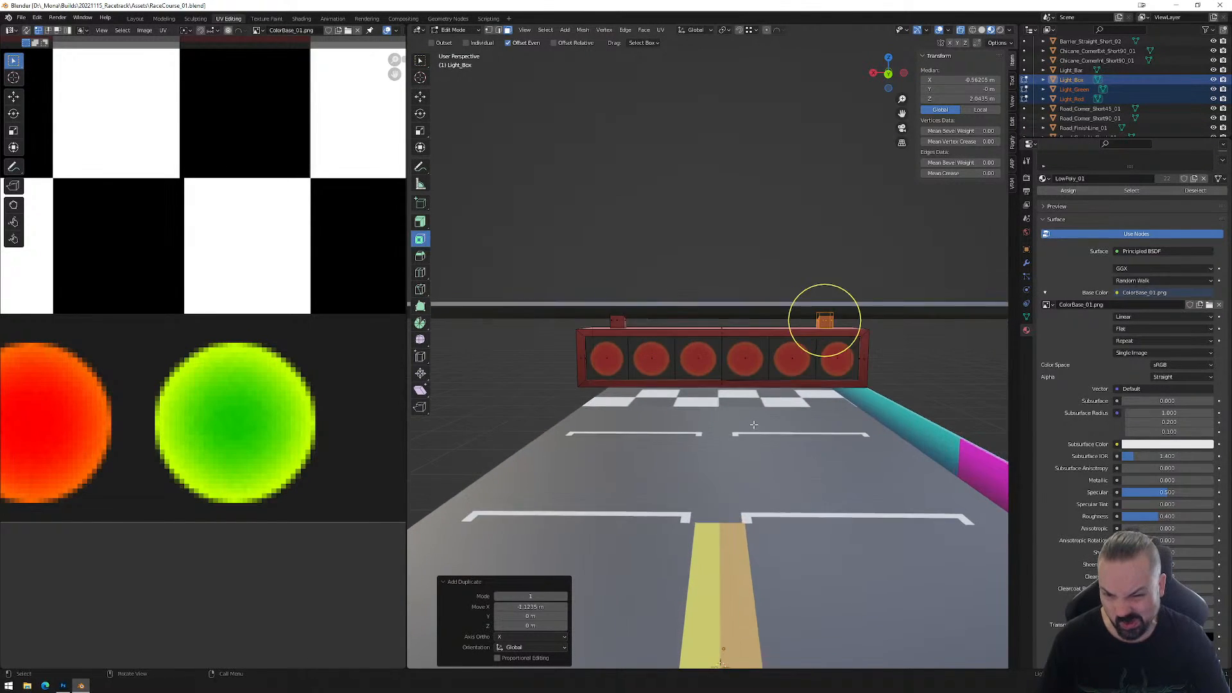
shift+click(597, 310)
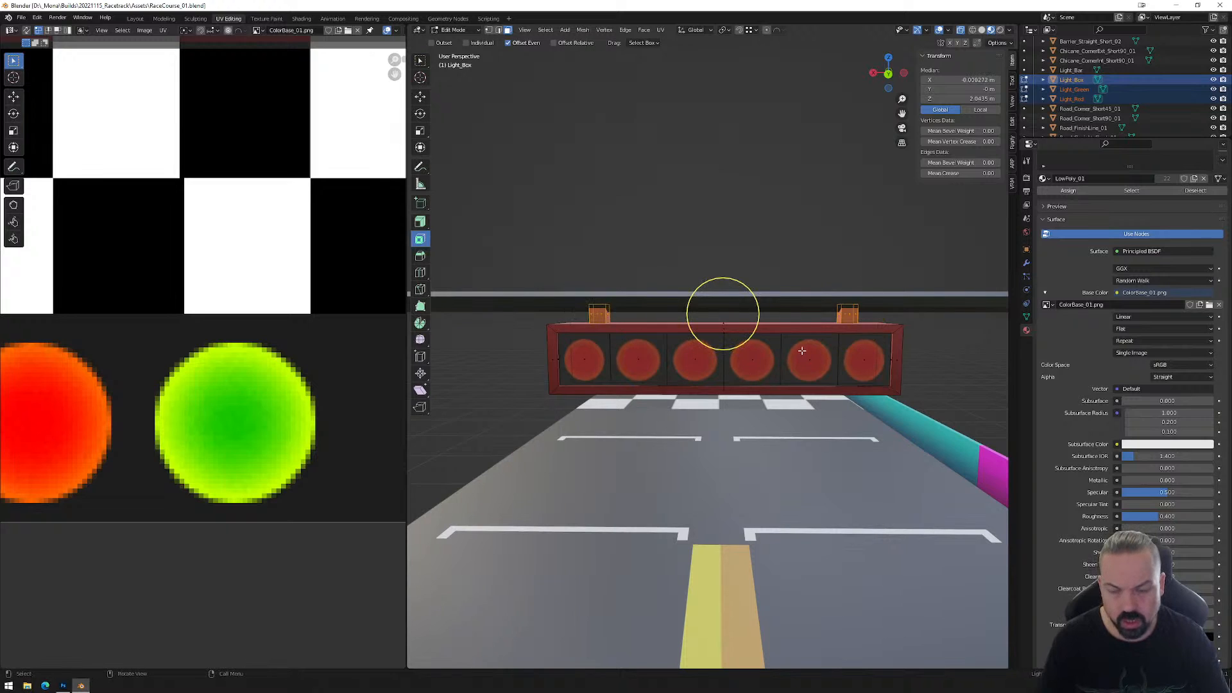
Move the selected blocks' UVs onto the black swatch of the colour palette.
scroll(263, 289, down, 8)
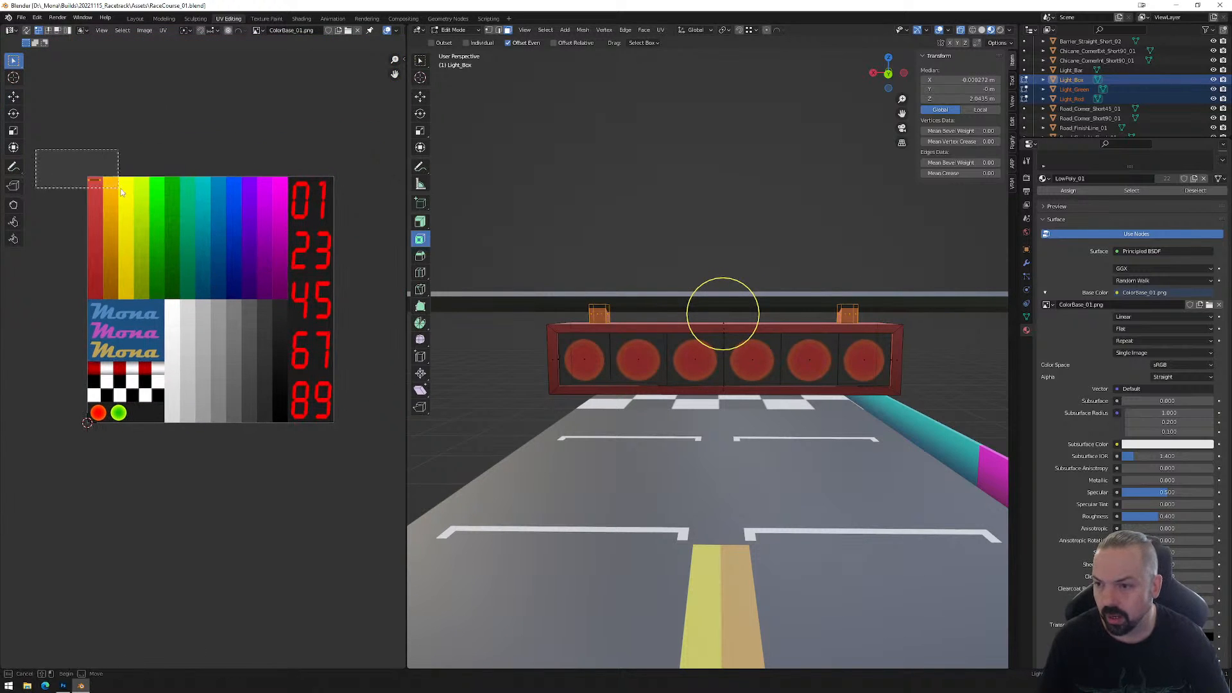
key(g)
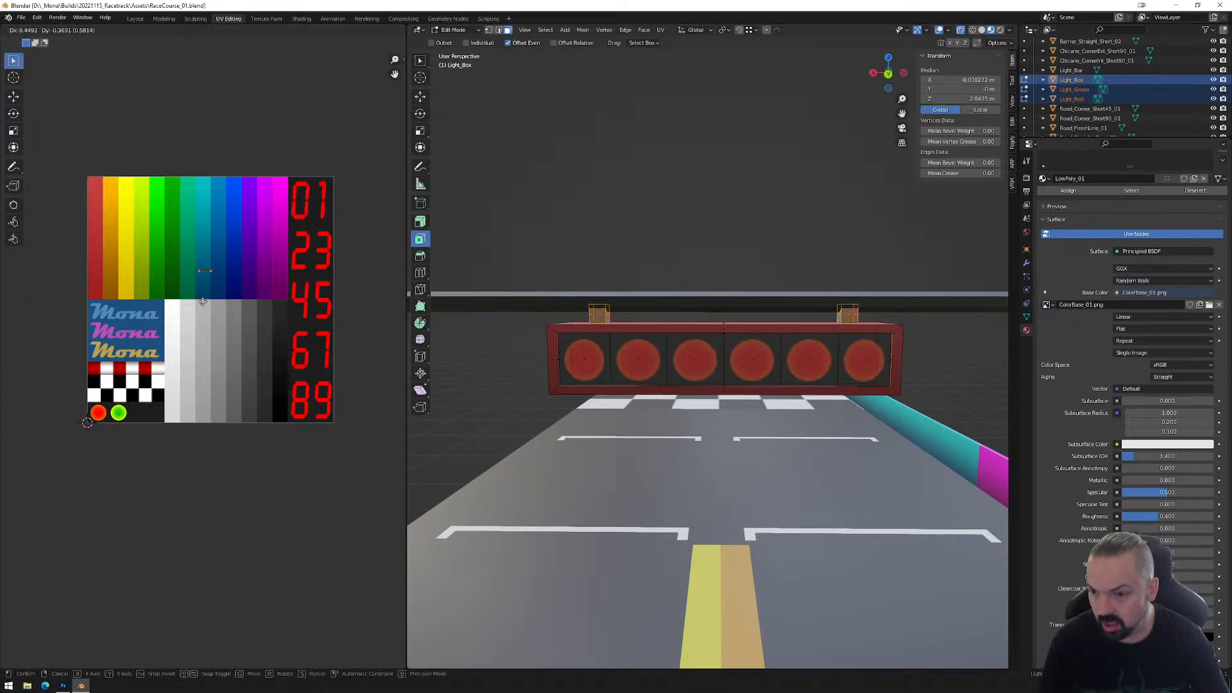
click(275, 336)
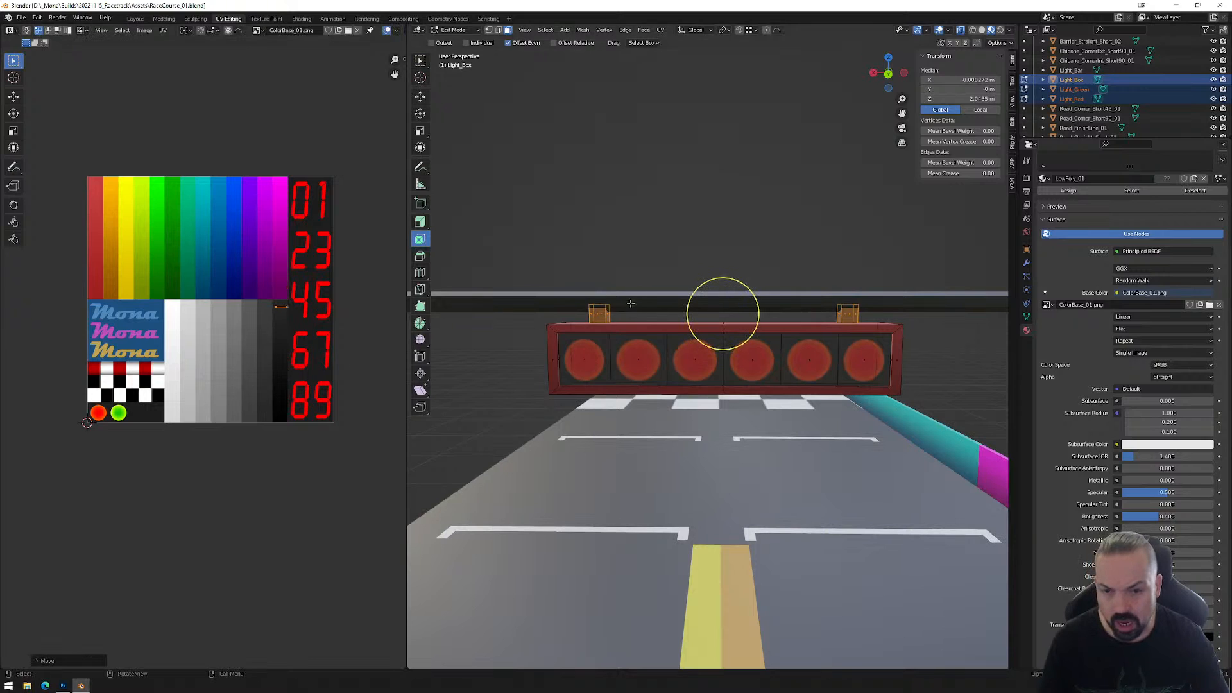
Unwrap both mounting blocks by projecting their UVs from the back view.
click(888, 74)
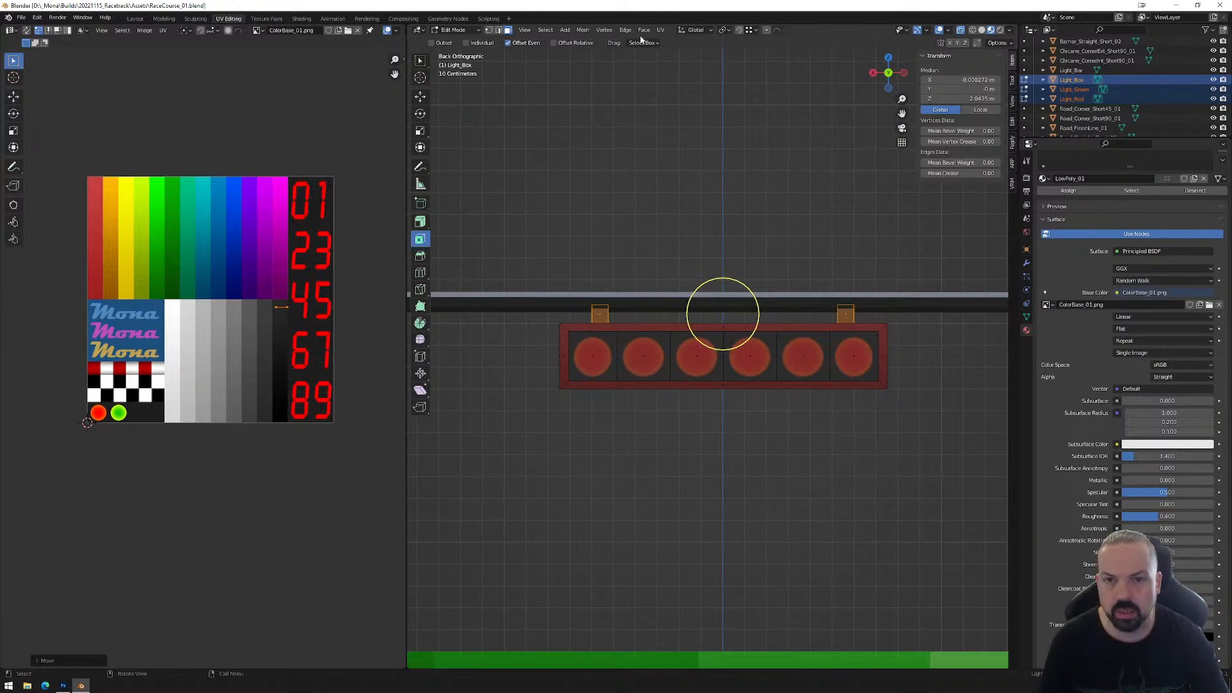
click(660, 30)
click(689, 122)
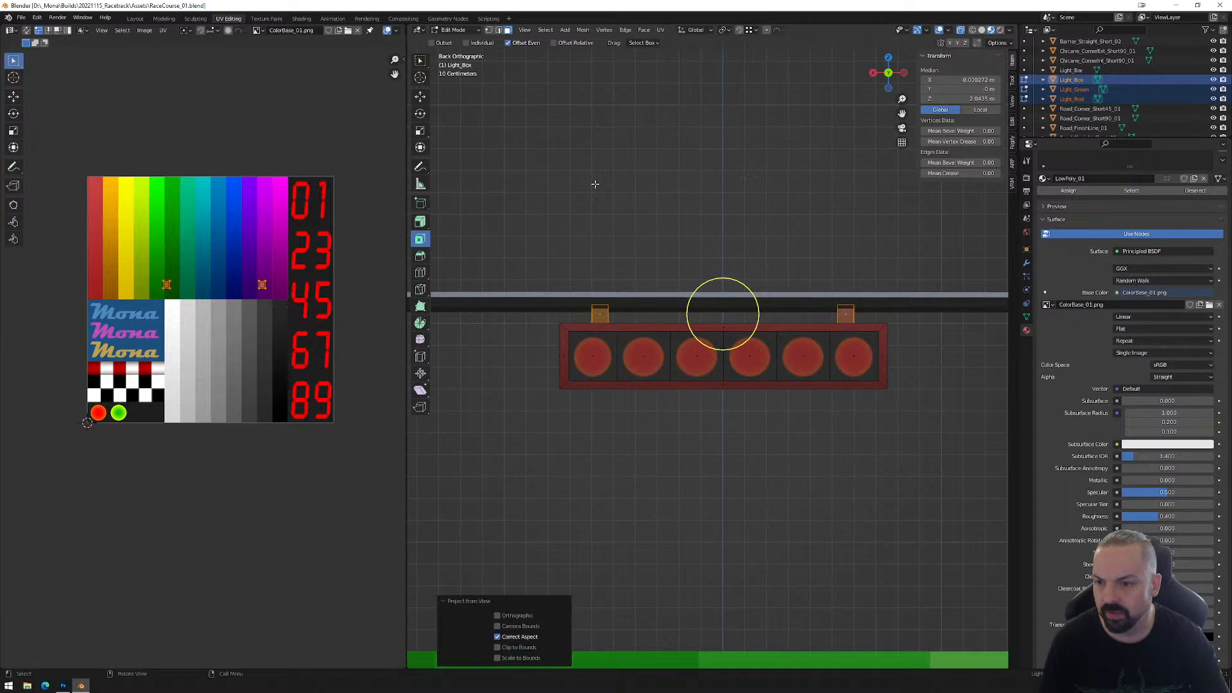
Move one block's UV island along X so it overlaps the other block's island on the purple swatch.
drag(127, 259, 208, 304)
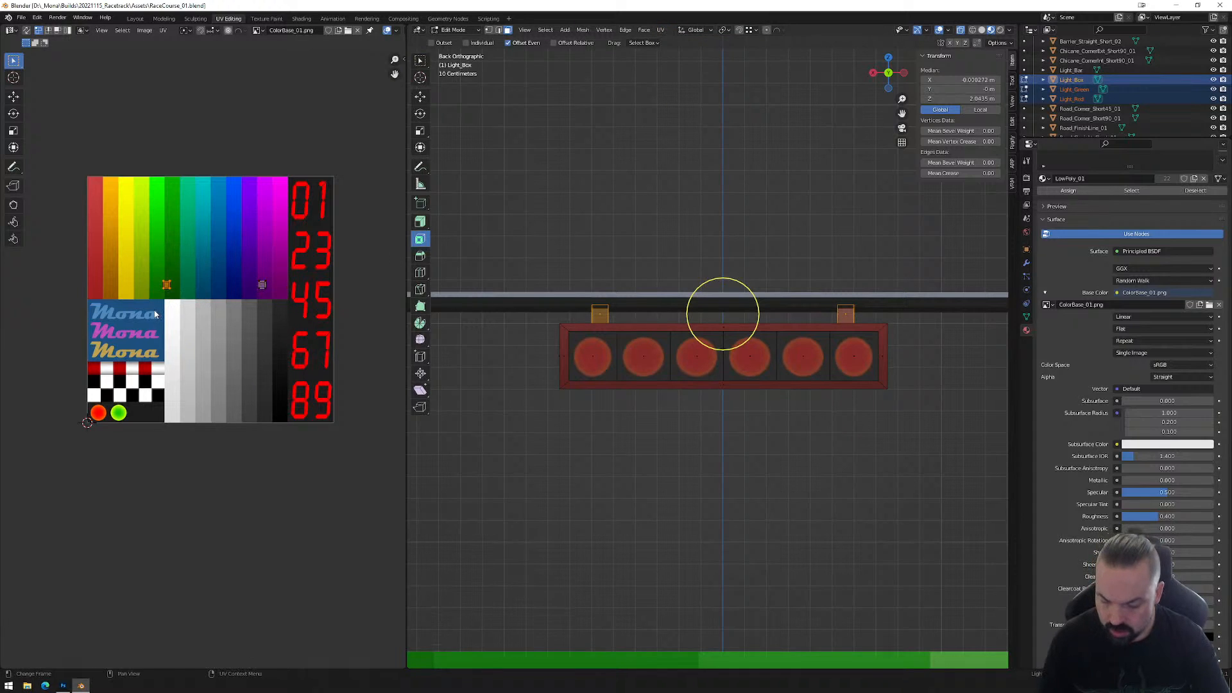
key(g)
key(x)
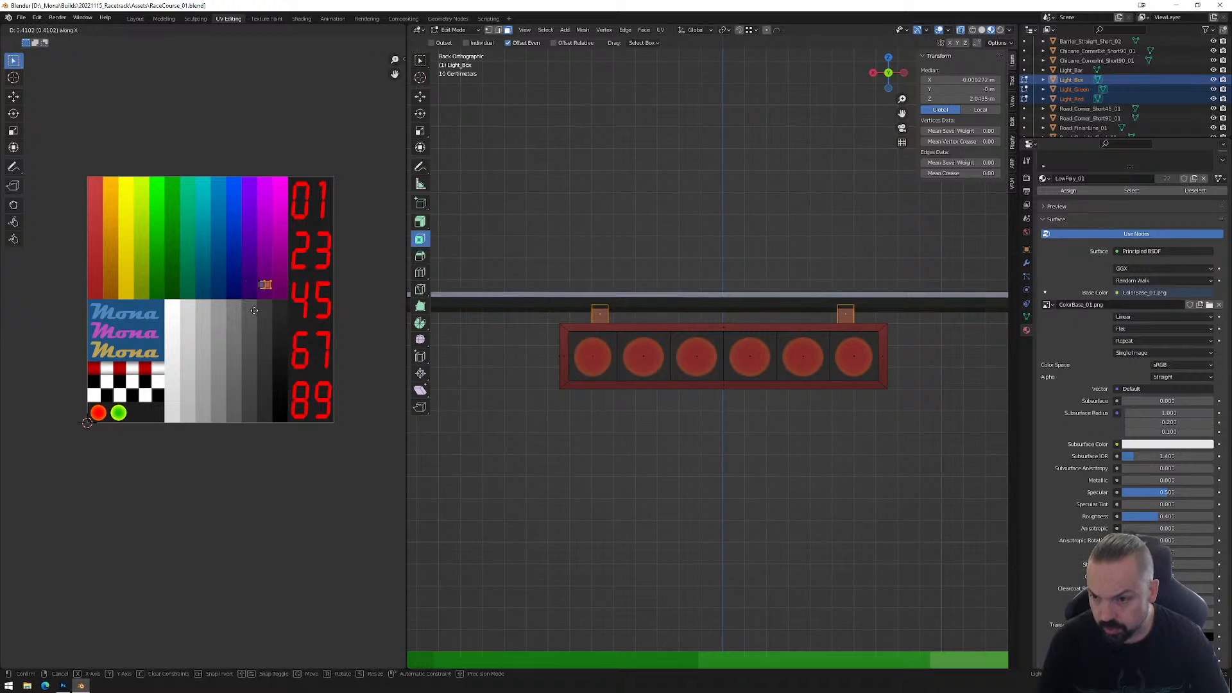
click(252, 312)
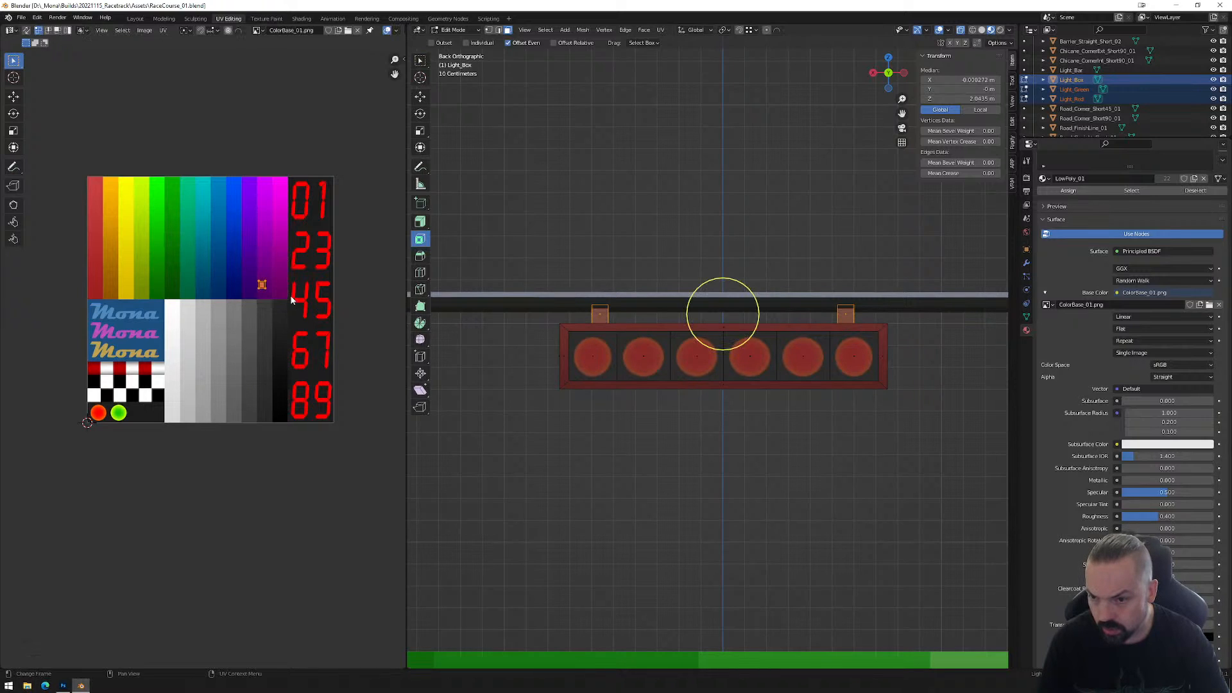
Move the mounting blocks' UV islands onto the black swatch and stretch their lower edge down along Y.
key(g)
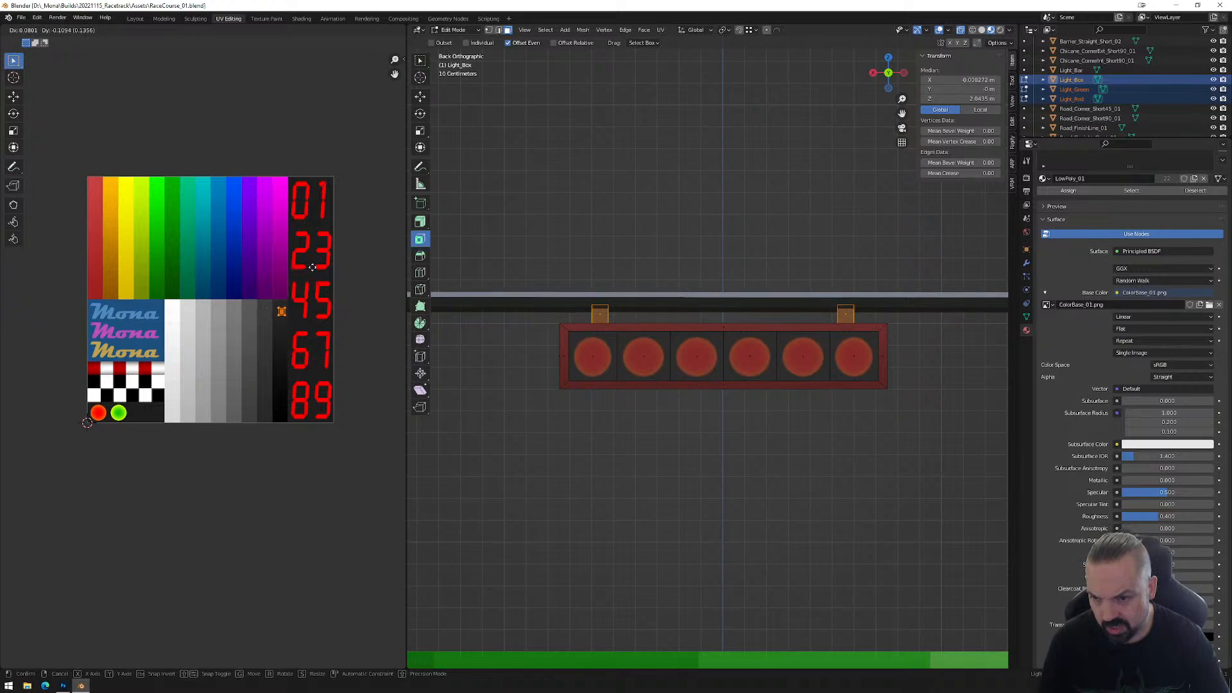
click(312, 267)
scroll(333, 348, up, 6)
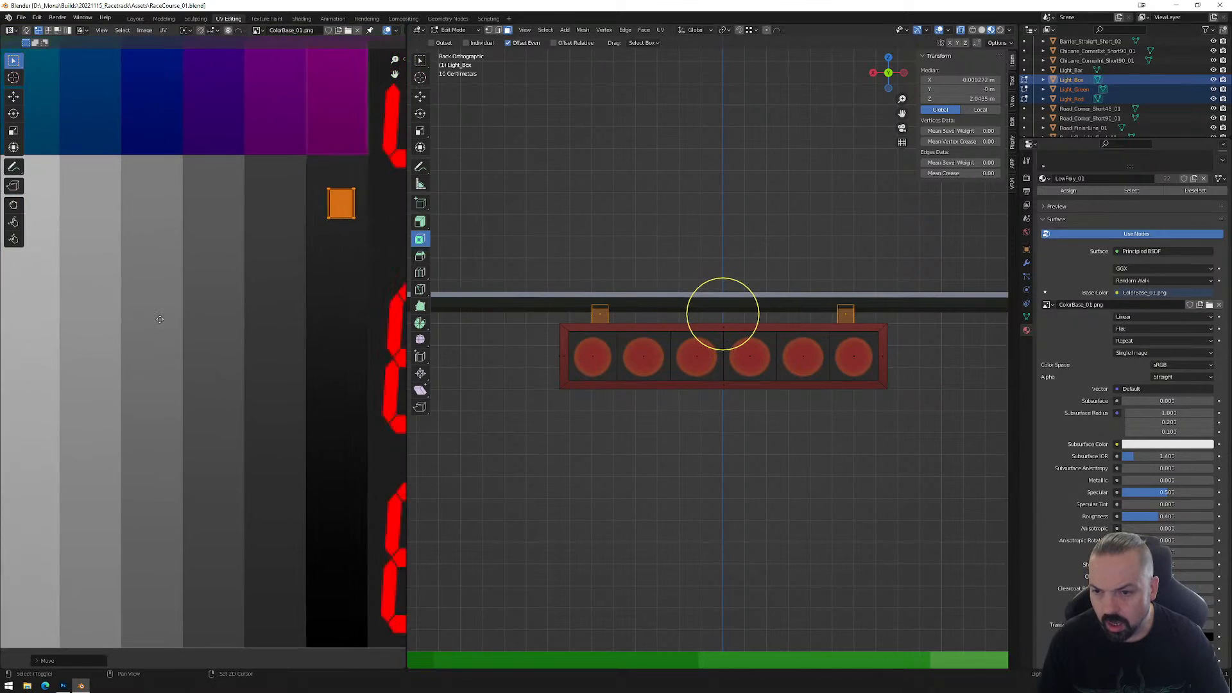
drag(286, 209, 359, 241)
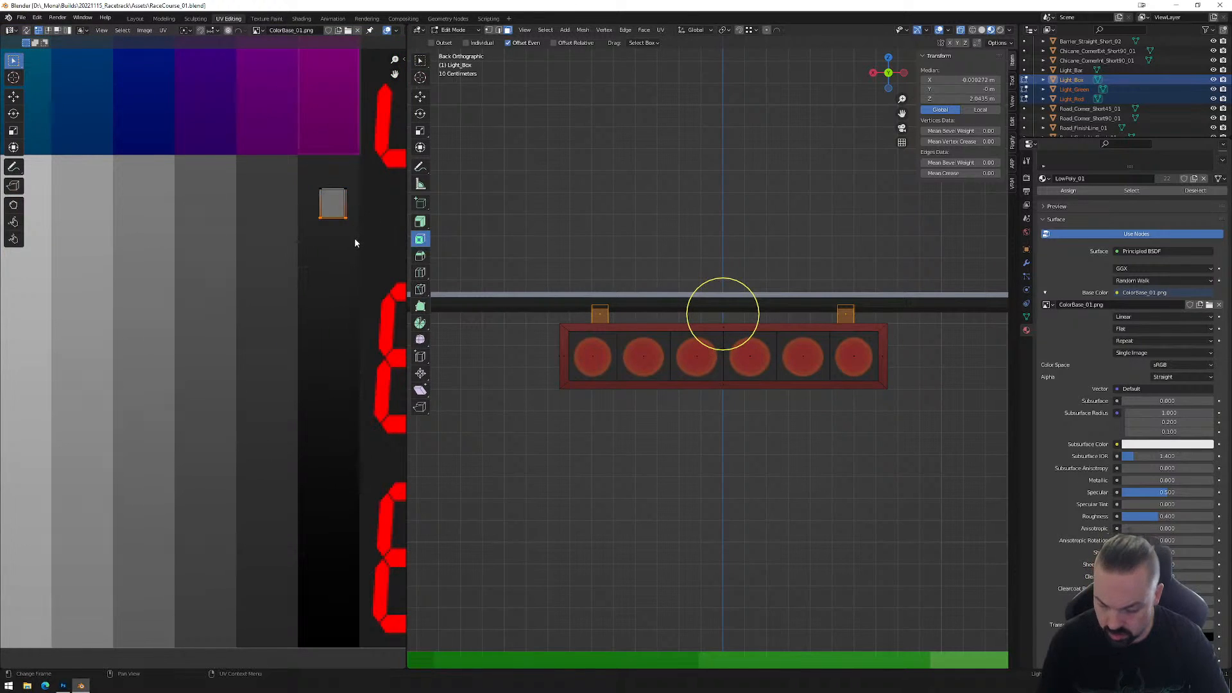
key(g)
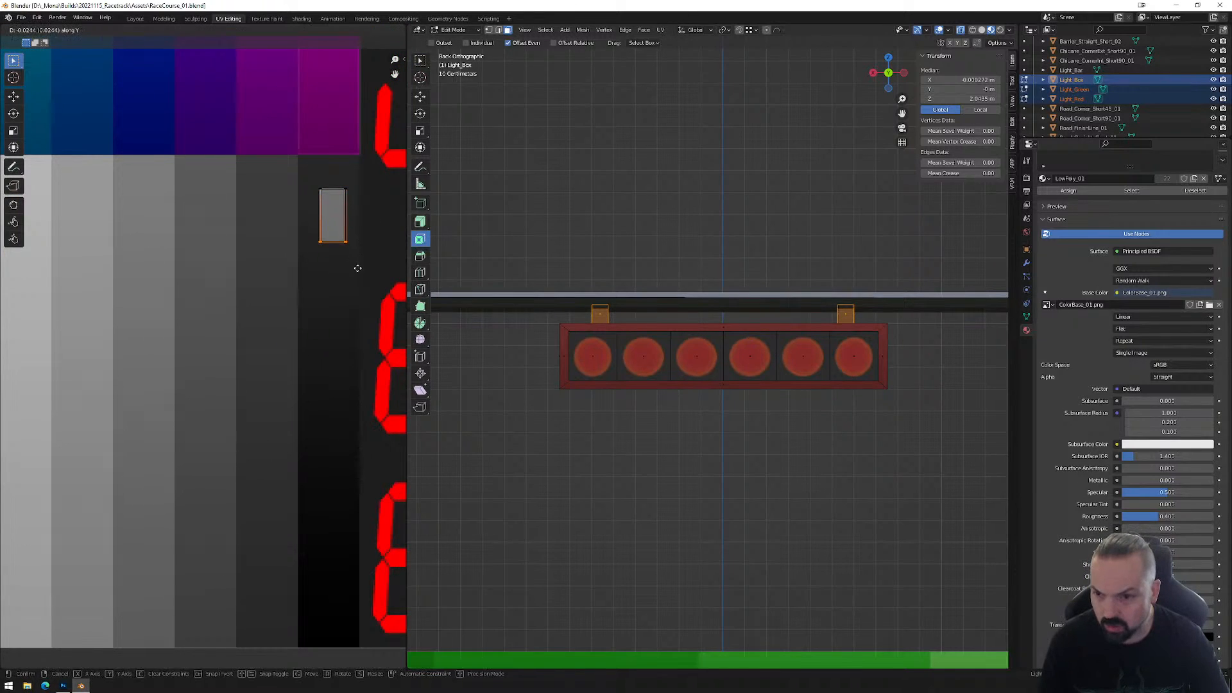
click(360, 331)
Shift the whole stretched UV island up slightly within the black swatch and return to Object Mode.
drag(310, 184, 365, 336)
key(g)
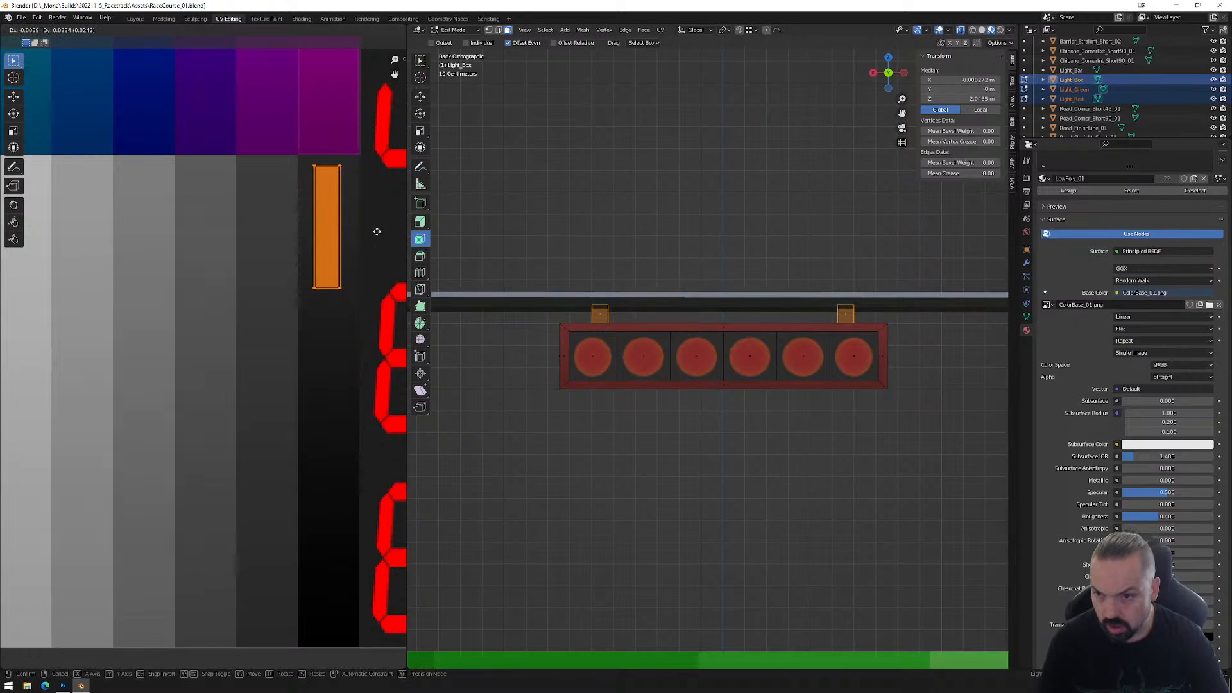
click(376, 234)
click(671, 214)
key(Tab)
Isolate Road_Straight_Short_01 in the top view by hiding all other objects.
middle_drag(734, 267, 691, 367)
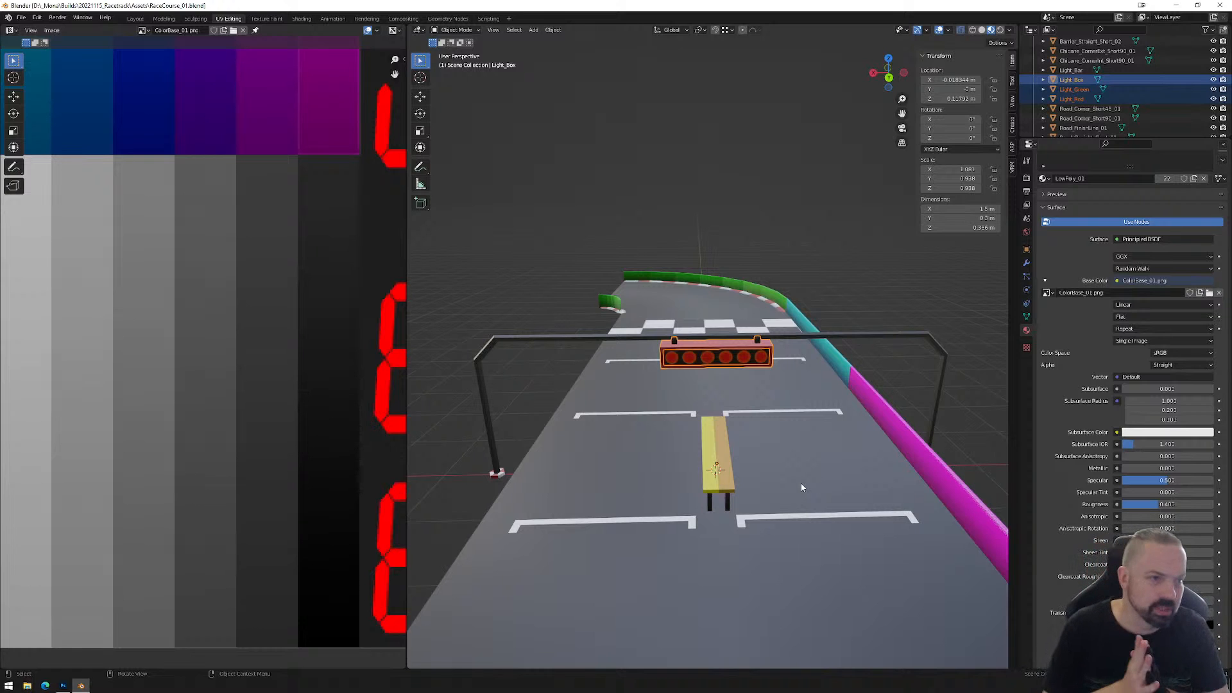
scroll(647, 229, down, 3)
middle_drag(647, 229, 722, 427)
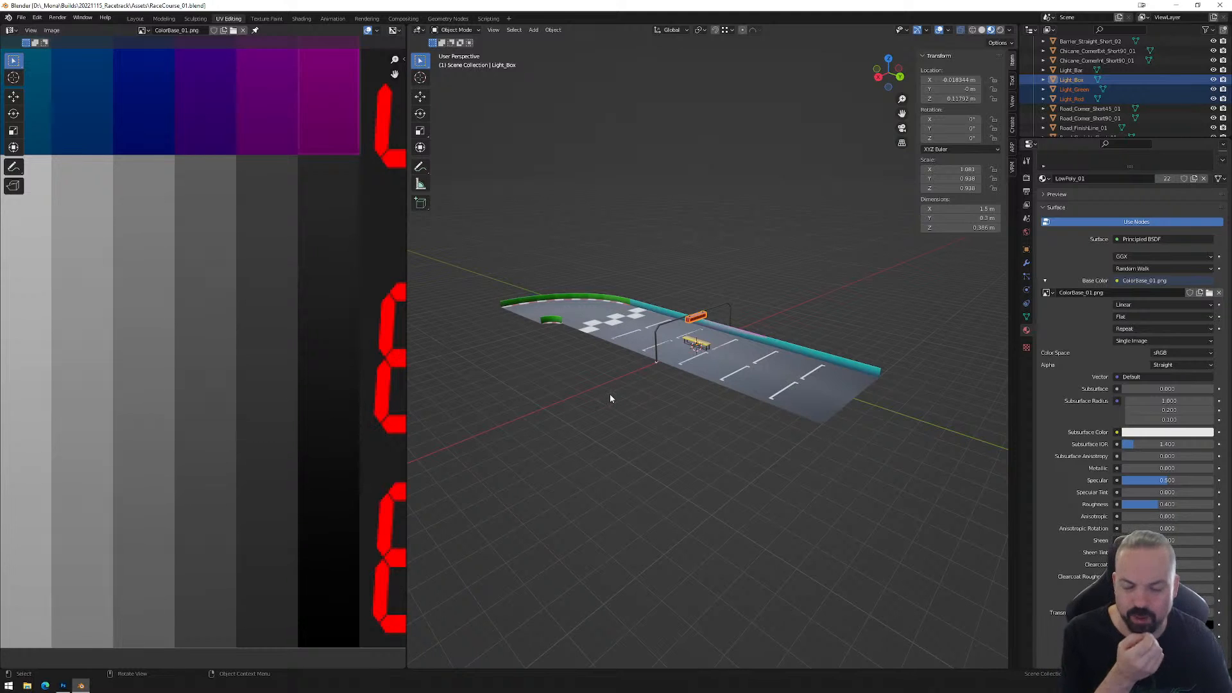
click(889, 60)
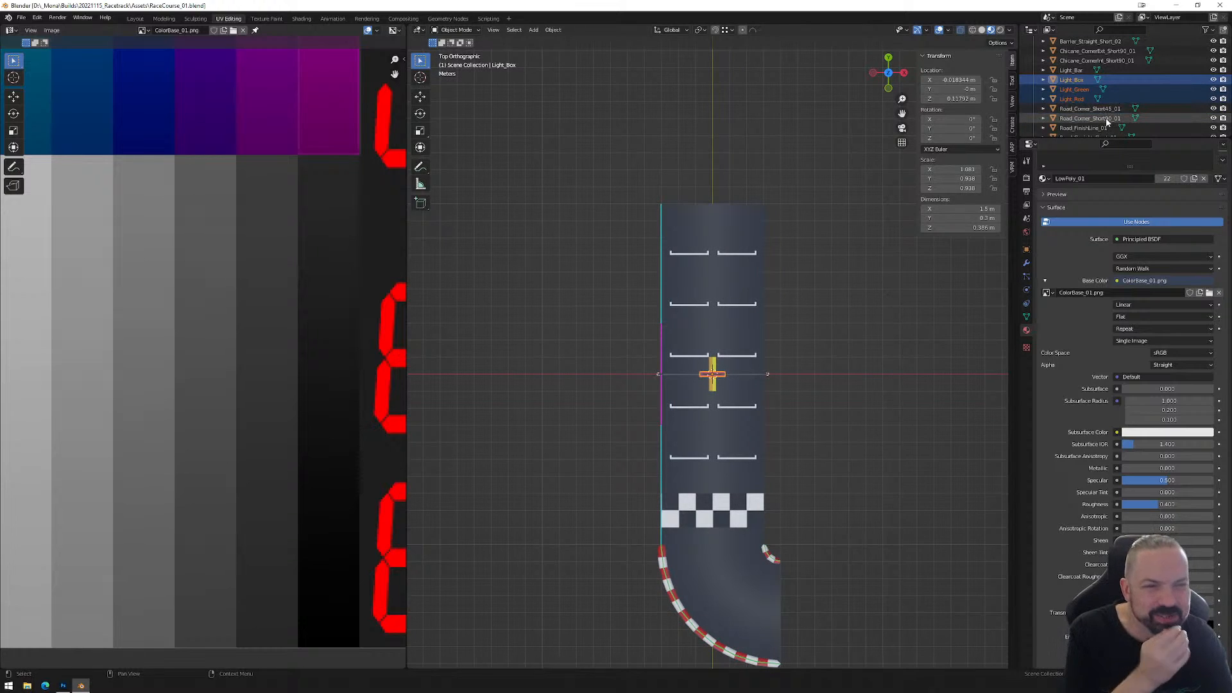
scroll(1089, 122, up, 3)
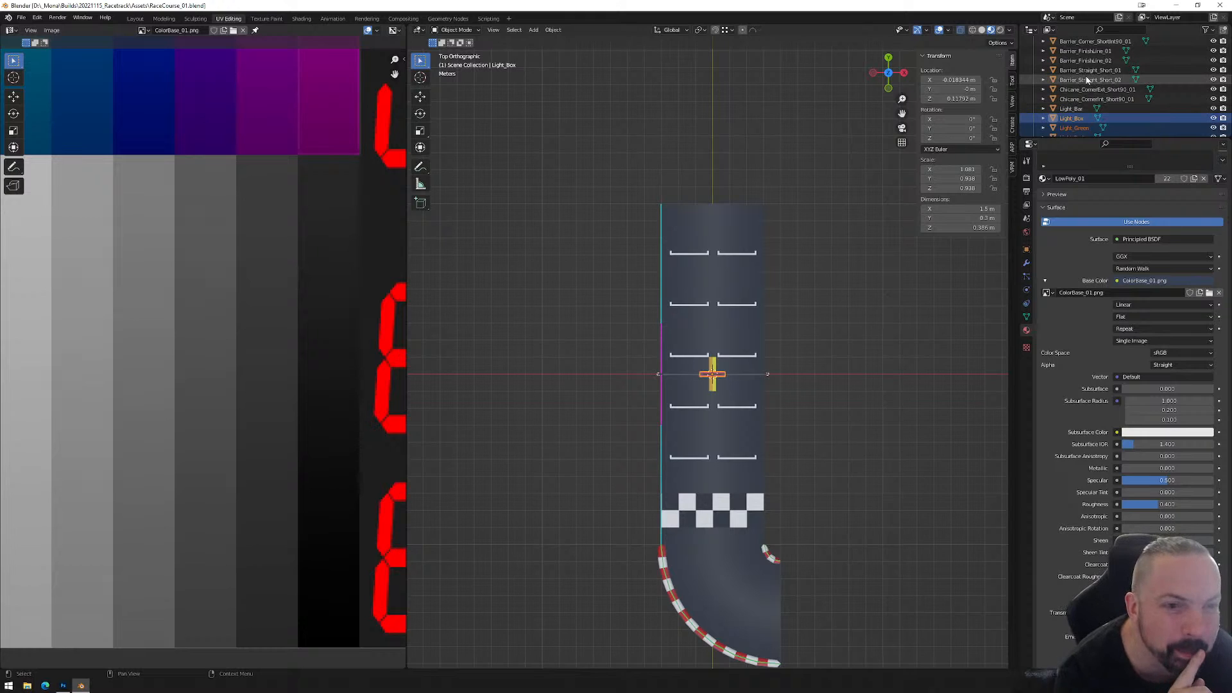
scroll(1093, 80, down, 2)
scroll(1092, 80, down, 3)
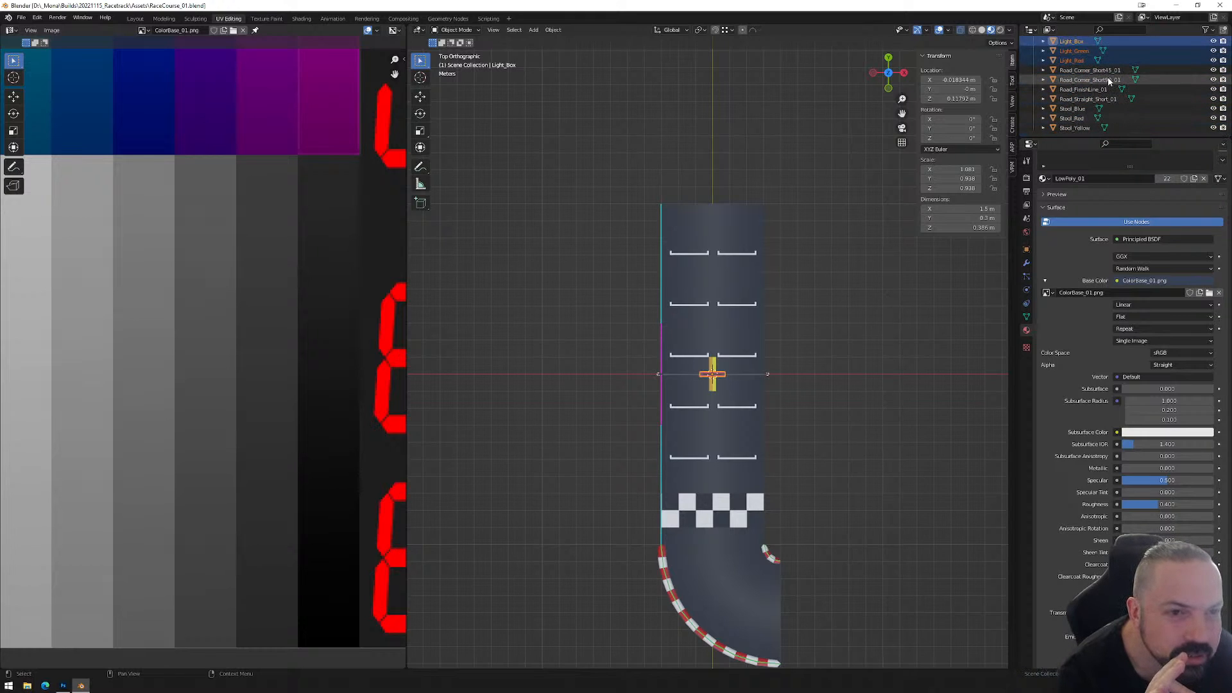
click(1102, 100)
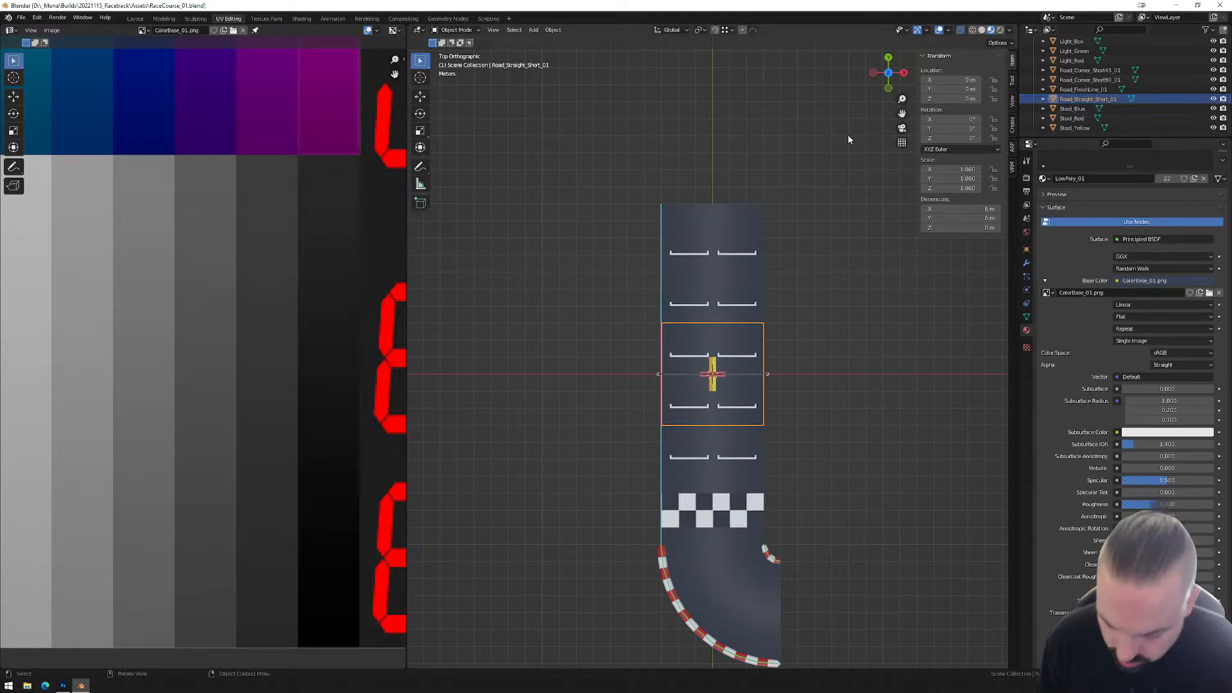
key(a)
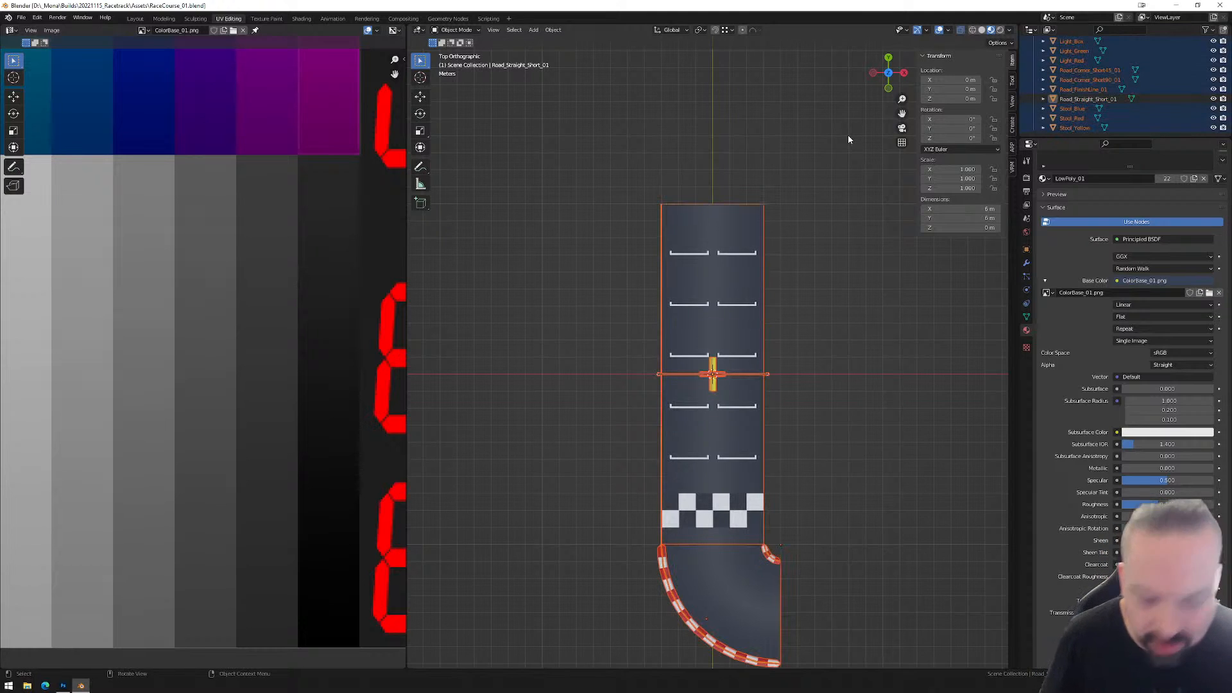
key(h)
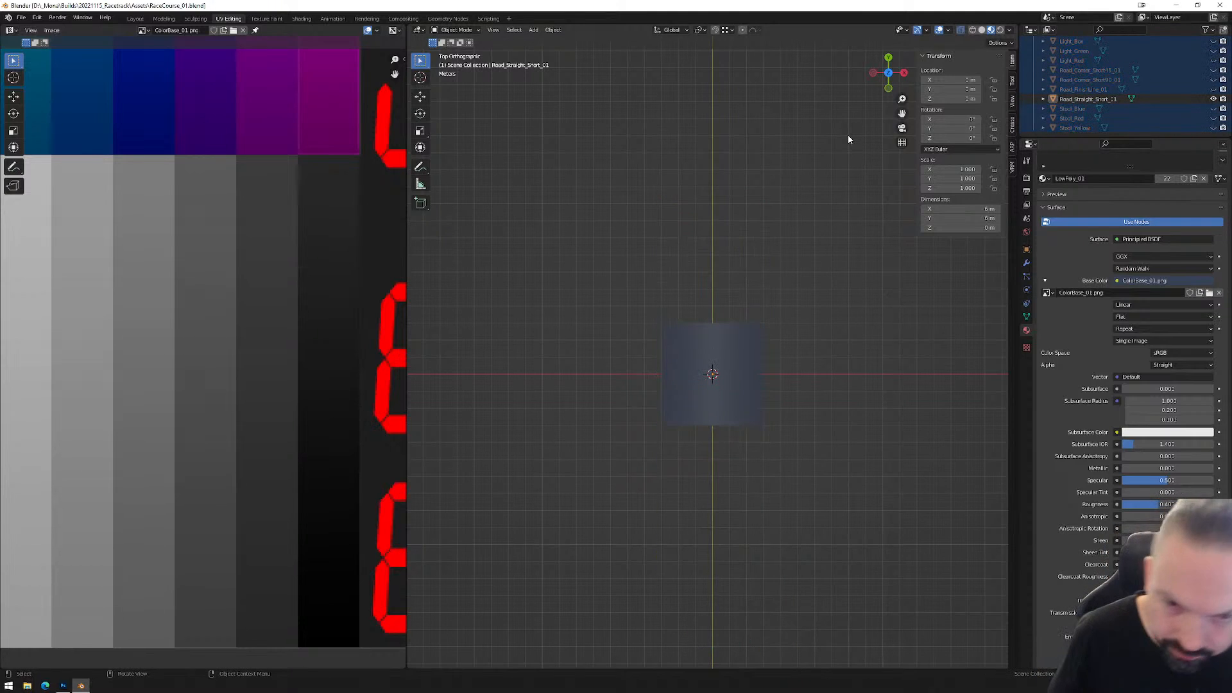
Duplicate the short straight road in place and rename the copy Road_Straight_Jump.
click(727, 379)
key(shift+d)
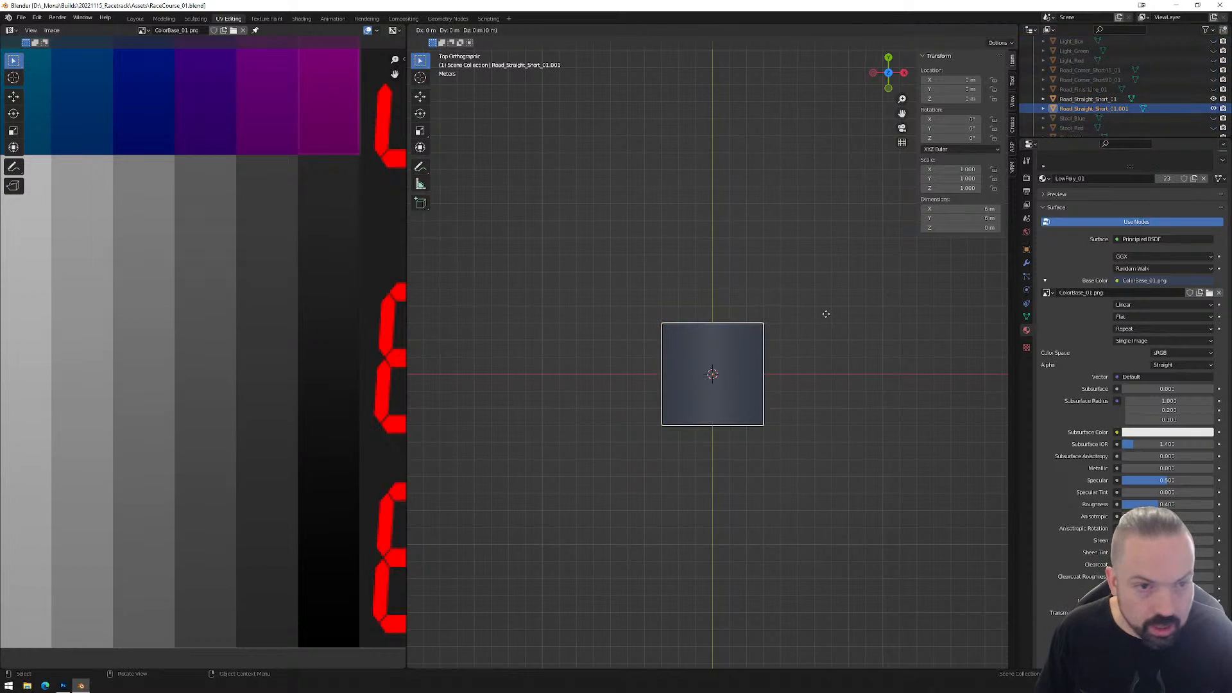
right_click(825, 317)
double_click(1093, 108)
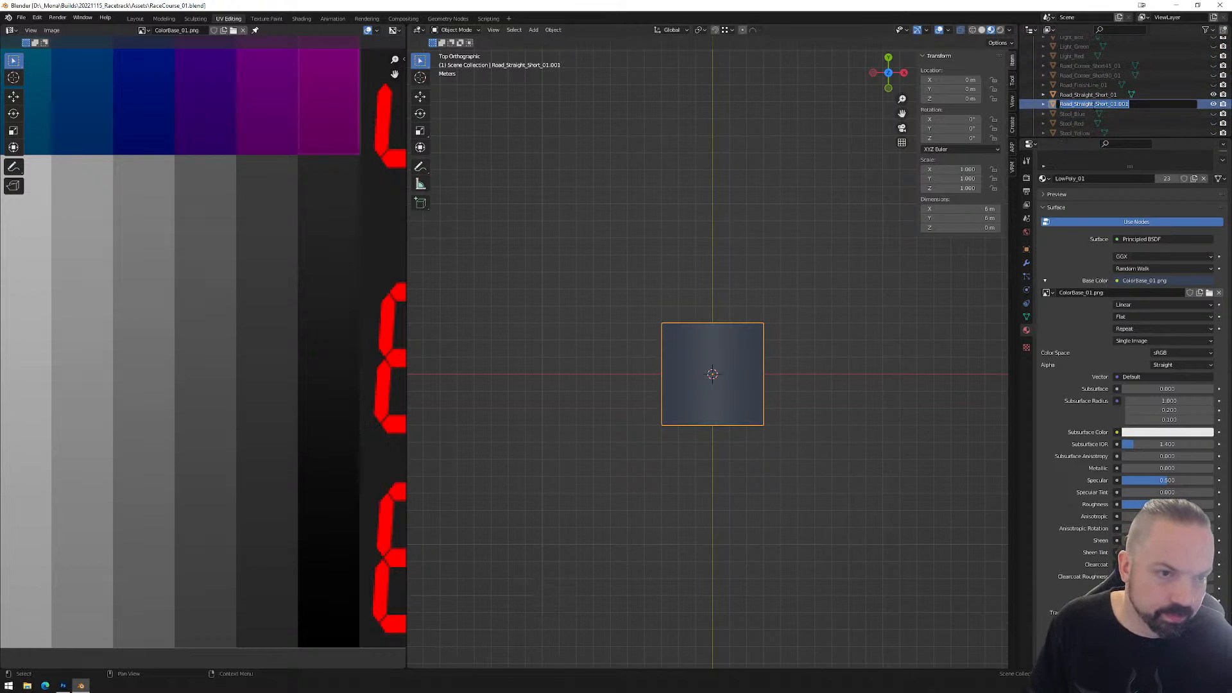
drag(1095, 104, 1129, 104)
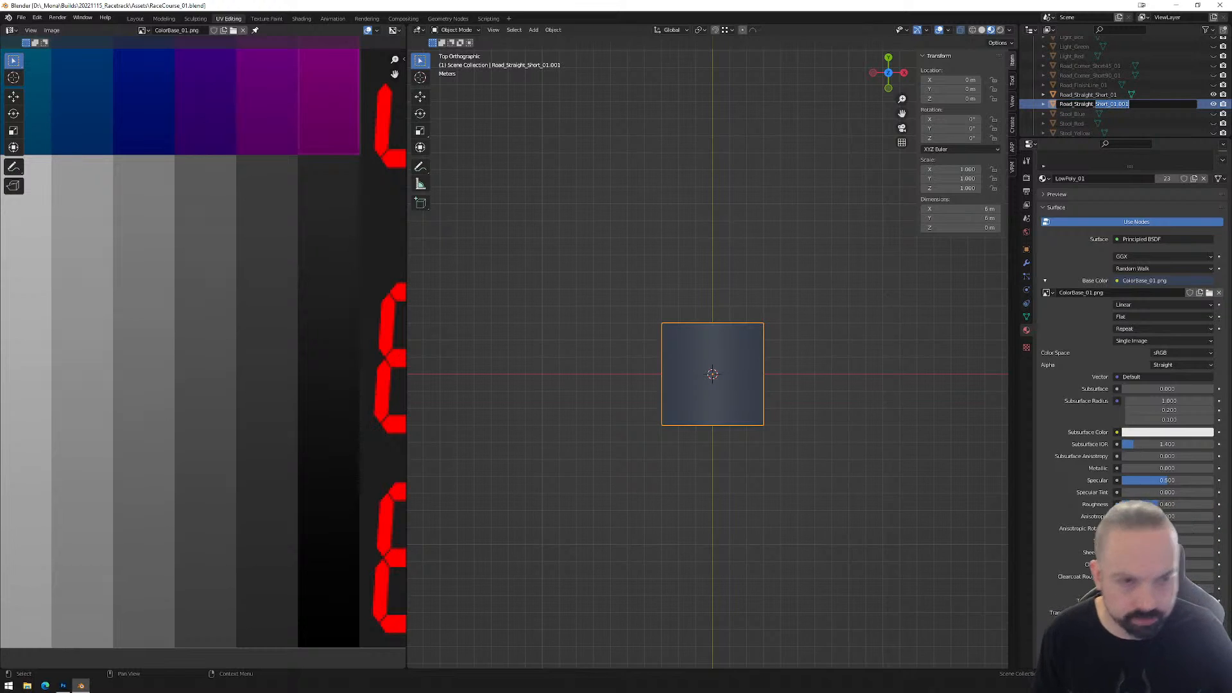
text(Jump)
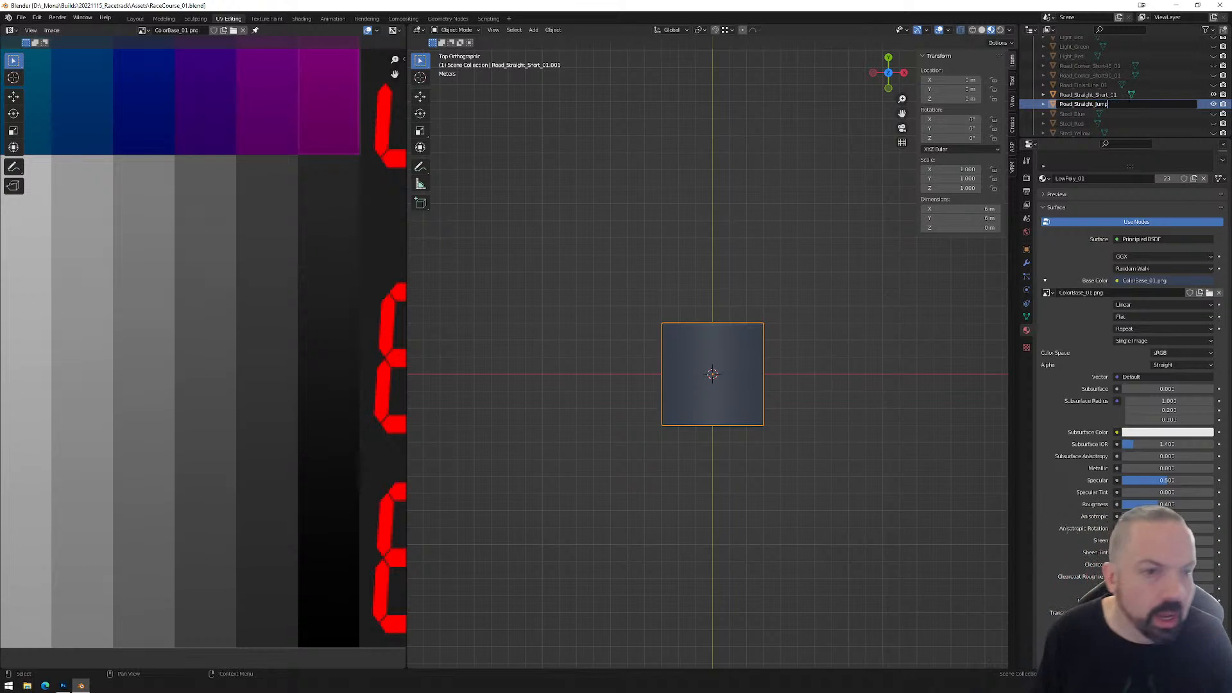
key(Return)
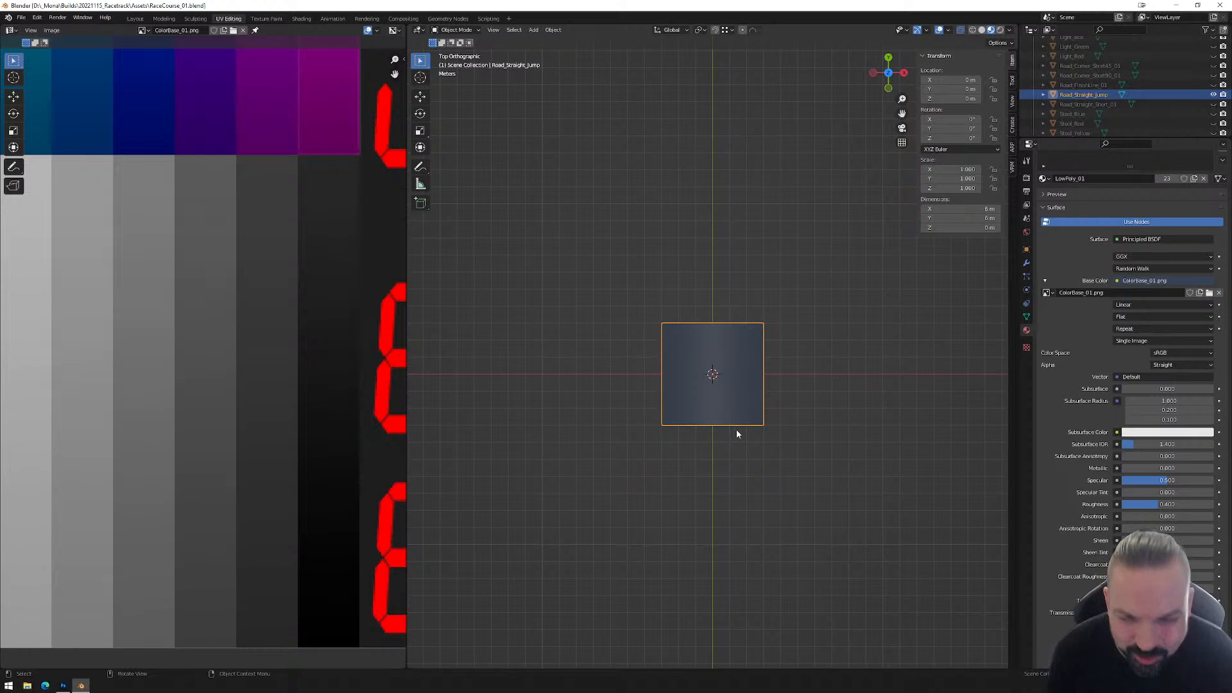
Select the vertices of Road_Straight_Jump's end edge on the negative Y side in Edit Mode, seen from the top.
click(890, 76)
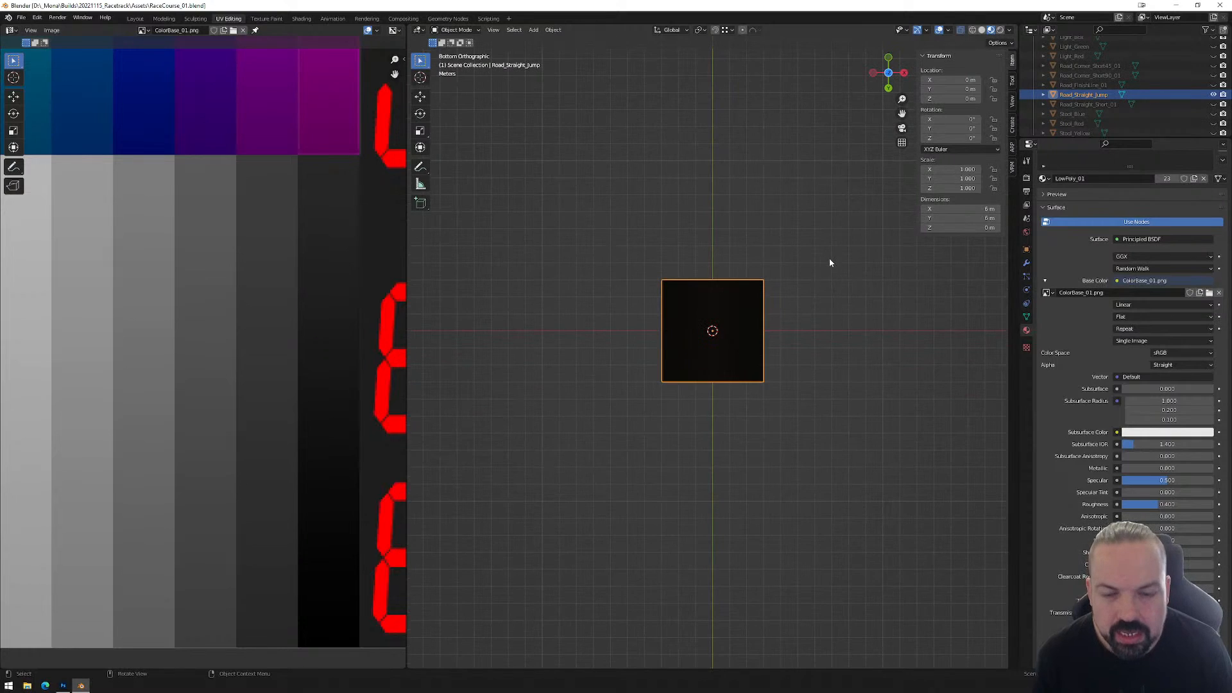
click(889, 60)
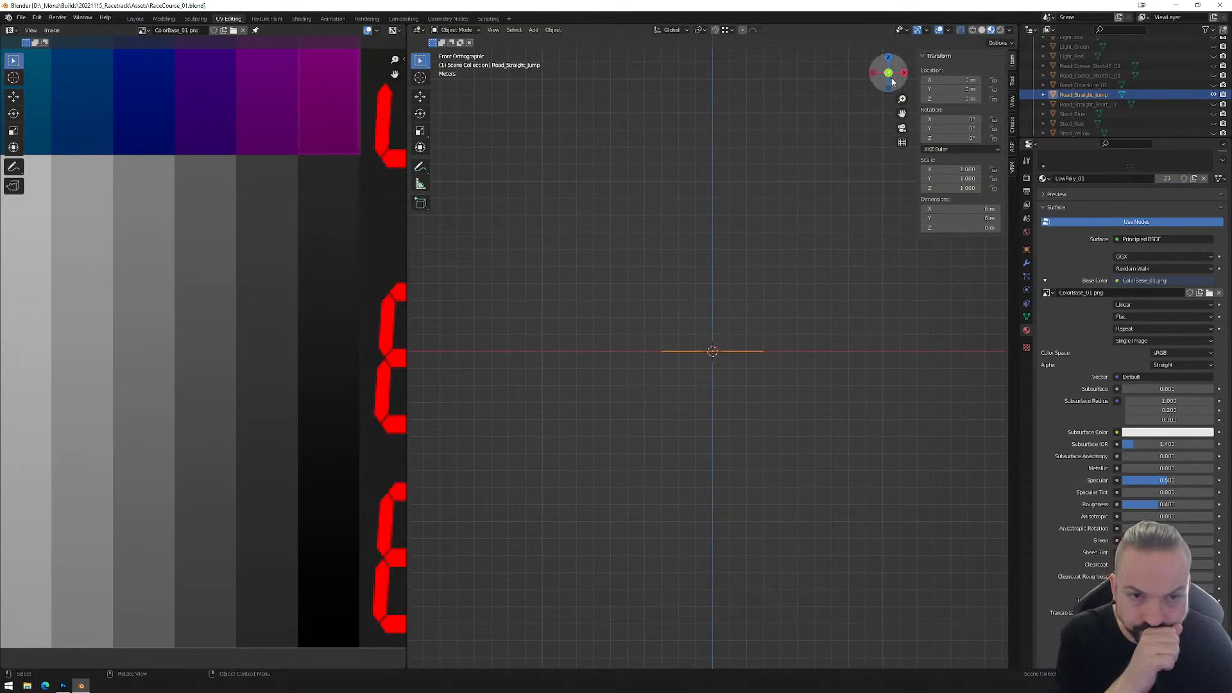
click(888, 58)
scroll(717, 398, down, 1)
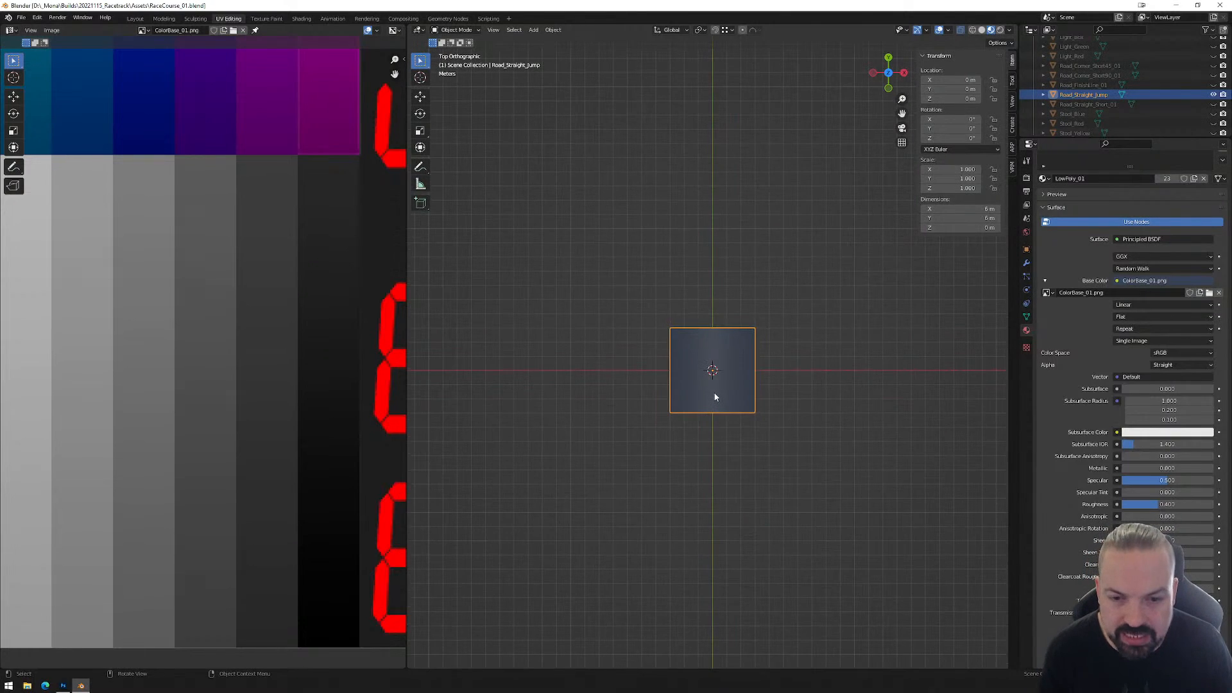
key(Tab)
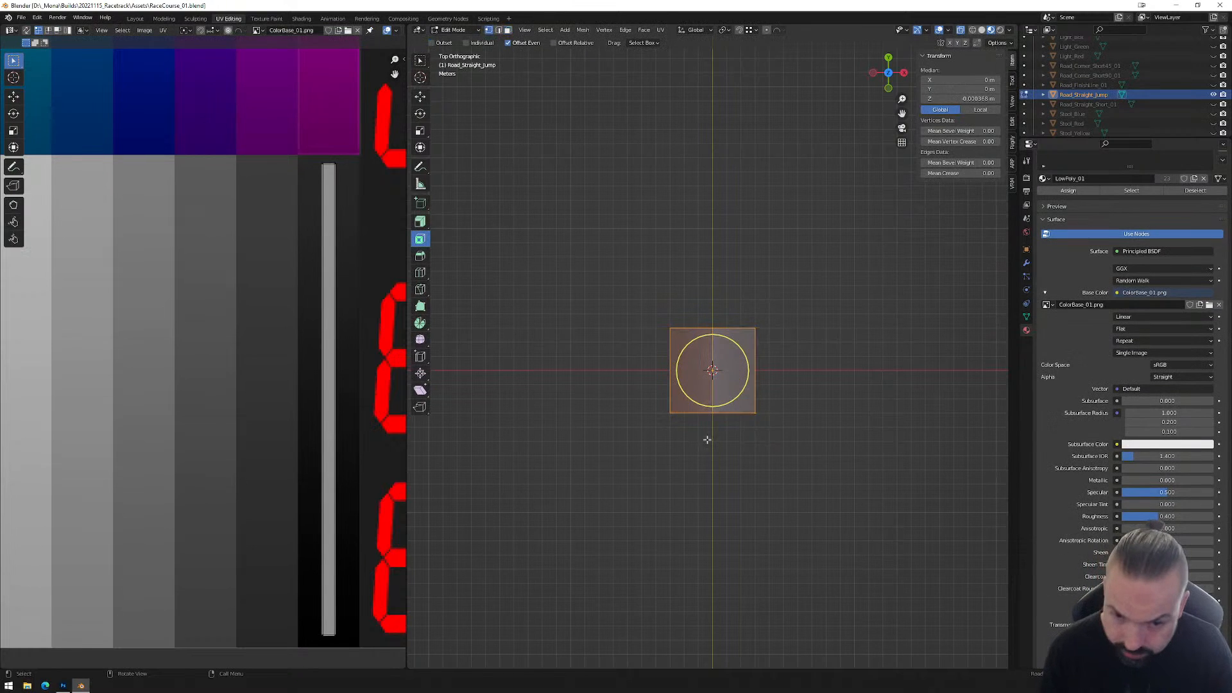
drag(646, 436, 788, 407)
scroll(772, 473, up, 1)
shift+middle_drag(798, 489, 798, 344)
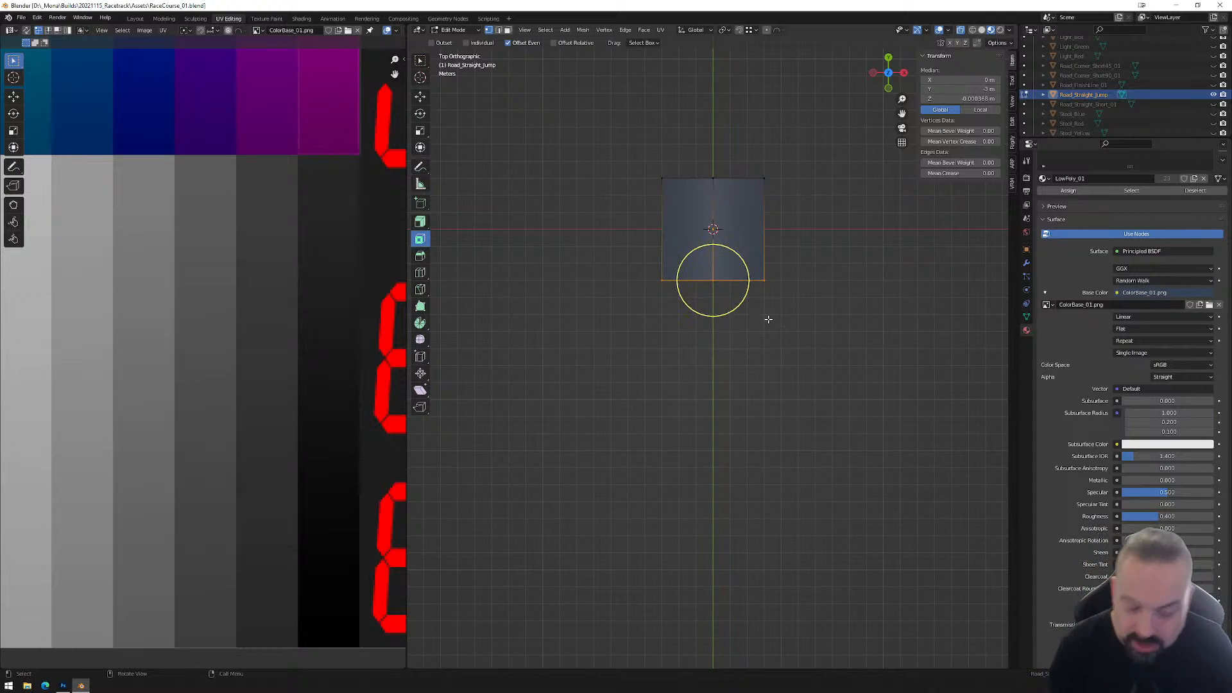
Try moving the road's end edge along Y with increment snapping switched on, and switch snapping off again.
key(g)
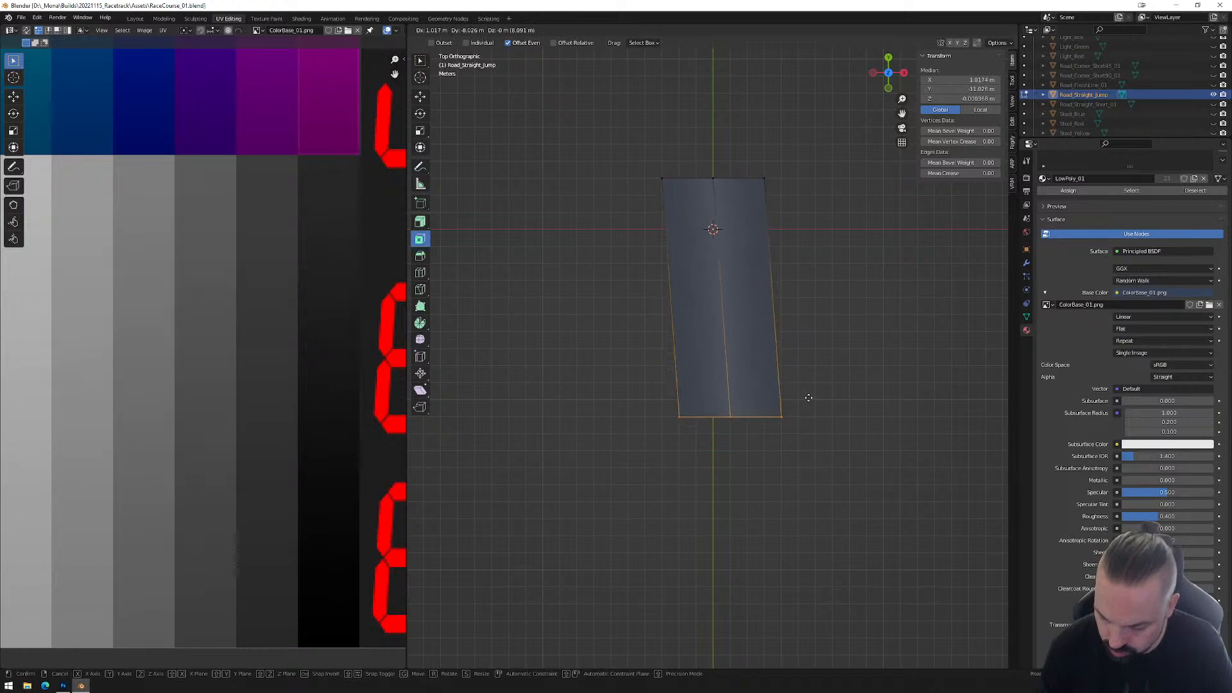
right_click(816, 367)
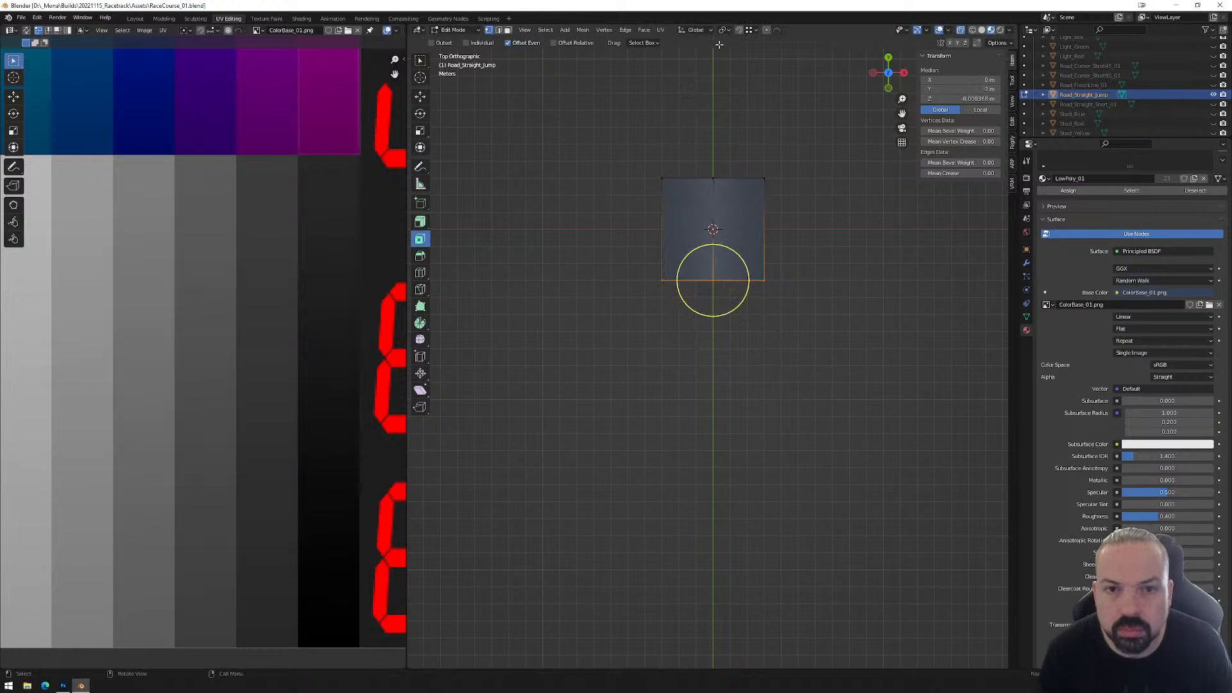
click(748, 30)
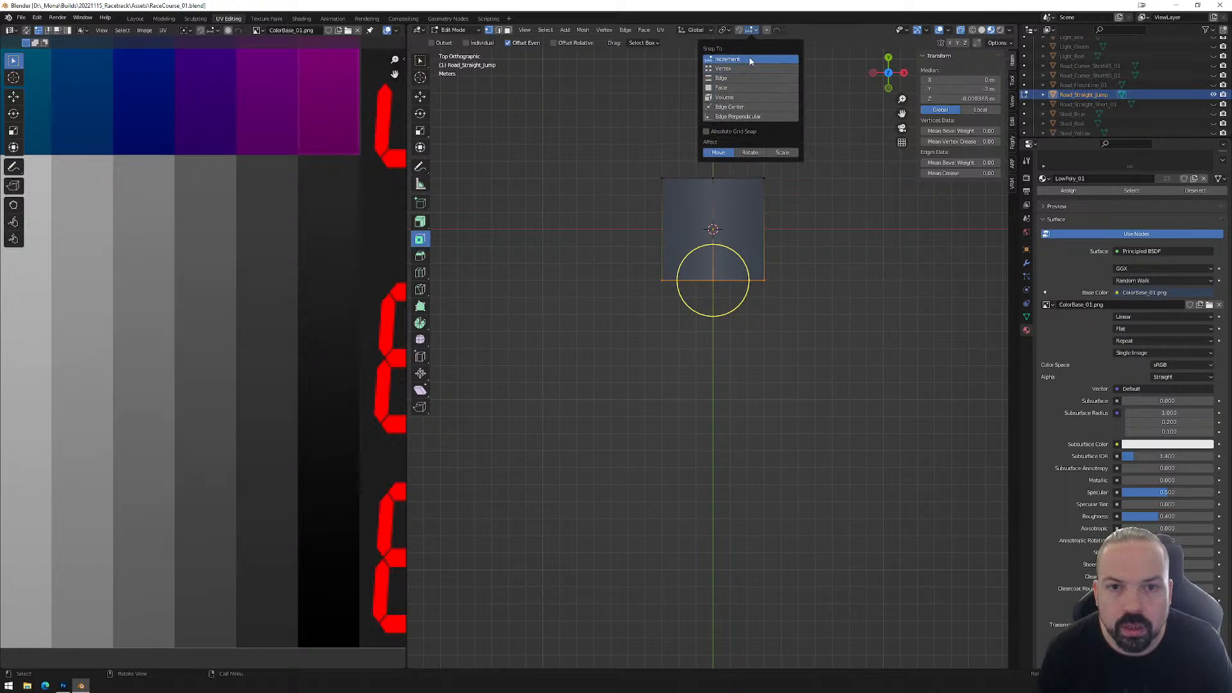
click(739, 30)
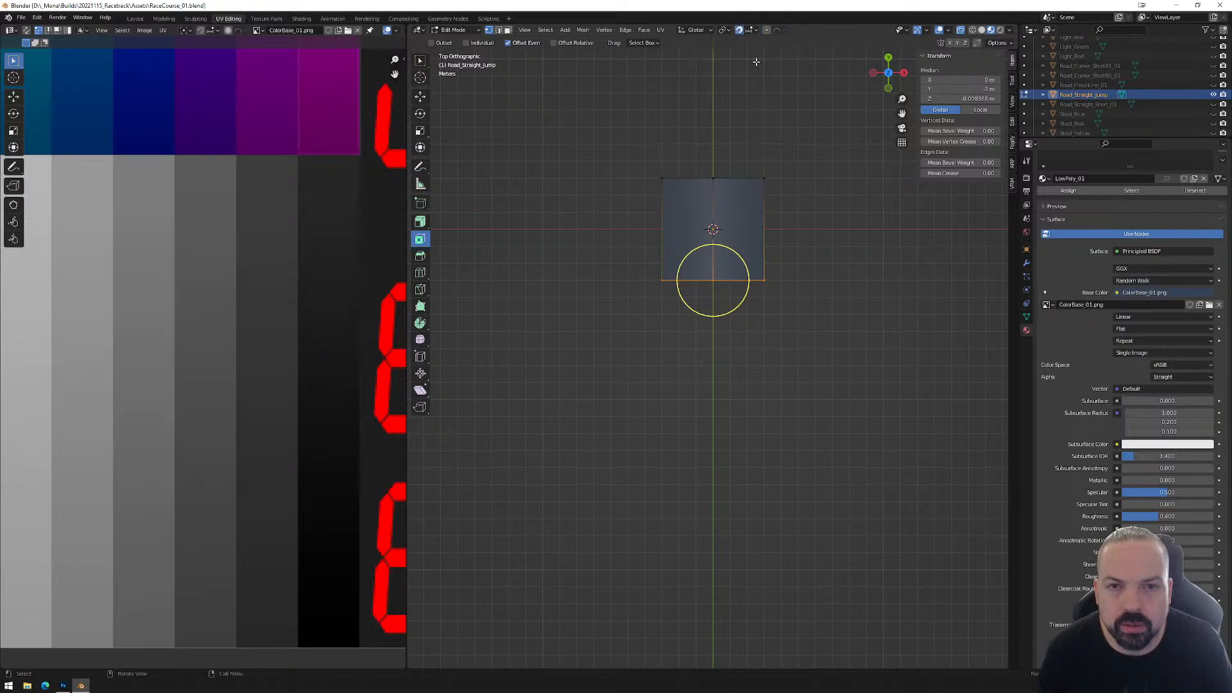
key(g)
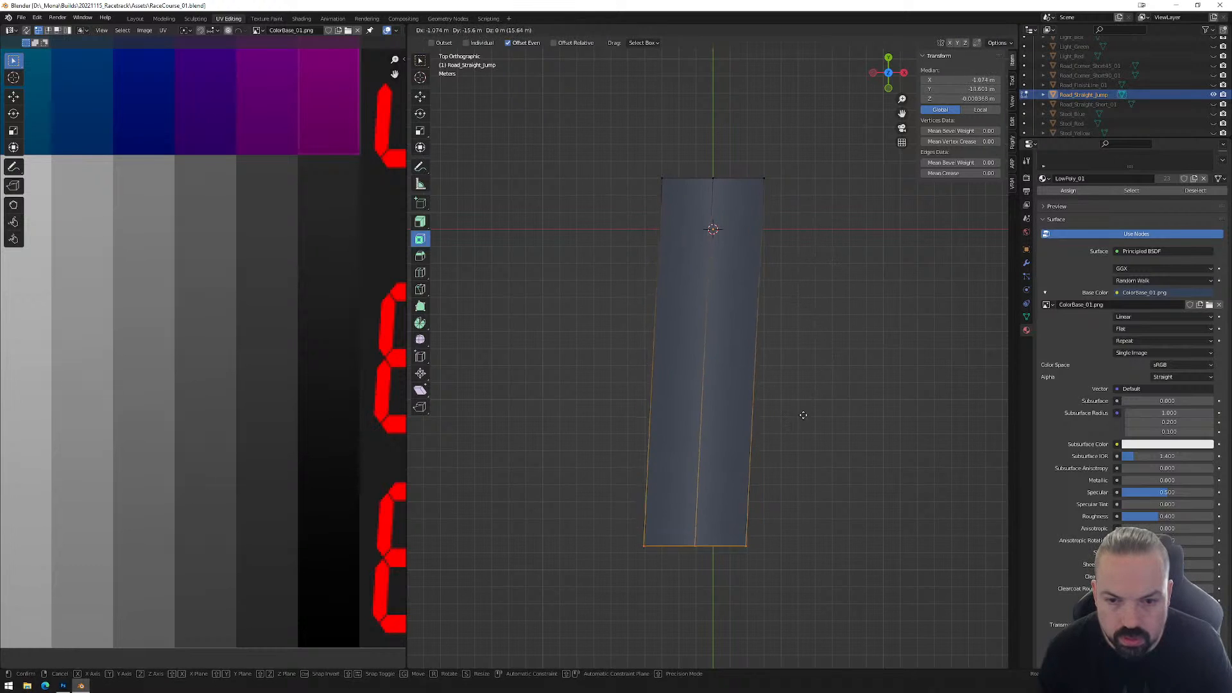
right_click(821, 384)
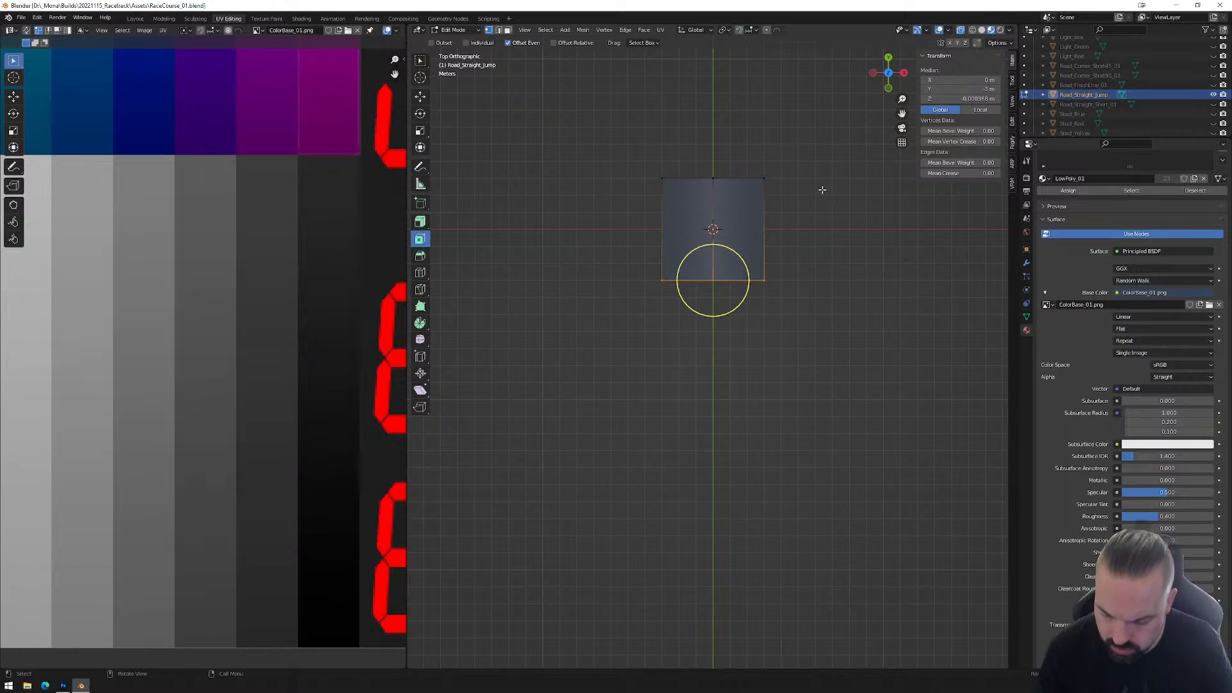
key(g)
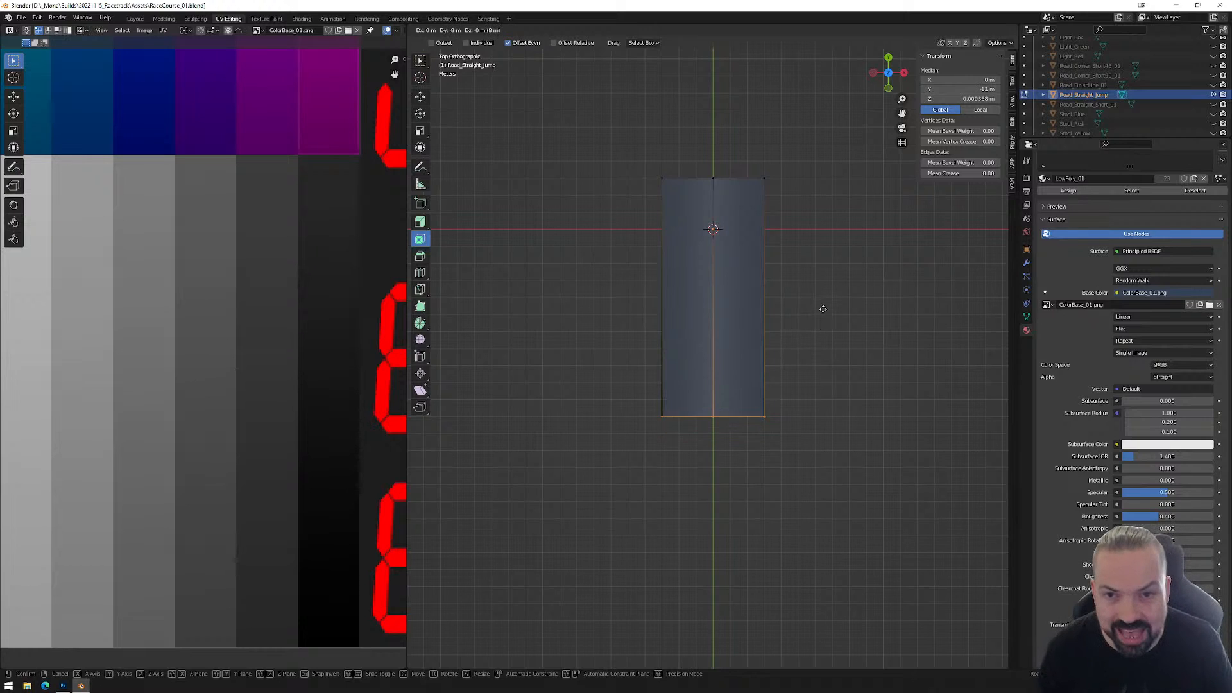
click(796, 189)
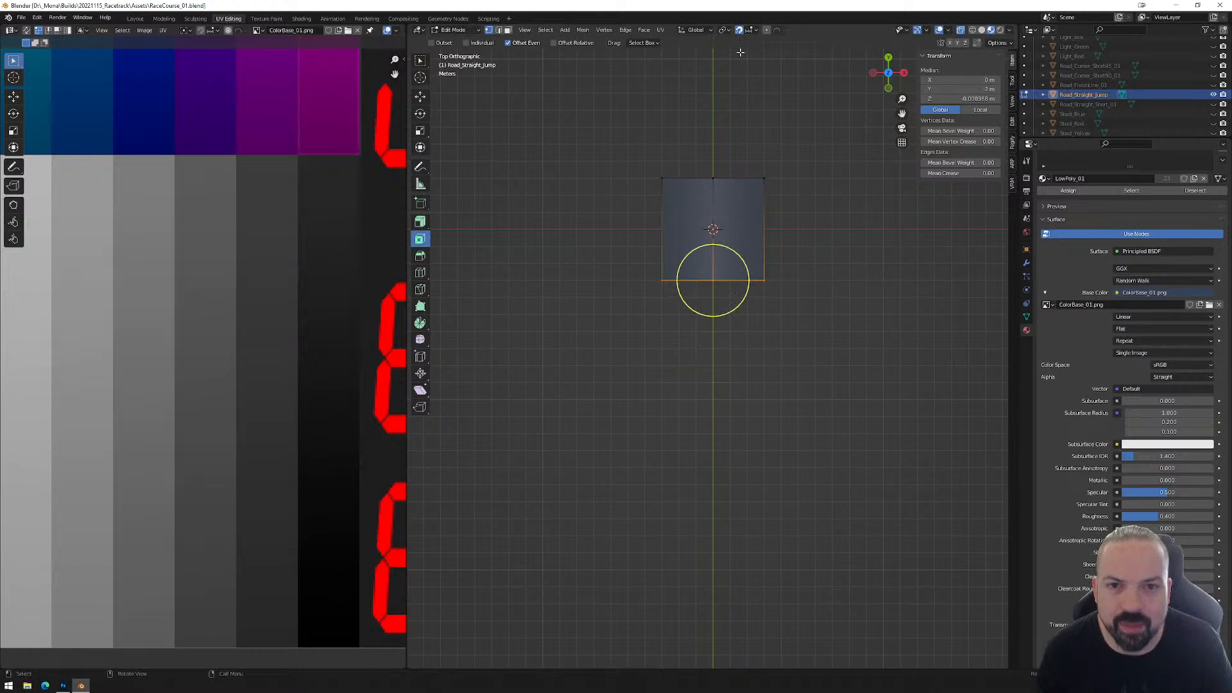
key(g)
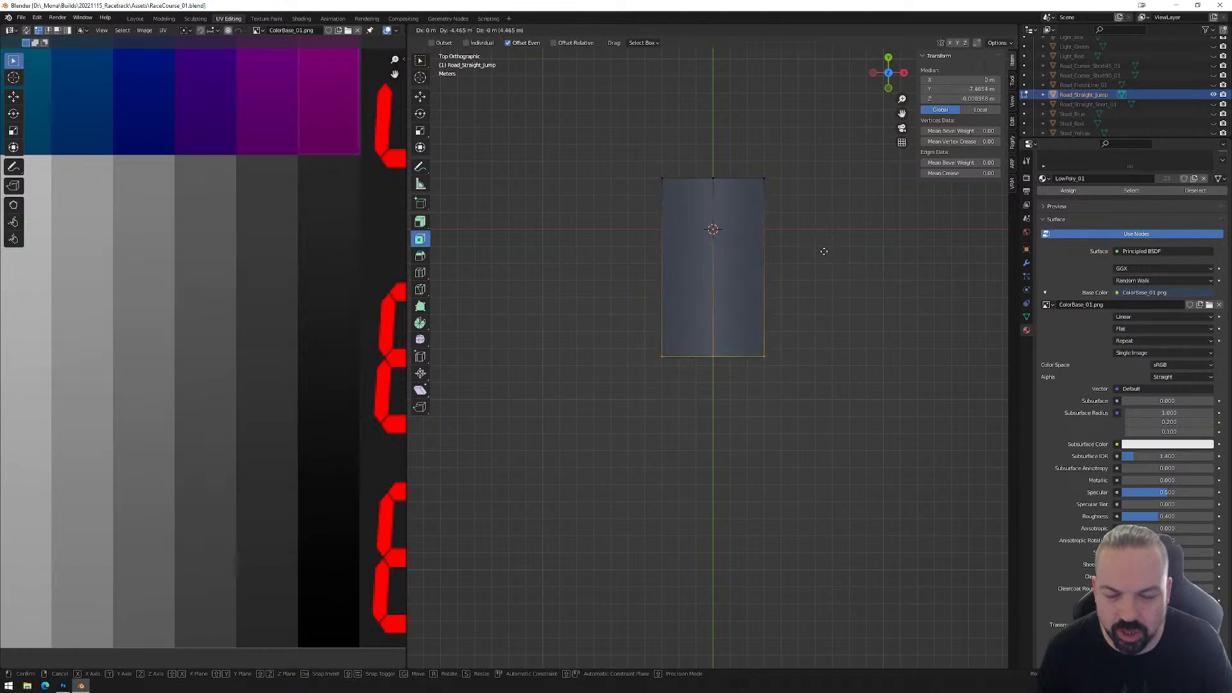
click(815, 215)
click(739, 31)
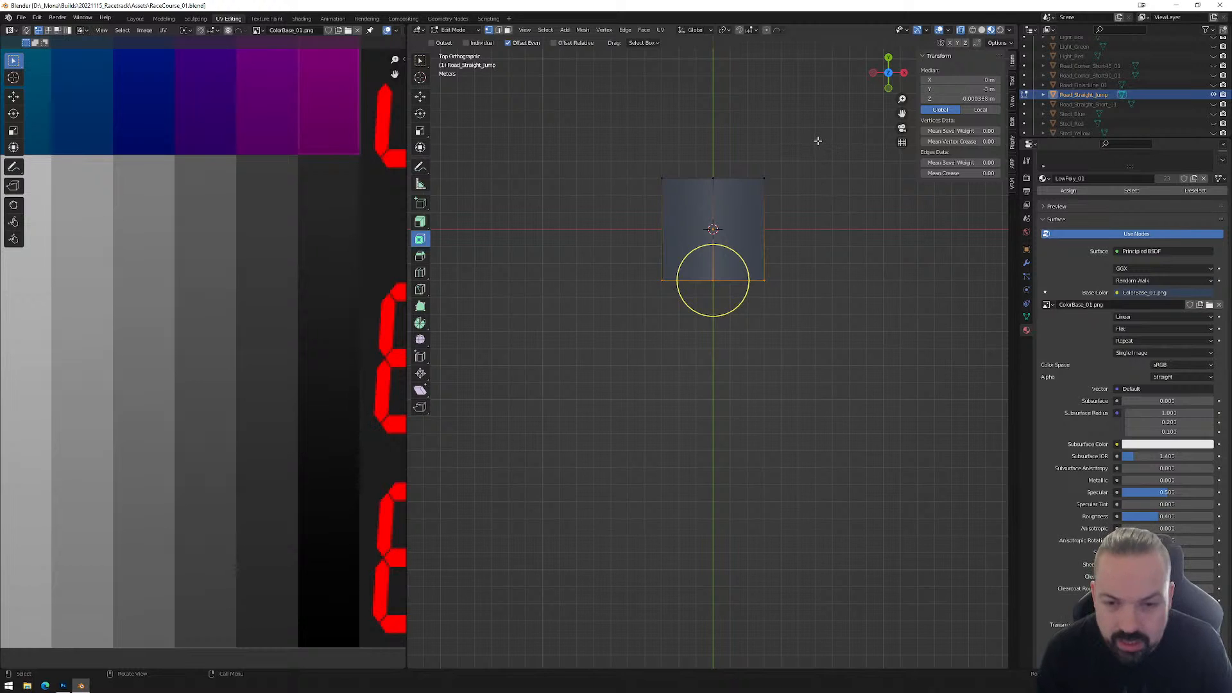
Move the selected end edge -7 m along Y to lengthen the road, and select the opposite end edge.
key(g)
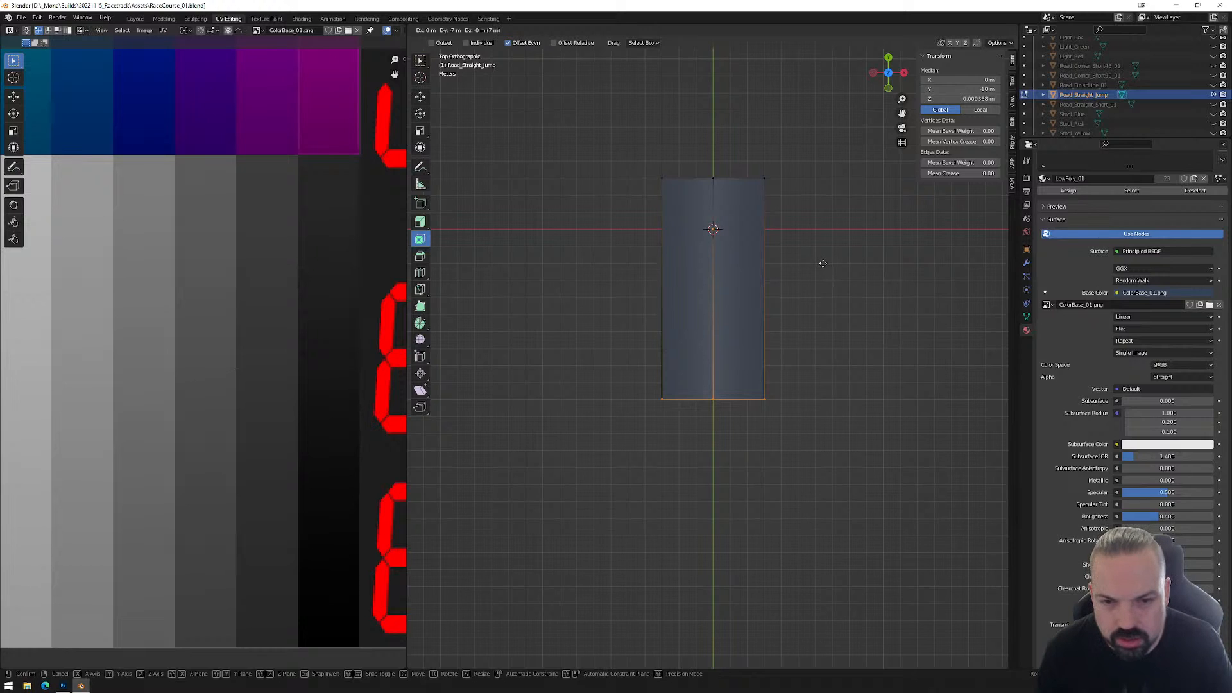
click(822, 263)
shift+middle_drag(800, 157, 790, 254)
click(703, 268)
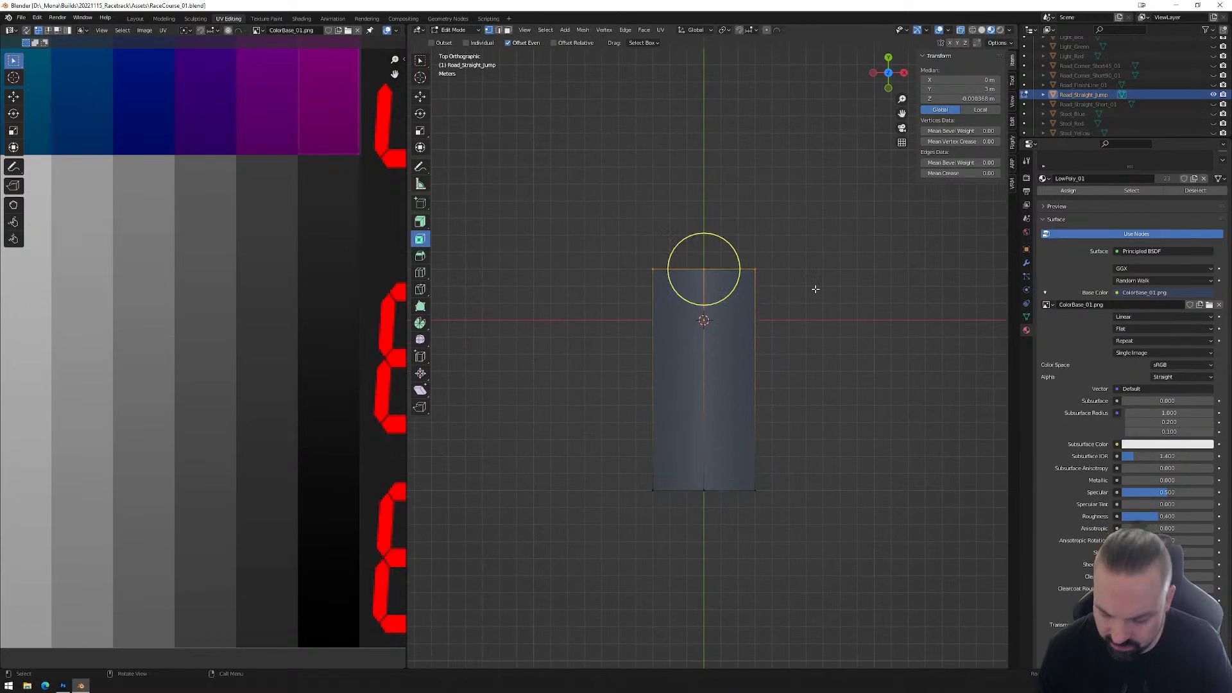
Move the selected end edge 7 m along Y, and raise the opposite end edge 2 m in Z as seen from the side.
key(g)
click(811, 171)
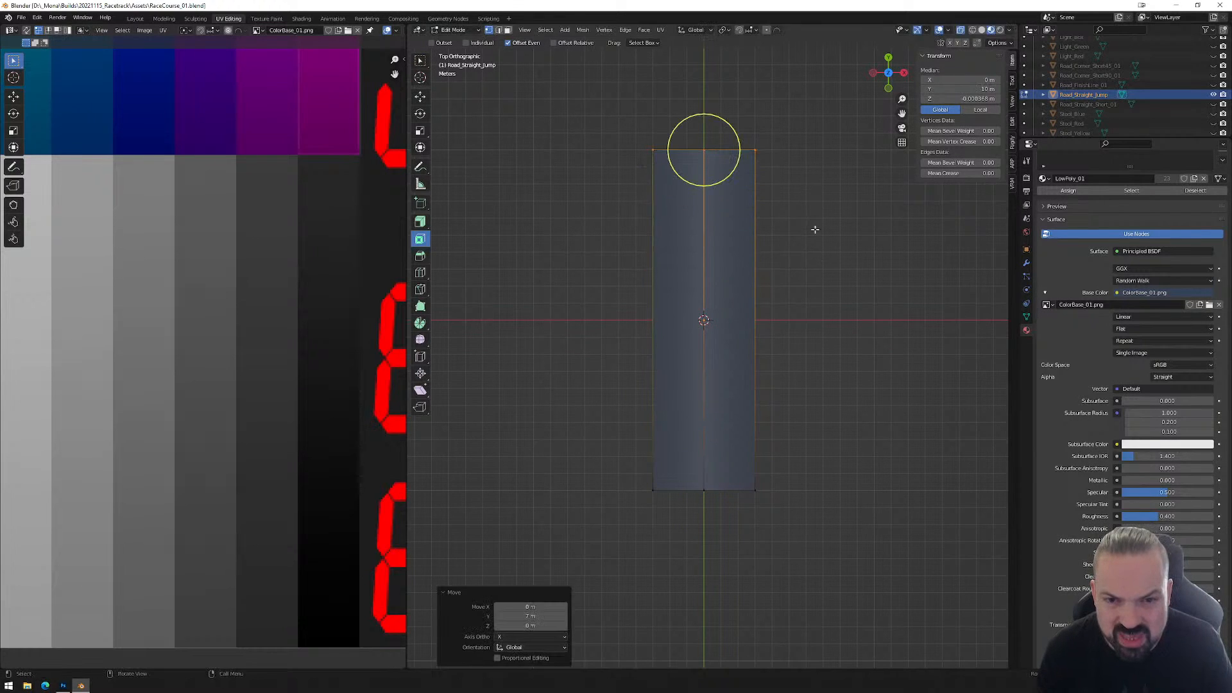
drag(622, 473, 762, 513)
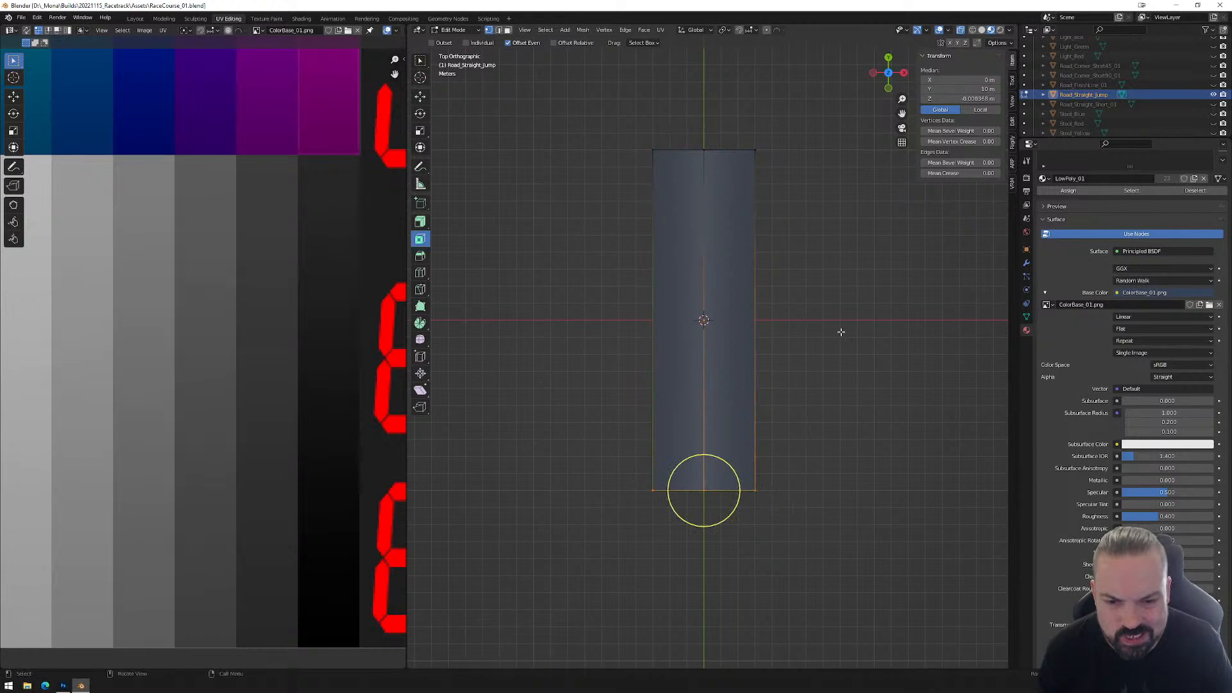
drag(888, 72, 905, 76)
click(903, 77)
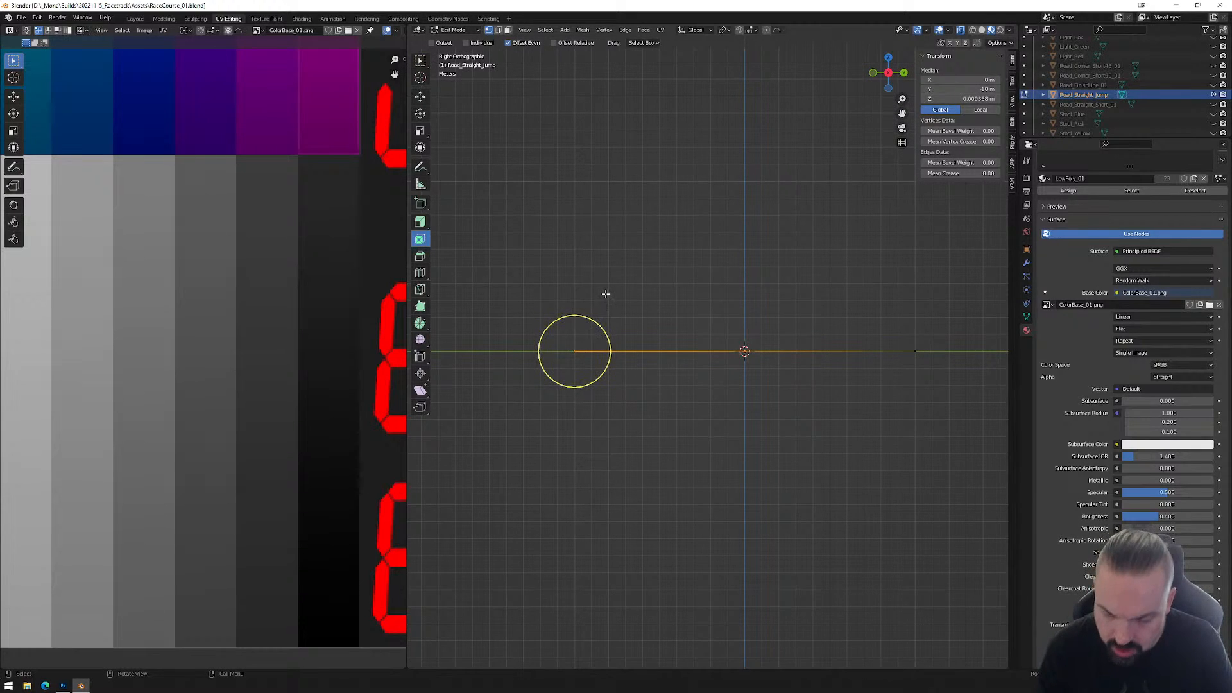
key(g)
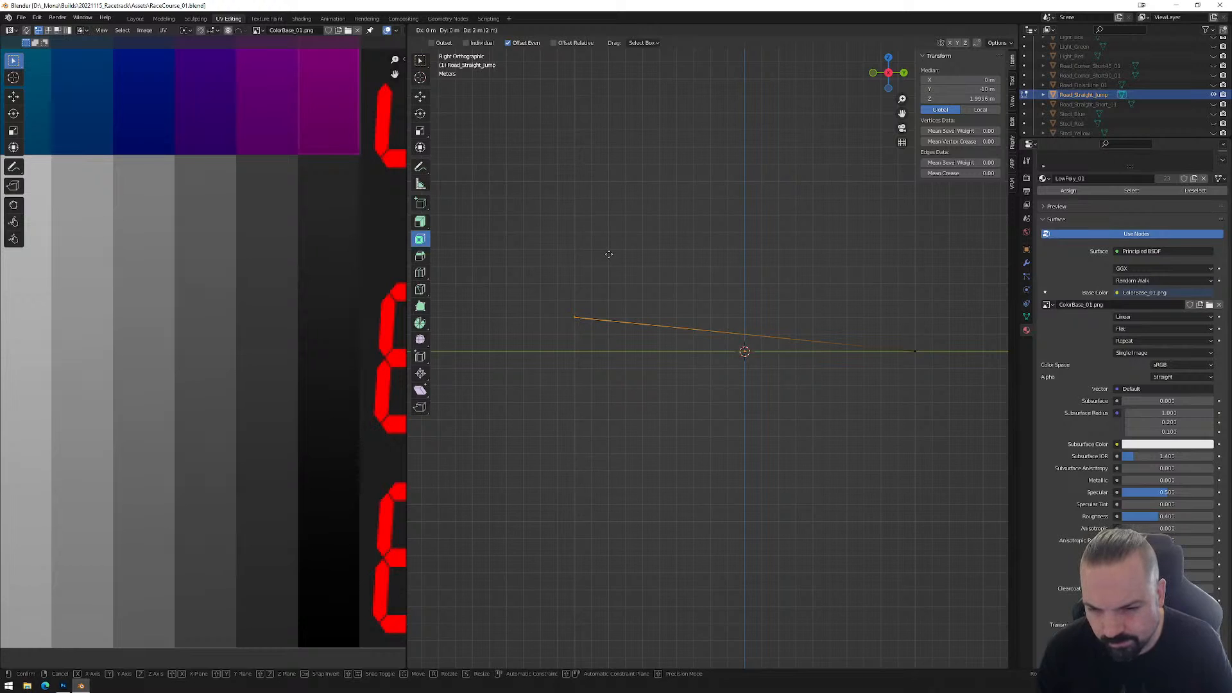
click(609, 254)
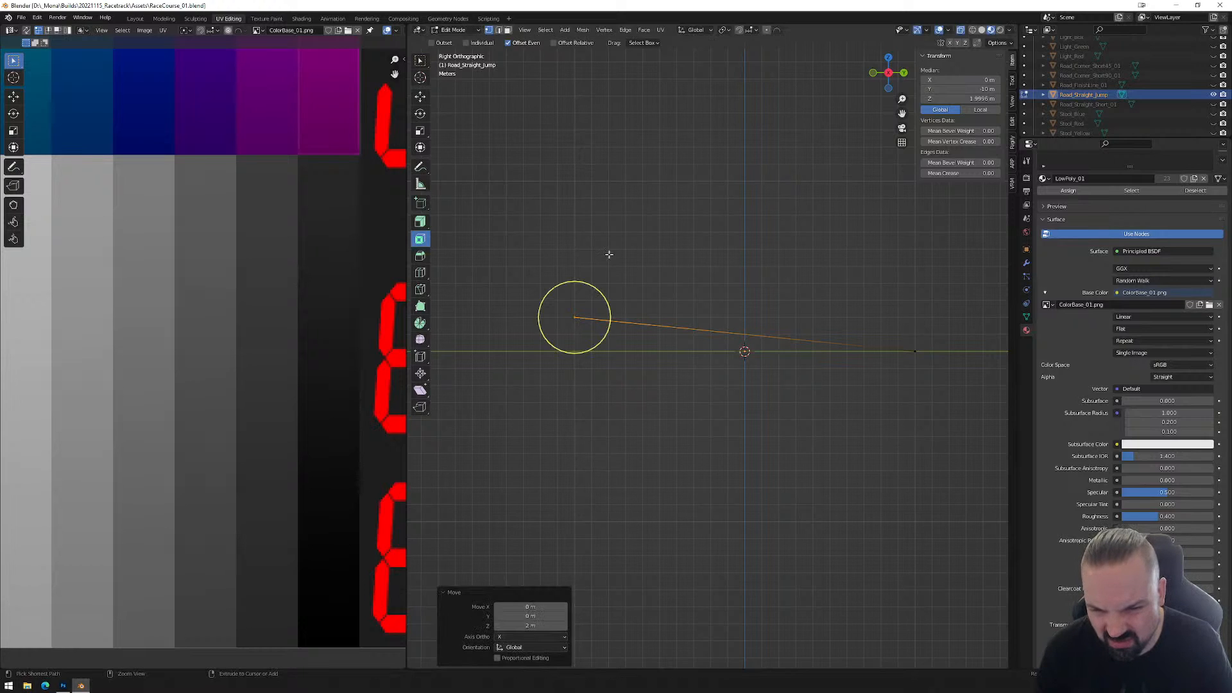
Show the reference car objects to compare their size with the sloped road, and hide them again.
scroll(1195, 73, up, 5)
scroll(1196, 73, up, 4)
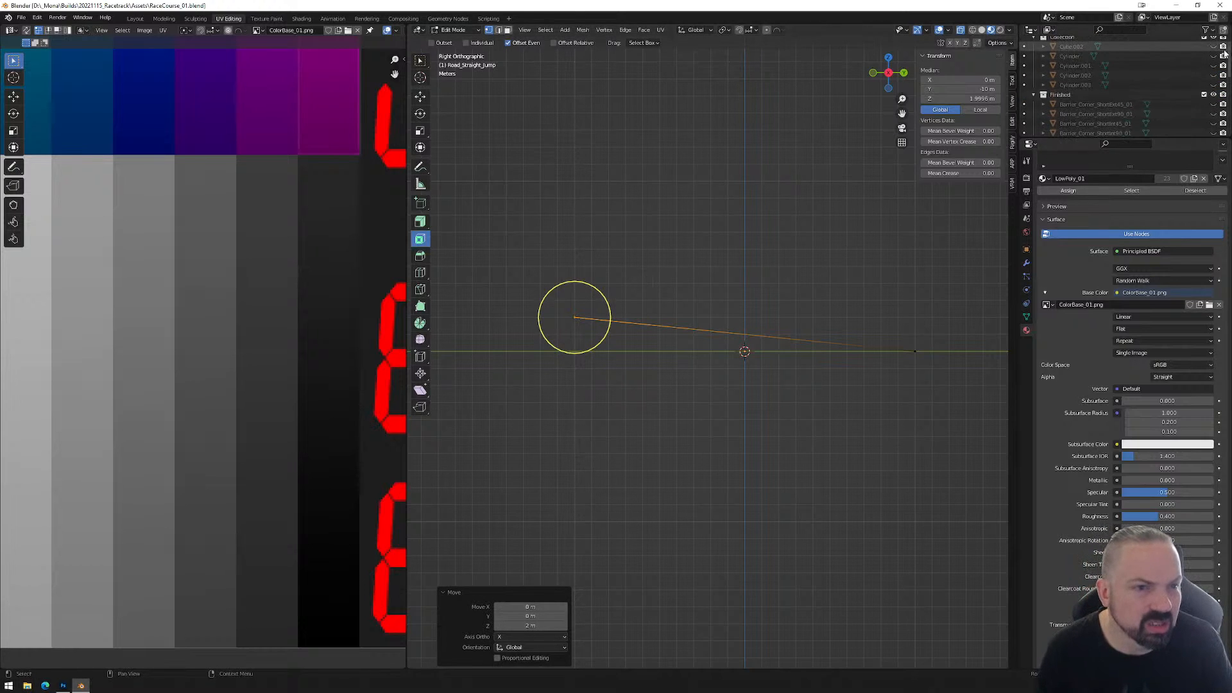
drag(1213, 61, 1215, 102)
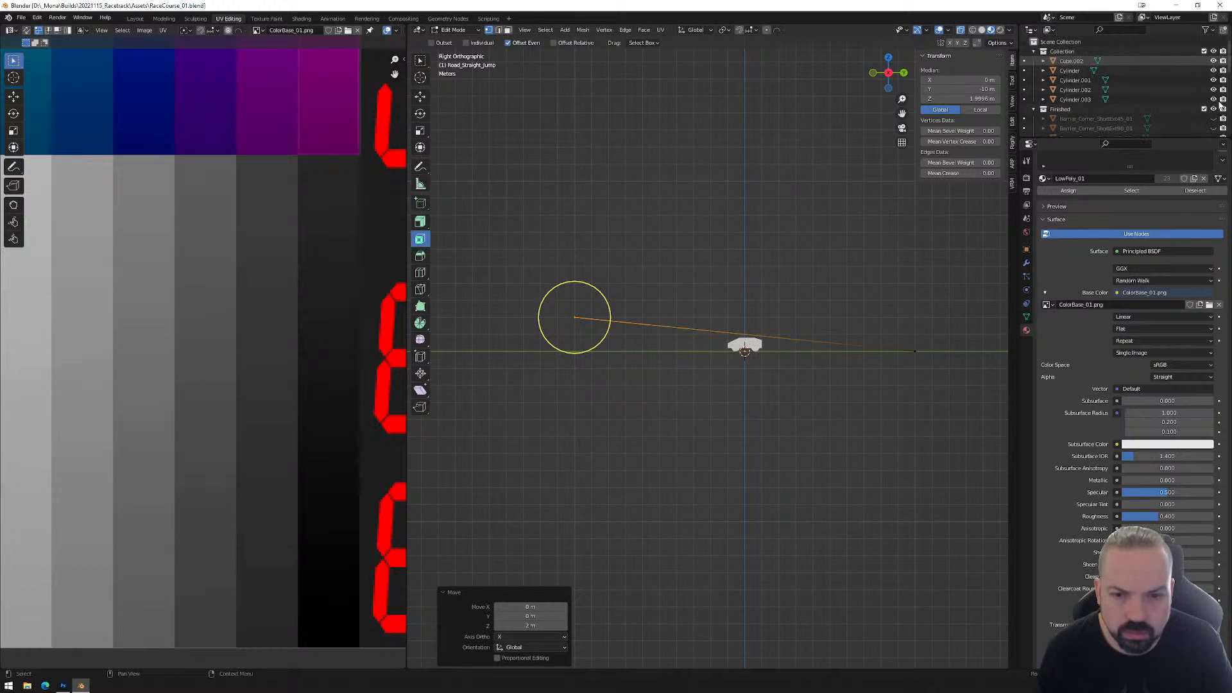
drag(1213, 100, 1214, 61)
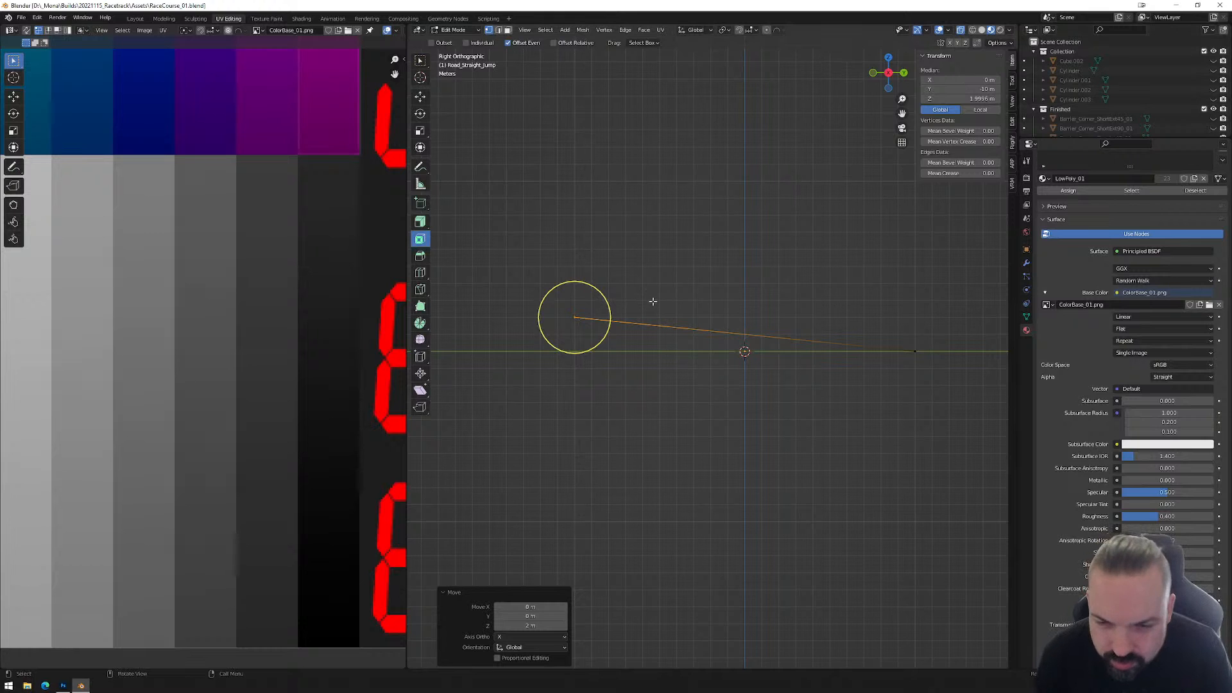
Try dividing the sloped road with three evenly spaced loop cuts across its length.
middle_drag(745, 280, 727, 319)
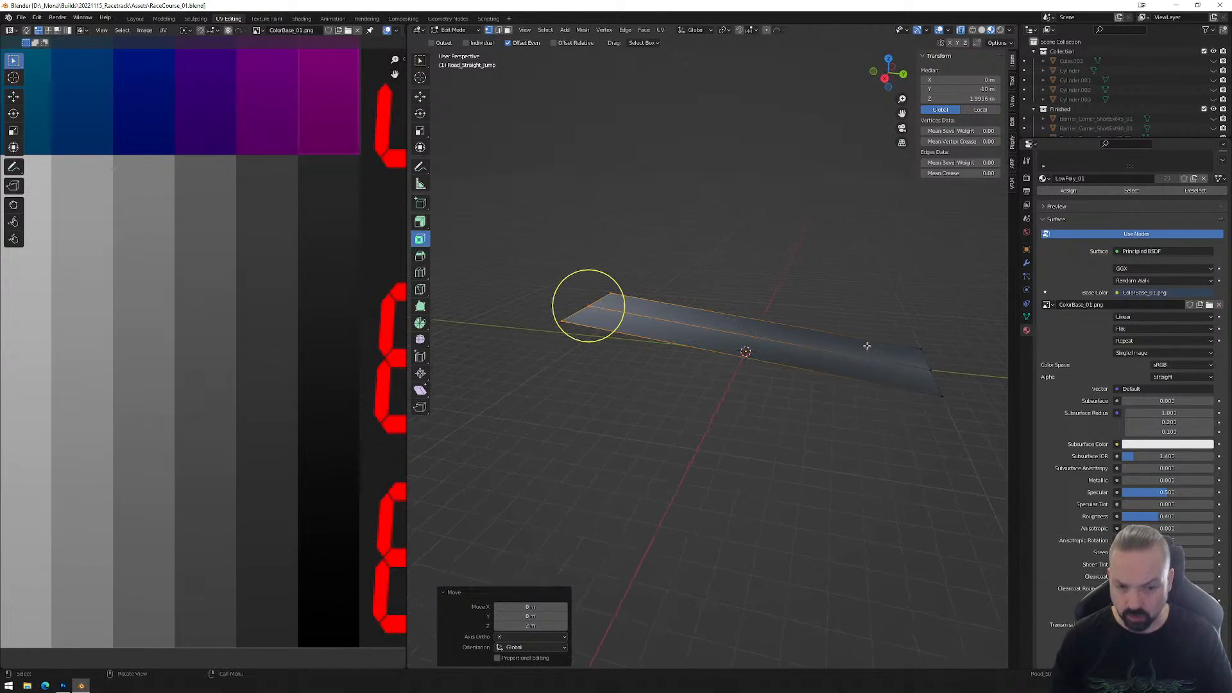
middle_drag(871, 340, 809, 352)
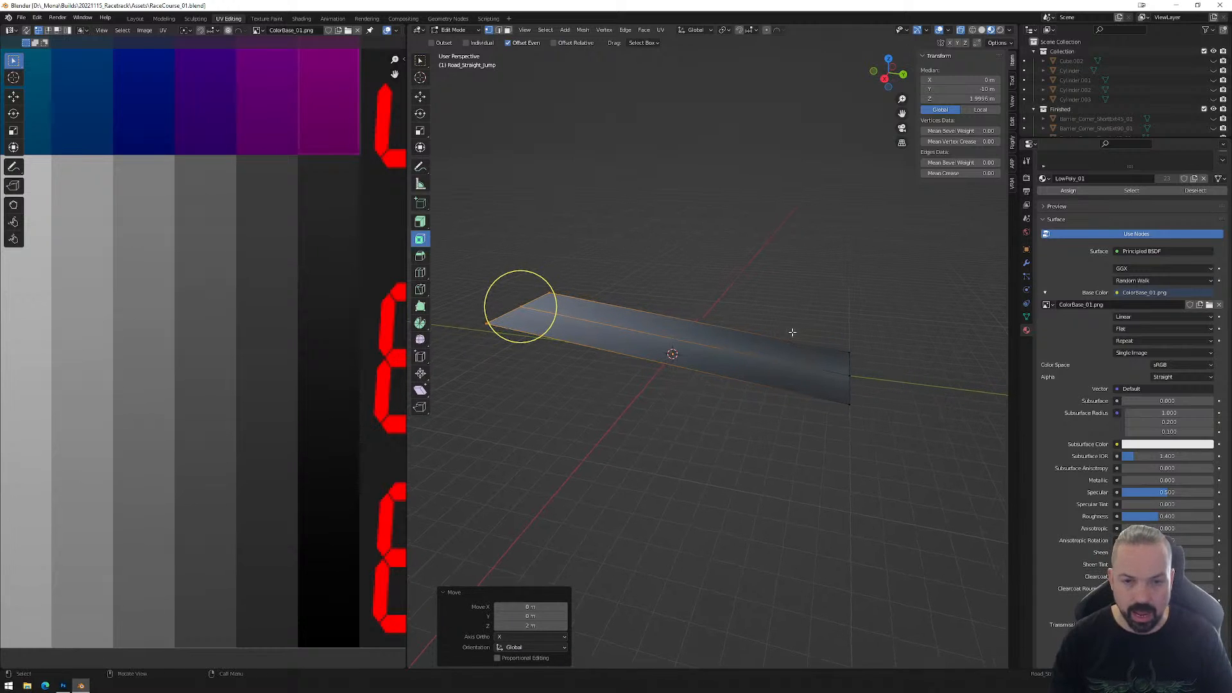
click(888, 60)
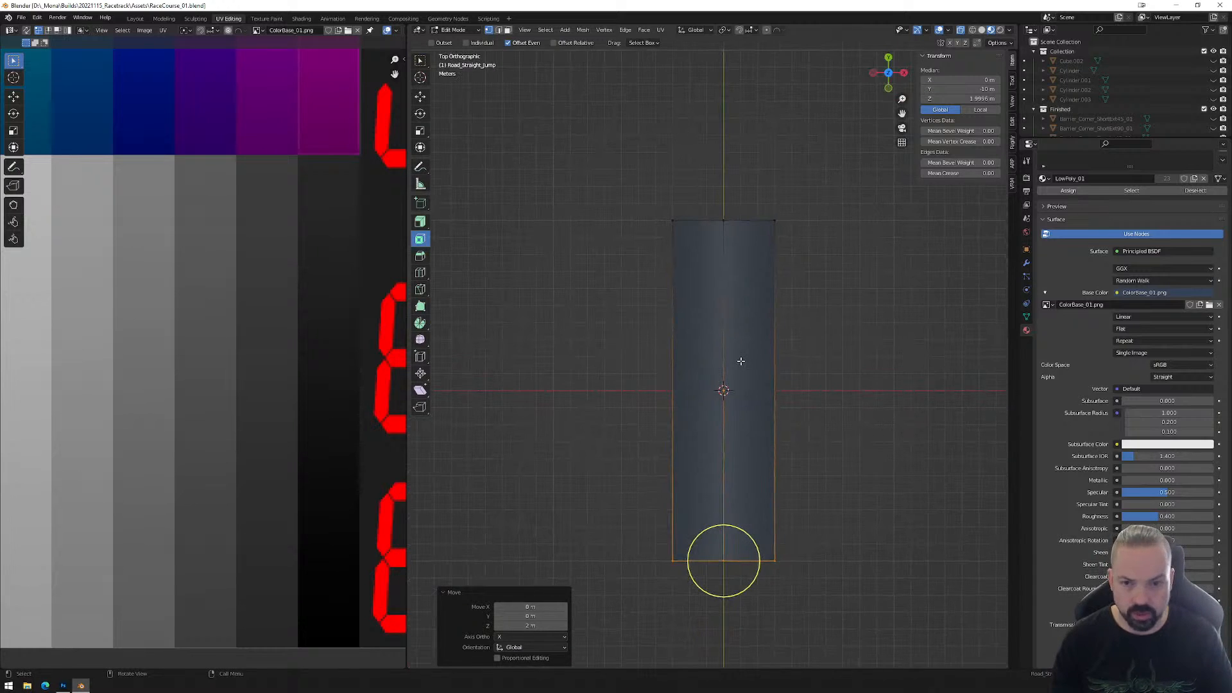
key(ctrl+r)
scroll(762, 374, up, 2)
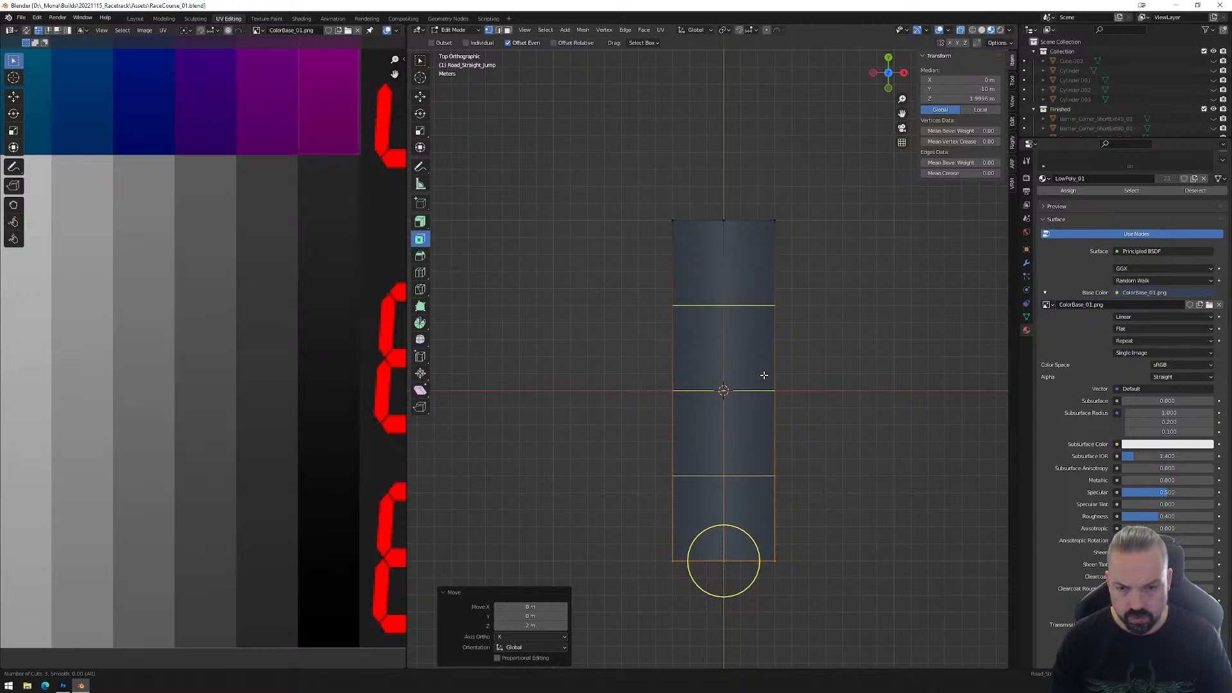
click(765, 373)
right_click(767, 375)
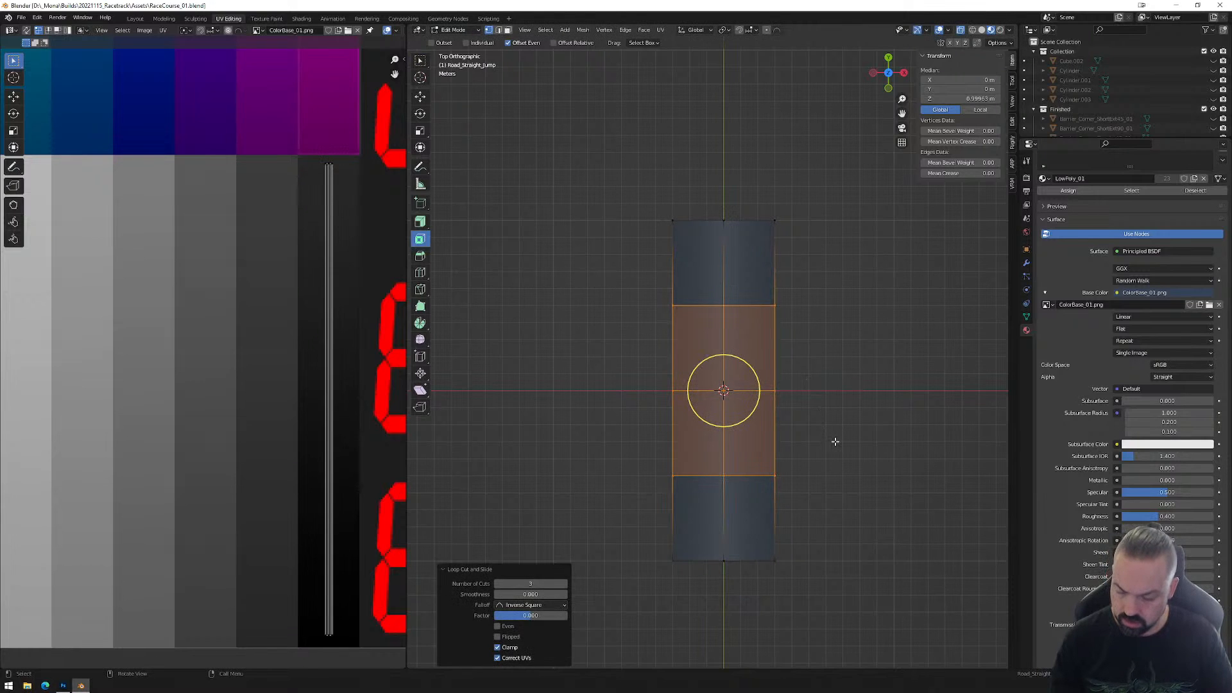
Try scaling the three loops to about 0.64 along Y and moving them about 4.75 m toward the low end.
key(s)
key(y)
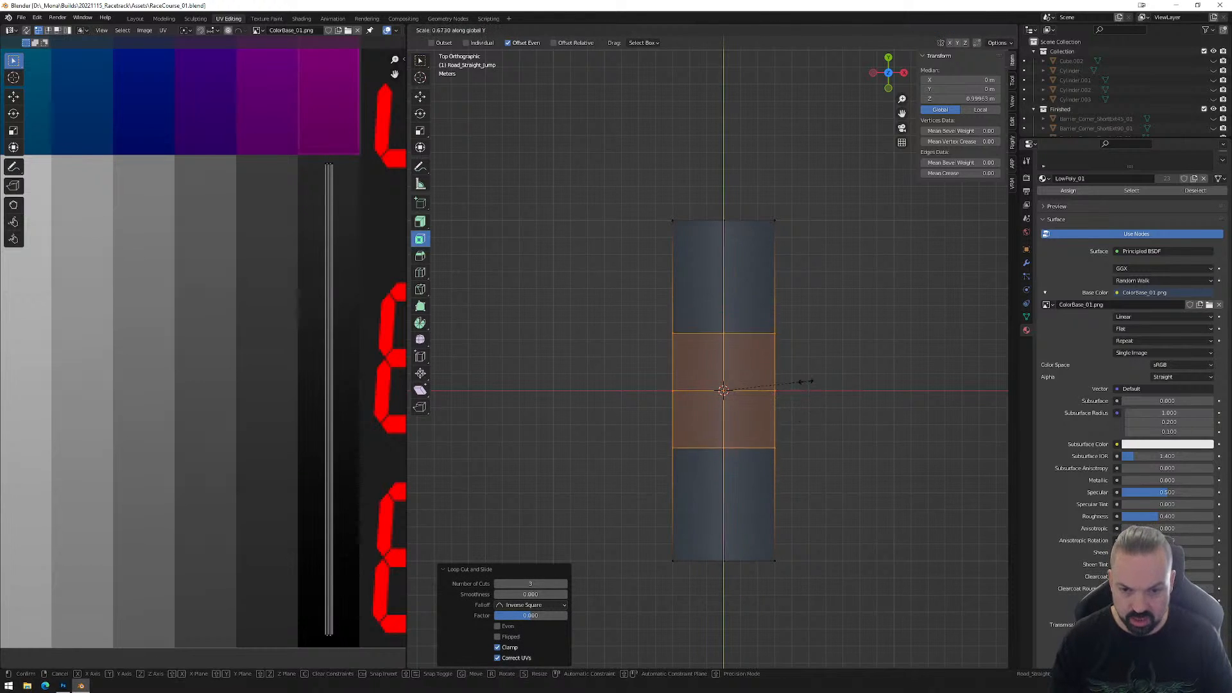
click(799, 366)
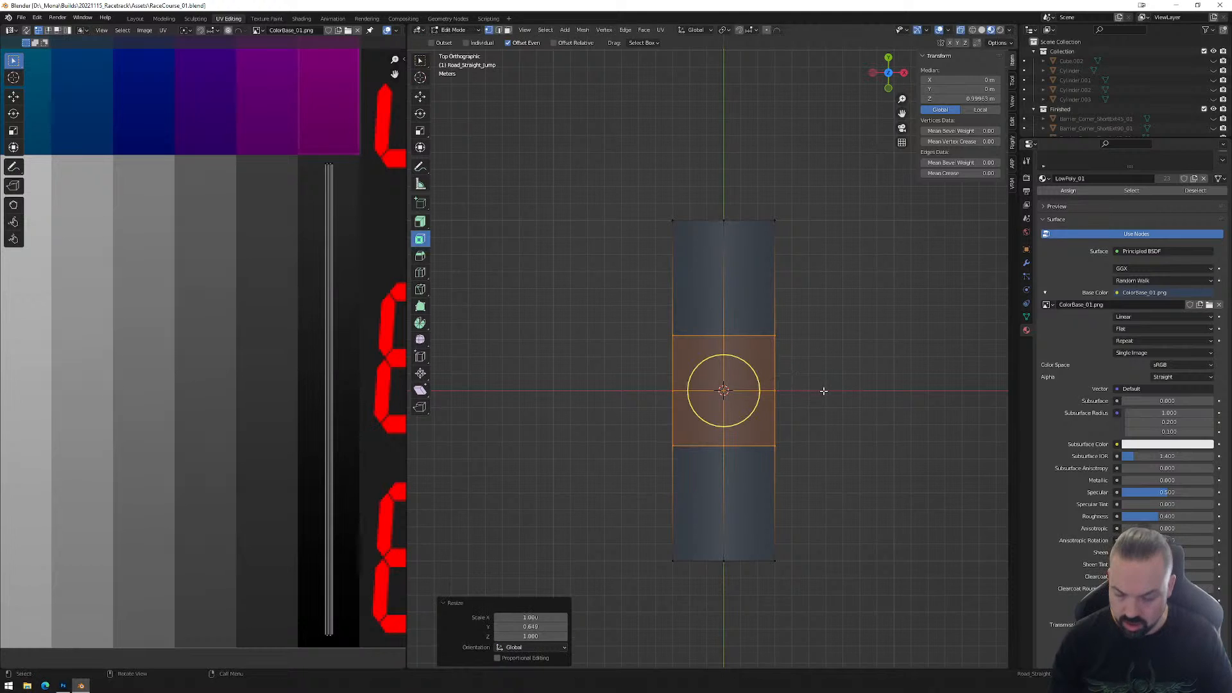
key(g)
key(y)
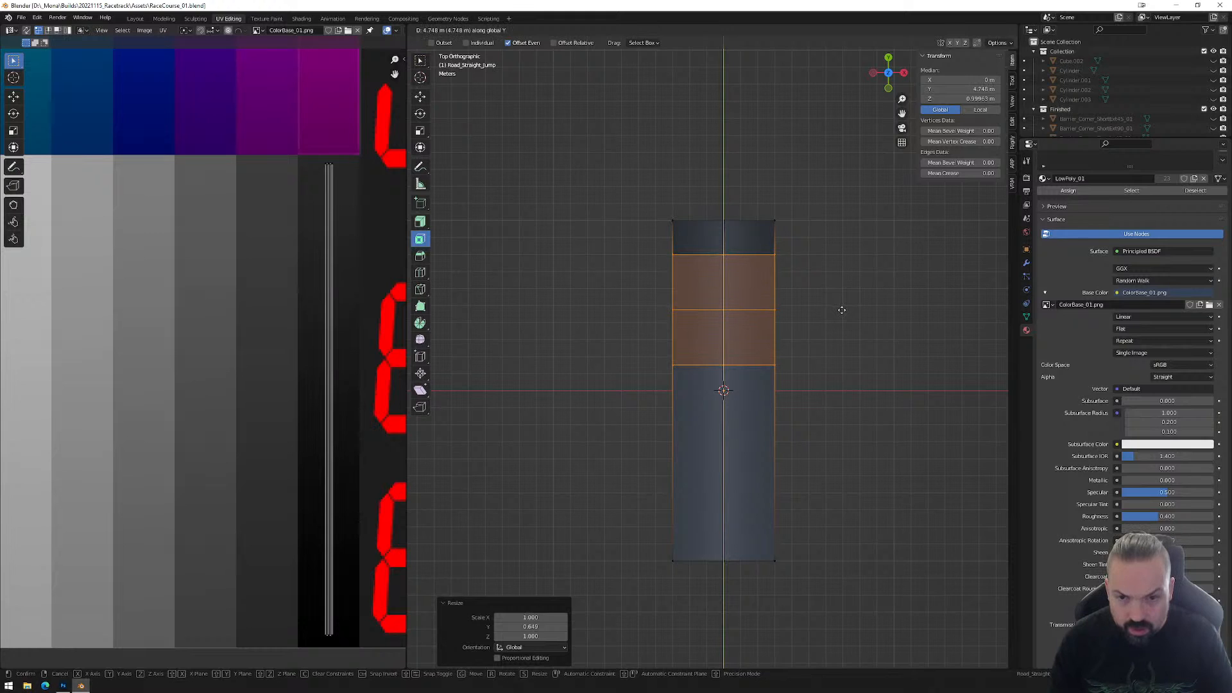
click(841, 310)
Try lowering the loop nearest the low end by about 0.42 m in Z in the side view.
click(906, 75)
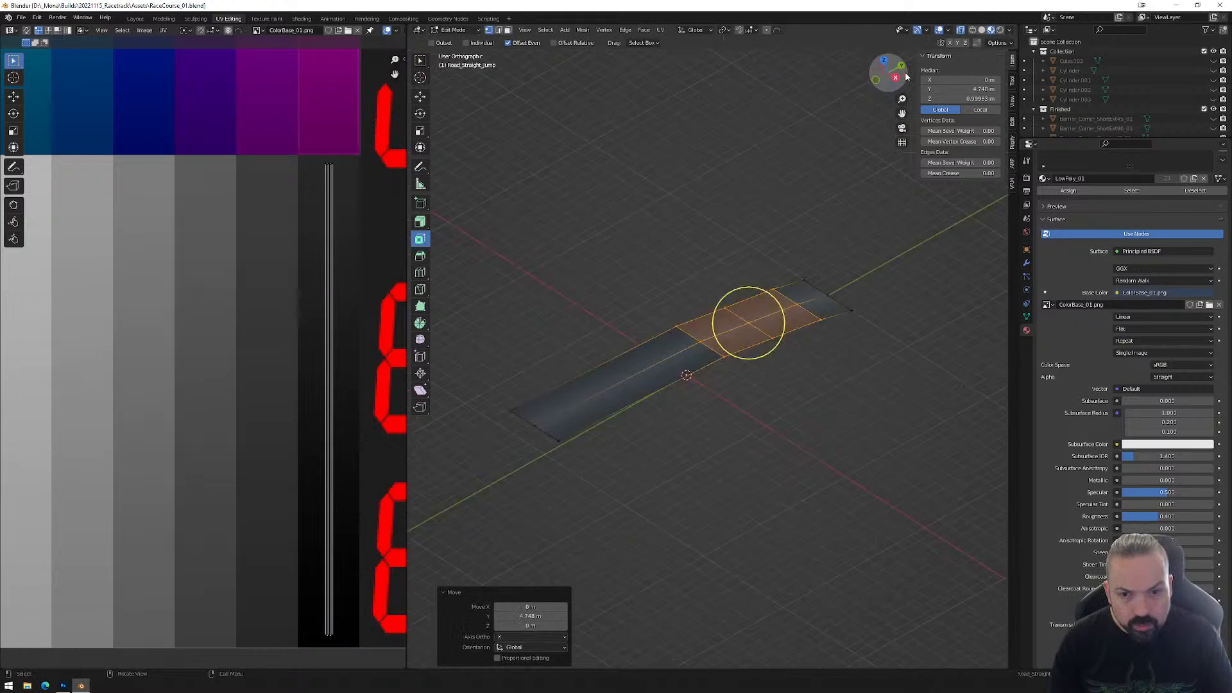
scroll(799, 280, up, 5)
shift+middle_drag(895, 313, 796, 299)
drag(829, 293, 876, 334)
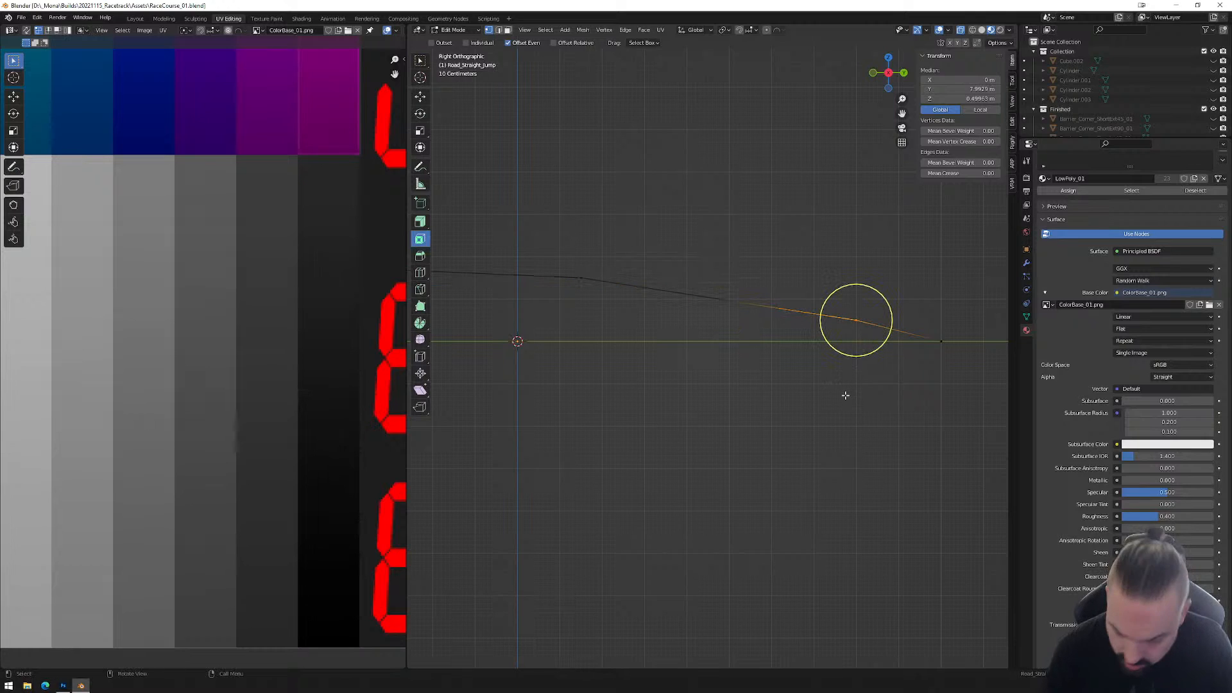
key(g)
key(z)
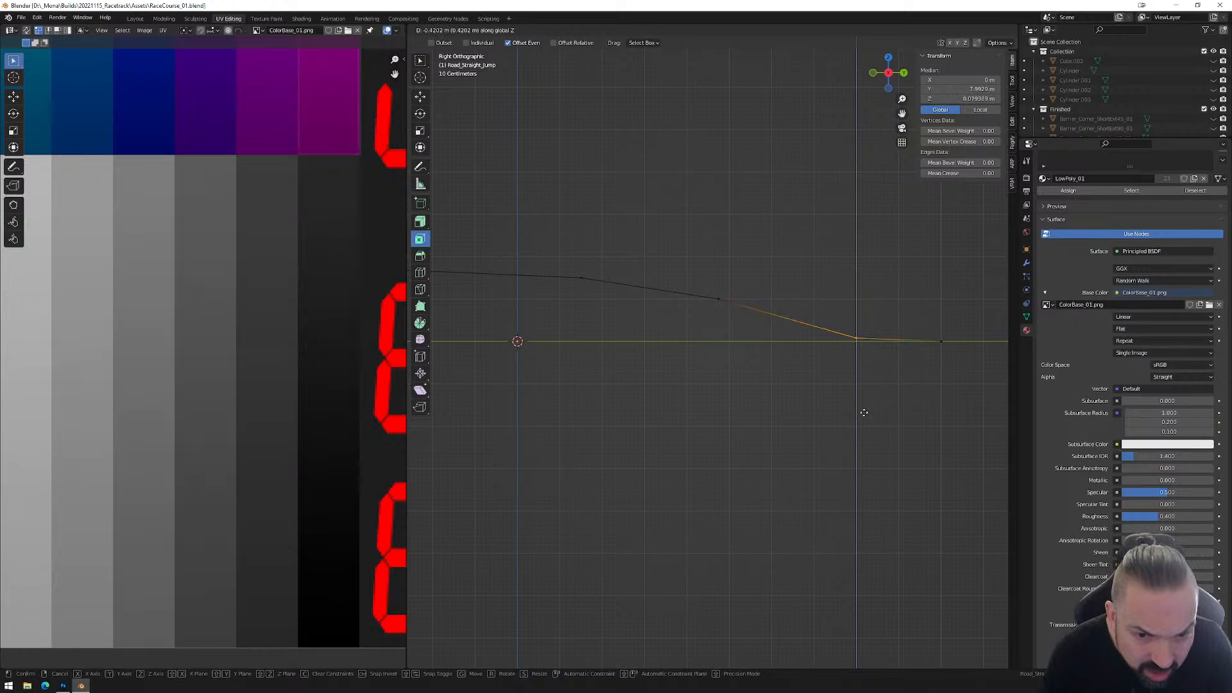
click(853, 337)
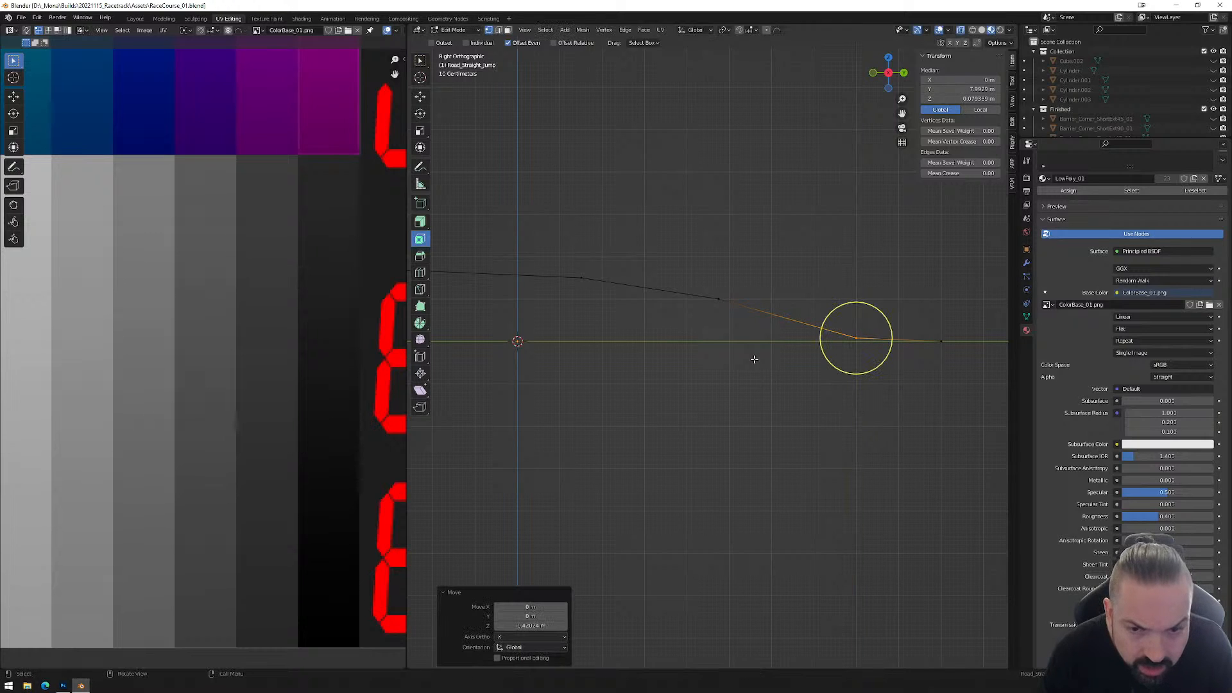
Try lowering the middle loop by about 0.5 m in Z.
click(719, 297)
key(g)
key(z)
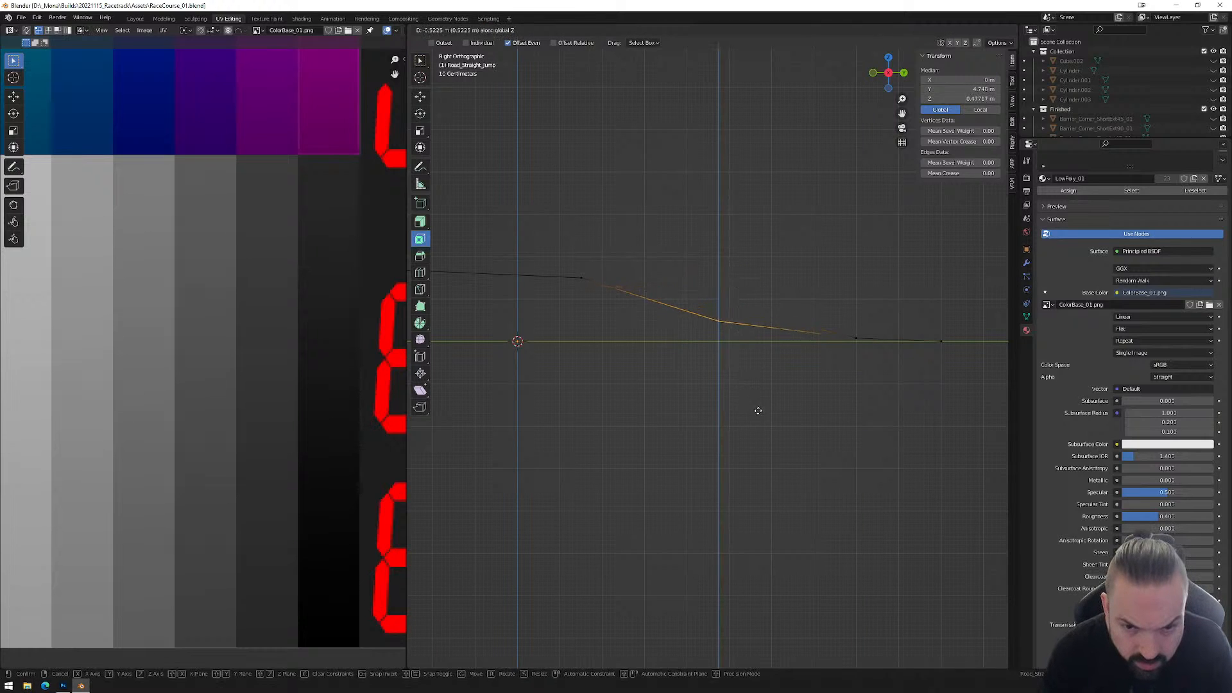
click(760, 415)
Try lowering the remaining loop nearest the raised end by about 0.77 m in Z, and check the curve in perspective.
scroll(706, 413, down, 3)
shift+middle_drag(652, 390, 784, 384)
drag(753, 276, 787, 324)
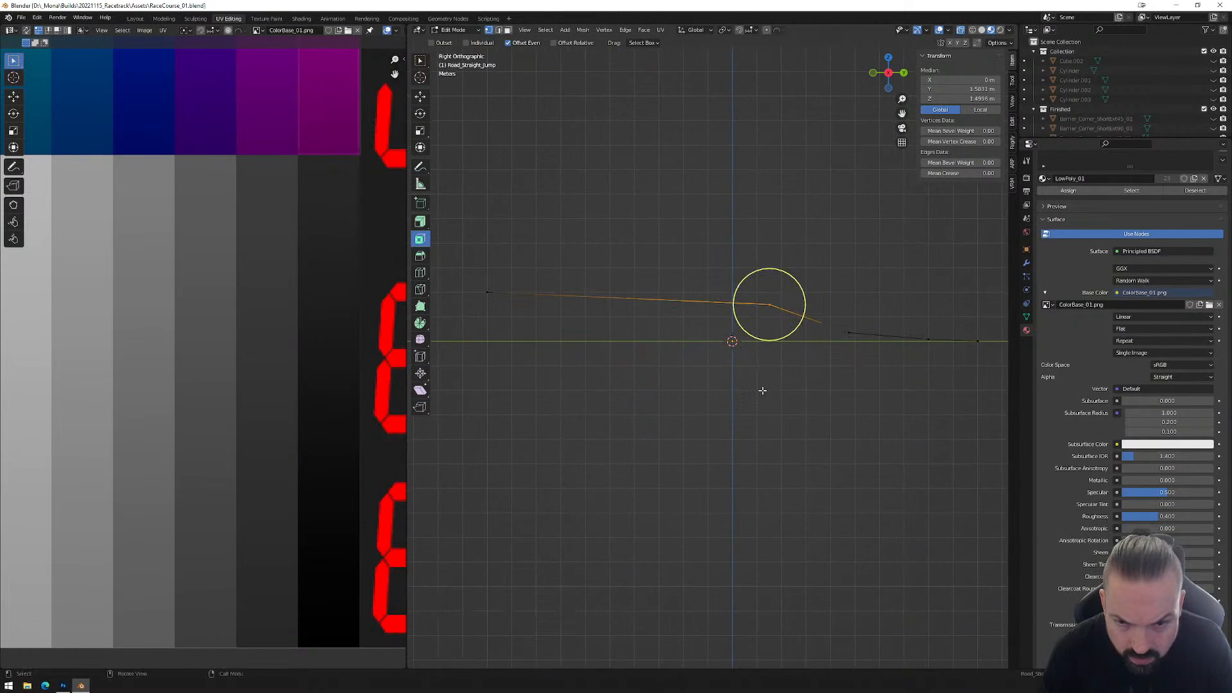
key(g)
key(z)
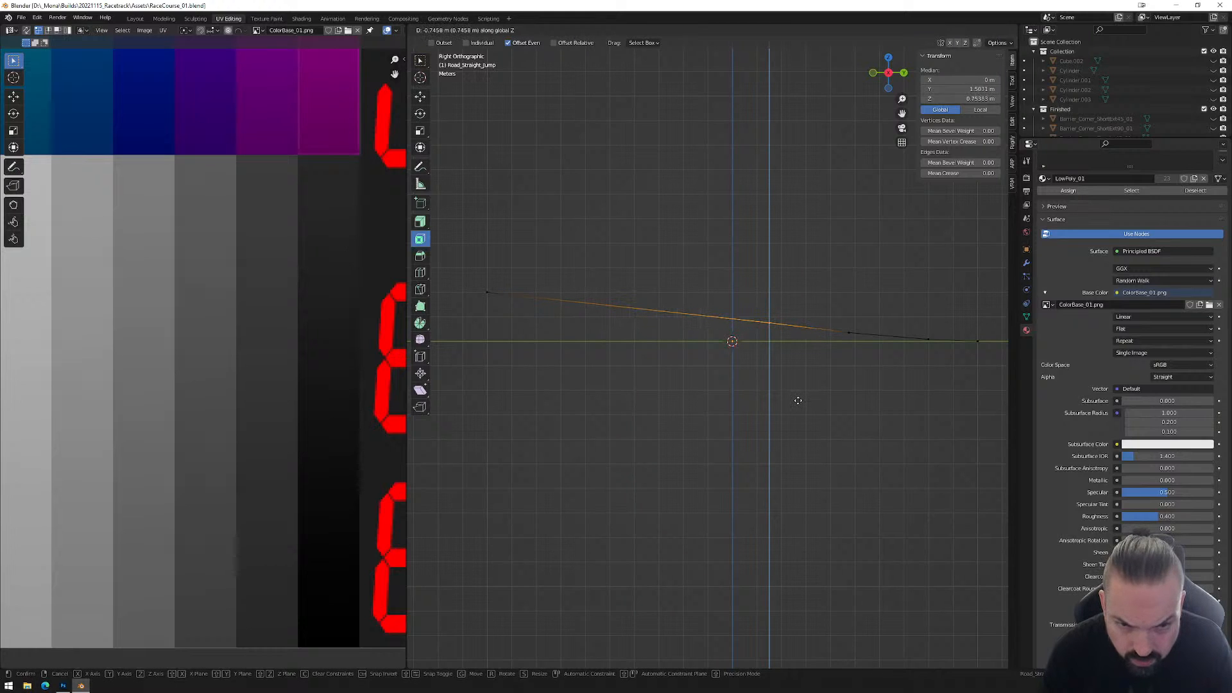
click(798, 401)
scroll(888, 373, down, 1)
middle_drag(897, 366, 899, 375)
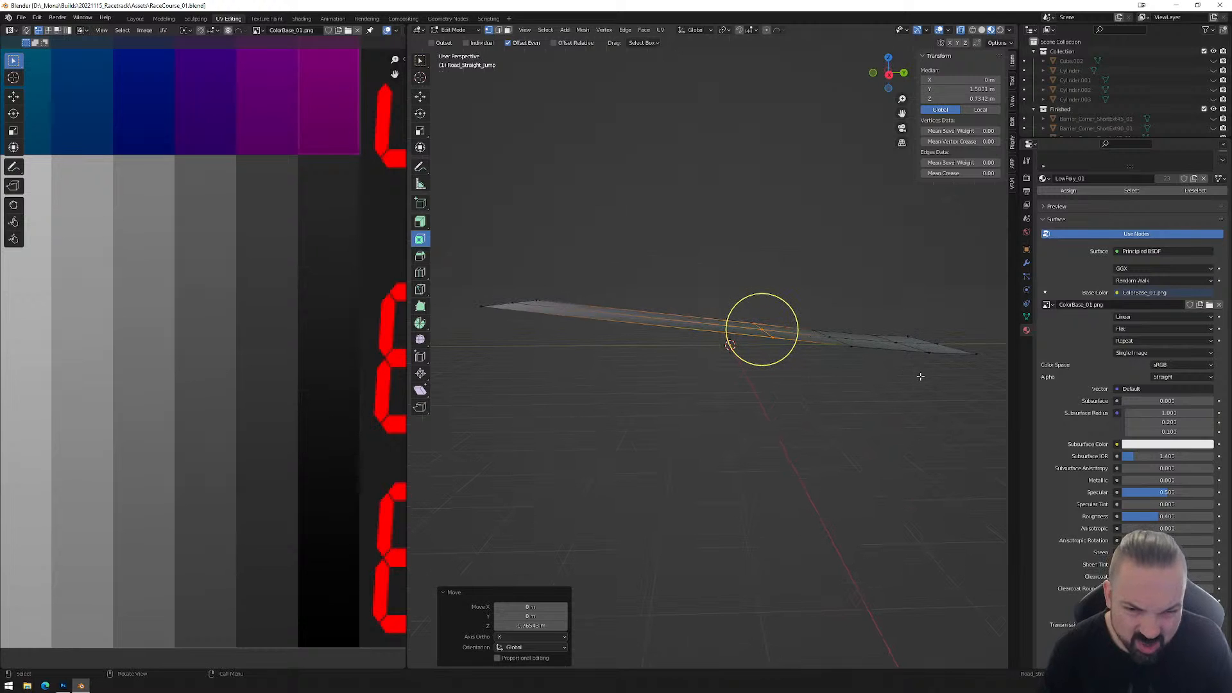
Undo the loops' height changes, their shift and scaling, and the three loop cuts.
key(ctrl+z)
key(ctrl+z)
key(ctrl+z)
key(ctrl+z)
key(ctrl+z)
key(ctrl+z)
key(ctrl+z)
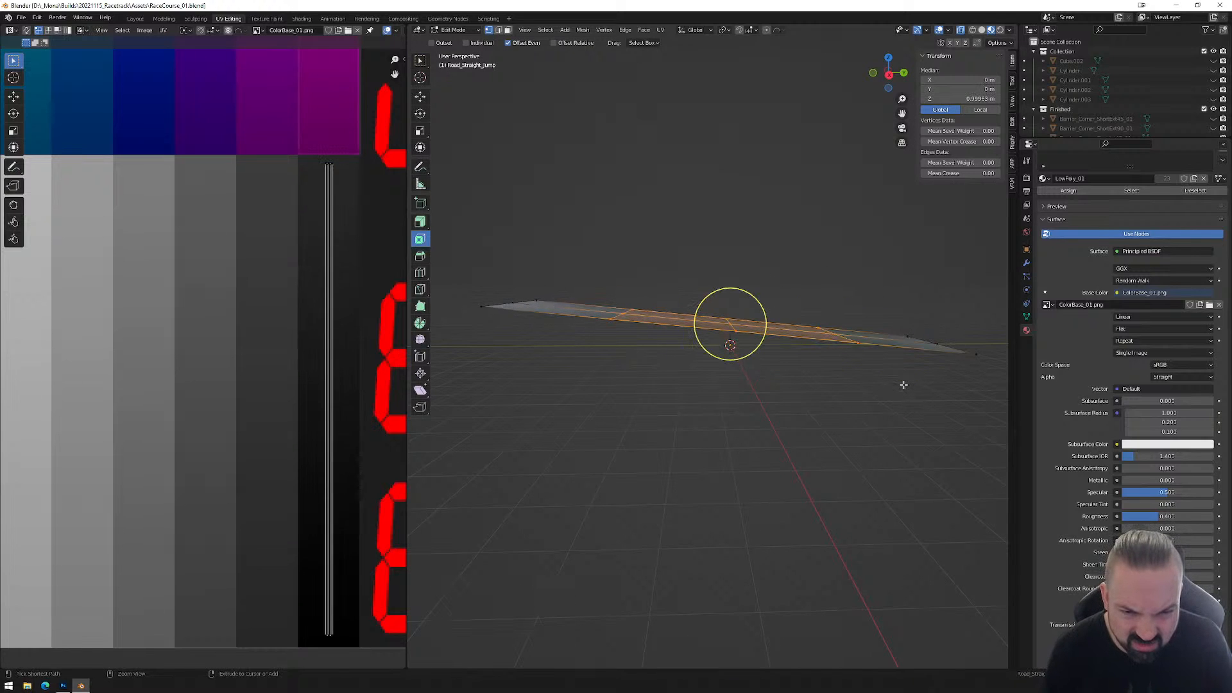
Add a single loop cut across the road and slide it toward the low end with a factor of -0.7.
middle_drag(804, 366, 781, 359)
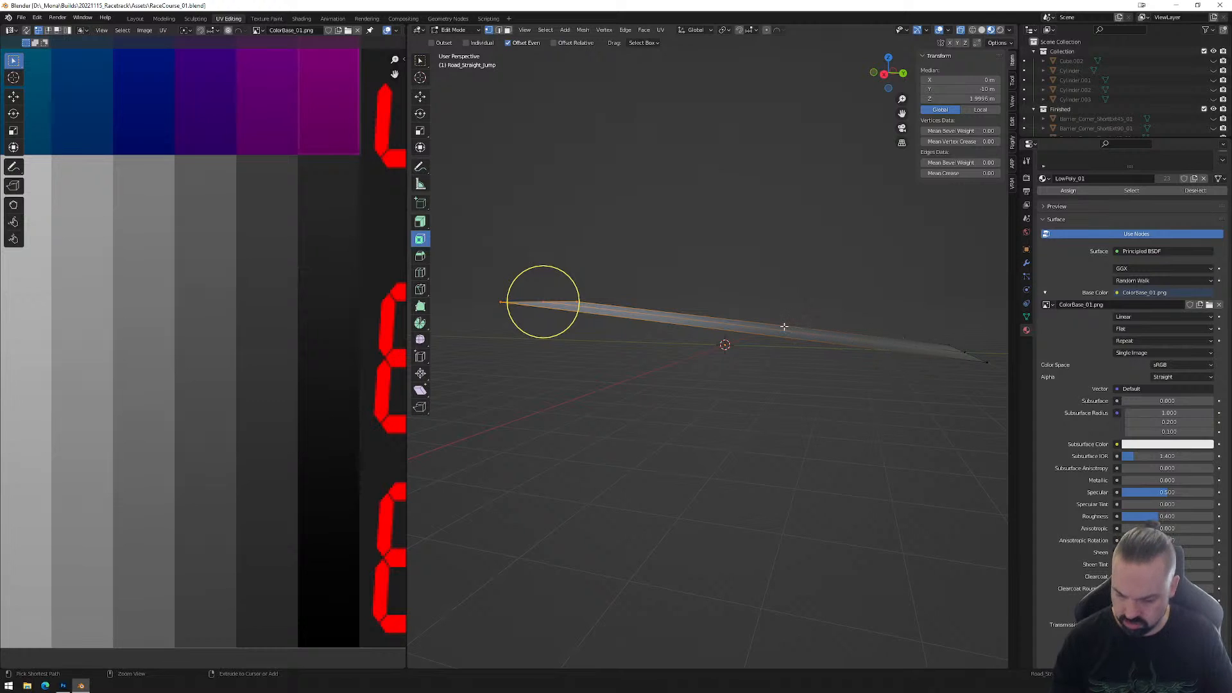
key(g)
key(g)
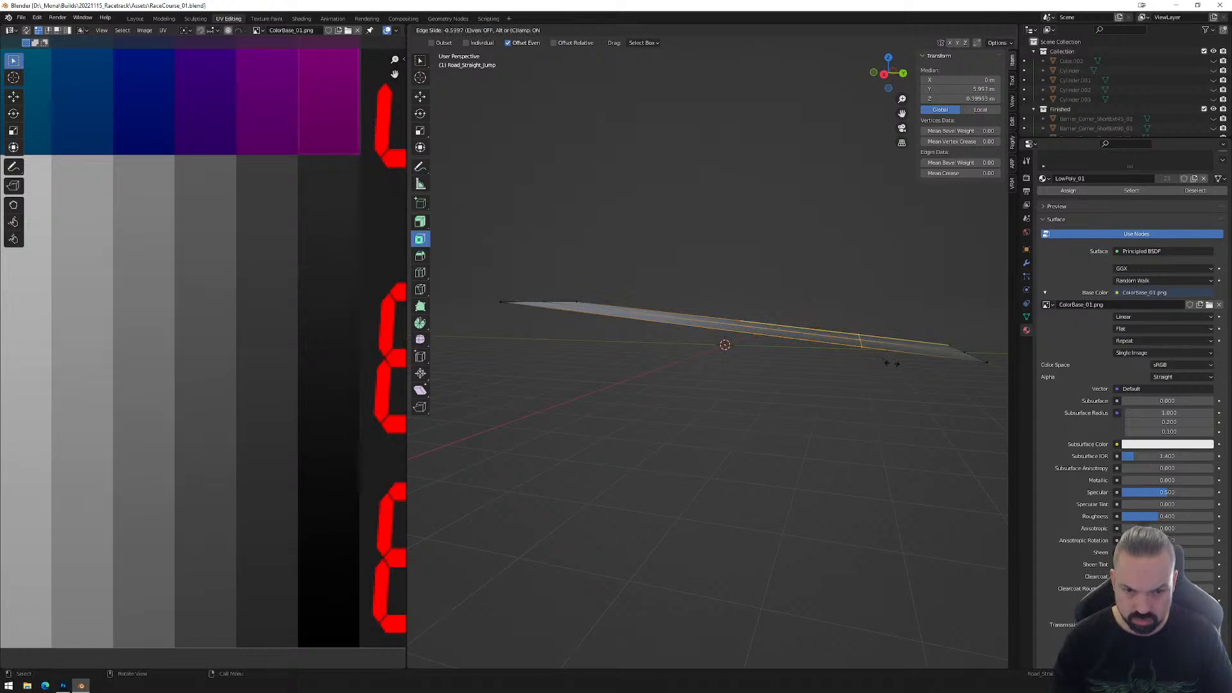
click(909, 377)
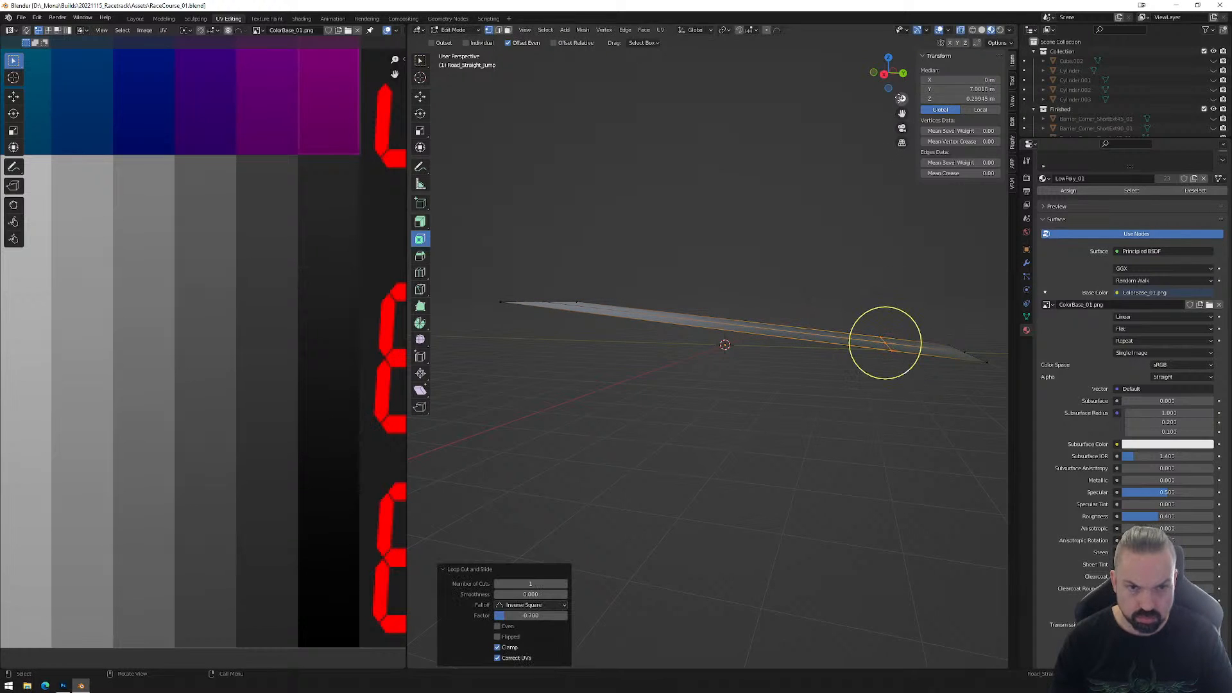
Lower the new loop by about 0.12 m in Z in the side view to soften the start of the ramp.
click(885, 74)
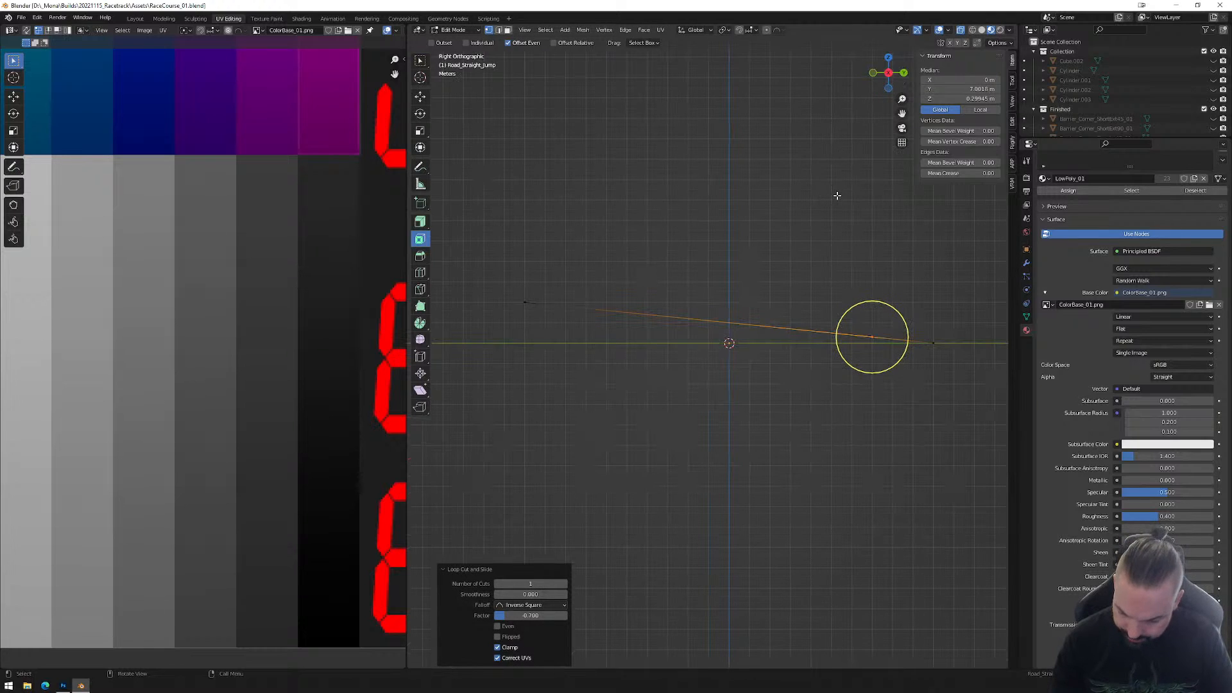
key(g)
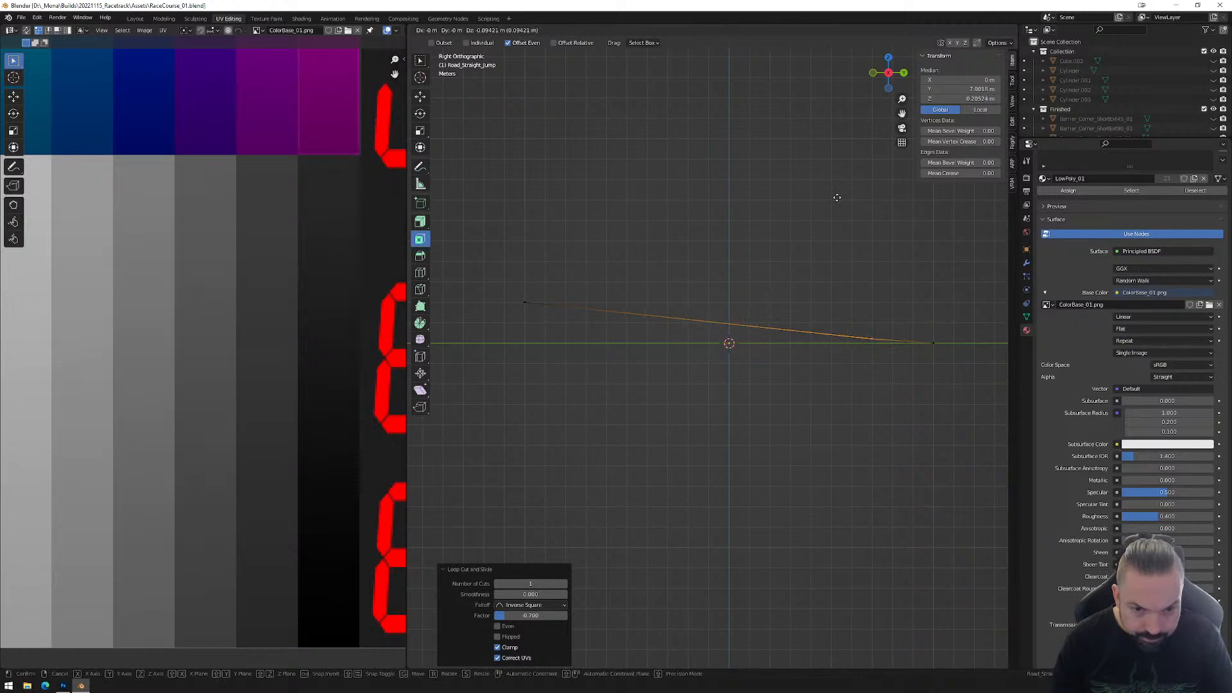
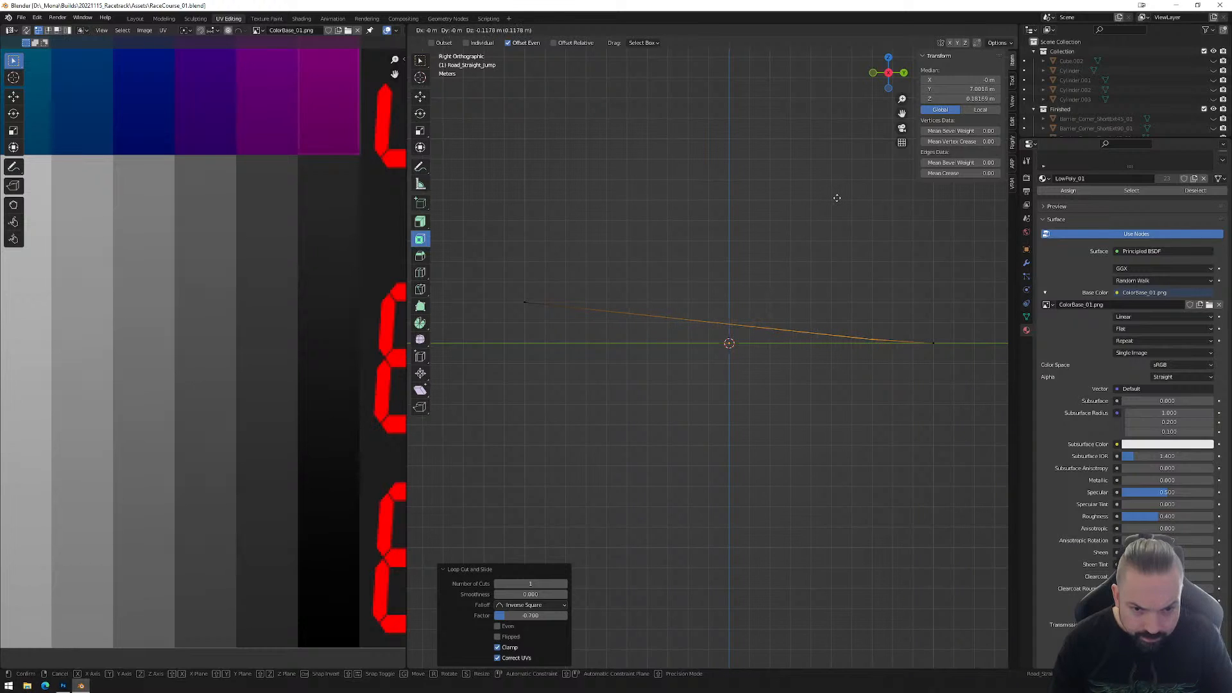
click(836, 197)
Select the border edges along both long sides and the raised end of the road in edge select mode.
middle_drag(802, 341, 812, 303)
click(811, 302)
alt+click(798, 346)
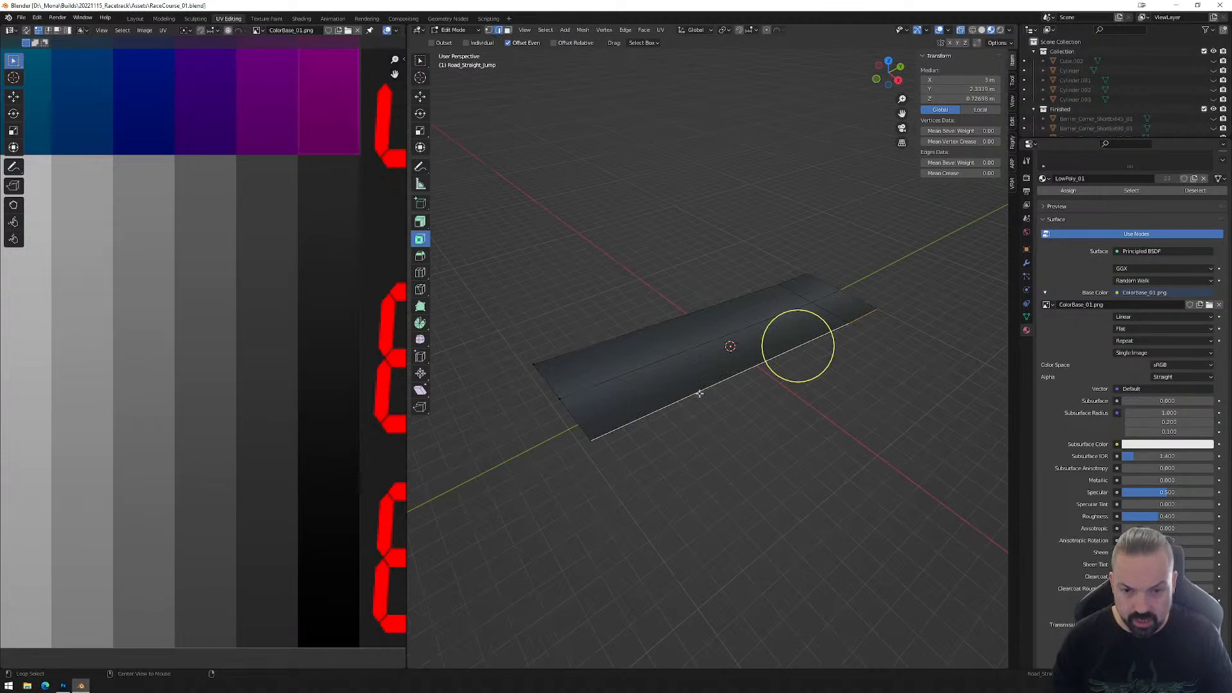
shift+click(747, 356)
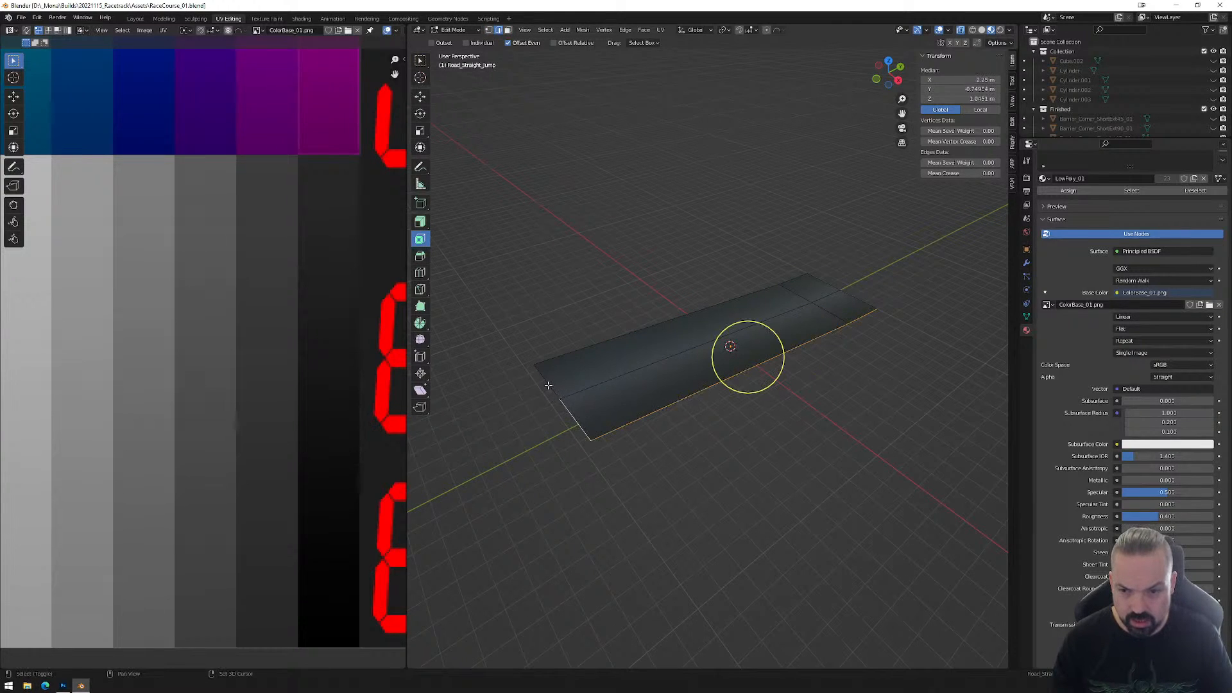
shift+click(615, 336)
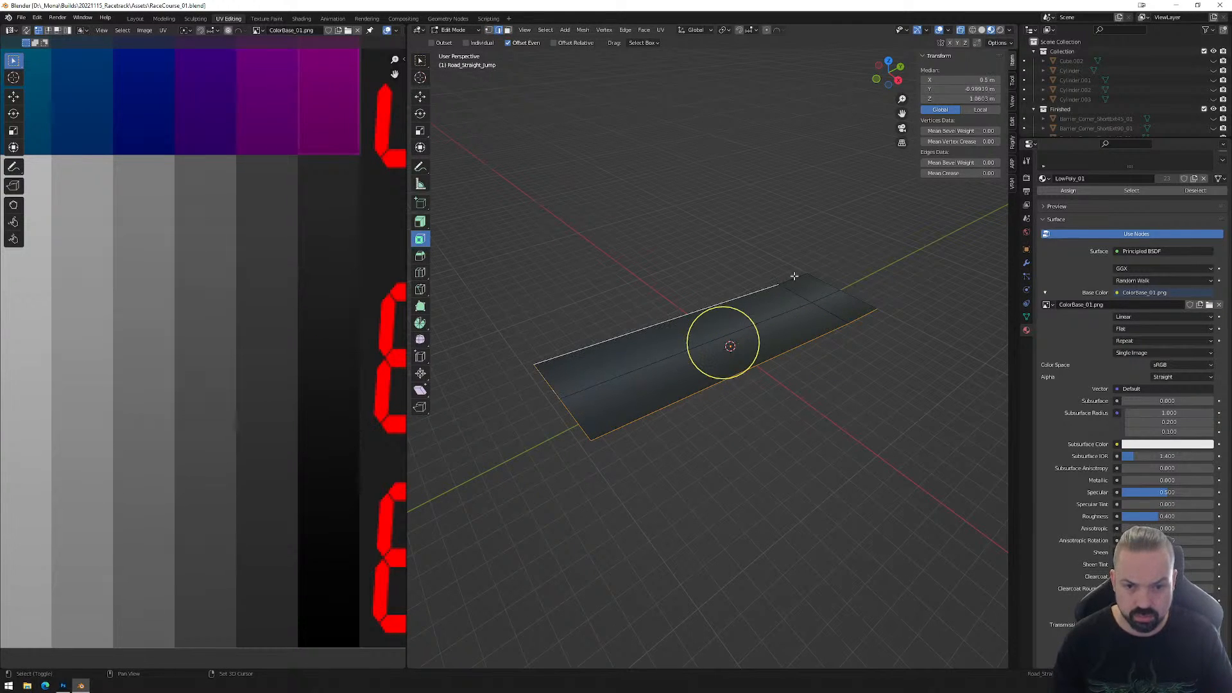
middle_drag(797, 276, 780, 375)
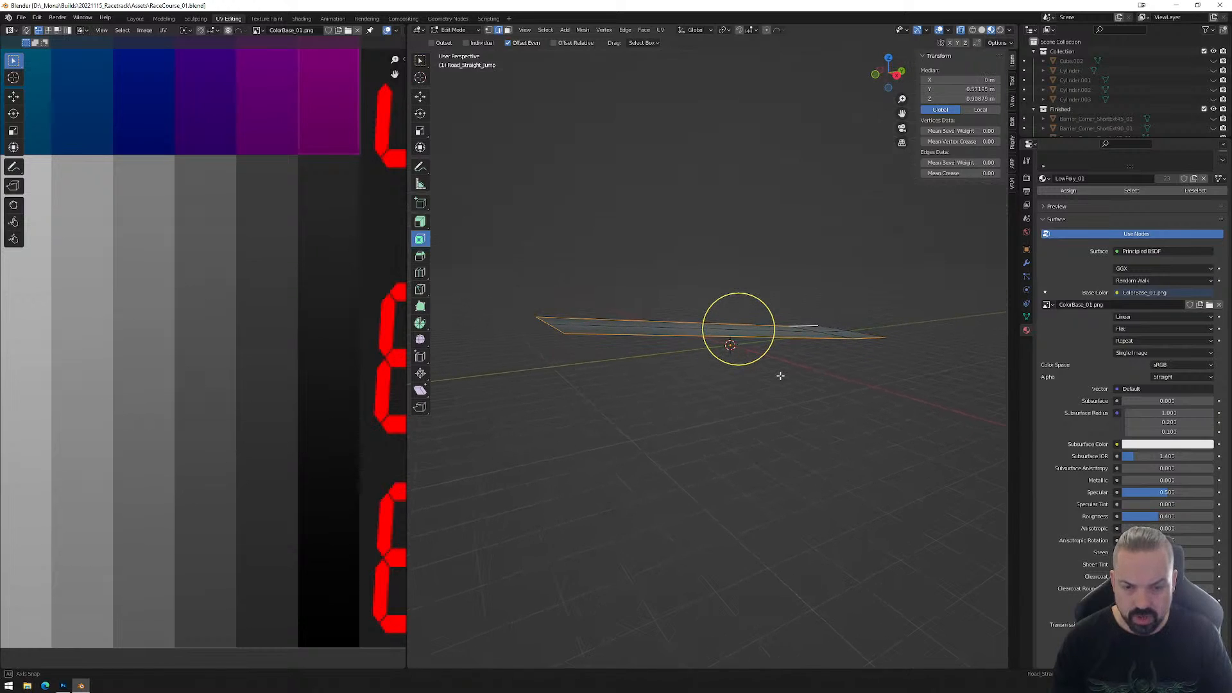
Extrude the selected border edges about 3.8 m down along Z and flatten them with a Z scale of 0.
key(e)
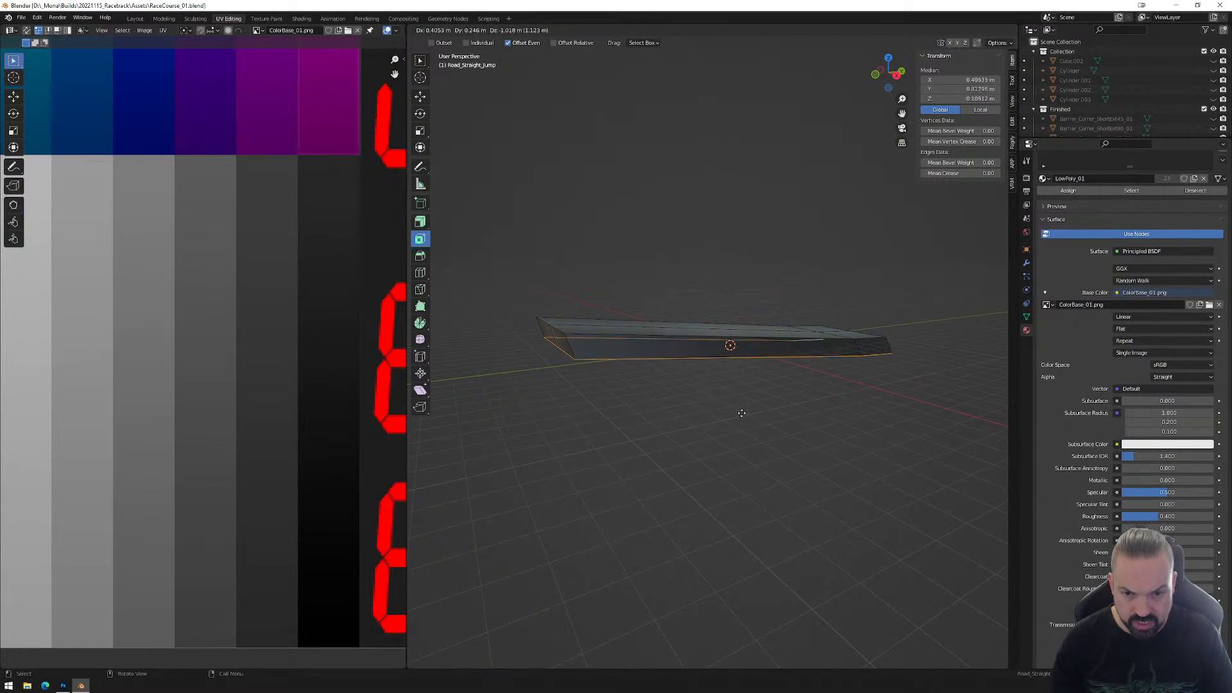
key(z)
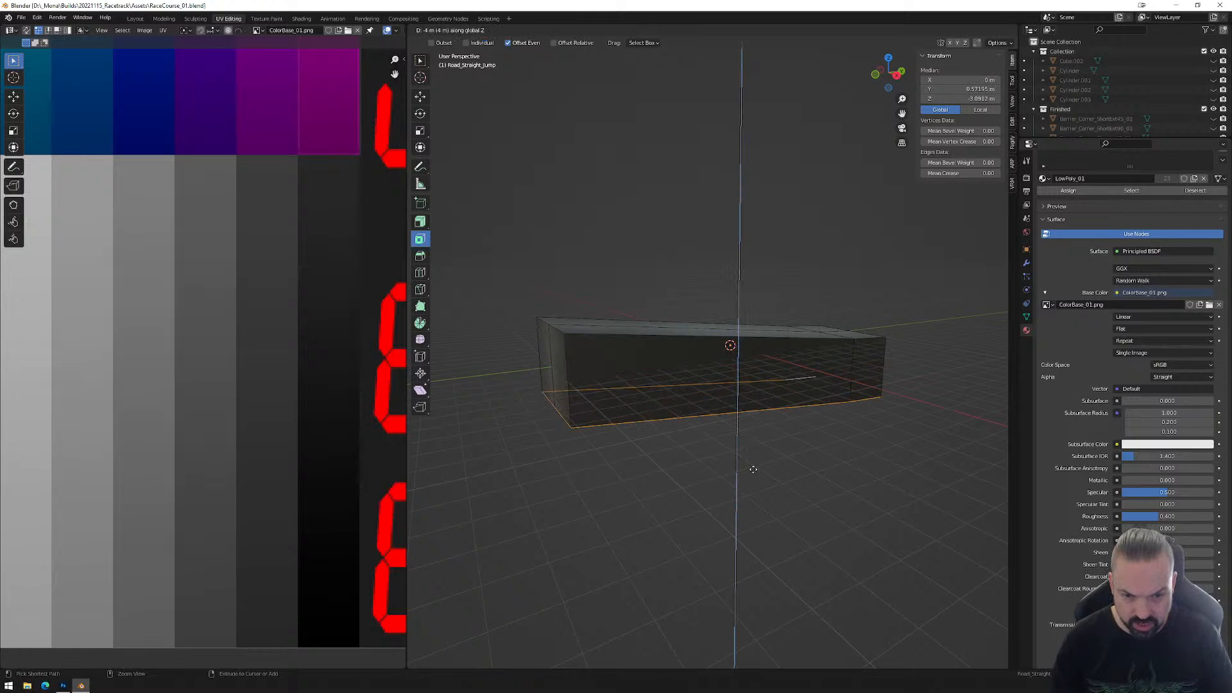
click(759, 457)
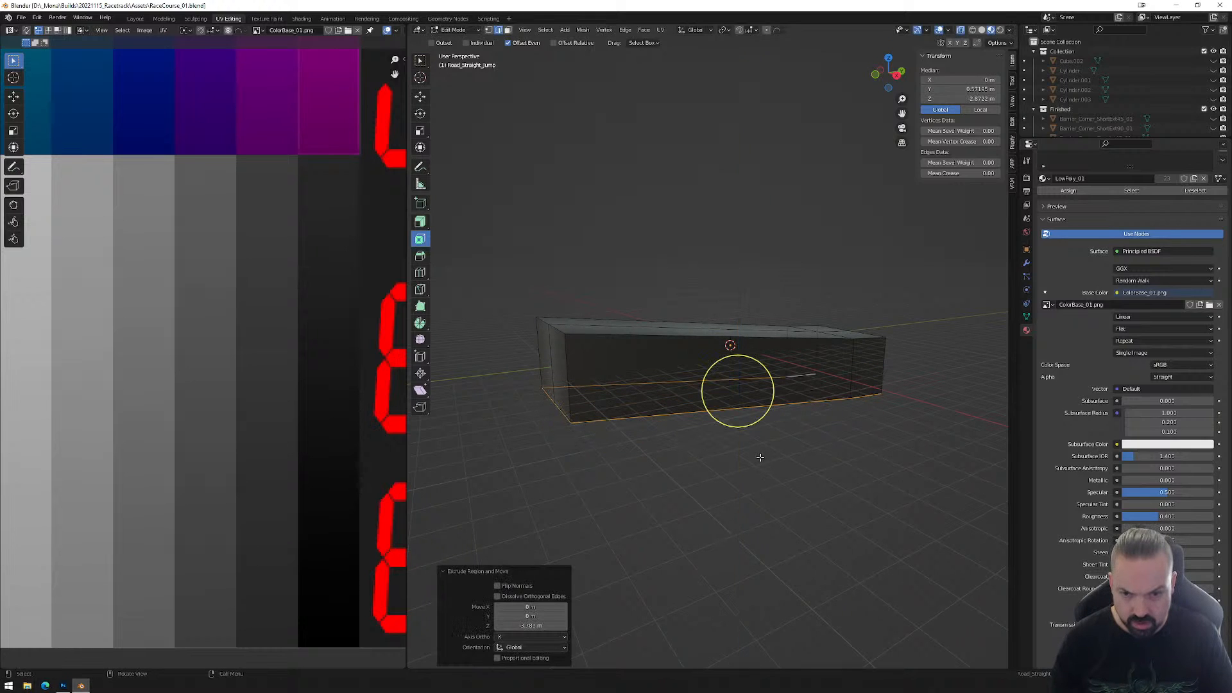
click(898, 77)
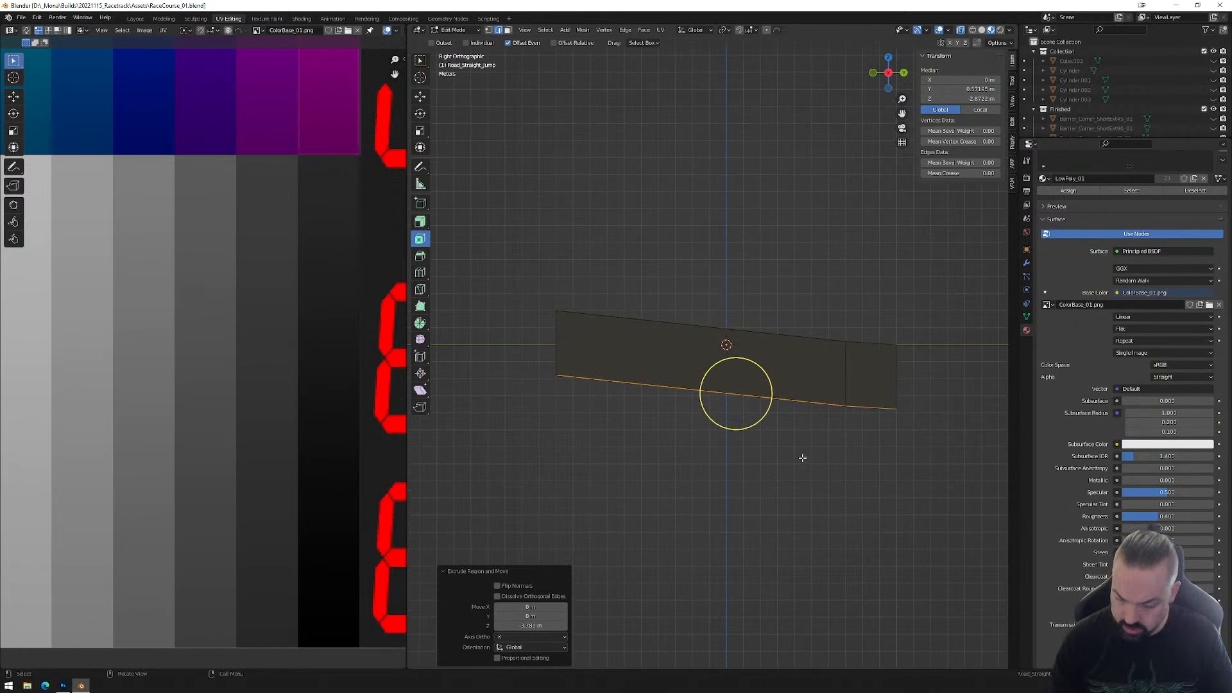
key(s)
text(z)
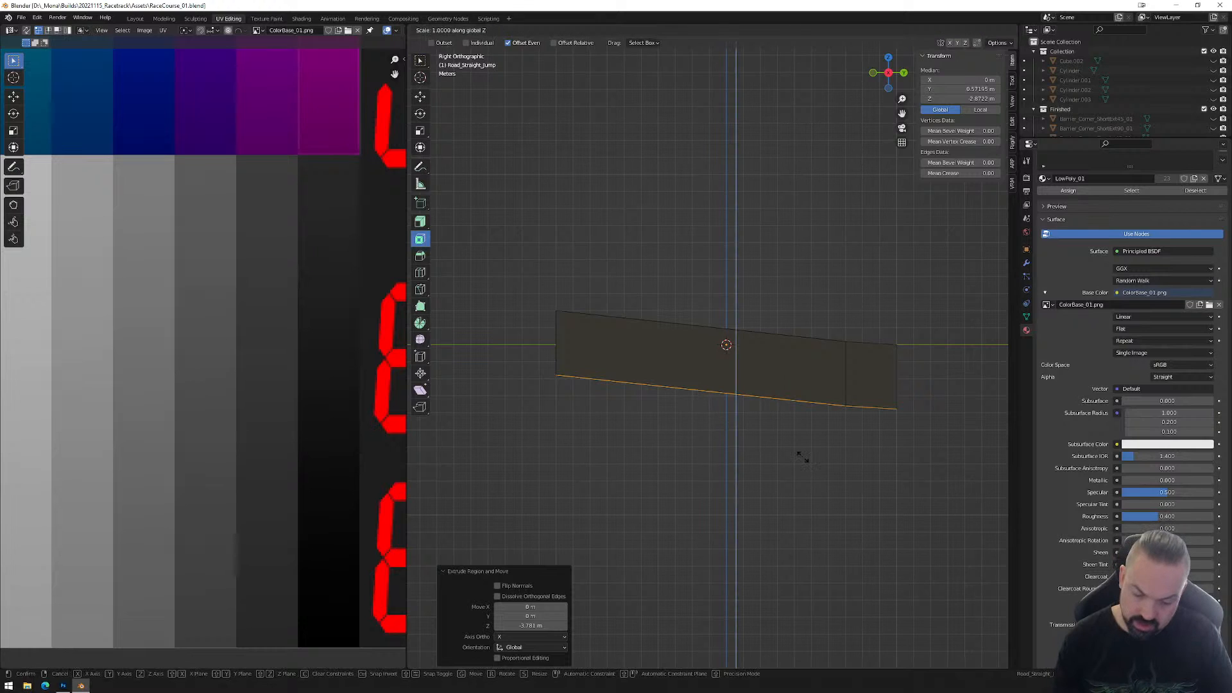
text(0)
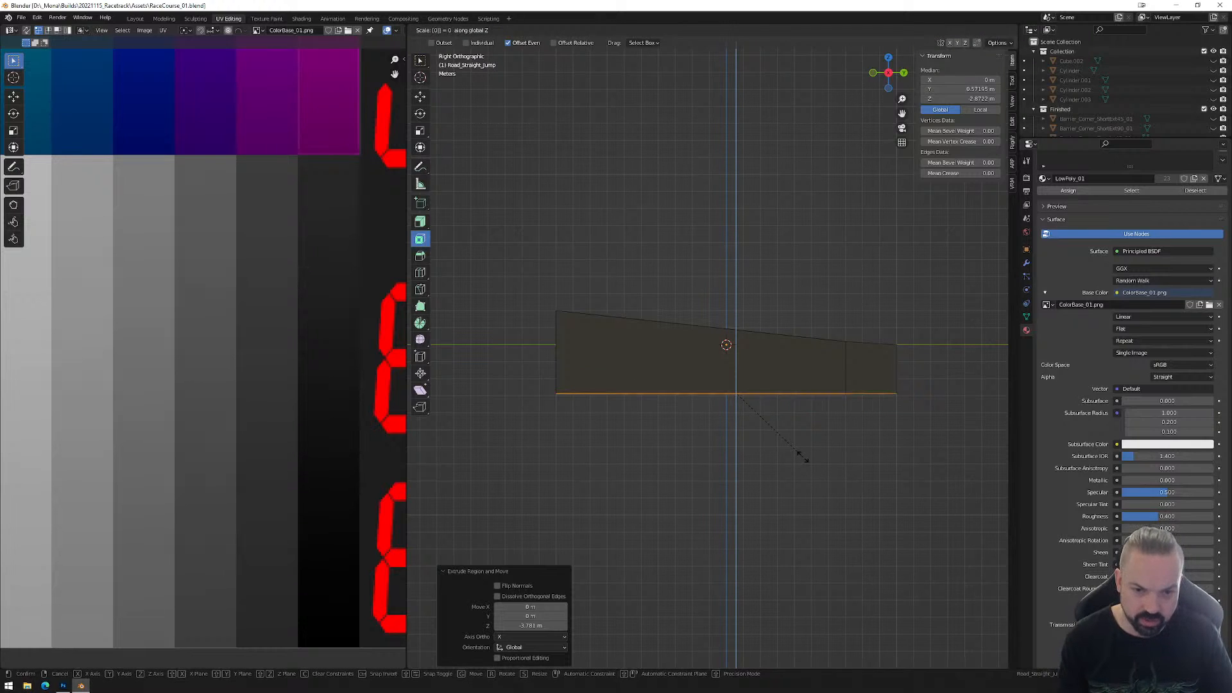
key(Return)
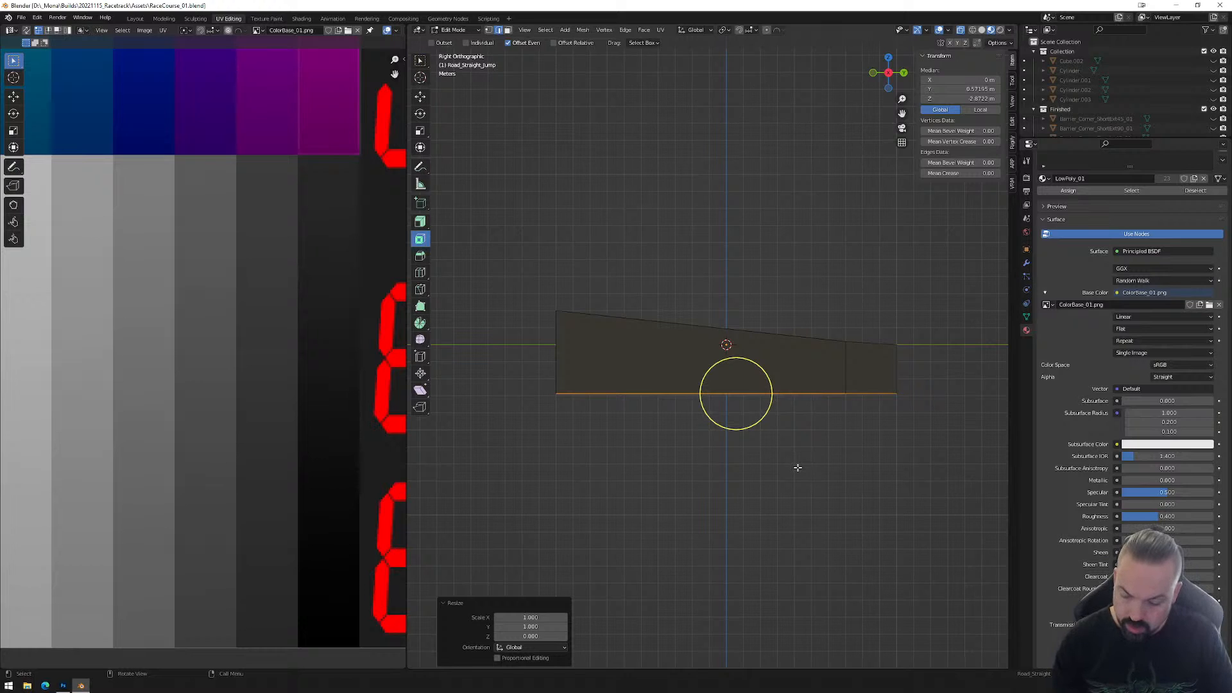
Raise the flattened bottom edges along Z and set their median Z to 0 m.
key(g)
key(z)
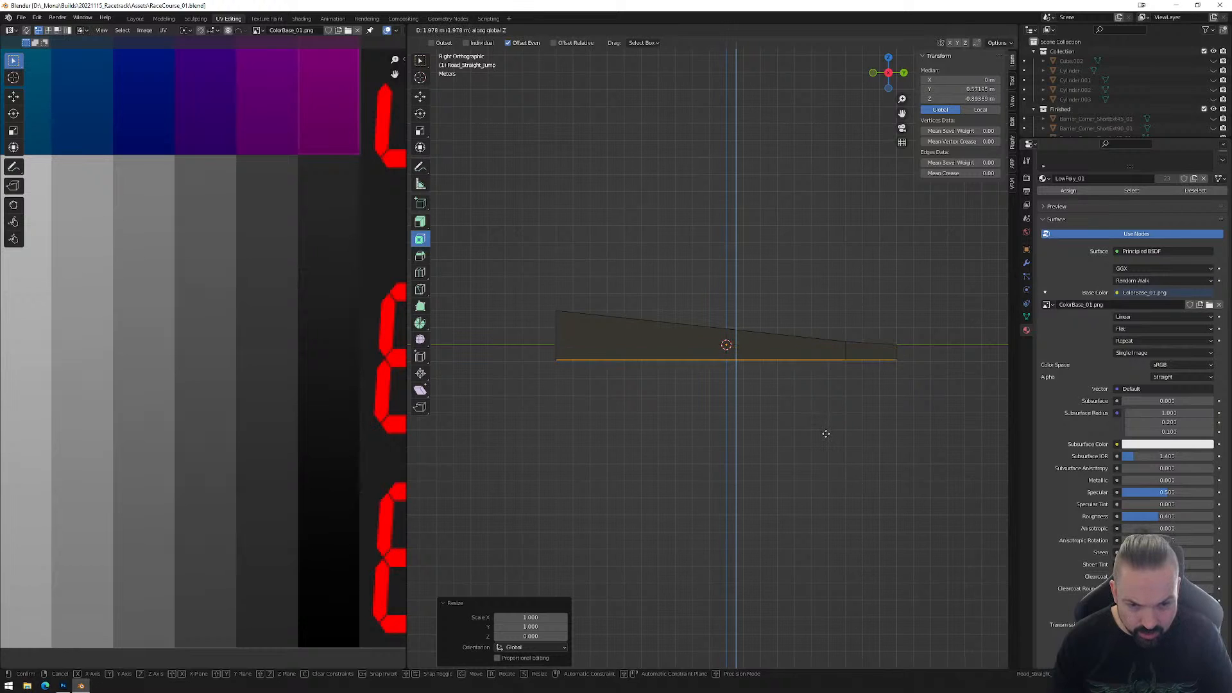
click(826, 434)
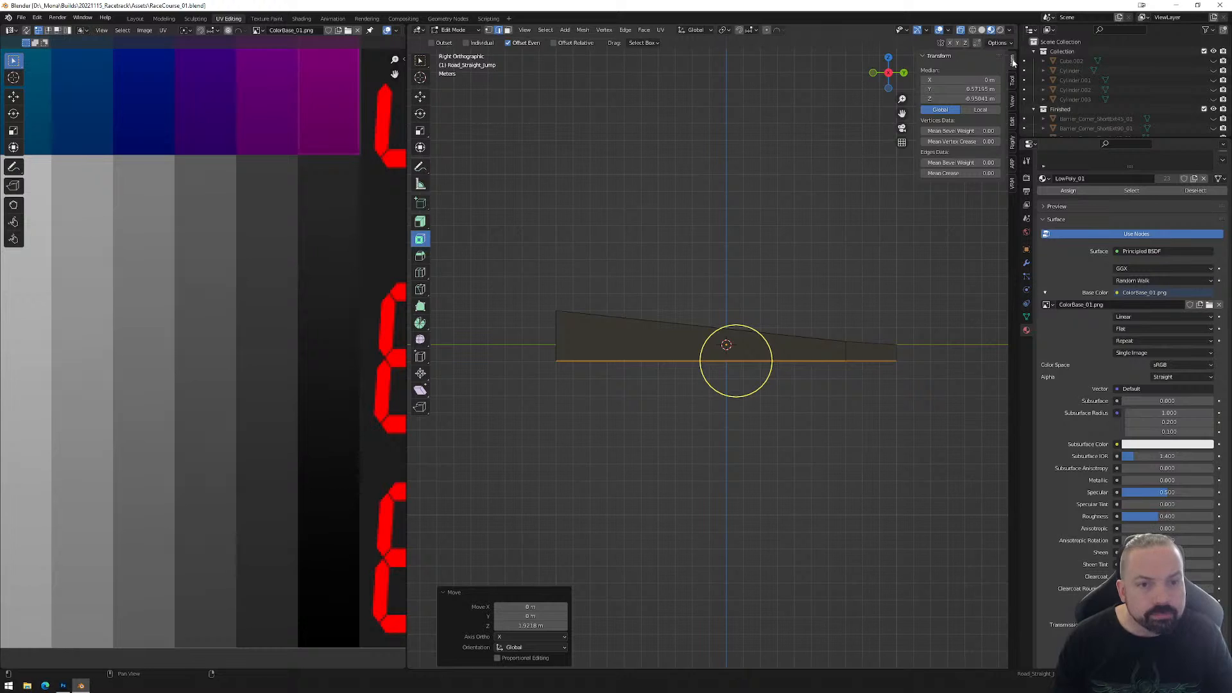
click(976, 97)
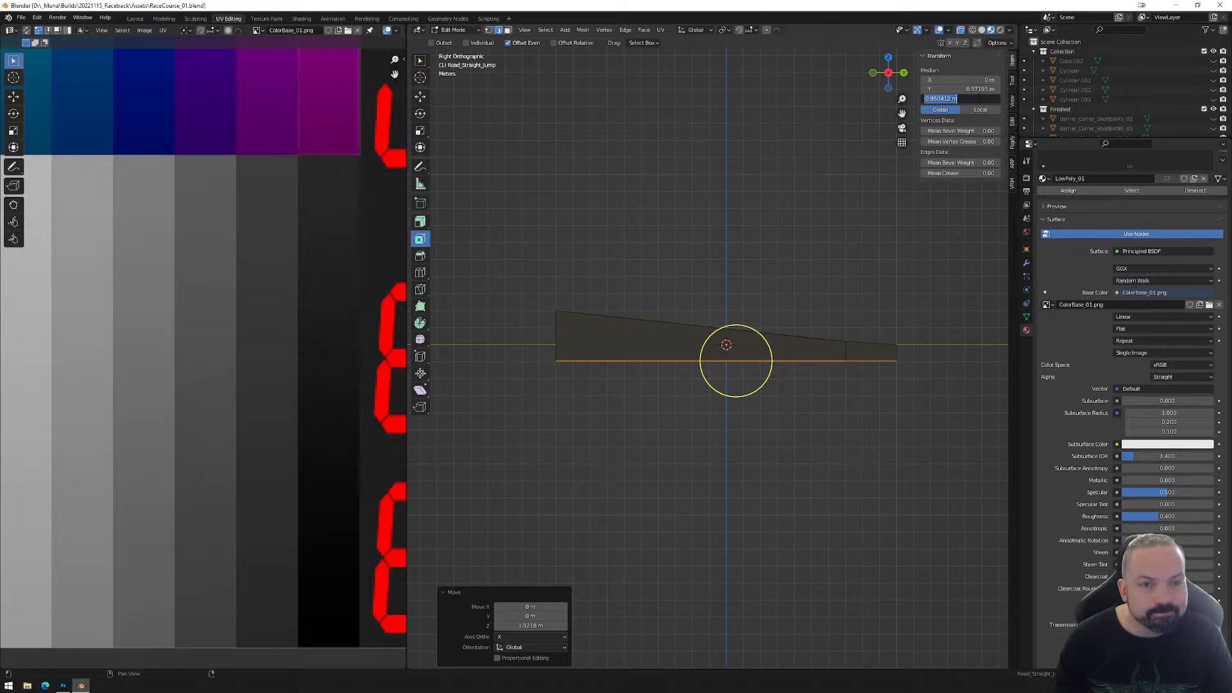
text(0)
key(Return)
Merge the overlapping vertex pairs at both corners of the ramp's low end at their centers.
middle_drag(888, 360, 860, 432)
key(1)
click(910, 418)
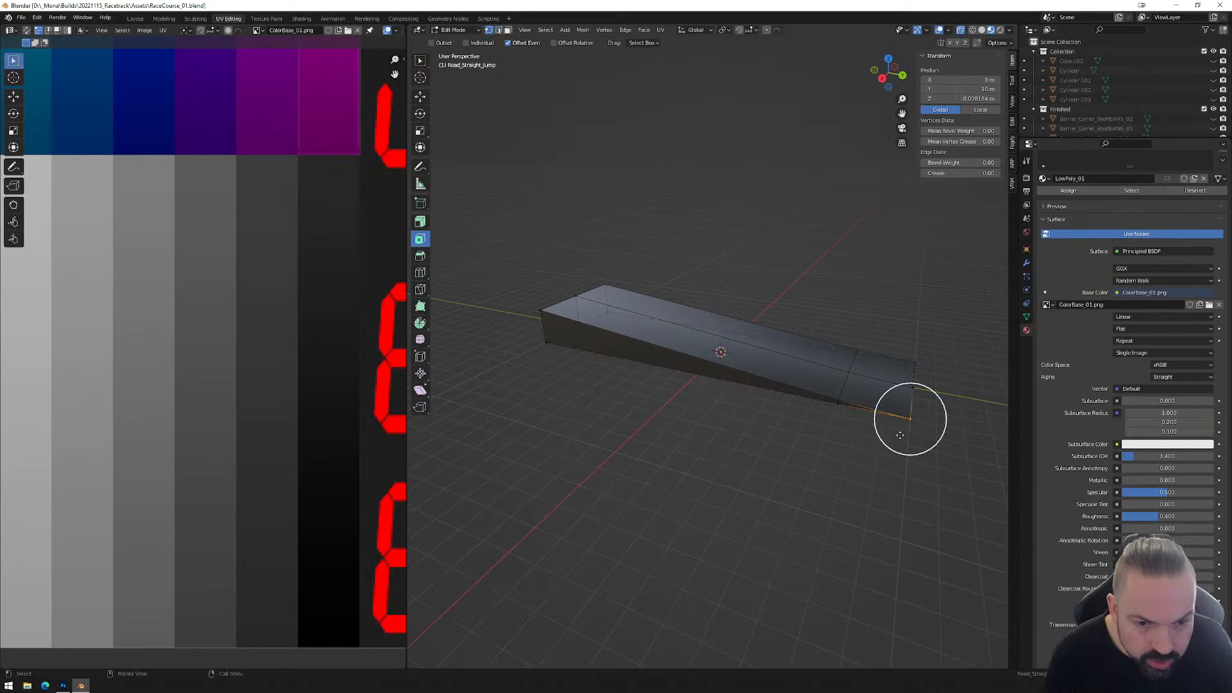
right_click(910, 418)
mouse_move(900, 446)
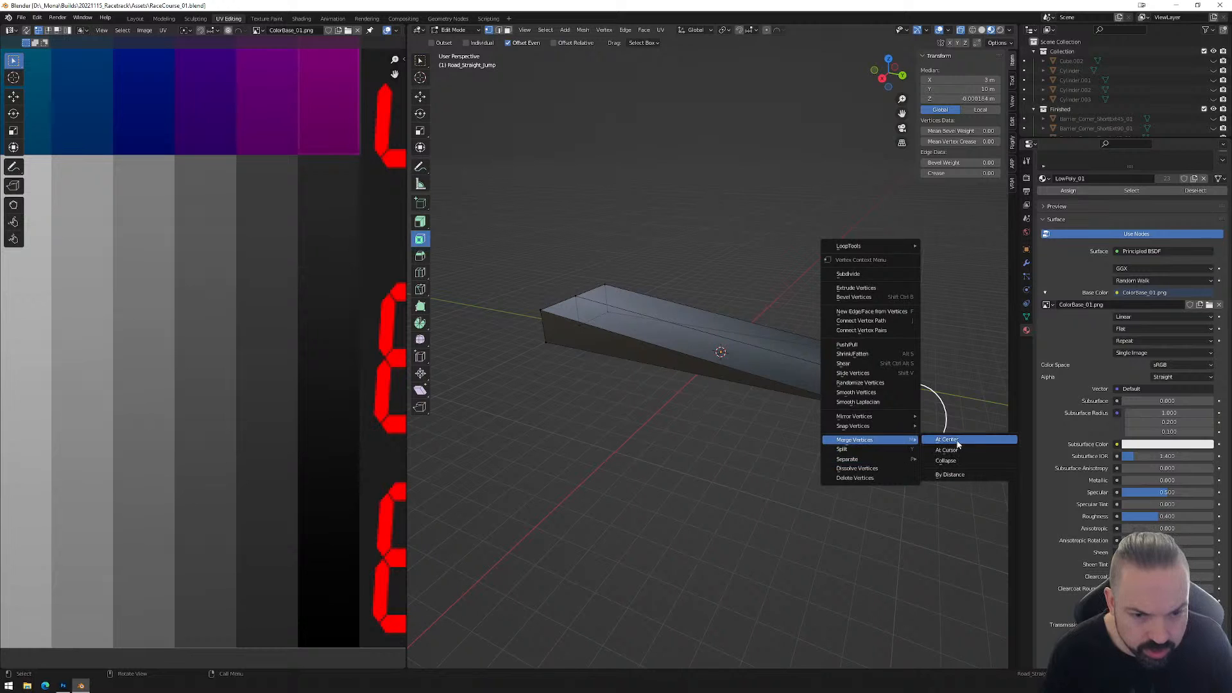
click(958, 444)
click(913, 394)
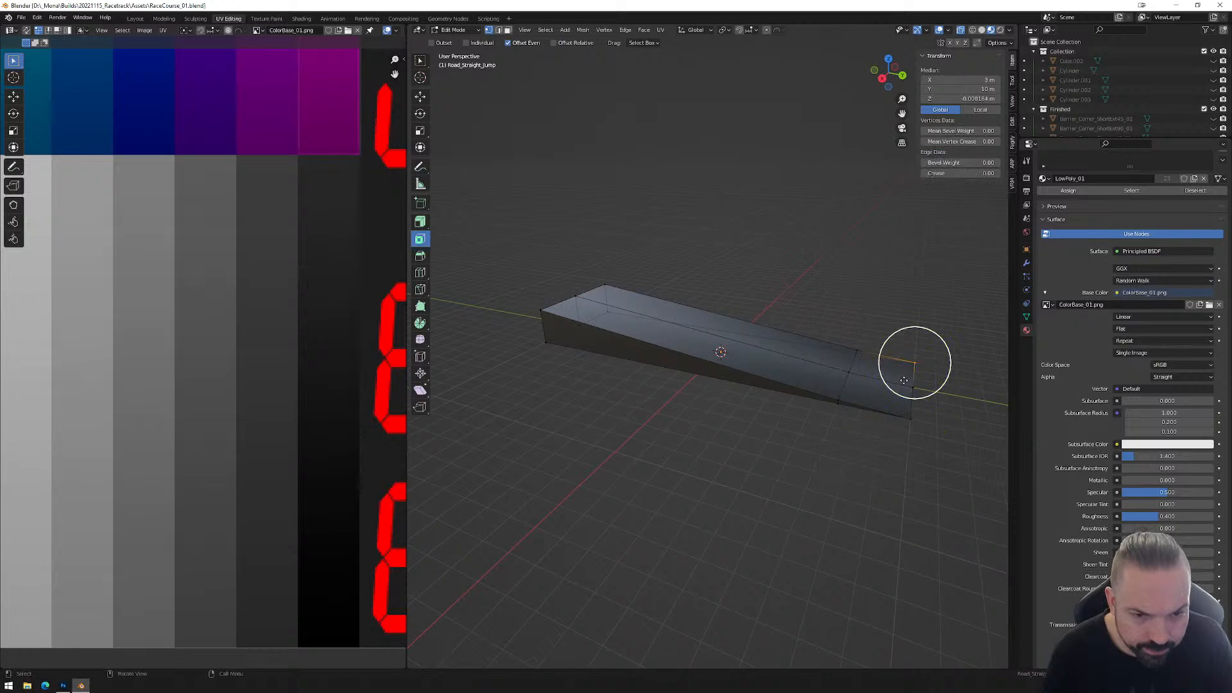
right_click(913, 393)
click(959, 390)
Add one centered horizontal loop cut through the ramp's side and back walls.
middle_drag(710, 413, 744, 383)
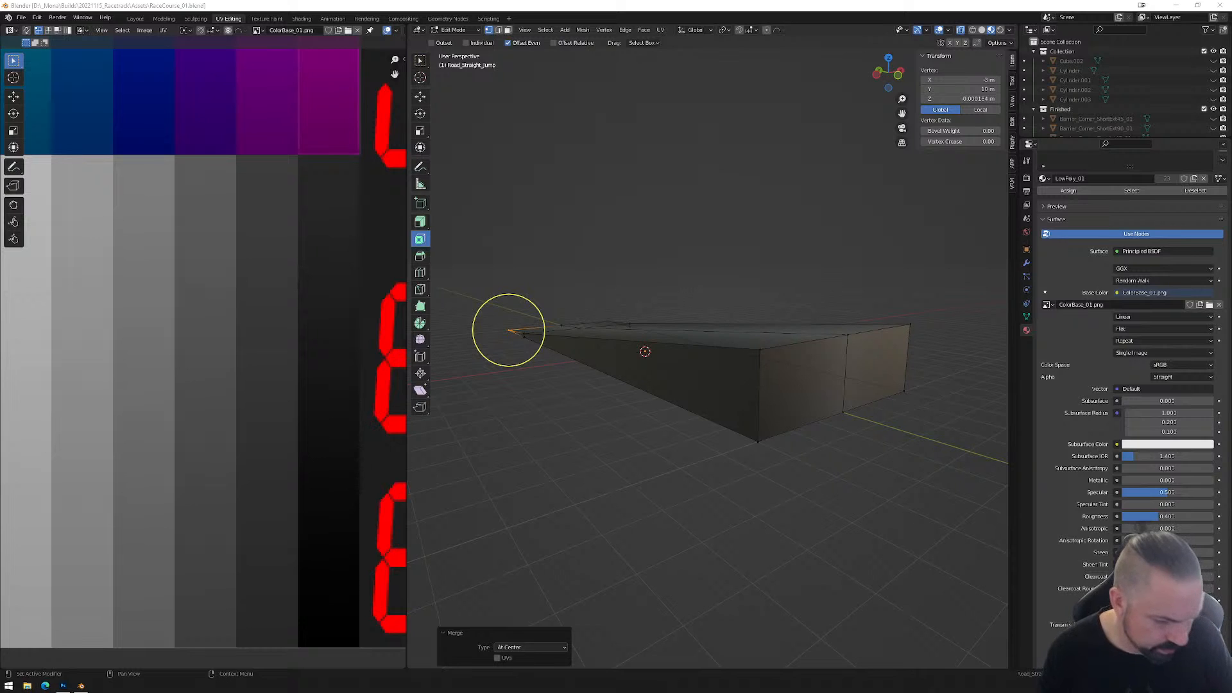
middle_drag(788, 379, 731, 397)
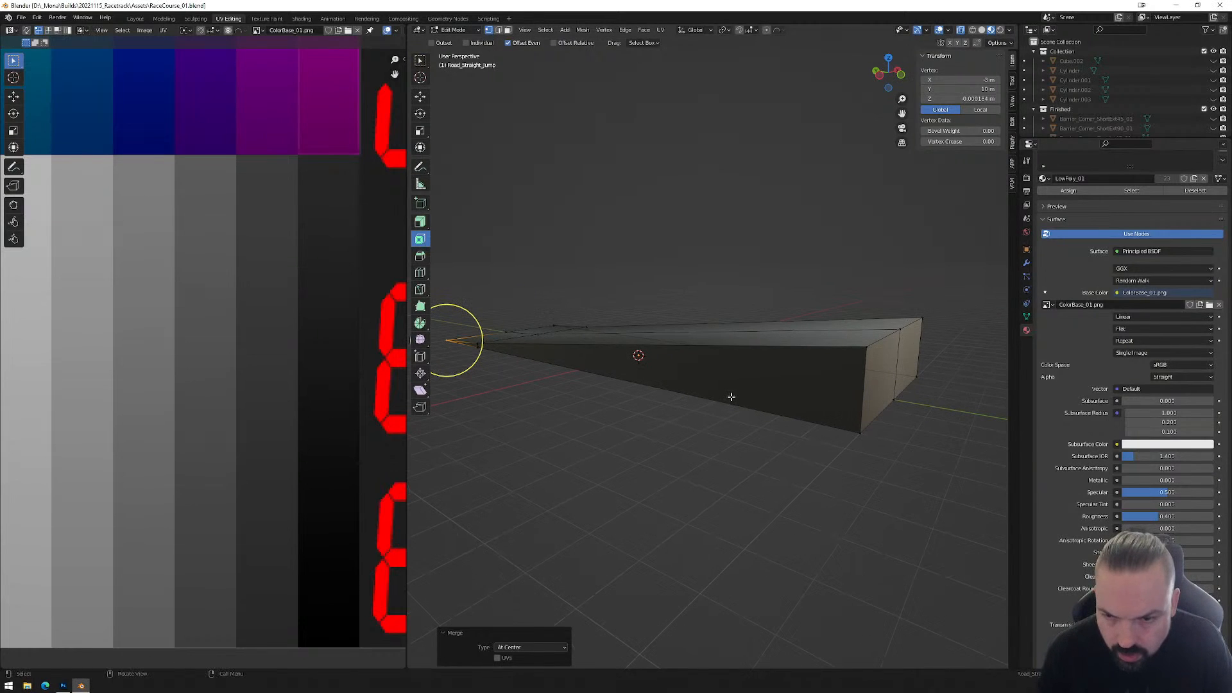
key(ctrl+r)
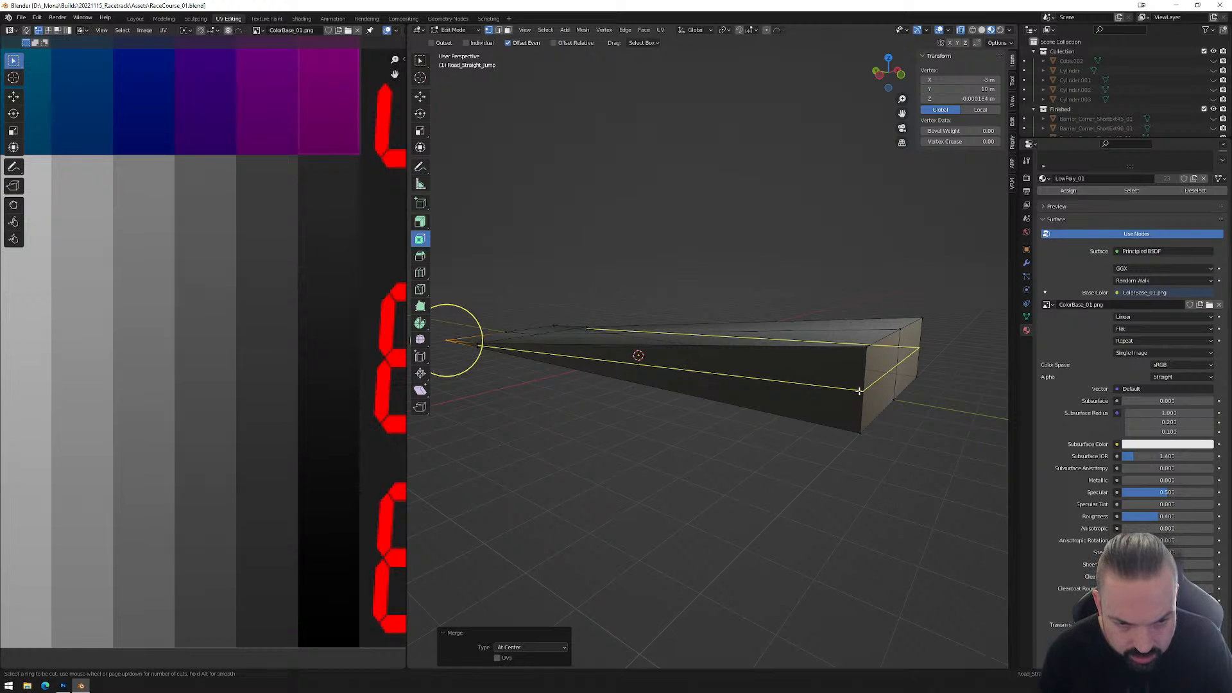
click(858, 390)
right_click(668, 413)
middle_drag(668, 412, 643, 408)
Merge the new loop's low-end vertex into the bottom vertex below it on one side, using At Last.
click(564, 448)
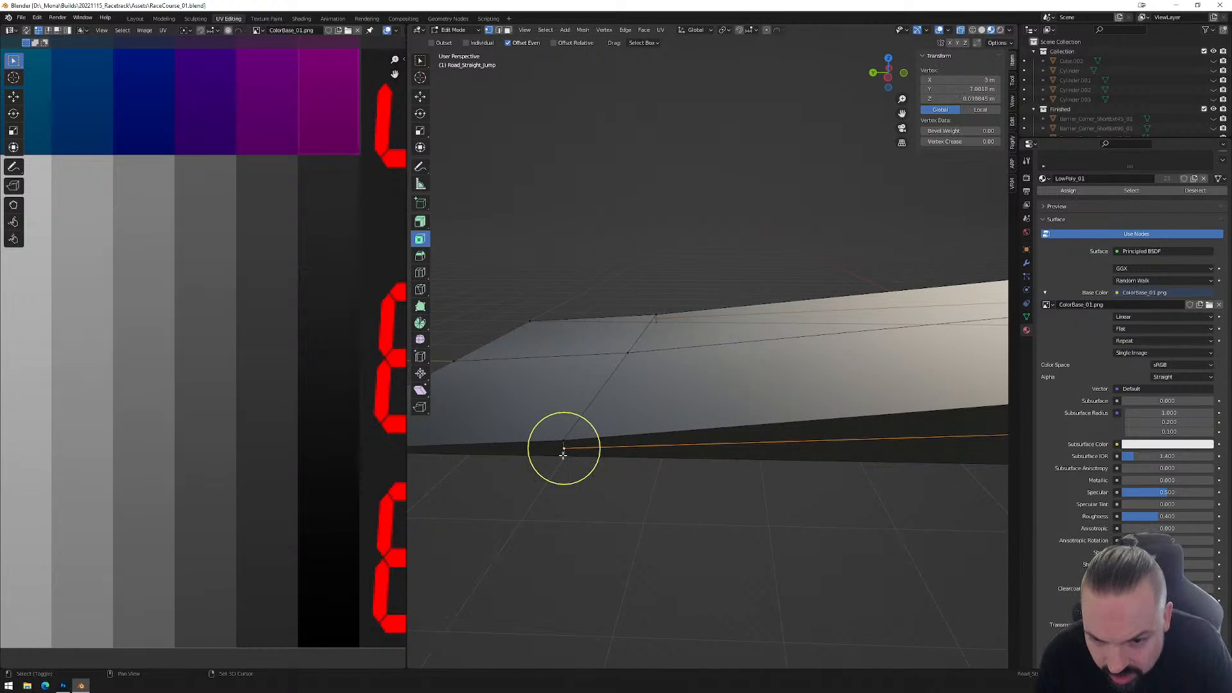
shift+click(563, 454)
right_click(609, 539)
mouse_move(609, 541)
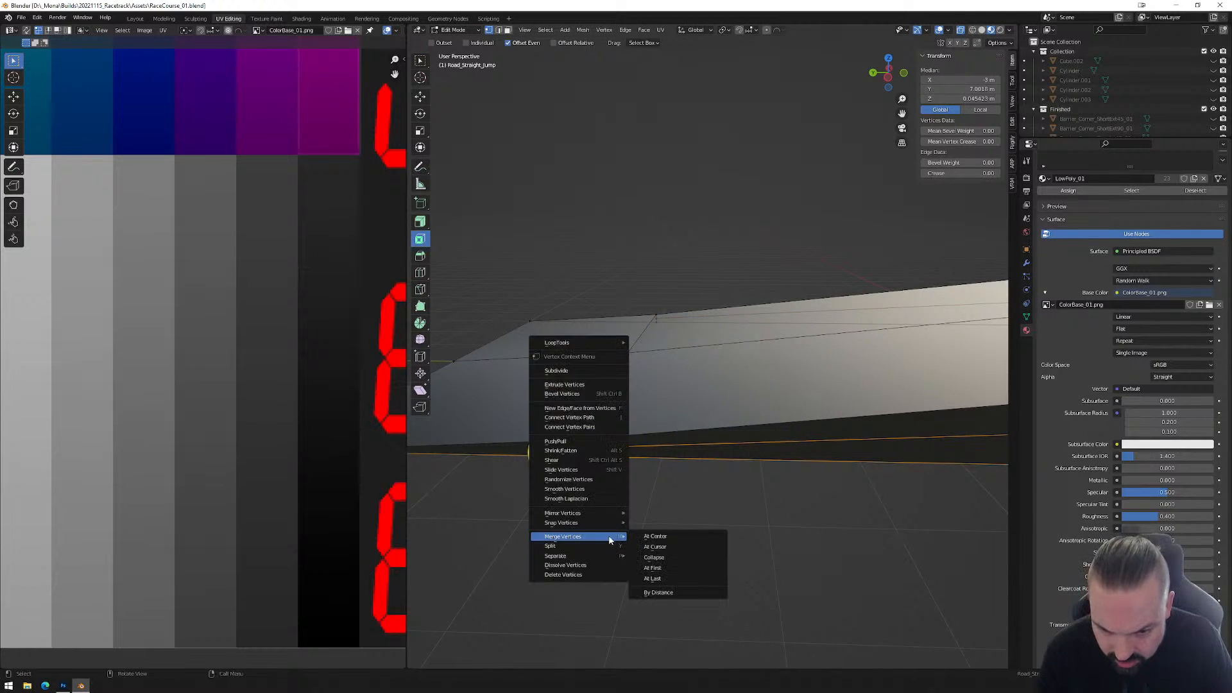
click(667, 577)
Merge the loop's low-end vertex into the bottom vertex on the opposite side of the ramp, using At Last.
middle_drag(565, 454, 877, 302)
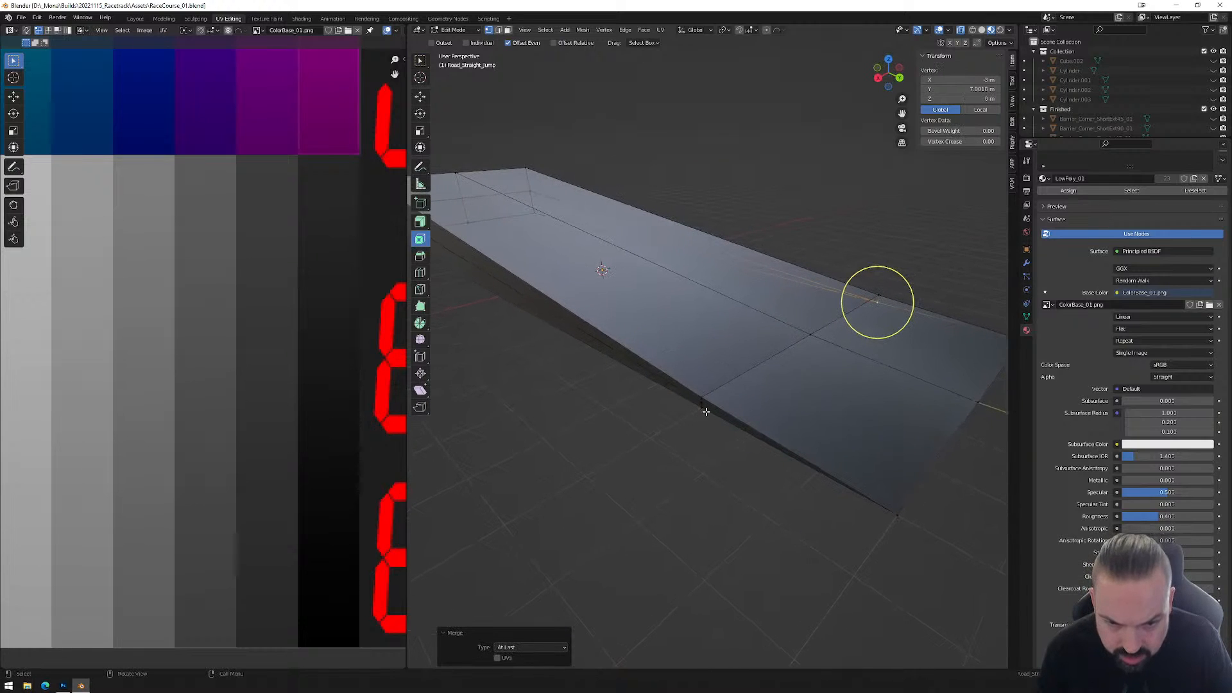
click(701, 413)
shift+click(701, 413)
click(699, 406)
shift+click(698, 419)
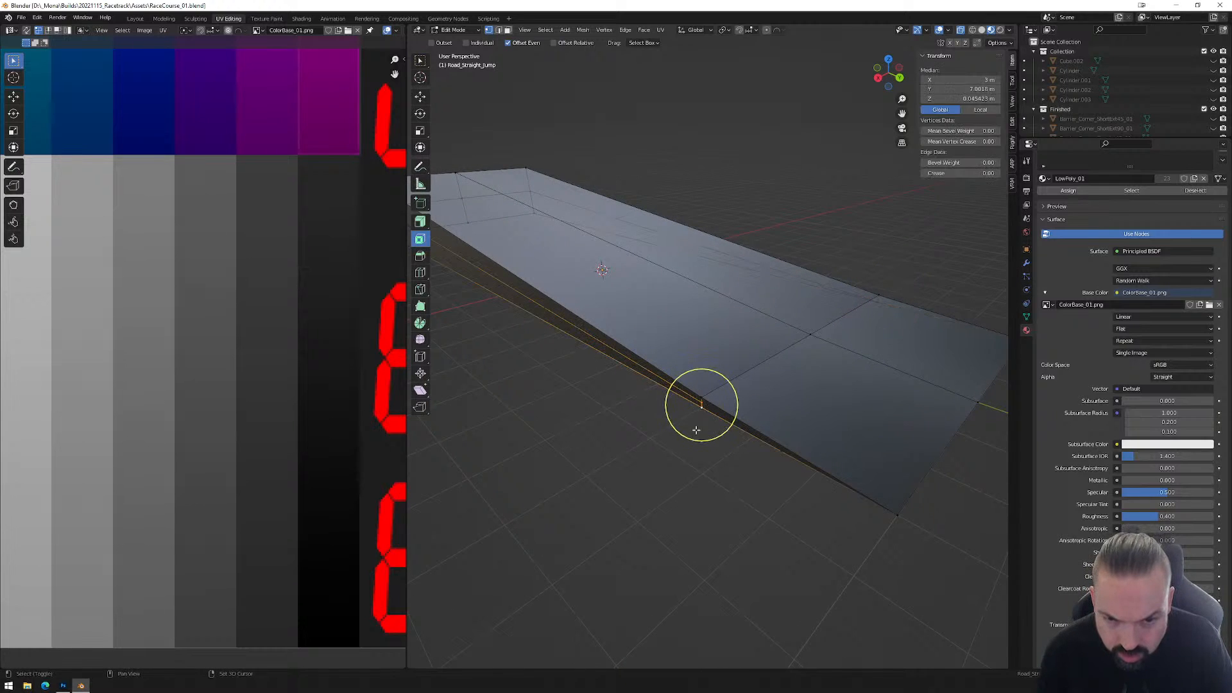
right_click(700, 459)
mouse_move(702, 460)
click(758, 502)
Raise the wall loop's vertices at the ramp's high end by about 0.8 m in Z in the side view.
middle_drag(610, 434, 661, 385)
shift+click(498, 317)
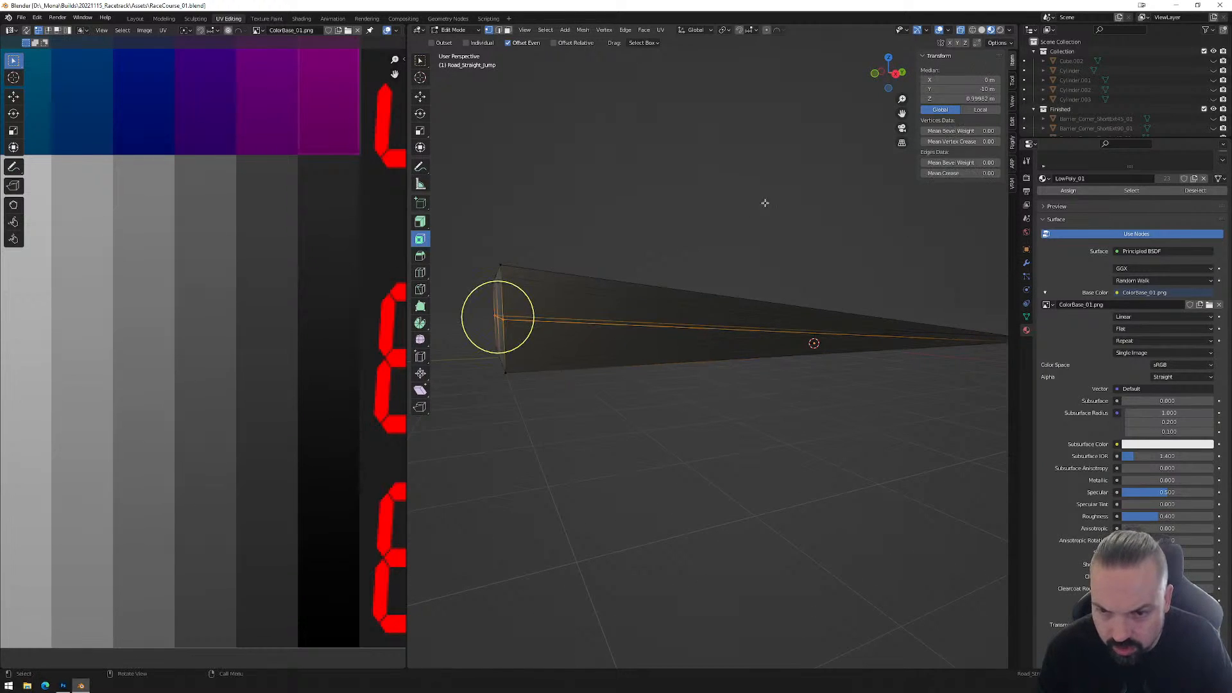
click(897, 73)
shift+middle_drag(555, 280, 661, 340)
scroll(705, 333, up, 2)
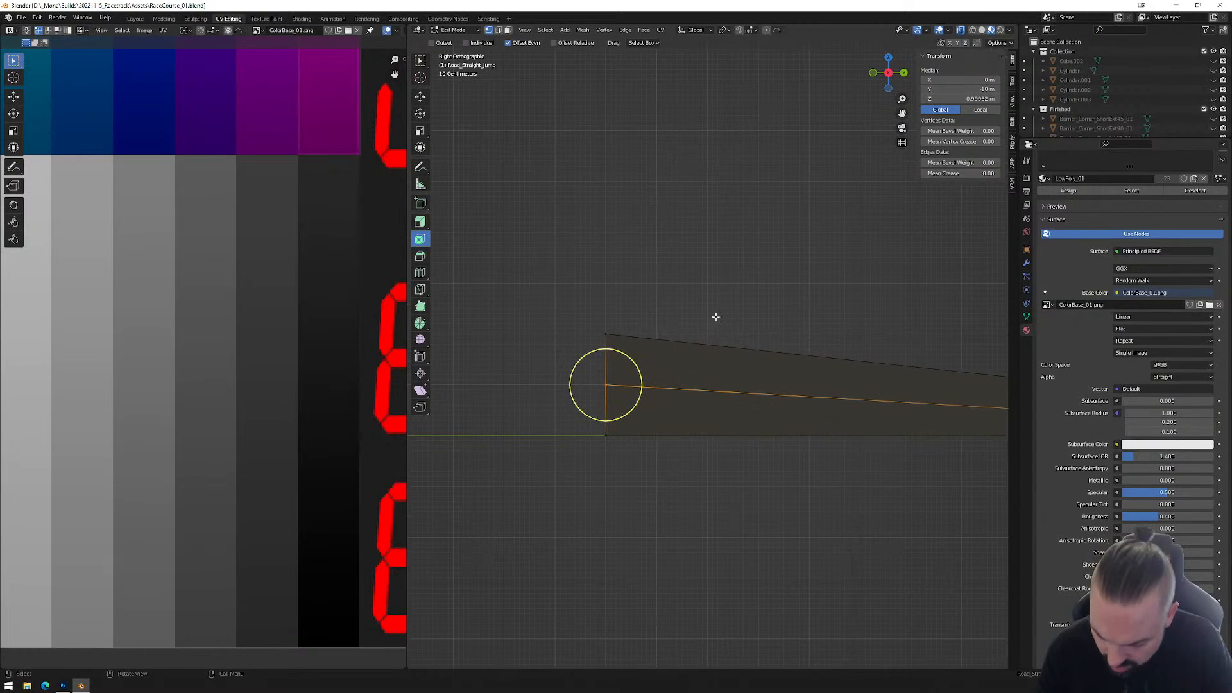
key(g)
key(z)
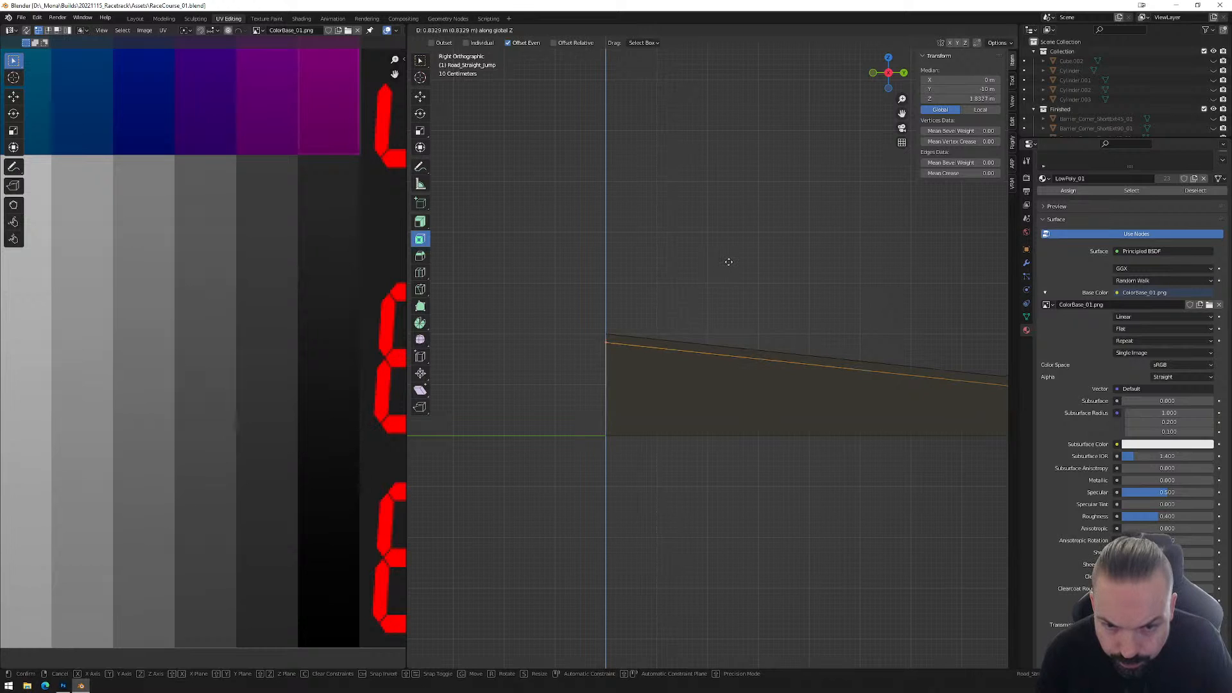
click(729, 265)
Select the lower wall faces on both sides and the high end of the ramp in face select mode.
mouse_move(886, 297)
shift+middle_down()
mouse_move(699, 302)
mouse_move(877, 294)
shift+middle_up()
middle_drag(711, 314, 762, 332)
scroll(797, 382, down, 1)
key(3)
click(800, 376)
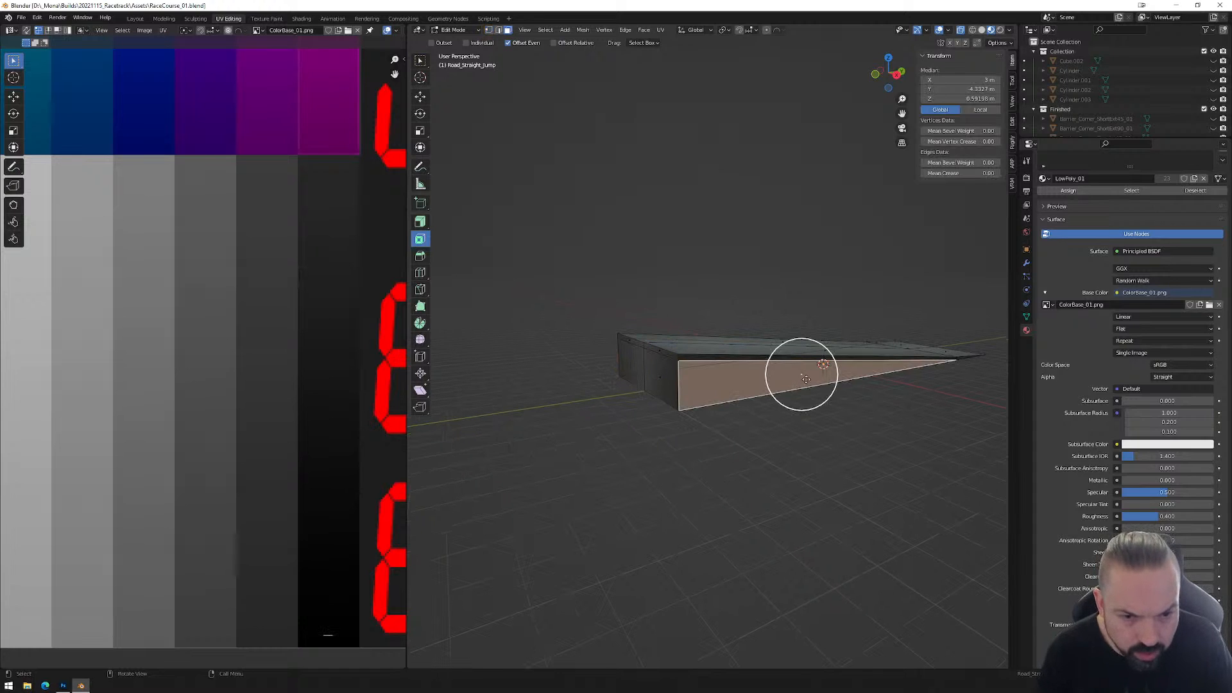
shift+click(664, 380)
shift+click(630, 365)
middle_drag(630, 369, 827, 375)
shift+click(588, 392)
middle_drag(500, 432, 505, 431)
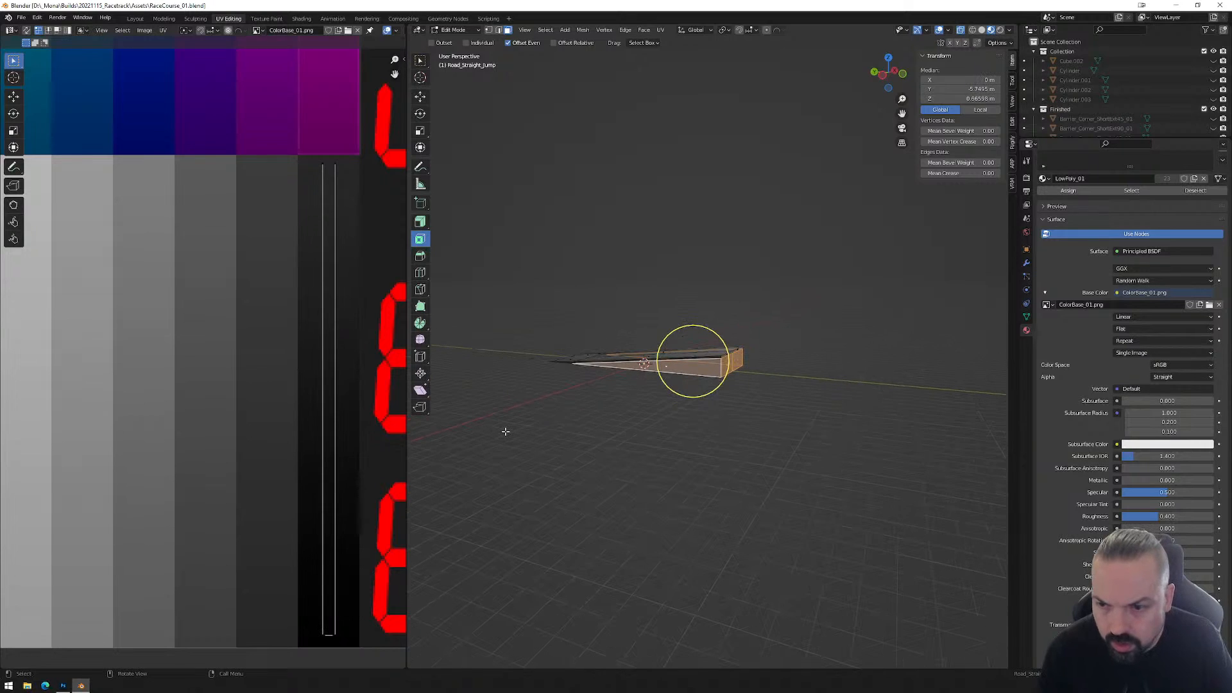
Project the selected wall faces' UVs from the front orthographic view.
click(882, 75)
click(904, 75)
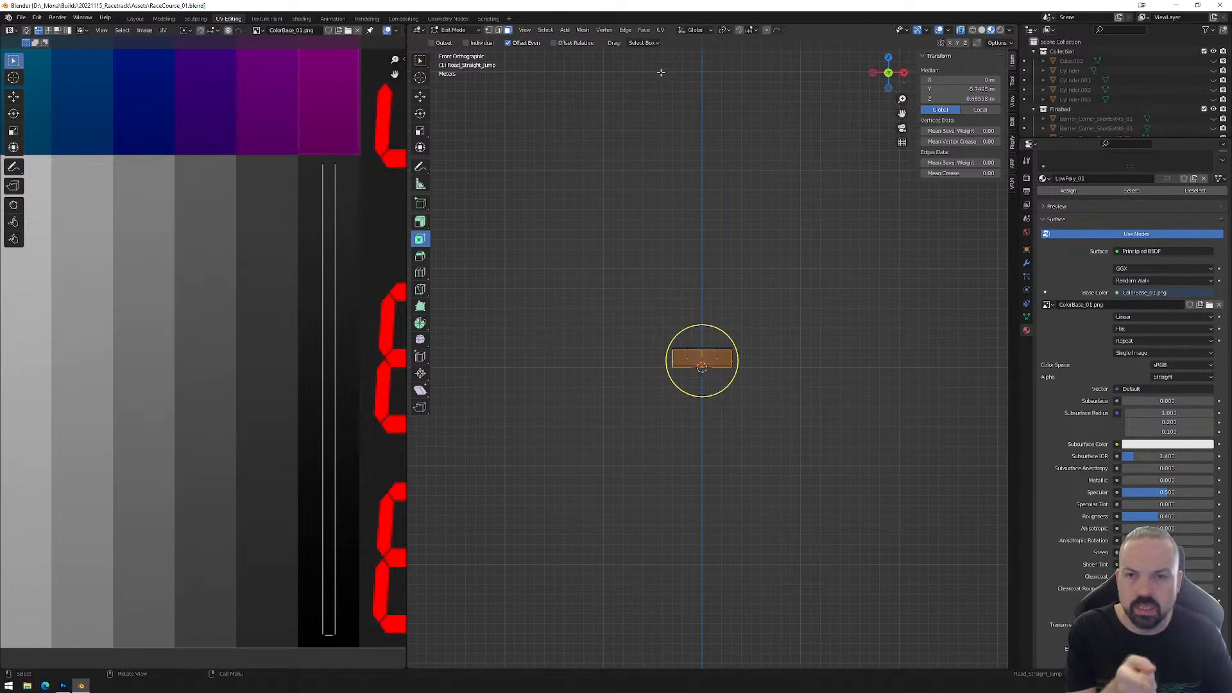
click(661, 30)
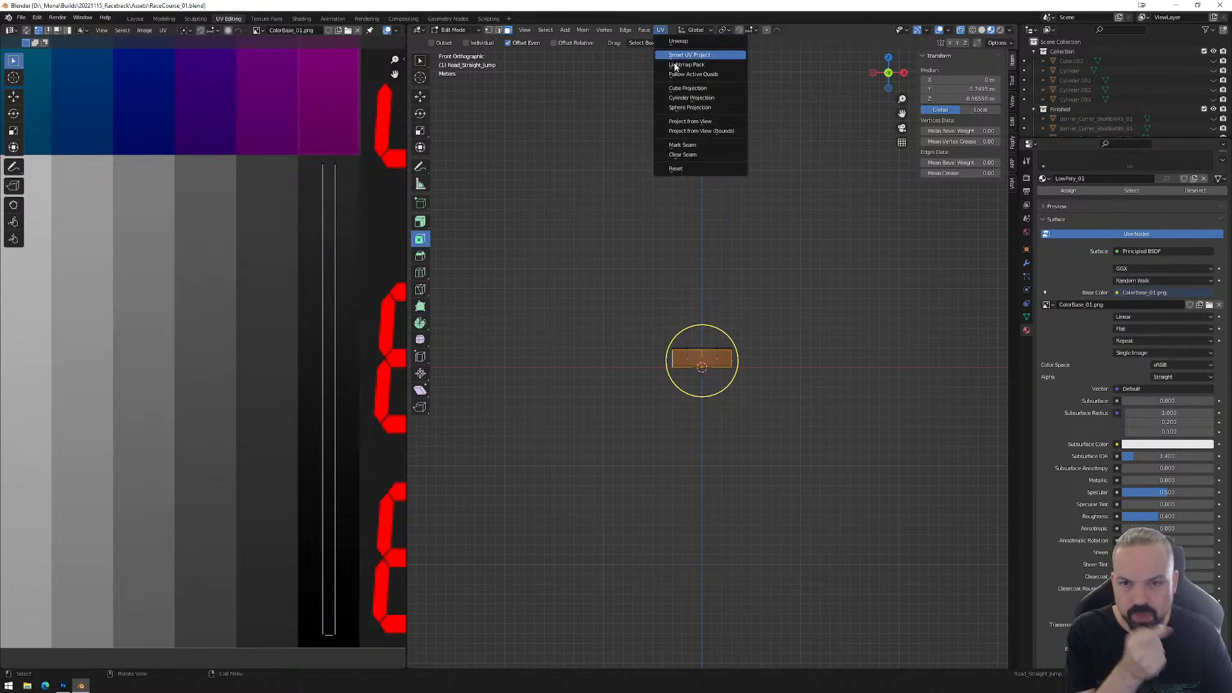
click(693, 121)
Select the projected UVs, narrow them in X, and stretch them in Y by a factor of about 15.7.
scroll(87, 275, down, 4)
drag(77, 238, 196, 326)
middle_drag(145, 303, 284, 340)
key(s)
key(x)
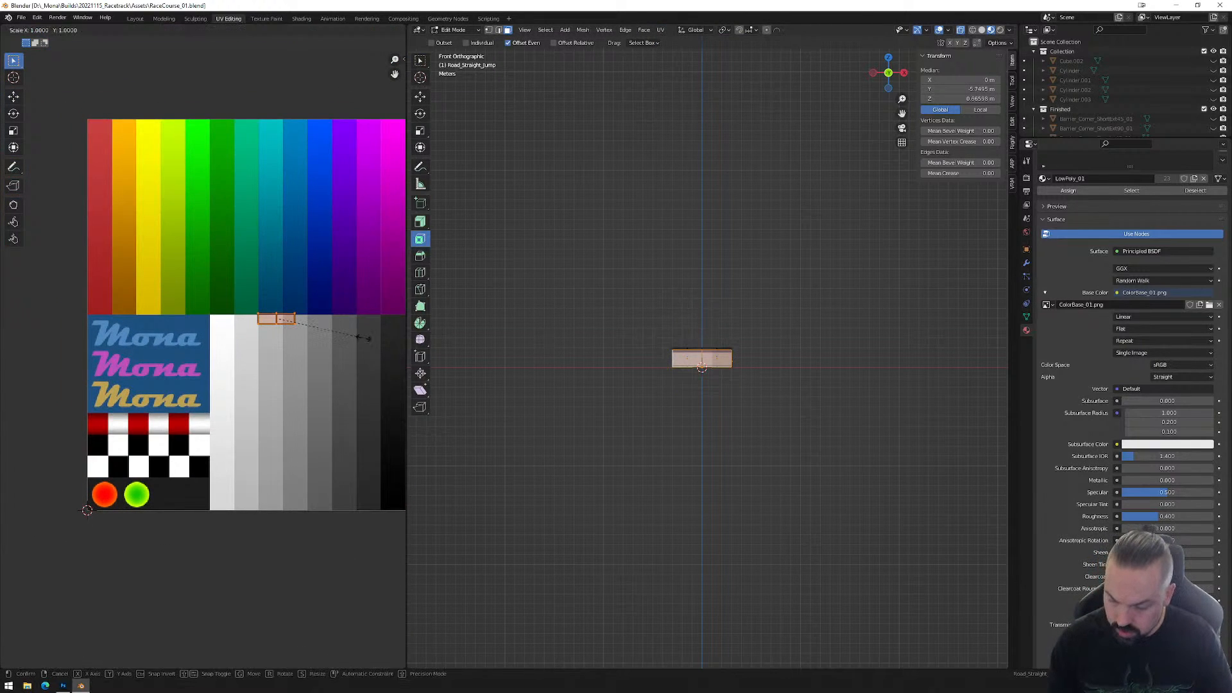
click(291, 327)
key(s)
key(y)
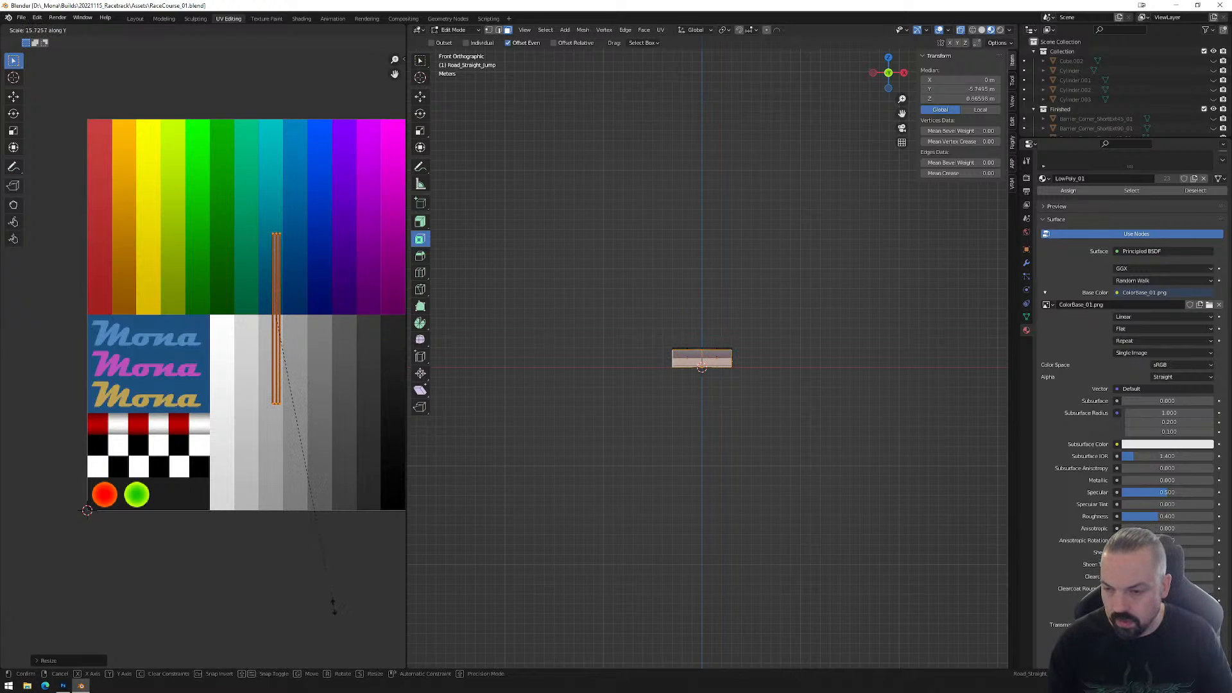
click(333, 601)
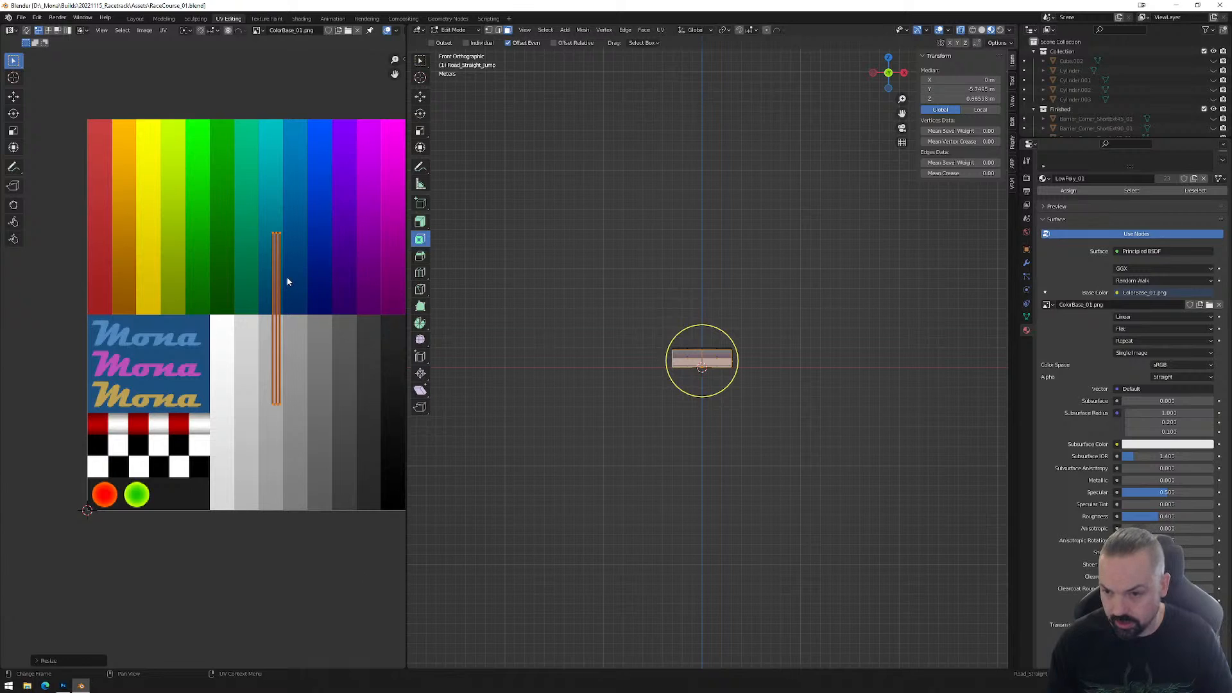
Move the wall UVs onto the dark green color strip of the texture, then deselect the ramp's faces.
key(g)
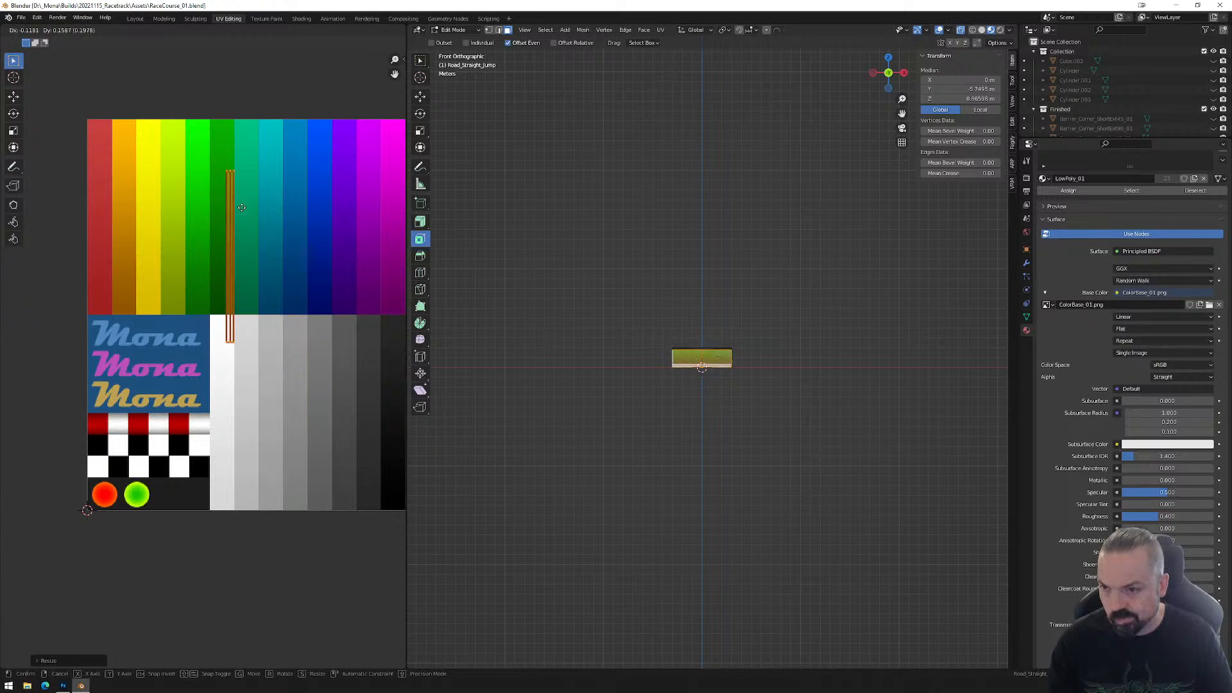
click(235, 172)
middle_drag(638, 390, 748, 405)
scroll(750, 403, up, 3)
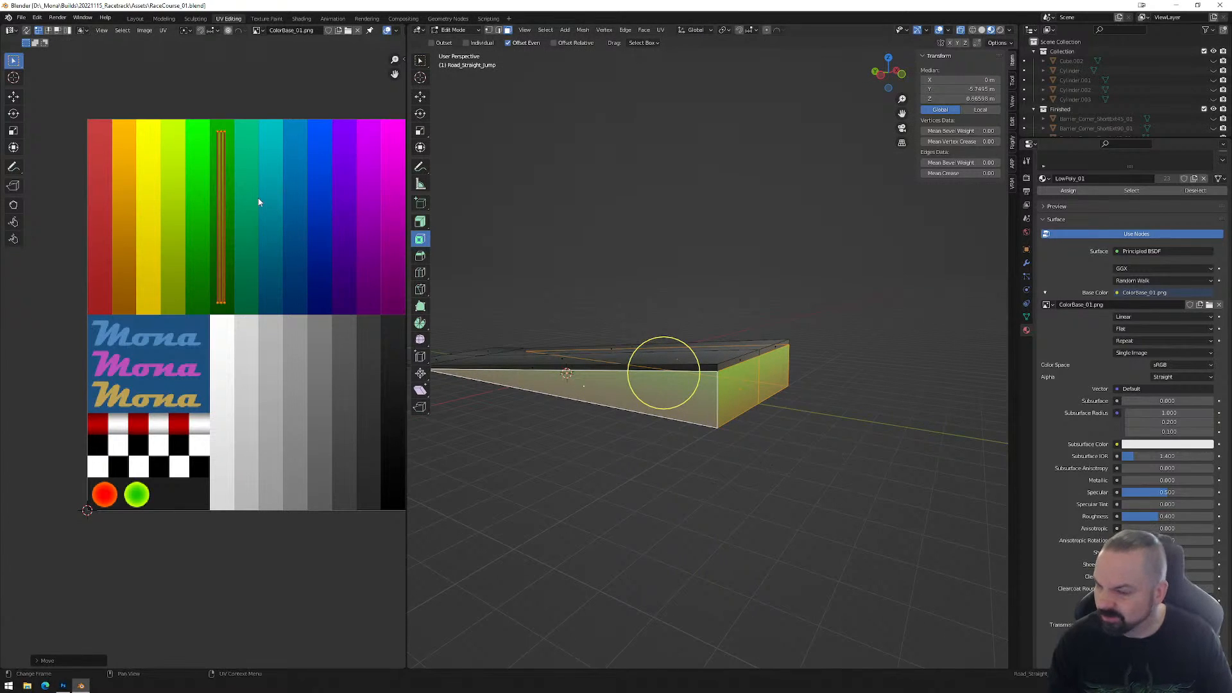
click(248, 138)
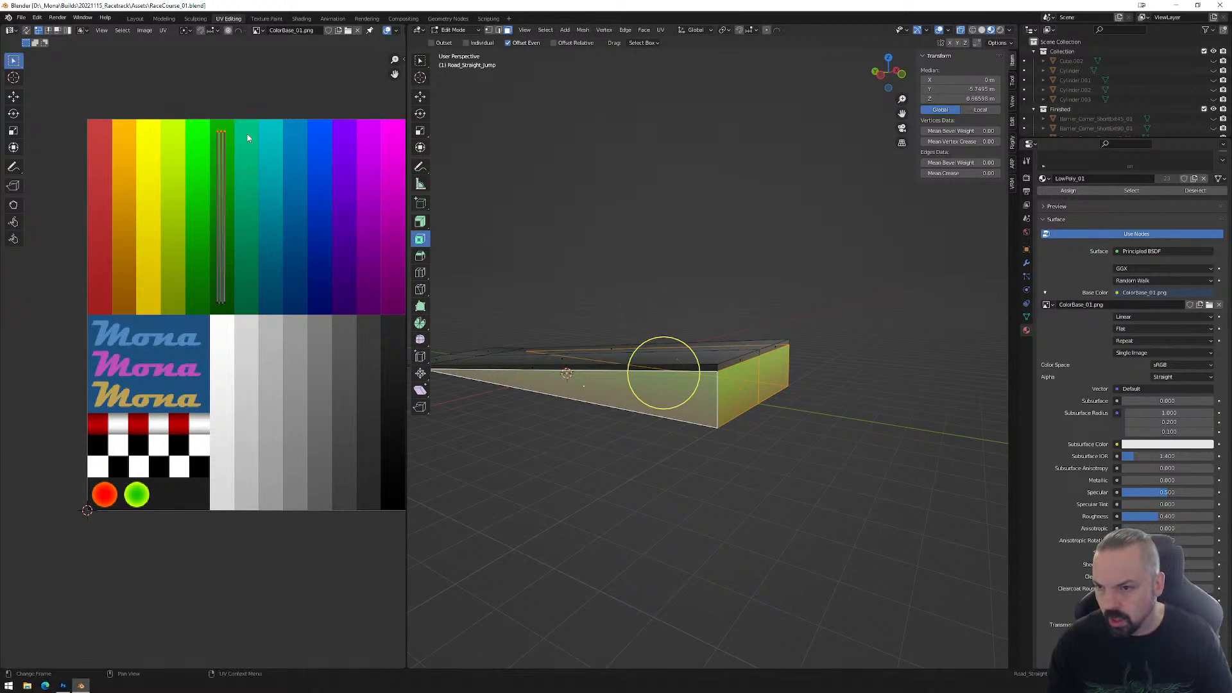
key(g)
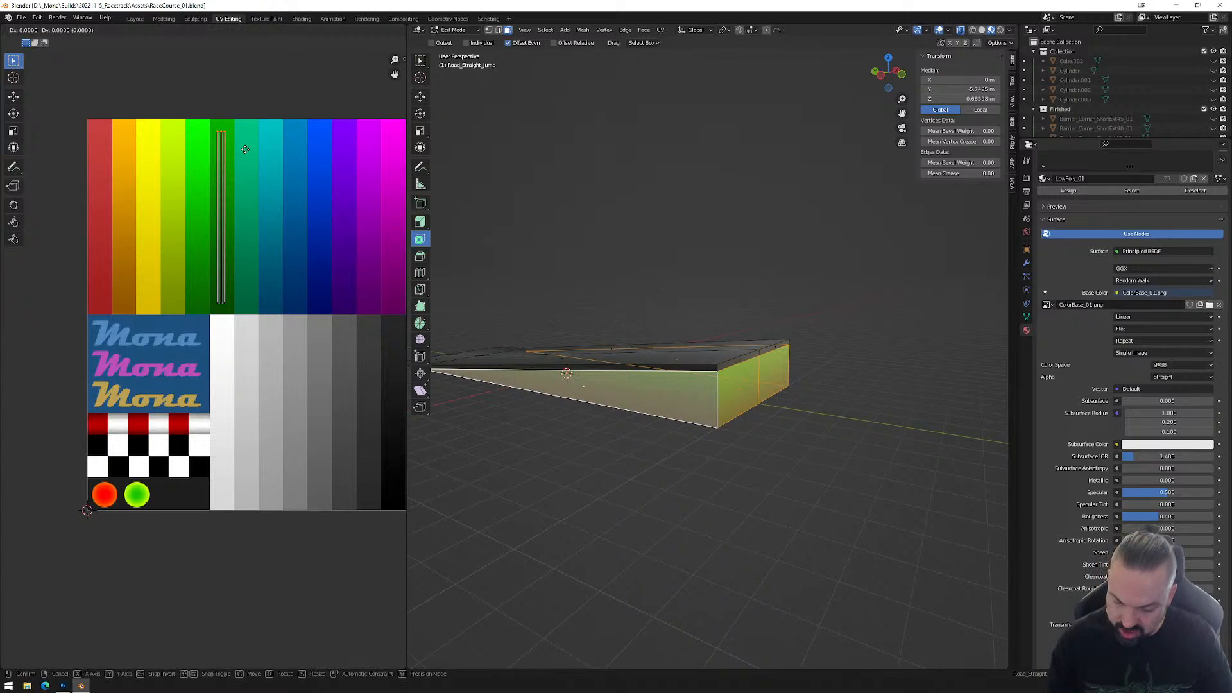
click(244, 261)
click(731, 456)
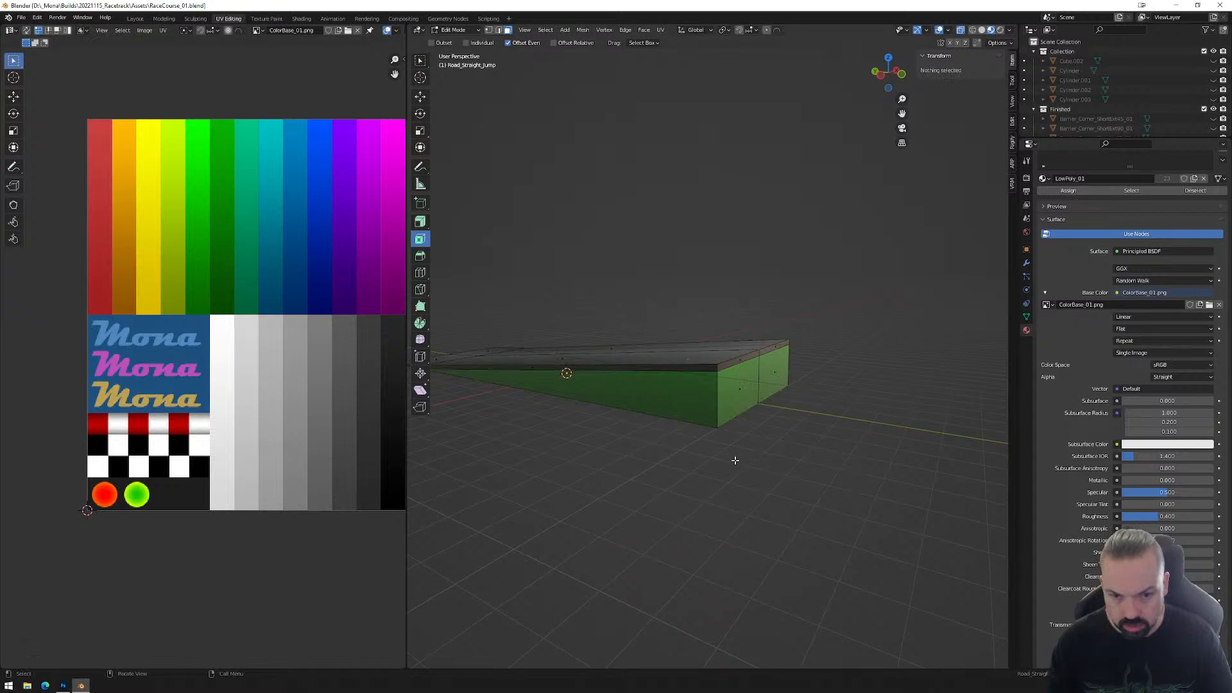
Select the two end wall faces at the ramp's high end and extrude them slightly inward along their normals.
middle_drag(778, 440, 861, 432)
scroll(784, 440, up, 2)
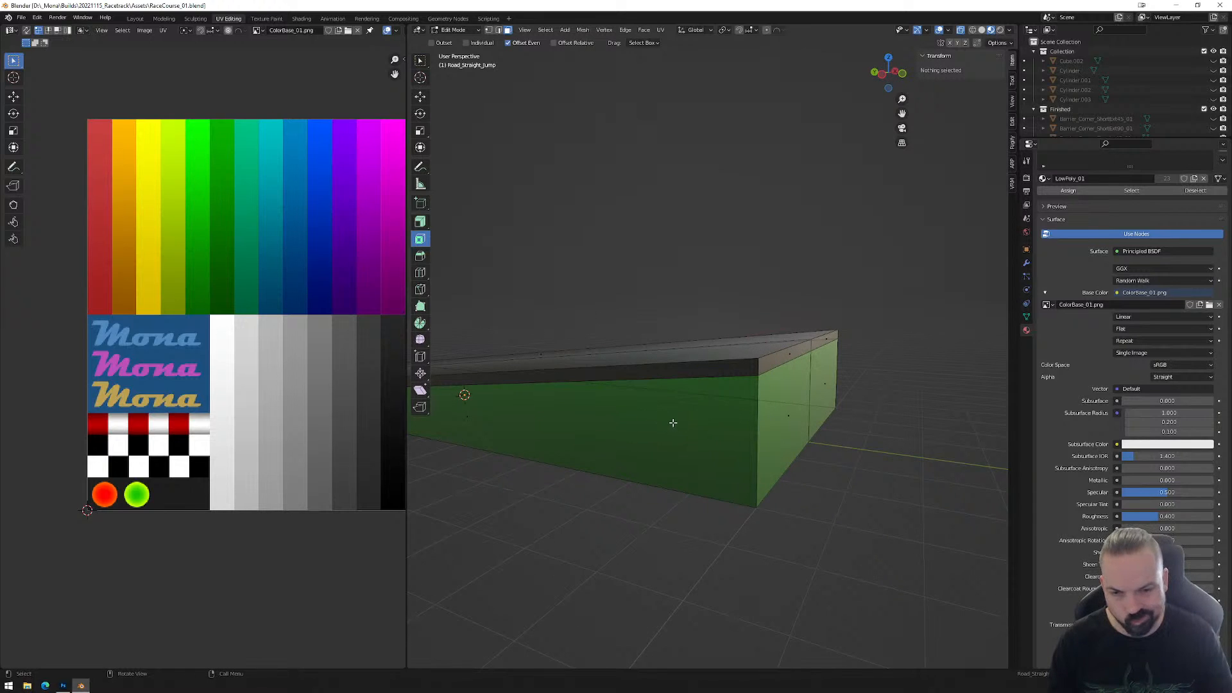
click(774, 413)
shift+click(827, 399)
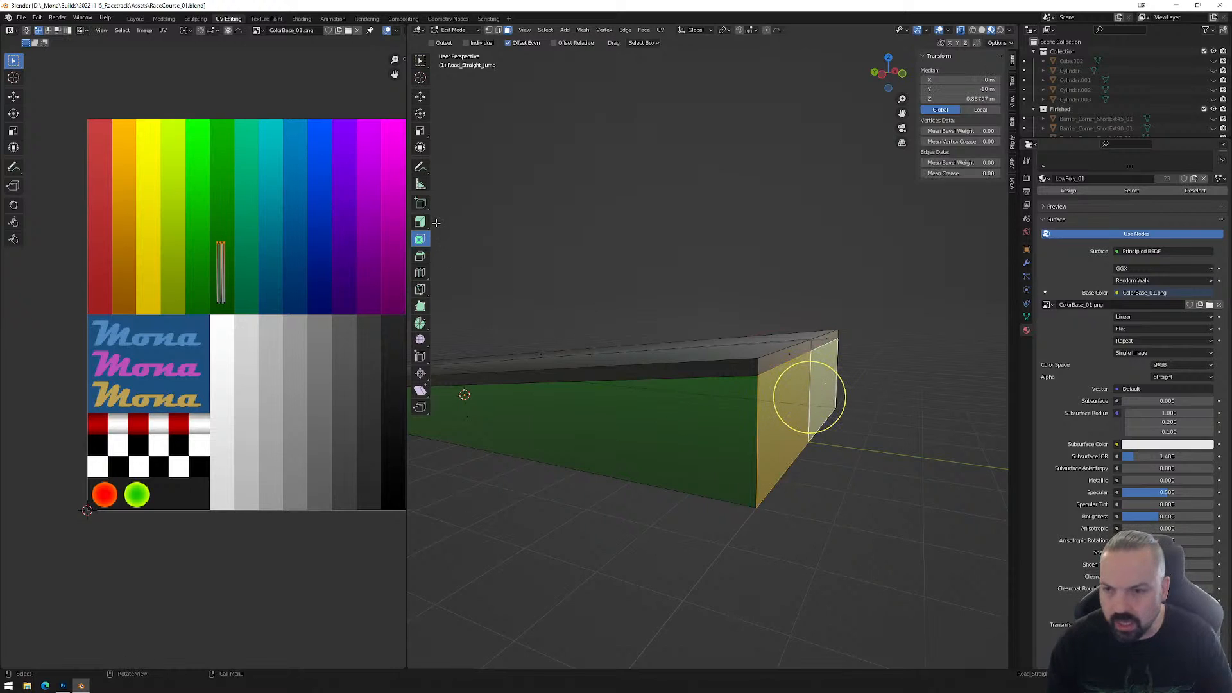
click(420, 230)
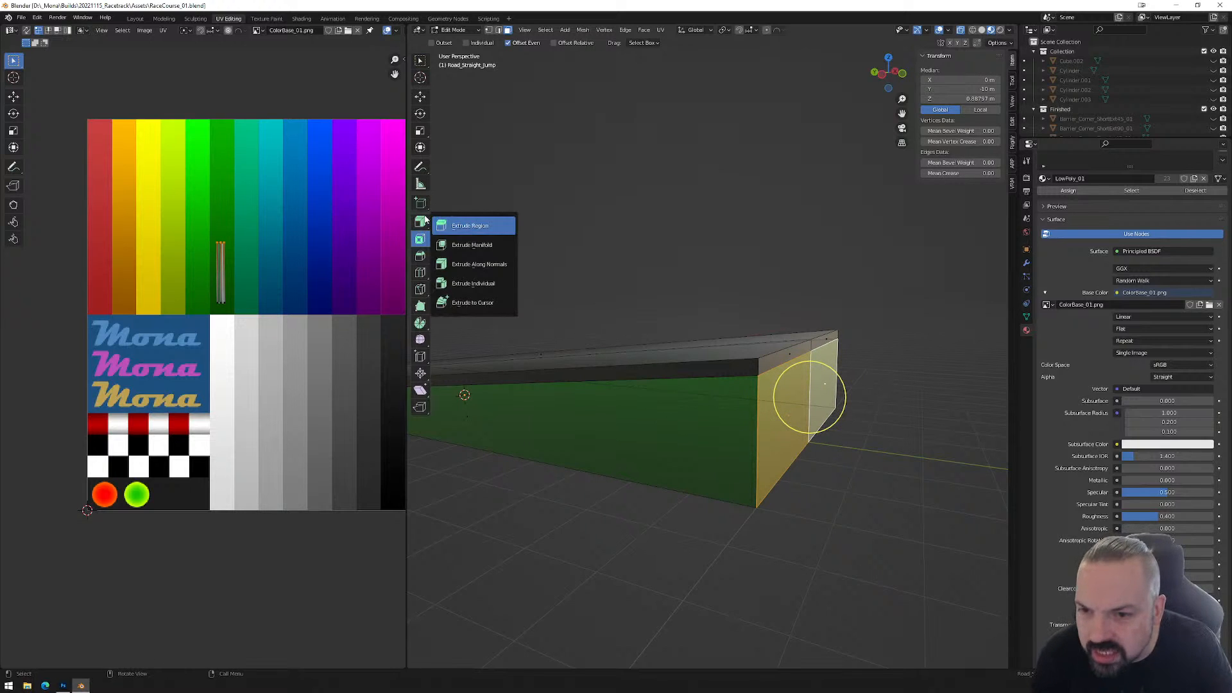
click(476, 265)
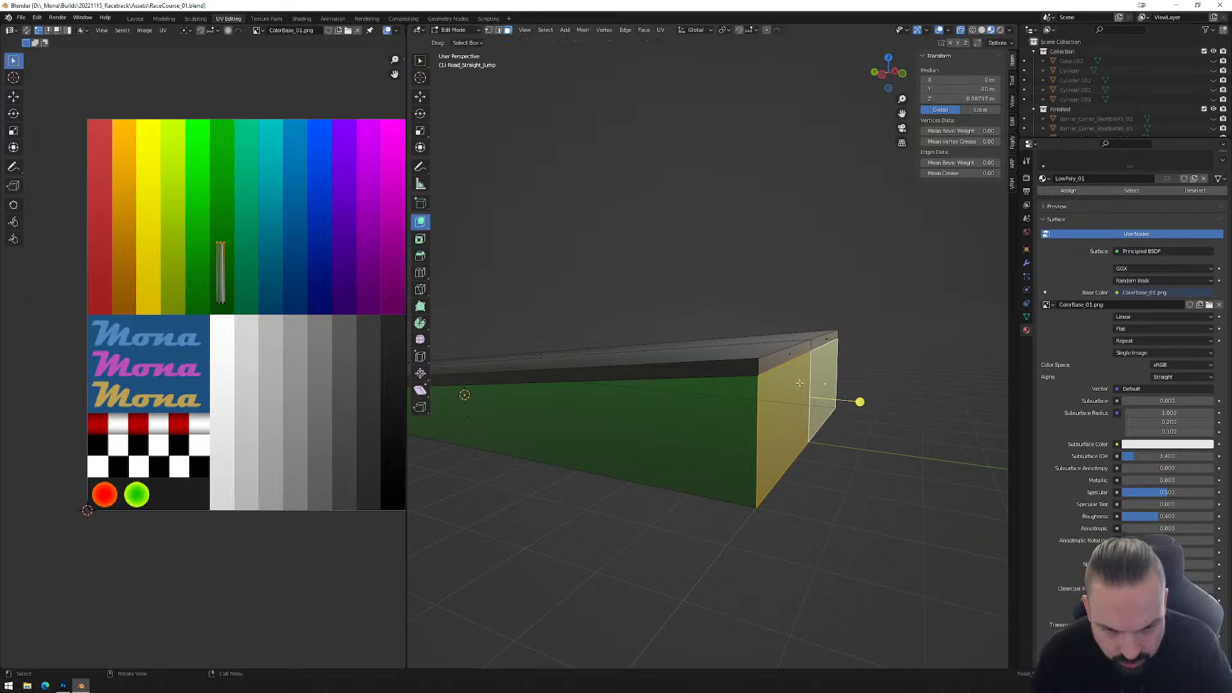
drag(861, 402, 850, 401)
Delete the narrow side faces left beside the recessed end wall.
middle_drag(851, 401, 630, 360)
click(586, 447)
shift+click(575, 411)
key(x)
click(581, 517)
Lower the vertices along the recessed end wall's top edge by about 0.021 m in Z.
middle_drag(578, 514, 661, 442)
click(888, 73)
scroll(624, 347, up, 3)
shift+middle_drag(567, 355, 703, 363)
scroll(674, 353, up, 2)
key(1)
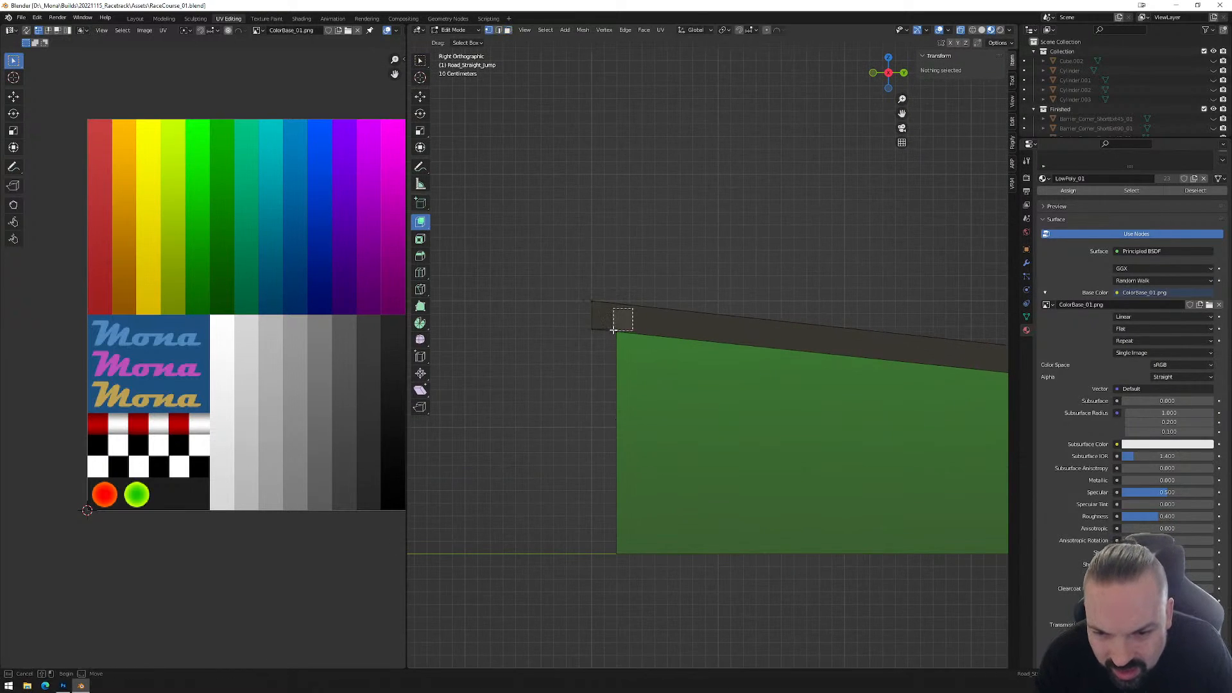
scroll(610, 325, up, 2)
drag(601, 299, 558, 320)
key(g)
key(z)
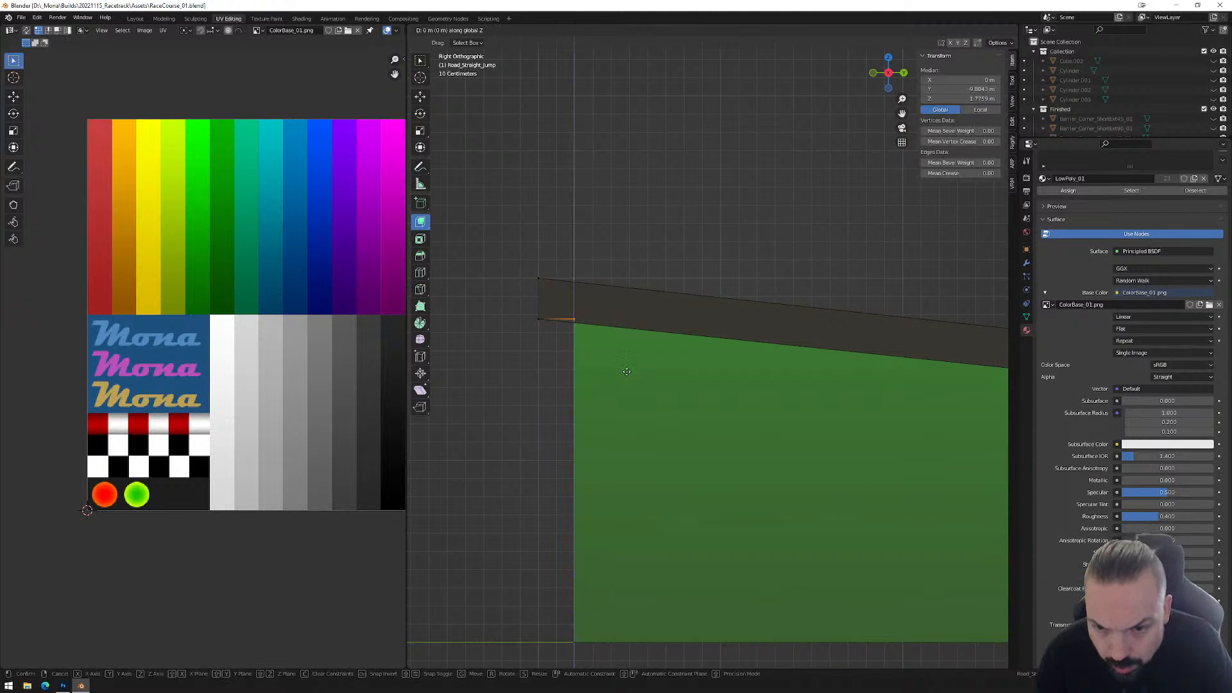
click(633, 373)
Try to move the corner vertex where the recessed end wall meets the side wall beneath the road slab.
middle_drag(633, 372, 695, 357)
middle_drag(762, 281, 730, 255)
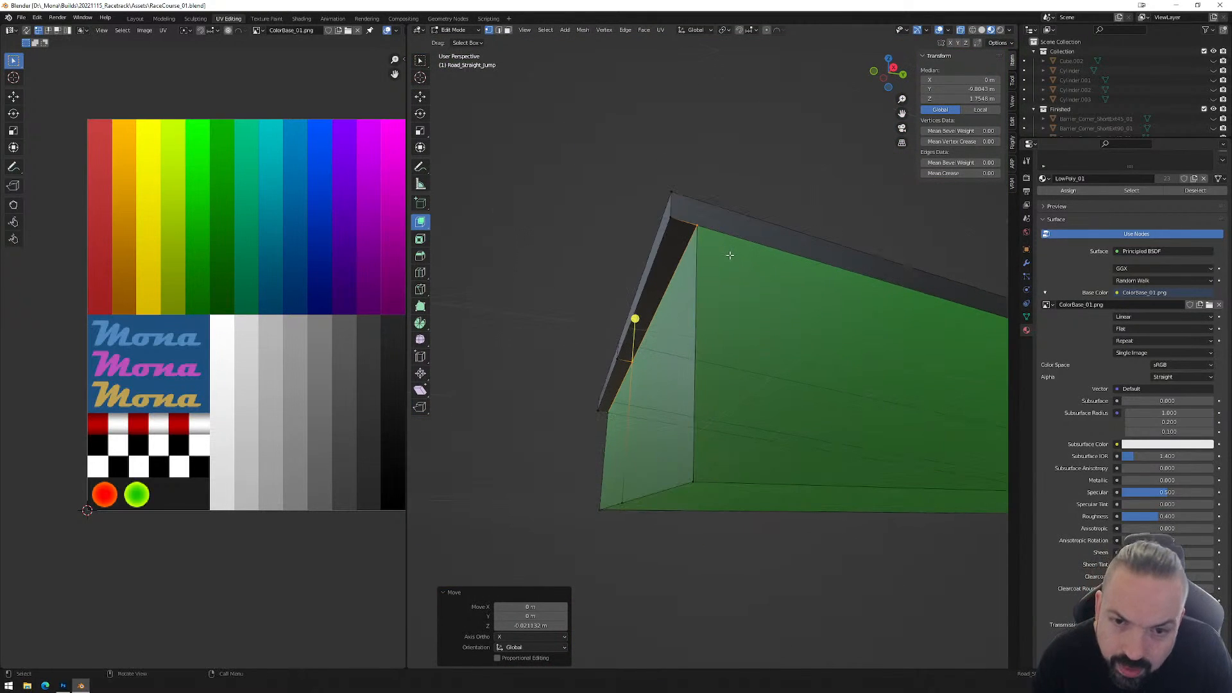
key(3)
click(719, 223)
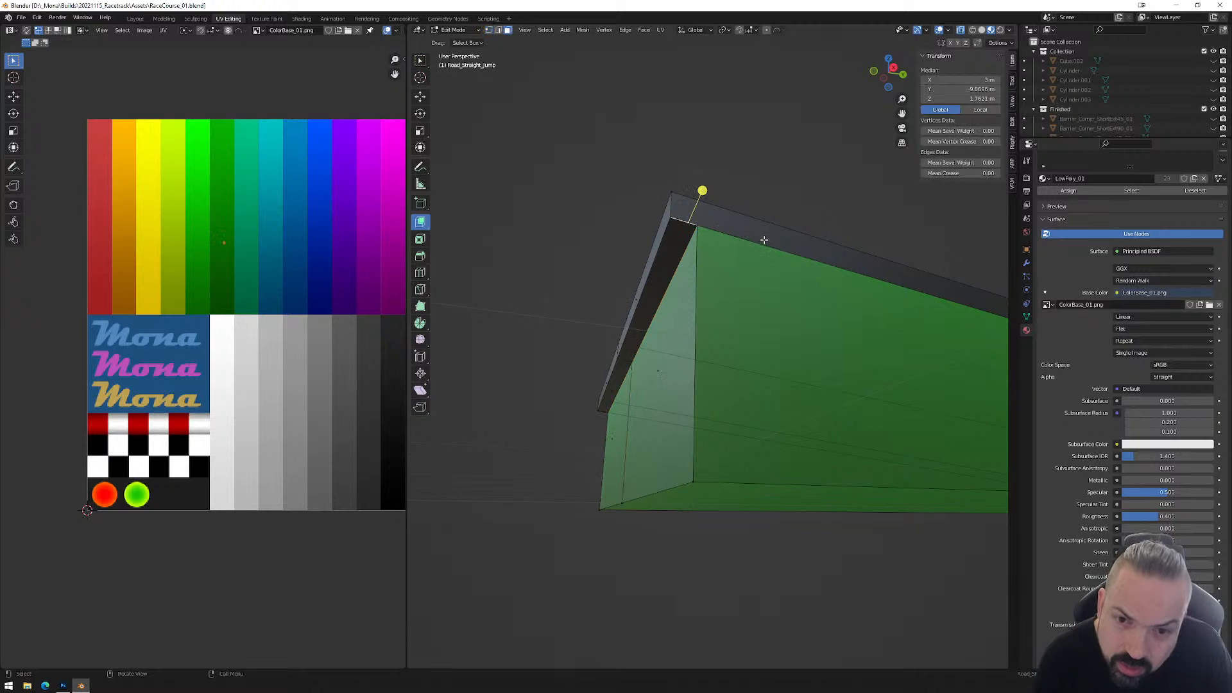
key(1)
click(696, 228)
key(g)
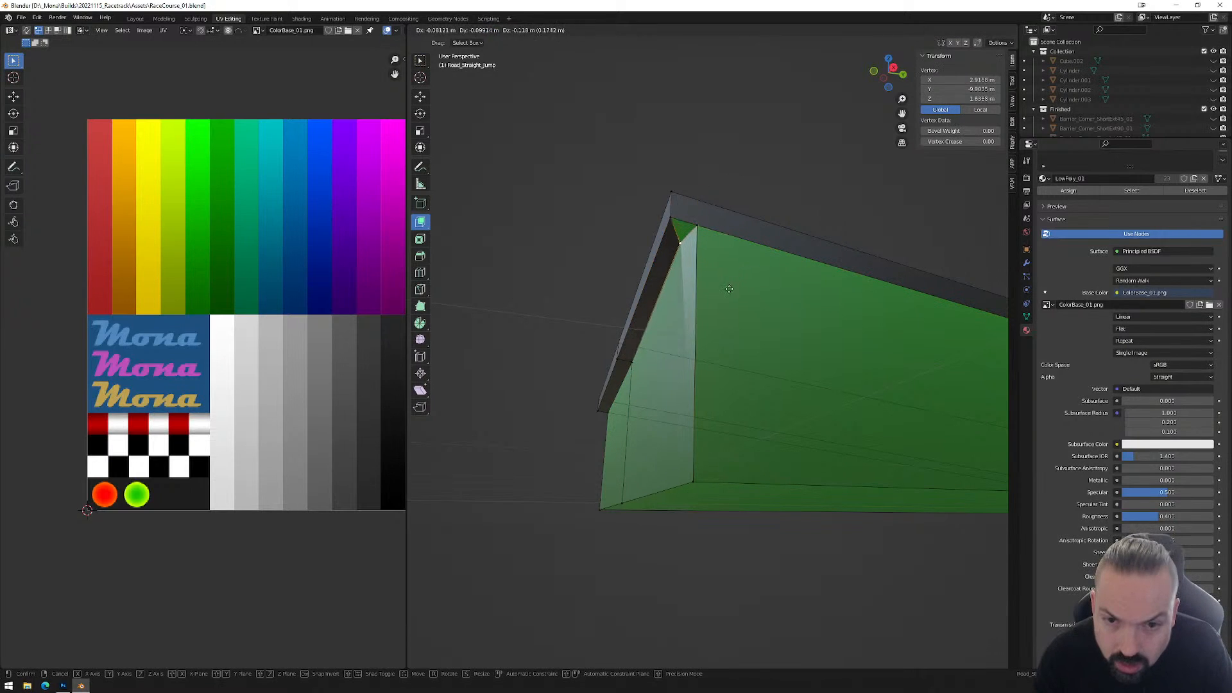
click(741, 273)
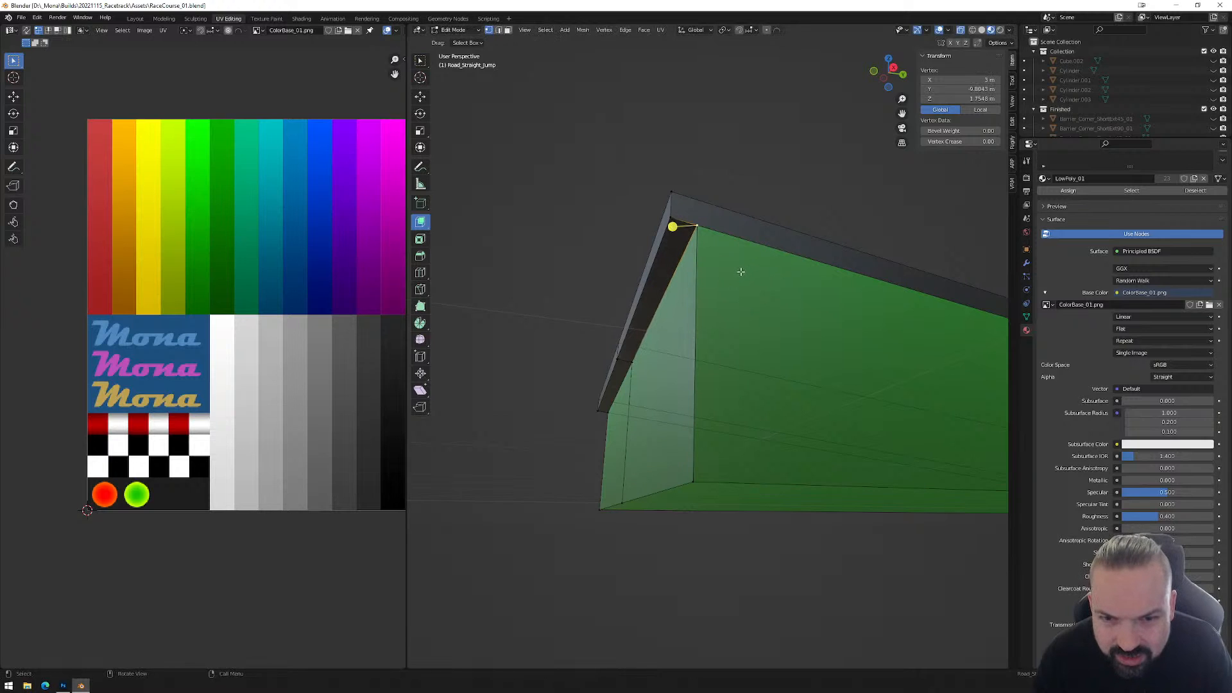
Undo the vertex edits, the face deletion and the inward extrusion of the end wall.
key(ctrl+z)
key(ctrl+z)
key(ctrl+z)
key(ctrl+z)
key(ctrl+z)
key(ctrl+z)
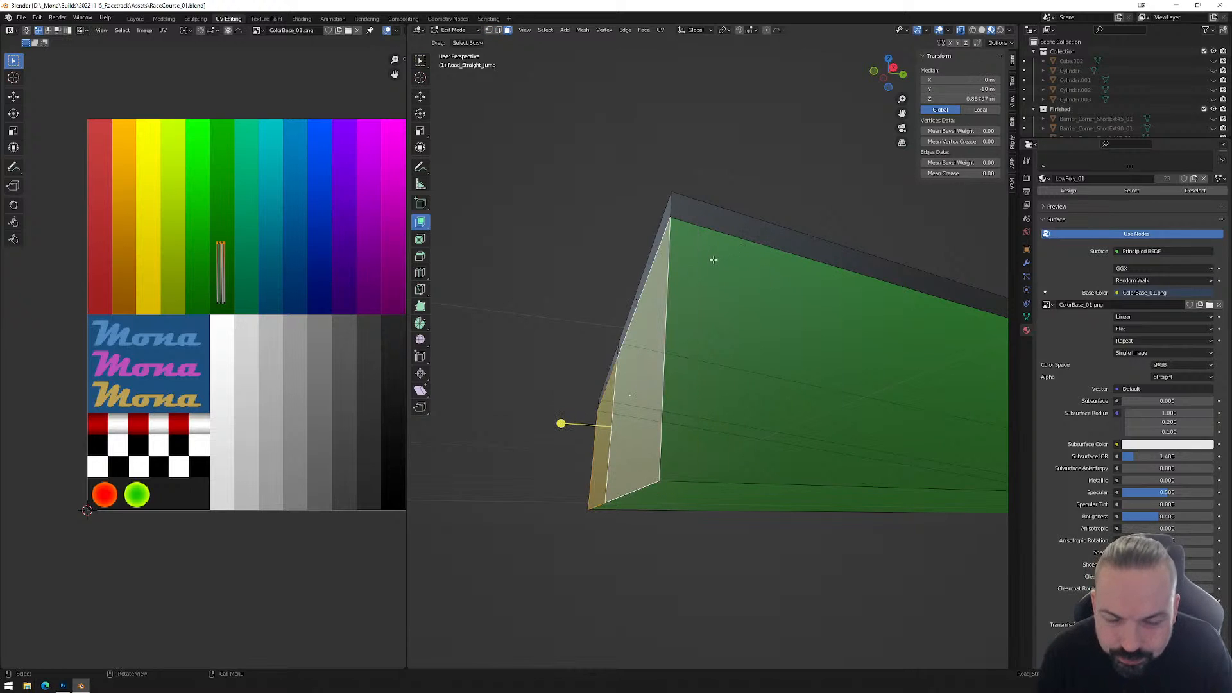
click(893, 67)
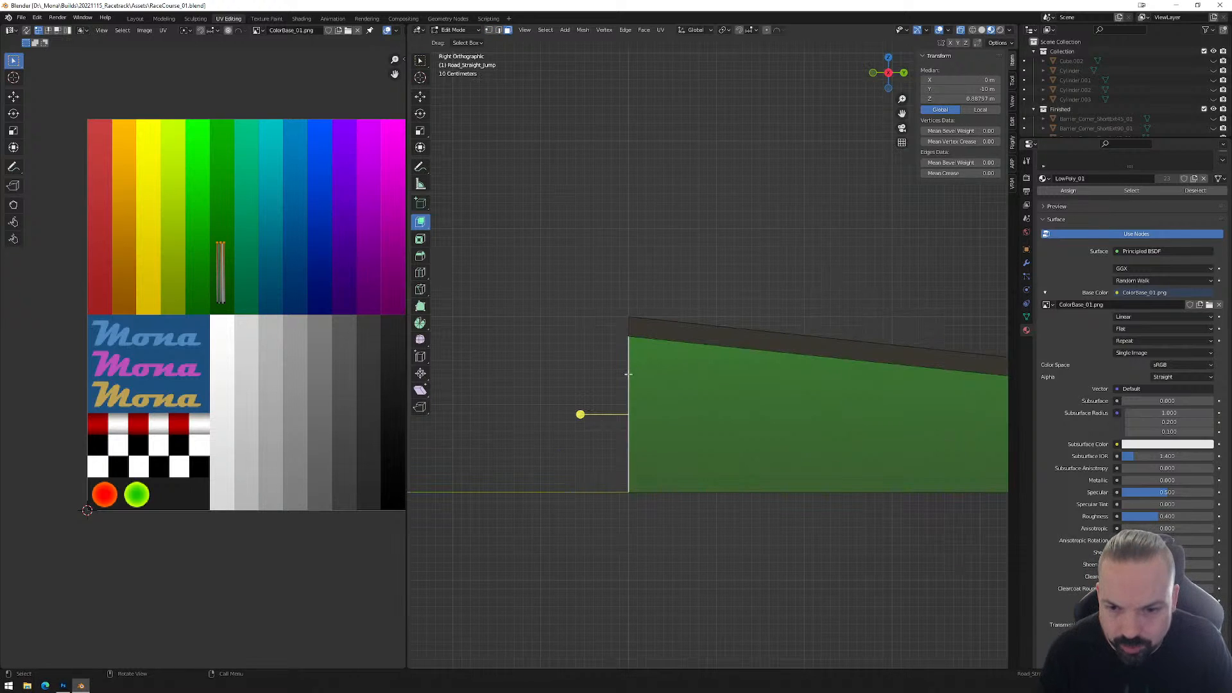
key(ctrl+z)
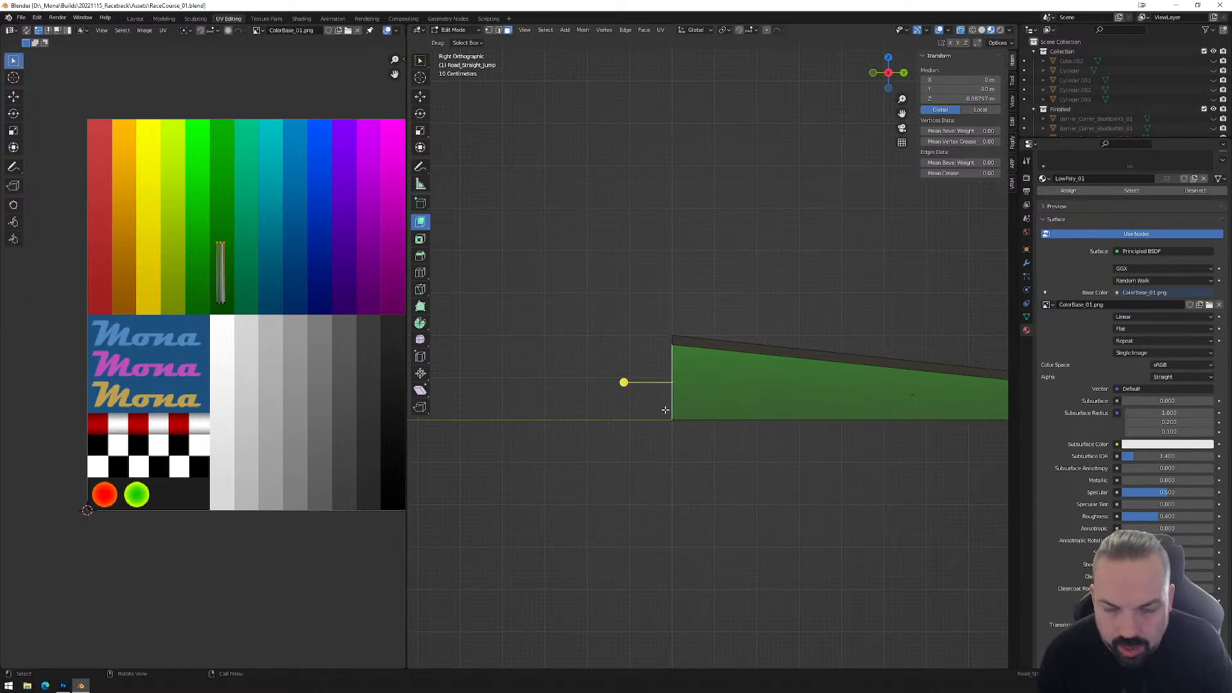
Bisect the lower side and end wall faces with a vertical cut near the ramp's high end, from the right orthographic view.
click(745, 398)
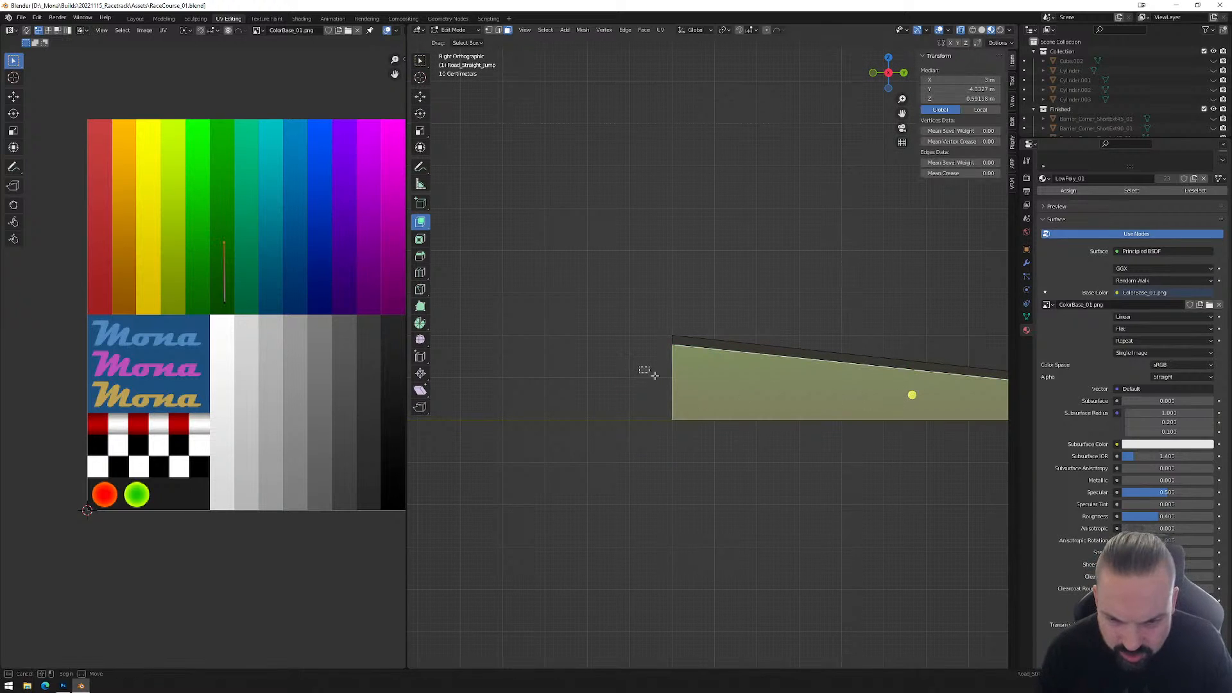
middle_drag(631, 416, 546, 406)
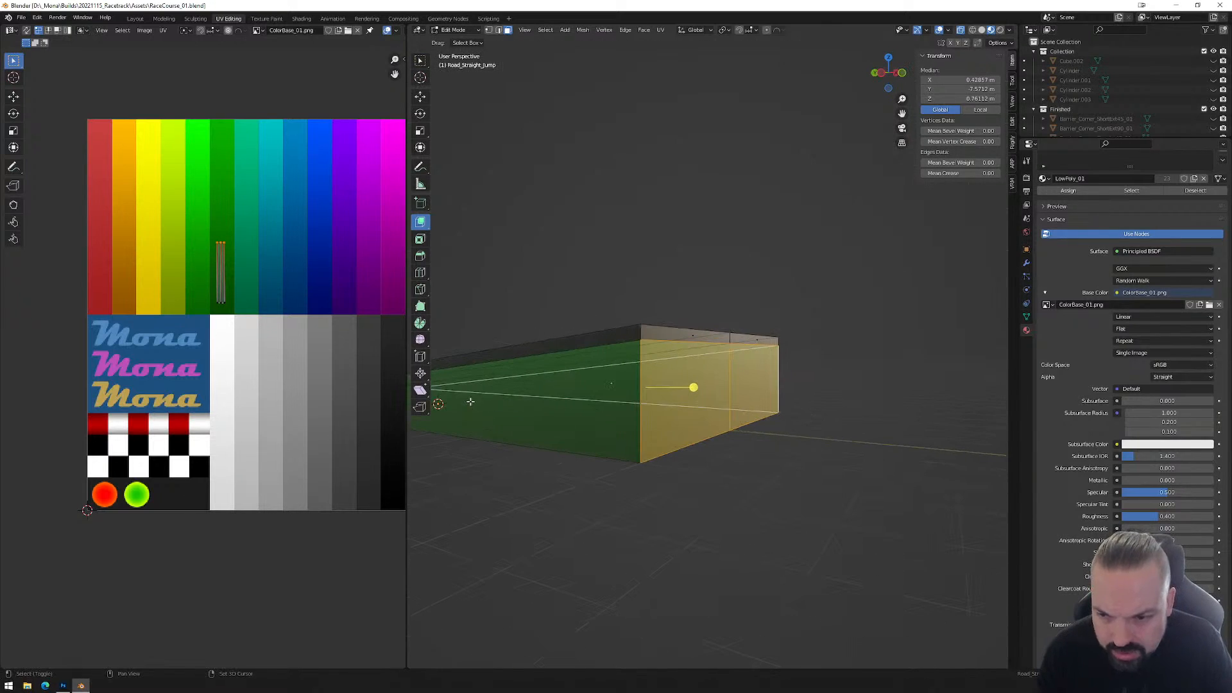
middle_drag(470, 401, 487, 404)
shift+click(610, 406)
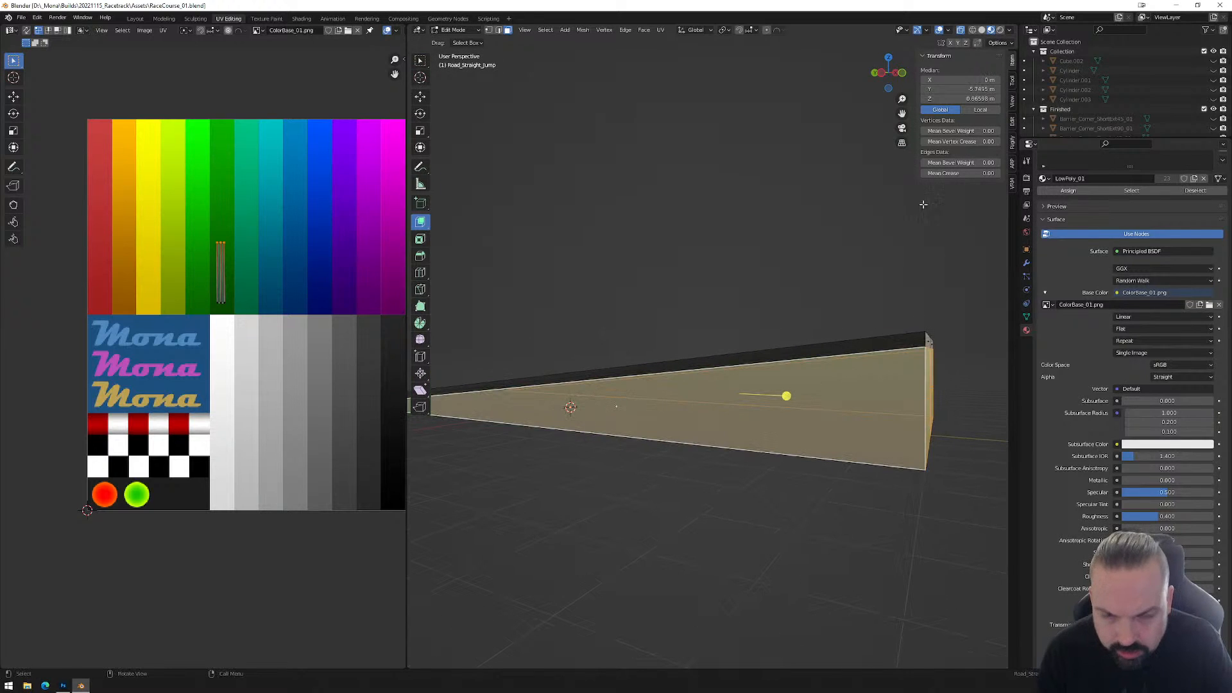
click(902, 74)
click(903, 75)
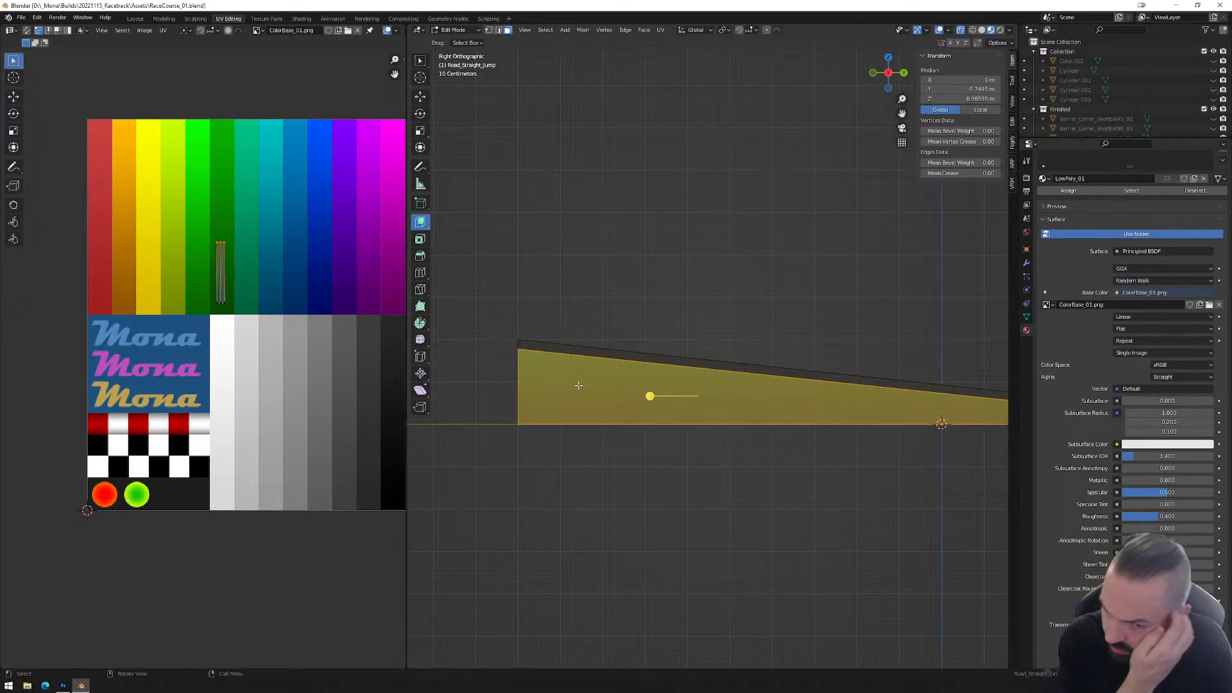
scroll(577, 379, up, 3)
shift+middle_drag(559, 425, 733, 405)
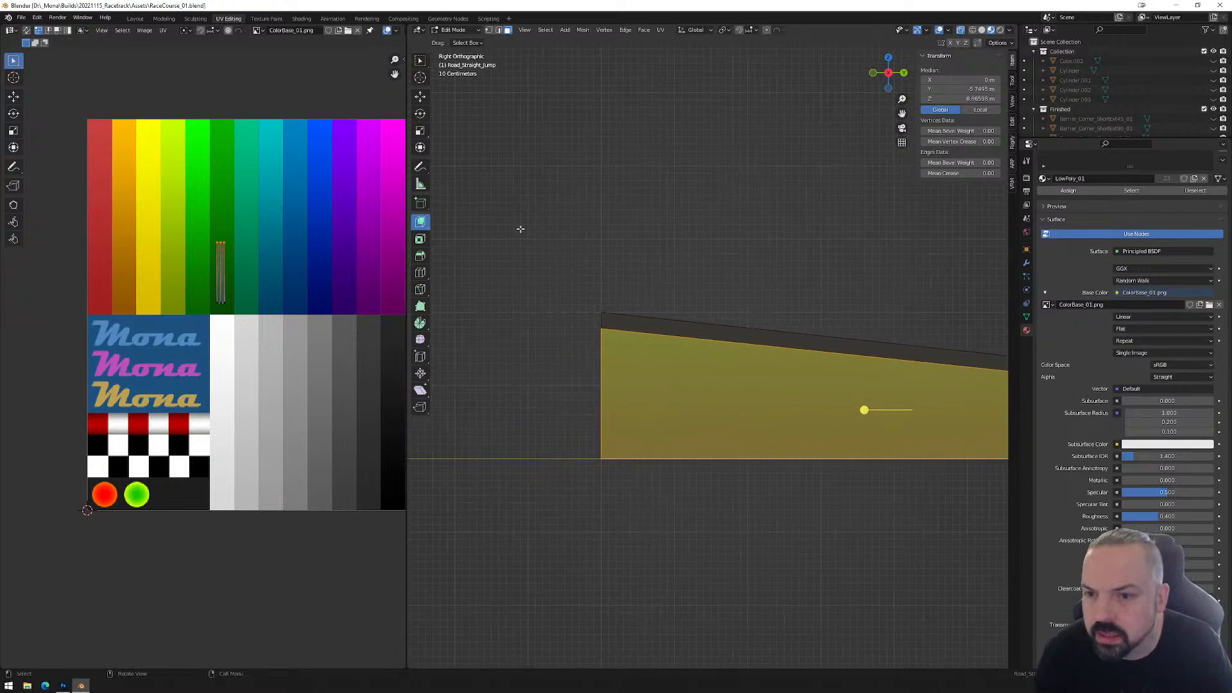
click(423, 290)
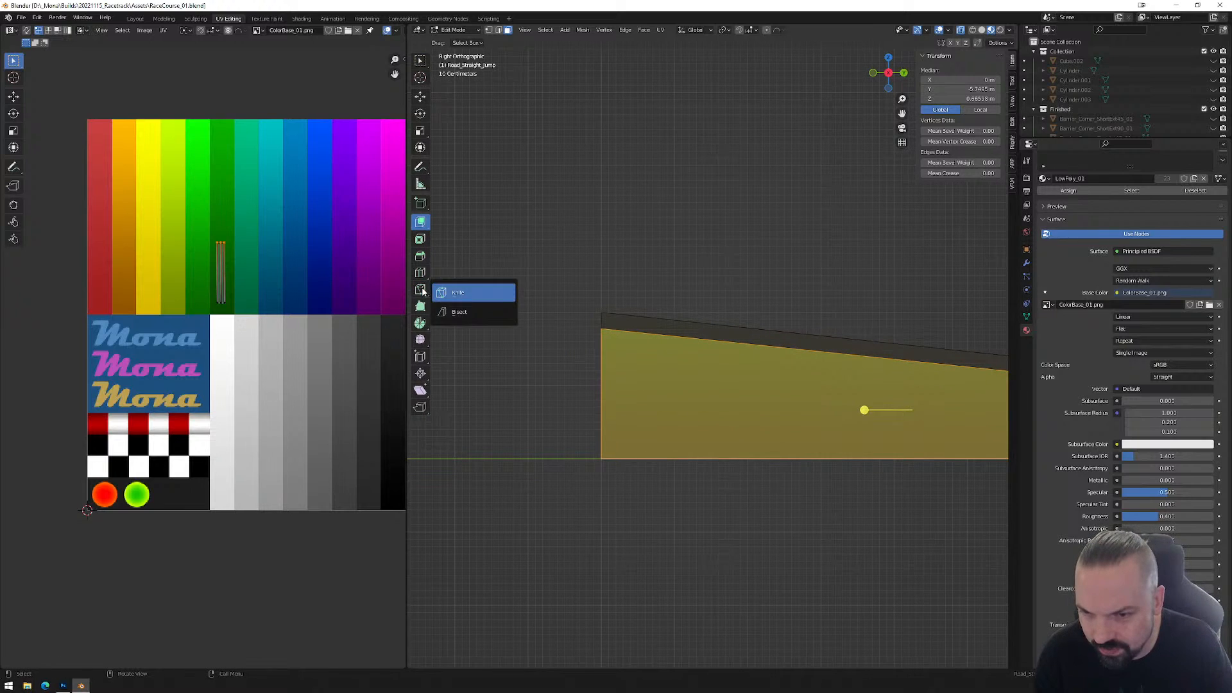
click(460, 313)
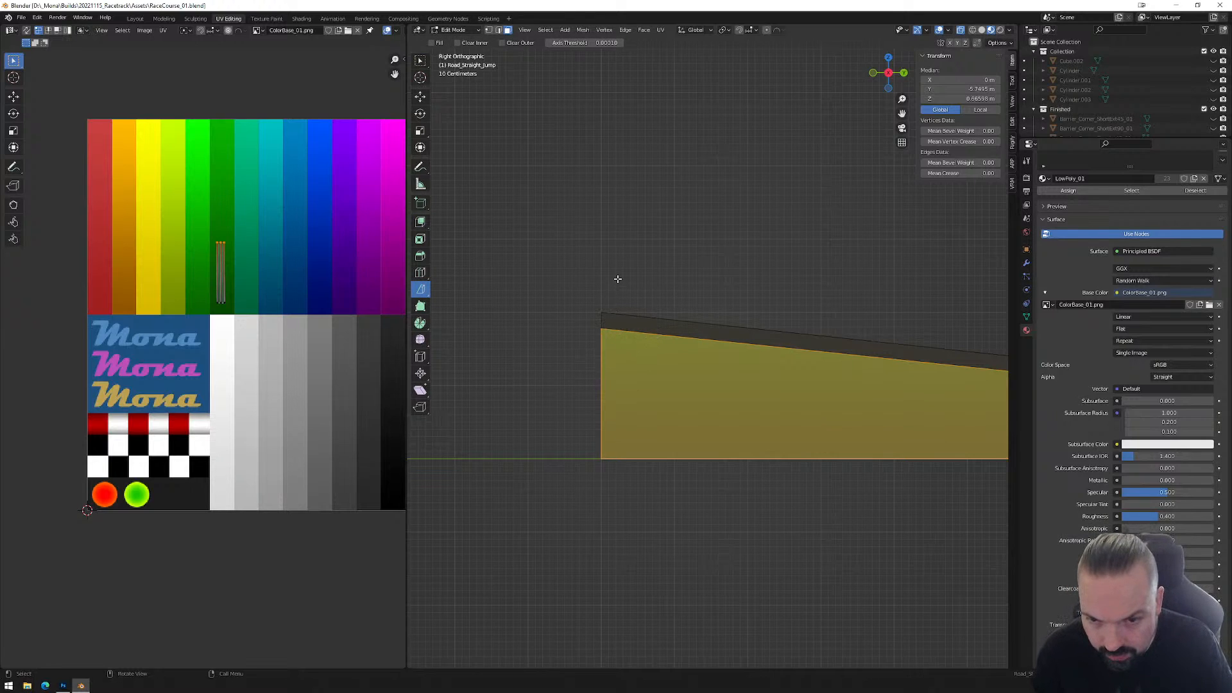
drag(615, 273, 632, 521)
Delete the end wall faces and the narrow side strips between the vertical cut and the ramp's high end.
middle_drag(649, 481, 753, 484)
click(690, 442)
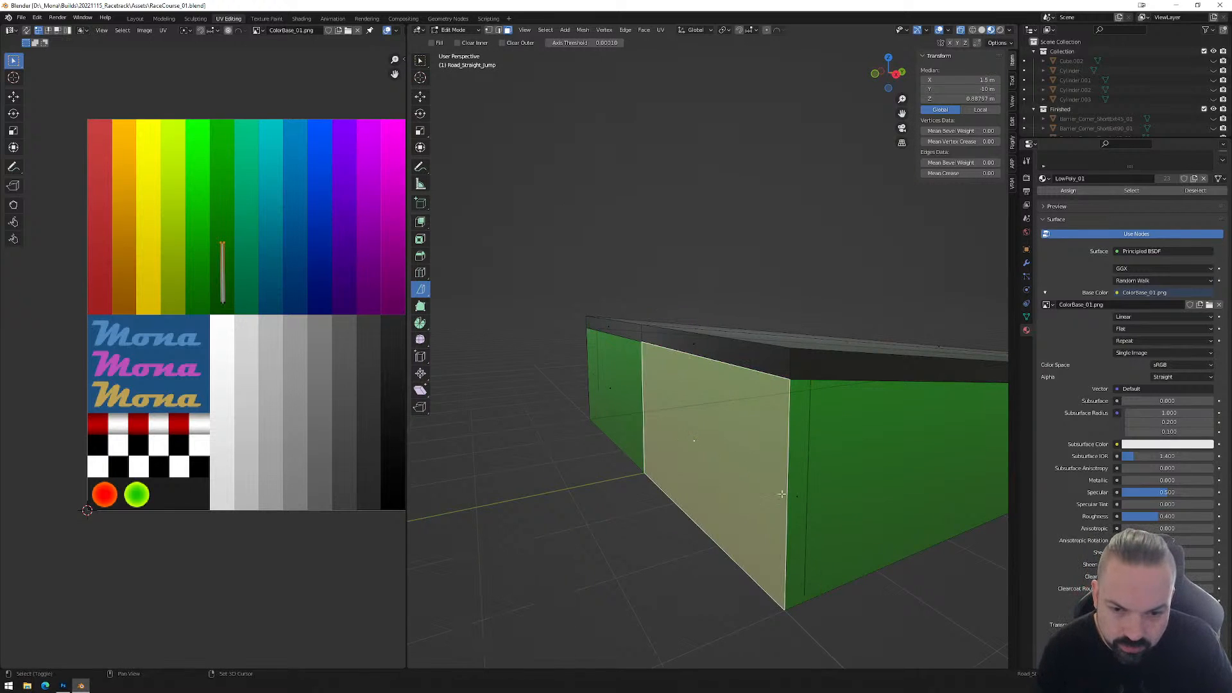
shift+click(793, 502)
shift+click(612, 408)
shift+click(592, 414)
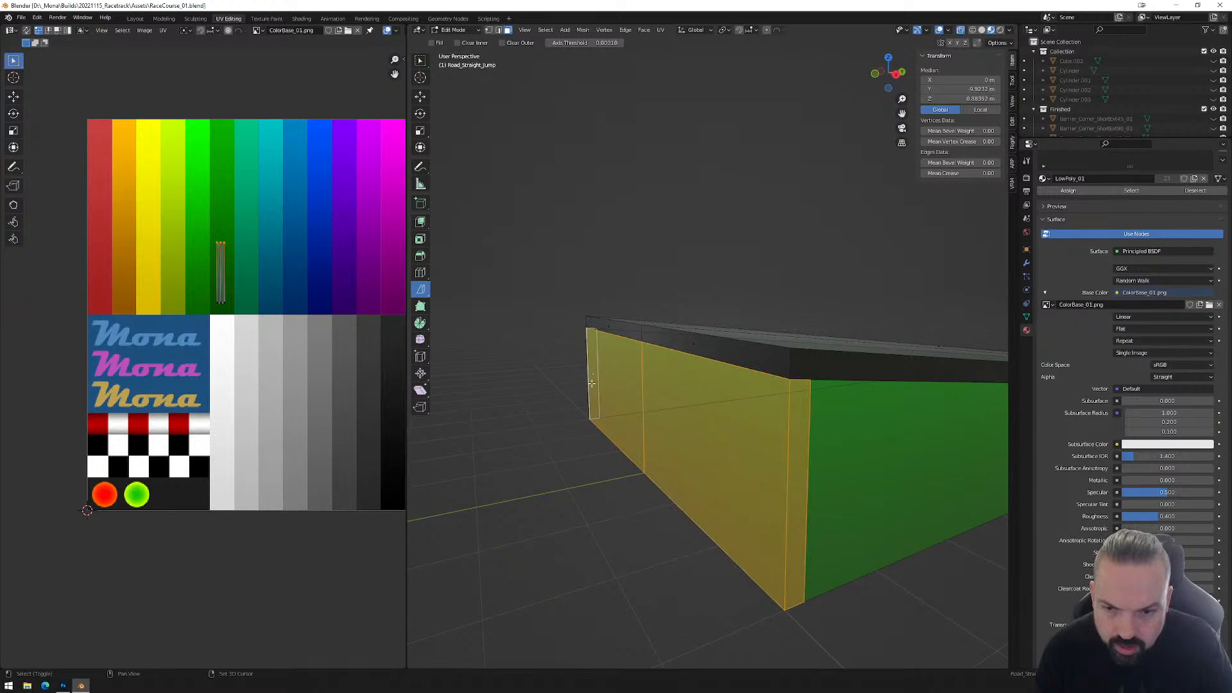
key(x)
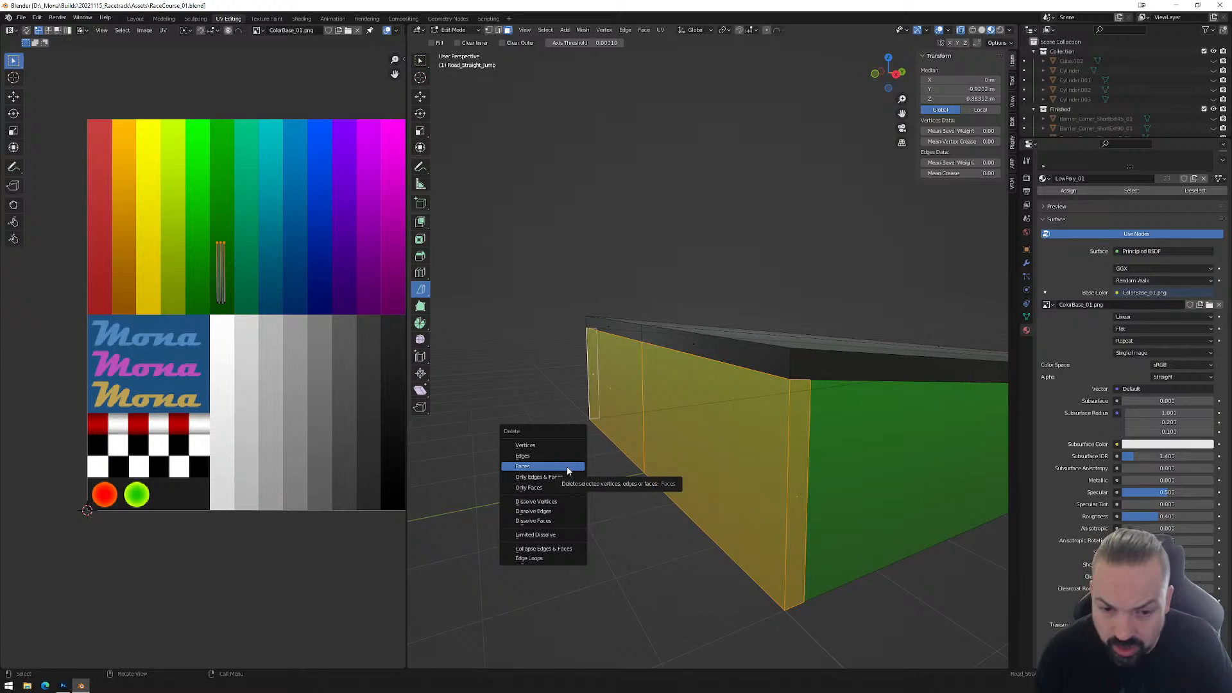
click(568, 466)
Fill a recessed end wall between the vertical edges of the two side walls.
middle_drag(668, 448, 712, 357)
key(2)
click(786, 224)
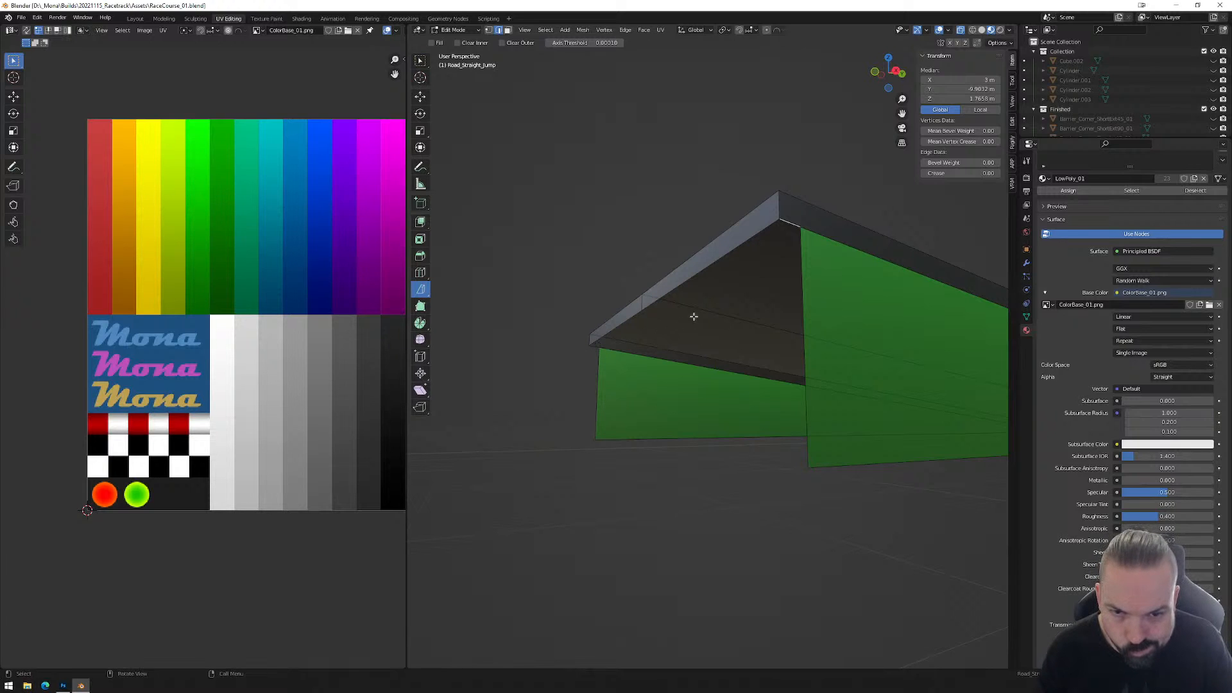
click(797, 331)
click(801, 328)
shift+click(599, 393)
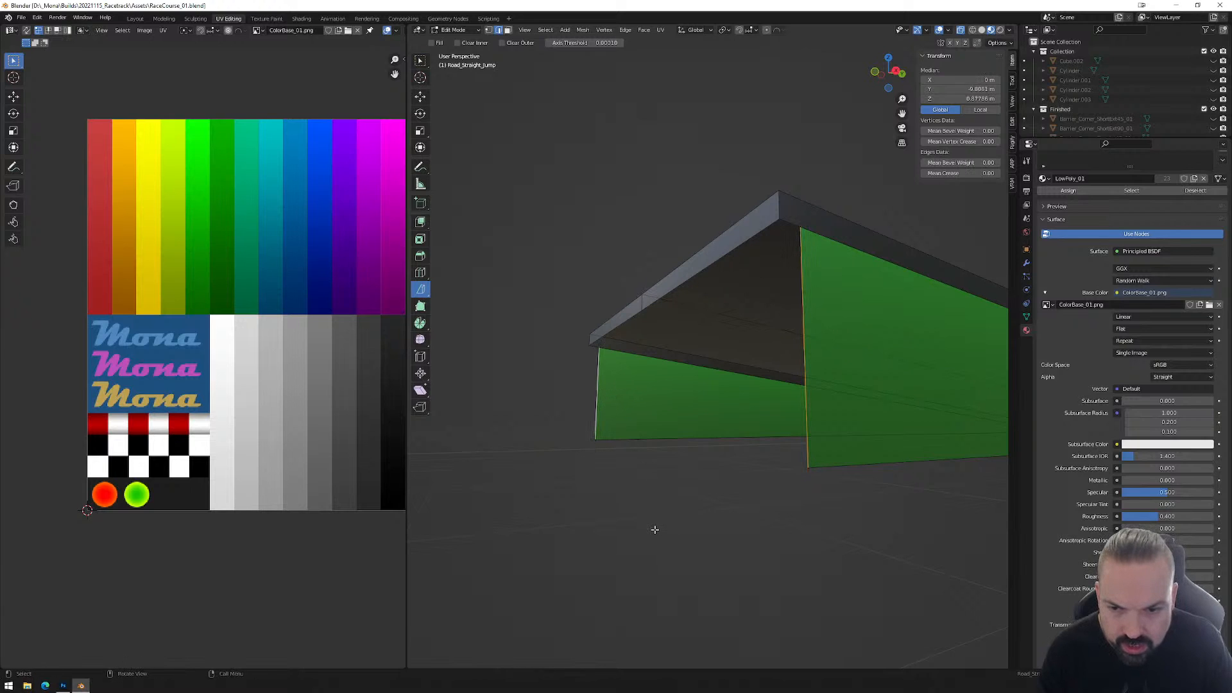
key(f)
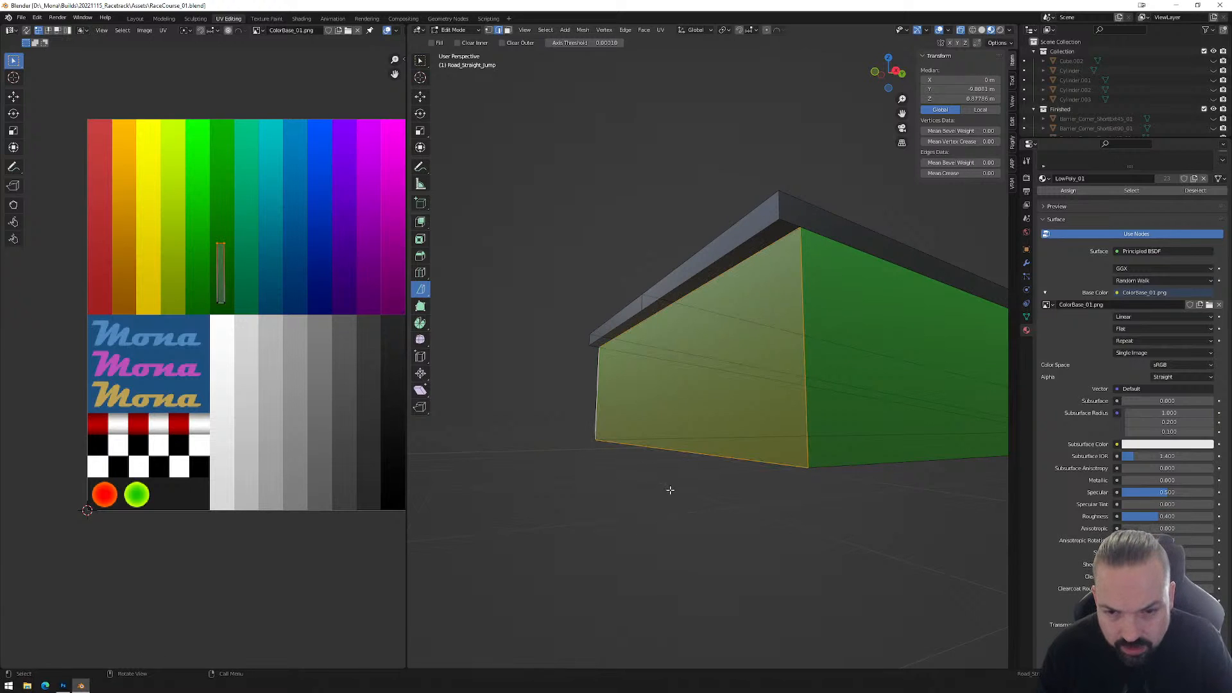
Fill both gaps between the road slab's lower end edges and the recessed wall's top edges with faces.
click(696, 301)
click(710, 280)
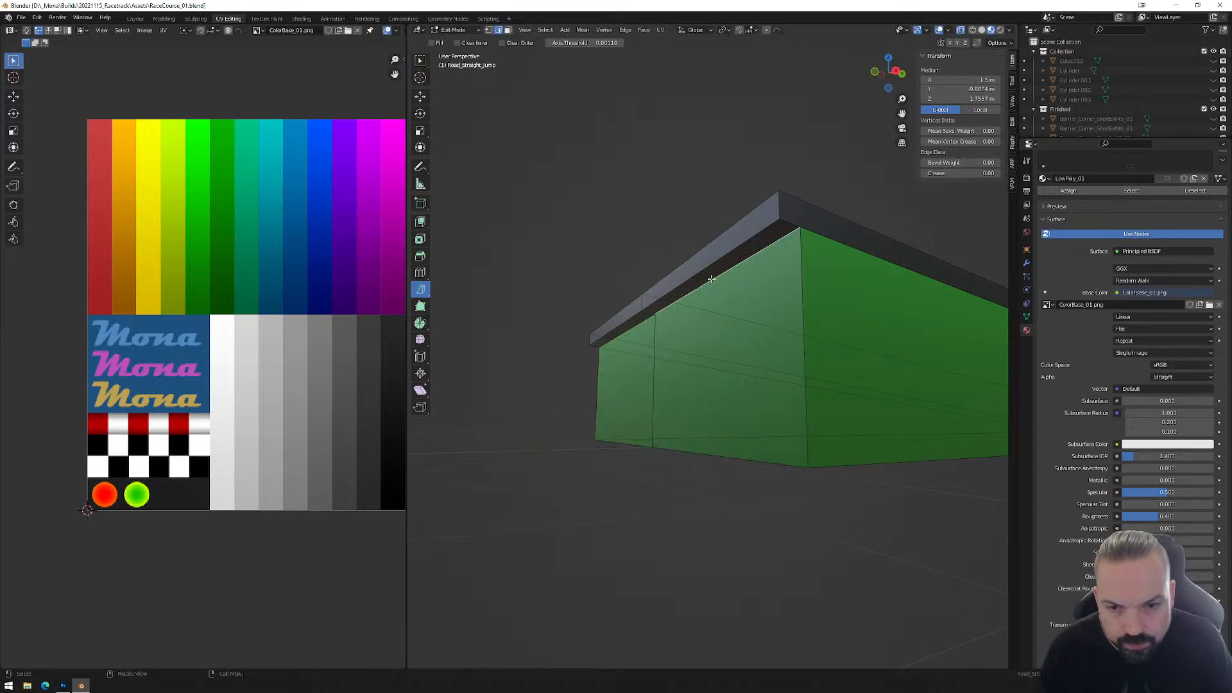
shift+click(685, 279)
key(f)
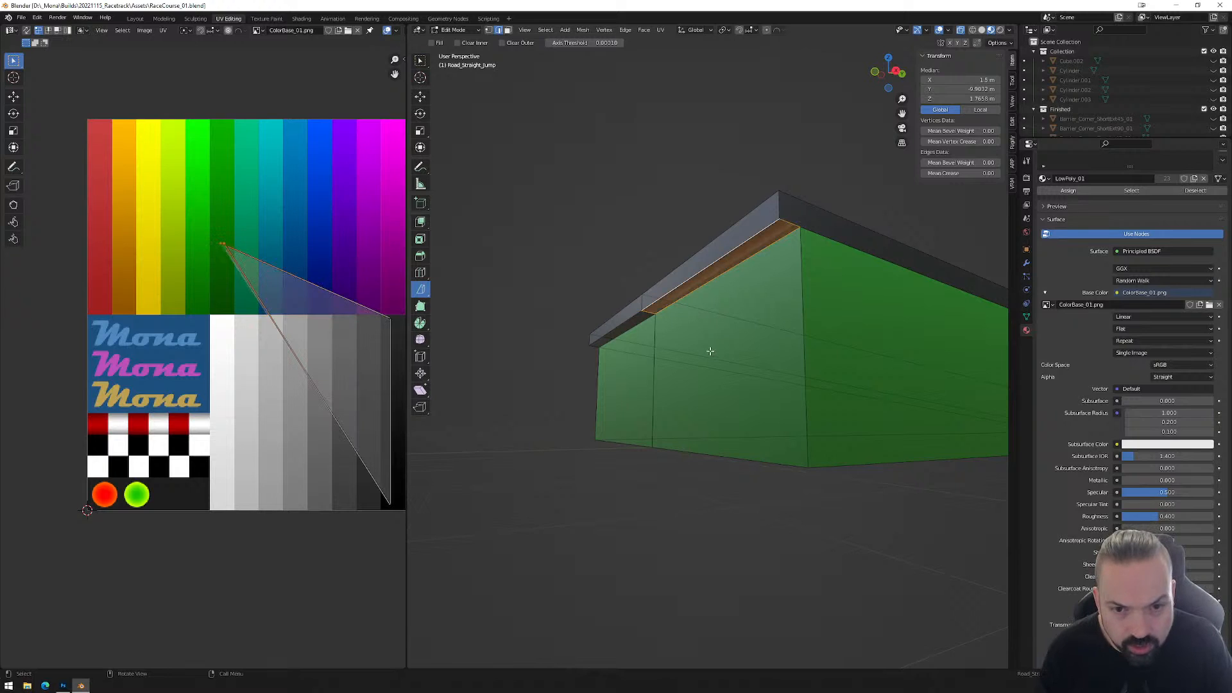
click(635, 326)
shift+click(621, 313)
click(634, 314)
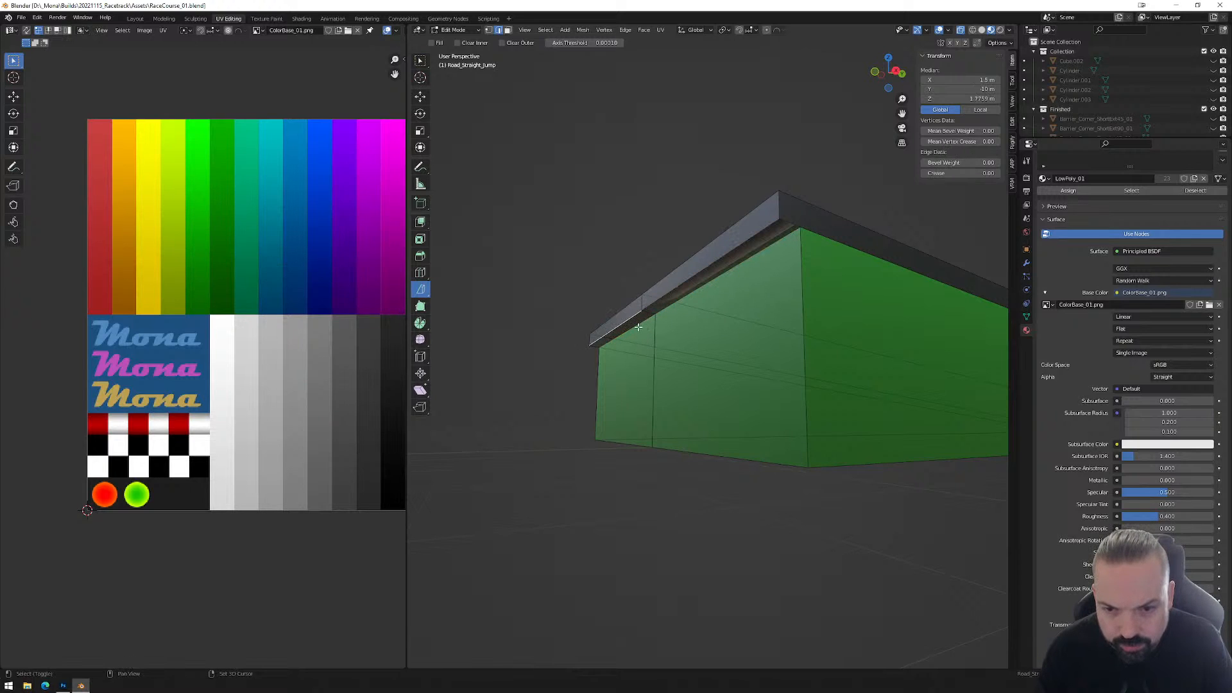
shift+click(642, 323)
key(f)
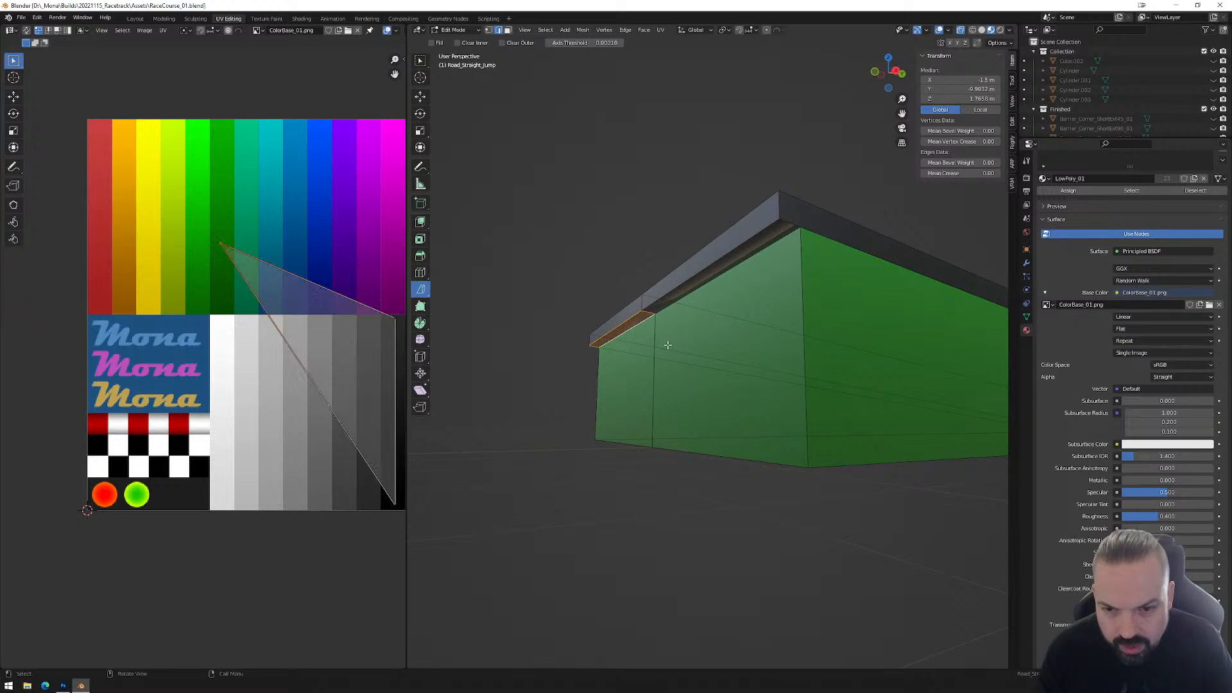
Project the UVs of the two new underside strip faces from the top orthographic view and select the projected UVs.
key(3)
click(734, 260)
click(702, 279)
shift+click(619, 332)
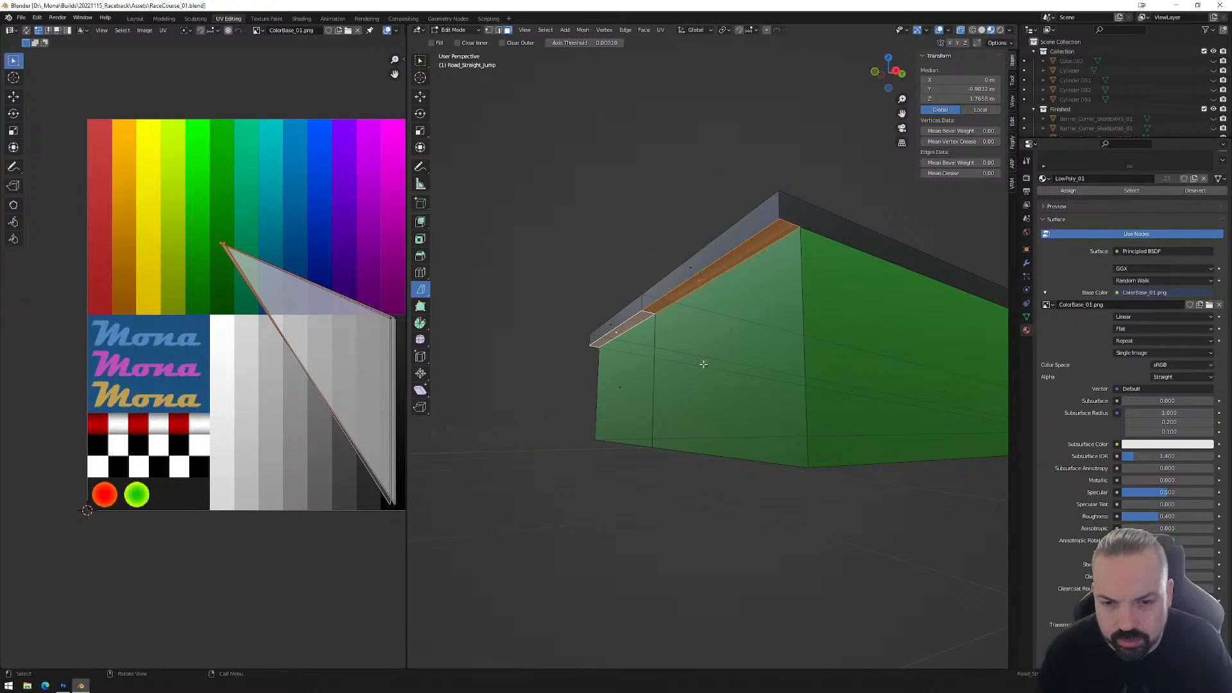
scroll(706, 363, down, 3)
middle_drag(817, 379, 784, 386)
middle_drag(722, 362, 722, 357)
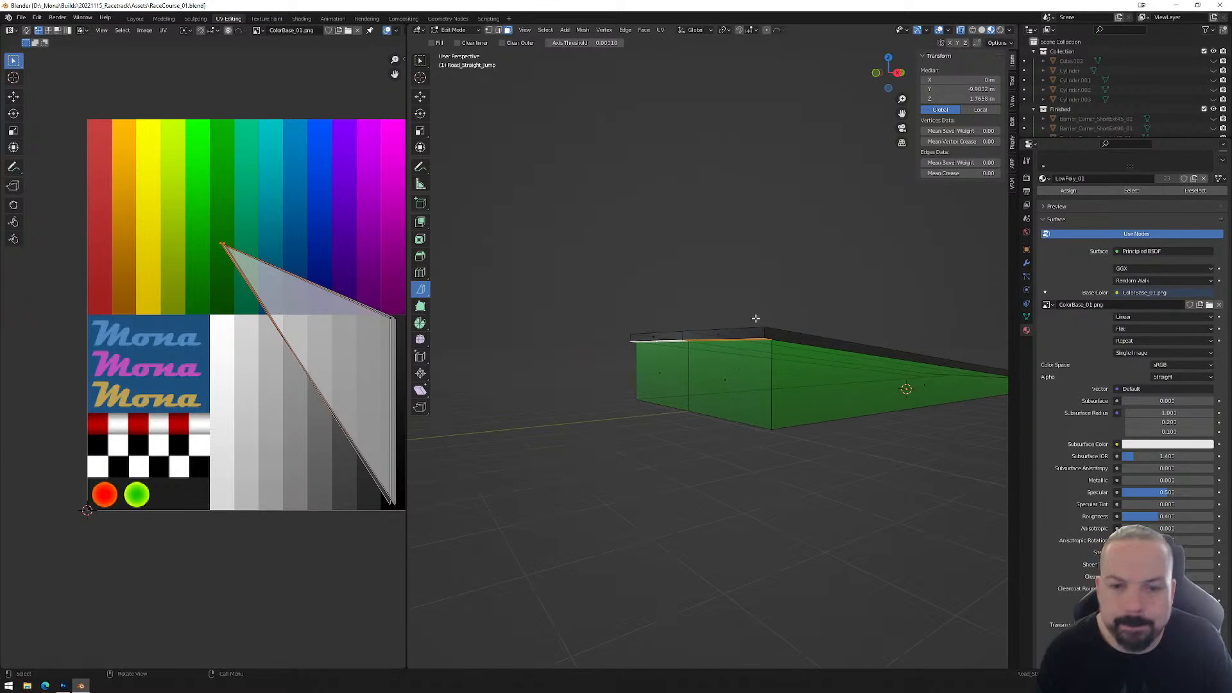
click(888, 57)
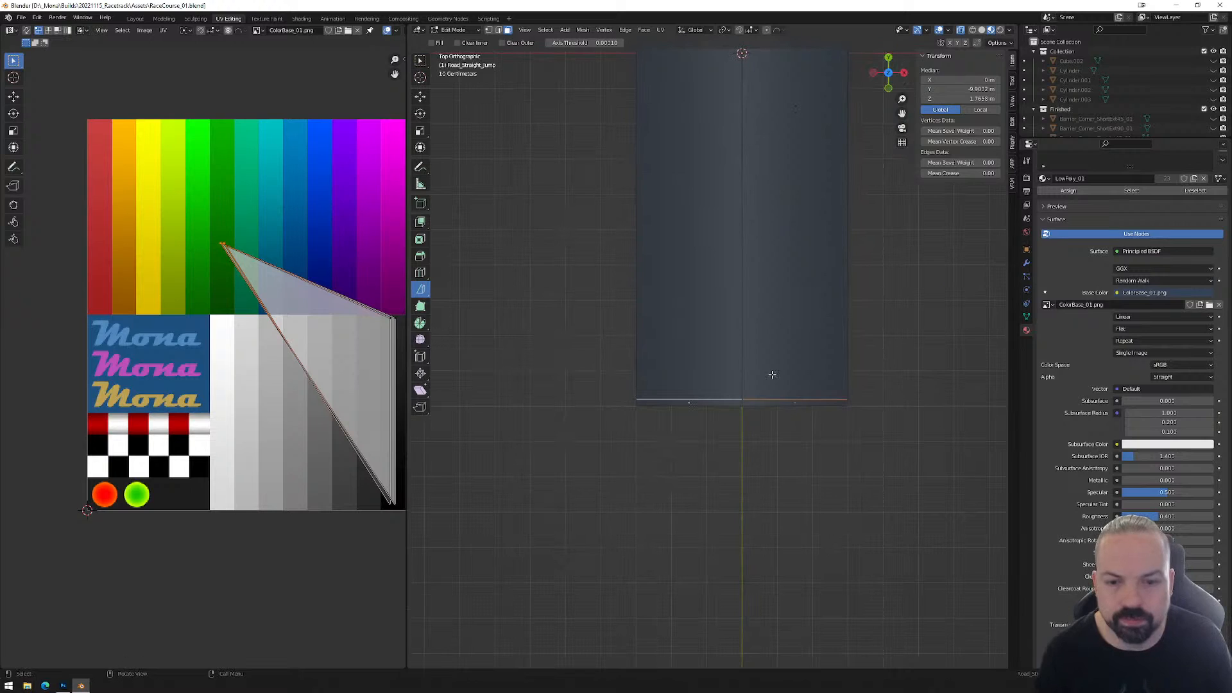
click(666, 29)
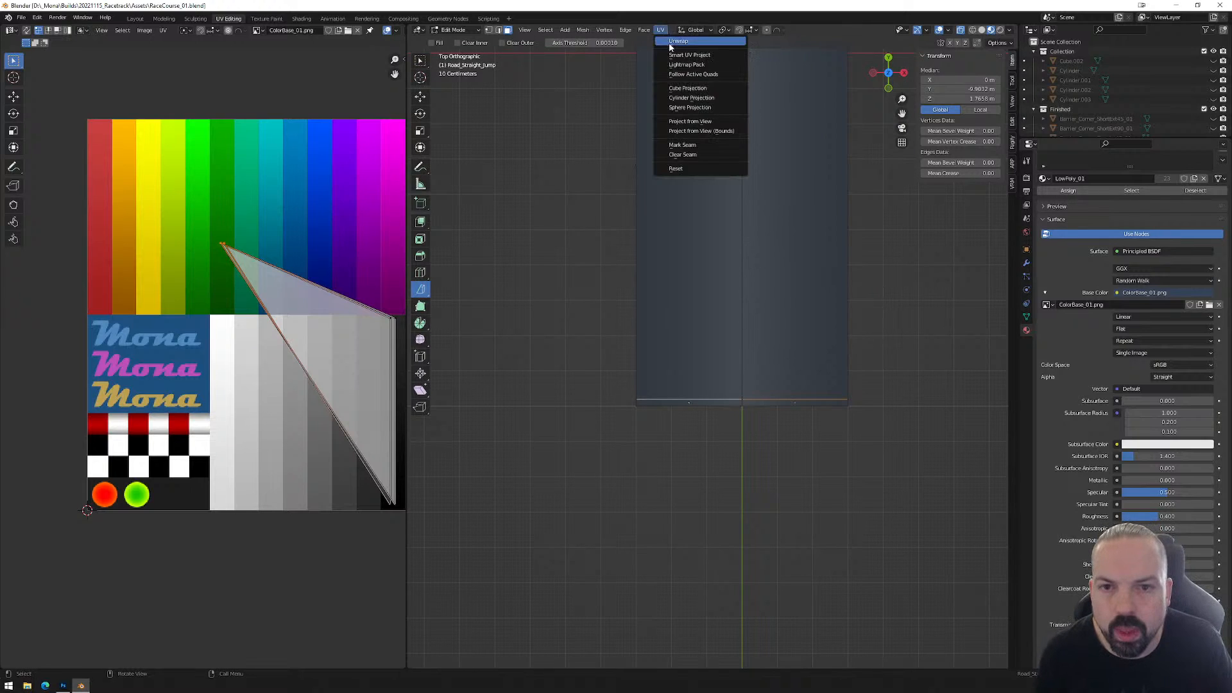
click(680, 121)
drag(188, 329, 387, 365)
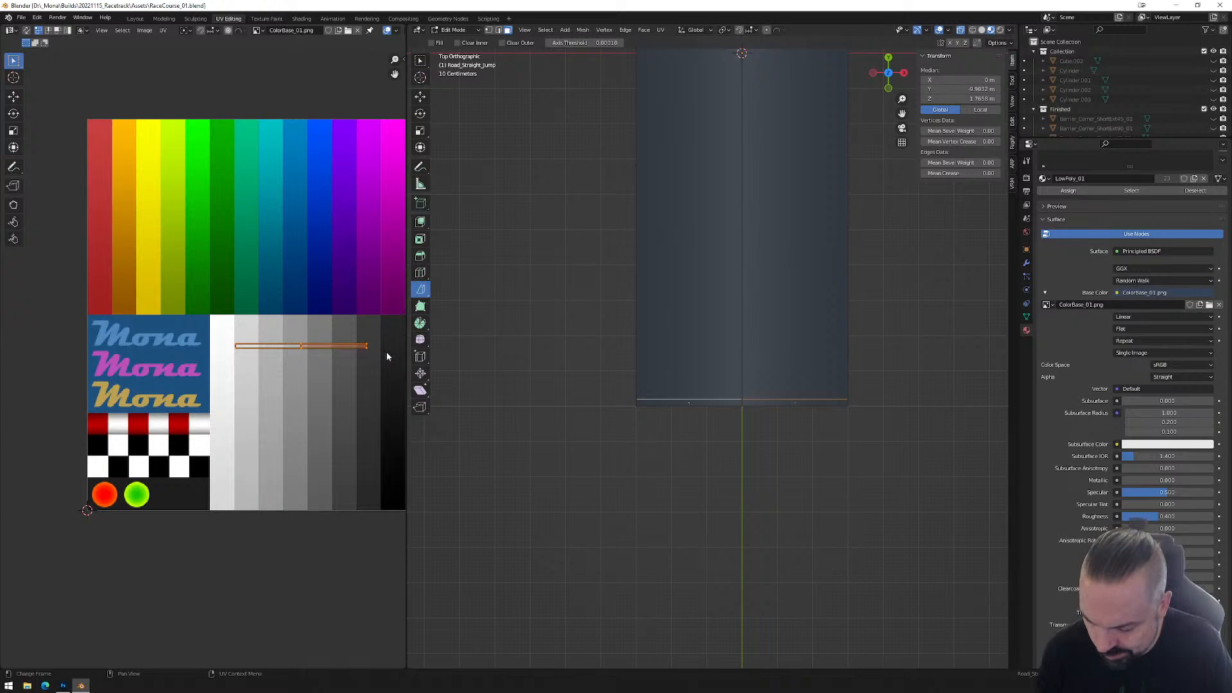
Scale the two underside strips' UVs to 0 and move them onto the black swatch of the texture.
key(s)
key(0)
key(Return)
drag(280, 324, 305, 363)
key(g)
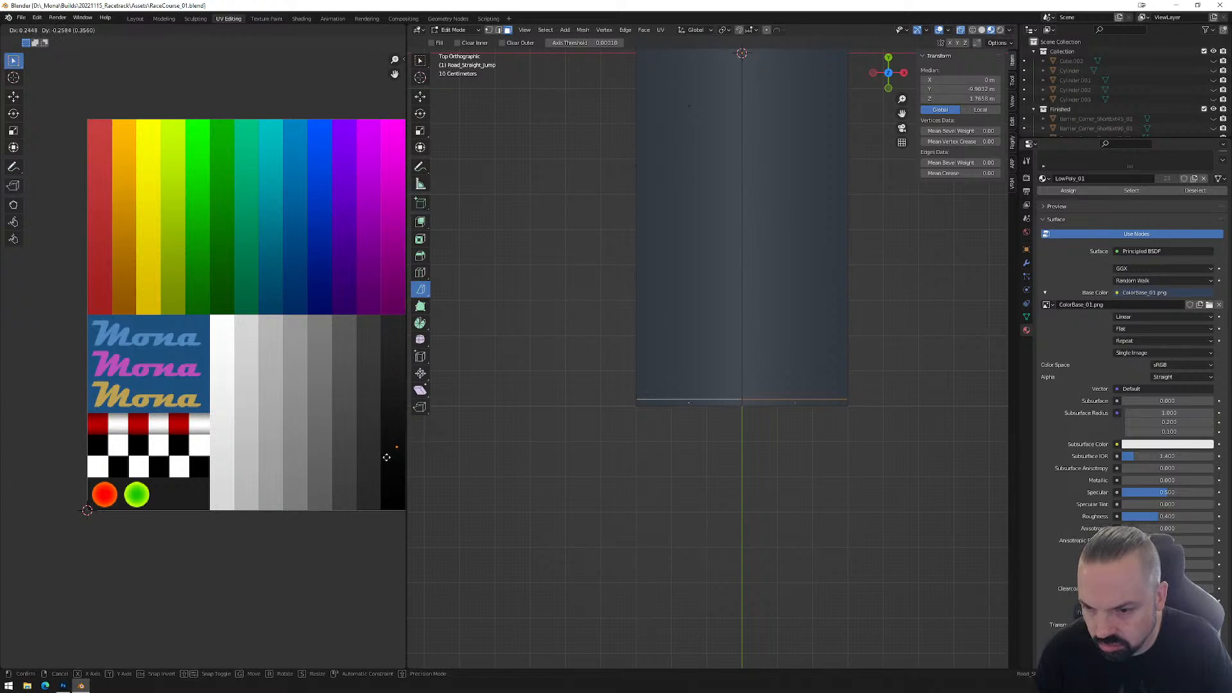
click(383, 509)
middle_drag(754, 500, 755, 299)
scroll(755, 298, up, 1)
click(737, 262)
middle_drag(688, 270, 602, 314)
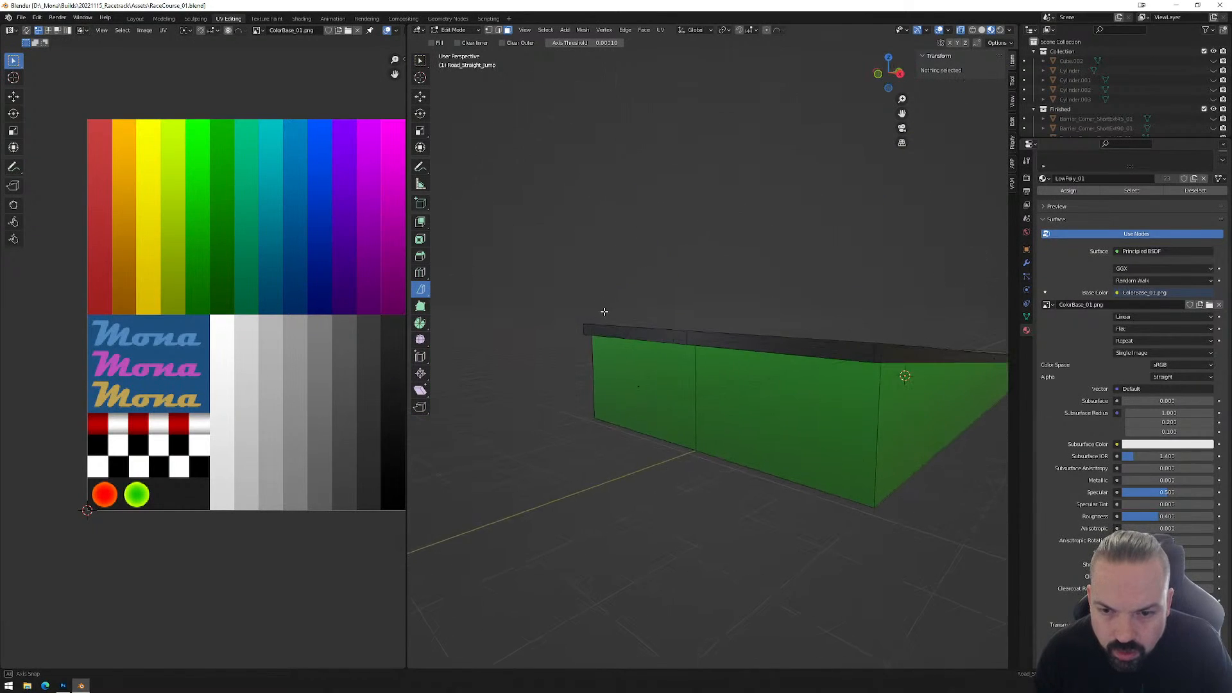
click(911, 382)
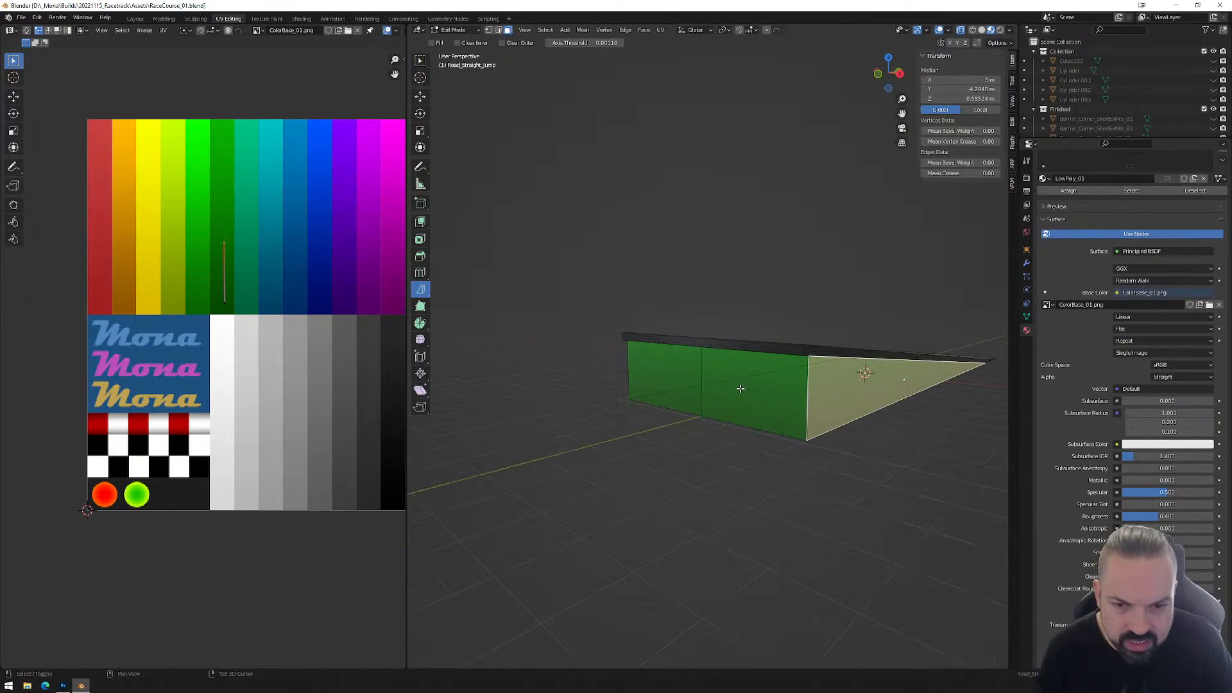
shift+click(786, 403)
shift+click(688, 381)
middle_drag(688, 381, 738, 408)
shift+click(572, 371)
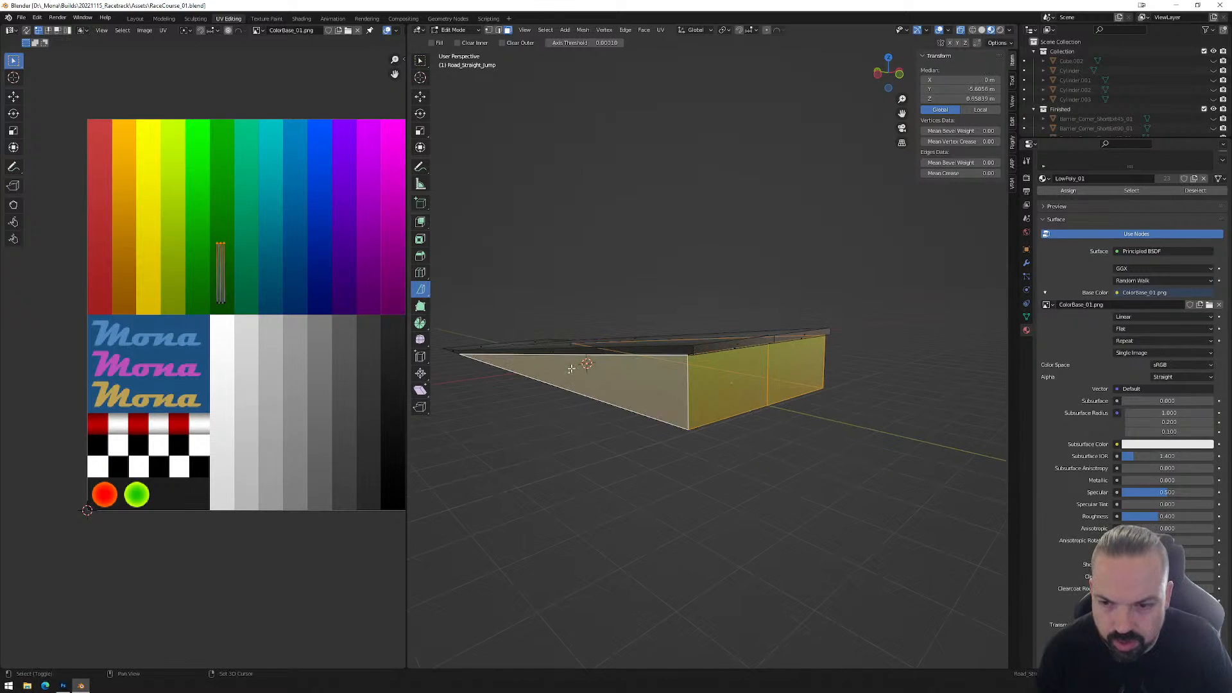
drag(186, 220, 263, 322)
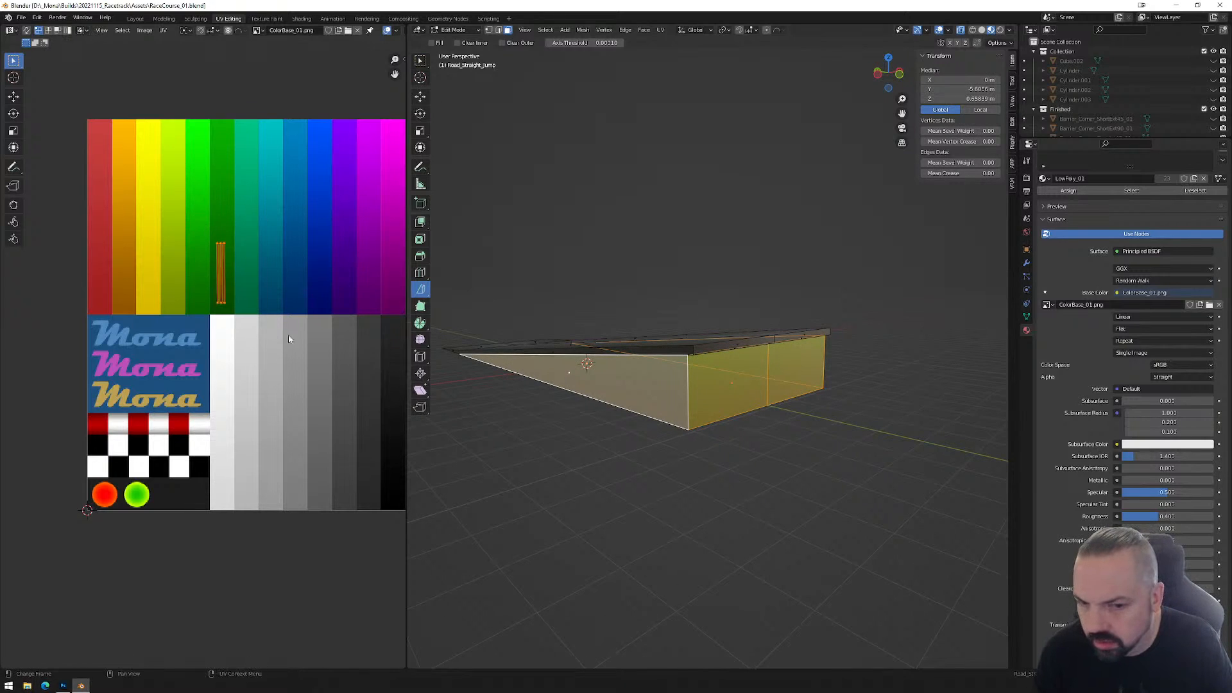
middle_drag(938, 360, 716, 424)
click(740, 452)
Select the ramp's two end wall faces and move their UVs to the upper left corner of the Mona logo area.
click(734, 388)
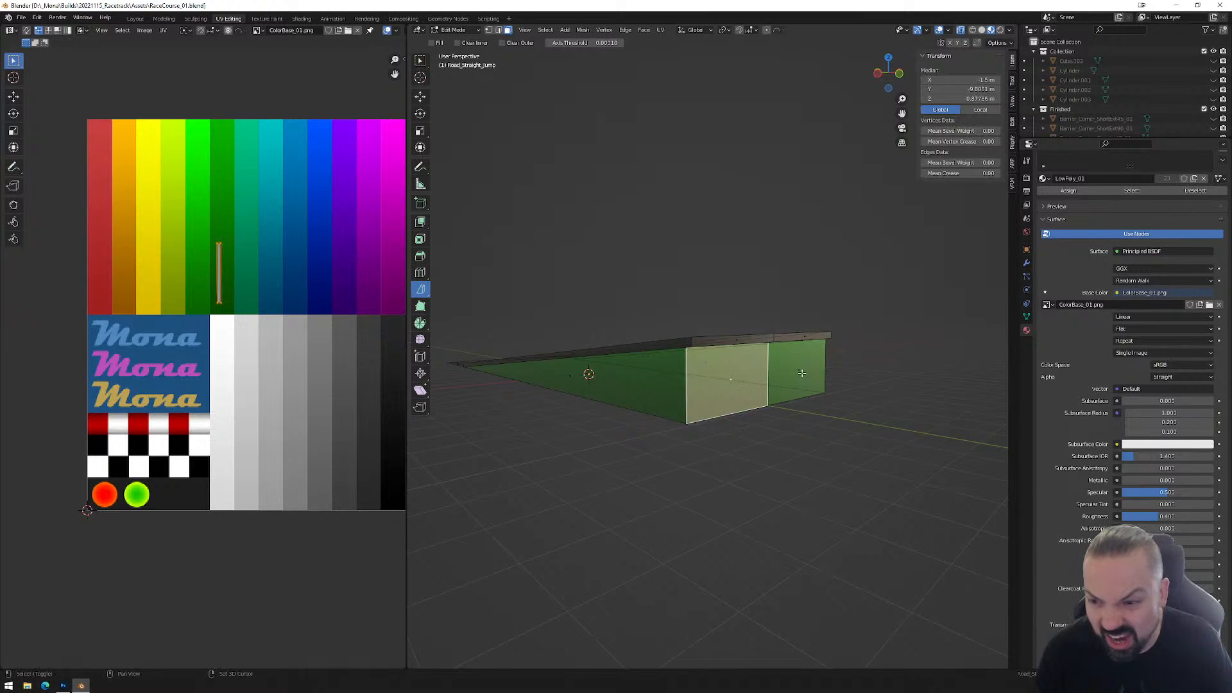
shift+click(801, 372)
scroll(272, 283, up, 2)
middle_drag(240, 246, 280, 256)
drag(236, 159, 327, 280)
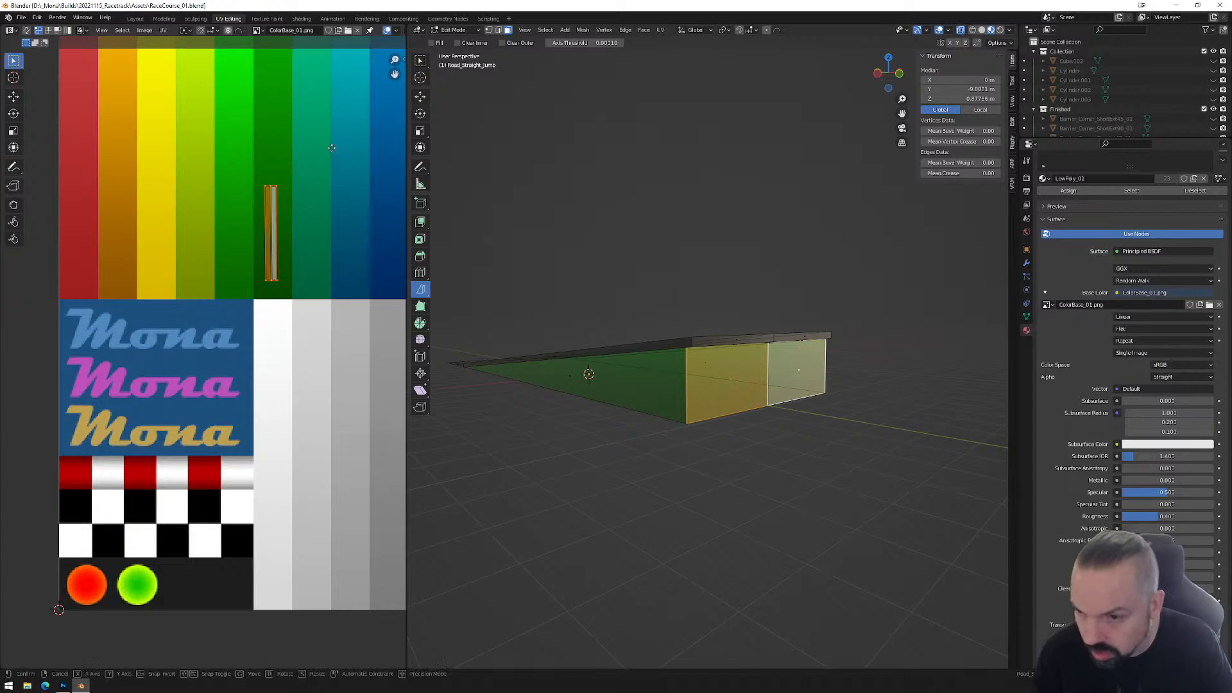
key(g)
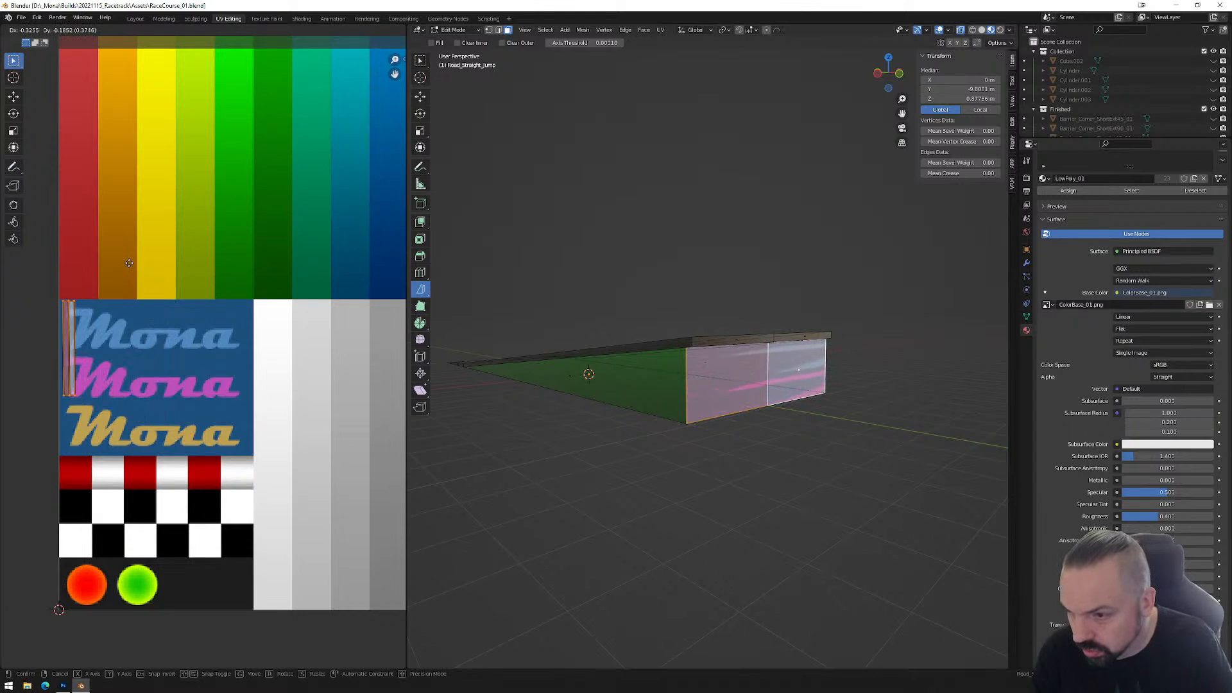
click(126, 282)
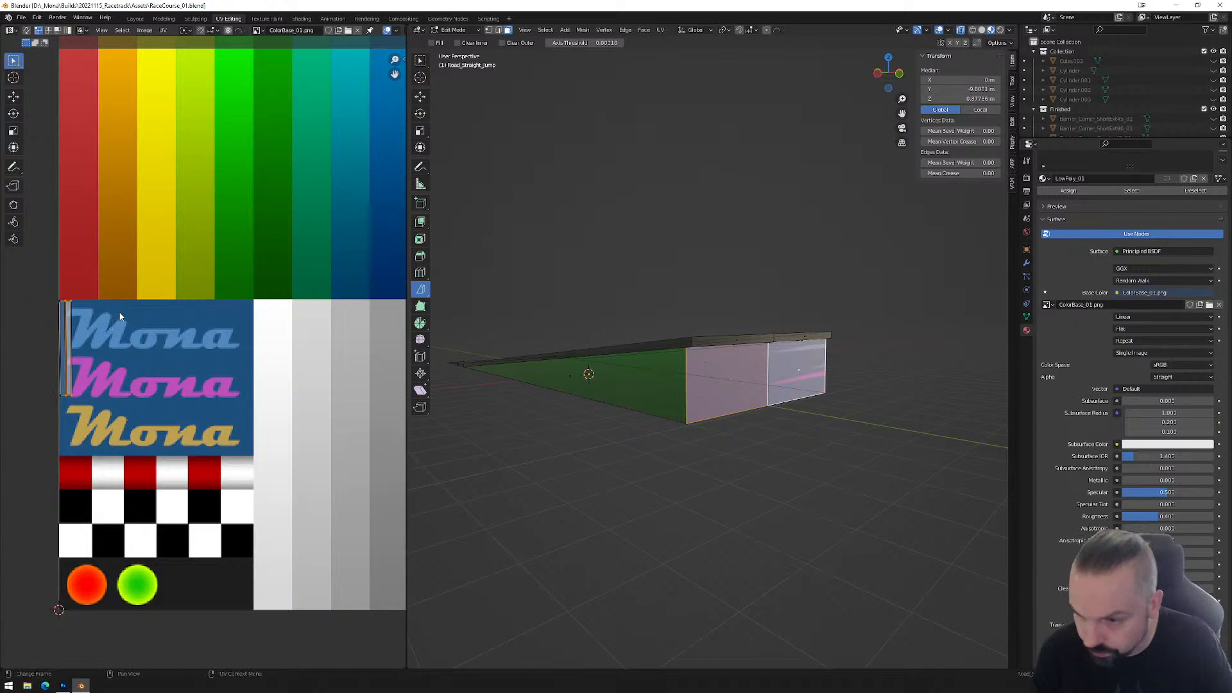
Stretch the left end face's UVs along X across the Mona logo area and widen the right face's UVs across the neighbouring grey swatches.
key(g)
key(x)
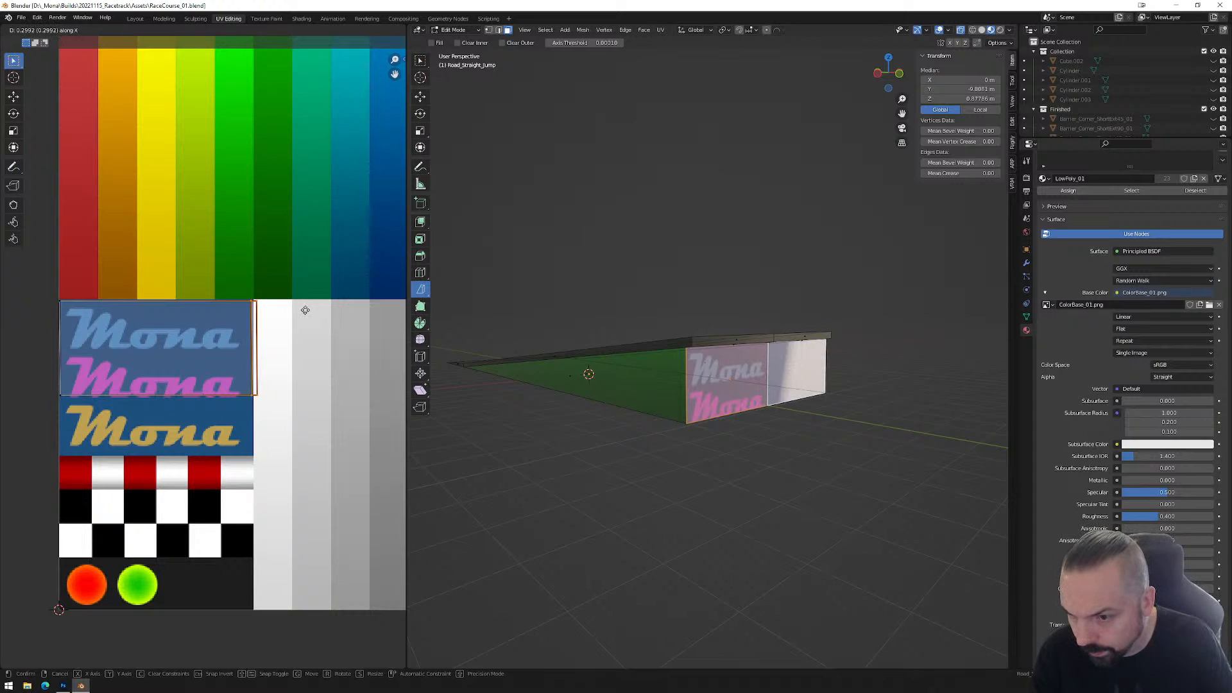
click(305, 310)
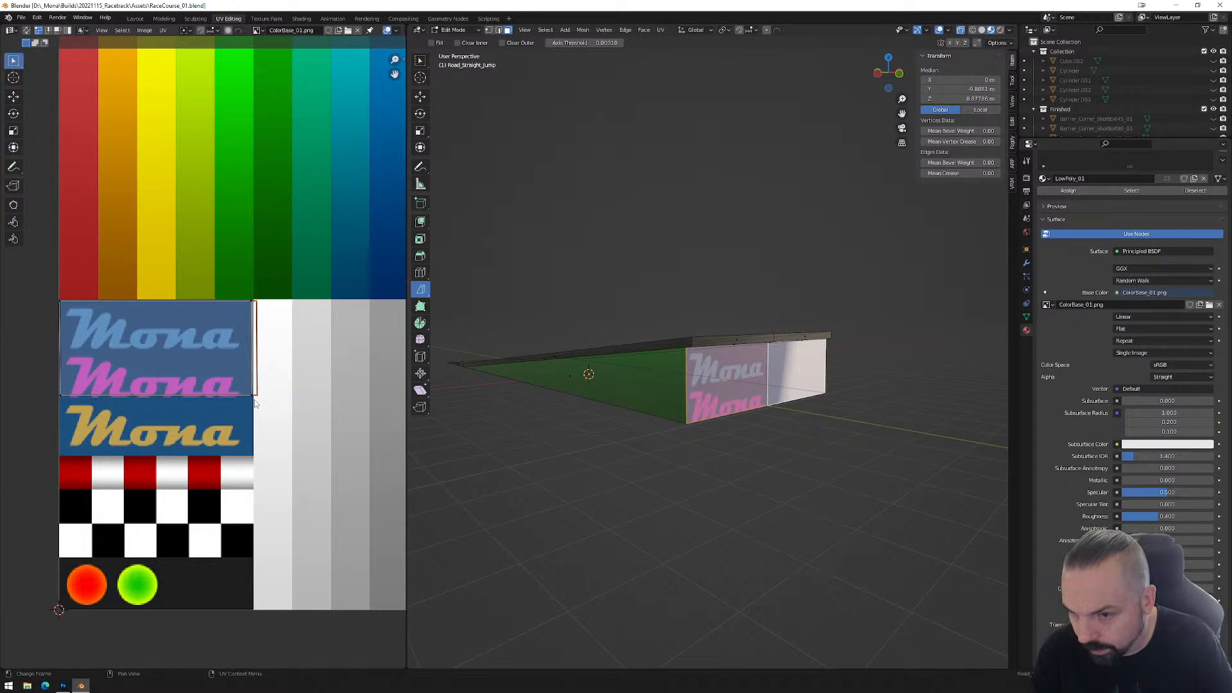
key(g)
click(399, 416)
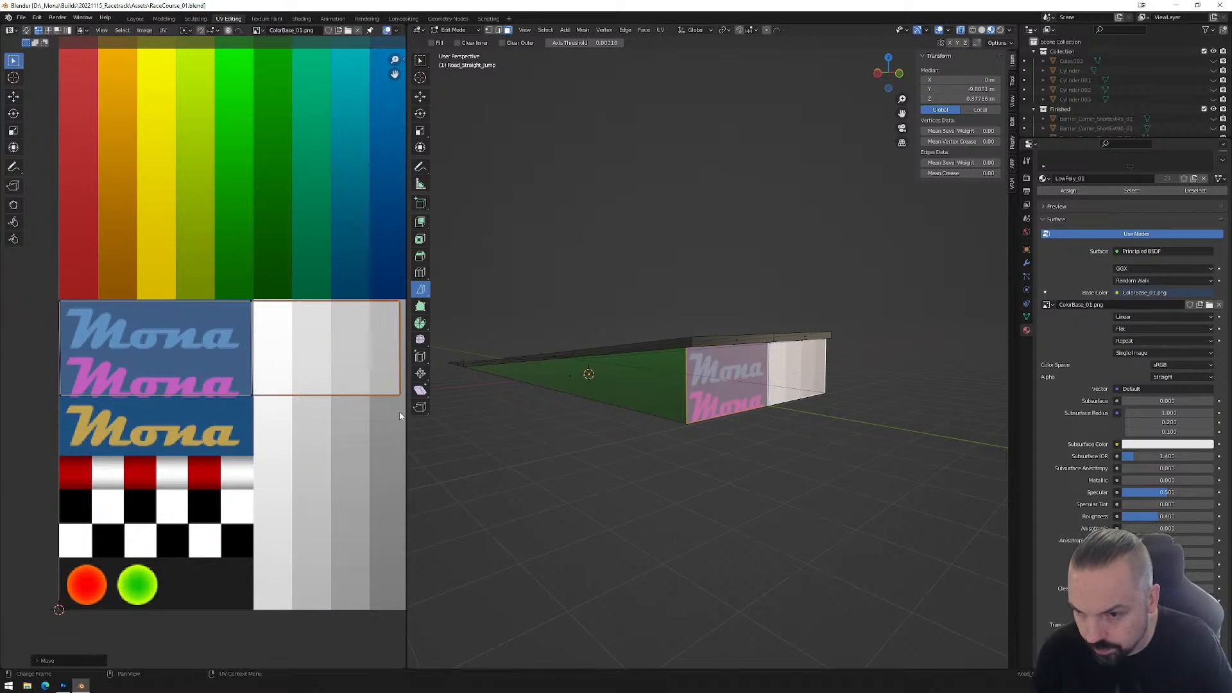
Split the right end face's UVs from the left face's and move them over the pink and yellow Mona logos.
key(3)
click(329, 347)
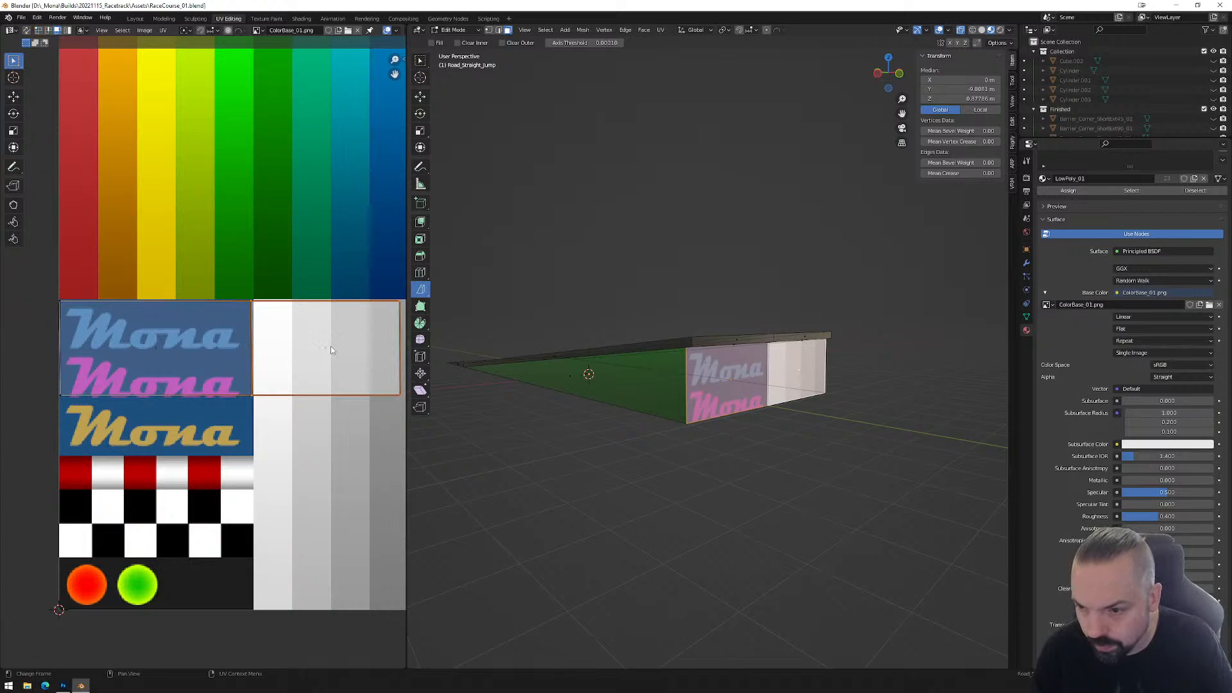
right_click(326, 365)
mouse_move(320, 399)
click(372, 399)
key(g)
right_click(347, 351)
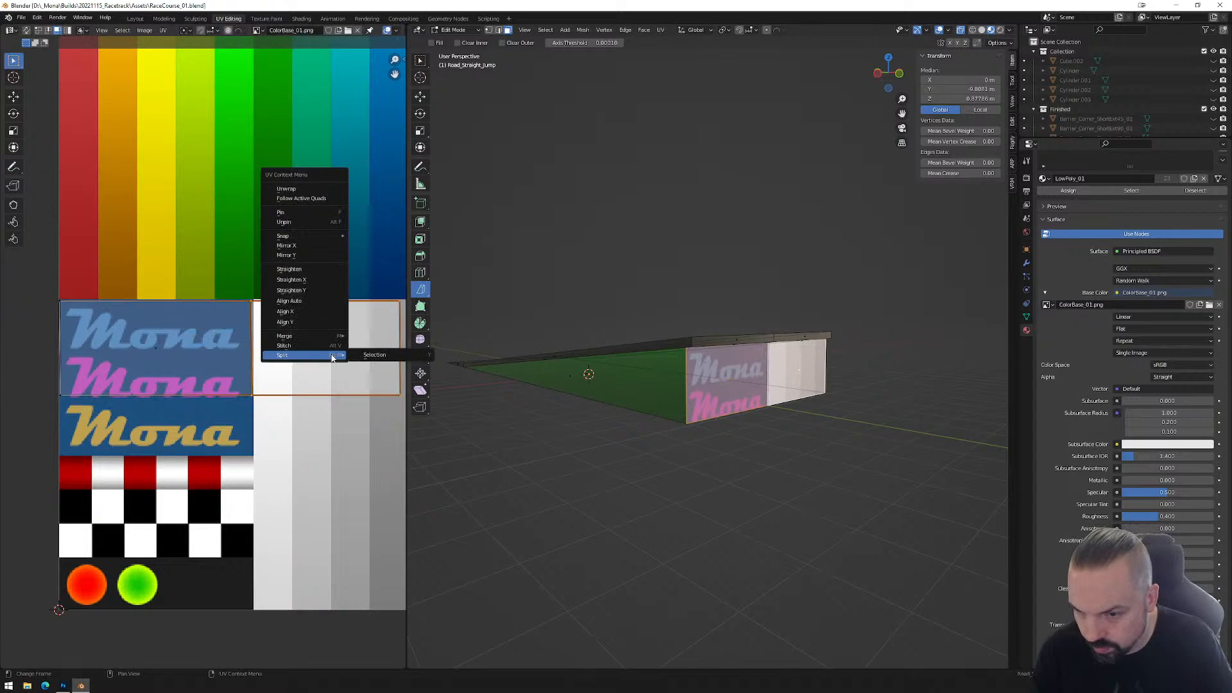
click(373, 355)
key(g)
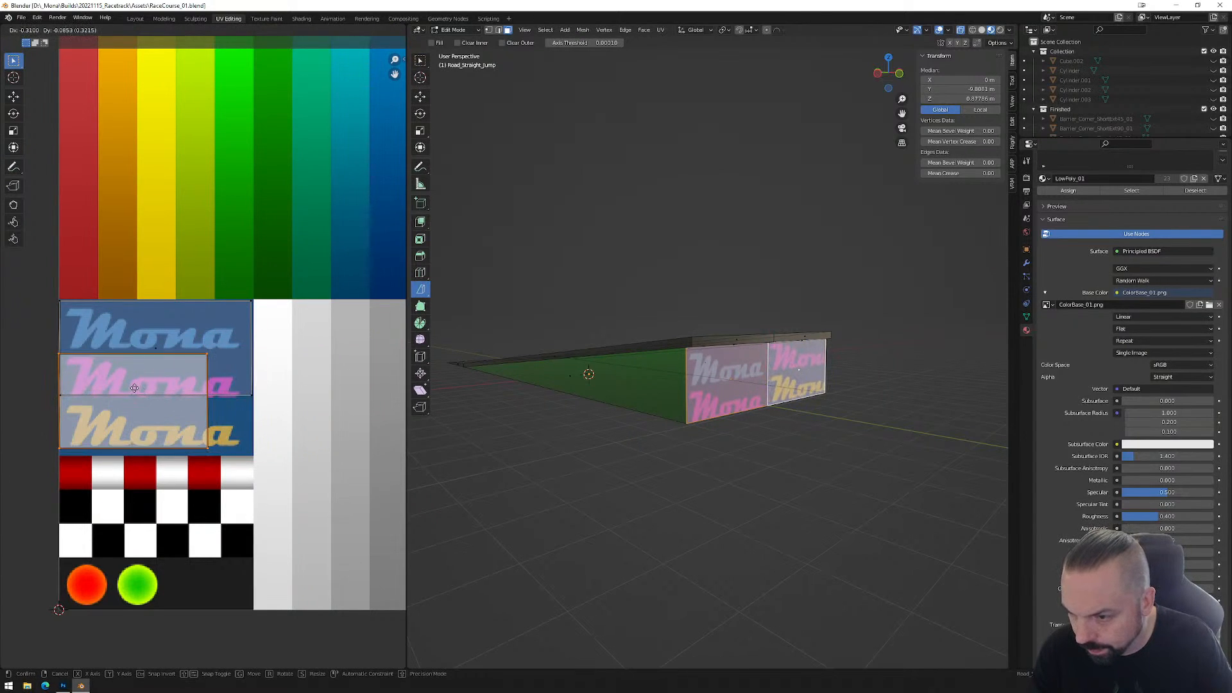
click(136, 387)
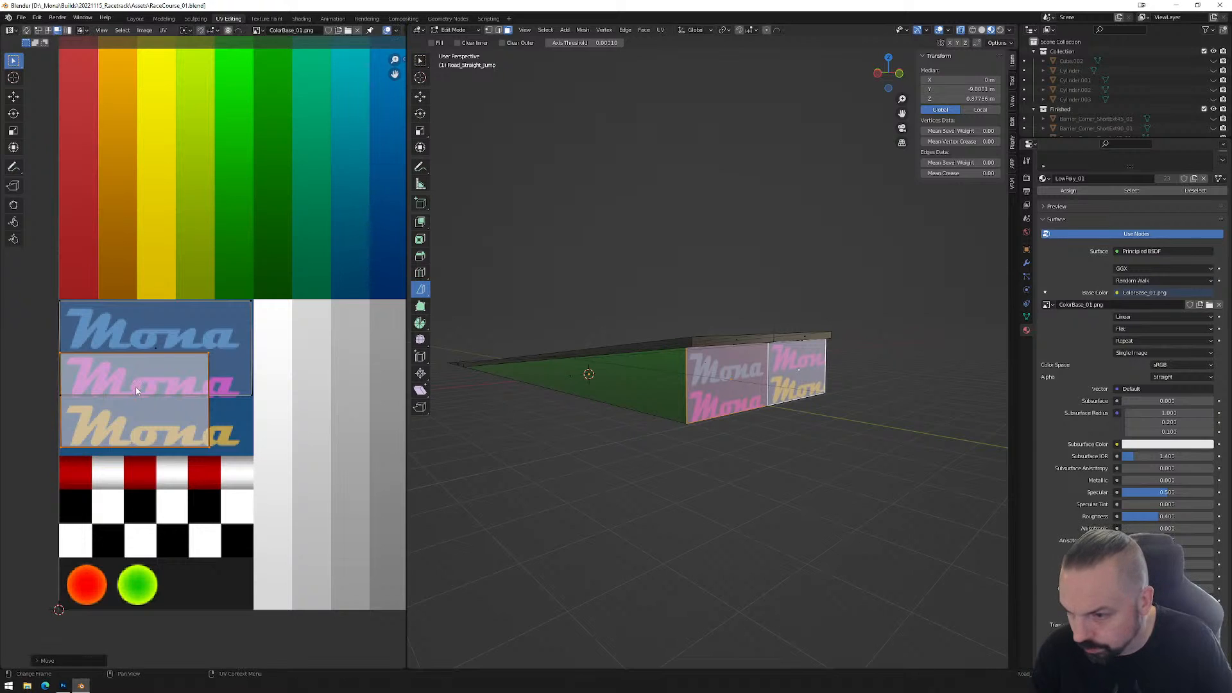
Extend the right end face's UVs down to the lower border of the Mona logo area and out to its right border.
drag(42, 435, 171, 460)
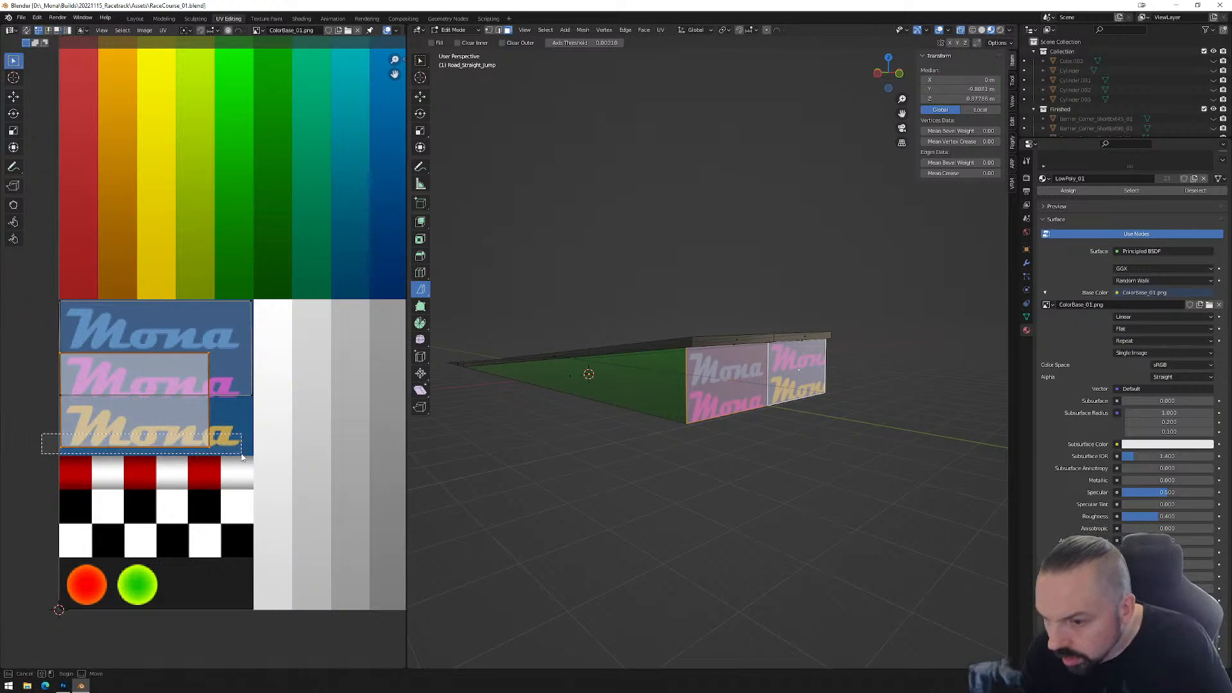
key(g)
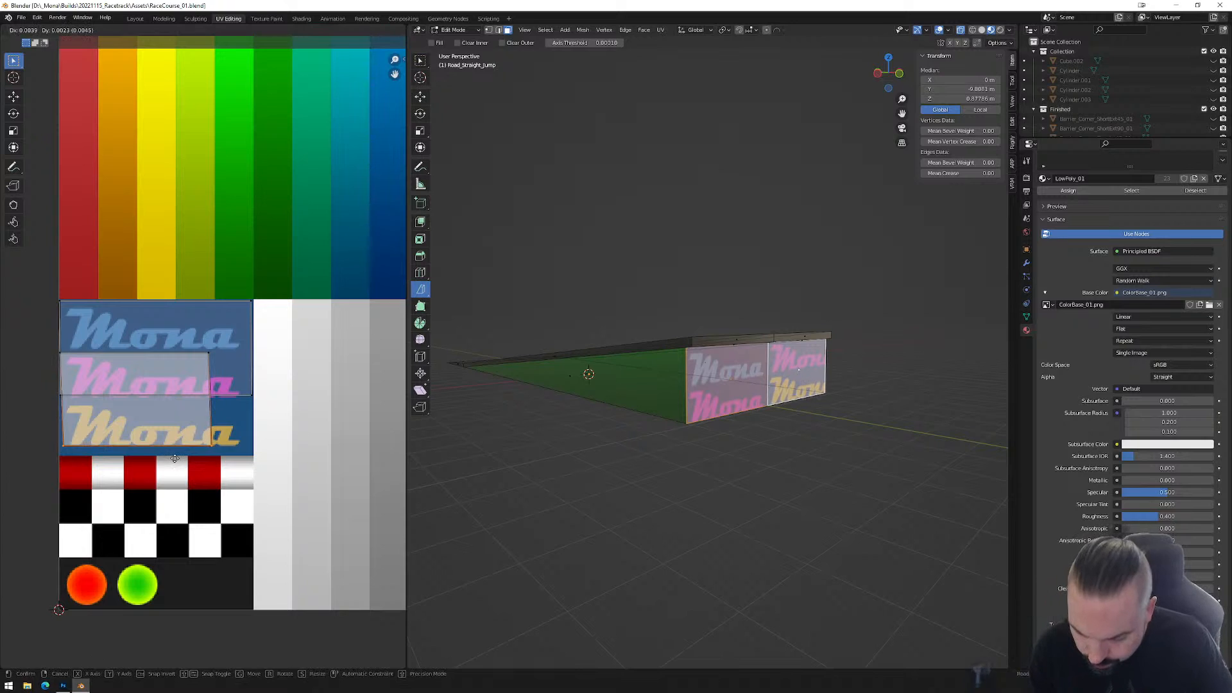
key(y)
click(180, 467)
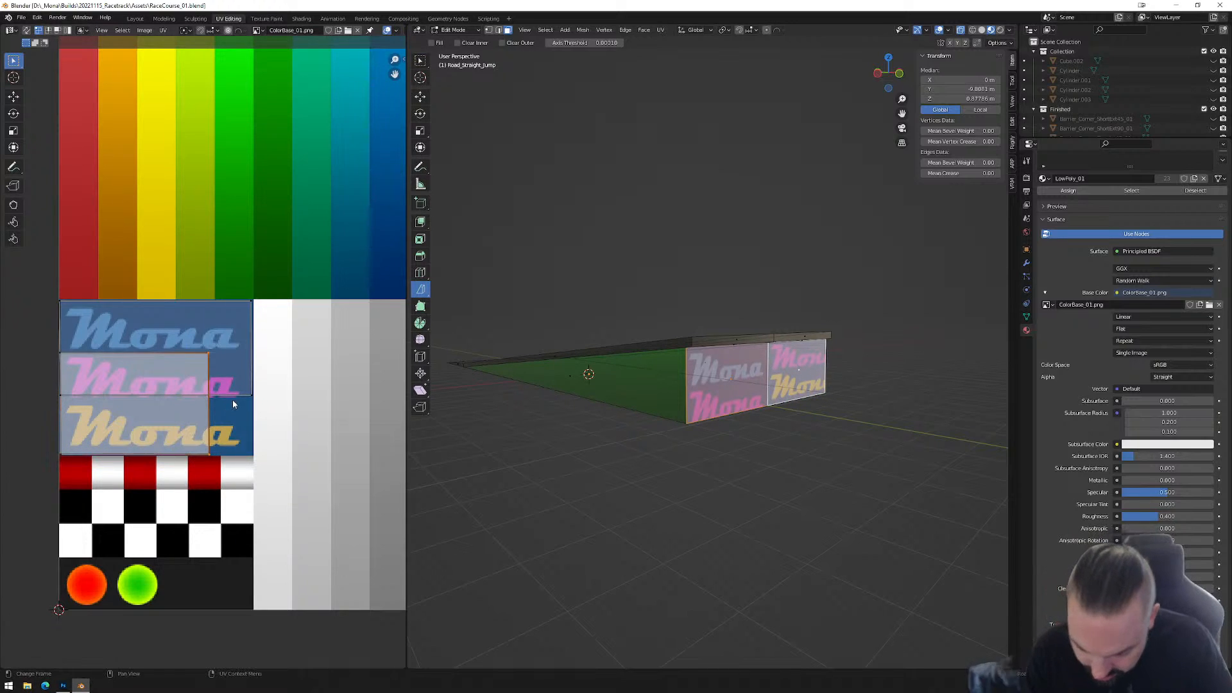
key(g)
key(x)
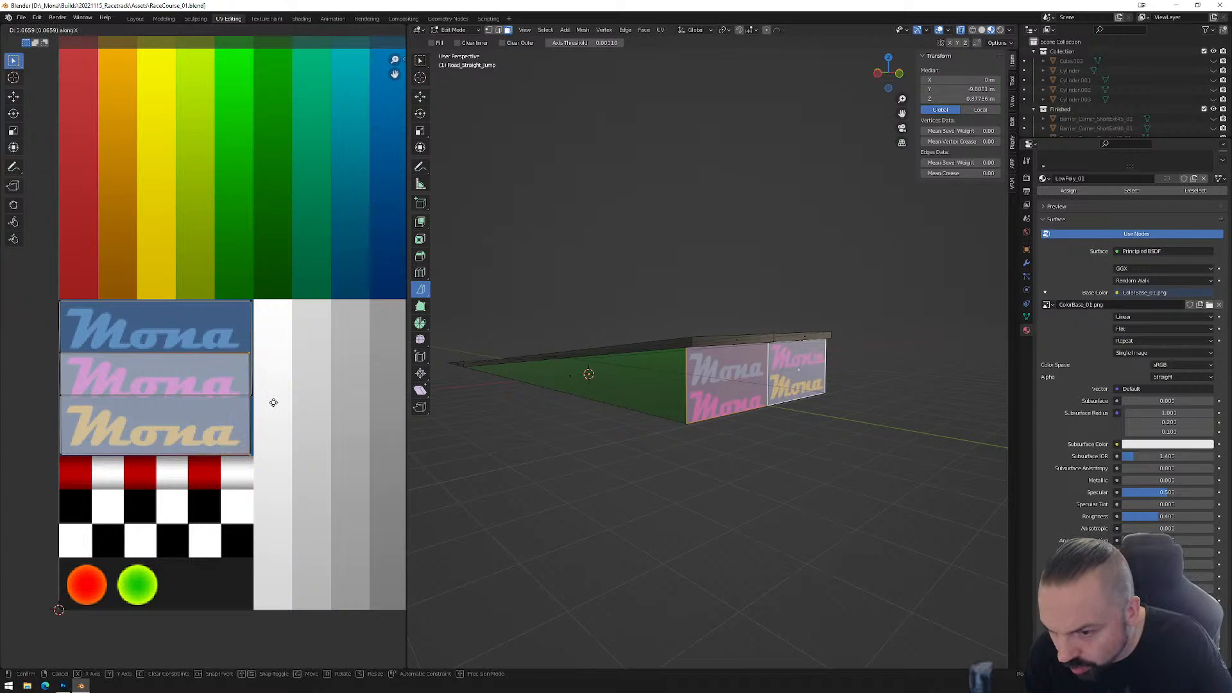
click(272, 403)
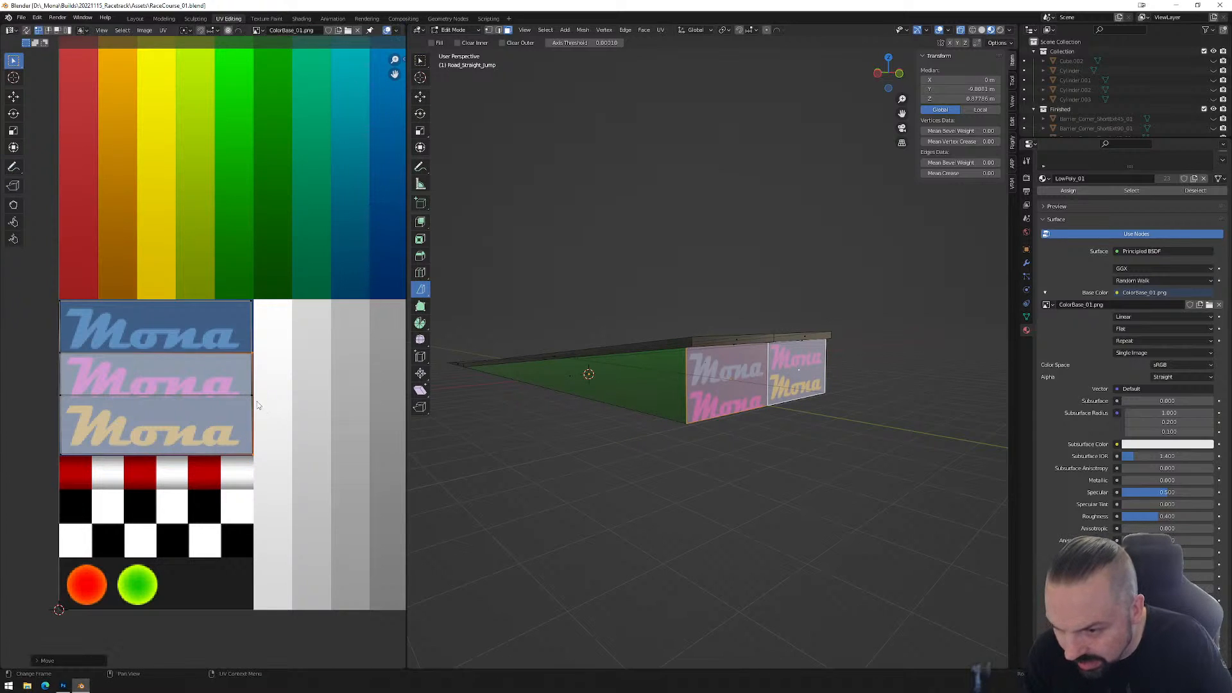
Lower the bottom UV edge of the left end face along Y to the gap between the pink and yellow Mona logos.
click(166, 393)
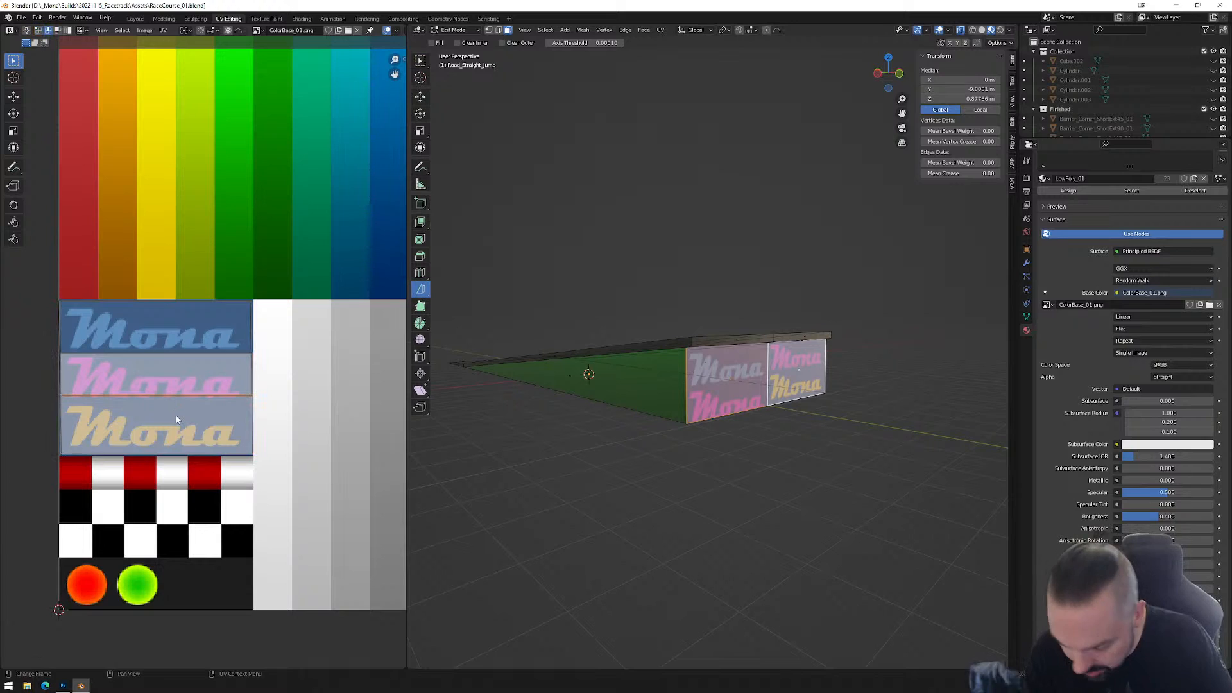
key(g)
key(y)
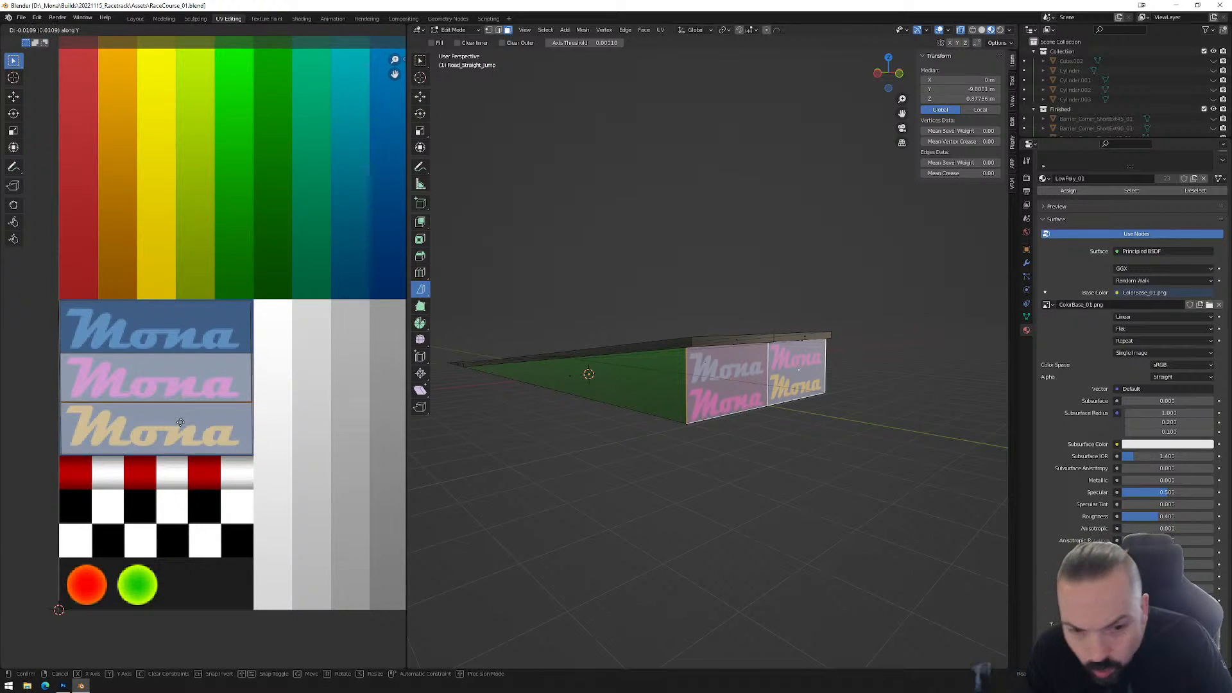
click(180, 422)
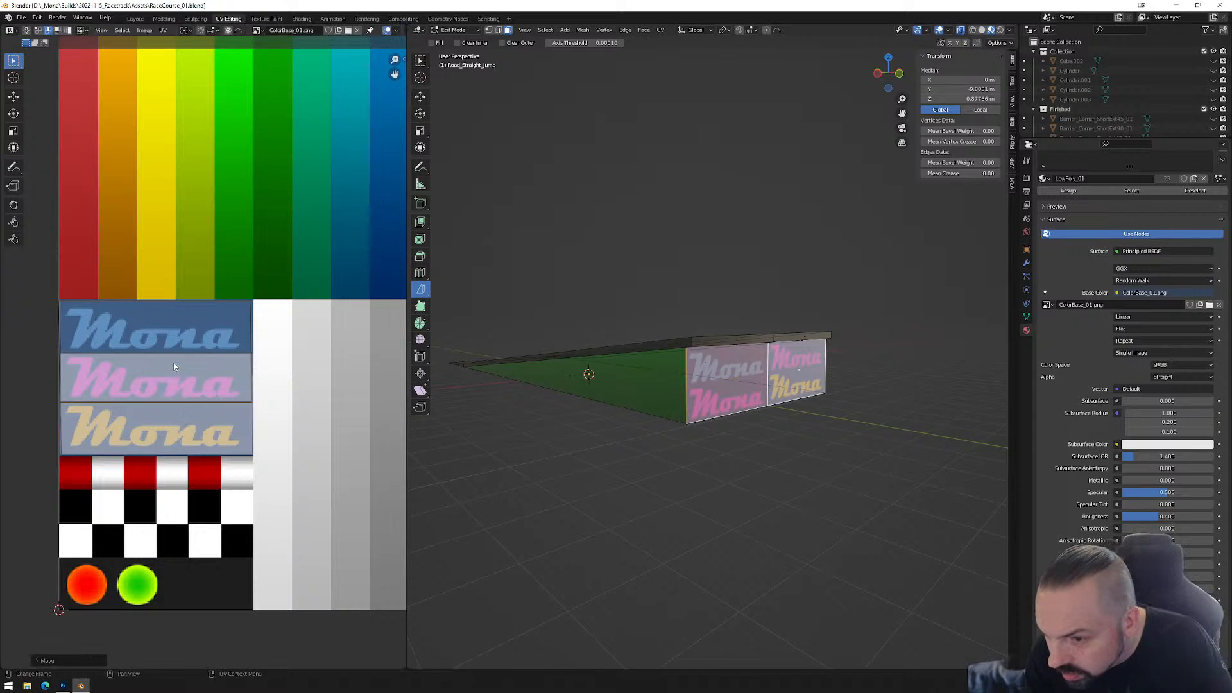
Shift the bottom and top UV edges of the right end face up along Y by about 0.0054 each.
middle_drag(860, 431, 799, 426)
scroll(834, 417, up, 4)
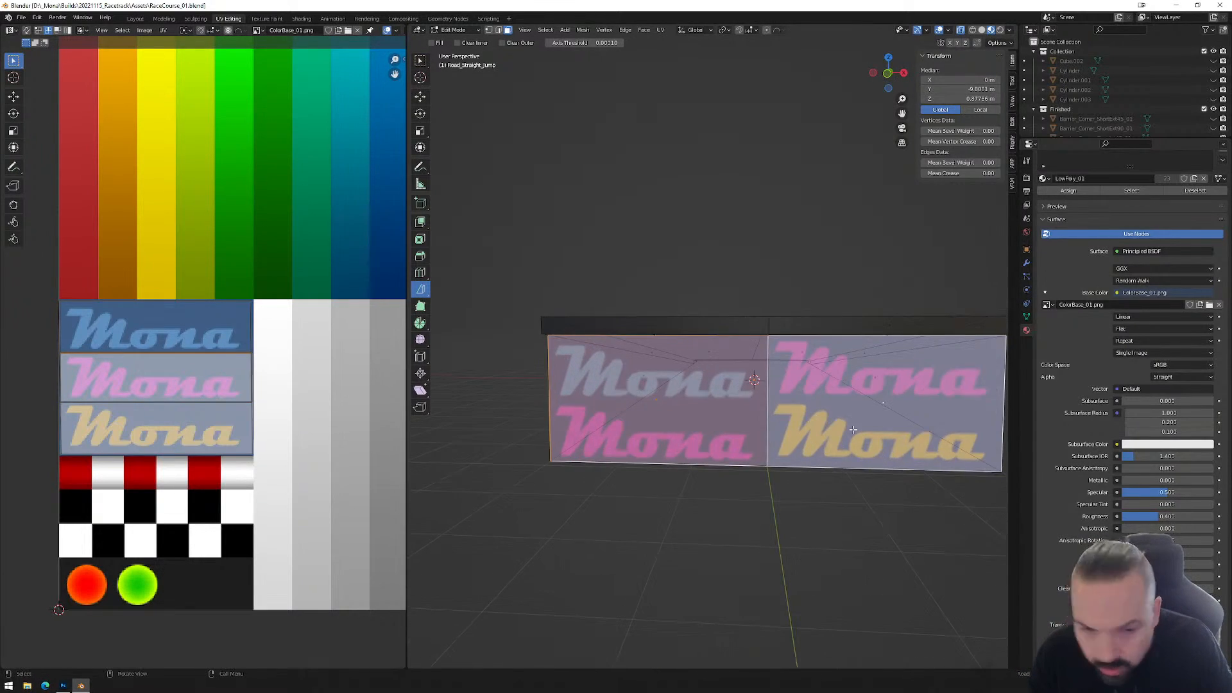
middle_drag(872, 412, 859, 398)
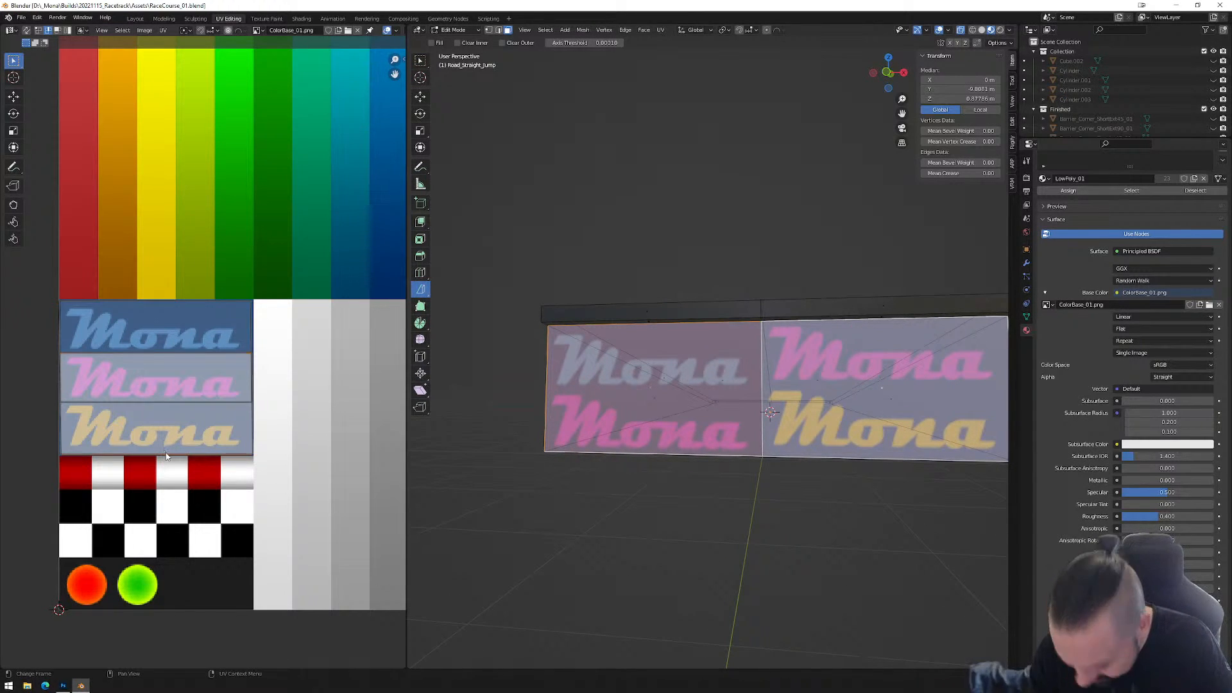
key(g)
key(y)
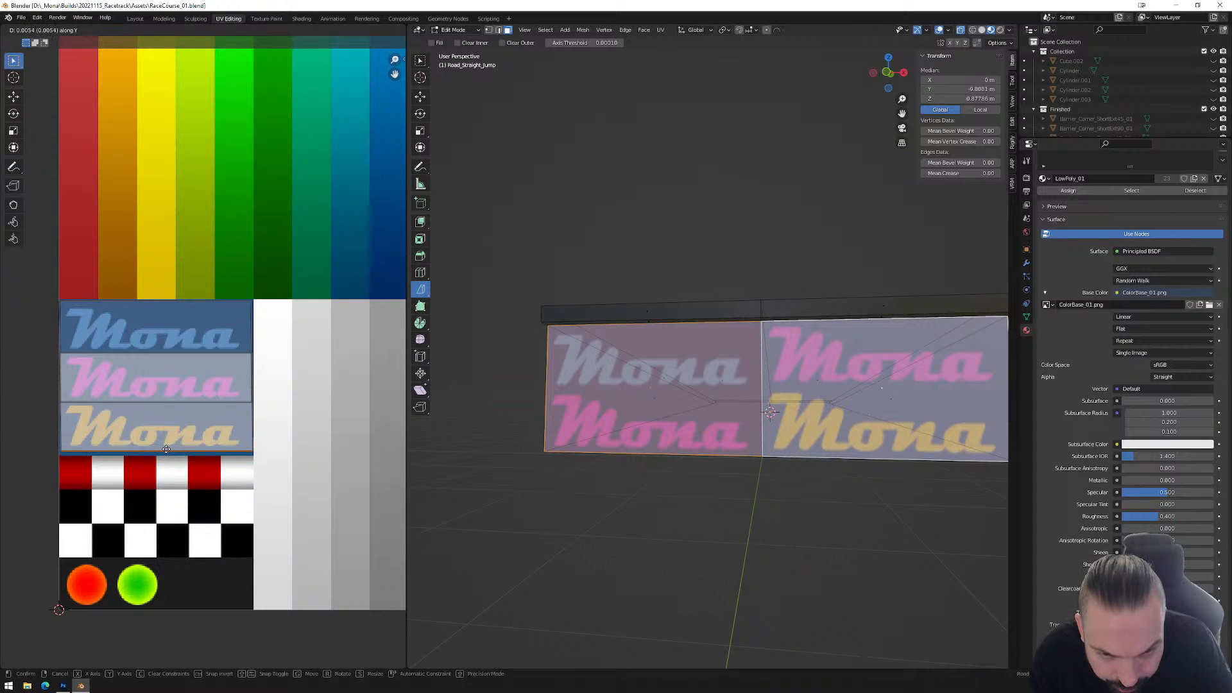
click(166, 449)
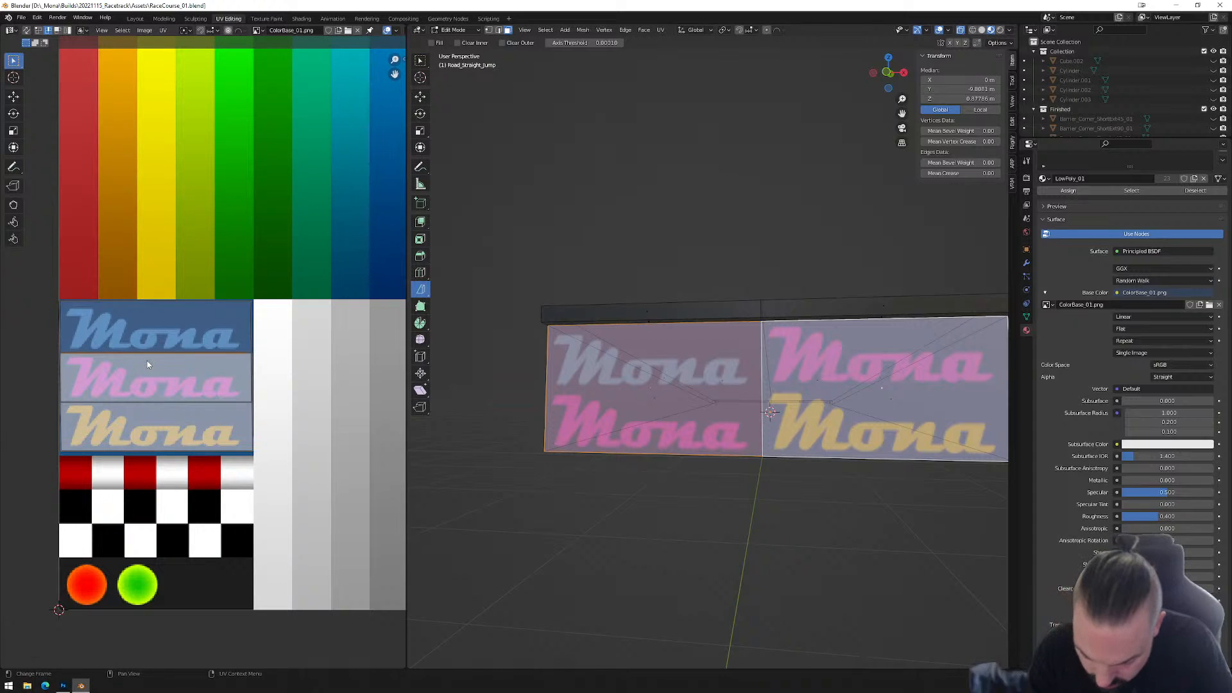
key(g)
key(y)
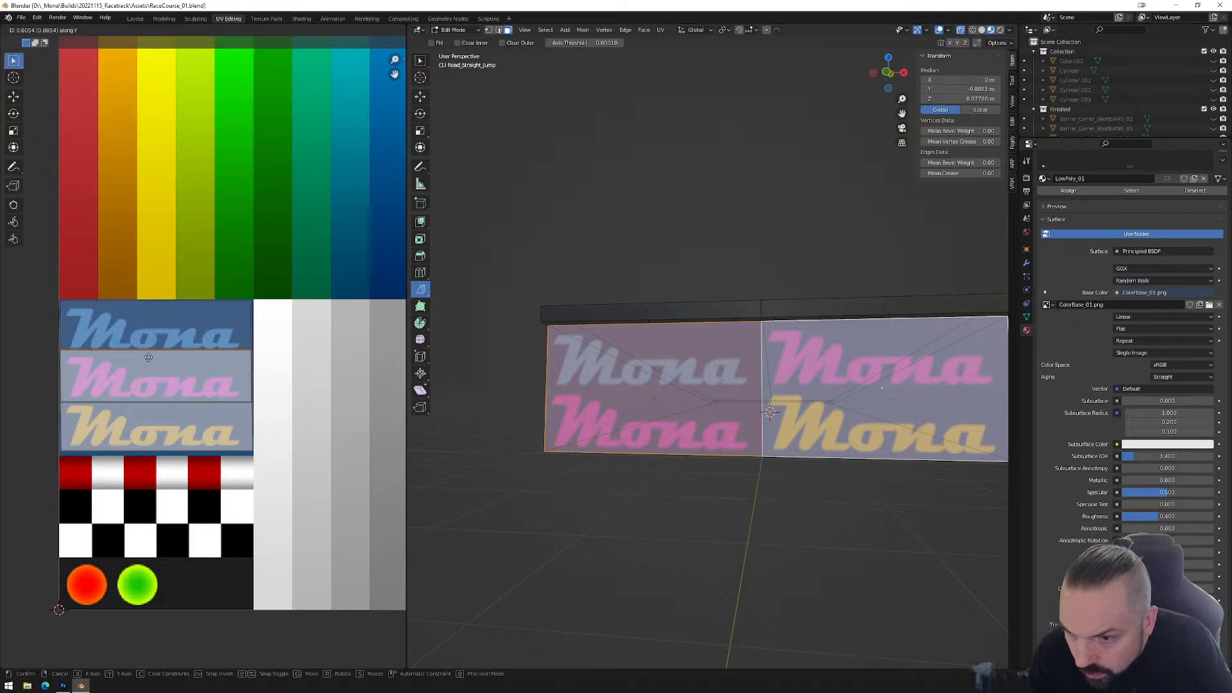
click(148, 357)
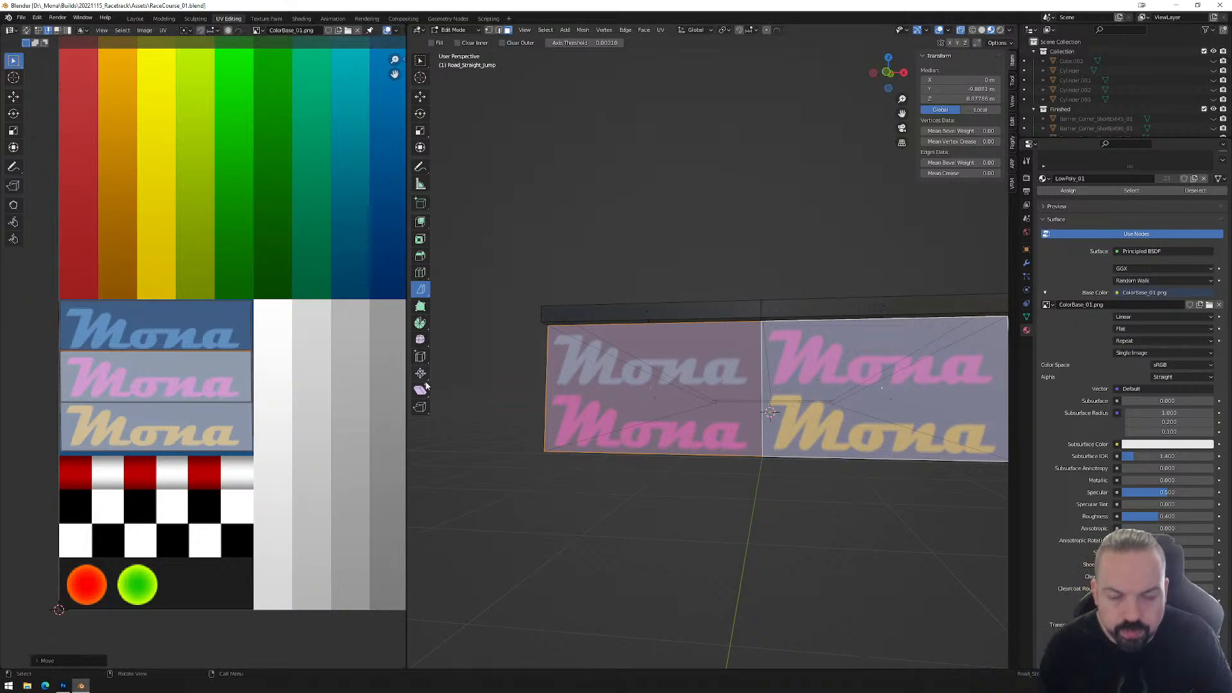
Select both triangular side walls of the ramp and move their UVs from the green swatch onto the dark blue swatch.
middle_drag(605, 384, 894, 434)
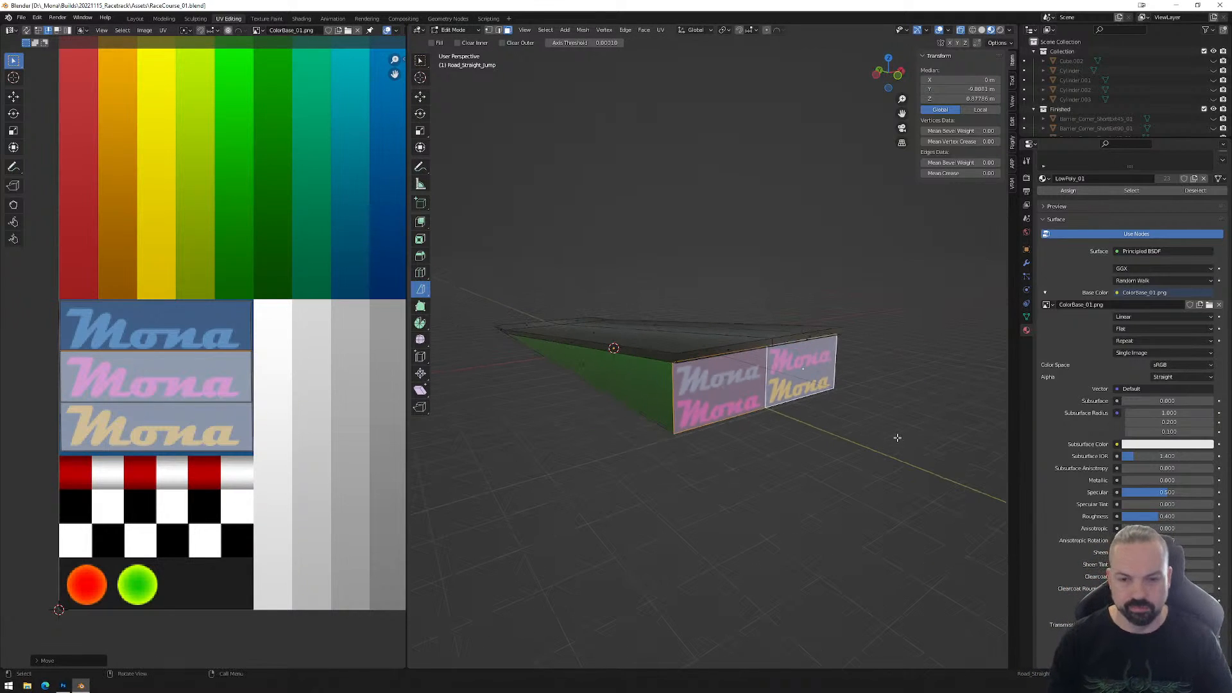
click(836, 421)
mouse_move(769, 468)
middle_down()
mouse_move(706, 468)
mouse_move(754, 459)
middle_up()
click(573, 380)
middle_drag(573, 380, 914, 391)
click(914, 391)
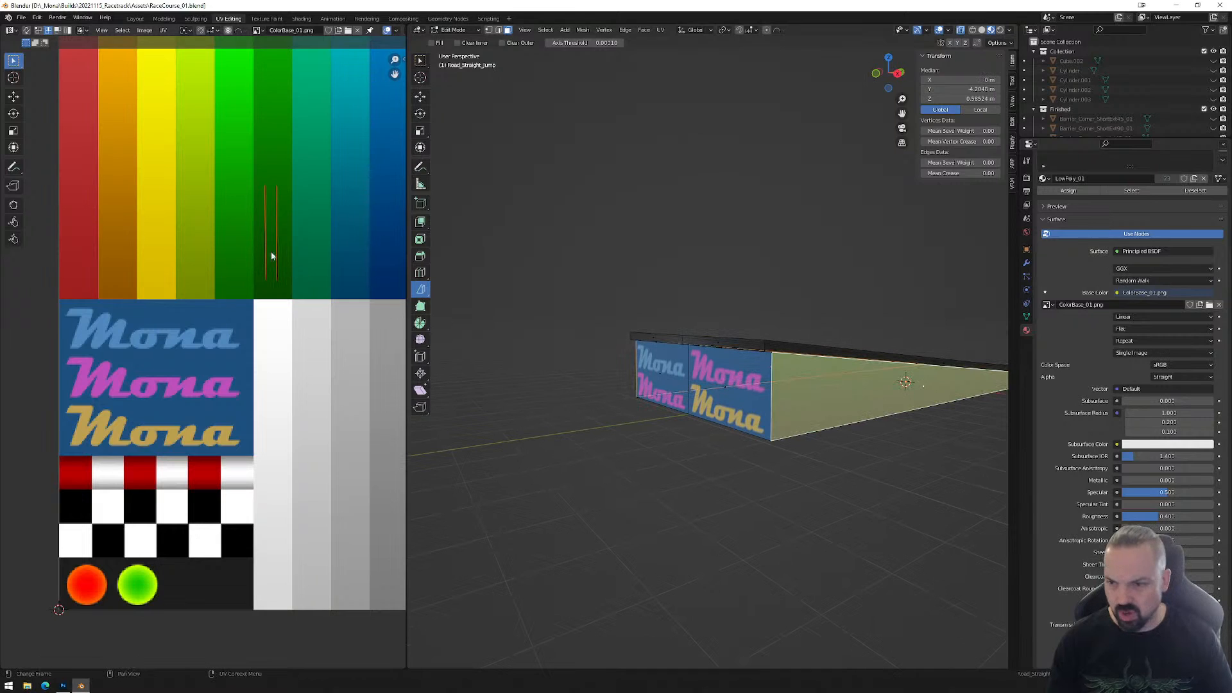
key(g)
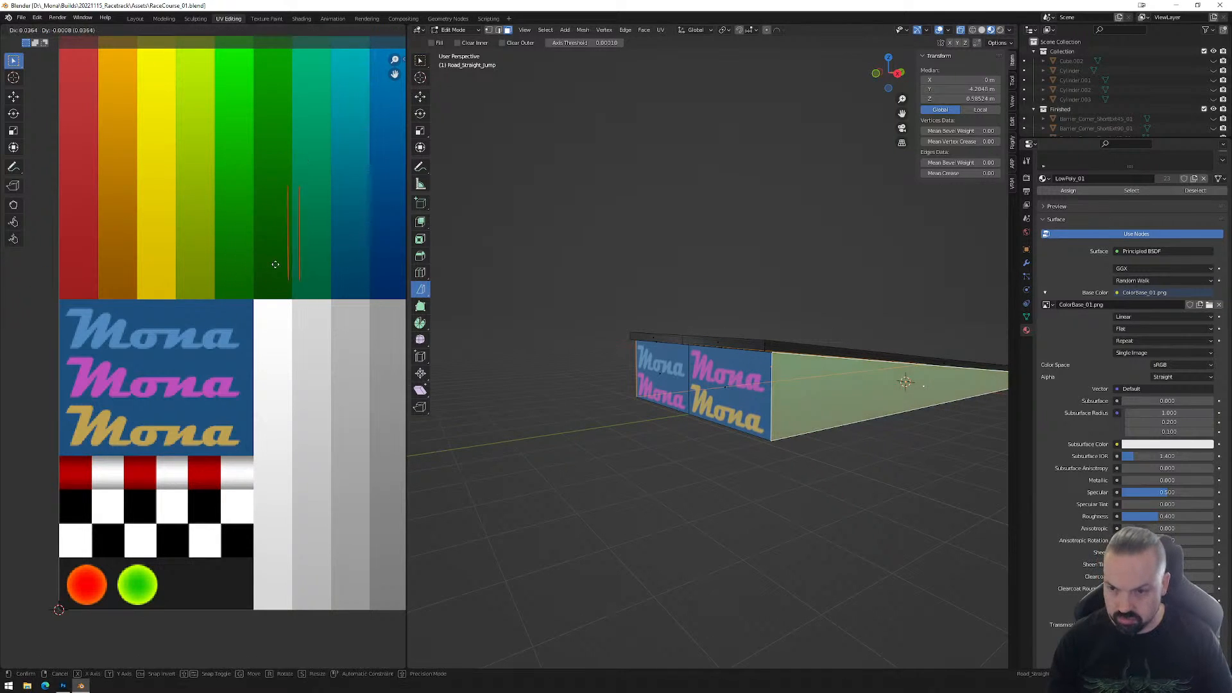
click(380, 267)
Return to Object Mode and inspect the textured ramp from above and from the side.
click(766, 470)
middle_drag(766, 470, 664, 486)
key(Tab)
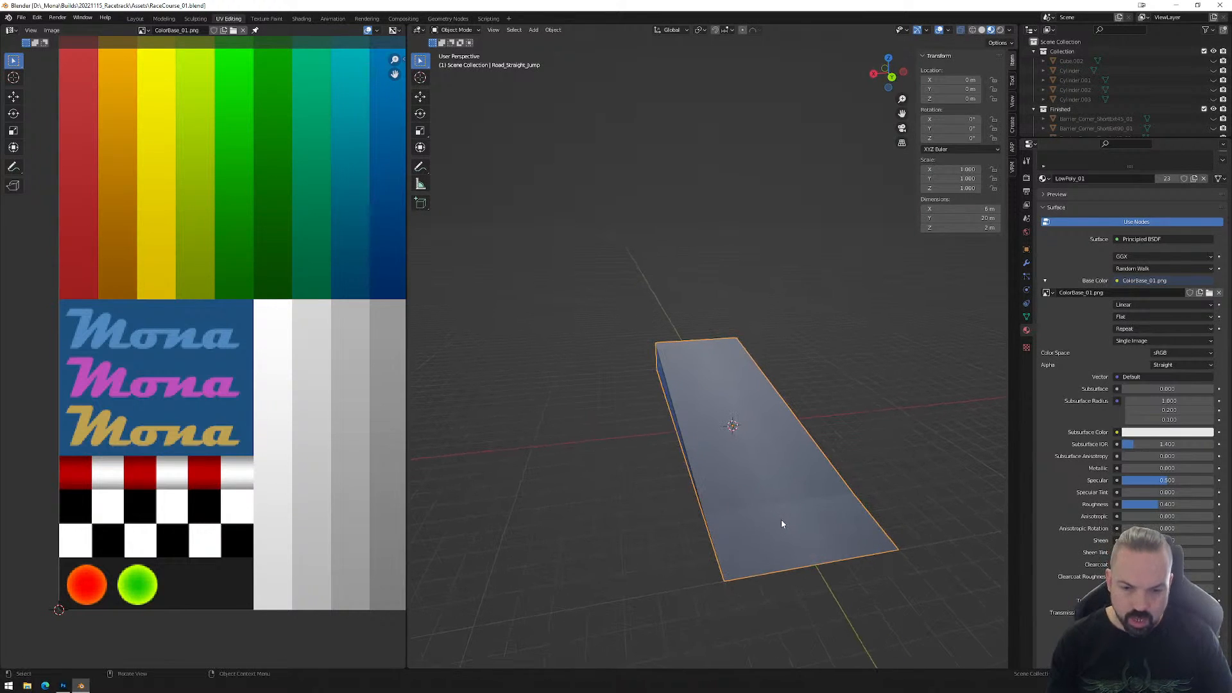
middle_drag(782, 522, 795, 475)
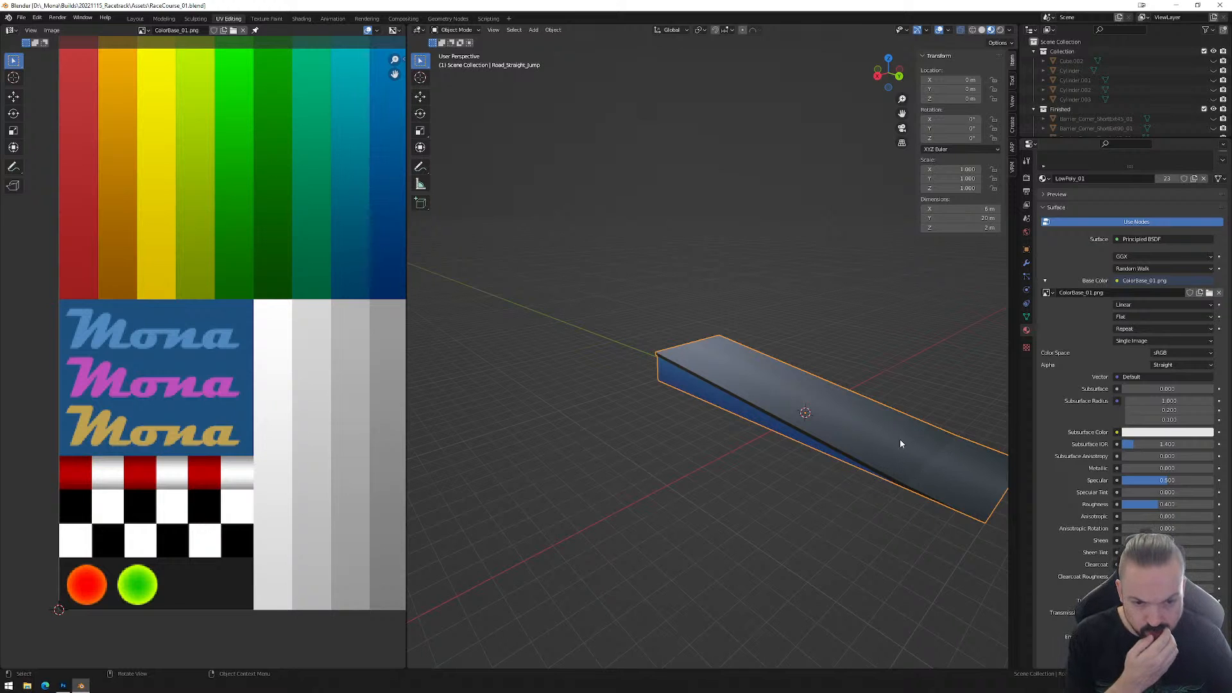
Shade the Road_Straight_Jump ramp smooth and enable Auto Smooth in its mesh normals.
click(554, 31)
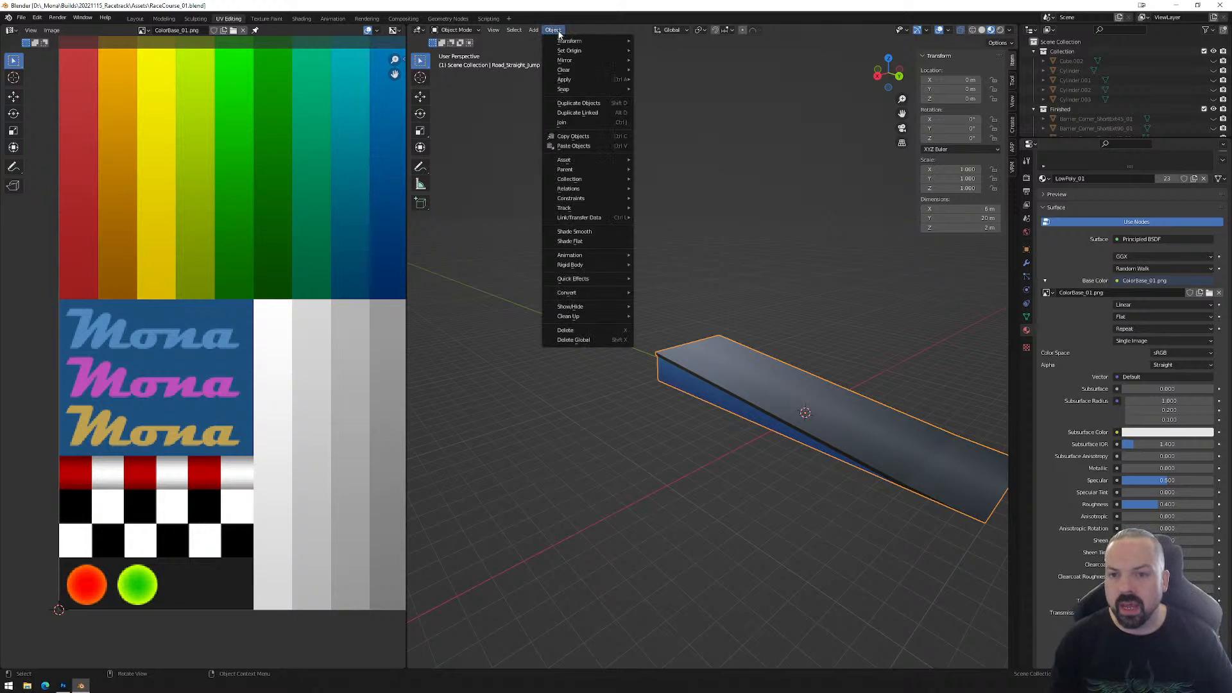
click(574, 232)
middle_drag(868, 454, 857, 445)
scroll(820, 434, up, 2)
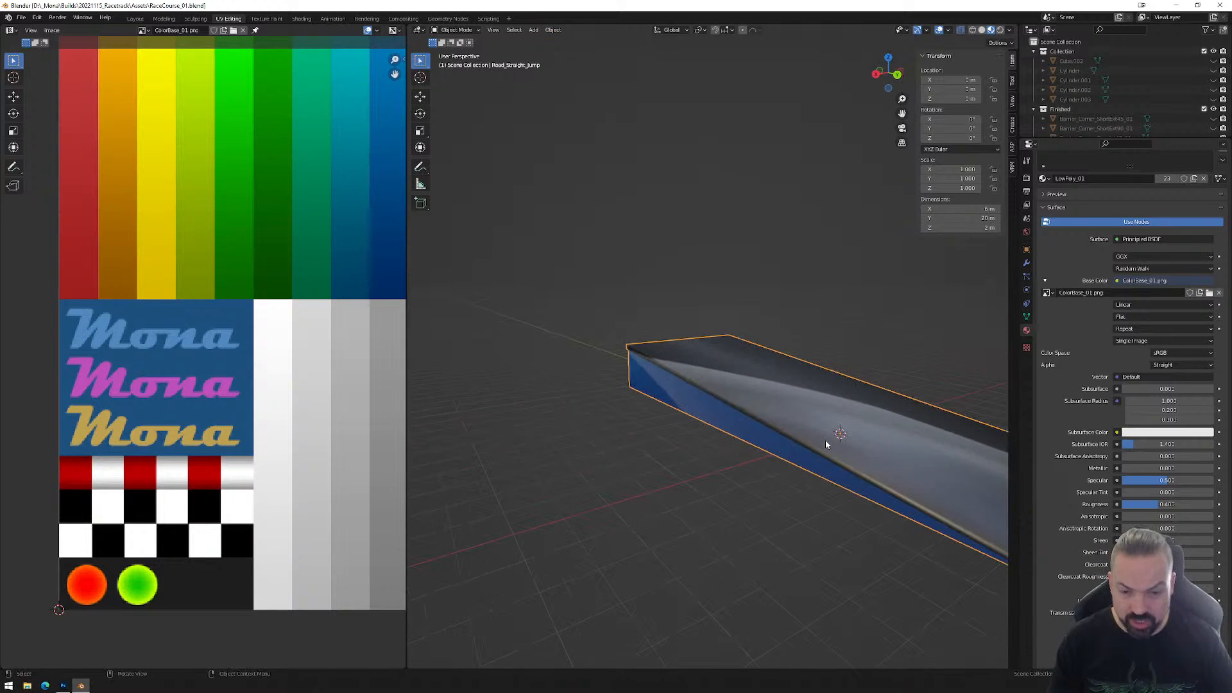
click(1027, 317)
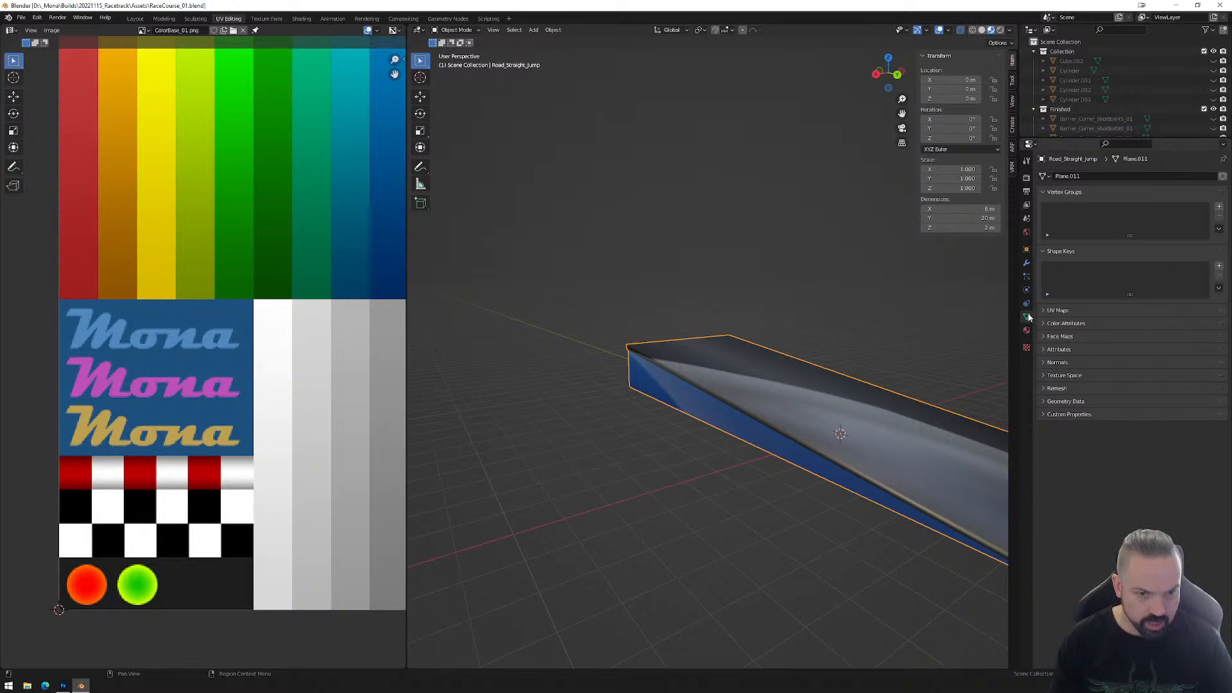
click(1046, 363)
click(1115, 376)
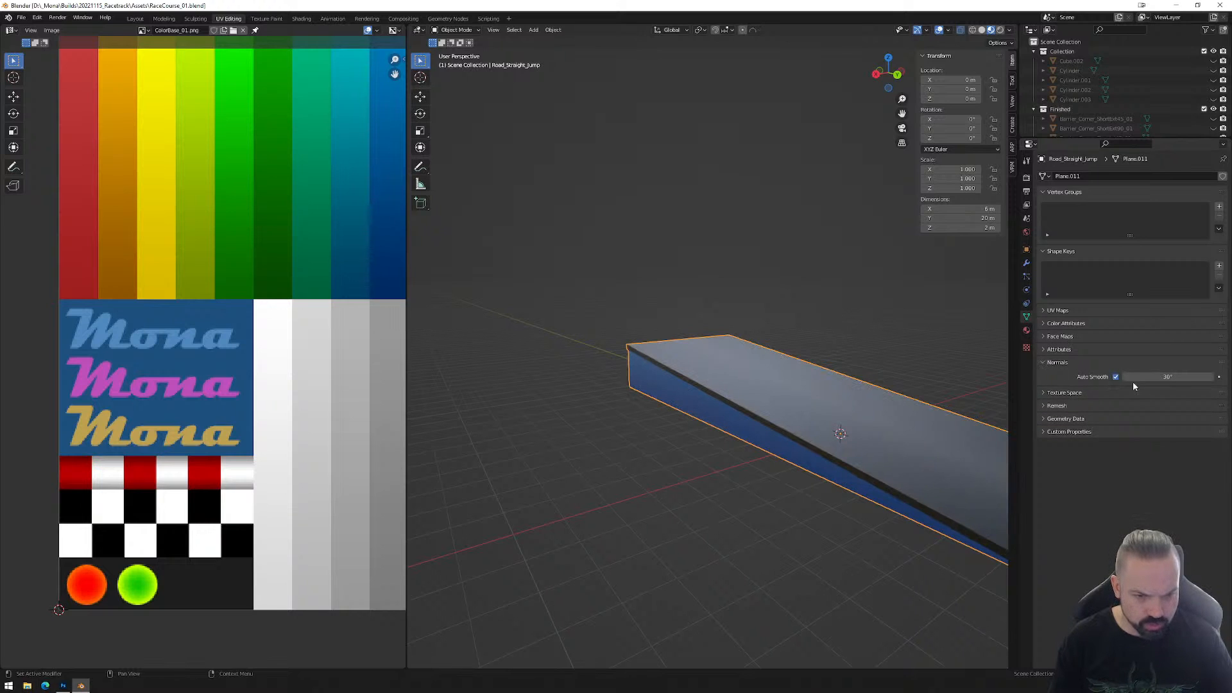
middle_drag(868, 468, 806, 457)
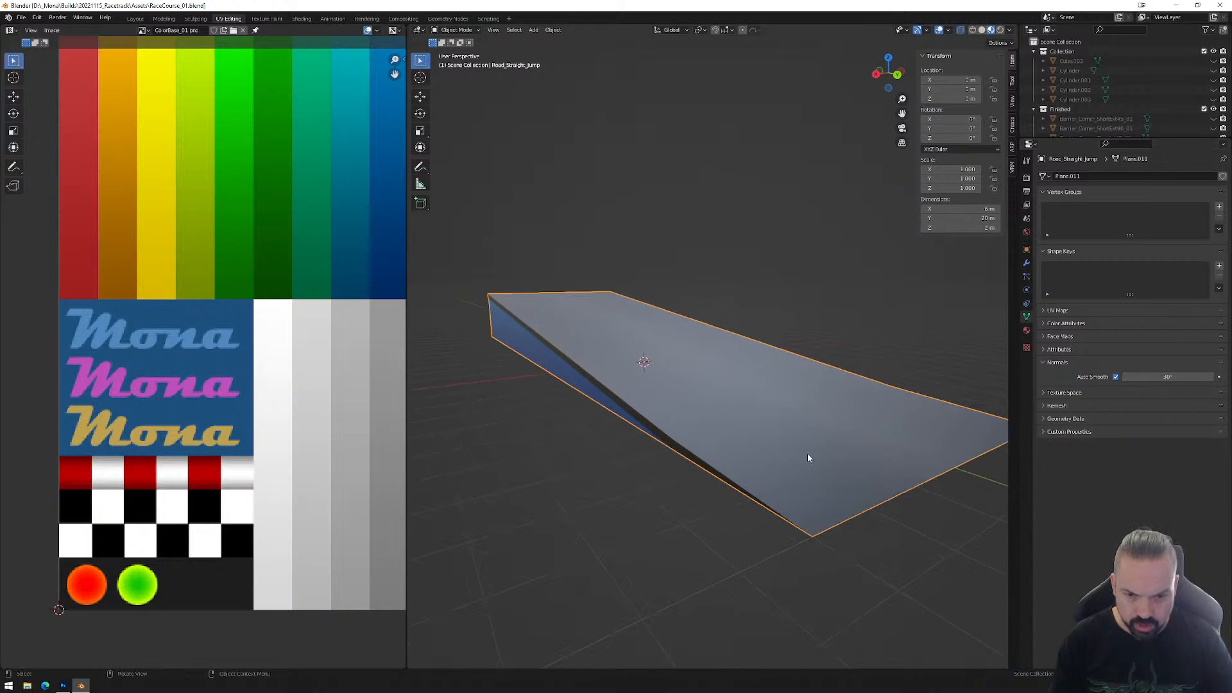
middle_drag(680, 440, 885, 379)
Select the jump ramp, switch it to Edit Mode and view its logo end faces.
scroll(553, 403, down, 3)
scroll(724, 409, up, 3)
scroll(724, 409, down, 3)
scroll(821, 399, down, 1)
click(825, 417)
key(Tab)
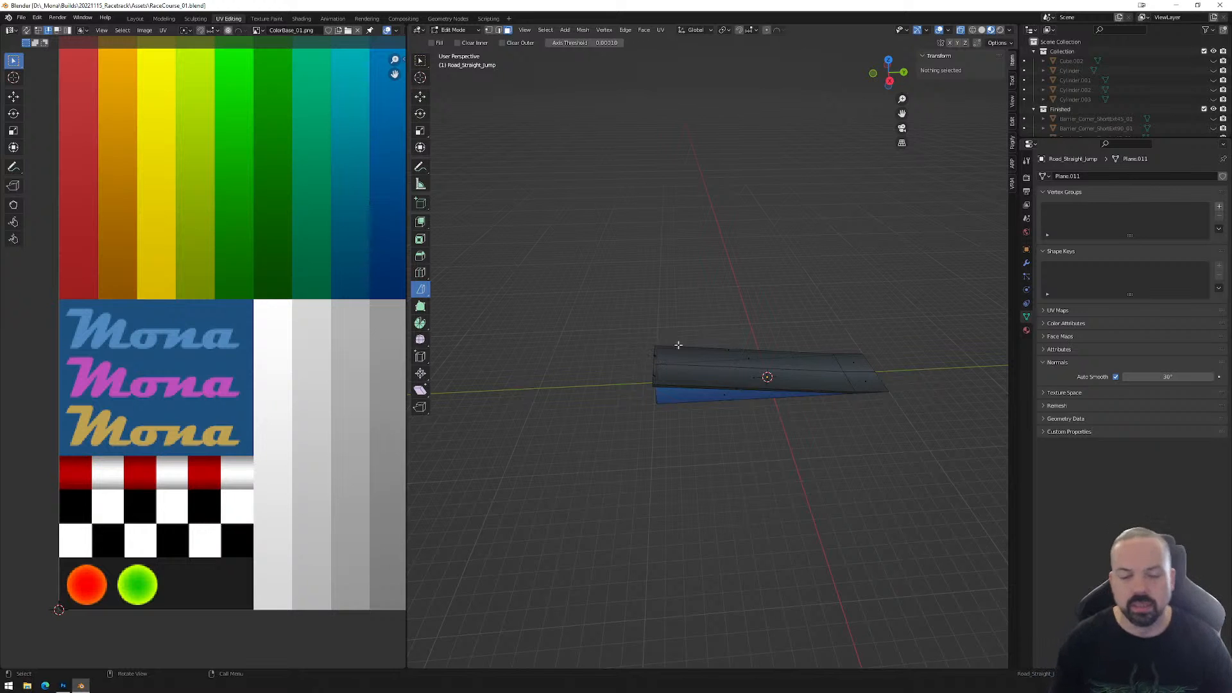
middle_drag(766, 418, 734, 362)
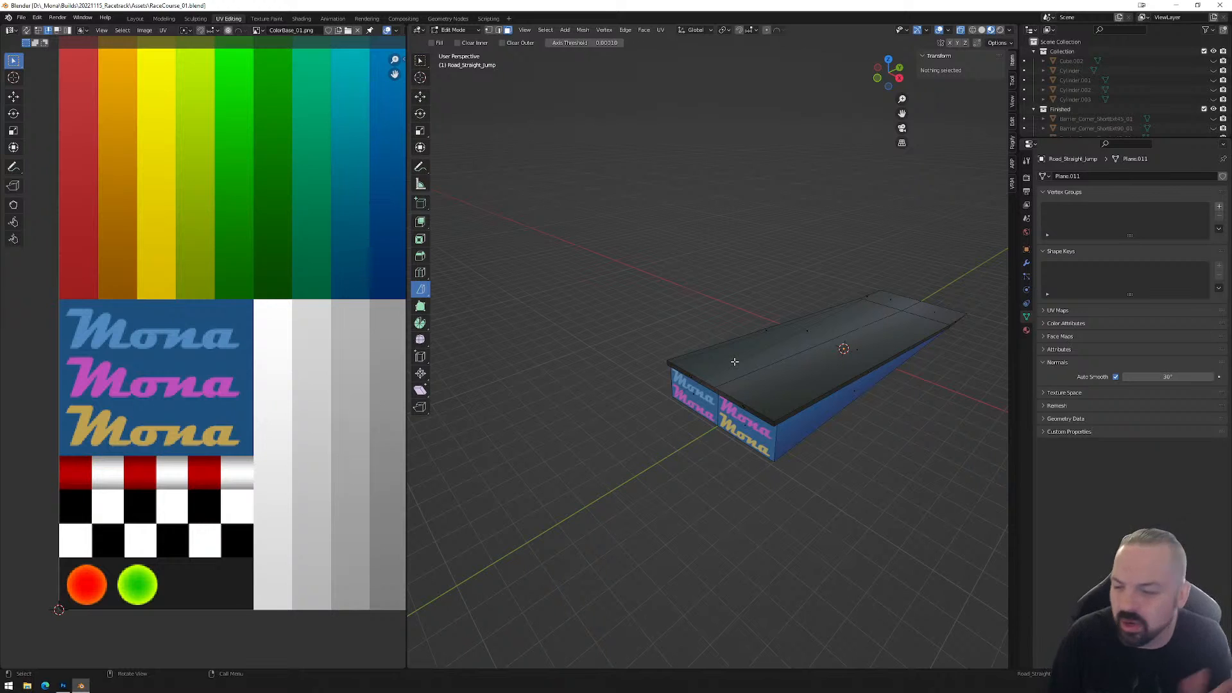
Unhide the finished track pieces in the viewport, including the chicane corners, light parts, road corners and finish line.
scroll(1149, 89, down, 3)
click(1212, 80)
drag(1211, 83, 1212, 130)
scroll(1212, 130, down, 3)
drag(1212, 85, 1213, 129)
scroll(1212, 125, down, 3)
drag(1213, 80, 1212, 120)
mouse_move(789, 375)
middle_down()
mouse_move(712, 373)
mouse_move(770, 429)
mouse_move(786, 379)
middle_up()
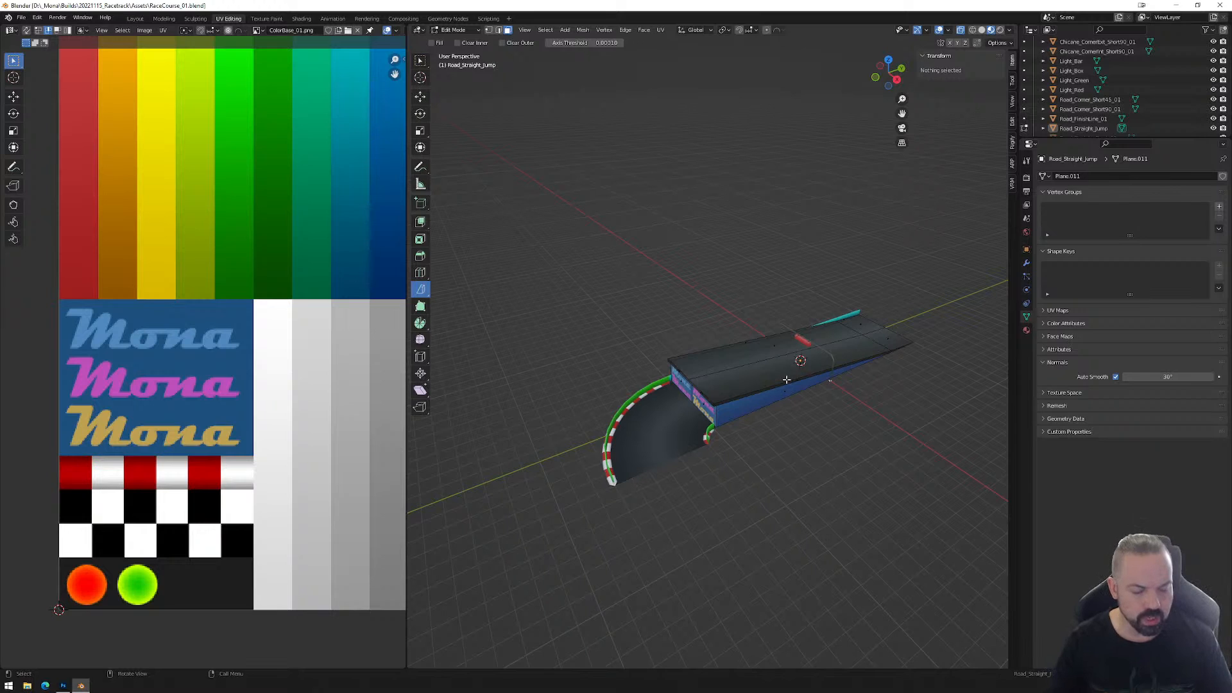
click(1189, 685)
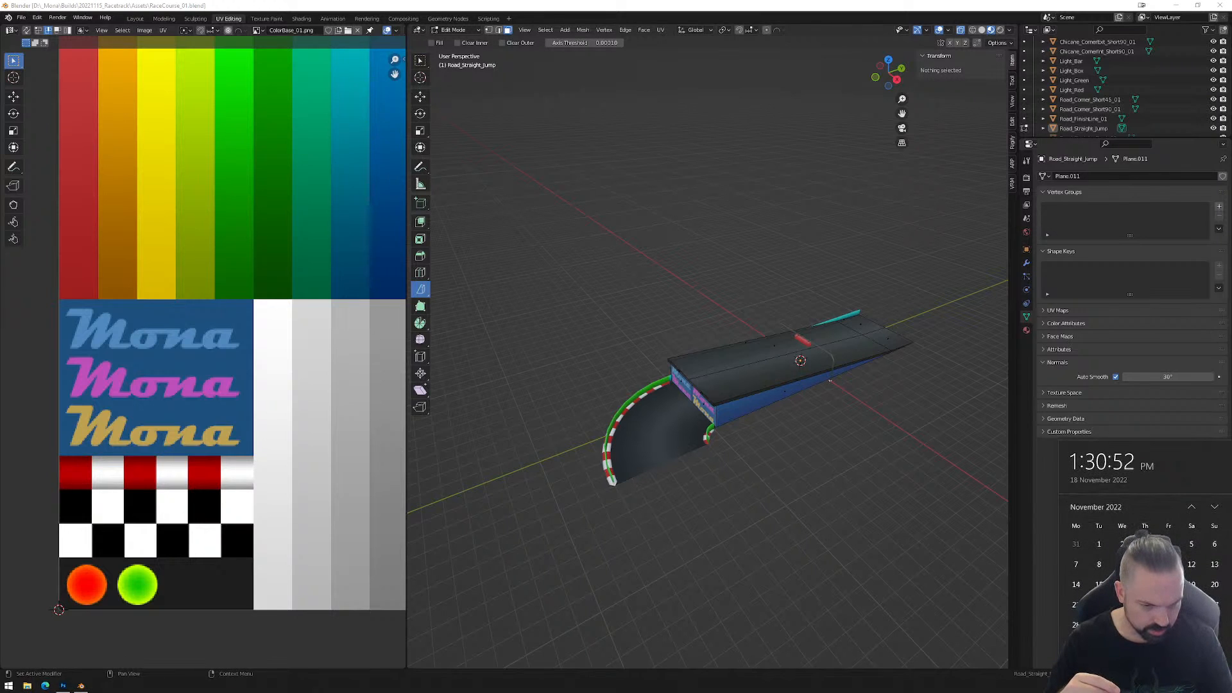
click(841, 460)
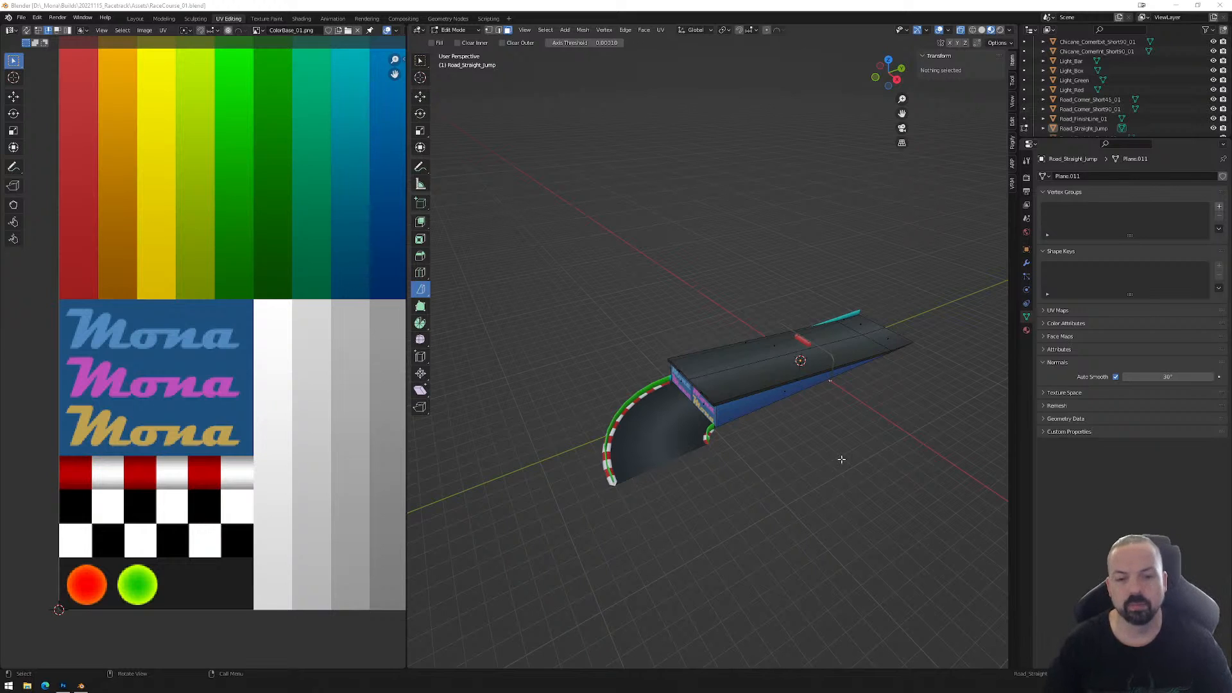
middle_drag(563, 513, 770, 503)
scroll(808, 487, up, 3)
middle_drag(850, 470, 782, 452)
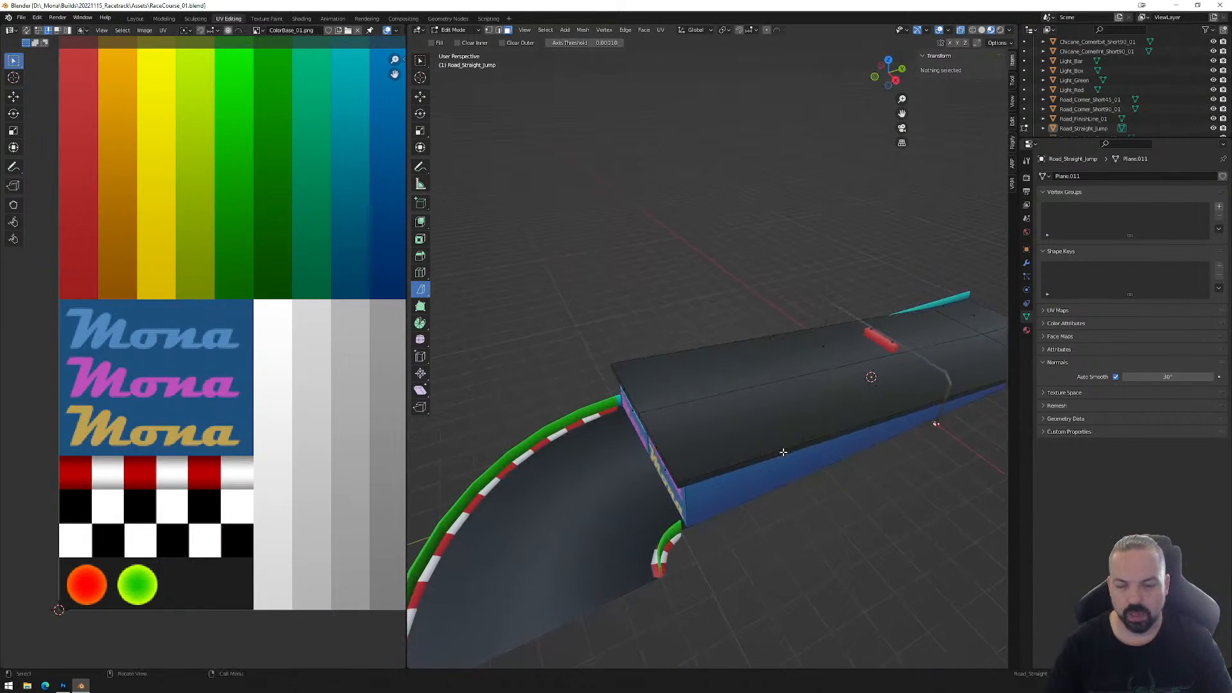
scroll(782, 452, down, 2)
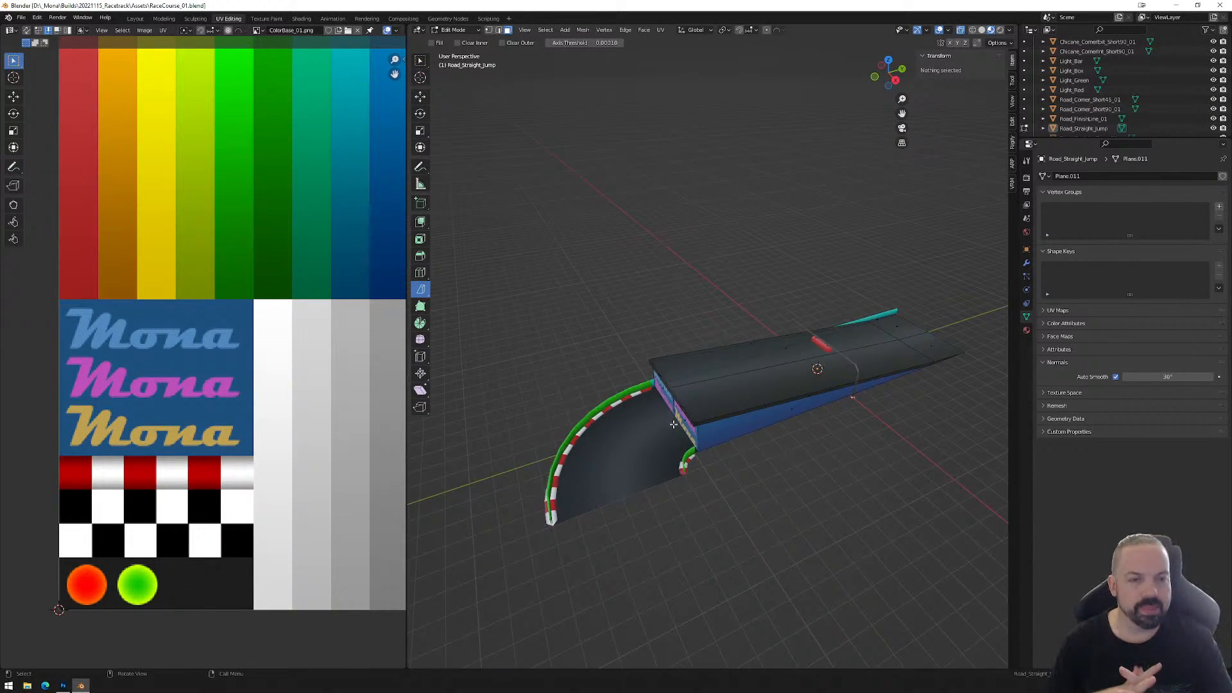